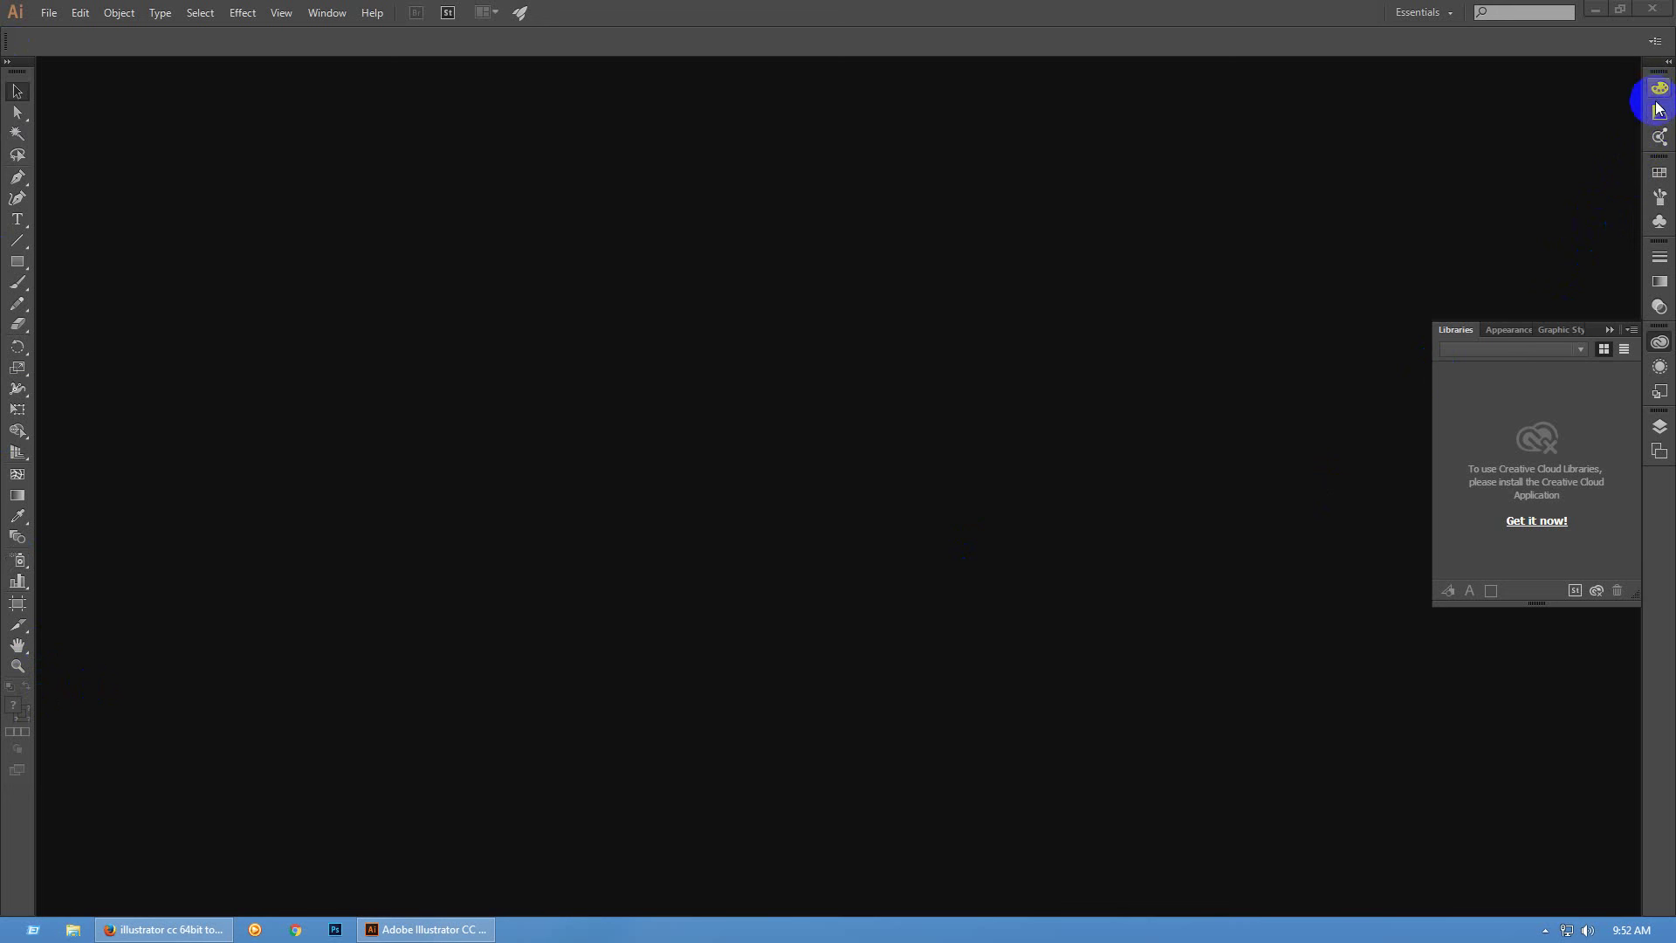
# Examine the Stroke, Symbols, Brushes, Swatches, Color, Transparency, Appearance and Graphic Styles panels
pyautogui.click(1659, 257)
pyautogui.click(1658, 216)
pyautogui.click(1660, 196)
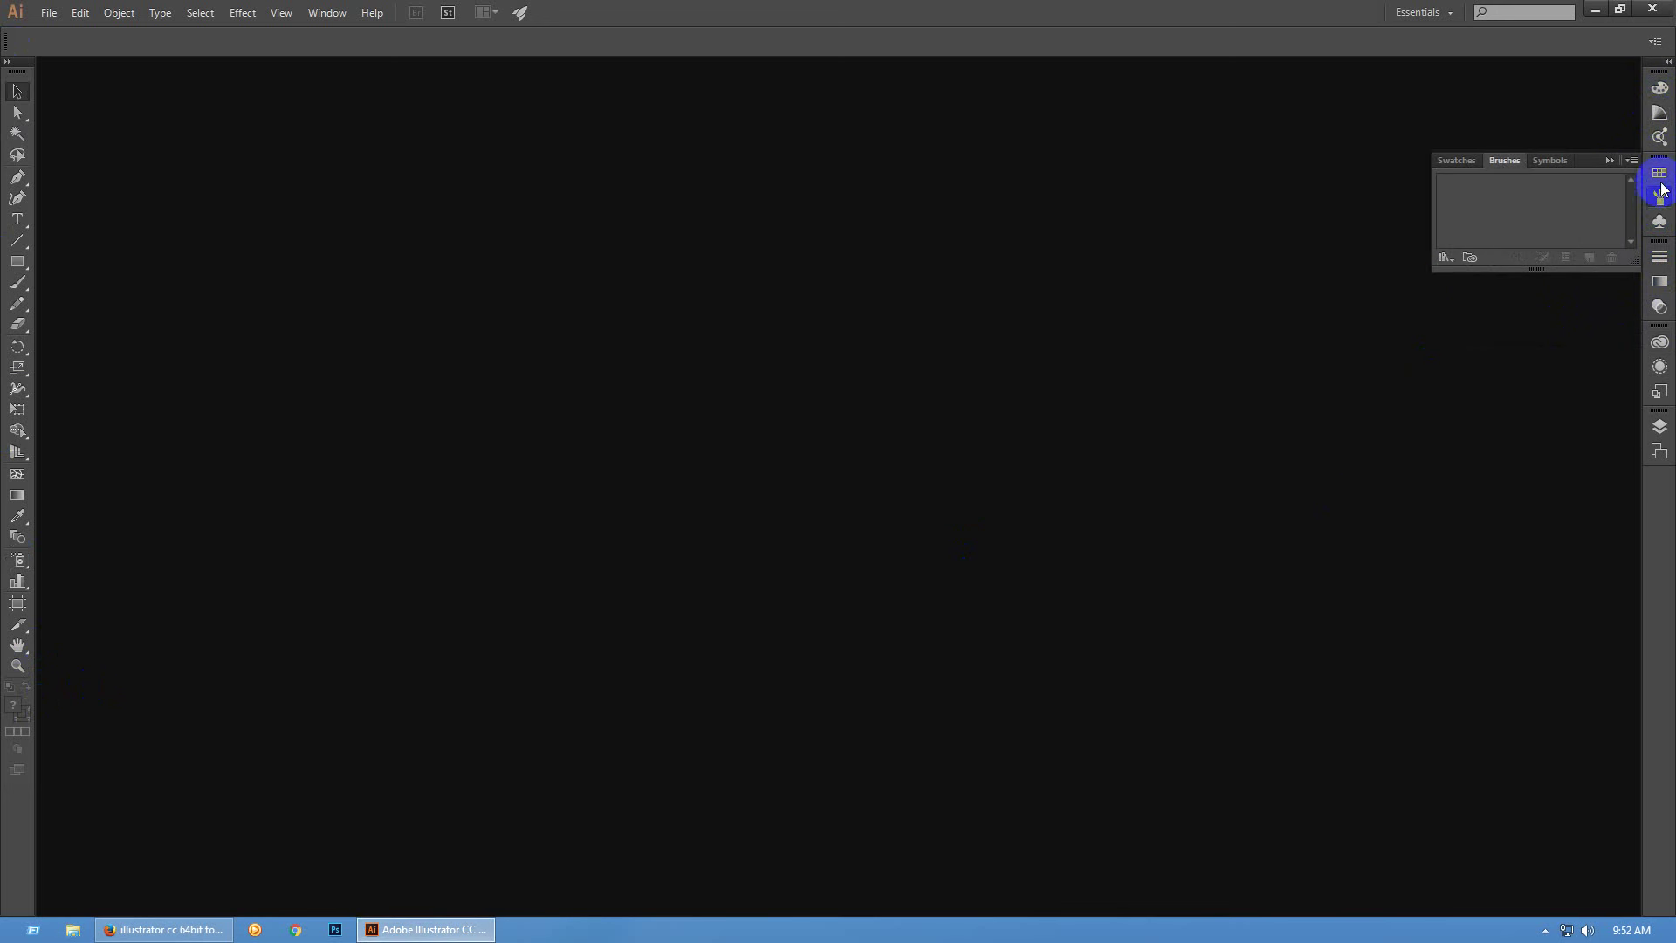
pyautogui.click(1660, 172)
pyautogui.click(1662, 110)
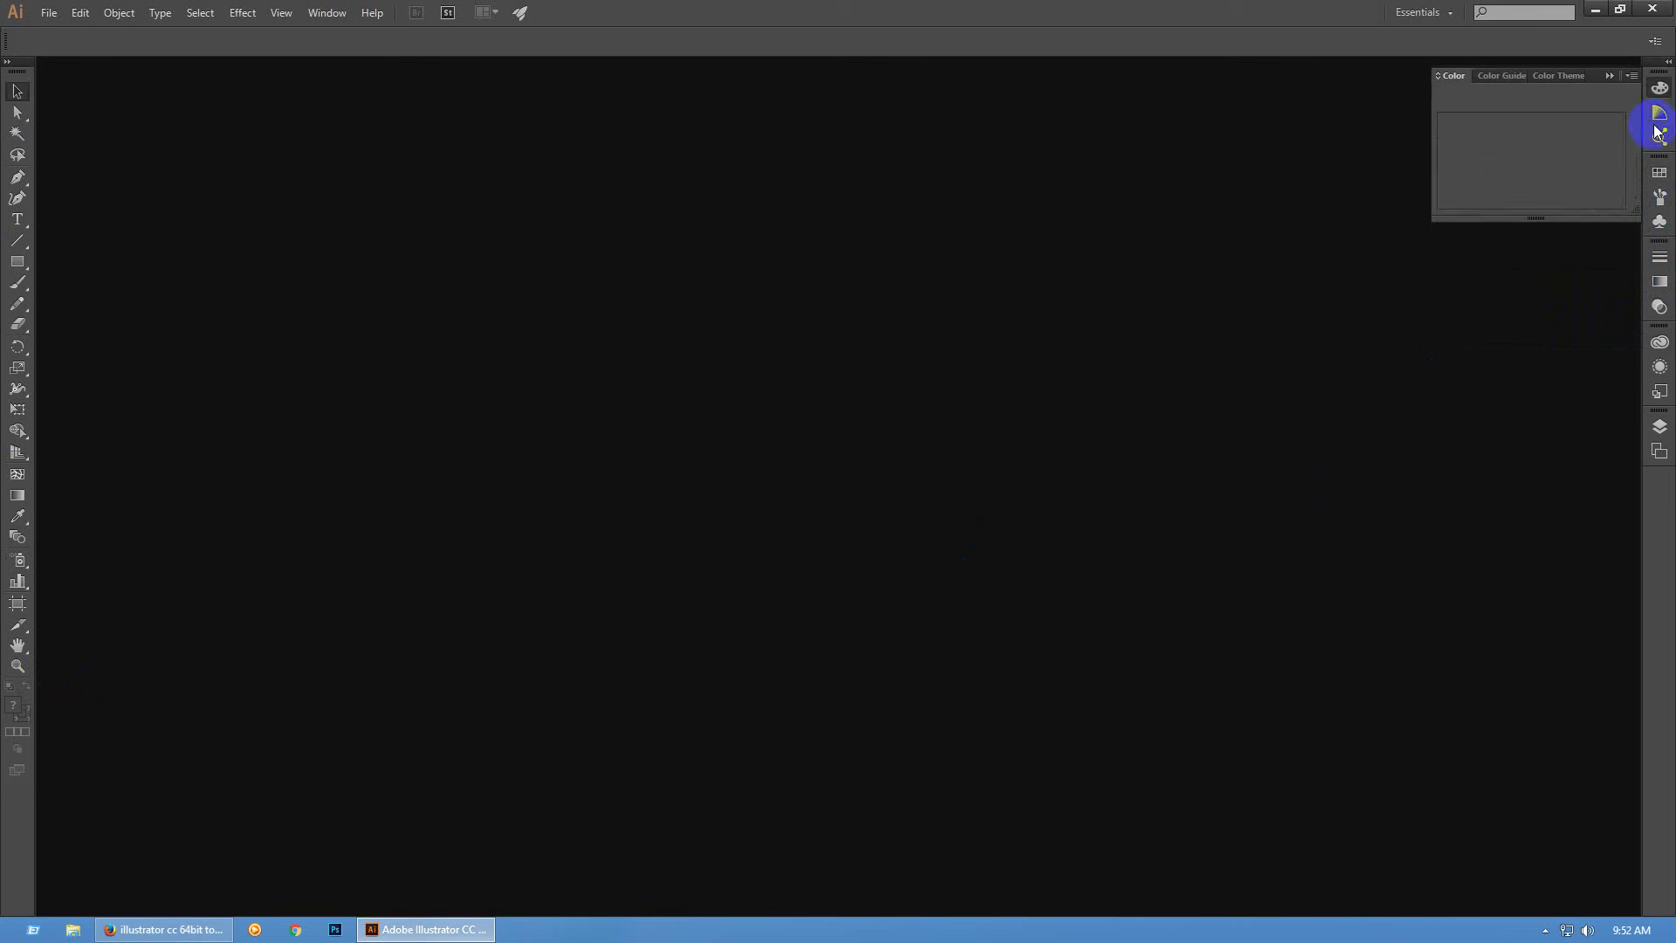
pyautogui.click(1659, 262)
pyautogui.click(1661, 304)
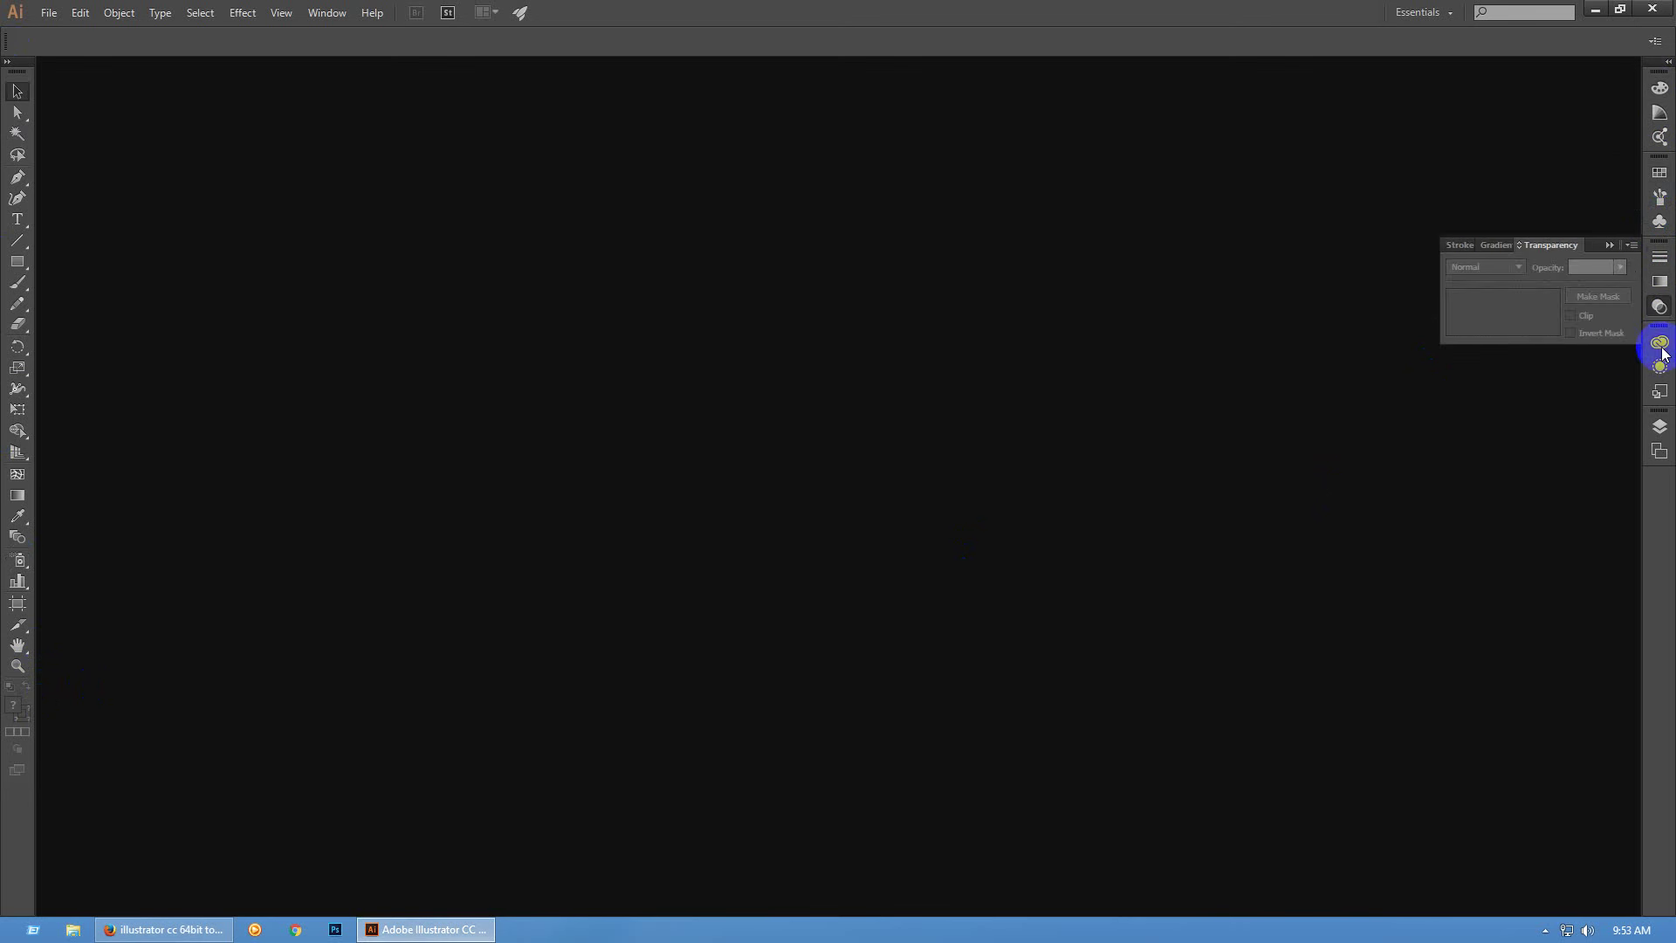
pyautogui.click(1660, 367)
pyautogui.click(1659, 391)
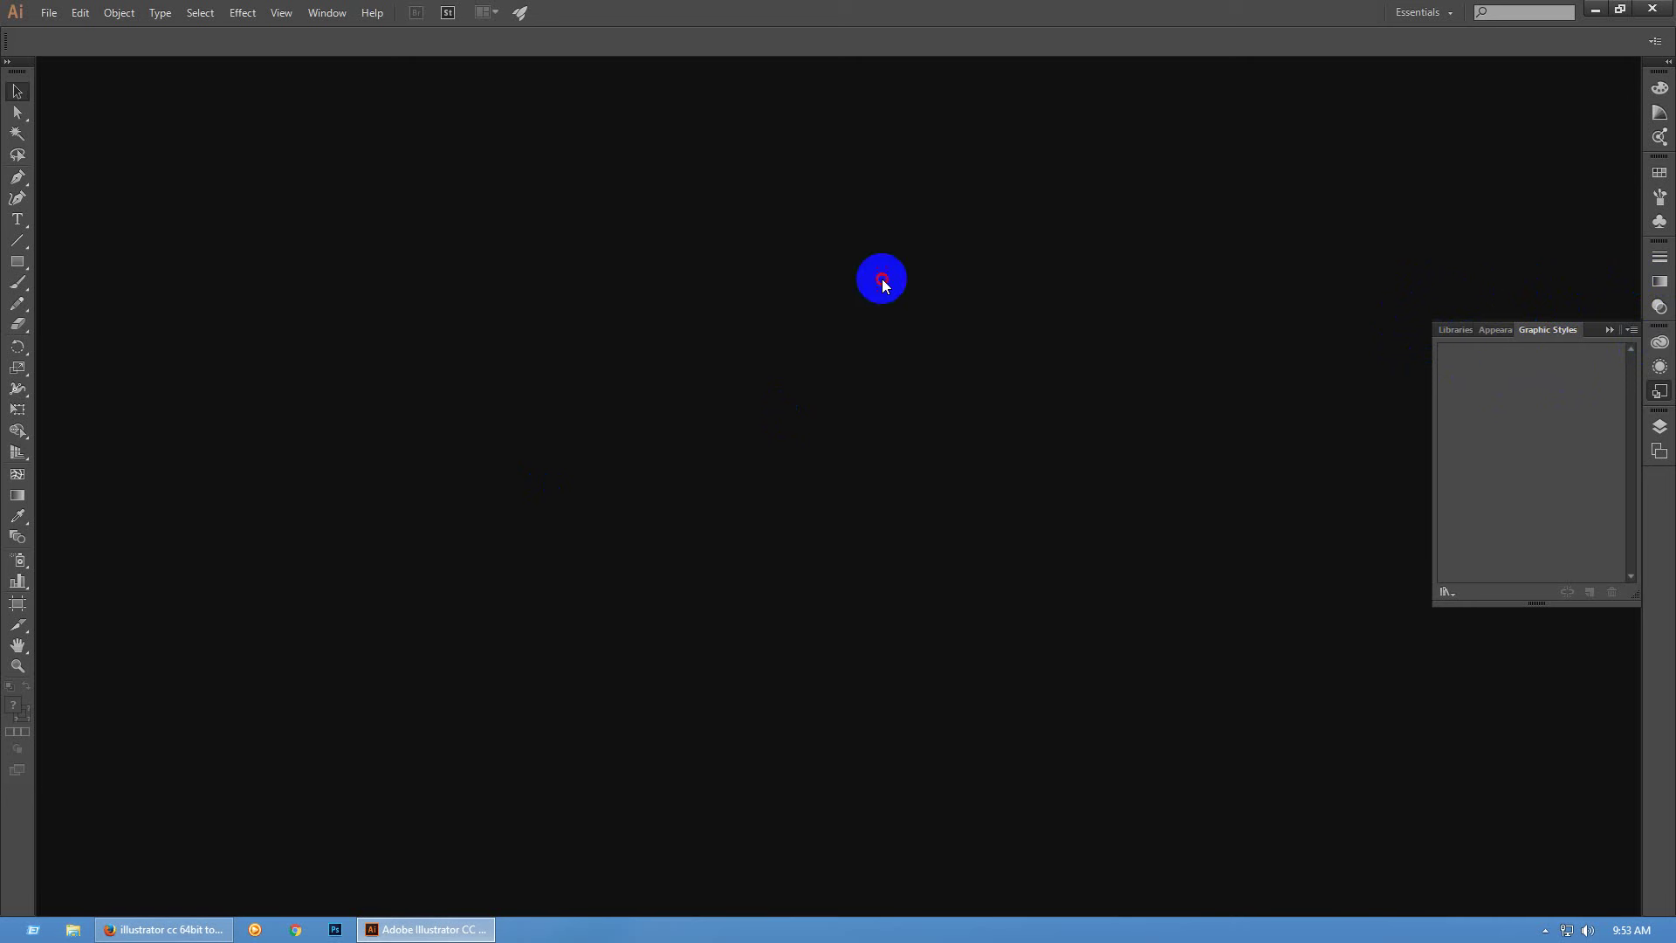
# Create a new Letter-size document using the Print profile with inches as the units
pyautogui.hotkey('ctrl', 'n')
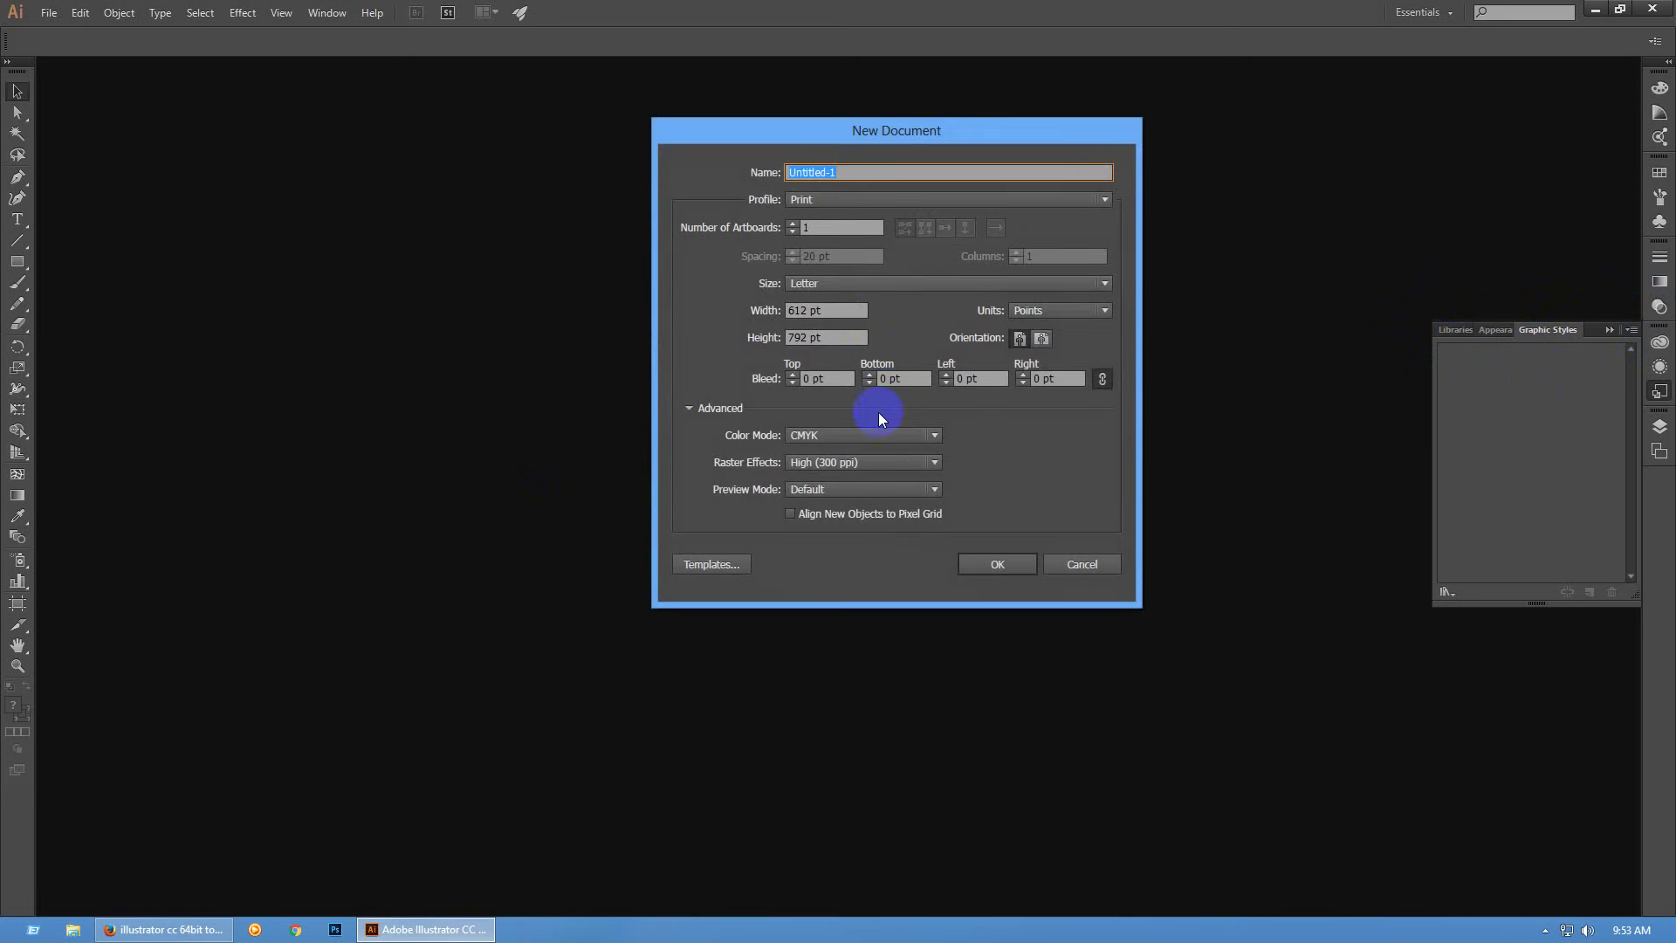
pyautogui.click(1041, 307)
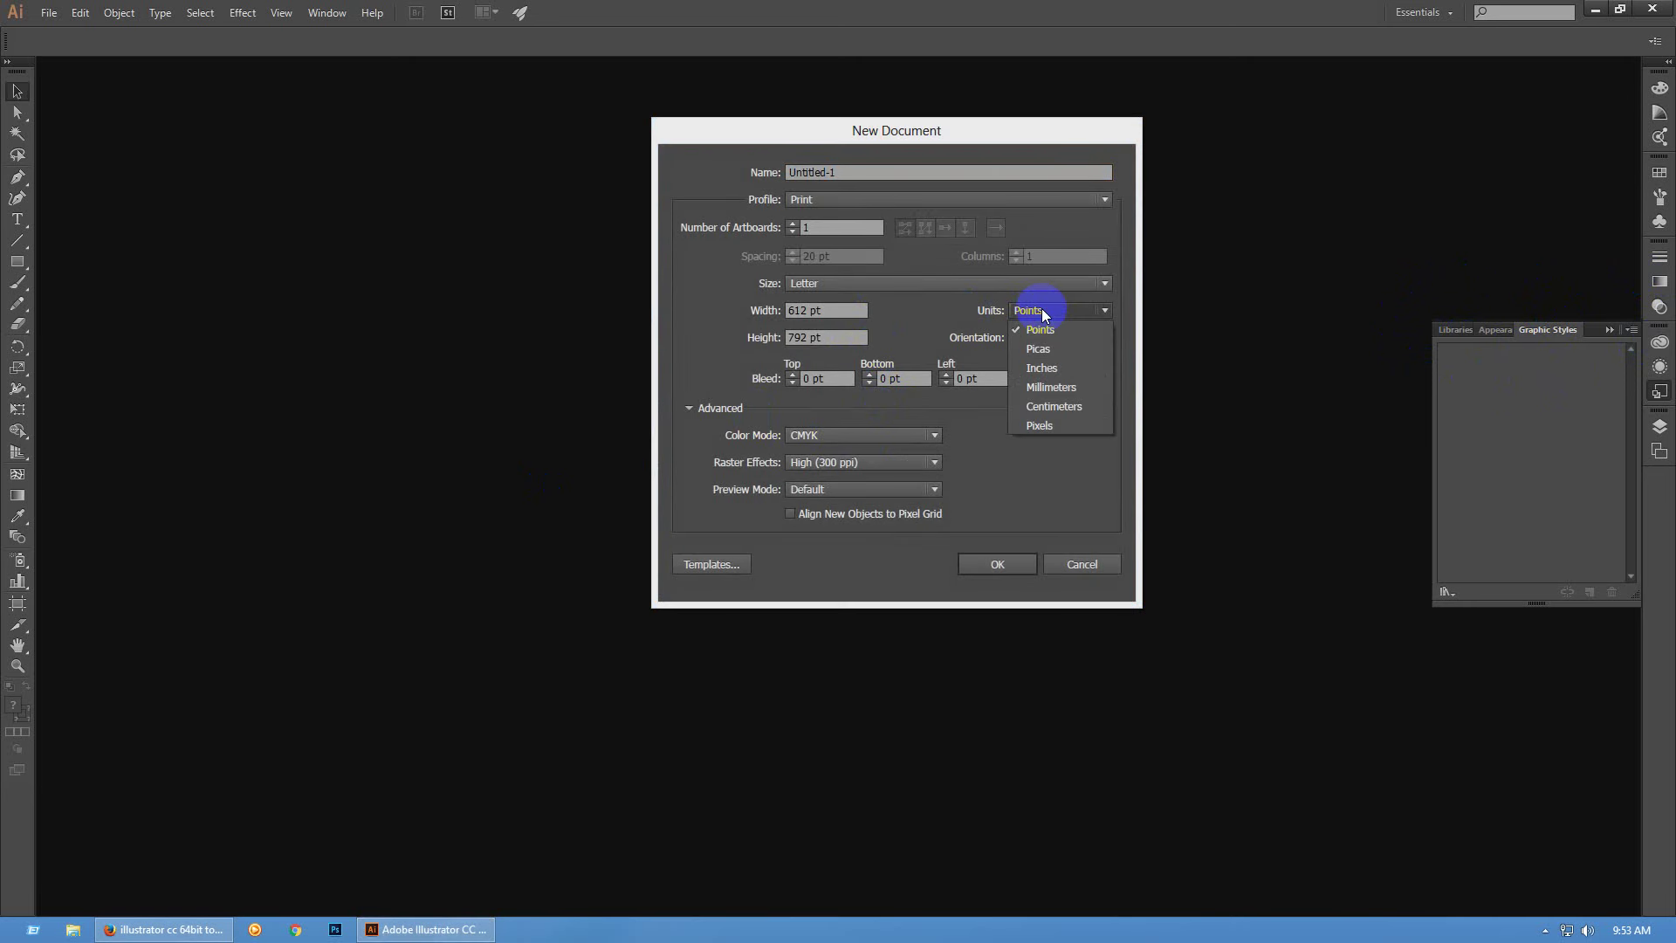
pyautogui.click(1081, 365)
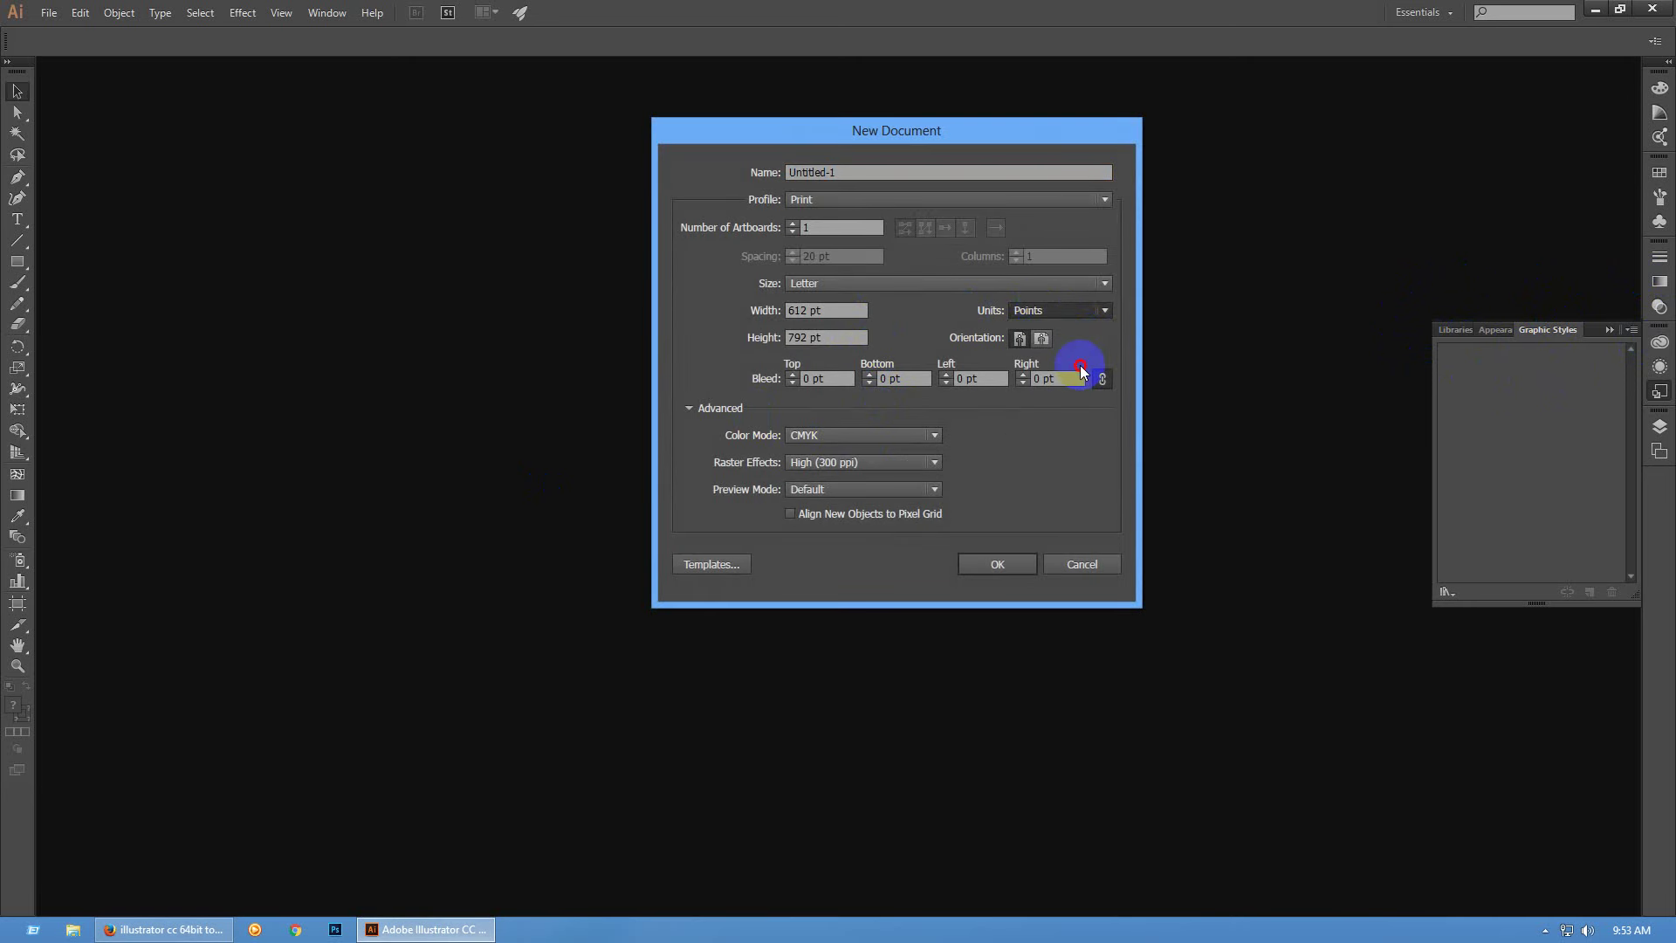
pyautogui.click(854, 197)
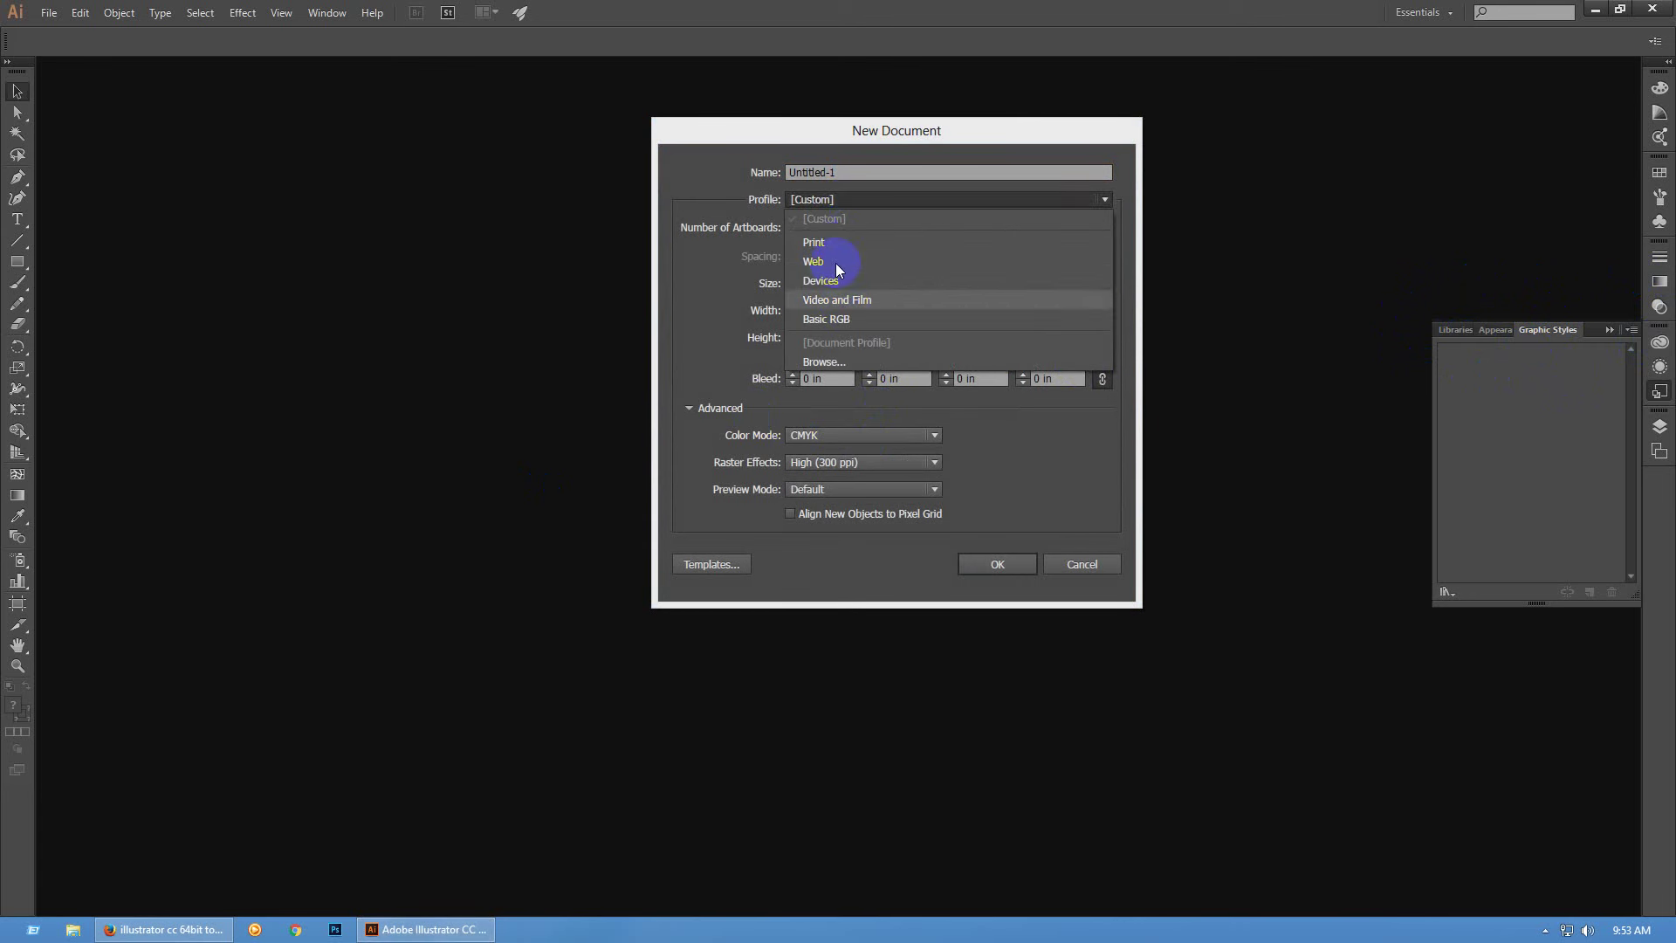
pyautogui.click(845, 213)
pyautogui.click(849, 201)
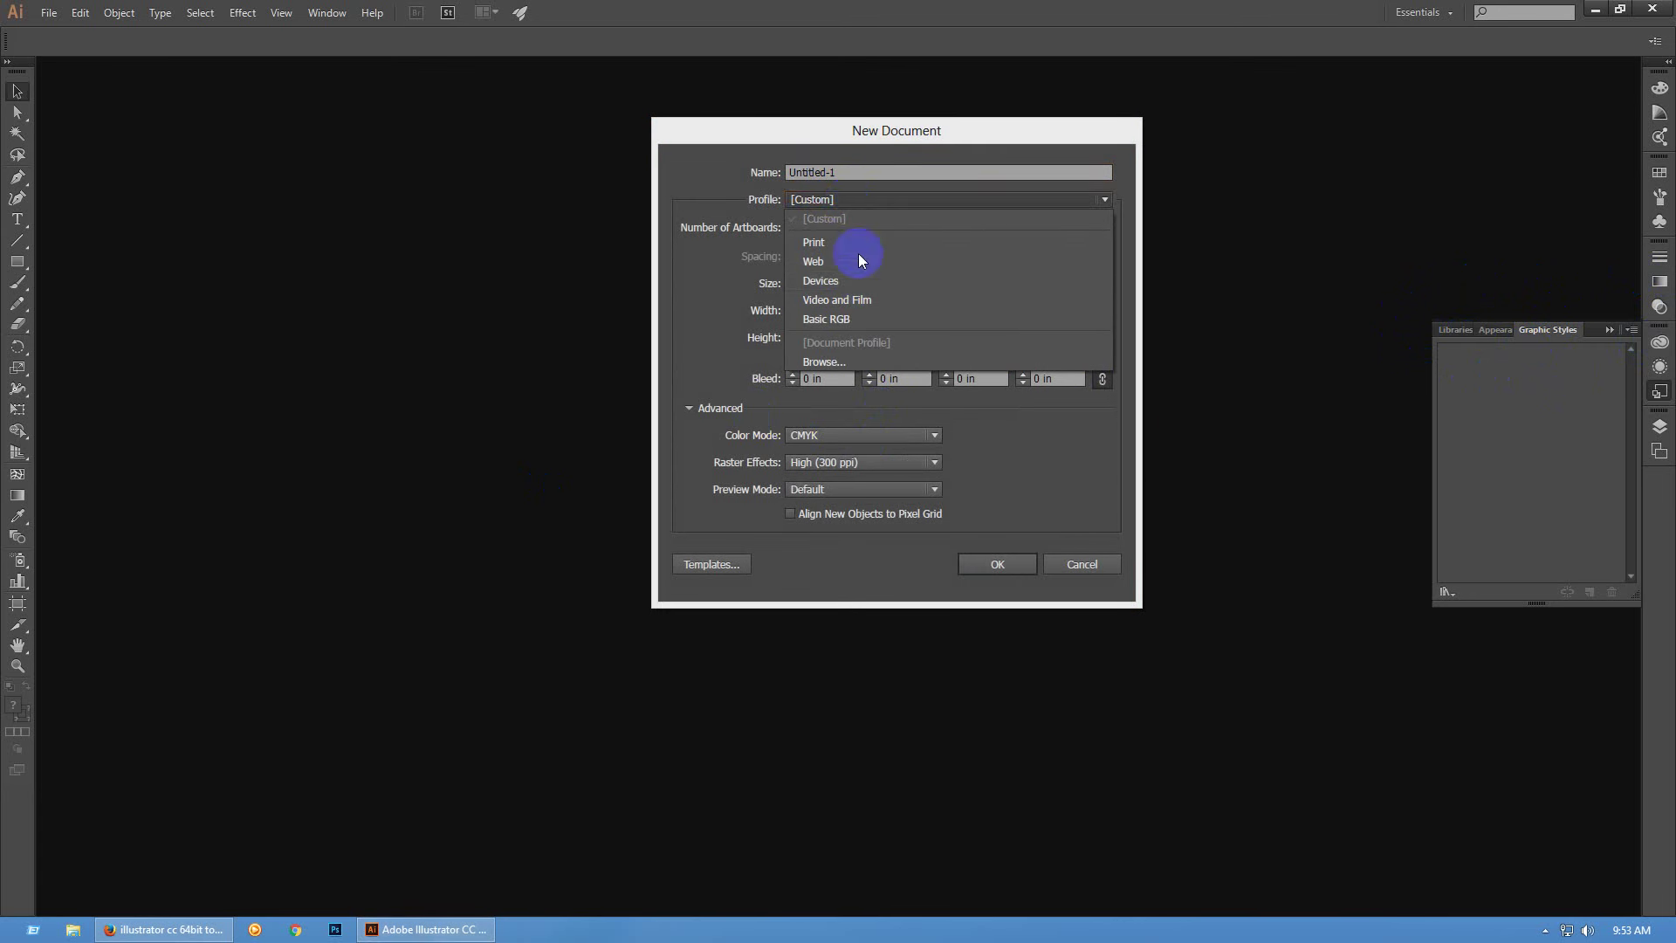
pyautogui.click(866, 234)
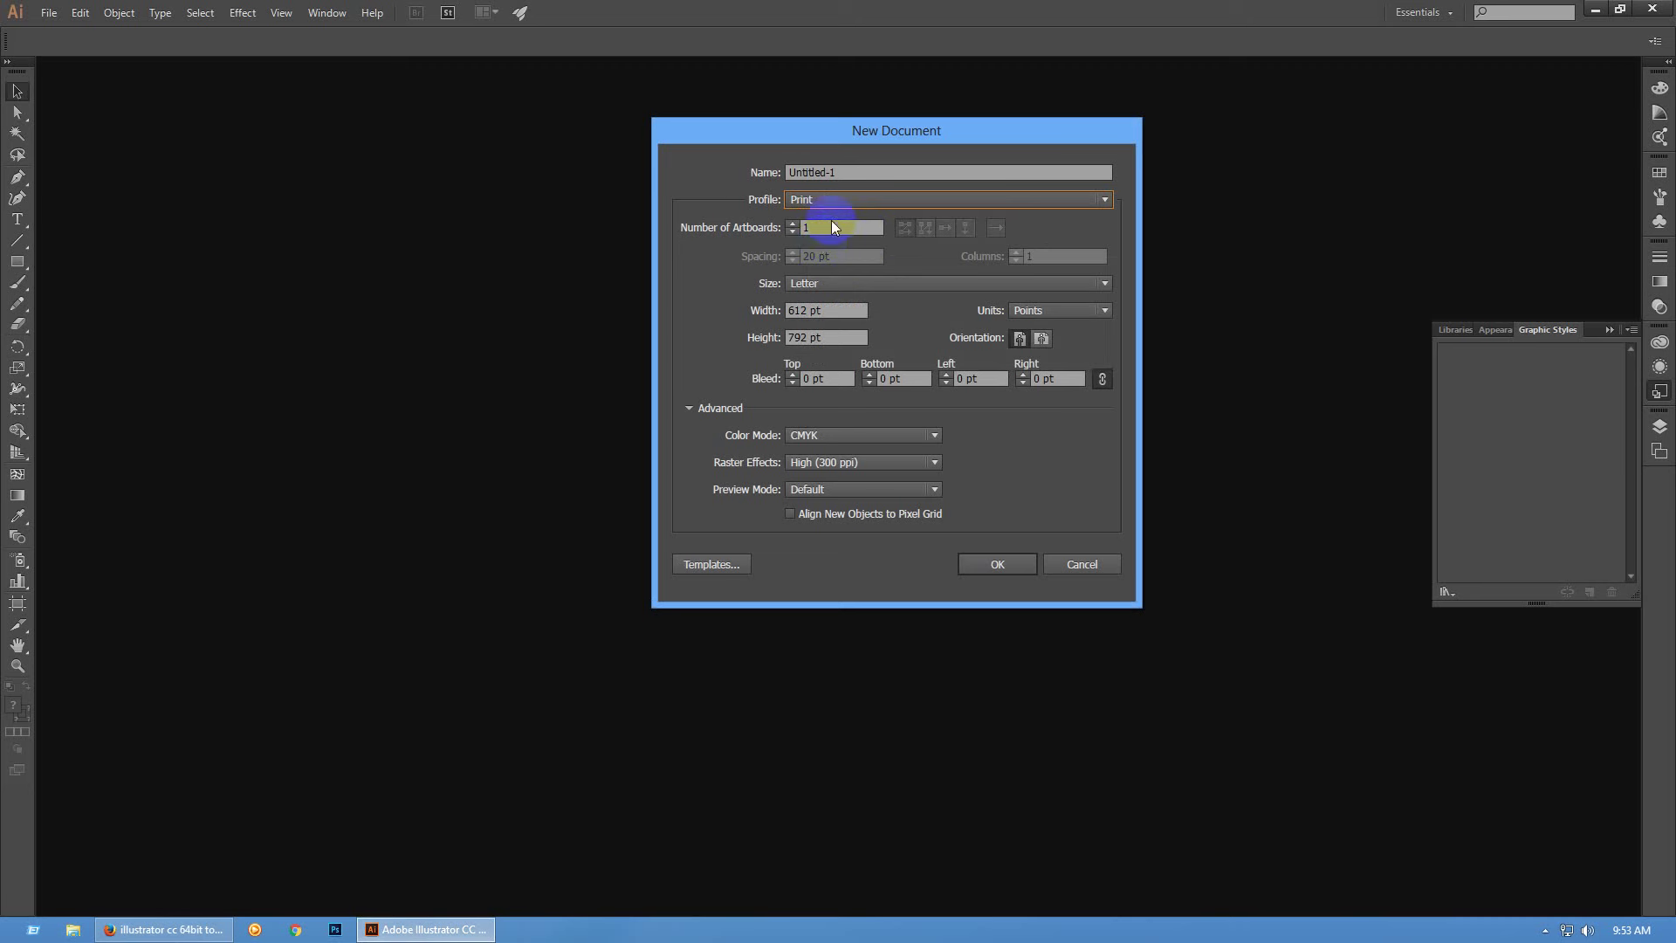
pyautogui.click(1037, 311)
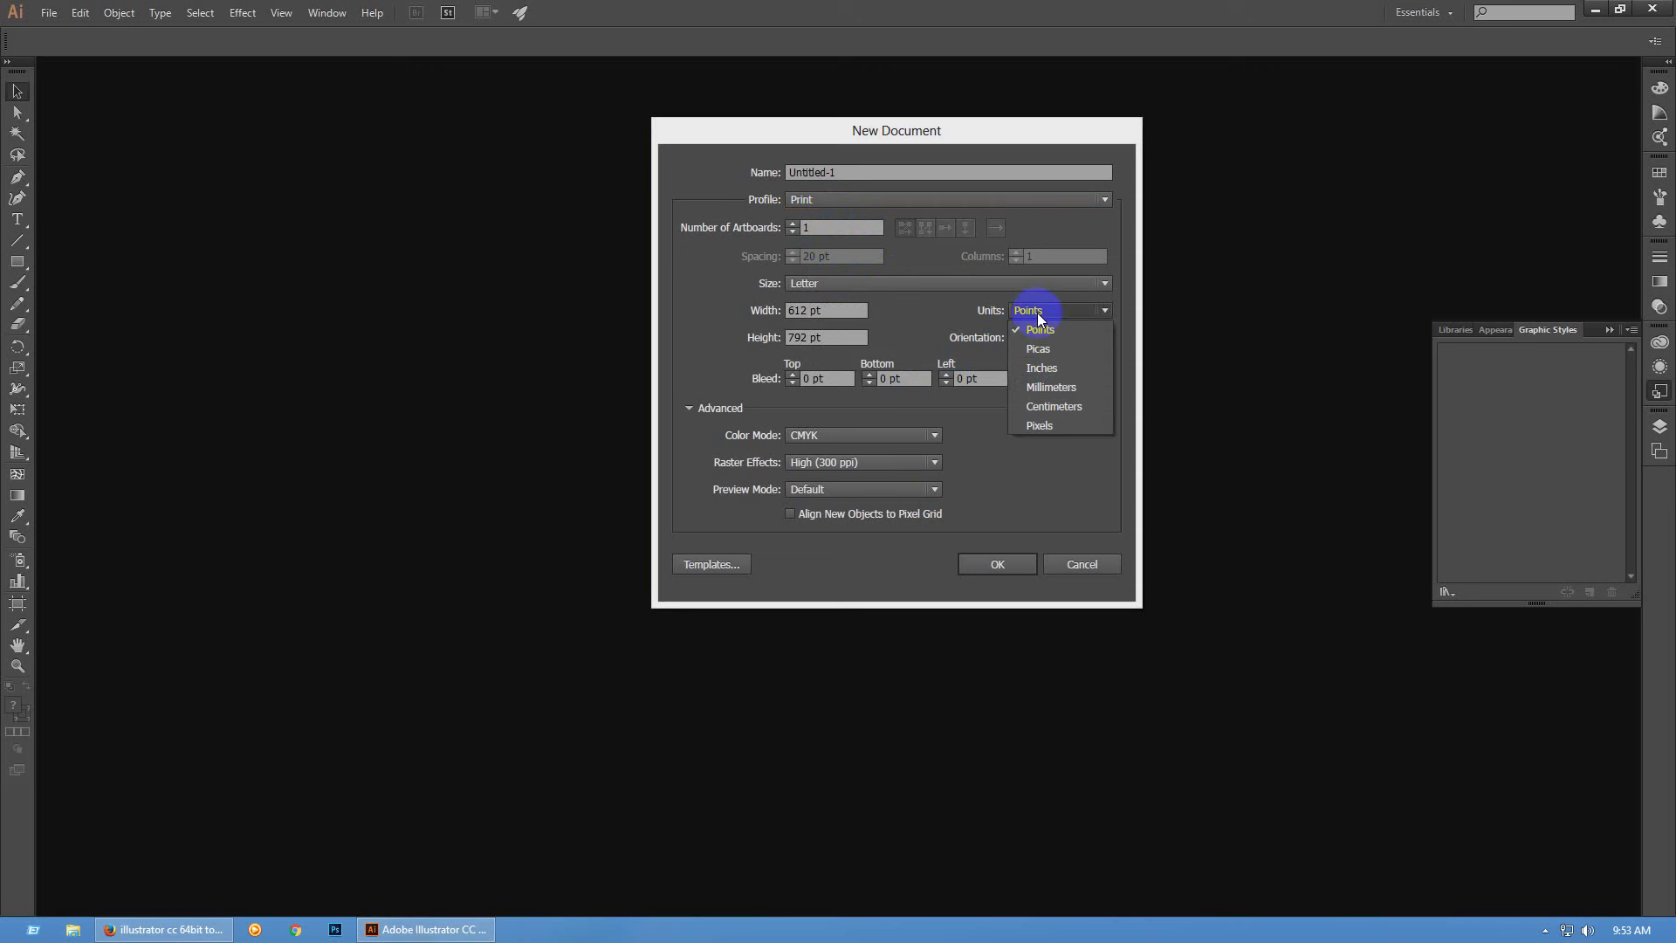
pyautogui.click(1056, 366)
pyautogui.click(995, 564)
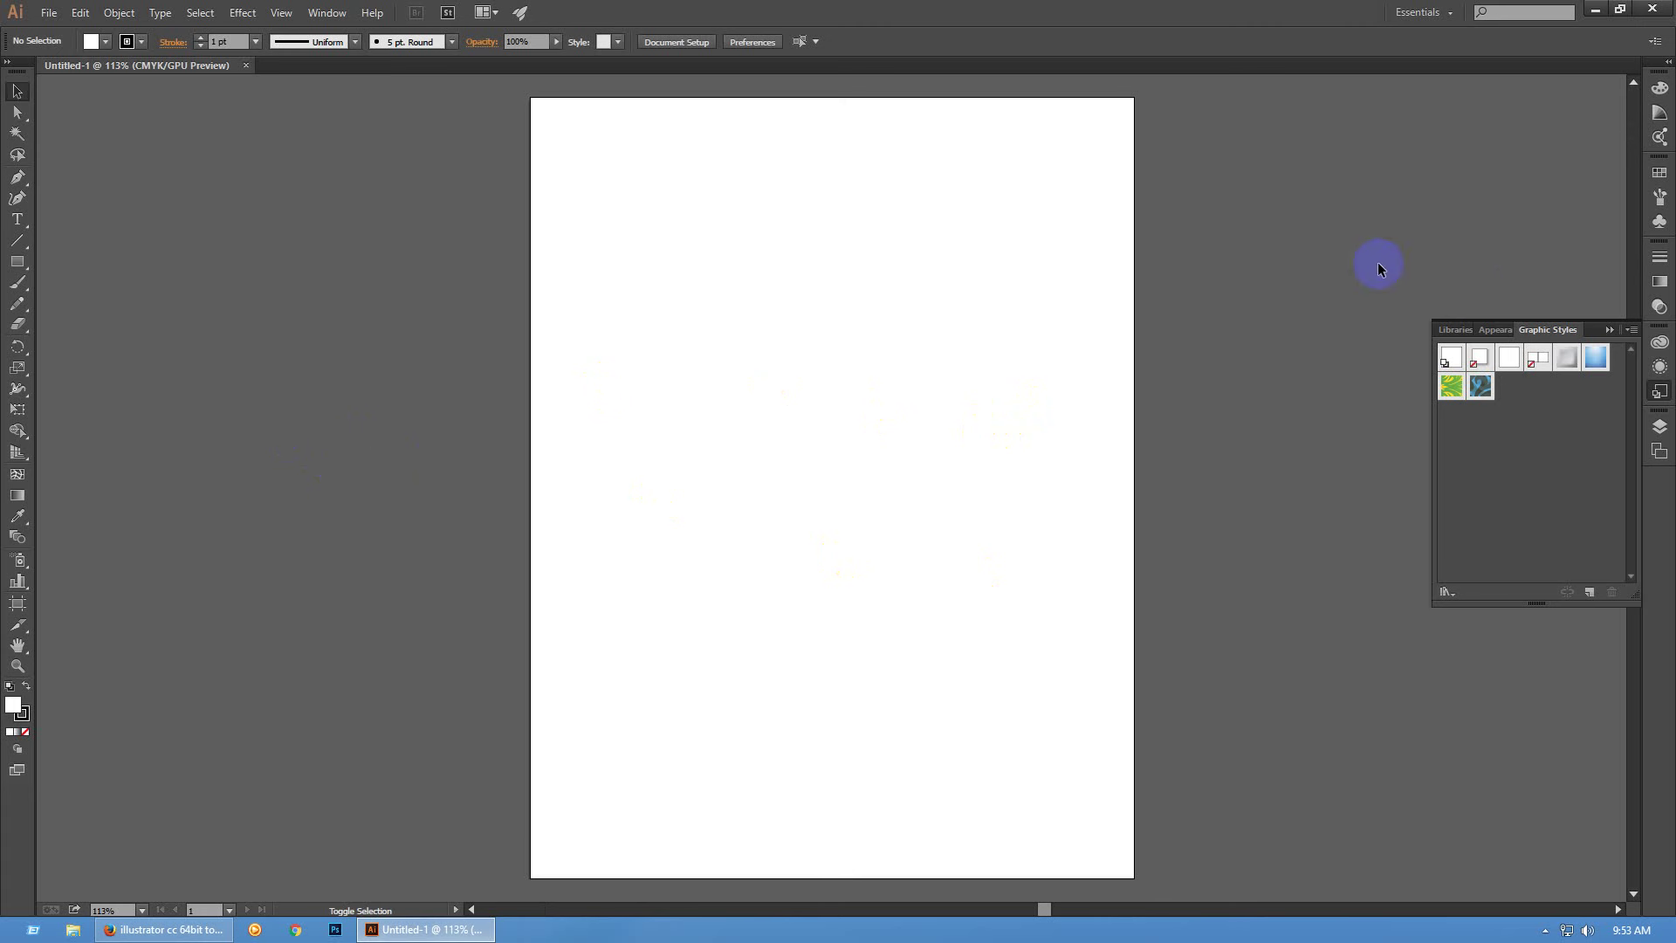
# Show the Align controls floating beside the artboard and review the Transform and Pathfinder options grouped with them
pyautogui.hotkey('shift', 'F7')
pyautogui.moveTo(753, 98); pyautogui.dragTo(1395, 139)
pyautogui.click(1306, 150)
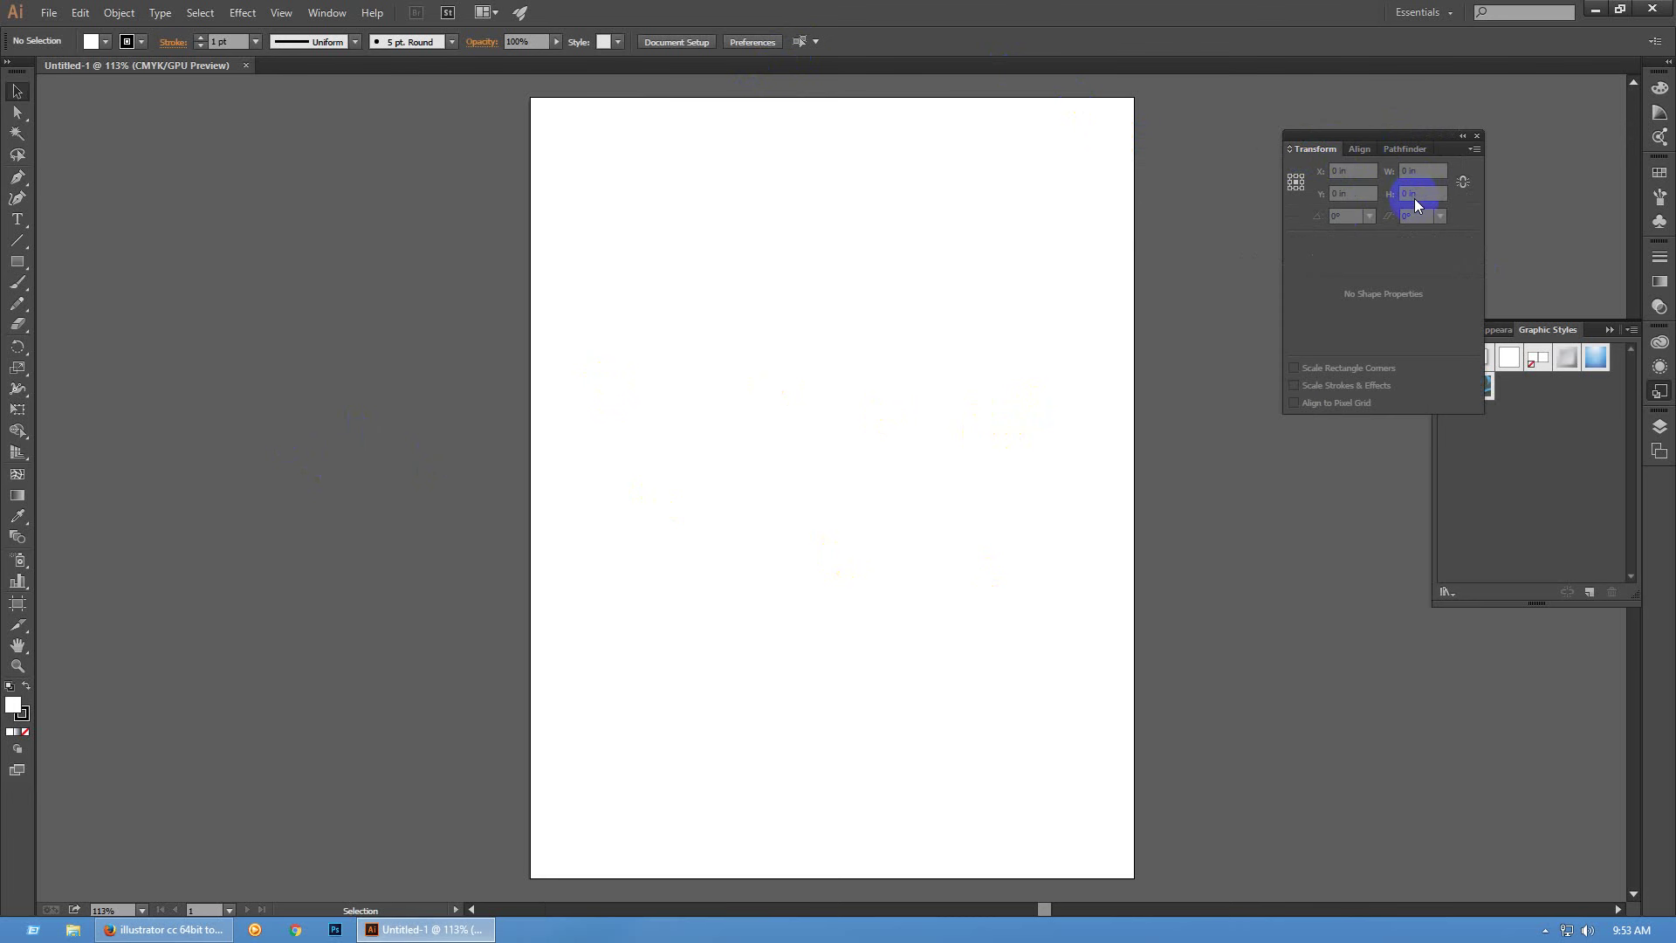
pyautogui.click(1357, 149)
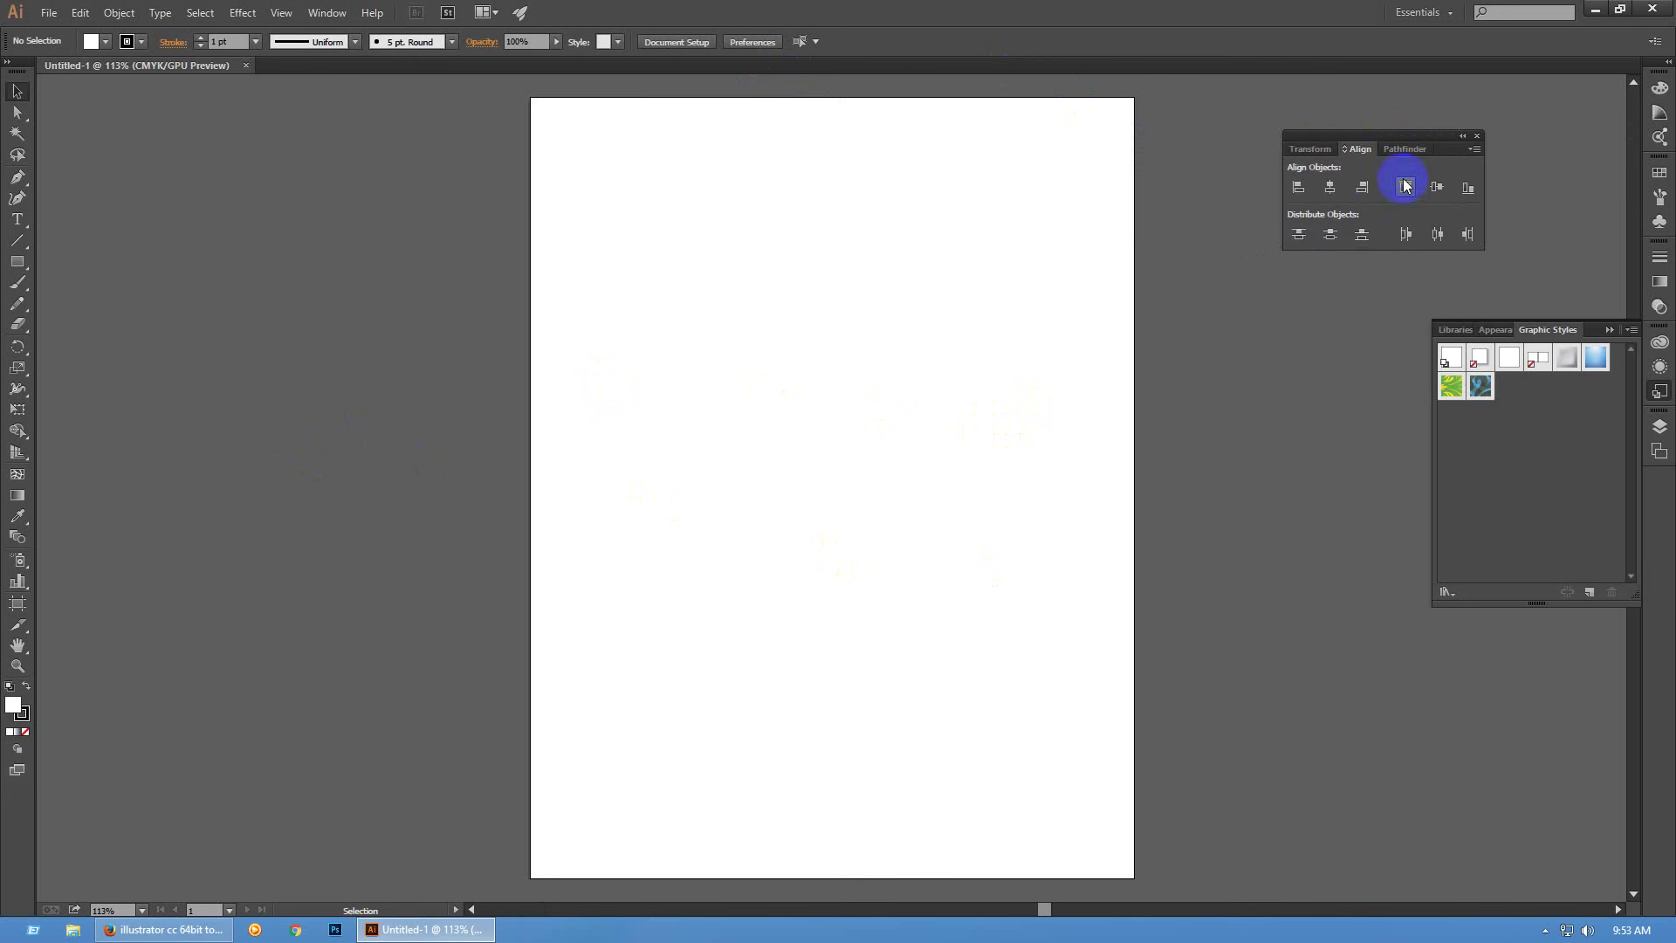
pyautogui.click(1406, 148)
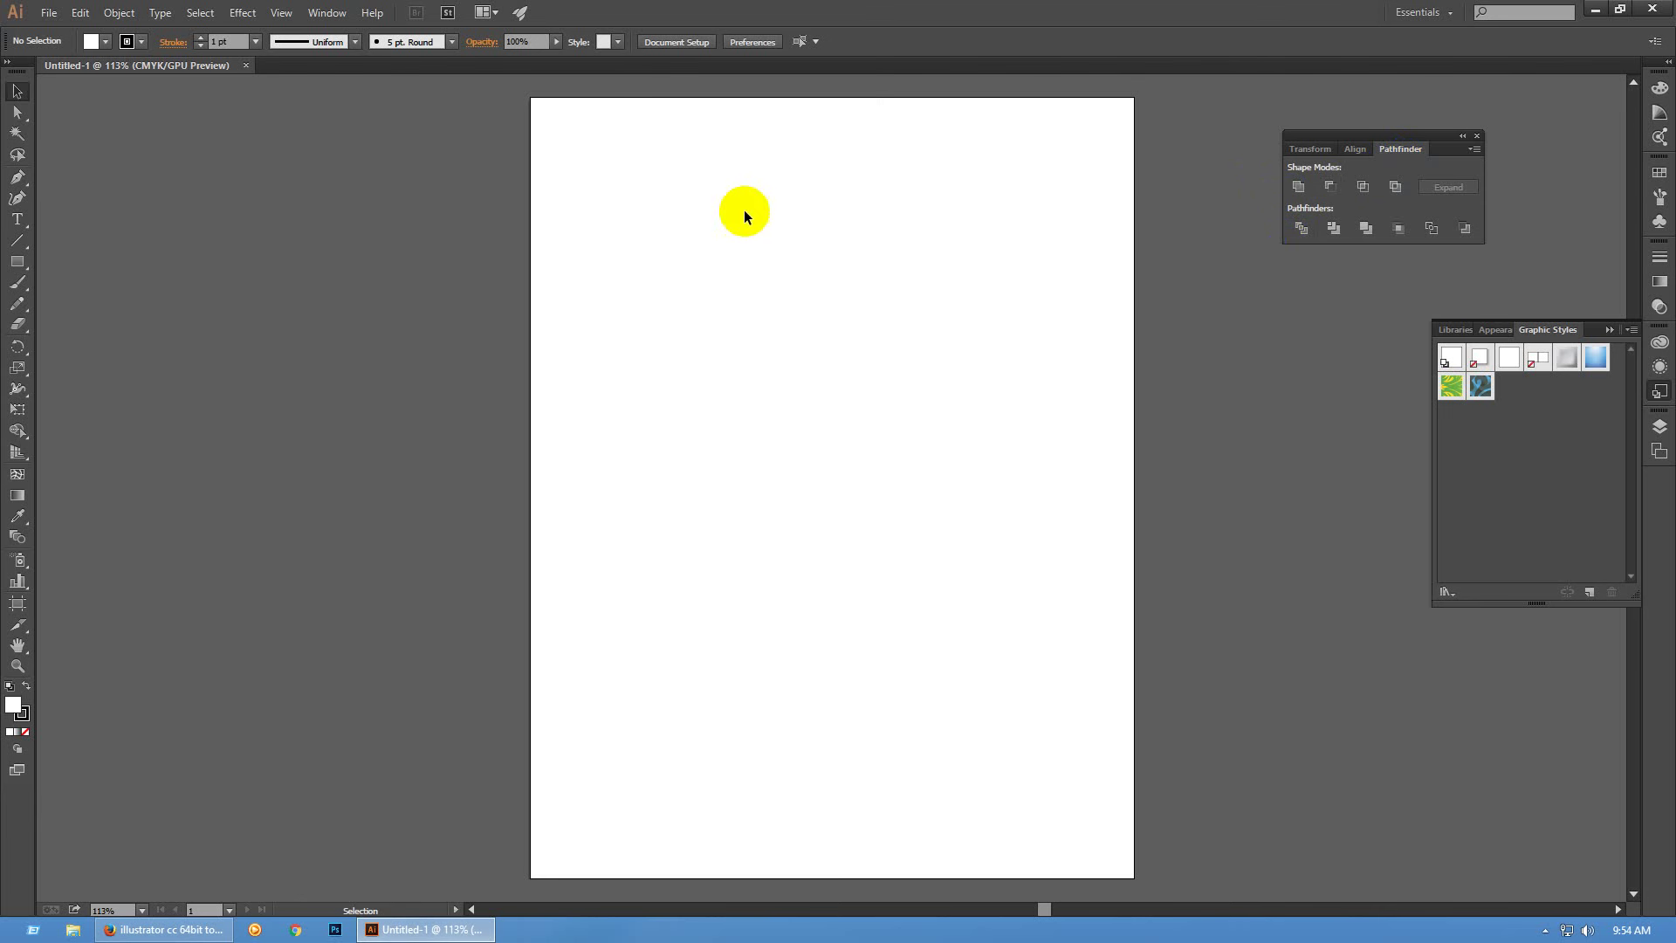
pyautogui.click(1306, 148)
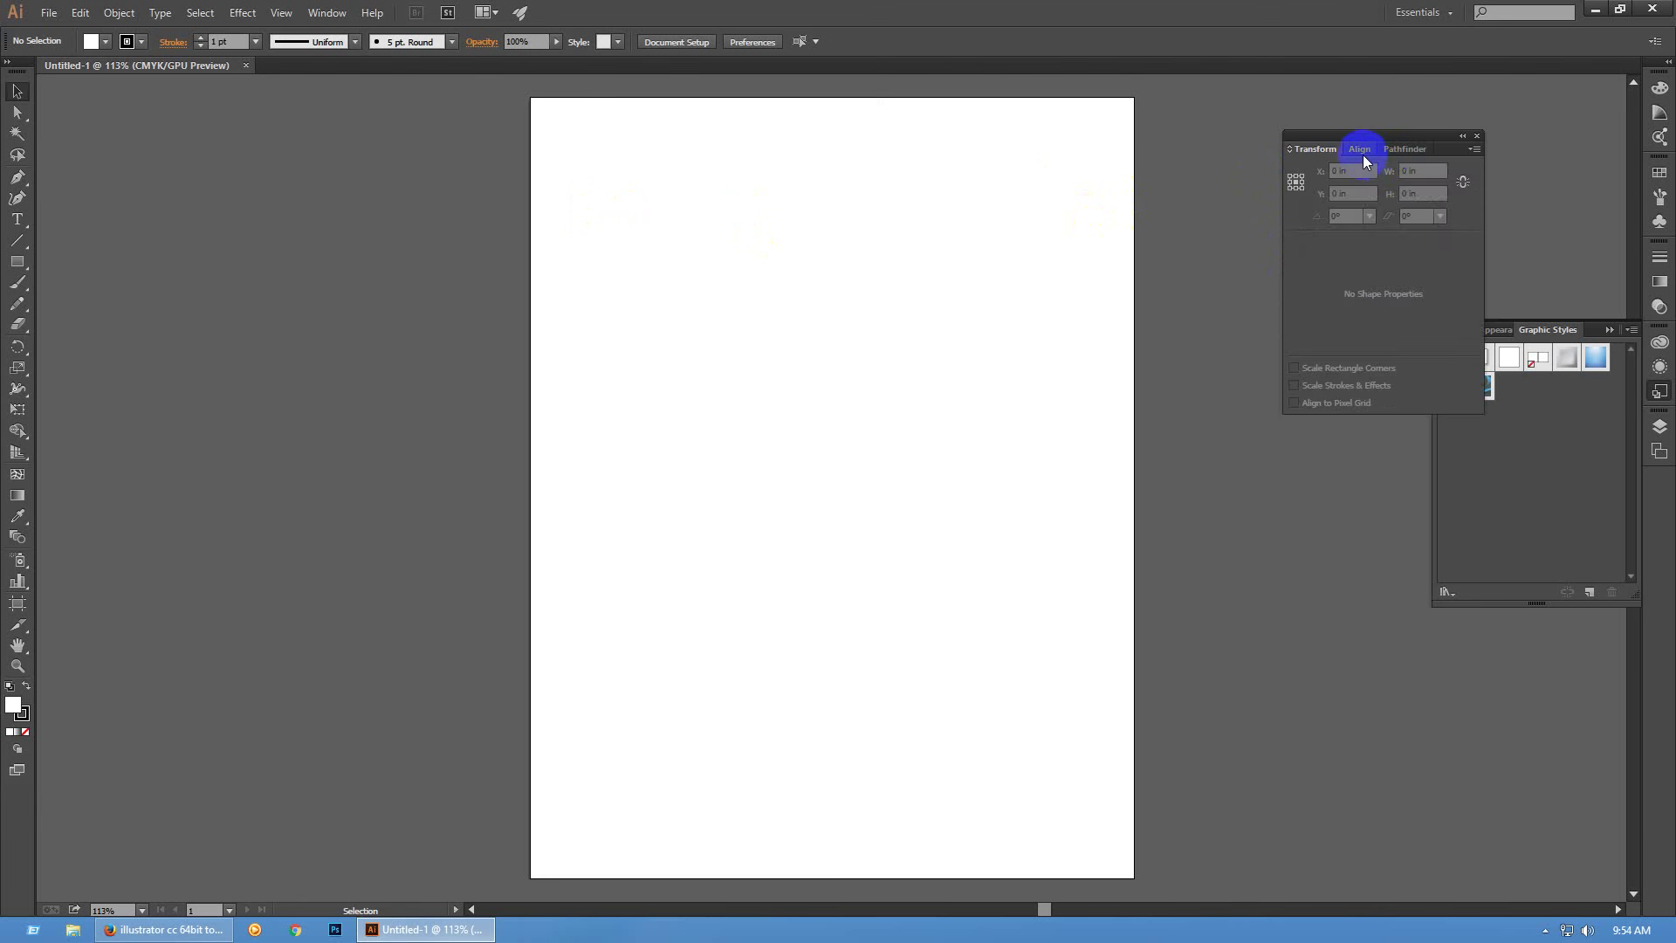
pyautogui.click(1360, 152)
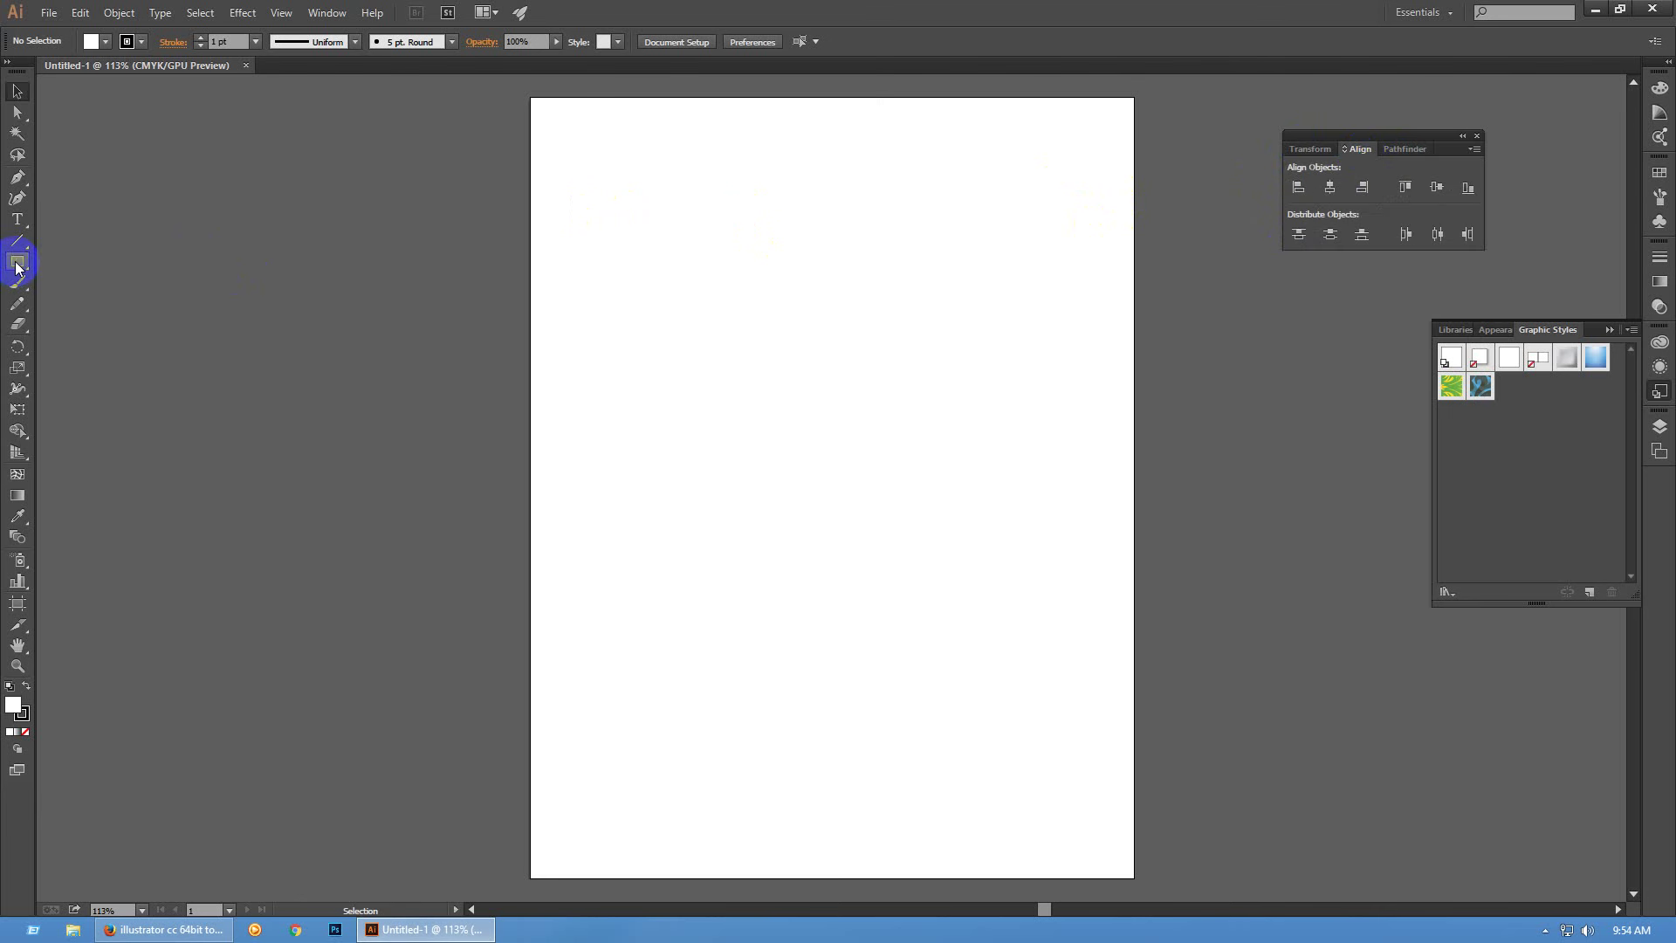
# Draw a square of about 2.4 in in the artboard's upper-left area and swap its fill and stroke for a black fill
pyautogui.moveTo(18, 267); pyautogui.dragTo(61, 258)
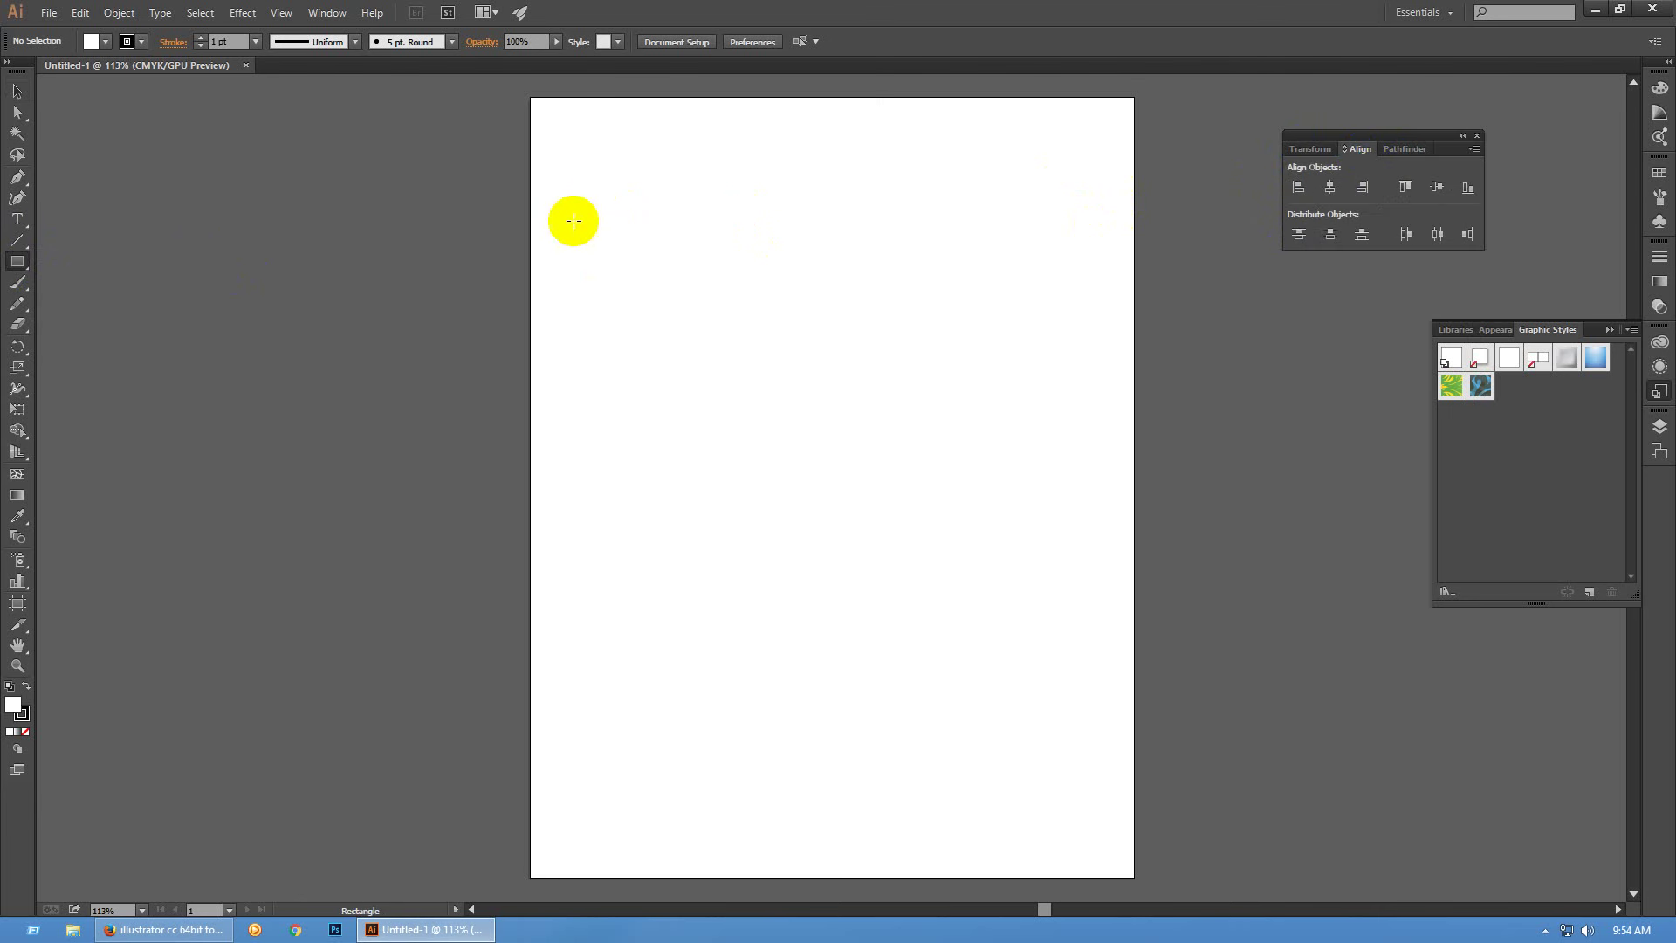
pyautogui.moveTo(574, 221); pyautogui.dragTo(668, 391)
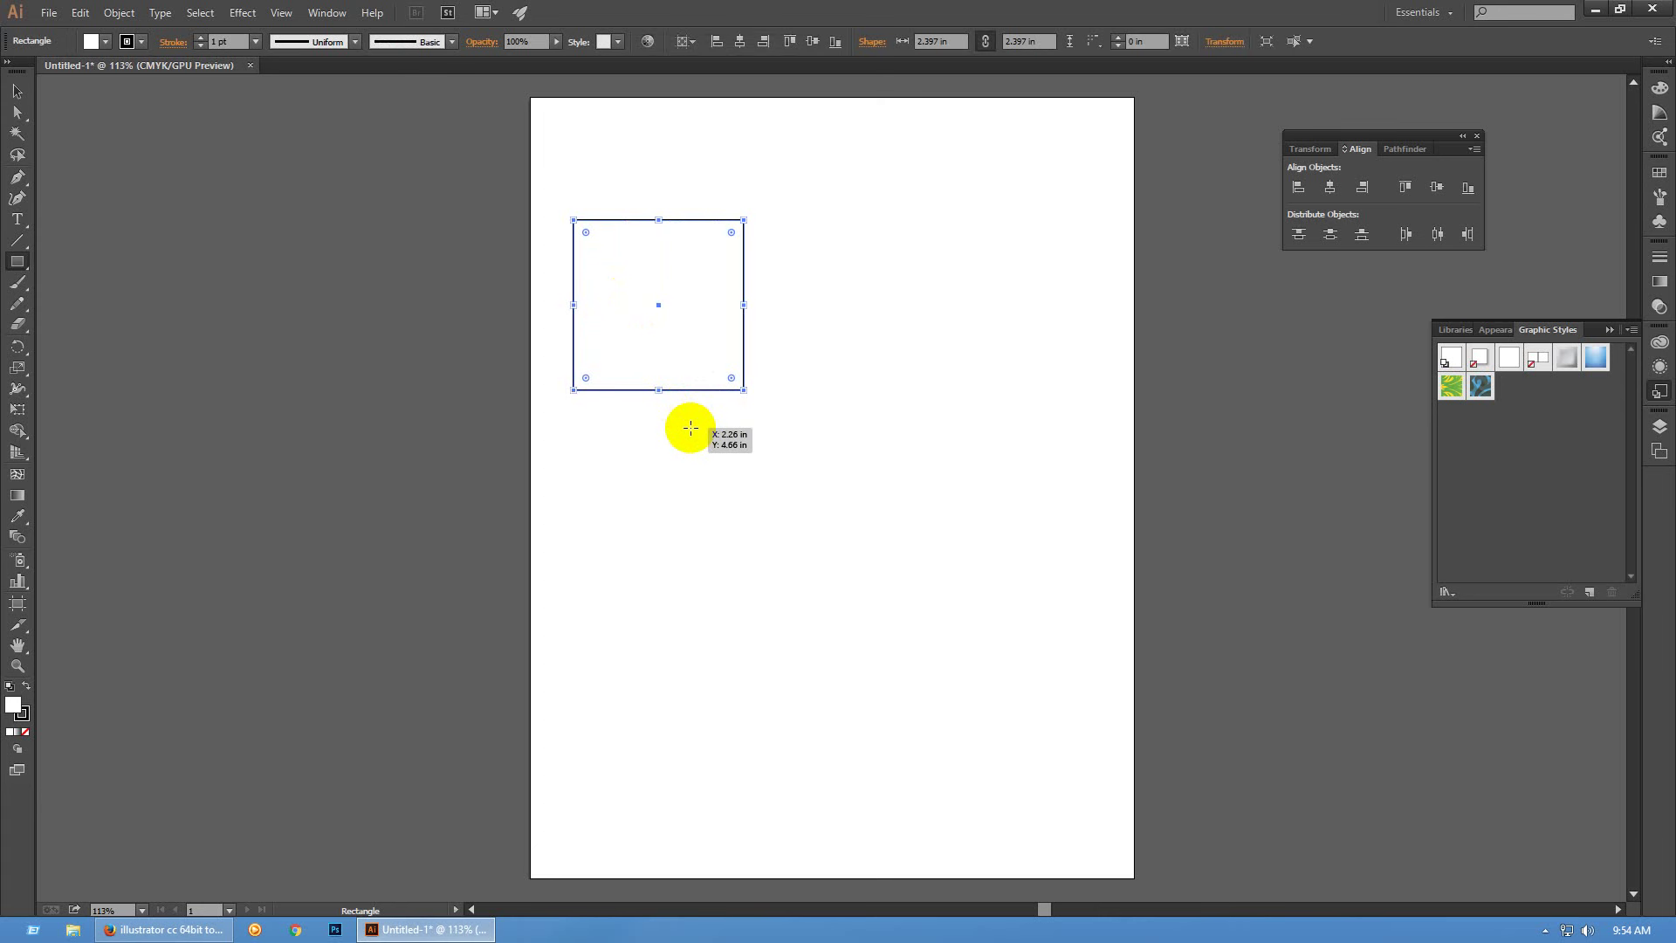
pyautogui.hotkey('shift', 'x')
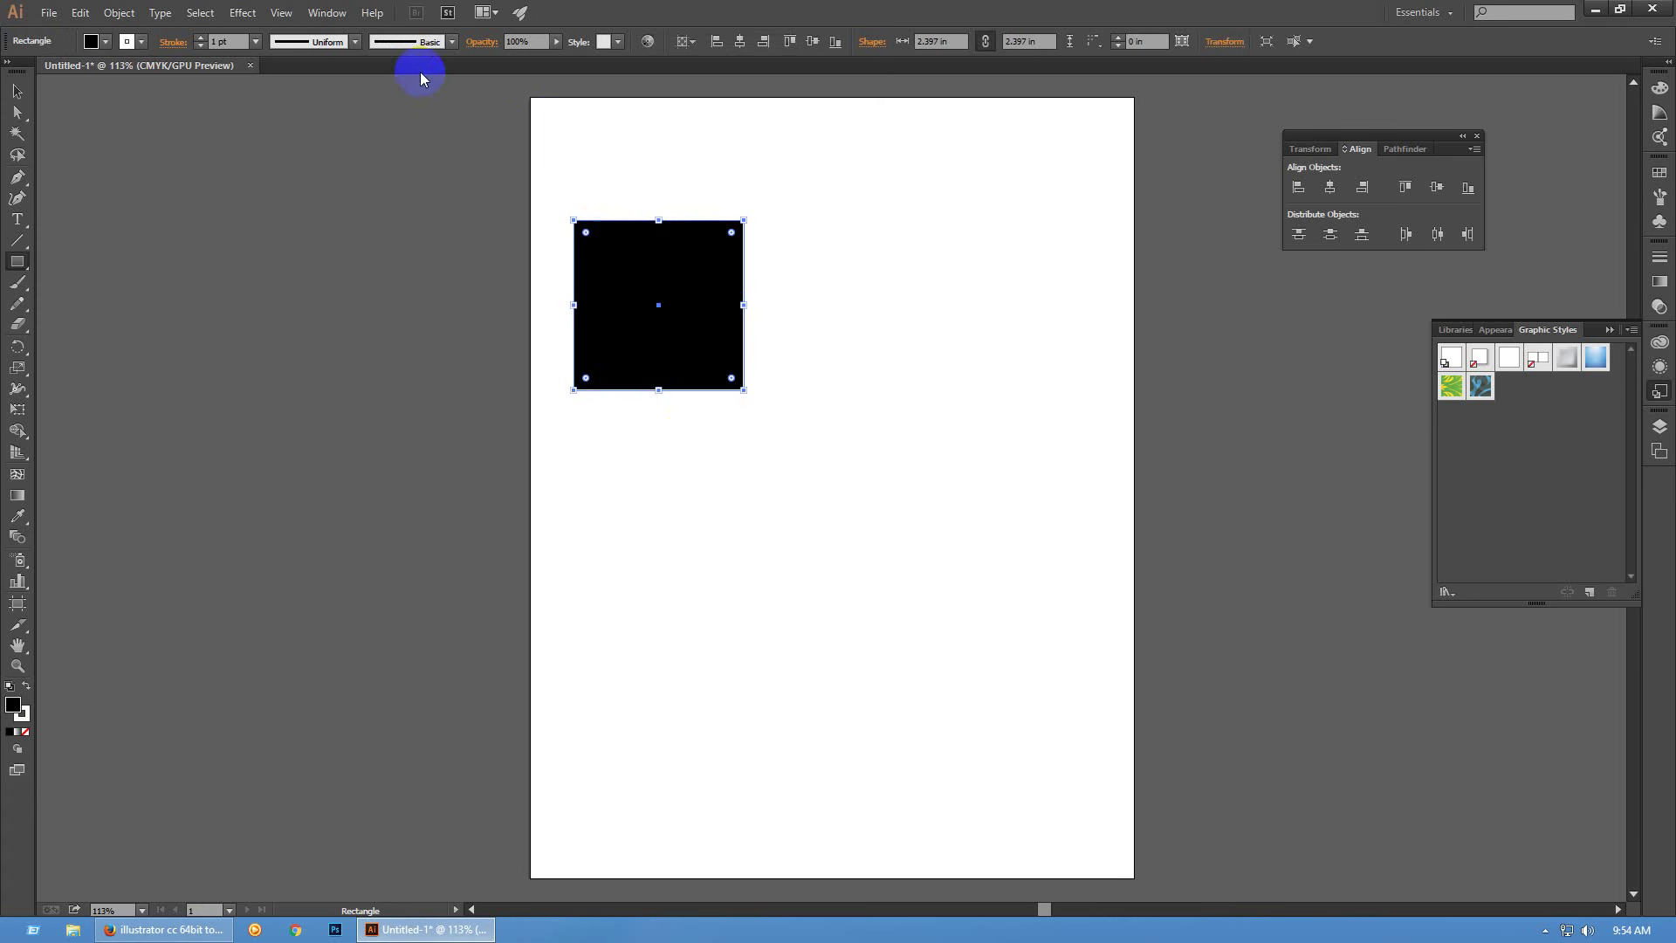
pyautogui.click(336, 19)
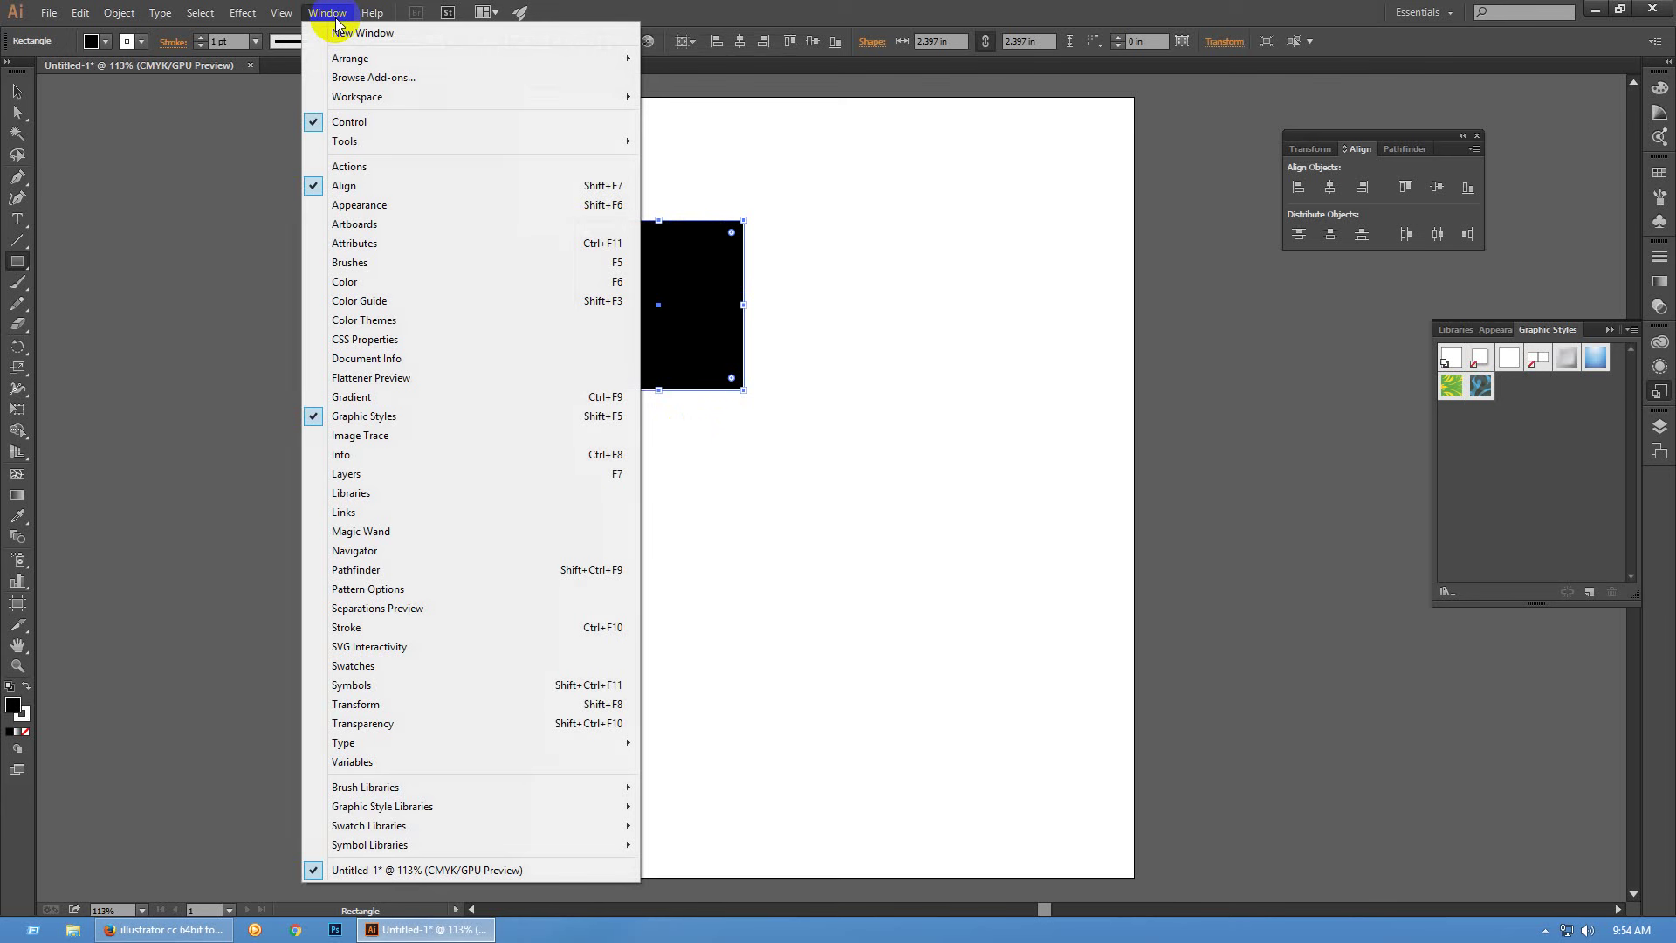
pyautogui.click(1289, 19)
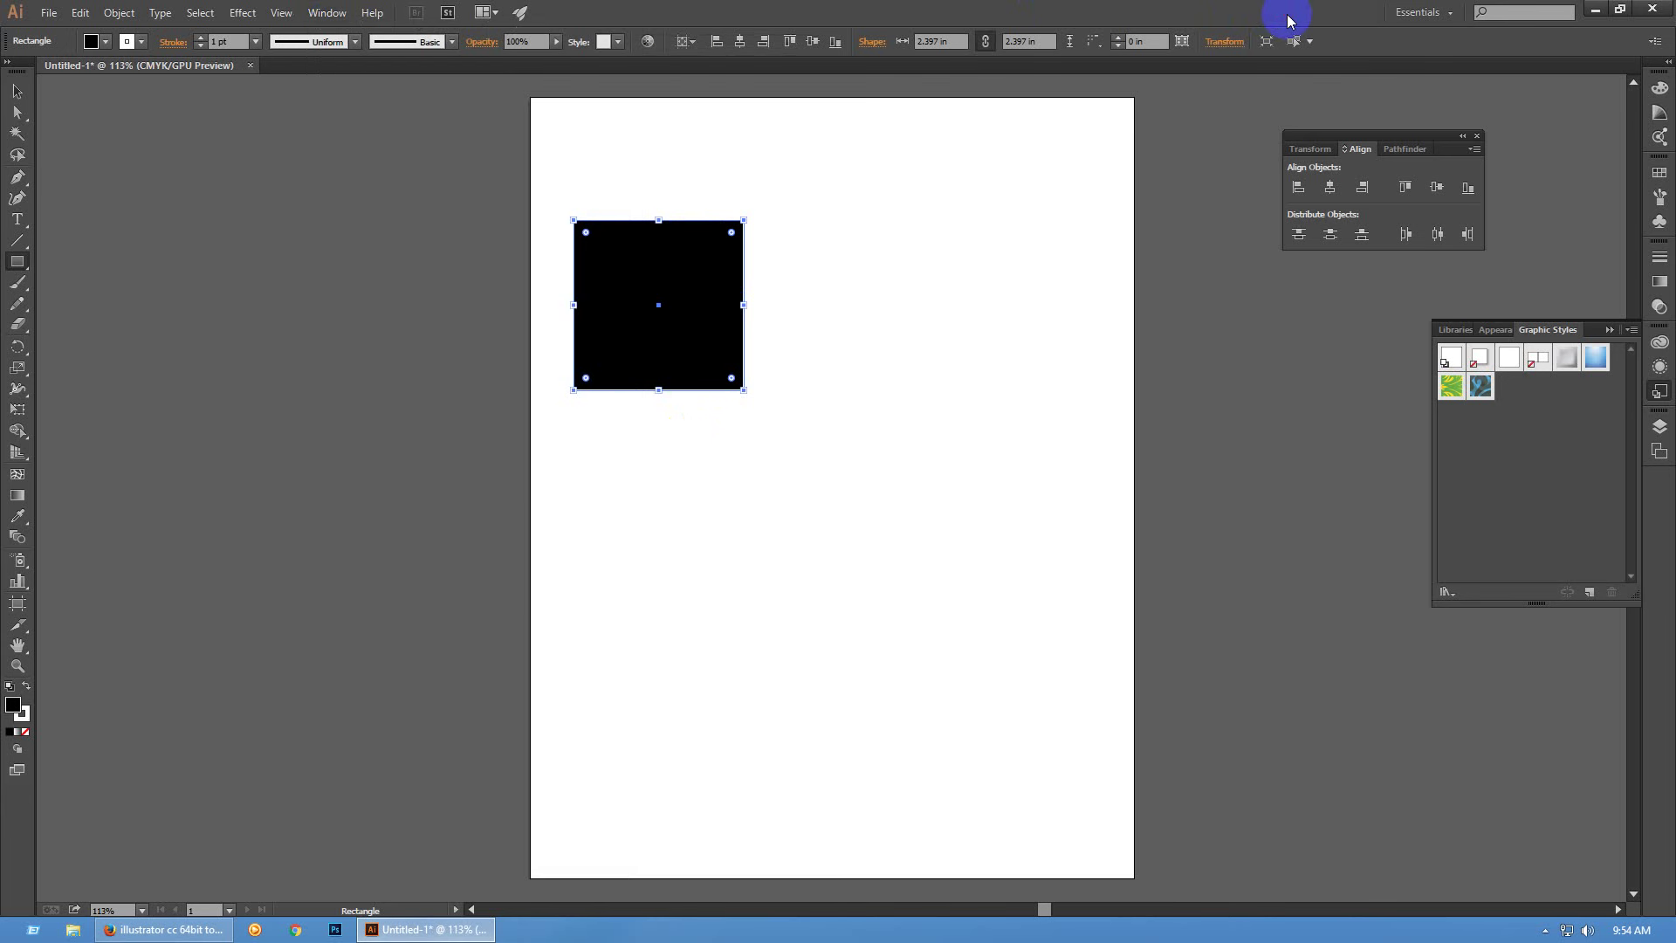
pyautogui.click(17, 91)
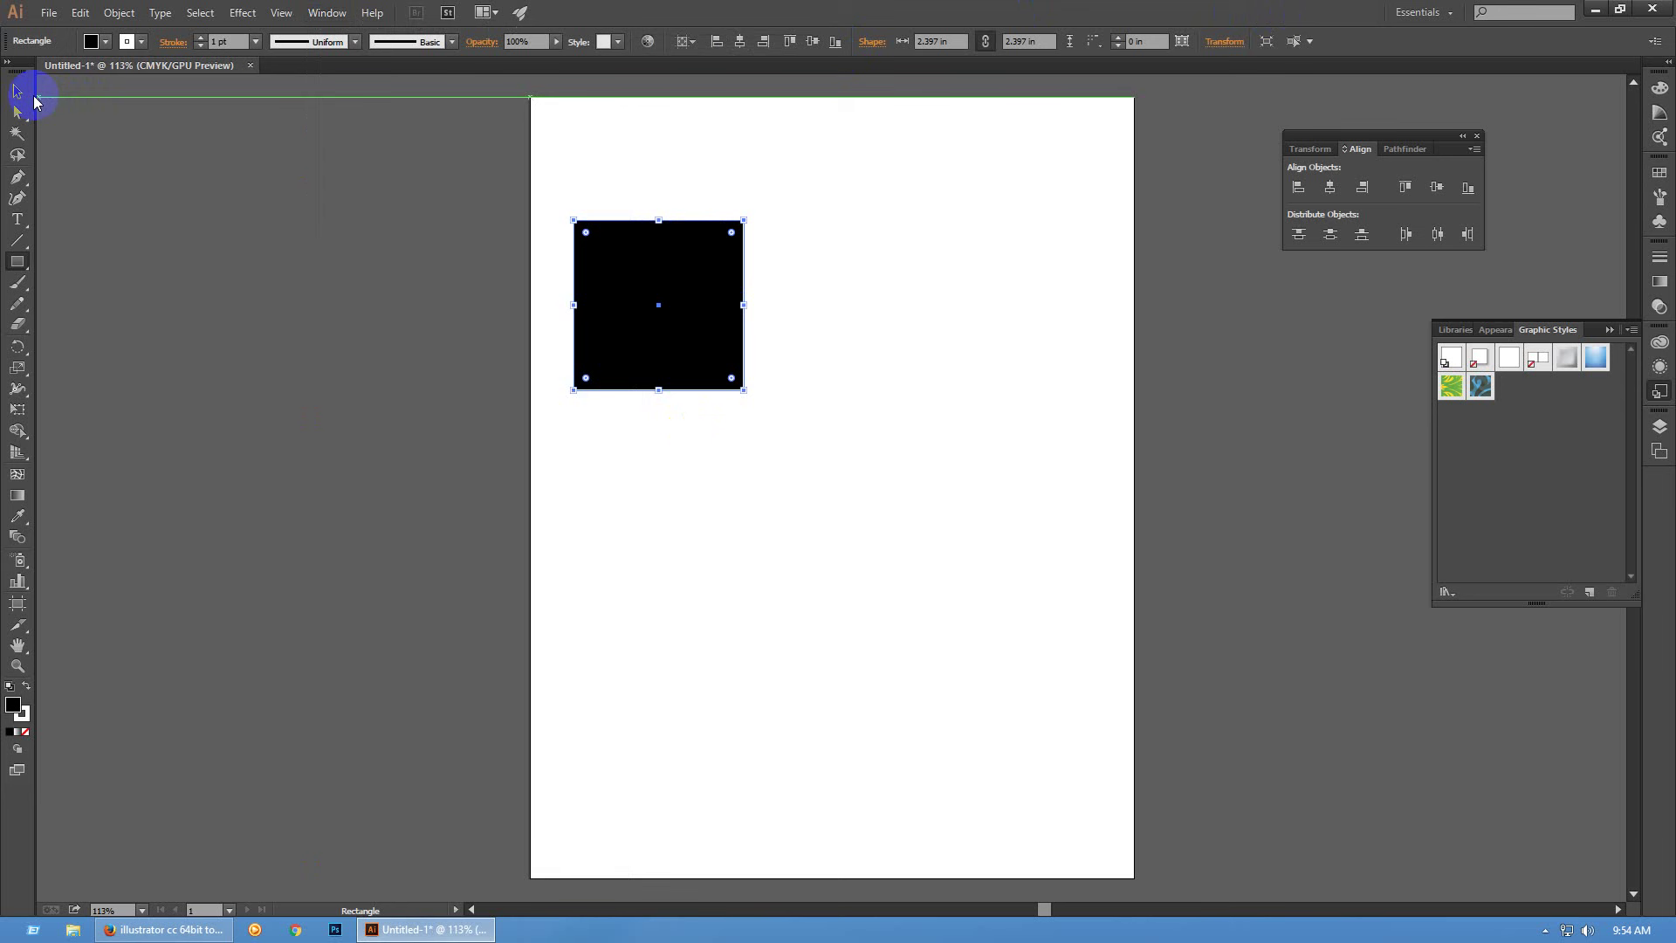
pyautogui.click(172, 185)
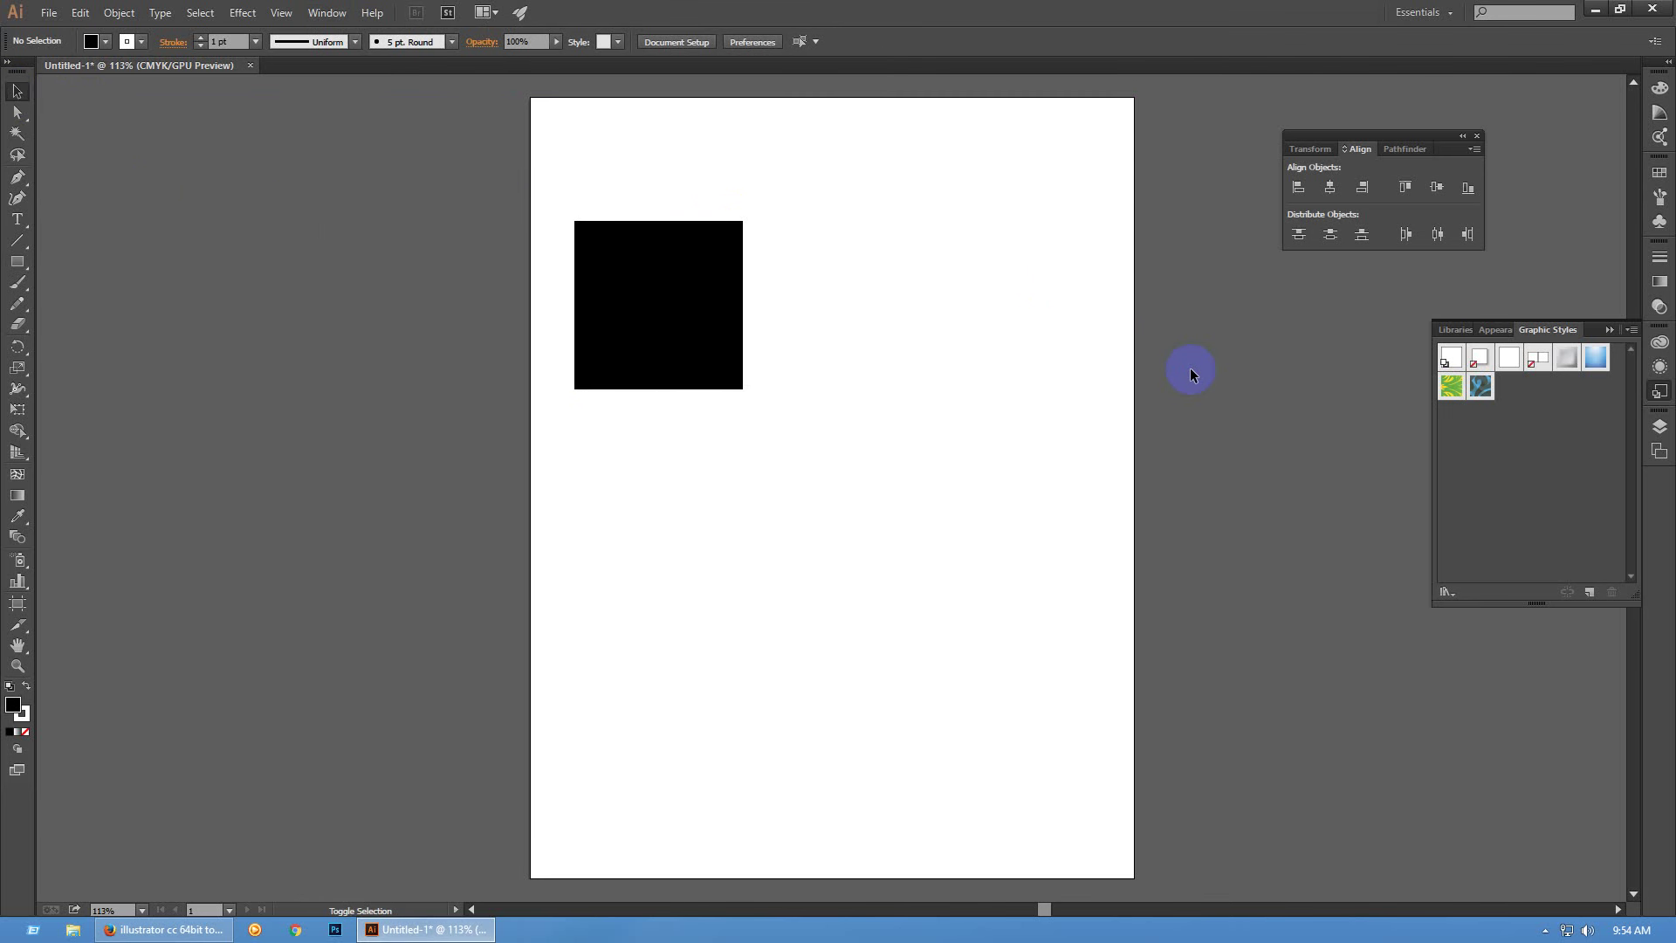
# Place a copy of the black square, reduced to about 1.3 in, below and right of it, and shift the original slightly right
pyautogui.click(696, 325)
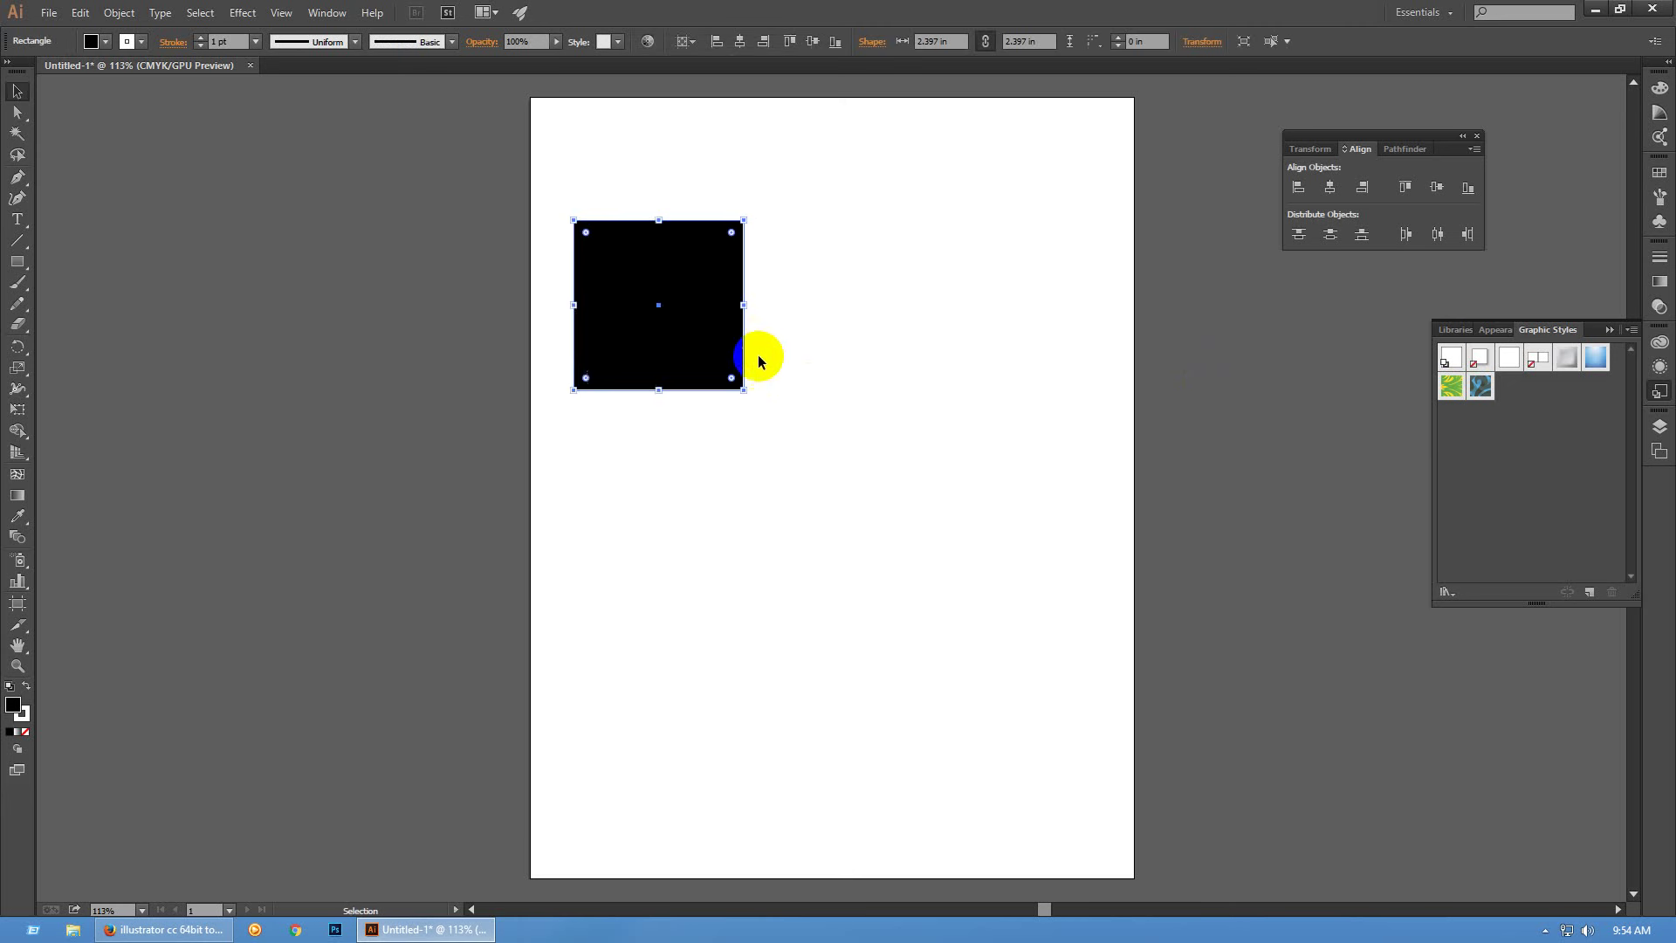
pyautogui.moveTo(722, 356); pyautogui.dragTo(967, 556)
pyautogui.click(738, 295)
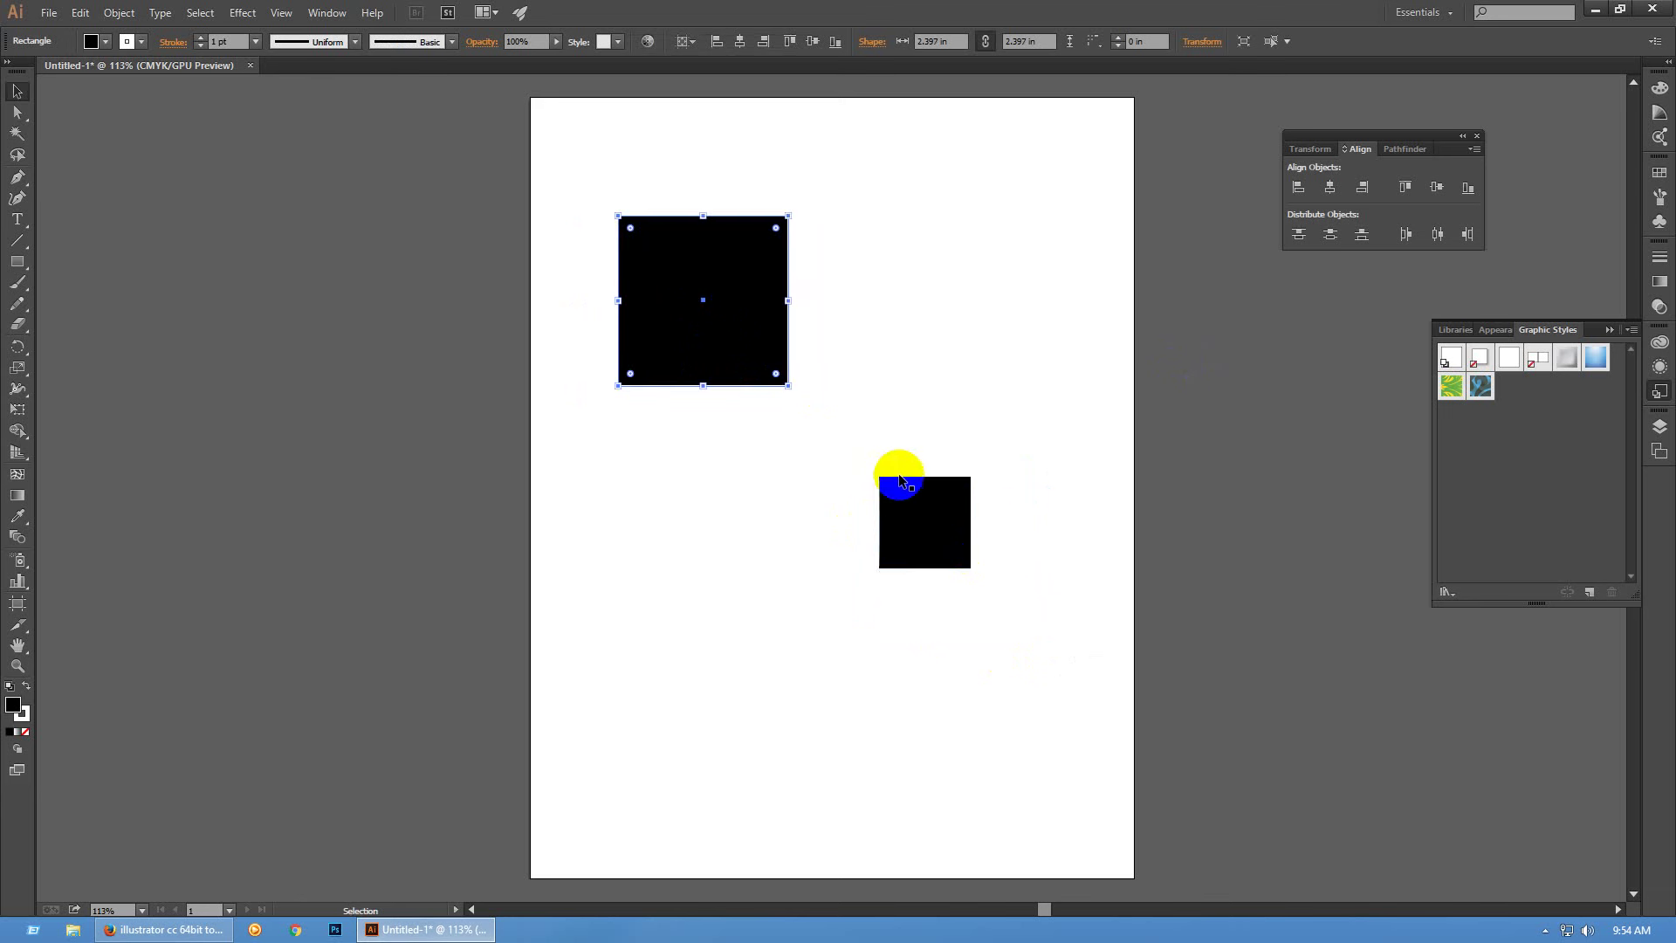
# Fill the smaller square with the red swatch and deselect it
pyautogui.click(899, 478)
pyautogui.click(1659, 172)
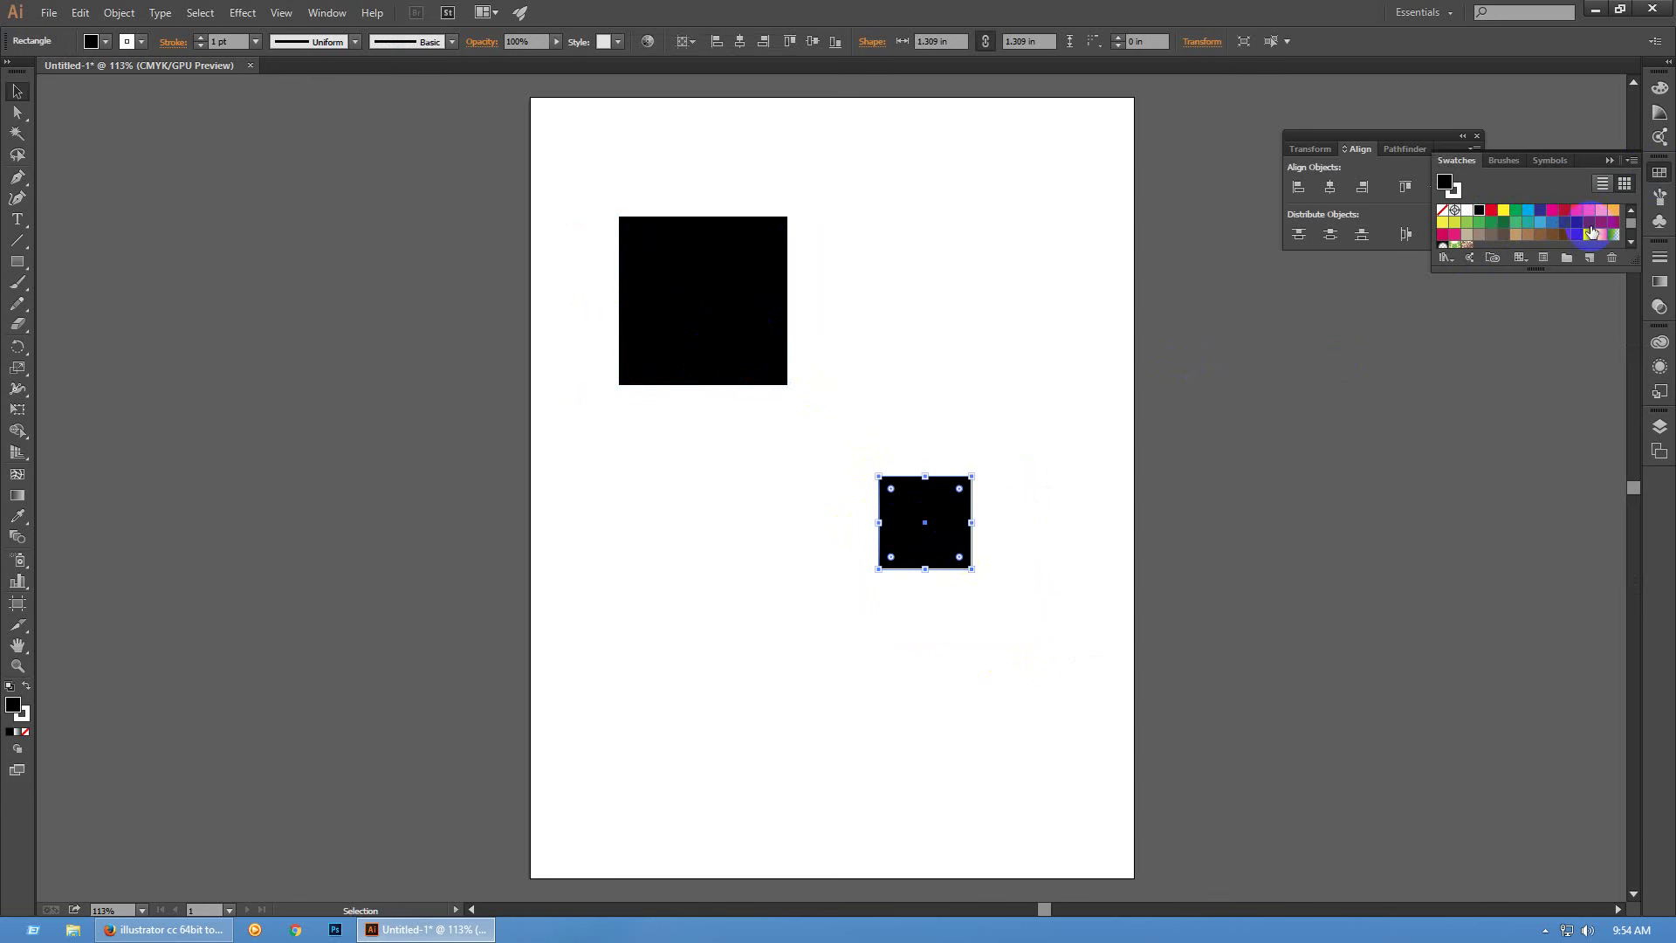
pyautogui.click(1491, 210)
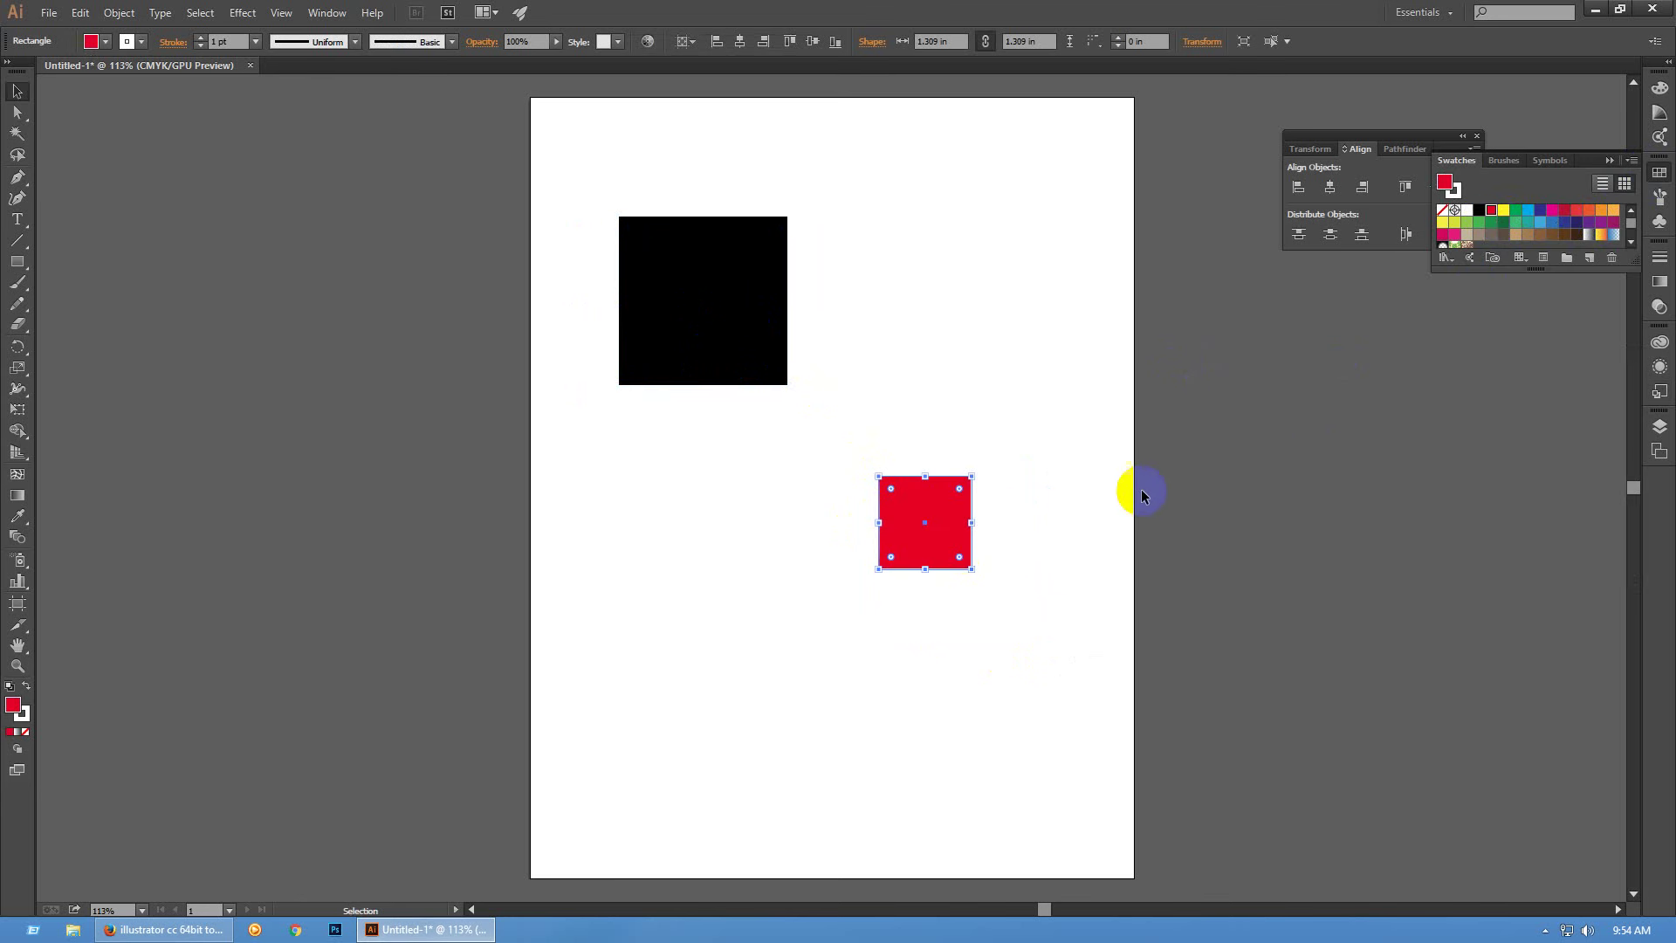
pyautogui.click(775, 628)
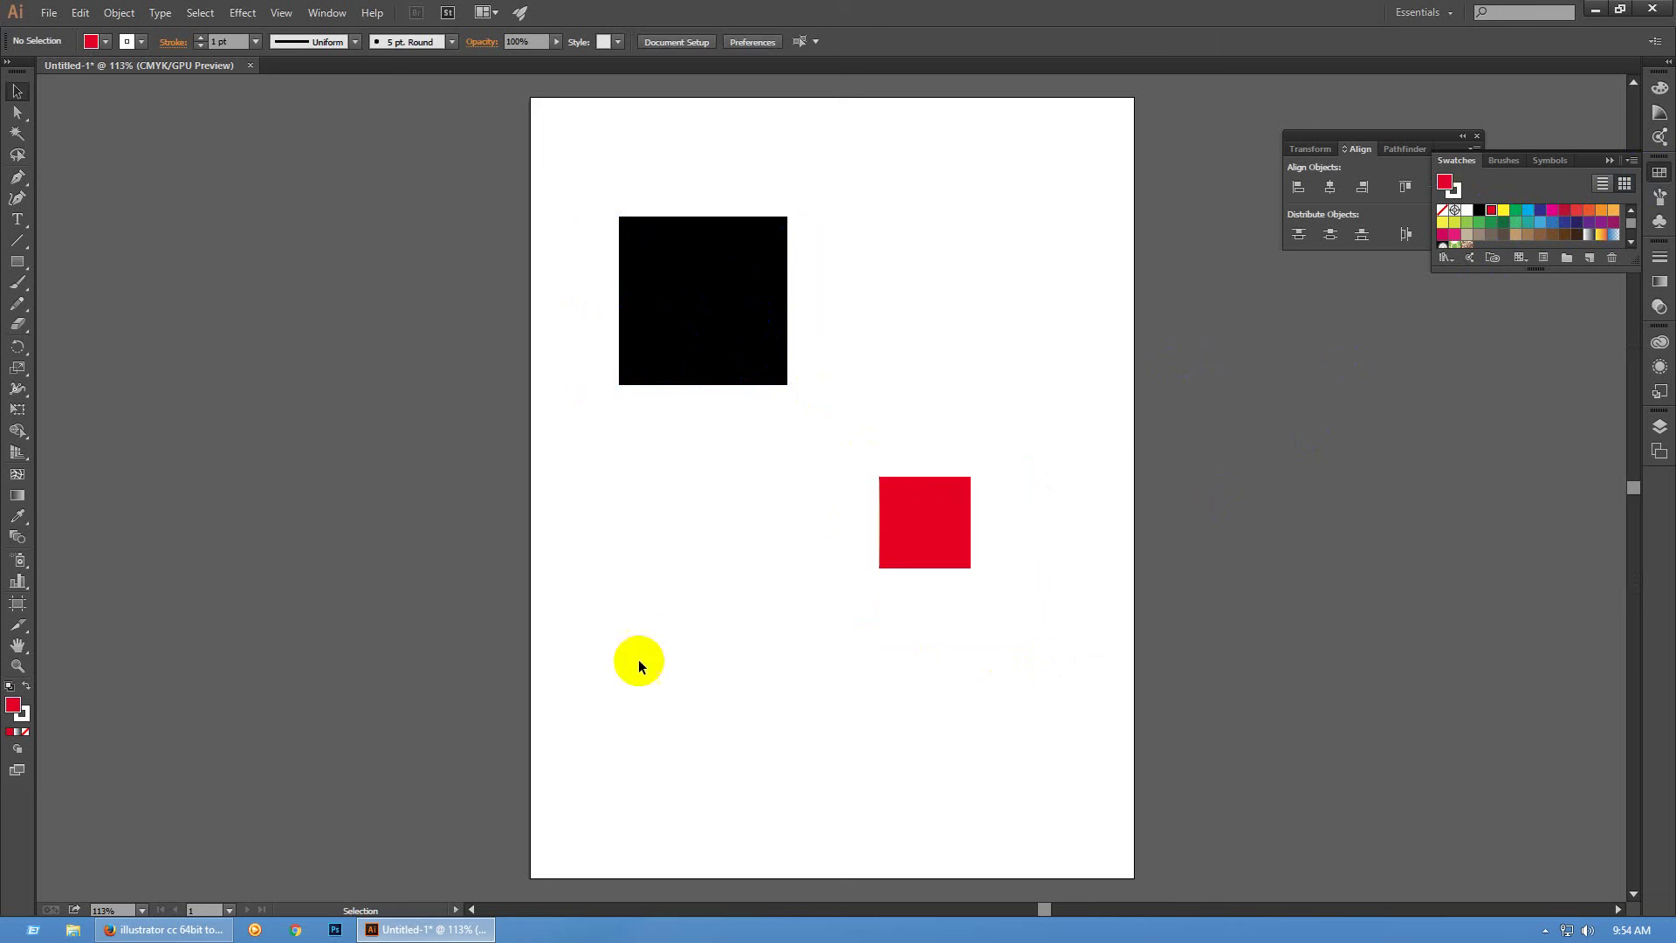
# Try to line up the red square's top edge with the black square's by moving it manually, and undo the move
pyautogui.moveTo(610, 672); pyautogui.dragTo(1135, 278)
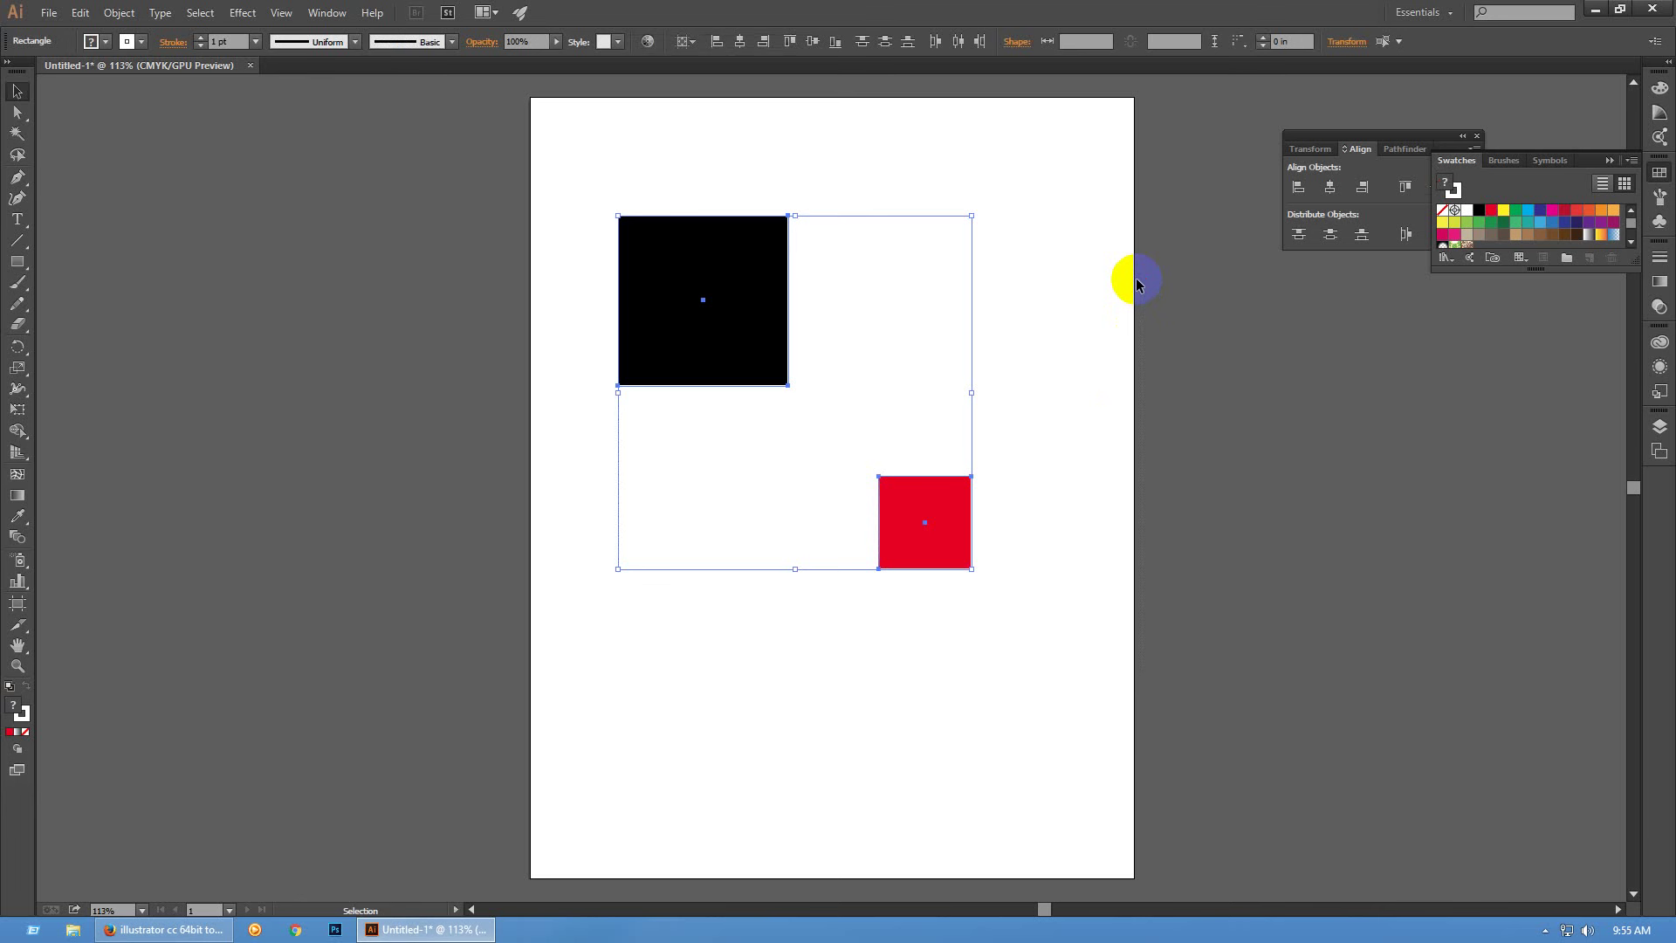
pyautogui.click(1147, 434)
pyautogui.moveTo(946, 528); pyautogui.dragTo(931, 277)
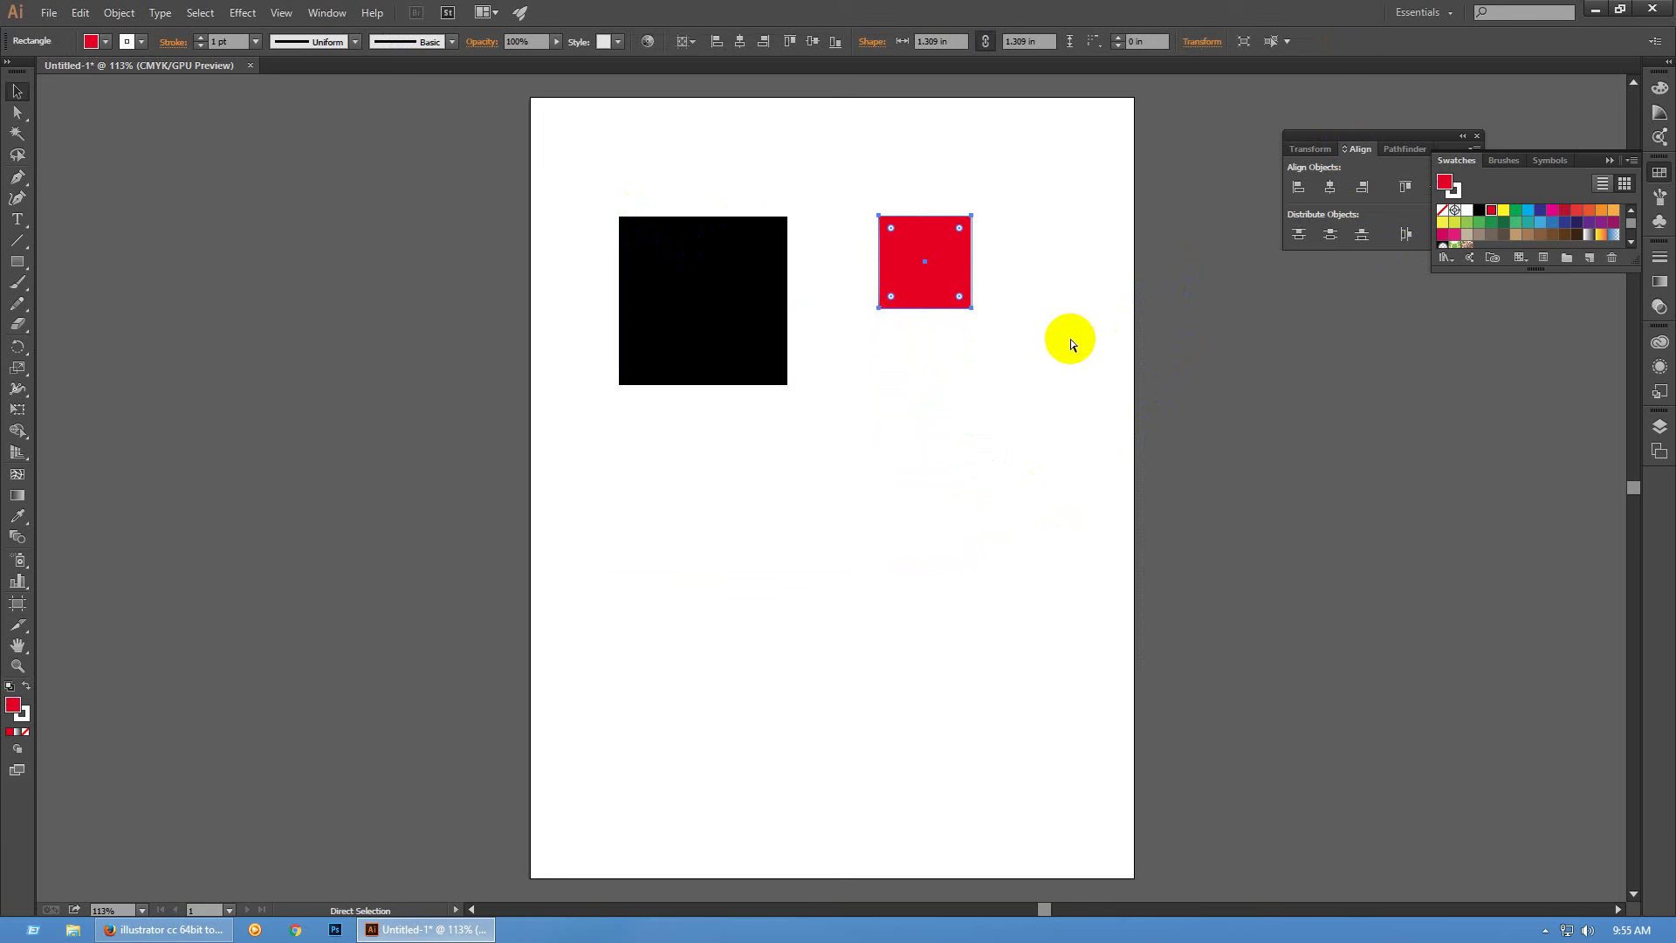
pyautogui.hotkey('ctrl', 'z')
pyautogui.click(1087, 421)
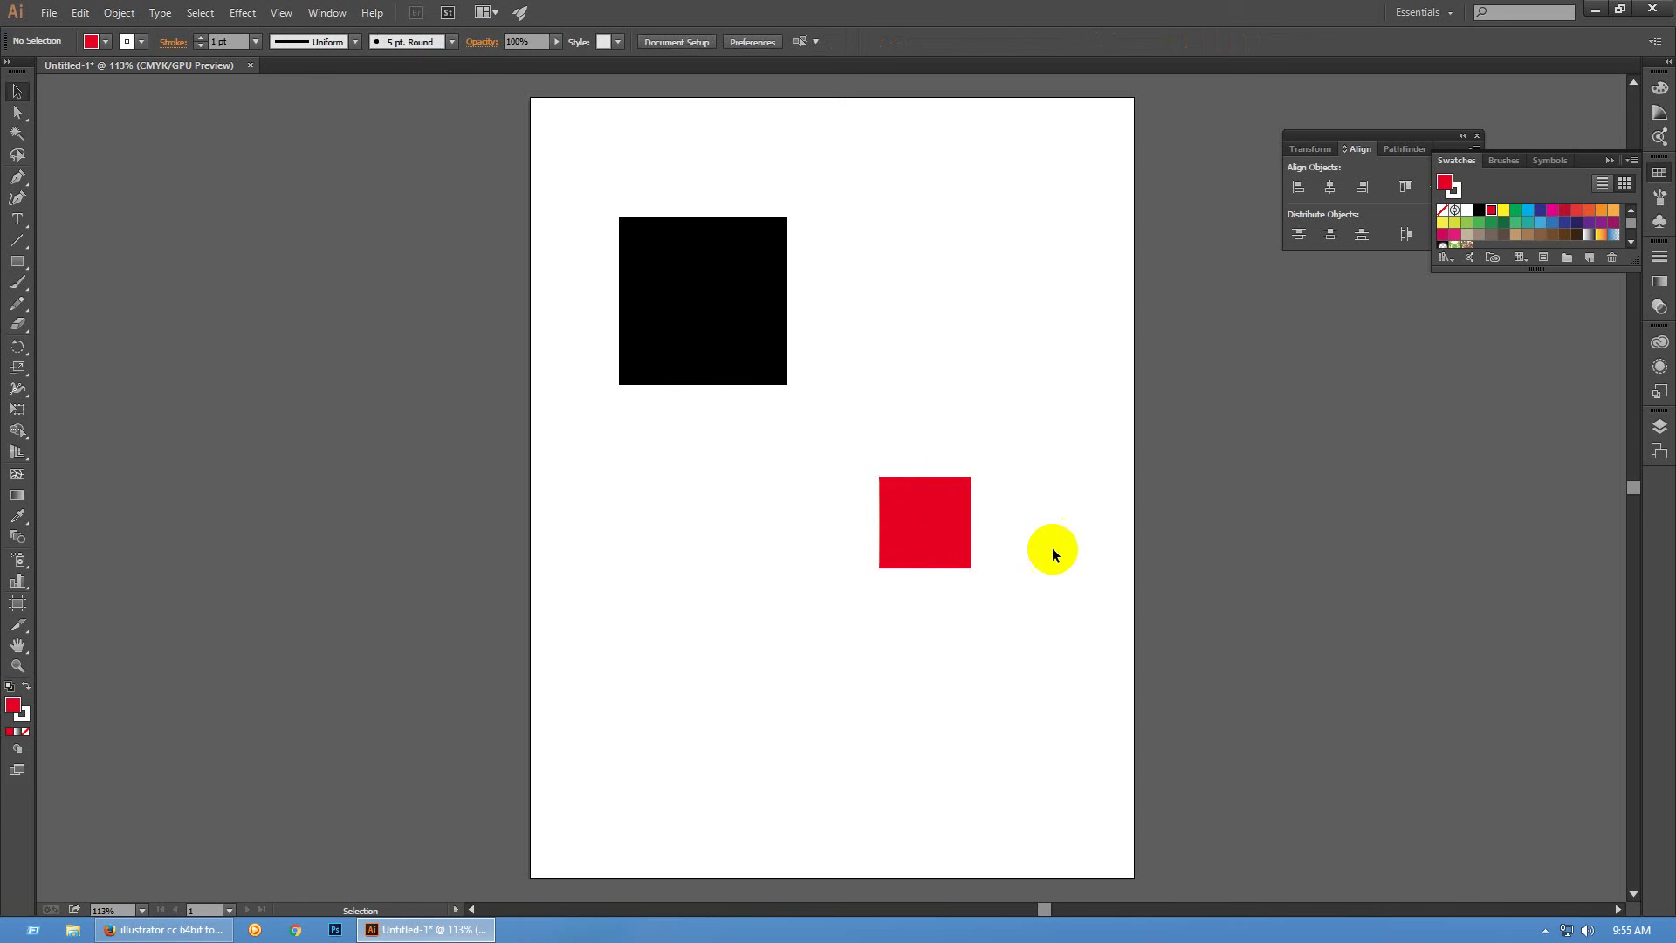
# Select both squares and apply Vertical Align Top to place them against the artboard's top edge
pyautogui.moveTo(850, 521); pyautogui.dragTo(686, 304)
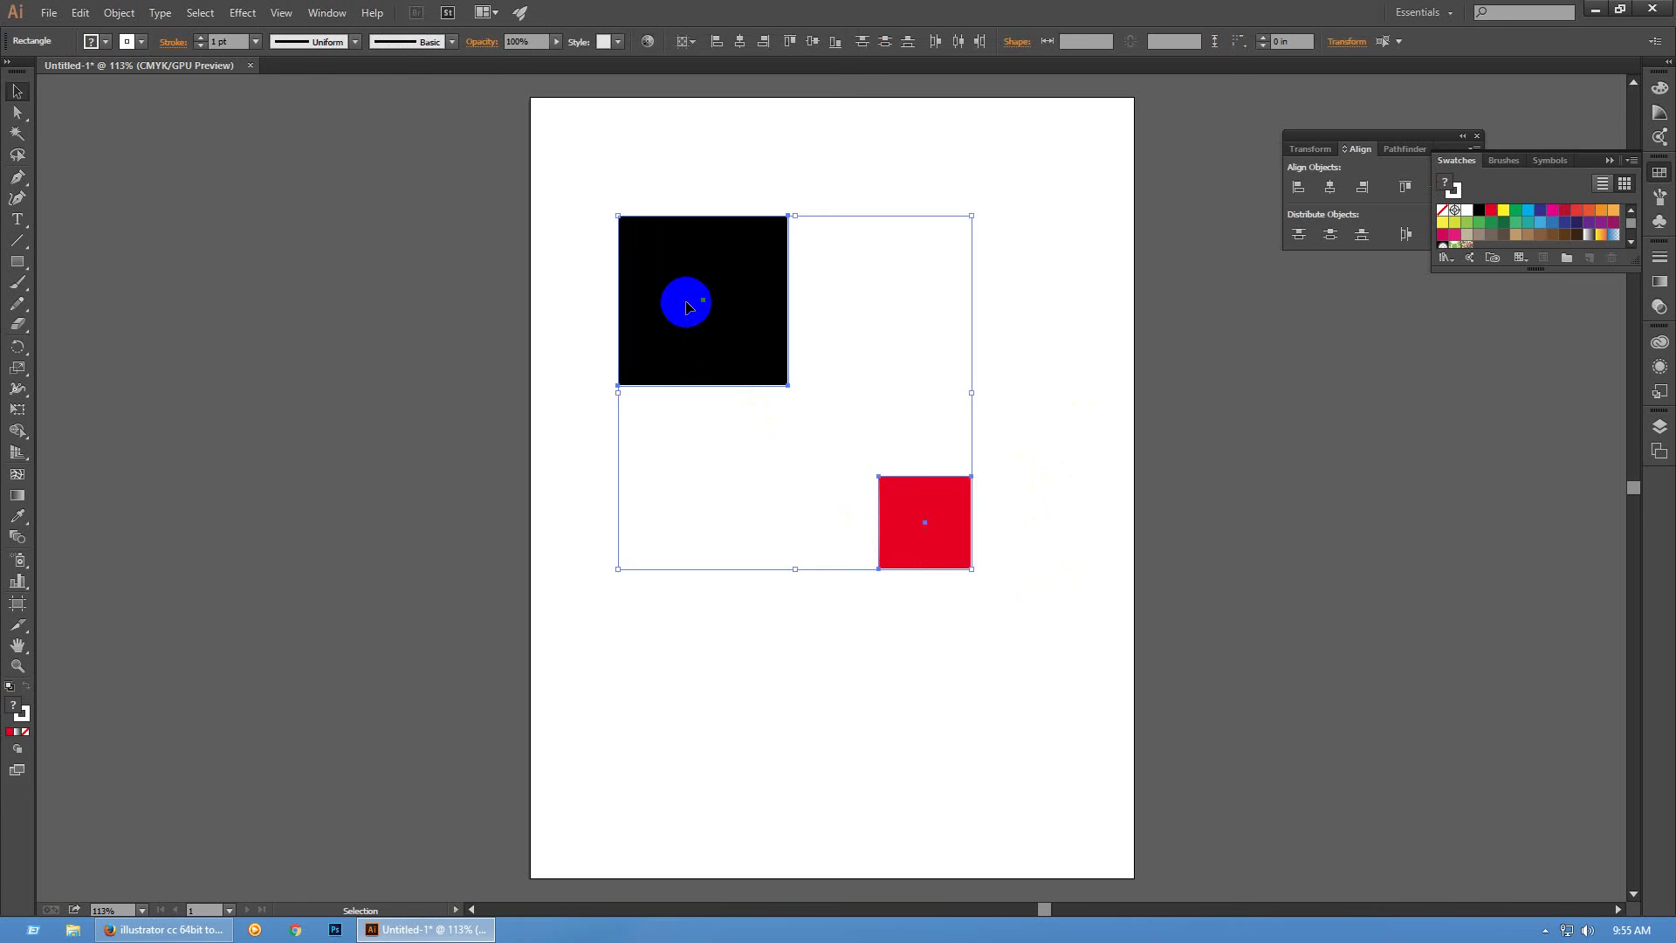
pyautogui.click(1416, 220)
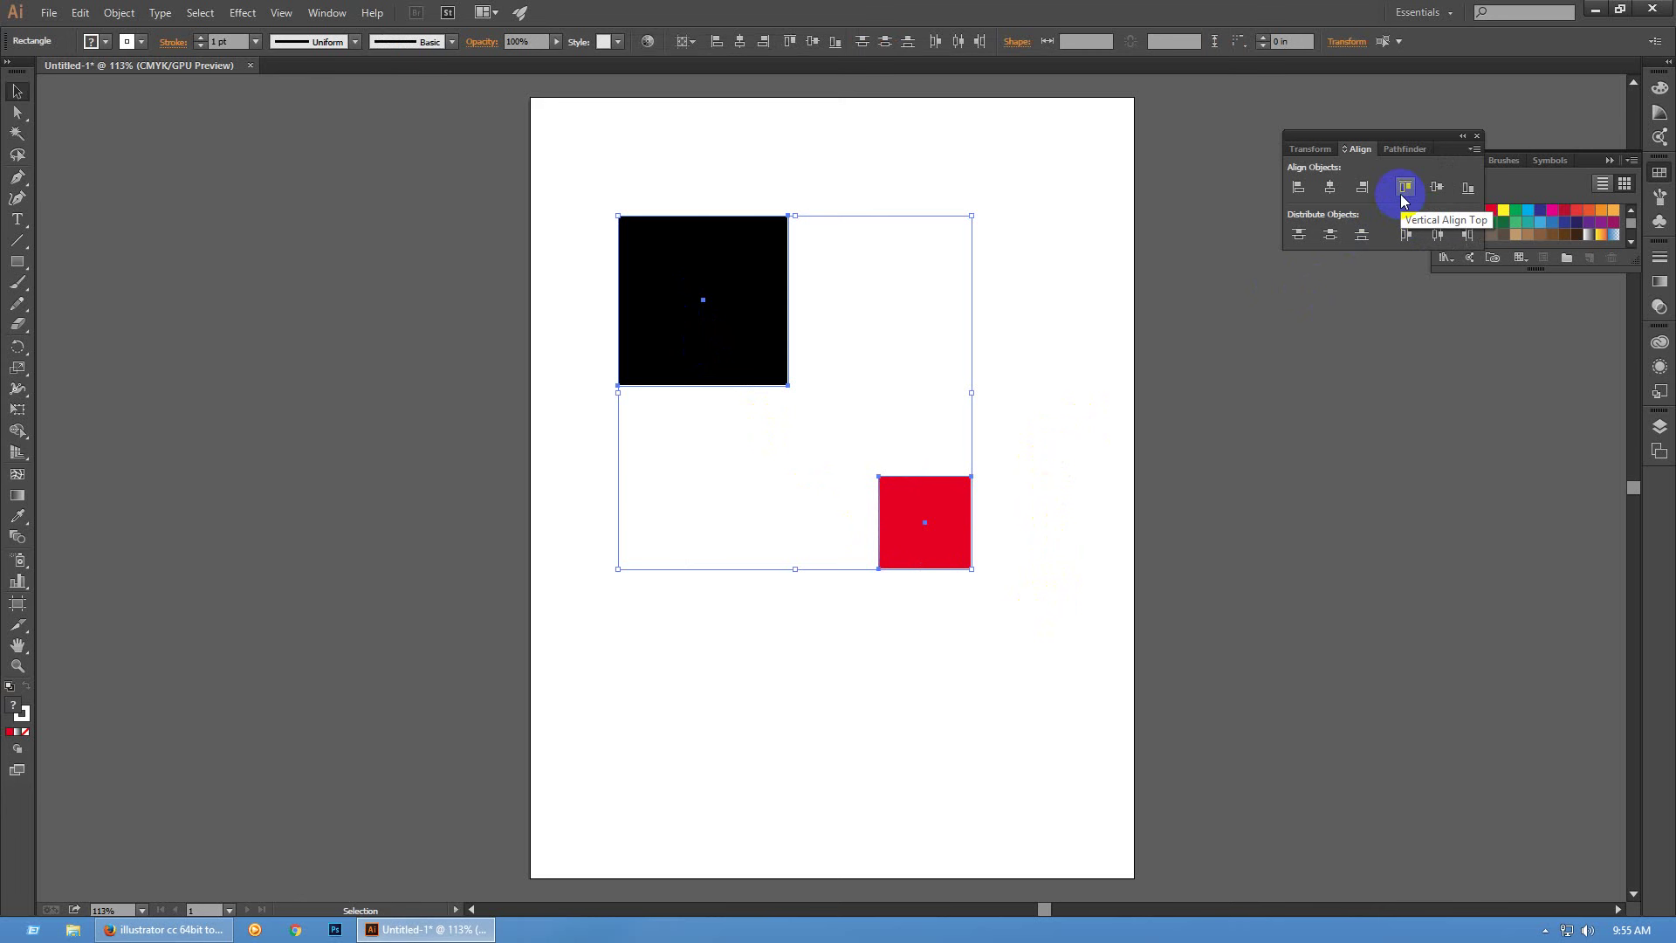
pyautogui.click(1403, 200)
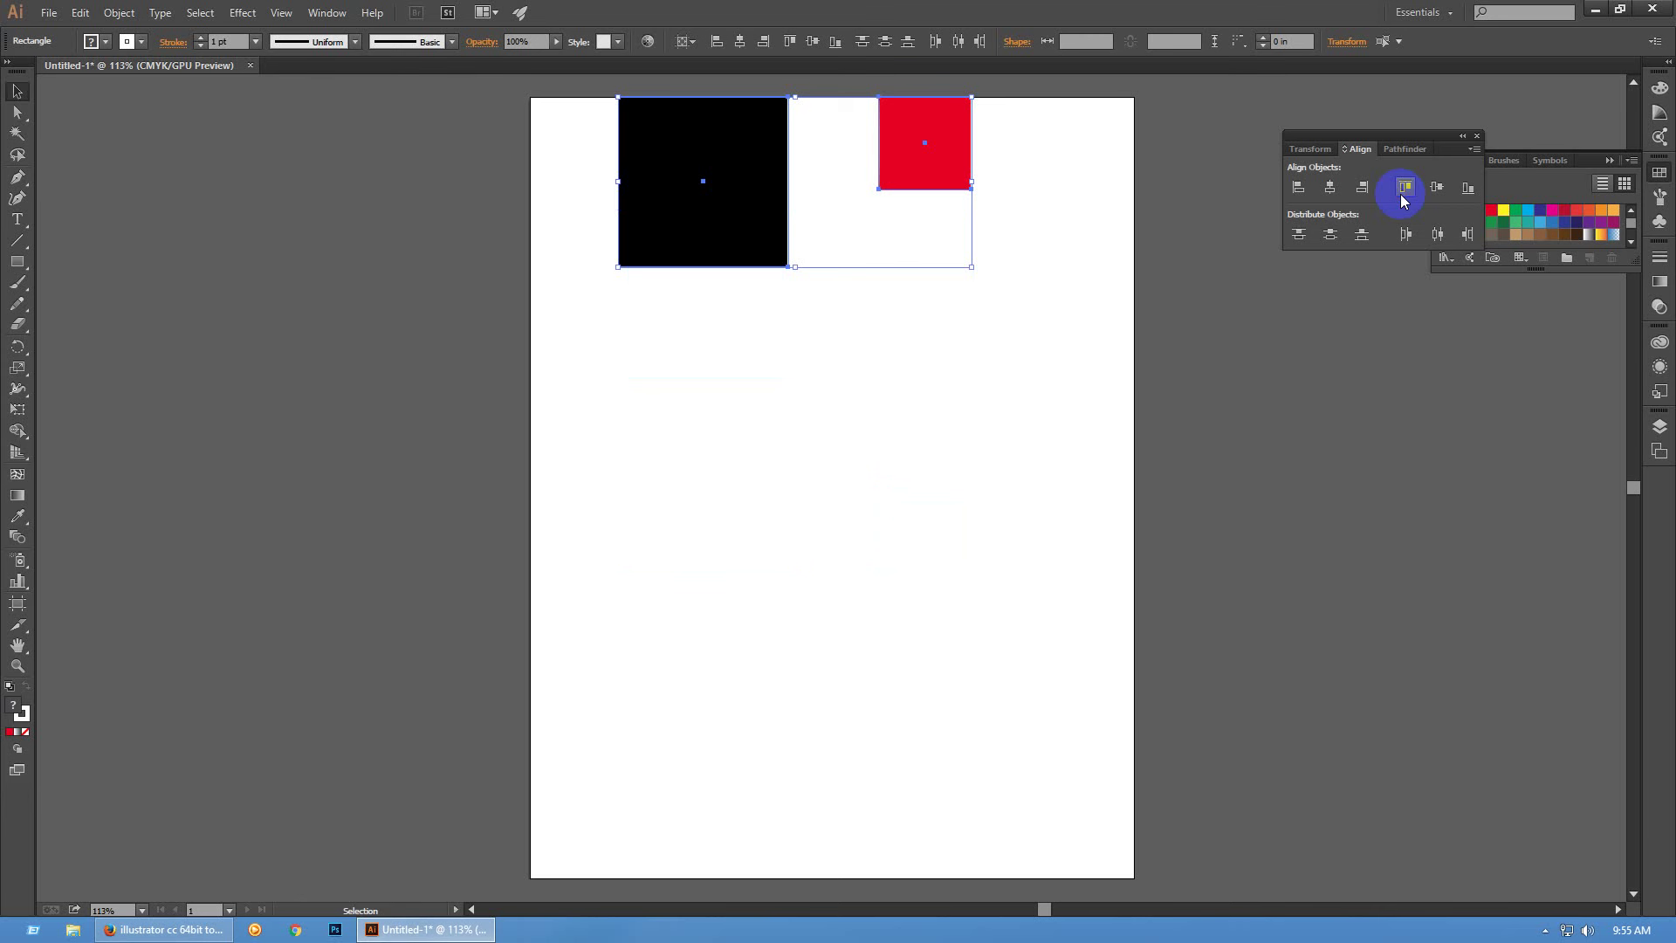
# Undo the top alignment and show the full Align options, opening the Align To choices
pyautogui.hotkey('ctrl', 'z')
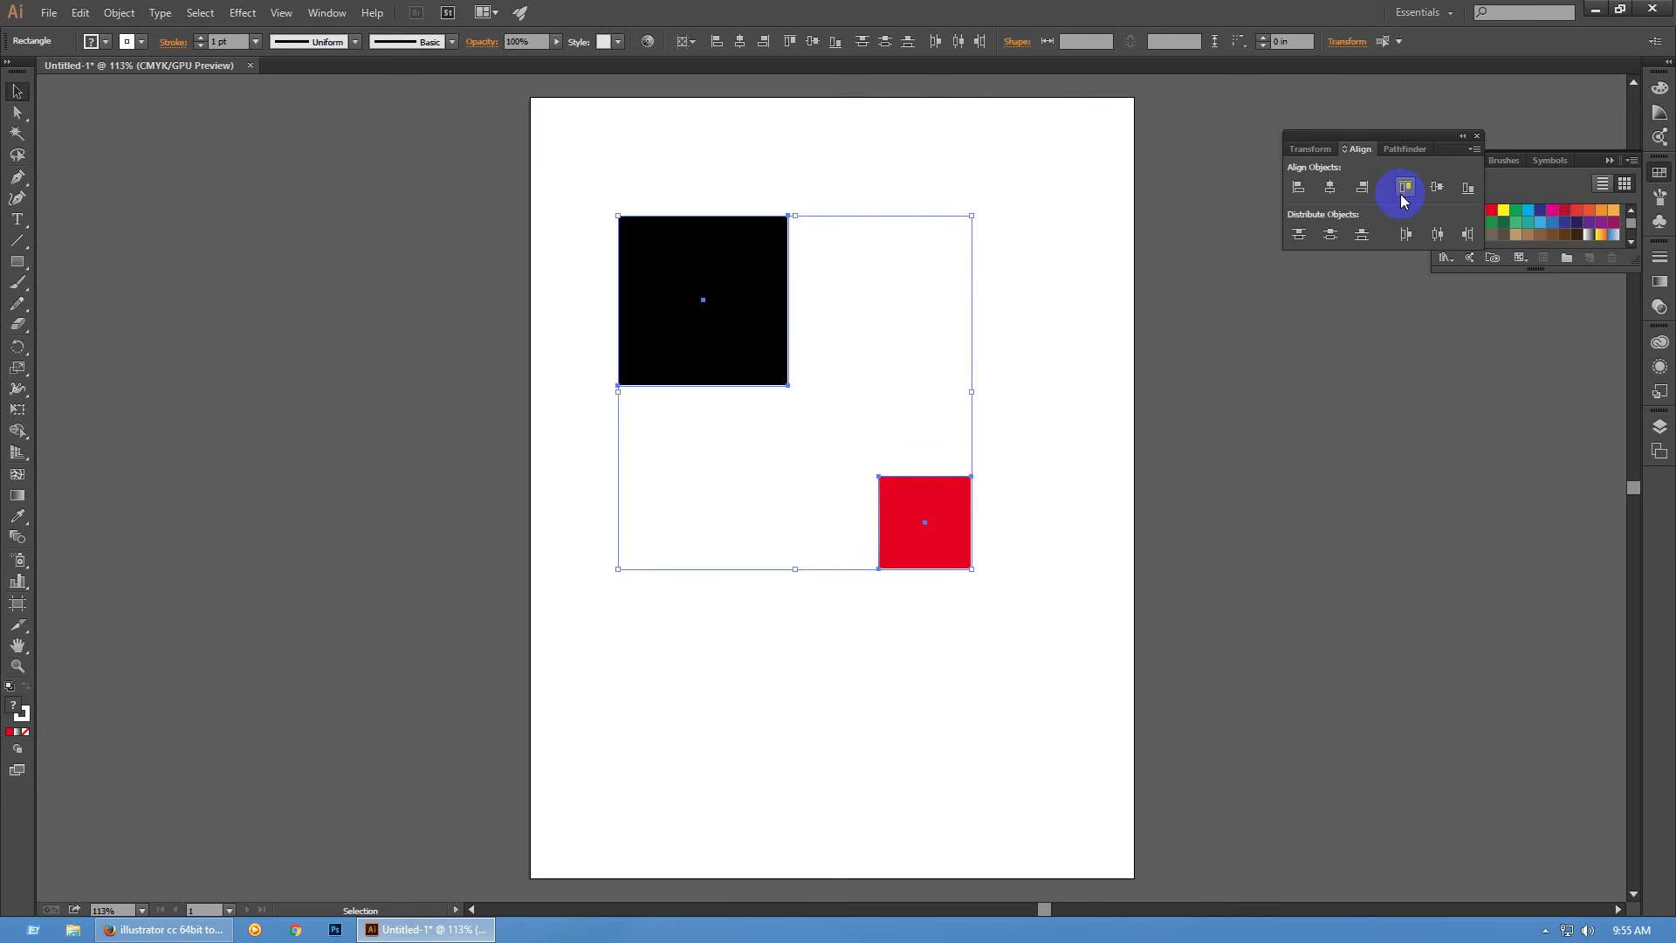
pyautogui.click(1348, 149)
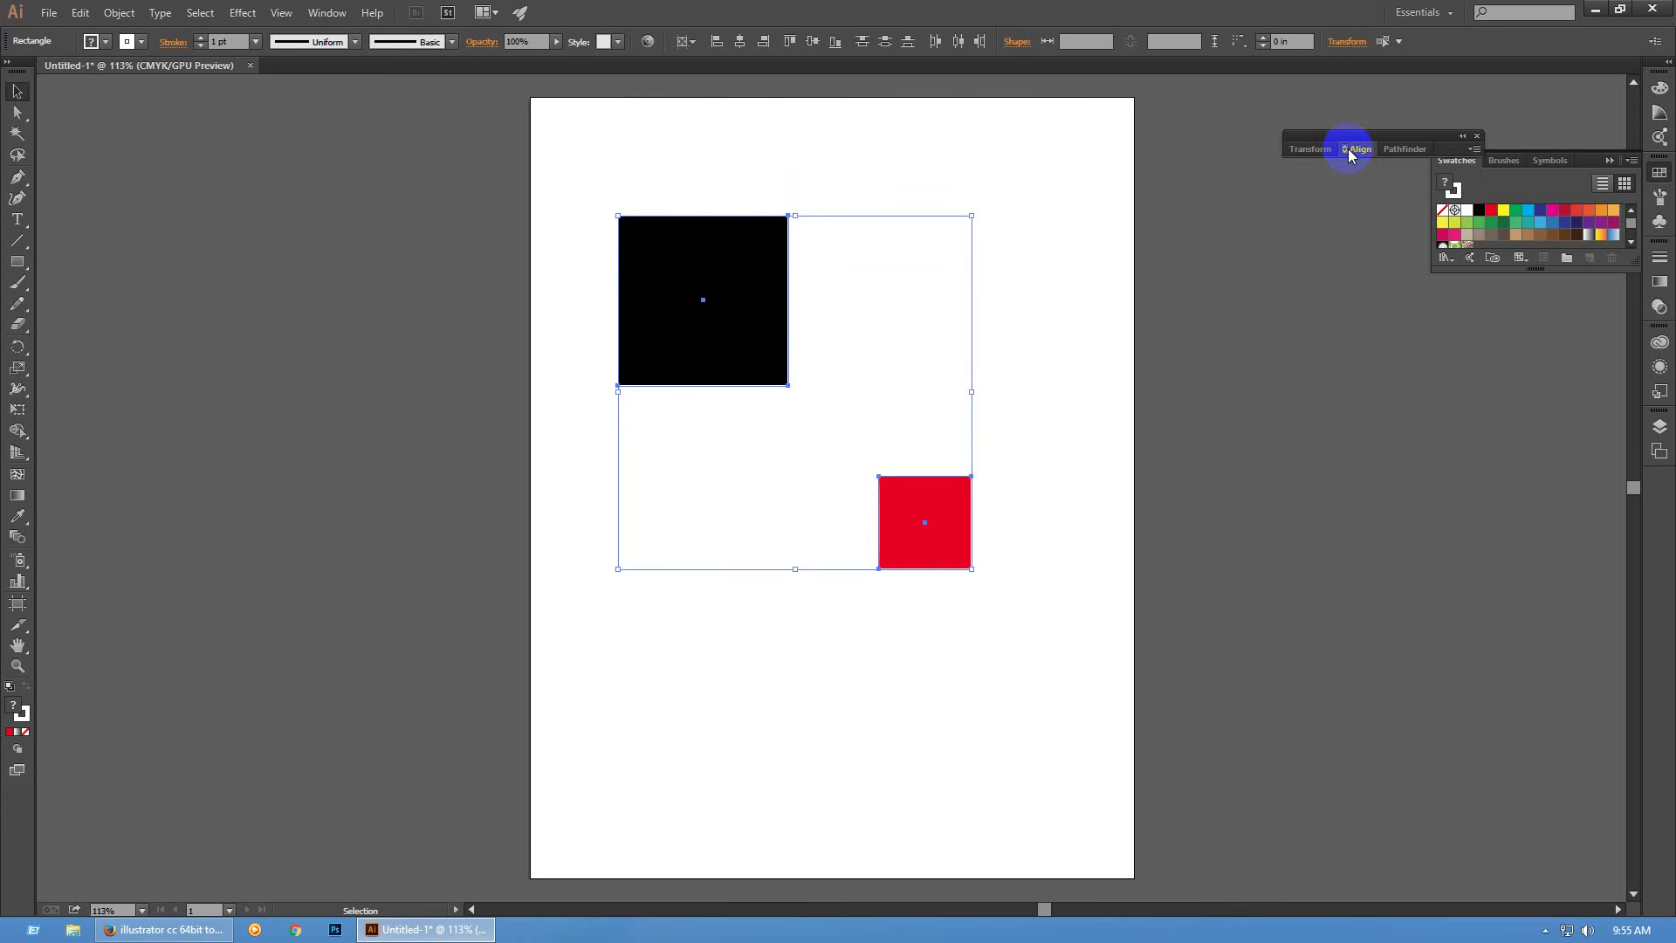
pyautogui.click(1348, 148)
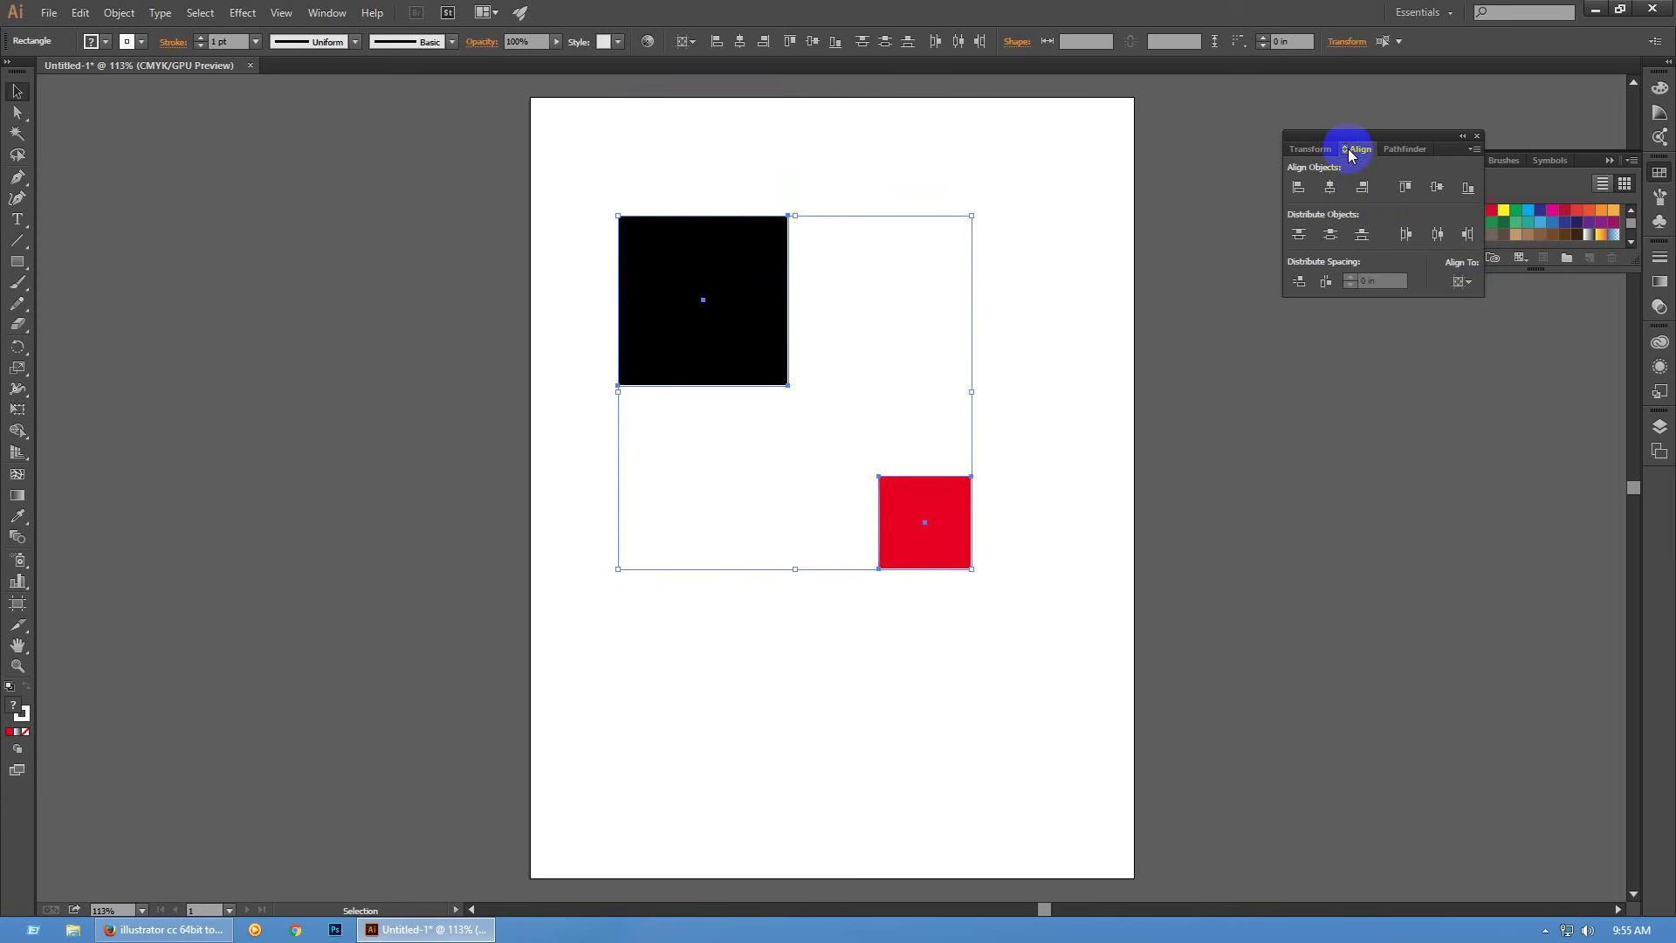
pyautogui.click(1472, 283)
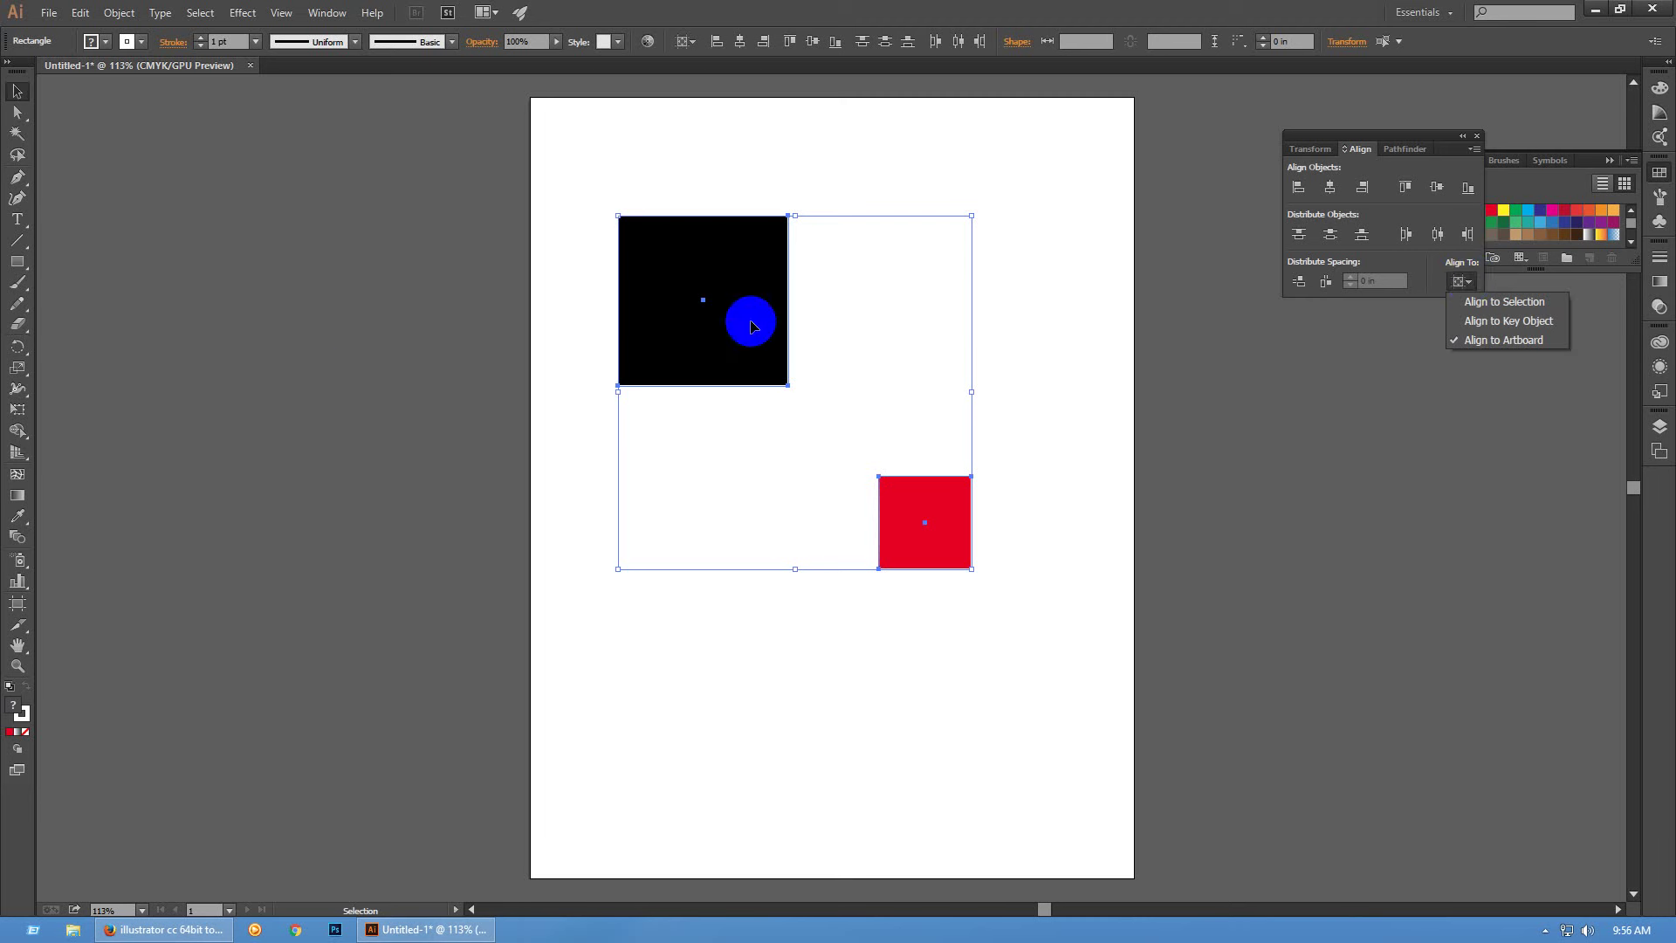
# Try moving artwork off the artboard onto the empty pasteboard, and undo the move
pyautogui.click(175, 329)
pyautogui.moveTo(699, 314); pyautogui.dragTo(134, 314)
pyautogui.click(503, 465)
pyautogui.hotkey('ctrl', 'z')
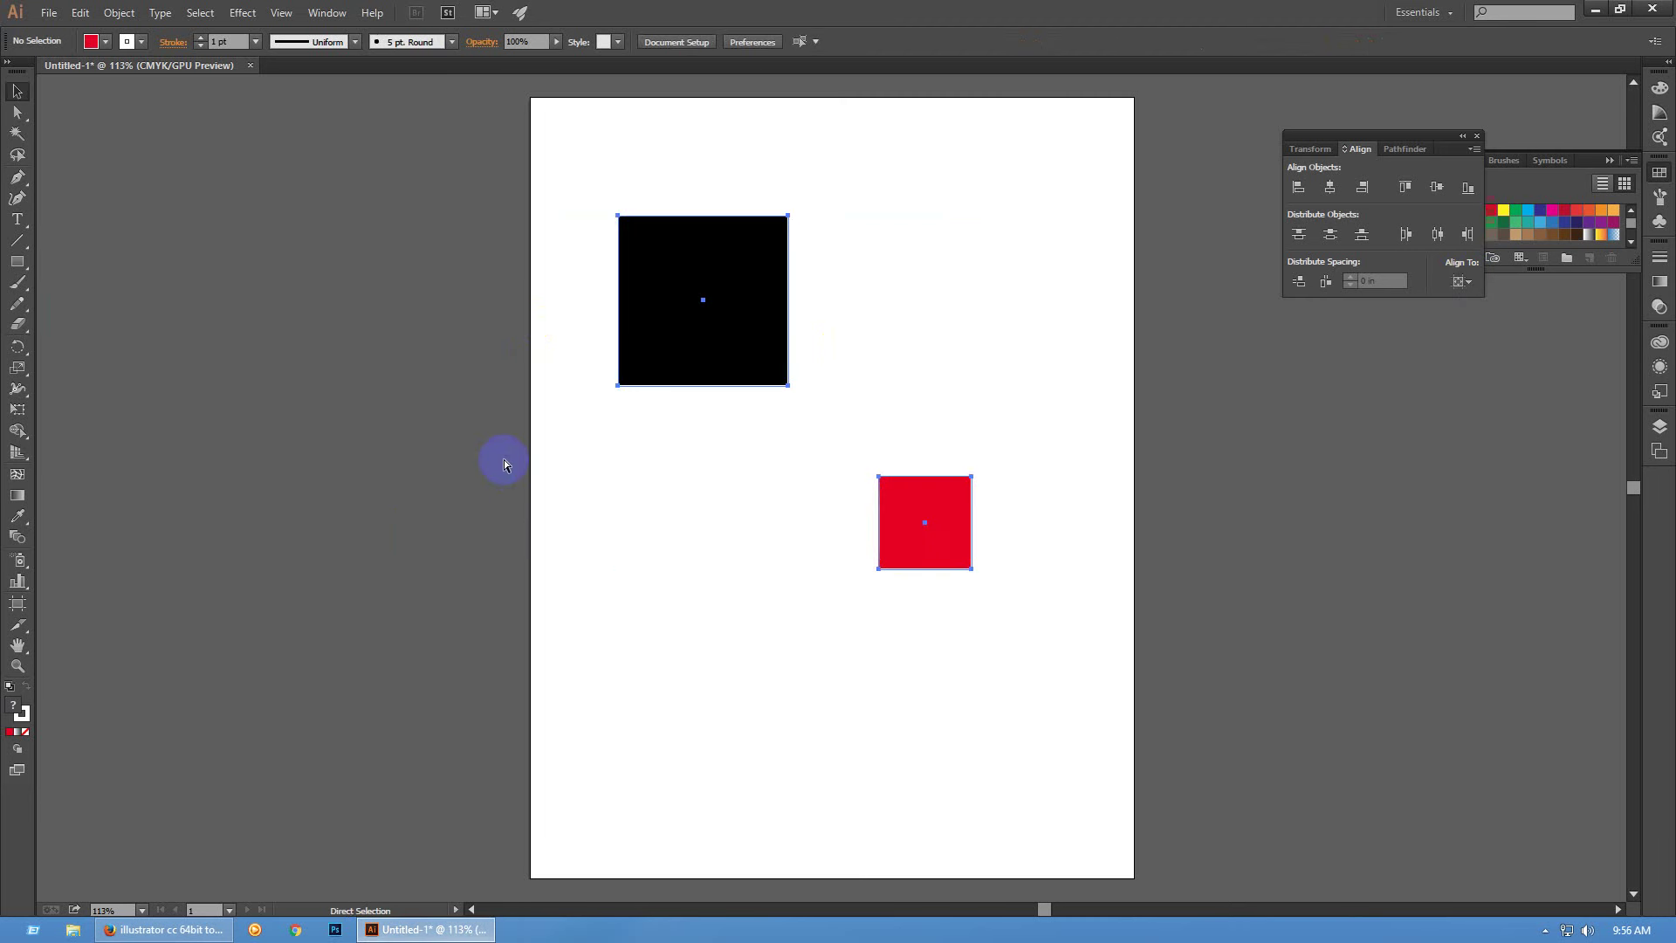
# Check the Align To setting, apply Vertical Align Top to both squares relative to the artboard, and undo it
pyautogui.click(1457, 283)
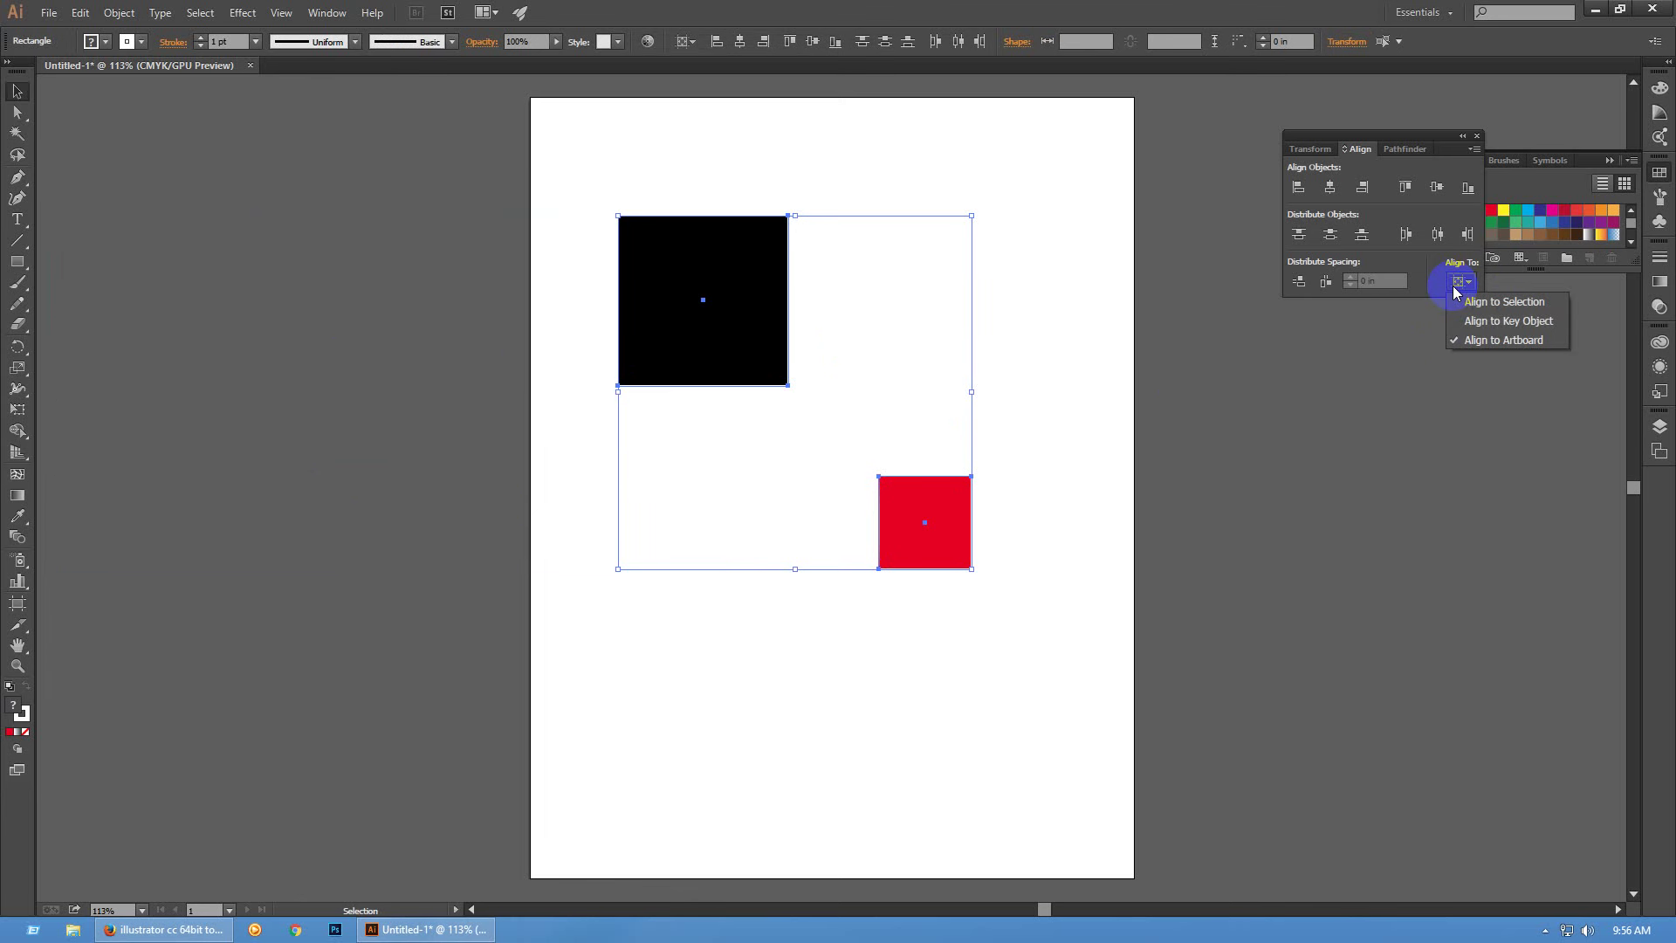
pyautogui.click(1399, 175)
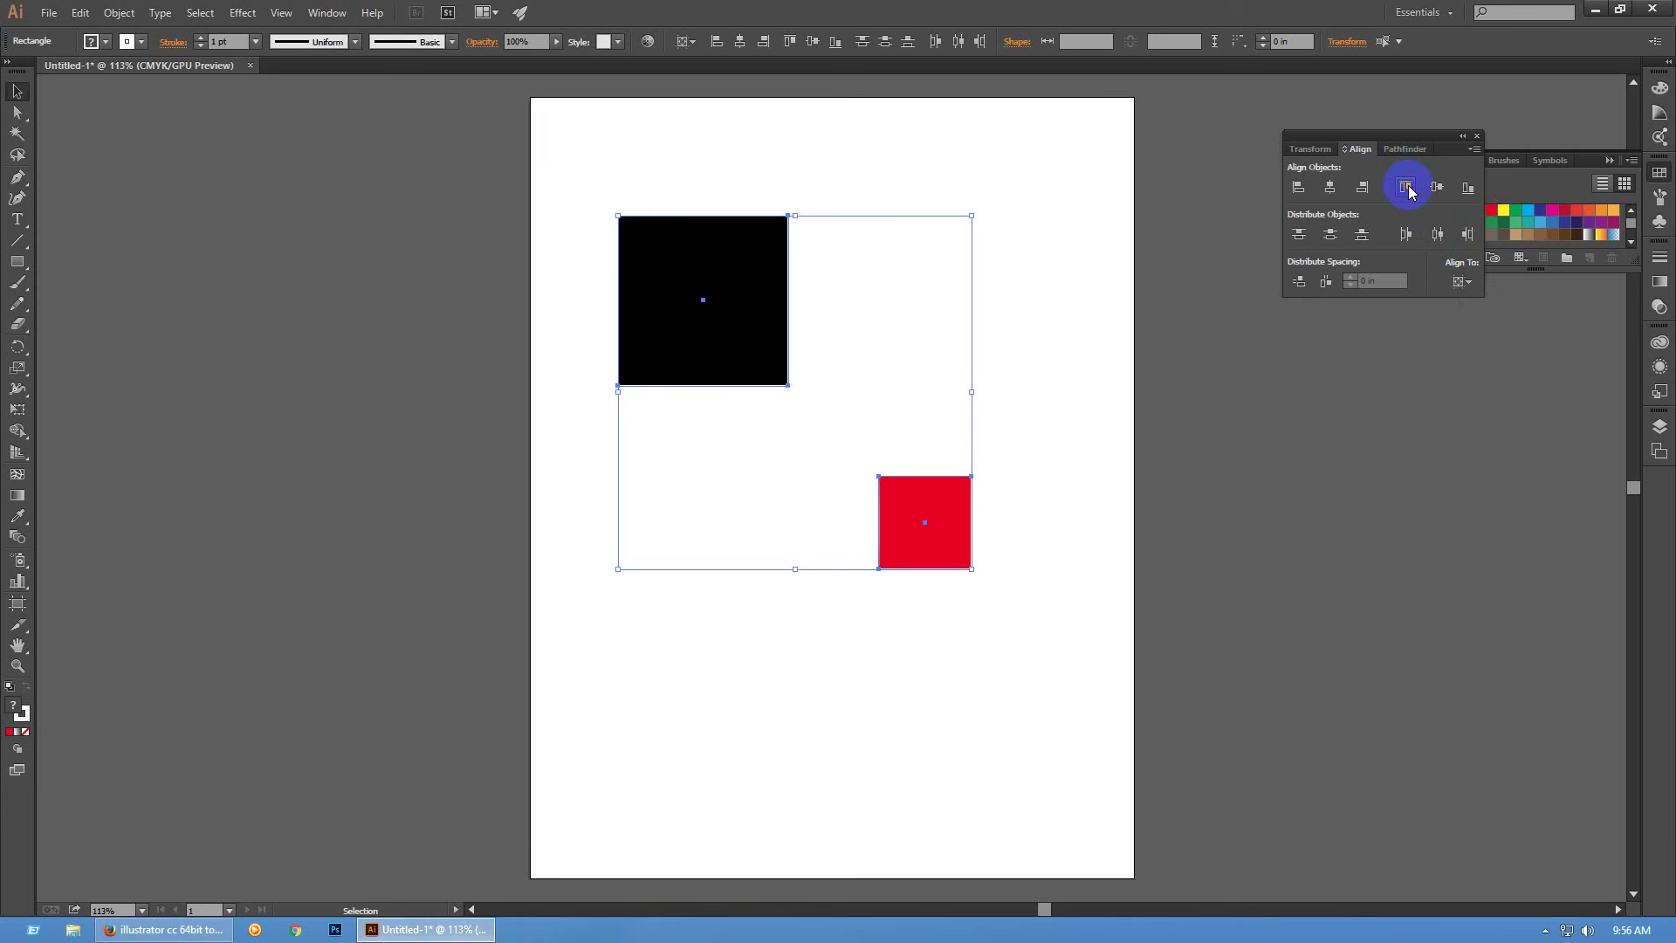
pyautogui.click(1406, 187)
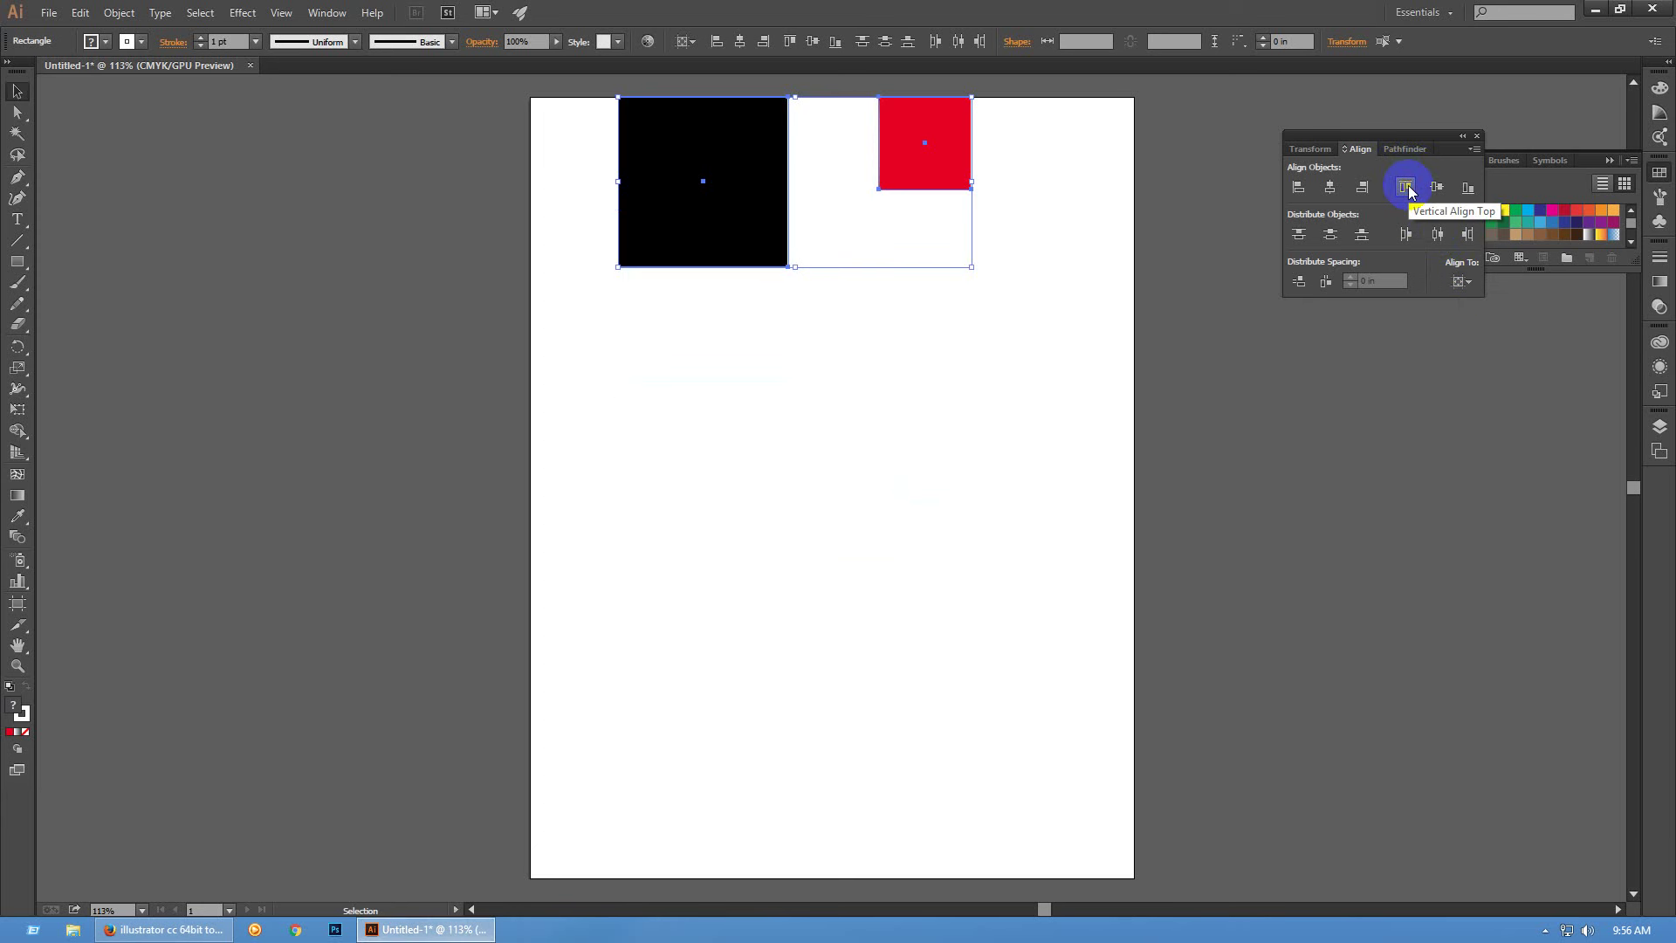
pyautogui.hotkey('ctrl', 'z')
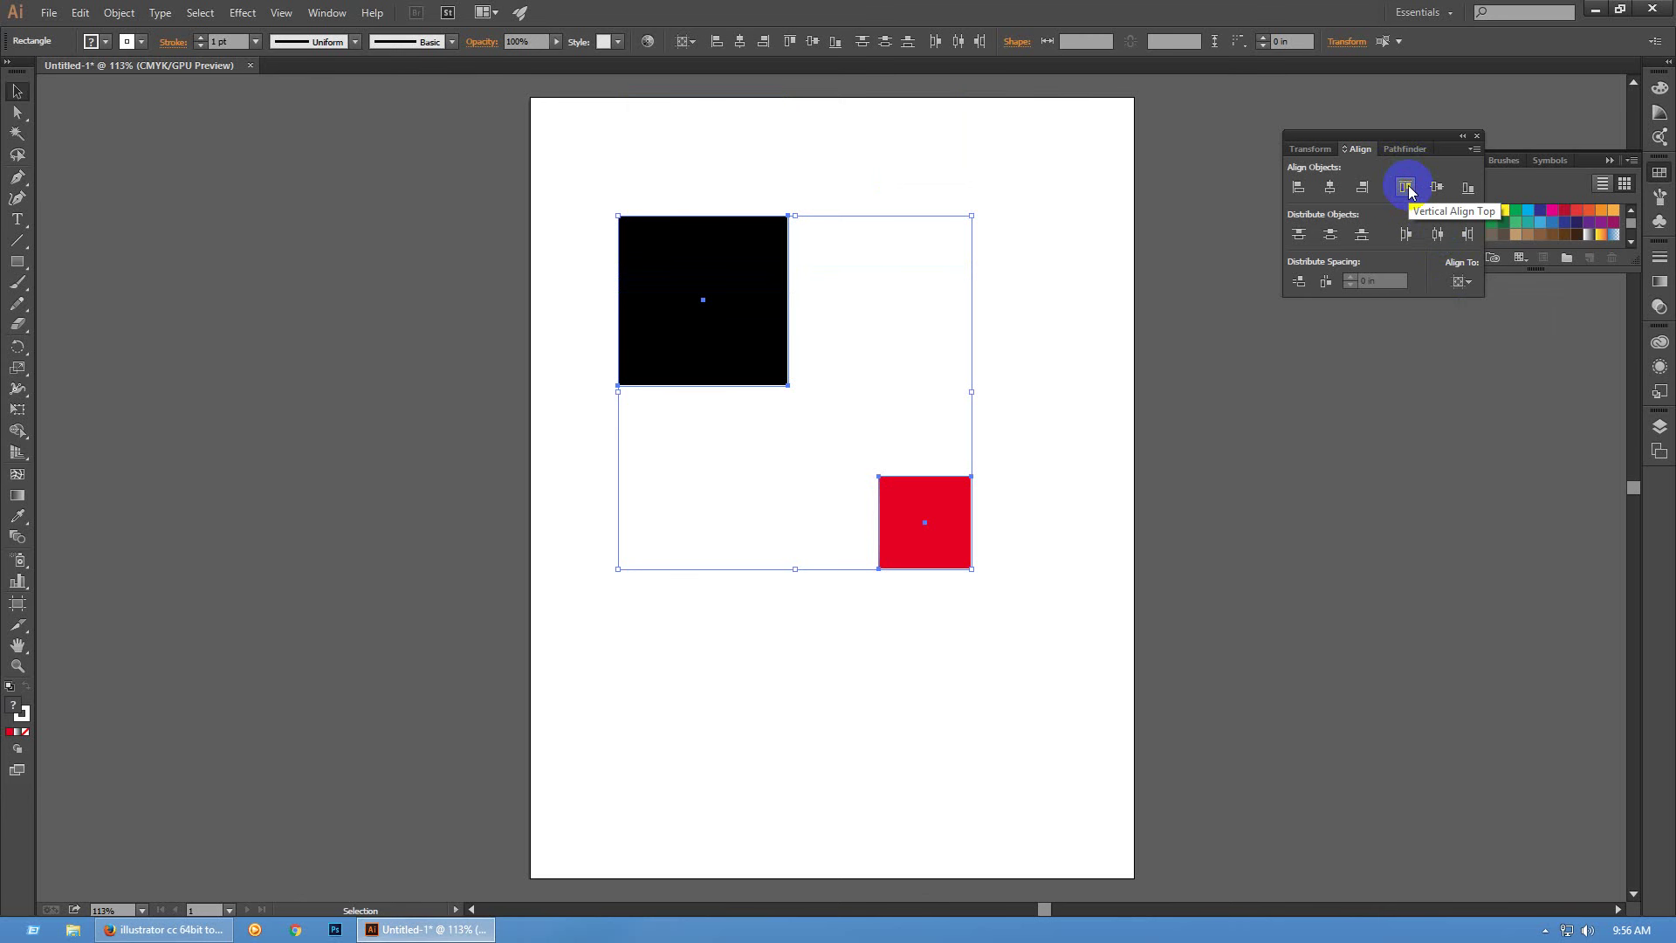
# Set Align to Key Object, apply Vertical Align Top with the red square as key, and undo the alignment
pyautogui.click(1468, 283)
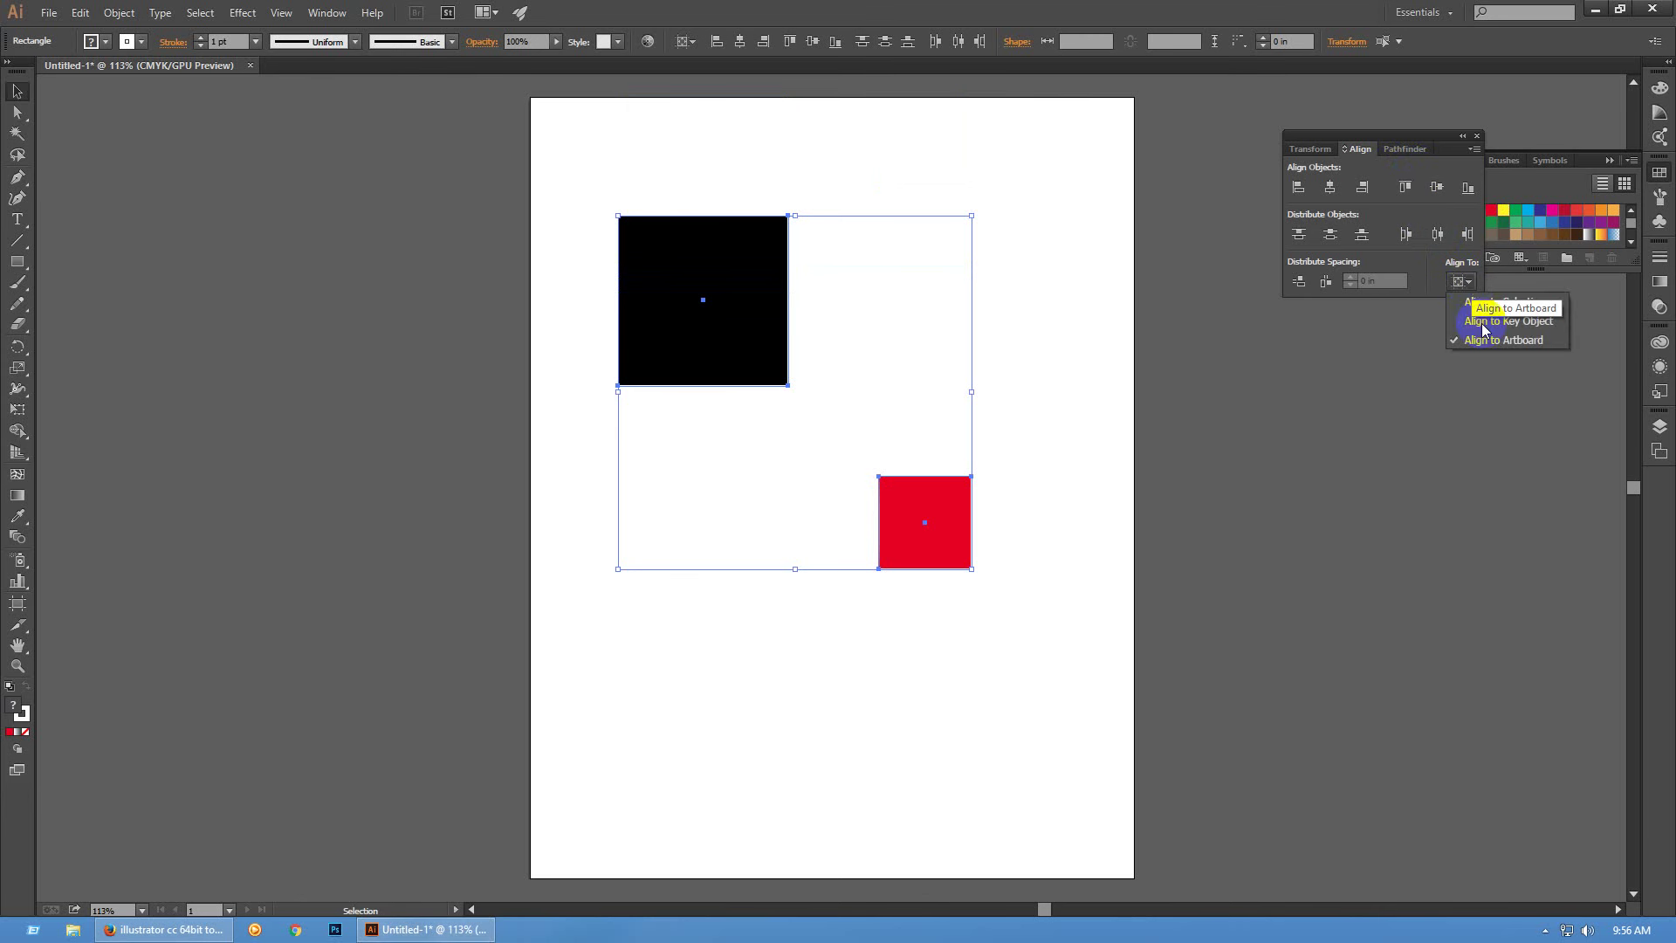
pyautogui.click(1489, 323)
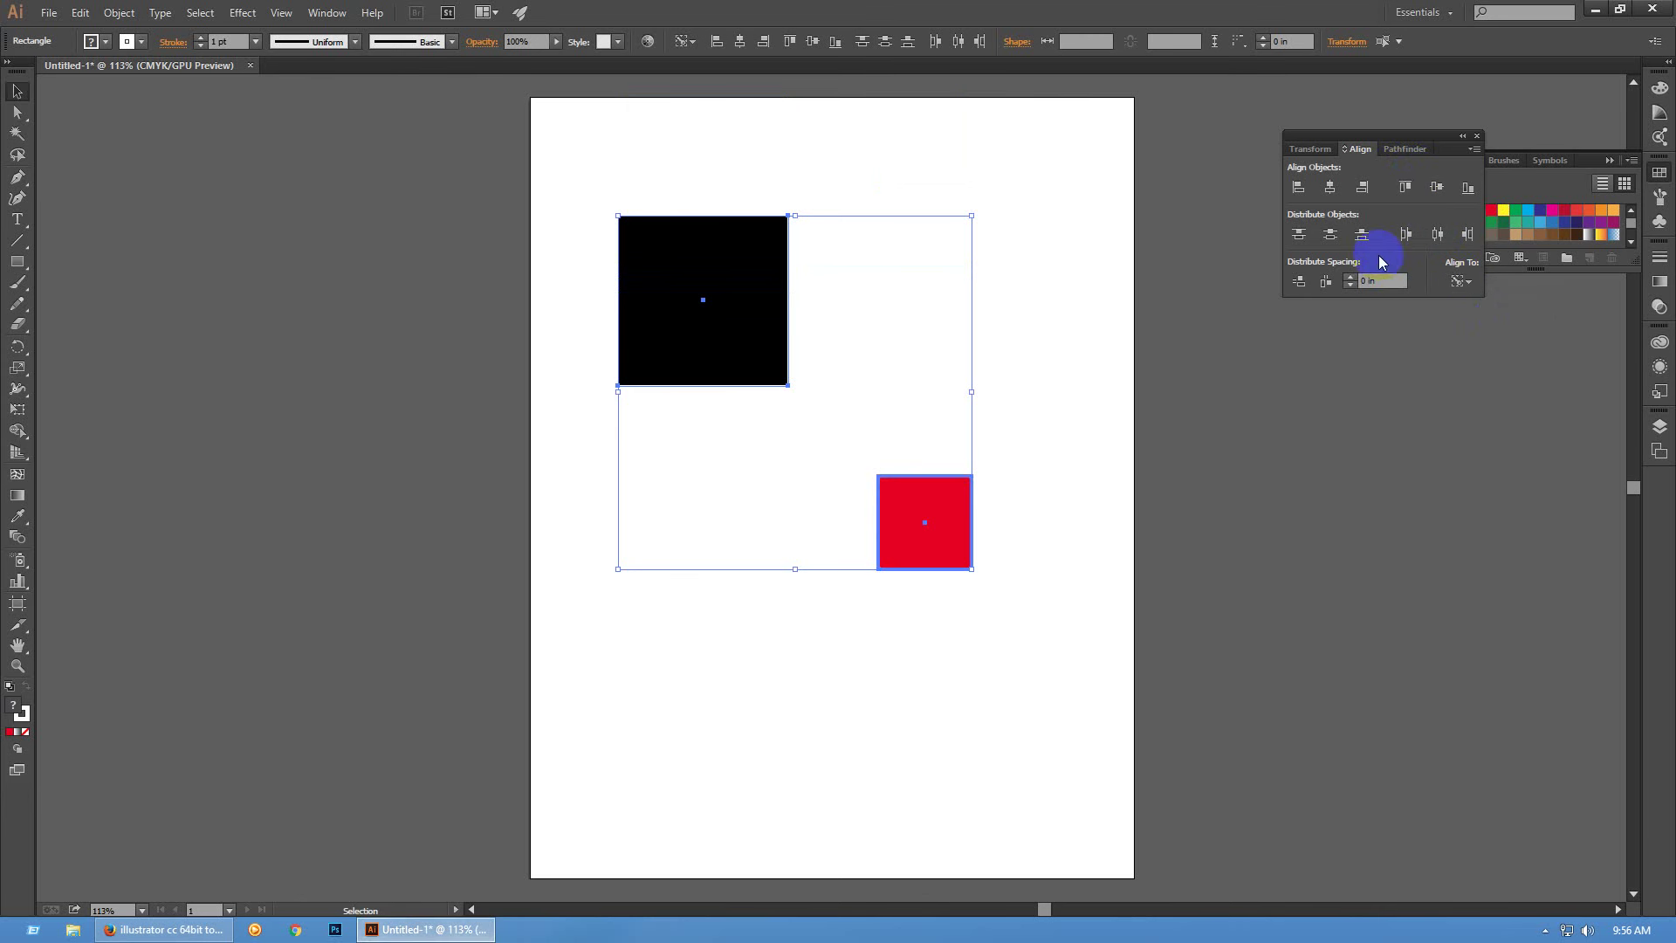
pyautogui.click(1406, 186)
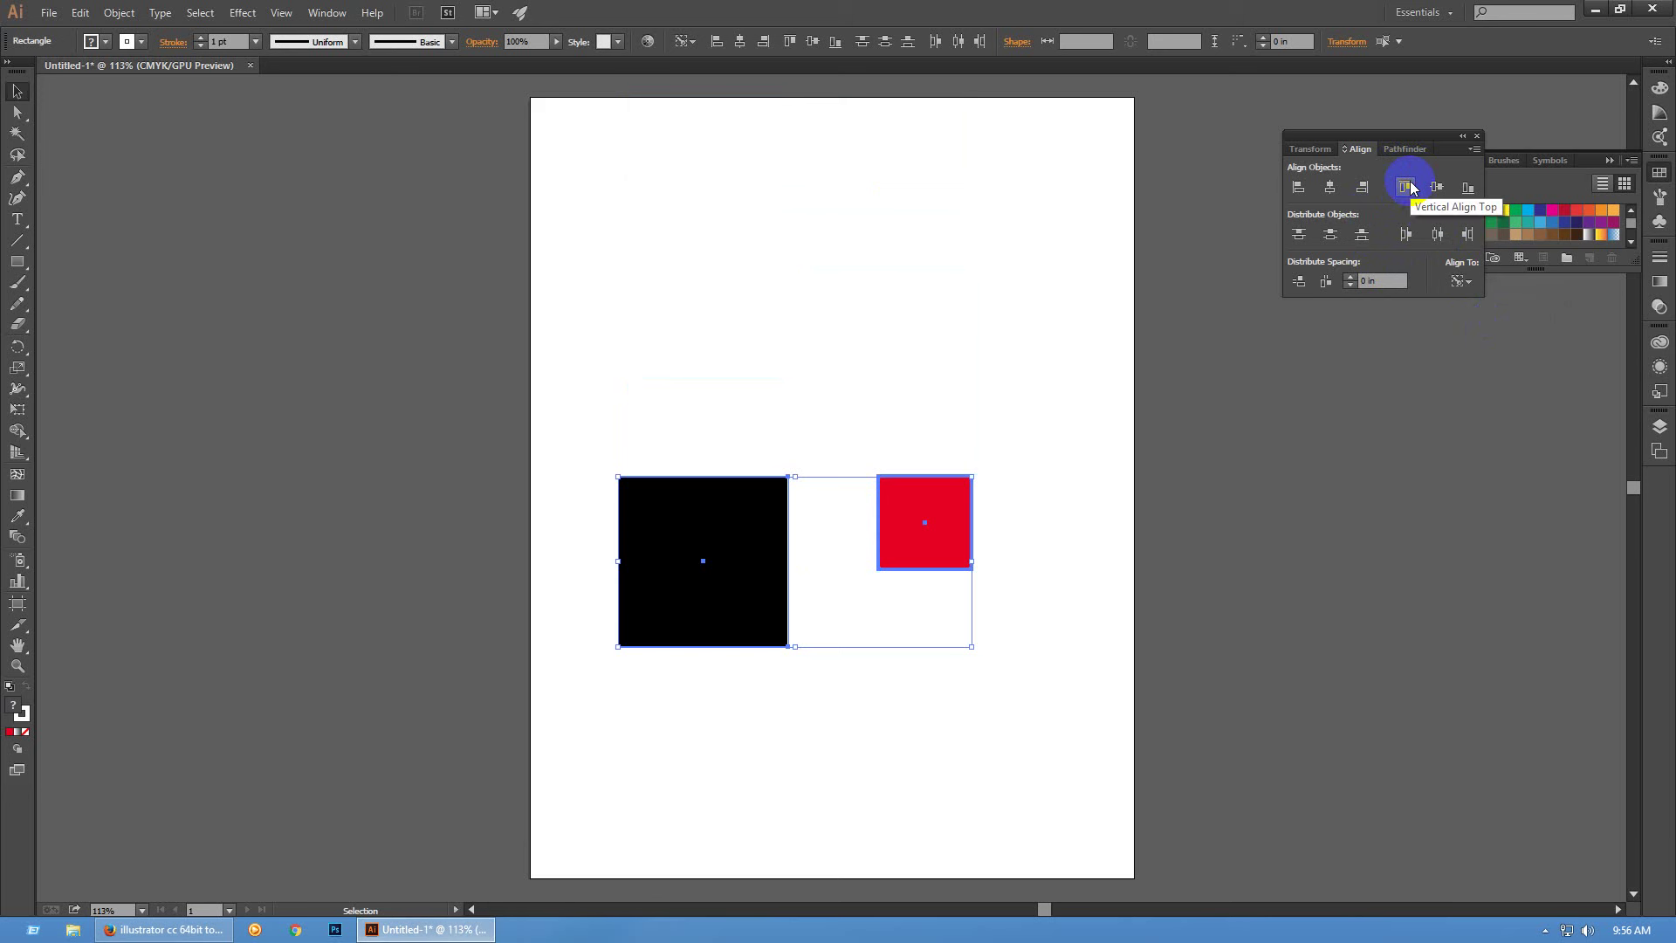
pyautogui.click(1050, 464)
pyautogui.hotkey('ctrl', 'z')
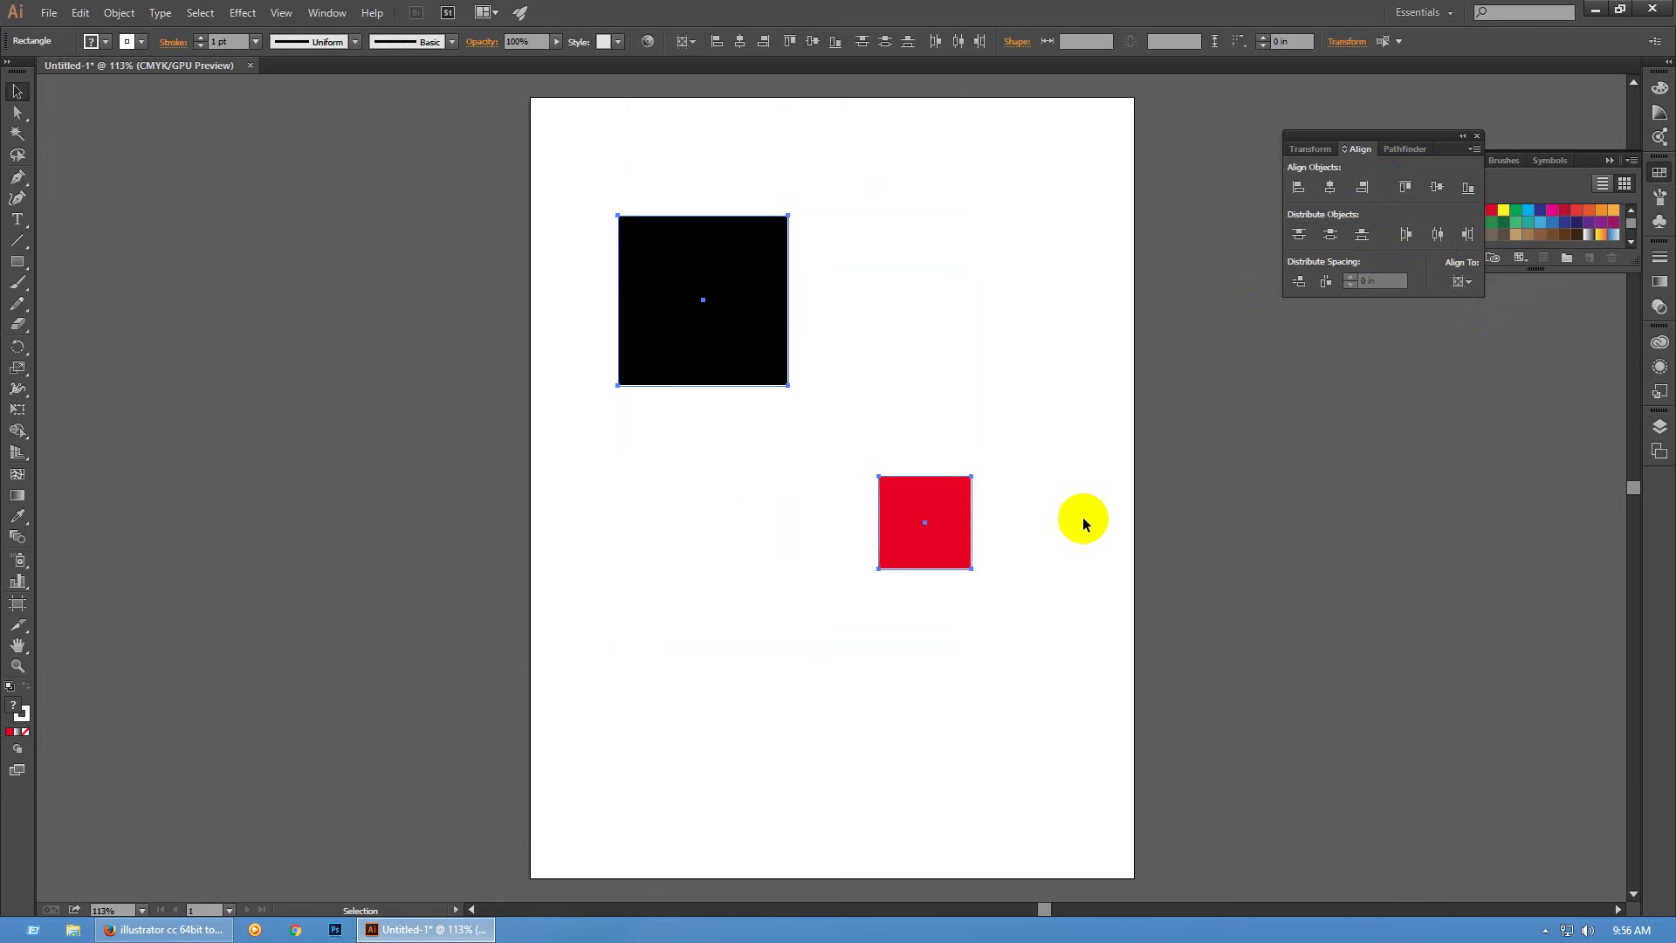
# Reselect both squares, top-align them to the artboard again, and undo the alignment
pyautogui.moveTo(605, 180); pyautogui.dragTo(1108, 671)
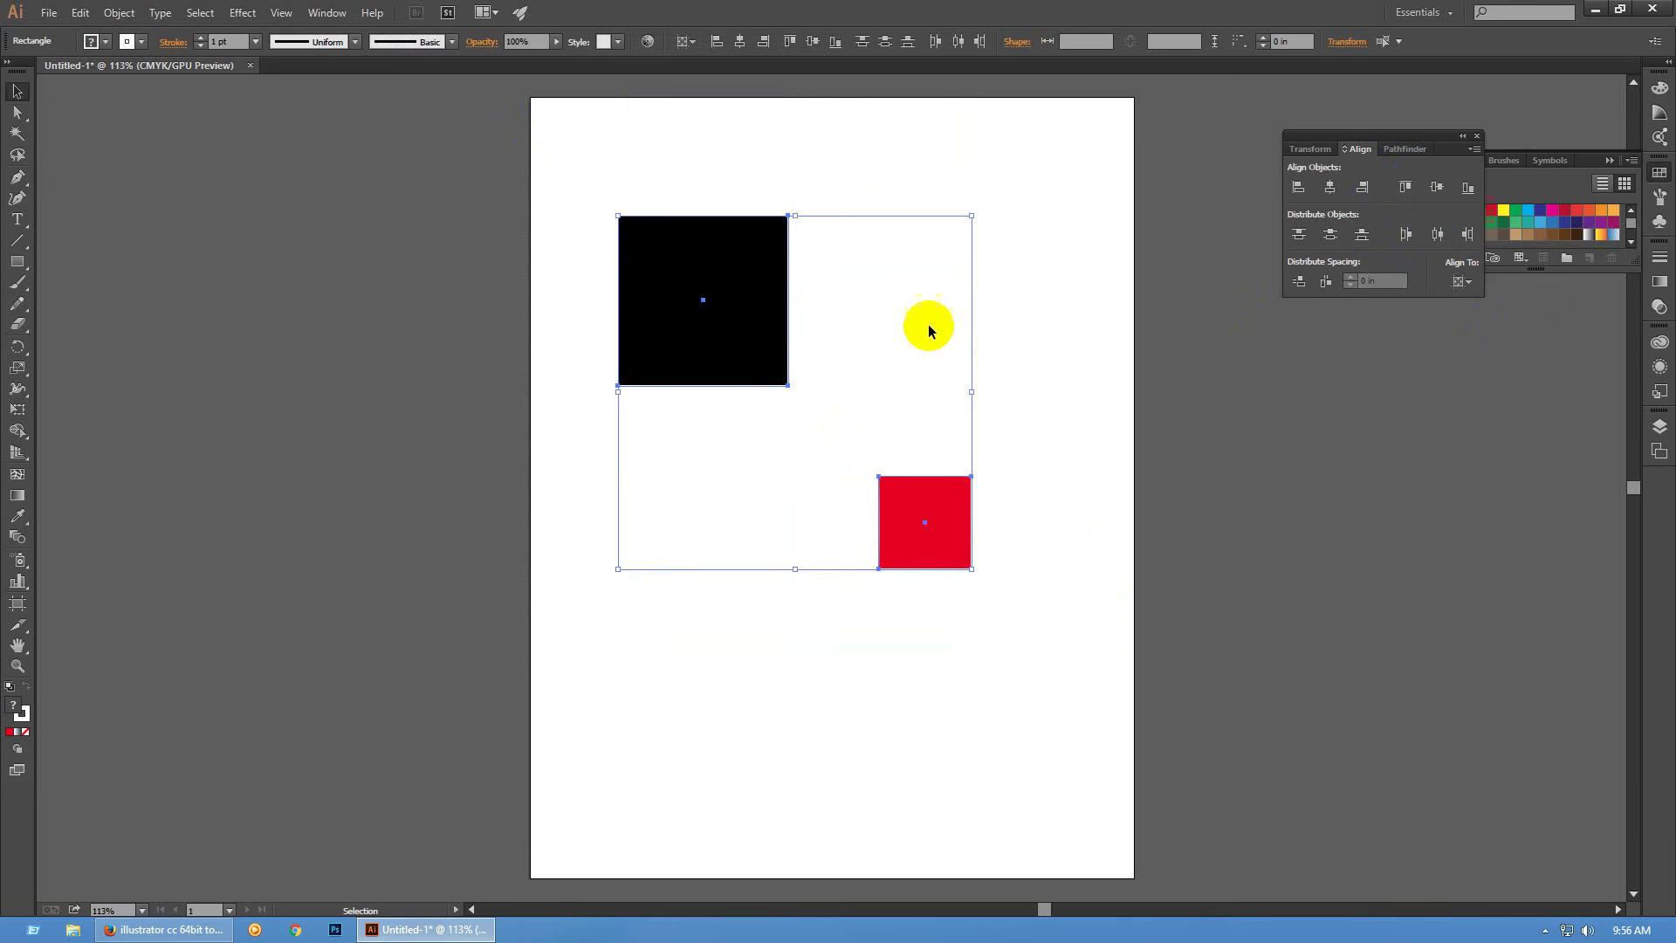
pyautogui.click(1406, 187)
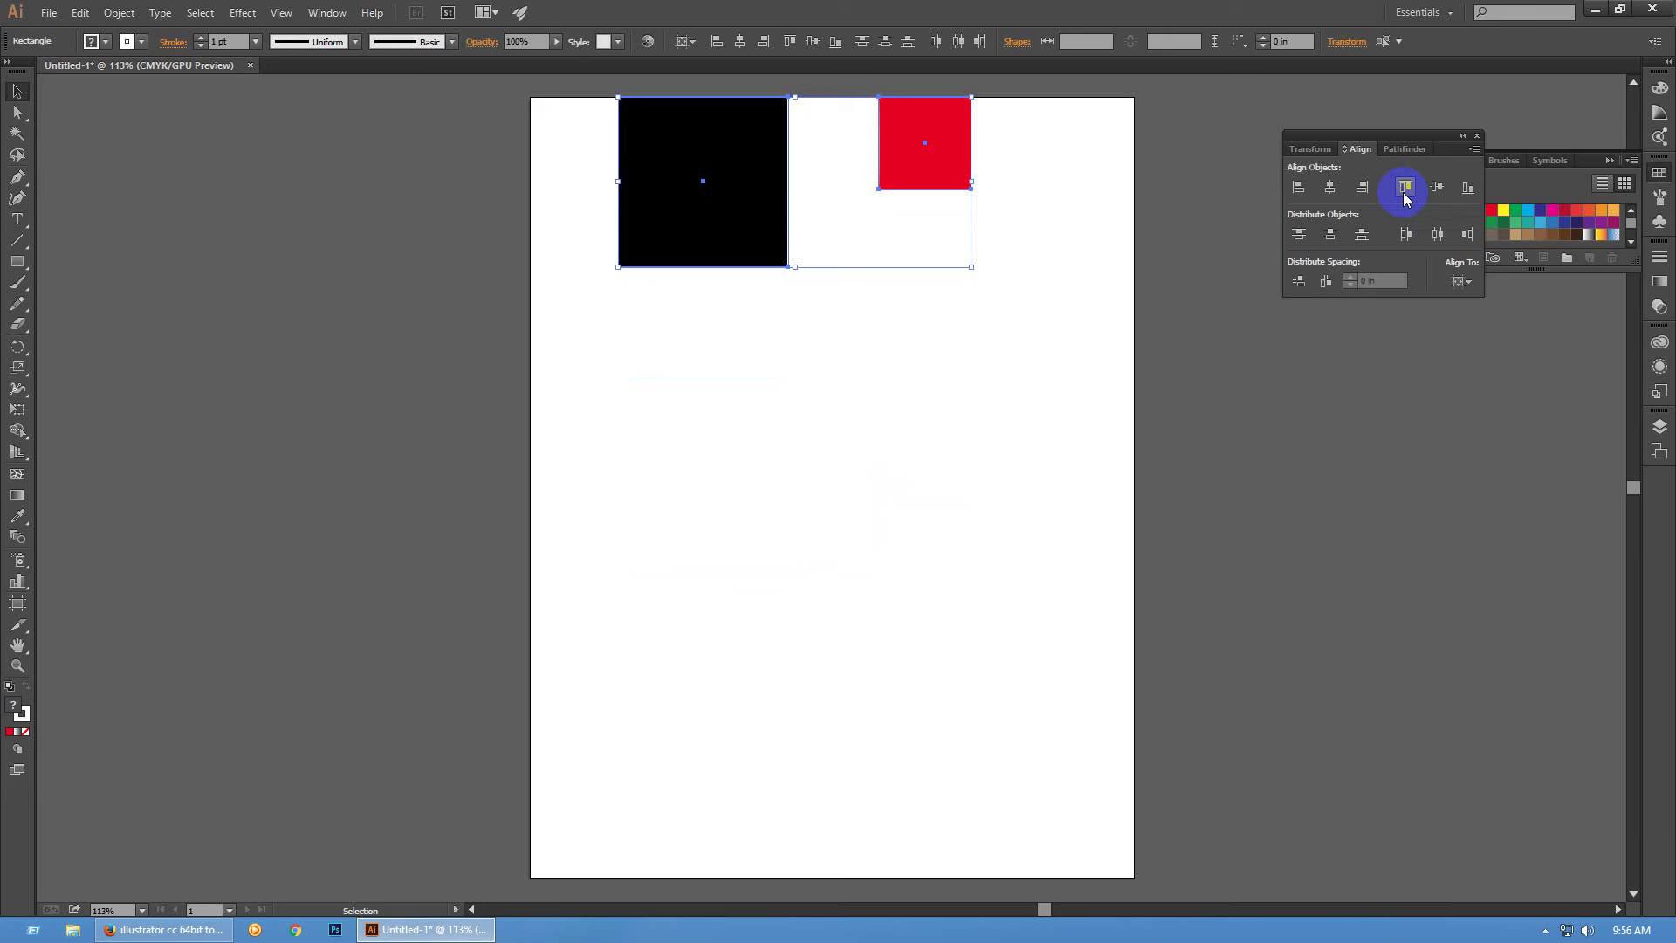
pyautogui.hotkey('ctrl', 'z')
# Reopen the Align To choices, select all objects, test Vertical Align Top once more, and undo it
pyautogui.click(1462, 281)
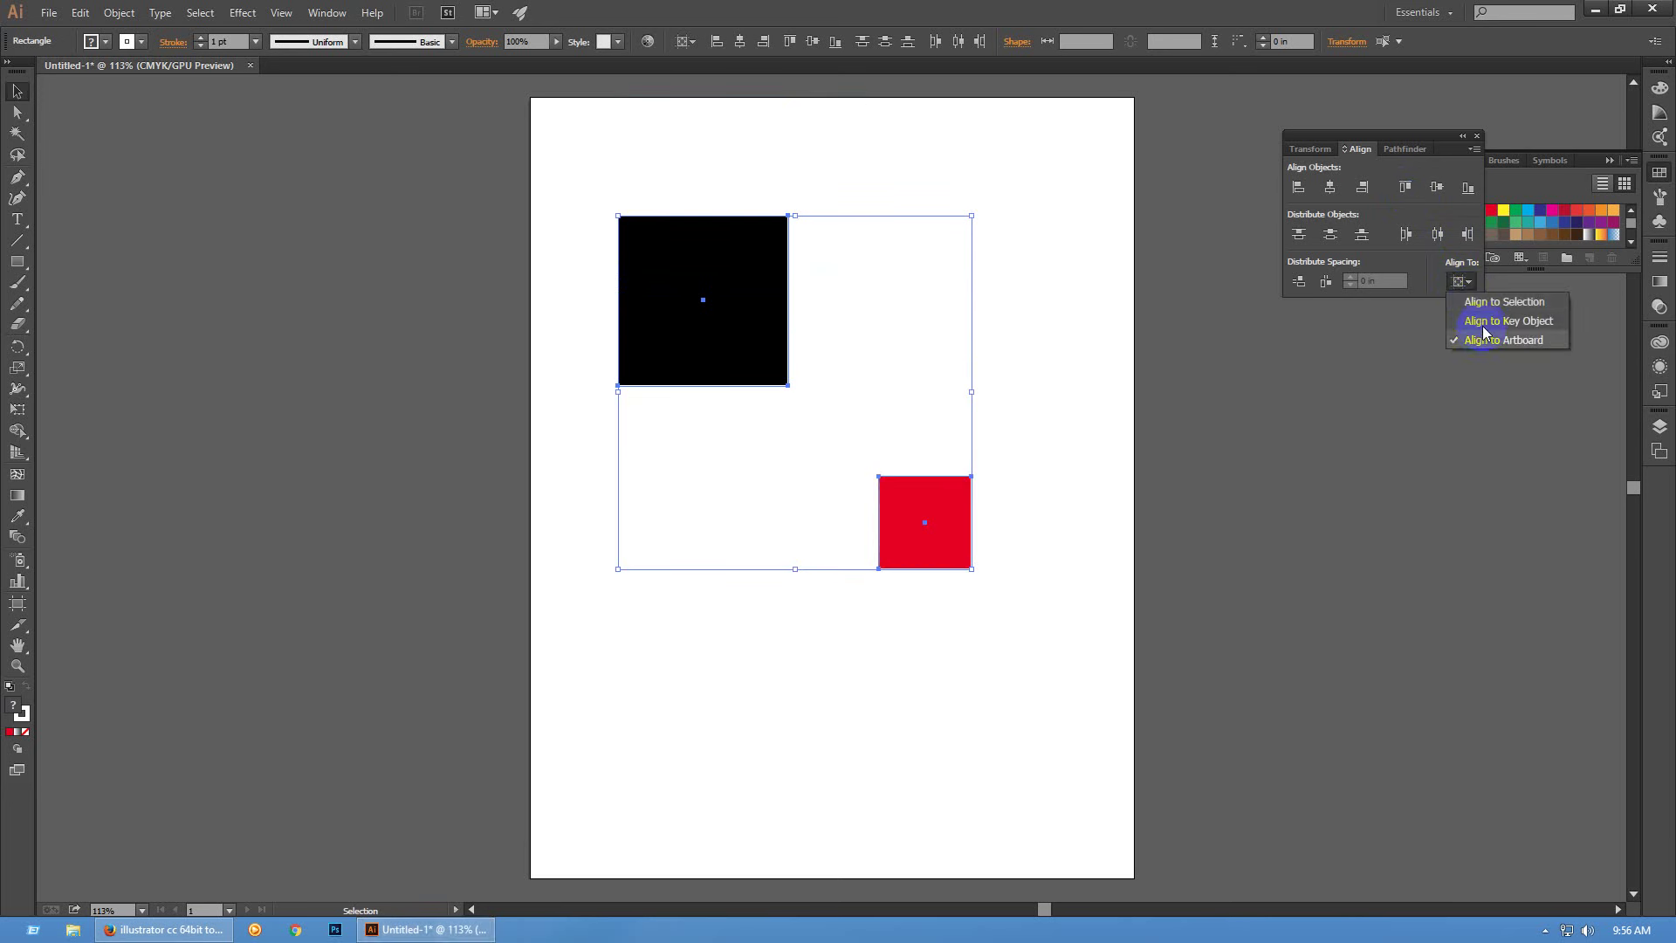
pyautogui.click(1484, 329)
pyautogui.click(1096, 299)
pyautogui.hotkey('ctrl', 'a')
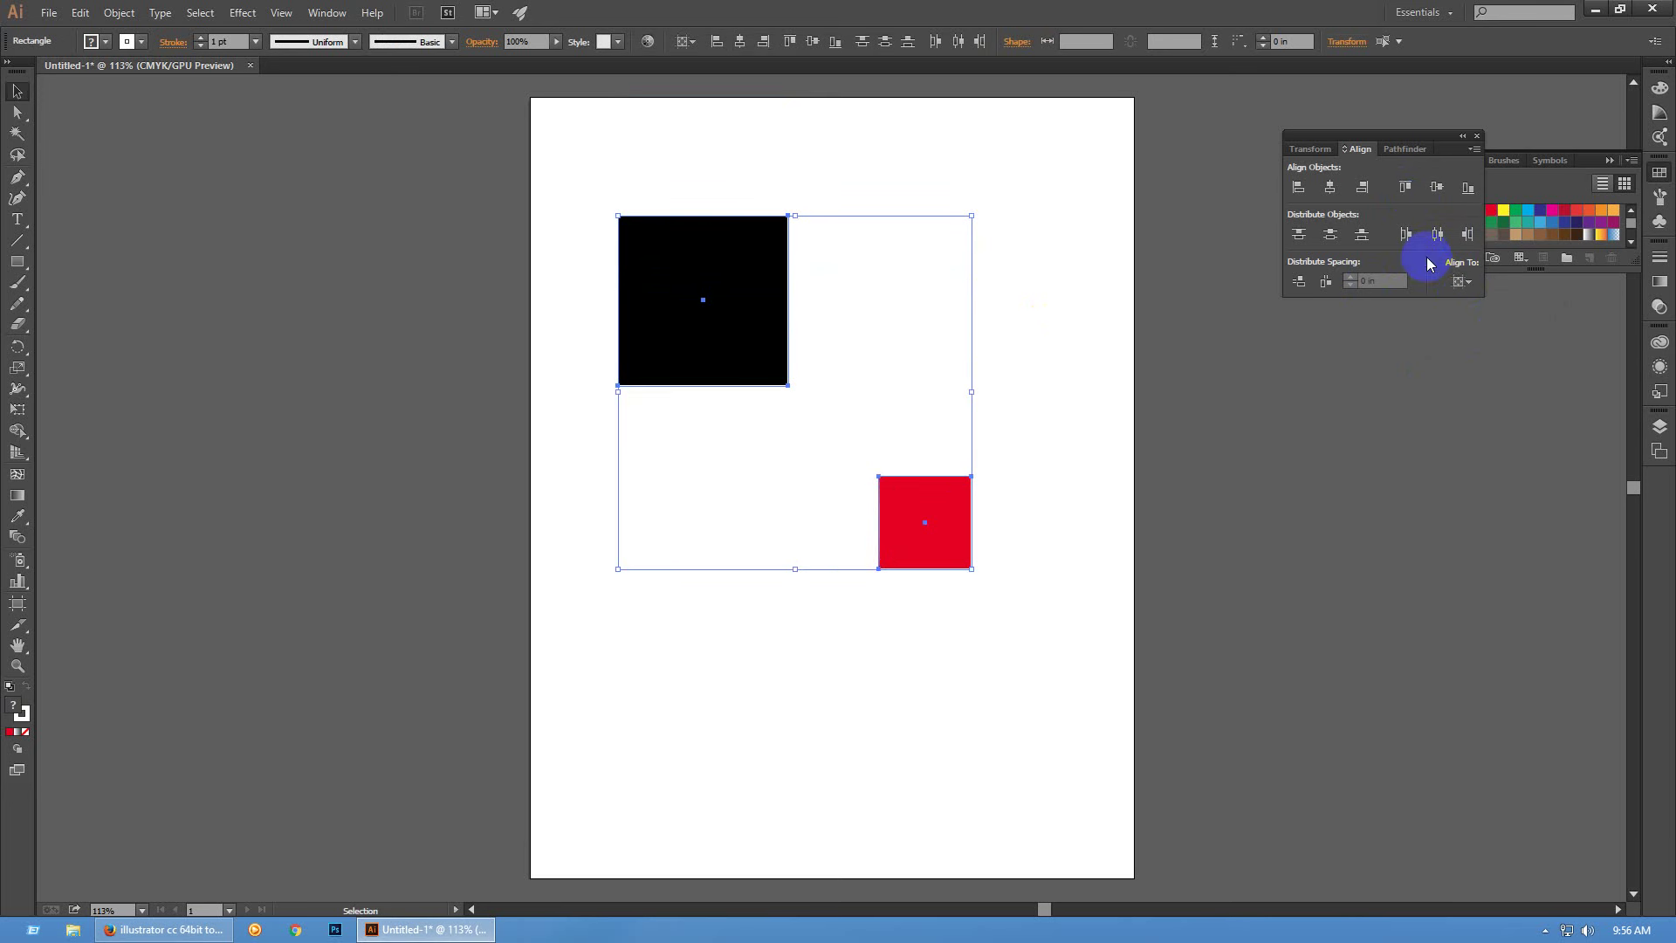
pyautogui.click(1406, 187)
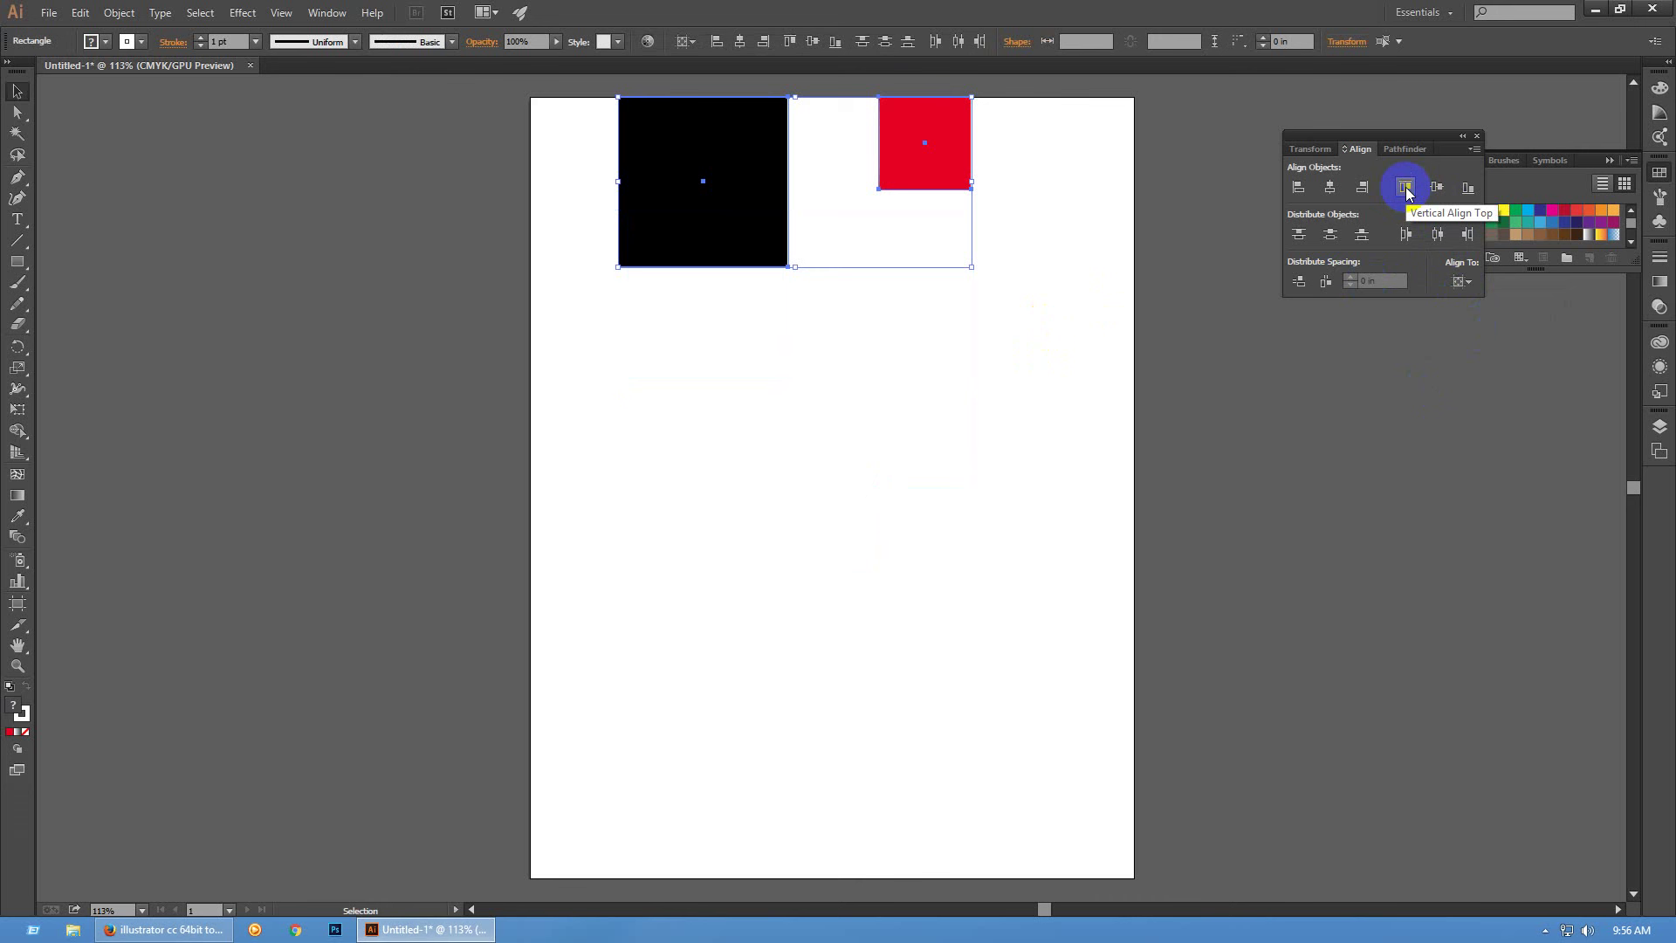
pyautogui.click(1465, 282)
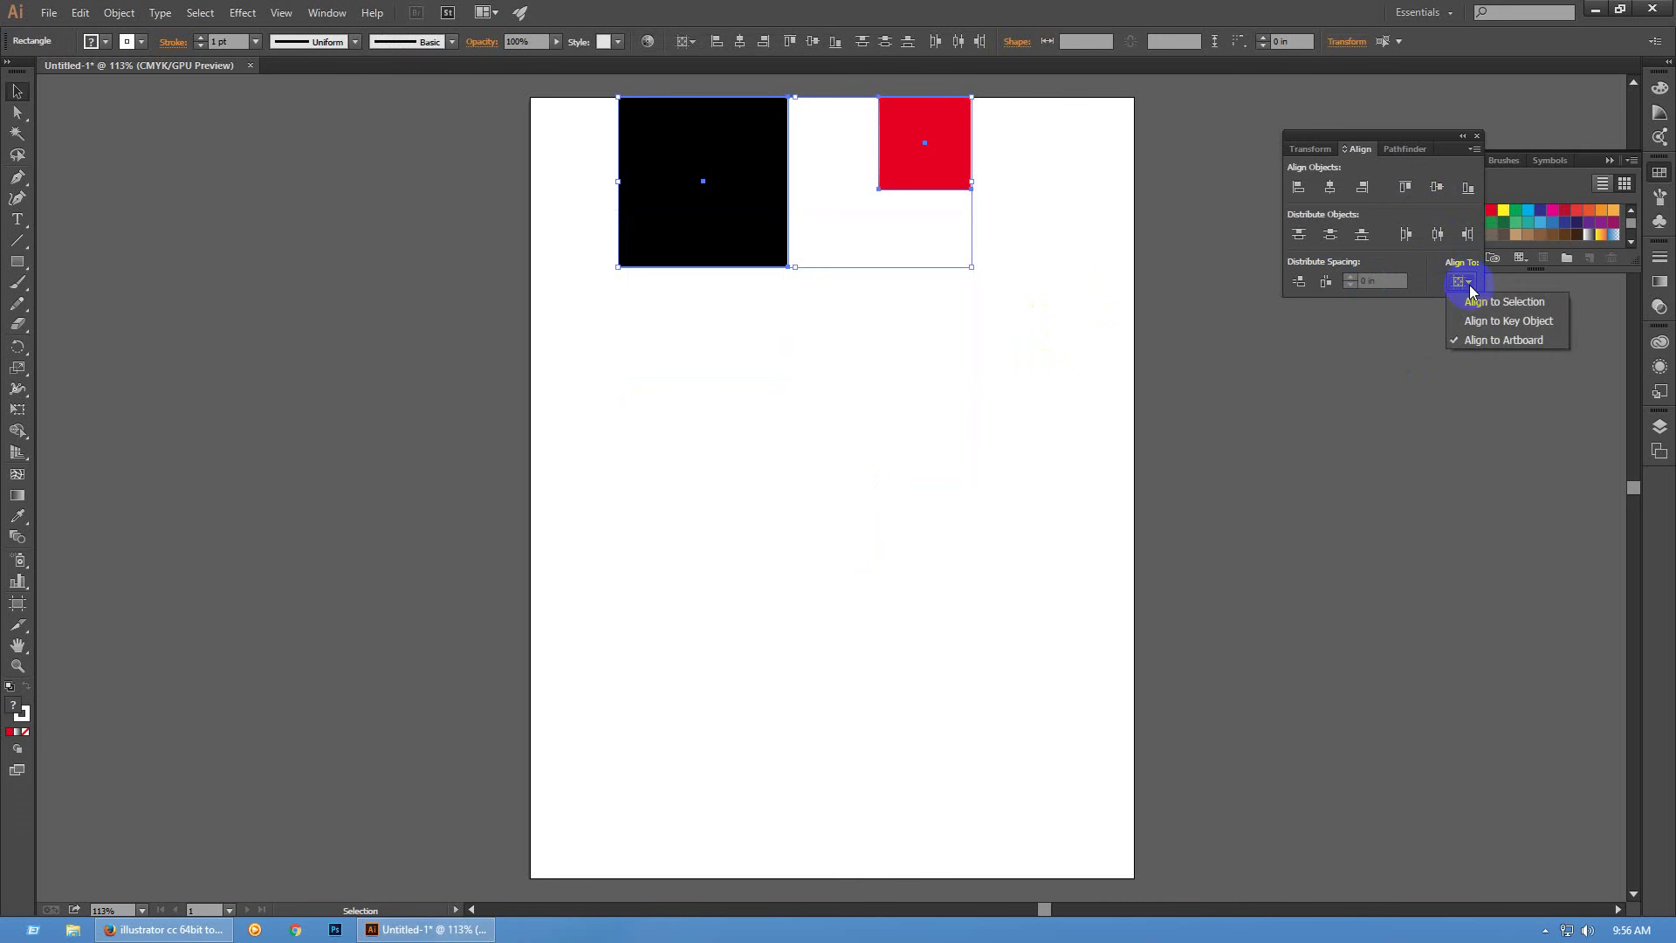
pyautogui.click(1344, 400)
pyautogui.hotkey('ctrl', 'z')
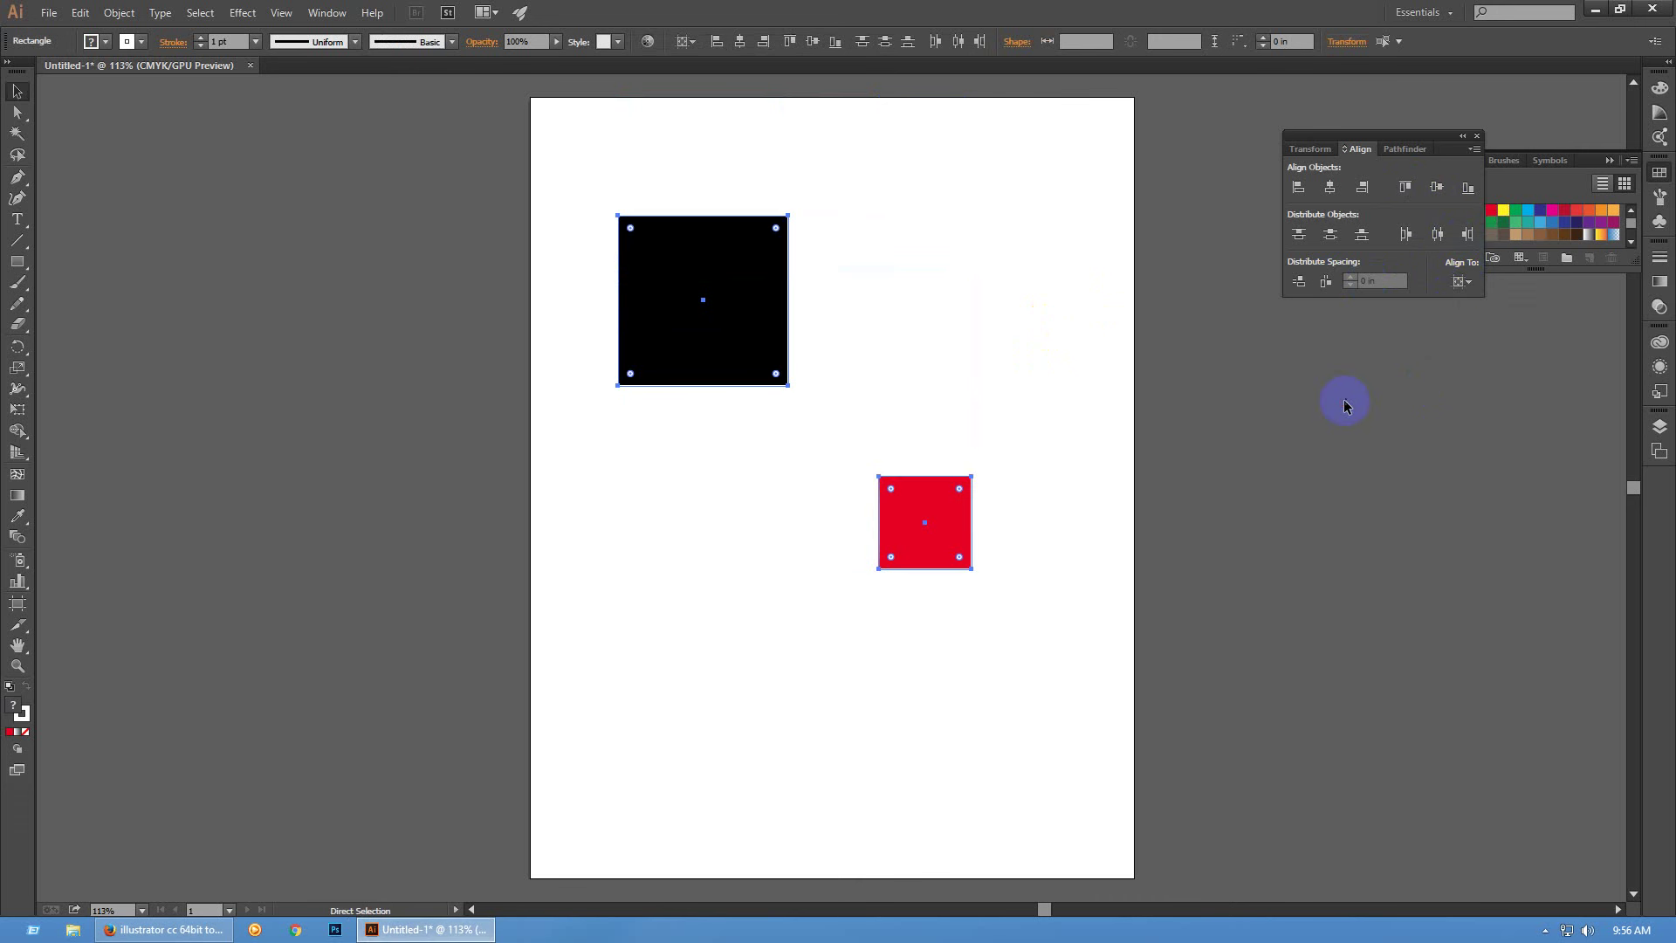
# Review the Align To choices with nothing selected, and choose Align to Key Object with both squares selected
pyautogui.click(1344, 398)
pyautogui.click(1460, 281)
pyautogui.click(1467, 300)
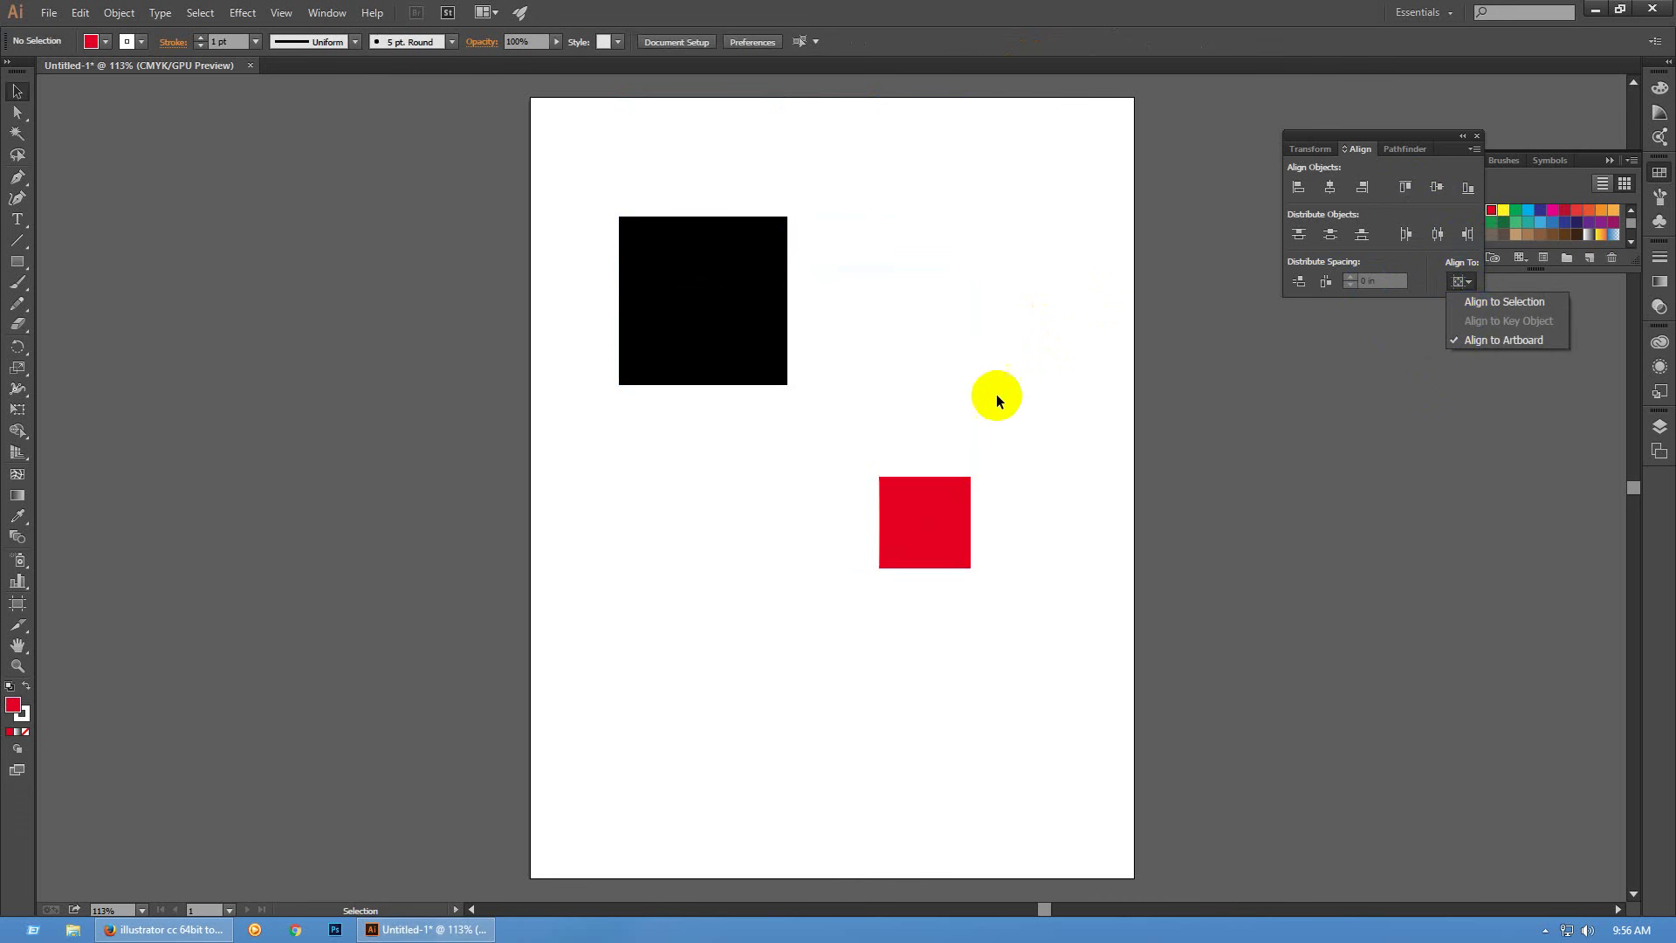
pyautogui.hotkey('ctrl', 'a')
pyautogui.click(1460, 281)
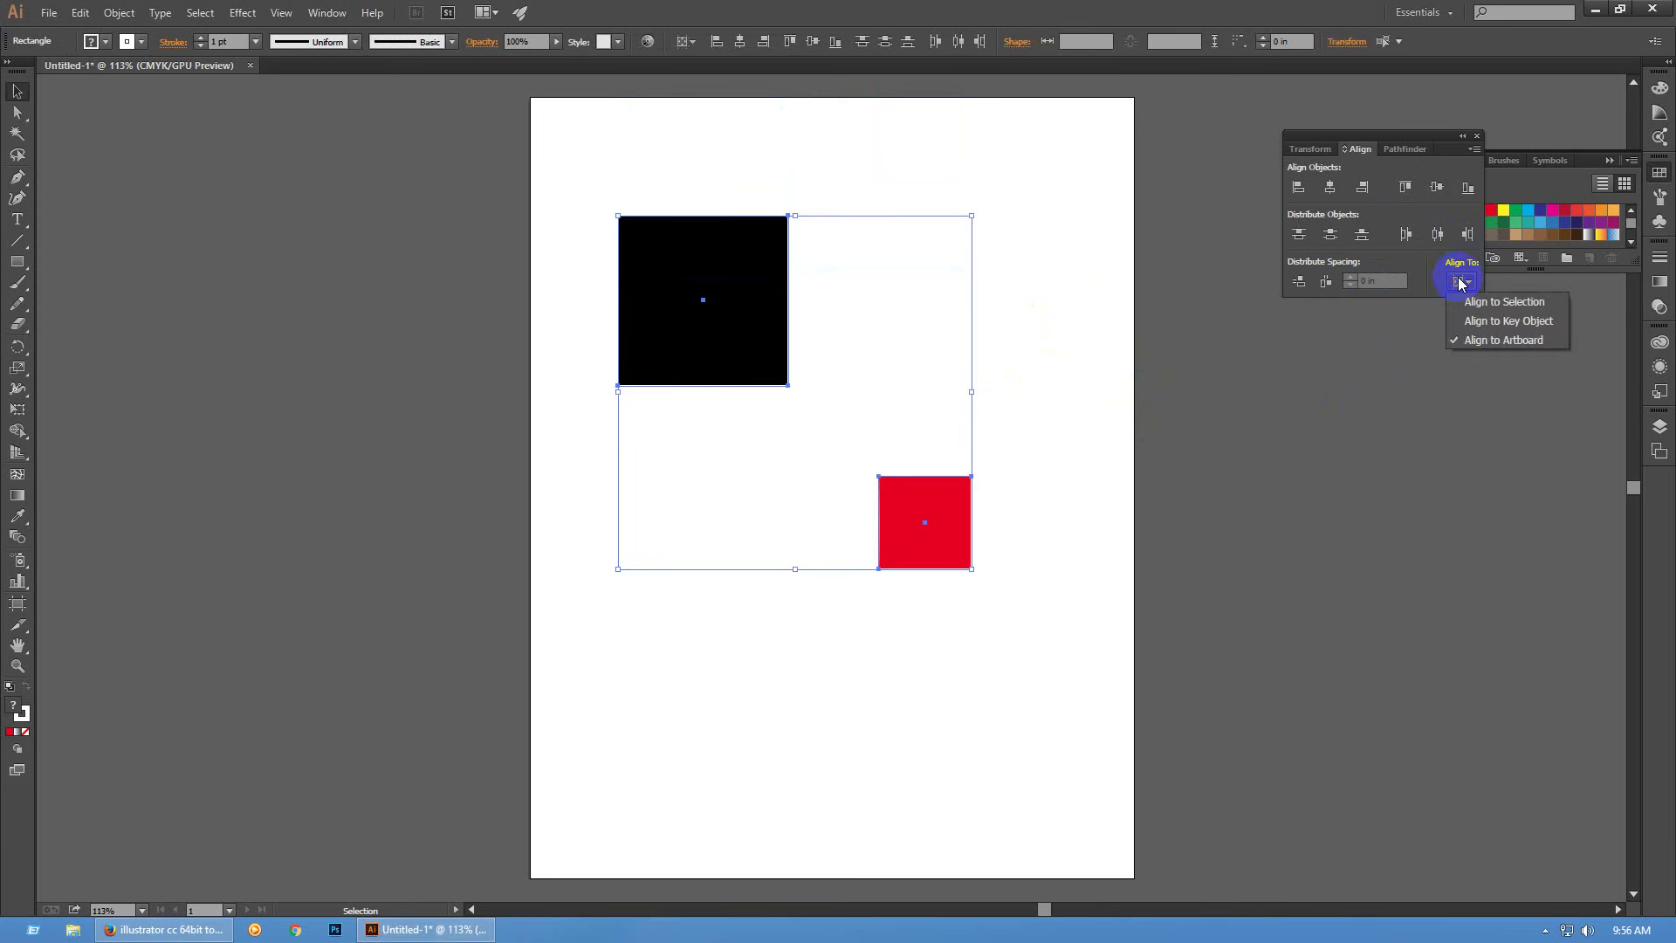
pyautogui.click(1469, 320)
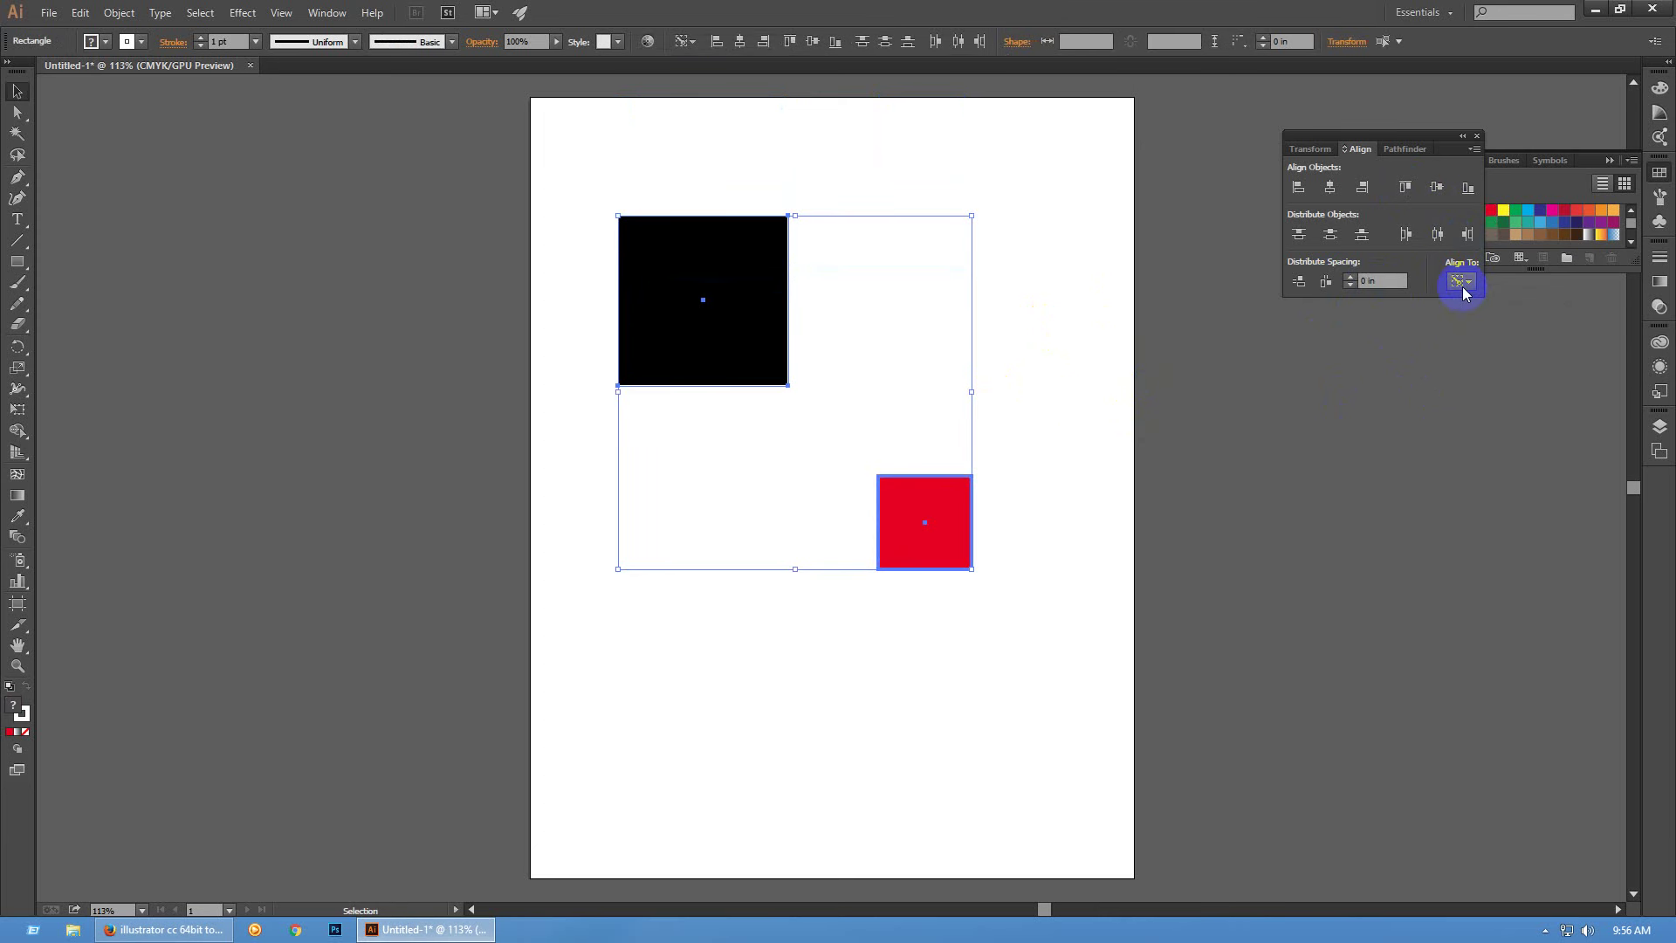
# Deselect and reselect both squares to check which Align To option is active, and clear the selection
pyautogui.click(1097, 379)
pyautogui.moveTo(685, 568); pyautogui.dragTo(1040, 254)
pyautogui.click(1463, 281)
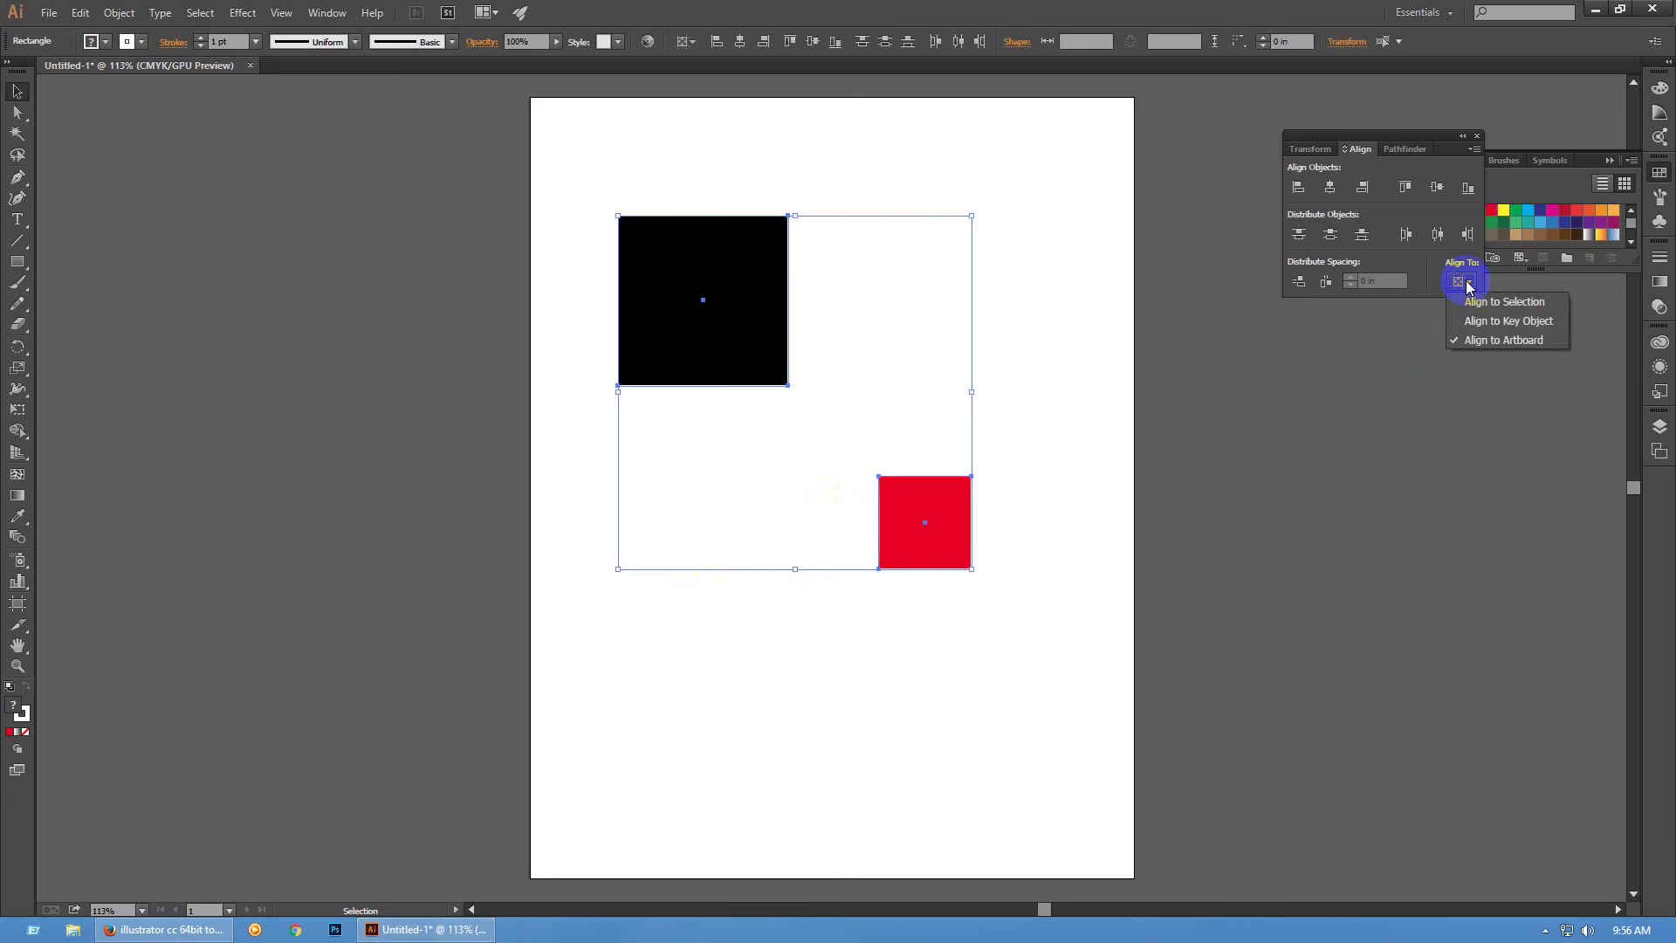
pyautogui.click(1038, 356)
pyautogui.click(1028, 202)
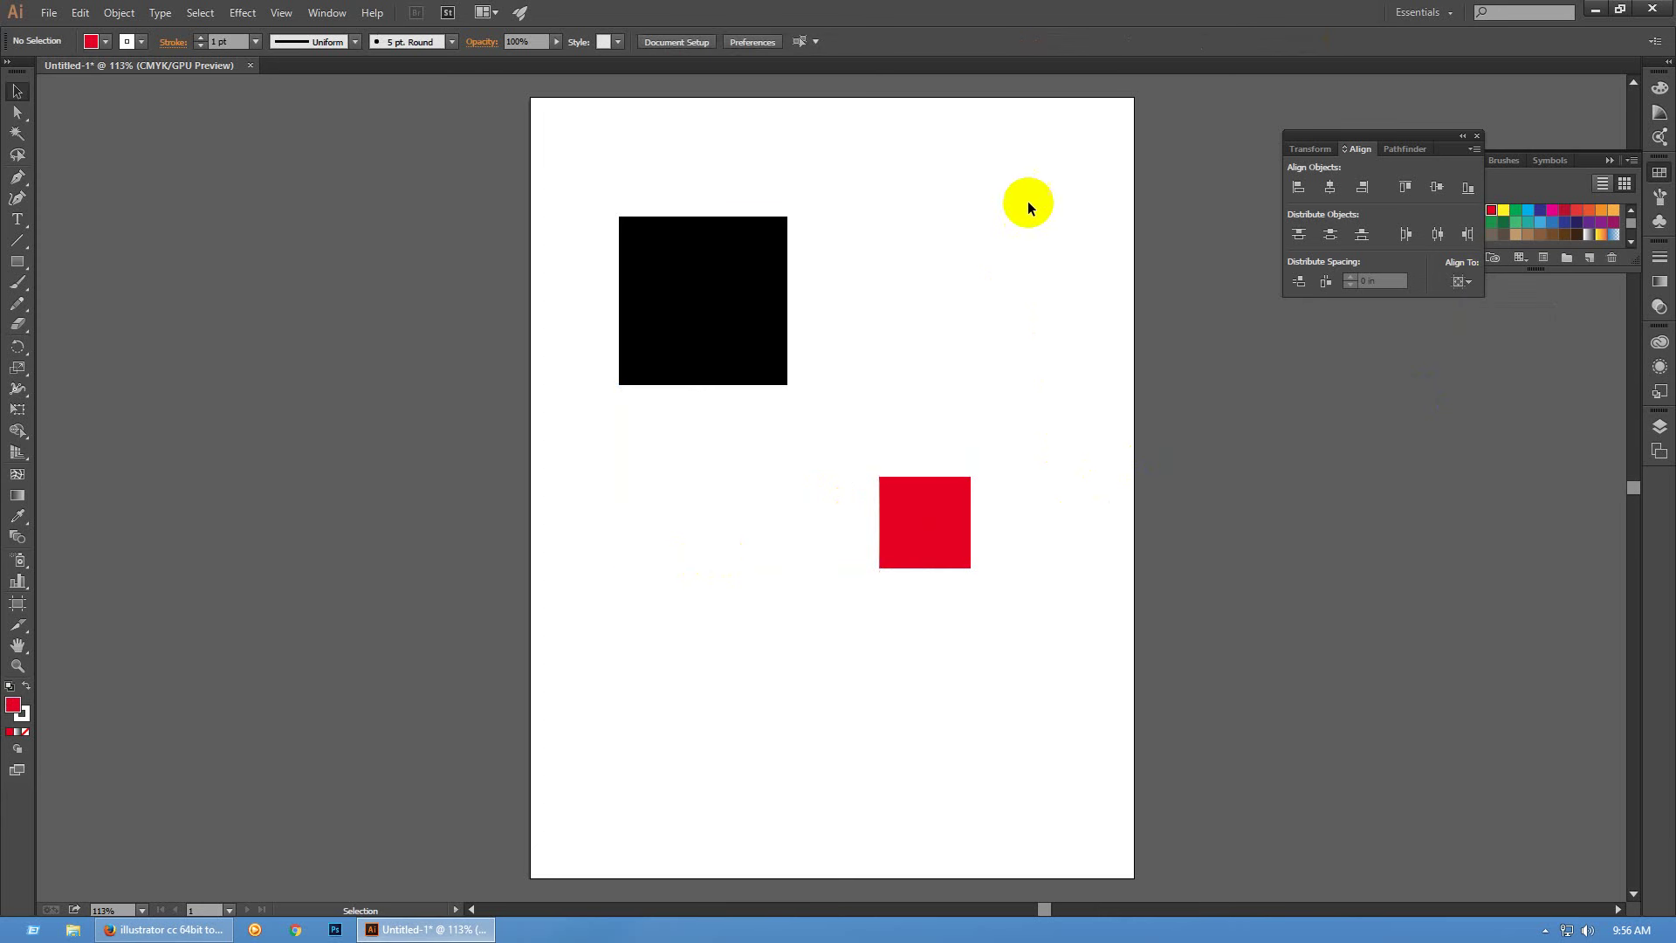
# Select both squares and set alignment to Align to Key Object
pyautogui.moveTo(1028, 202); pyautogui.dragTo(572, 663)
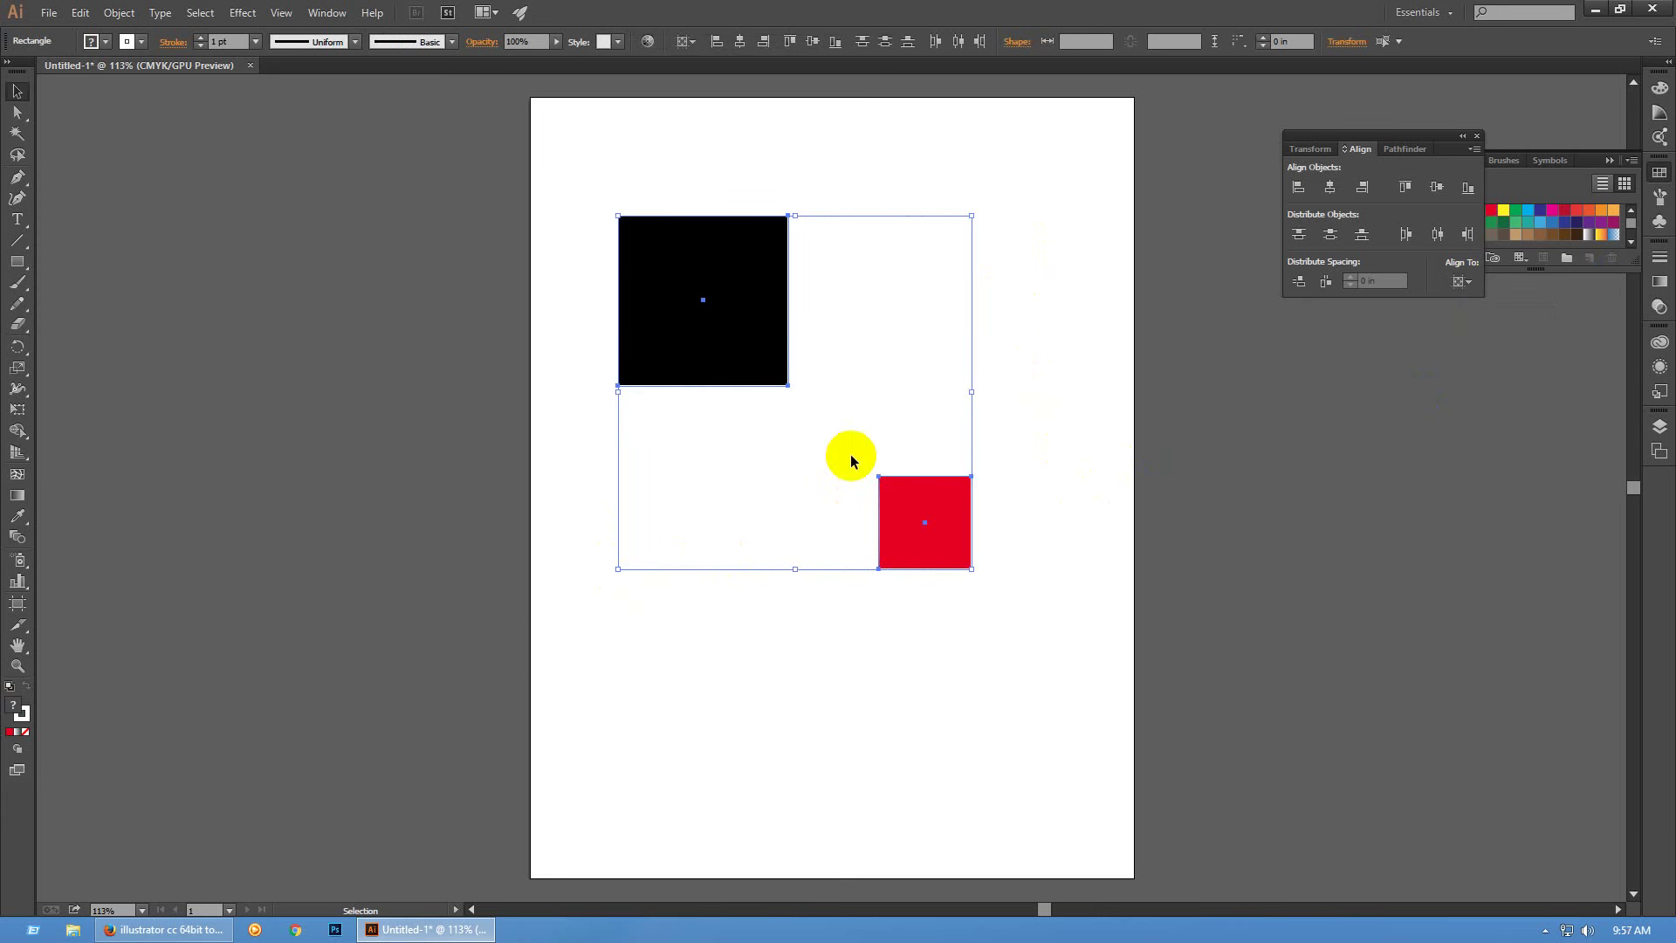
pyautogui.click(1466, 281)
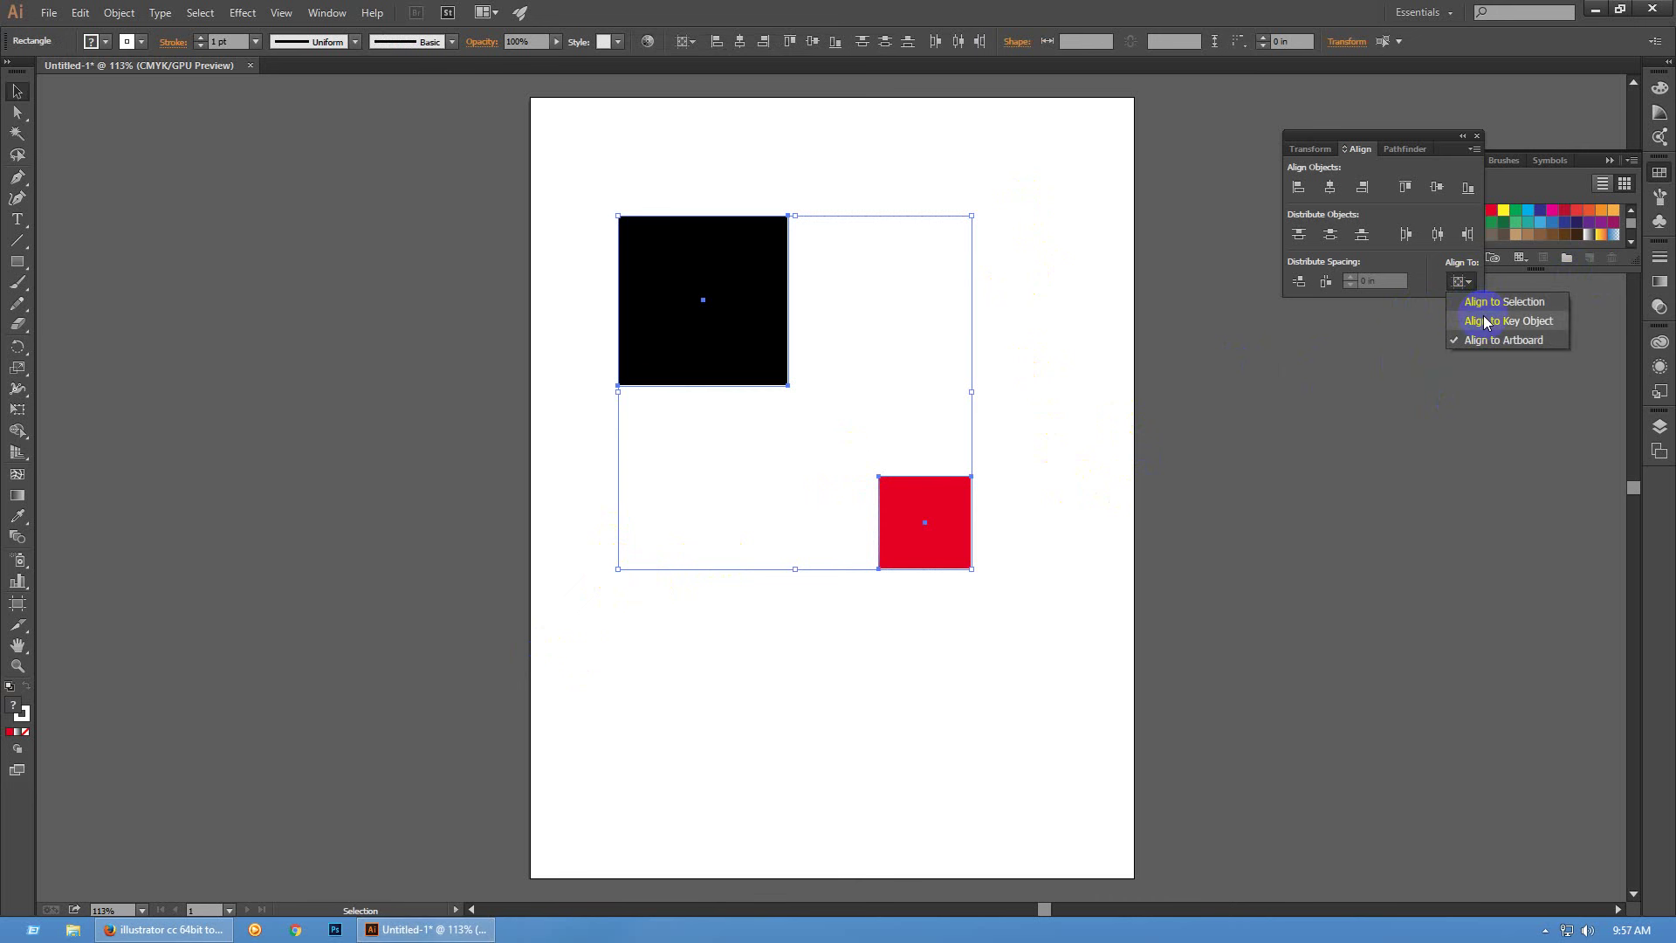
pyautogui.click(1485, 321)
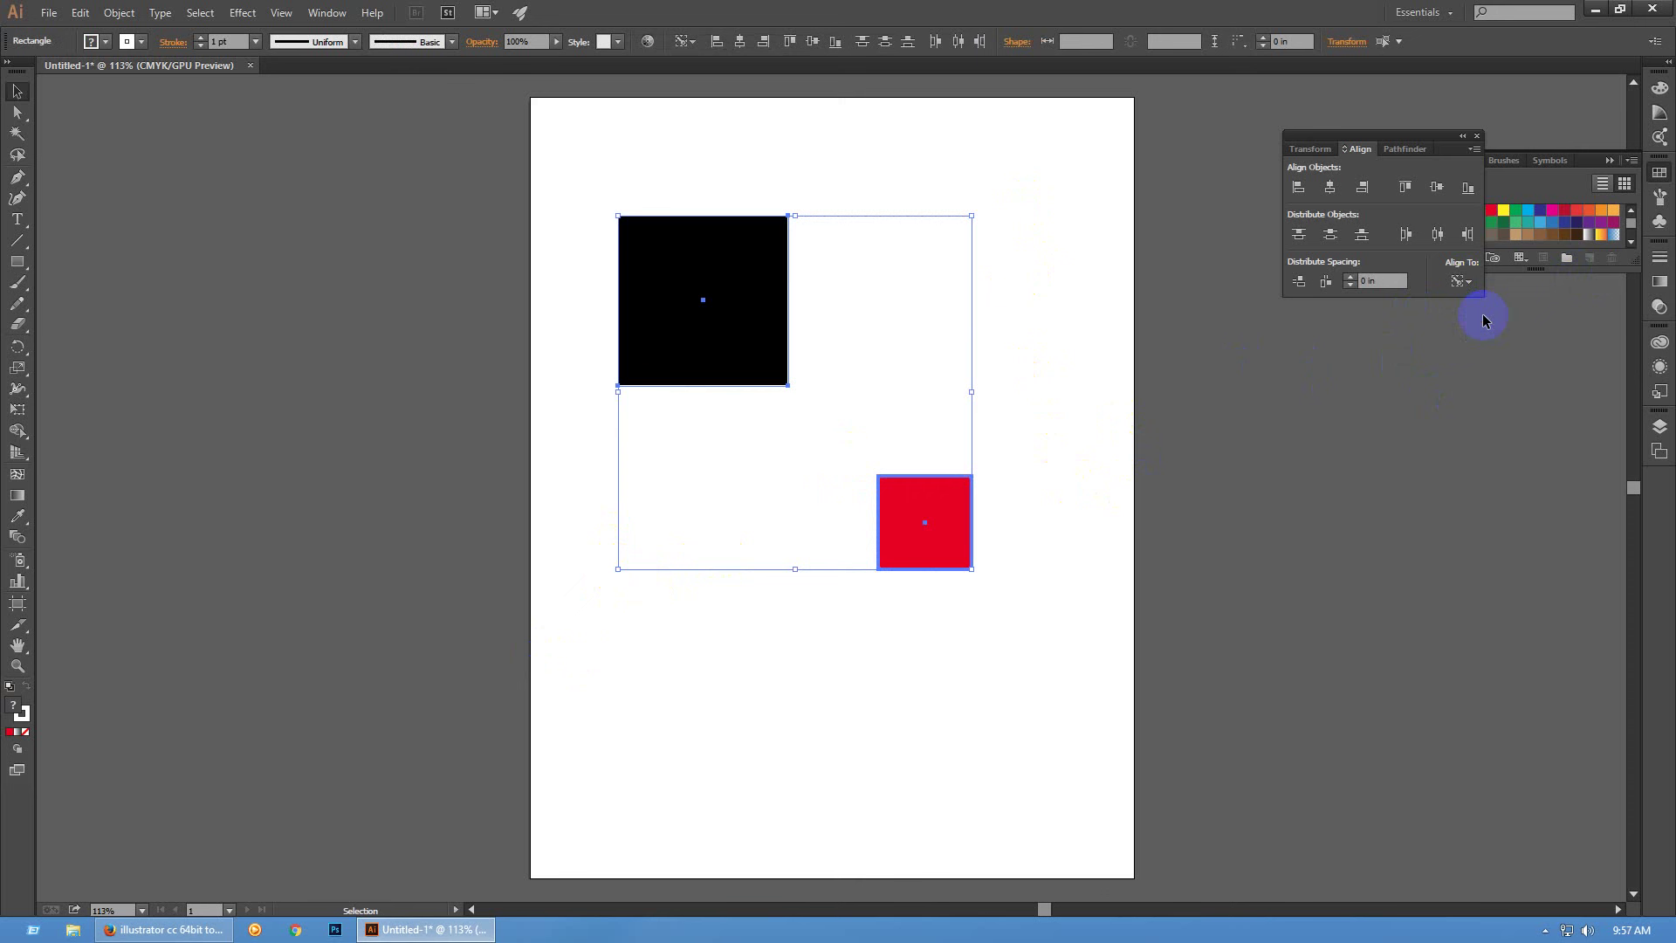
# Top-align the black square to the red key object, and undo it
pyautogui.click(1398, 192)
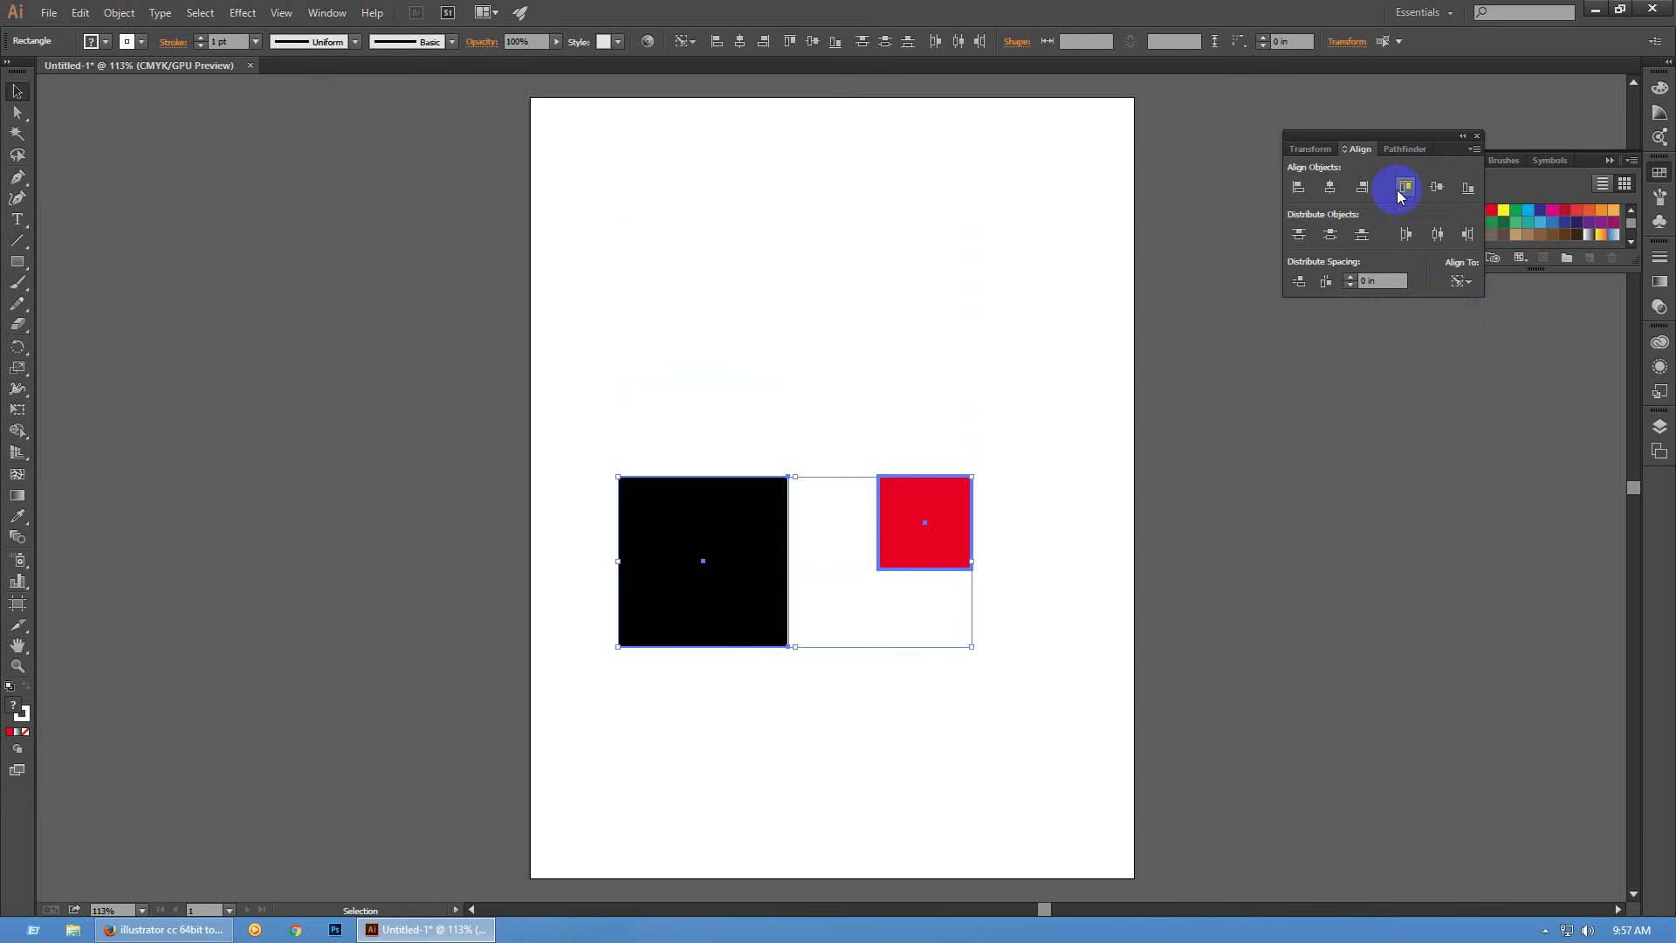
pyautogui.hotkey('ctrl', 'z')
# Make the black square the key object and apply Vertical Align Top, followed by Vertical Align Bottom
pyautogui.click(731, 251)
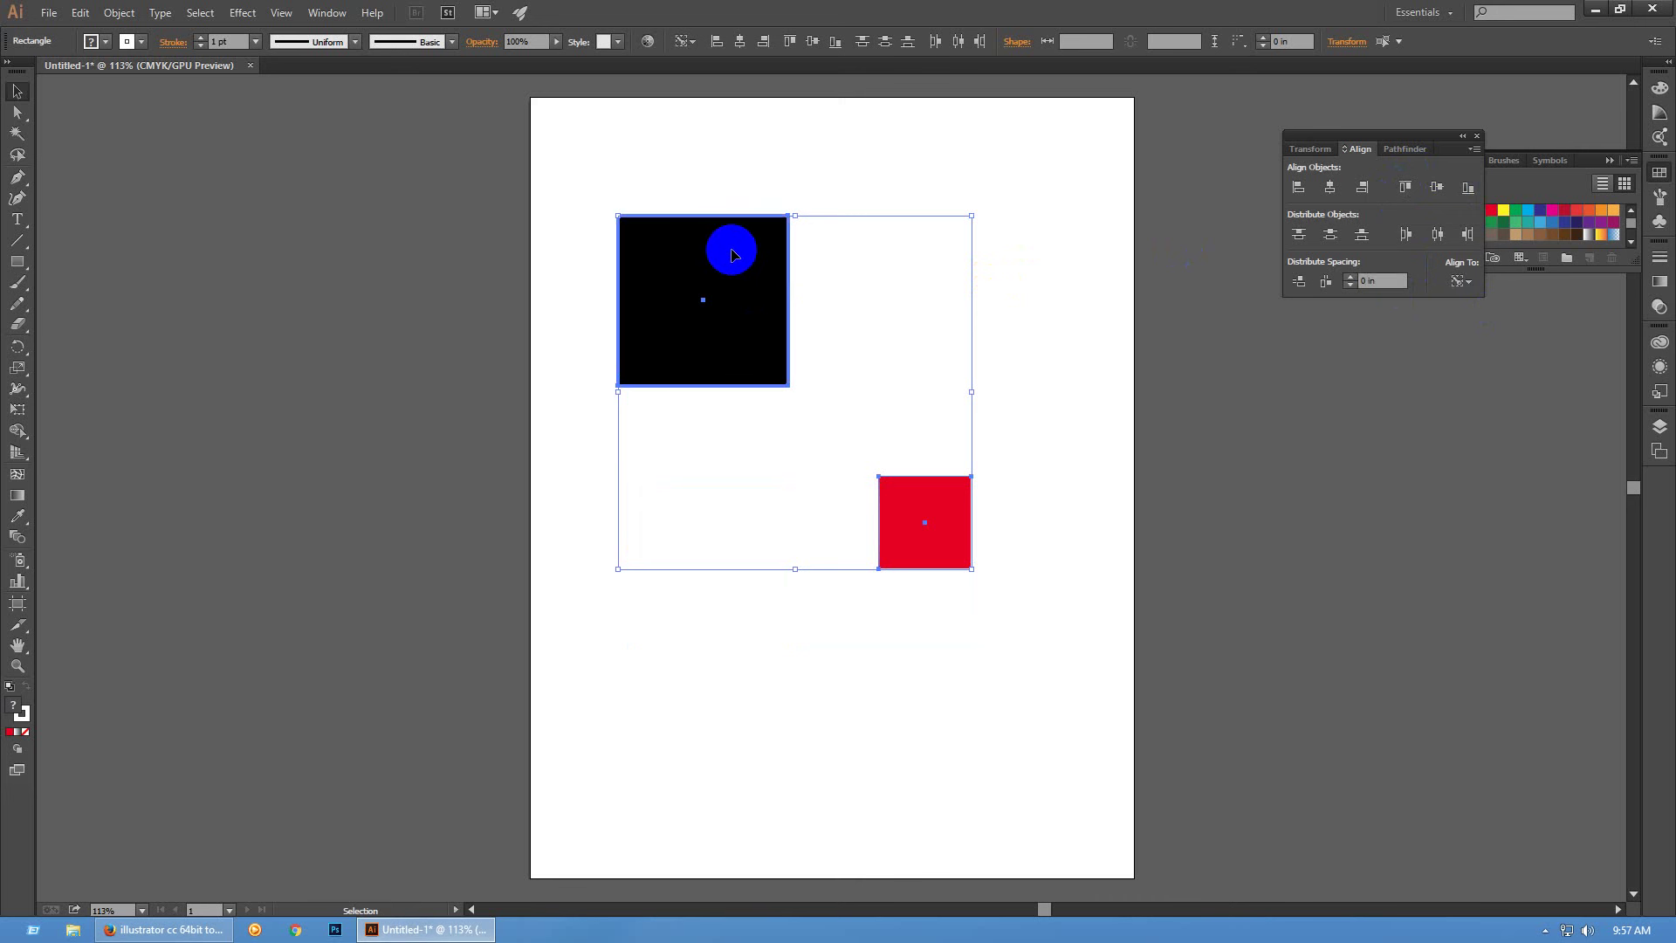
pyautogui.click(1405, 187)
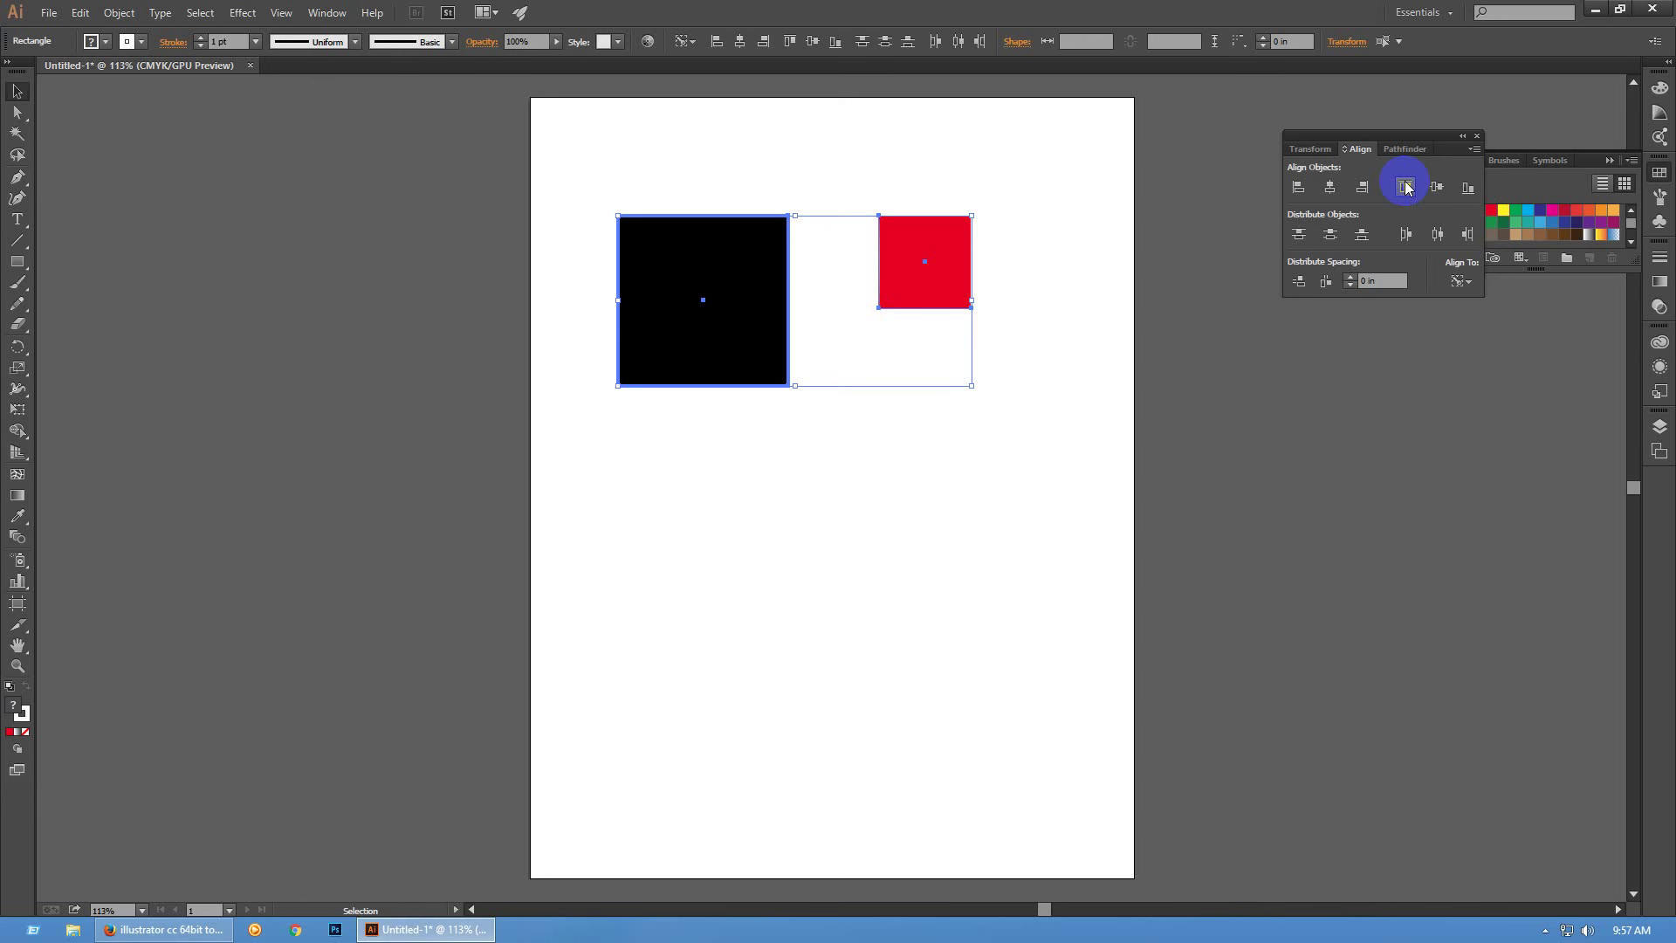
pyautogui.click(1405, 186)
pyautogui.click(1464, 193)
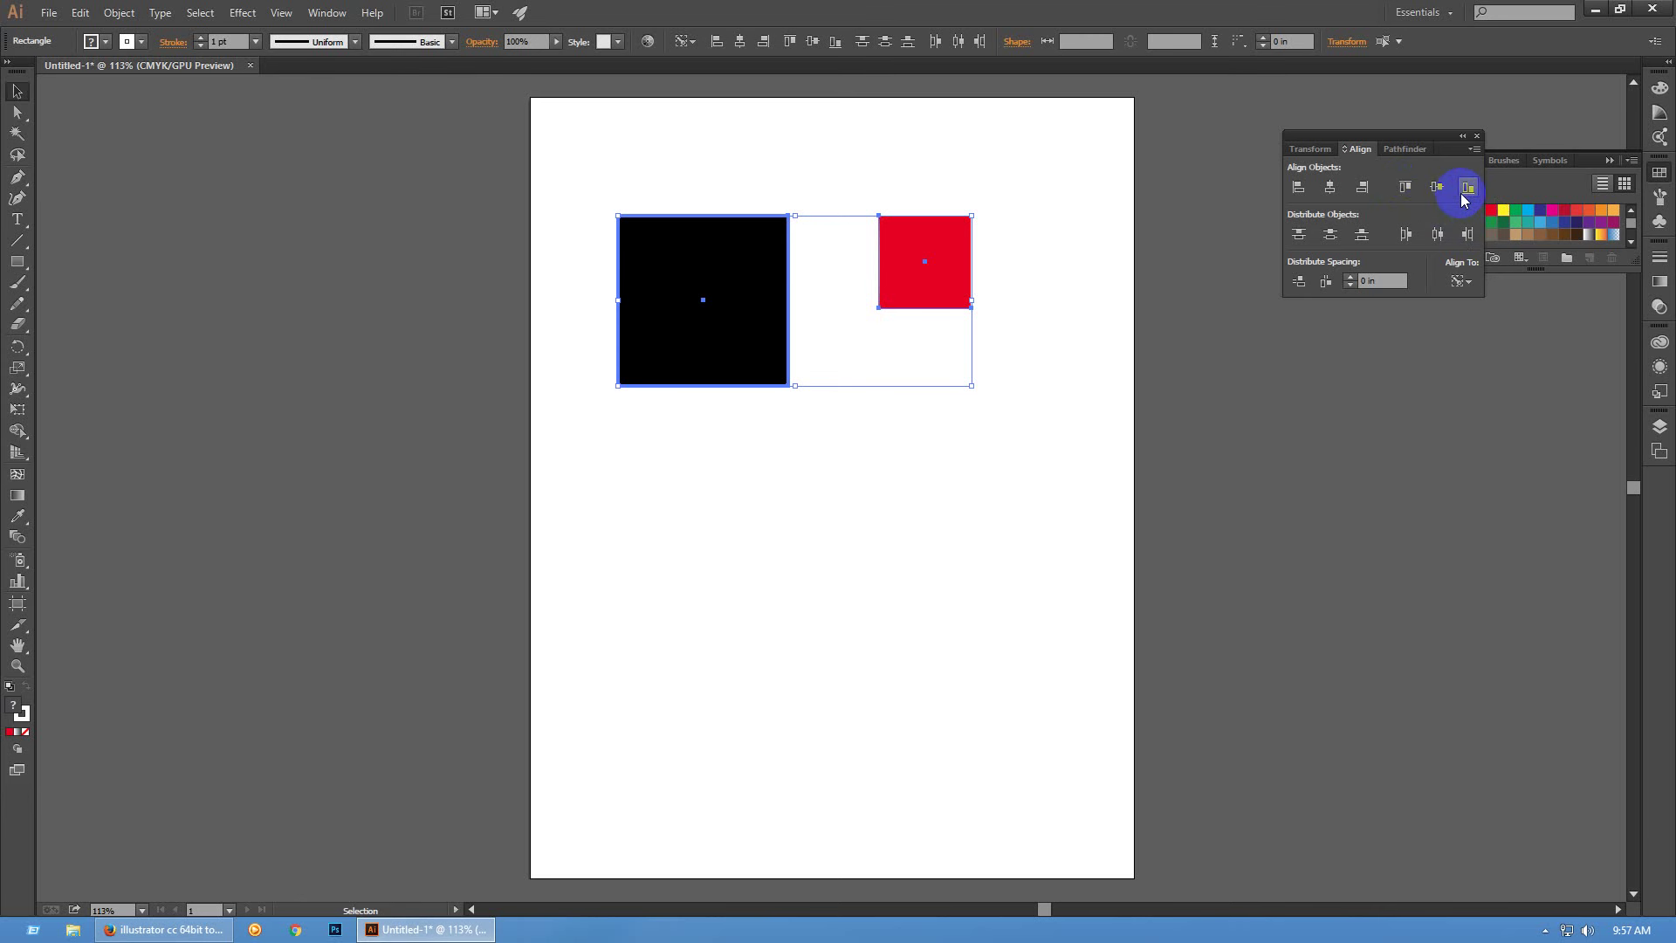
pyautogui.click(1464, 198)
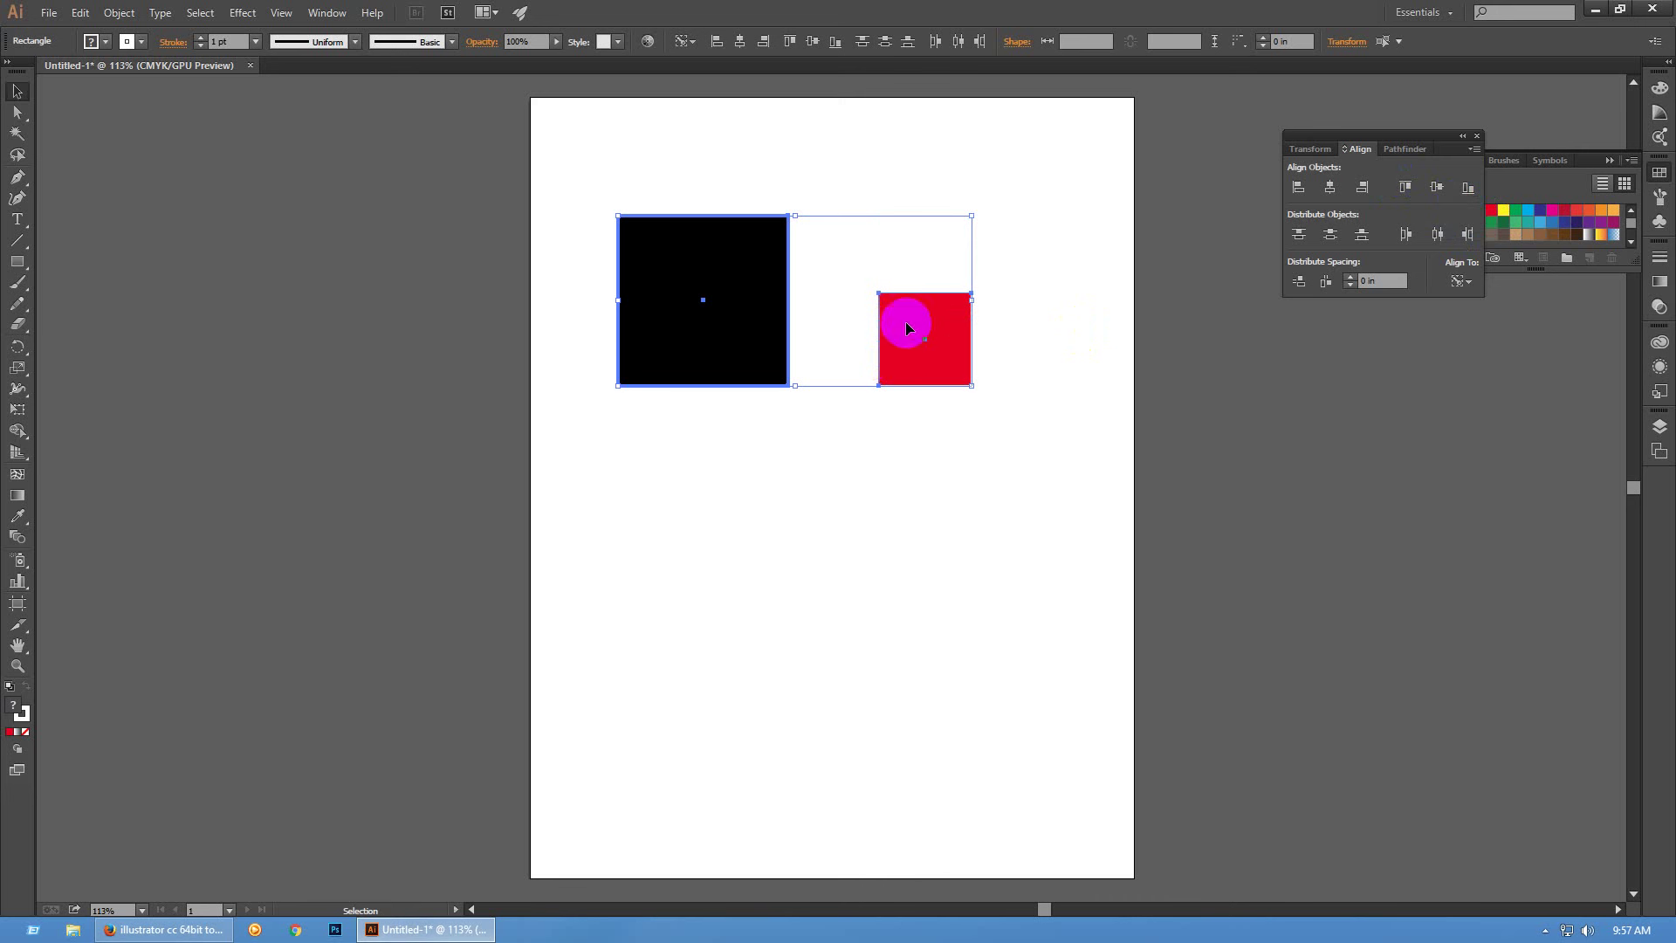
# Make the red square the key object and apply Vertical Align Top
pyautogui.click(958, 314)
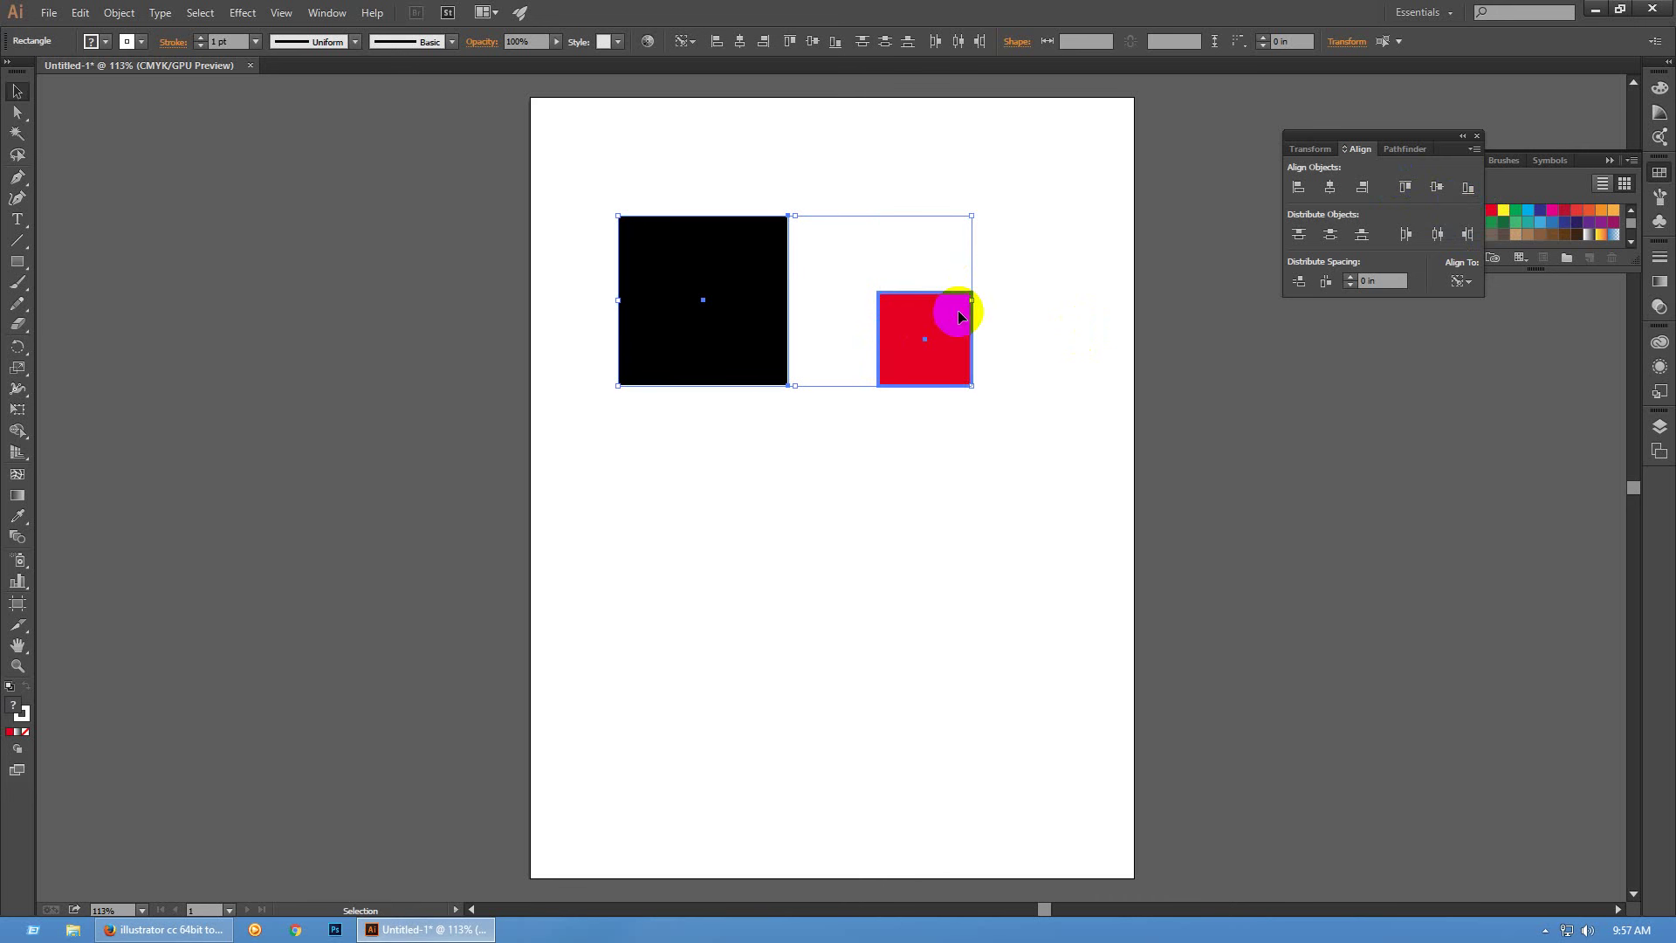
pyautogui.click(1407, 186)
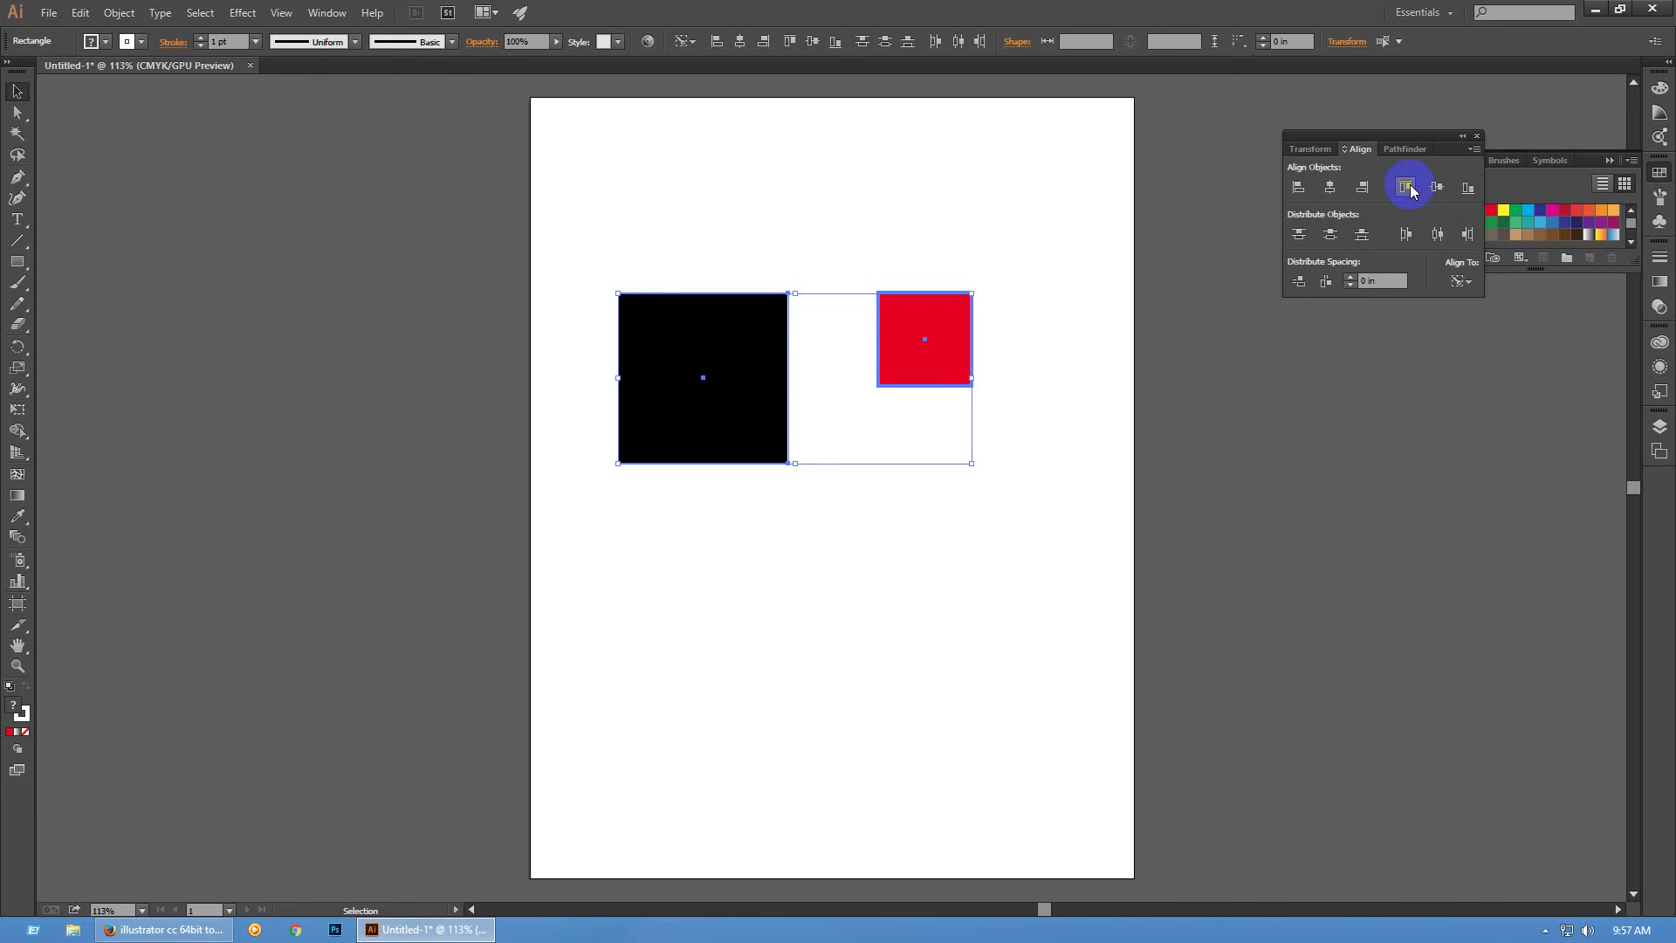
# Make the black square the key object and bottom-align the red square to it with Vertical Align Bottom
pyautogui.click(736, 403)
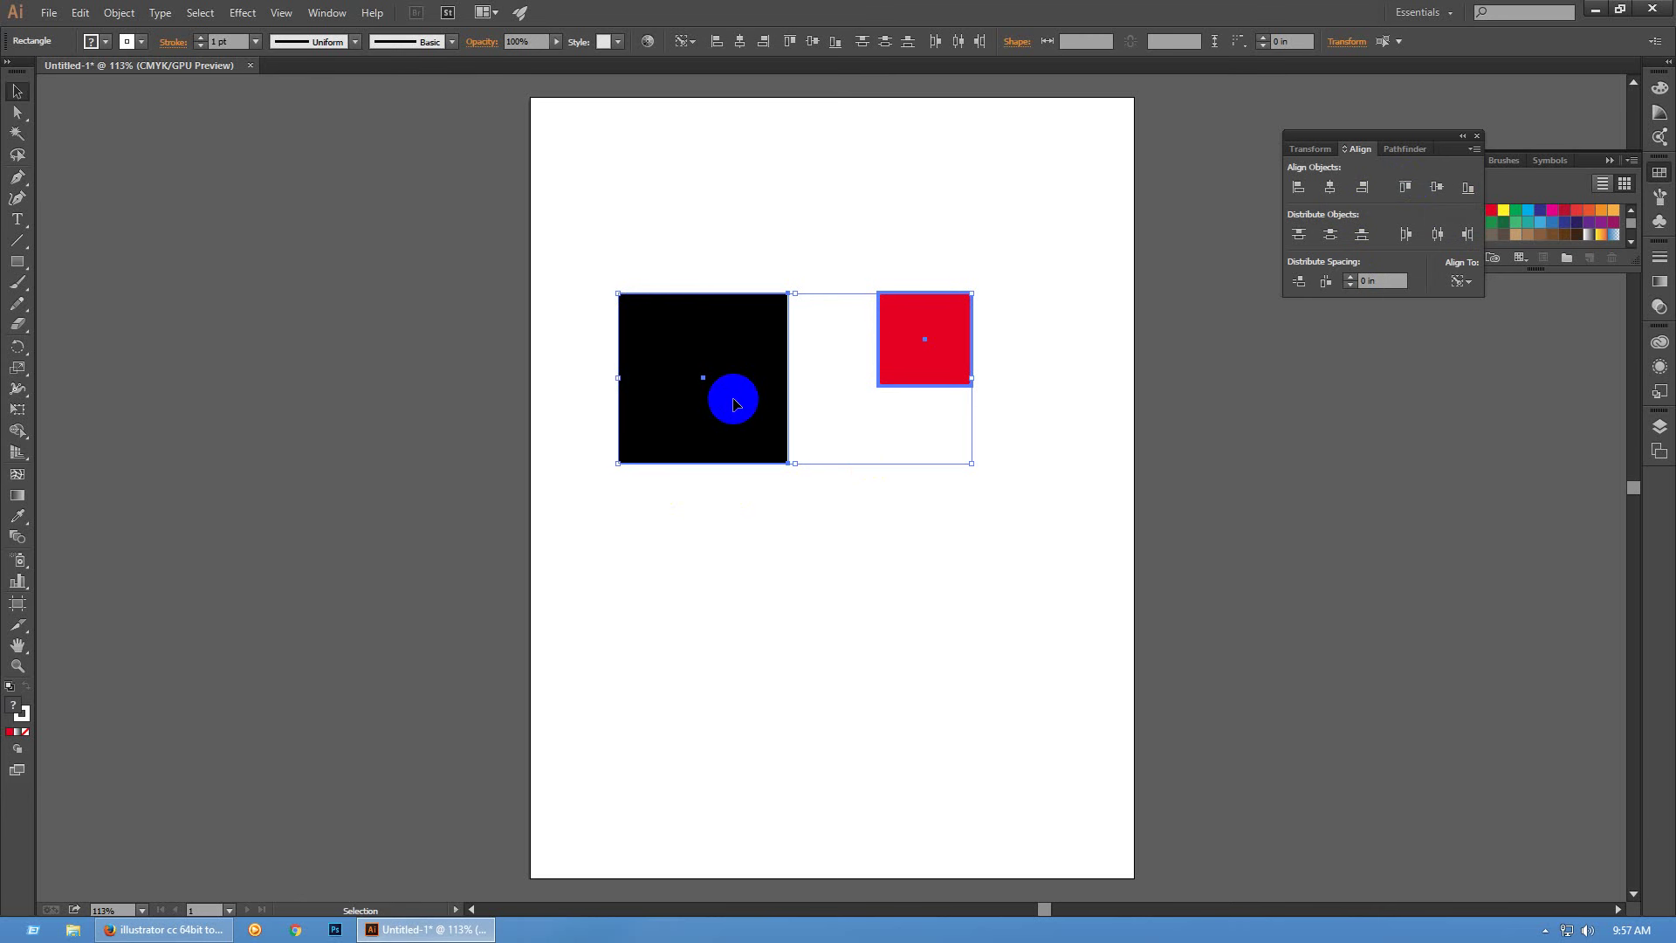
pyautogui.click(735, 404)
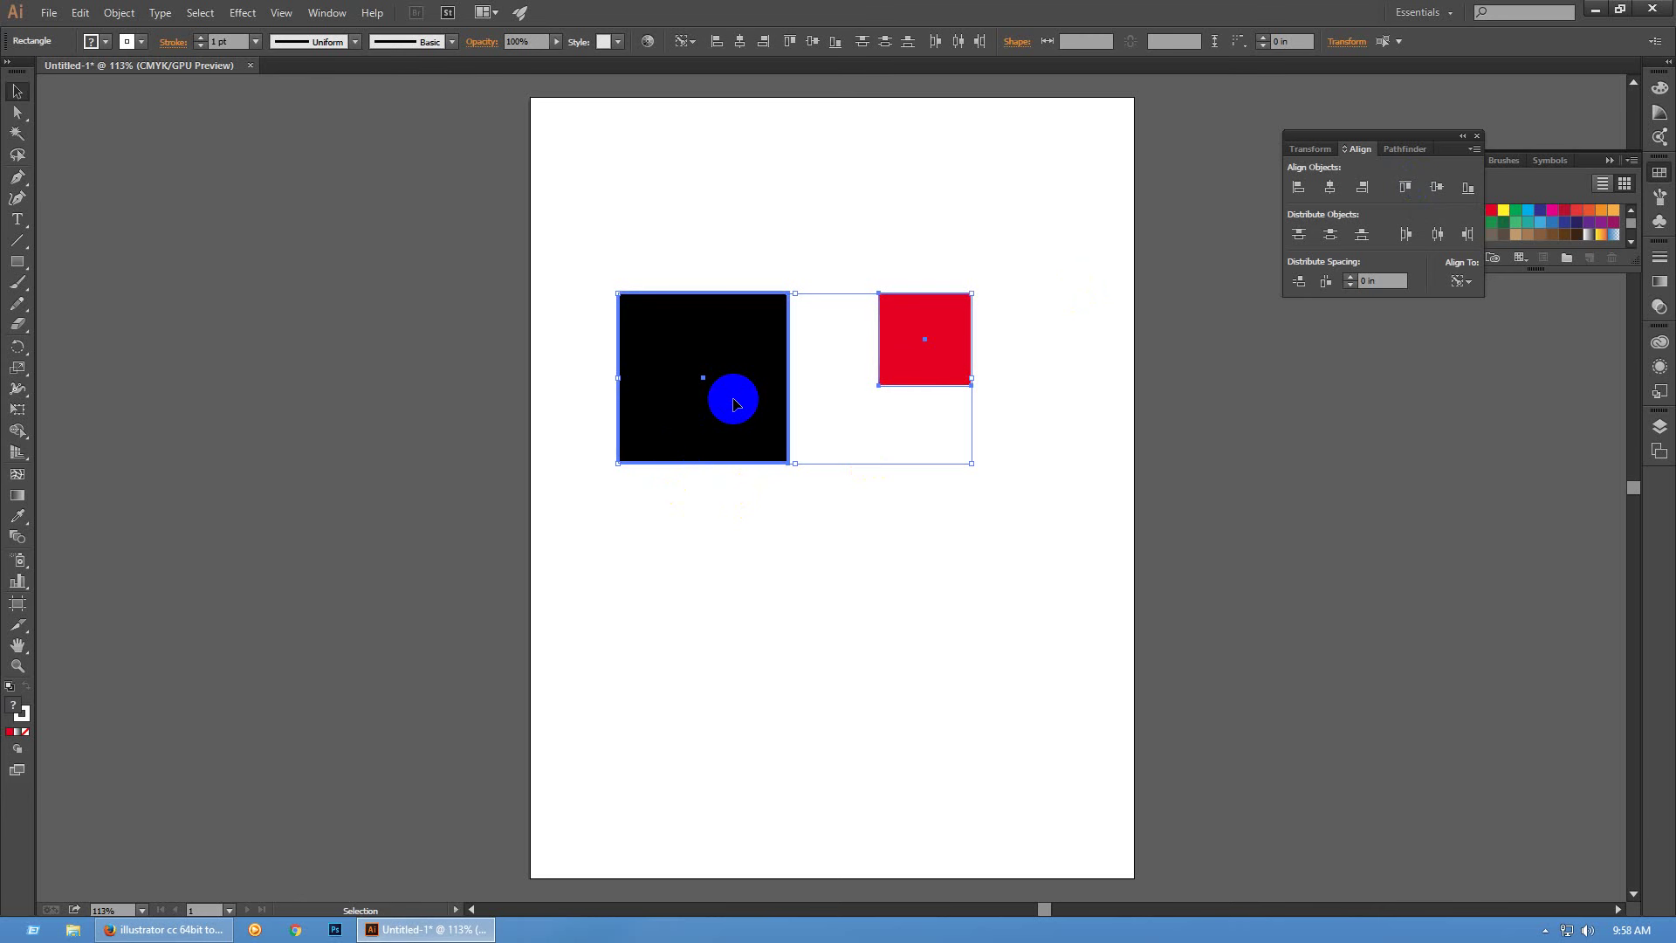
pyautogui.click(1469, 188)
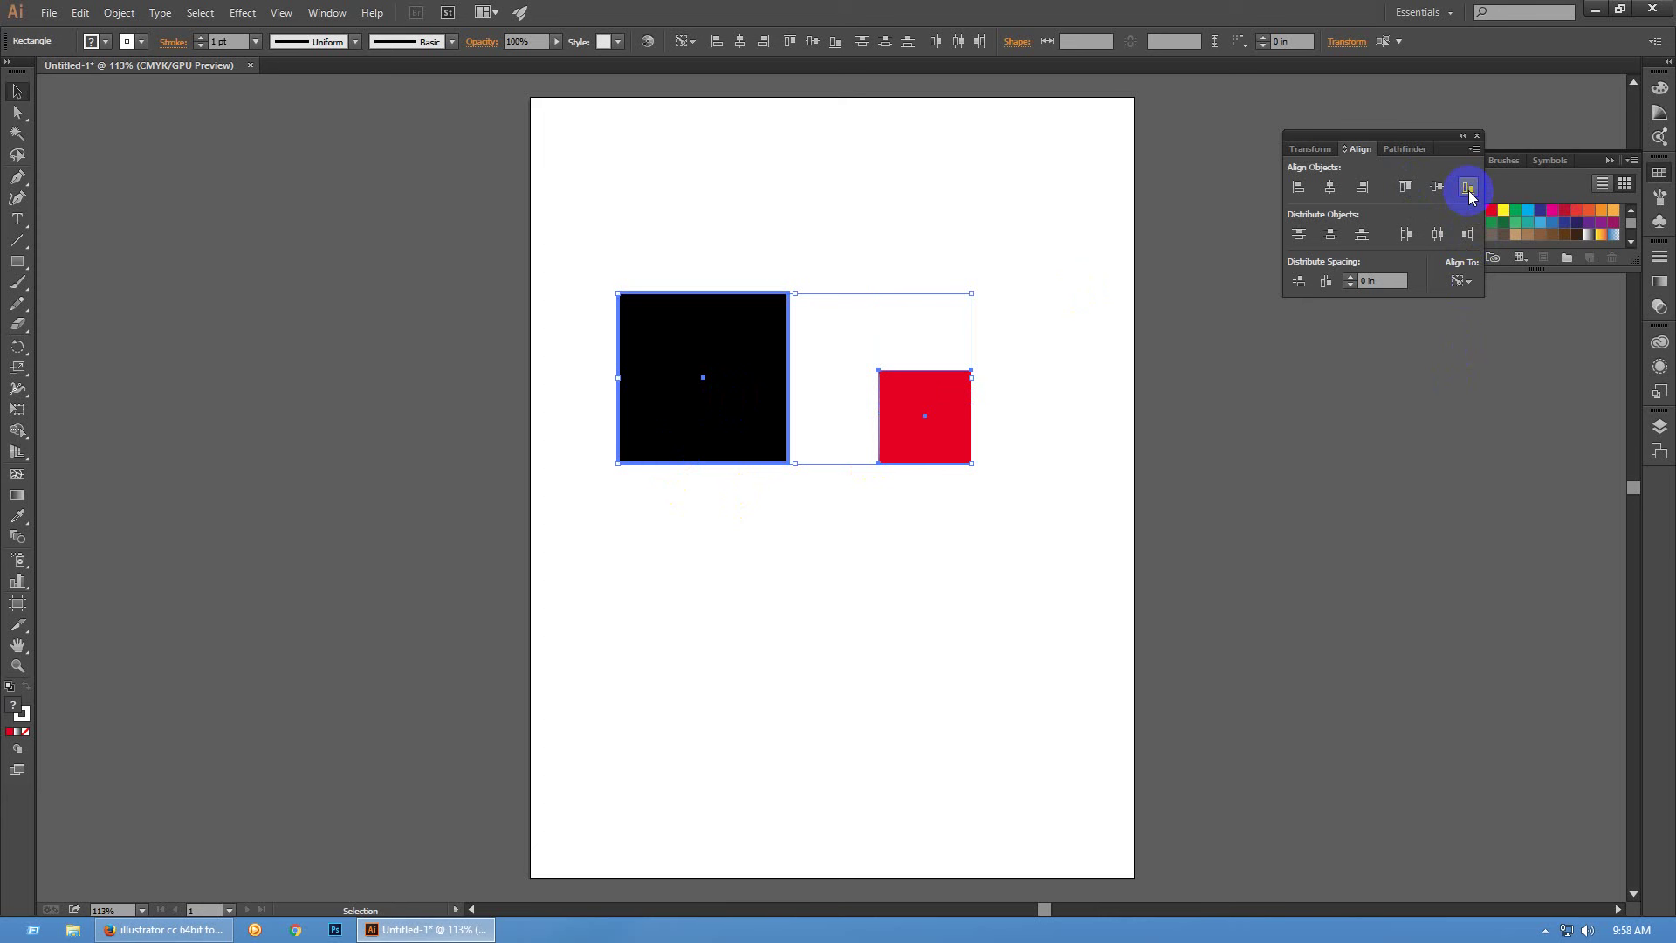
# Set alignment to Align to Selection for the black and red squares
pyautogui.click(1458, 281)
pyautogui.click(1460, 302)
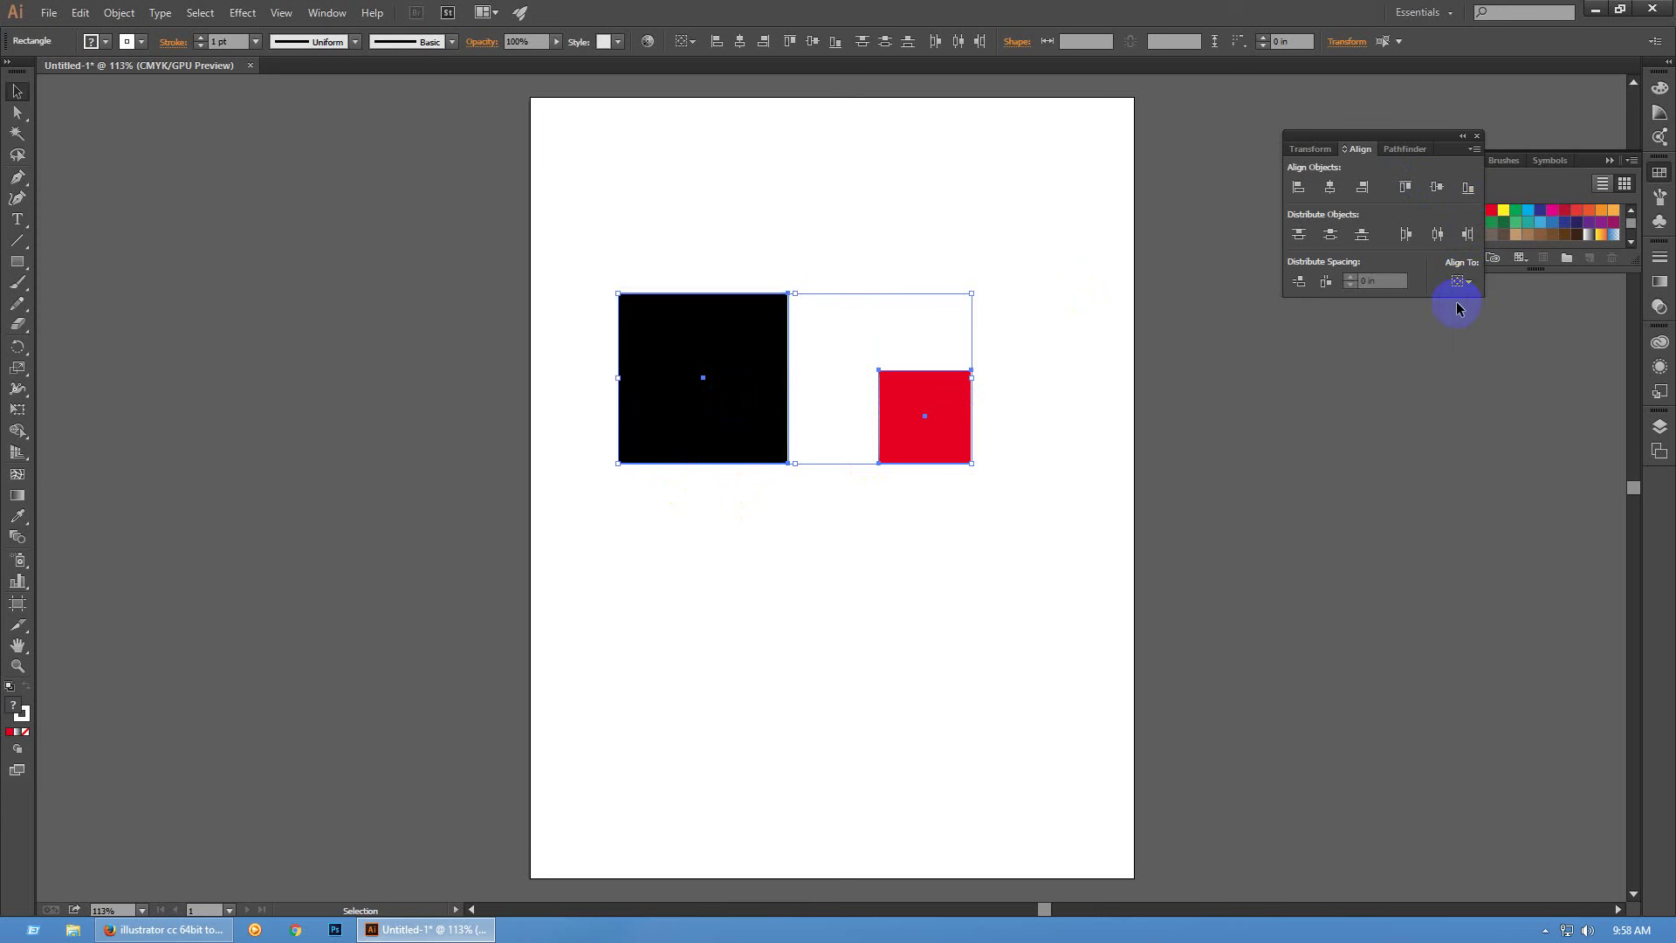
pyautogui.click(1433, 364)
pyautogui.hotkey('ctrl', 'a')
pyautogui.click(1462, 281)
pyautogui.click(1027, 563)
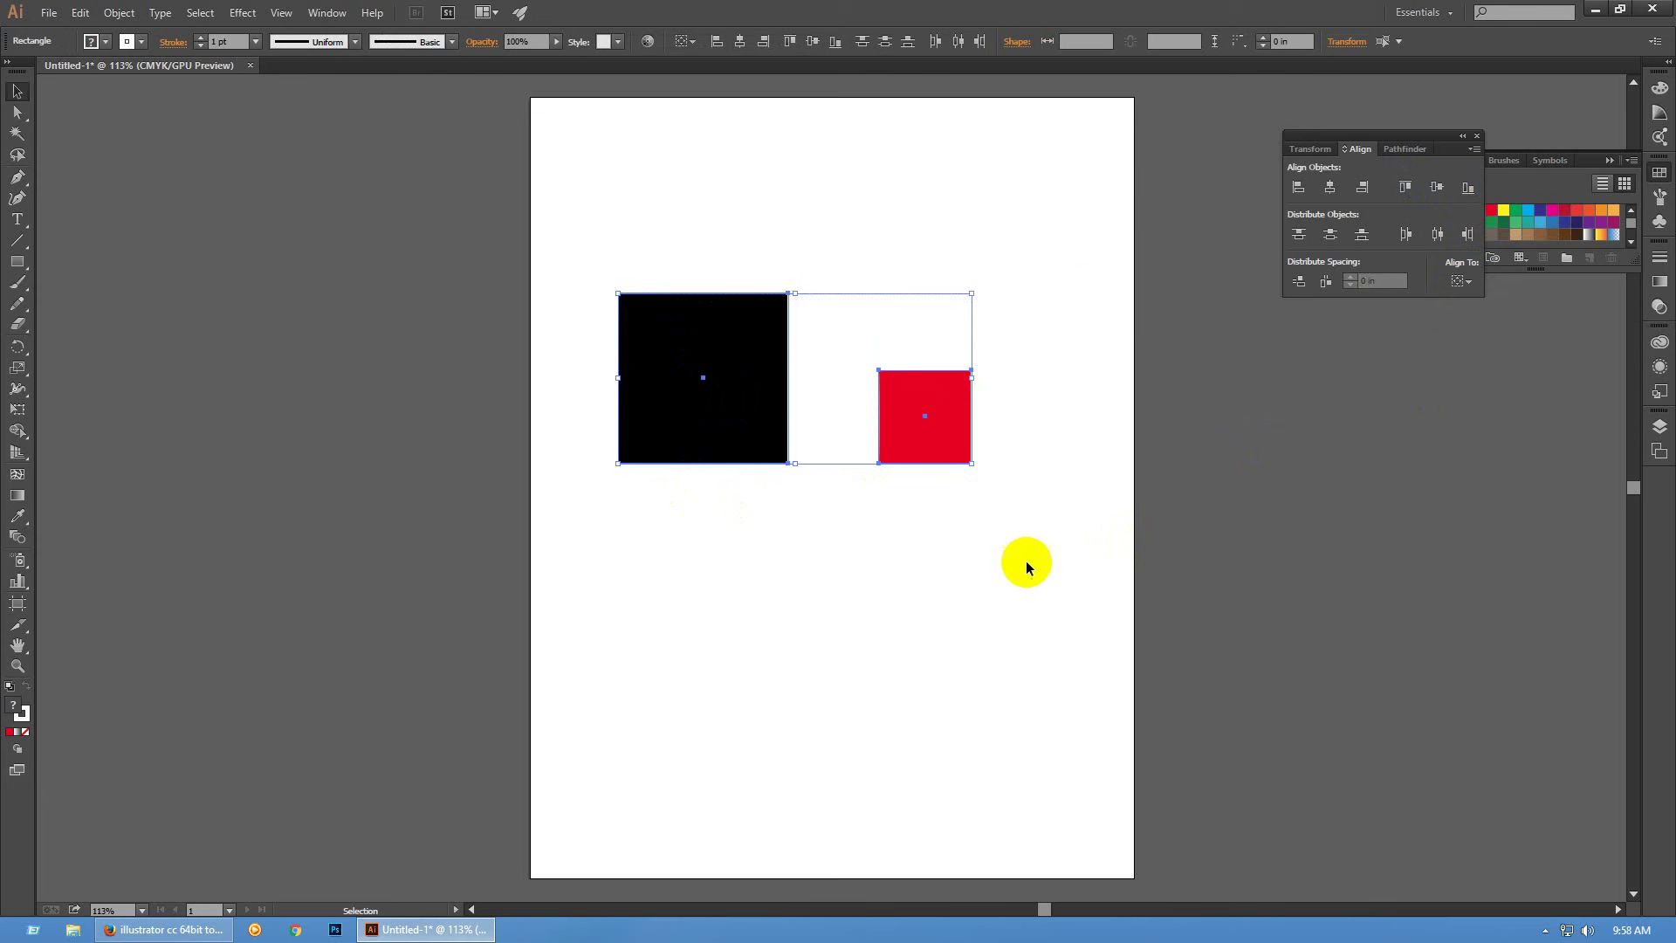
# Move and duplicate the red square to scatter three around the artboard, and move the black square closer to the middle
pyautogui.click(1079, 642)
pyautogui.moveTo(950, 419); pyautogui.dragTo(1036, 689)
pyautogui.click(1030, 670)
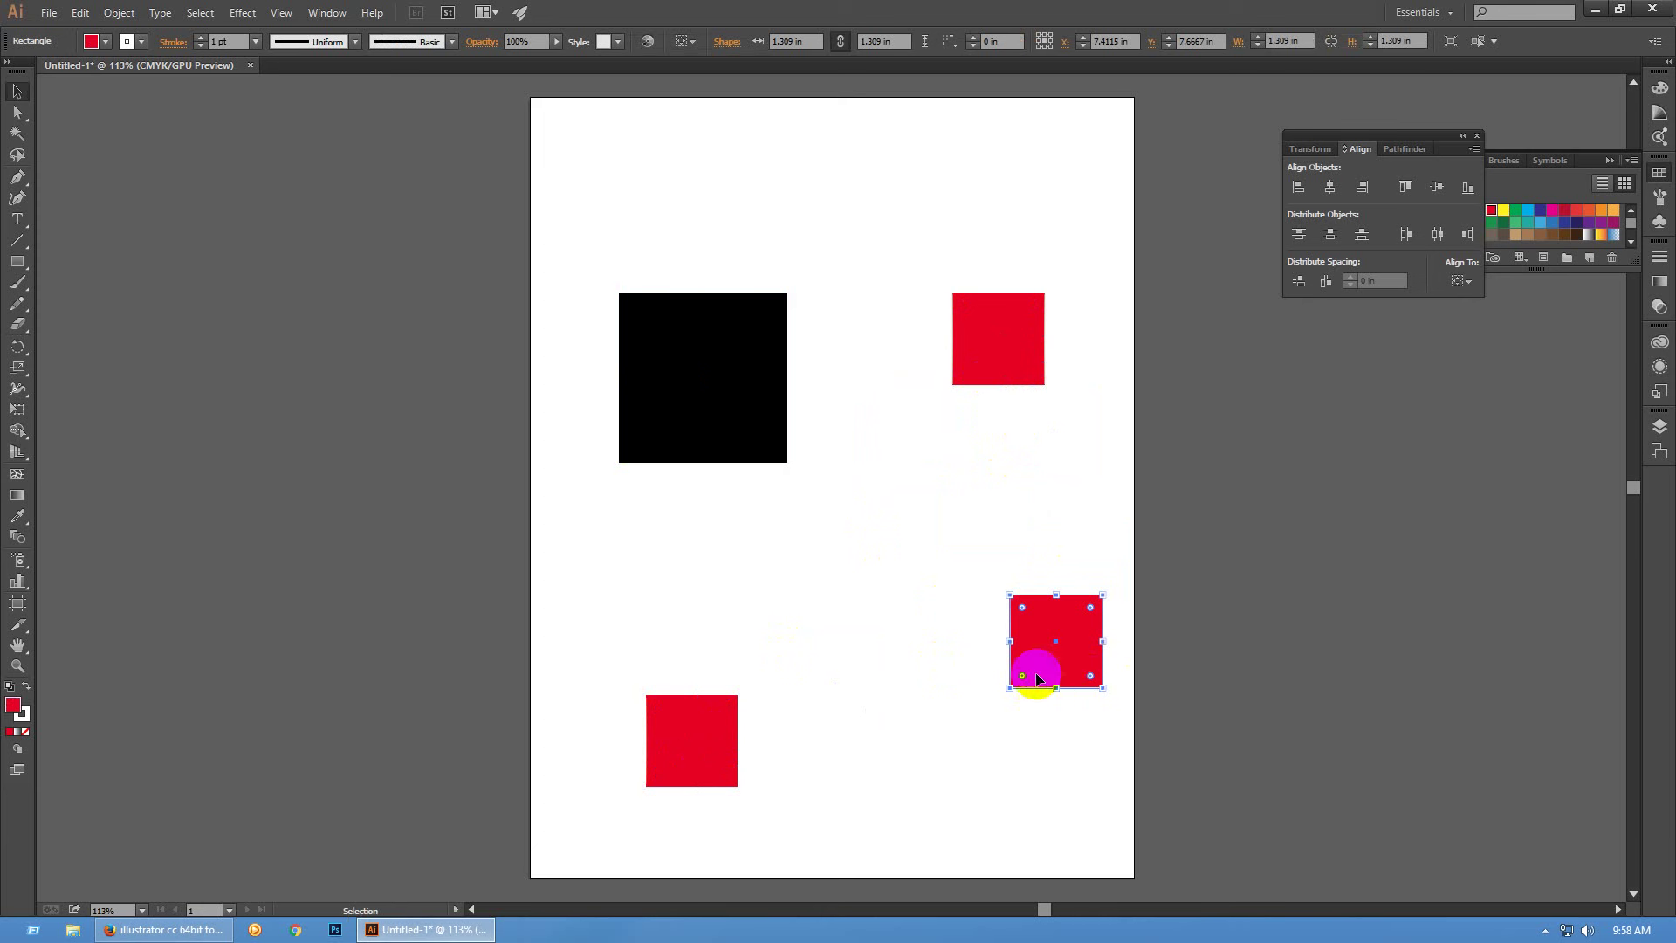
pyautogui.keyDown('shift'); pyautogui.click(666, 747); pyautogui.keyUp('shift')
pyautogui.moveTo(666, 746); pyautogui.dragTo(613, 741)
pyautogui.moveTo(722, 441); pyautogui.dragTo(817, 556)
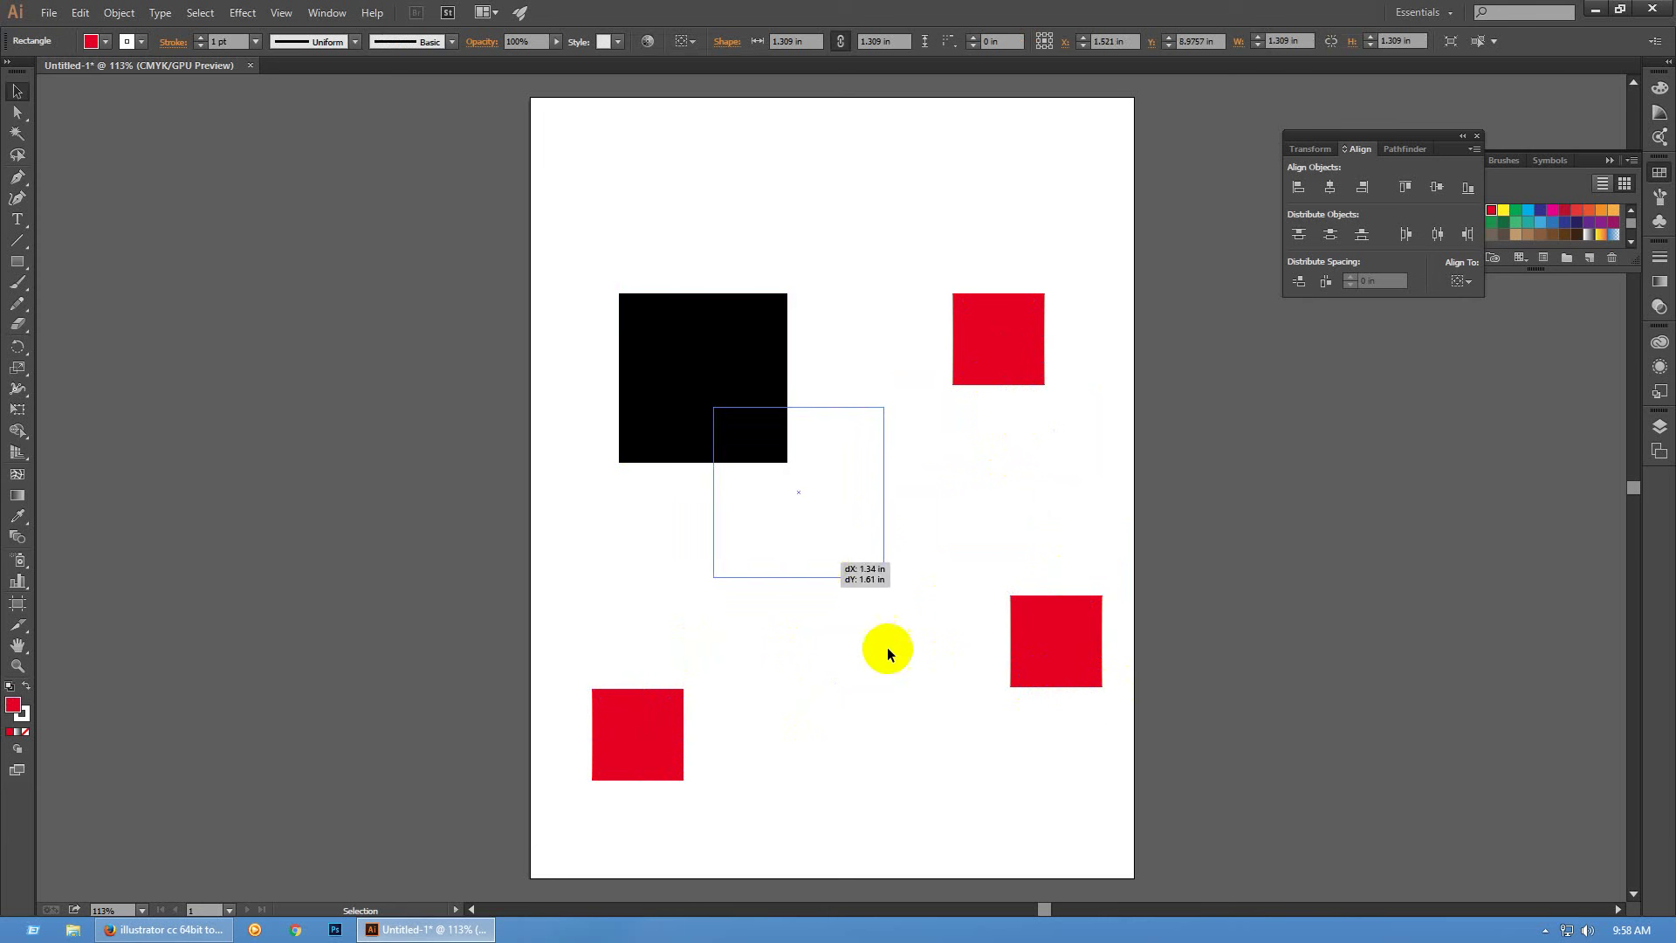
pyautogui.click(994, 500)
# Recolour the lower-right red square dark blue and the lower-left red square purple
pyautogui.click(1091, 683)
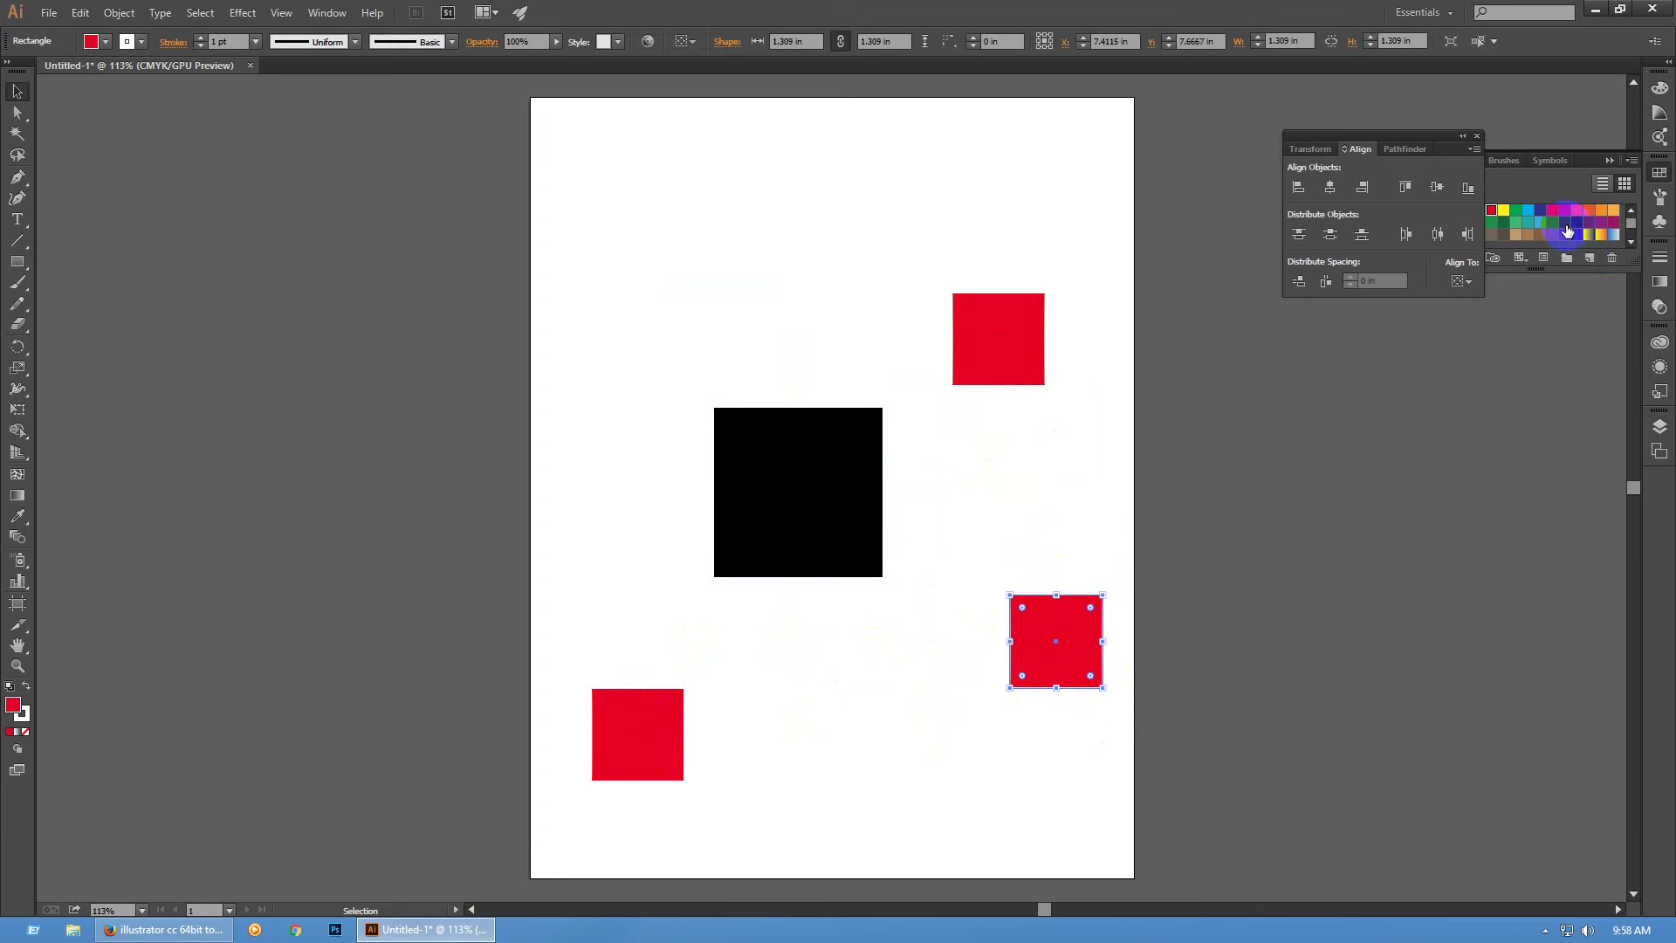
pyautogui.click(1565, 222)
pyautogui.click(640, 717)
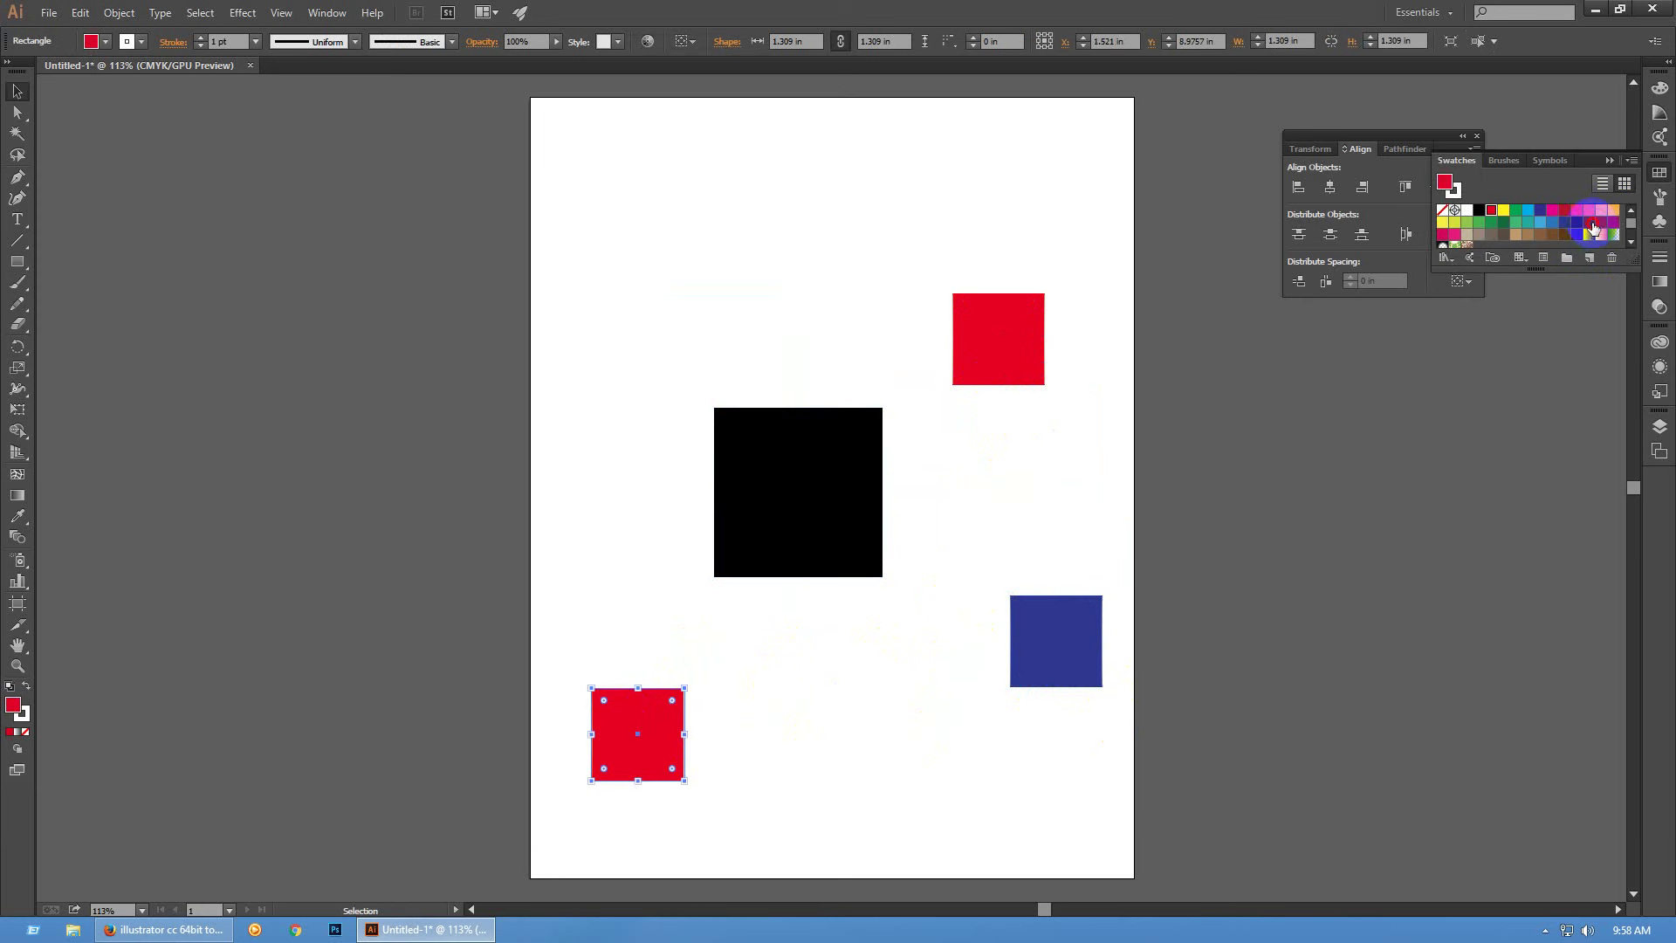
pyautogui.click(1589, 221)
pyautogui.click(1432, 547)
# Select all four squares and apply Horizontal Align Right, followed by Horizontal Align Left
pyautogui.moveTo(568, 224); pyautogui.dragTo(1244, 840)
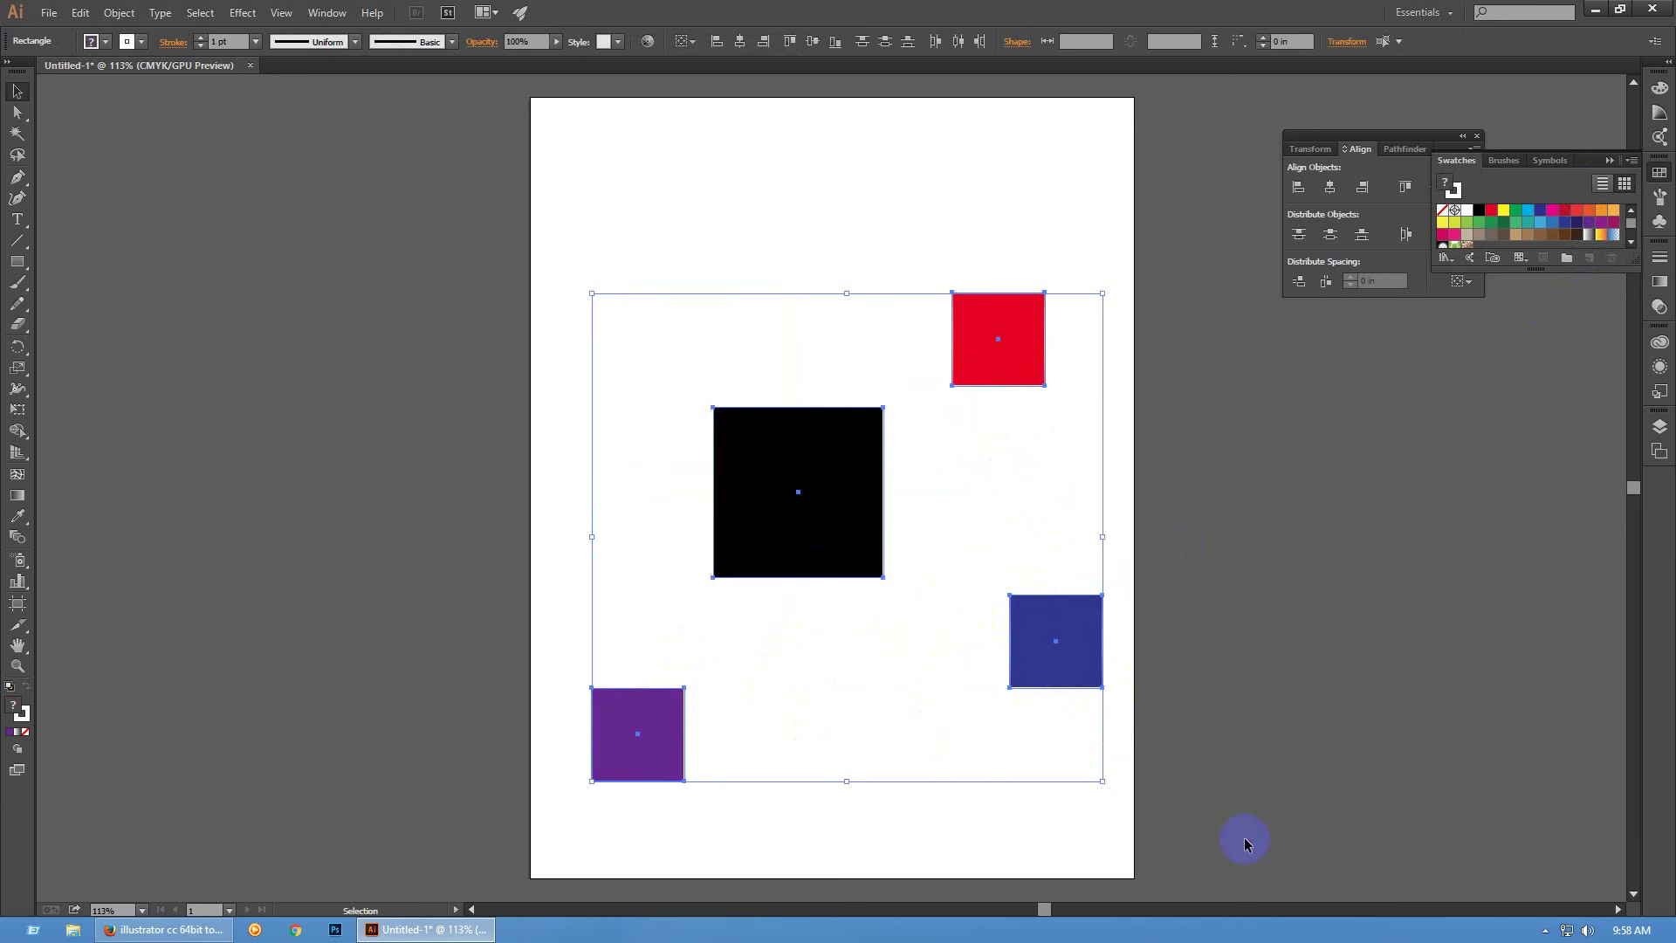
pyautogui.click(1363, 188)
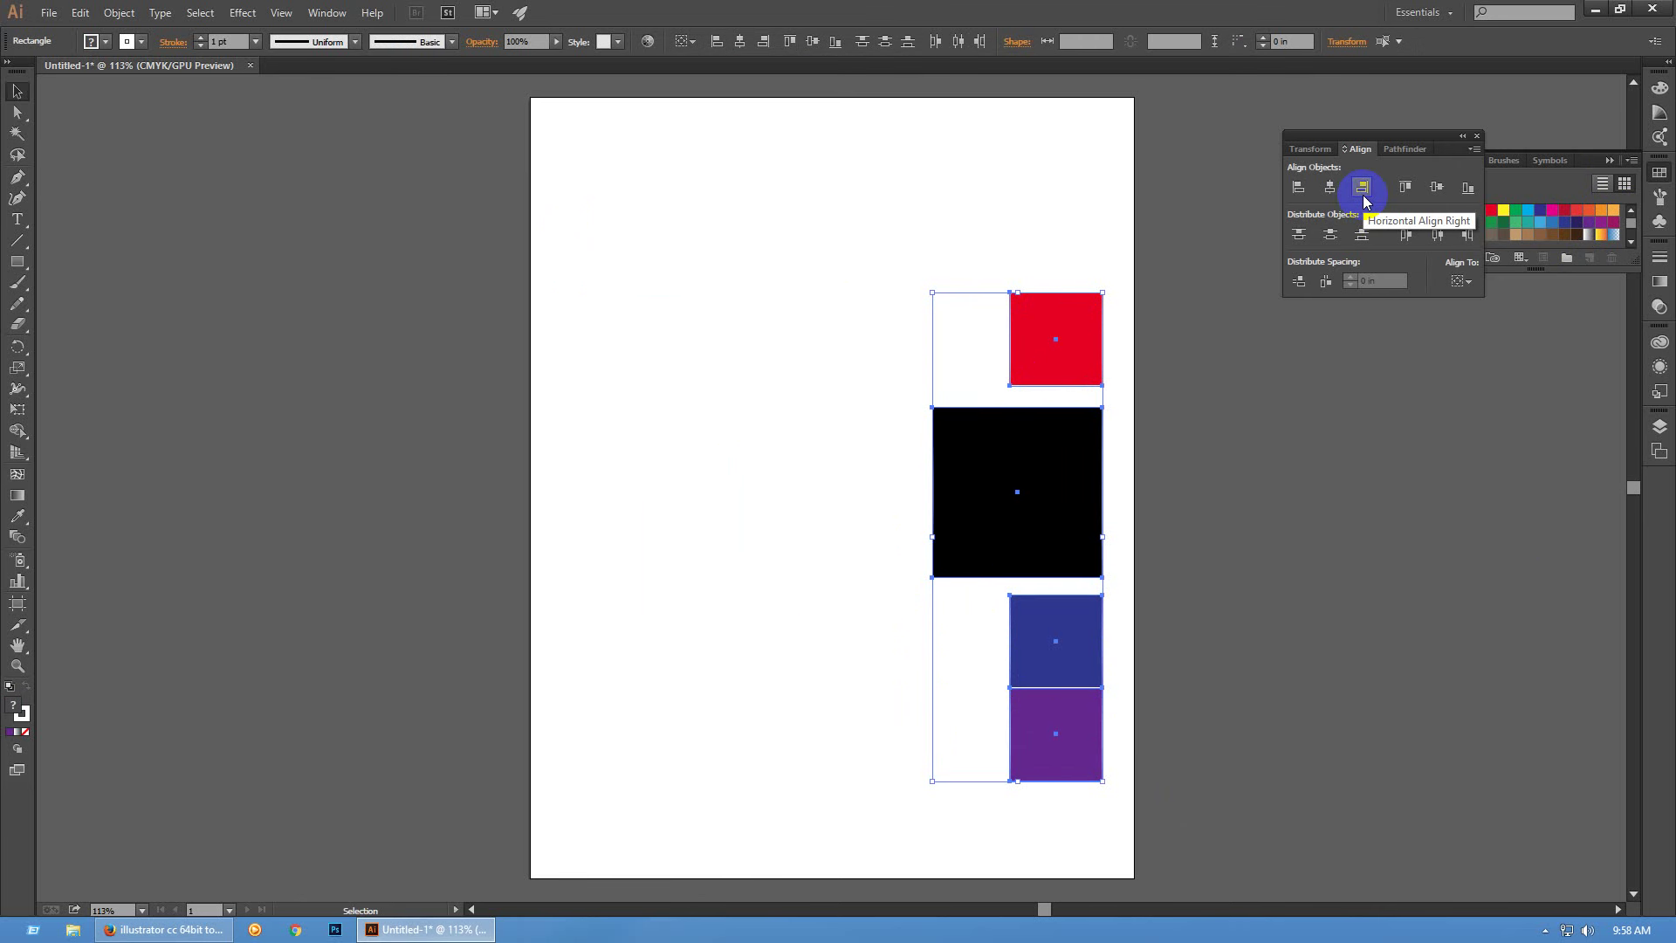
pyautogui.click(1299, 187)
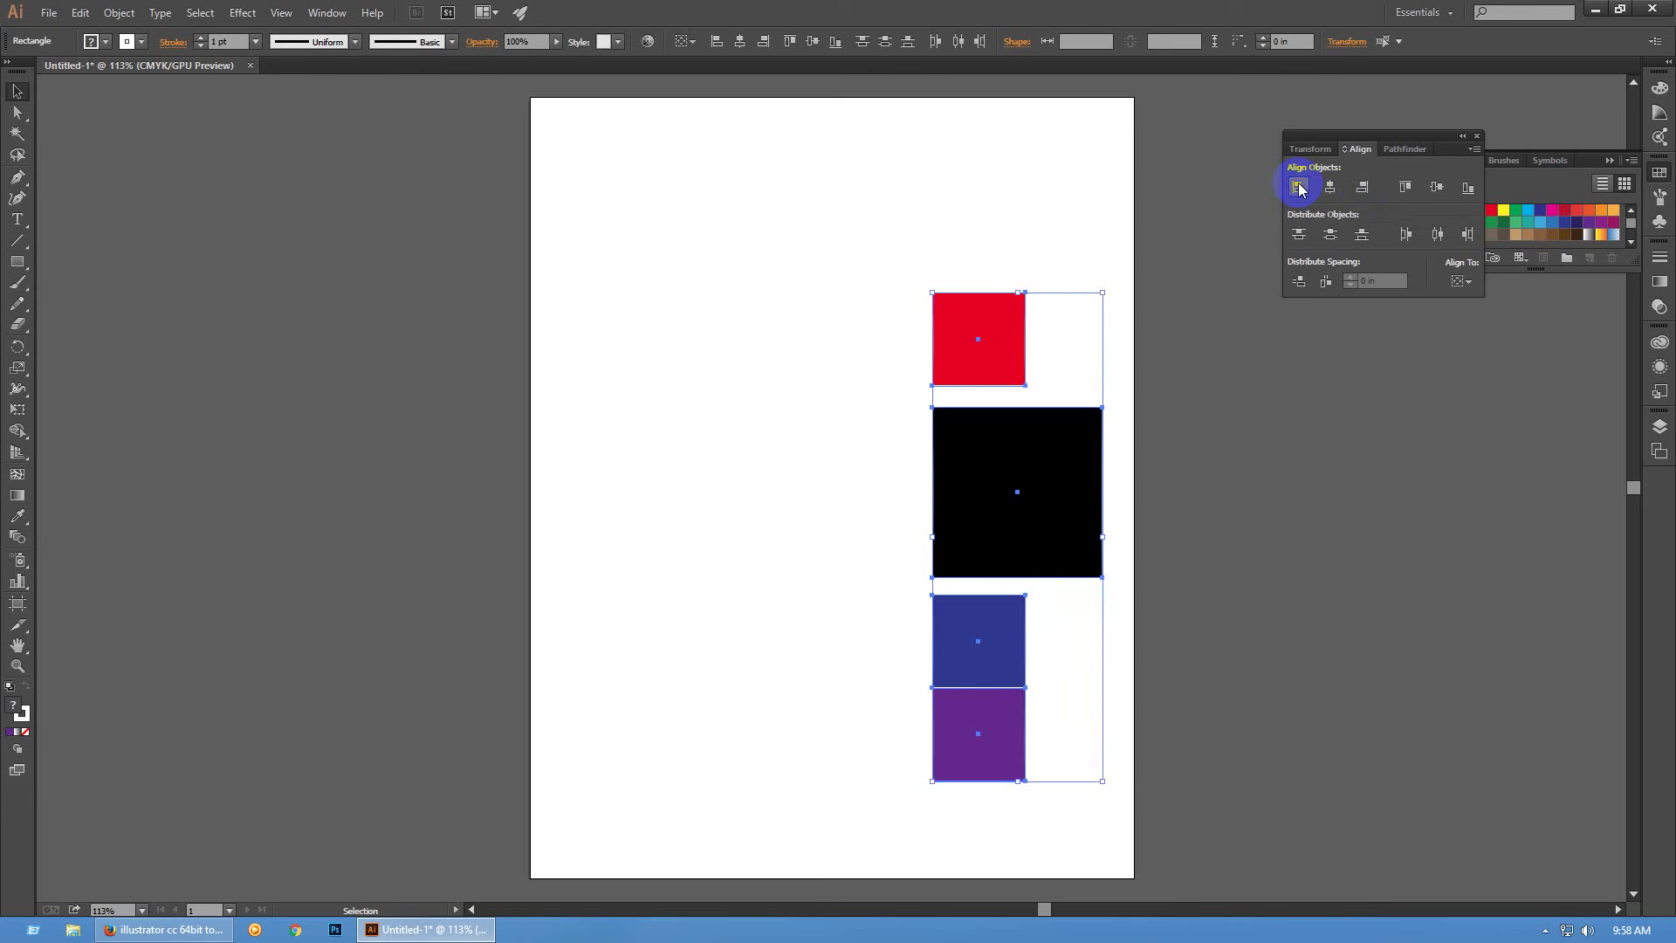
# Try Align to Key Object with the blue square as key and Horizontal Align Right, and undo back to the right-aligned arrangement
pyautogui.click(1462, 281)
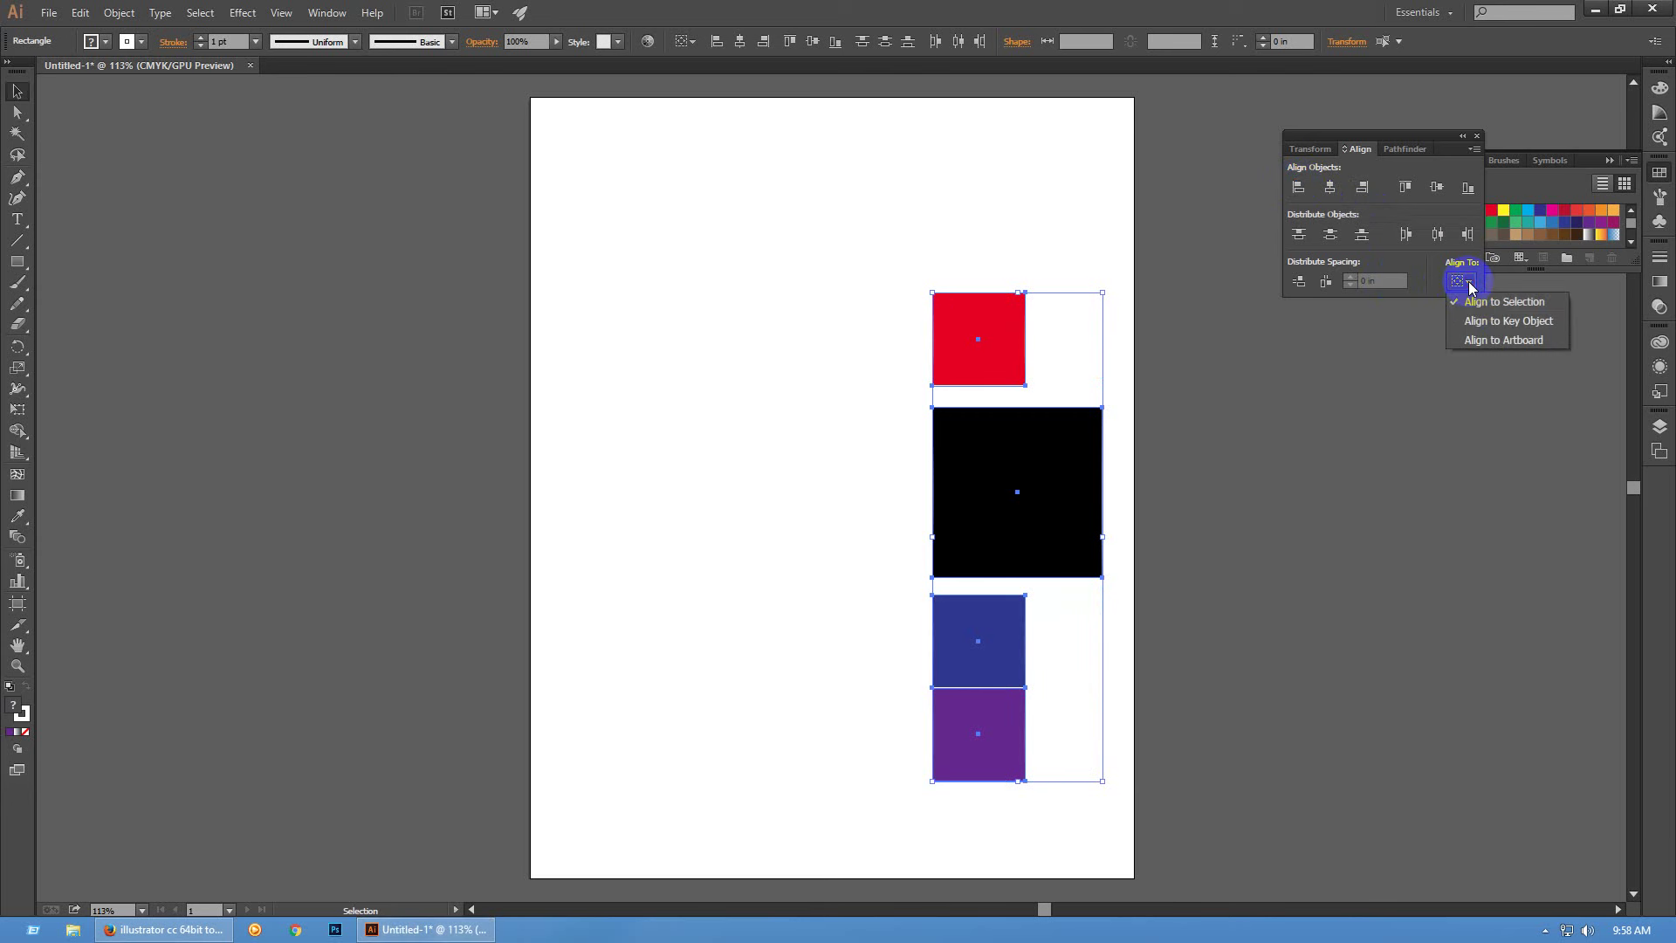
pyautogui.click(1471, 320)
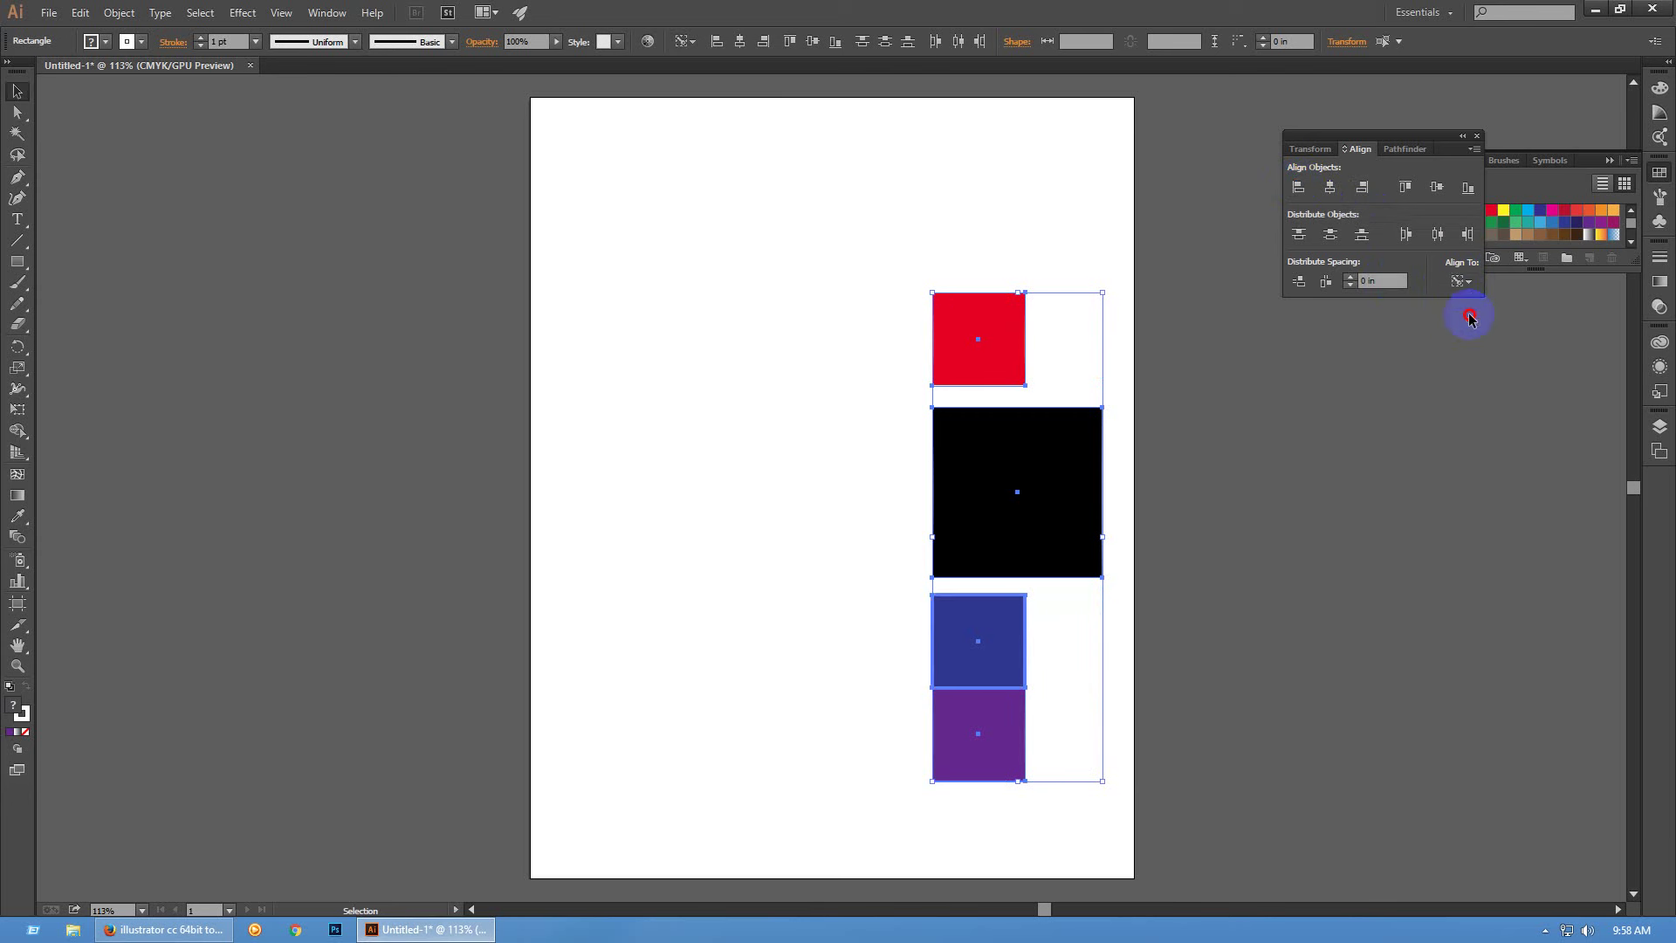
pyautogui.click(1364, 188)
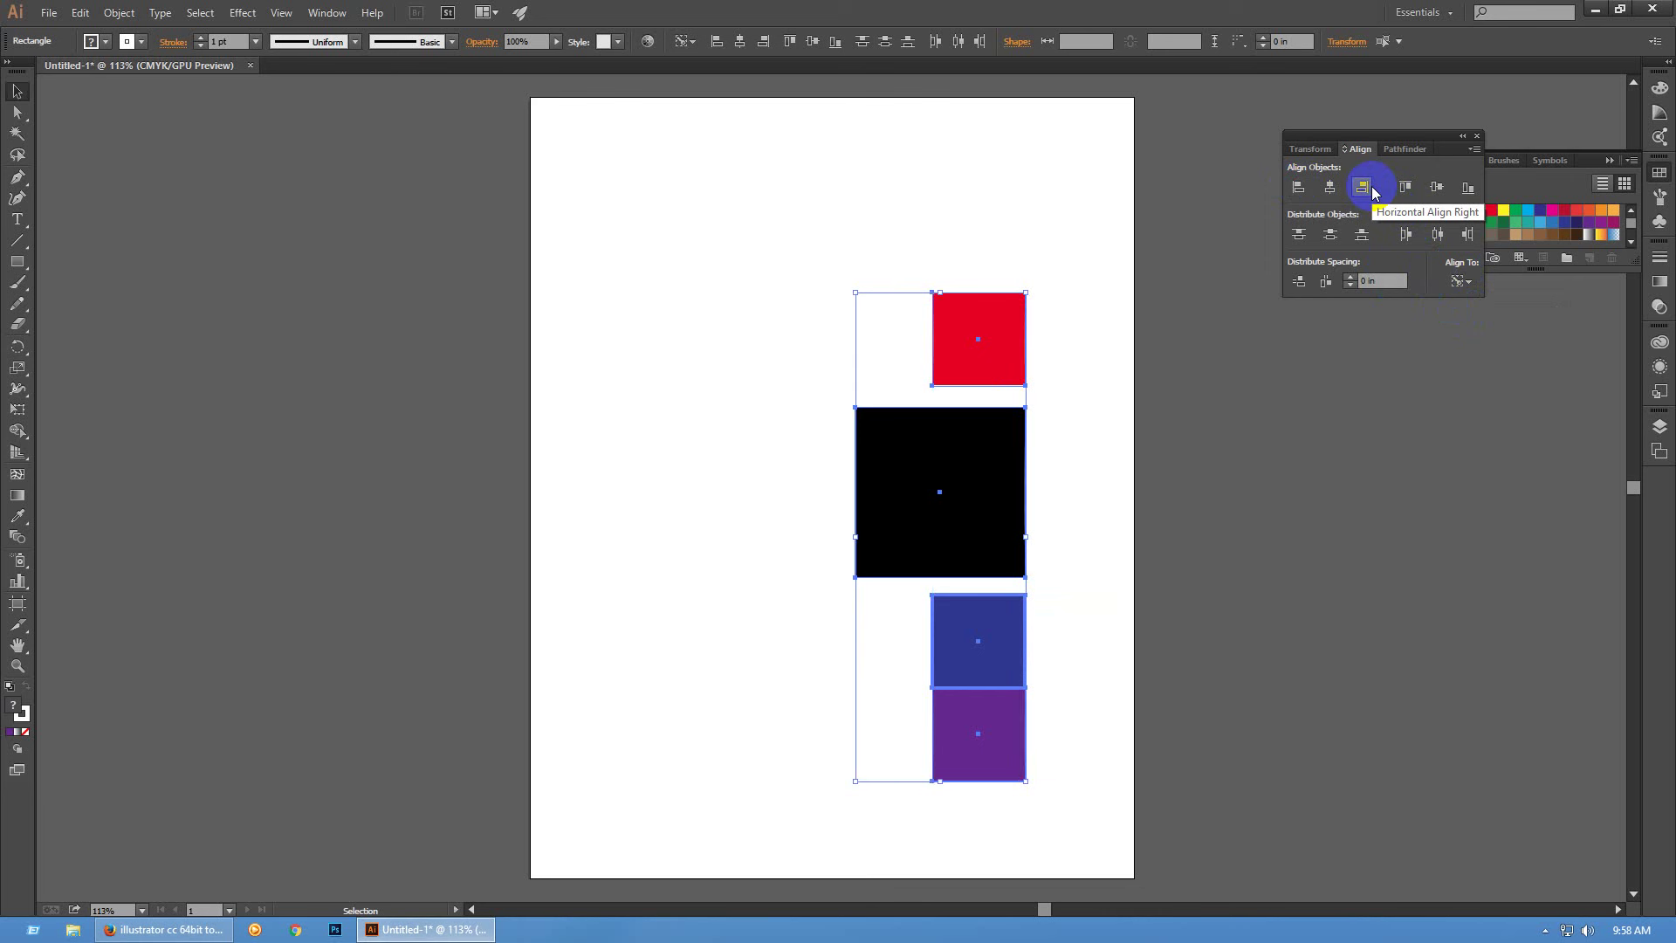
pyautogui.click(1373, 193)
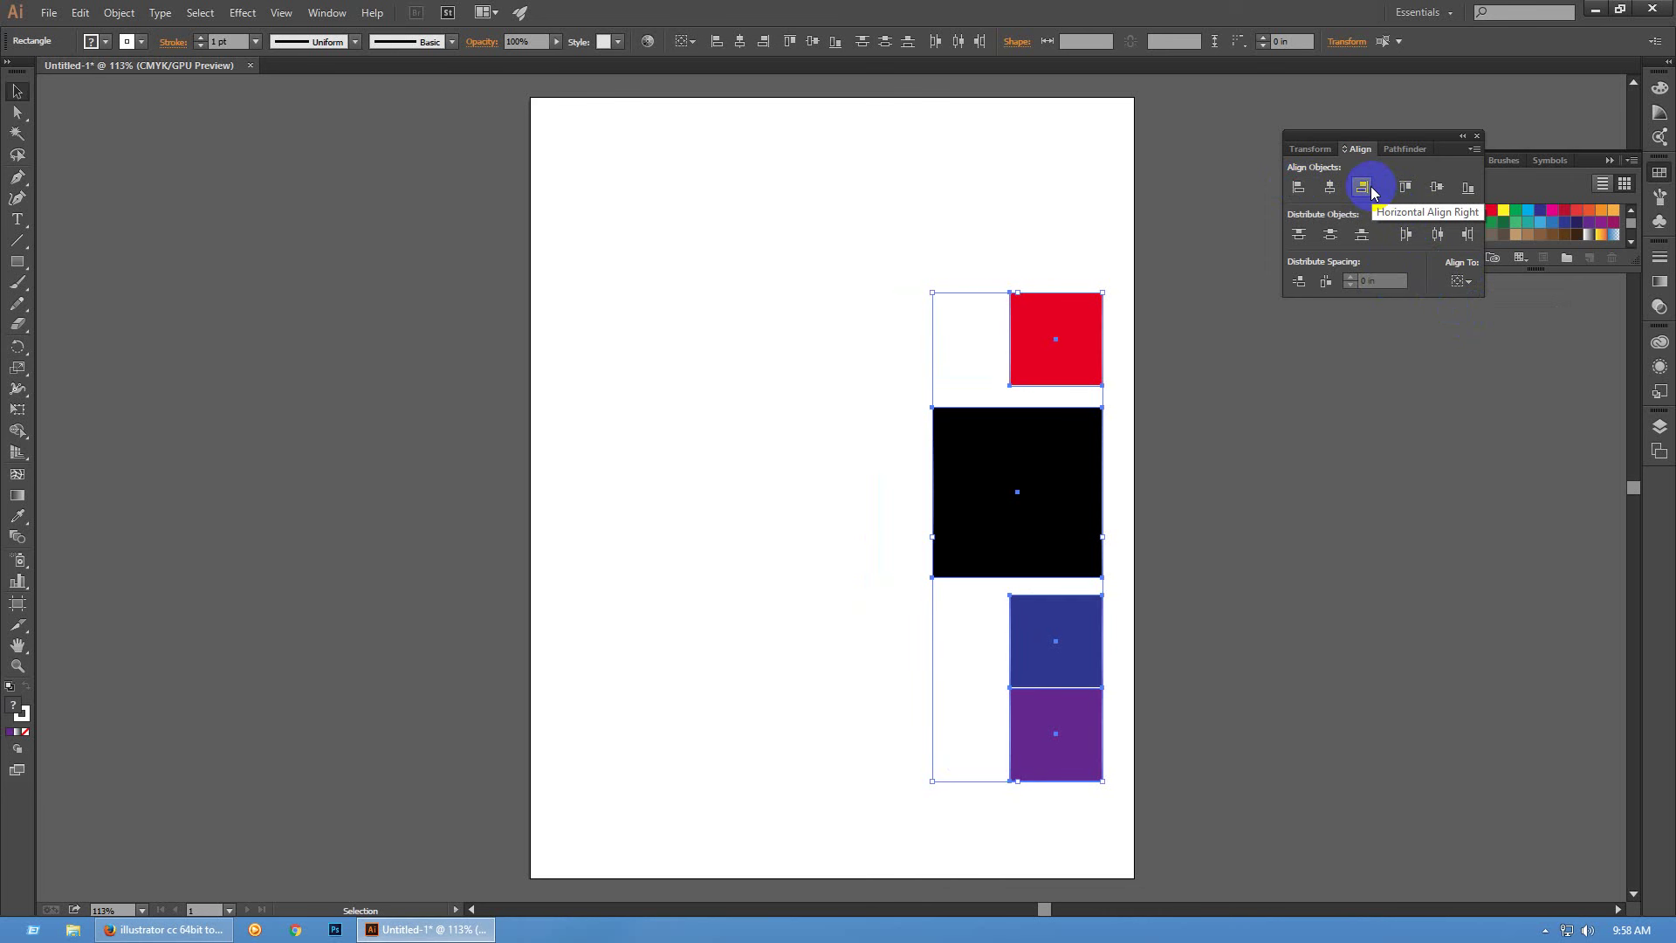
# Select all four aligned squares and move them off the artboard, beside its left edge
pyautogui.click(1276, 497)
pyautogui.moveTo(868, 270); pyautogui.dragTo(1135, 795)
pyautogui.moveTo(1059, 658); pyautogui.dragTo(389, 677)
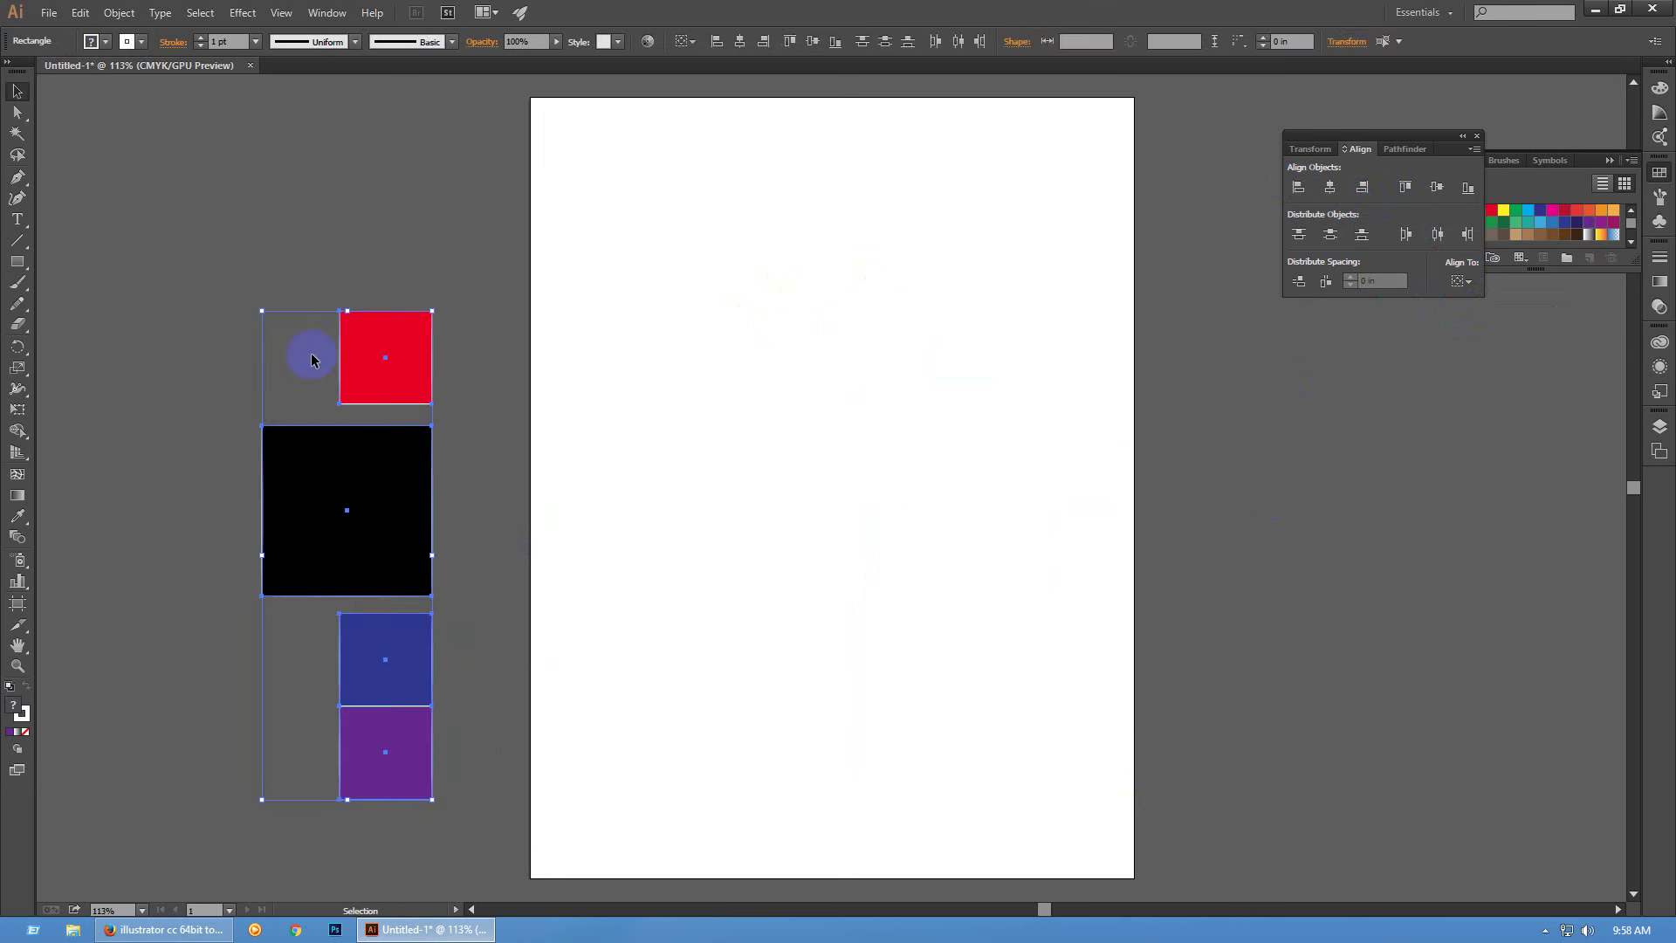
# Place a copy of the red square in the artboard's upper-left area, scaled to about 0.84 in, and undo its extra duplicate
pyautogui.click(460, 333)
pyautogui.moveTo(385, 357); pyautogui.dragTo(726, 313)
pyautogui.click(699, 377)
pyautogui.click(617, 284)
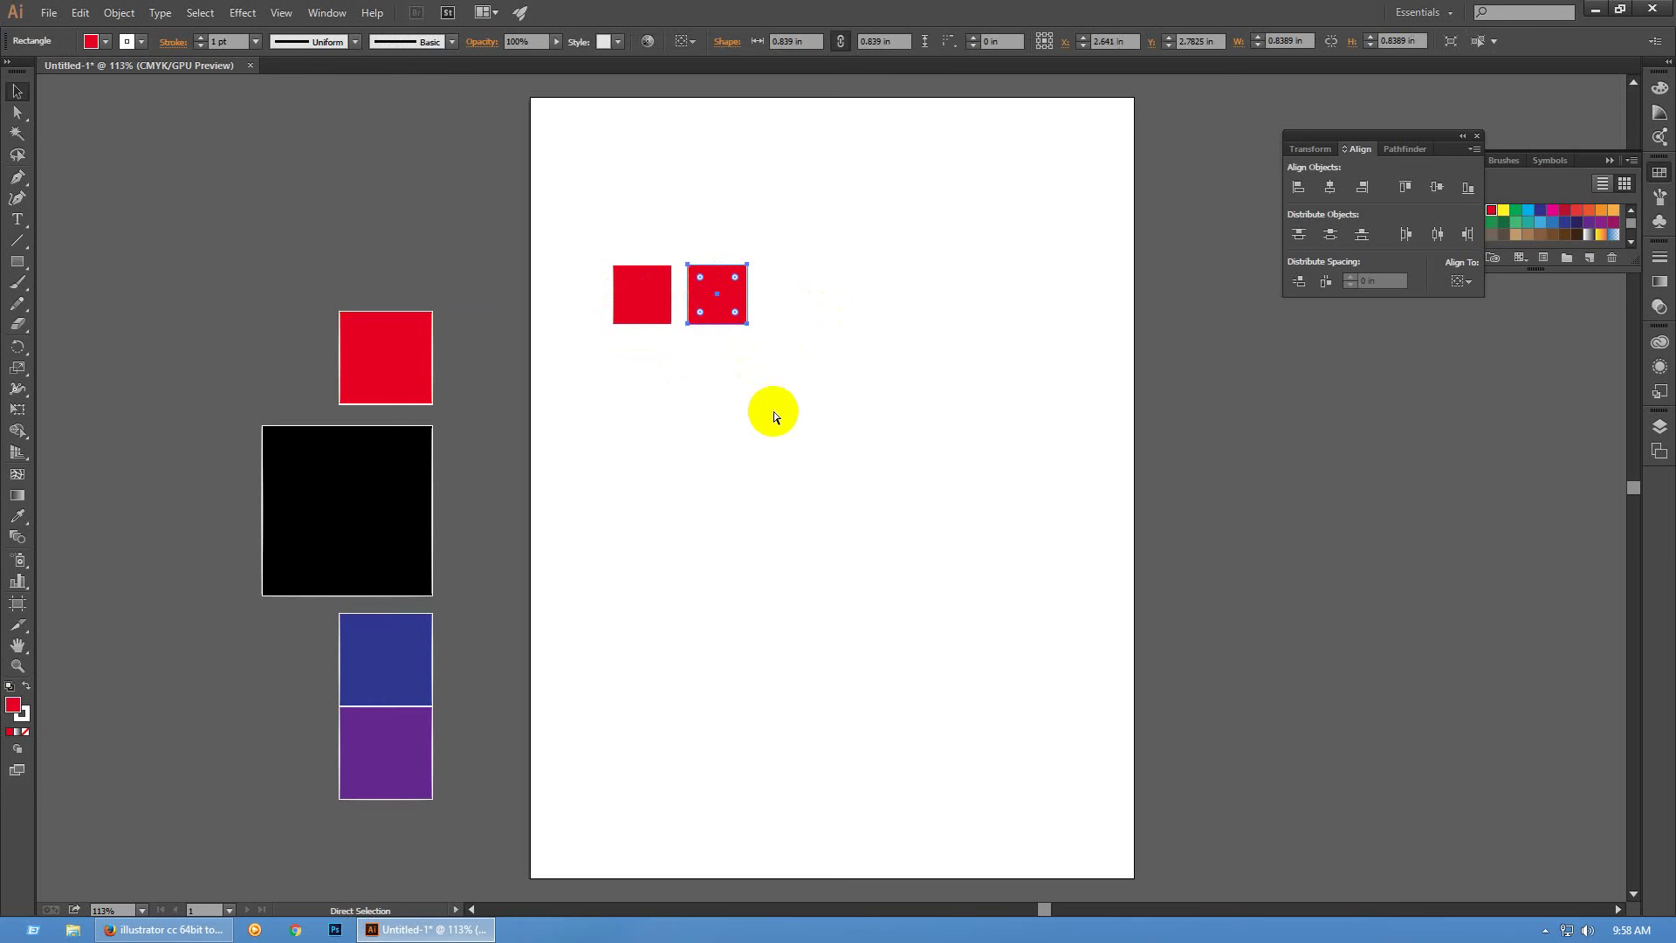
pyautogui.hotkey('ctrl', 'z')
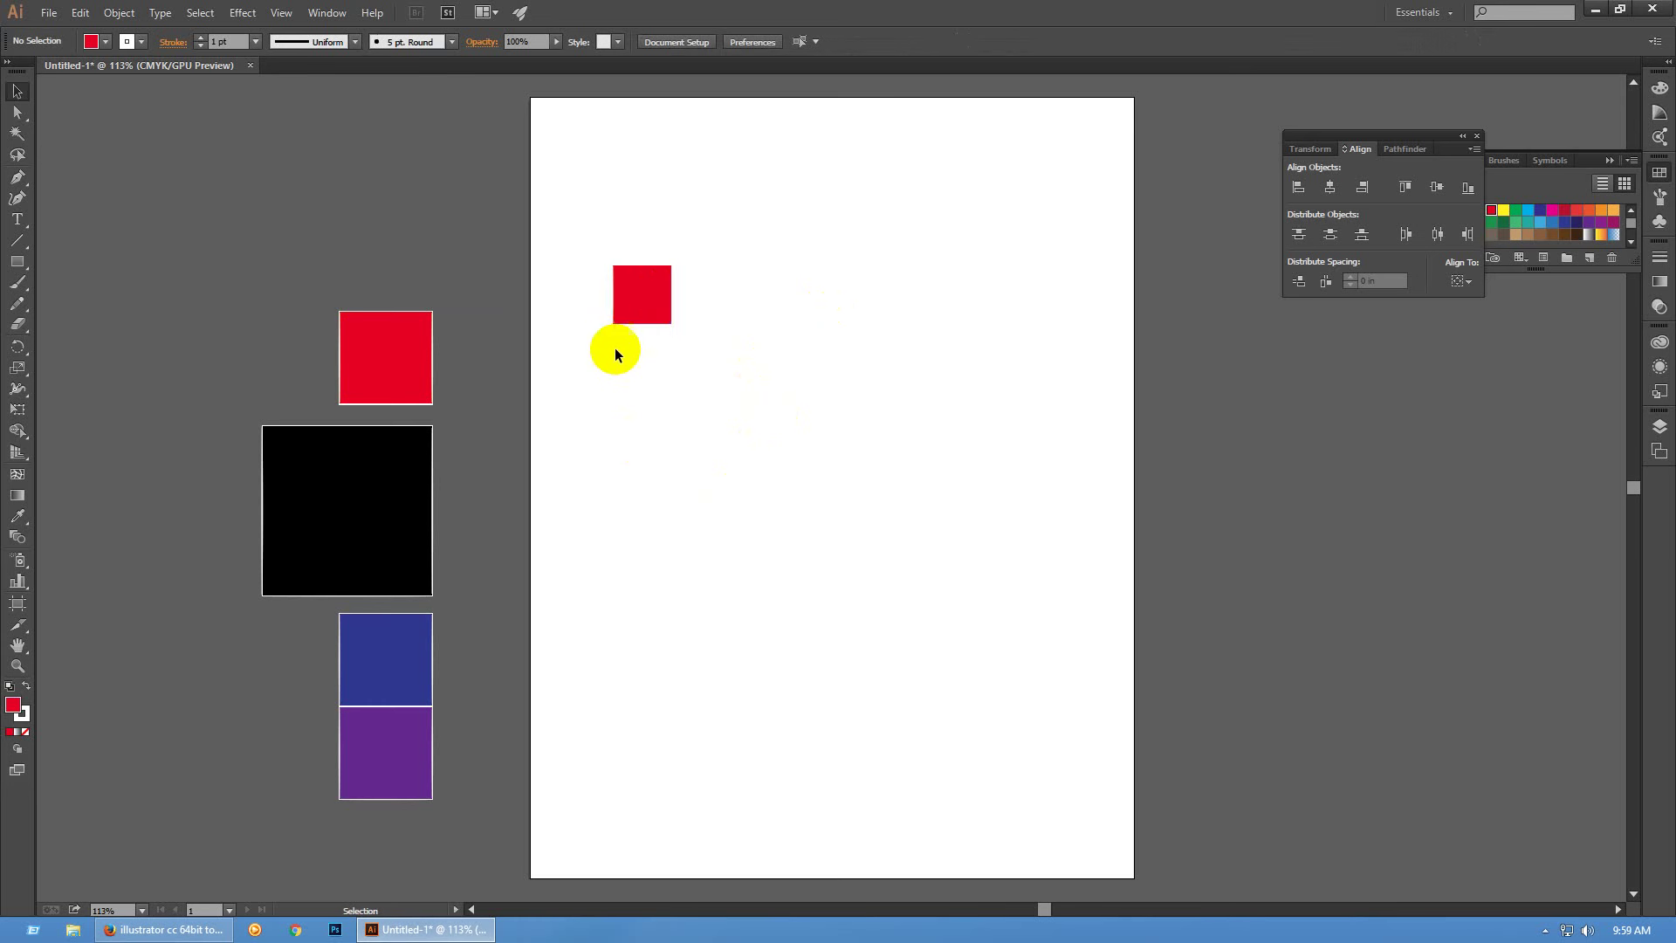
# Duplicate the small red square horizontally to its right, leaving a narrow gap between the two
pyautogui.click(641, 314)
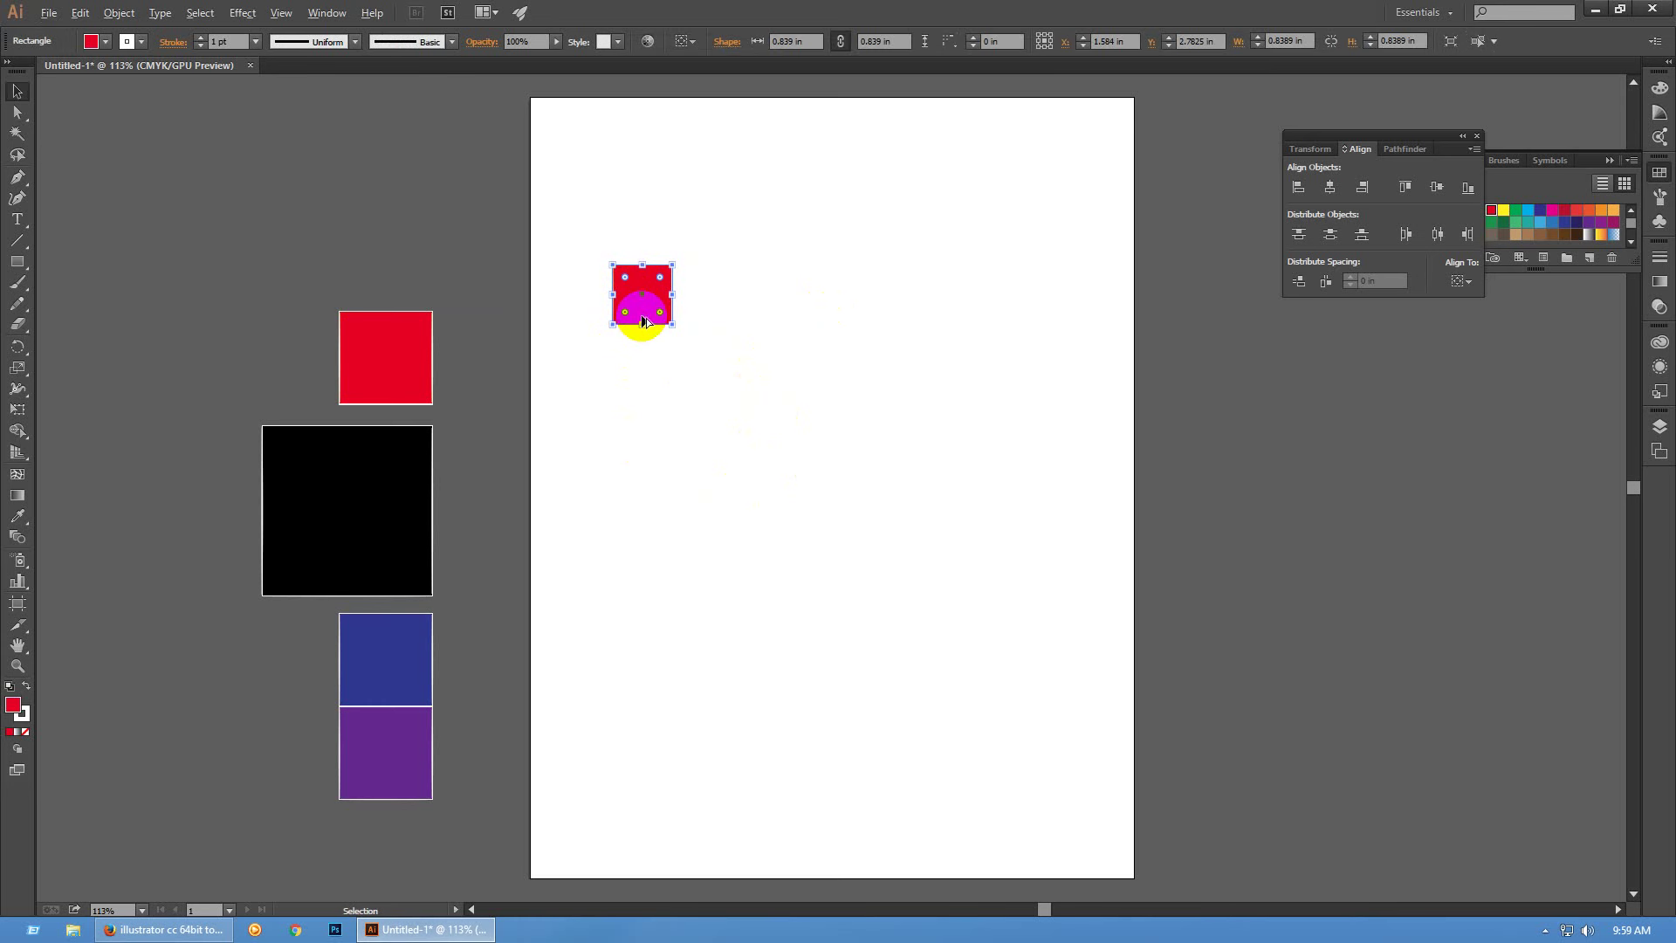
pyautogui.press('alt')
pyautogui.moveTo(637, 309); pyautogui.dragTo(708, 307)
pyautogui.press('shift')
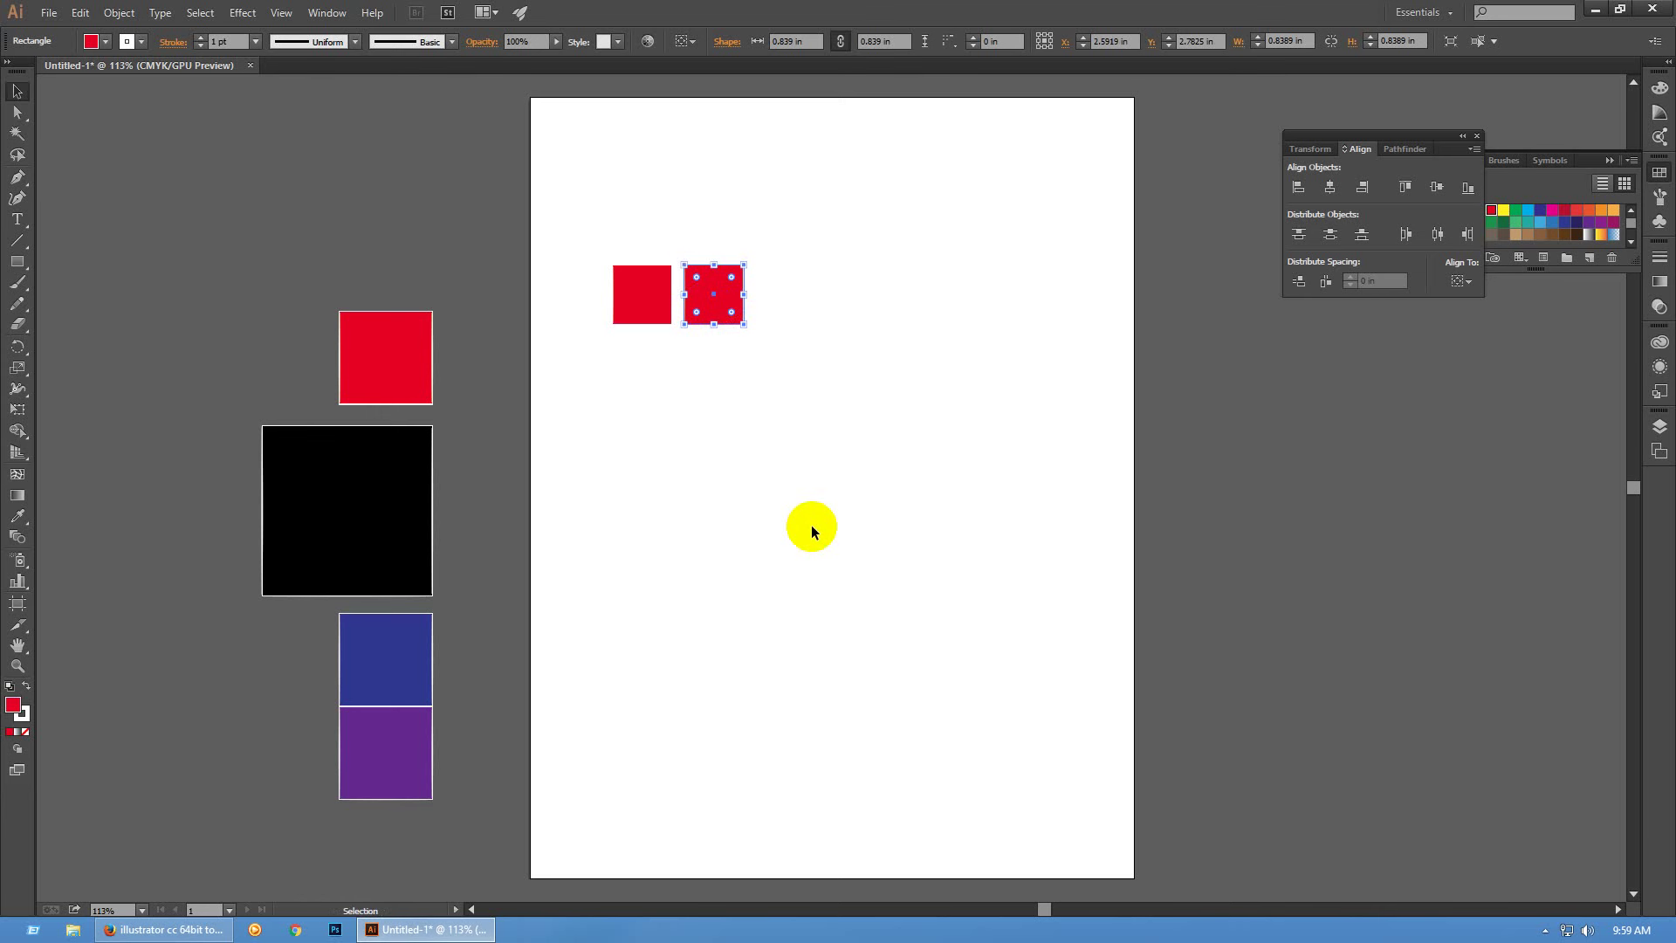
# Repeat the duplicate transformation five times to build an evenly spaced row of seven small red squares
pyautogui.press('a')
pyautogui.hotkey('ctrl', 'd')
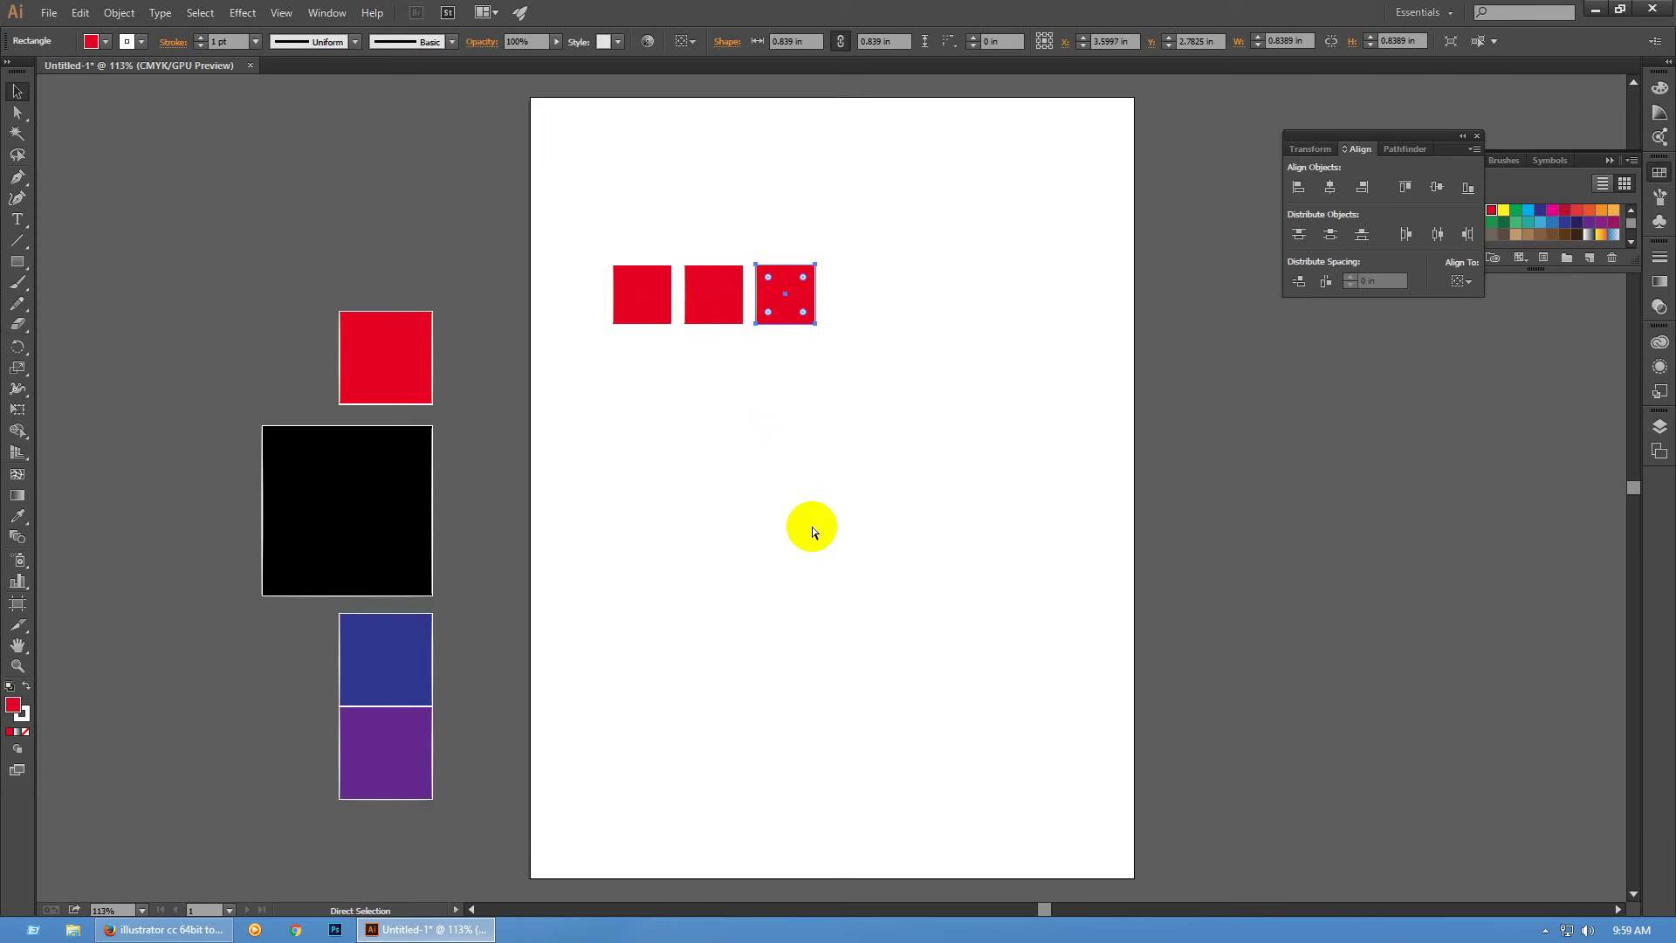
pyautogui.hotkey('ctrl', 'd')
pyautogui.hotkey('ctrl', 'd')
pyautogui.hotkey('ctrl', 'd')
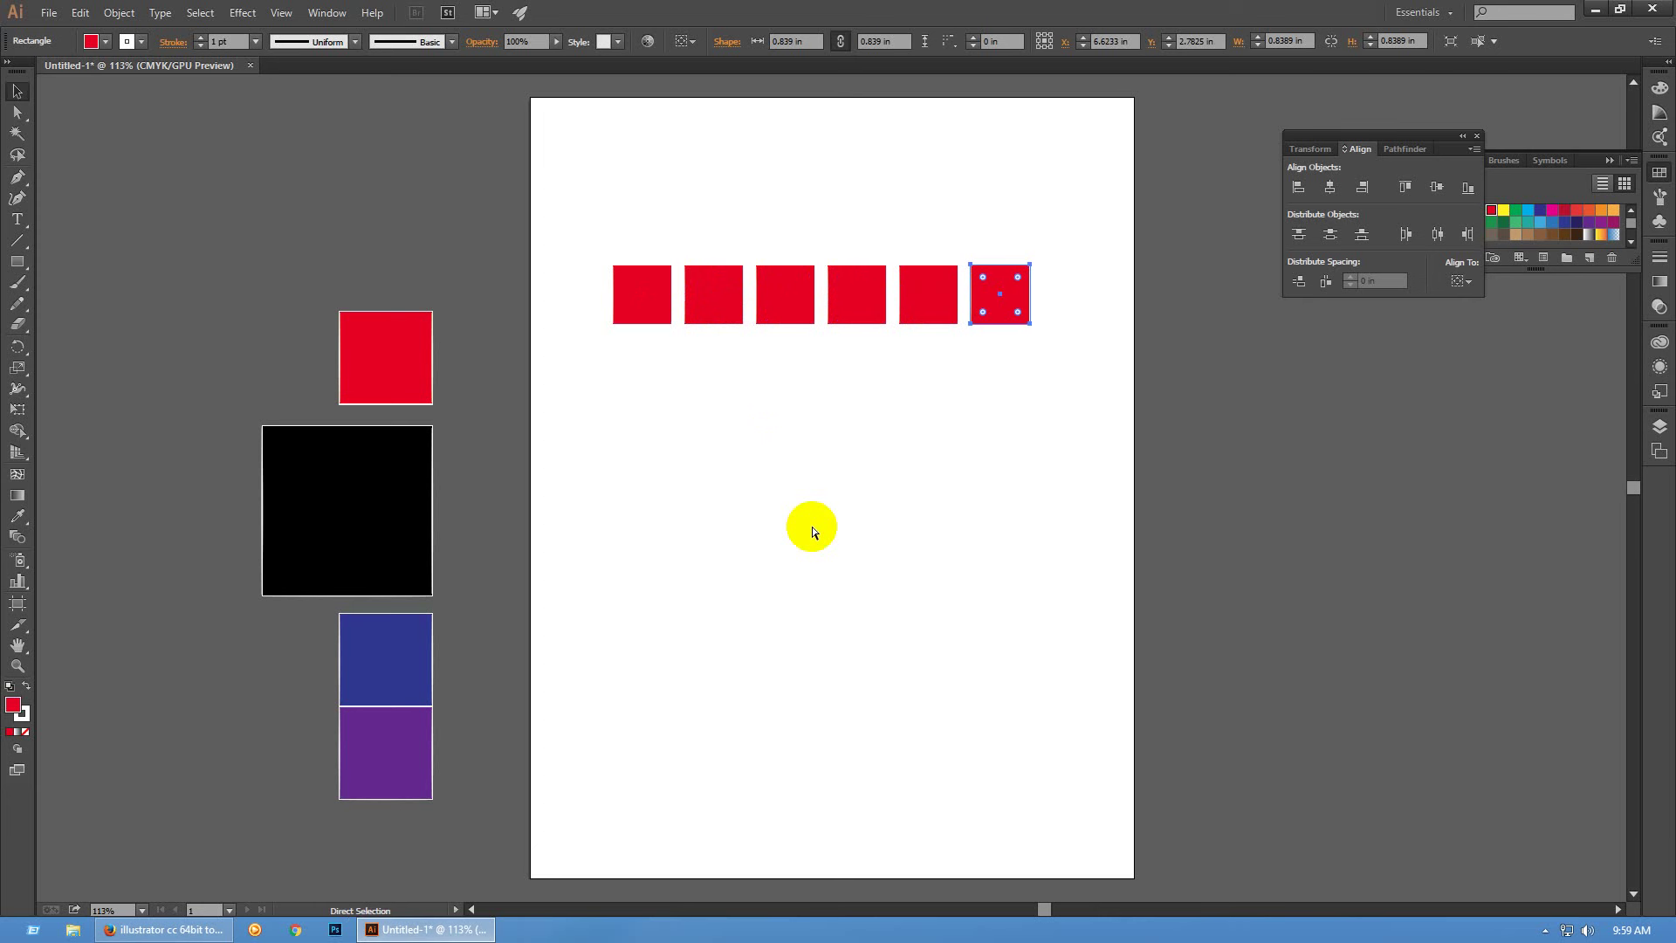
pyautogui.hotkey('ctrl', 'd')
pyautogui.press('v')
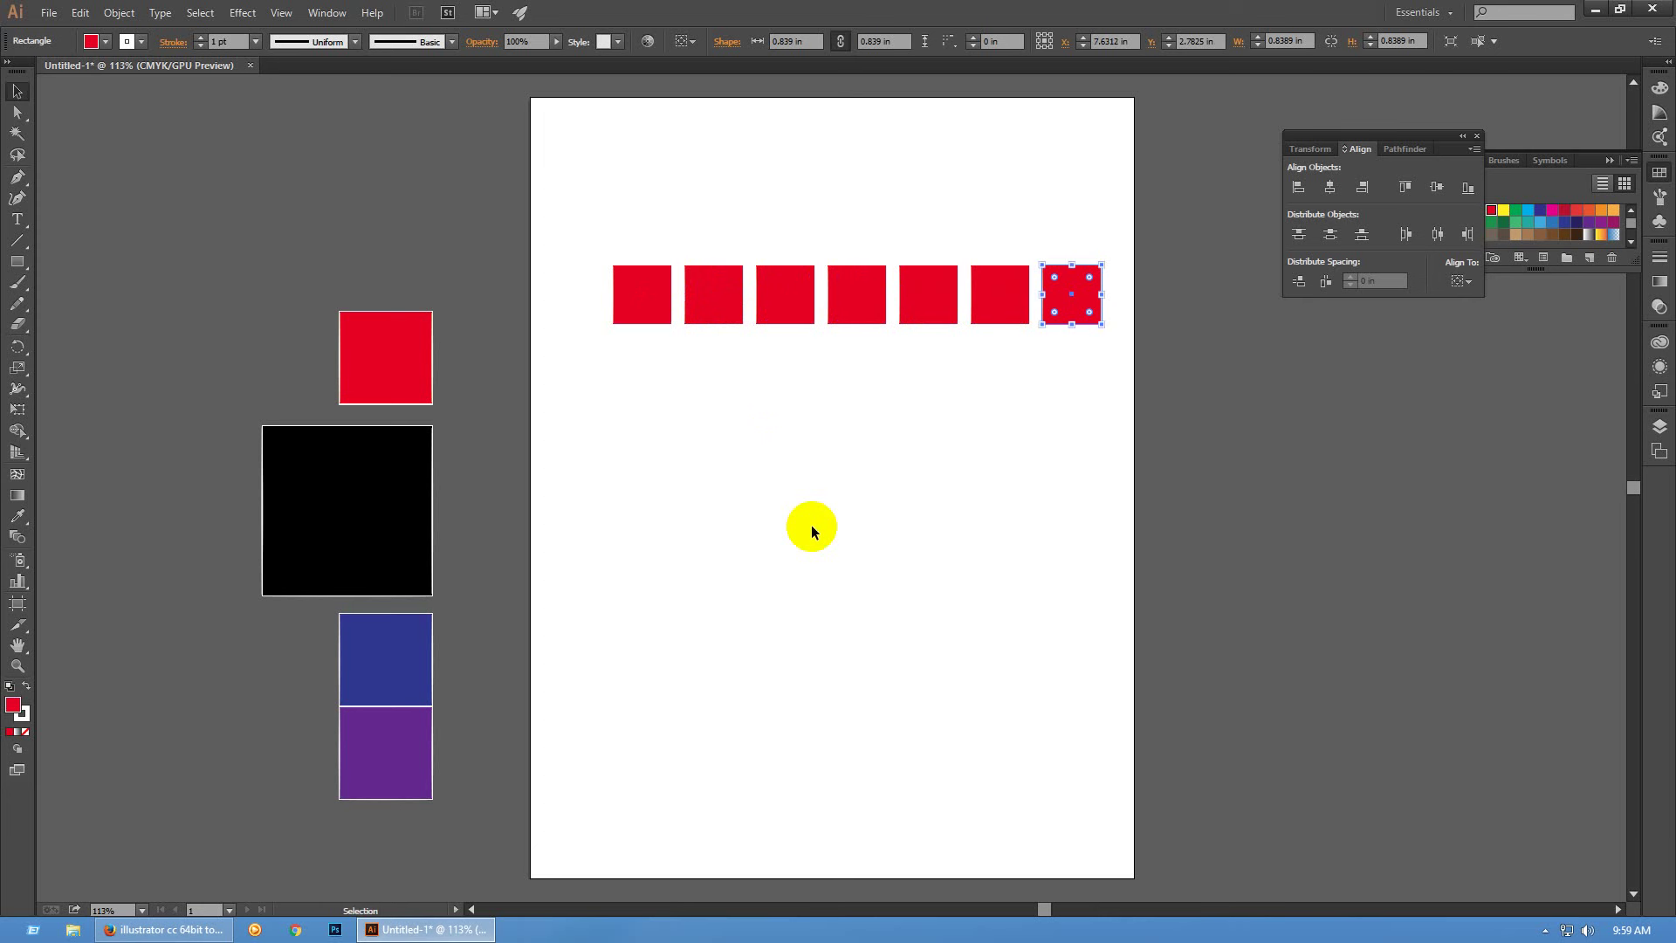
pyautogui.click(799, 501)
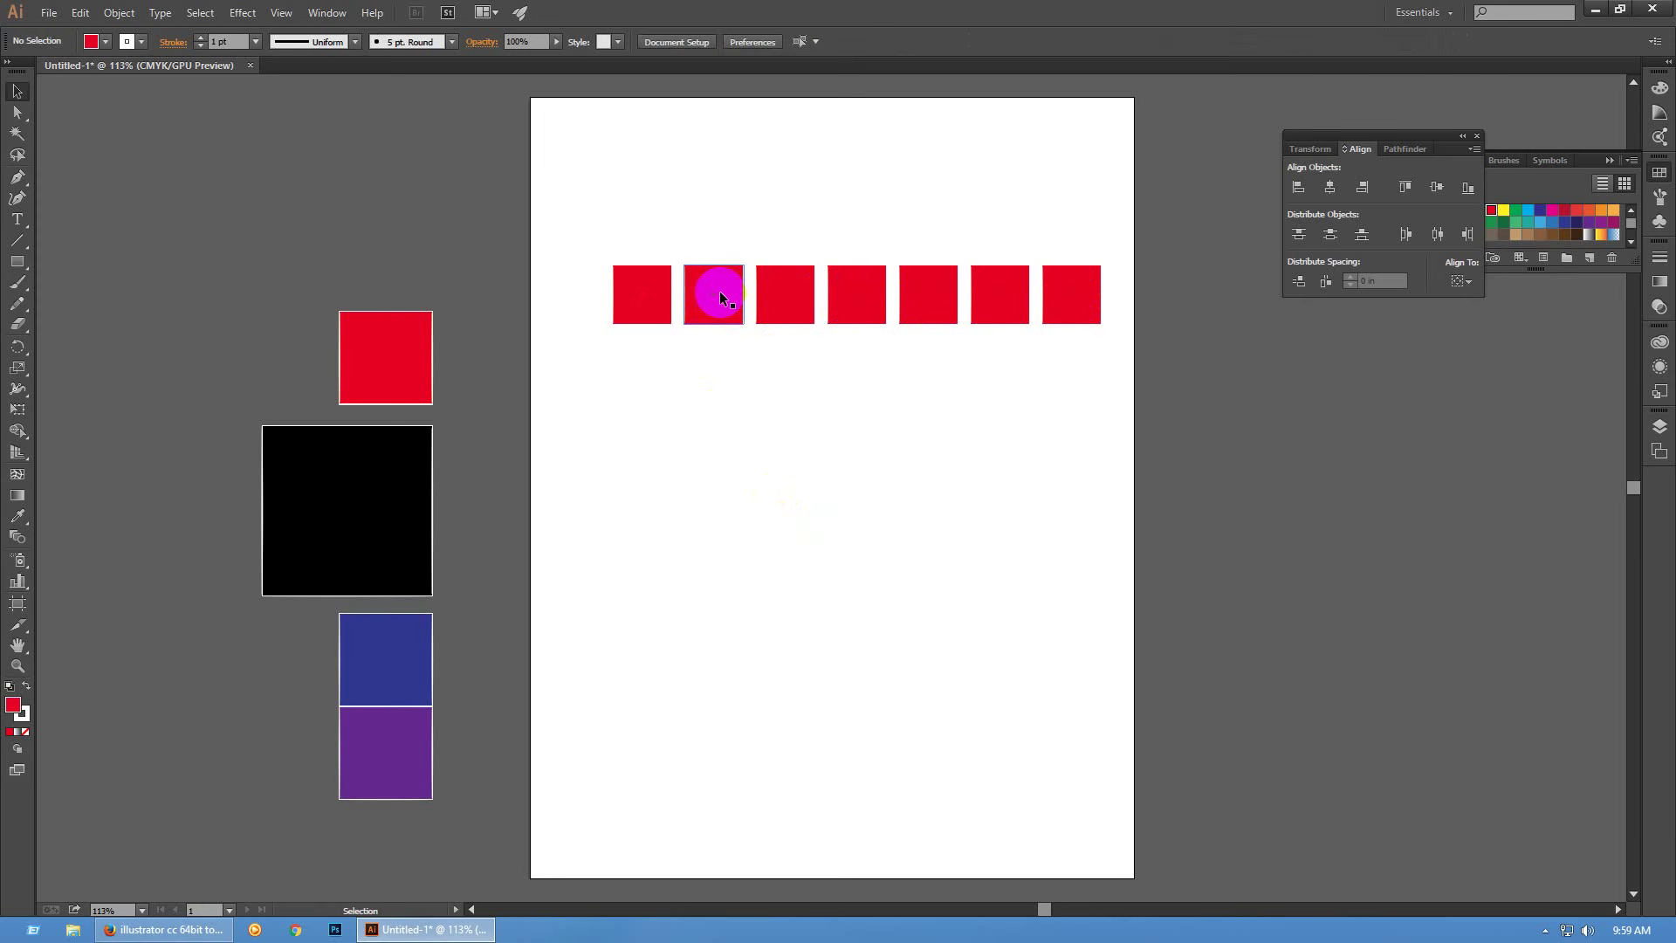
# Draw a vertical line about 2.15 in tall below the first small square and give it the default fill and stroke
pyautogui.click(16, 241)
pyautogui.moveTo(613, 265); pyautogui.dragTo(618, 374)
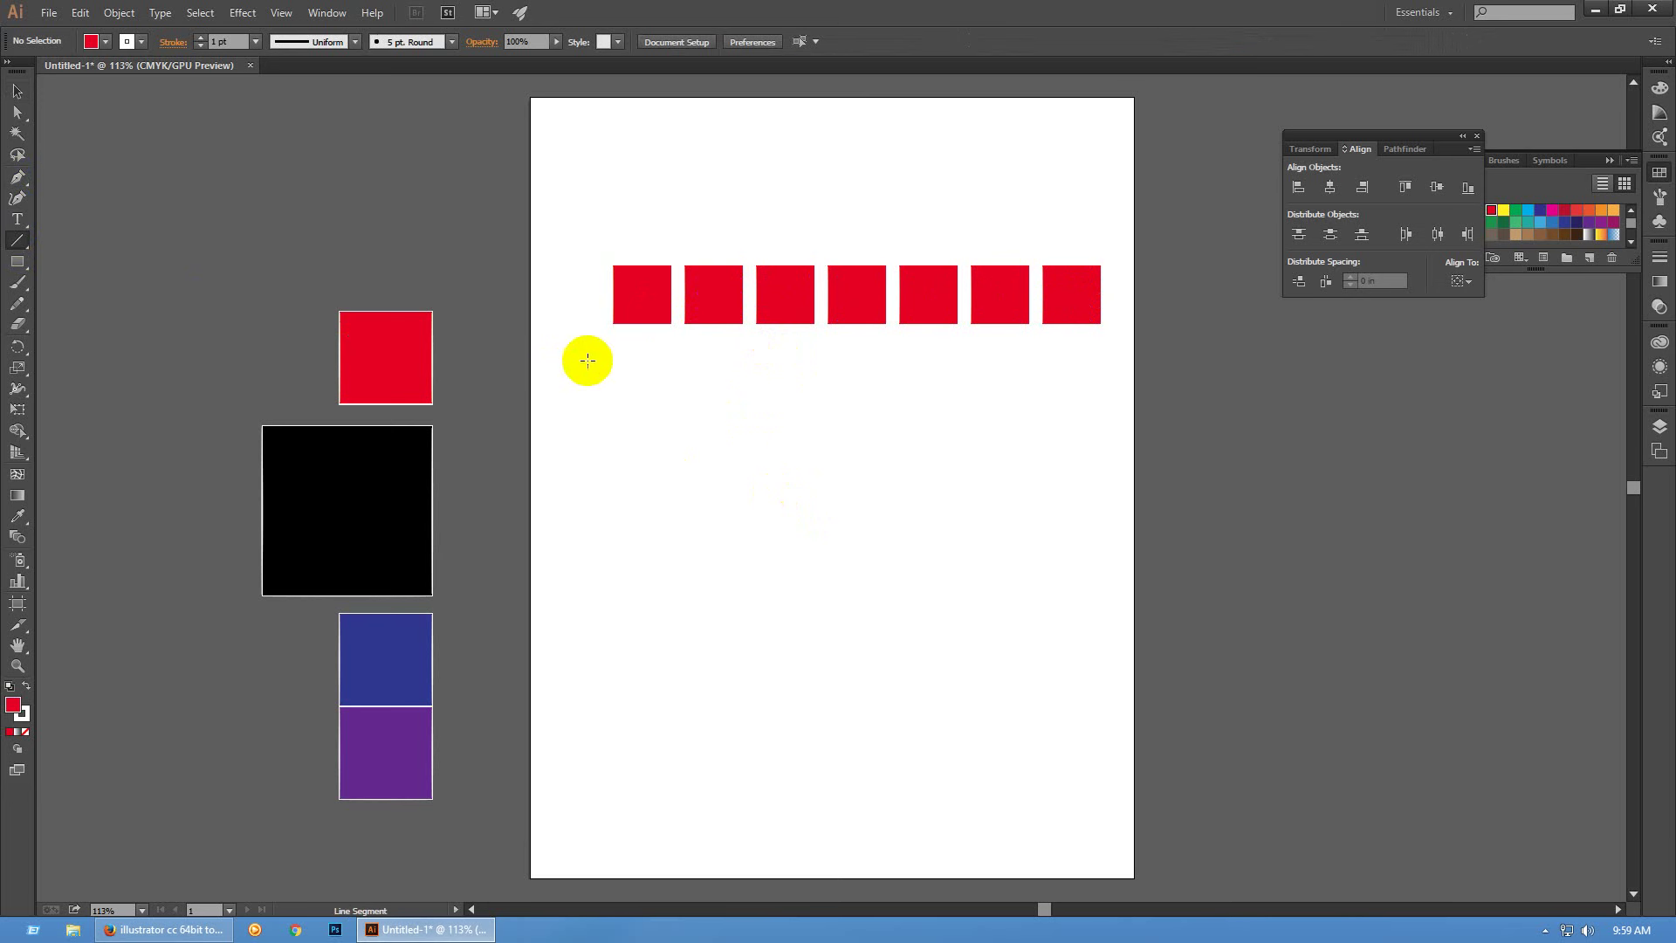
pyautogui.moveTo(594, 358)
pyautogui.mouseDown()
pyautogui.moveTo(625, 506)
pyautogui.moveTo(612, 511)
pyautogui.mouseUp()
pyautogui.press('v')
pyautogui.click(9, 686)
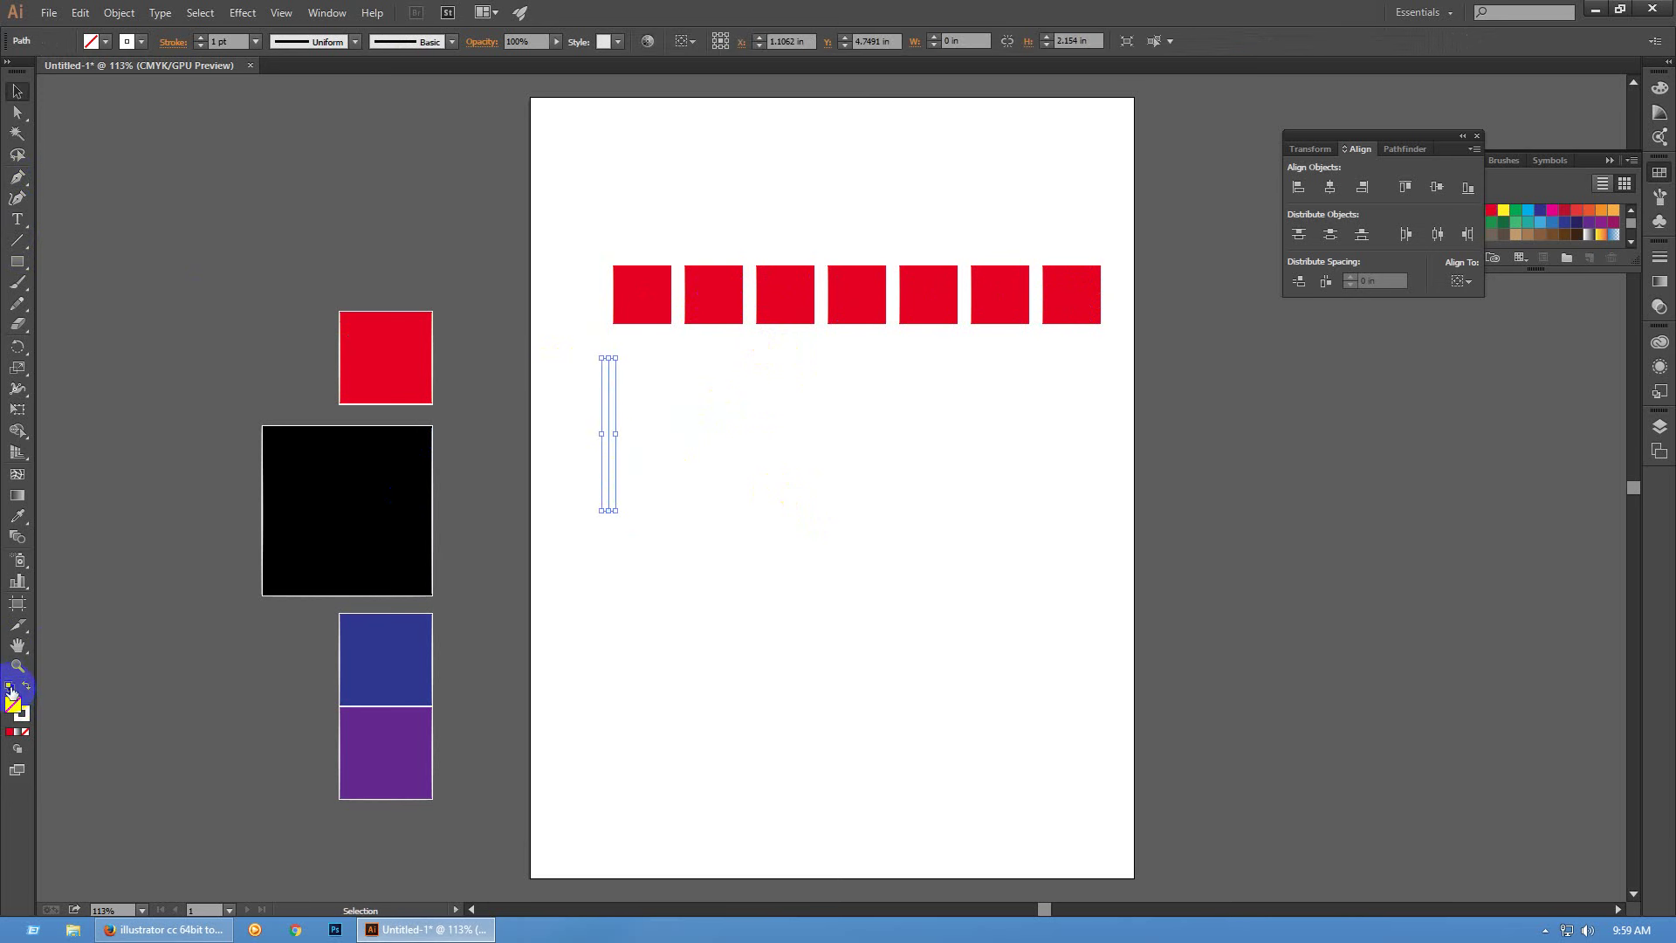
pyautogui.click(640, 610)
# Duplicate the vertical line at uneven spacings below the row of squares to make nine lines
pyautogui.moveTo(609, 488); pyautogui.dragTo(937, 475)
pyautogui.click(1045, 566)
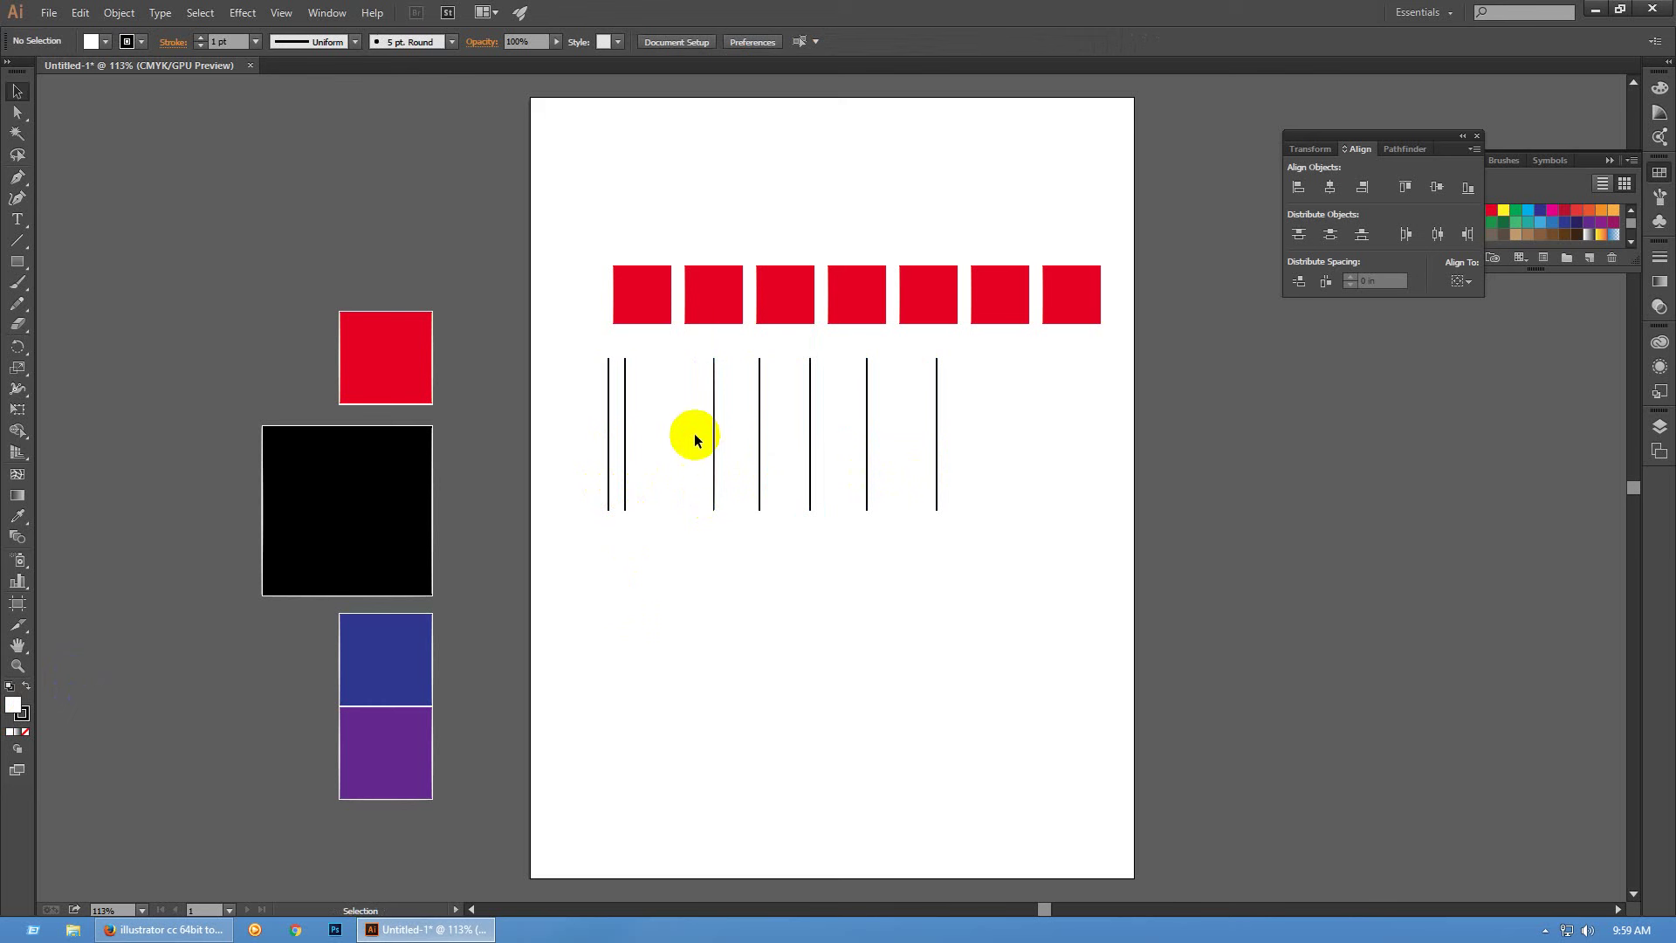
pyautogui.moveTo(694, 433); pyautogui.dragTo(728, 478)
pyautogui.click(756, 554)
# Align the leftmost line to the left edge of the first small square, using the square as key object
pyautogui.click(608, 380)
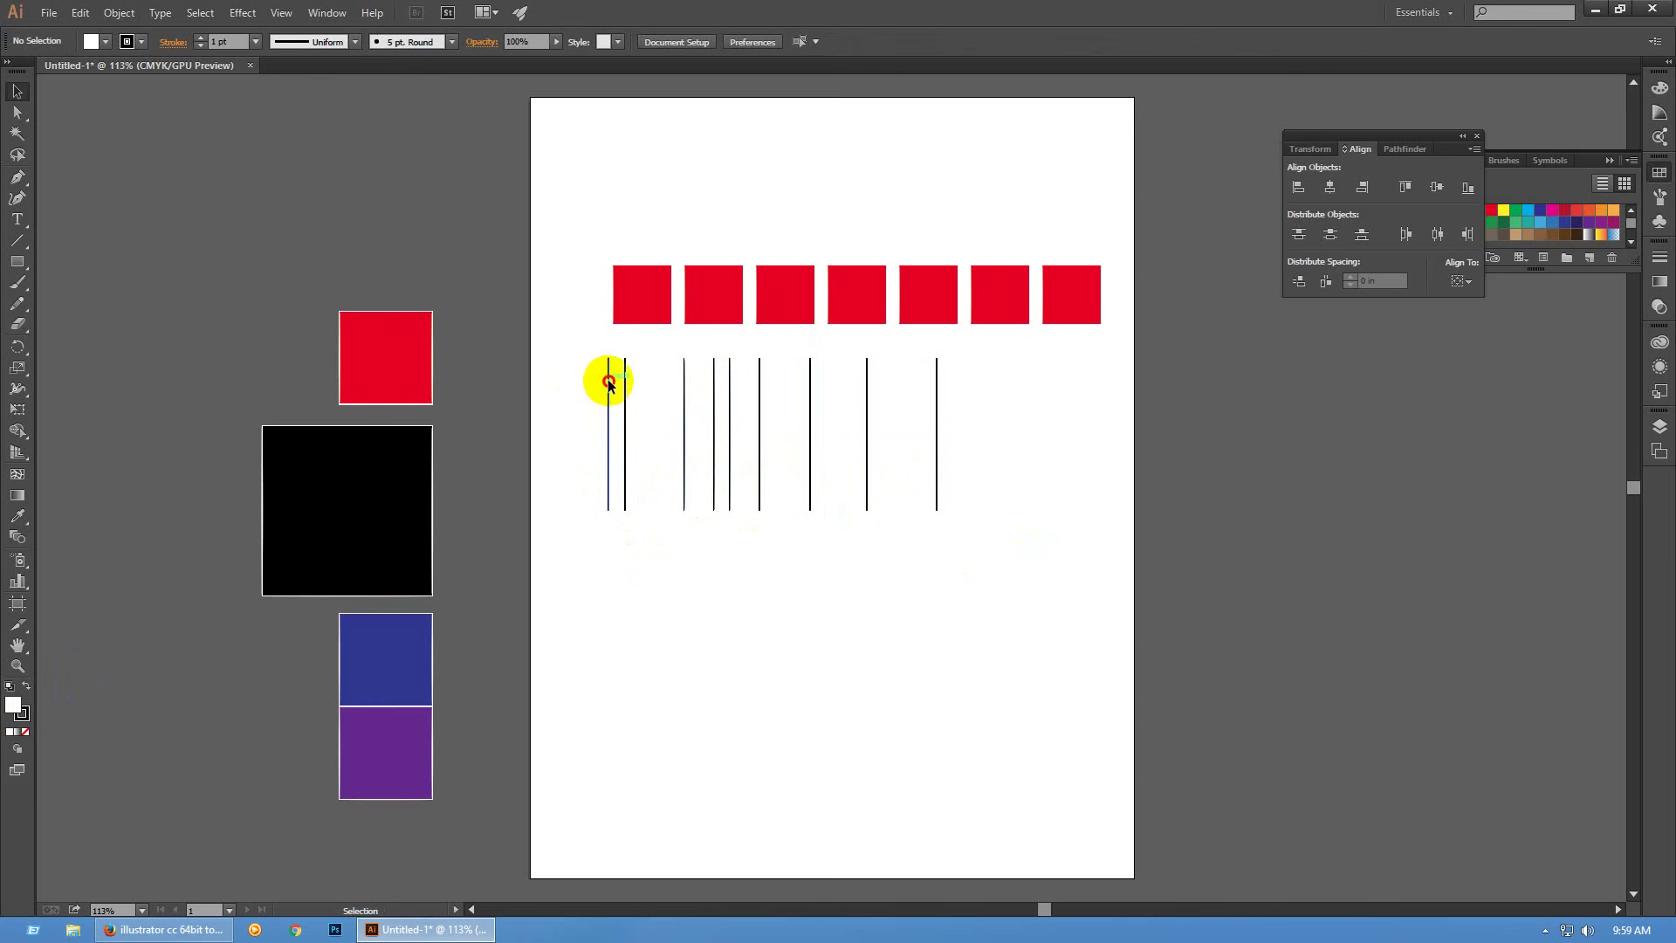
pyautogui.keyDown('shift'); pyautogui.click(625, 306); pyautogui.keyUp('shift')
pyautogui.click(630, 309)
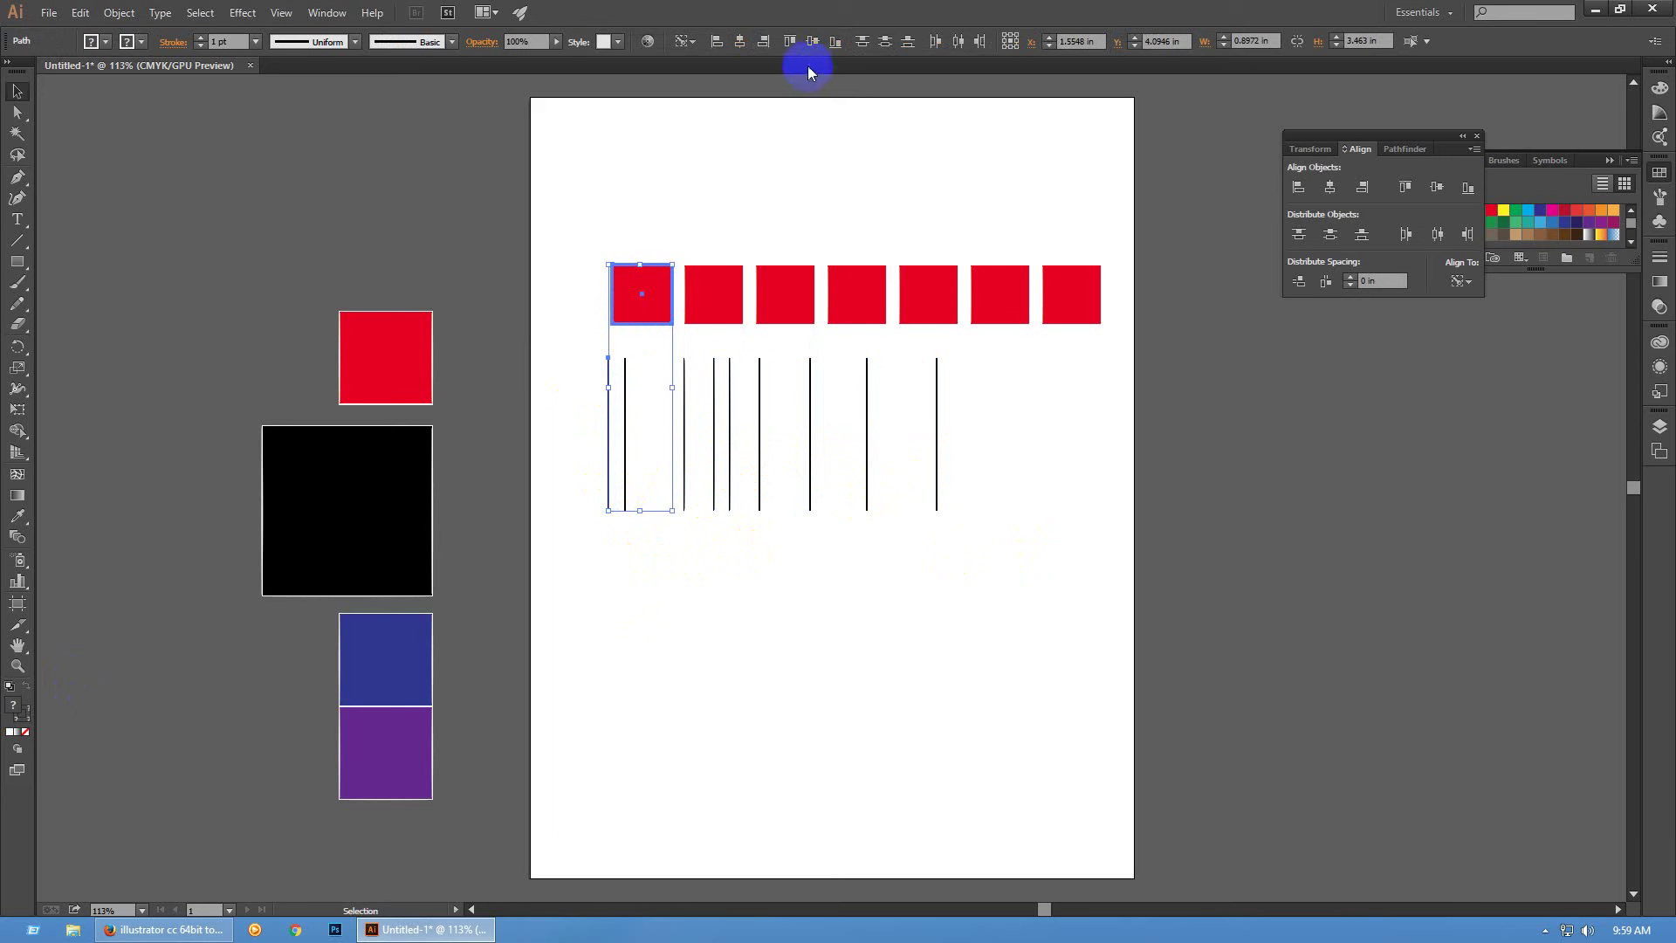
pyautogui.click(718, 41)
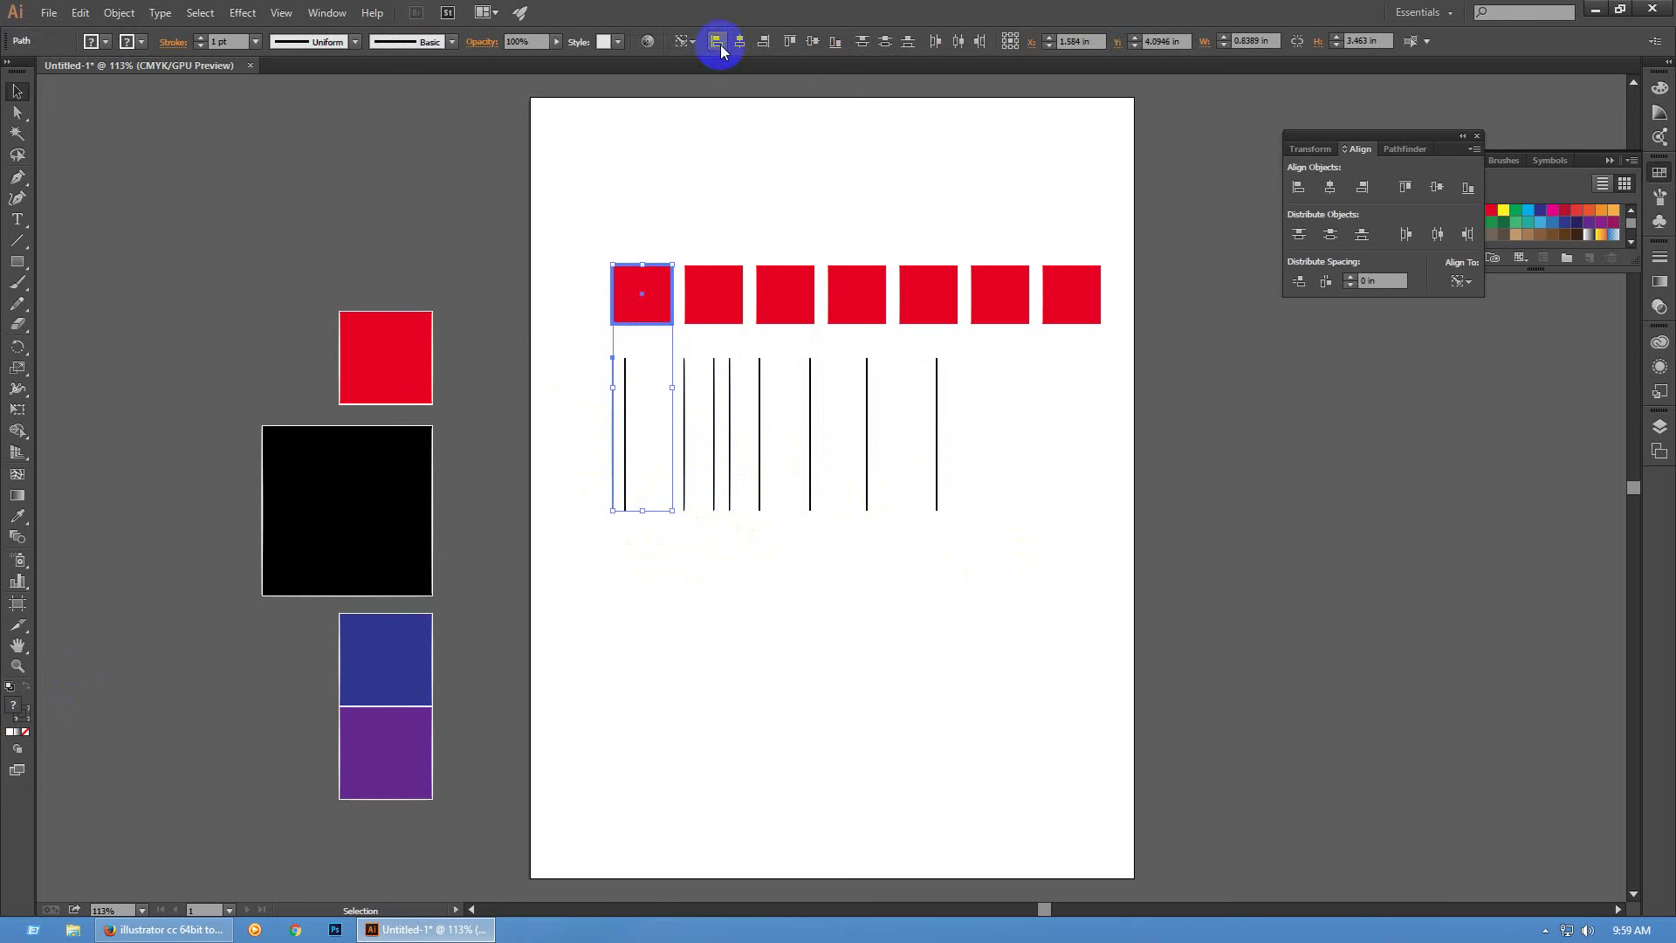
pyautogui.click(659, 463)
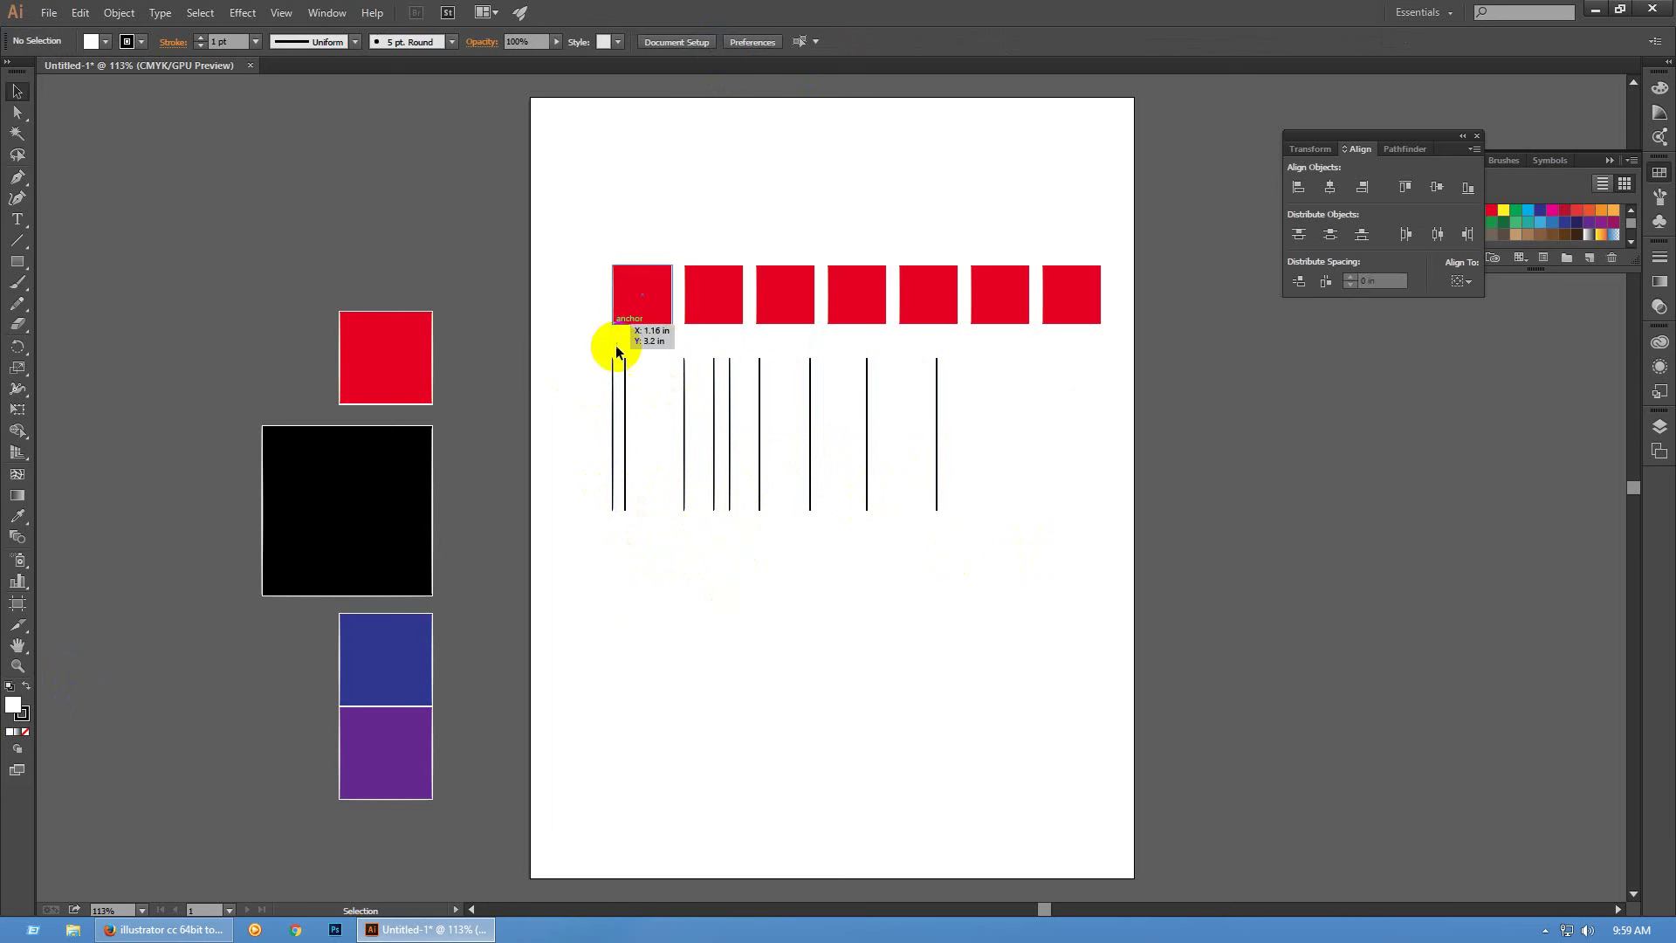
# Align the rightmost line to the right edge of the fourth small square, using the square as key object
pyautogui.click(939, 403)
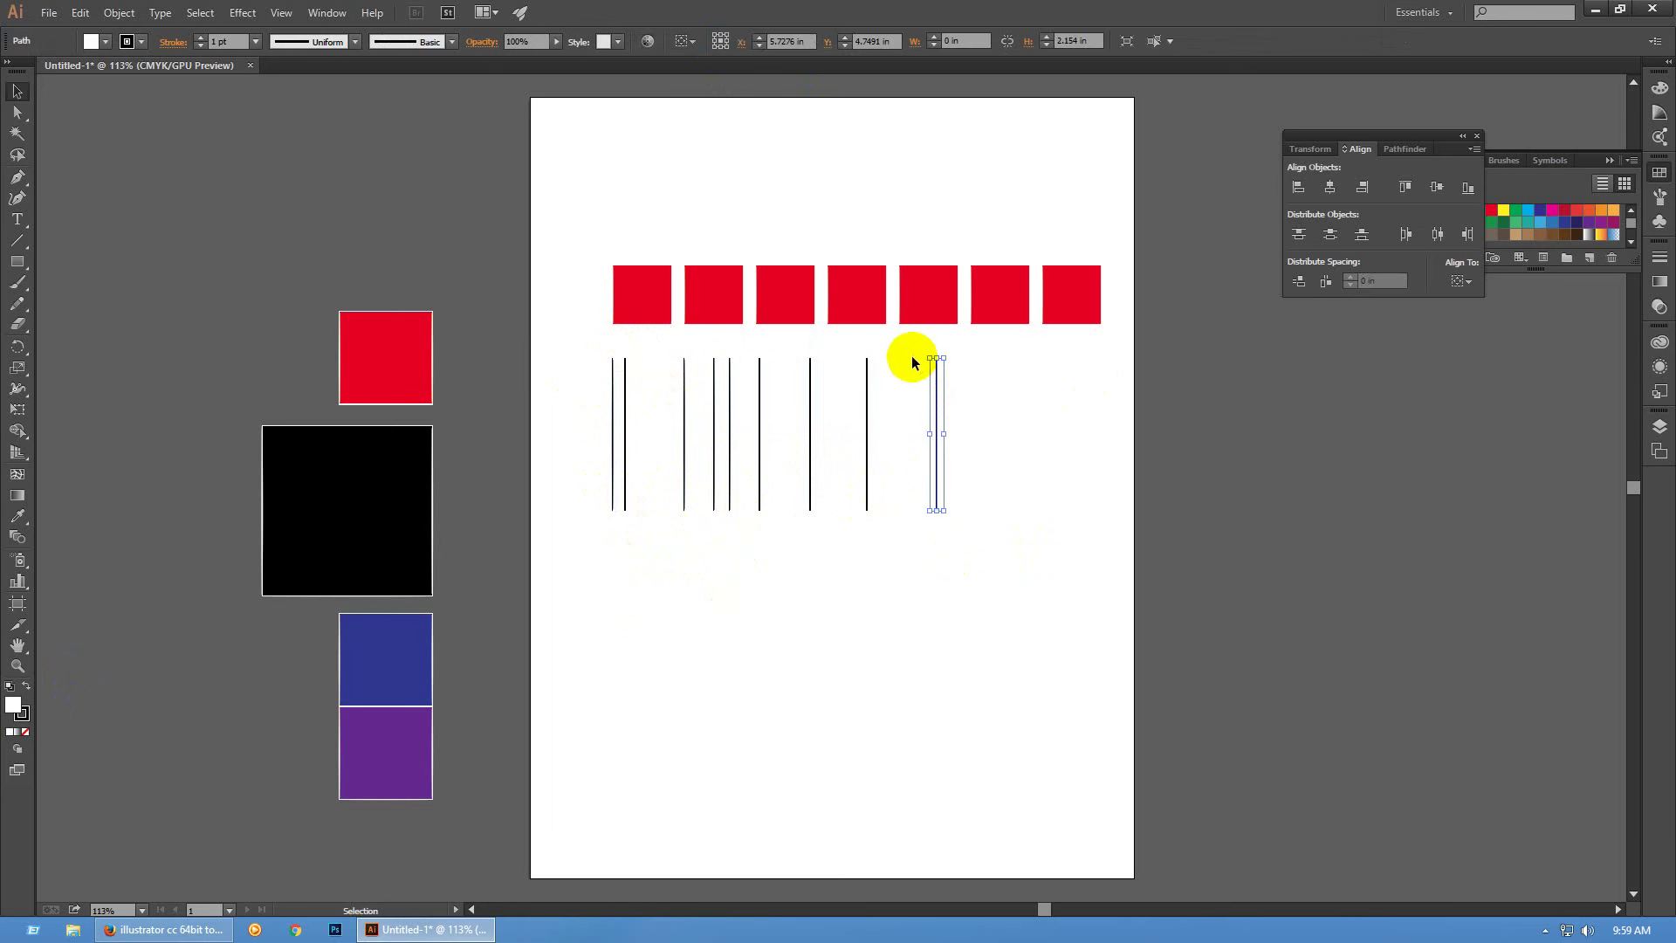
pyautogui.keyDown('shift'); pyautogui.click(874, 313); pyautogui.keyUp('shift')
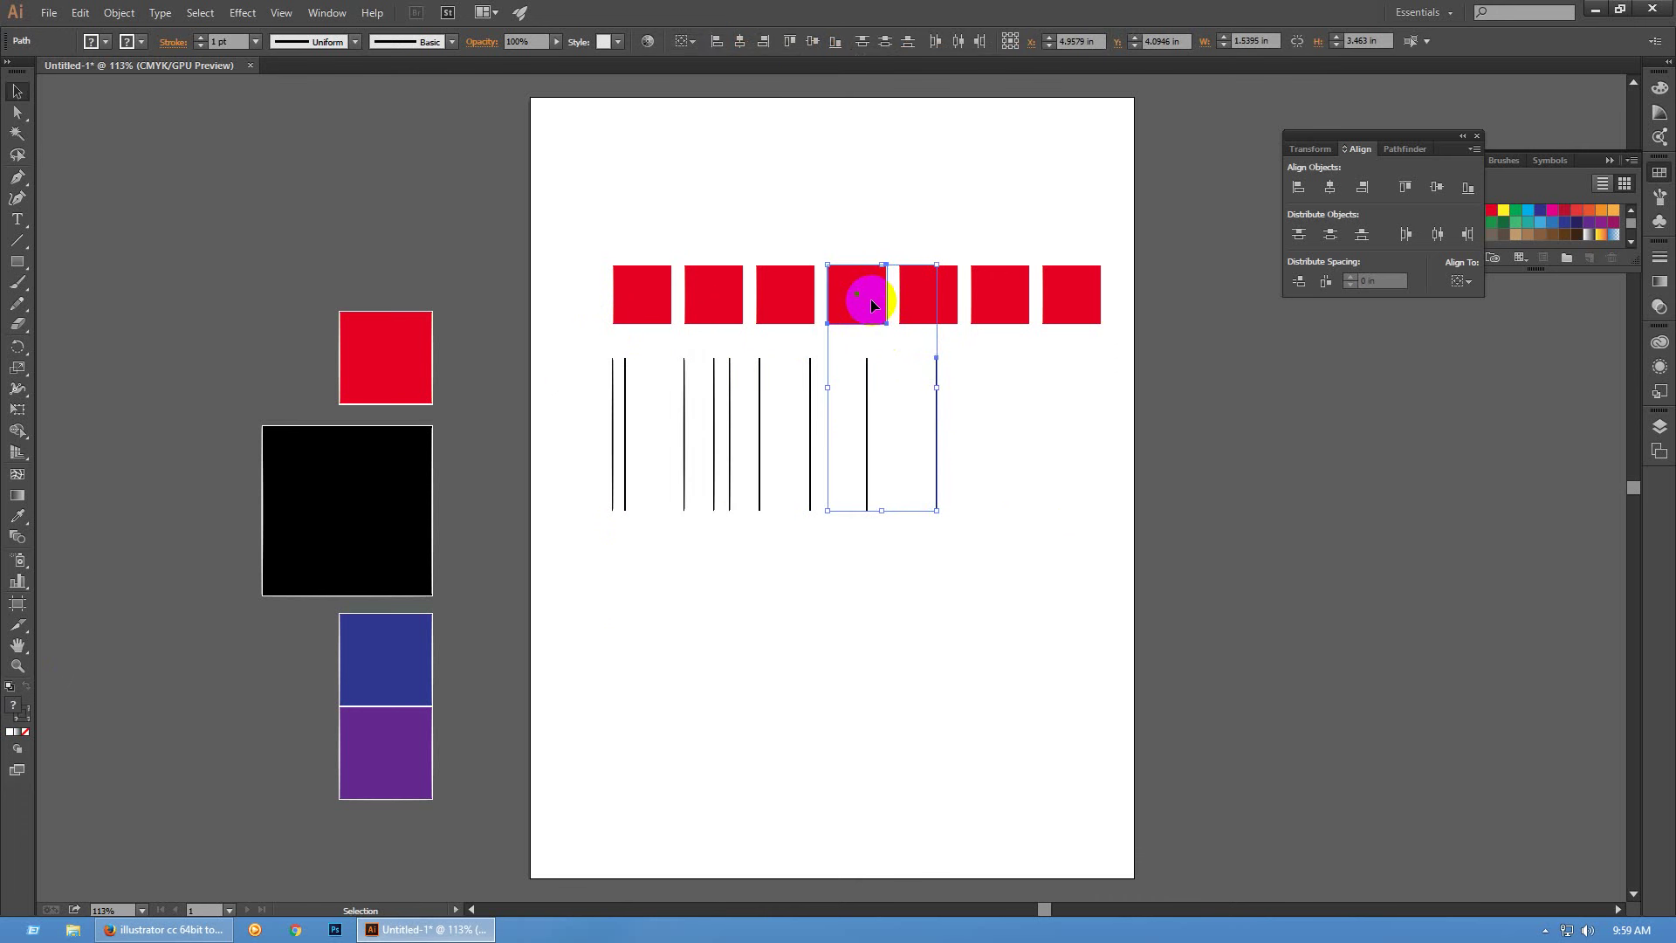
pyautogui.click(873, 303)
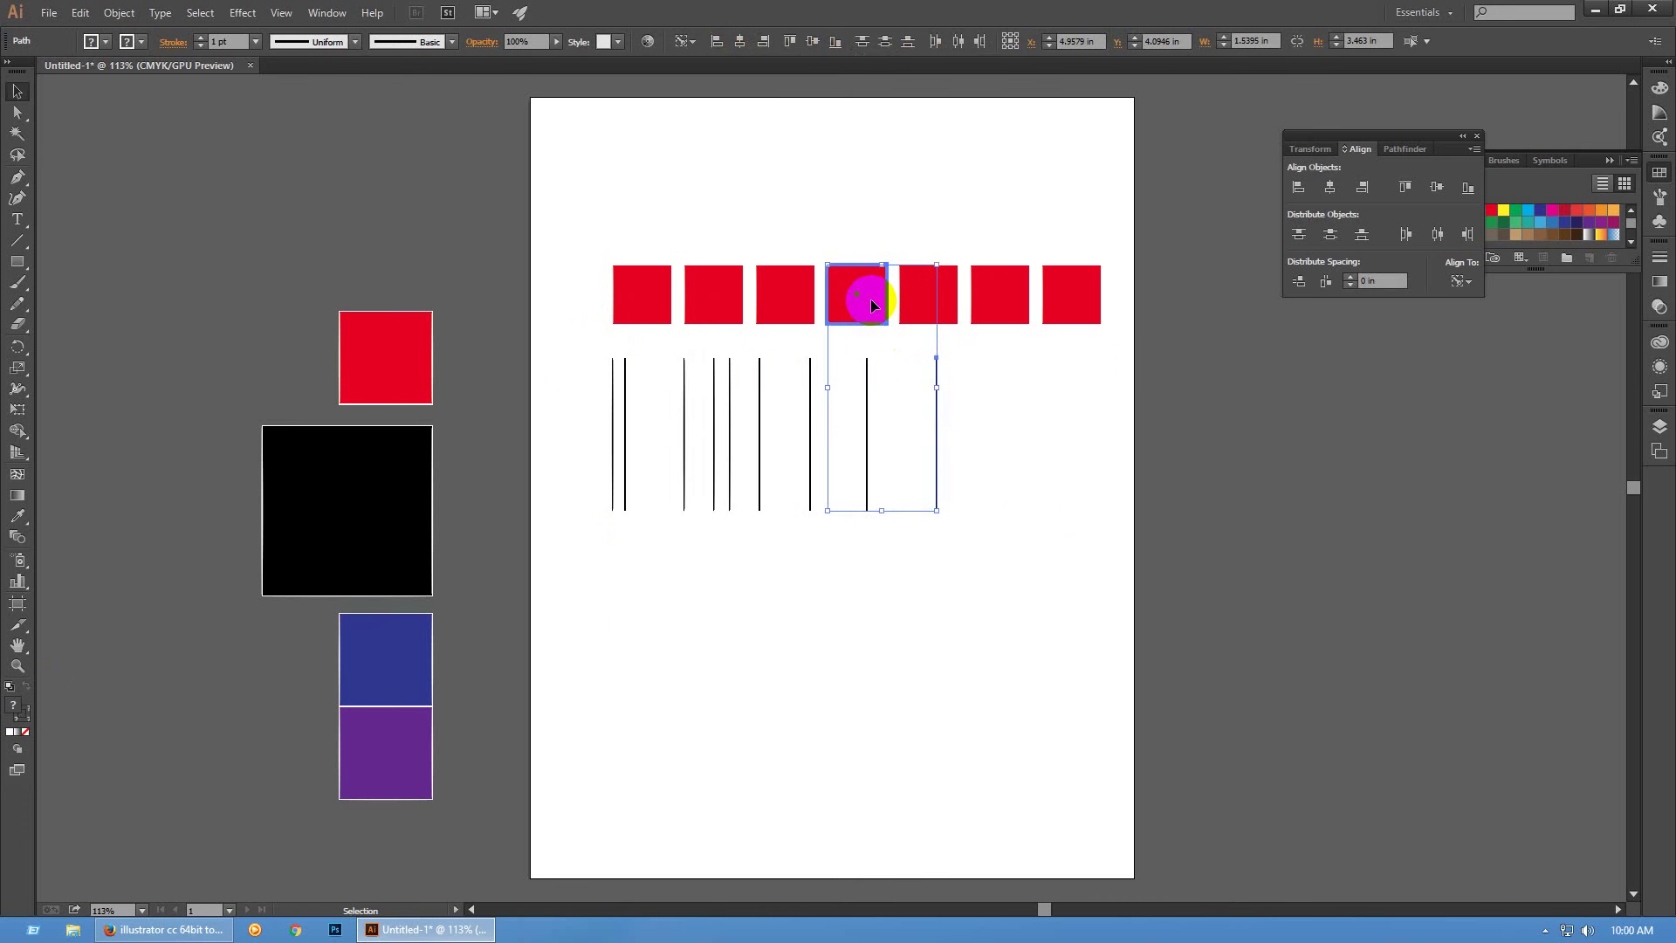
# Shorten all nine vertical lines to about 0.72 in by moving their lower anchor points up together
pyautogui.press('a')
pyautogui.click(926, 583)
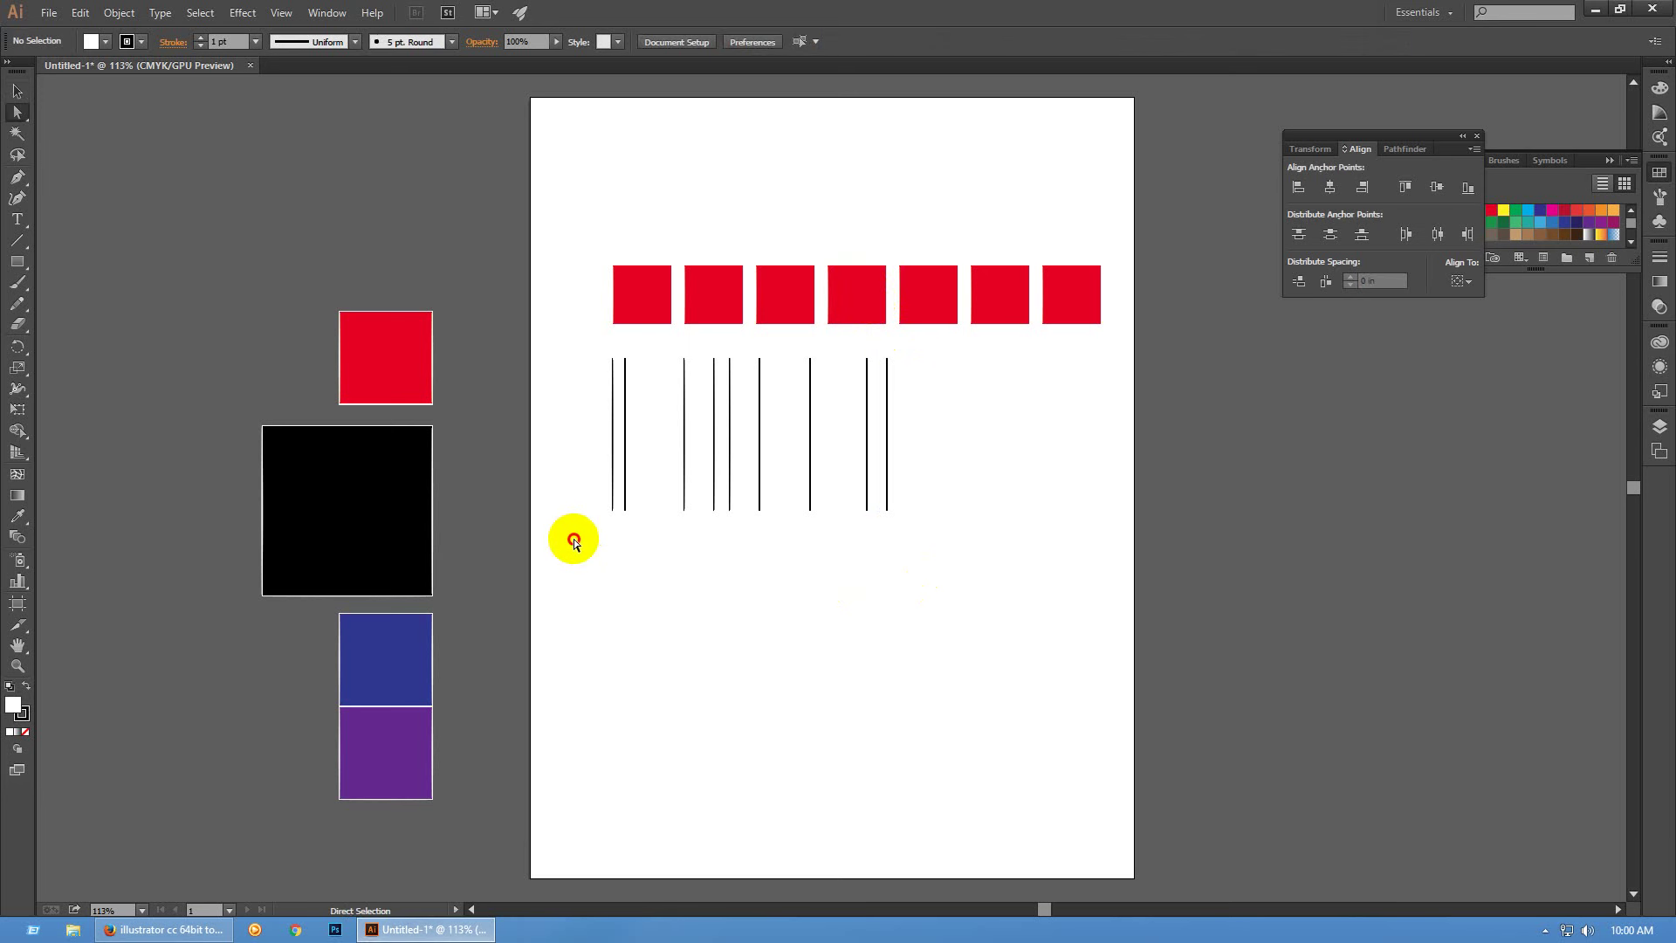
pyautogui.click(1154, 481)
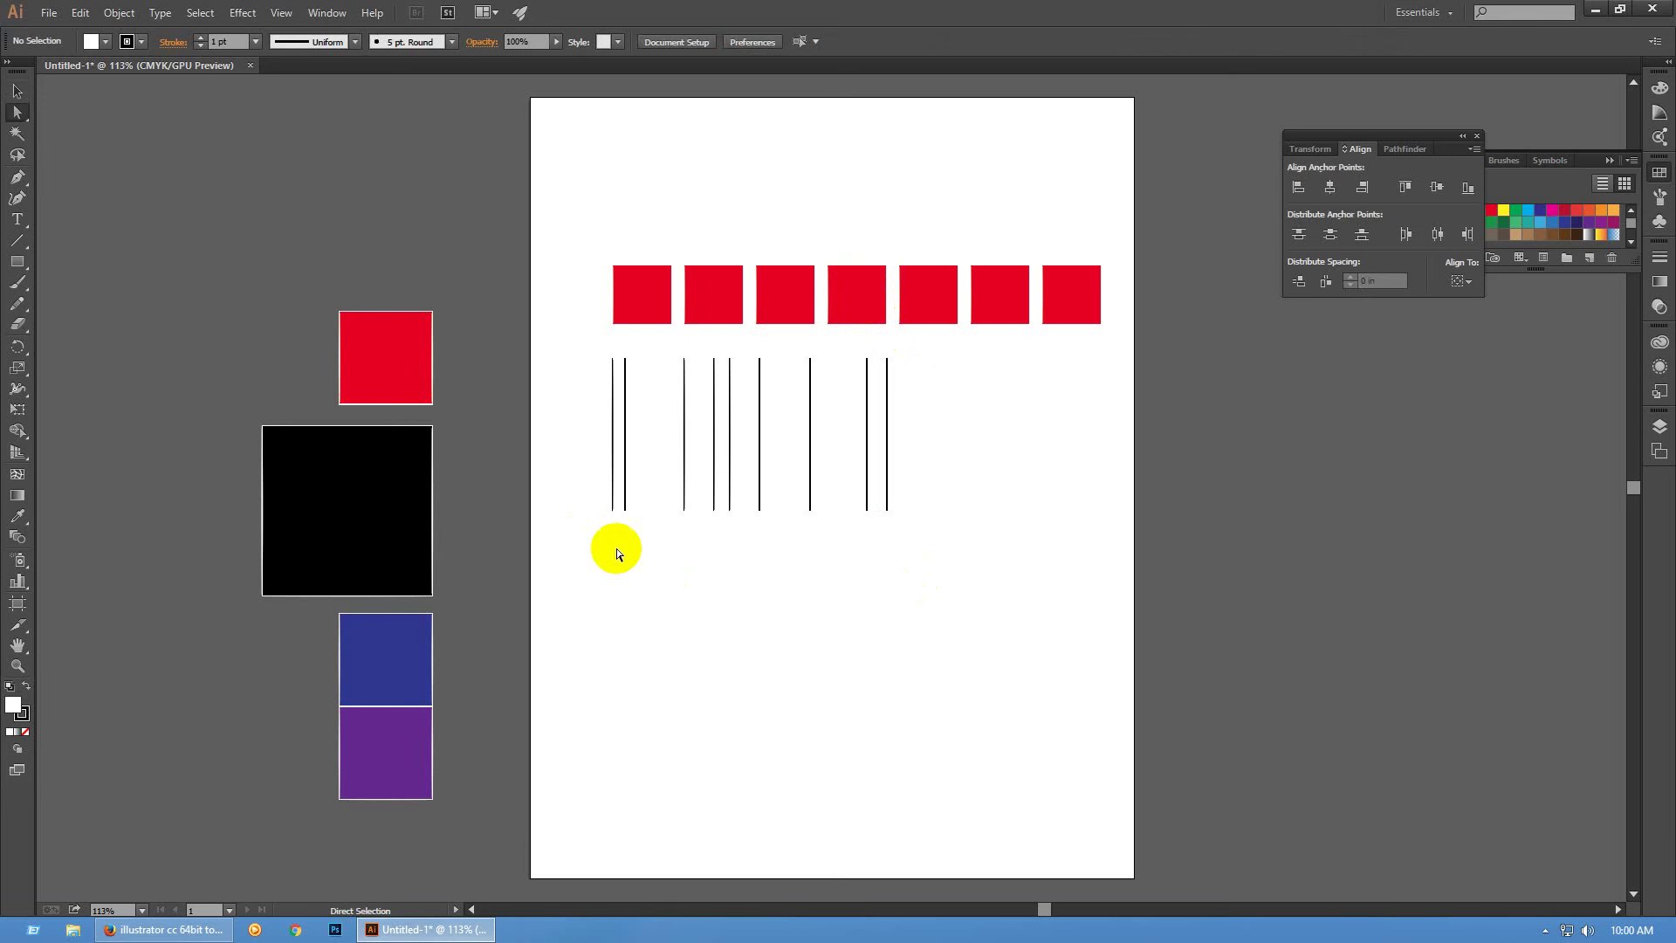
pyautogui.moveTo(591, 547); pyautogui.dragTo(1104, 463)
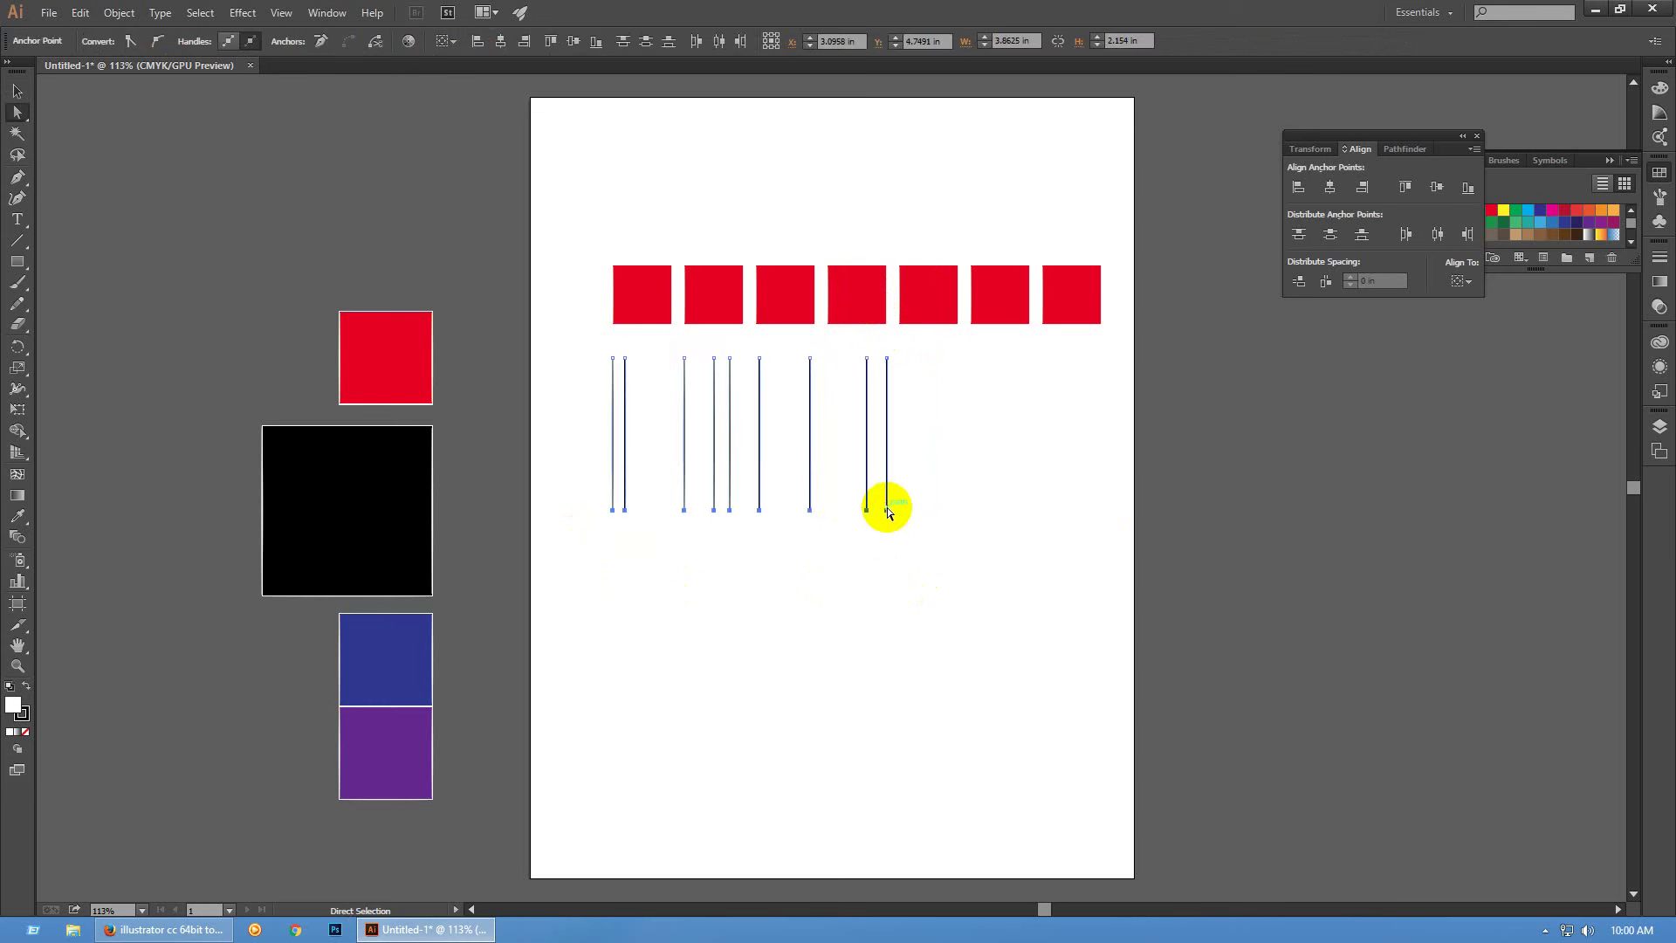
pyautogui.moveTo(887, 511); pyautogui.dragTo(891, 407)
pyautogui.click(977, 522)
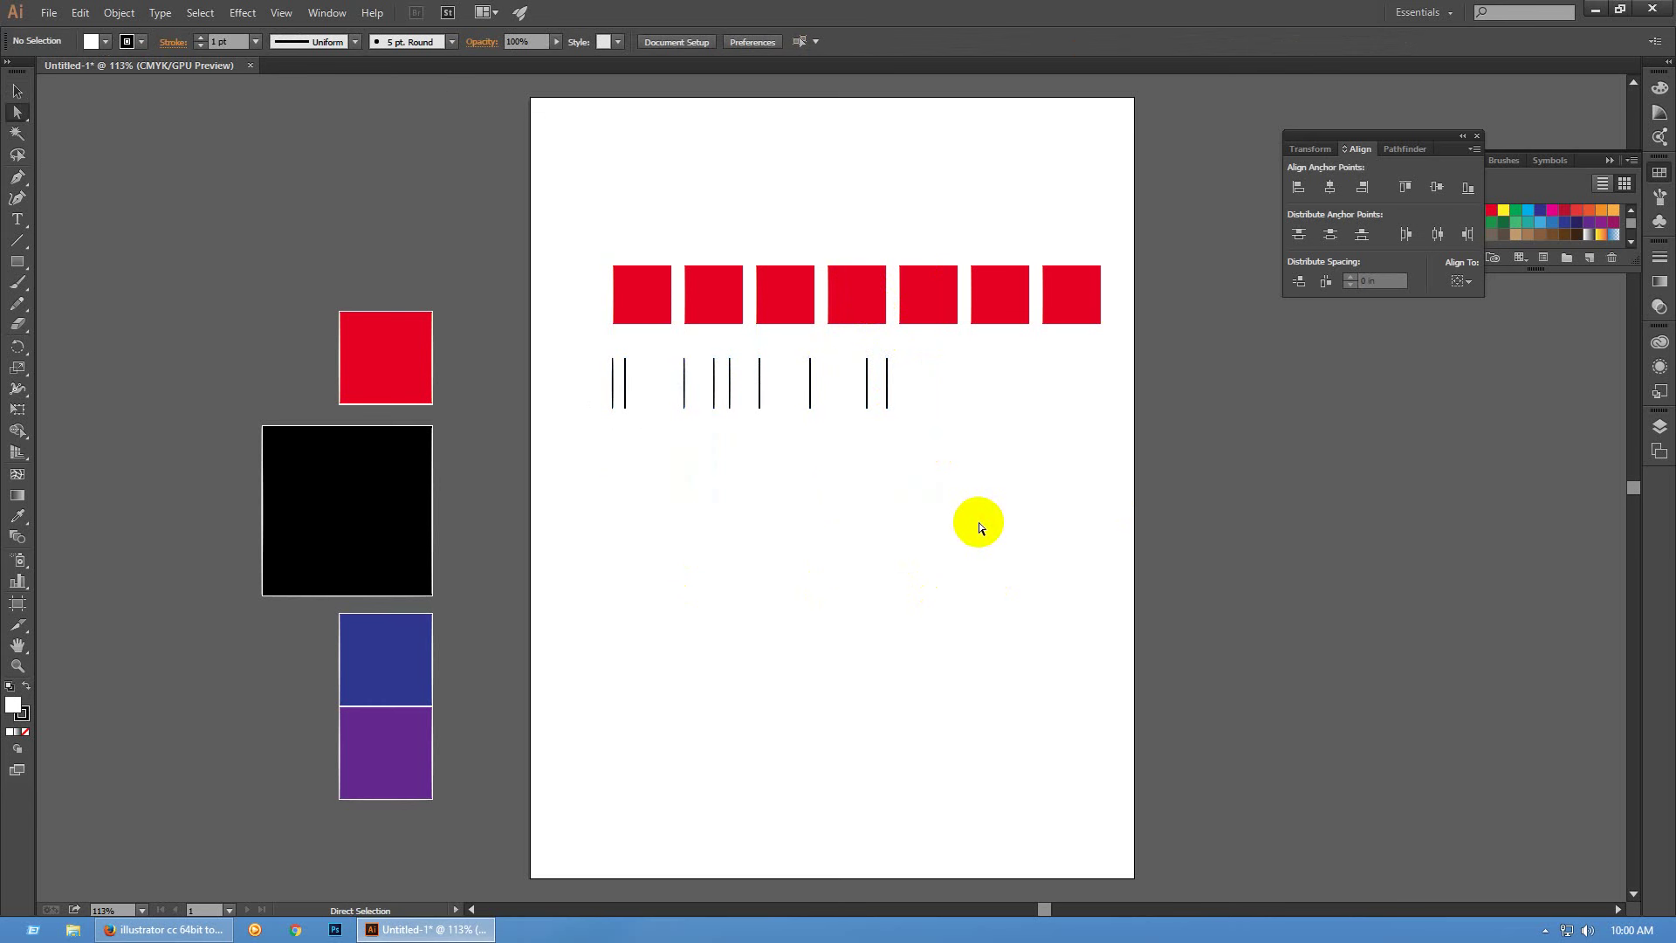
# Select all nine vertical lines and distribute their horizontal centers evenly within the selection
pyautogui.press('v')
pyautogui.moveTo(535, 438); pyautogui.dragTo(1089, 377)
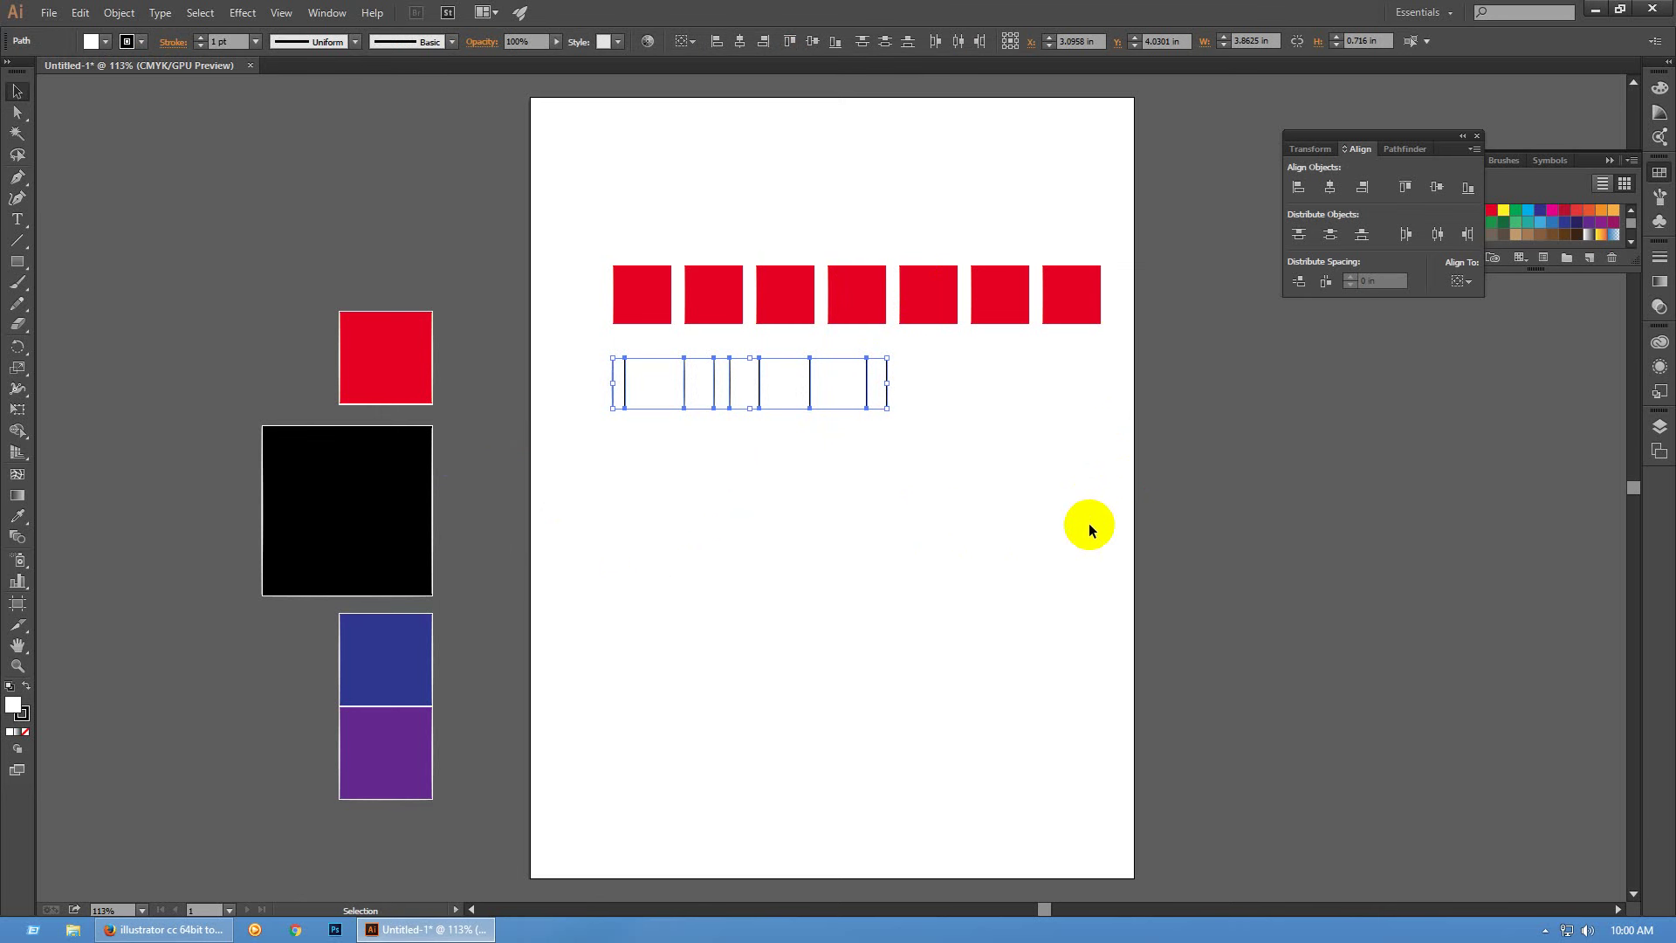
pyautogui.click(1438, 238)
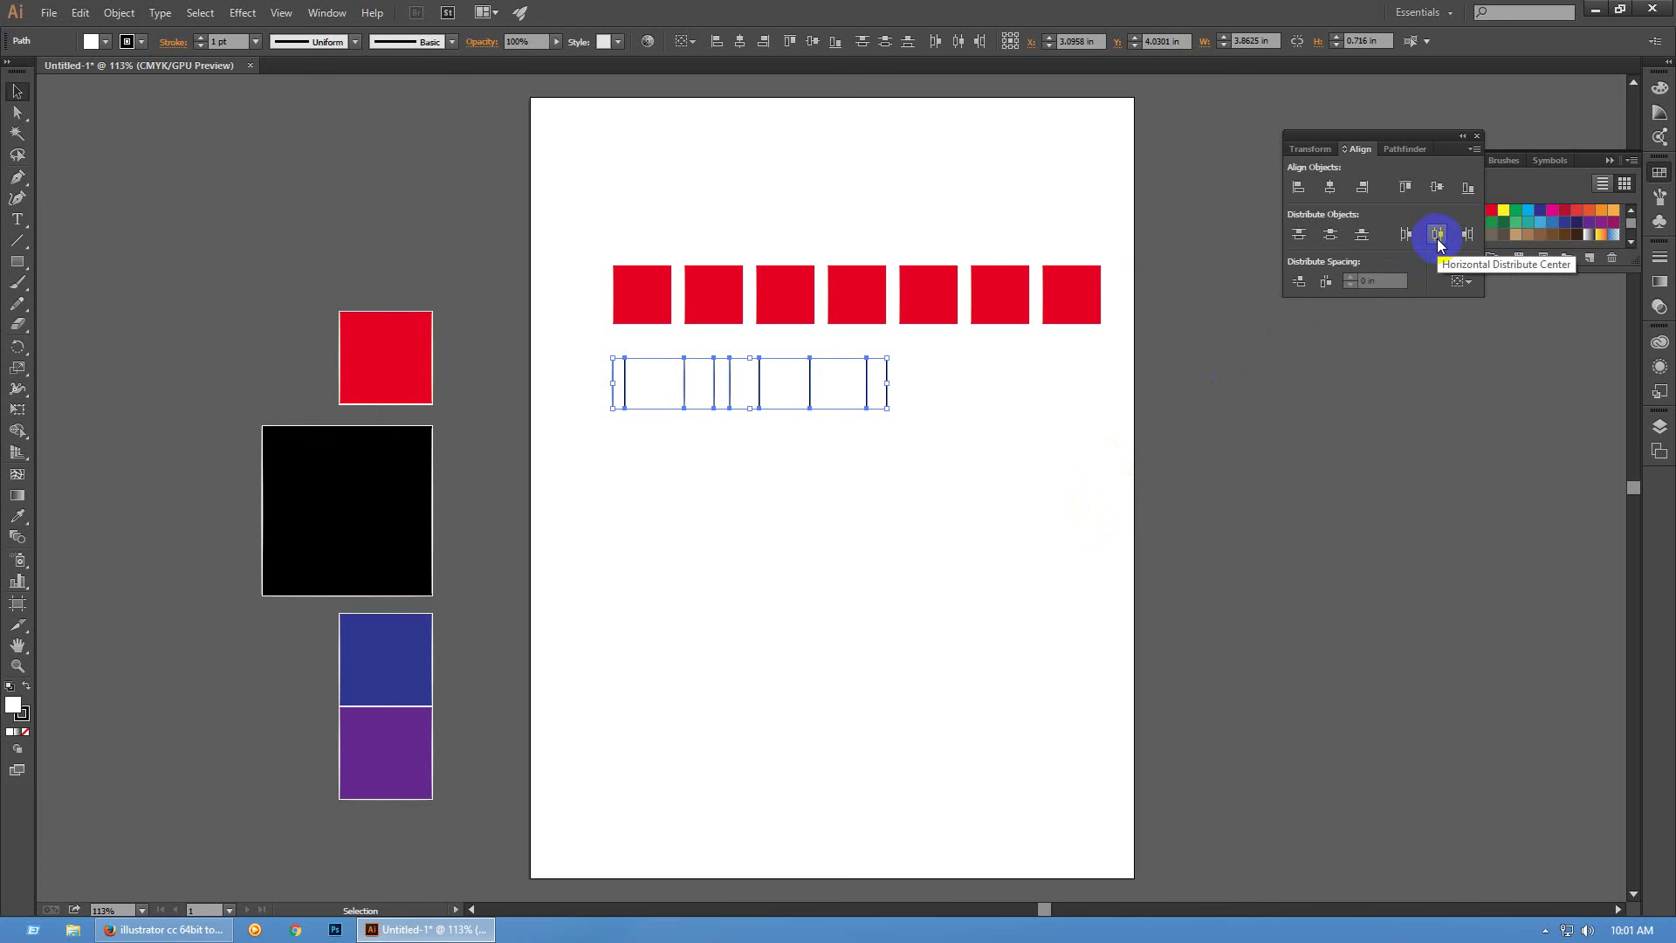
pyautogui.click(1438, 235)
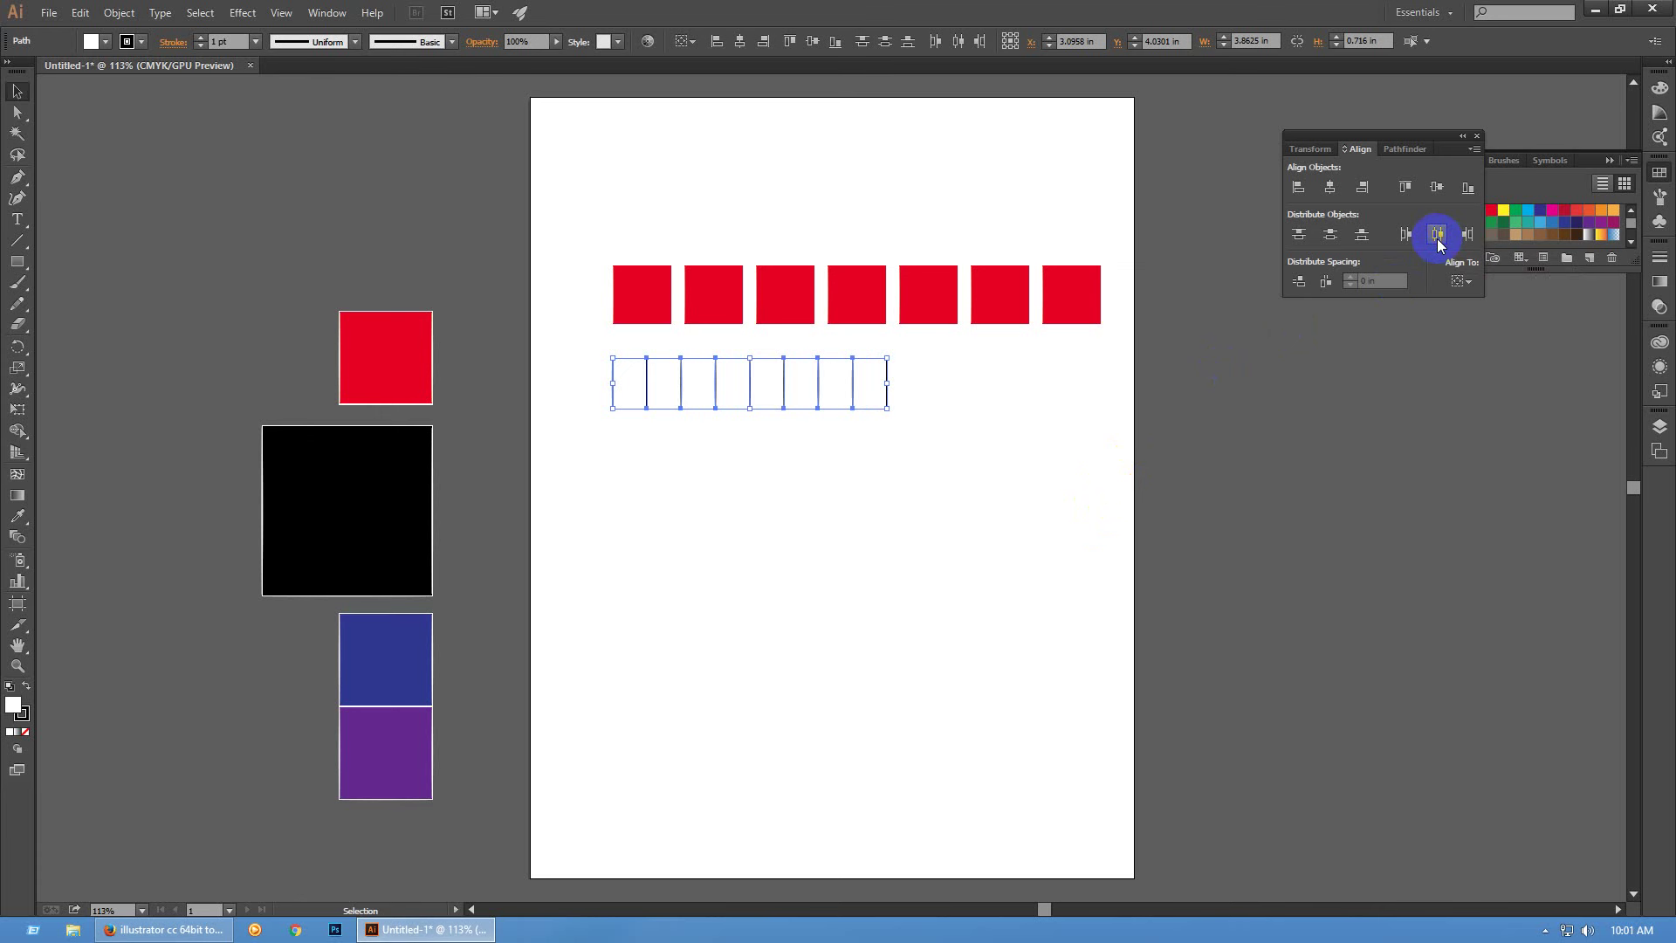
# Distribute the lines' horizontal centers across the page with Align to Artboard, and undo the distribution
pyautogui.click(1460, 282)
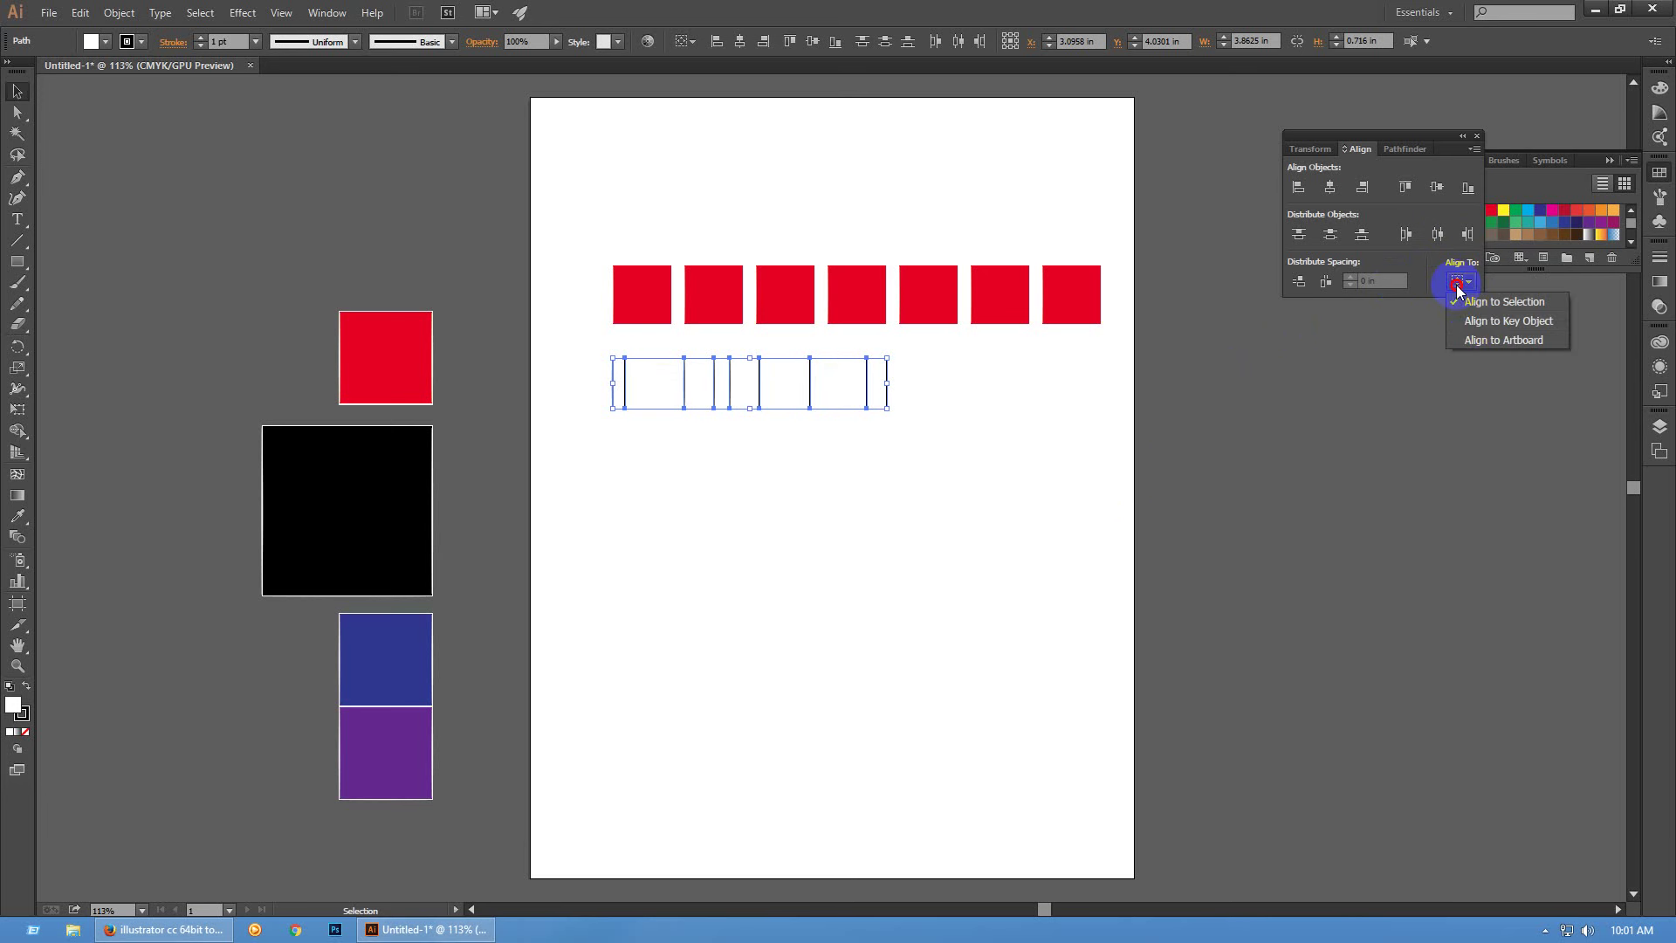
pyautogui.click(1480, 342)
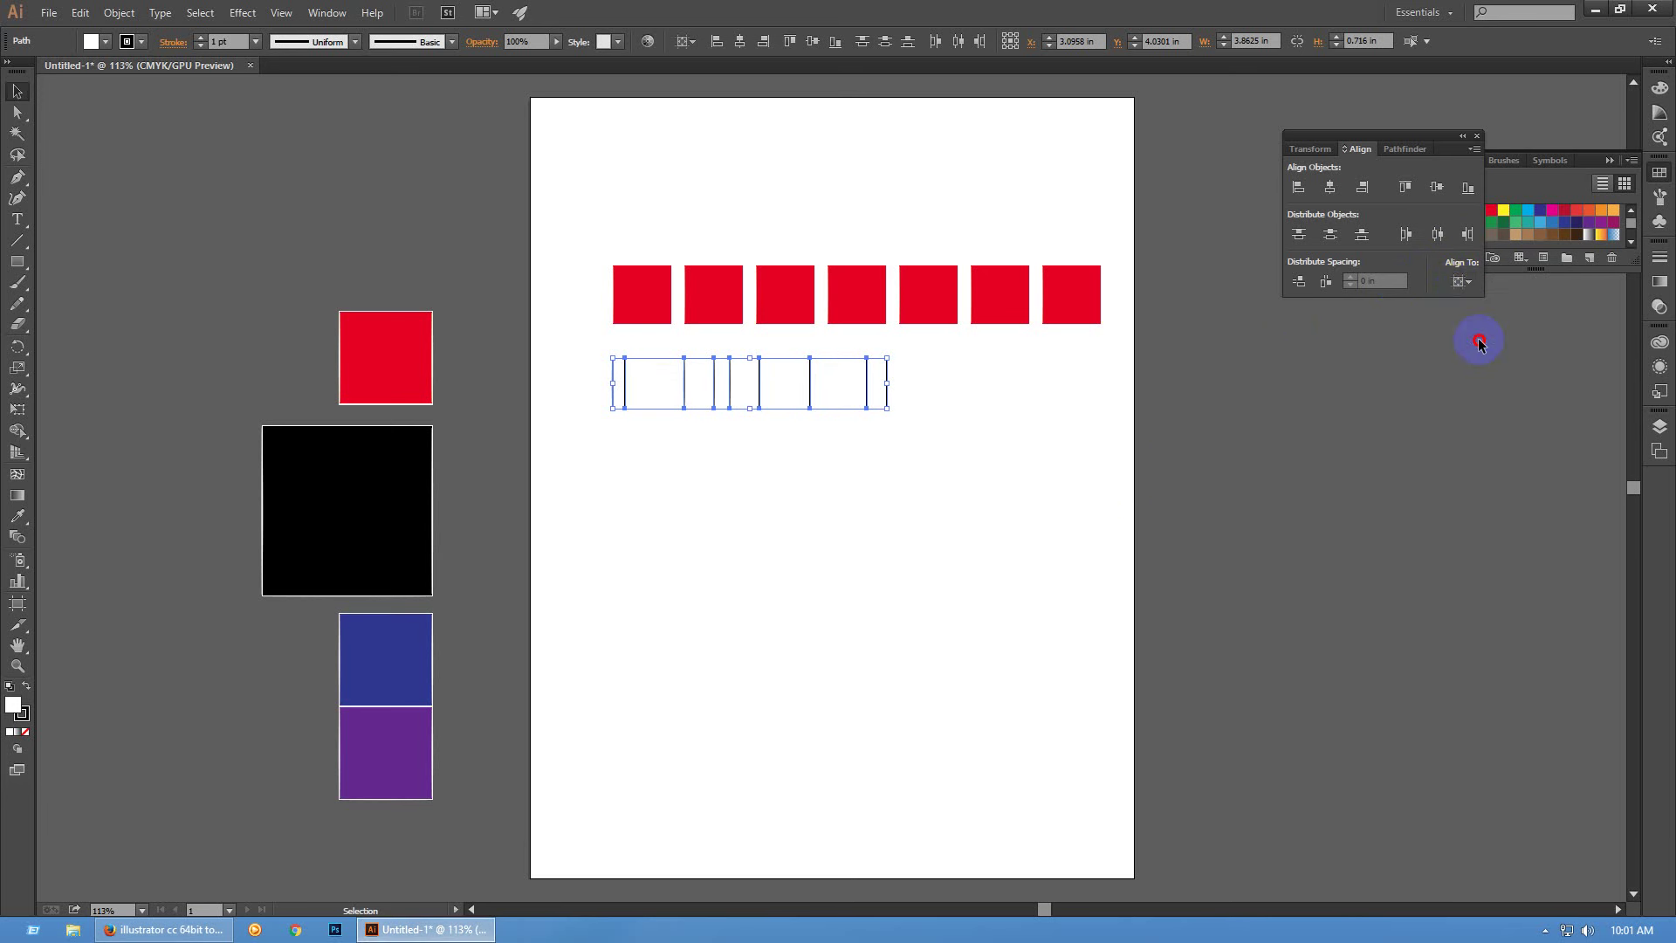
pyautogui.click(1437, 234)
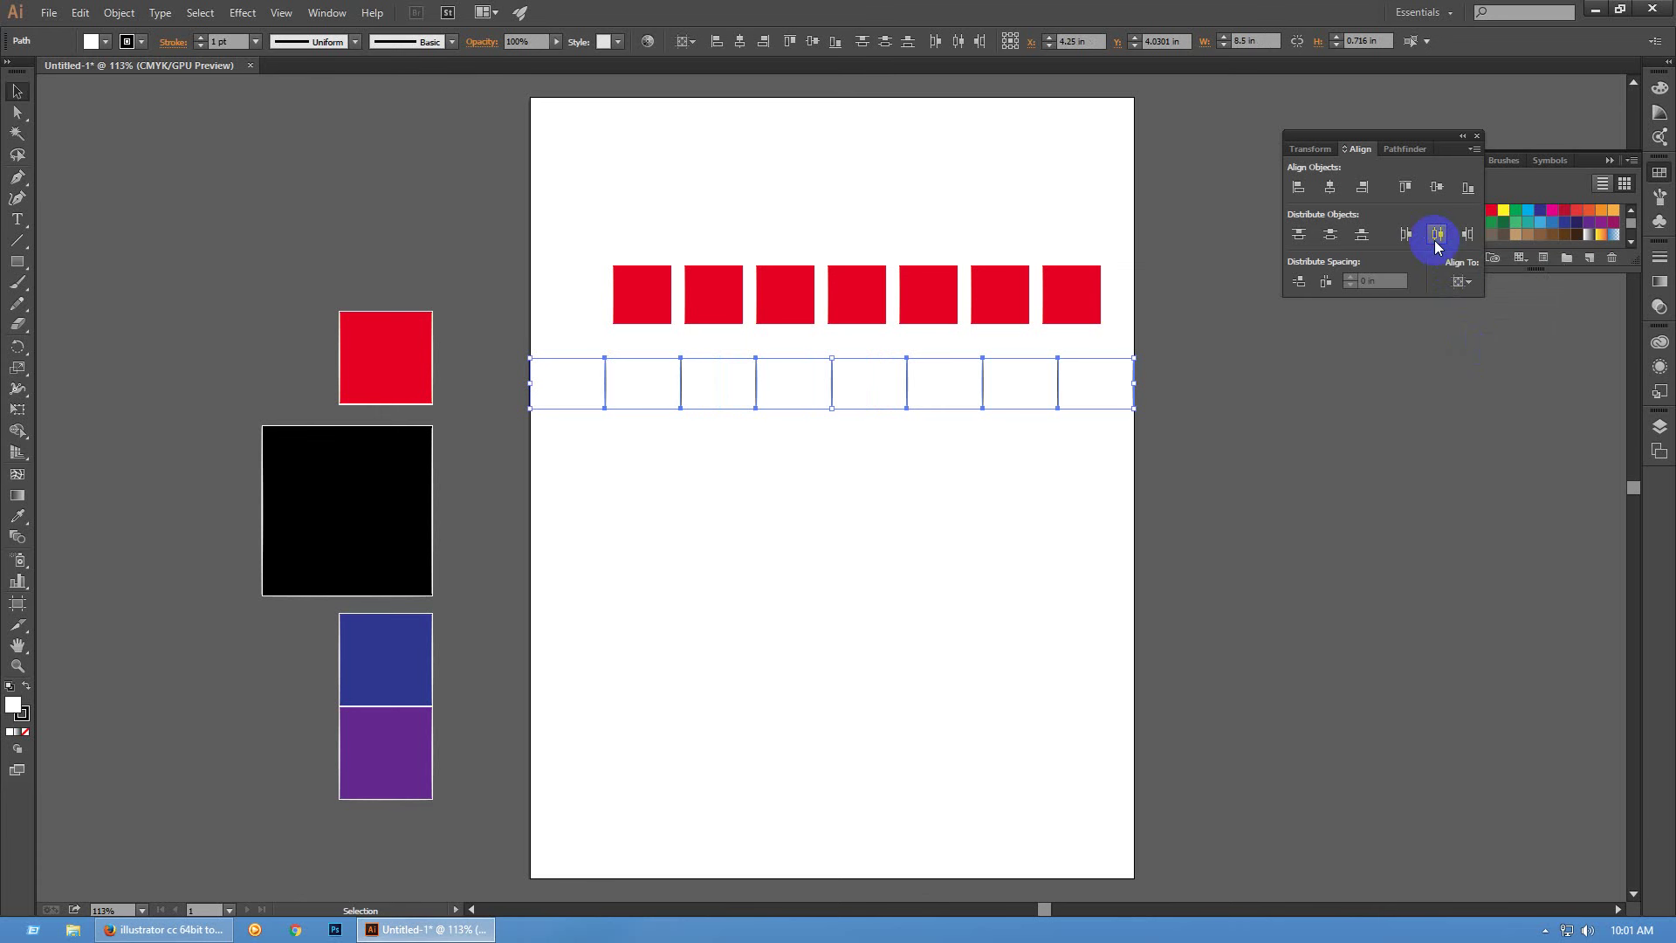
pyautogui.hotkey('ctrl', 'z')
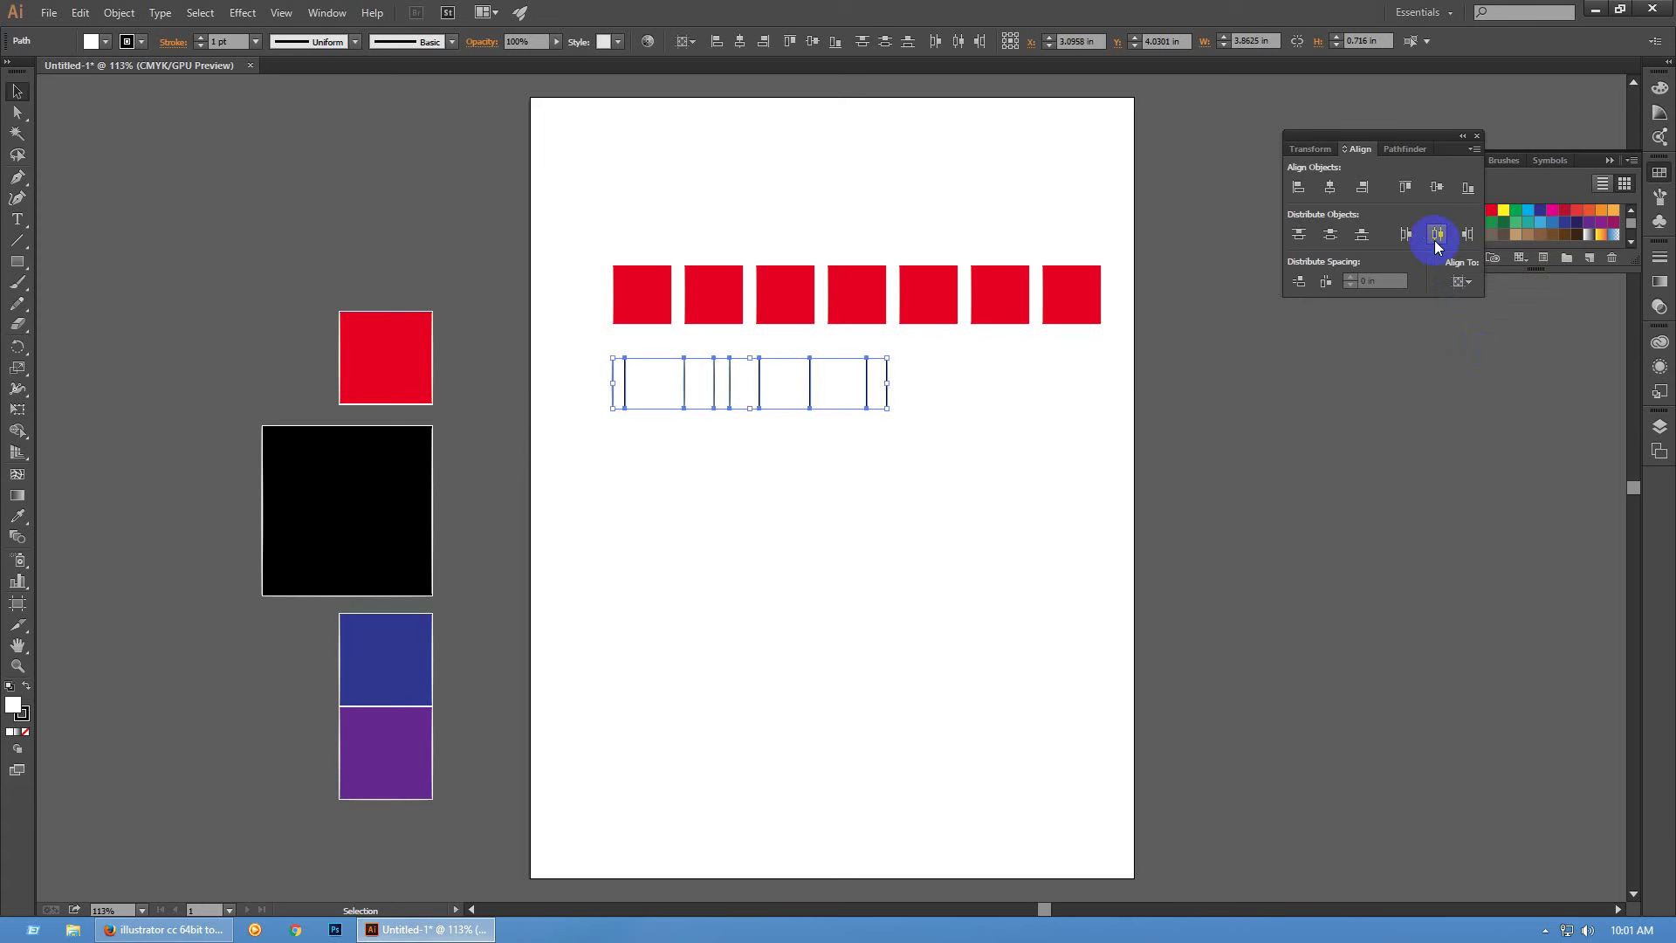
# Switch back to Align to Selection, distribute the lines horizontally between the outermost two, and undo the distribution
pyautogui.click(1455, 284)
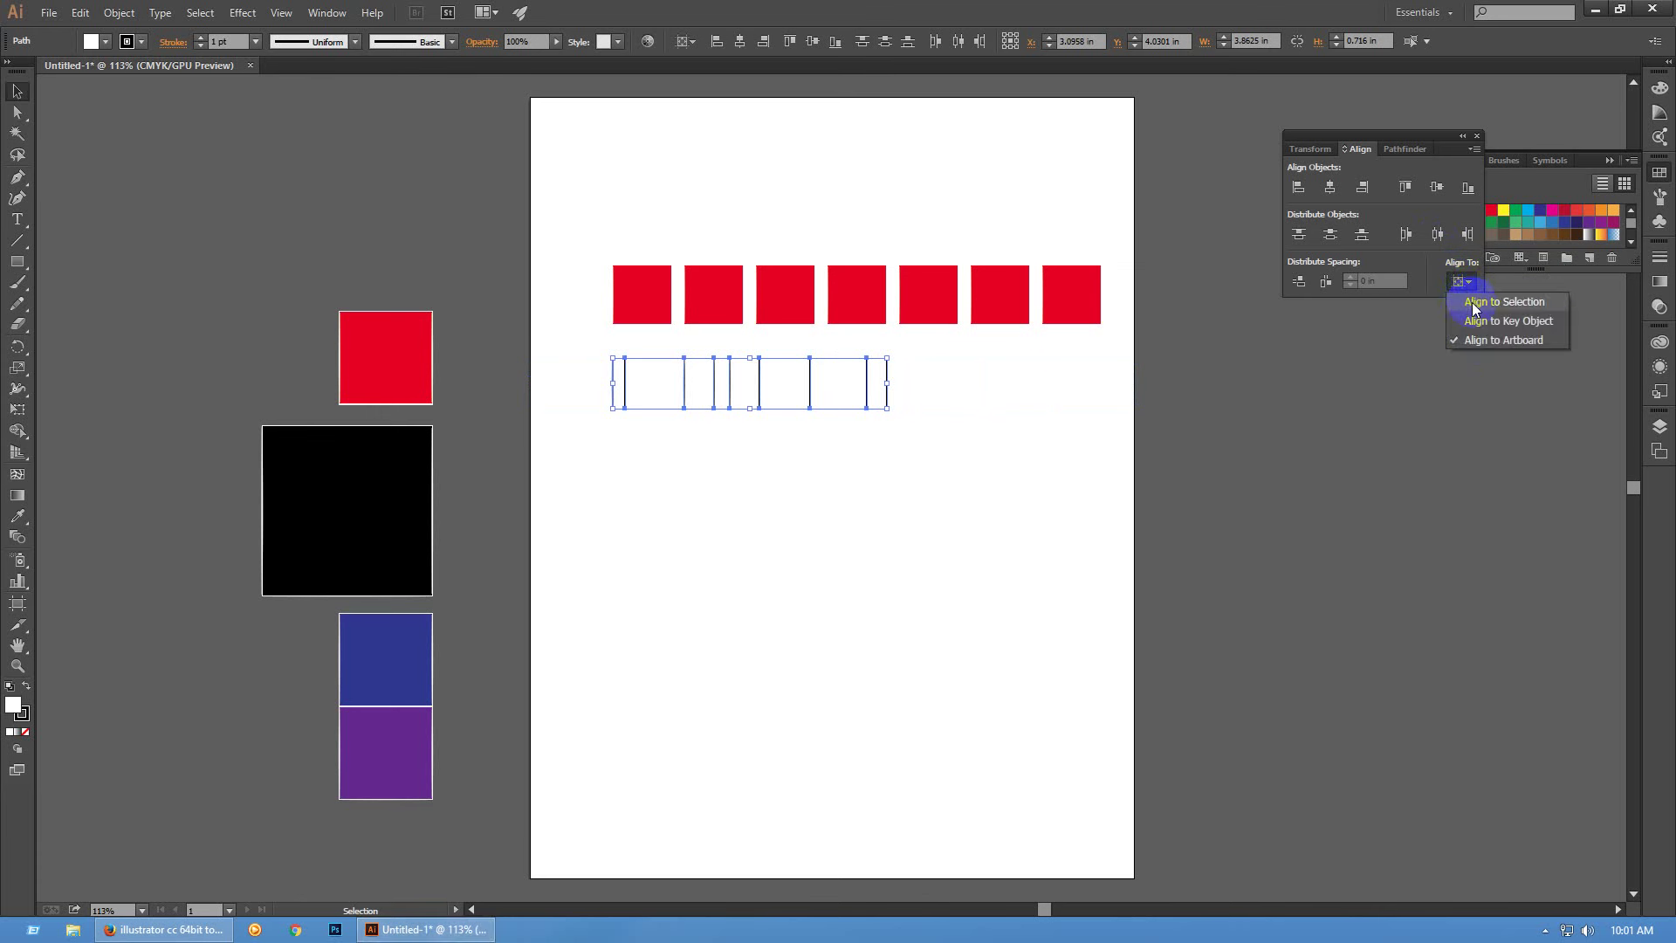
pyautogui.click(1471, 302)
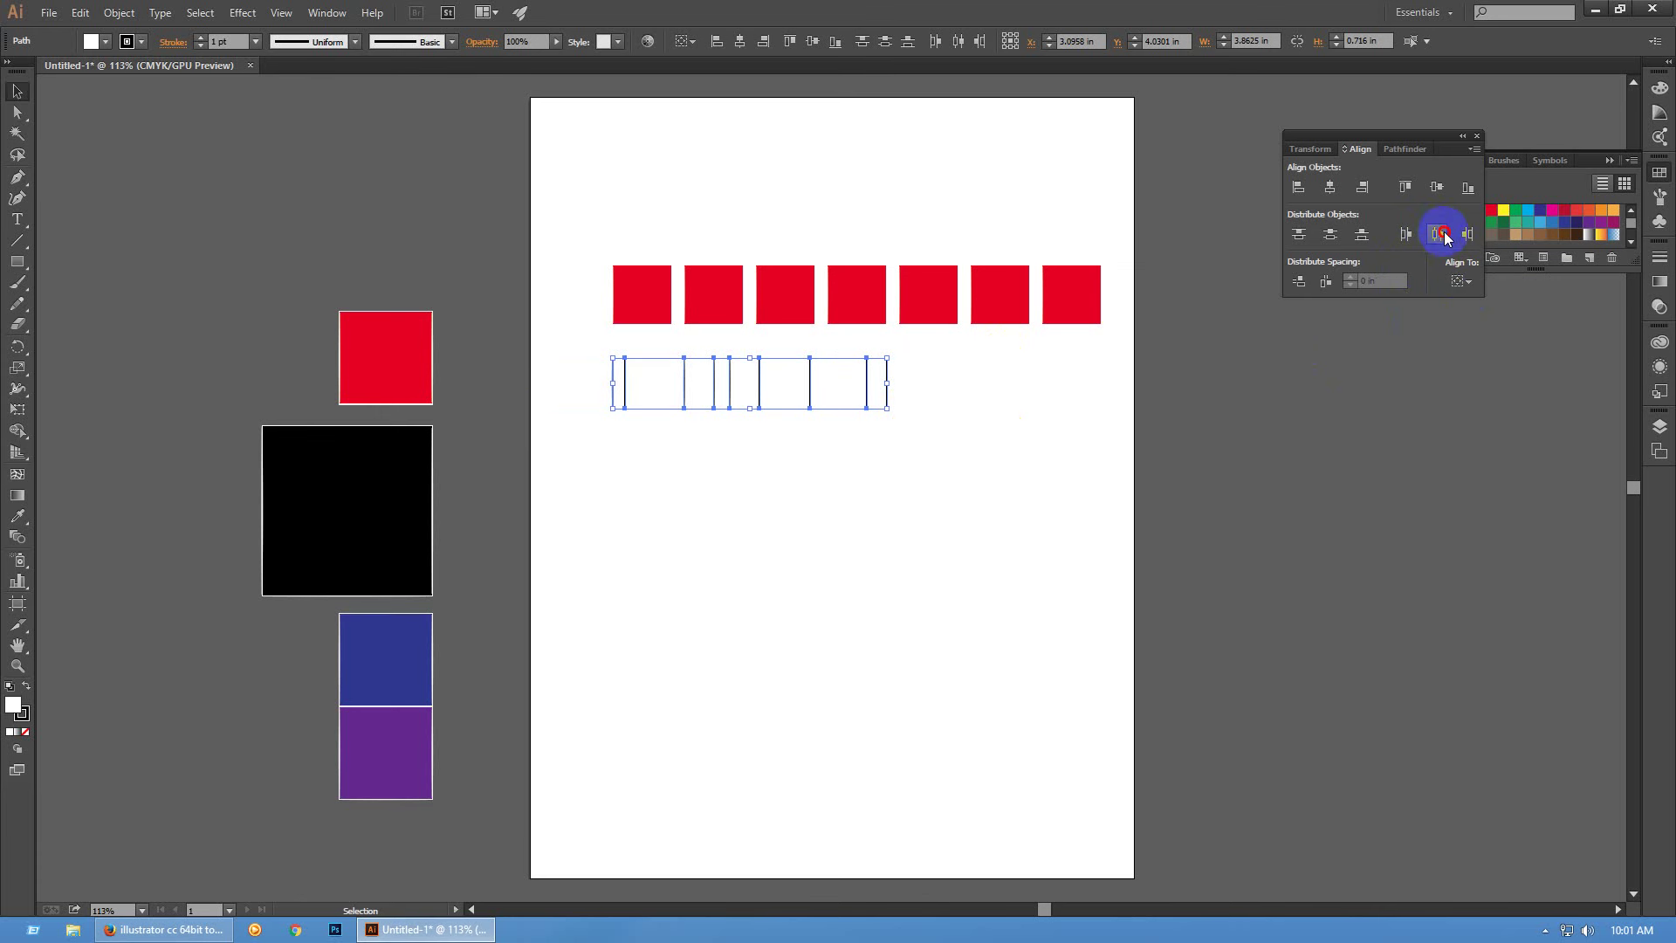
pyautogui.click(1404, 247)
pyautogui.click(1096, 507)
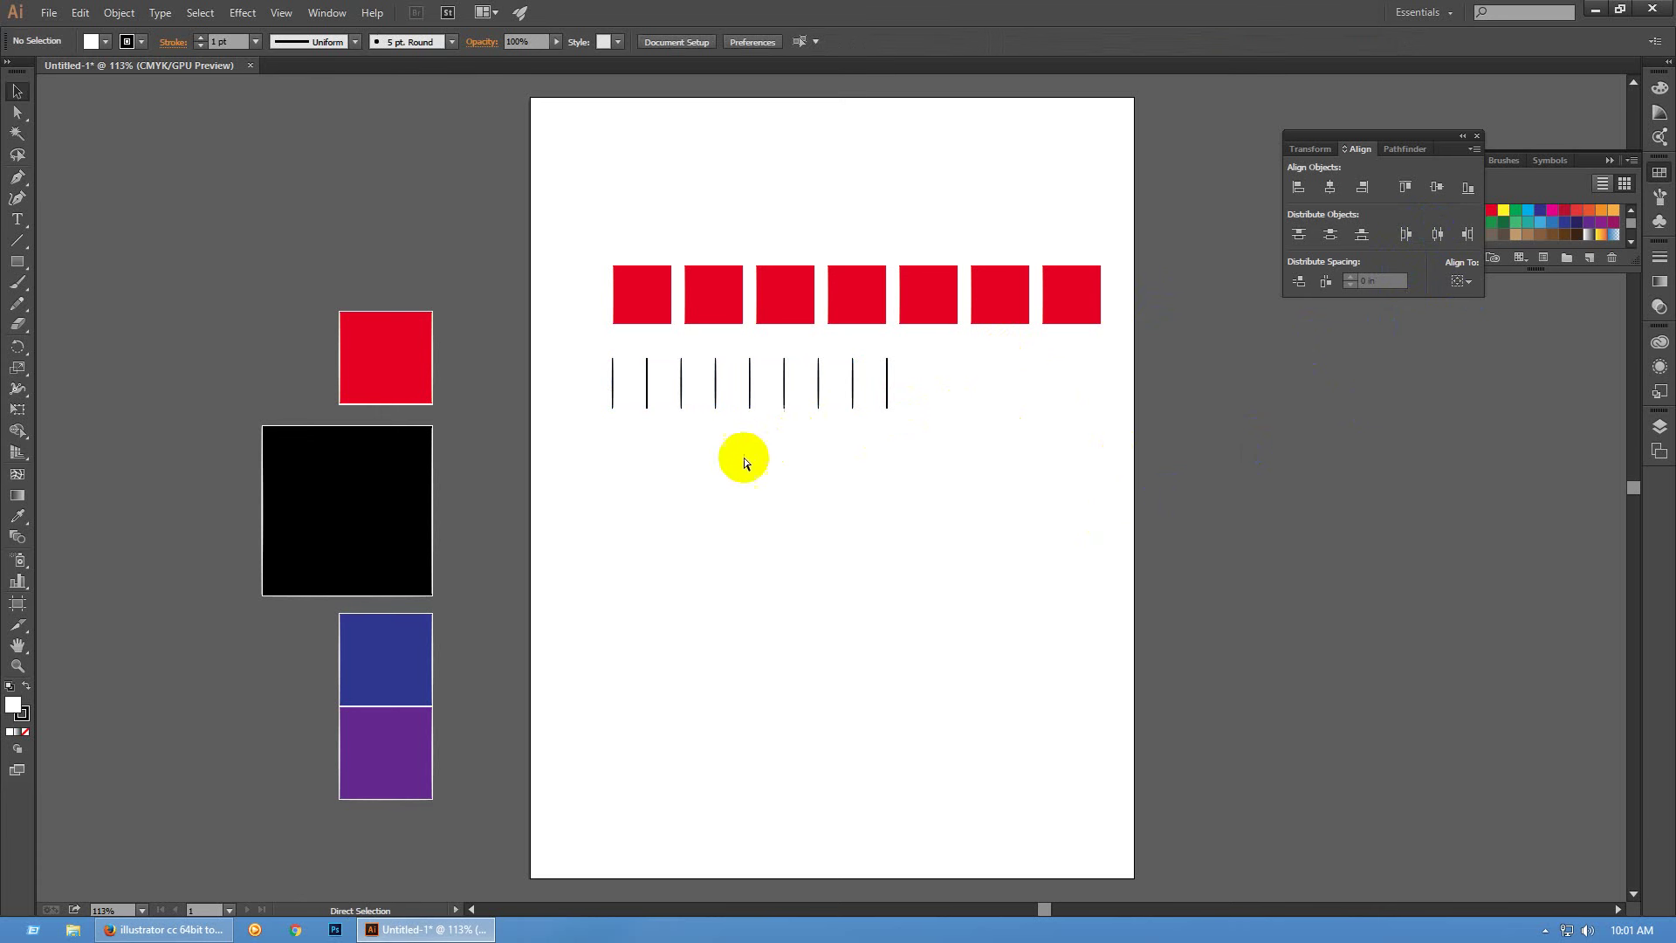
pyautogui.hotkey('ctrl', 'z')
pyautogui.hotkey('ctrl', 'z')
# Duplicate the row of nine lines below the original and rotate the copy 90° into a stack of horizontal lines
pyautogui.moveTo(710, 398); pyautogui.dragTo(723, 541)
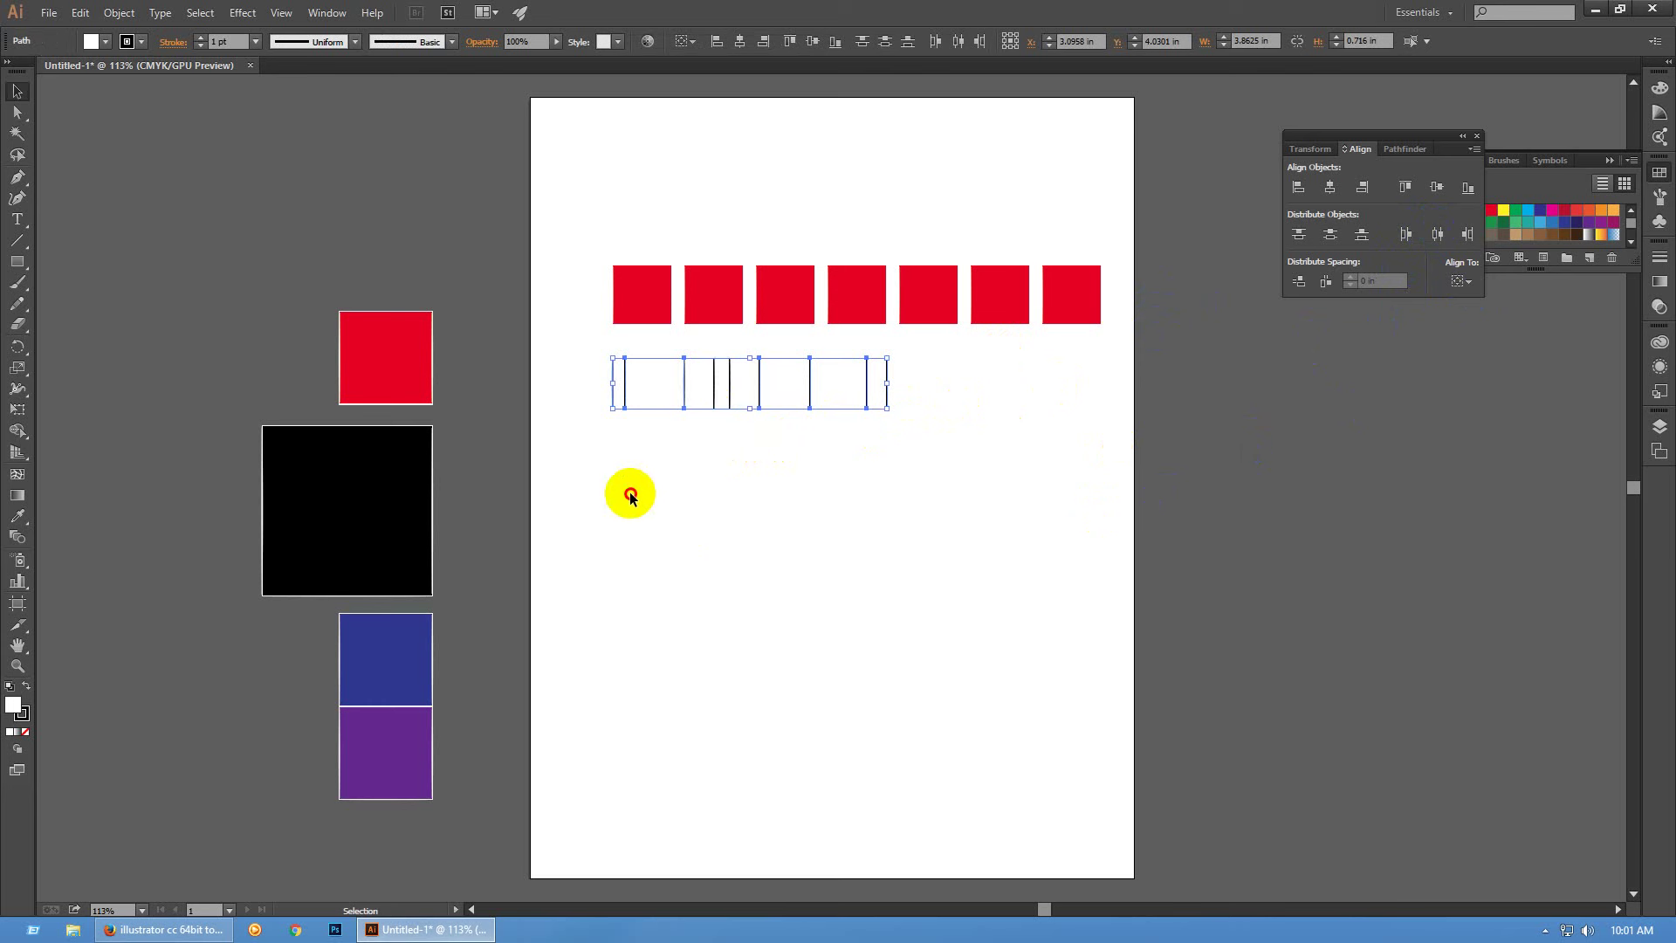
pyautogui.moveTo(625, 490); pyautogui.dragTo(625, 547)
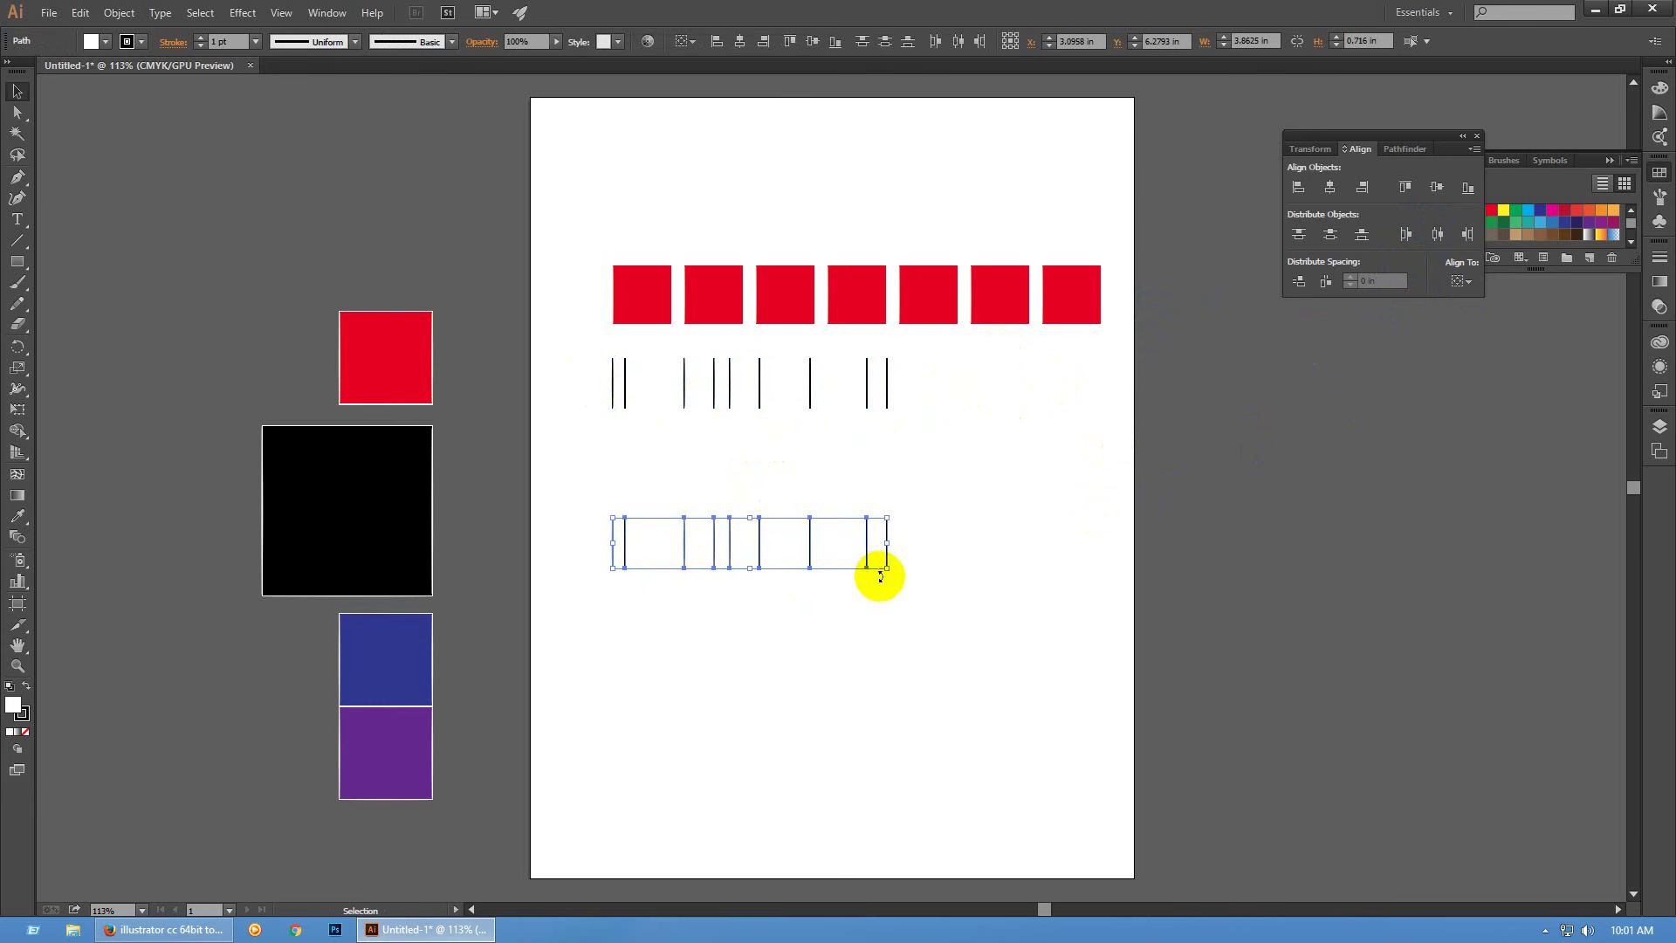
pyautogui.moveTo(875, 568); pyautogui.dragTo(754, 481)
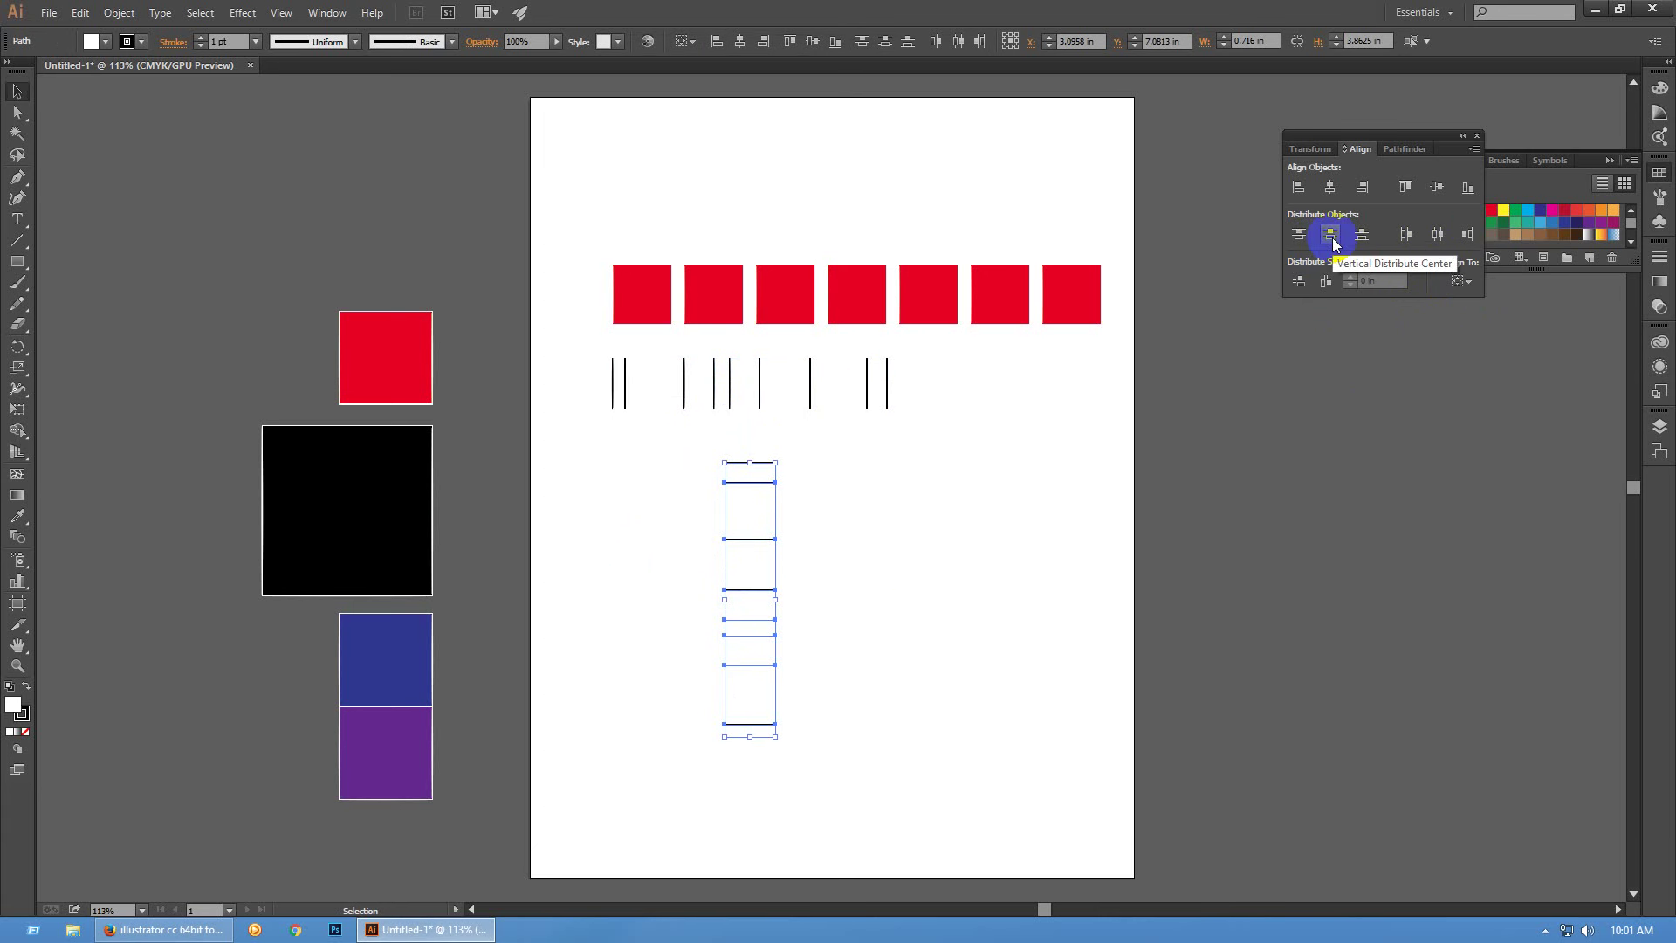
# Distribute the stacked horizontal lines evenly by their vertical centers within the selection
pyautogui.click(1331, 235)
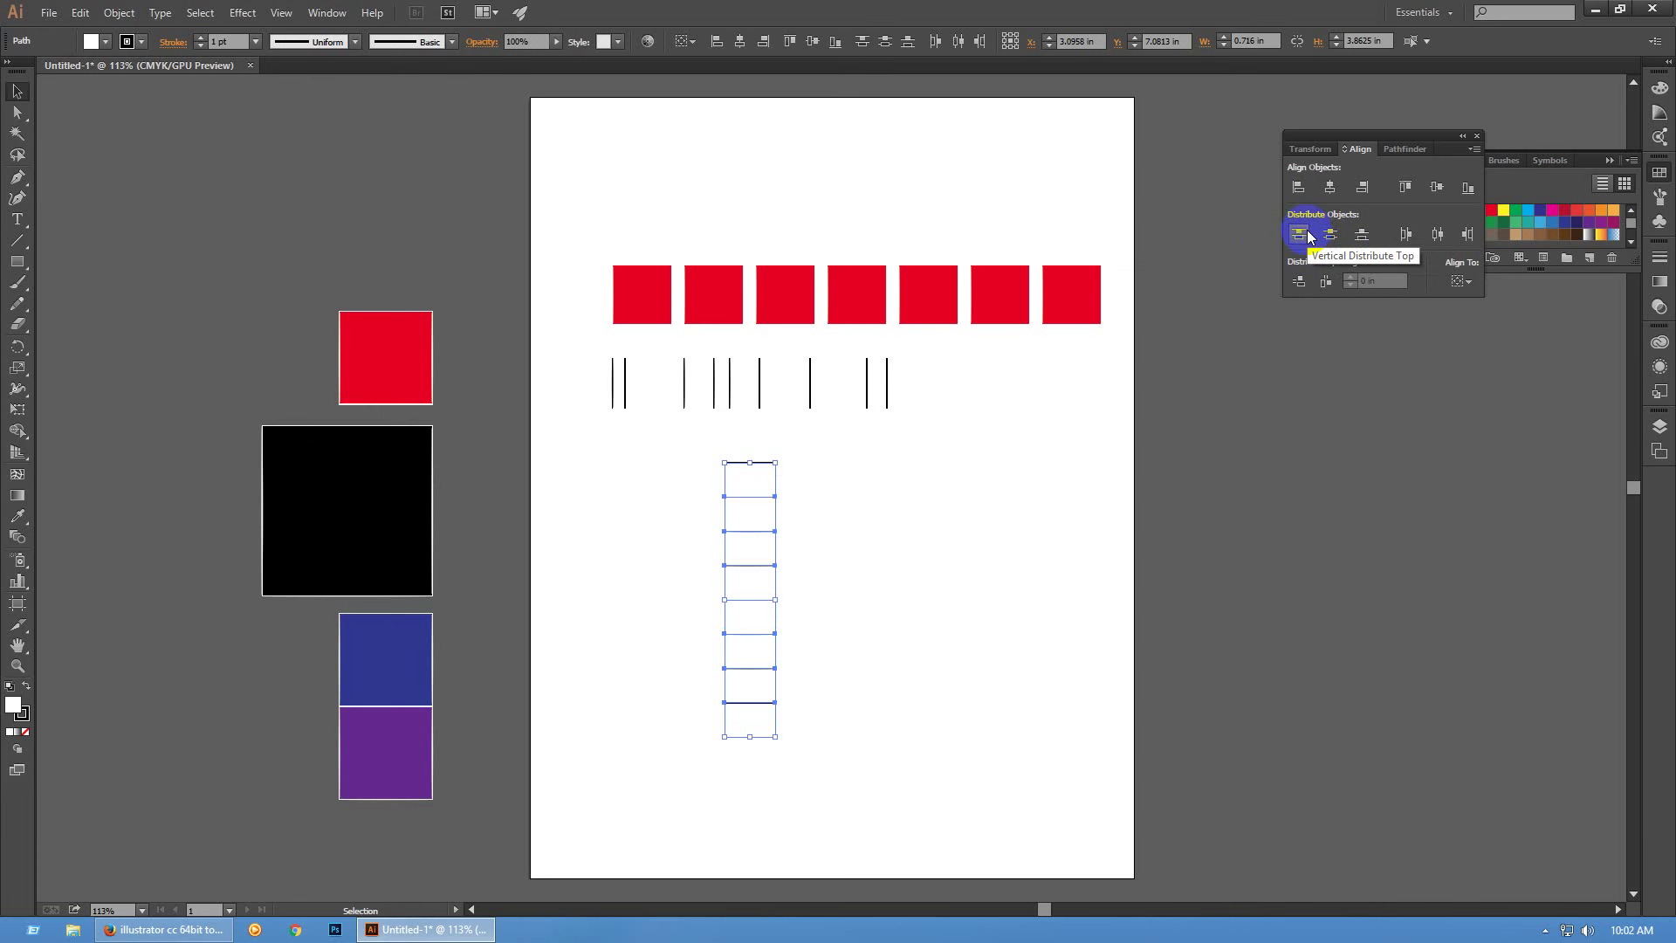
pyautogui.click(1362, 244)
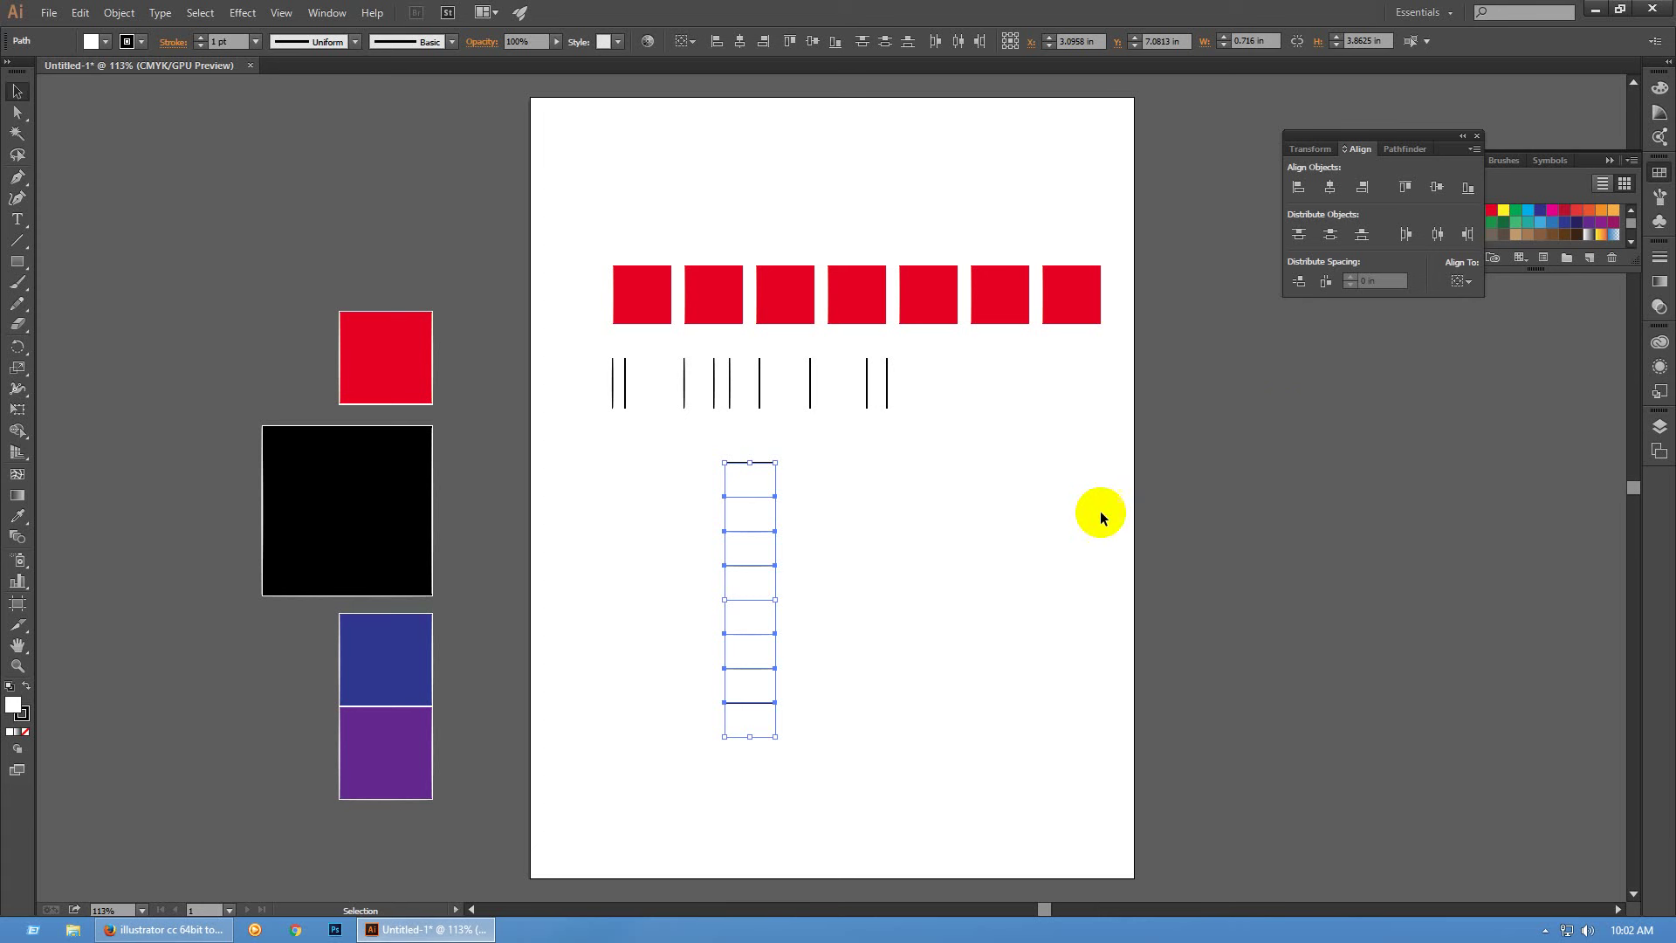
pyautogui.click(1022, 518)
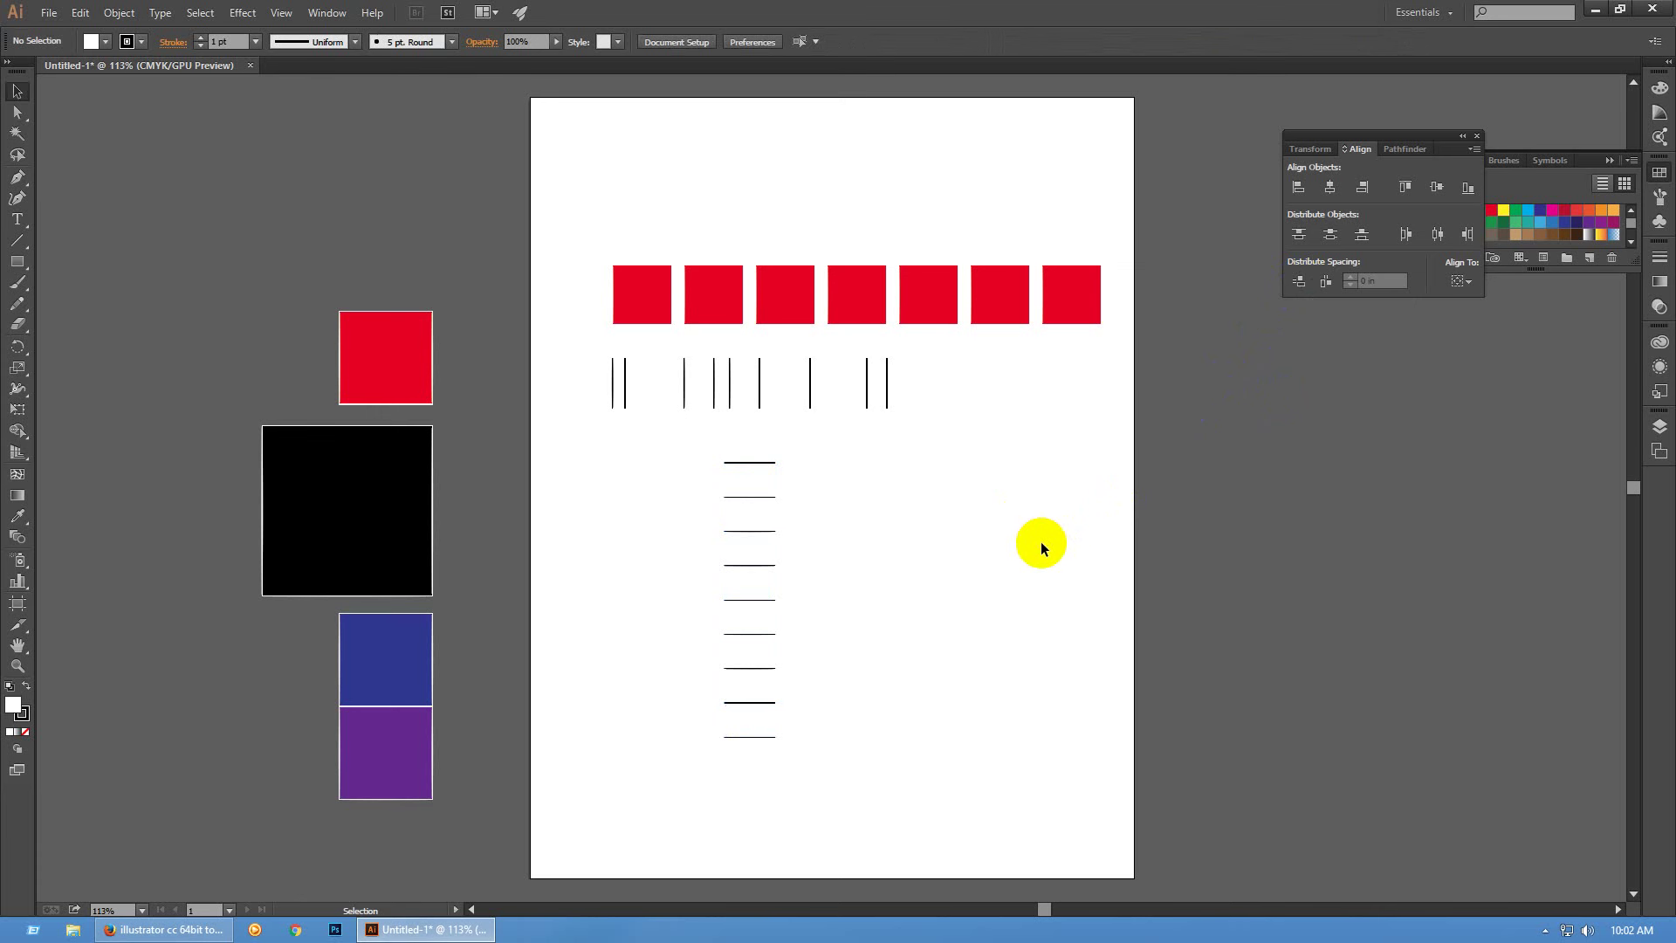
# Delete all the small red squares and lines from the artboard
pyautogui.moveTo(580, 232); pyautogui.dragTo(775, 598)
pyautogui.press('Delete')
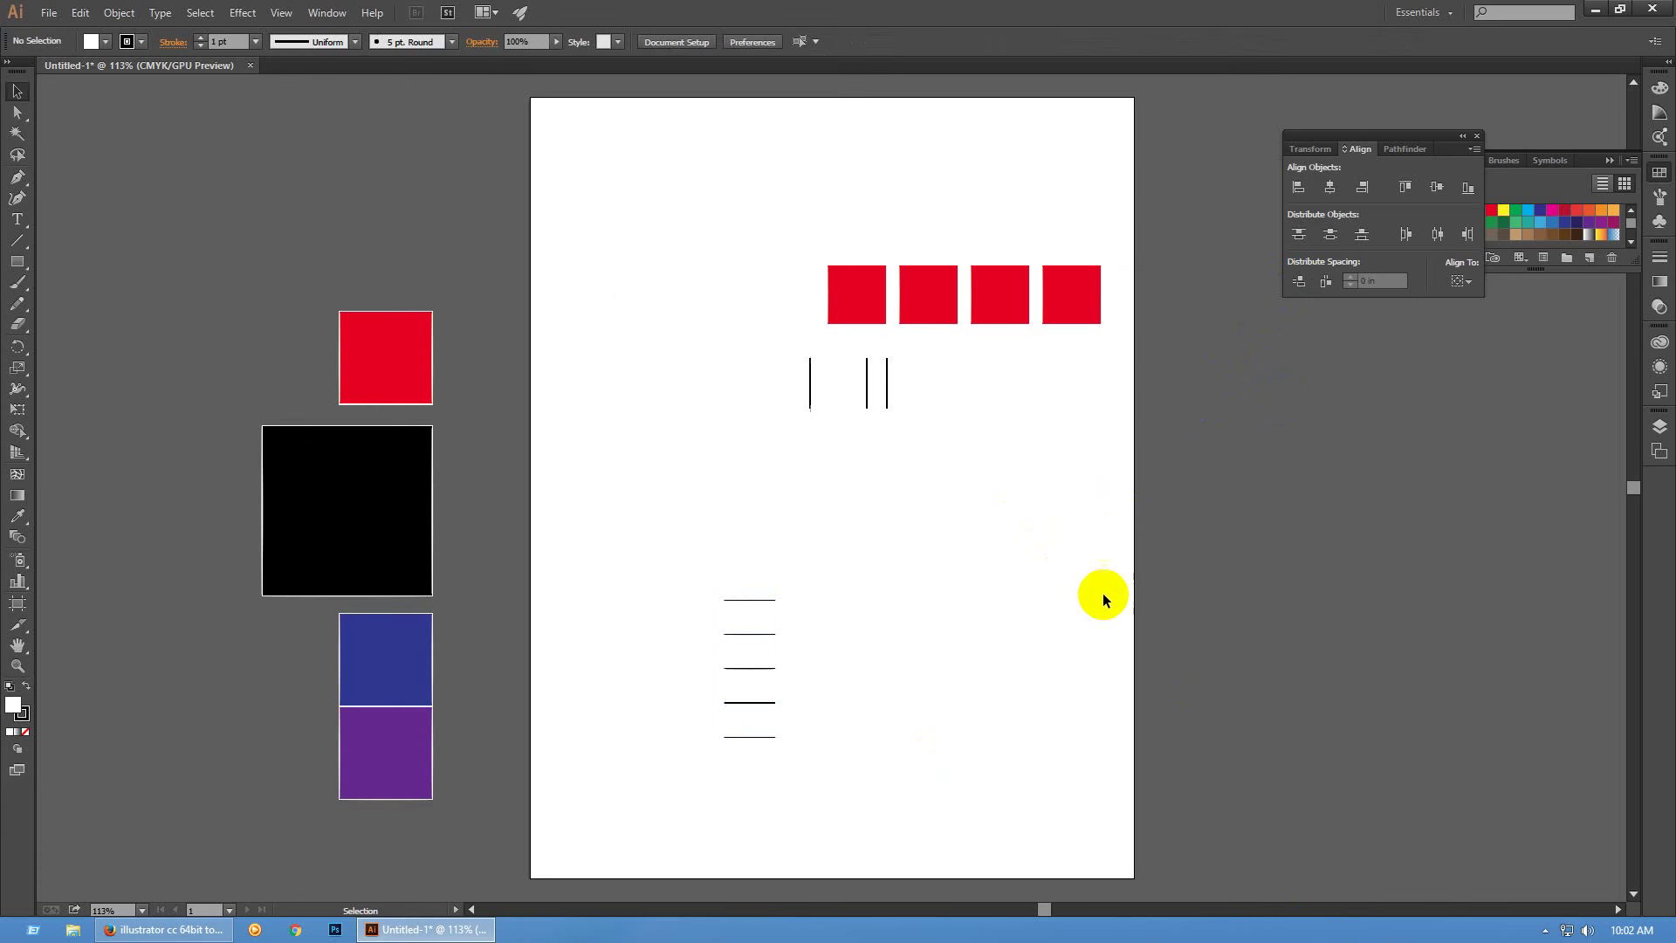
pyautogui.moveTo(630, 217); pyautogui.dragTo(1191, 856)
pyautogui.press('Delete')
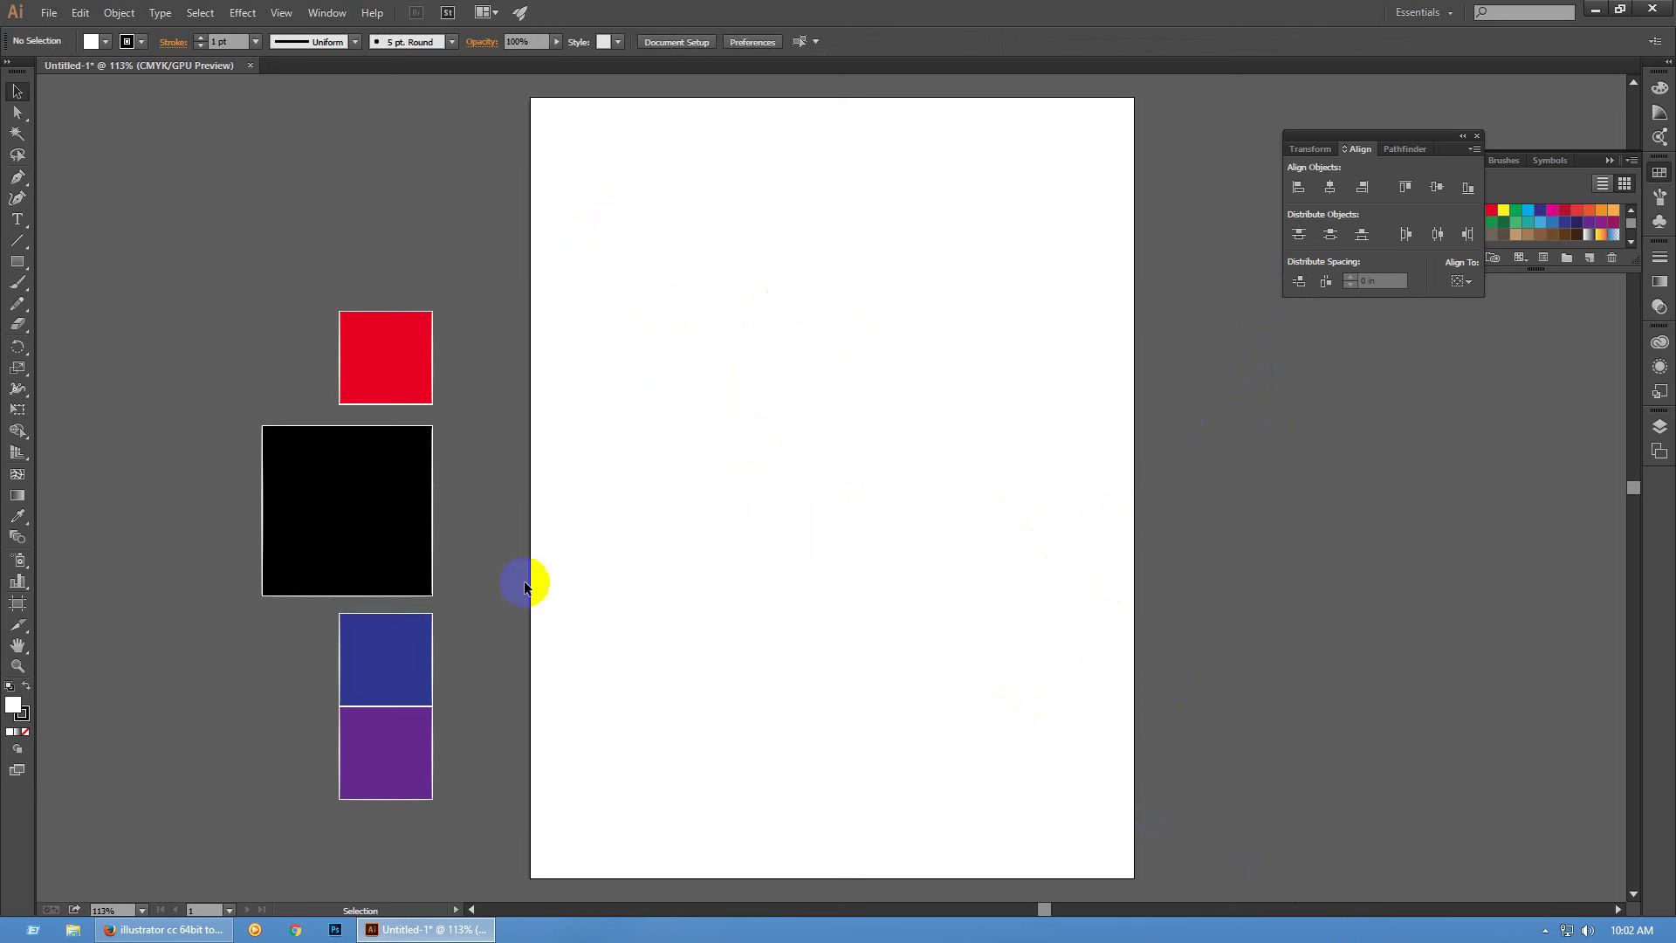
# Duplicate the black square onto the artboard and give the copy a red fill with no stroke
pyautogui.click(430, 516)
pyautogui.moveTo(376, 539); pyautogui.dragTo(848, 371)
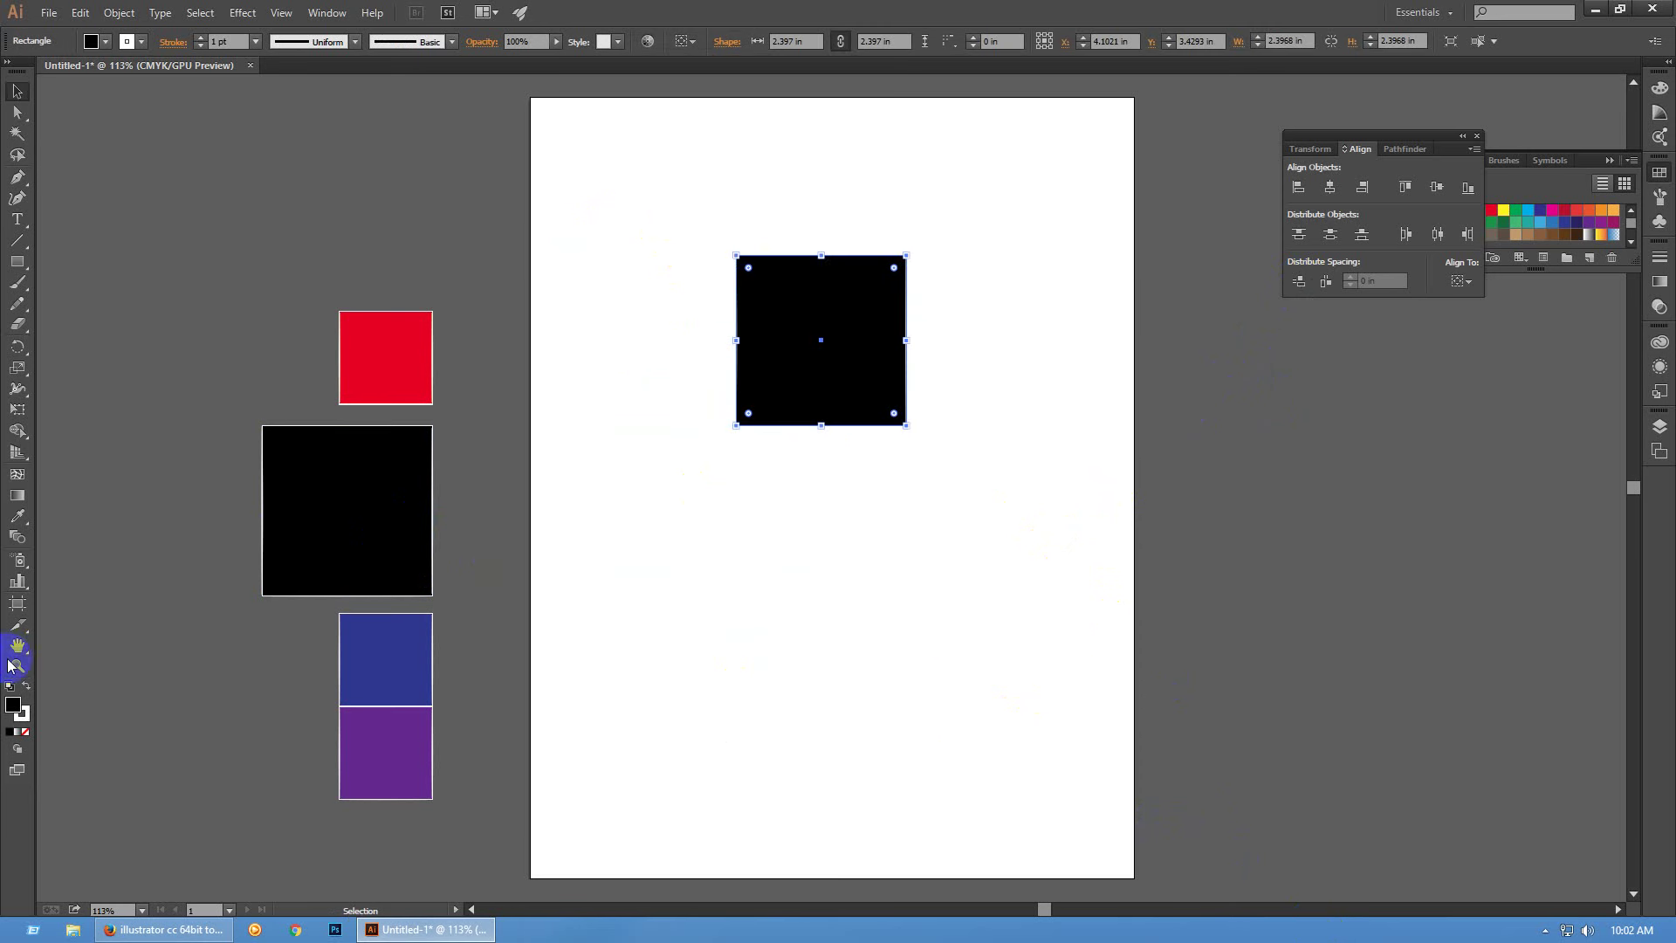
pyautogui.click(11, 686)
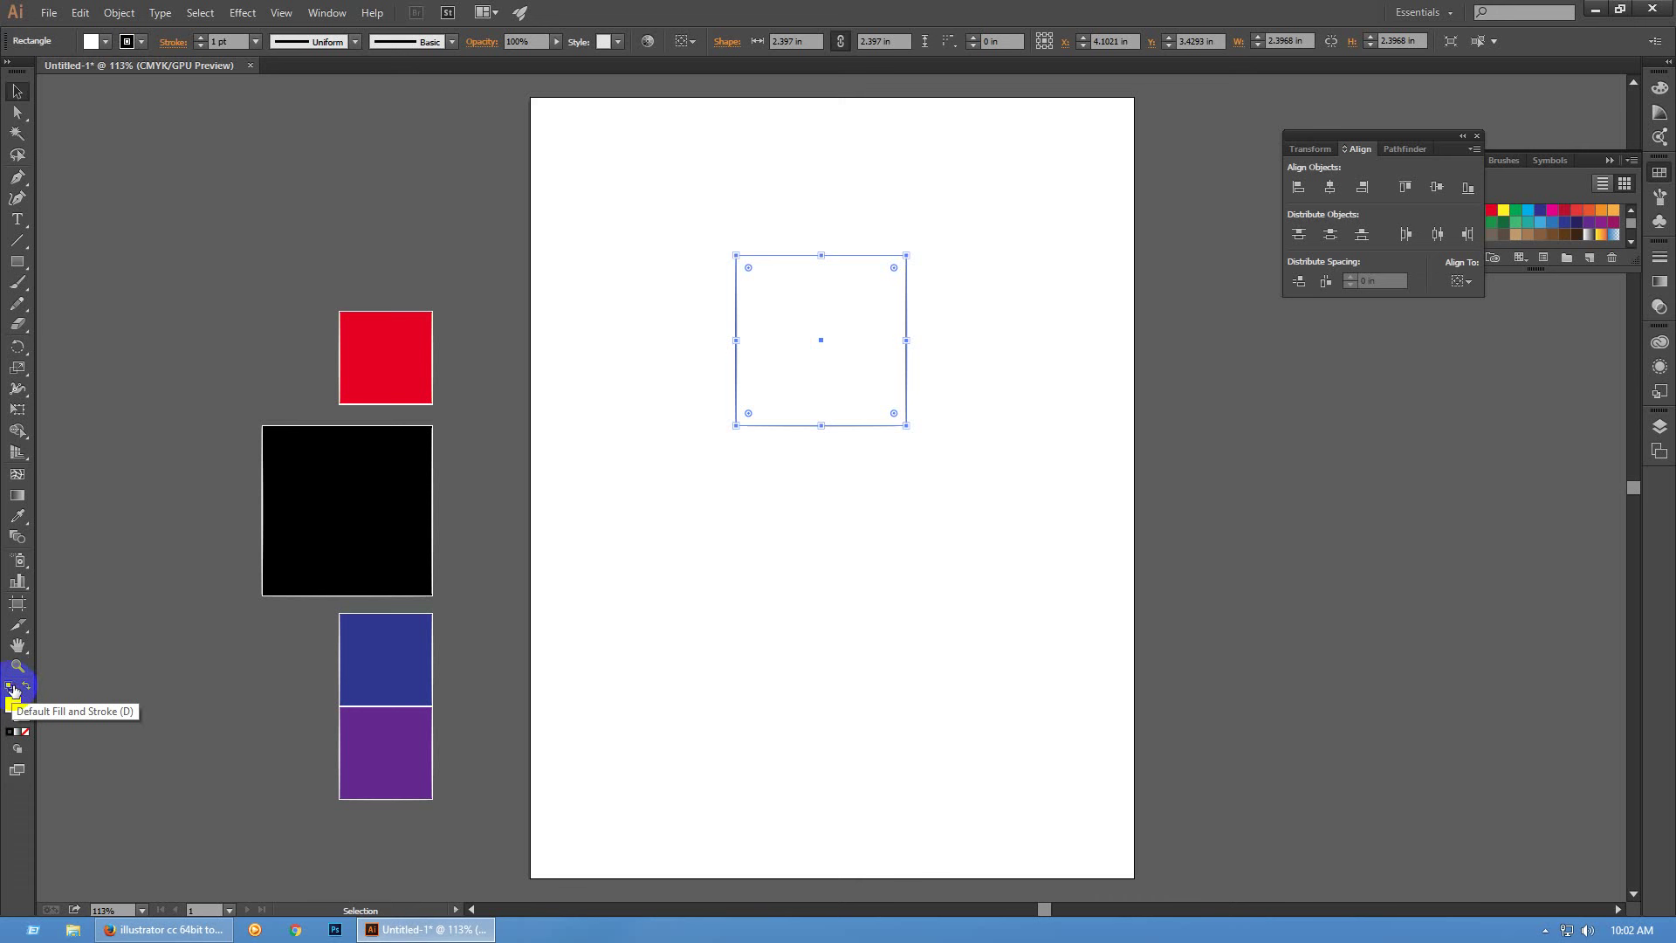
pyautogui.click(1500, 216)
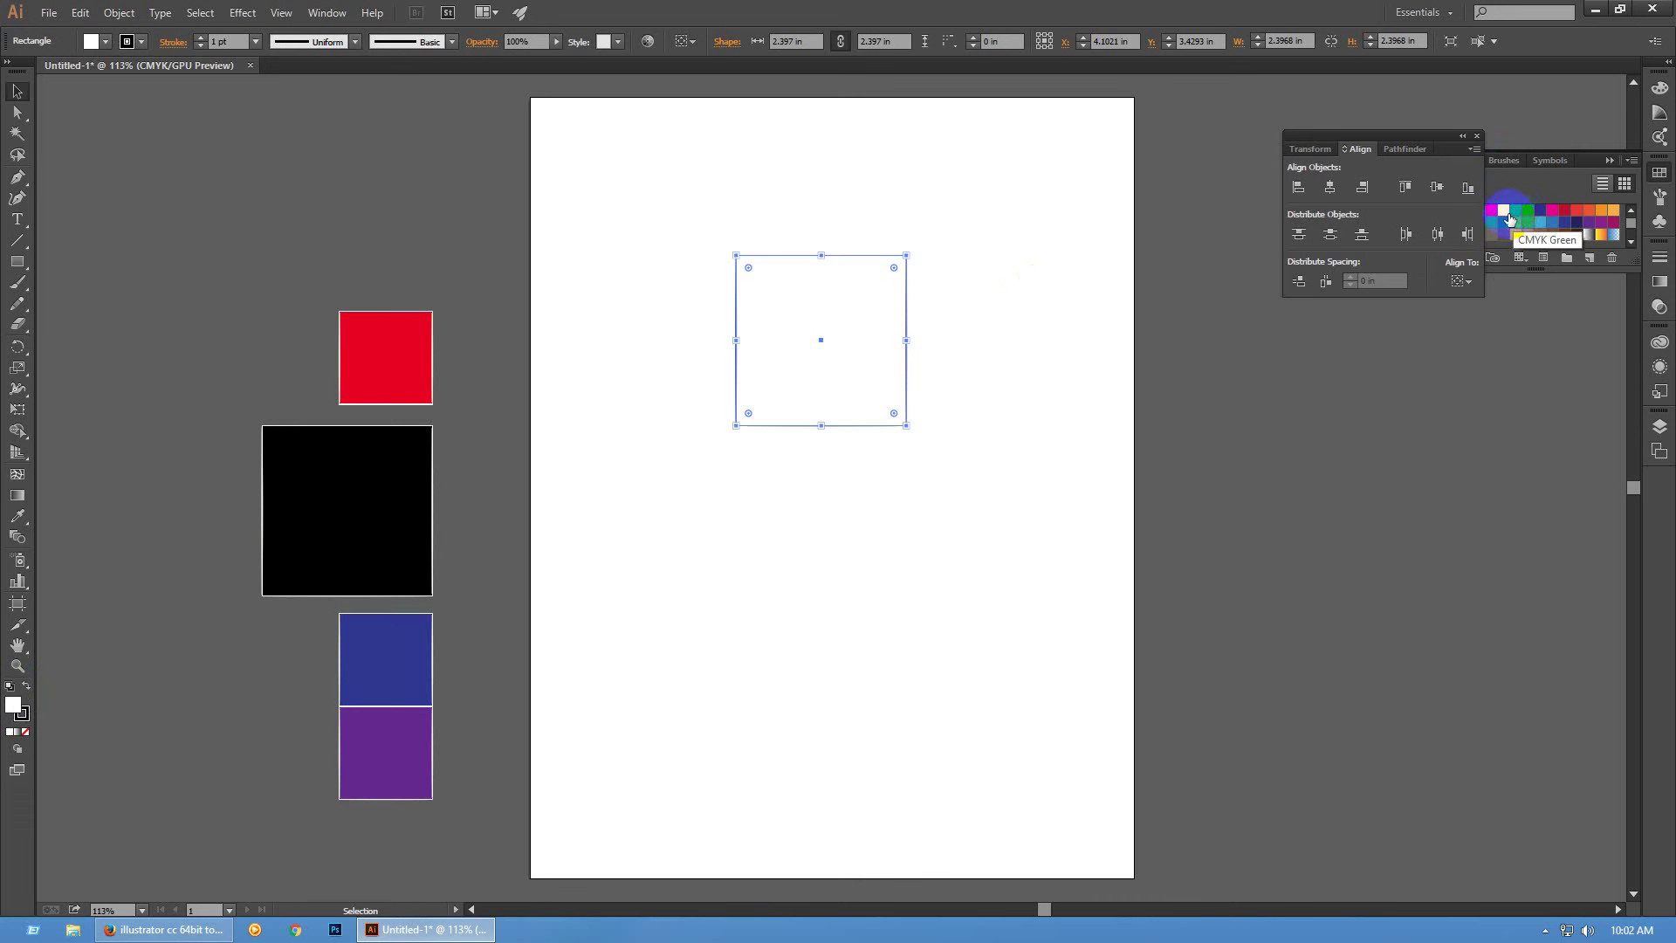
pyautogui.click(1493, 212)
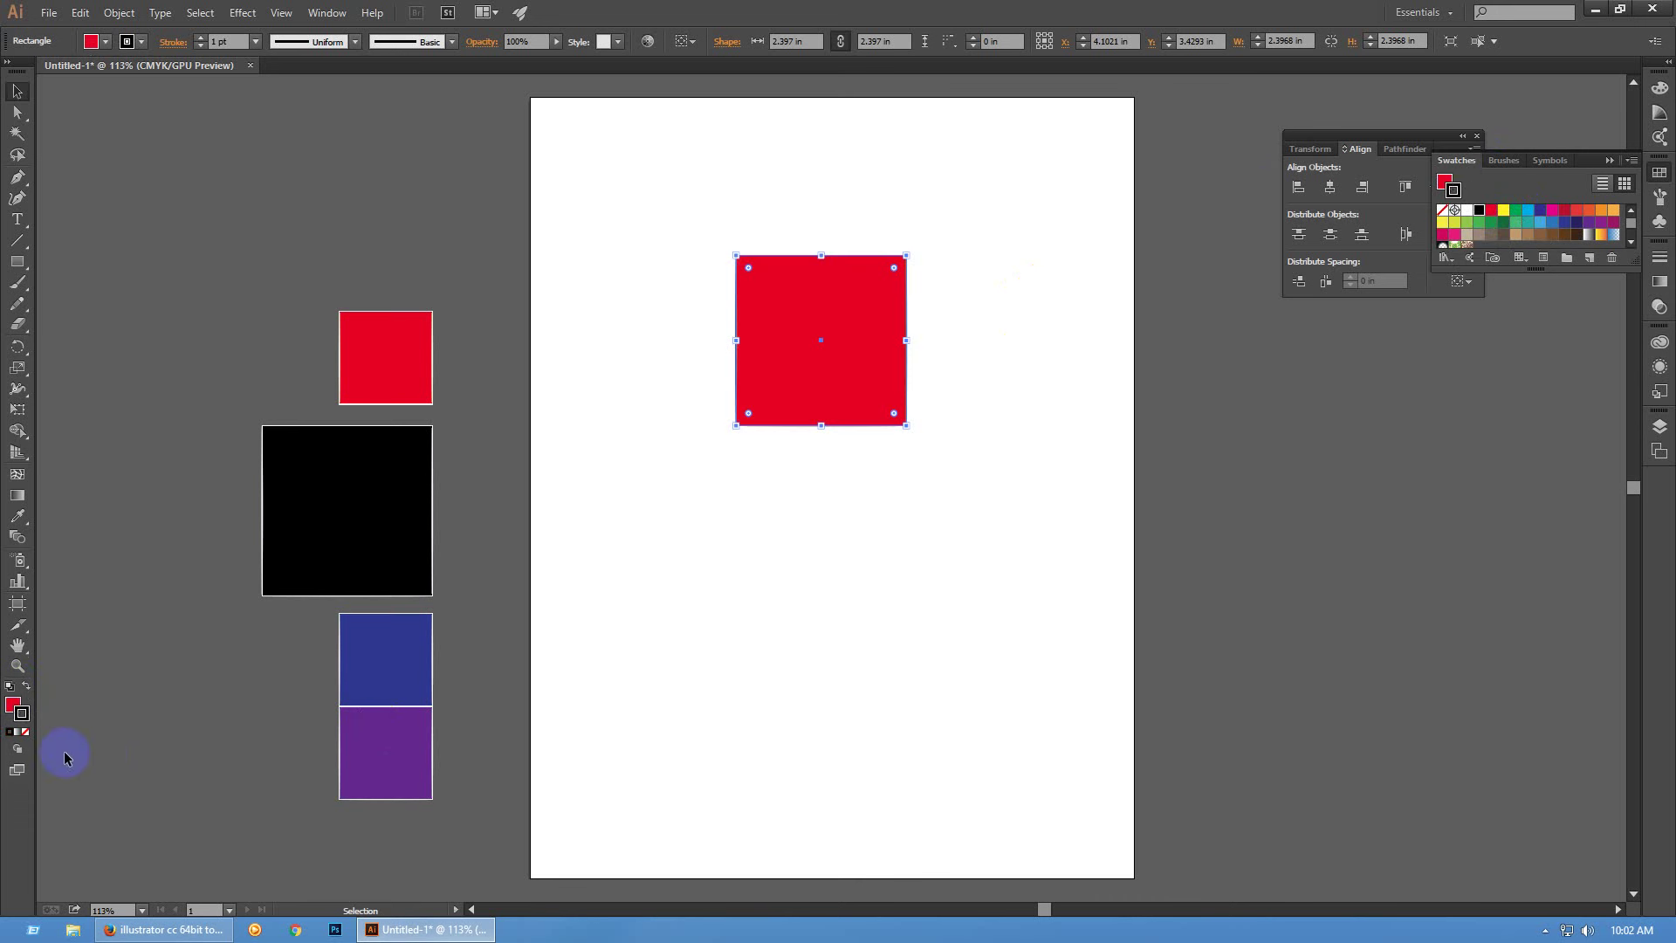
pyautogui.click(25, 733)
pyautogui.click(817, 354)
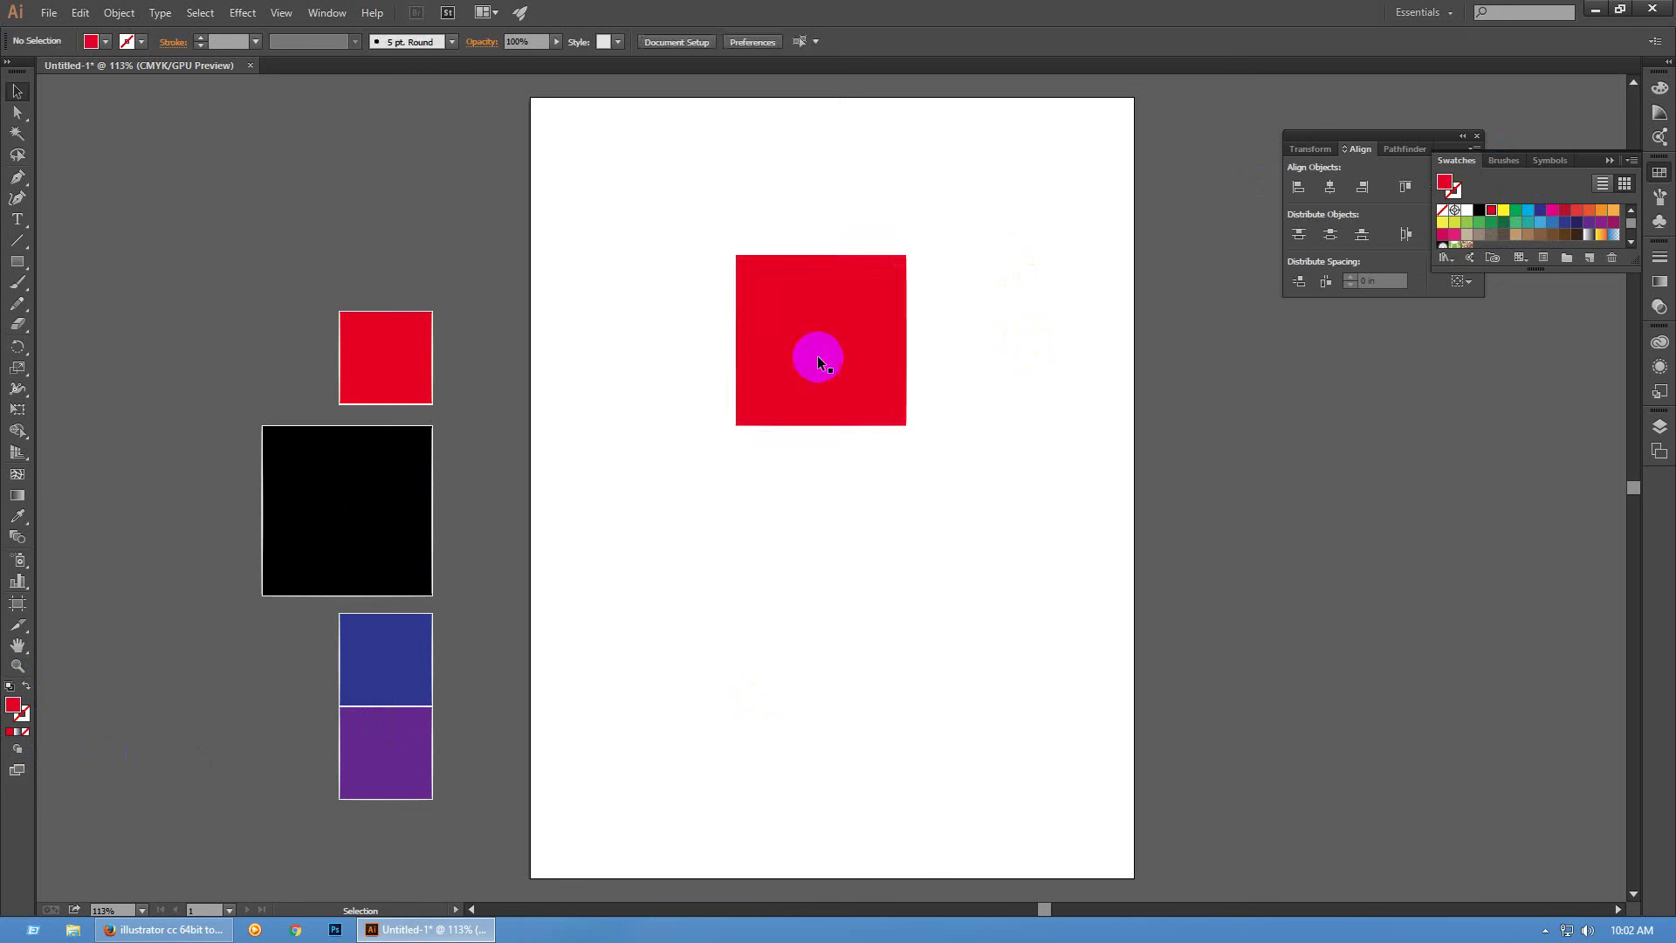
# Try to center the large red square horizontally and vertically with Align to Selection active
pyautogui.click(827, 348)
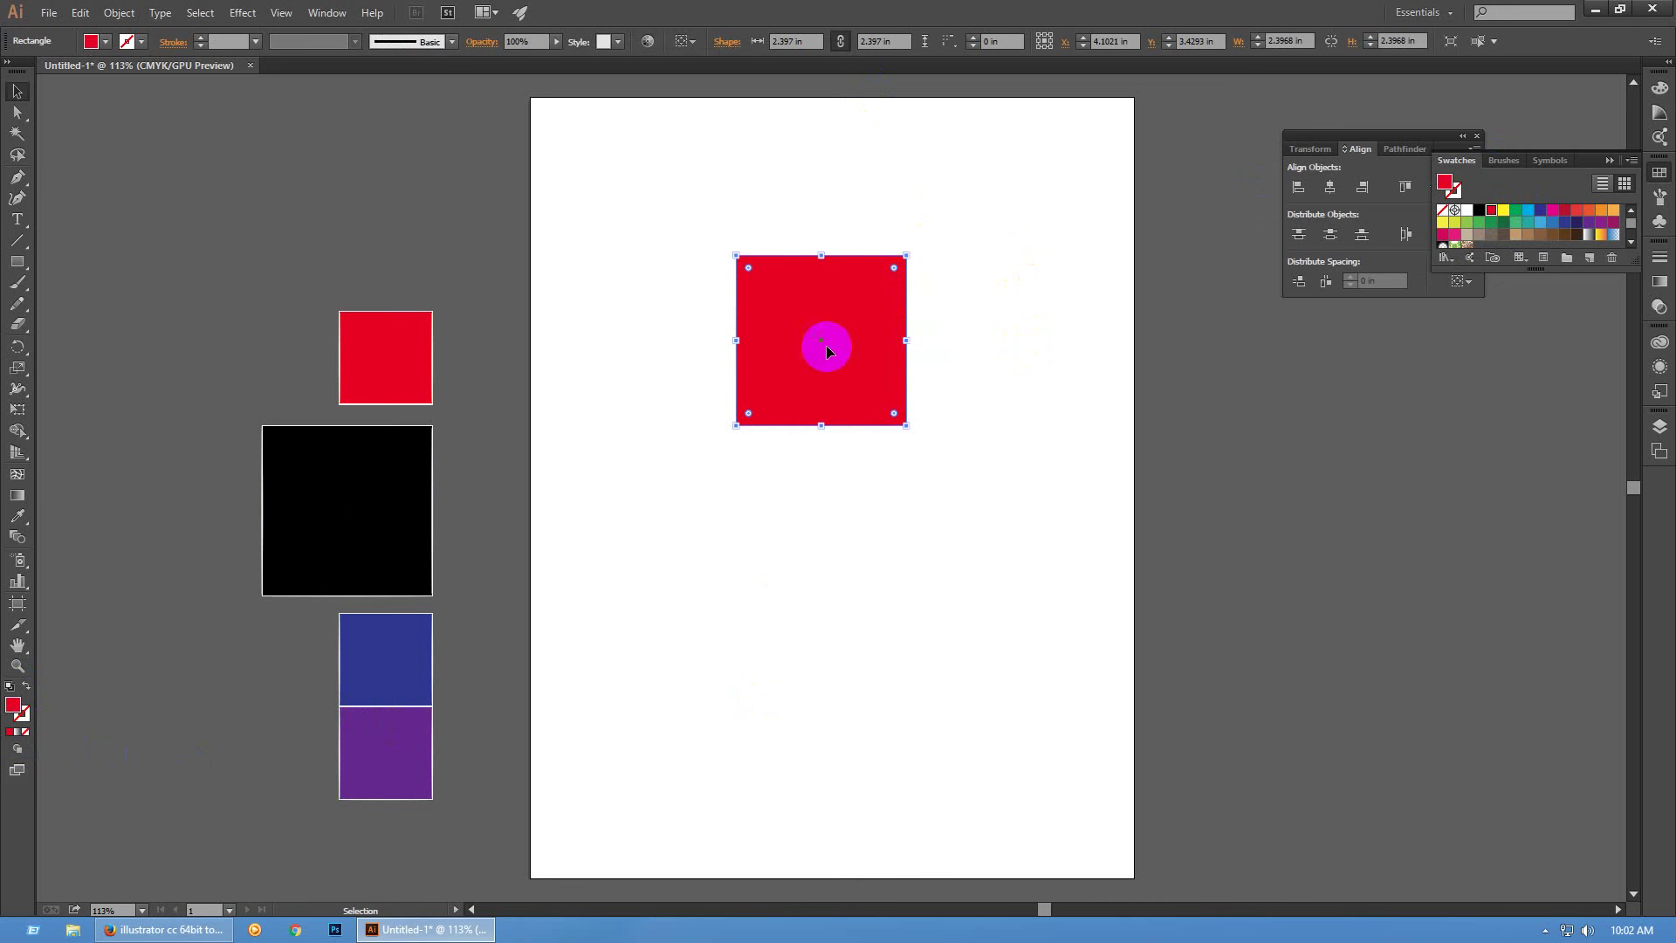
pyautogui.click(1331, 189)
pyautogui.click(1441, 189)
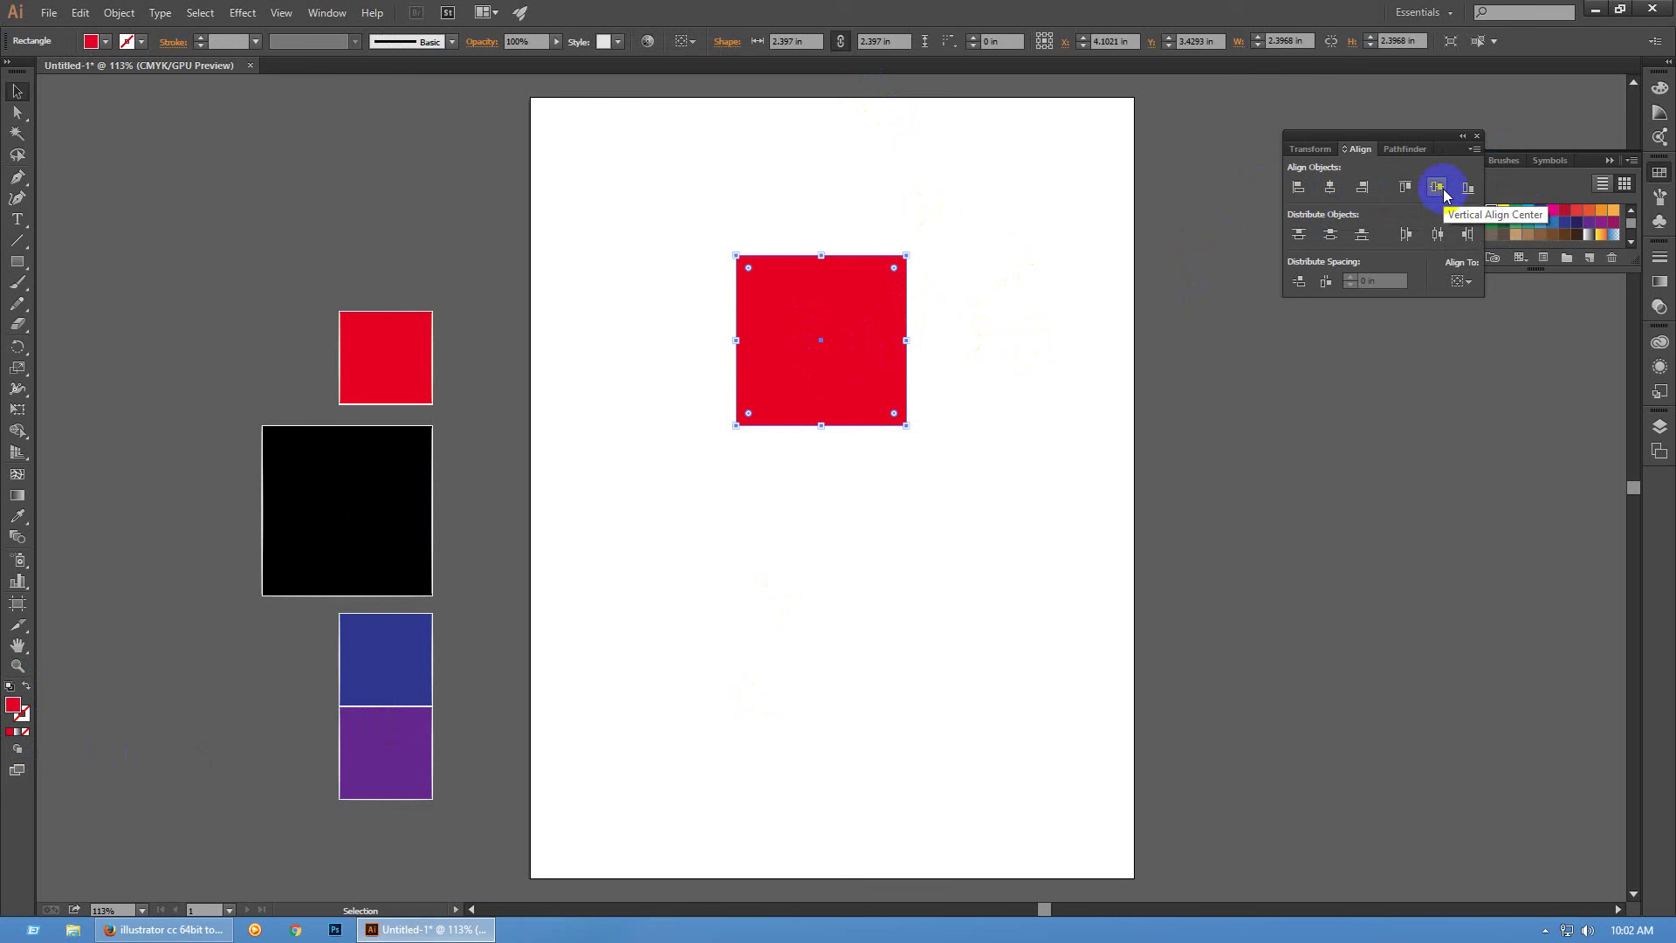
# Center the large red square horizontally and vertically on the page using Align to Artboard
pyautogui.click(1462, 282)
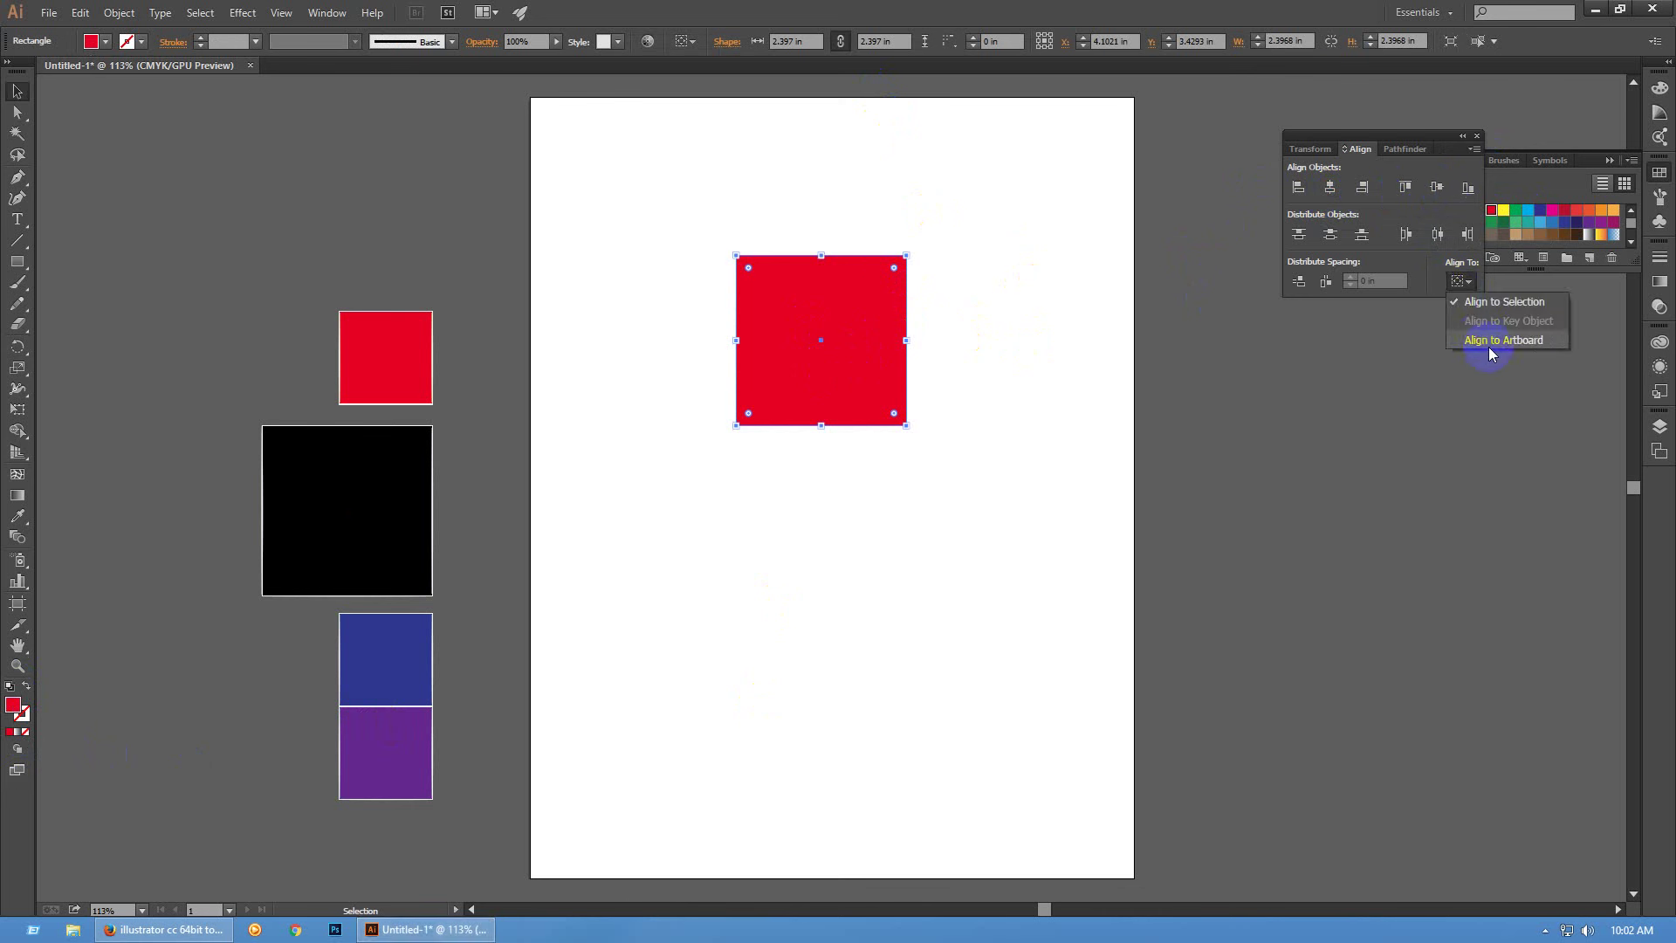
pyautogui.click(1485, 348)
pyautogui.click(1331, 187)
pyautogui.click(1437, 187)
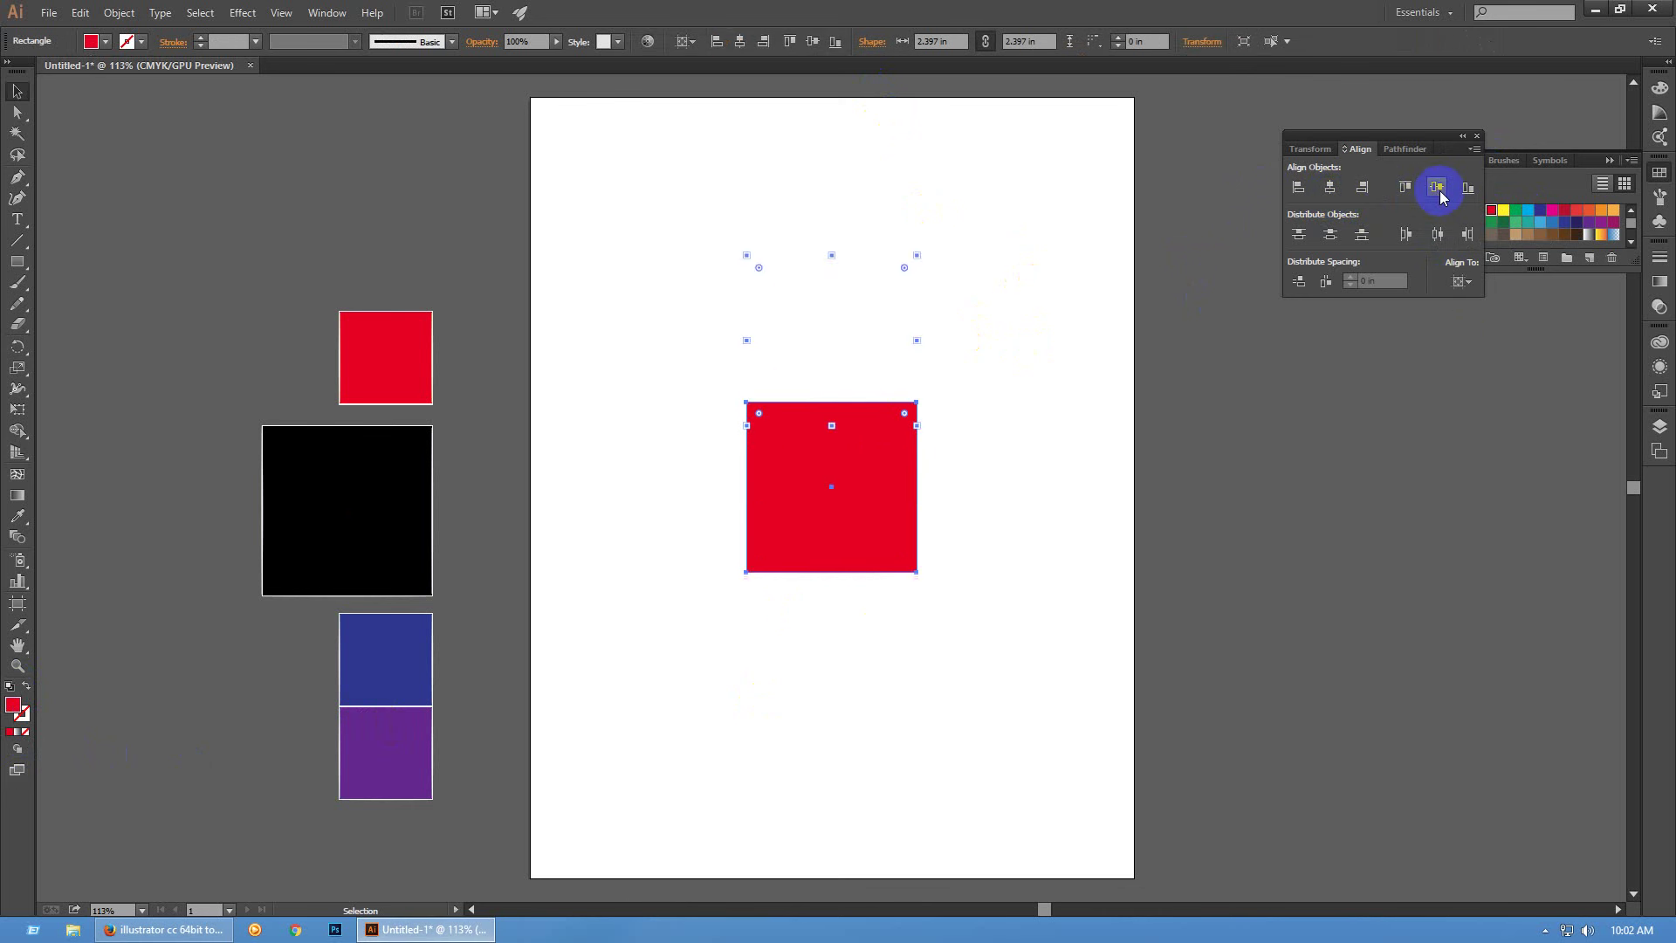
pyautogui.click(1004, 609)
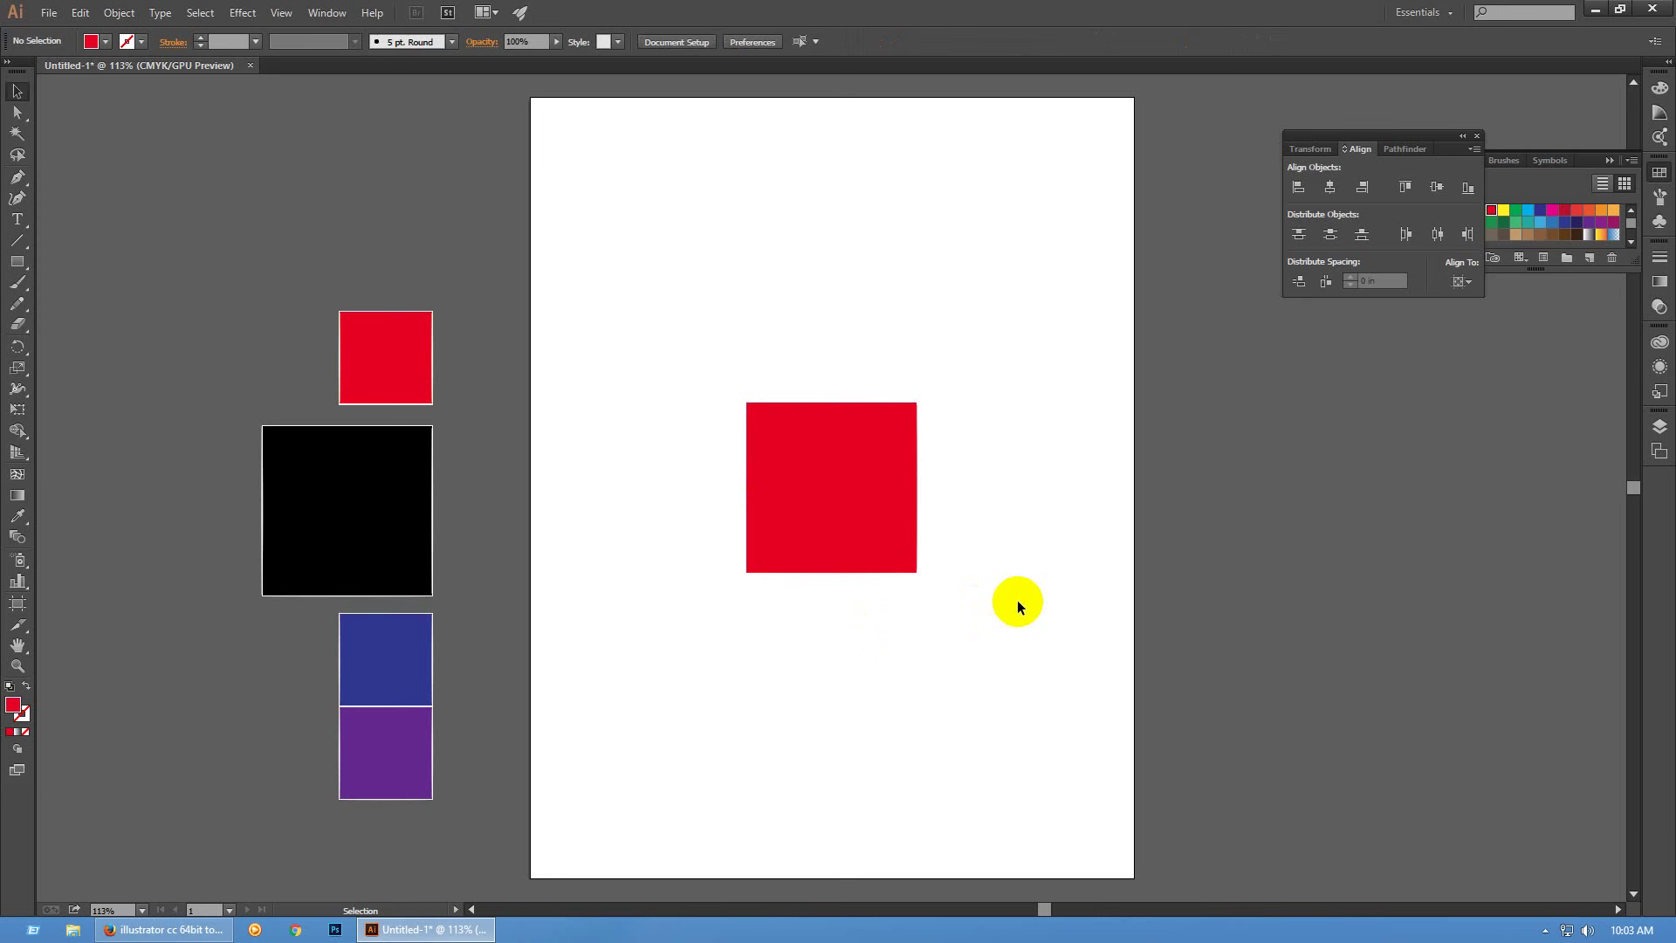
# Delete the large red square's upper-left anchor point with the Direct Selection tool
pyautogui.click(876, 525)
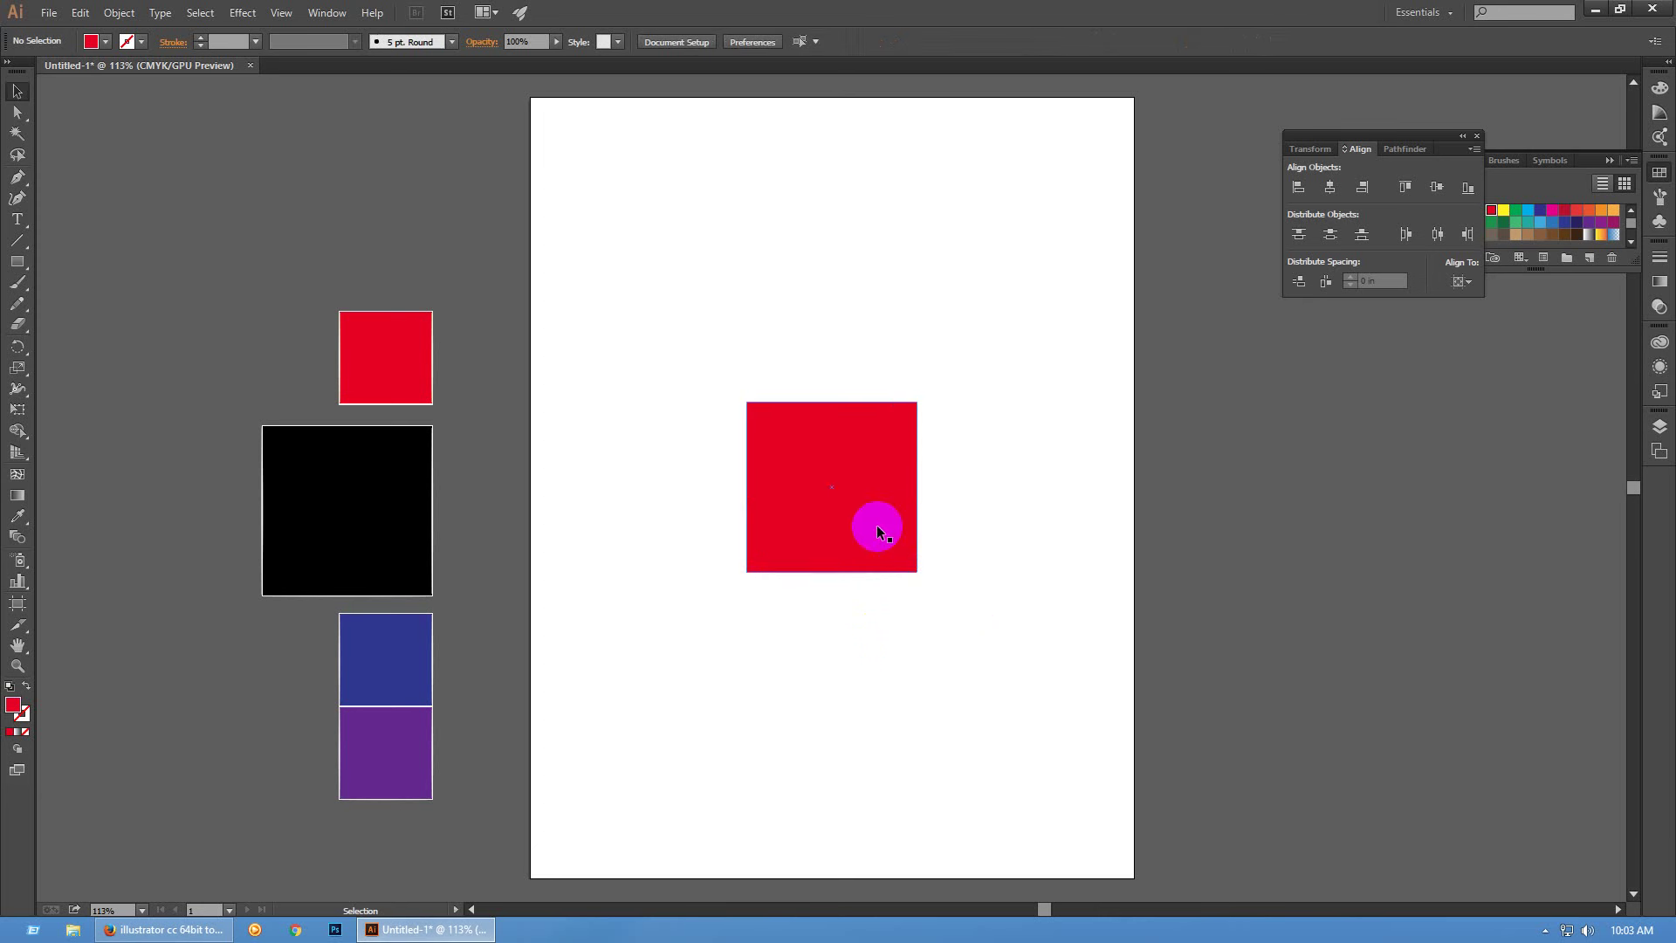
pyautogui.click(1048, 490)
pyautogui.click(18, 112)
pyautogui.moveTo(671, 311); pyautogui.dragTo(781, 428)
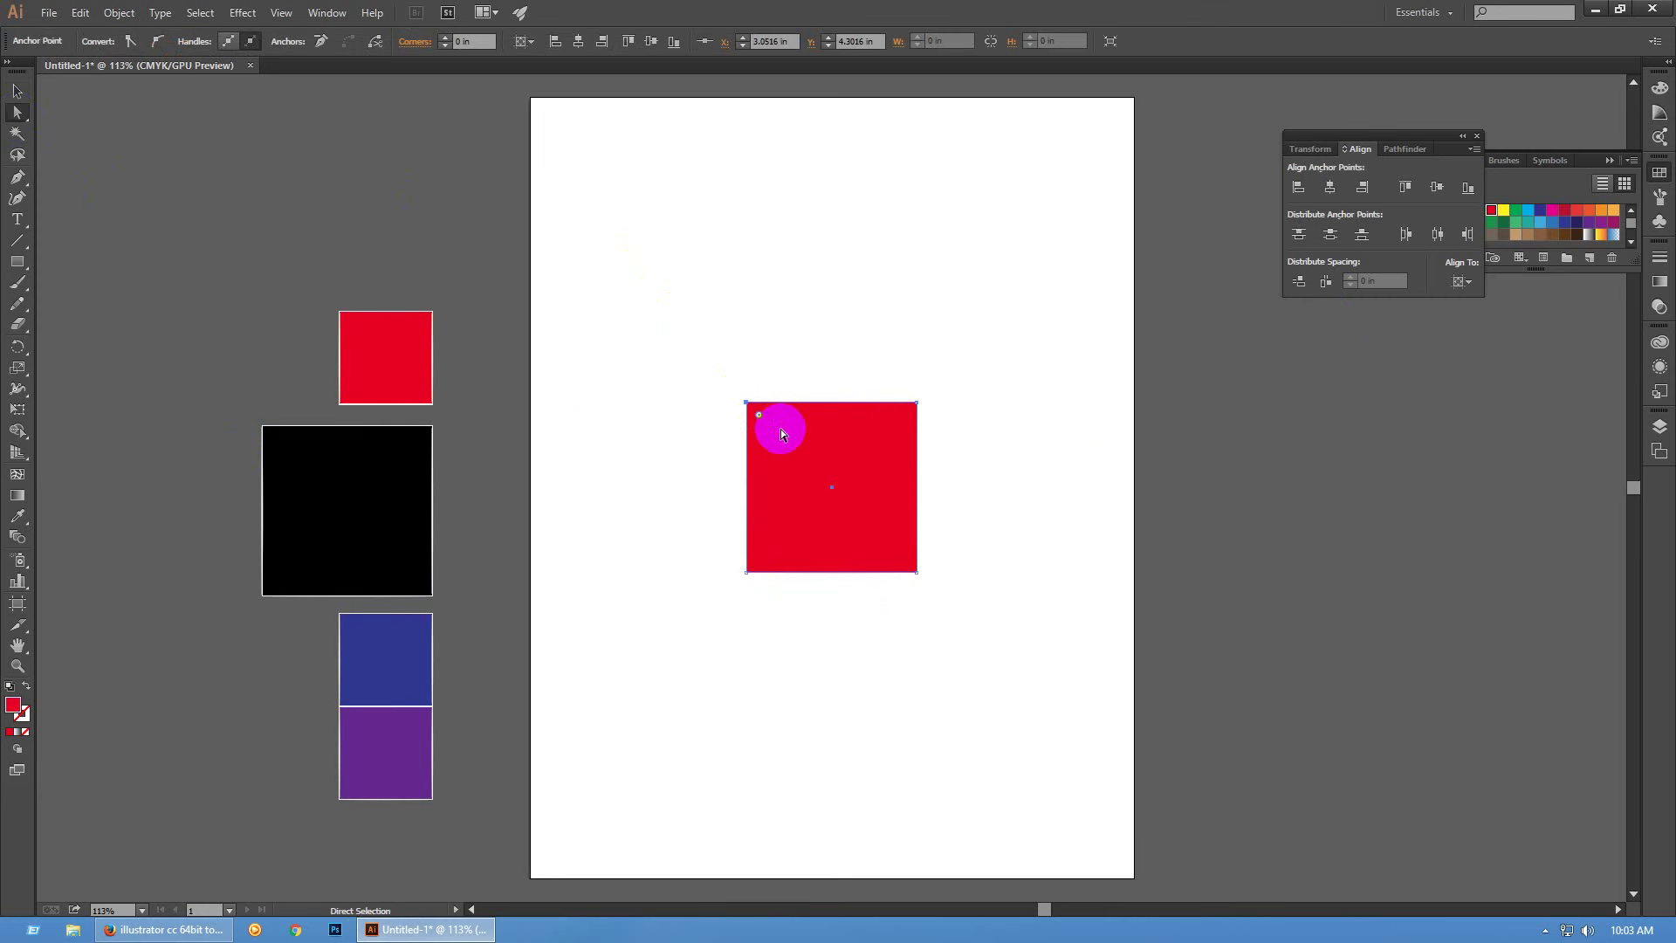
pyautogui.press('Delete')
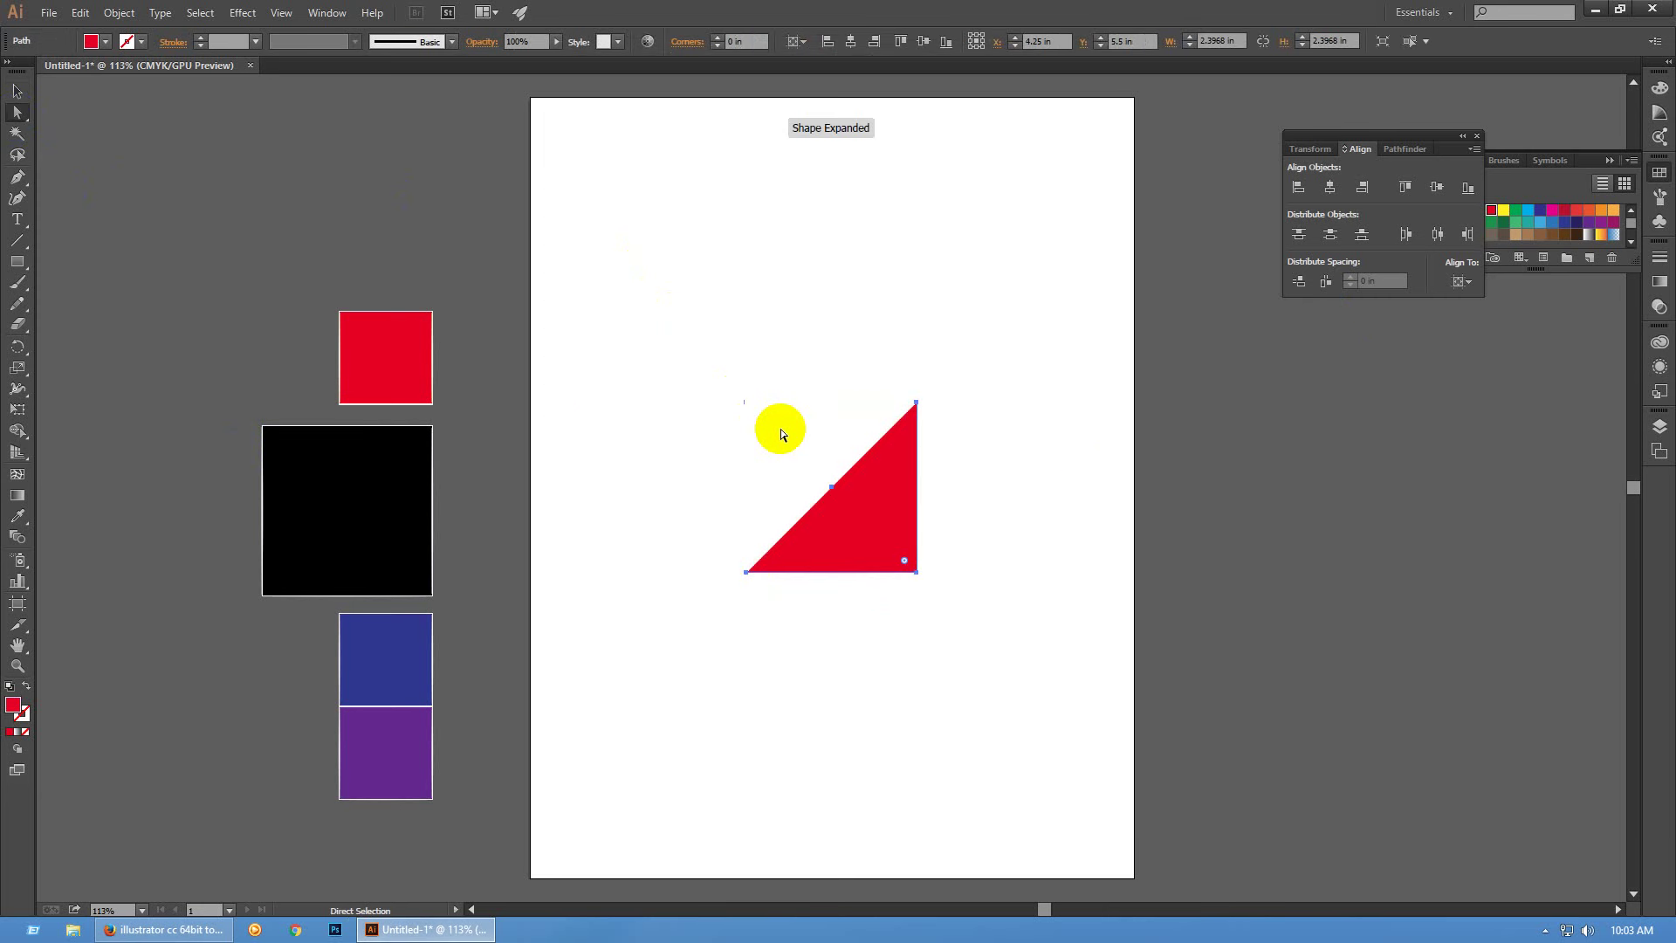
pyautogui.click(781, 428)
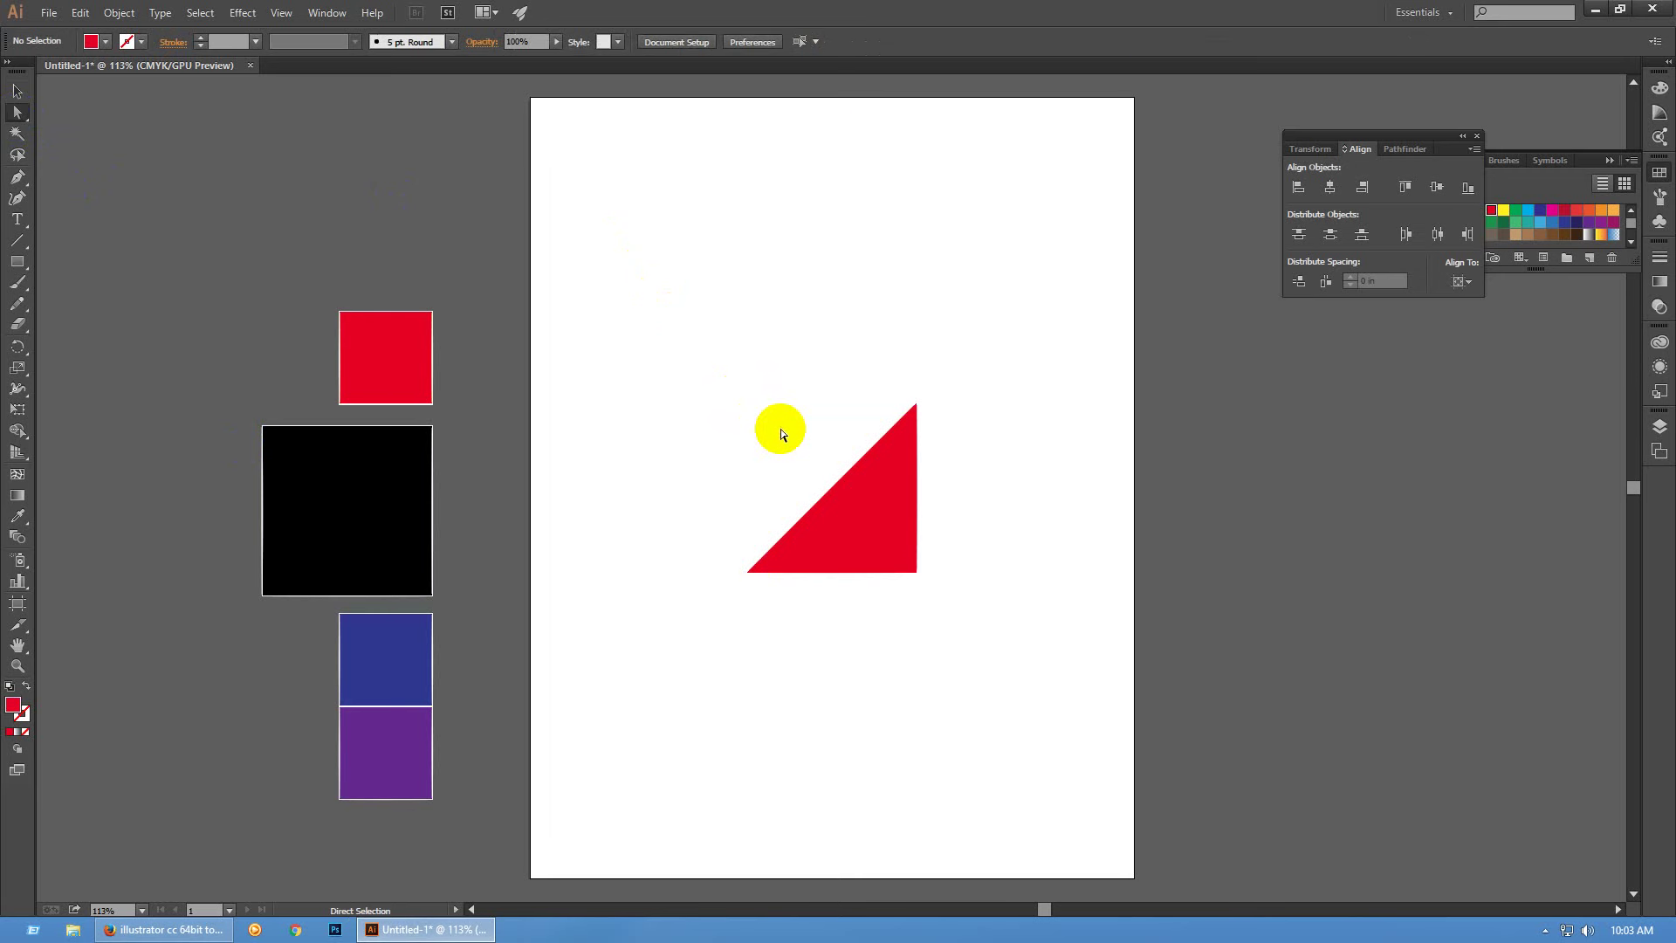
# In outline view, join the open path's two end points and undo the join
pyautogui.hotkey('ctrl', 'y')
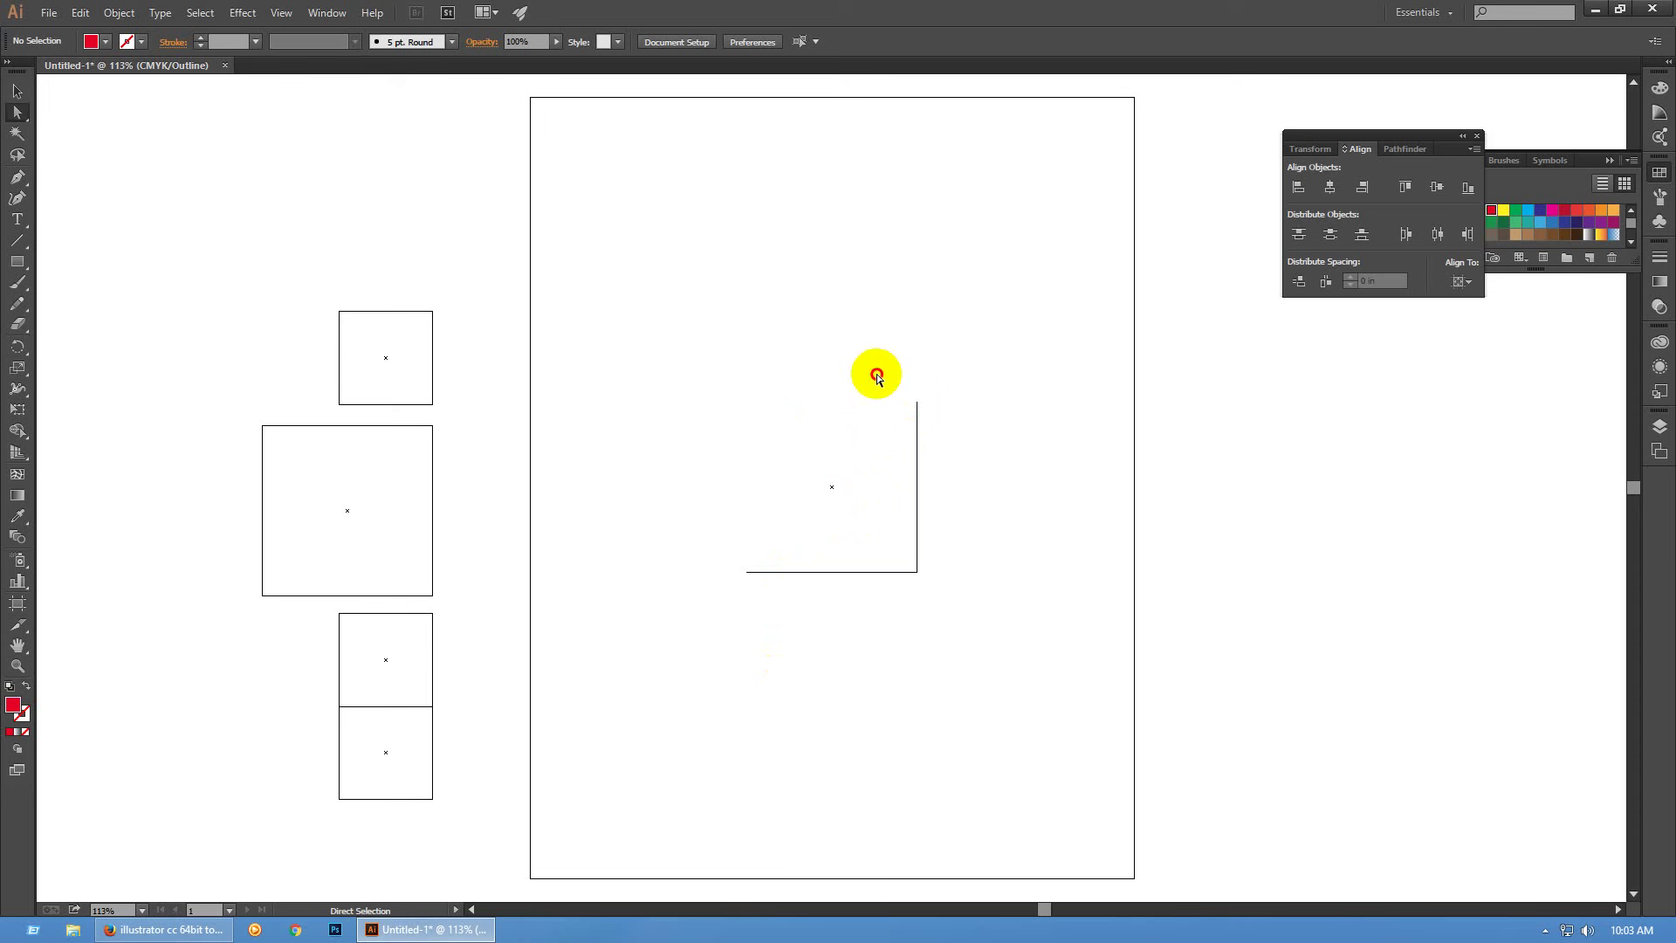
pyautogui.moveTo(871, 370); pyautogui.dragTo(950, 448)
pyautogui.moveTo(734, 550); pyautogui.dragTo(780, 653)
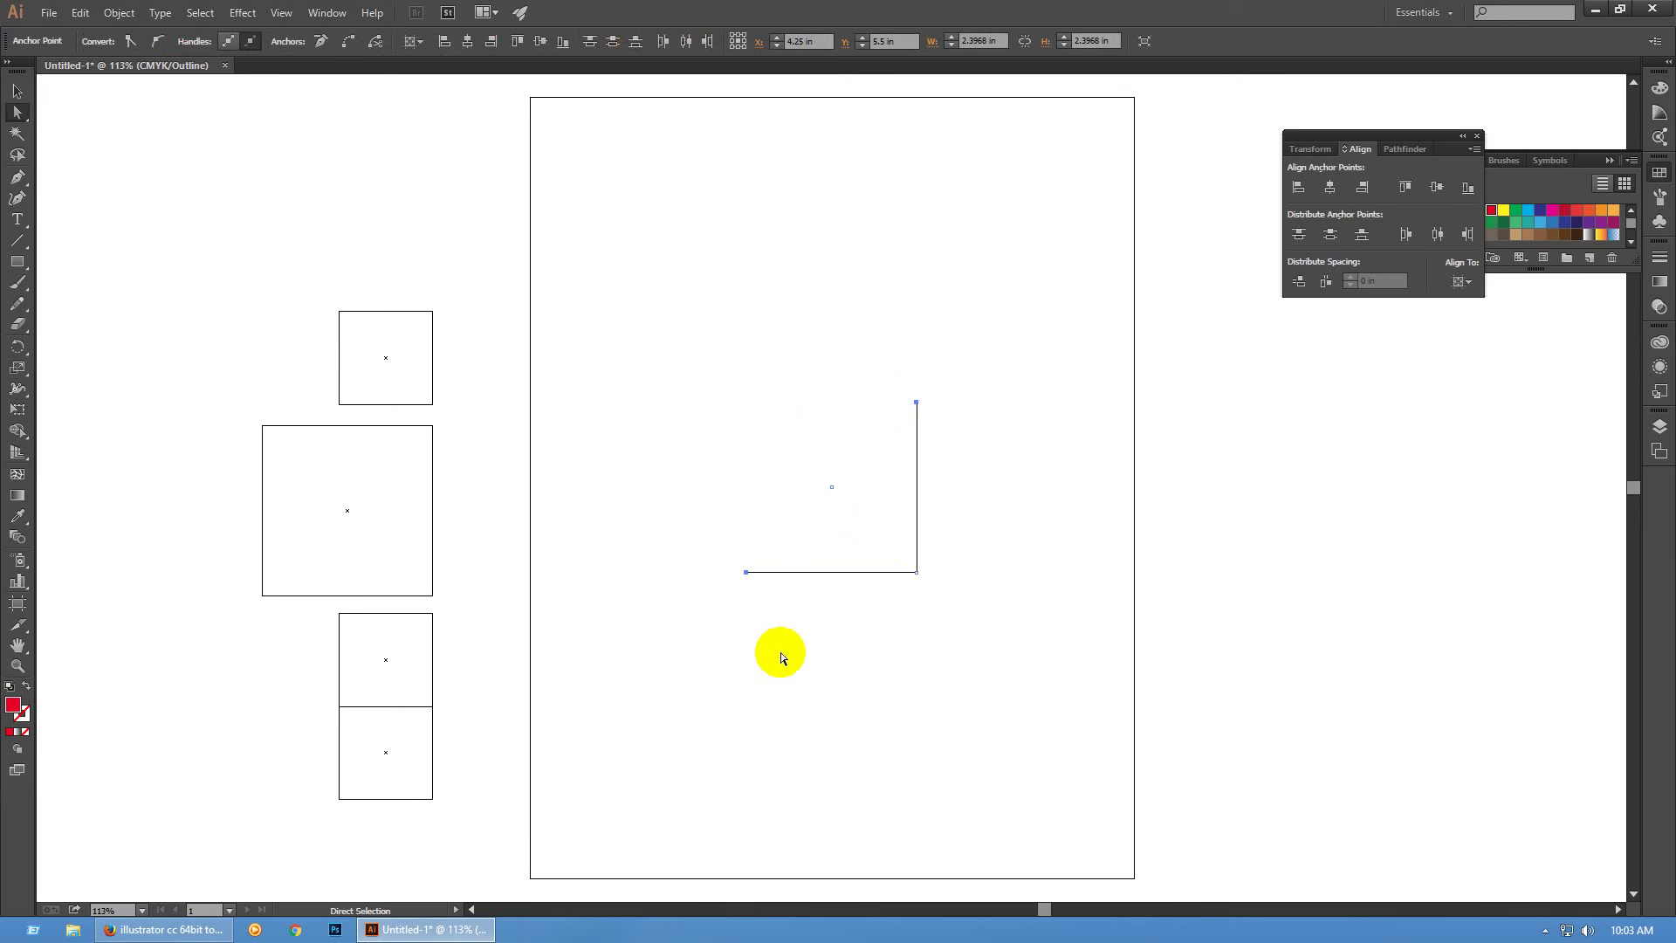
pyautogui.rightClick(780, 652)
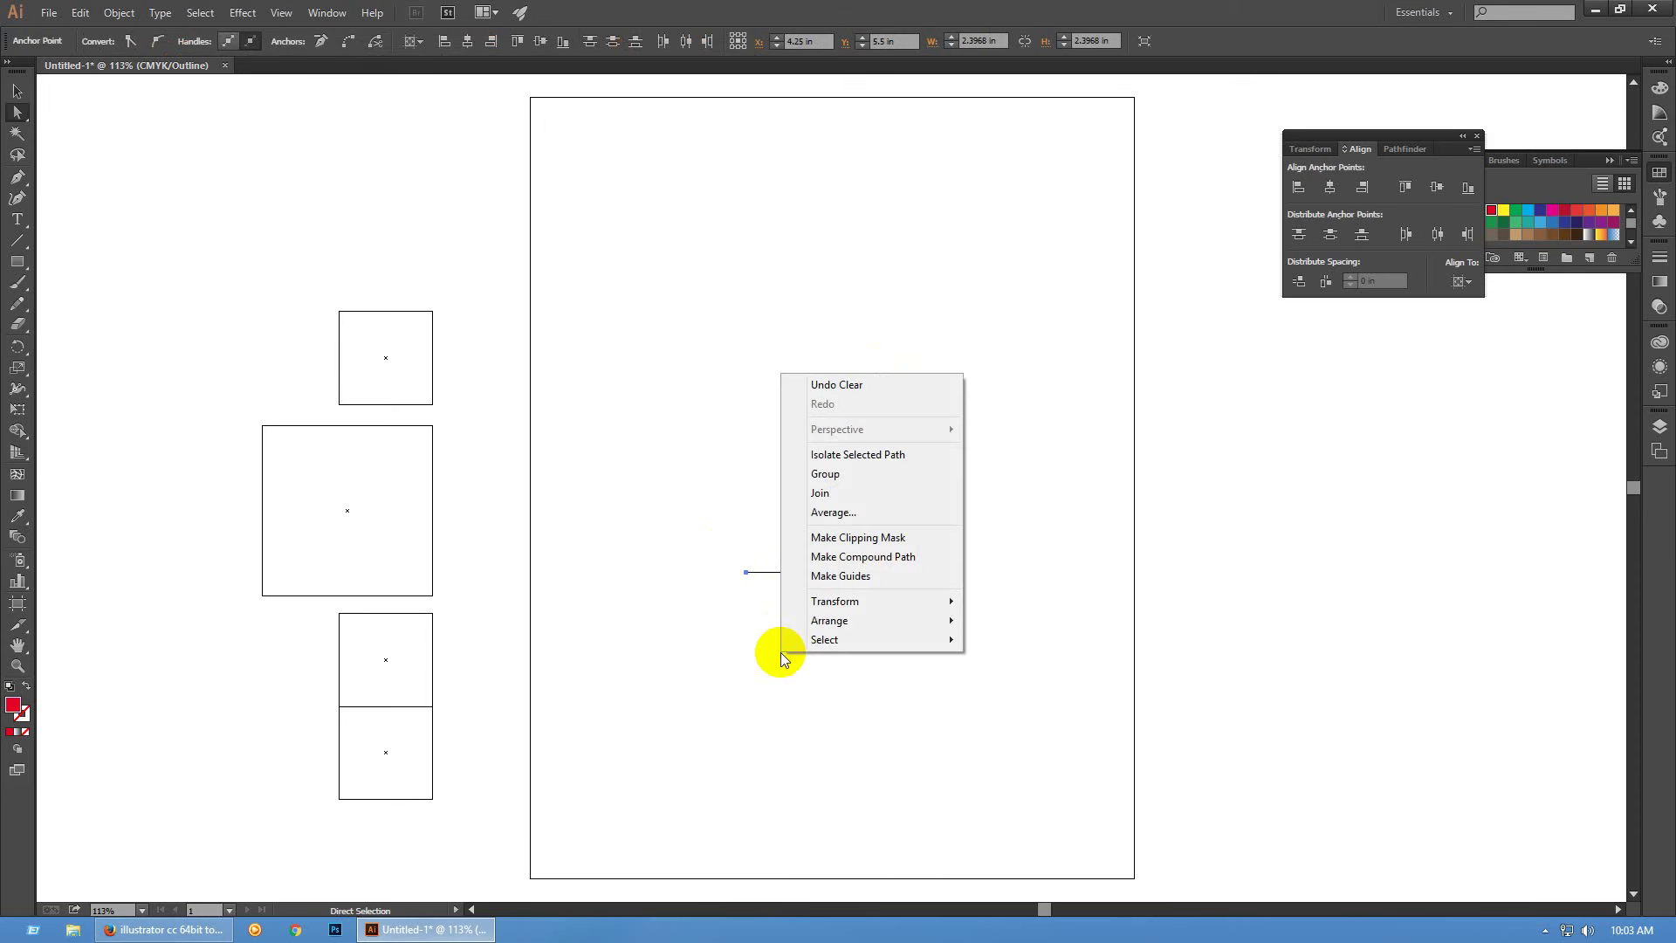
pyautogui.click(801, 501)
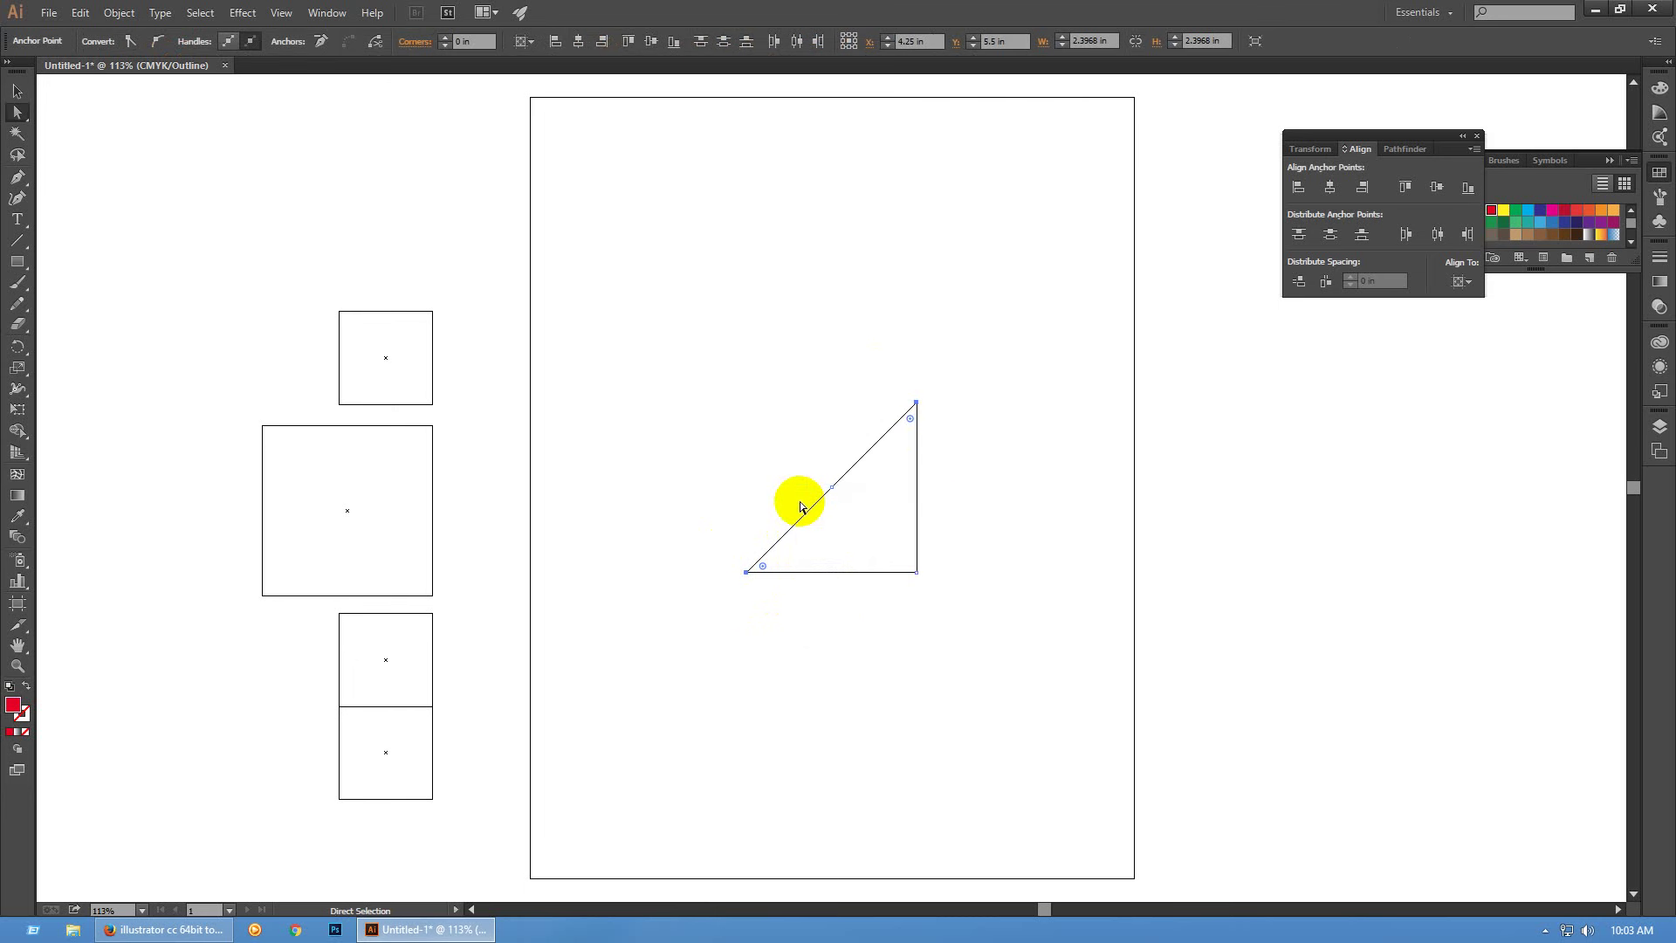
pyautogui.hotkey('ctrl', 'z')
pyautogui.click(862, 672)
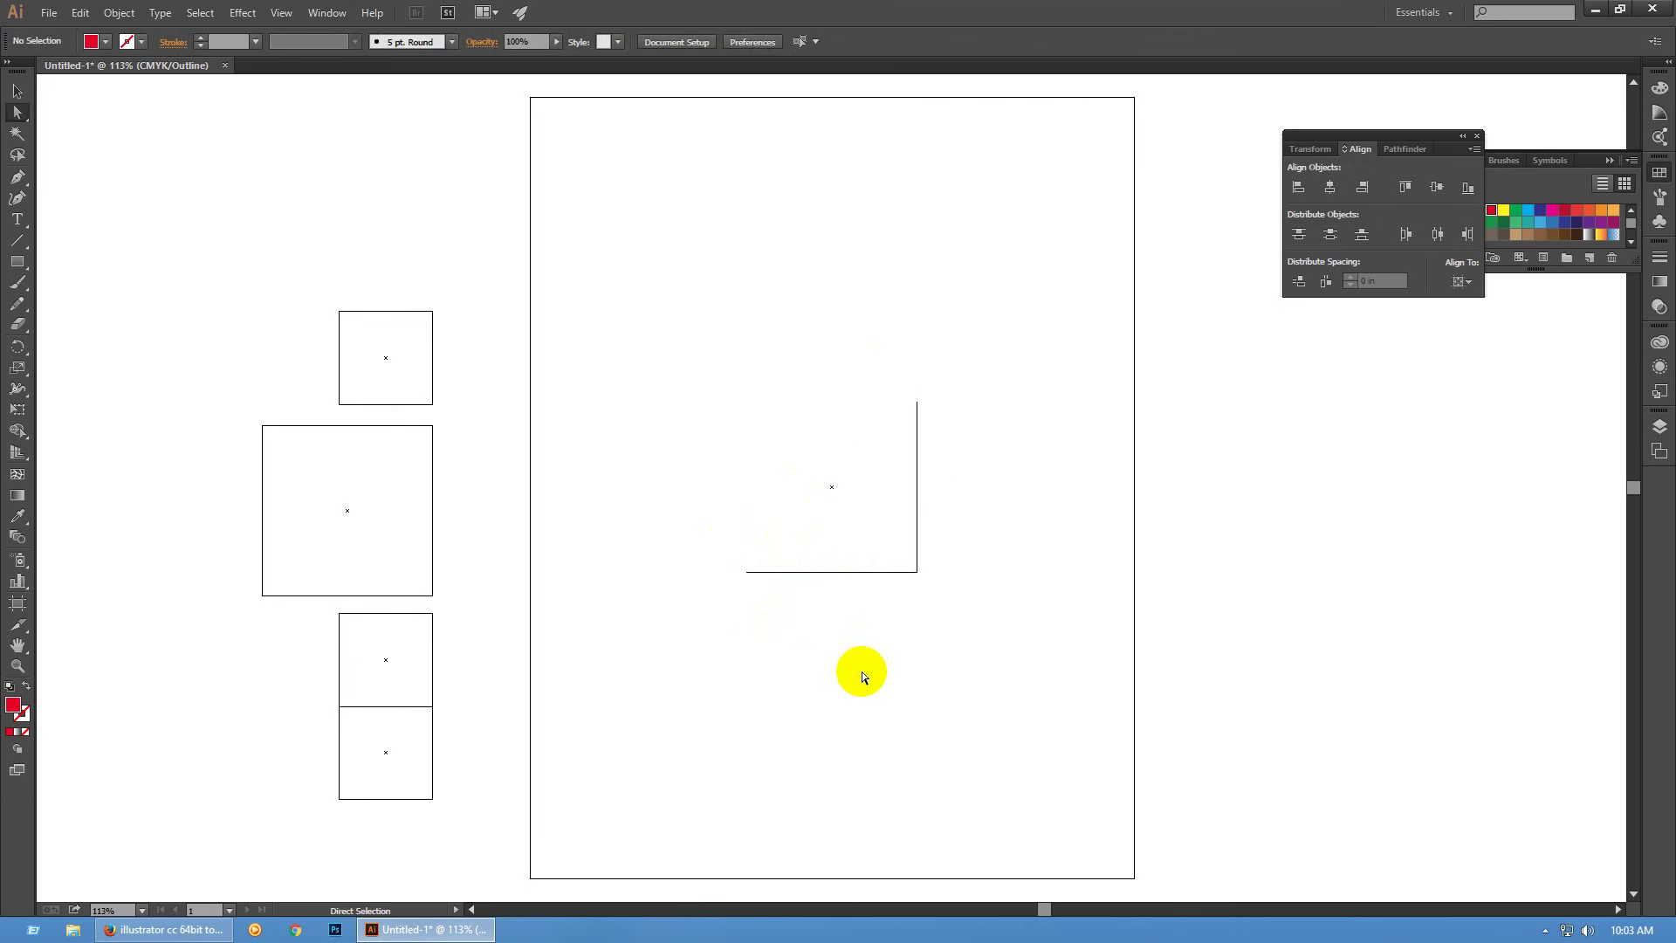
# Connect the open path's two end points with the Pen tool and undo the segment
pyautogui.click(916, 402)
pyautogui.press('p')
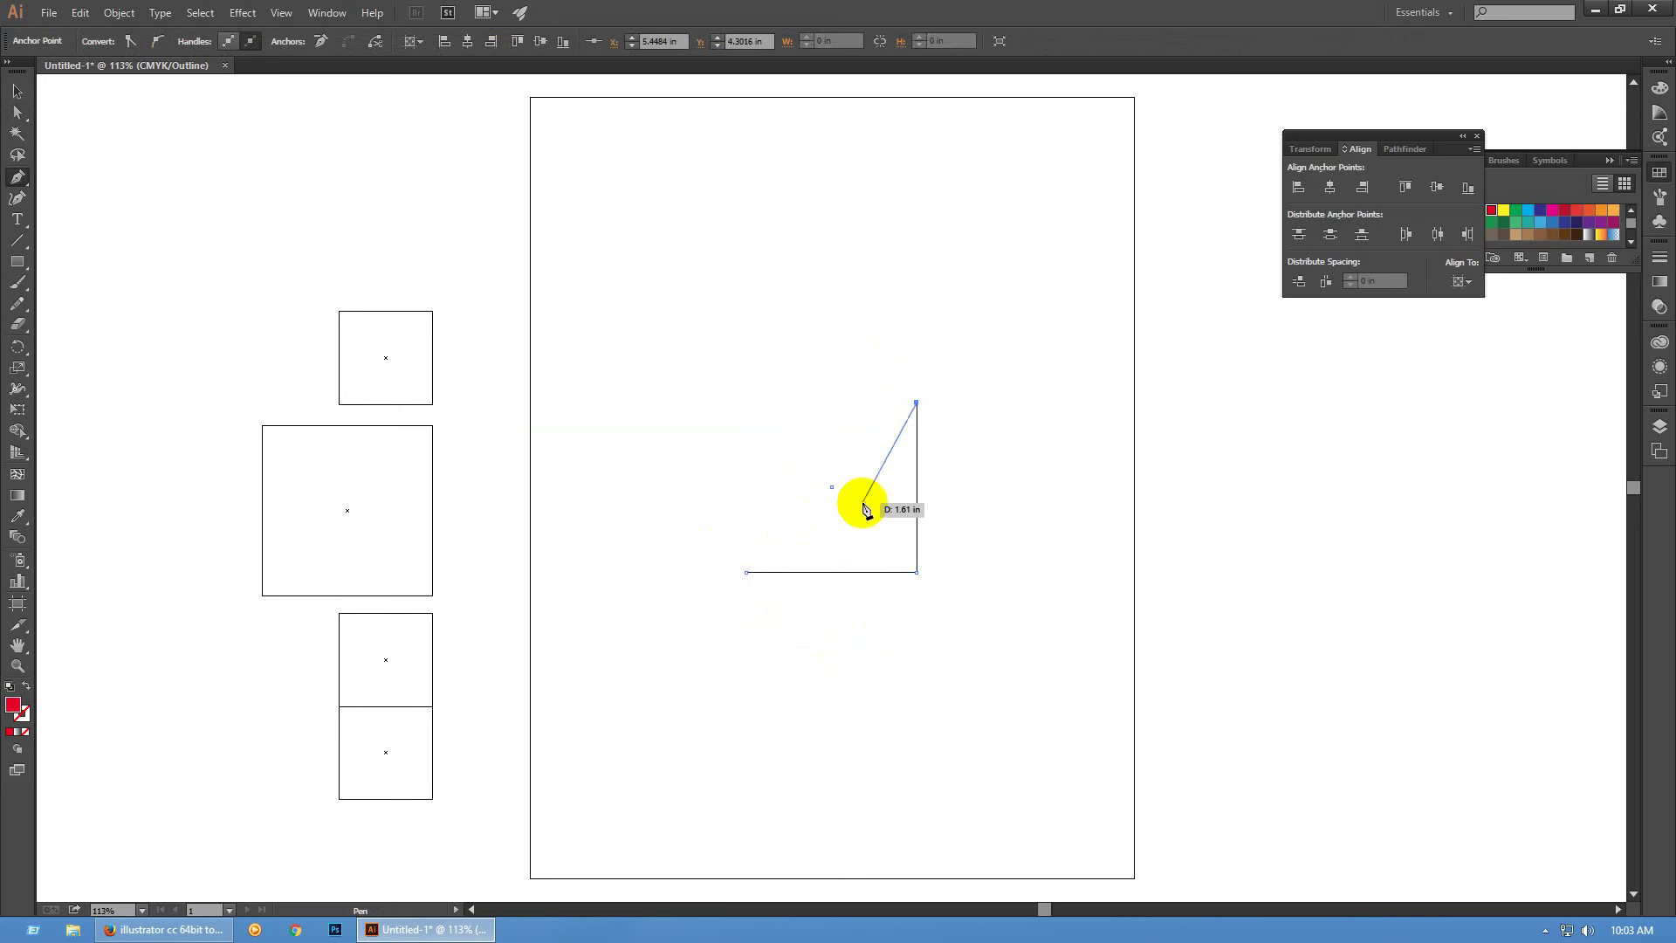
pyautogui.click(746, 571)
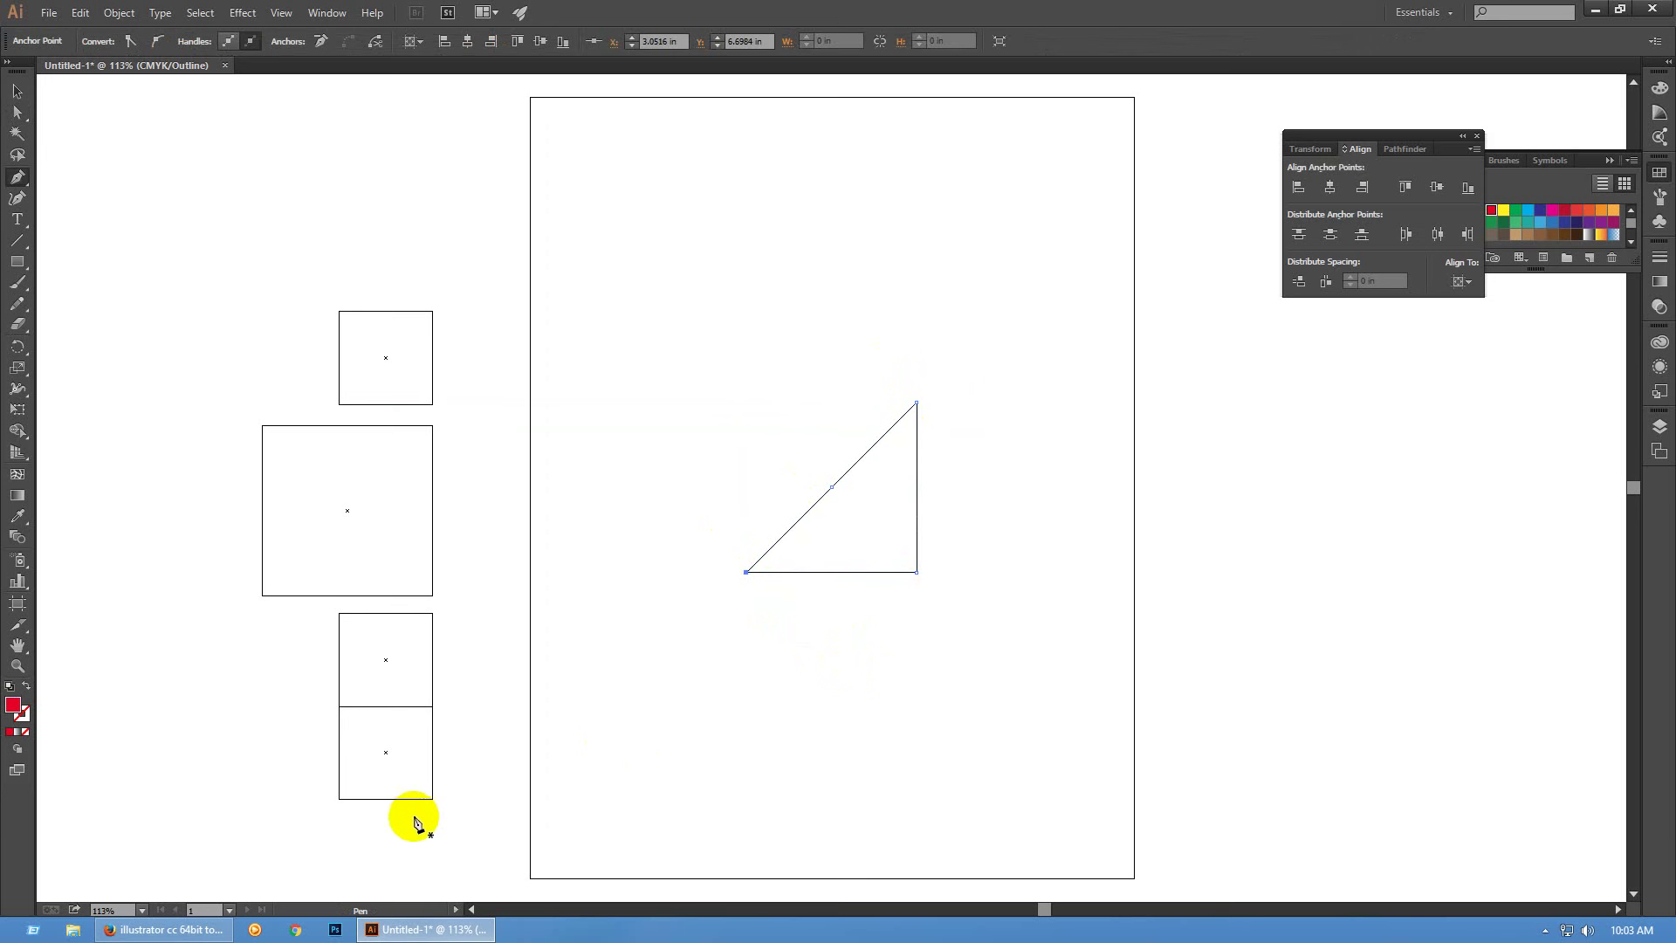
pyautogui.hotkey('ctrl', 'z')
pyautogui.keyDown('ctrl'); pyautogui.click(786, 727); pyautogui.keyUp('ctrl')
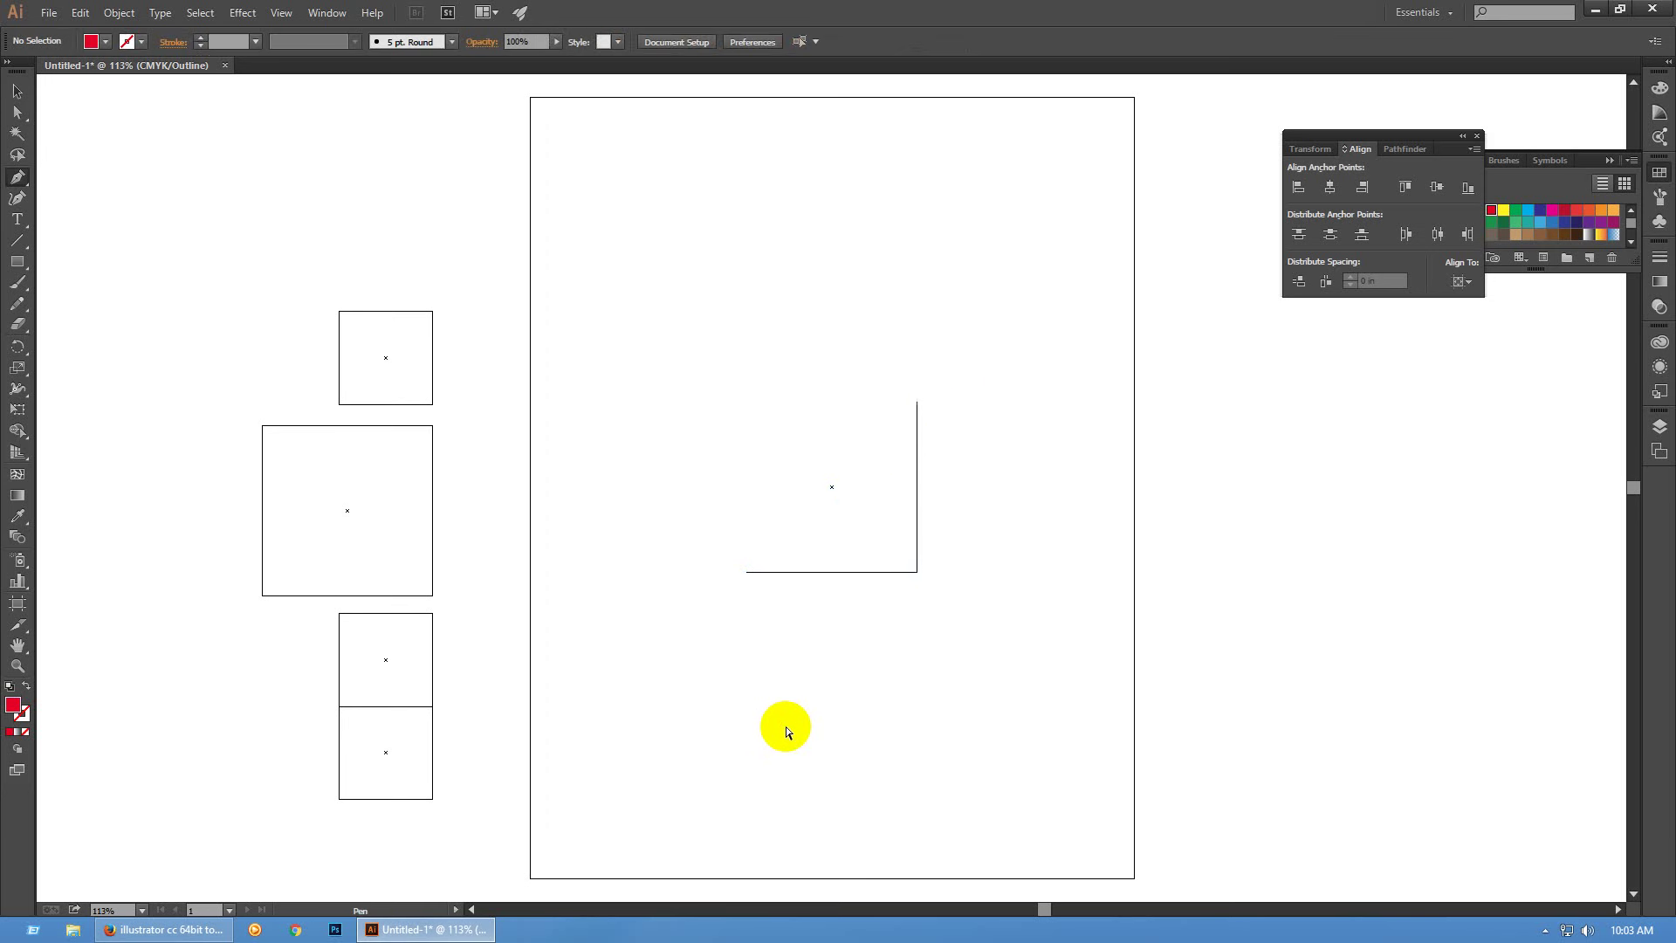
# Return to preview view and undo the anchor point deletion to restore the full red square
pyautogui.hotkey('ctrl', 'z')
pyautogui.hotkey('ctrl', 'y')
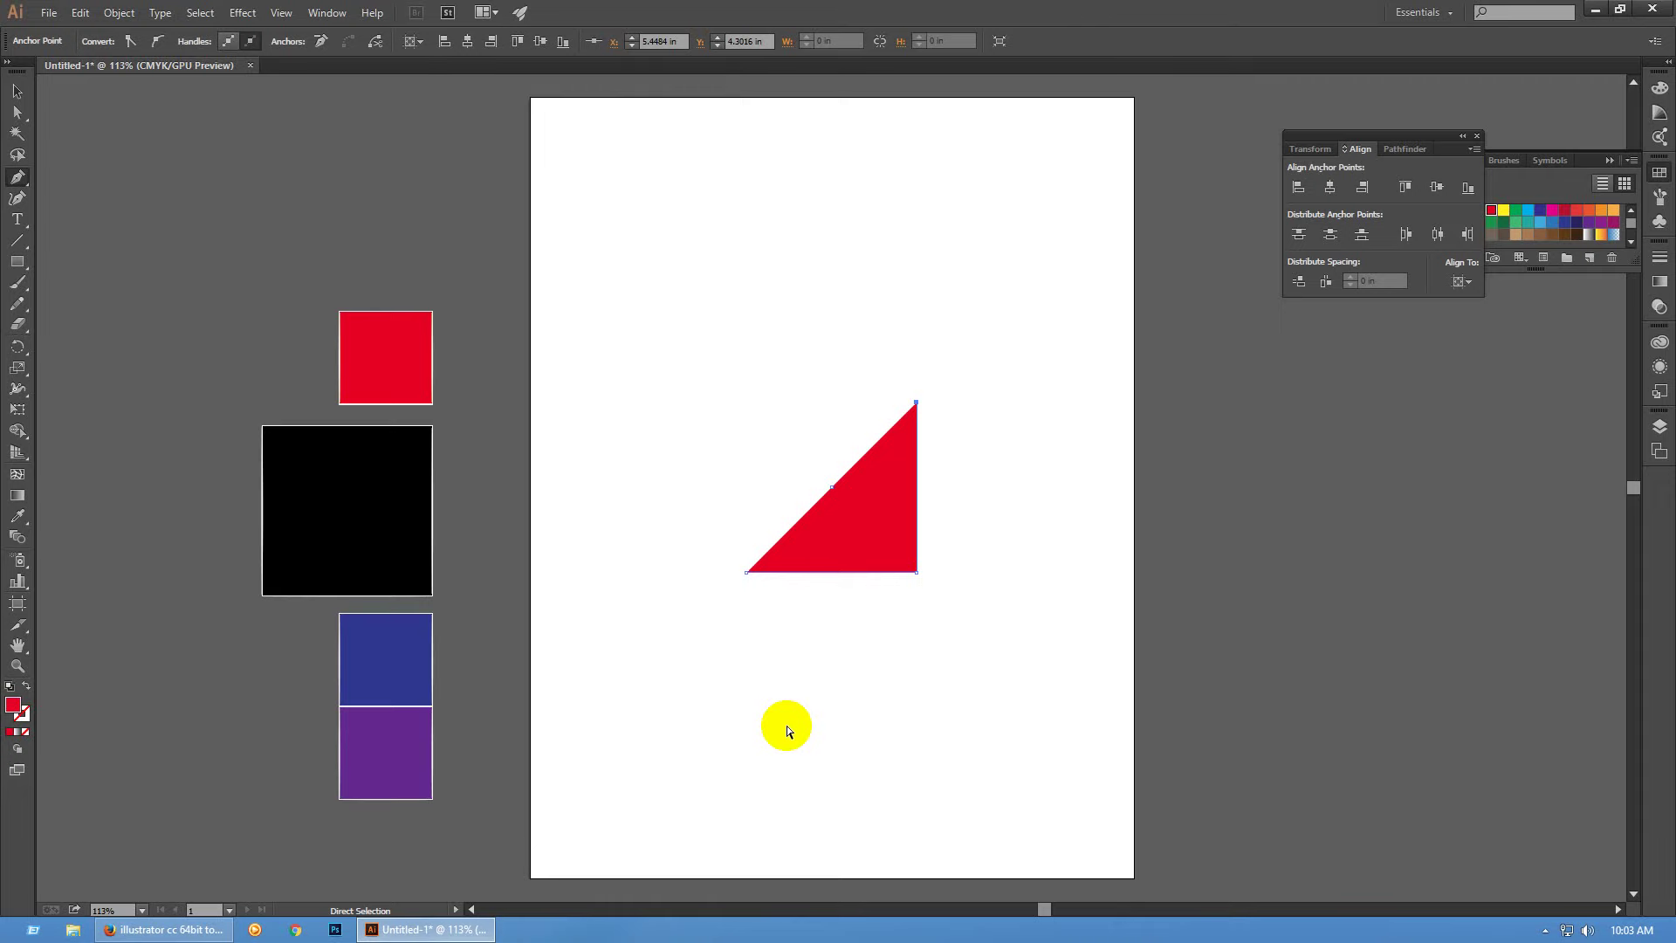
pyautogui.hotkey('ctrl', 'y')
pyautogui.hotkey('ctrl', 'y')
pyautogui.hotkey('ctrl', 'z')
pyautogui.keyDown('ctrl'); pyautogui.click(814, 715); pyautogui.keyUp('ctrl')
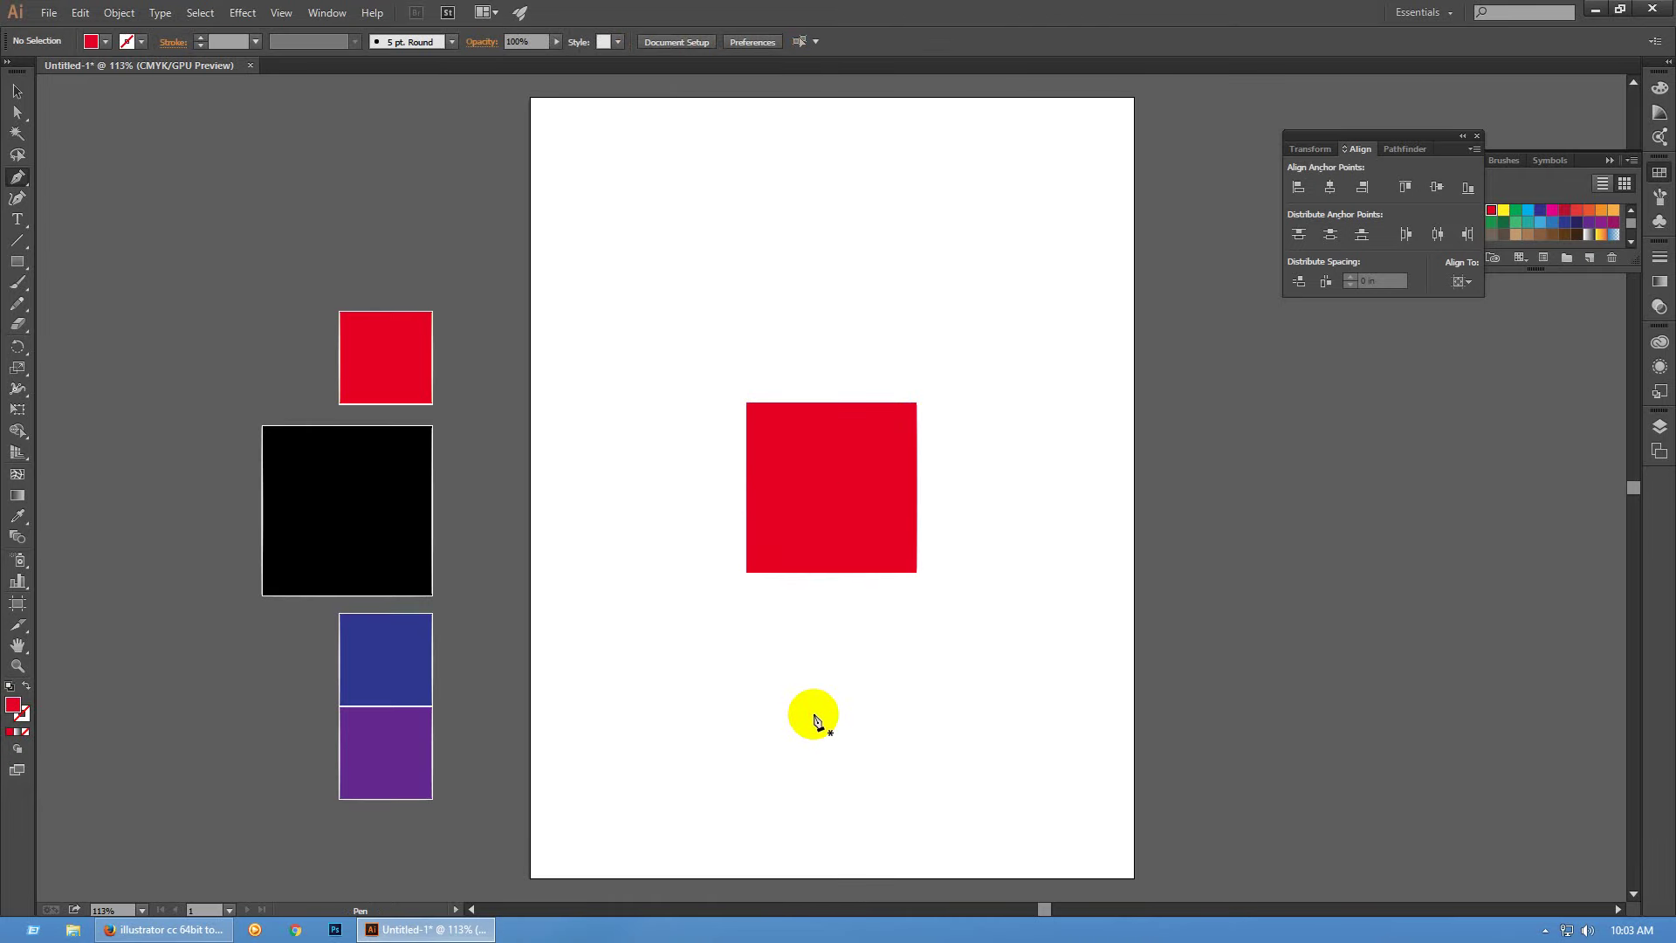
pyautogui.press('v')
pyautogui.click(857, 457)
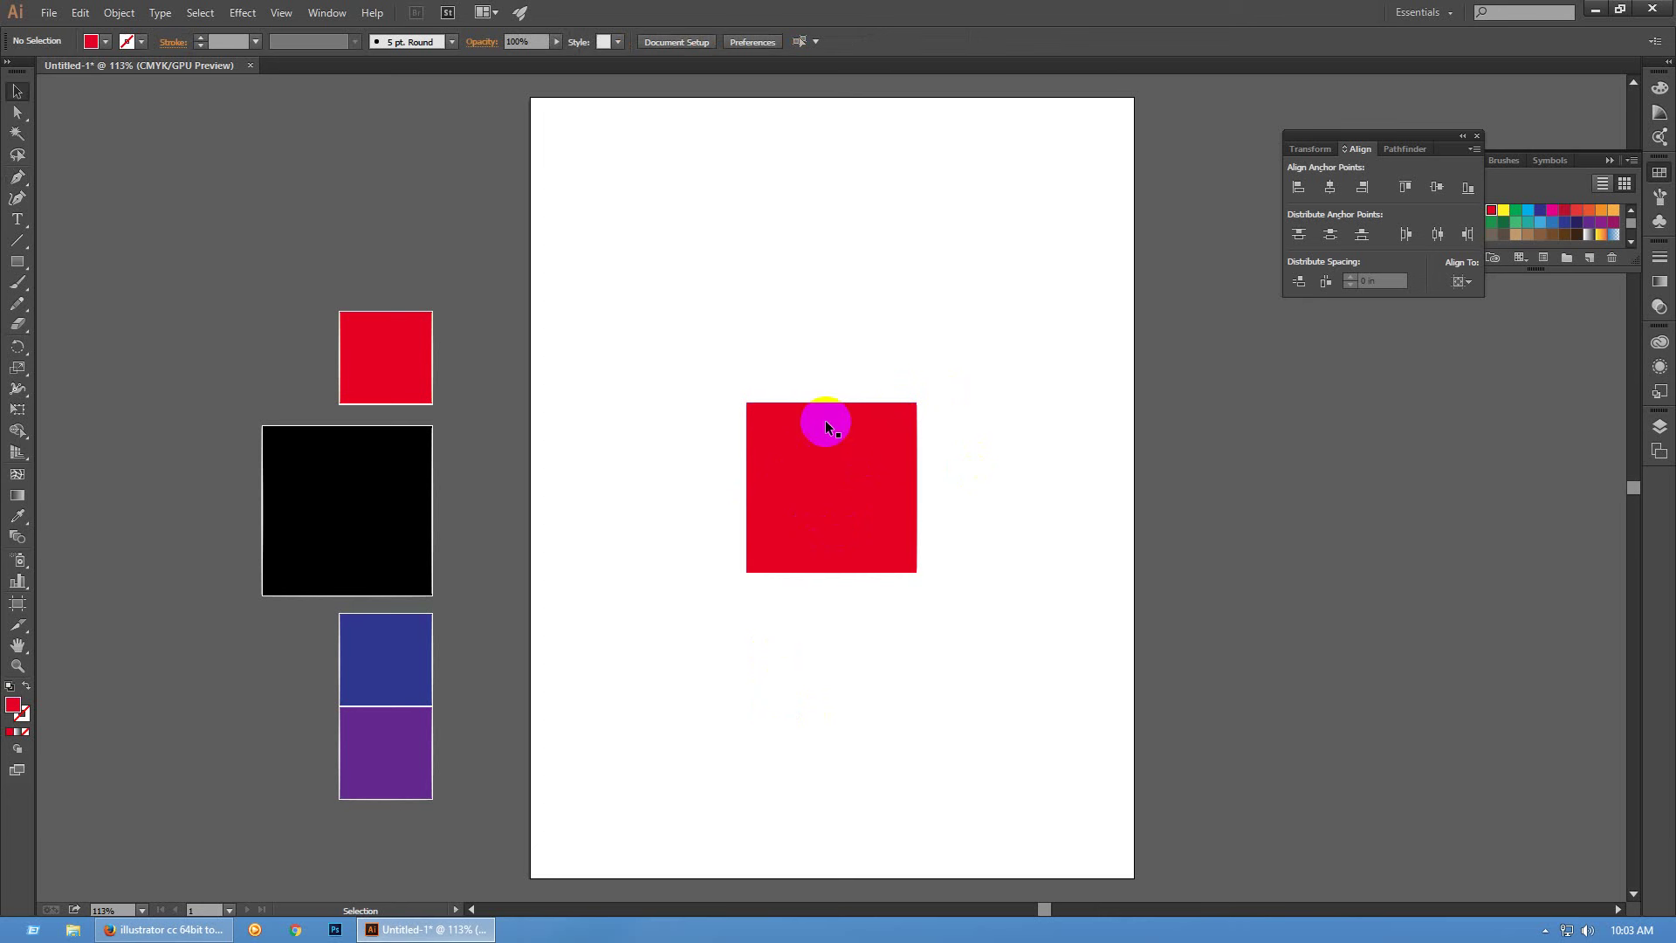
pyautogui.moveTo(826, 424); pyautogui.dragTo(794, 439)
# Draw a vertical line about 3.76 in long beside the large red square and apply the default fill and stroke
pyautogui.click(16, 241)
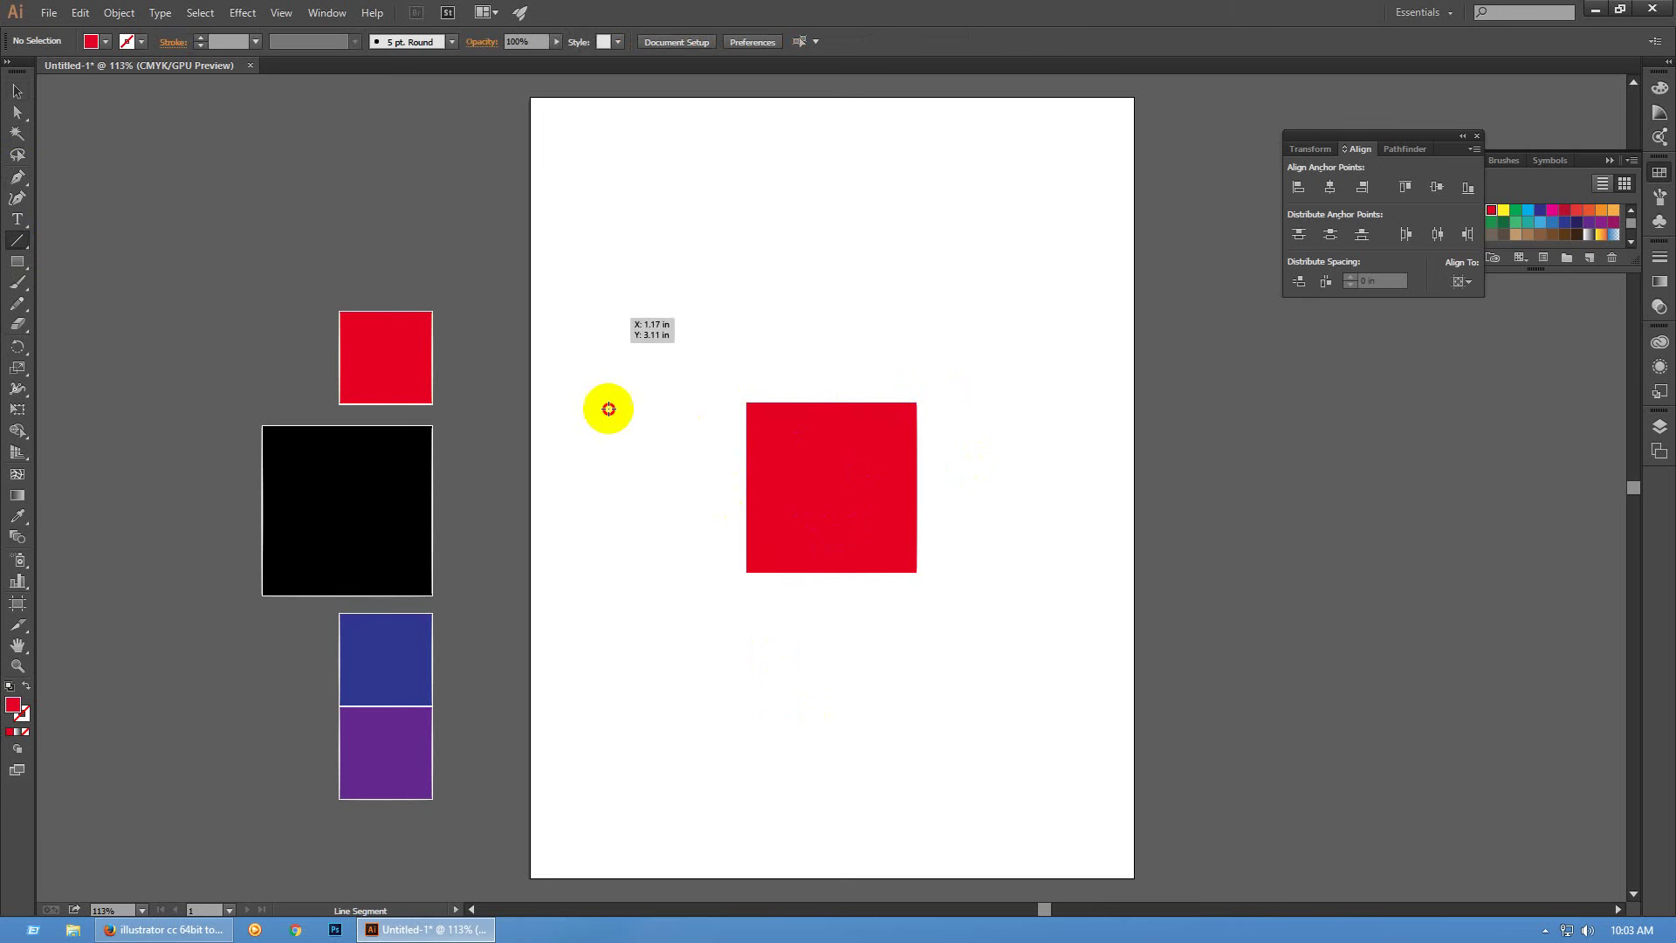
pyautogui.moveTo(613, 318); pyautogui.dragTo(613, 584)
pyautogui.press('v')
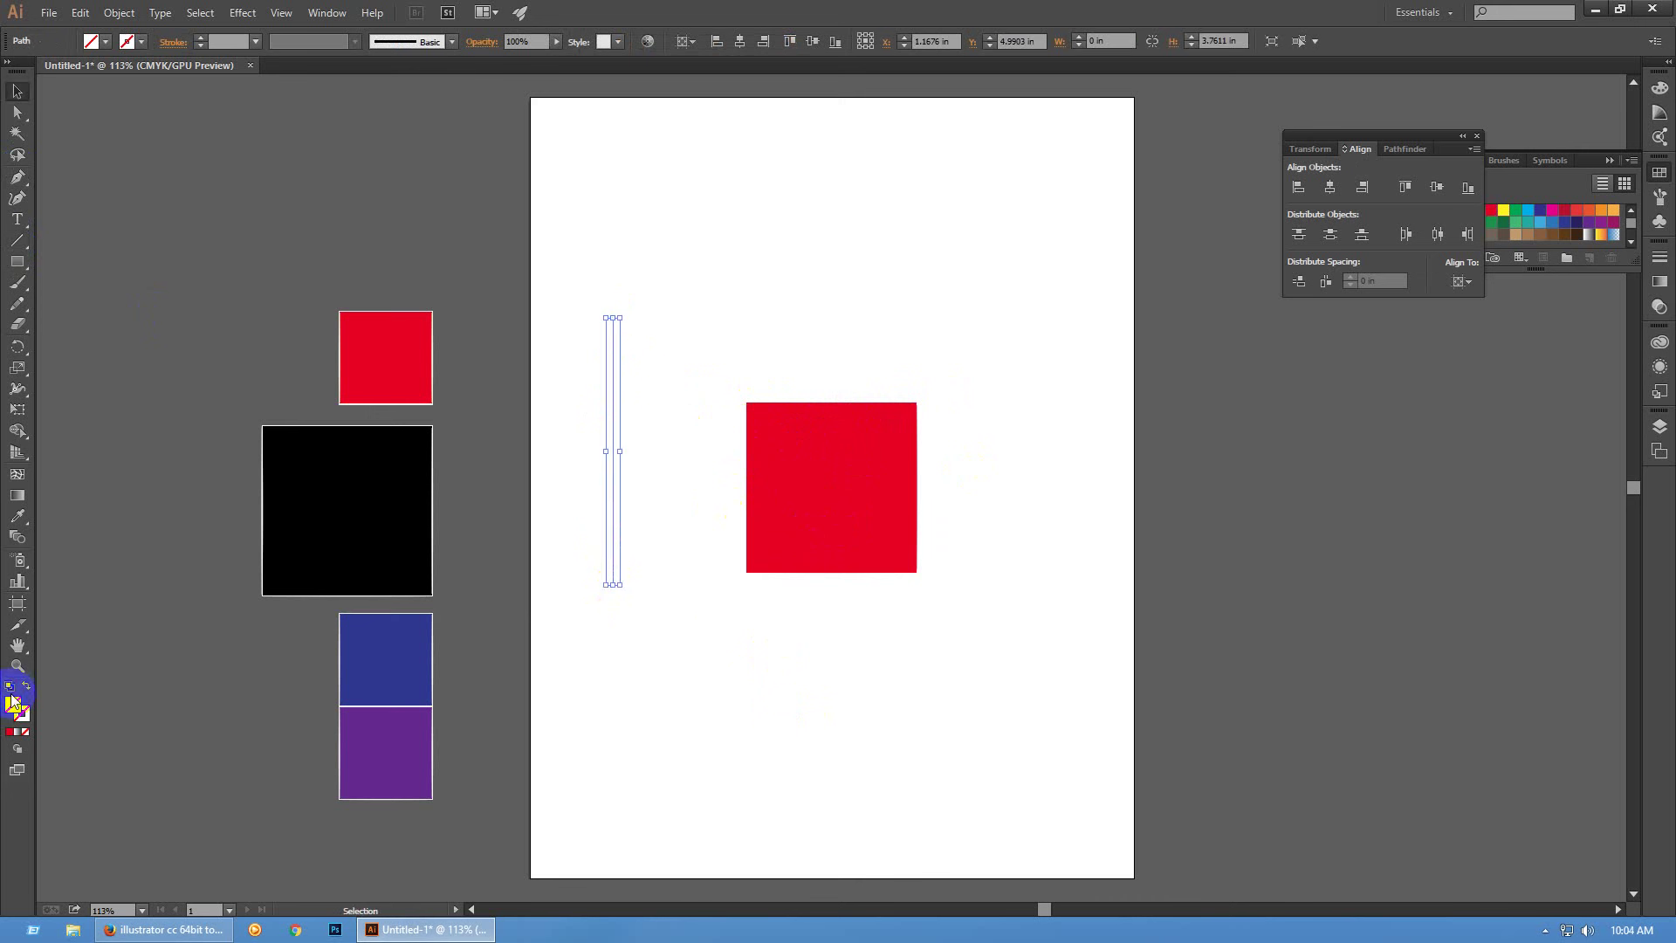
pyautogui.click(11, 687)
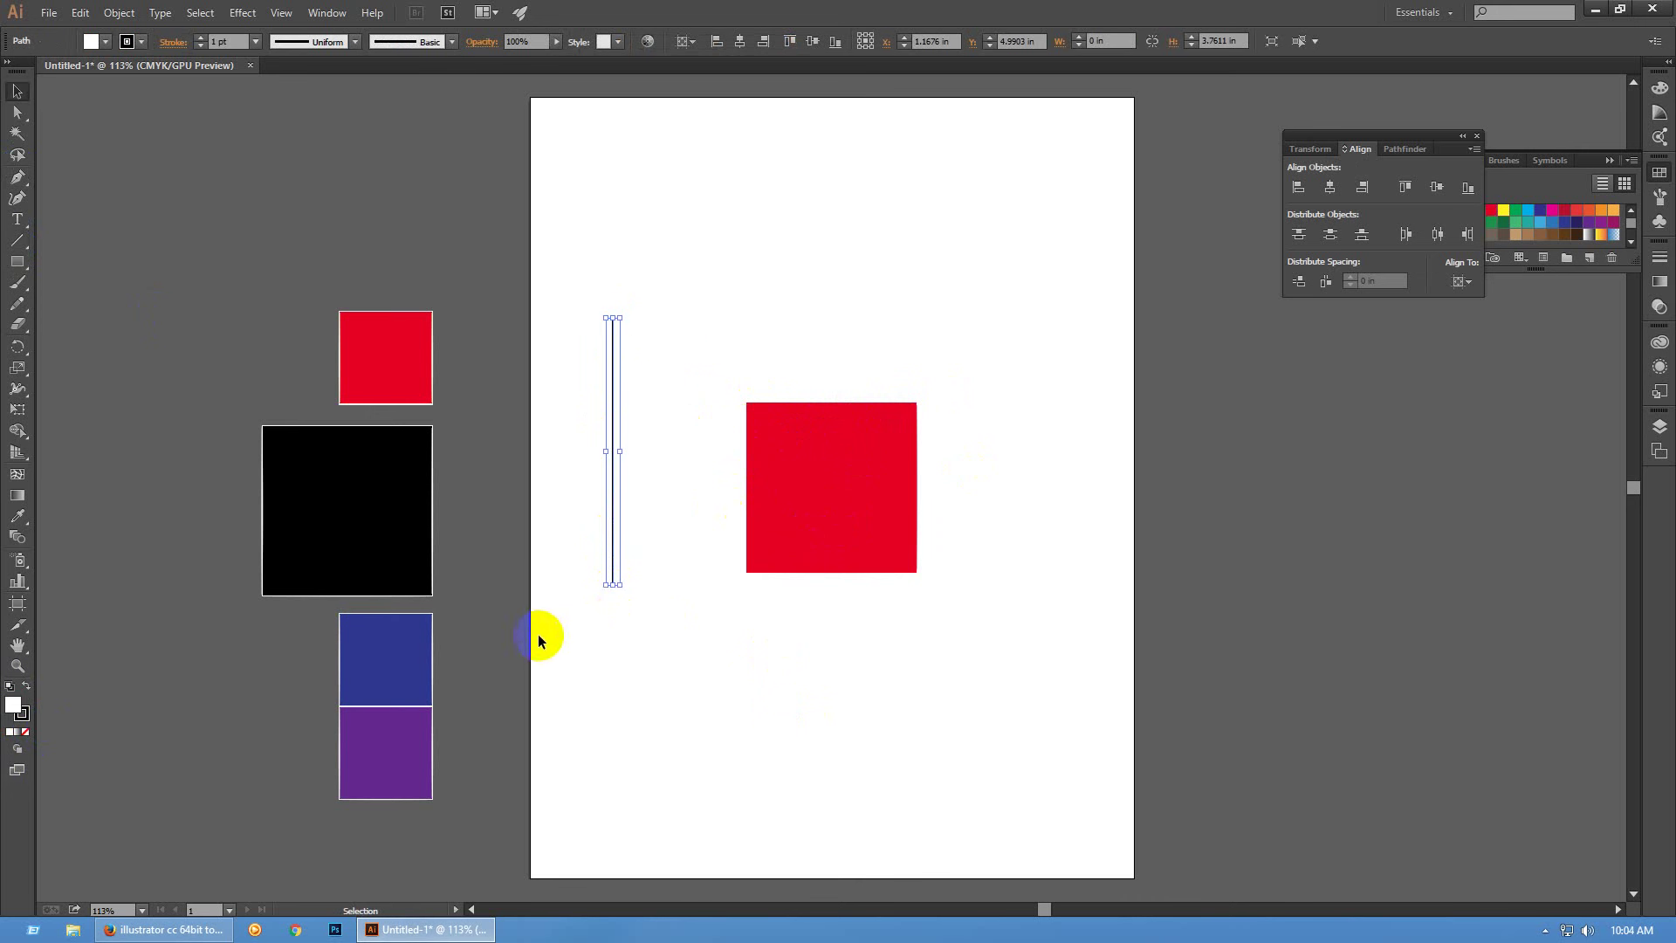
# Preview the vertical line rotated by 15° and -15°, and rotate it by -45°
pyautogui.doubleClick(16, 347)
pyautogui.write('15')
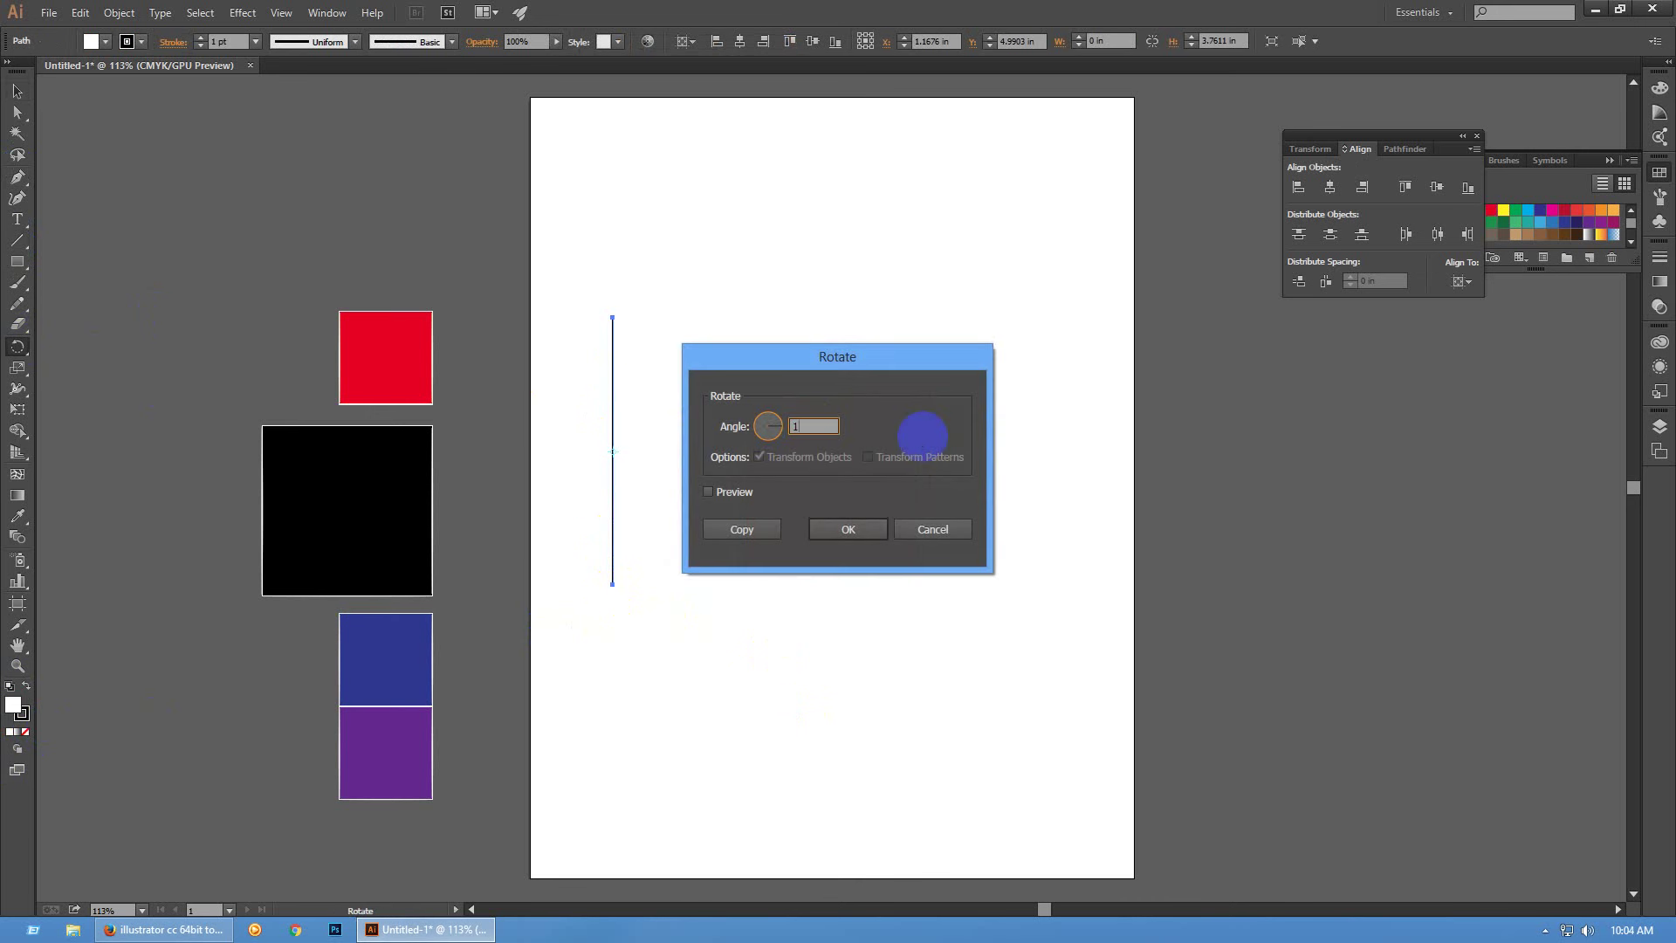
pyautogui.press('Tab')
pyautogui.click(770, 491)
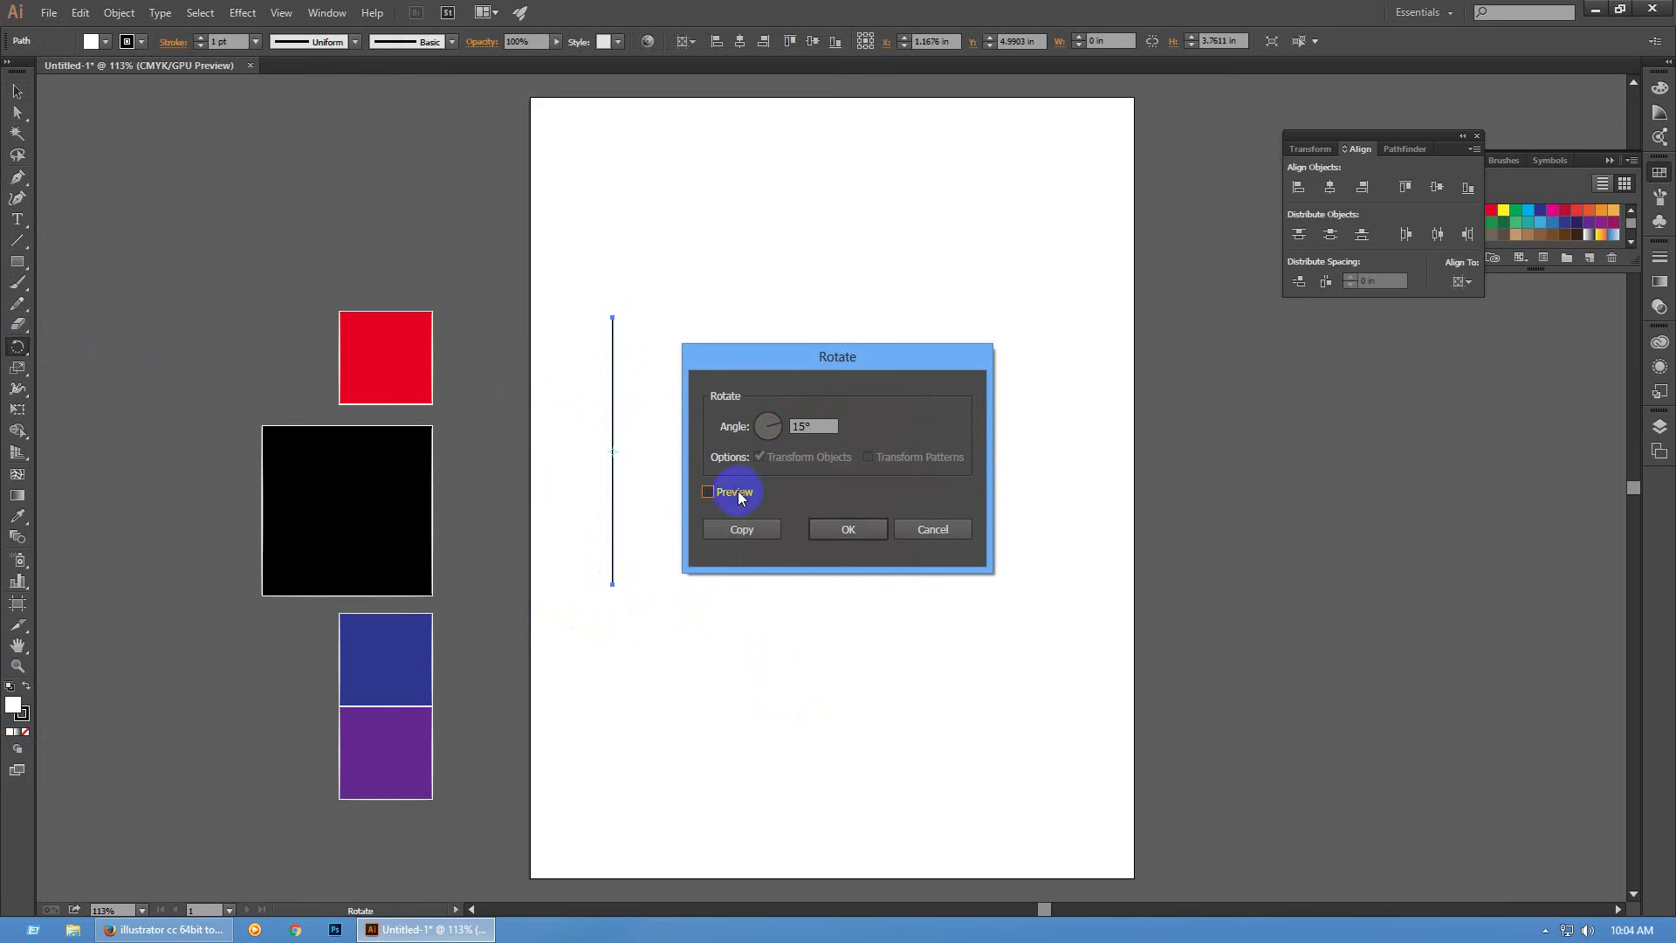
pyautogui.moveTo(837, 426); pyautogui.dragTo(791, 426)
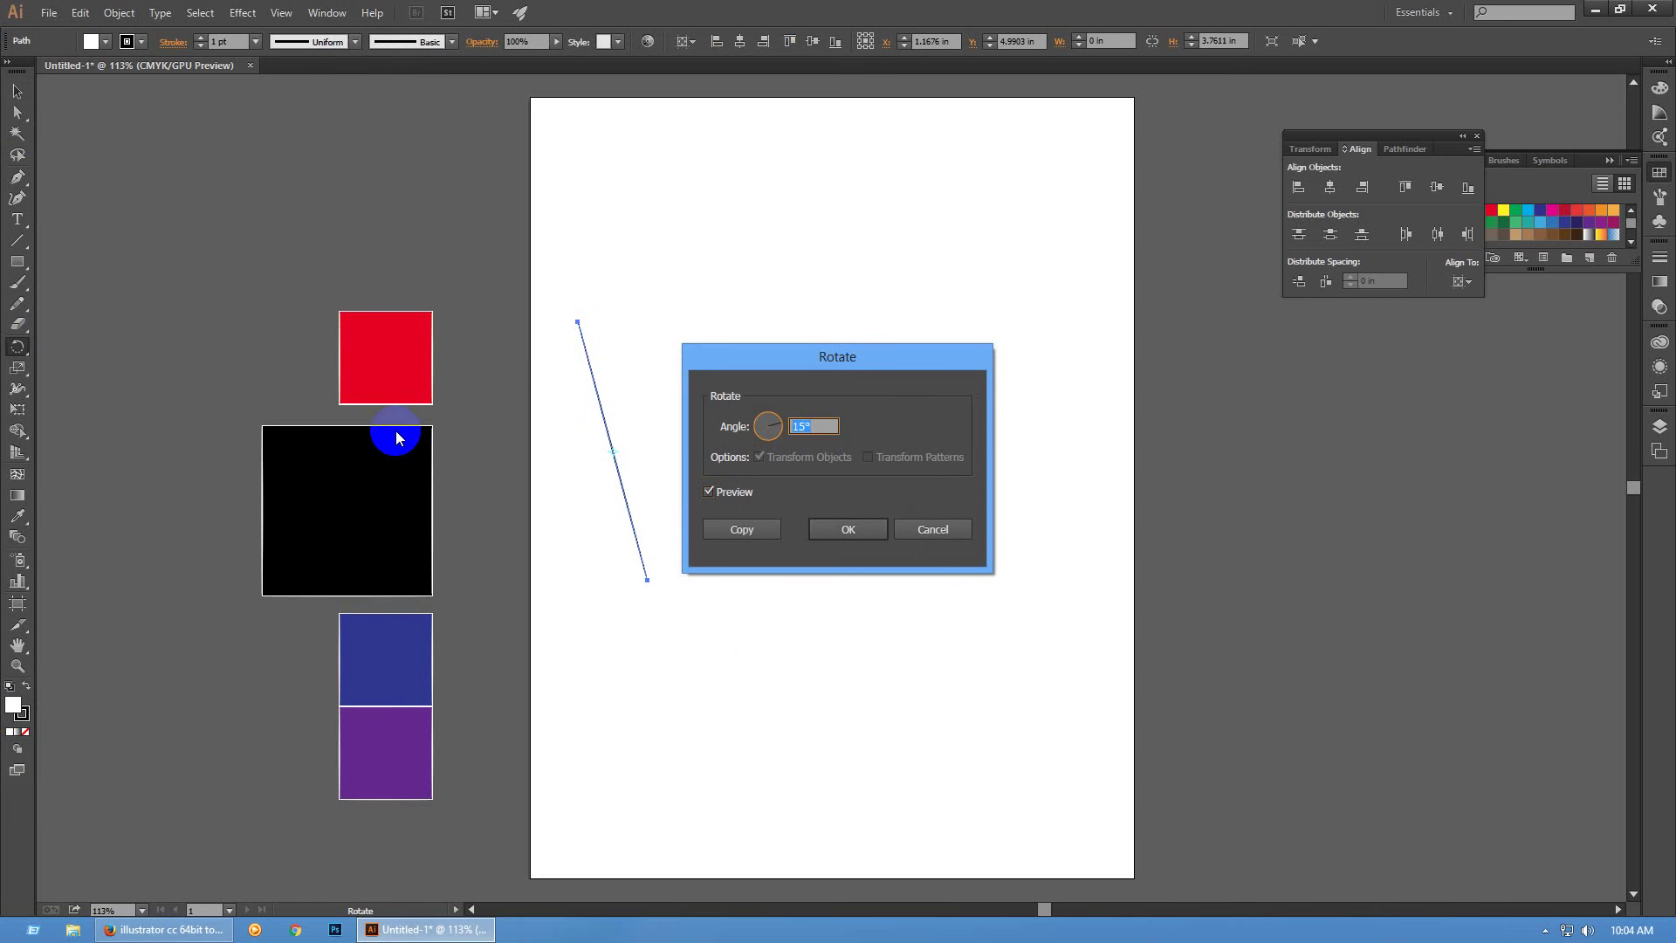
pyautogui.write('-15')
pyautogui.press('Tab')
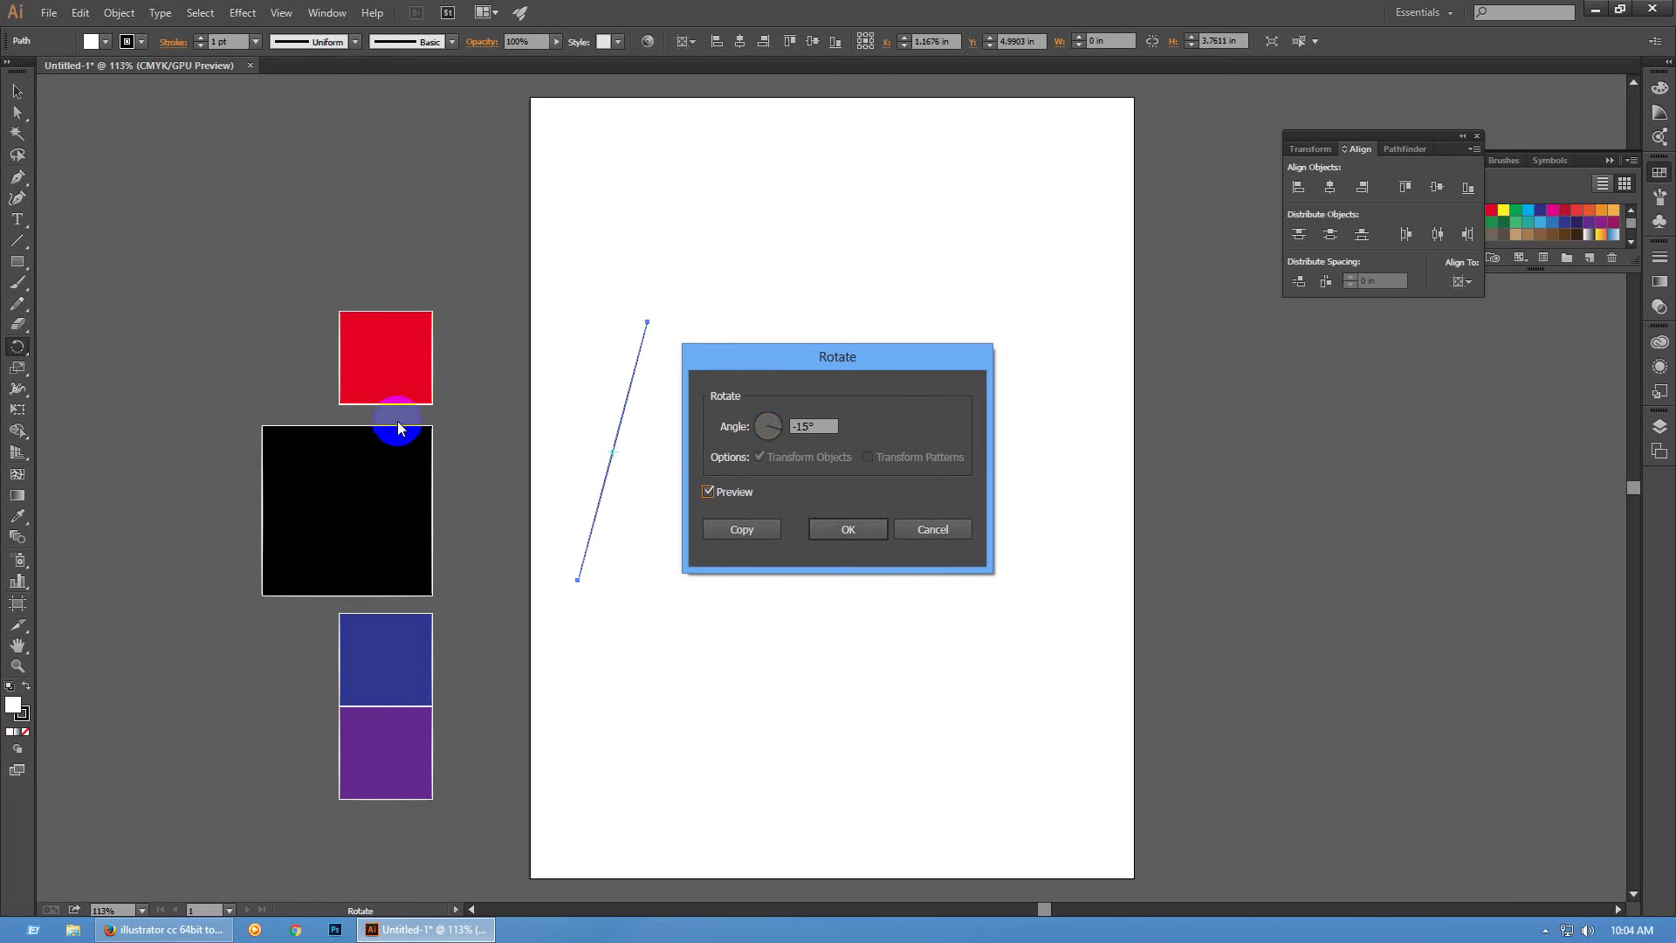
pyautogui.moveTo(840, 427); pyautogui.dragTo(457, 426)
pyautogui.write('-45')
pyautogui.press('Tab')
pyautogui.click(844, 530)
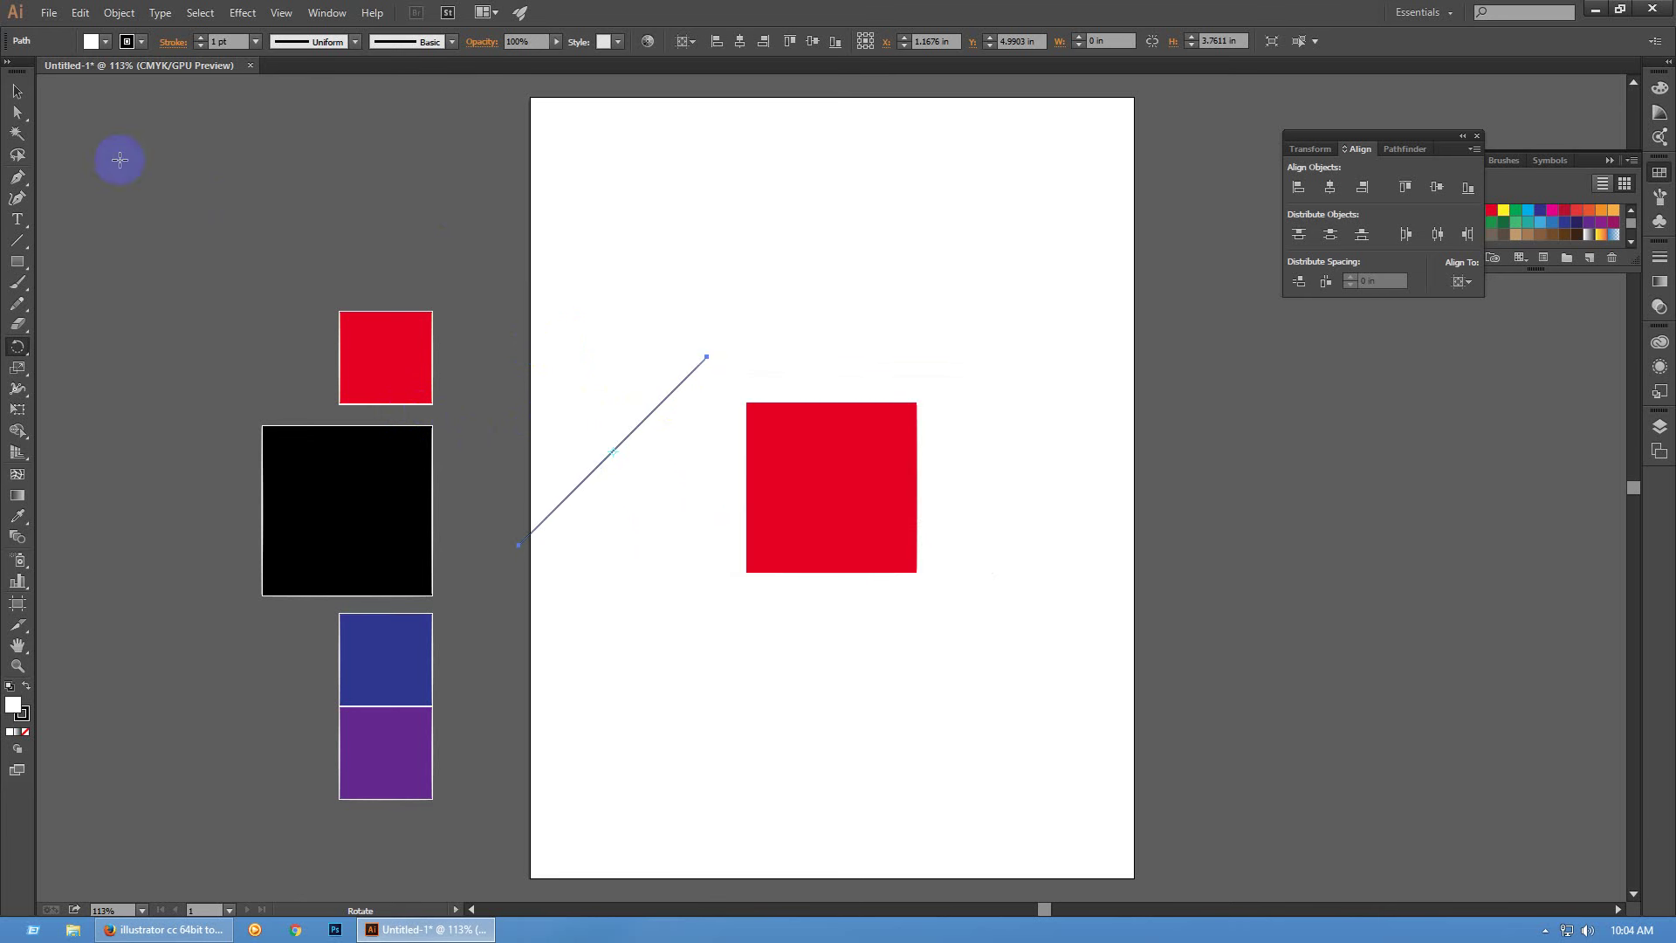
# Move the diagonal line over the red square's upper-left corner and make a repeated series of four evenly offset copies
pyautogui.click(18, 91)
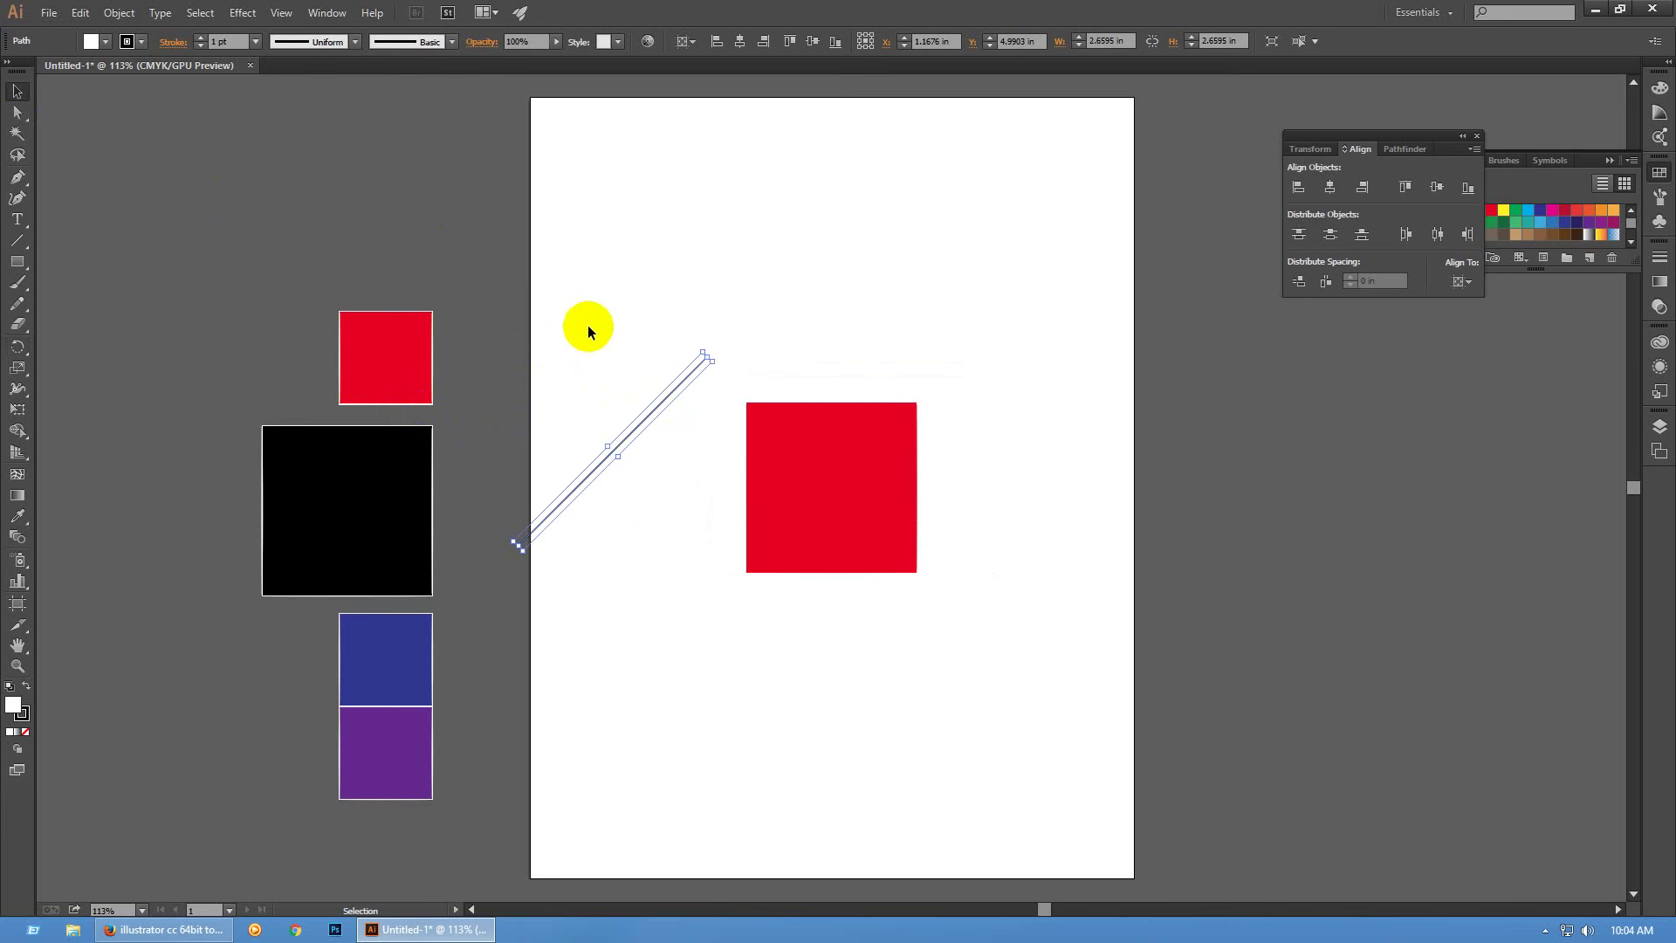
pyautogui.click(652, 412)
pyautogui.moveTo(651, 413); pyautogui.dragTo(811, 411)
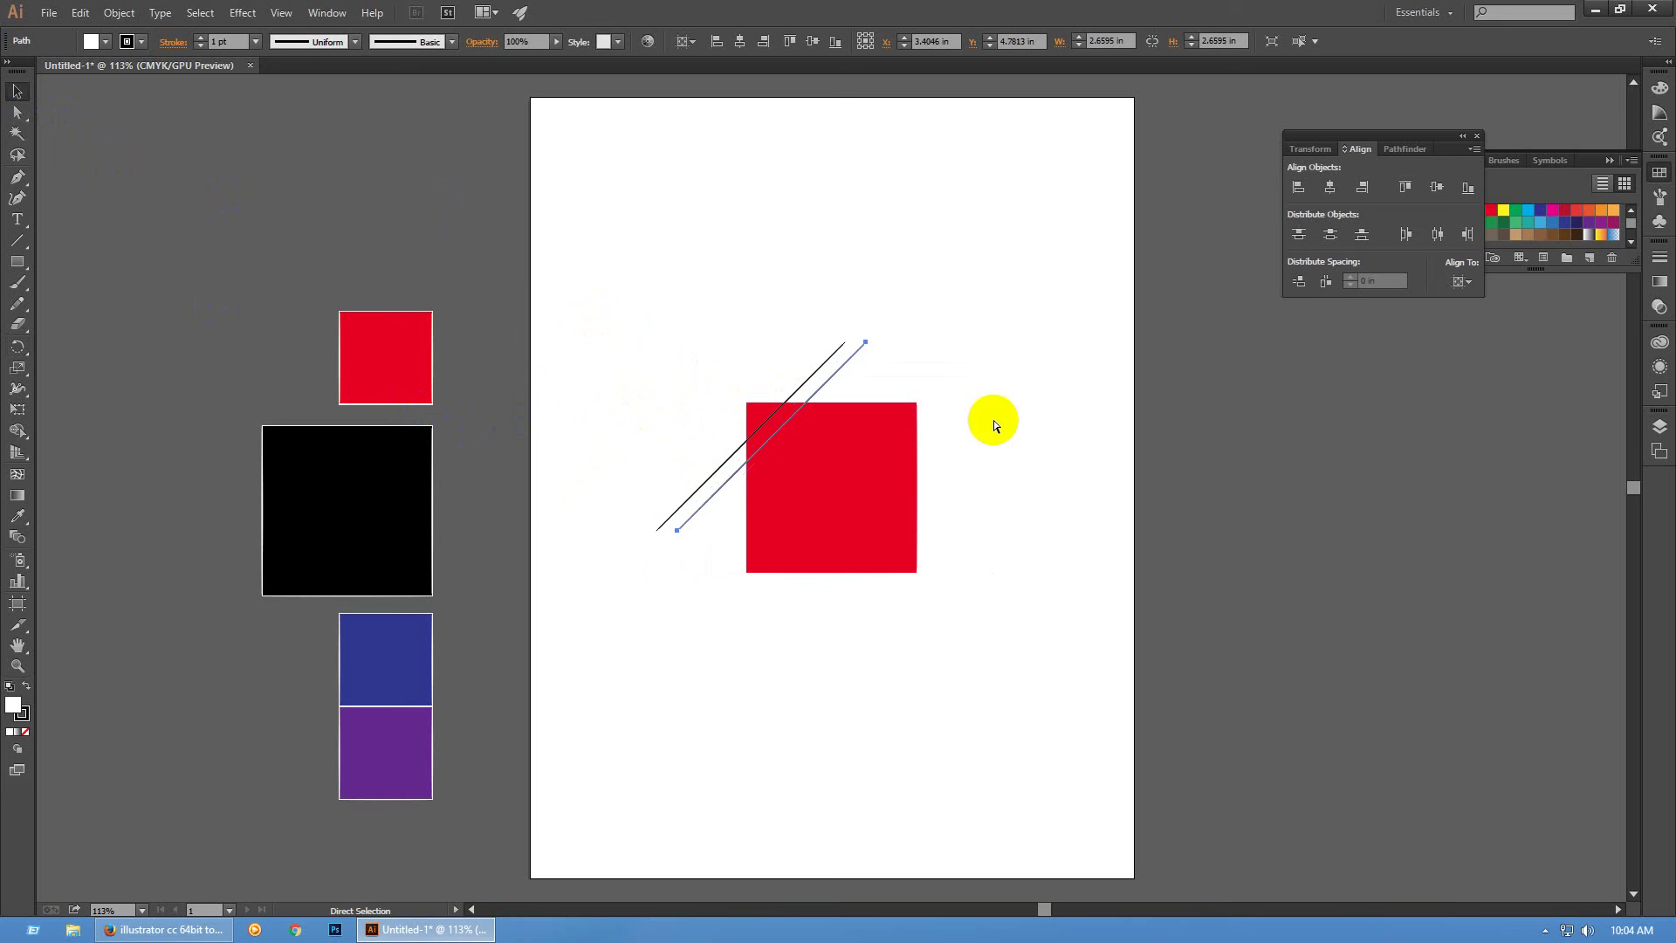
pyautogui.hotkey('ctrl', 'd')
pyautogui.hotkey('ctrl', 'd')
pyautogui.hotkey('ctrl', 'd')
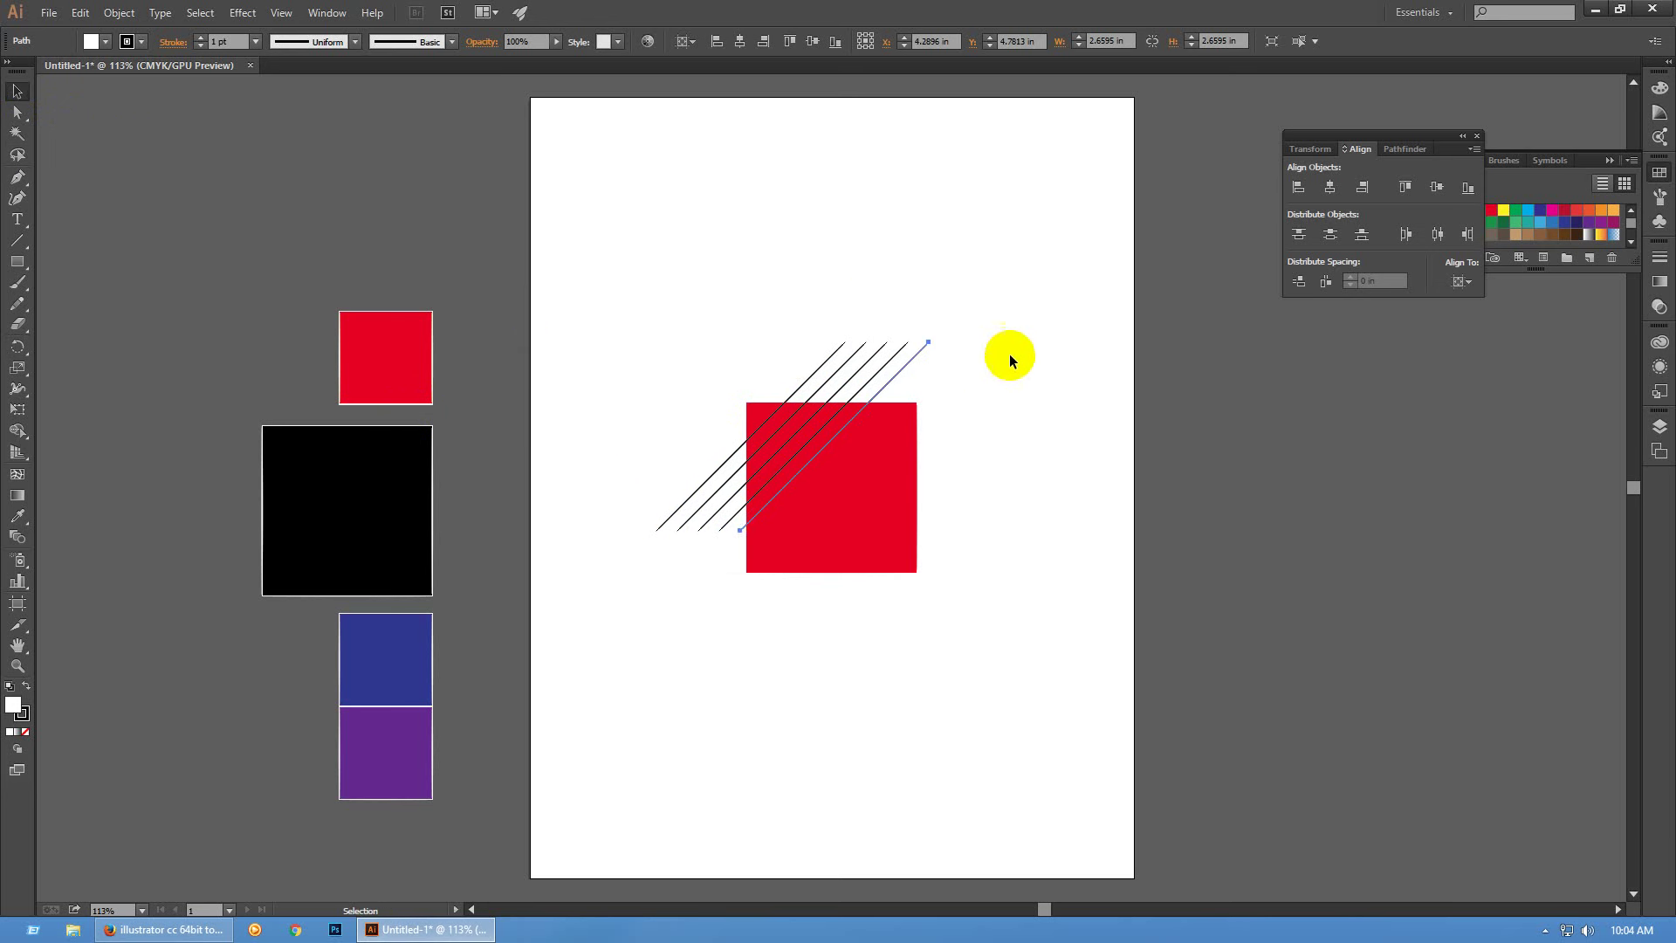
pyautogui.click(1009, 353)
# Shift the five diagonal lines slightly down and set their stroke weight to 4 pt
pyautogui.moveTo(826, 314); pyautogui.dragTo(900, 404)
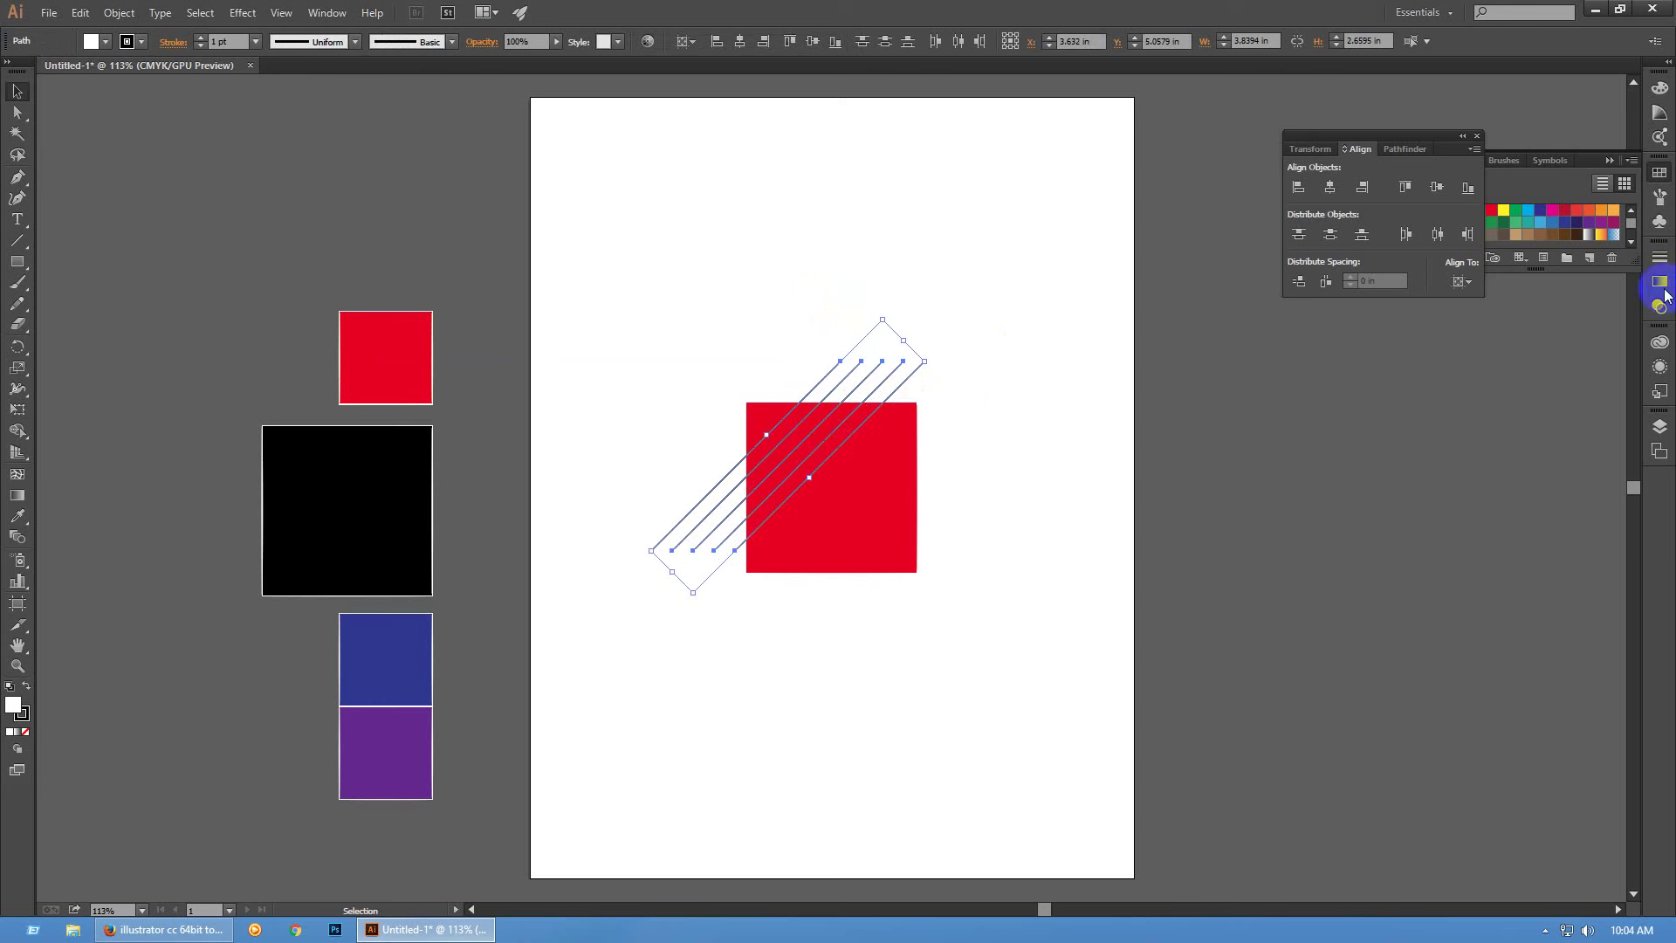
pyautogui.click(1659, 262)
pyautogui.click(1487, 264)
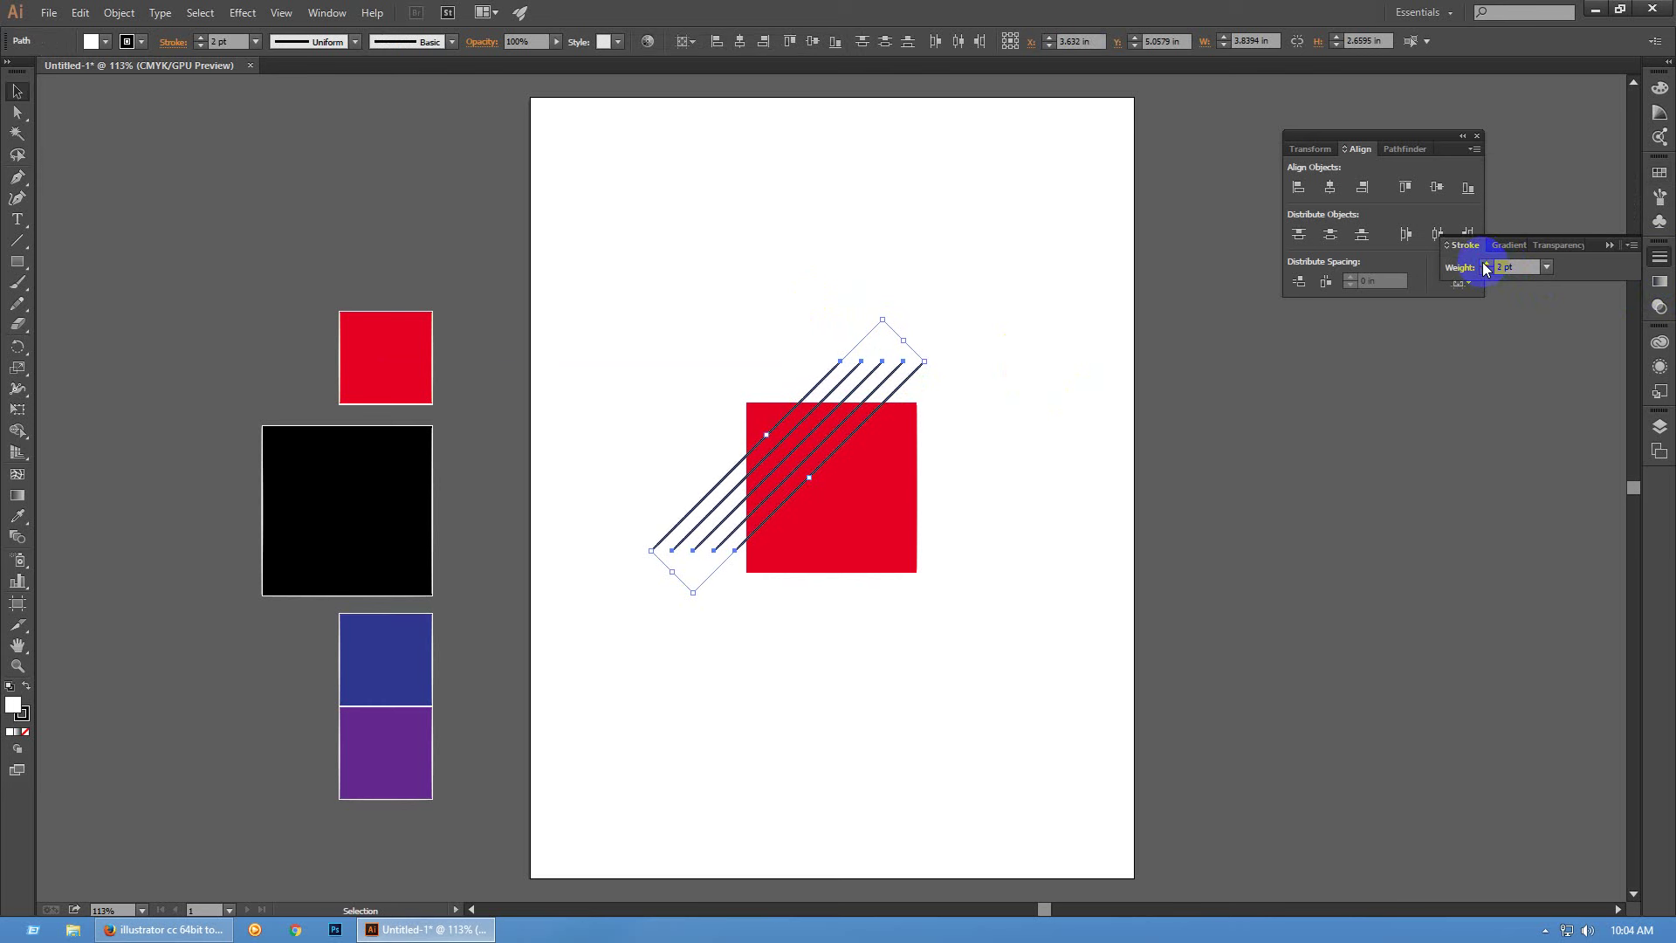
pyautogui.click(1487, 264)
pyautogui.click(1487, 264)
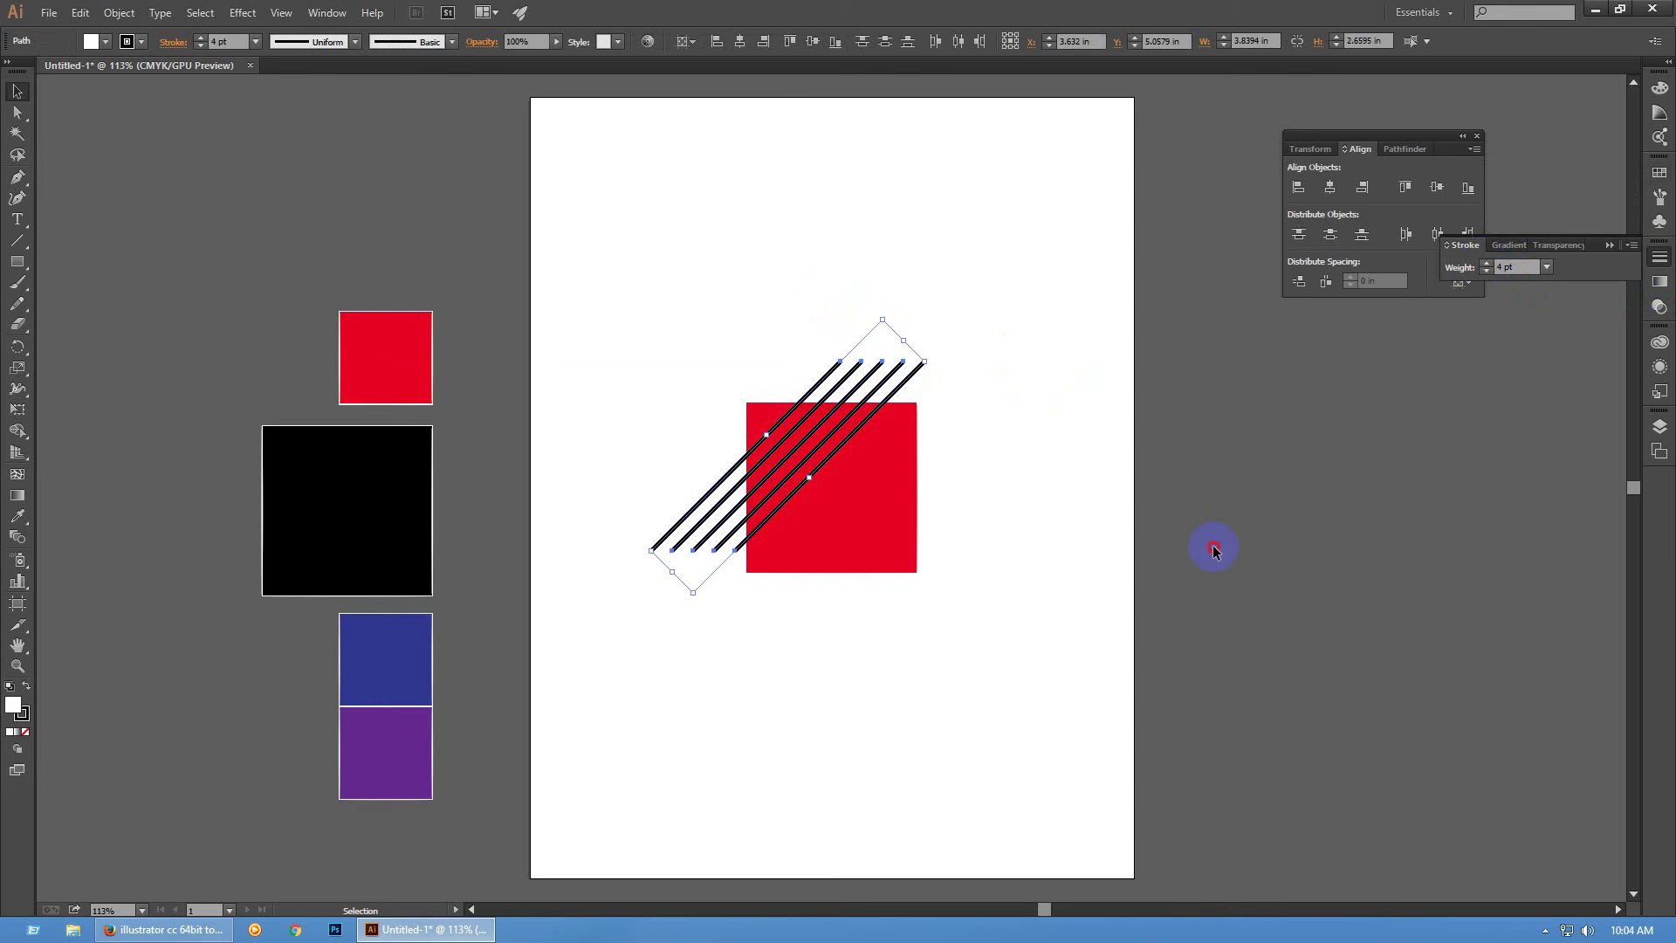
pyautogui.click(1064, 515)
# Change the stroke color of the five diagonal lines to white
pyautogui.scroll(1, 1063, 516)
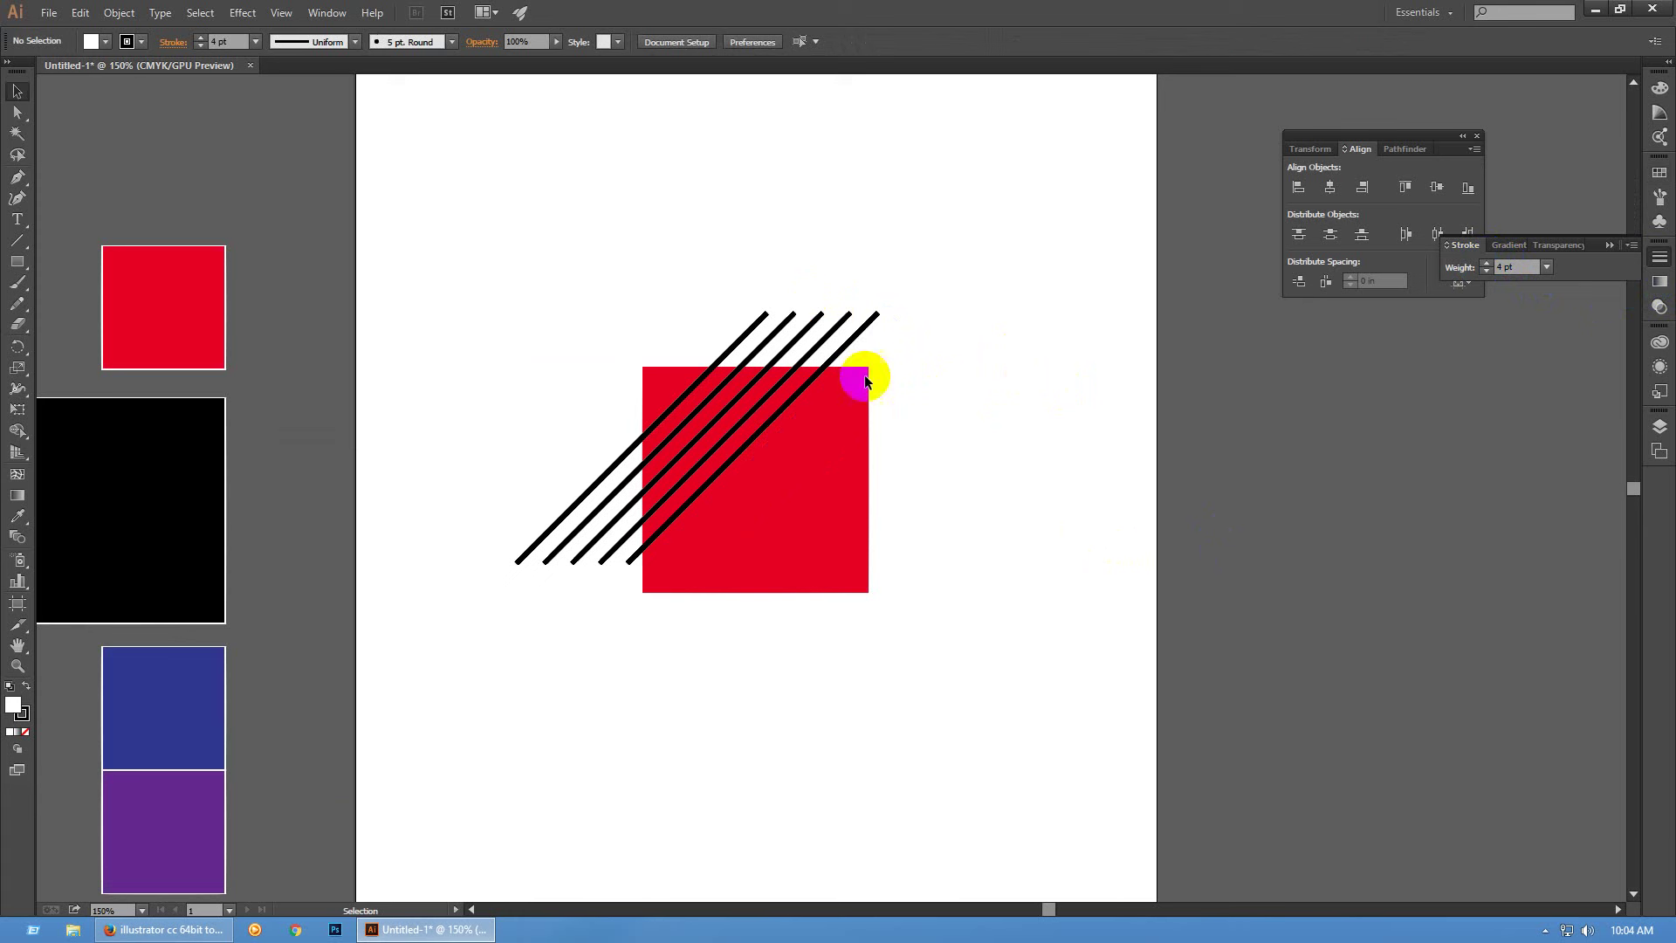
pyautogui.moveTo(672, 281); pyautogui.dragTo(1102, 360)
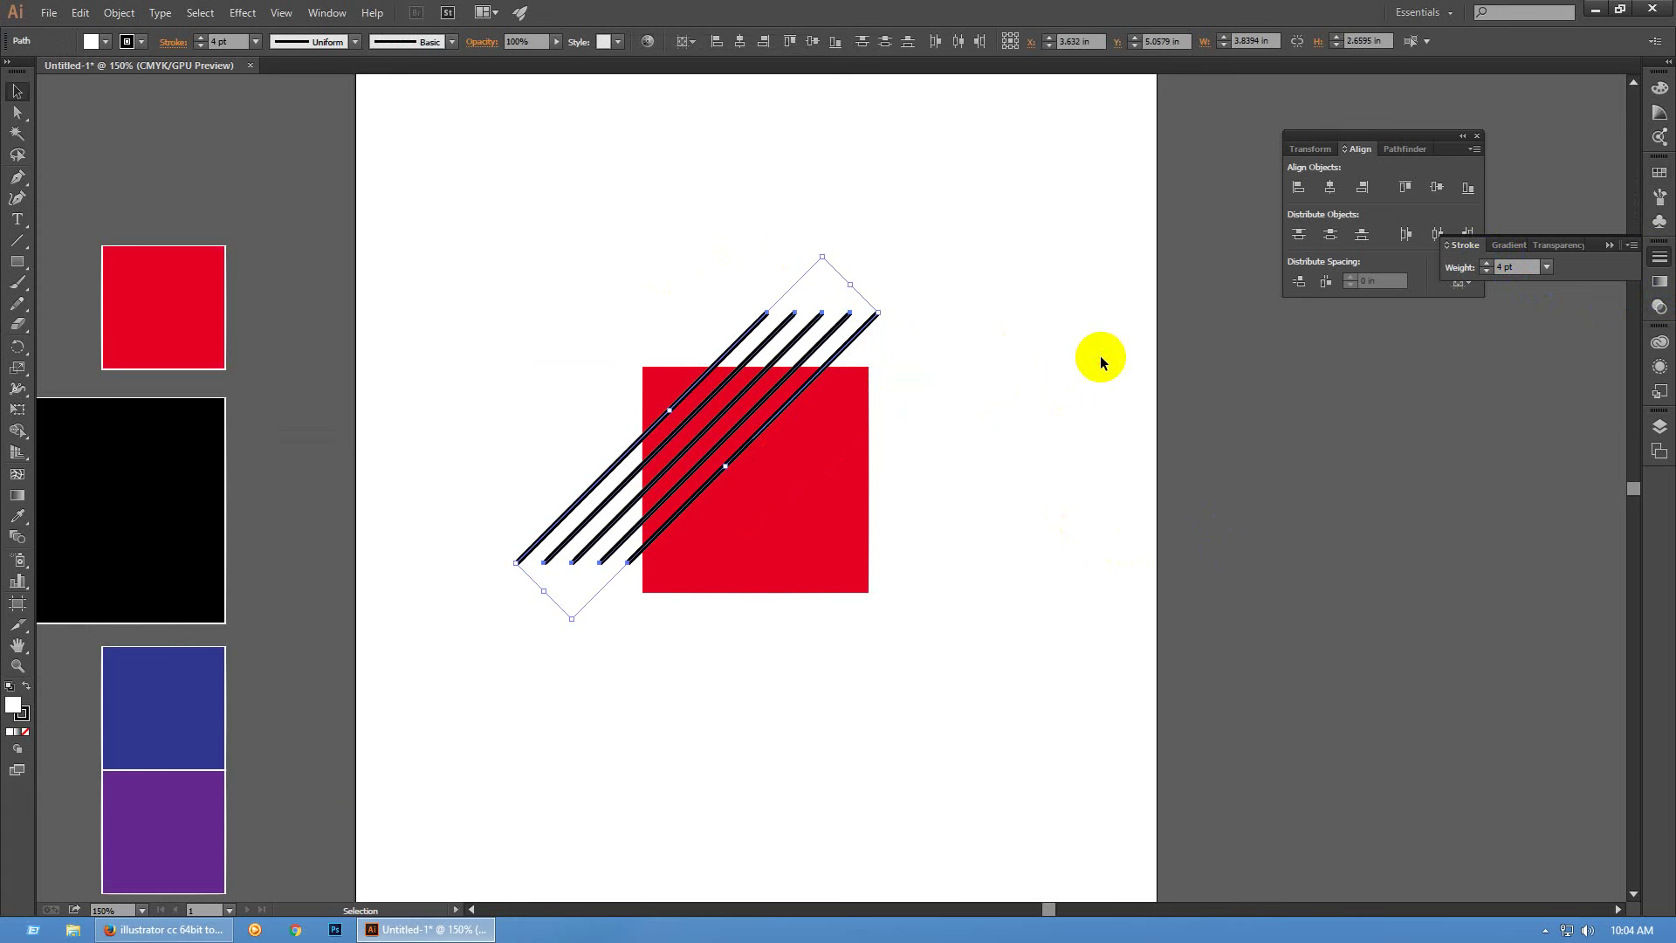
pyautogui.click(1659, 172)
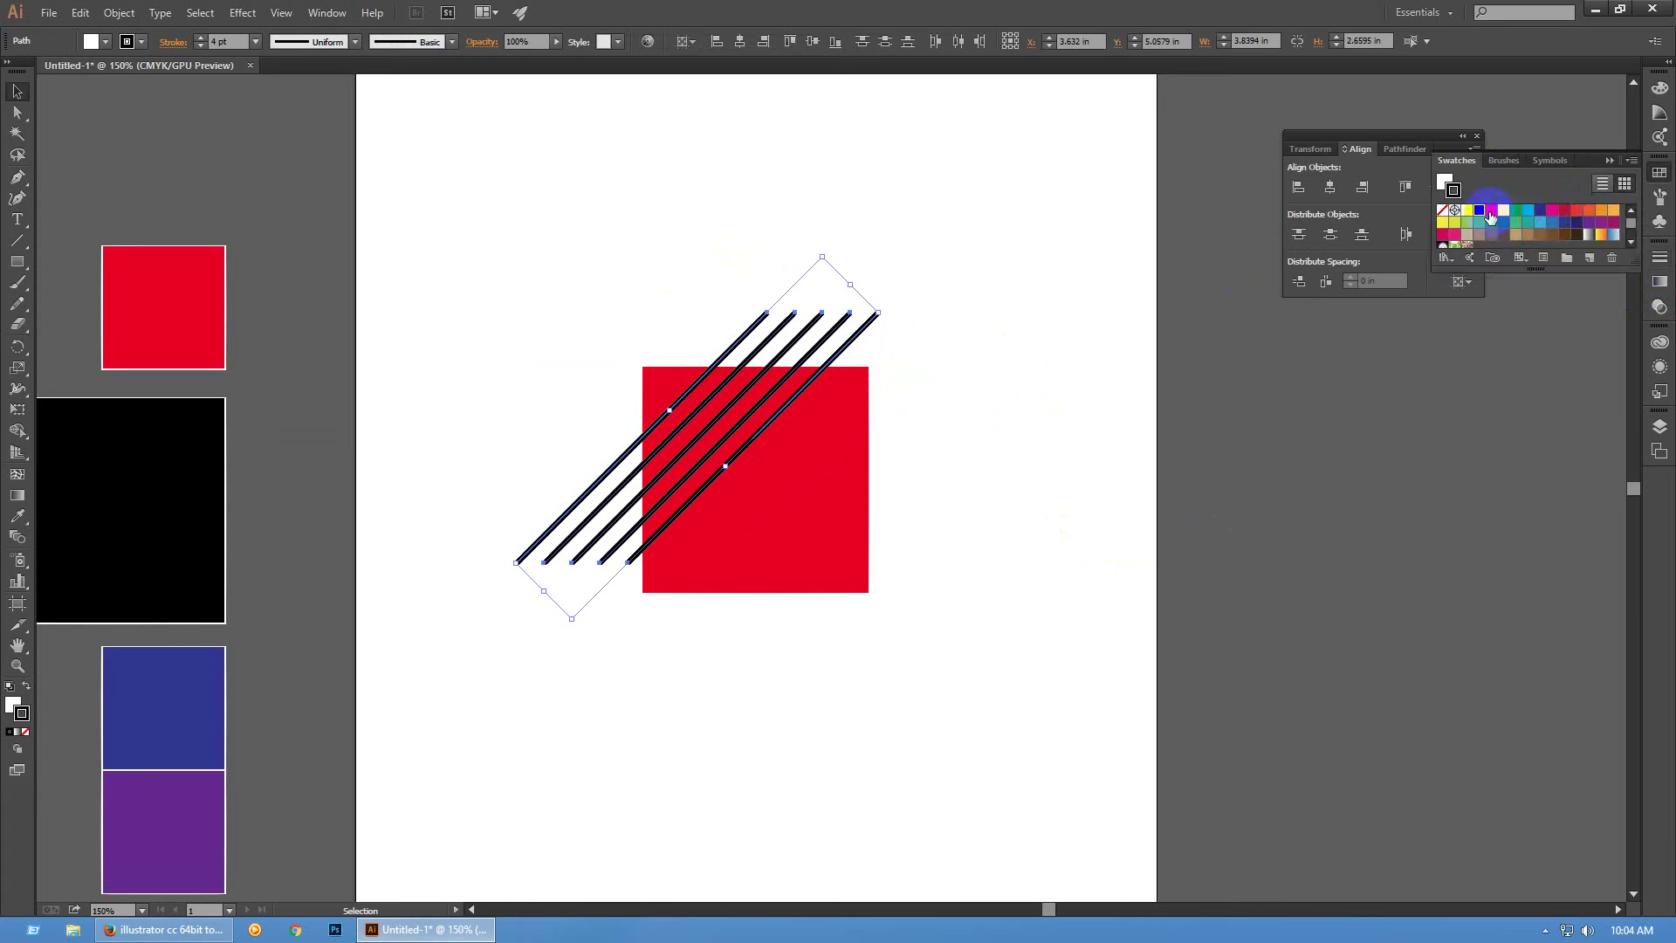
pyautogui.click(1490, 217)
pyautogui.click(1166, 491)
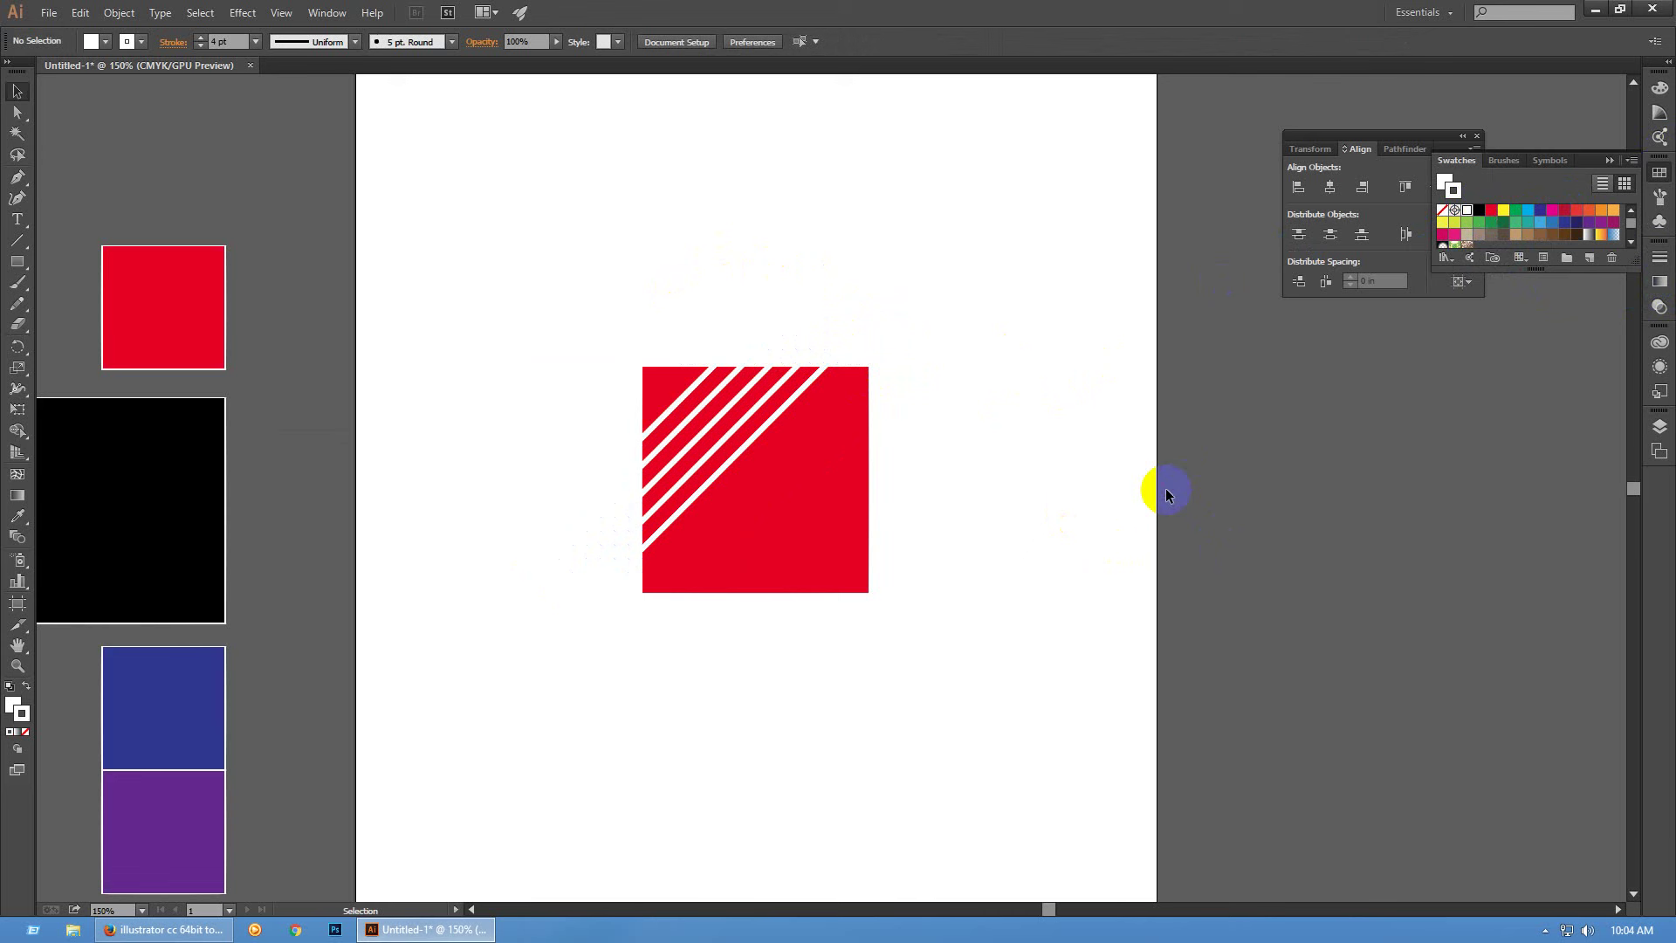
# Increase the stroke weight of the five white diagonal lines to 7 pt
pyautogui.moveTo(537, 236); pyautogui.dragTo(1044, 341)
pyautogui.click(1658, 258)
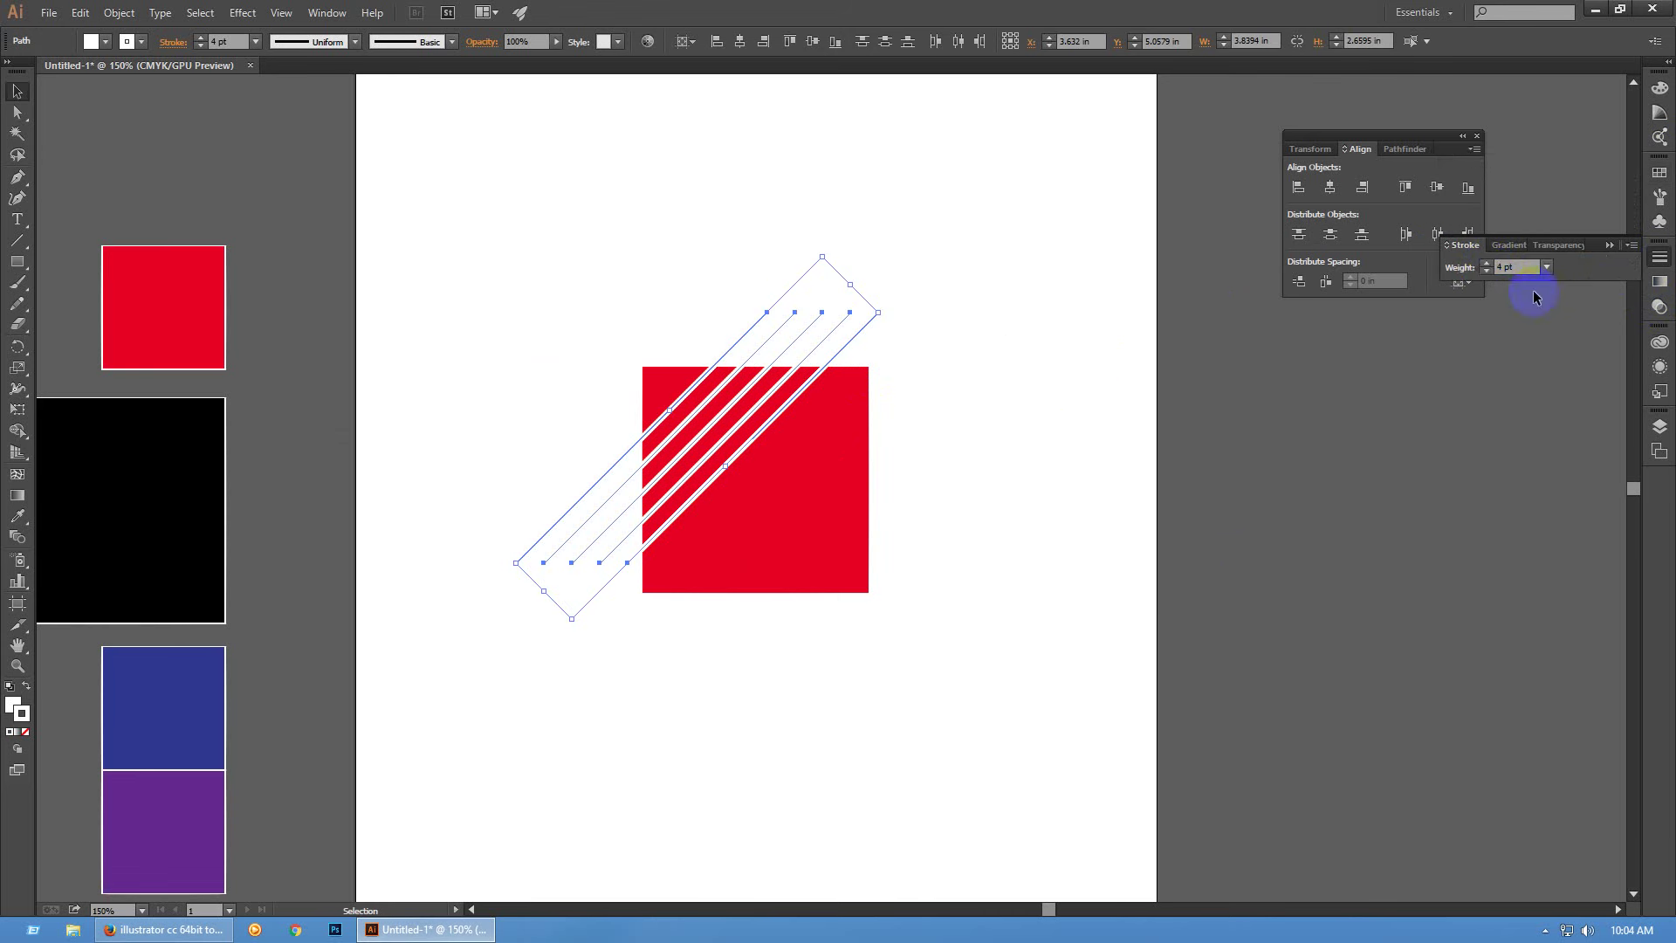
pyautogui.click(1486, 264)
pyautogui.click(1487, 264)
pyautogui.click(1487, 264)
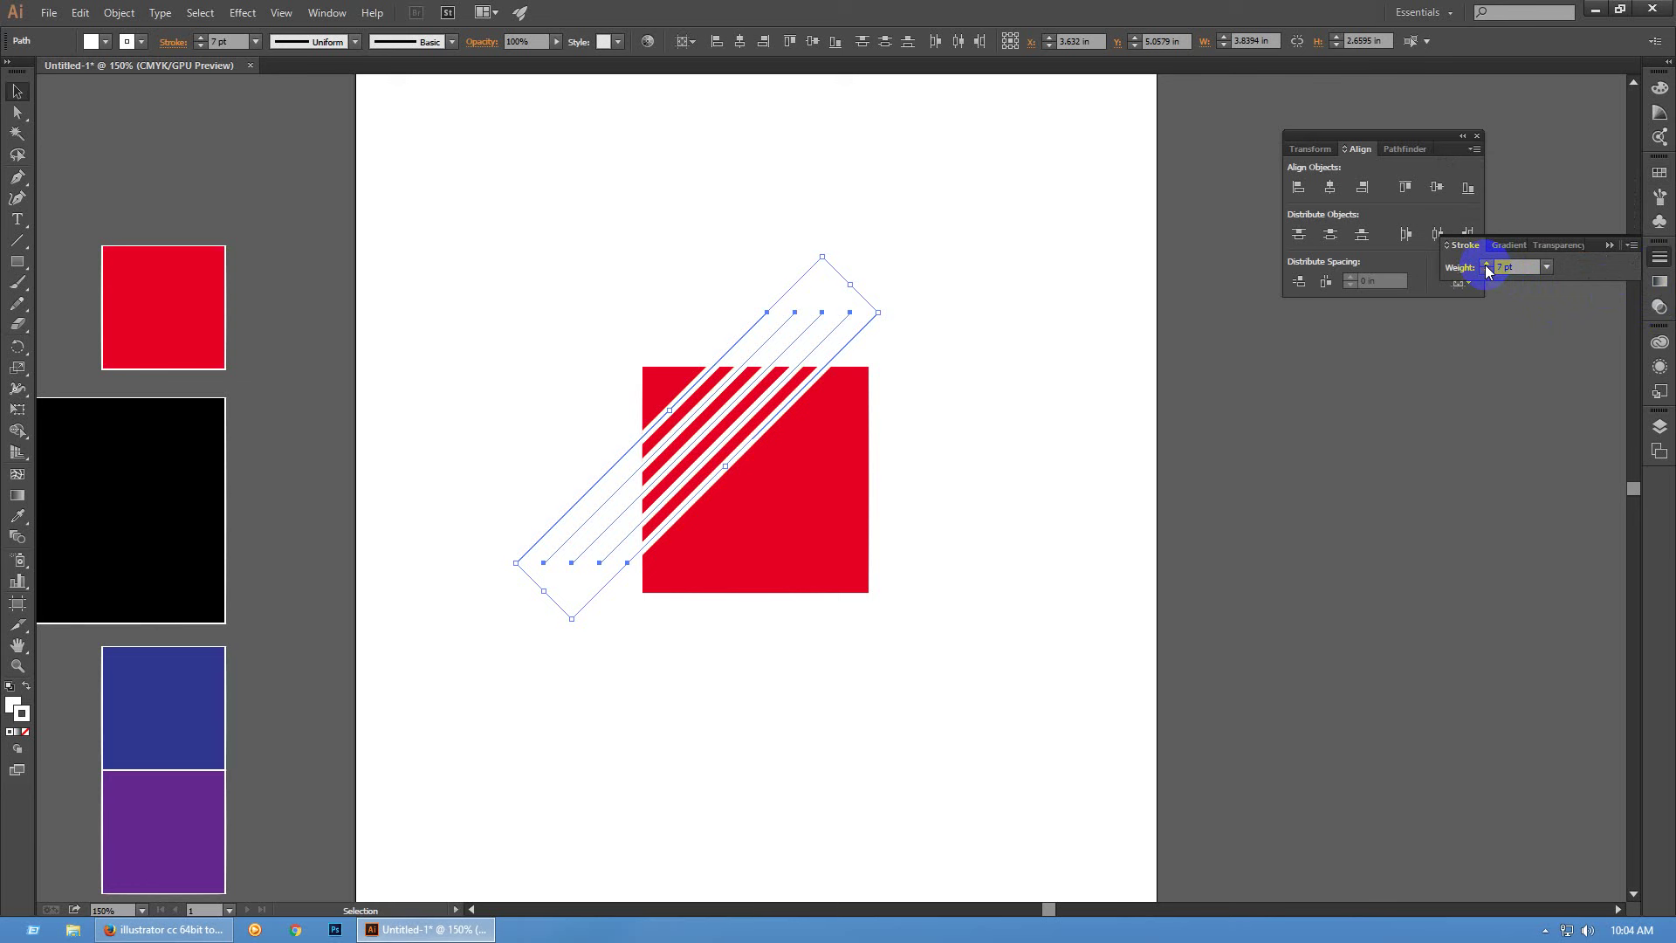
# Reduce the stroke weight of the five white diagonal lines to 6 pt
pyautogui.click(1487, 271)
pyautogui.click(1390, 503)
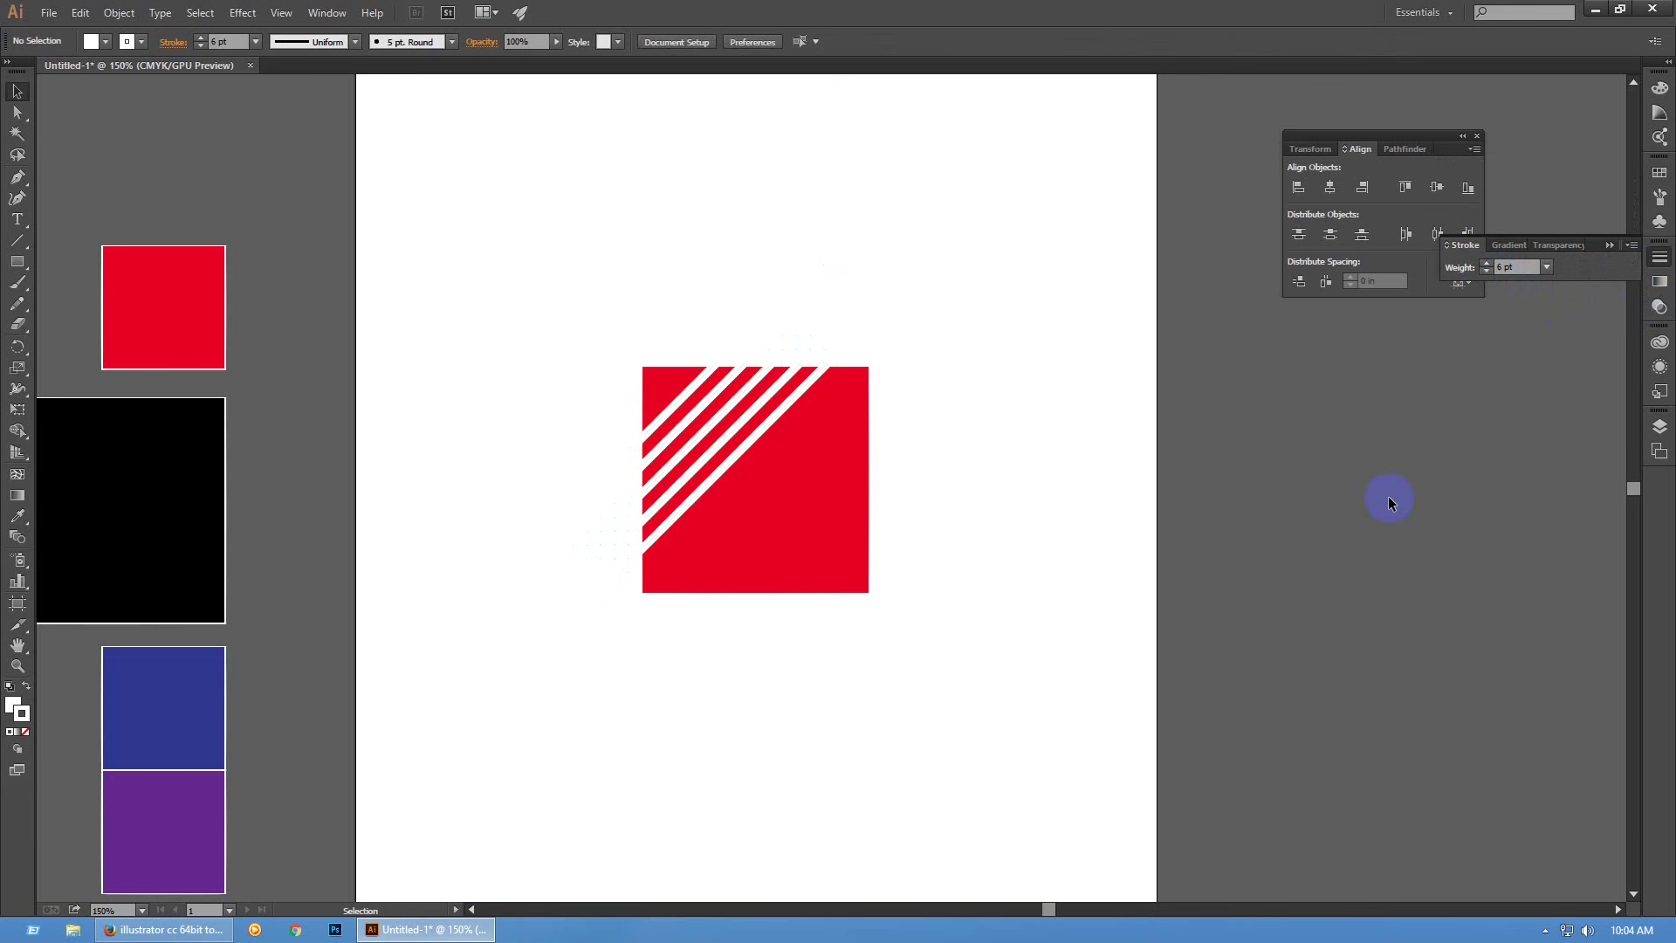
pyautogui.moveTo(503, 232); pyautogui.dragTo(1097, 751)
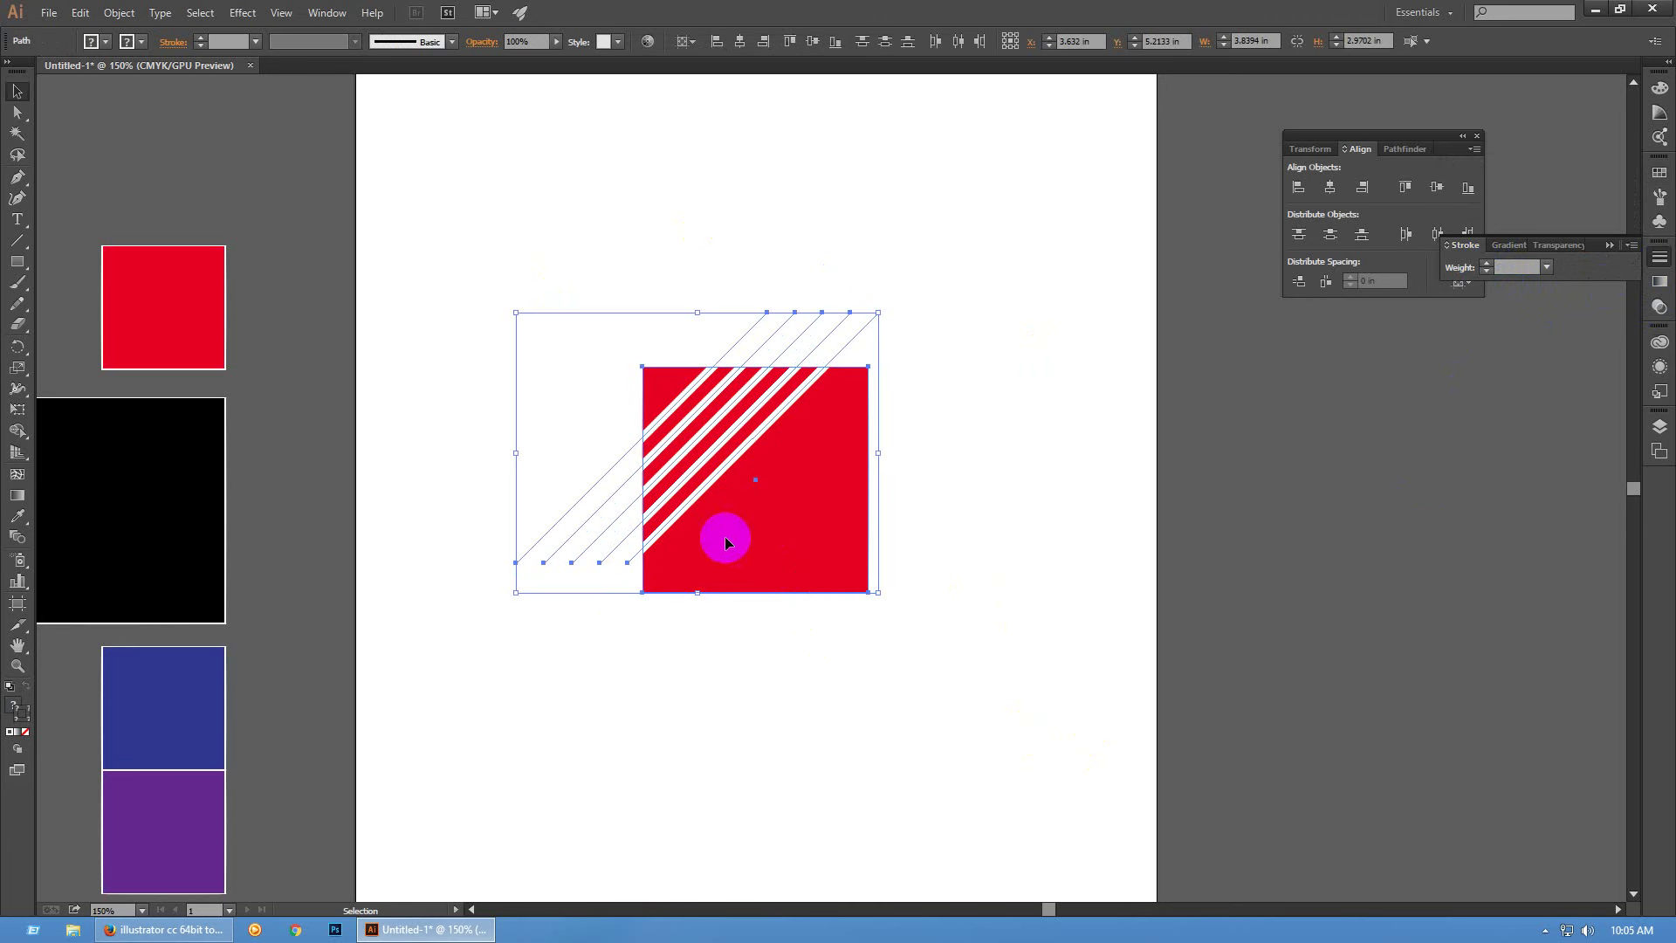
pyautogui.click(375, 286)
# Draw a rectangle about 6.08 by 6.63 in over the artwork and center it horizontally and vertically on the artboard
pyautogui.click(19, 264)
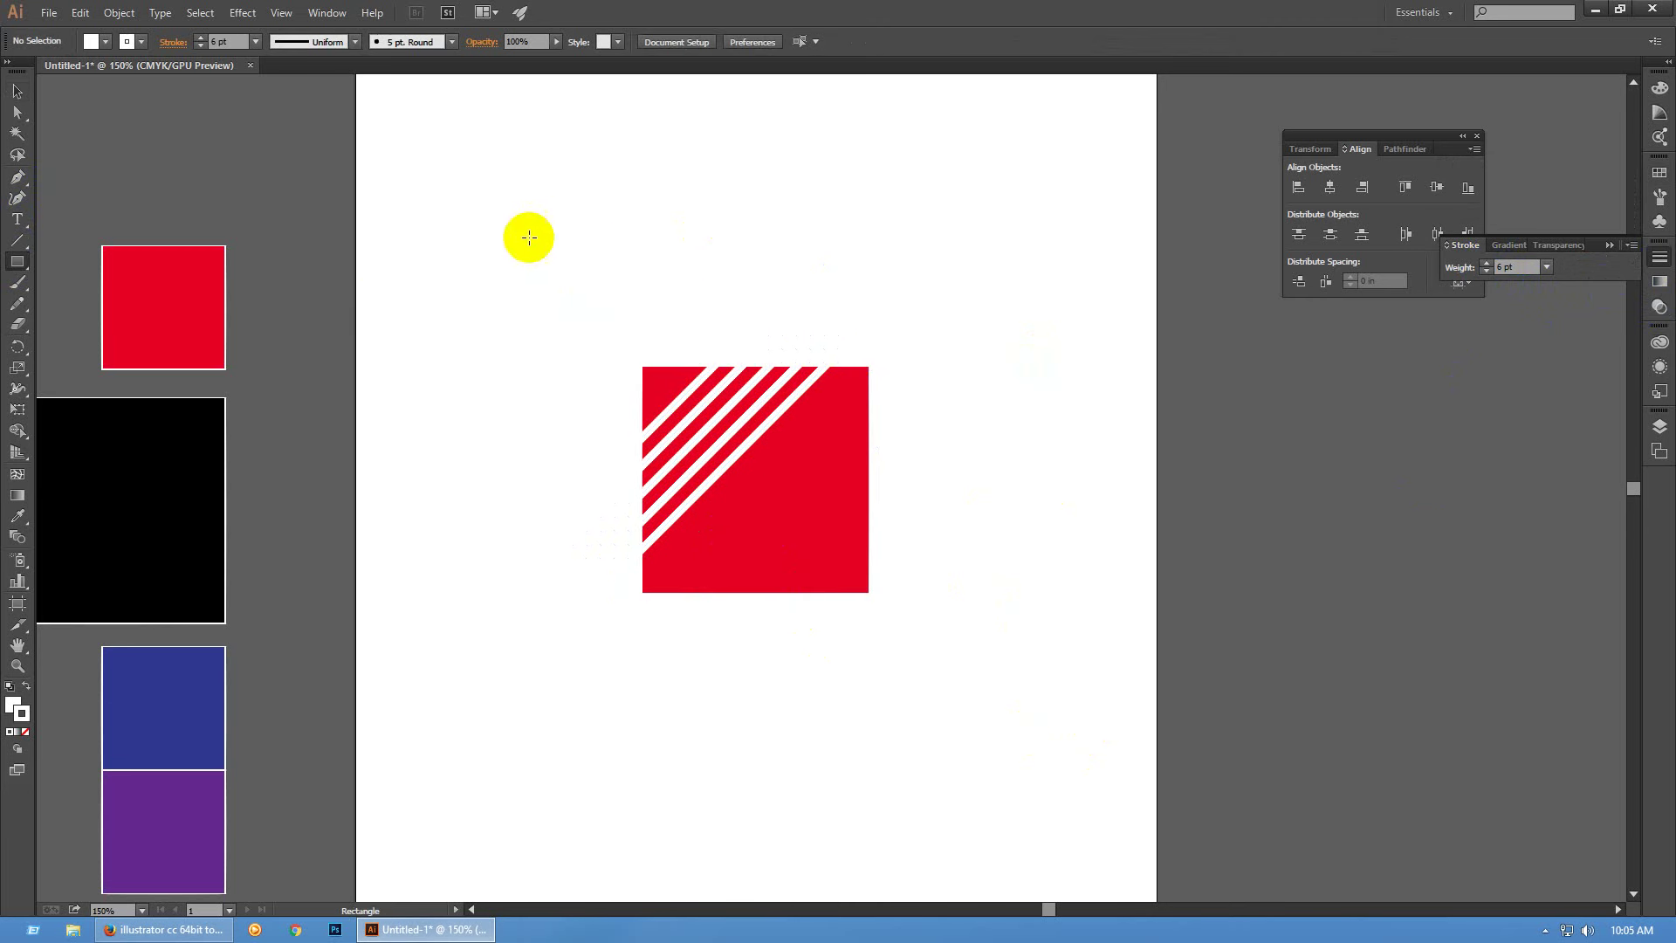
pyautogui.moveTo(495, 177); pyautogui.dragTo(1073, 803)
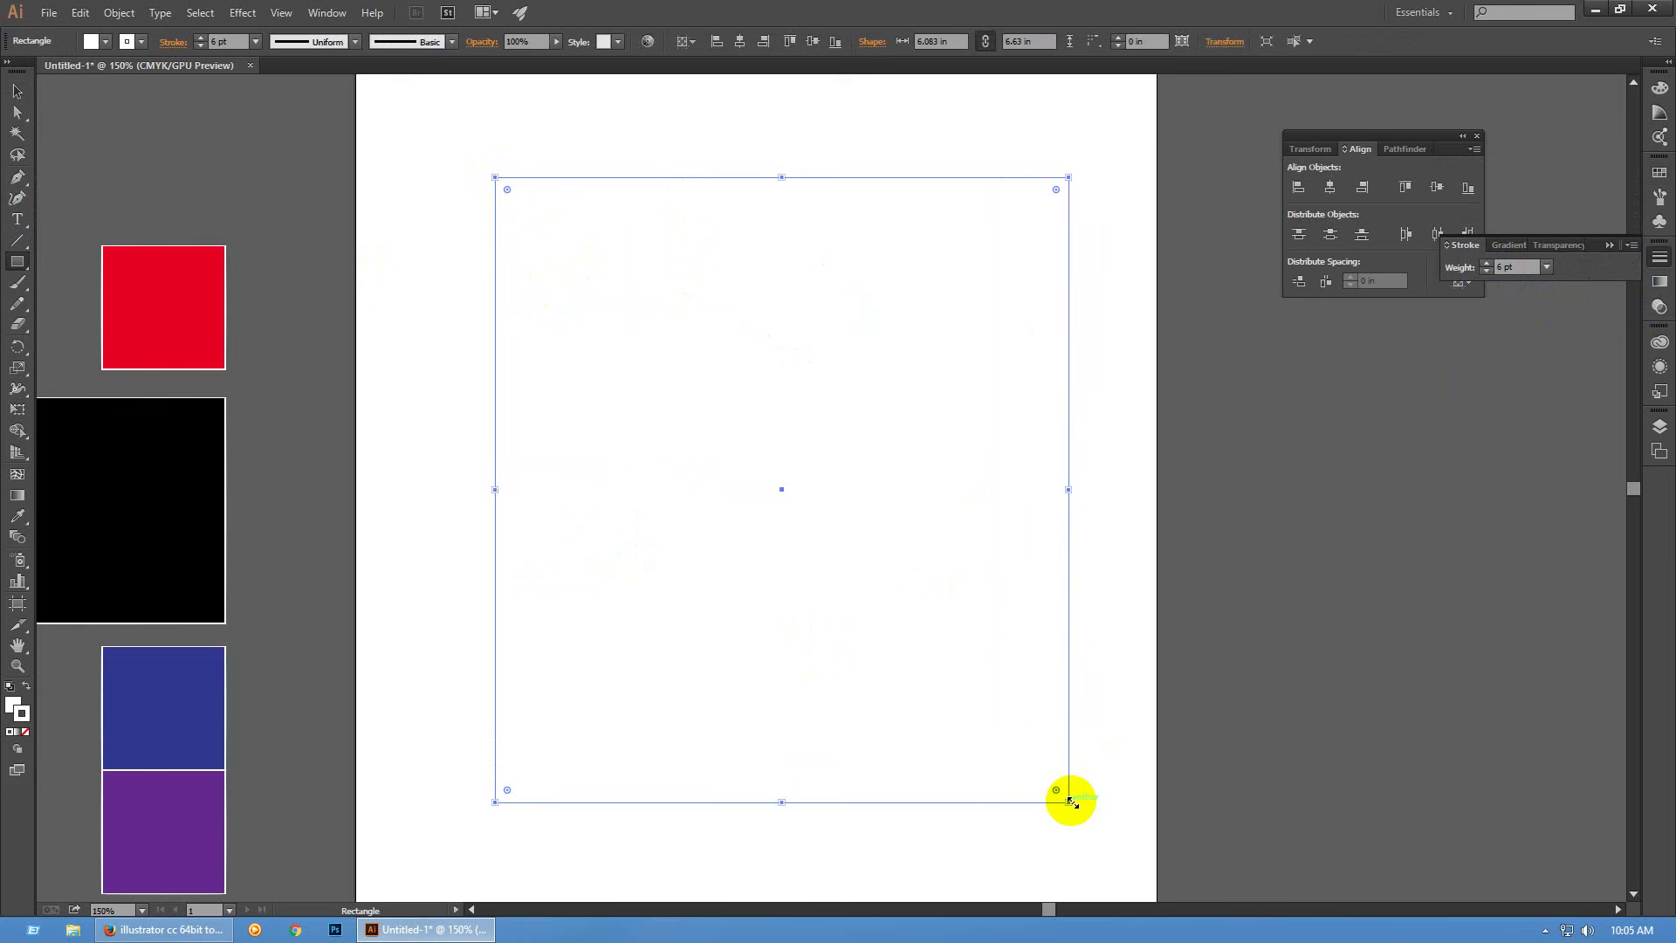
pyautogui.press('v')
pyautogui.click(1330, 187)
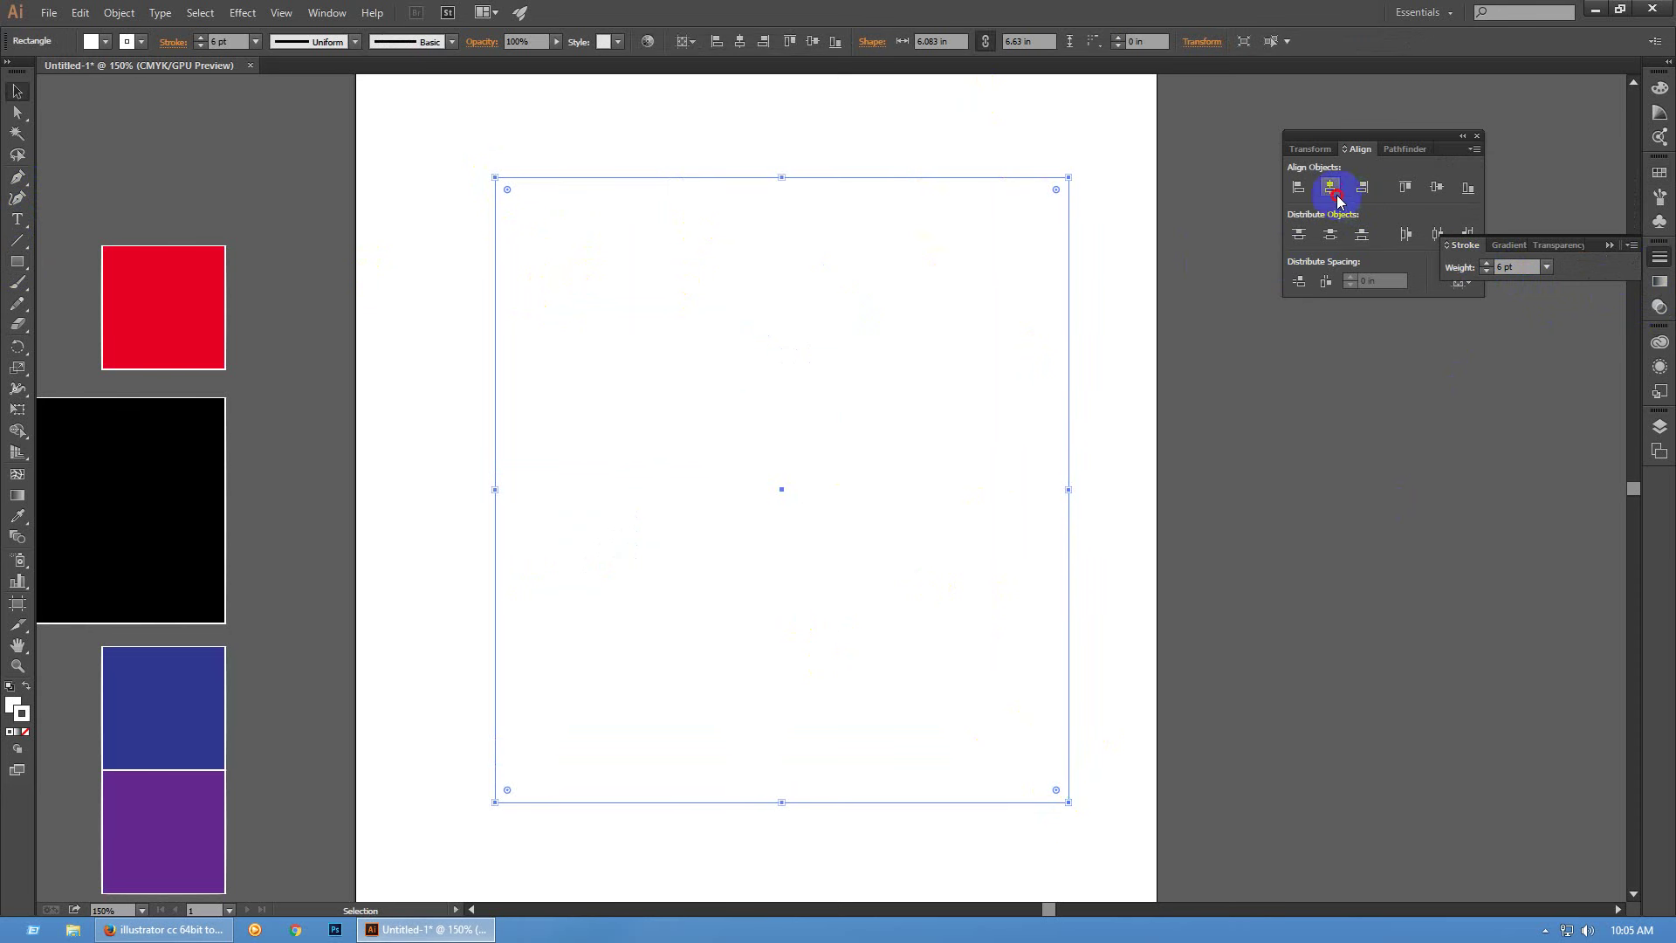
pyautogui.click(1436, 187)
# Fill the large rectangle with the dark gray C=0 M=0 Y=0 K=80 swatch and remove its stroke
pyautogui.click(1659, 172)
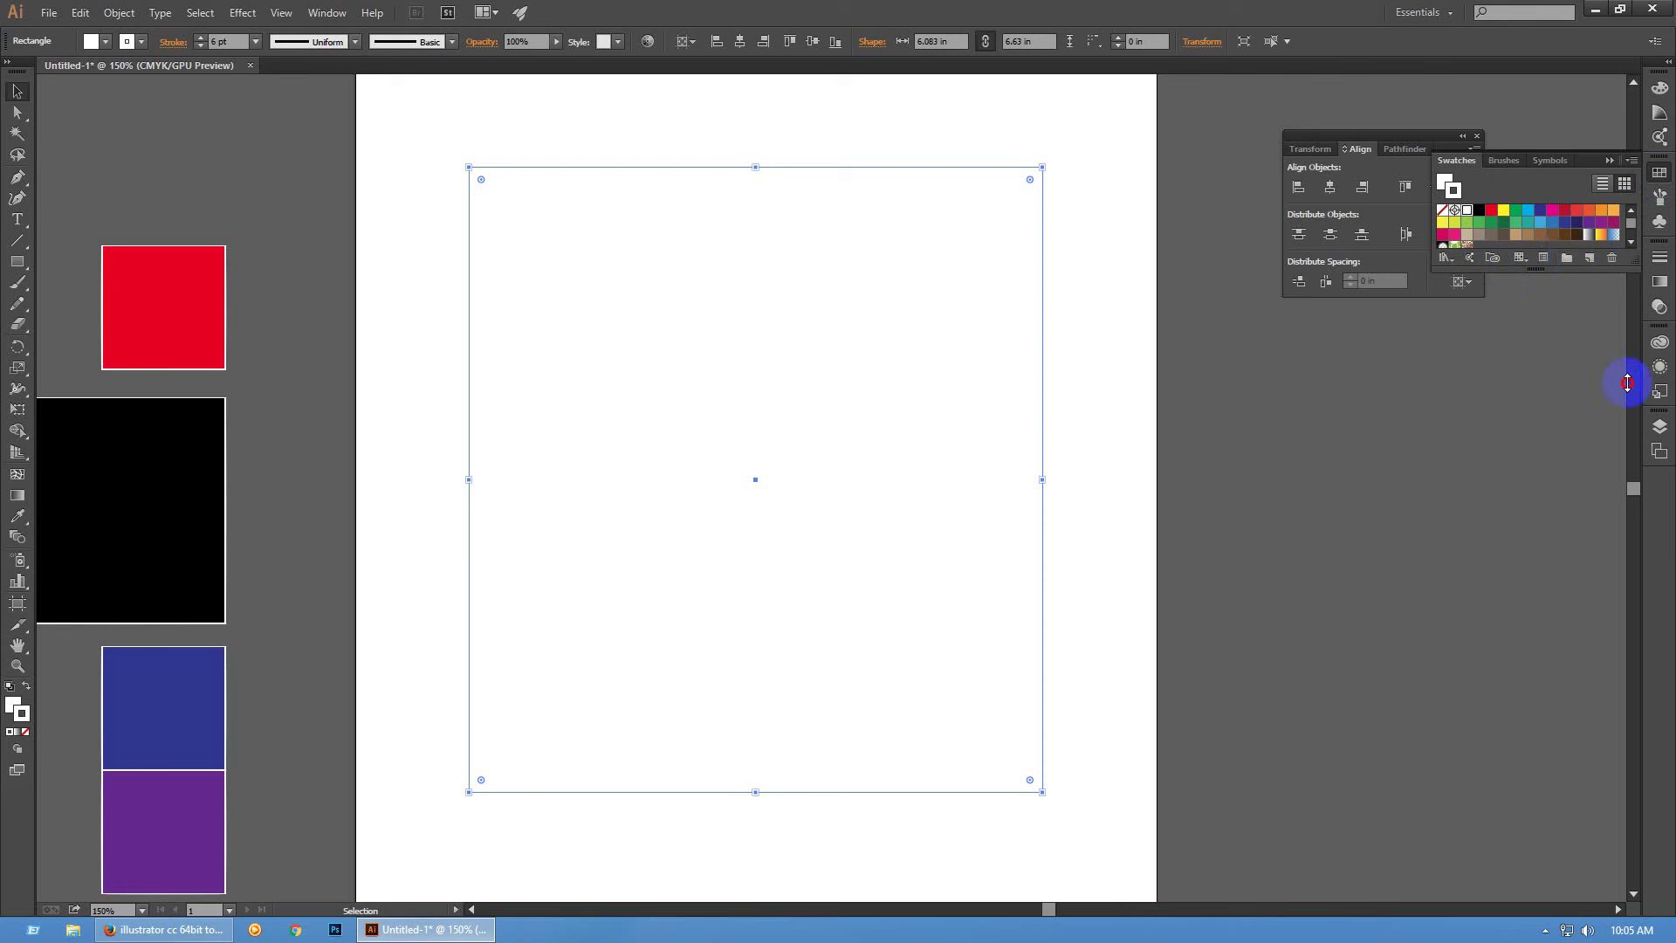
pyautogui.click(1478, 262)
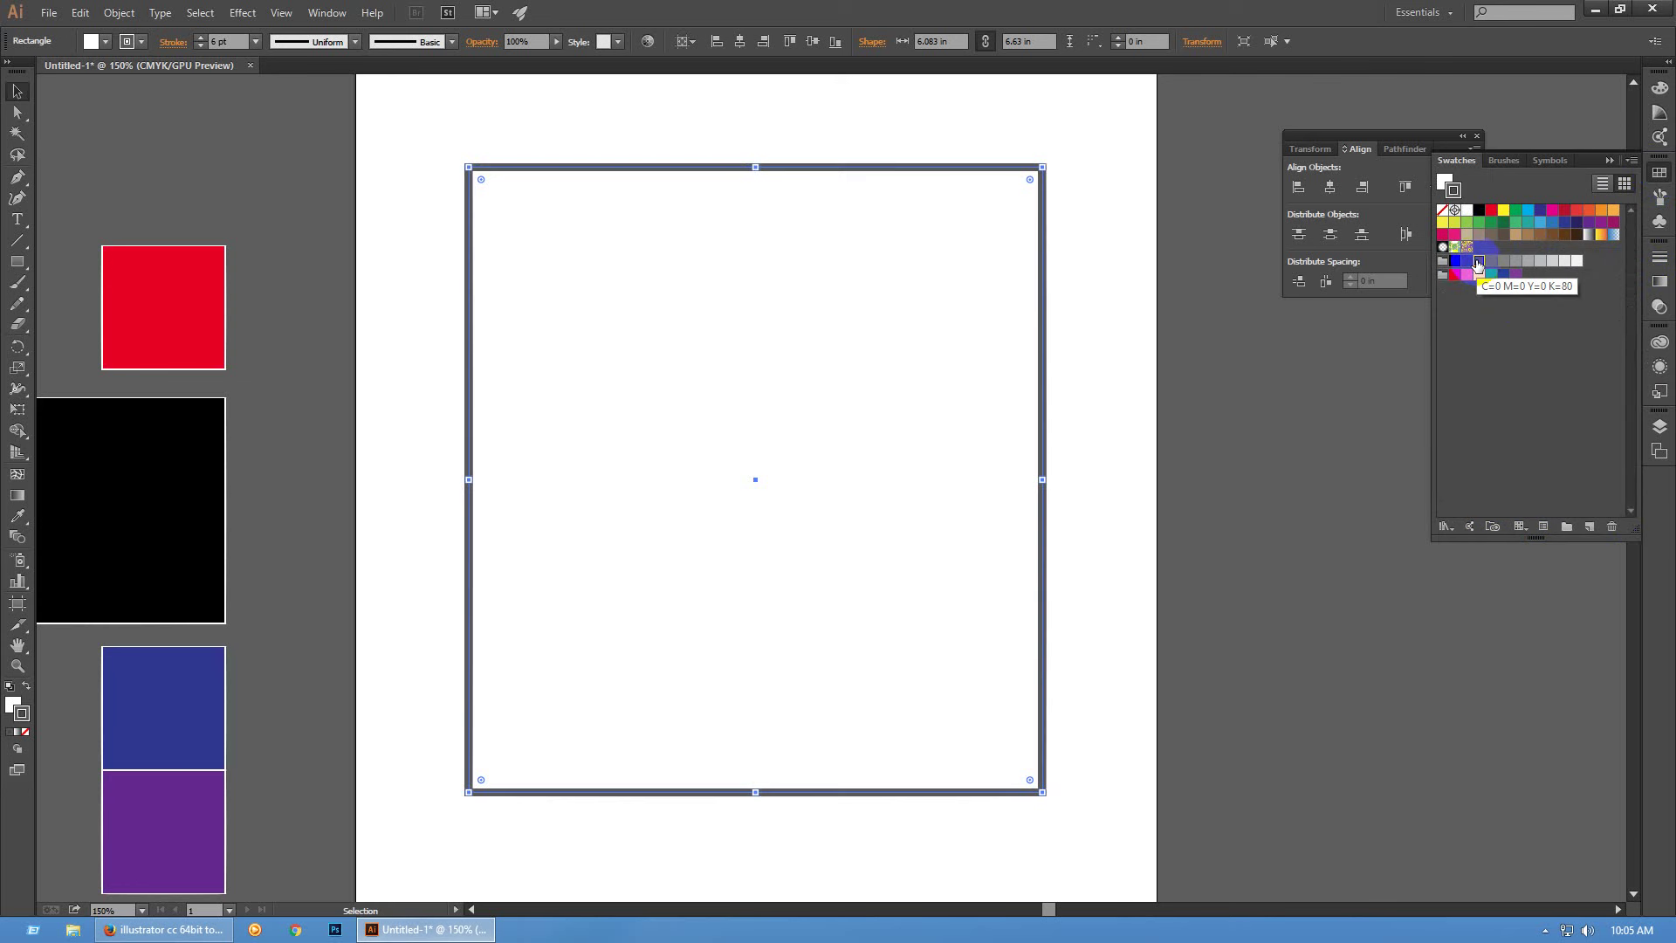
pyautogui.hotkey('shift', 'x')
pyautogui.press('/')
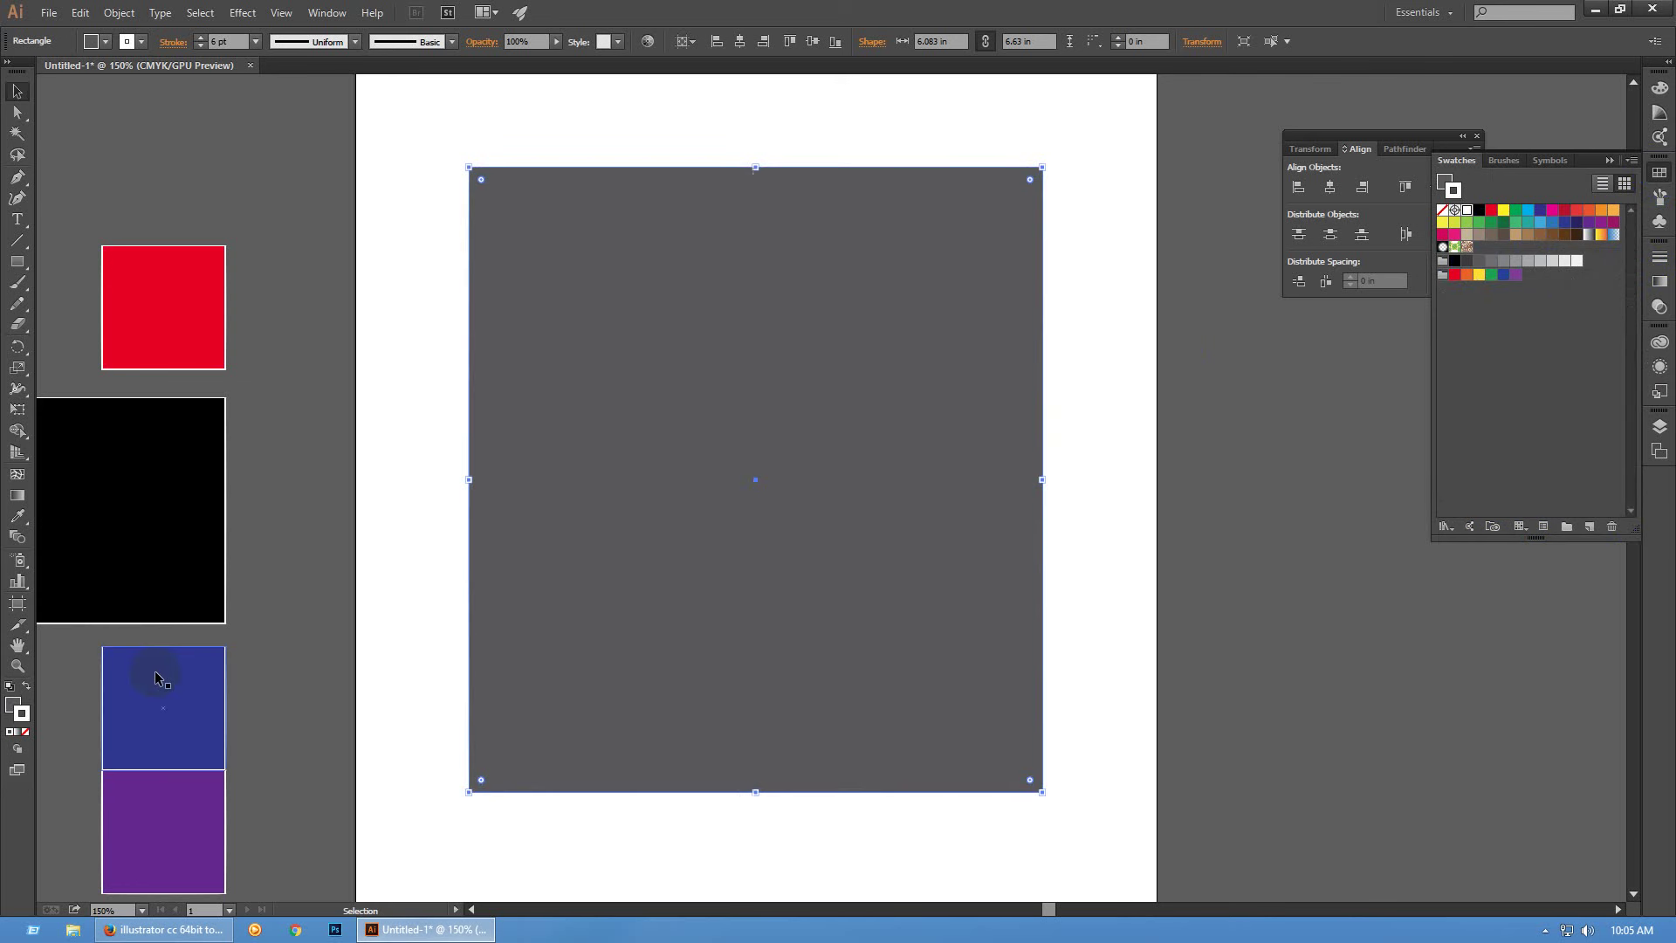
pyautogui.press('ctrl')
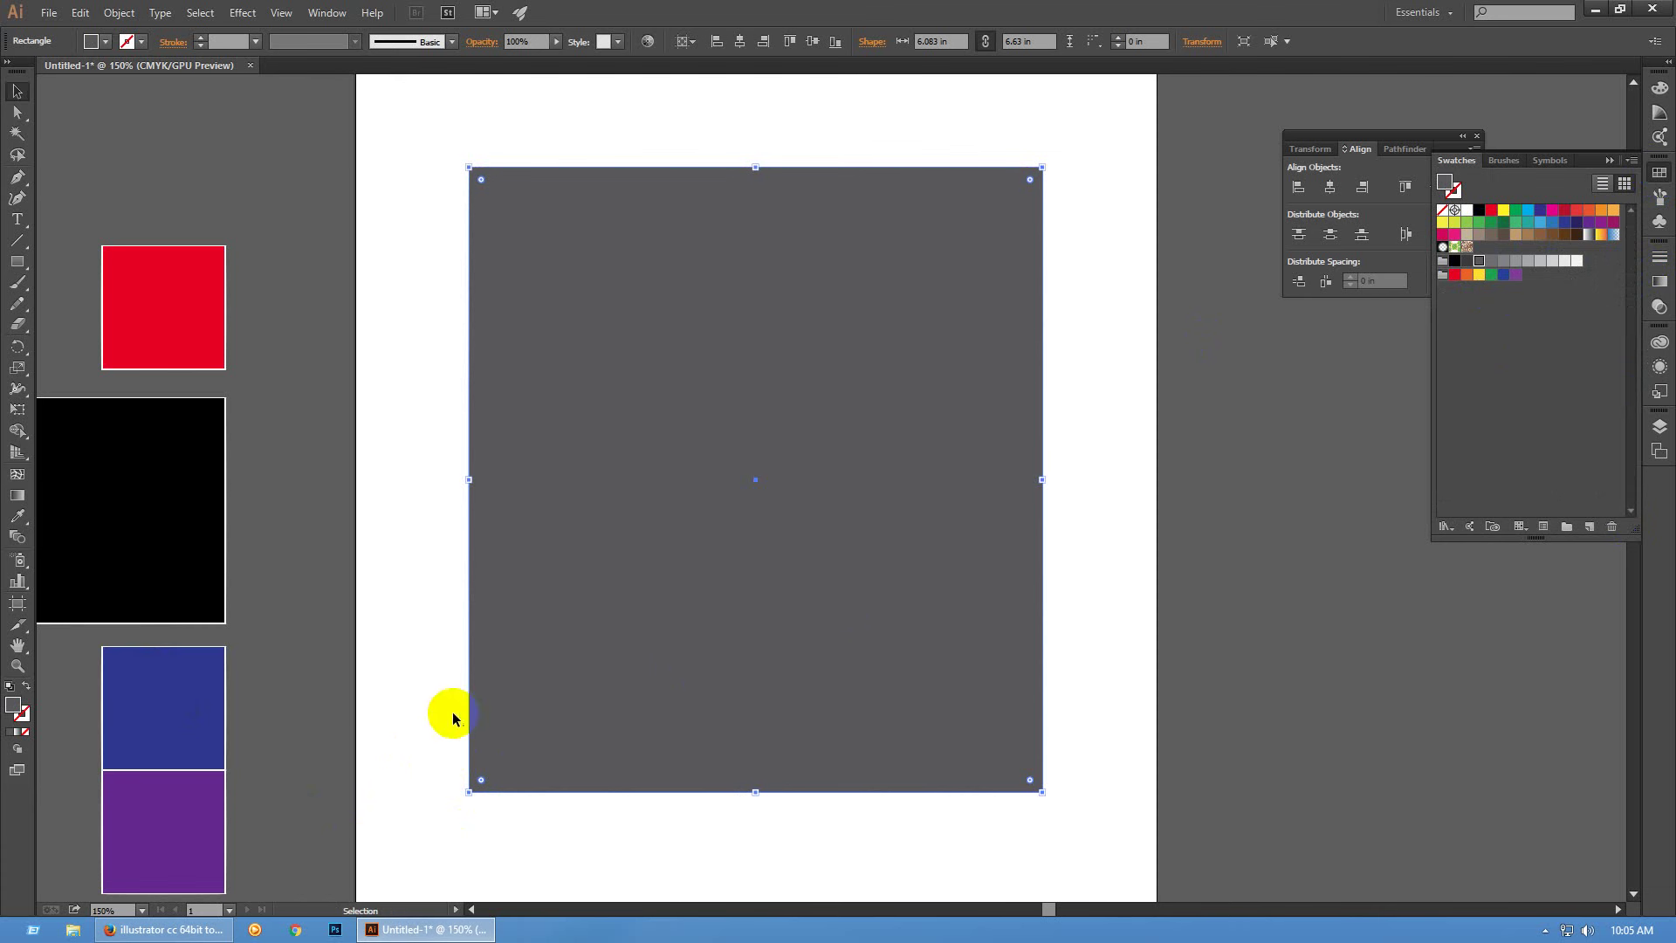
pyautogui.click(936, 535)
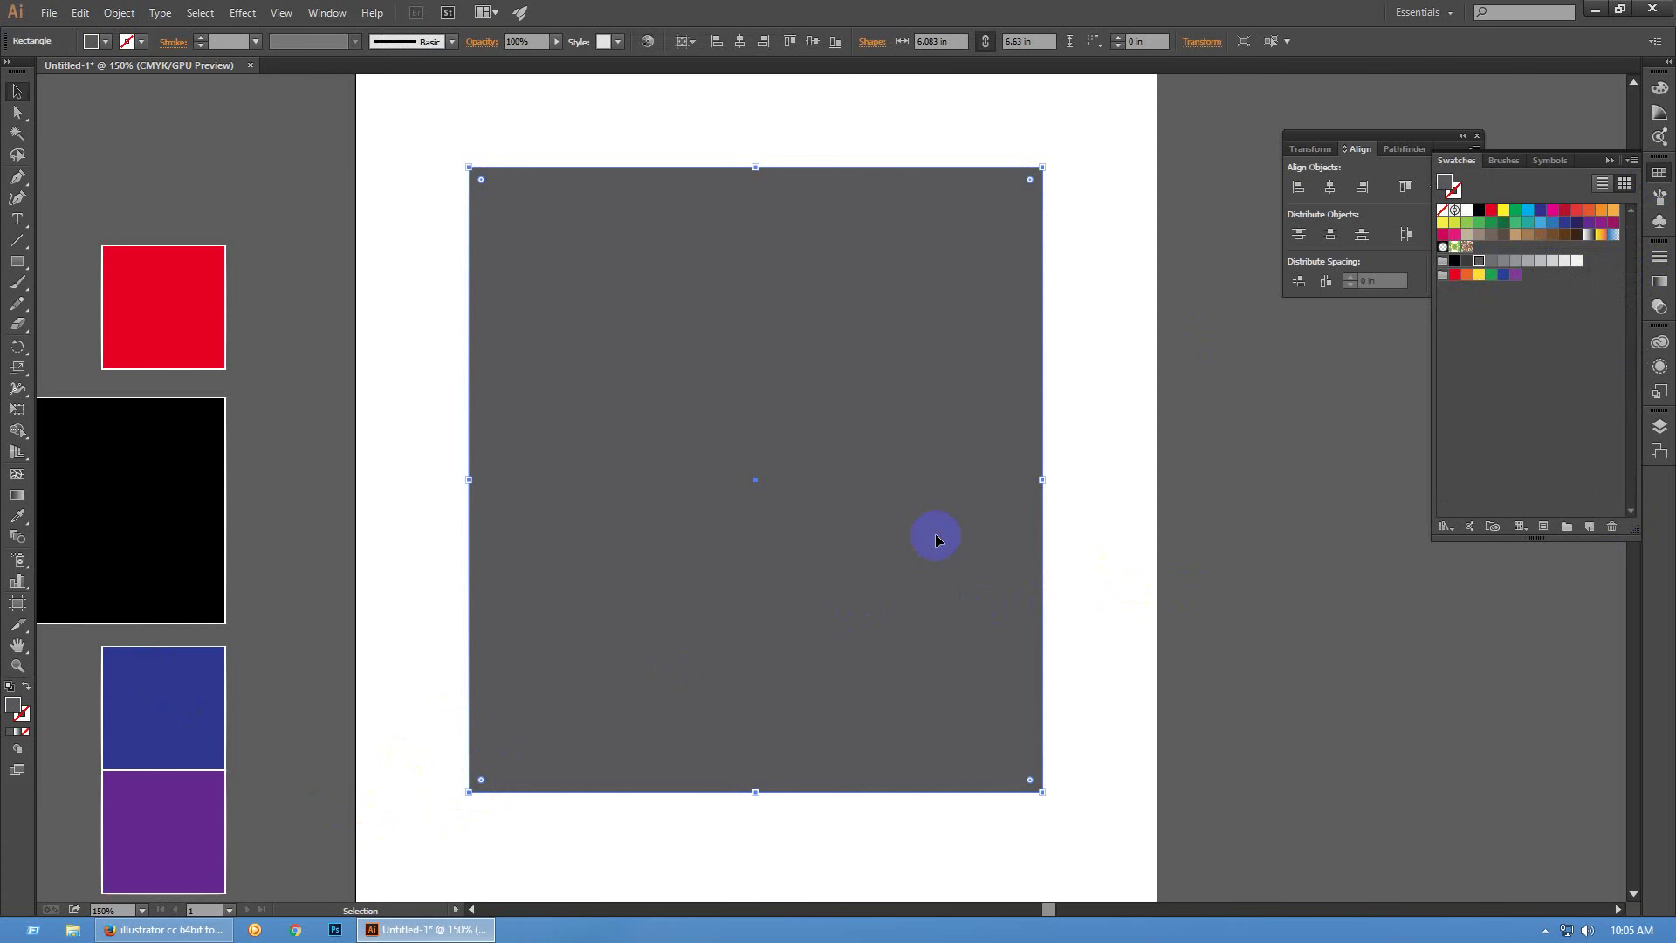
# Send the dark gray rectangle to the back, behind the red square and the white lines
pyautogui.click(1659, 428)
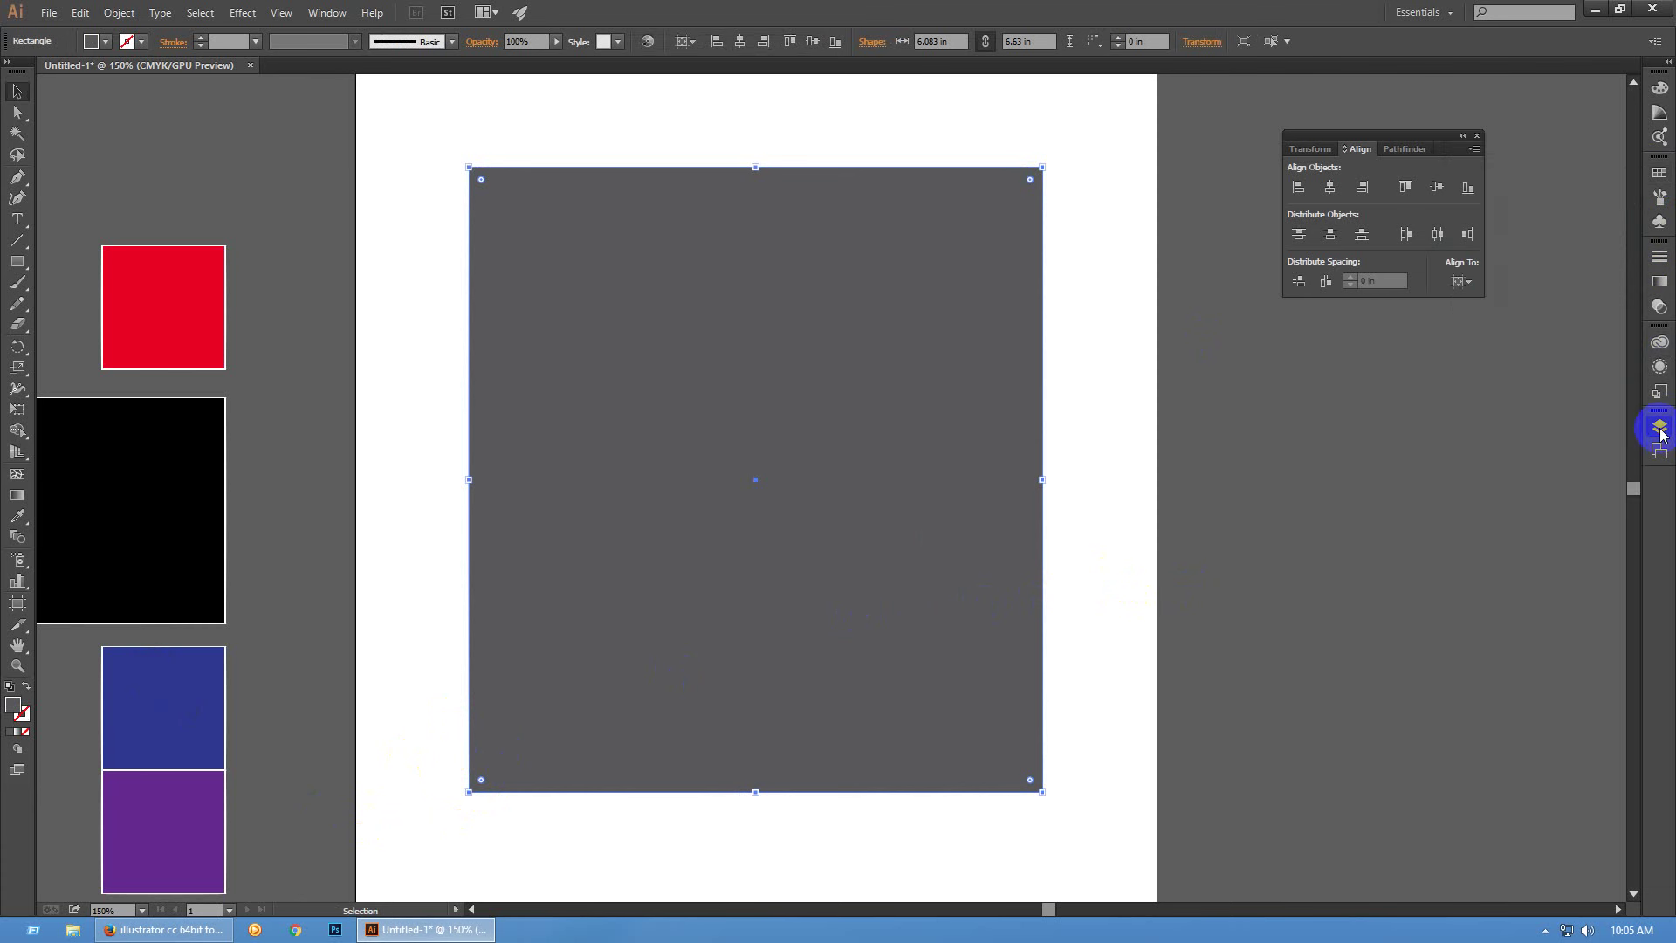
pyautogui.click(1284, 474)
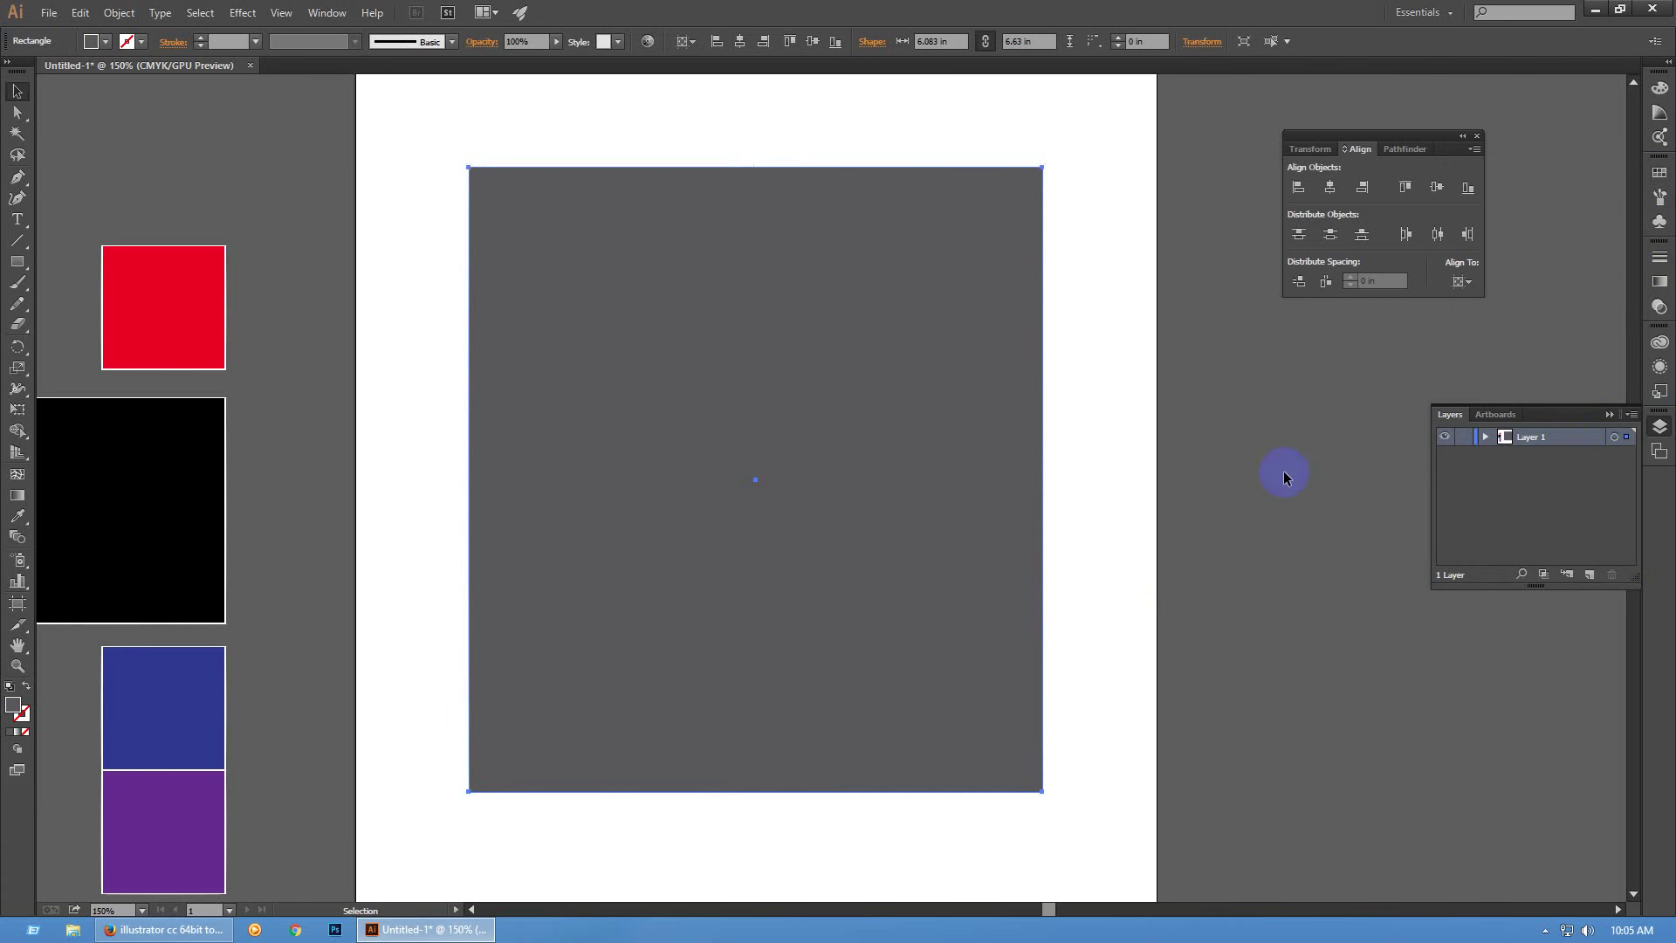
pyautogui.click(968, 428)
pyautogui.rightClick(967, 428)
pyautogui.moveTo(1070, 669)
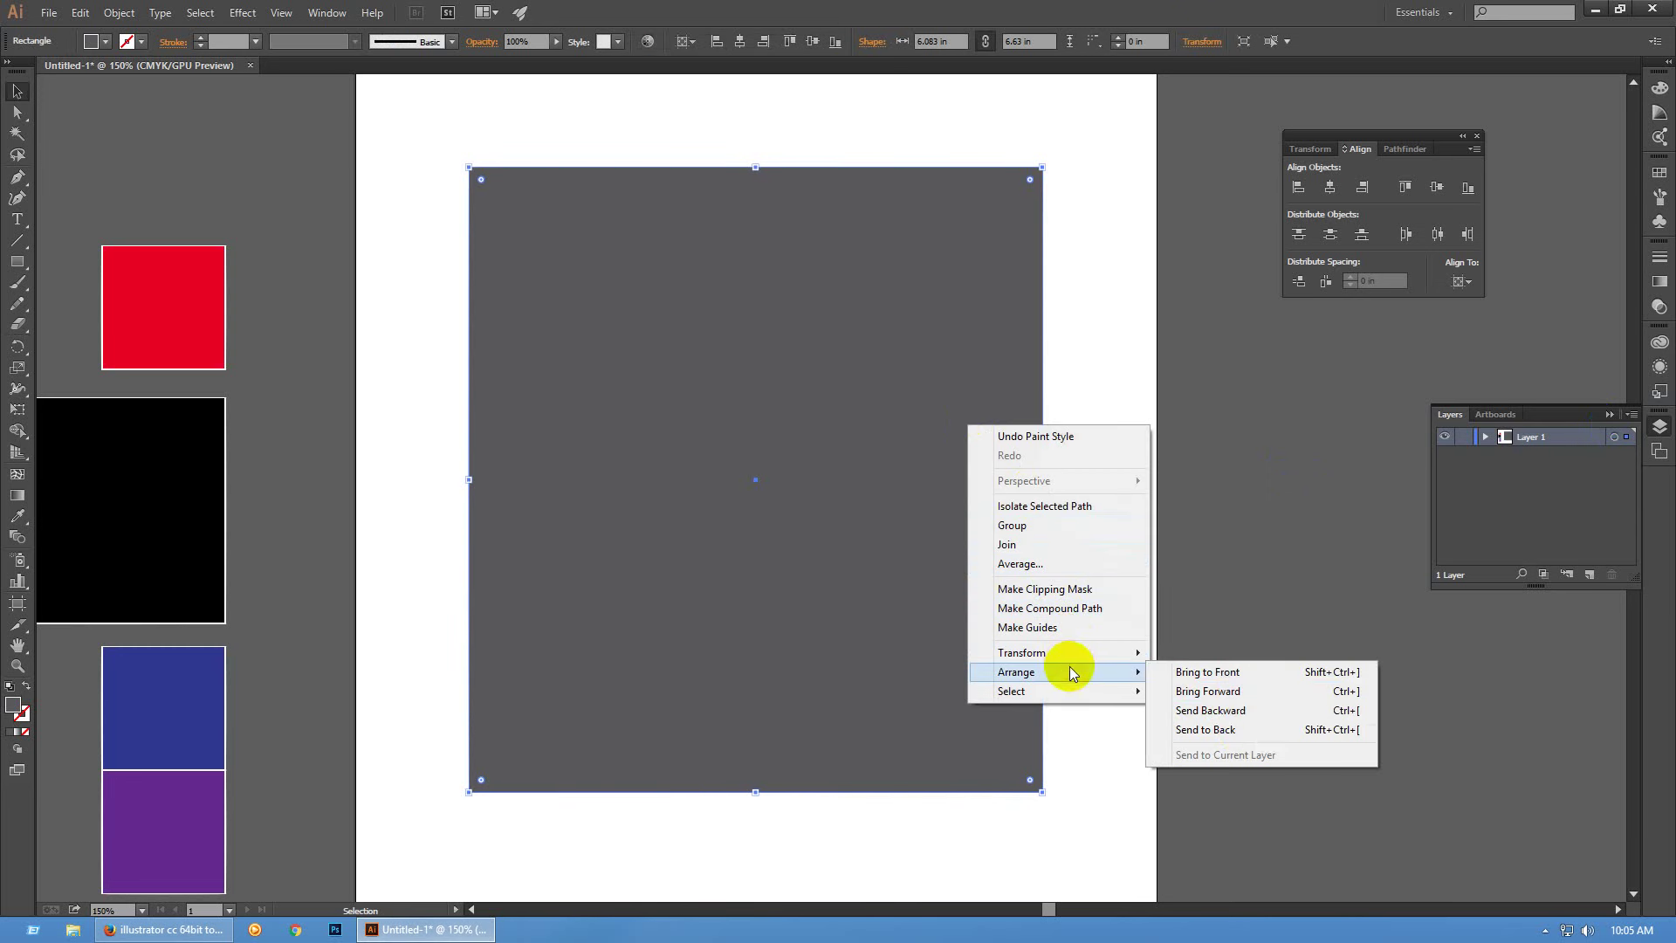
pyautogui.click(1244, 730)
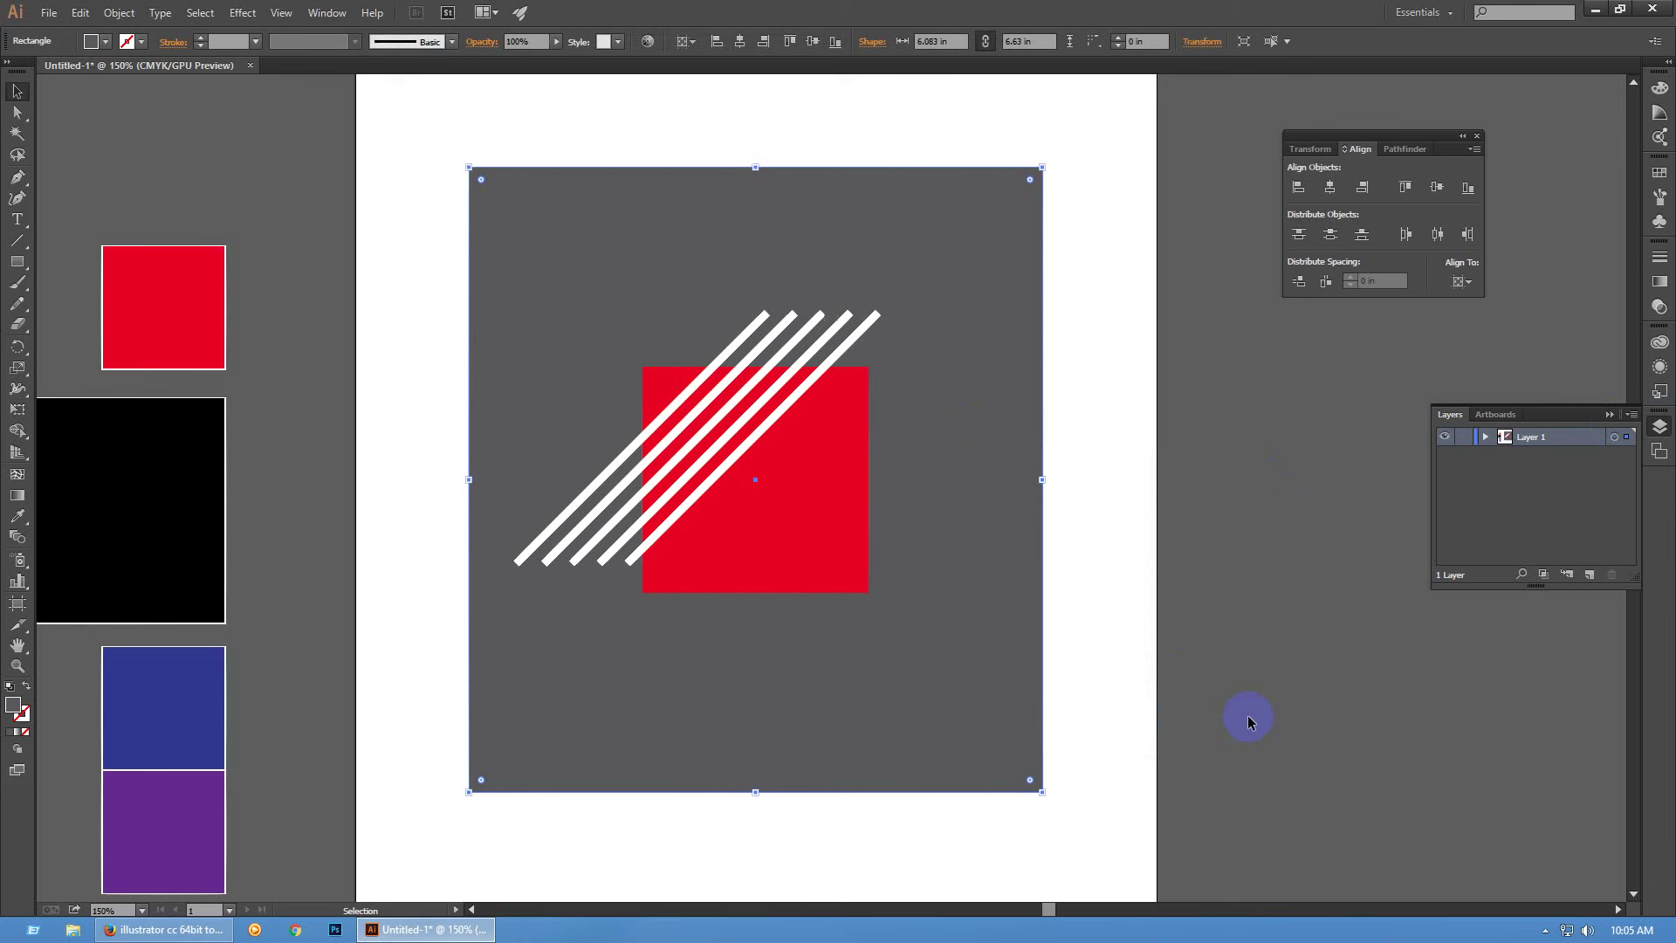
# Lock the dark gray background rectangle so it cannot be selected with the artwork
pyautogui.click(119, 12)
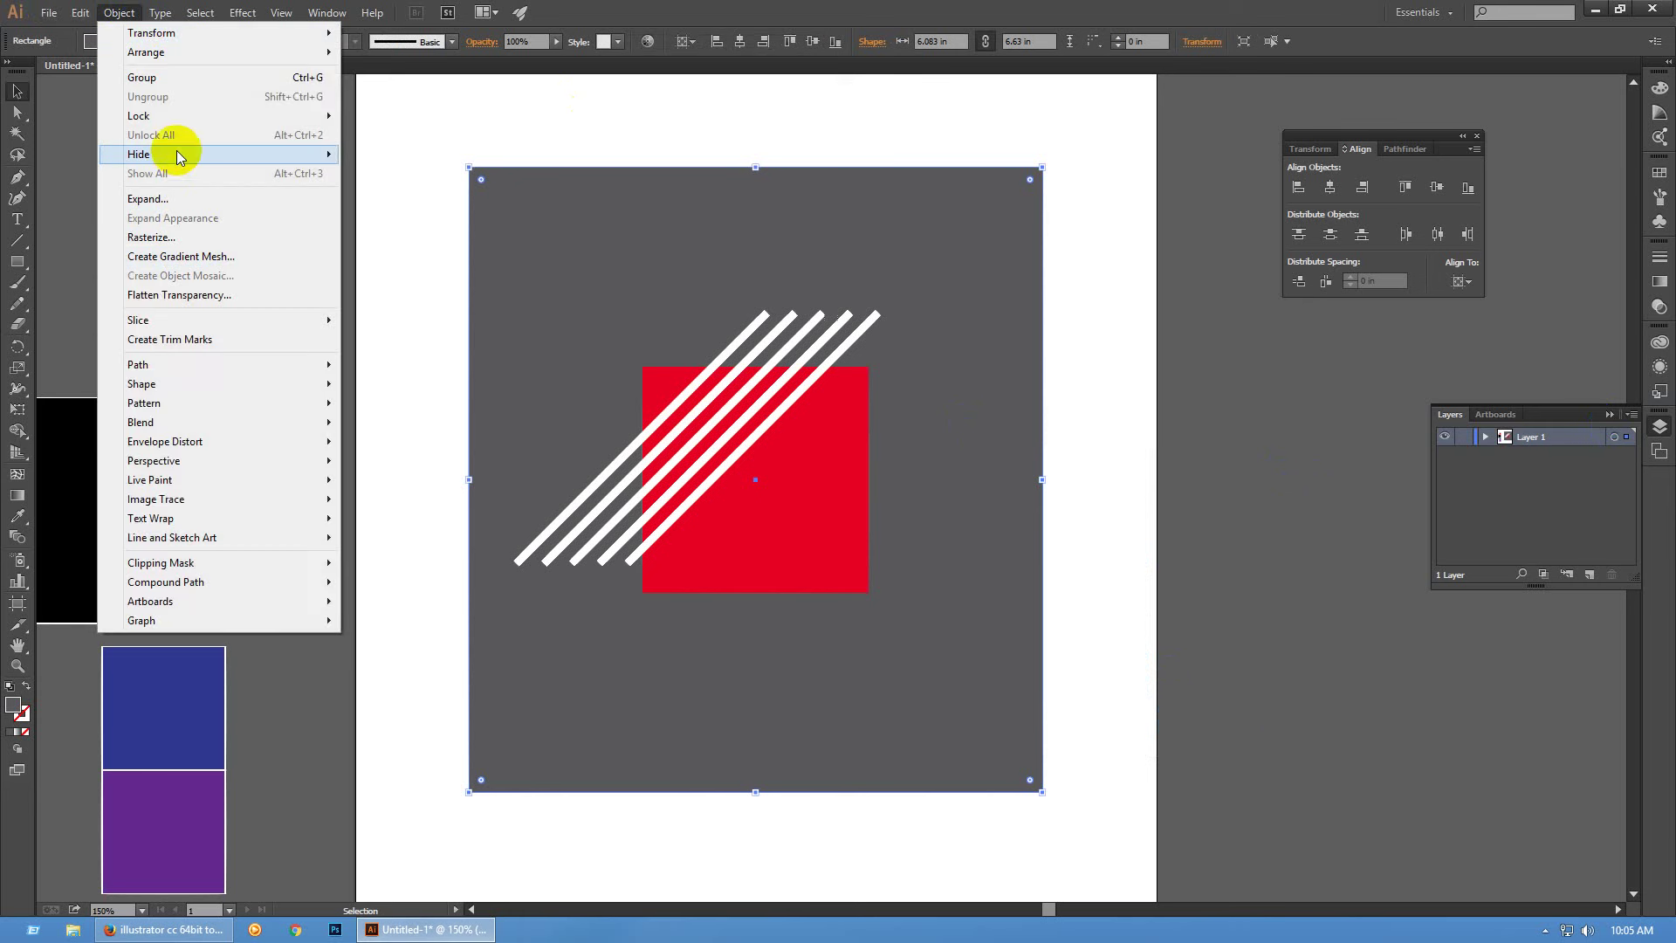
pyautogui.moveTo(177, 117)
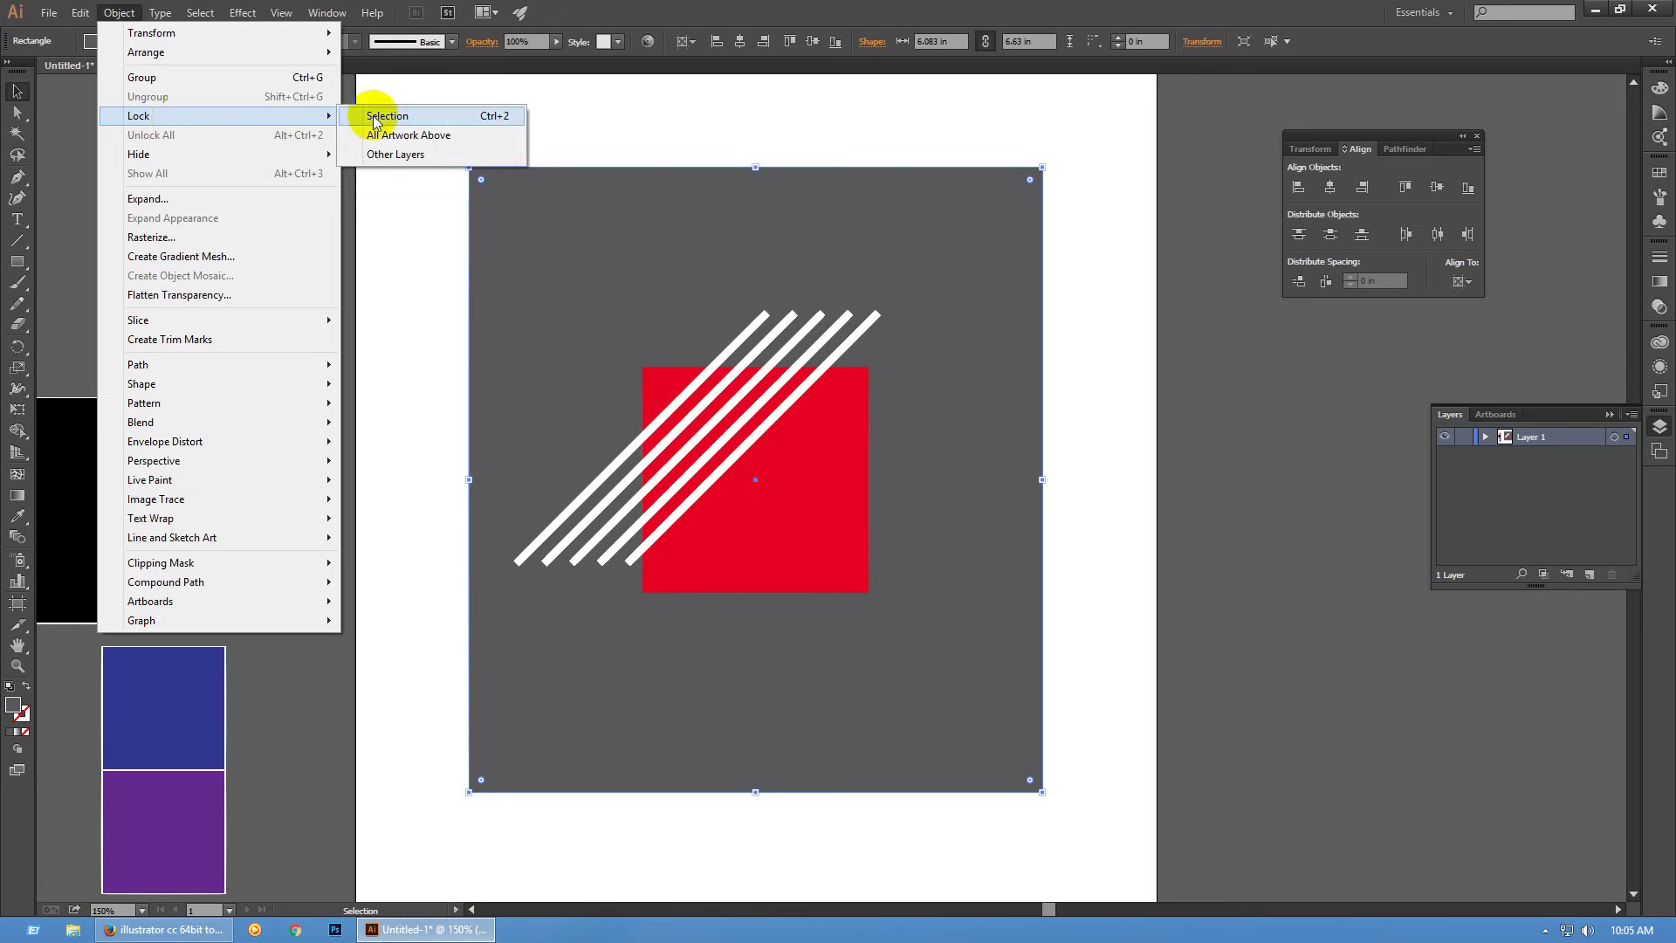
pyautogui.click(384, 116)
pyautogui.moveTo(421, 141); pyautogui.dragTo(1135, 852)
pyautogui.click(1018, 694)
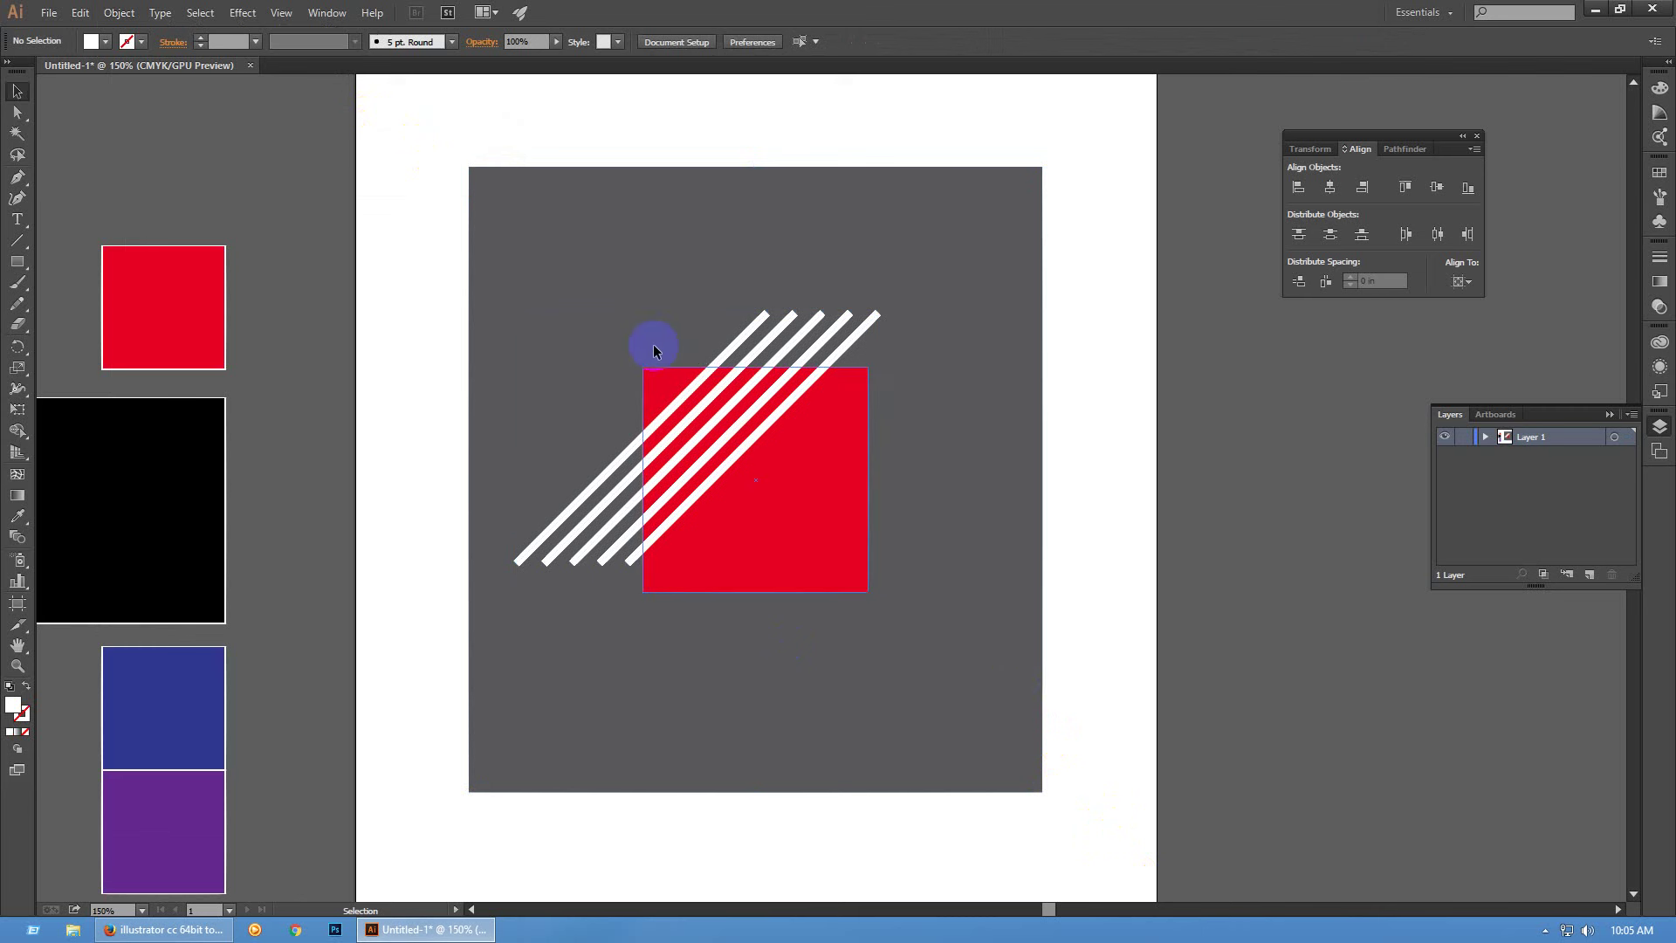
# Try to split the red square along the five stroked white lines with Pathfinder Divide
pyautogui.moveTo(567, 281); pyautogui.dragTo(1004, 749)
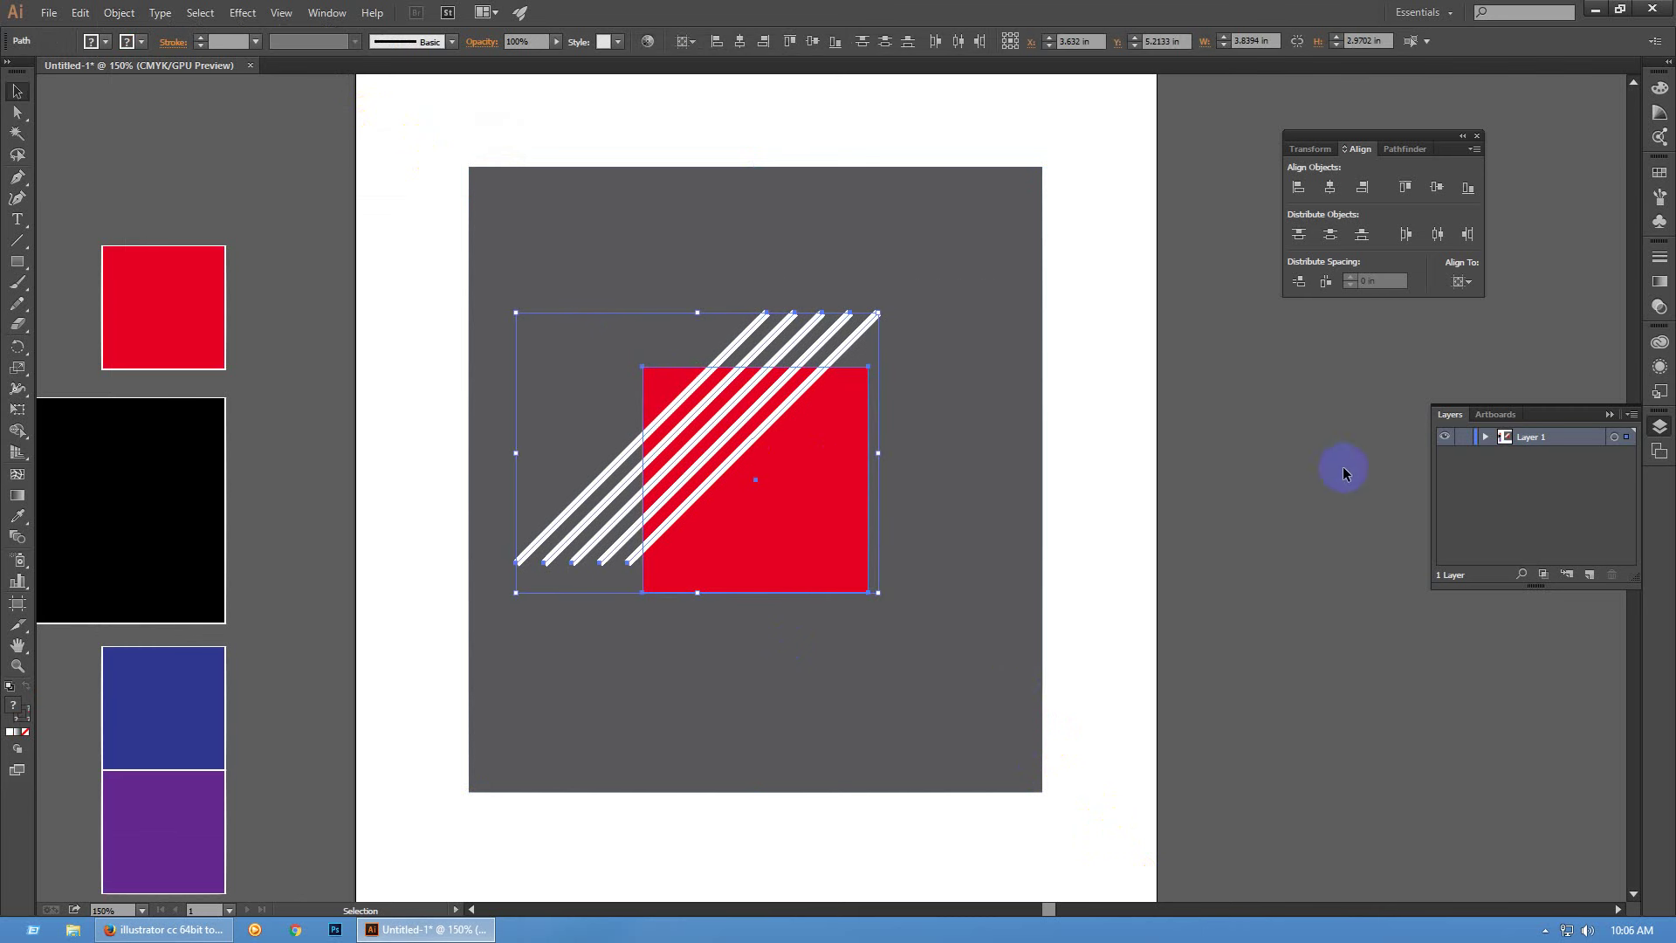
pyautogui.click(1413, 155)
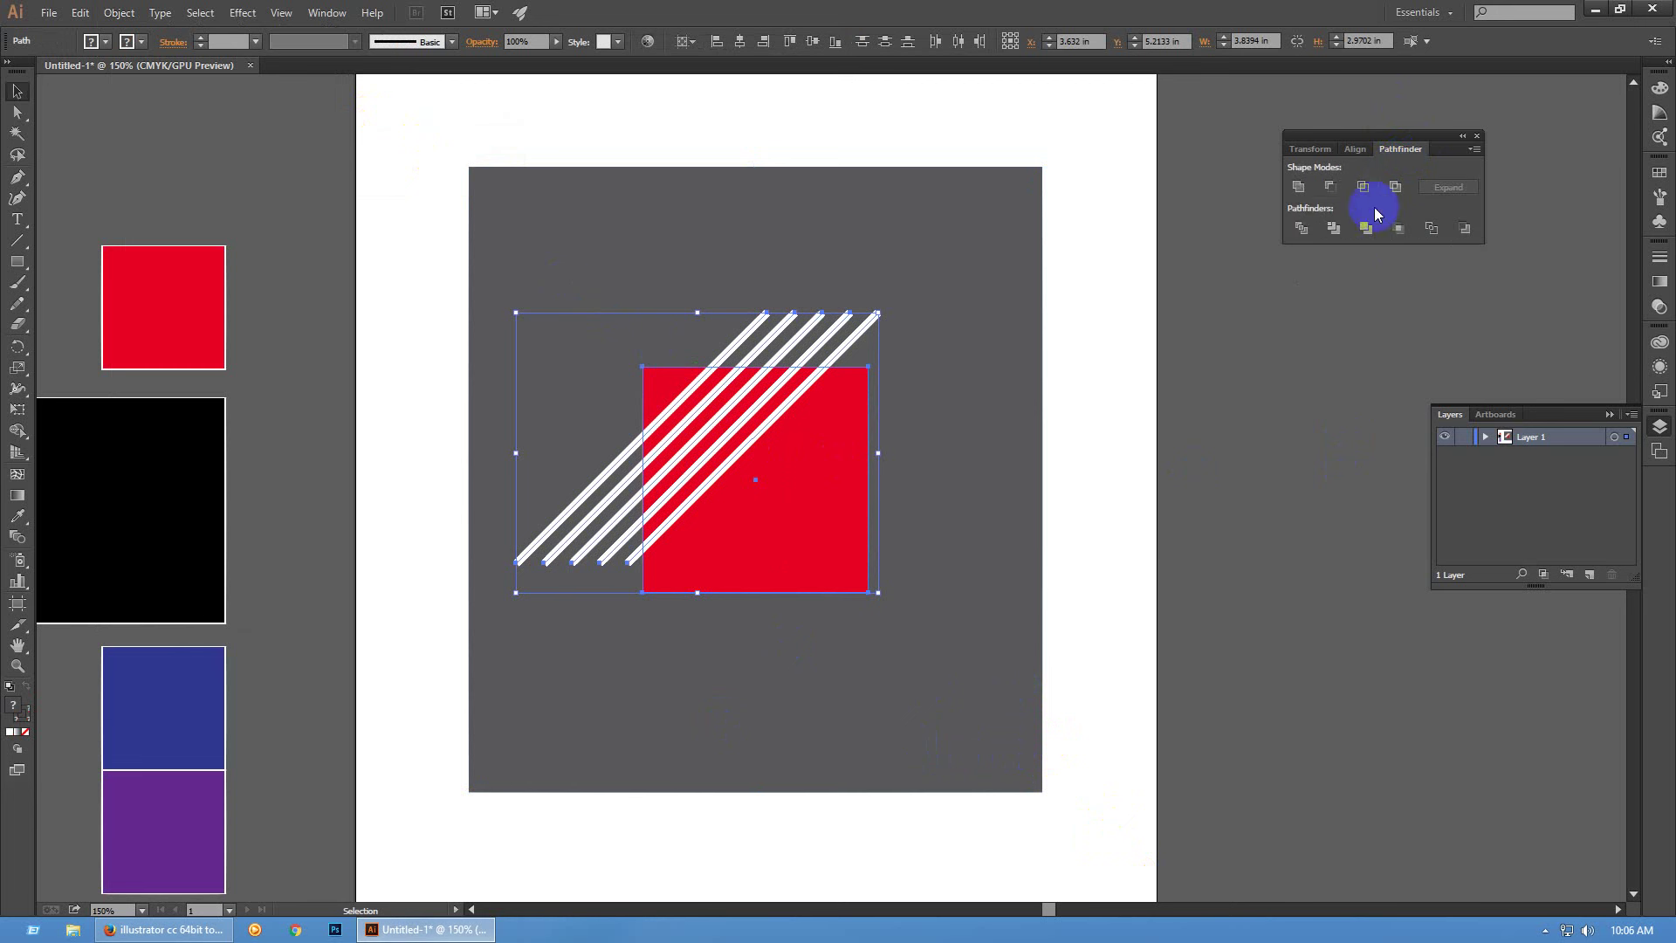
pyautogui.click(1303, 232)
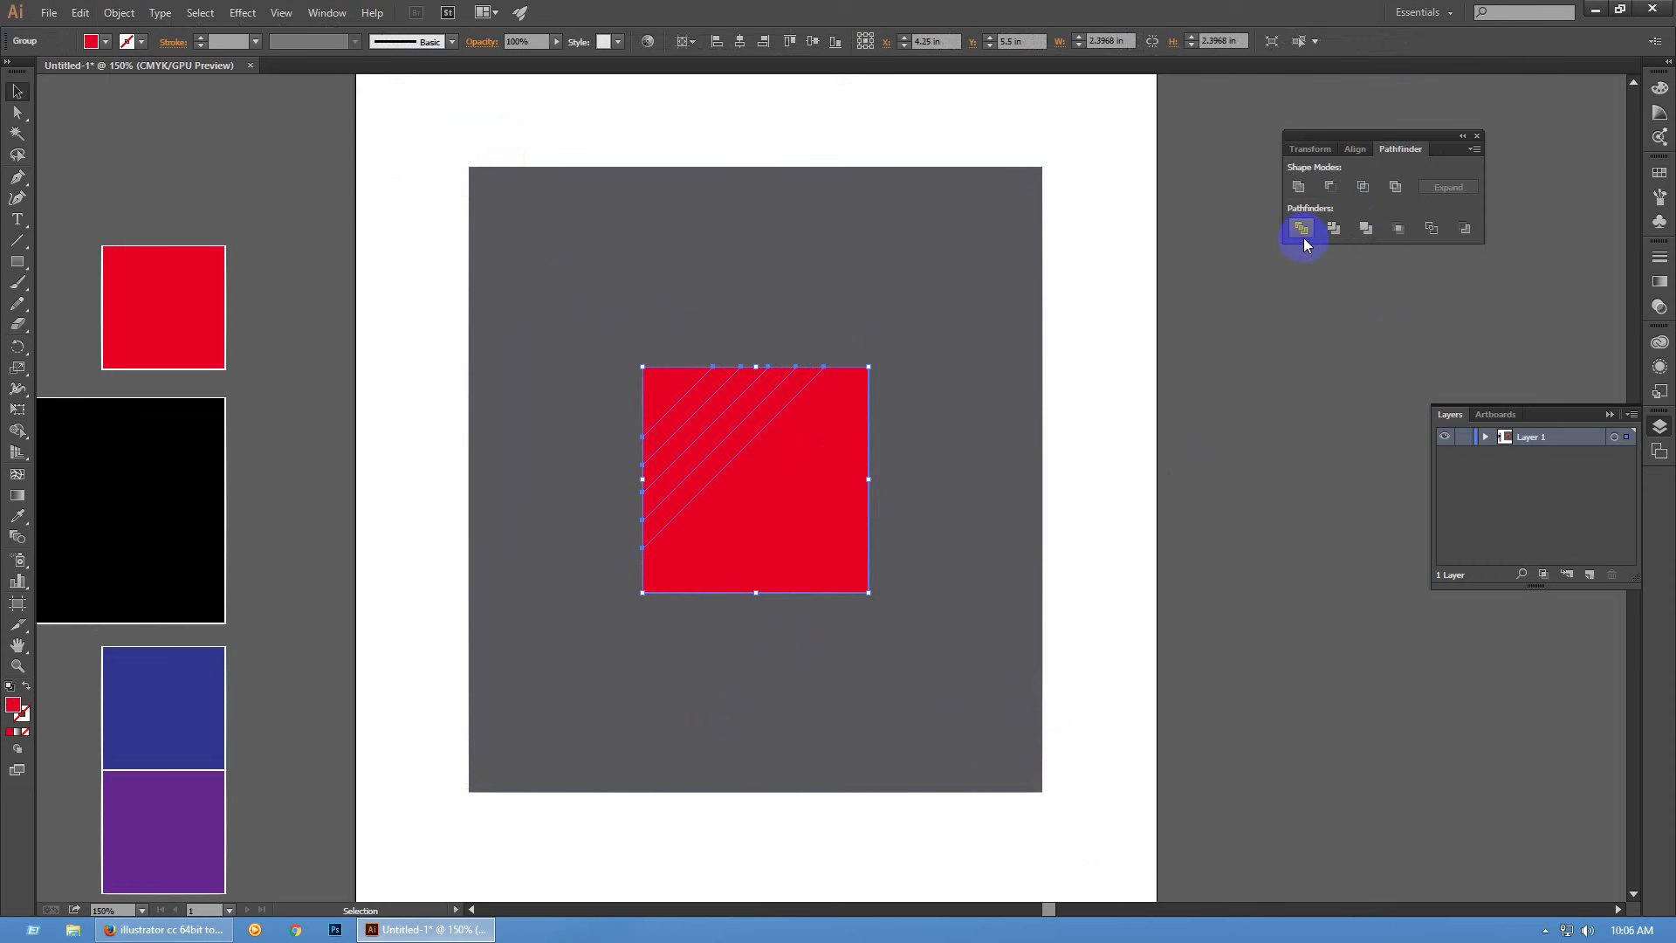
pyautogui.click(1313, 331)
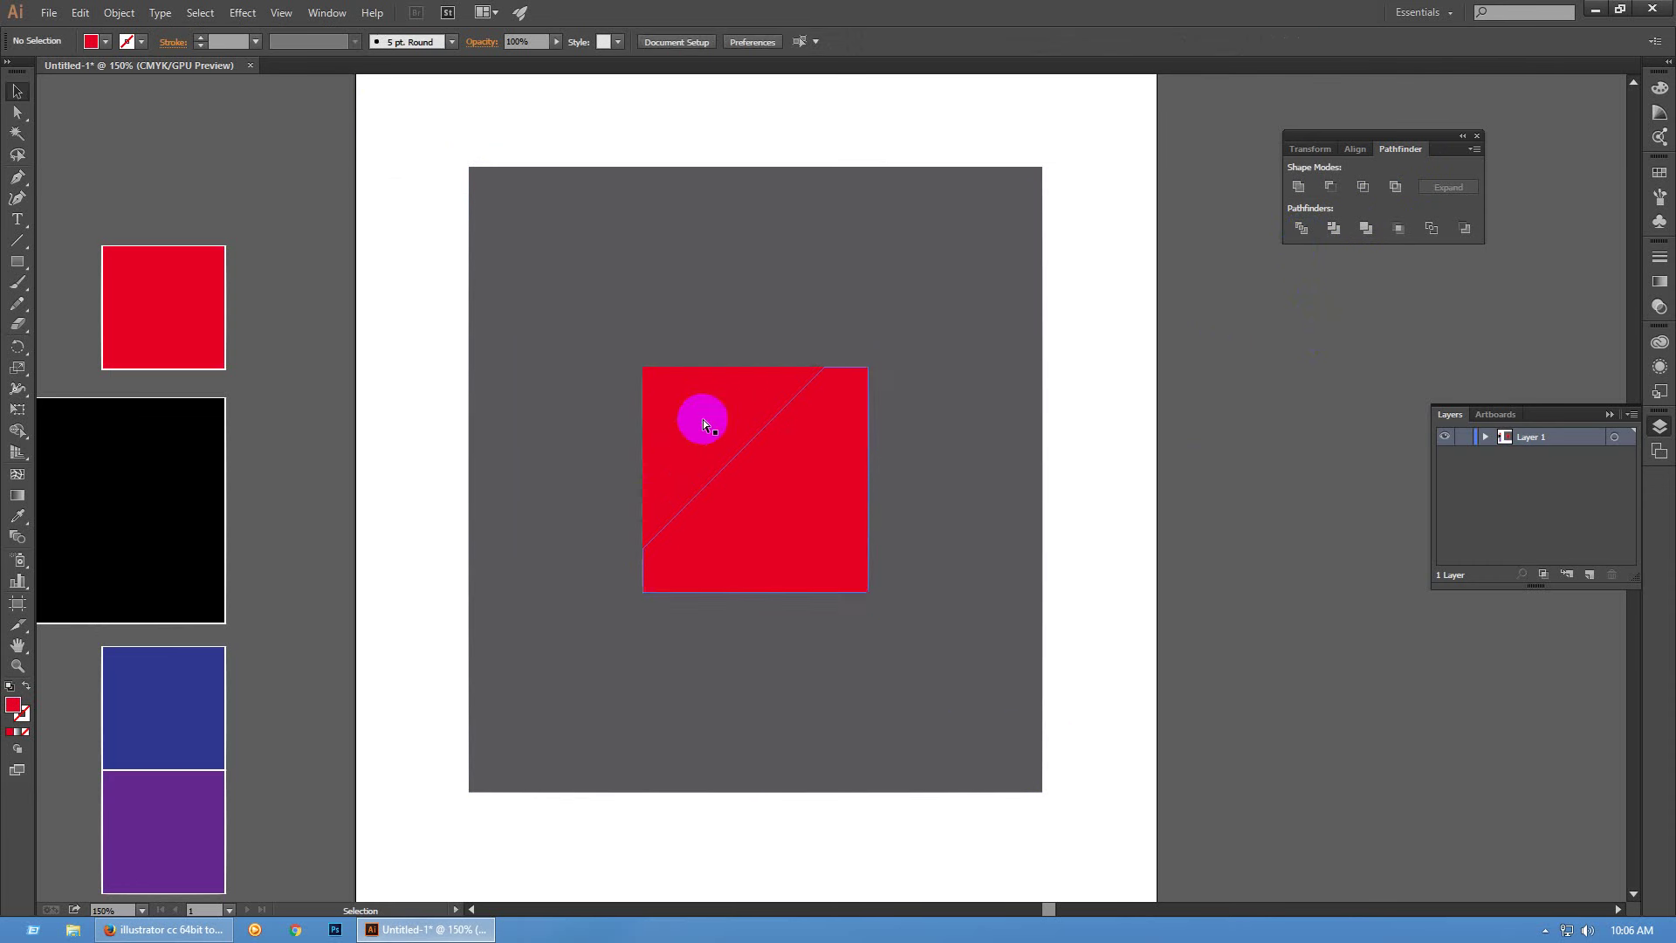
pyautogui.press('a')
pyautogui.click(733, 398)
pyautogui.hotkey('ctrl', 'z')
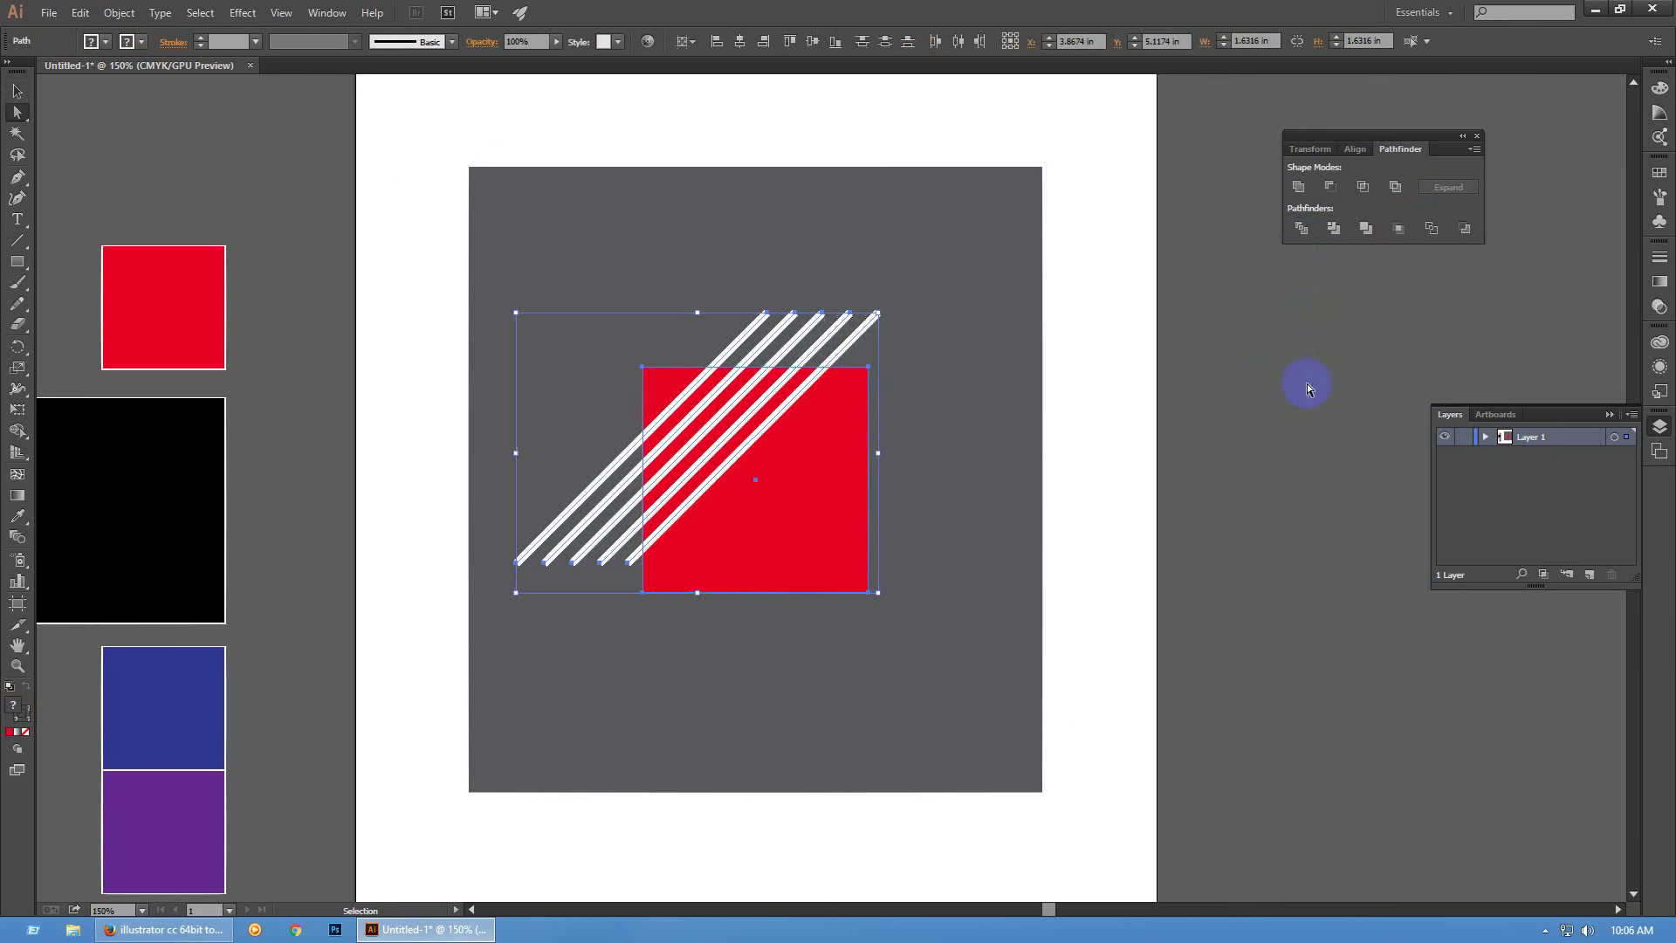
pyautogui.hotkey('ctrl', 'z')
# Expand the fill and stroke of the five white diagonal lines into shapes
pyautogui.click(834, 290)
pyautogui.moveTo(834, 290); pyautogui.dragTo(1010, 339)
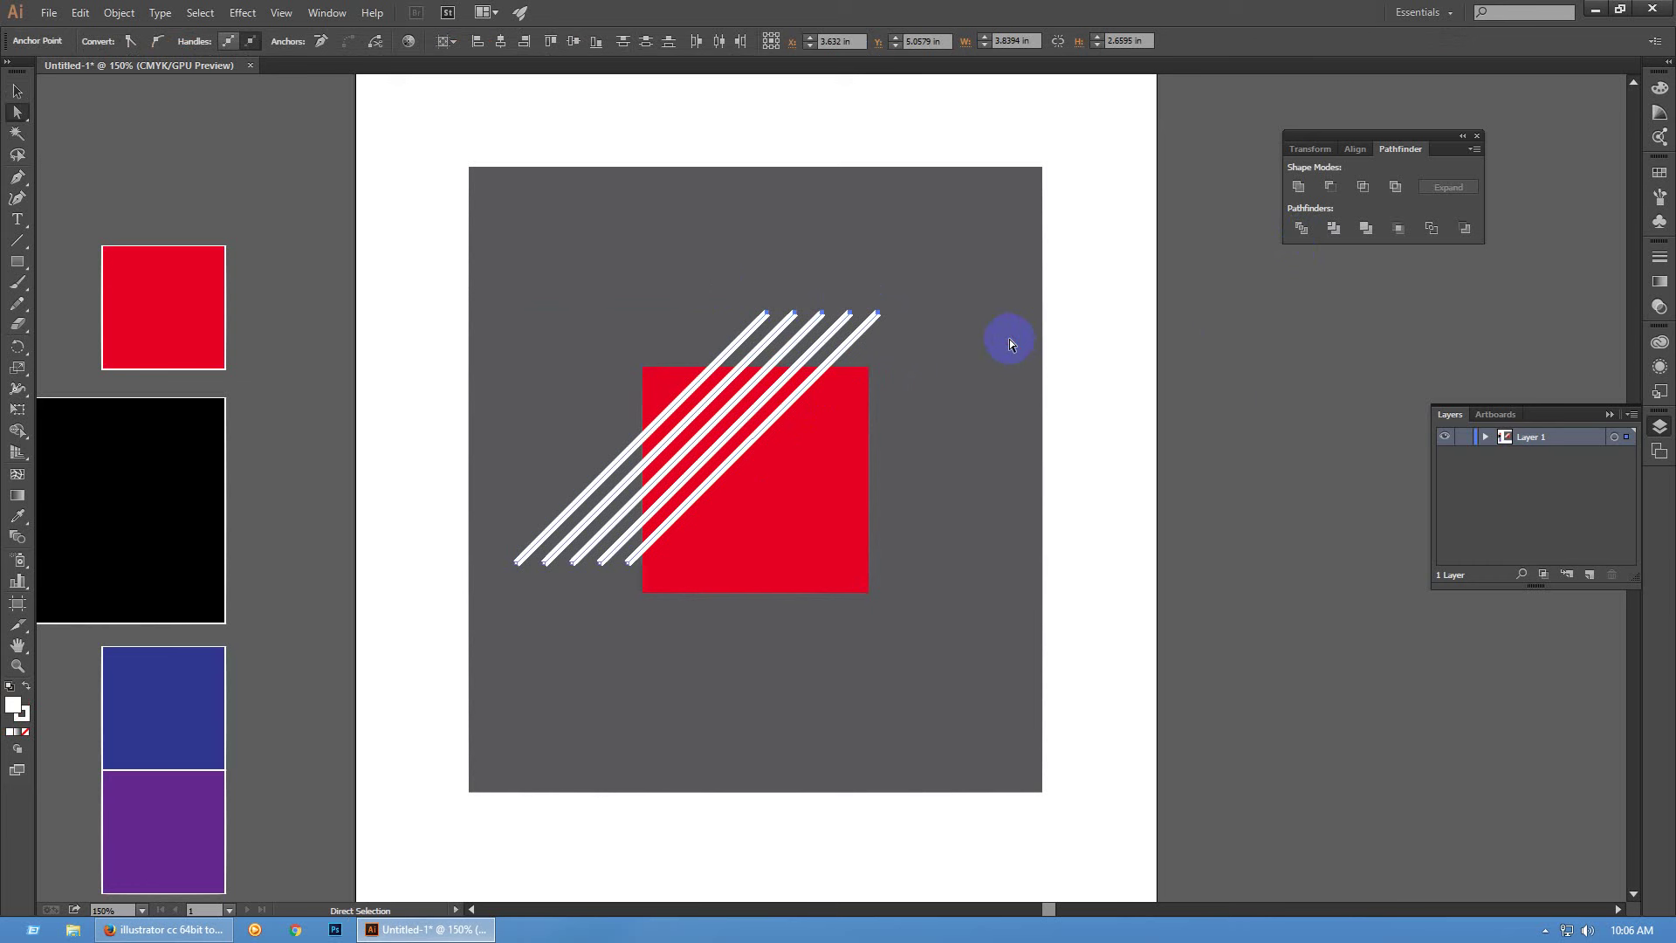
pyautogui.click(1009, 339)
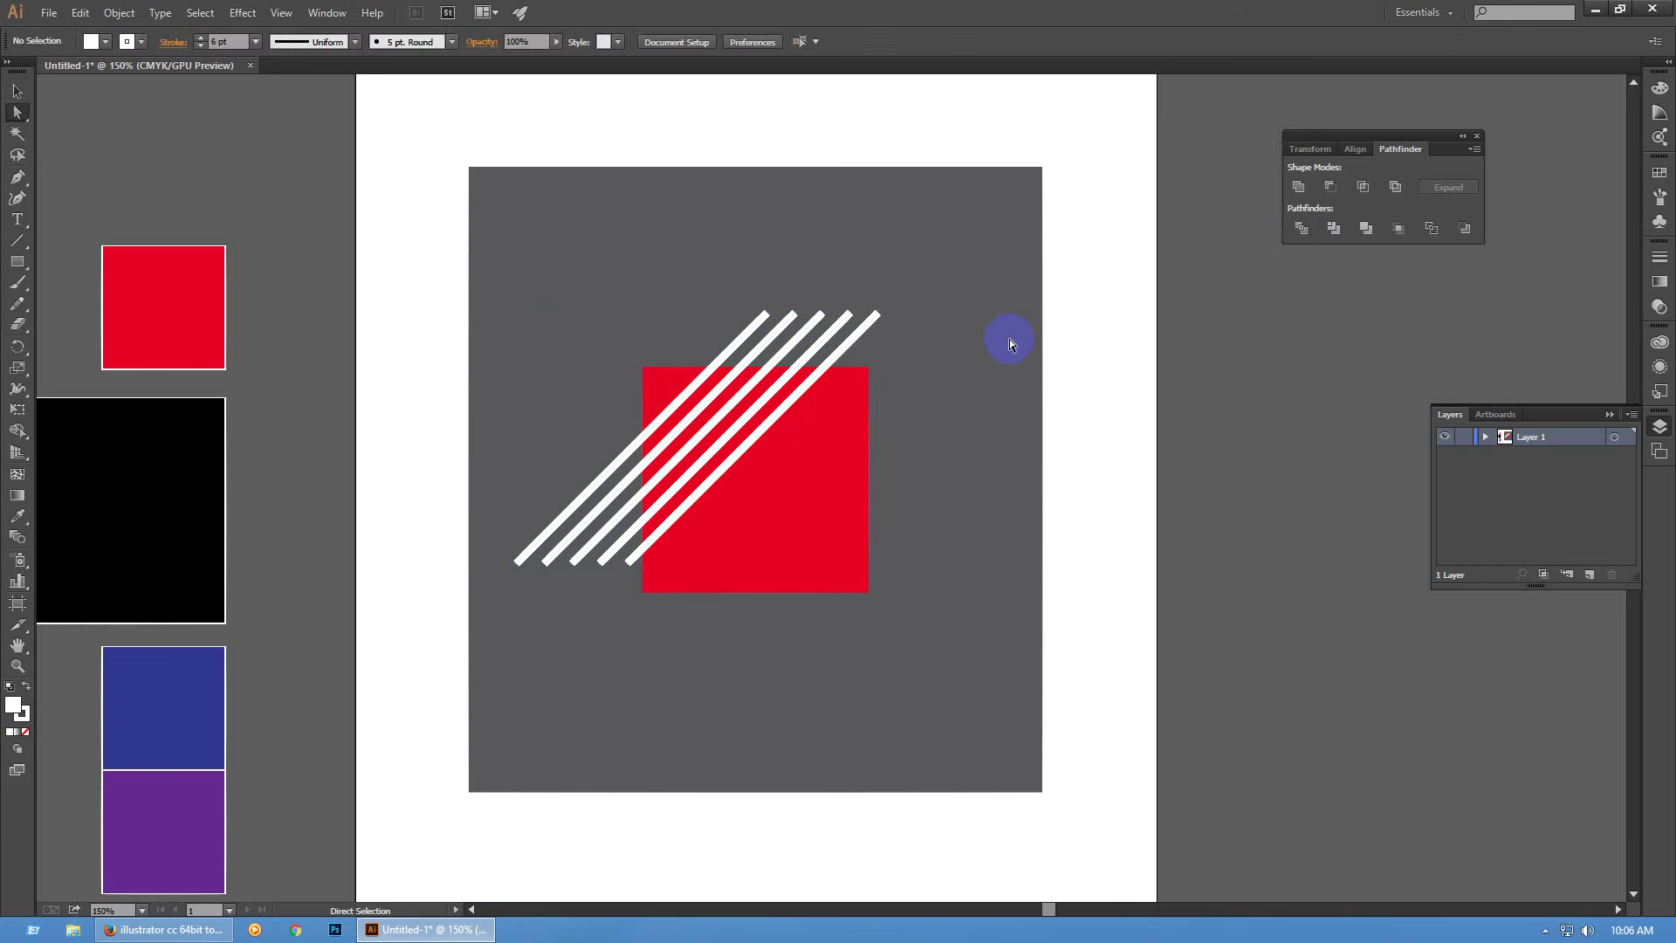
pyautogui.press('v')
pyautogui.moveTo(690, 260); pyautogui.dragTo(1008, 324)
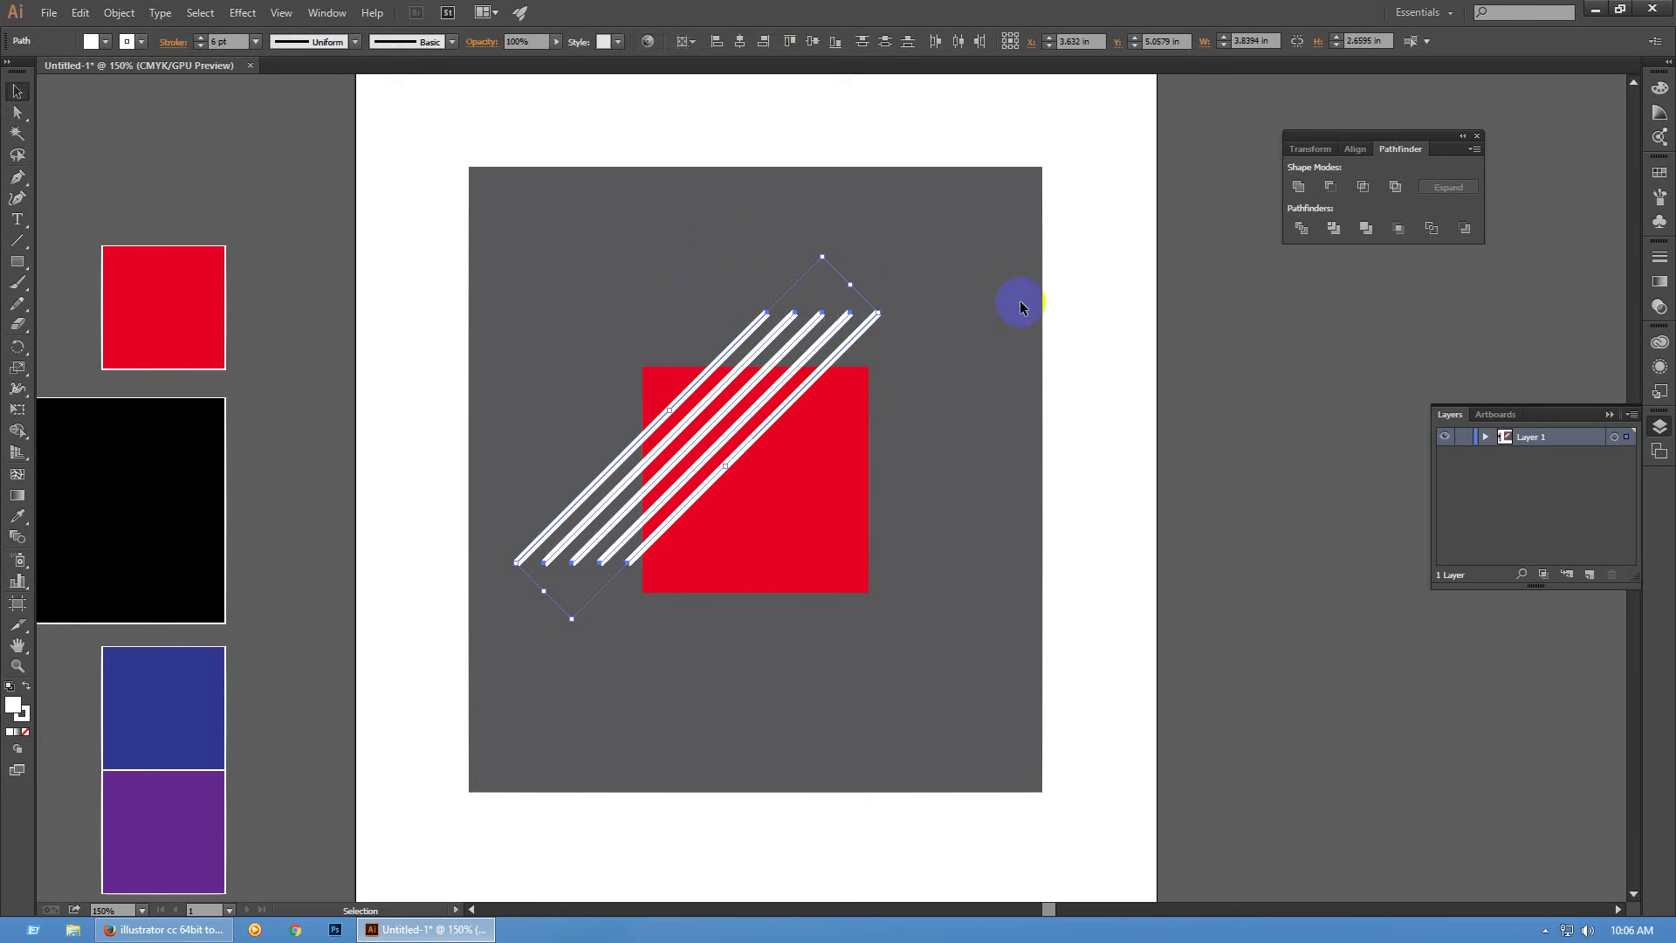
pyautogui.click(136, 20)
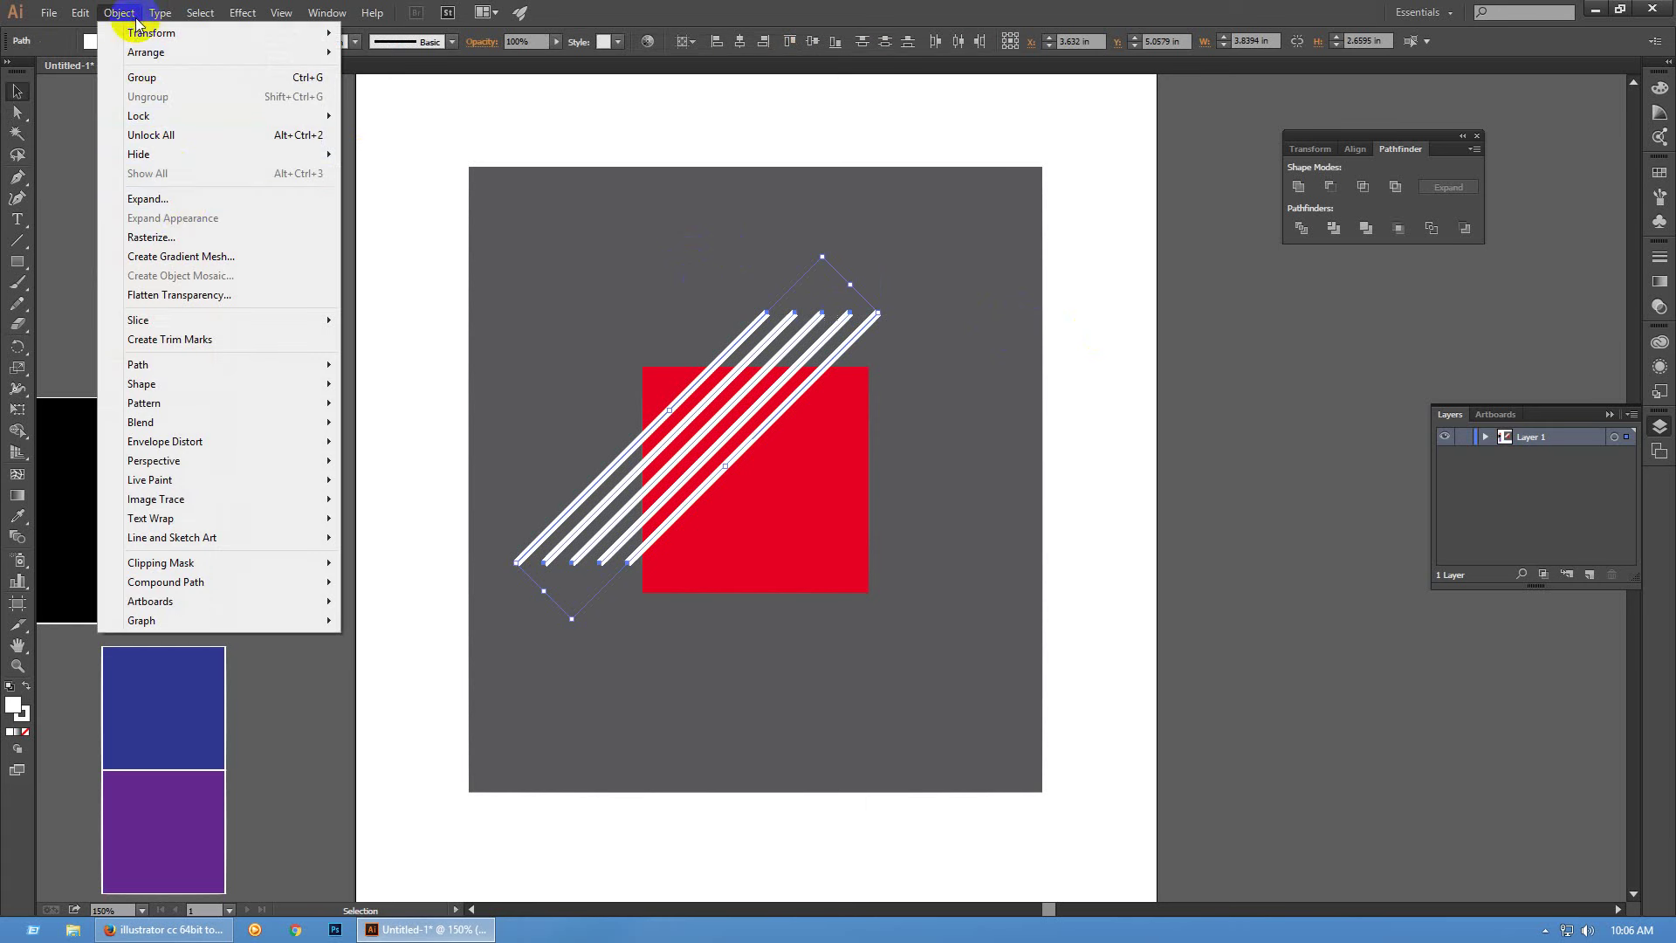
pyautogui.click(182, 206)
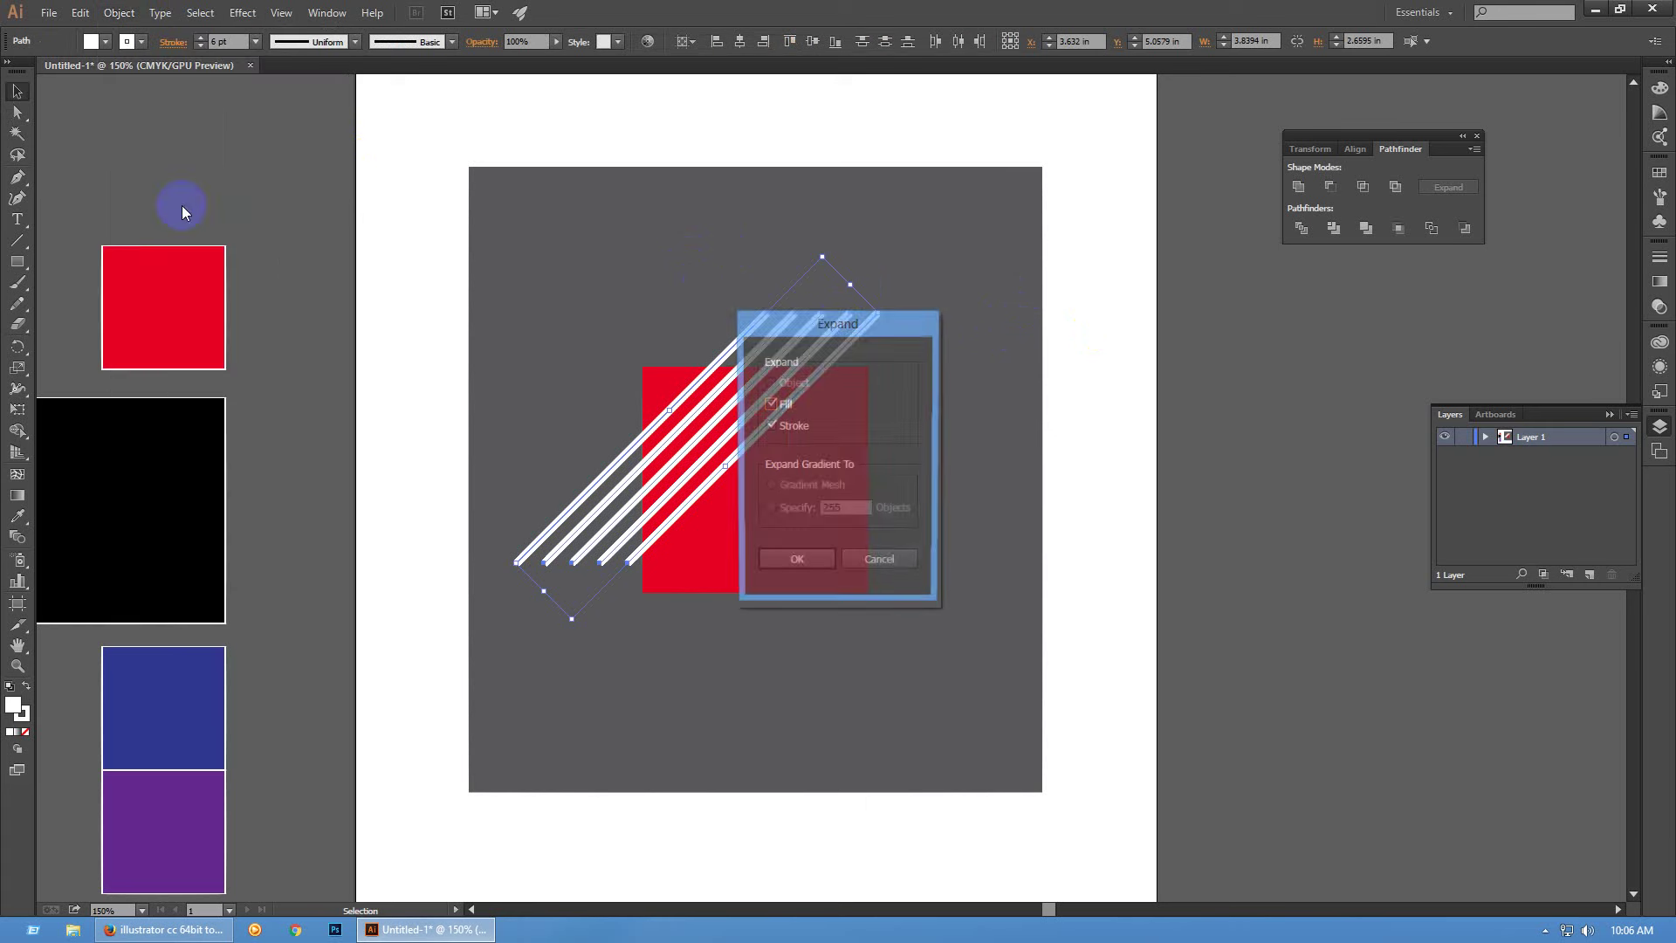
pyautogui.click(819, 568)
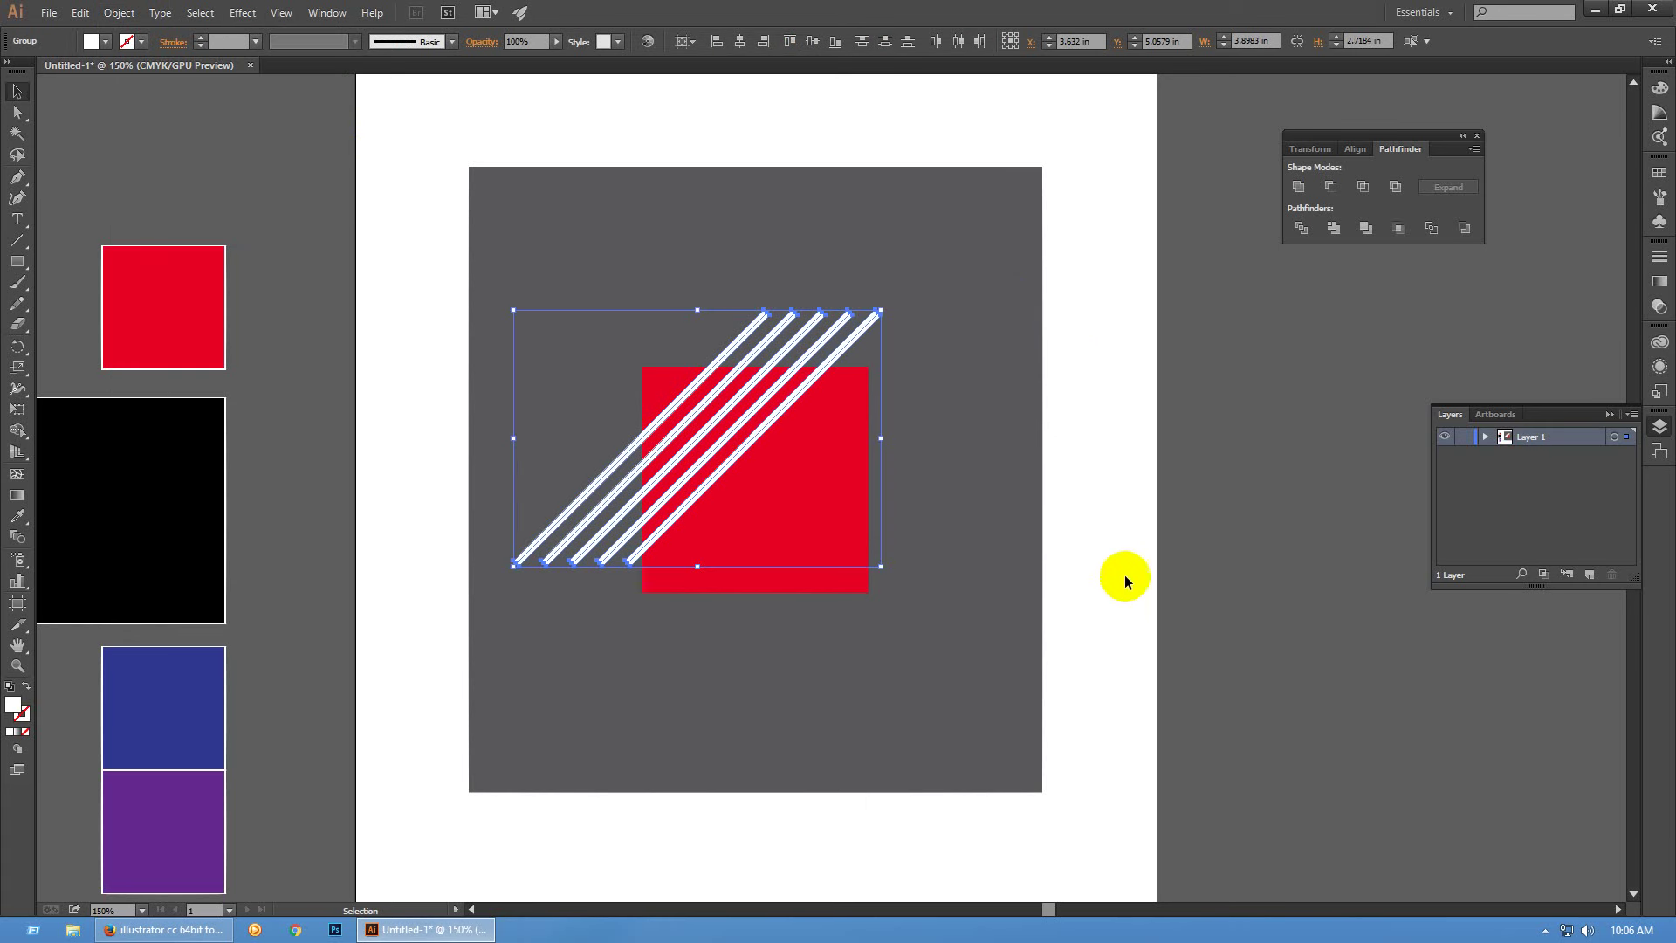
# Divide the red square and the five expanded white stripes with Pathfinder Divide
pyautogui.click(735, 312)
pyautogui.moveTo(628, 276); pyautogui.dragTo(943, 512)
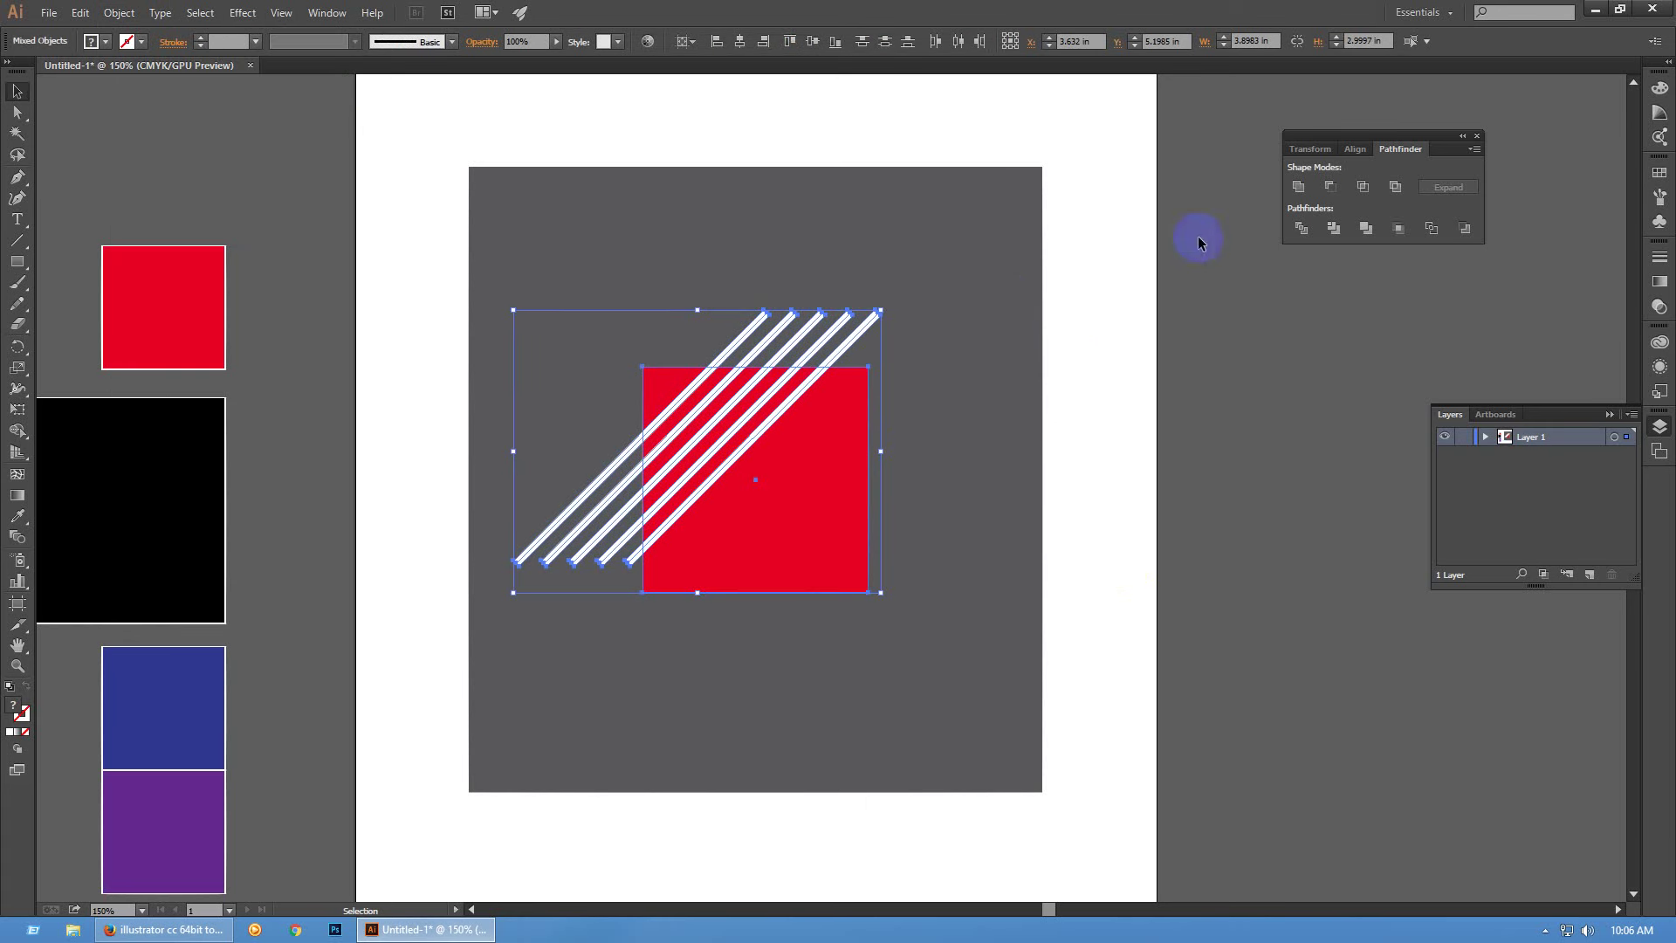
pyautogui.click(1301, 228)
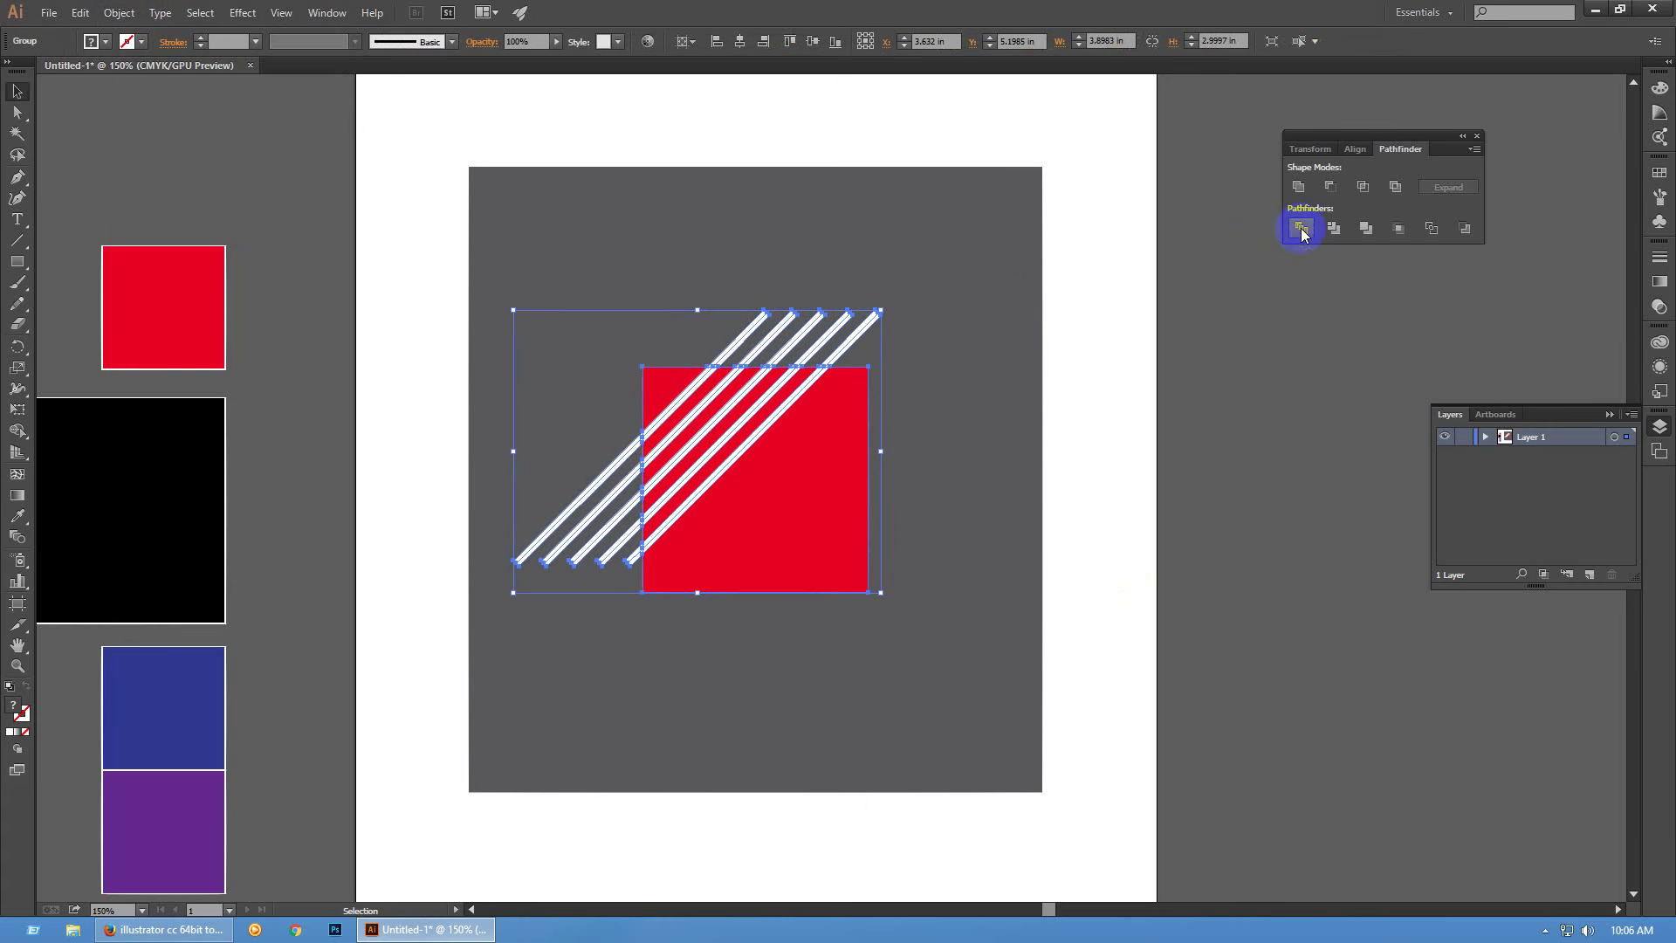
pyautogui.click(1163, 405)
# Delete the white stripe pieces that extend beyond the top and left edges of the red square
pyautogui.press('a')
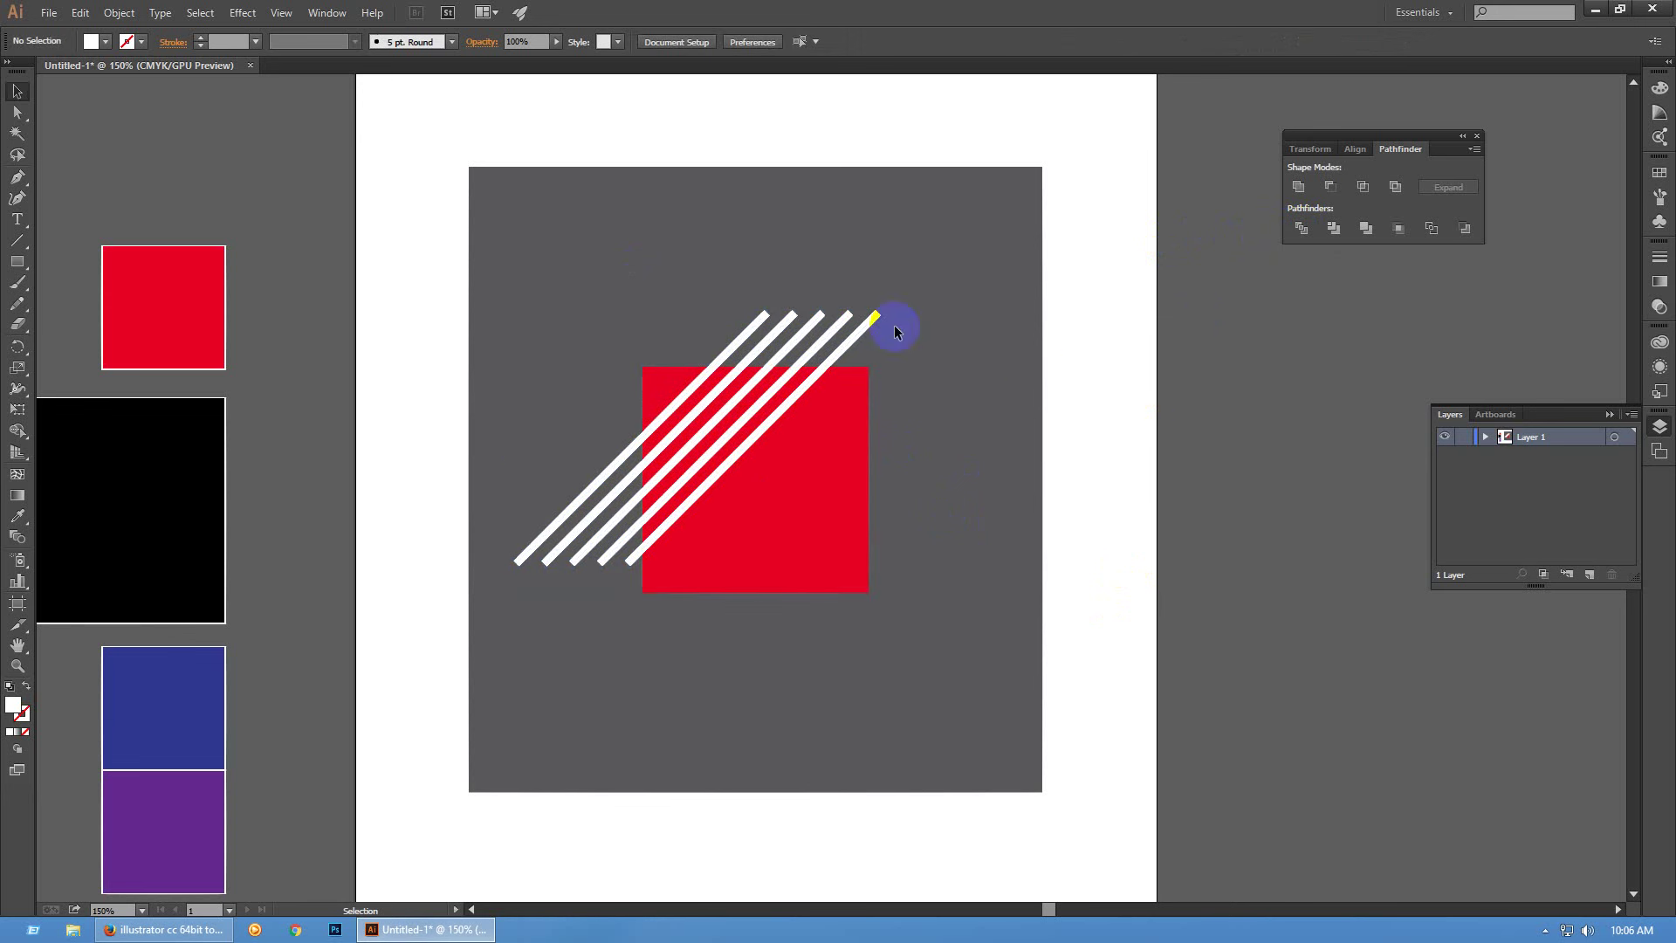
pyautogui.moveTo(707, 271); pyautogui.dragTo(1004, 340)
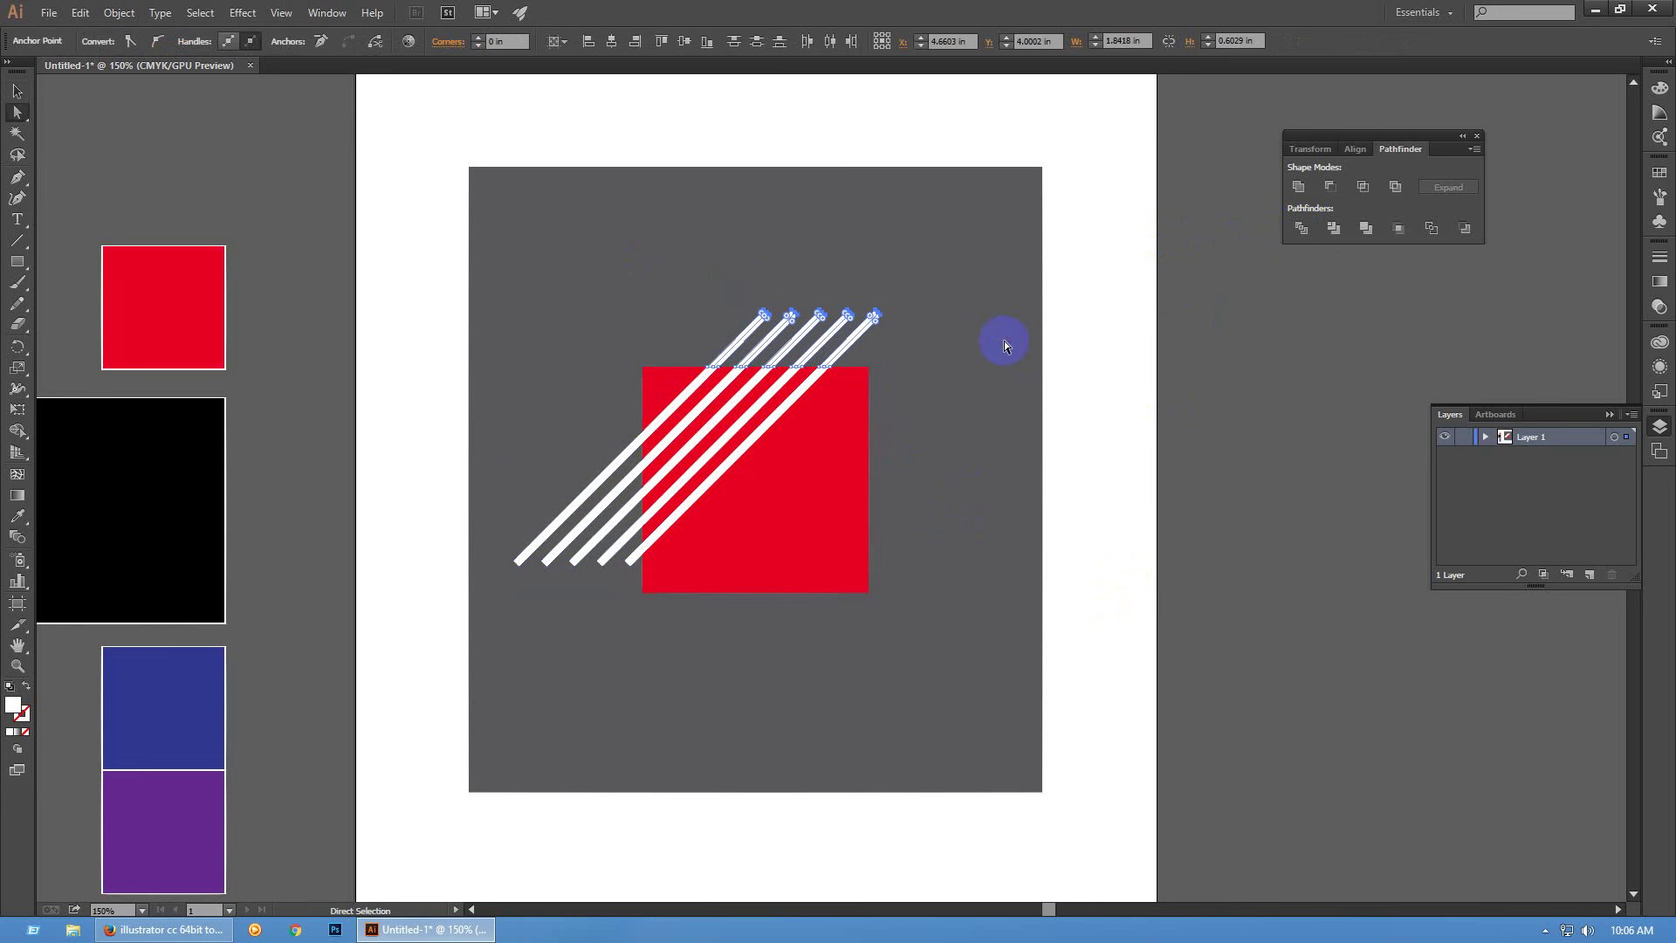
pyautogui.click(1004, 341)
pyautogui.moveTo(472, 645); pyautogui.dragTo(617, 536)
pyautogui.press('Delete')
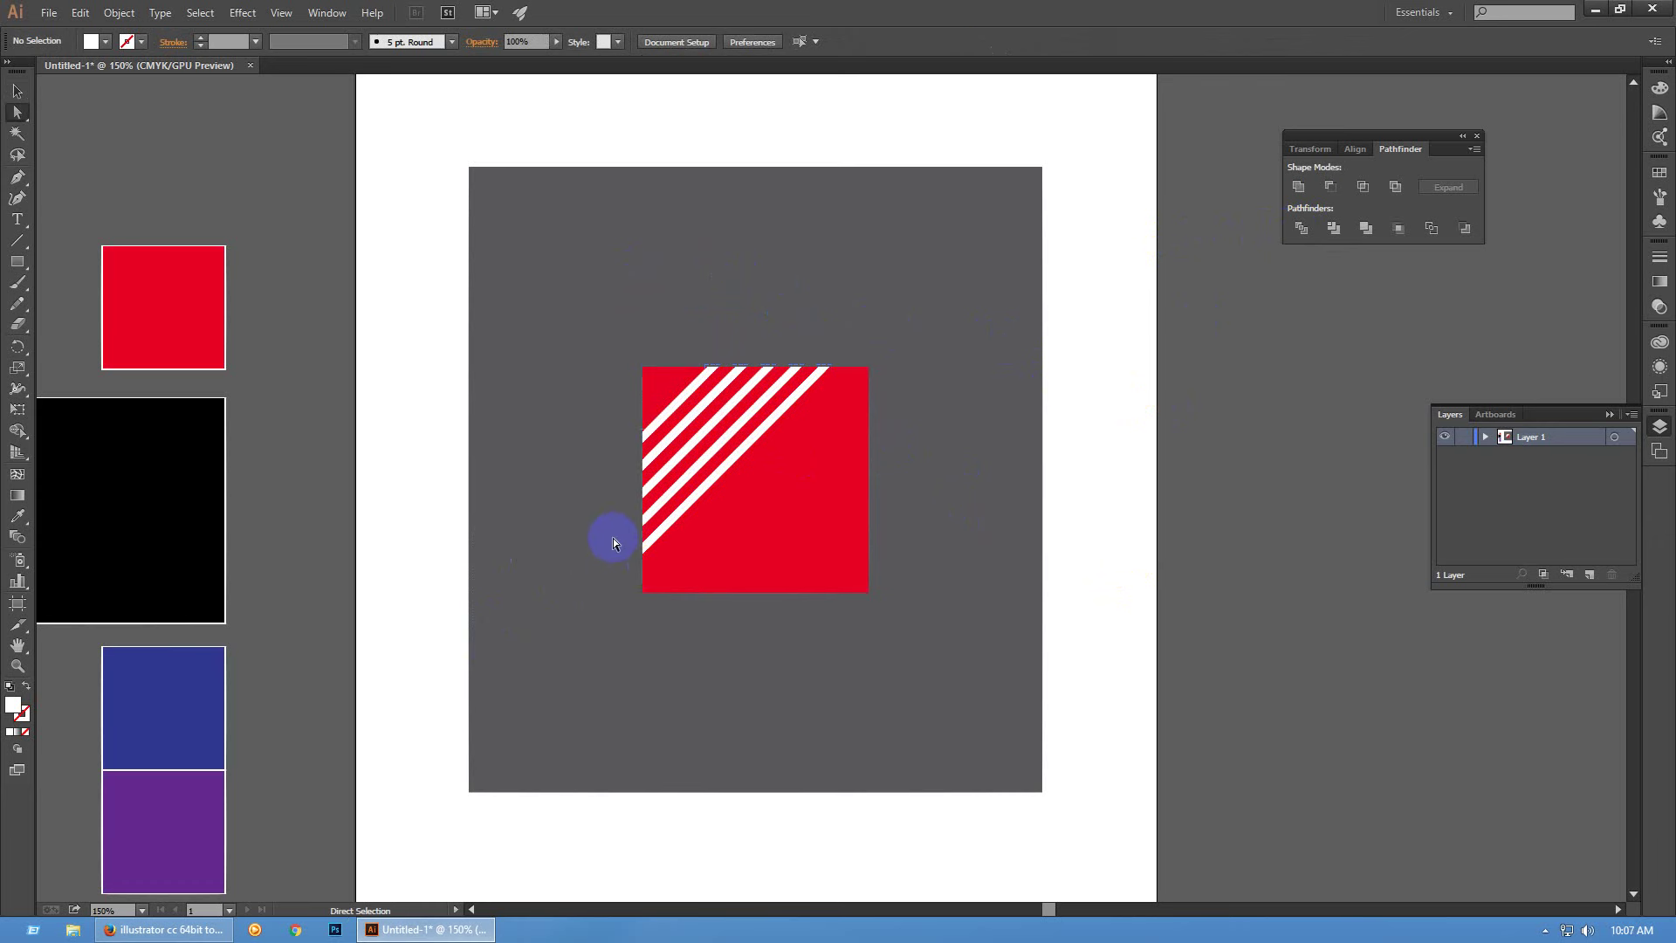
# Delete the five white diagonal stripes from the red square's upper-left corner, leaving transparent gaps
pyautogui.scroll(3, 710, 522)
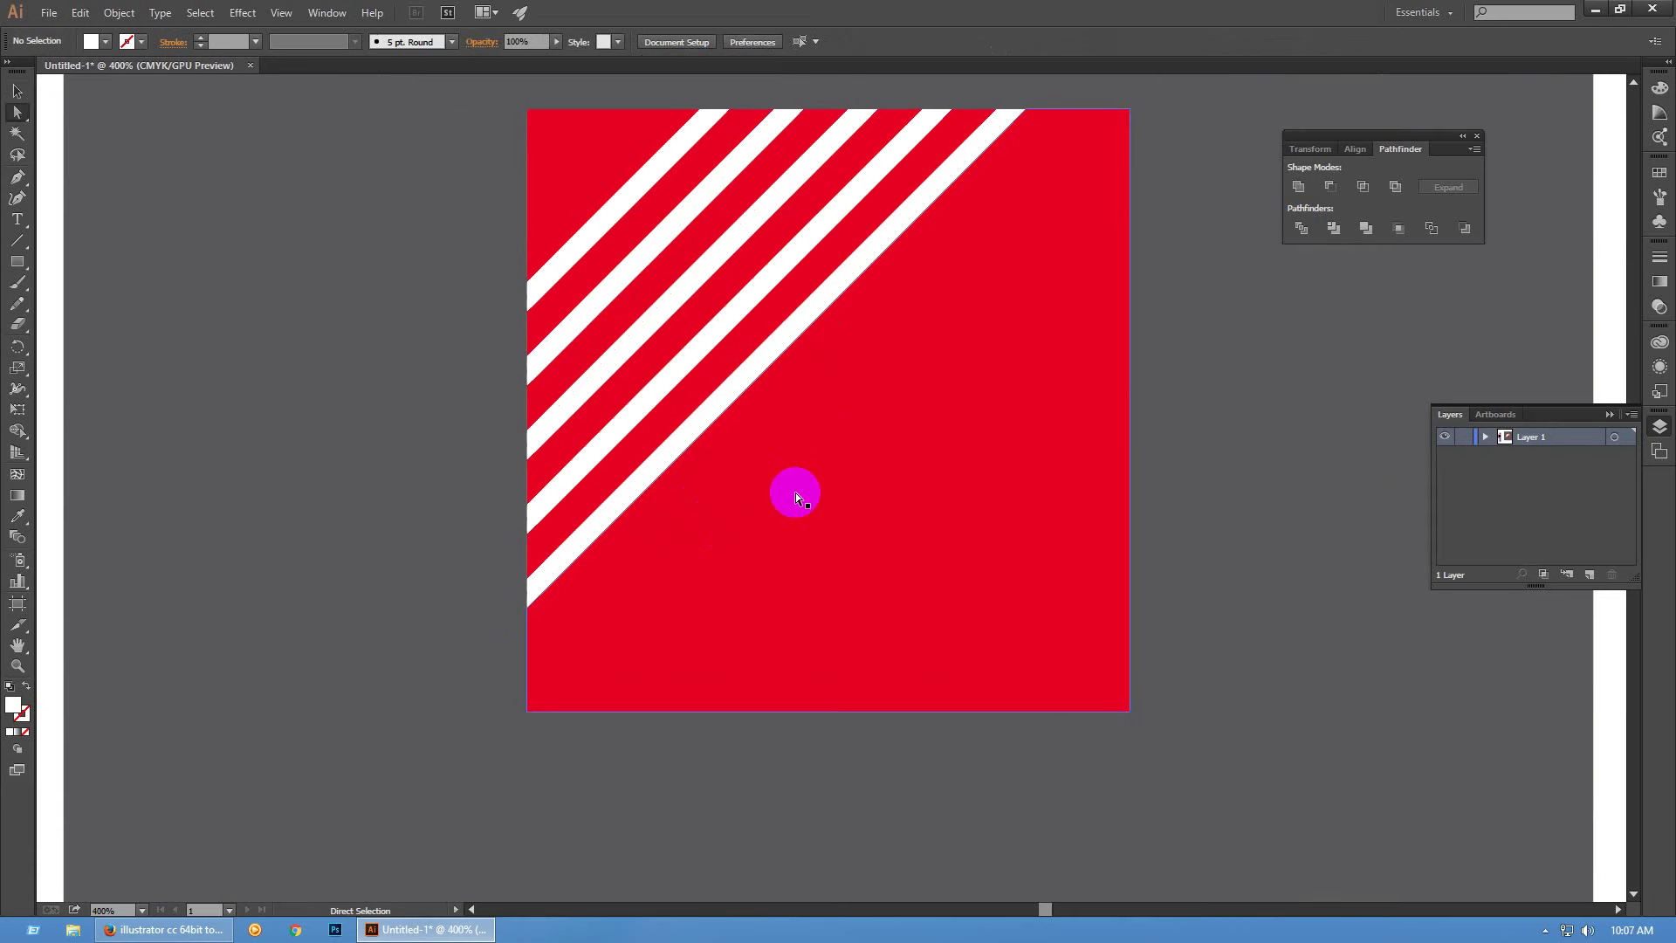
pyautogui.click(658, 468)
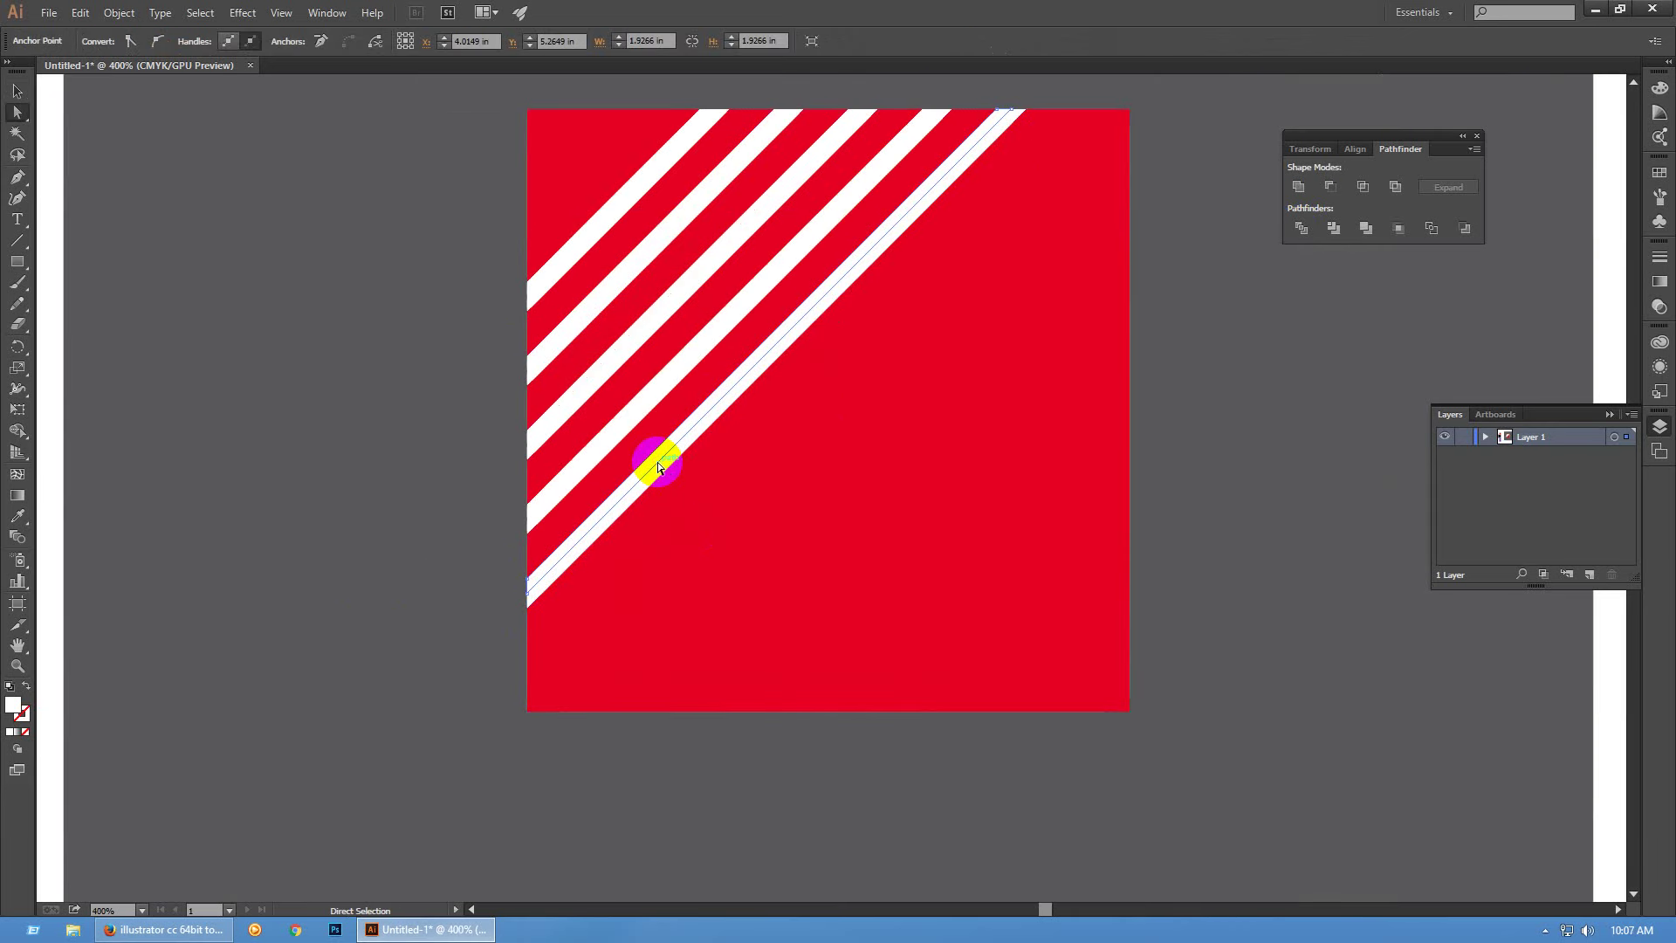
pyautogui.click(658, 463)
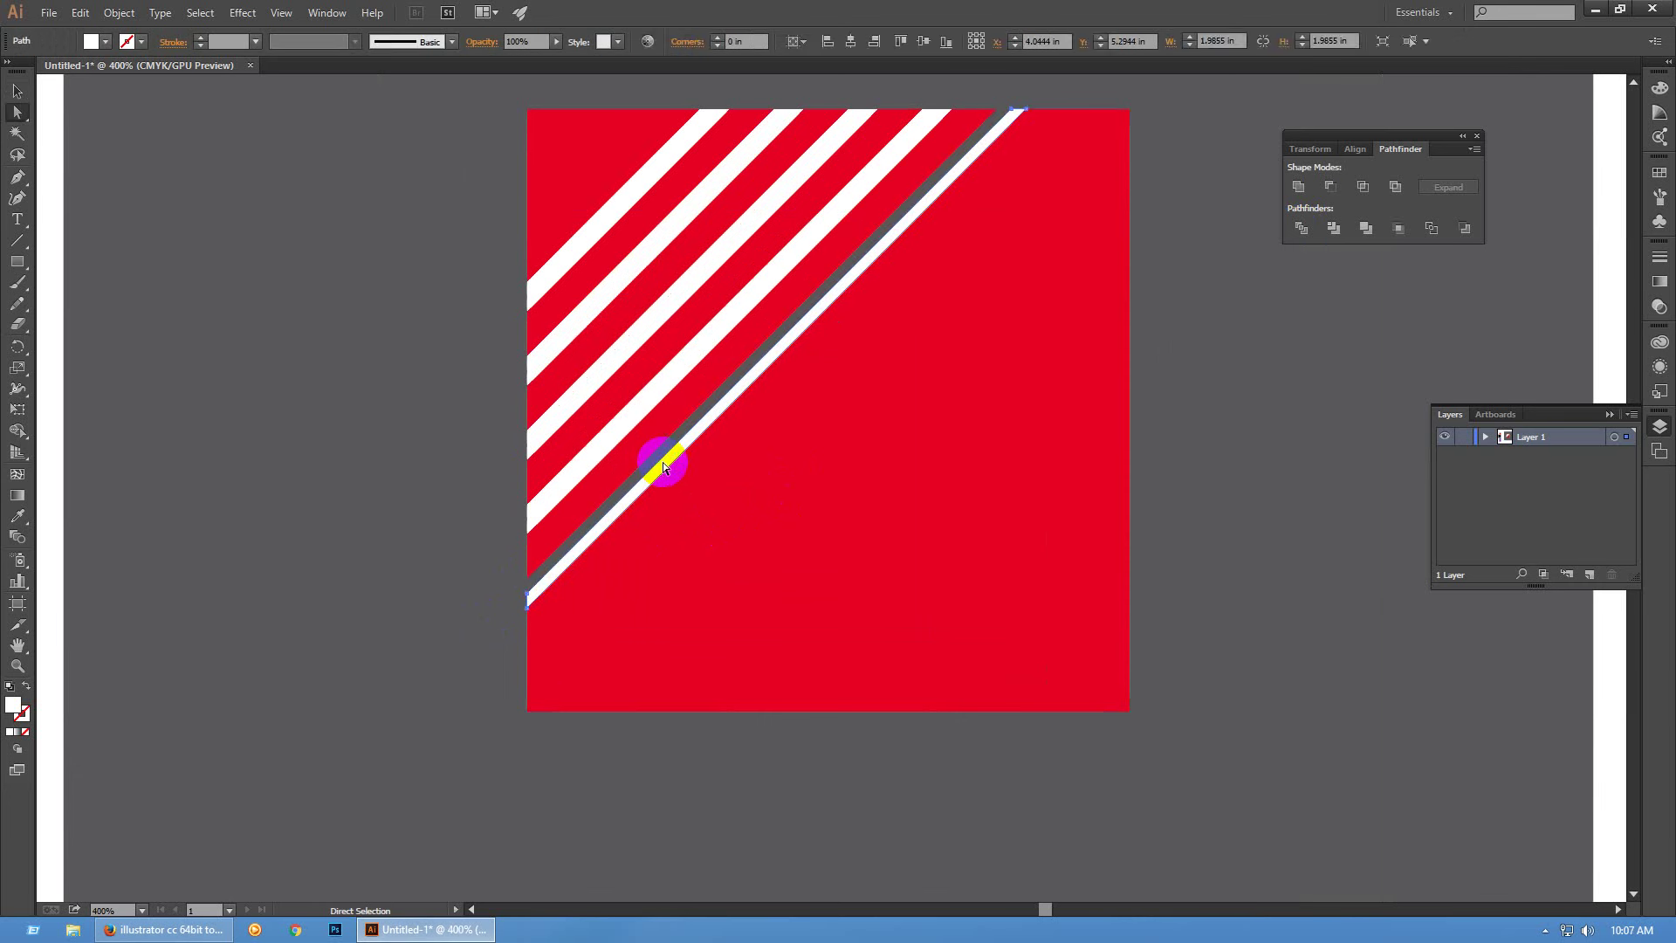
pyautogui.press('Delete')
pyautogui.click(630, 416)
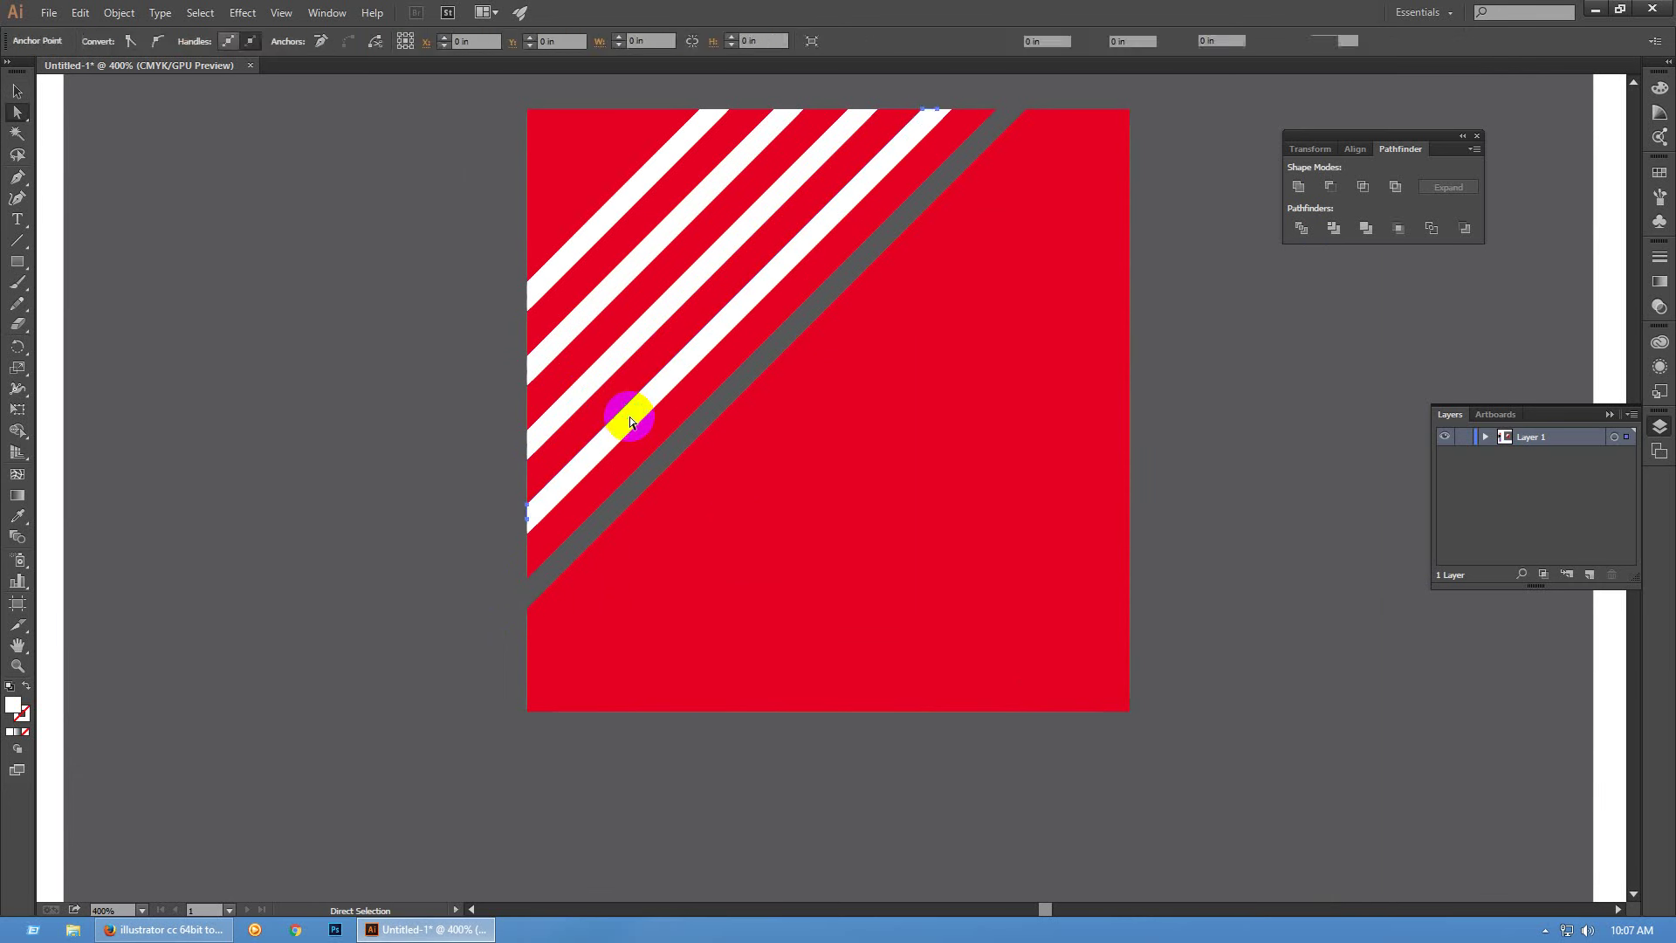
pyautogui.press('Delete')
pyautogui.press('Delete')
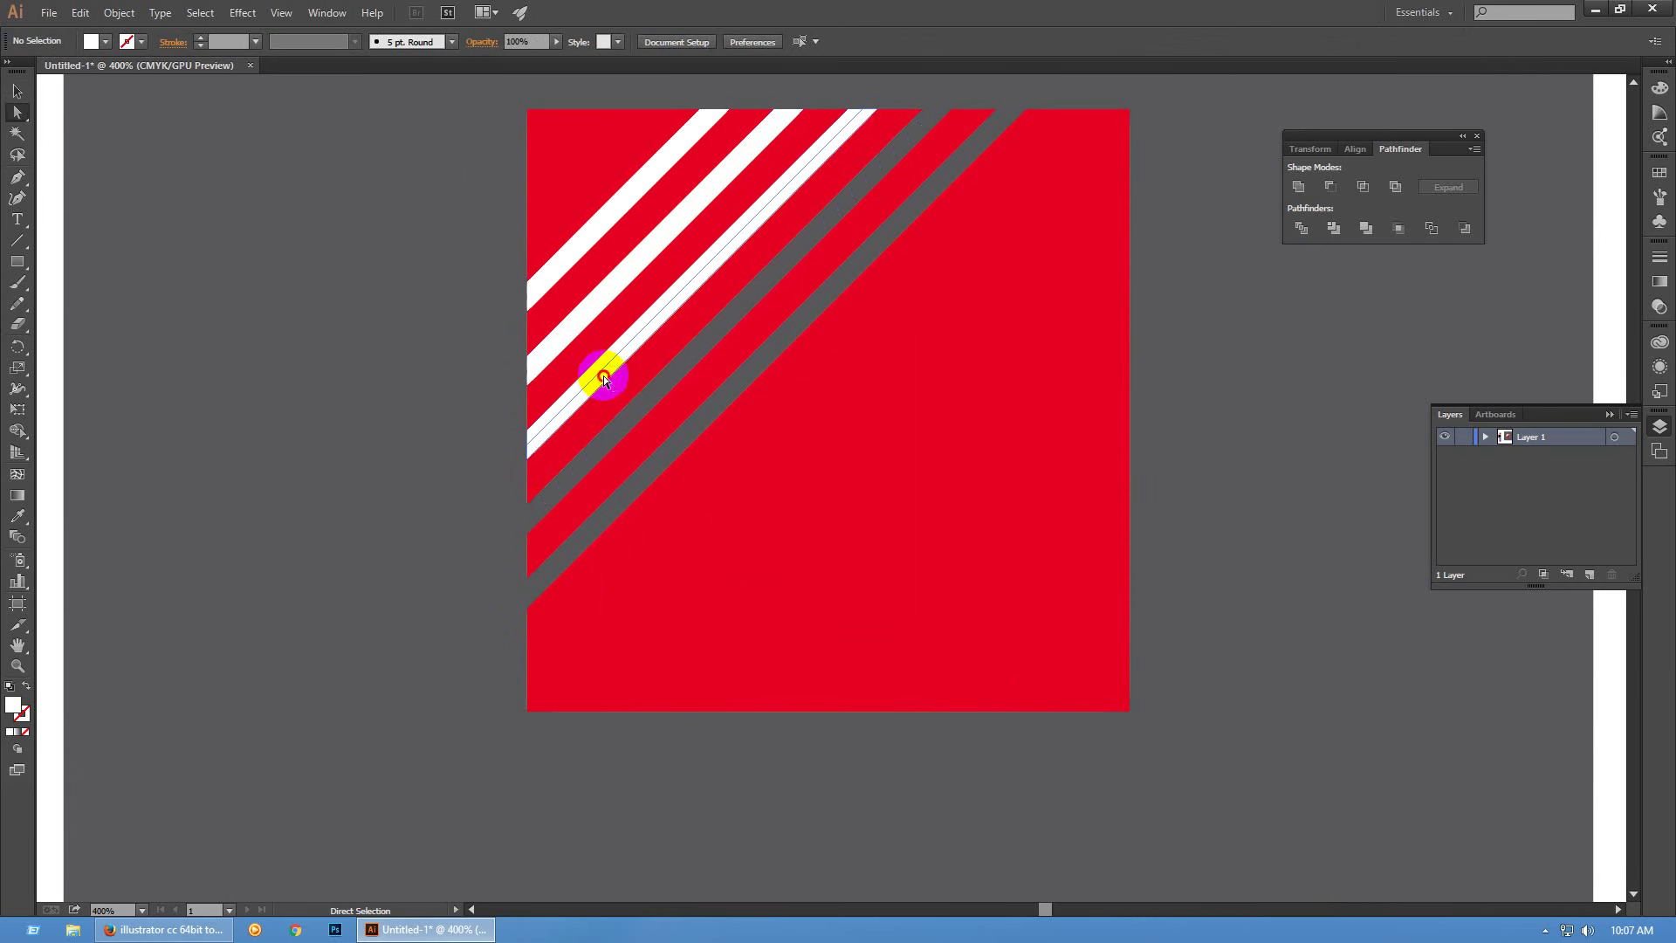
pyautogui.click(604, 376)
pyautogui.press('Delete')
pyautogui.press('Delete')
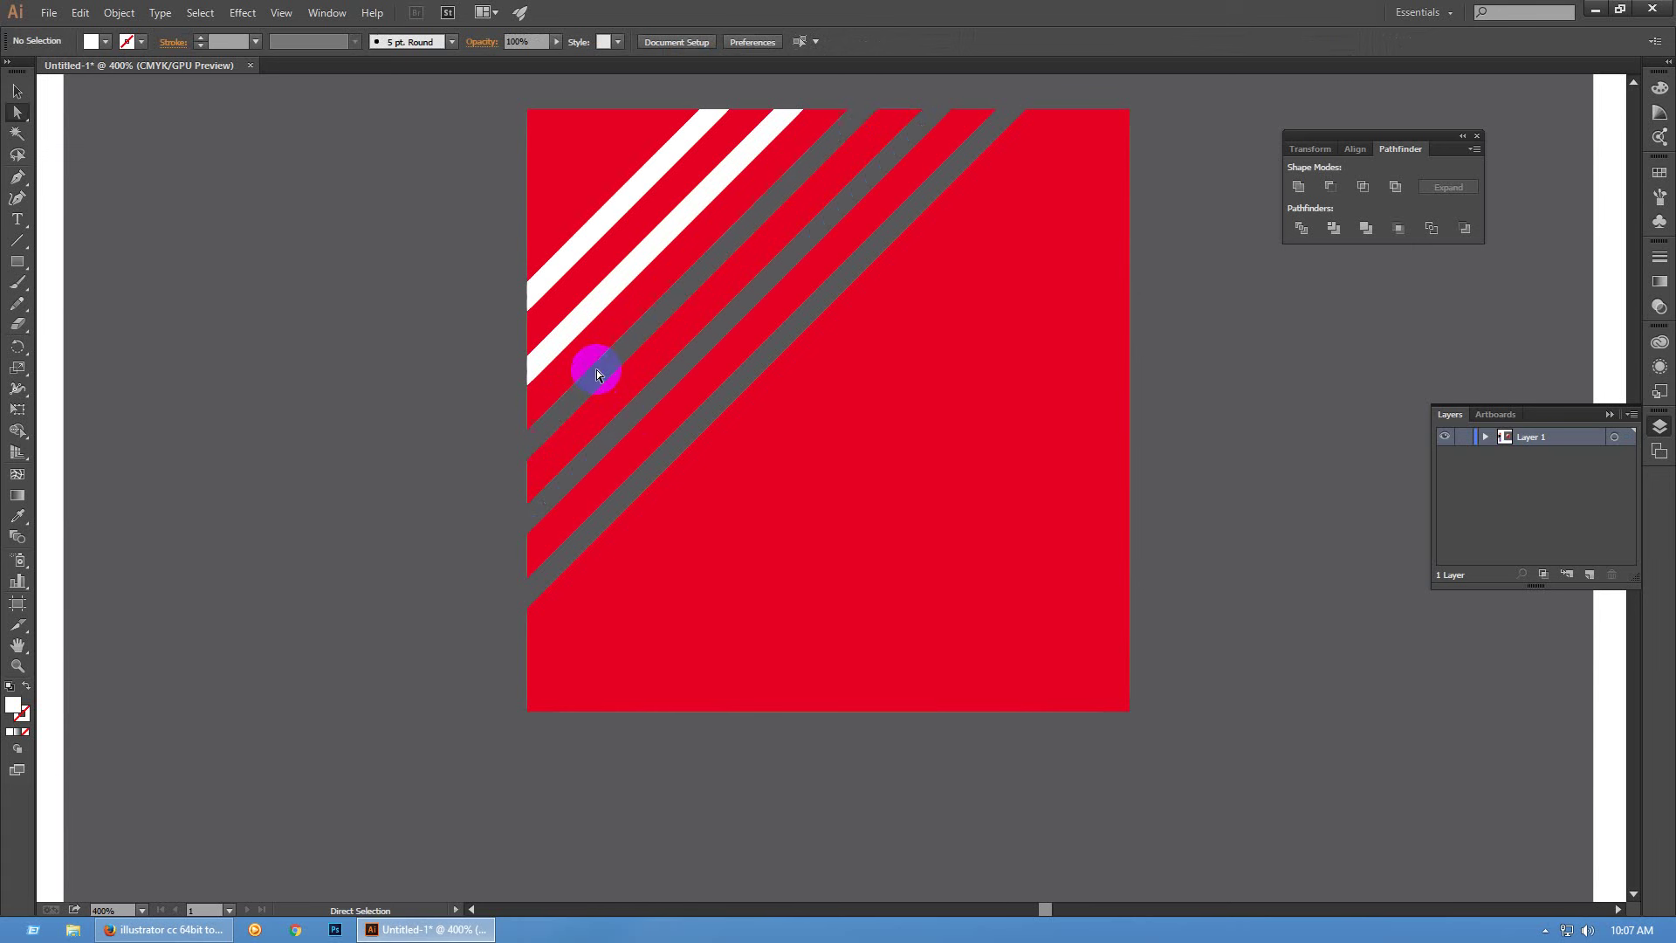
pyautogui.click(574, 321)
pyautogui.press('Delete')
pyautogui.press('Delete')
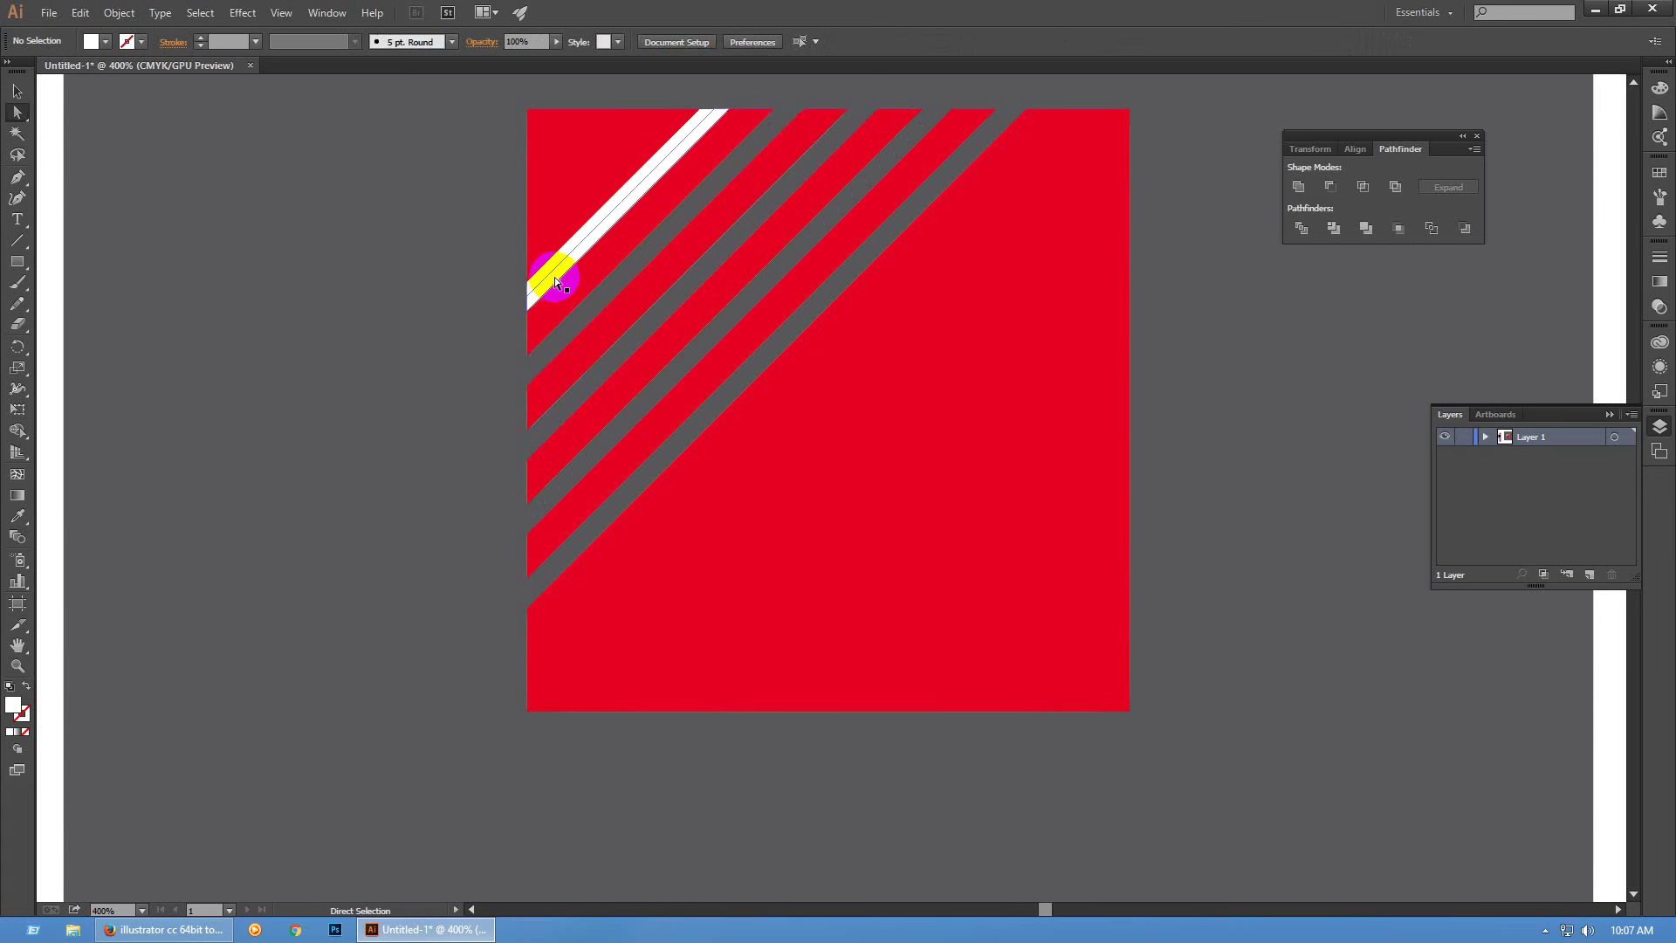
pyautogui.click(554, 275)
pyautogui.press('Delete')
pyautogui.press('Delete')
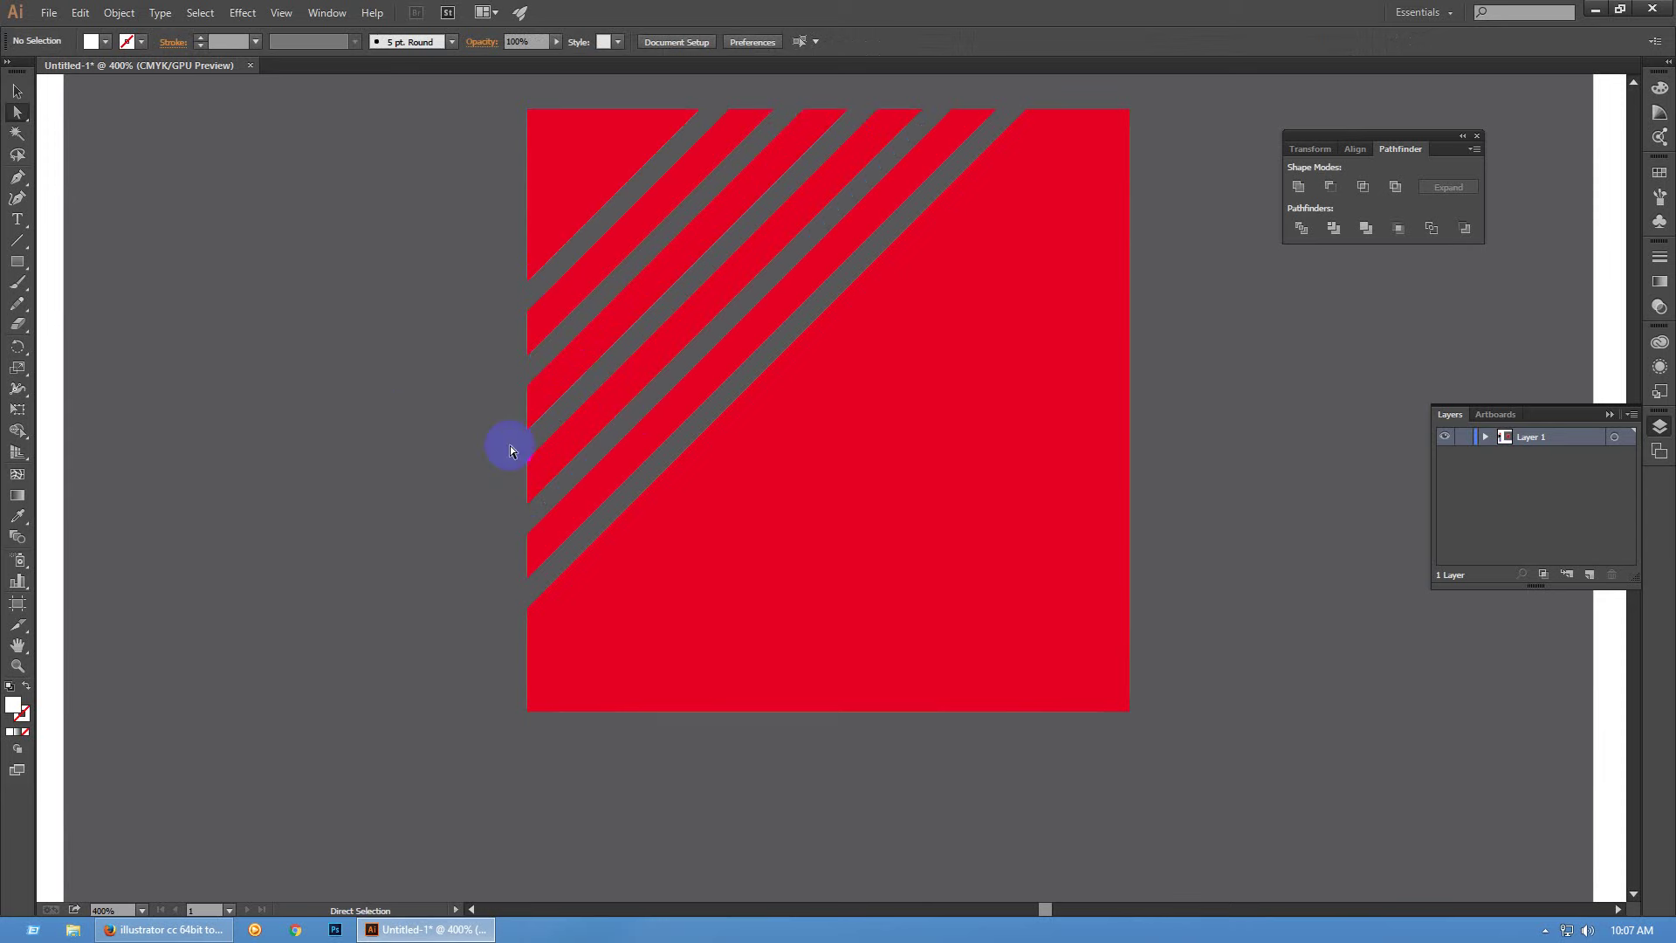
# Recolour the grouped red square pieces with the cyan swatch
pyautogui.scroll(-5, 684, 499)
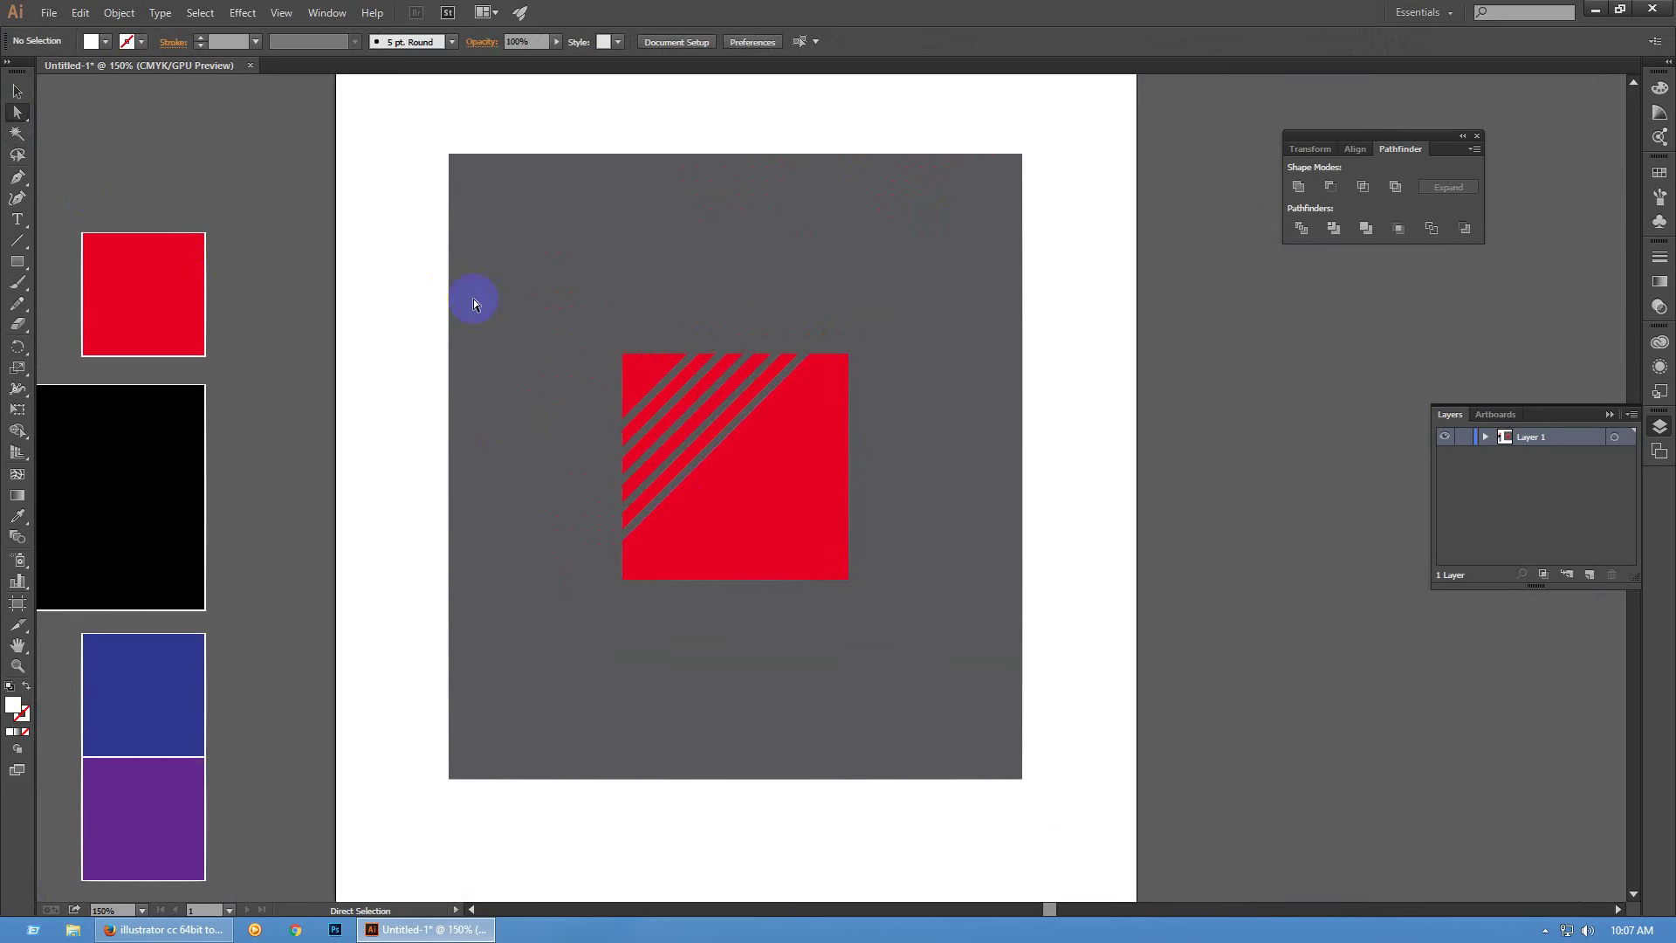
pyautogui.press('v')
pyautogui.click(786, 495)
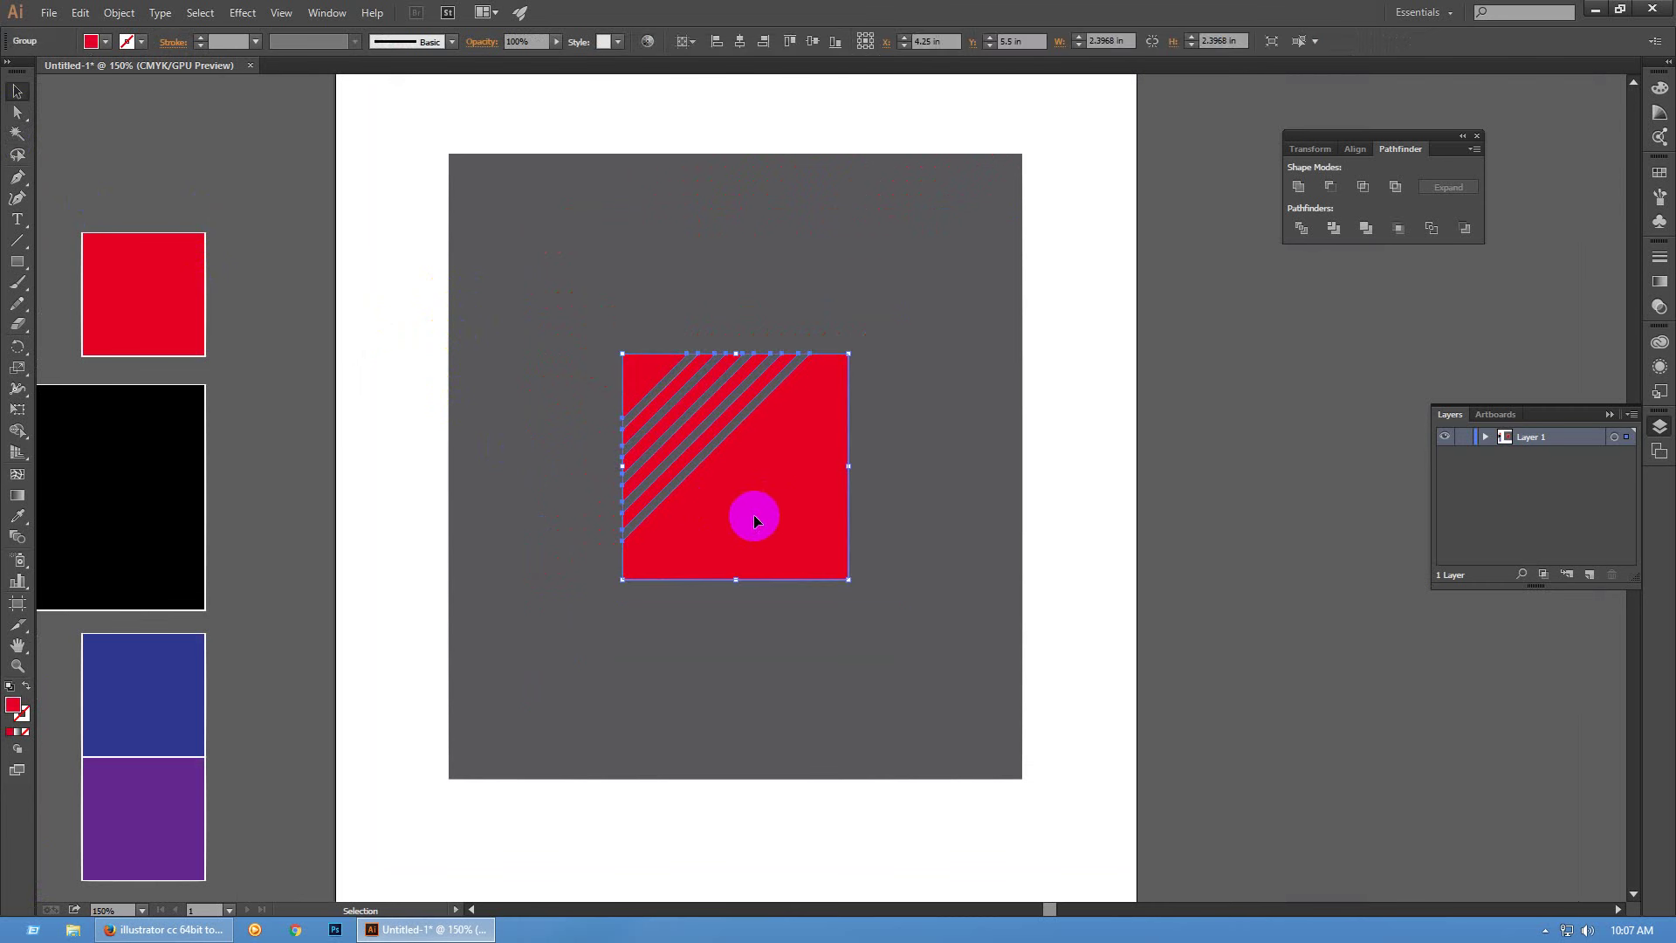
pyautogui.click(1660, 172)
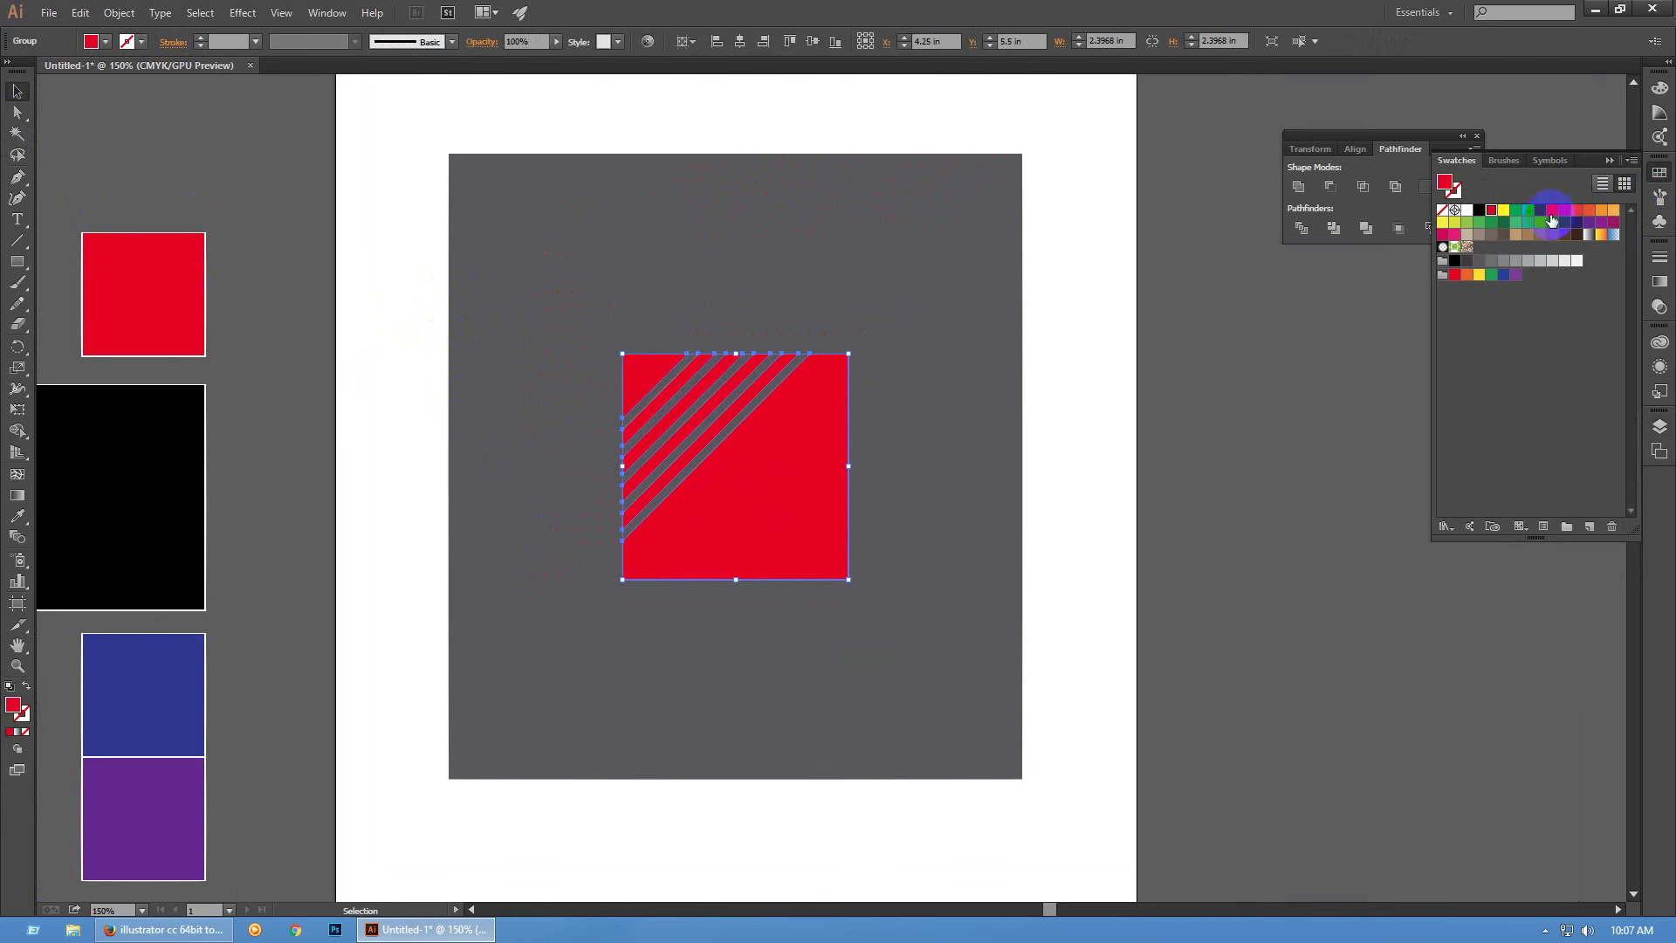
pyautogui.click(1527, 212)
pyautogui.click(1168, 599)
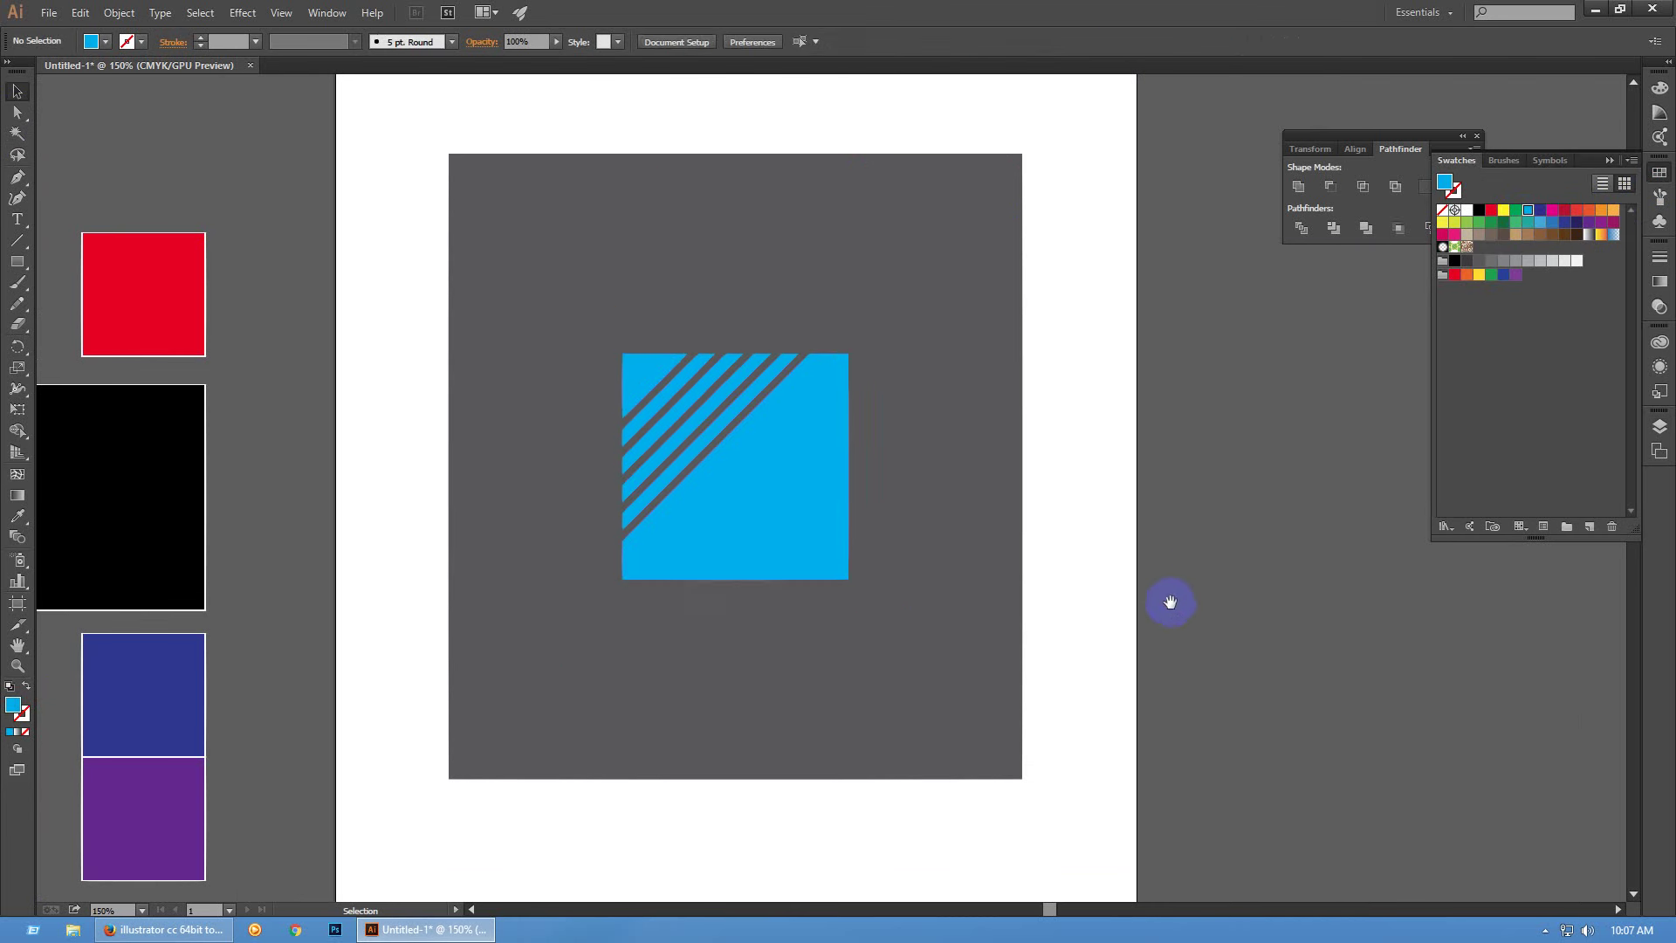
pyautogui.hscroll(-1, 1104, 587)
# Fill the grouped striped square pieces with the white swatch
pyautogui.hotkey('ctrl', 'z')
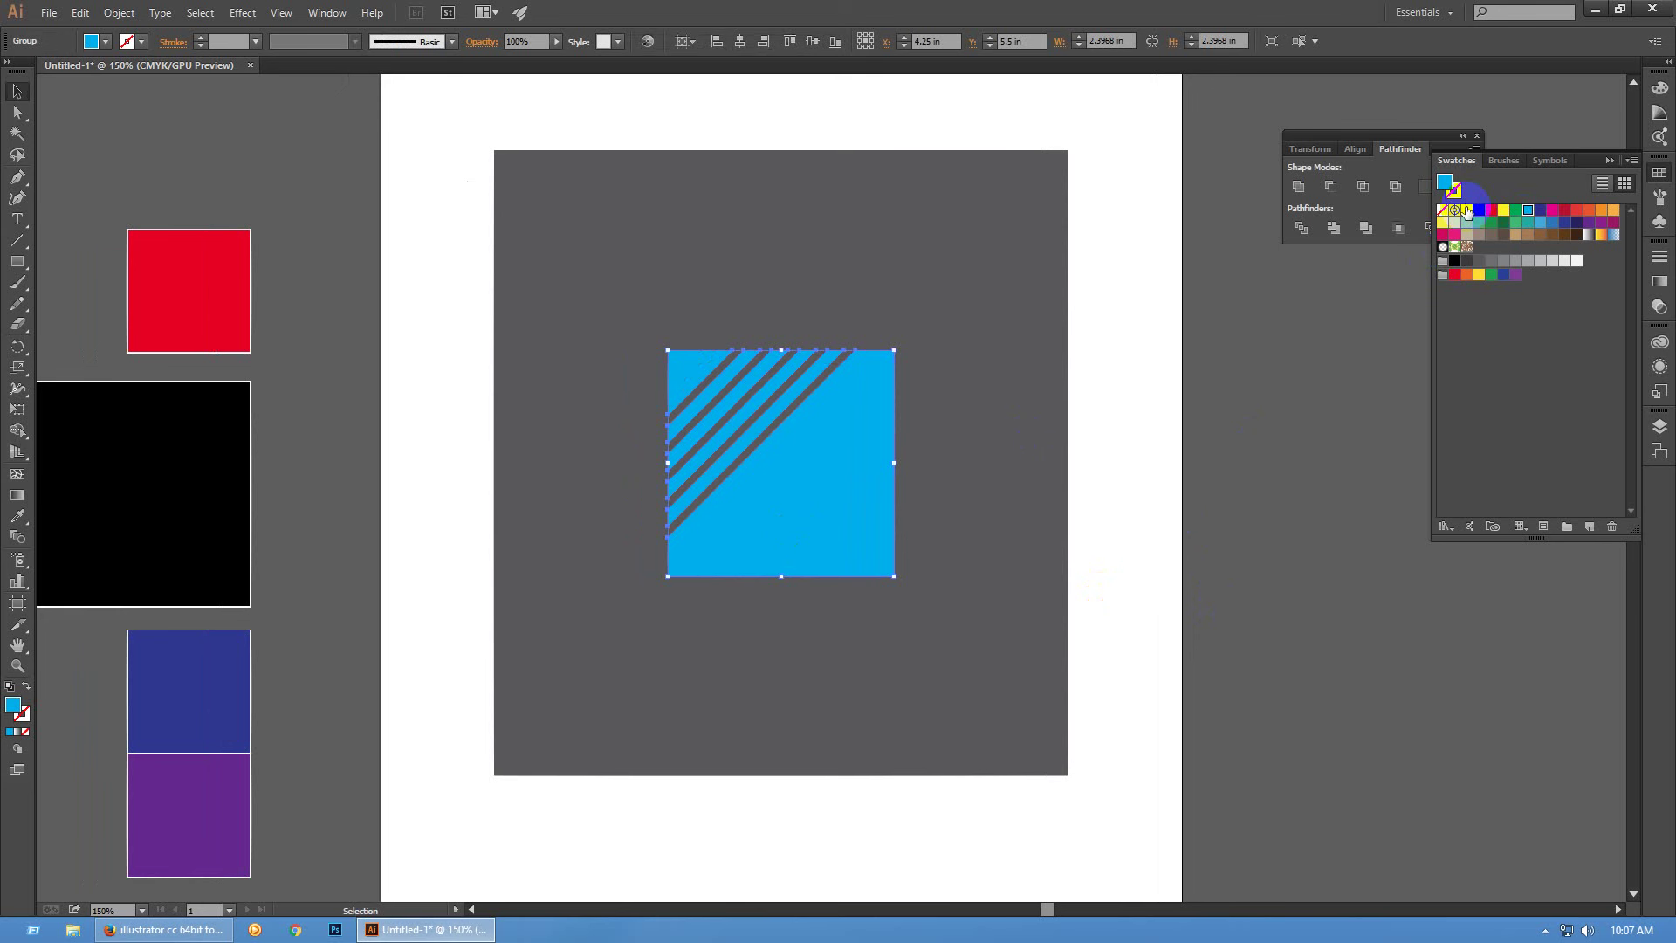
pyautogui.click(1467, 211)
pyautogui.click(1181, 531)
# Try rounding the corners of the triangular piece at the striped square's upper-left corner, and undo each attempt
pyautogui.press('a')
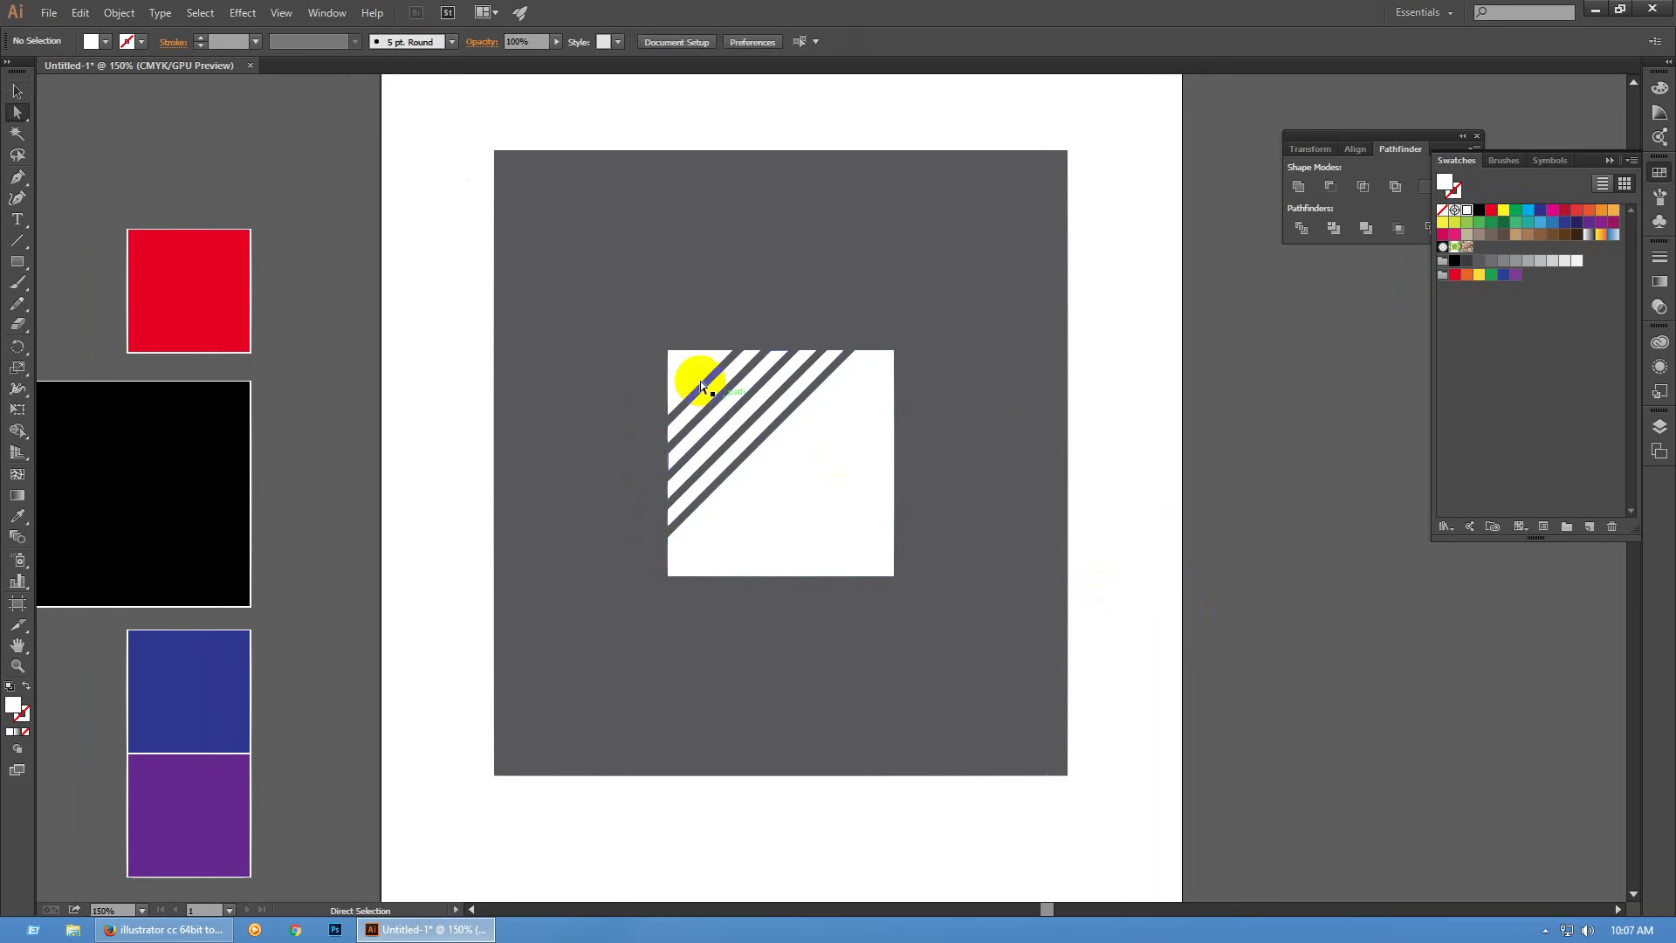
pyautogui.click(694, 377)
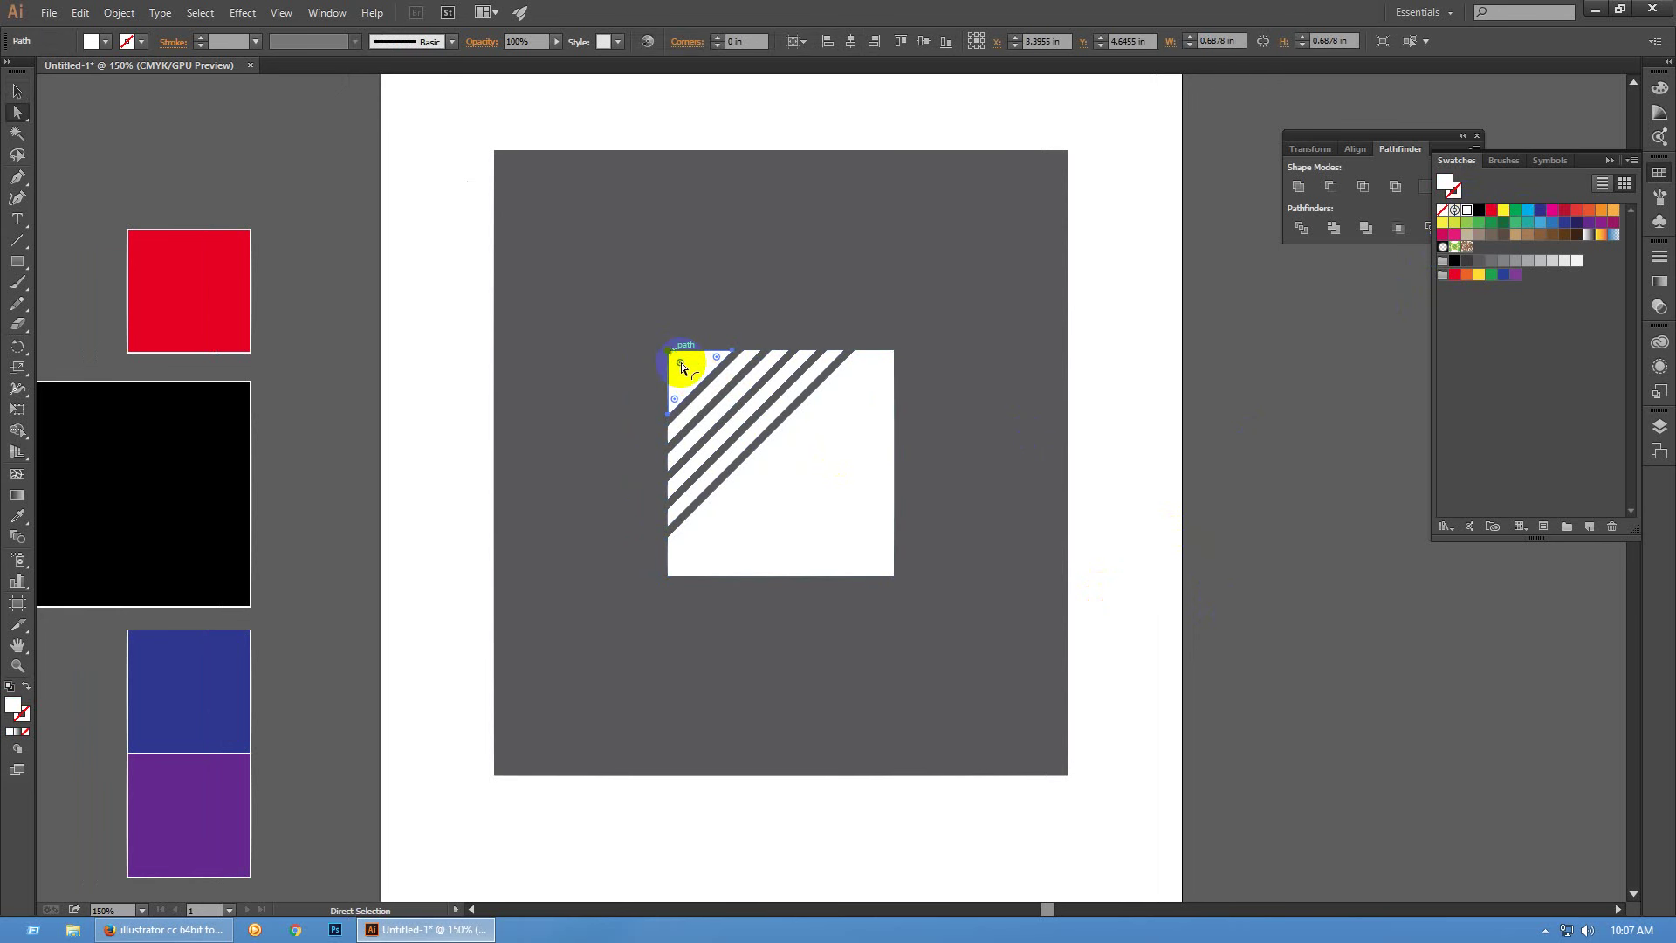
pyautogui.moveTo(682, 363); pyautogui.dragTo(729, 410)
pyautogui.click(582, 443)
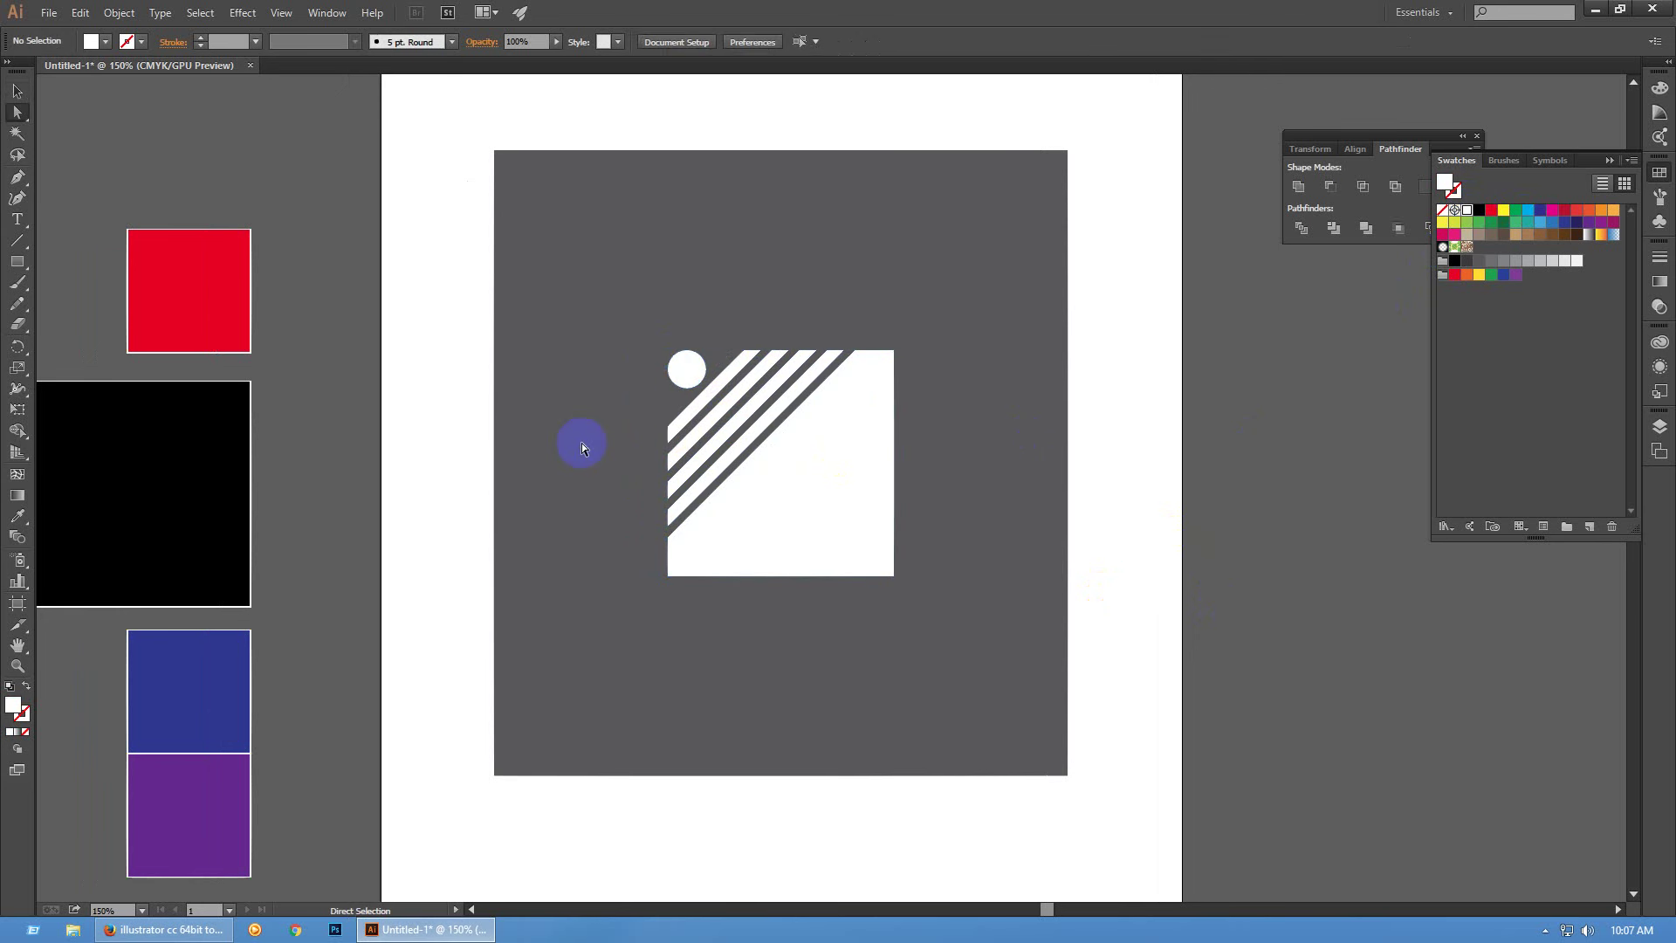
pyautogui.hotkey('ctrl', 'z')
pyautogui.hotkey('ctrl', 'z')
pyautogui.click(678, 358)
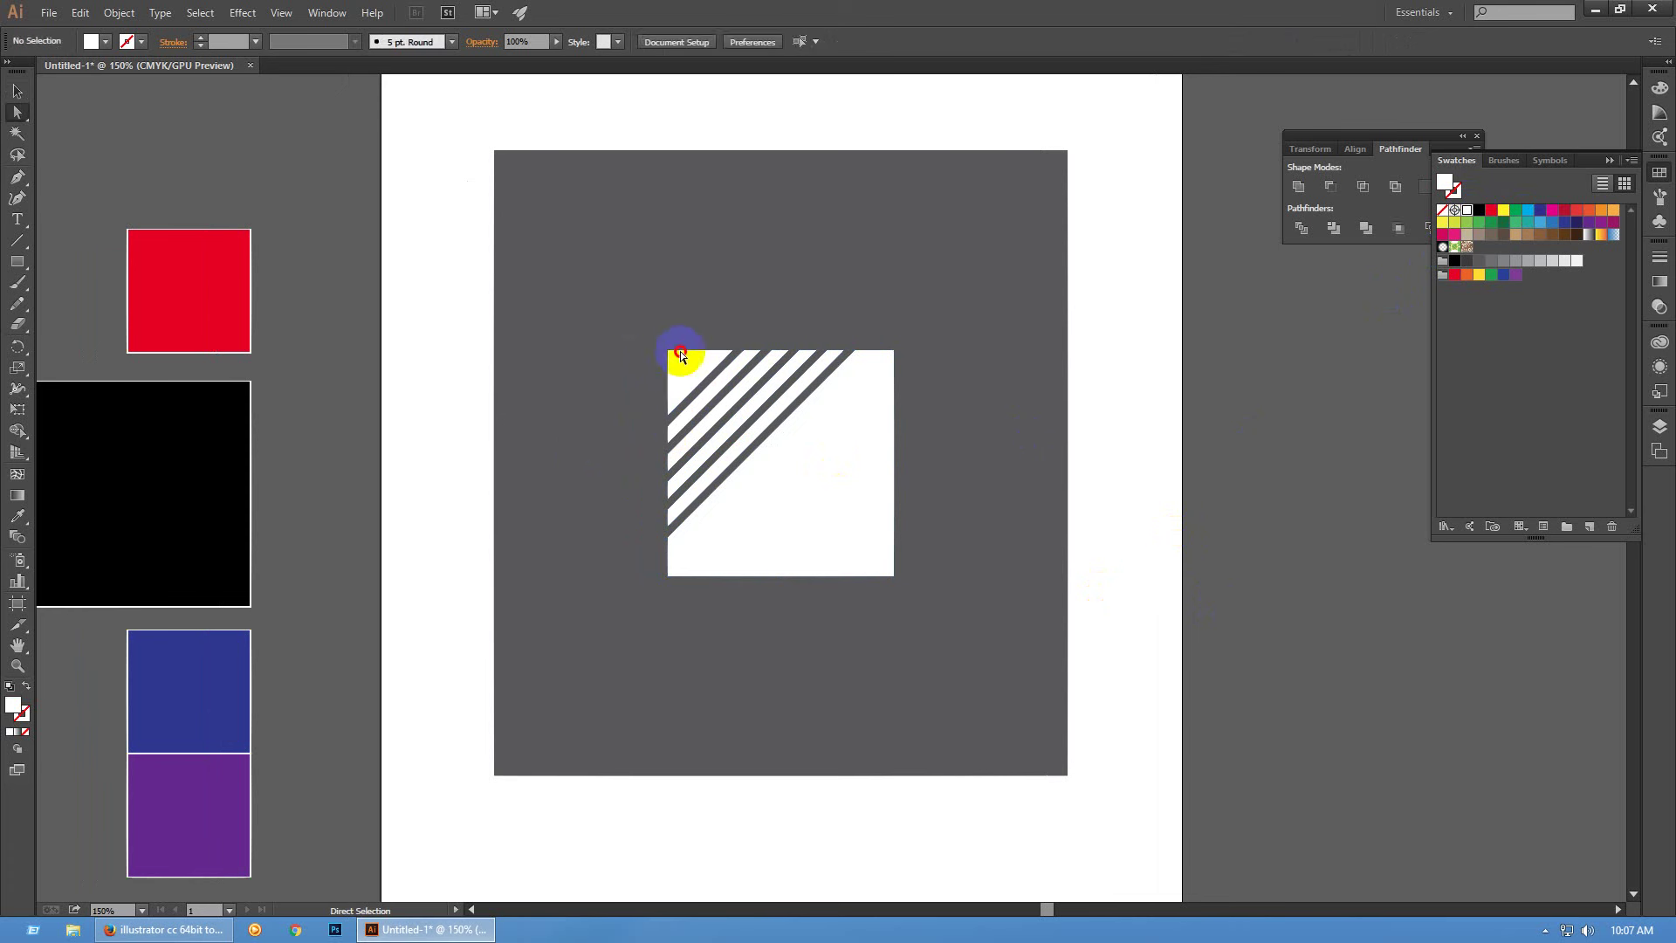
pyautogui.moveTo(680, 365); pyautogui.dragTo(742, 405)
pyautogui.hotkey('ctrl', 'z')
# Round only the outer corner of the upper-left triangular piece to a 0.37 in radius
pyautogui.click(678, 360)
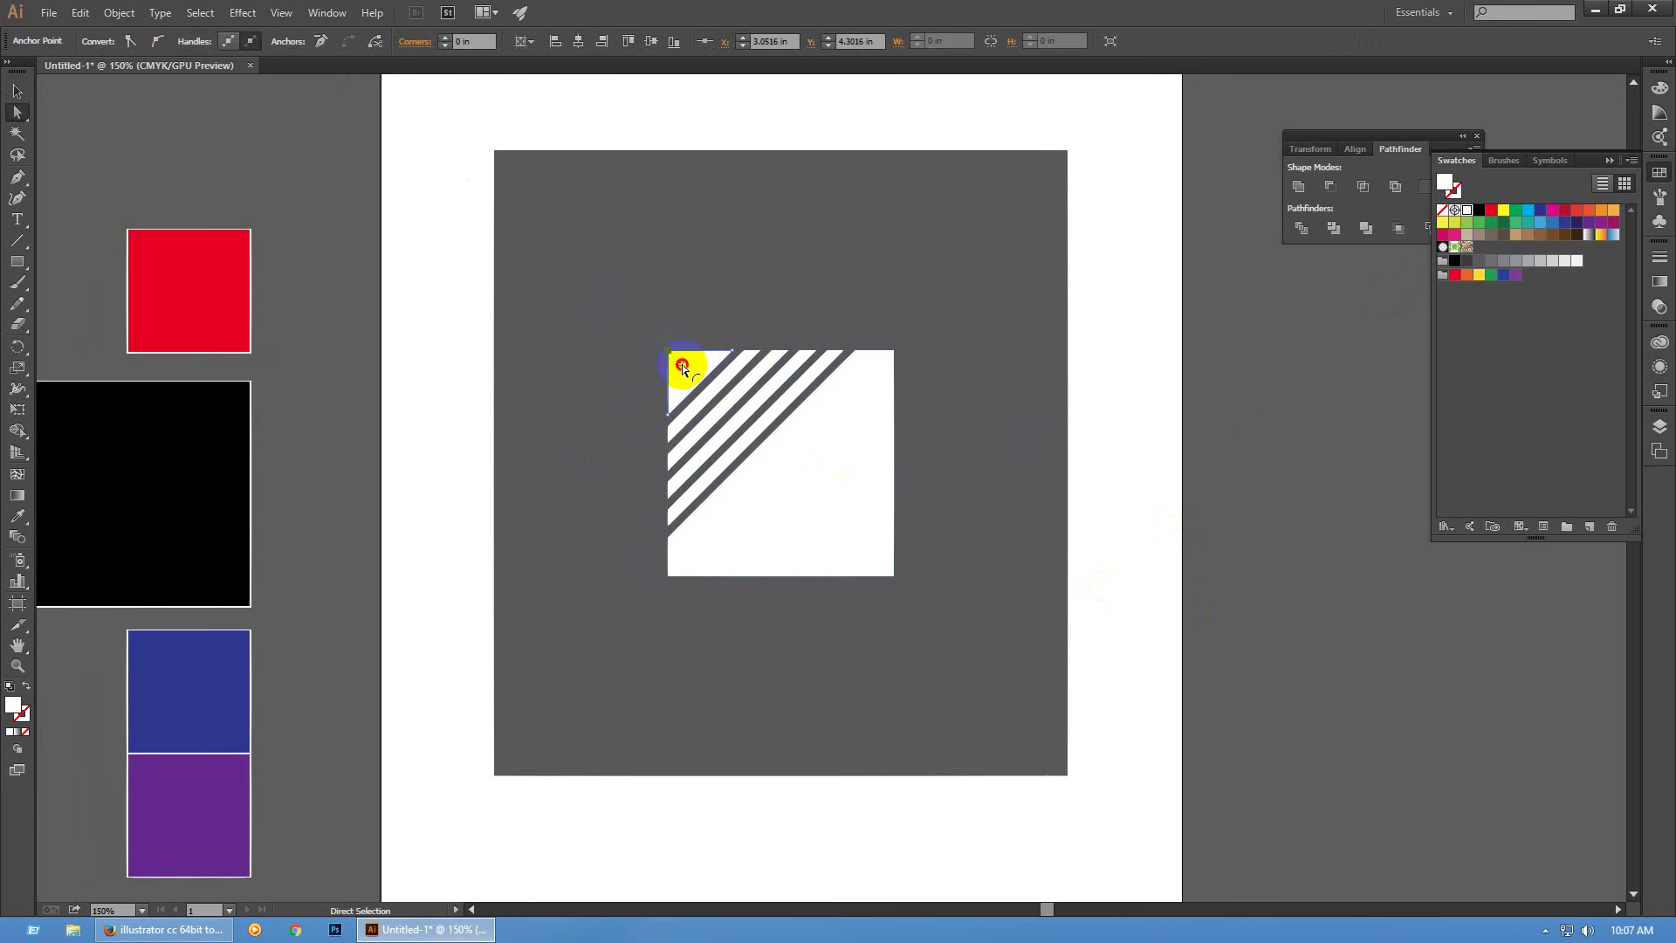
pyautogui.moveTo(686, 367); pyautogui.dragTo(708, 391)
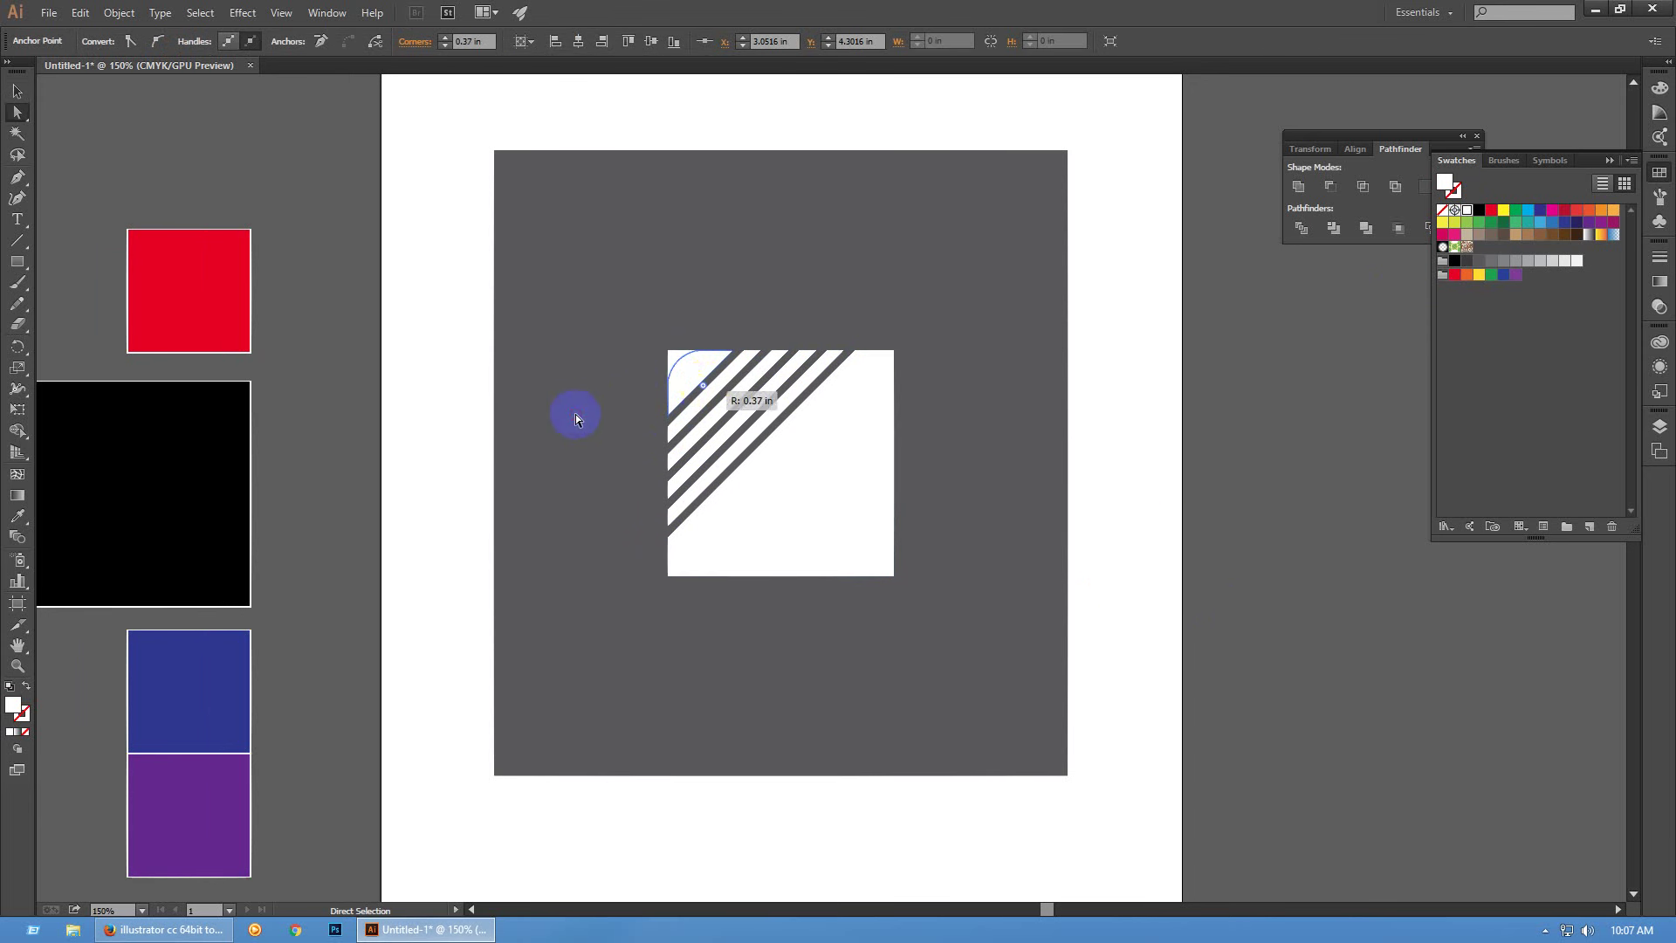
pyautogui.click(573, 414)
pyautogui.moveTo(573, 414); pyautogui.dragTo(591, 459)
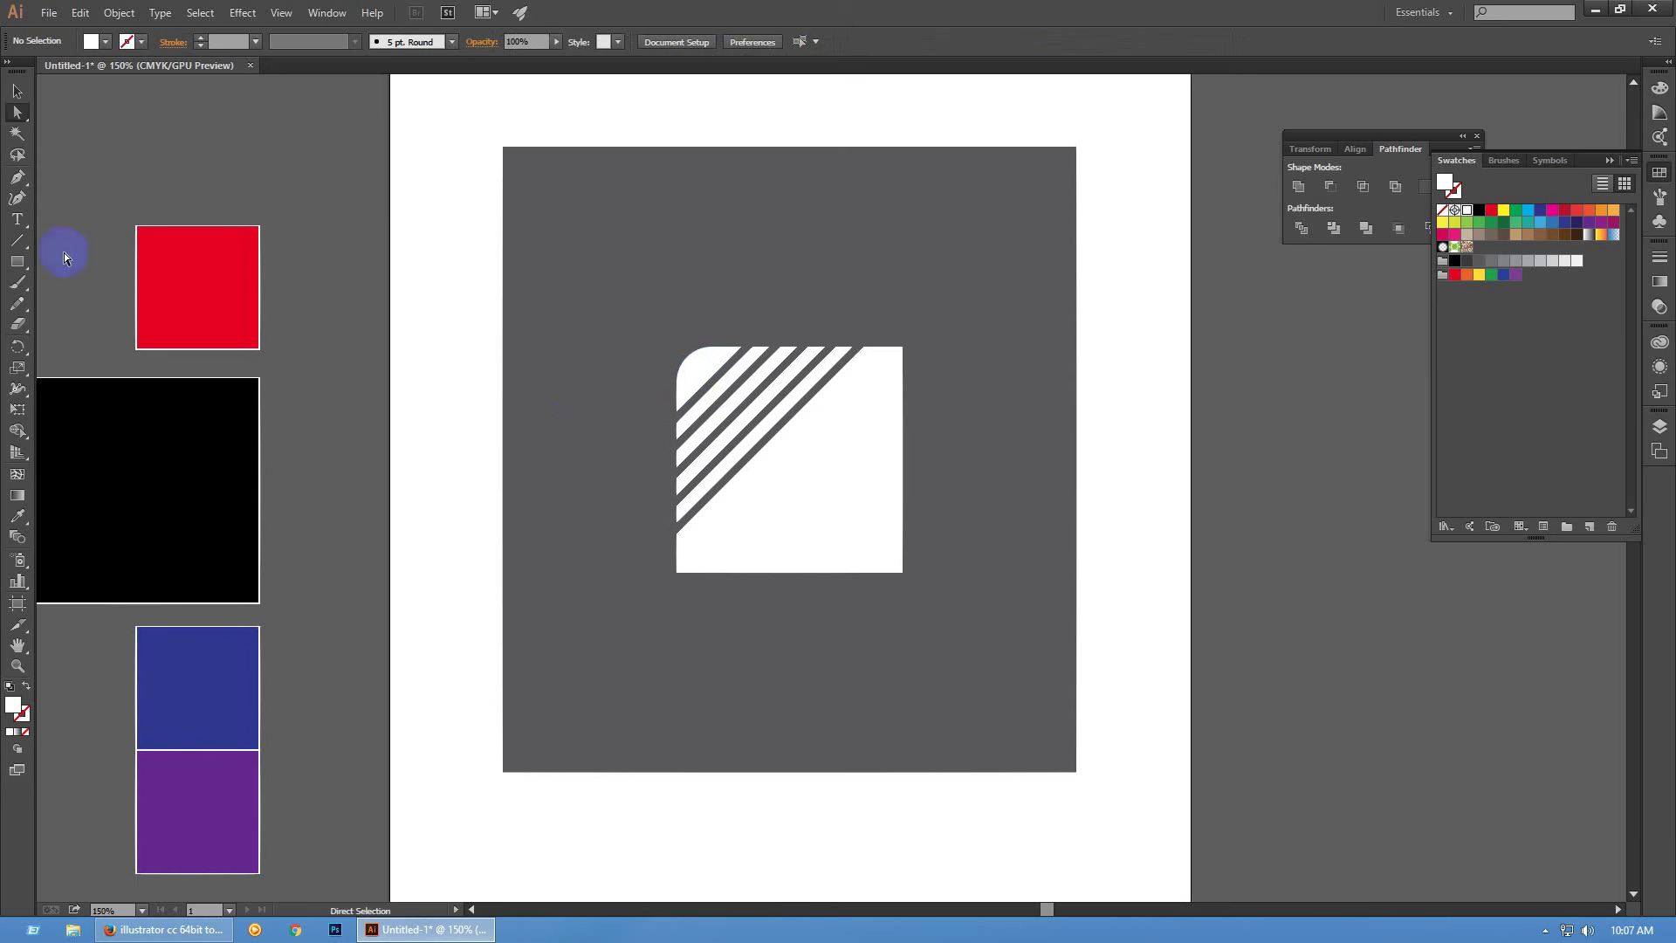
# Add the letter R as text, scale it to about 135 pt and place it over the white square's lower-right area
pyautogui.click(16, 220)
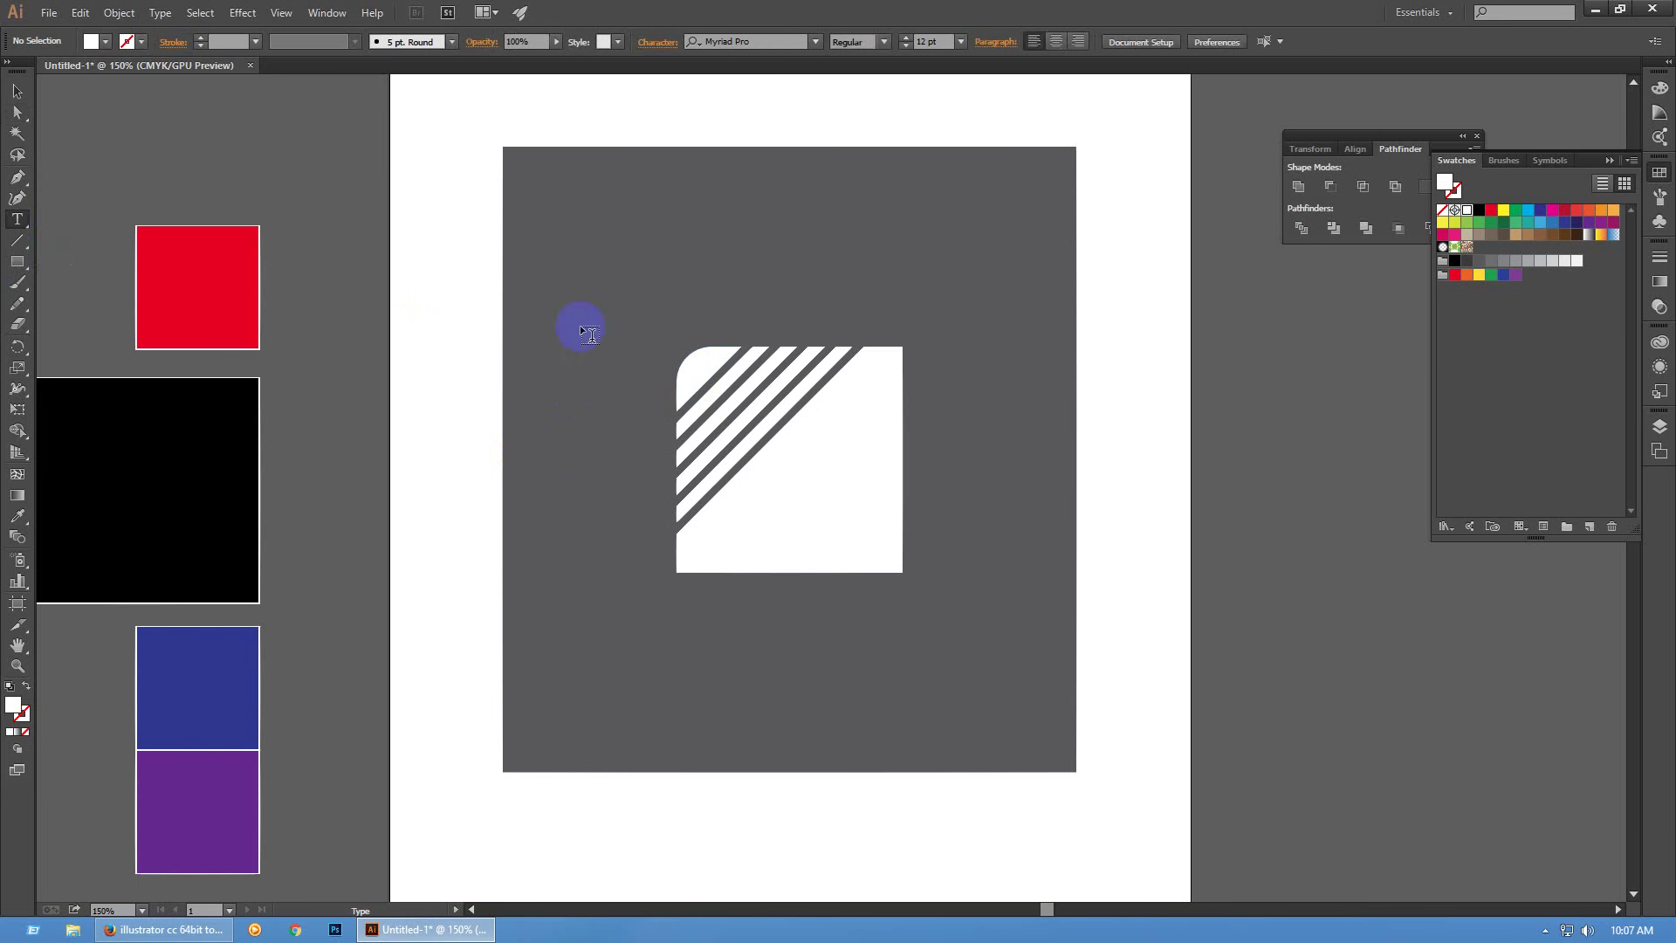
pyautogui.click(580, 324)
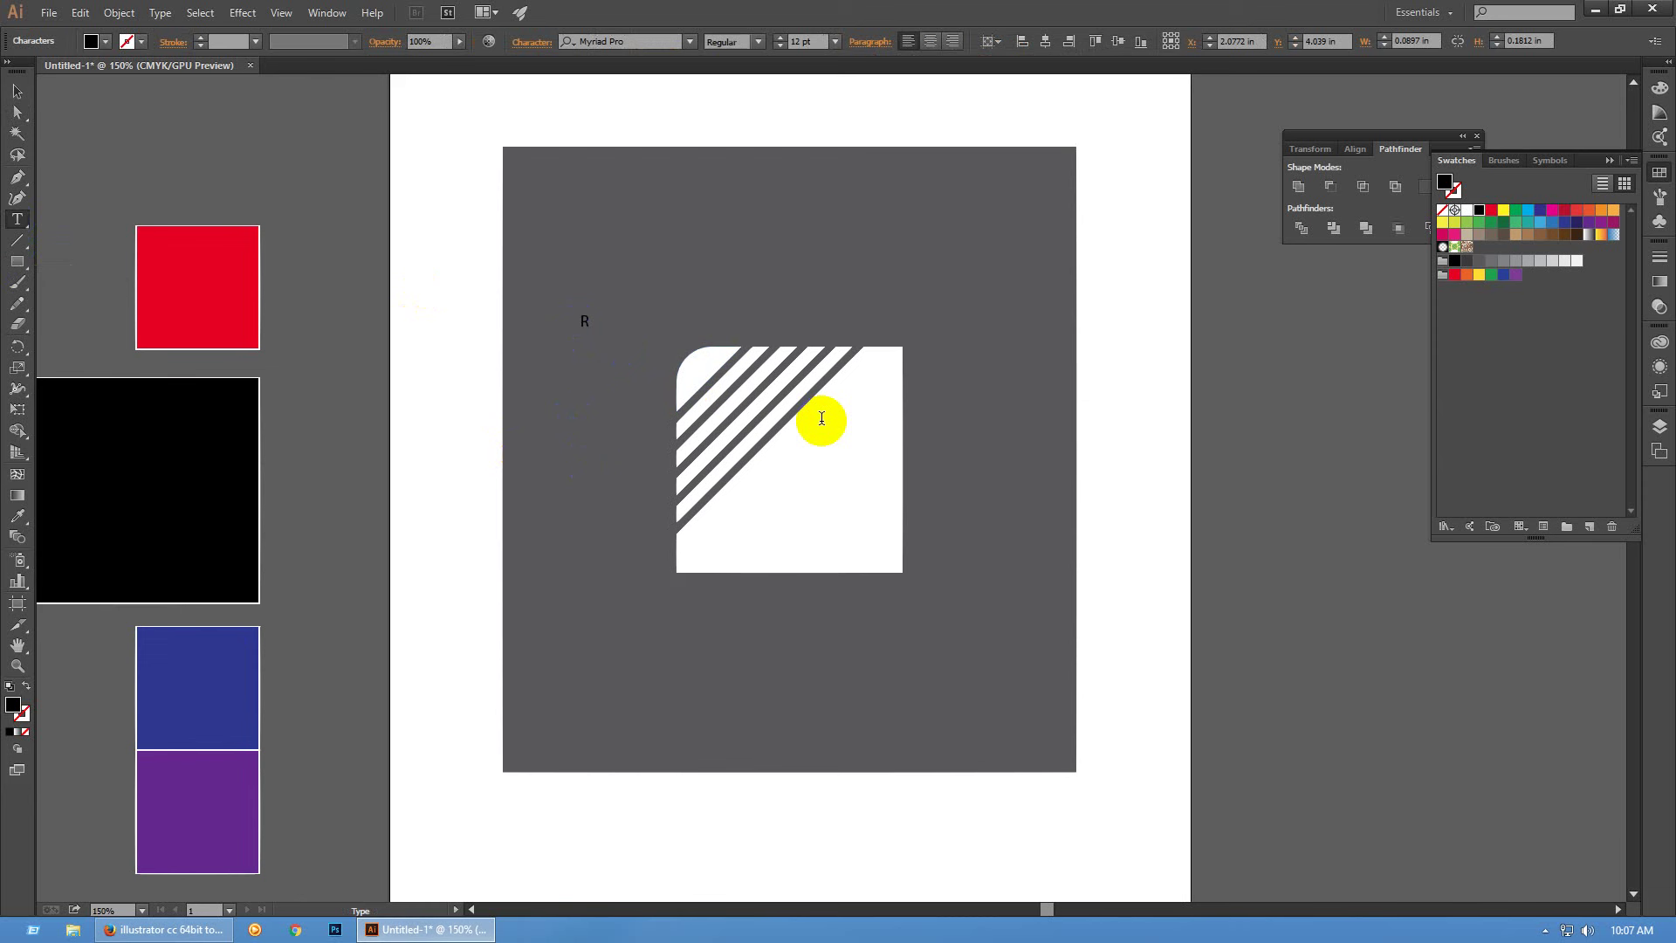
pyautogui.press('Escape')
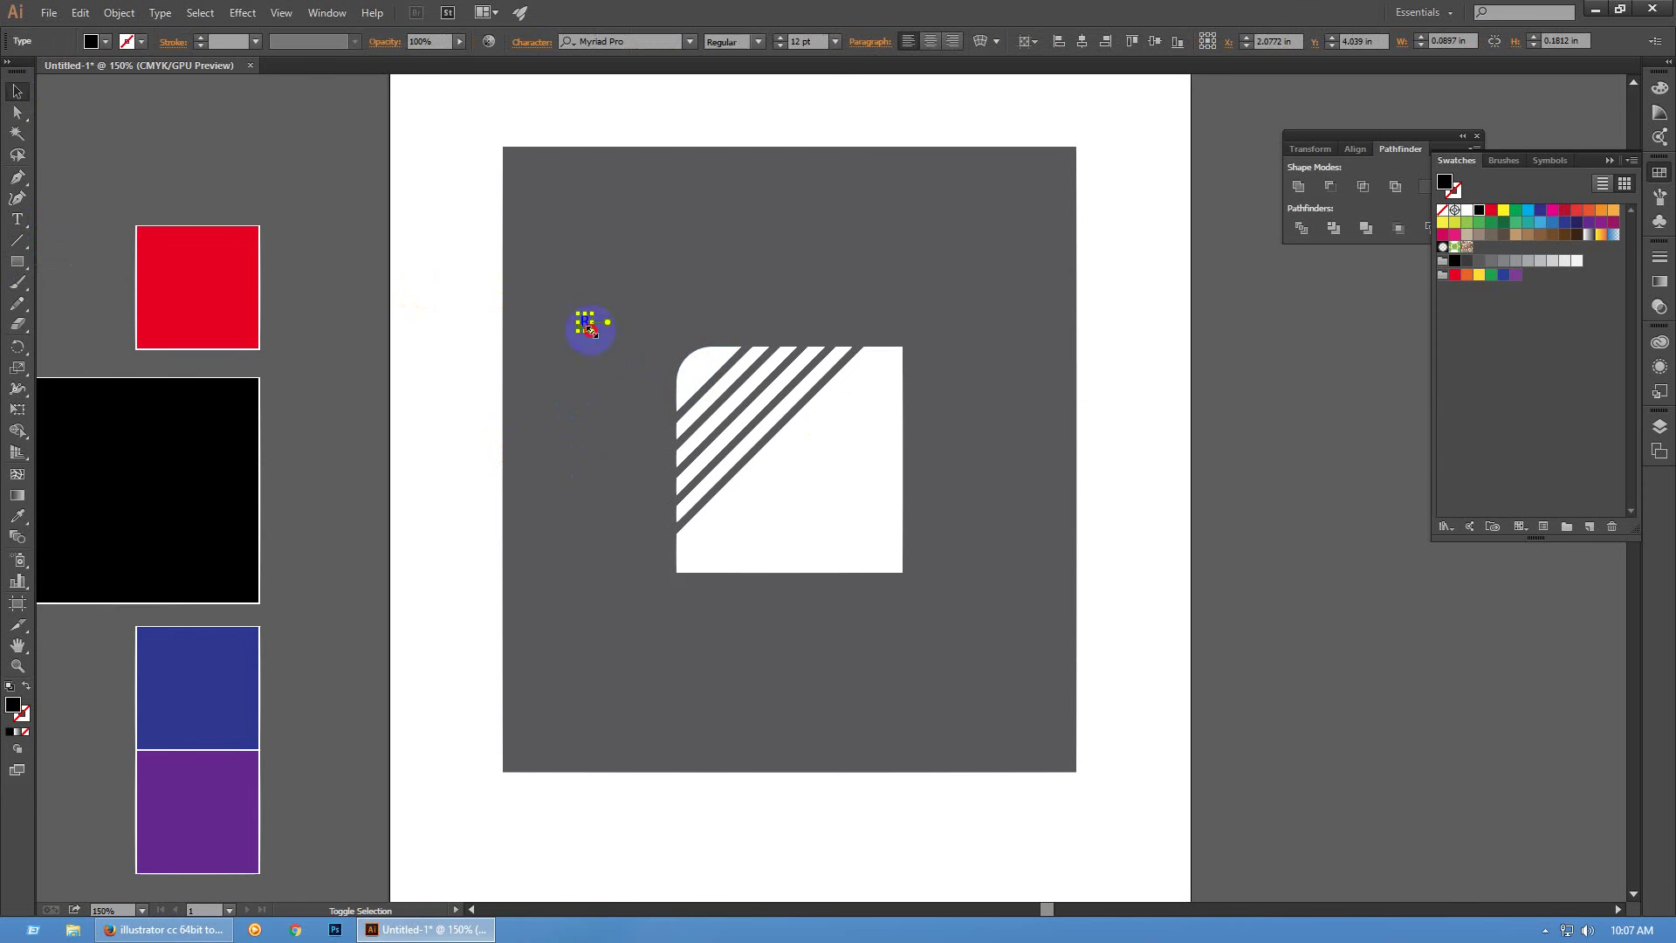
pyautogui.moveTo(590, 330); pyautogui.dragTo(705, 505)
pyautogui.moveTo(628, 411); pyautogui.dragTo(811, 503)
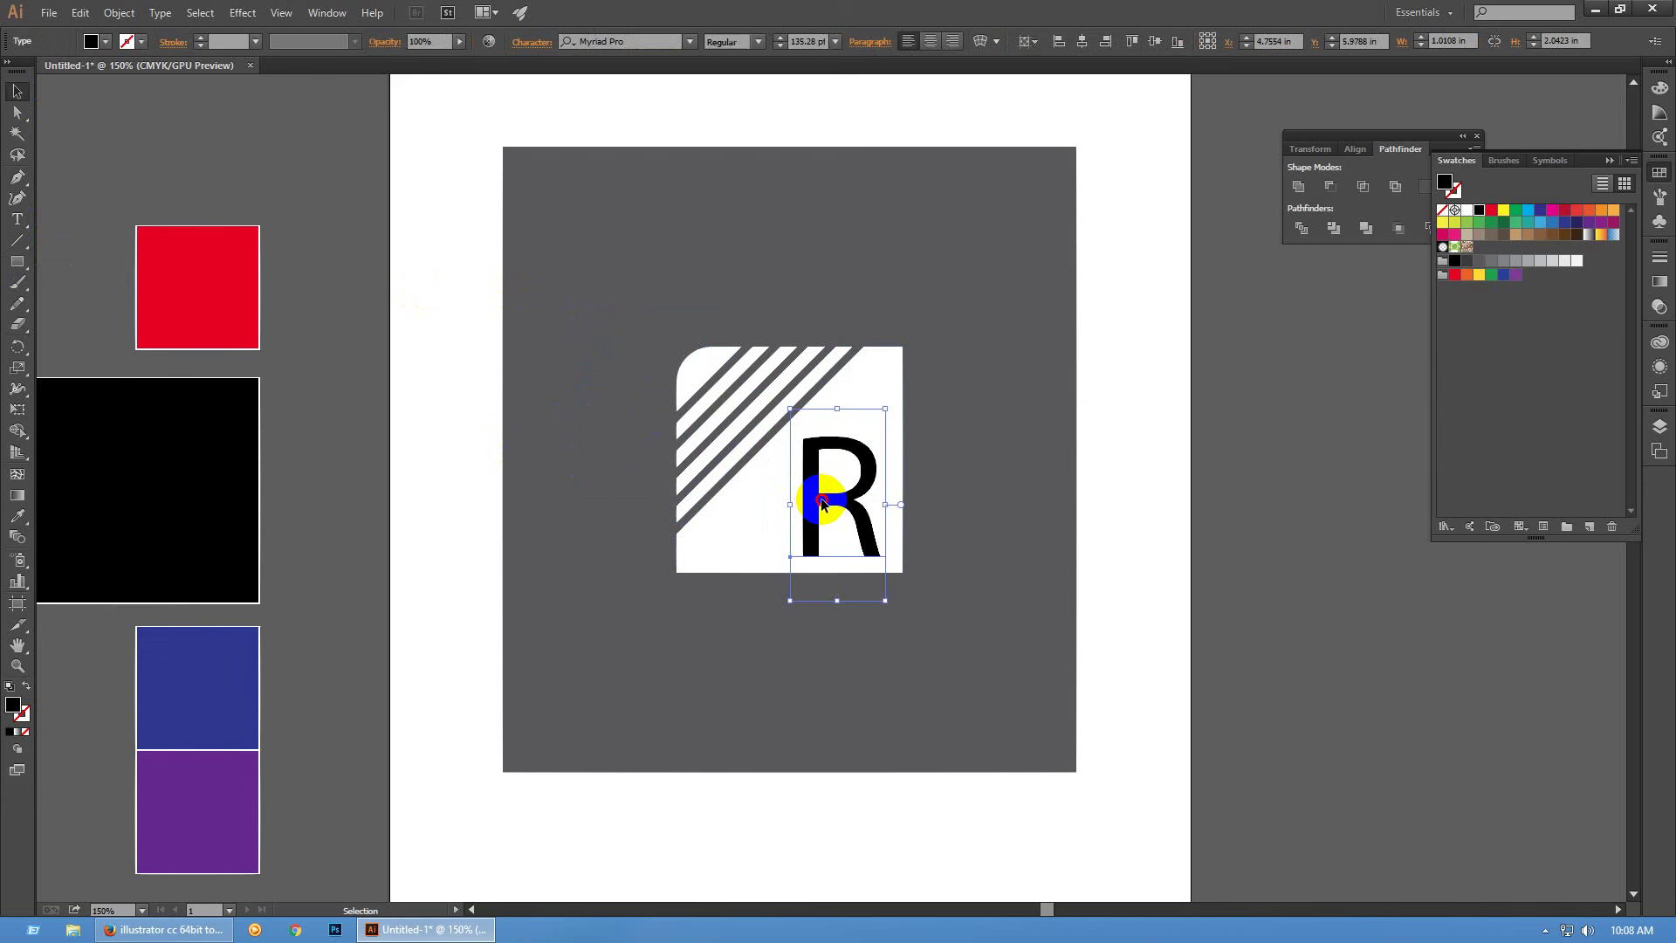
# Replace the letter with 10 and scale it to about 78 pt within the white square's lower-right area
pyautogui.doubleClick(829, 493)
pyautogui.hotkey('ctrl', 'a')
pyautogui.write('10')
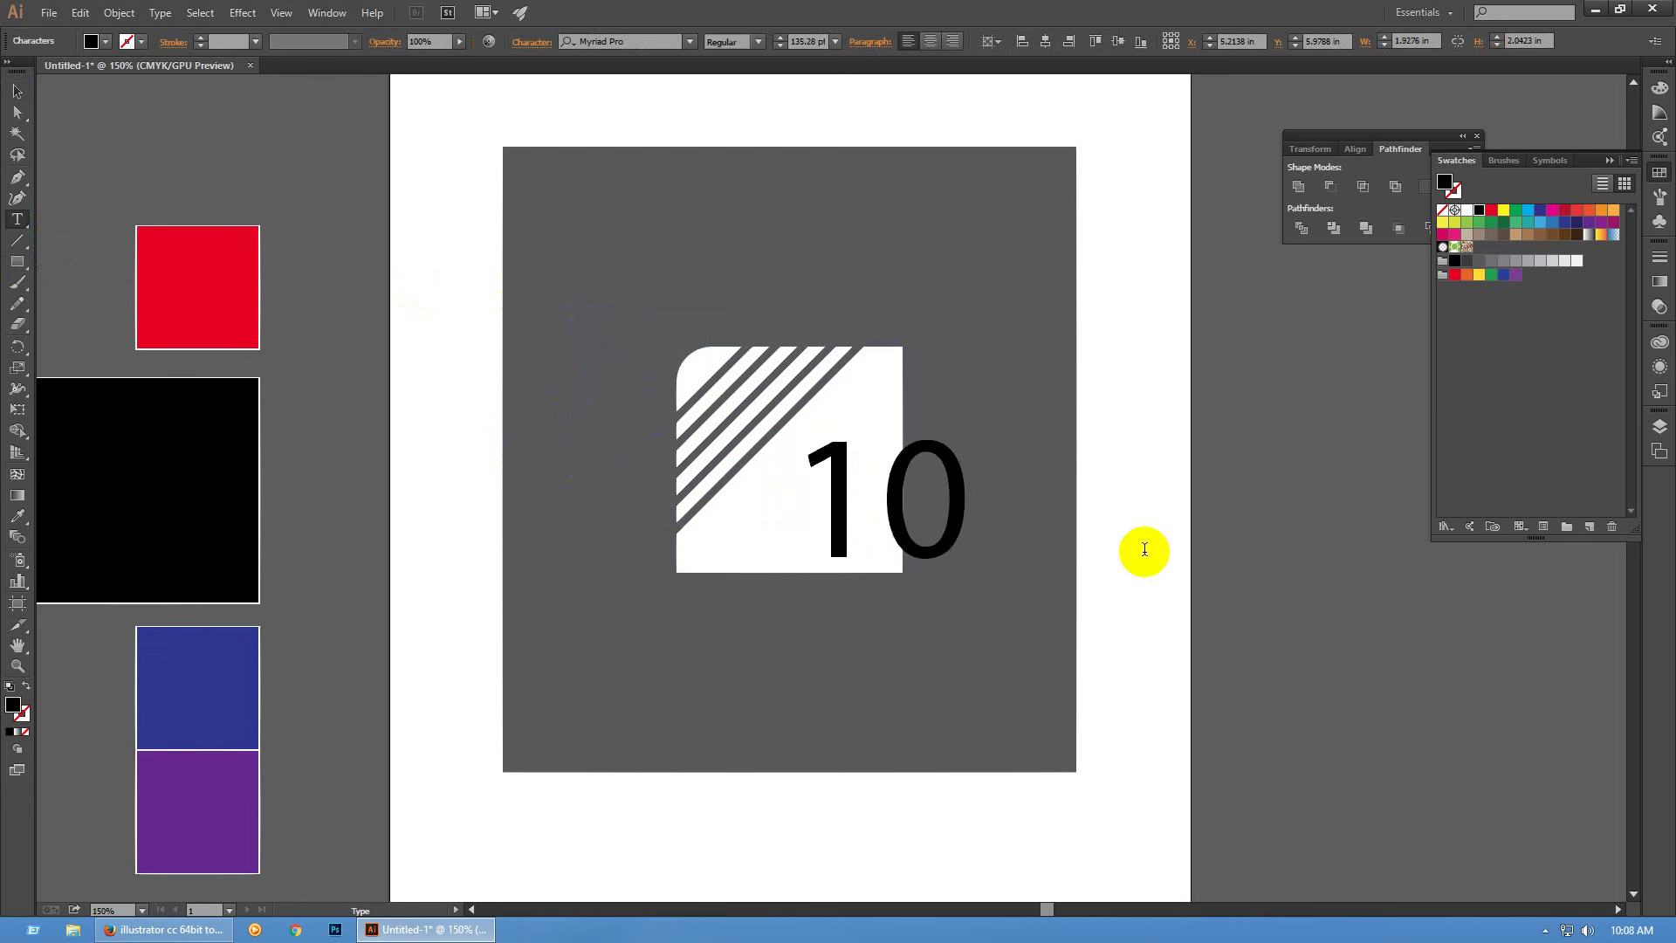
pyautogui.click(18, 91)
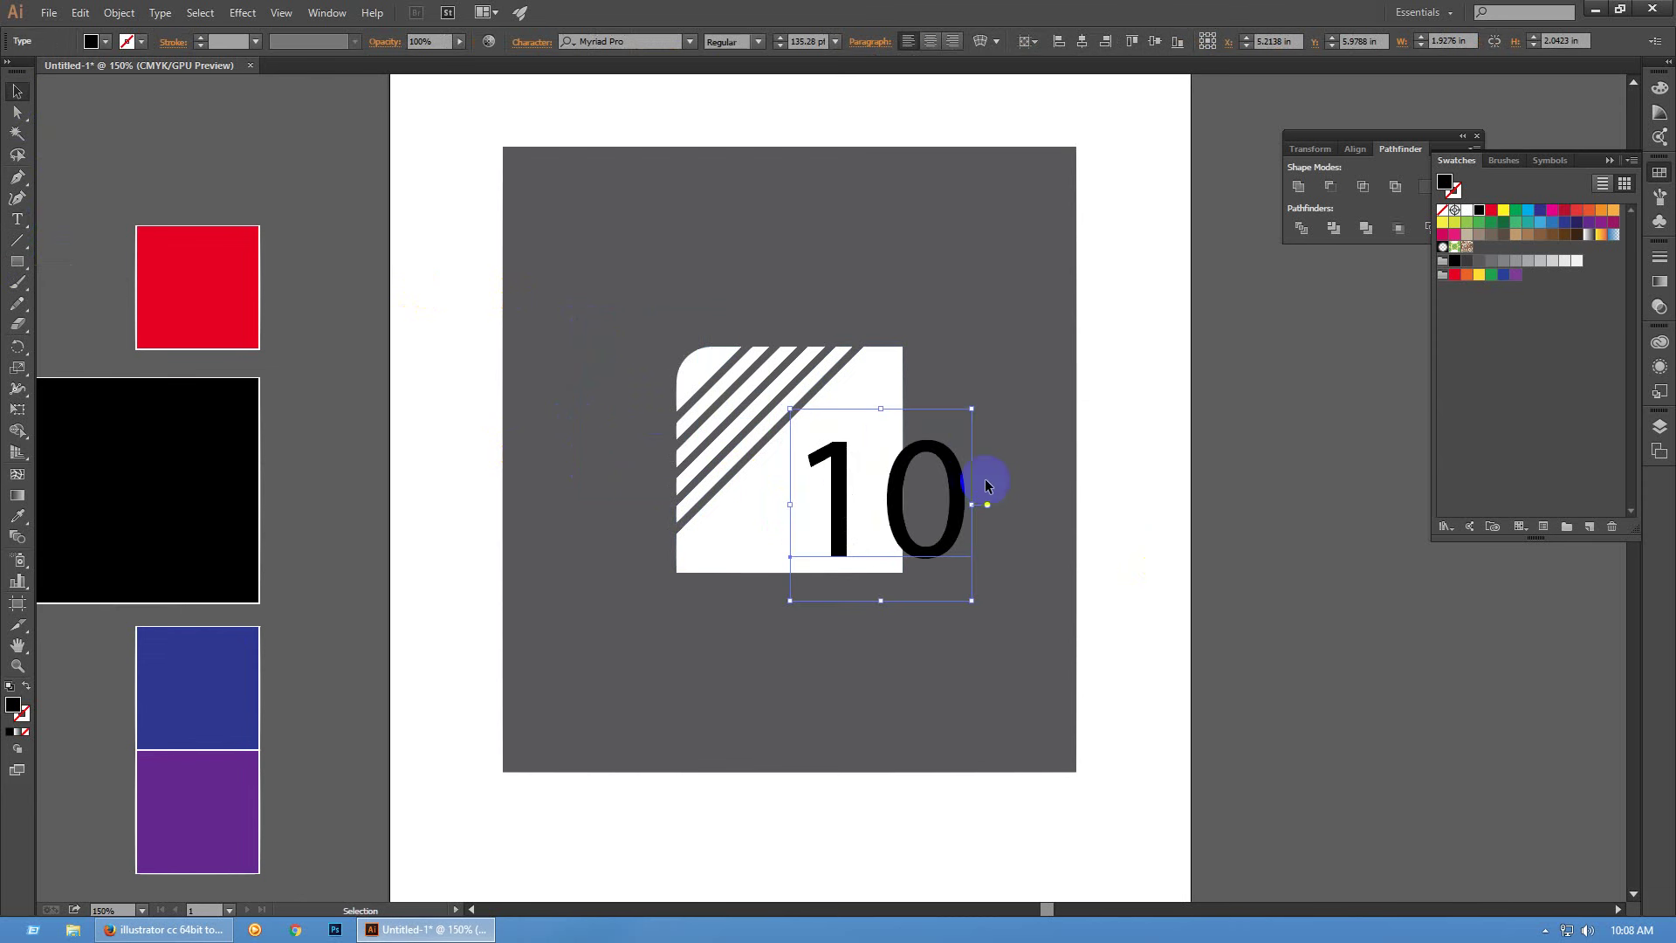
pyautogui.moveTo(974, 502); pyautogui.dragTo(871, 527)
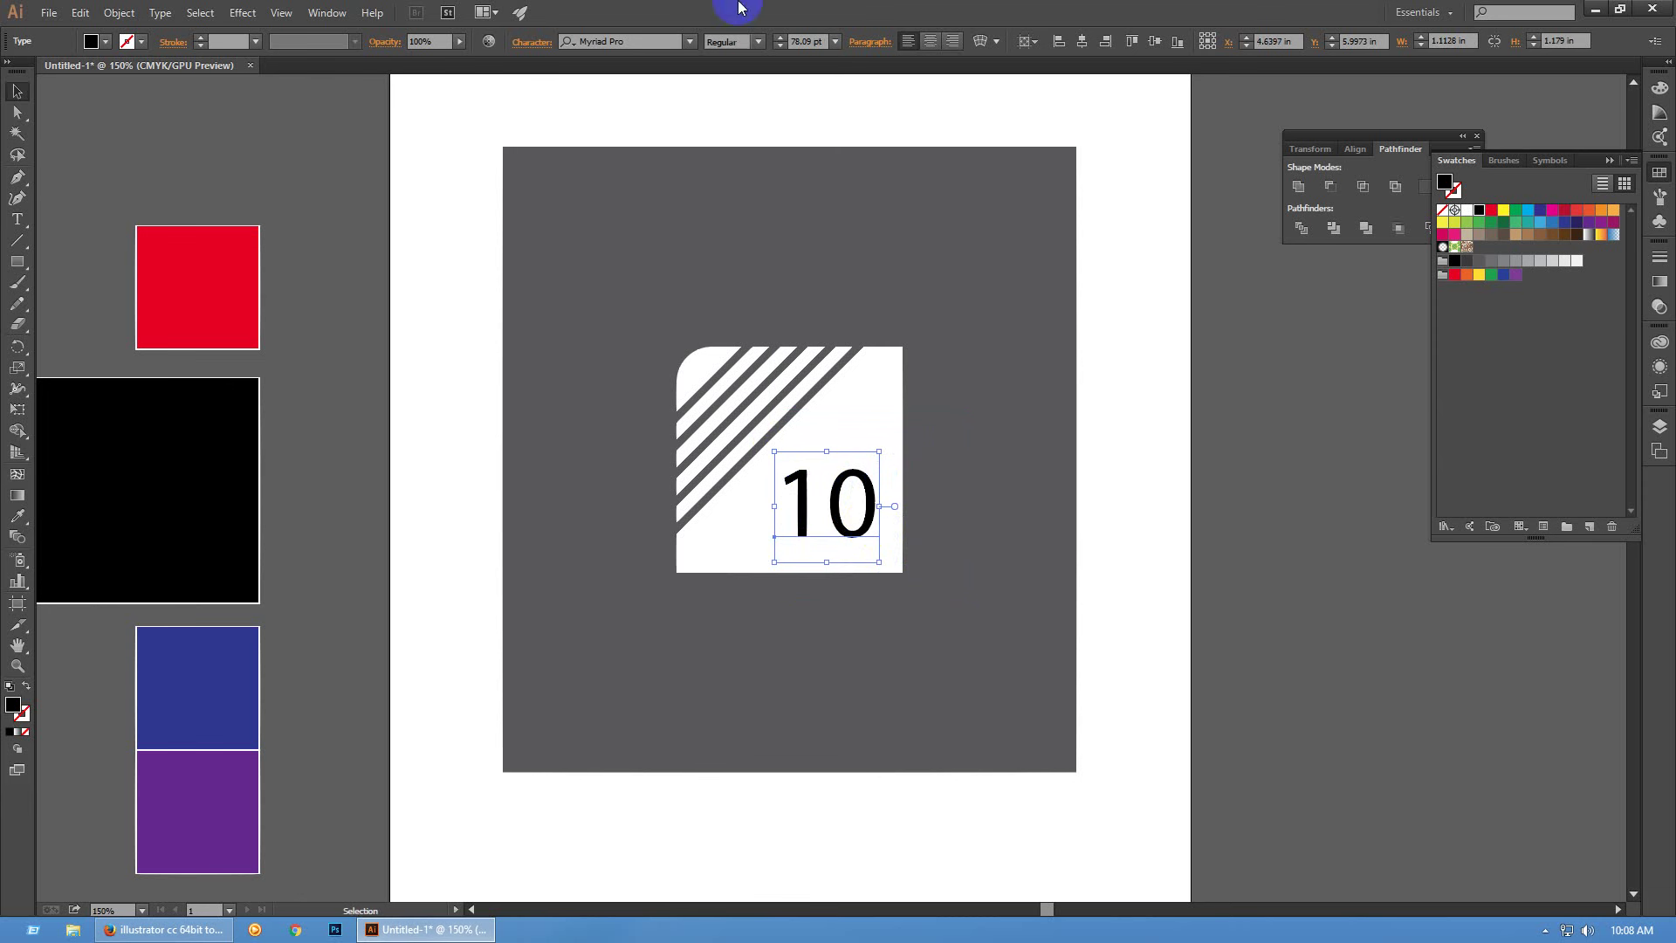
# Set the number 10 to Bold, nudge it slightly inward and fill it with the red swatch
pyautogui.click(757, 42)
pyautogui.click(756, 218)
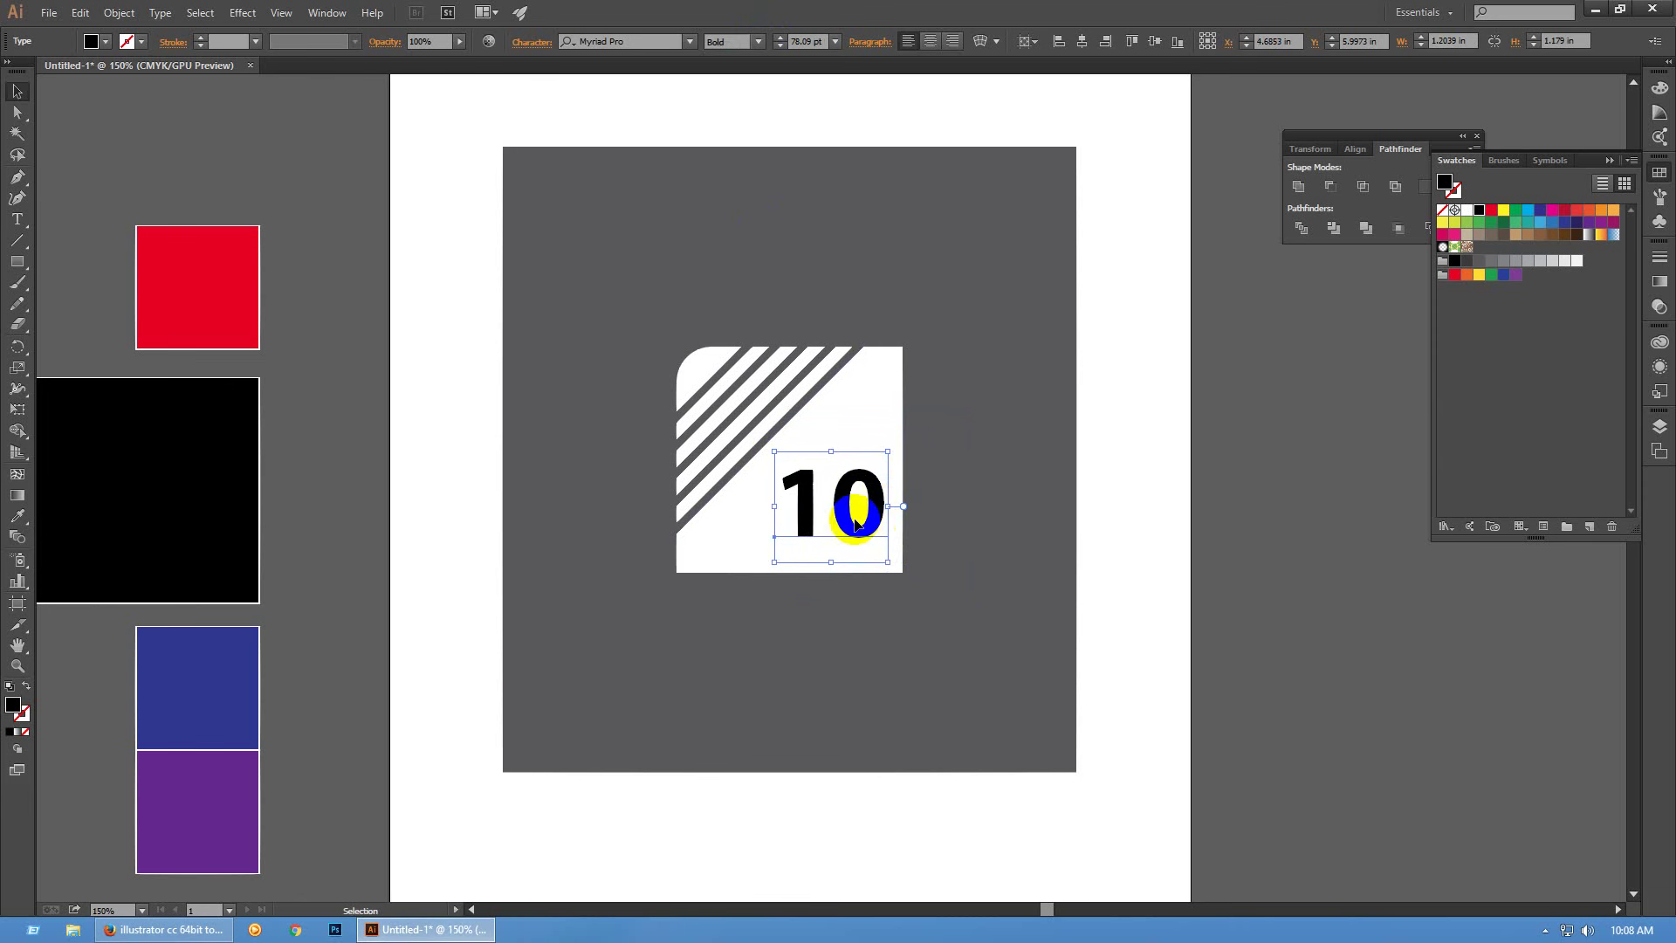
pyautogui.moveTo(872, 529); pyautogui.dragTo(865, 534)
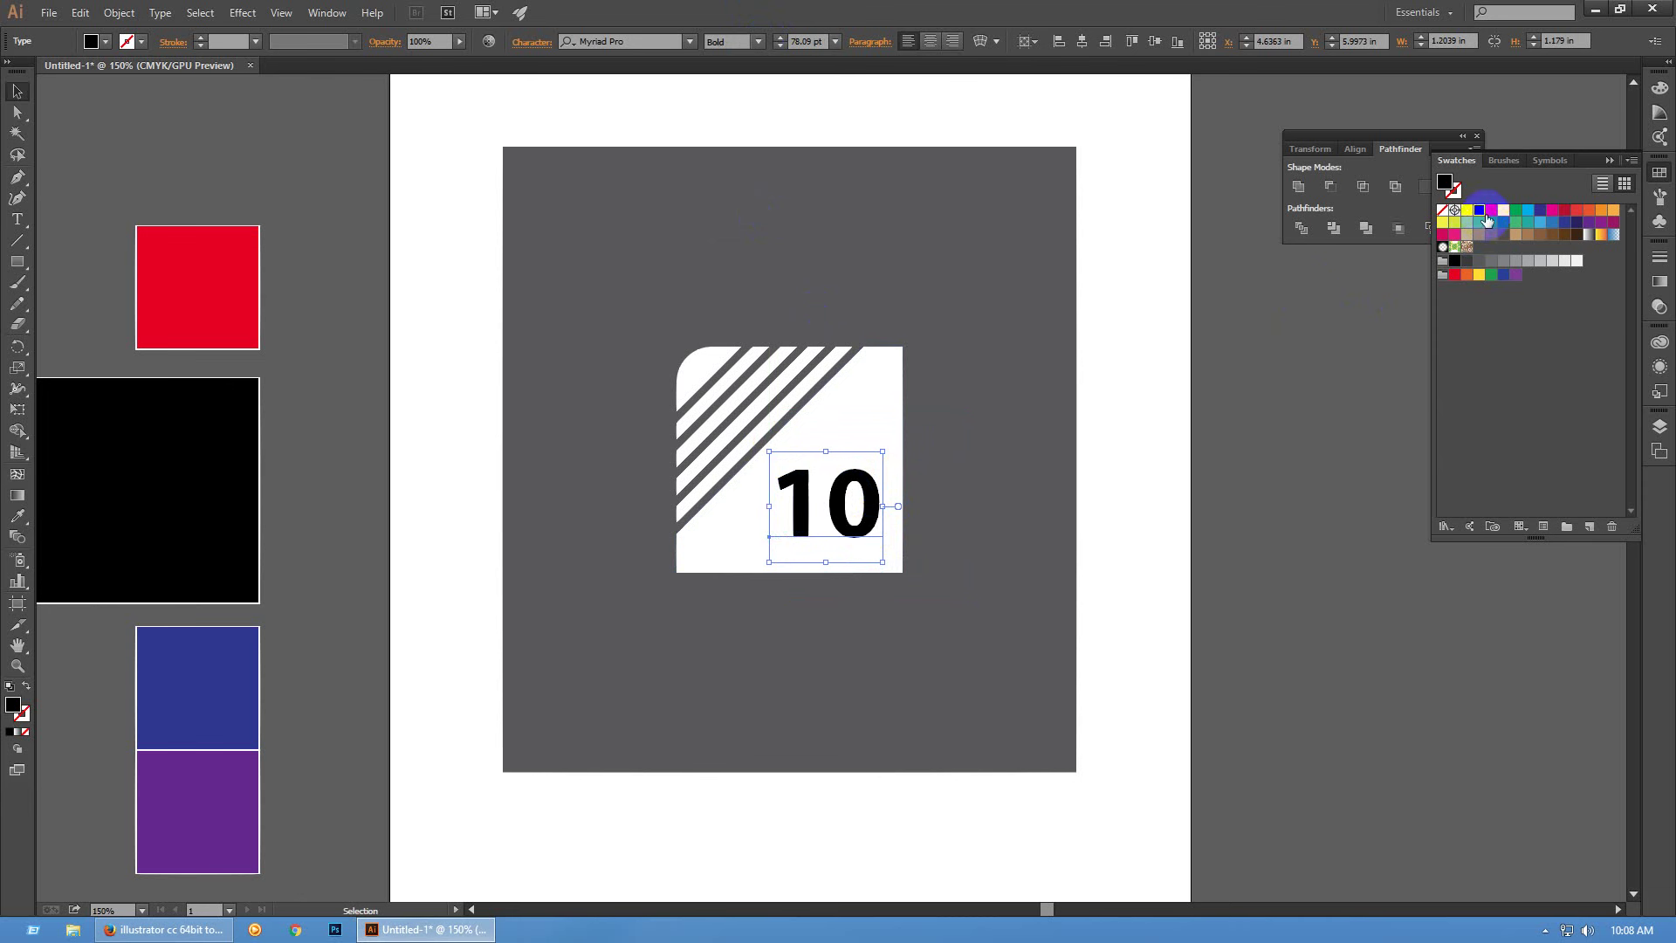
pyautogui.click(1489, 212)
pyautogui.click(1183, 523)
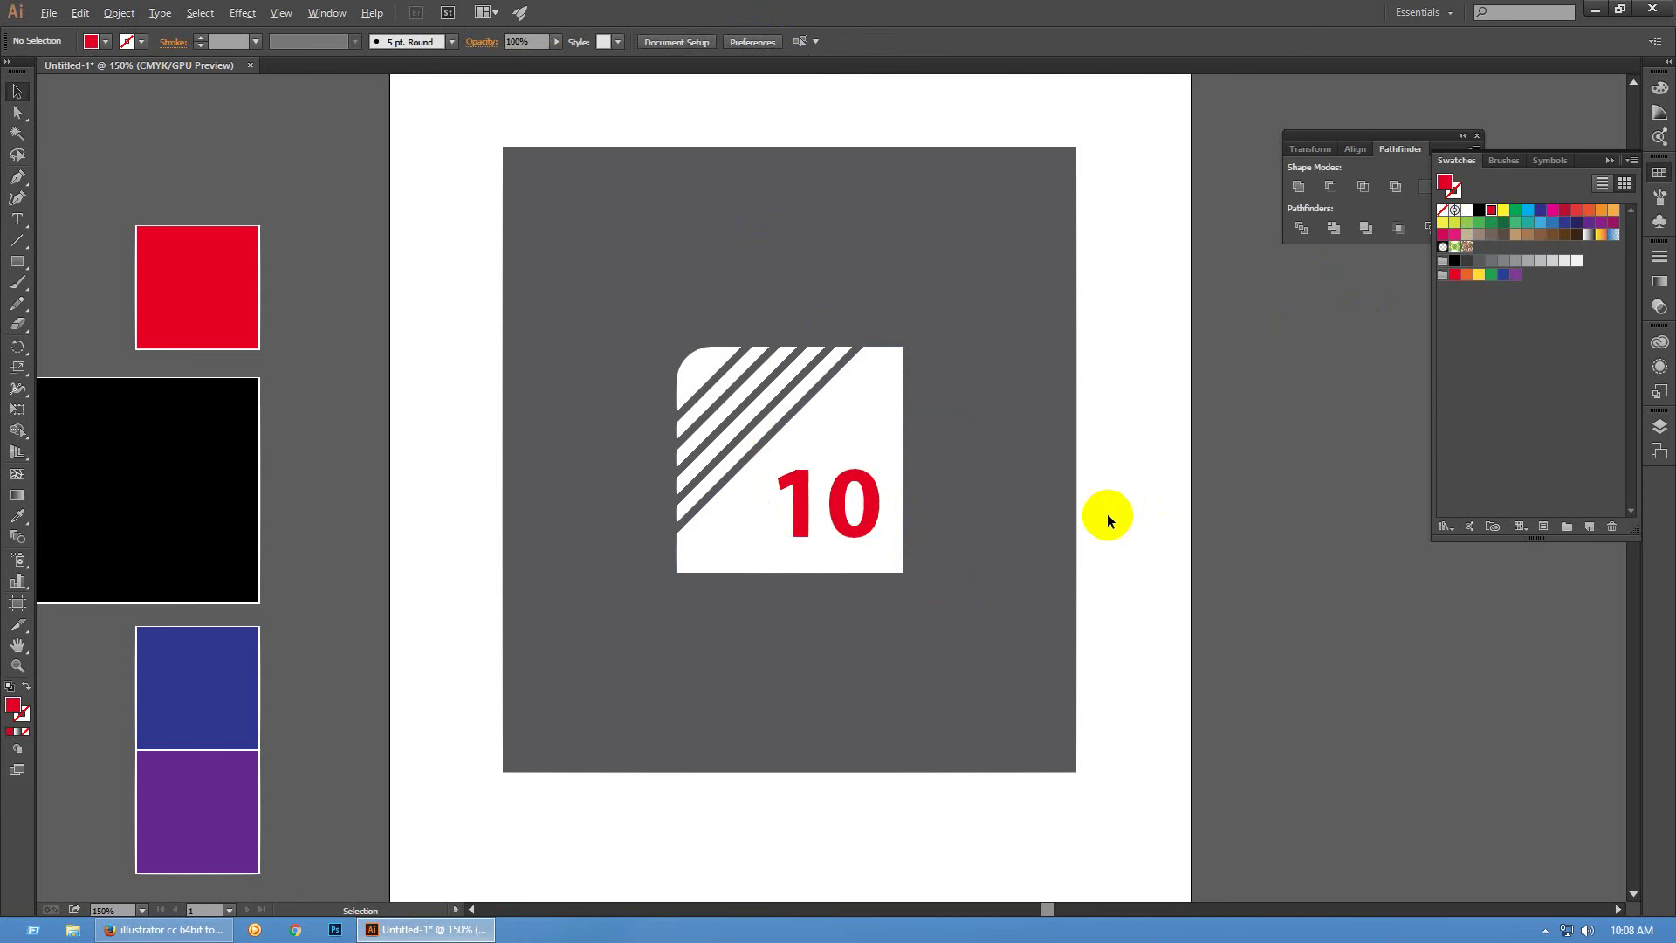
# Move the striped white square together with its red 10 to the upper-left corner of the dark grey background
pyautogui.scroll(-1, 1107, 513)
pyautogui.moveTo(722, 349); pyautogui.dragTo(1056, 646)
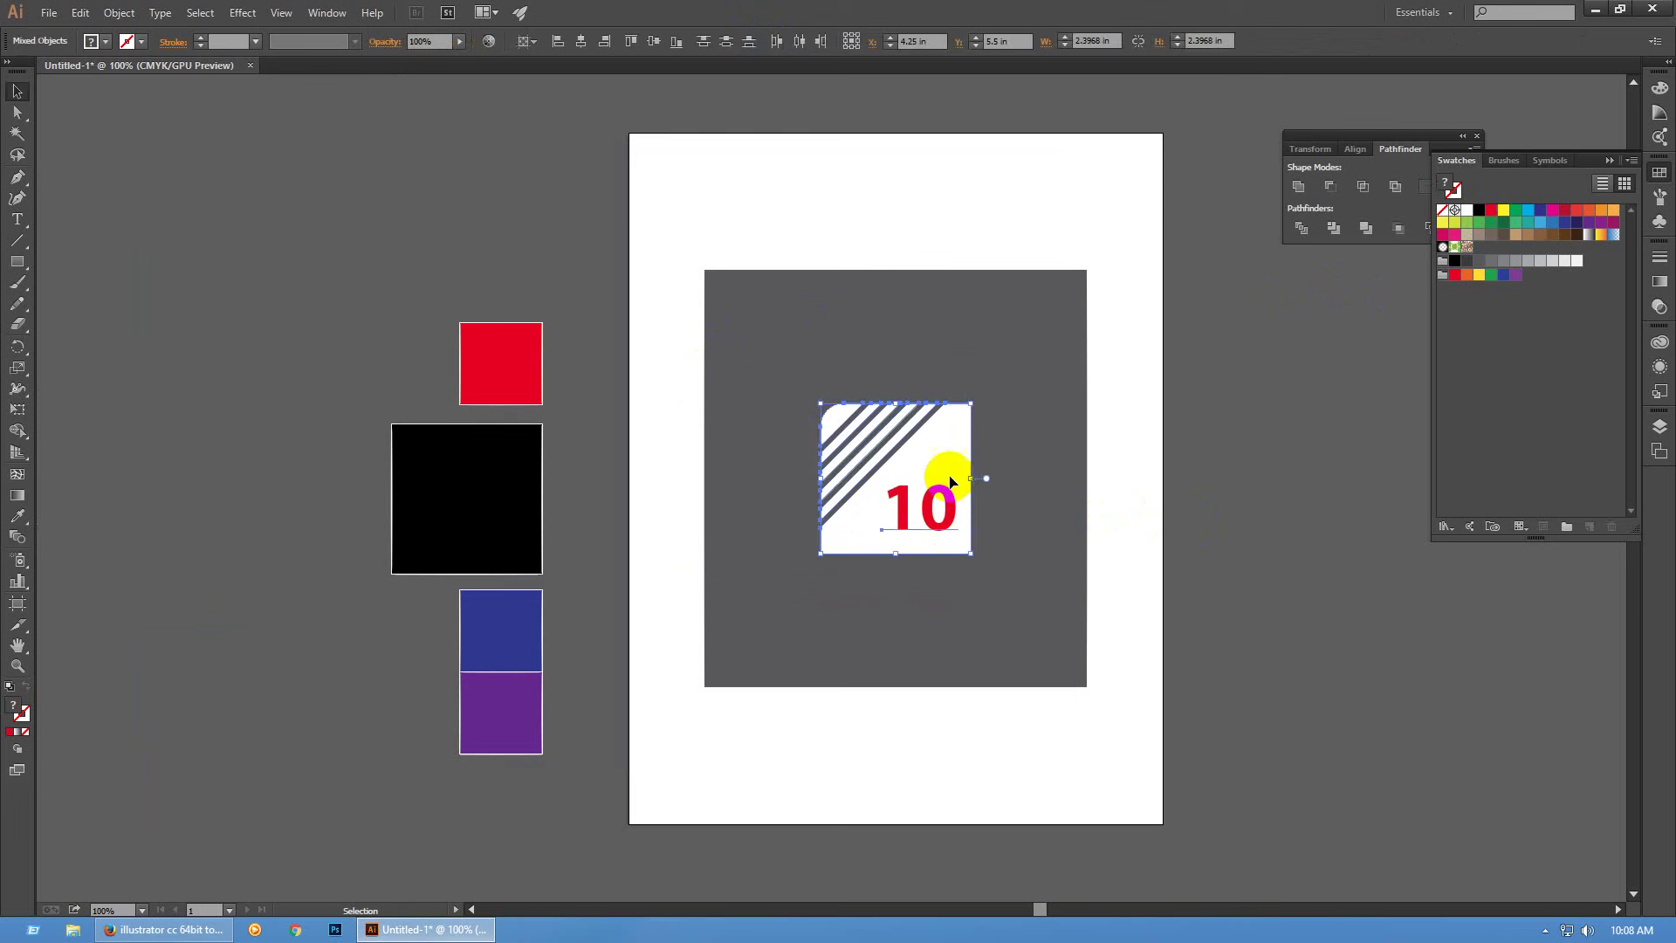
pyautogui.moveTo(902, 395); pyautogui.dragTo(829, 276)
pyautogui.click(1060, 480)
pyautogui.scroll(1, 1058, 532)
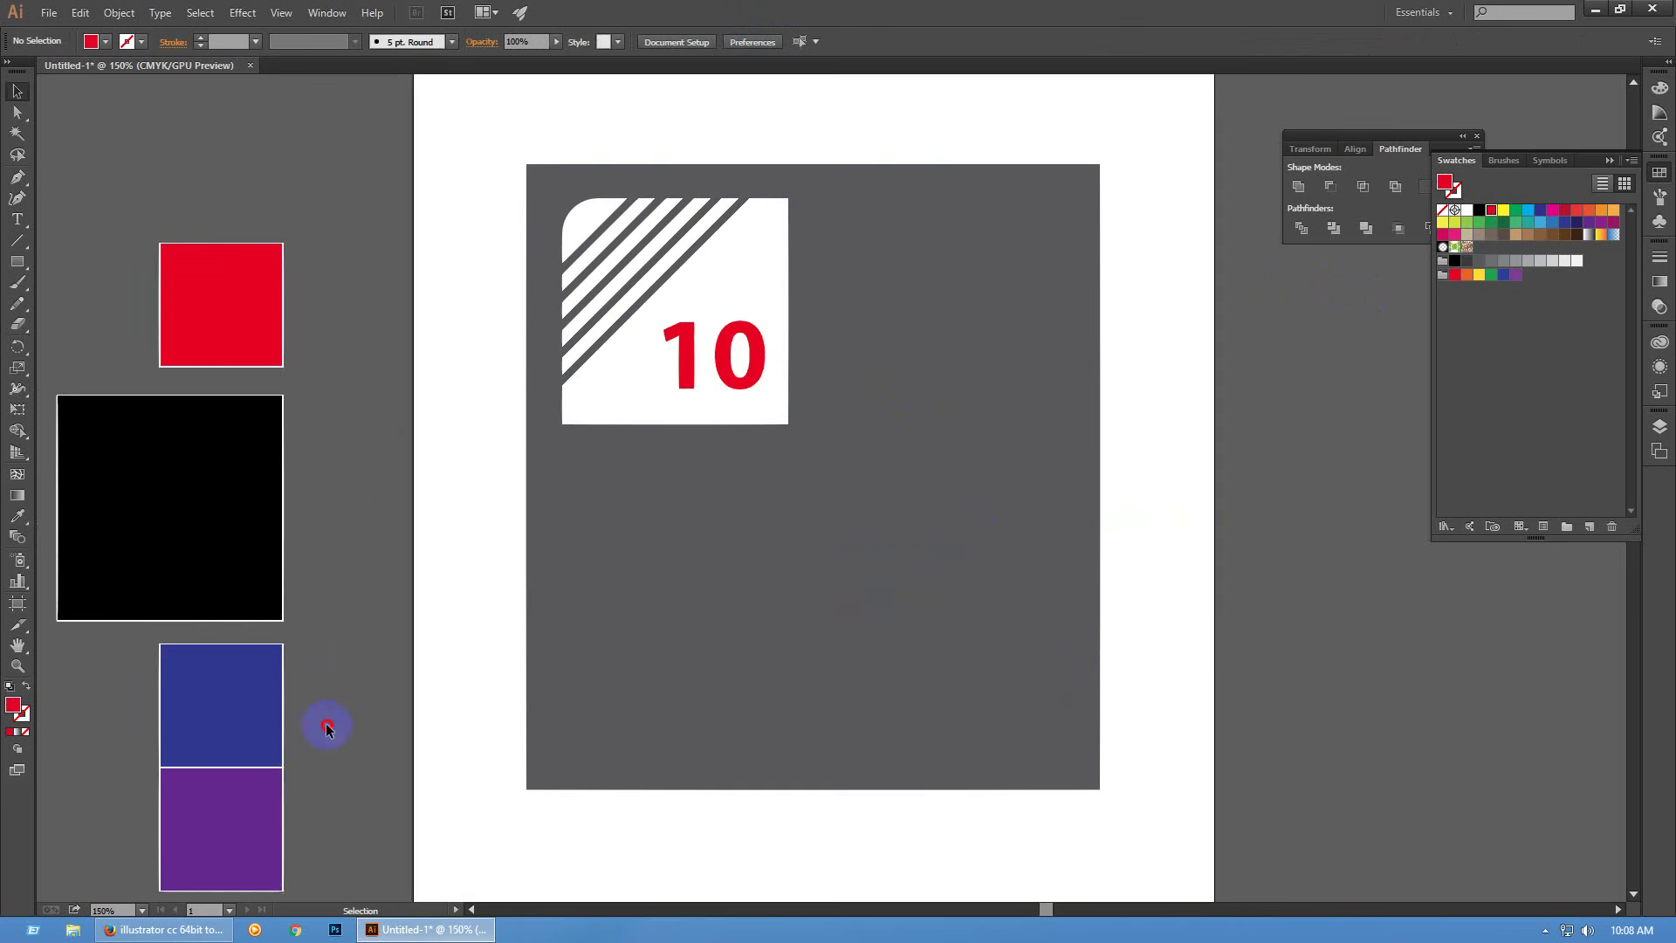
# Move the blue and purple squares onto the dark grey background below the striped tile and remove their white stroke
pyautogui.click(502, 708)
pyautogui.moveTo(225, 793); pyautogui.dragTo(919, 559)
pyautogui.click(891, 646)
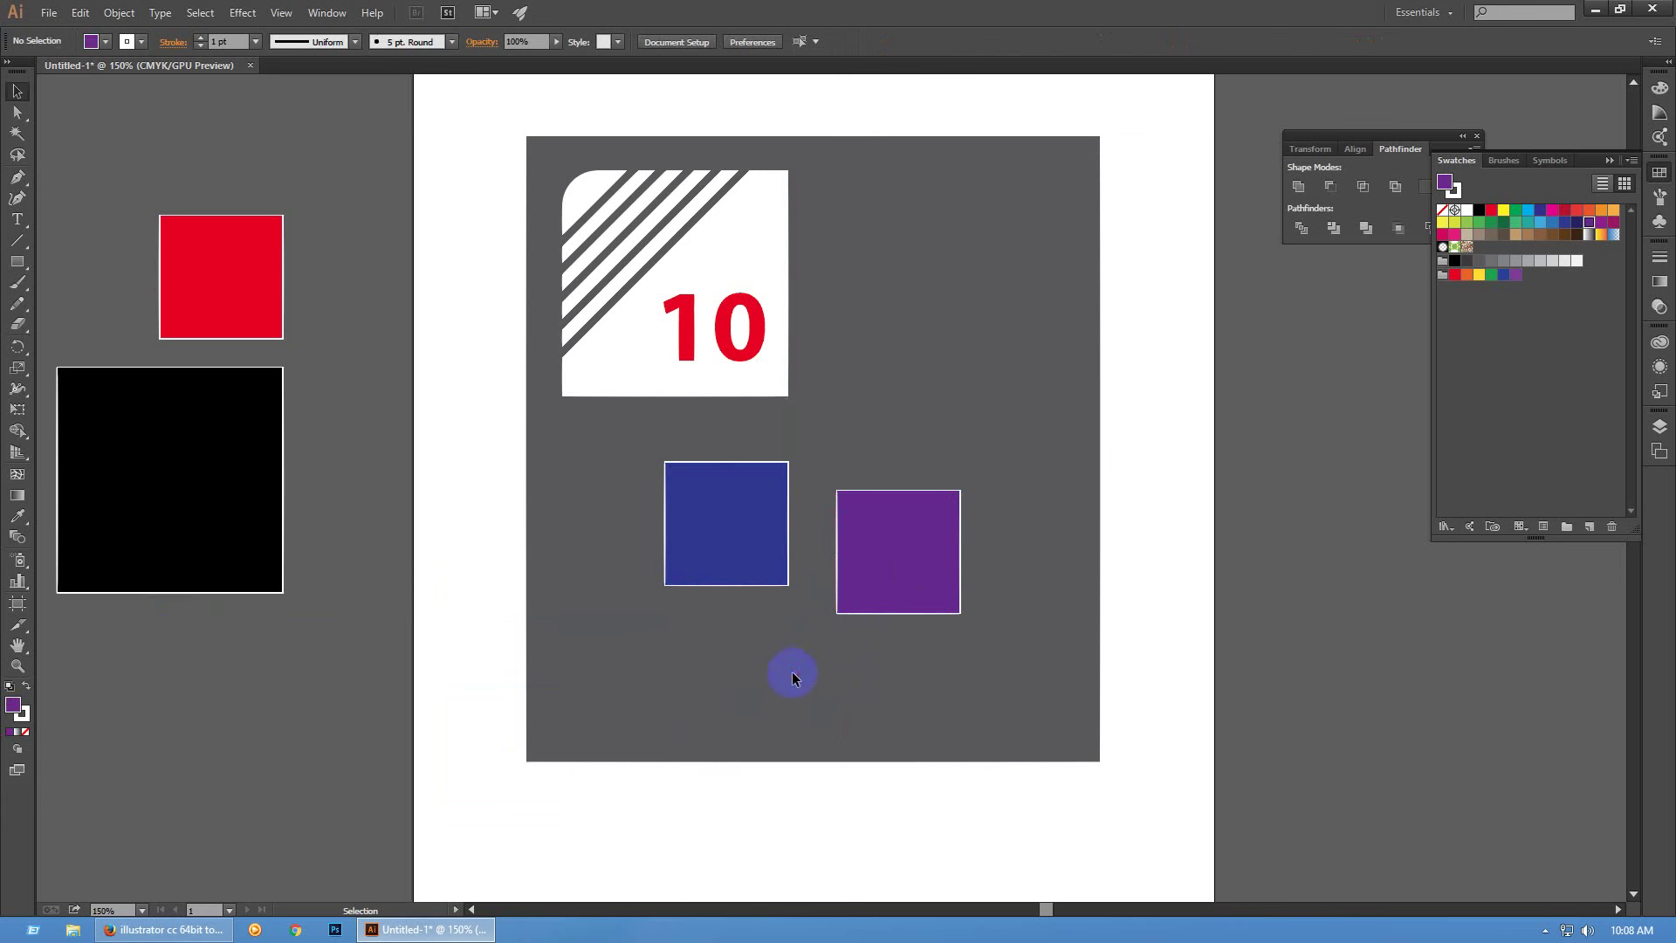
pyautogui.moveTo(767, 667); pyautogui.dragTo(924, 561)
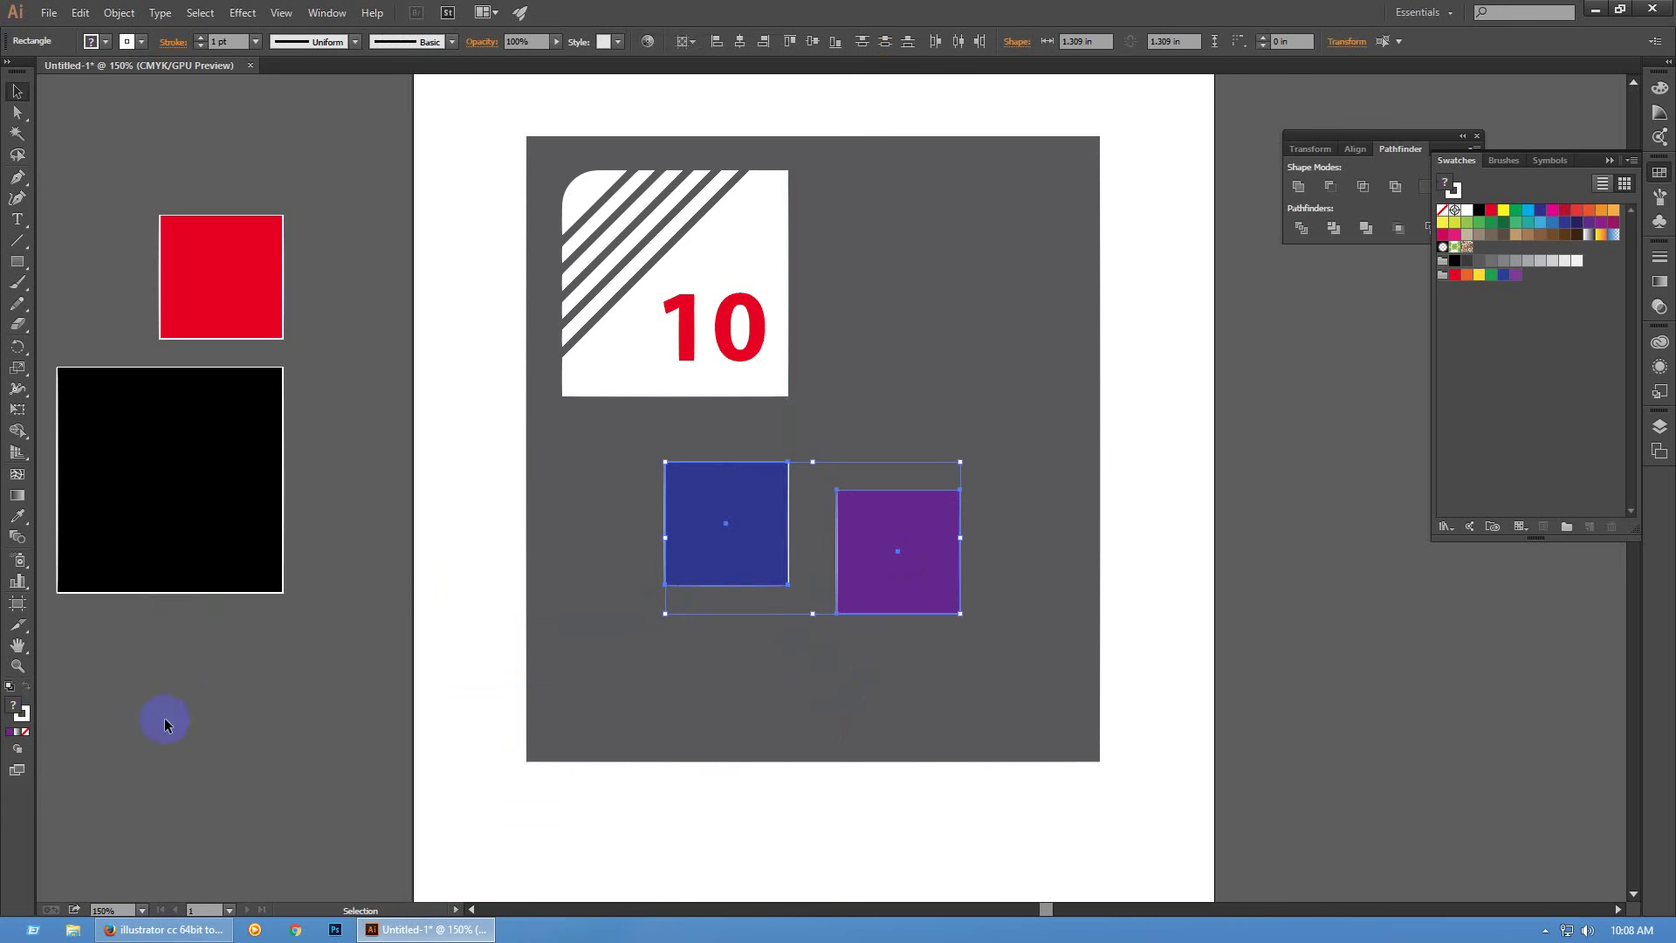
pyautogui.click(23, 731)
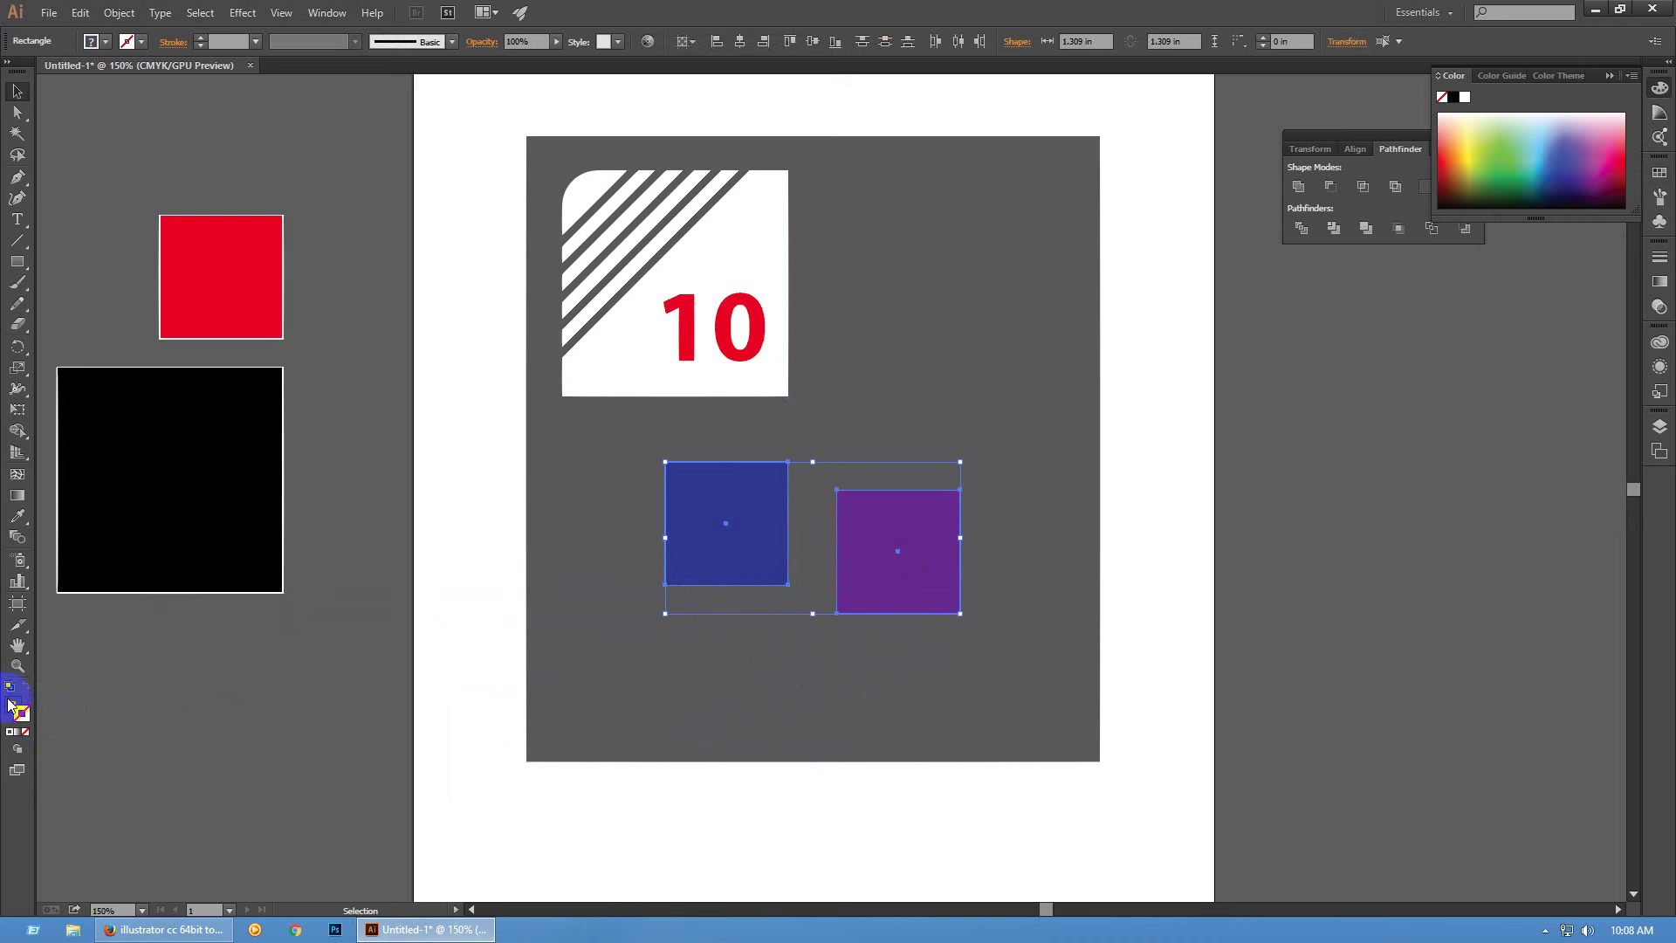
# Move the purple square so the blue square overlaps its upper-left corner
pyautogui.click(573, 734)
pyautogui.scroll(2, 911, 536)
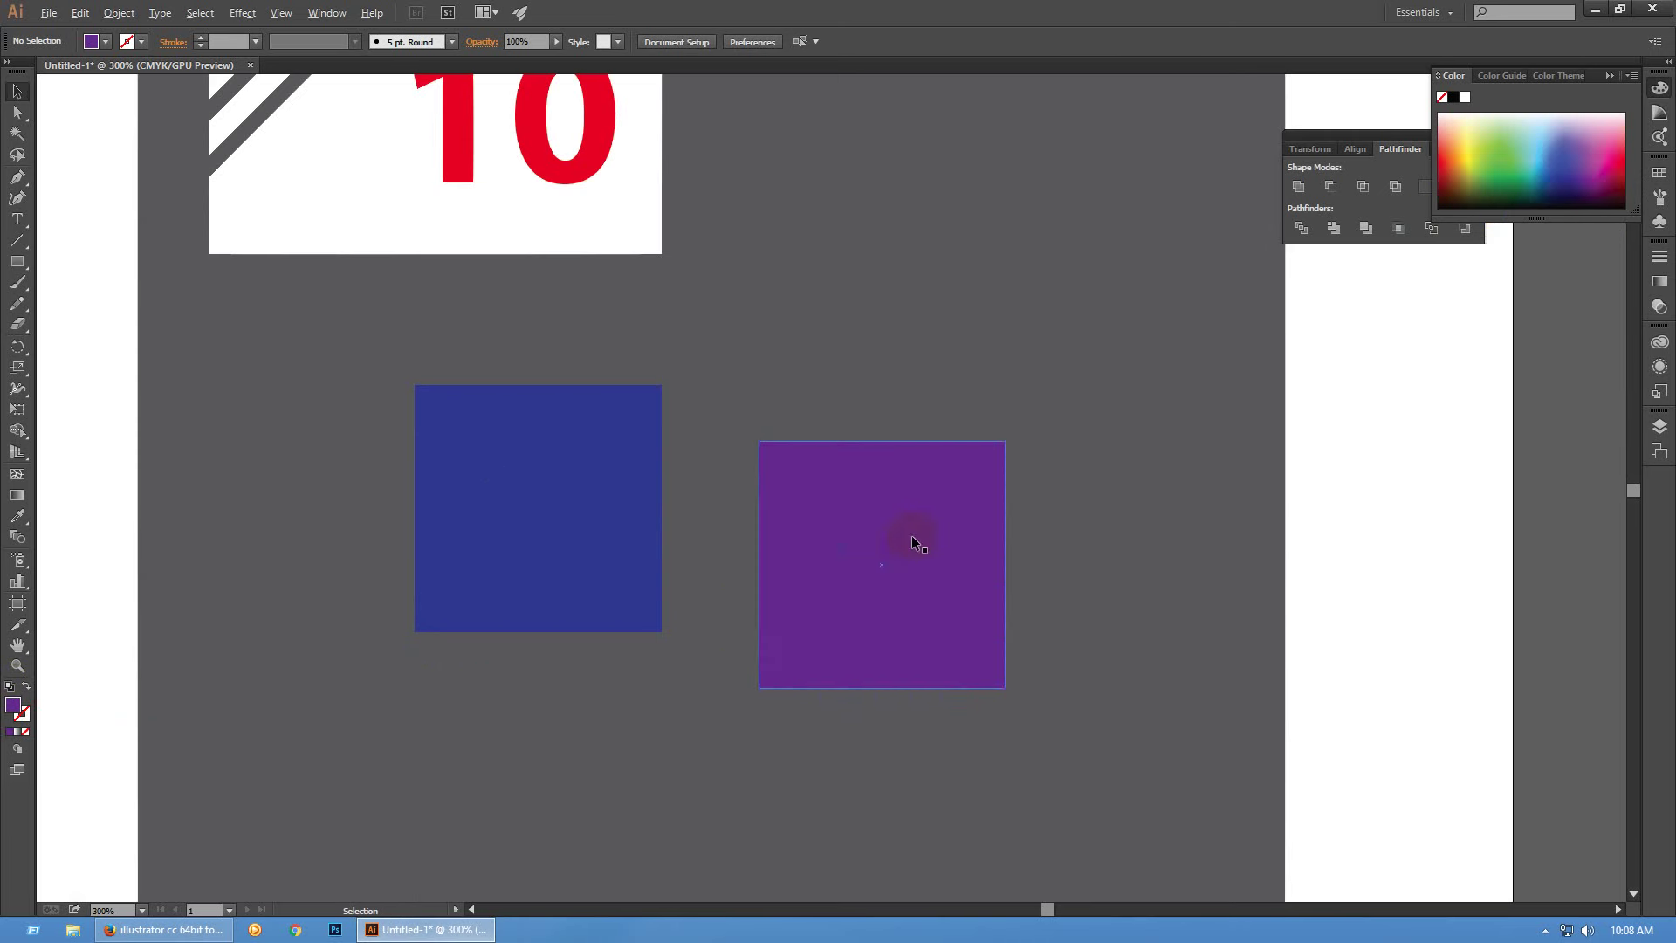
pyautogui.moveTo(1376, 136); pyautogui.dragTo(1118, 179)
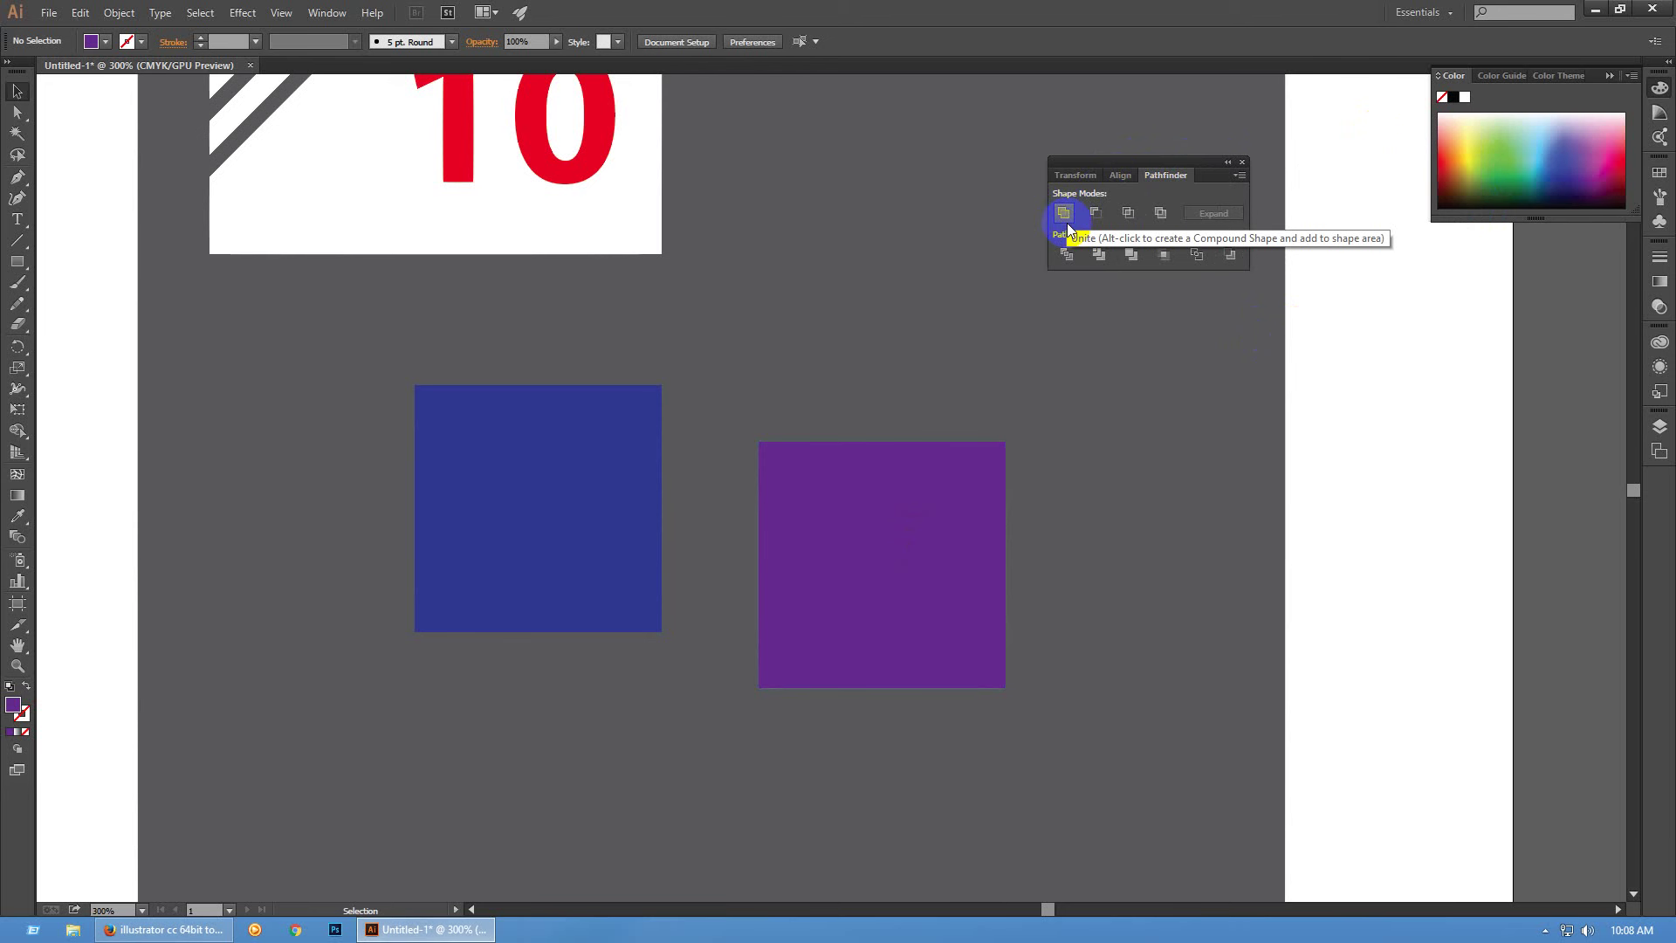
pyautogui.click(939, 610)
pyautogui.moveTo(948, 539); pyautogui.dragTo(722, 599)
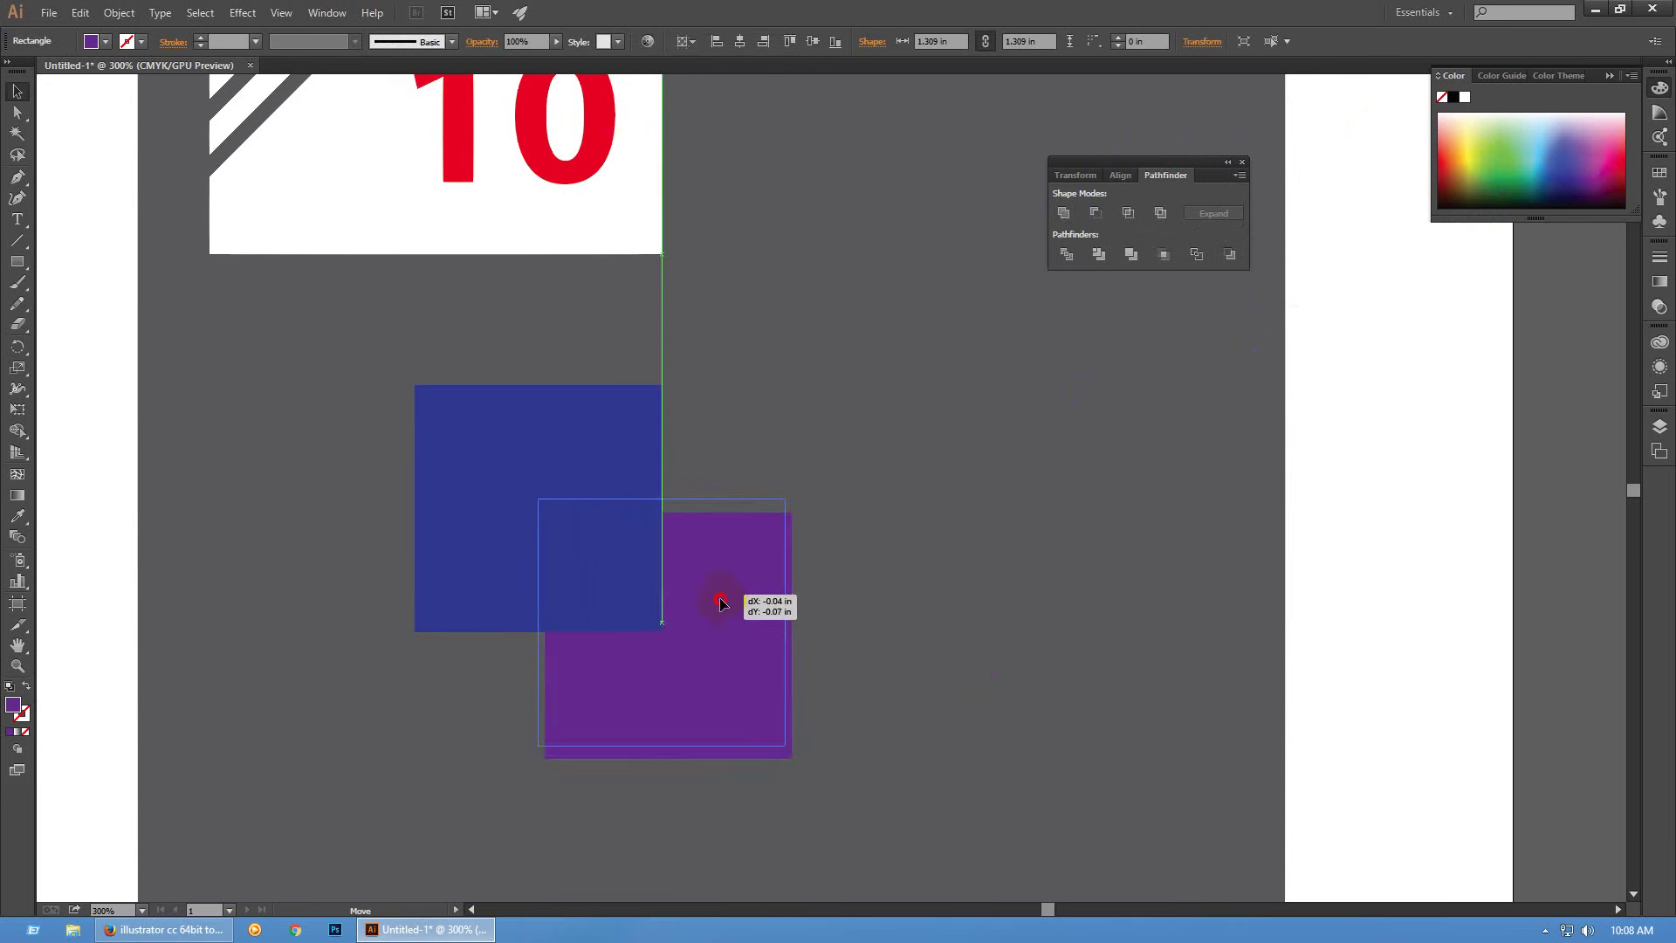
pyautogui.click(799, 407)
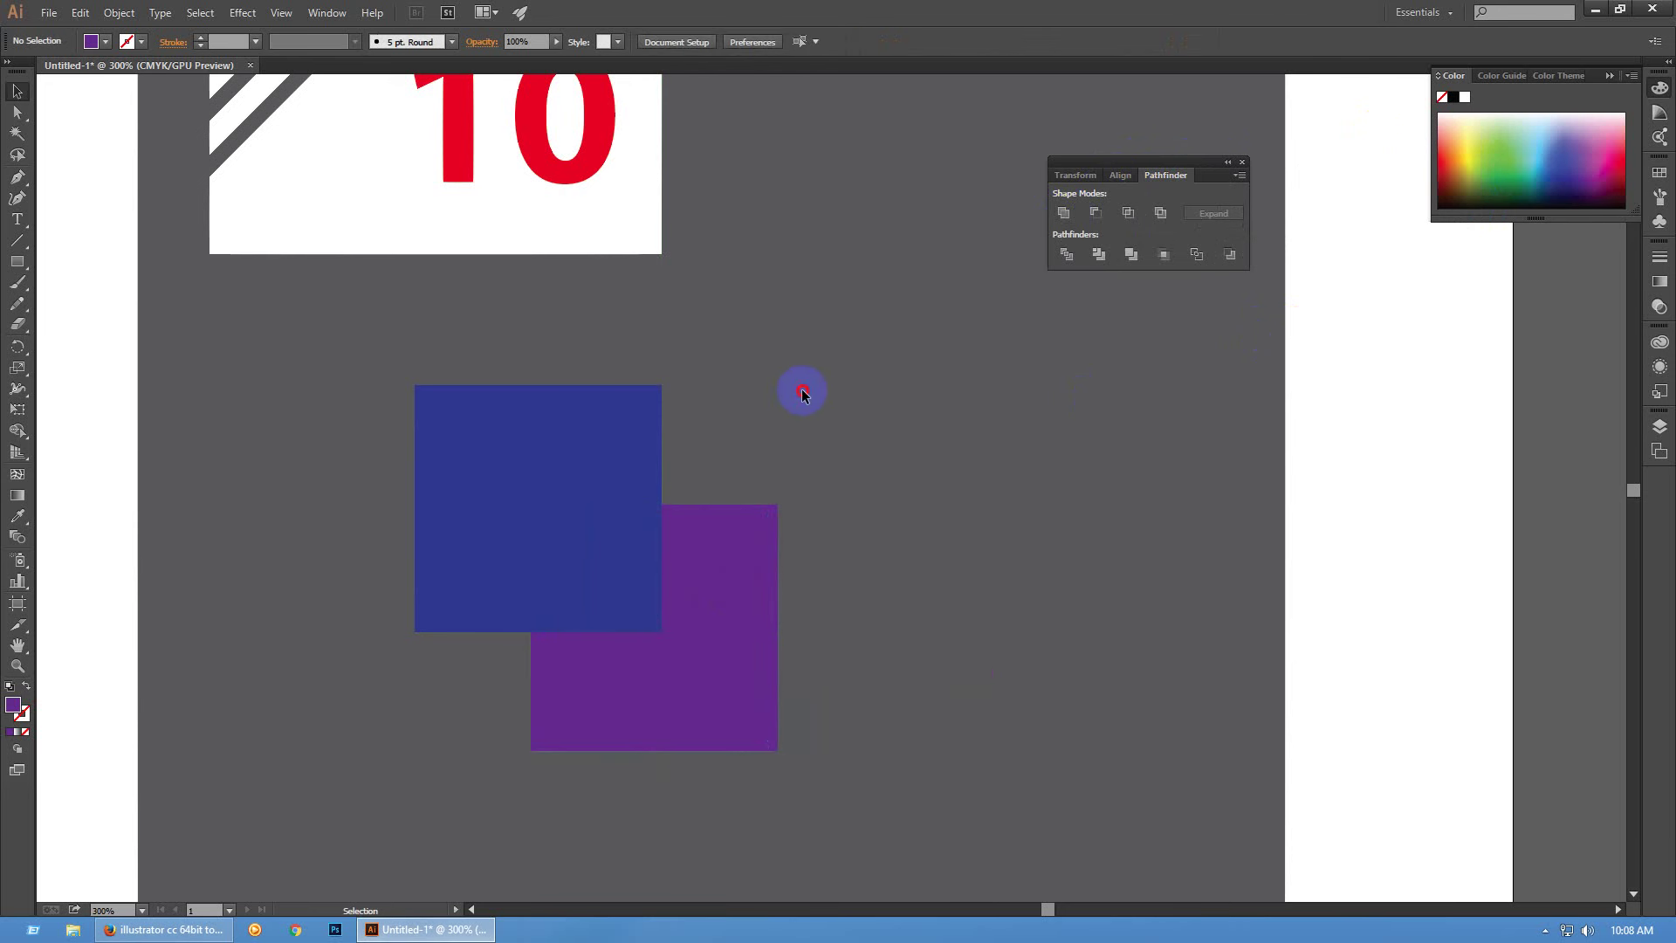
# Try uniting the overlapping blue and purple squares with Pathfinder Unite and undo it
pyautogui.moveTo(798, 389); pyautogui.dragTo(573, 606)
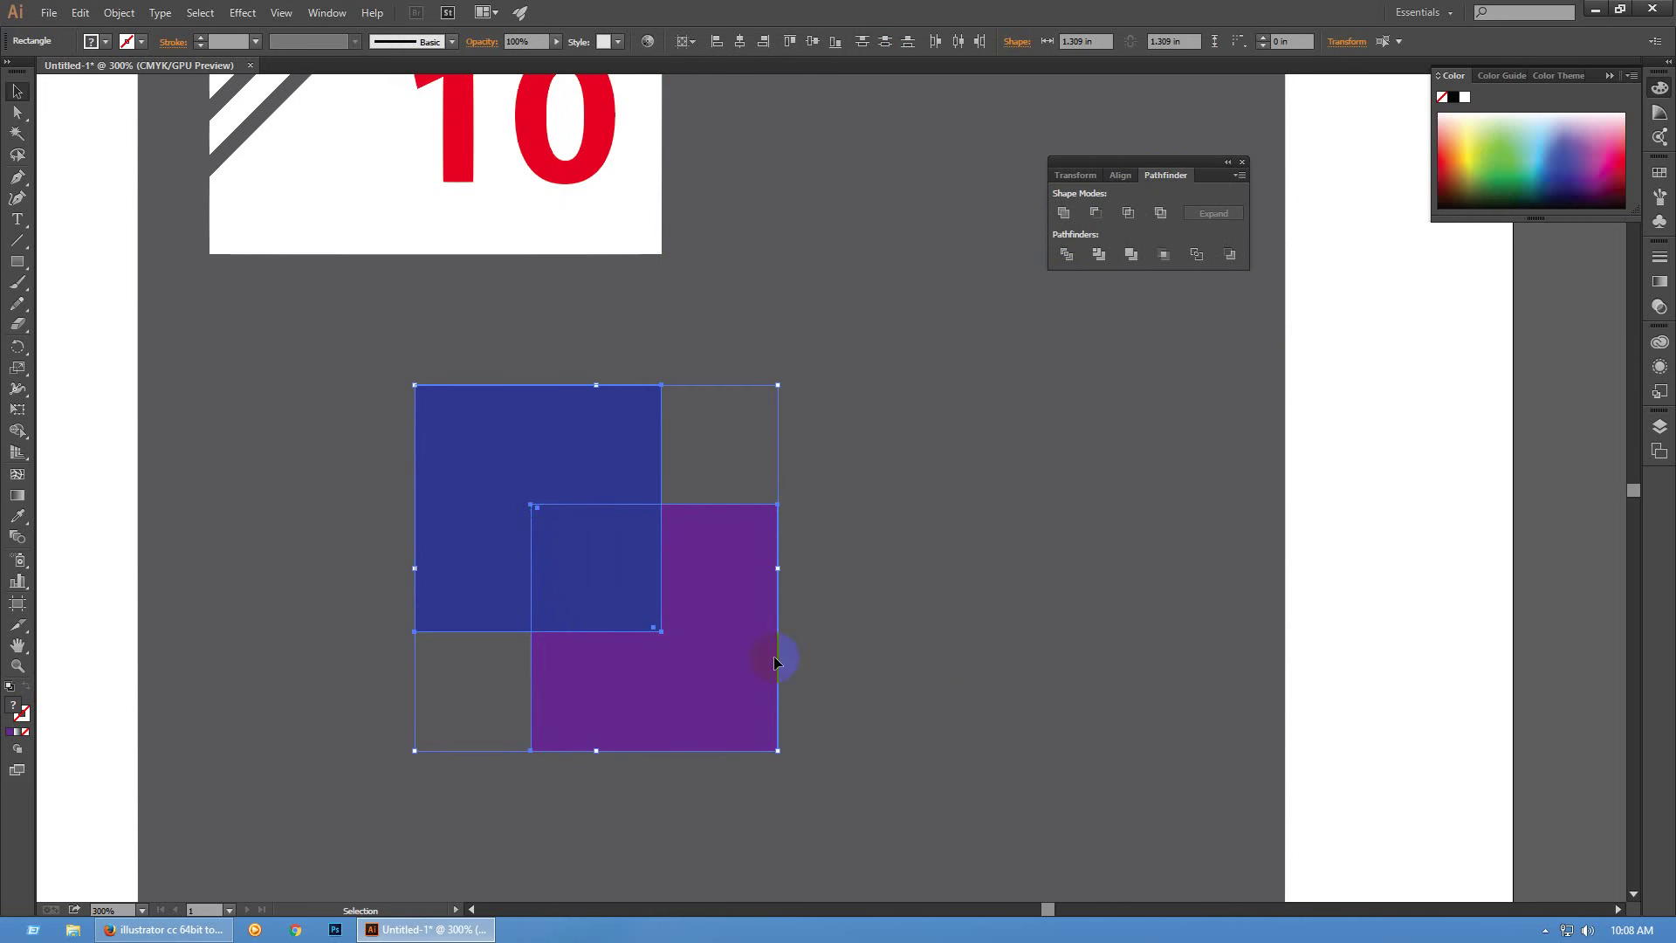
pyautogui.click(1063, 214)
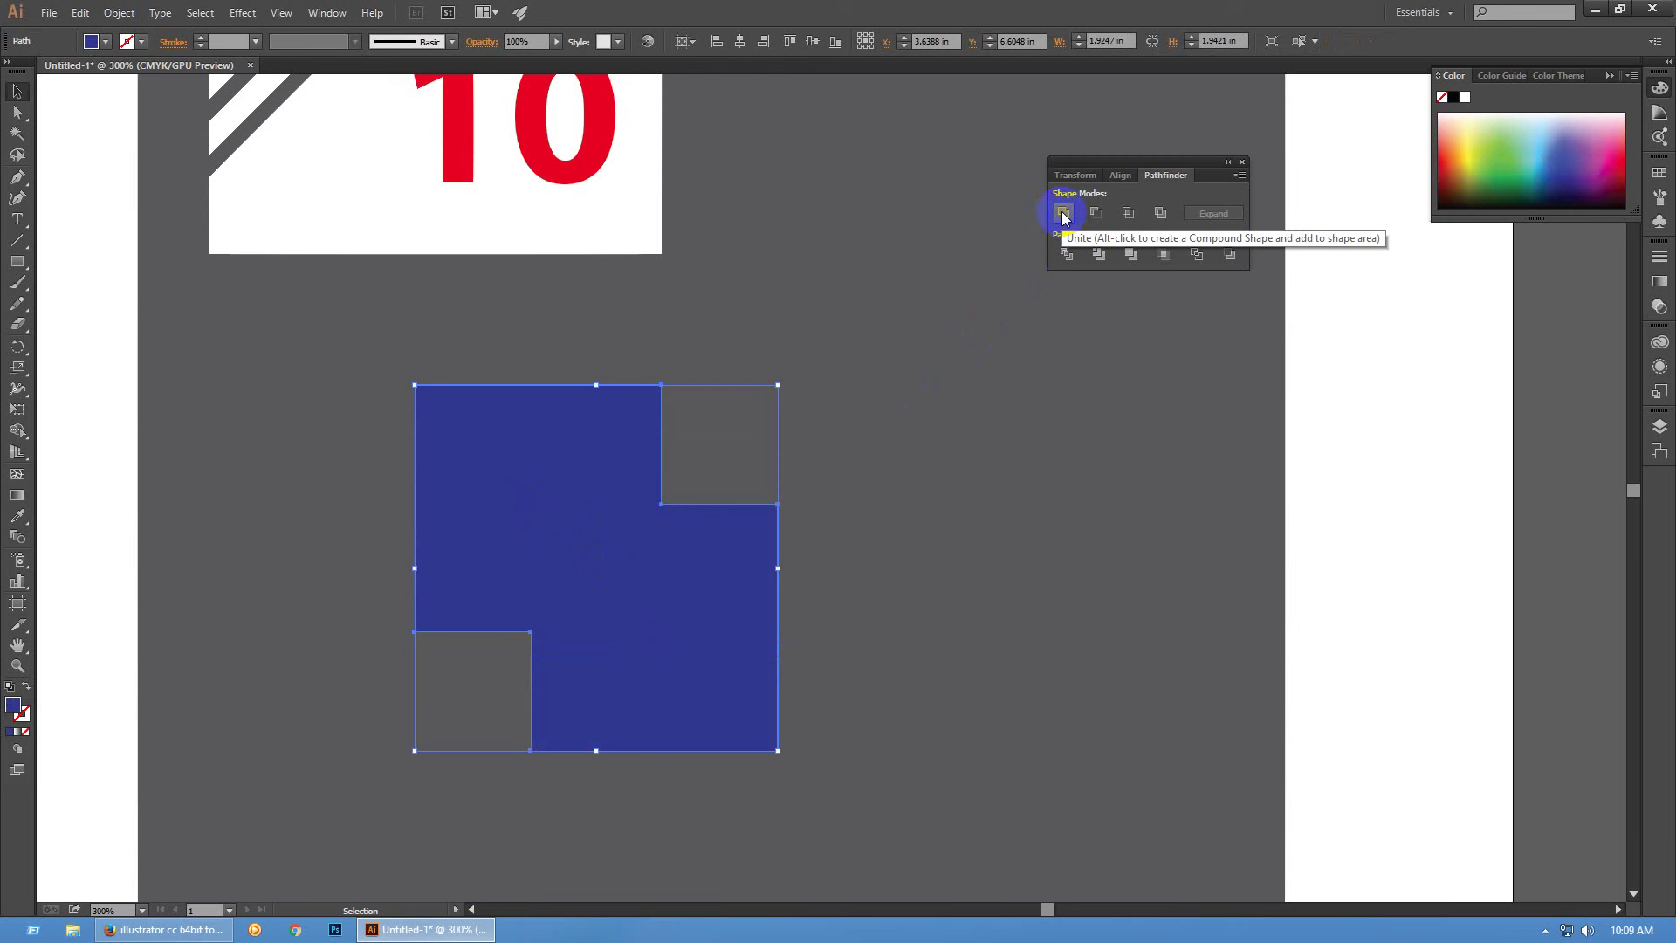
pyautogui.hotkey('ctrl', 'z')
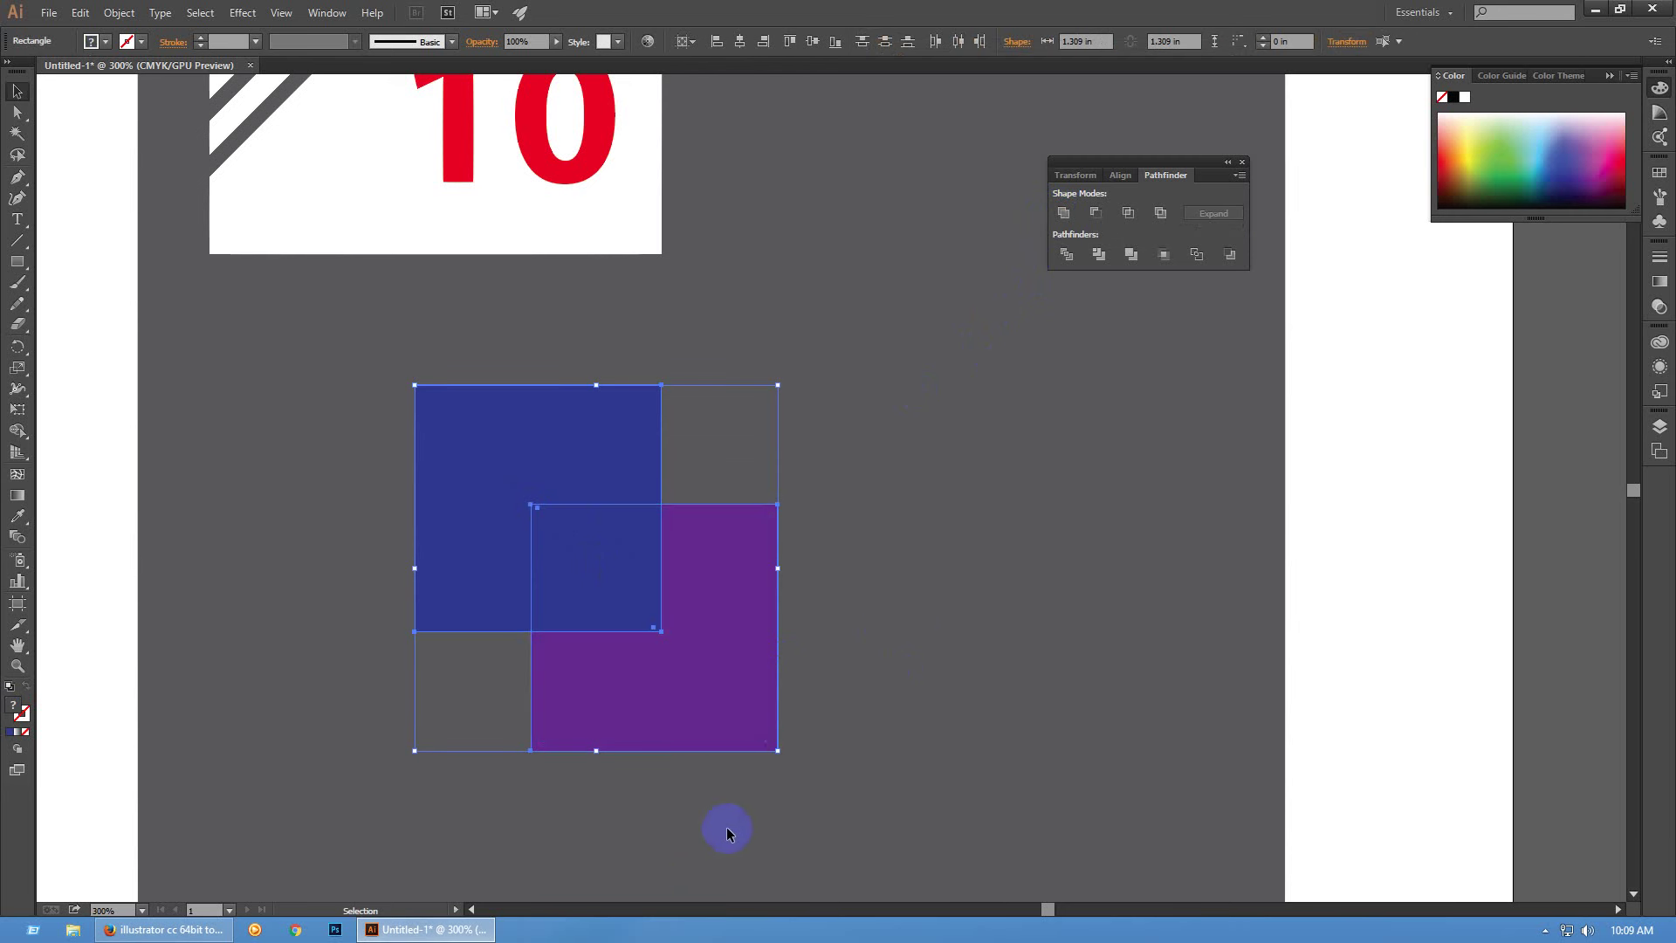
# Scale the overlapping pair so each square is about 0.812 in, and copy it into a row of four pairs
pyautogui.moveTo(780, 751); pyautogui.dragTo(700, 534)
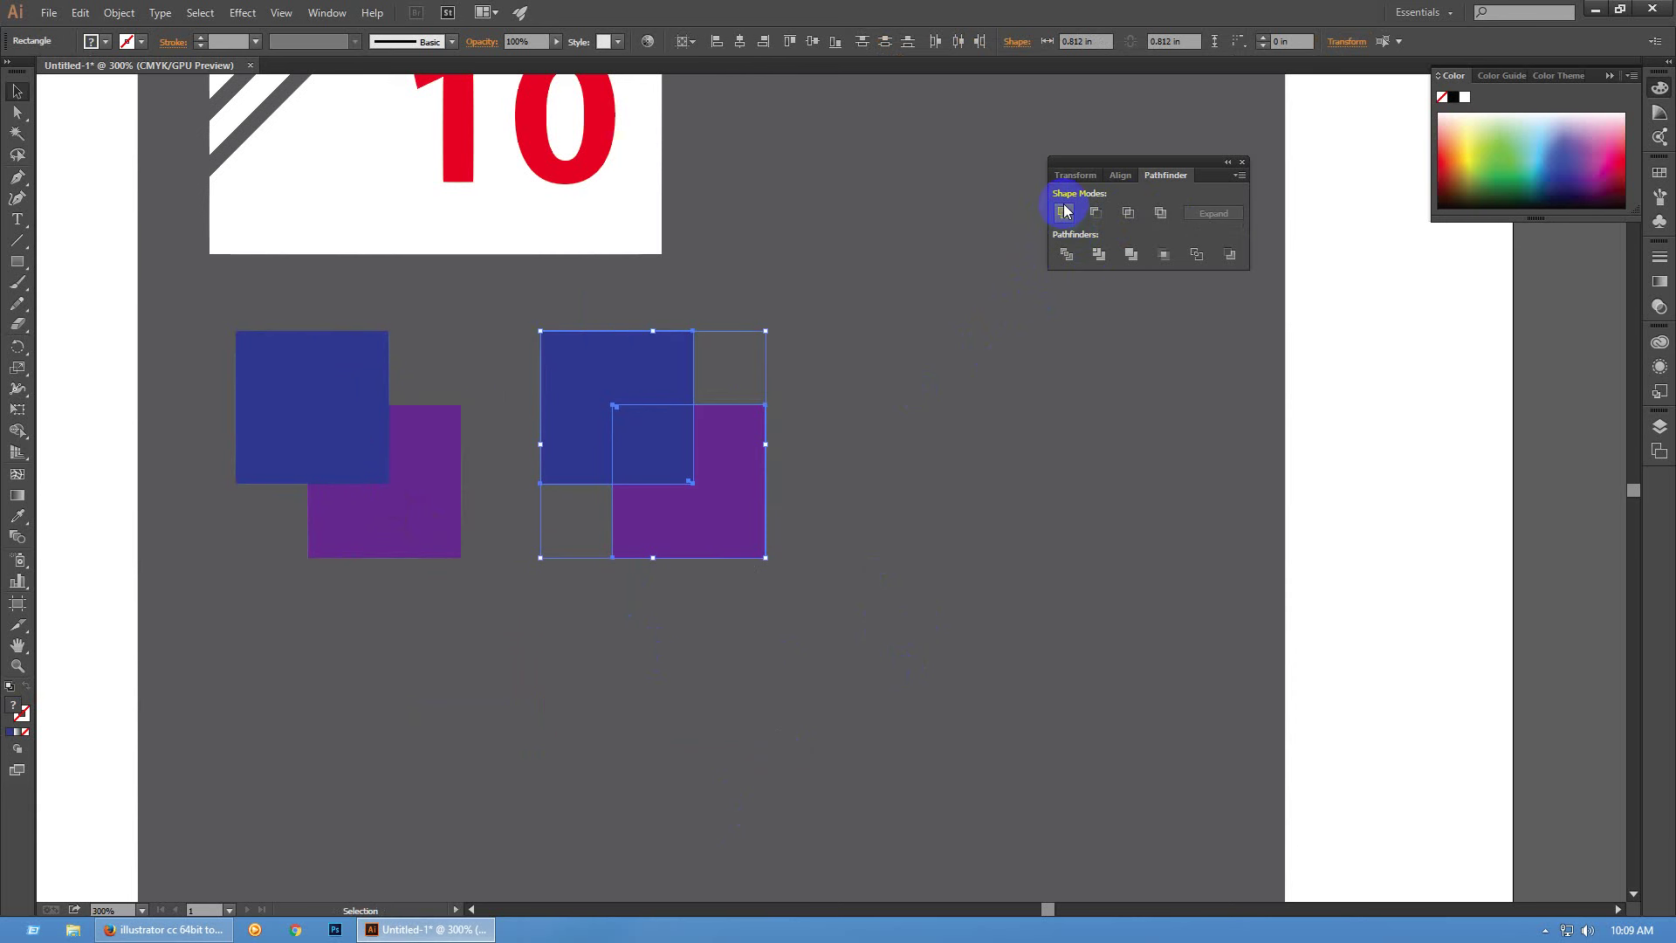
pyautogui.moveTo(674, 513); pyautogui.dragTo(1283, 524)
pyautogui.keyDown('shift'); pyautogui.click(337, 430); pyautogui.keyUp('shift')
pyautogui.keyDown('shift'); pyautogui.click(655, 524); pyautogui.keyUp('shift')
pyautogui.keyDown('shift'); pyautogui.click(960, 524); pyautogui.keyUp('shift')
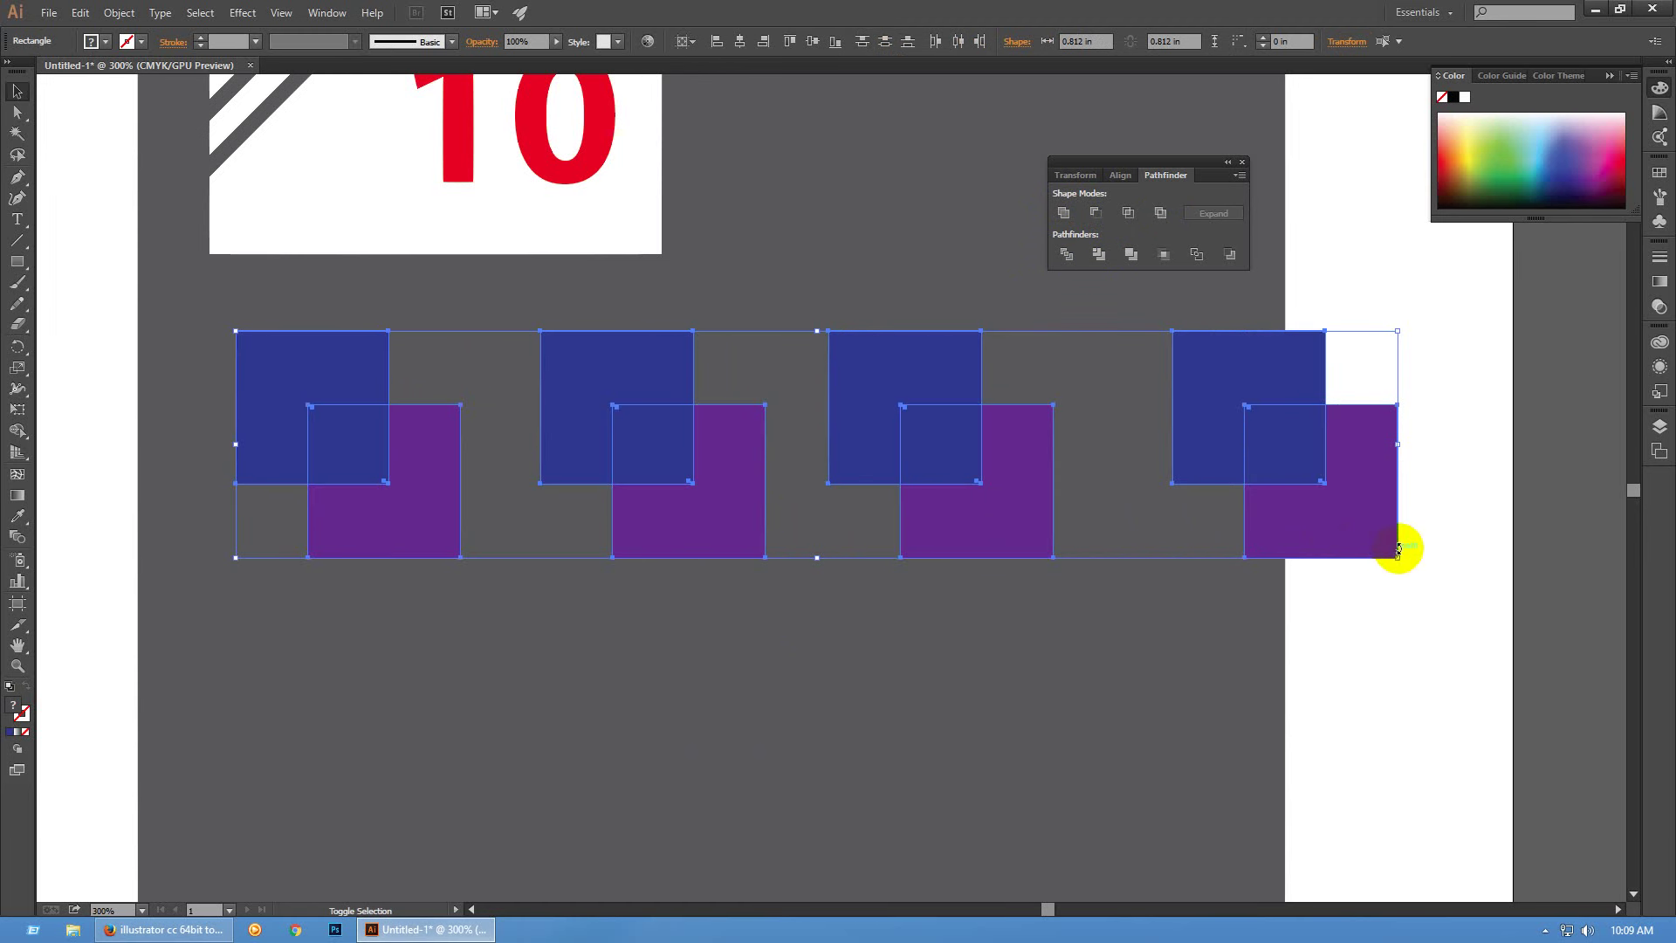
# Shrink the row of four pairs to fit within the dark grey background and copy it below as a second row
pyautogui.moveTo(1398, 557); pyautogui.dragTo(1283, 527)
pyautogui.moveTo(860, 443); pyautogui.dragTo(860, 696)
pyautogui.moveTo(199, 347); pyautogui.dragTo(1181, 730)
pyautogui.click(1410, 678)
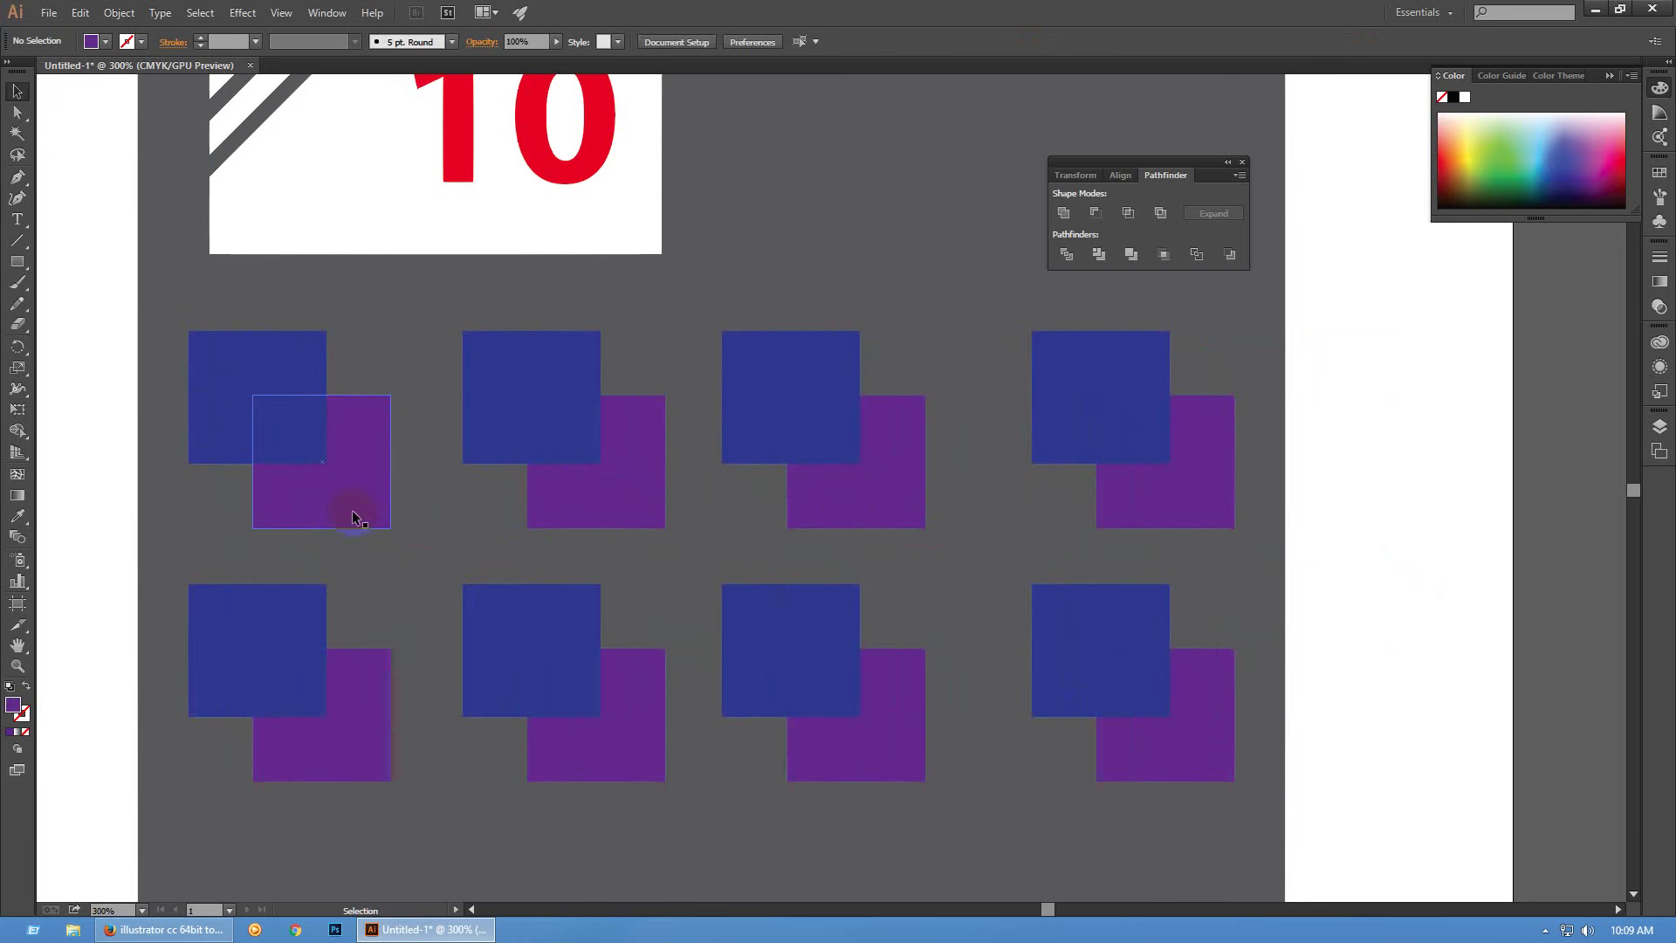
# Merge the first pair of squares in the upper row into one shape with Unite
pyautogui.click(320, 507)
pyautogui.click(1067, 215)
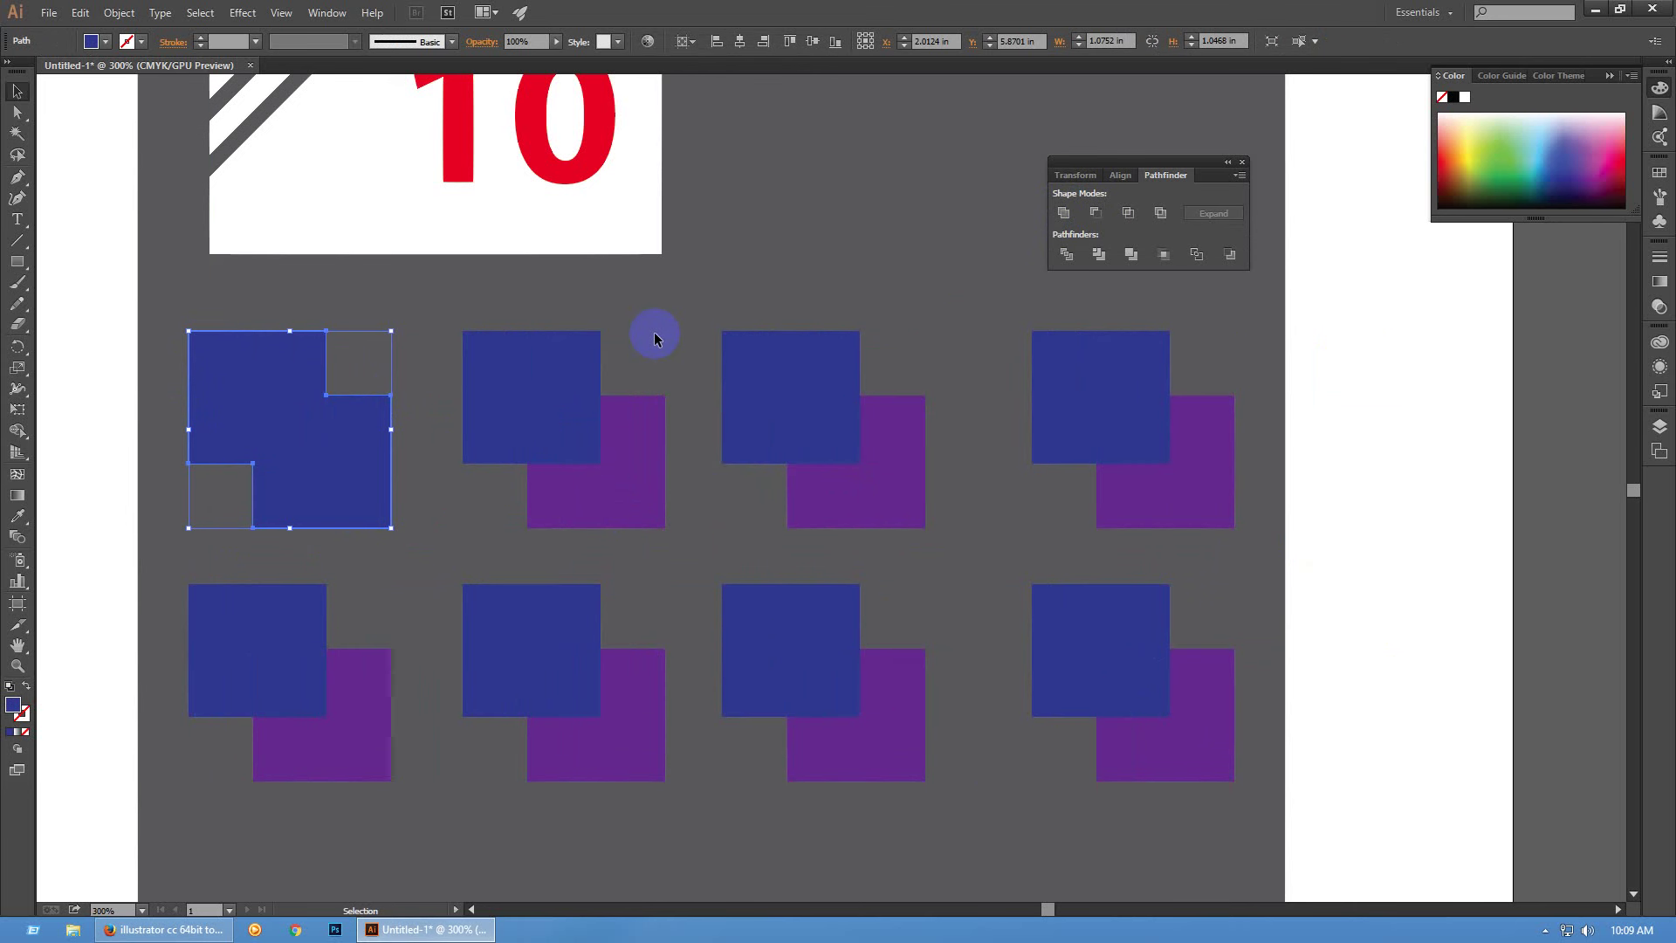
# Try Minus Front twice on the upper row's second pair with the blue square in front, undoing each result
pyautogui.moveTo(657, 327); pyautogui.dragTo(535, 513)
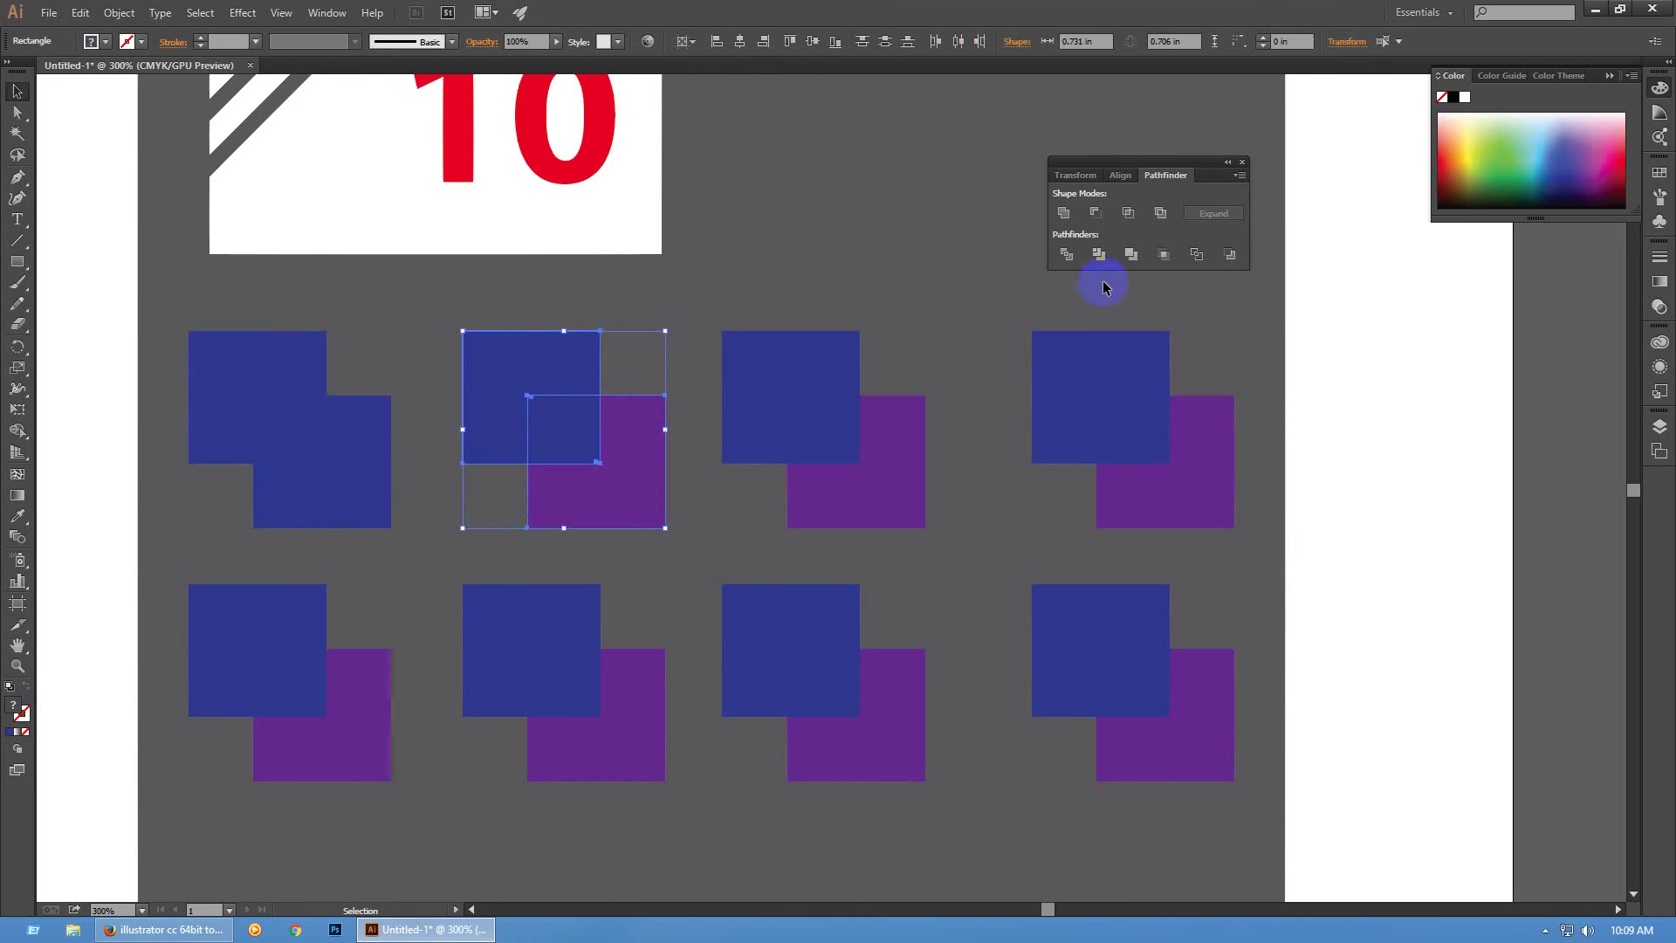
pyautogui.click(1095, 214)
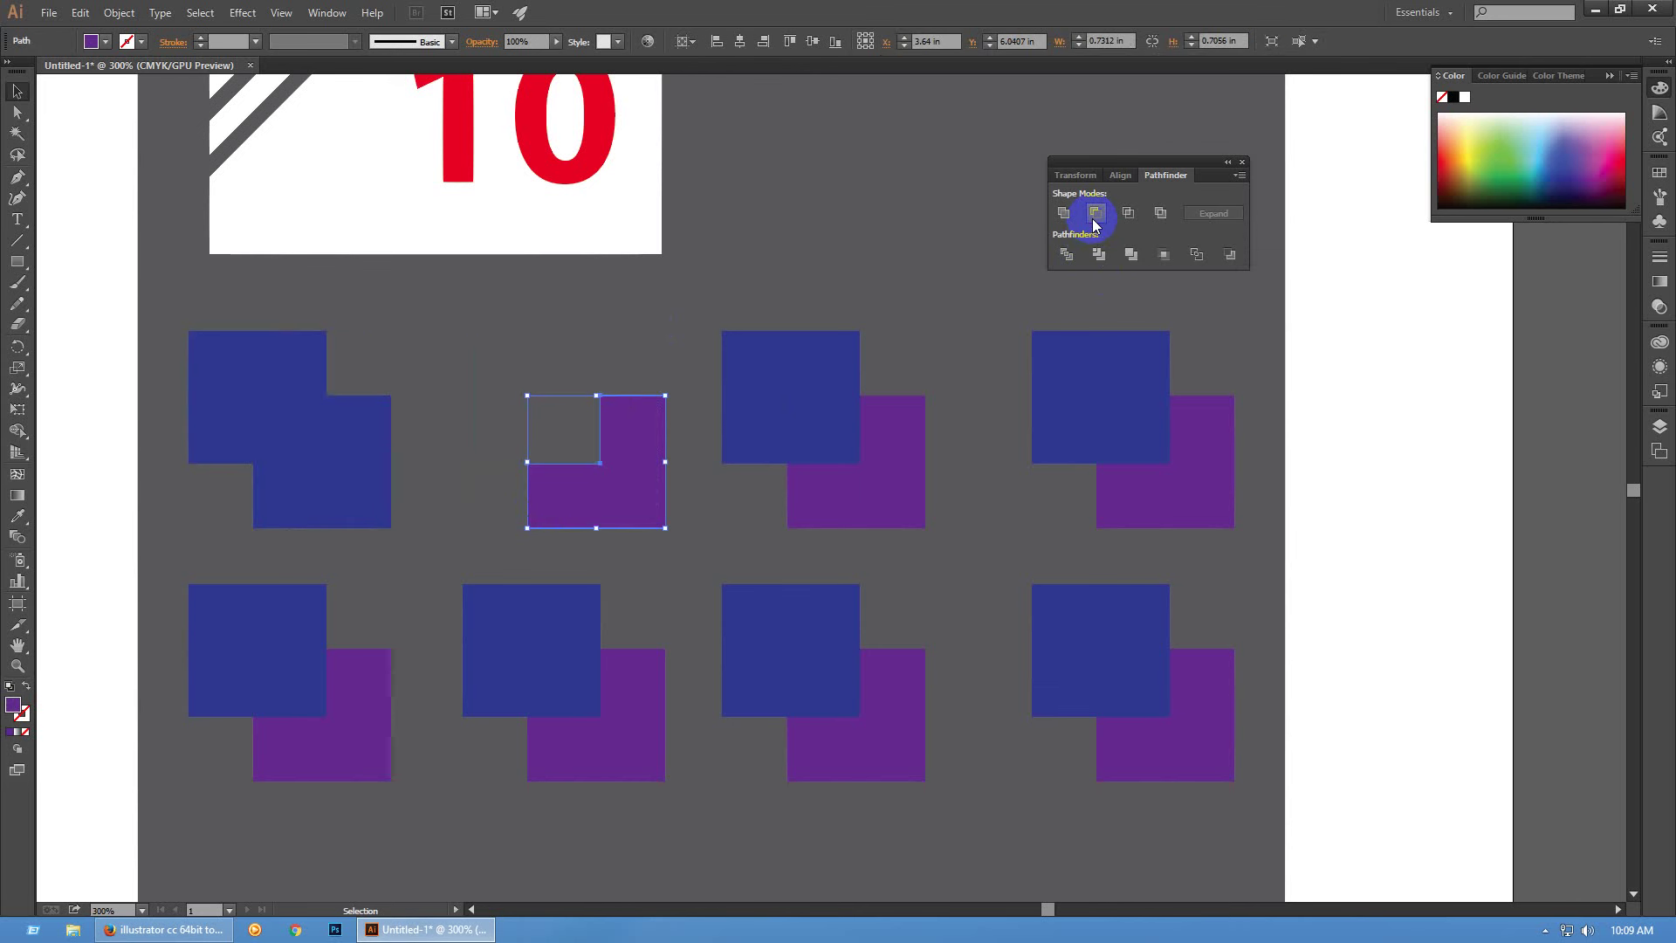
pyautogui.hotkey('ctrl', 'z')
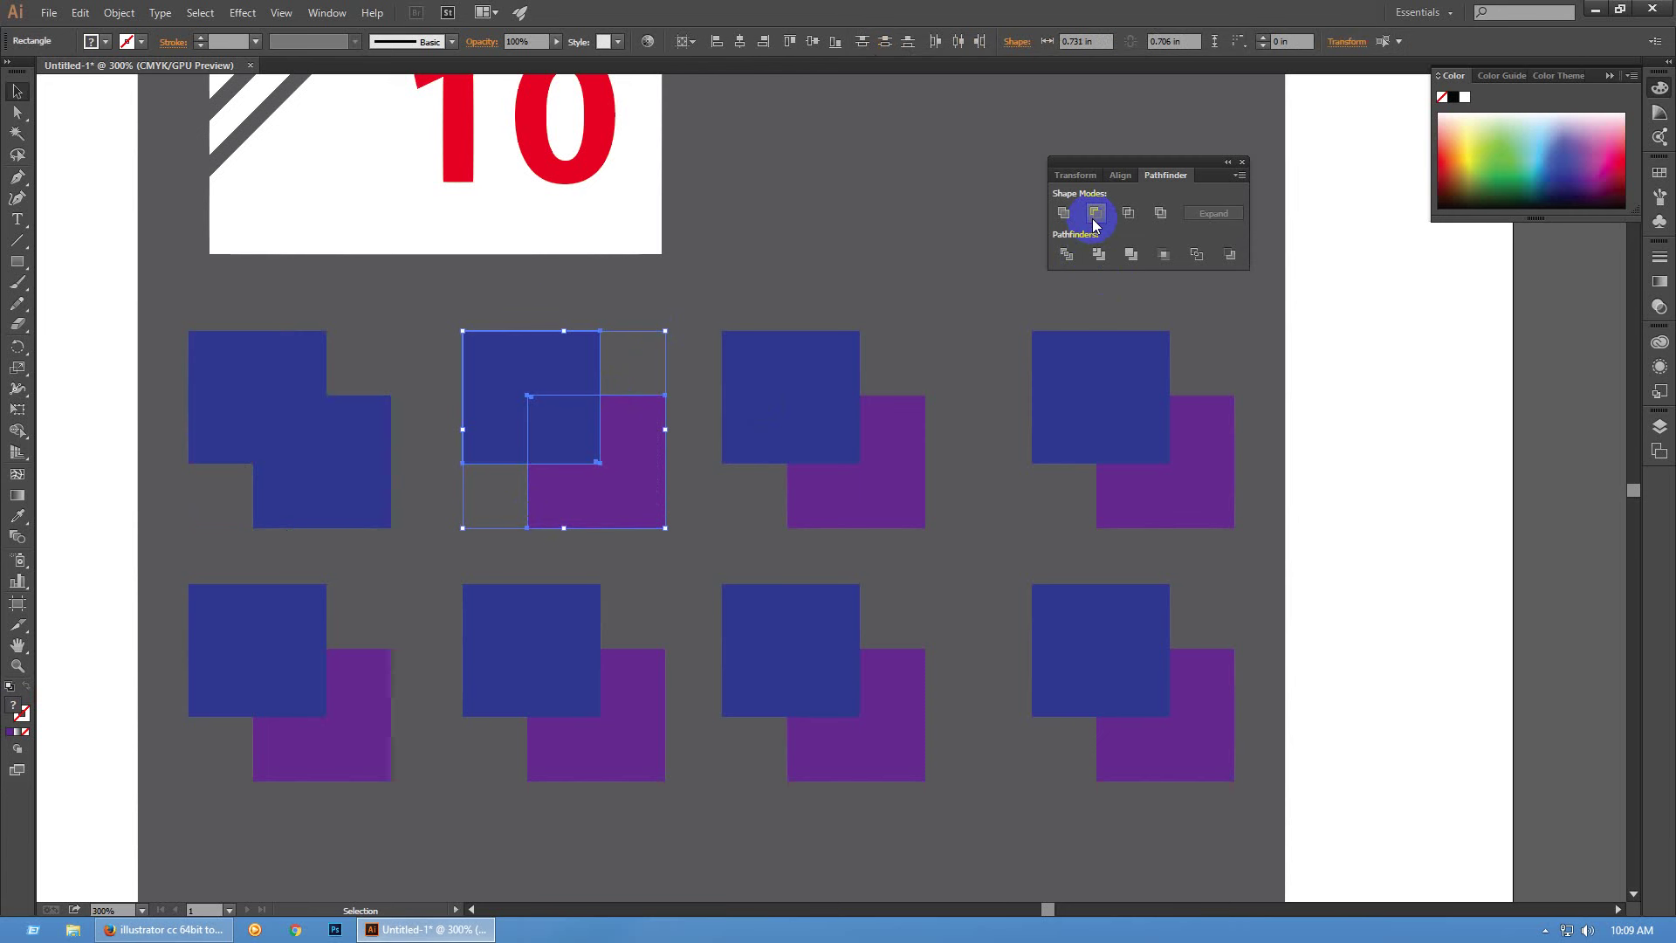
pyautogui.click(1095, 214)
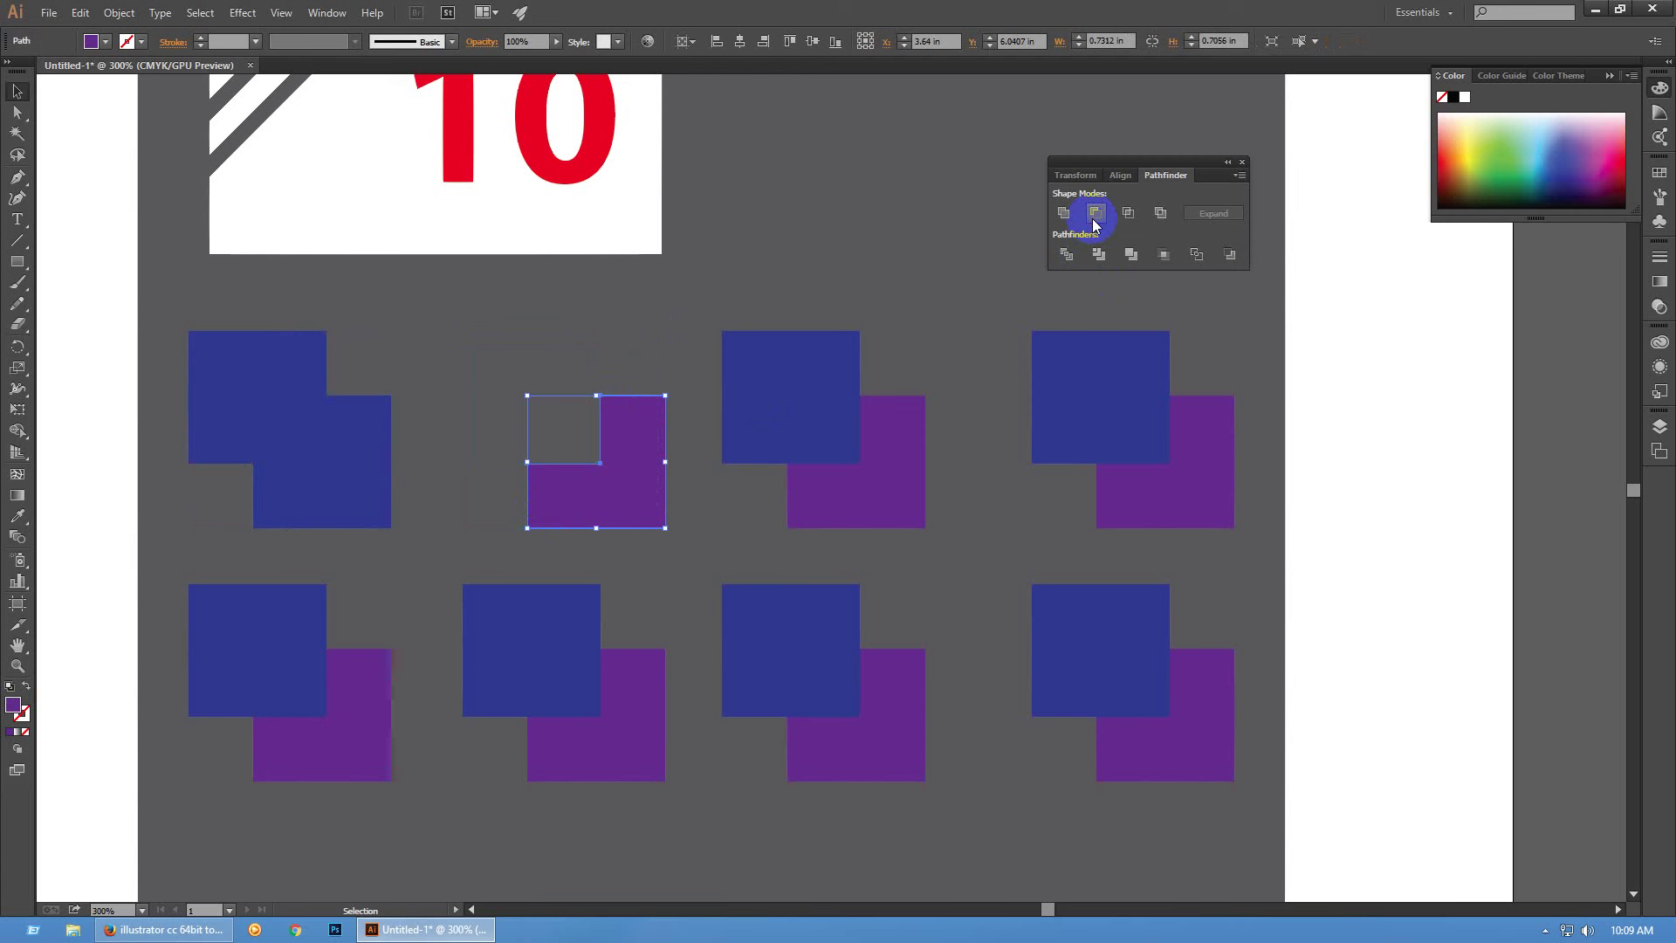
pyautogui.hotkey('ctrl', 'z')
# Bring the second pair's purple square to the front, try Minus Front on the pair, and undo both changes
pyautogui.click(614, 374)
pyautogui.click(559, 370)
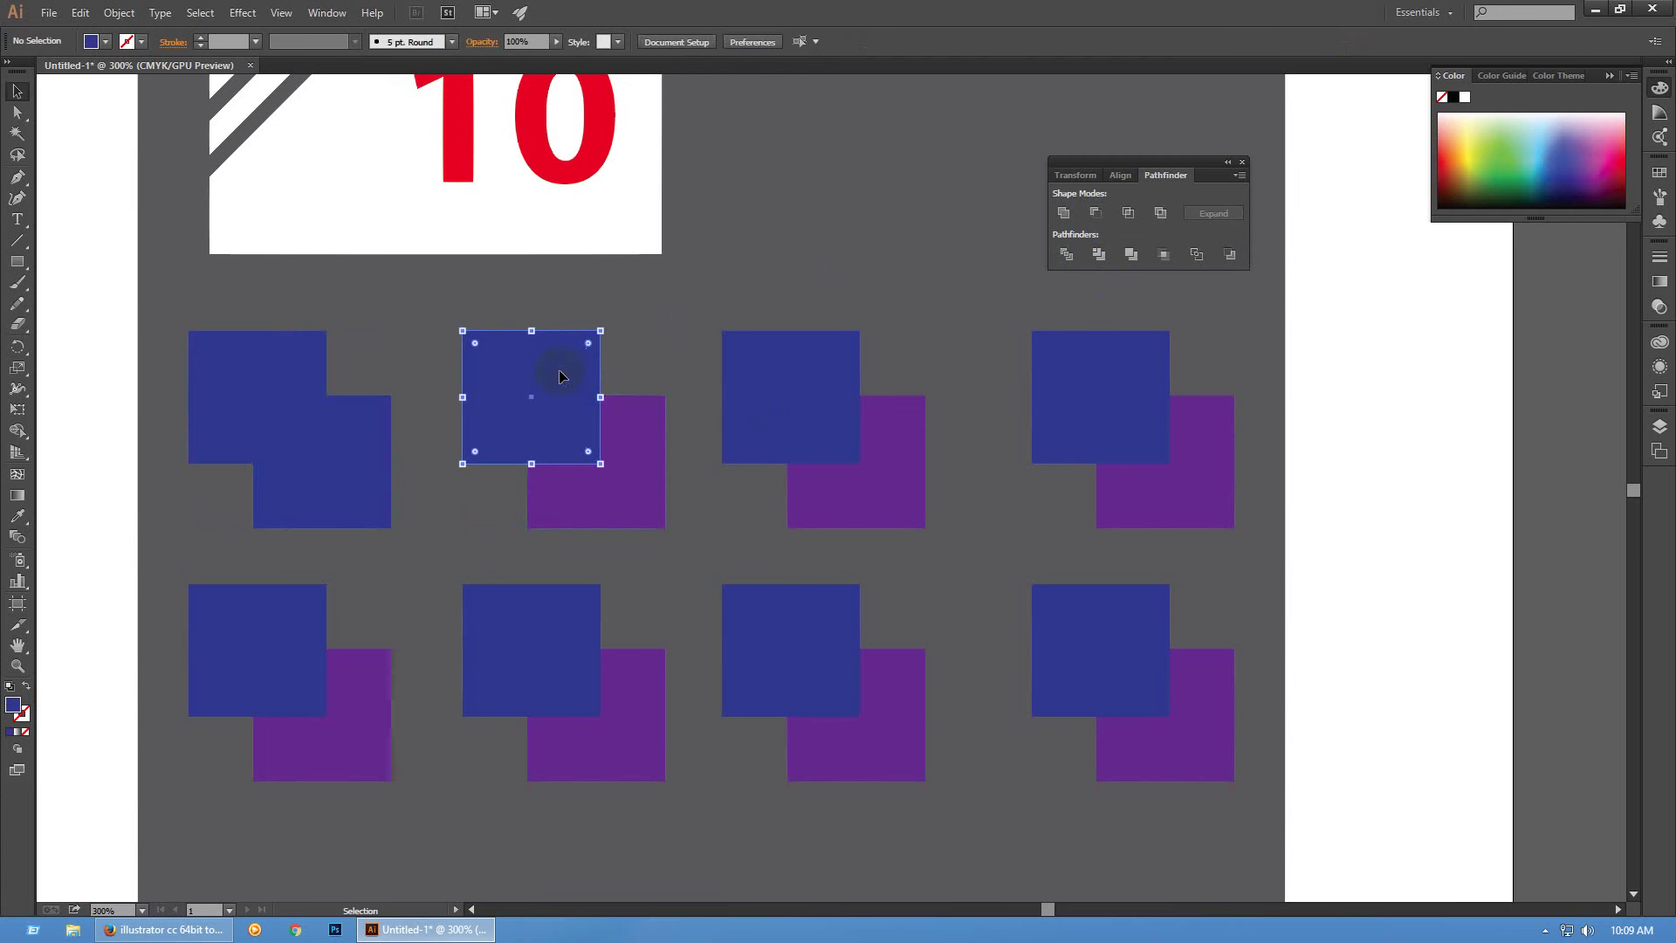
pyautogui.click(659, 435)
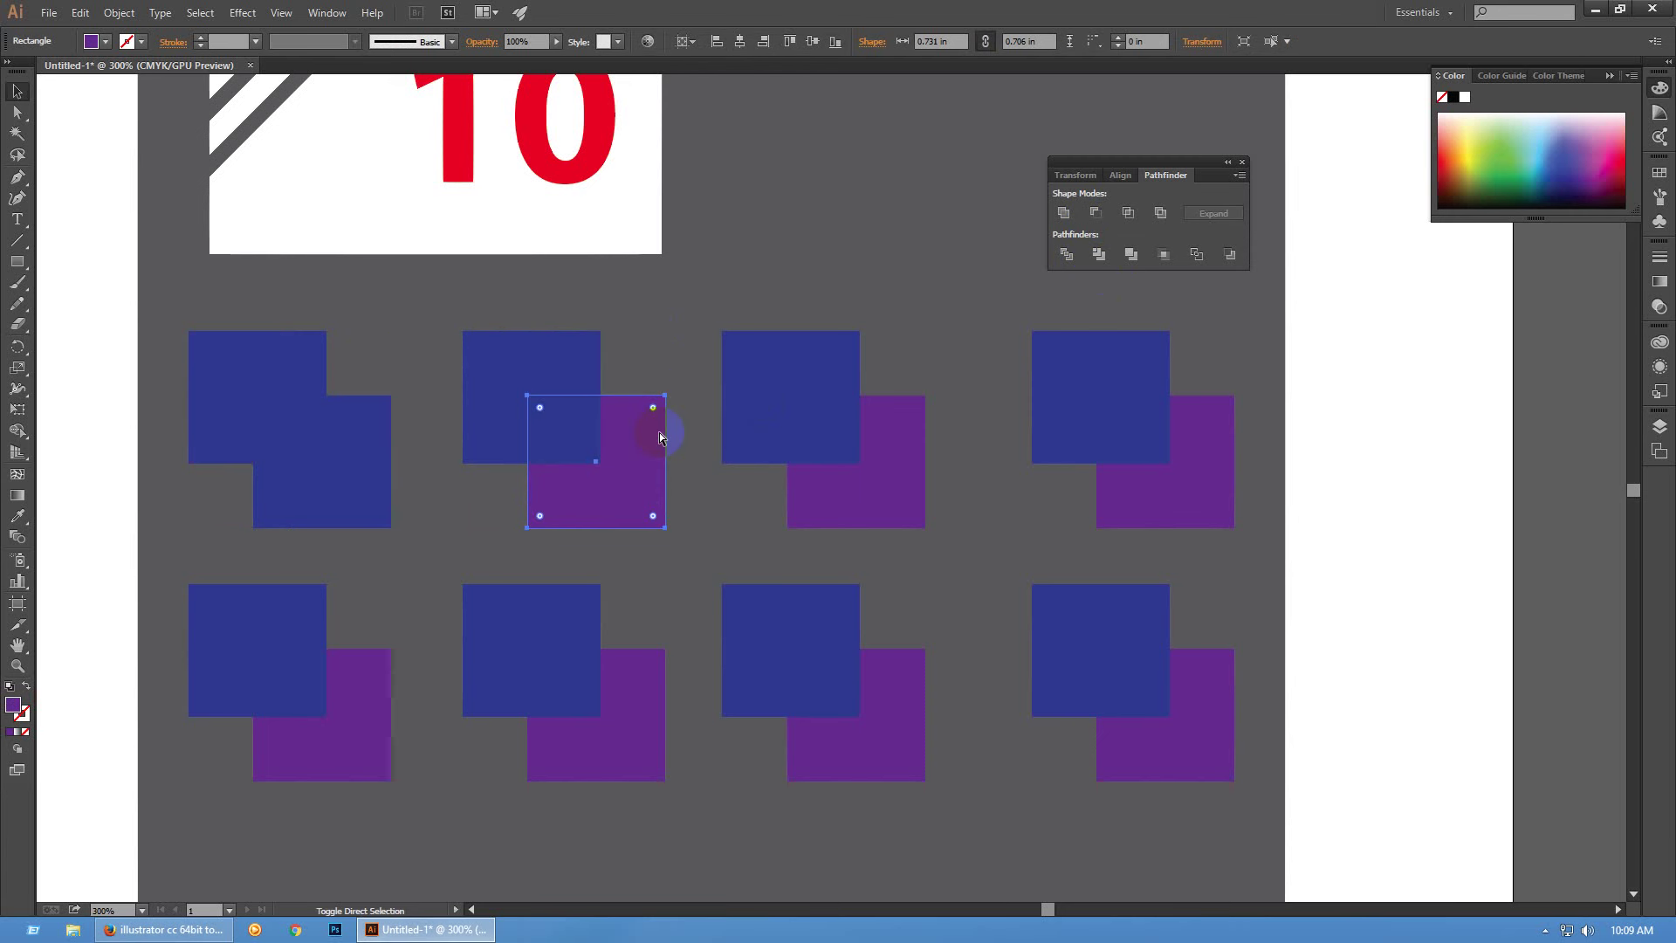
pyautogui.hotkey('ctrl', 'shift', ']')
pyautogui.moveTo(626, 338); pyautogui.dragTo(567, 423)
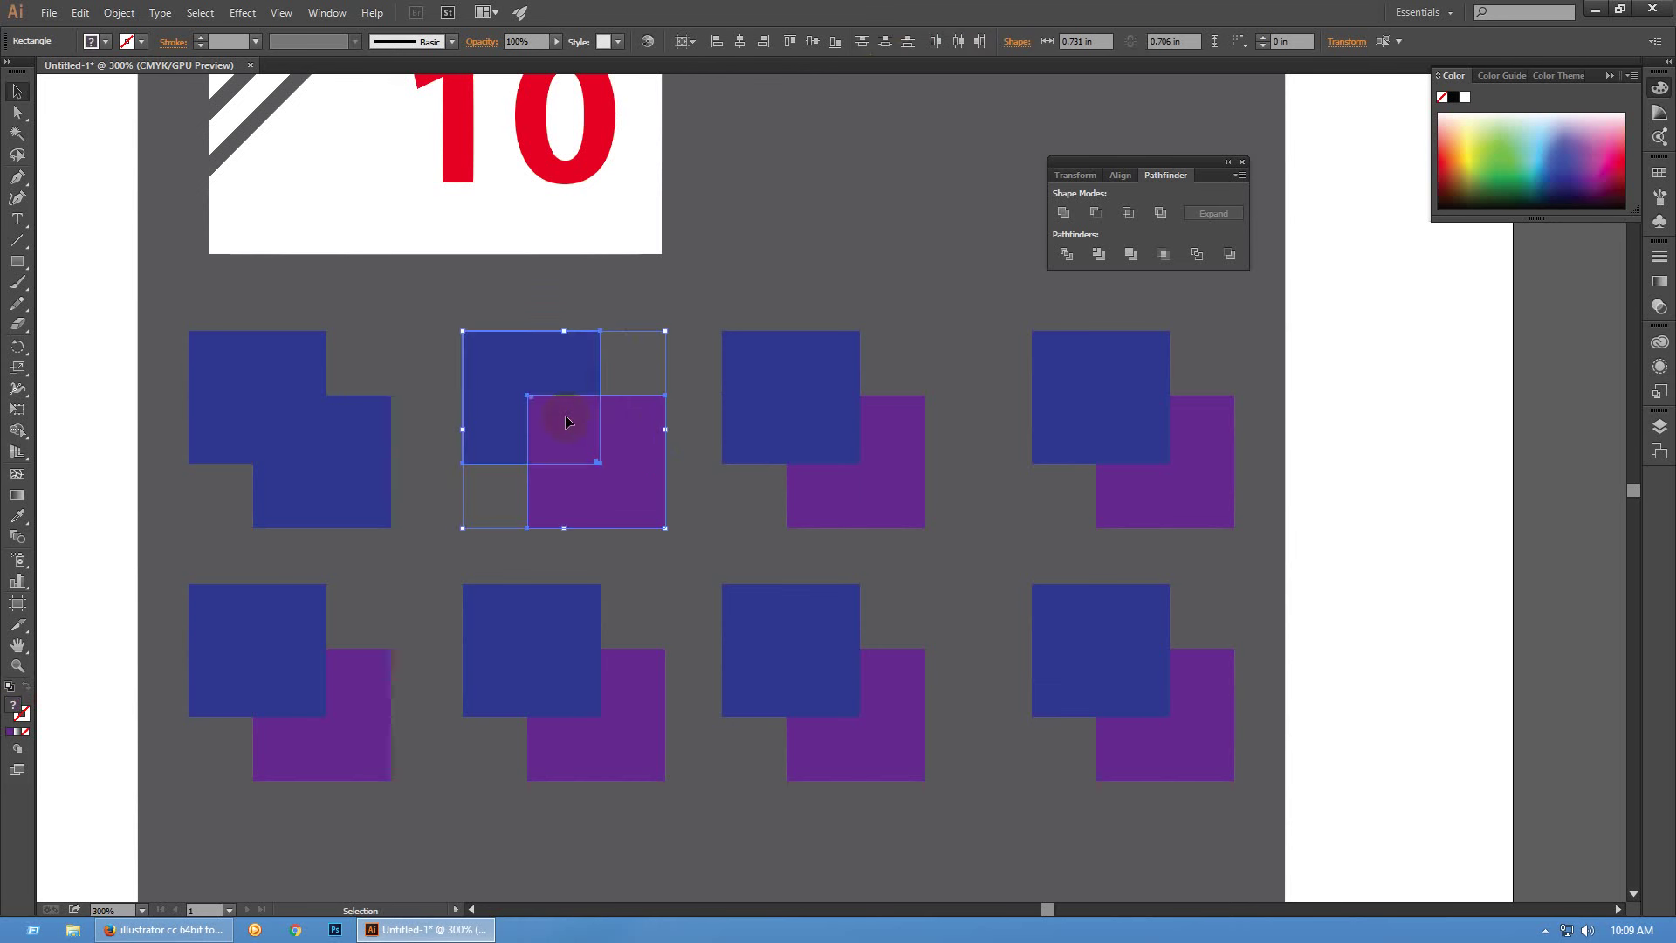
pyautogui.click(1096, 213)
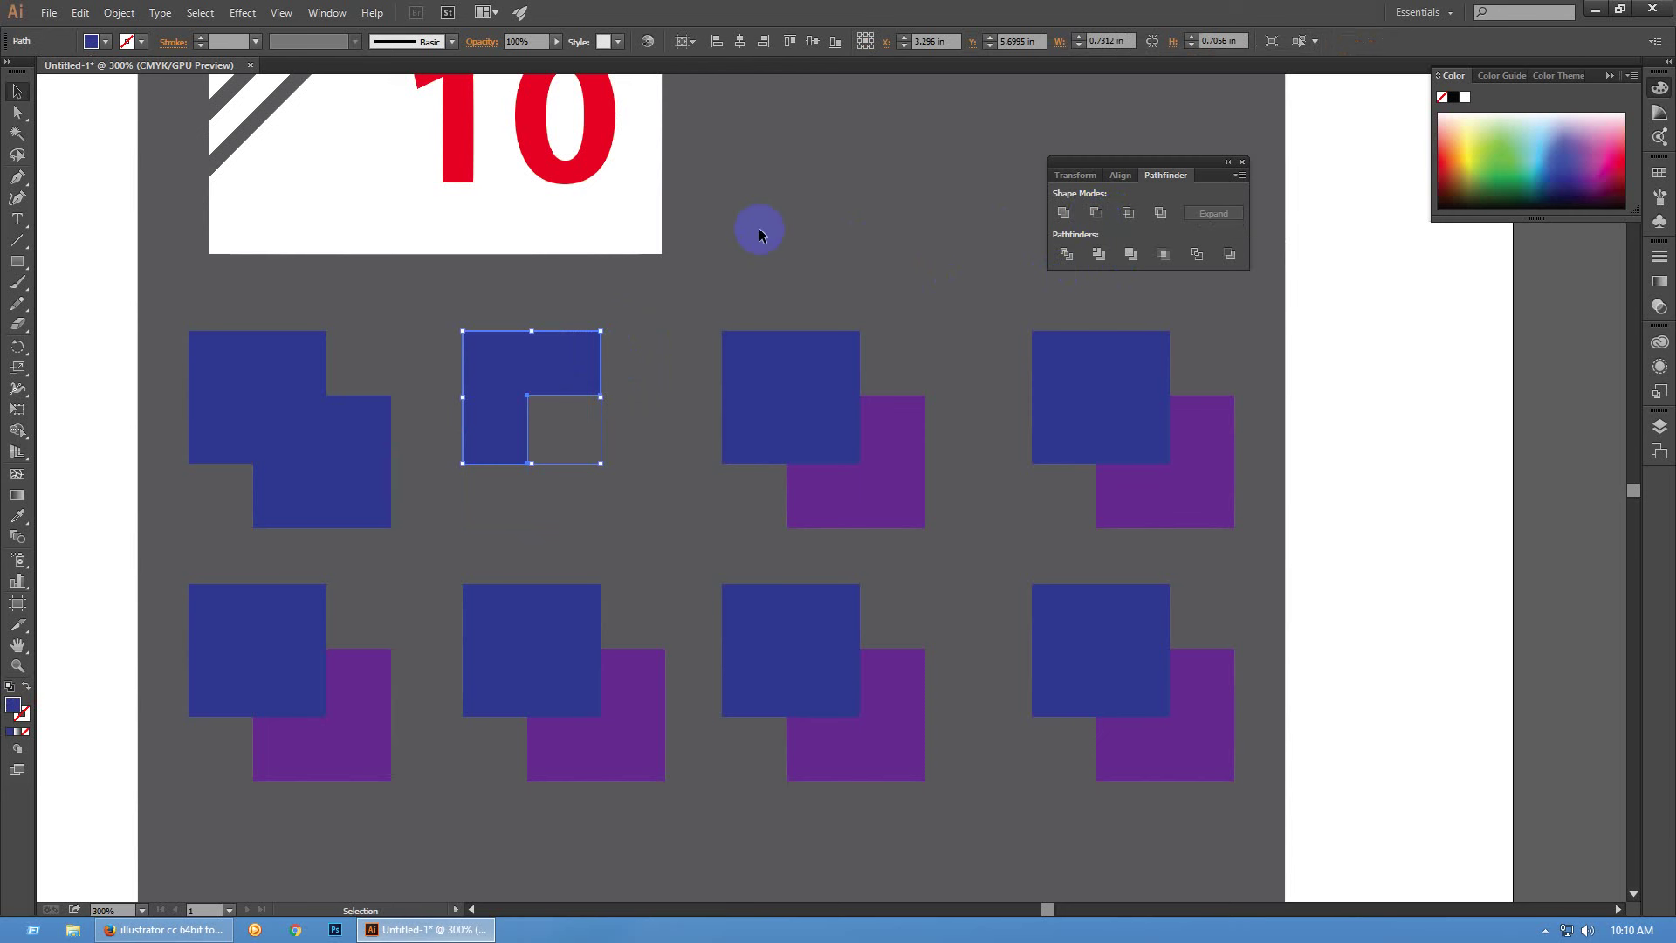
pyautogui.hotkey('ctrl', 'z')
# Try Minus Front once more on the second pair in its original stacking order and undo it
pyautogui.click(633, 366)
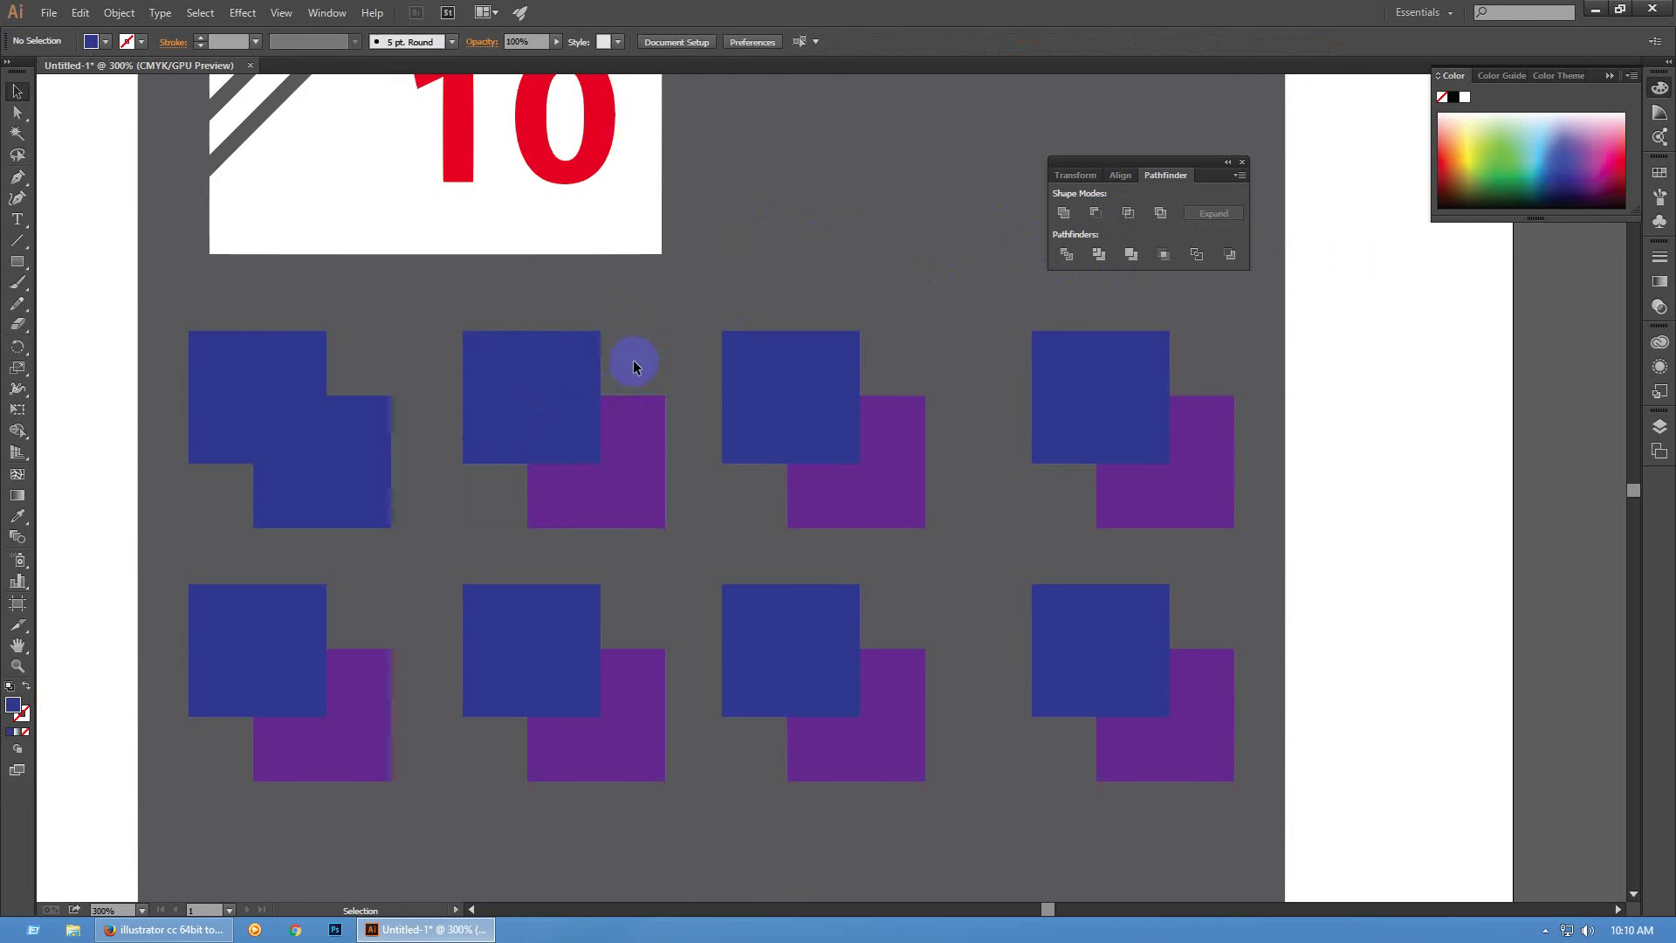
pyautogui.moveTo(634, 366); pyautogui.dragTo(559, 476)
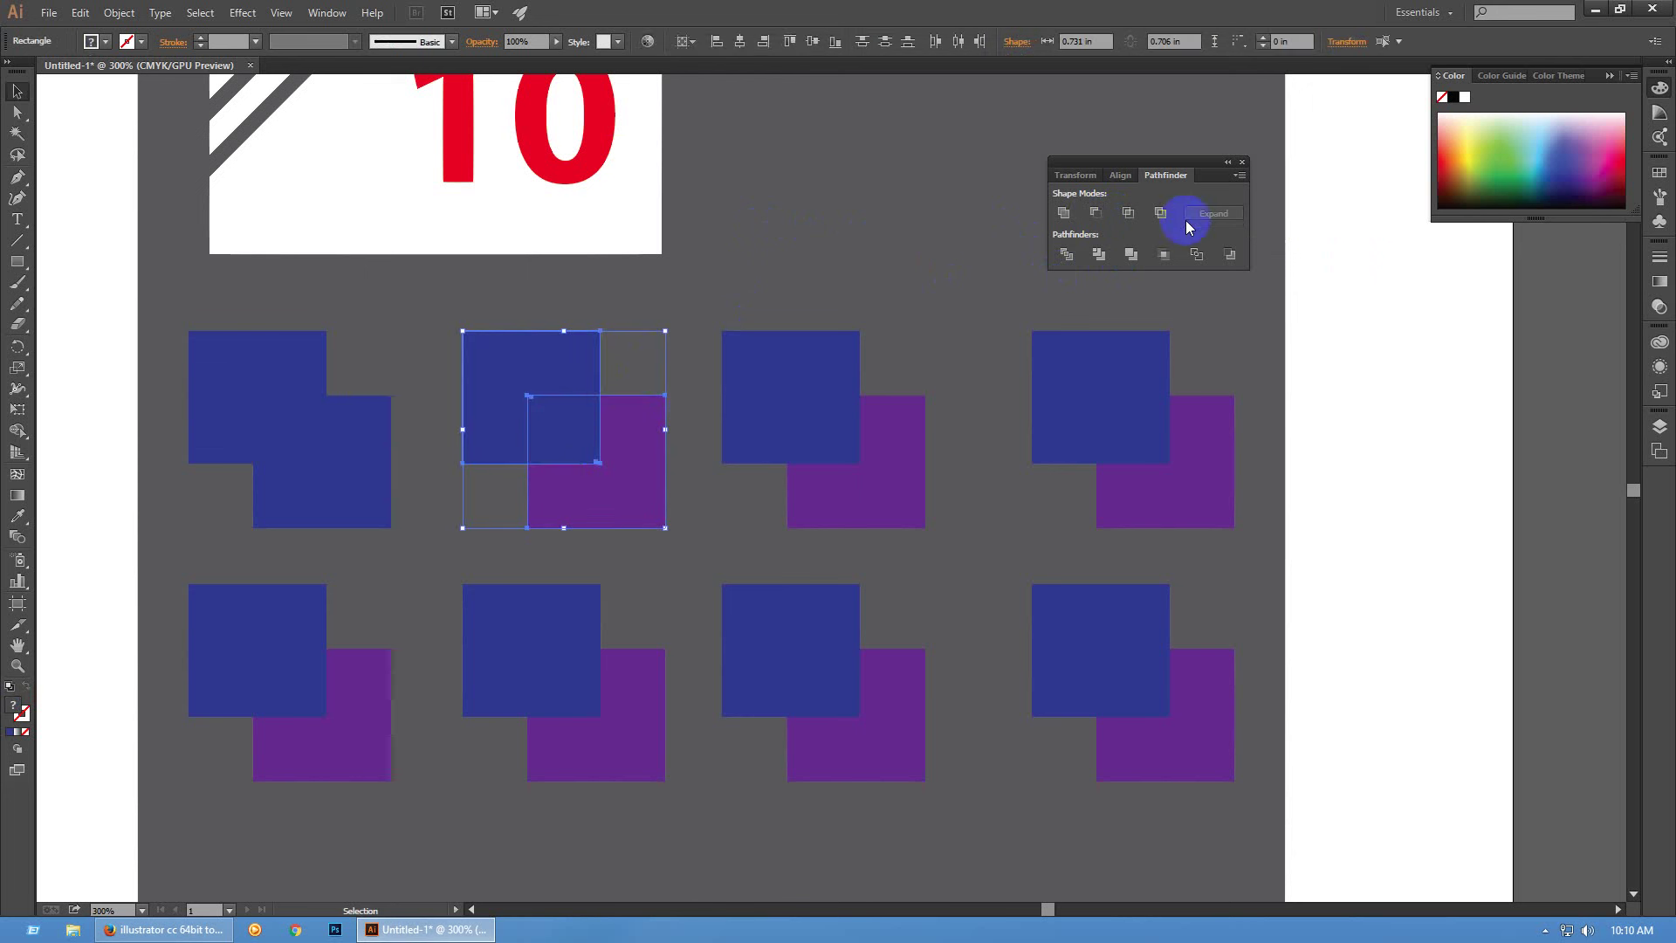
pyautogui.click(1105, 218)
pyautogui.hotkey('ctrl', 'z')
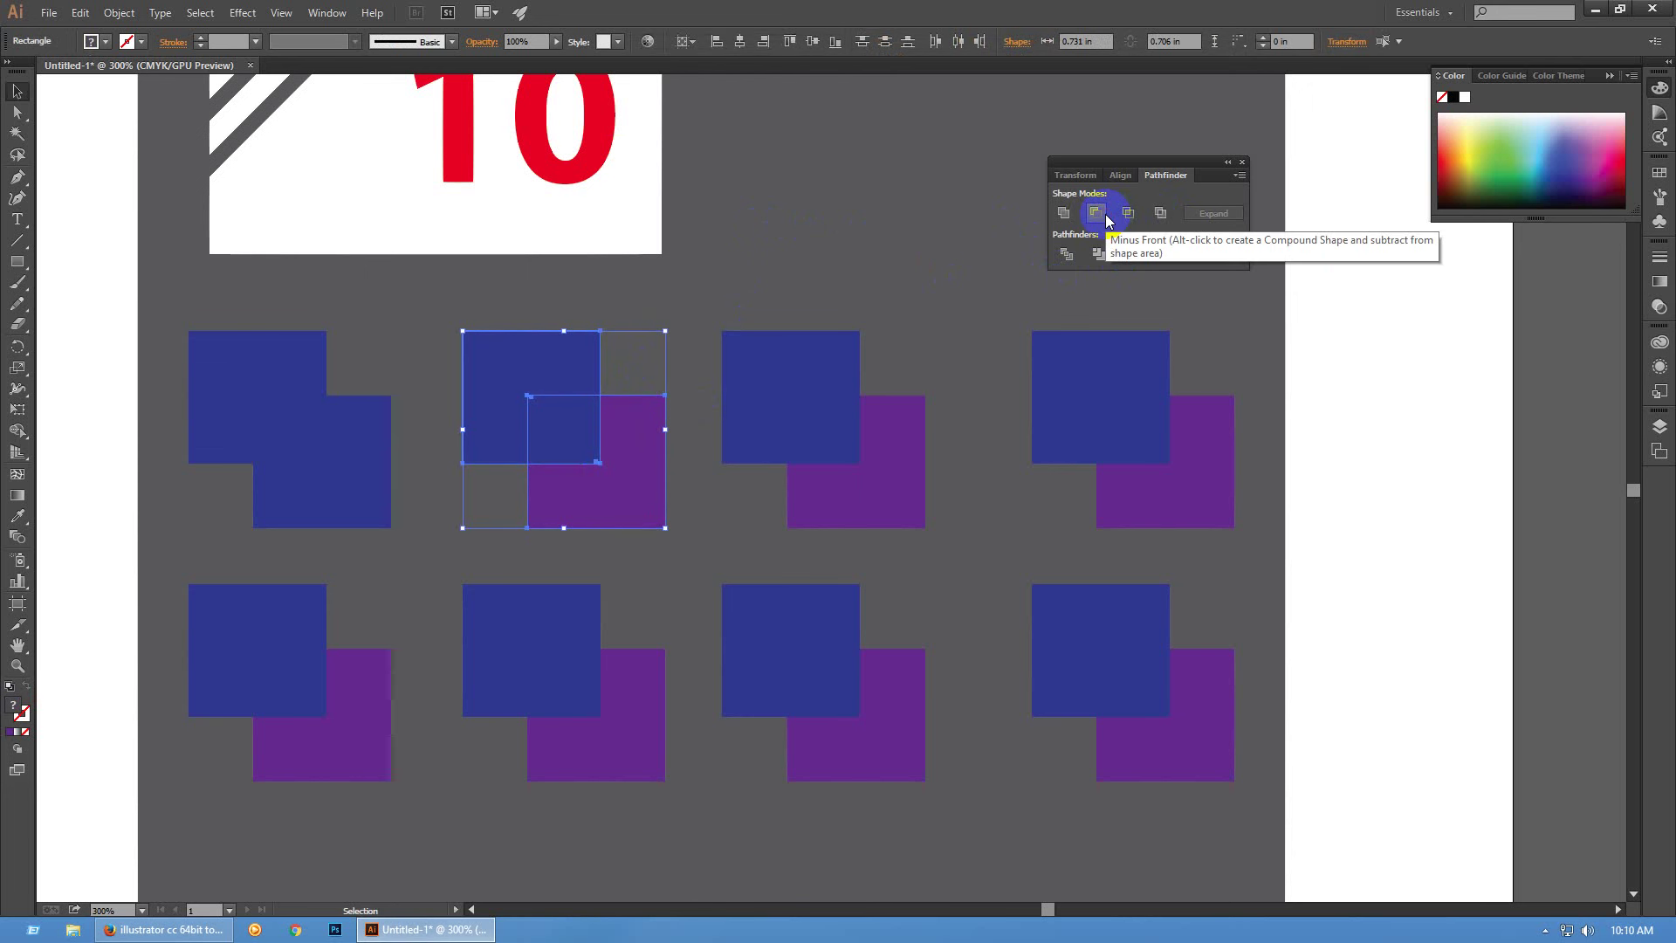
# Bring the second pair's purple square to the front and cut it out of the blue square with Minus Front
pyautogui.keyDown('ctrl'); pyautogui.click(642, 428); pyautogui.keyUp('ctrl')
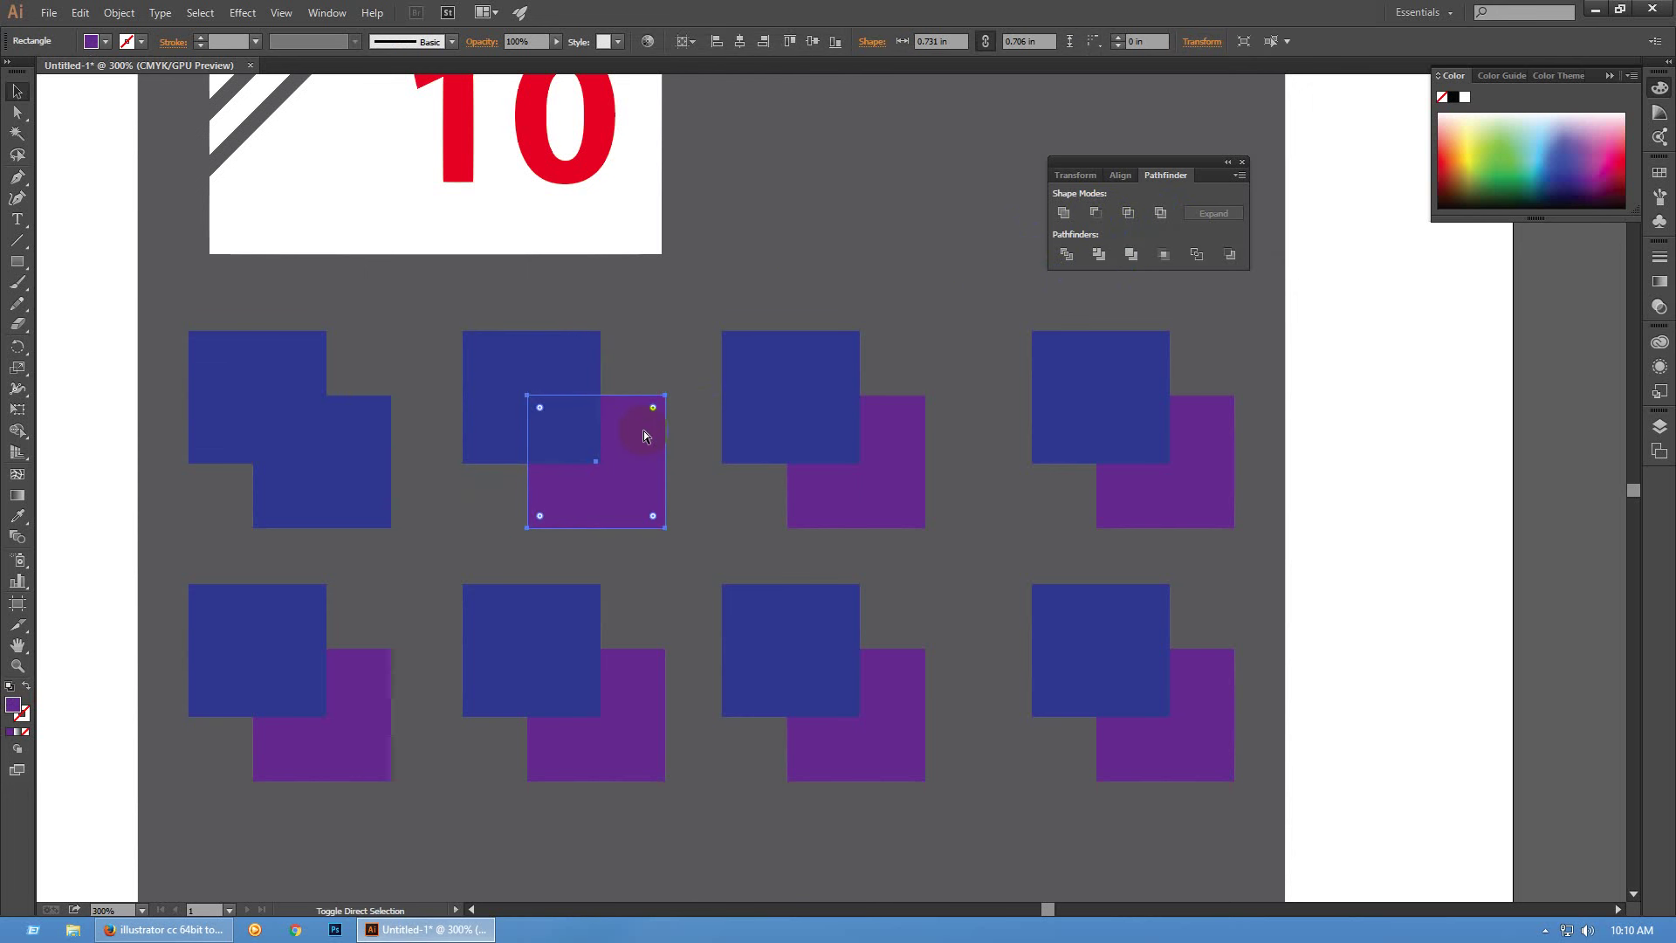
pyautogui.moveTo(636, 358); pyautogui.dragTo(568, 457)
pyautogui.click(1102, 213)
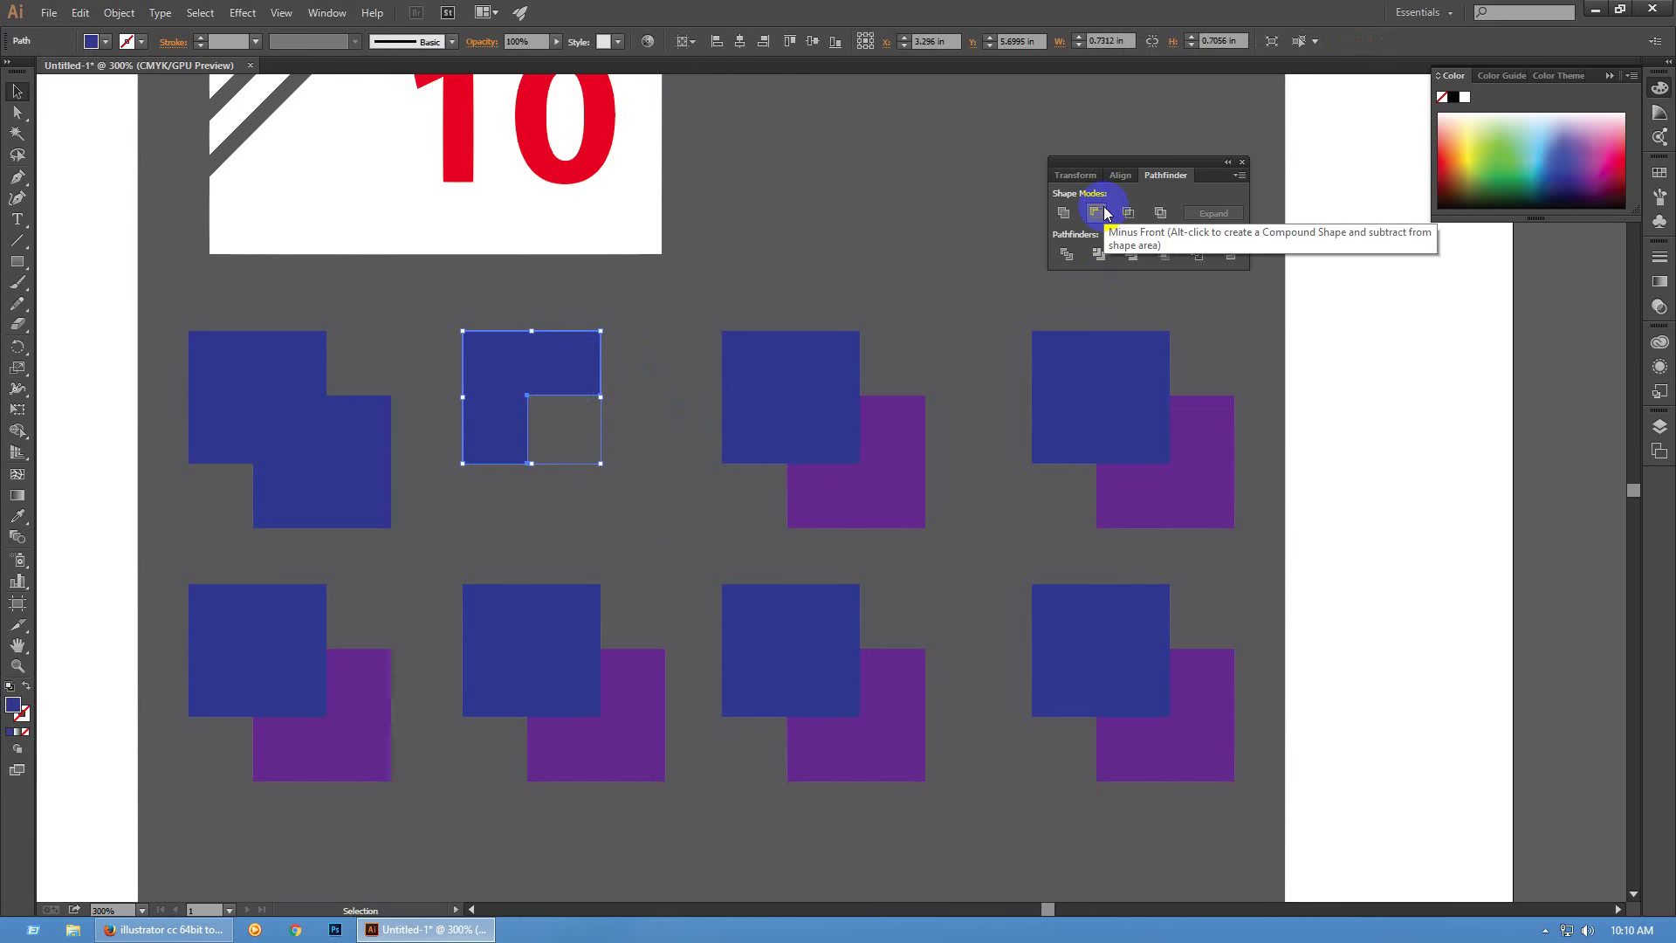
pyautogui.hotkey('ctrl', 'z')
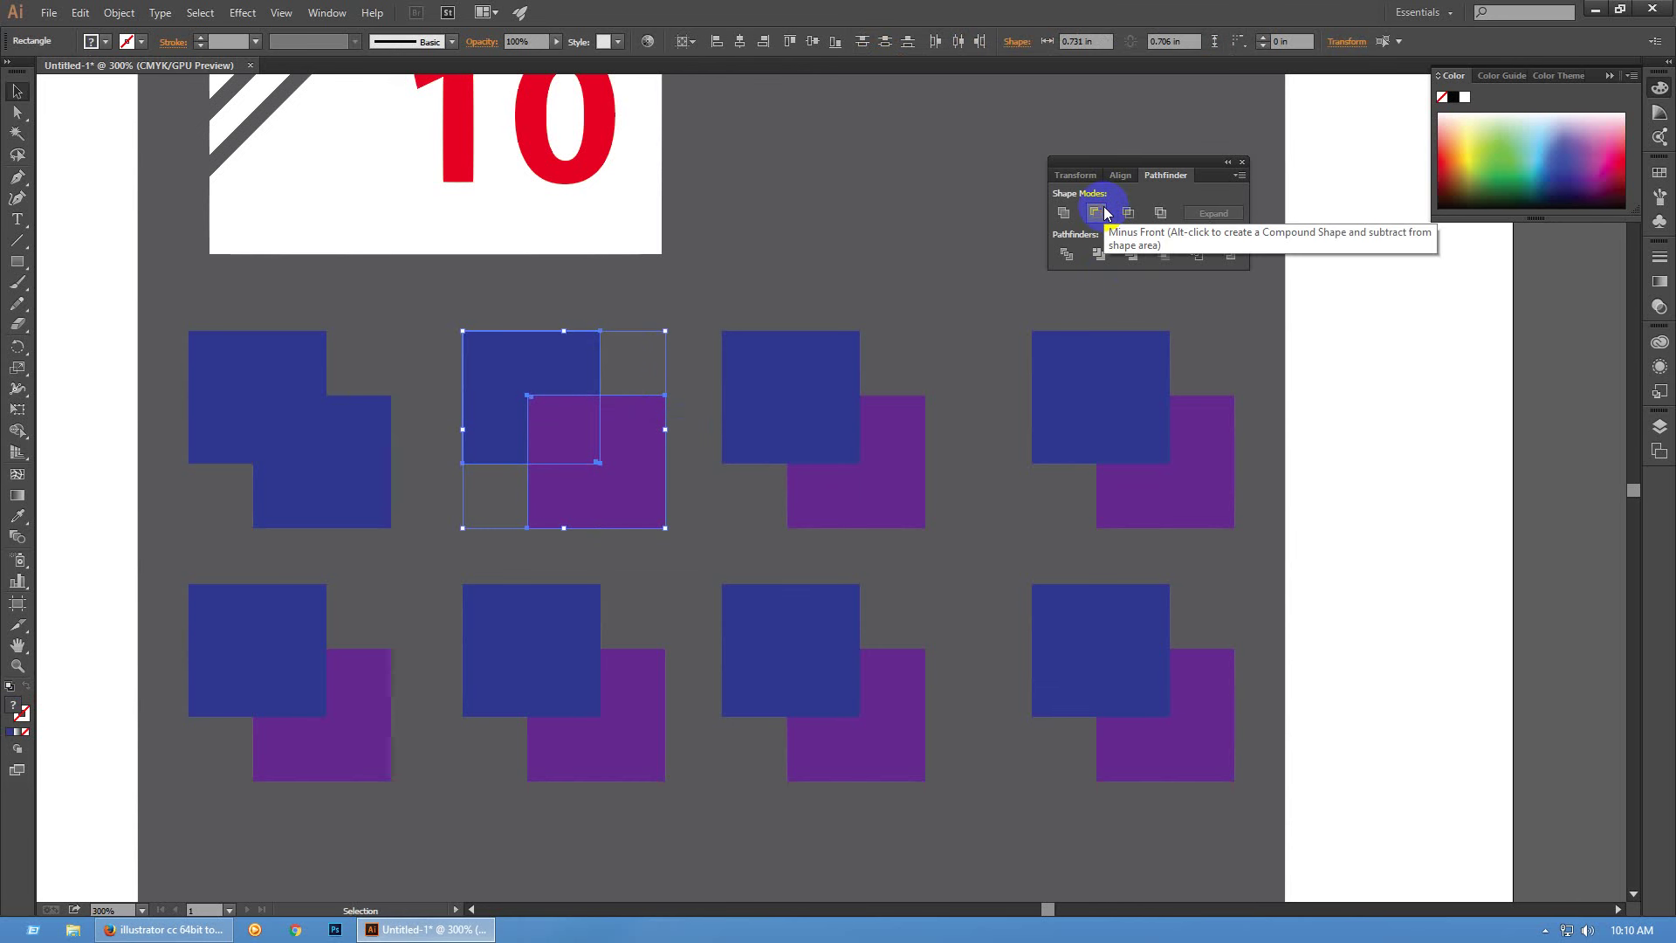
pyautogui.click(1100, 213)
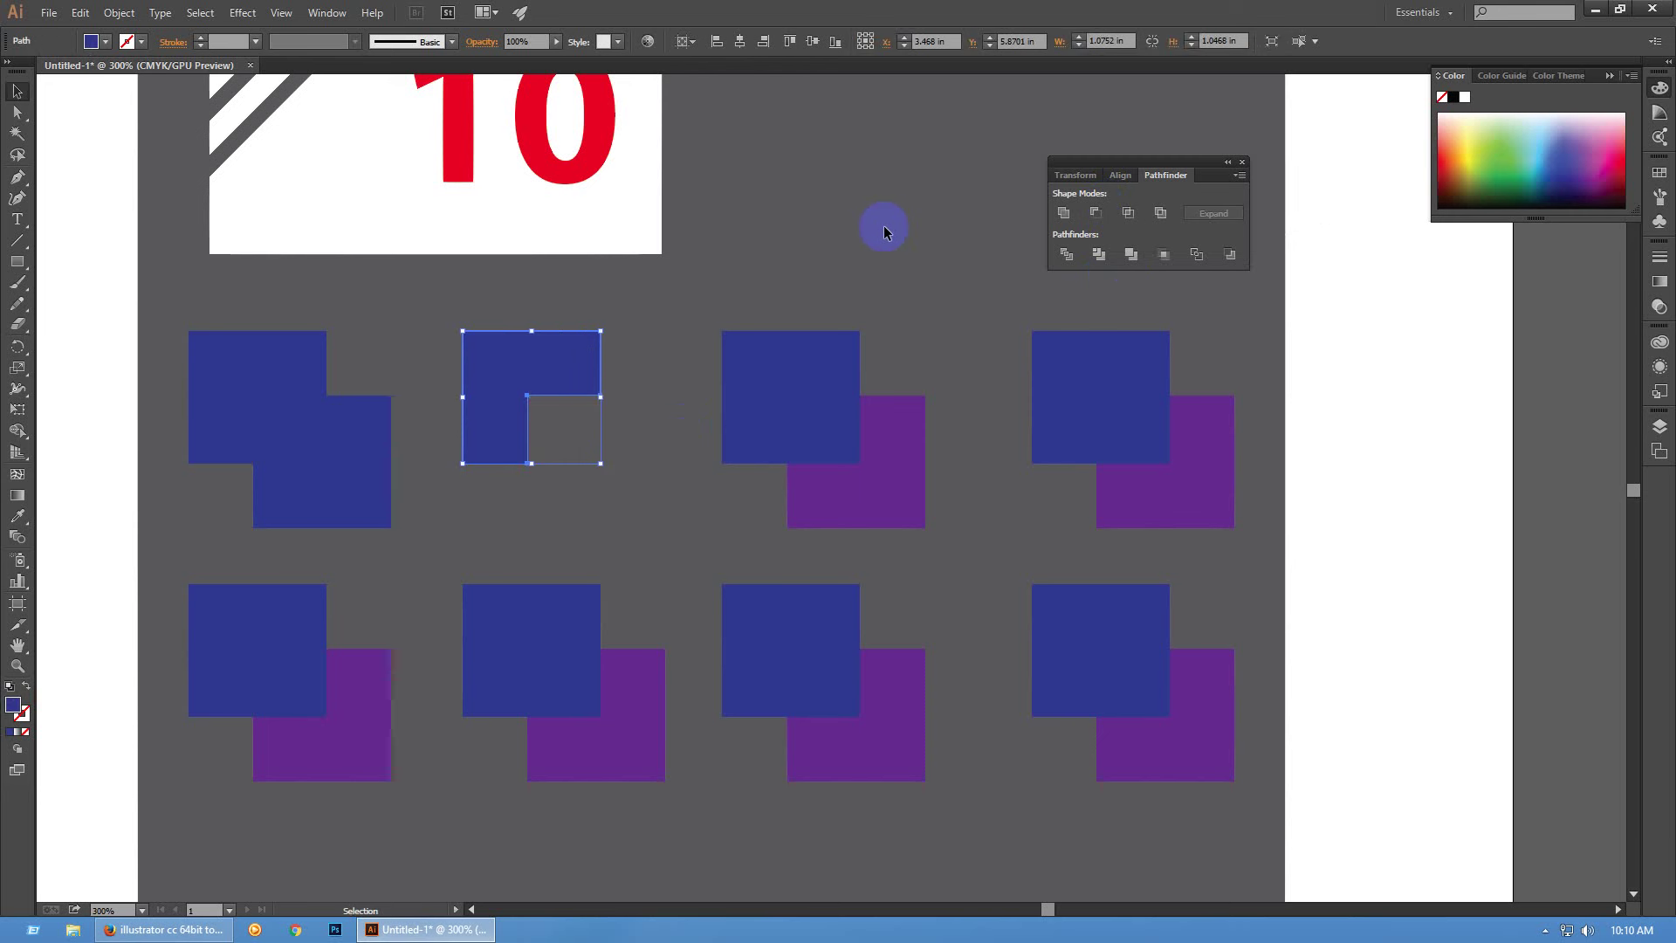
pyautogui.click(835, 285)
# Try Intersect on the upper row's third pair of squares and undo it
pyautogui.moveTo(898, 245); pyautogui.dragTo(797, 472)
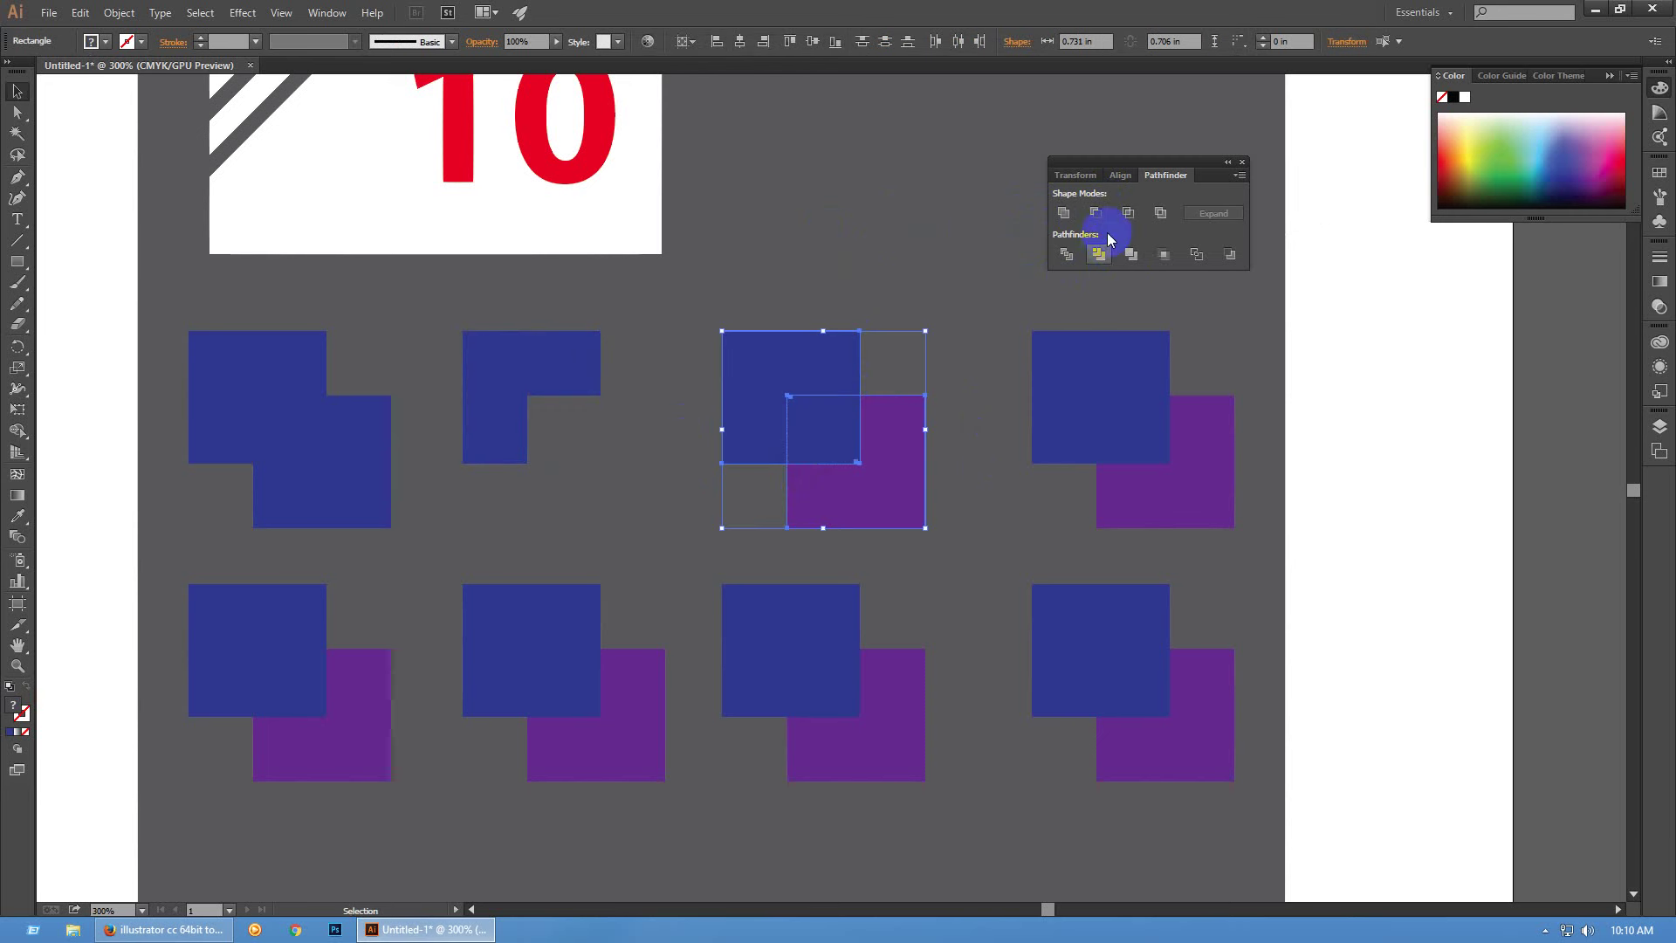
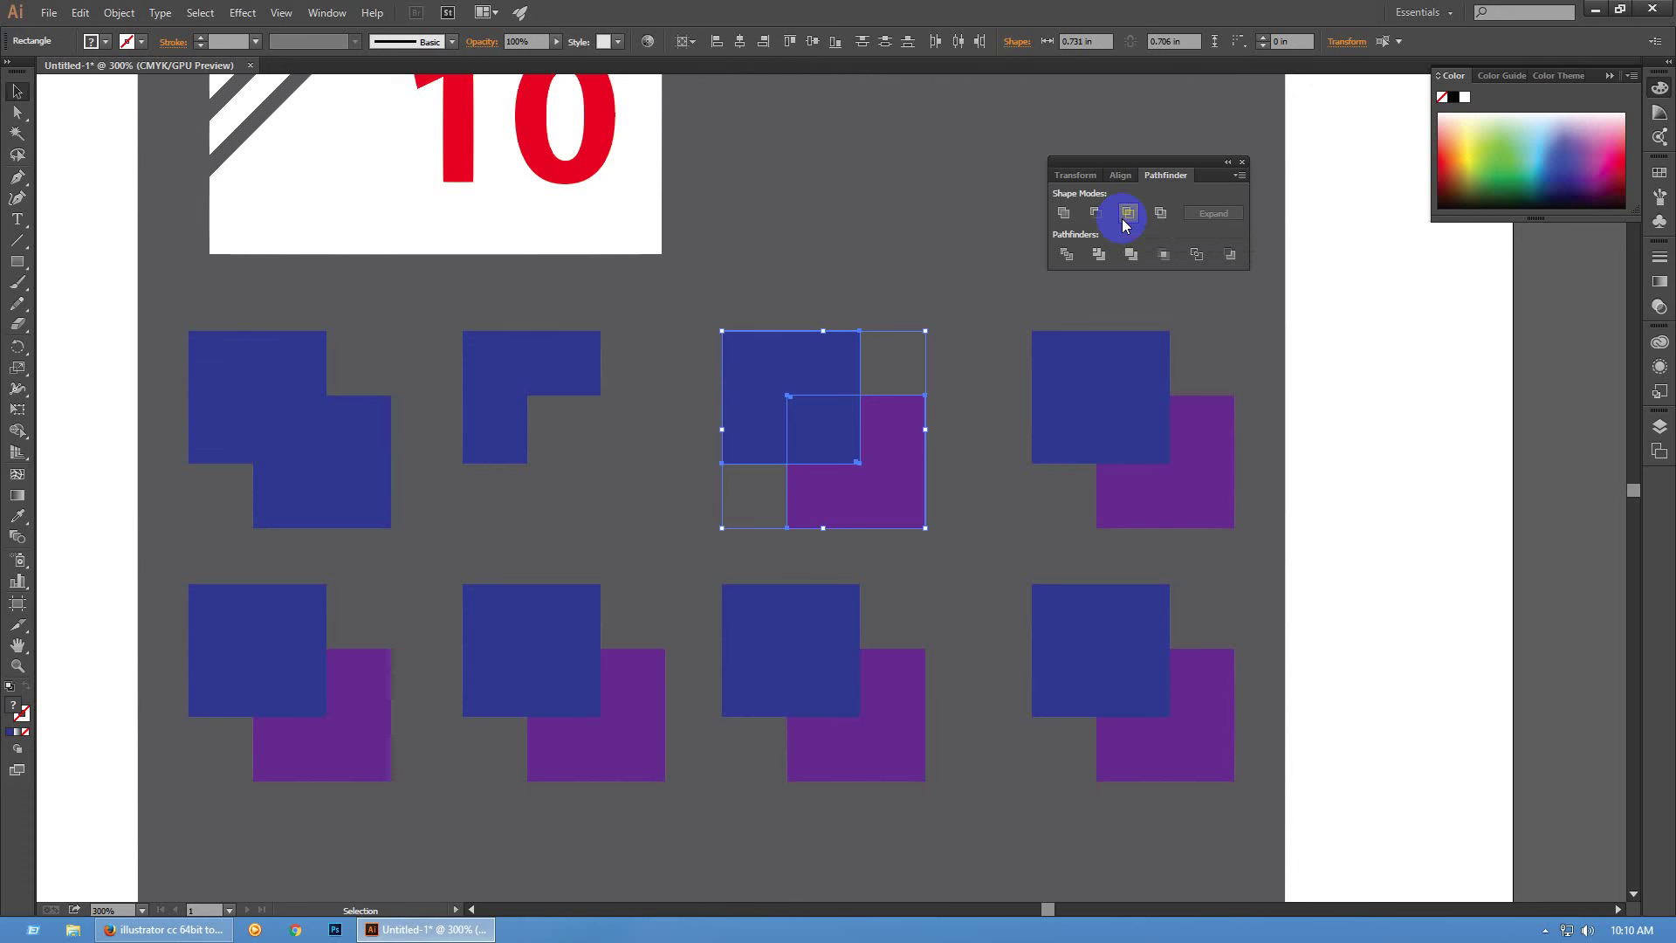
pyautogui.click(1127, 214)
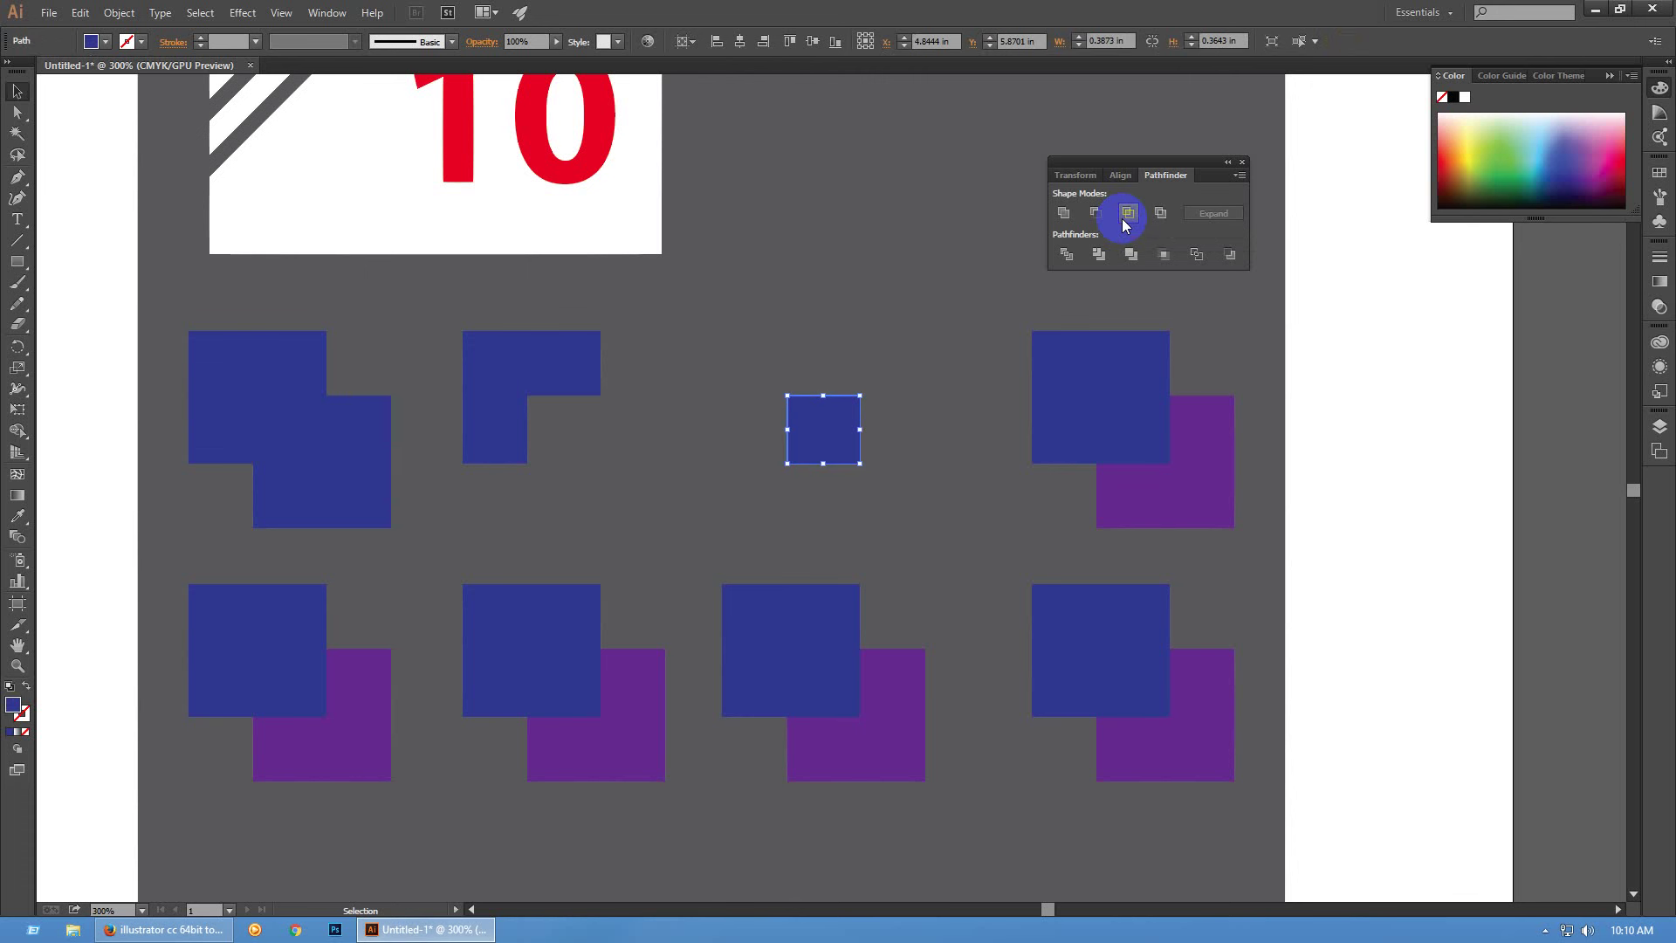
pyautogui.hotkey('ctrl', 'z')
# Shift the third pair's purple square up and to the right, try Intersect on the pair, and undo both changes
pyautogui.moveTo(891, 501); pyautogui.dragTo(902, 469)
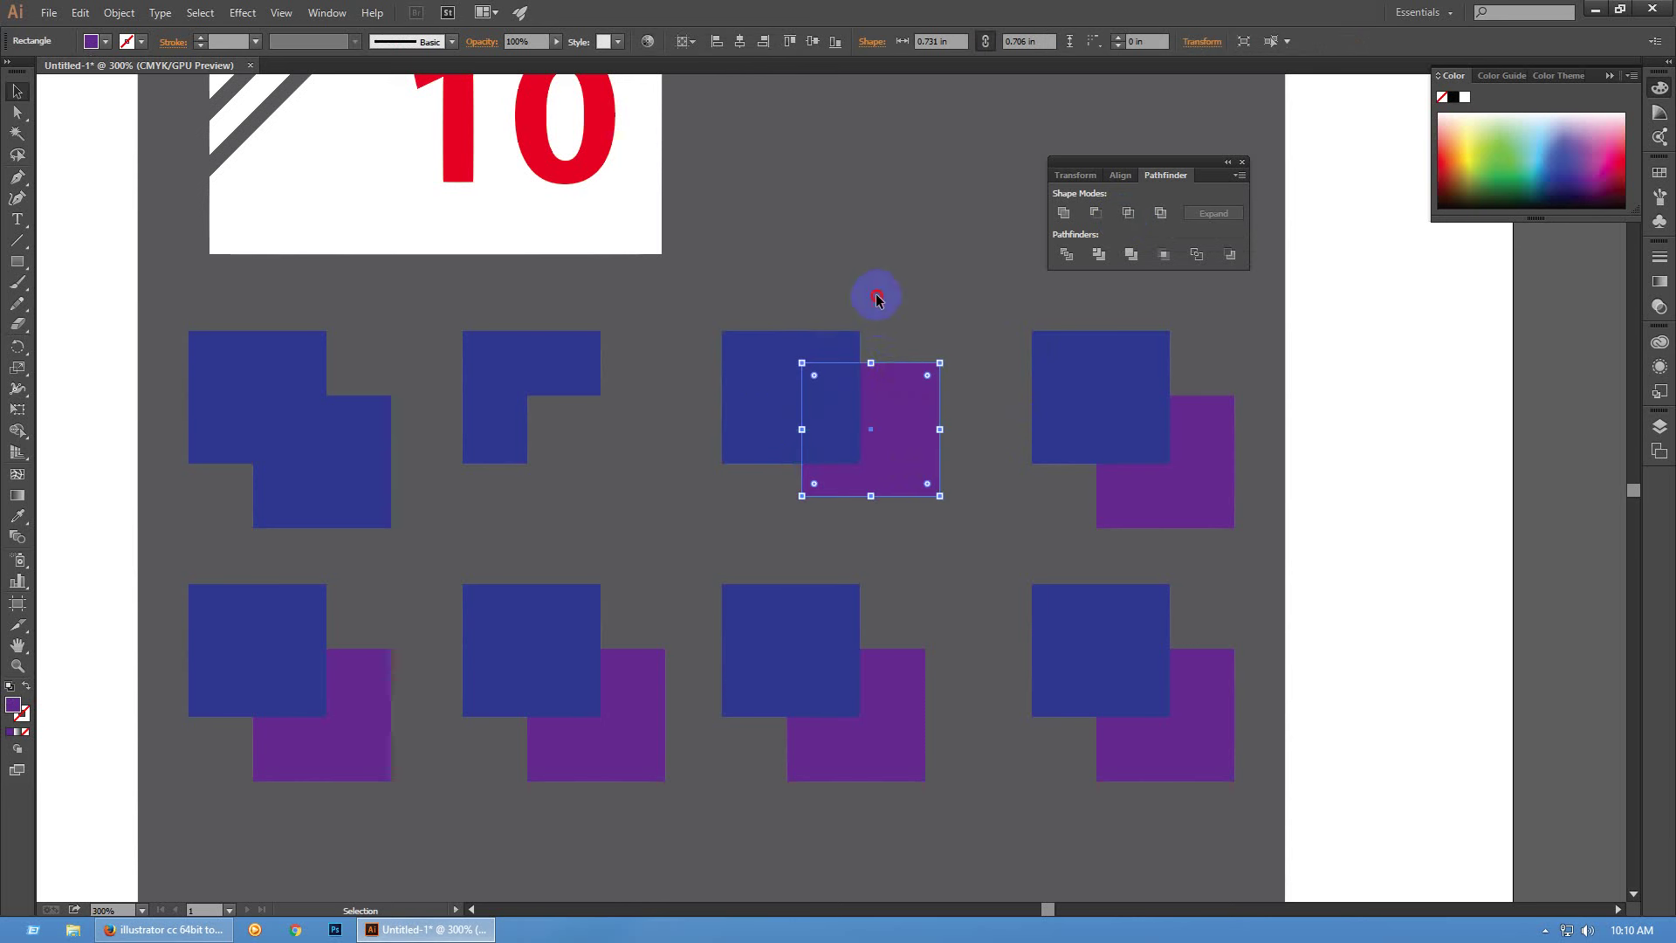
pyautogui.keyDown('shift'); pyautogui.click(851, 402); pyautogui.keyUp('shift')
pyautogui.click(1128, 214)
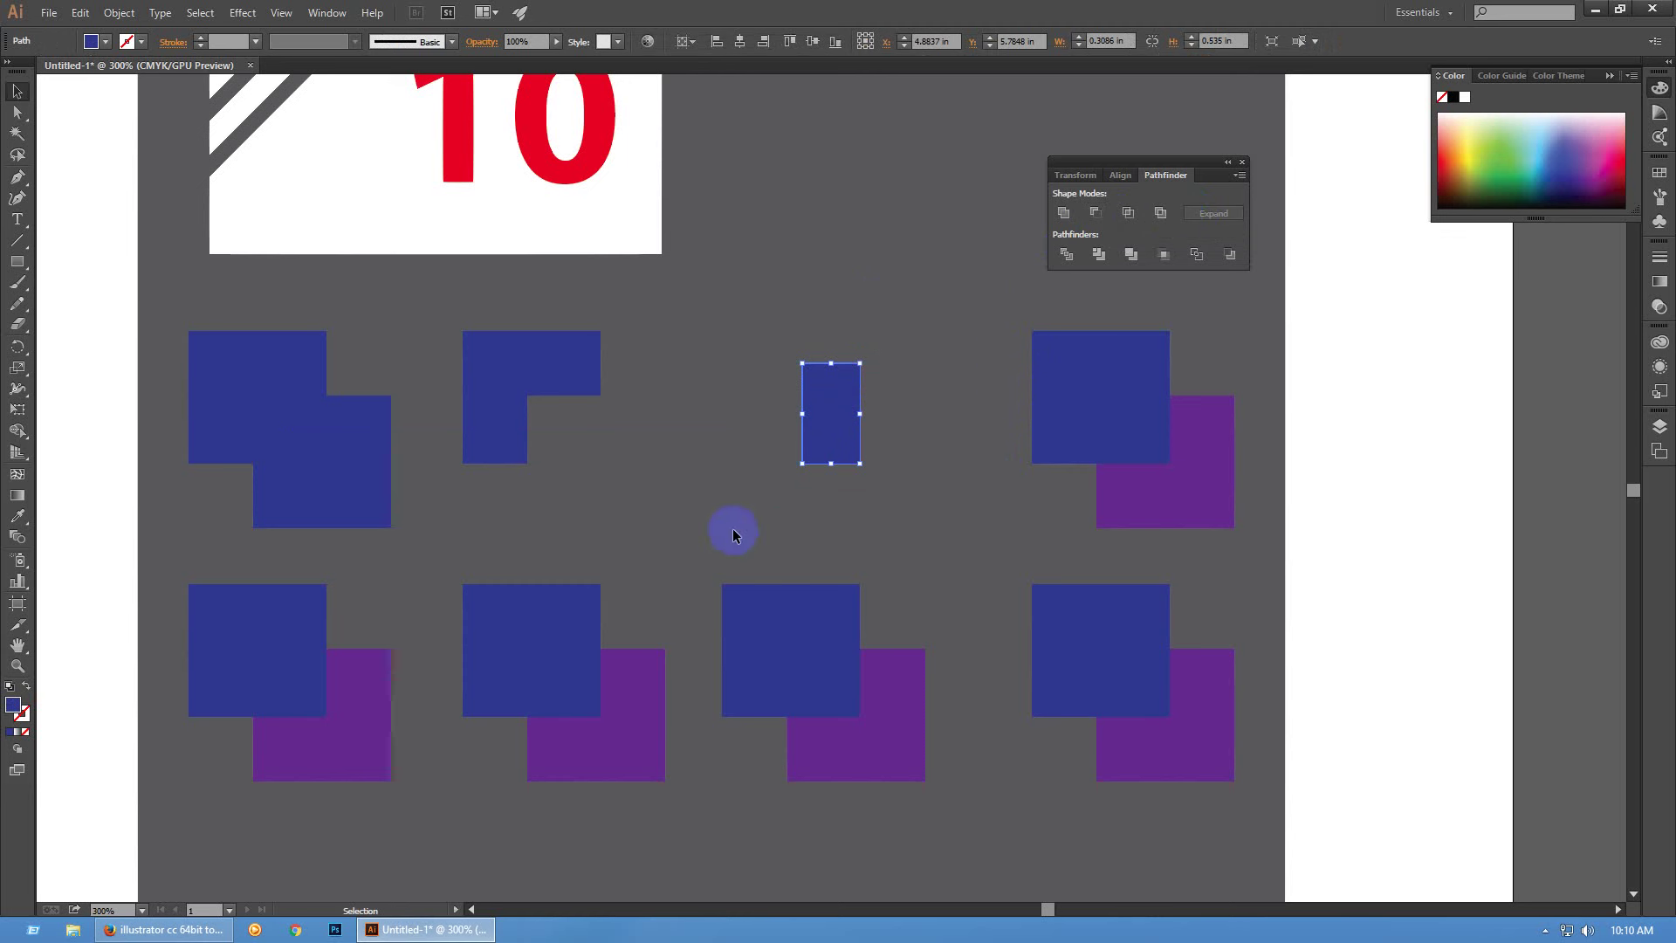
pyautogui.hotkey('ctrl', 'z')
pyautogui.hotkey('ctrl', 'z')
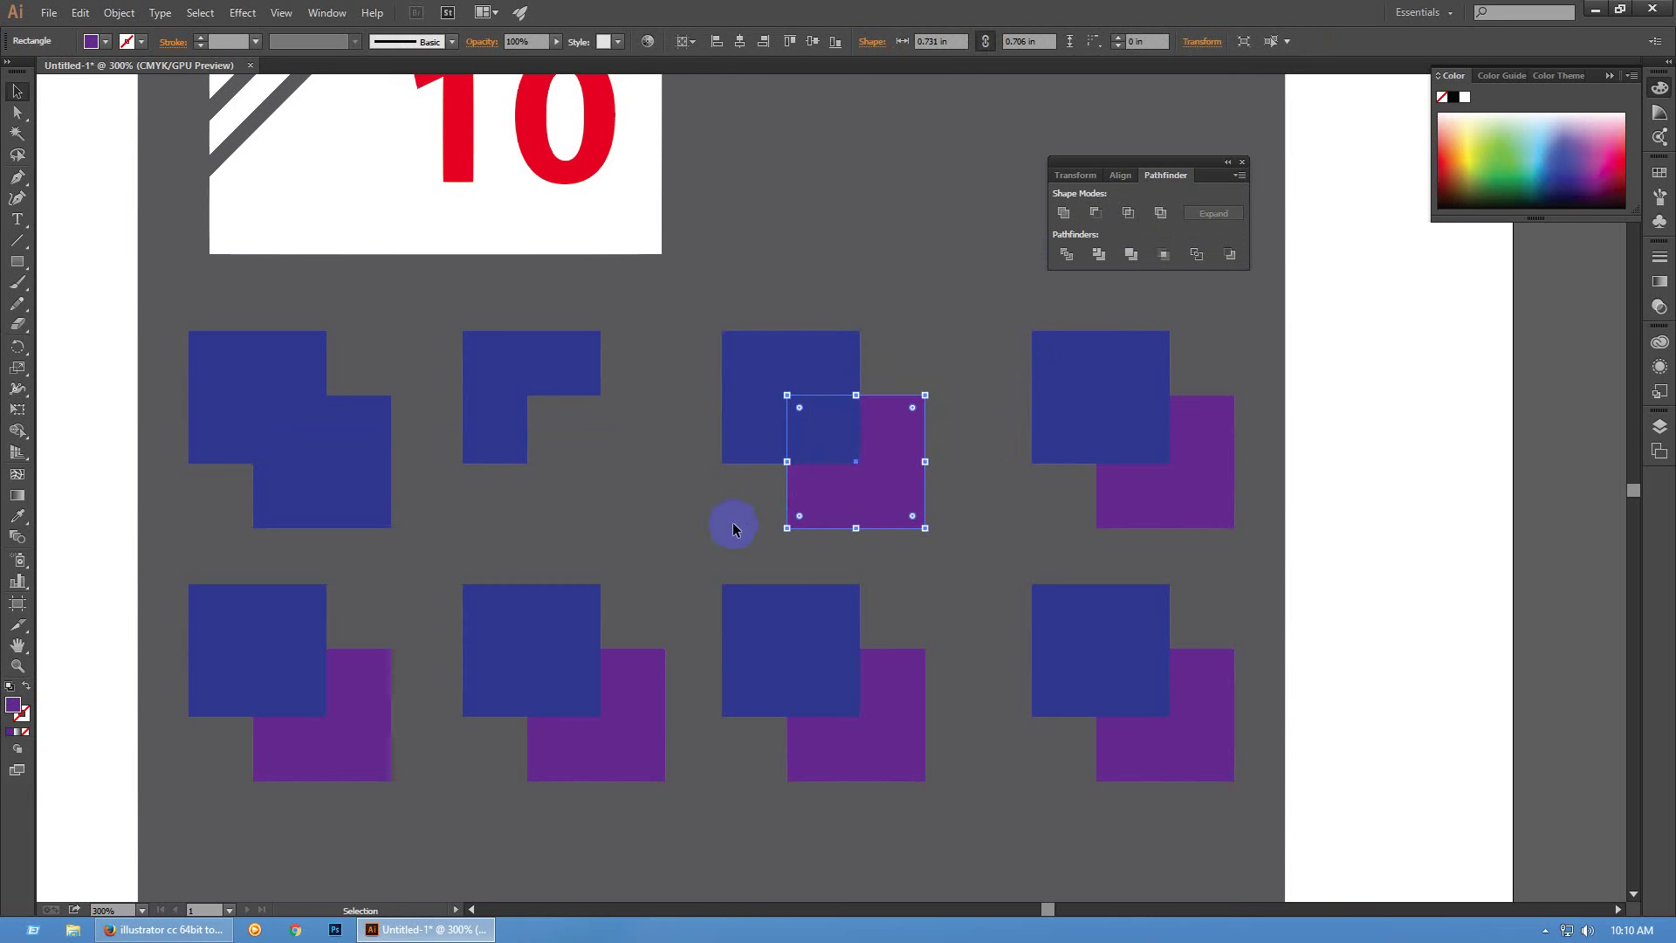
# Select both squares of the upper row's third pair and keep only their overlap with Intersect
pyautogui.click(1128, 213)
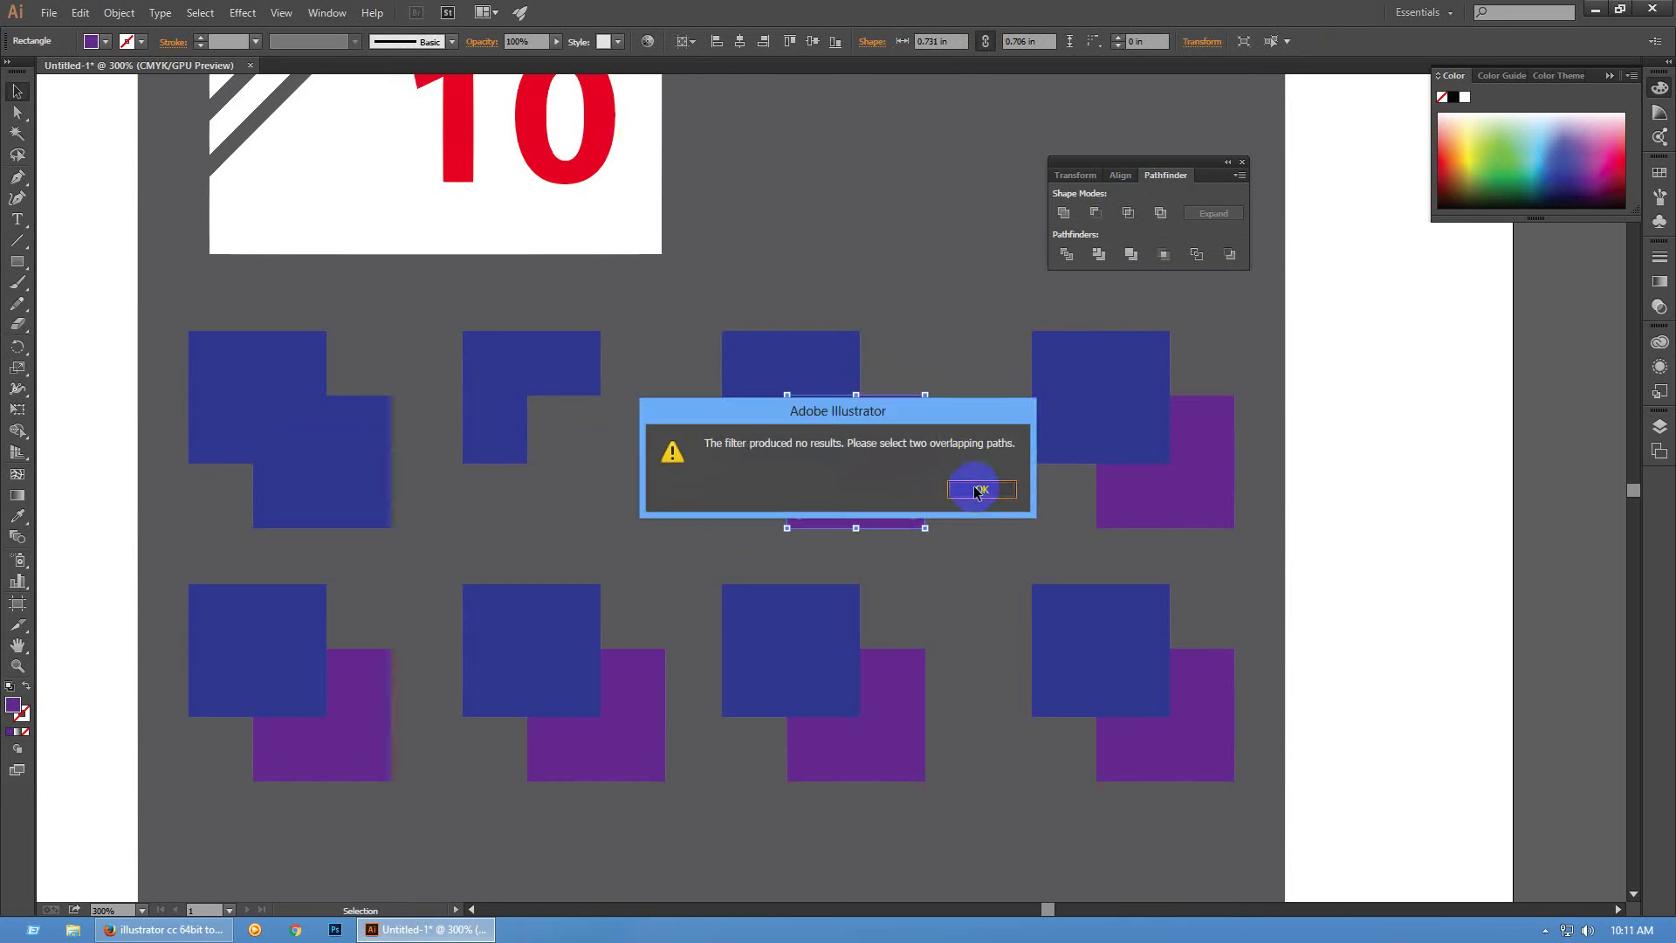
pyautogui.click(977, 488)
pyautogui.click(941, 318)
pyautogui.moveTo(940, 316); pyautogui.dragTo(855, 410)
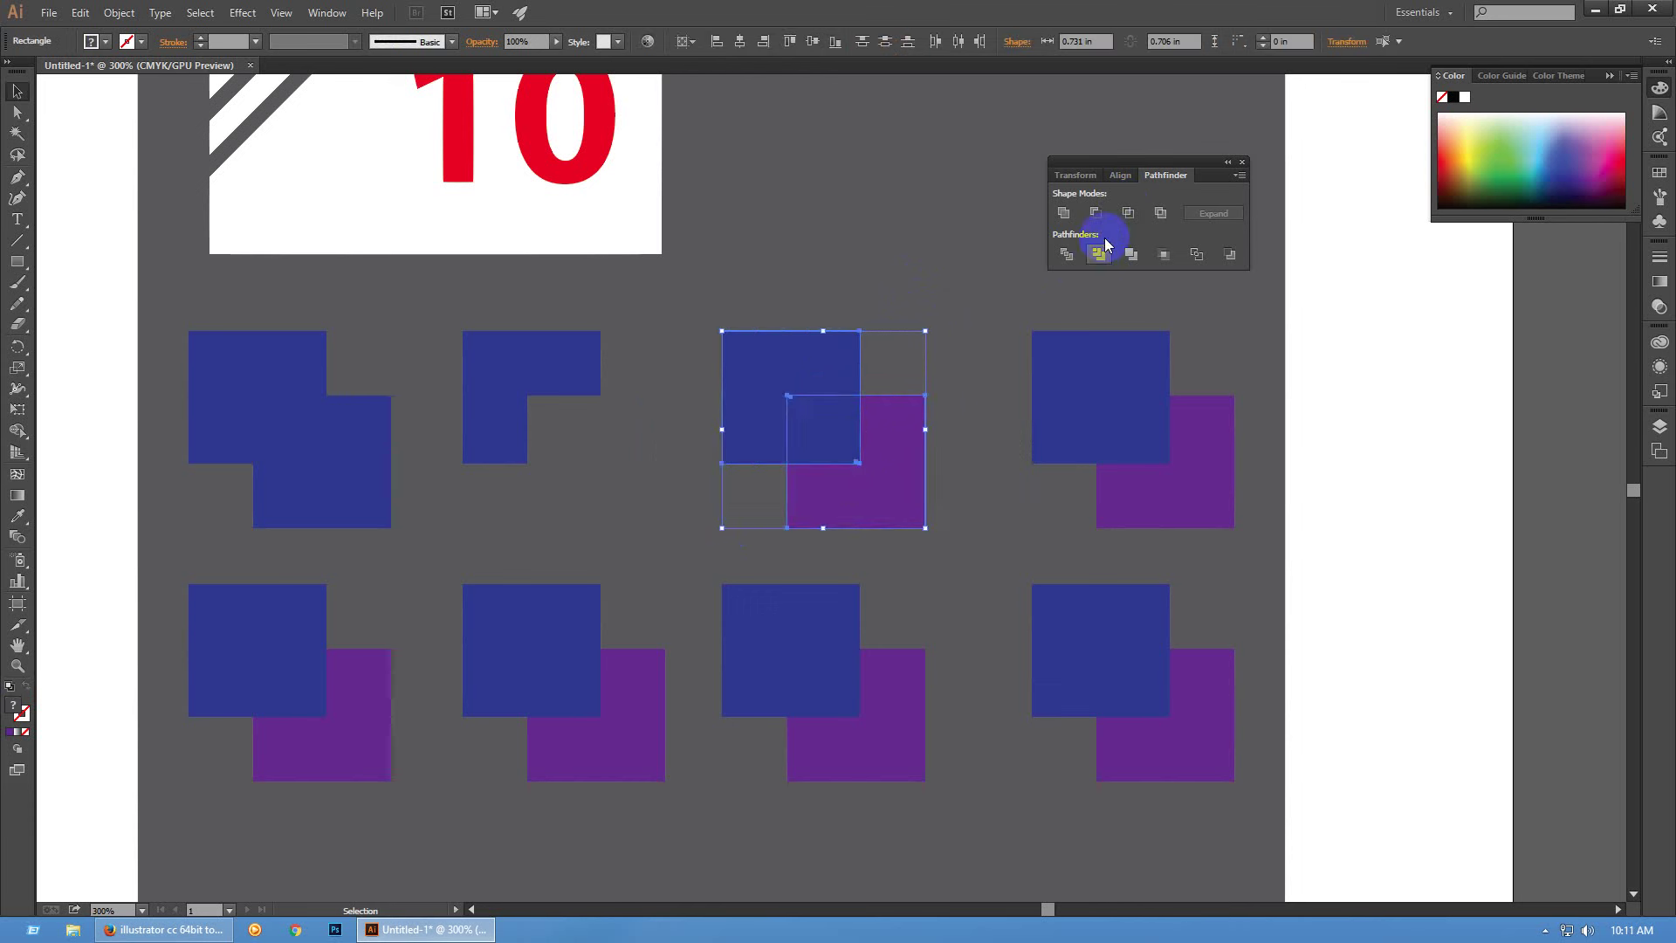
pyautogui.click(1128, 213)
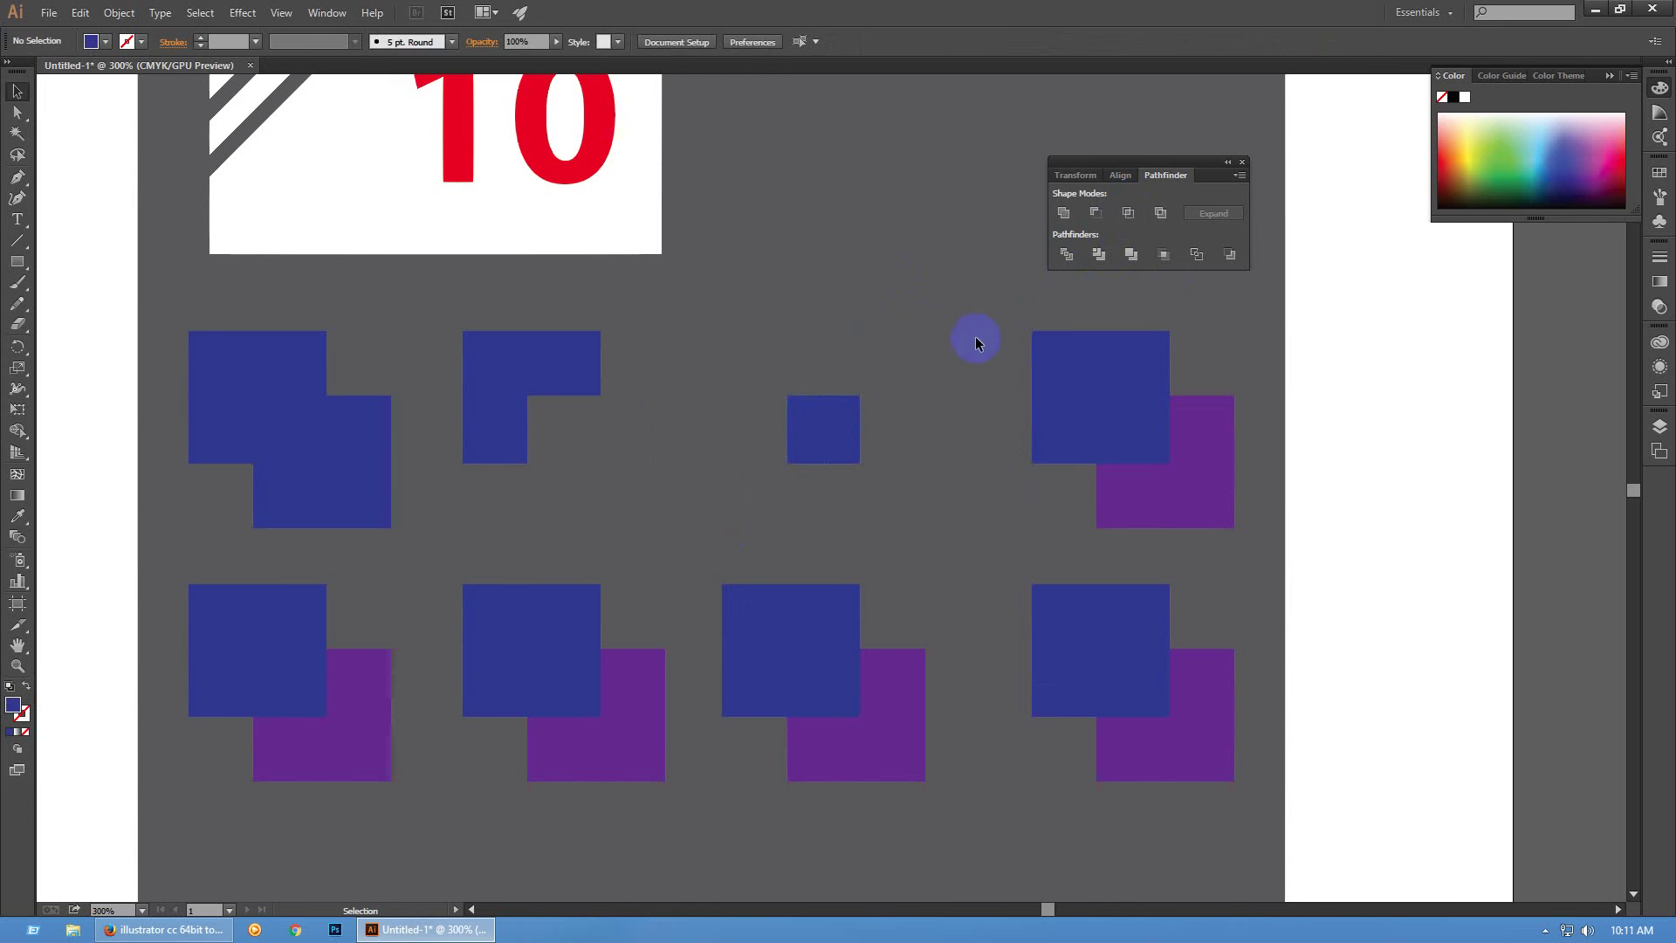
# Select both squares of the upper row's fourth pair and knock out their overlap with Exclude
pyautogui.moveTo(974, 338); pyautogui.dragTo(1227, 458)
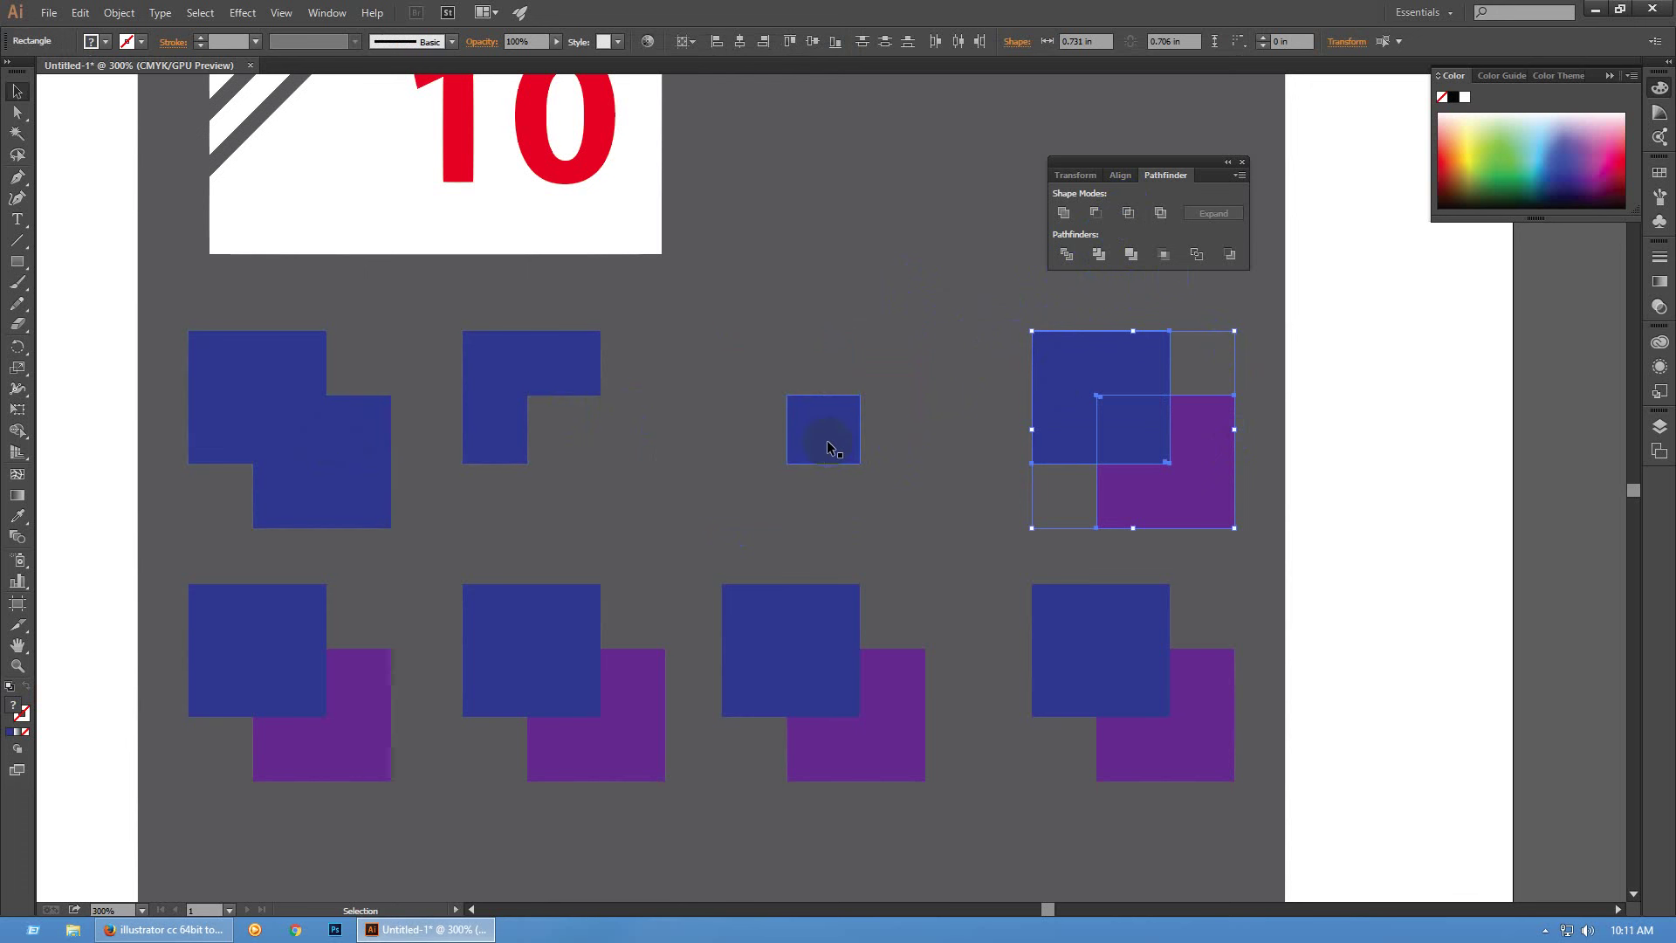
pyautogui.click(1159, 216)
pyautogui.click(913, 260)
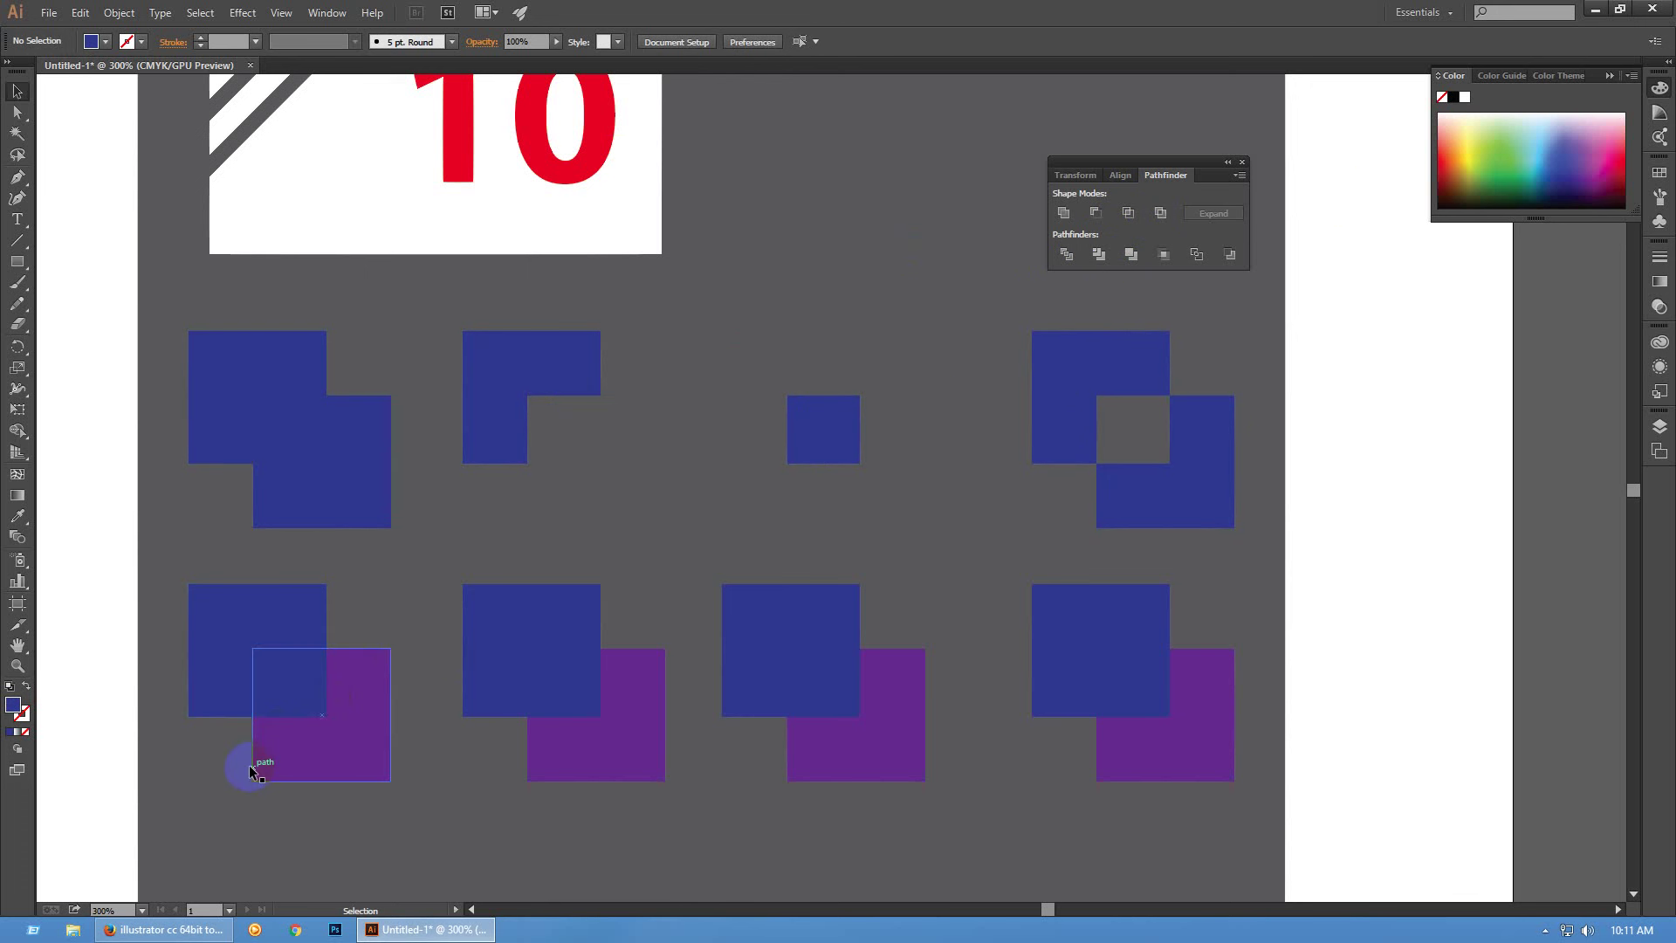
# Split the lower row's first pair of squares along their overlap with Divide and ungroup the pieces
pyautogui.moveTo(209, 774); pyautogui.dragTo(343, 686)
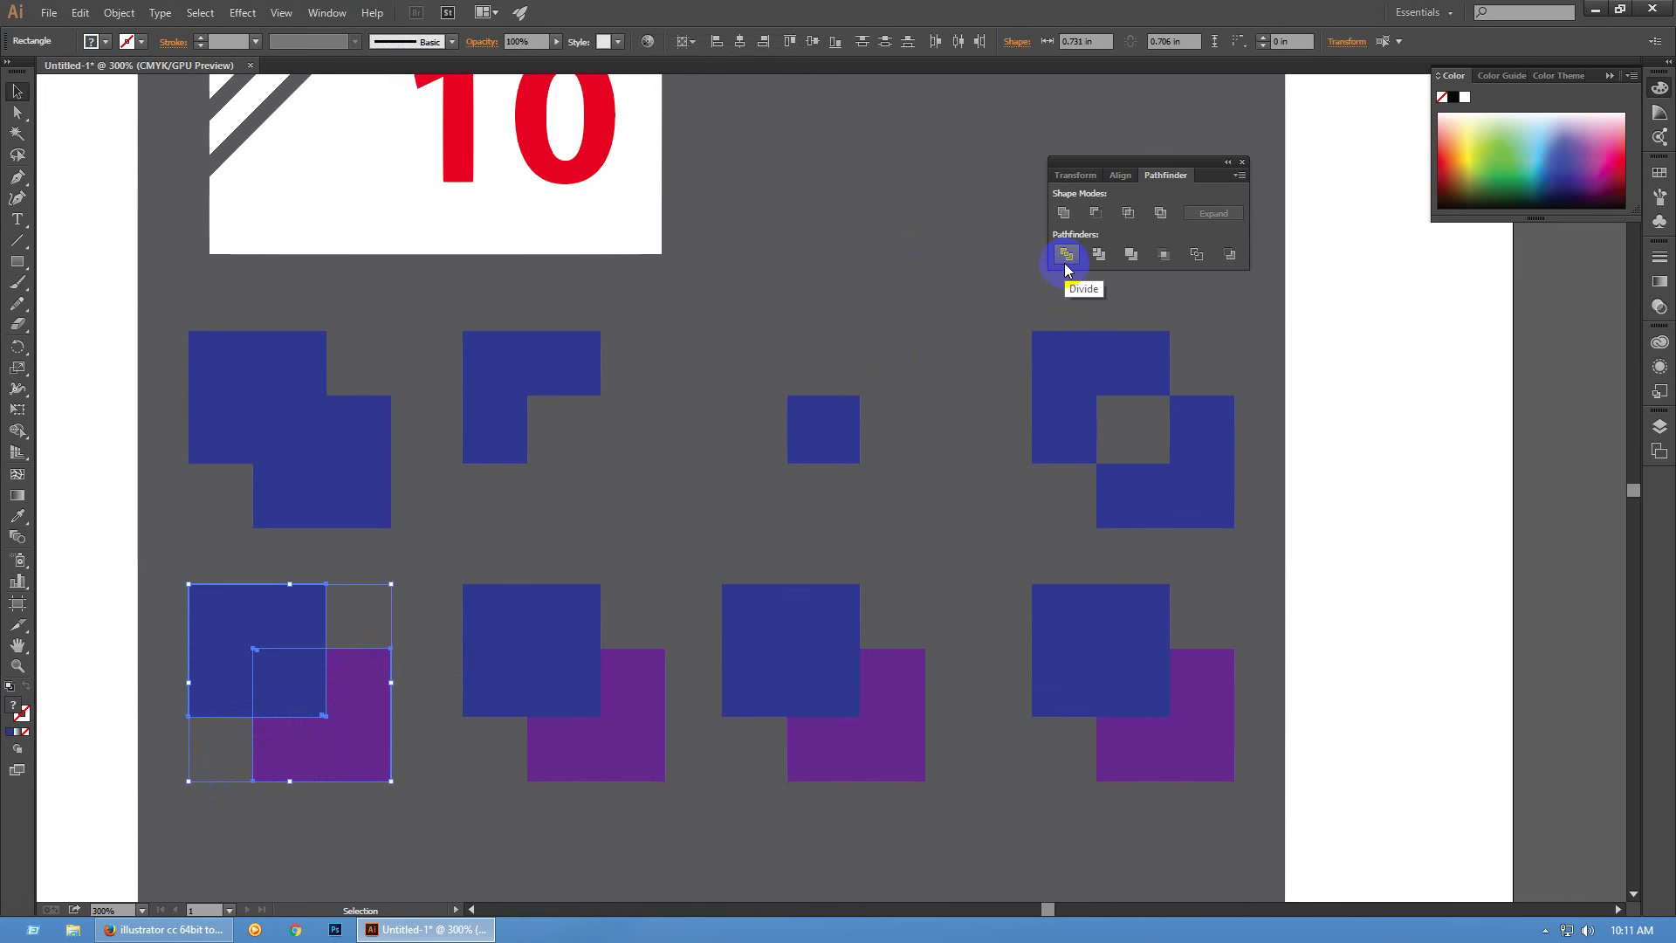
pyautogui.click(1065, 262)
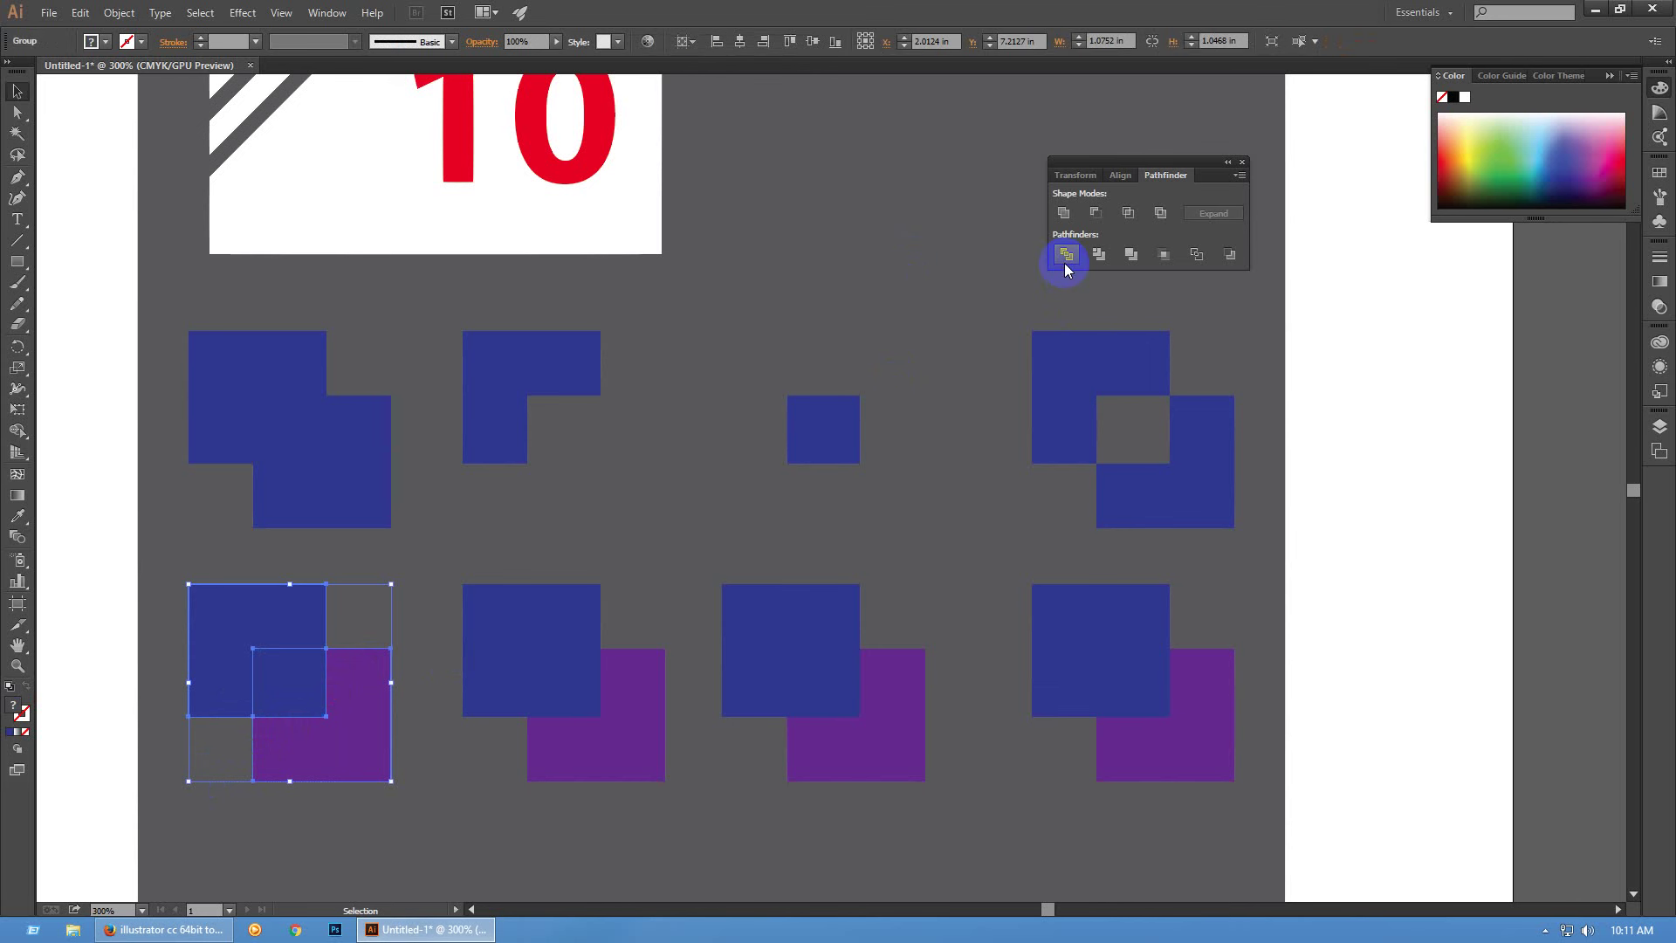
pyautogui.click(433, 740)
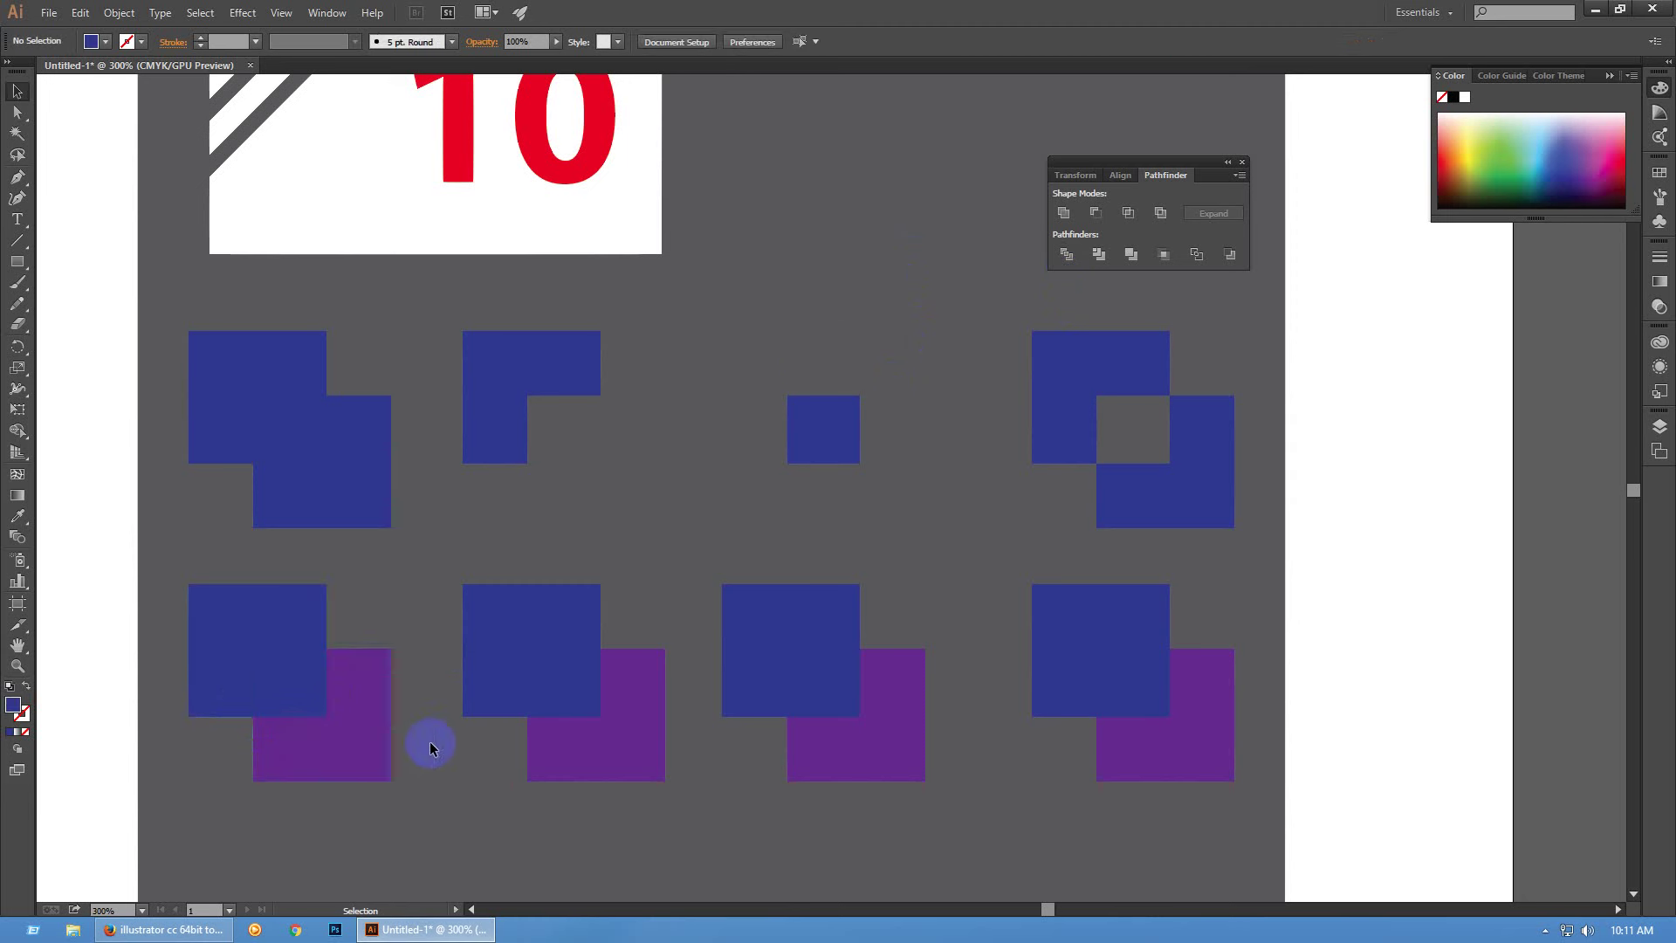
pyautogui.click(291, 684)
pyautogui.rightClick(293, 683)
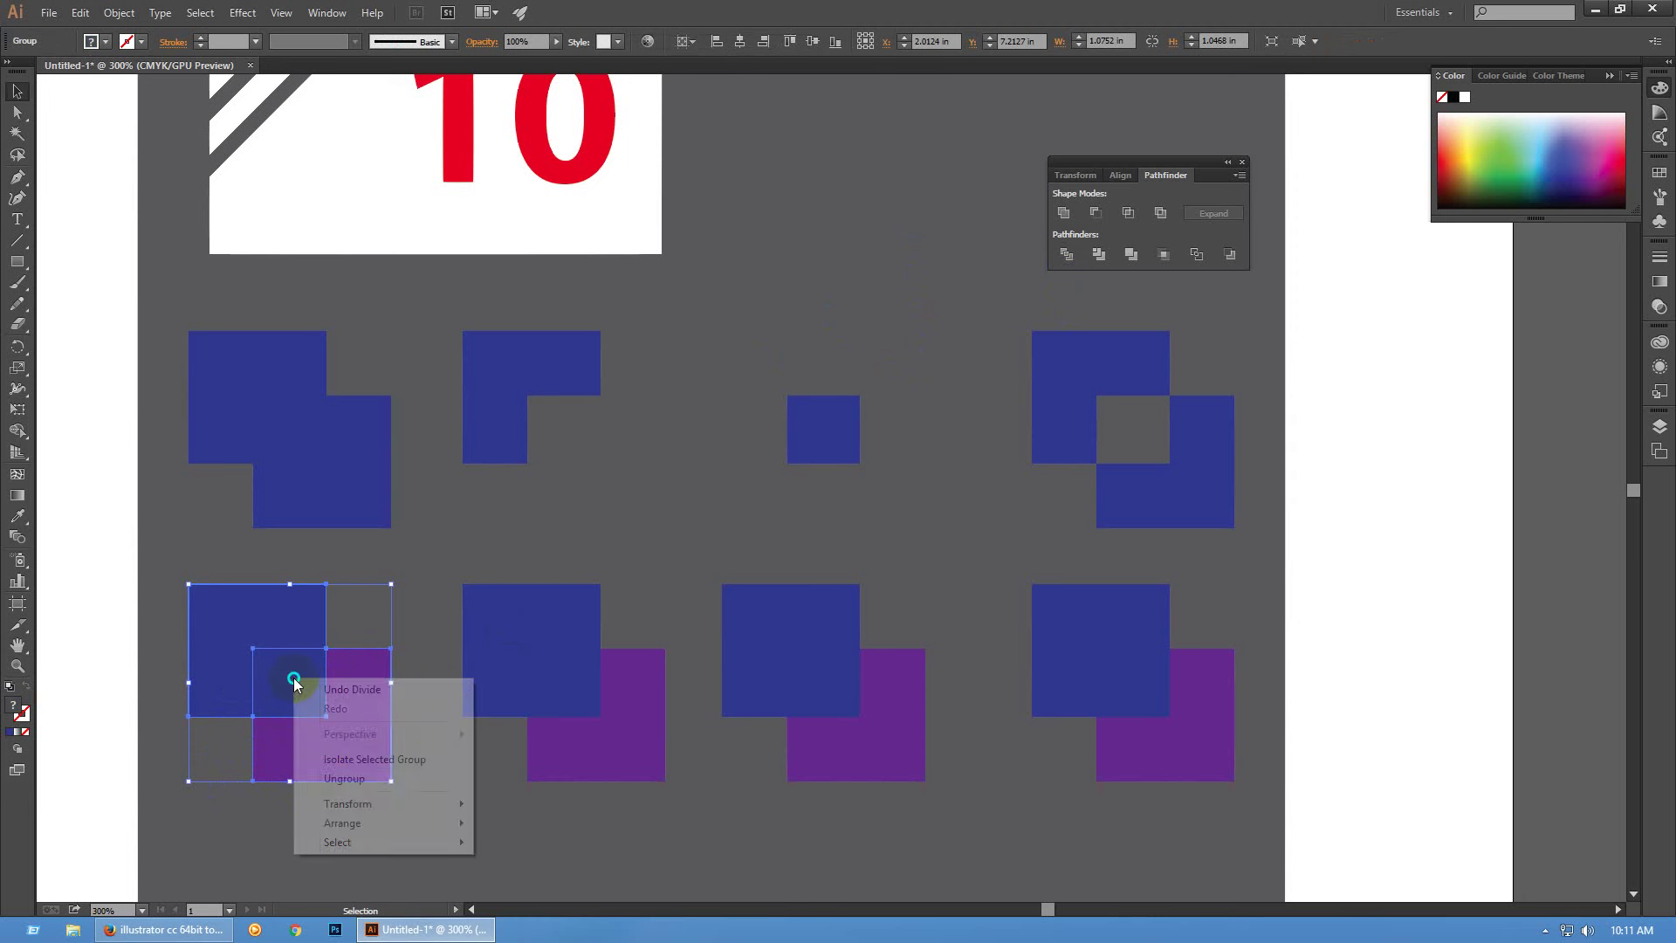
pyautogui.click(345, 777)
pyautogui.click(414, 817)
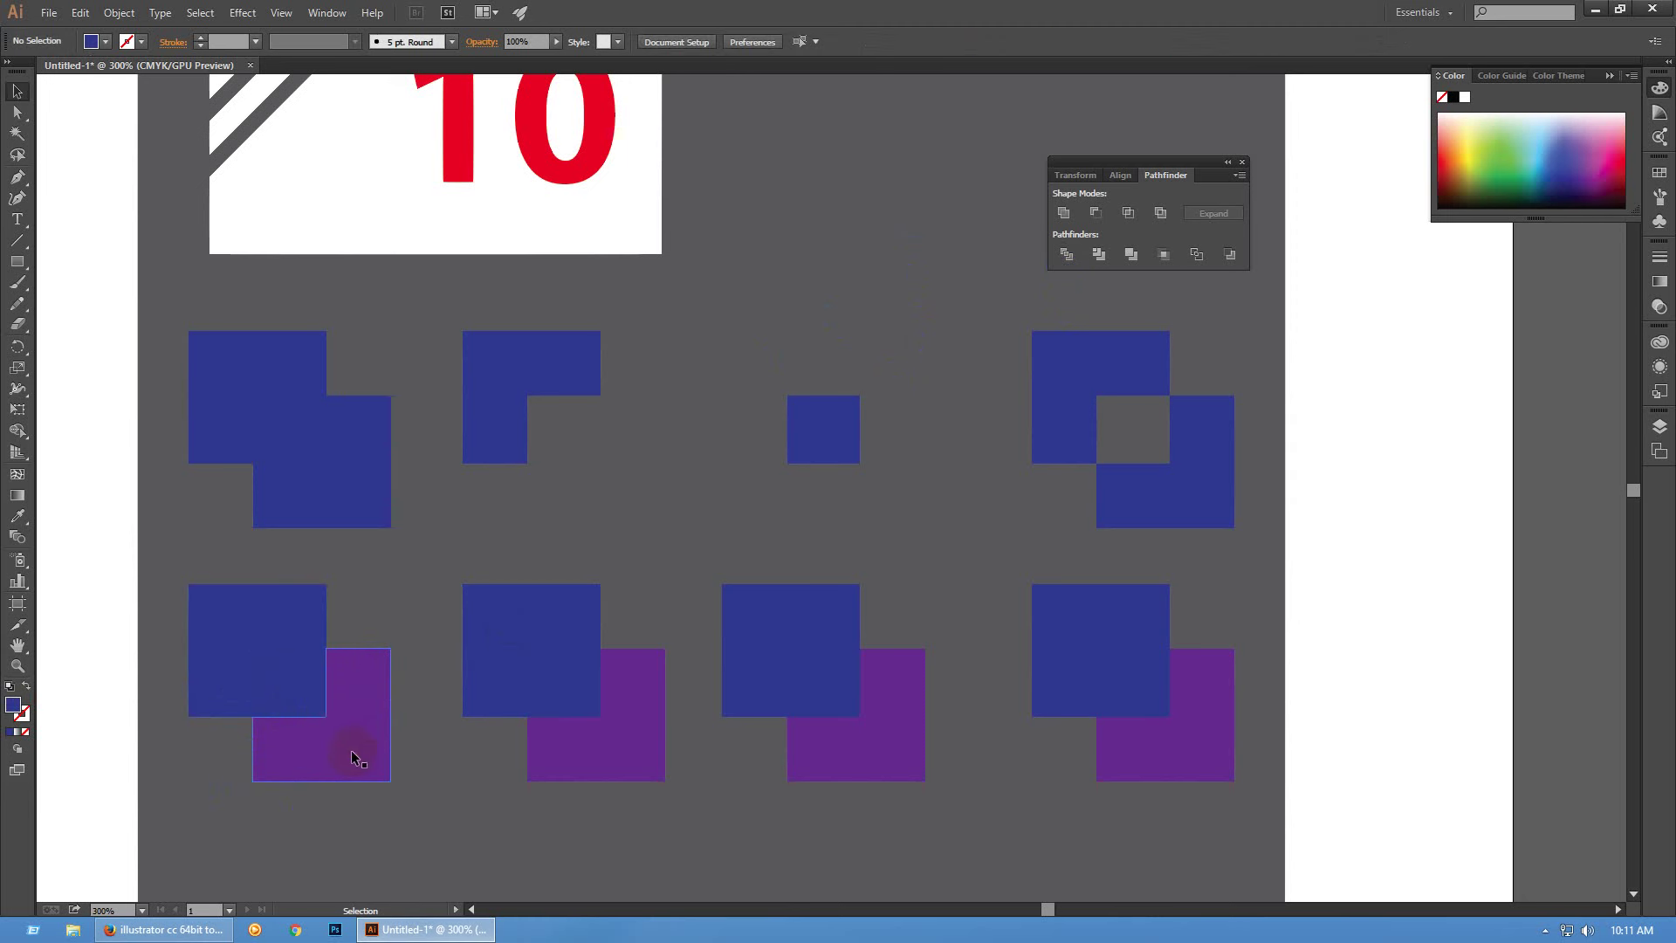
# Pull the purple and blue L-shaped pieces outward from the small central square of the divided pair
pyautogui.moveTo(352, 752); pyautogui.dragTo(370, 773)
pyautogui.moveTo(224, 630); pyautogui.dragTo(210, 608)
pyautogui.click(277, 680)
pyautogui.click(356, 628)
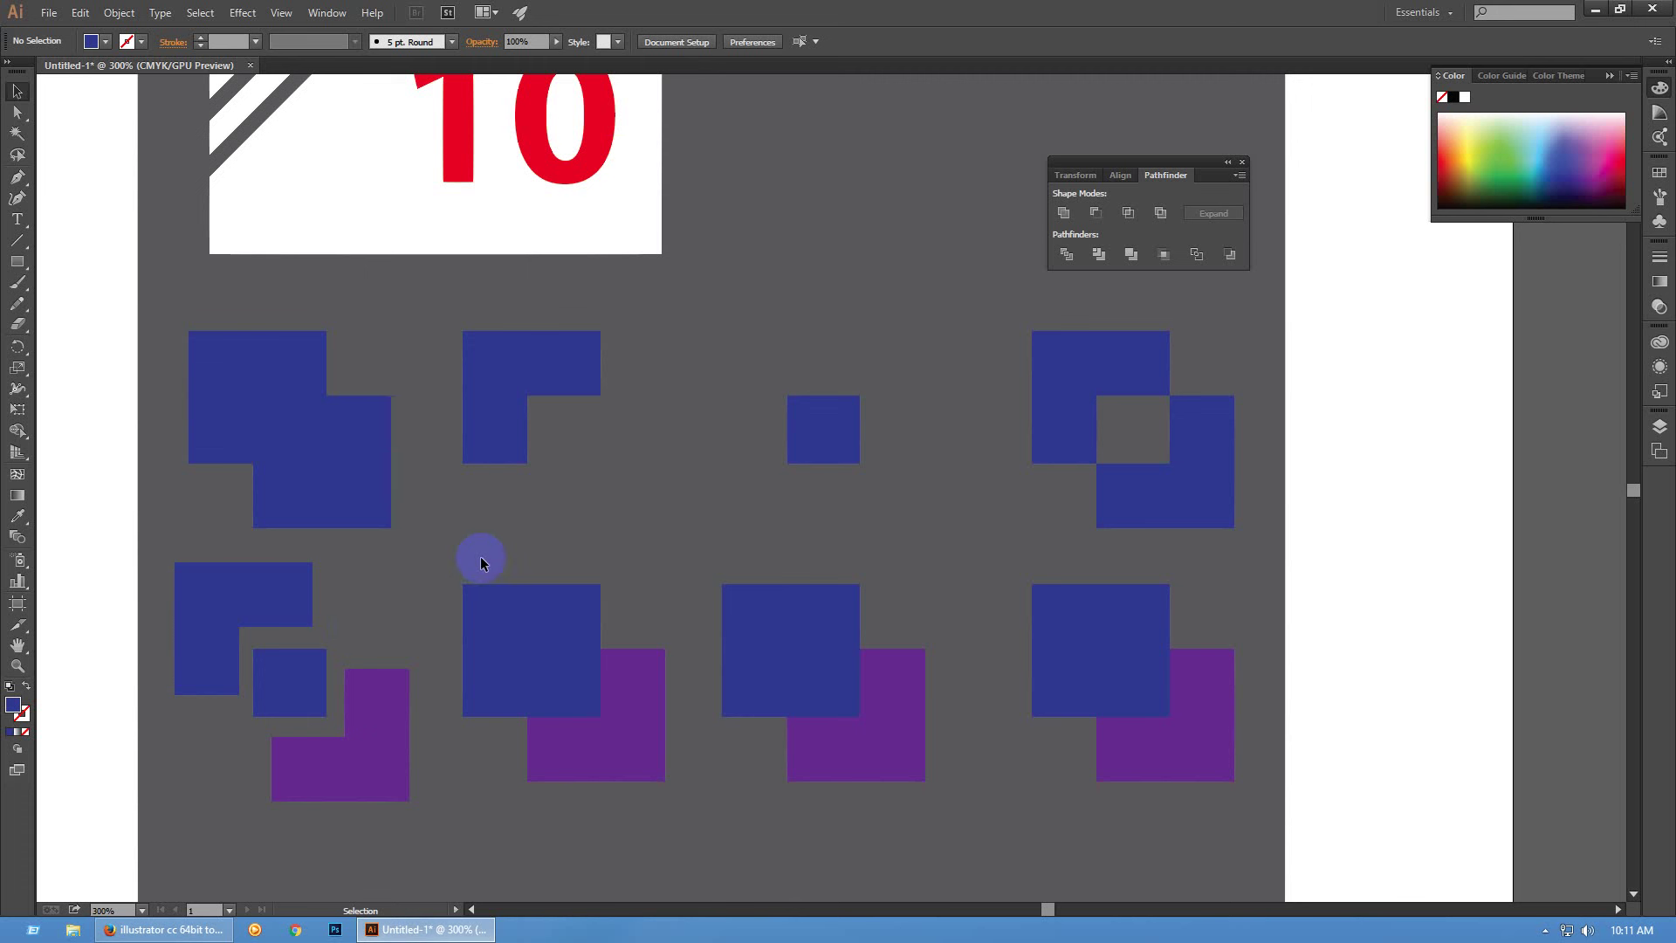
# Try Trim on the lower row's second pair of squares and ungroup the pieces
pyautogui.moveTo(481, 557); pyautogui.dragTo(611, 676)
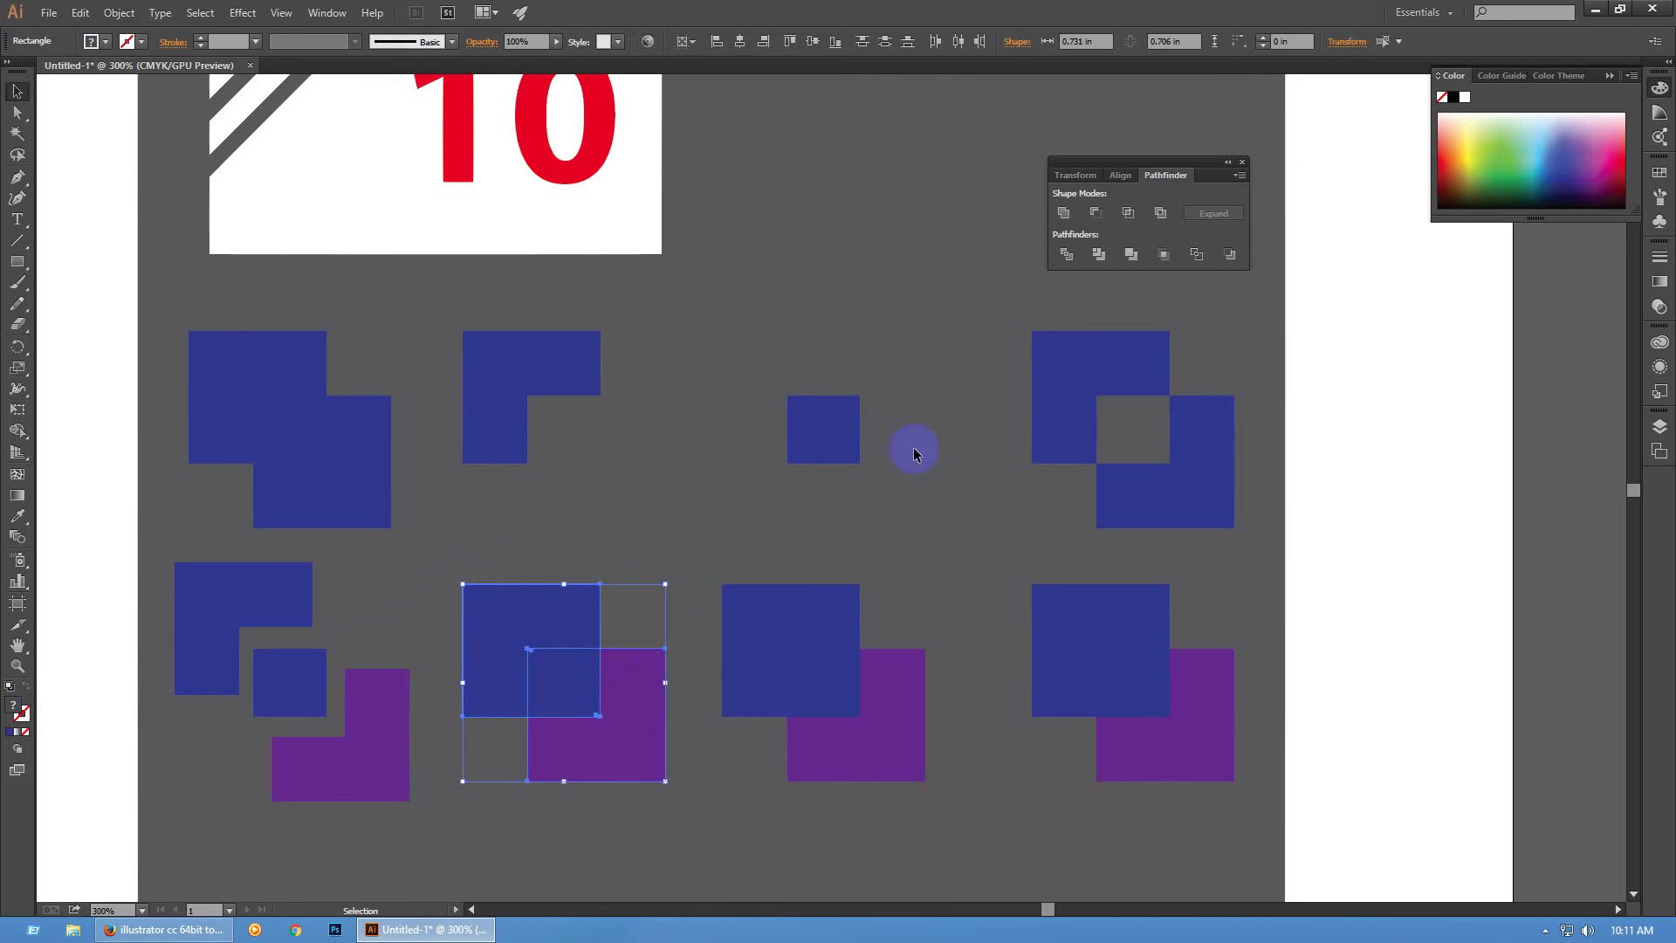
pyautogui.click(1104, 260)
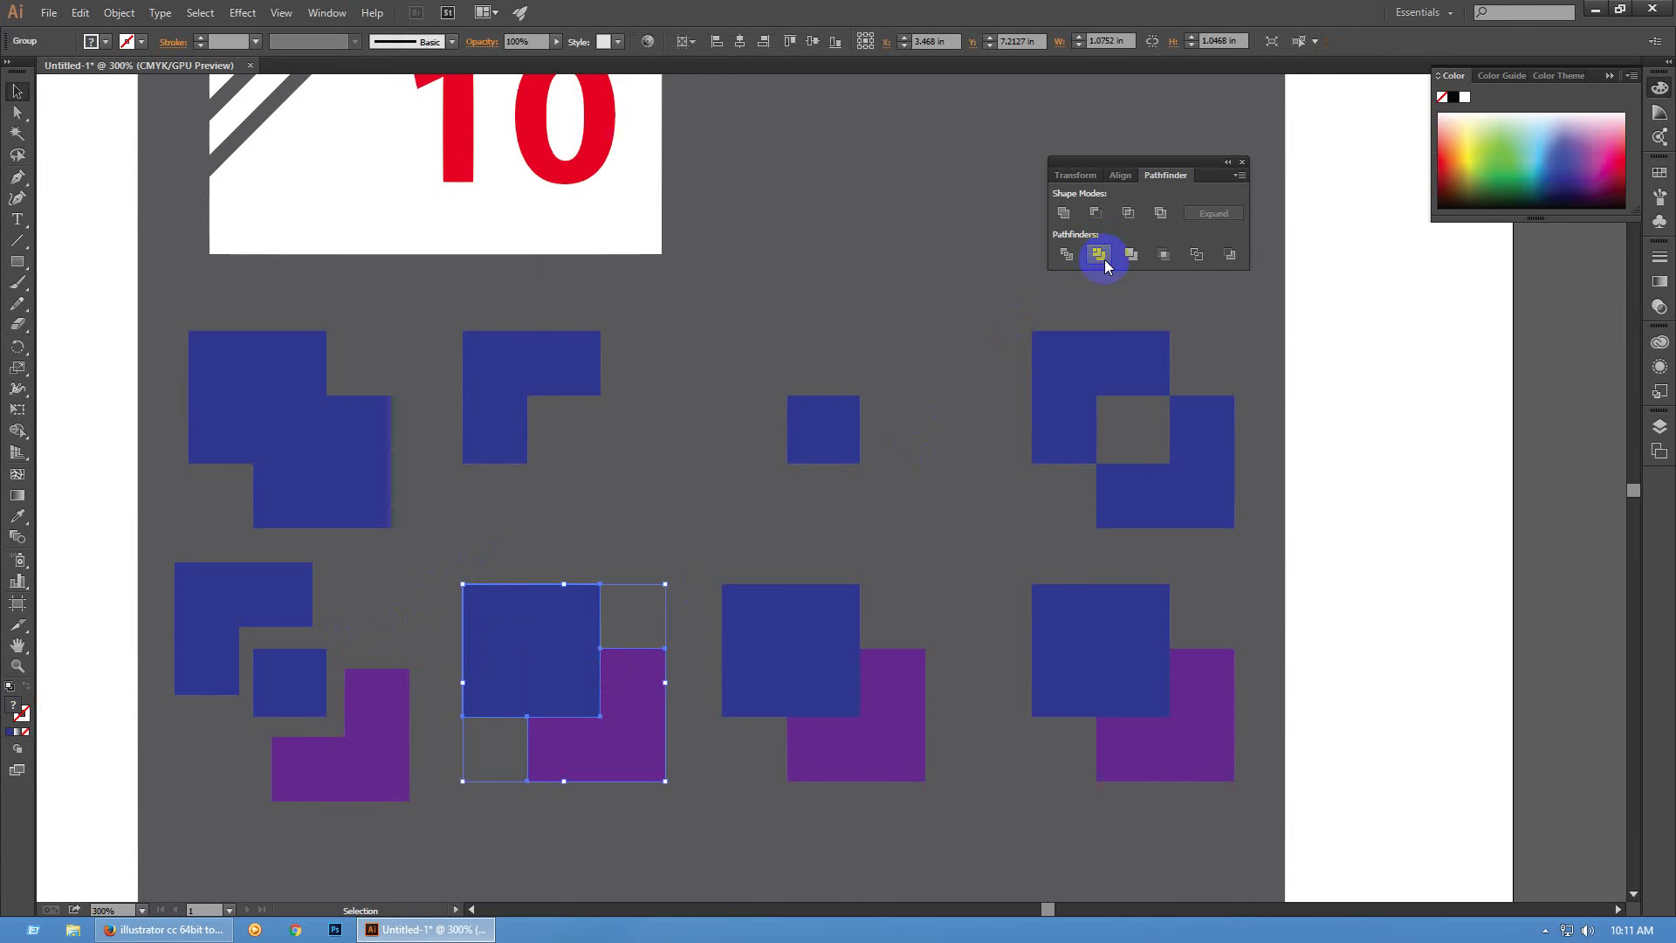
pyautogui.click(637, 541)
pyautogui.click(638, 689)
pyautogui.rightClick(641, 693)
pyautogui.click(694, 786)
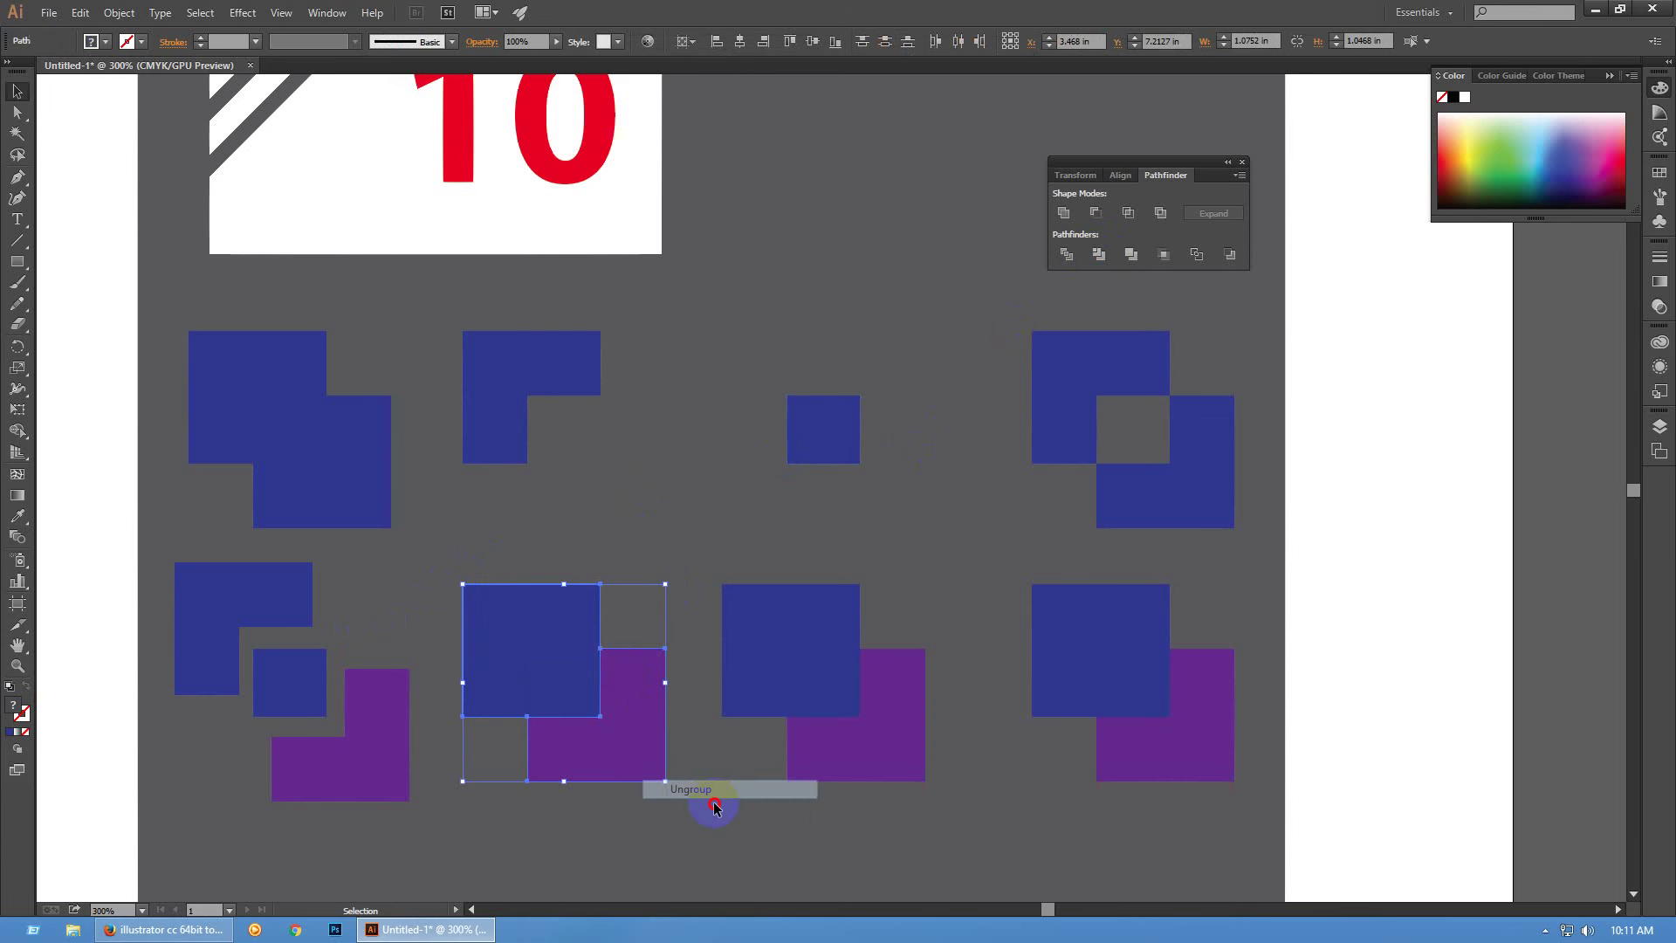
pyautogui.click(677, 790)
# Shift the trimmed purple piece away from the blue square, and undo the move, the ungrouping and the Trim
pyautogui.moveTo(648, 758); pyautogui.dragTo(664, 778)
pyautogui.hotkey('ctrl', 'z')
pyautogui.press('a')
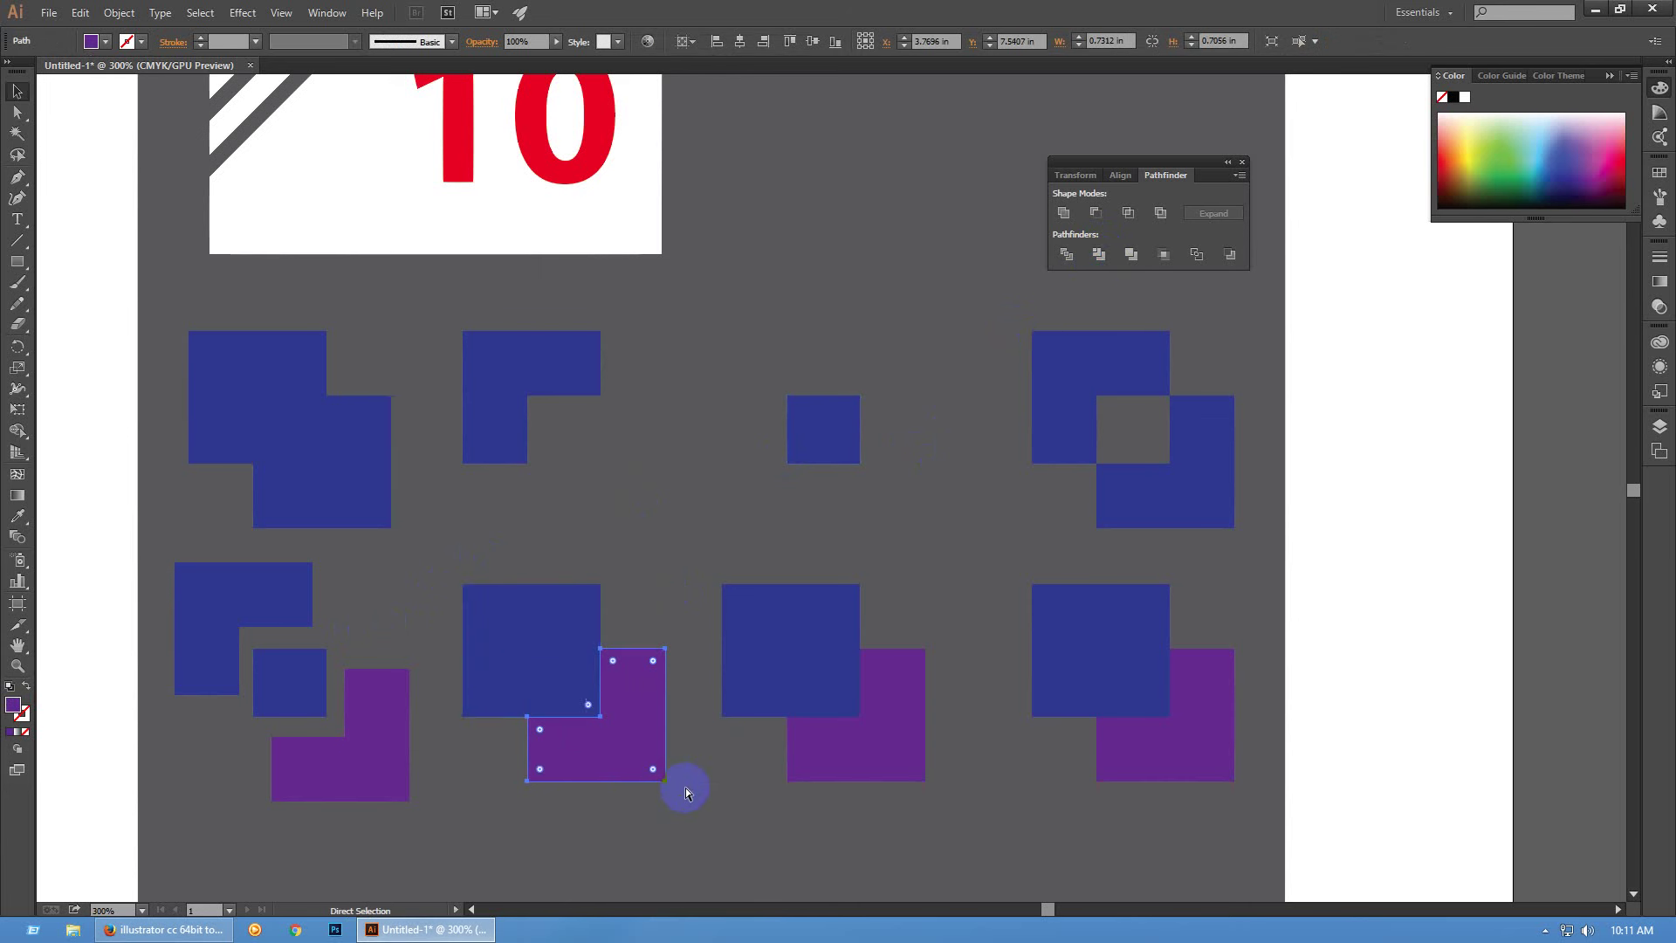
pyautogui.hotkey('ctrl', 'z')
pyautogui.click(694, 786)
pyautogui.press('v')
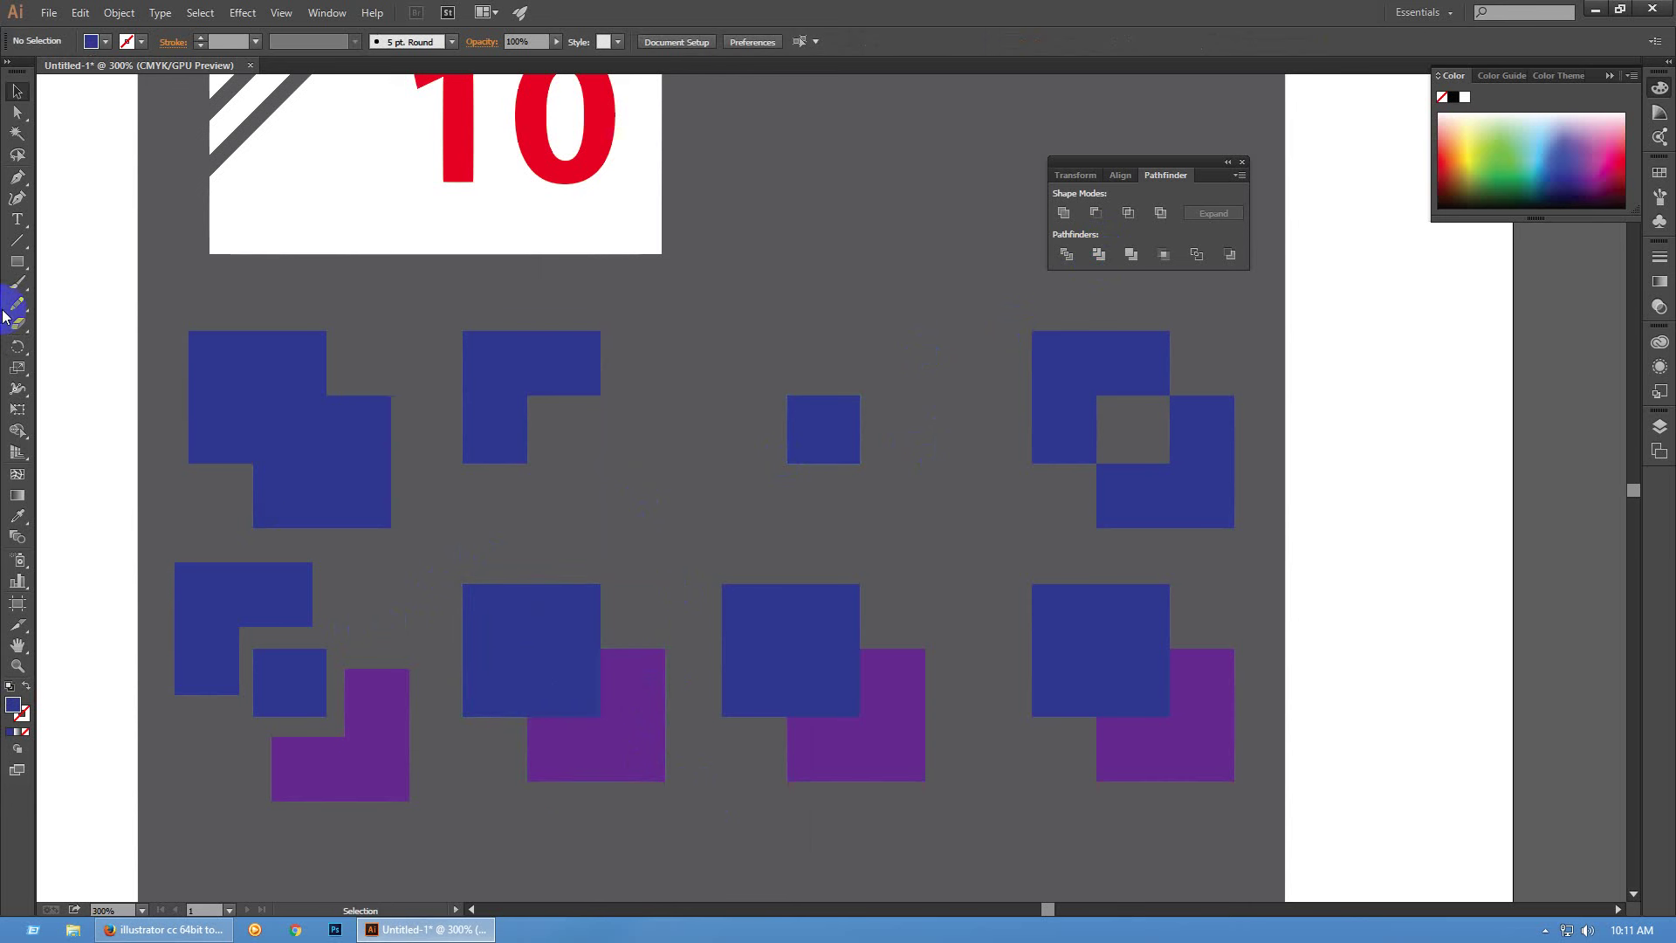
# Draw a circle about 0.27 in in diameter between the second and third upper shapes and fill it green
pyautogui.moveTo(18, 262); pyautogui.dragTo(74, 299)
pyautogui.moveTo(707, 466); pyautogui.dragTo(732, 490)
pyautogui.press('v')
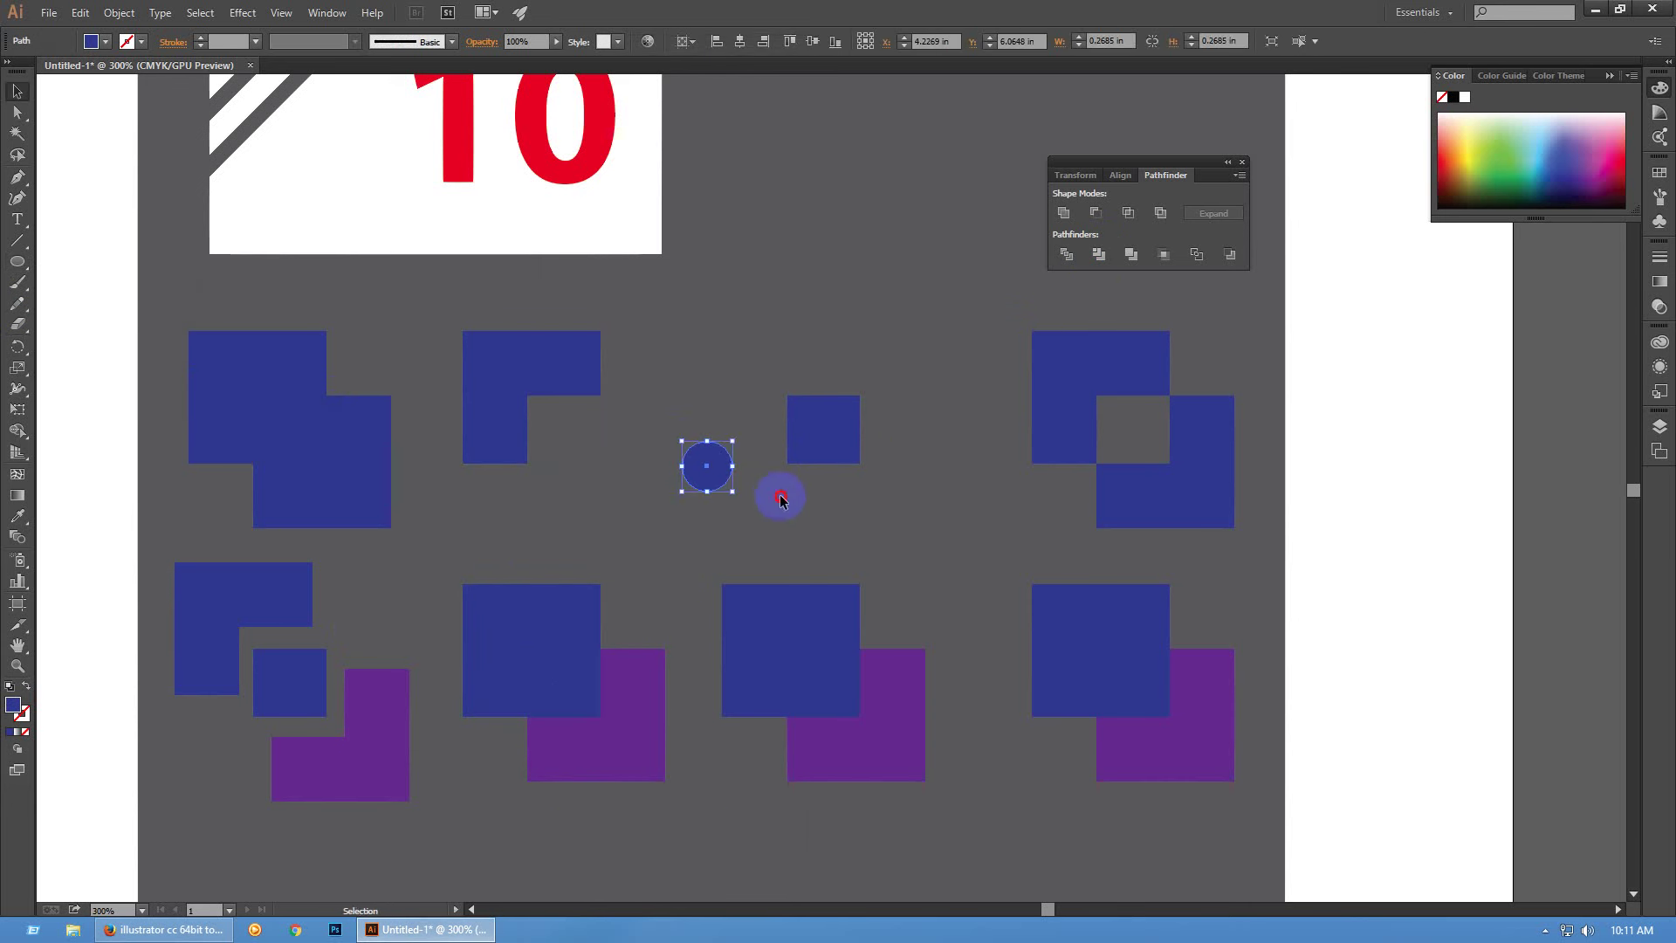
pyautogui.click(778, 490)
pyautogui.click(718, 481)
pyautogui.click(1511, 157)
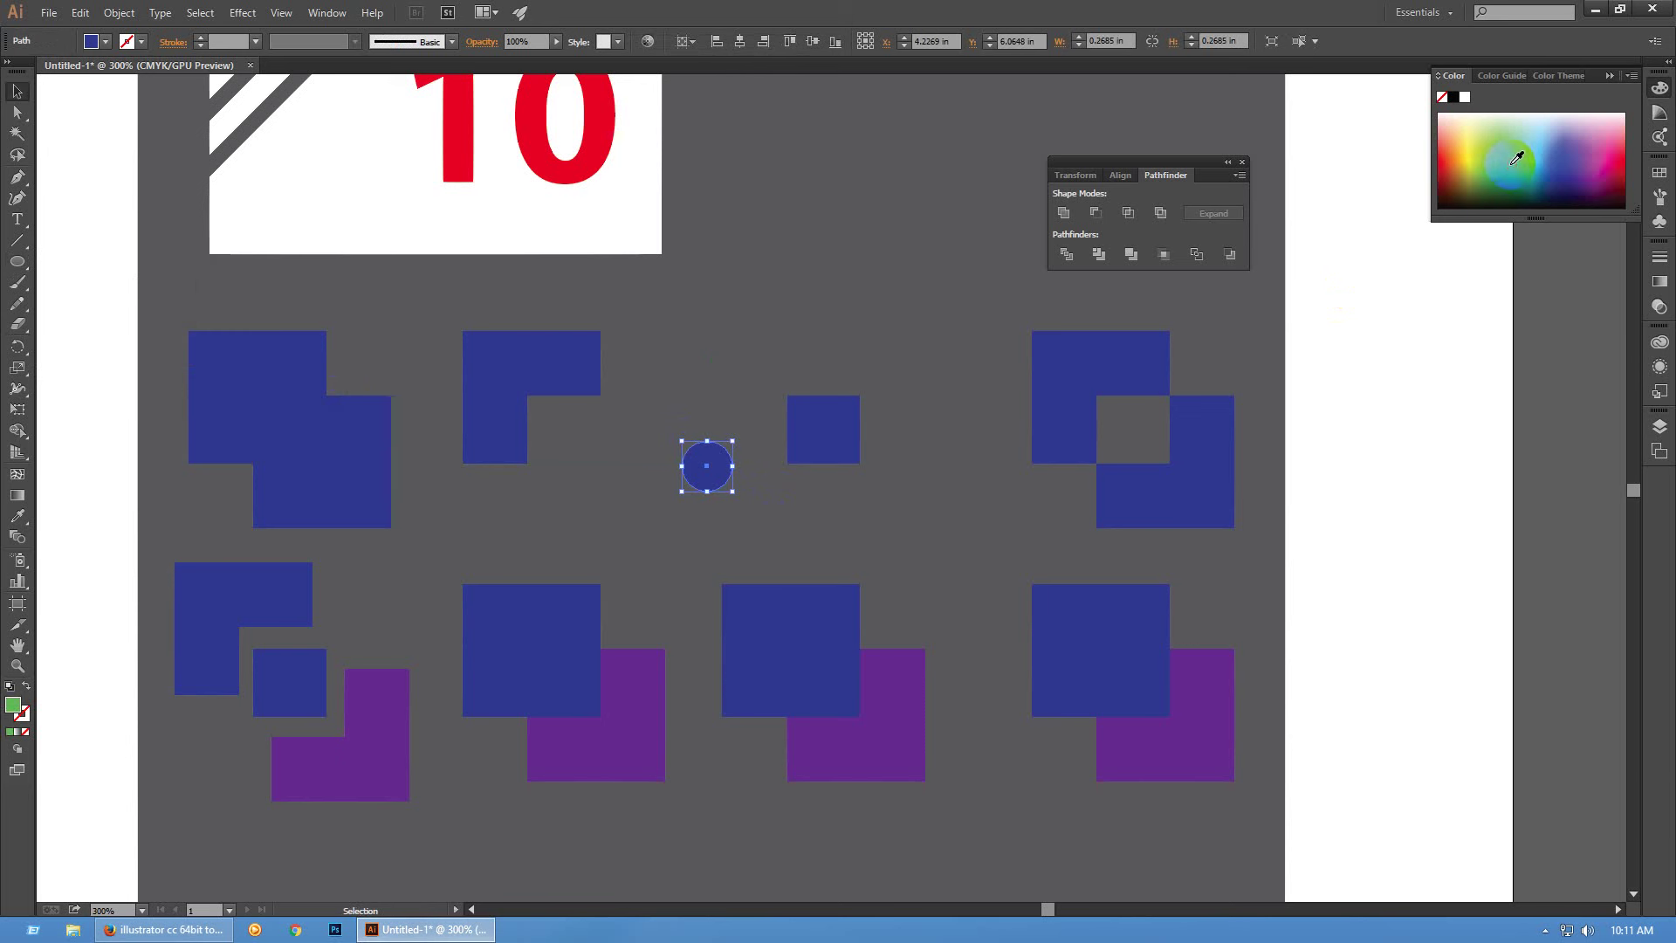
pyautogui.click(786, 504)
# Spread four copies of the green circle over the edges of the blue square in the lower row's second pair
pyautogui.moveTo(735, 470); pyautogui.dragTo(506, 708)
pyautogui.moveTo(615, 657)
pyautogui.mouseDown()
pyautogui.moveTo(602, 666)
pyautogui.moveTo(596, 648)
pyautogui.mouseUp()
pyautogui.click(644, 722)
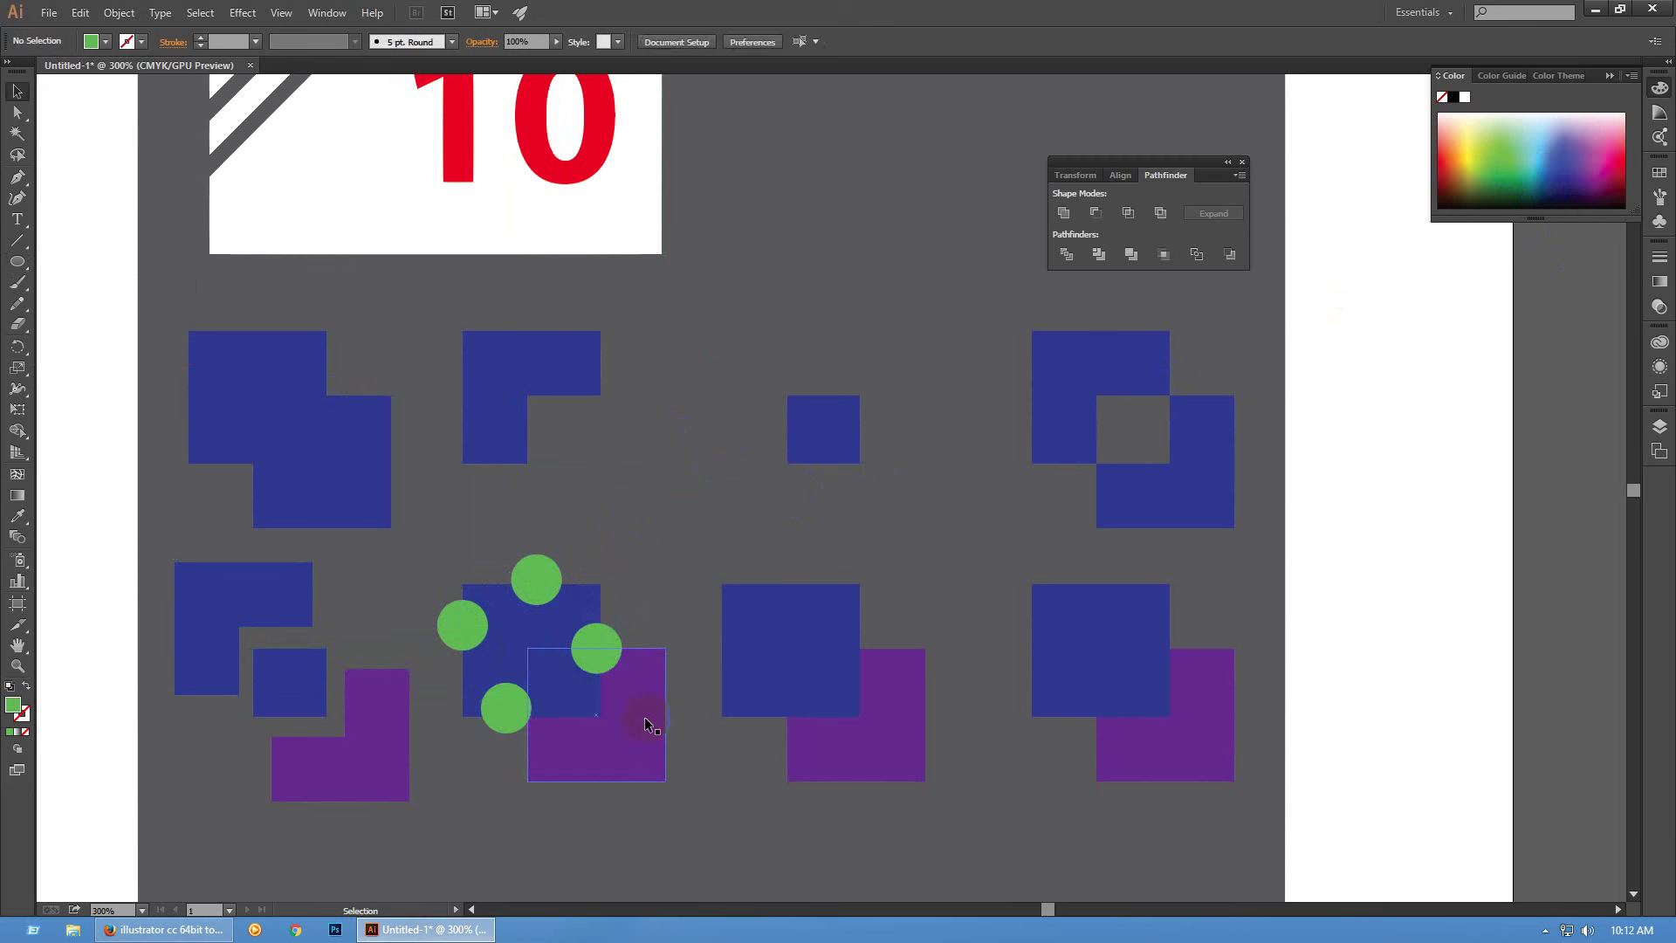
# Try Trim on the second pair with its green circles, pull the blue piece away, and undo both changes
pyautogui.moveTo(435, 552); pyautogui.dragTo(645, 786)
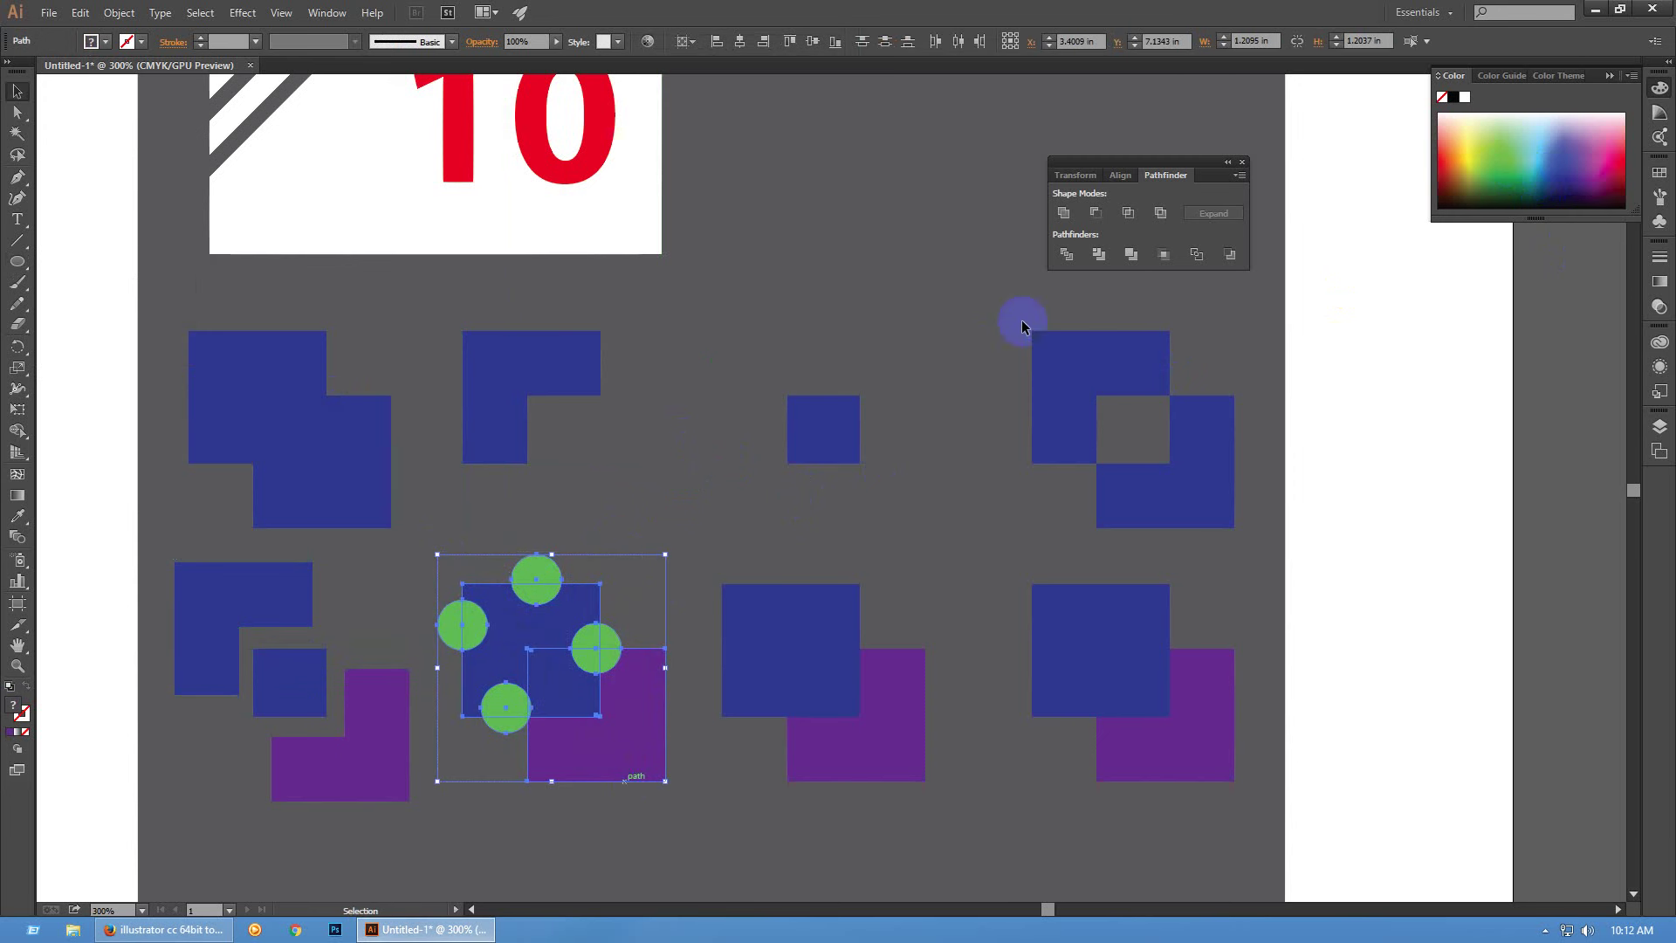
pyautogui.click(1104, 264)
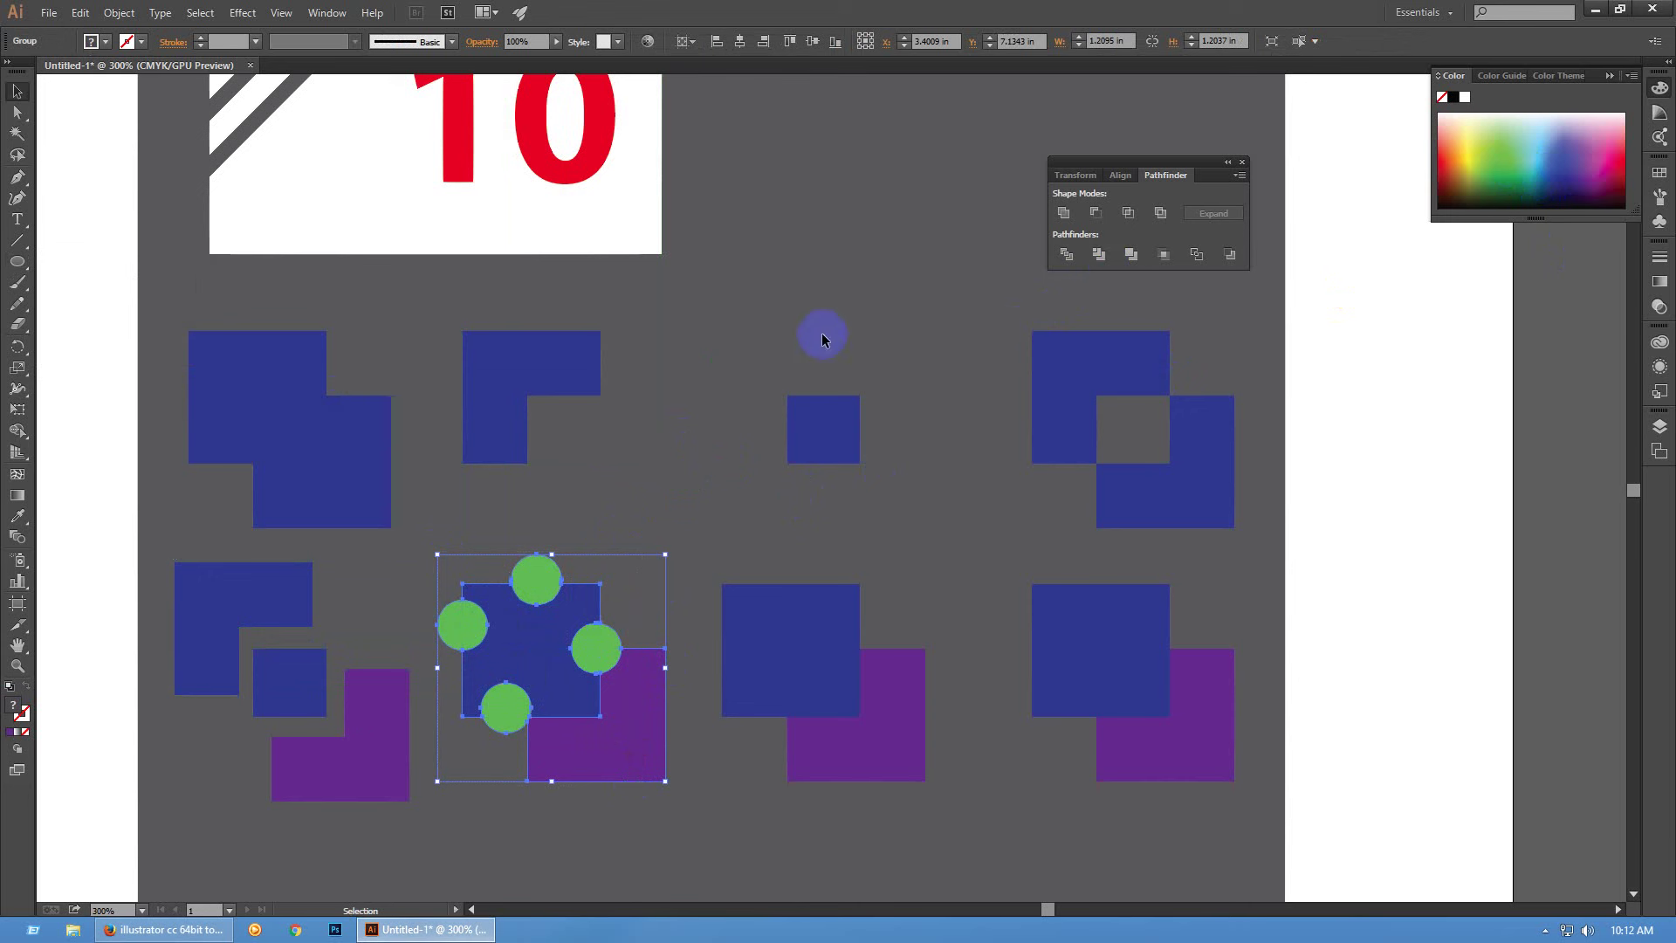
pyautogui.click(629, 533)
pyautogui.press('a')
pyautogui.moveTo(535, 601); pyautogui.dragTo(572, 548)
pyautogui.hotkey('ctrl', 'z')
pyautogui.click(667, 528)
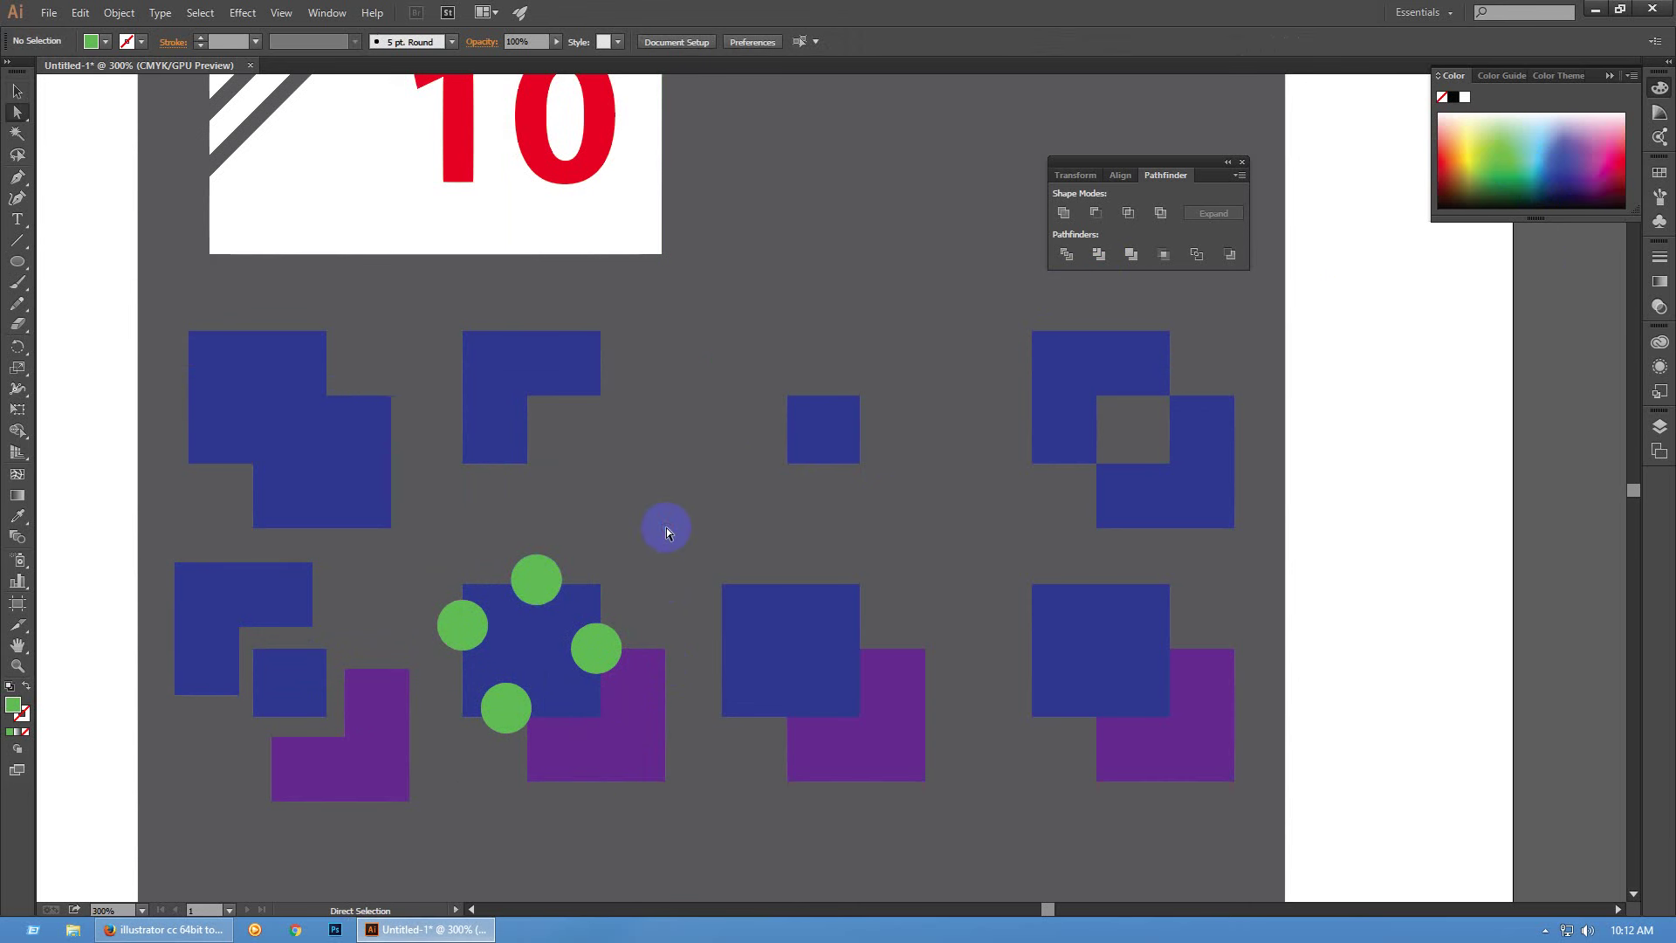
pyautogui.press('v')
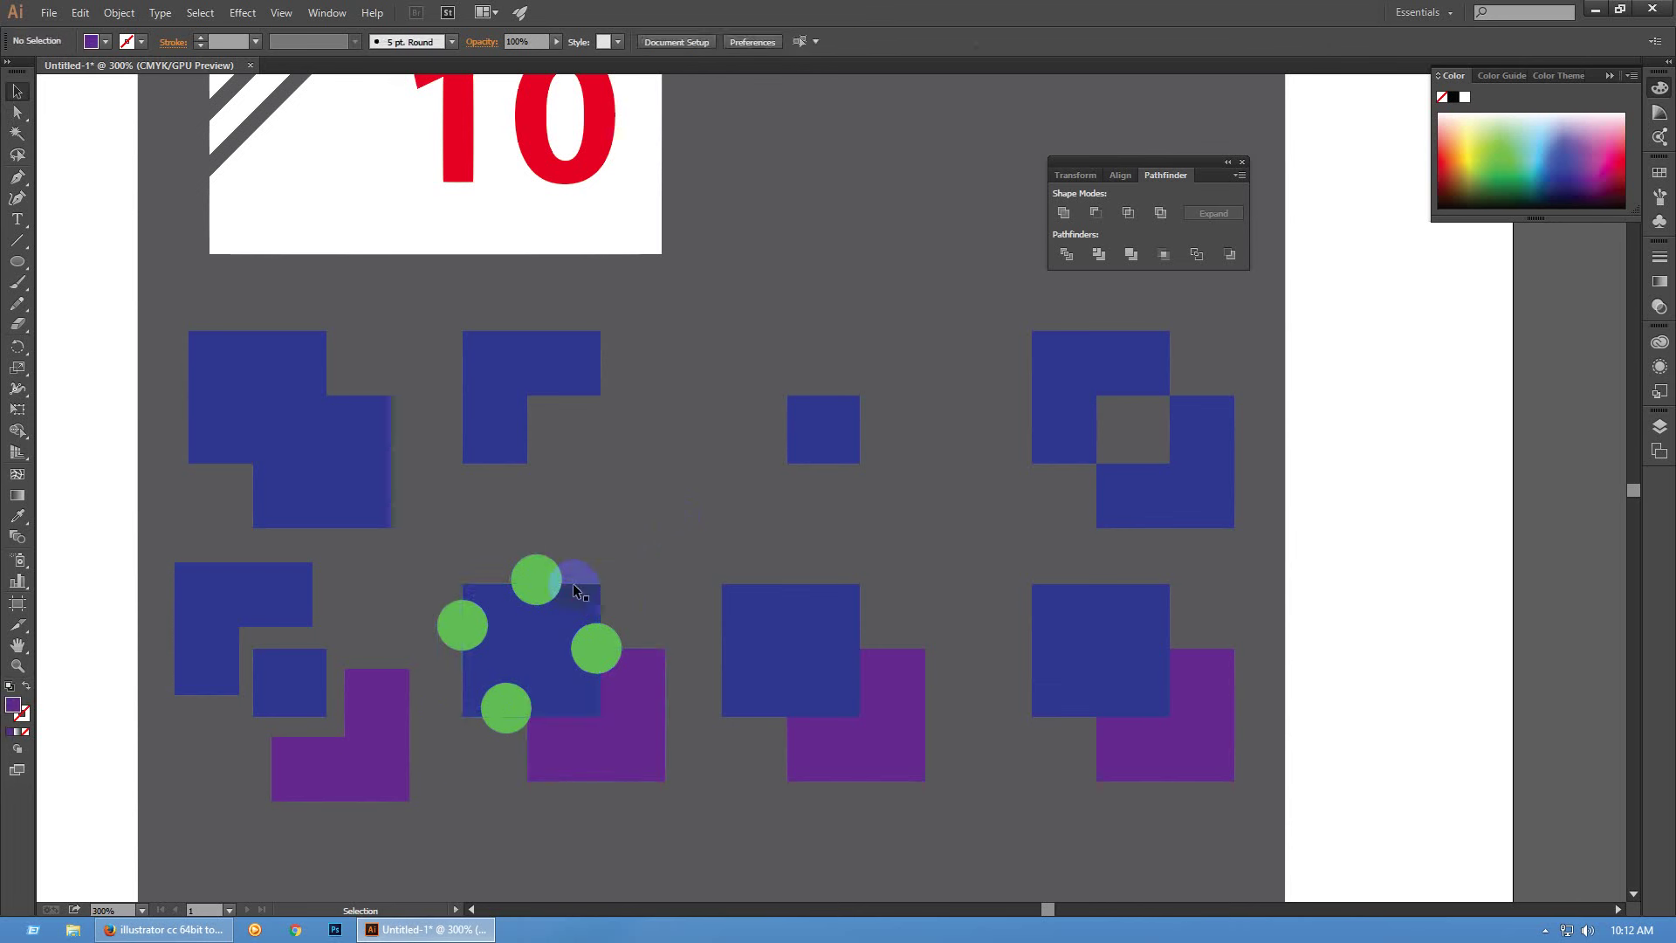
# Bring the second pair's blue square in front of the green circles
pyautogui.click(576, 596)
pyautogui.hotkey('ctrl', 'shift', ']')
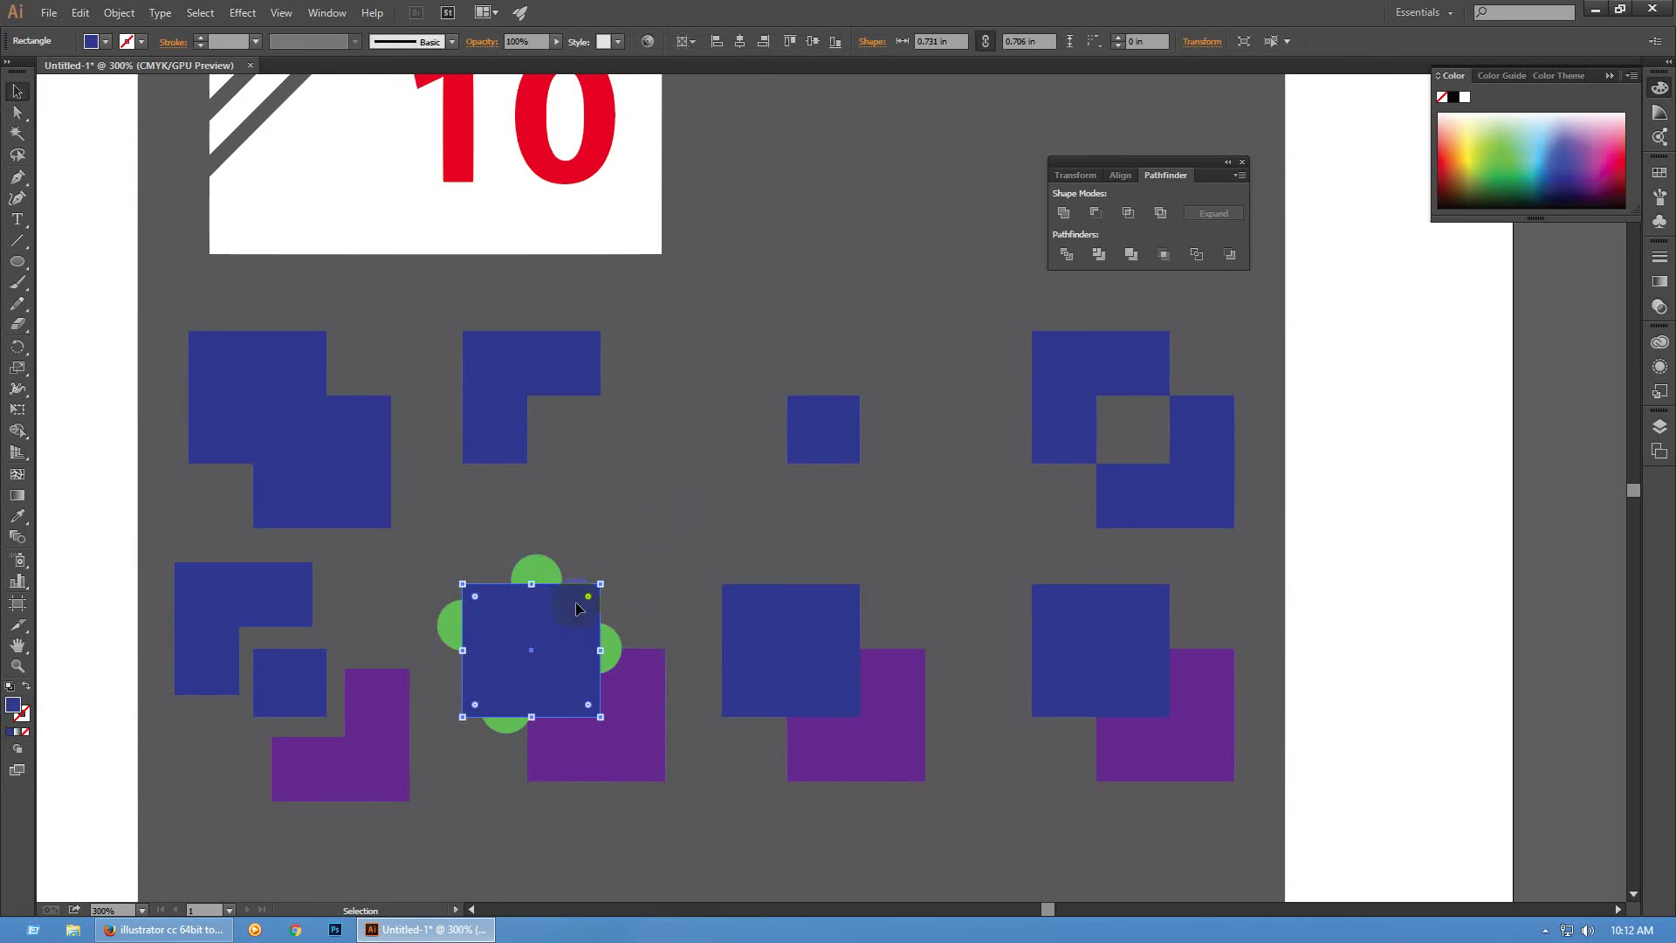
# Select the second pair with its green circles, apply Trim and ungroup the pieces
pyautogui.moveTo(456, 539); pyautogui.dragTo(692, 853)
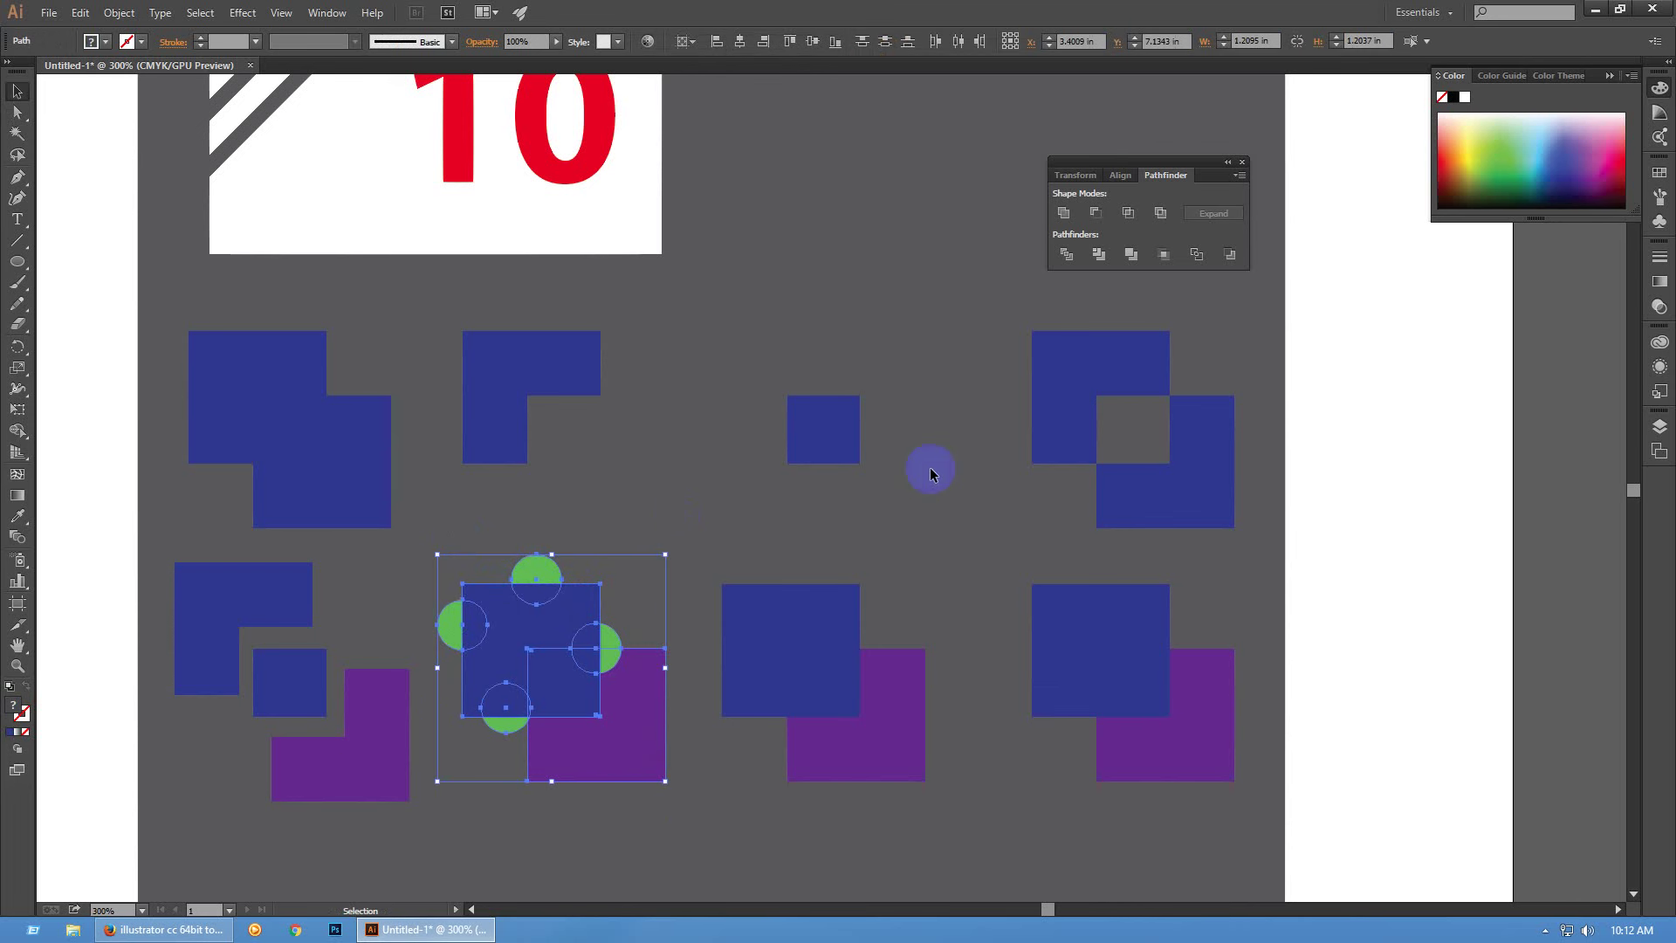
pyautogui.click(1130, 254)
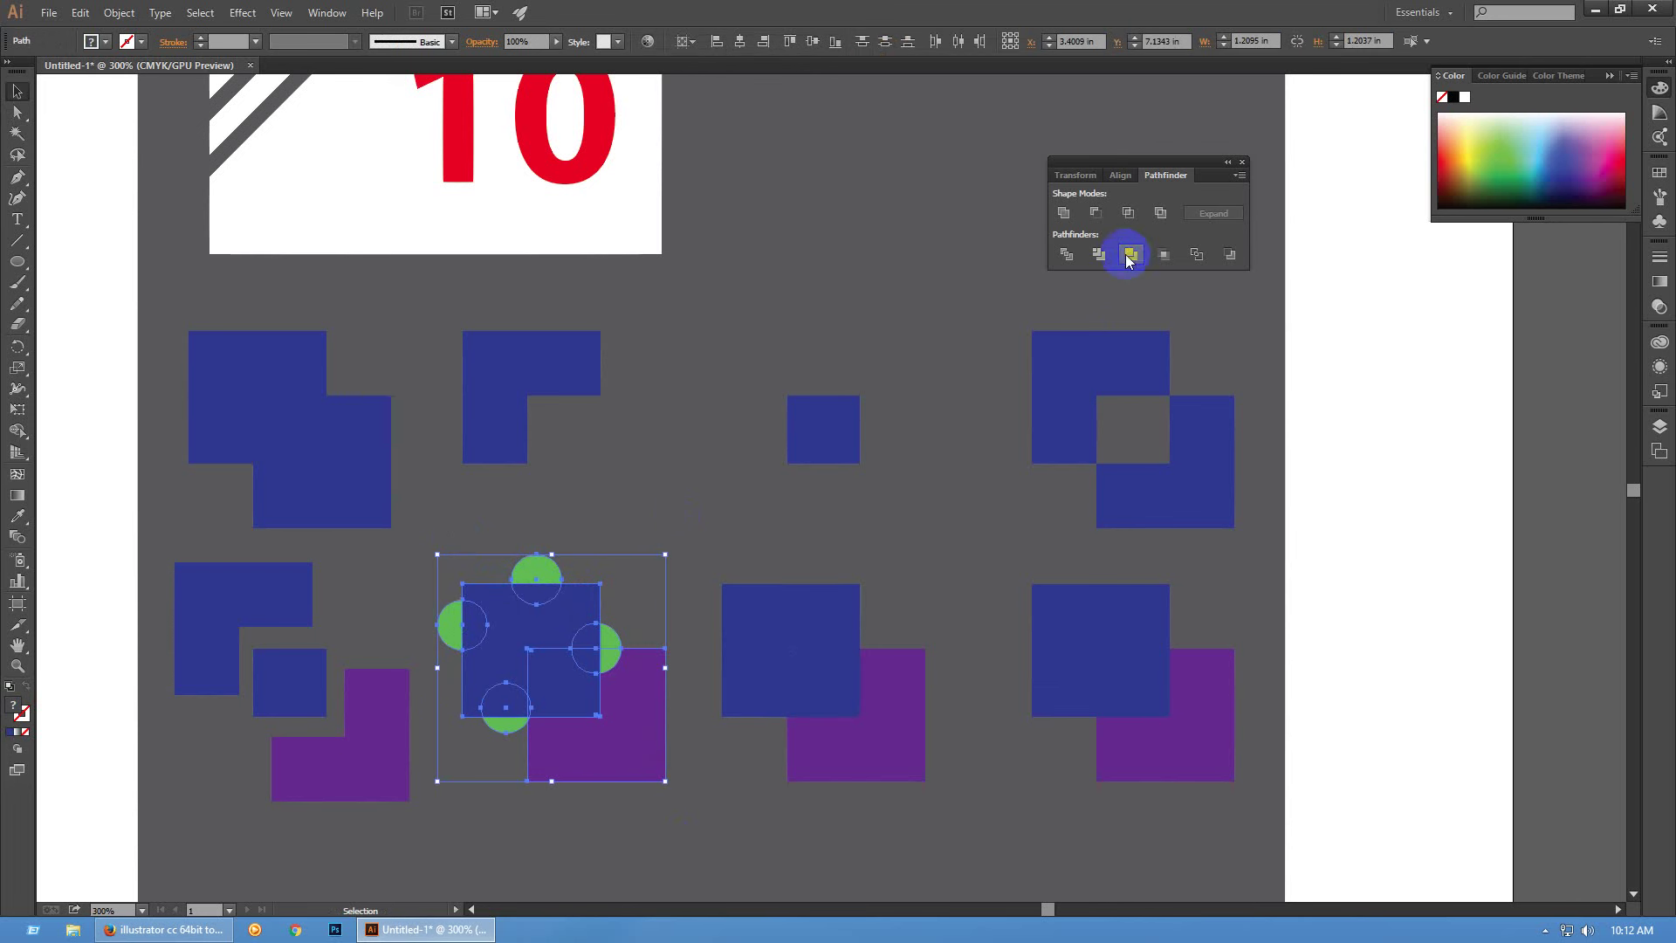
pyautogui.click(819, 342)
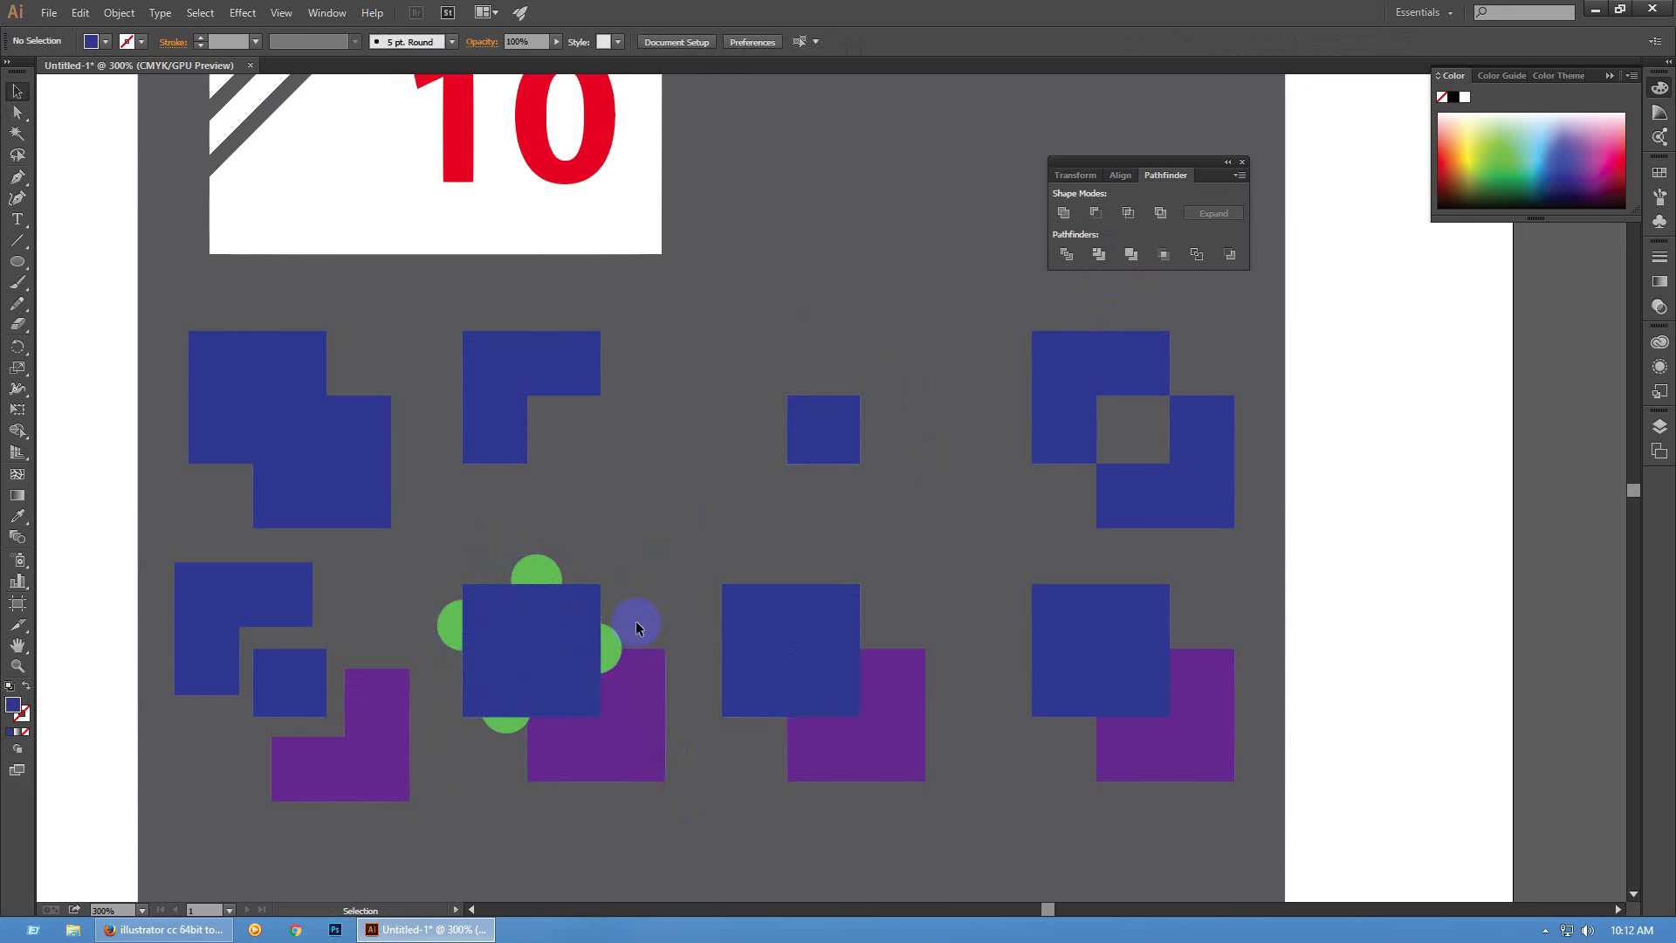
pyautogui.click(542, 666)
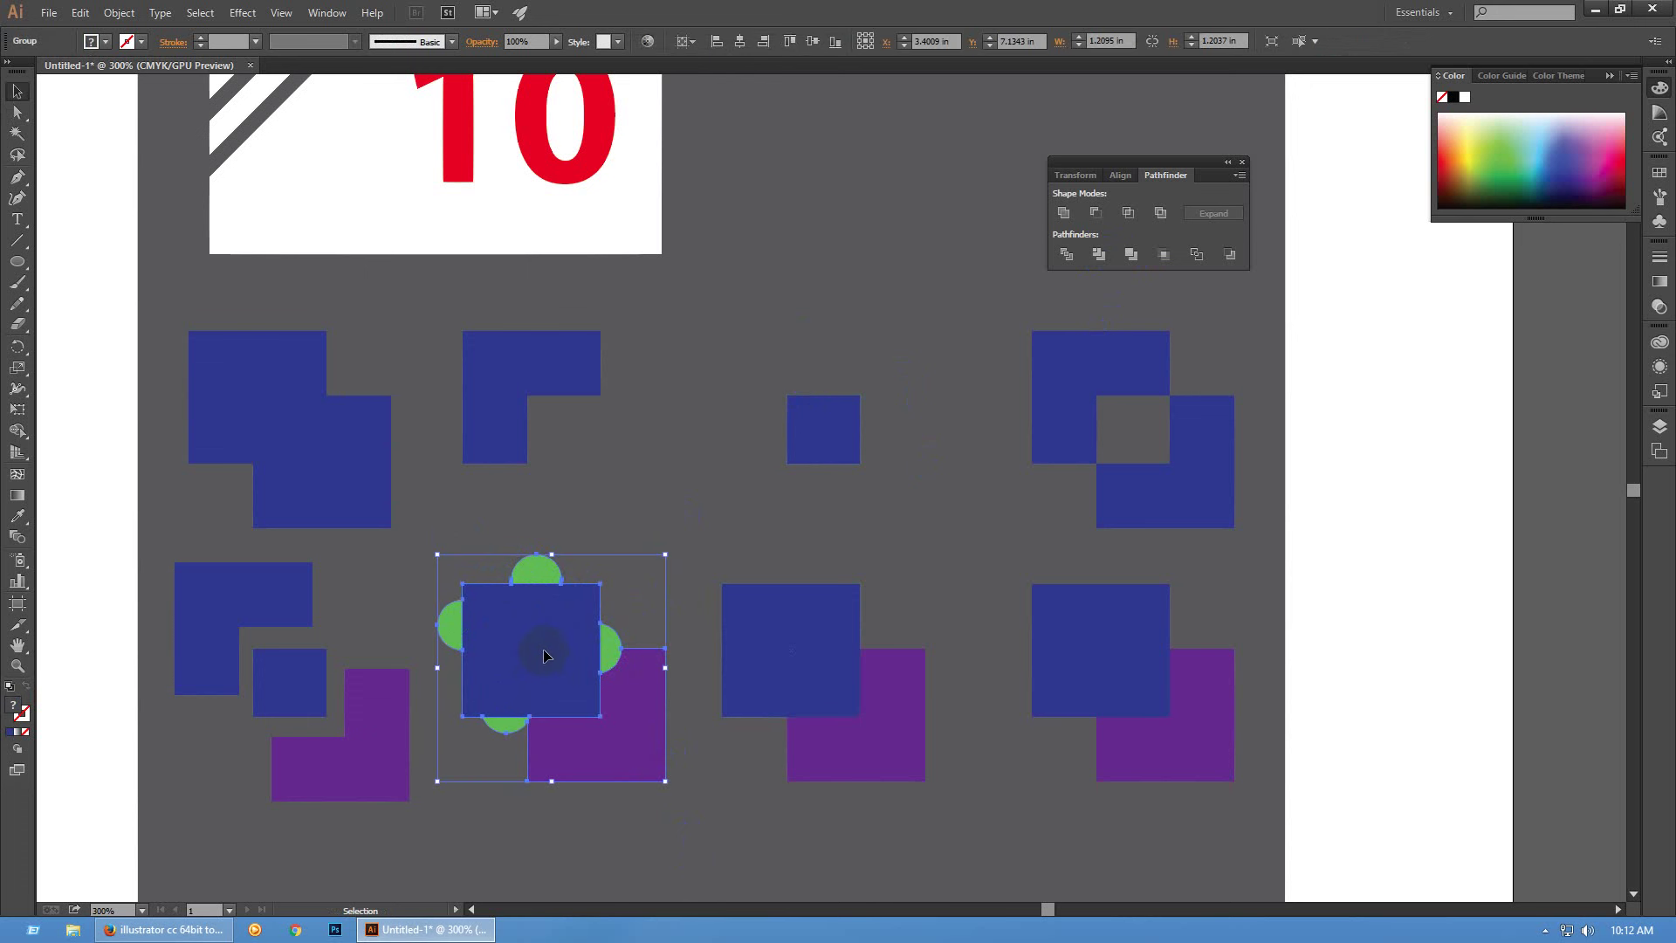
pyautogui.rightClick(543, 648)
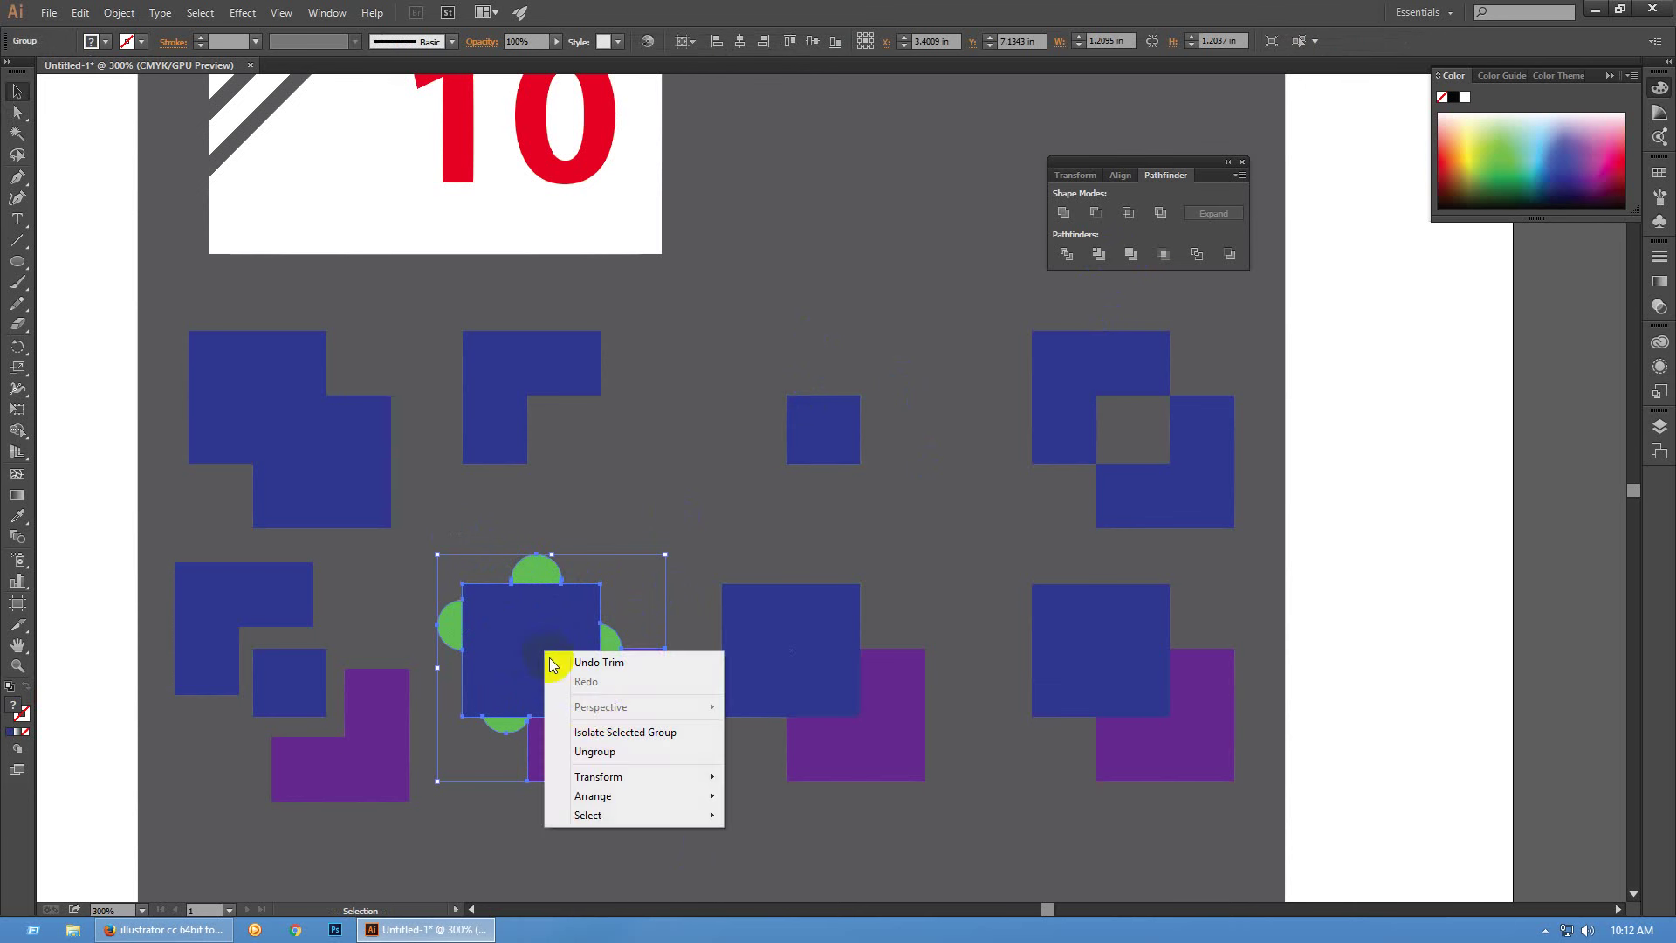
pyautogui.click(628, 752)
pyautogui.click(677, 819)
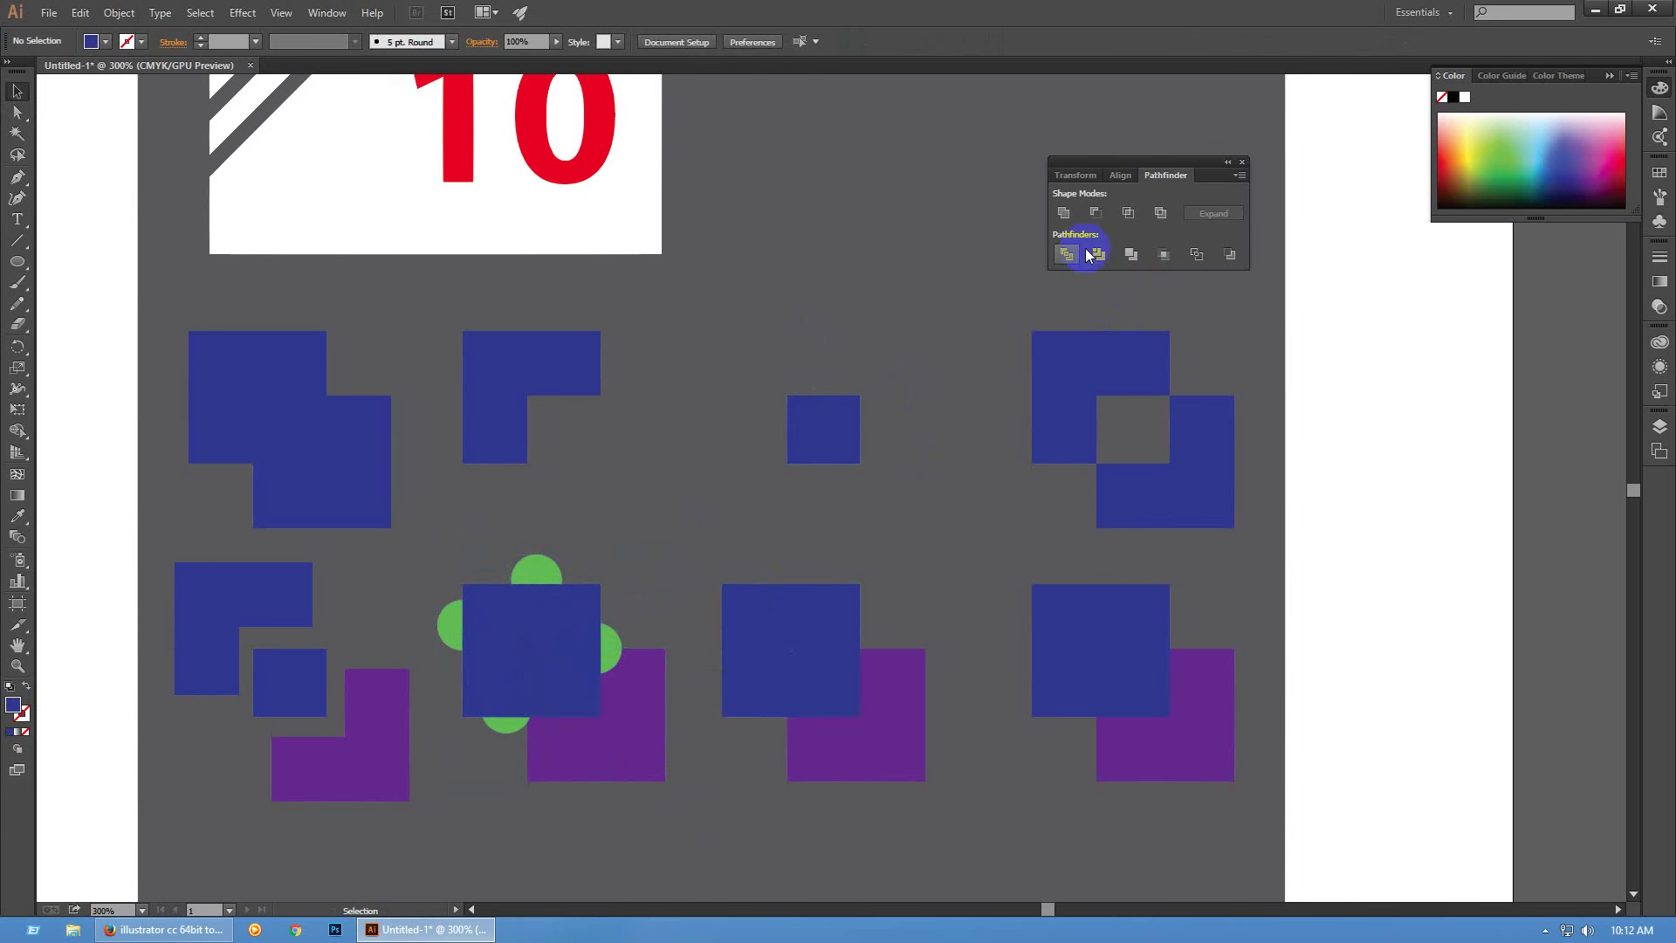
# Move the trimmed blue square and purple piece away from the green pieces, and undo back to the untrimmed shapes
pyautogui.click(547, 642)
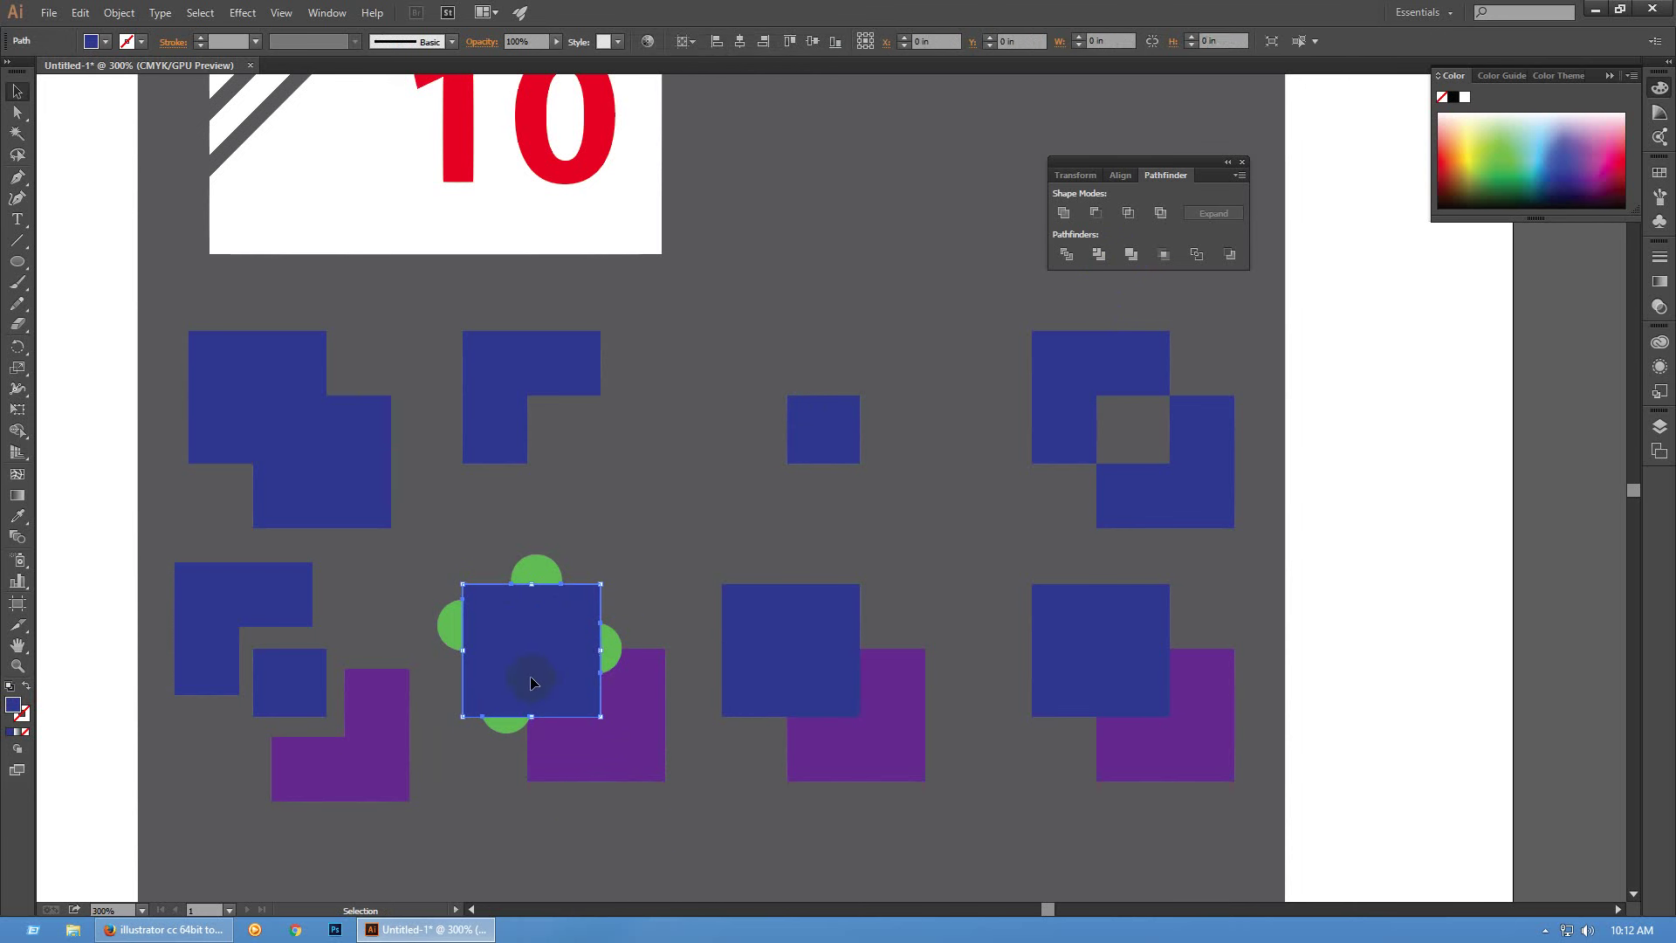
pyautogui.moveTo(528, 678); pyautogui.dragTo(665, 530)
pyautogui.keyDown('shift'); pyautogui.click(646, 760); pyautogui.keyUp('shift')
pyautogui.moveTo(629, 711); pyautogui.dragTo(675, 811)
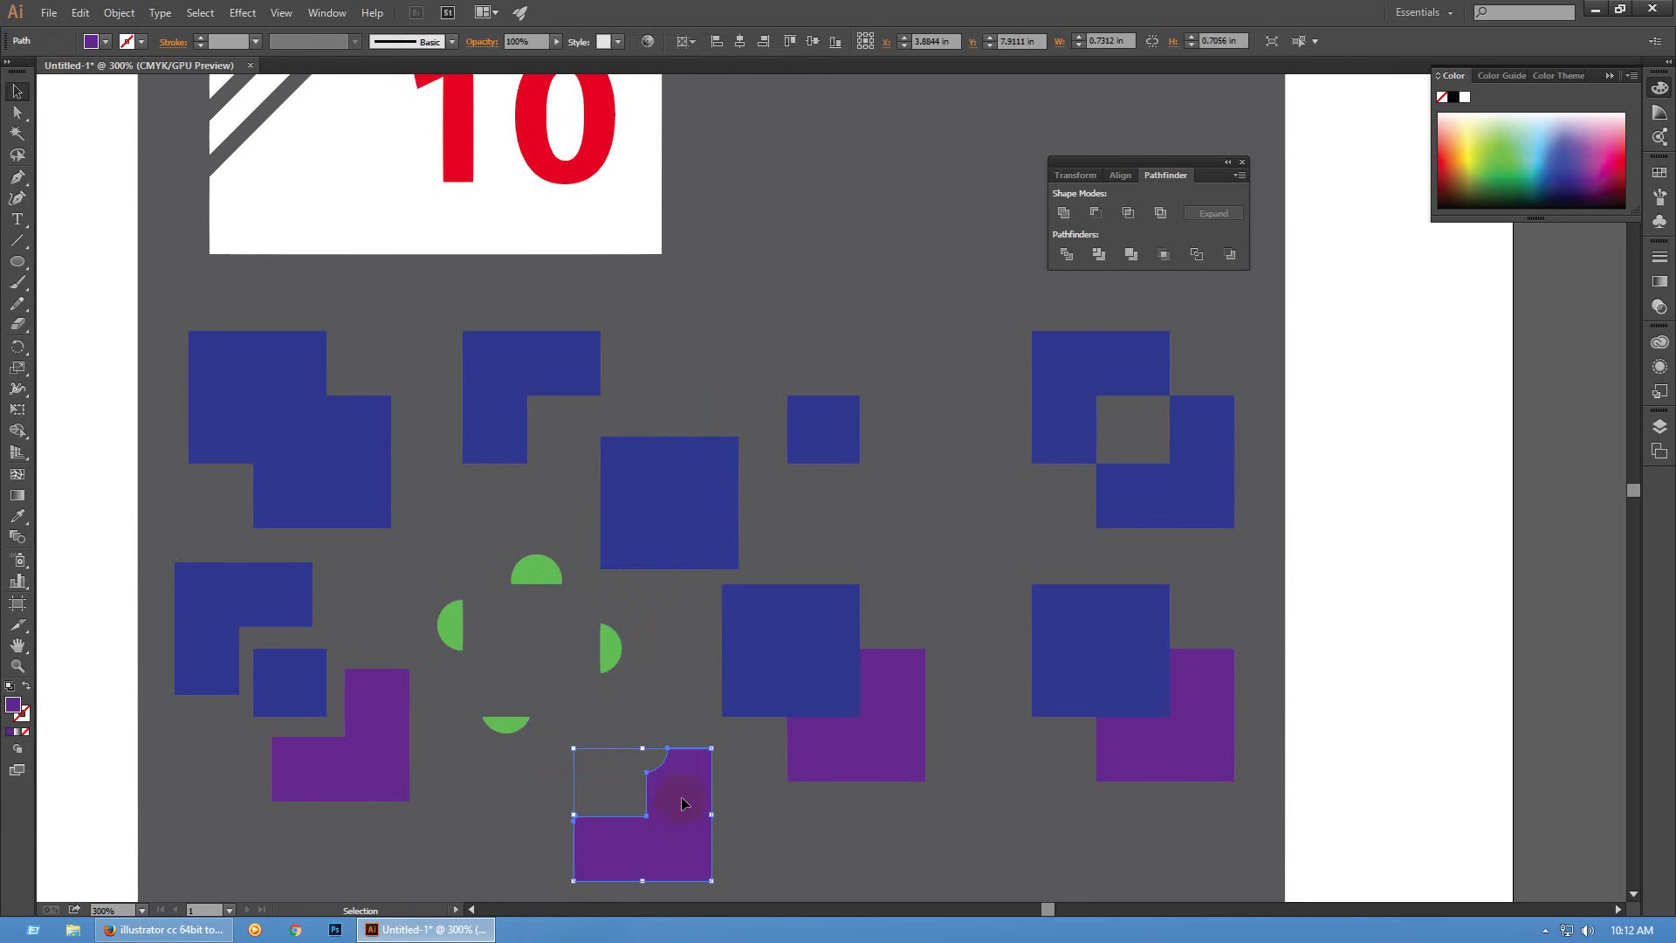
pyautogui.hotkey('ctrl', 'z')
pyautogui.hotkey('ctrl', 'z')
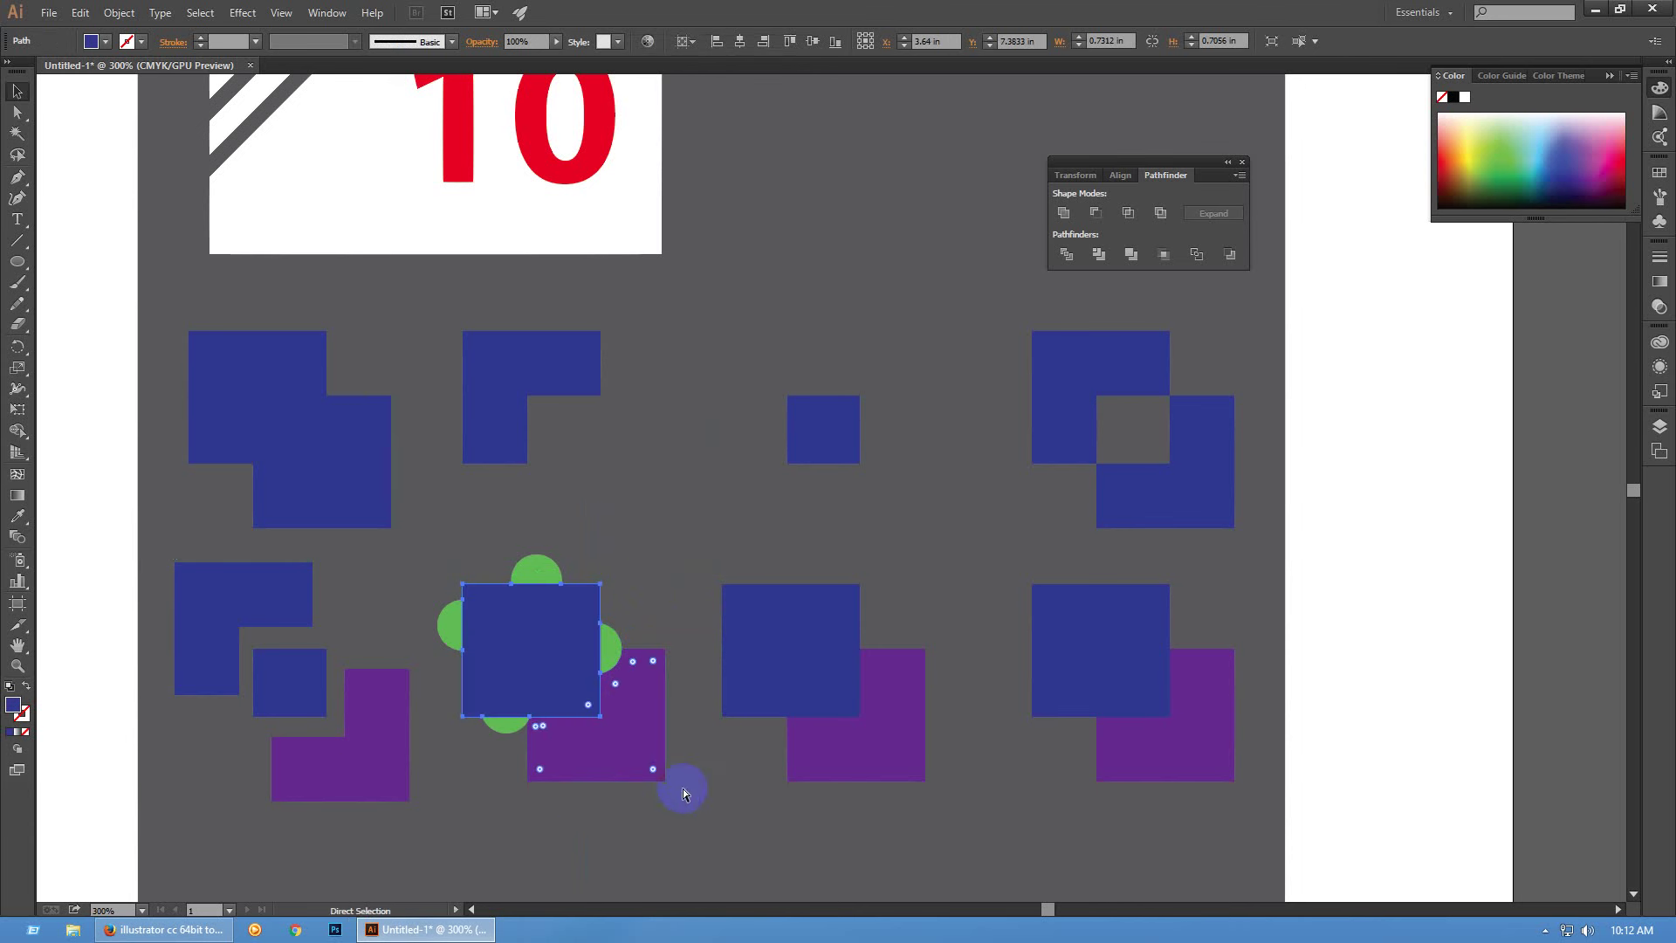
pyautogui.click(357, 740)
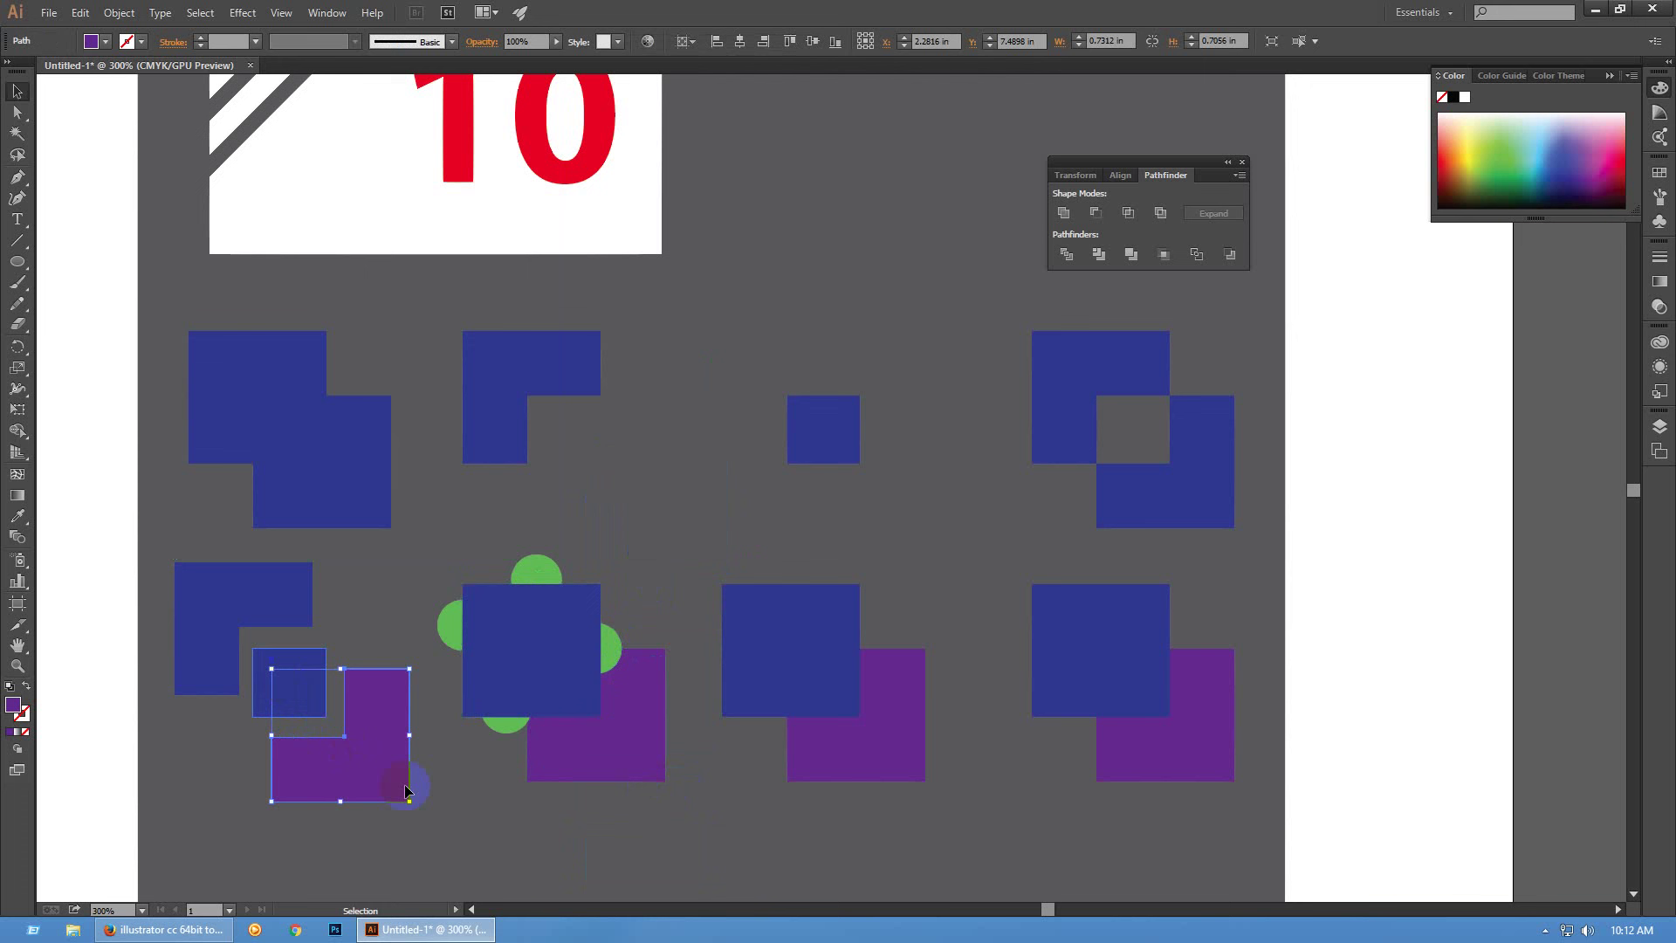
pyautogui.click(707, 806)
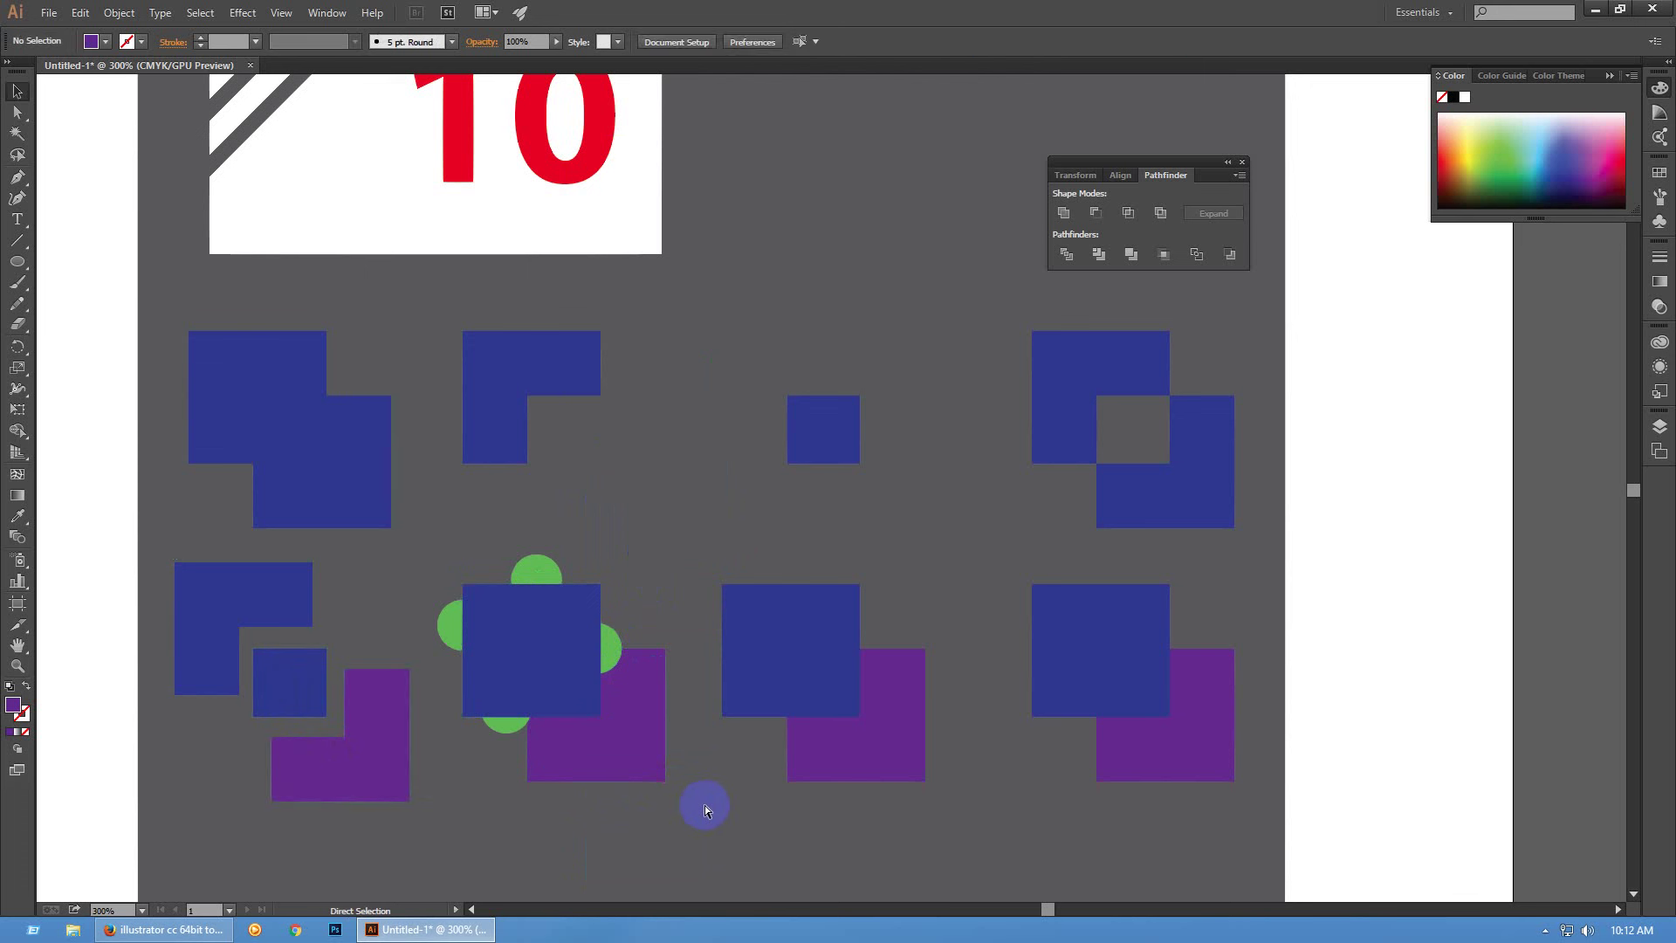
pyautogui.hotkey('ctrl', 'z')
pyautogui.click(705, 805)
# Try Divide on the second pair with its circles, pull individual blue pieces out, and undo everything back to the whole shapes
pyautogui.moveTo(615, 512); pyautogui.dragTo(454, 831)
pyautogui.click(1073, 259)
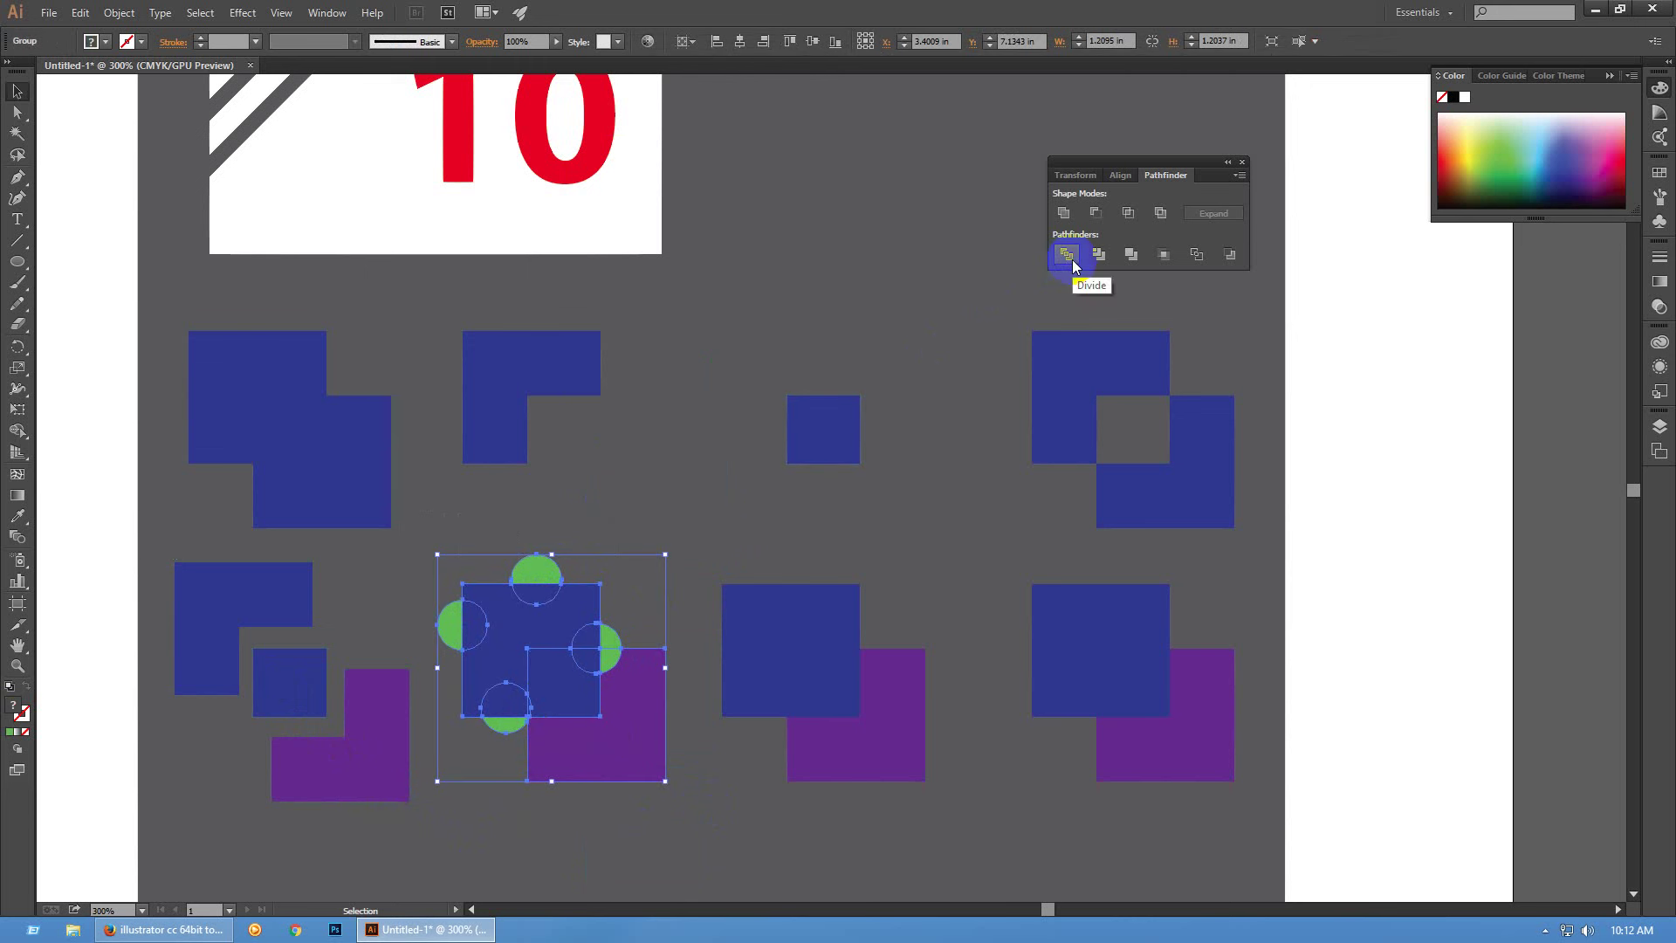
pyautogui.click(944, 321)
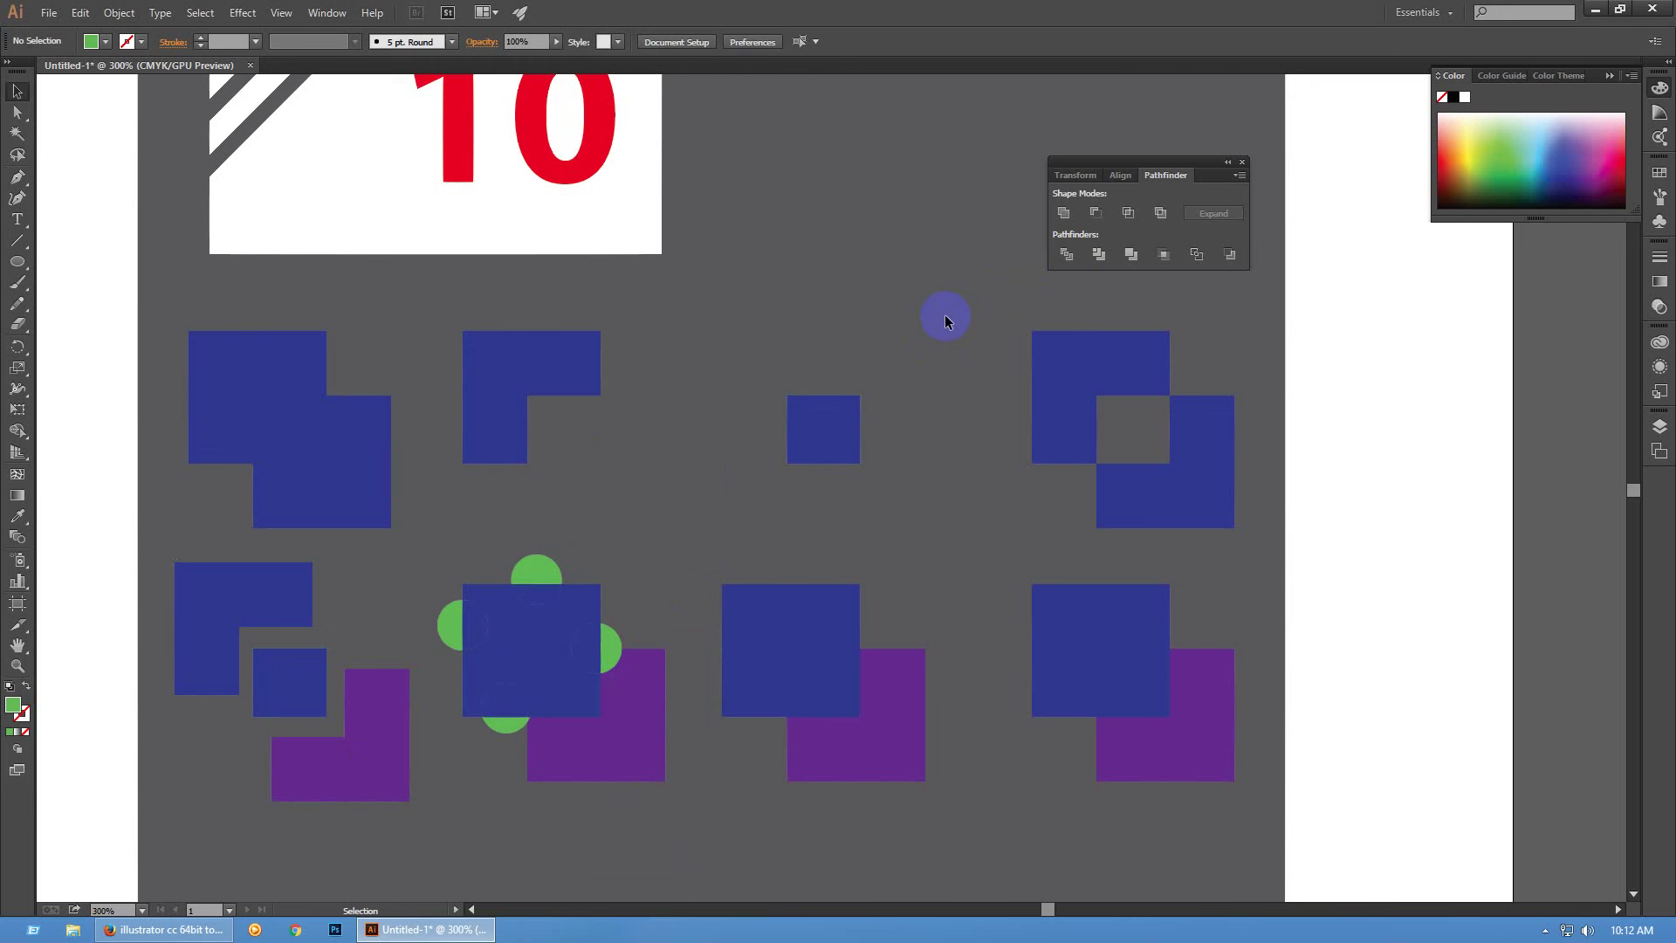
pyautogui.press('a')
pyautogui.moveTo(541, 574); pyautogui.dragTo(600, 492)
pyautogui.moveTo(553, 644); pyautogui.dragTo(558, 727)
pyautogui.hotkey('ctrl', 'z')
pyautogui.hotkey('ctrl', 'z')
pyautogui.hotkey('ctrl', 'z')
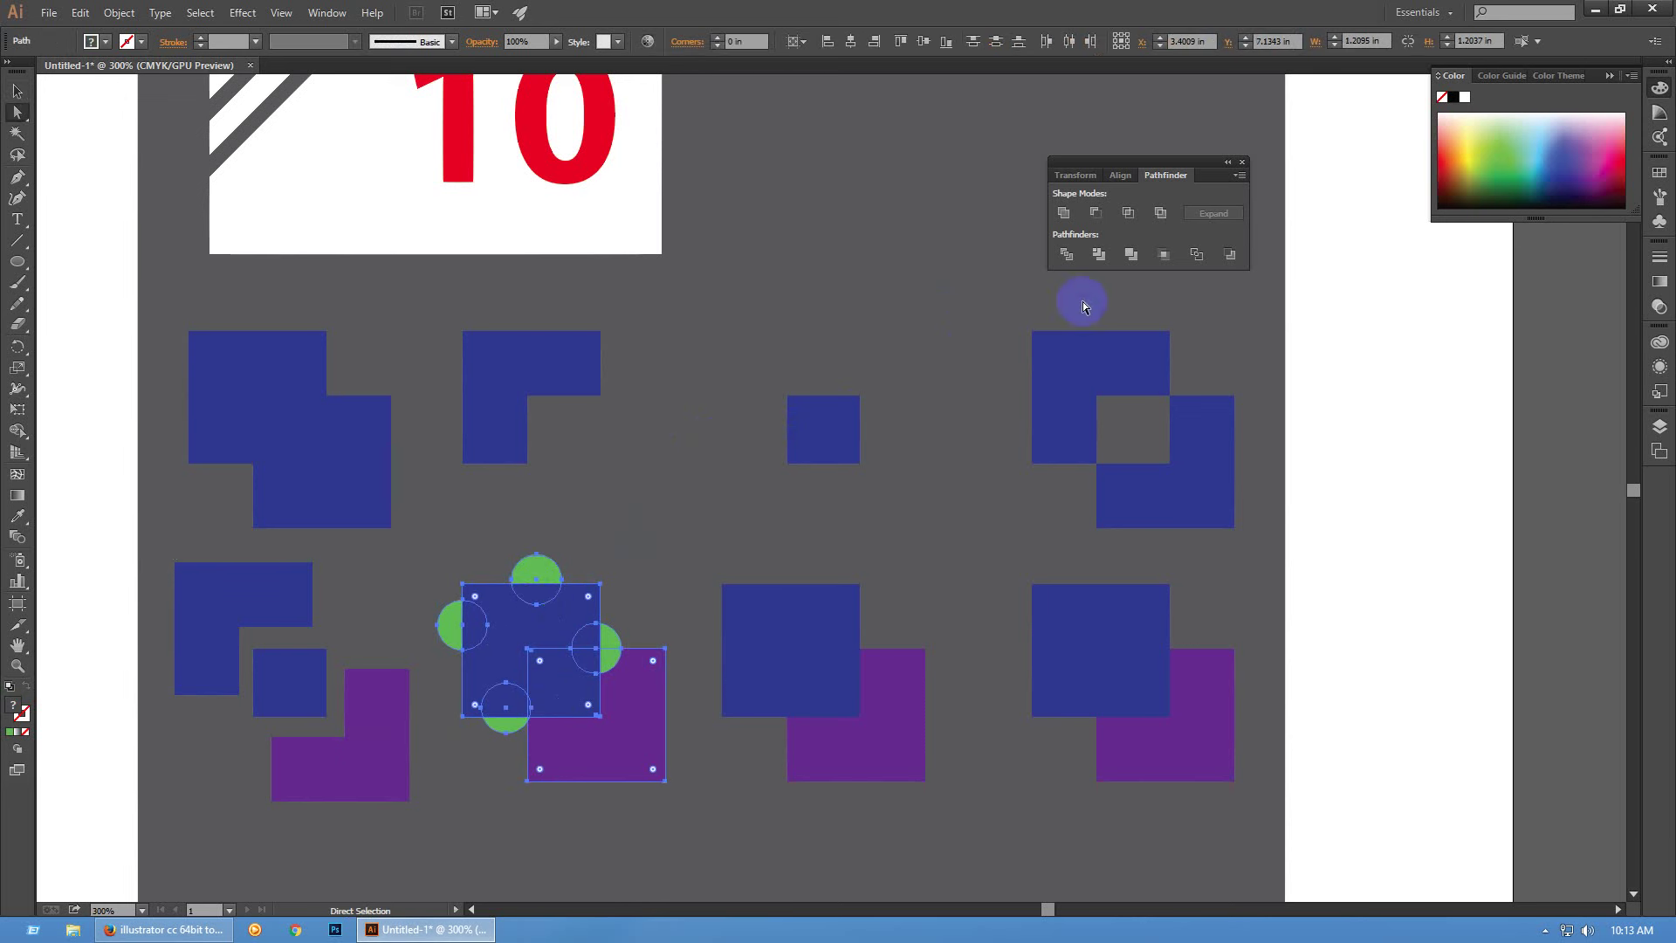
# Apply Trim to the second pair of squares together with its green circles
pyautogui.click(1100, 255)
pyautogui.click(672, 453)
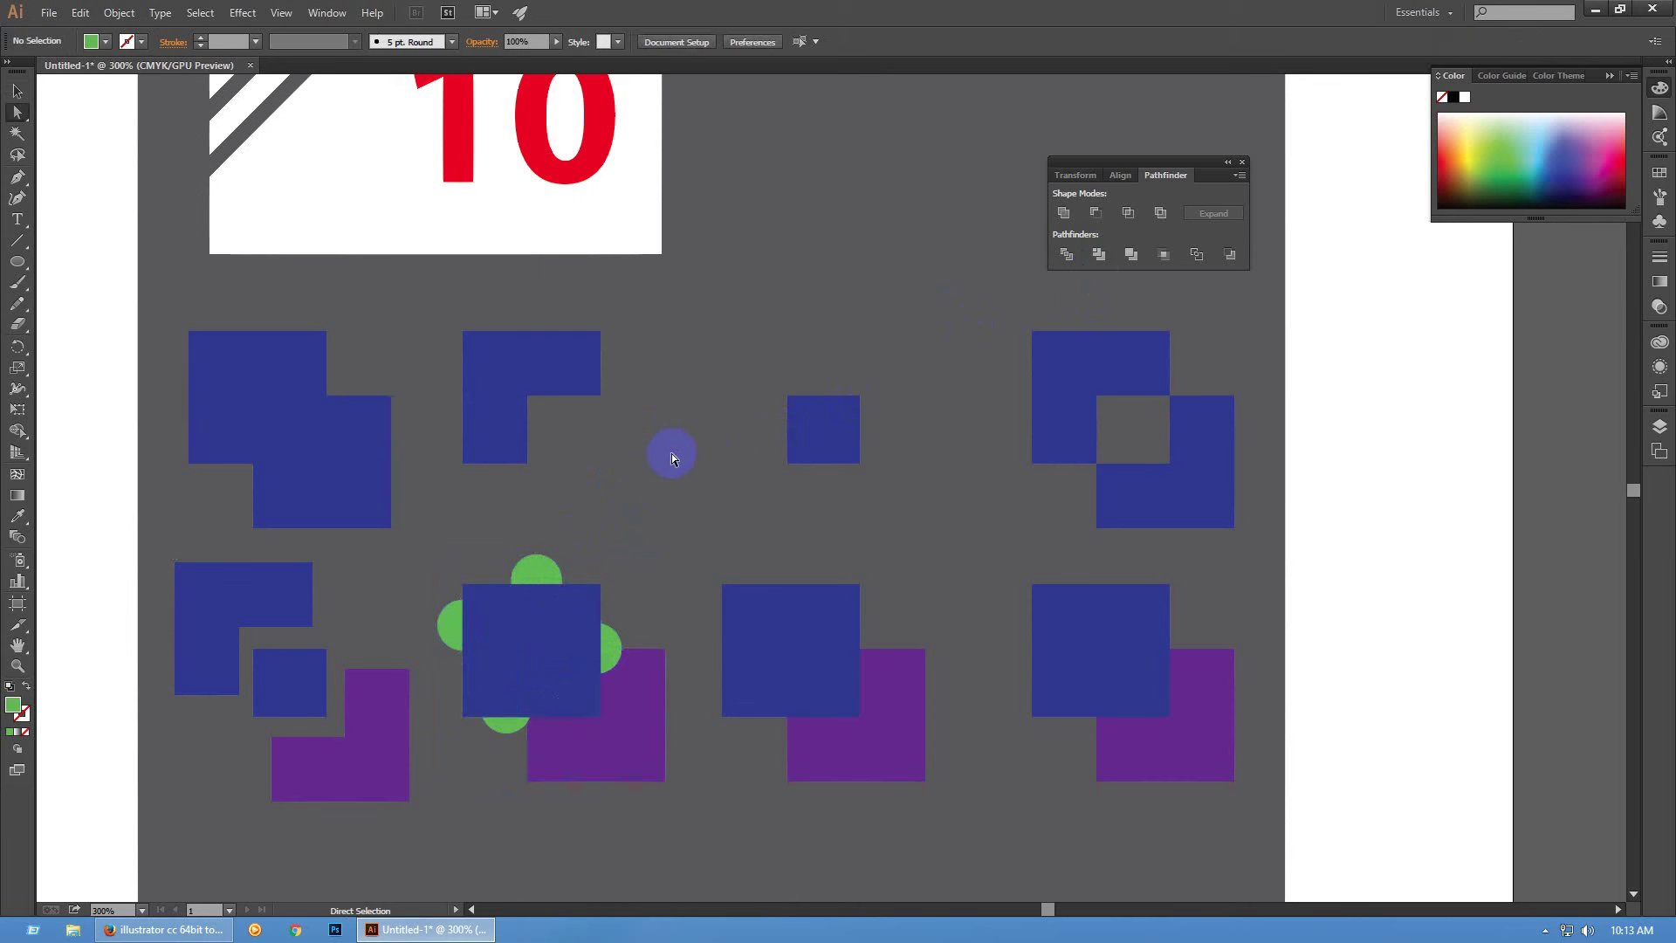
# Select the third pair of overlapping blue and purple squares and apply Merge
pyautogui.press('v')
pyautogui.moveTo(746, 531); pyautogui.dragTo(928, 835)
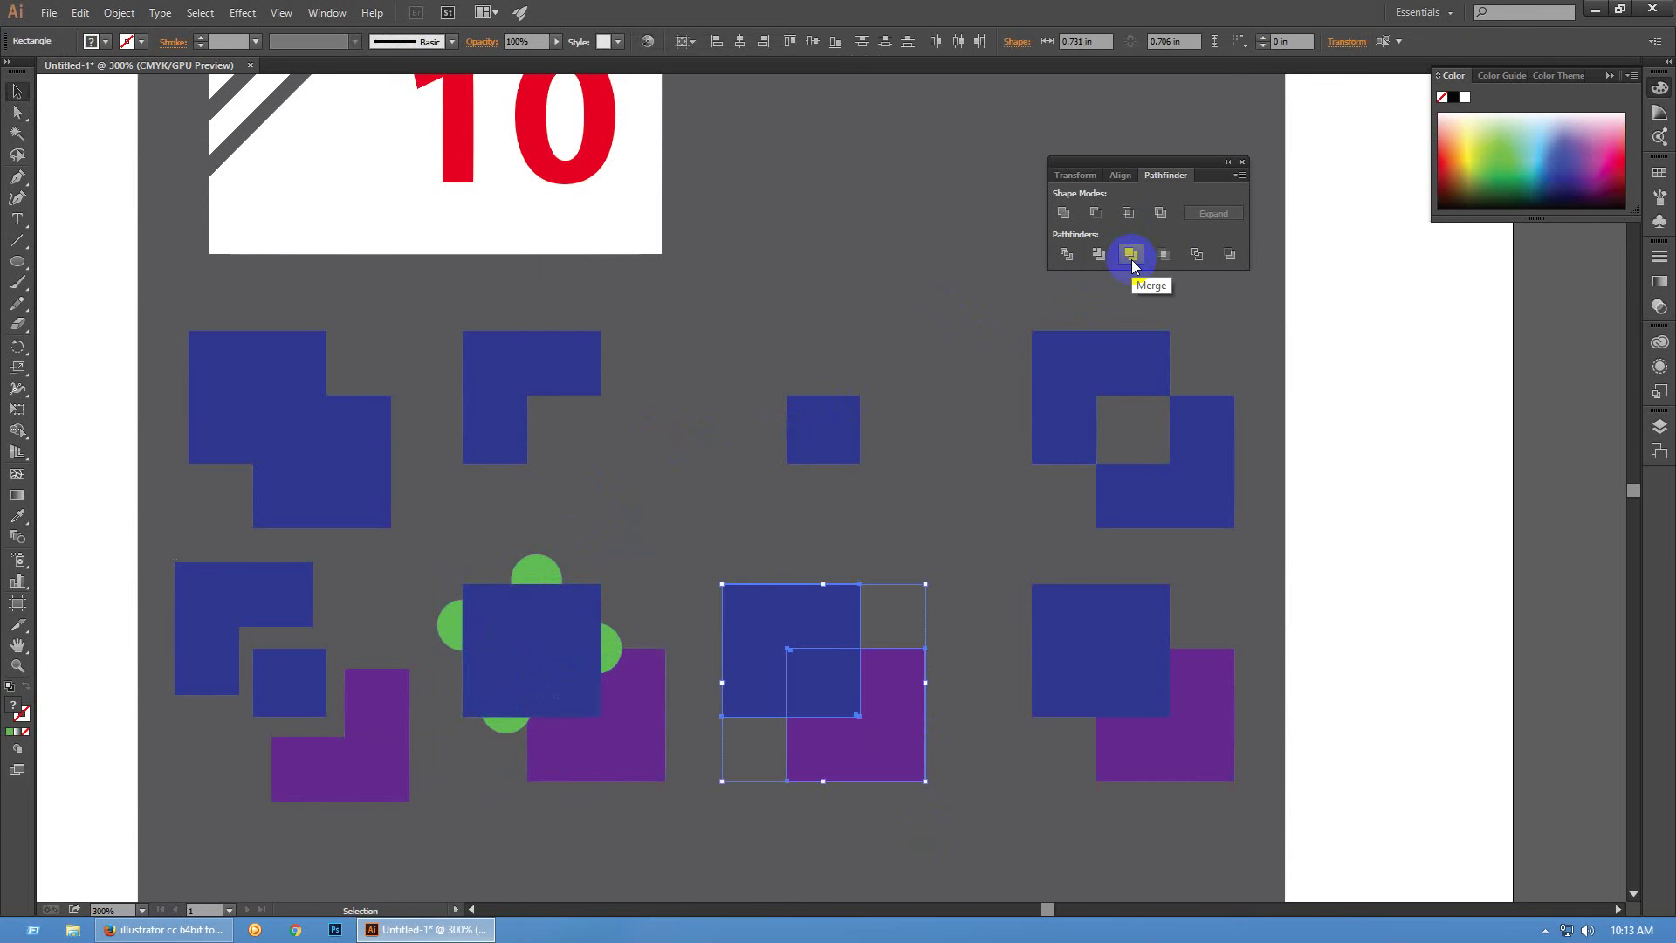
pyautogui.click(1131, 255)
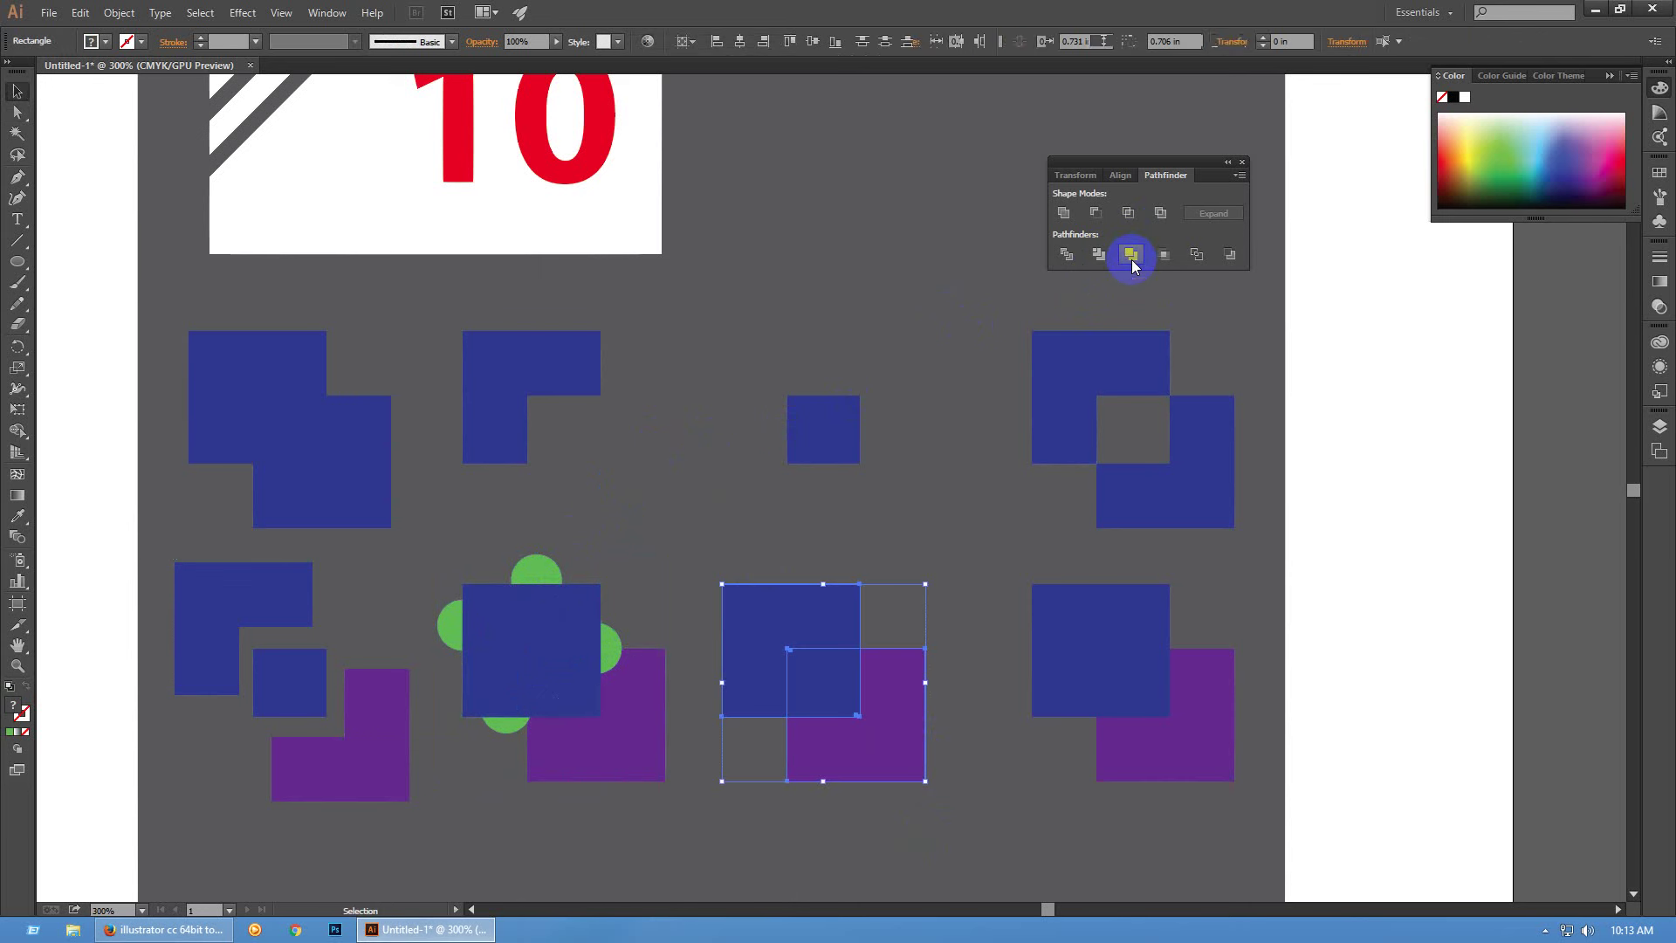
pyautogui.click(963, 582)
# Move the merged pair's purple piece and blue square away one at a time, undoing each move
pyautogui.click(904, 730)
pyautogui.press('a')
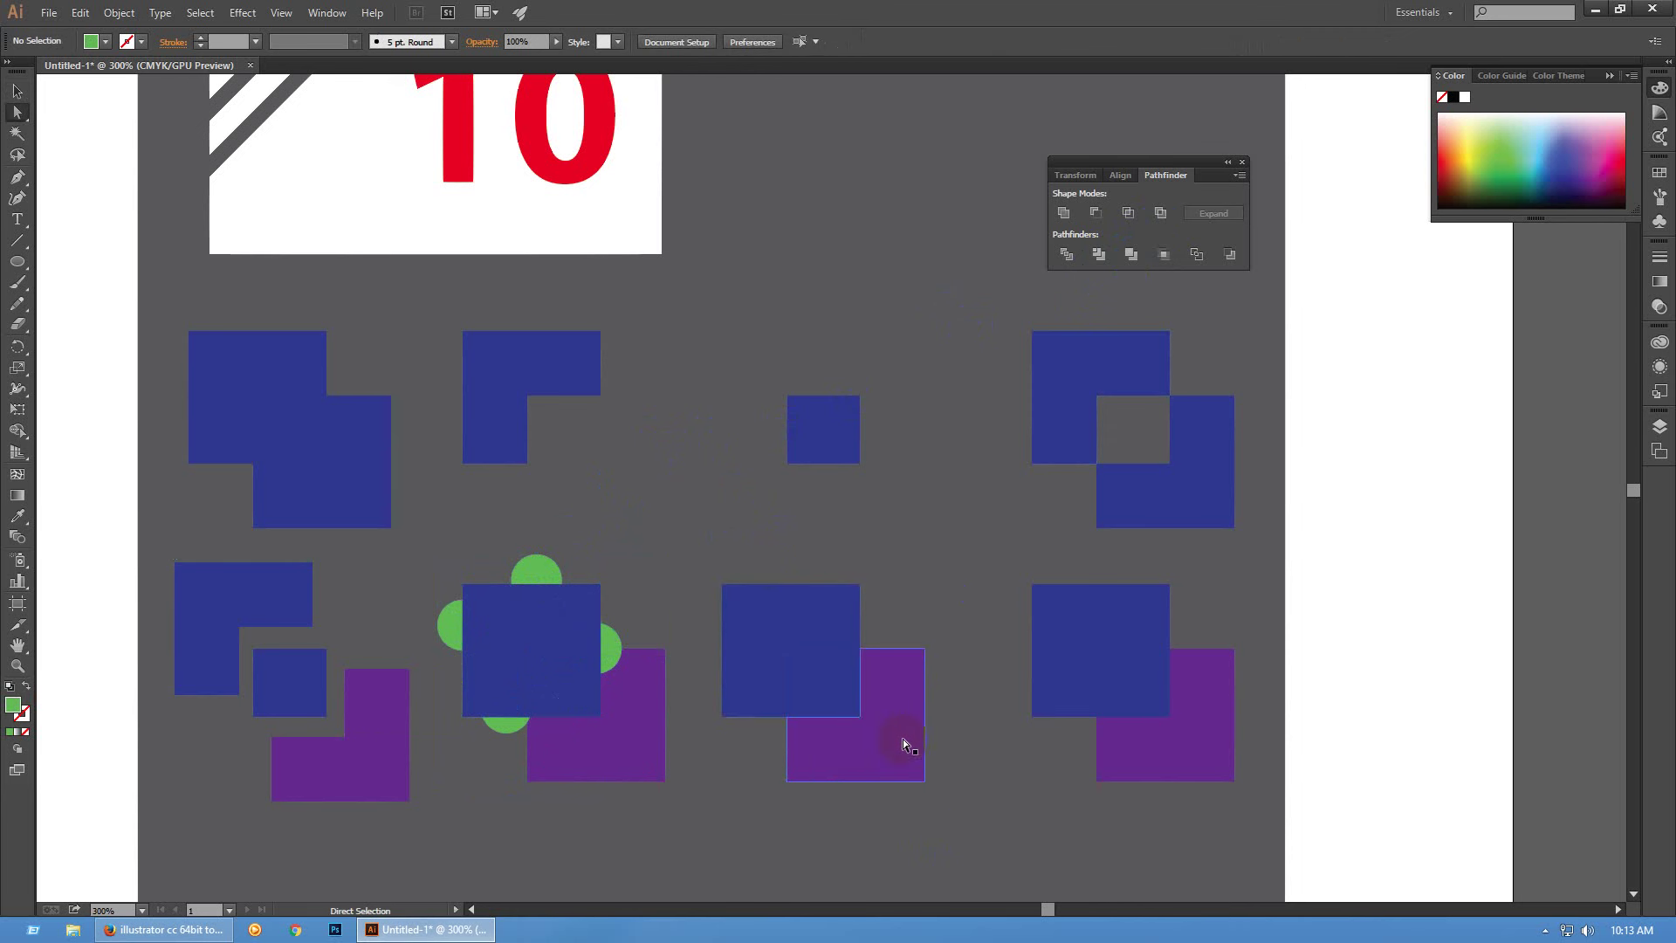
pyautogui.click(889, 736)
pyautogui.moveTo(889, 736); pyautogui.dragTo(929, 798)
pyautogui.hotkey('ctrl', 'z')
pyautogui.hotkey('ctrl', 'z')
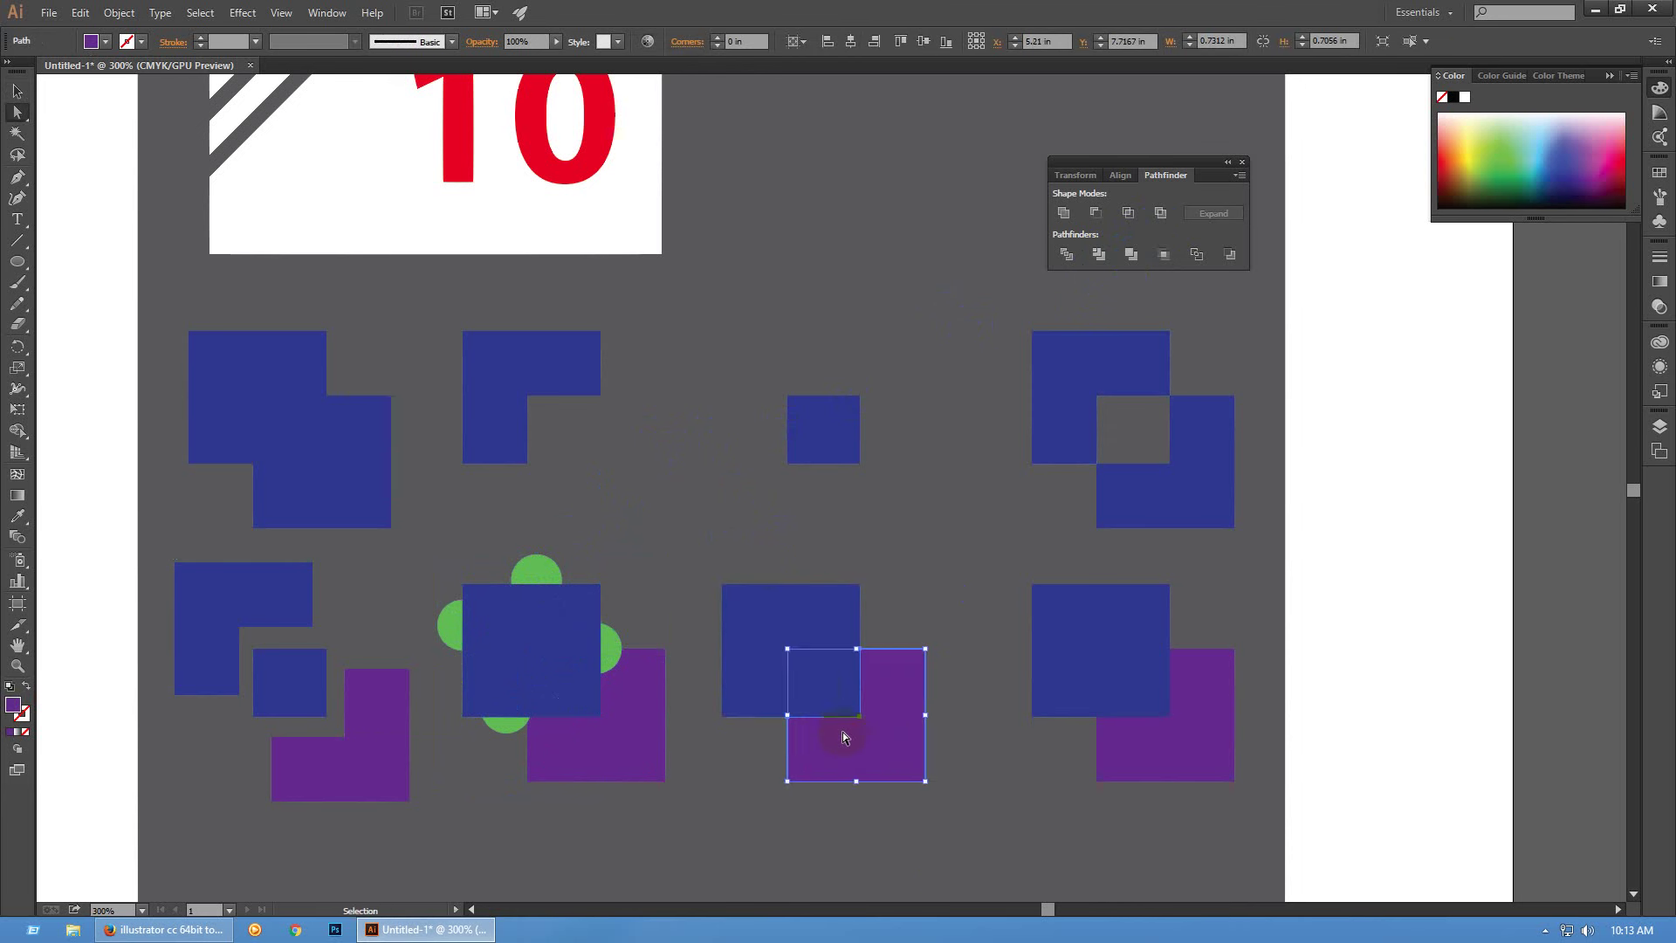
pyautogui.moveTo(813, 680); pyautogui.dragTo(717, 616)
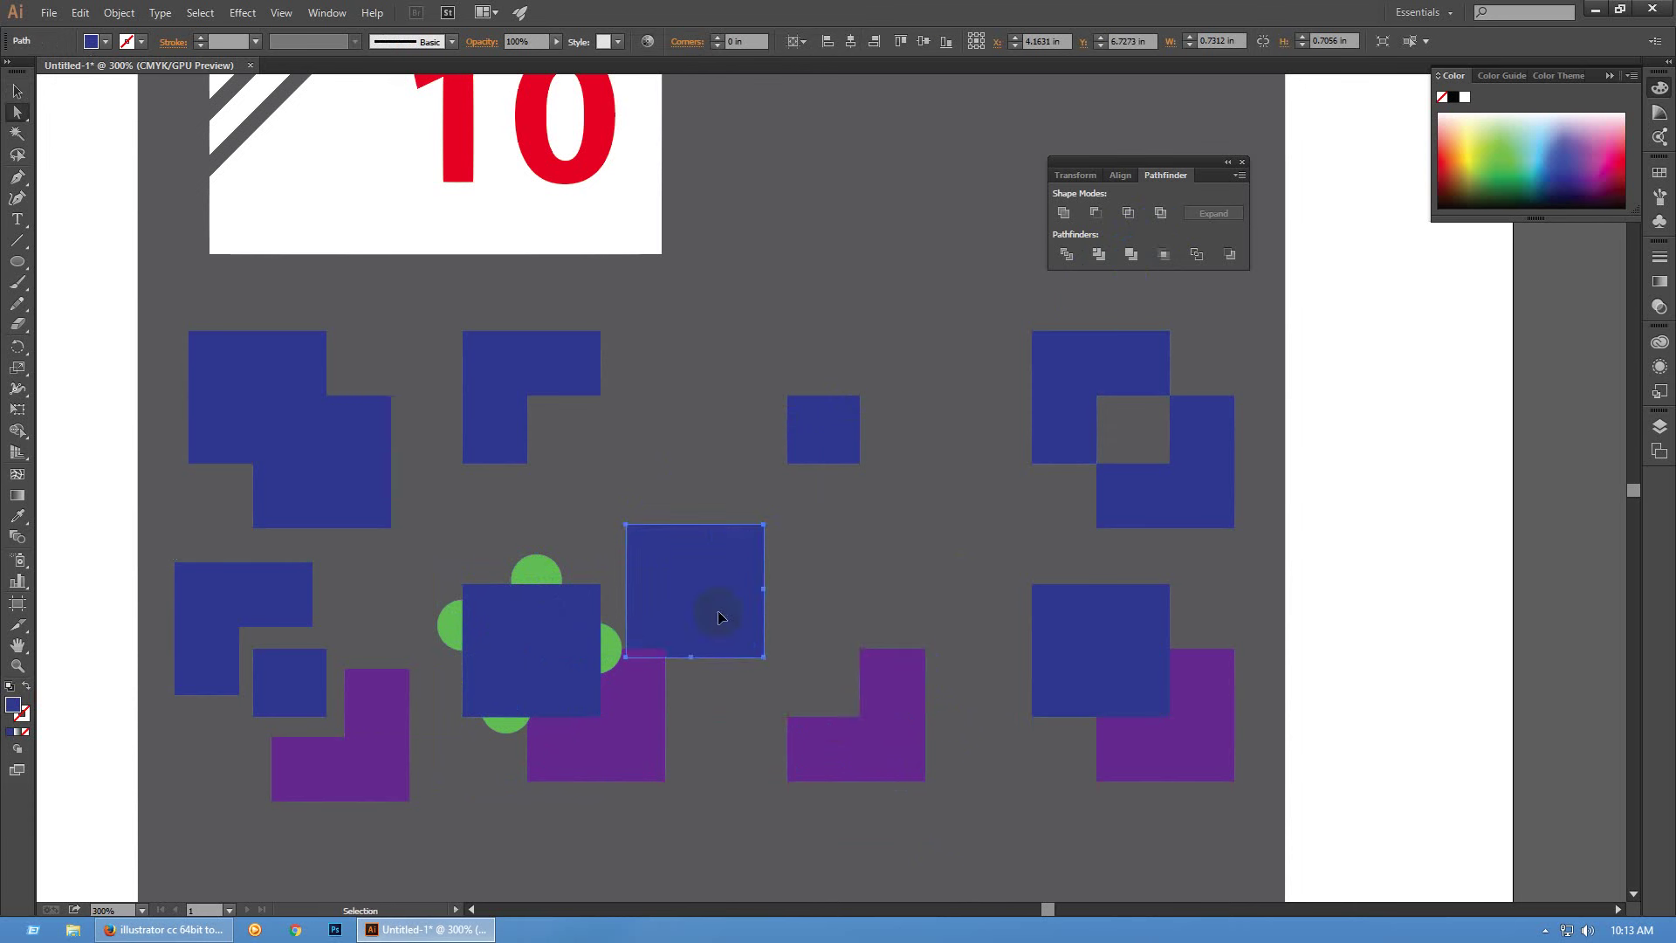
pyautogui.hotkey('ctrl', 'z')
pyautogui.click(981, 537)
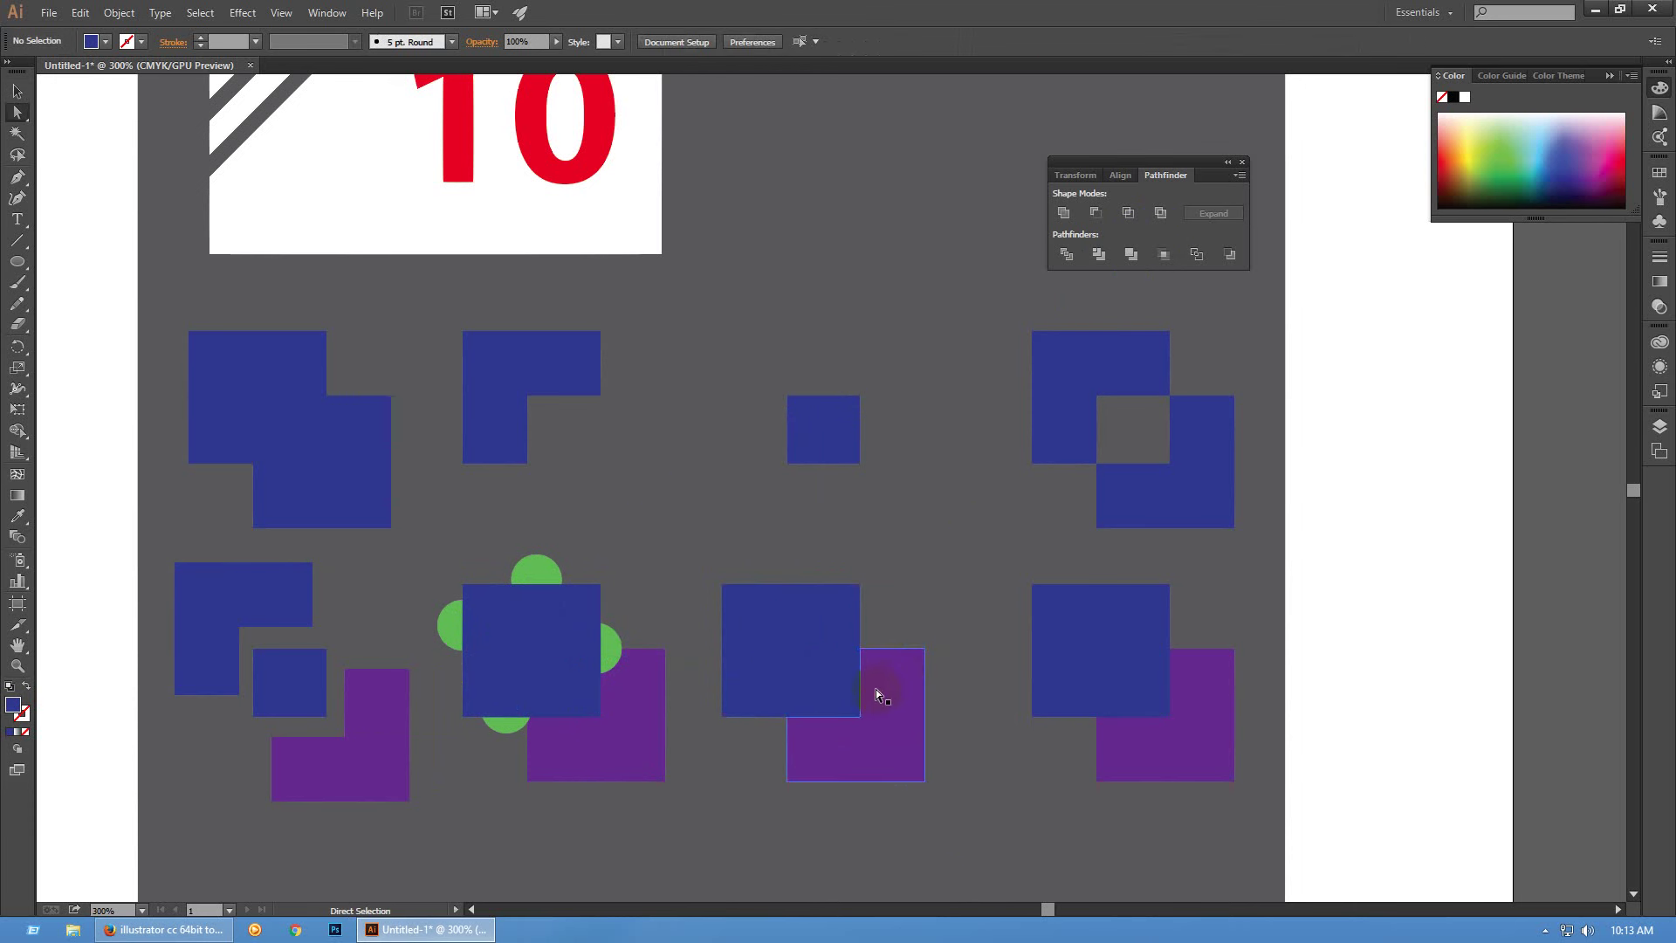
# Pull the merged purple piece and blue square apart in opposite directions, and undo both moves
pyautogui.moveTo(888, 721); pyautogui.dragTo(931, 773)
pyautogui.moveTo(787, 629); pyautogui.dragTo(760, 584)
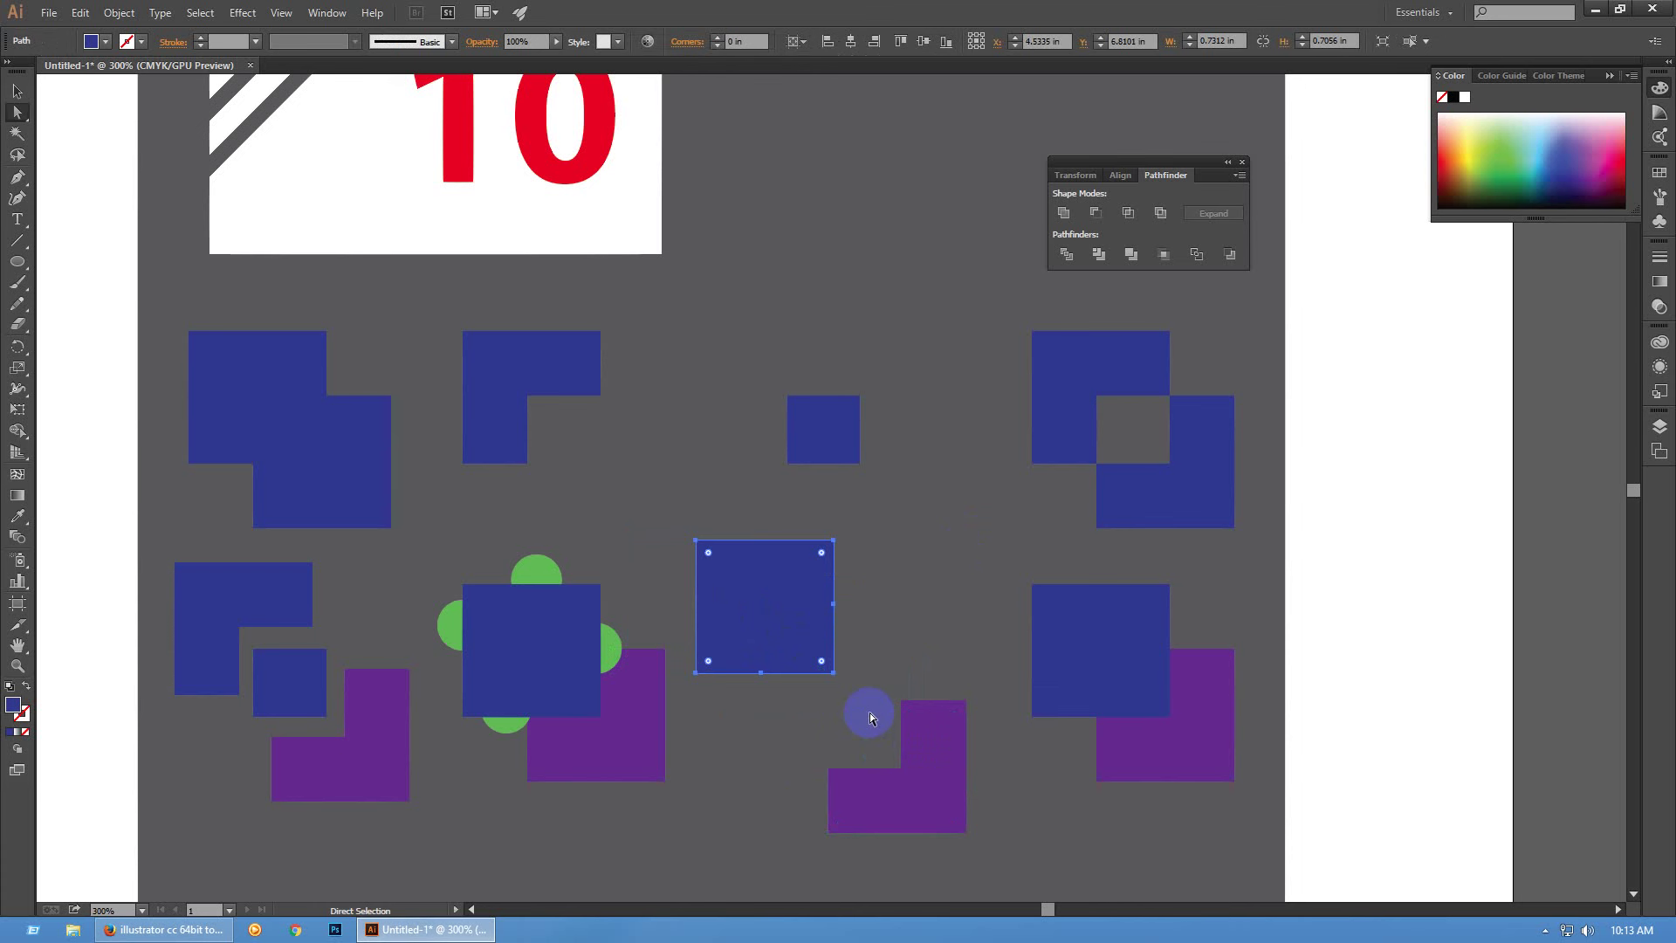
pyautogui.hotkey('ctrl', 'z')
pyautogui.hotkey('ctrl', 'z')
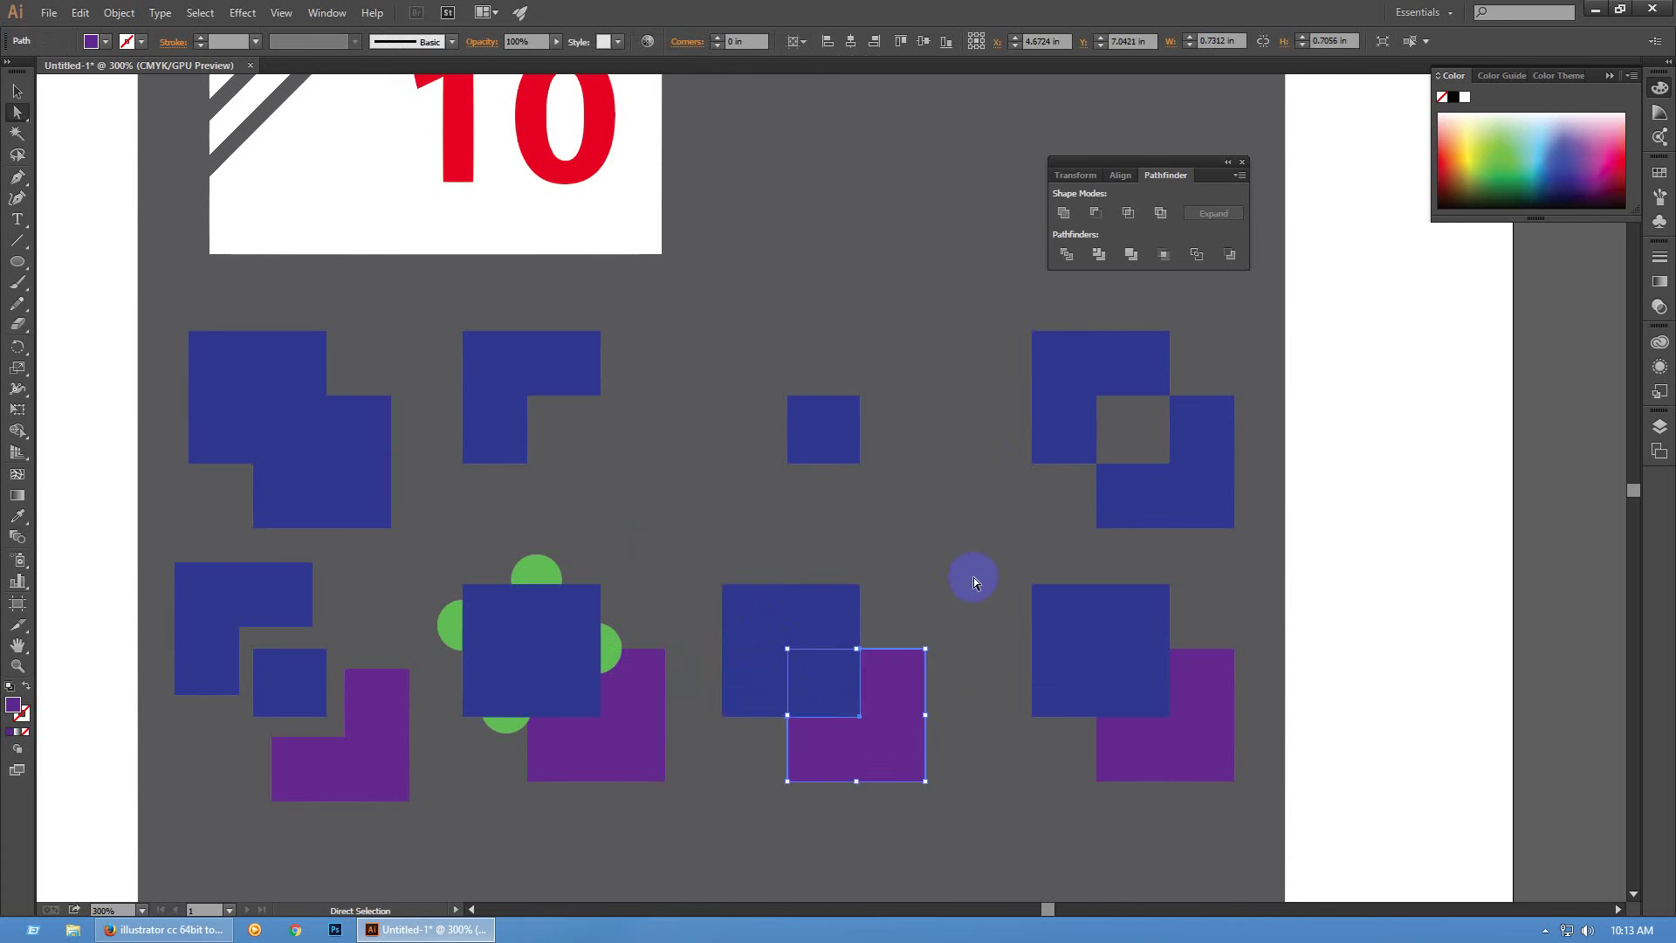
# Select the fourth pair of overlapping blue and purple squares and apply the Outline pathfinder
pyautogui.press('v')
pyautogui.moveTo(982, 579); pyautogui.dragTo(1220, 745)
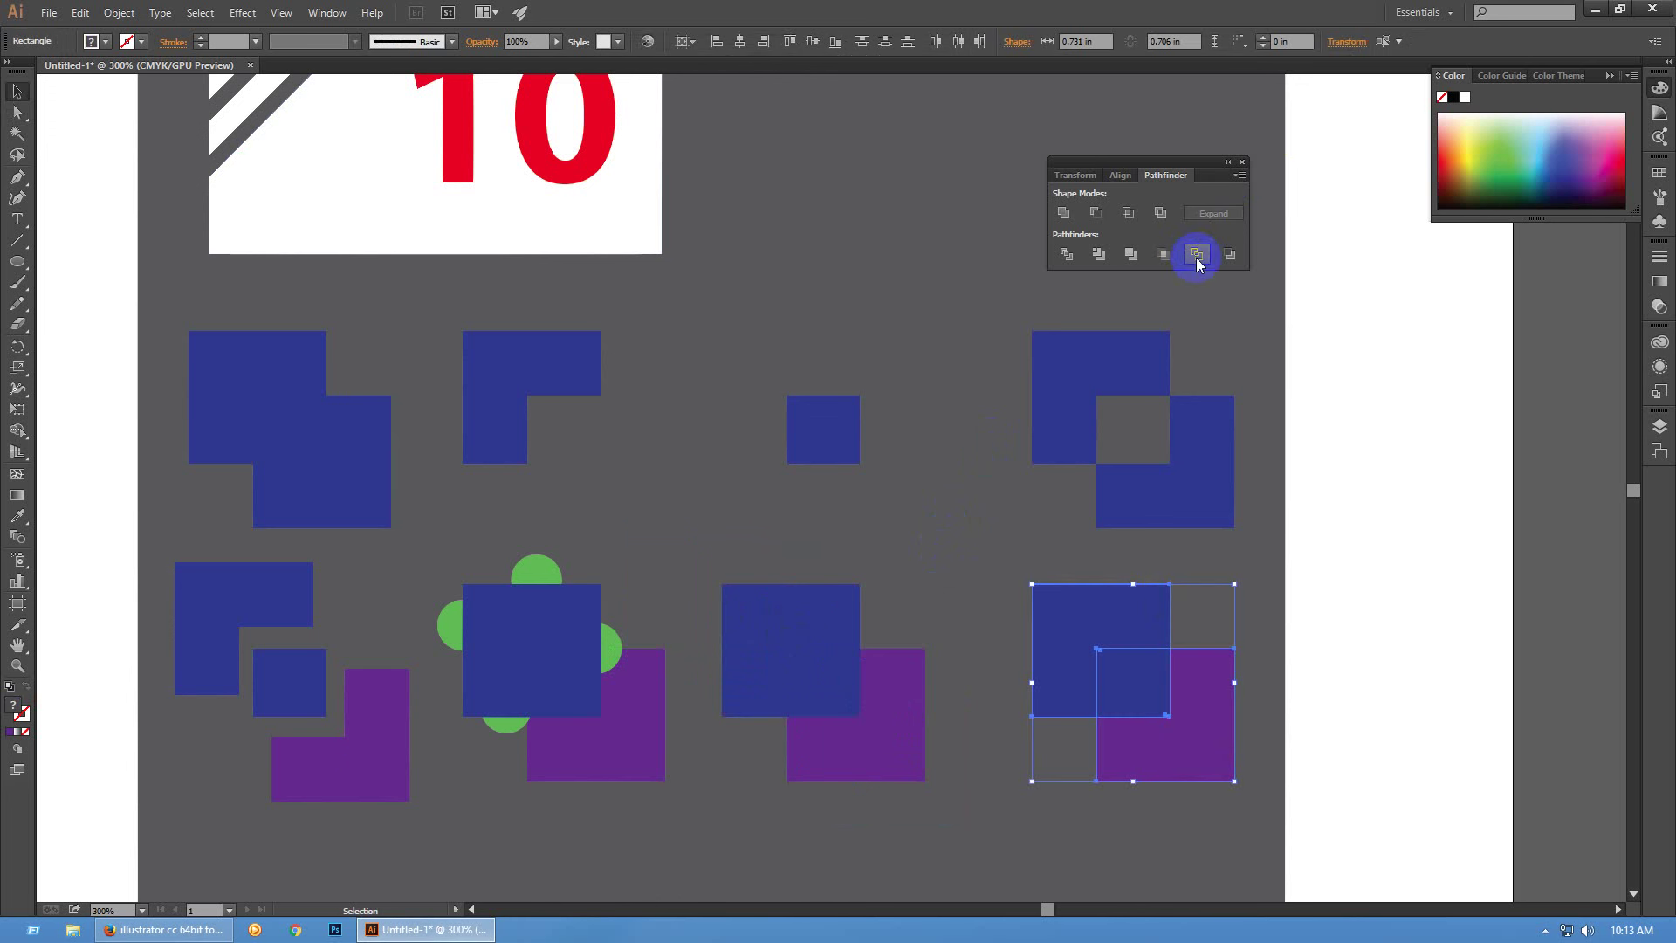
pyautogui.click(1198, 255)
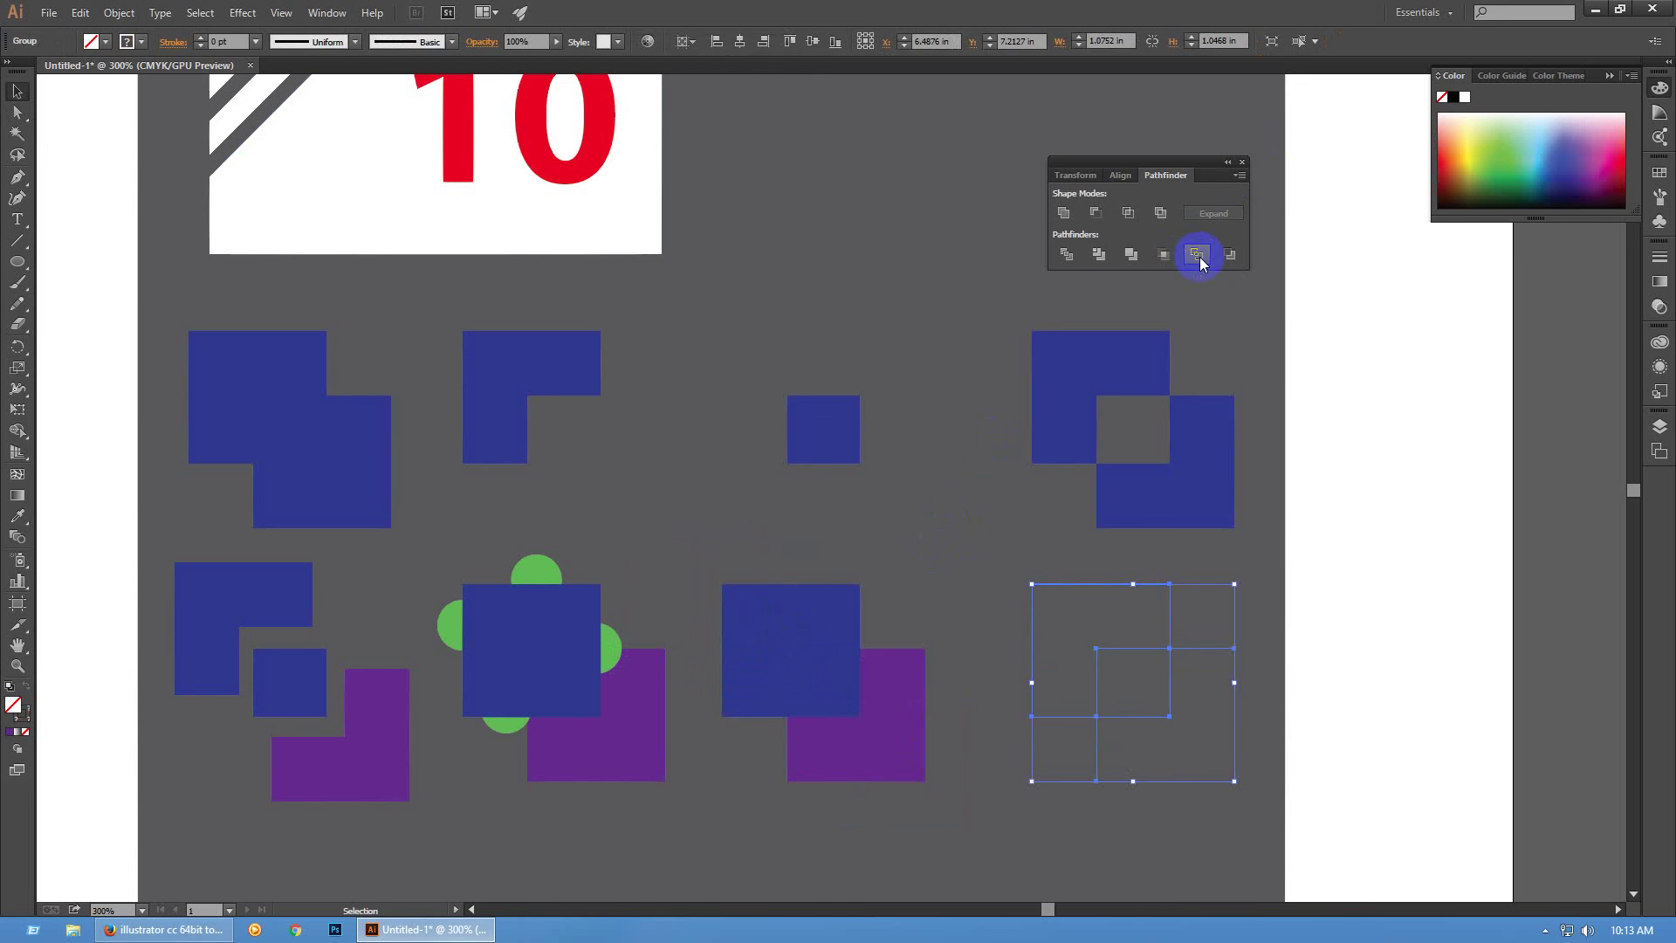
# Give the outlined fourth pair a green stroke with a weight of 2 pt
pyautogui.moveTo(992, 591); pyautogui.dragTo(1231, 766)
pyautogui.click(1451, 212)
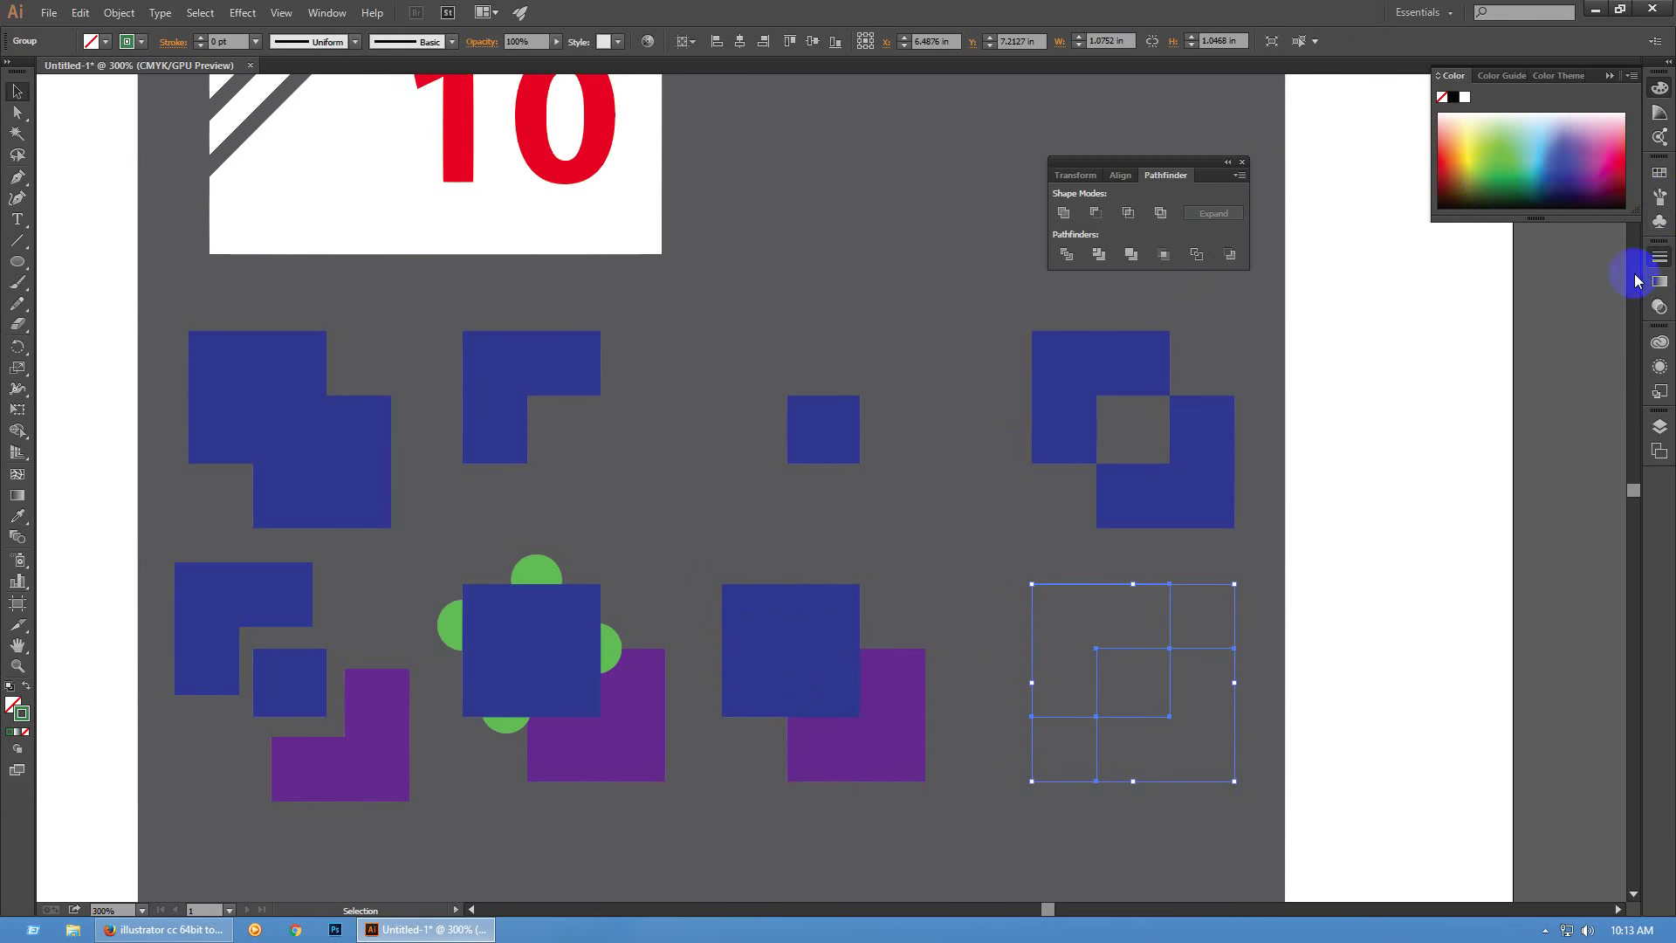
pyautogui.click(1660, 257)
pyautogui.click(1486, 265)
pyautogui.click(1486, 265)
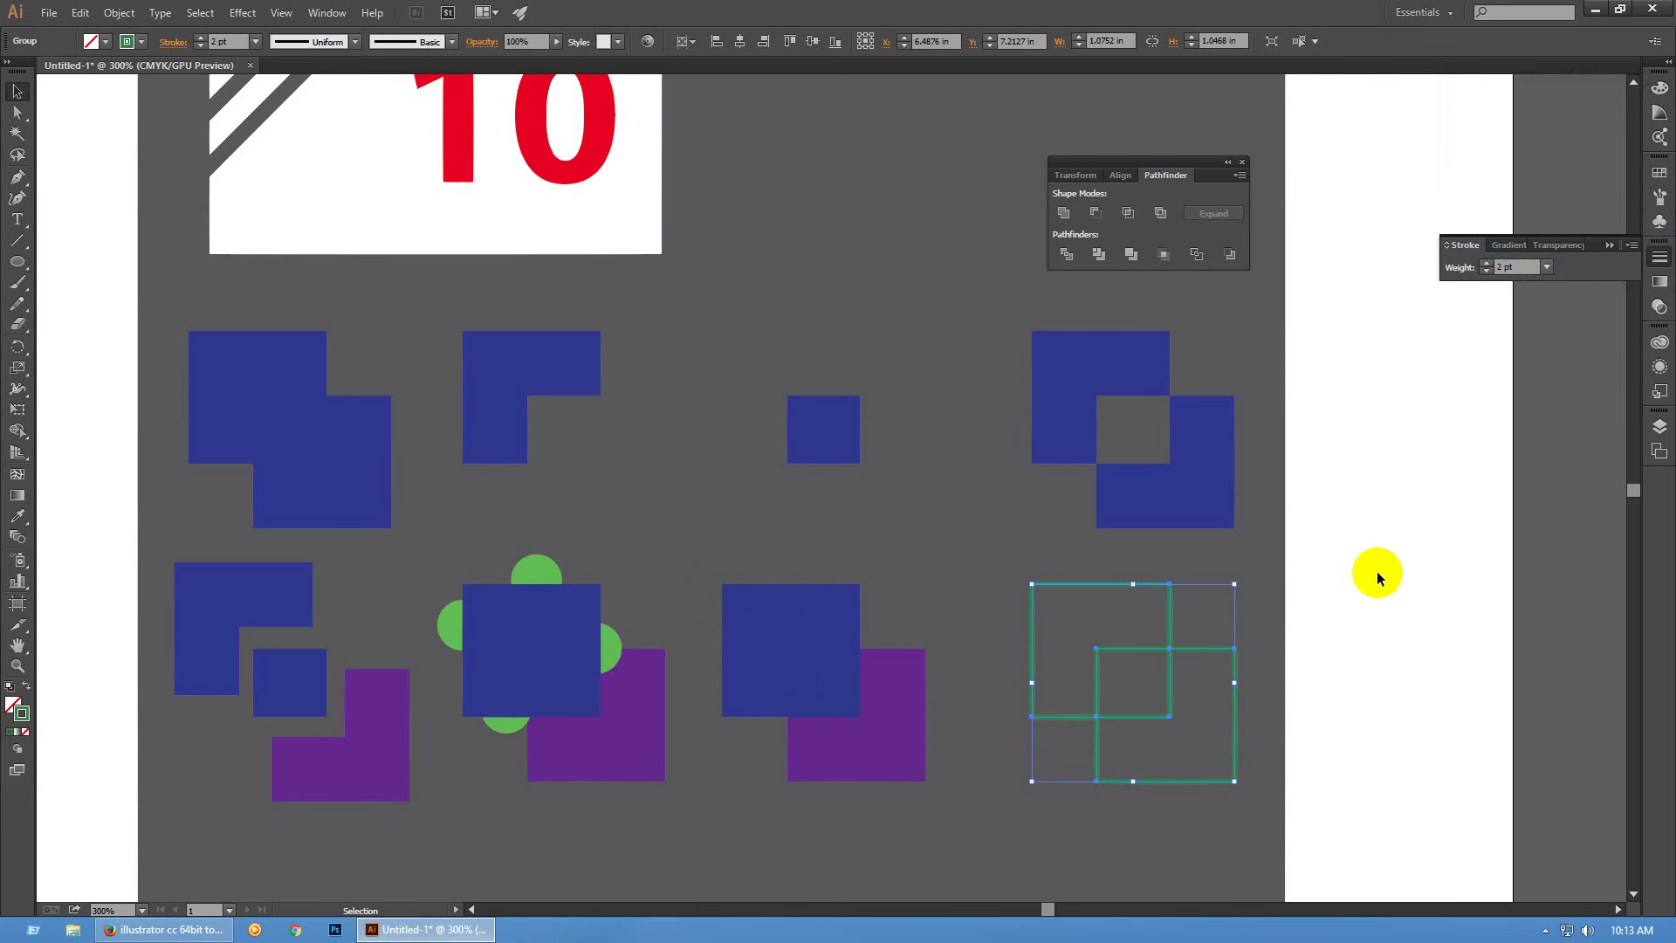
pyautogui.click(1244, 711)
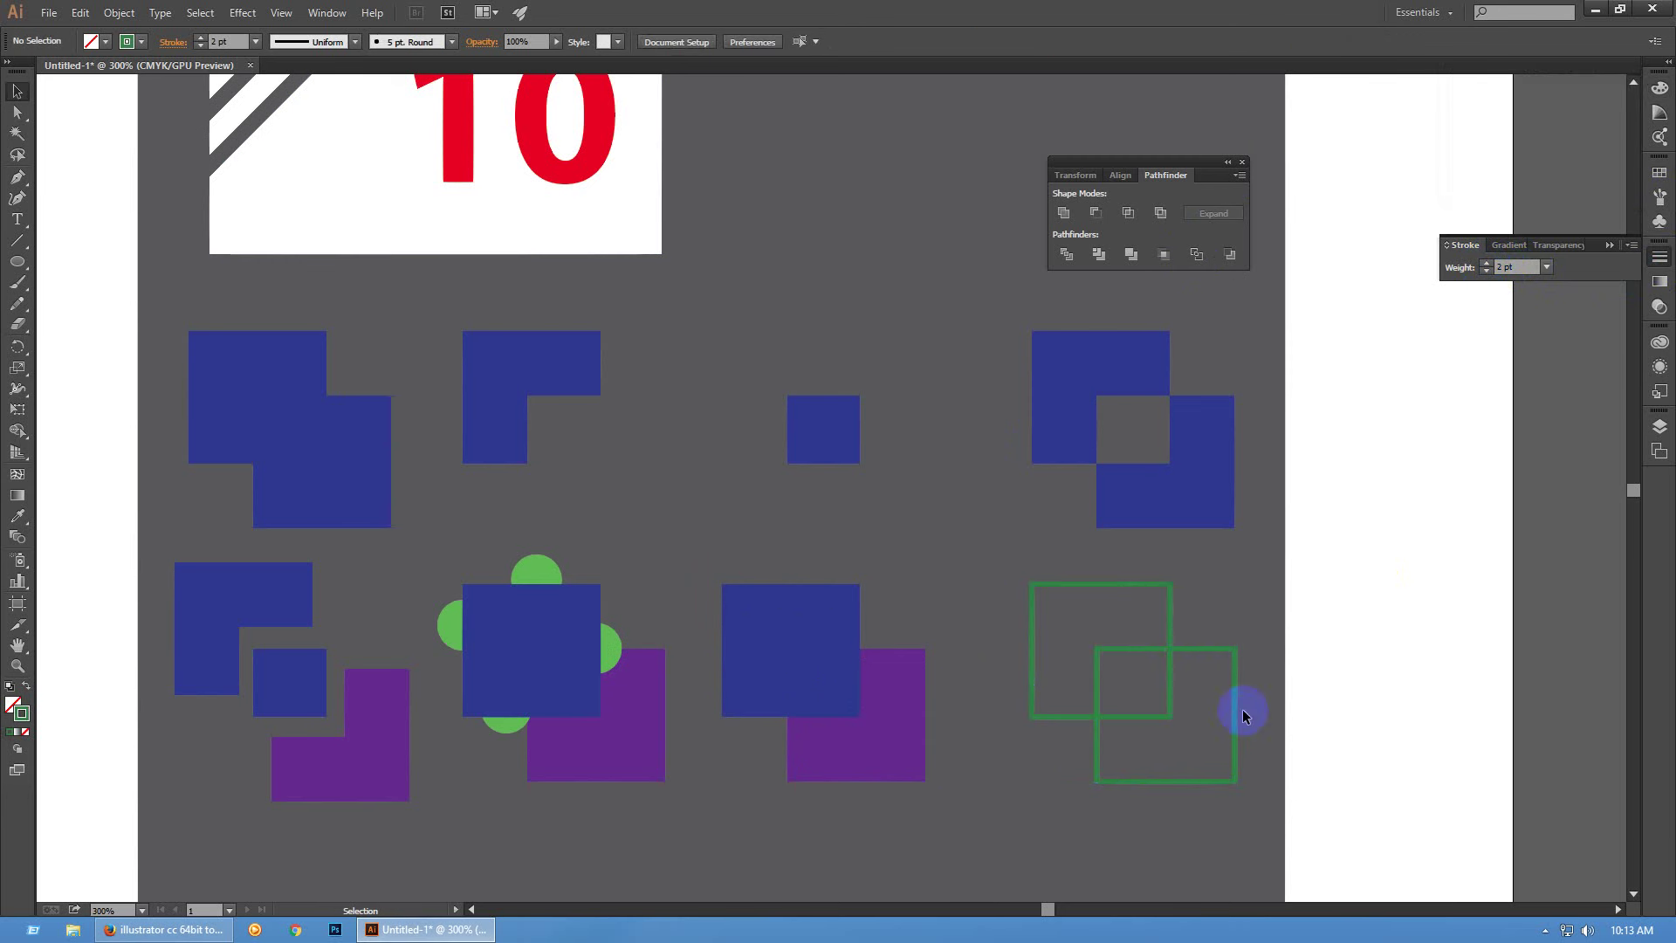
# Select the second and third pairs of squares together with the green circles
pyautogui.click(1172, 671)
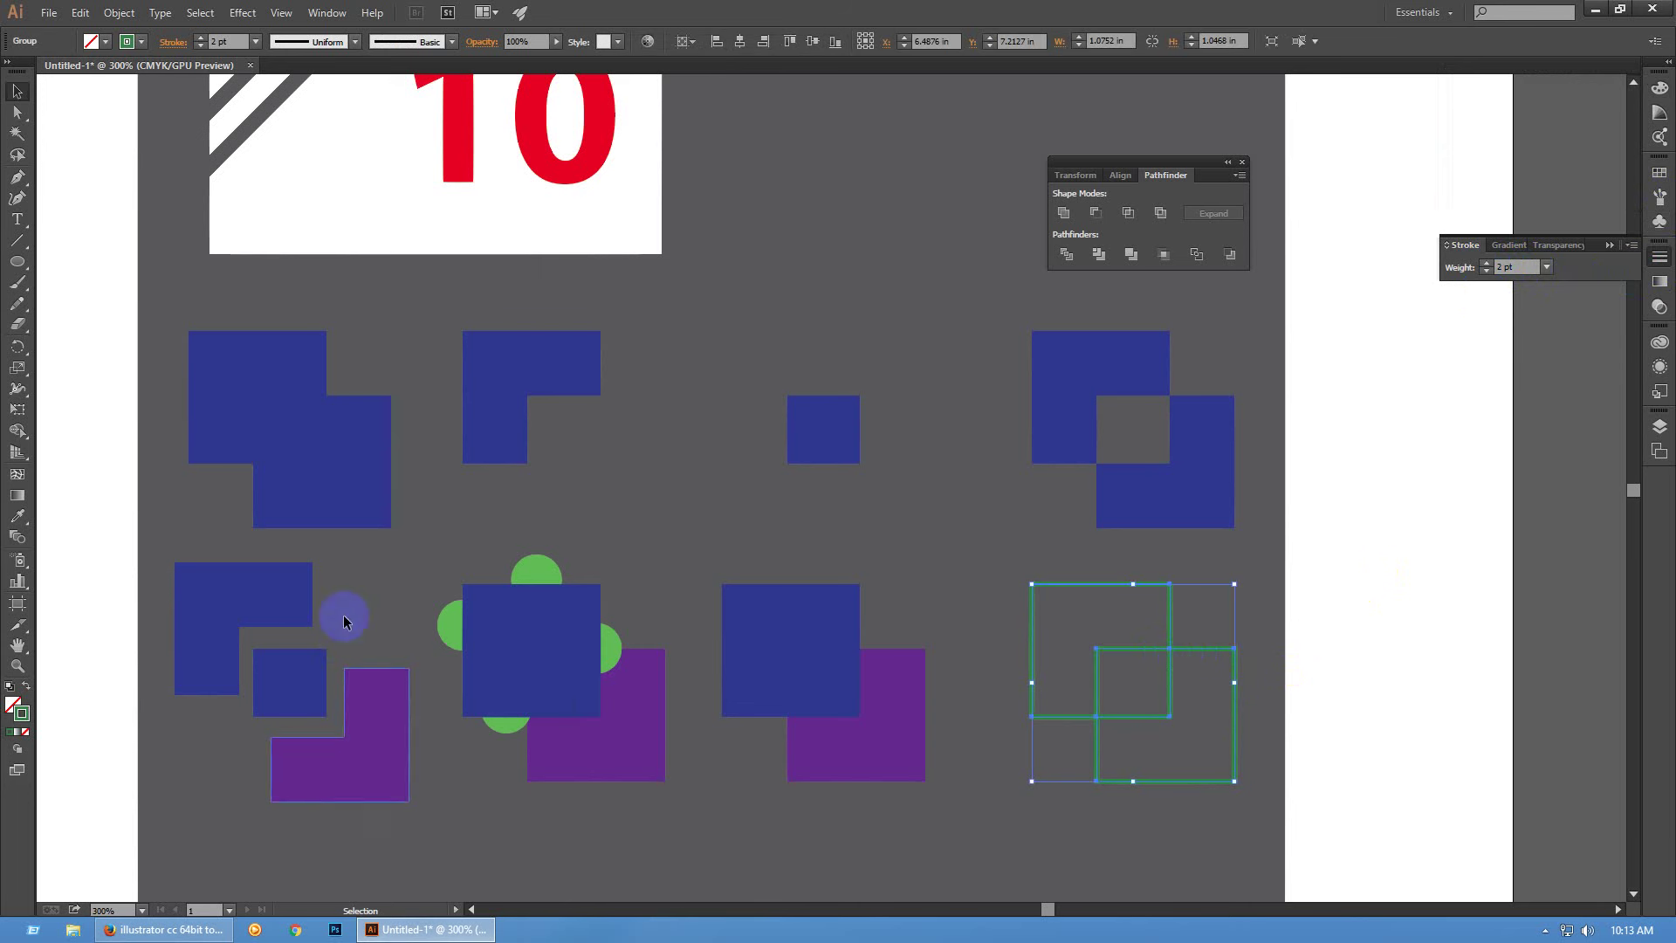
pyautogui.moveTo(418, 560); pyautogui.dragTo(727, 869)
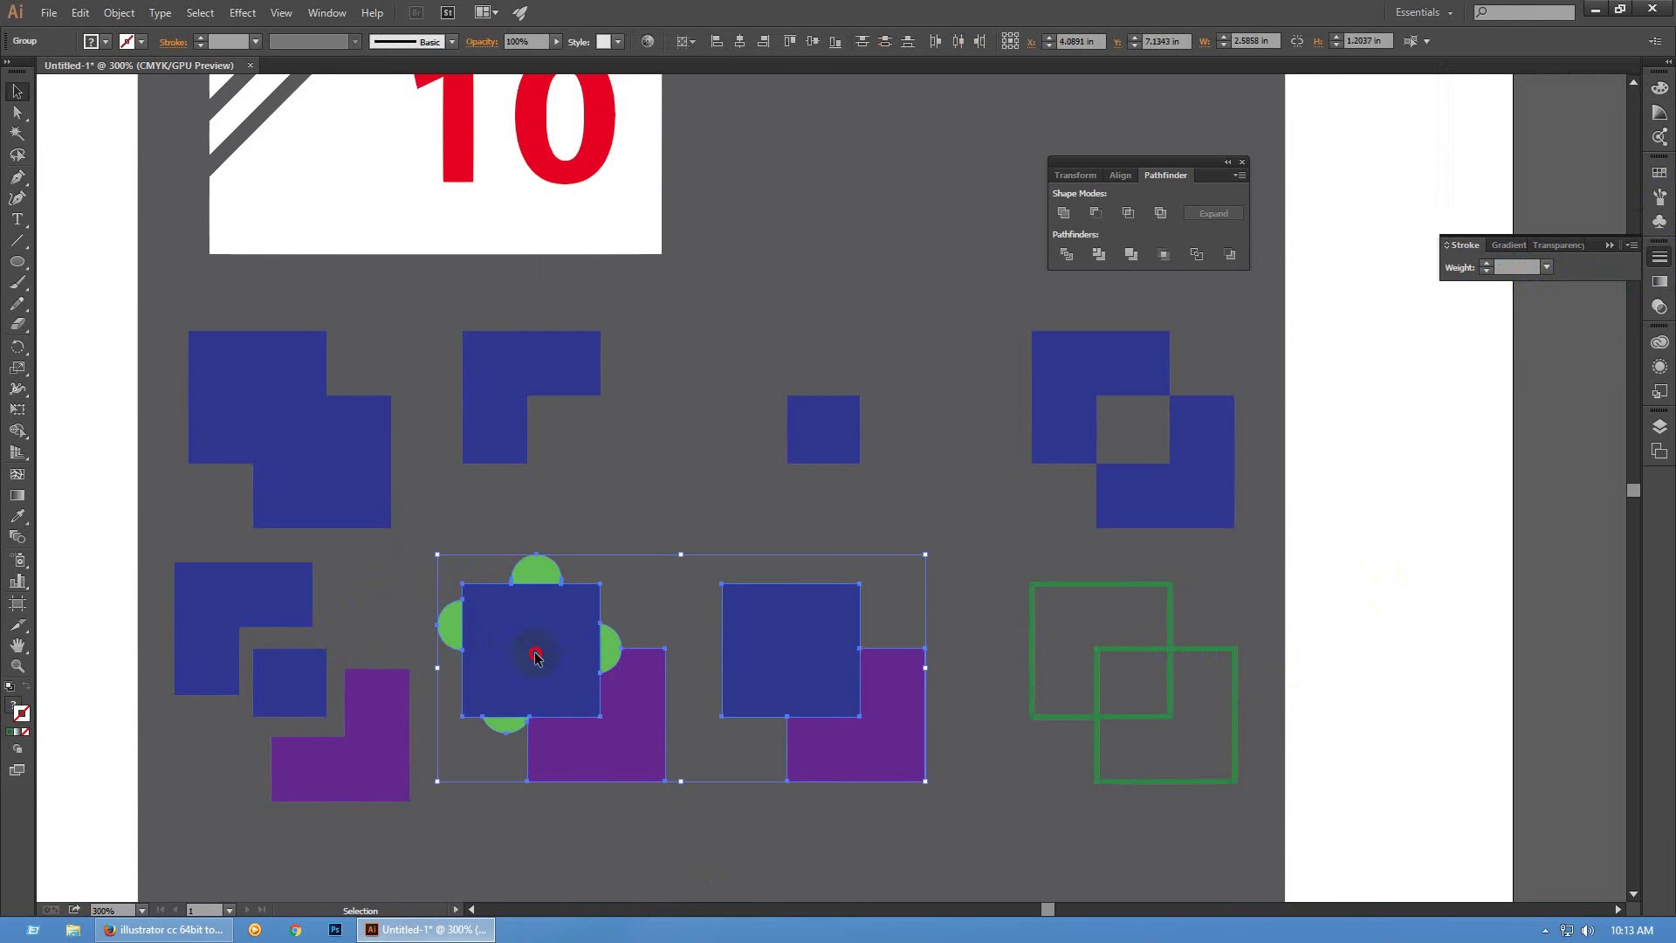
# Apply the Outline pathfinder to only the square group with green circles, then increase its stroke weight
pyautogui.keyDown('shift'); pyautogui.click(821, 663); pyautogui.keyUp('shift')
pyautogui.click(1195, 254)
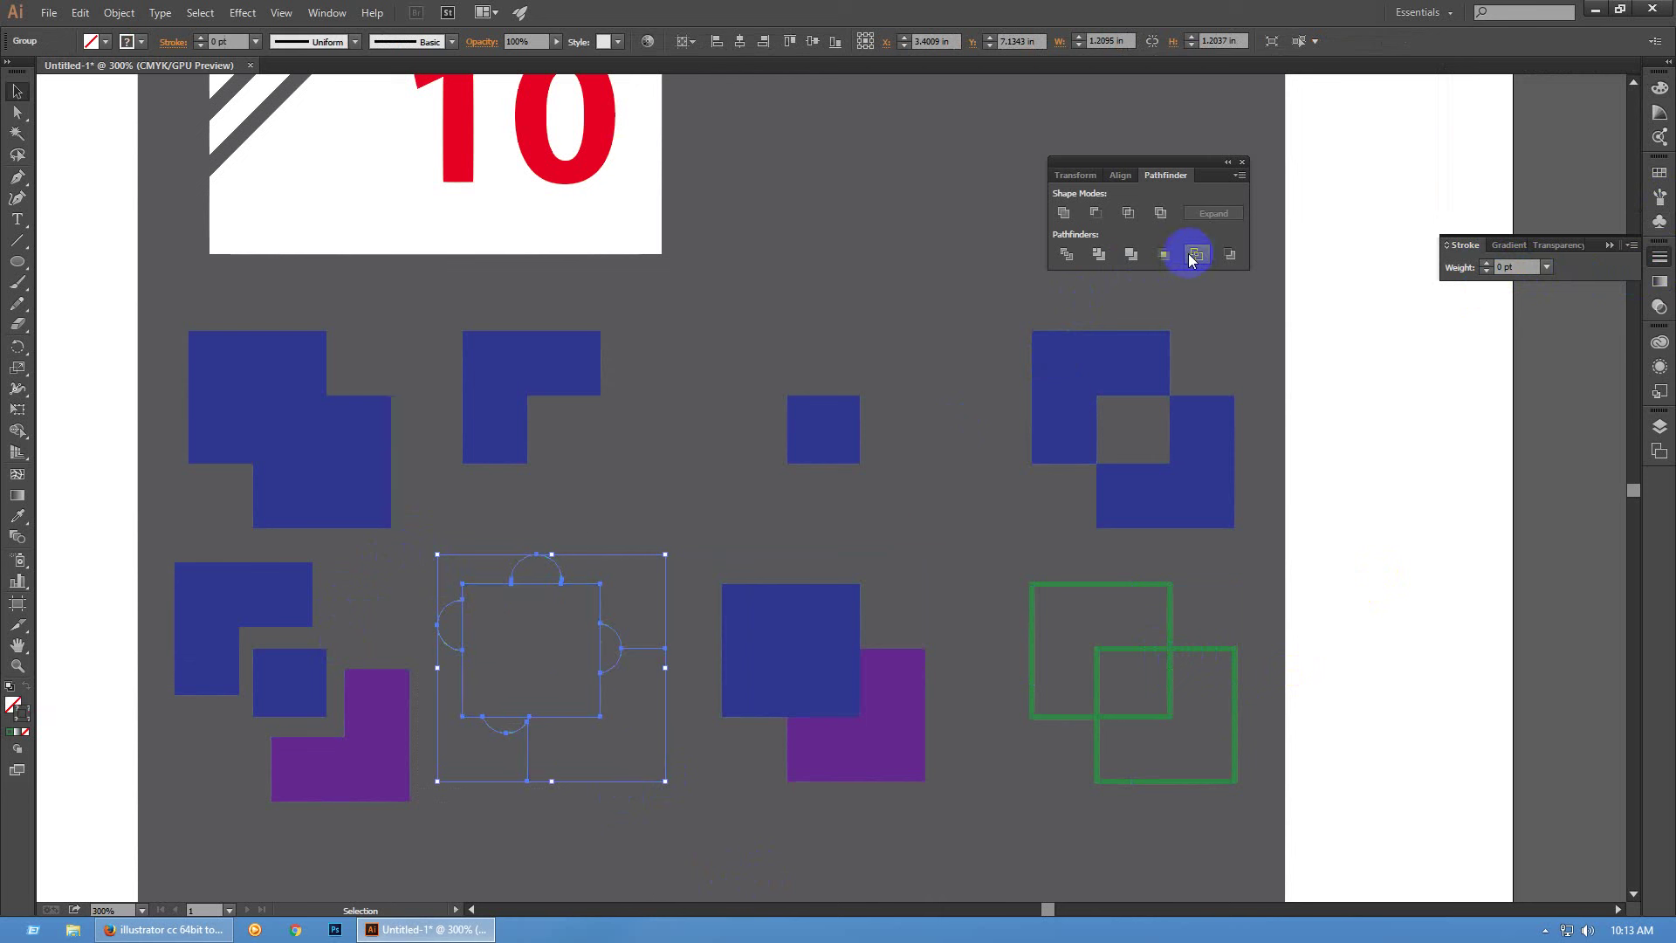
pyautogui.click(1487, 264)
pyautogui.click(960, 522)
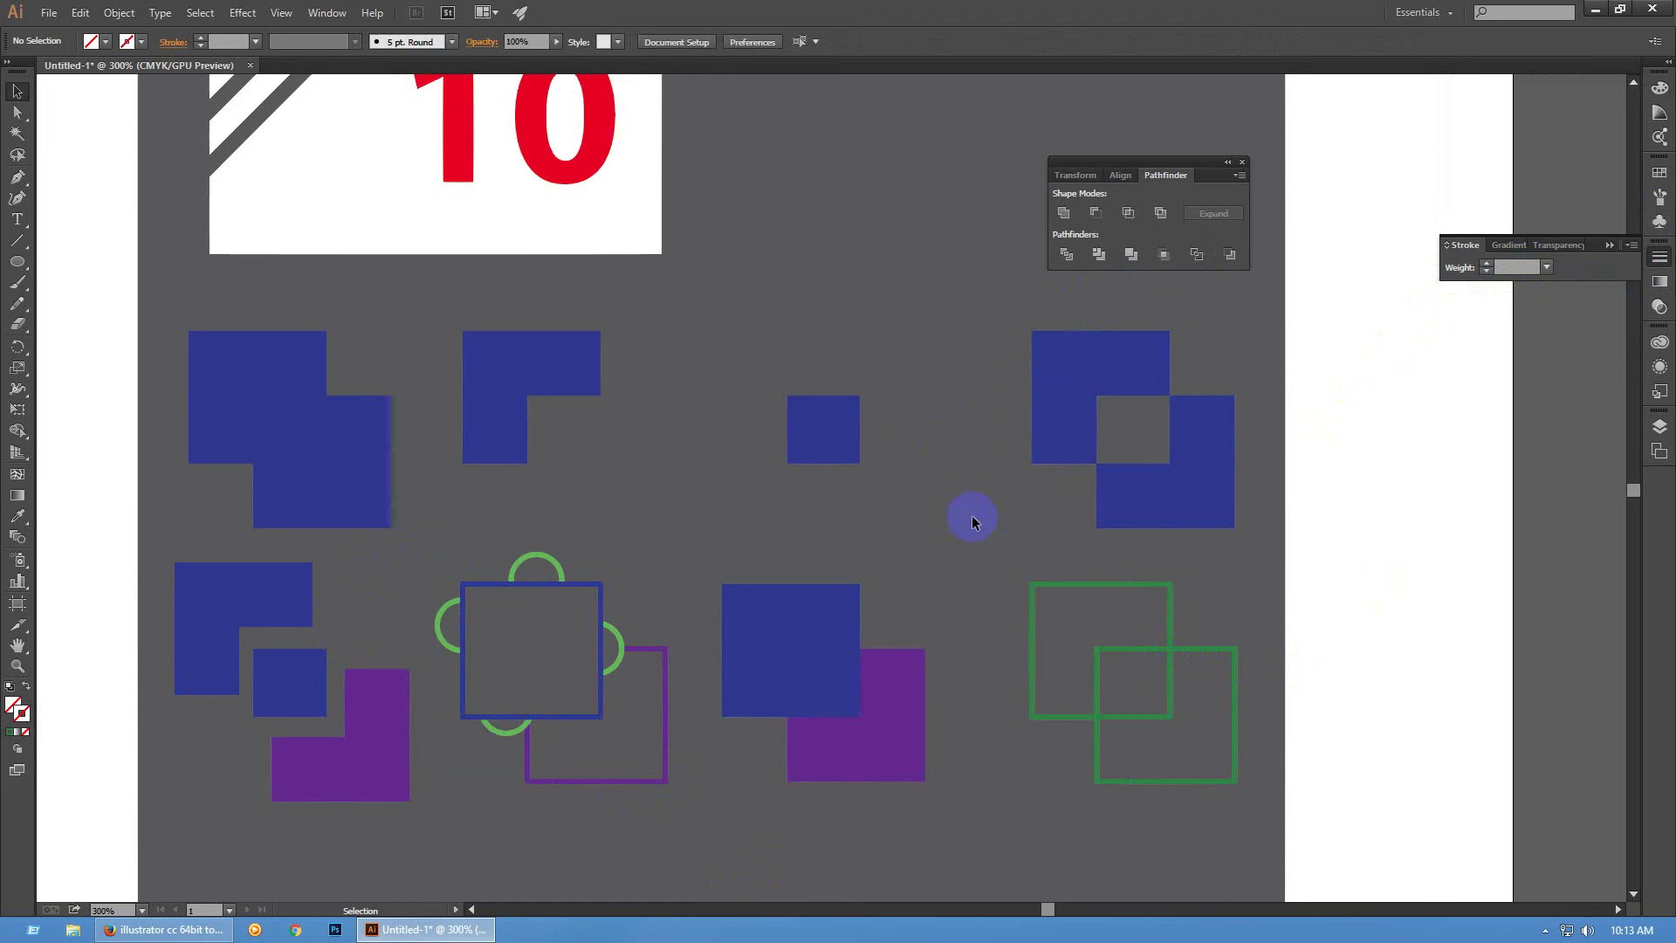
# Apply the Outline pathfinder to all eight shape examples below the white card and increase their stroke weight
pyautogui.moveTo(165, 296); pyautogui.dragTo(1327, 908)
pyautogui.click(1197, 254)
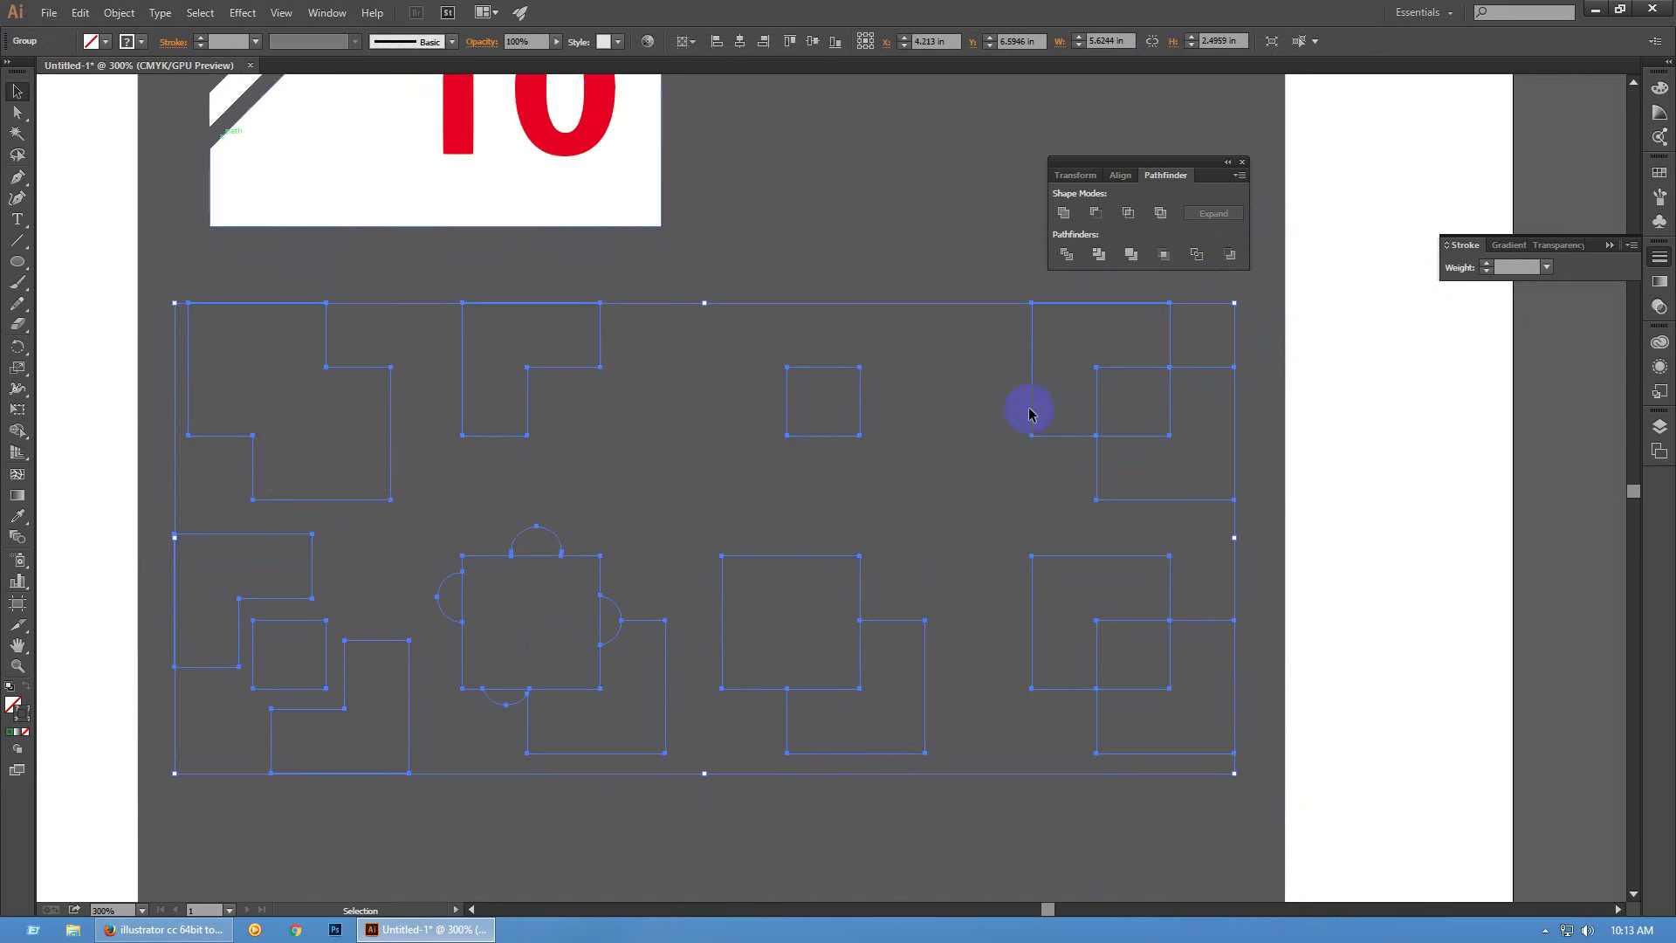
pyautogui.click(1486, 264)
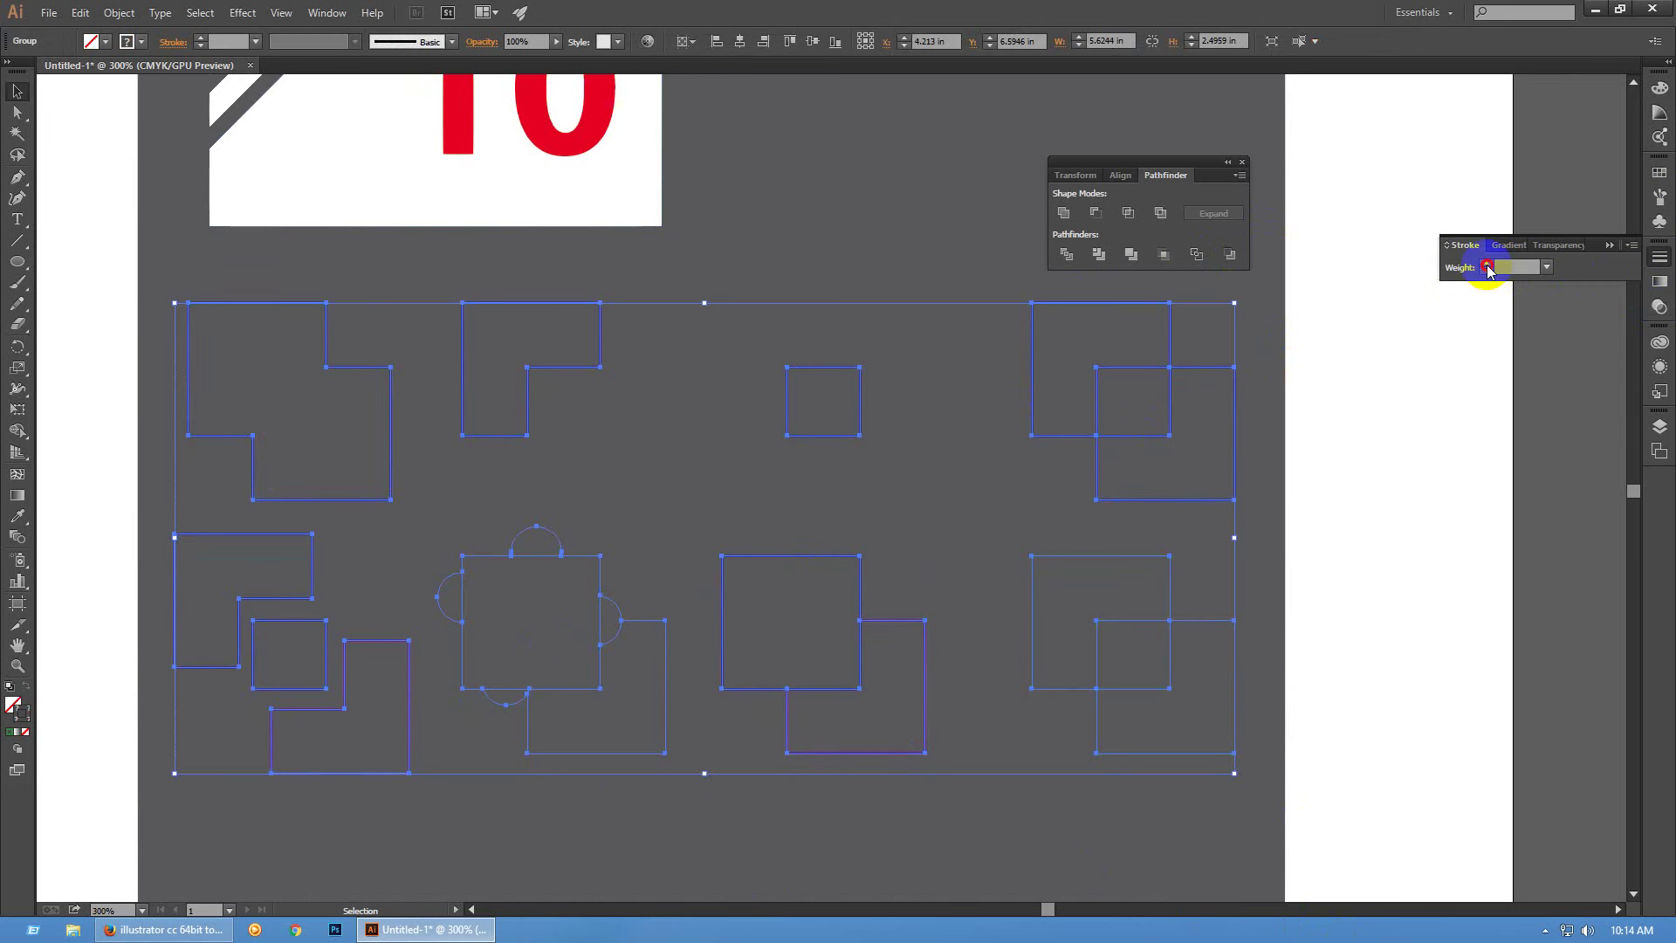
# Color the strokes of all the outlined shapes white
pyautogui.click(1659, 171)
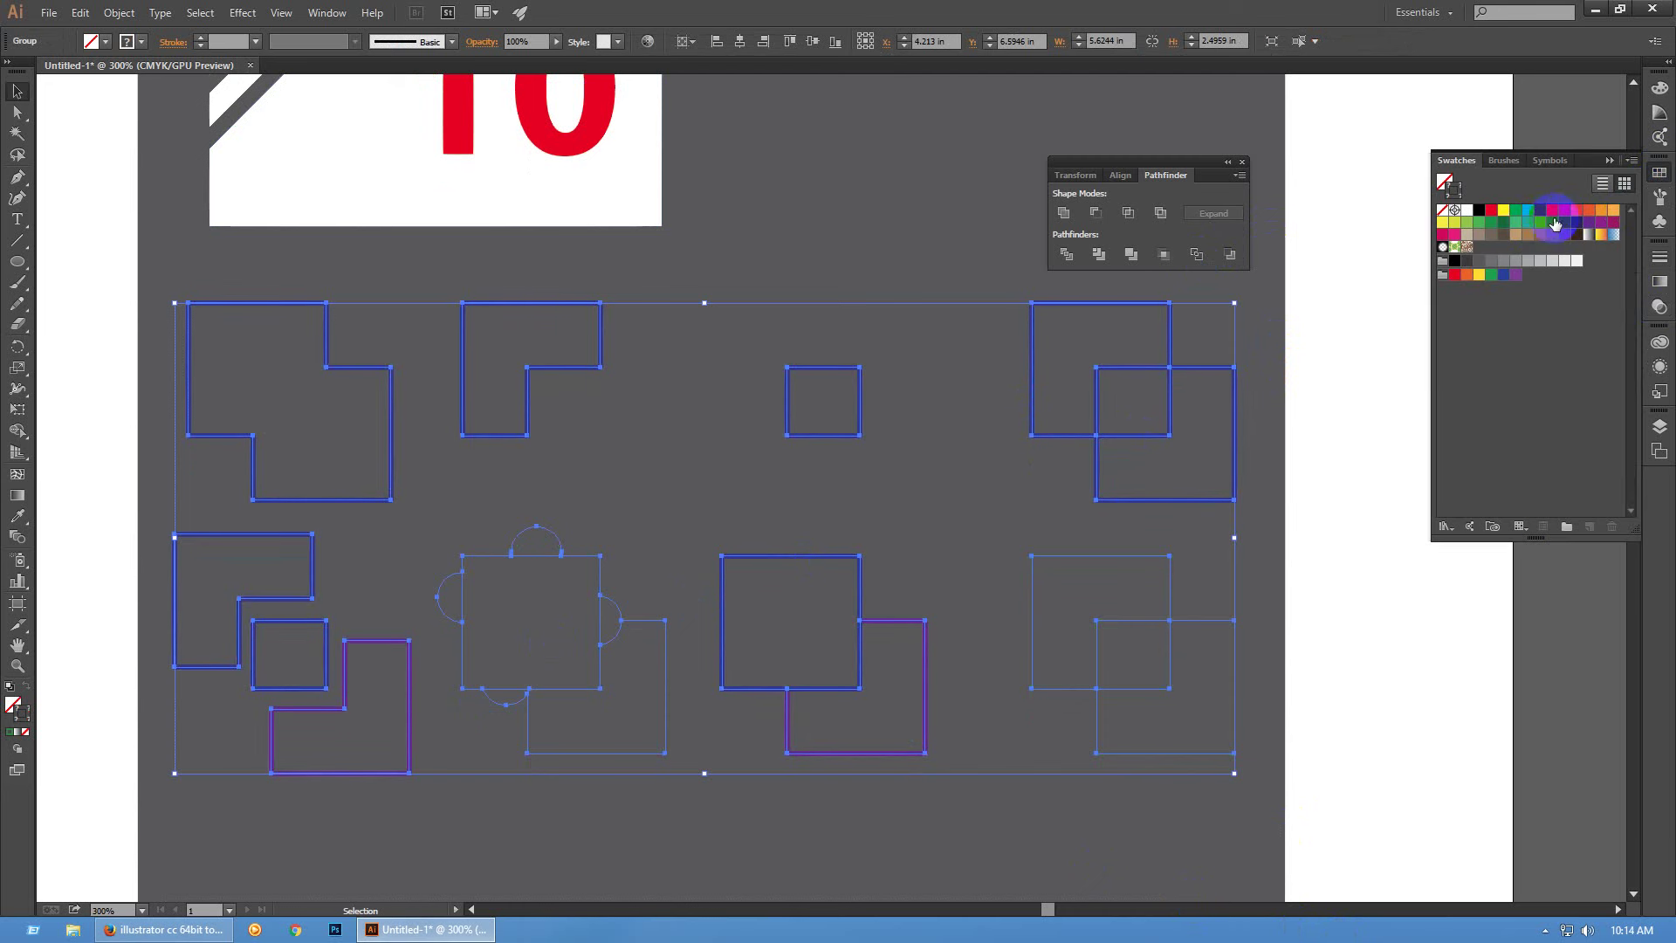
pyautogui.click(1467, 211)
pyautogui.click(1350, 499)
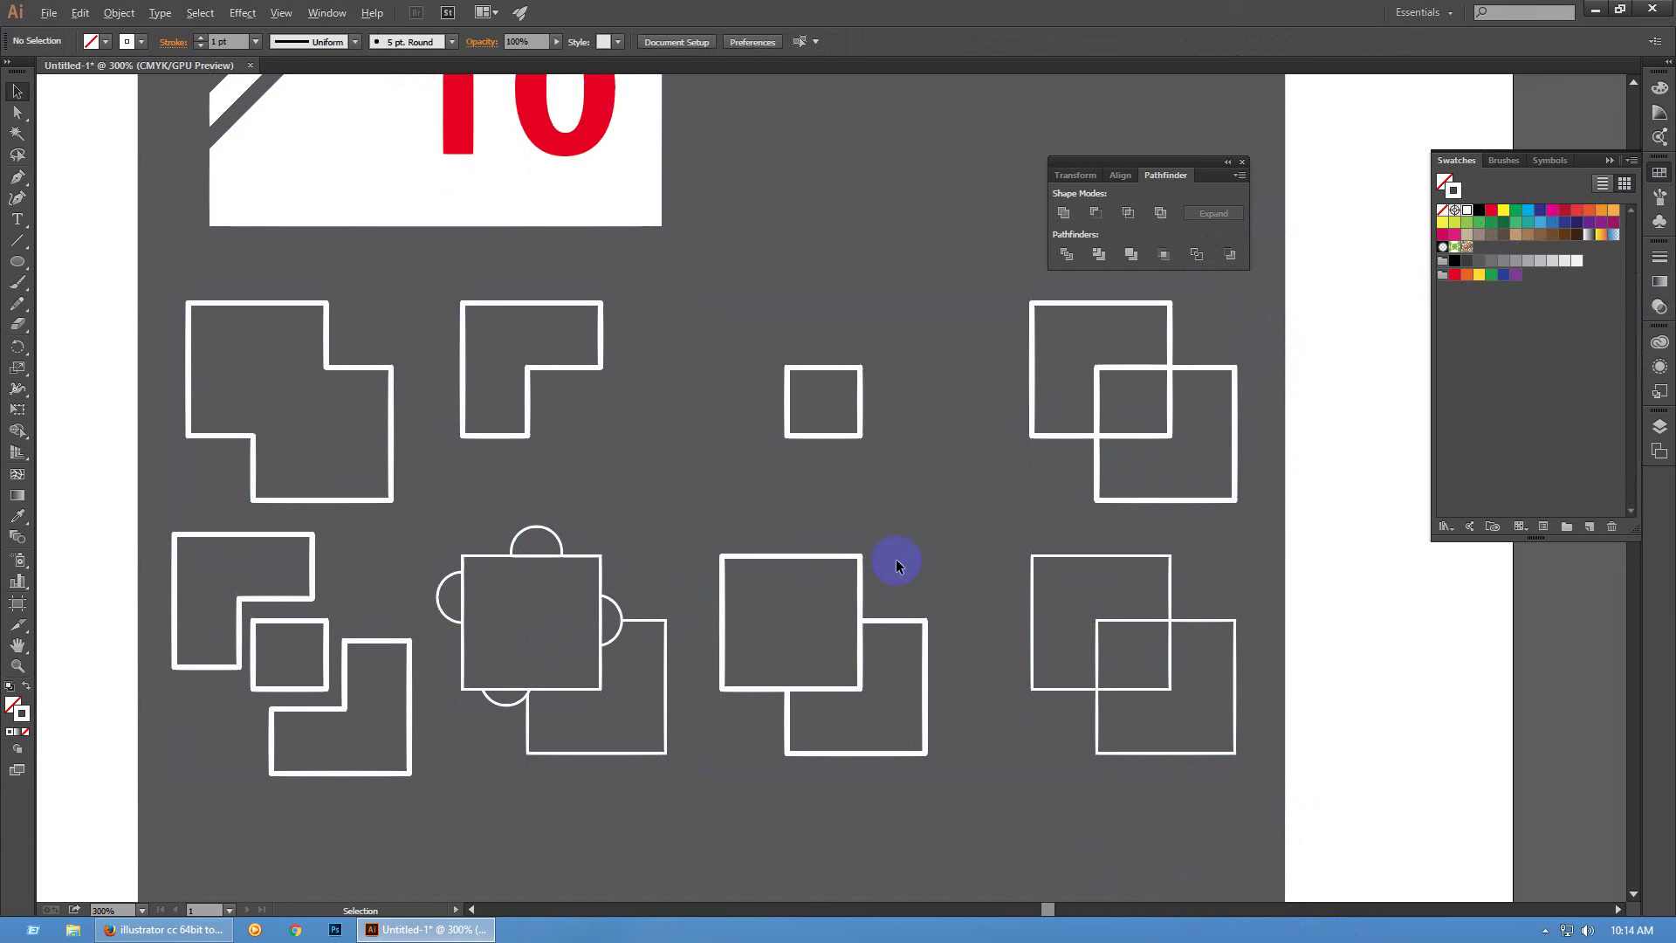
# Scale all the outlined shapes down together to about 3.78 by 1.68 in and move them toward the gray square's center
pyautogui.scroll(-2, 896, 558)
pyautogui.moveTo(498, 434); pyautogui.dragTo(898, 587)
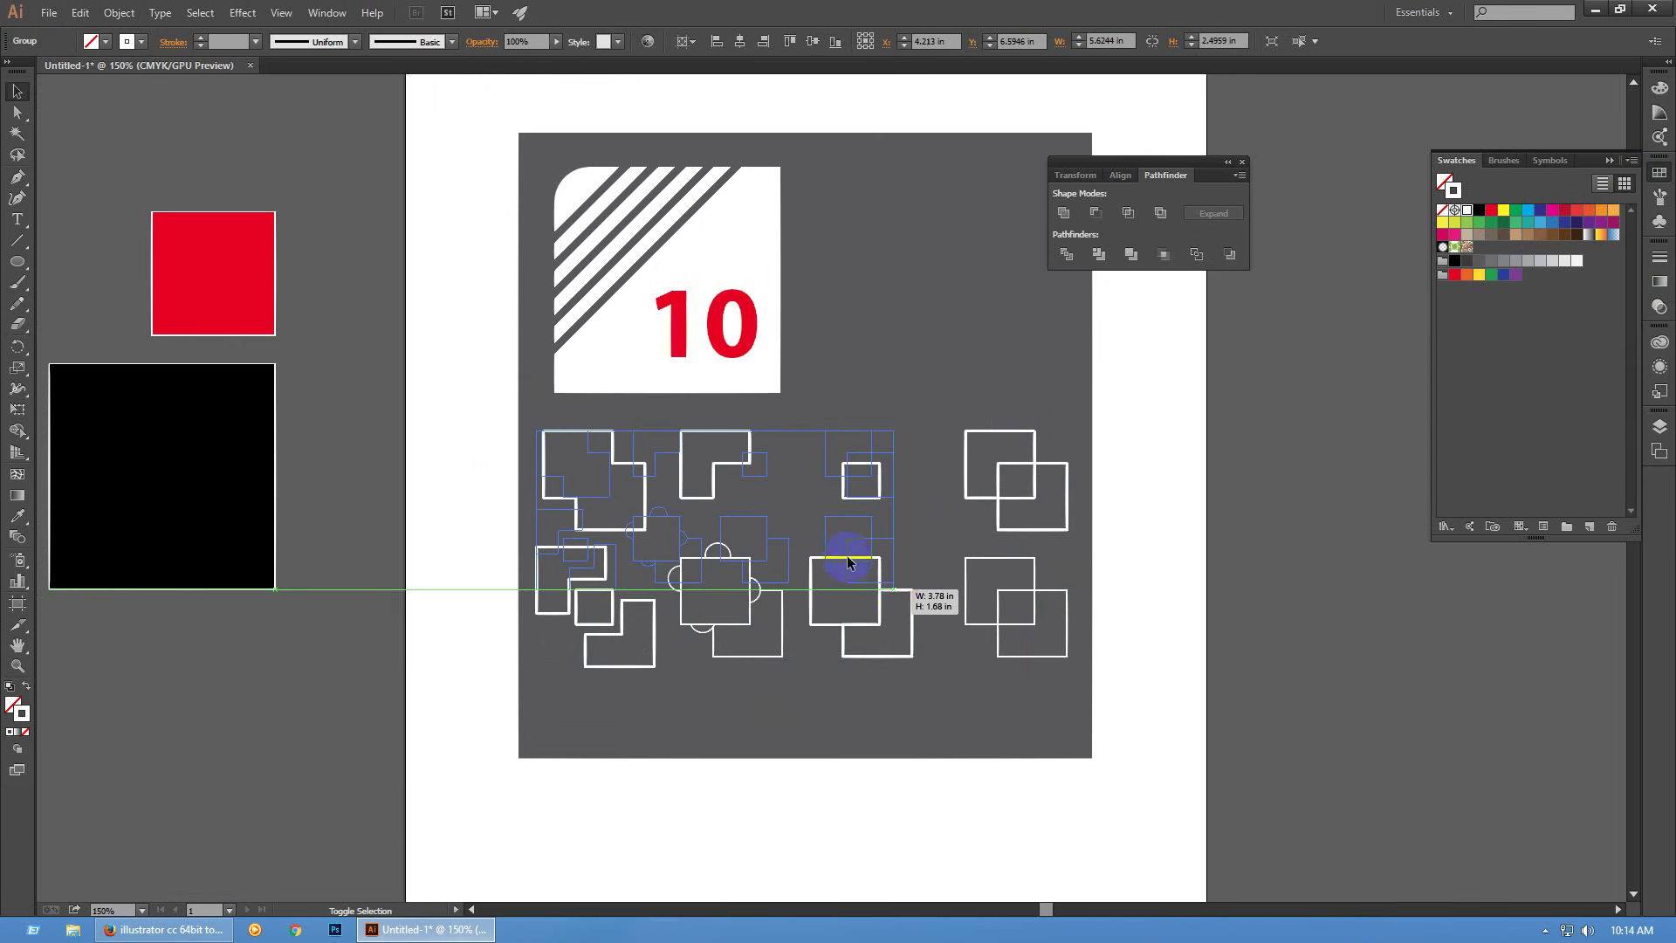
pyautogui.moveTo(764, 476); pyautogui.dragTo(840, 524)
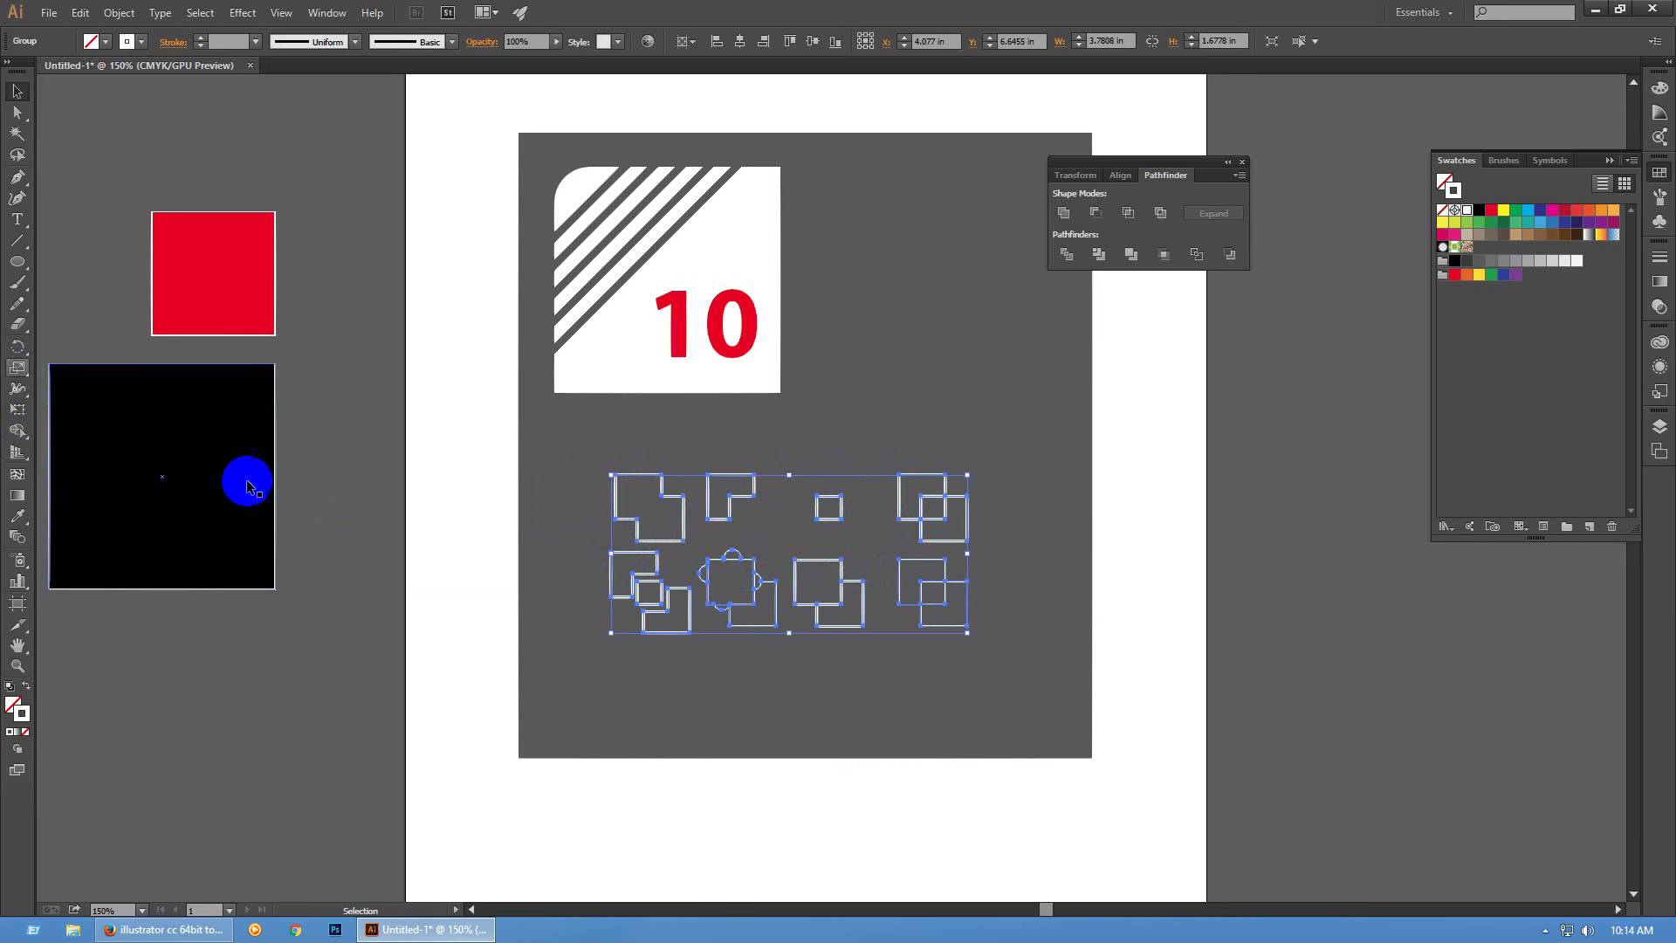
# Enlarge the whole set of outlined shapes proportionally to about 8.65 by 3.84 in
pyautogui.moveTo(968, 626); pyautogui.dragTo(1358, 795)
pyautogui.click(1298, 815)
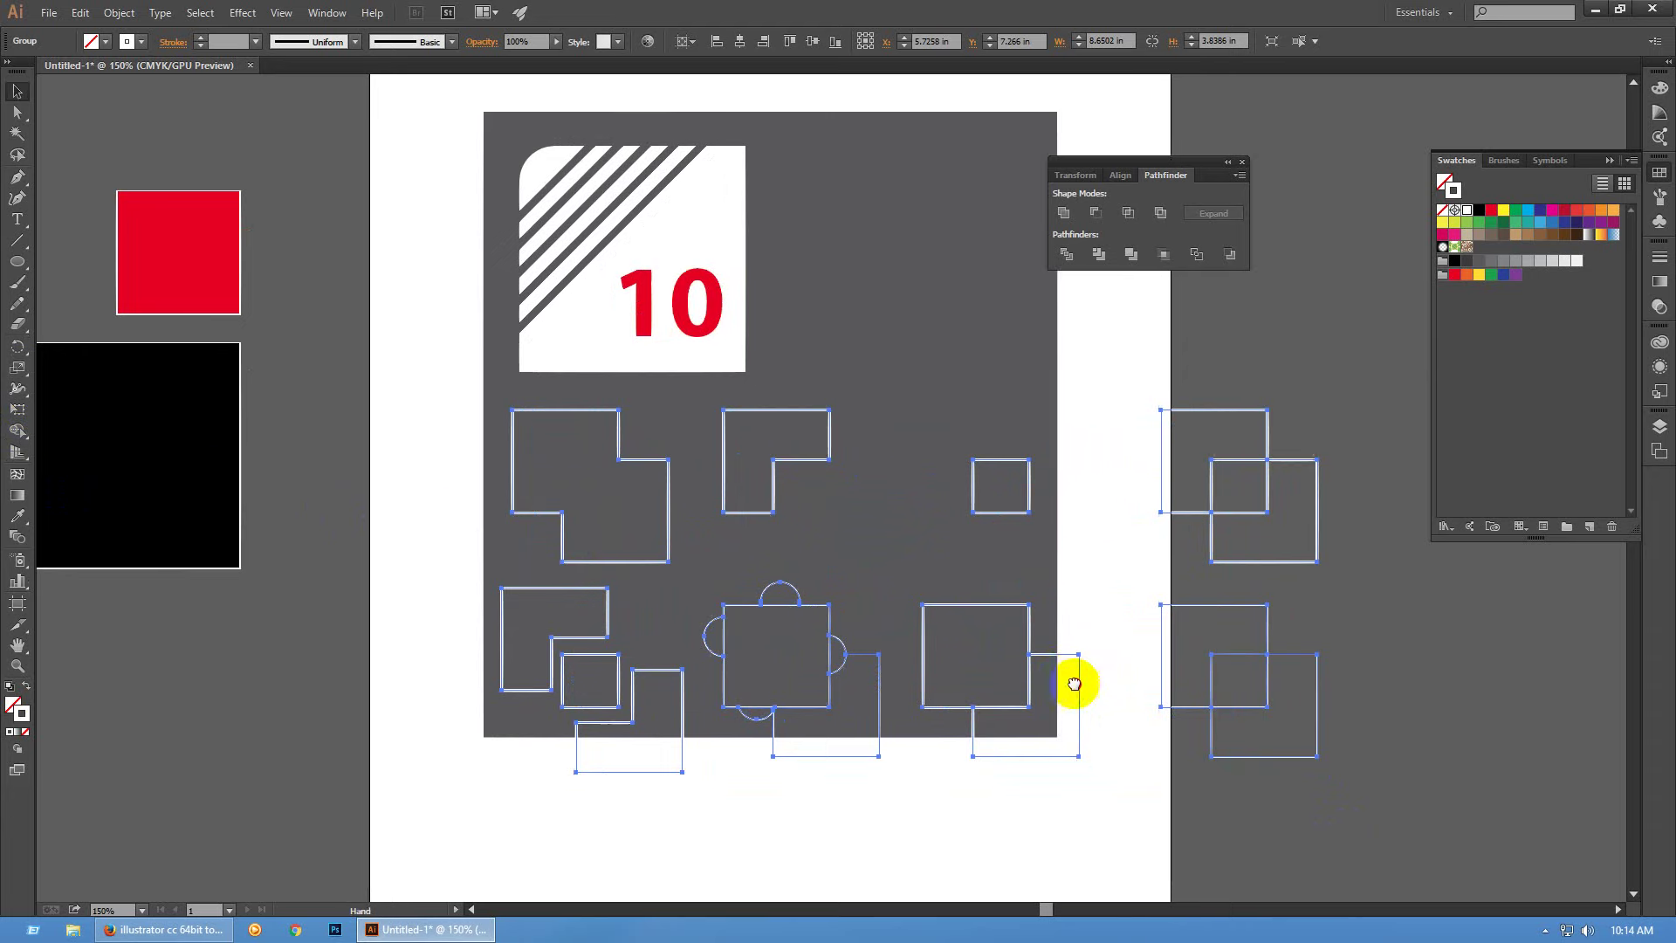
pyautogui.moveTo(666, 419); pyautogui.dragTo(1368, 838)
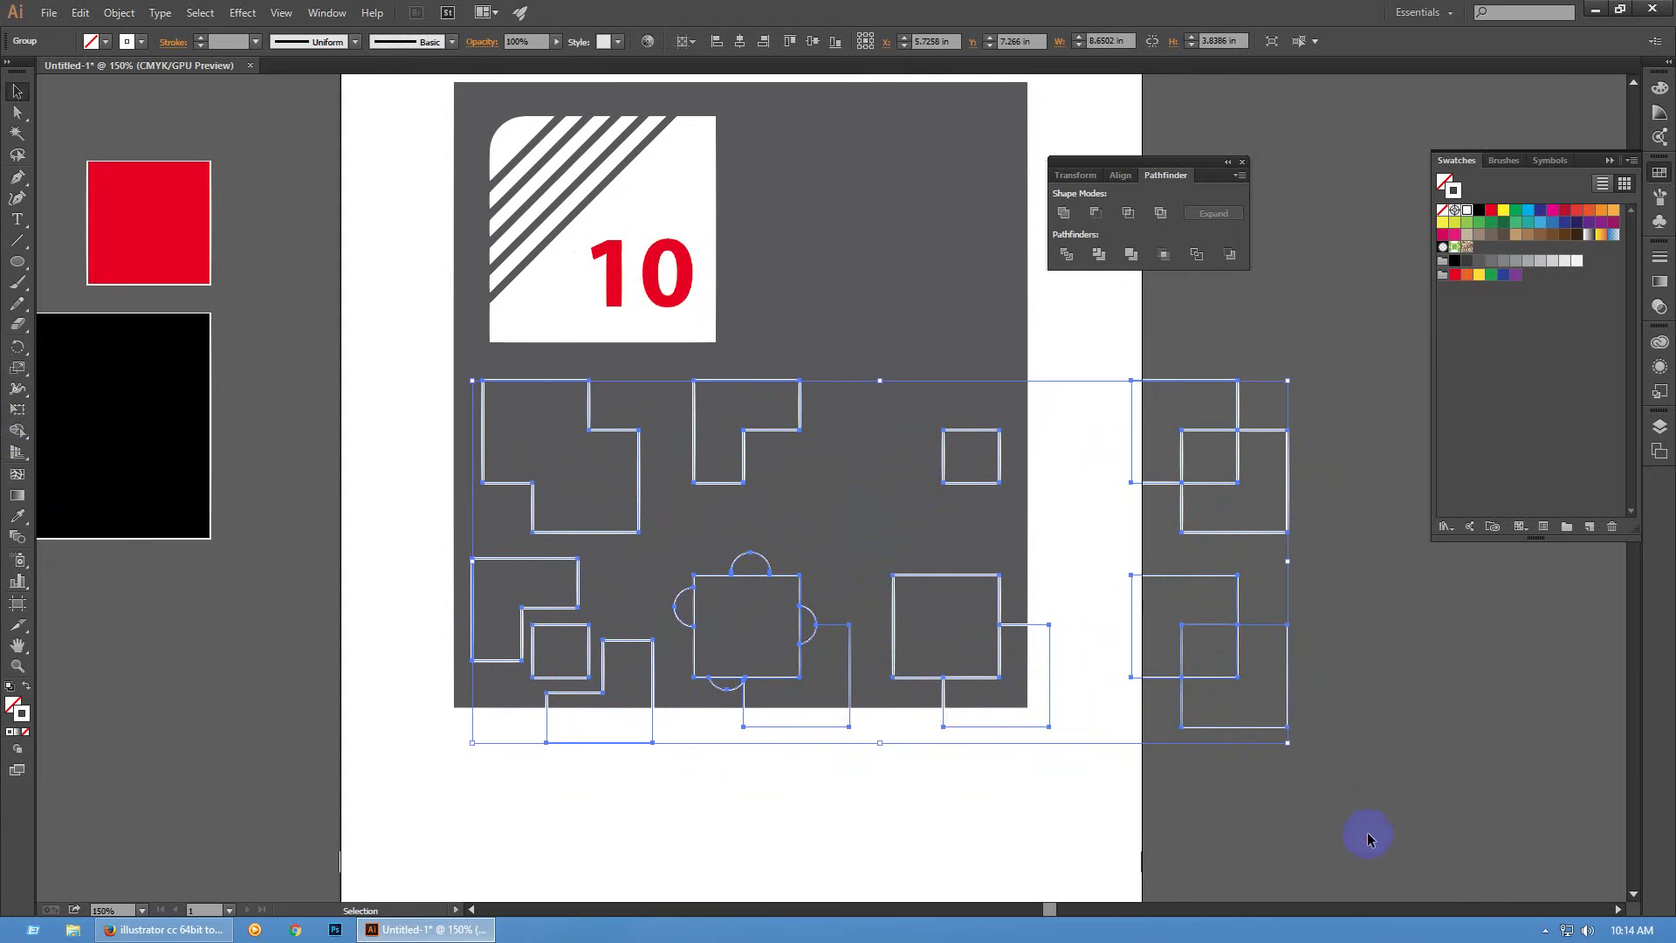
pyautogui.click(1024, 829)
# Delete every outlined example except the united two-square outline directly below the white card
pyautogui.press('a')
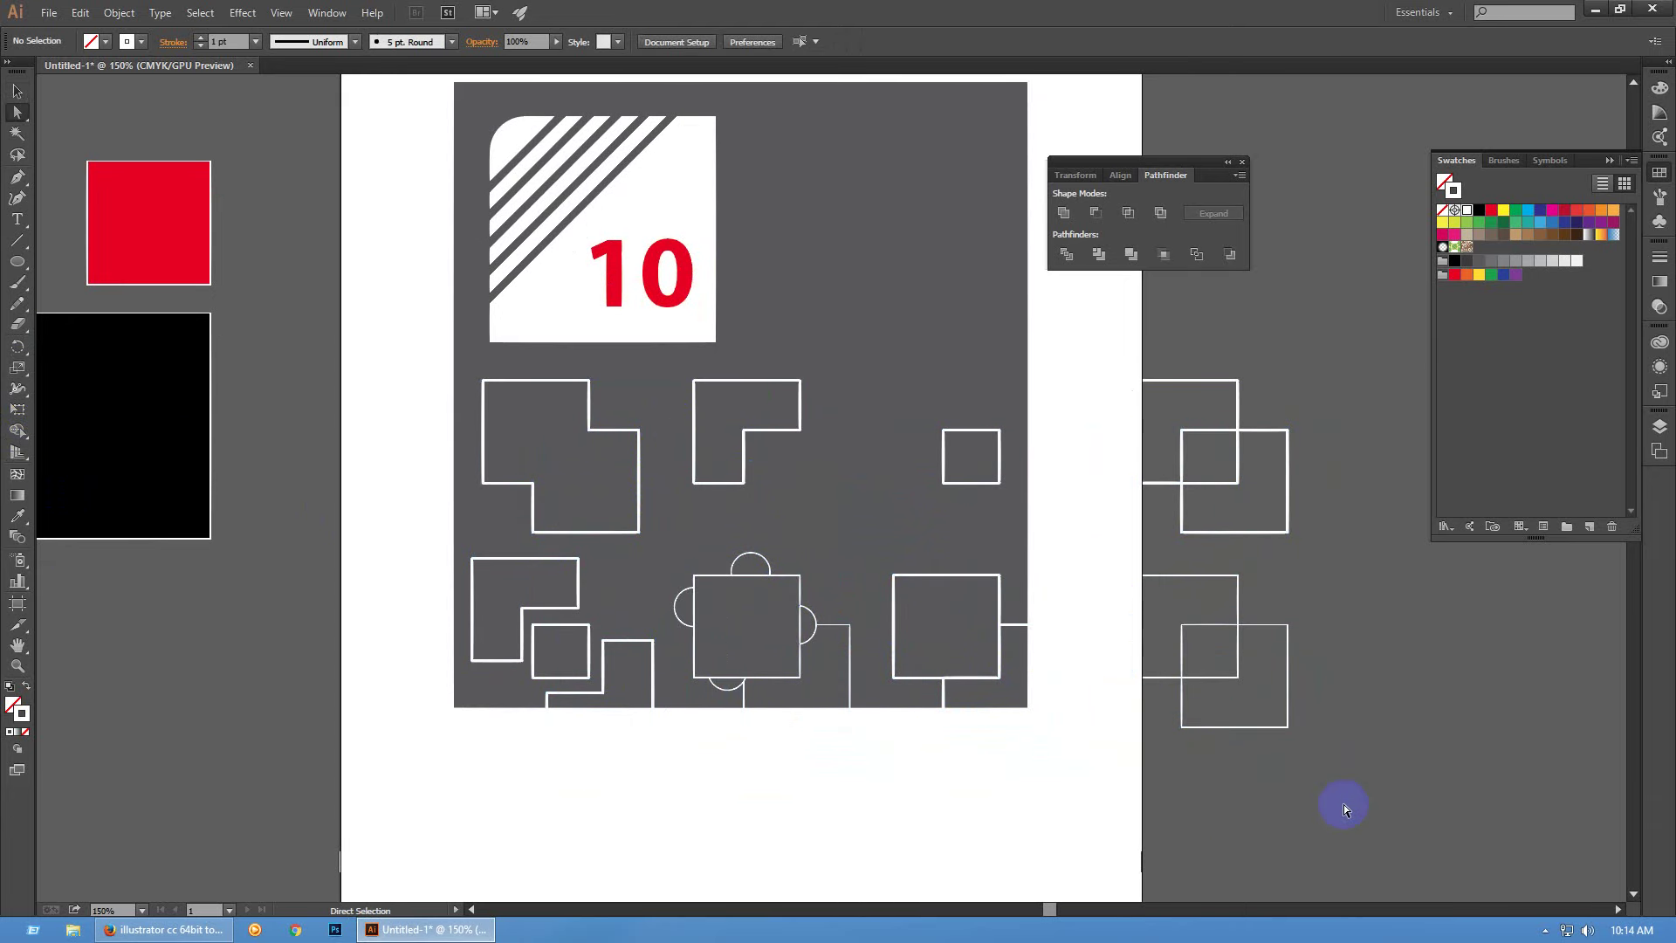
pyautogui.click(838, 479)
pyautogui.moveTo(838, 479); pyautogui.dragTo(677, 368)
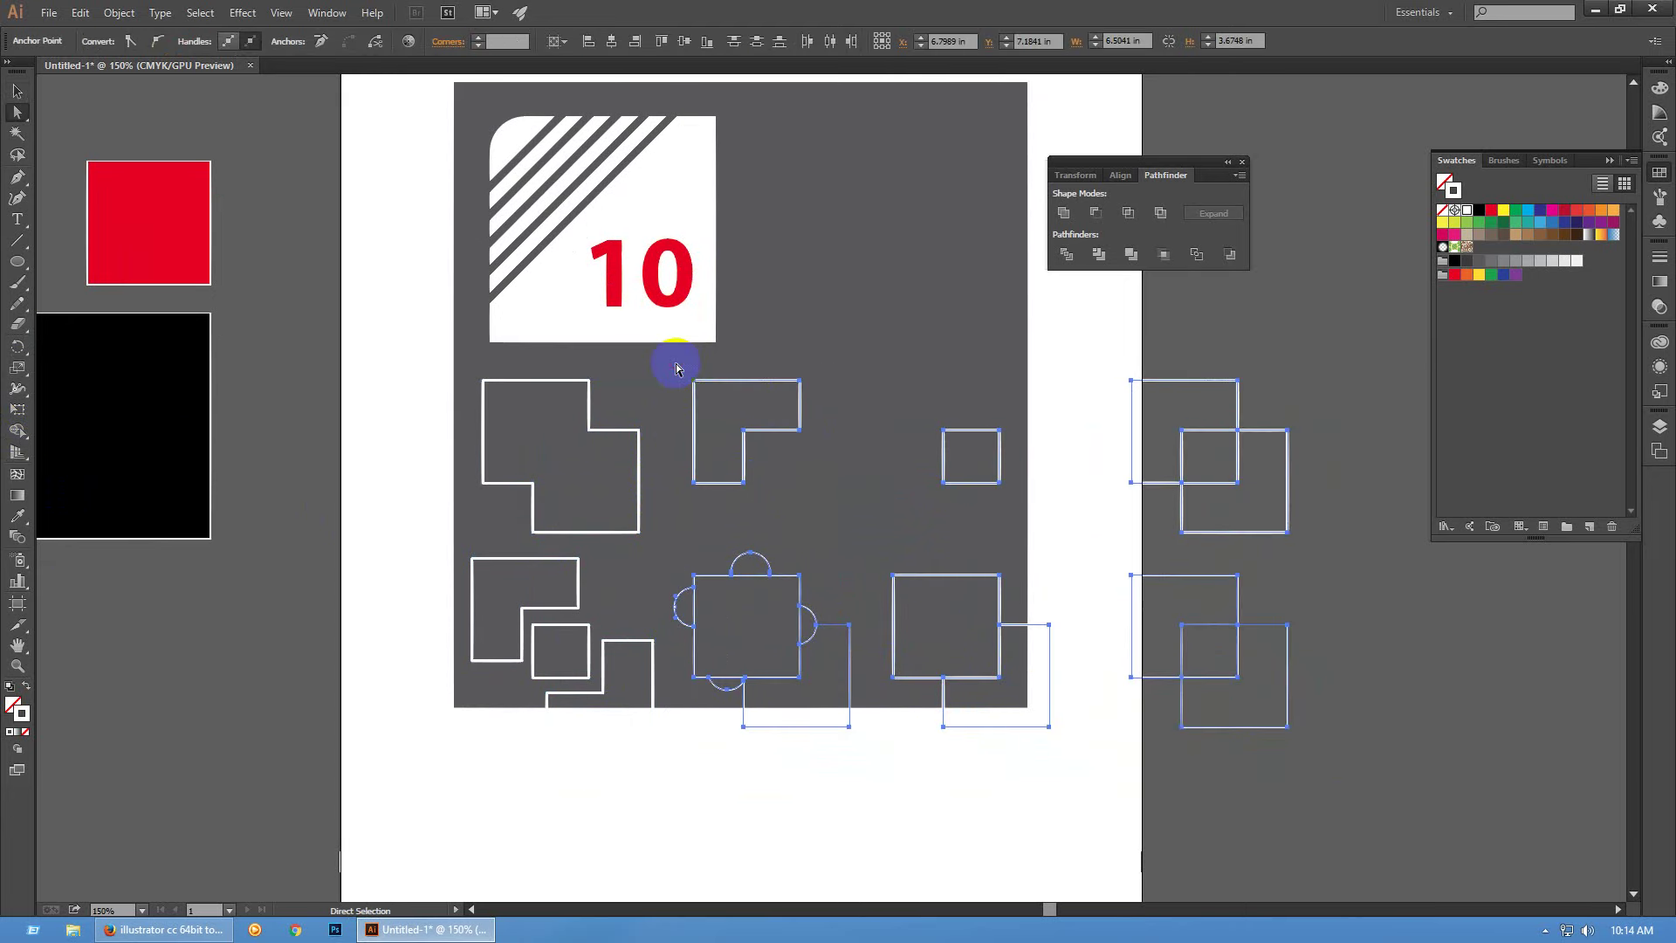
pyautogui.press('Delete')
pyautogui.moveTo(415, 802); pyautogui.dragTo(800, 552)
pyautogui.press('Delete')
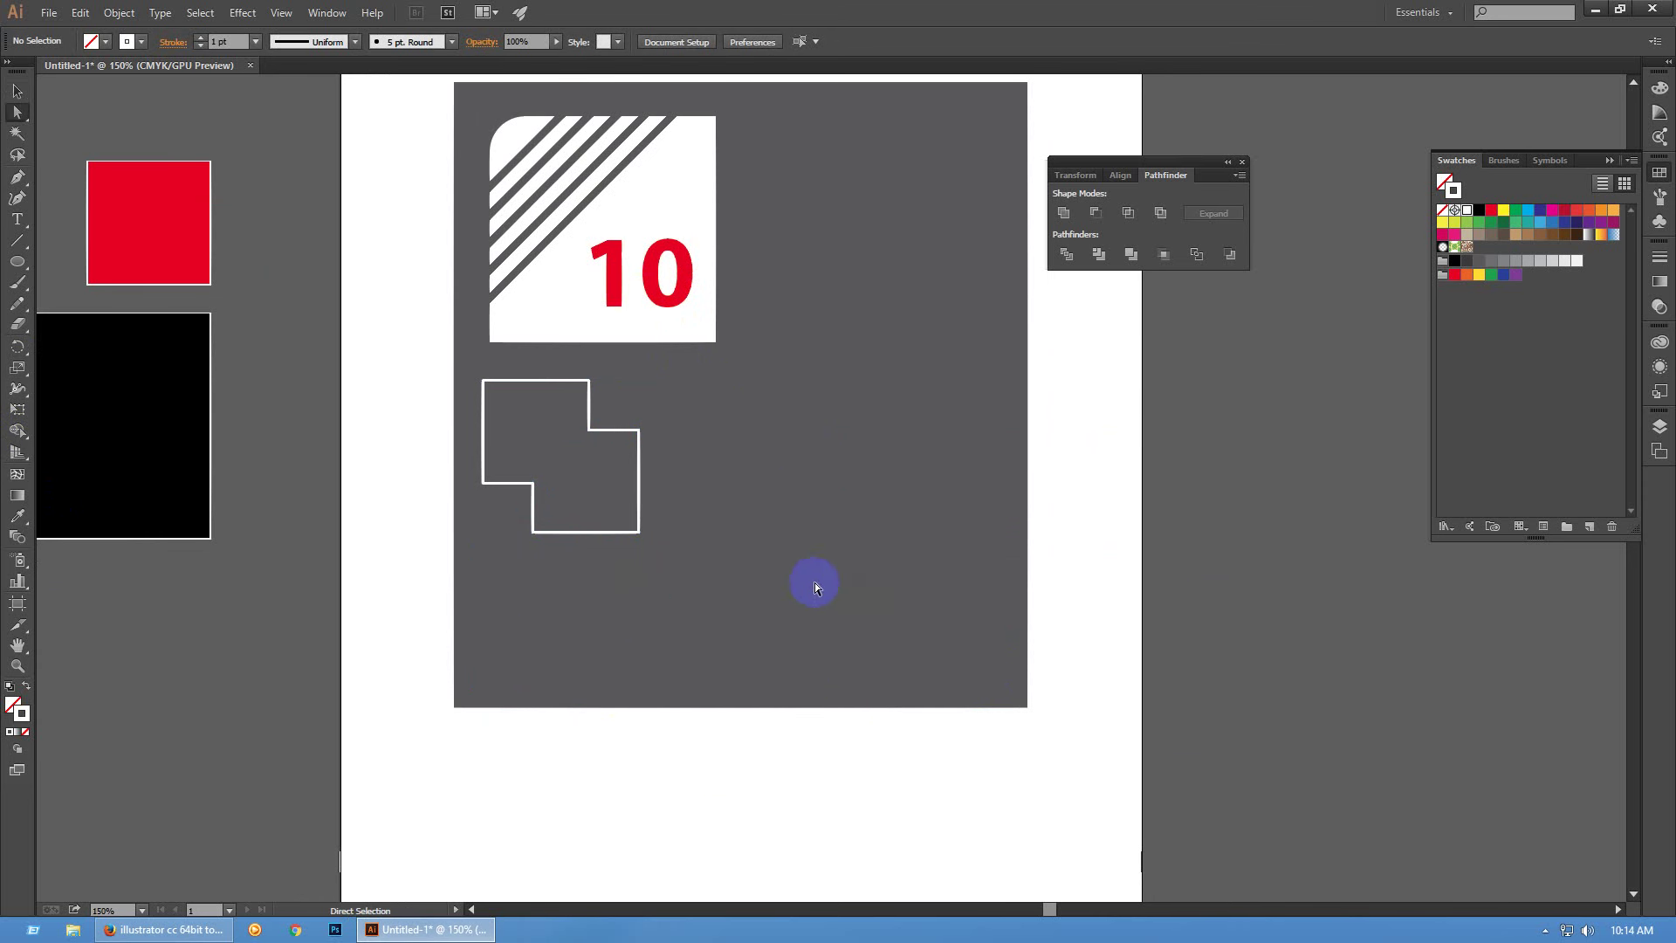
# Move the remaining united outline down and right and enlarge it to about 3.24 by 3.16 in
pyautogui.press('v')
pyautogui.moveTo(641, 533); pyautogui.dragTo(690, 587)
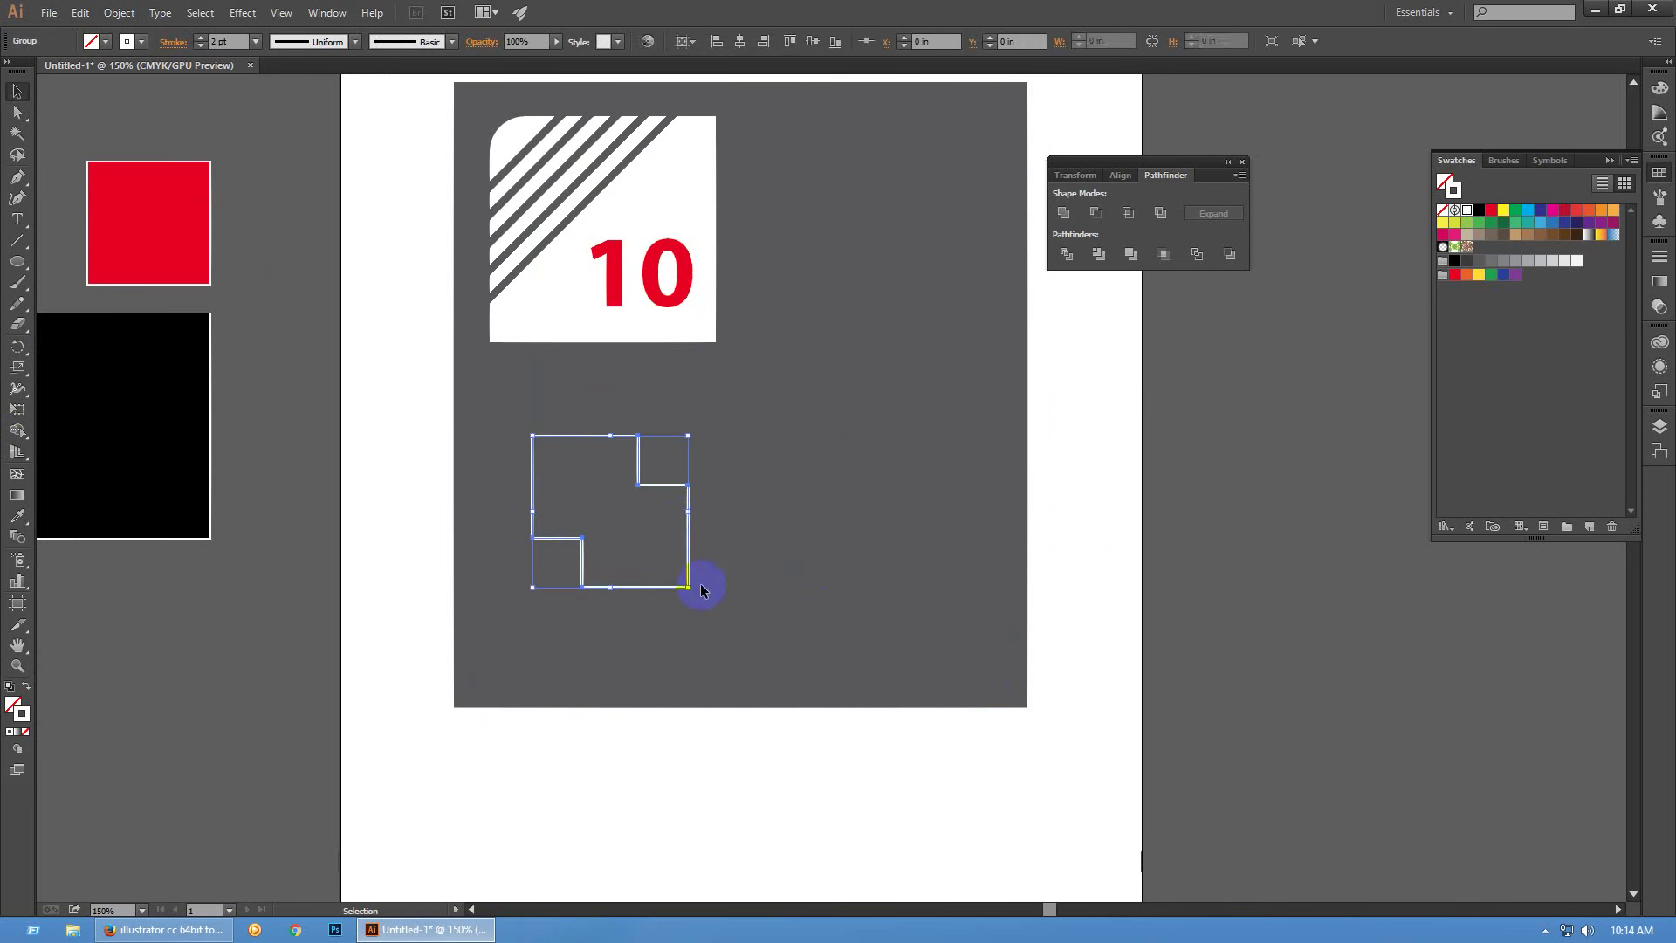
pyautogui.moveTo(689, 511); pyautogui.dragTo(900, 565)
pyautogui.click(899, 566)
pyautogui.hotkey('ctrl', '=')
pyautogui.hscroll(-1, 952, 570)
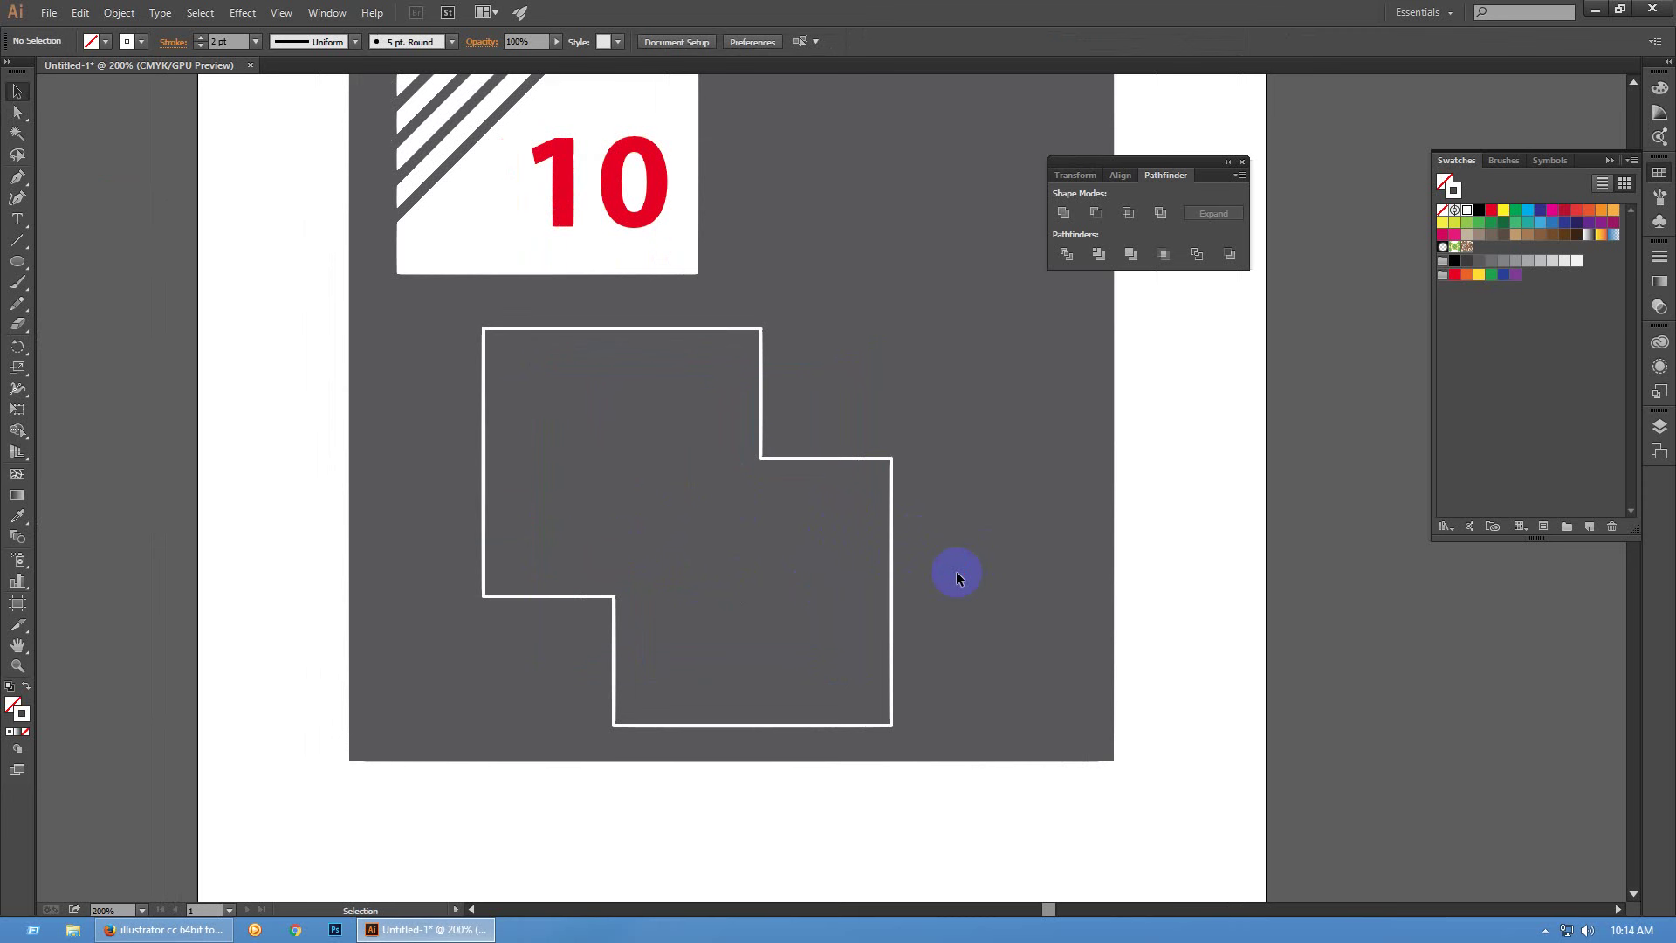
# Check the united outline's width, height and stroke weight, and look through the available weights
pyautogui.click(853, 613)
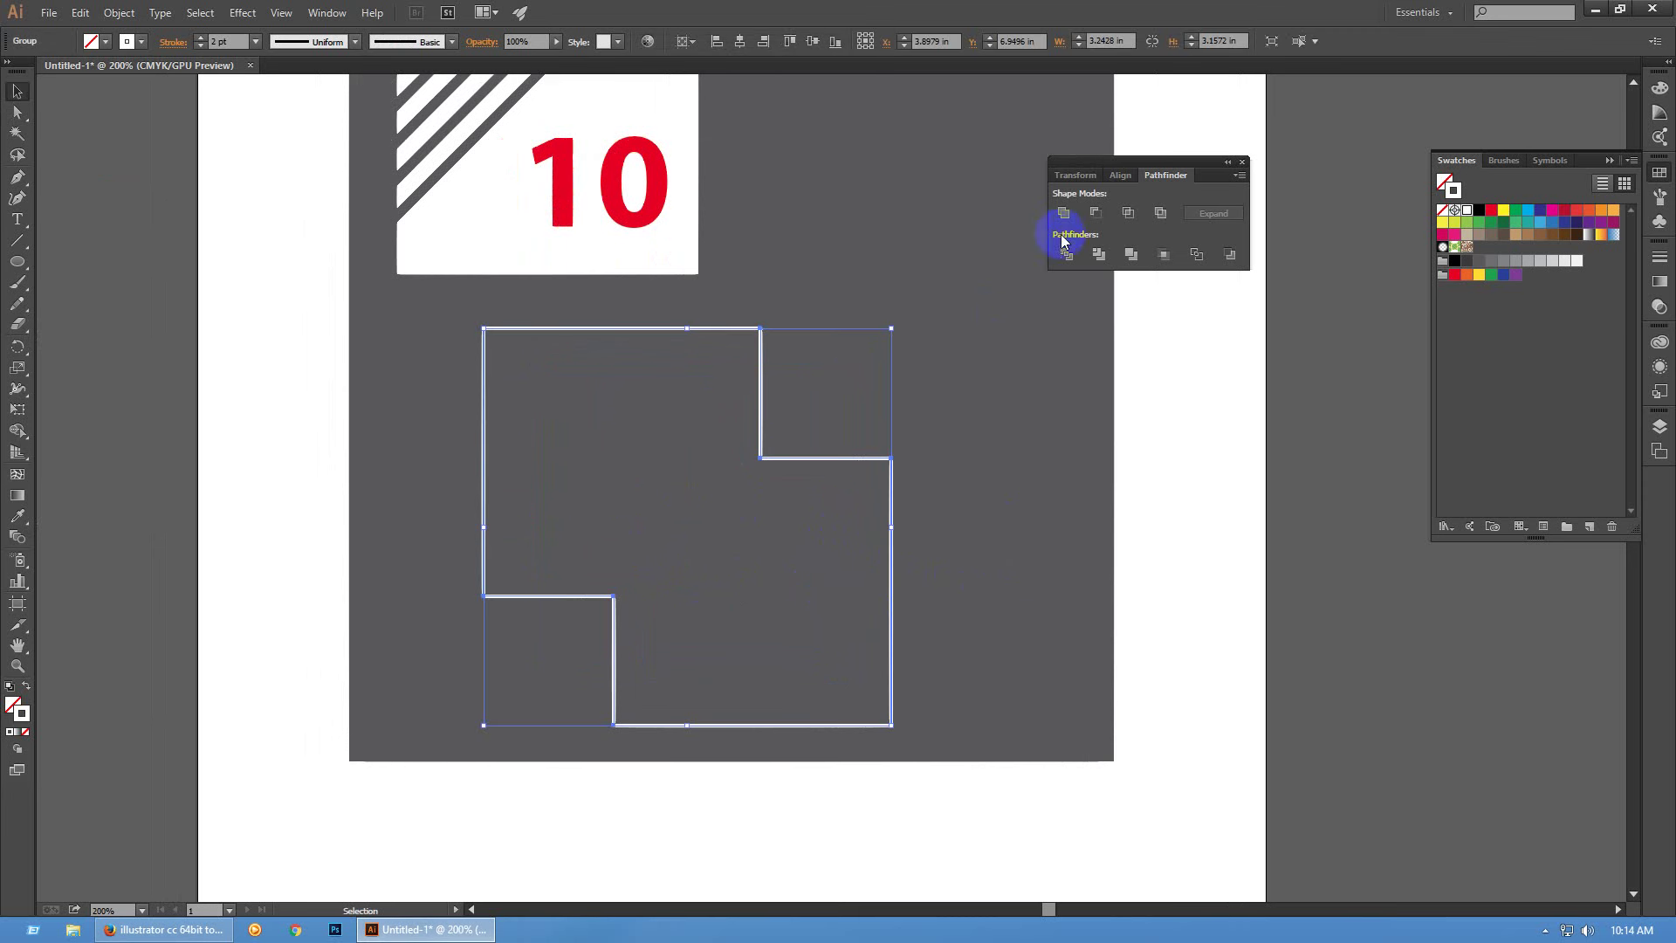
pyautogui.click(1083, 176)
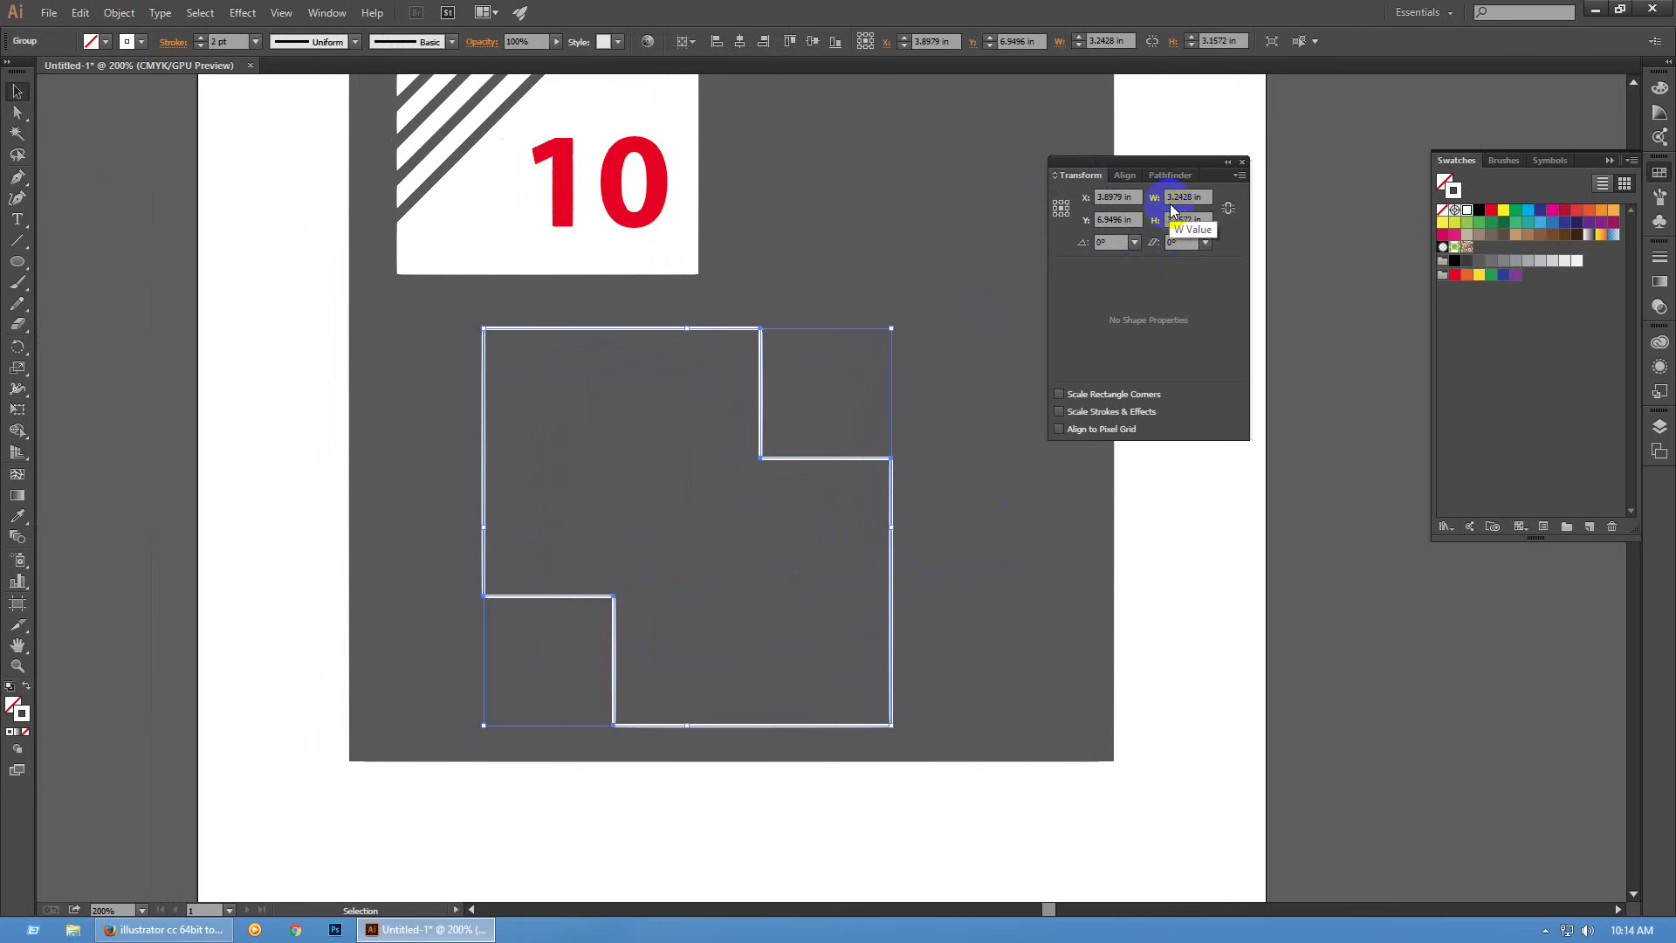
pyautogui.click(1565, 289)
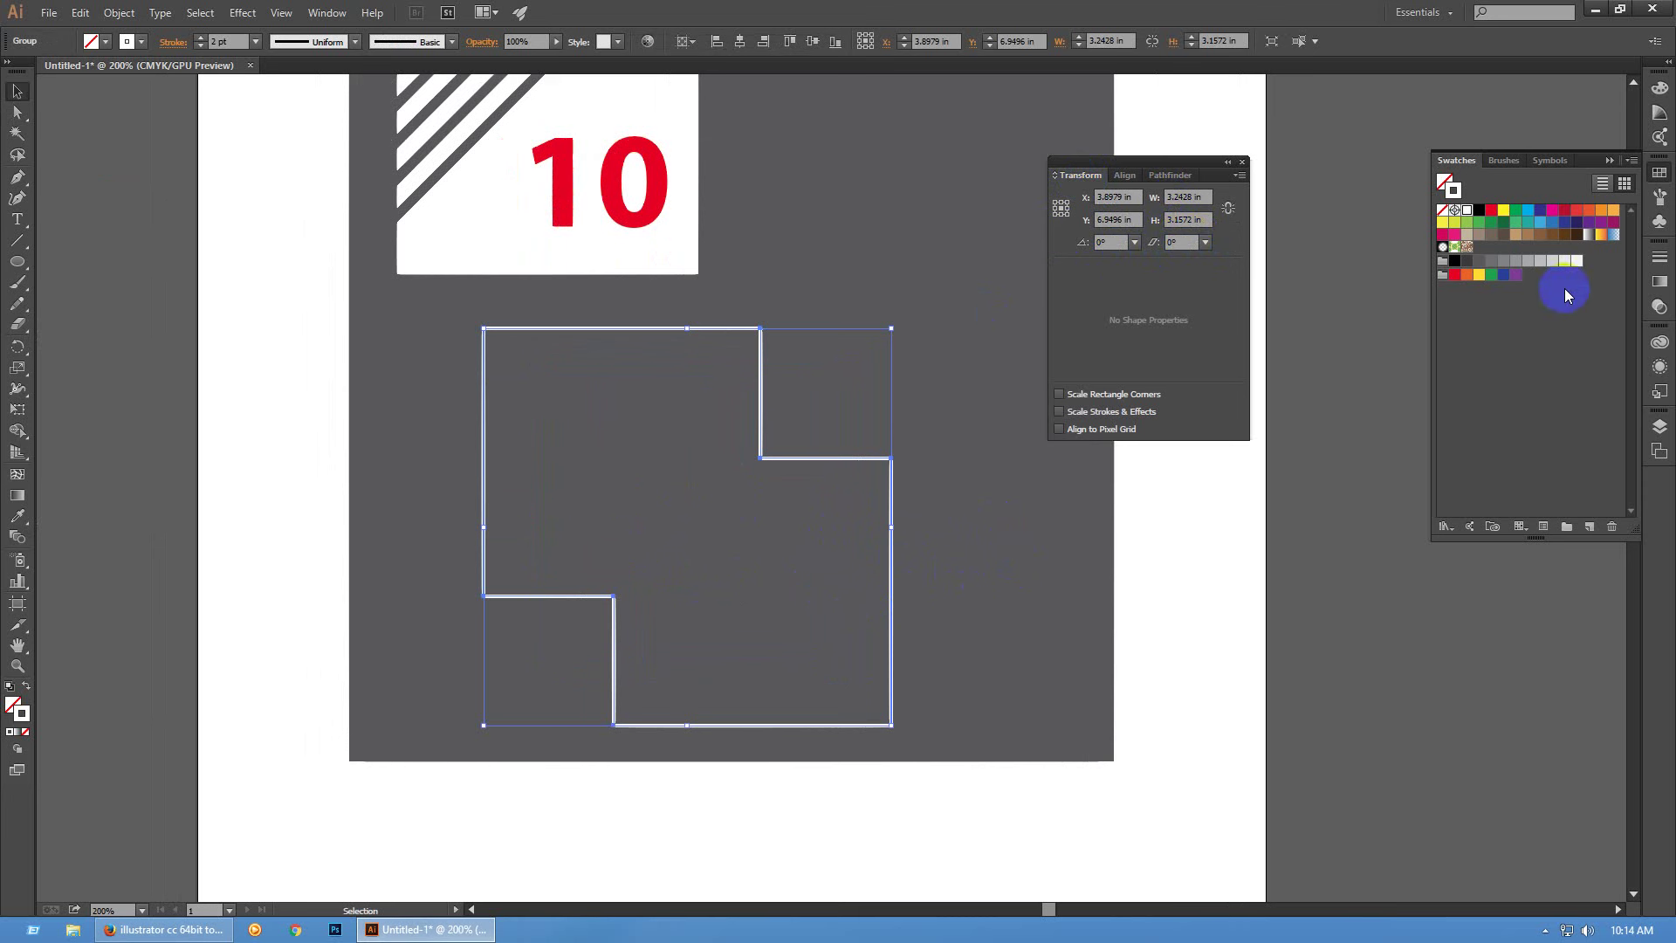
pyautogui.click(1659, 257)
pyautogui.click(1545, 268)
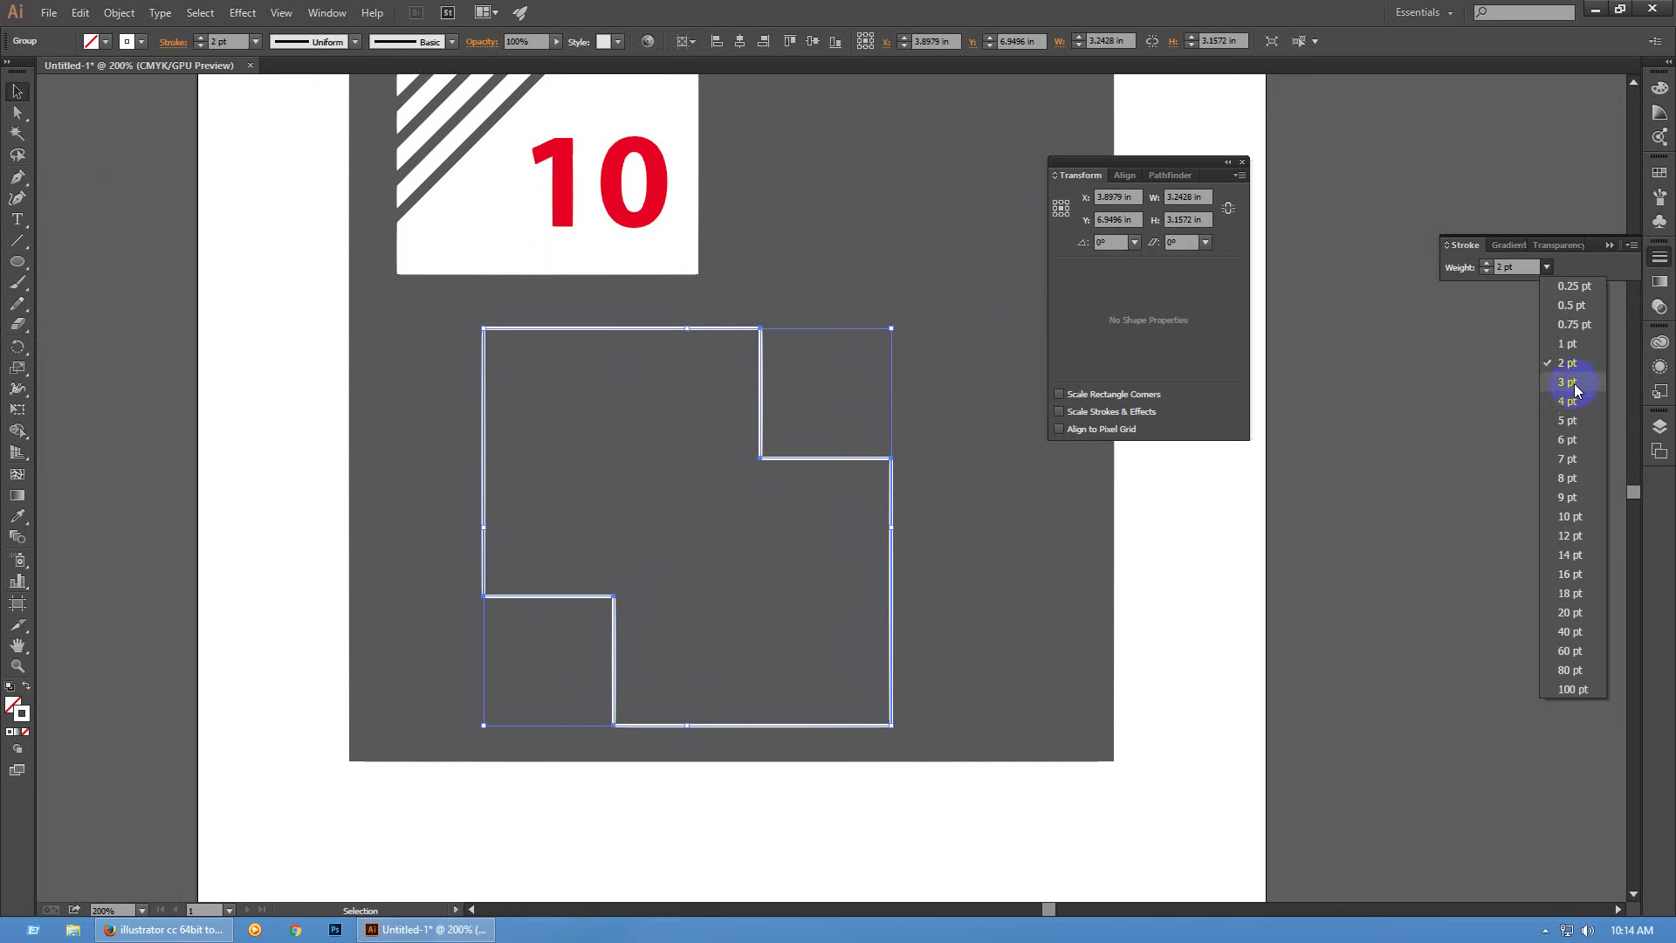
pyautogui.click(1478, 393)
pyautogui.click(943, 557)
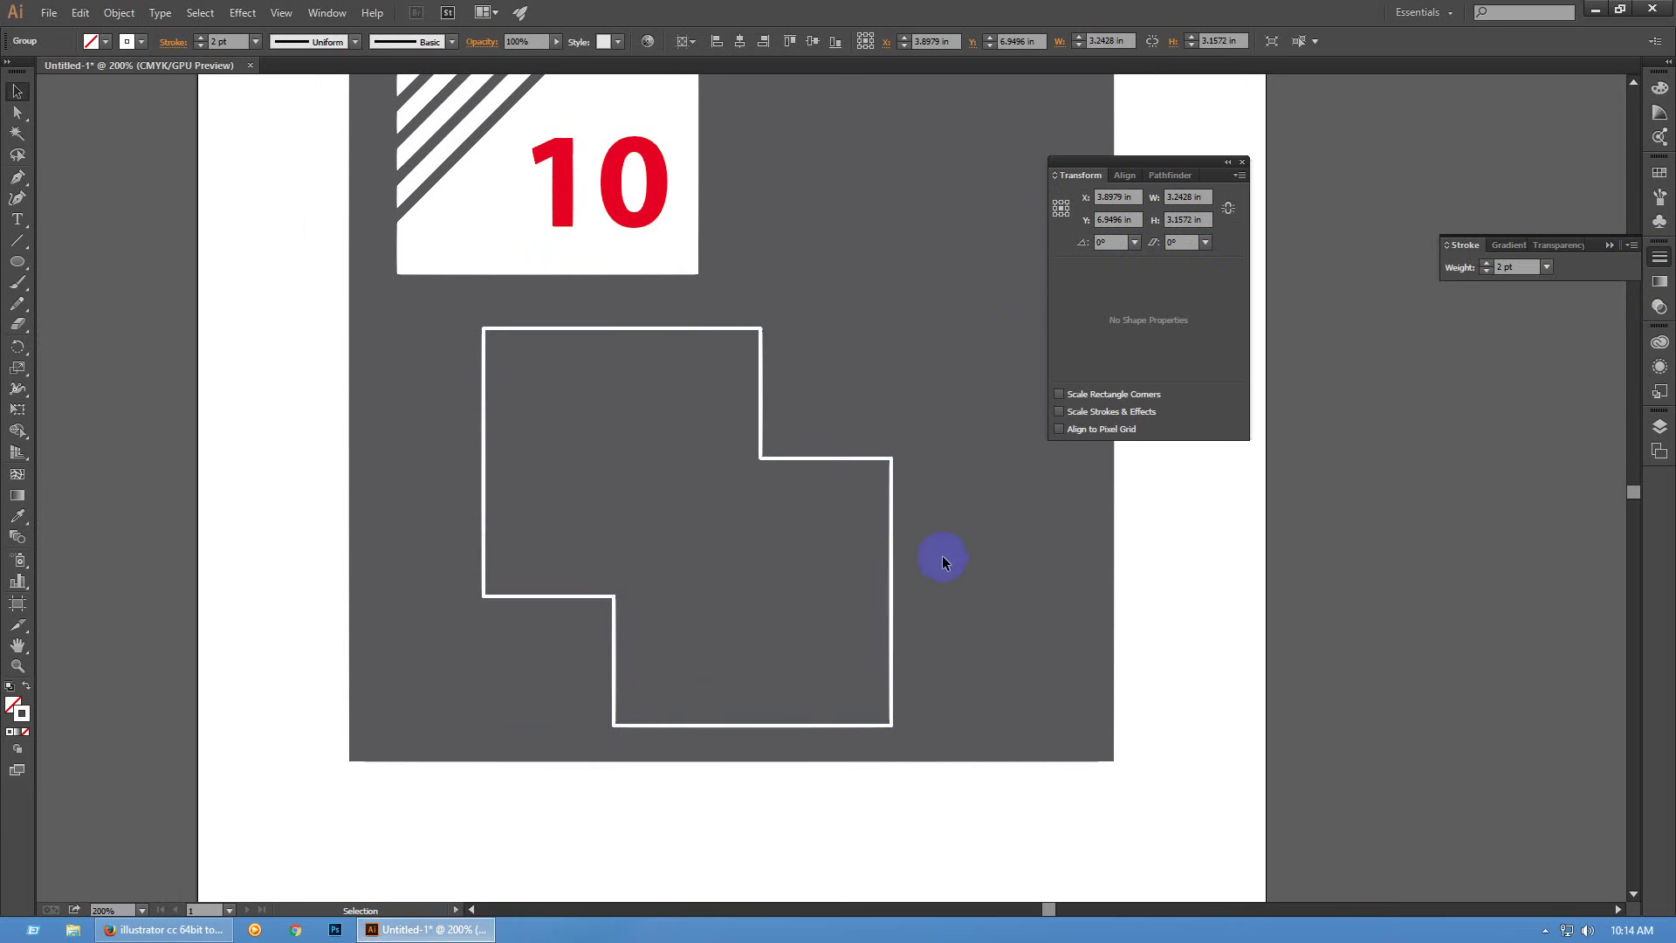
# Enlarge the united outline proportionally to about 12.49 by 12.16 in, extending beyond the artboard
pyautogui.click(870, 575)
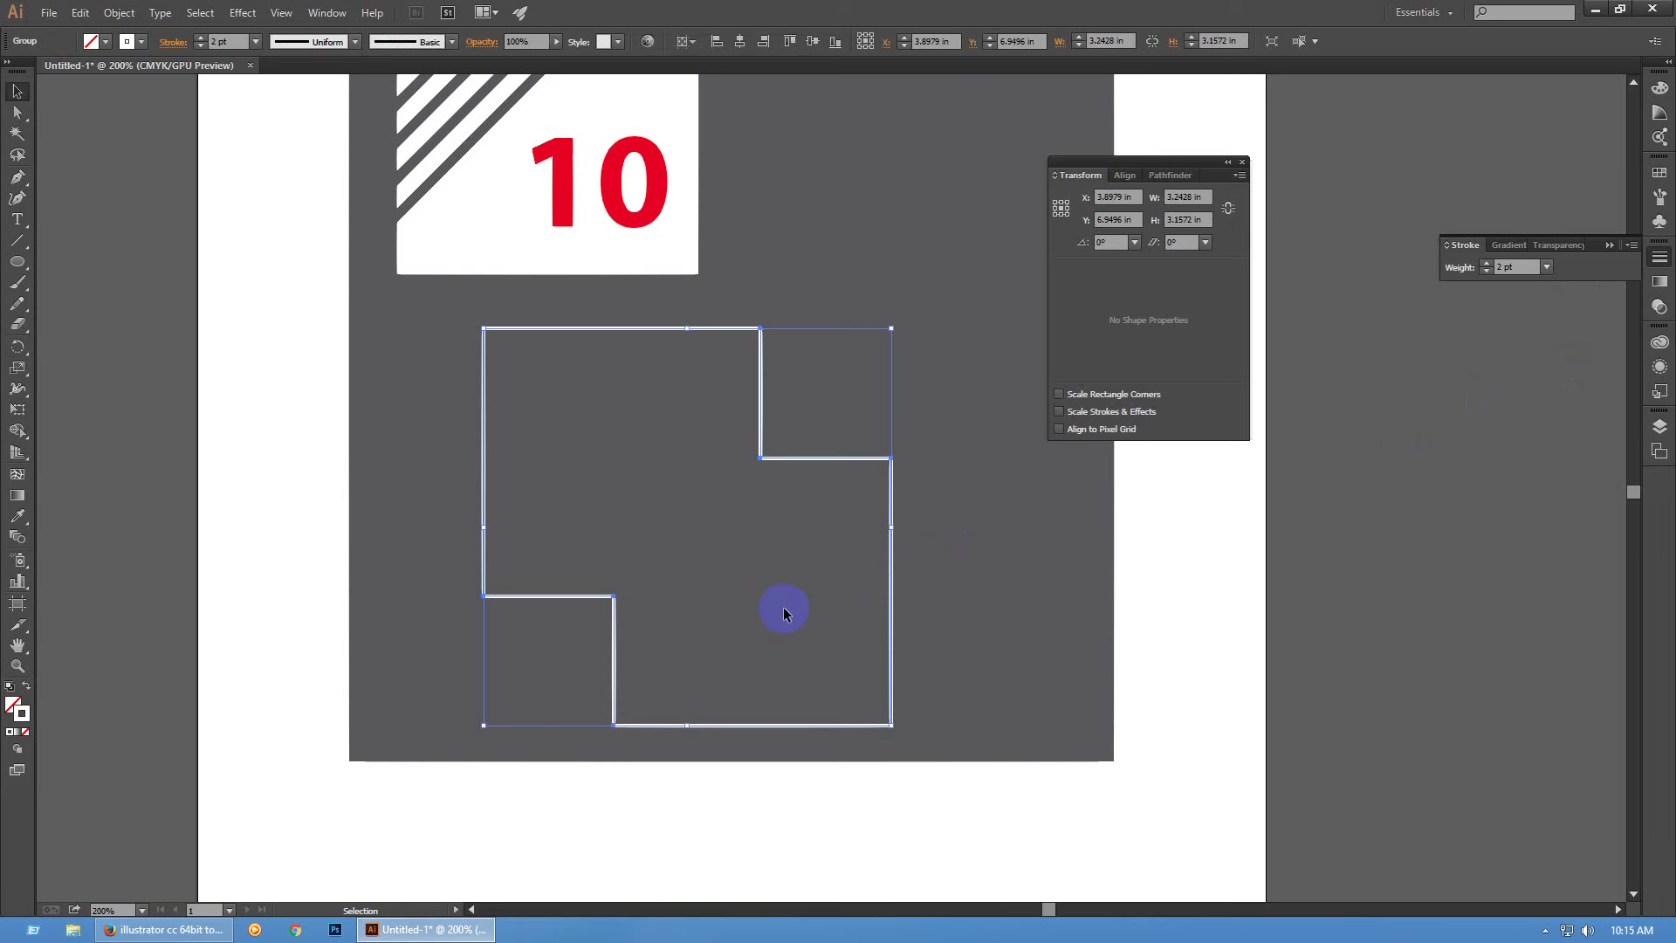
pyautogui.scroll(-4, 506, 515)
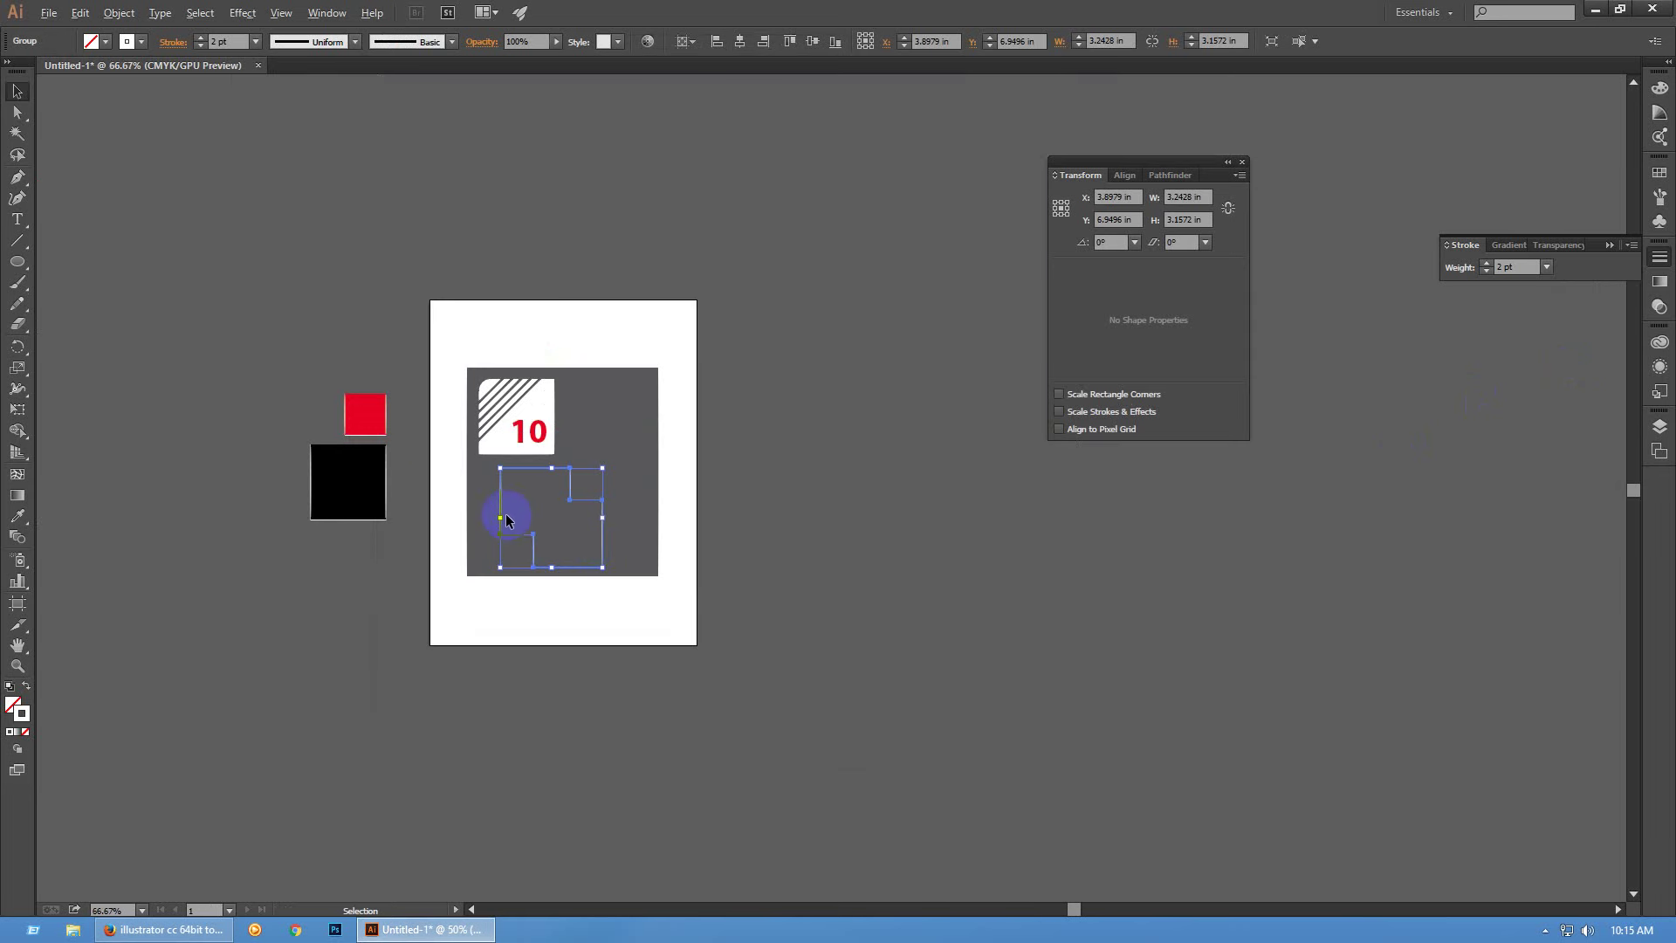
pyautogui.scroll(2, 597, 543)
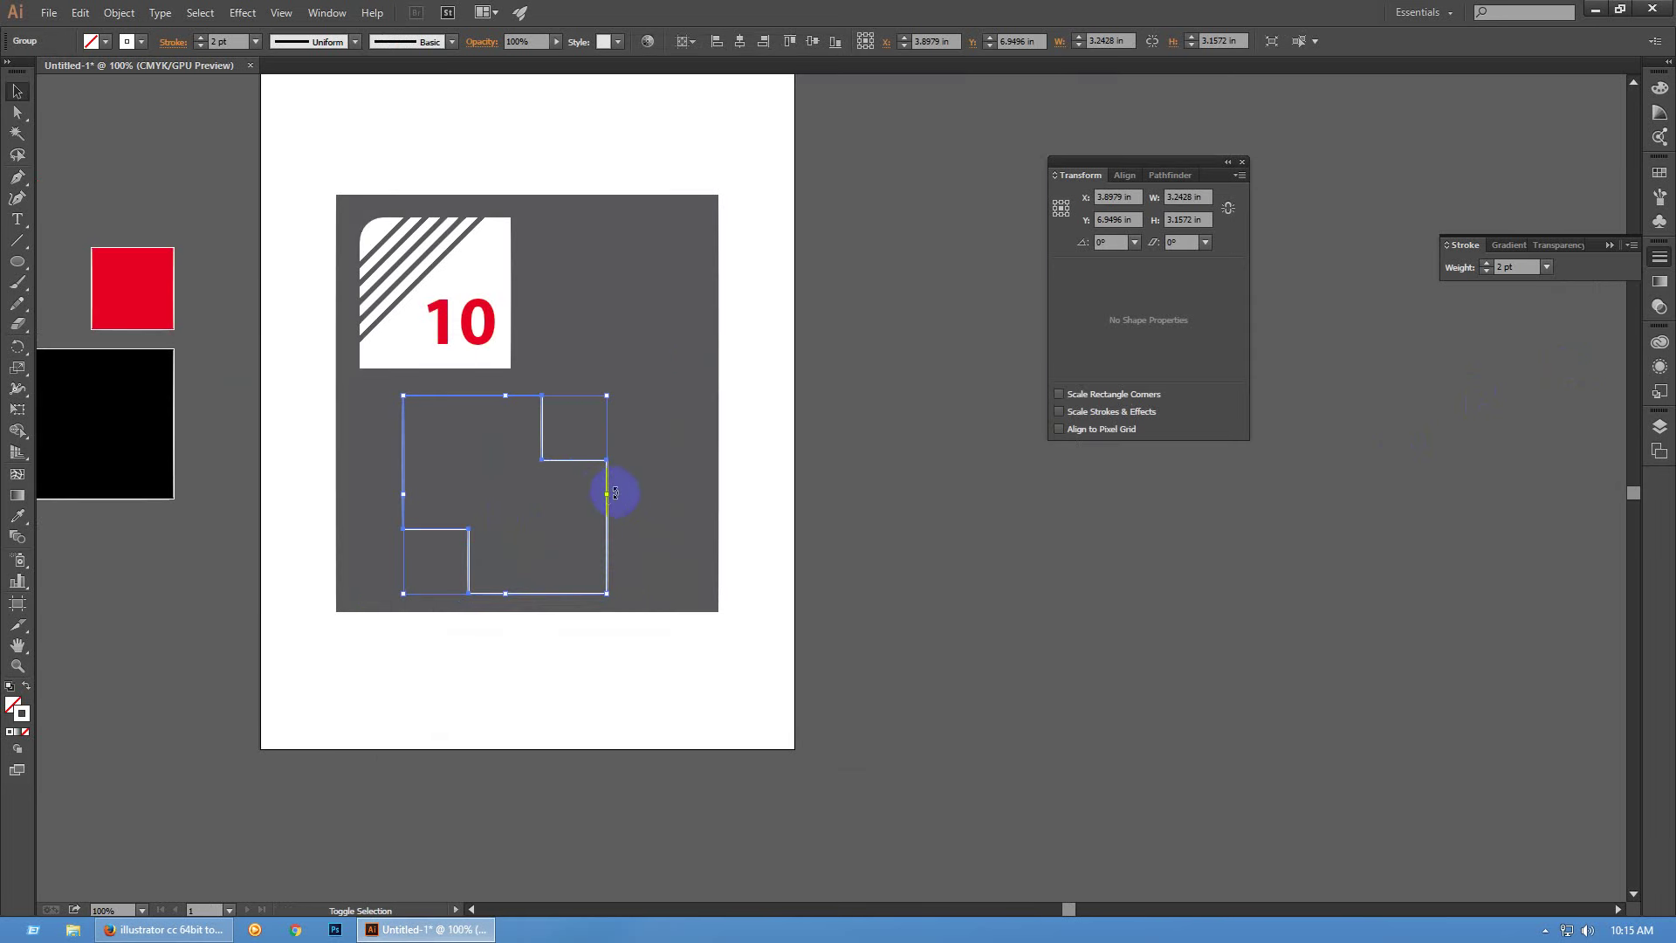
pyautogui.moveTo(609, 497); pyautogui.dragTo(1186, 591)
pyautogui.click(1302, 591)
pyautogui.click(939, 359)
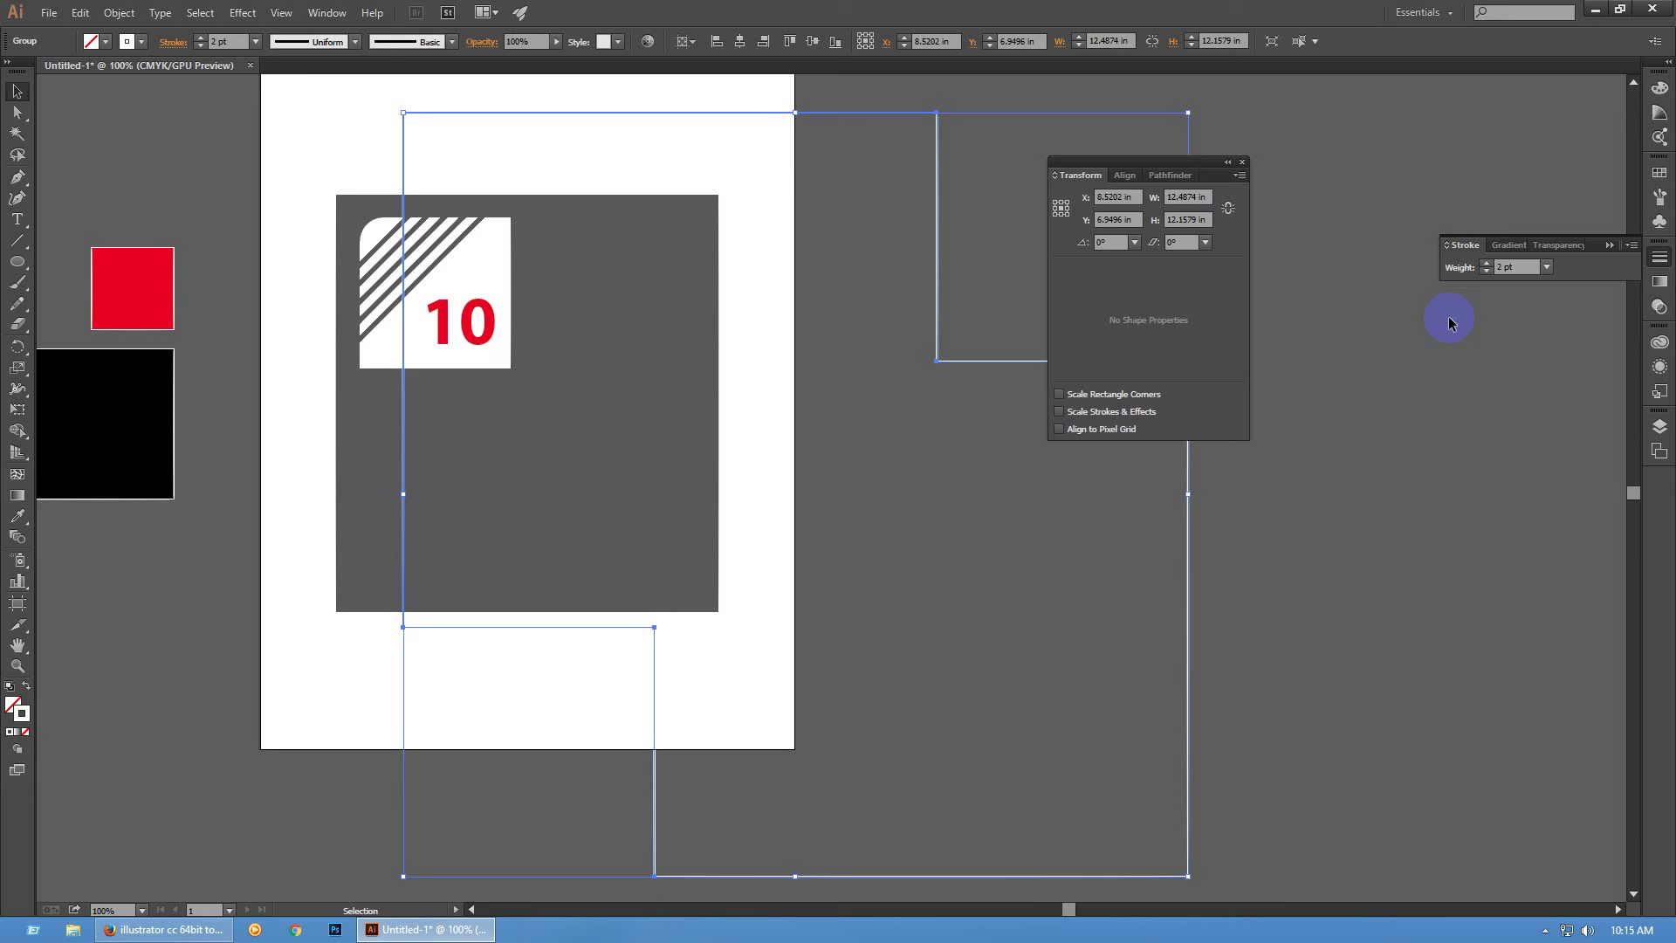
# Duplicate the large outline to its right and set the copy's stroke weight to 4 pt
pyautogui.click(710, 510)
pyautogui.scroll(-1, 615, 474)
pyautogui.click(1123, 606)
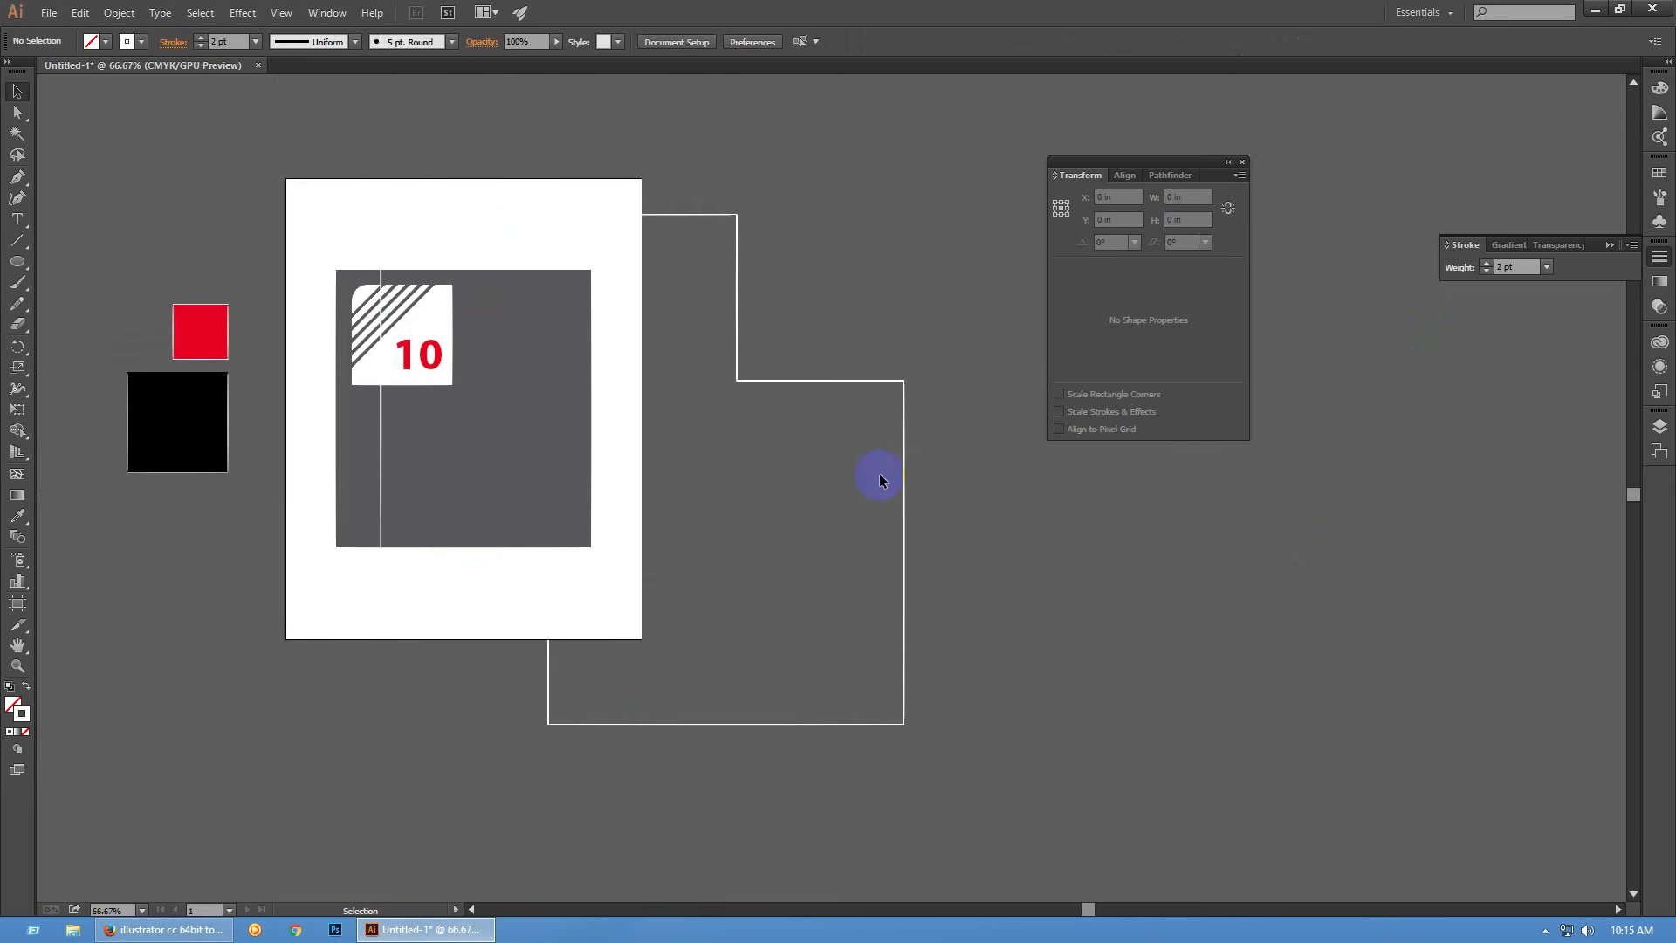
pyautogui.moveTo(800, 382); pyautogui.dragTo(1441, 494)
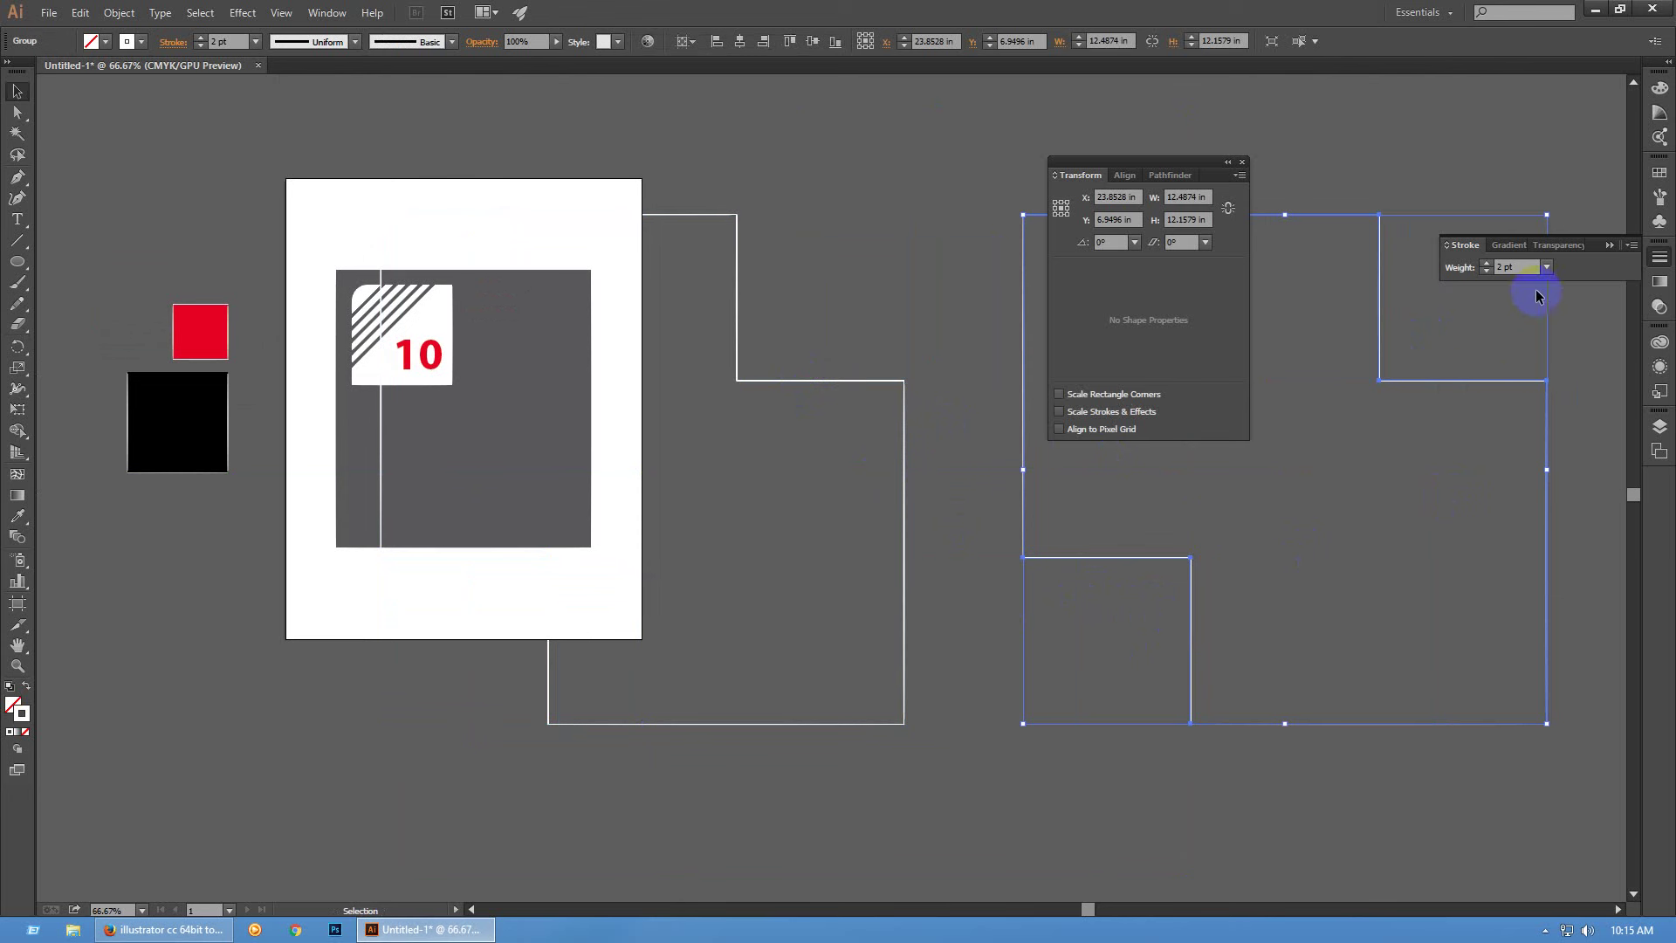
pyautogui.click(1547, 267)
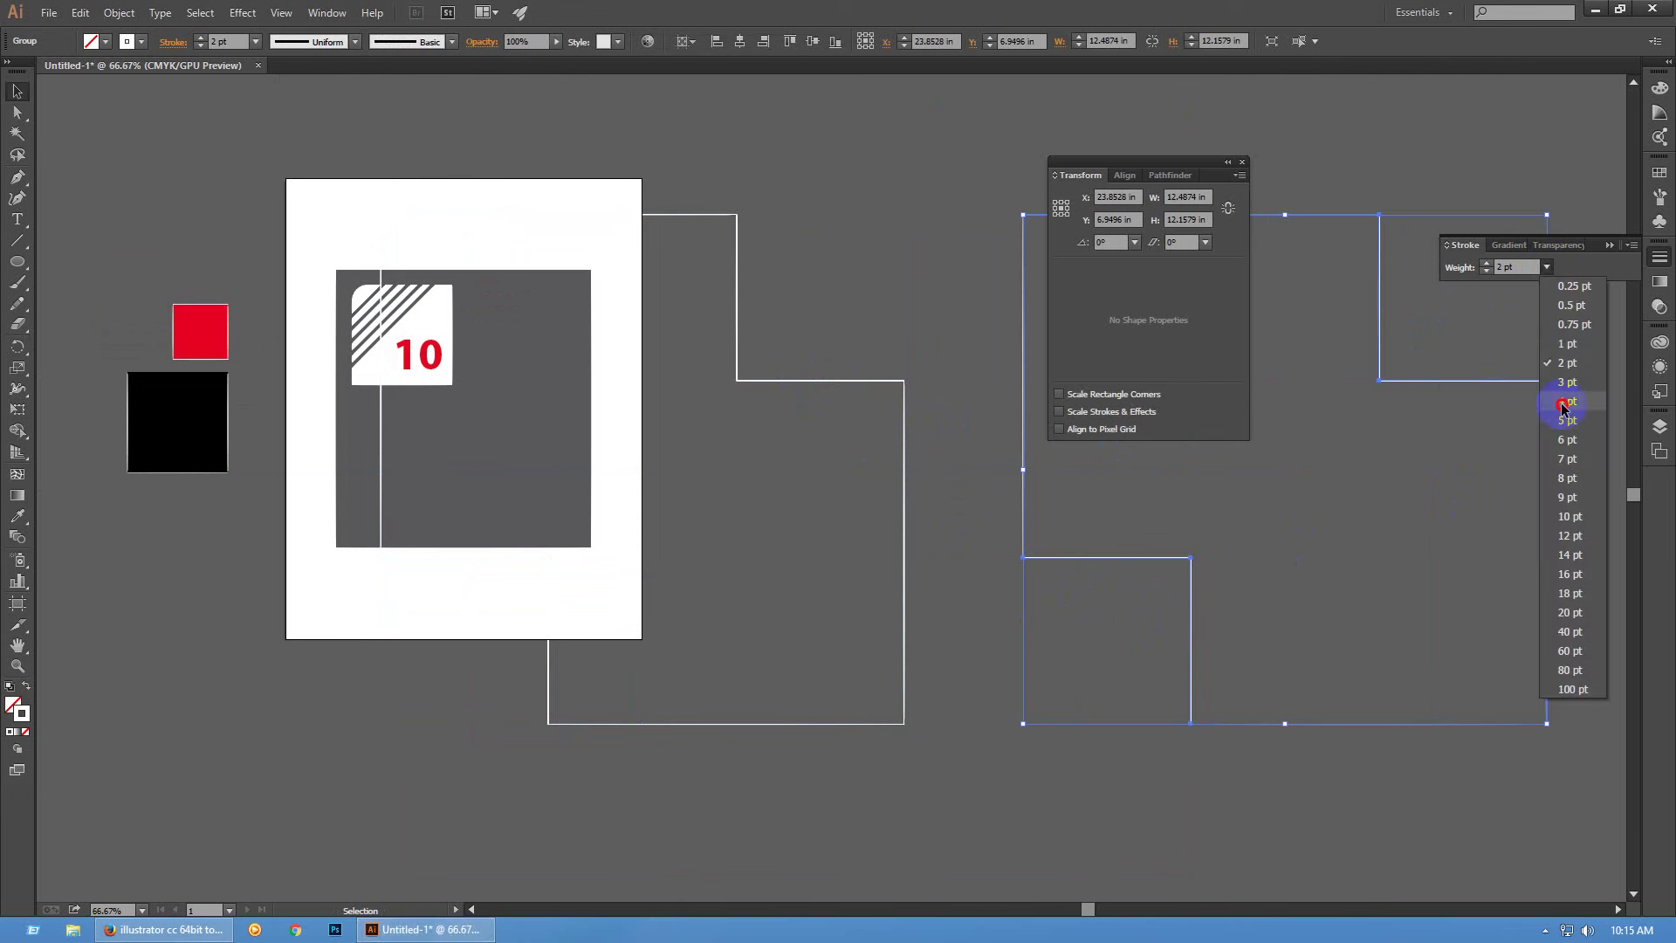
pyautogui.click(1563, 405)
# Shrink the copied outline proportionally to about 2.70 by 2.63 in
pyautogui.moveTo(1516, 610); pyautogui.dragTo(1434, 636)
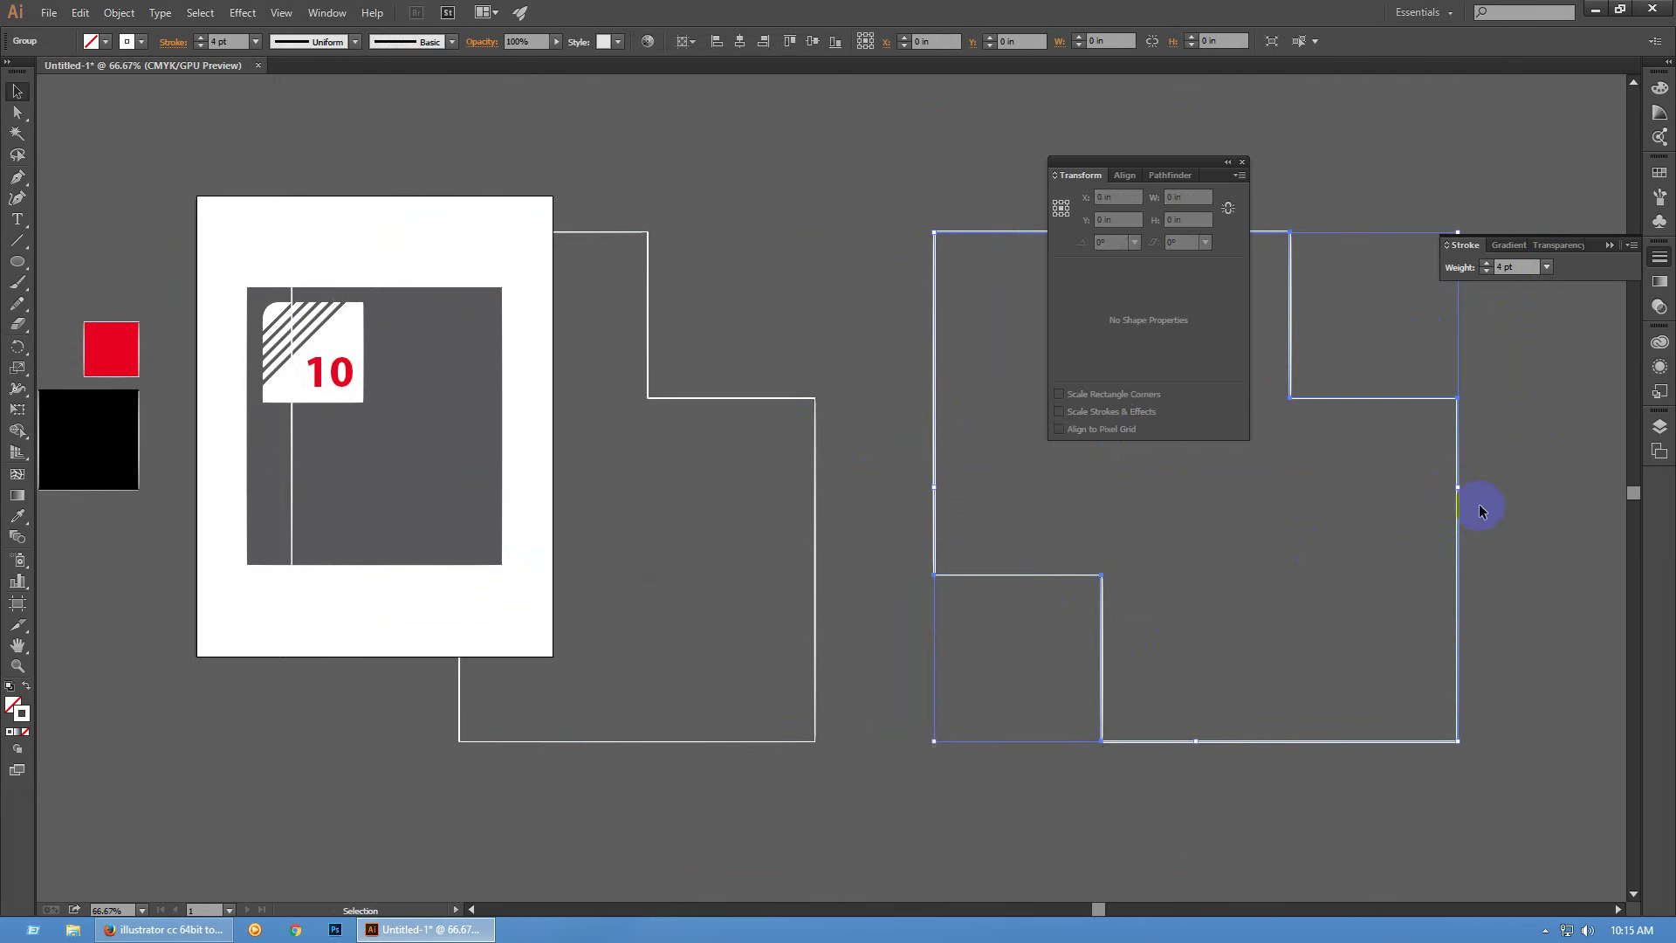
pyautogui.moveTo(1458, 487); pyautogui.dragTo(1048, 550)
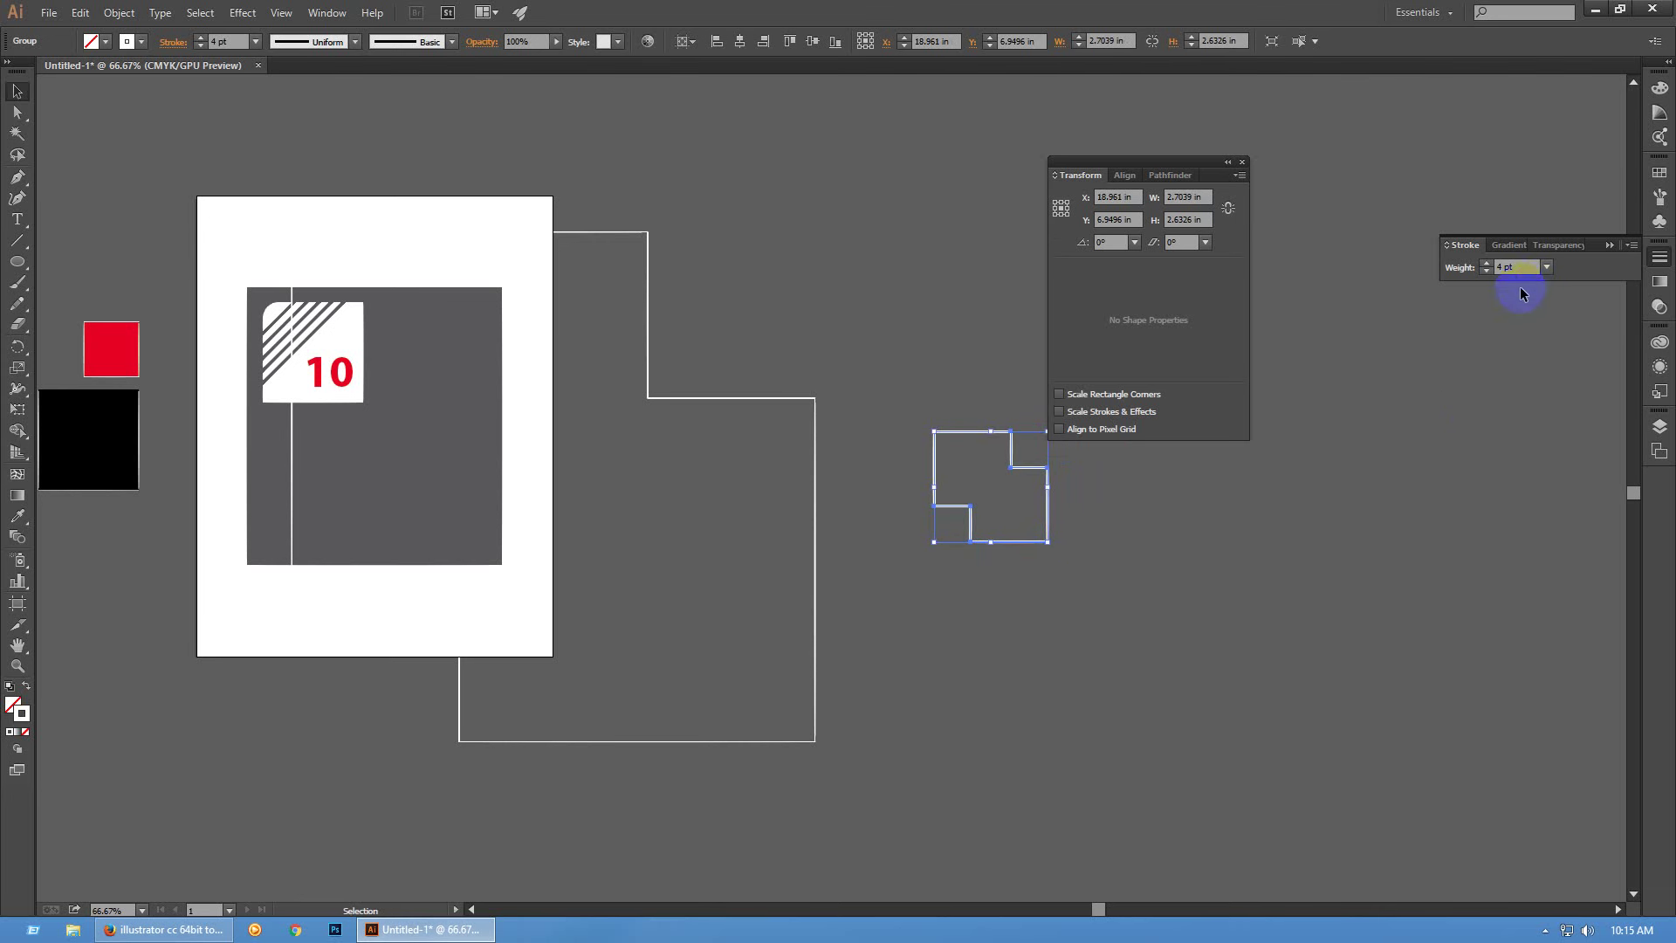
pyautogui.click(1365, 591)
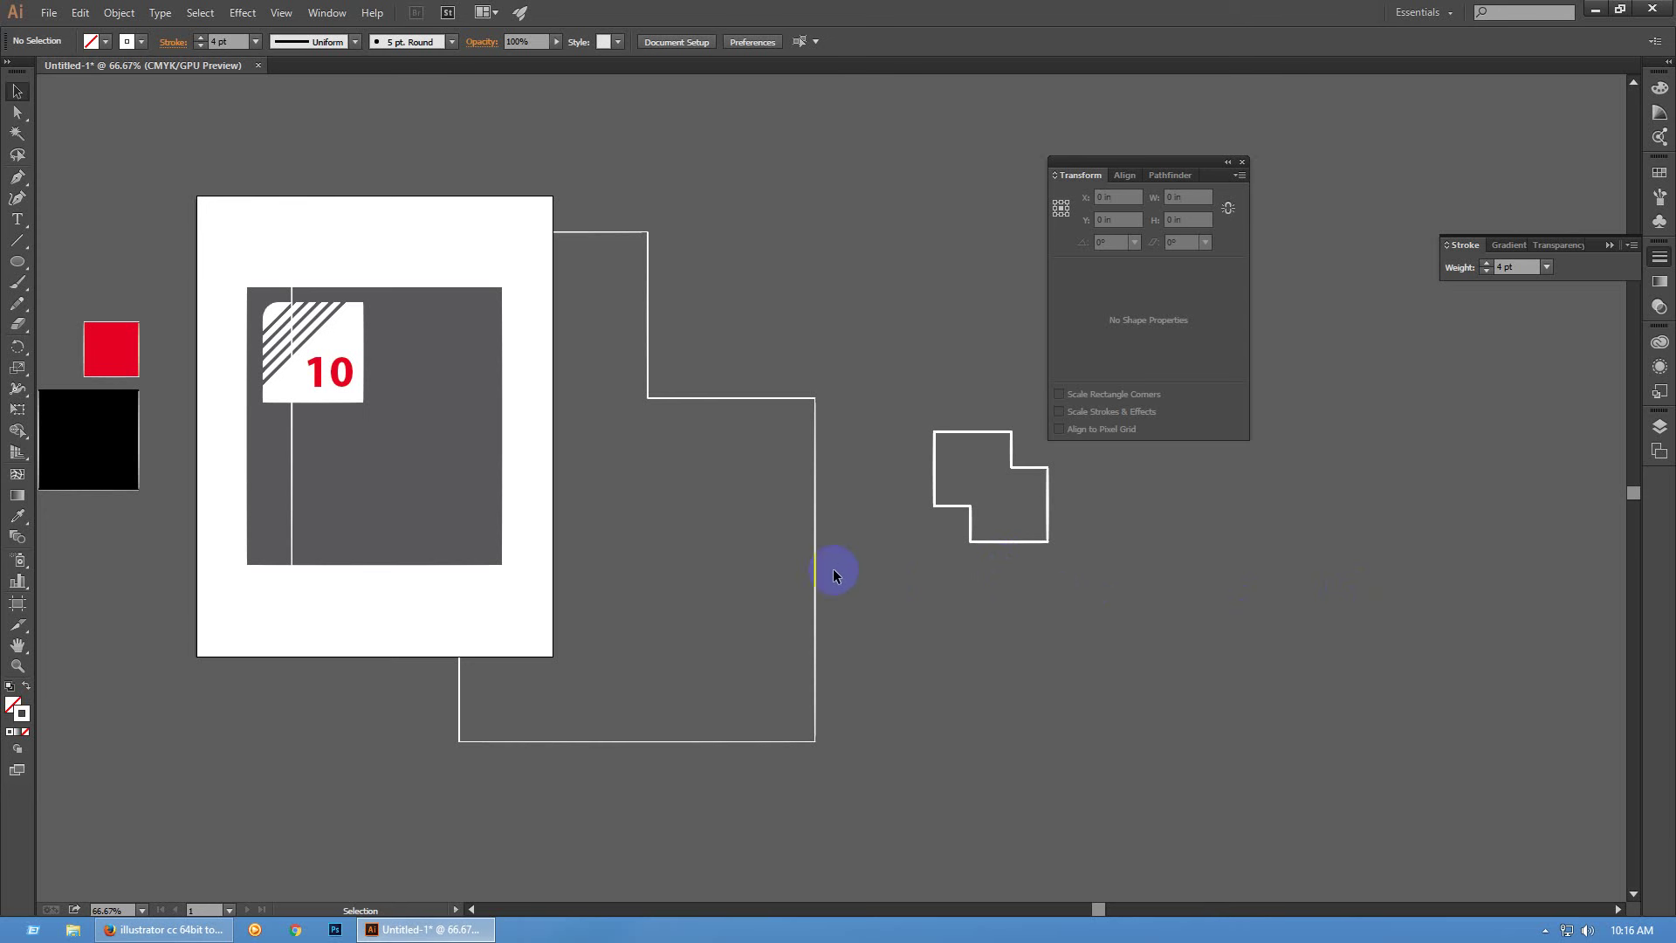
# Enable Scale Rectangle Corners and Scale Strokes & Effects in the Scale tool's options
pyautogui.click(44, 424)
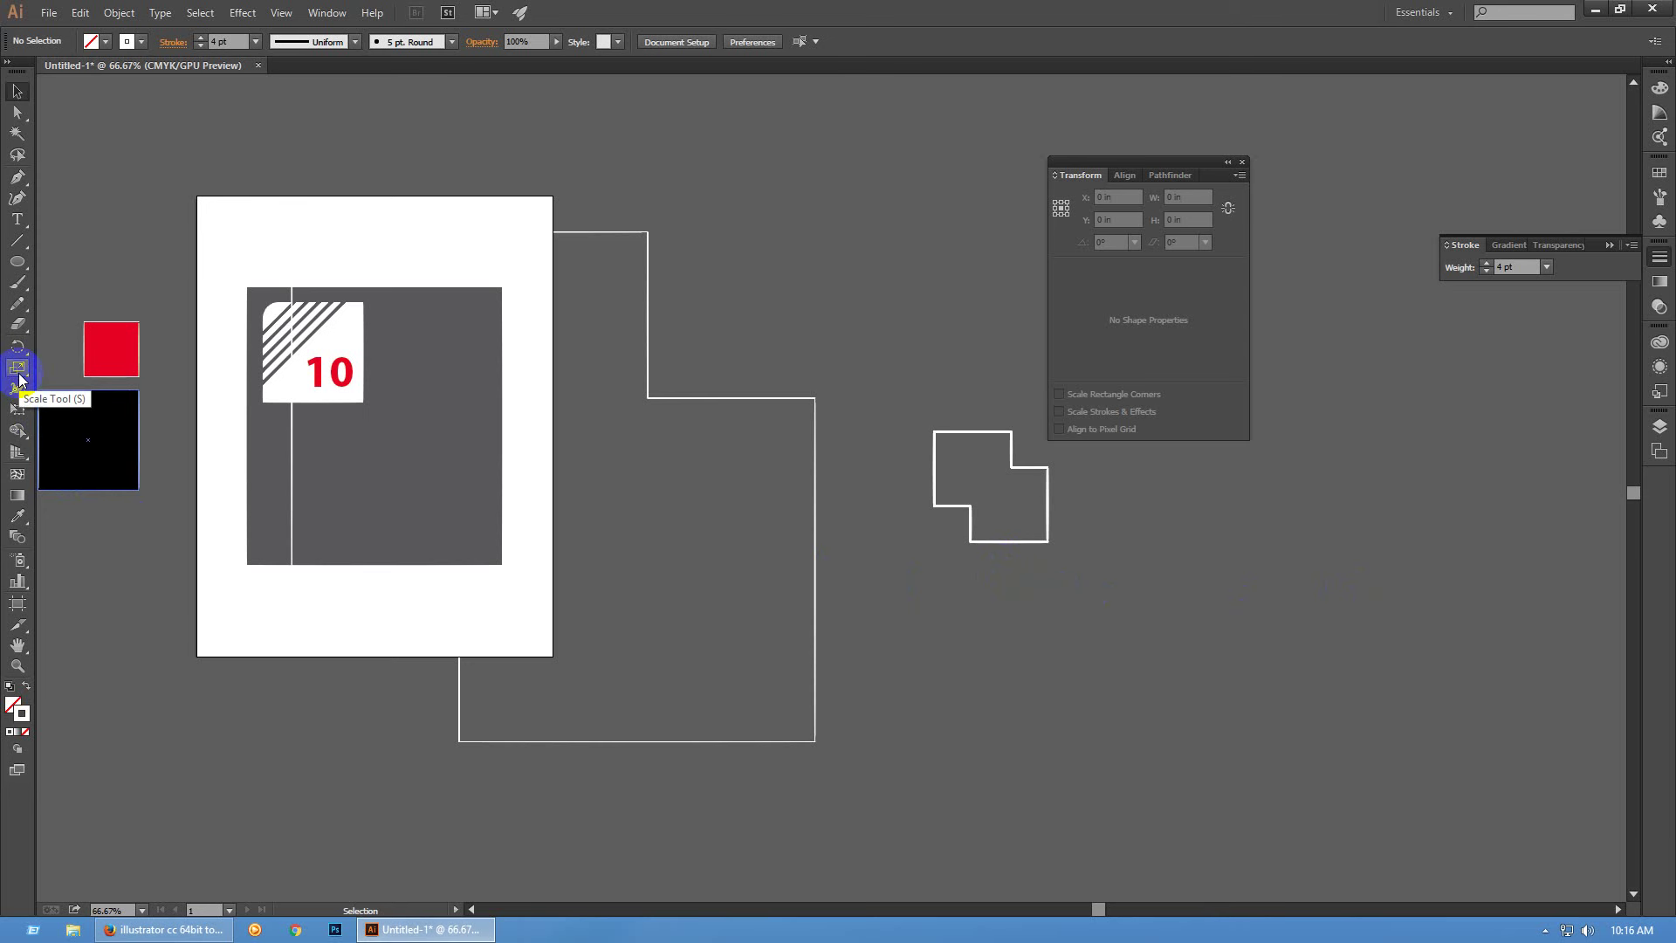
pyautogui.doubleClick(18, 368)
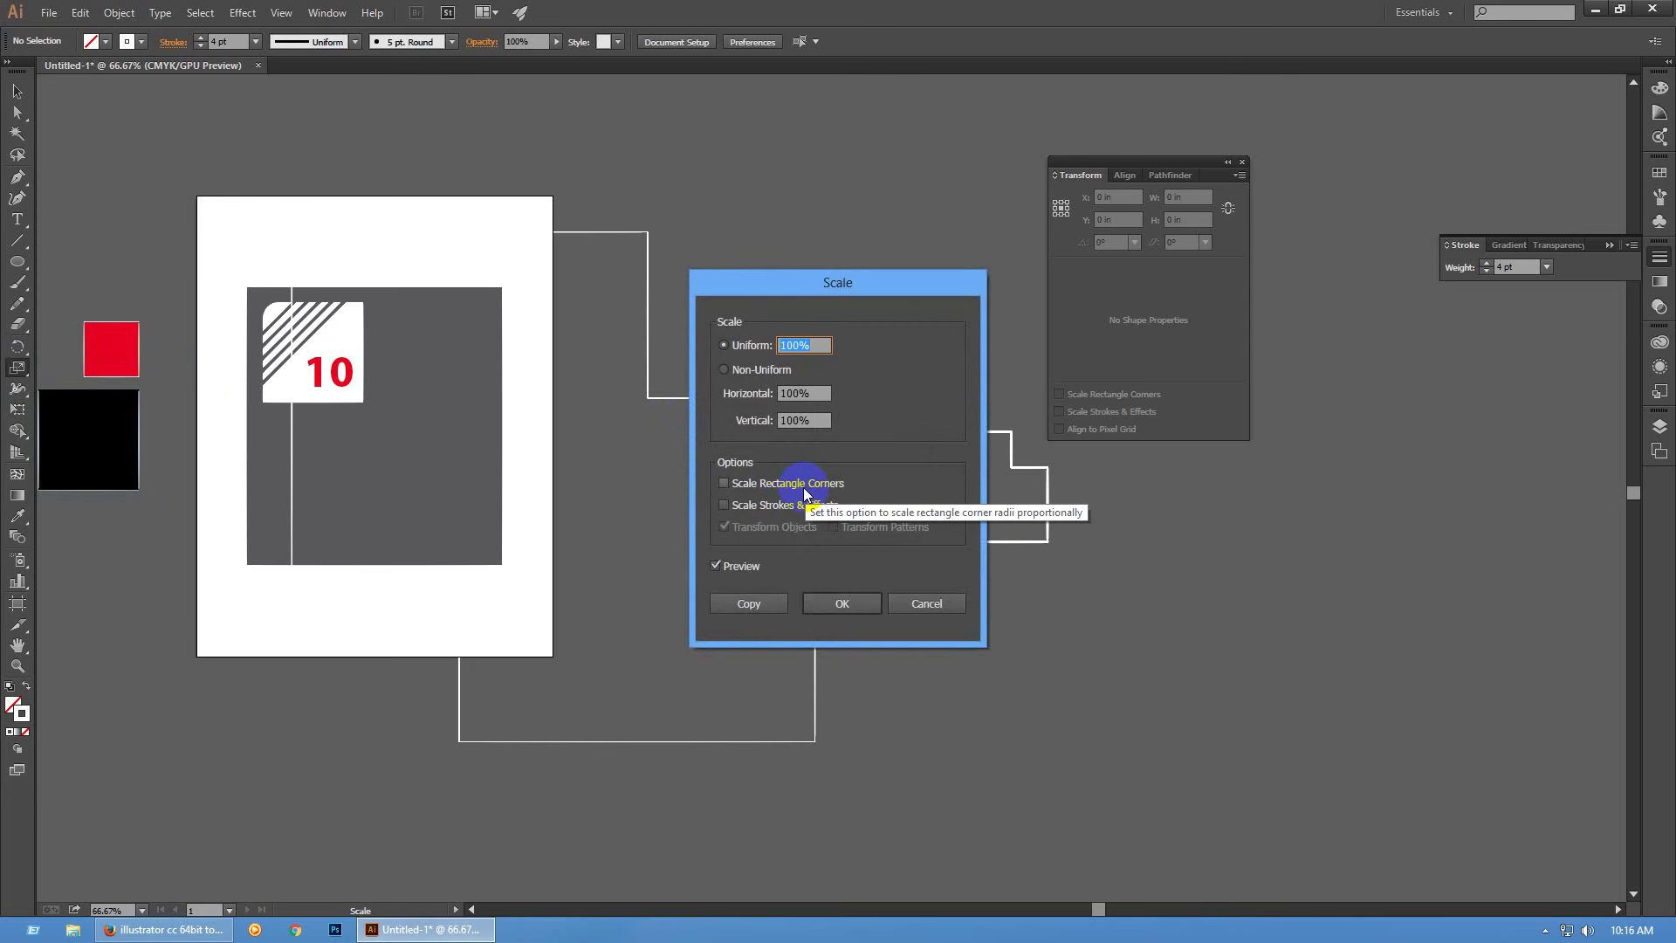
pyautogui.click(804, 487)
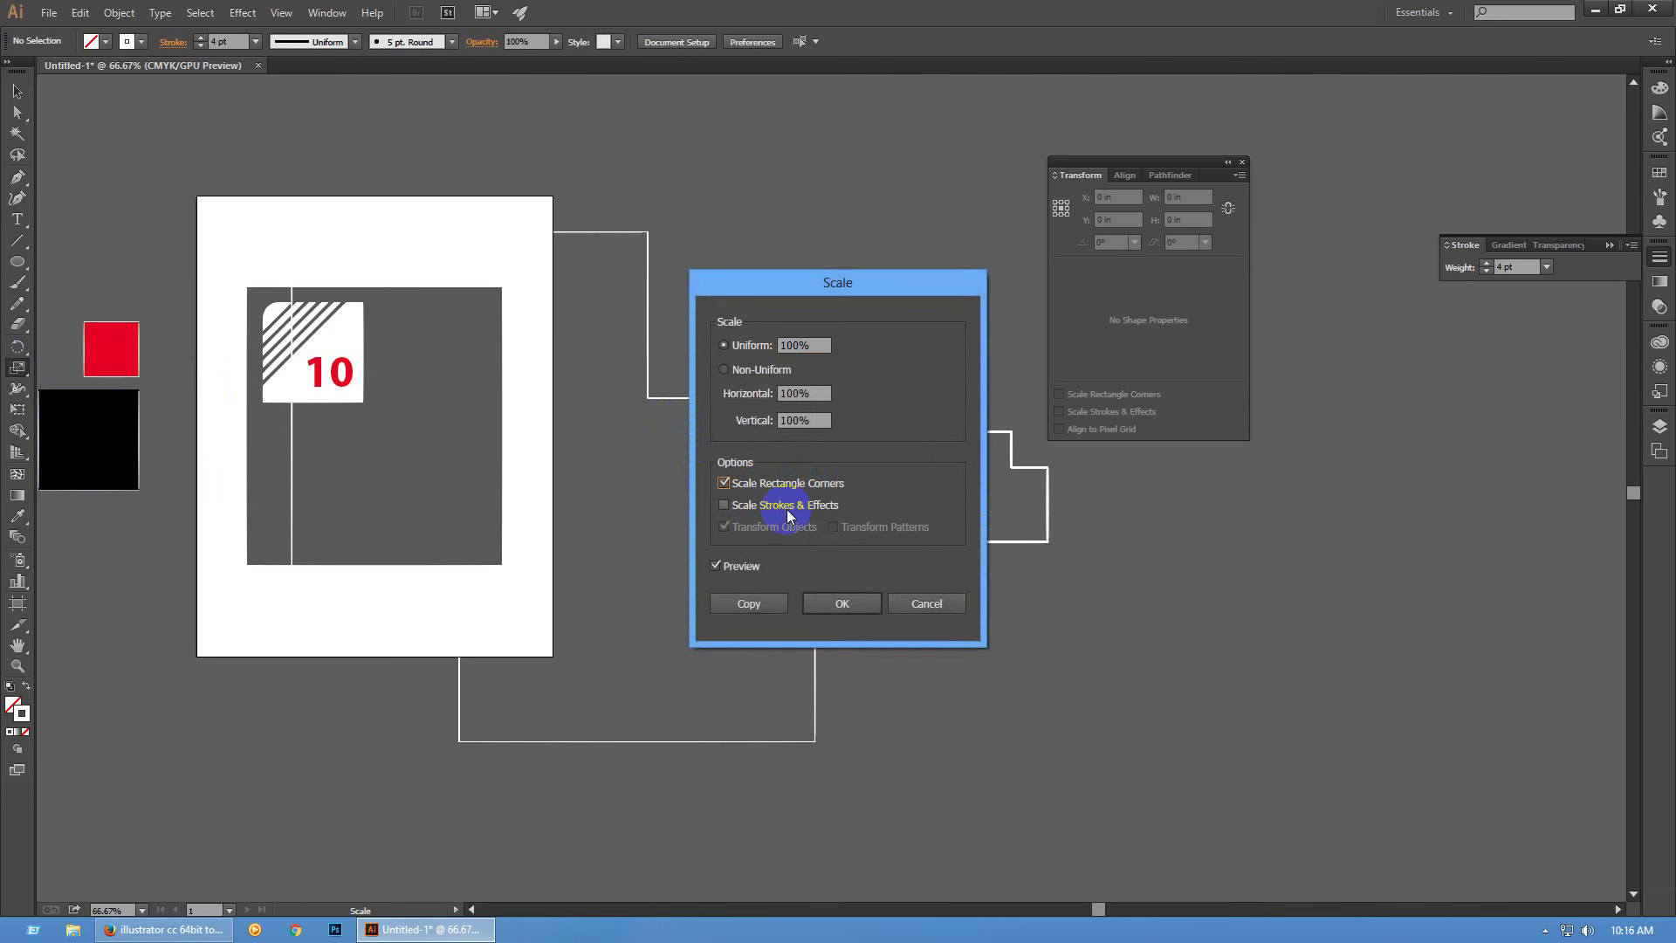
pyautogui.click(789, 510)
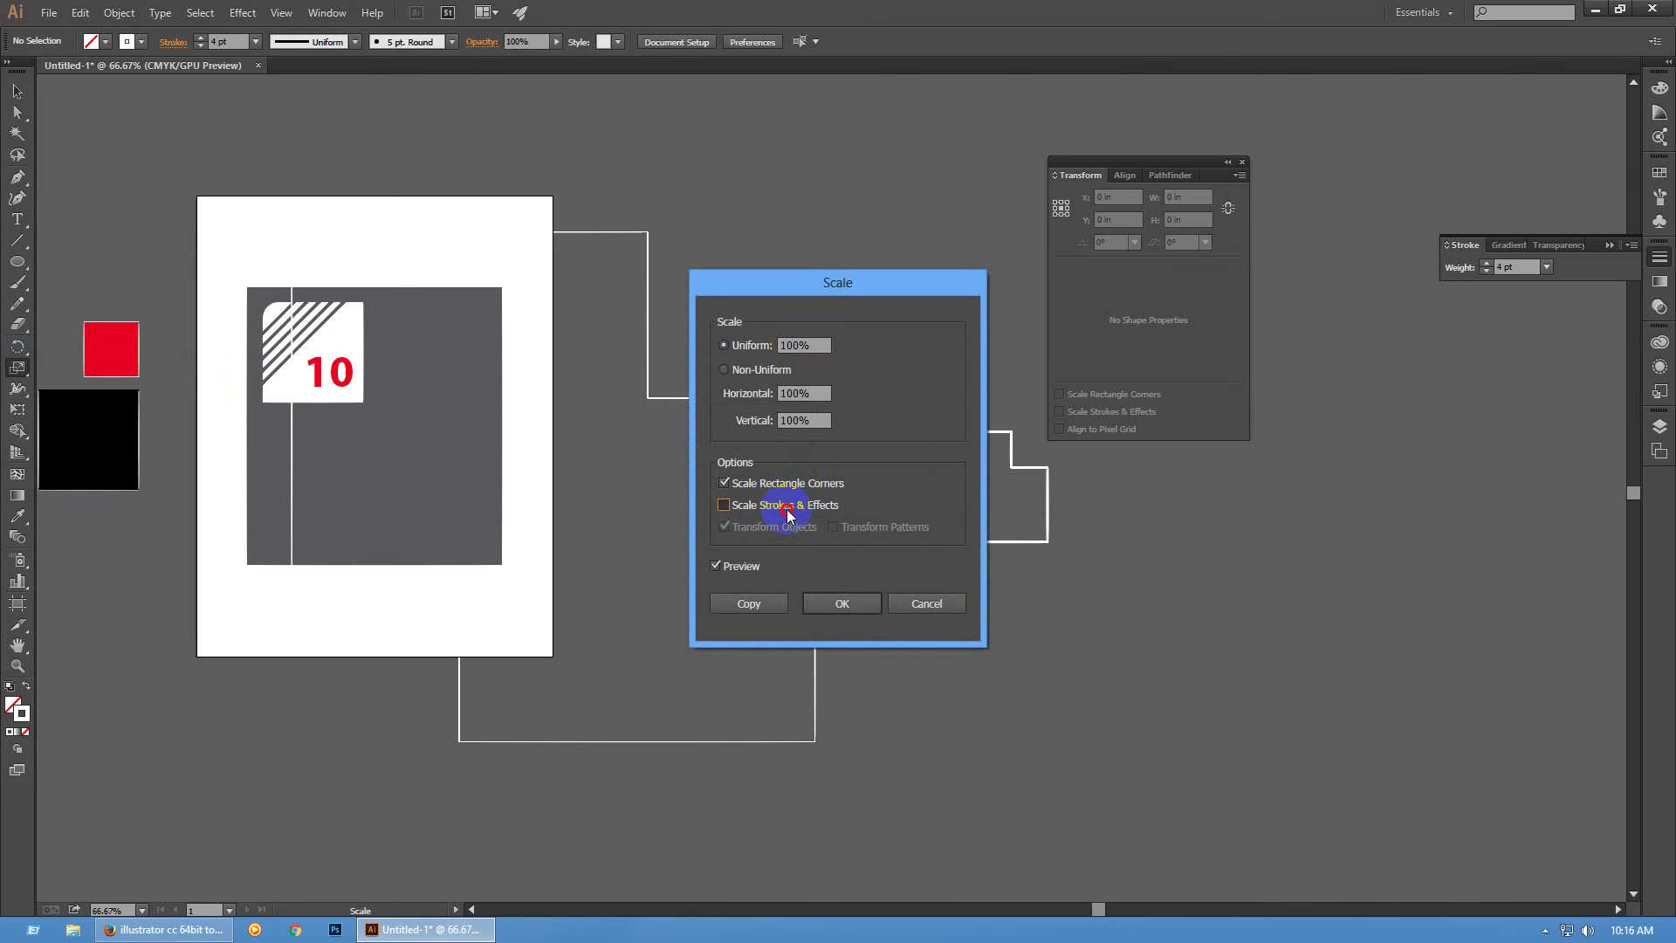
pyautogui.click(826, 602)
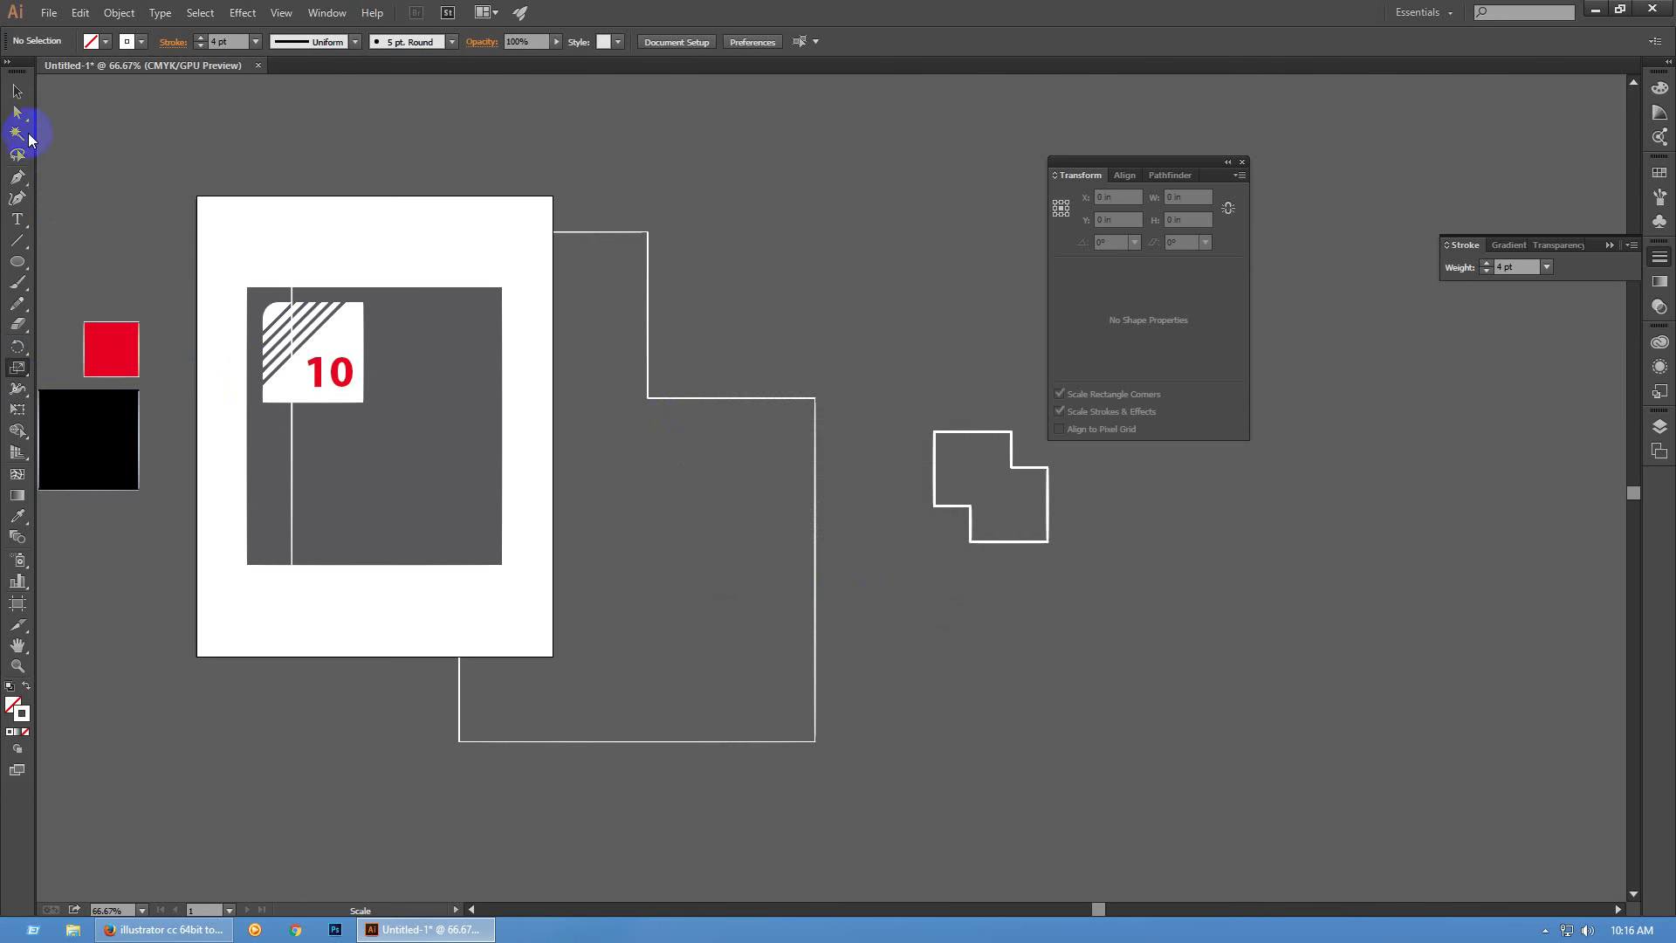
# Set the large outline's stroke weight to 5 pt
pyautogui.click(20, 98)
pyautogui.click(983, 670)
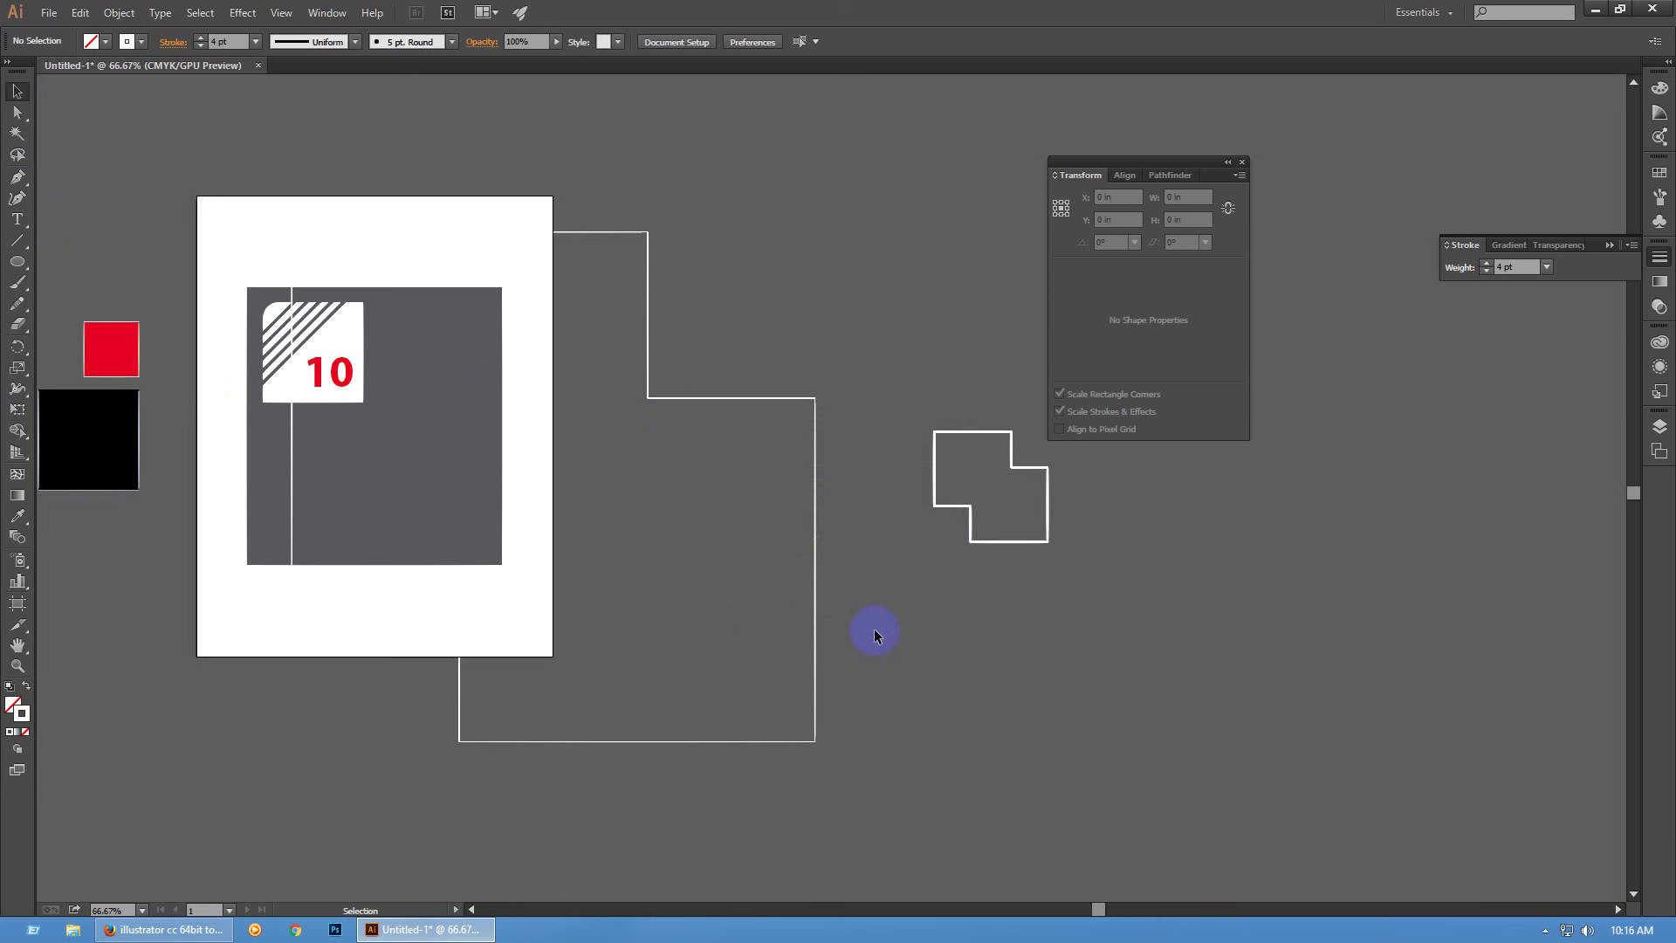
pyautogui.moveTo(873, 629); pyautogui.dragTo(648, 664)
pyautogui.click(1515, 266)
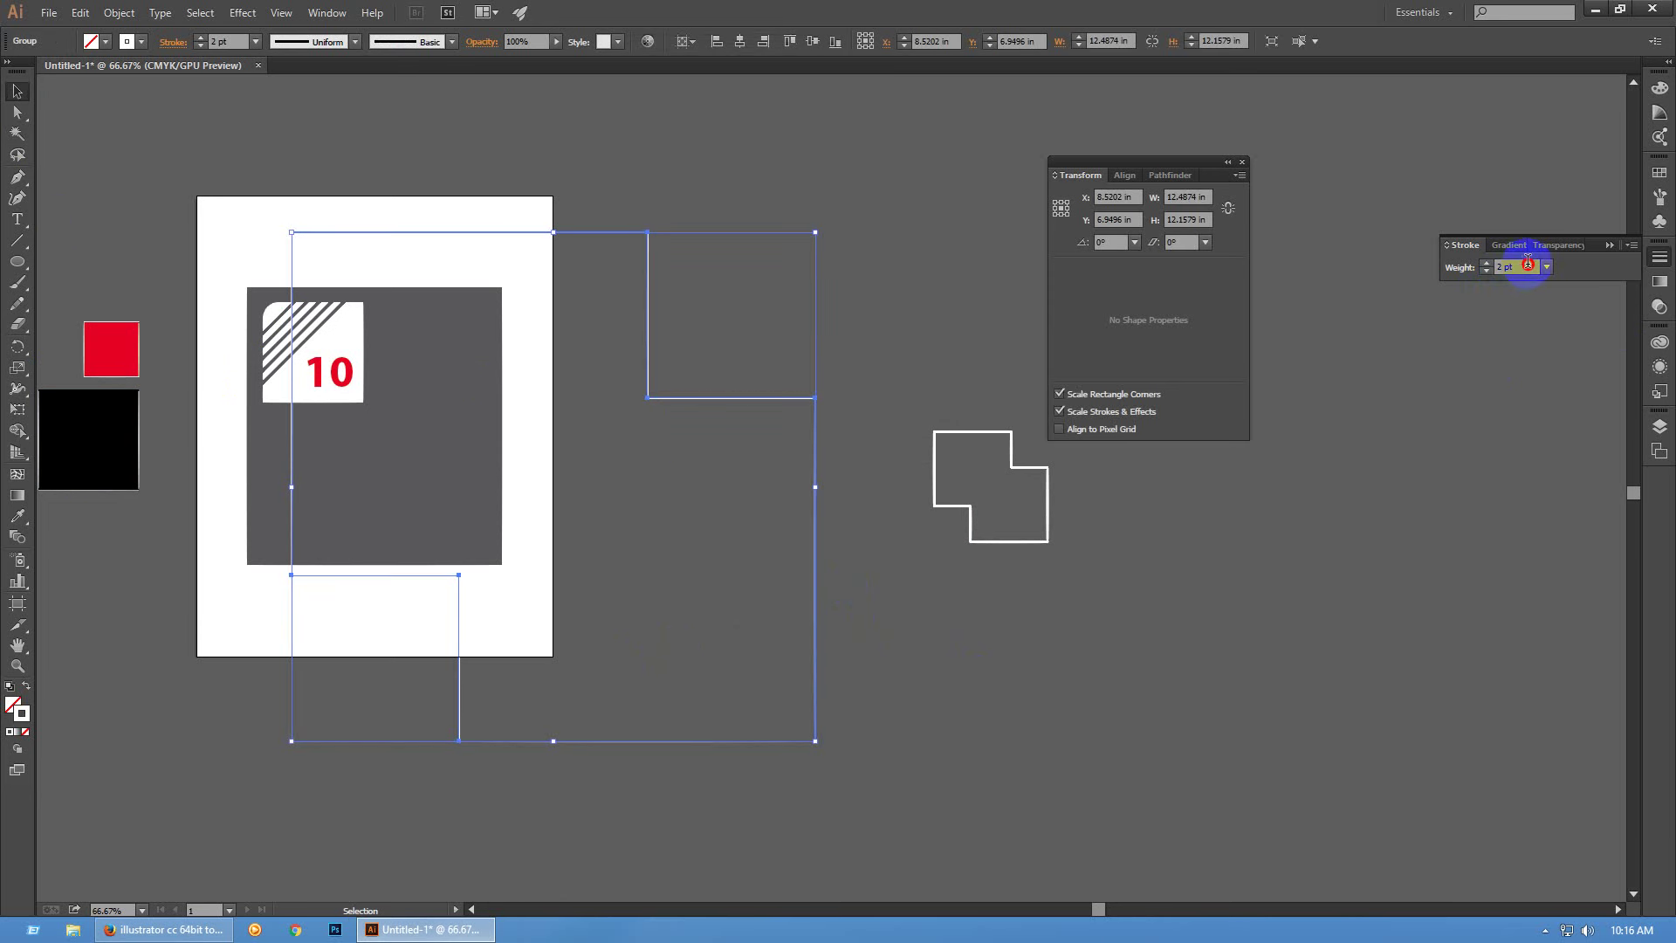
pyautogui.write('5')
pyautogui.press('Return')
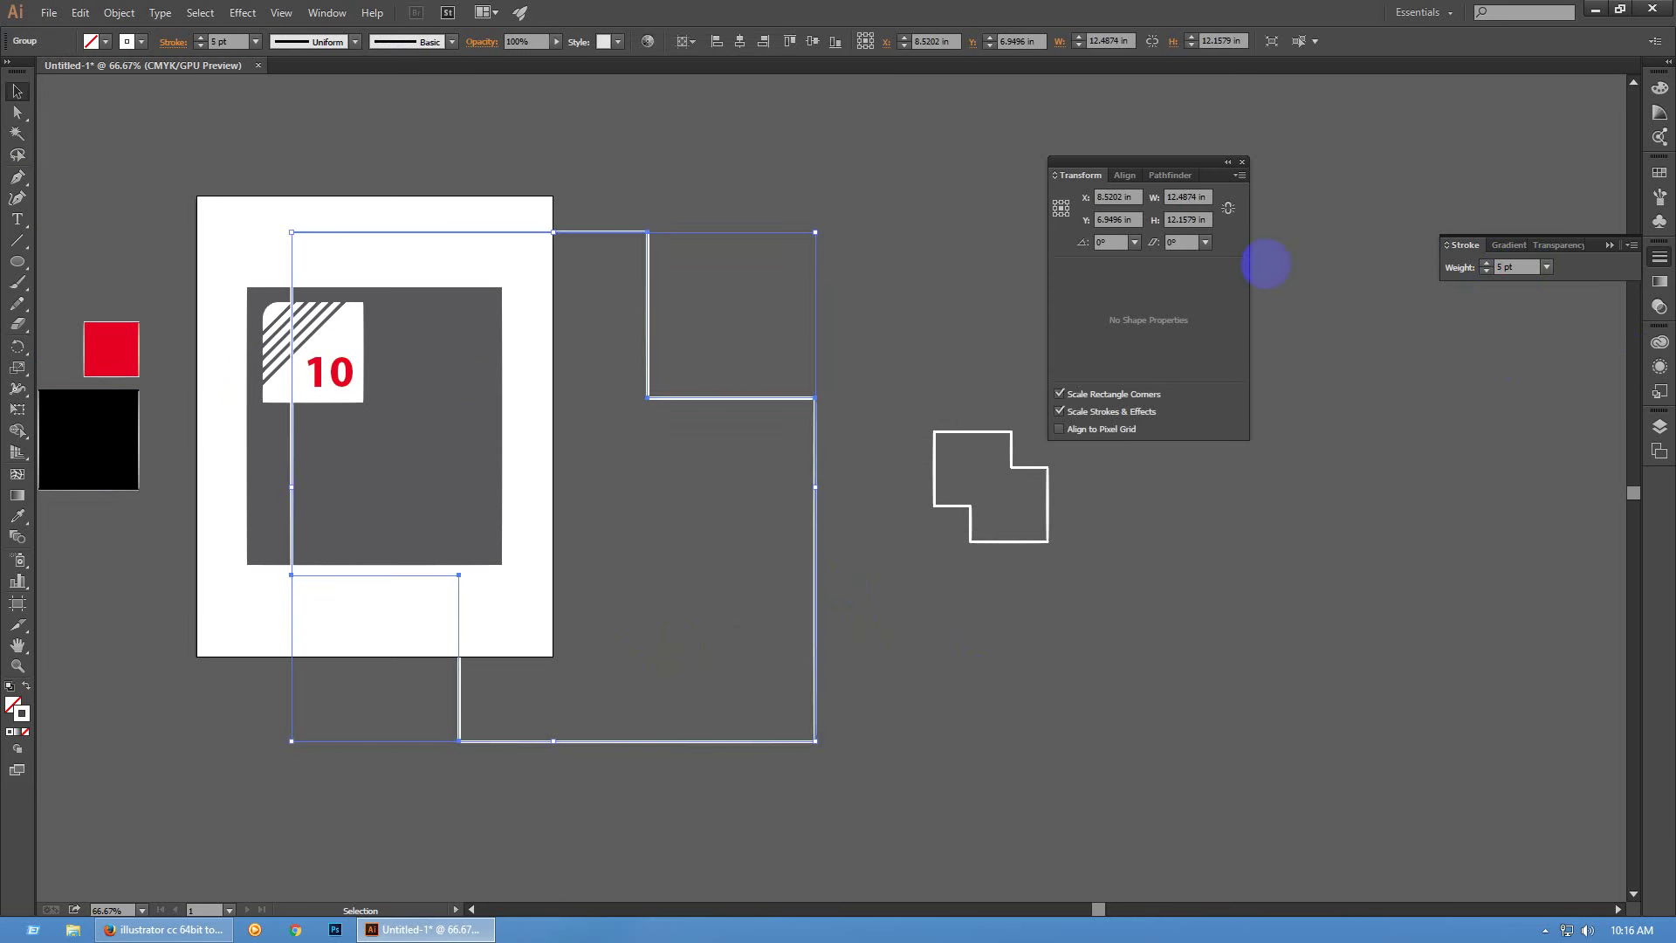
# Shrink the large outline proportionally to about 3.37 by 3.28 in and reselect it to check its stroke weight
pyautogui.moveTo(816, 488)
pyautogui.mouseDown()
pyautogui.moveTo(666, 486)
pyautogui.moveTo(430, 532)
pyautogui.moveTo(644, 573)
pyautogui.moveTo(760, 519)
pyautogui.mouseUp()
pyautogui.click(711, 495)
pyautogui.scroll(1, 711, 495)
pyautogui.scroll(1, 711, 495)
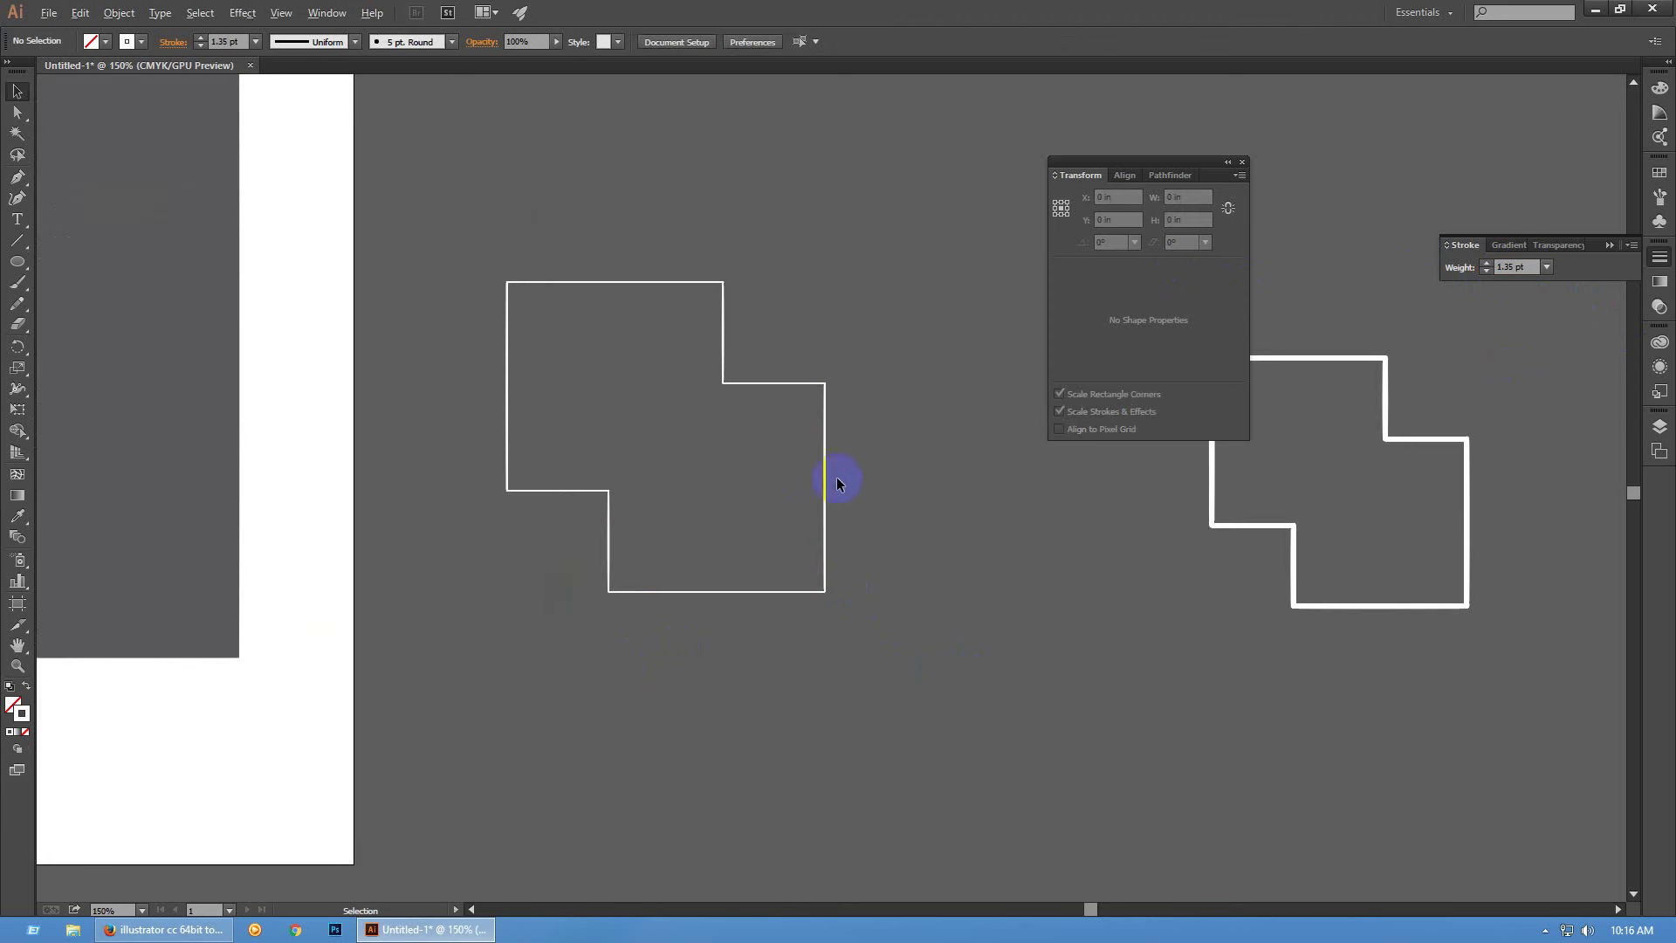
pyautogui.click(722, 520)
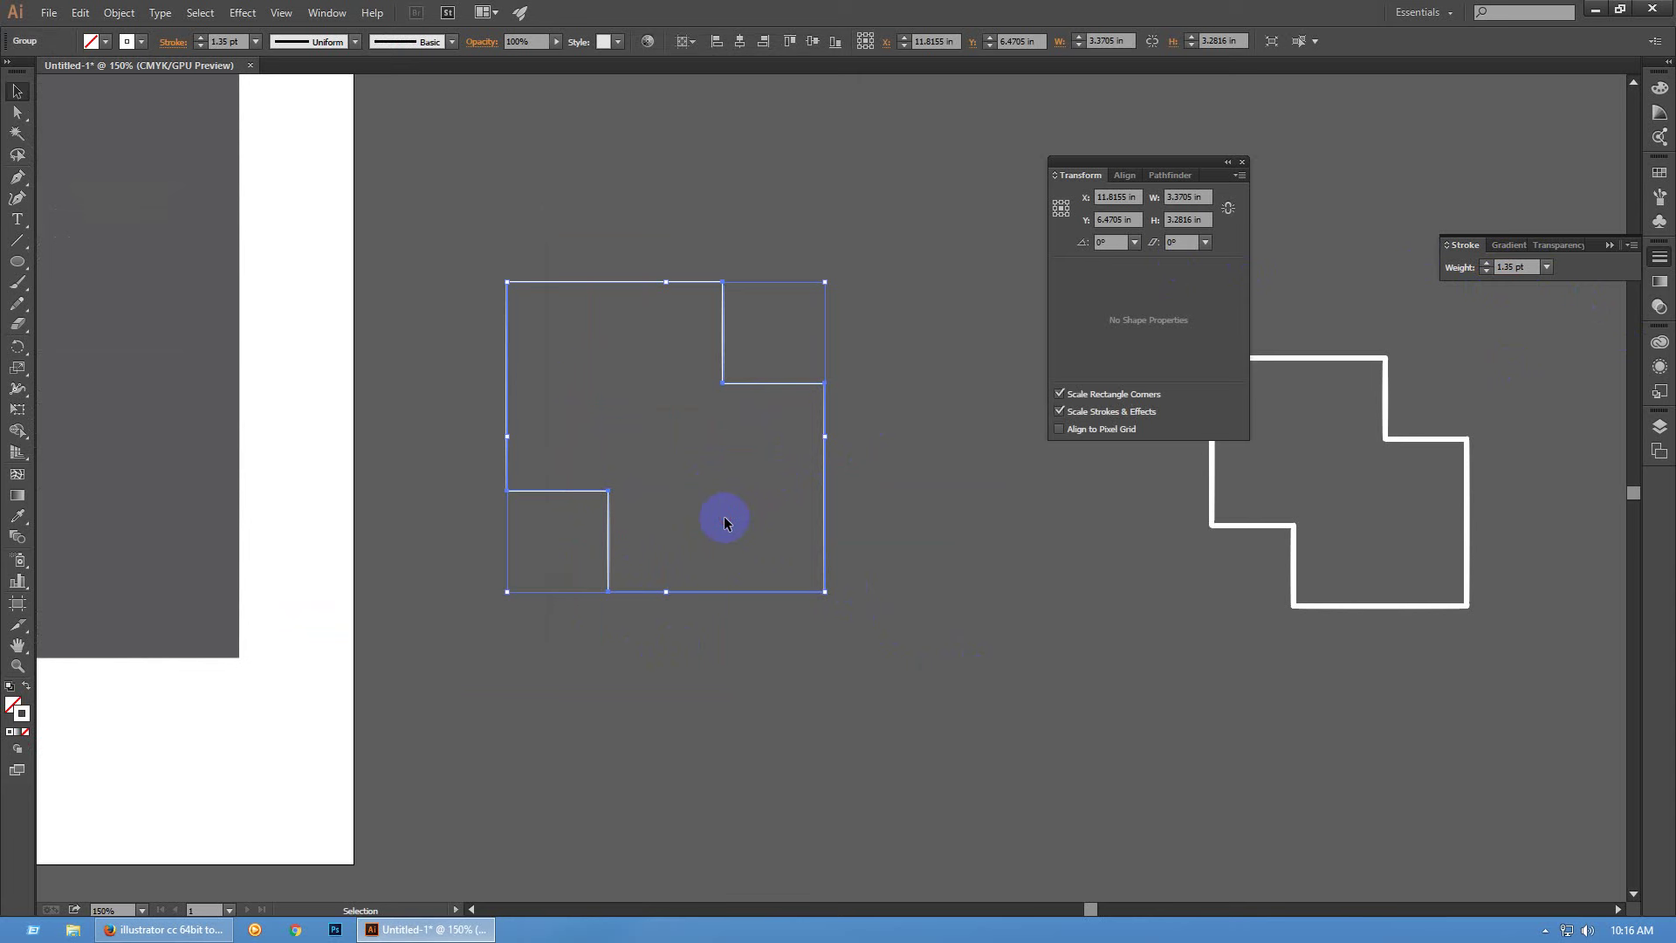
pyautogui.click(924, 565)
pyautogui.scroll(-1, 921, 571)
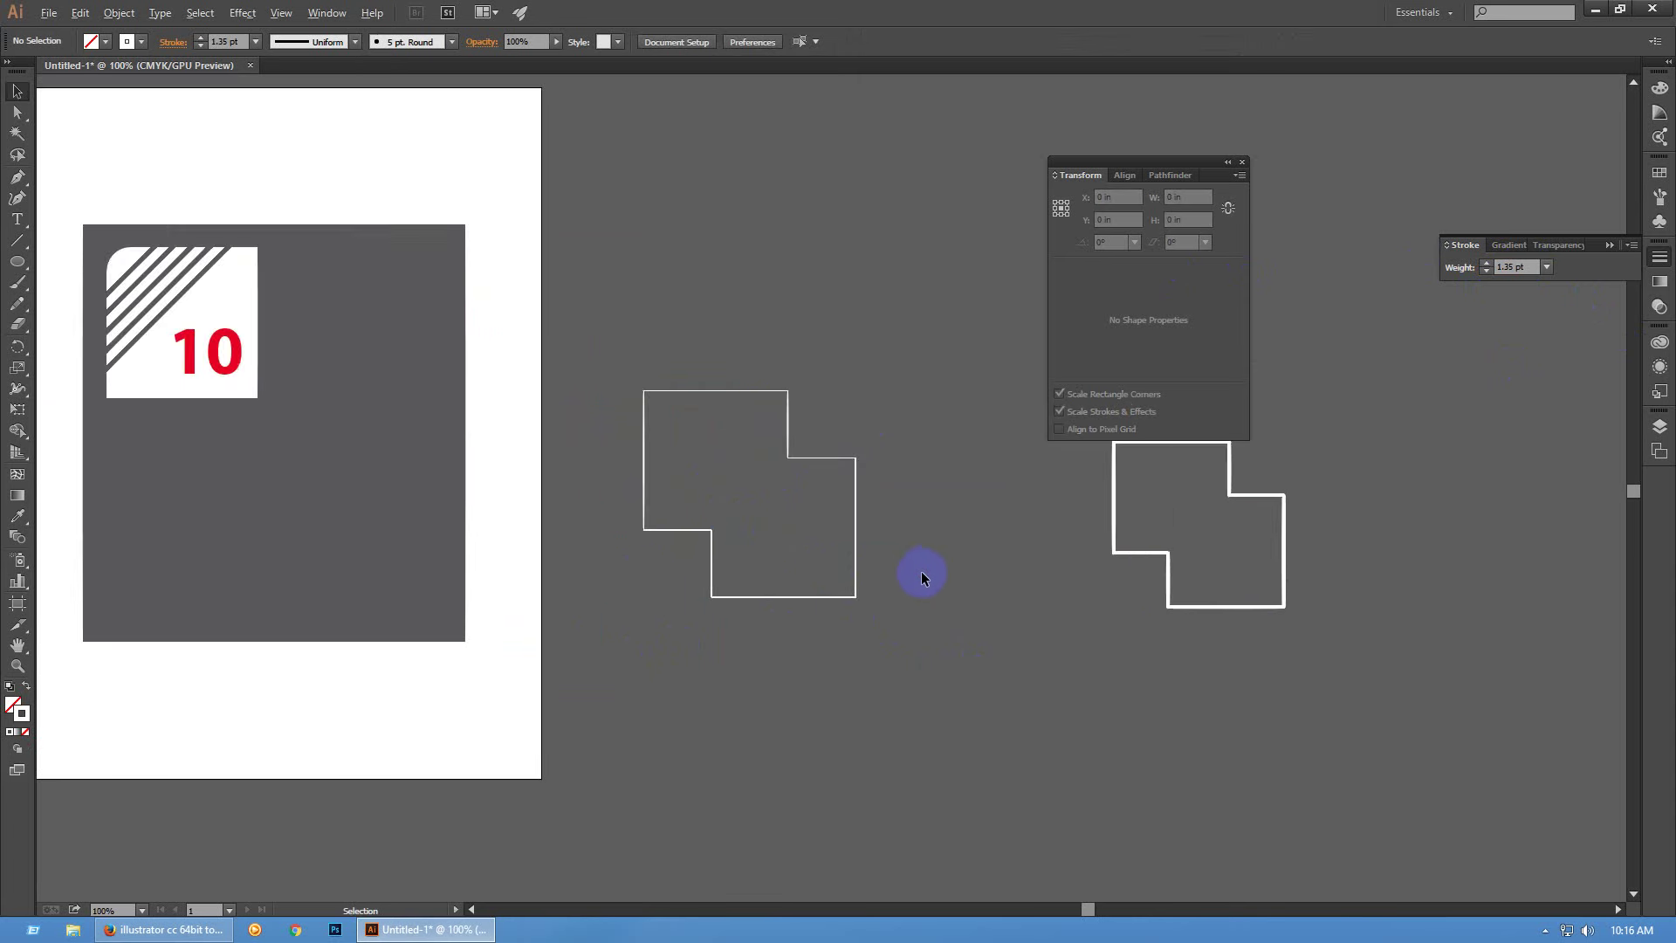
# Try enlarging the 4 pt outline proportionally to about 21.54 by 20.98 in, and undo the resize
pyautogui.moveTo(1208, 644); pyautogui.dragTo(902, 678)
pyautogui.click(1143, 483)
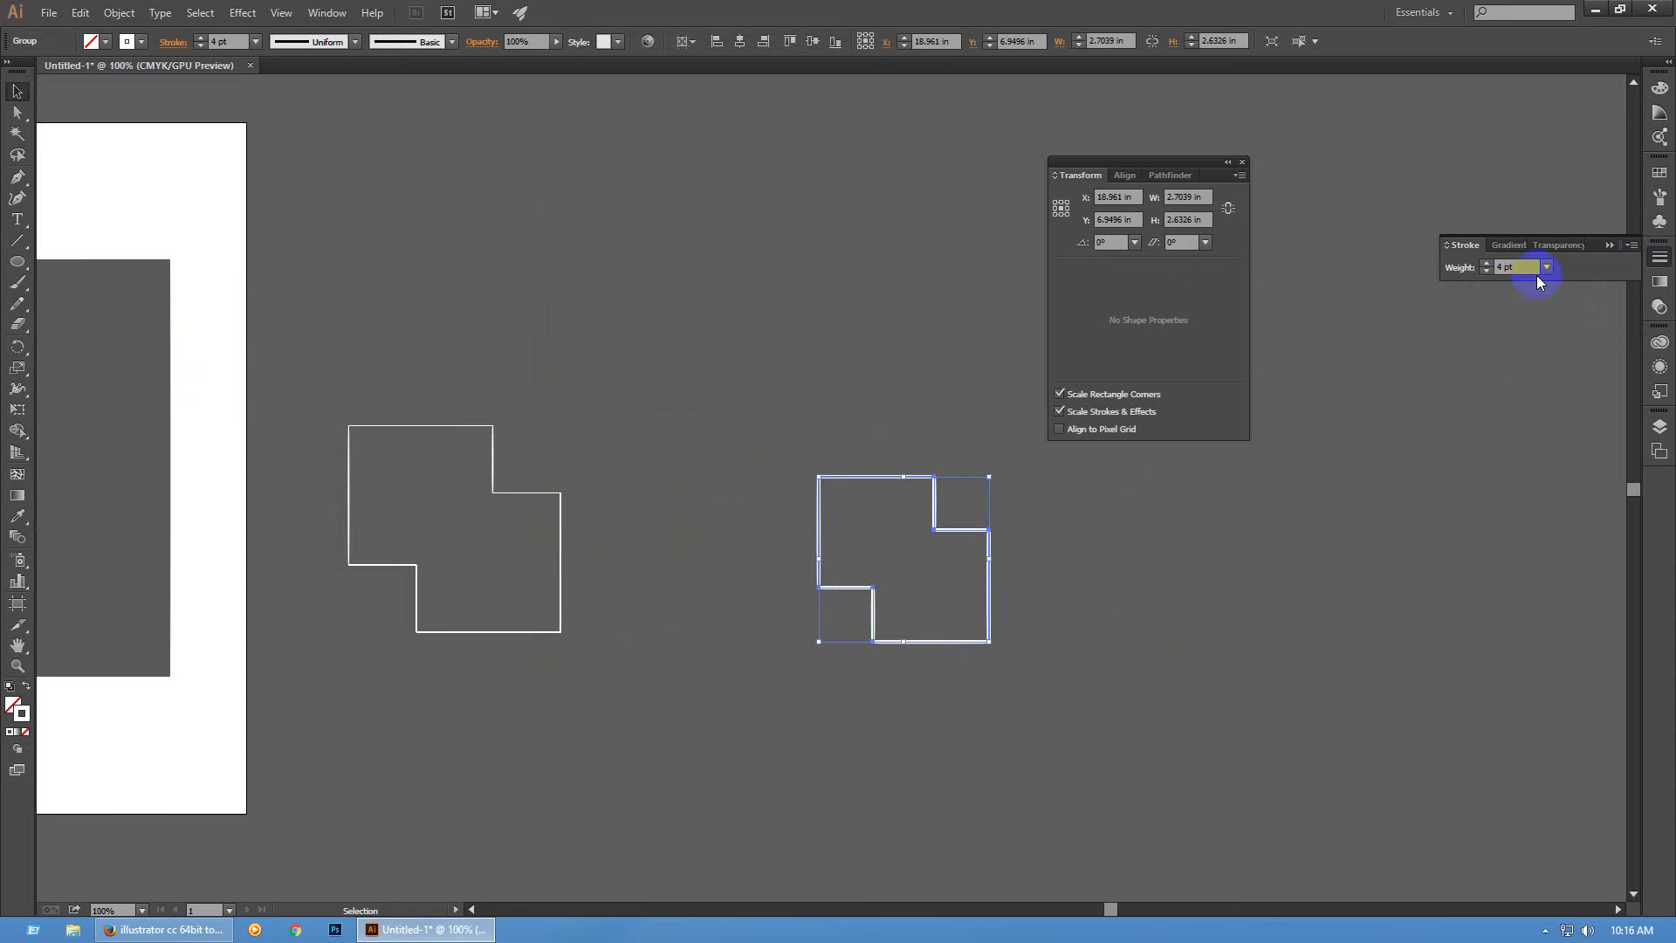
pyautogui.scroll(-2, 739, 463)
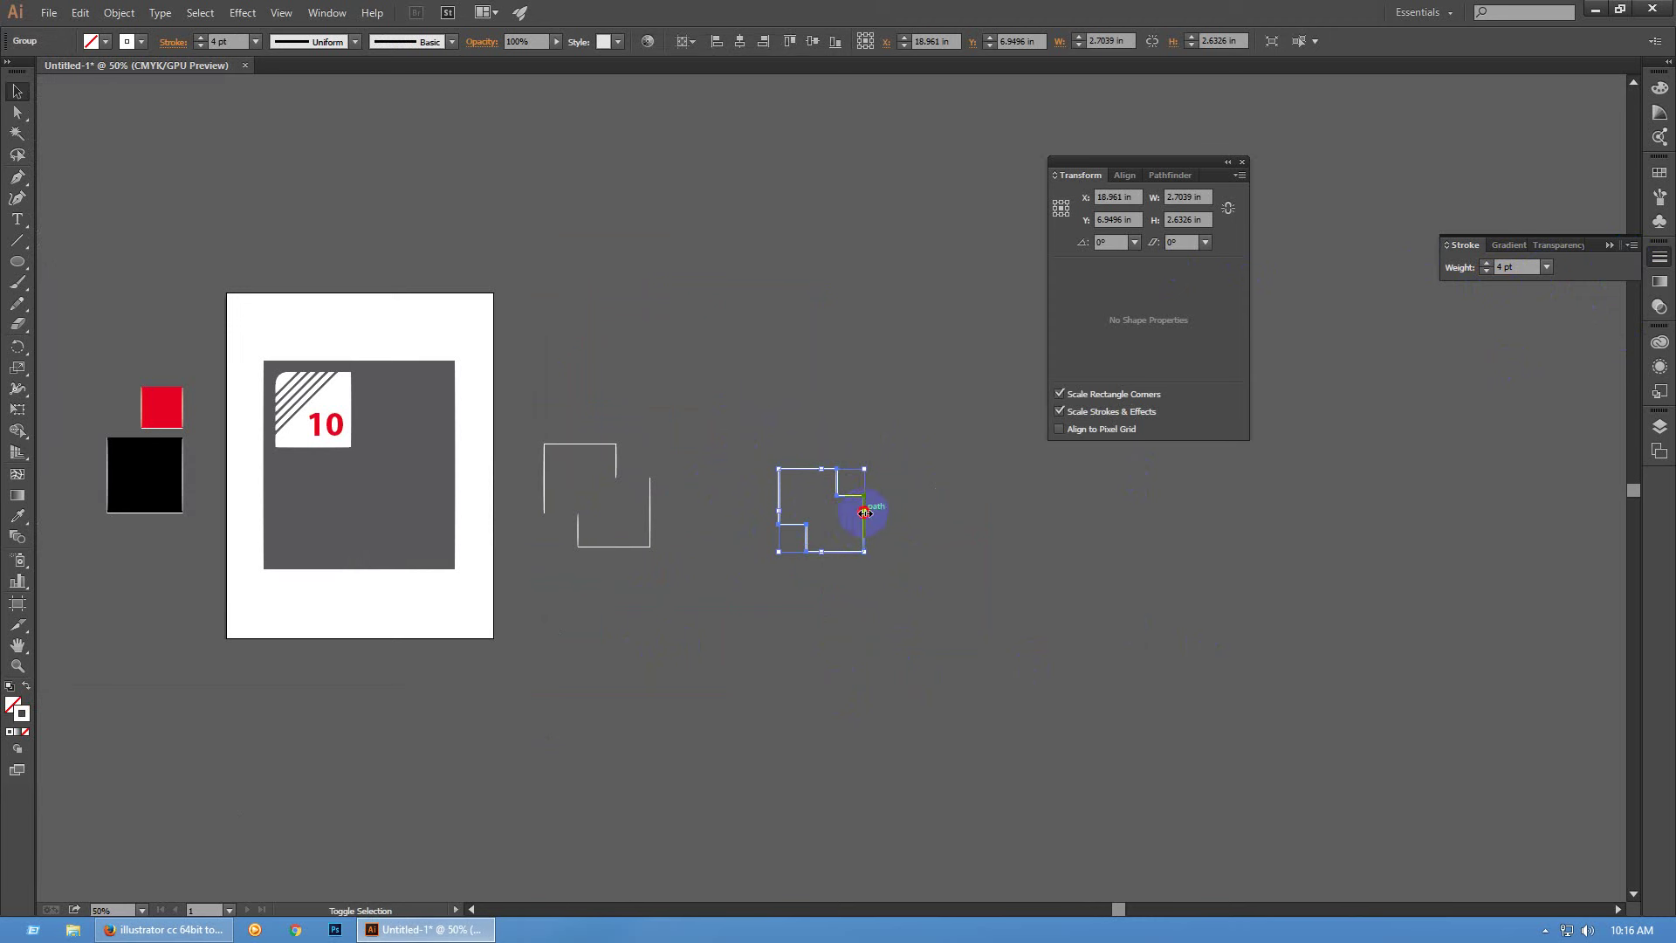
pyautogui.moveTo(864, 511); pyautogui.dragTo(1456, 524)
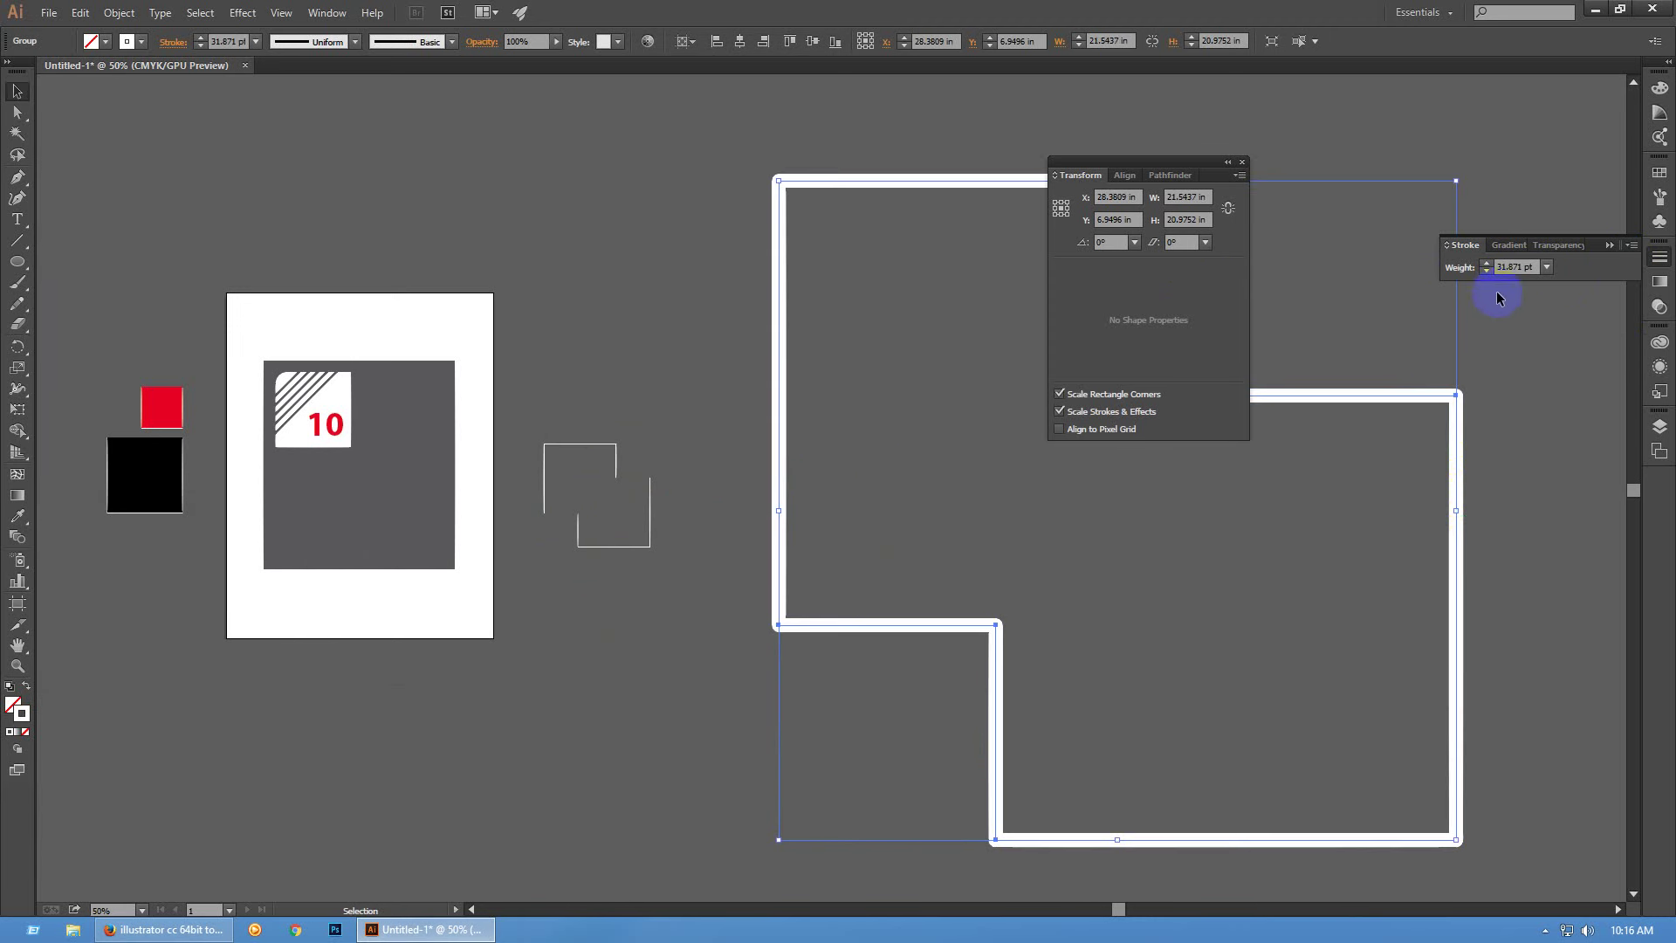
pyautogui.click(1509, 360)
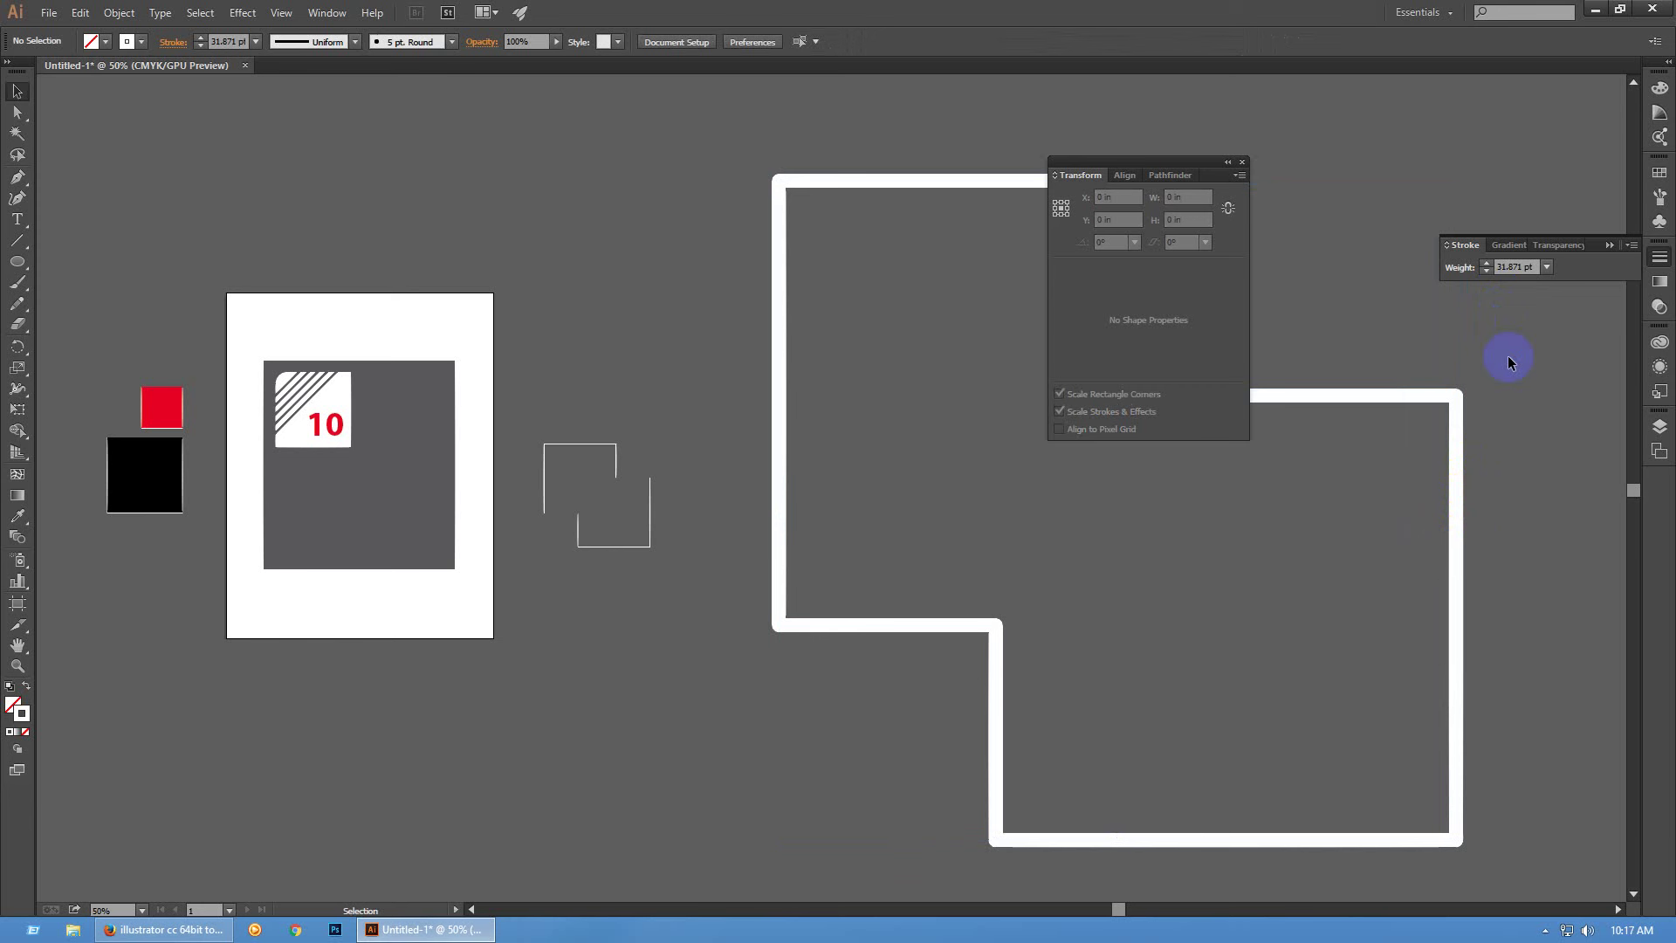
pyautogui.hotkey('ctrl', 'z')
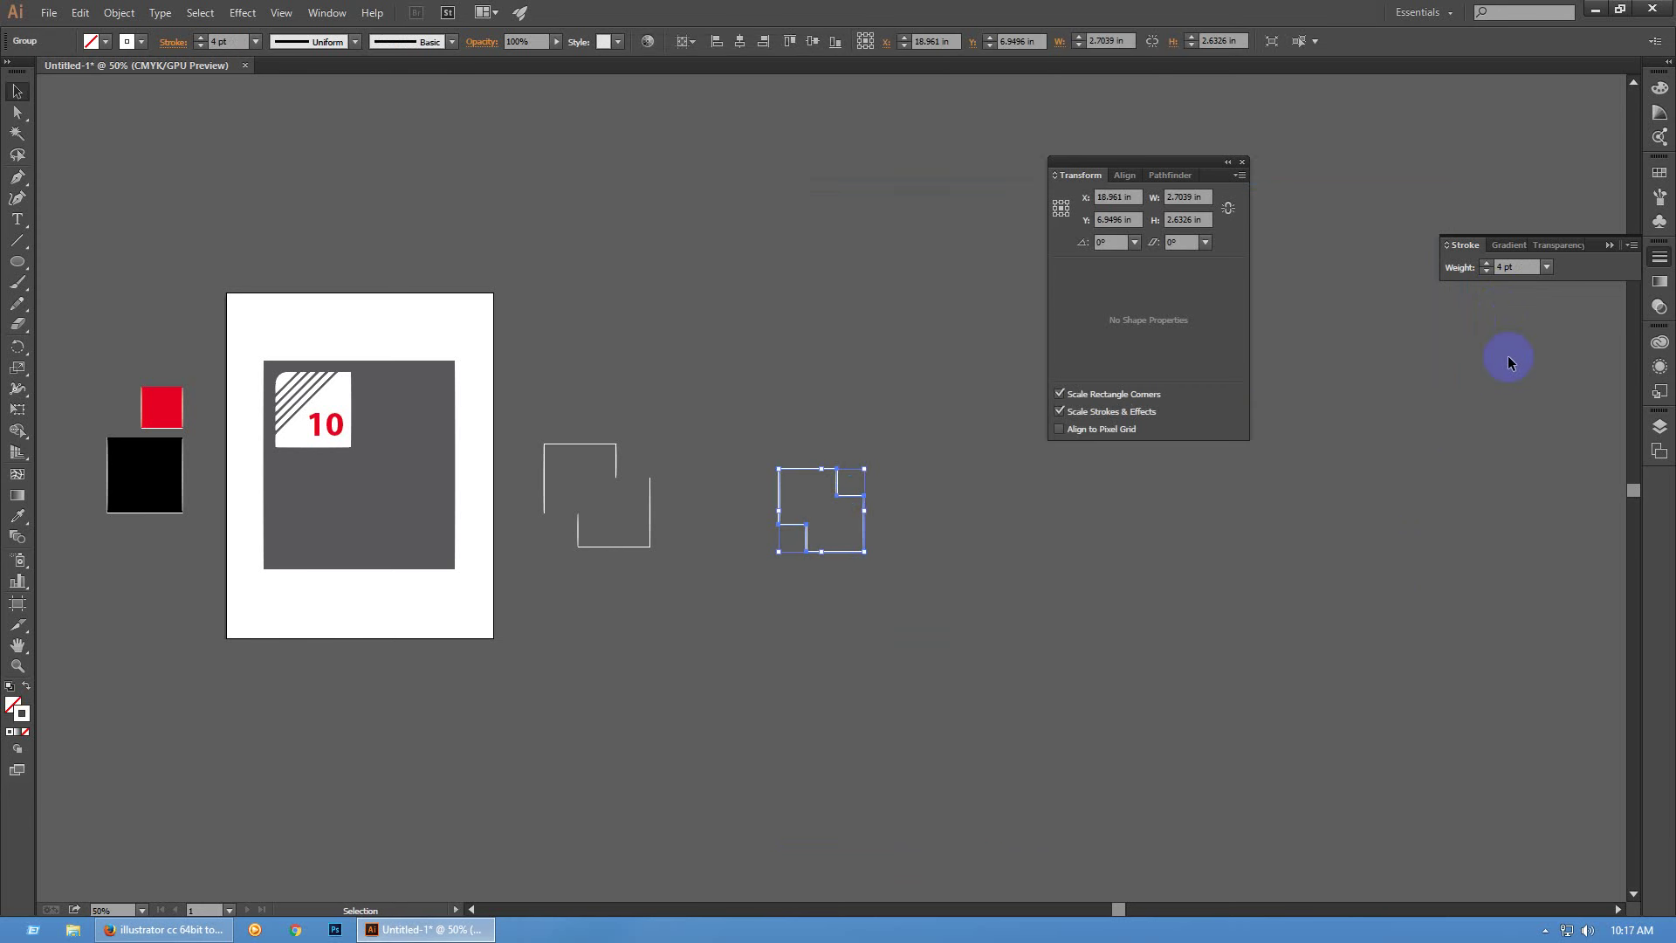
pyautogui.click(991, 661)
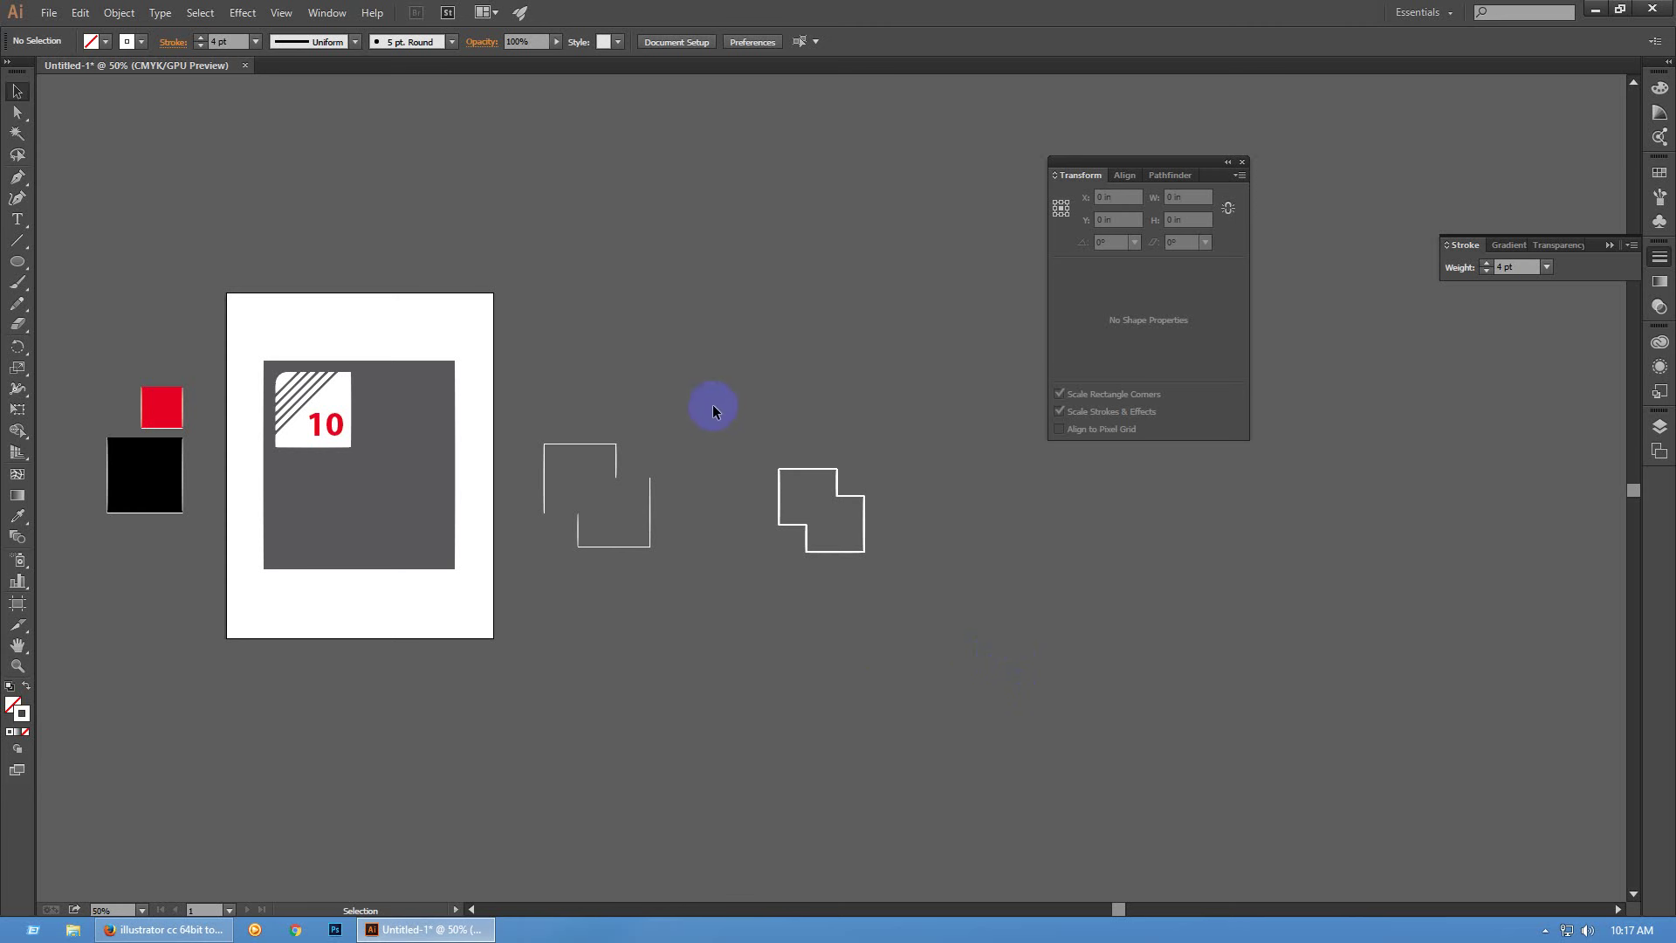
# Delete all artwork except the locked grey rectangle, and place the Transform panel beneath the Stroke panel
pyautogui.hotkey('ctrl', 'a')
pyautogui.press('Delete')
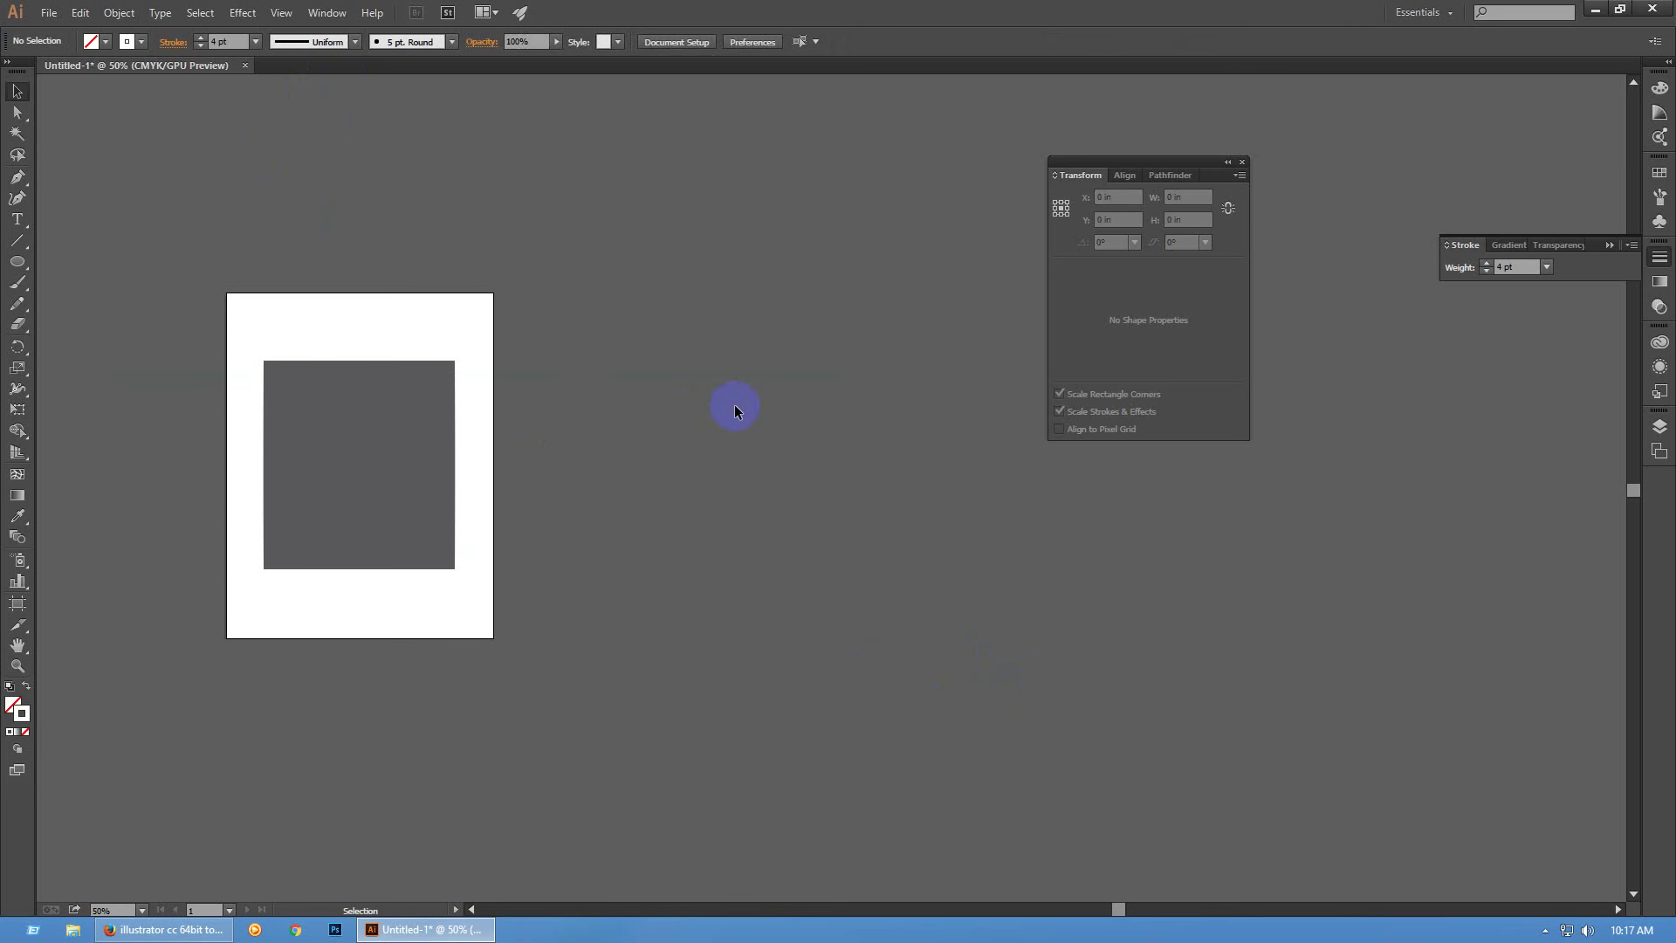
pyautogui.hotkey('ctrl', '0')
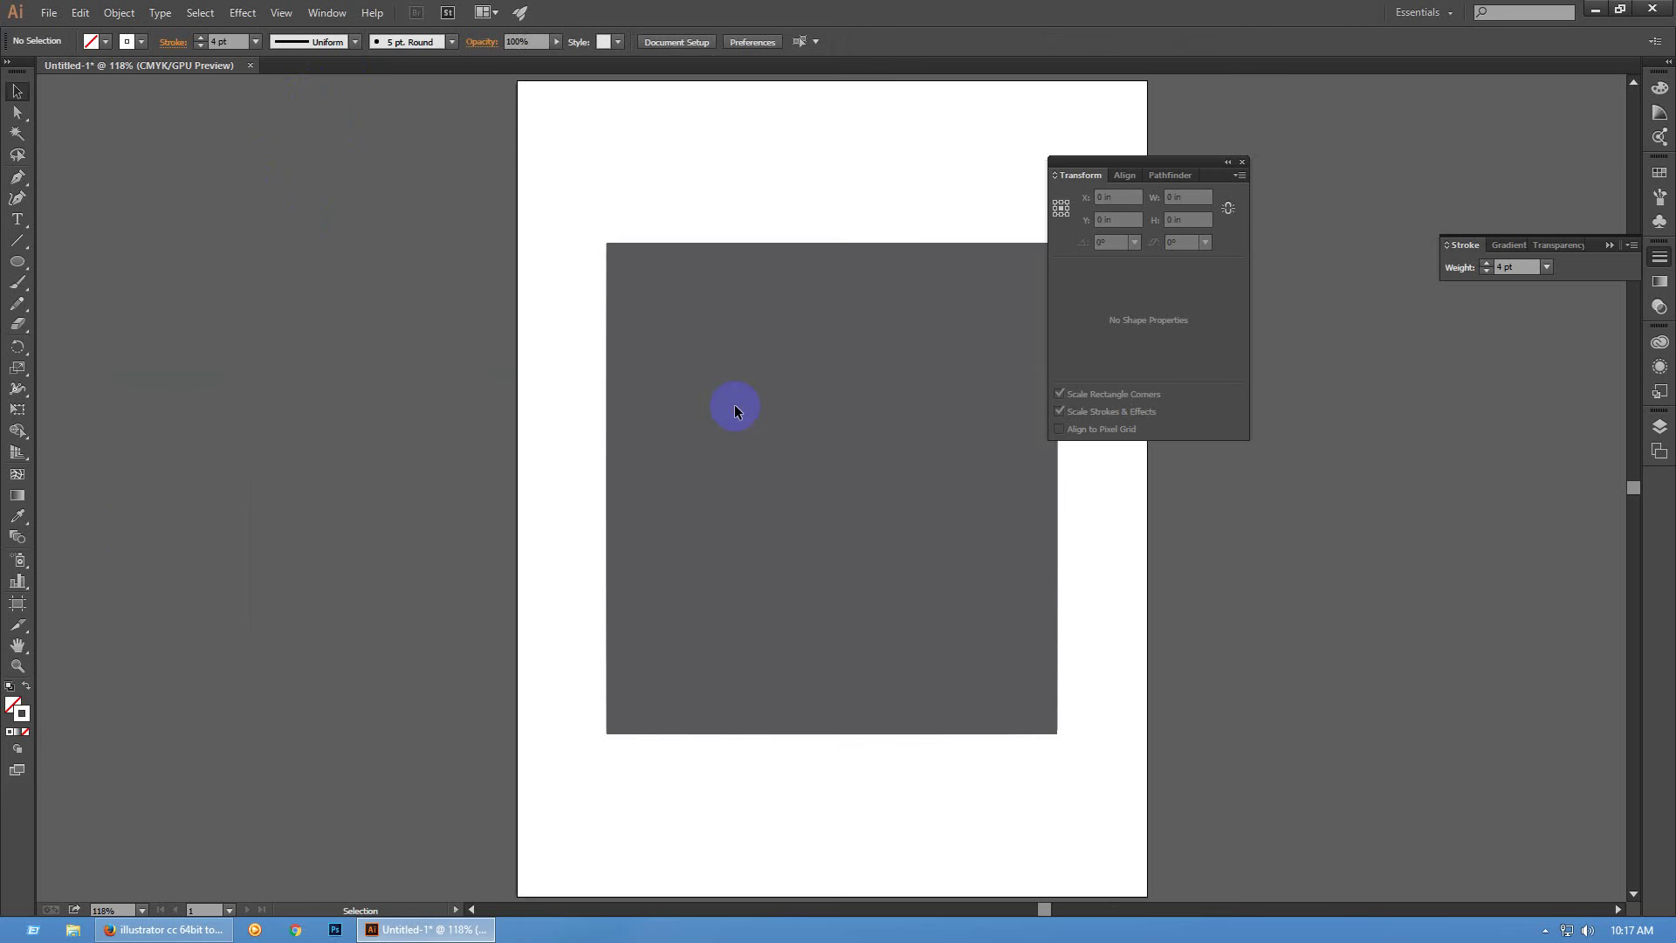
pyautogui.moveTo(1191, 166)
pyautogui.mouseDown()
pyautogui.moveTo(1519, 299)
pyautogui.moveTo(1582, 302)
pyautogui.mouseUp()
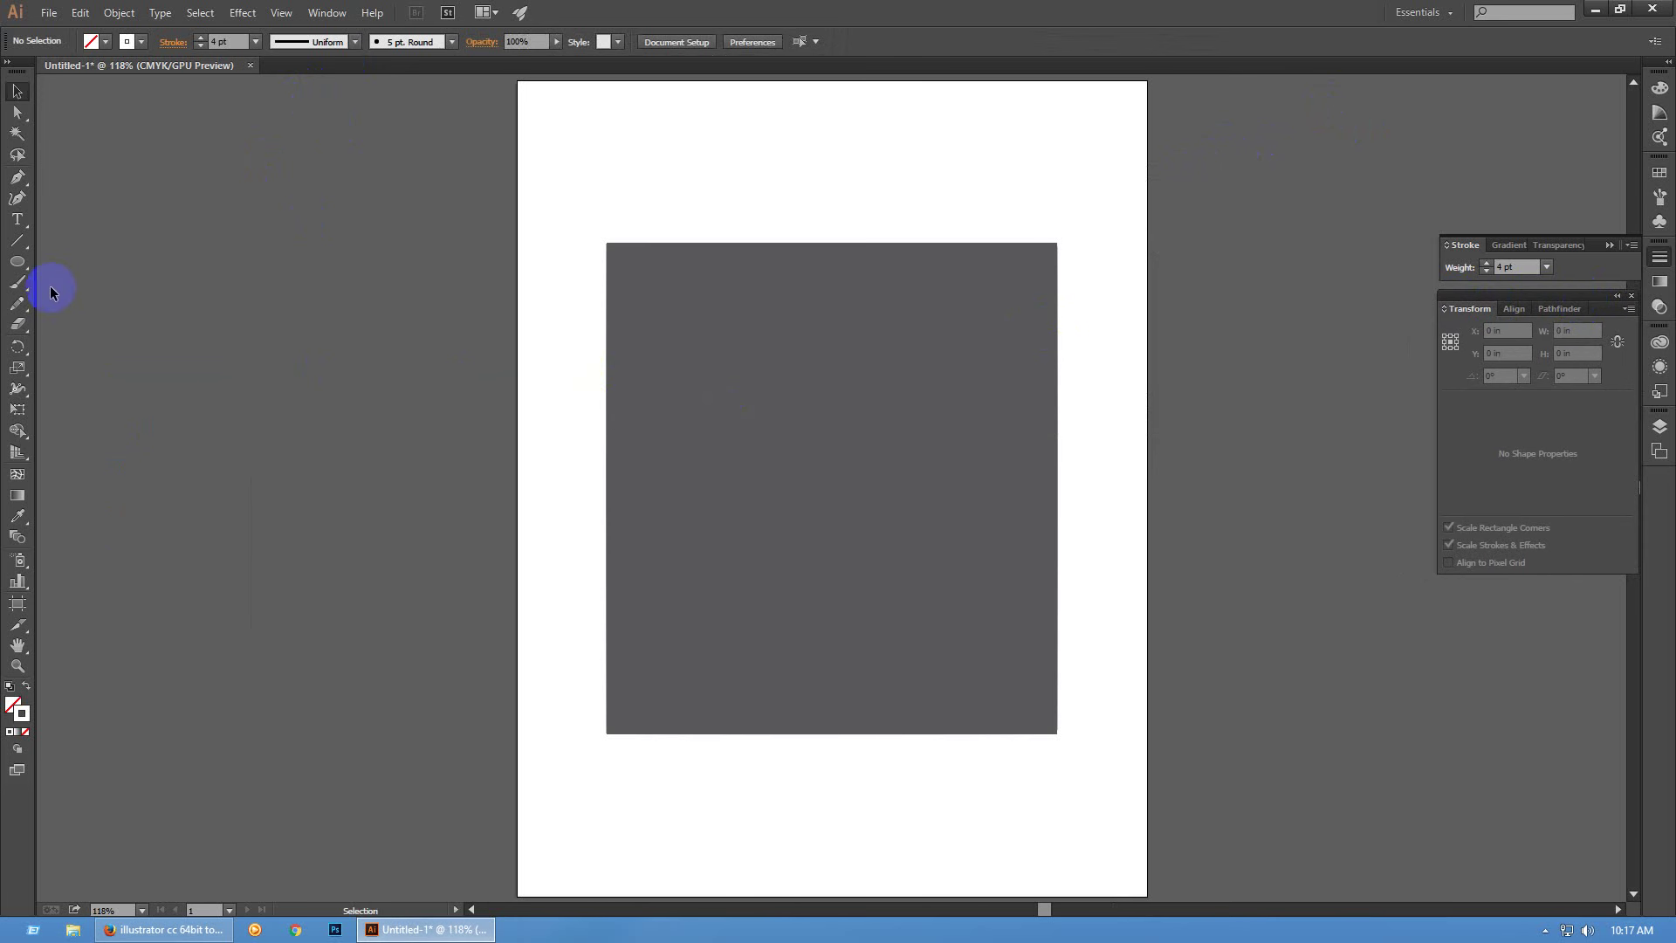
# Draw a square about 2.72 in wide inside the grey rectangle and apply the white-to-black linear gradient to its stroke
pyautogui.moveTo(18, 262); pyautogui.dragTo(85, 272)
pyautogui.moveTo(767, 366); pyautogui.dragTo(837, 568)
pyautogui.press('v')
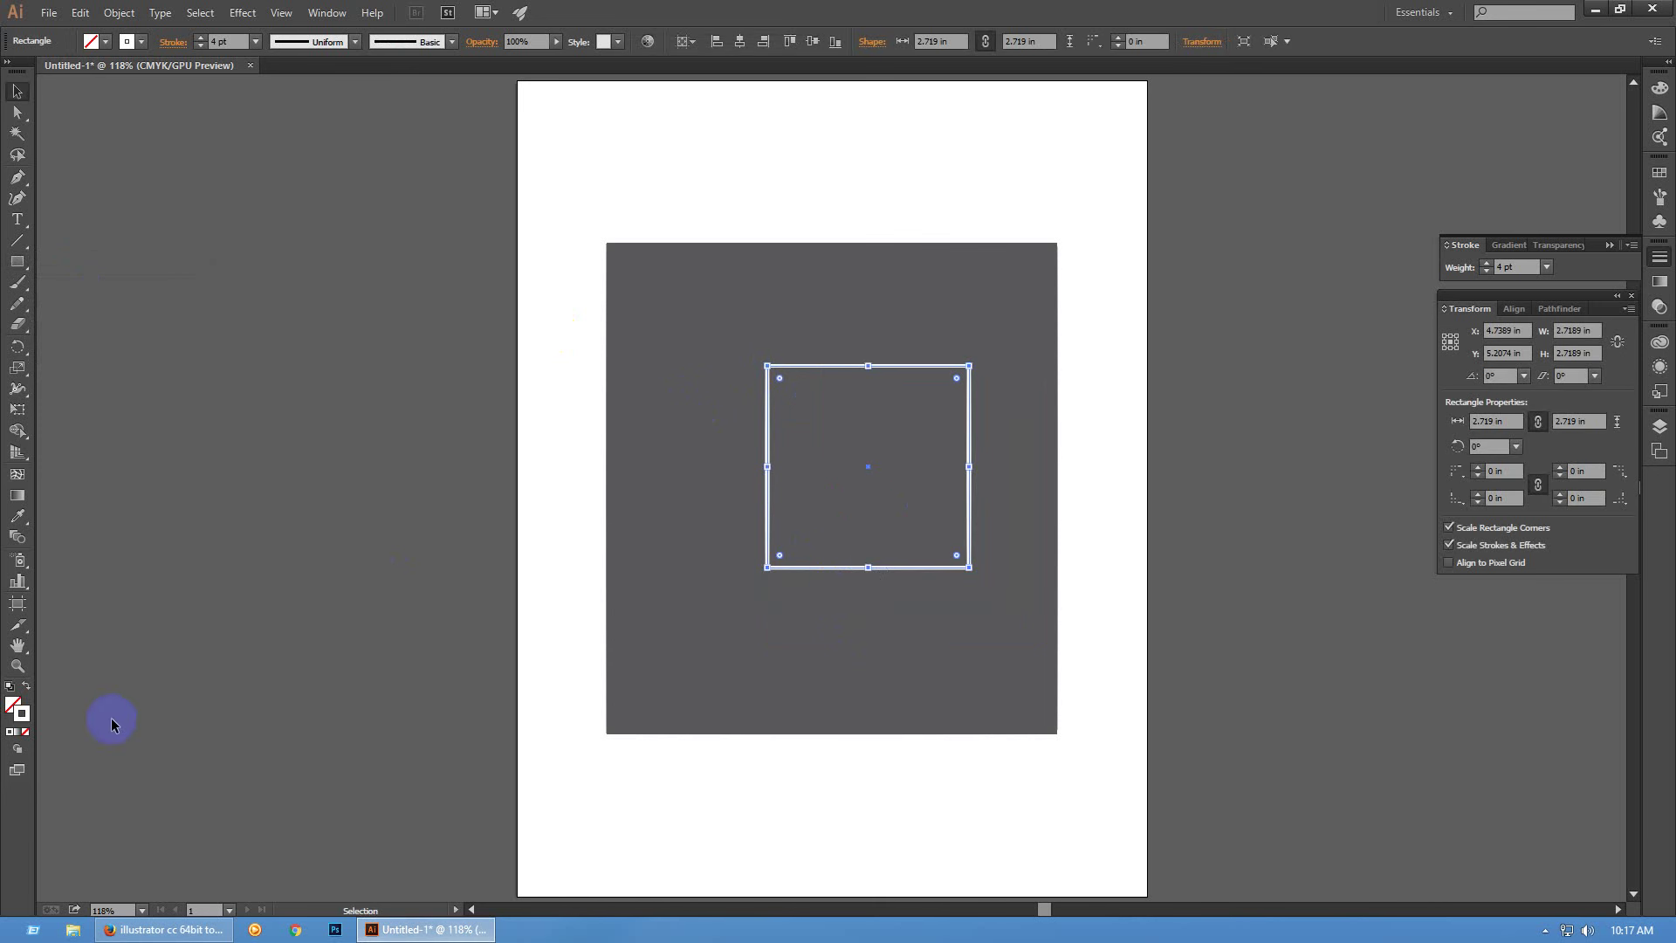
pyautogui.click(19, 734)
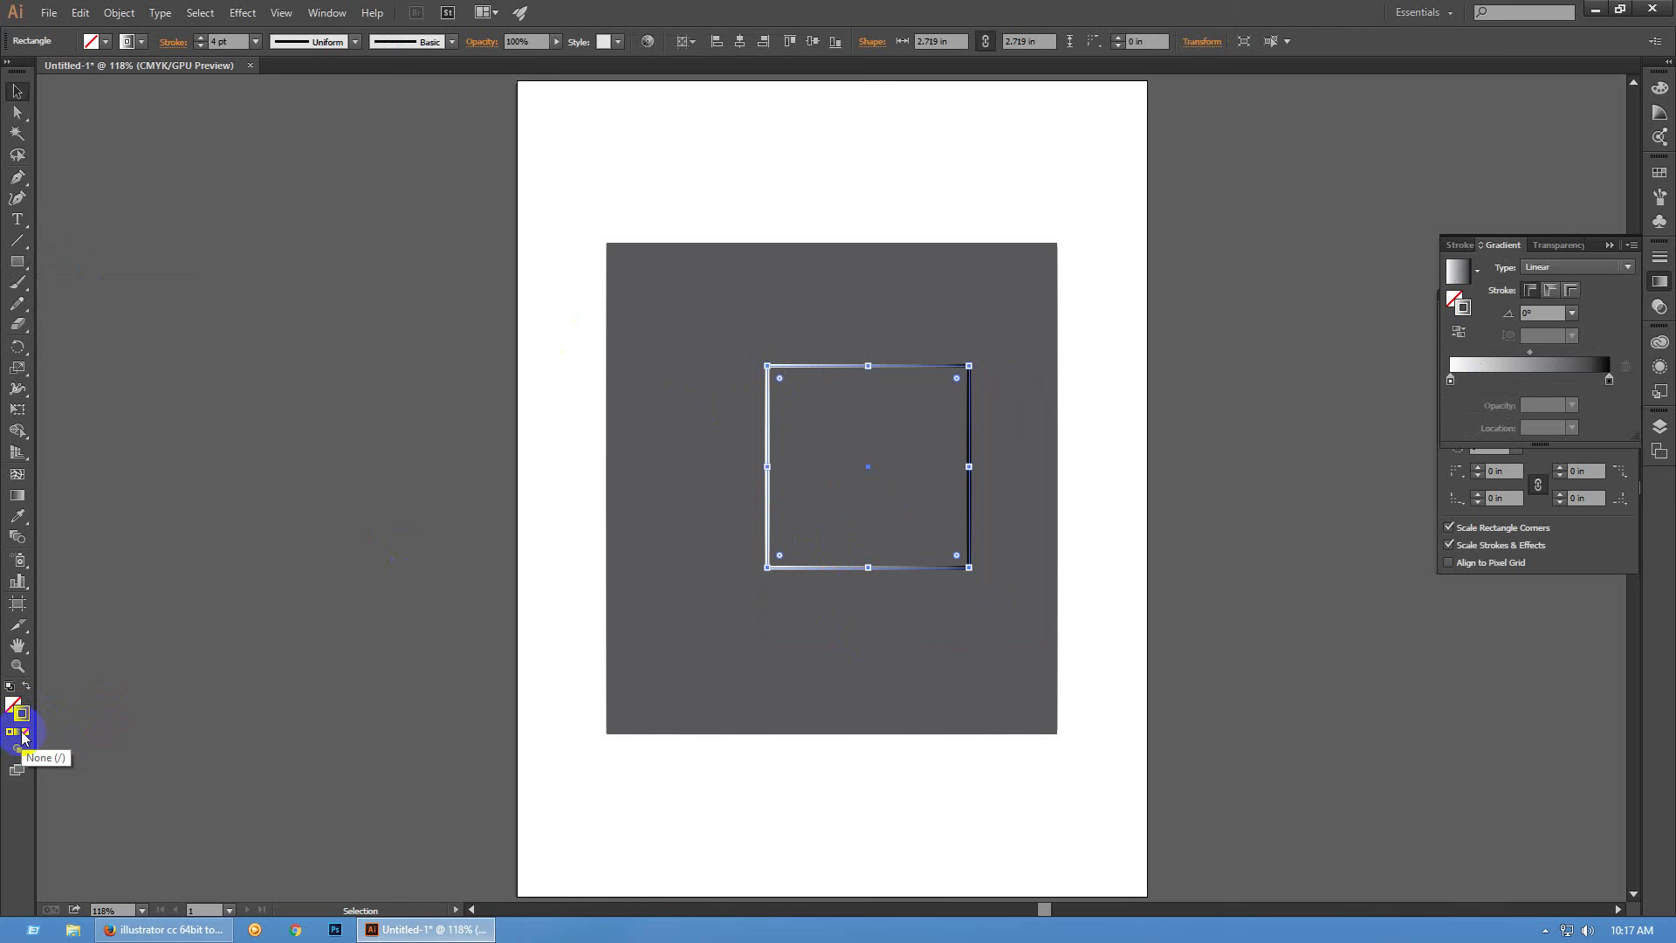
pyautogui.click(359, 561)
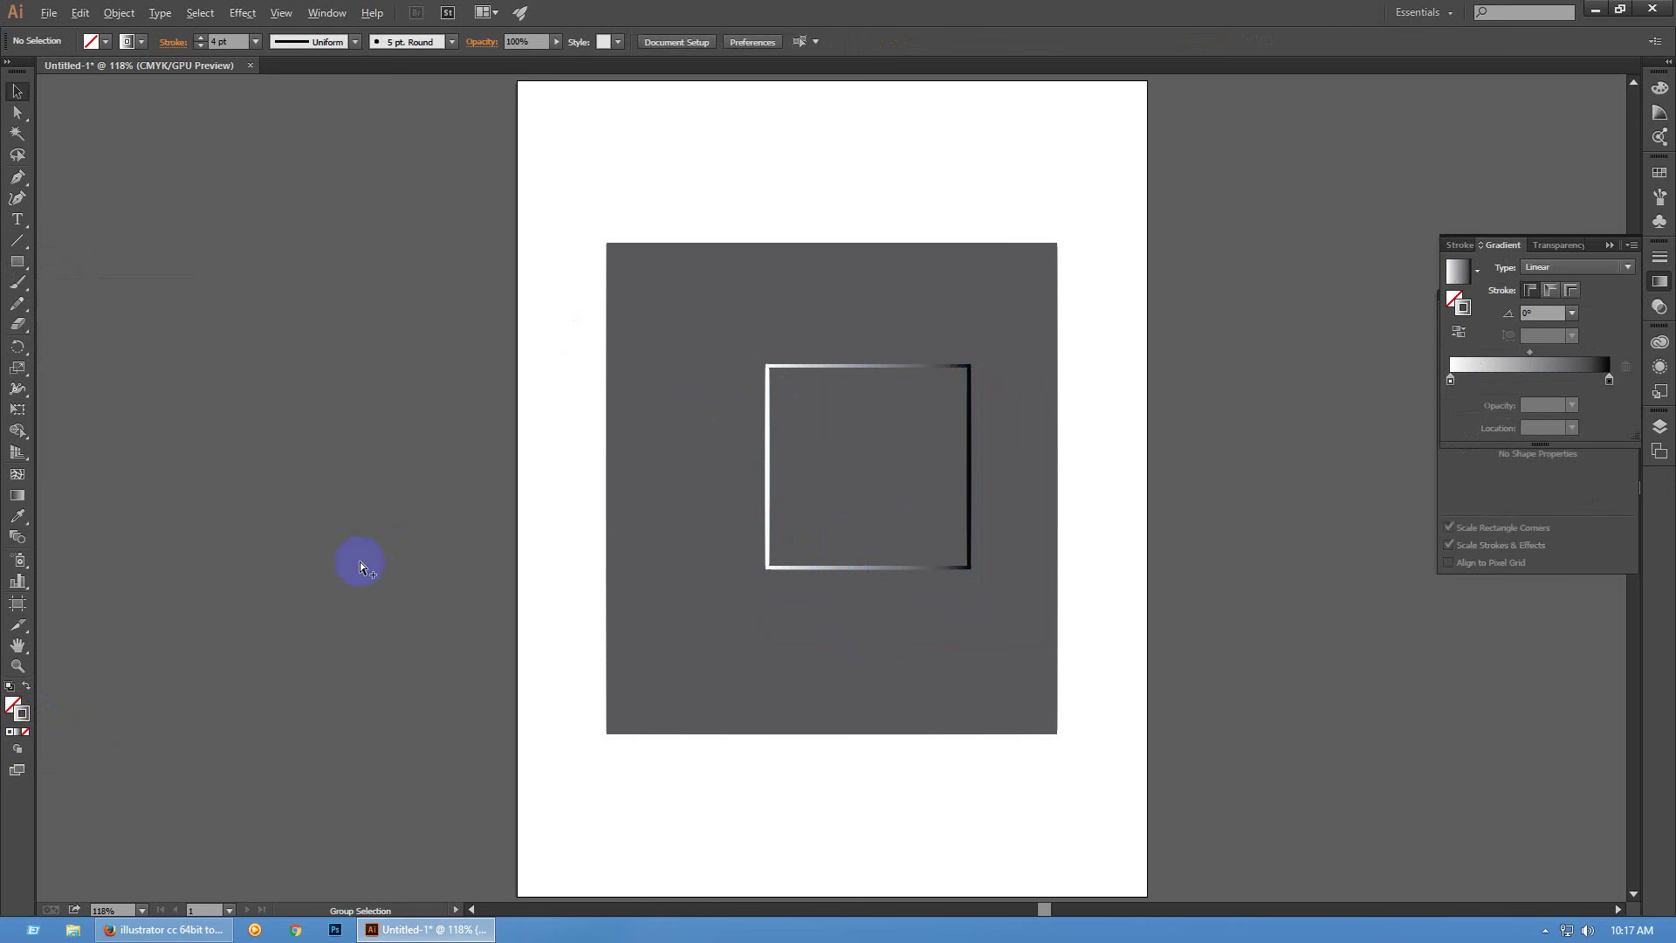
# Unlock and delete the grey background rectangle, and center the square horizontally on the artboard
pyautogui.click(609, 506)
pyautogui.click(507, 507)
pyautogui.click(666, 385)
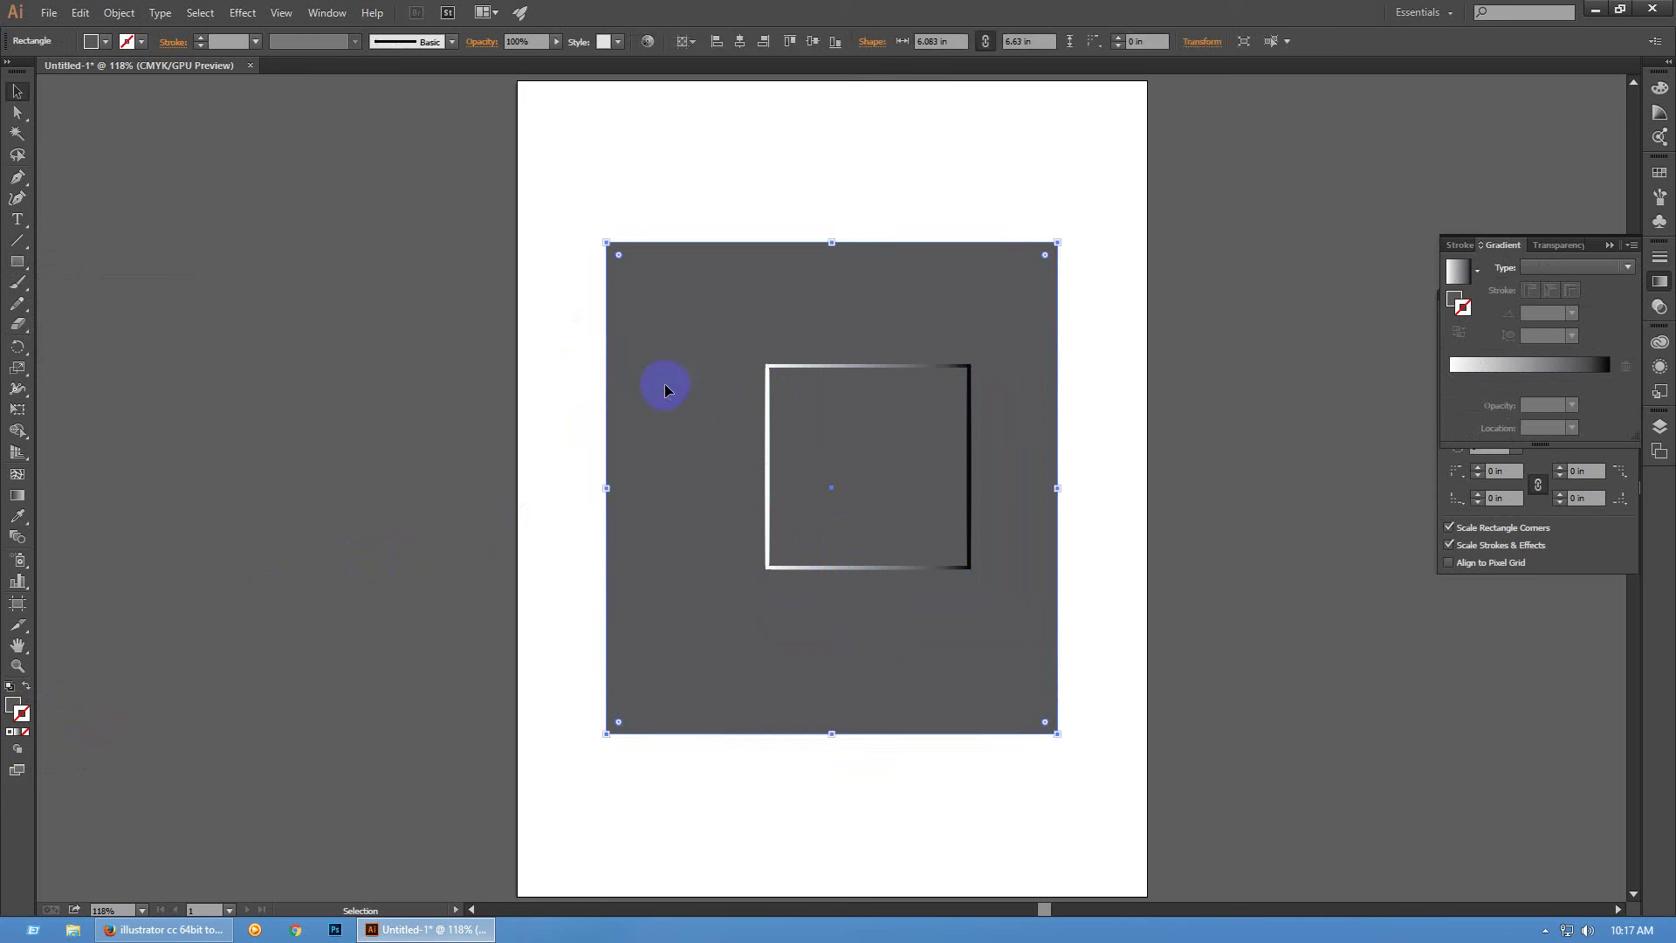
pyautogui.press('Delete')
pyautogui.hotkey('ctrl', 'a')
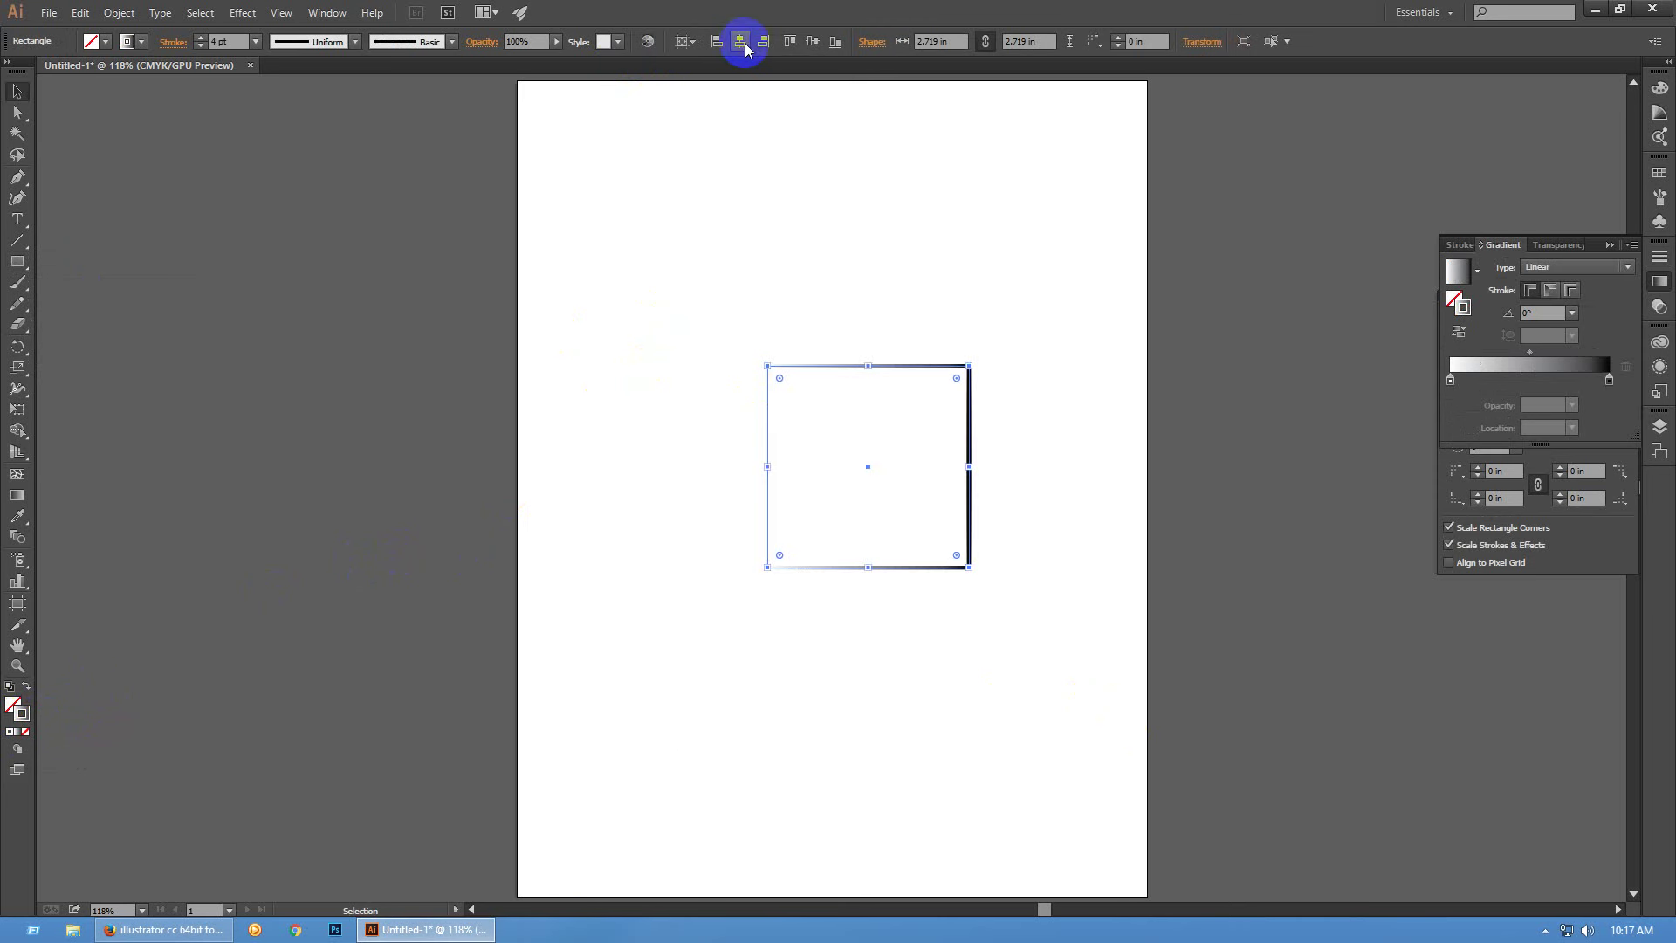
pyautogui.click(741, 41)
pyautogui.click(962, 615)
# Reverse the square's stroke gradient back and forth to try both directions, restoring the original white-to-black order
pyautogui.scroll(3, 929, 636)
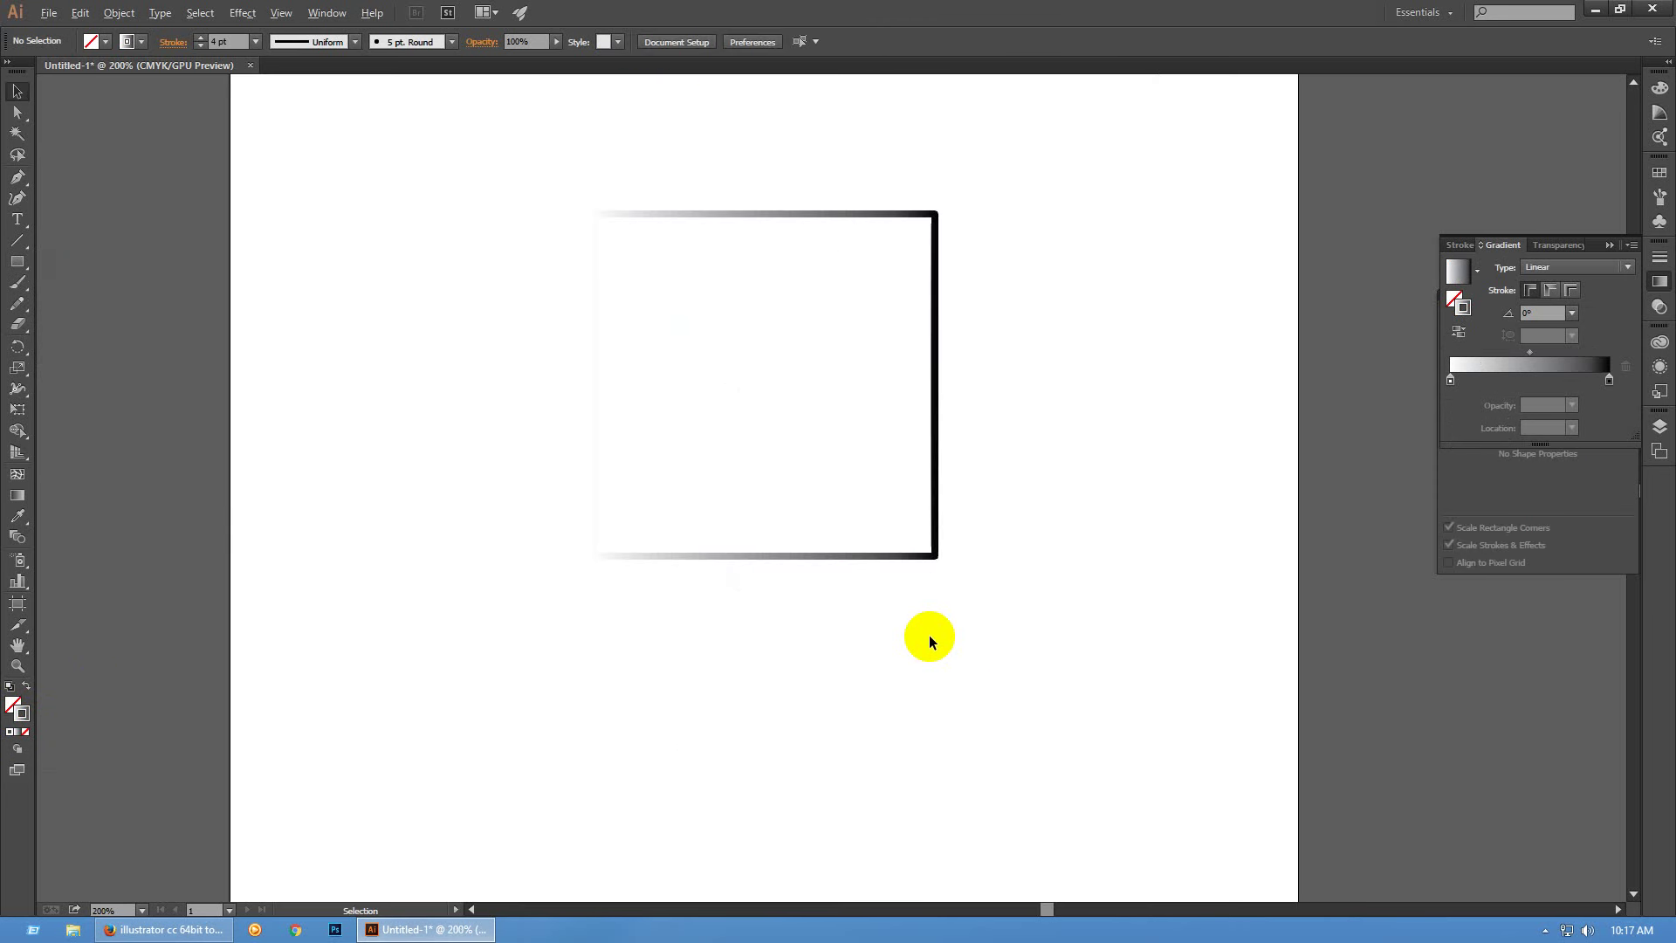
pyautogui.scroll(1, 1092, 499)
pyautogui.moveTo(1086, 401); pyautogui.dragTo(857, 520)
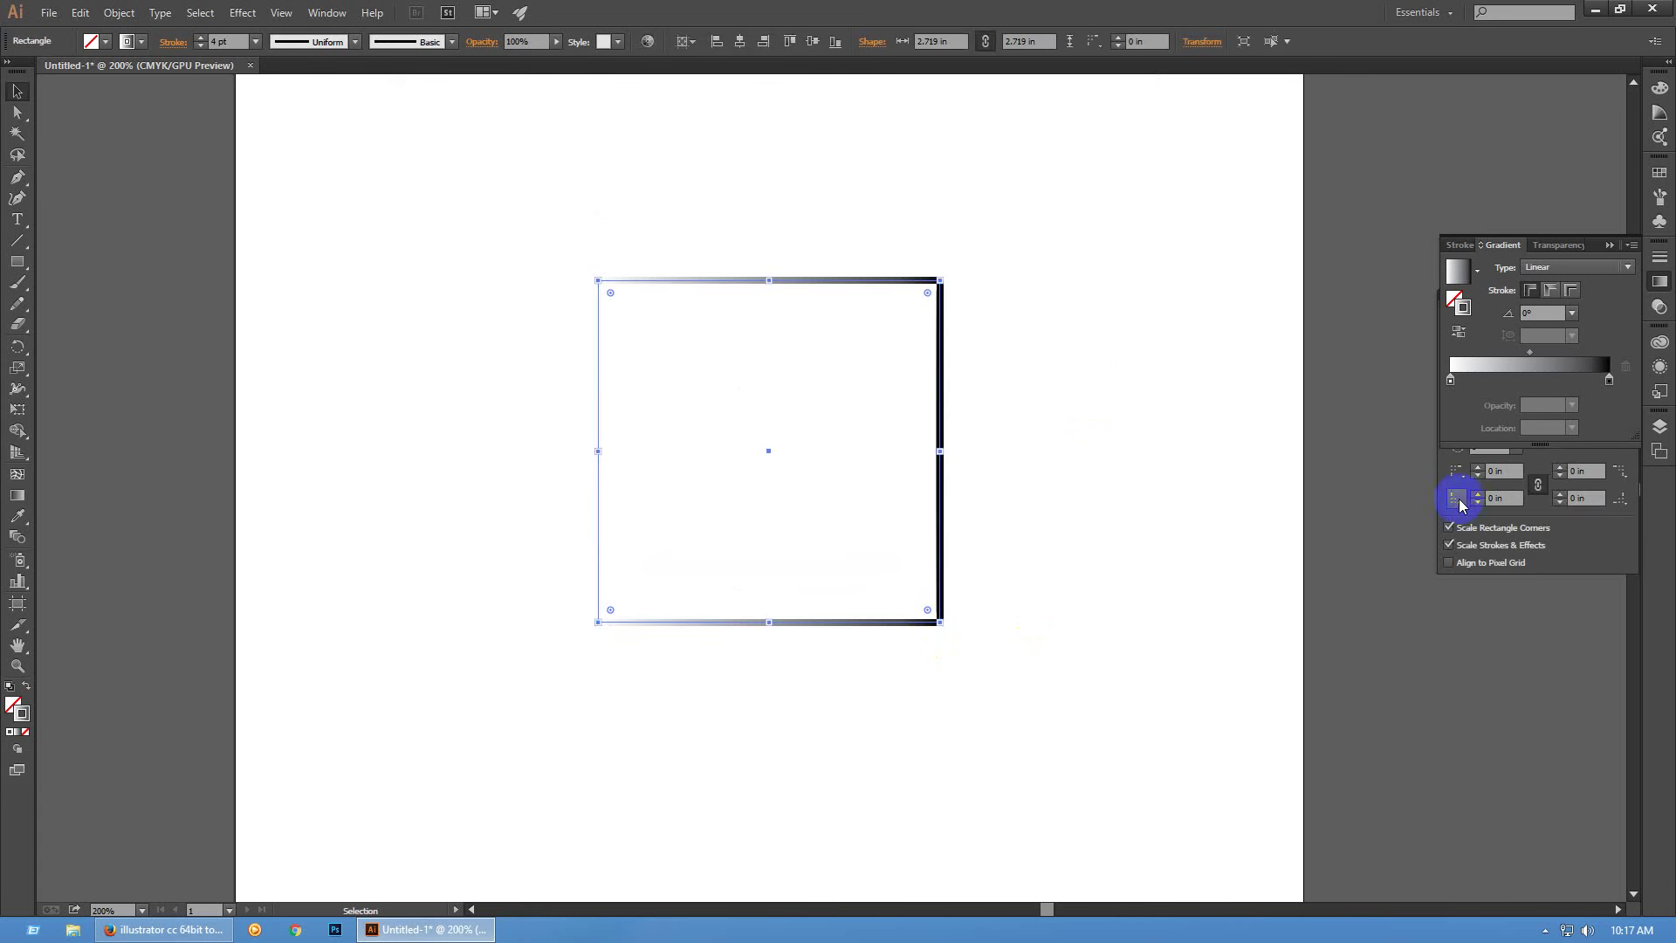
pyautogui.moveTo(1490, 371); pyautogui.dragTo(1506, 371)
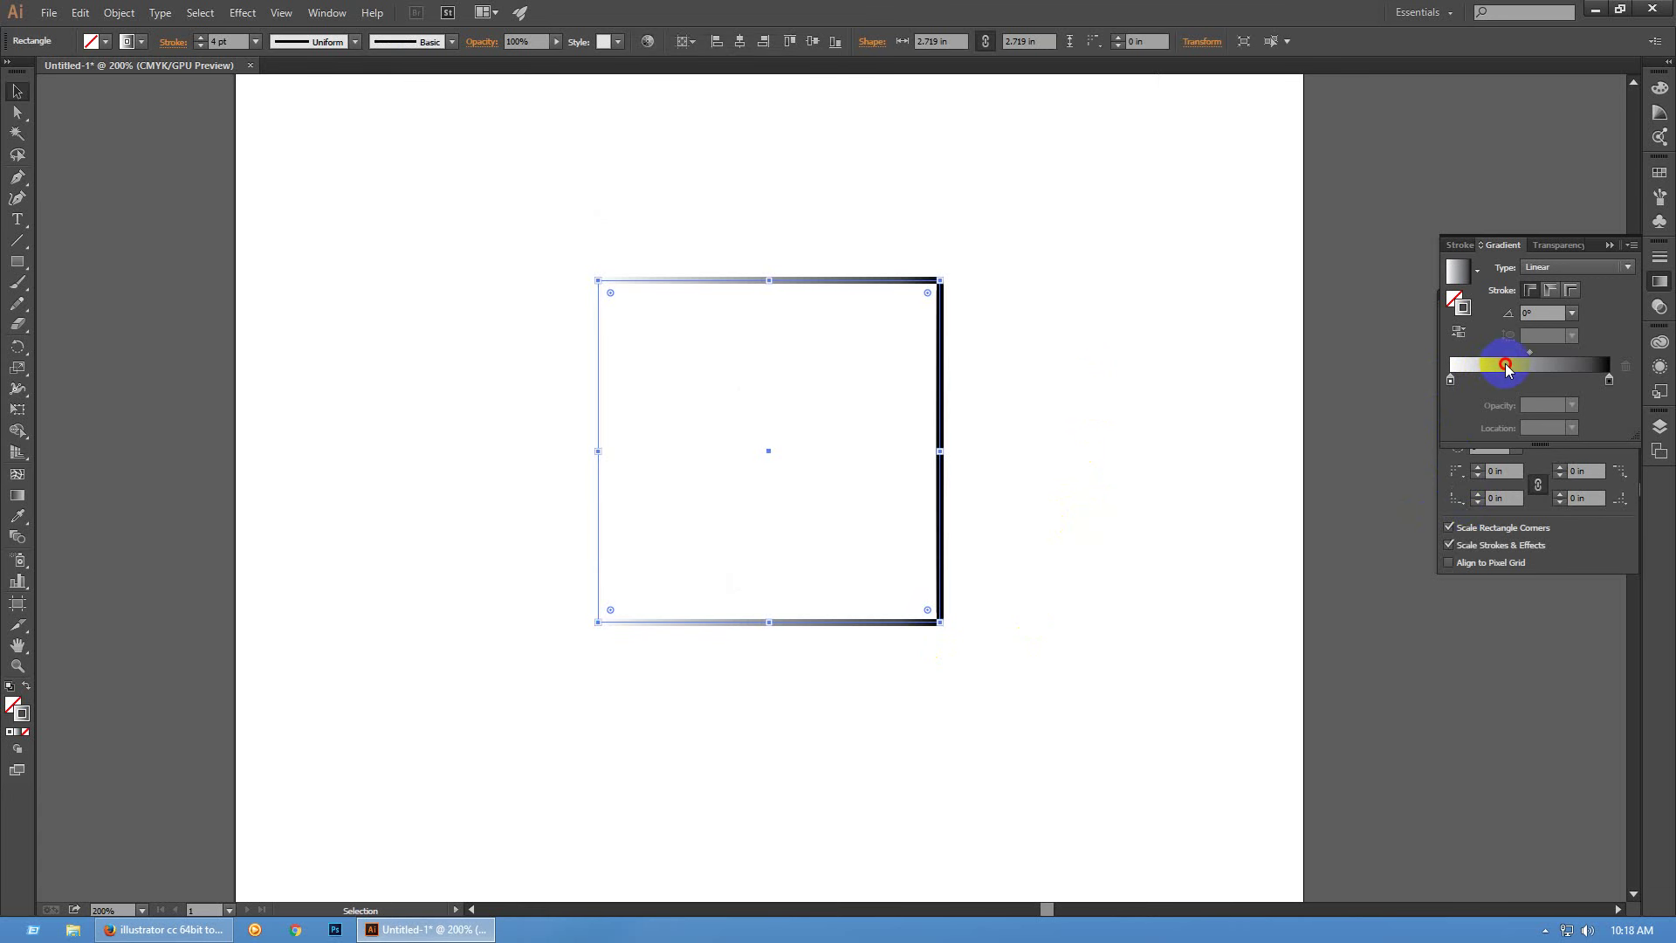
pyautogui.click(1459, 333)
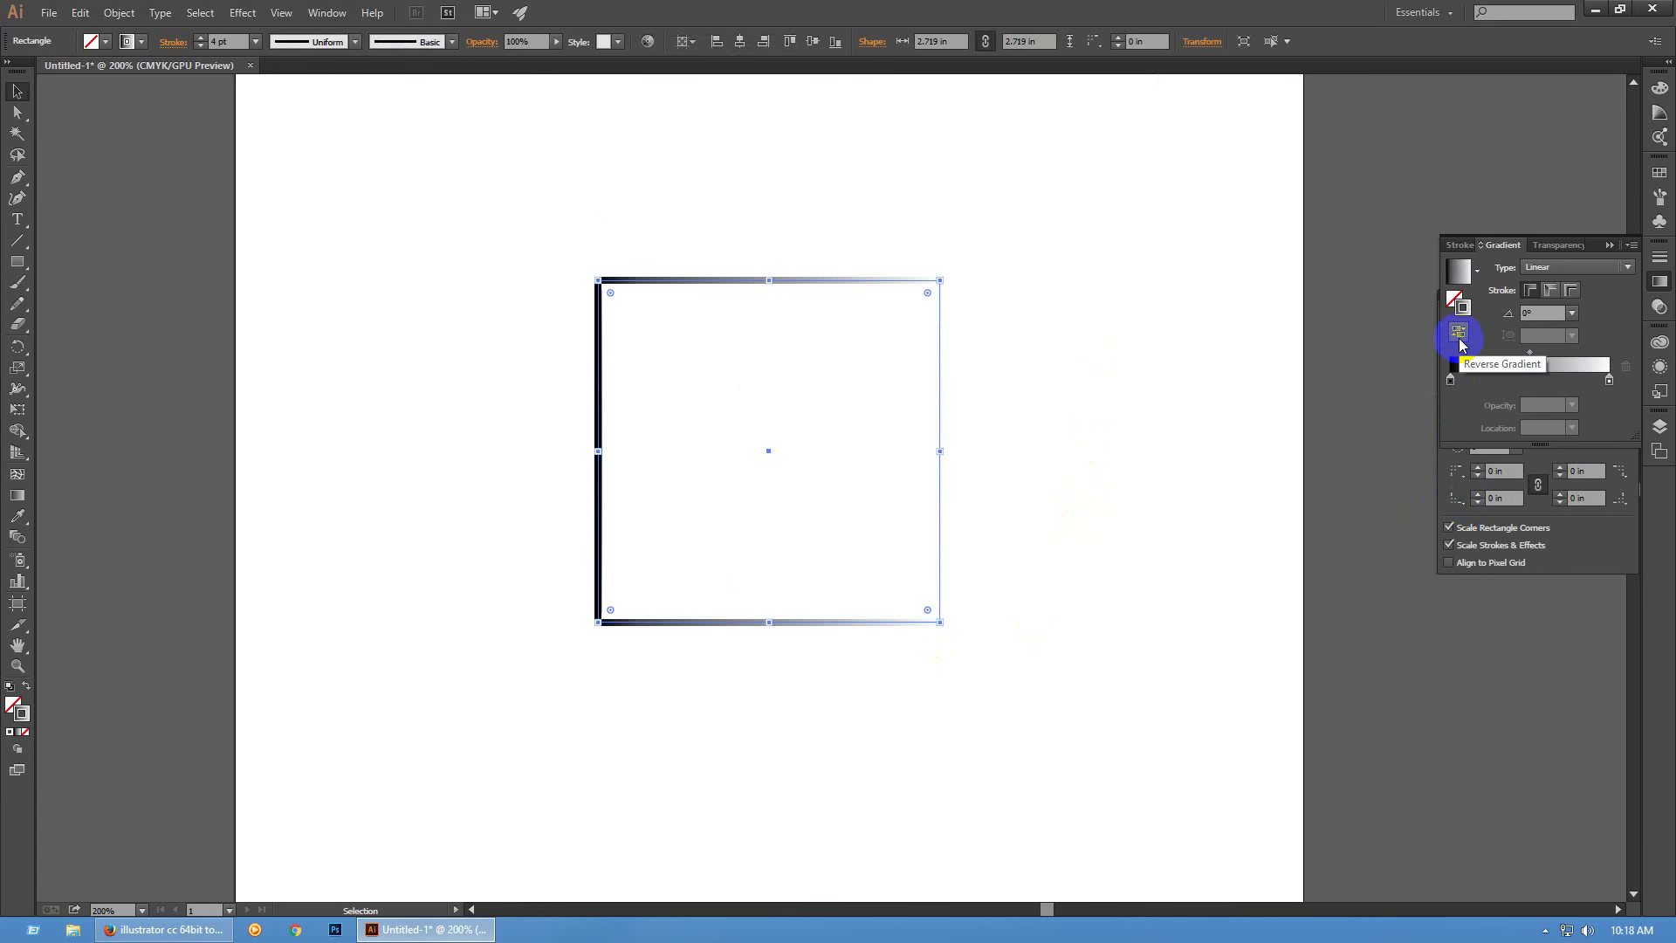
pyautogui.click(1459, 334)
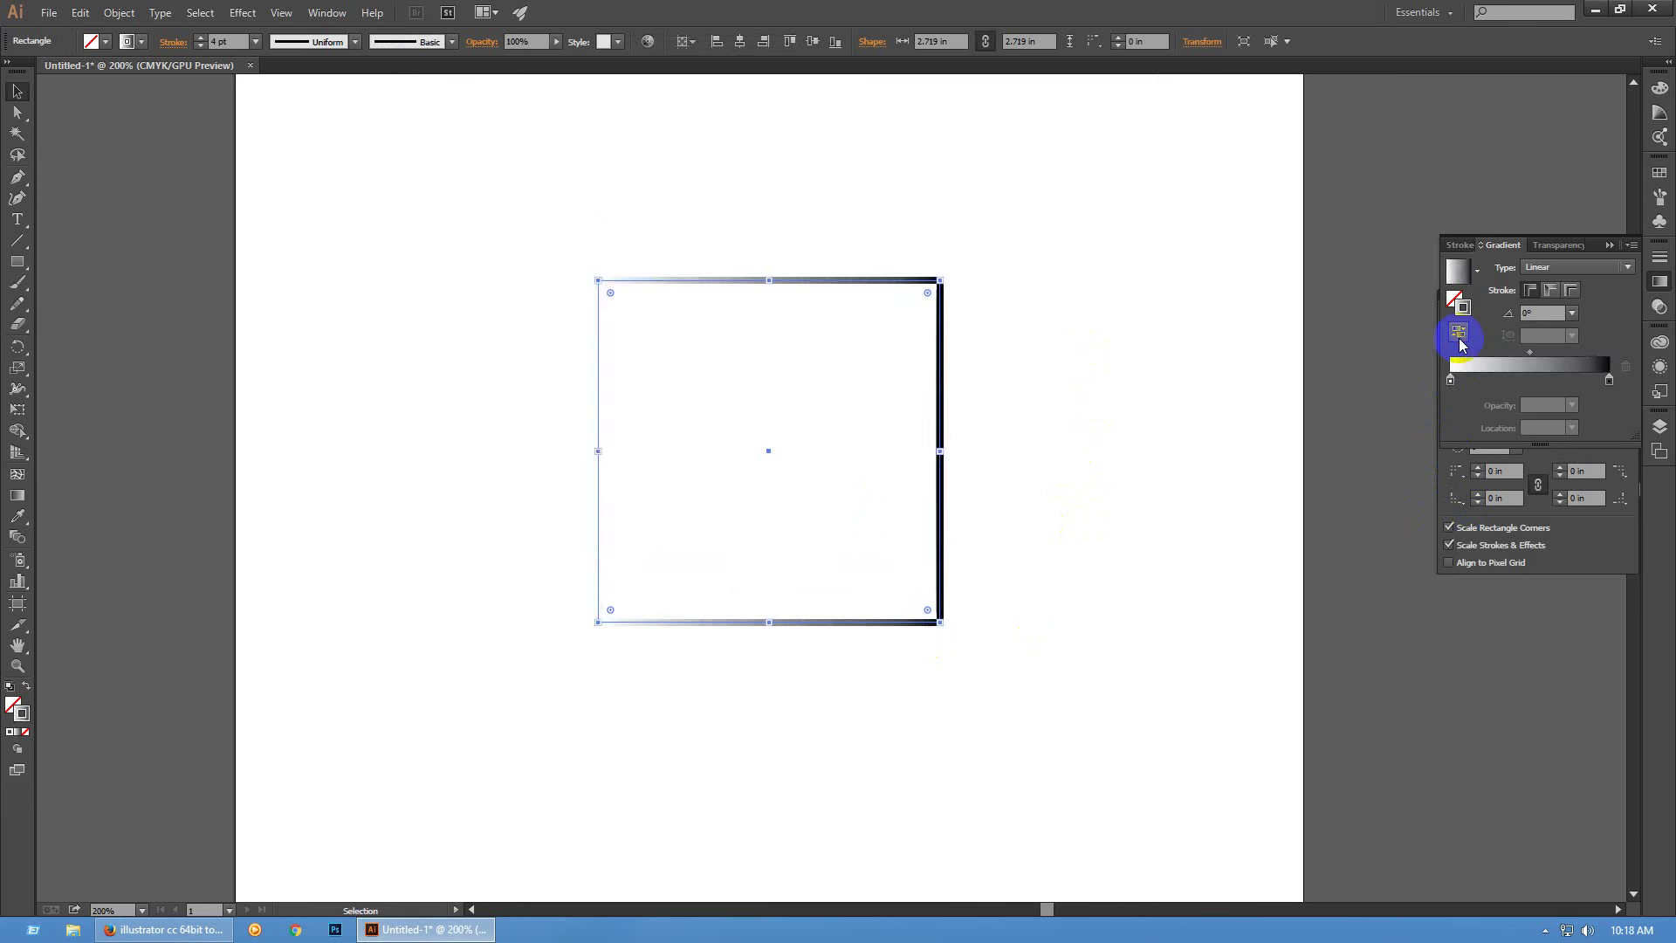
pyautogui.click(1460, 336)
pyautogui.click(1460, 336)
pyautogui.click(1454, 273)
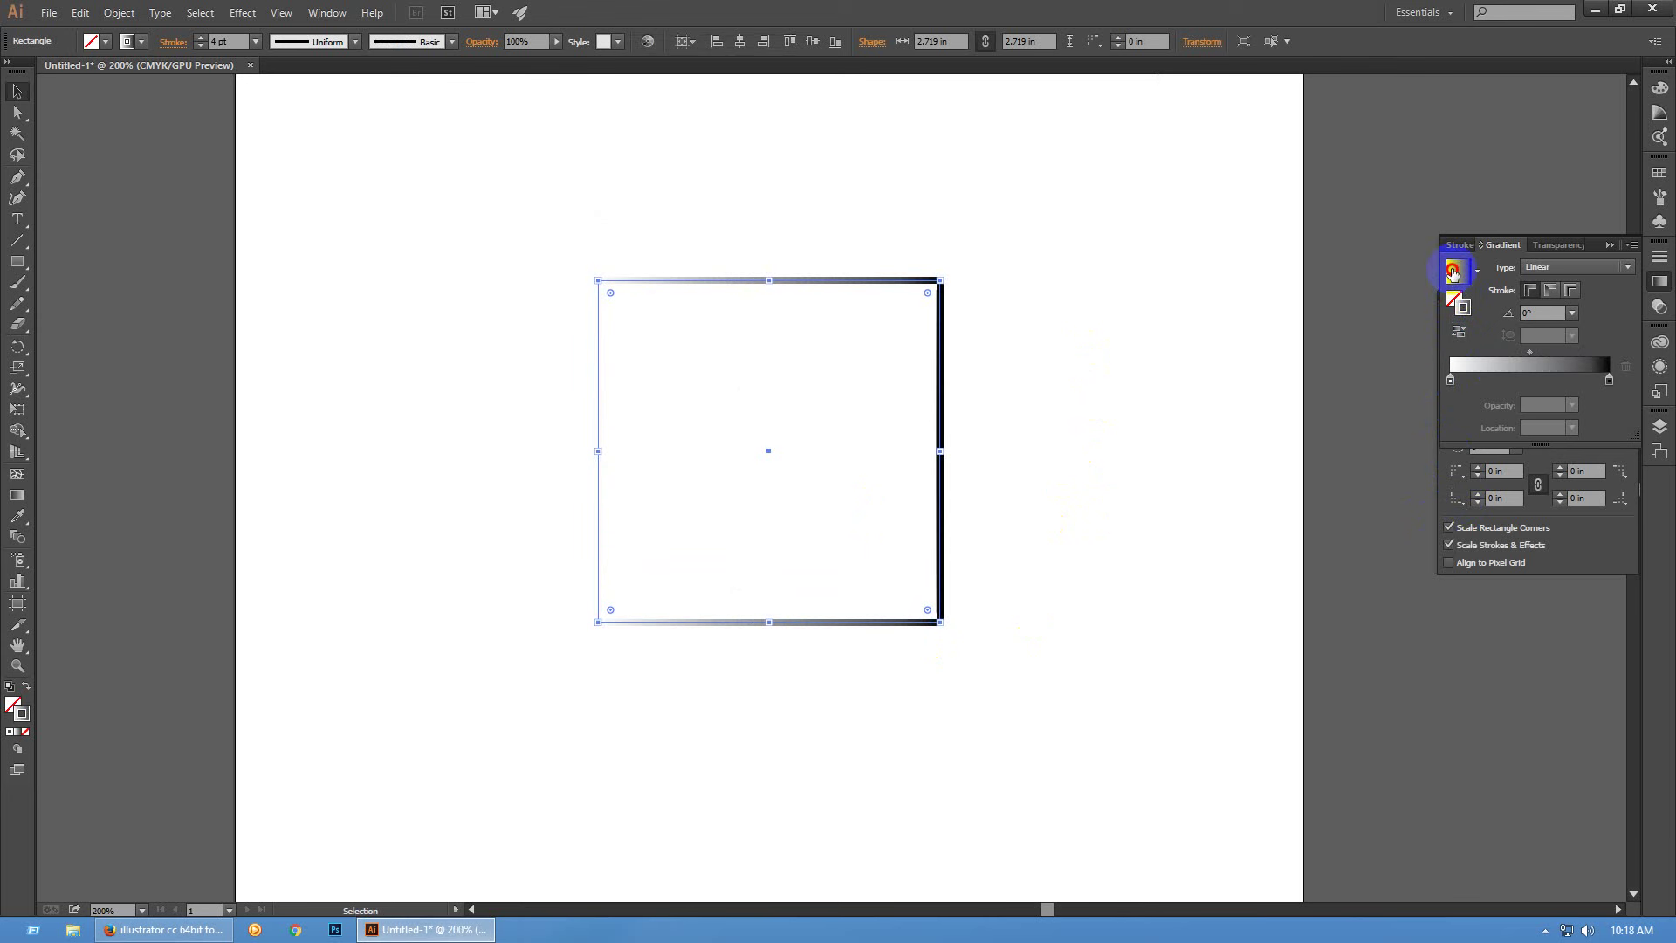
# Try the Radial type on the stroke gradient, return it to Linear, and look at the available gradient angles
pyautogui.click(1569, 266)
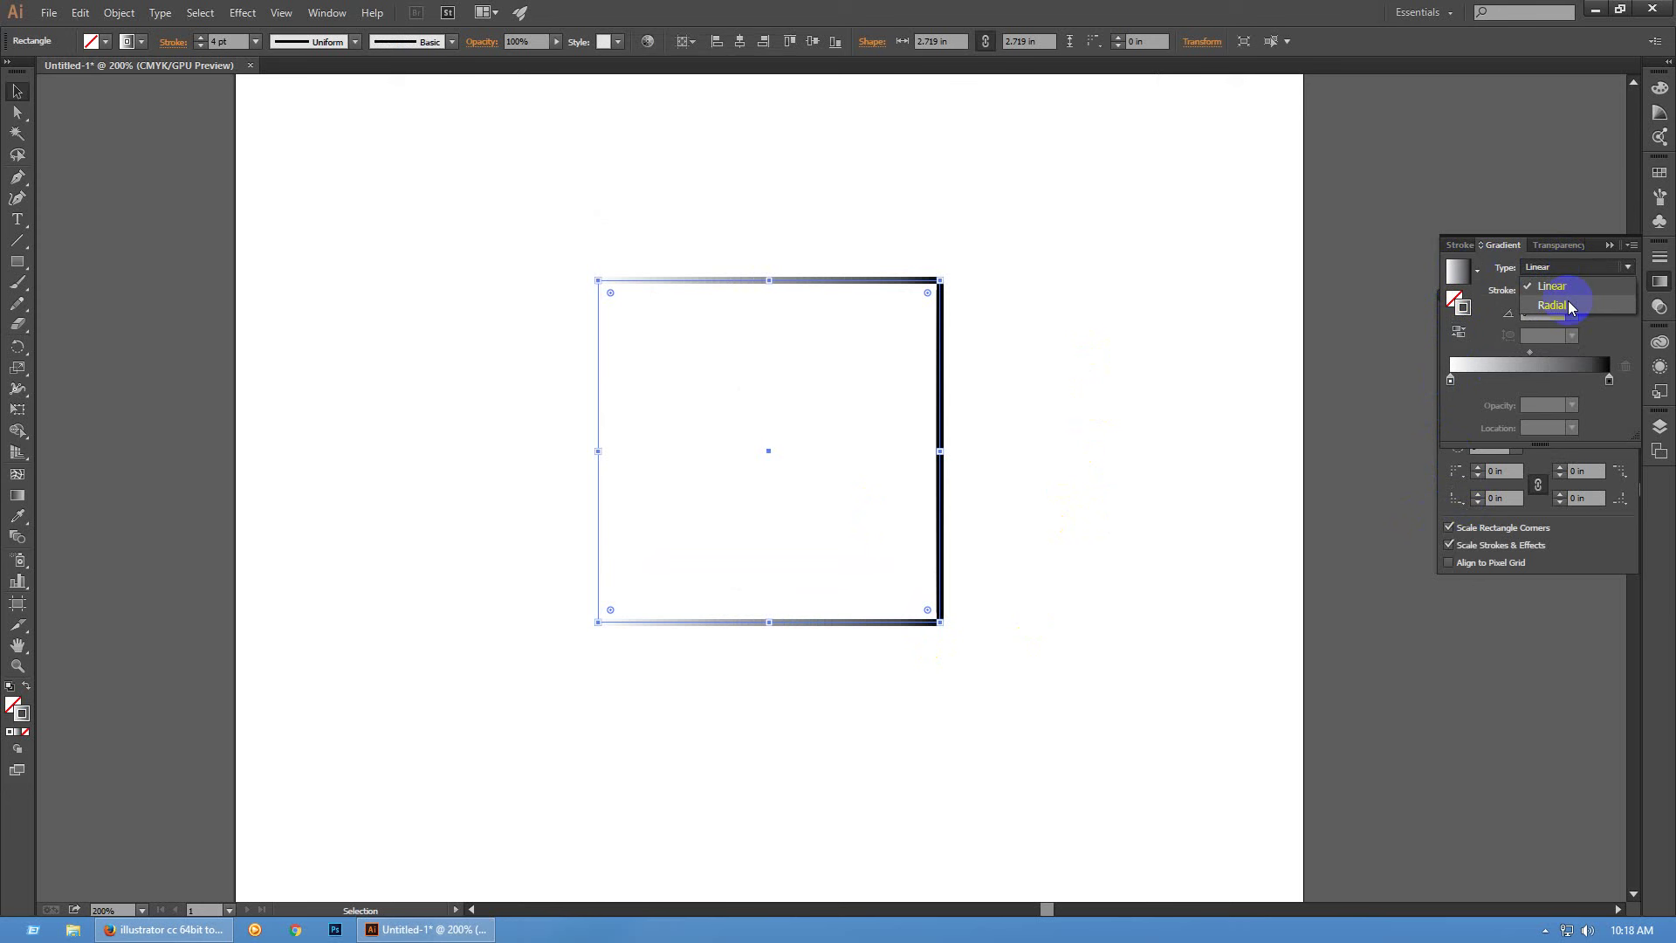
pyautogui.click(1568, 305)
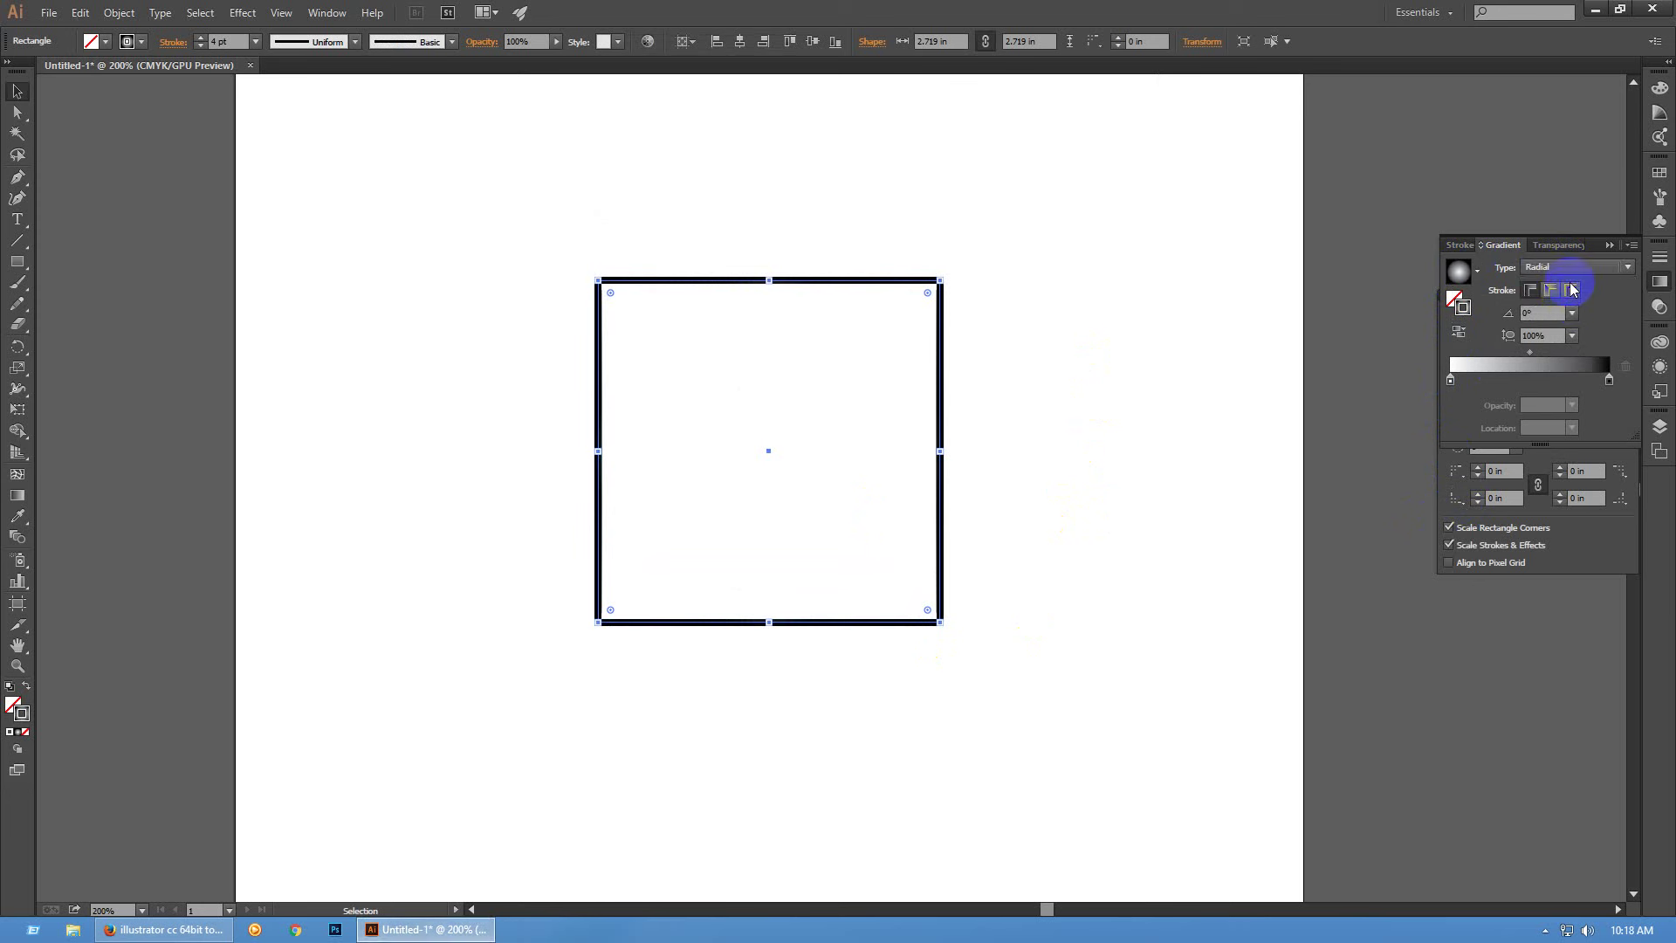
pyautogui.click(1572, 269)
pyautogui.click(1572, 289)
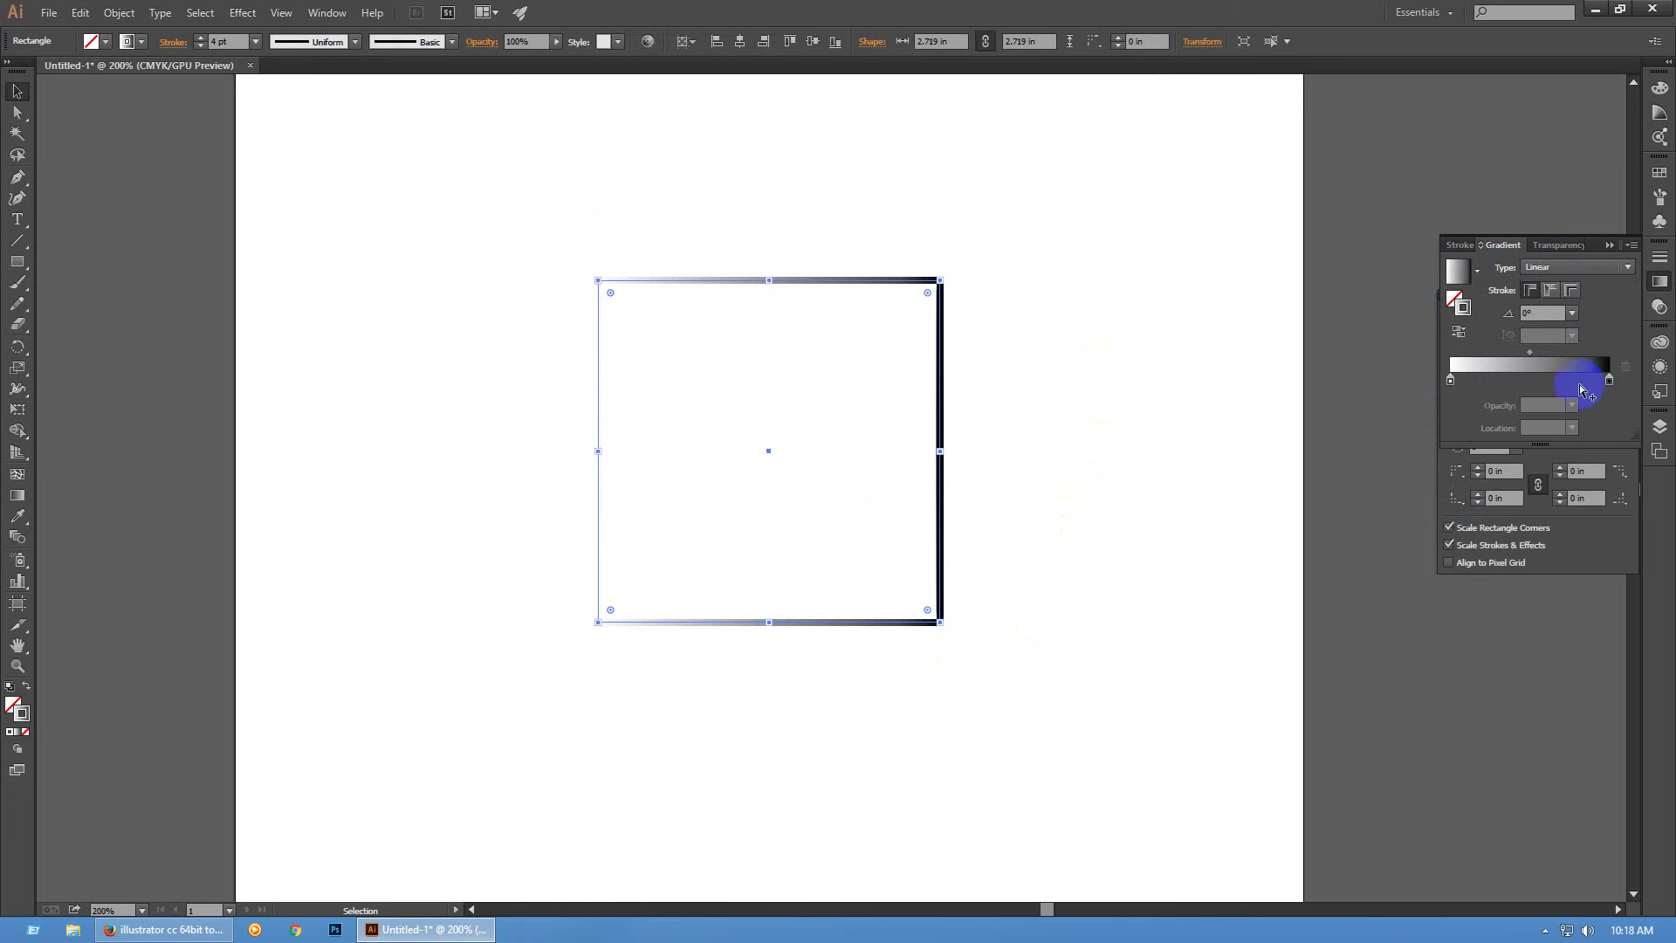
pyautogui.click(1571, 313)
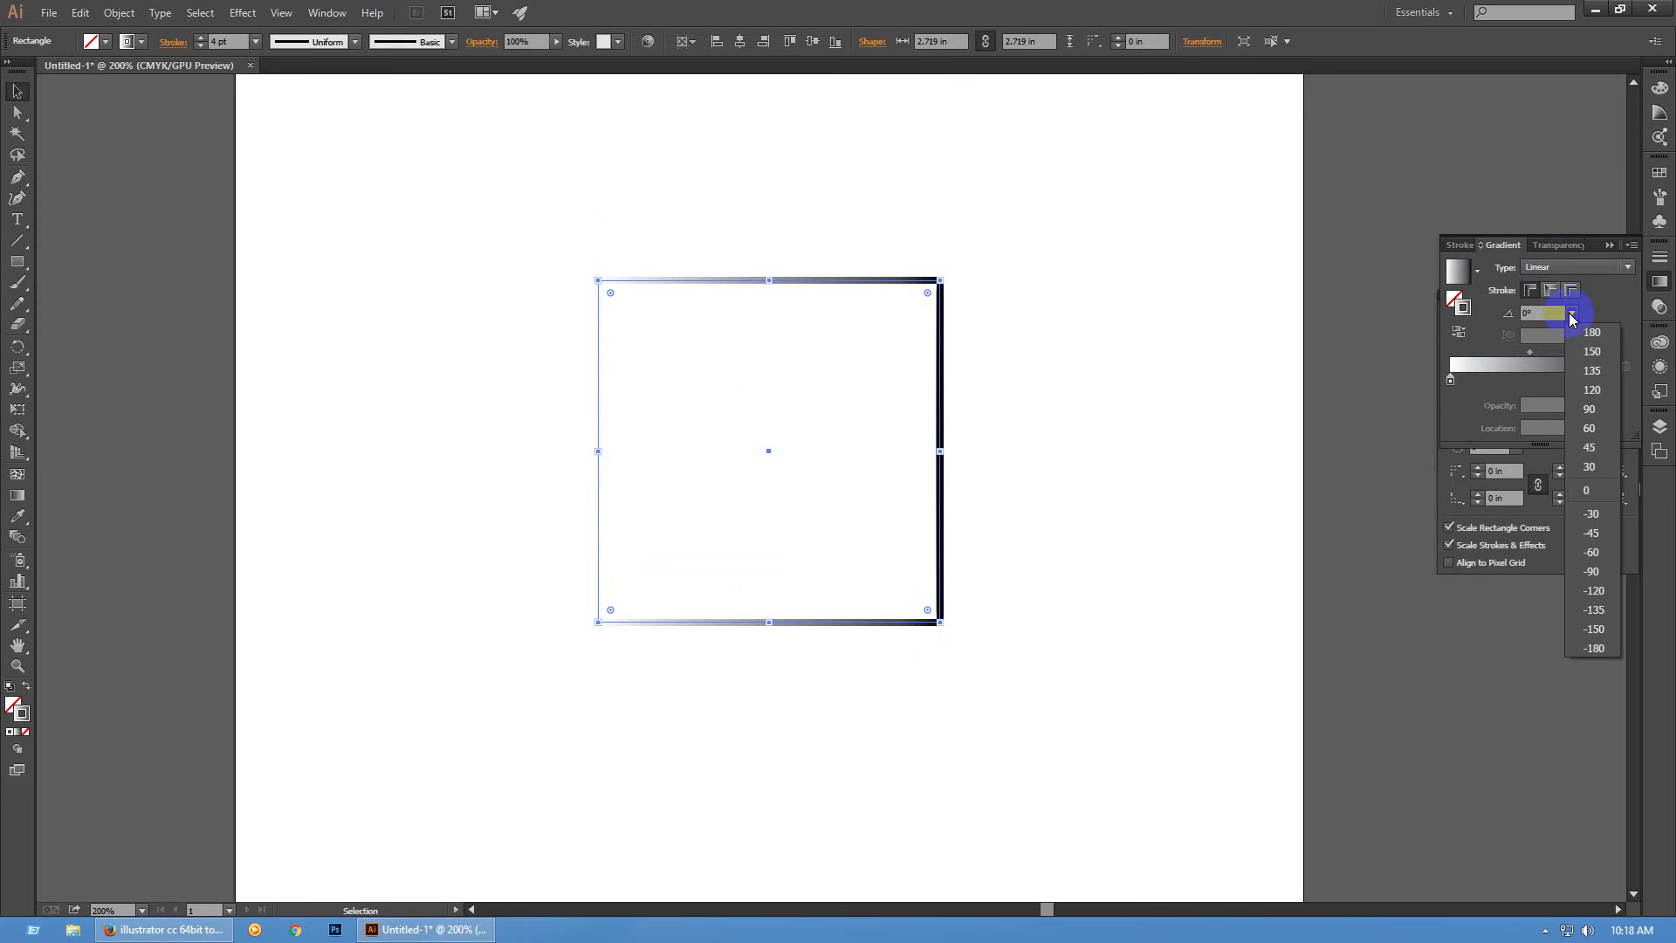
pyautogui.click(1572, 314)
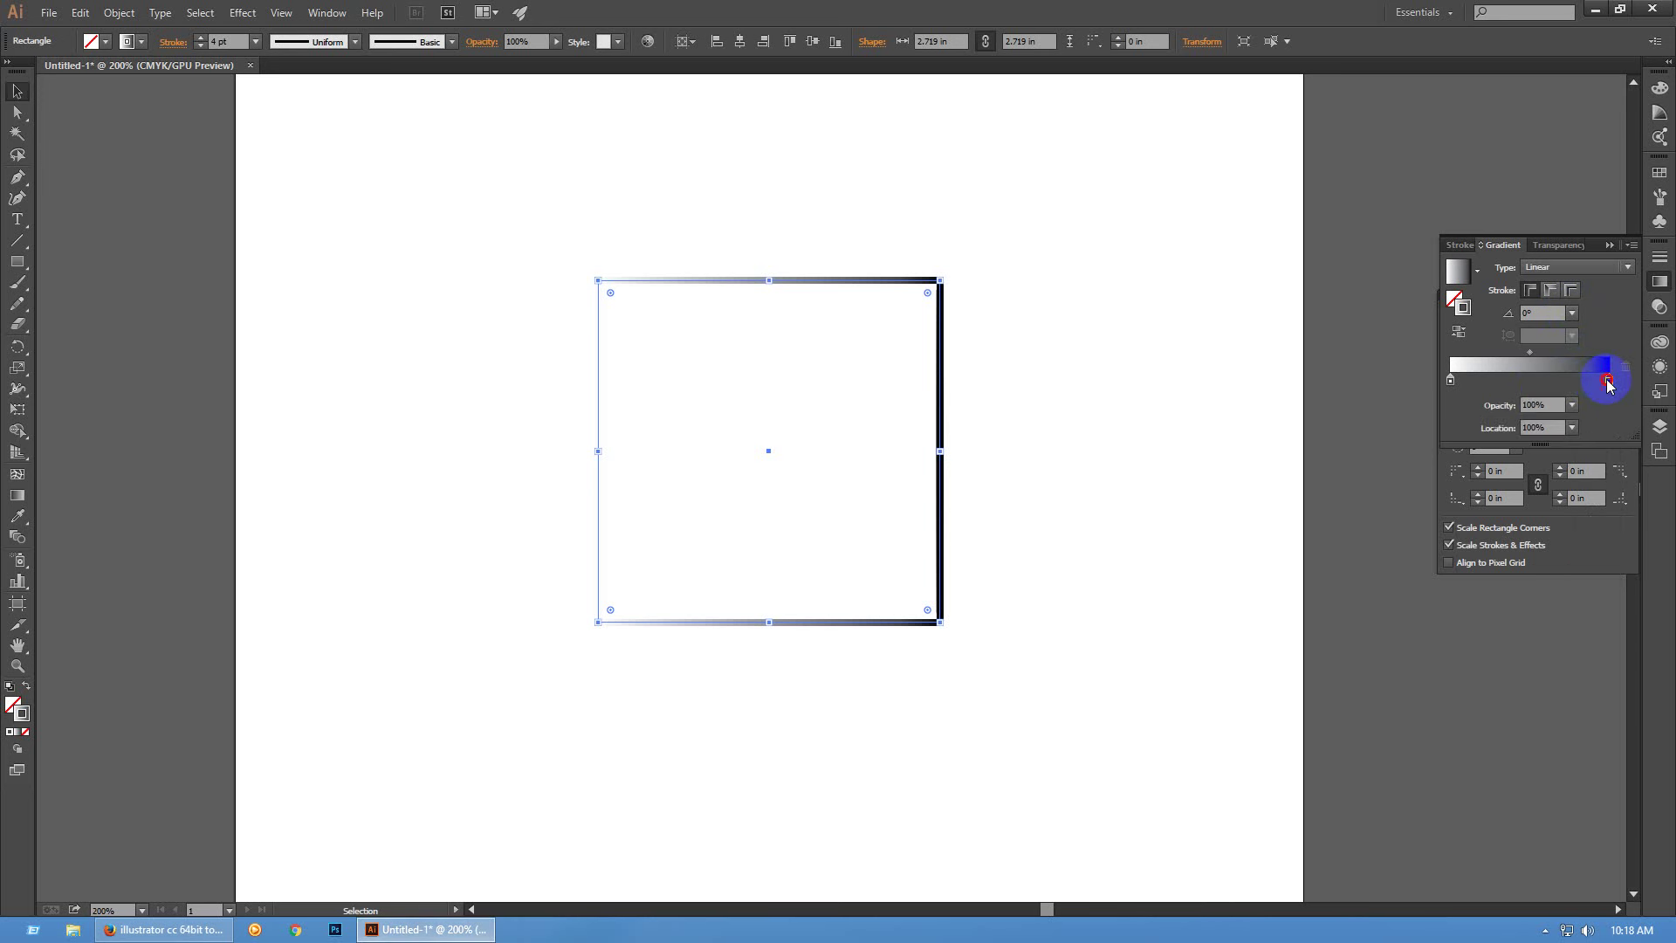
# Recolor the stroke gradient's black stop to bright cyan-blue and its white stop to a darker blue using swatches
pyautogui.doubleClick(1605, 382)
pyautogui.click(1384, 473)
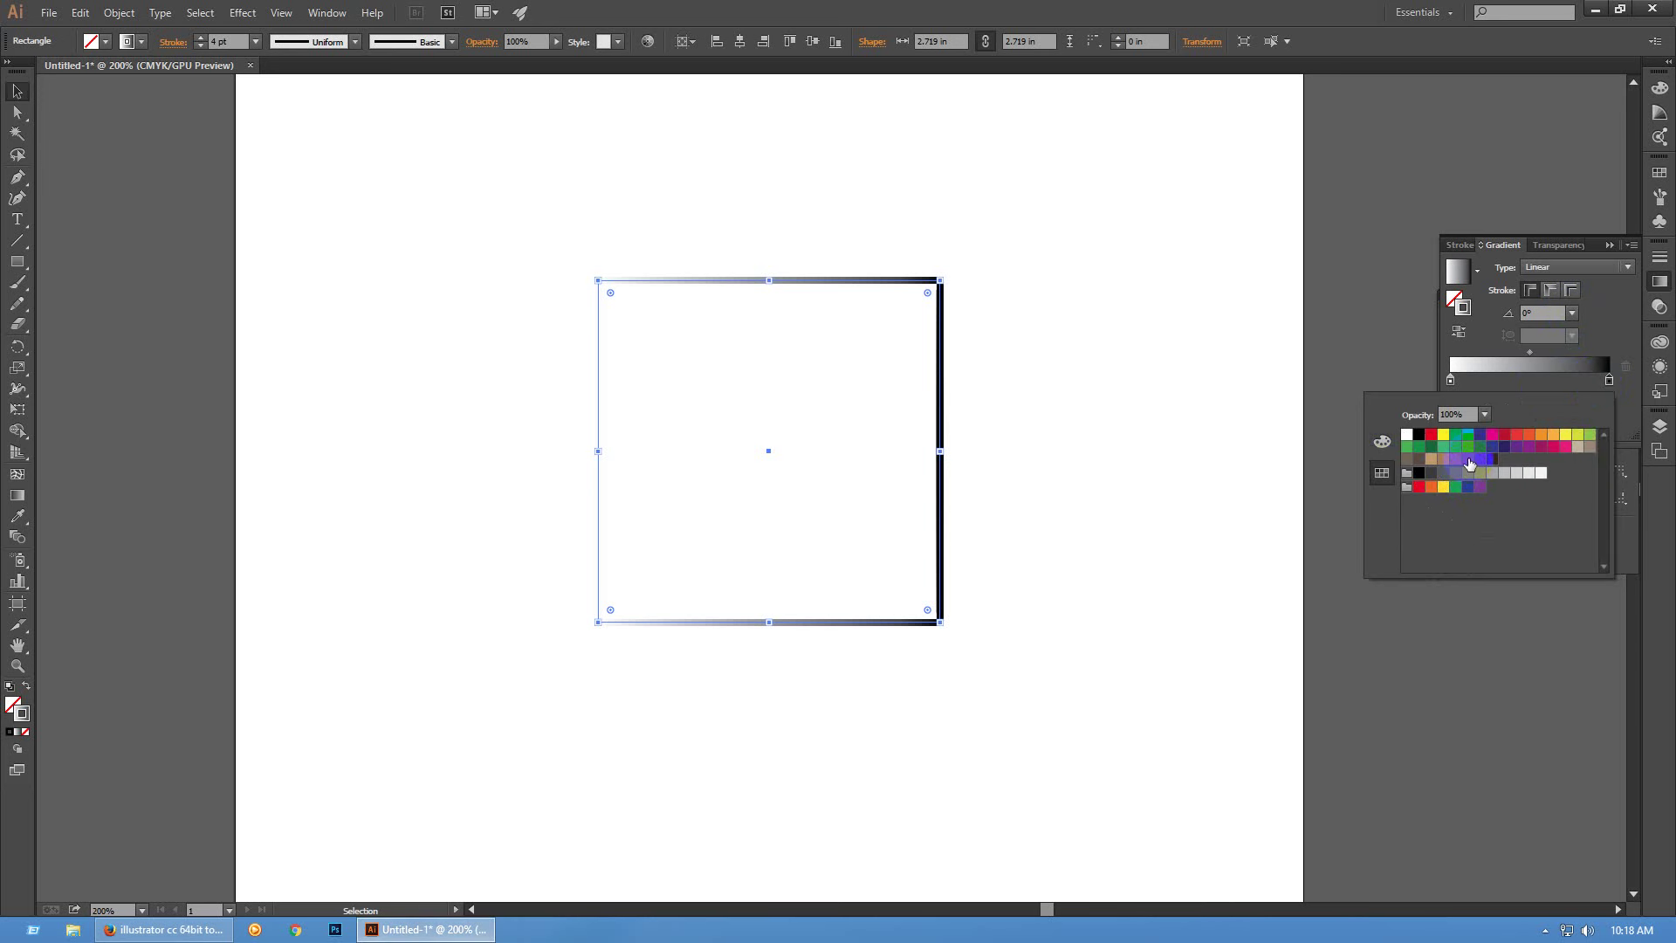
pyautogui.click(1470, 436)
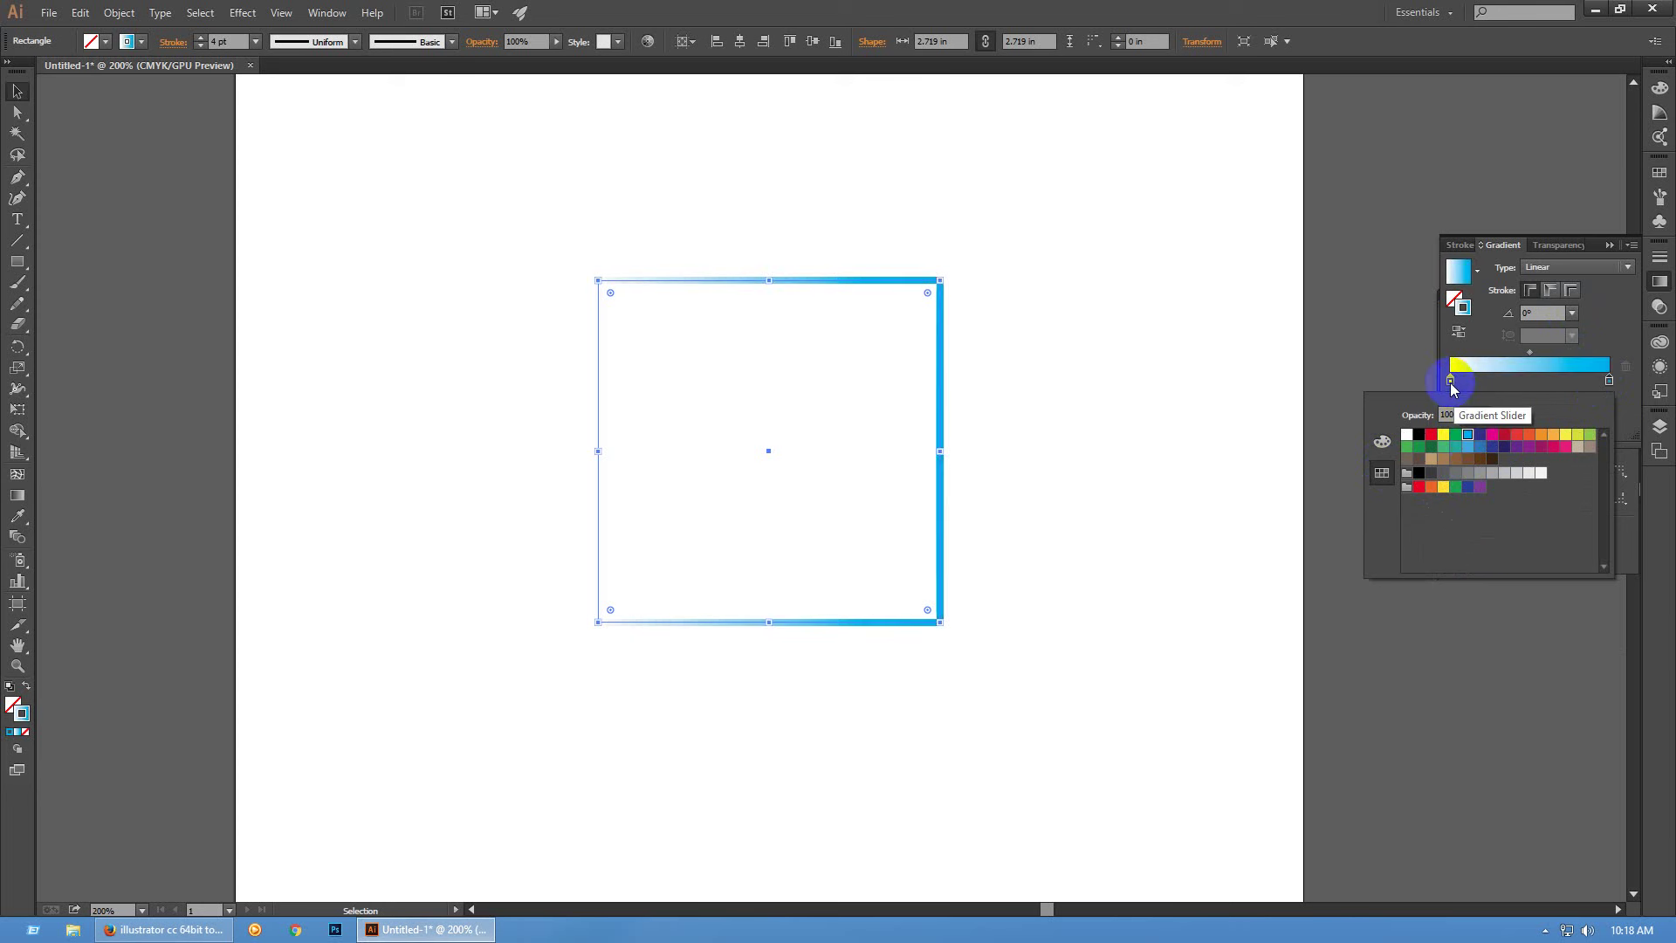
pyautogui.doubleClick(1450, 381)
pyautogui.click(1457, 411)
pyautogui.click(1480, 447)
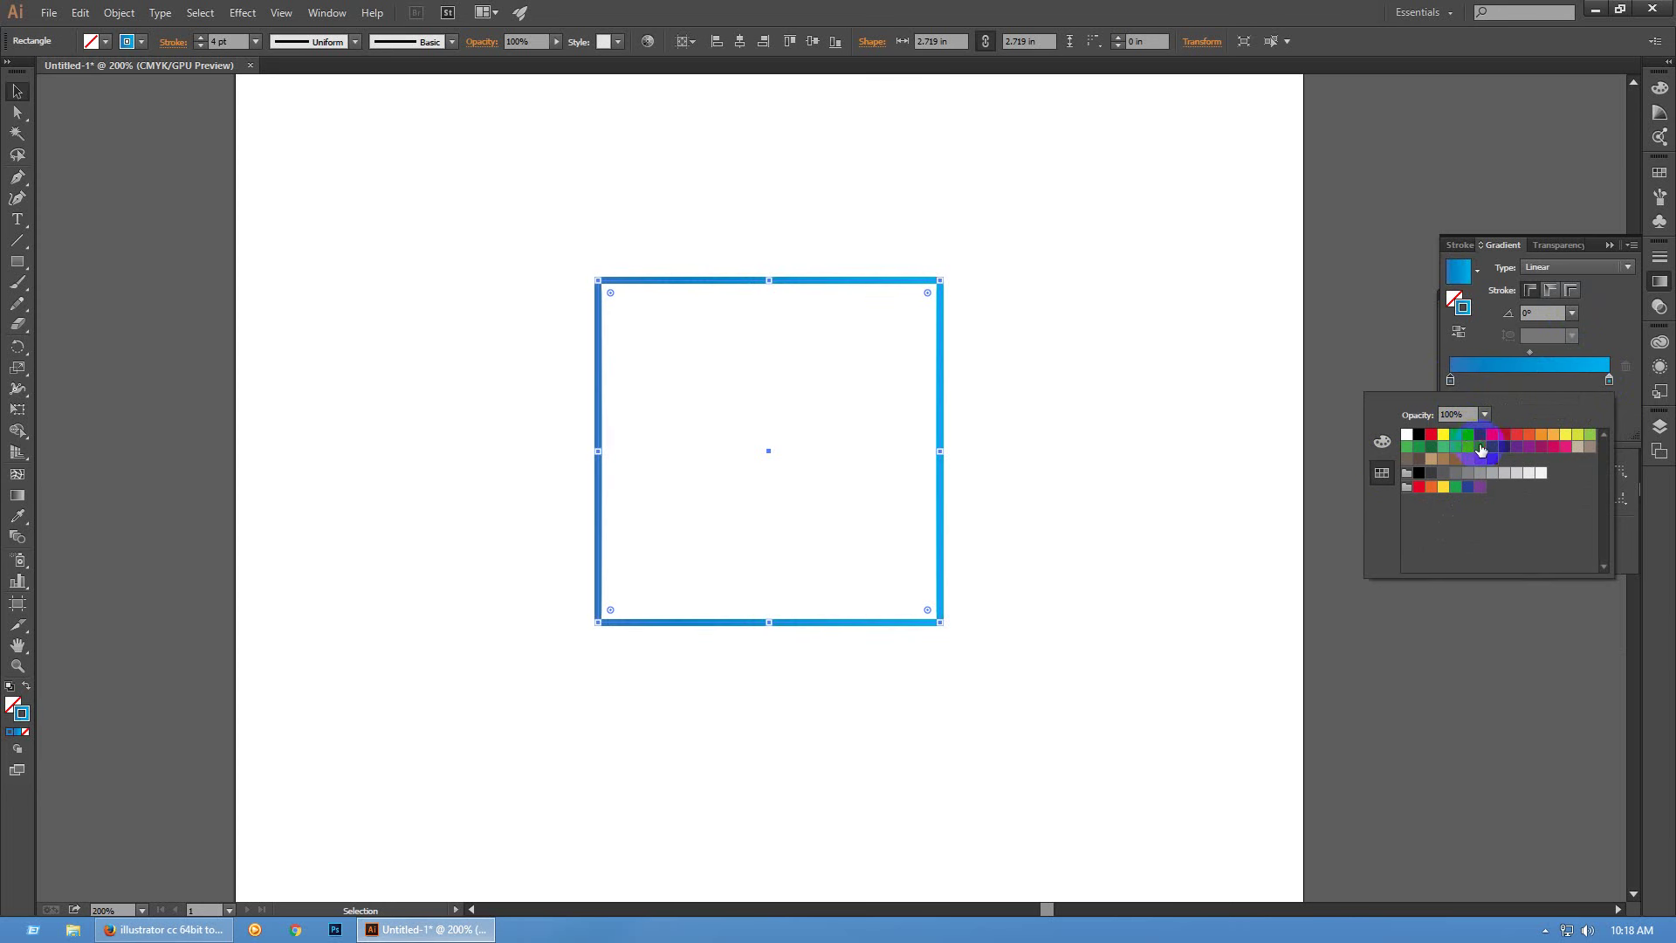
pyautogui.click(1171, 520)
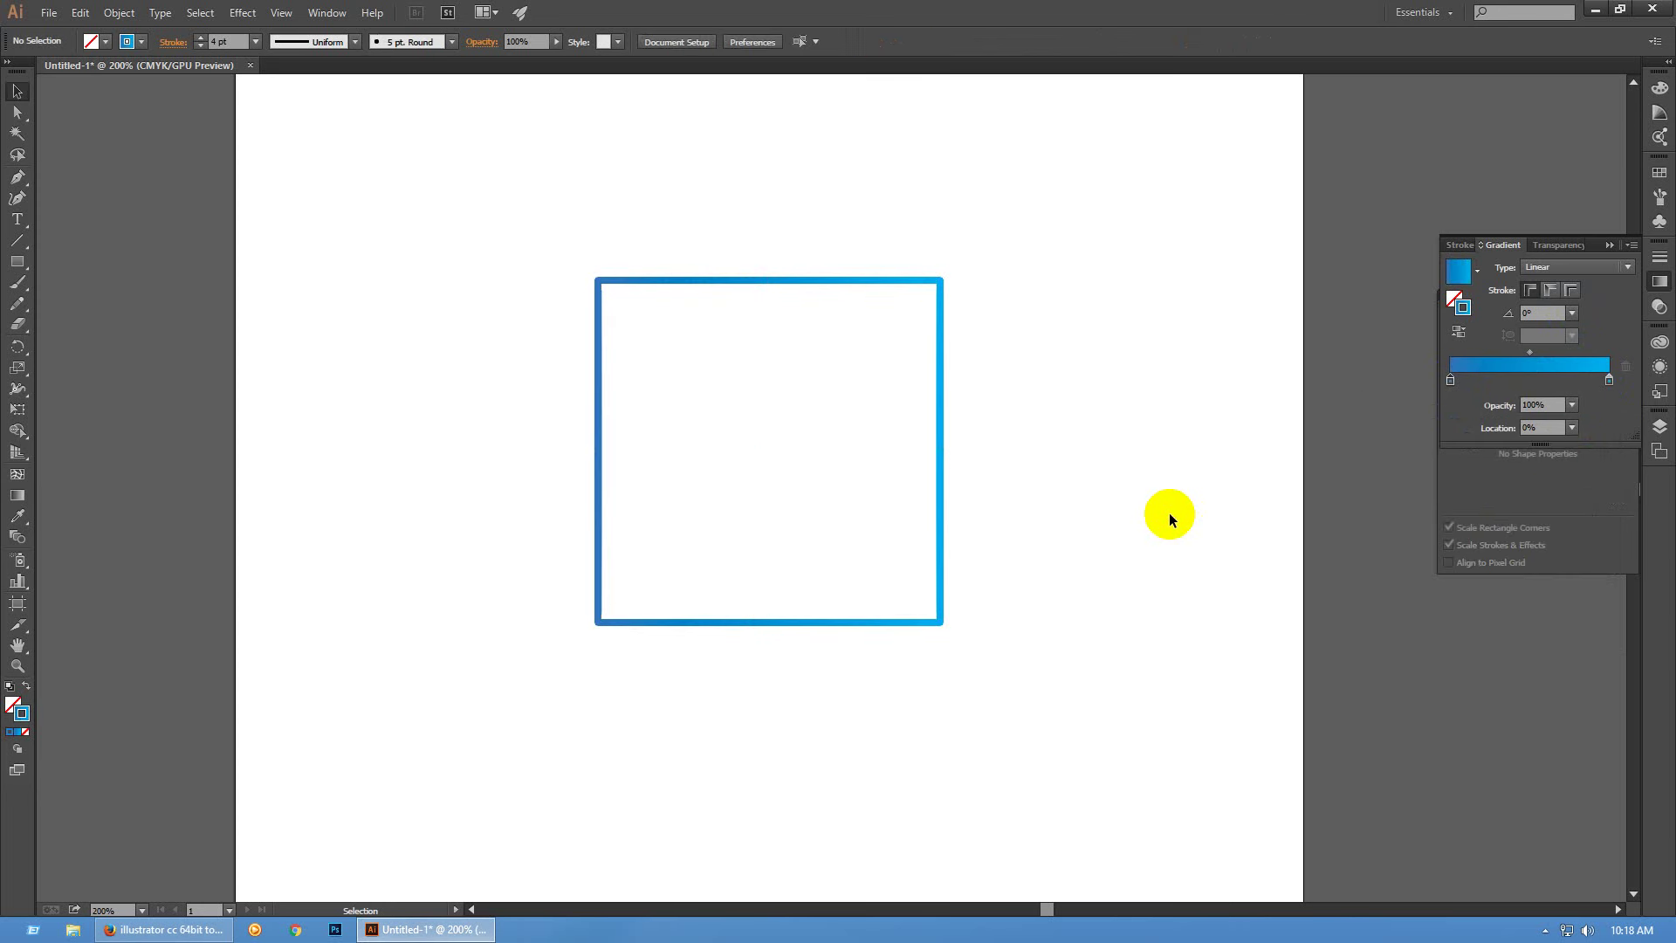
# Swap the square's blue stroke gradient onto its fill, leaving the stroke empty, and look at the preset gradients
pyautogui.hotkey('ctrl', 'a')
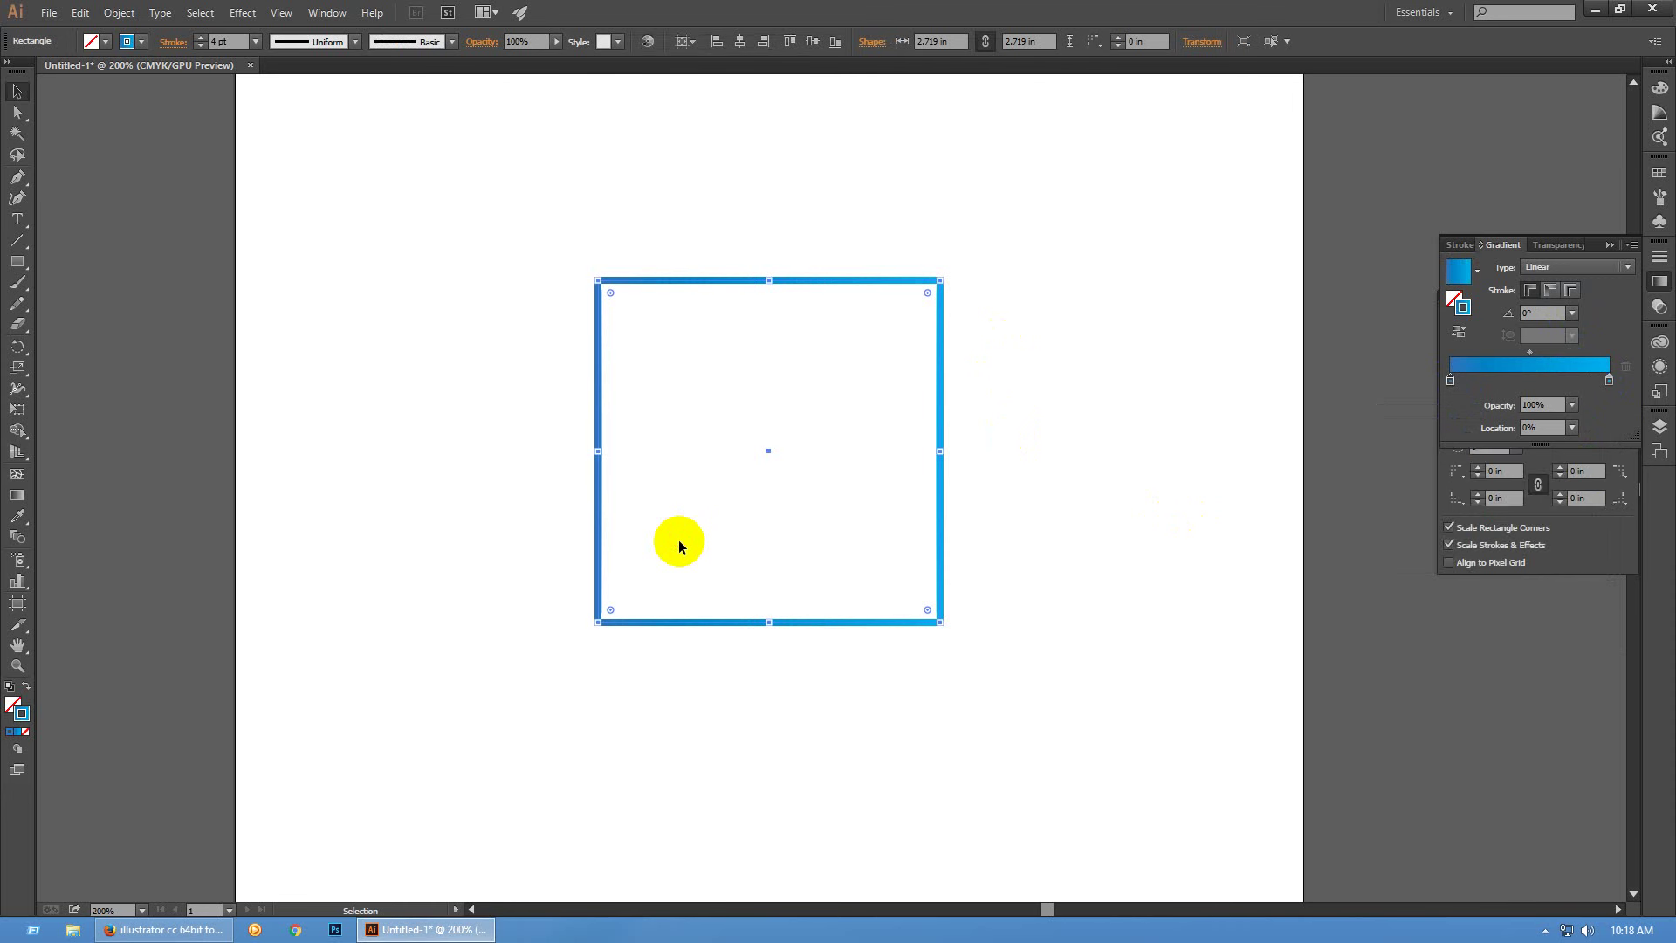
pyautogui.press('shift')
pyautogui.hotkey('shift', 'x')
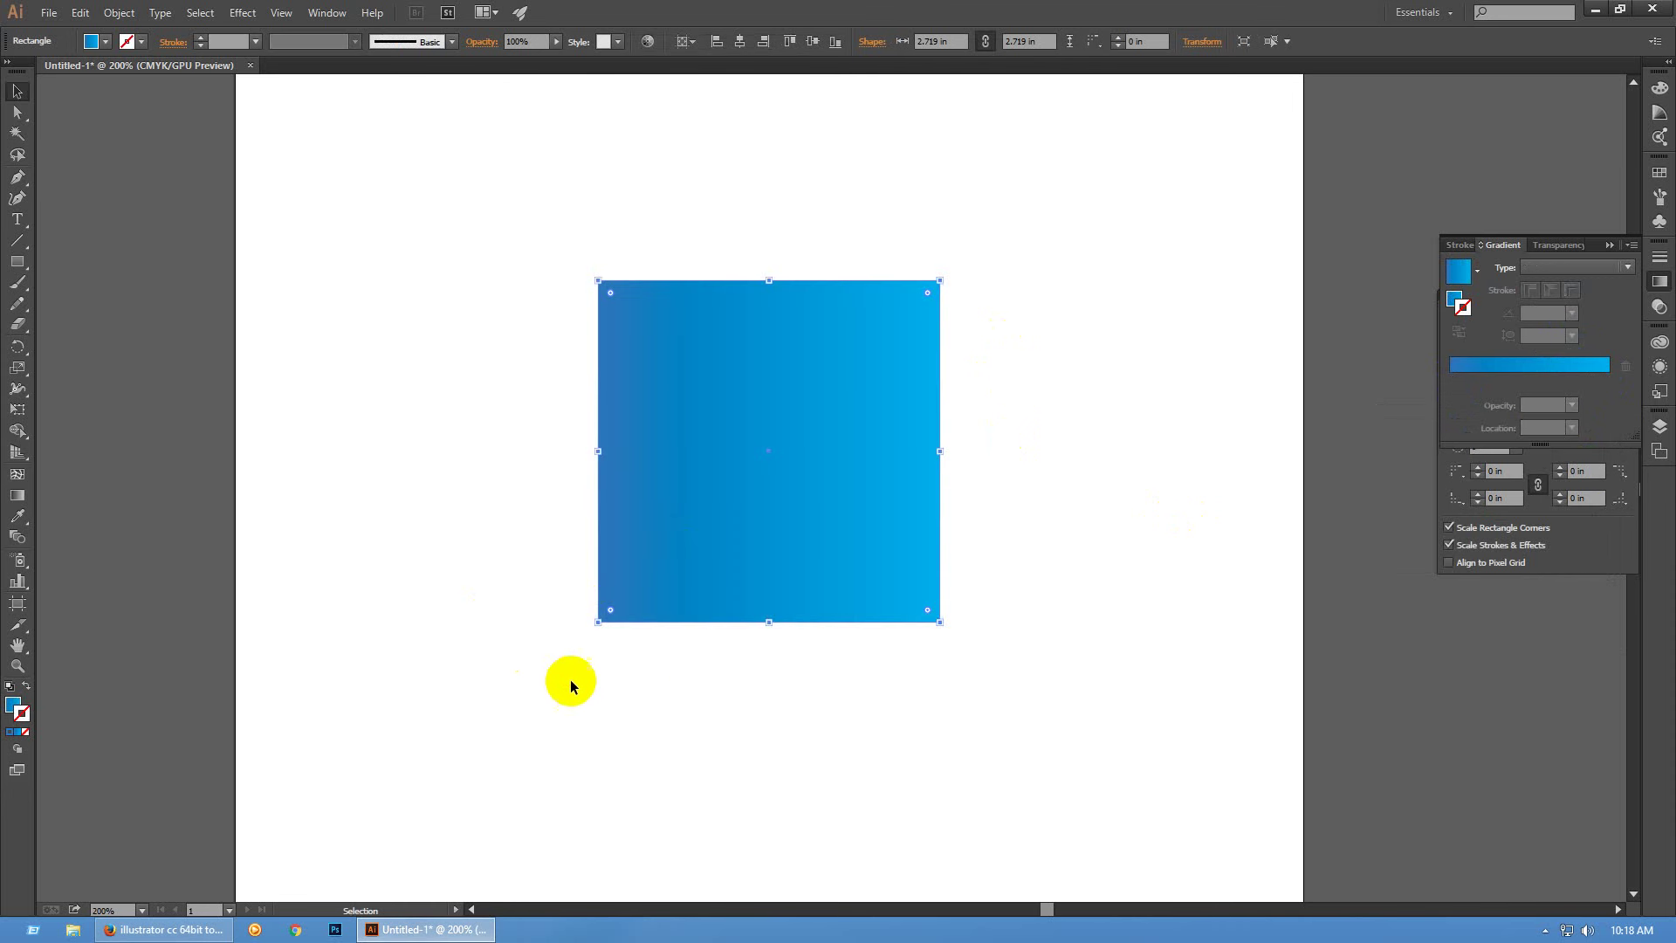
pyautogui.click(763, 430)
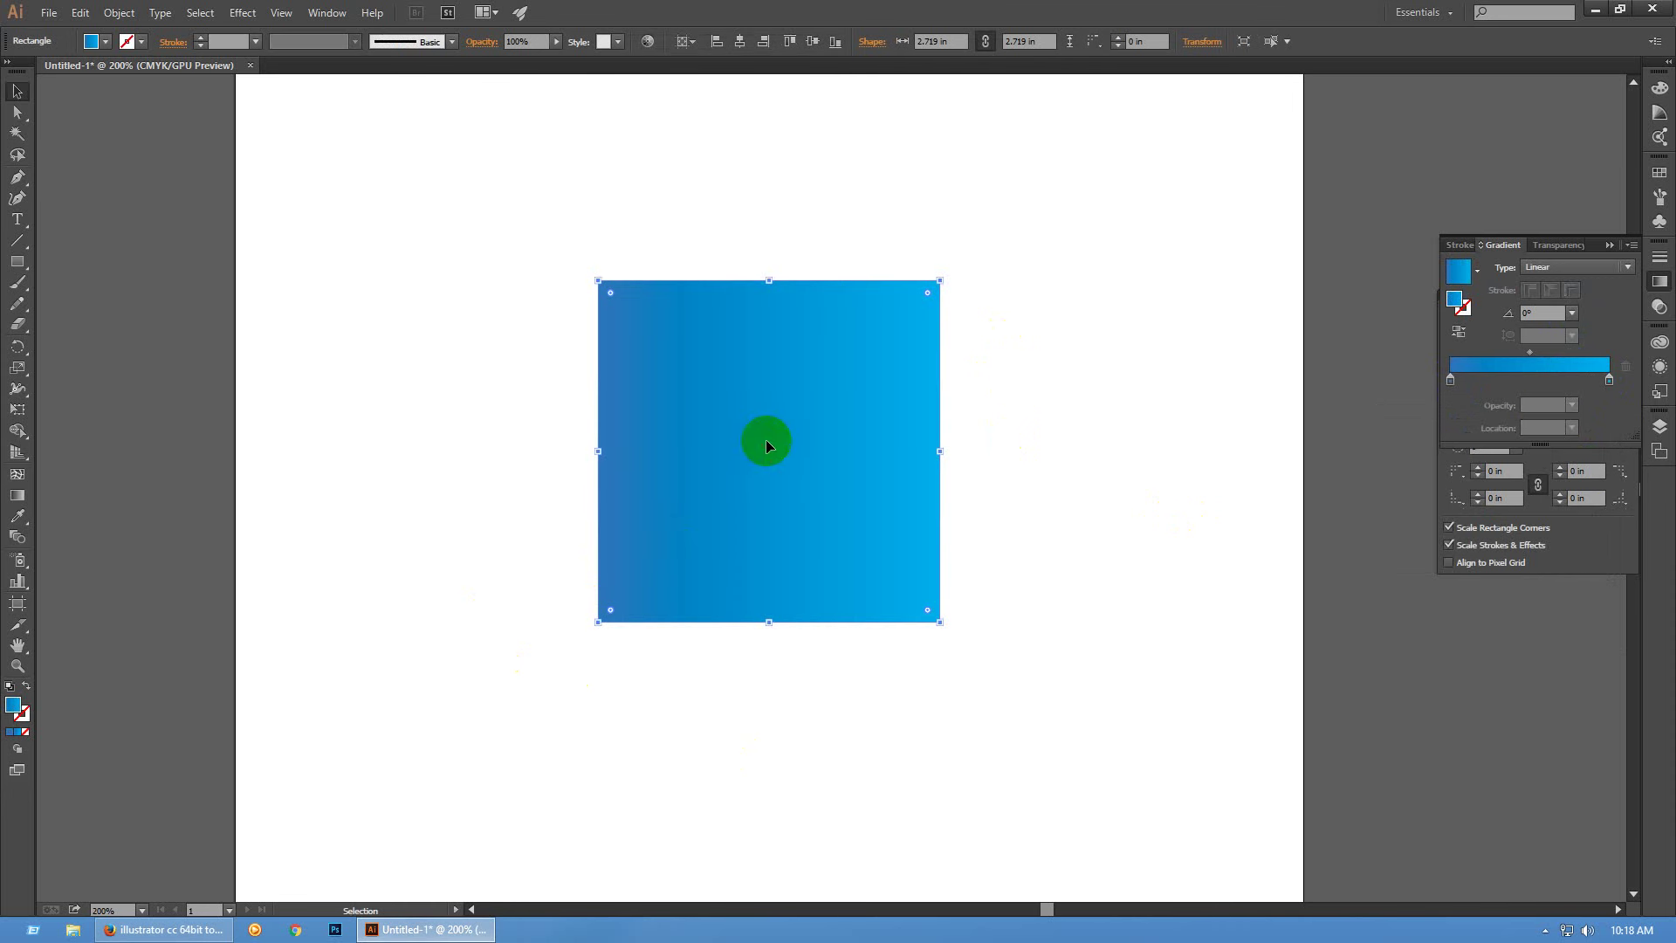
pyautogui.click(1565, 381)
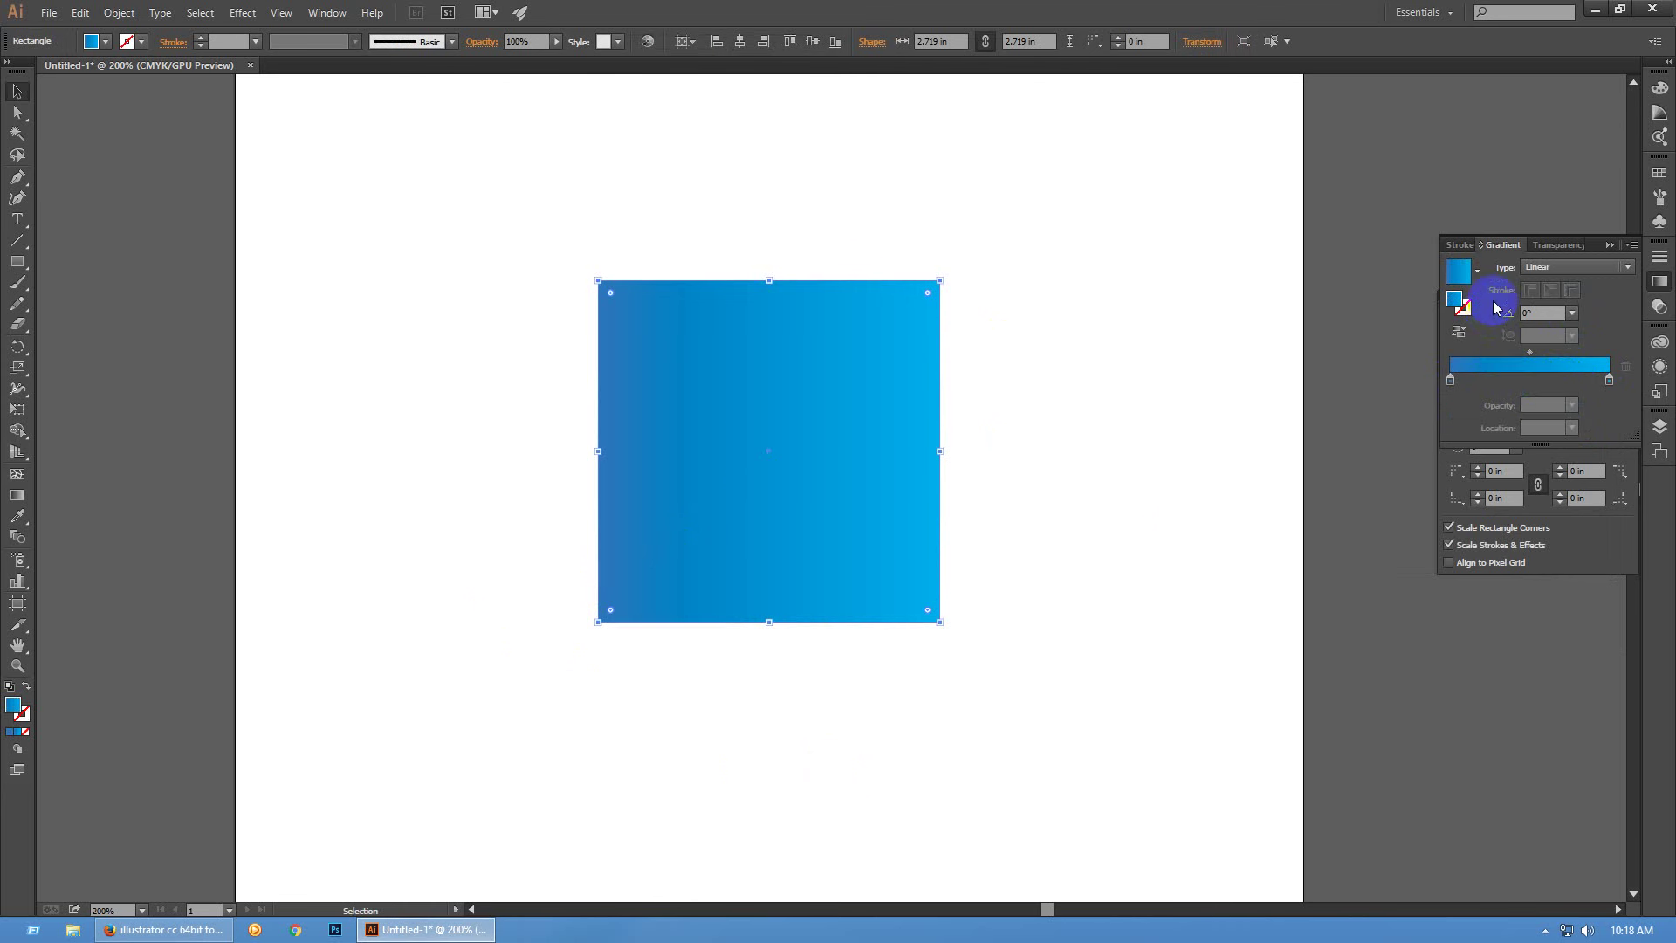
pyautogui.click(1477, 271)
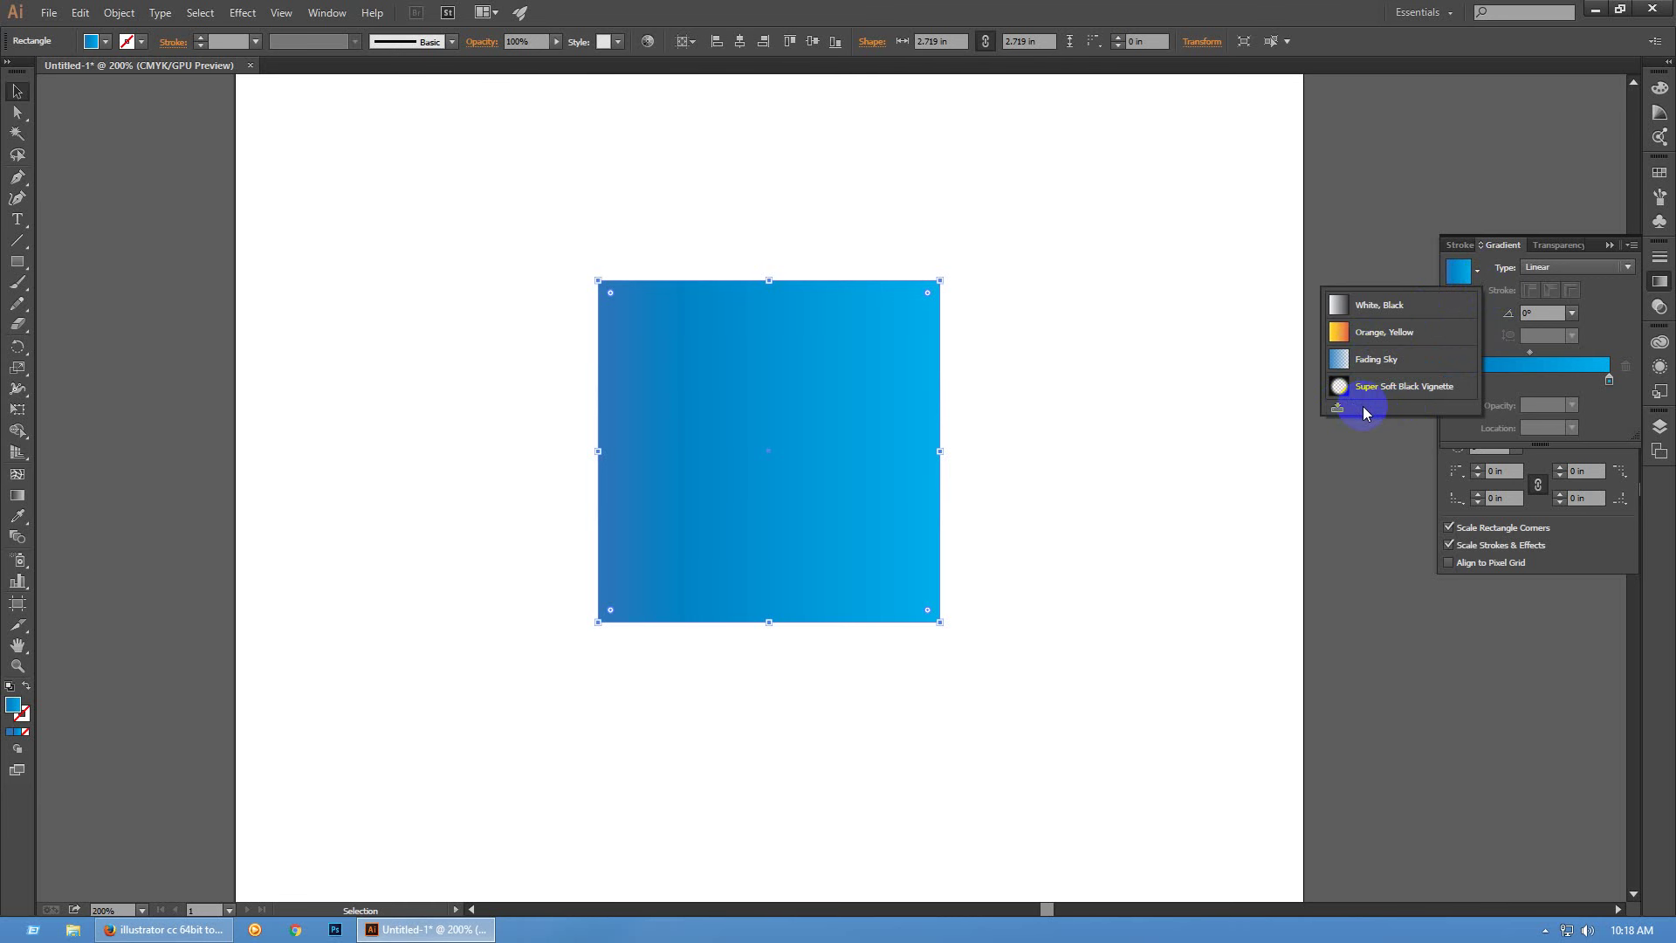
pyautogui.click(1501, 395)
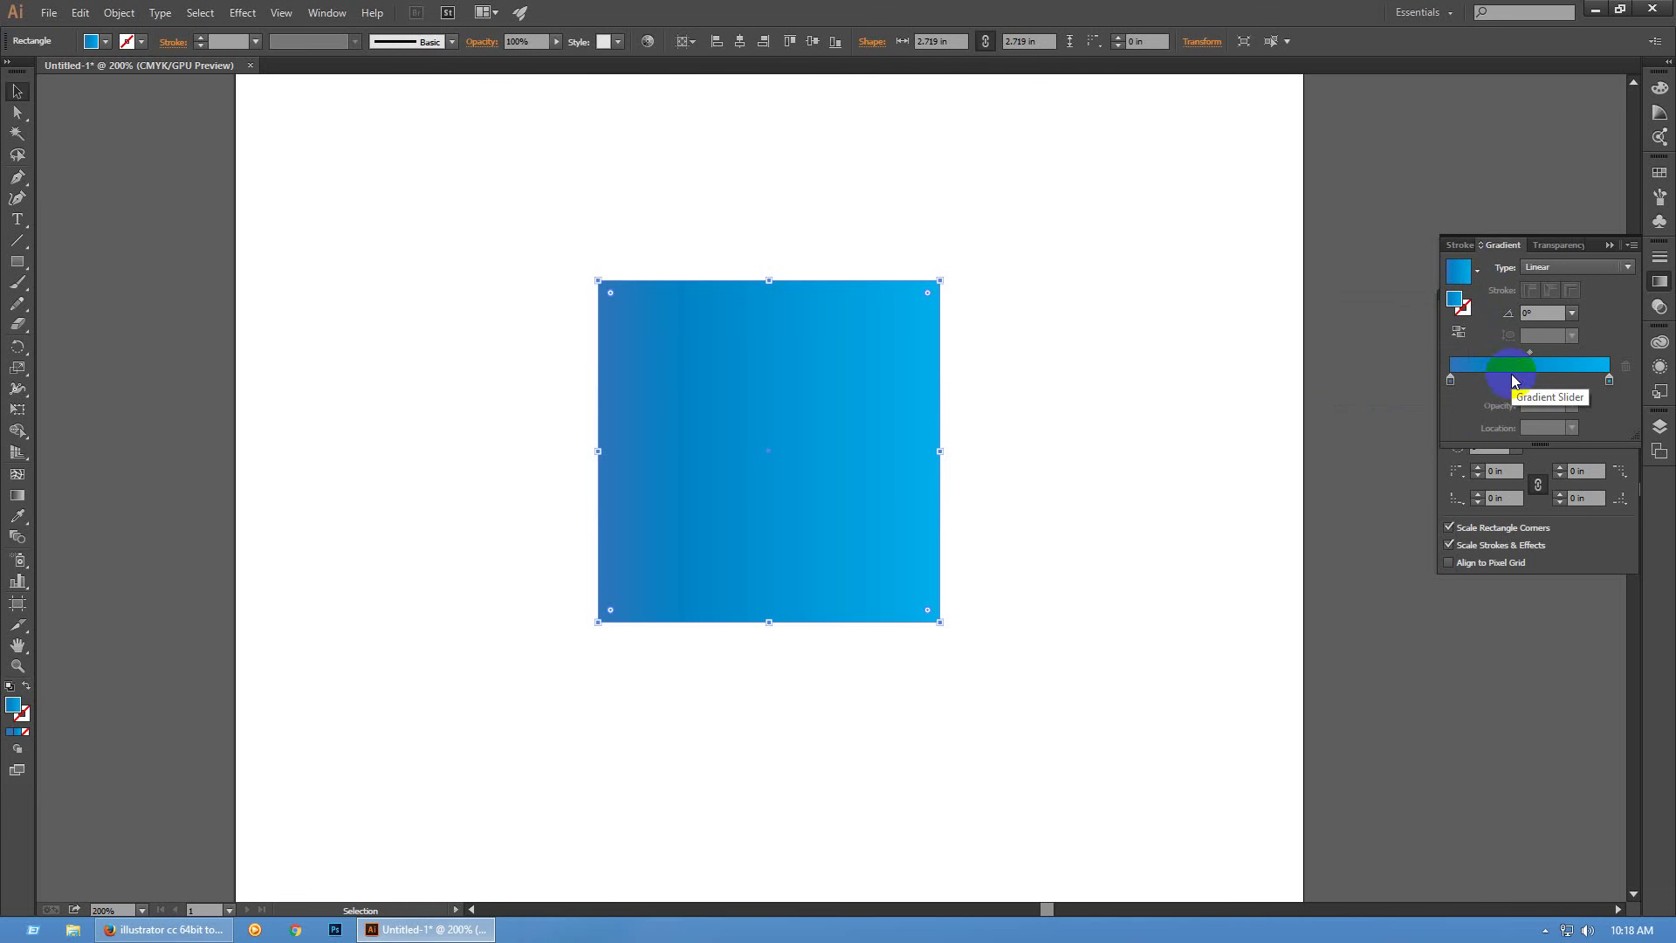
# Add a middle color stop at about 39% to the fill gradient and try red and several blue swatches on it
pyautogui.click(1512, 377)
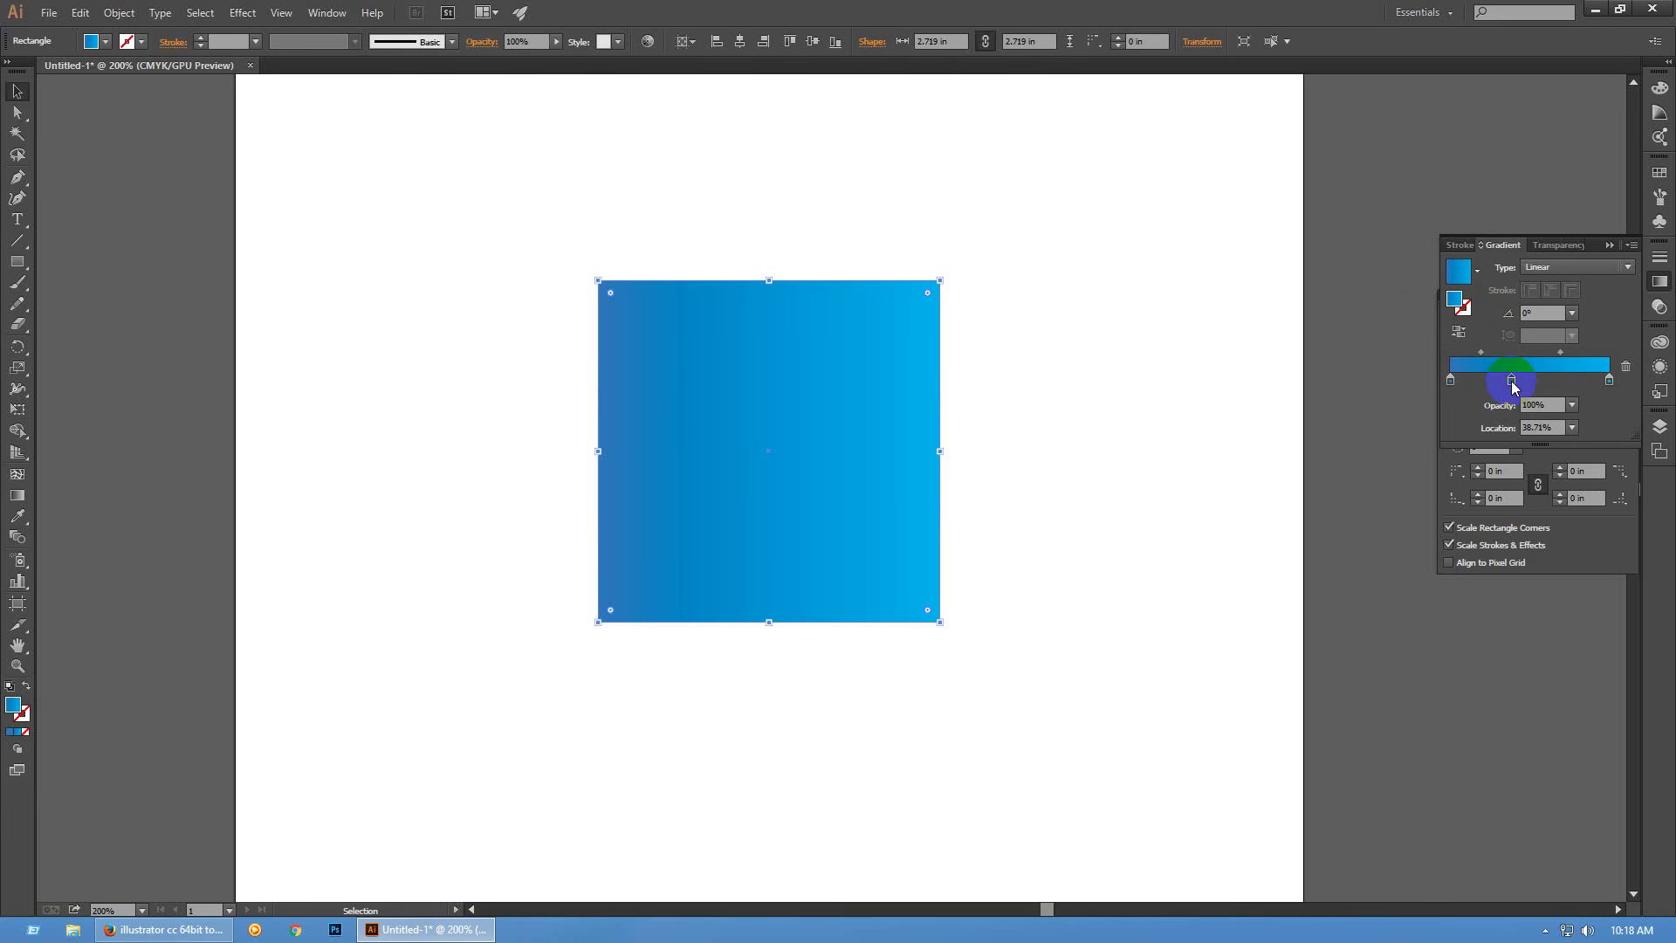
pyautogui.doubleClick(1511, 381)
pyautogui.click(1518, 435)
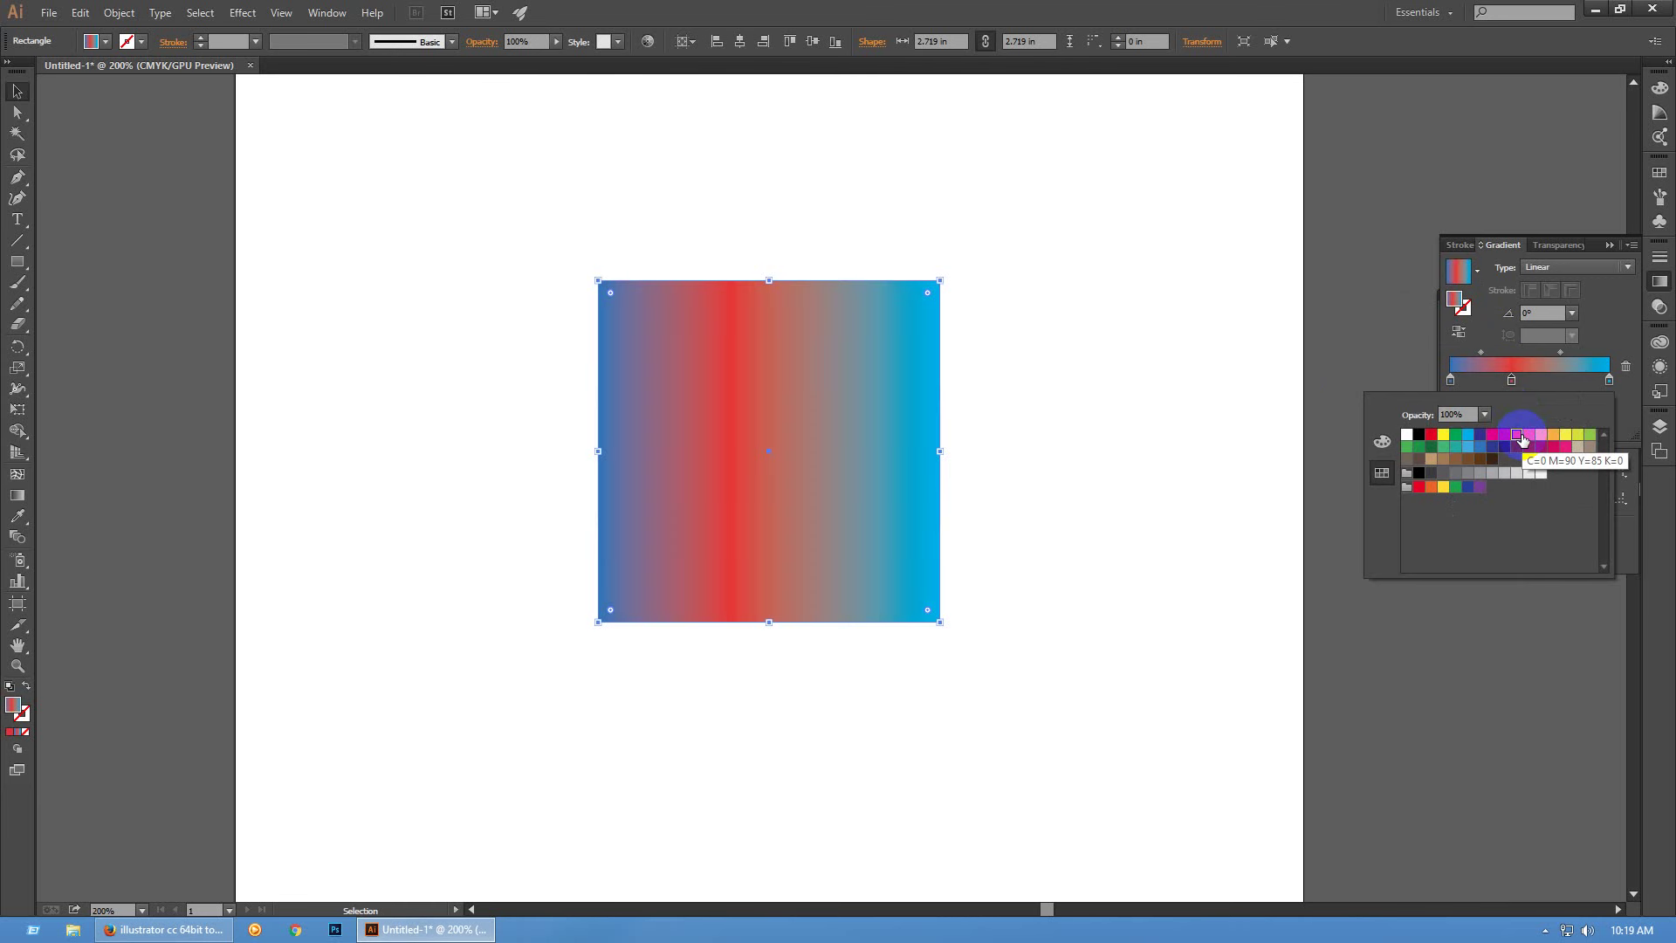
pyautogui.click(1554, 435)
pyautogui.click(1457, 447)
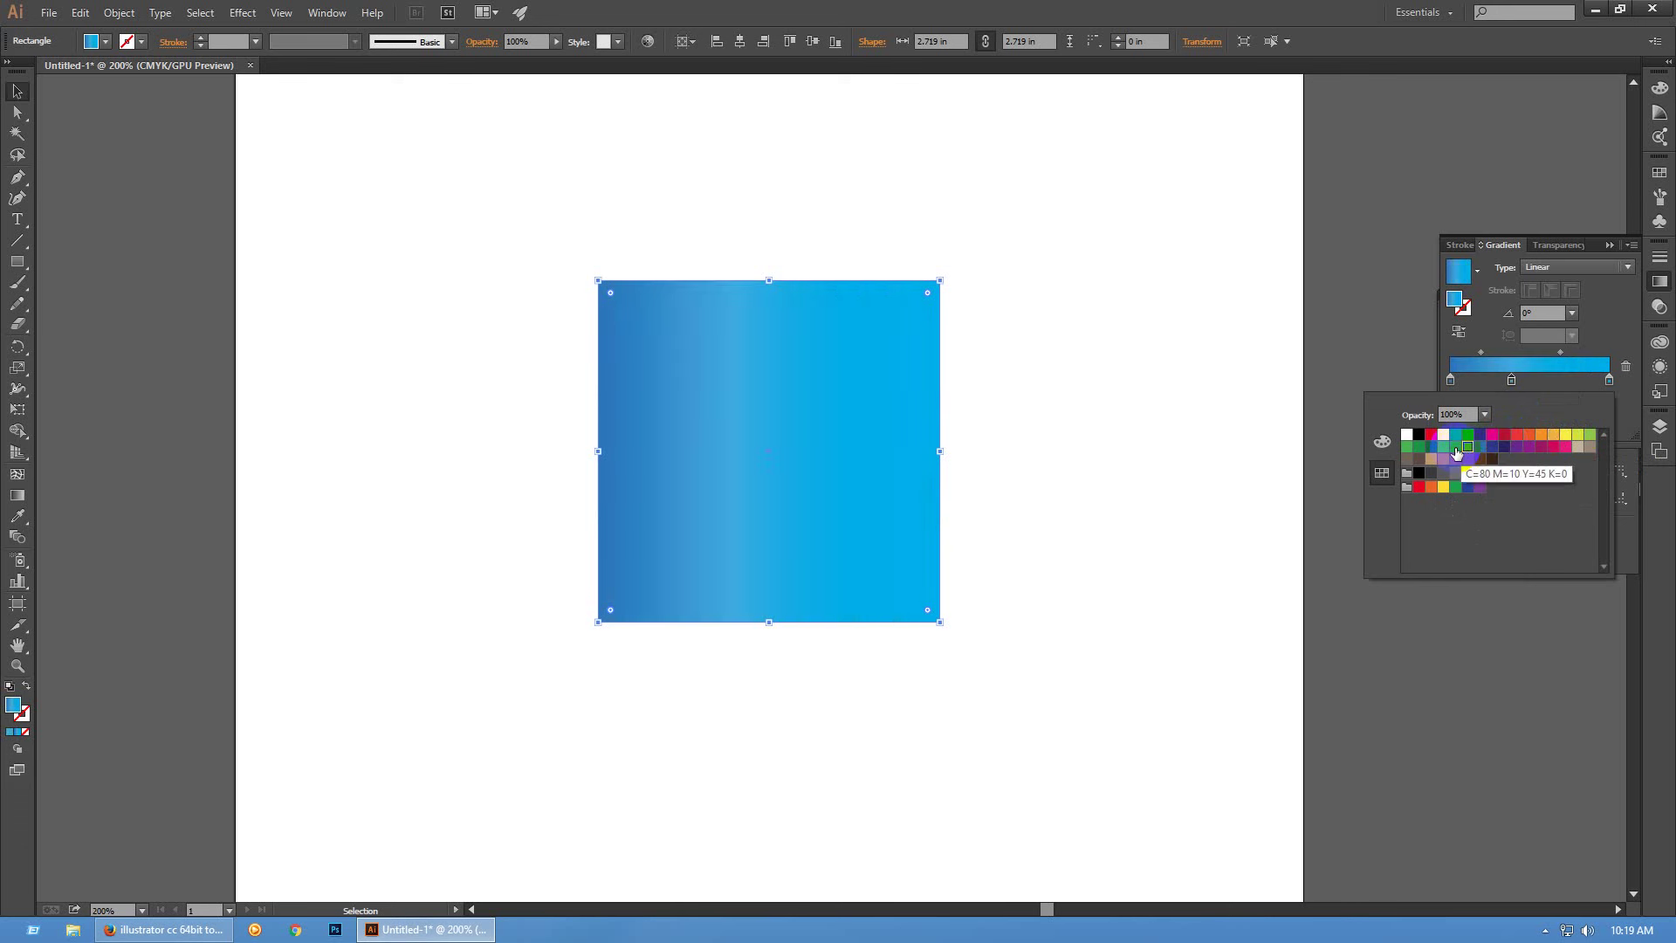
pyautogui.click(1456, 452)
pyautogui.click(1465, 448)
pyautogui.click(1468, 450)
pyautogui.click(1467, 452)
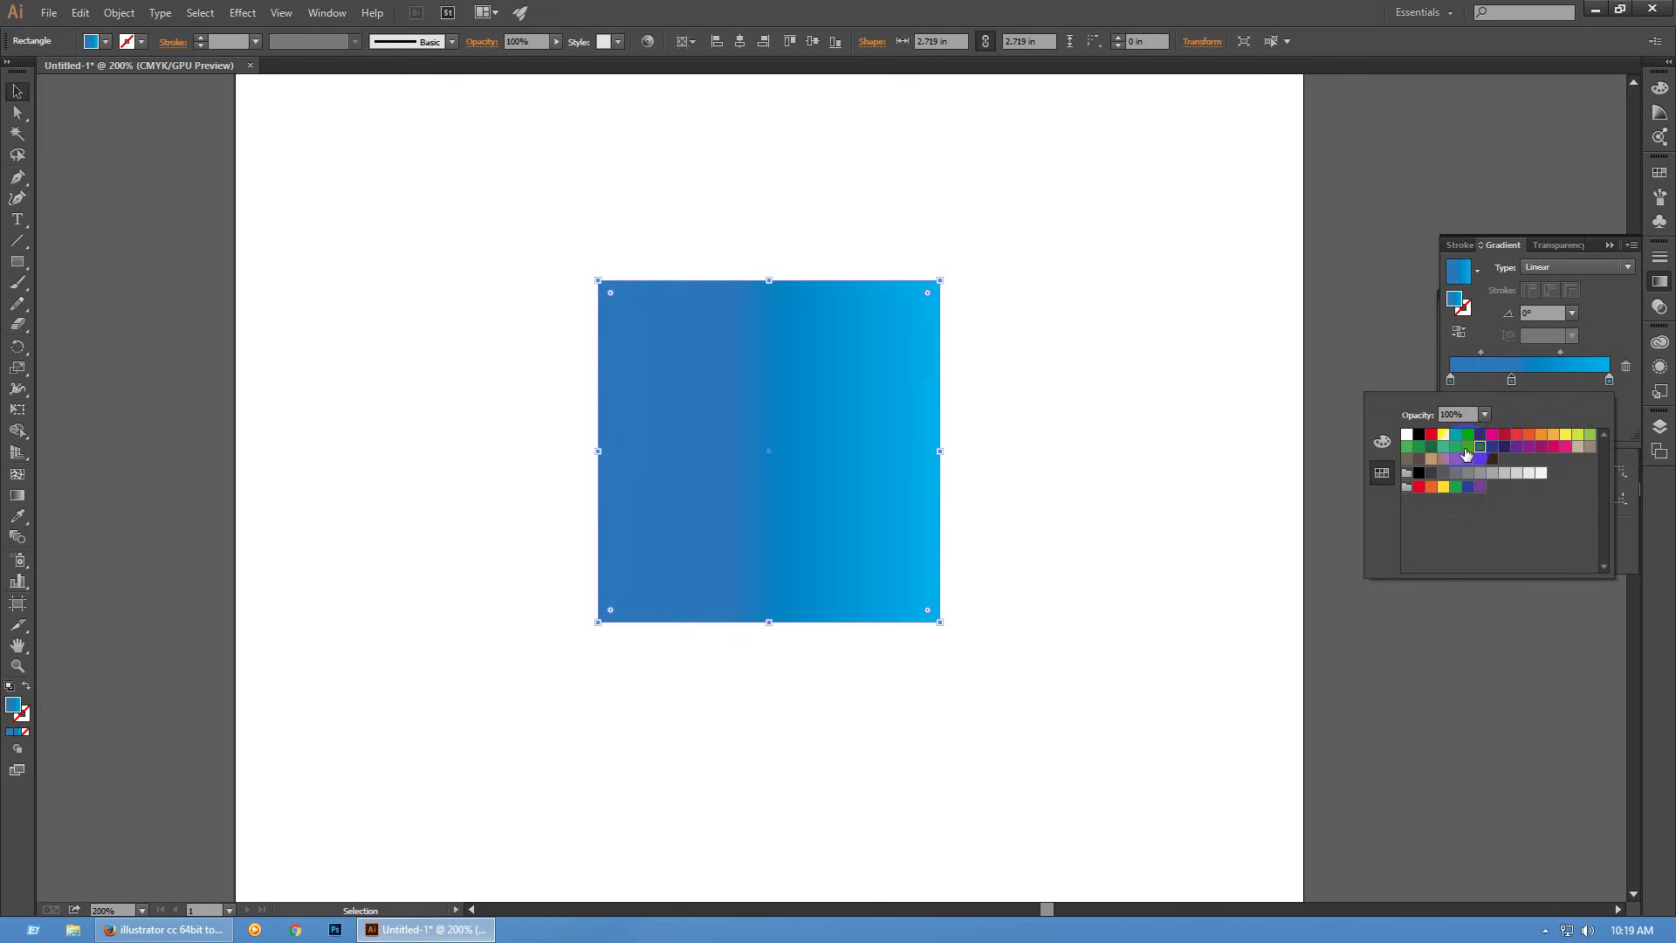
# Recolor the gradient's middle stop to a paler blue by adjusting its color mix, and deselect the square
pyautogui.click(1511, 380)
pyautogui.doubleClick(1511, 380)
pyautogui.click(1395, 442)
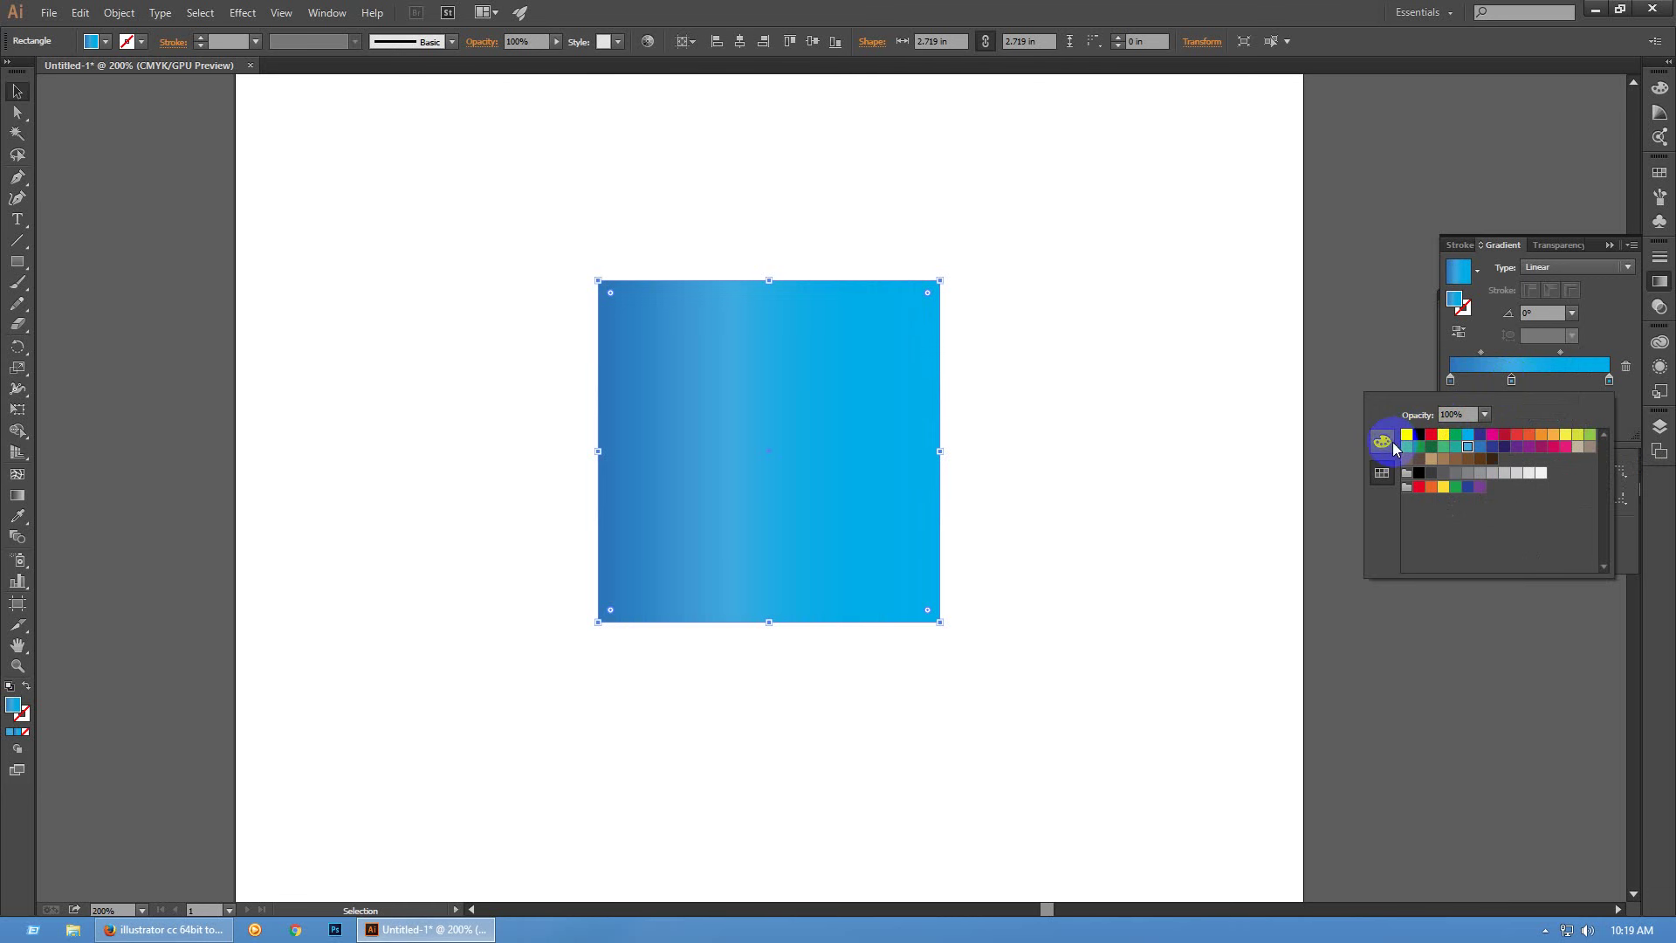
pyautogui.moveTo(1515, 441); pyautogui.dragTo(1515, 451)
pyautogui.click(994, 485)
pyautogui.click(1128, 511)
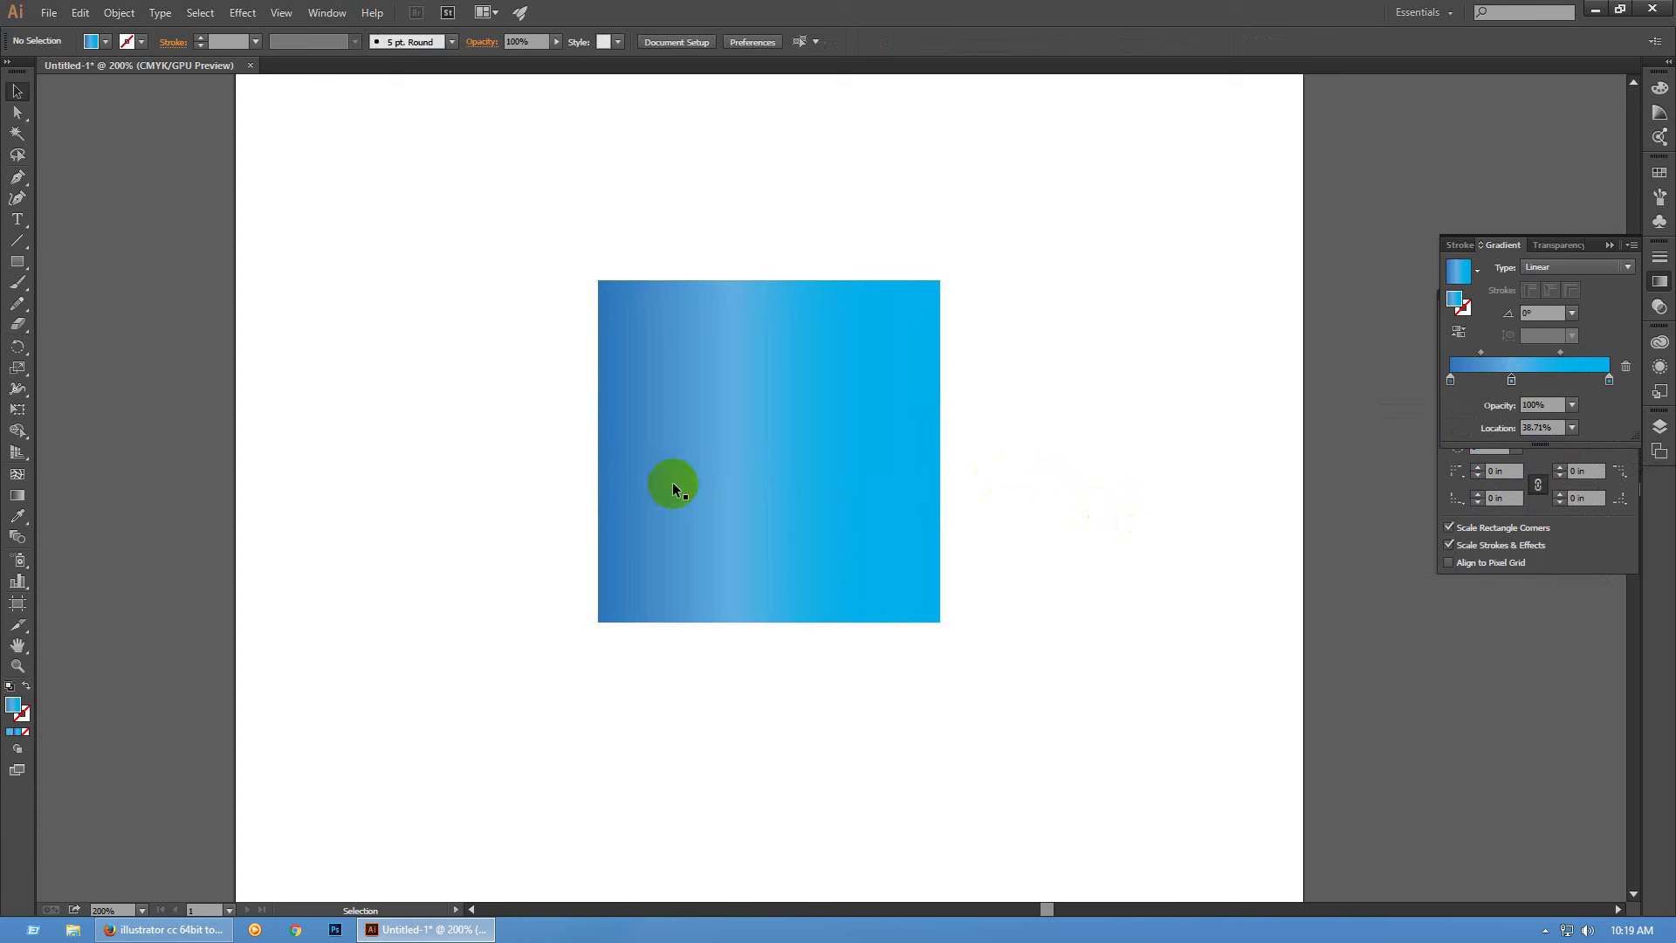
# Redraw the square's fill gradient with the Gradient tool in diagonal and horizontal directions, ending with a vertical run downward at -90°
pyautogui.click(717, 444)
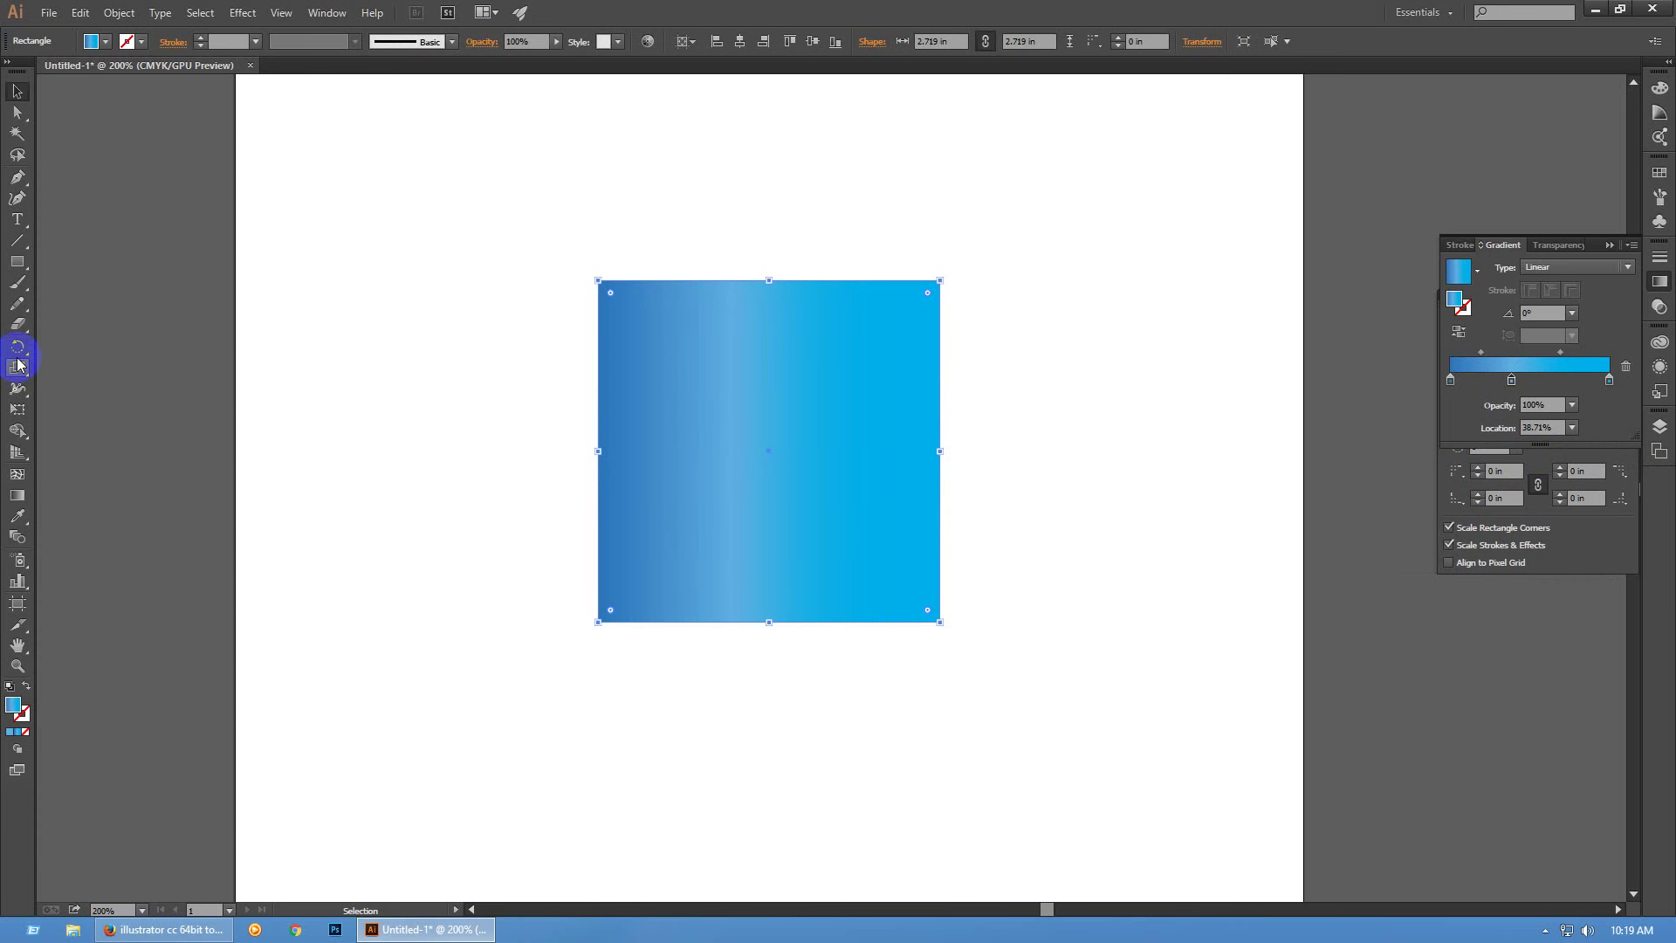
pyautogui.press('g')
pyautogui.click(699, 380)
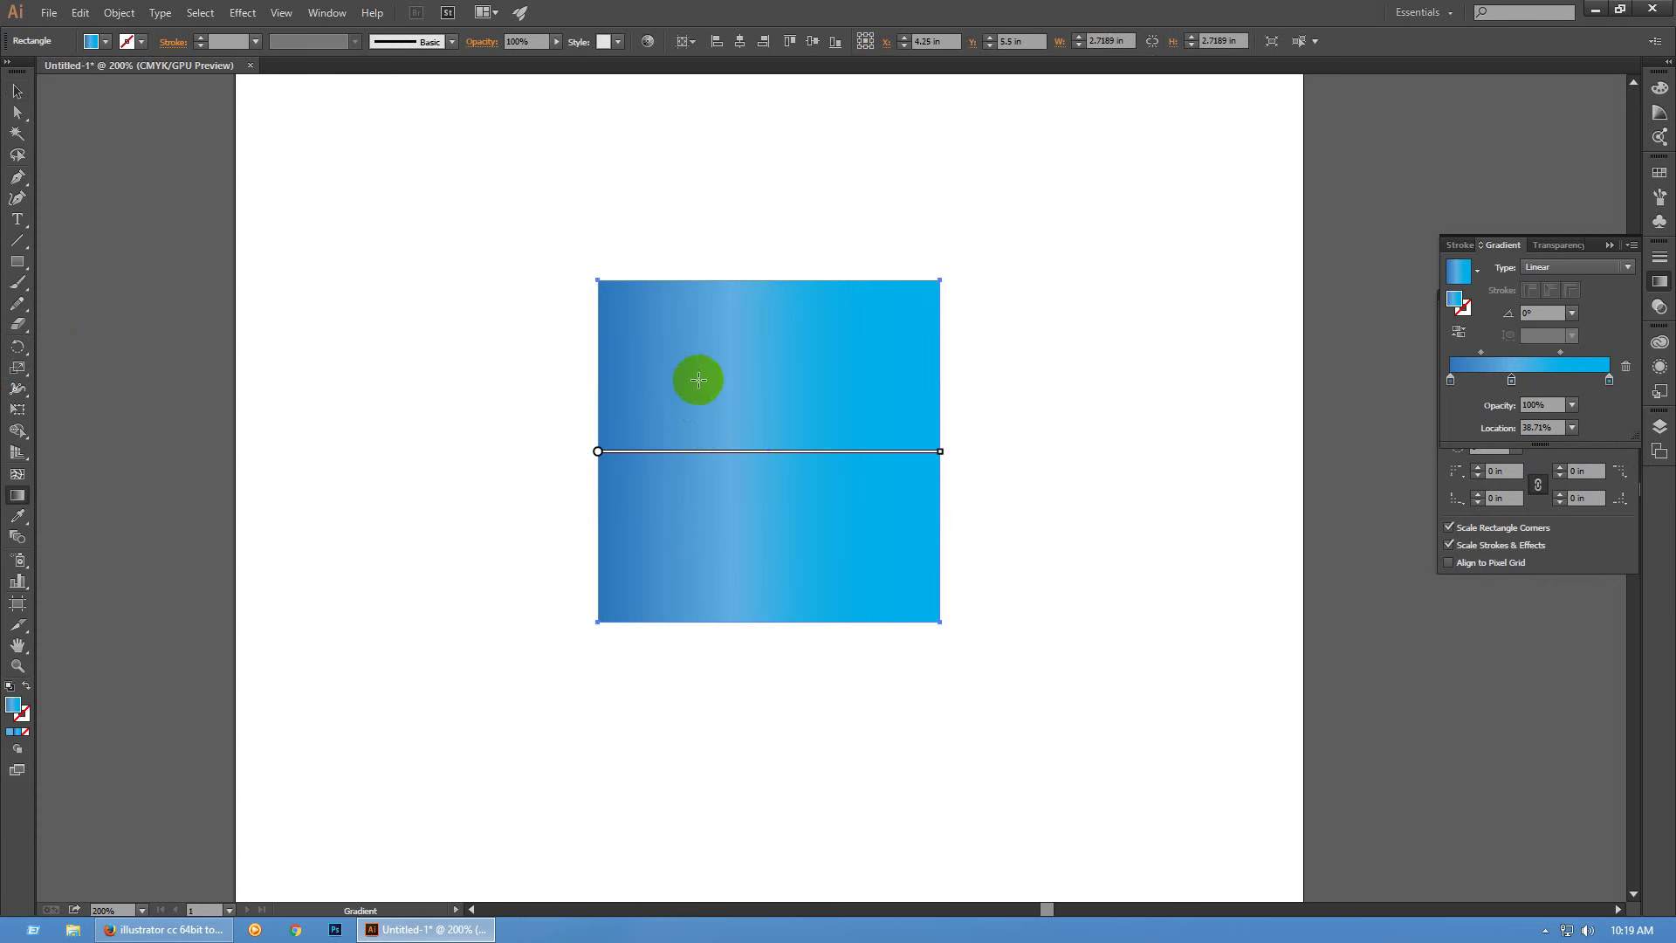
pyautogui.moveTo(620, 302)
pyautogui.mouseDown()
pyautogui.moveTo(748, 456)
pyautogui.moveTo(916, 587)
pyautogui.mouseUp()
pyautogui.moveTo(655, 545); pyautogui.dragTo(870, 370)
pyautogui.moveTo(721, 365); pyautogui.dragTo(872, 546)
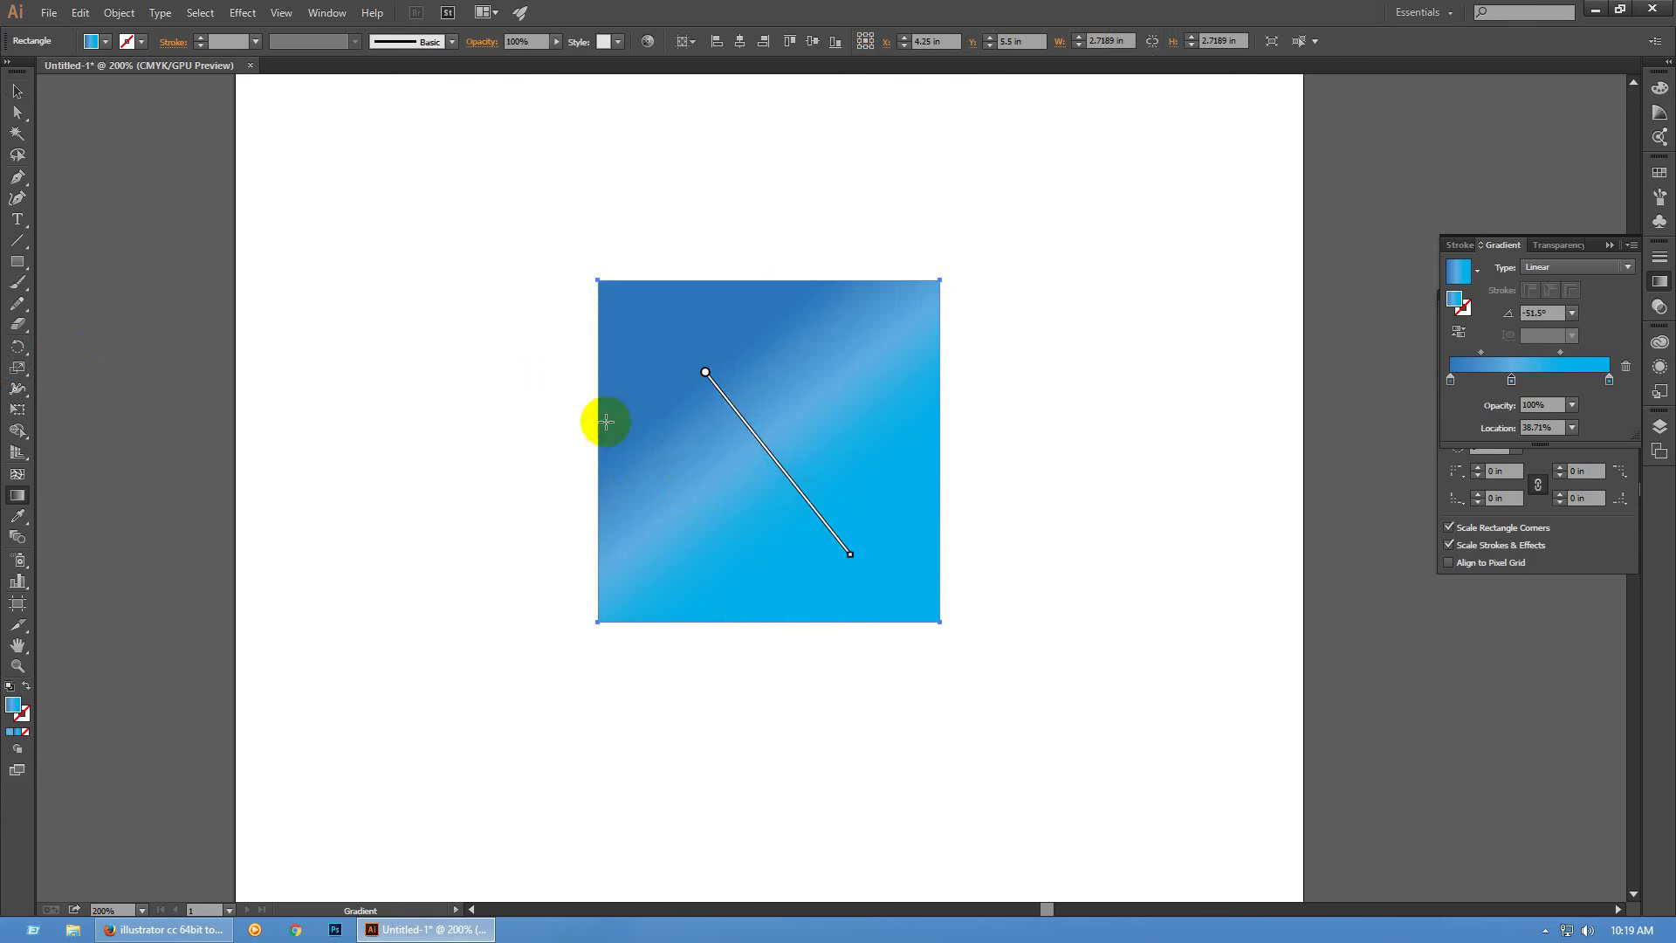
pyautogui.moveTo(615, 406); pyautogui.dragTo(975, 495)
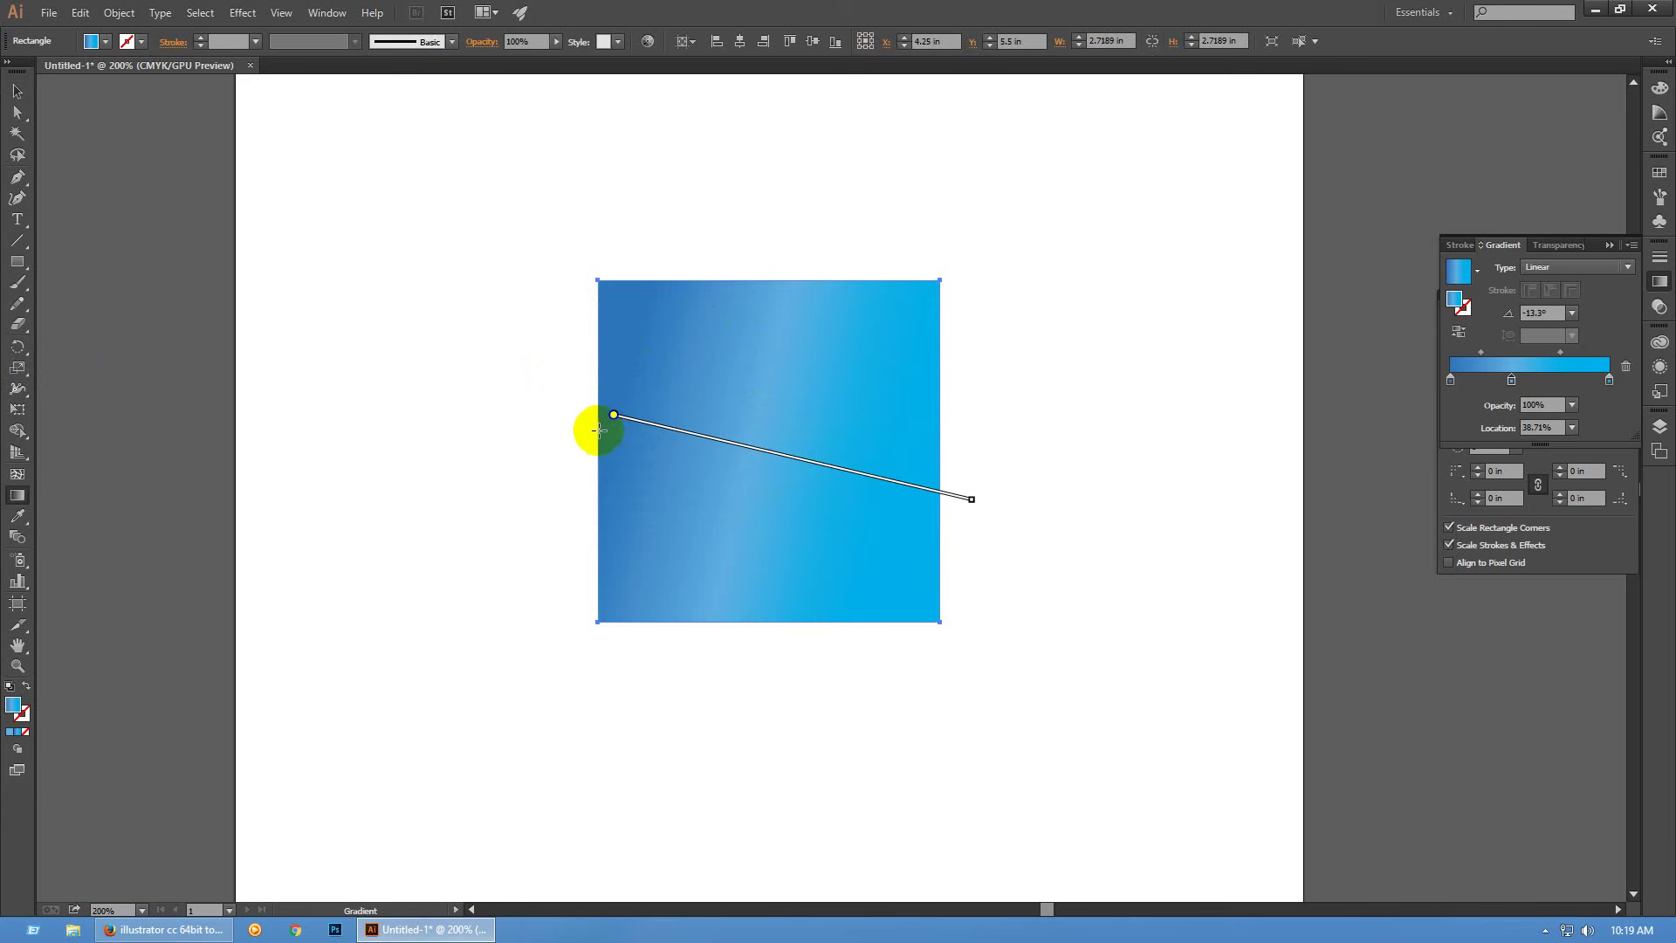
pyautogui.moveTo(600, 431); pyautogui.dragTo(935, 458)
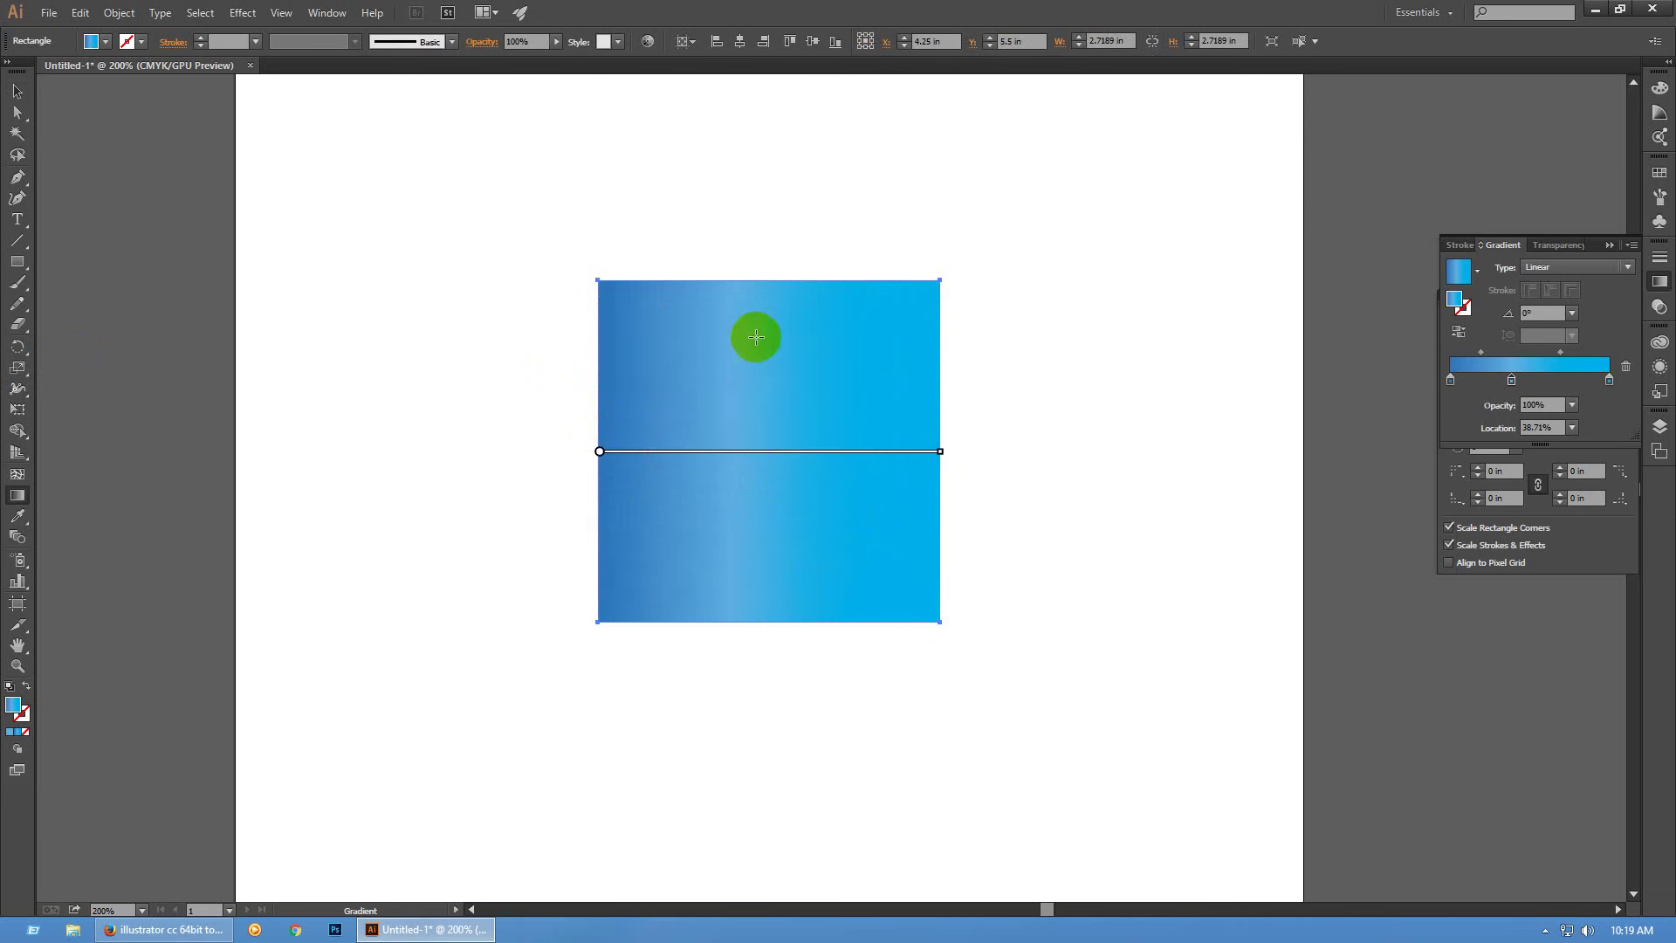
pyautogui.moveTo(773, 284); pyautogui.dragTo(786, 617)
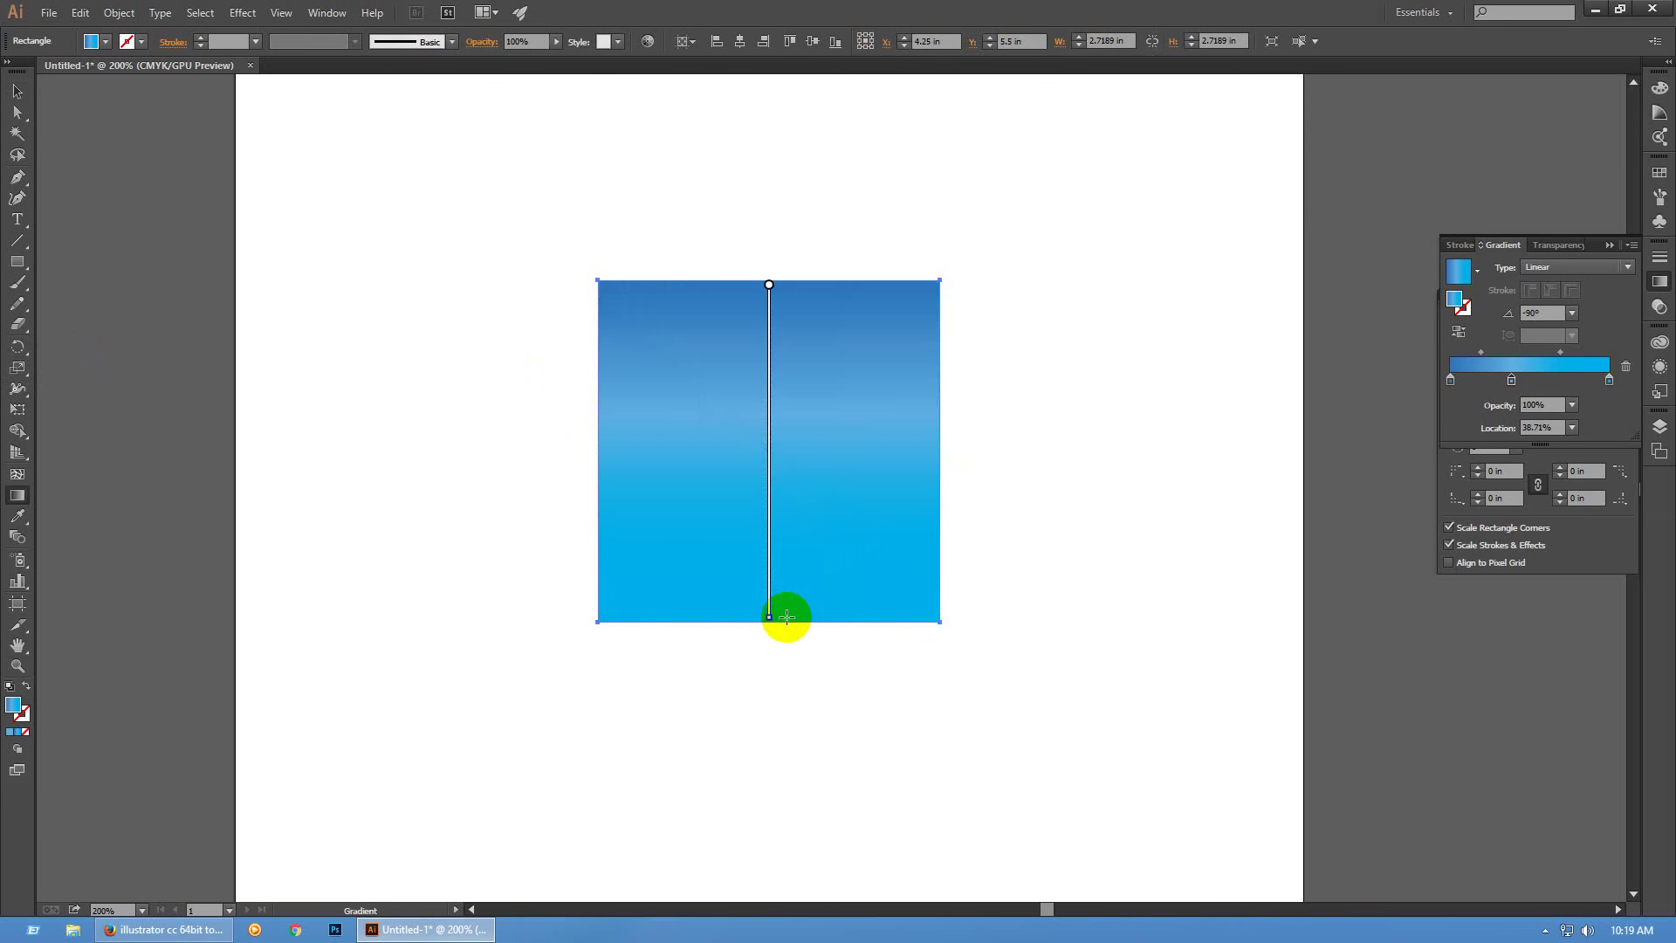
# Reverse the square's fill gradient and remove its middle color stop, leaving the square deselected
pyautogui.click(1458, 332)
pyautogui.moveTo(1548, 380); pyautogui.dragTo(1546, 621)
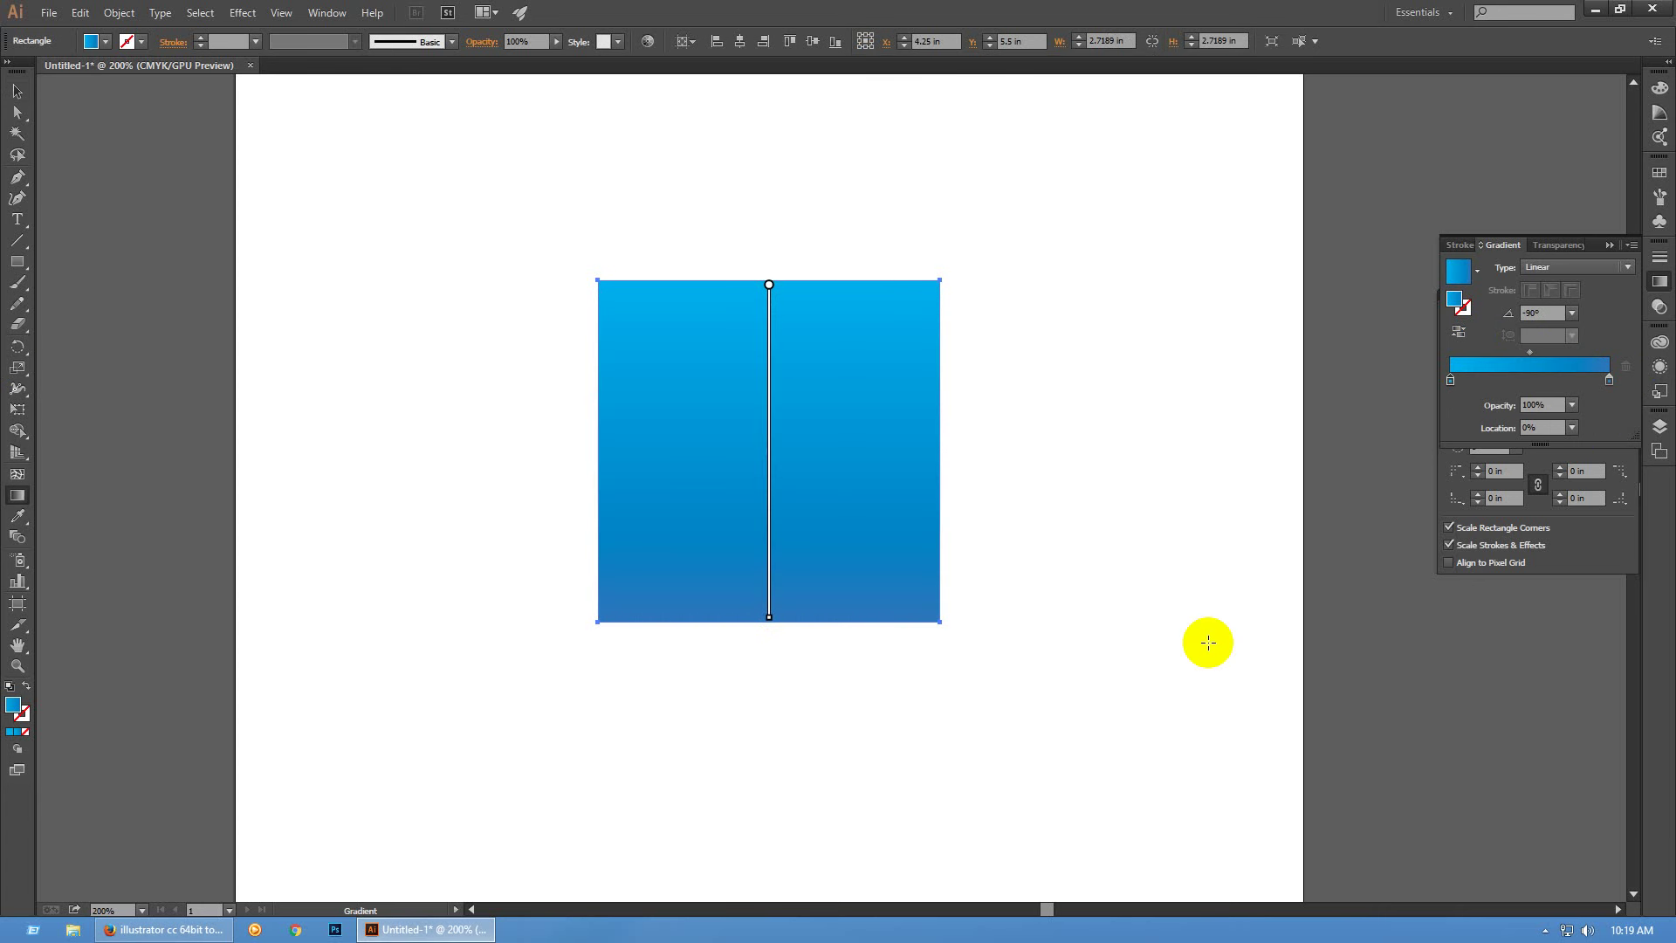
pyautogui.press('v')
pyautogui.click(1179, 606)
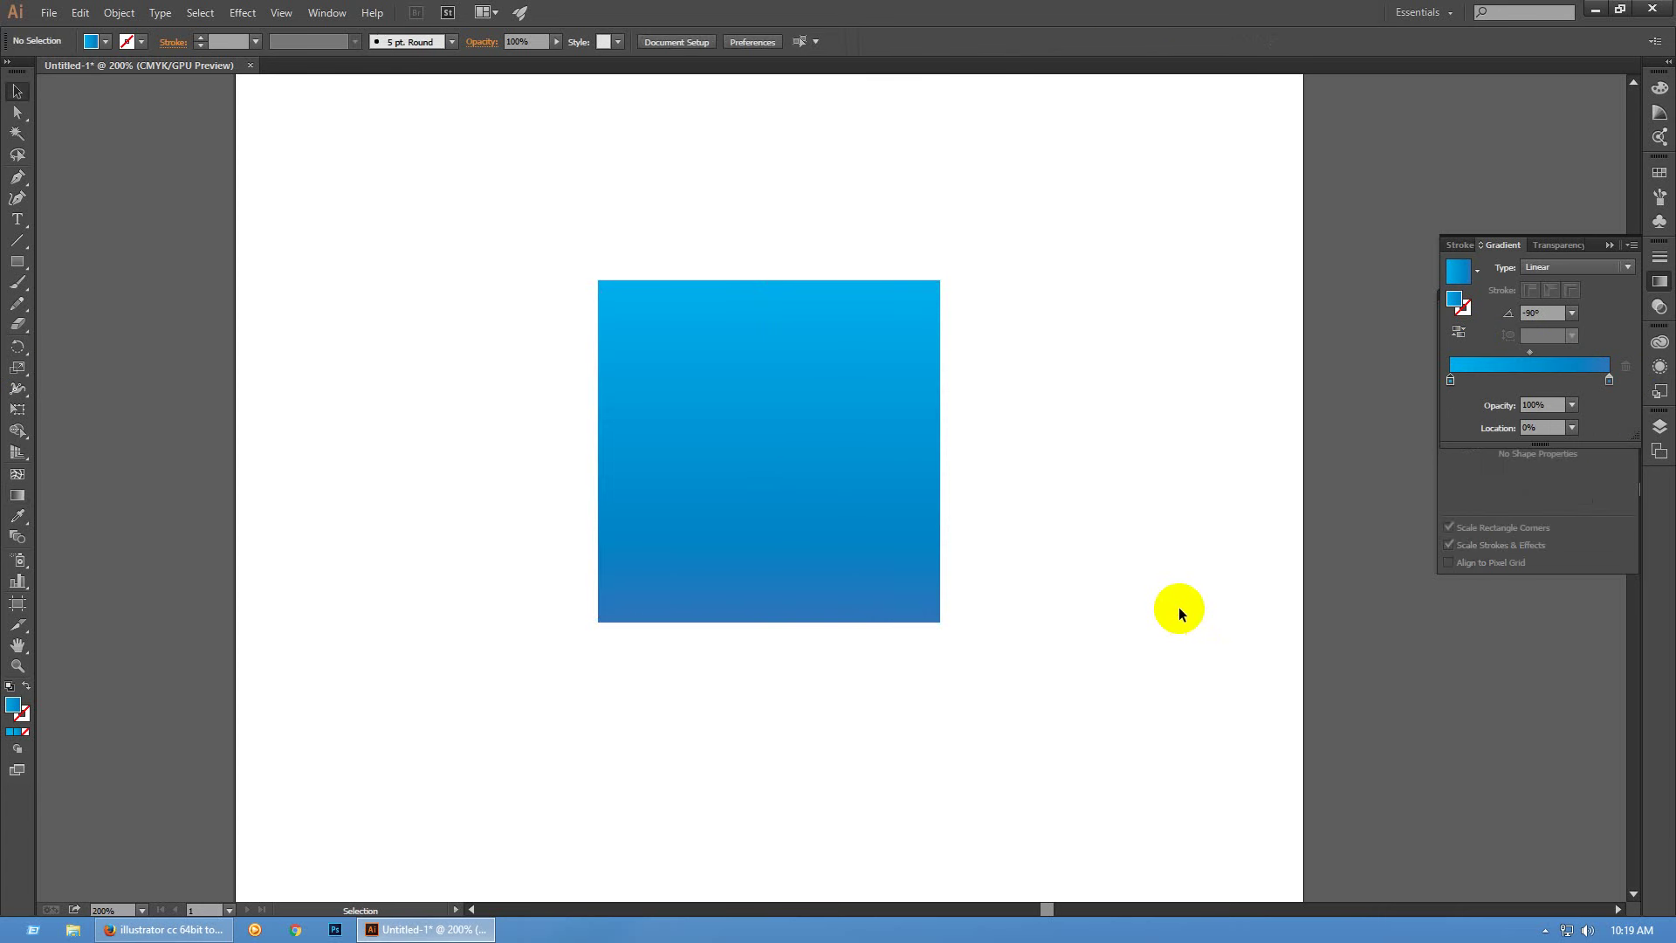
# Recolor the fill gradient's darker blue end stop using swatches, trying orange before settling on dark red
pyautogui.click(836, 496)
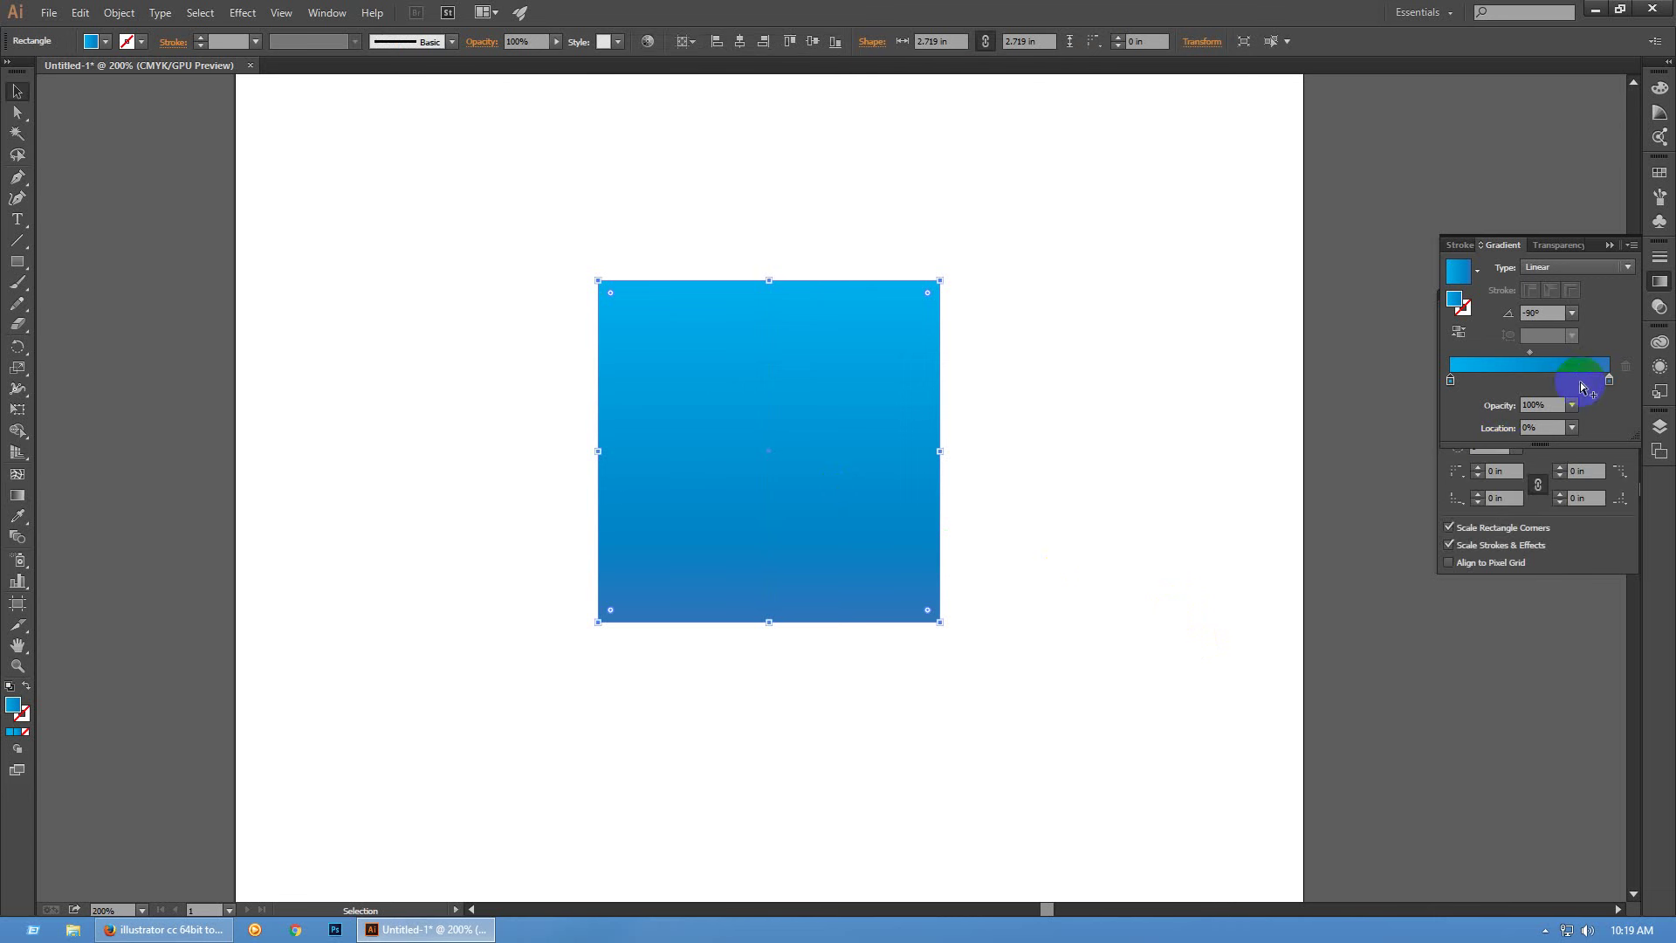
pyautogui.doubleClick(1609, 381)
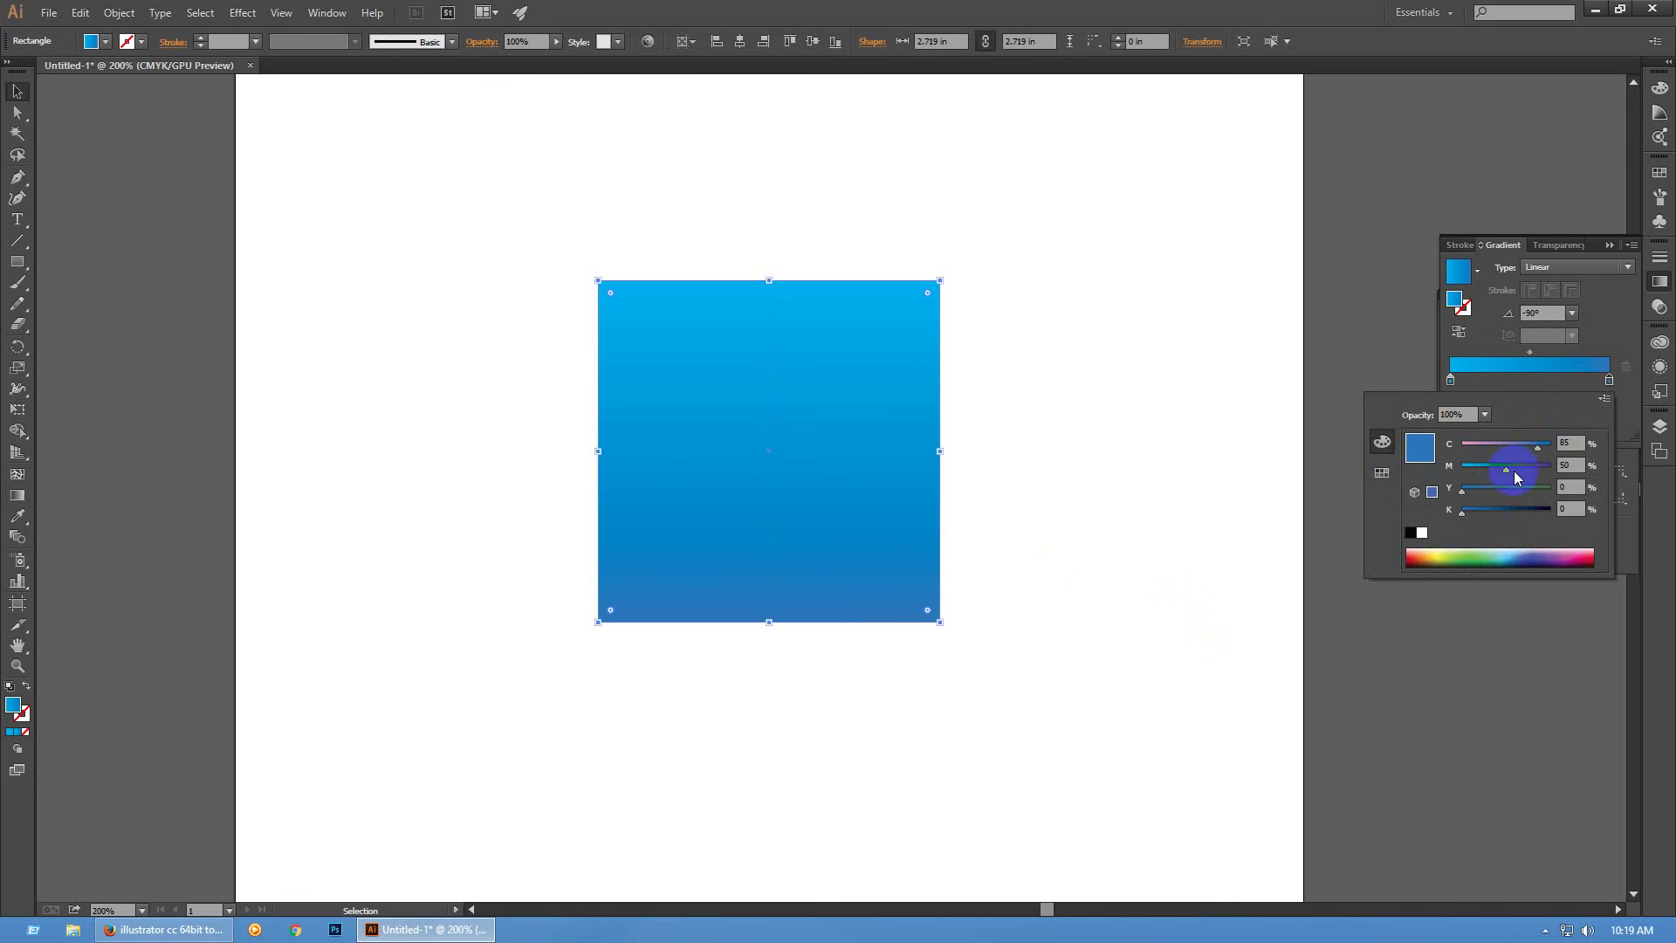
pyautogui.click(1389, 484)
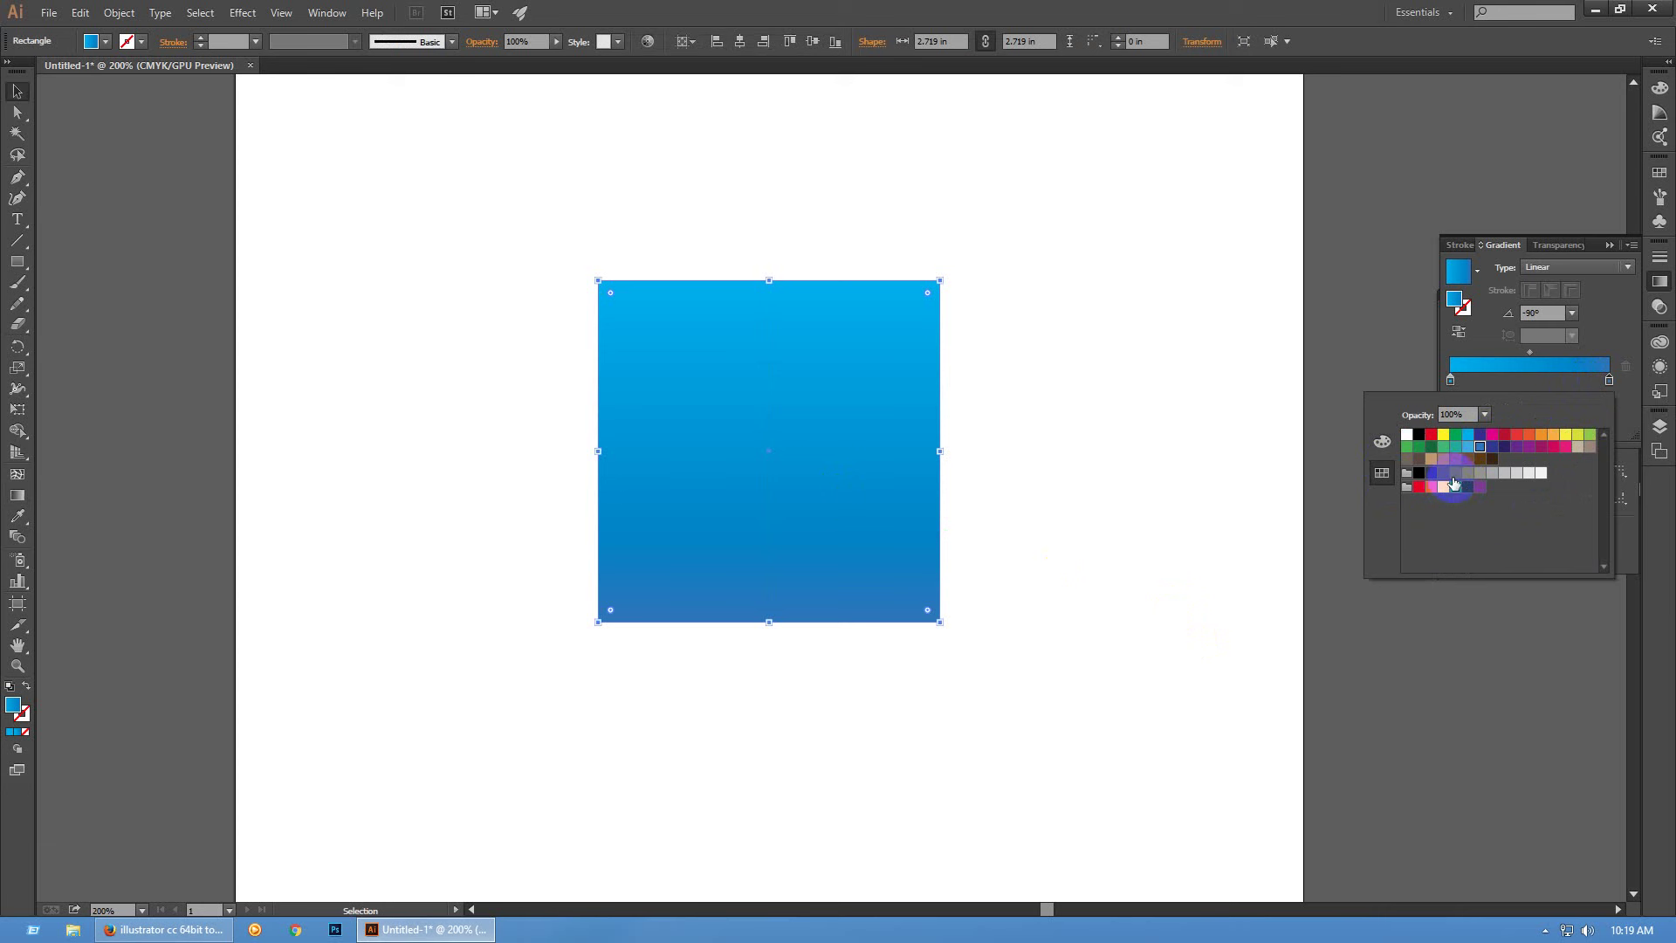
pyautogui.click(1434, 487)
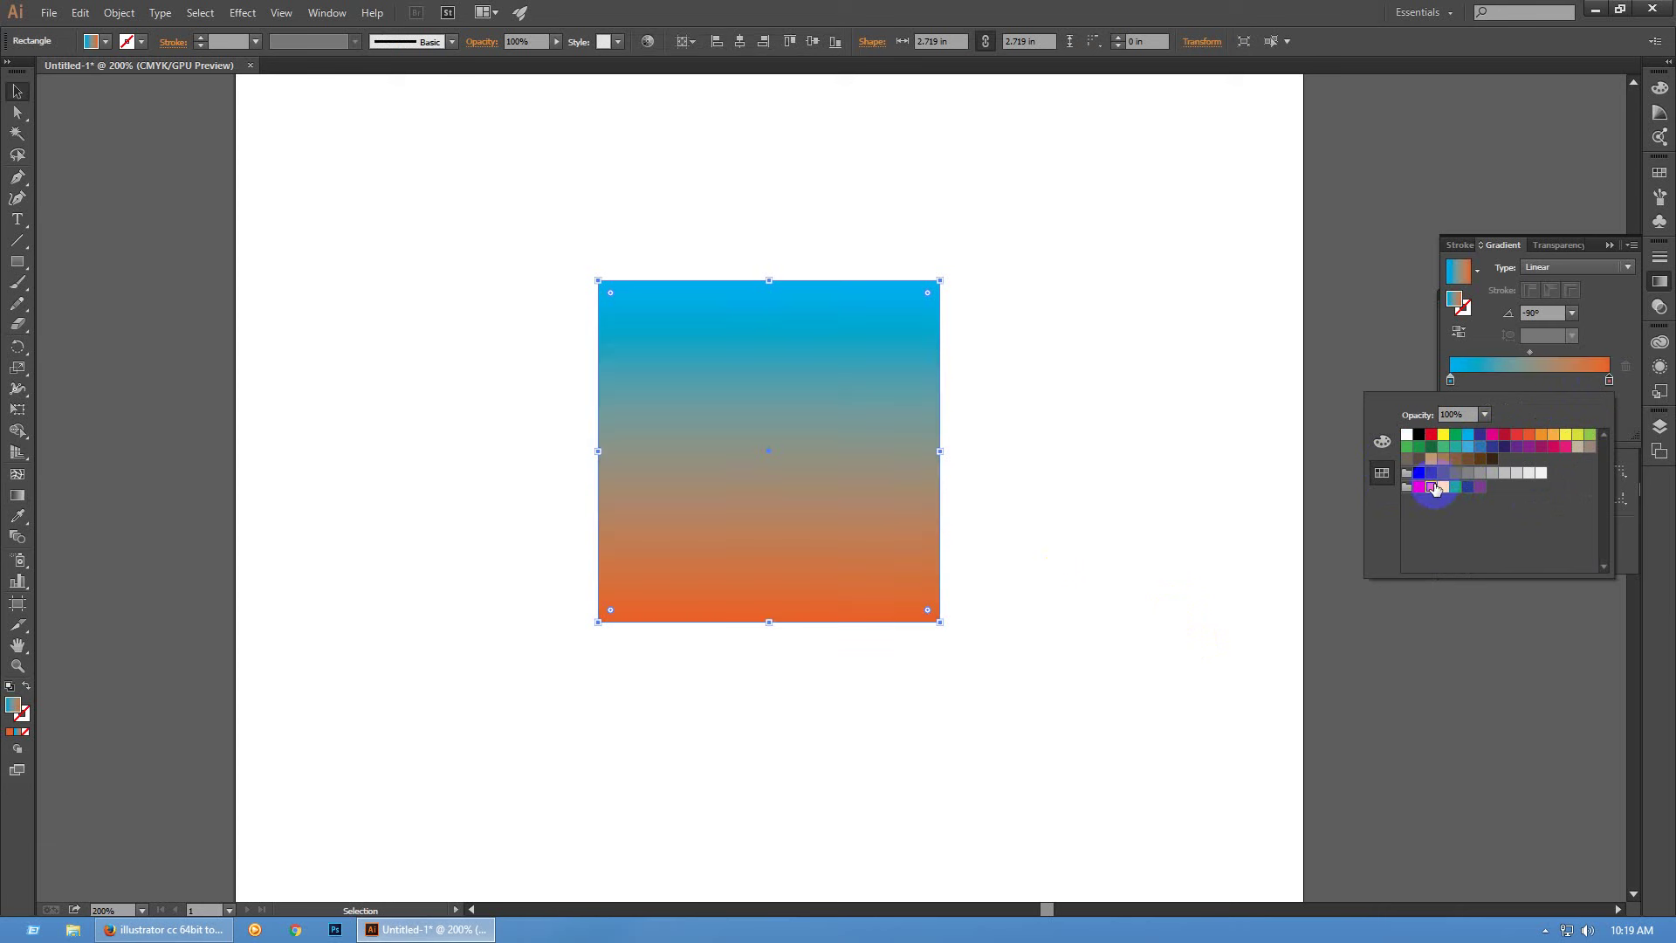
pyautogui.click(1509, 445)
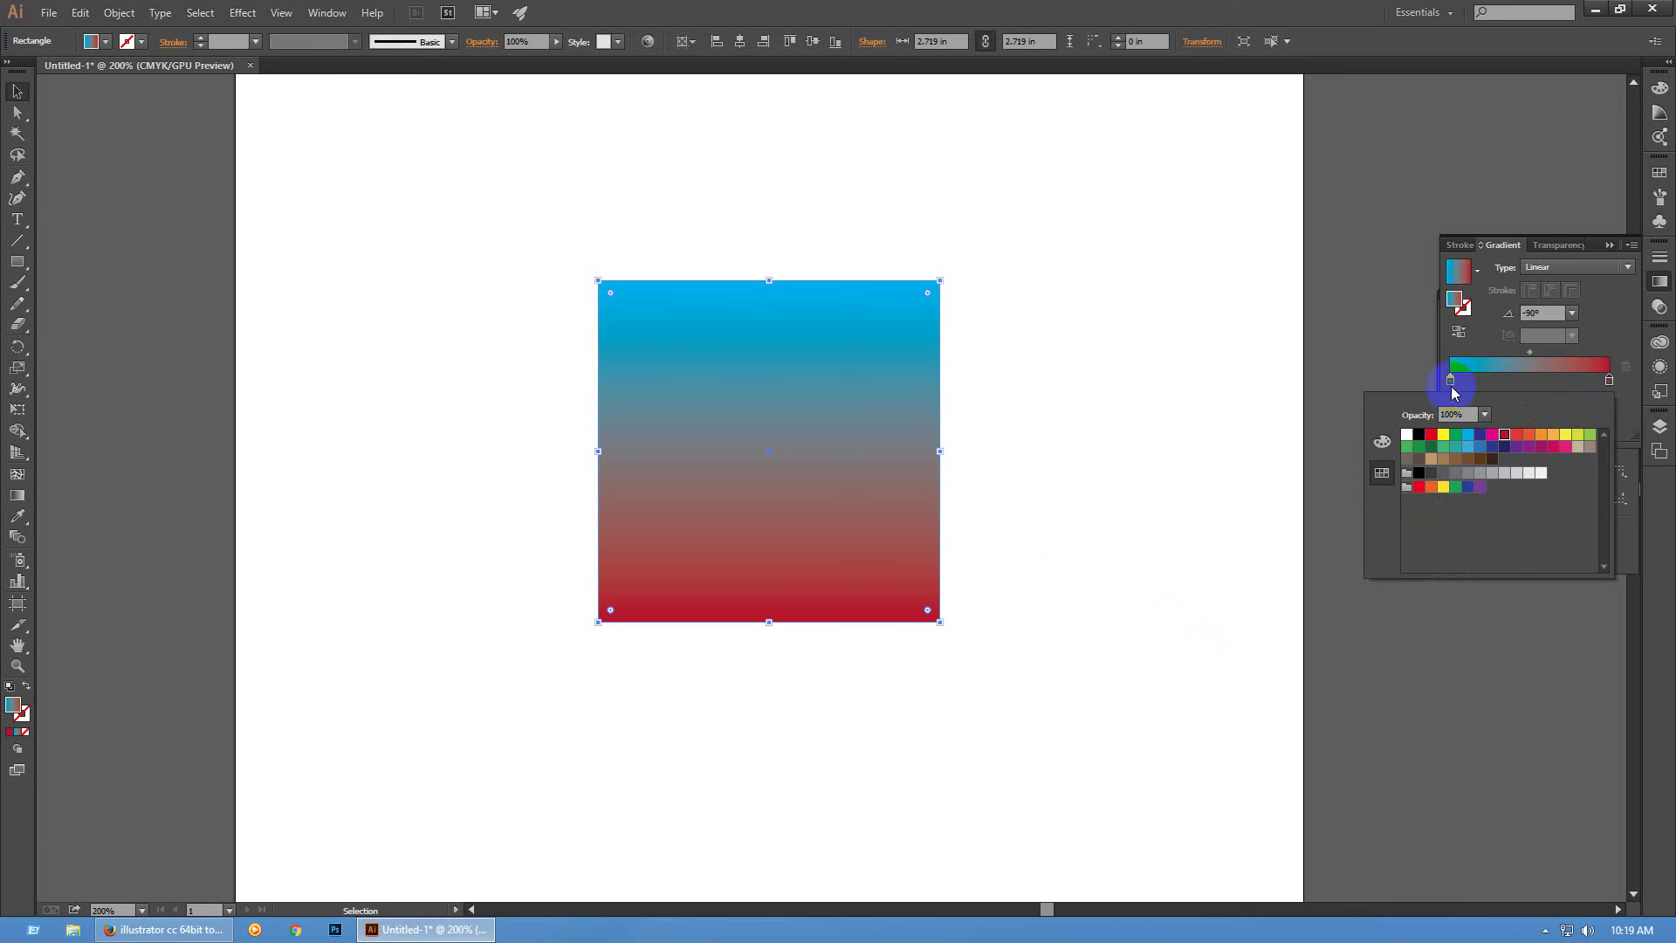
# Recolor the fill gradient's cyan-blue start stop to bright red using a swatch
pyautogui.click(1450, 380)
pyautogui.doubleClick(1450, 380)
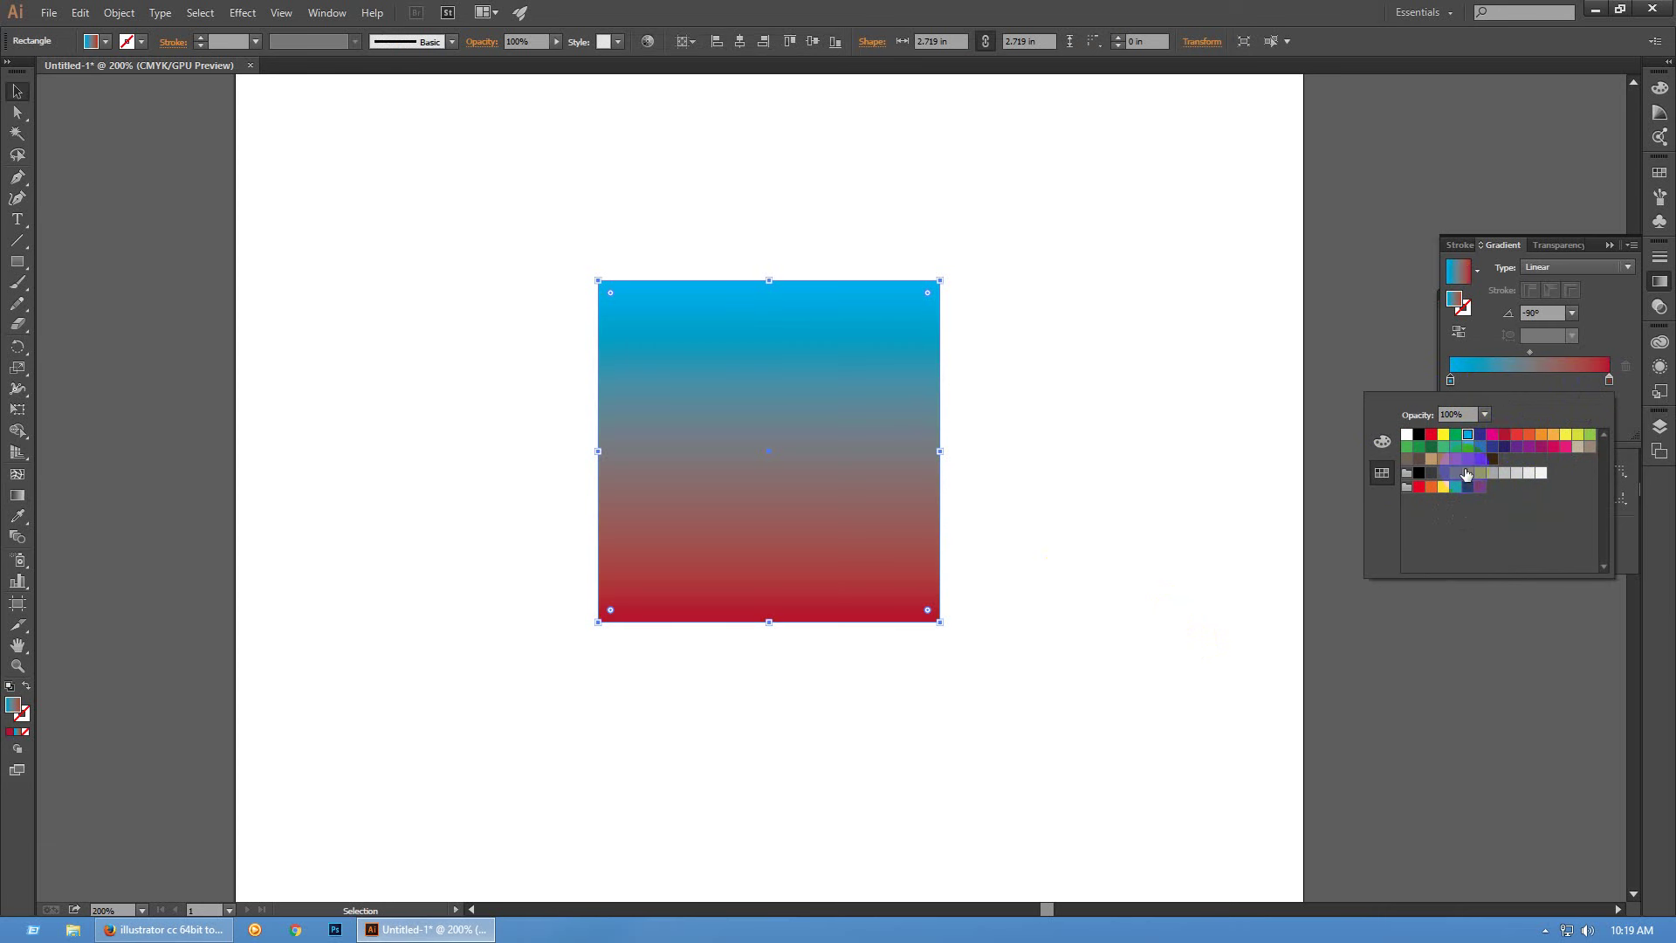
pyautogui.click(1517, 446)
pyautogui.click(1262, 541)
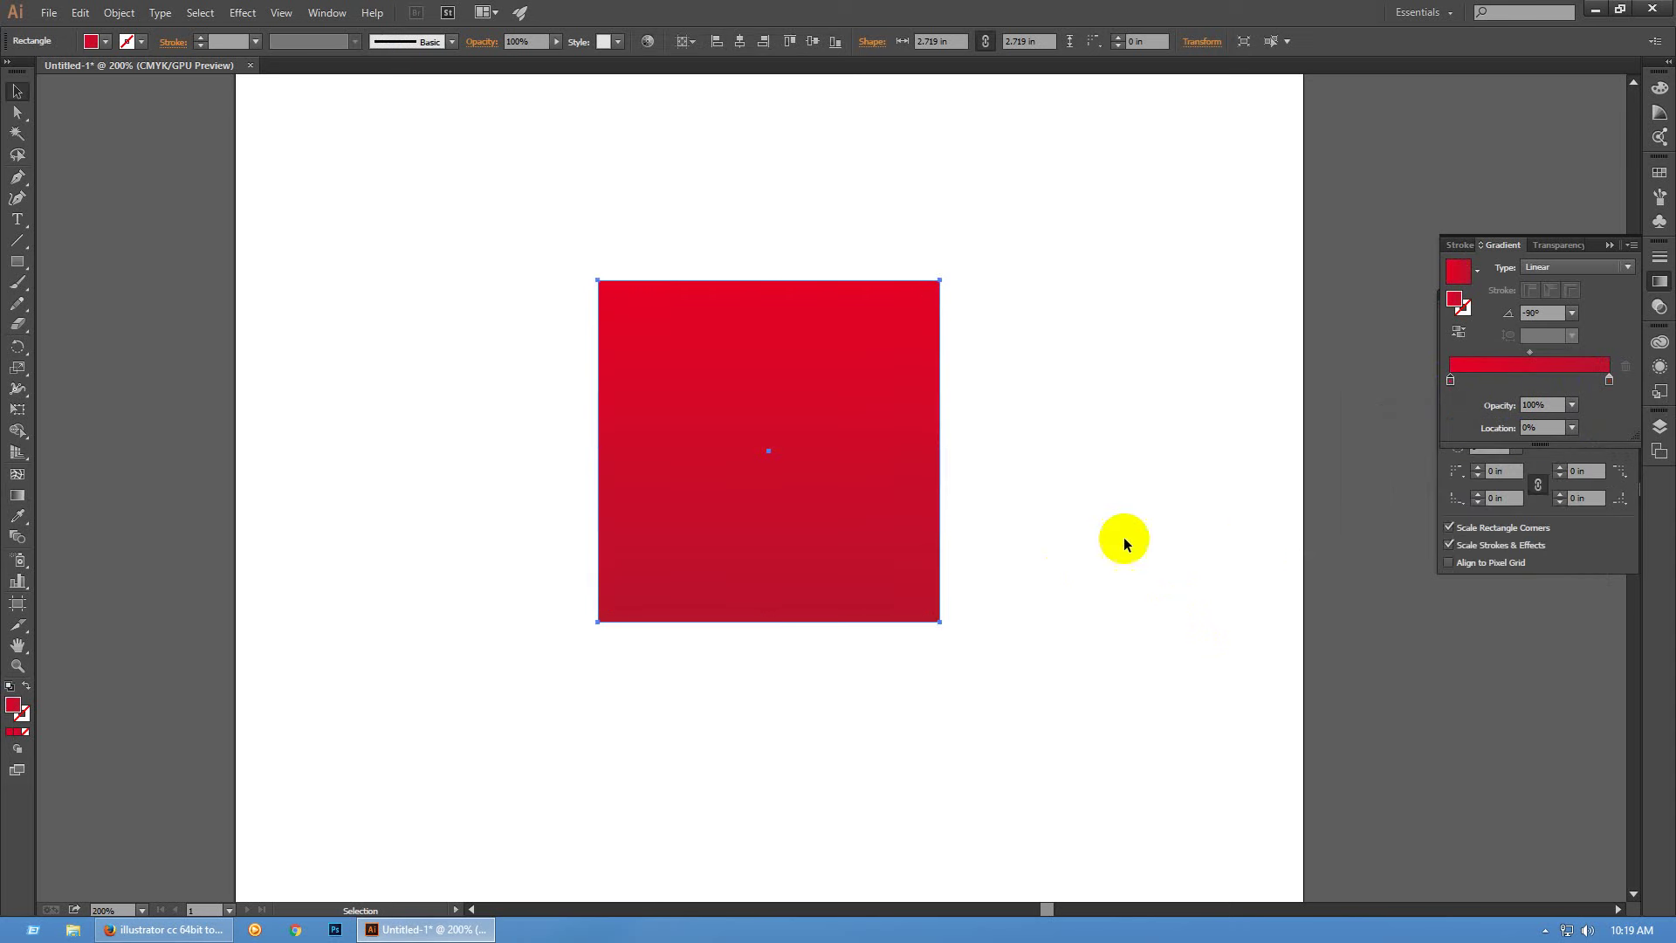
# Enlarge the red gradient square from its center into a rectangle of about 7.33 × 9.39 in, and fit the artboard in view
pyautogui.click(895, 521)
pyautogui.scroll(-1, 896, 522)
pyautogui.scroll(-1, 898, 430)
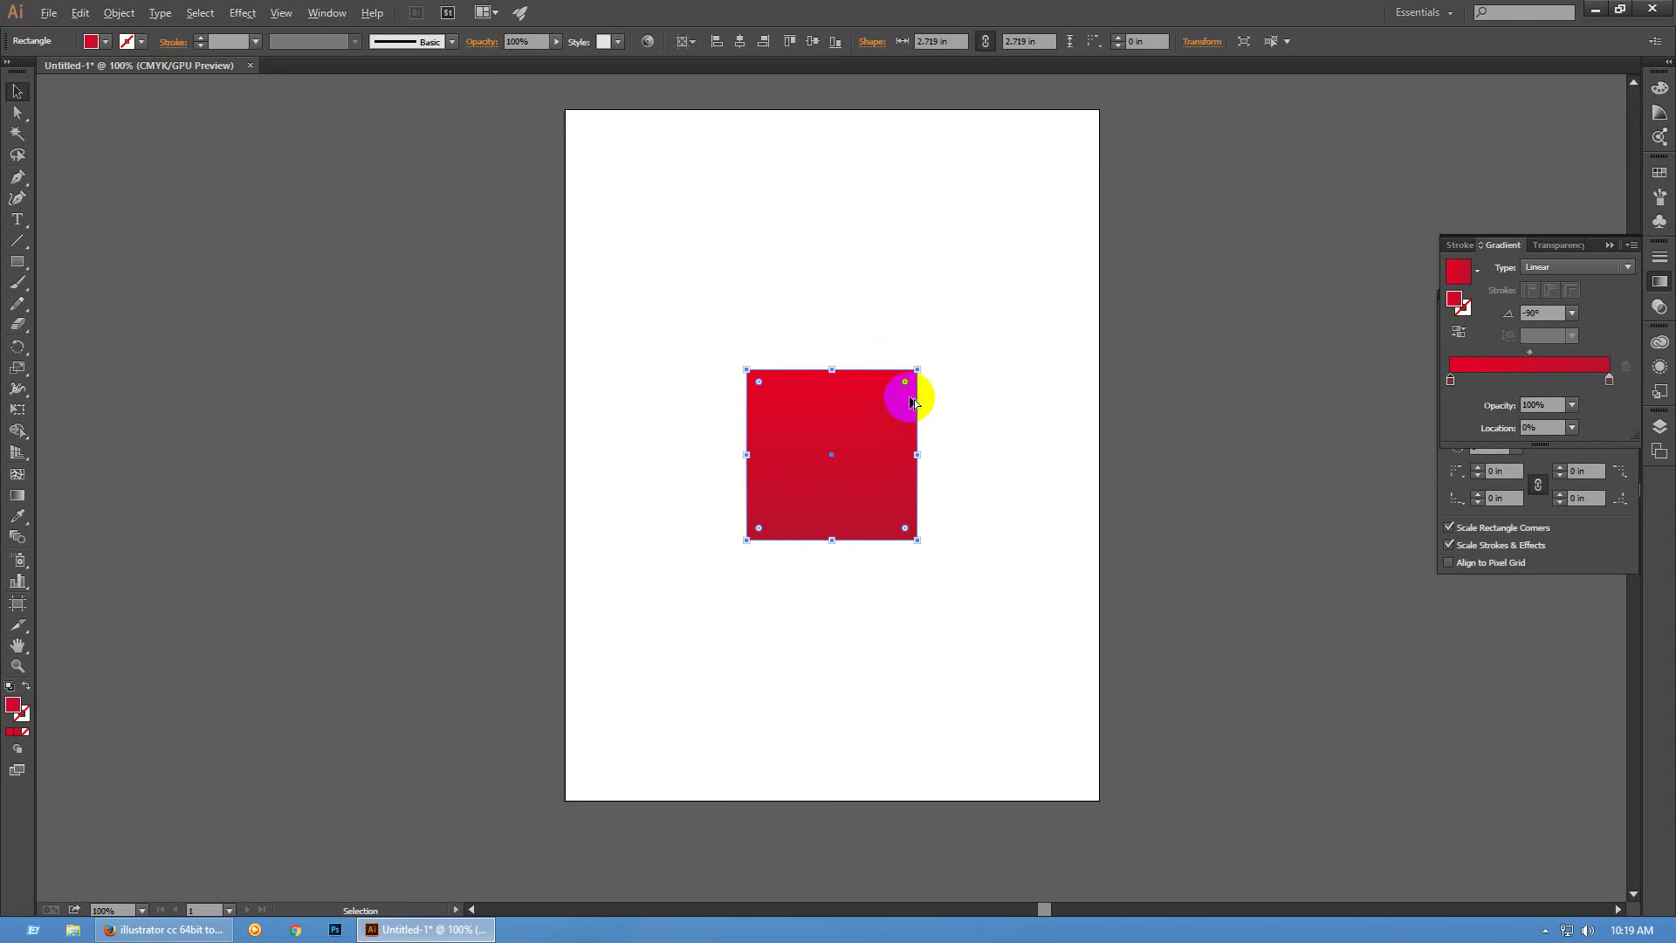
pyautogui.moveTo(918, 369); pyautogui.dragTo(857, 160)
pyautogui.click(1250, 342)
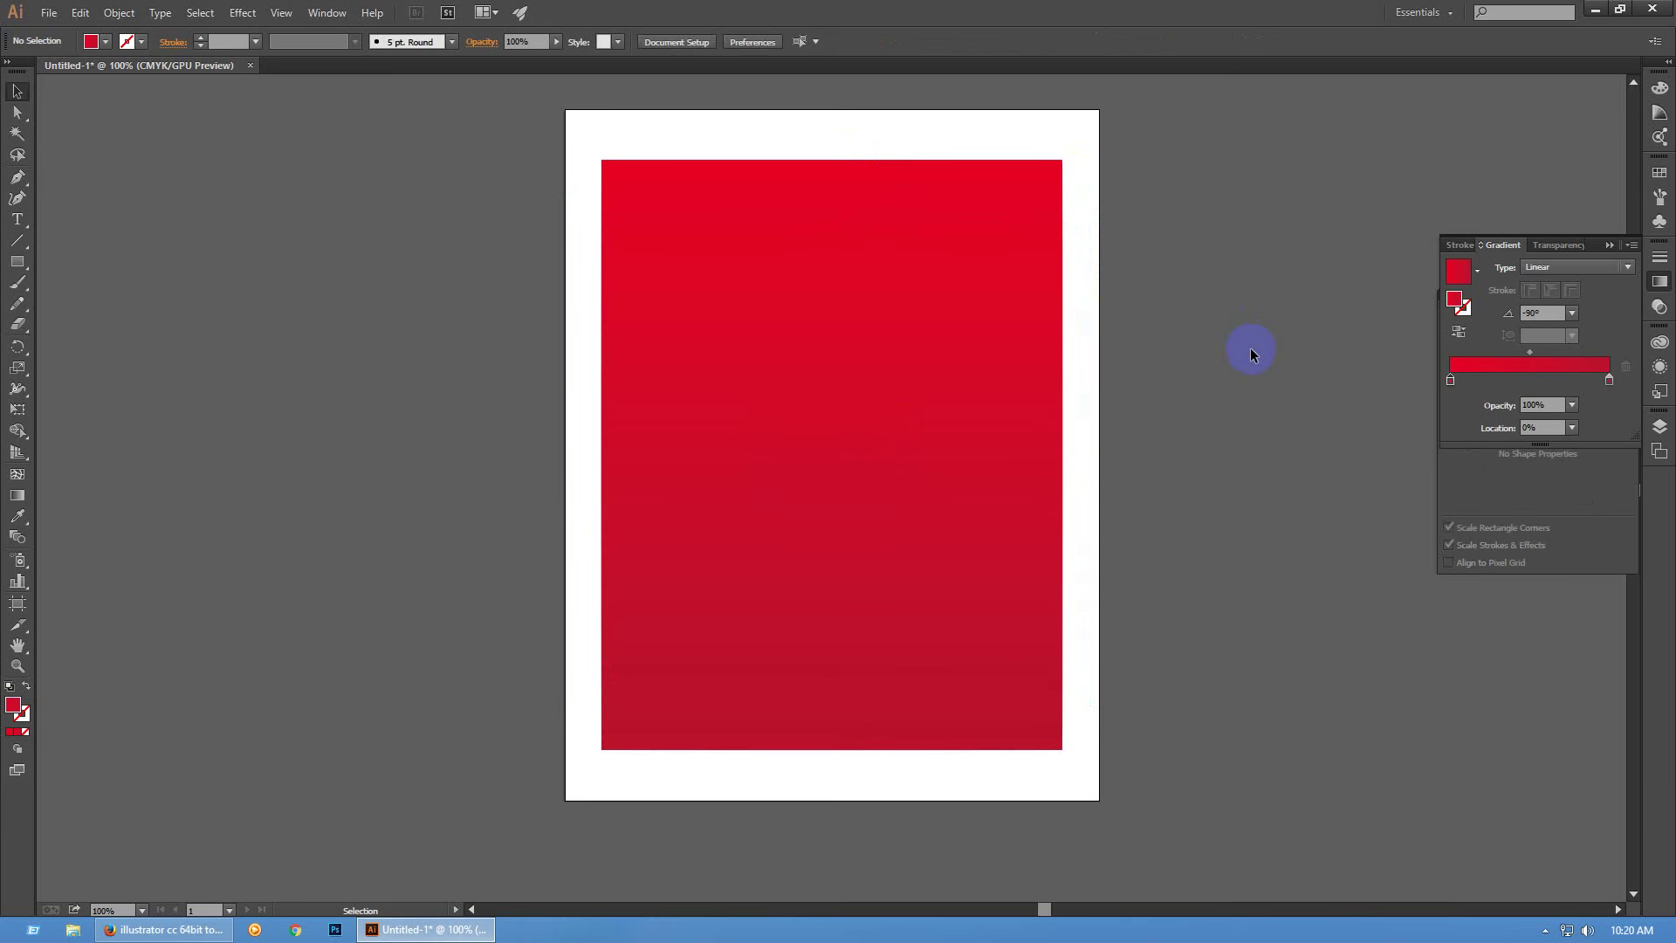
pyautogui.hotkey('ctrl', '0')
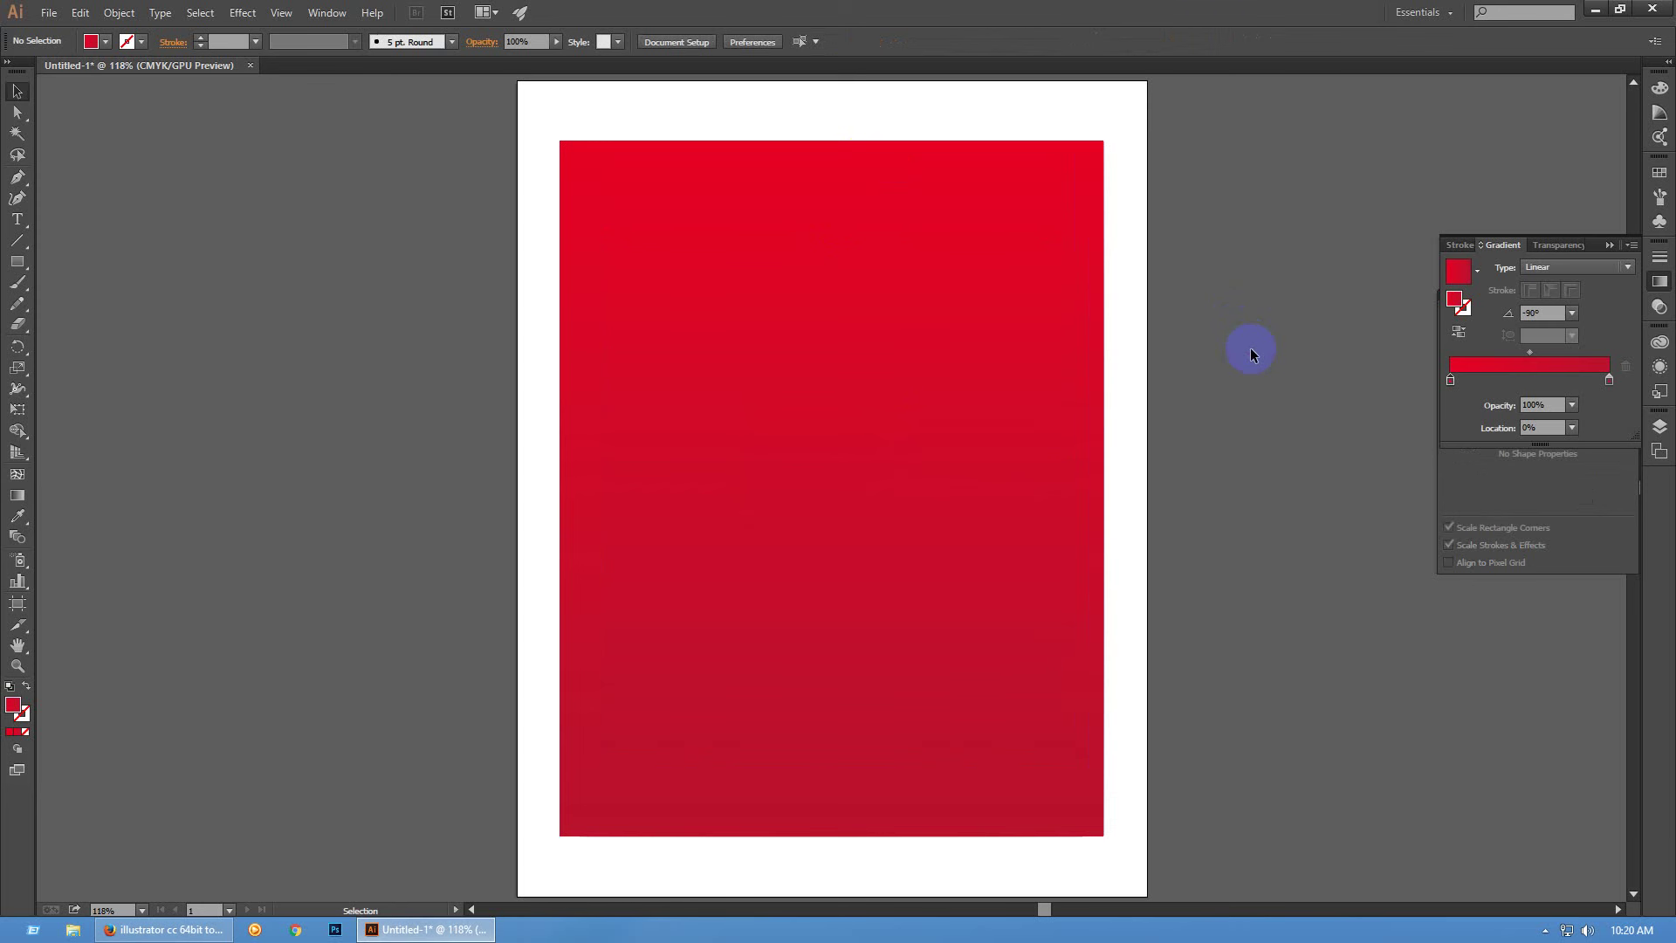
# Shorten the red rectangle to a thin bar about 0.37 in tall at the artboard's top, and place a copy just below it
pyautogui.click(1049, 348)
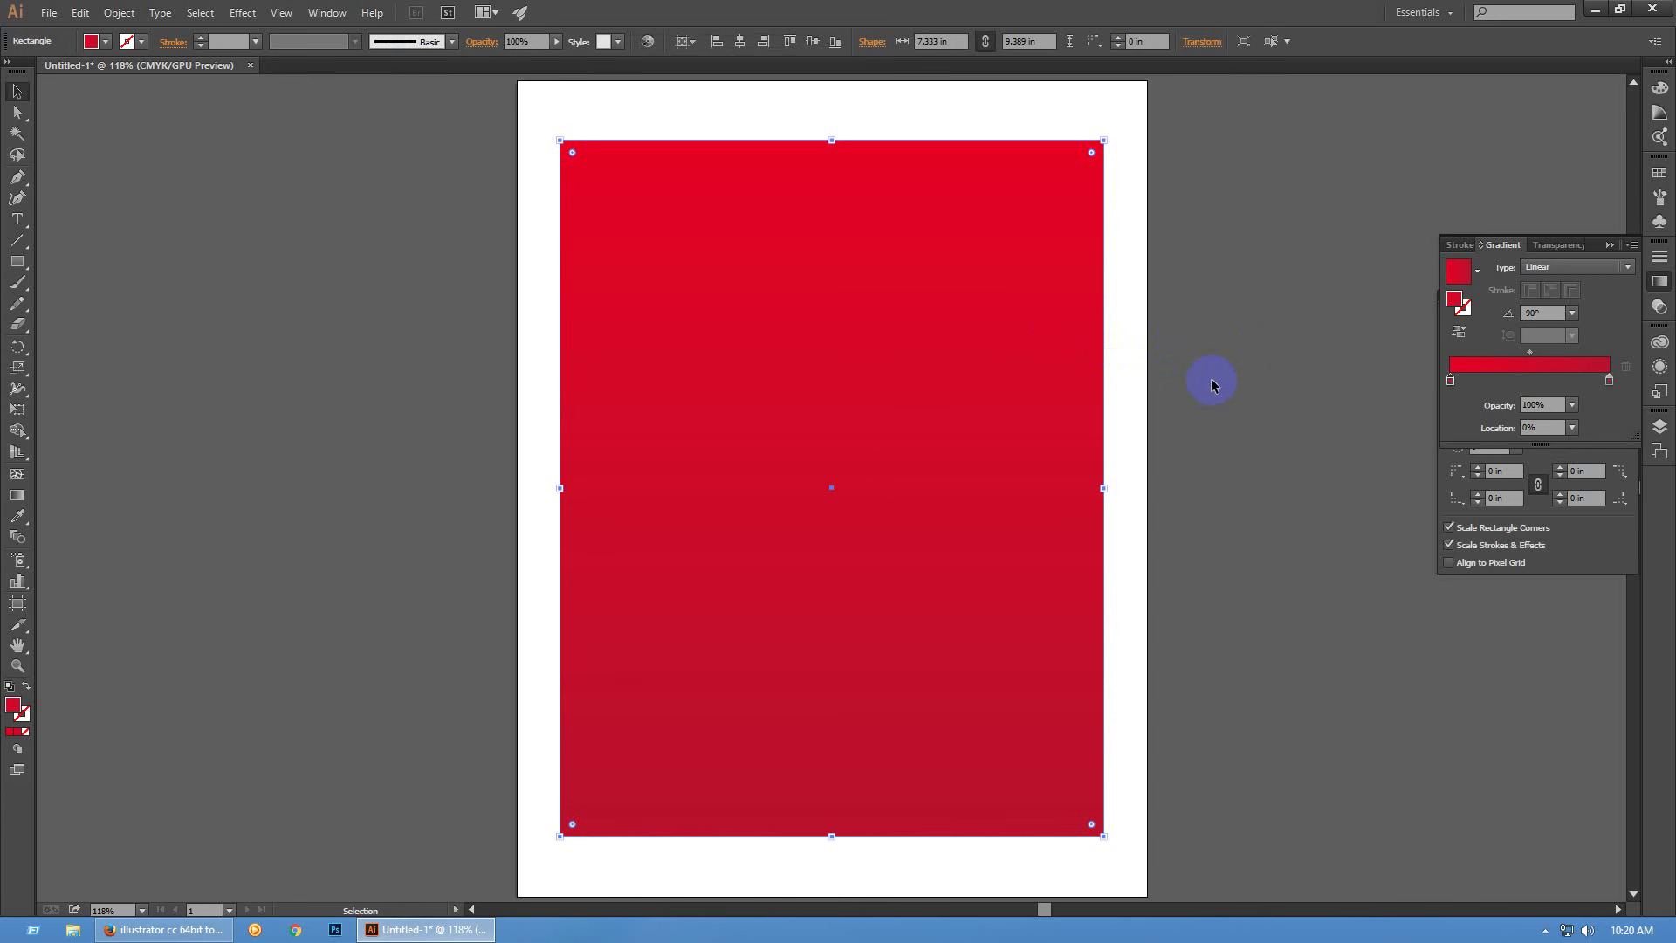
pyautogui.click(845, 353)
pyautogui.moveTo(827, 837); pyautogui.dragTo(899, 215)
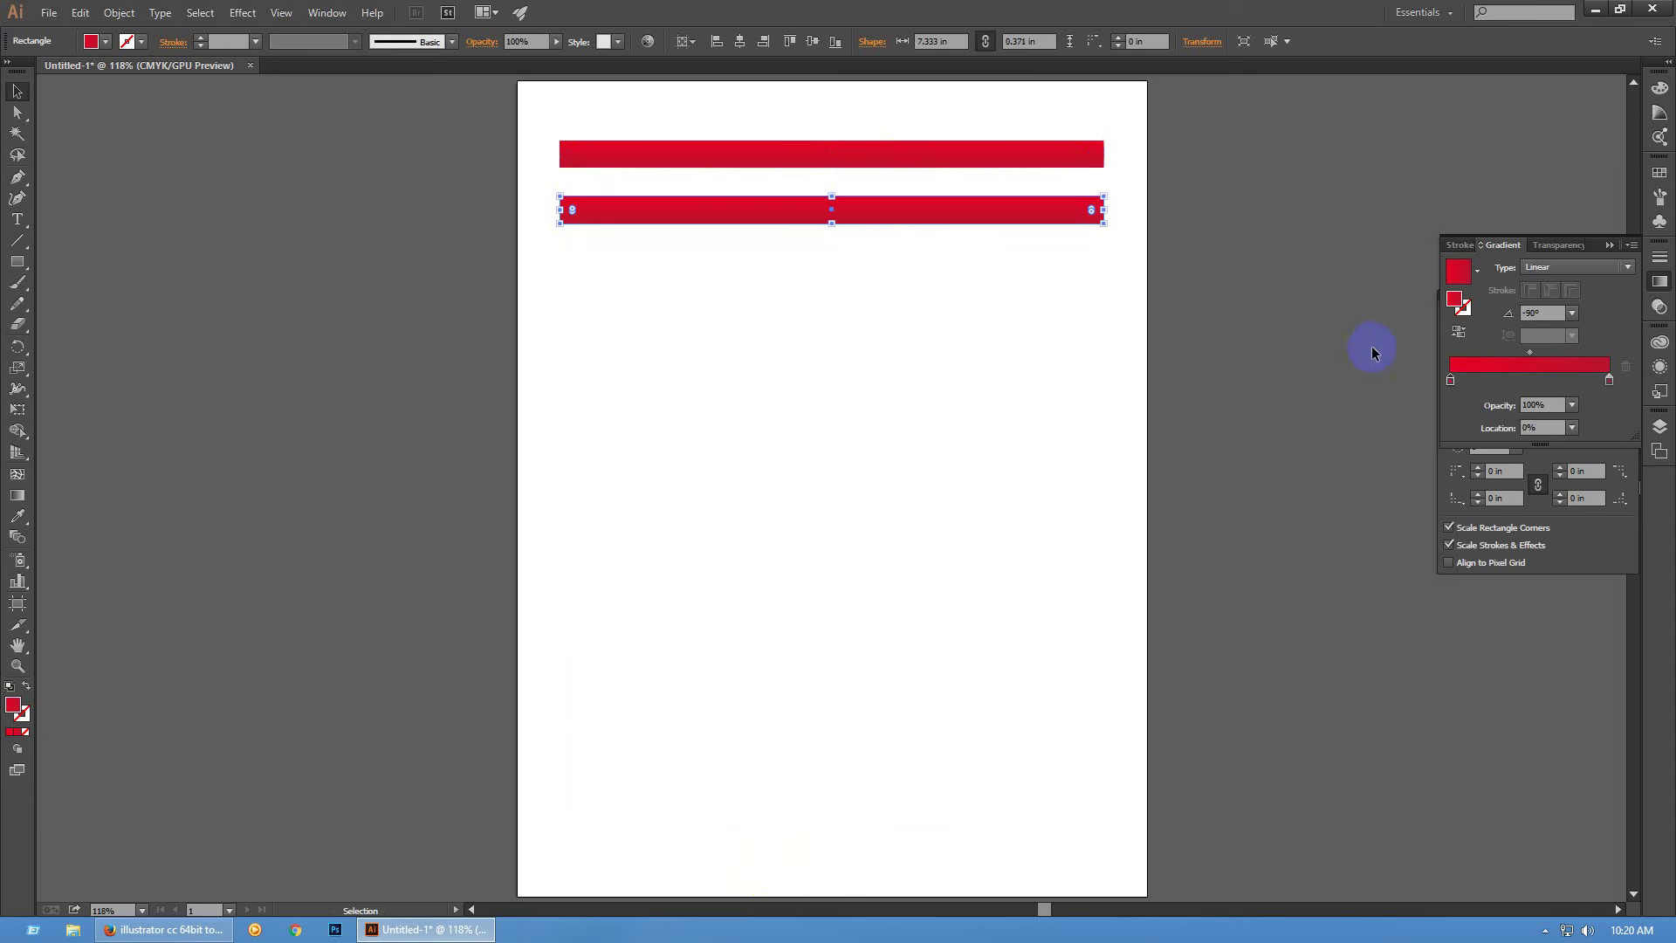
# Recolor the lower bar's gradient using swatches, with an orange end stop and a cyan-blue start stop
pyautogui.doubleClick(1609, 381)
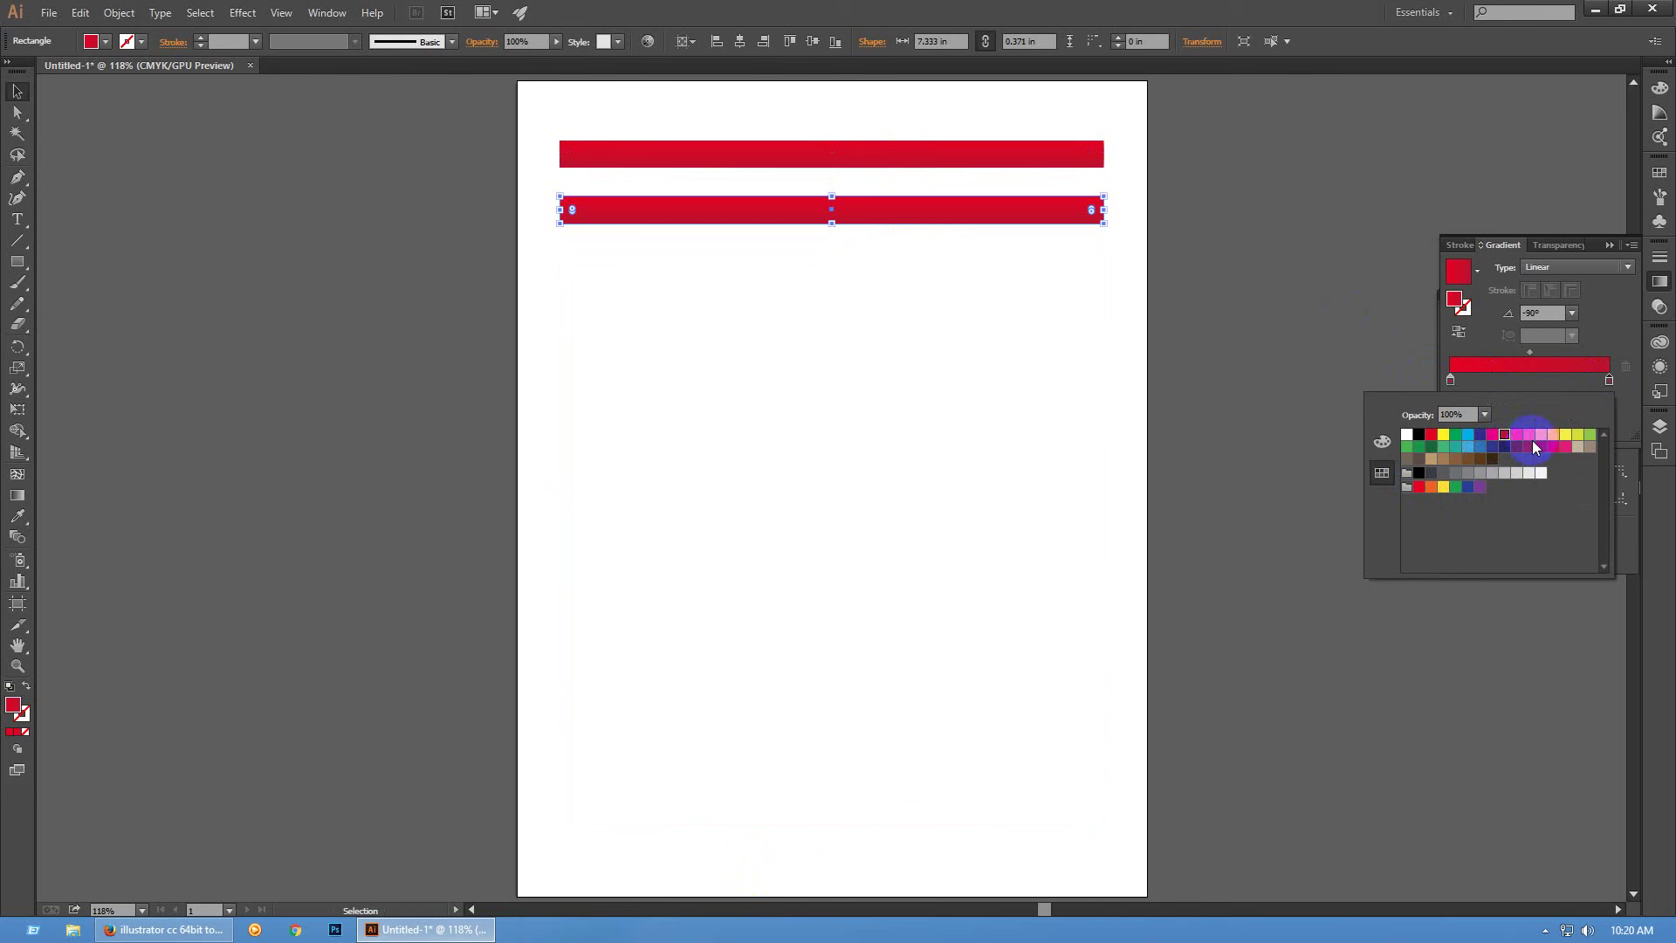
pyautogui.click(1536, 436)
pyautogui.click(1451, 382)
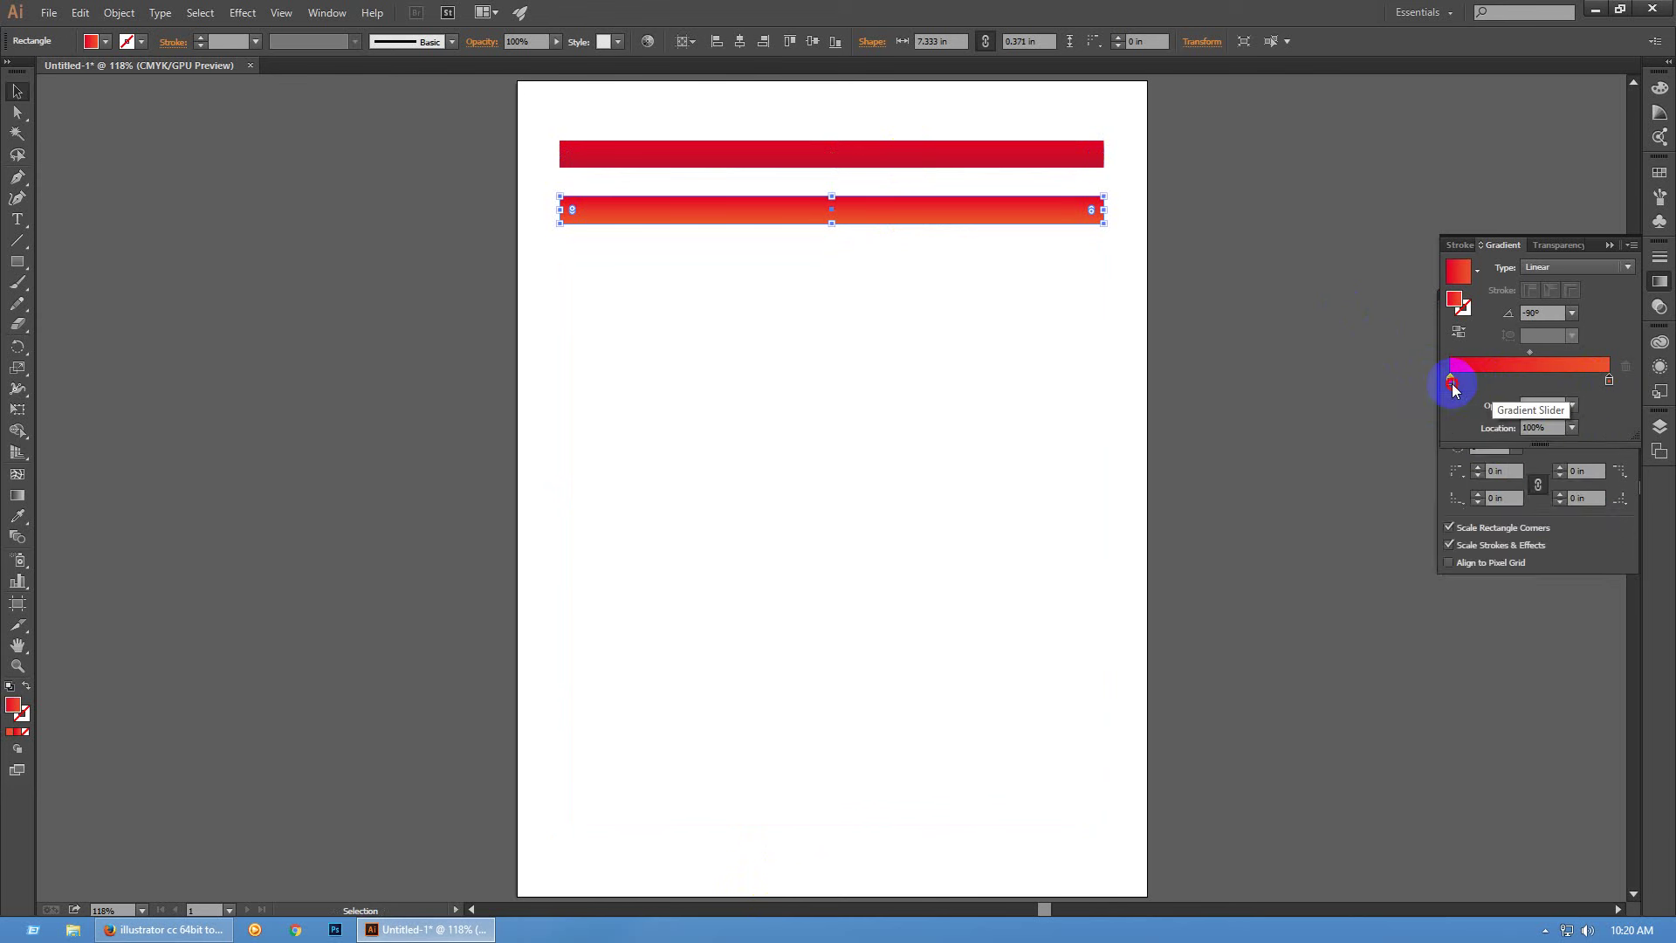
pyautogui.doubleClick(1452, 384)
pyautogui.click(1467, 454)
pyautogui.click(1048, 444)
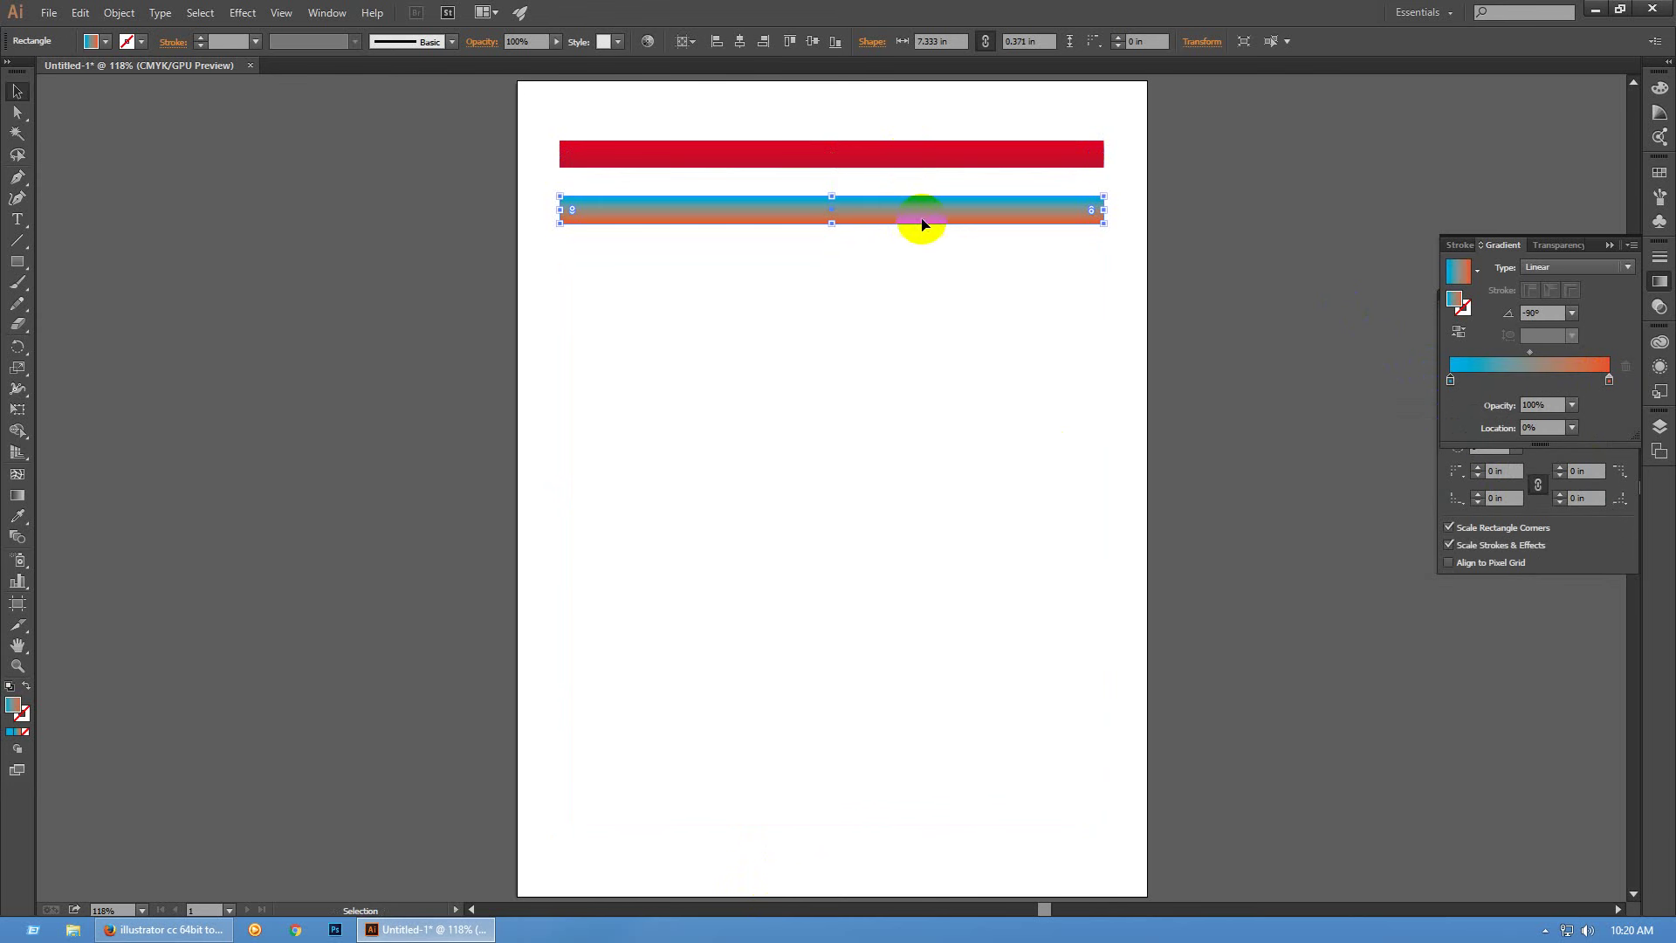
# Copy the blue-orange bar just below itself and recolor the copy's gradient with a light orange start stop and a yellow-green end stop
pyautogui.moveTo(922, 226); pyautogui.dragTo(922, 275)
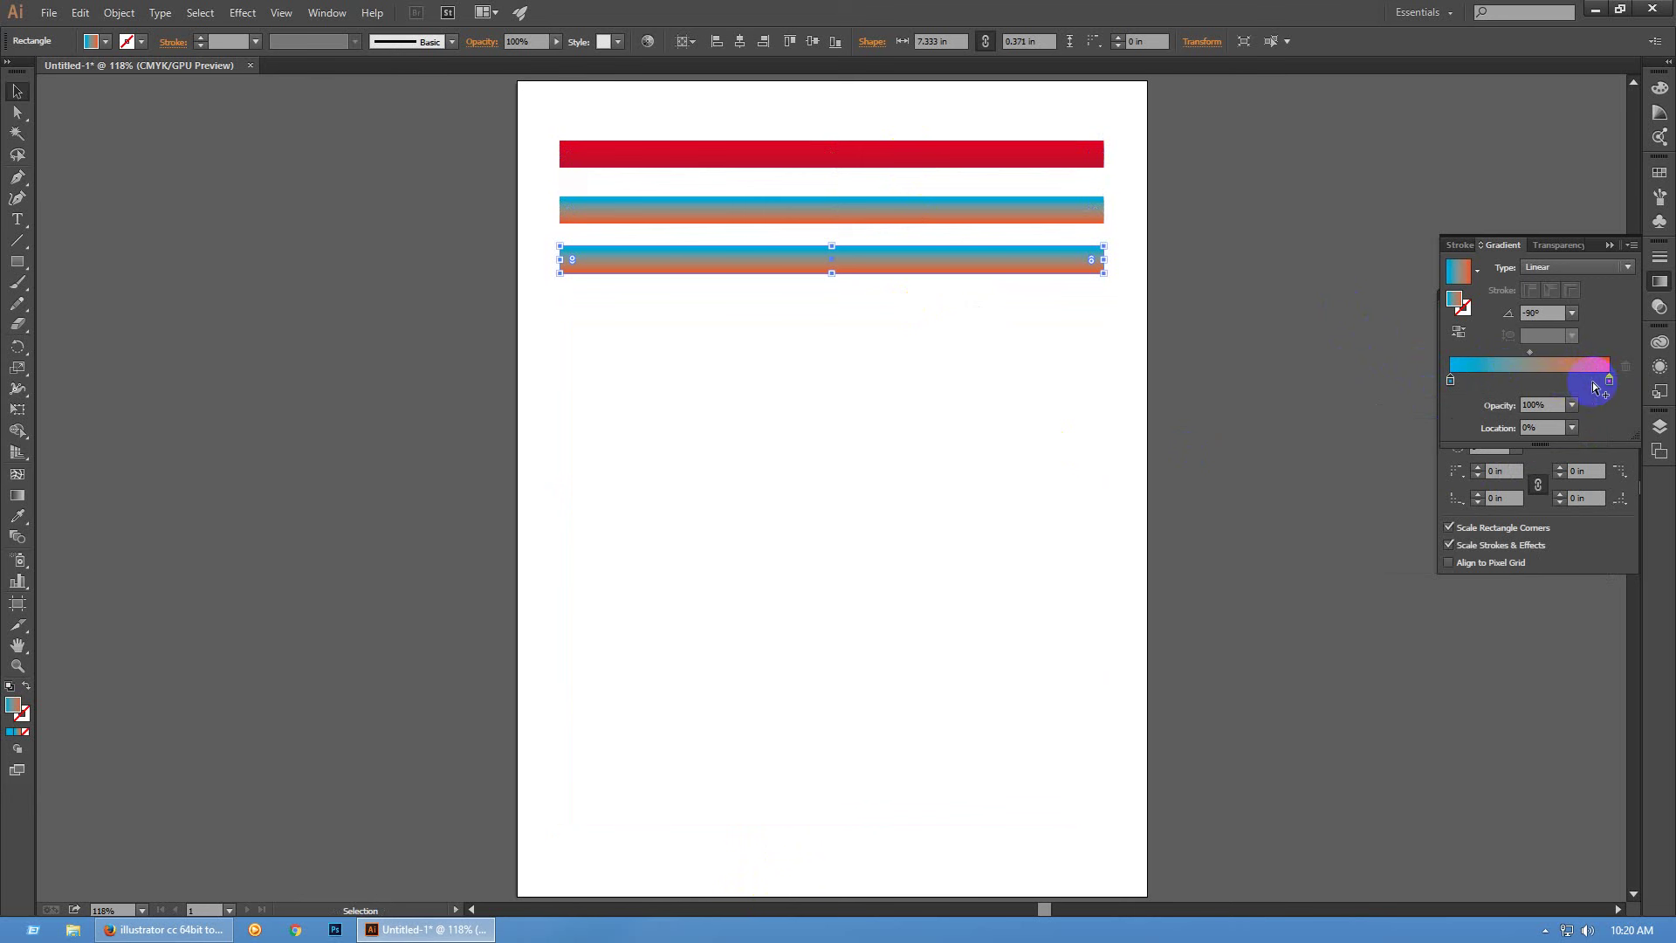
pyautogui.doubleClick(1609, 381)
pyautogui.click(1577, 434)
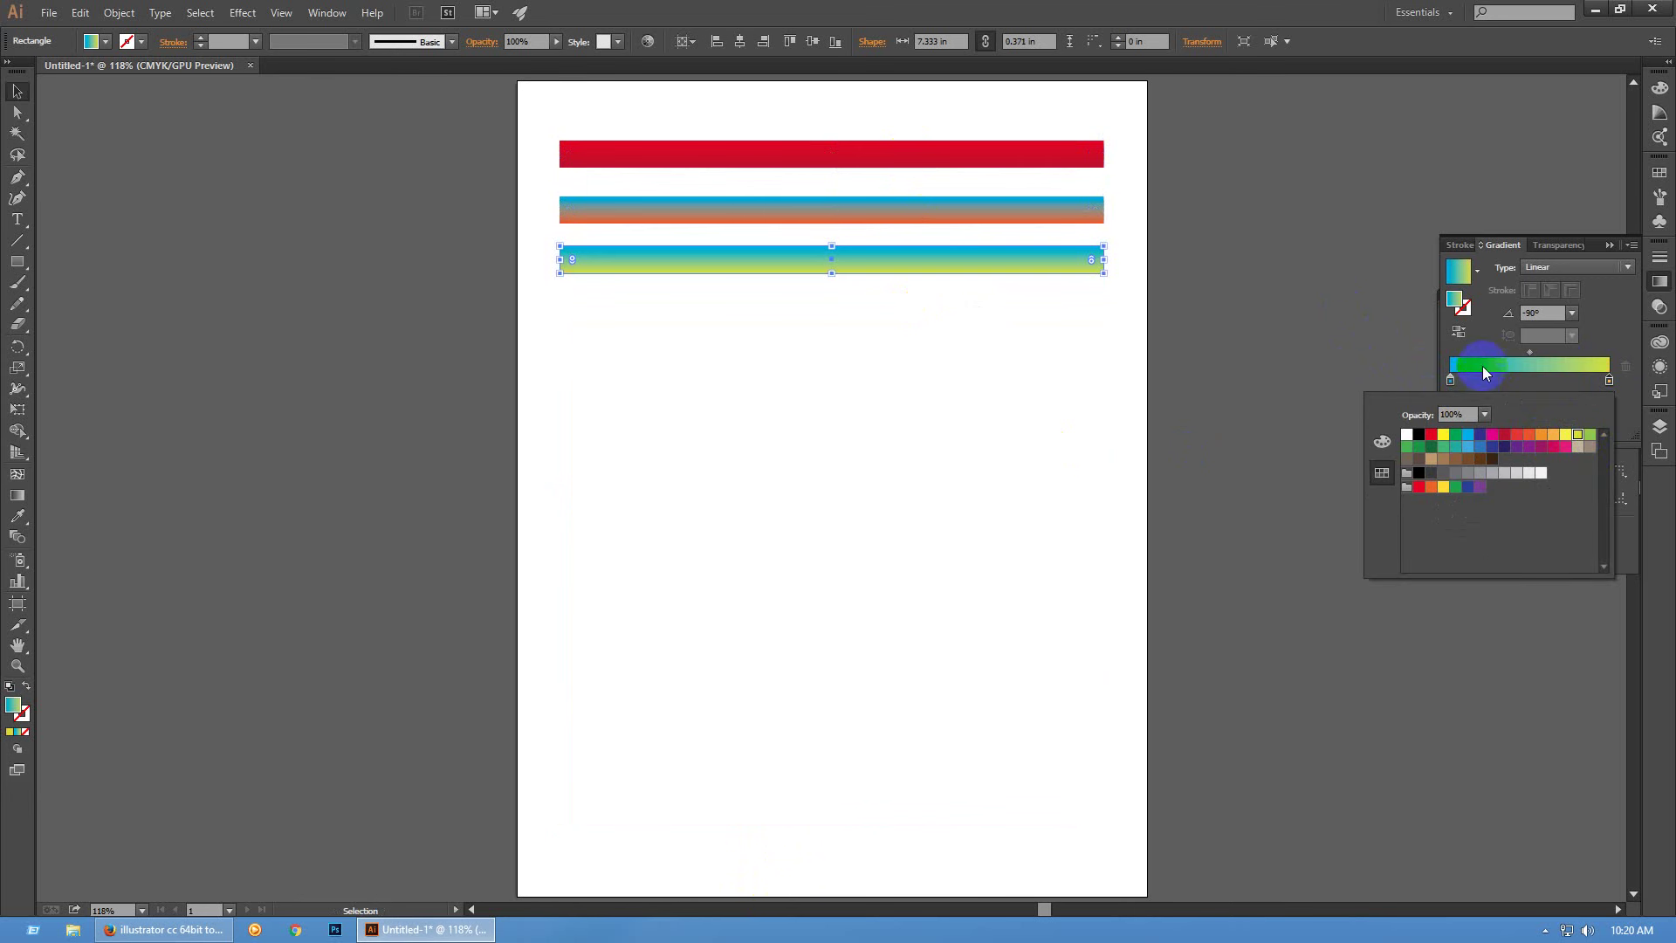
pyautogui.click(1451, 380)
pyautogui.doubleClick(1451, 380)
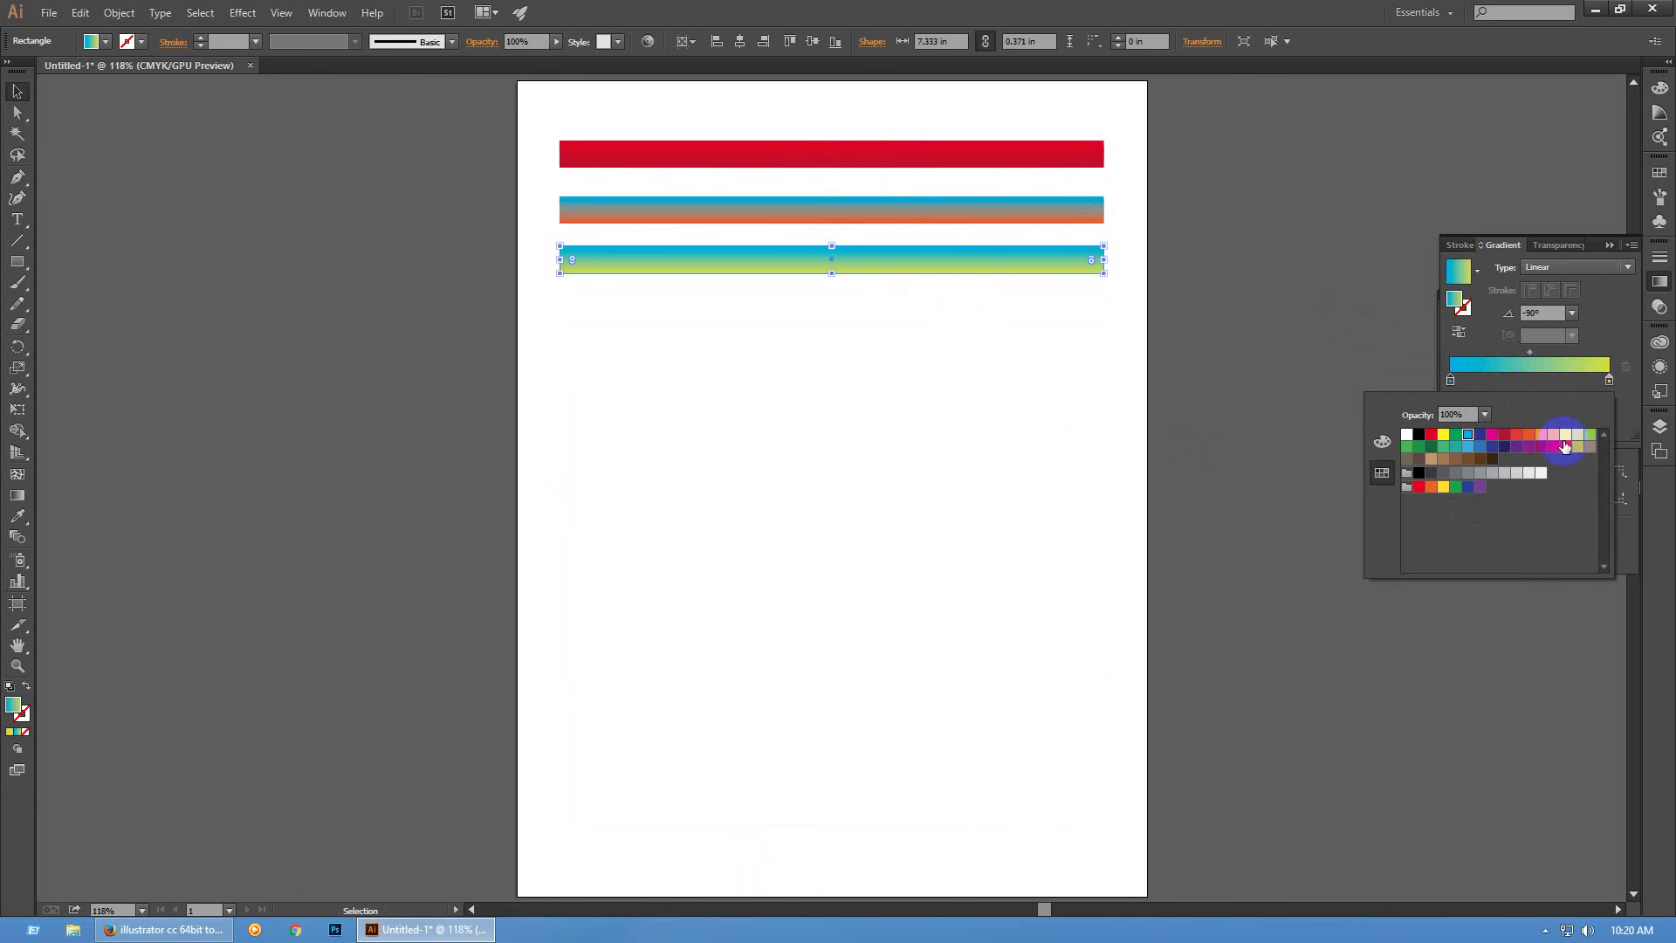
pyautogui.click(1553, 434)
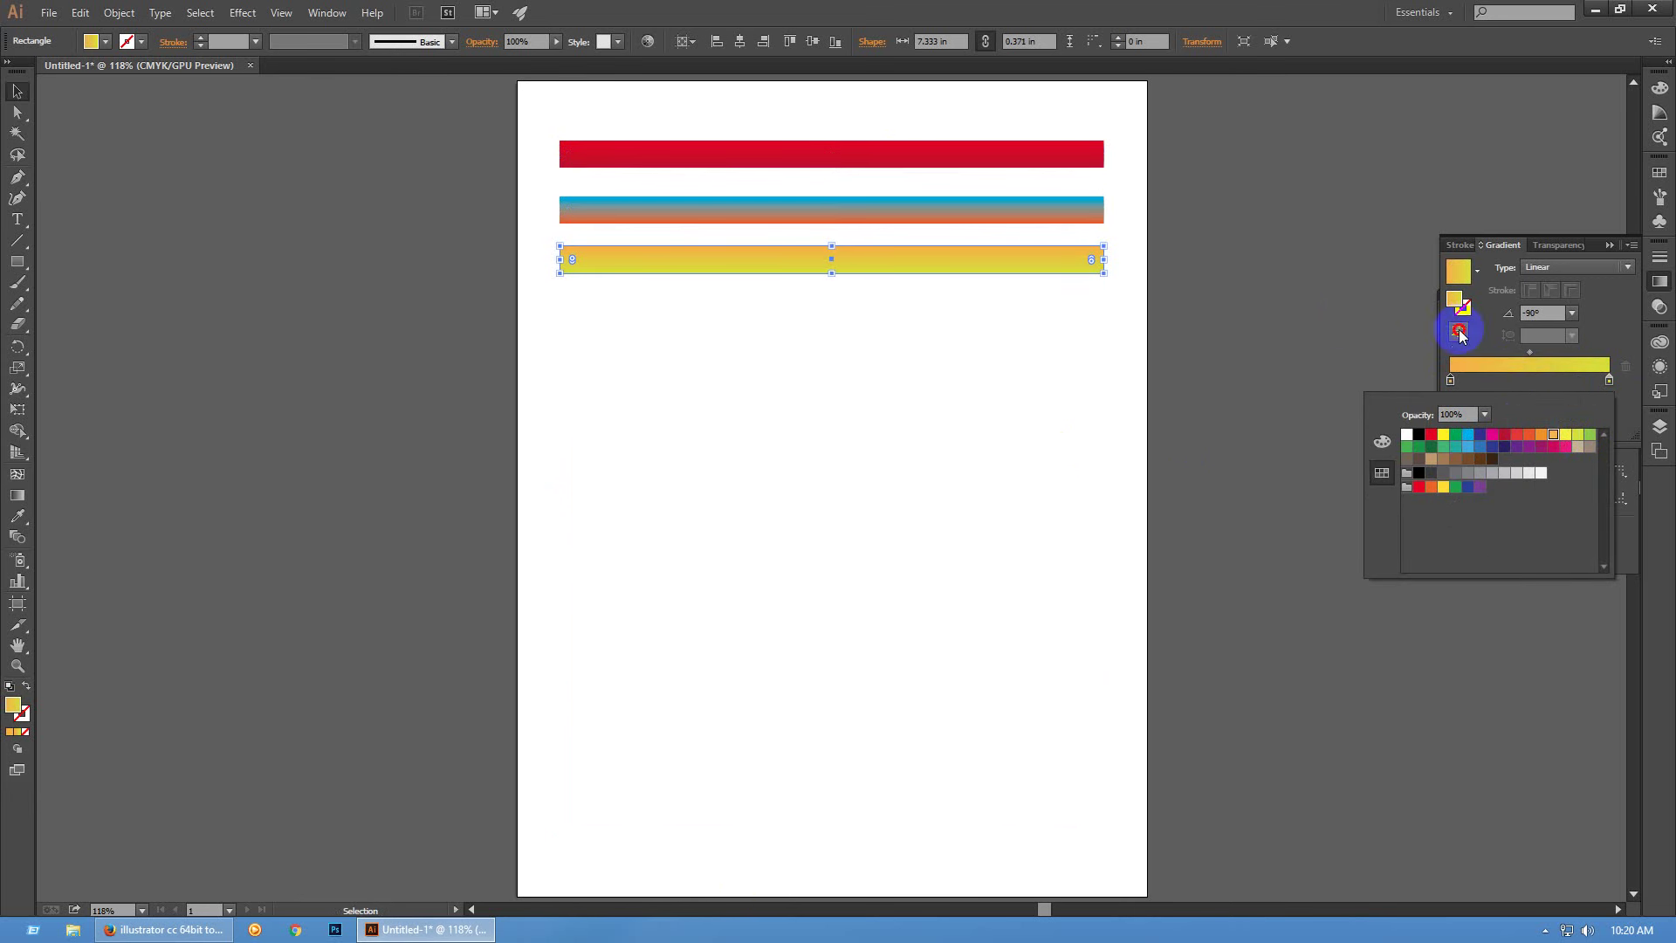
pyautogui.click(1129, 434)
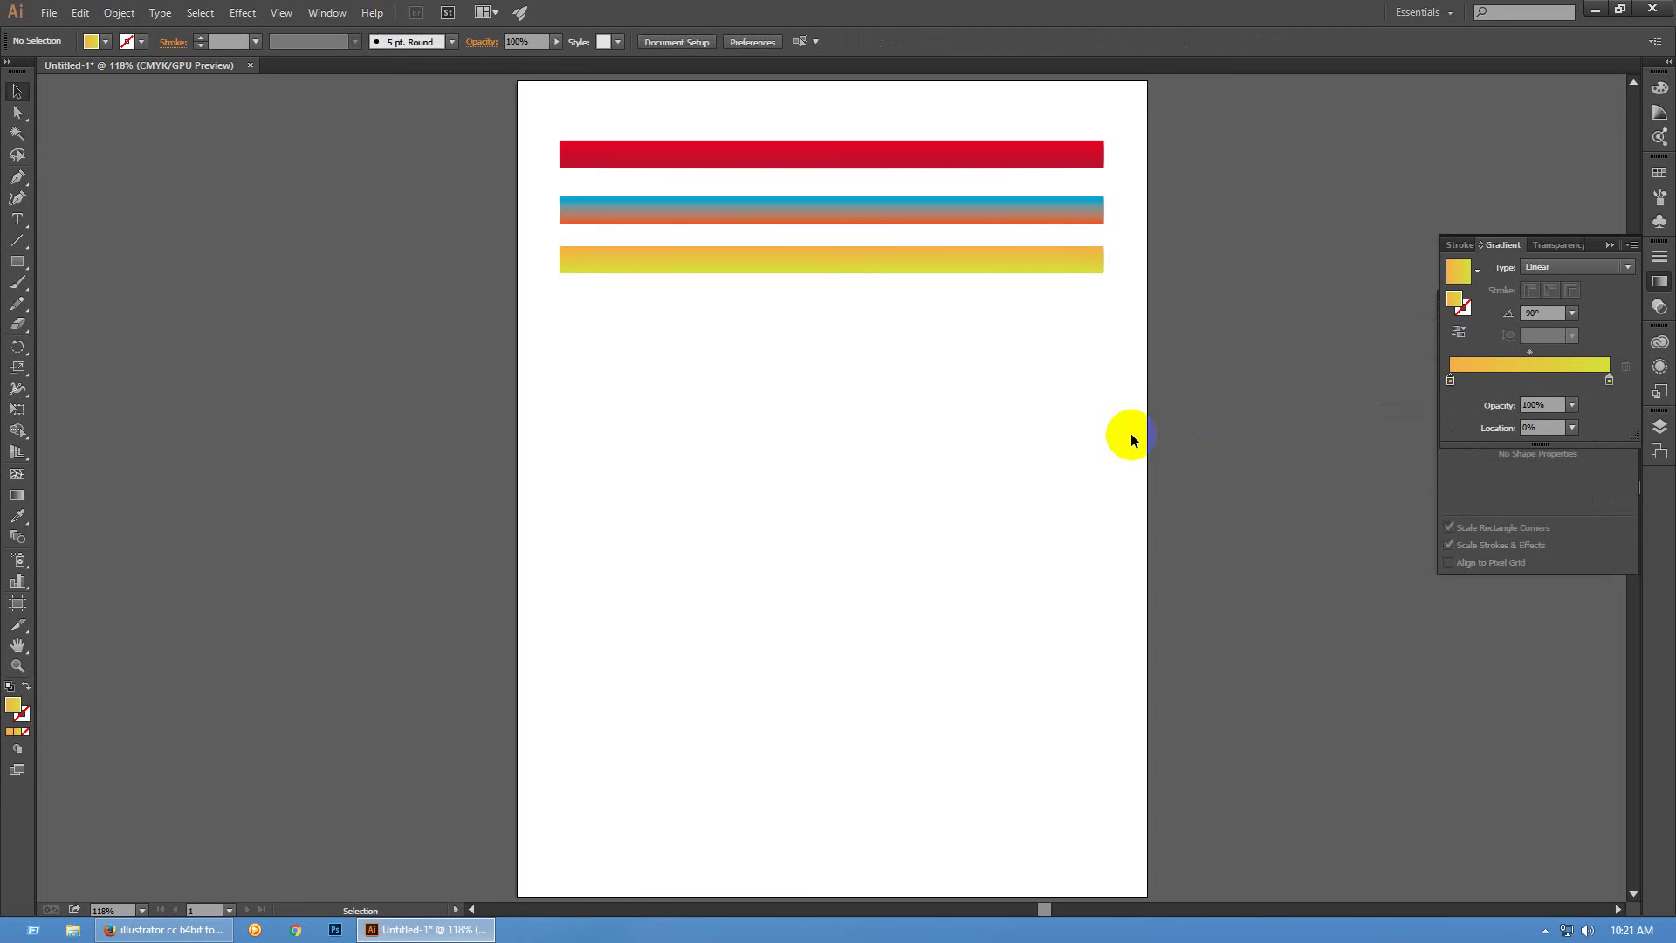
# Draw a square about 3.83 in wide below the bars and give it the top bar's red gradient with the Eyedropper
pyautogui.click(17, 262)
pyautogui.moveTo(777, 415); pyautogui.dragTo(963, 708)
pyautogui.press('v')
pyautogui.press('i')
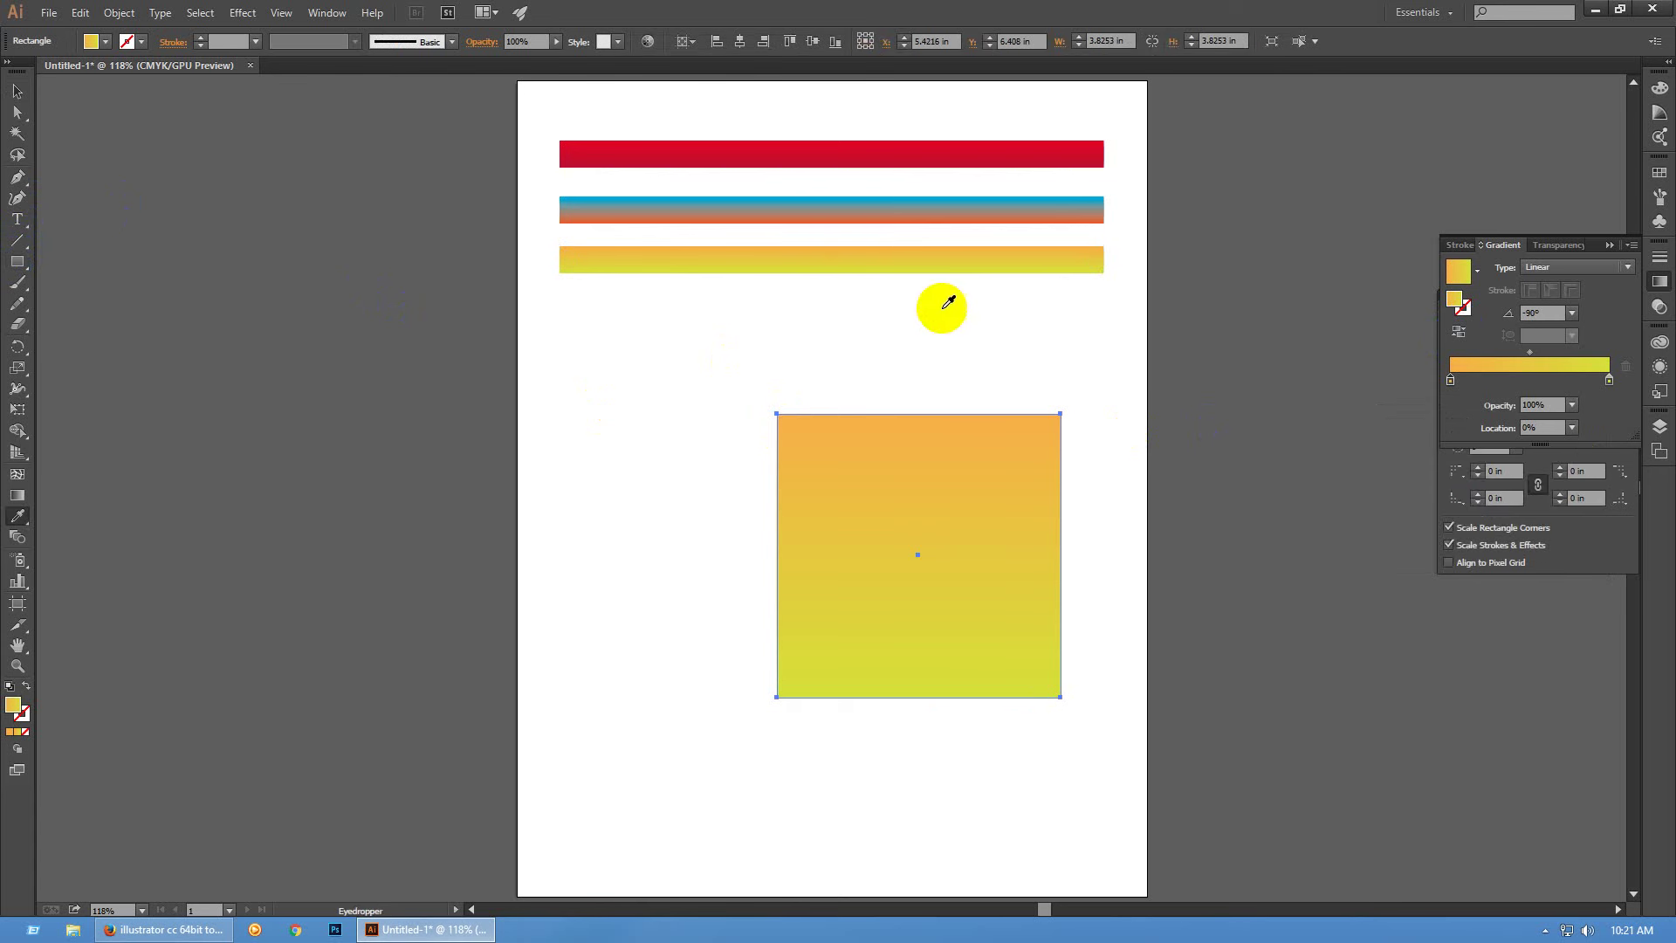
pyautogui.click(947, 153)
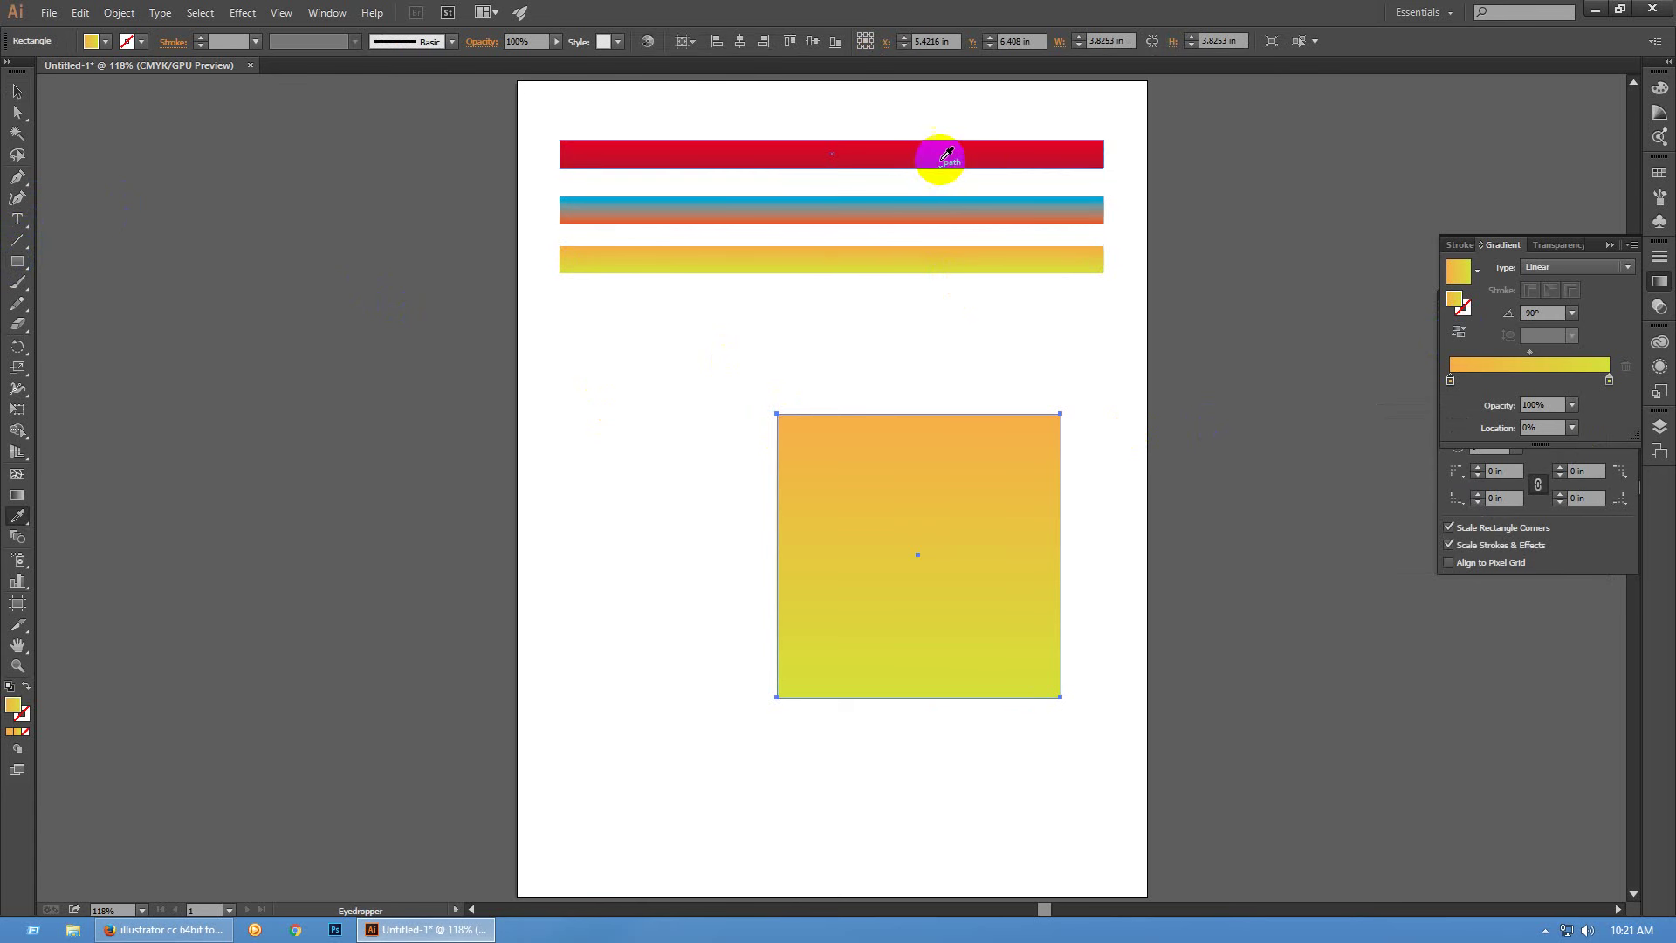
pyautogui.press('v')
pyautogui.click(620, 505)
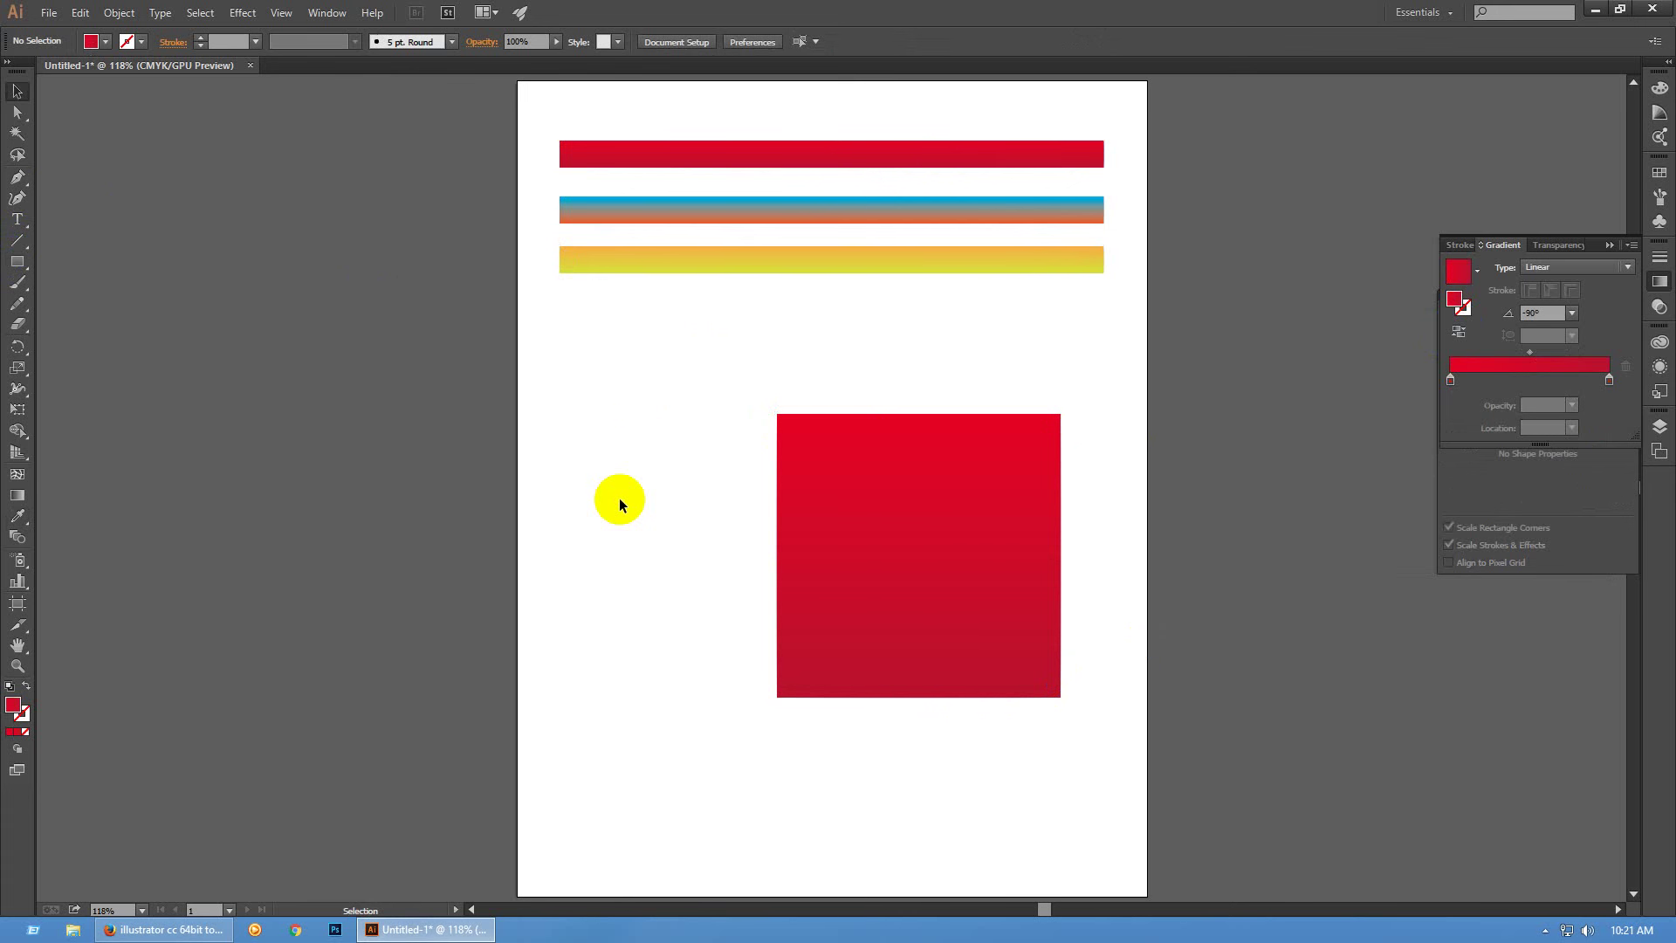
# Try the preset gradient swatches on the red square in turn, ending with the blue-to-white one
pyautogui.click(1659, 173)
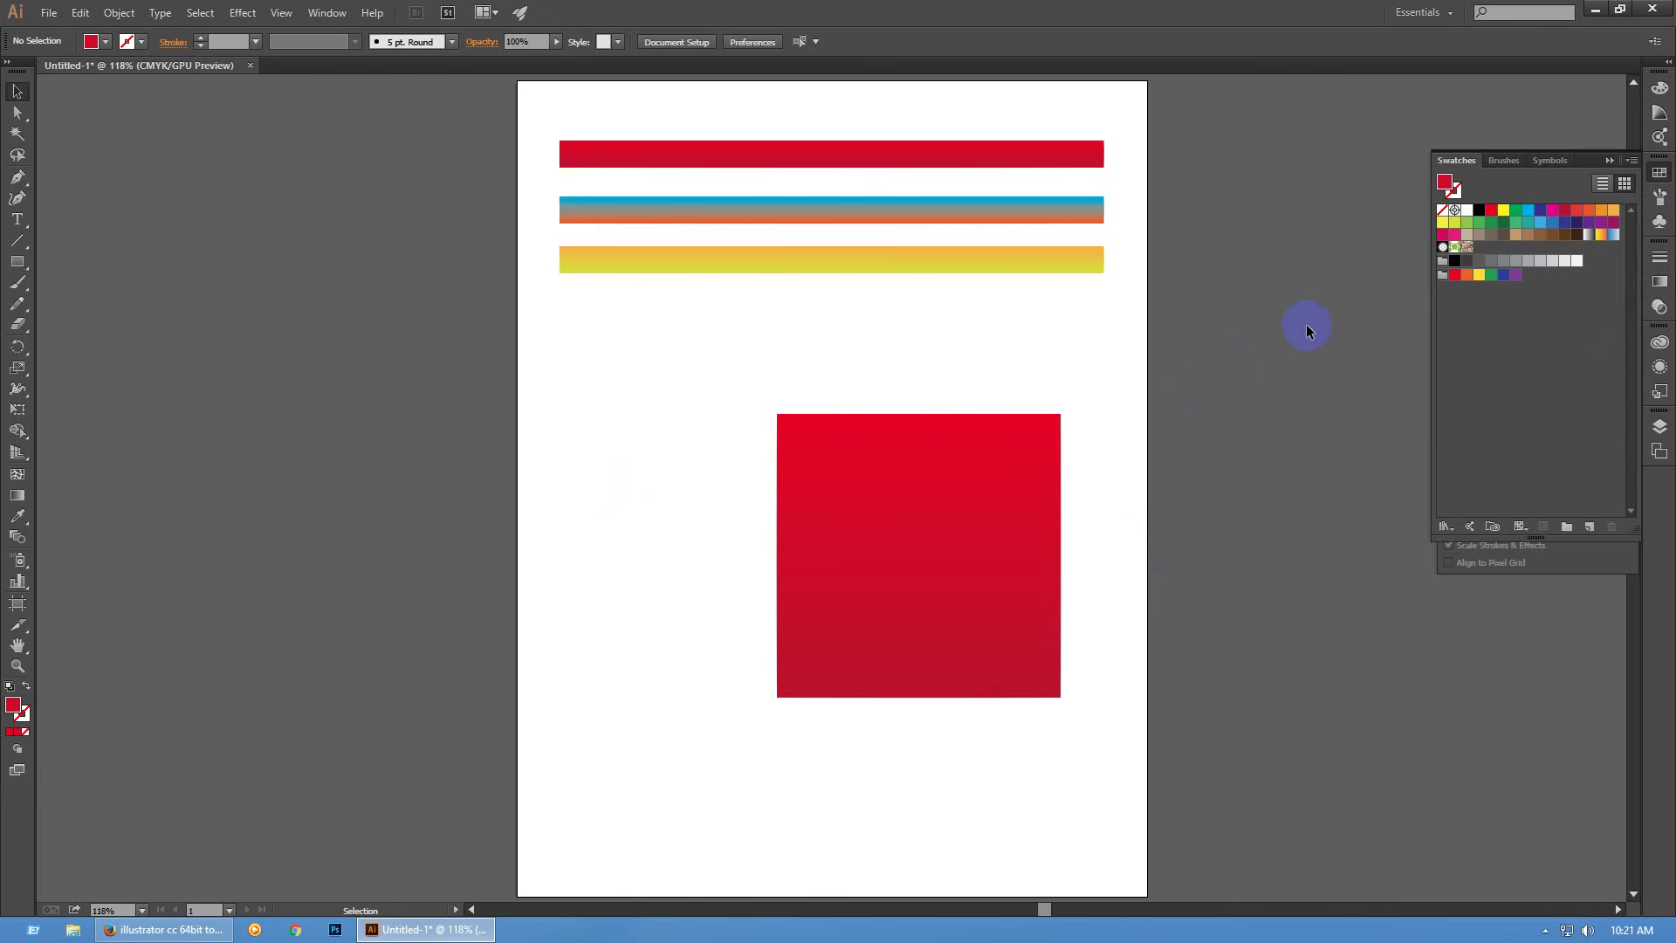
pyautogui.click(1033, 509)
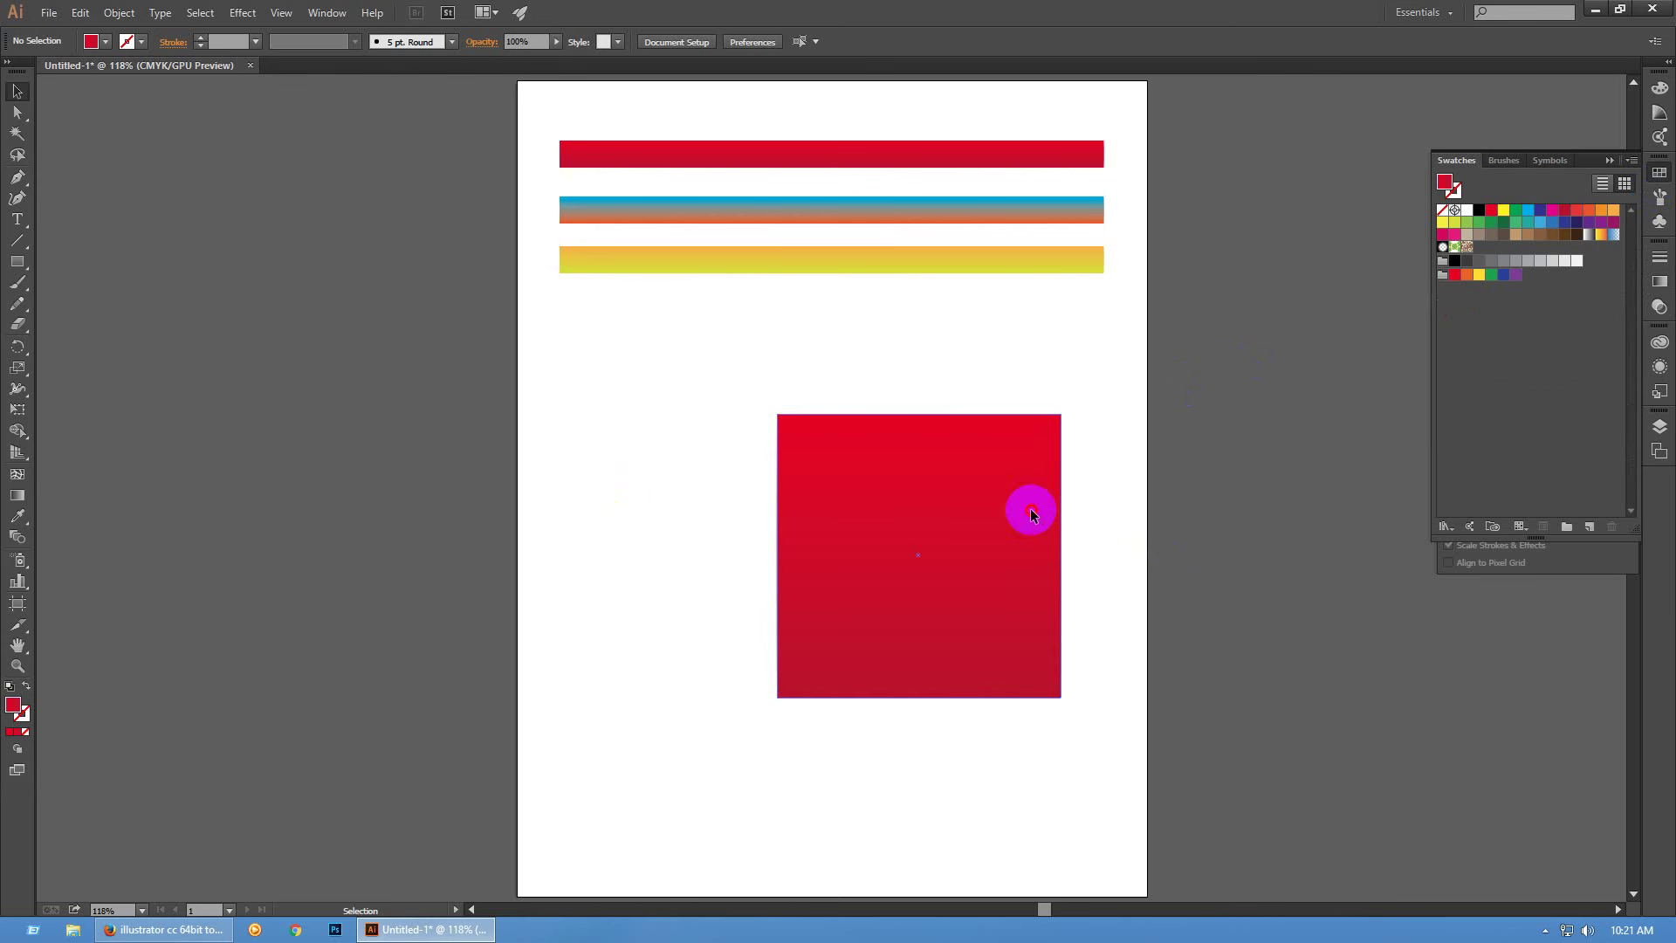
pyautogui.click(1589, 236)
pyautogui.click(1589, 236)
pyautogui.click(1602, 234)
pyautogui.click(1614, 234)
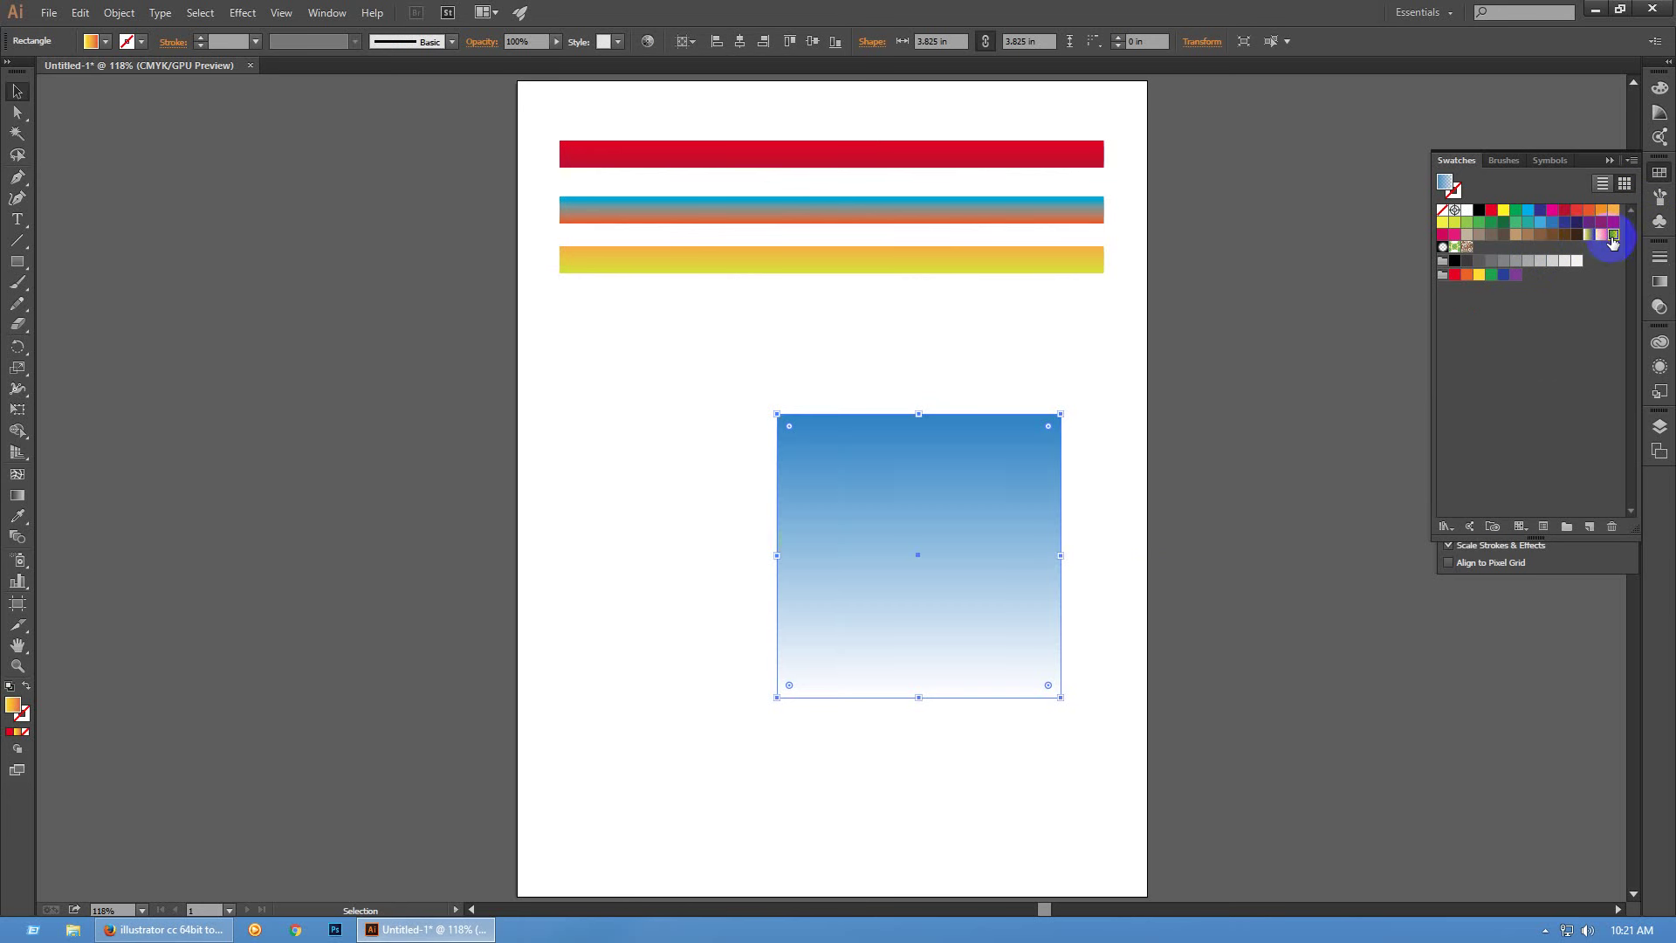
# Try solid pink swatches on the large square and settle on a green fill
pyautogui.click(1444, 235)
pyautogui.click(1454, 234)
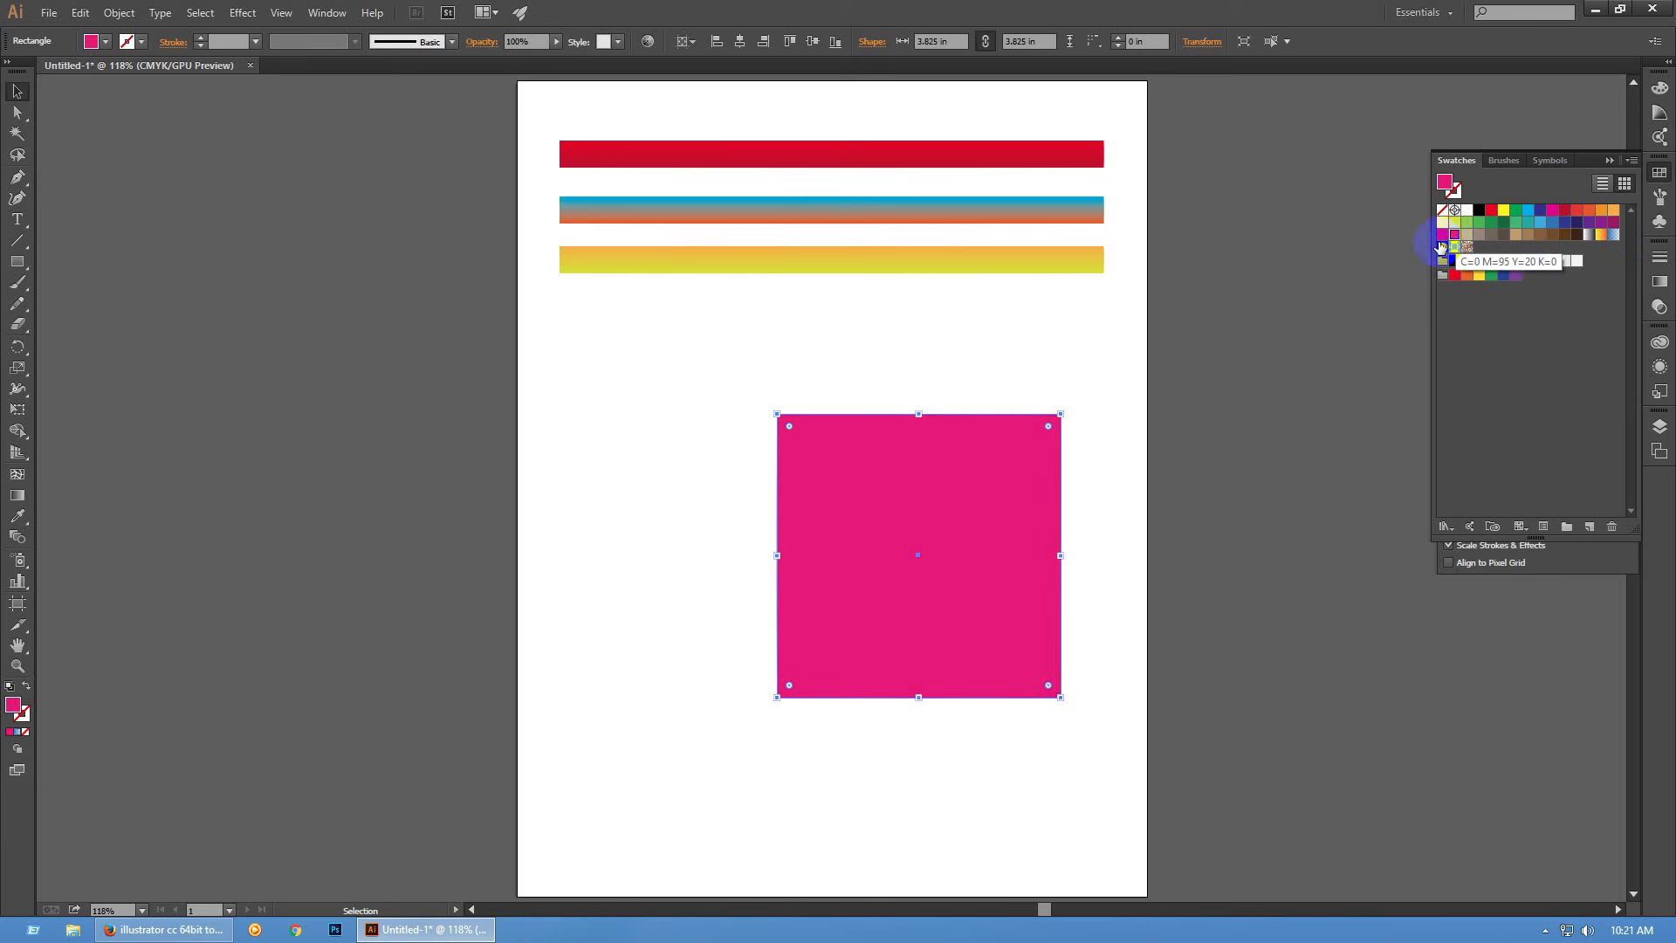
pyautogui.click(894, 578)
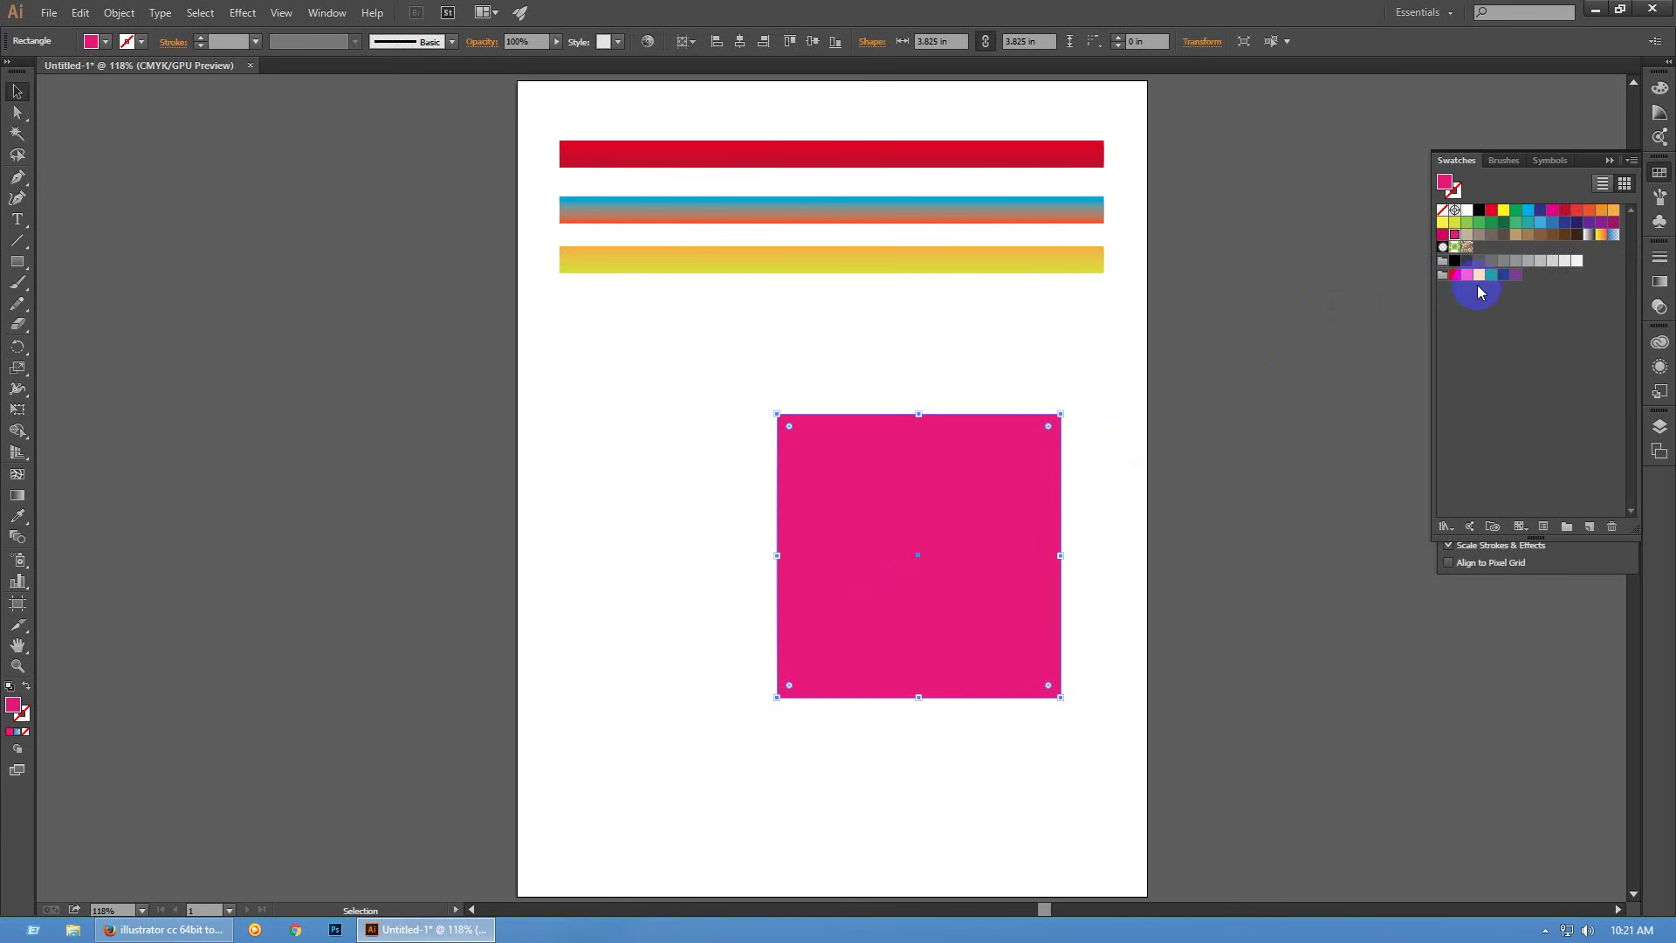
pyautogui.click(1490, 274)
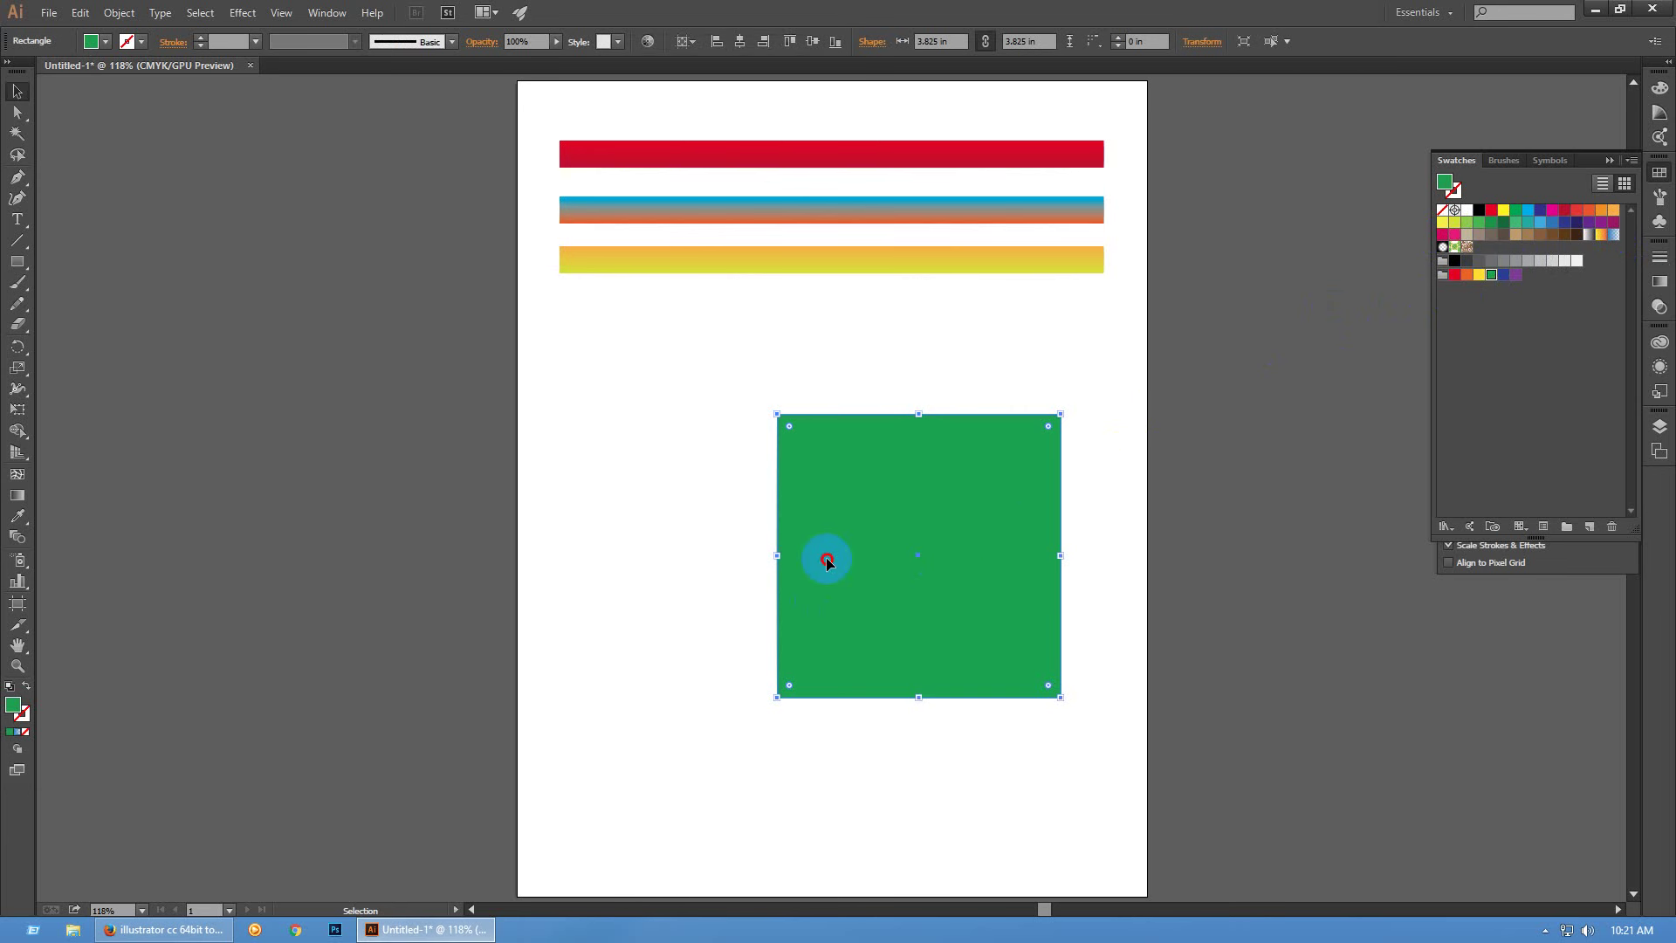
# Move the green square toward the artboard's middle and align it to the horizontal center
pyautogui.moveTo(826, 557); pyautogui.dragTo(735, 561)
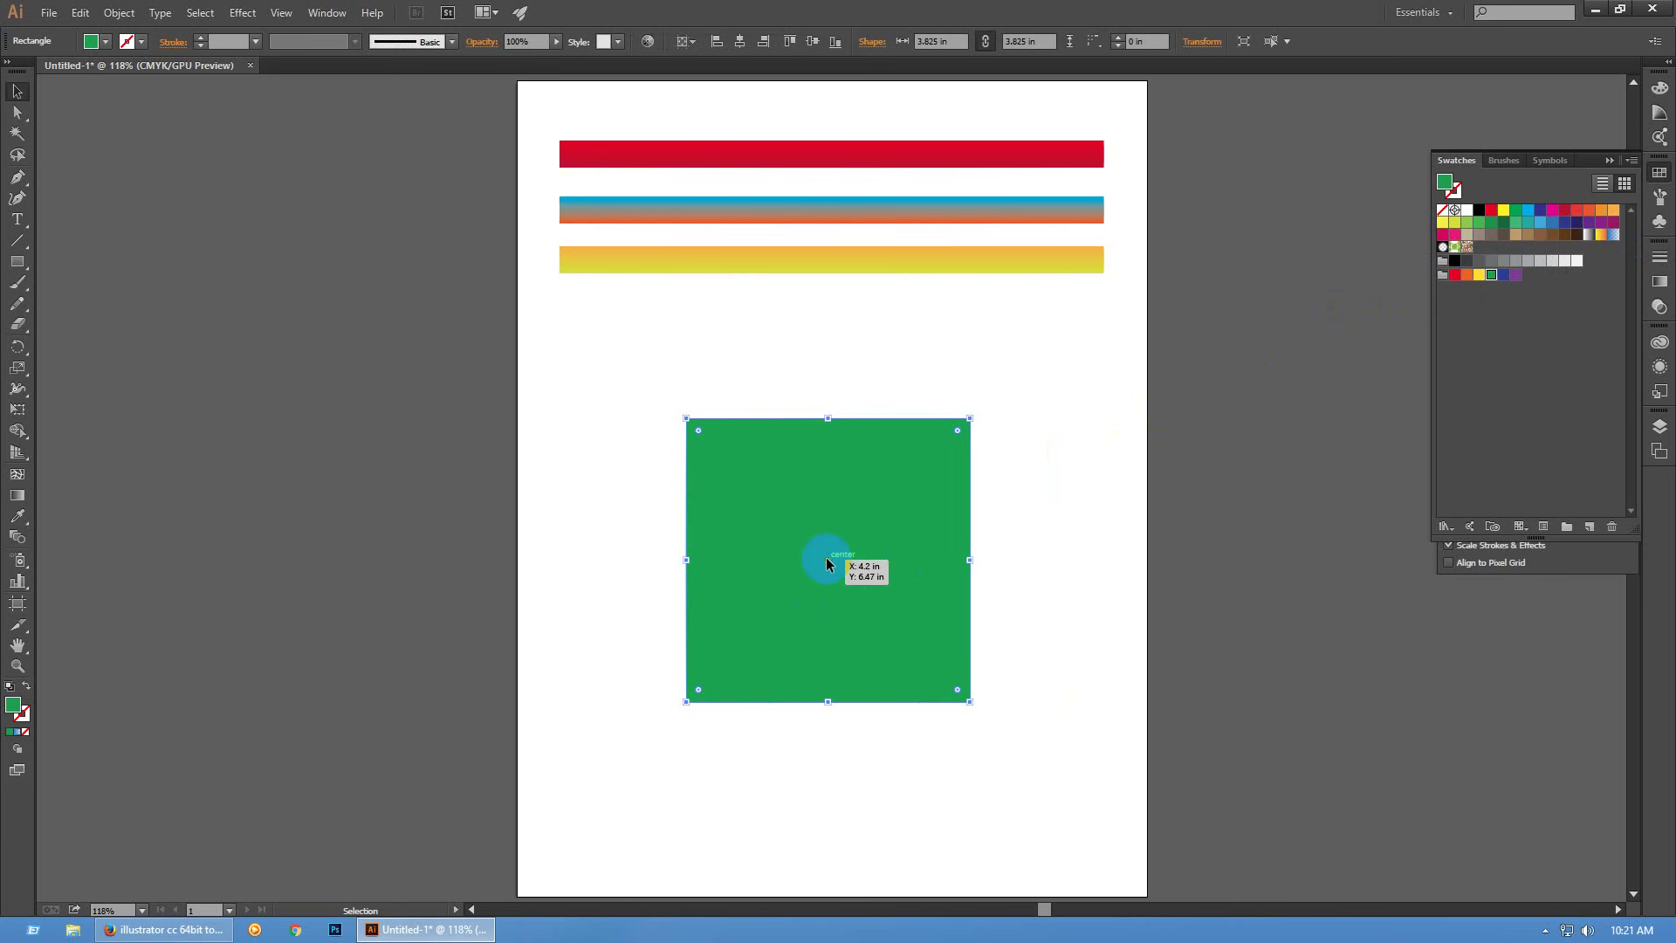
pyautogui.click(748, 42)
pyautogui.click(1086, 494)
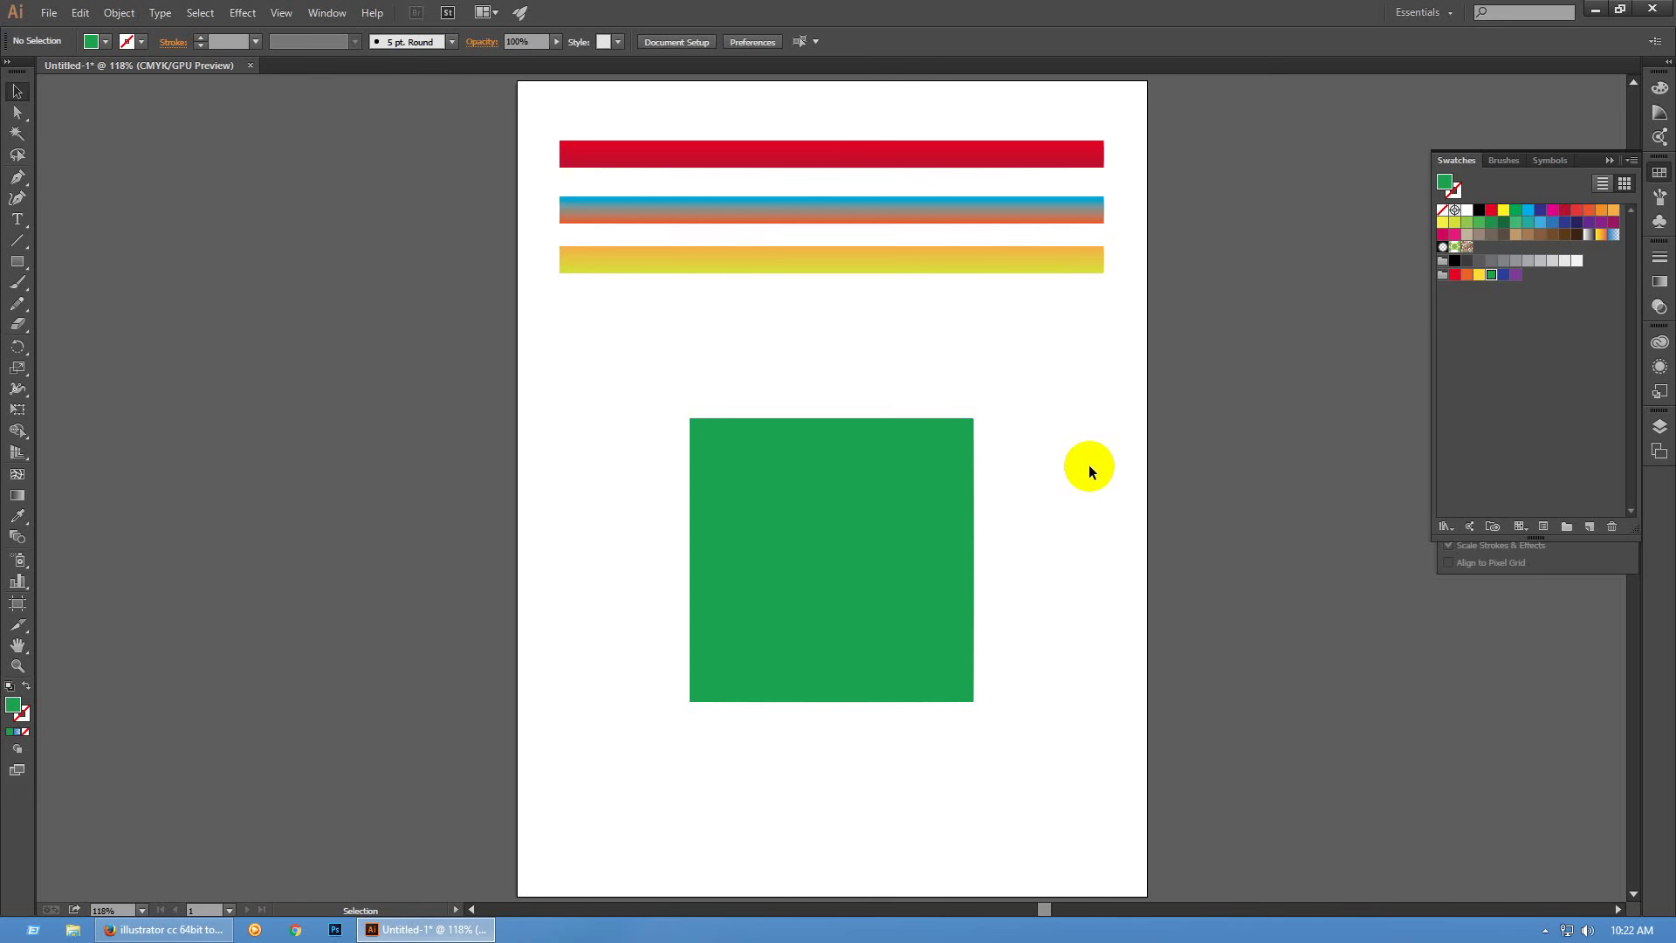
# Shrink the green square to about 1.4 in and place it under the left end of the bars
pyautogui.click(850, 457)
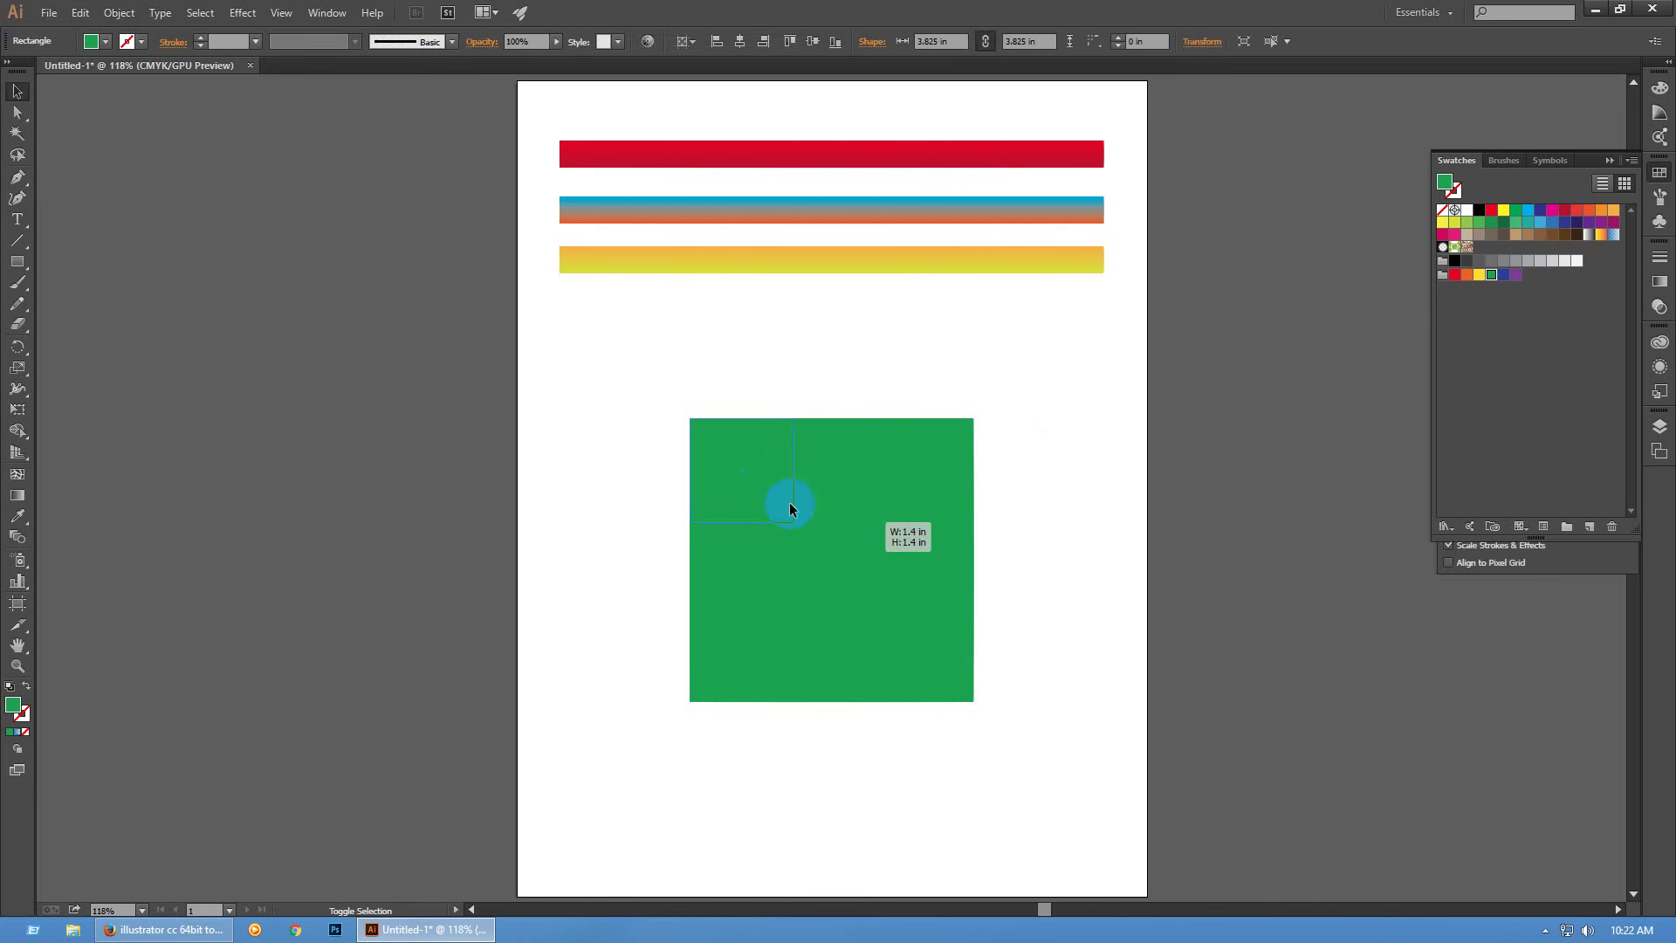
pyautogui.hotkey('ctrl', 'z')
pyautogui.moveTo(772, 491); pyautogui.dragTo(656, 377)
# Duplicate the green square into an evenly spaced row of four, and copy the whole row directly beneath it
pyautogui.moveTo(650, 371); pyautogui.dragTo(776, 367)
pyautogui.hotkey('ctrl', 'd')
pyautogui.hotkey('ctrl', 'd')
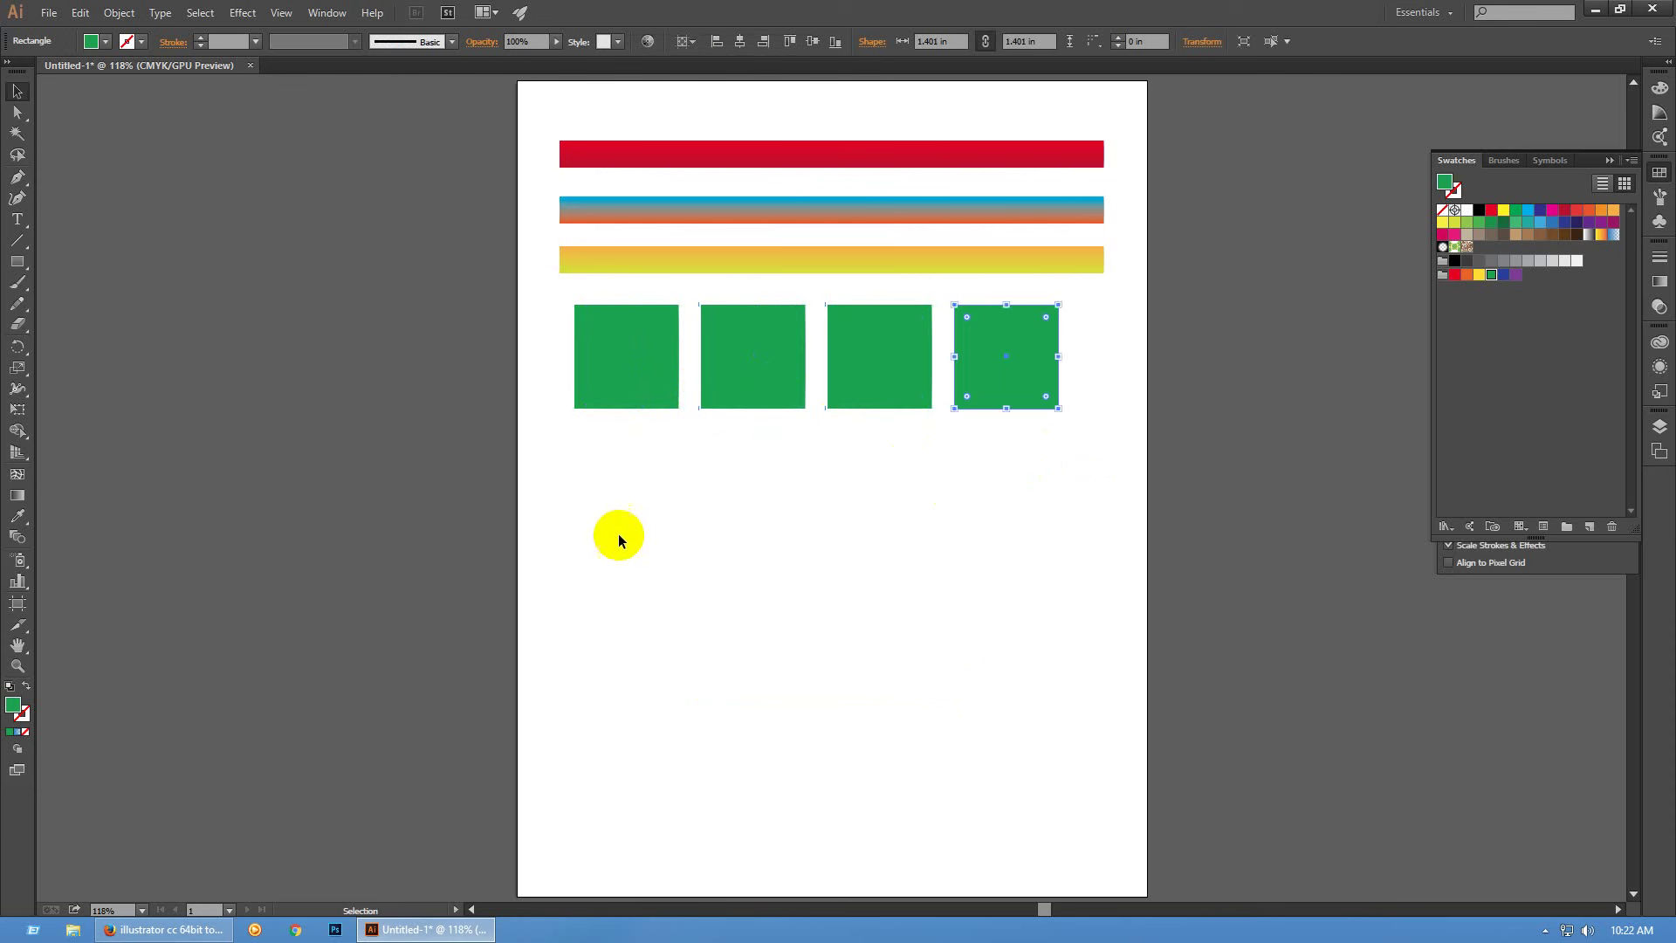
pyautogui.moveTo(613, 529); pyautogui.dragTo(1074, 376)
pyautogui.moveTo(1008, 379); pyautogui.dragTo(1013, 518)
pyautogui.click(980, 613)
# Fill the upper row's second square with blue and its third square with magenta using swatches
pyautogui.click(720, 373)
pyautogui.click(1545, 222)
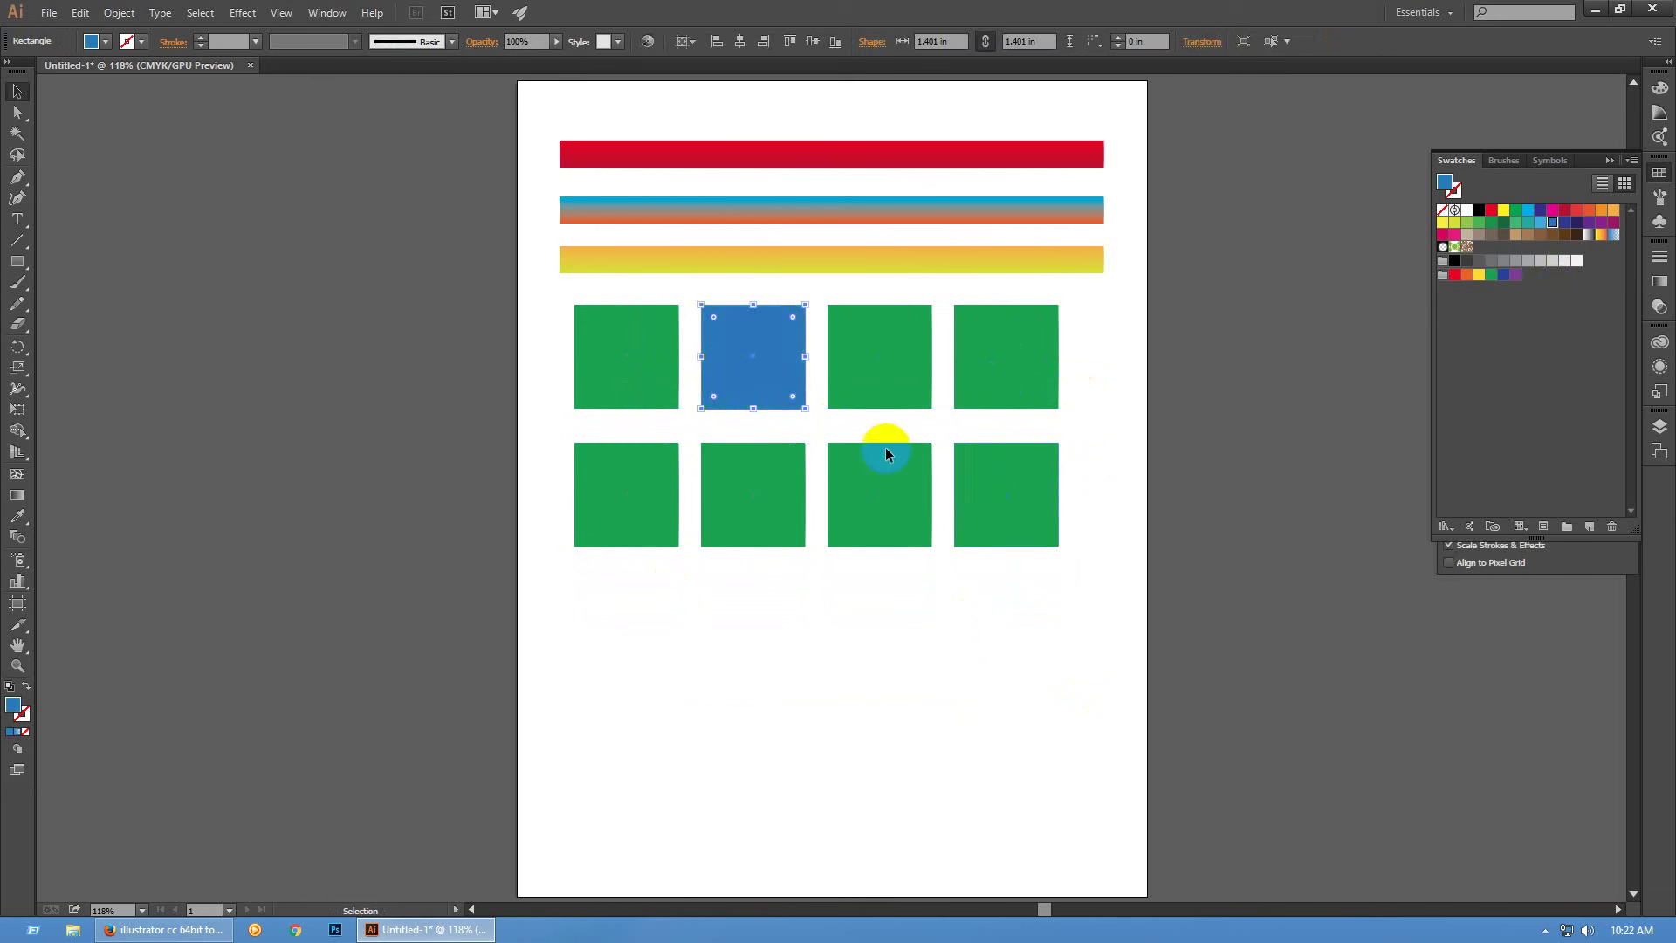
pyautogui.click(884, 401)
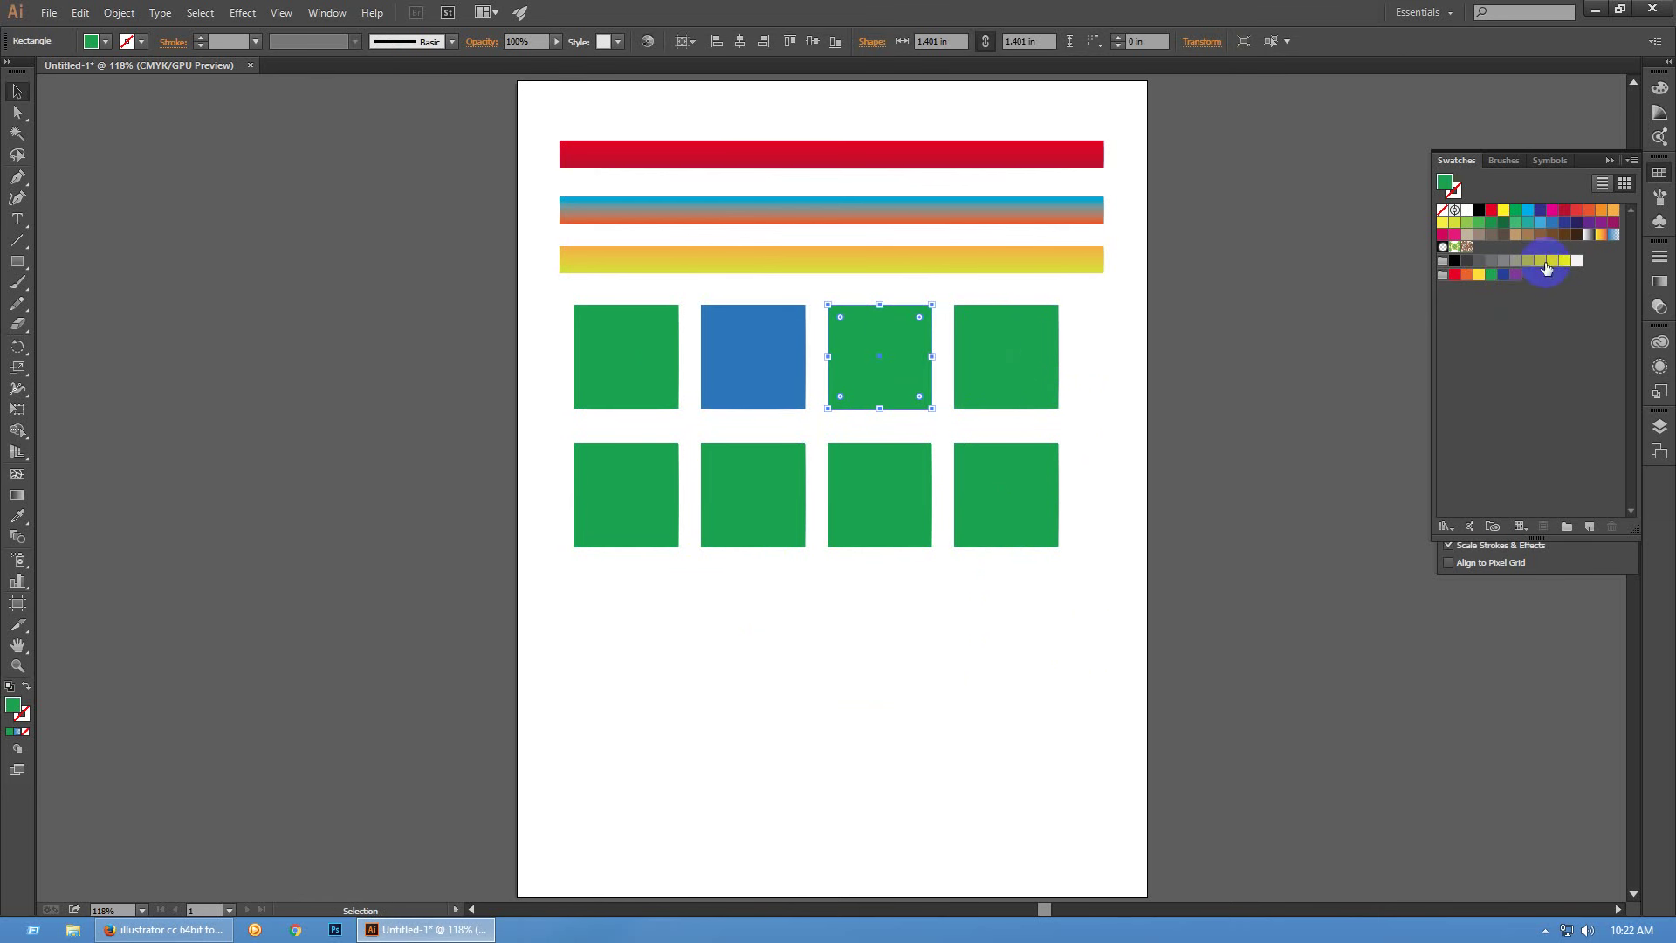
pyautogui.click(1553, 210)
# Fill the lower row's third square with dark brown, the second with red and the first with orange using swatches
pyautogui.click(871, 464)
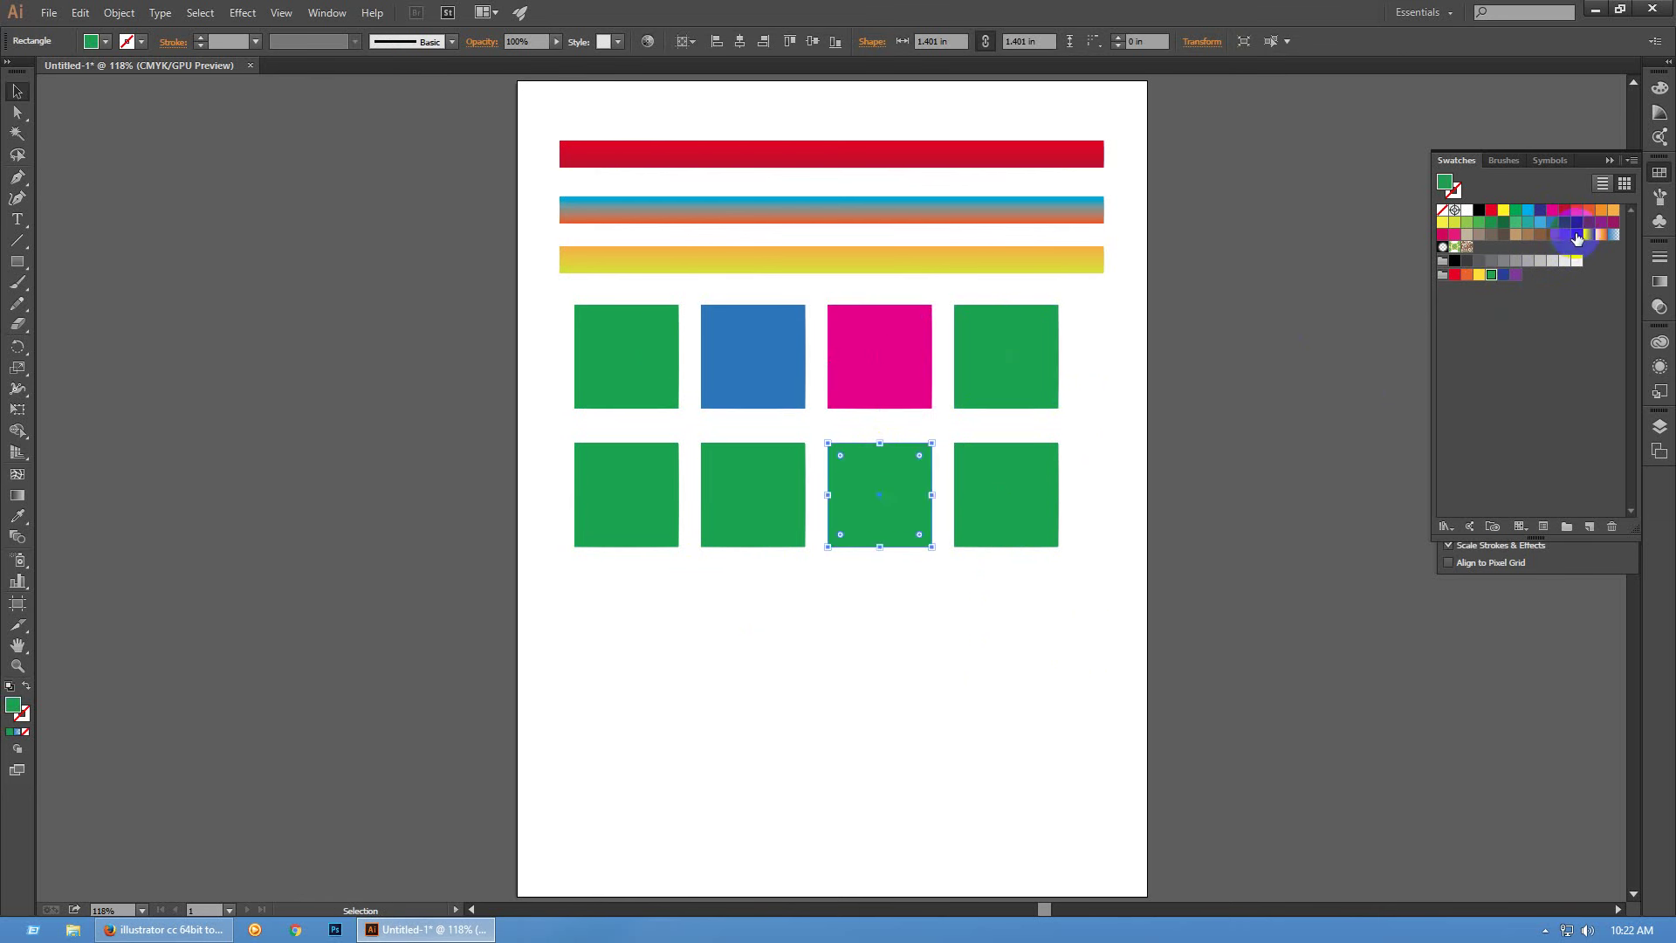
pyautogui.click(1576, 235)
pyautogui.click(1061, 653)
pyautogui.click(781, 510)
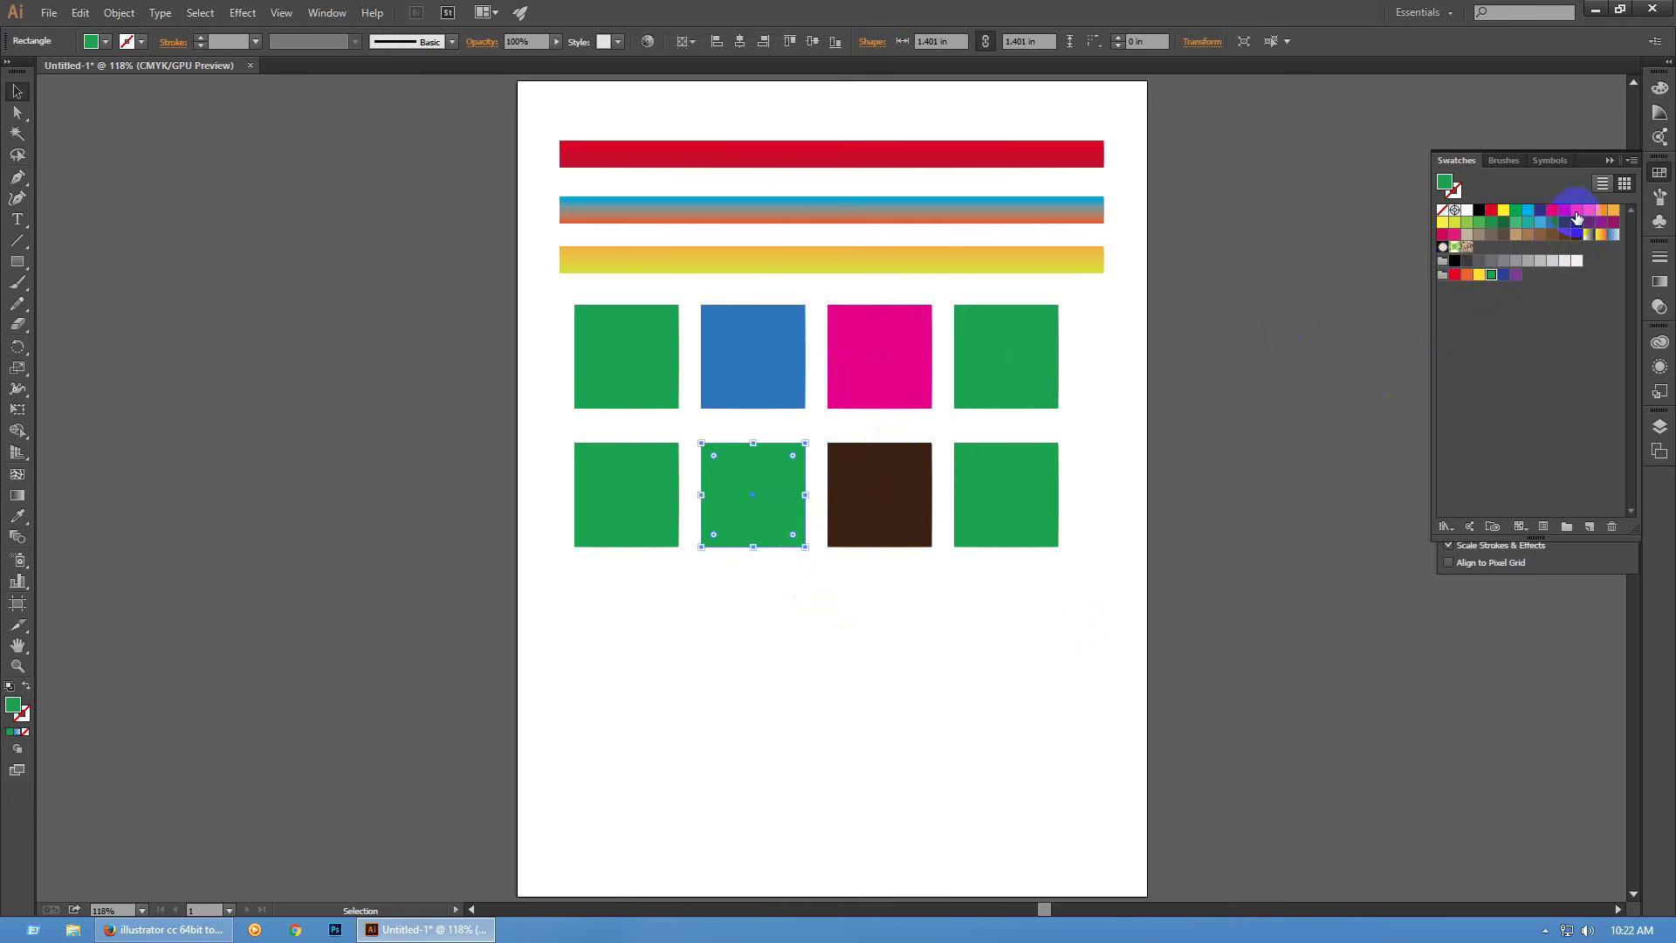
pyautogui.click(1454, 274)
pyautogui.click(629, 516)
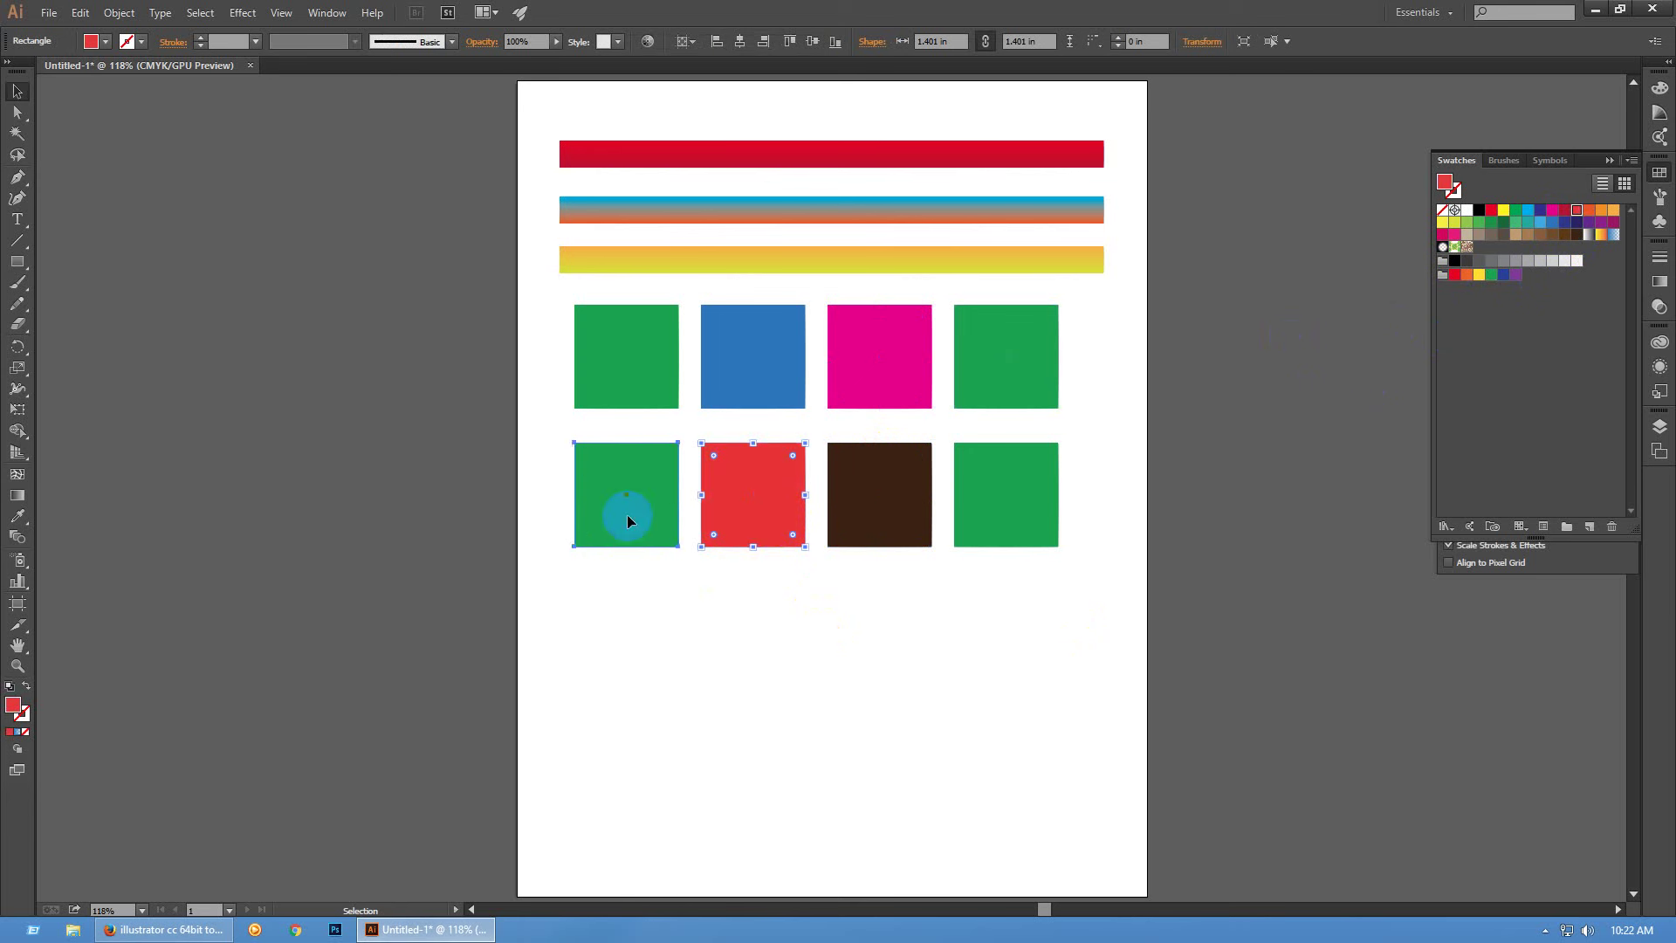
pyautogui.click(1589, 211)
pyautogui.click(1204, 517)
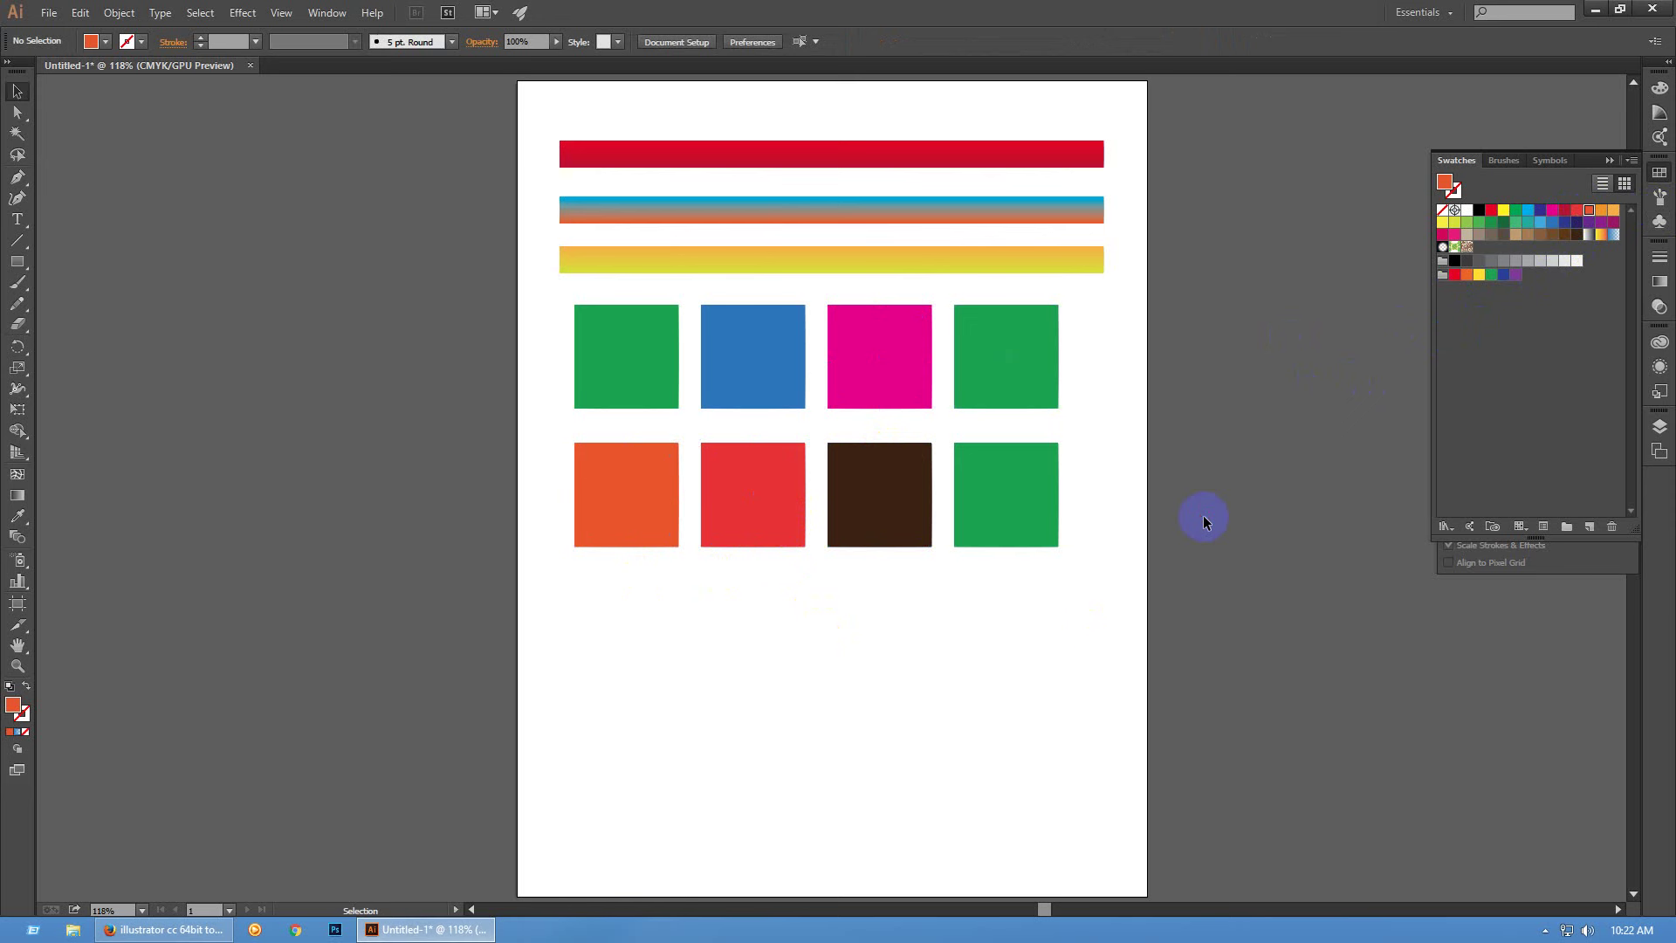
# Add the text CANVAS below the squares and enlarge it to about 125 pt
pyautogui.scroll(-1, 1066, 599)
pyautogui.click(18, 219)
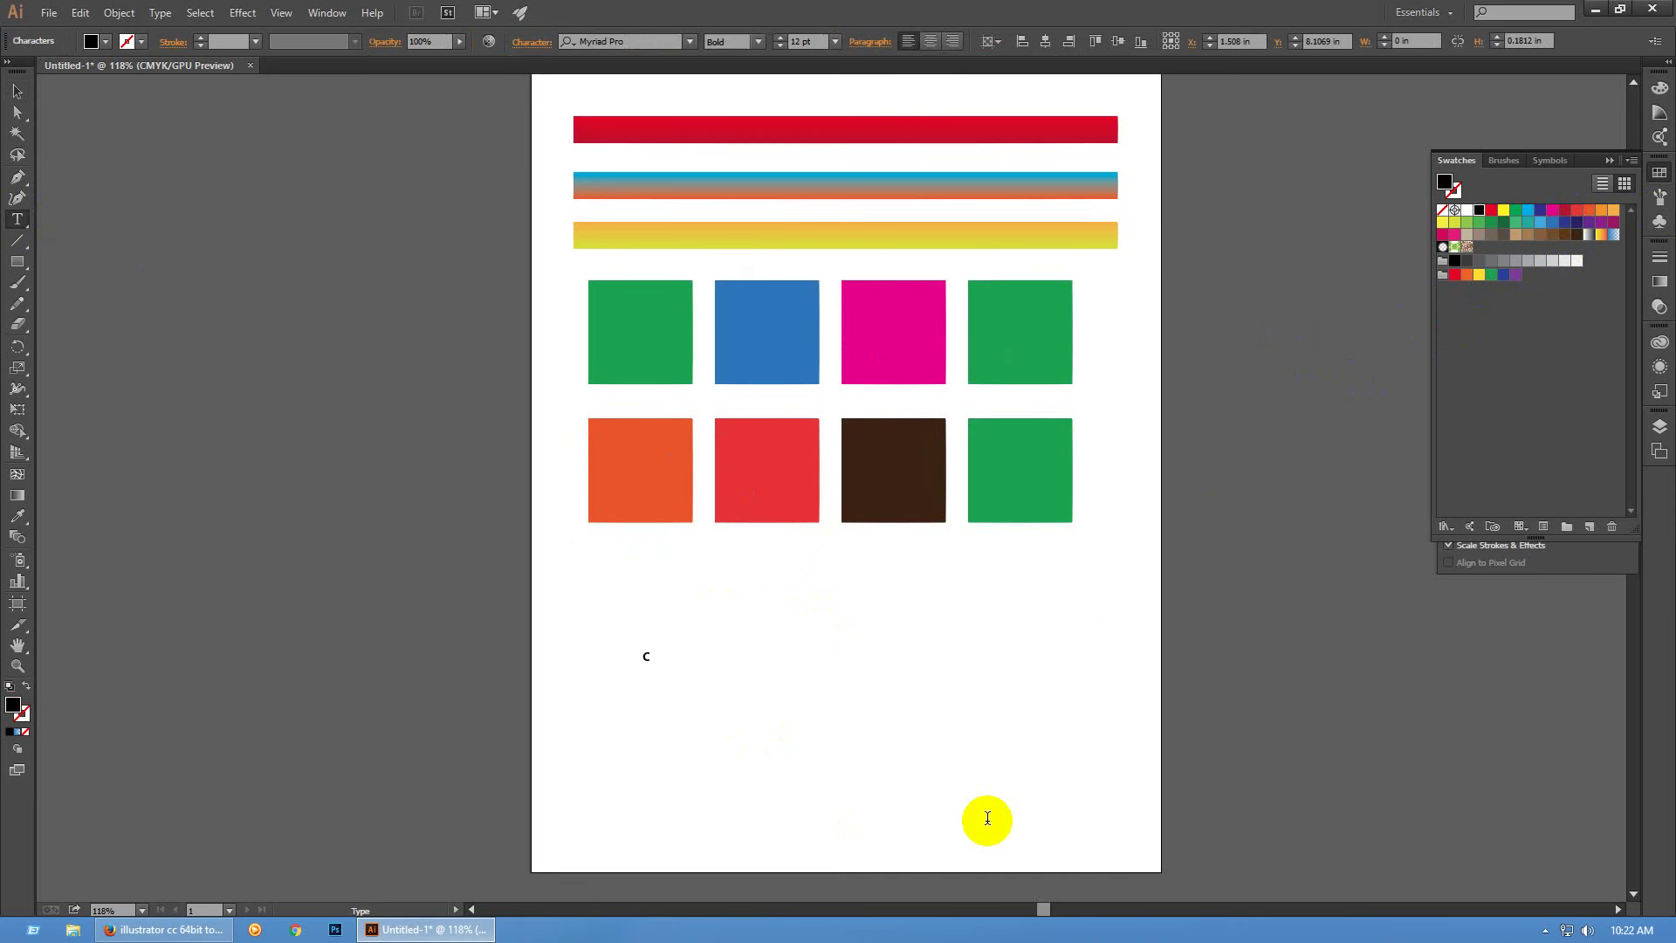
pyautogui.write('ANVAS')
pyautogui.click(17, 91)
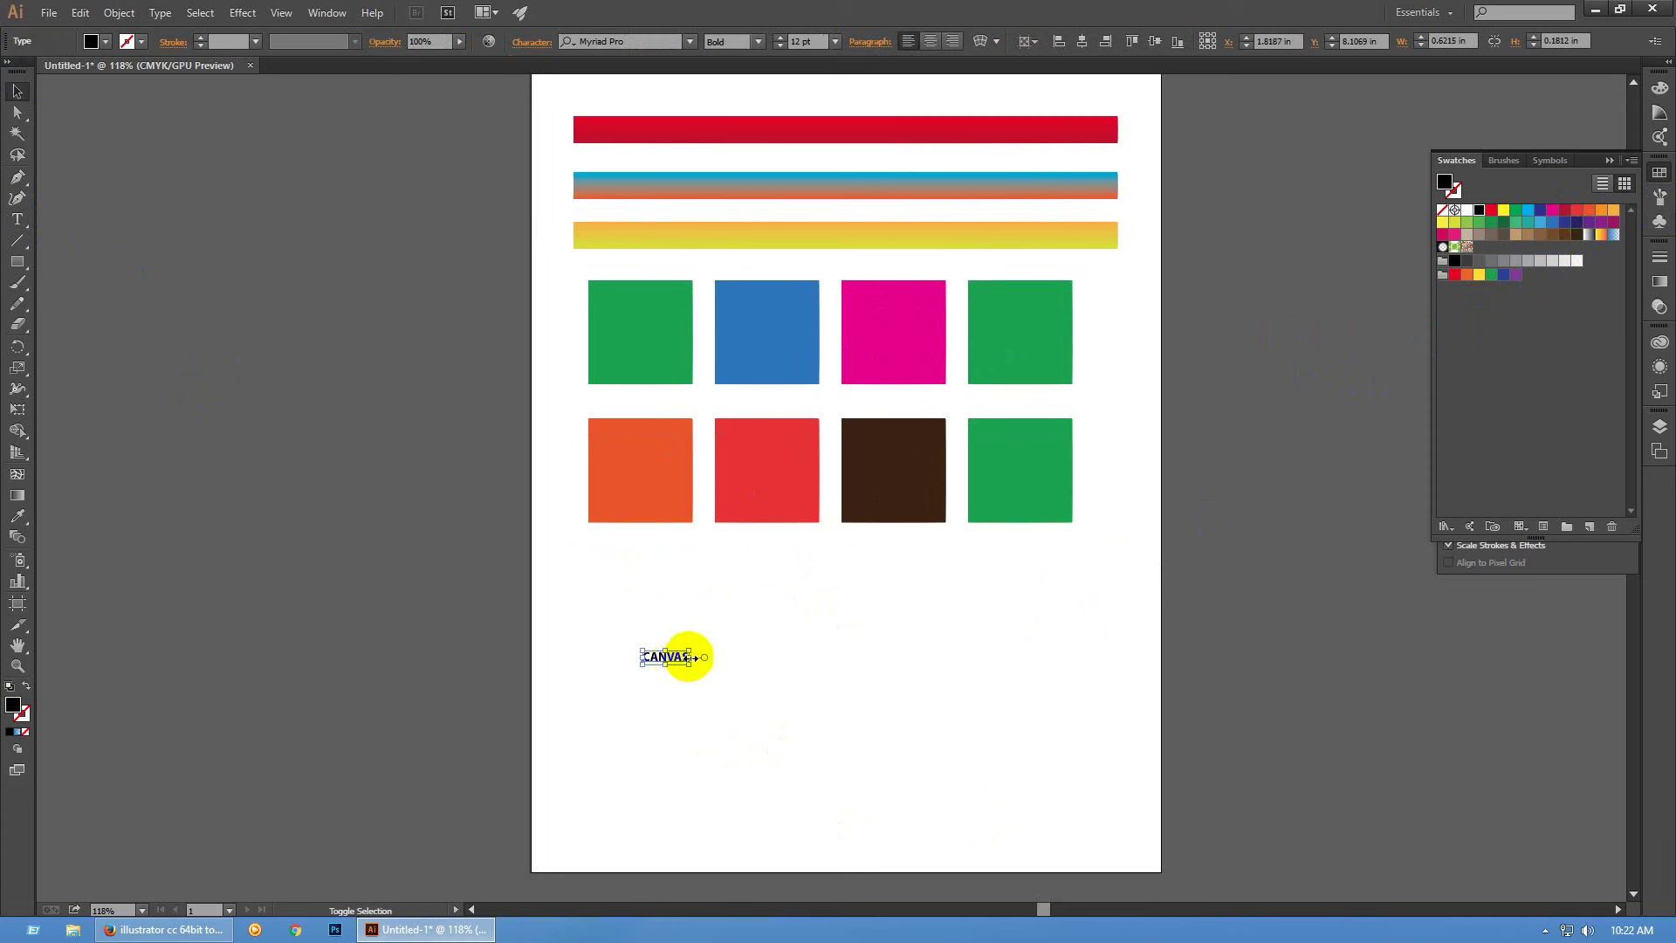
pyautogui.moveTo(693, 657); pyautogui.dragTo(1035, 680)
# Try to apply the top bar's red gradient to the CANVAS text with the Eyedropper and as a gradient fill
pyautogui.press('i')
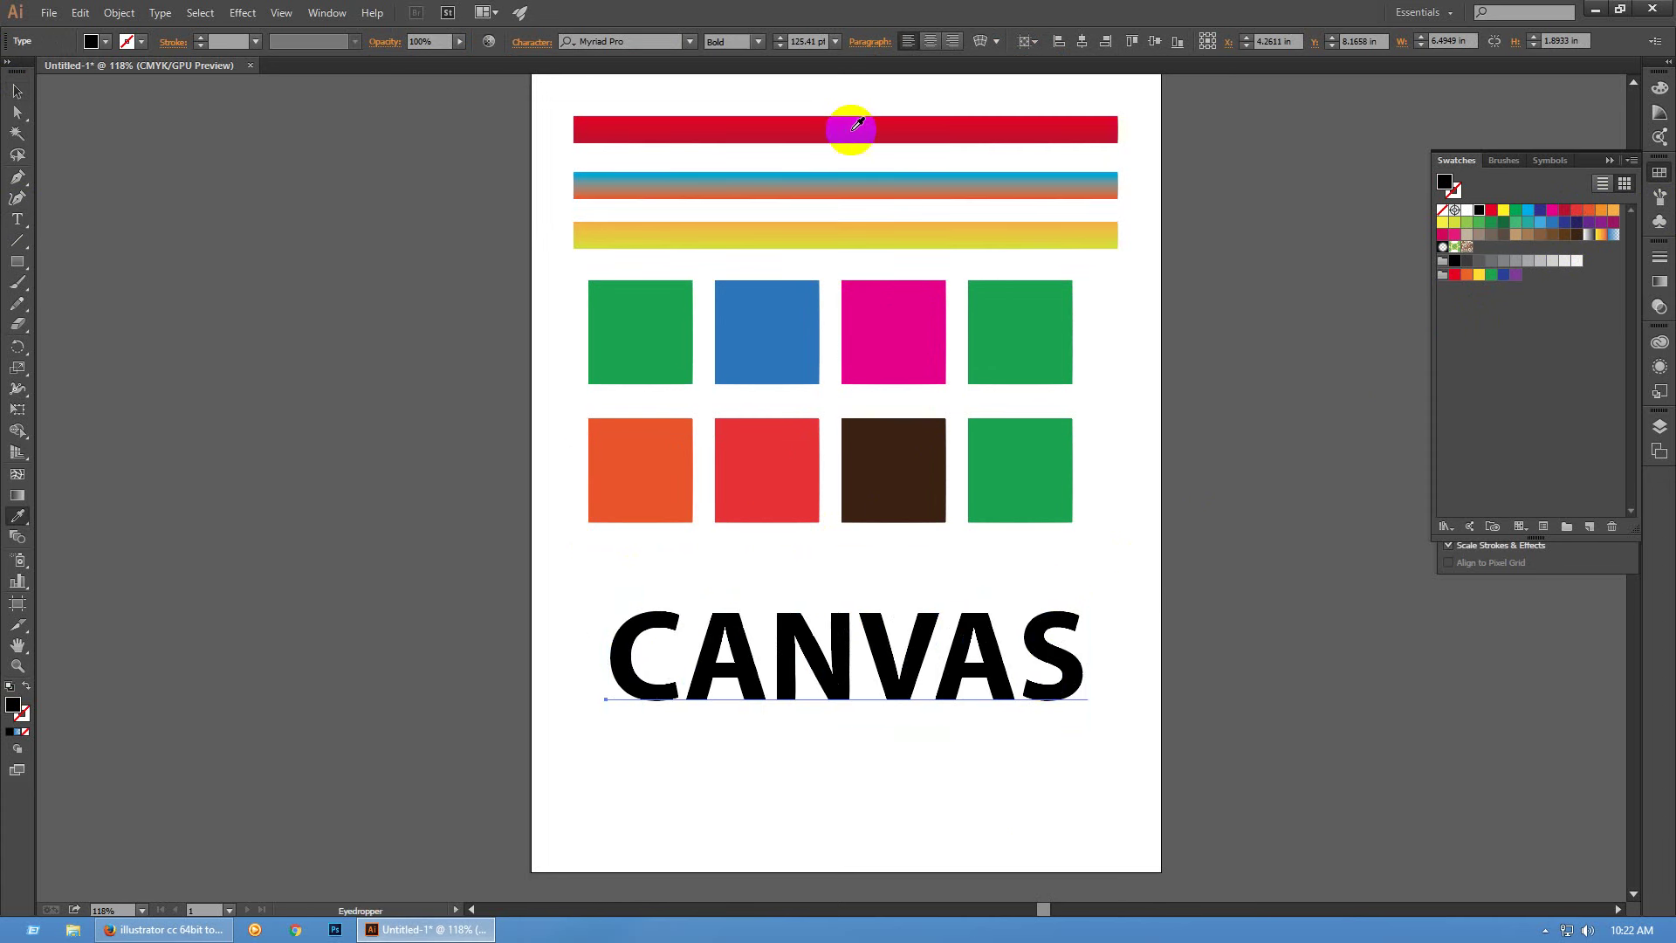
pyautogui.click(855, 127)
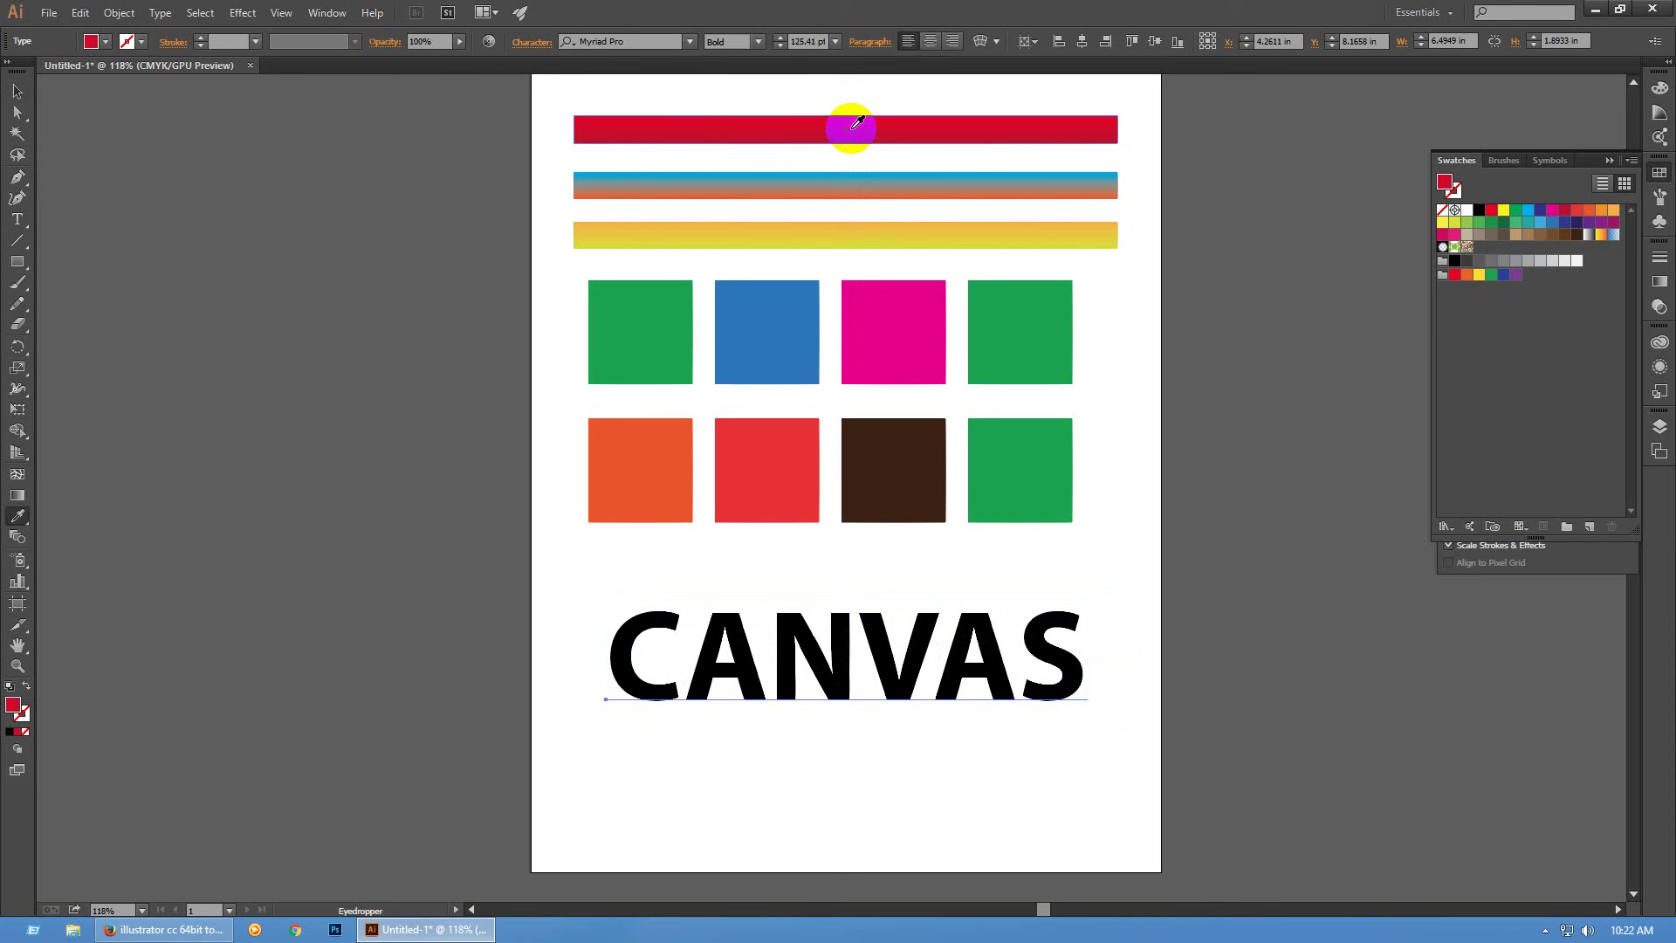
pyautogui.press('v')
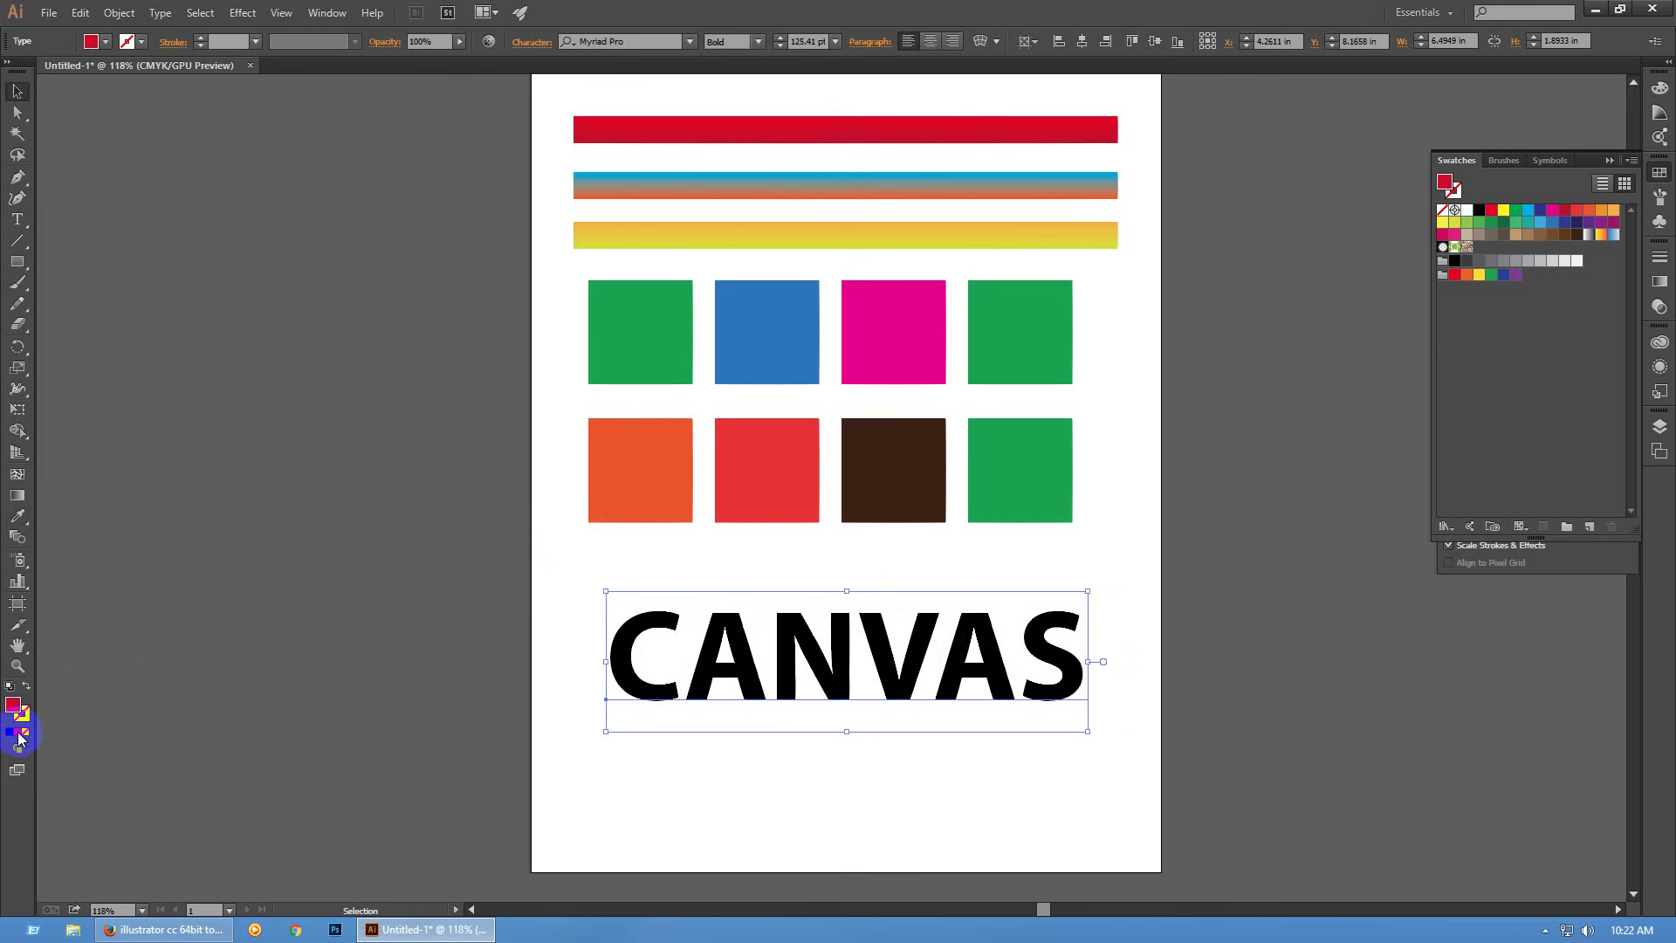
pyautogui.click(18, 735)
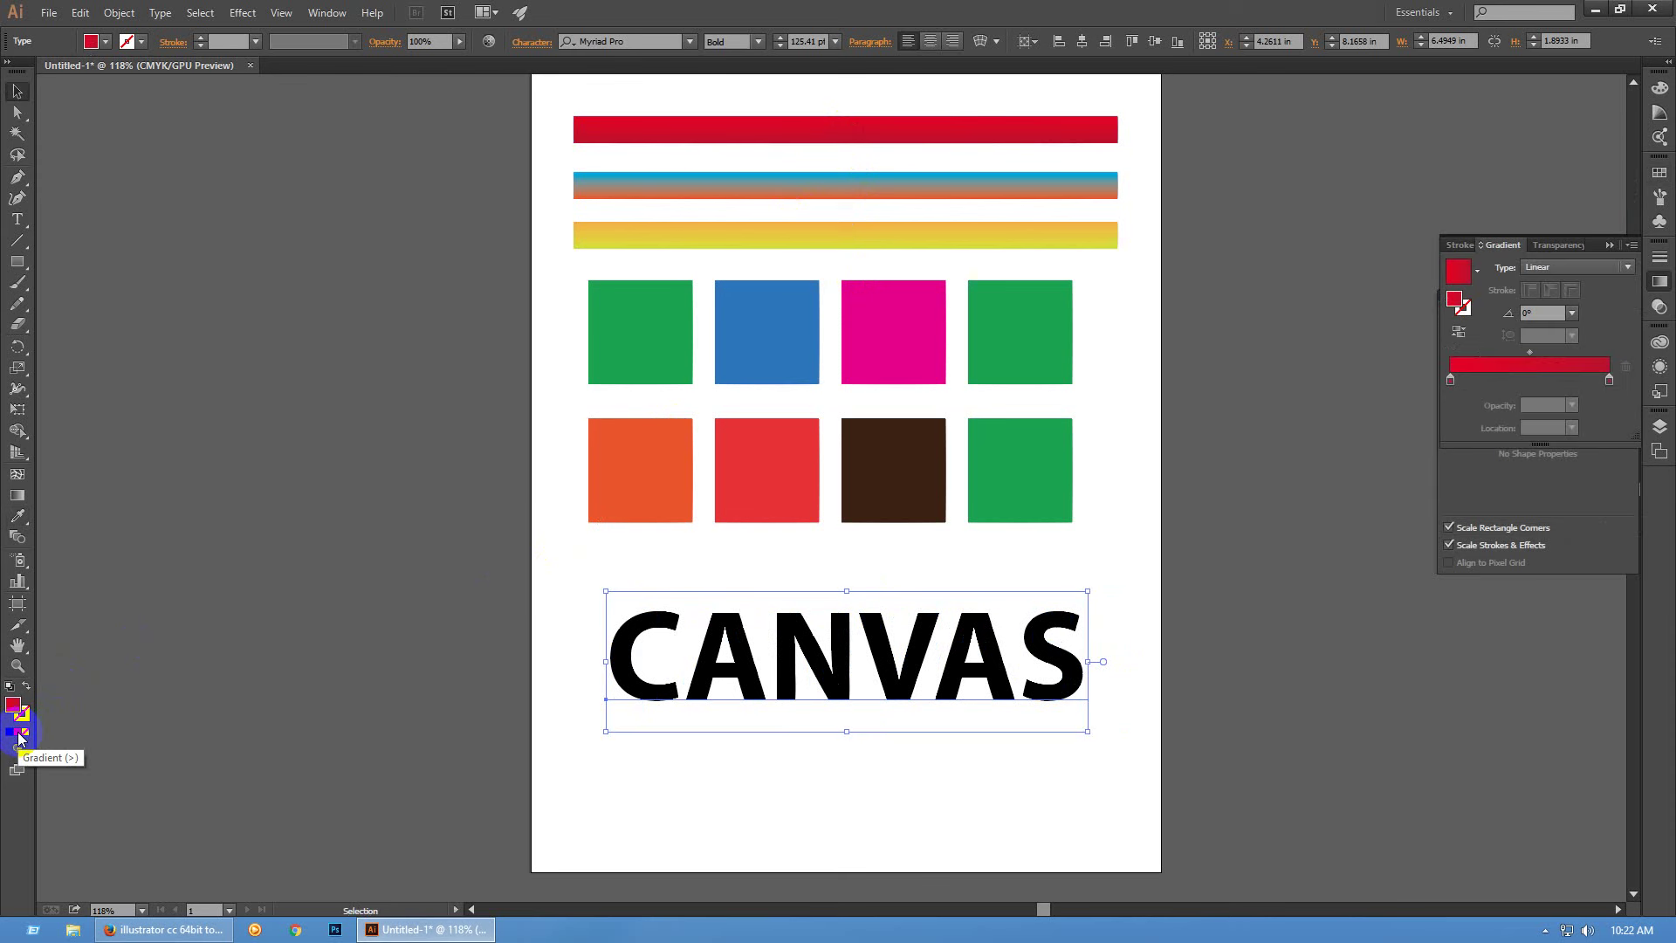
# Try the White, Black gradient swatch on the CANVAS text's fill and stroke
pyautogui.click(1659, 173)
pyautogui.click(1588, 234)
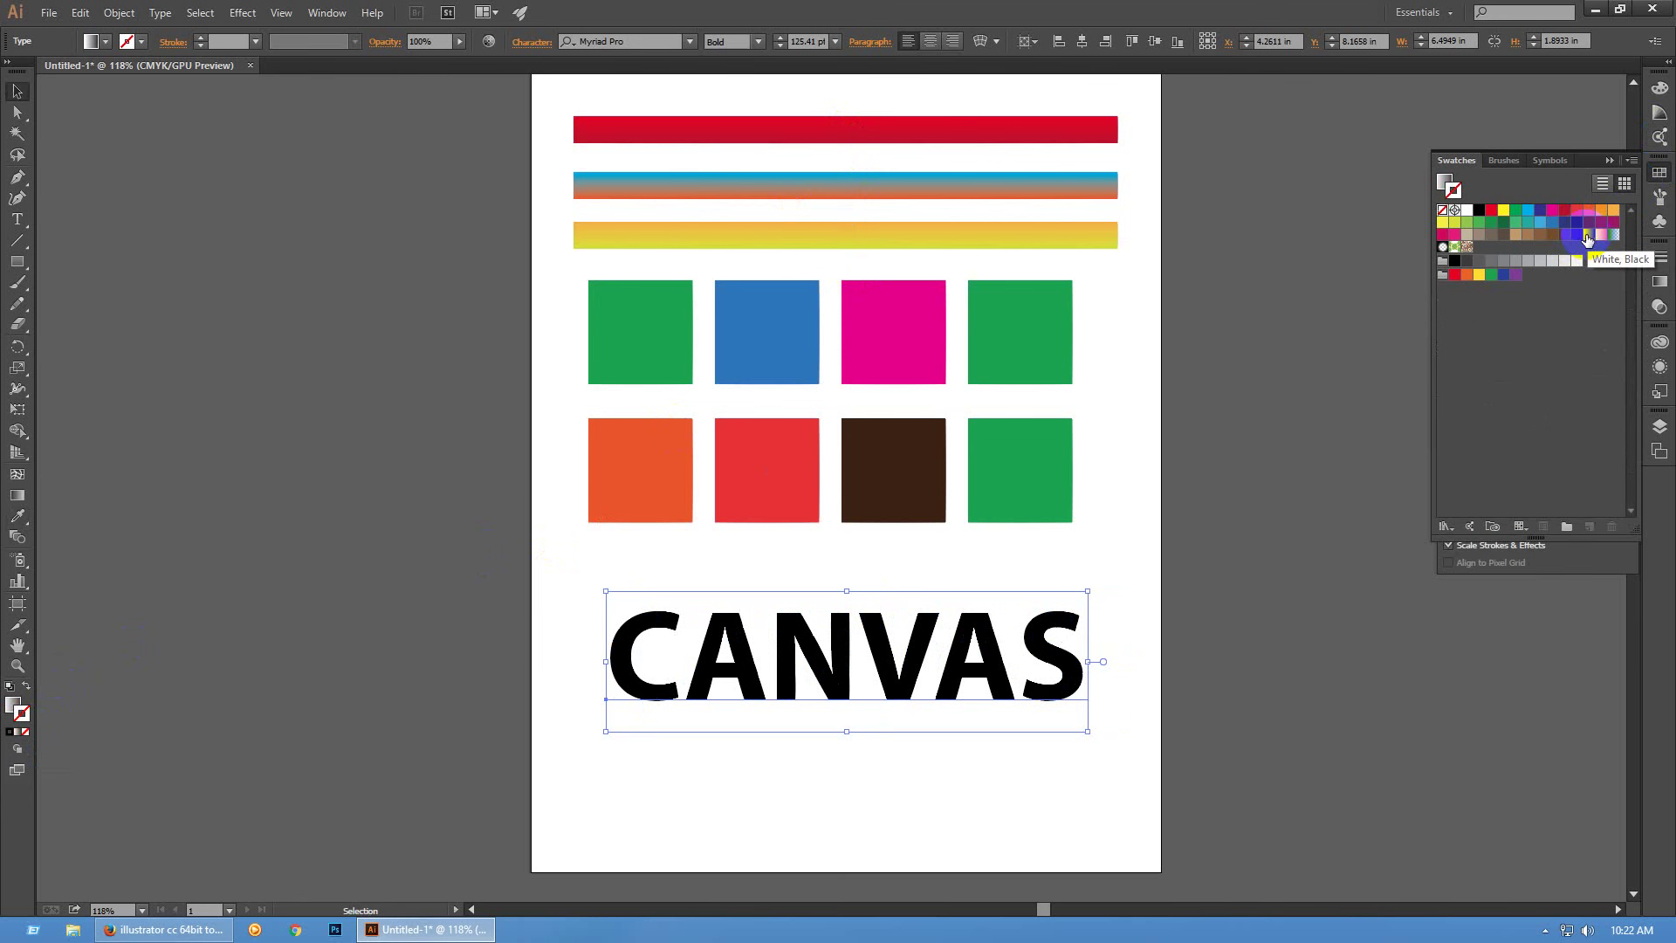
pyautogui.press('x')
pyautogui.click(1588, 236)
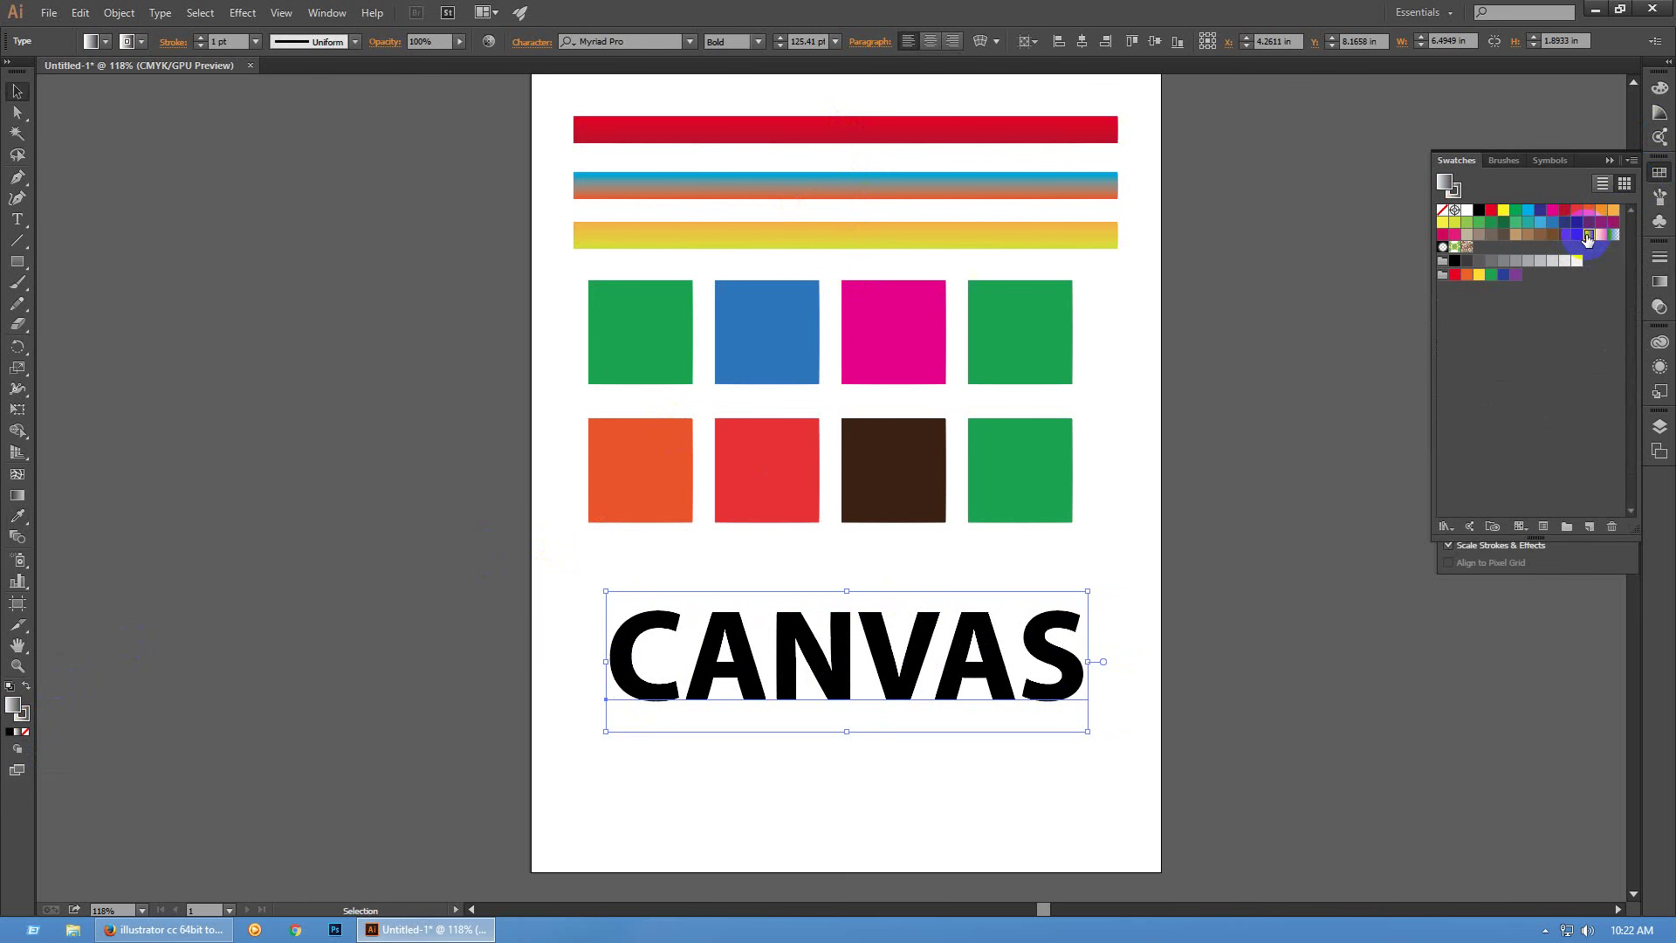
# Reset the CANVAS text to the default white fill and black stroke, and remove its stroke
pyautogui.click(10, 686)
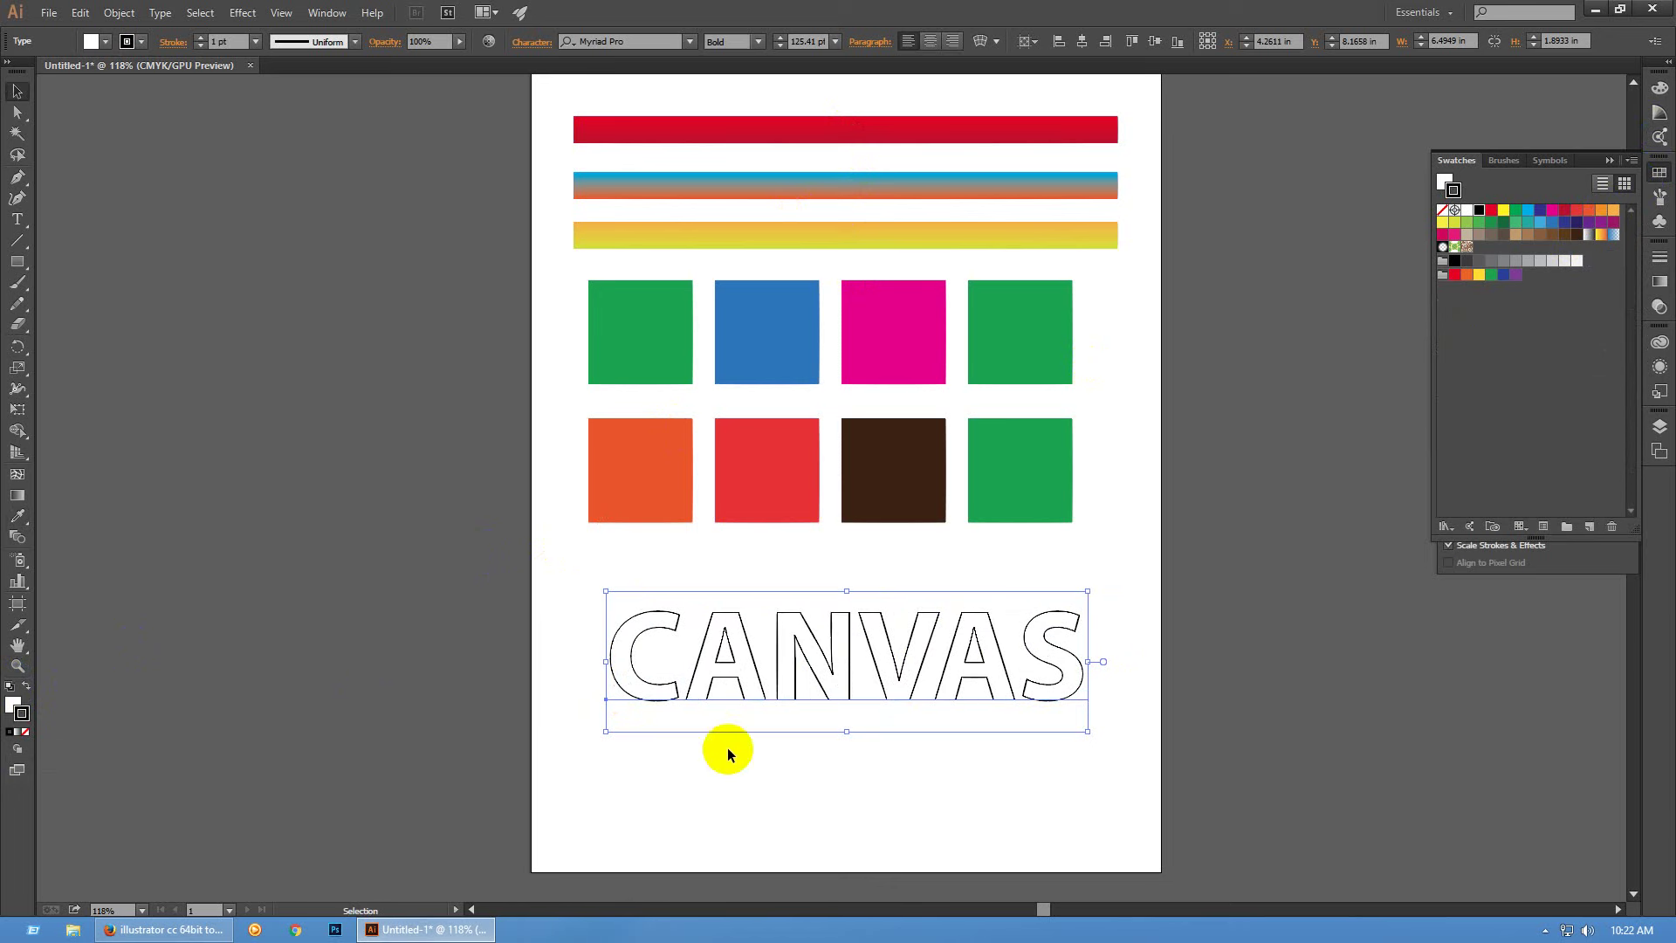
pyautogui.keyDown('alt'); pyautogui.scroll(4, 818, 748); pyautogui.keyUp('alt')
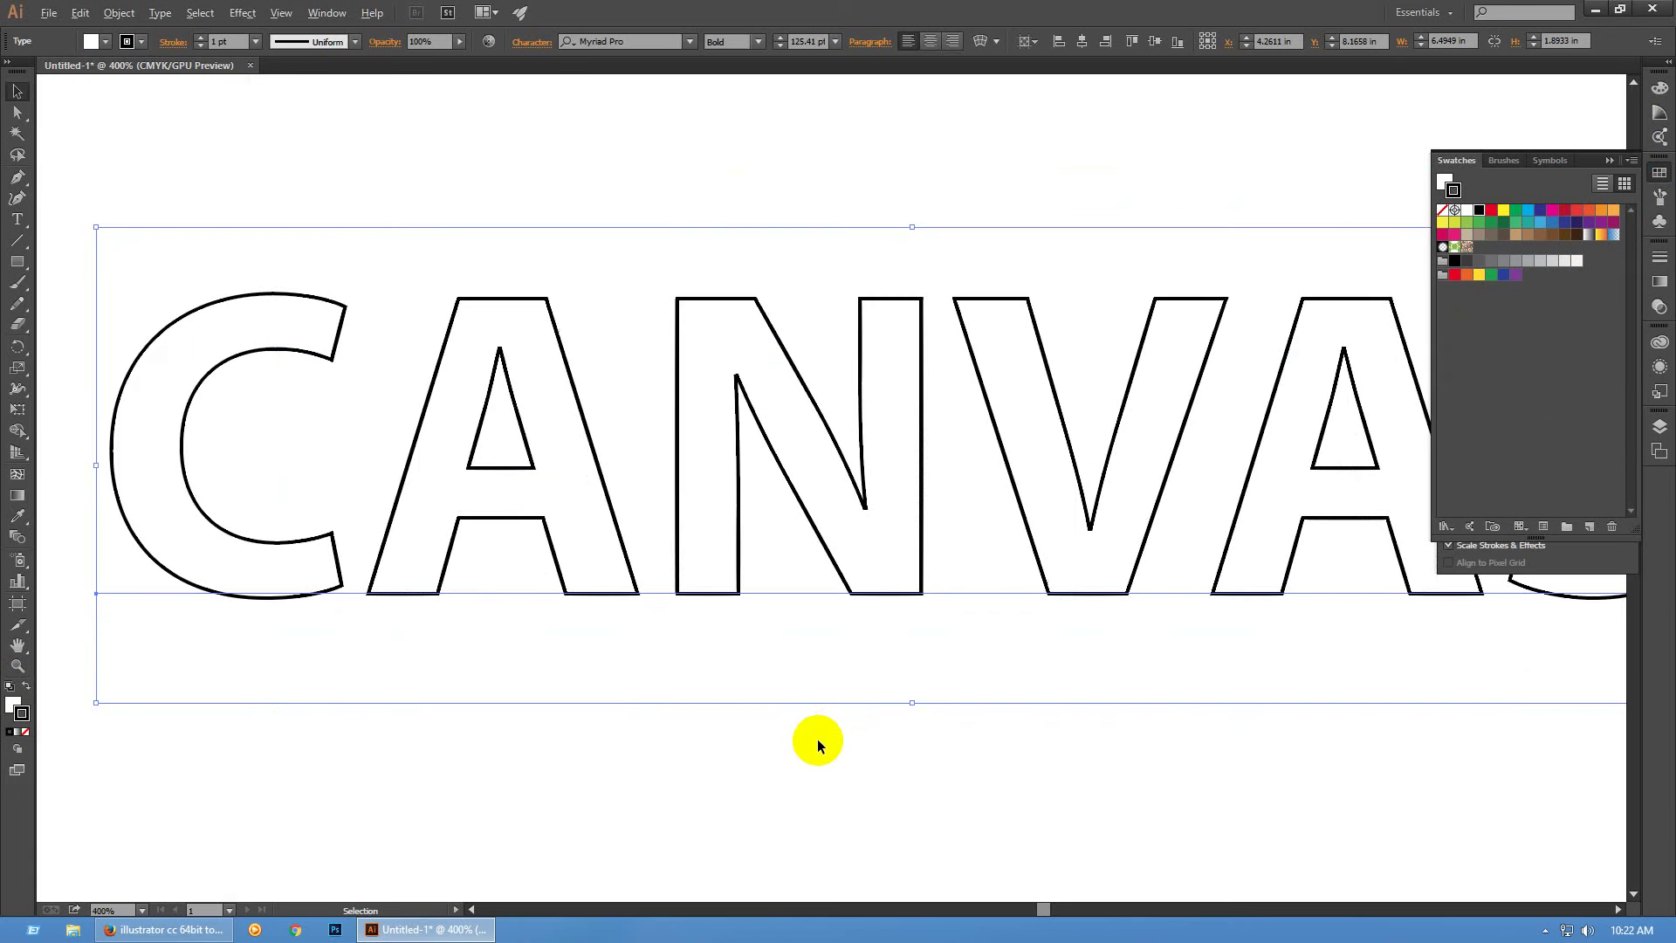
pyautogui.click(26, 733)
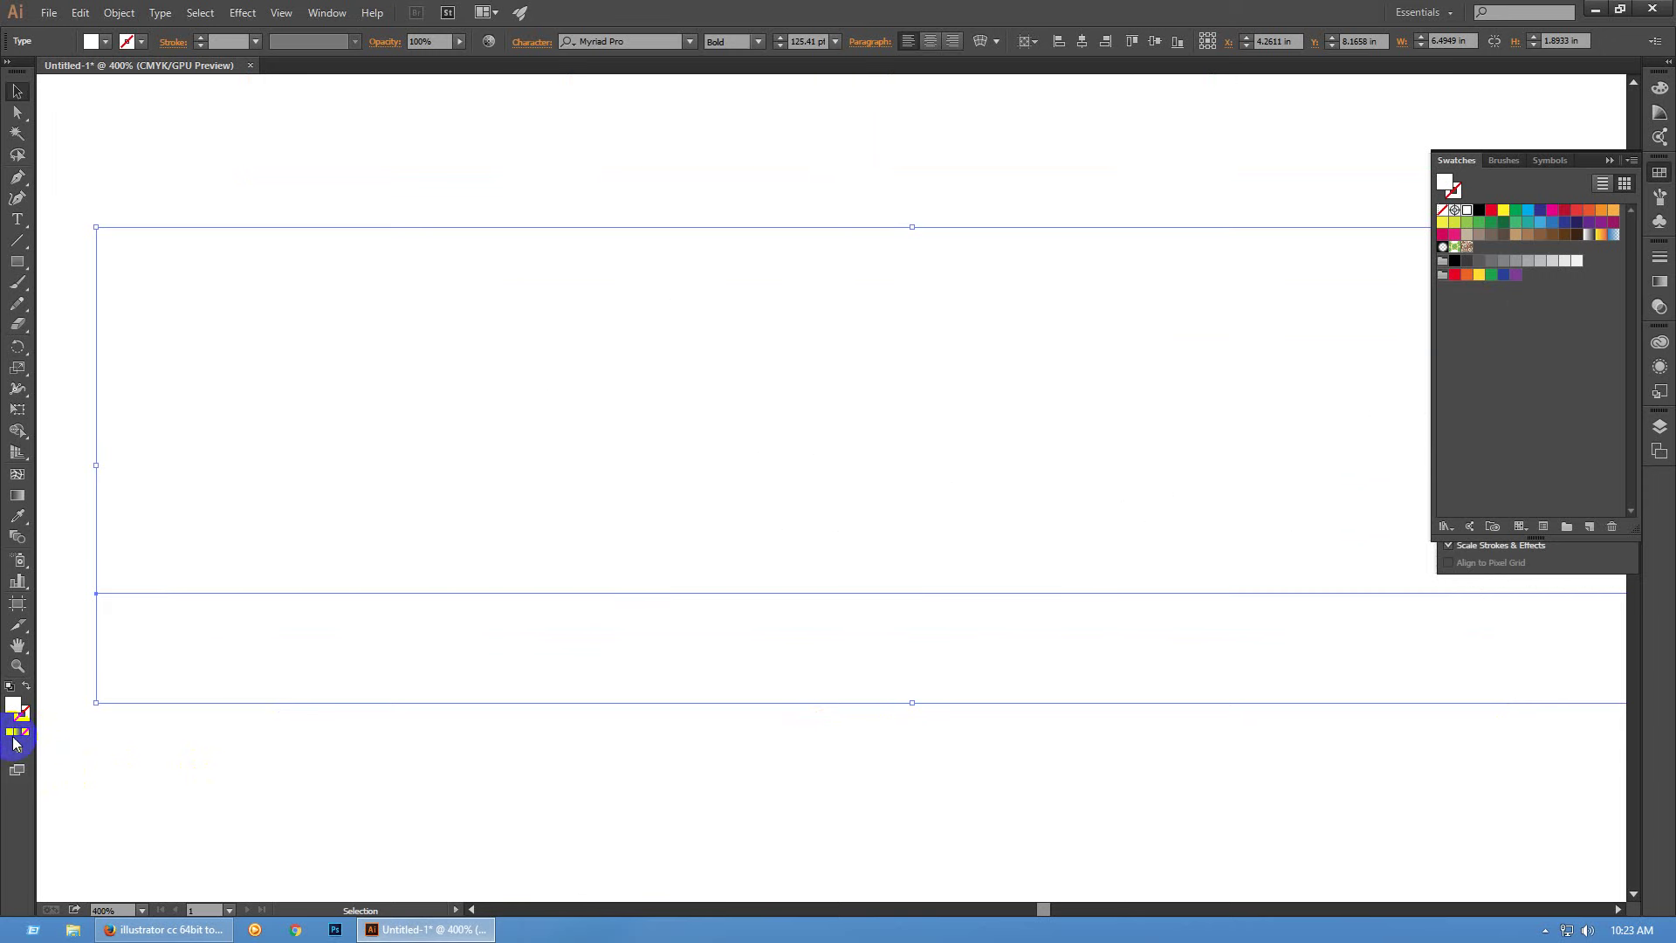
# Try the White, Black gradient swatch again as the fill of the CANVAS text
pyautogui.click(1589, 235)
pyautogui.scroll(-6, 1072, 373)
pyautogui.scroll(2, 1072, 375)
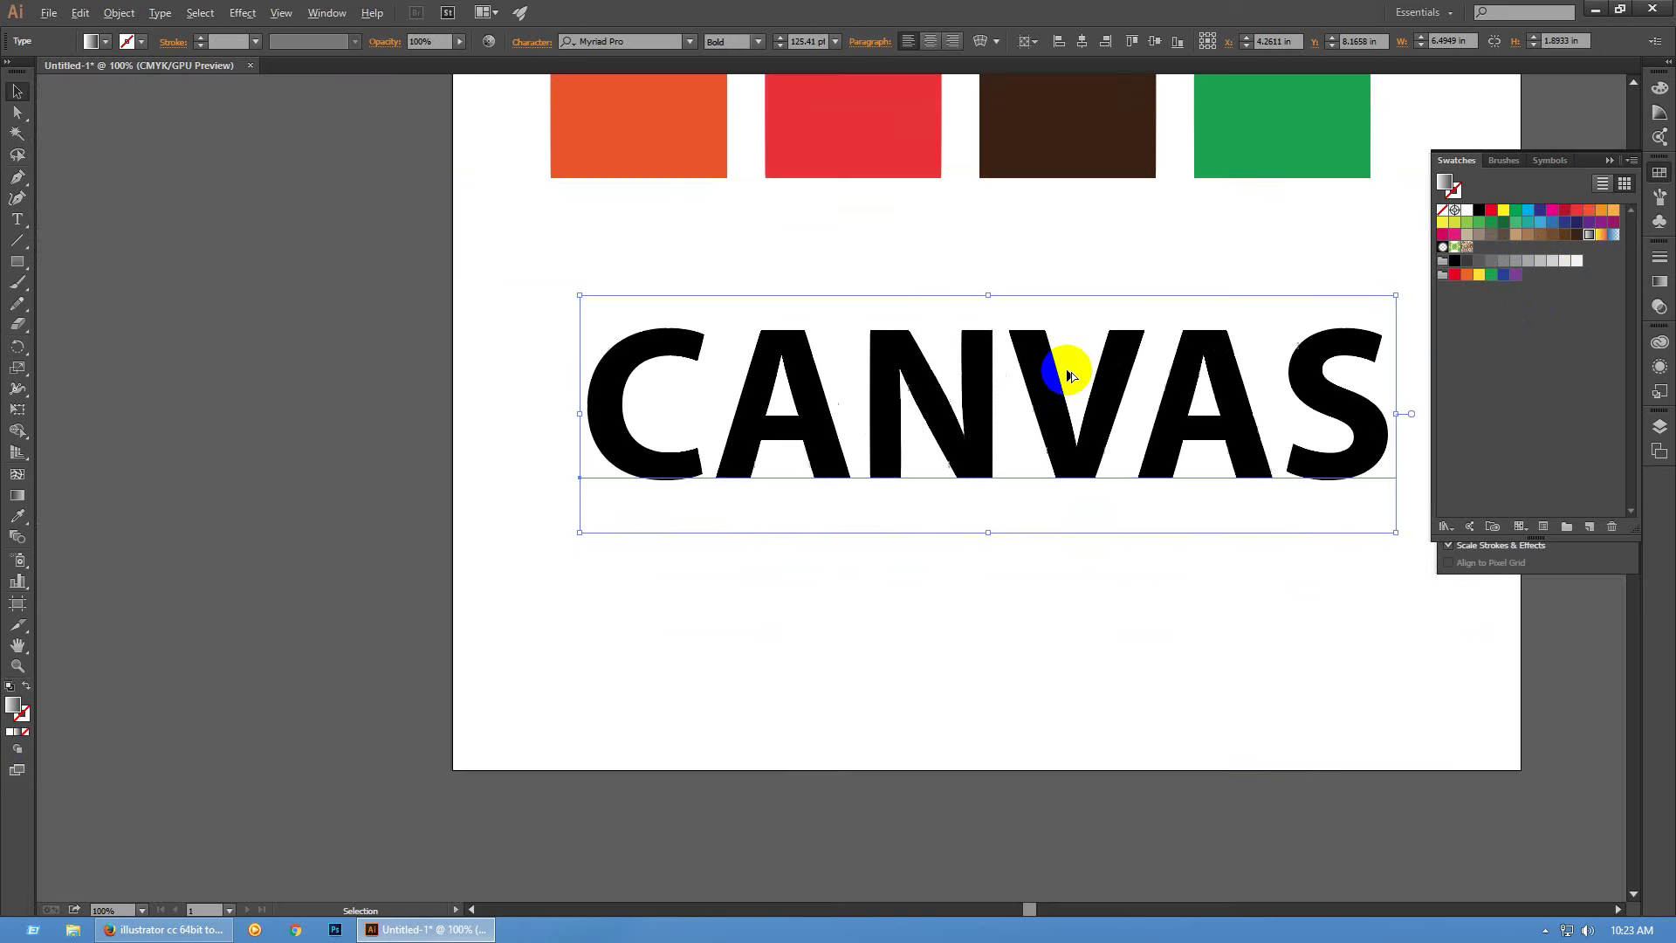
pyautogui.press('a')
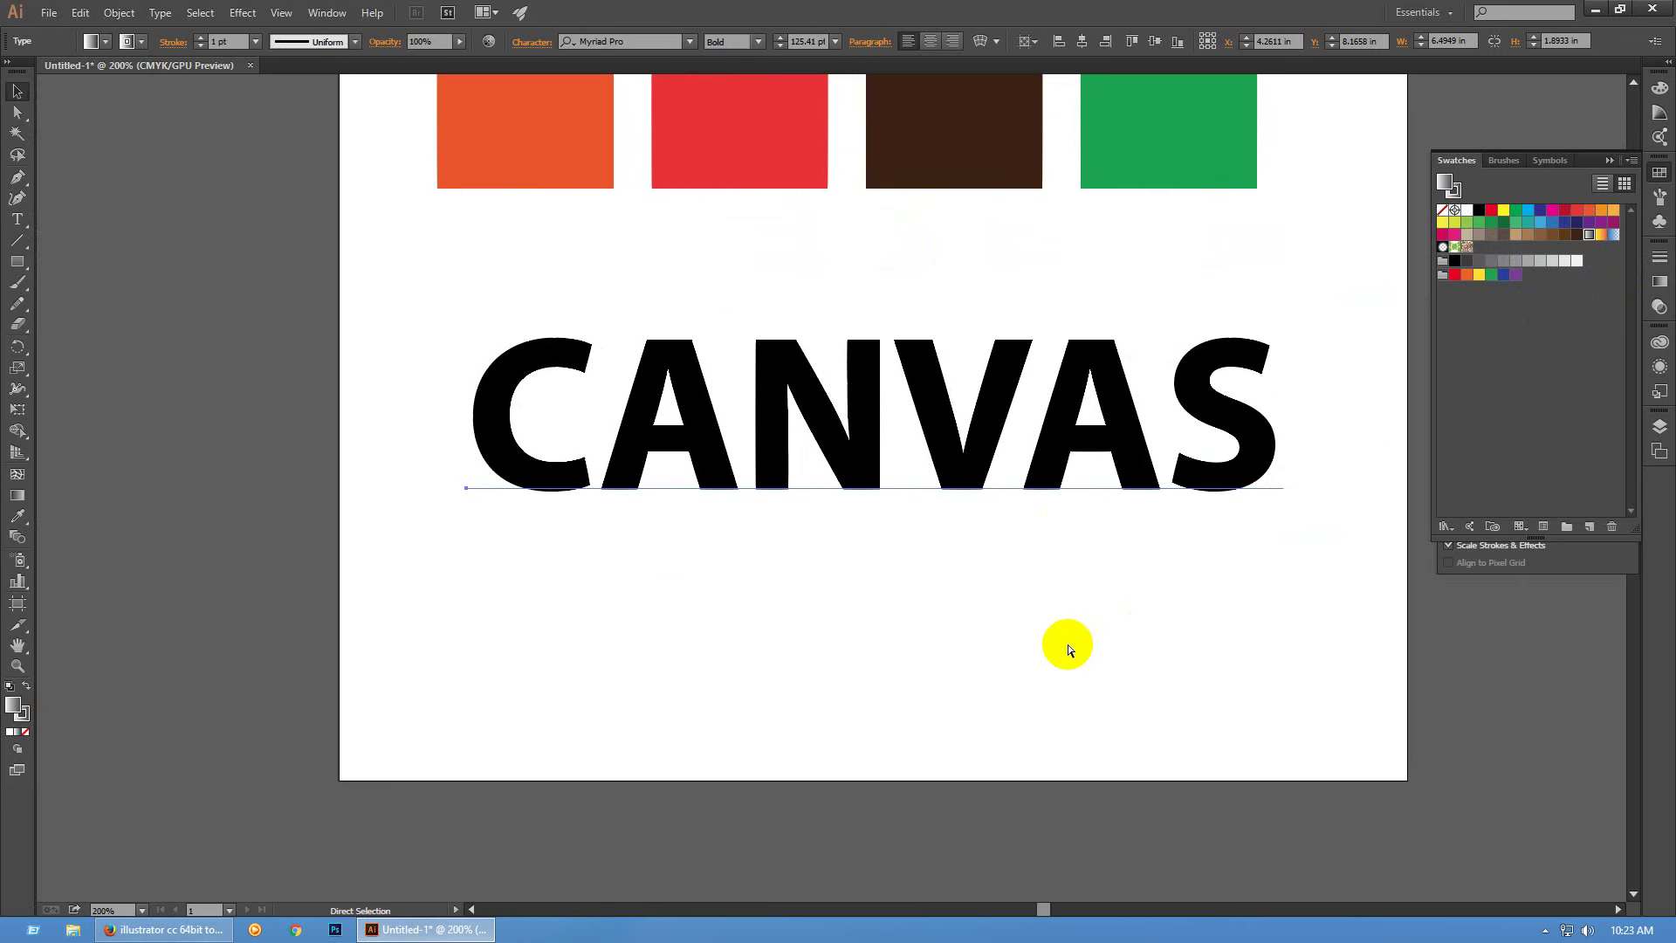
pyautogui.press('v')
# Reset the CANVAS text to the default colors, remove its stroke, and fill it with the black swatch
pyautogui.click(10, 687)
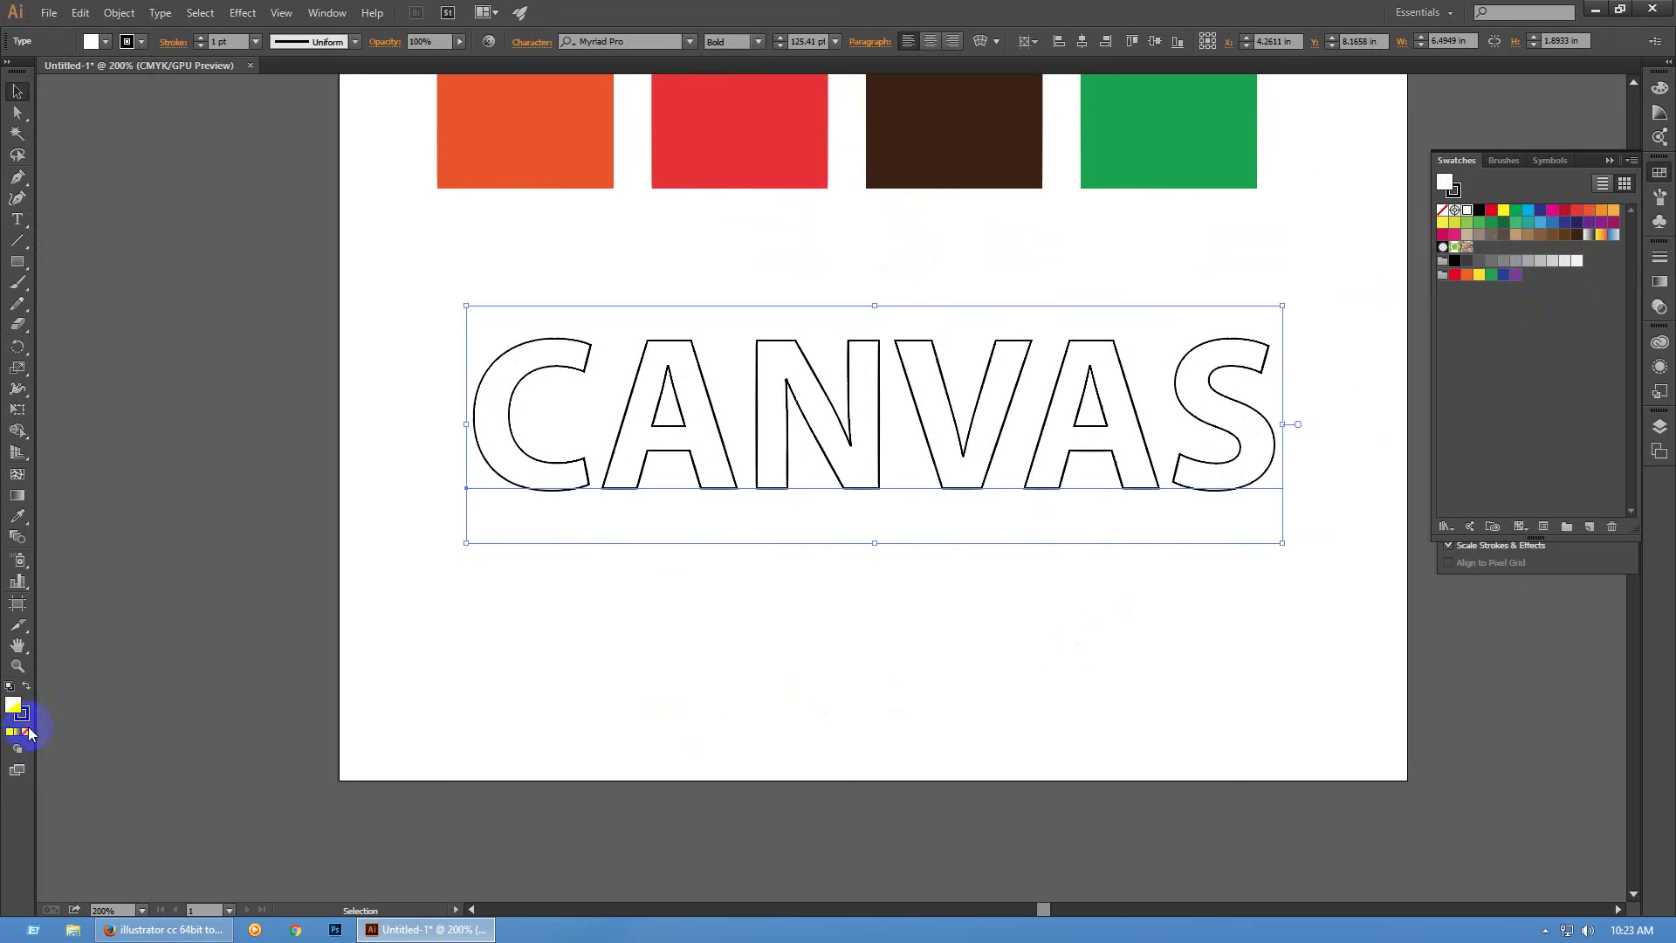
pyautogui.click(24, 734)
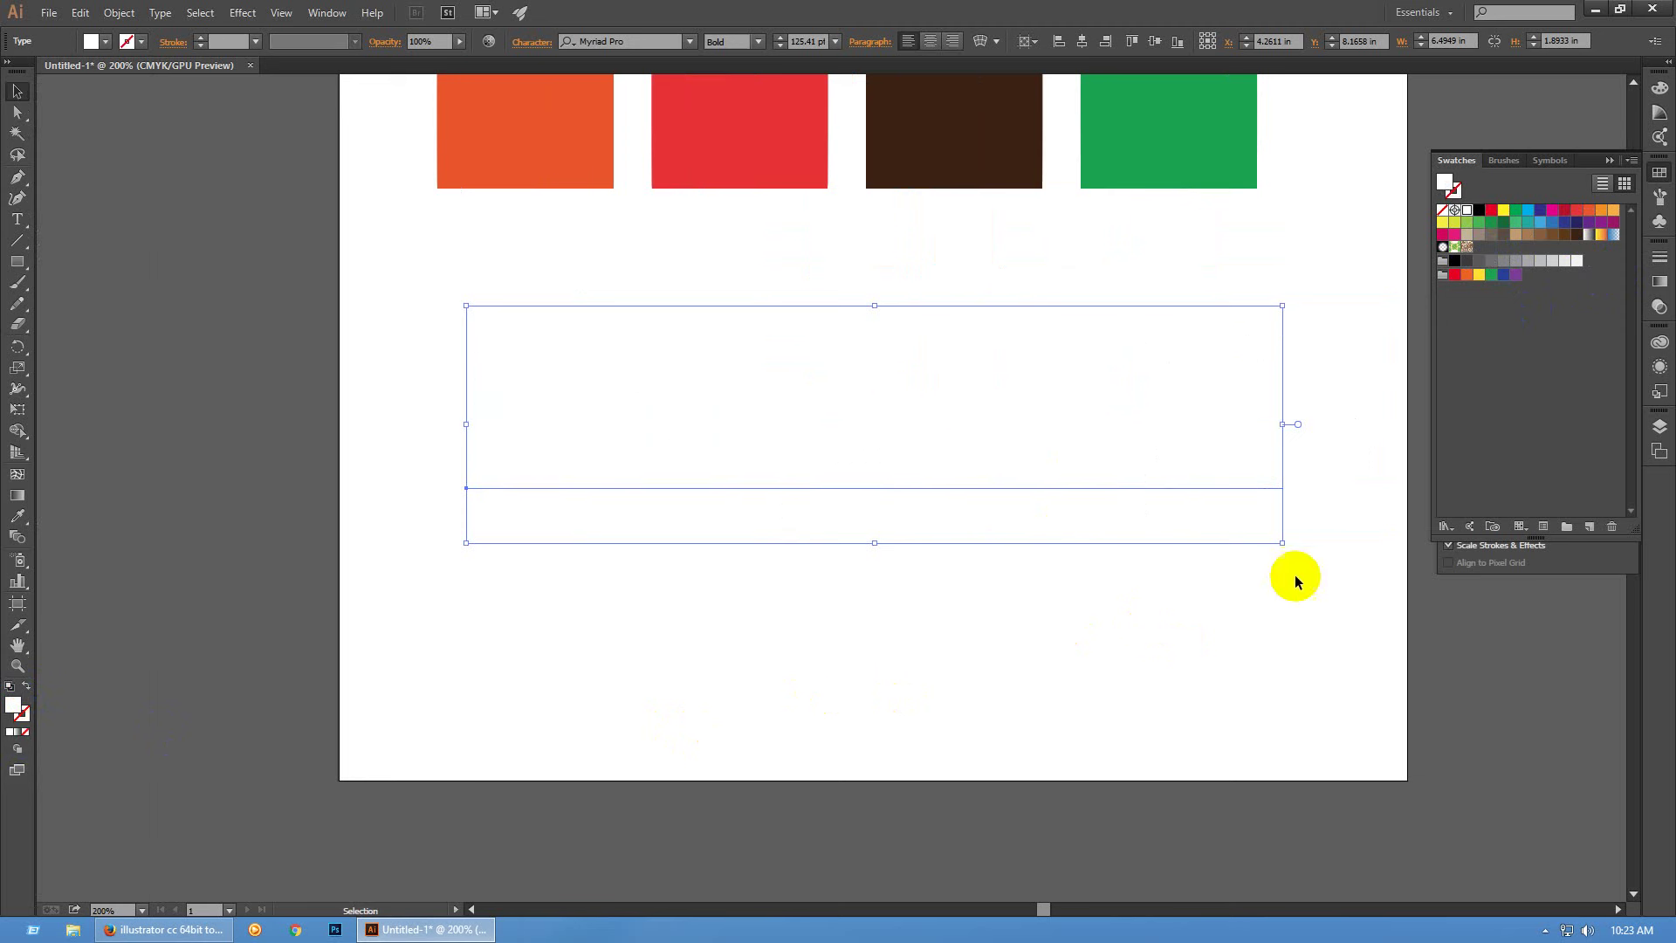
pyautogui.click(1479, 211)
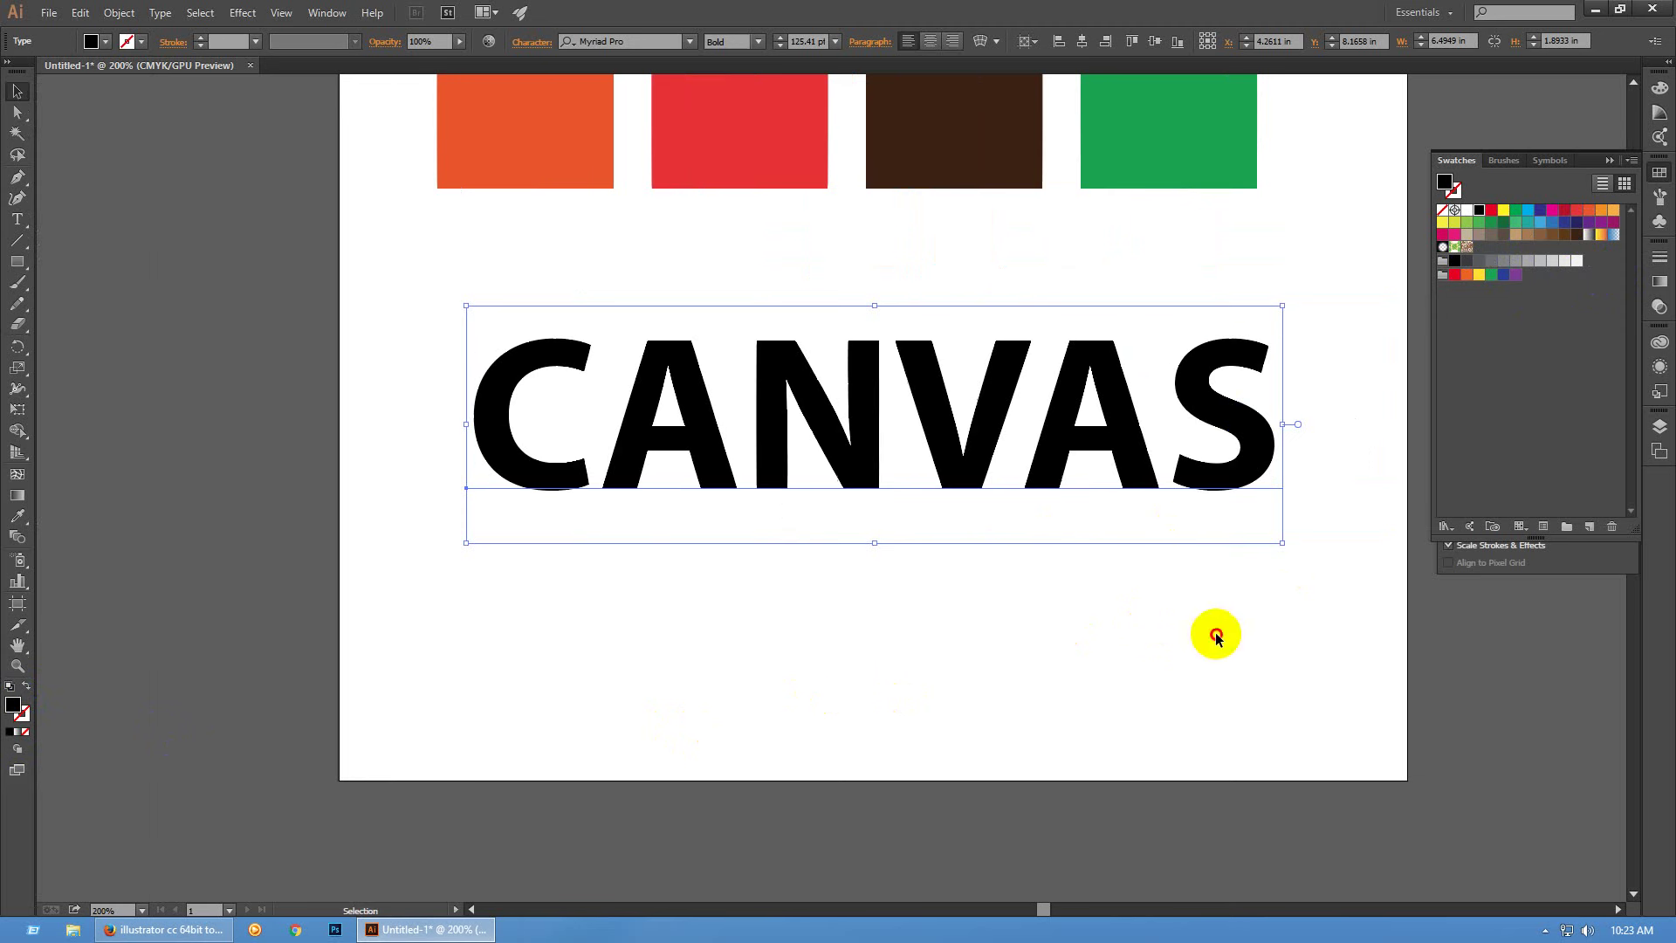
pyautogui.click(1227, 559)
pyautogui.click(1236, 429)
# Show the CANVAS text's appearance attributes and browse the effects that can be added to it
pyautogui.click(1660, 367)
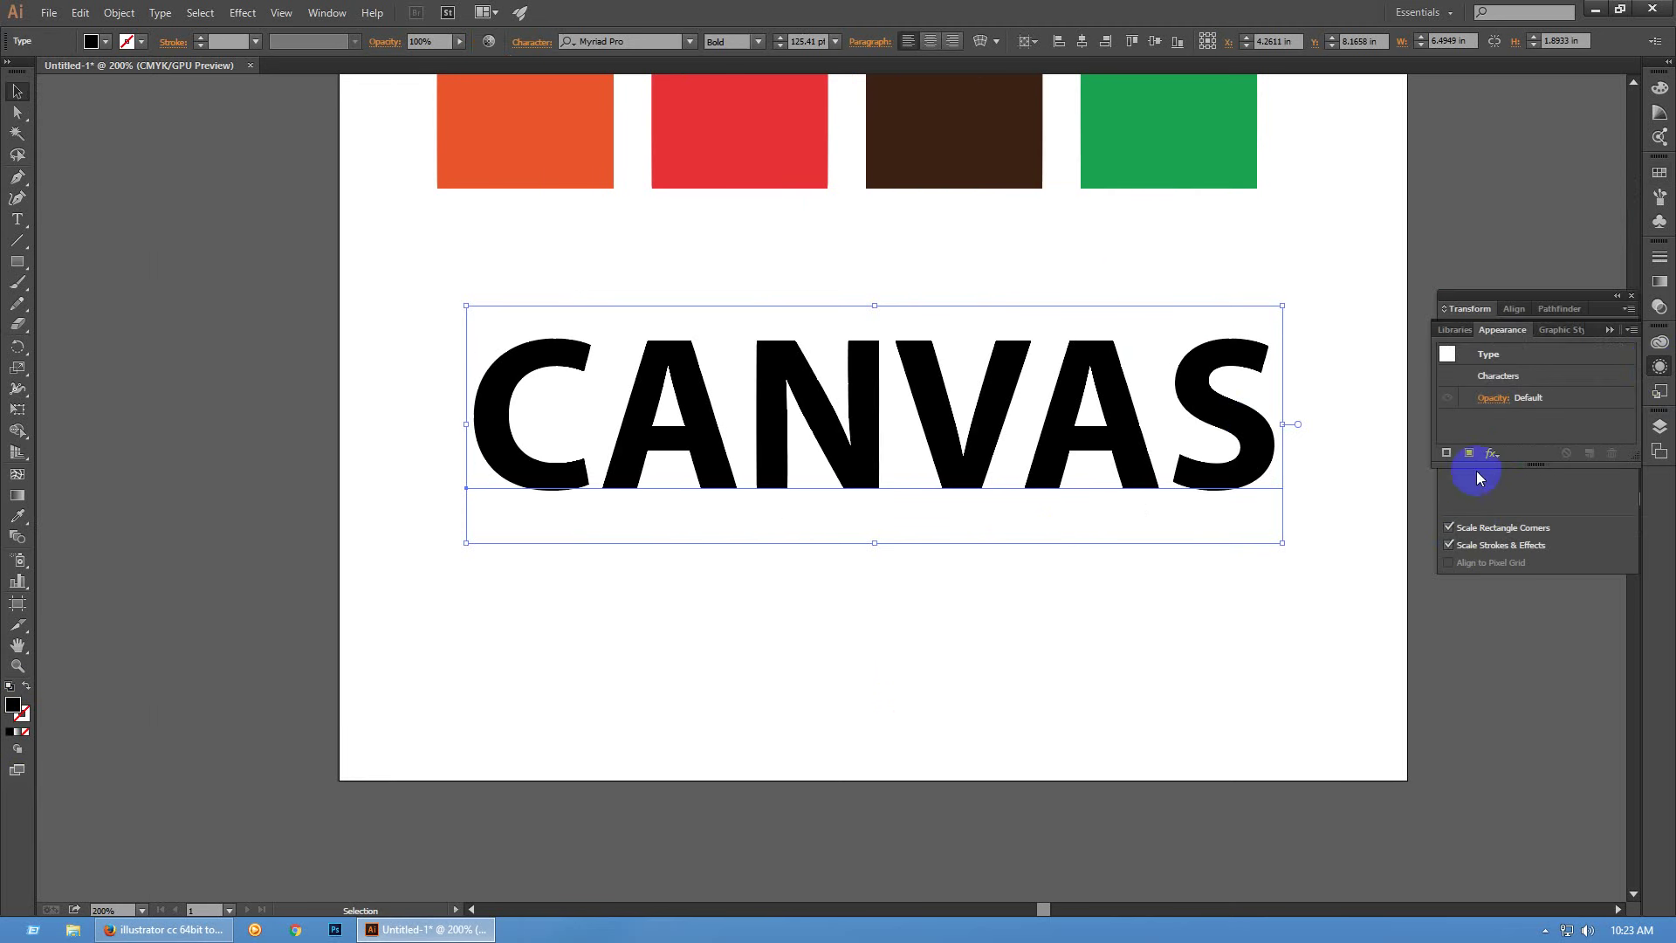
pyautogui.click(1491, 453)
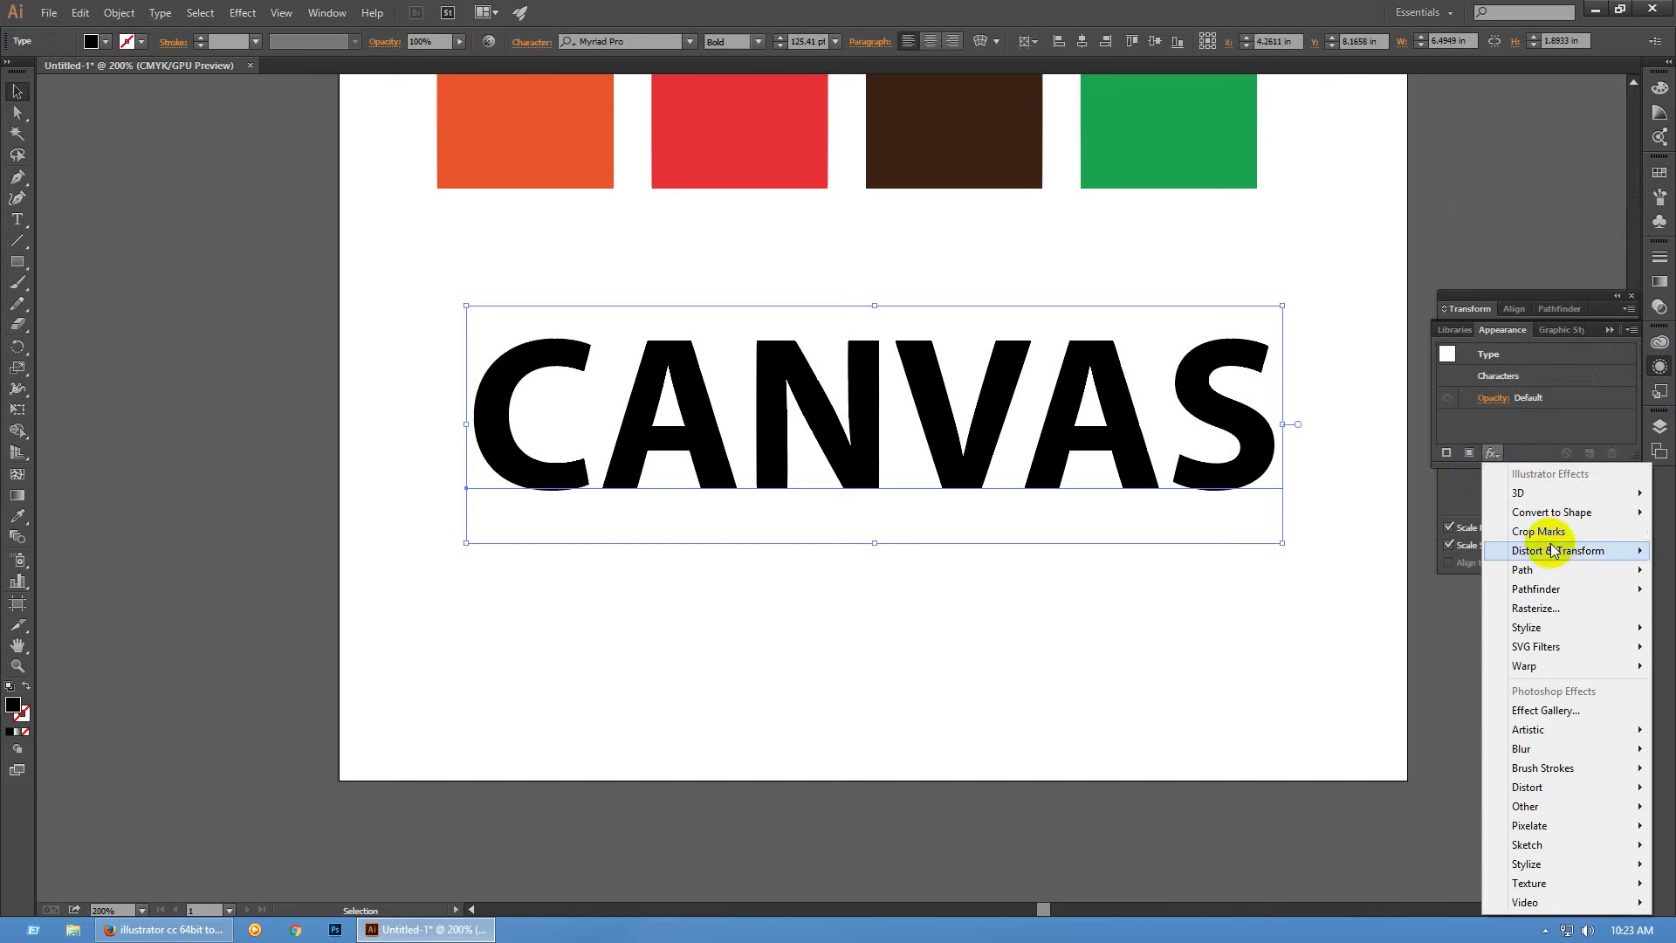
pyautogui.moveTo(1562, 558)
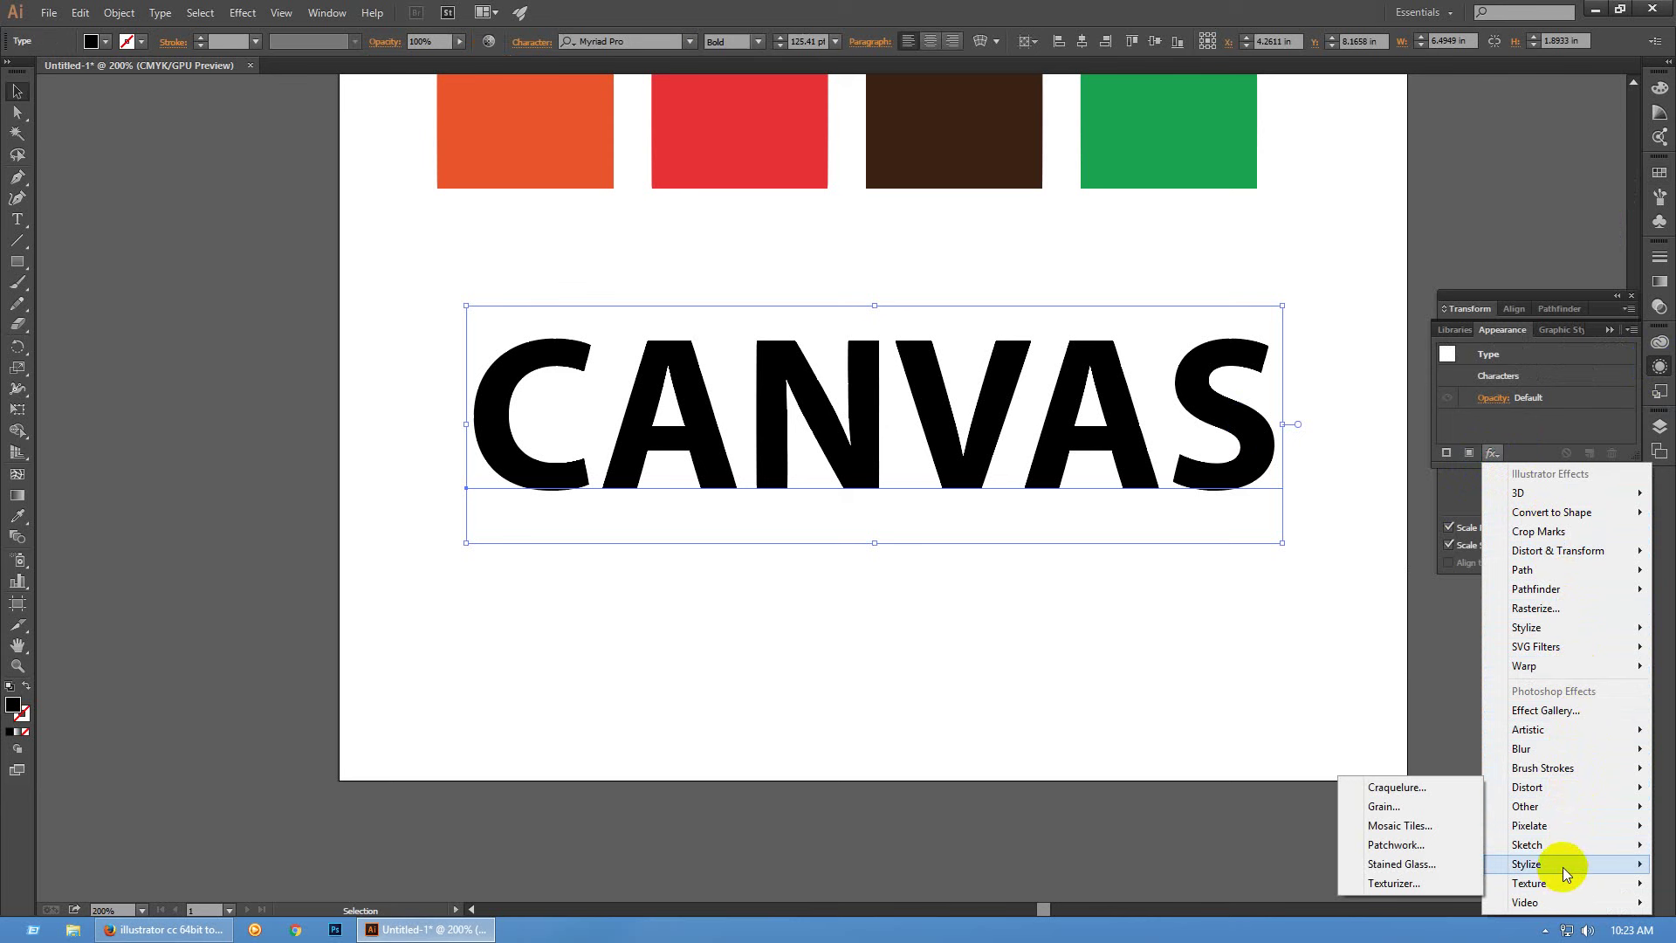
pyautogui.moveTo(1563, 861)
pyautogui.click(1385, 608)
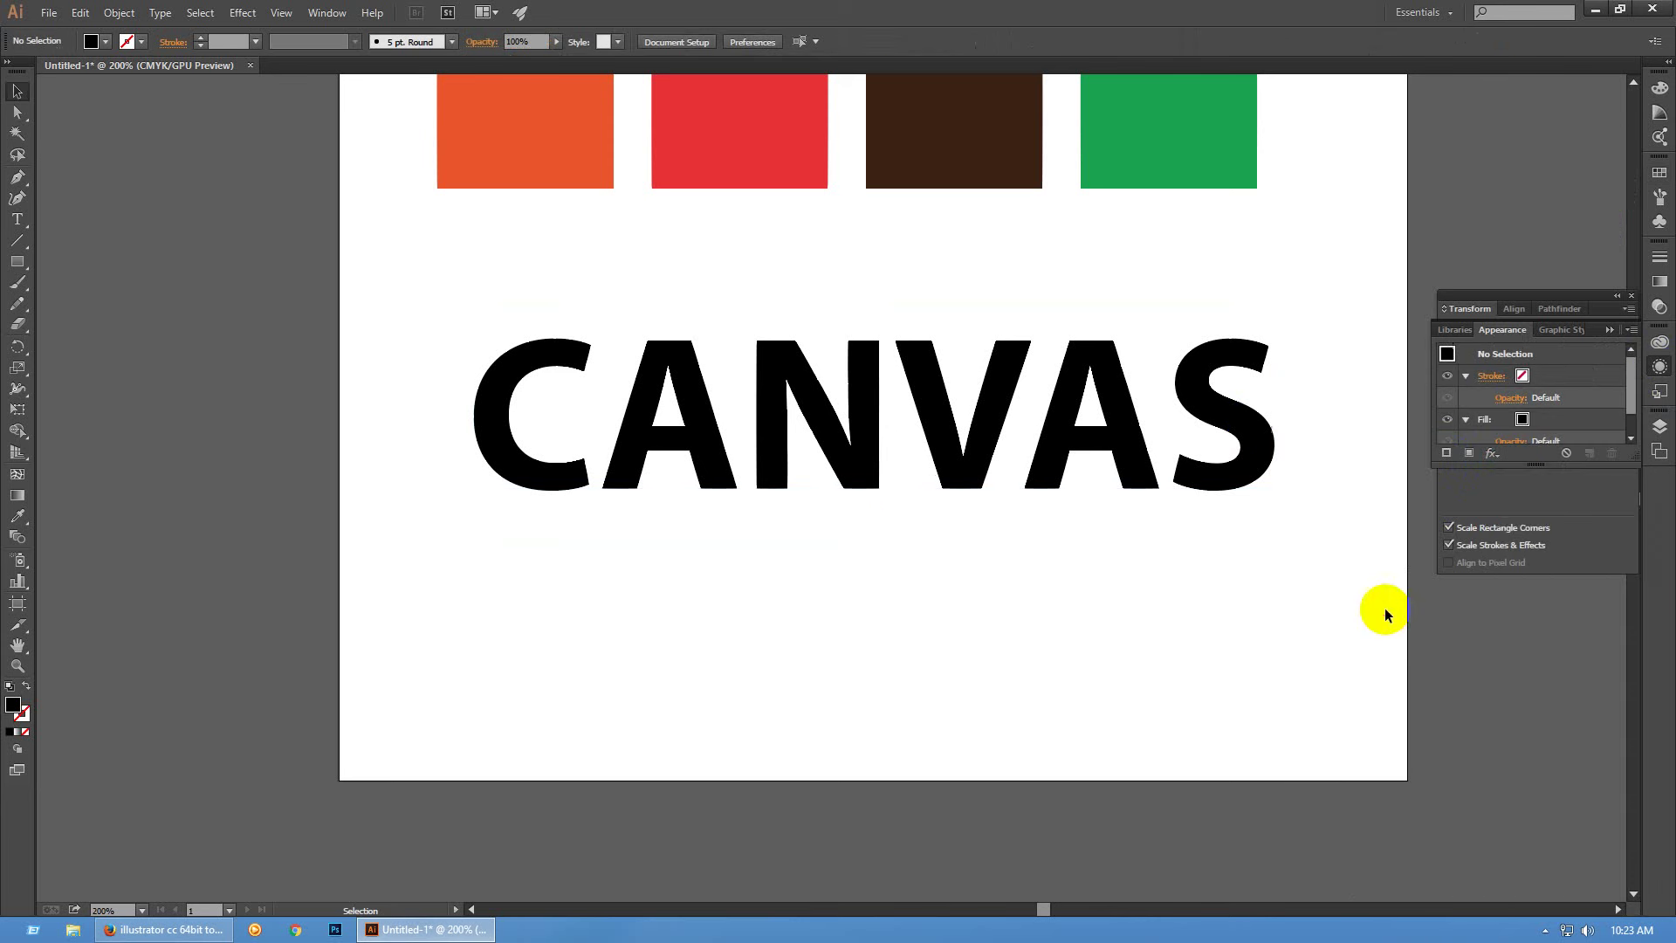
# Try the Orange, Yellow gradient as the appearance fill with nothing selected, and undo the accidental move of the CANVAS text
pyautogui.click(1474, 455)
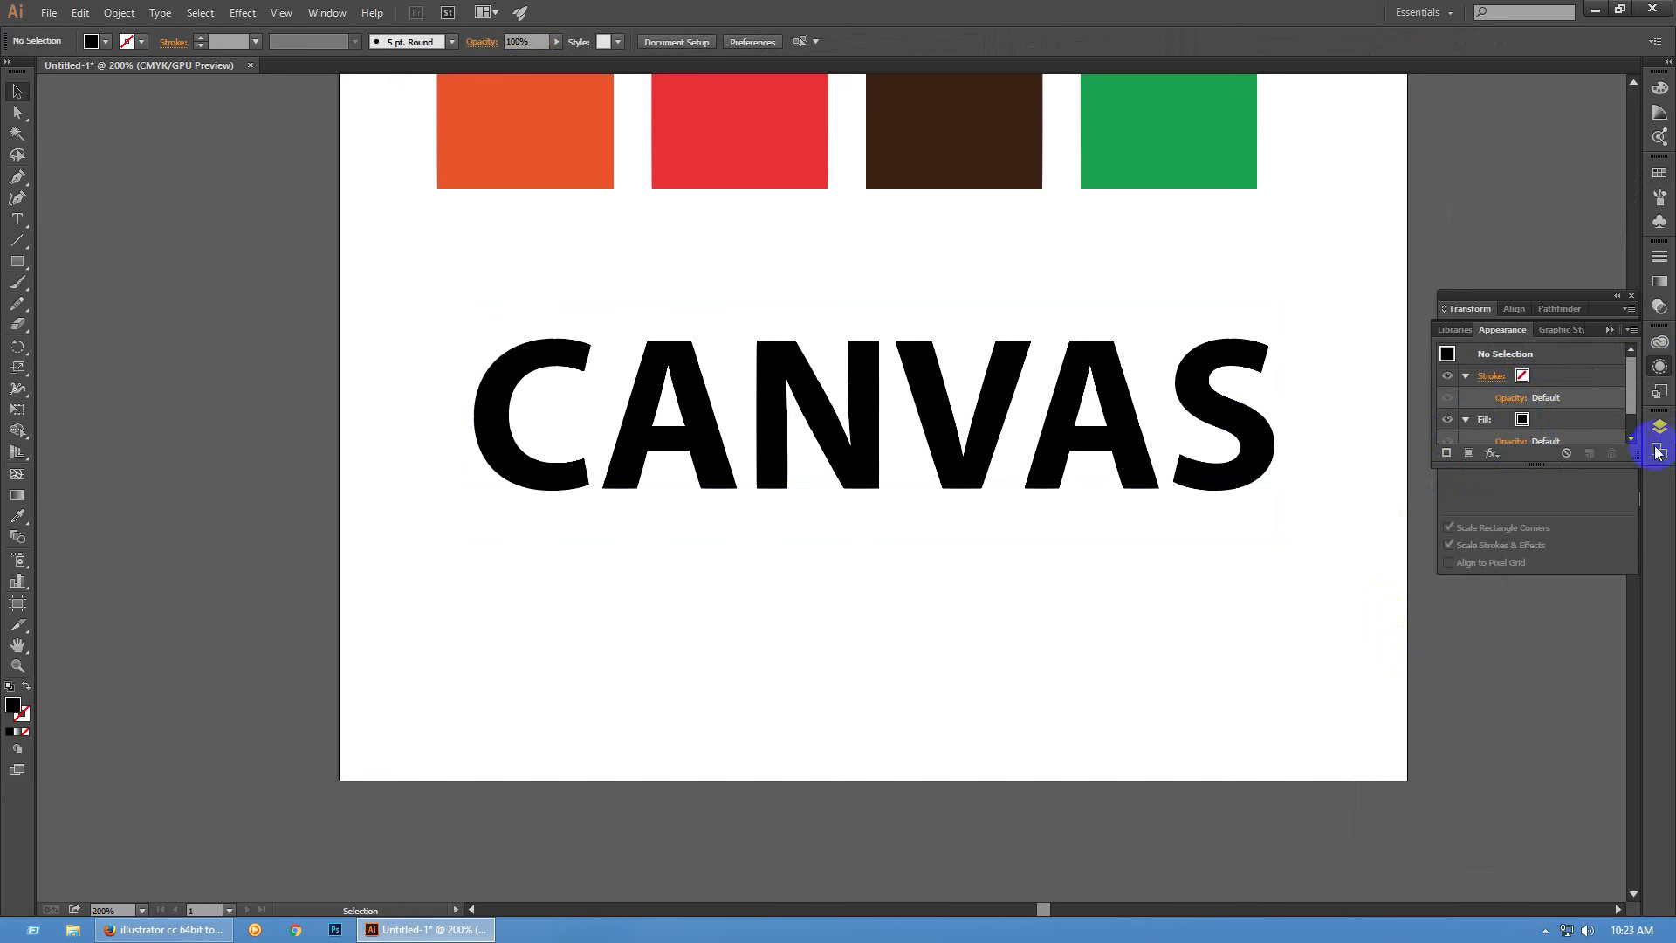
pyautogui.moveTo(1635, 458); pyautogui.dragTo(1635, 640)
pyautogui.click(1523, 421)
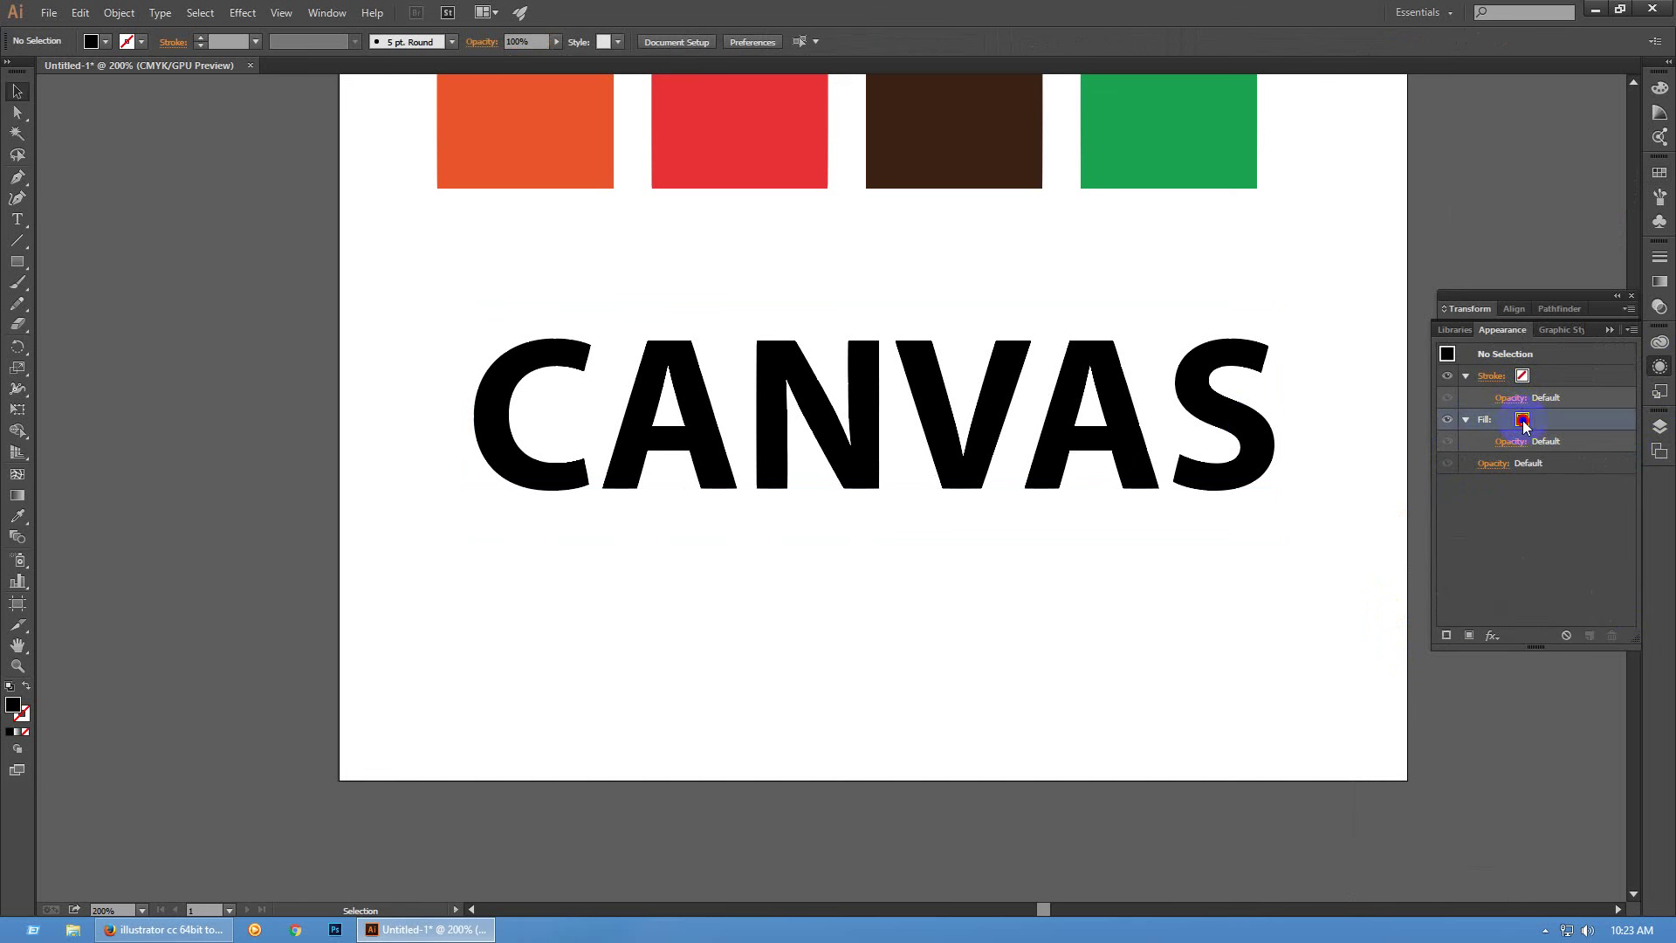
pyautogui.click(1536, 420)
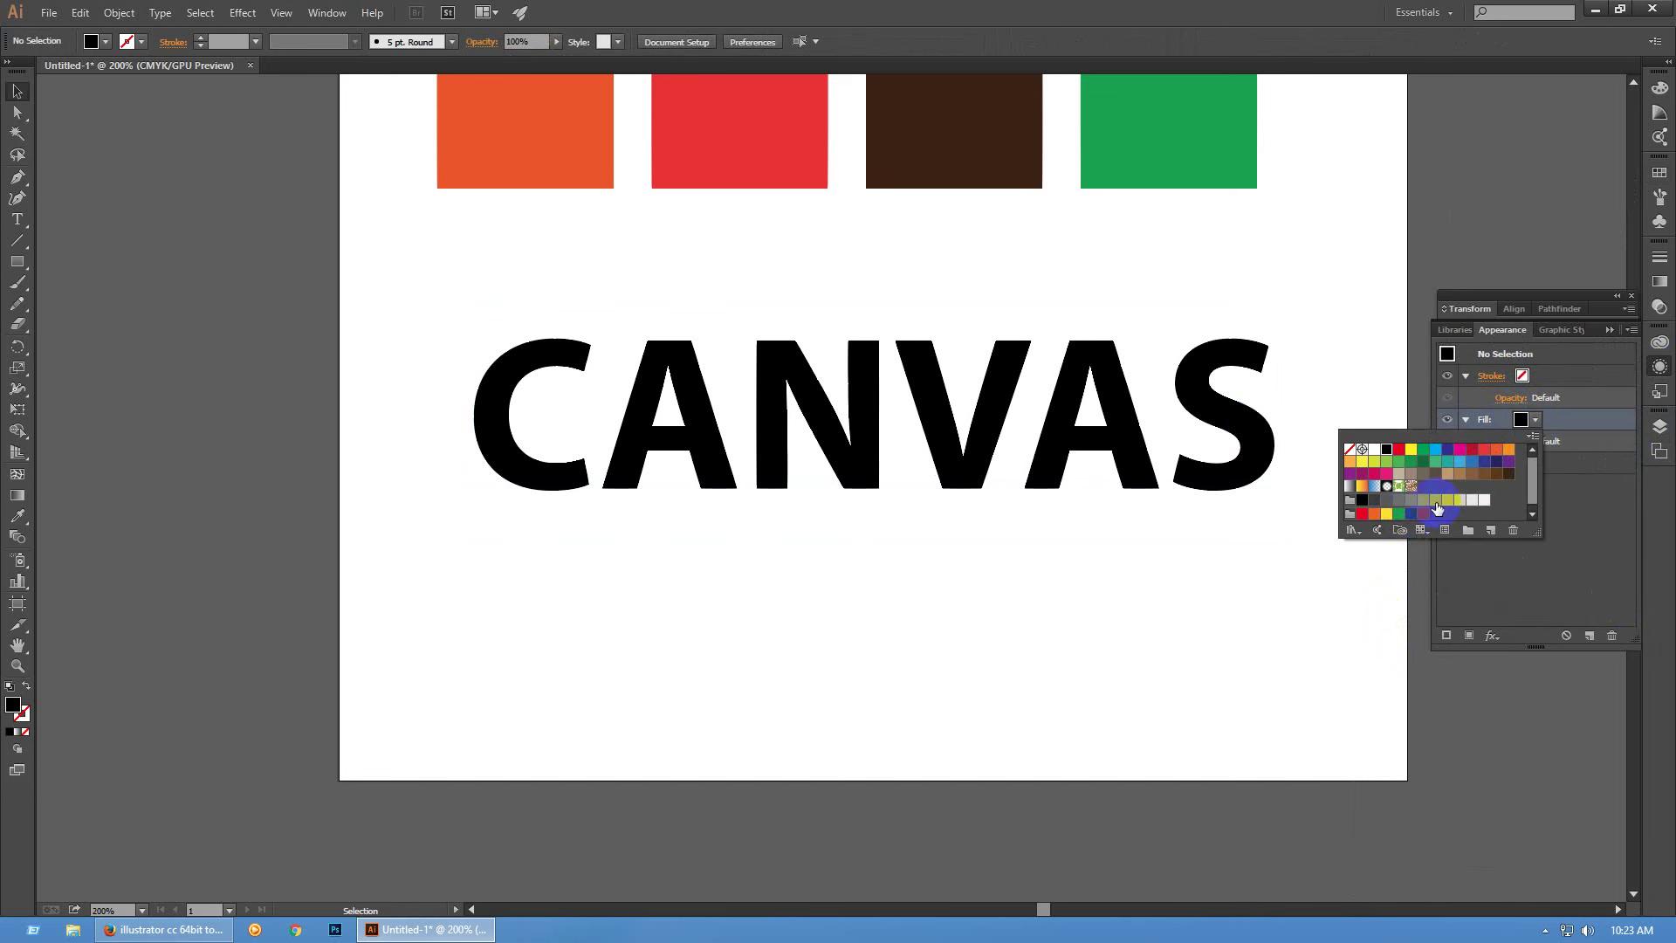
pyautogui.click(1390, 499)
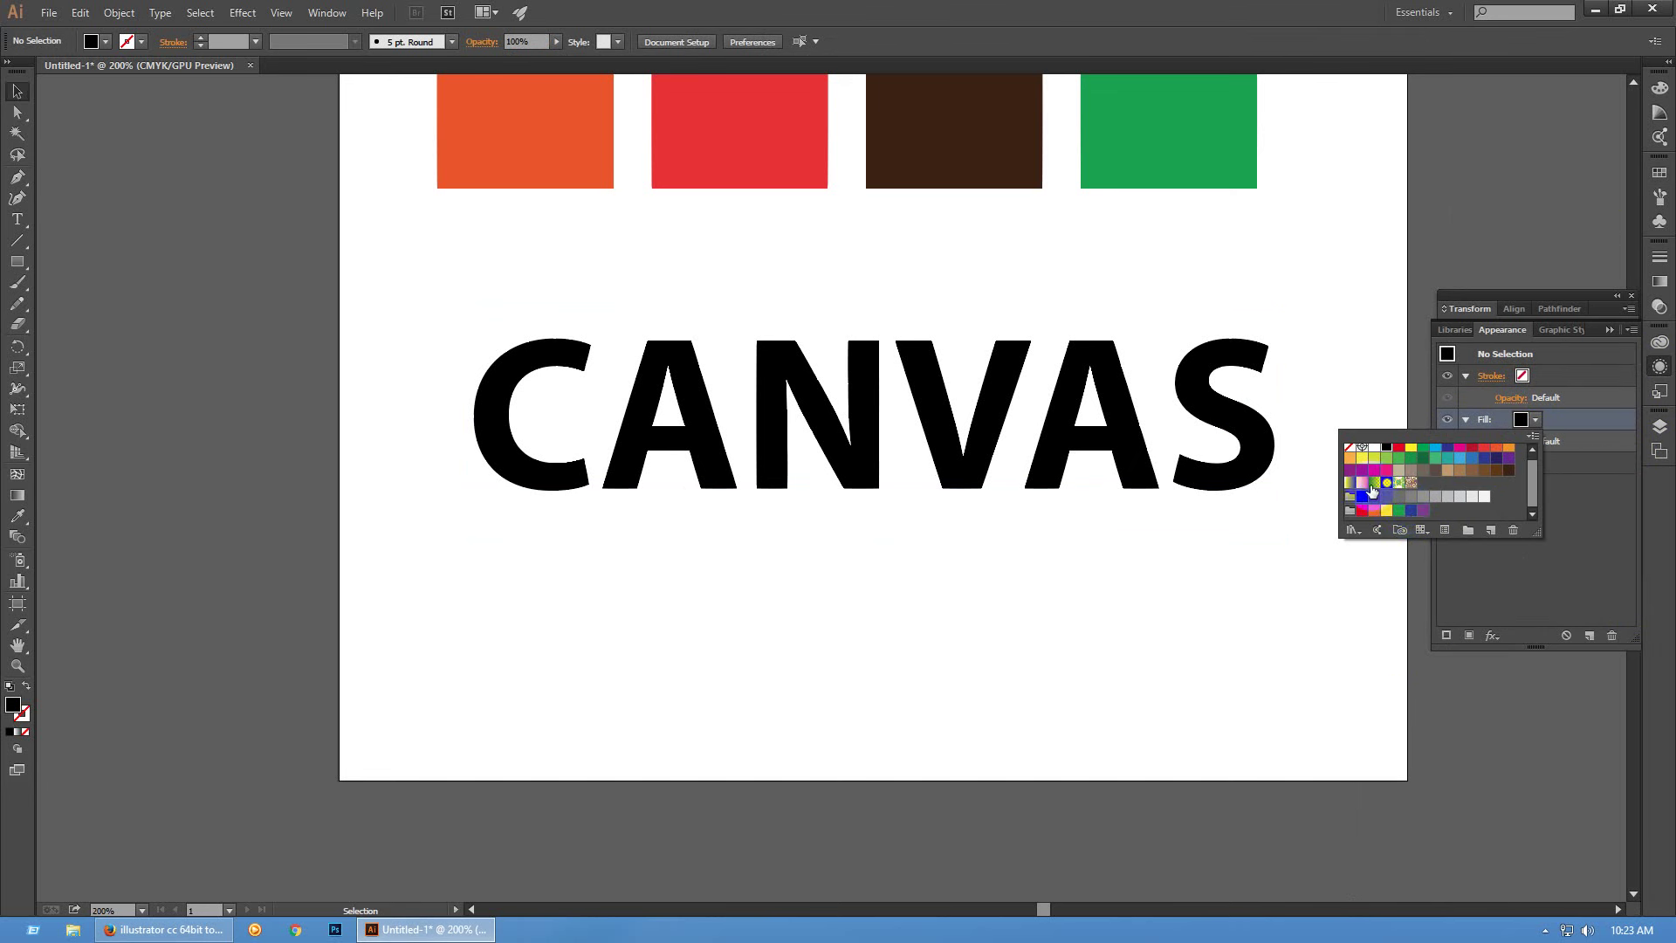
pyautogui.click(1363, 483)
pyautogui.click(1256, 462)
pyautogui.moveTo(1255, 463); pyautogui.dragTo(1255, 476)
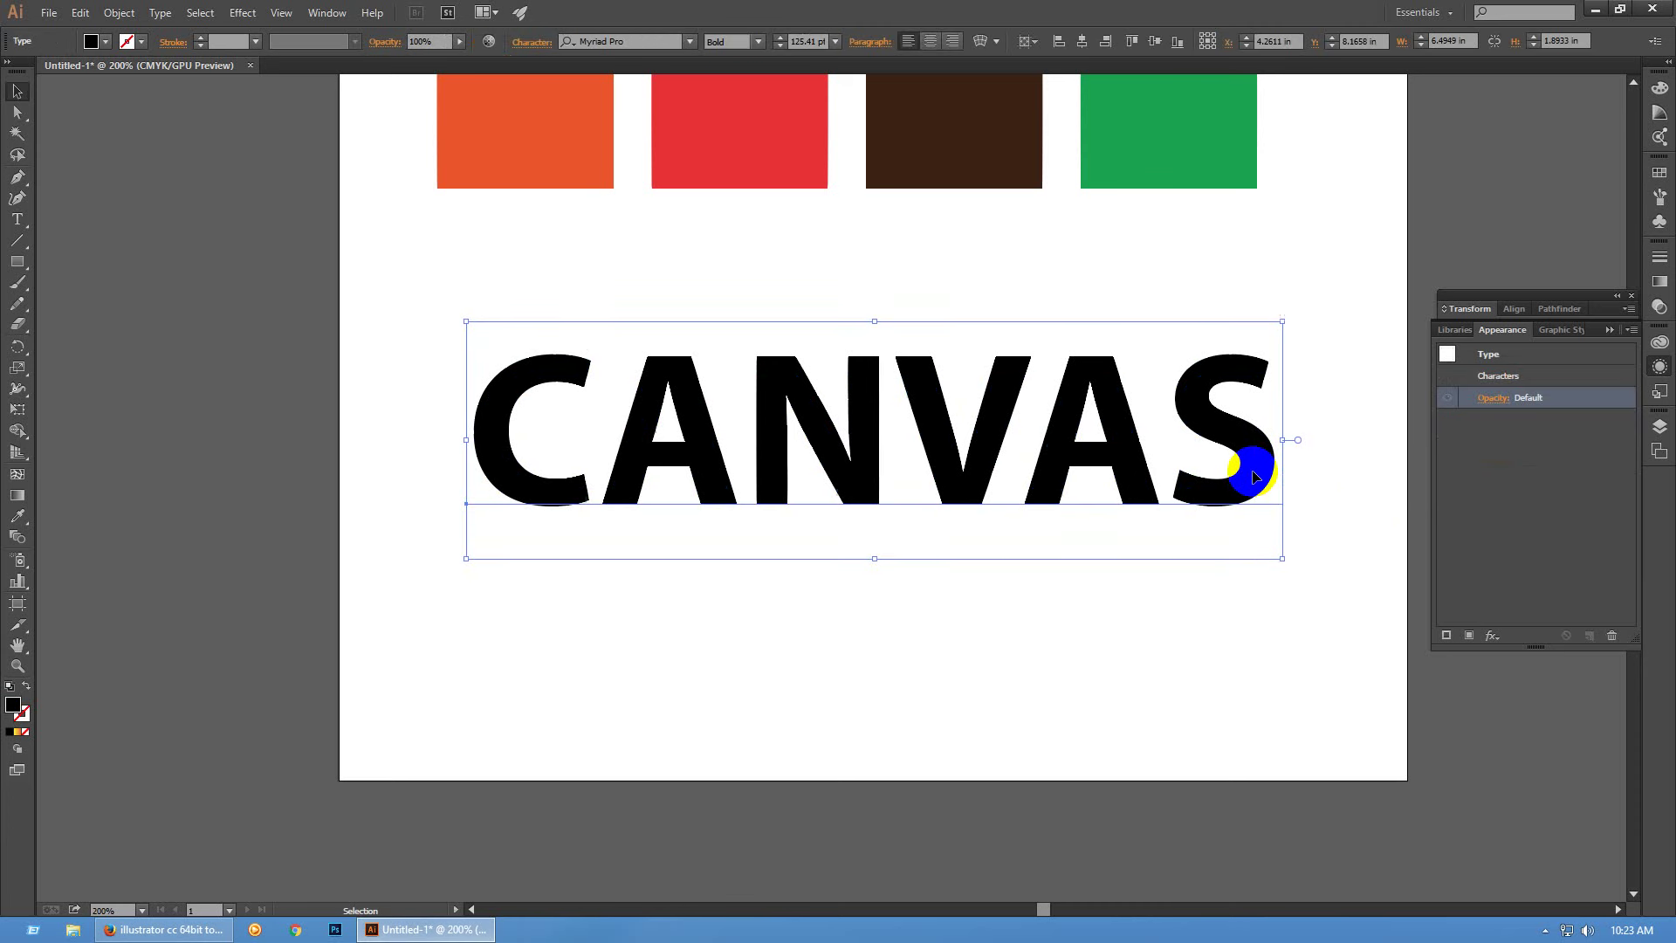
pyautogui.hotkey('ctrl', 'z')
# Try to delete the Opacity entry from the CANVAS text's appearance attributes, and deselect the text
pyautogui.click(1660, 369)
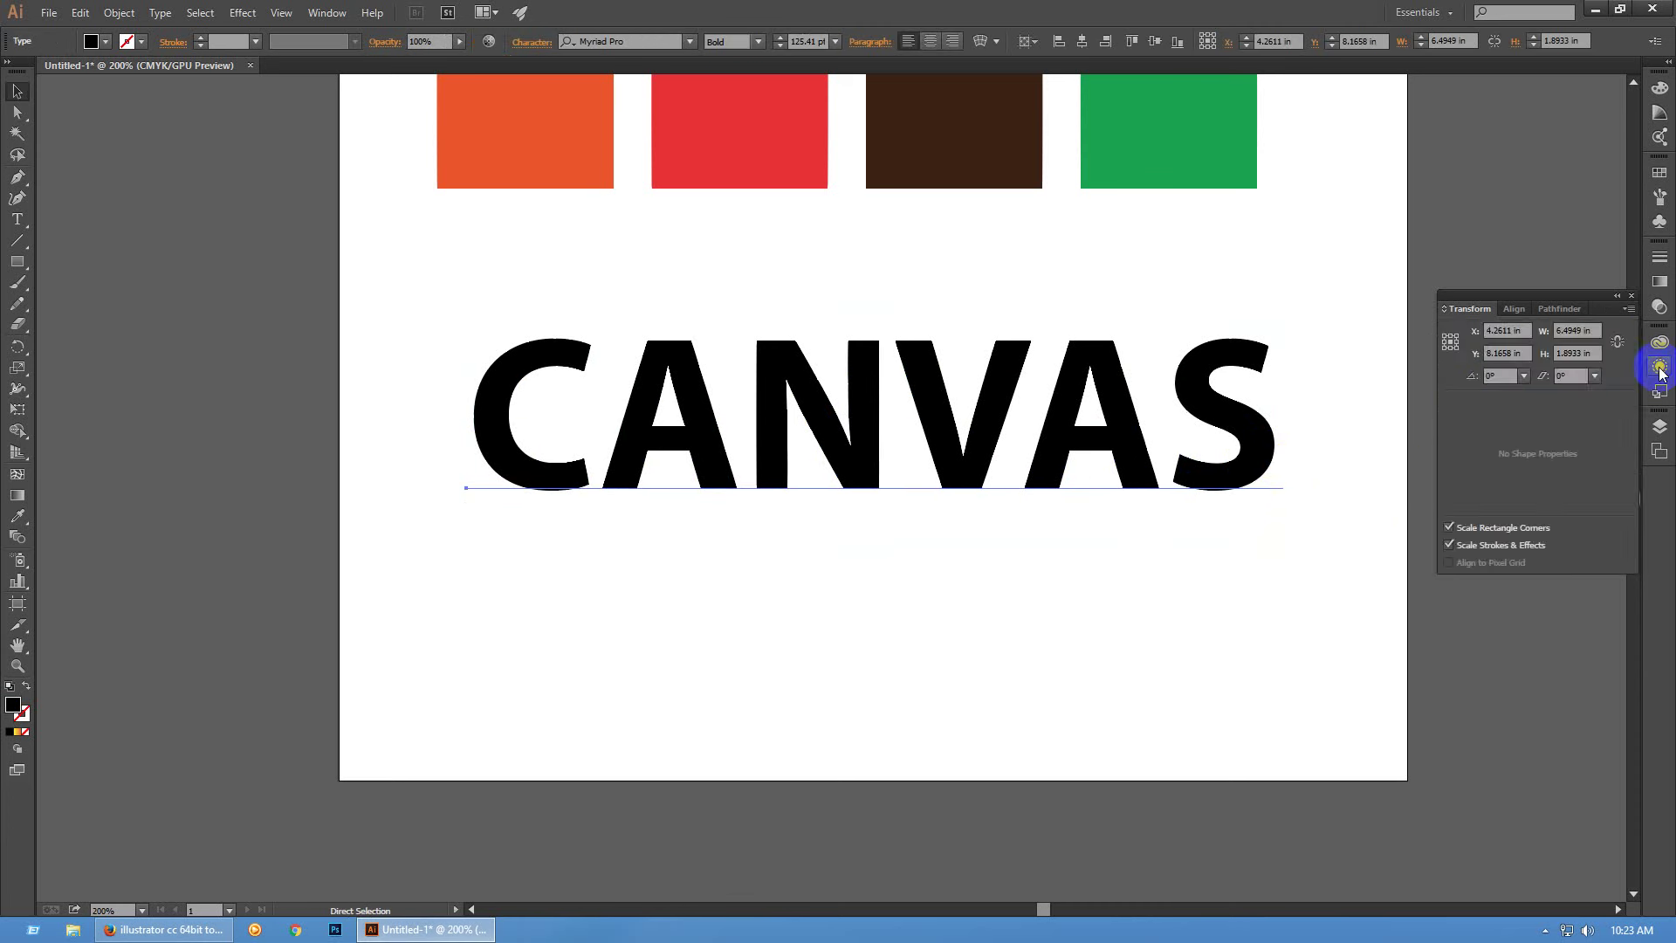
pyautogui.click(1660, 367)
pyautogui.click(1584, 402)
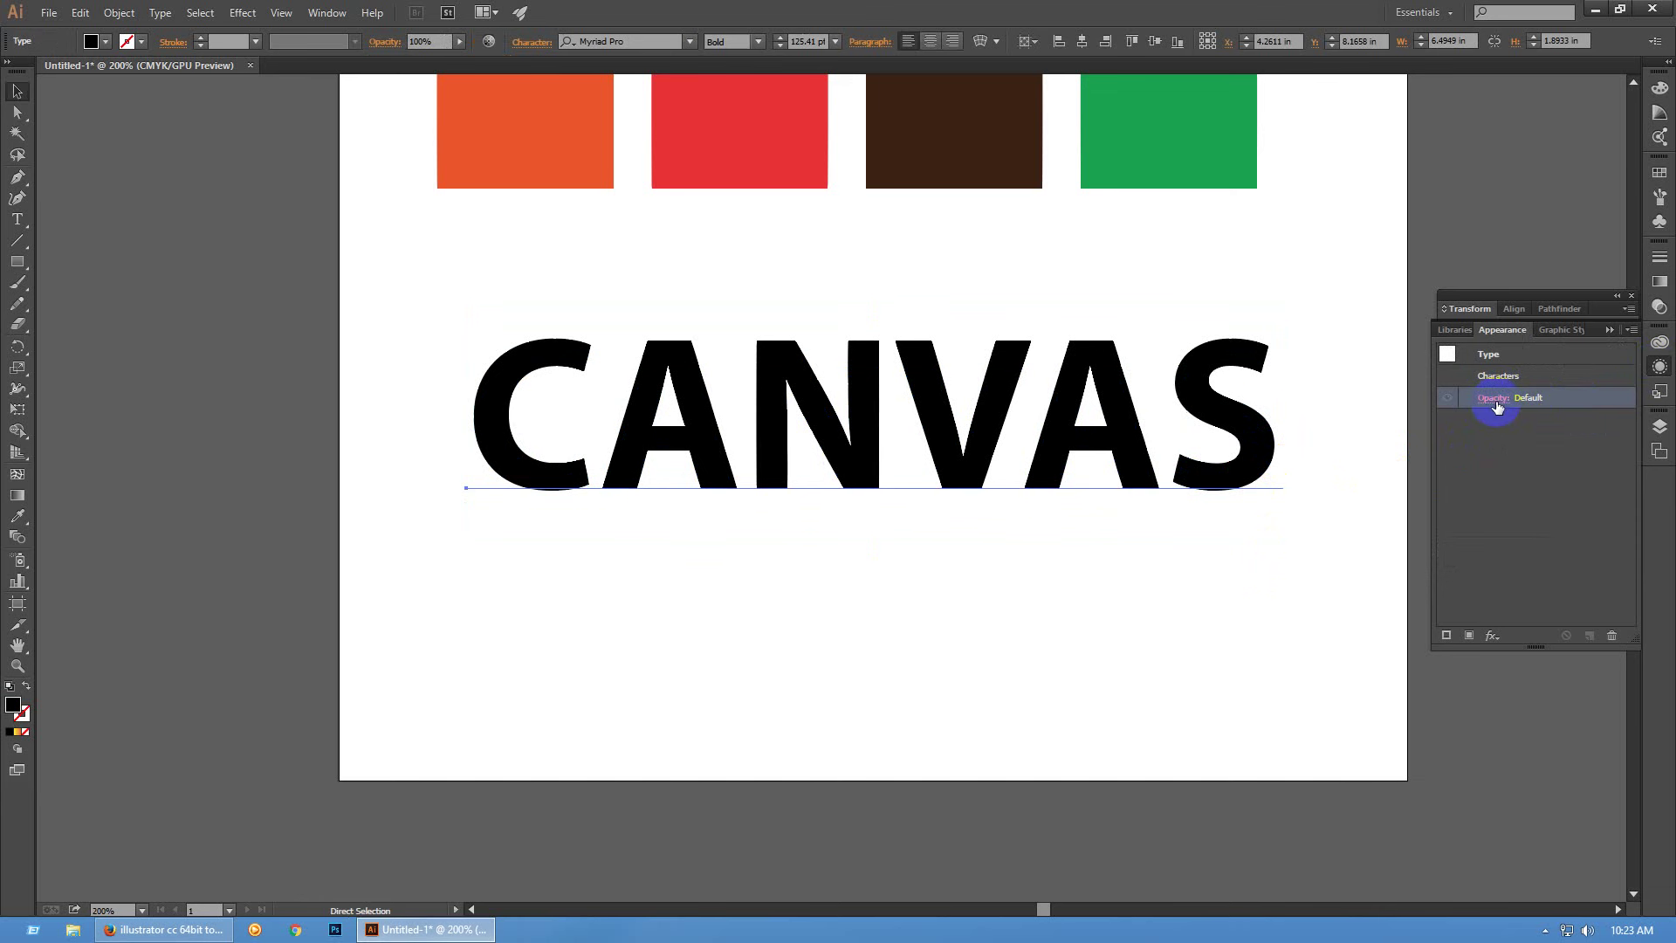
pyautogui.click(1610, 631)
pyautogui.press('v')
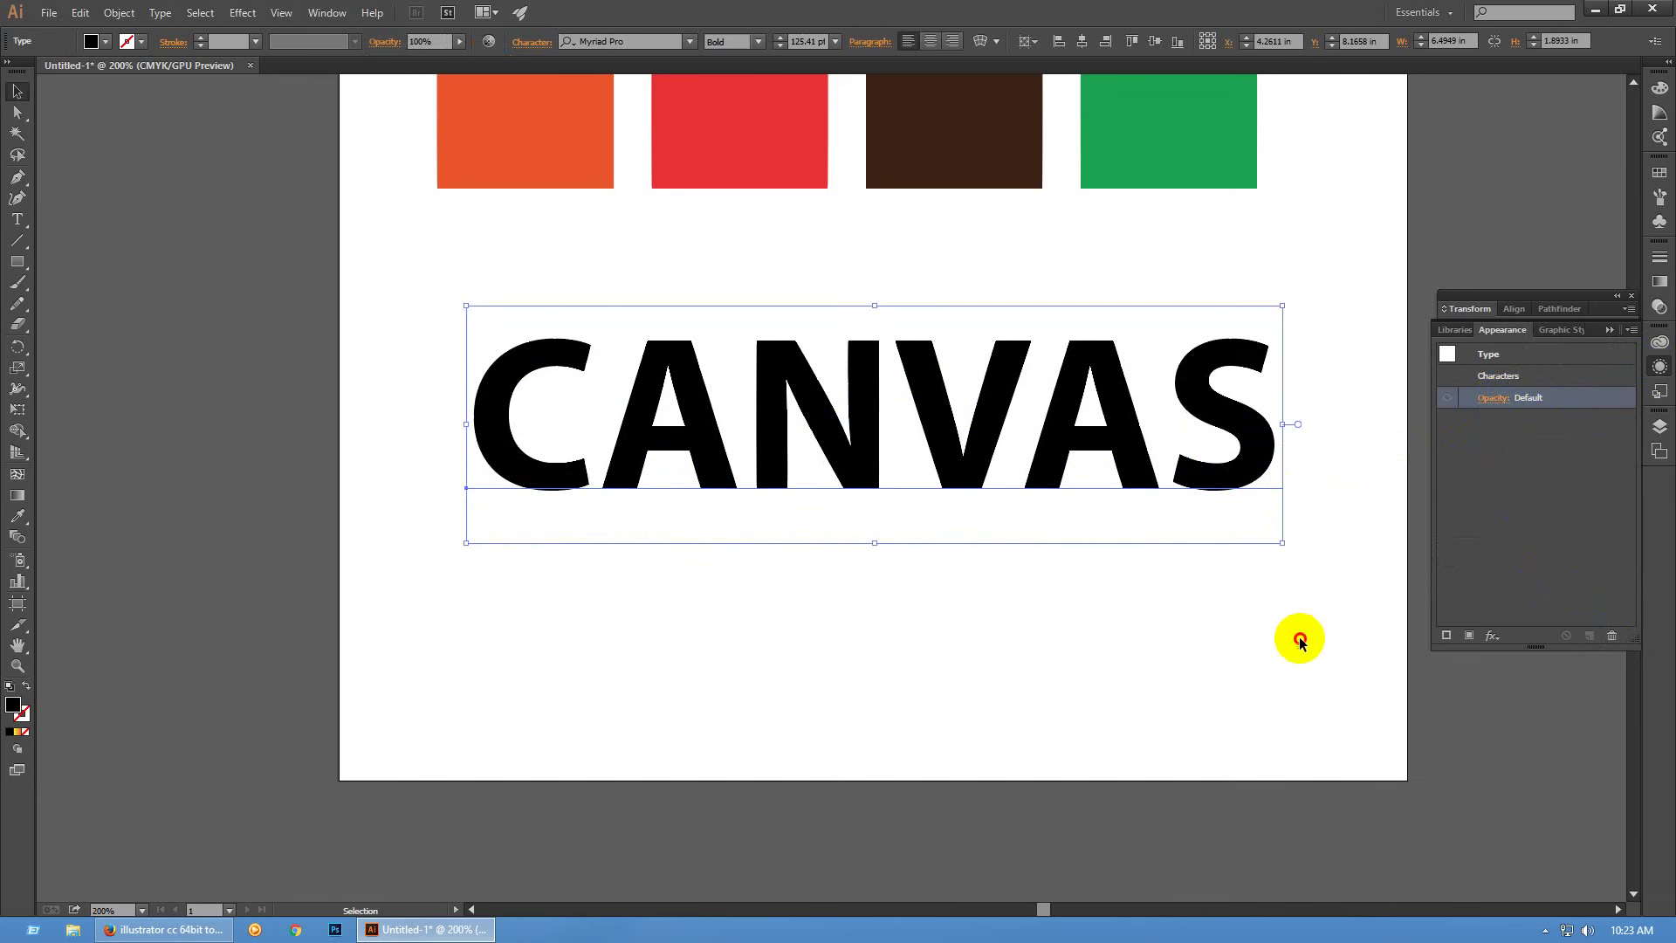
pyautogui.click(1229, 505)
pyautogui.click(1256, 641)
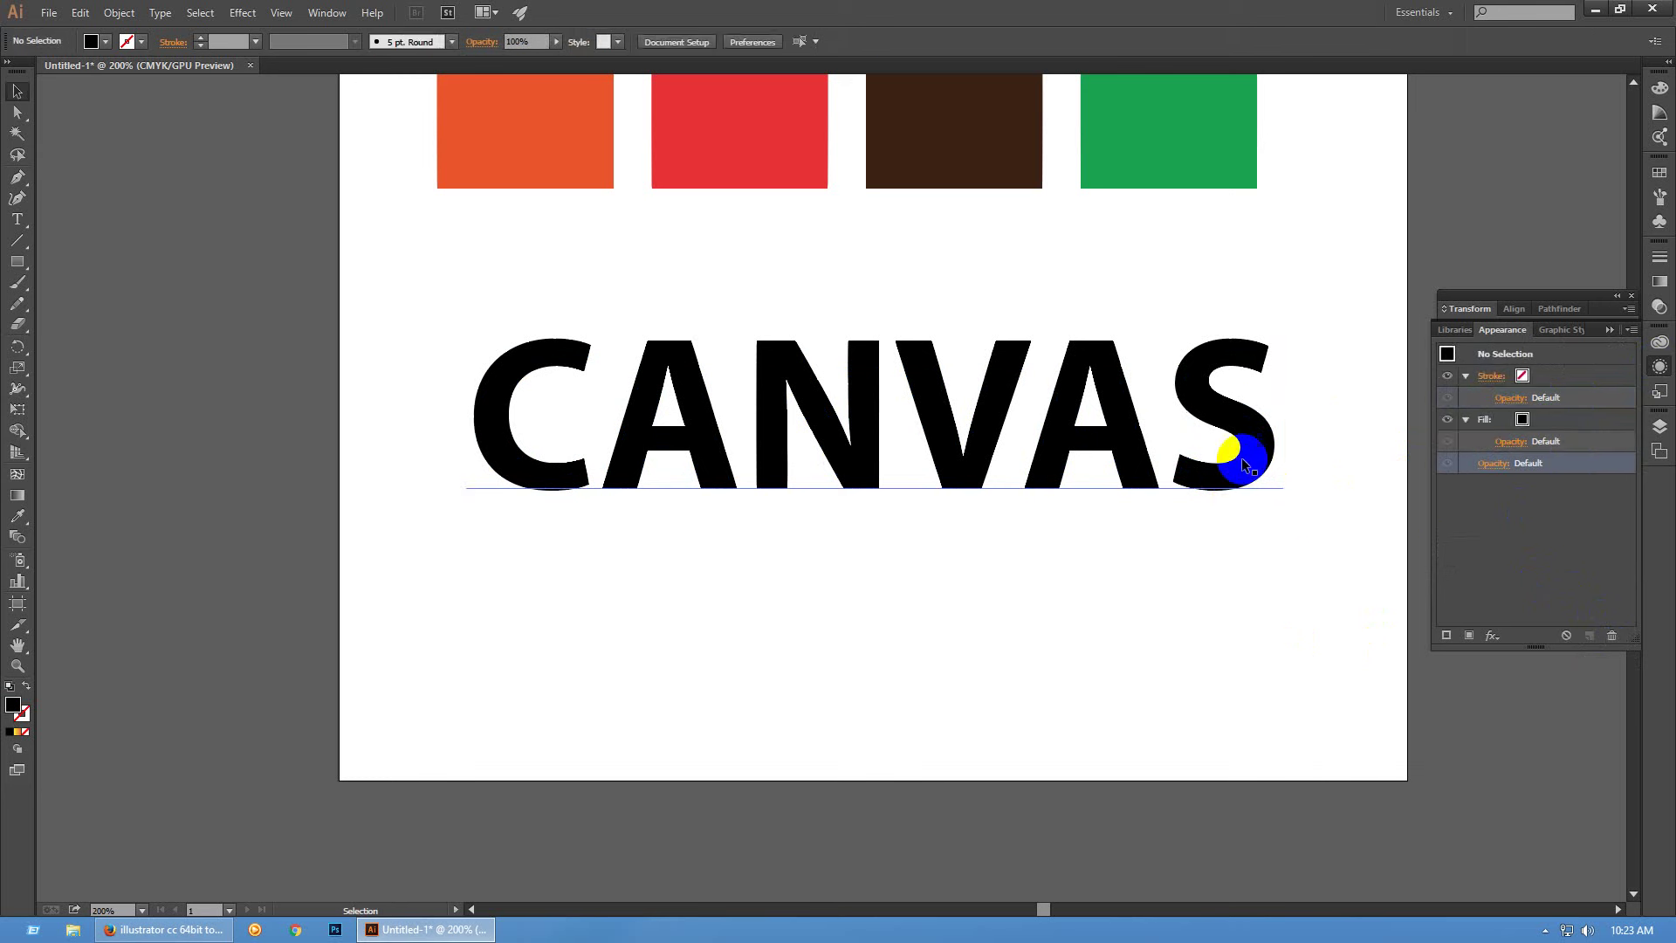
# Add a new fill to the CANVAS text's appearance and set it to the Orange, Yellow gradient
pyautogui.click(1241, 458)
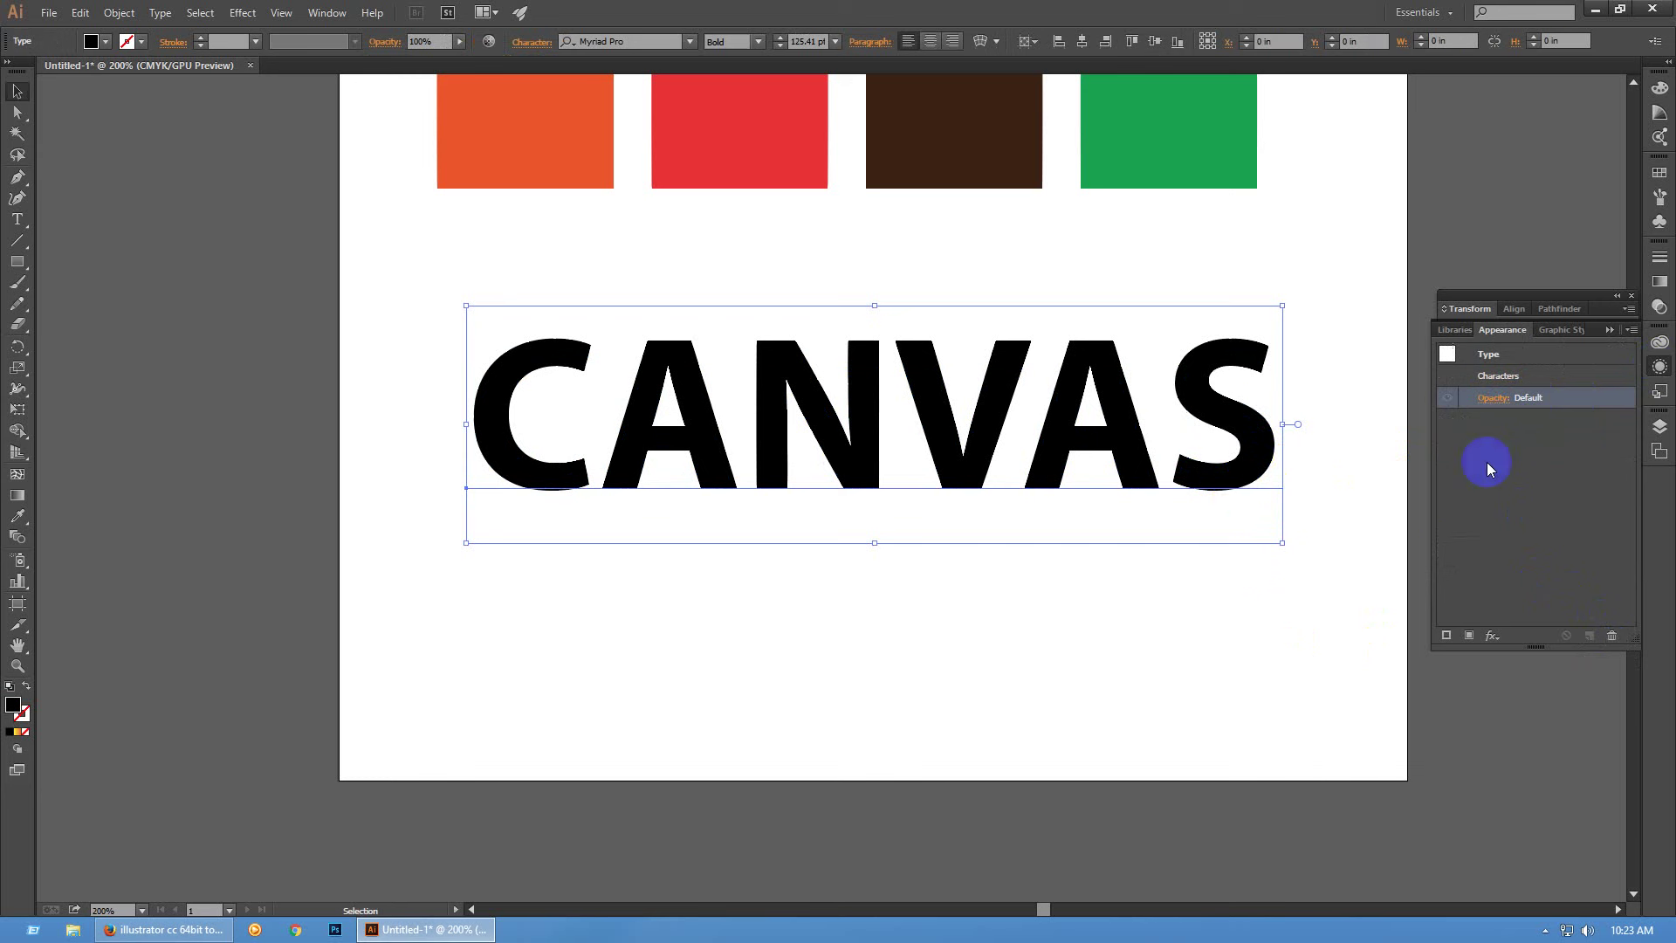
pyautogui.click(1471, 637)
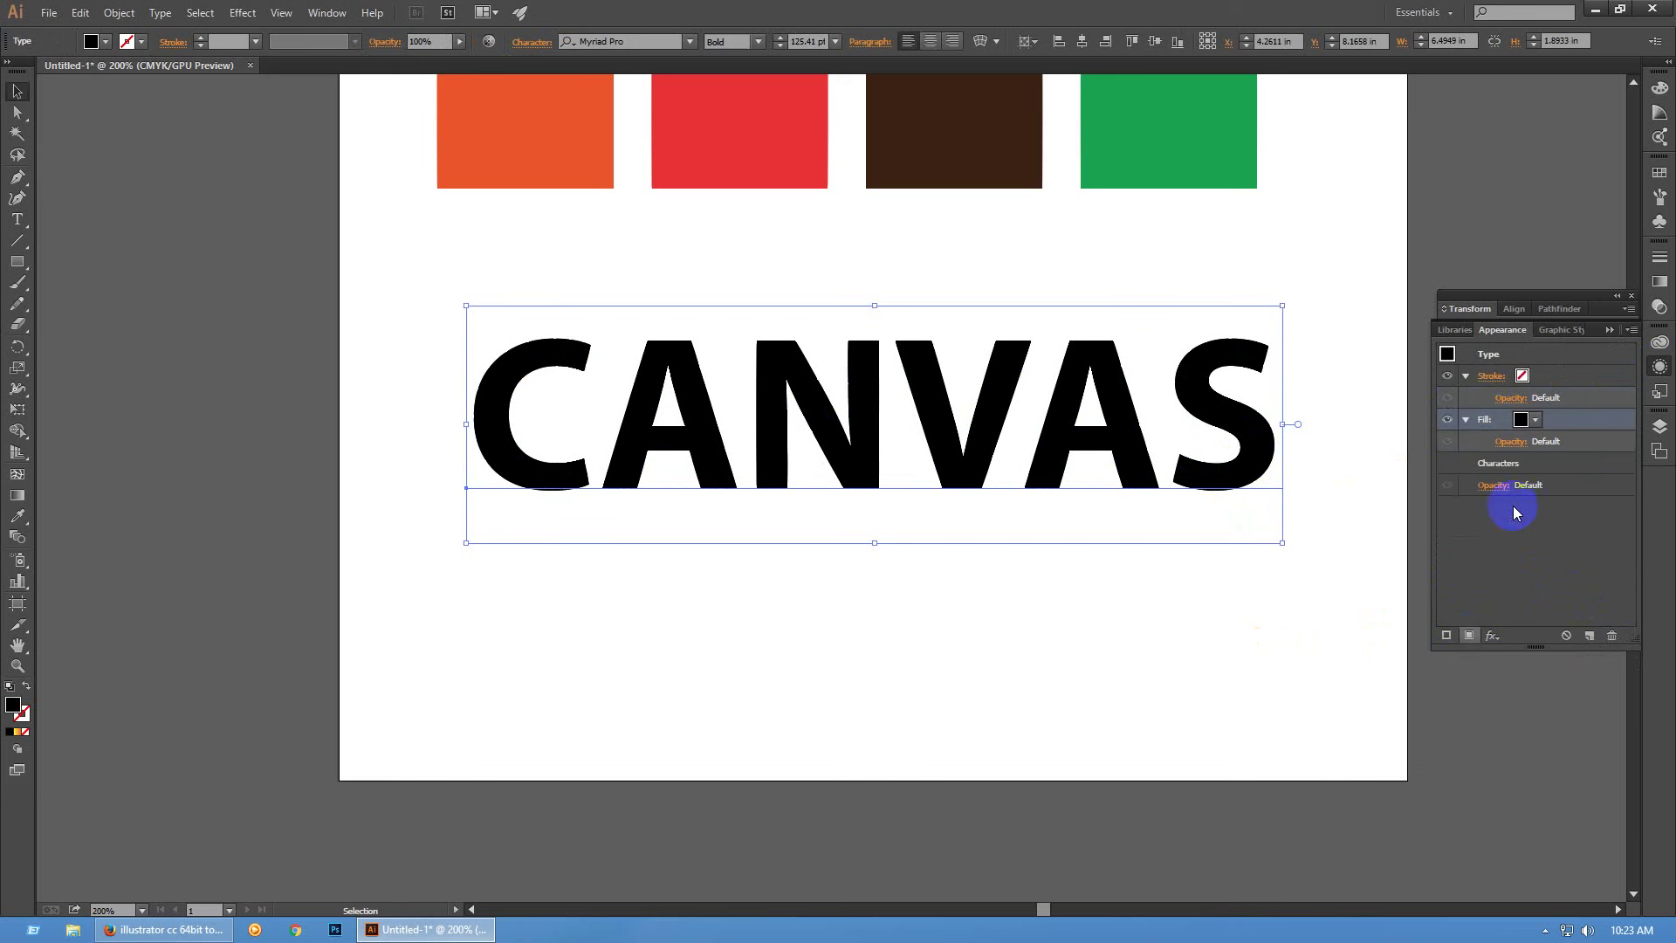
pyautogui.click(1534, 422)
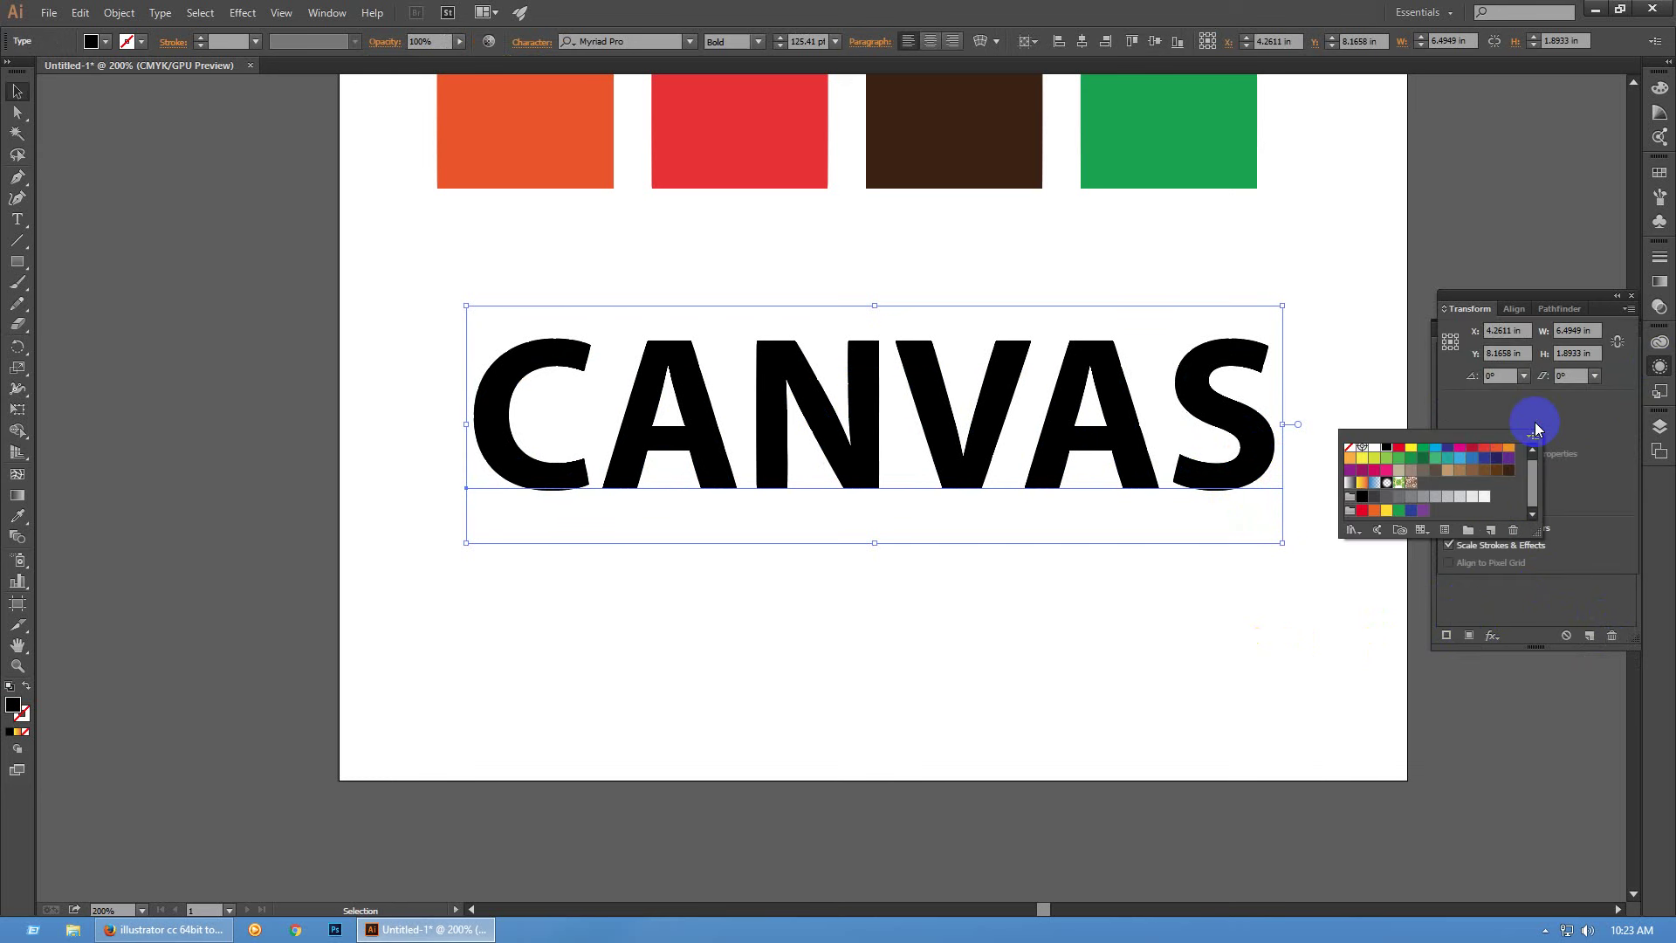
pyautogui.click(1359, 486)
pyautogui.click(1308, 602)
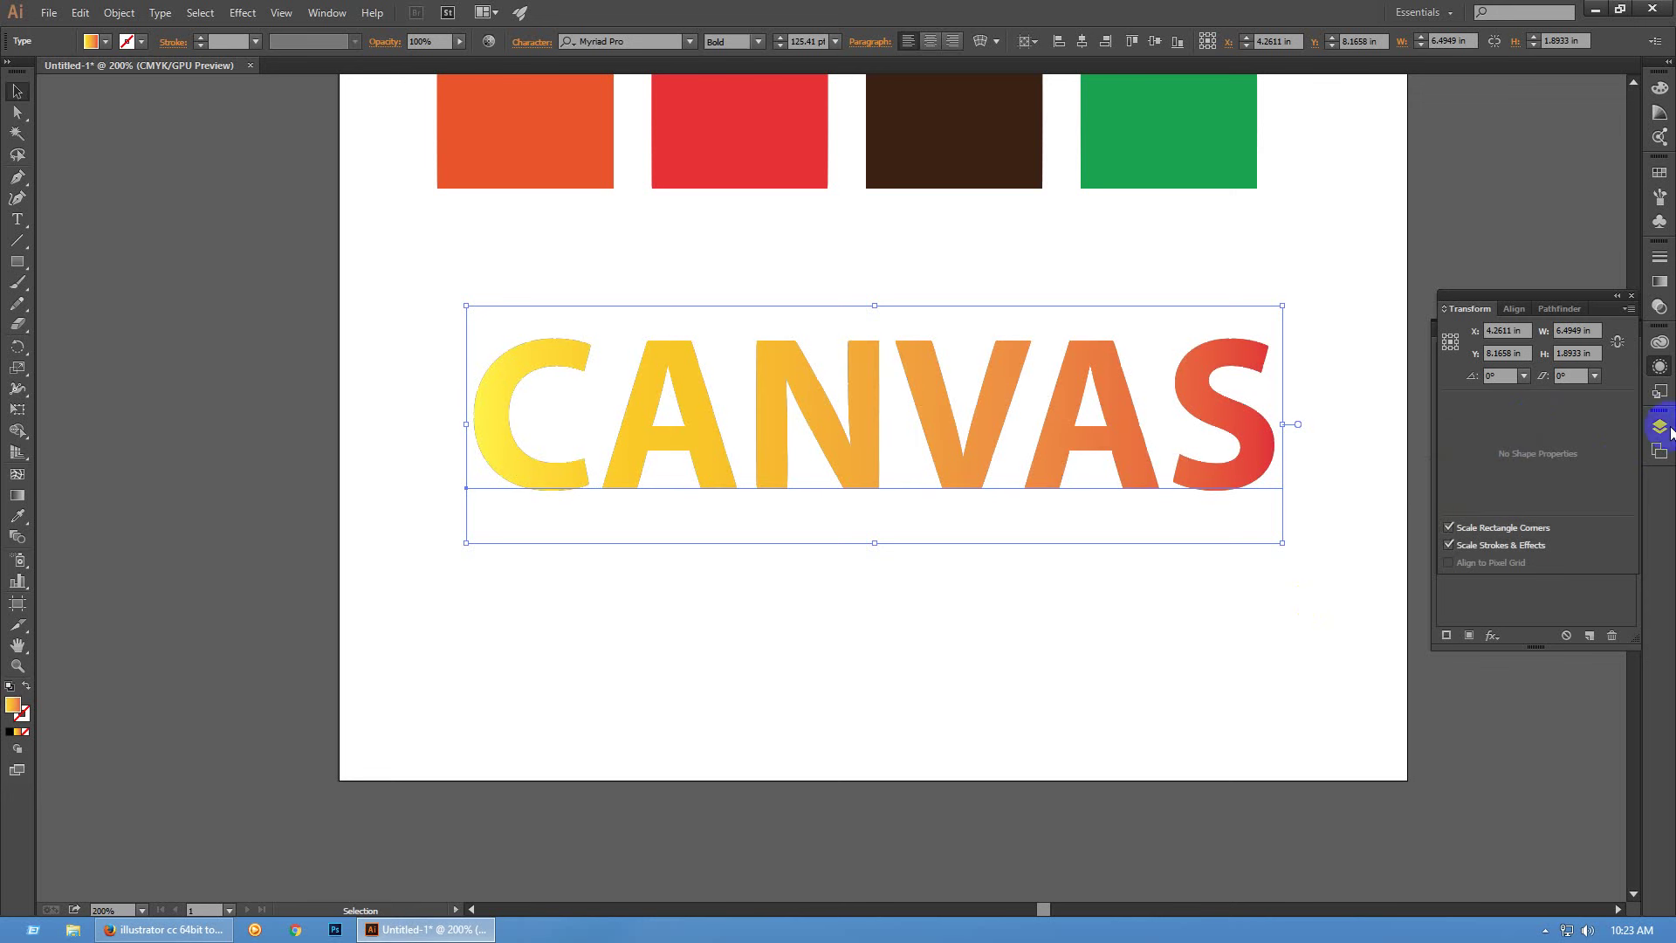
# Close the Transform panel and set the CANVAS text's fill to none
pyautogui.click(1660, 374)
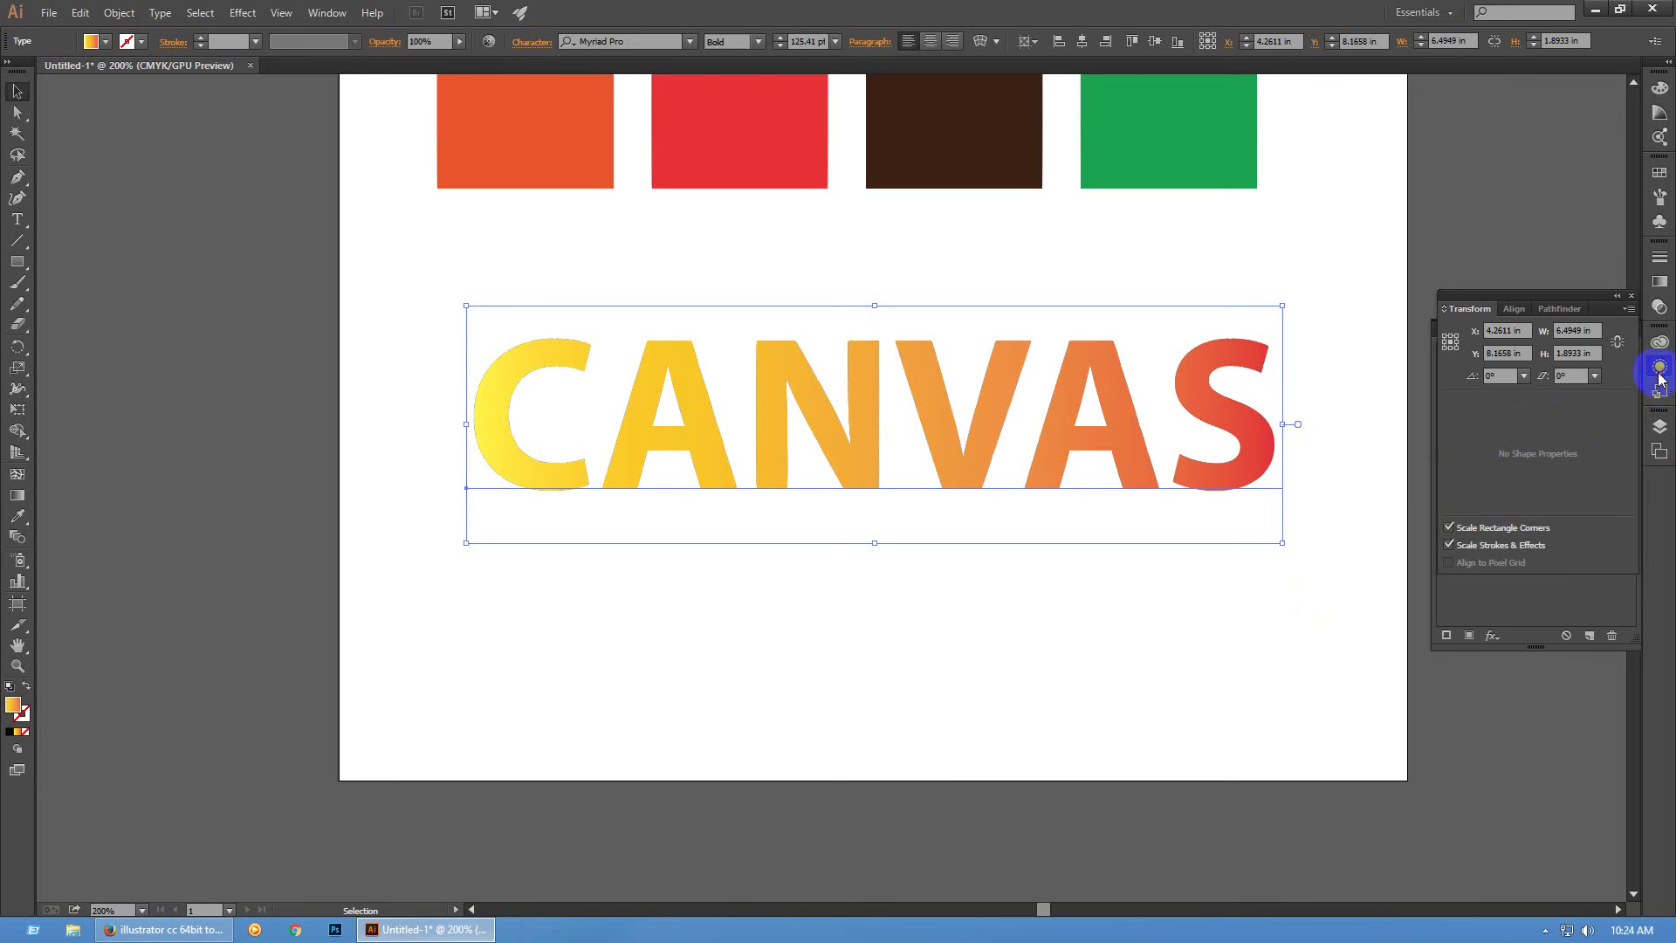
pyautogui.click(1631, 297)
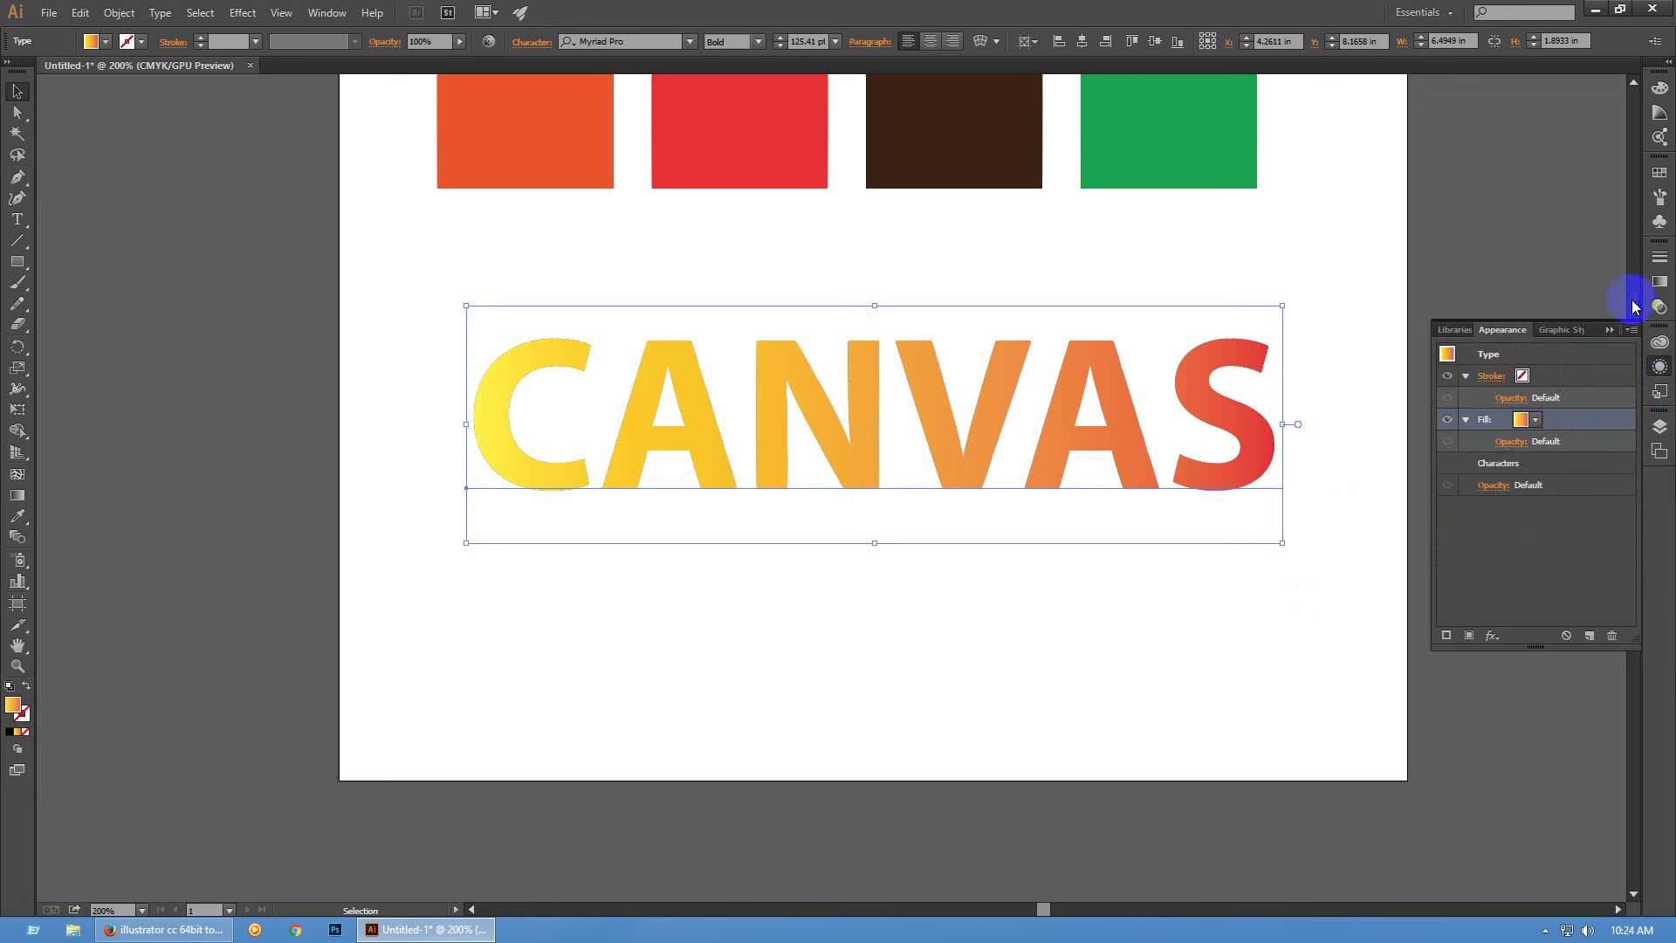
pyautogui.doubleClick(964, 463)
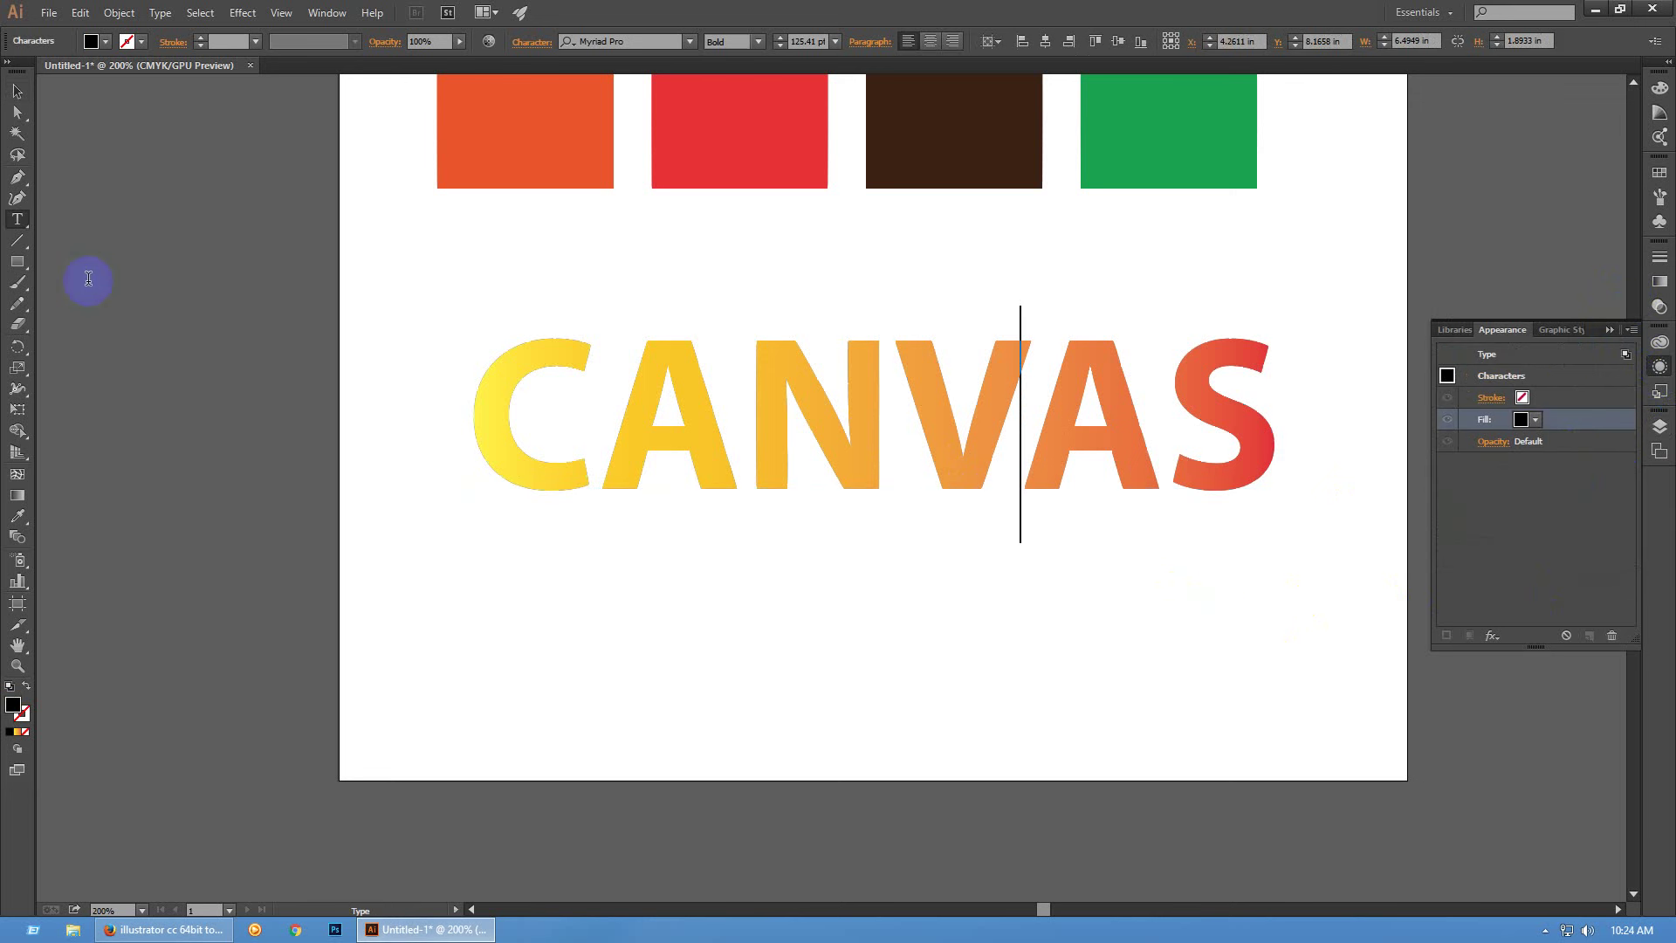
pyautogui.click(17, 91)
pyautogui.click(701, 430)
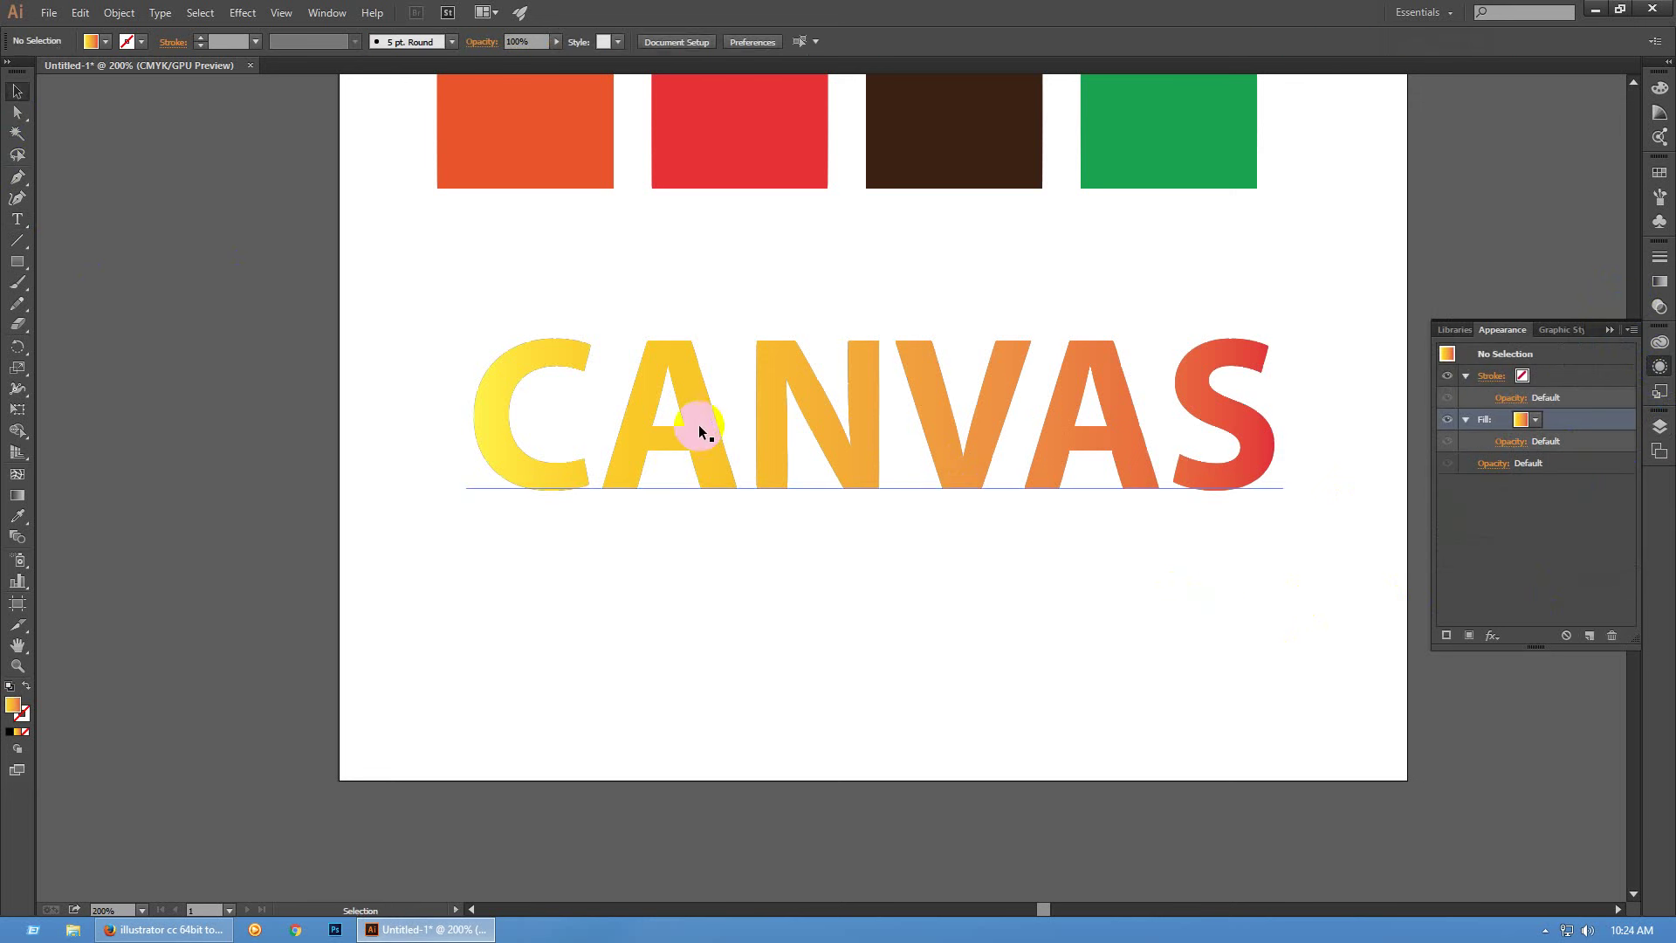
pyautogui.click(704, 428)
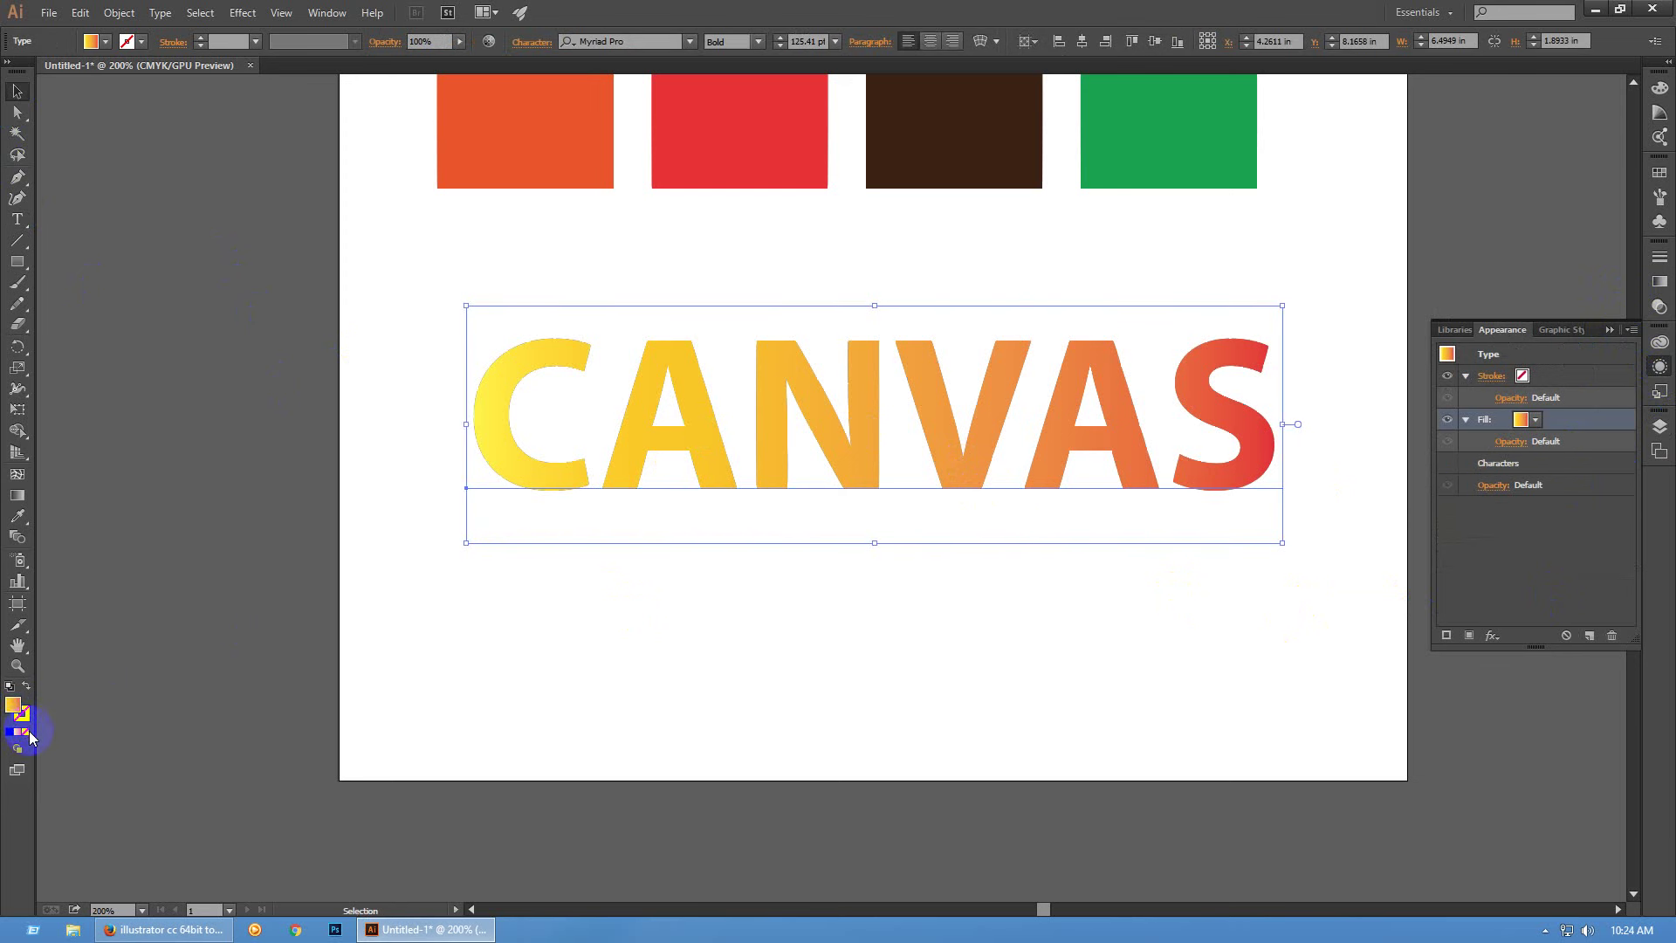
pyautogui.click(24, 737)
pyautogui.click(25, 737)
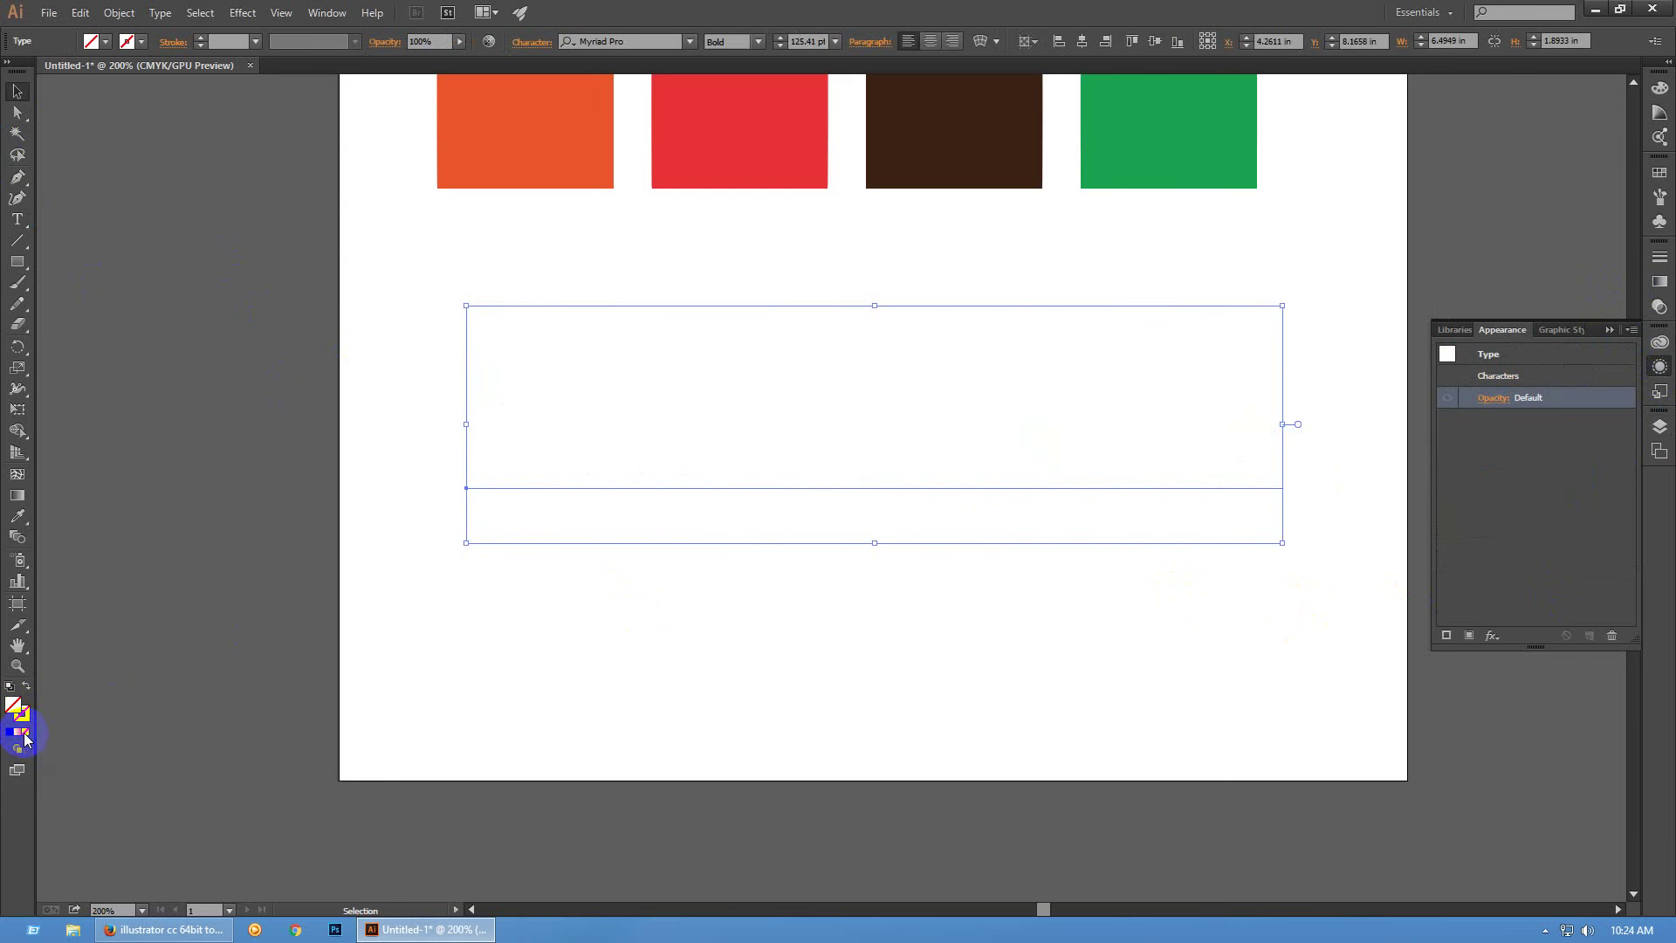
# Give the unfilled CANVAS text a fresh appearance fill using the Orange, Yellow gradient swatch
pyautogui.click(1470, 636)
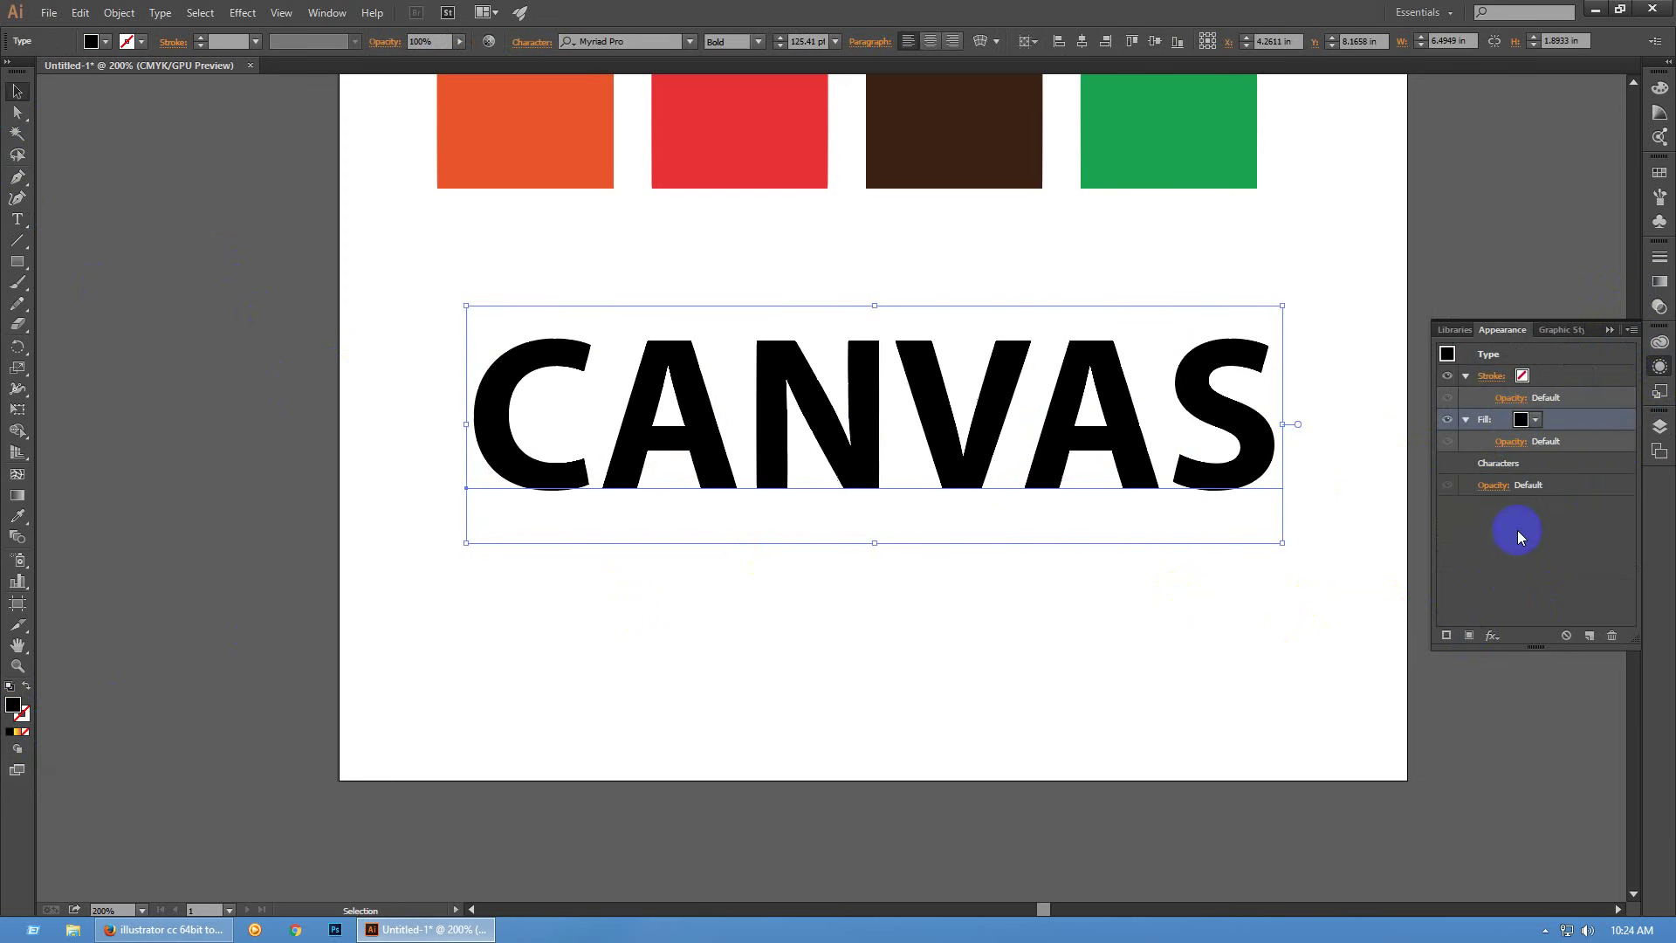
pyautogui.click(1535, 420)
pyautogui.moveTo(1525, 492); pyautogui.dragTo(1524, 476)
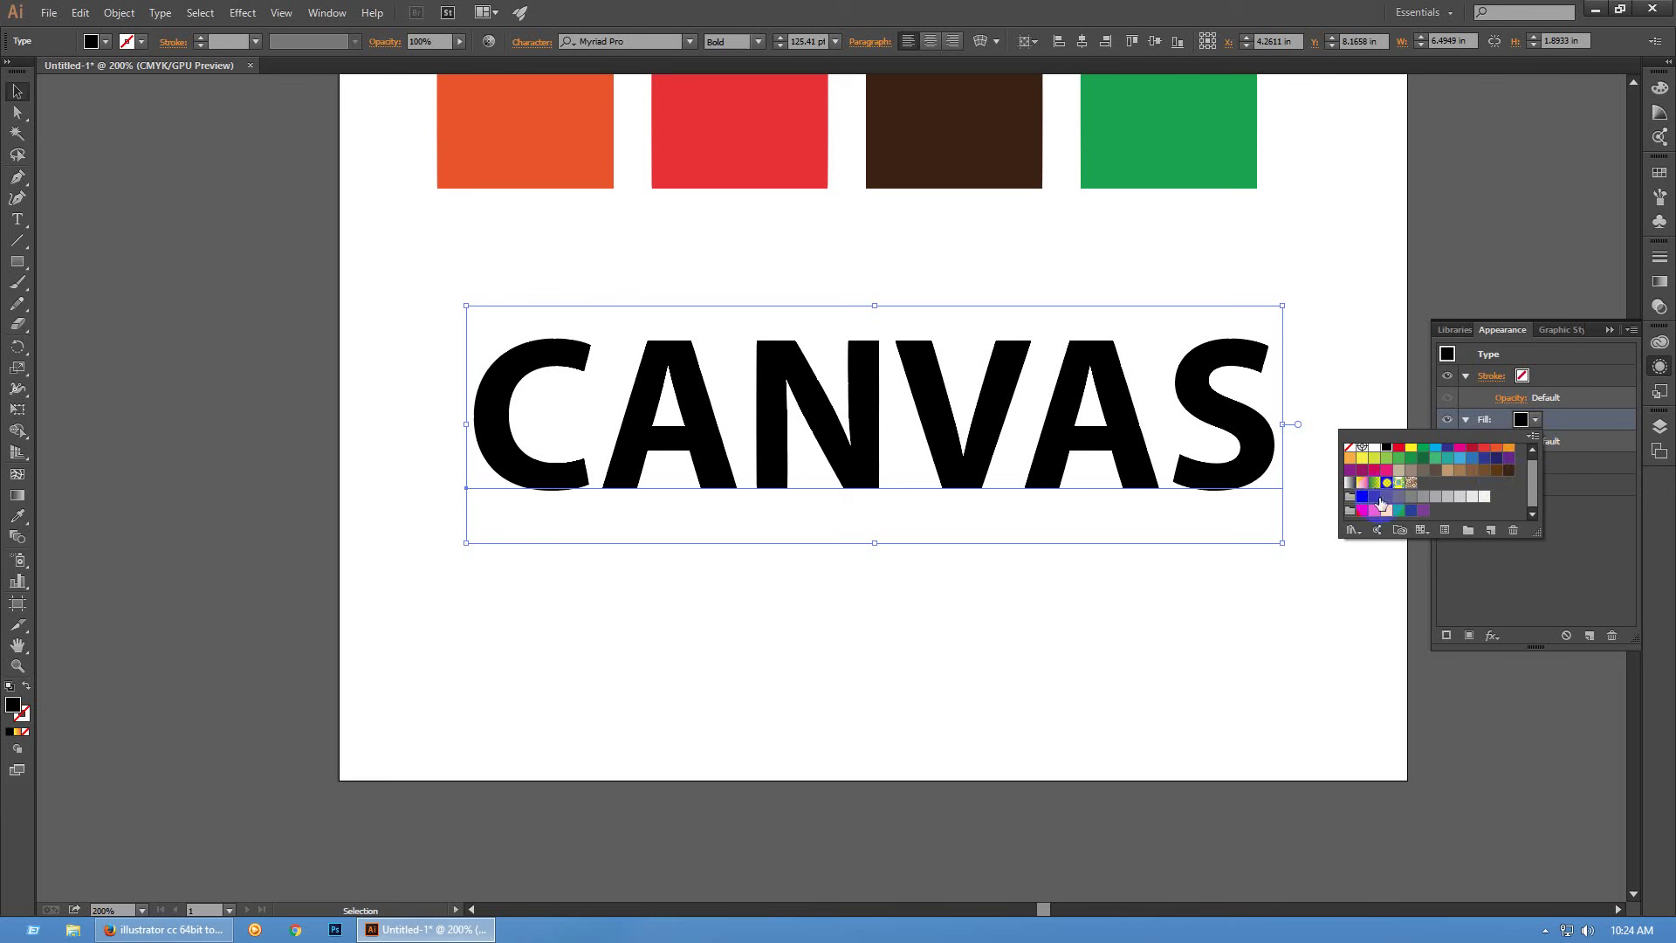
pyautogui.click(1361, 484)
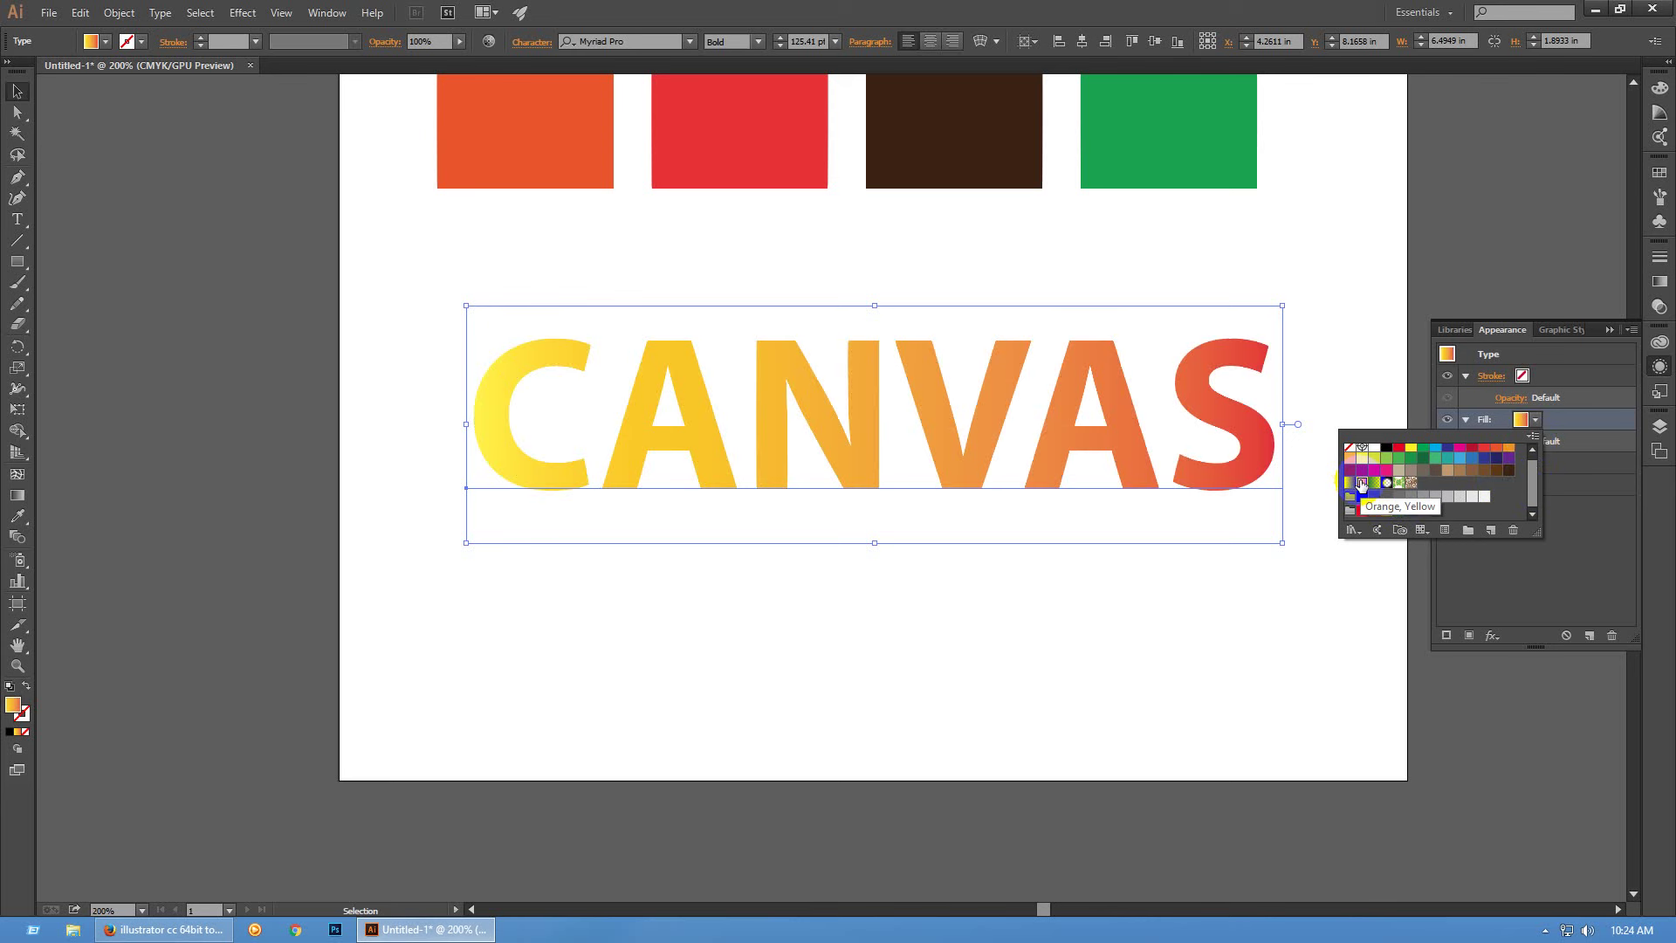
pyautogui.moveTo(1097, 604); pyautogui.dragTo(1064, 724)
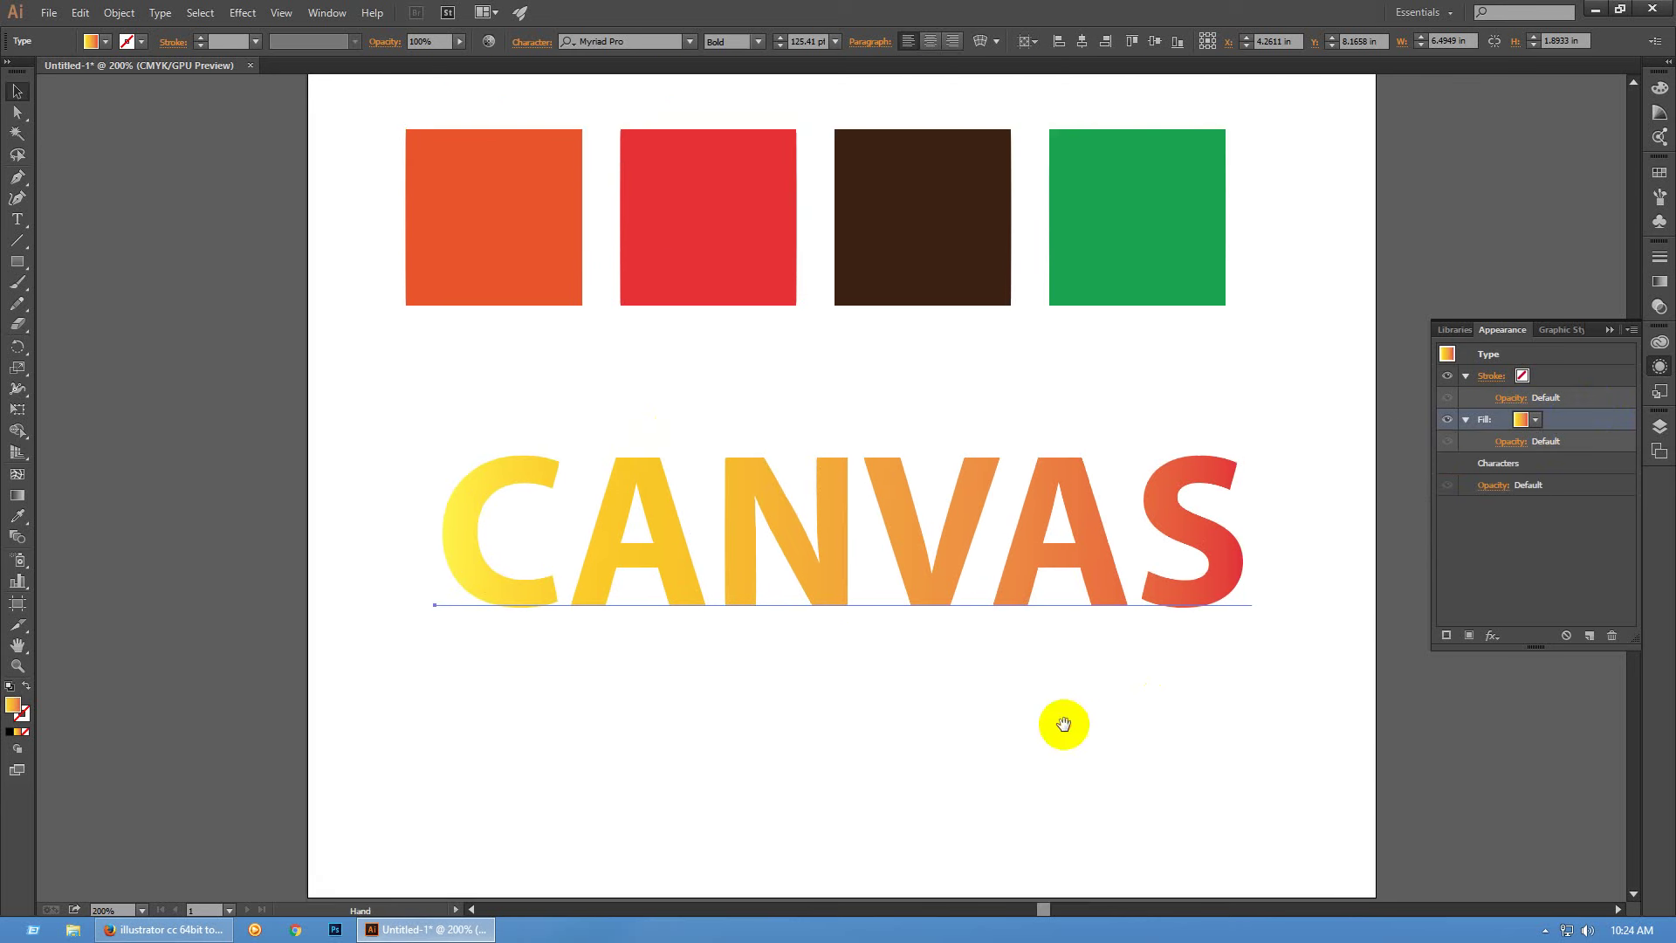
# Apply the red square's color to the CANVAS text's appearance fill with the Eyedropper
pyautogui.click(1197, 563)
pyautogui.press('i')
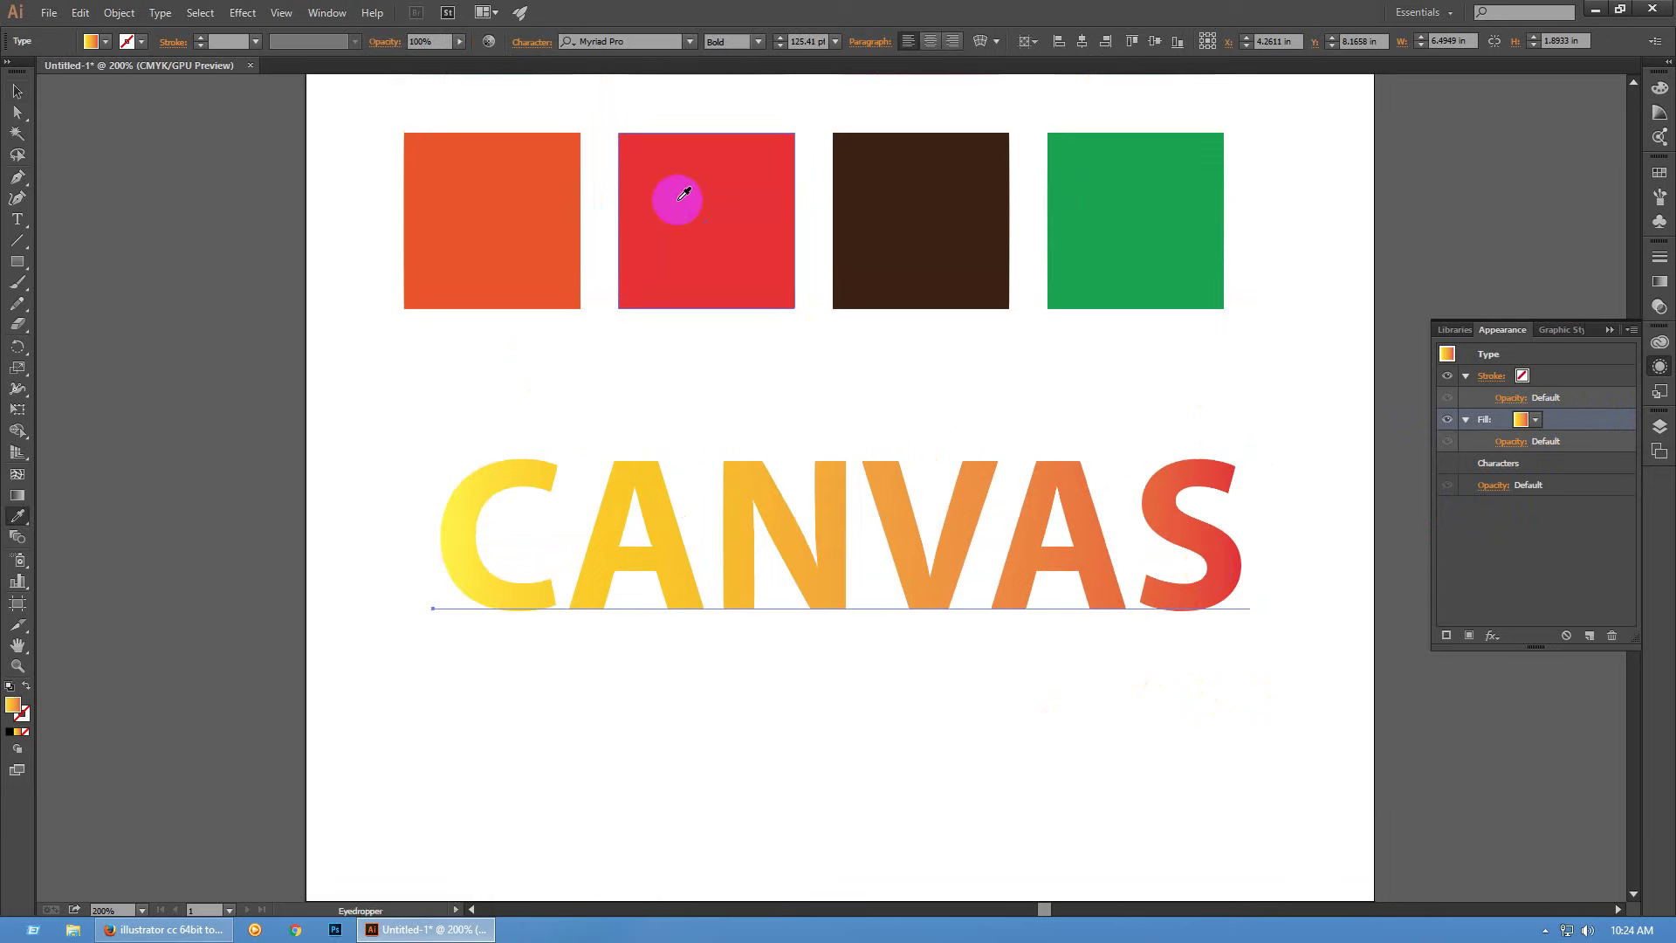
pyautogui.click(678, 199)
pyautogui.scroll(5, 722, 262)
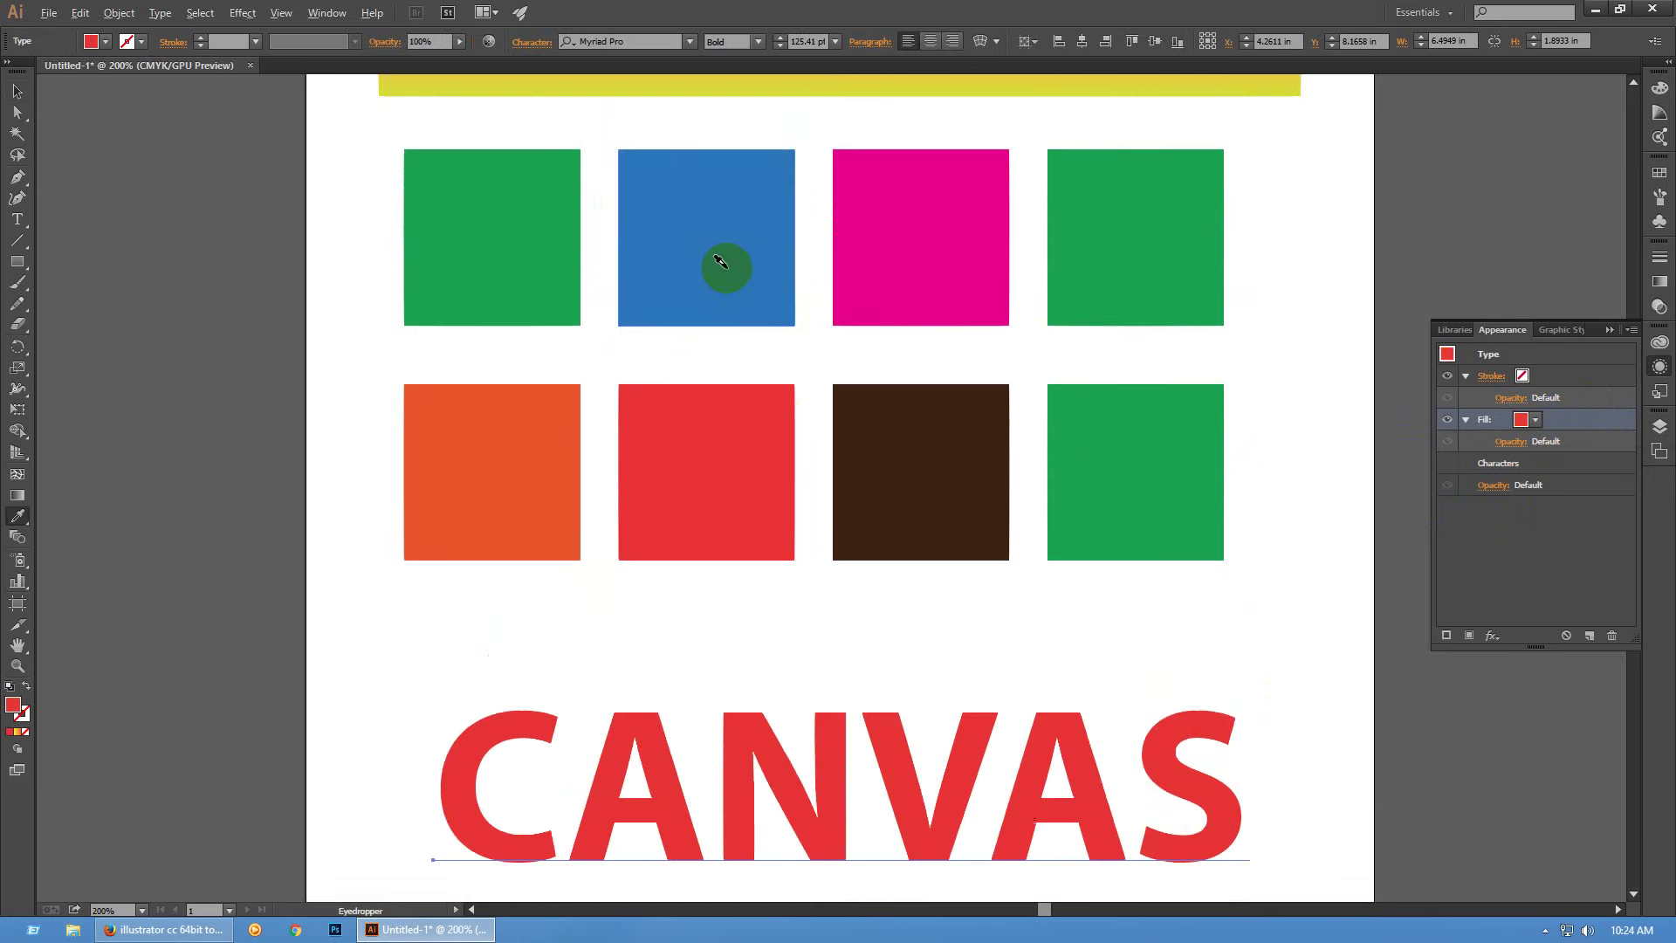
pyautogui.scroll(-1, 722, 266)
pyautogui.scroll(3, 756, 213)
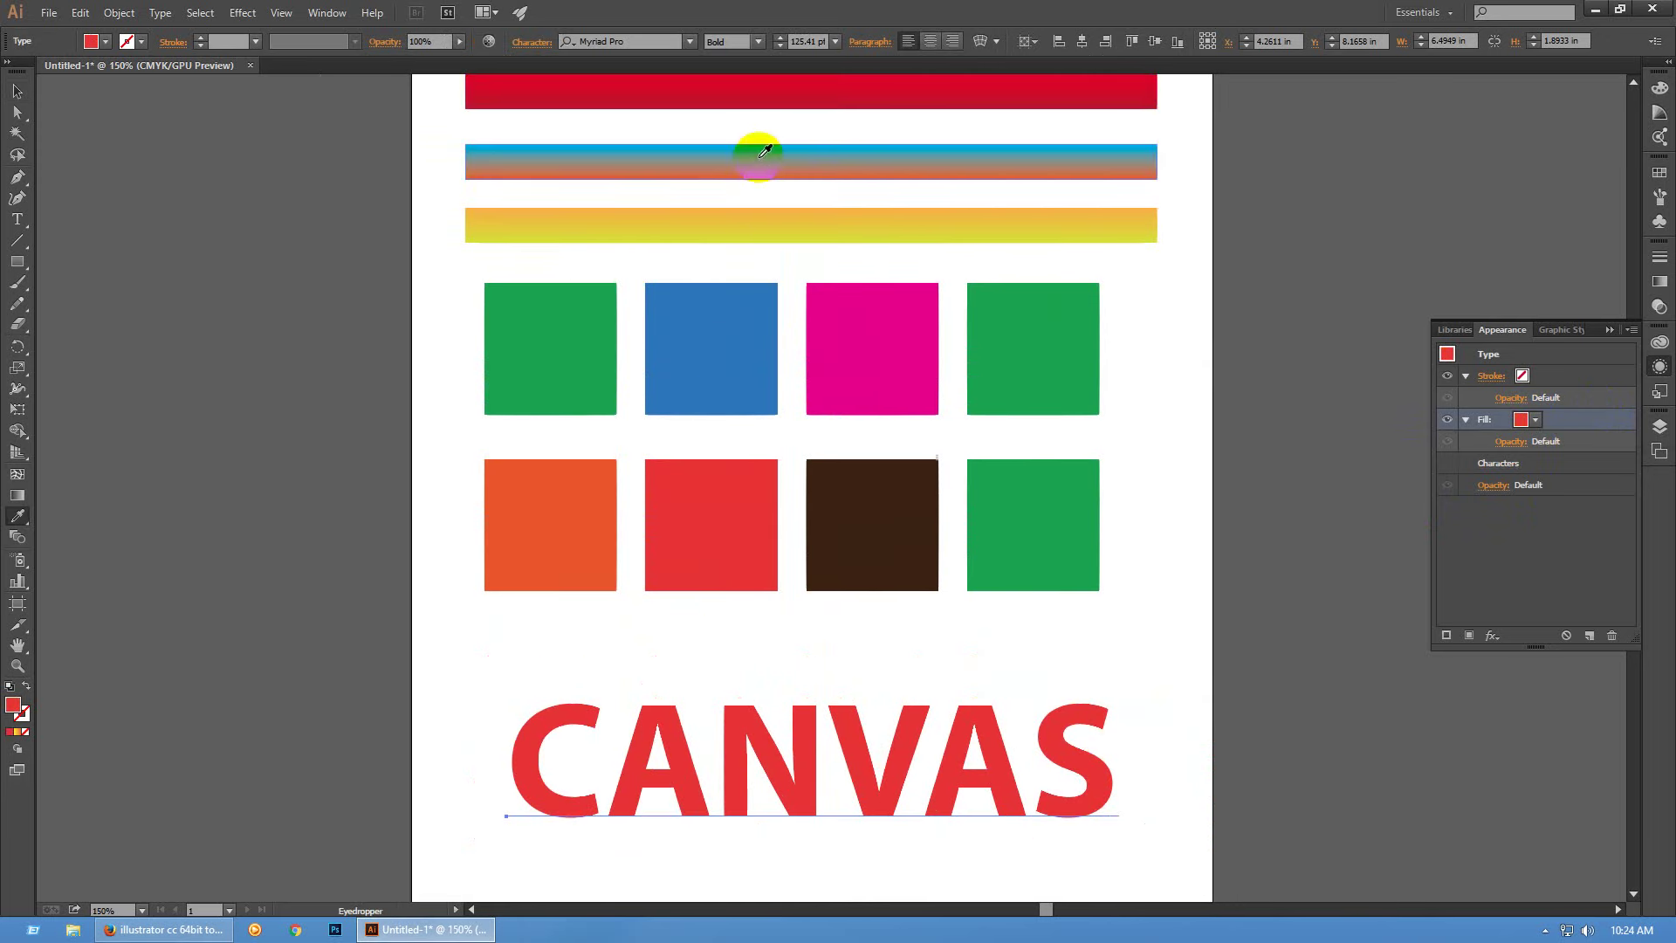
# Sample the gradient bars onto the CANVAS text's appearance fill with the Eyedropper, ending on the red gradient bar
pyautogui.click(770, 92)
pyautogui.click(768, 163)
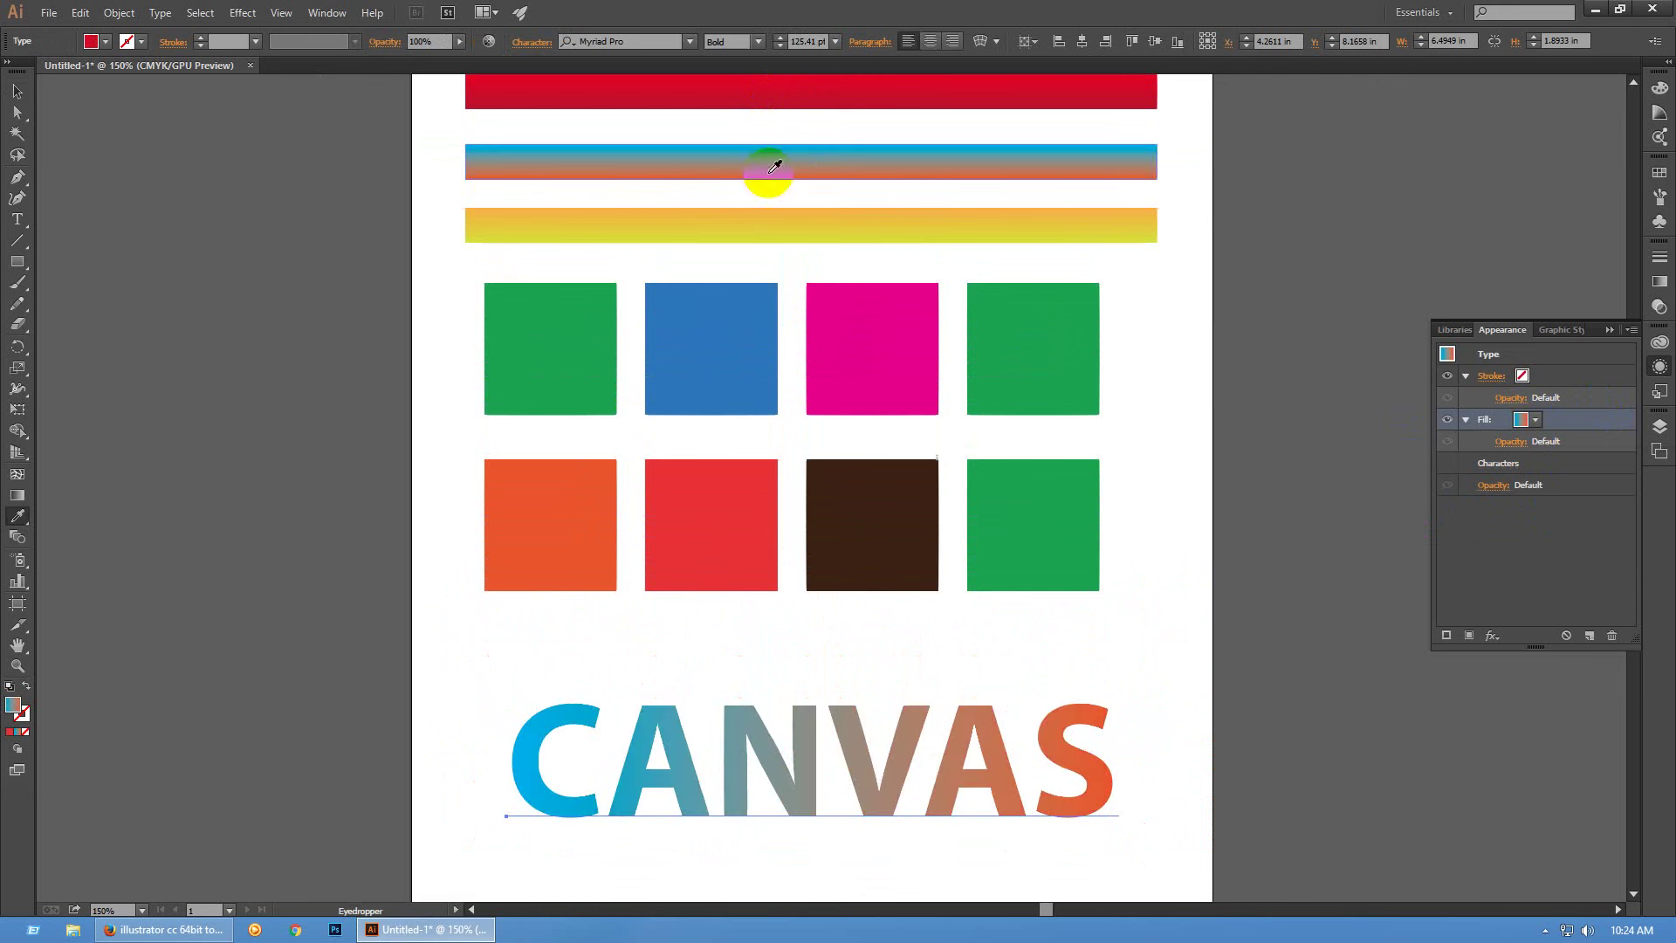
pyautogui.click(771, 219)
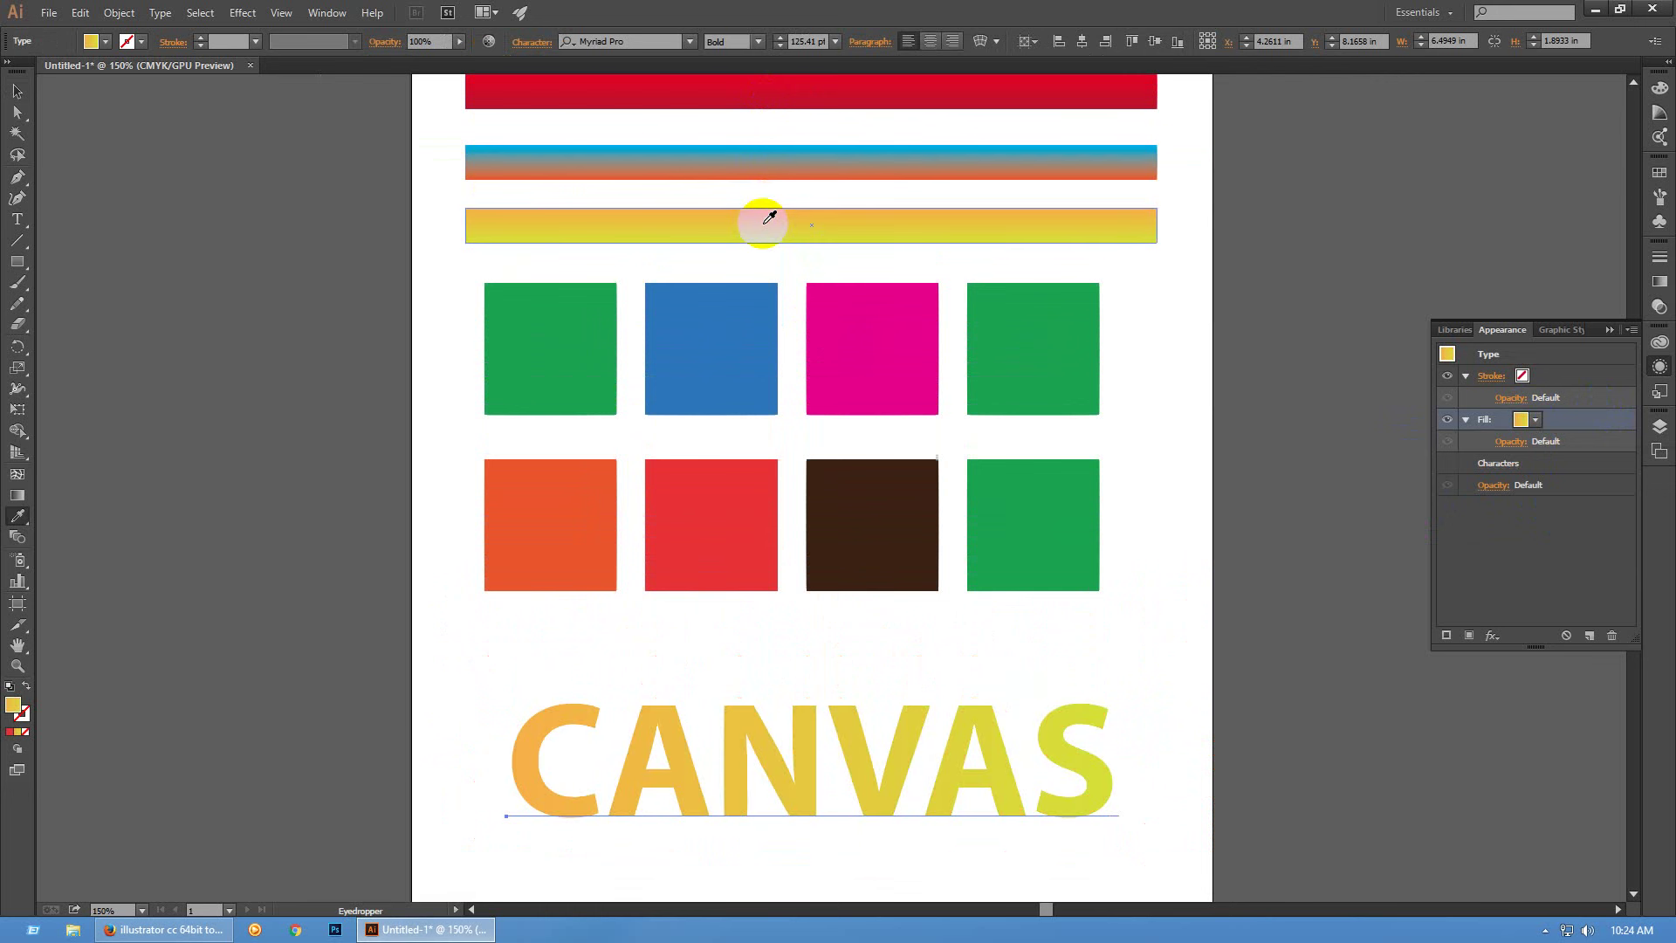
pyautogui.click(771, 96)
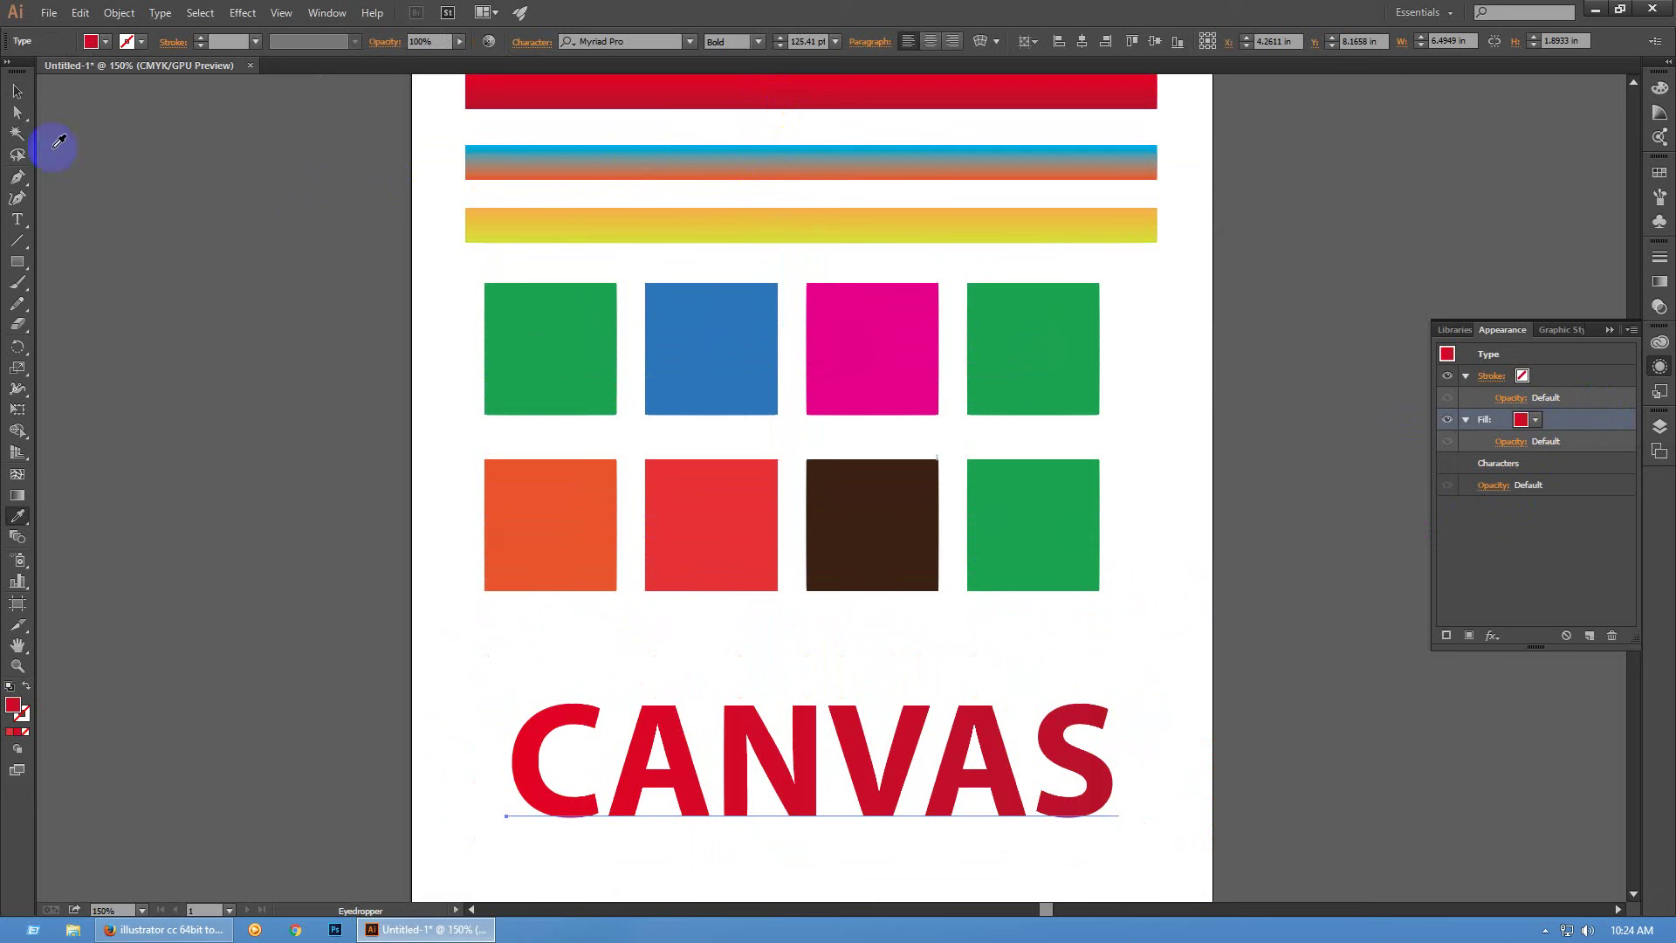
pyautogui.click(18, 91)
pyautogui.scroll(-1, 760, 303)
pyautogui.scroll(1, 884, 595)
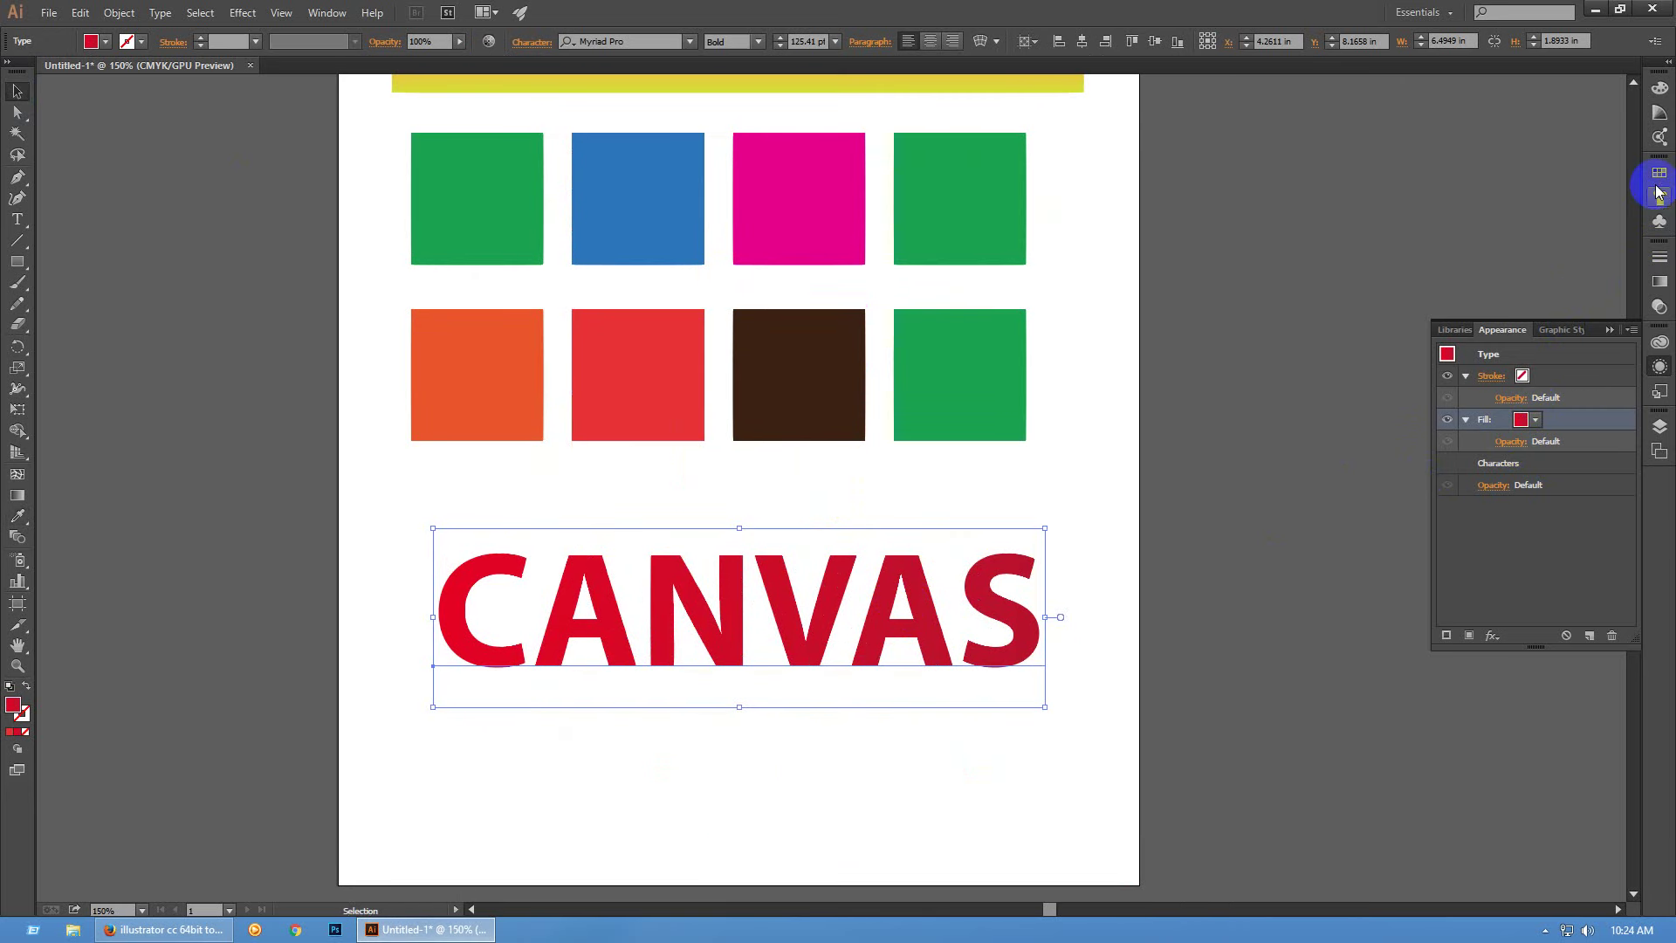
# Examine the swatches and the CANVAS text's appearance fill choices, and view the deselected text
pyautogui.click(1660, 172)
pyautogui.click(931, 614)
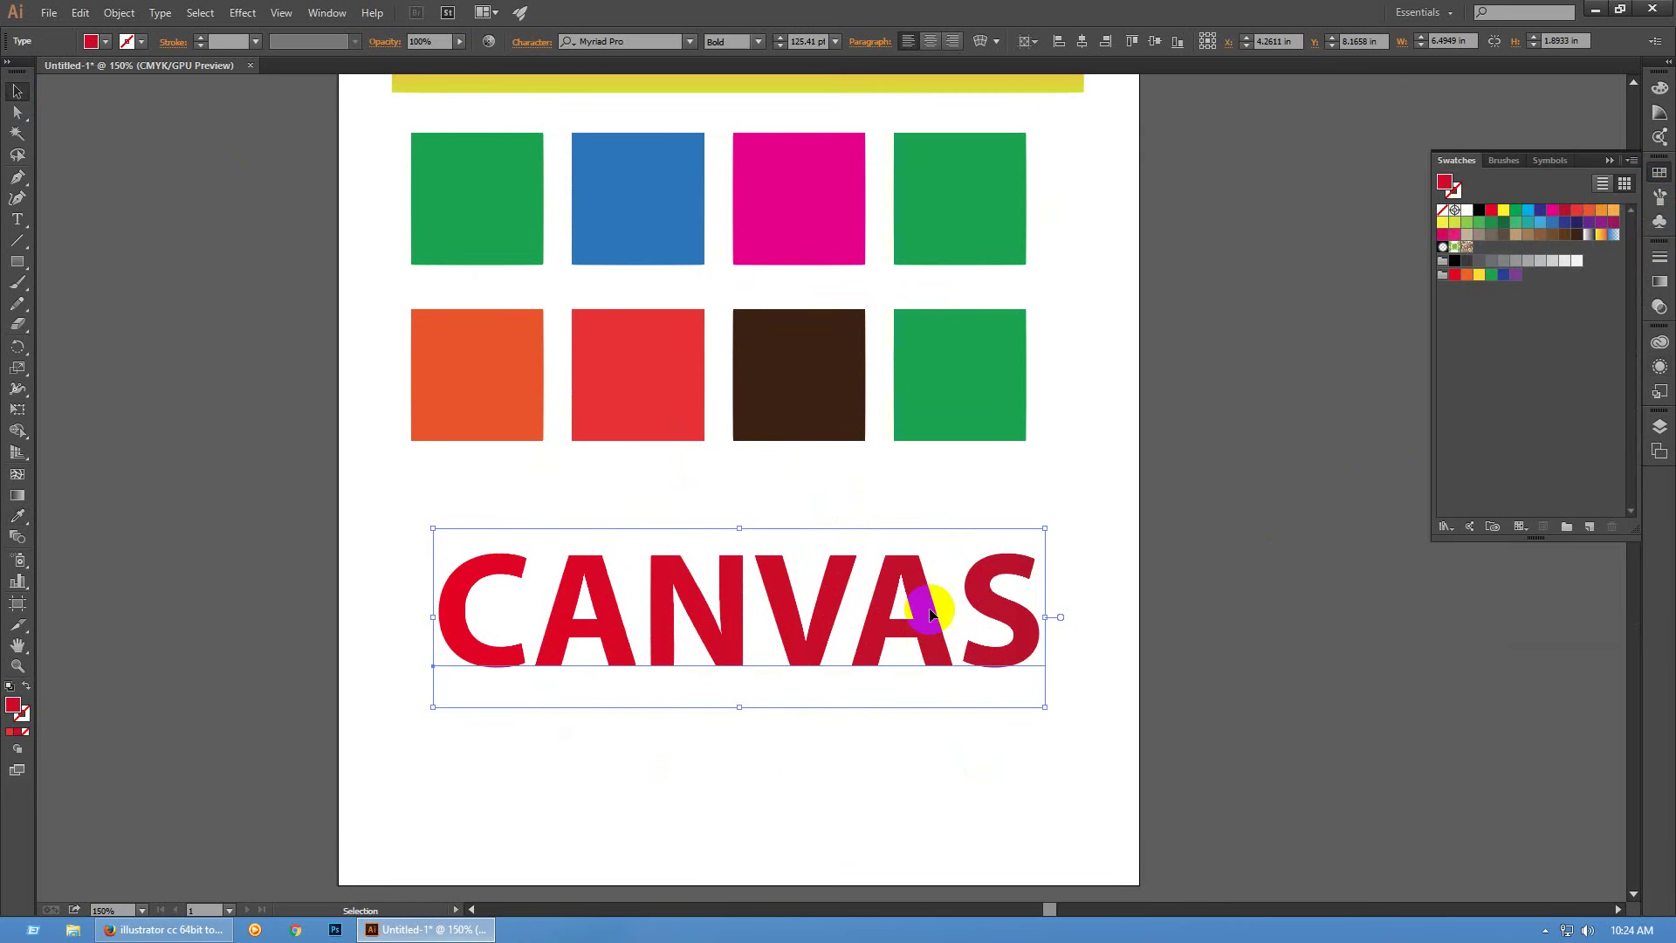
pyautogui.click(1446, 184)
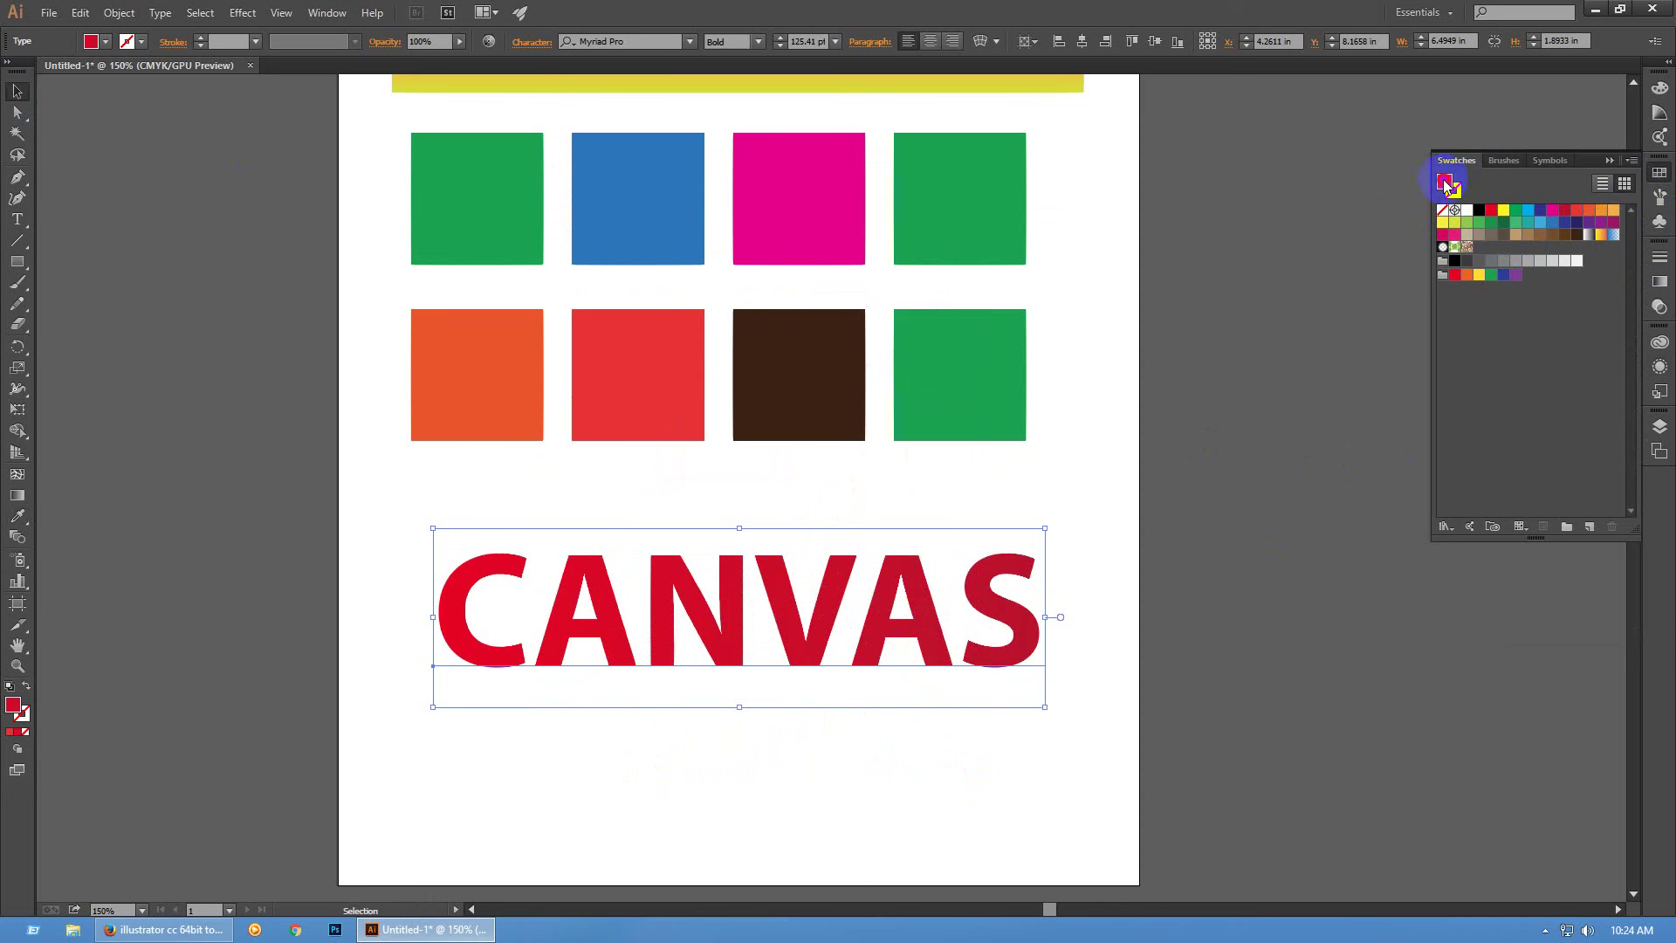
pyautogui.click(1446, 185)
pyautogui.moveTo(172, 165)
pyautogui.mouseDown()
pyautogui.moveTo(185, 150)
pyautogui.moveTo(42, 105)
pyautogui.mouseUp()
pyautogui.click(434, 95)
pyautogui.click(1653, 391)
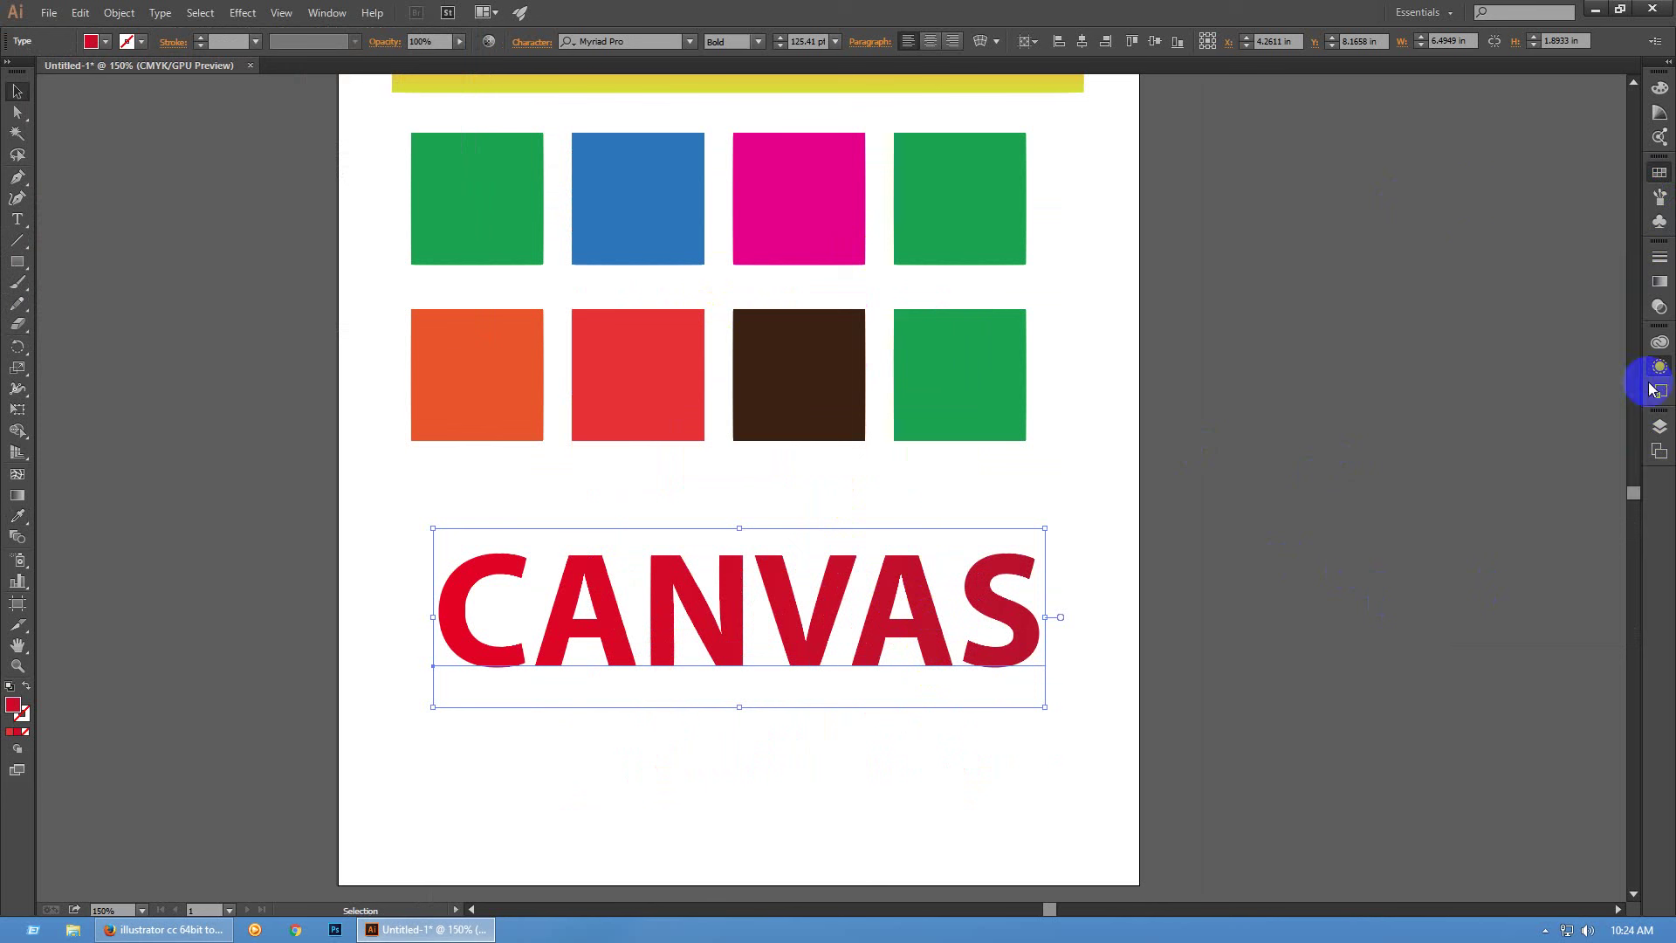
pyautogui.click(1520, 423)
pyautogui.click(1525, 425)
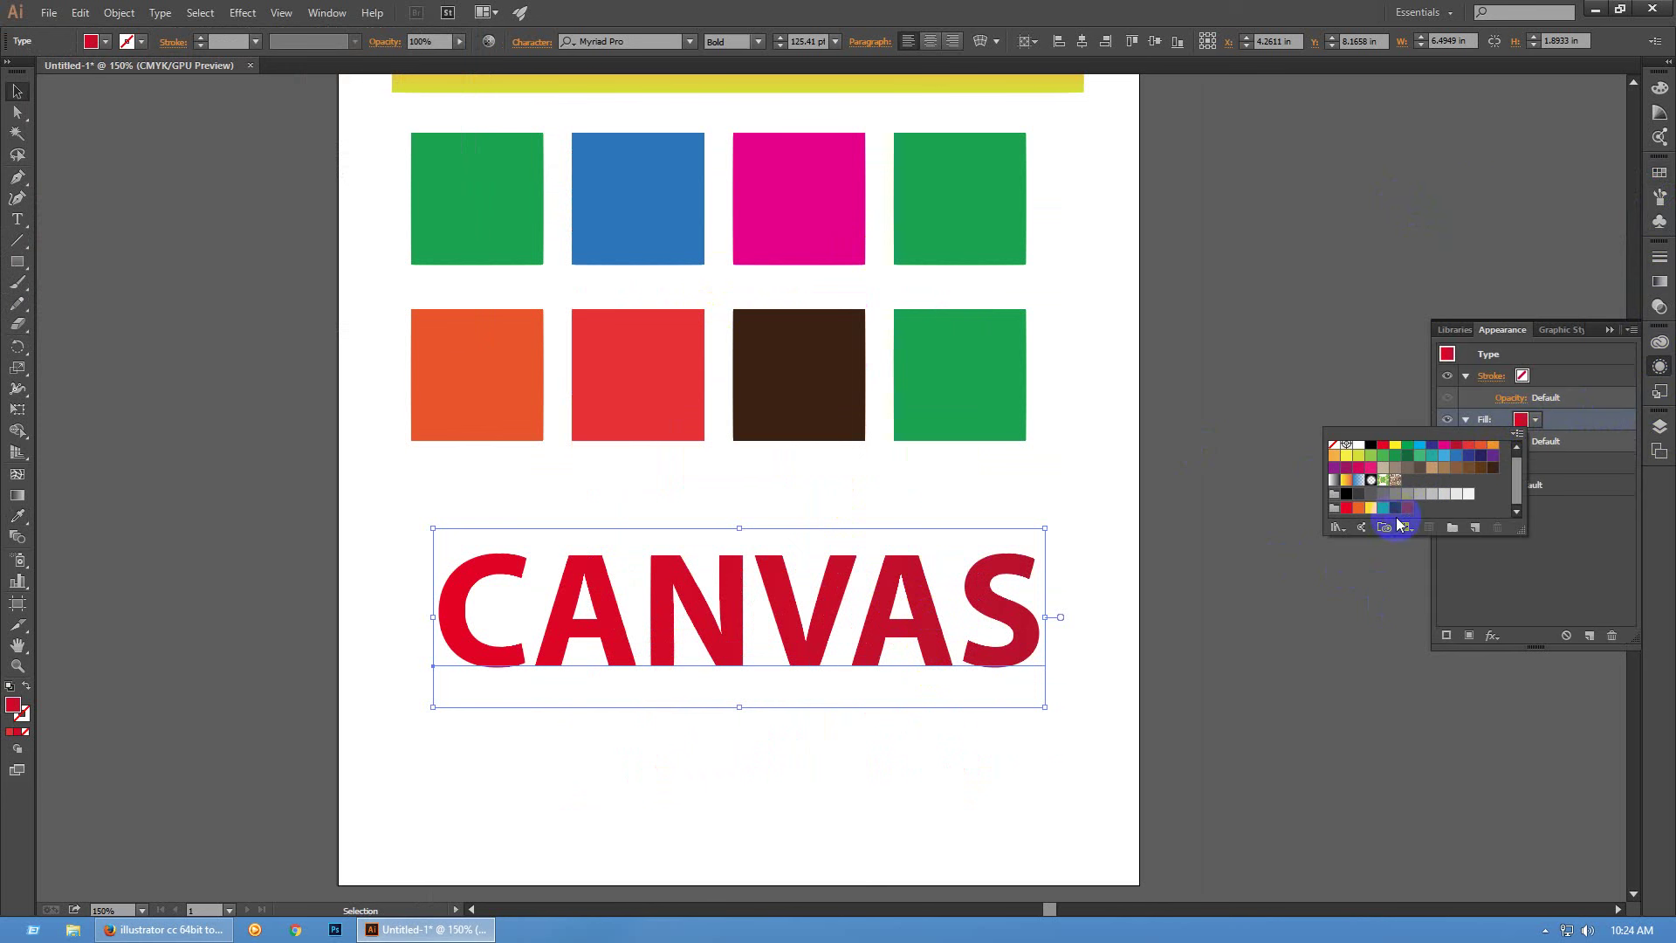
pyautogui.click(1542, 427)
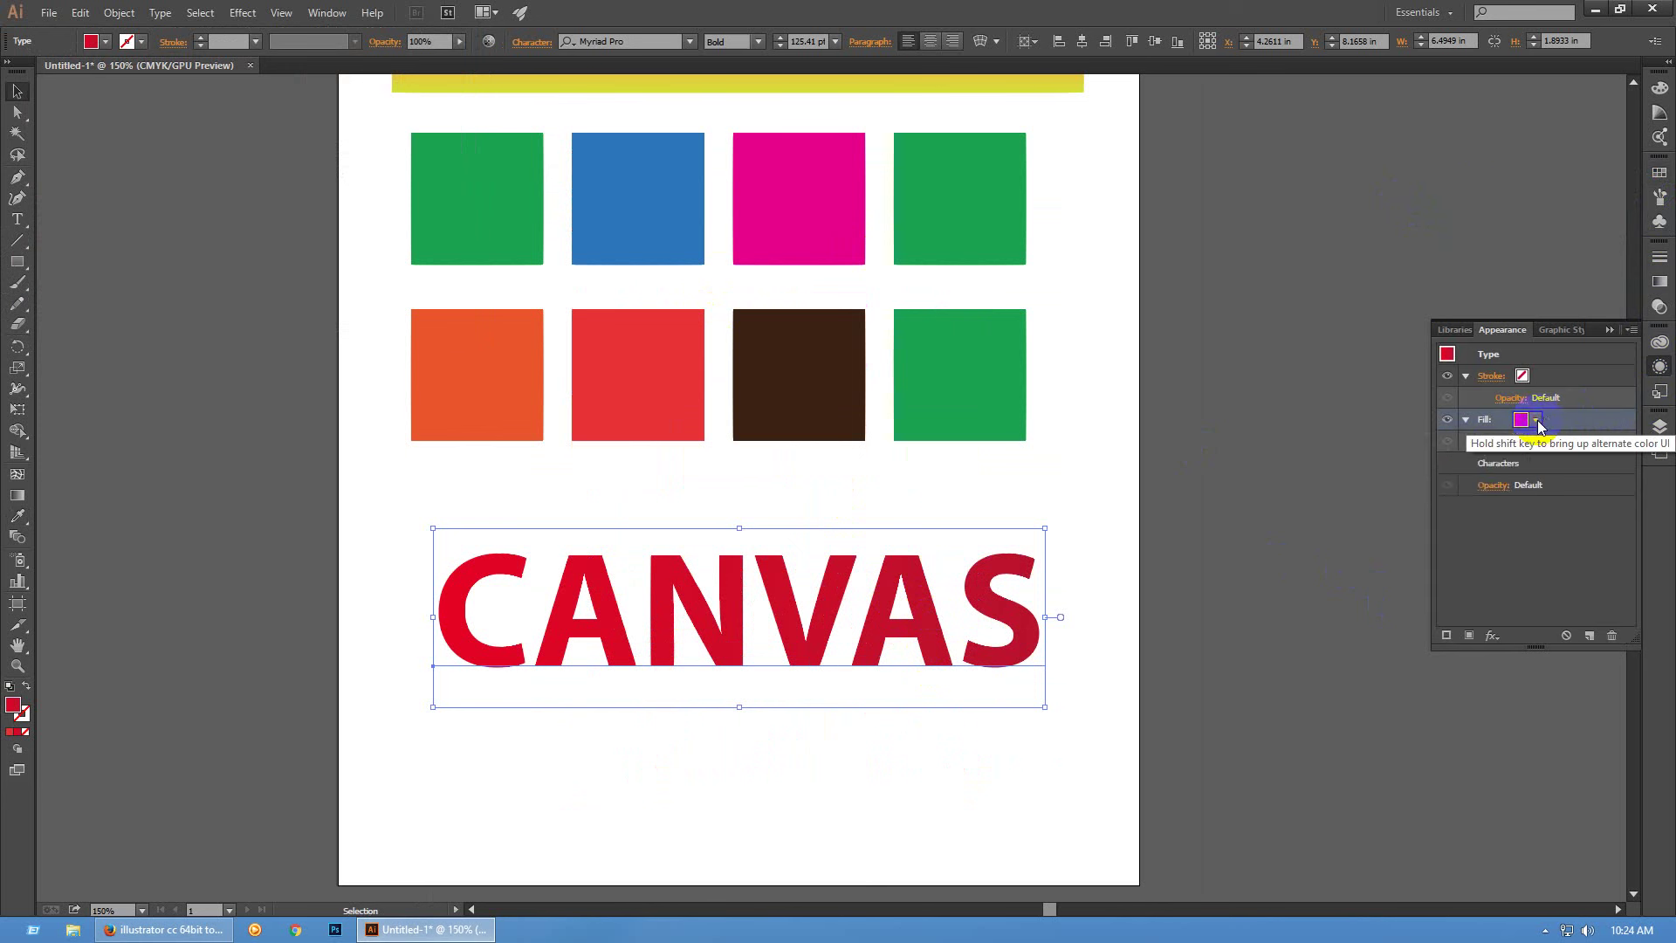
pyautogui.click(1300, 441)
pyautogui.scroll(1, 1231, 576)
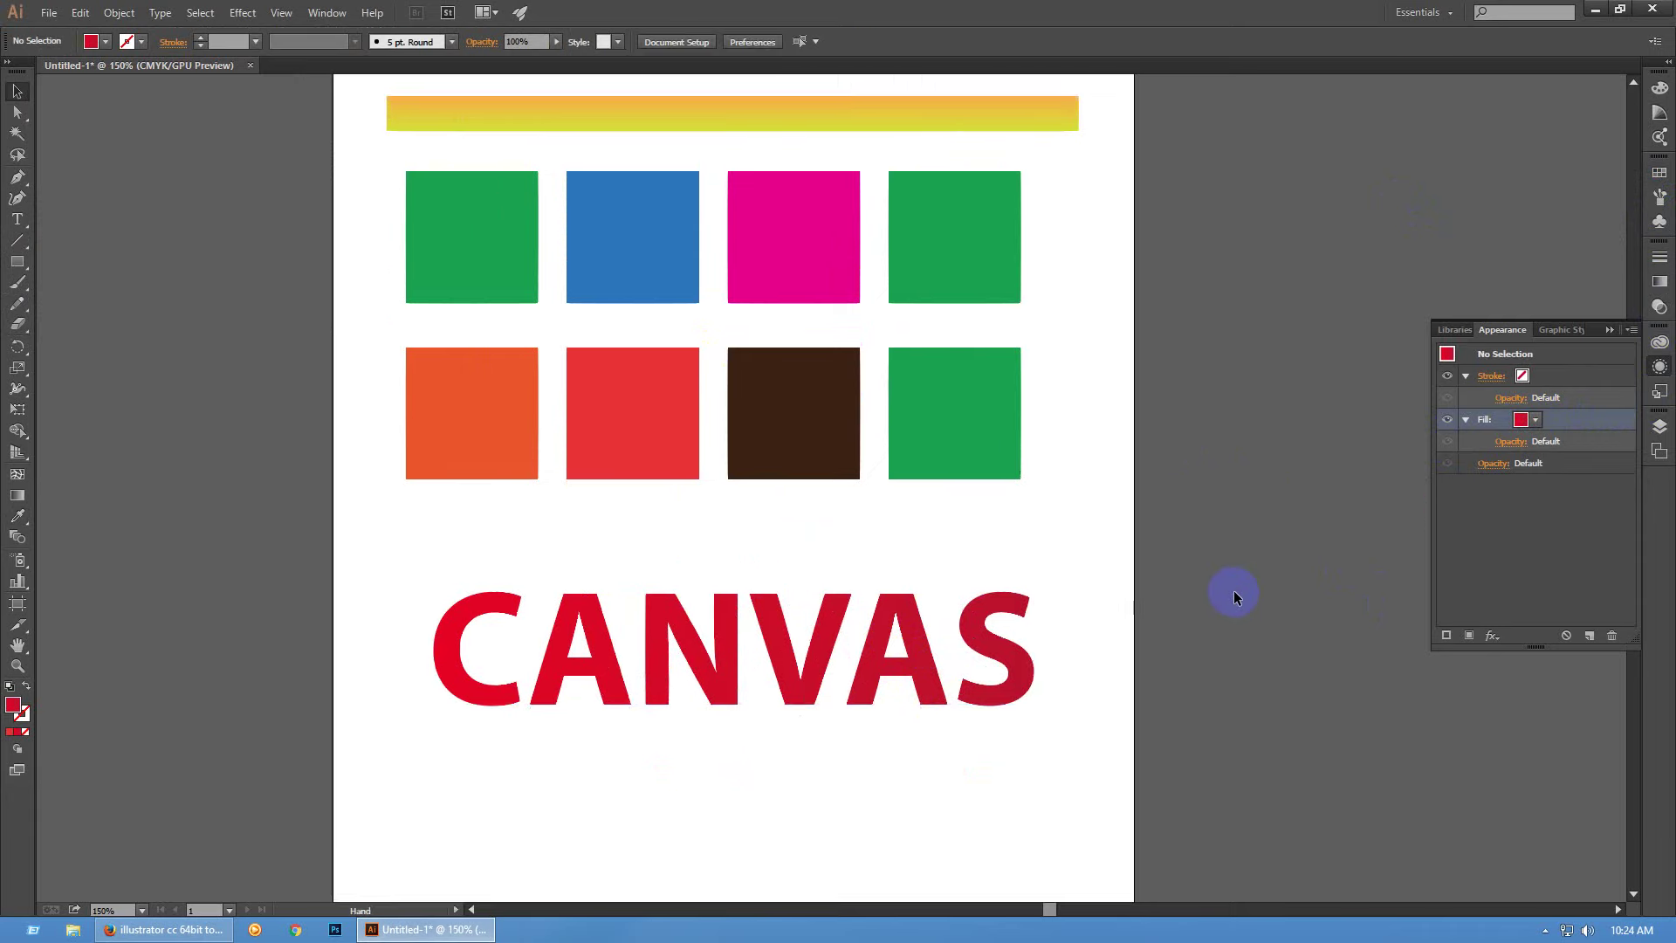
pyautogui.hotkey('ctrl', '-')
pyautogui.hotkey('ctrl', '-')
pyautogui.hotkey('ctrl', '+')
pyautogui.hotkey('ctrl', '+')
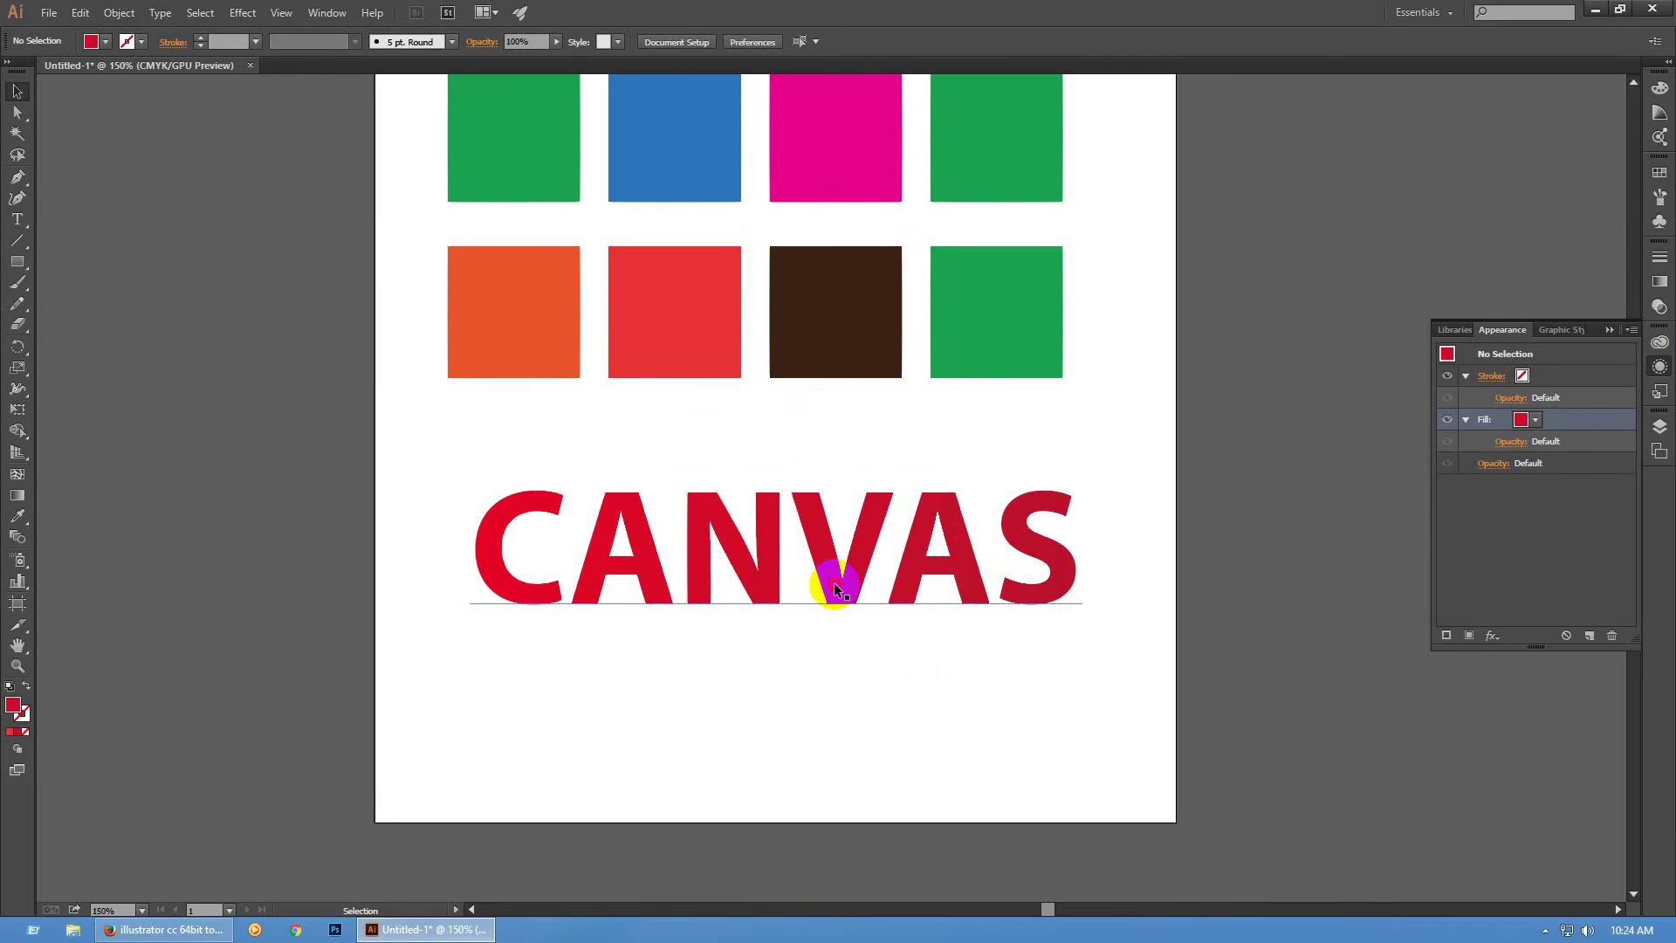
# Delete the gradient bars and all the colored squares, keeping the CANVAS text
pyautogui.click(842, 602)
pyautogui.hotkey('ctrl', '-')
pyautogui.moveTo(541, 115); pyautogui.dragTo(1130, 509)
pyautogui.press('Delete')
# Move the CANVAS text near the top of the artboard and duplicate it straight below
pyautogui.moveTo(936, 583); pyautogui.dragTo(909, 170)
pyautogui.moveTo(904, 294); pyautogui.dragTo(908, 385)
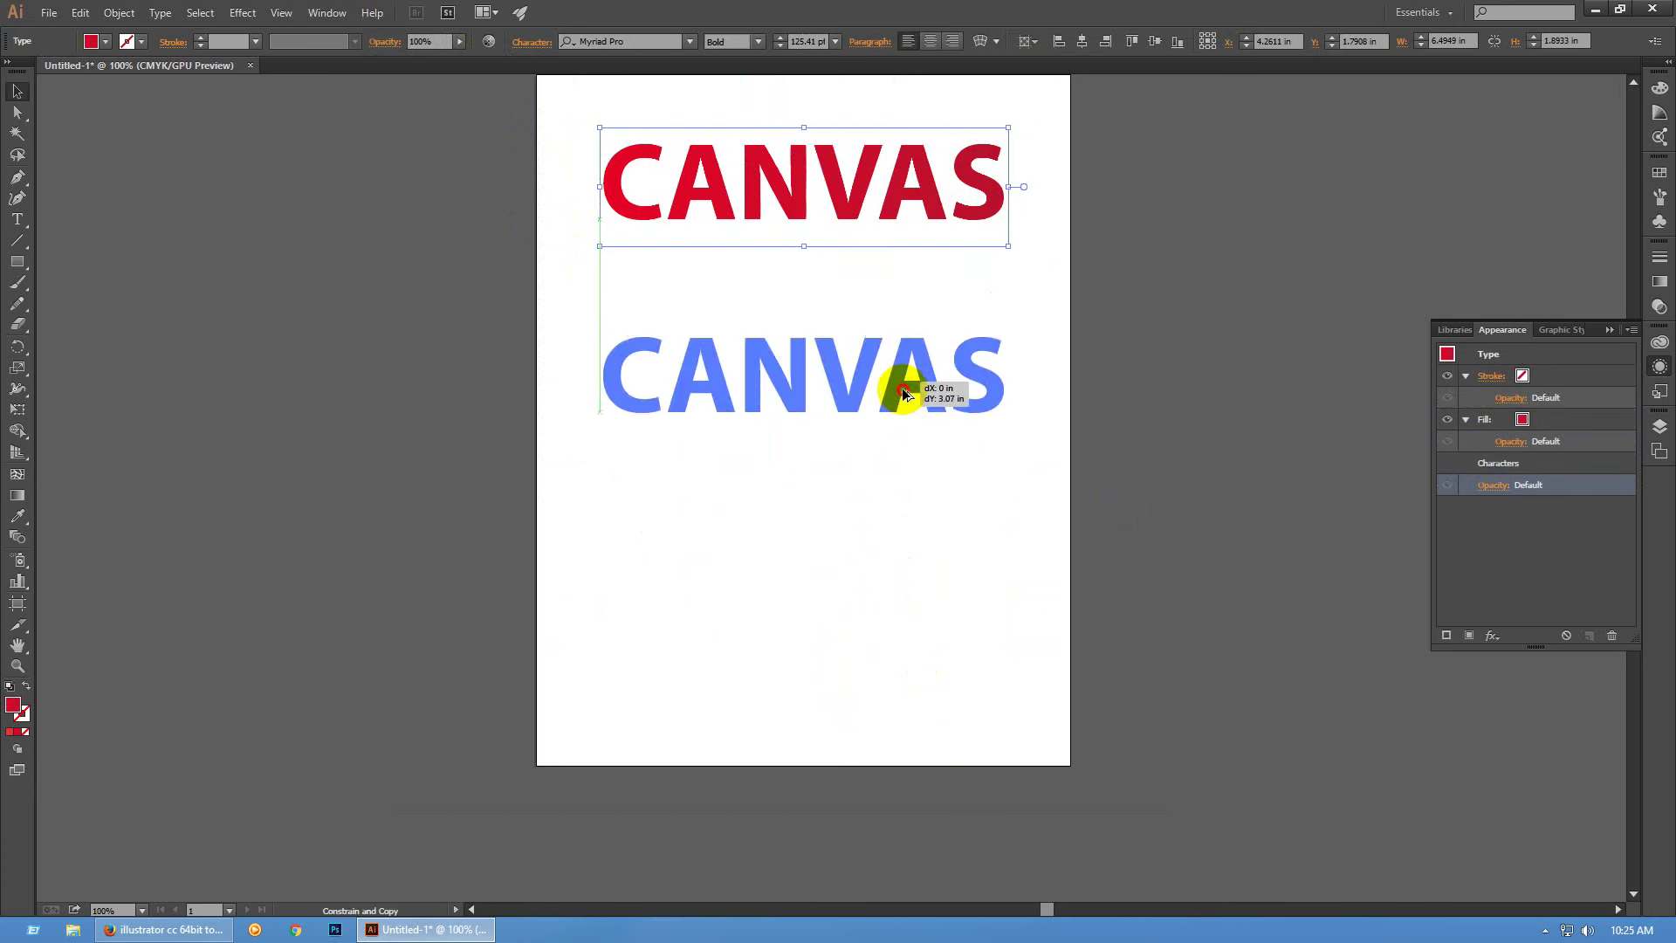
pyautogui.click(917, 273)
pyautogui.hotkey('ctrl', '+')
pyautogui.moveTo(1187, 488); pyautogui.dragTo(1203, 525)
# Reset both CANVAS texts to the default fill and stroke, remove their stroke, and fill them with black
pyautogui.hotkey('ctrl', 'a')
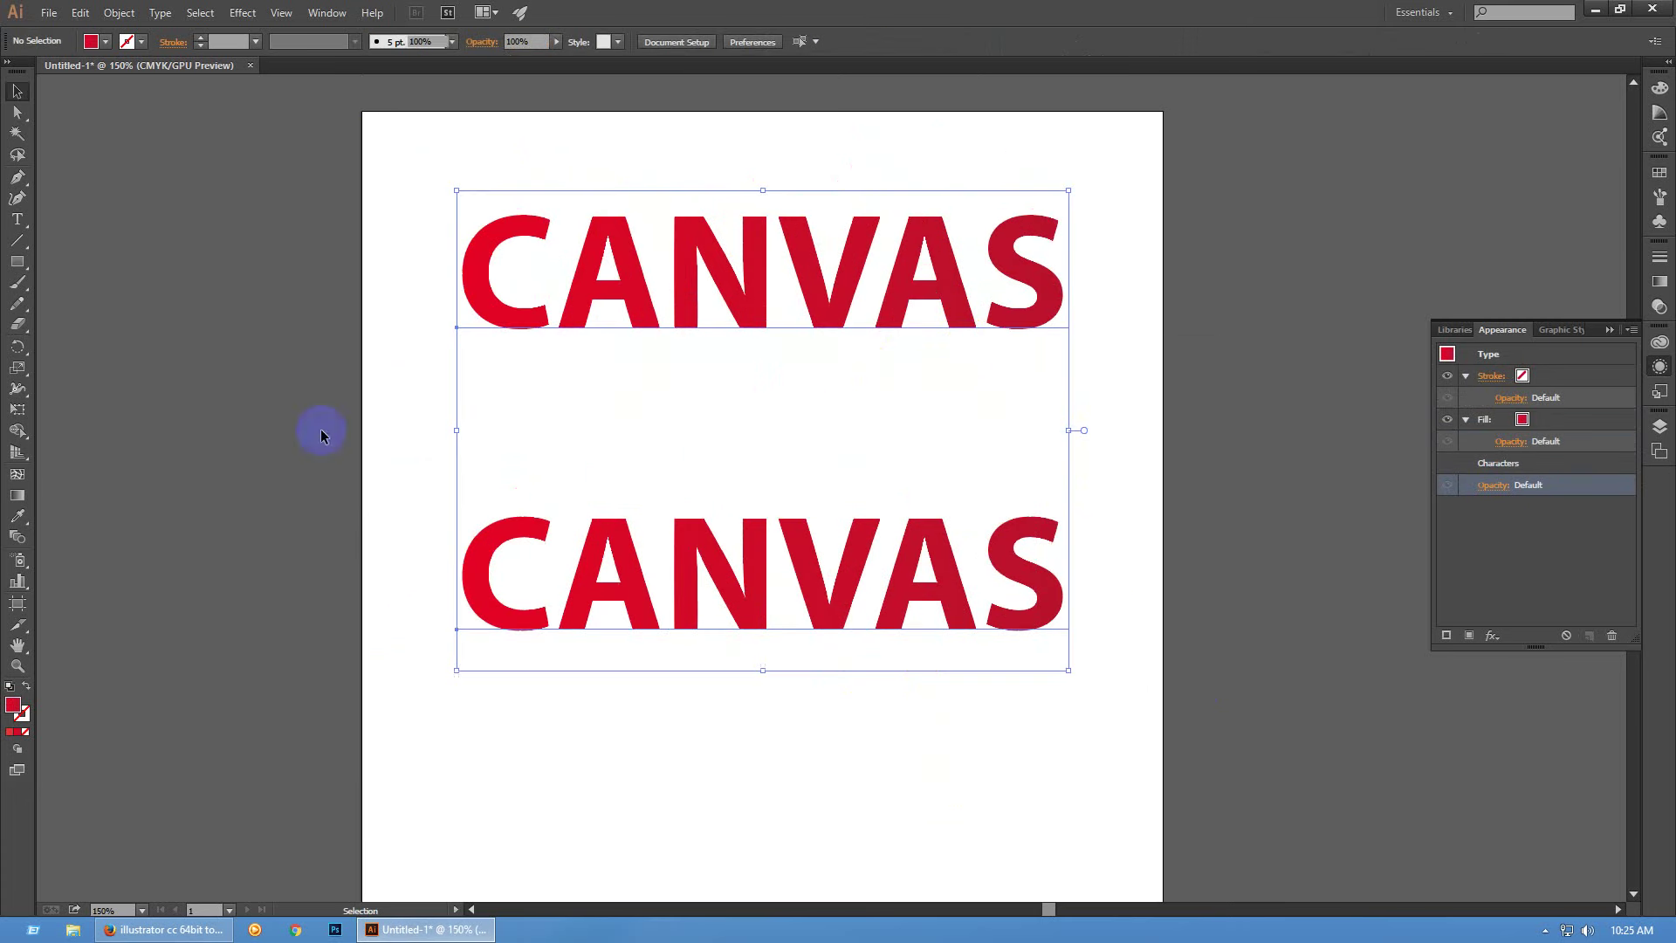
pyautogui.click(10, 687)
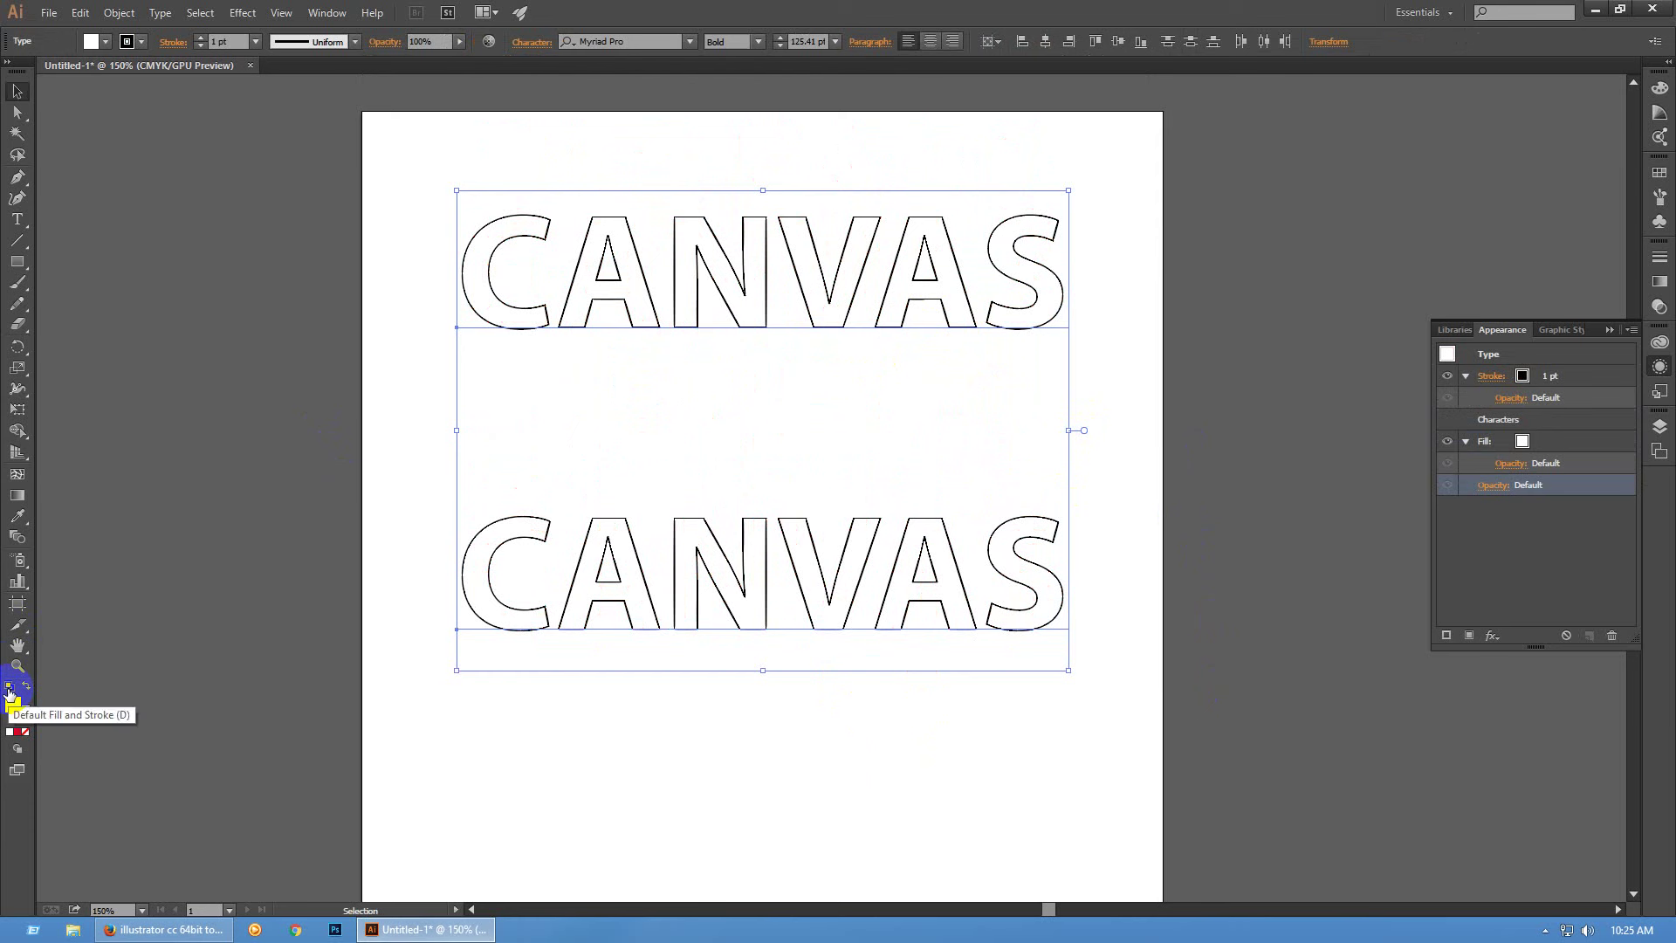
pyautogui.click(26, 712)
pyautogui.click(23, 732)
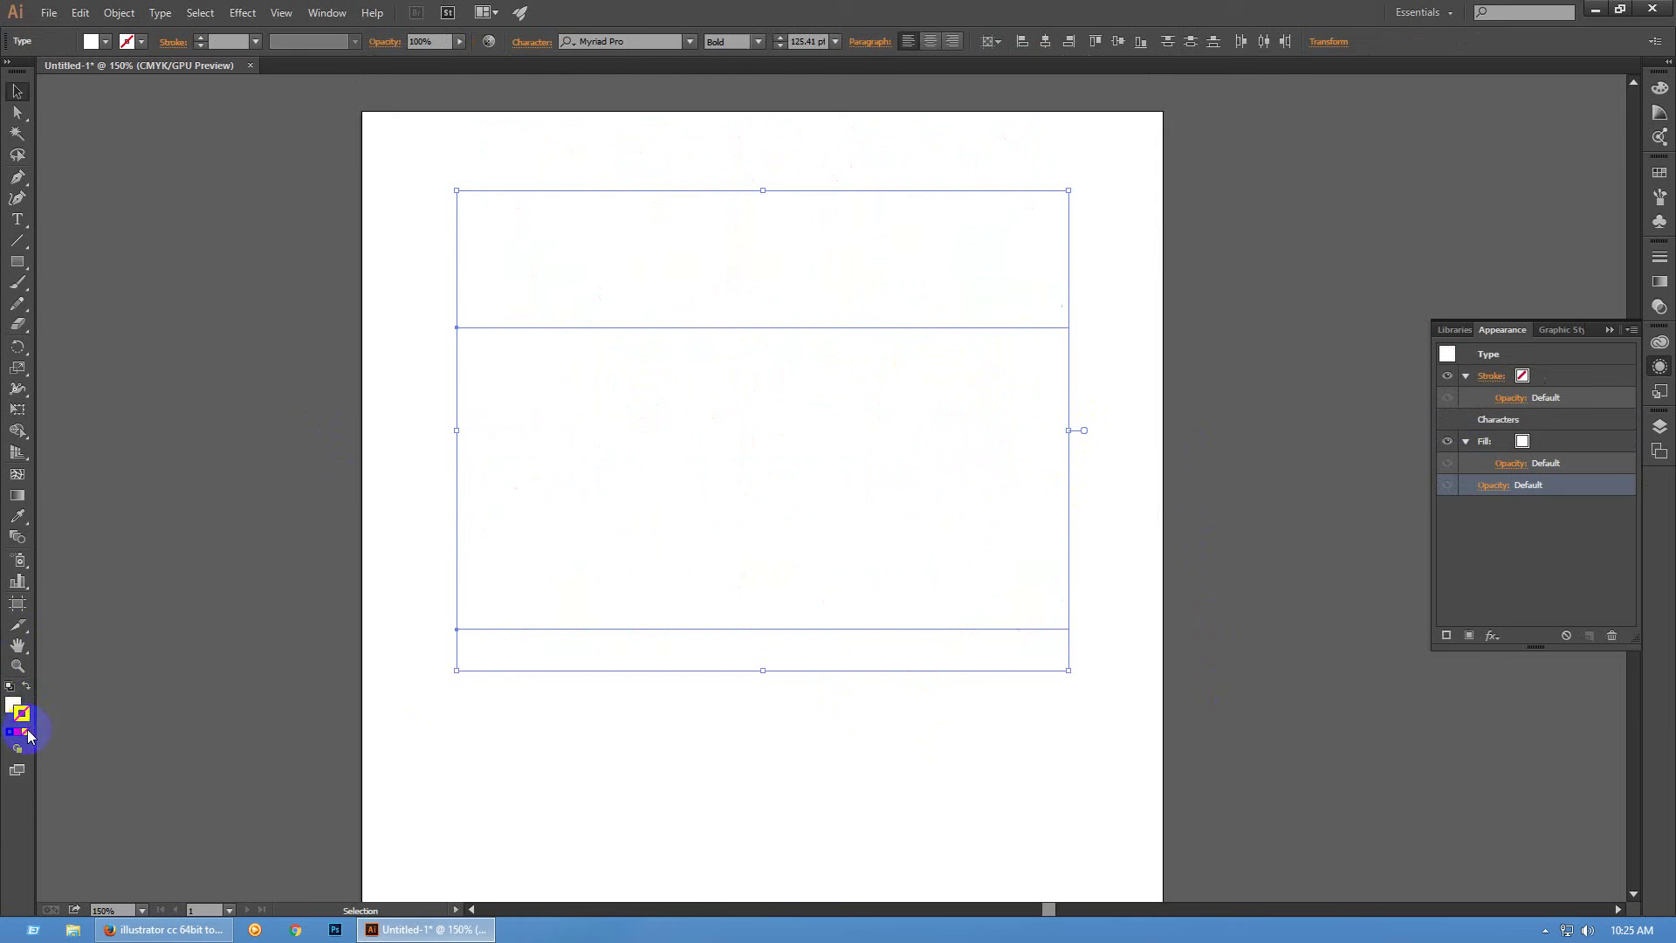
pyautogui.click(1659, 173)
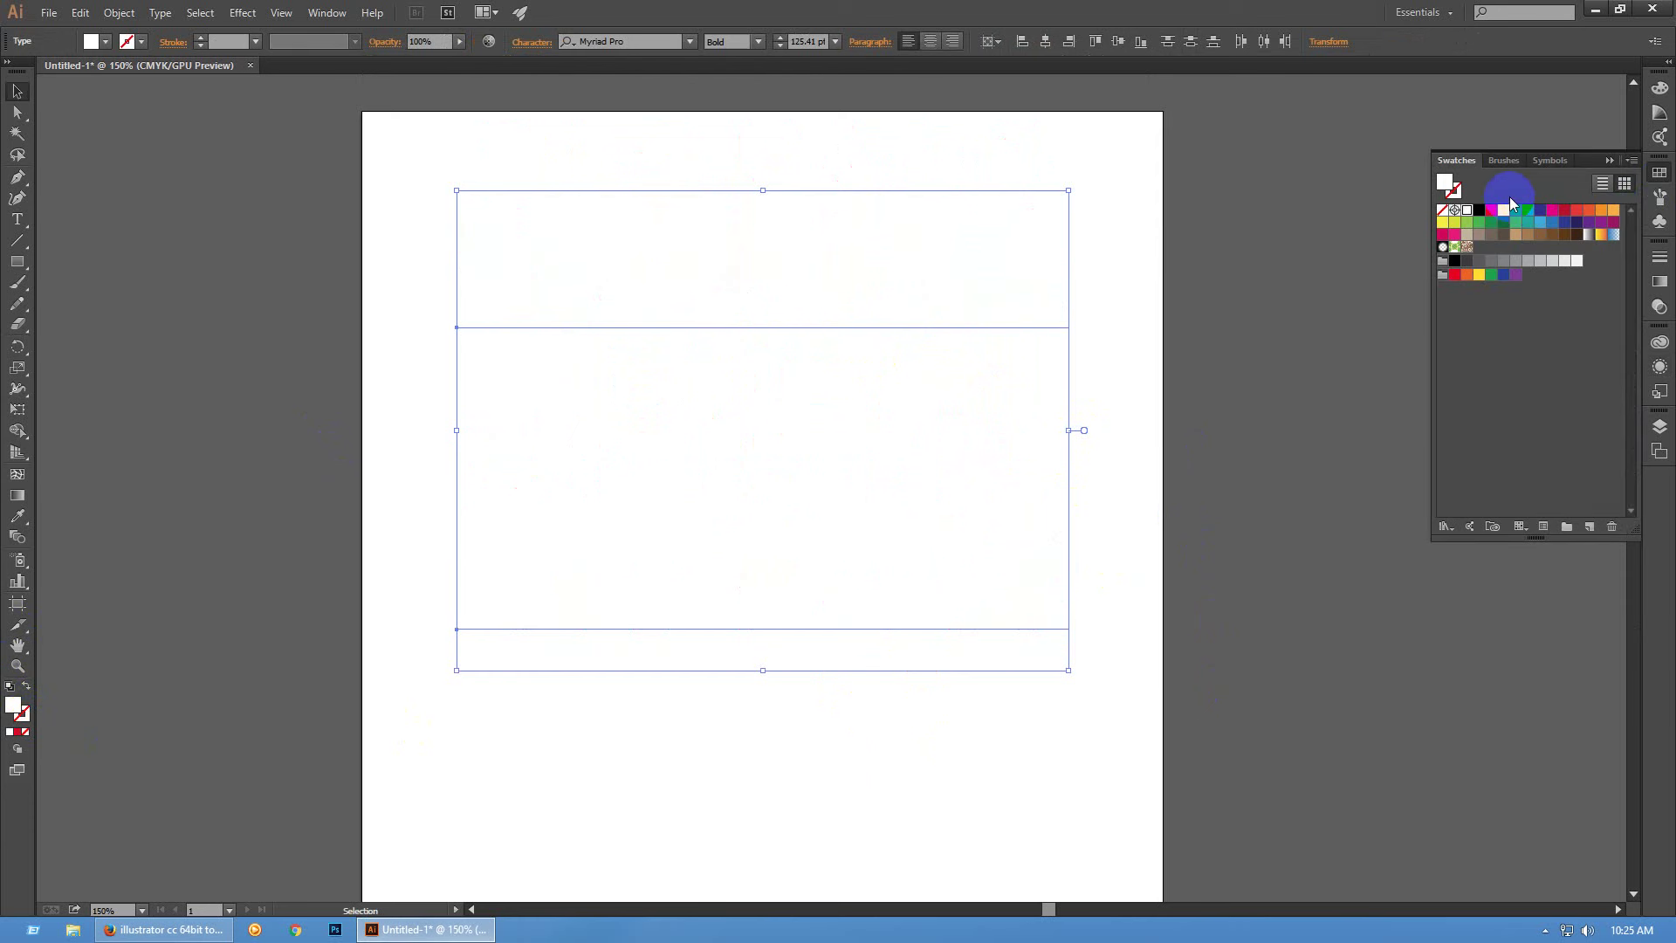
pyautogui.click(1479, 211)
pyautogui.click(1659, 367)
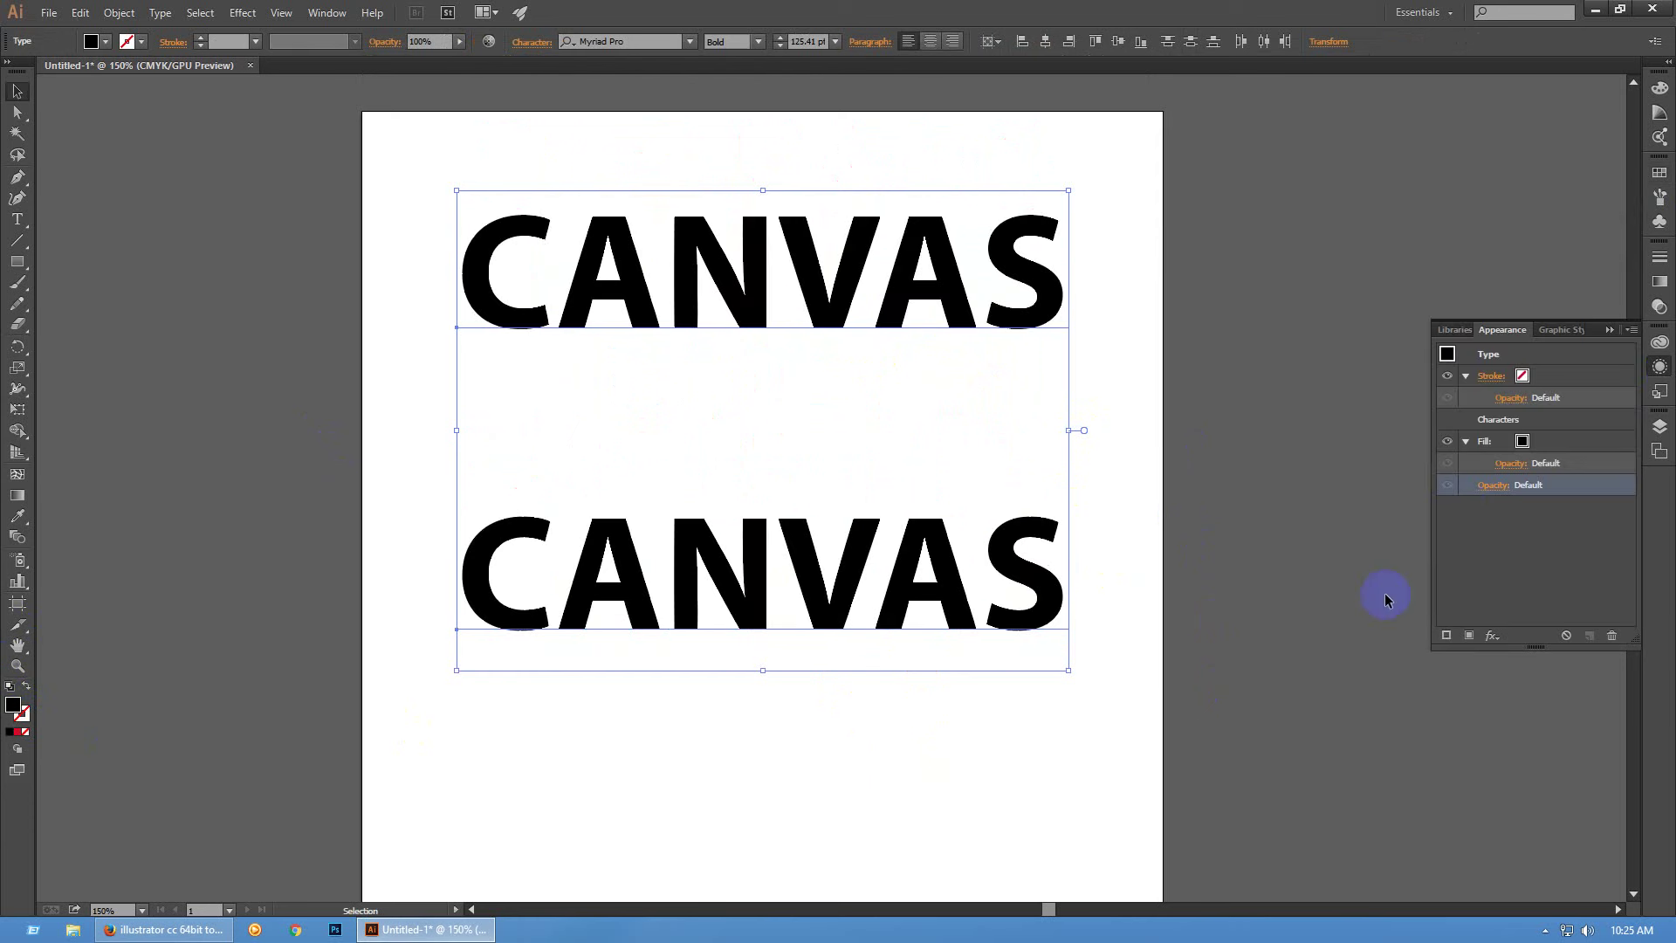
# Try to remove the extra fill attributes from the upper CANVAS text's appearance
pyautogui.click(908, 292)
pyautogui.click(908, 293)
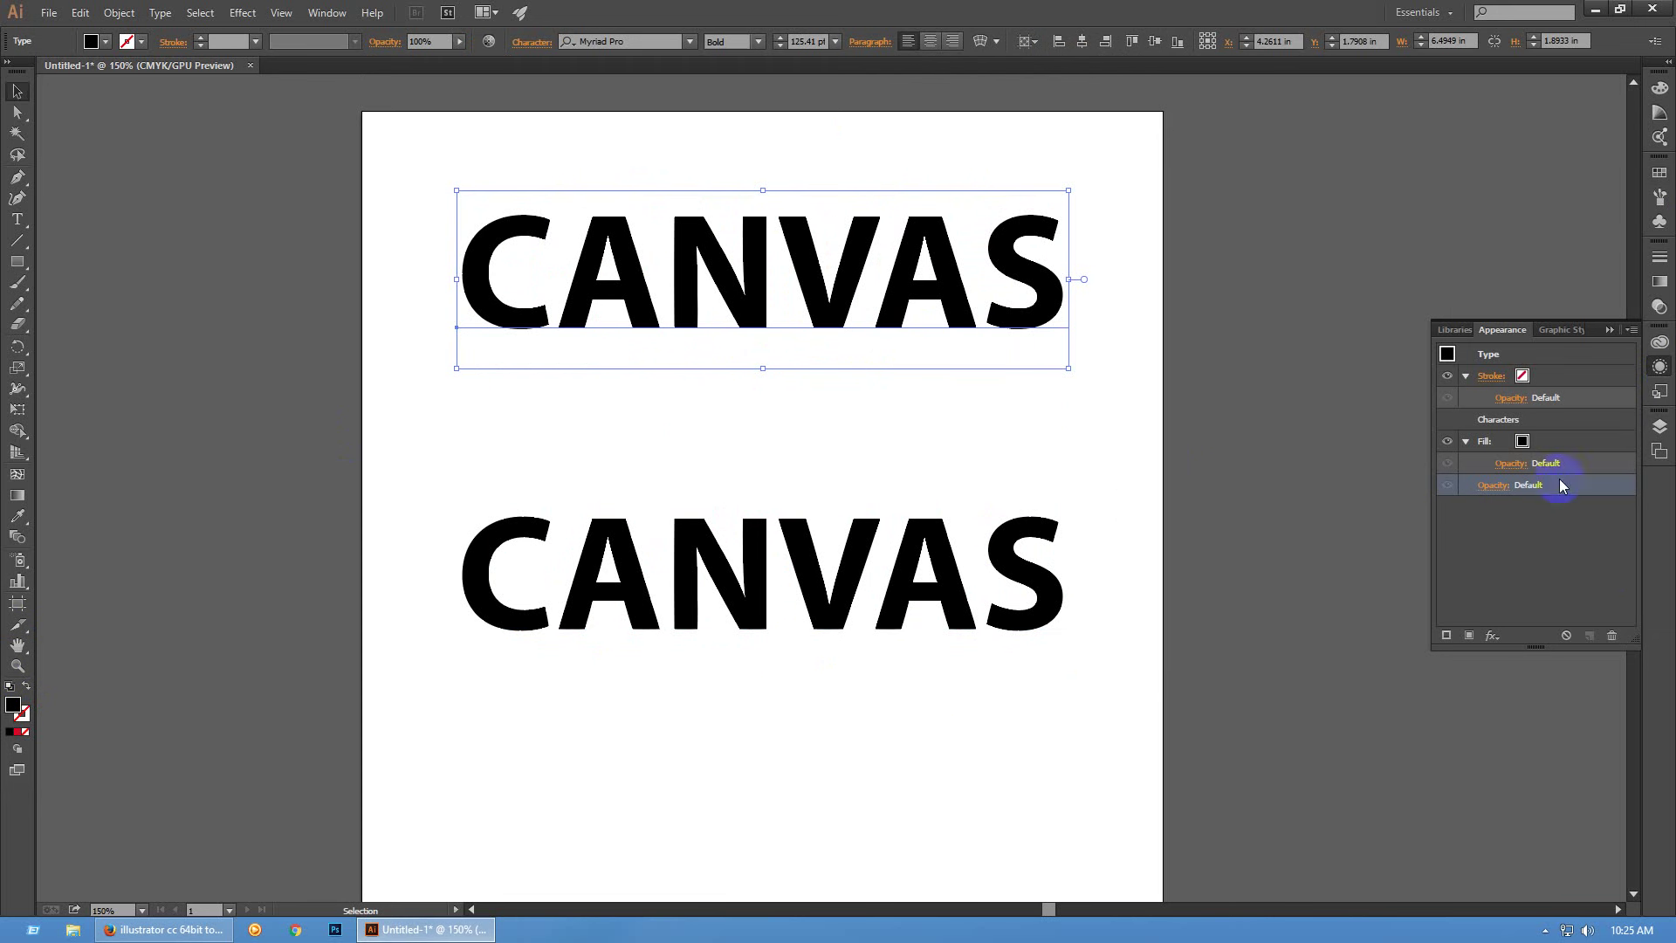
pyautogui.click(1593, 464)
pyautogui.click(1615, 637)
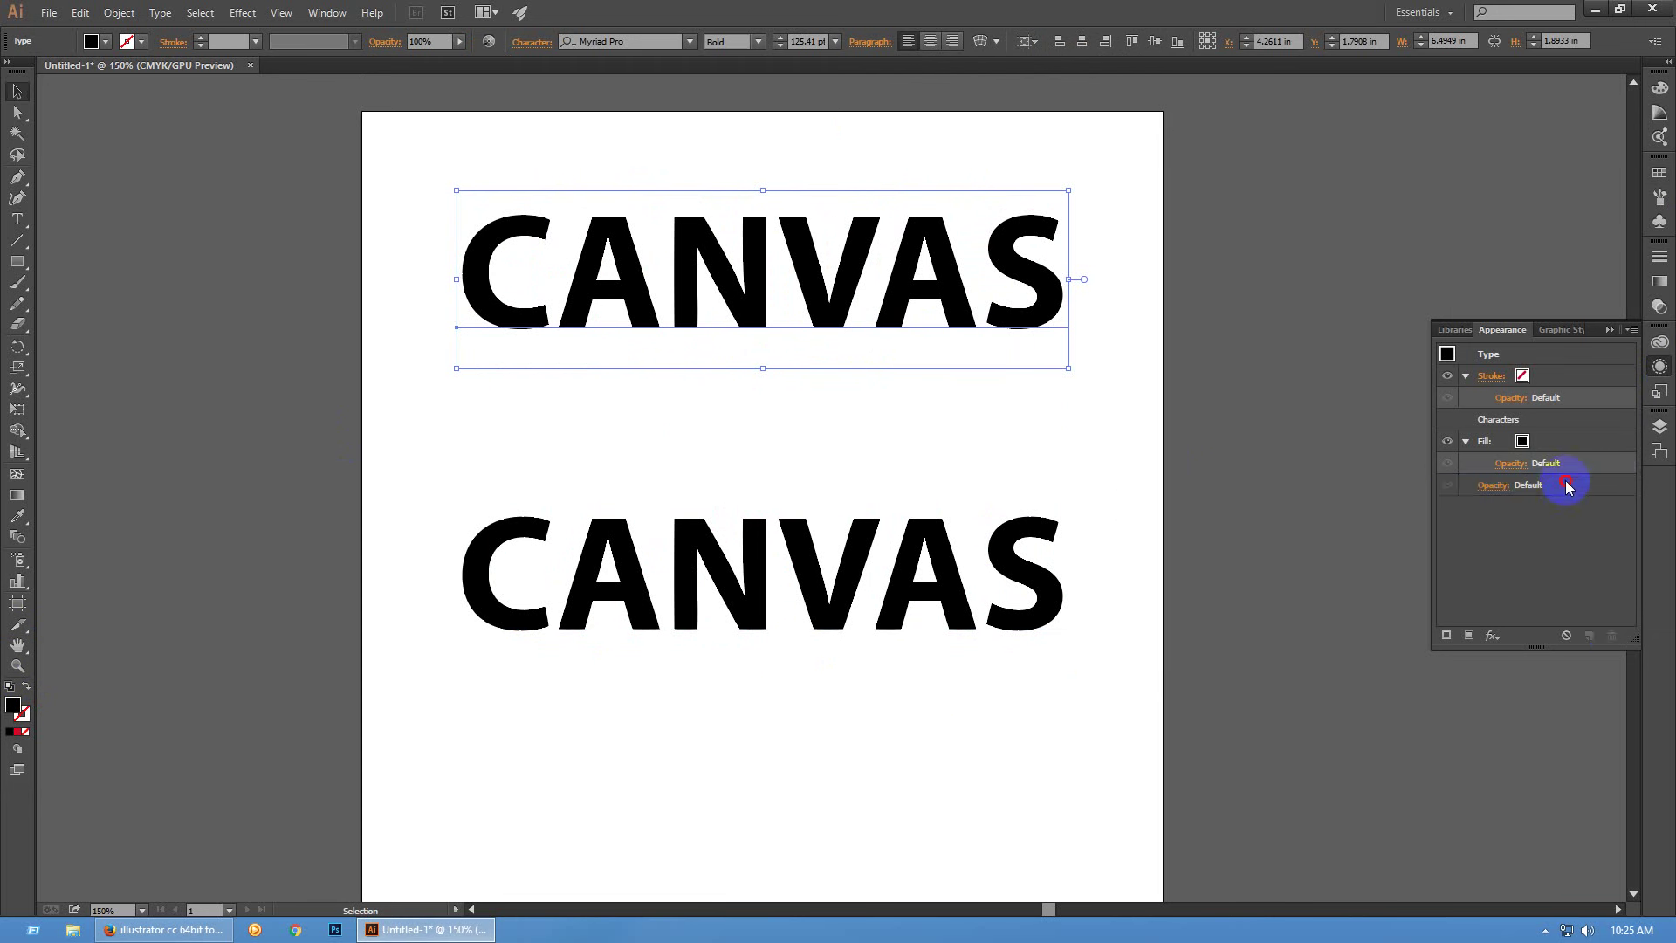
# Delete both CANVAS texts and create a fresh CANVAS point text in the upper part of the artboard
pyautogui.moveTo(1091, 542); pyautogui.dragTo(889, 273)
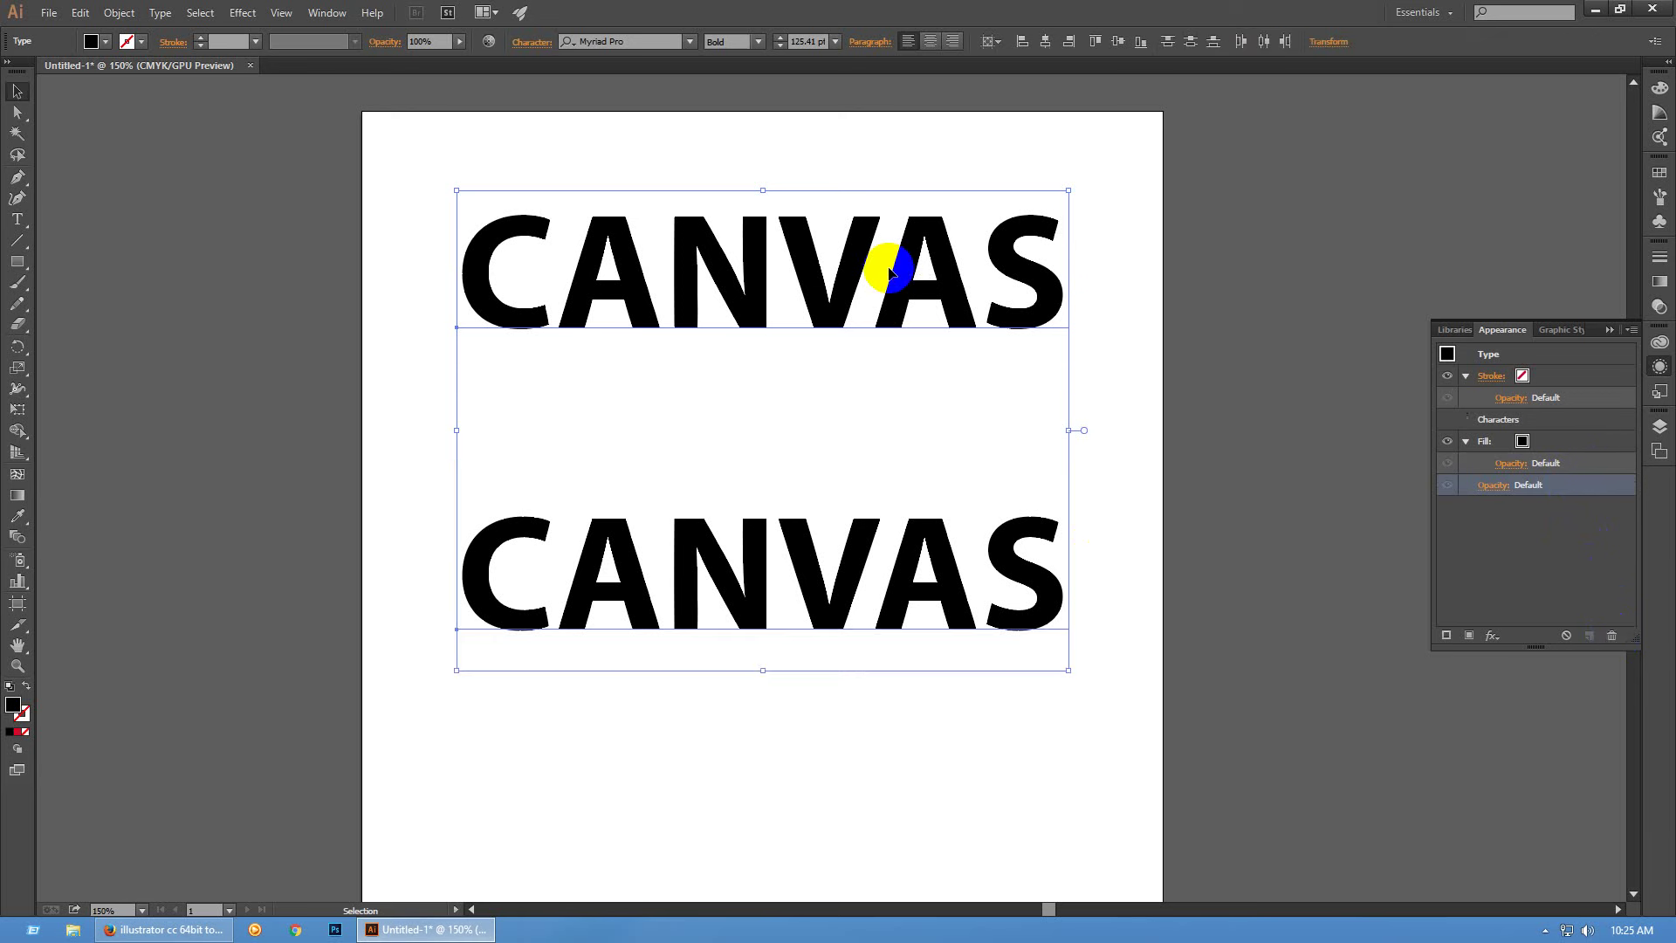
pyautogui.press('Delete')
pyautogui.click(18, 220)
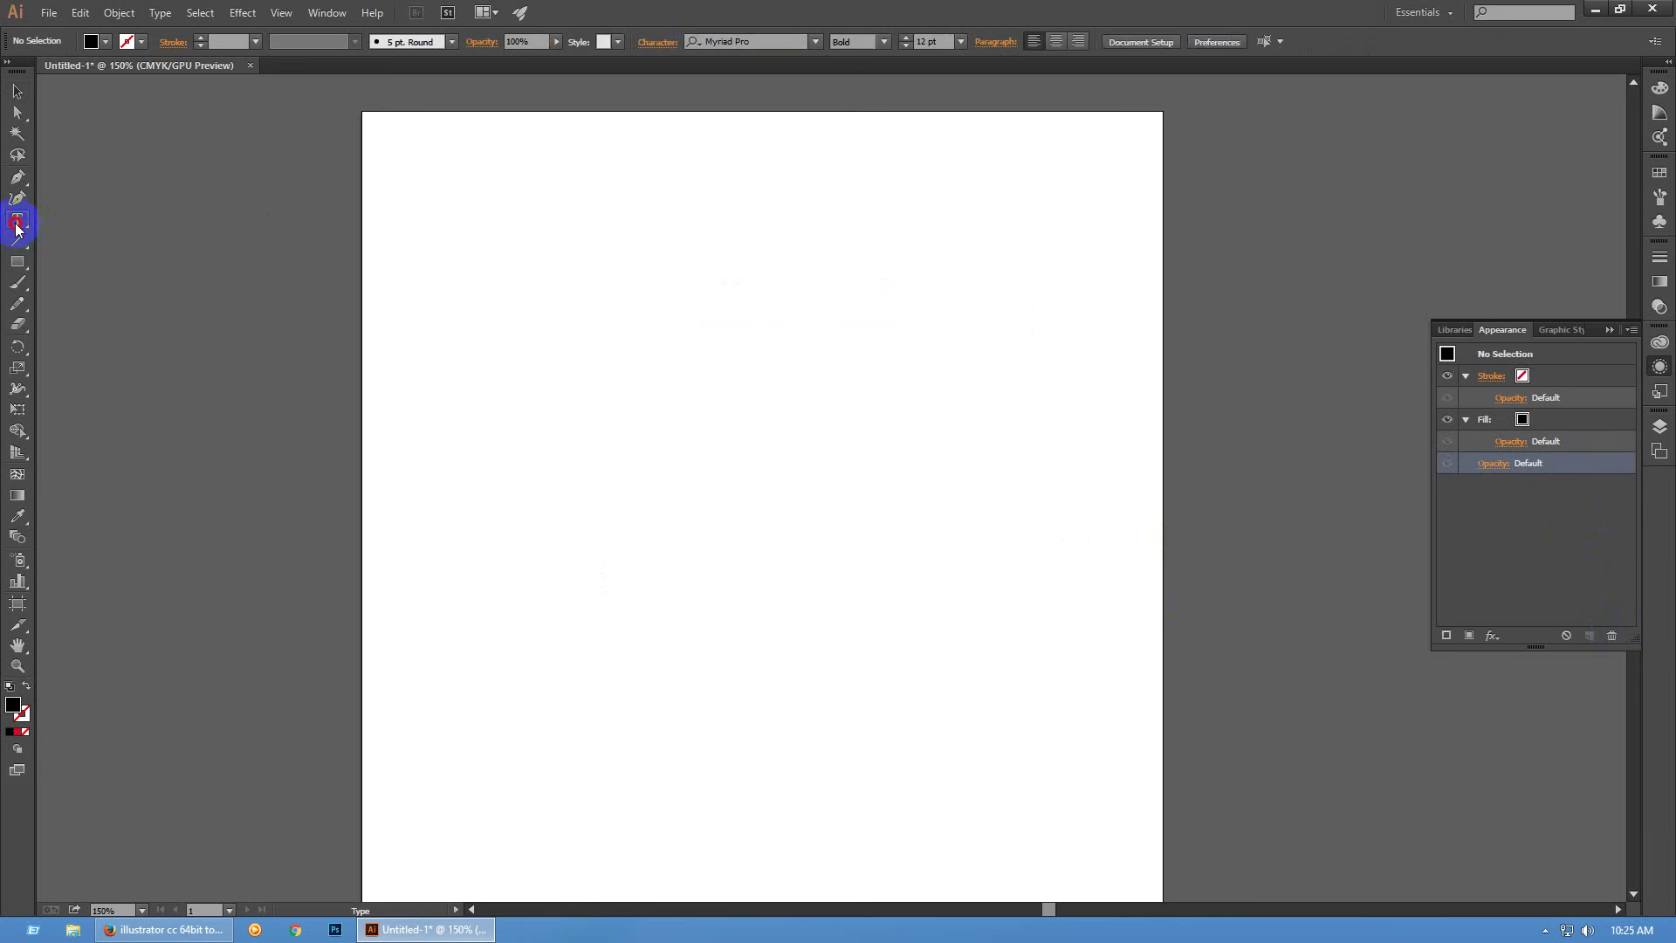
pyautogui.click(773, 318)
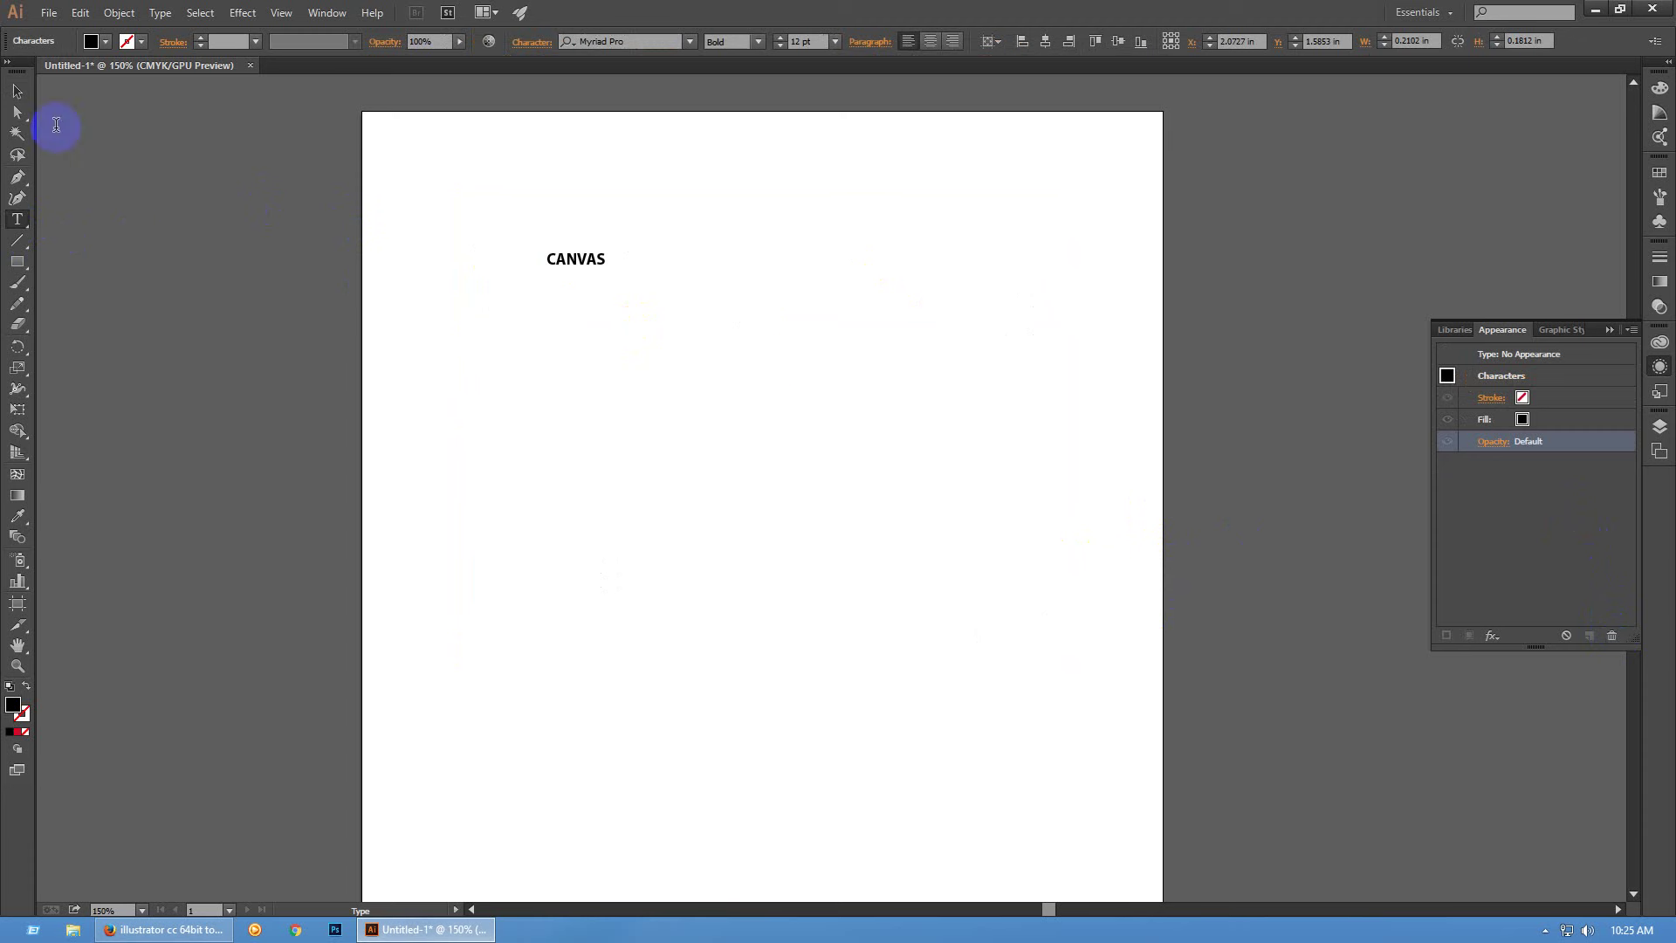
pyautogui.click(18, 91)
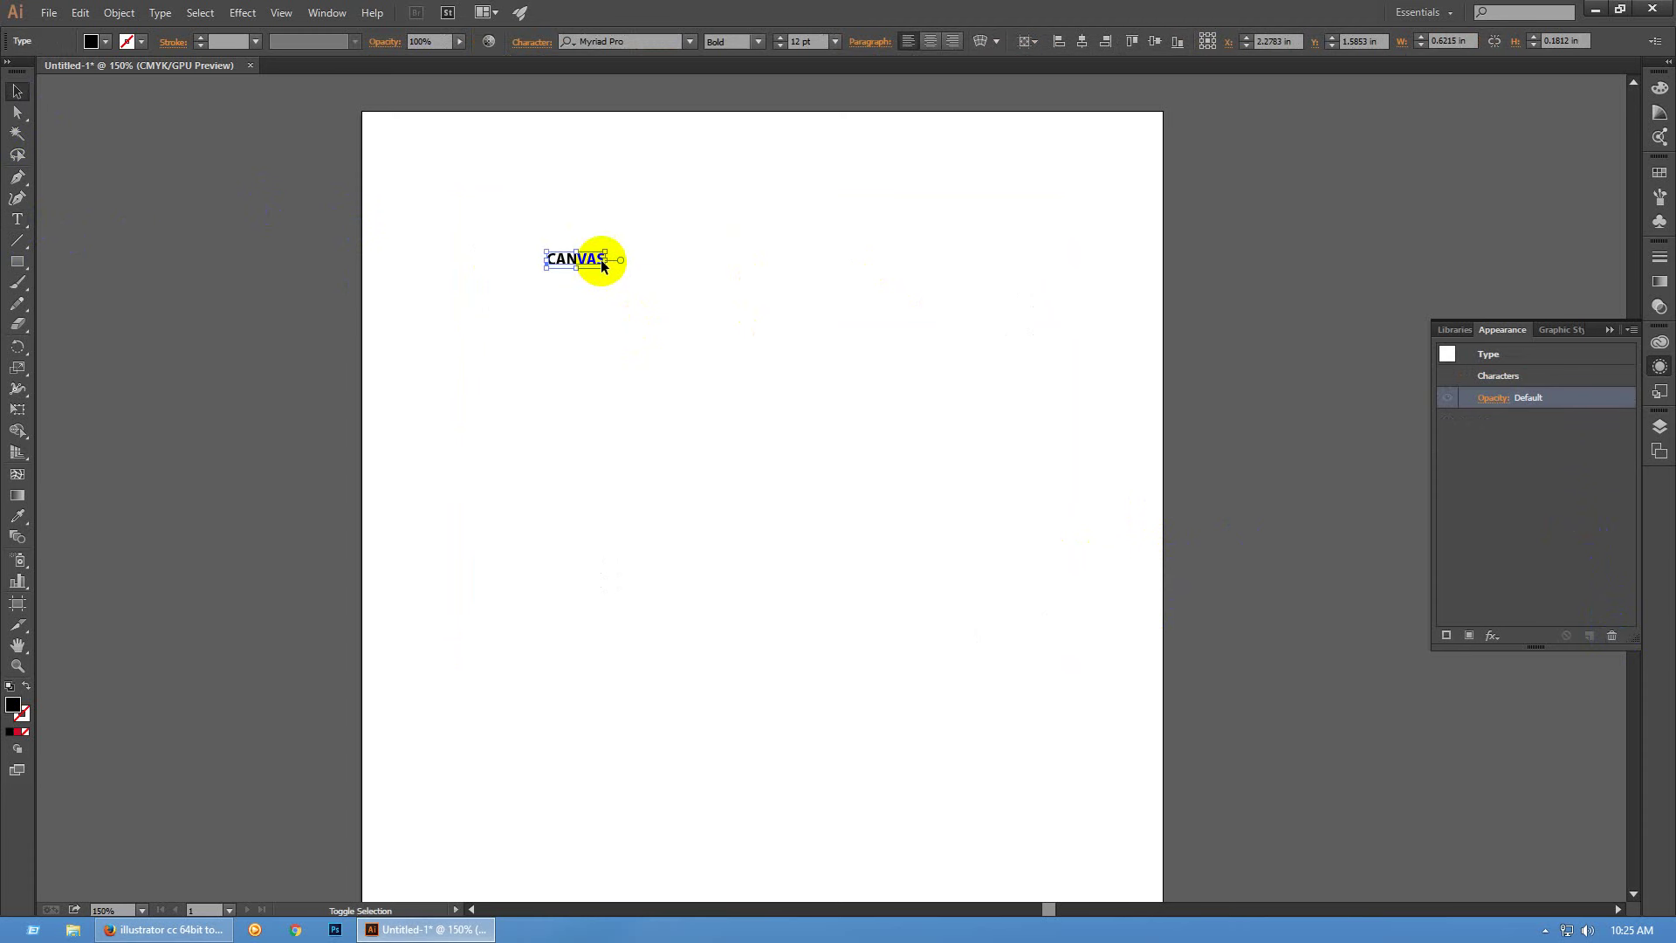
# Enlarge the new CANVAS text to about 114 pt and duplicate it straight below
pyautogui.moveTo(611, 254); pyautogui.dragTo(1108, 318)
pyautogui.moveTo(1011, 281); pyautogui.dragTo(984, 545)
pyautogui.click(1072, 668)
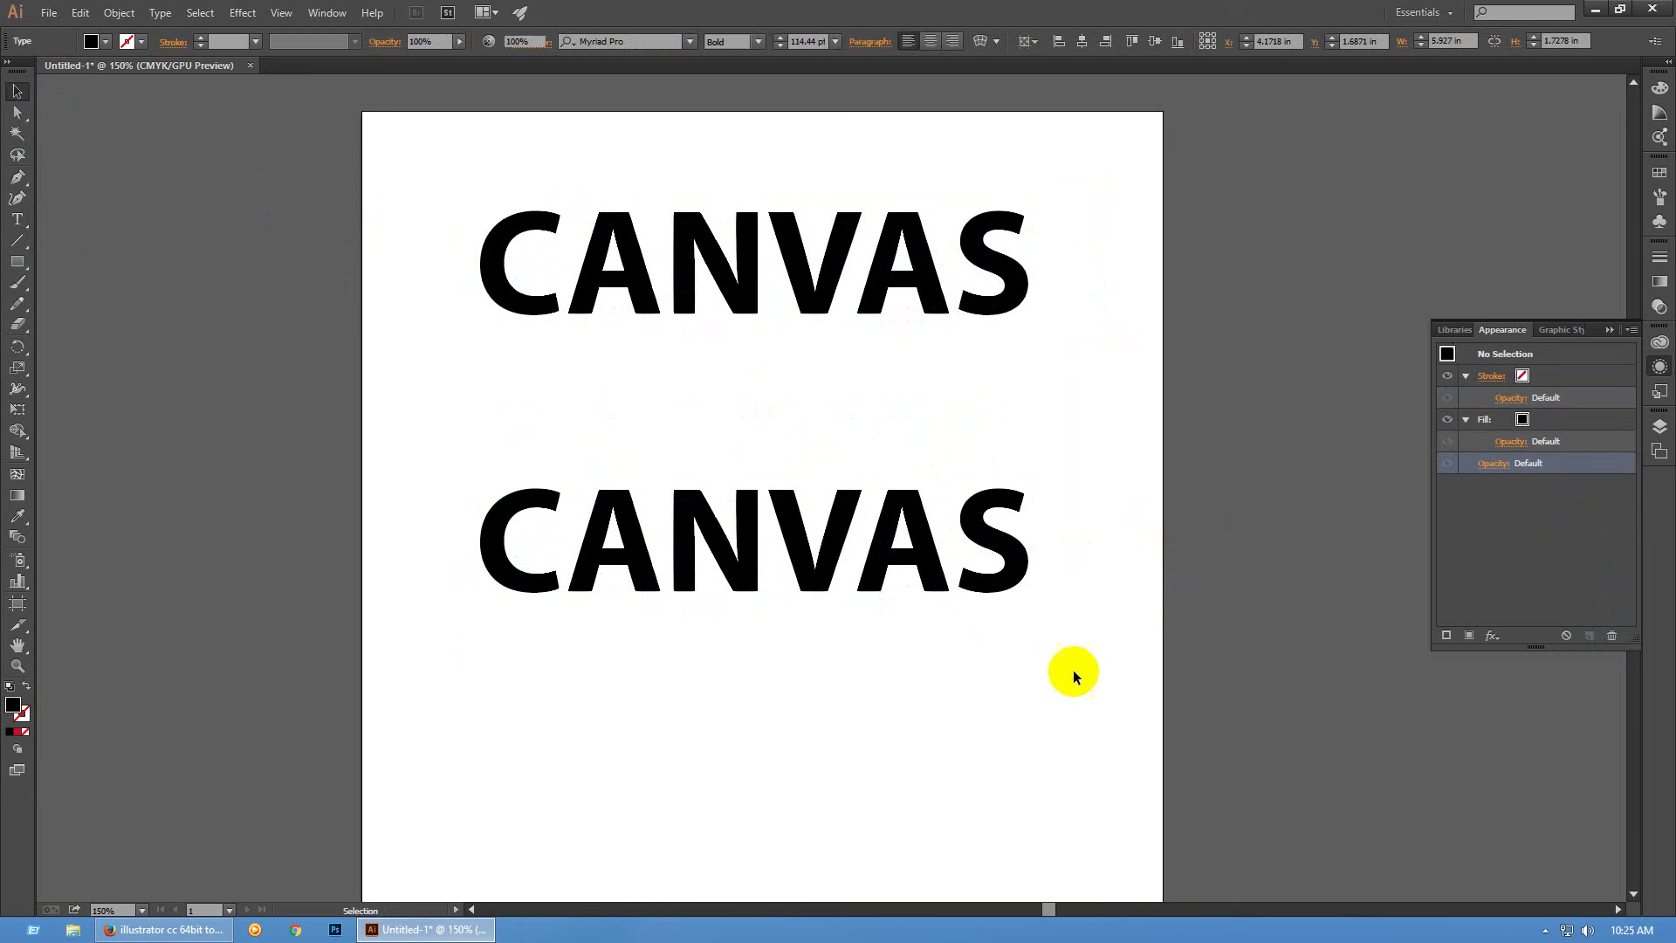
# Recolor the upper CANVAS text with several solid swatches, including yellow, finishing on red
pyautogui.click(961, 270)
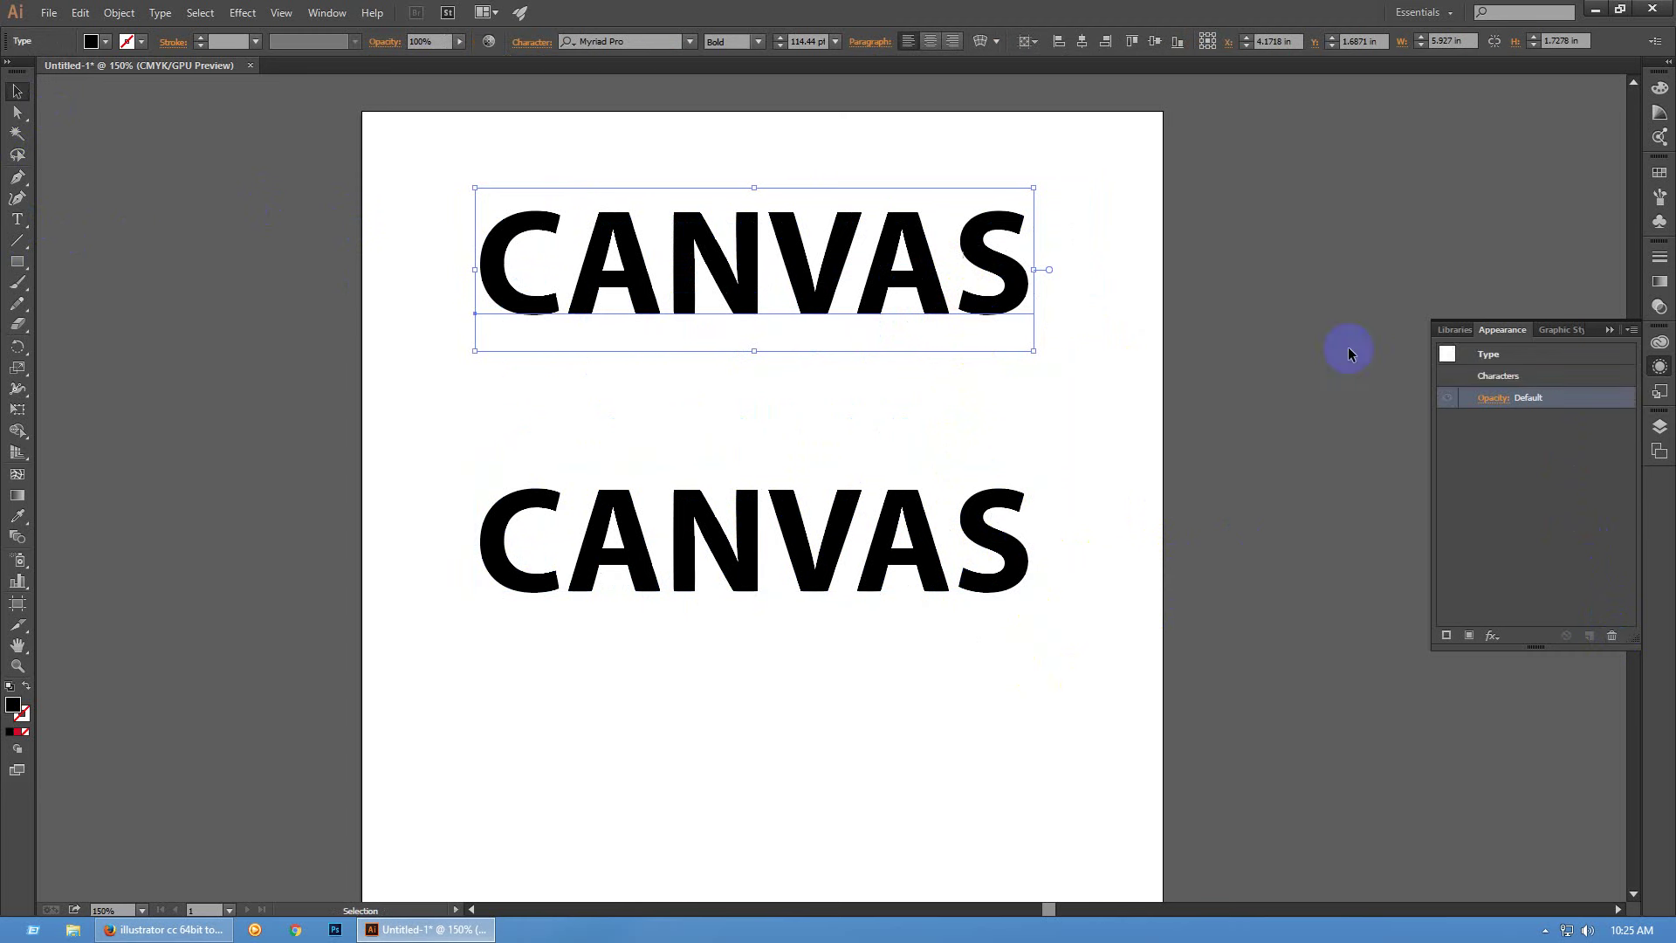
pyautogui.click(1662, 373)
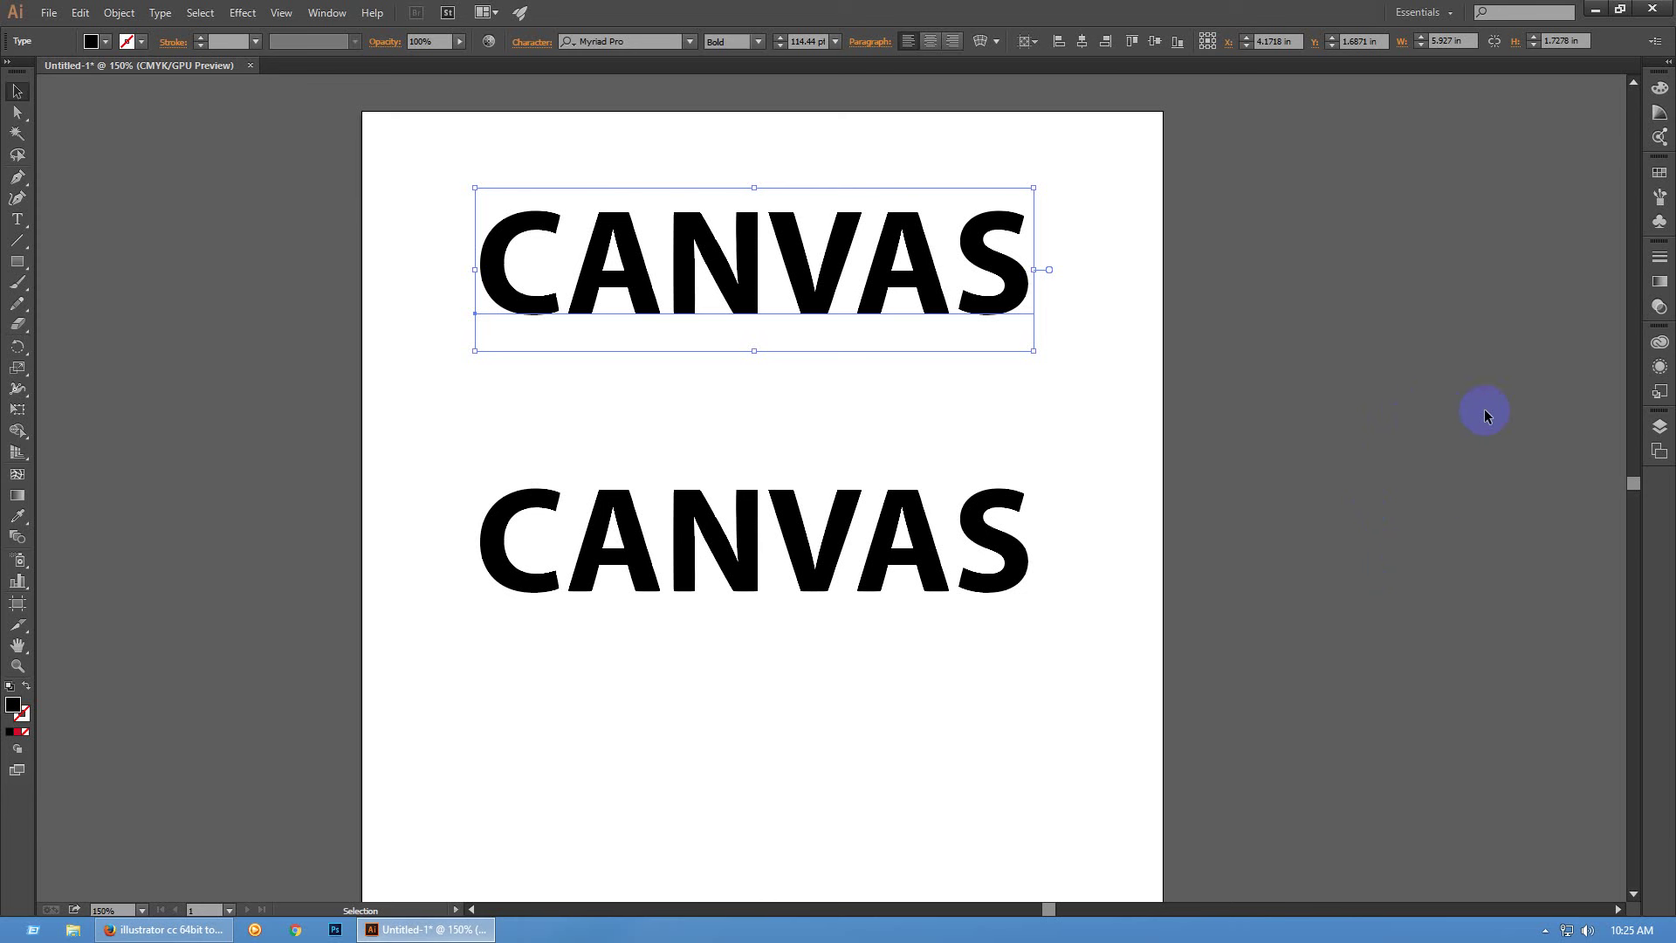
pyautogui.click(1656, 381)
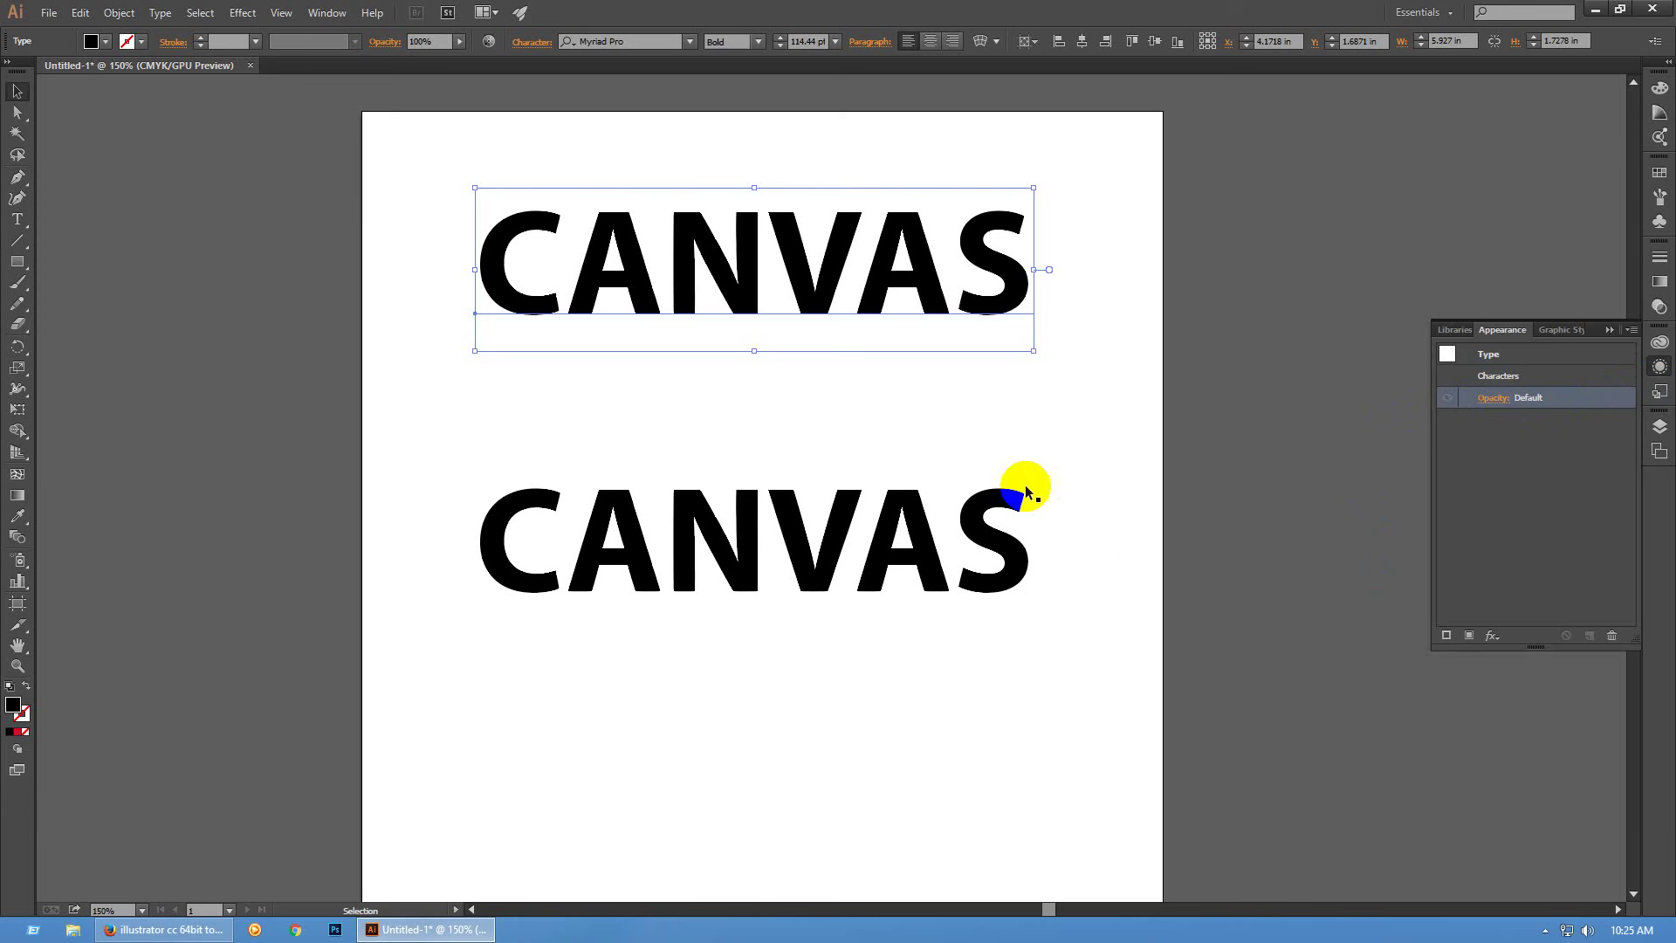
pyautogui.click(1660, 172)
pyautogui.click(1493, 211)
pyautogui.click(1504, 211)
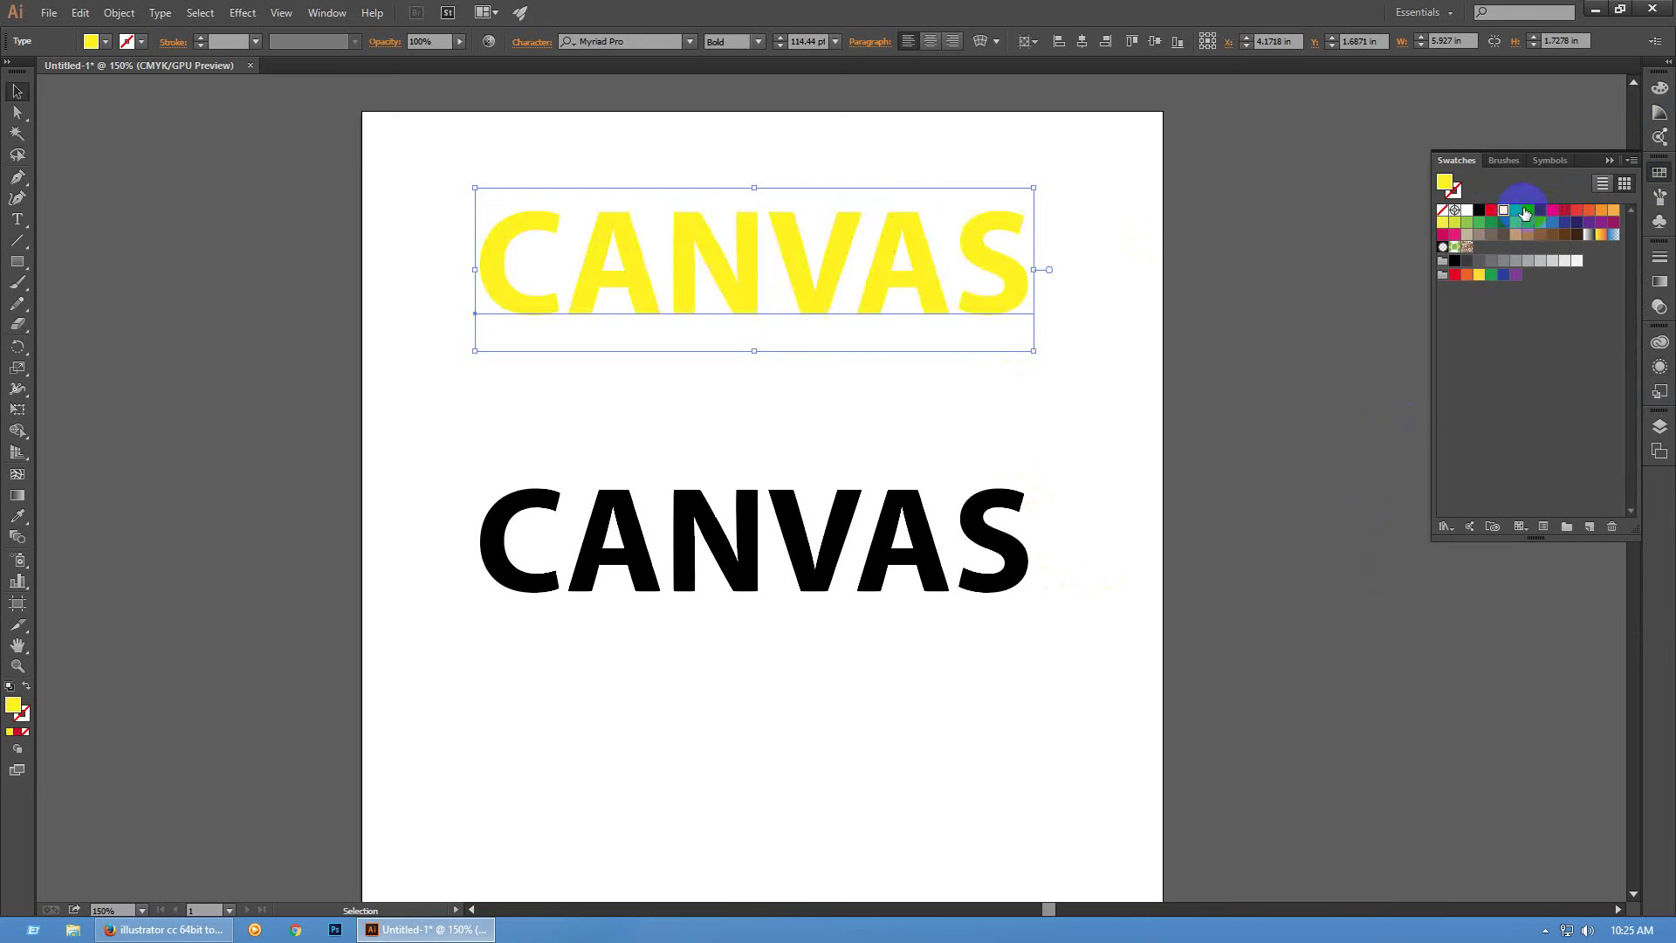
pyautogui.click(1528, 211)
pyautogui.click(1553, 211)
pyautogui.click(1492, 210)
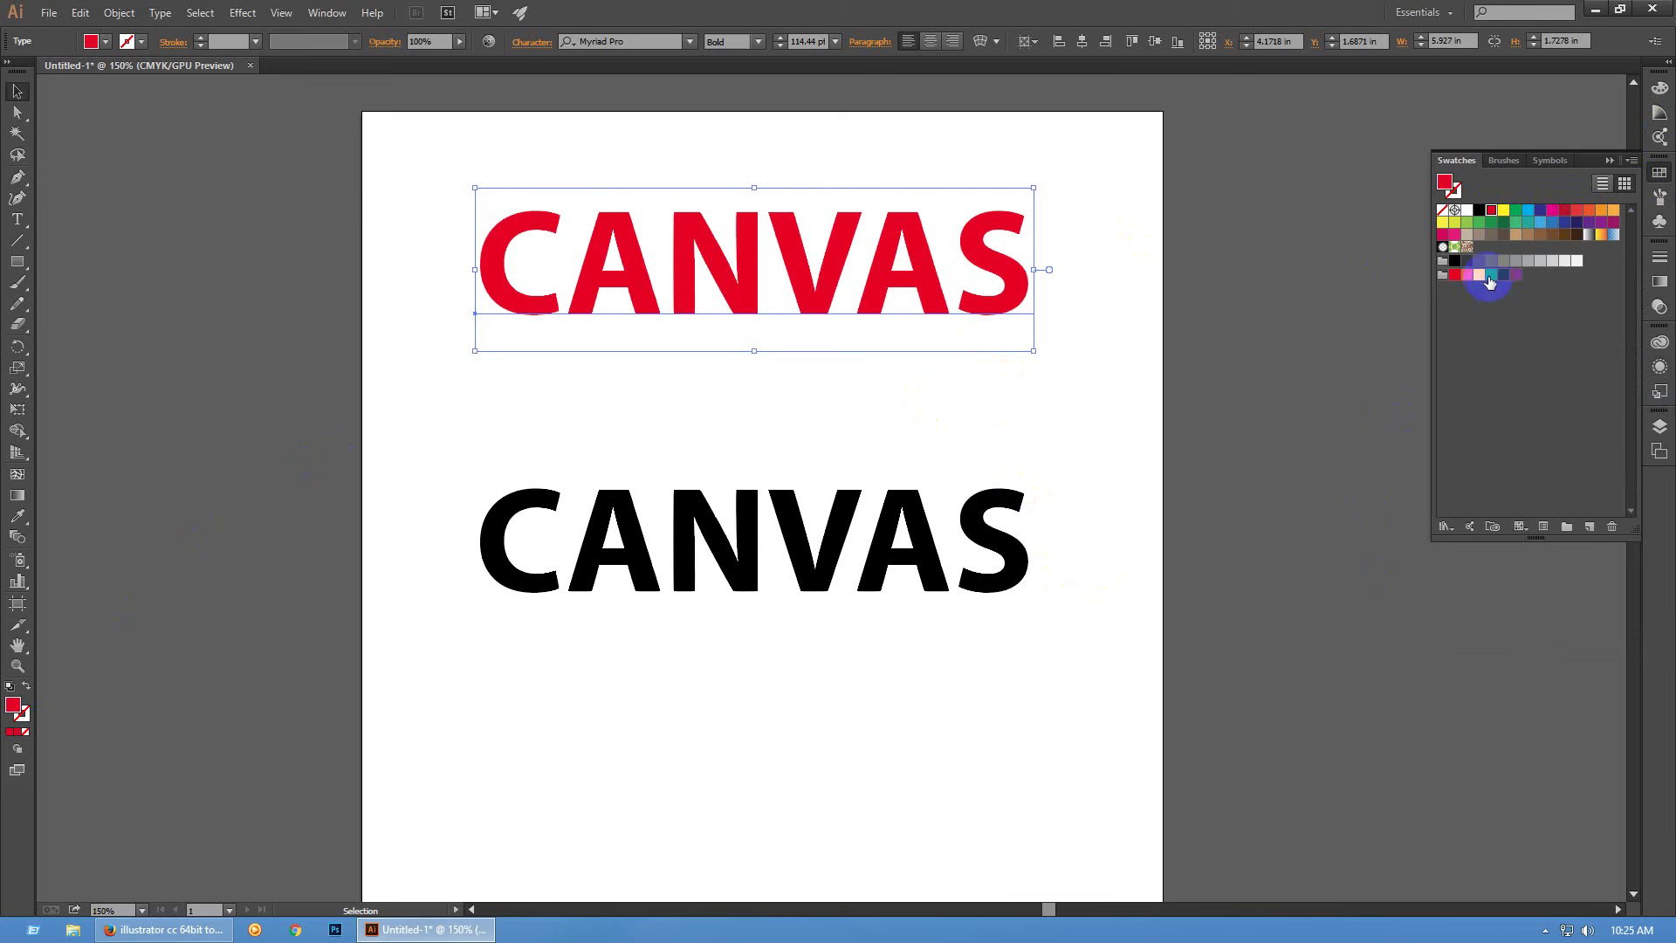
# Try gradient swatches on the upper live CANVAS text, and return its fill to solid red
pyautogui.click(1601, 234)
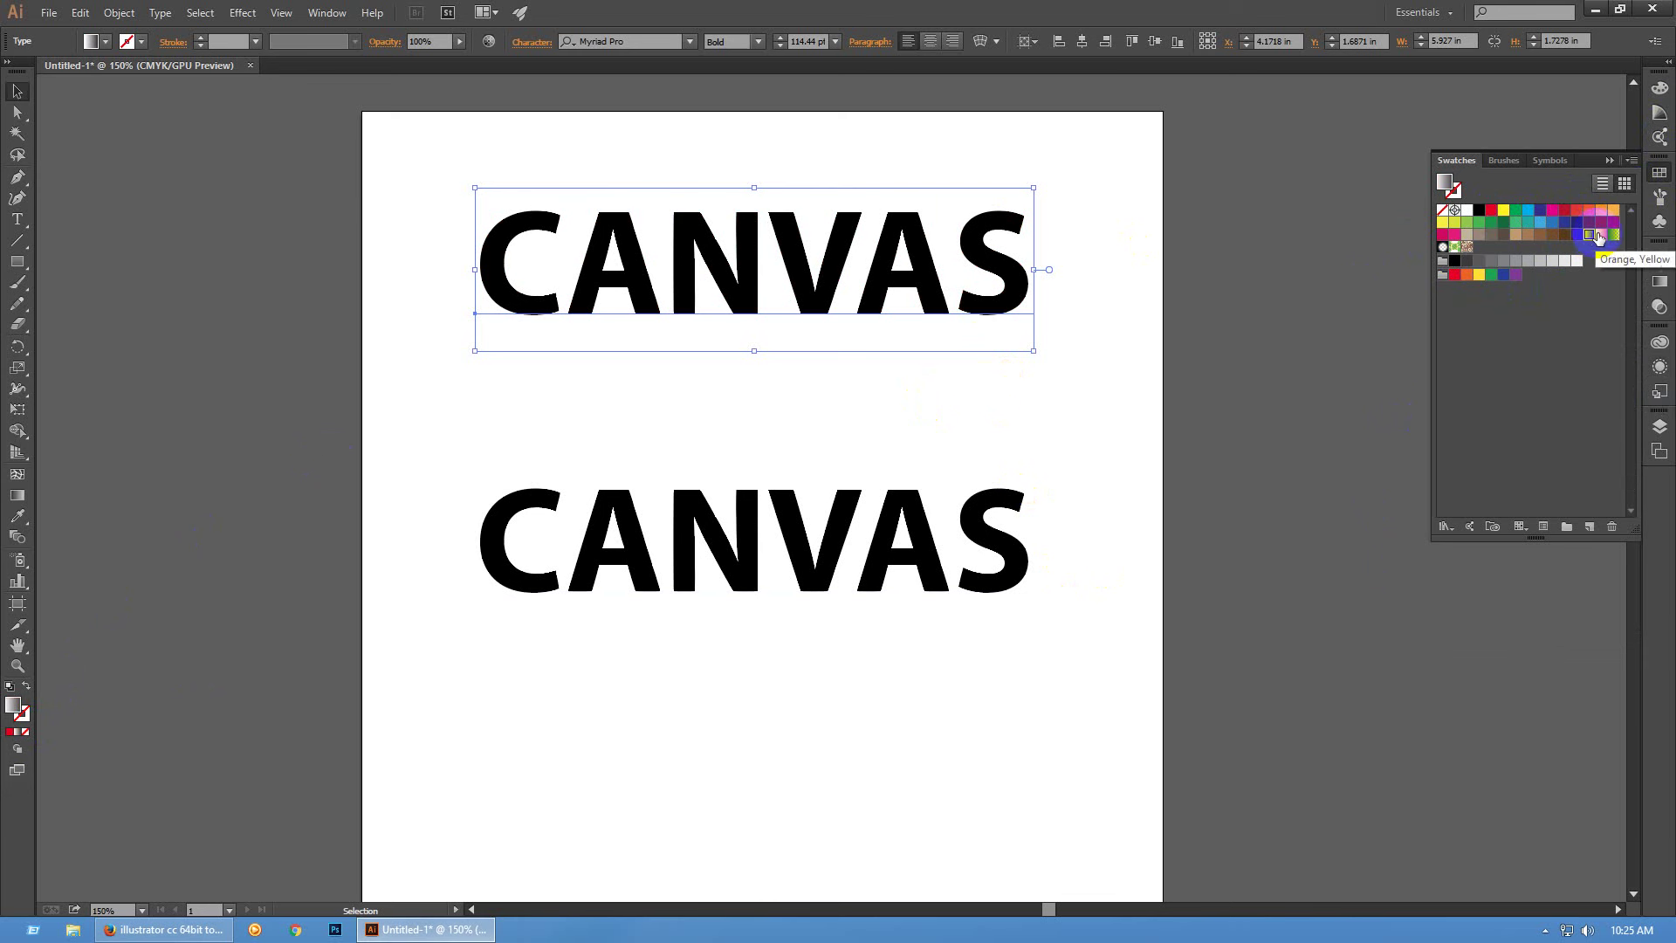
pyautogui.click(1491, 210)
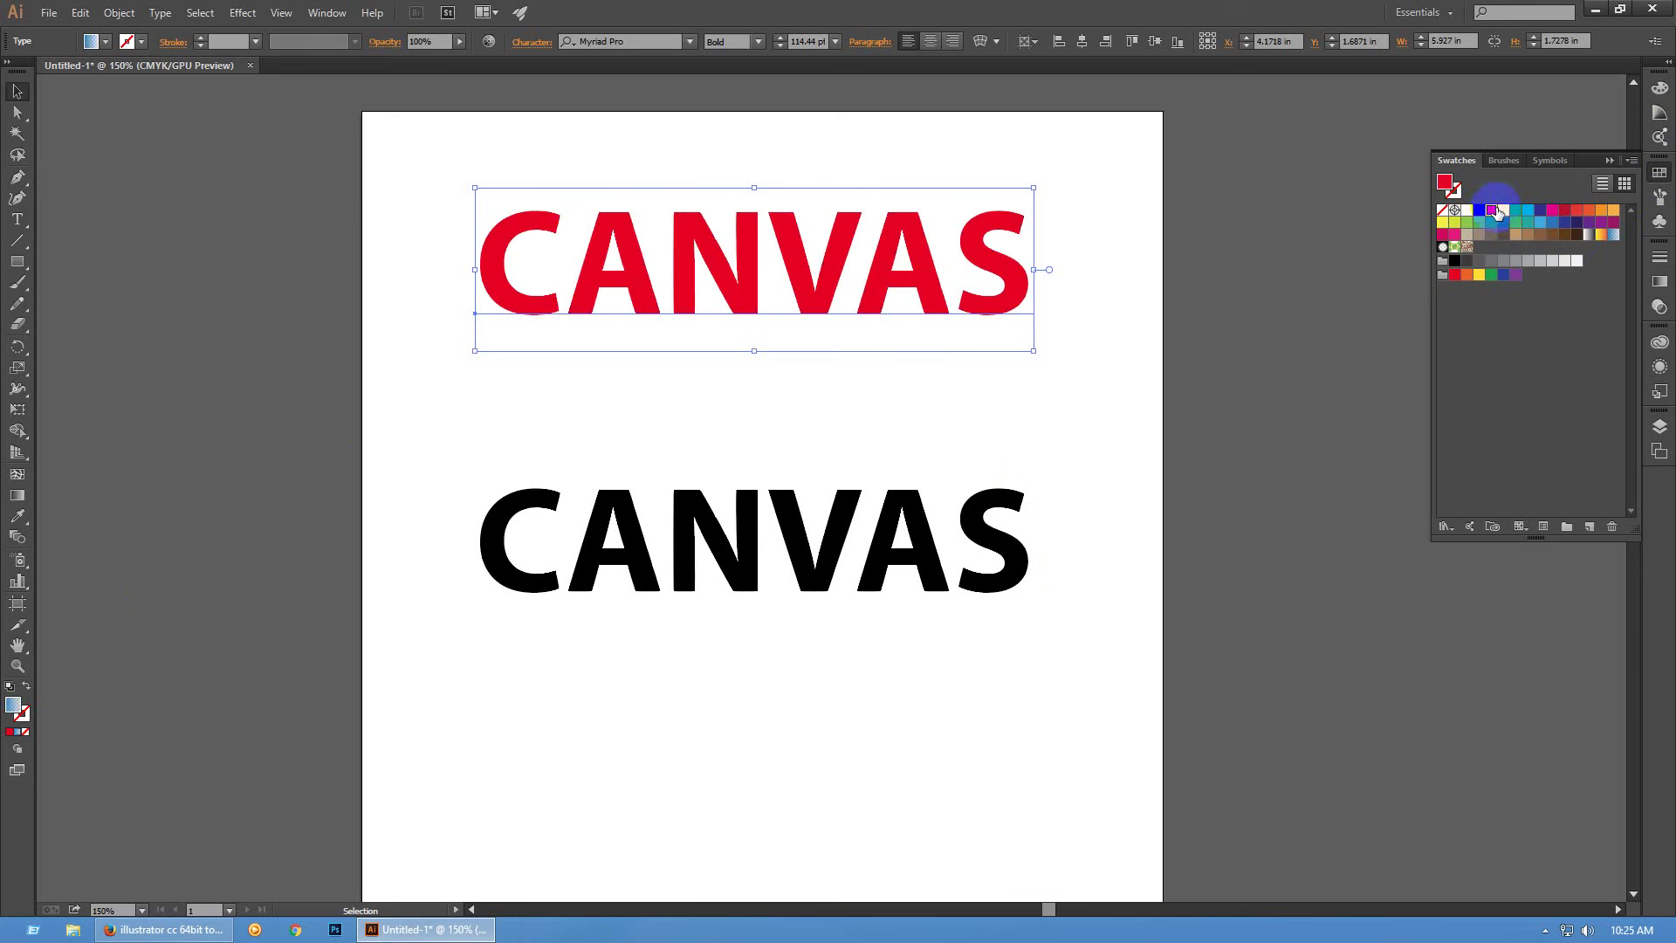
# Expand the upper CANVAS text's object and fill, and apply the Orange, Yellow gradient to the resulting outlines
pyautogui.click(825, 282)
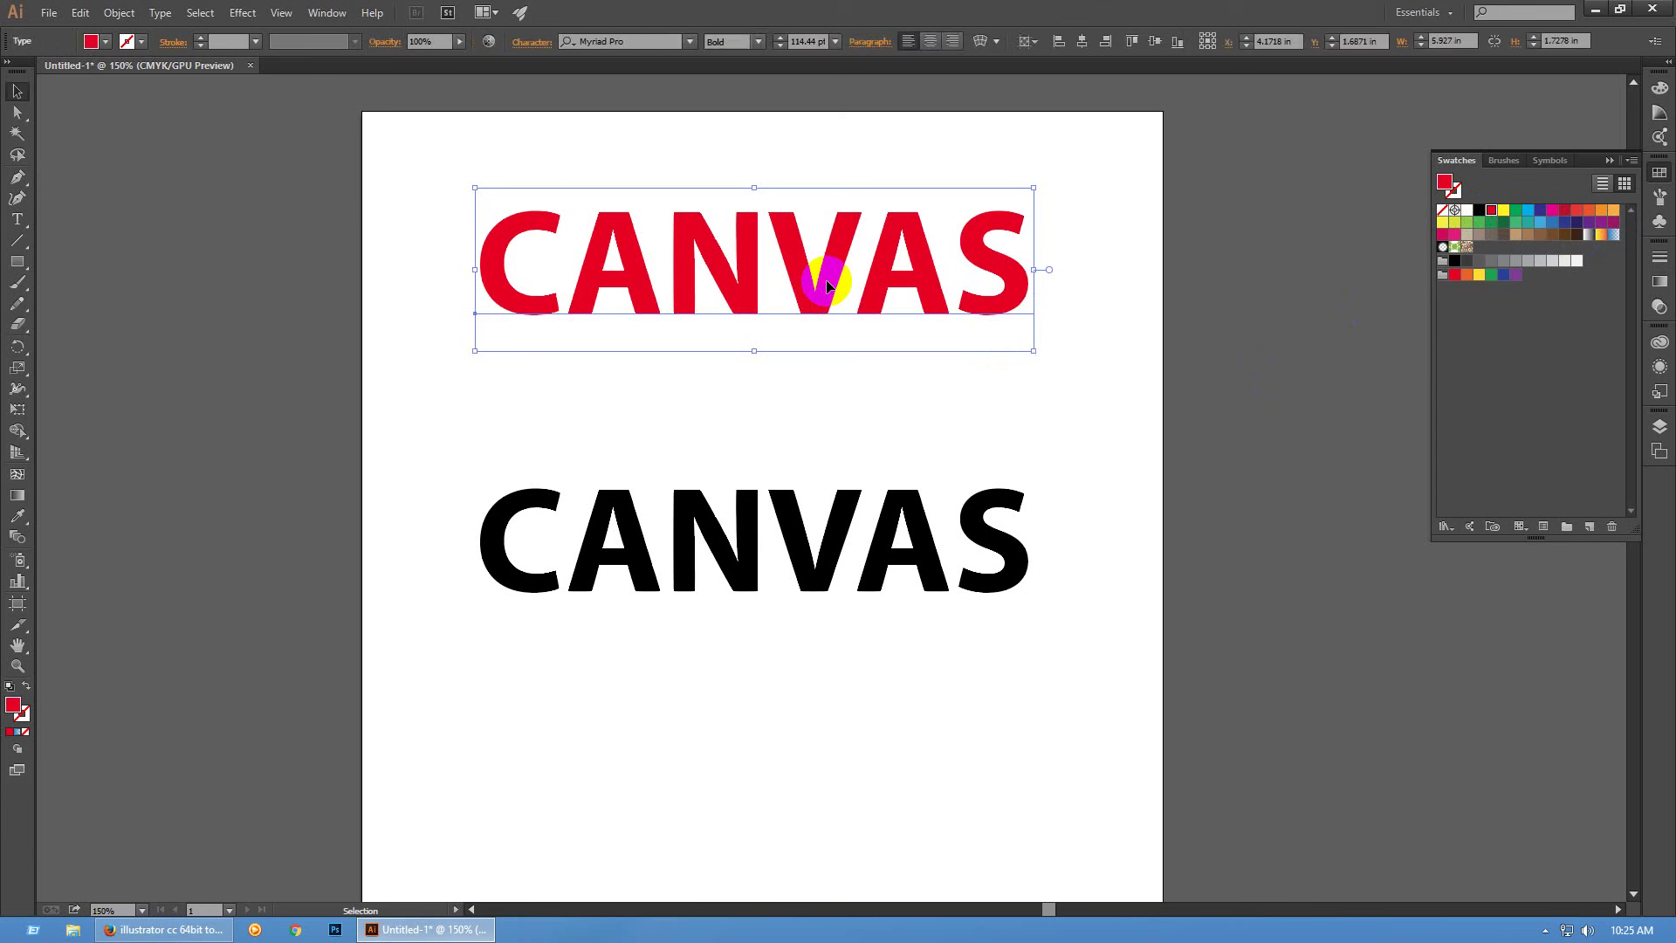
pyautogui.click(119, 13)
pyautogui.click(147, 199)
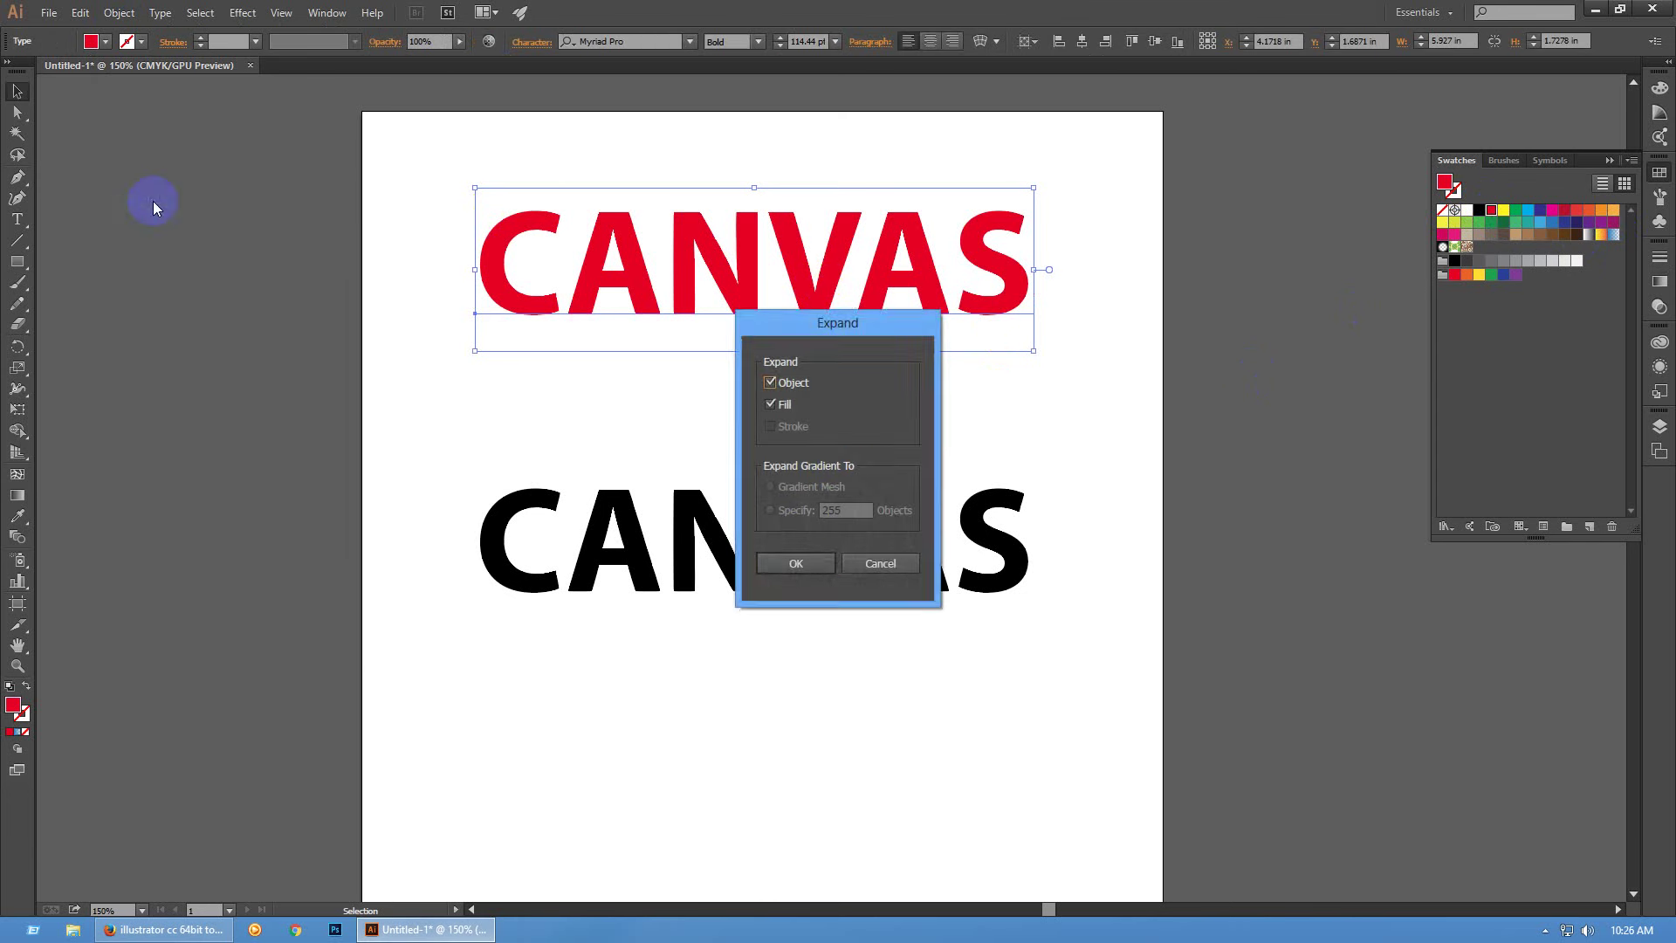
pyautogui.click(796, 562)
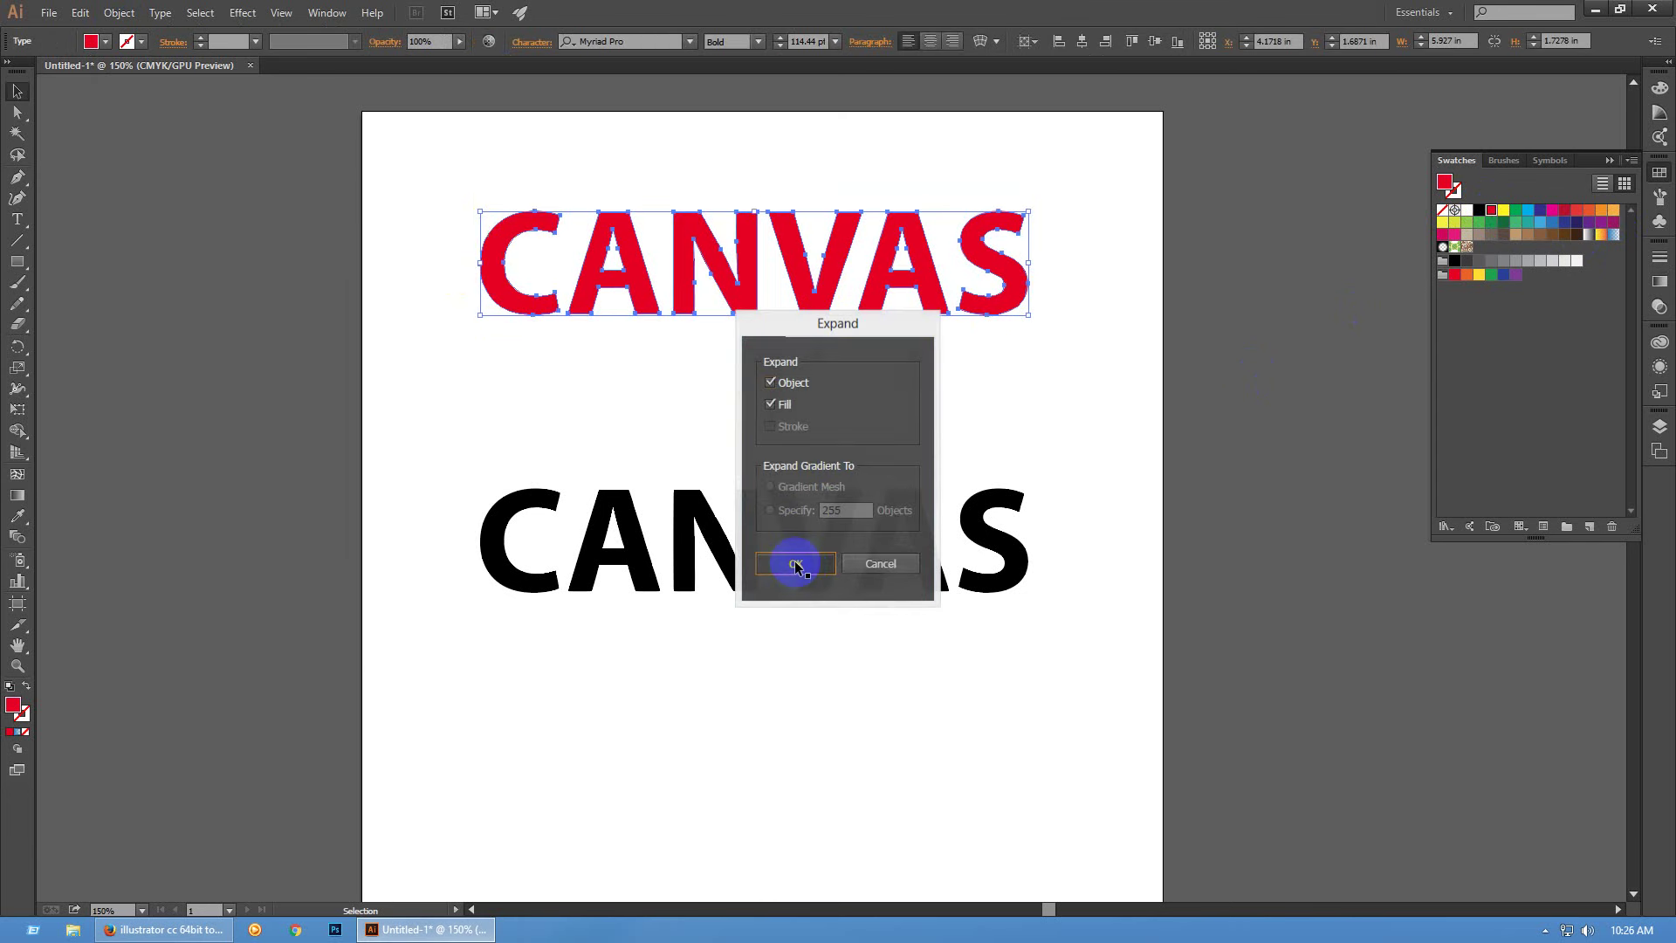
pyautogui.click(1587, 236)
pyautogui.click(1601, 234)
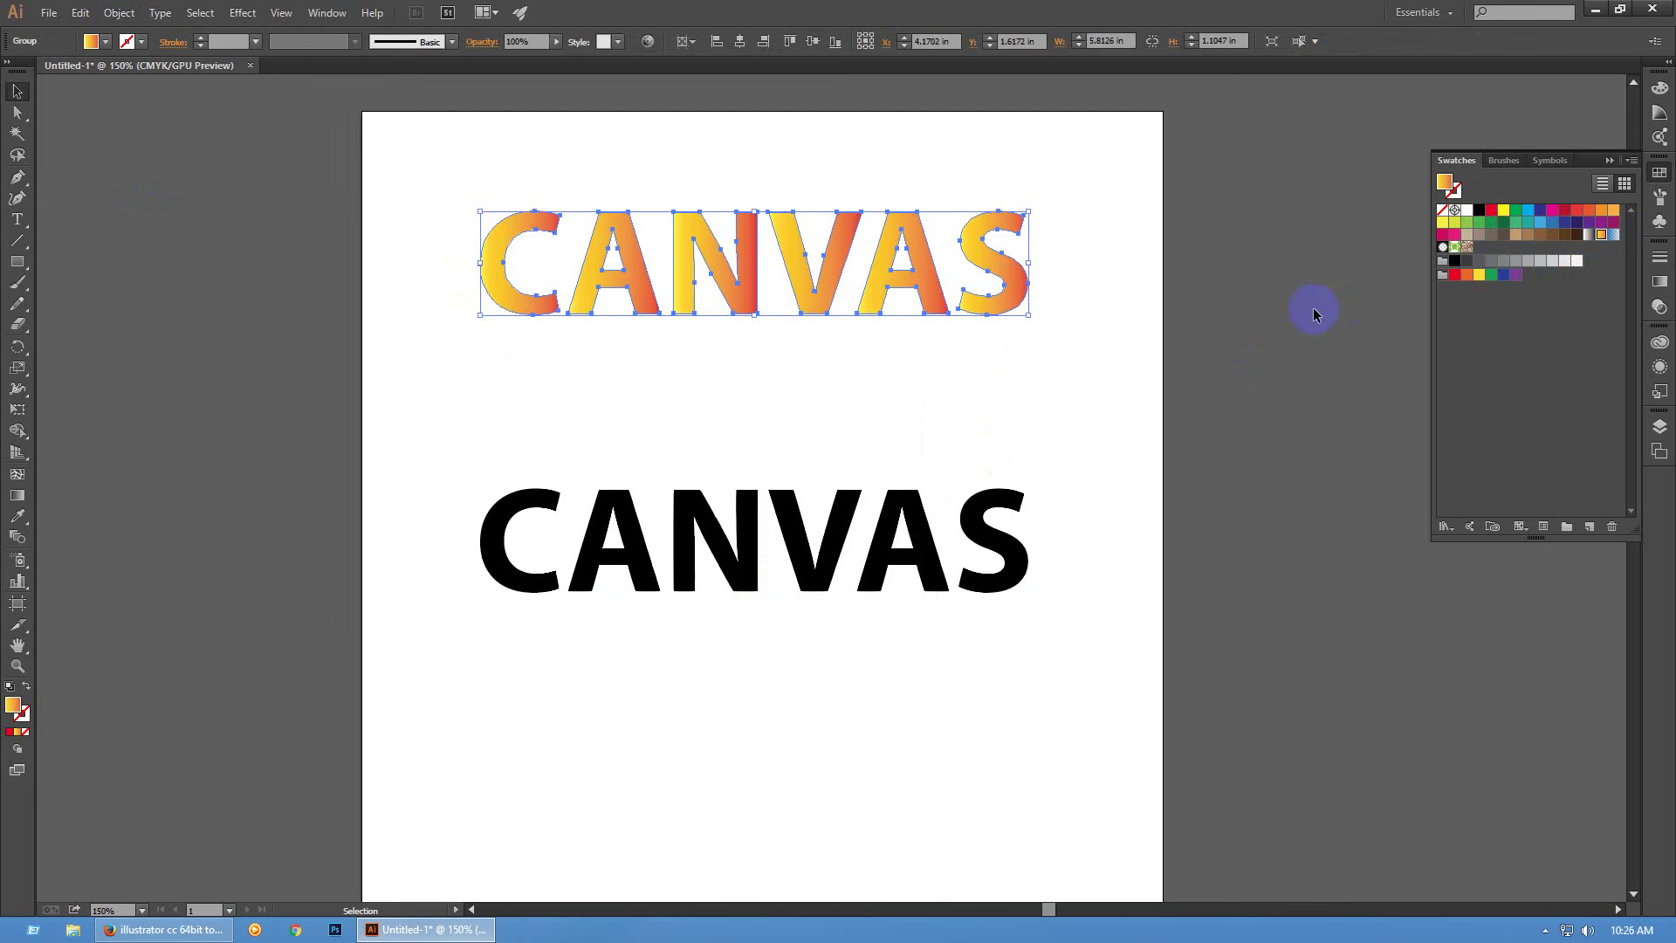
# Redraw the Orange, Yellow gradient as one continuous blend across all letters of the expanded upper CANVAS outlines, from left to right
pyautogui.click(1102, 359)
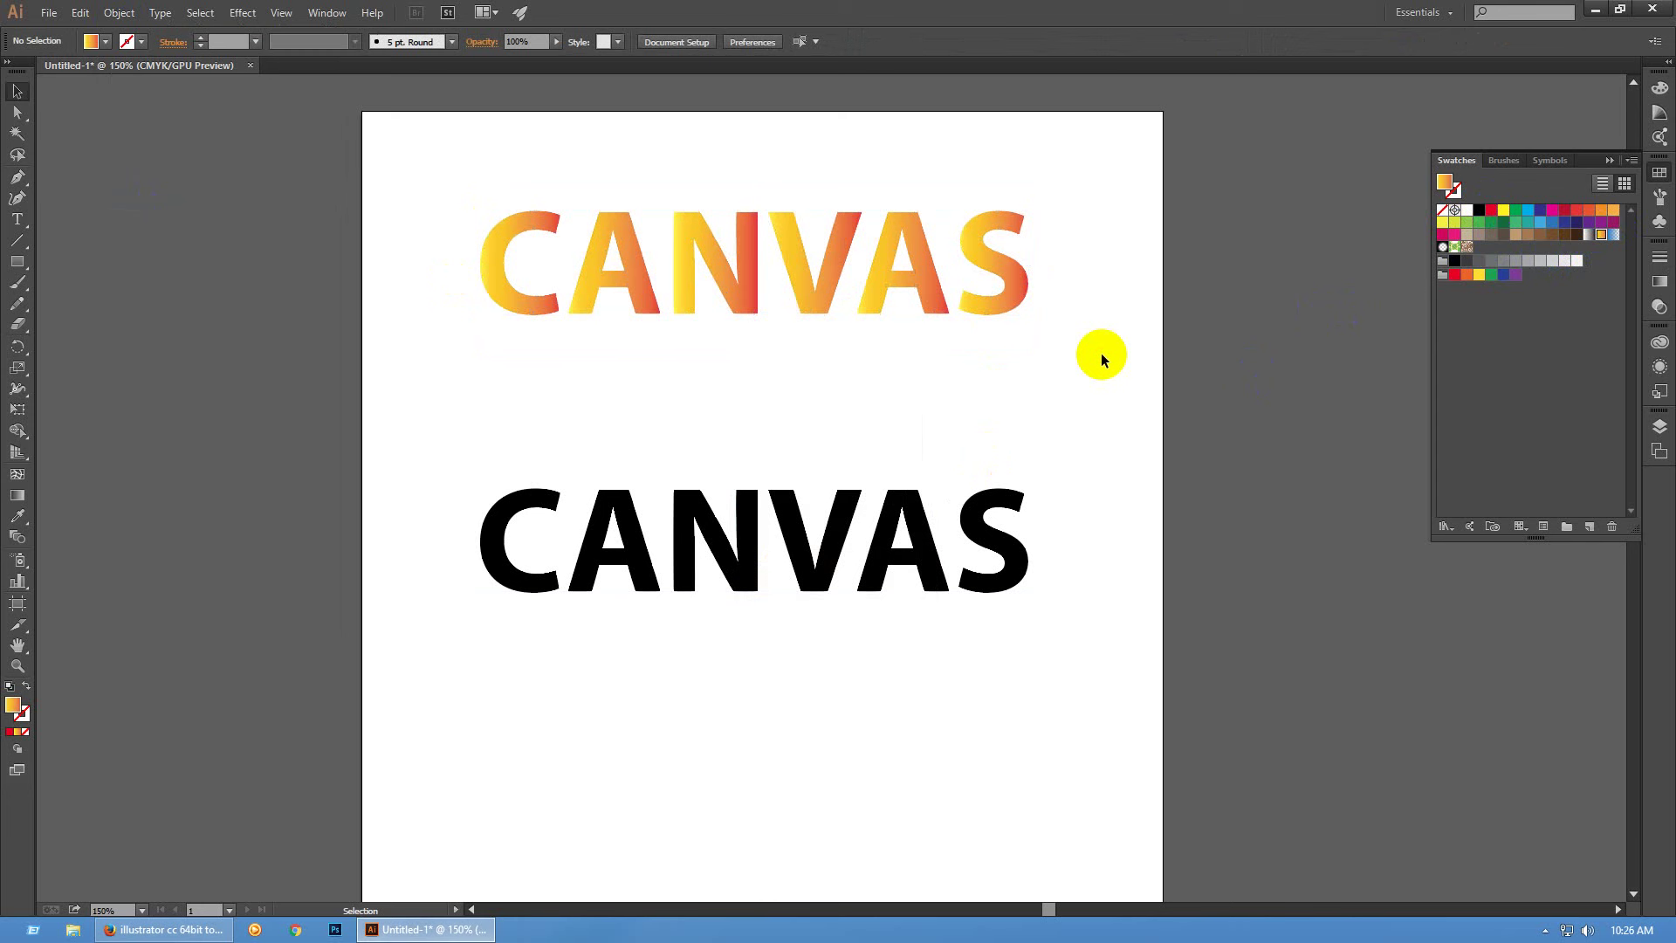
pyautogui.click(938, 269)
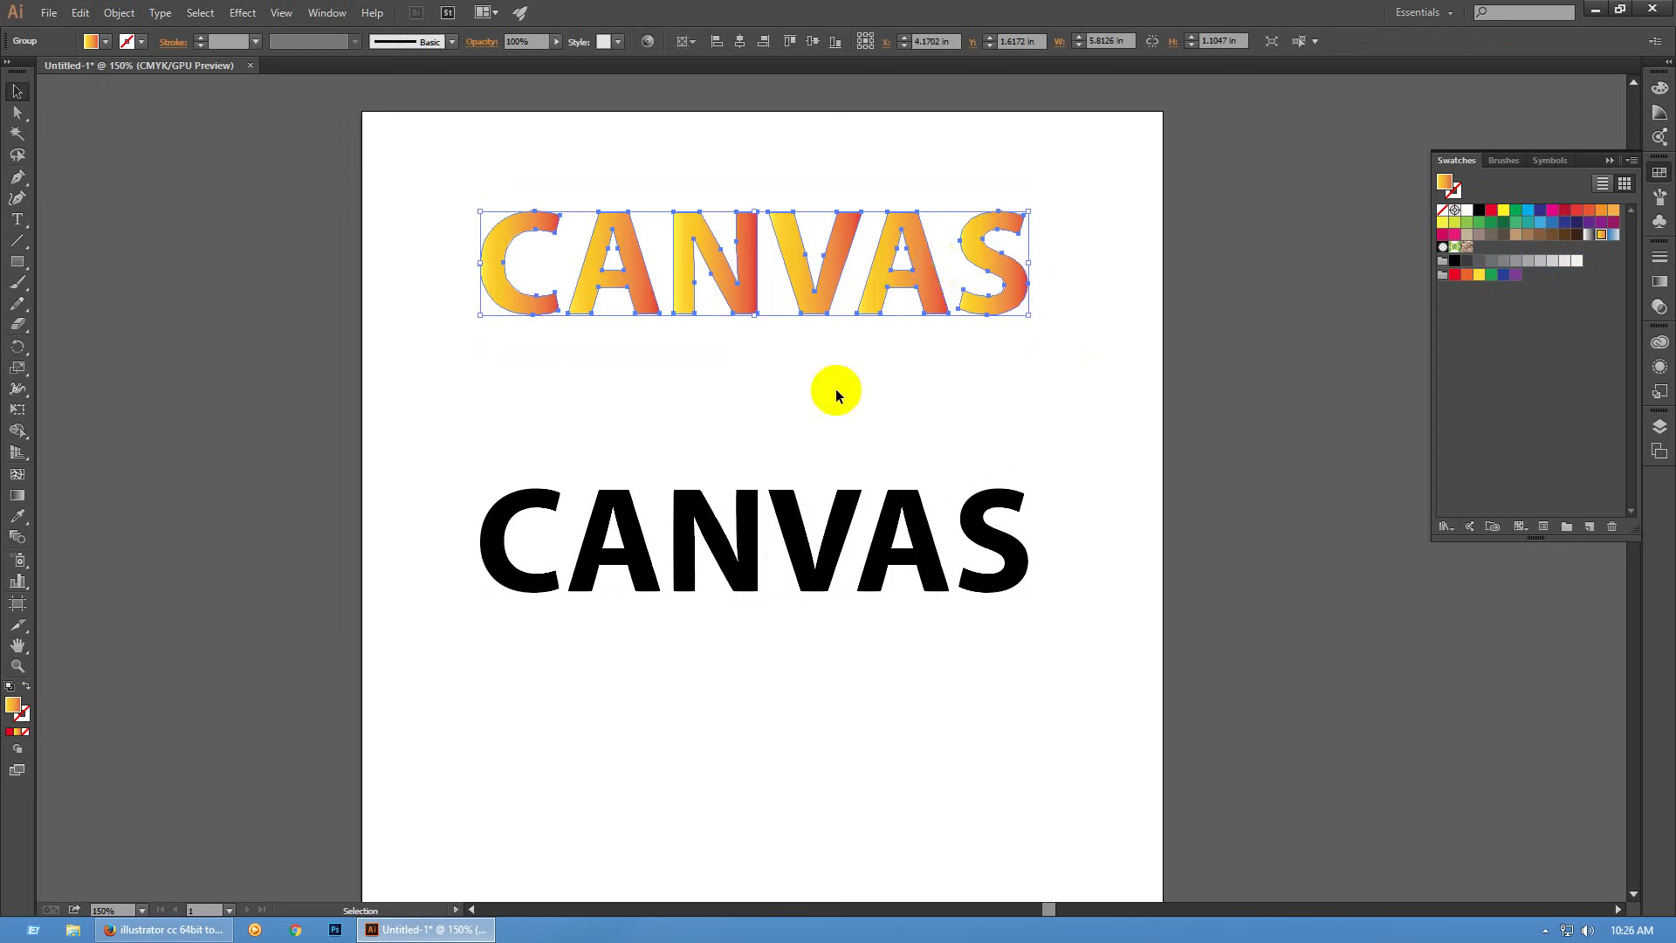
pyautogui.press('g')
pyautogui.moveTo(471, 237); pyautogui.dragTo(1048, 311)
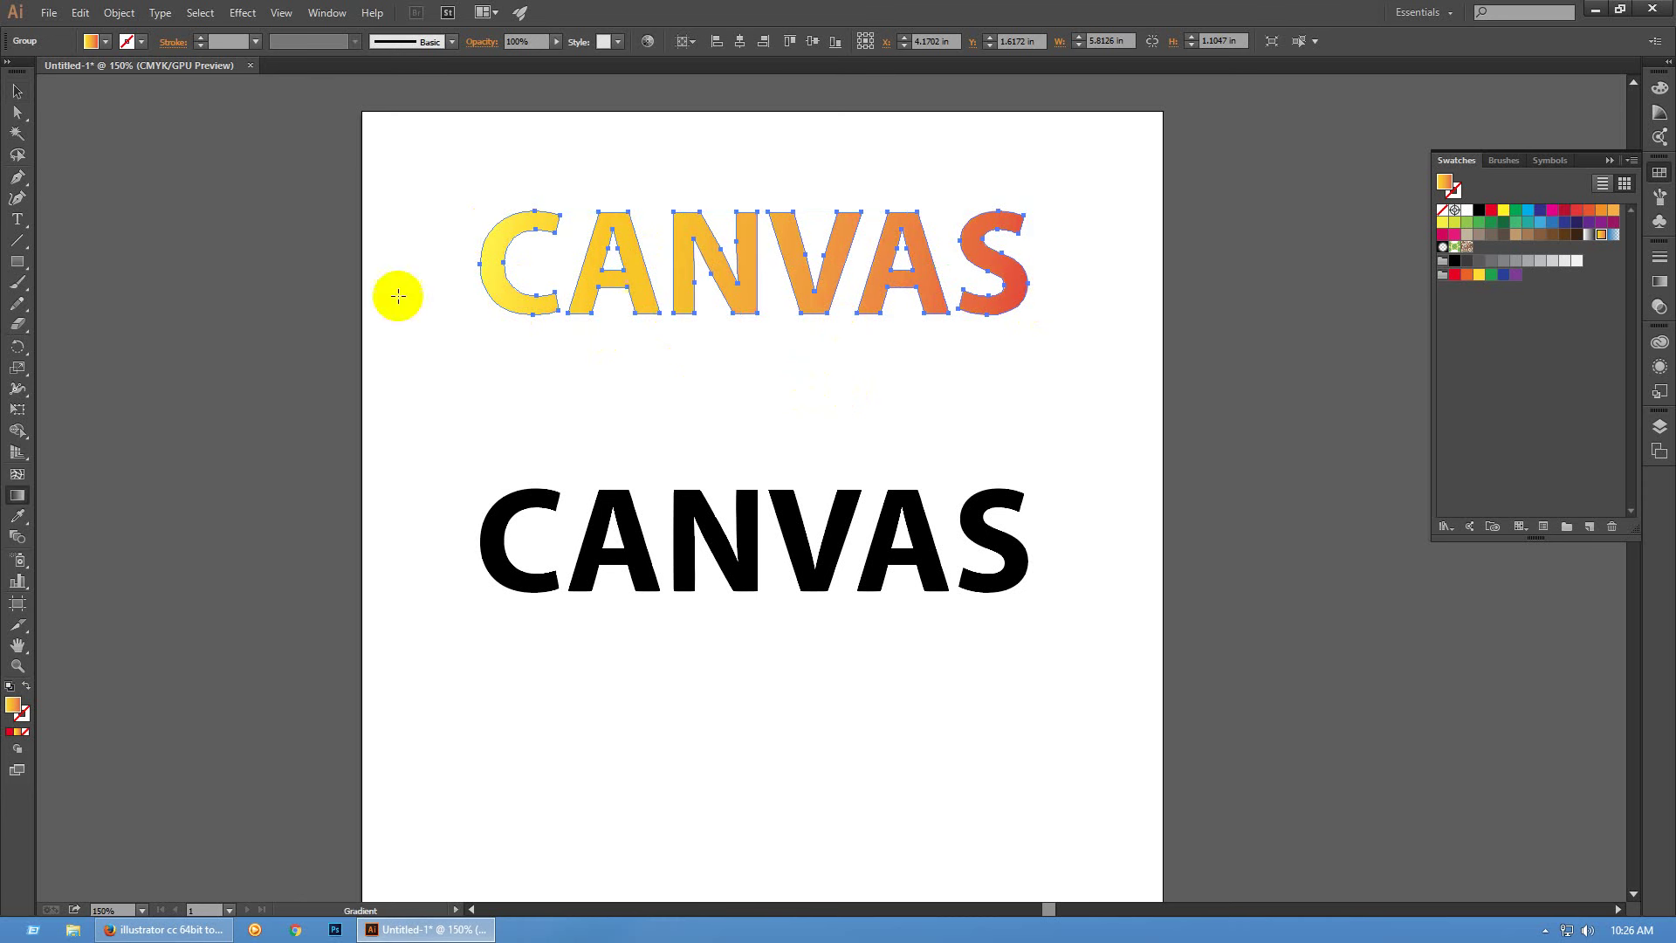
pyautogui.click(16, 96)
pyautogui.click(330, 323)
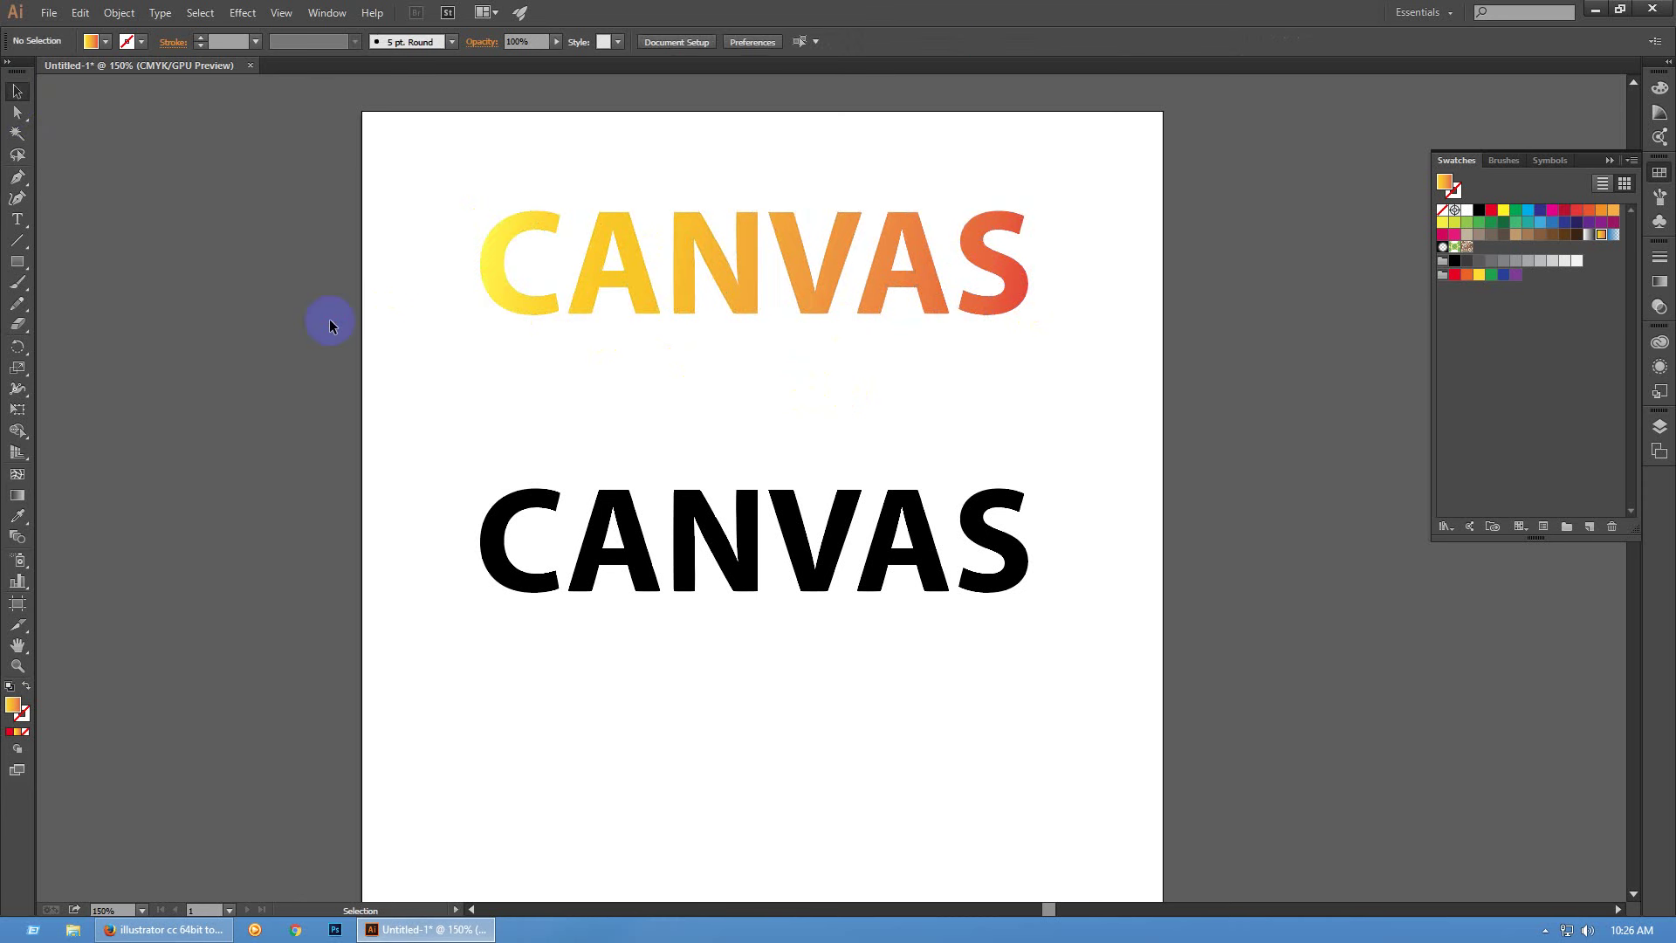
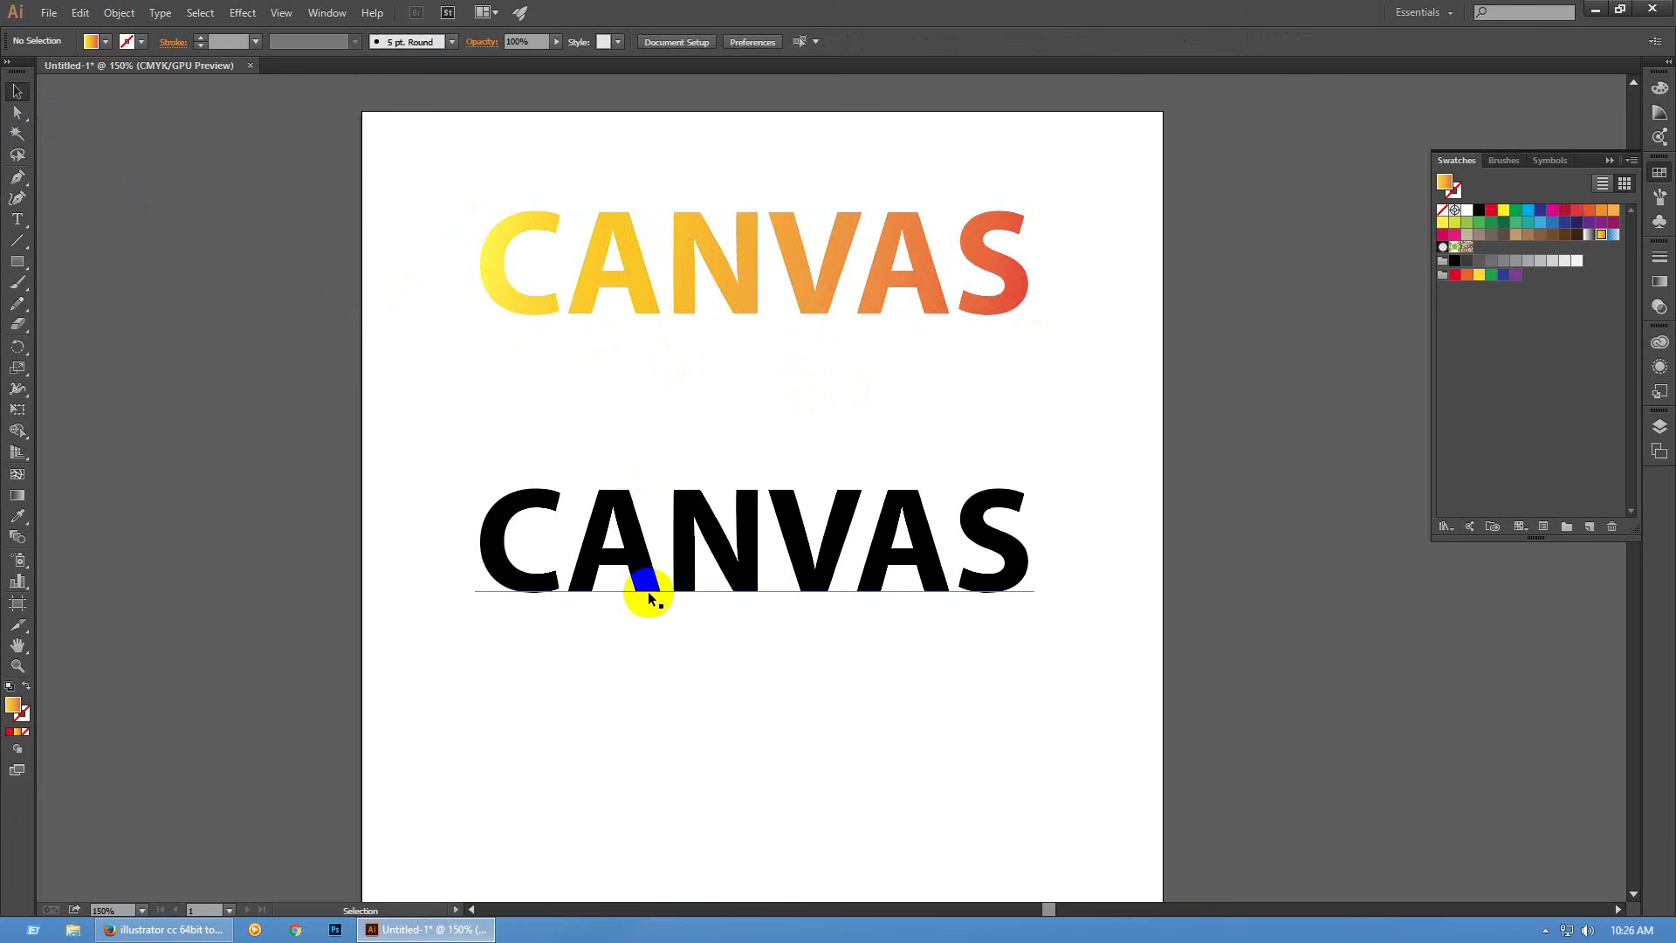
# Add a new fill to the lower live CANVAS text's appearance and apply the Orange, Yellow gradient to it
pyautogui.click(685, 526)
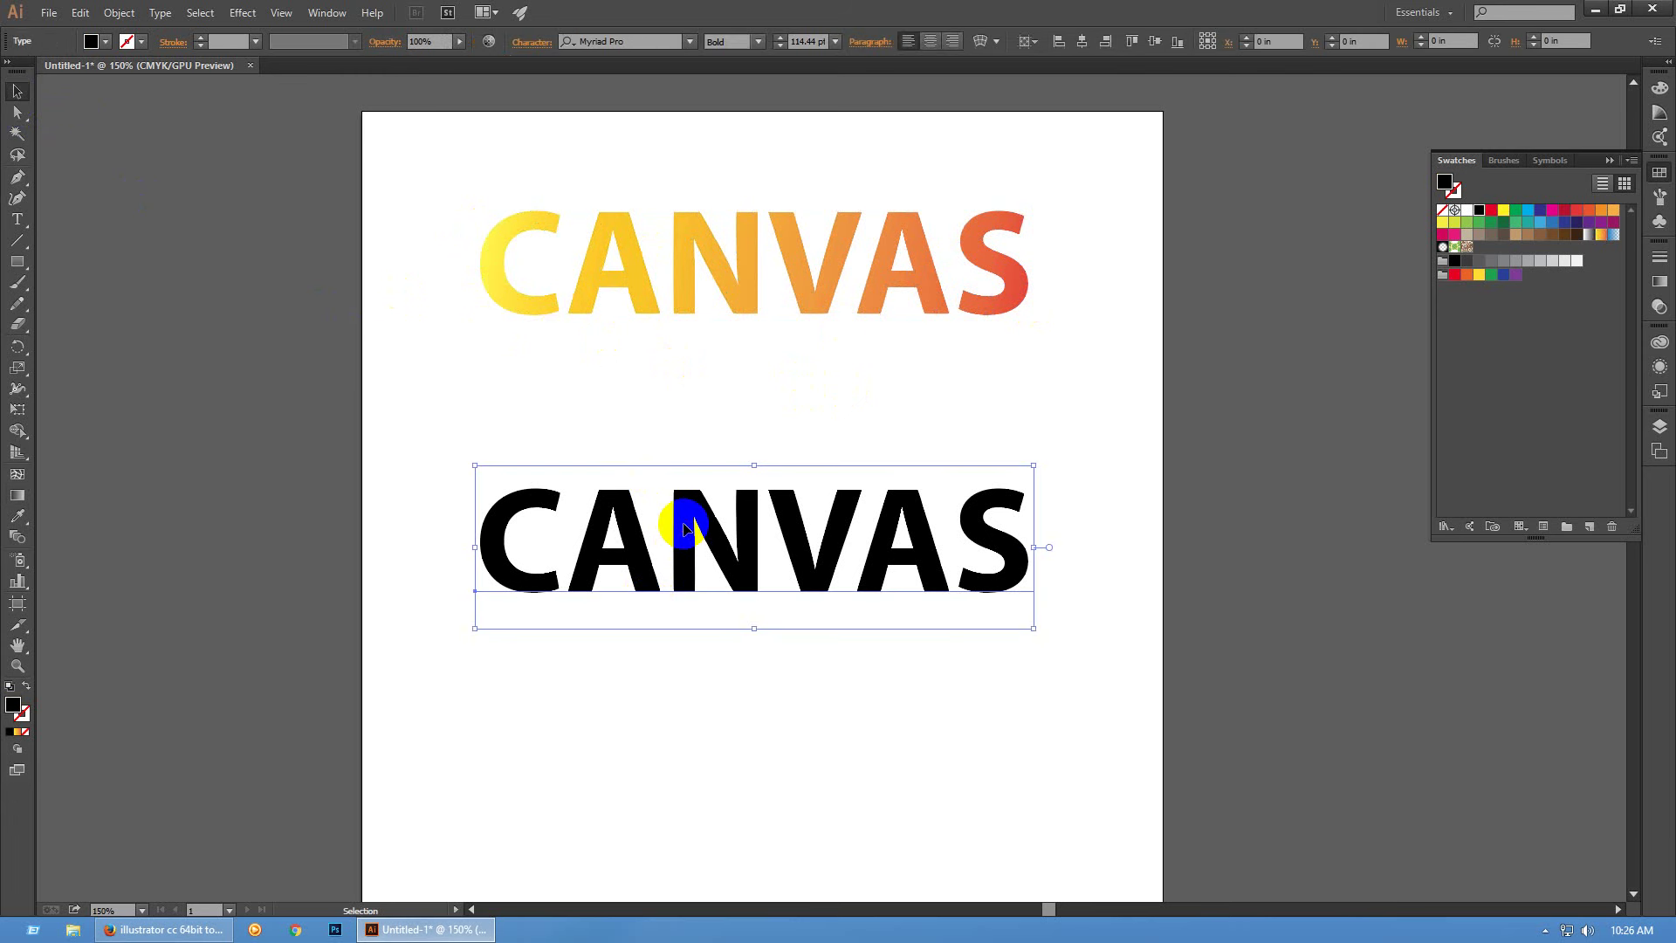
pyautogui.click(1660, 366)
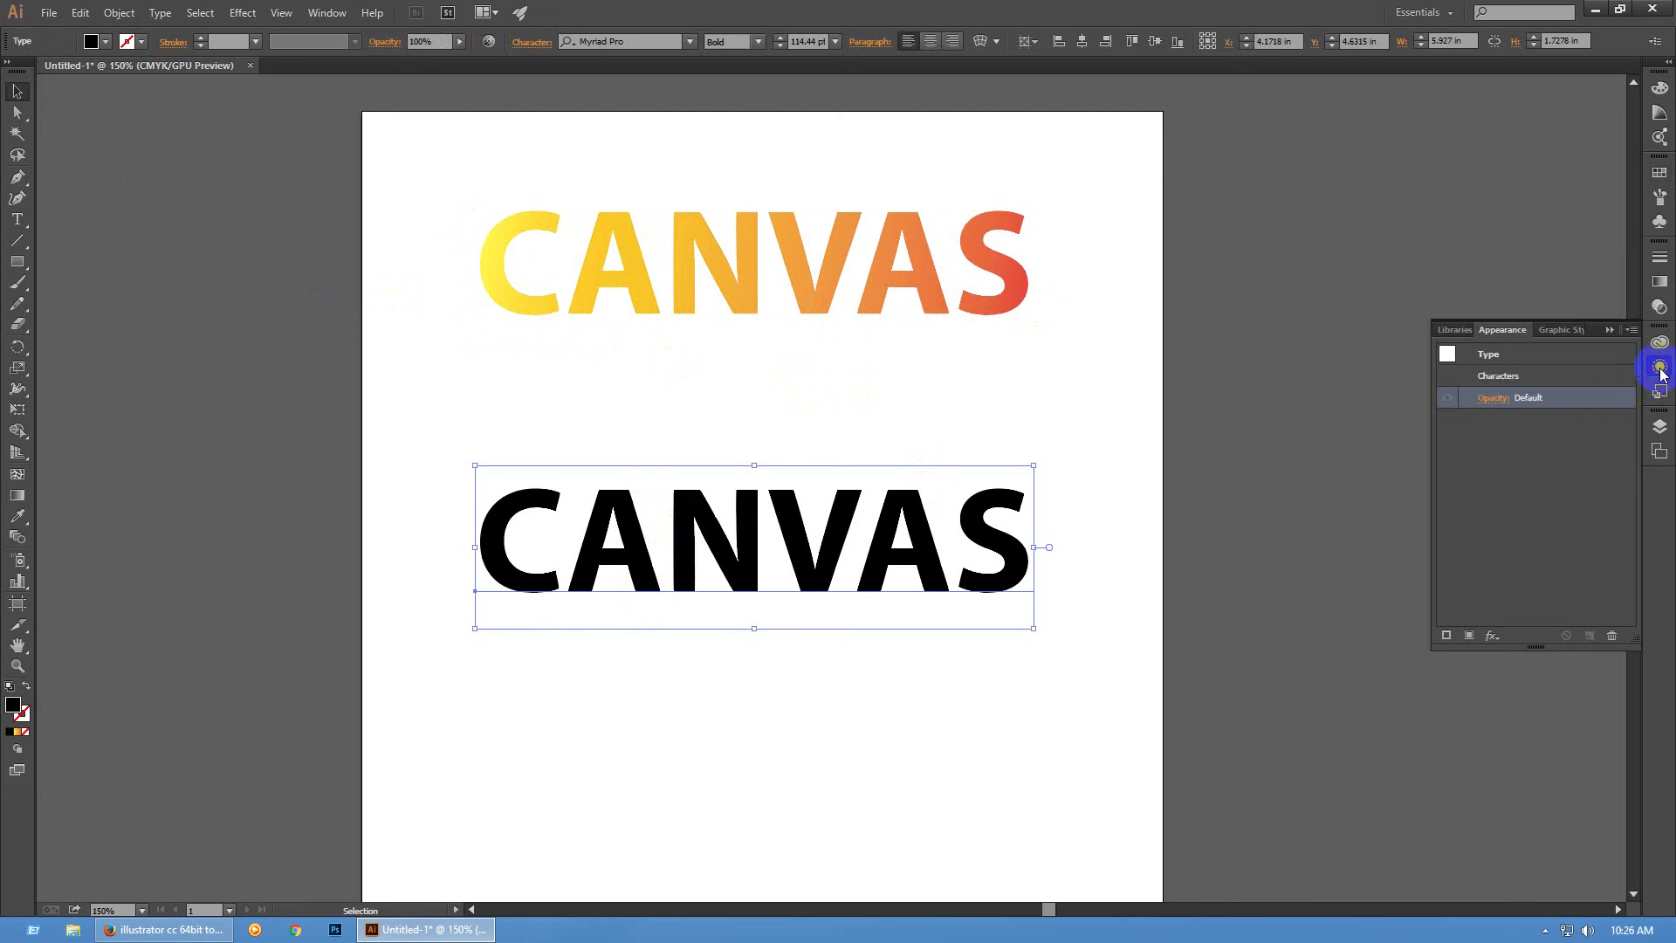
pyautogui.click(1468, 635)
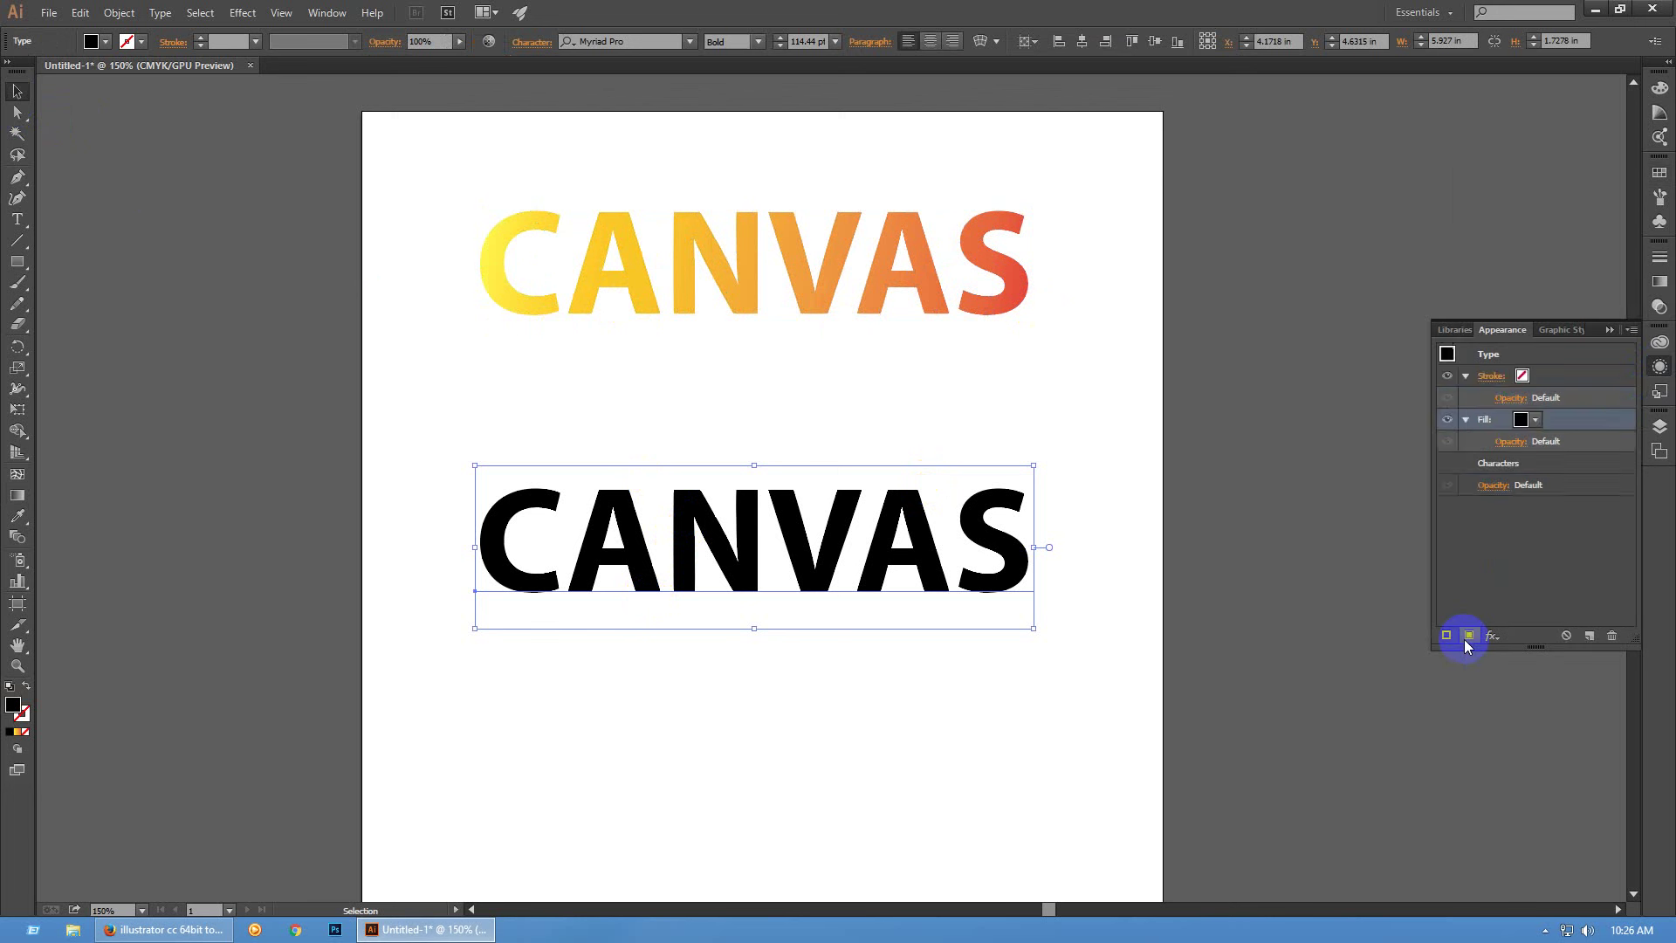
pyautogui.click(1538, 424)
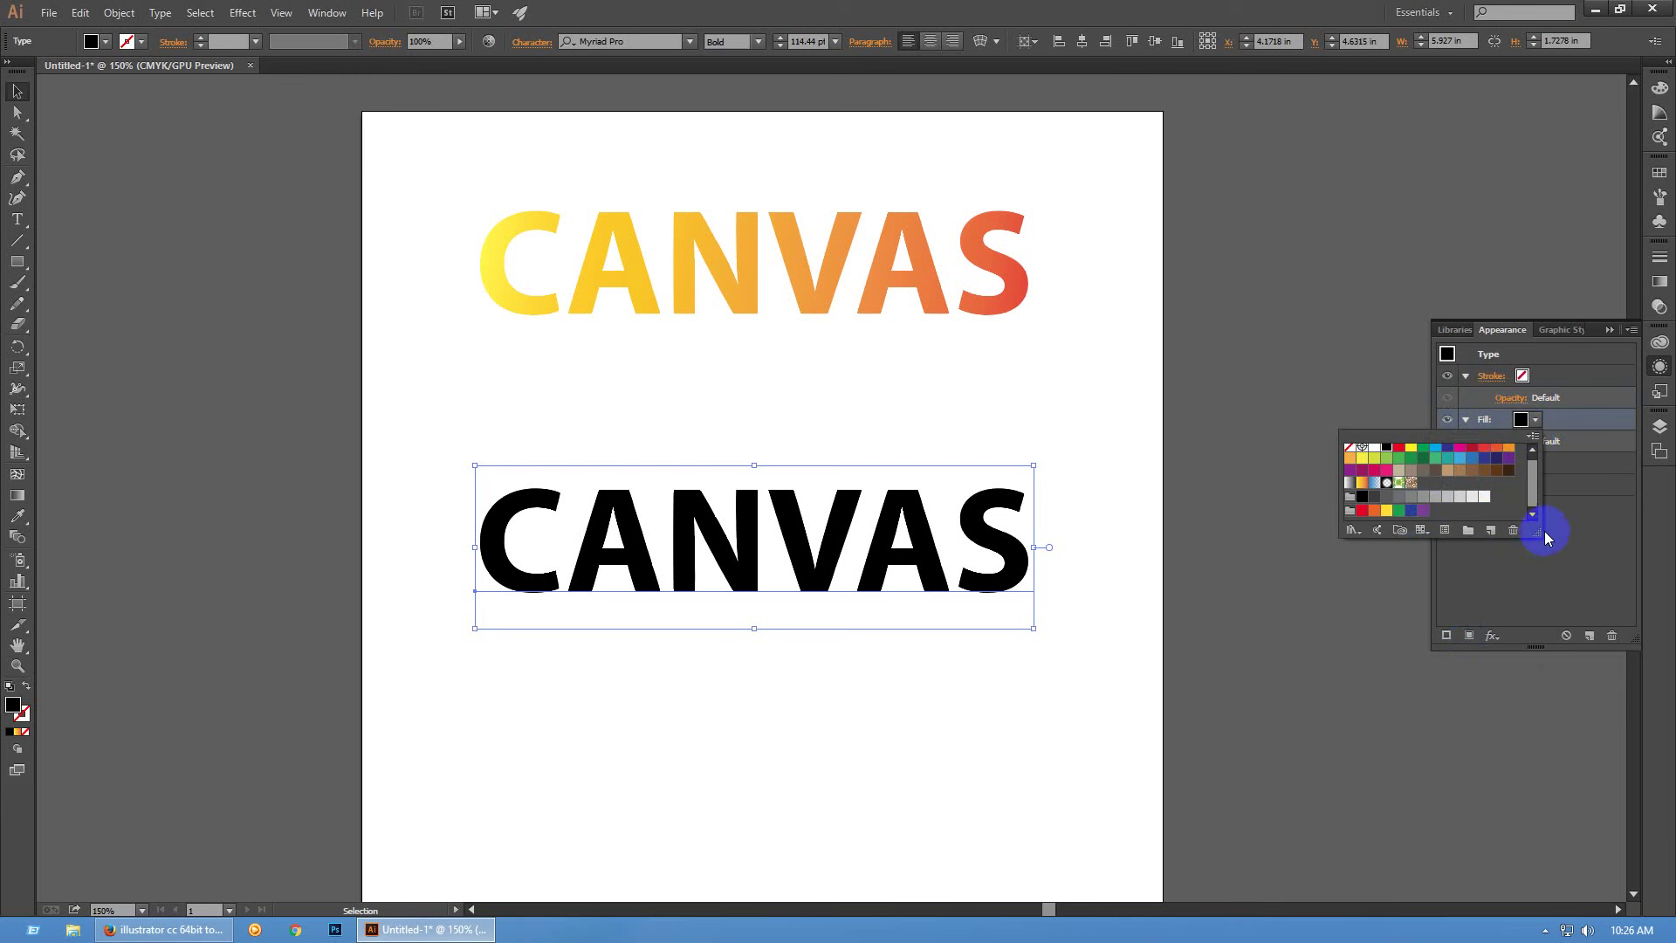
pyautogui.moveTo(1537, 530); pyautogui.dragTo(1572, 696)
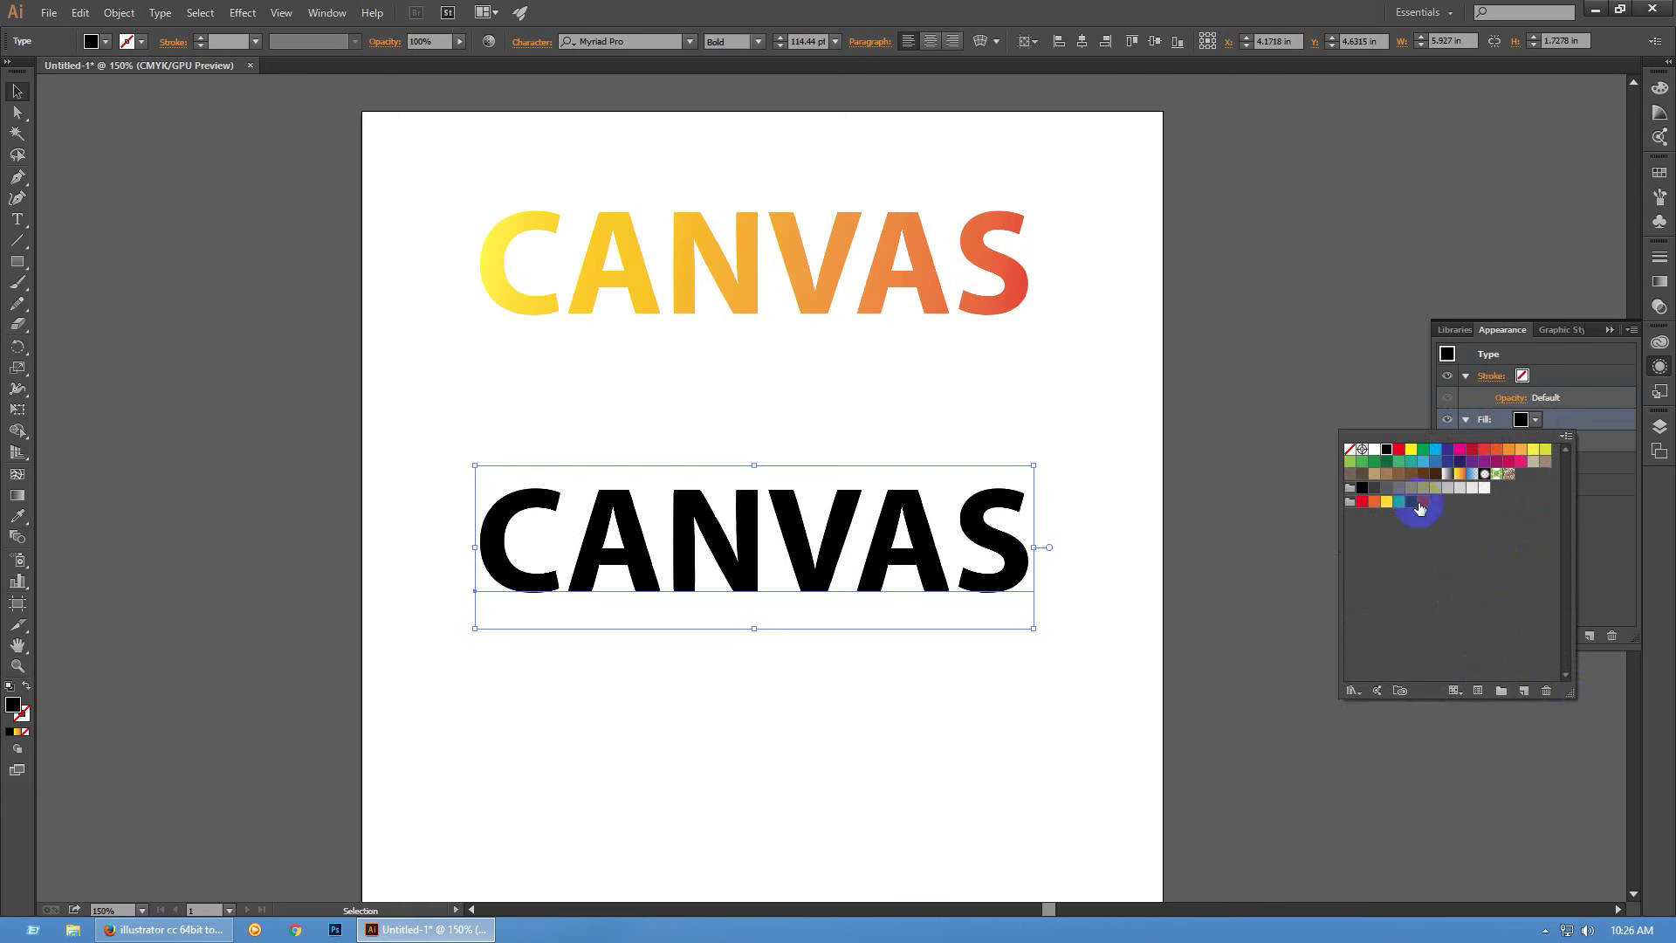
pyautogui.click(1460, 481)
pyautogui.click(1275, 529)
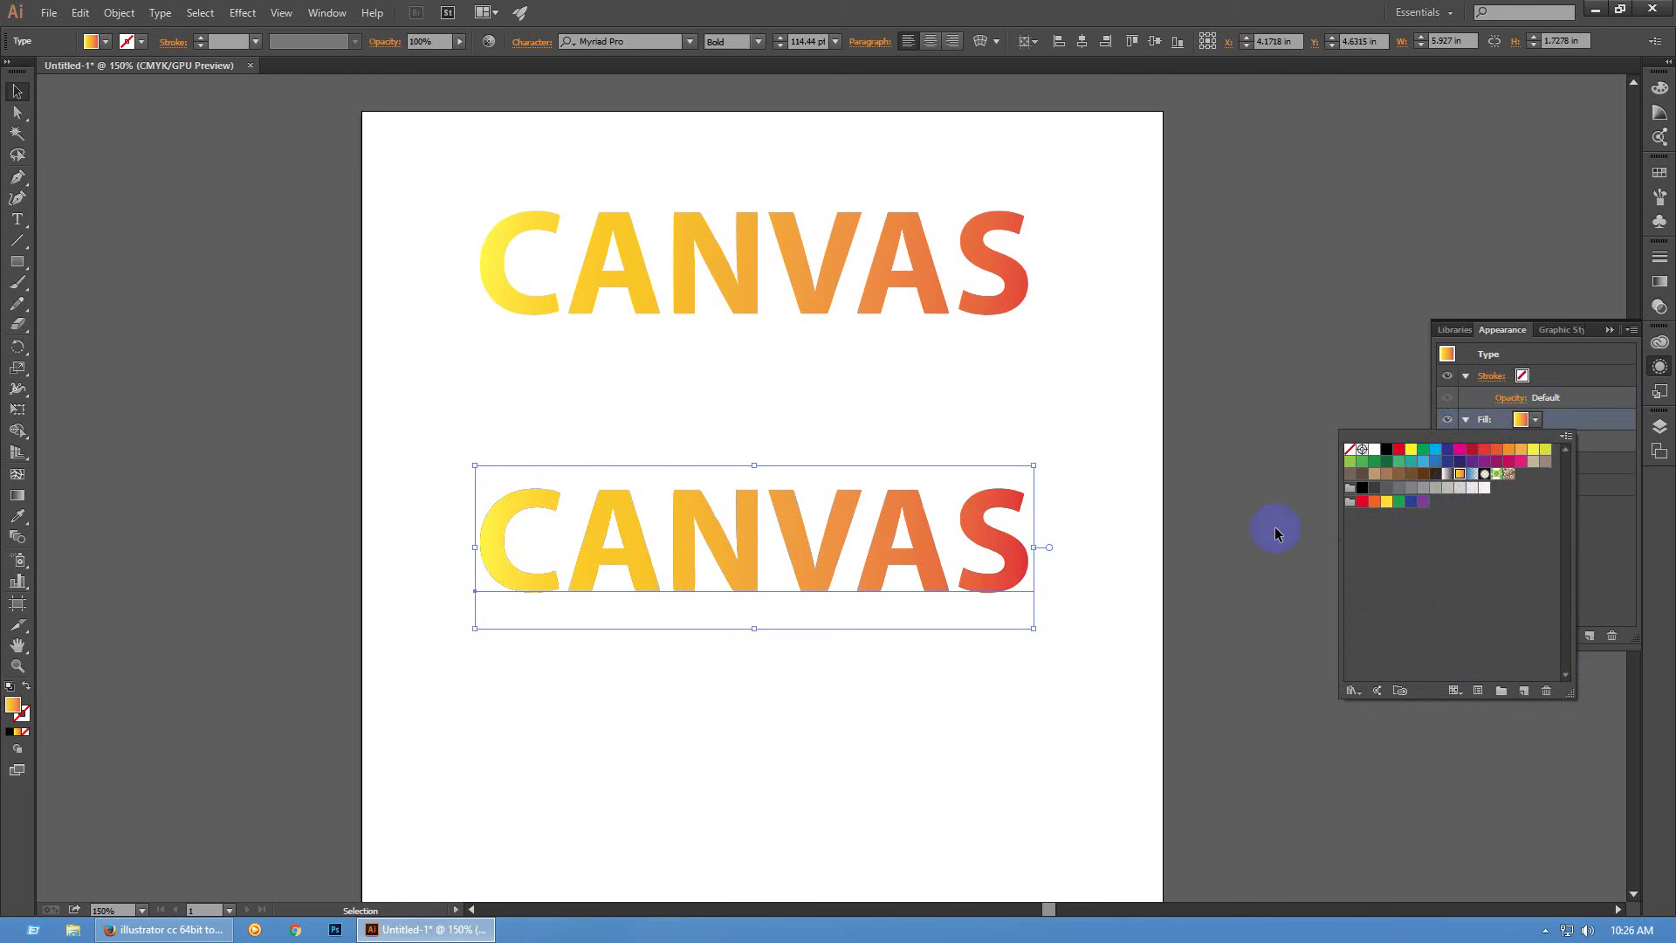
# Replace the wording of the lower gradient-filled CANVAS text with RIVER and finish text editing
pyautogui.doubleClick(947, 524)
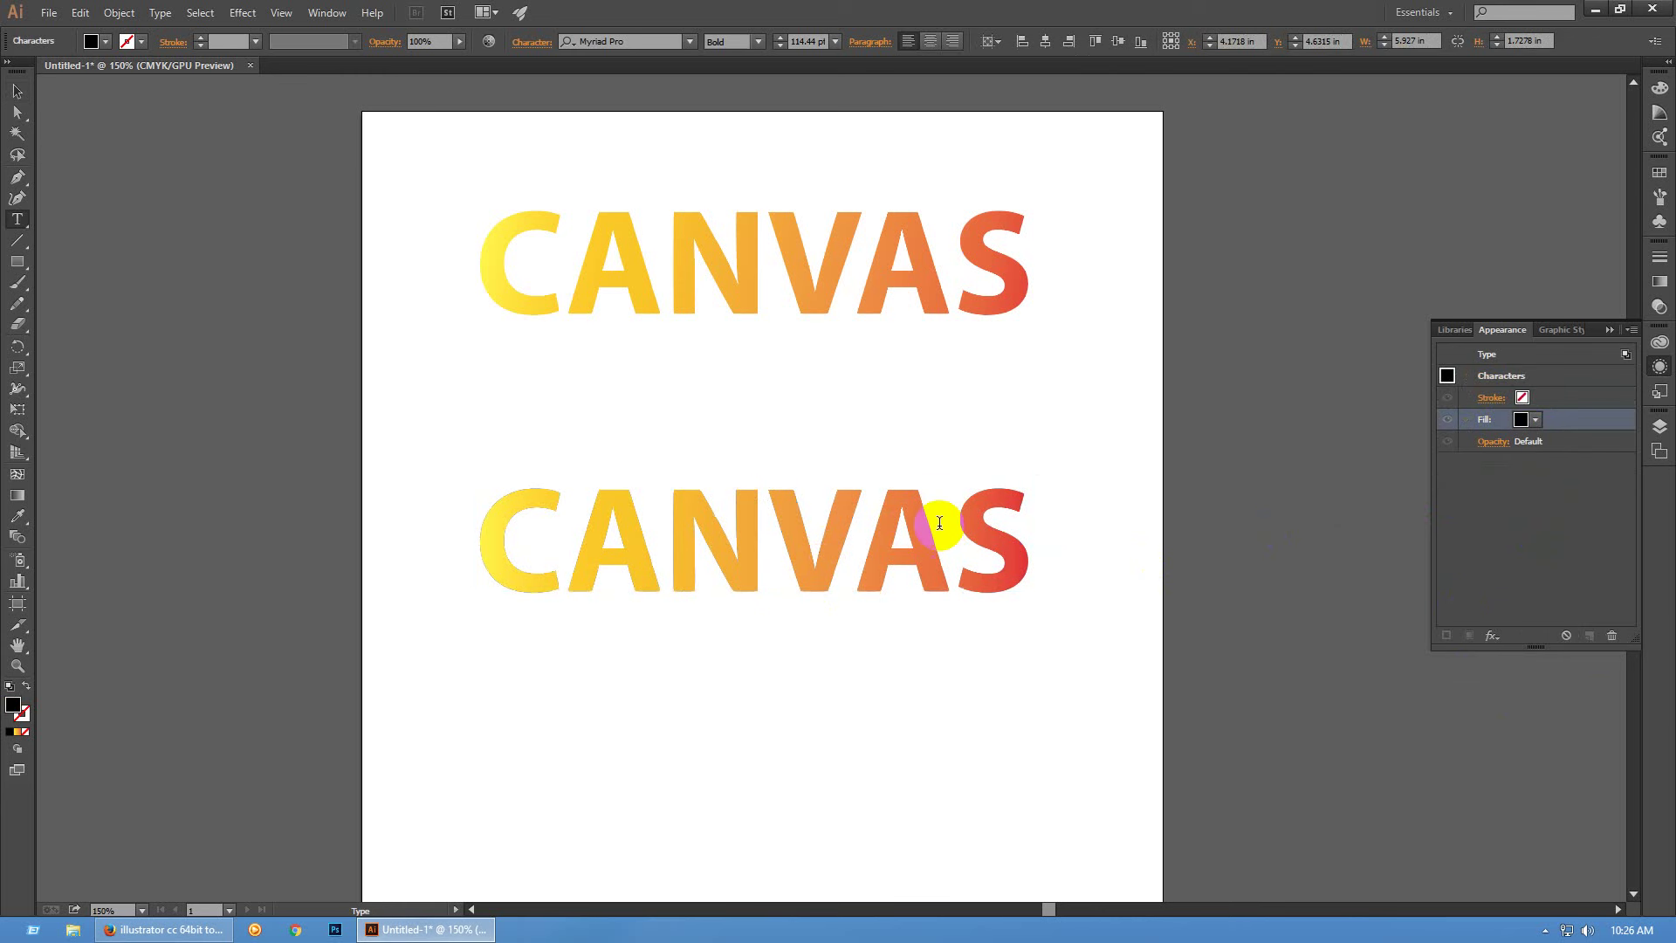
pyautogui.moveTo(926, 524); pyautogui.dragTo(1208, 561)
pyautogui.moveTo(1030, 546); pyautogui.dragTo(489, 542)
pyautogui.click(533, 545)
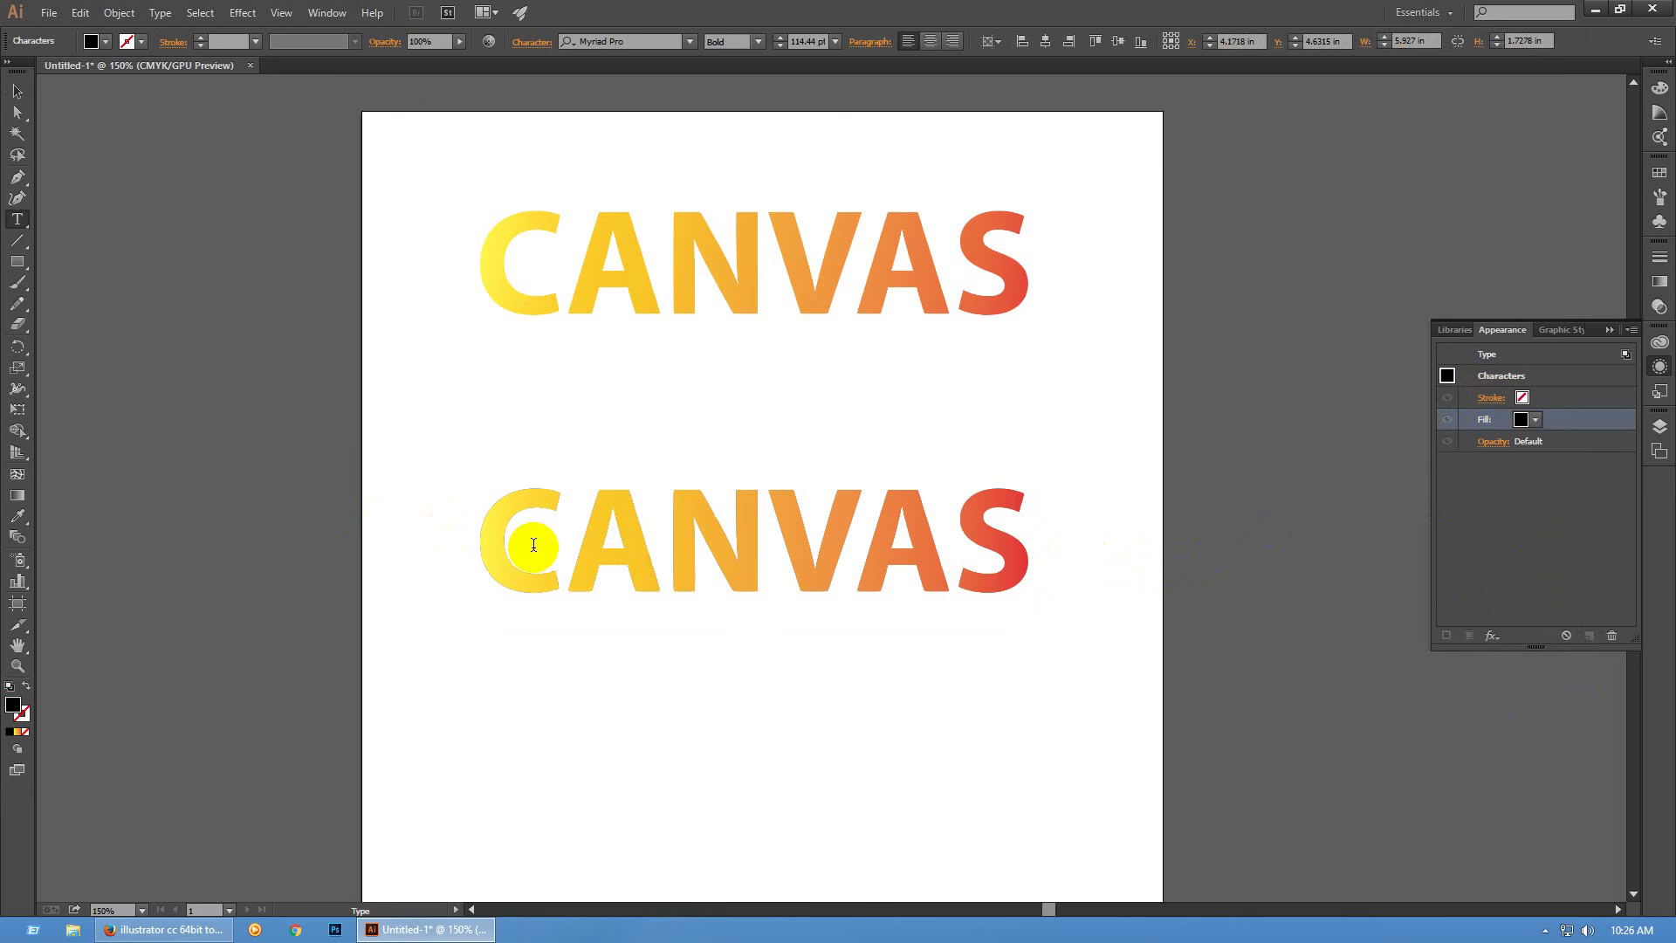
pyautogui.doubleClick(533, 545)
pyautogui.write('RIVER')
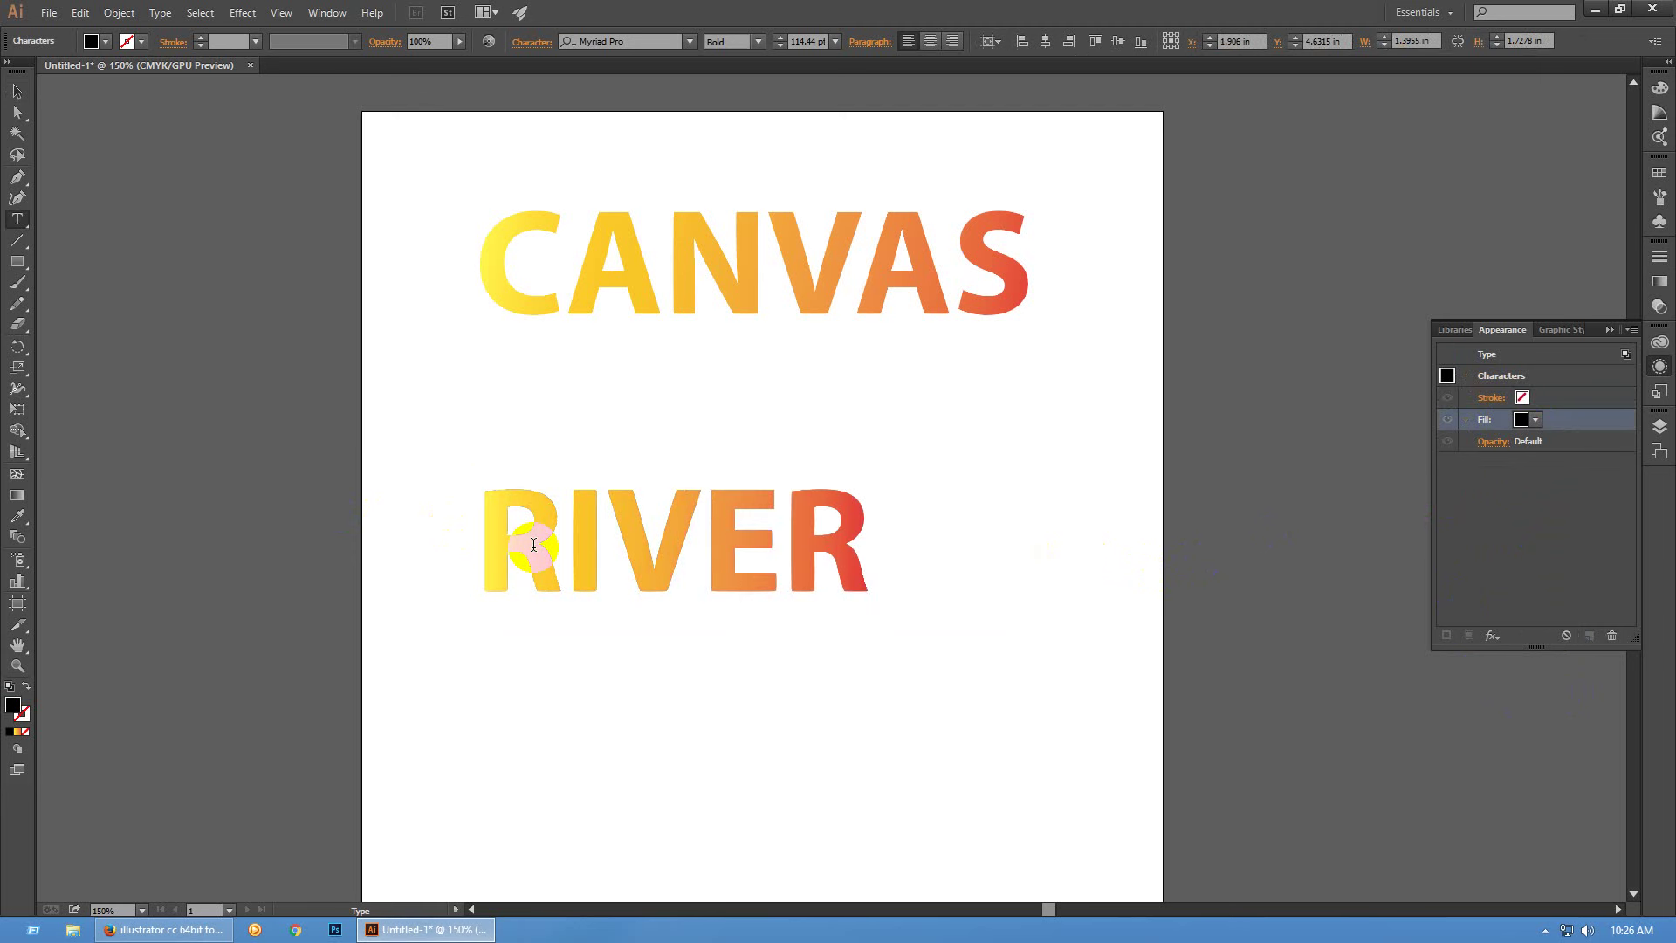
pyautogui.click(18, 91)
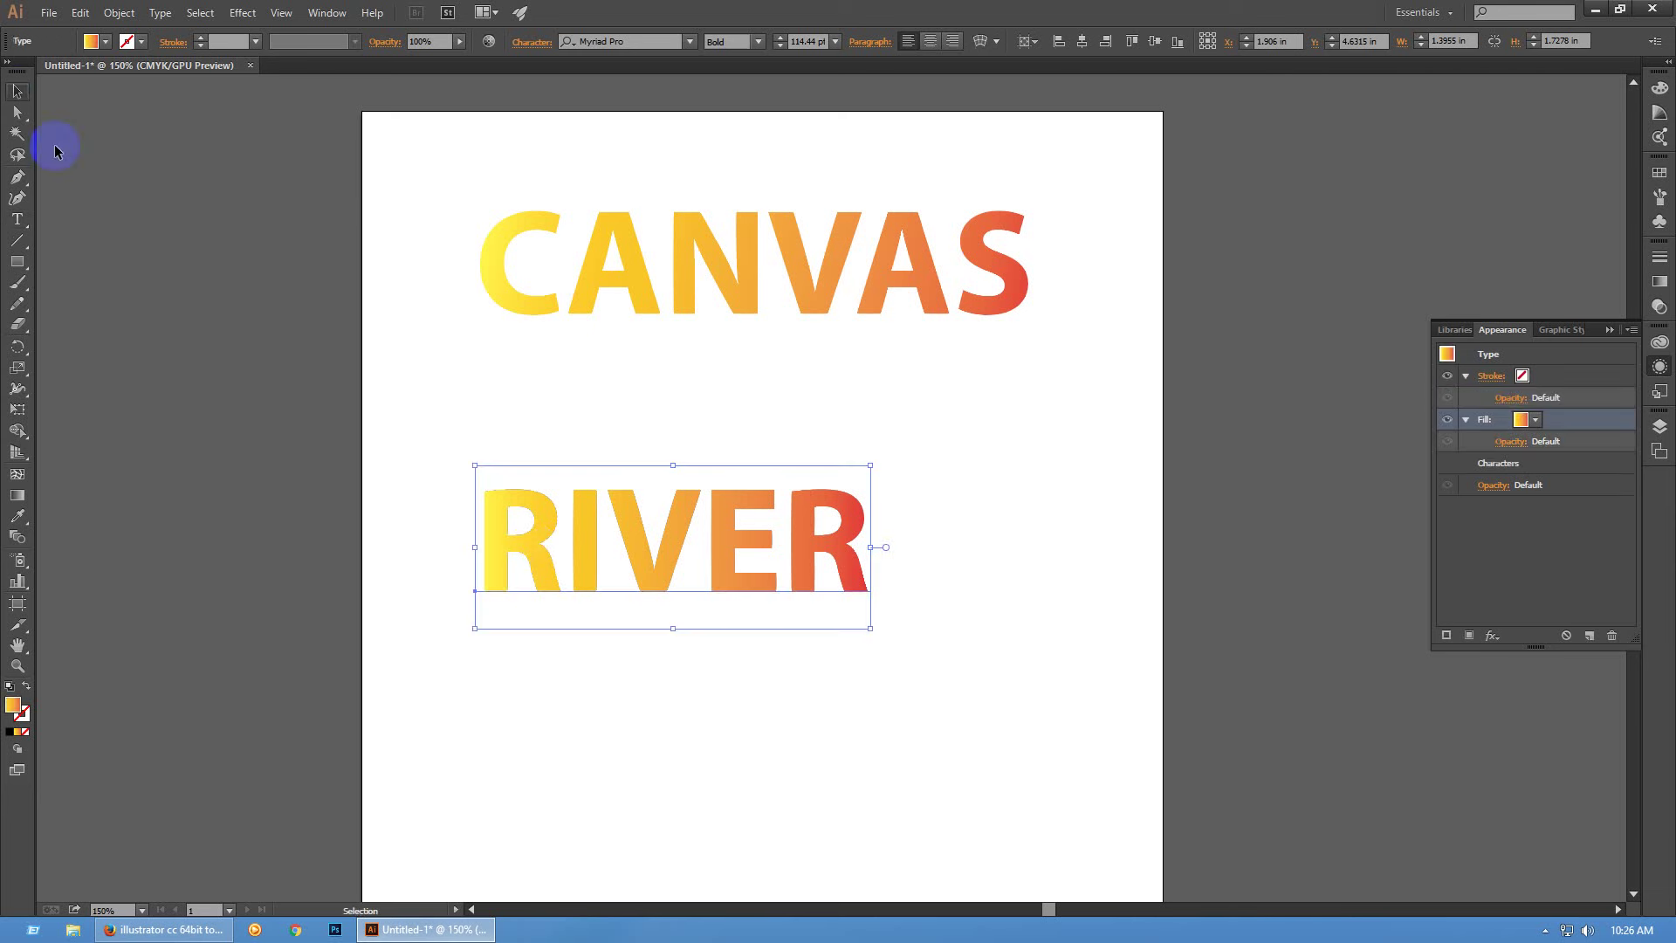
# Try a series of fonts on the RIVER text and settle on Open Sans Semibold
pyautogui.click(636, 40)
pyautogui.press('Down')
pyautogui.press('Down')
pyautogui.press('Down')
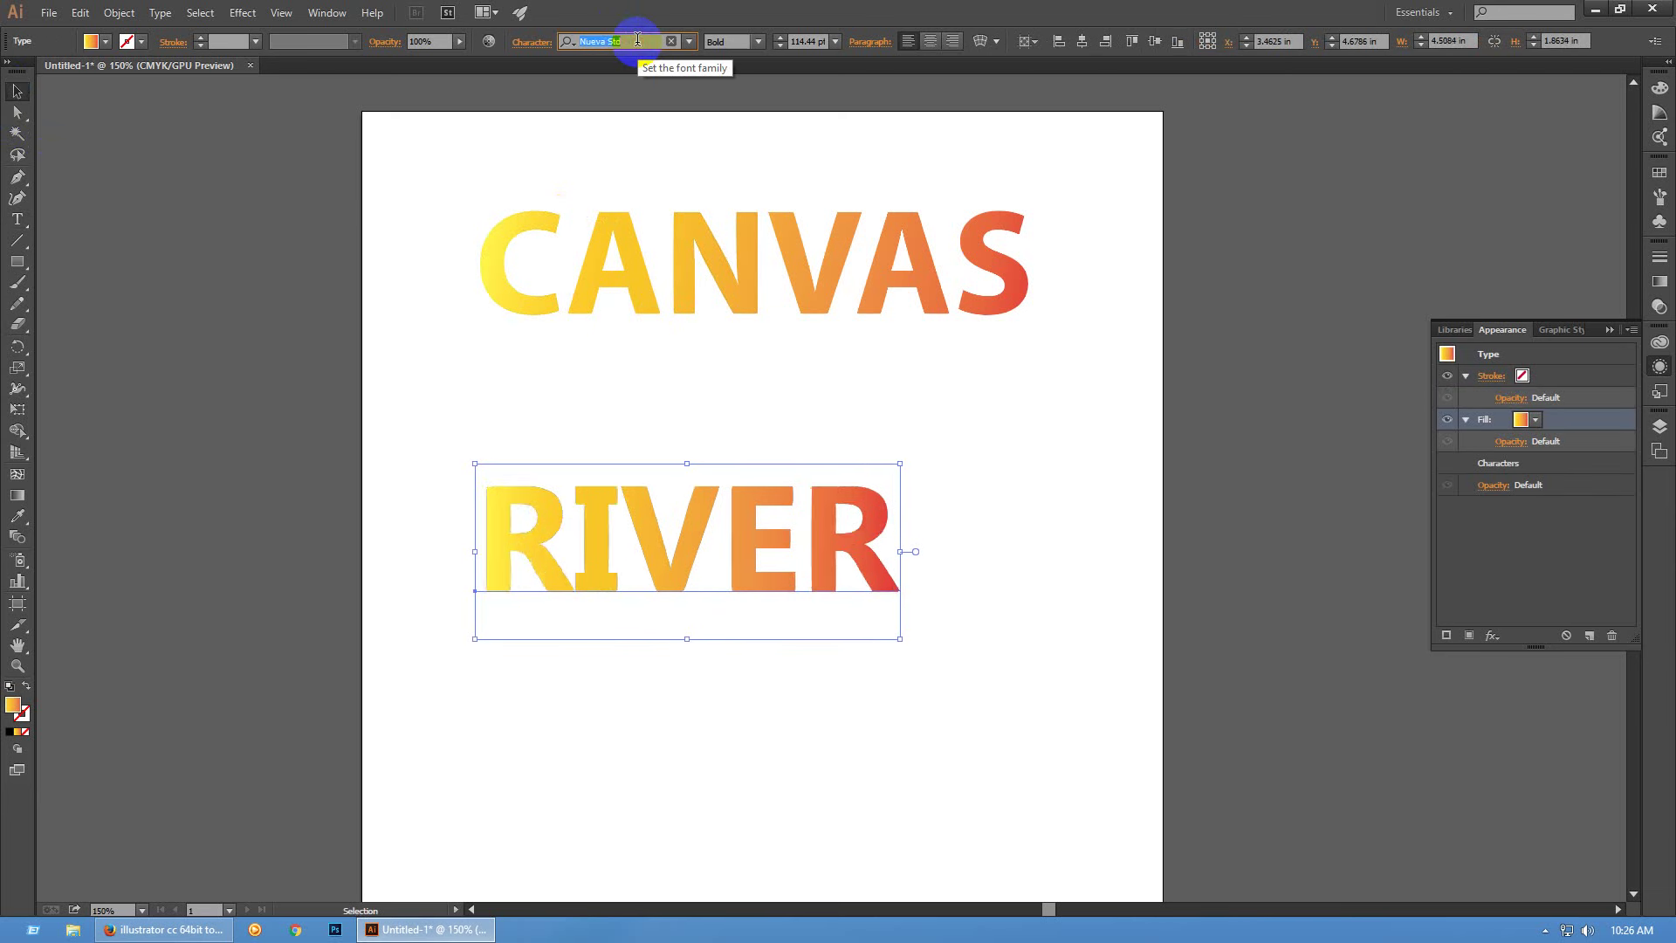
pyautogui.press('Down')
pyautogui.press('Down')
pyautogui.press('Down')
pyautogui.press('Down')
pyautogui.press('Down')
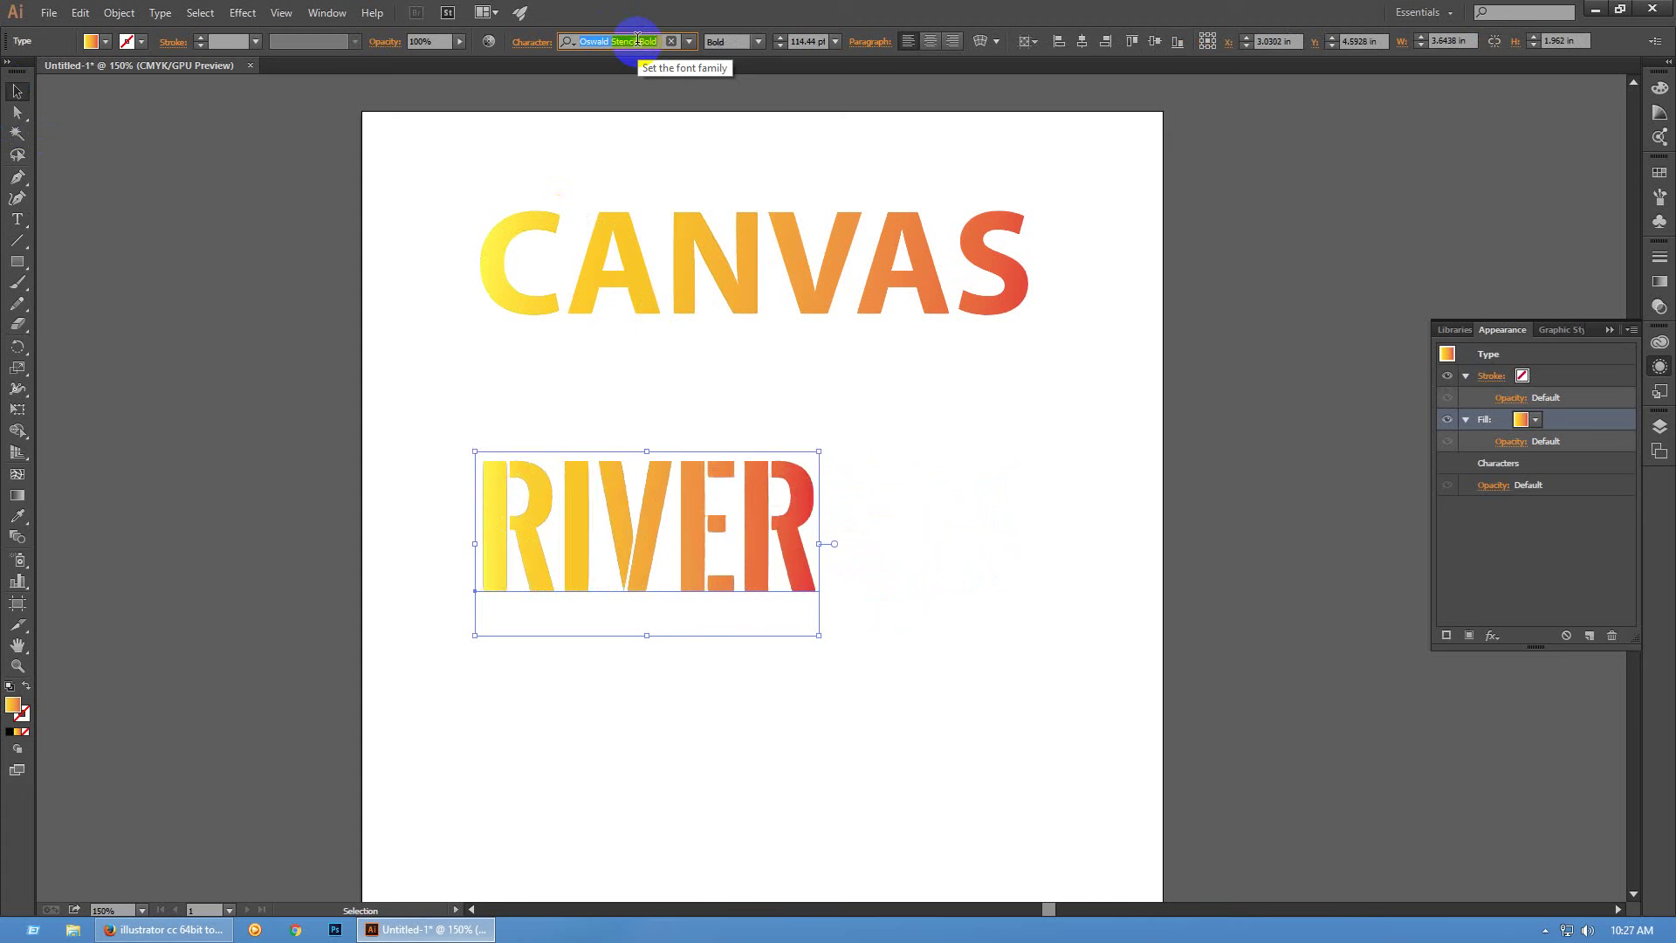
pyautogui.press('Down')
pyautogui.press('Down')
pyautogui.press('Down')
pyautogui.press('Down')
pyautogui.press('Down')
pyautogui.press('Down')
pyautogui.press('Down')
pyautogui.press('Down')
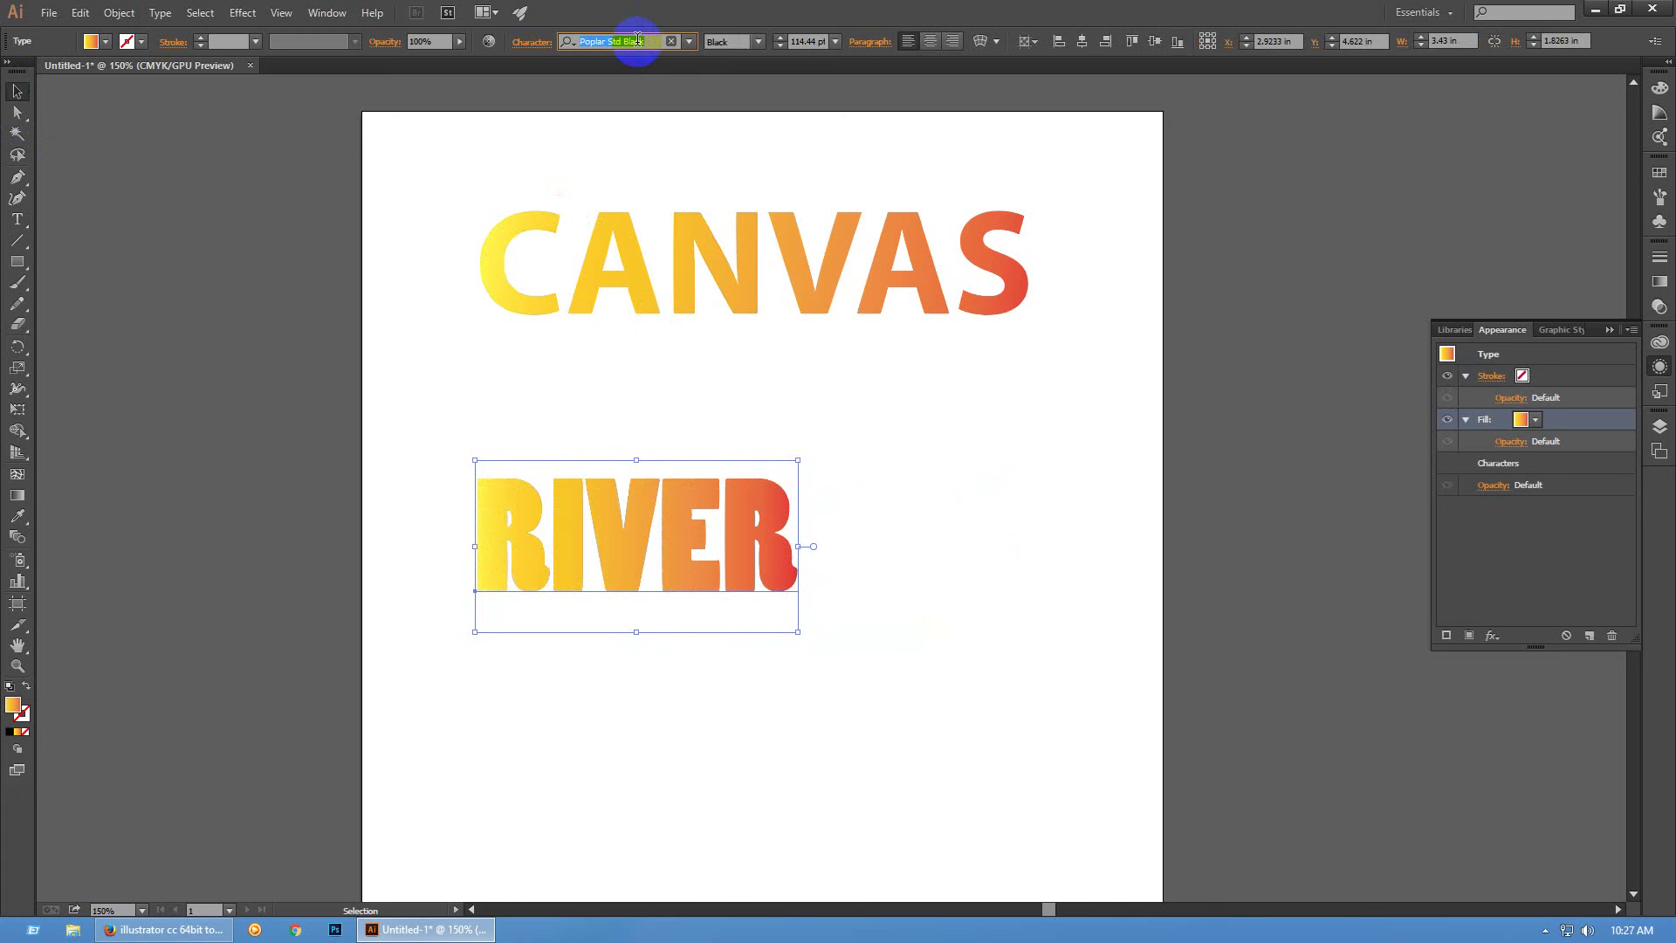
pyautogui.press('Down')
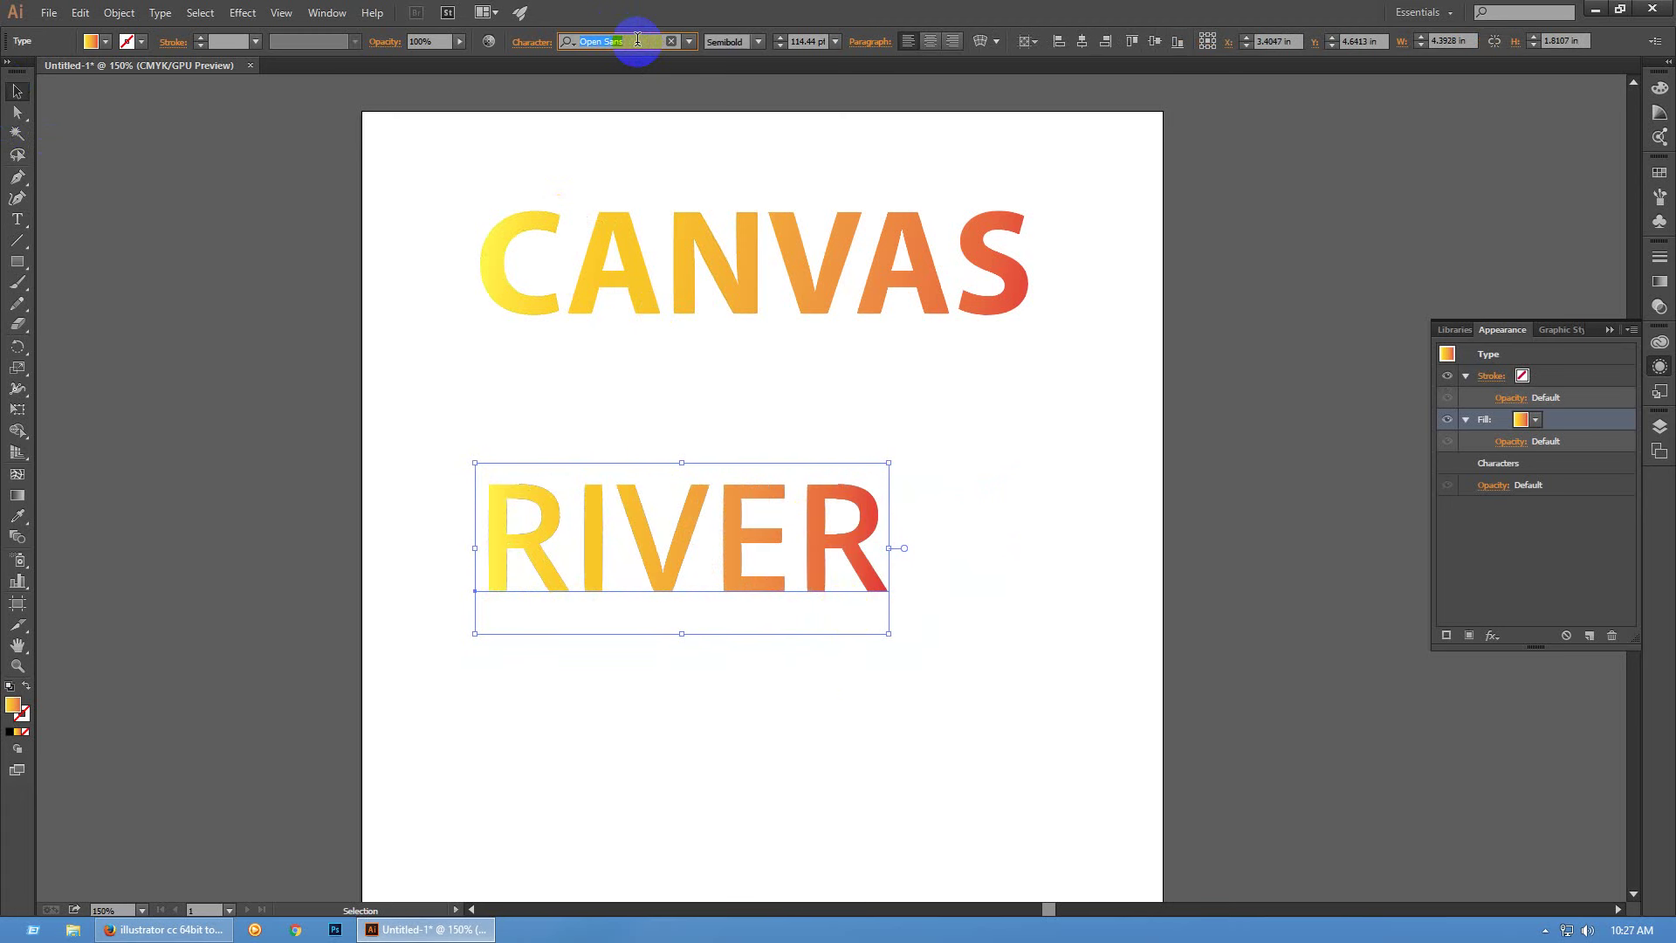
pyautogui.click(884, 684)
# Enlarge the RIVER text proportionally to about 173 pt
pyautogui.click(855, 515)
pyautogui.moveTo(888, 549); pyautogui.dragTo(1012, 541)
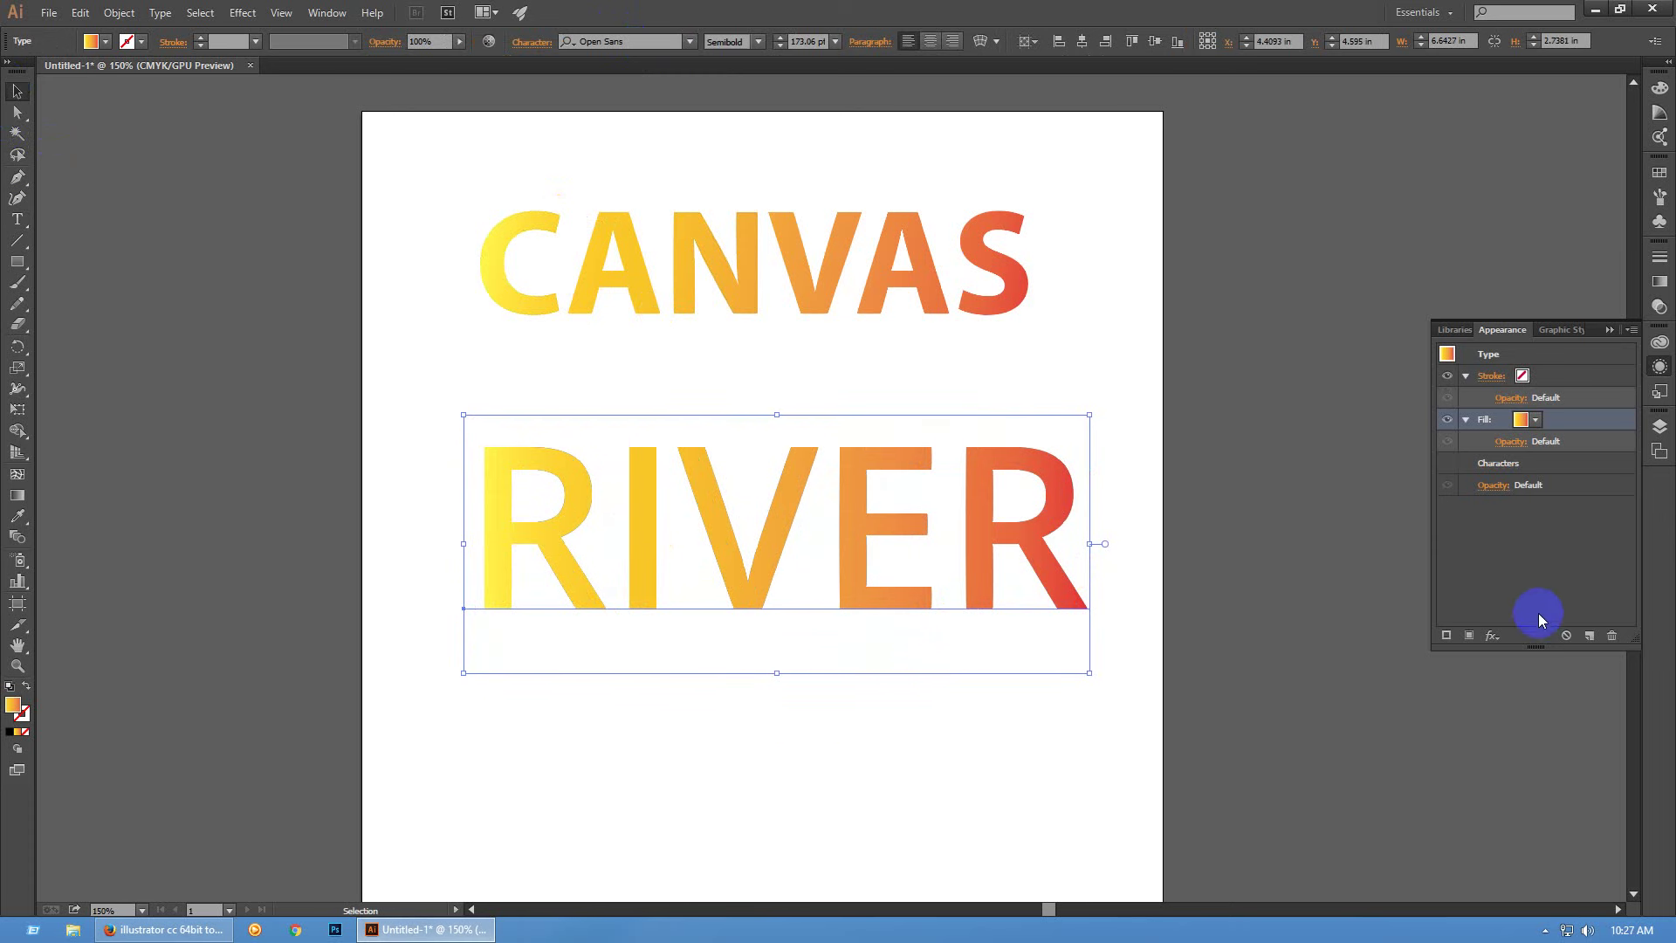
pyautogui.click(1240, 657)
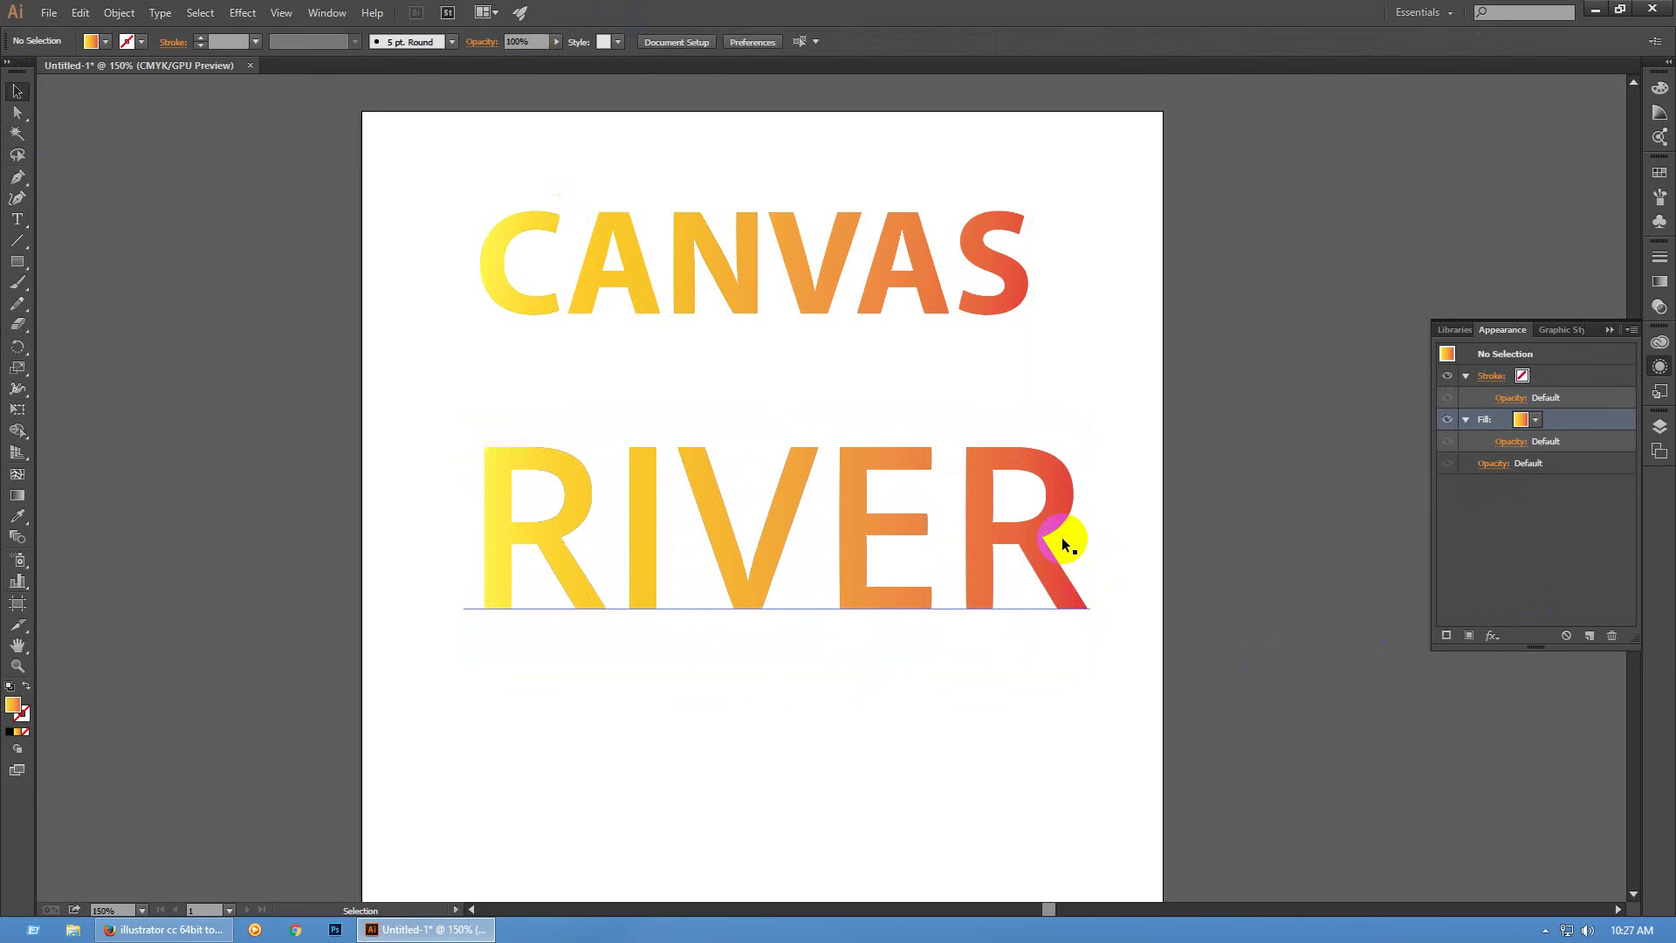
# Add a red stroke to the RIVER text's appearance, try weights up to 5 pt, and set it to 3 pt
pyautogui.click(1025, 548)
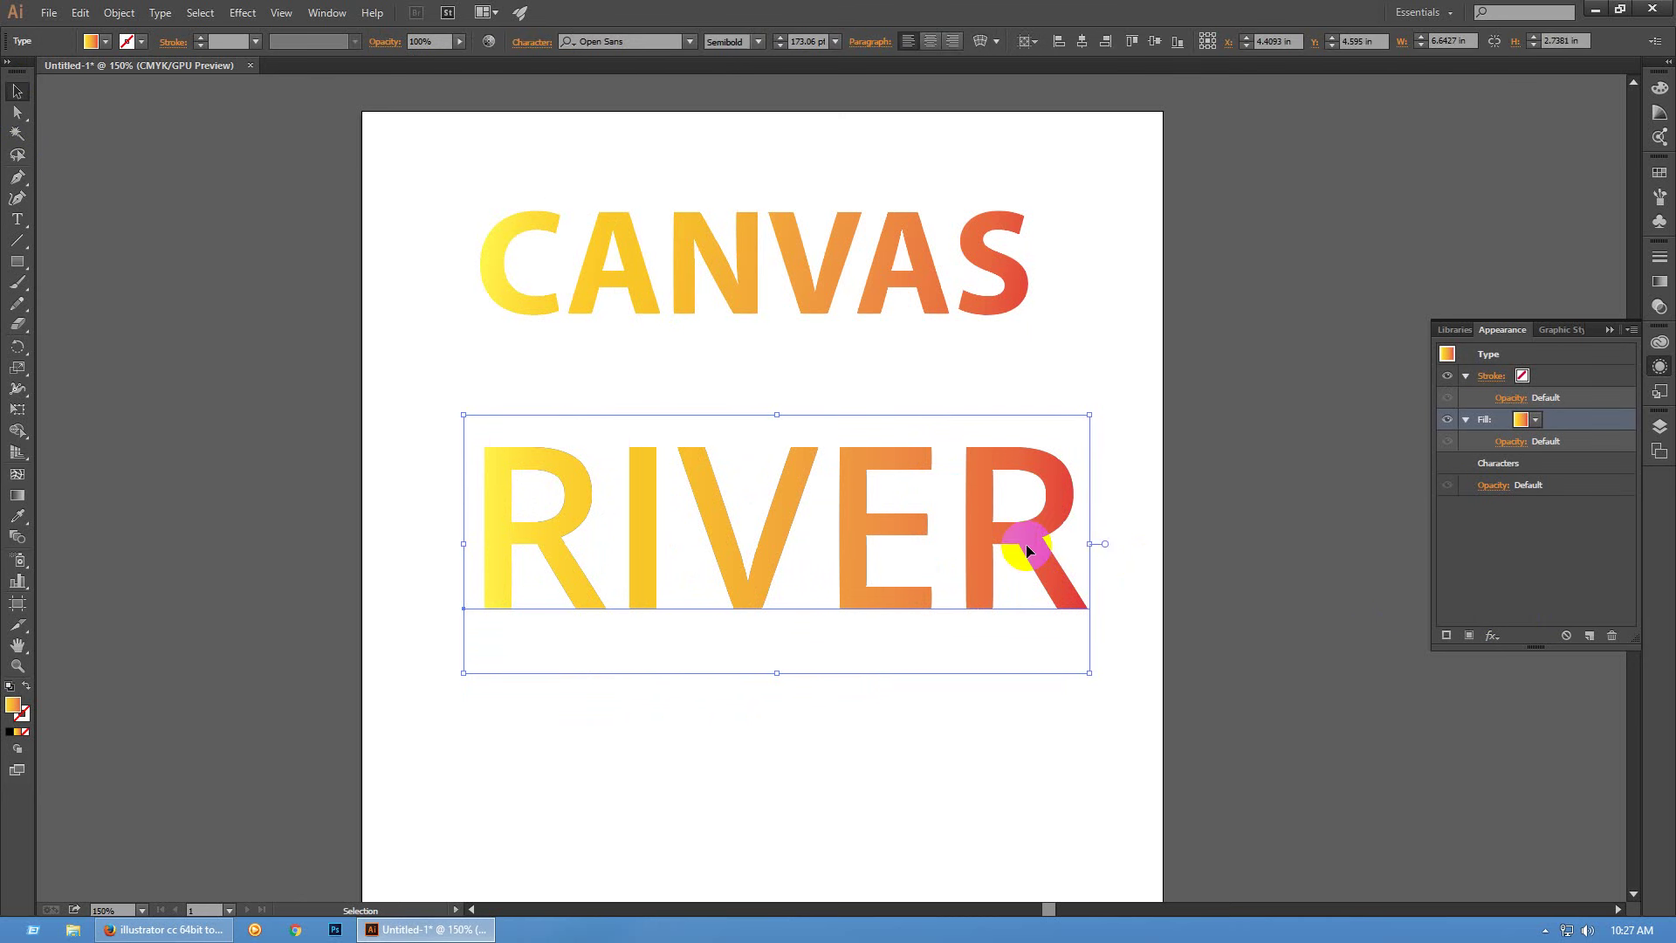
pyautogui.click(1447, 637)
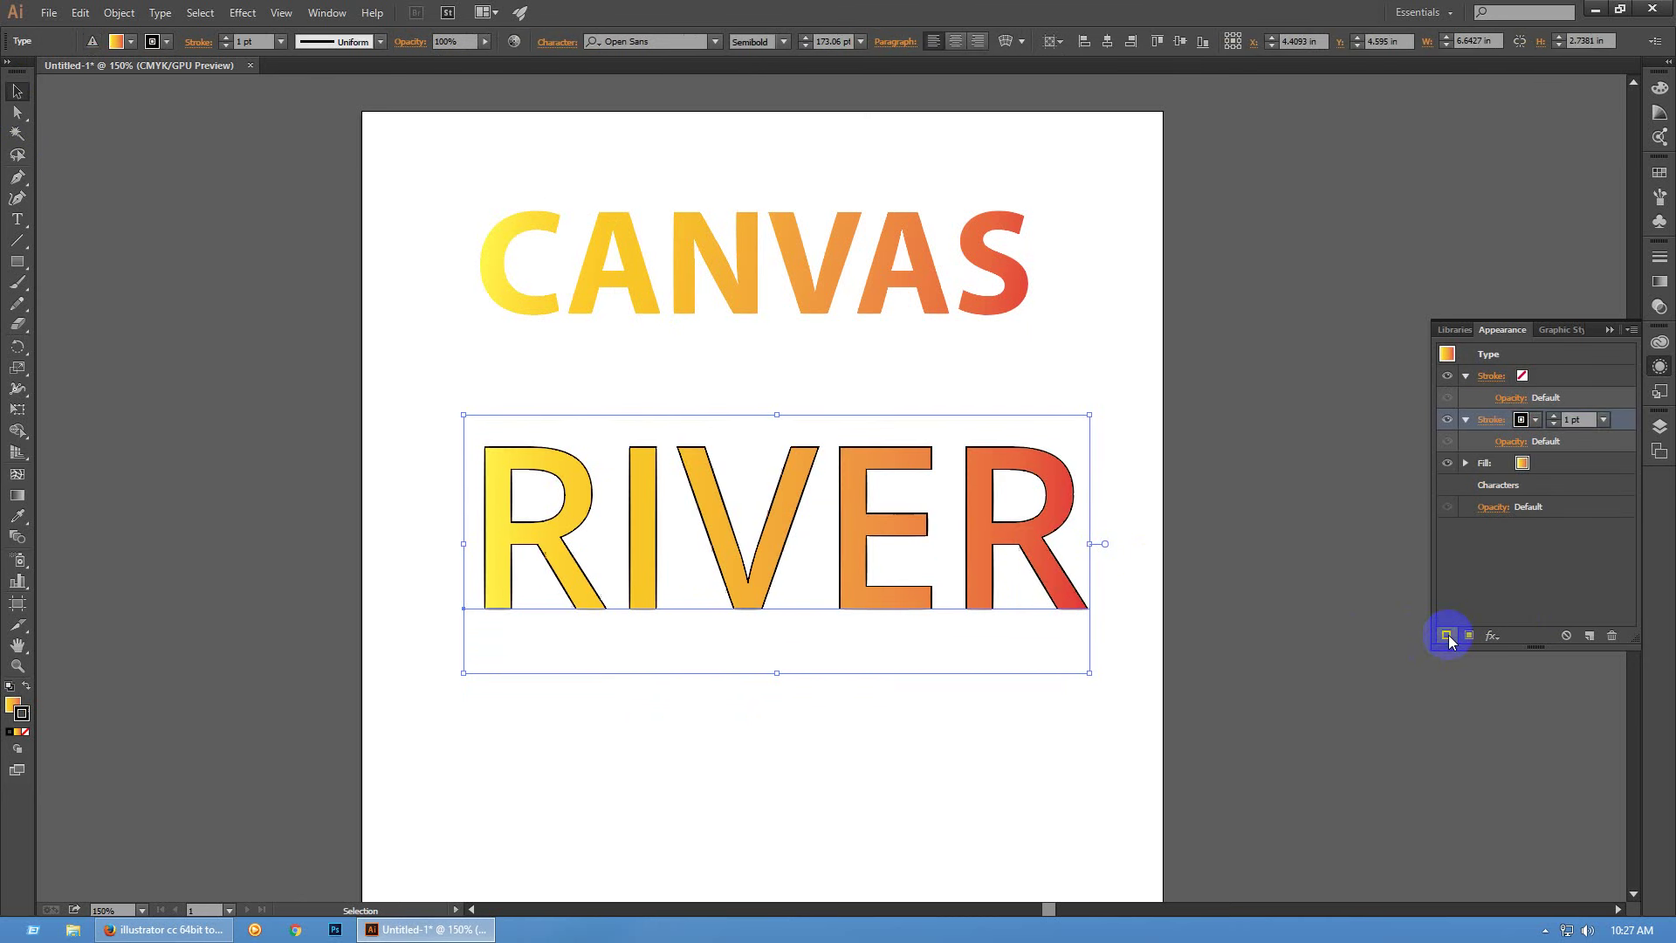
pyautogui.click(1535, 425)
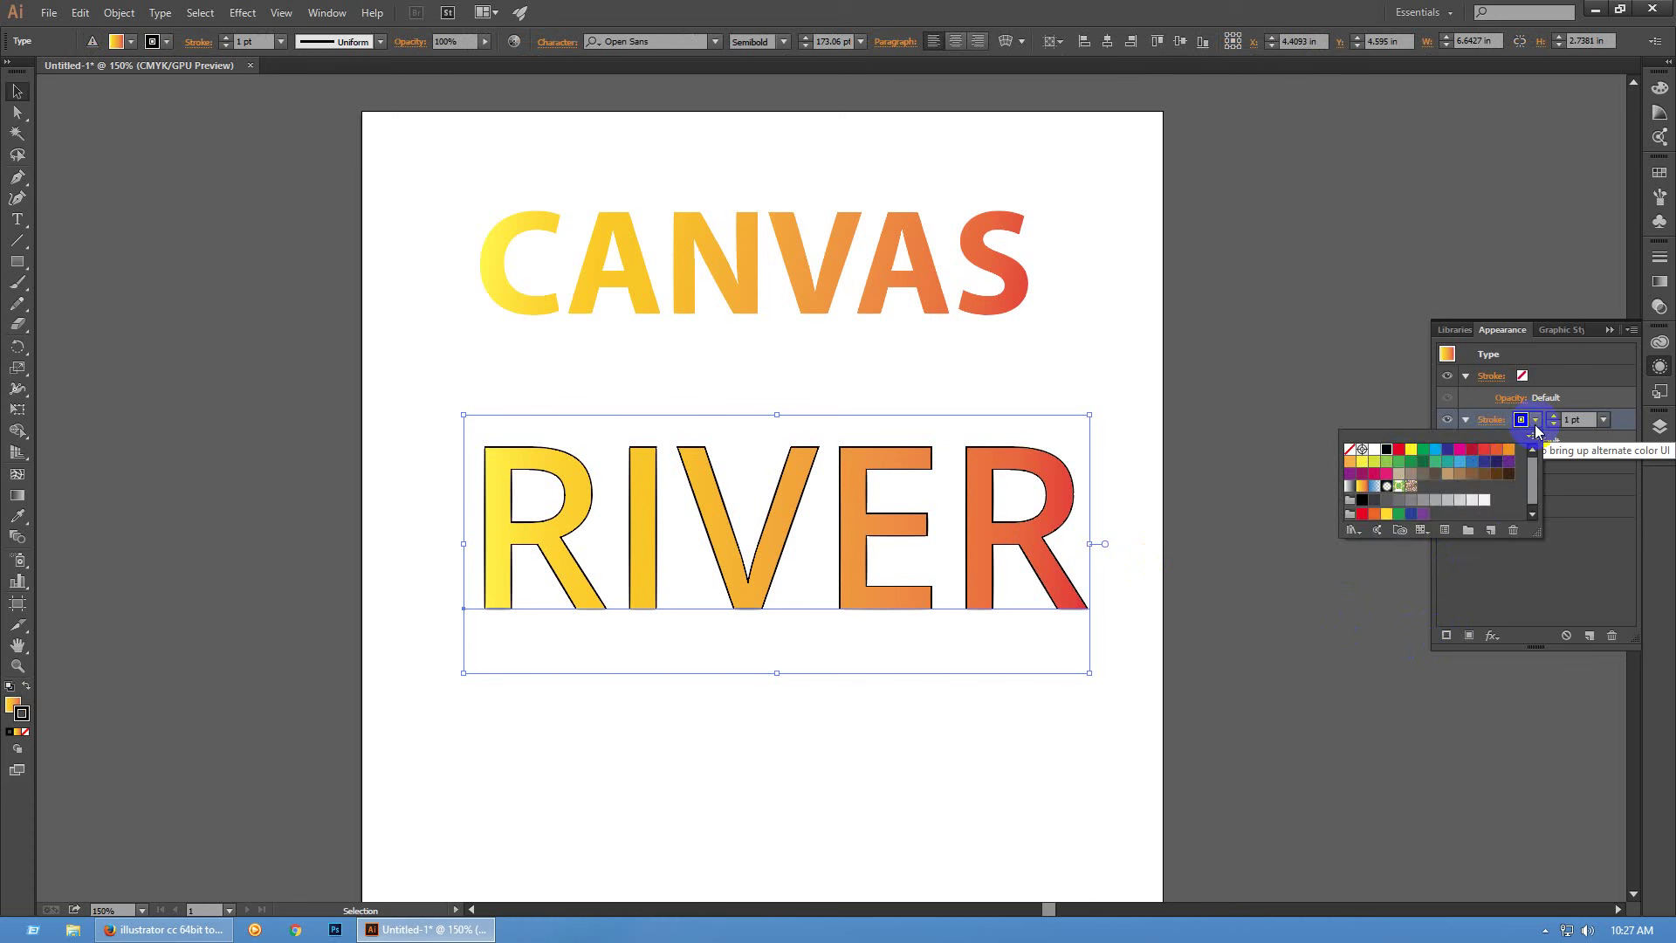
pyautogui.click(1398, 452)
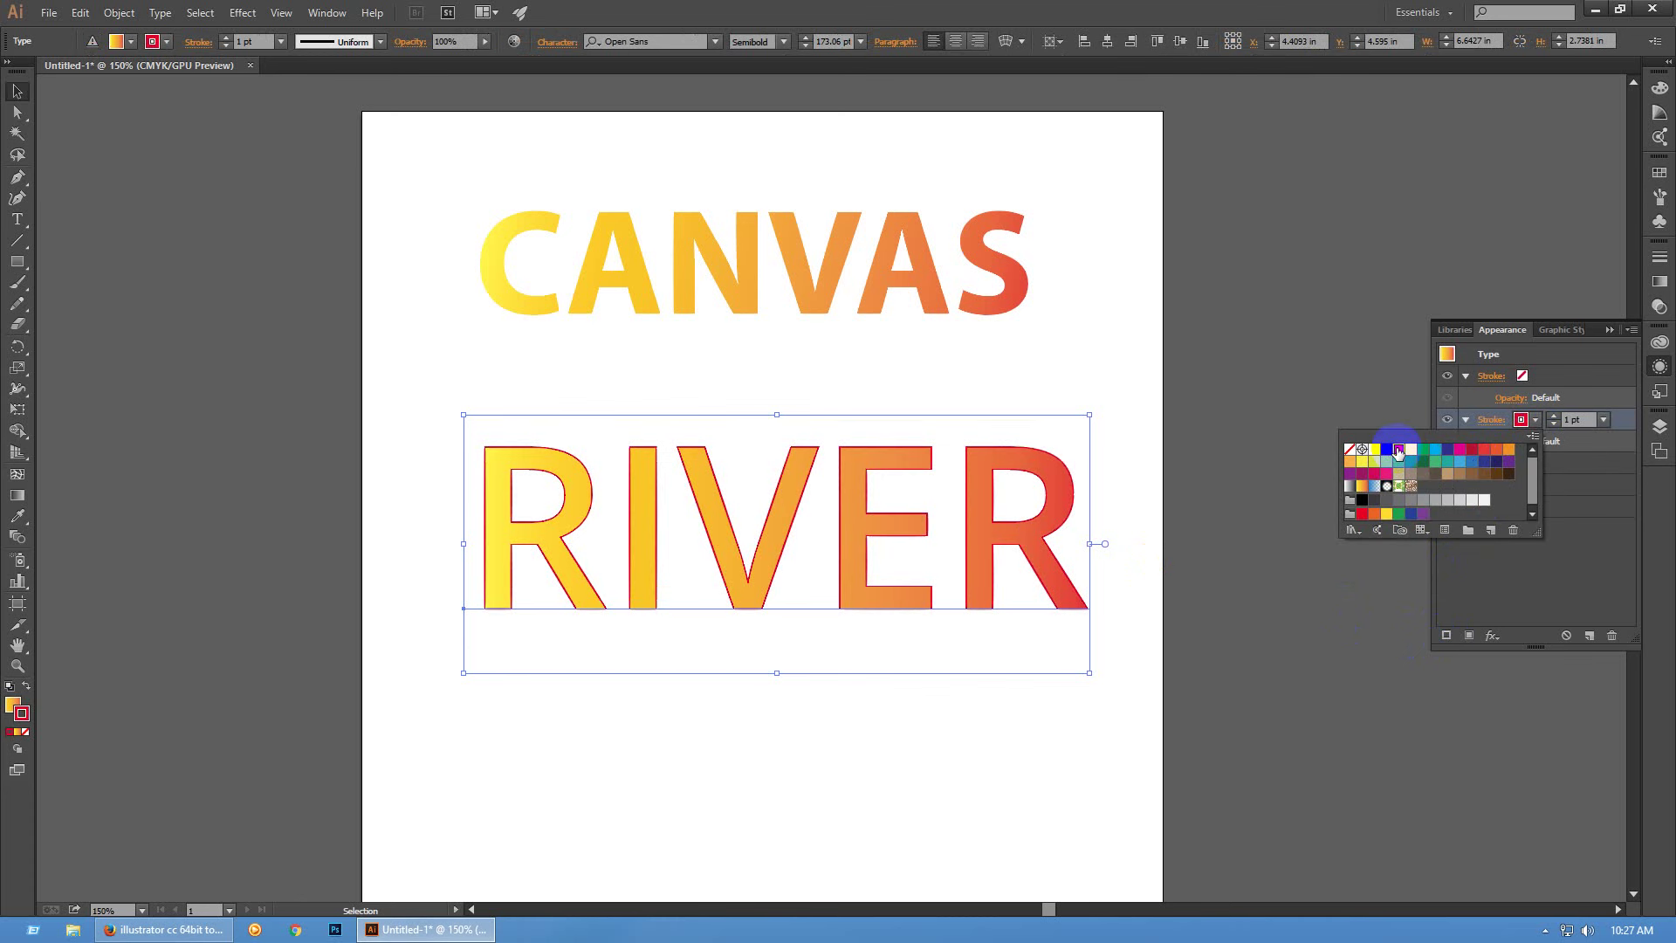
pyautogui.click(1553, 417)
pyautogui.click(1553, 417)
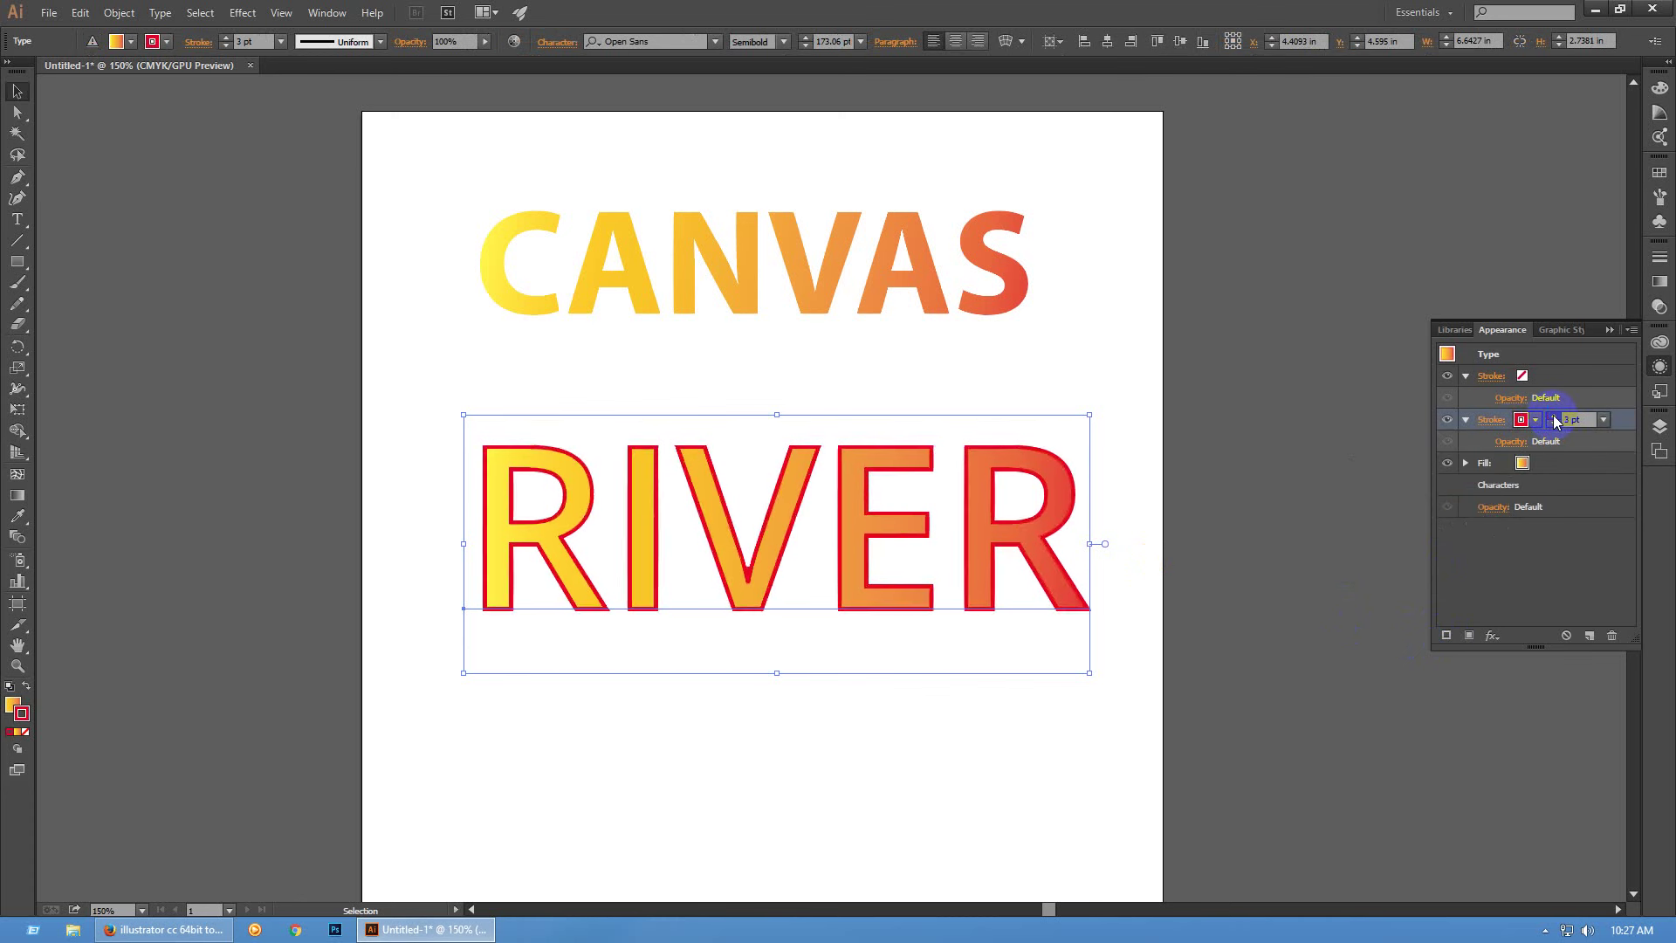
pyautogui.click(1554, 417)
pyautogui.click(1554, 417)
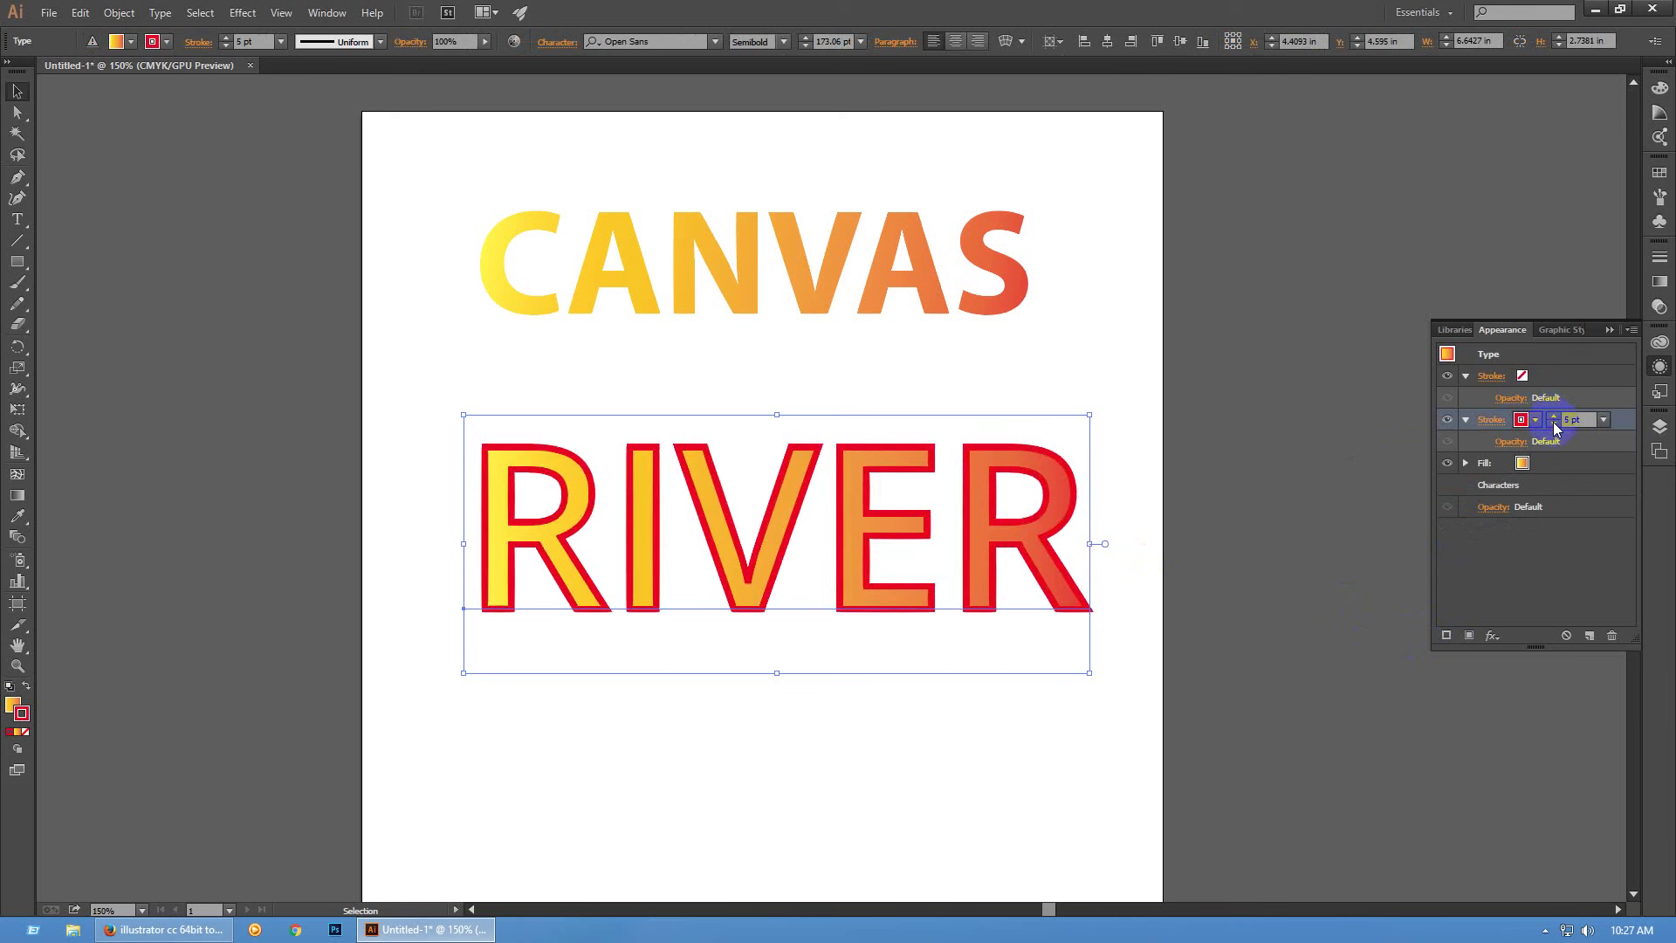
pyautogui.click(1554, 424)
pyautogui.click(1555, 424)
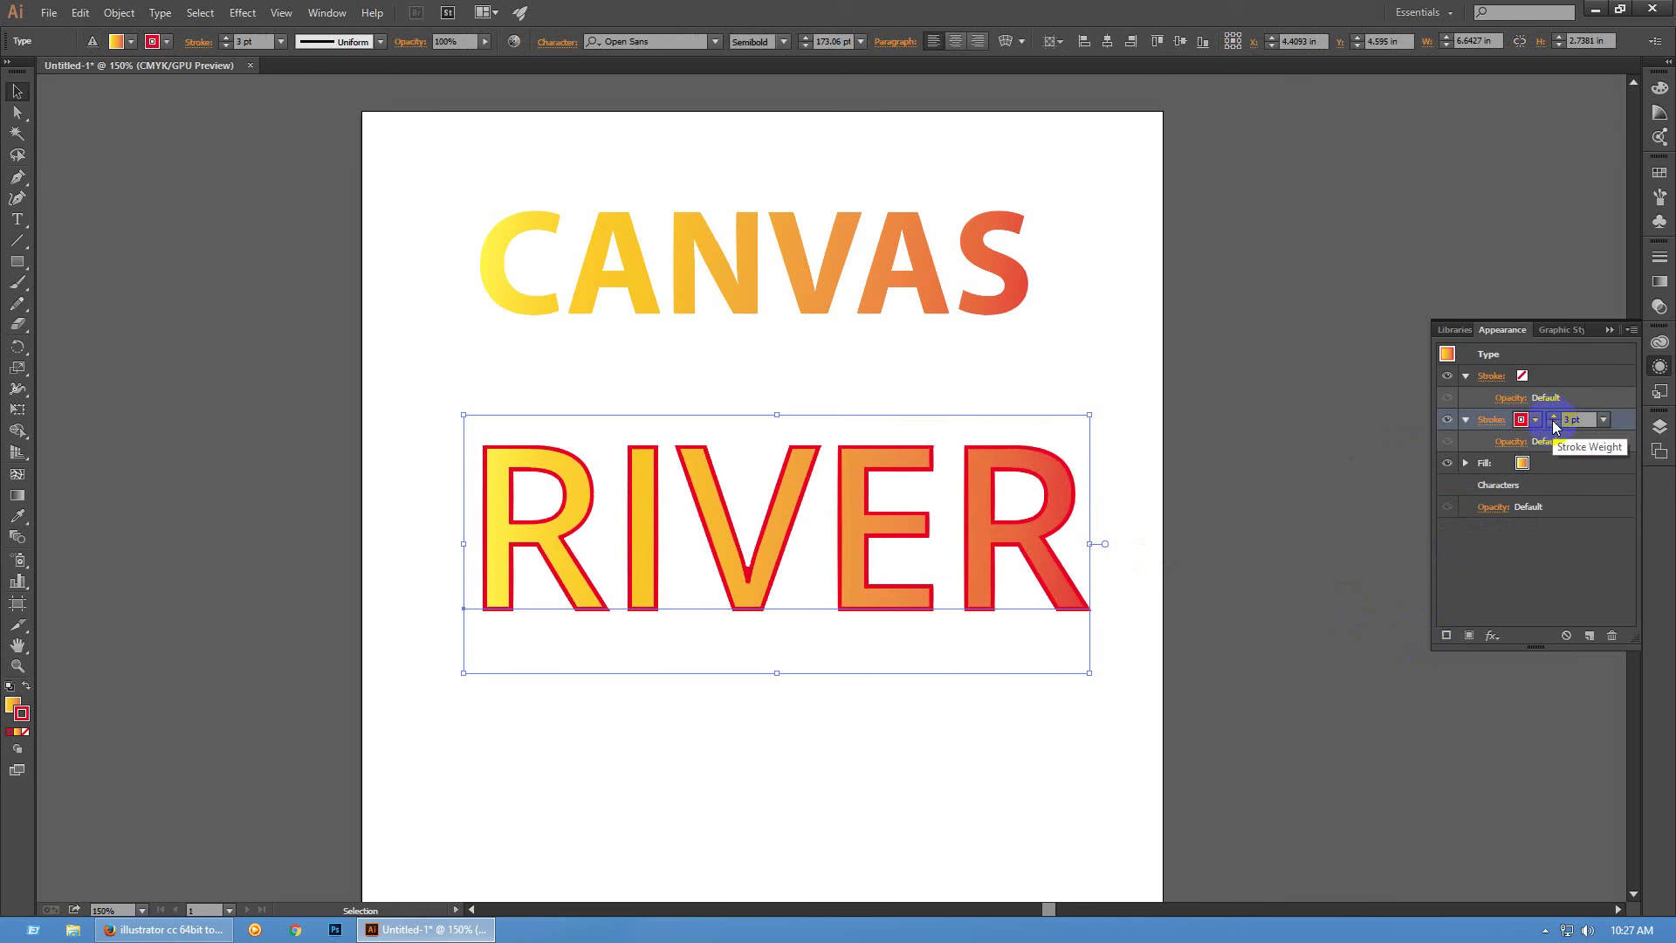
# Try heavier weights up to 11 pt on RIVER's red stroke, and return it to 3 pt
pyautogui.click(1554, 416)
pyautogui.click(1553, 416)
pyautogui.click(1553, 416)
pyautogui.click(1553, 417)
pyautogui.click(1553, 416)
pyautogui.click(1553, 416)
pyautogui.click(1553, 416)
pyautogui.click(1553, 416)
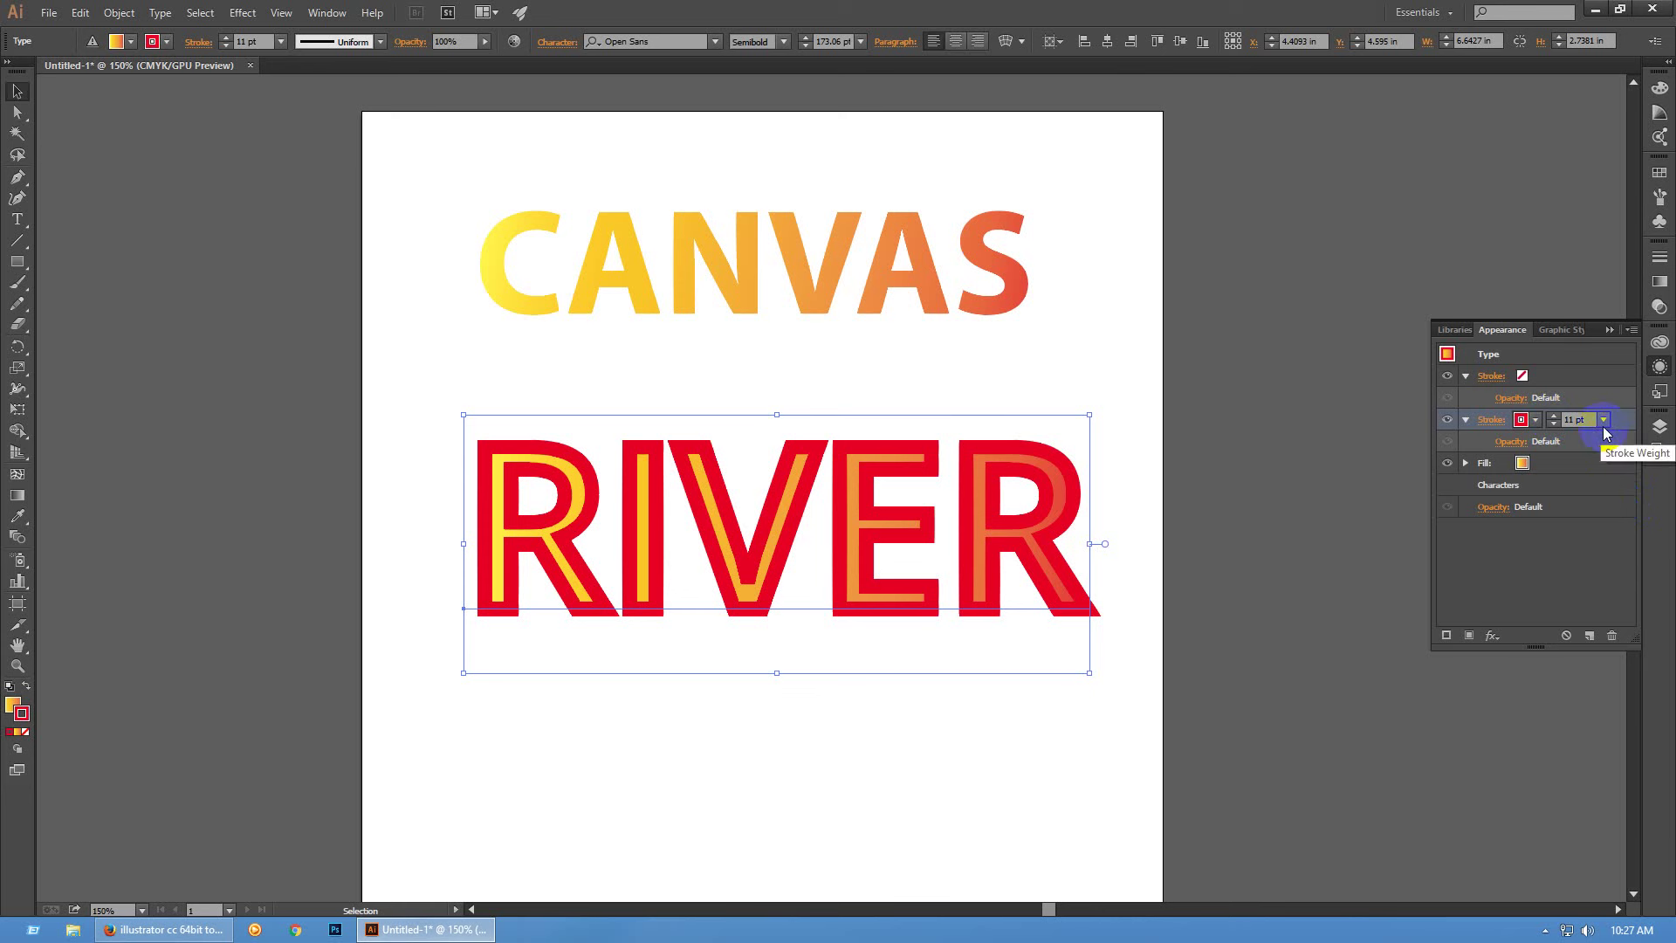
pyautogui.click(1553, 425)
pyautogui.click(1553, 424)
pyautogui.click(1553, 424)
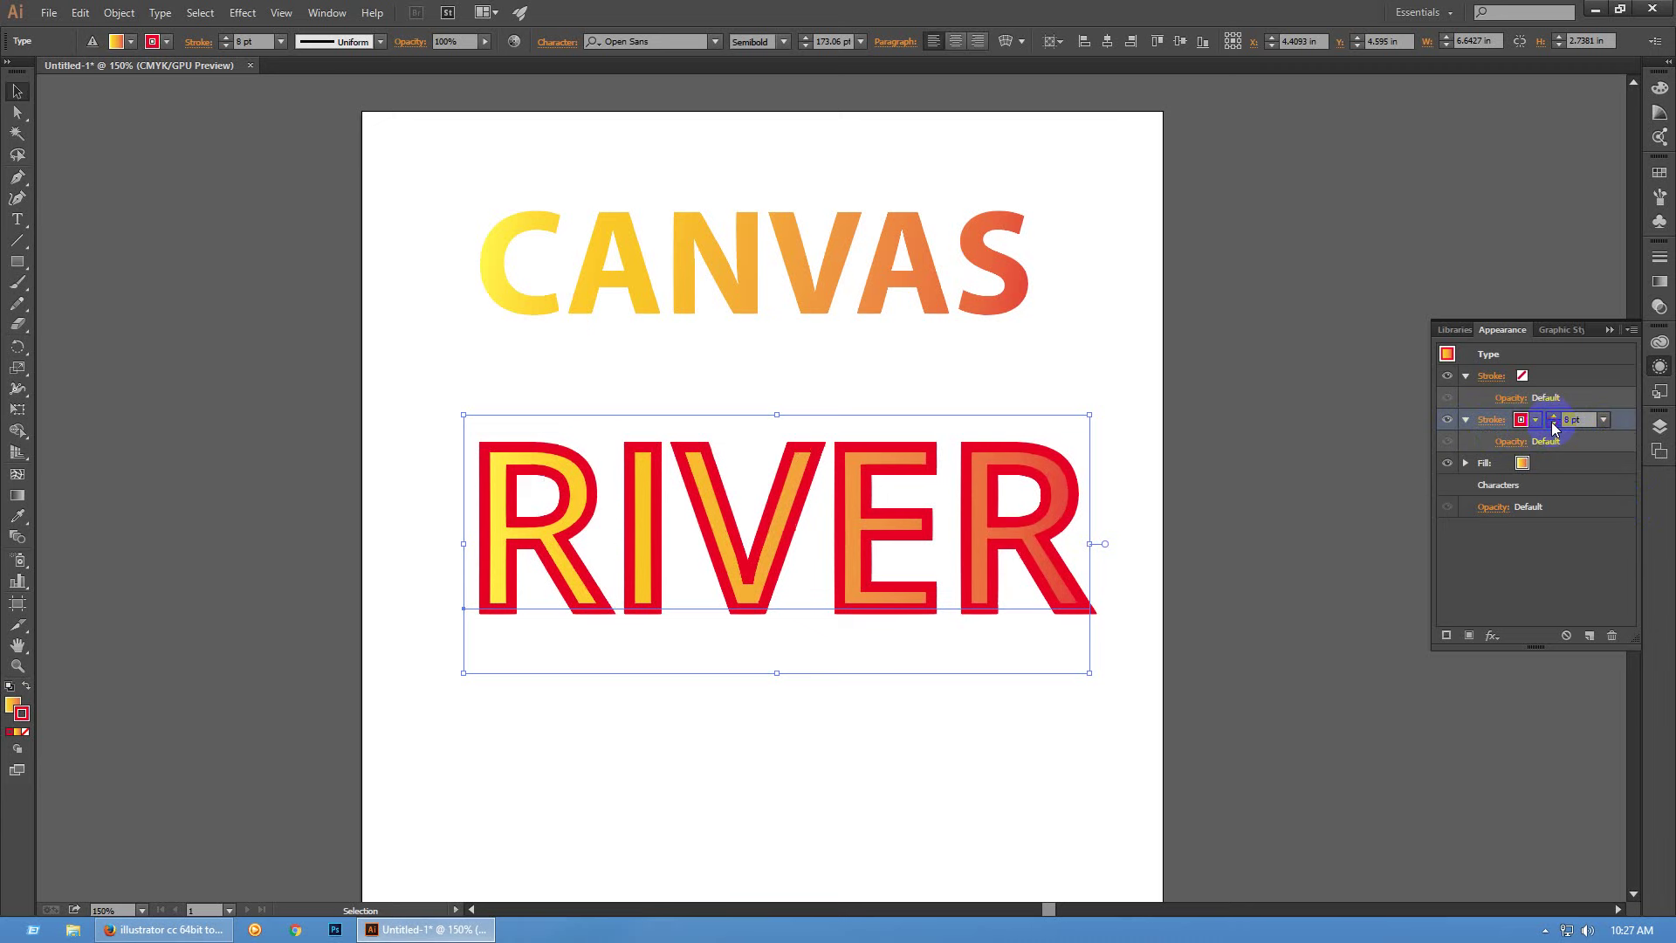
pyautogui.click(1554, 425)
pyautogui.click(1554, 424)
pyautogui.click(1554, 425)
pyautogui.click(1553, 425)
pyautogui.click(1554, 424)
pyautogui.click(1240, 626)
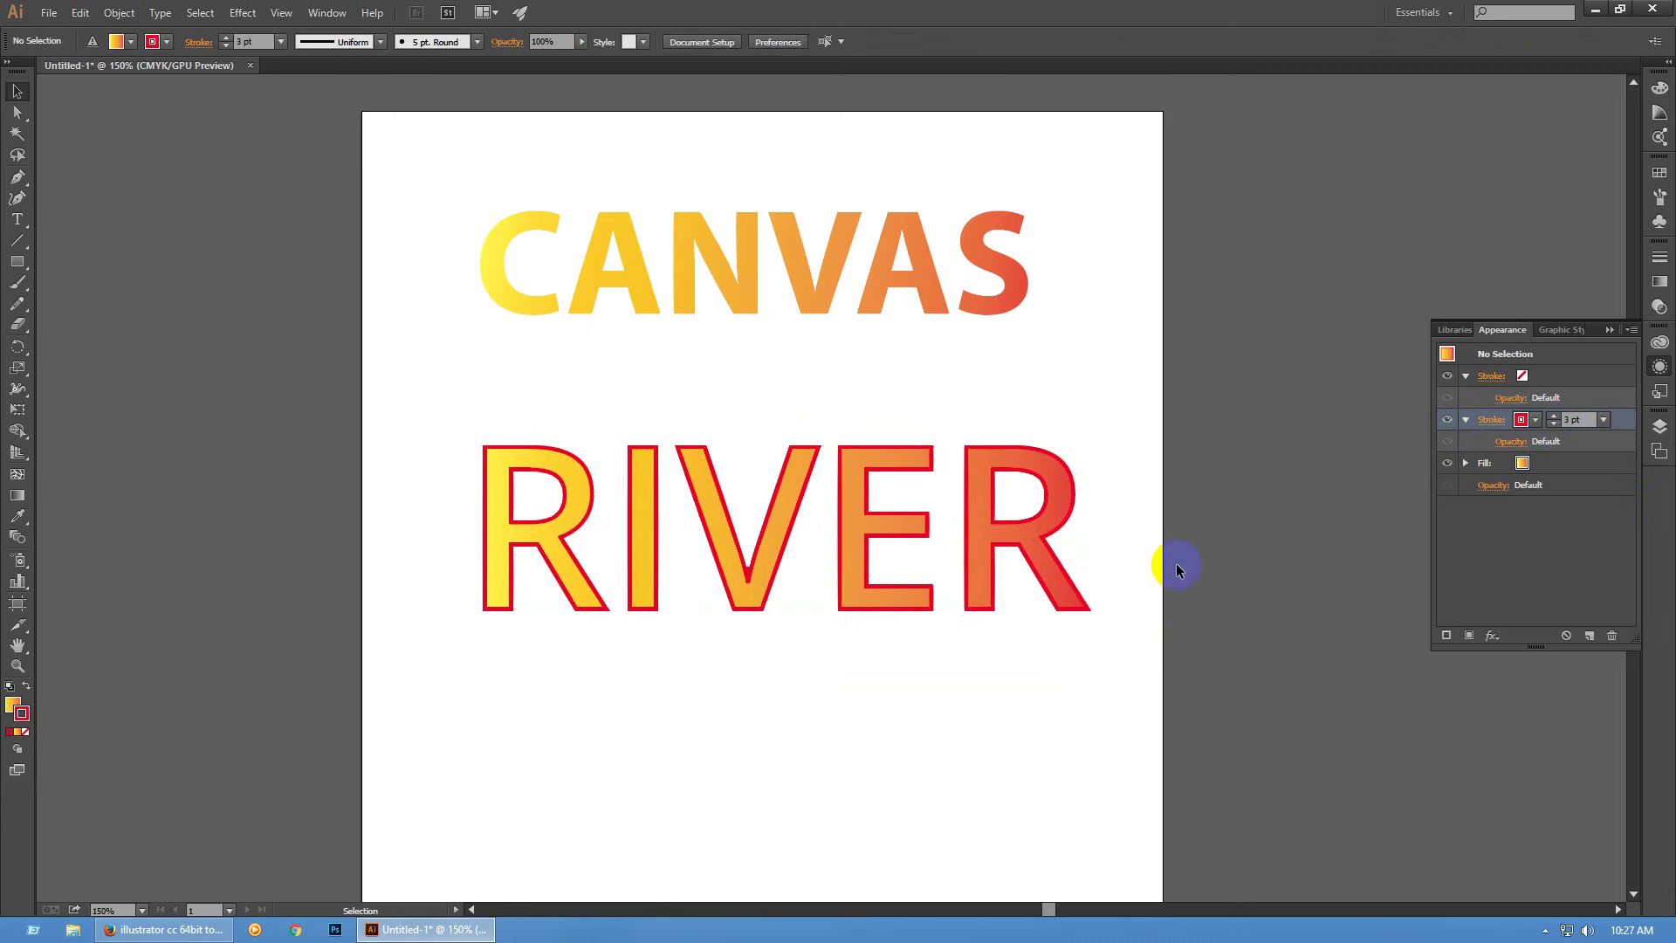
# Duplicate the RIVER text straight below the original and remove the copy's red stroke from its appearance
pyautogui.scroll(-3, 1231, 524)
pyautogui.moveTo(908, 428); pyautogui.dragTo(912, 666)
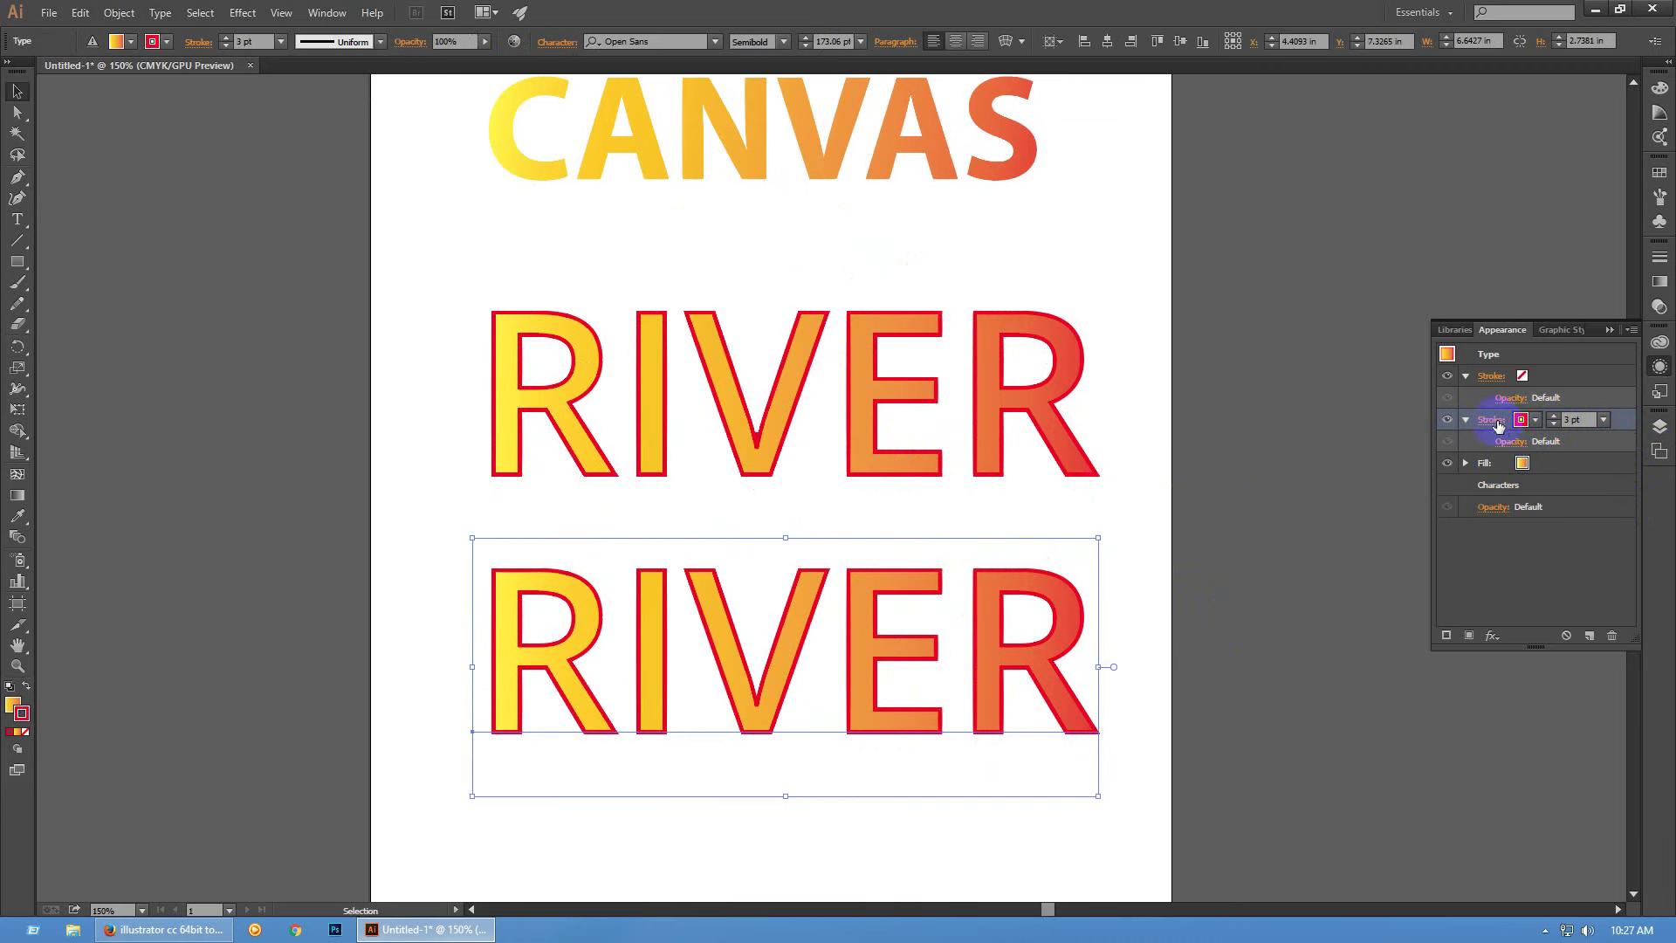
pyautogui.click(1612, 635)
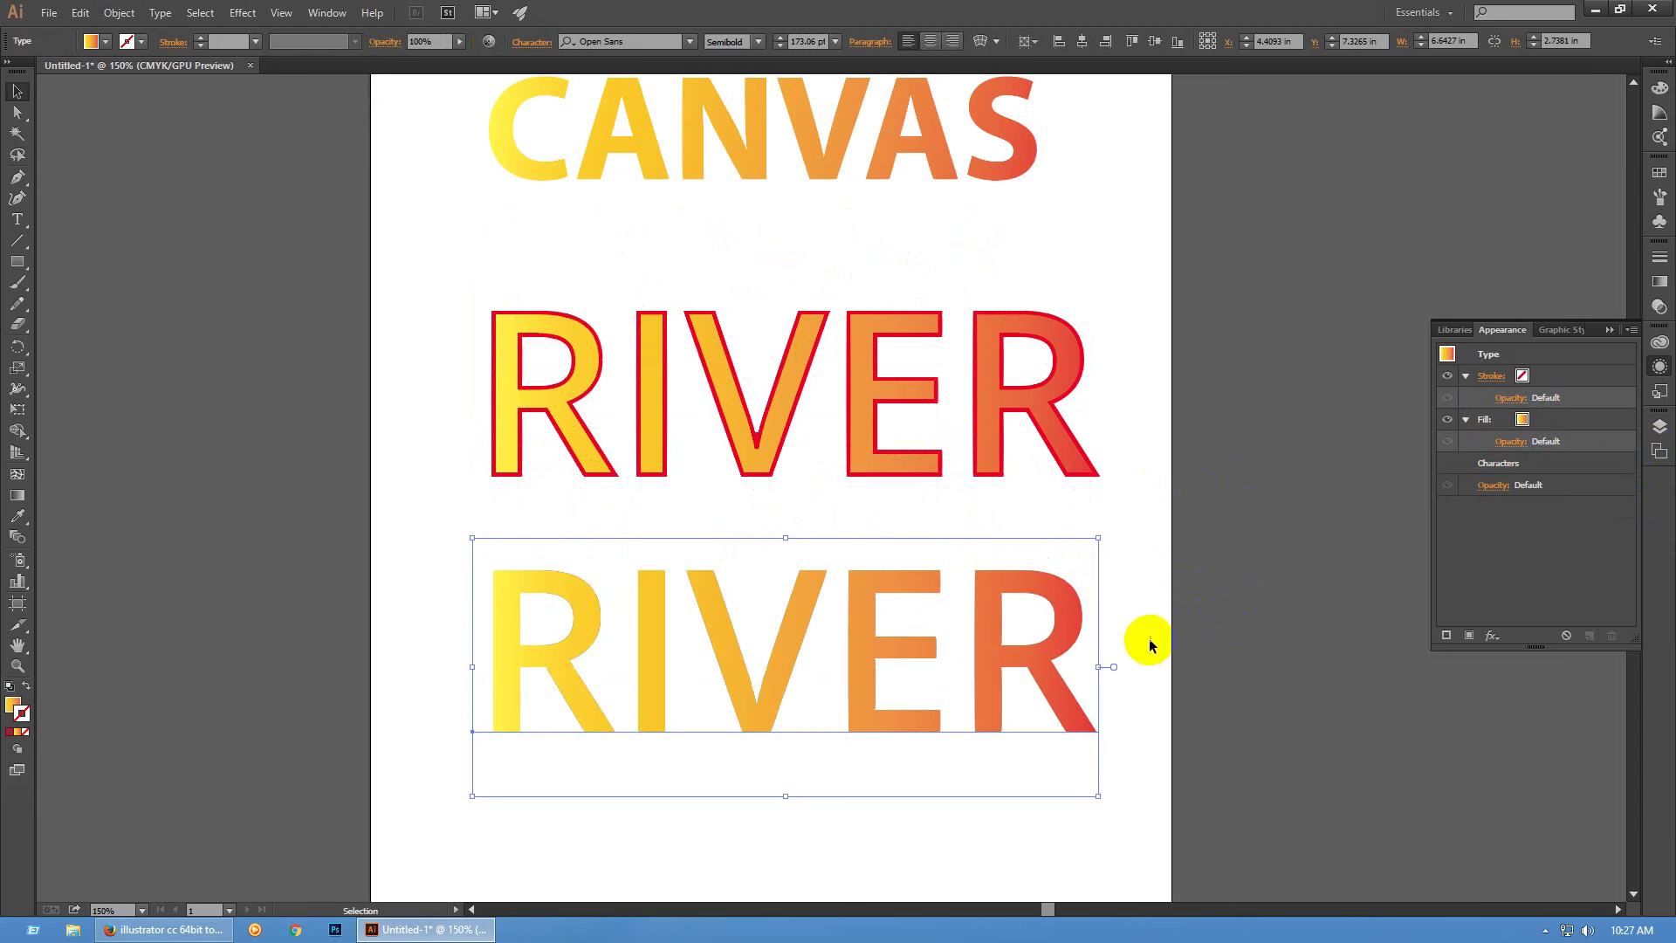
# Paste a copy of the lower gradient RIVER text directly behind it
pyautogui.click(1109, 620)
pyautogui.click(1046, 579)
pyautogui.press('a')
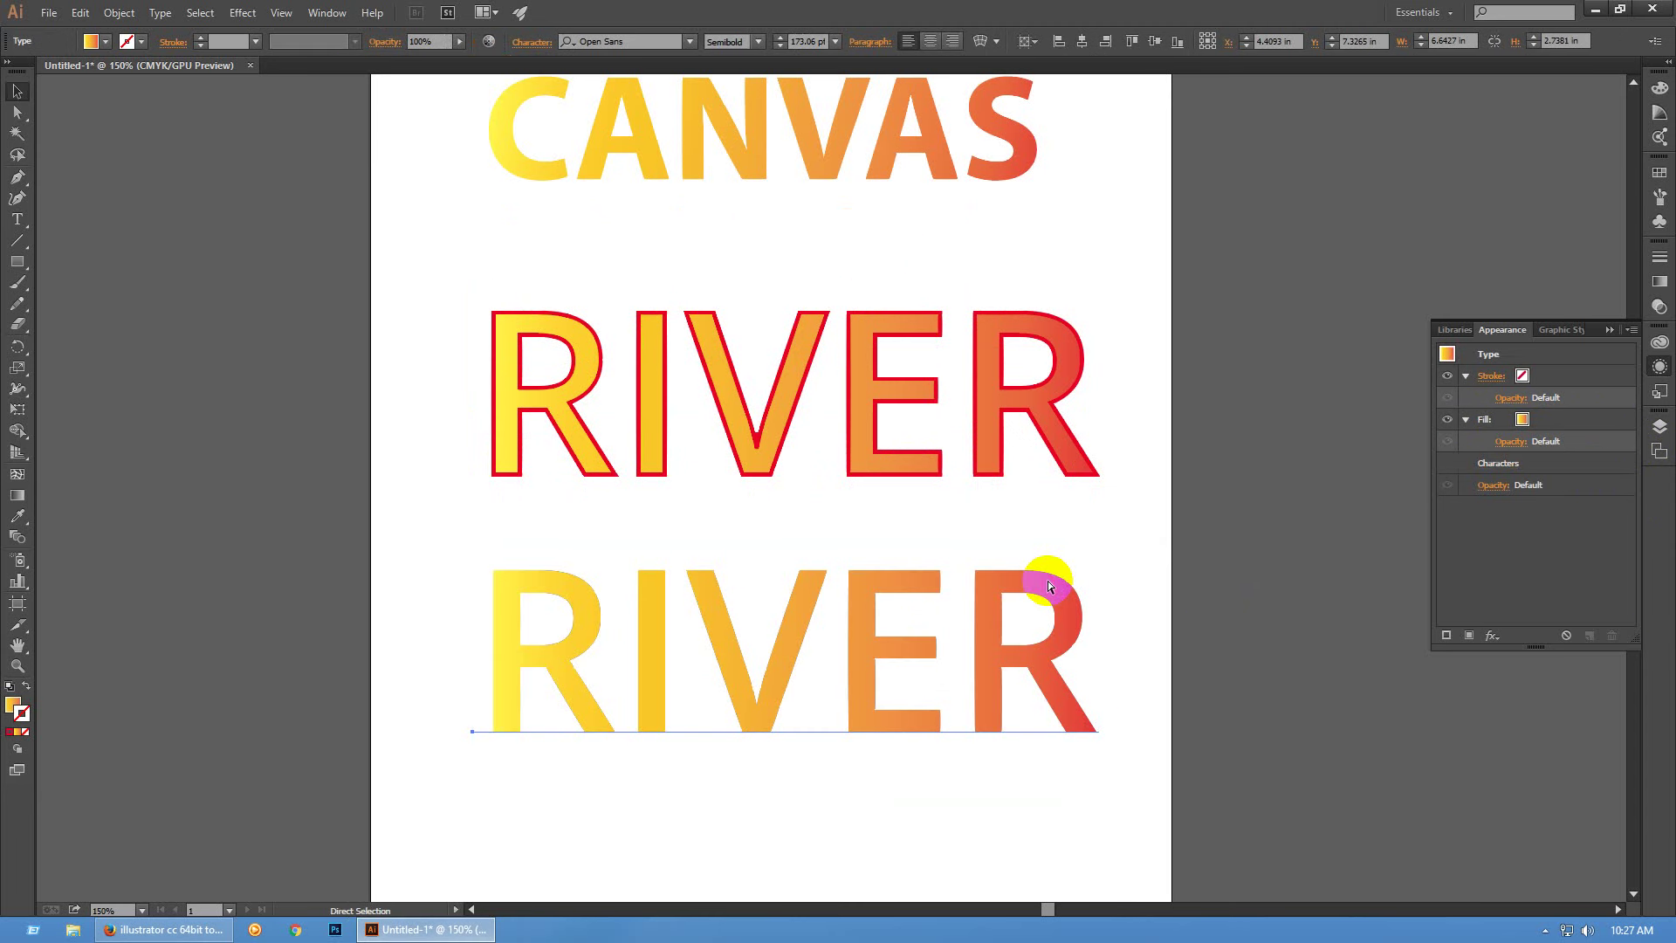
pyautogui.press('v')
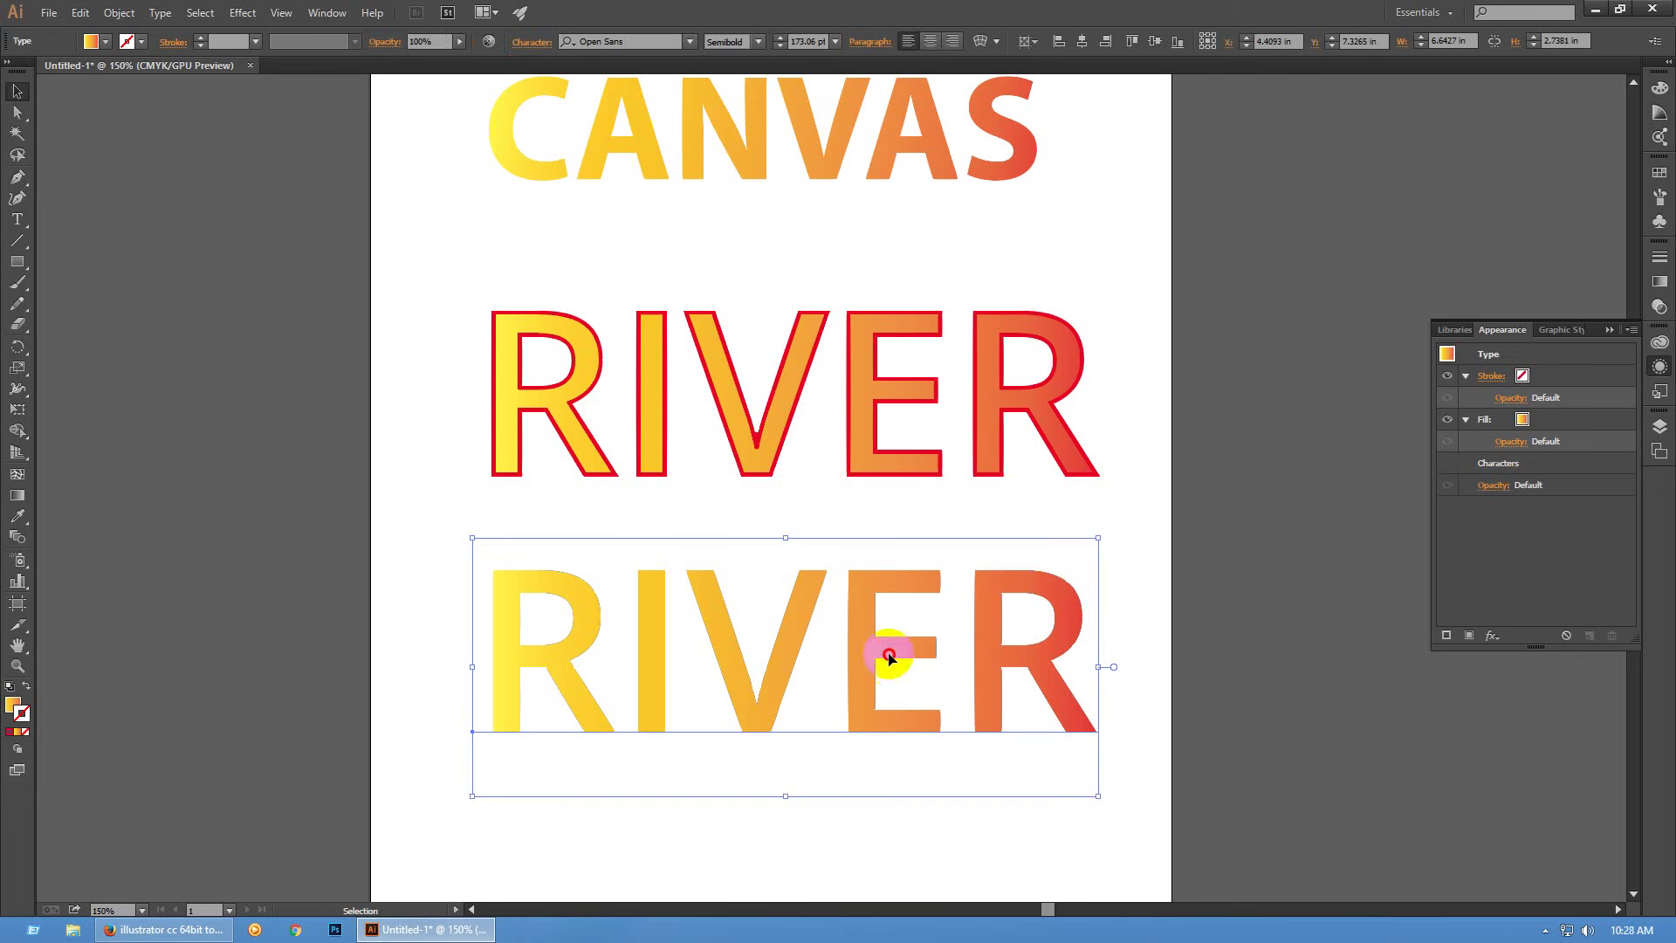
pyautogui.hotkey('ctrl', 'd')
pyautogui.hotkey('ctrl', 'z')
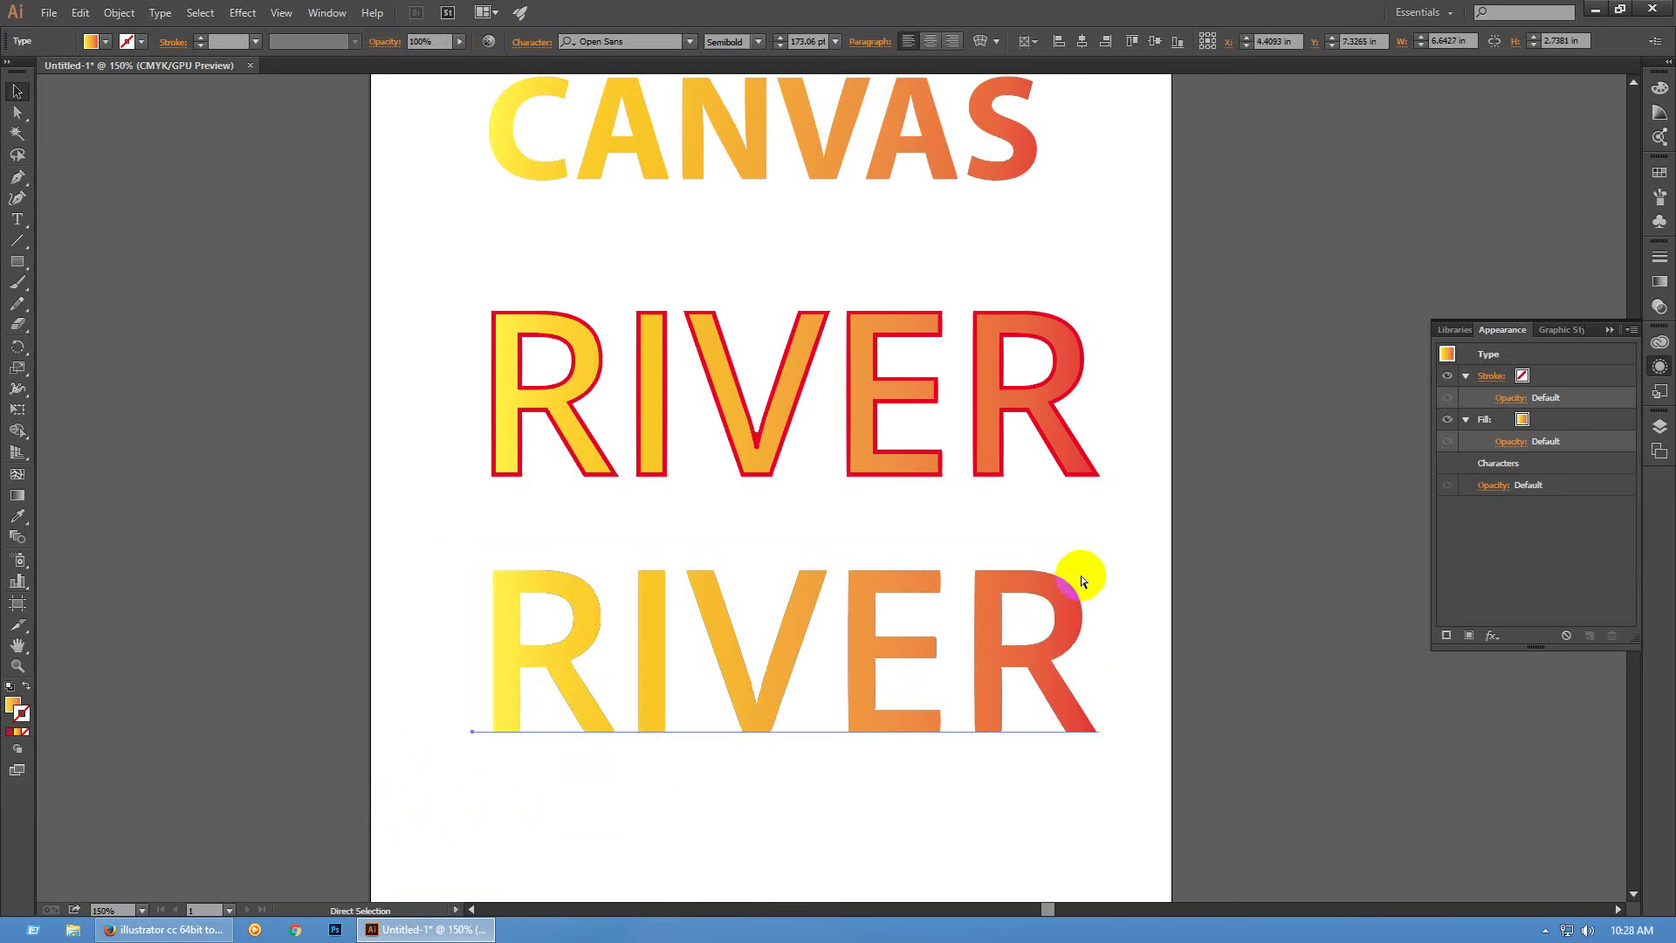
# Try moving one of the overlapping lower RIVER texts away, undo the move, and reselect the text
pyautogui.click(1112, 617)
pyautogui.moveTo(1051, 599); pyautogui.dragTo(1013, 708)
pyautogui.hotkey('ctrl', 'z')
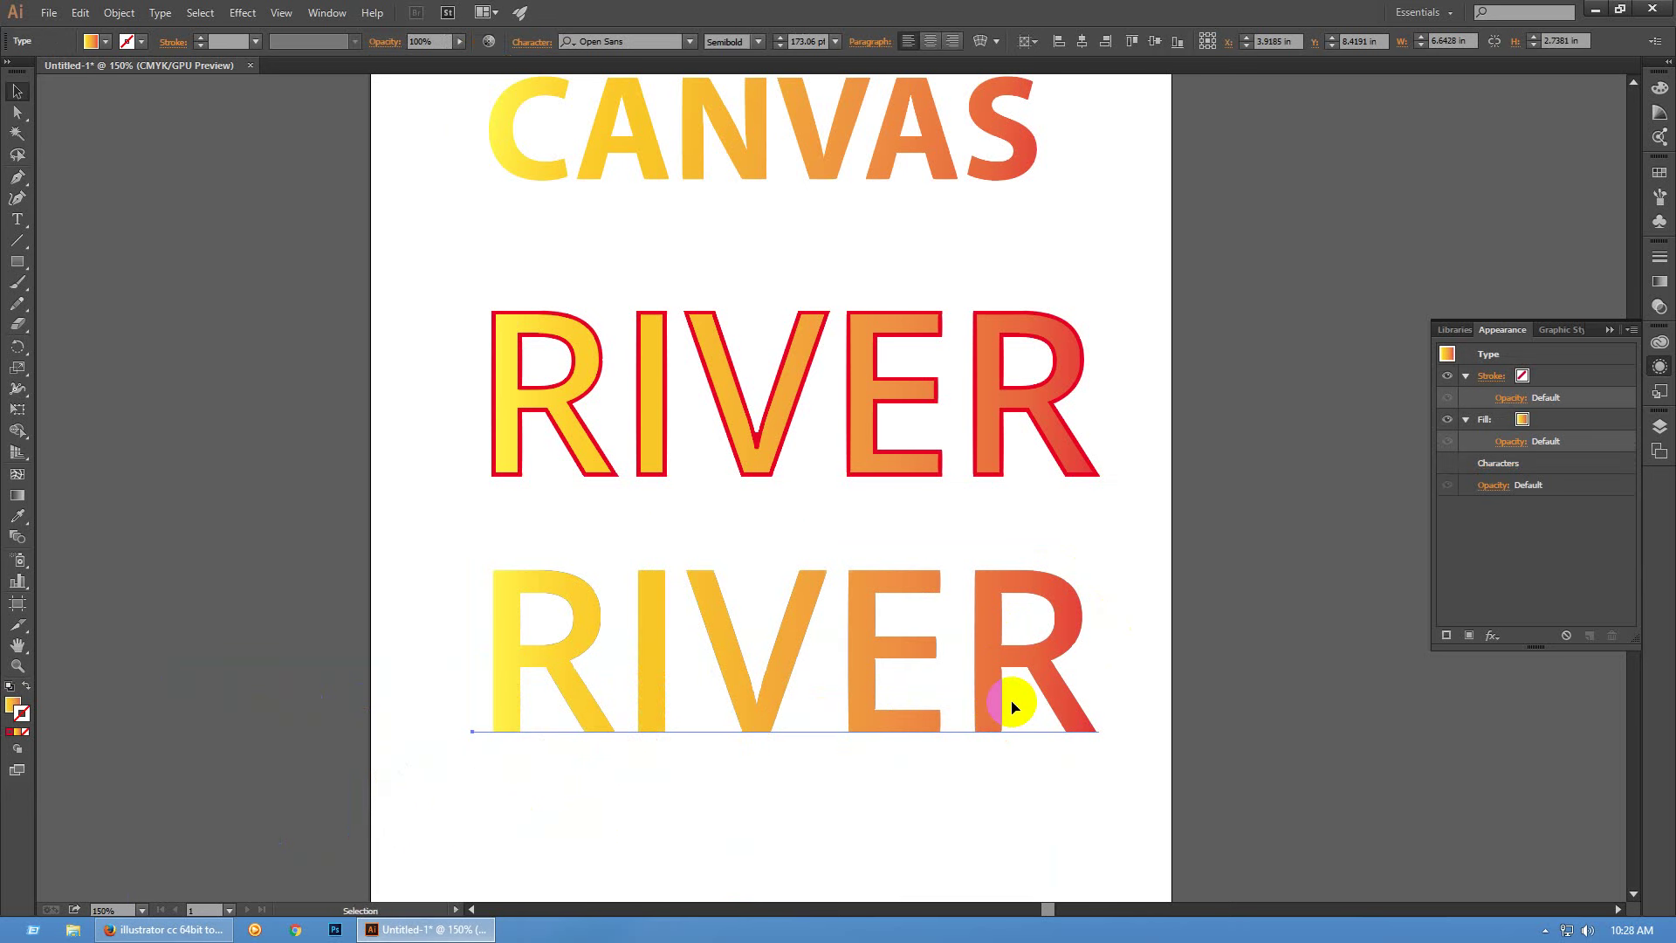
pyautogui.click(1013, 708)
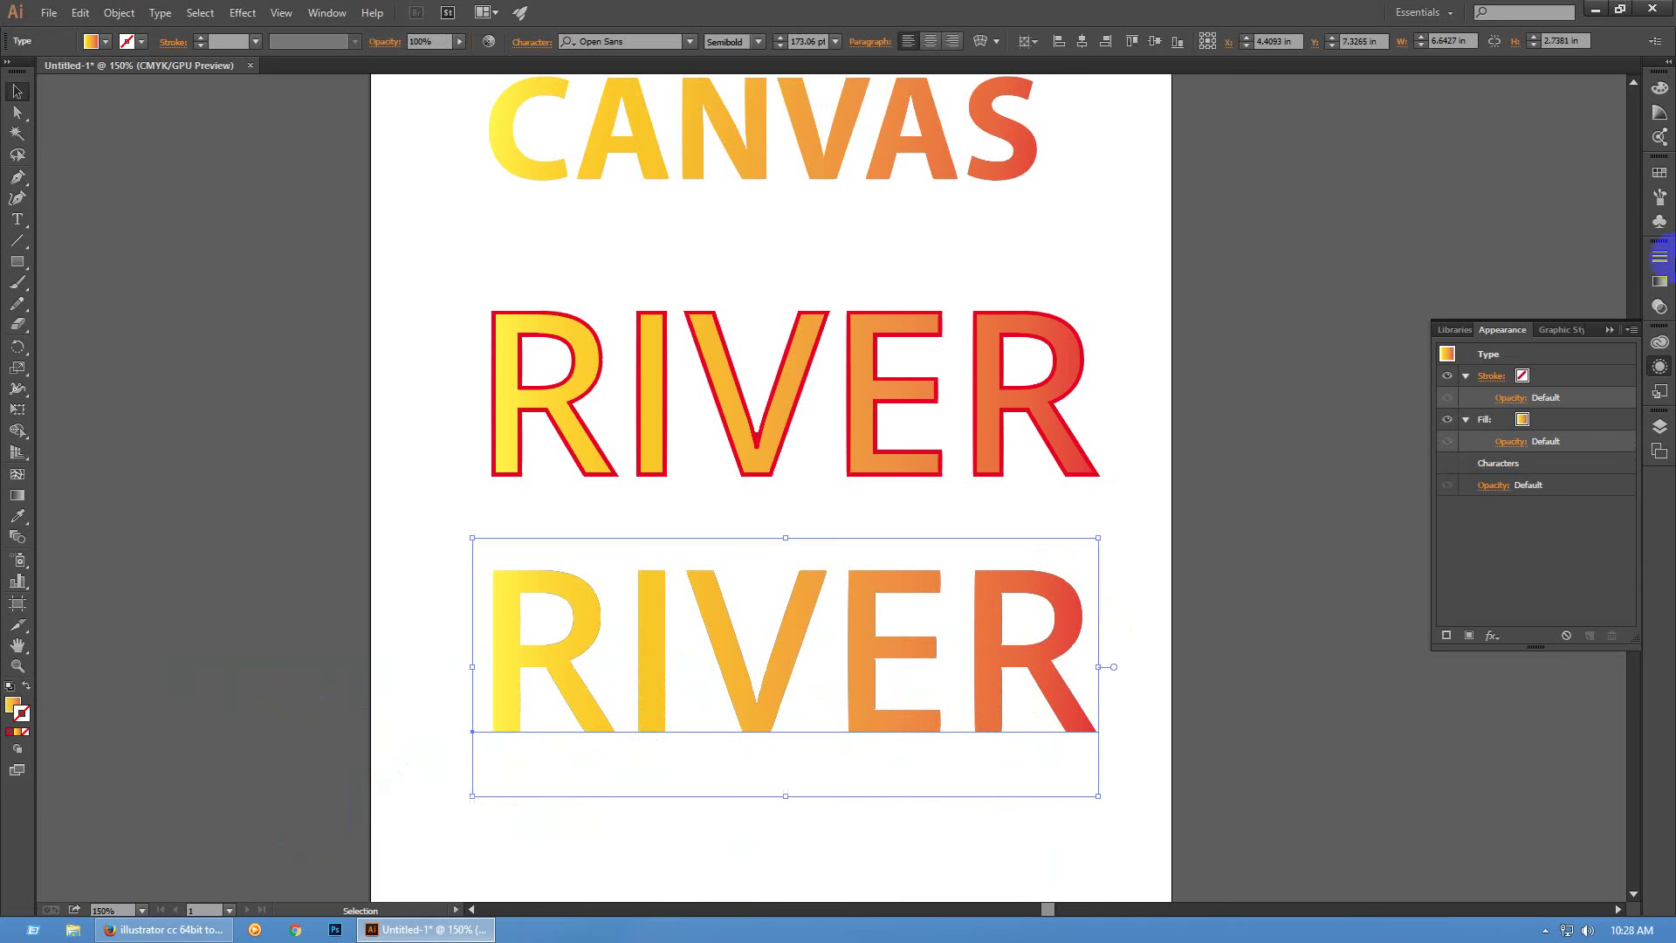
# Try the Bold font style on the lower RIVER text, and undo the style change
pyautogui.click(759, 42)
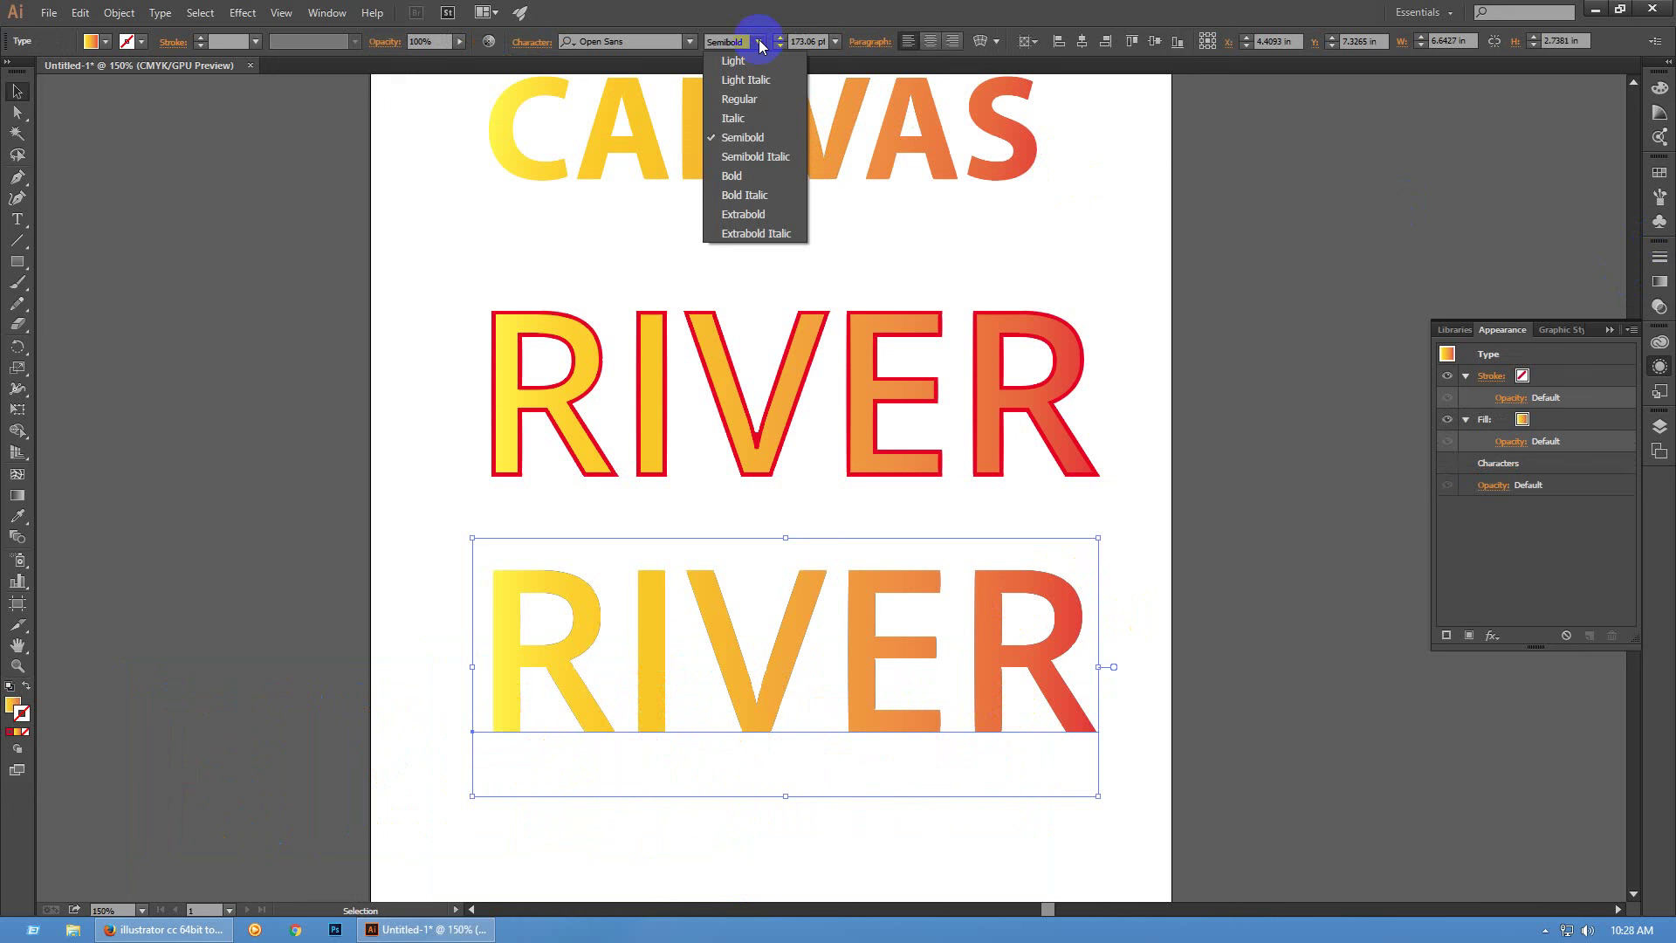
pyautogui.click(756, 176)
pyautogui.hotkey('ctrl', 'z')
pyautogui.press('a')
pyautogui.press('v')
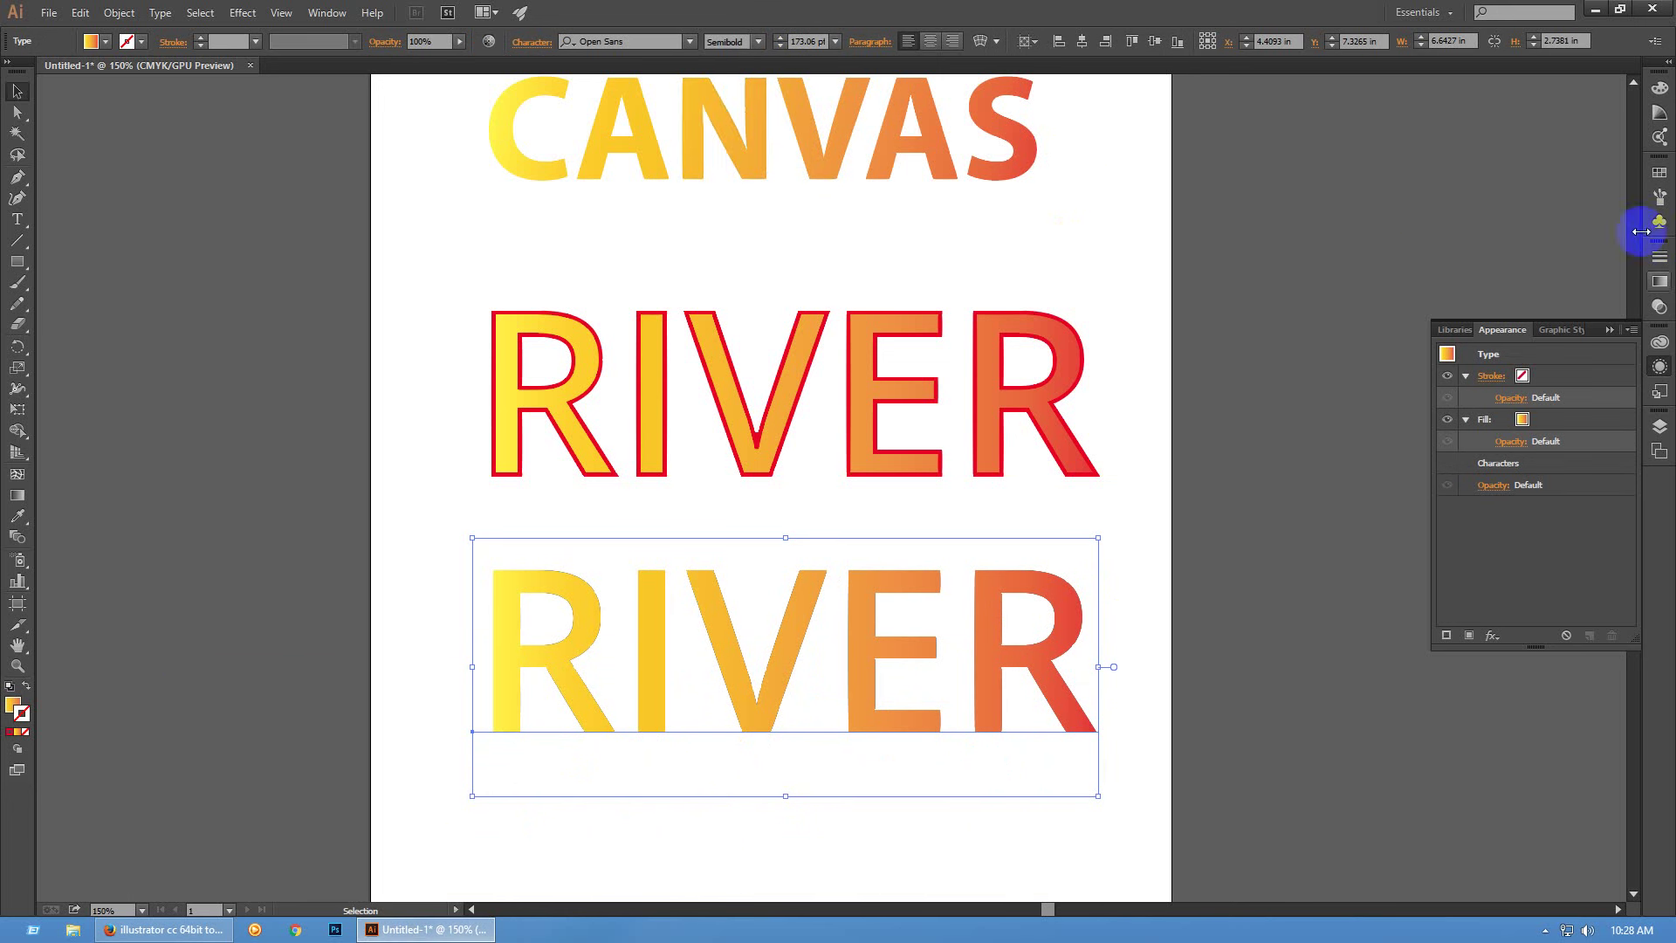
# Add a black stroke to the RIVER copy behind the lower gradient text and set its weight to 8 pt
pyautogui.click(1659, 173)
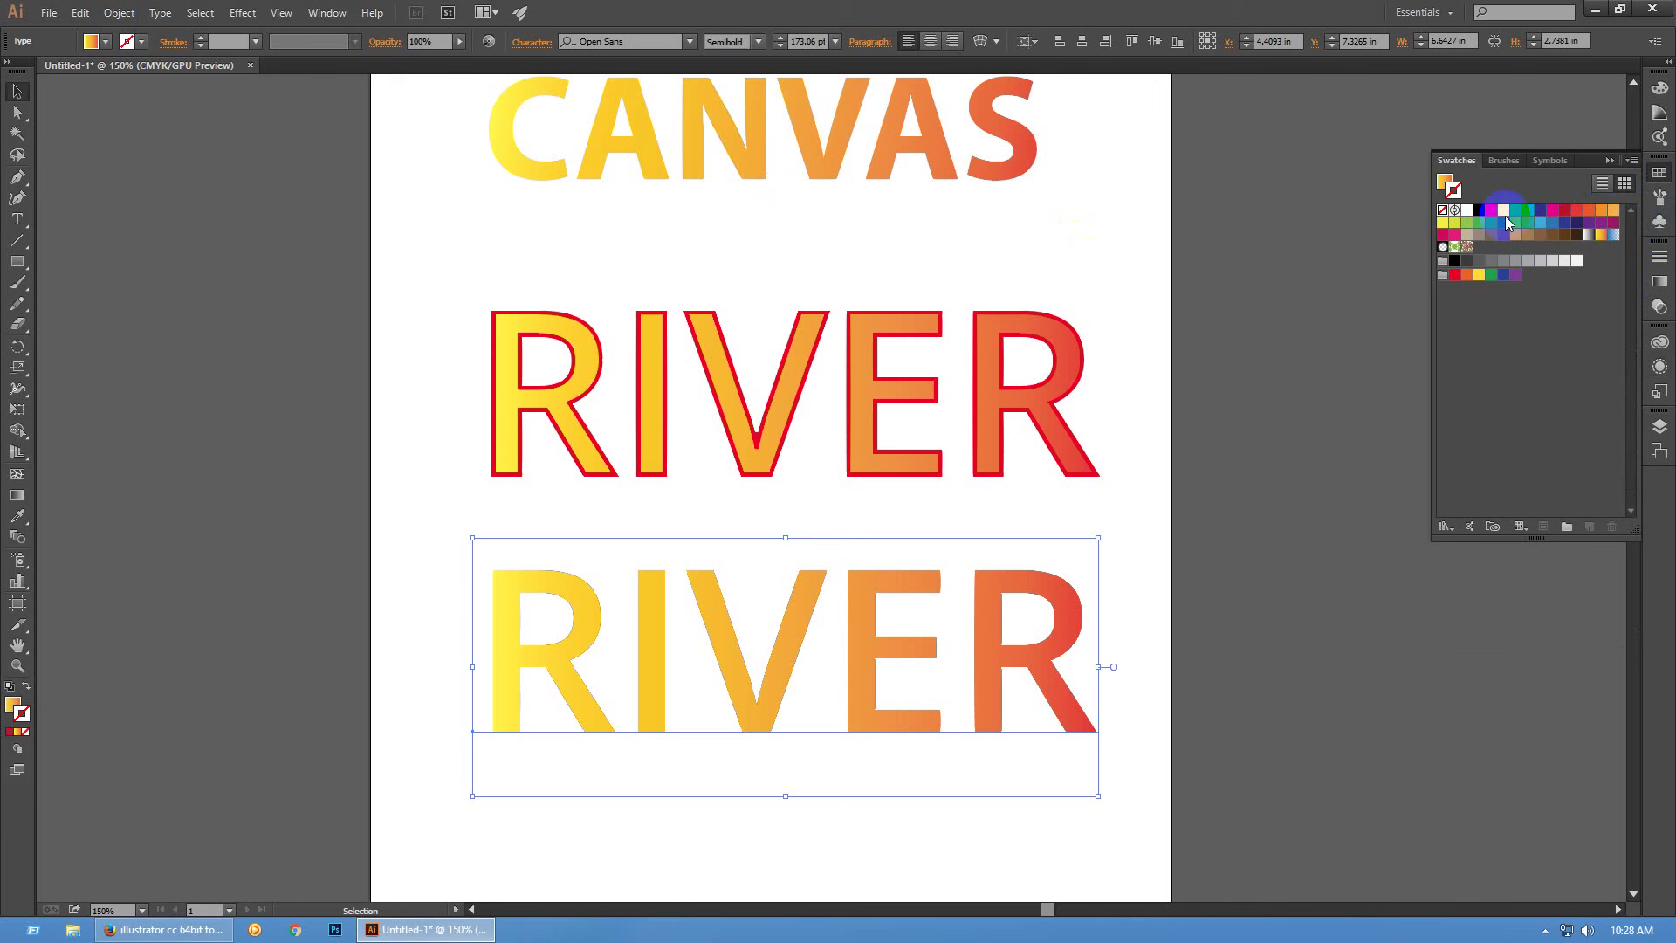
pyautogui.click(1453, 190)
pyautogui.click(1479, 210)
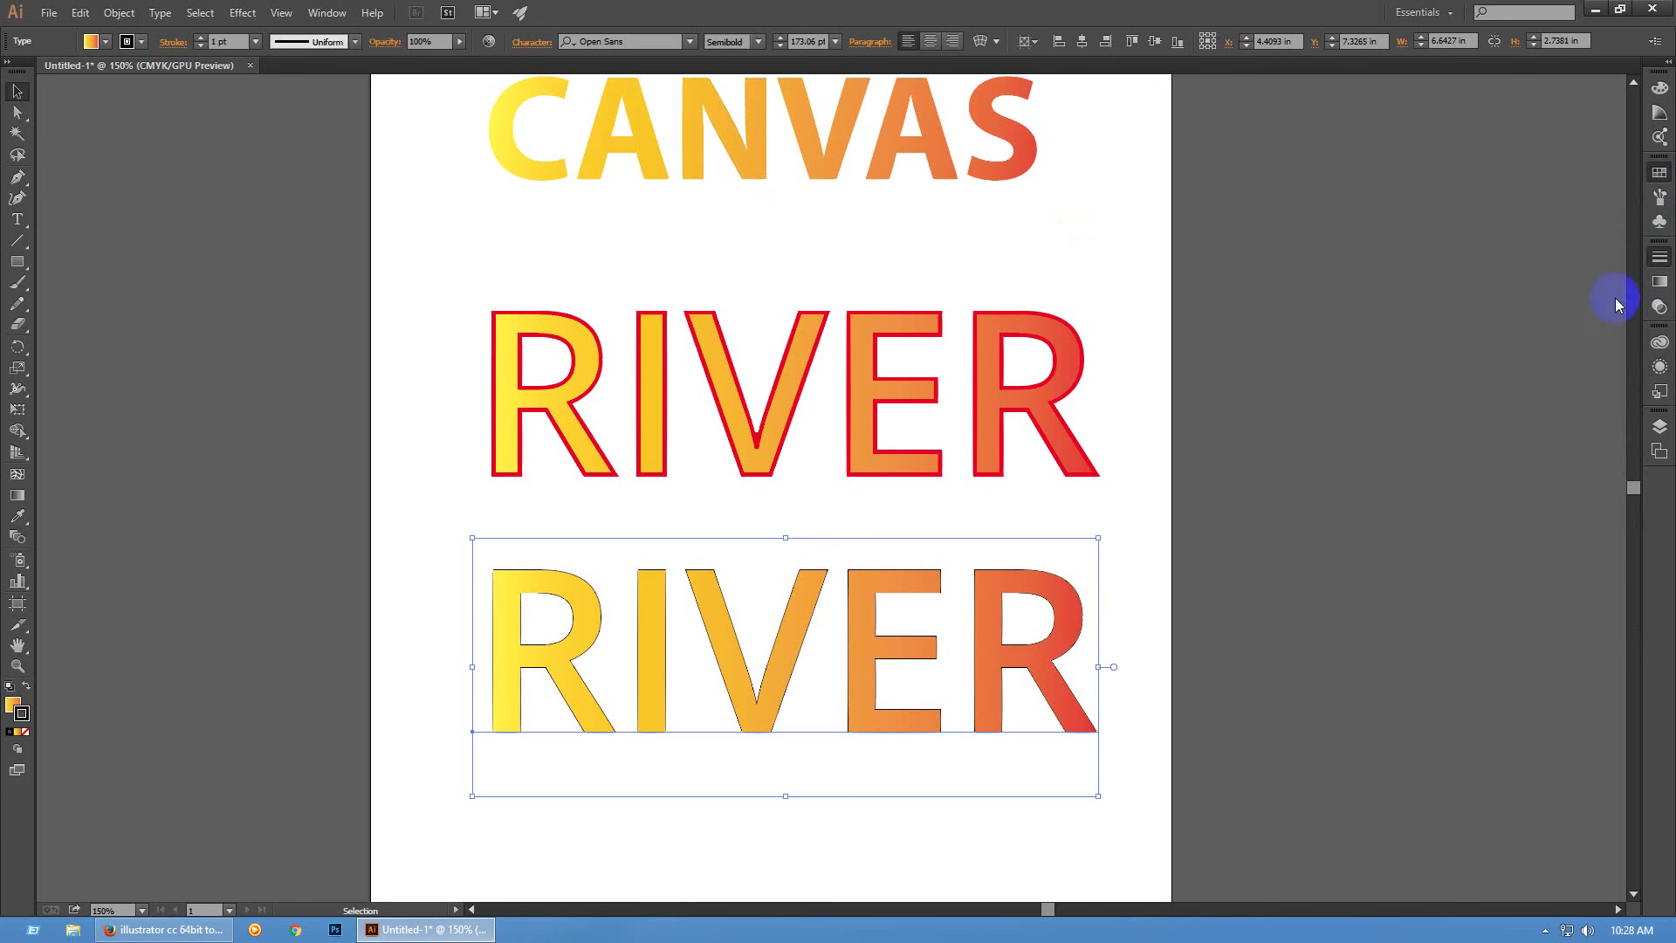
pyautogui.click(1659, 257)
pyautogui.click(1488, 263)
pyautogui.click(1488, 263)
pyautogui.click(1488, 264)
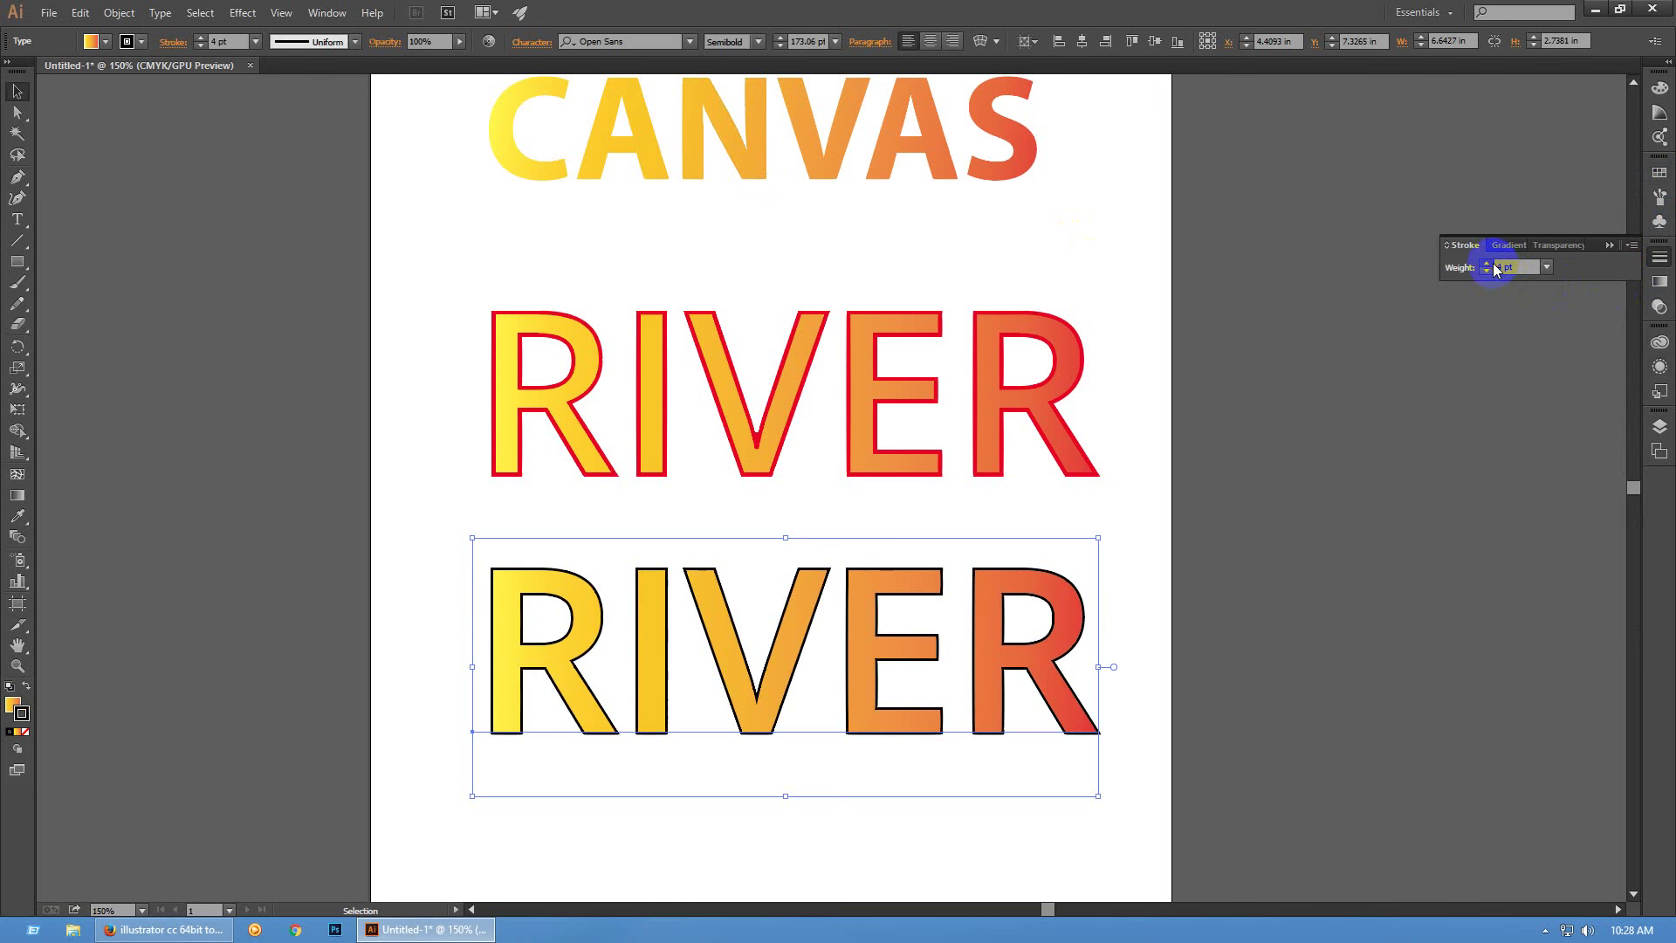
pyautogui.click(1487, 264)
pyautogui.click(1487, 264)
pyautogui.click(1488, 264)
pyautogui.click(1488, 263)
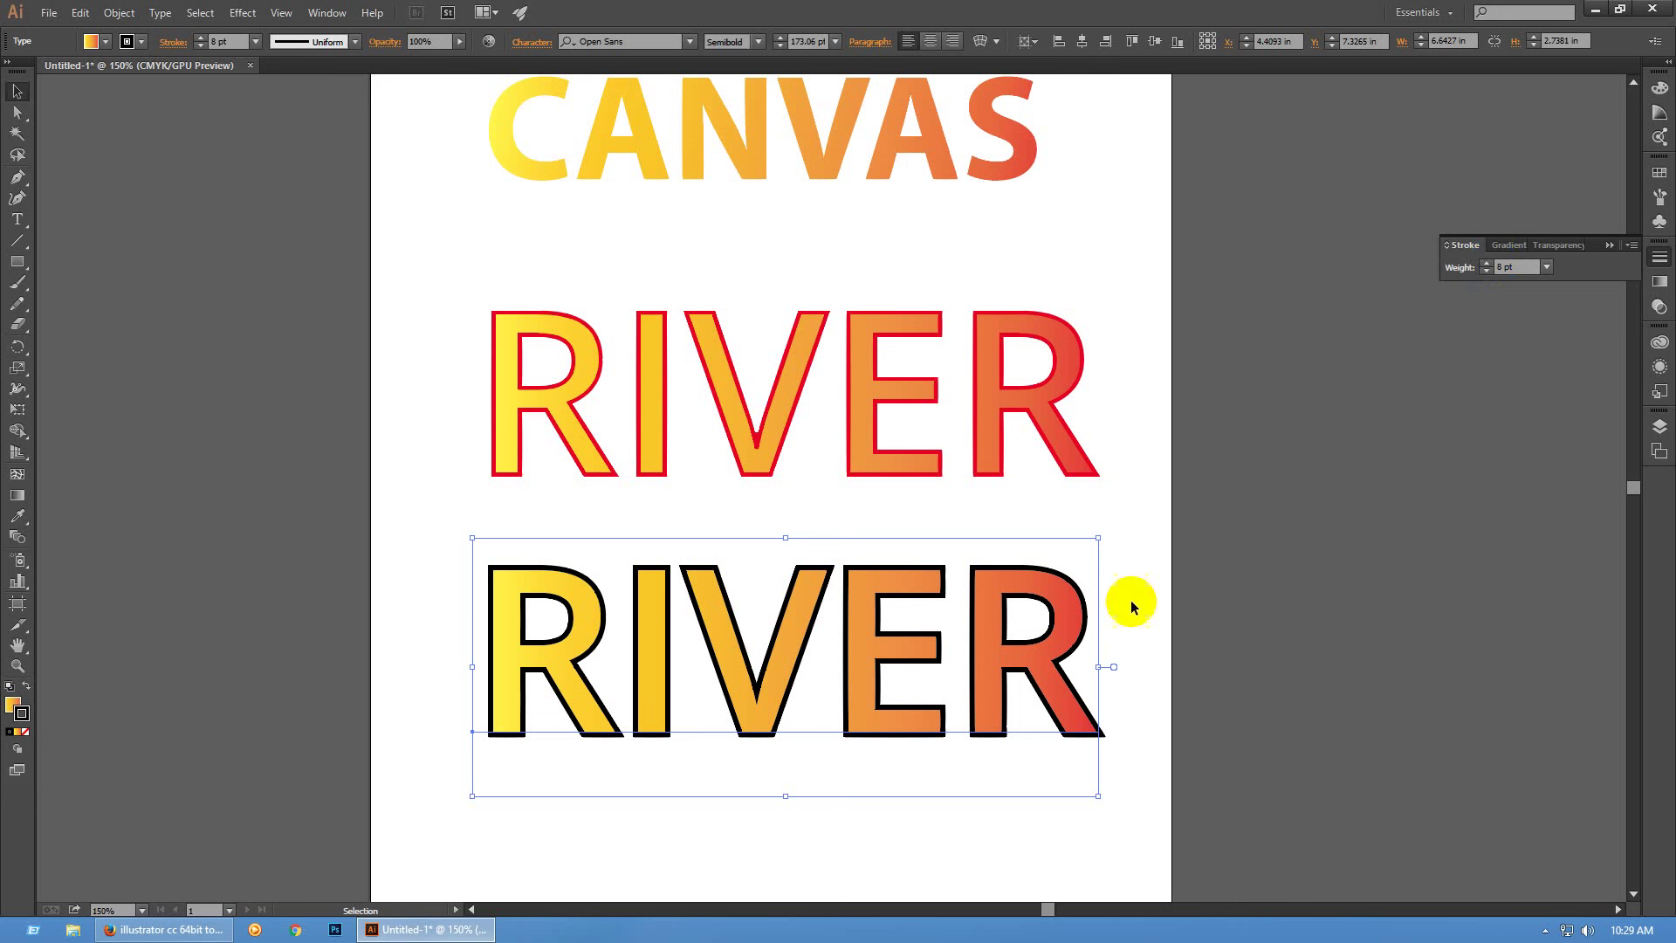
# Remove the gradient fill from the stroked RIVER copy's appearance and fill the copy with black
pyautogui.click(11, 707)
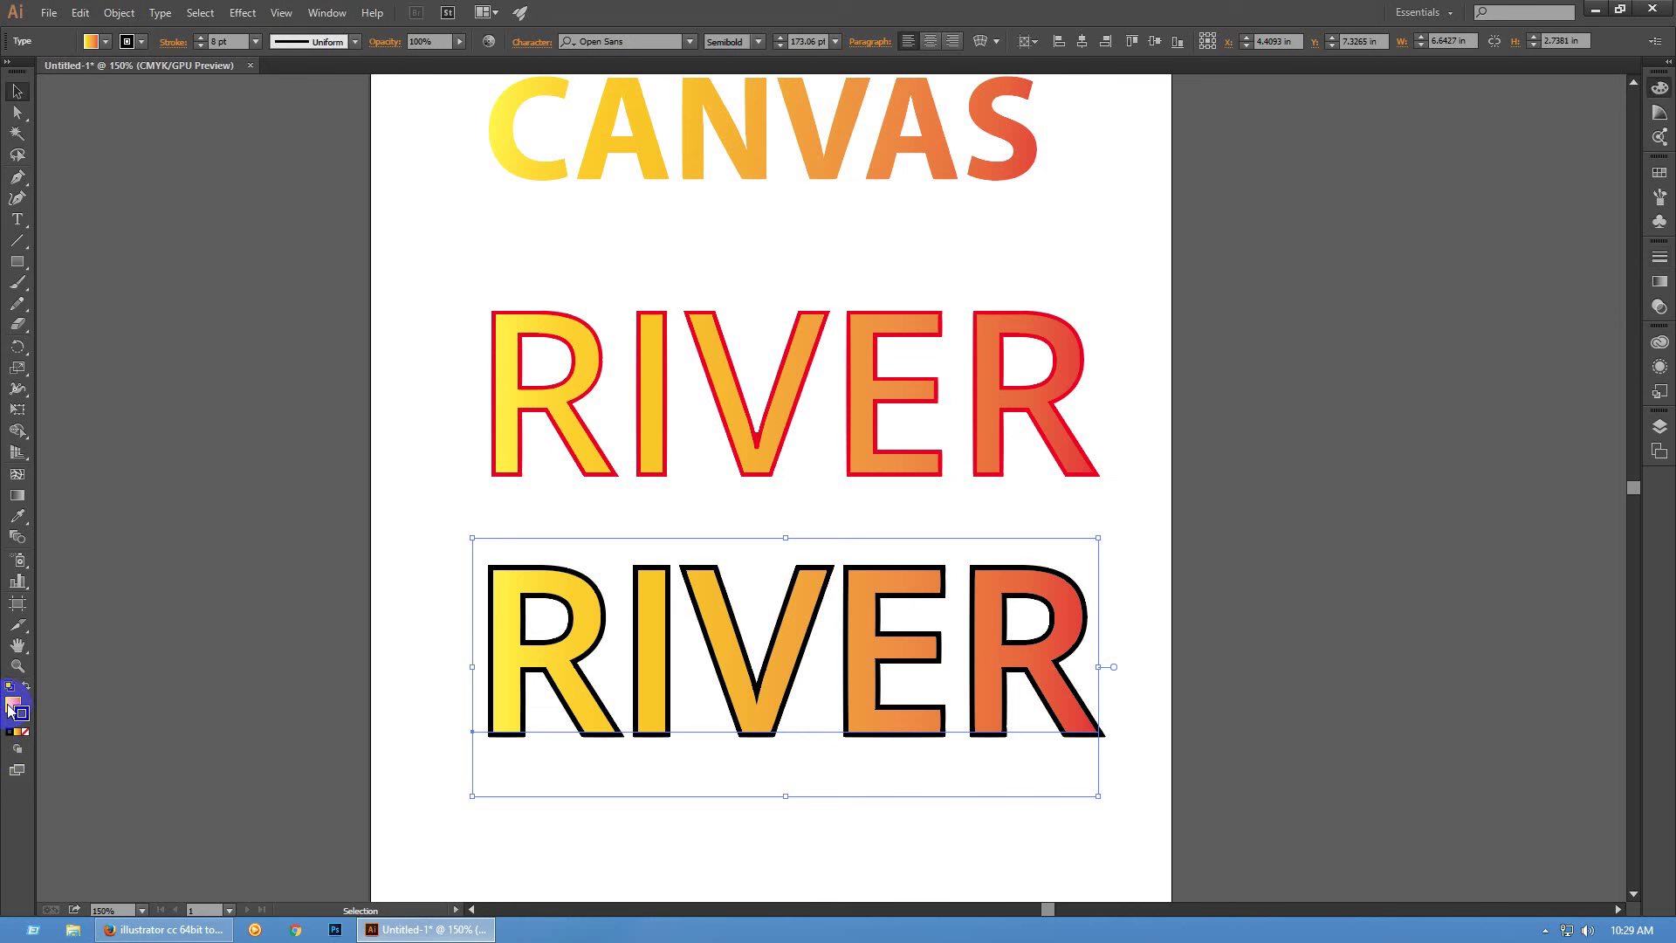
pyautogui.click(1660, 367)
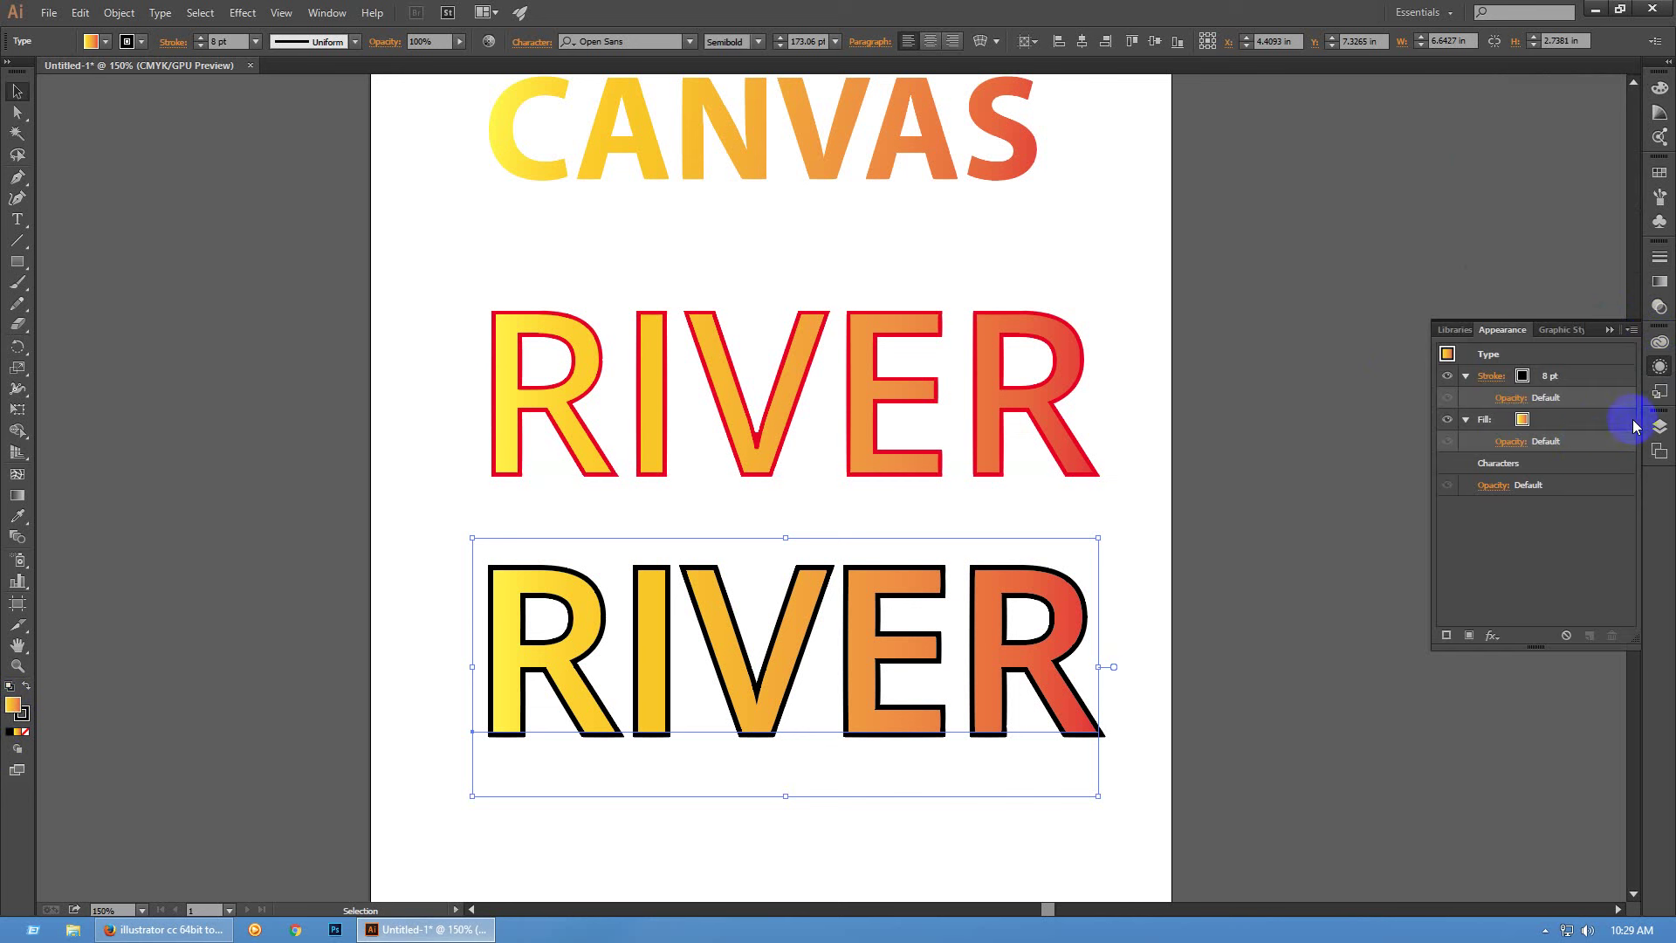
pyautogui.click(1592, 424)
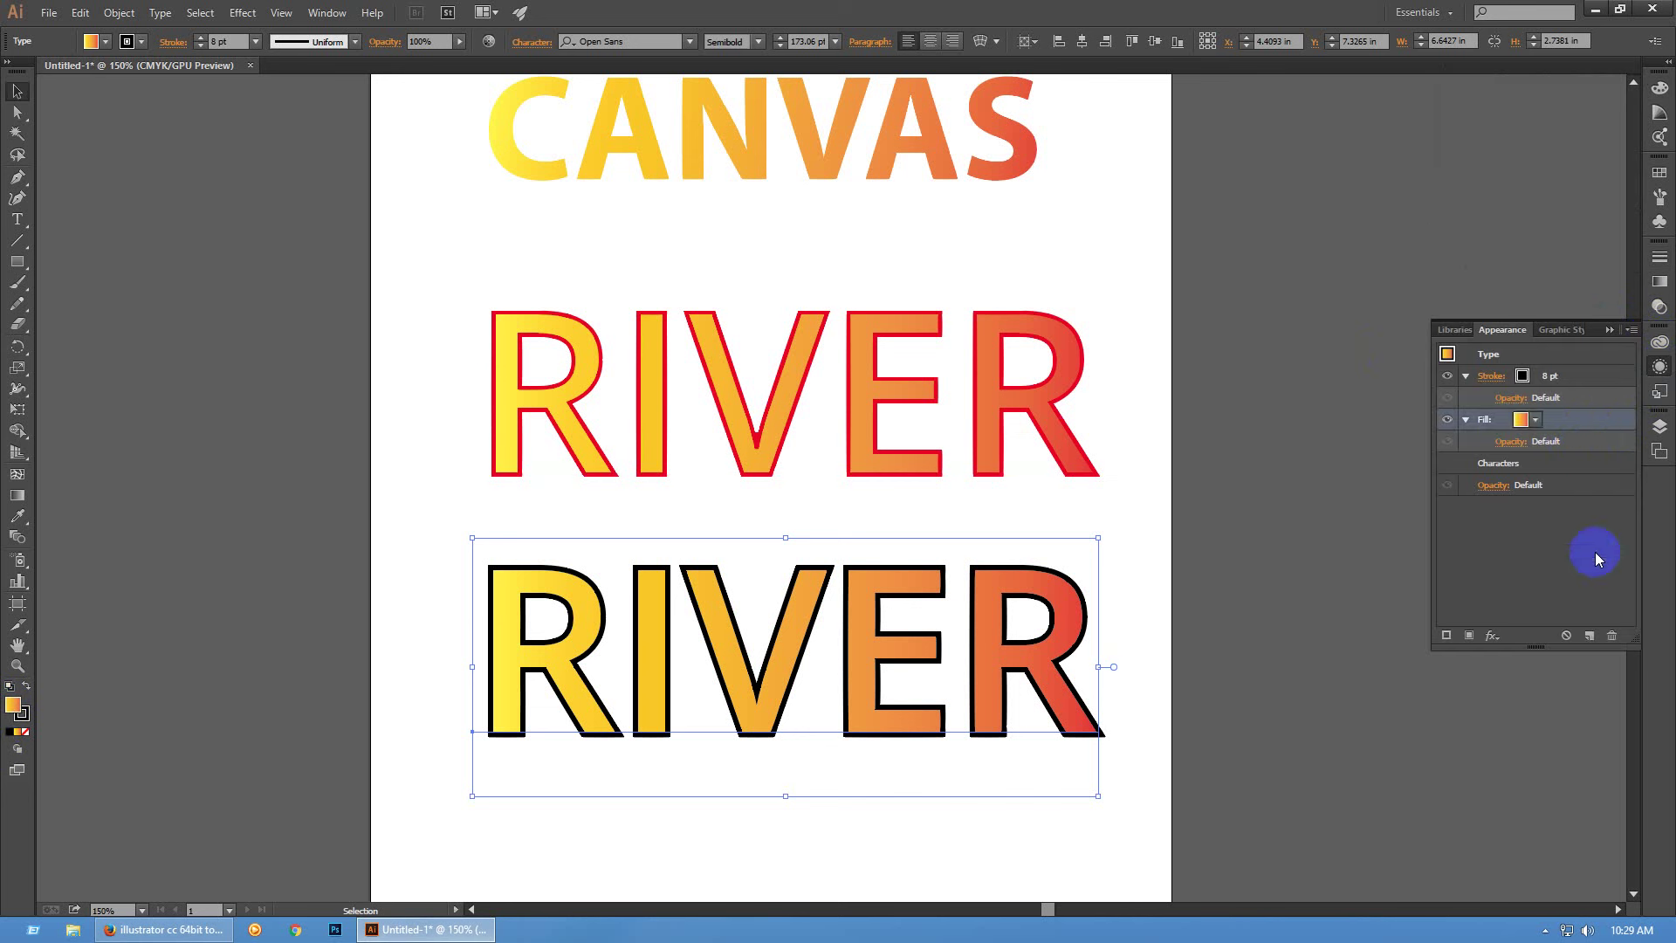
pyautogui.click(1615, 638)
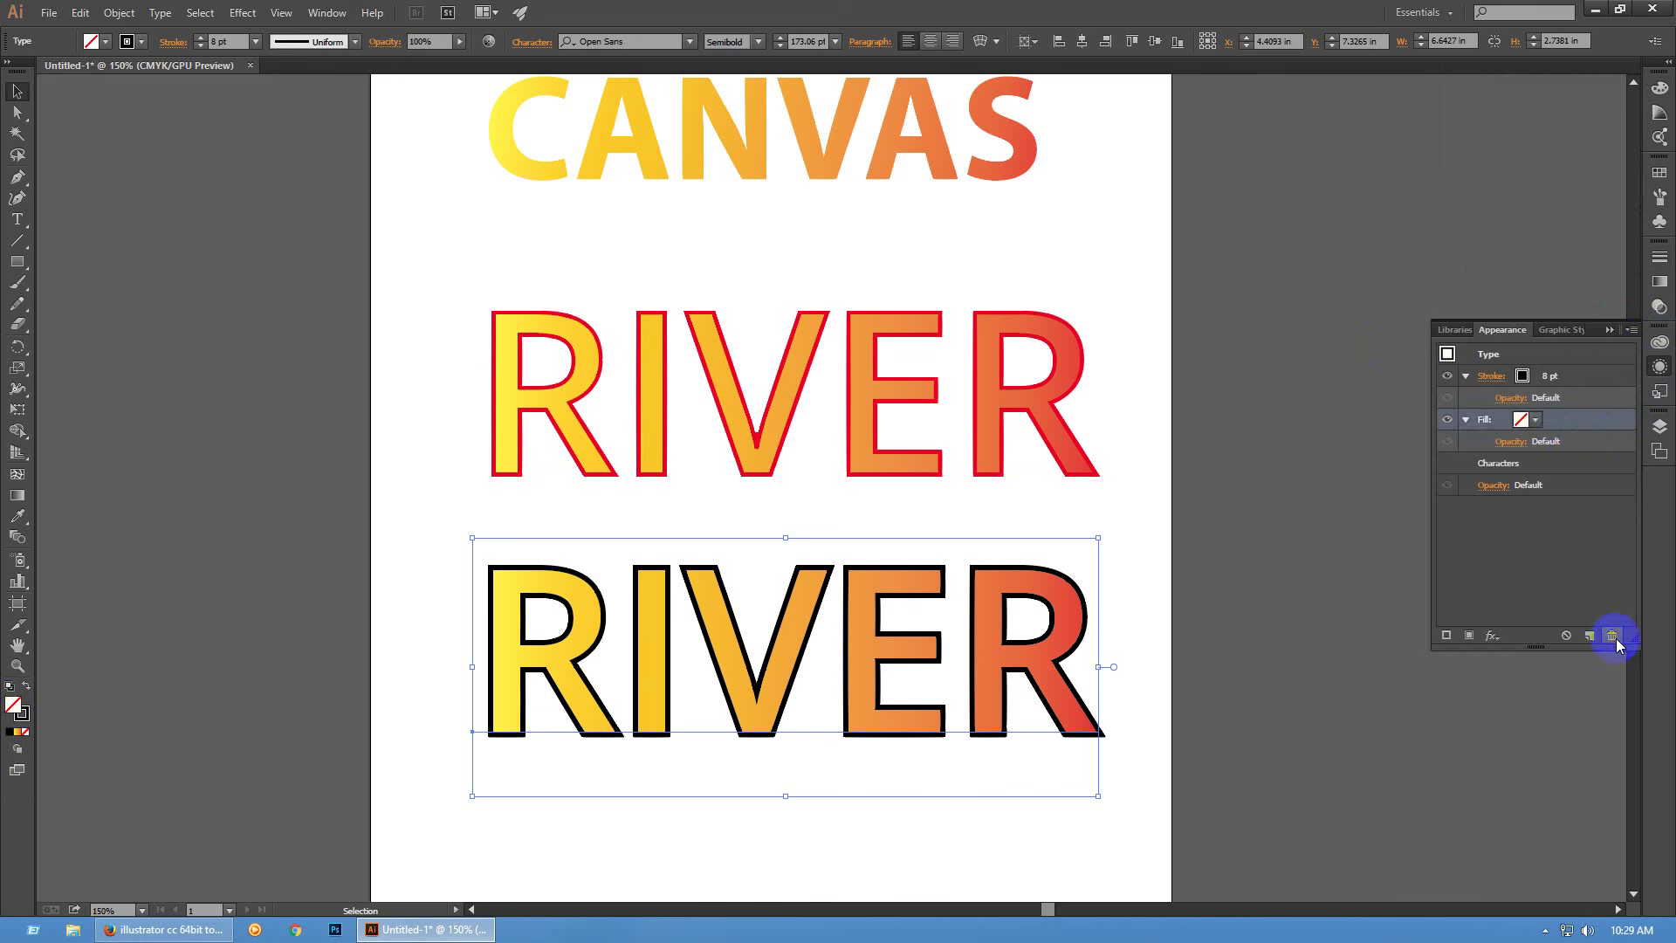
pyautogui.click(1660, 172)
pyautogui.click(1479, 210)
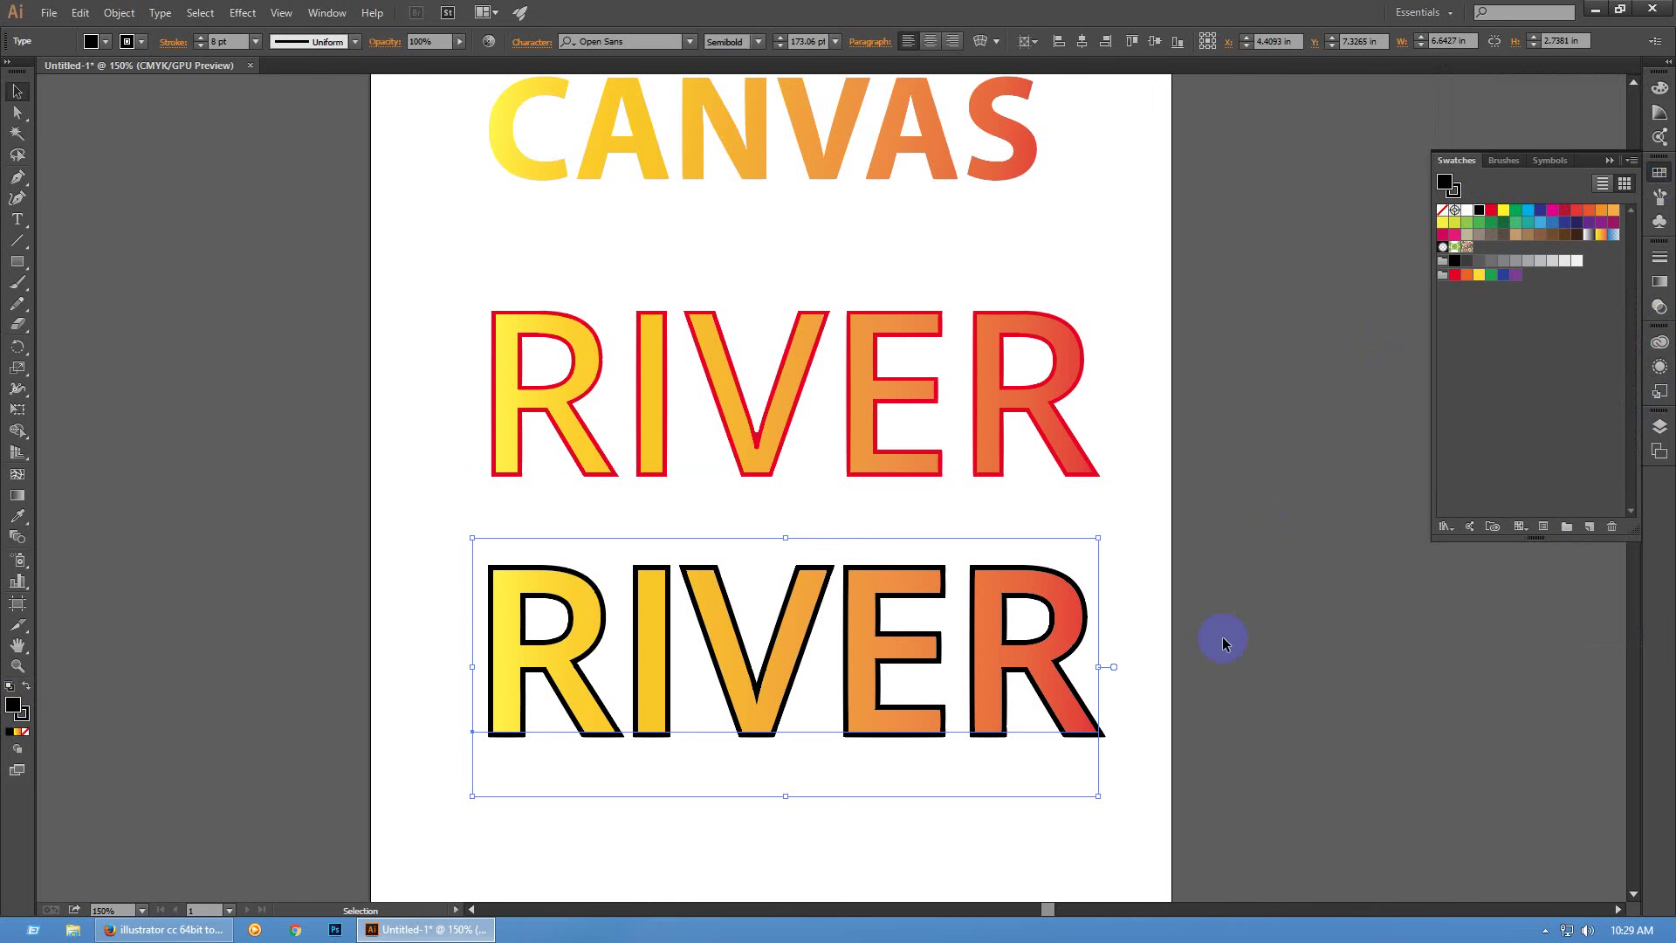
# Paste a copy of the black RIVER text directly behind it, try nudging it by 1 in, and undo the nudges
pyautogui.hotkey('ctrl', 'shift', 'b')
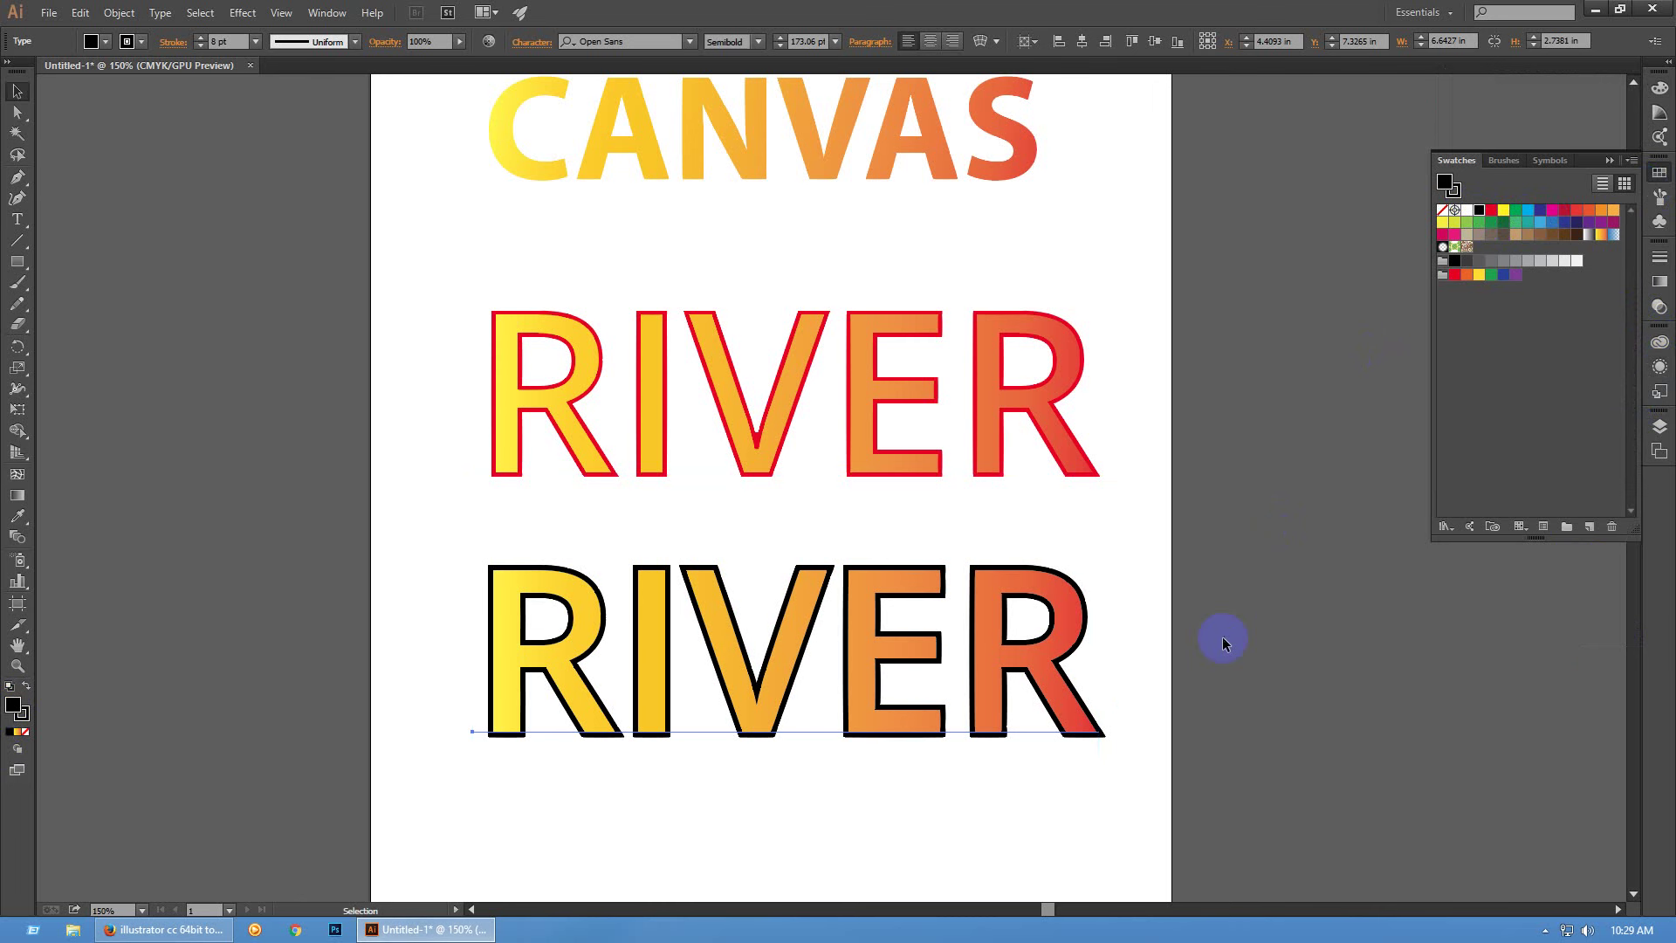
pyautogui.hotkey('ctrl', 'shift', 'b')
pyautogui.hotkey('ctrl', 'b')
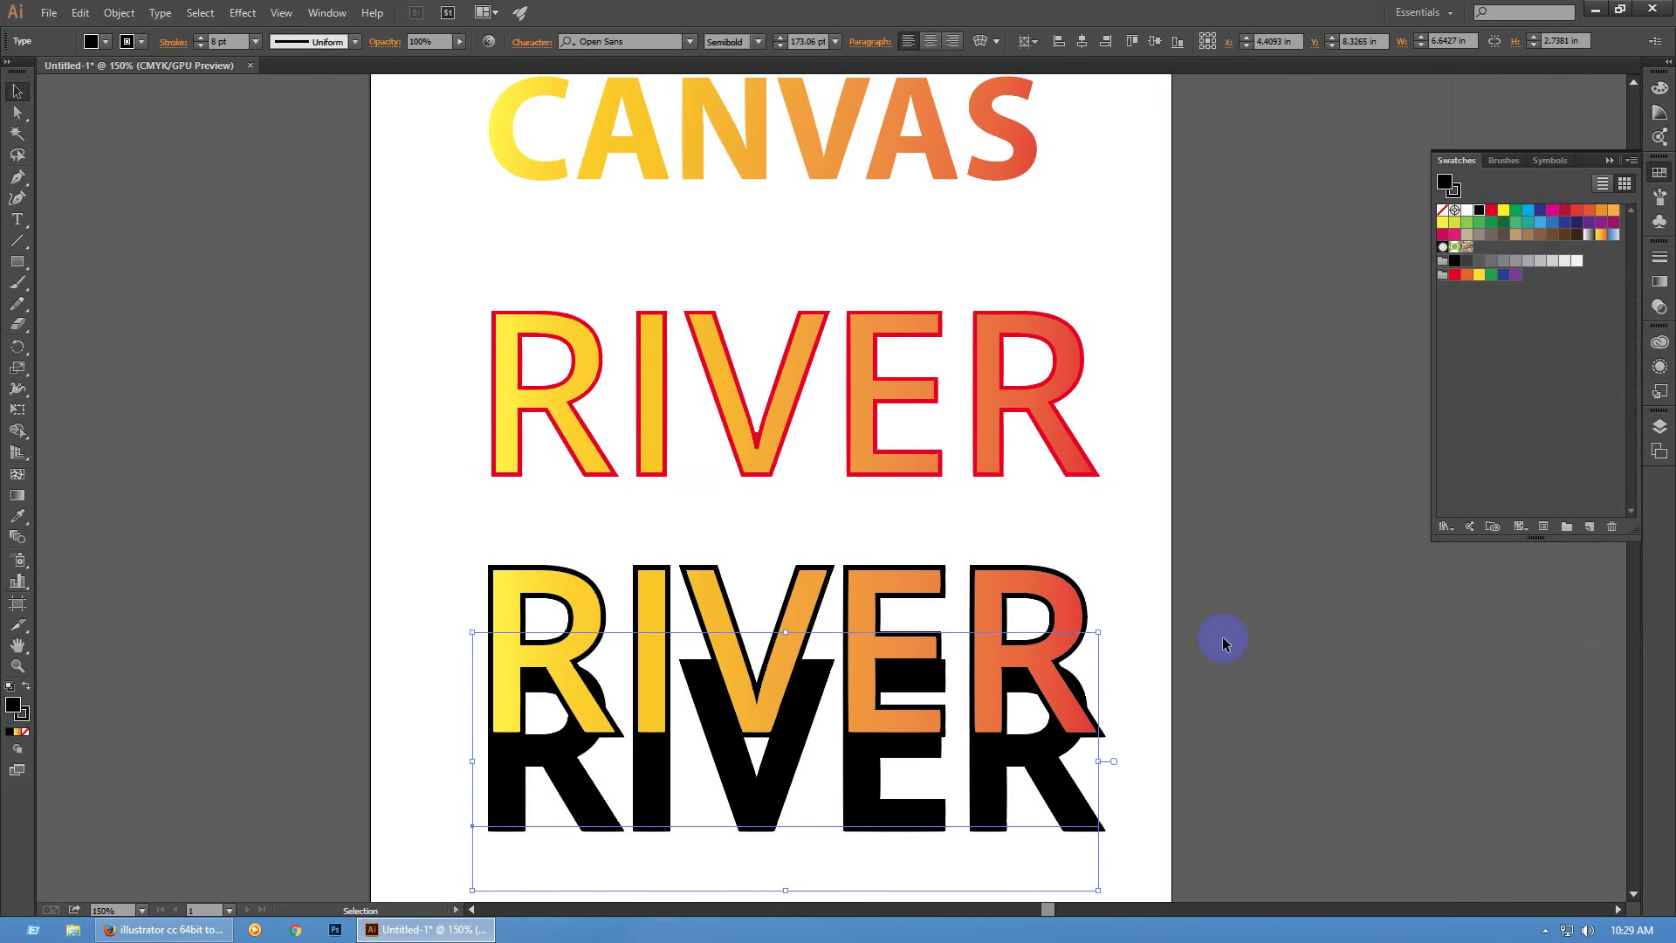
pyautogui.press('Right')
pyautogui.hotkey('ctrl', 'z')
pyautogui.hotkey('ctrl', 'z')
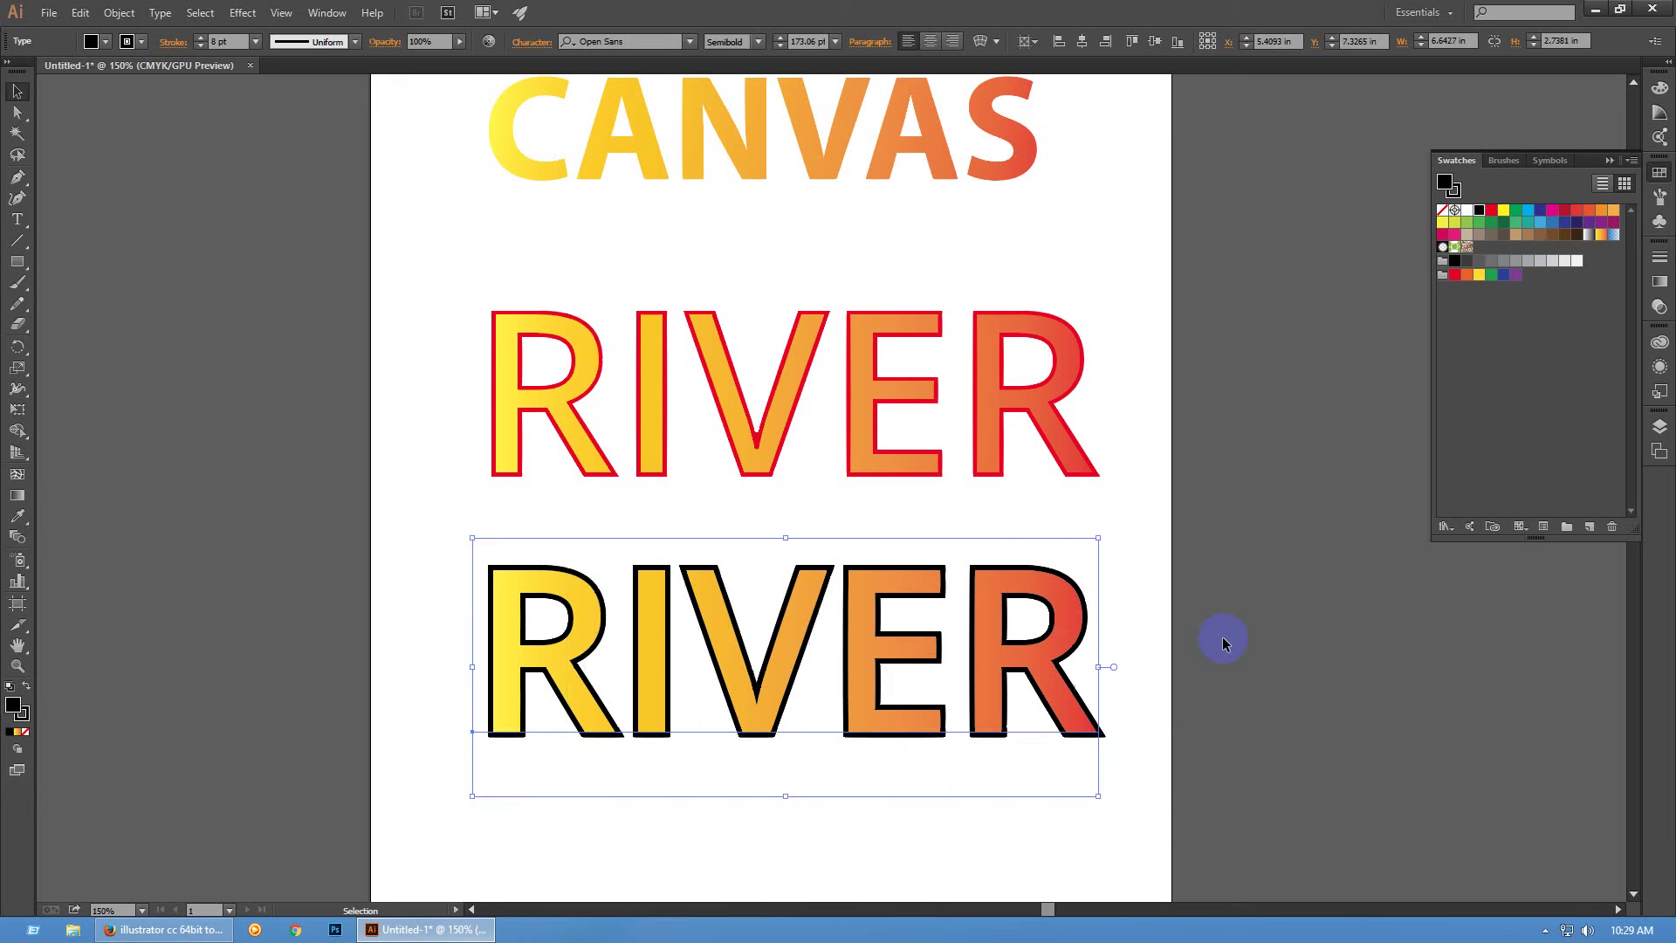
# Set the keyboard increment in the general preferences to 2 pt
pyautogui.hotkey('ctrl', 'k')
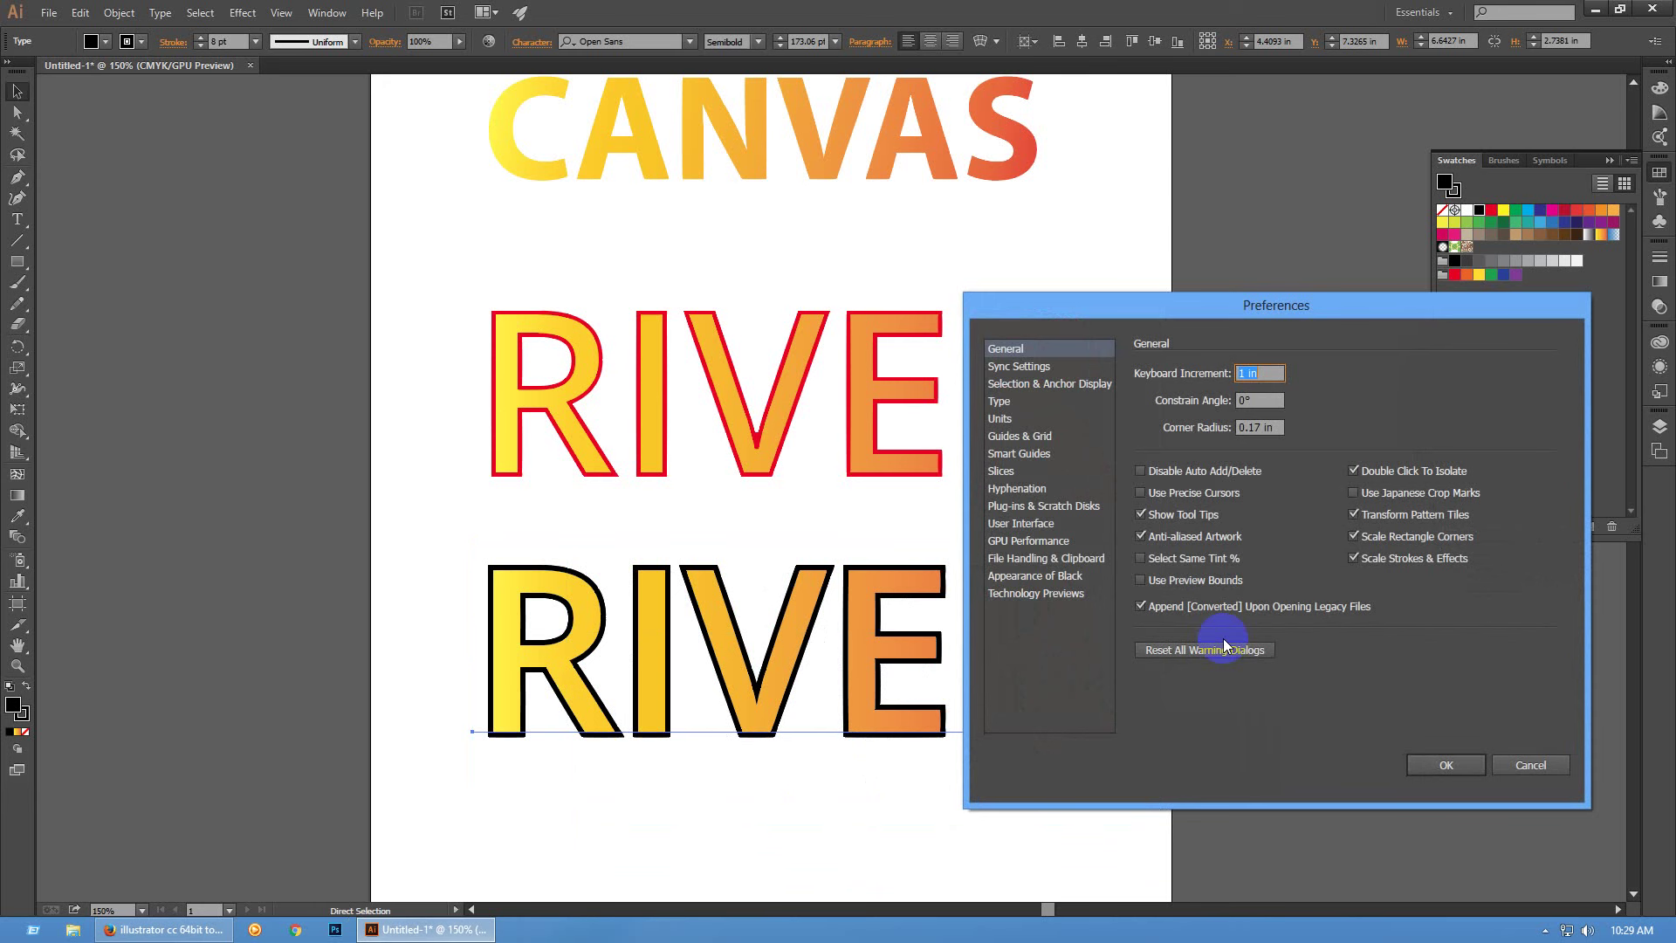
pyautogui.press('Return')
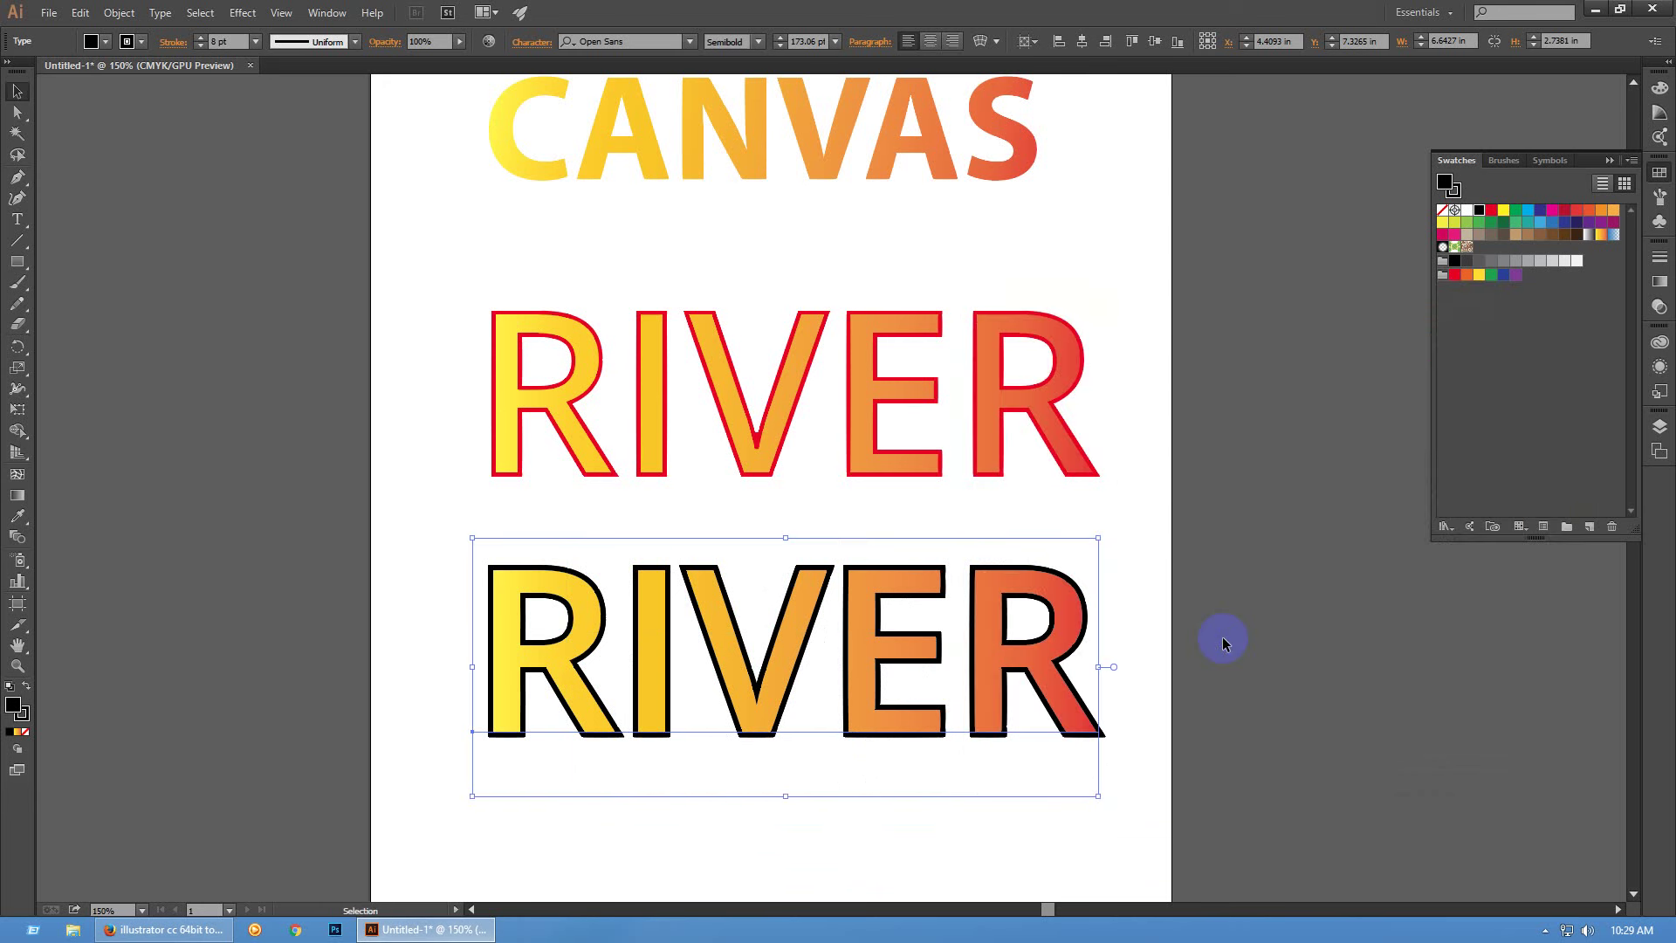
pyautogui.hotkey('ctrl', 'k')
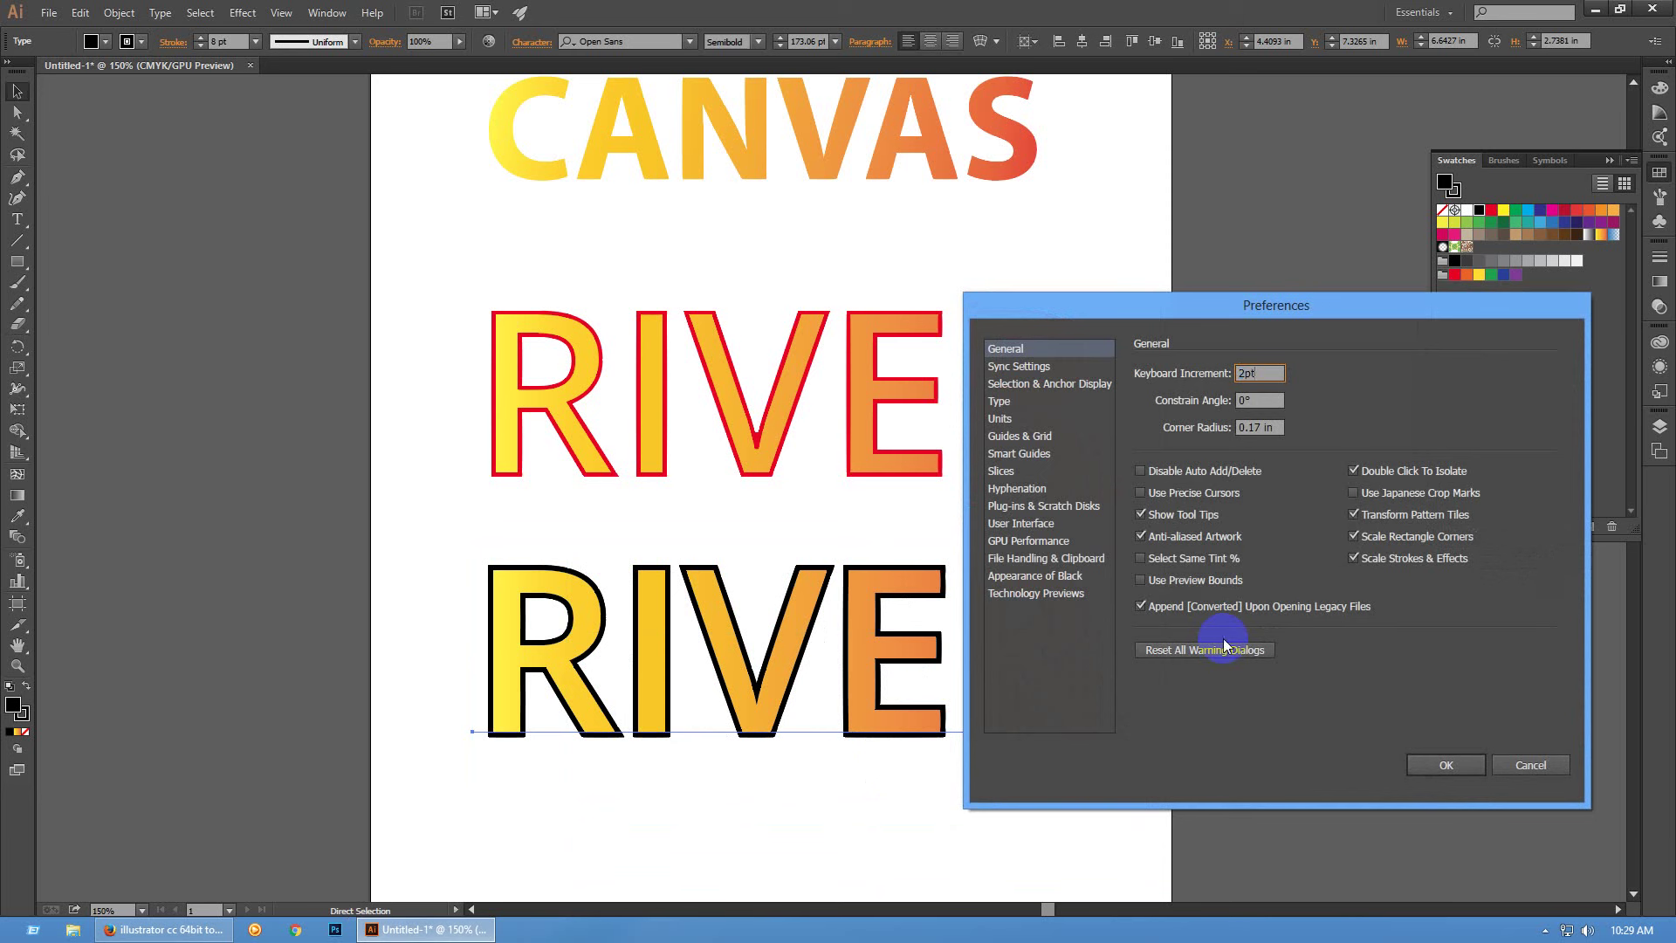
pyautogui.press('Return')
# Nudge the rearmost black RIVER copy 4 pt down and 2 pt right as an offset shadow, and deselect it
pyautogui.press('Down')
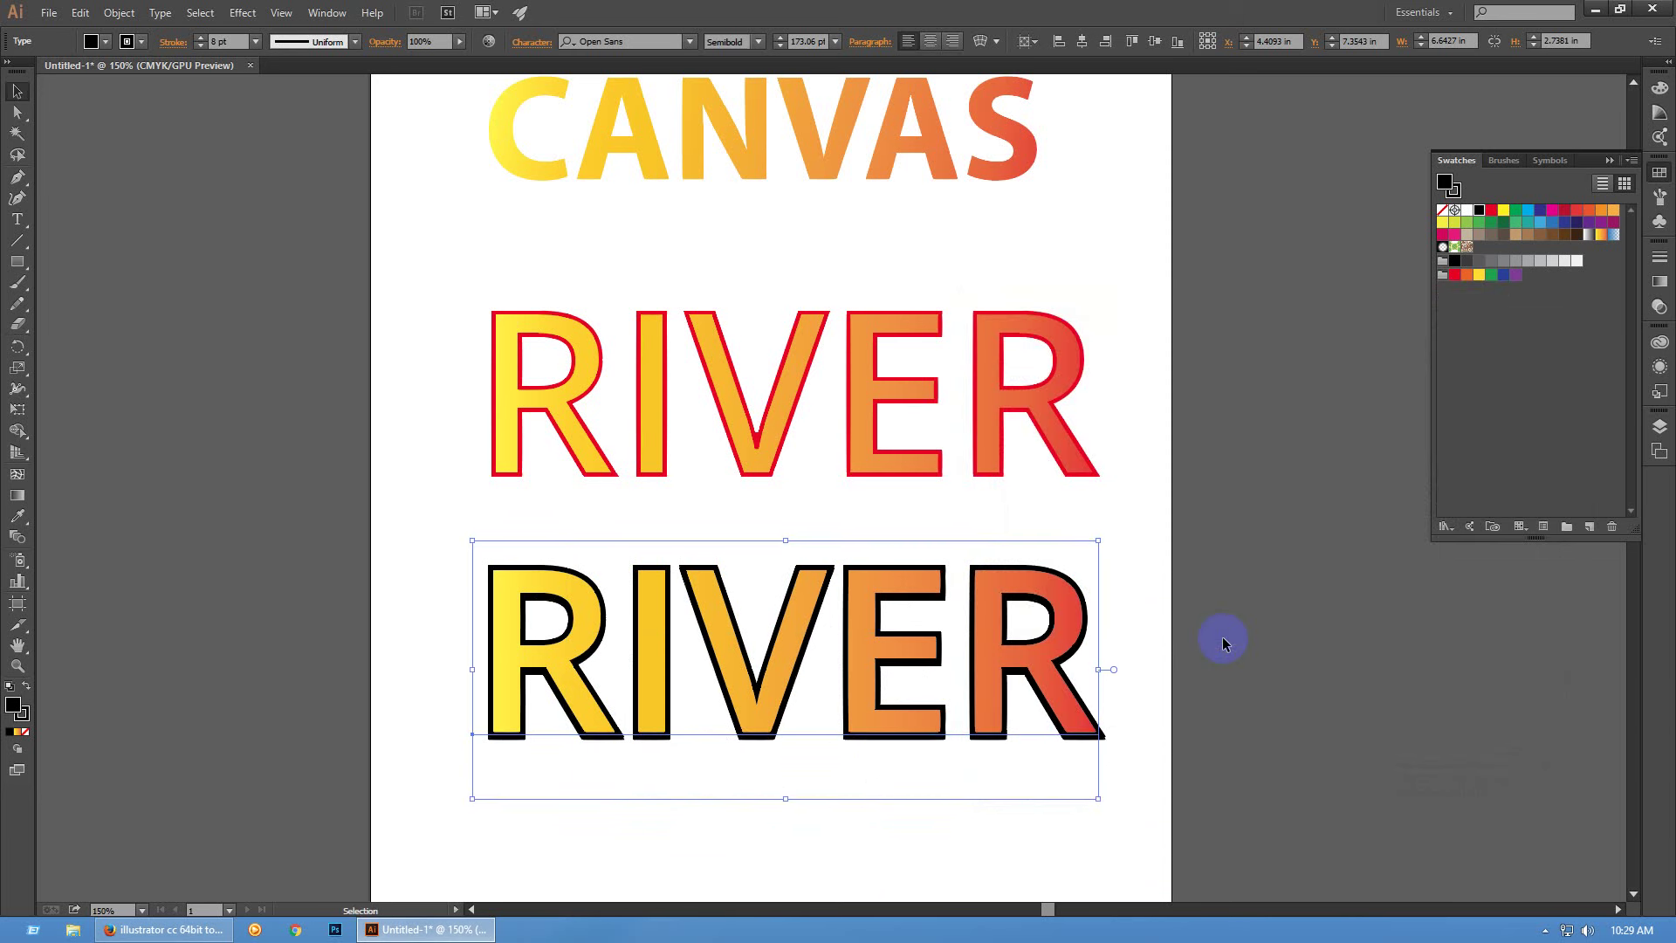
pyautogui.press('Down')
pyautogui.press('Right')
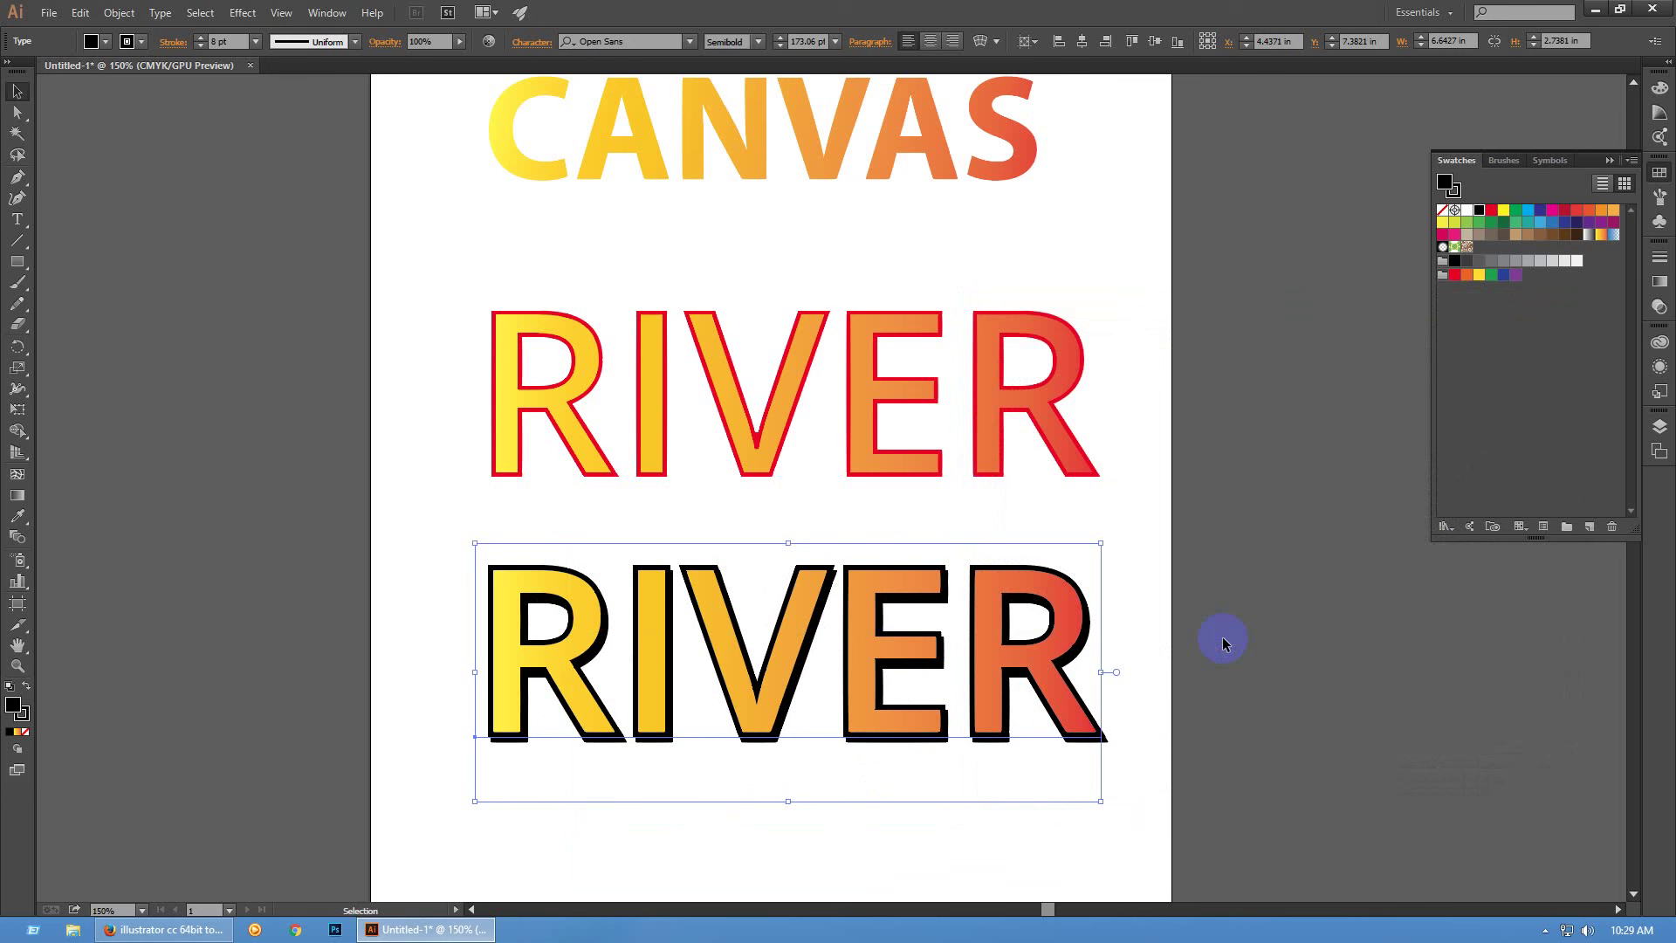
pyautogui.press('Right')
pyautogui.press('Left')
pyautogui.press('Left')
pyautogui.press('Right')
pyautogui.click(1223, 644)
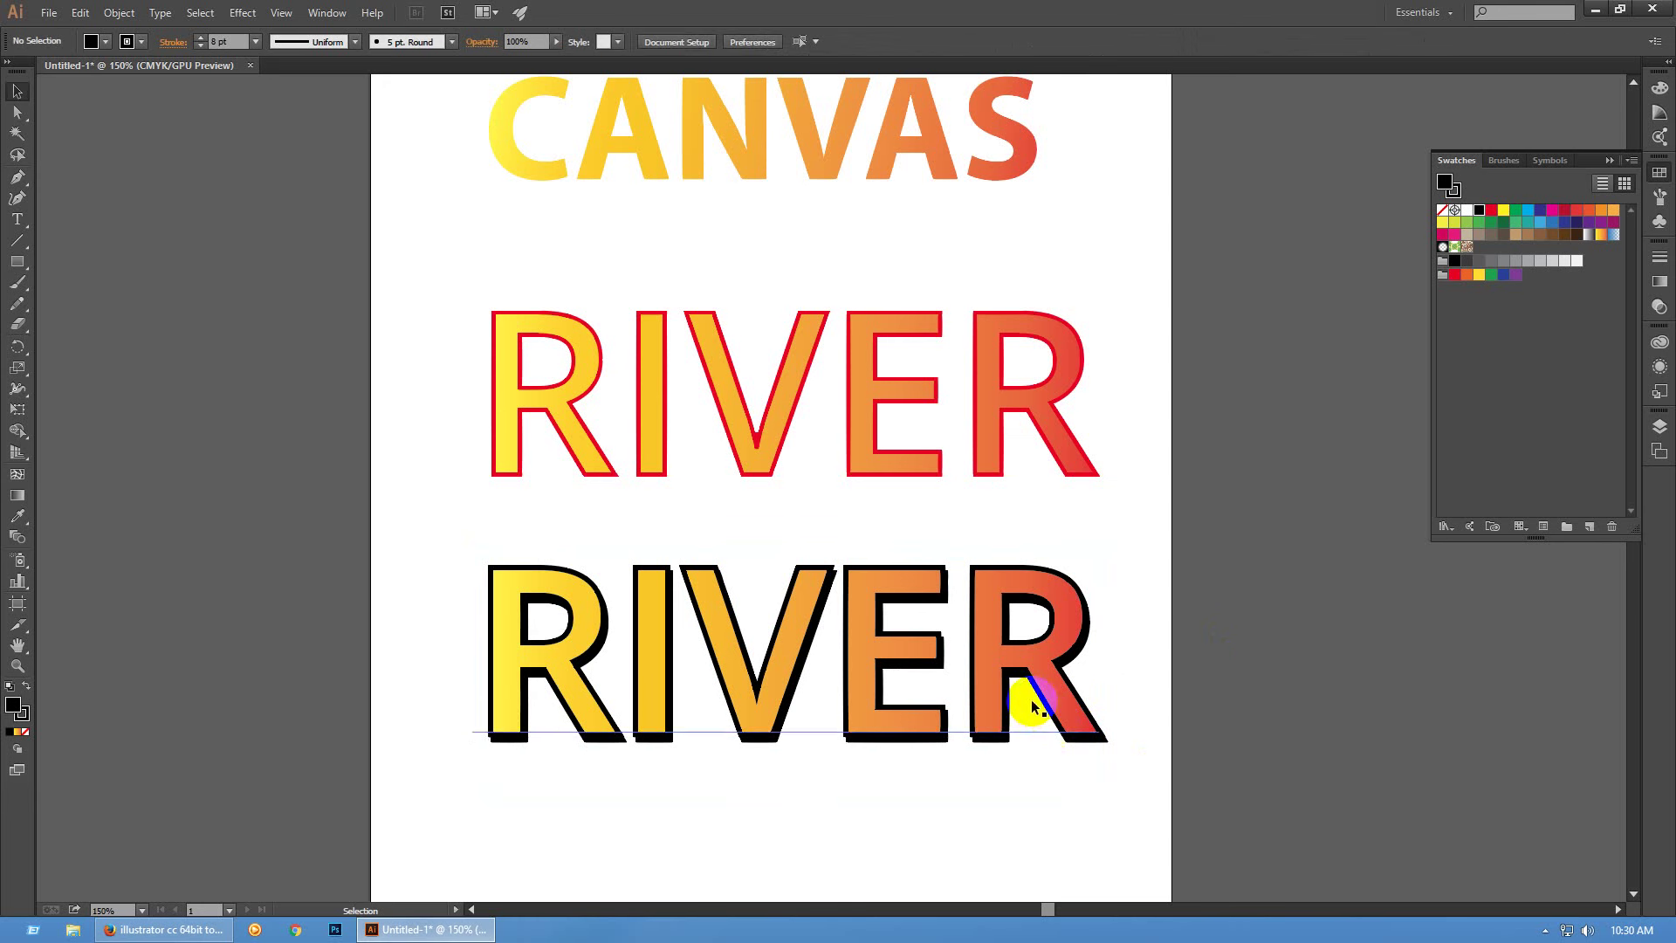
# Try moving the black RIVER copies down and away from the gradient text, and undo the moves
pyautogui.scroll(-3, 1276, 724)
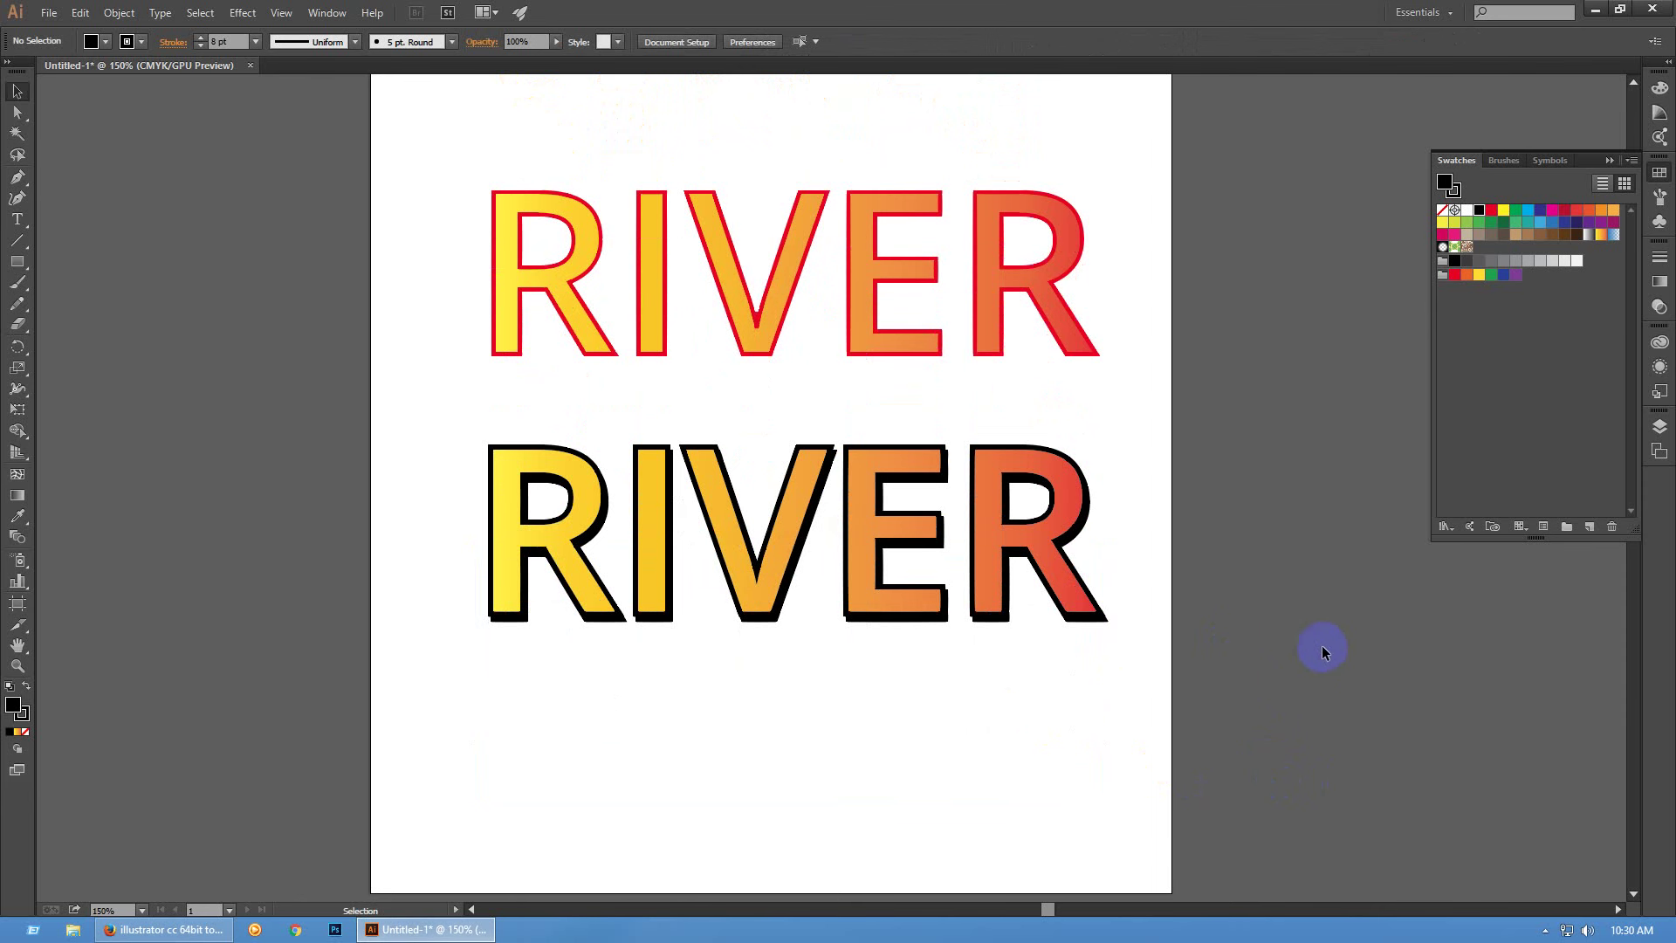
pyautogui.scroll(-3, 1306, 588)
pyautogui.click(991, 477)
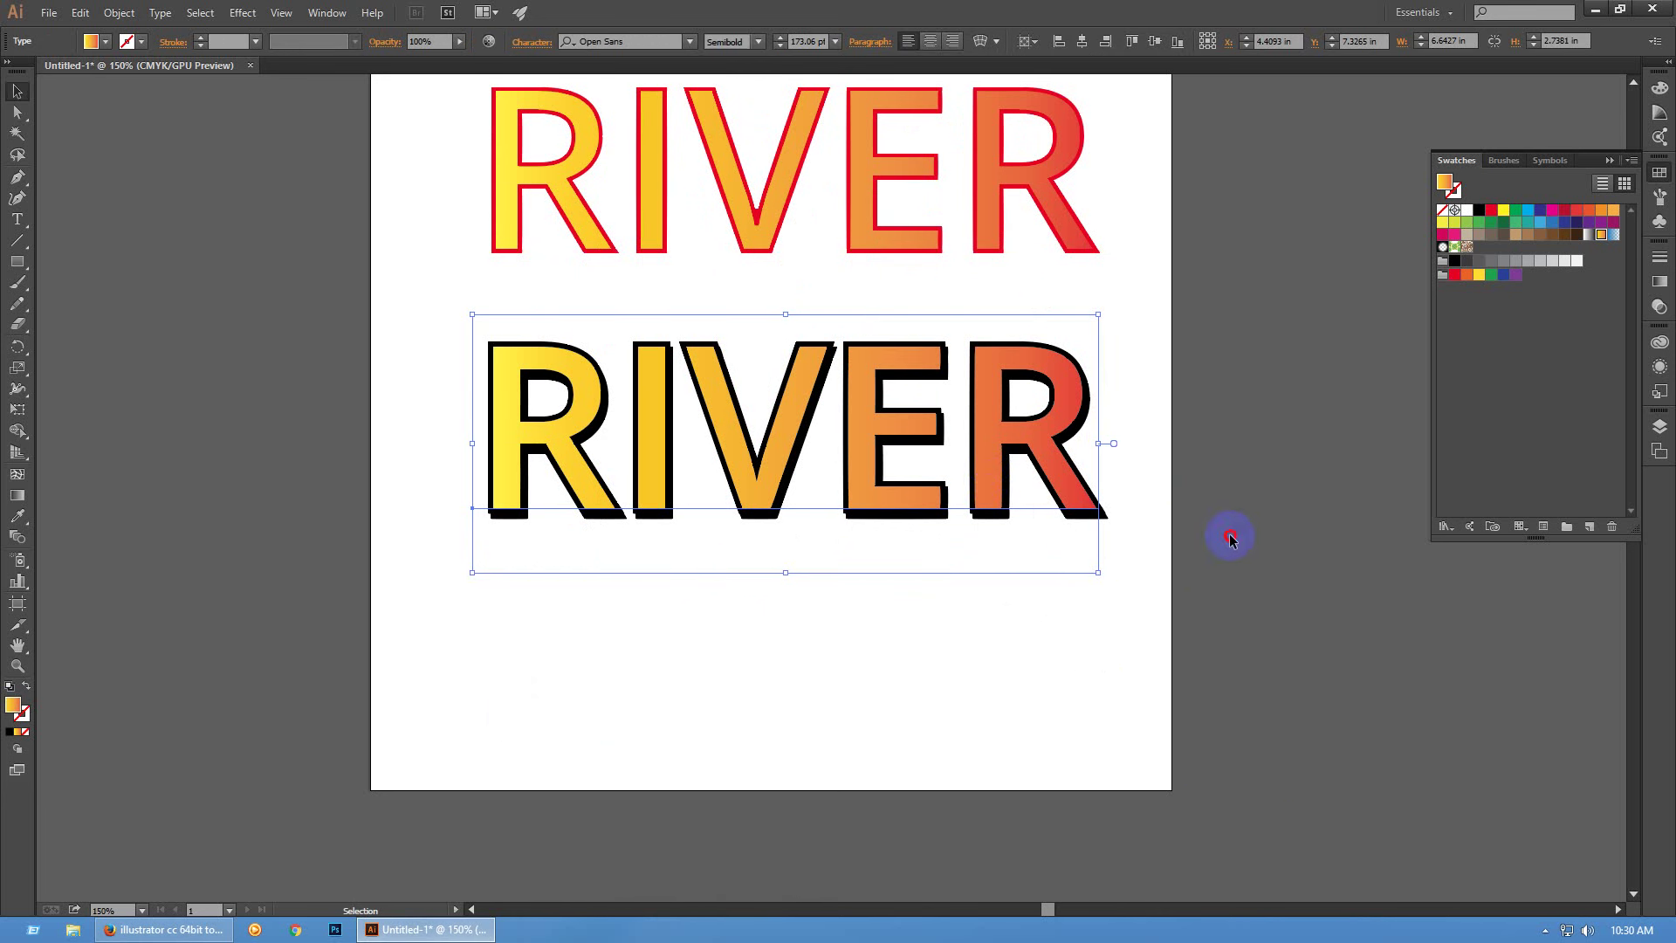
pyautogui.click(1182, 497)
pyautogui.moveTo(1188, 589); pyautogui.dragTo(849, 364)
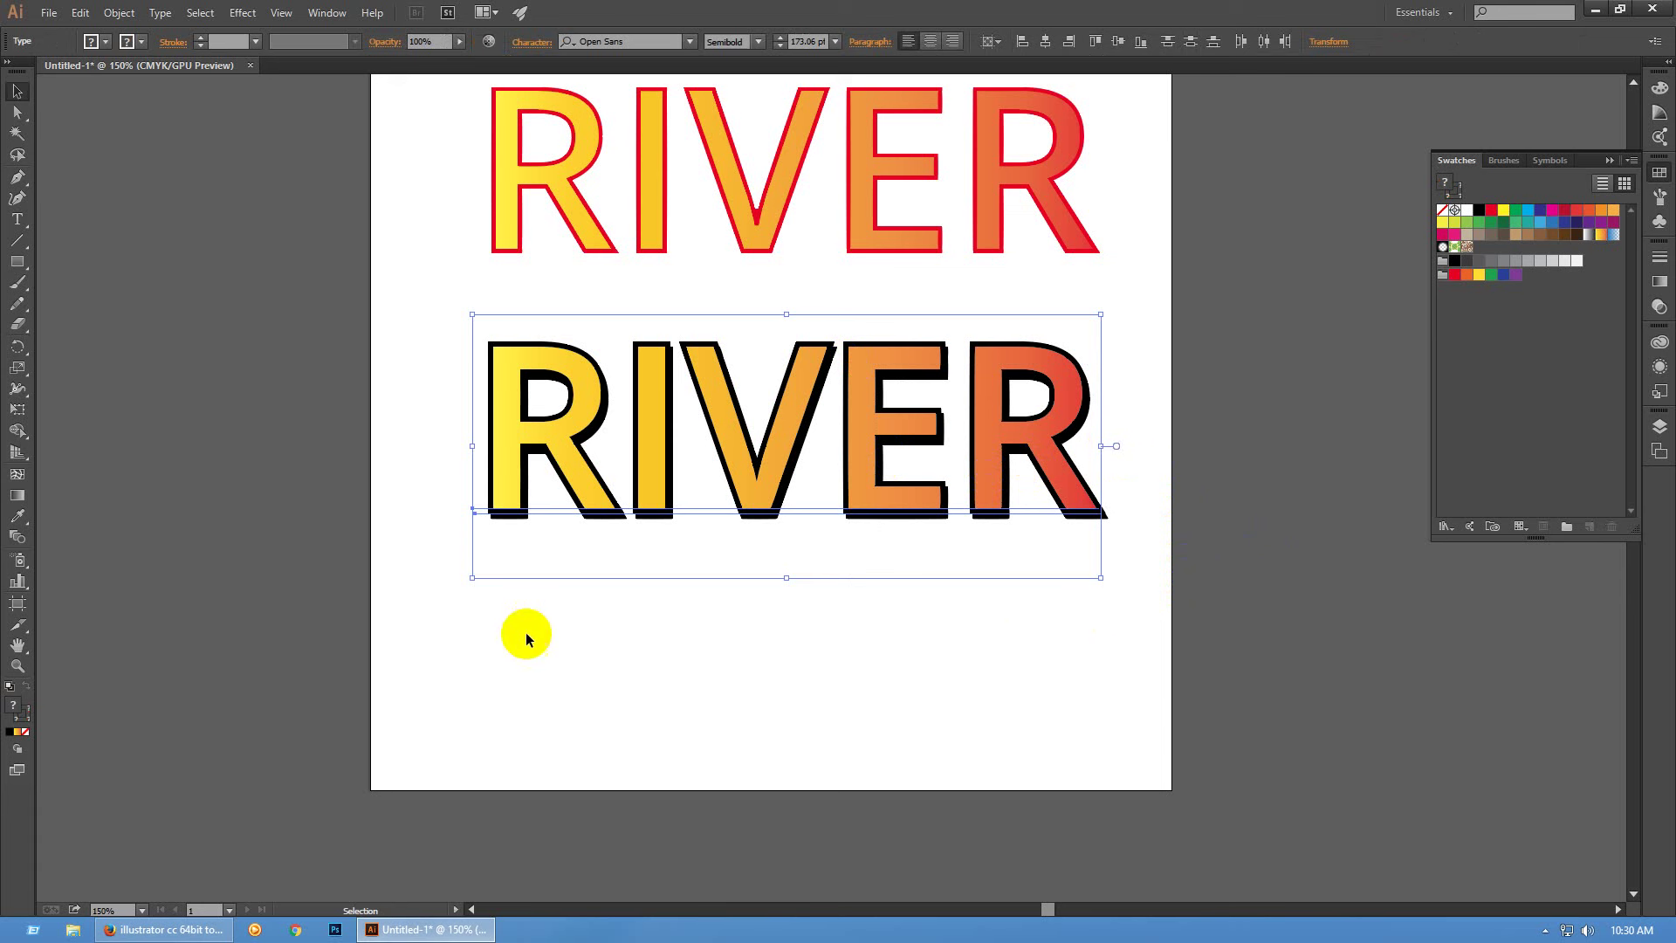
pyautogui.click(466, 537)
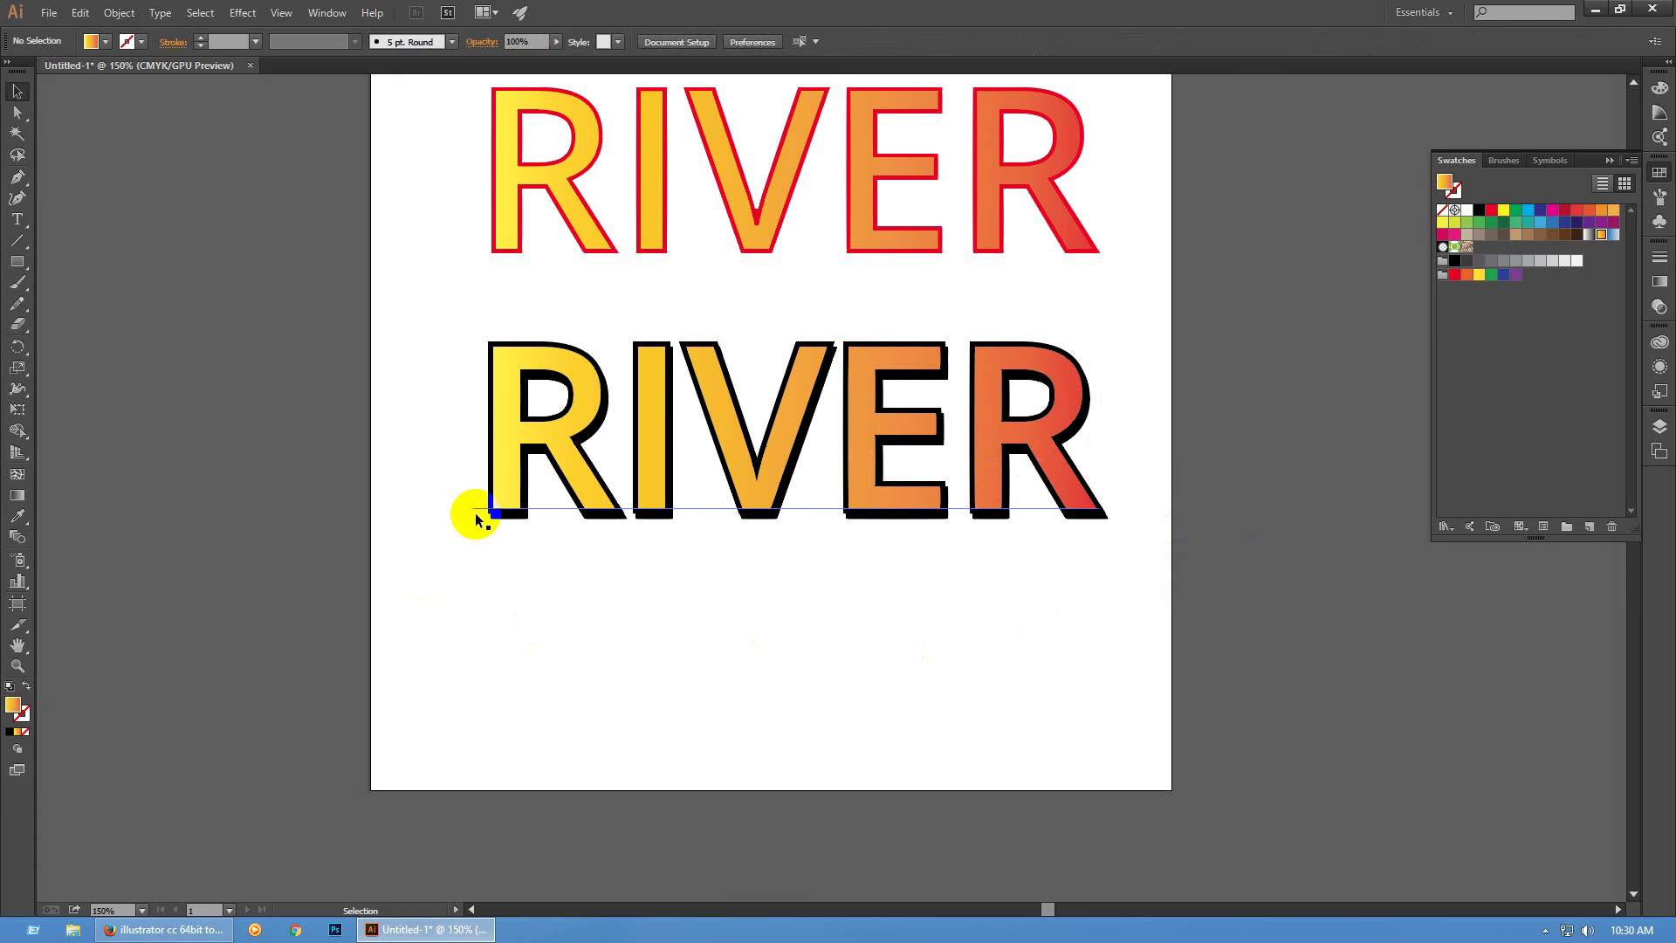
pyautogui.click(475, 512)
pyautogui.moveTo(412, 586); pyautogui.dragTo(378, 699)
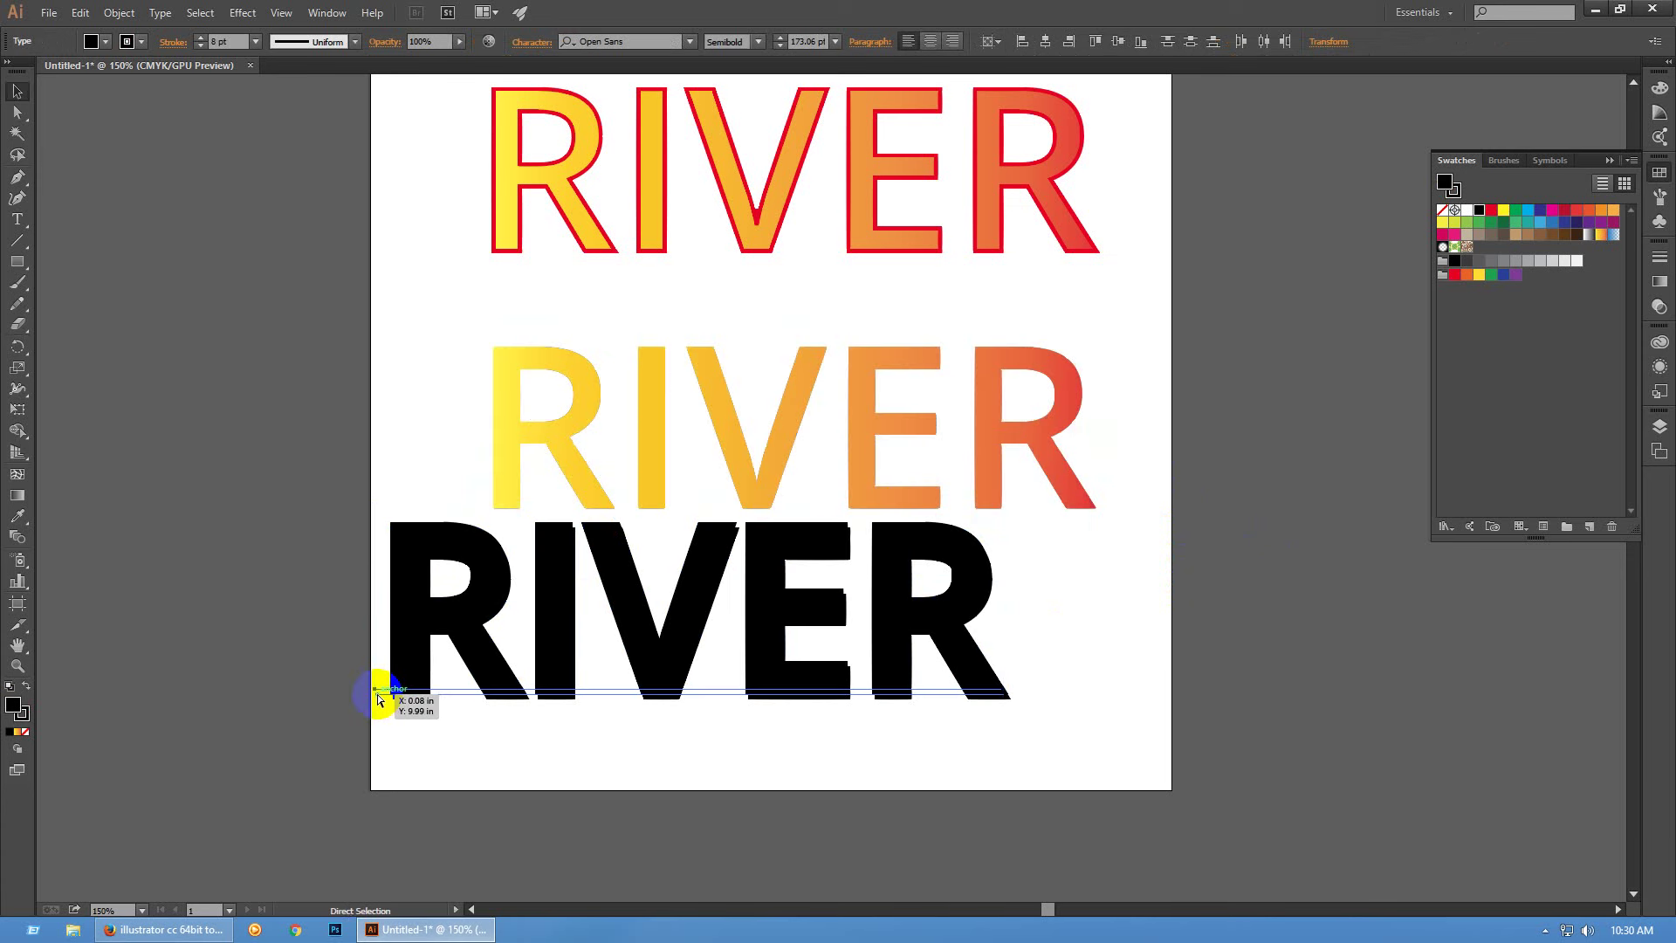
pyautogui.hotkey('ctrl', 'z')
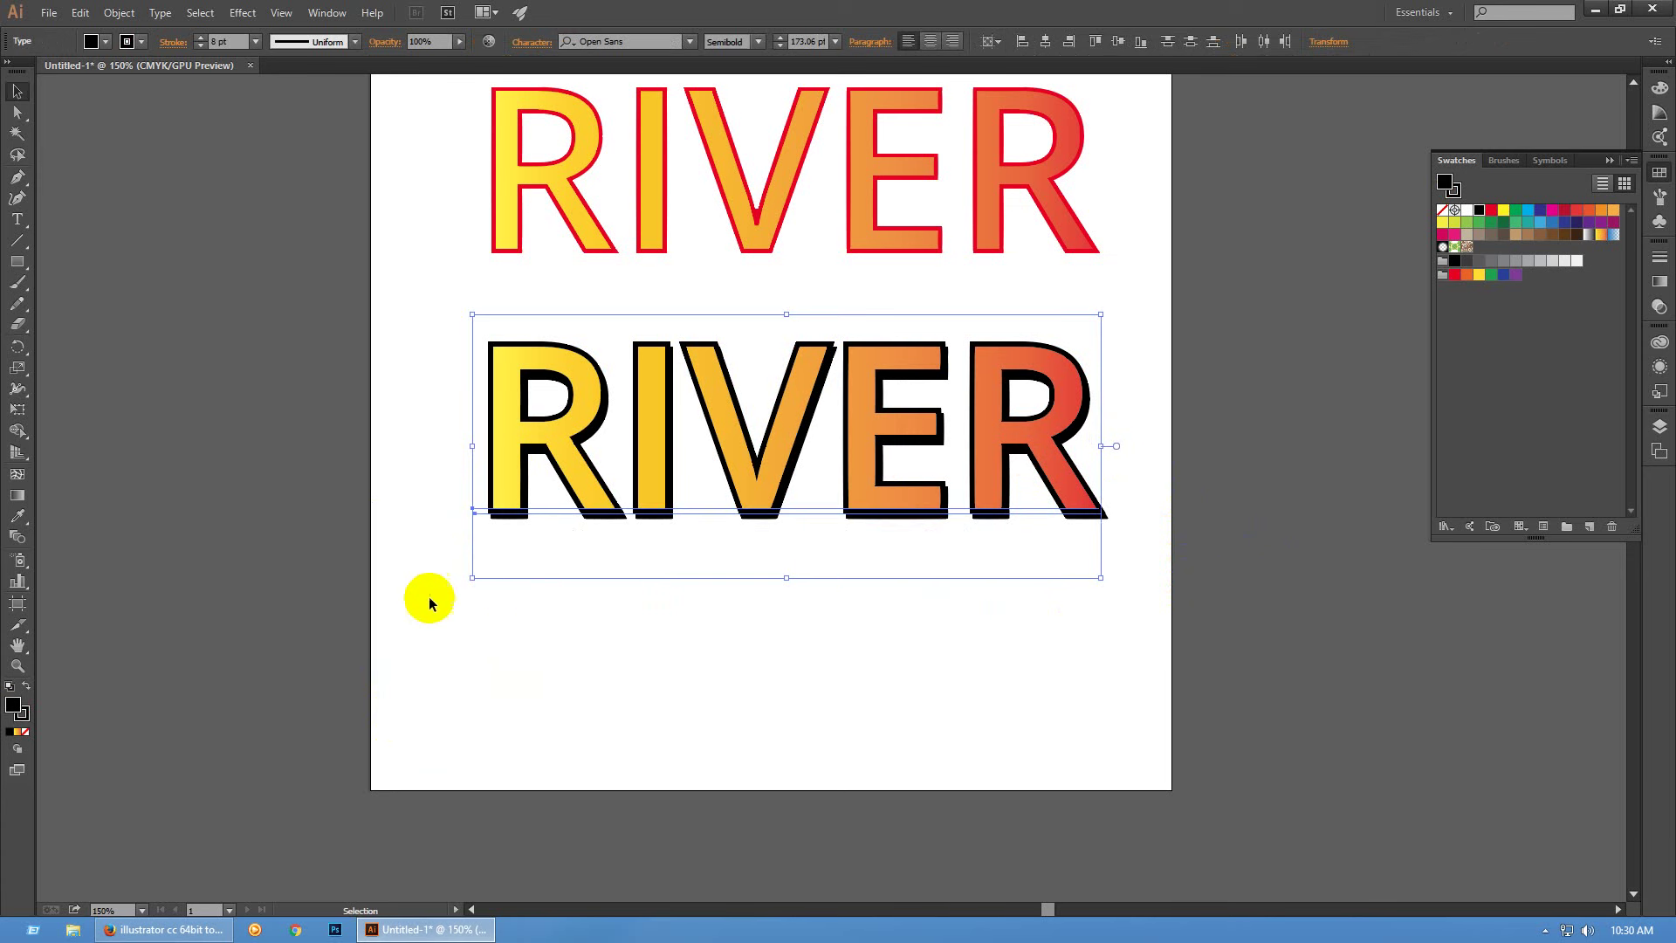
pyautogui.click(472, 513)
pyautogui.moveTo(472, 513); pyautogui.dragTo(337, 722)
pyautogui.hotkey('ctrl', 'z')
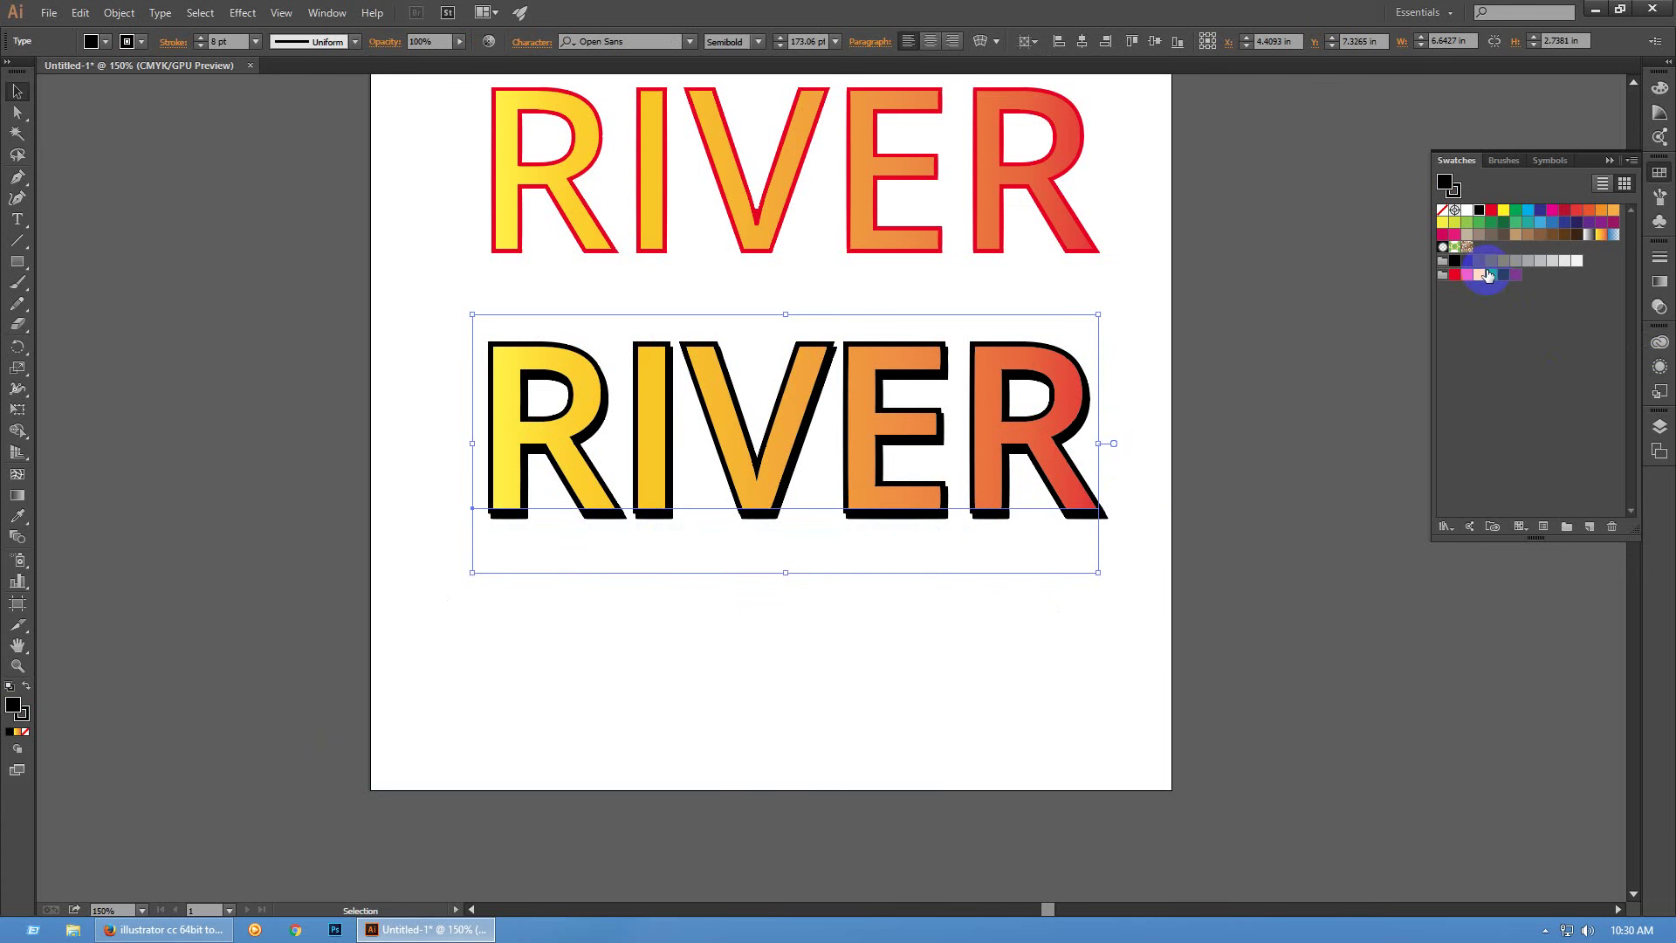
# Try yellow for the middle RIVER copy's stroke, and set the stroke to CMYK Cyan
pyautogui.press('x')
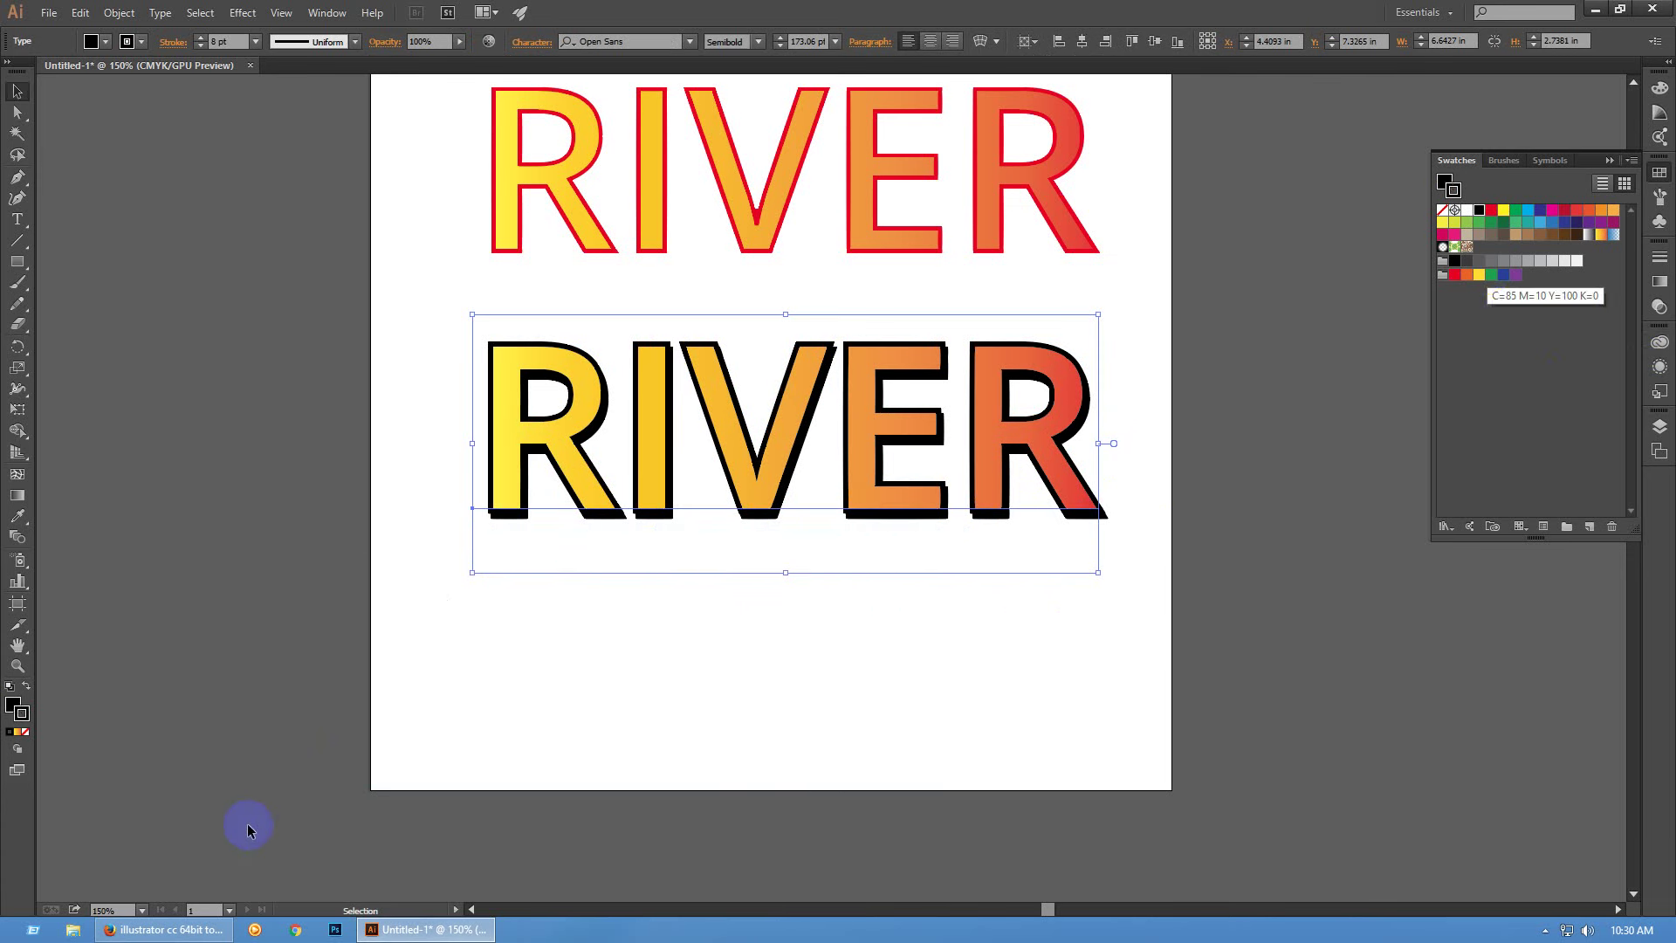
pyautogui.click(1493, 221)
pyautogui.click(1503, 210)
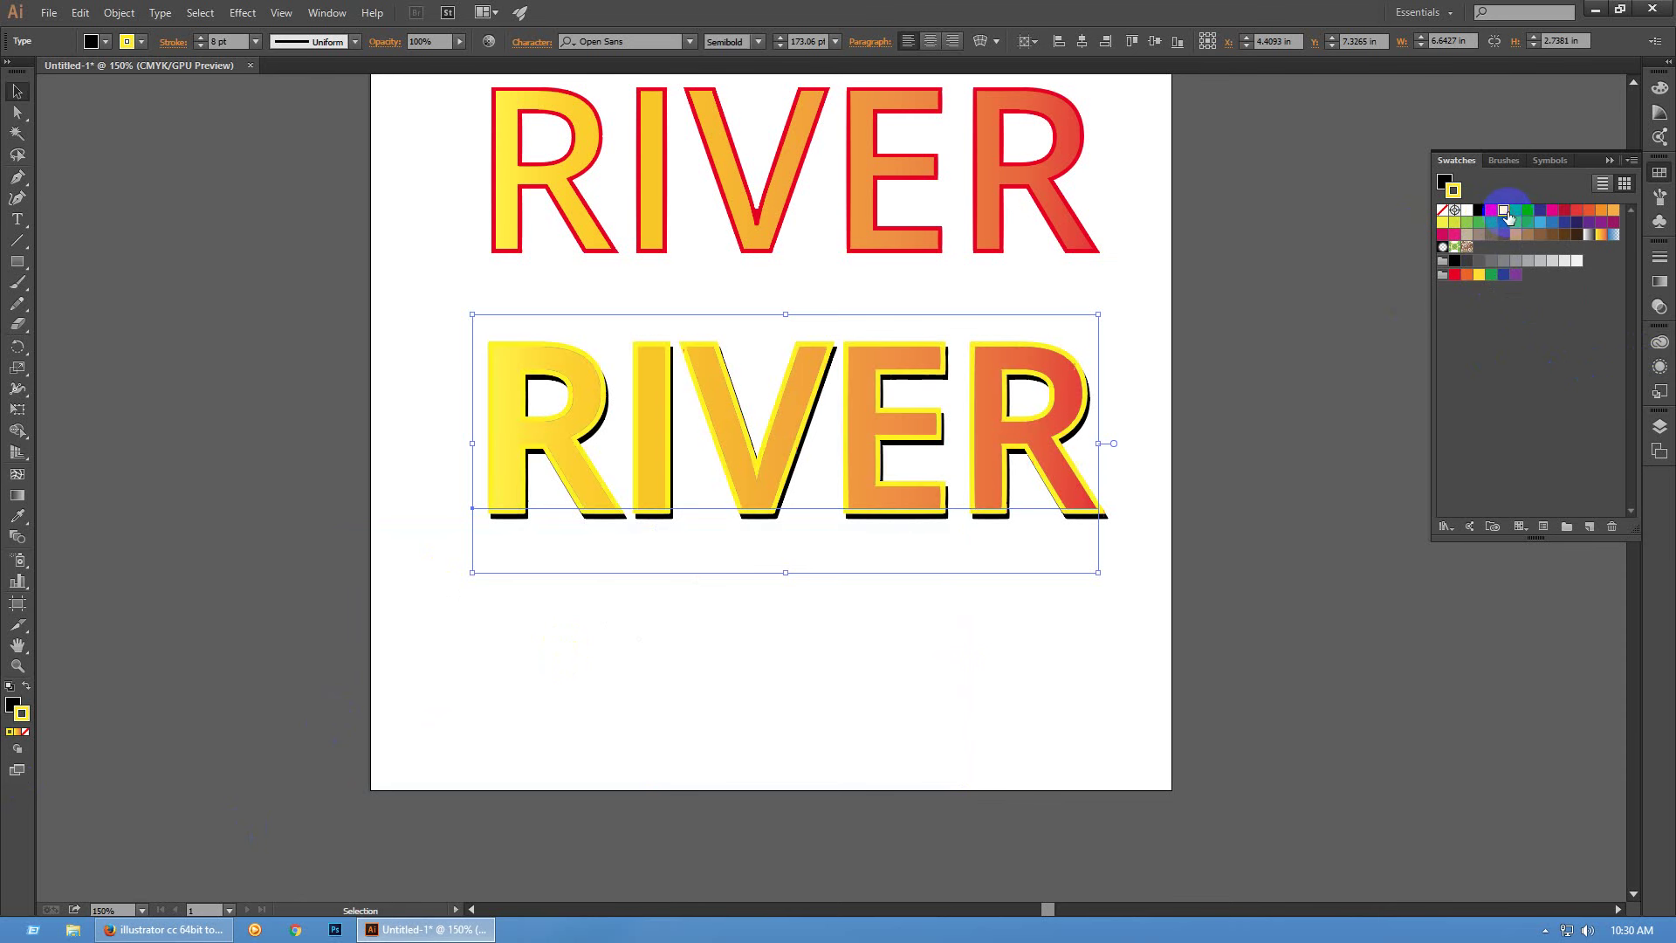
pyautogui.click(1528, 212)
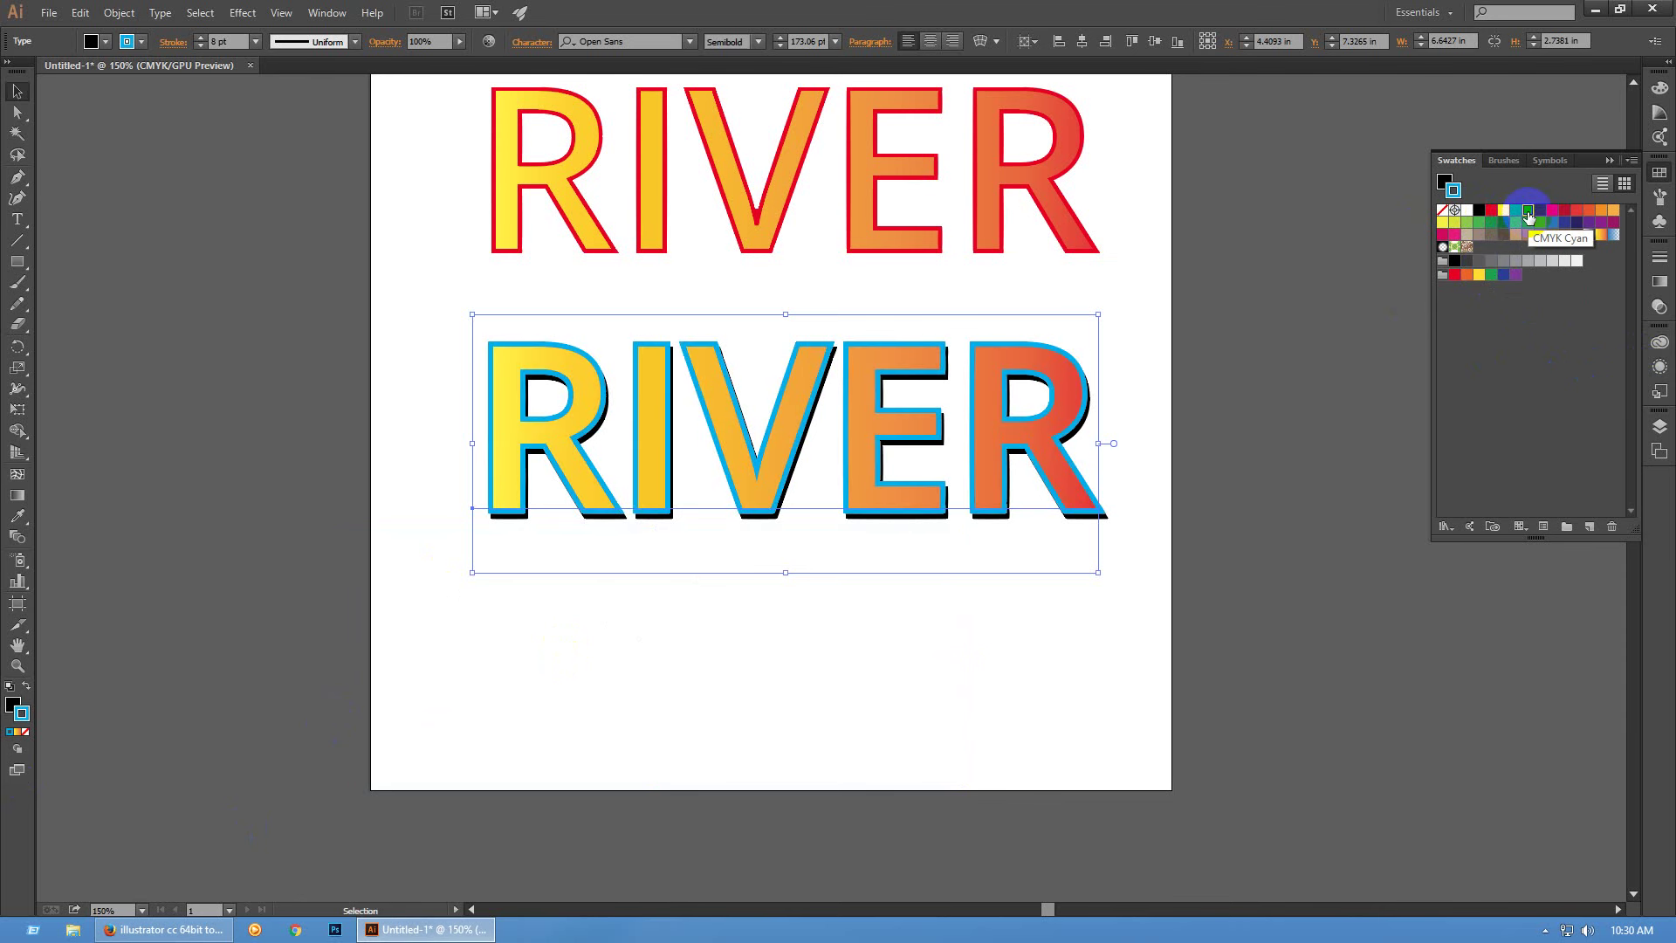
# Try green, white, C=50 M=0 Y=100 K=0 and yellow as the middle RIVER copy's stroke colour, and deselect it
pyautogui.click(1480, 224)
pyautogui.click(1492, 223)
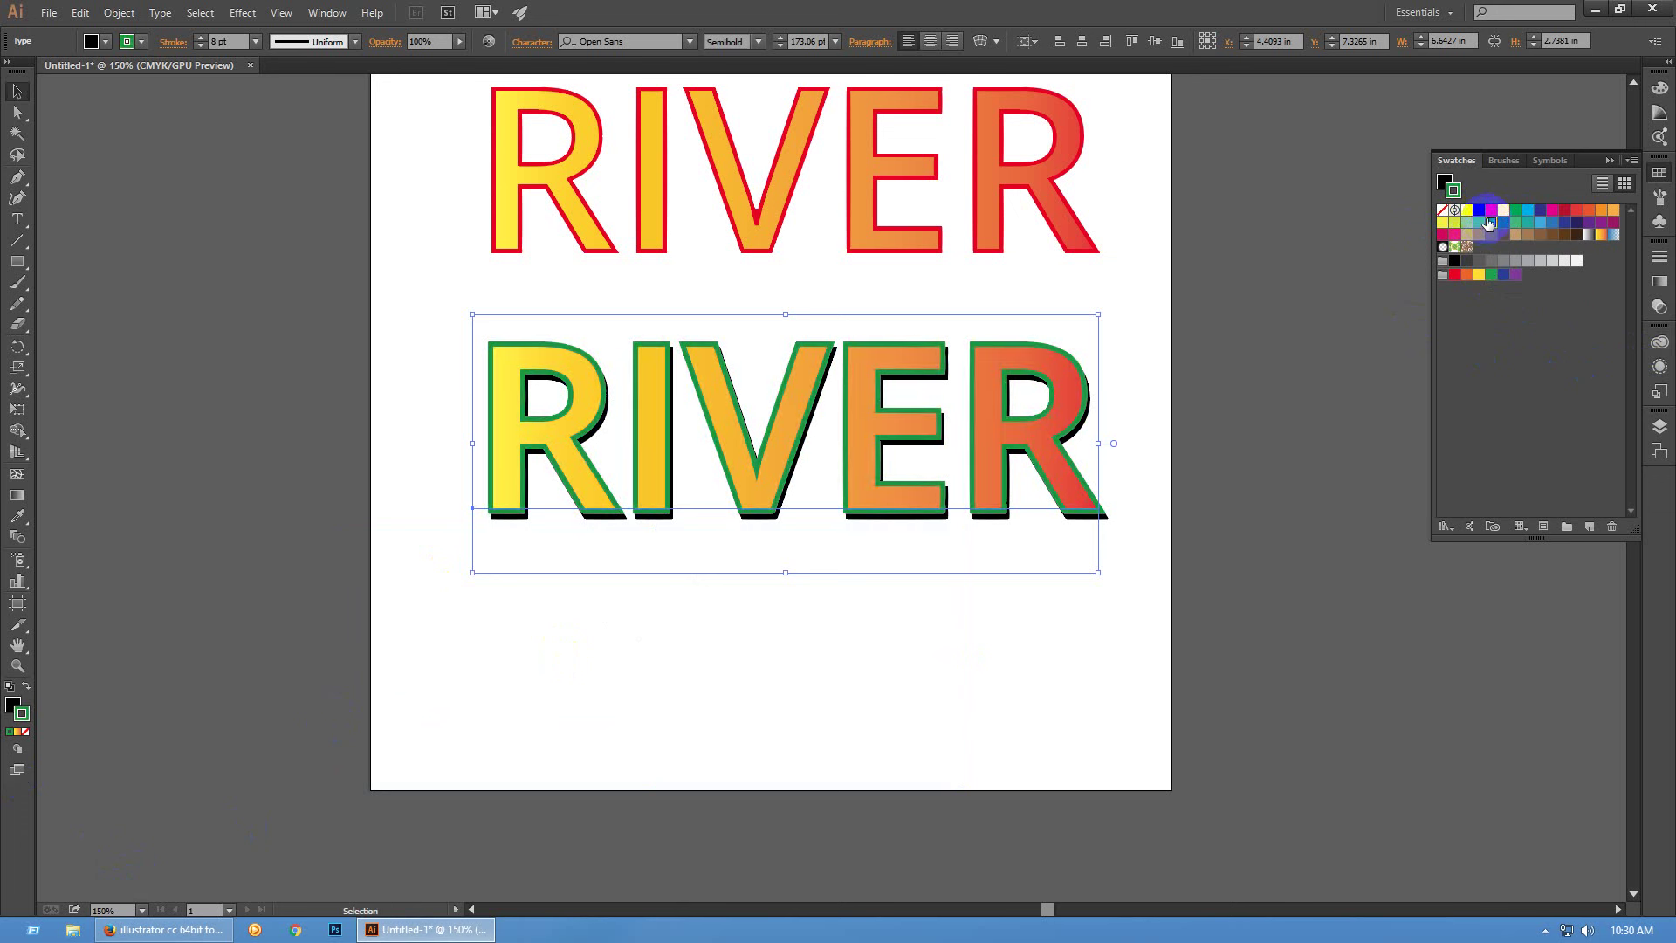
pyautogui.click(1467, 212)
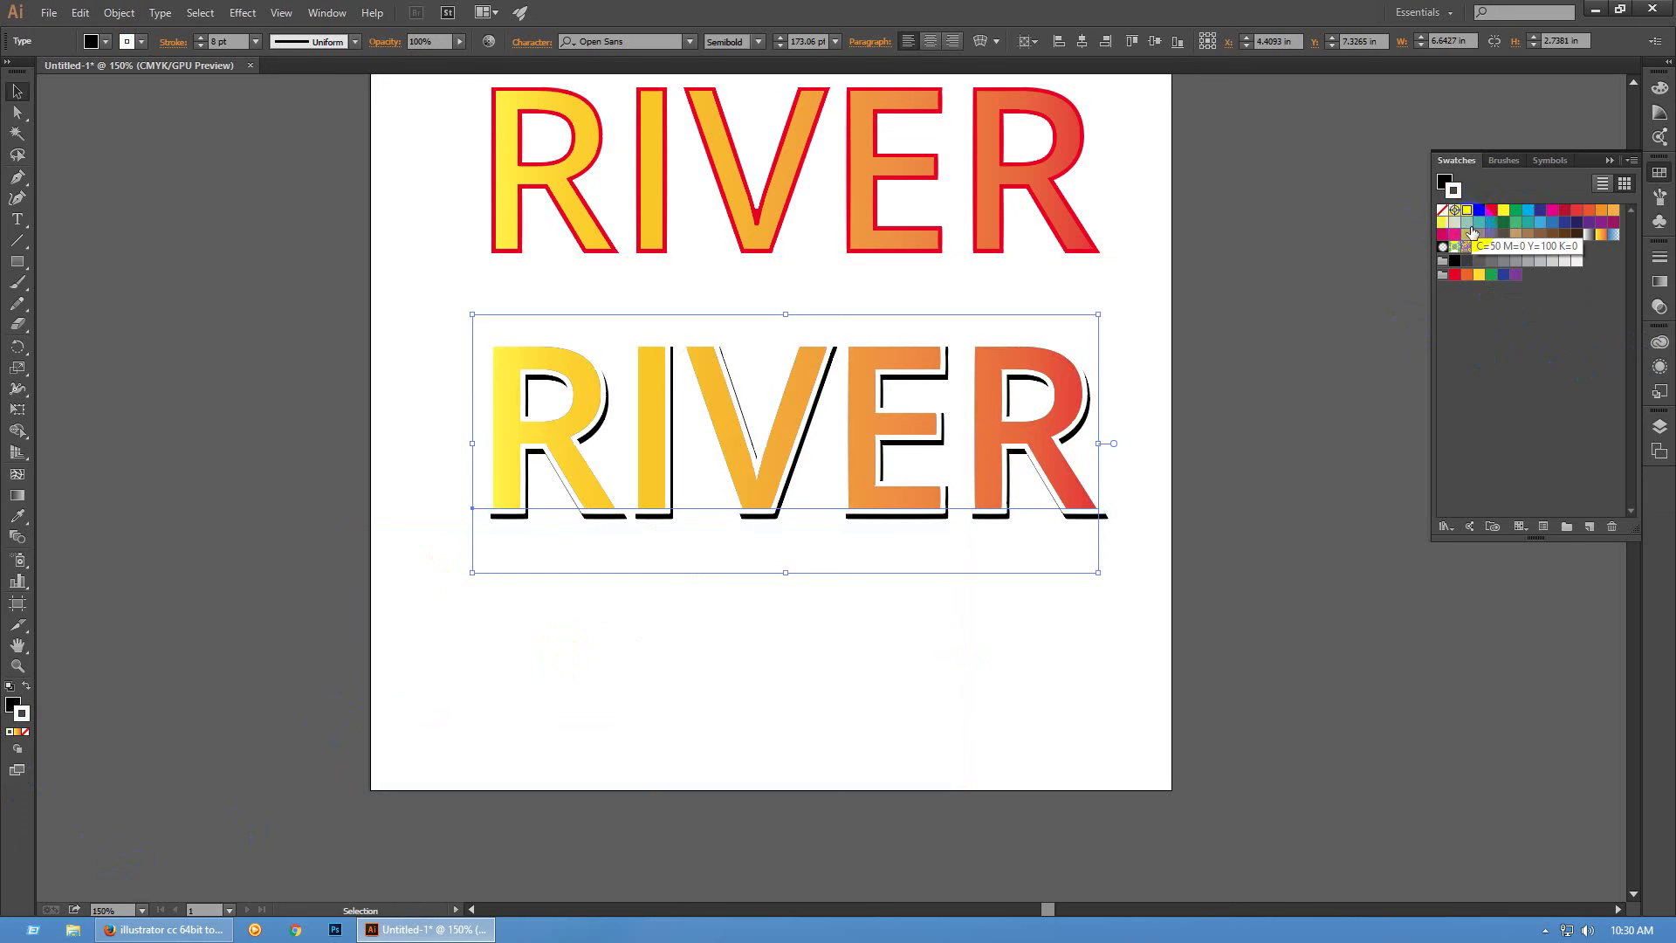
pyautogui.click(1467, 229)
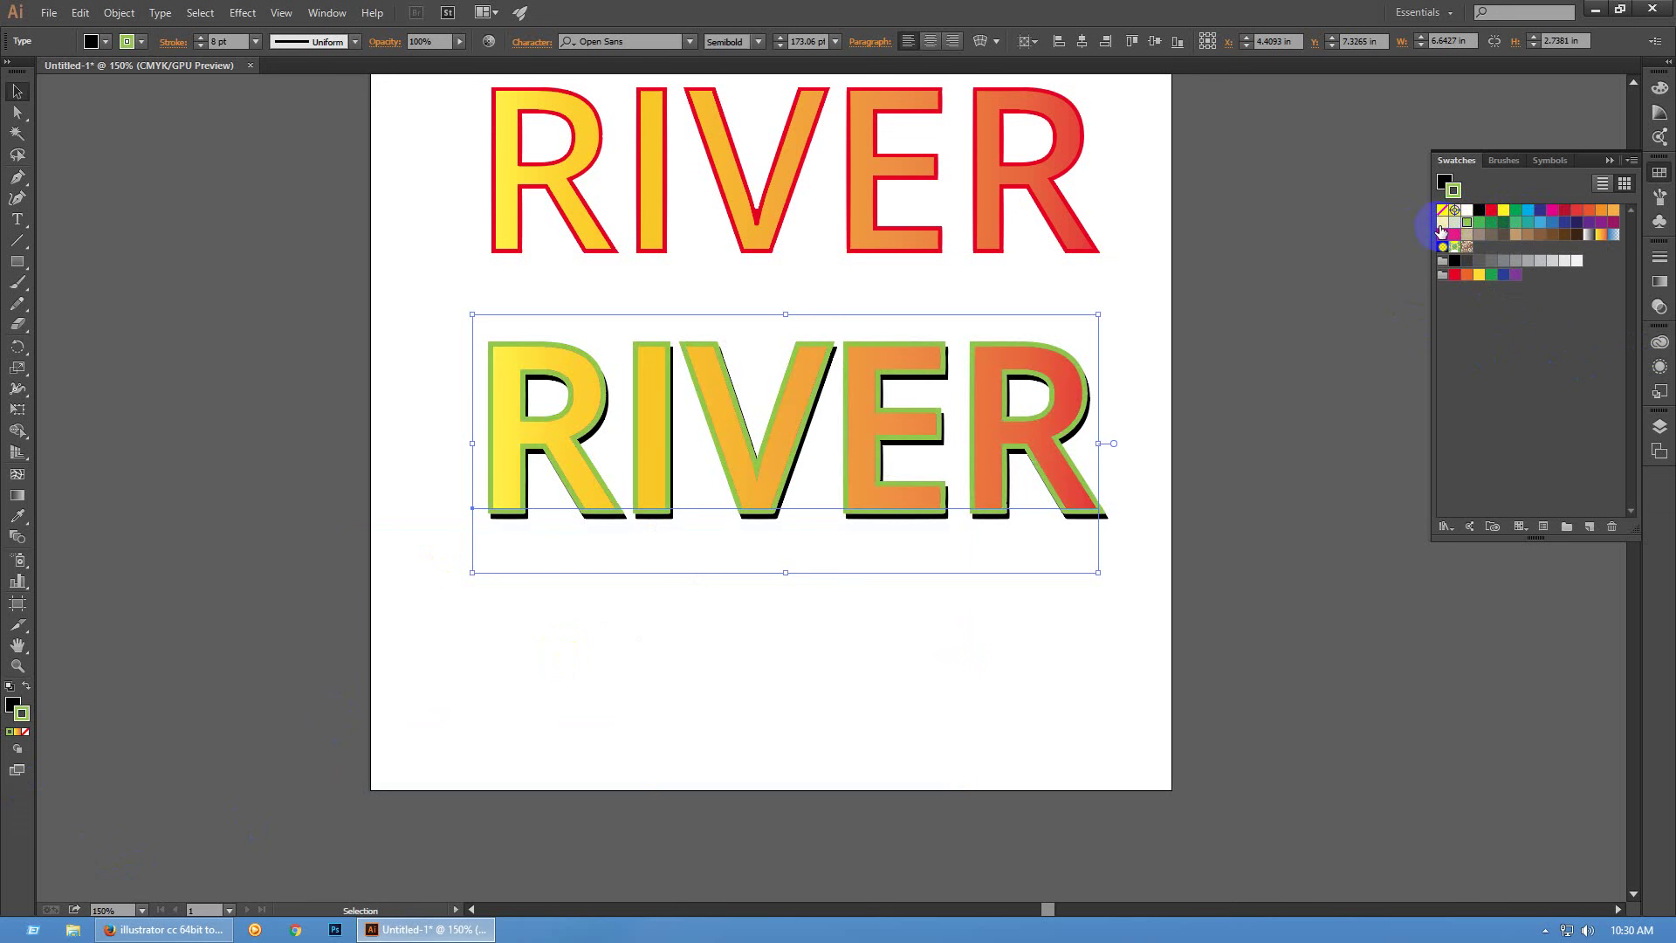
pyautogui.click(1503, 214)
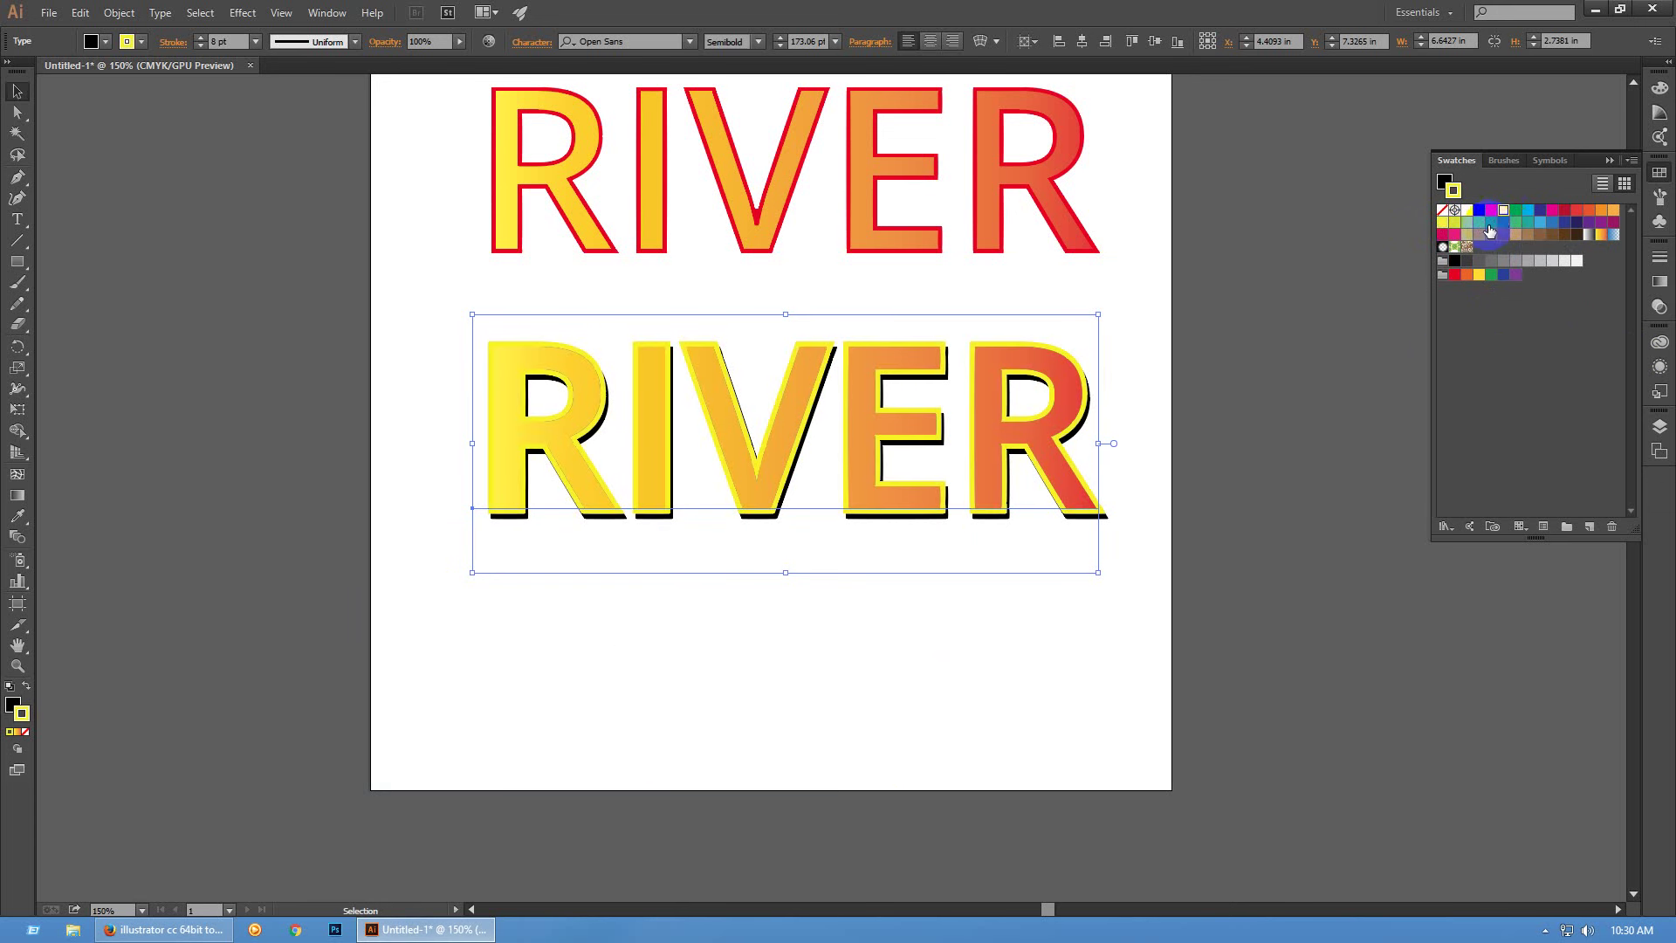
pyautogui.click(1270, 576)
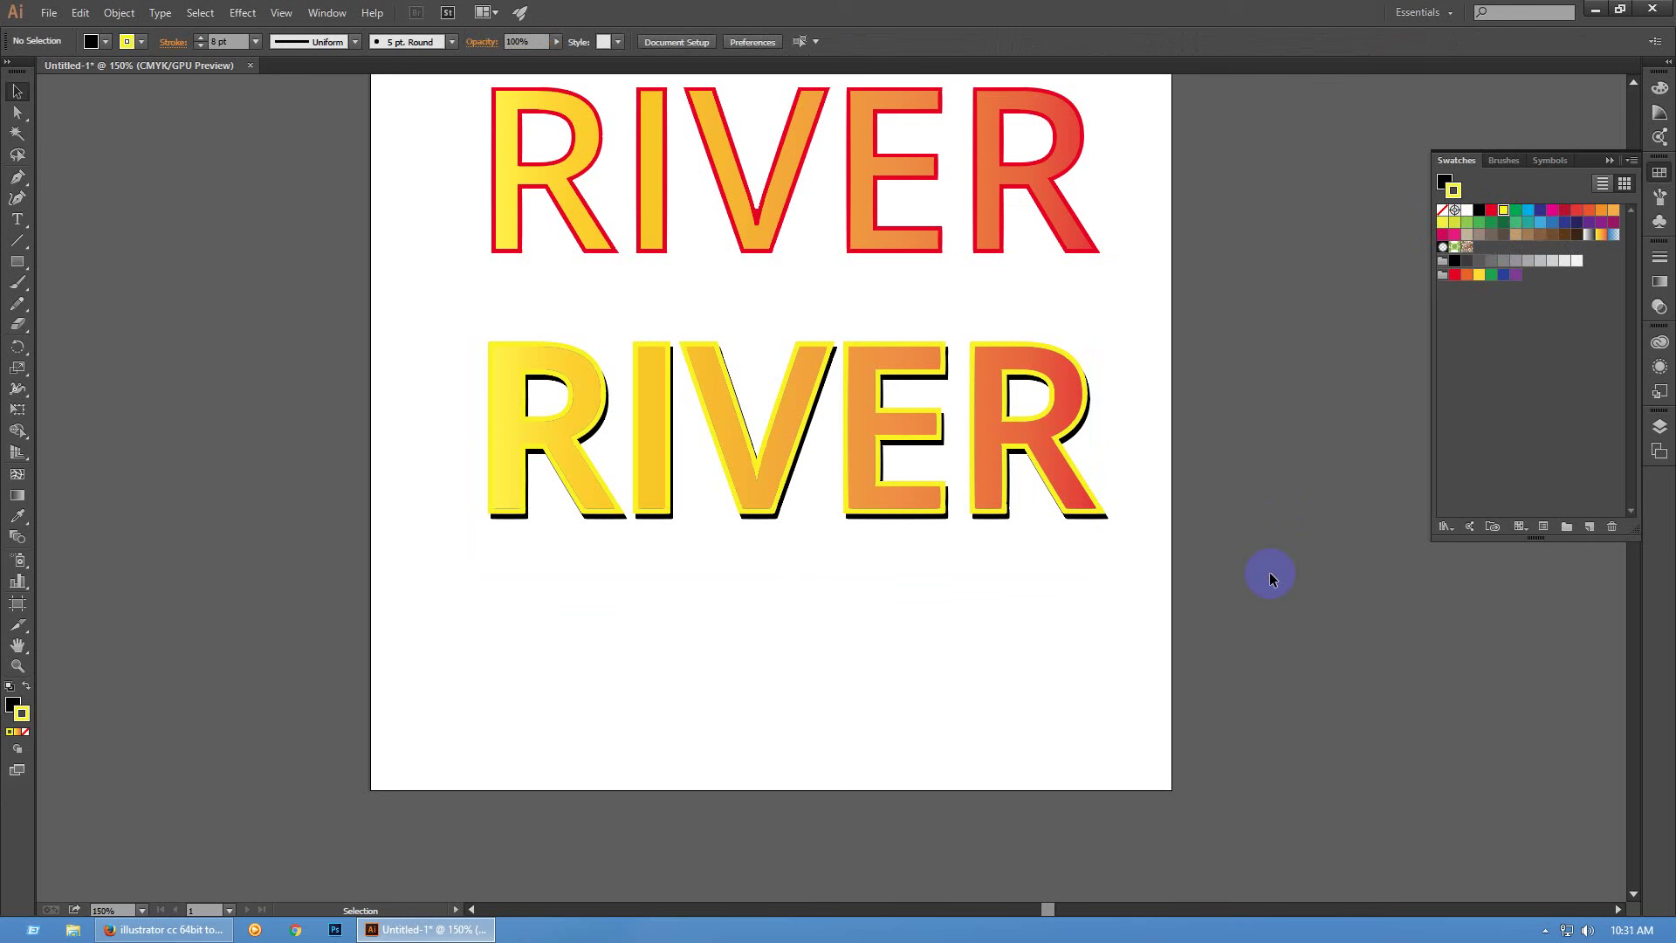
# Set the keyboard increment to 1.5 in and move the gradient-filled RIVER text down by one increment, off its copies
pyautogui.click(1051, 444)
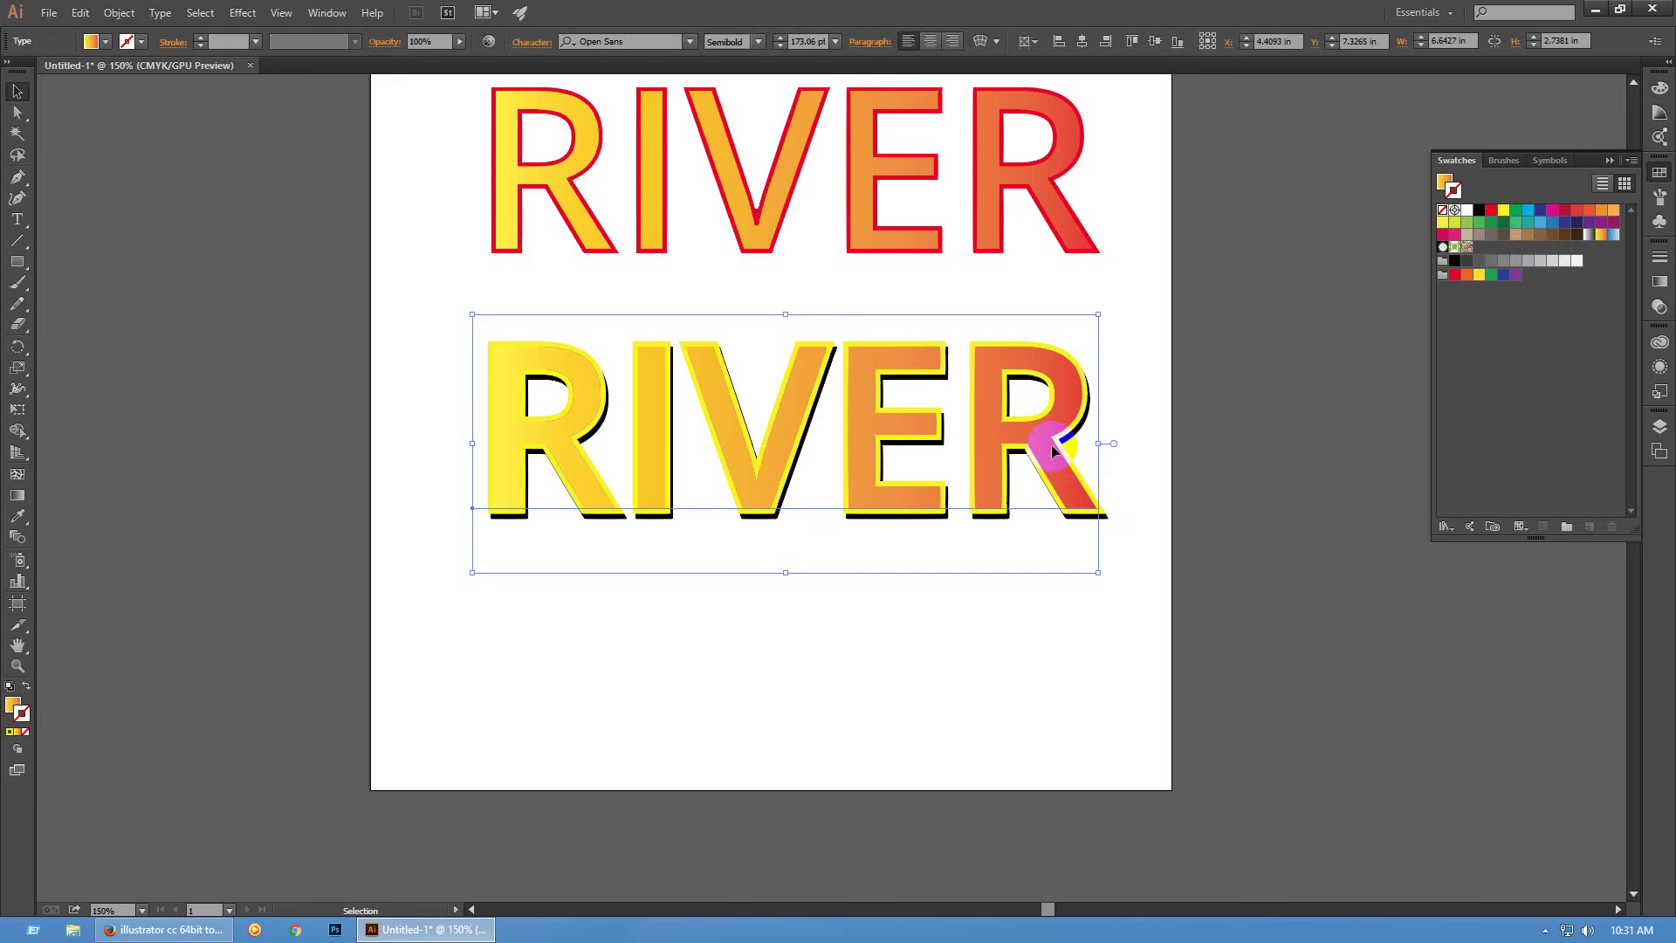
pyautogui.hotkey('ctrl', 'k')
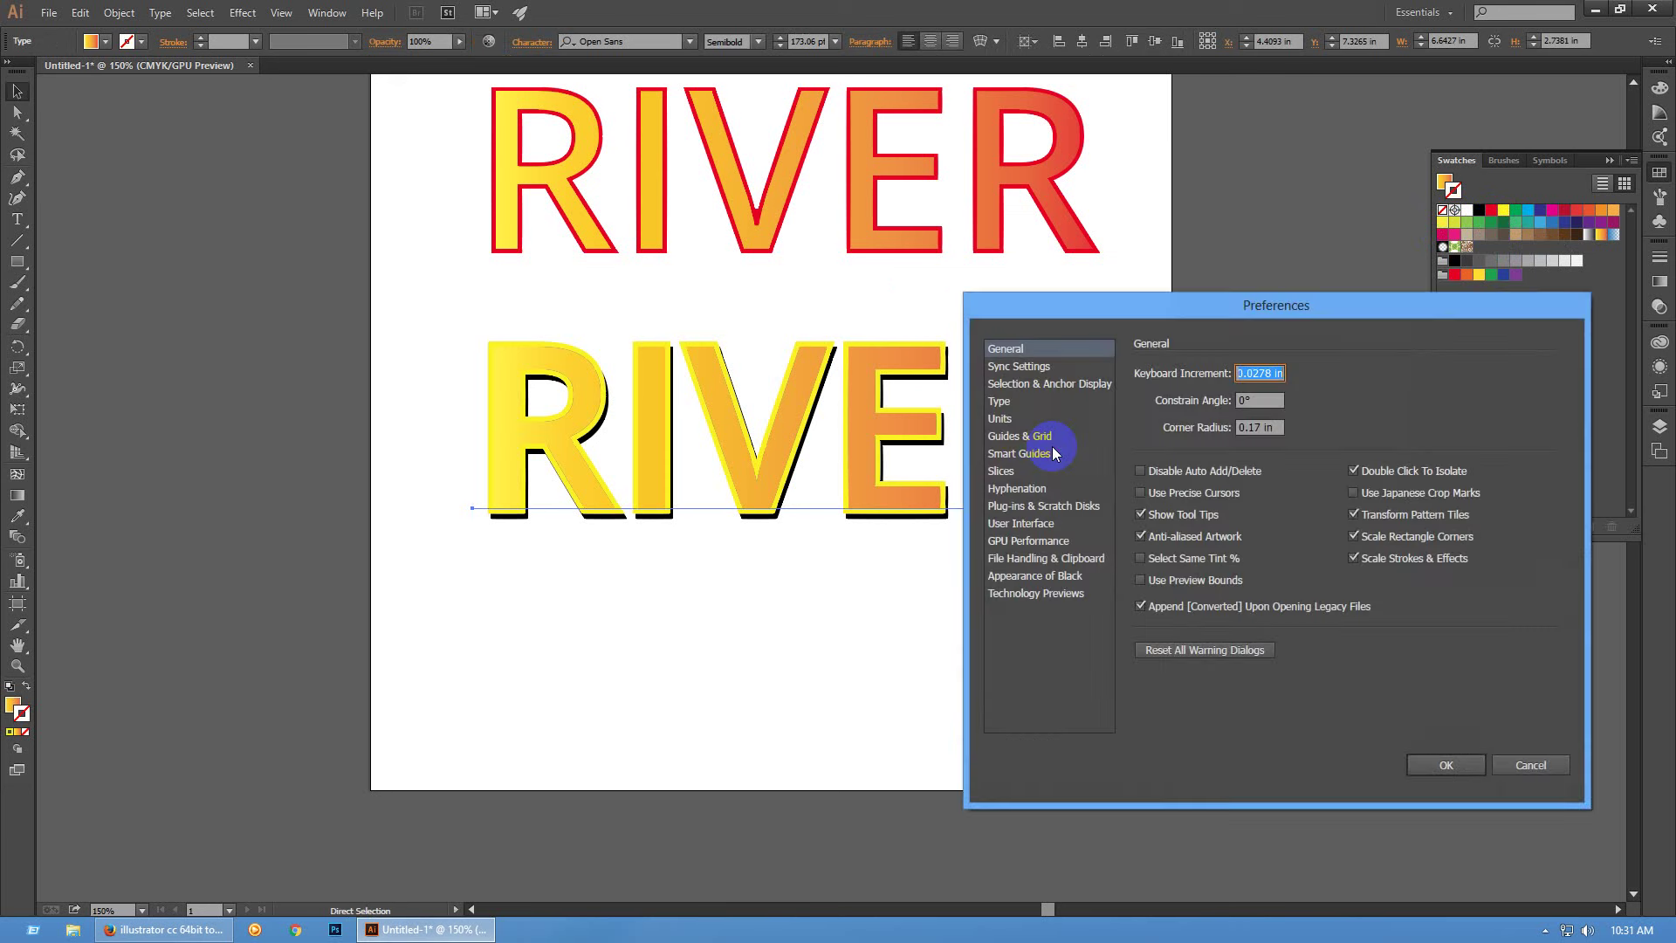
pyautogui.write('1.5')
pyautogui.press('Return')
pyautogui.press('Down')
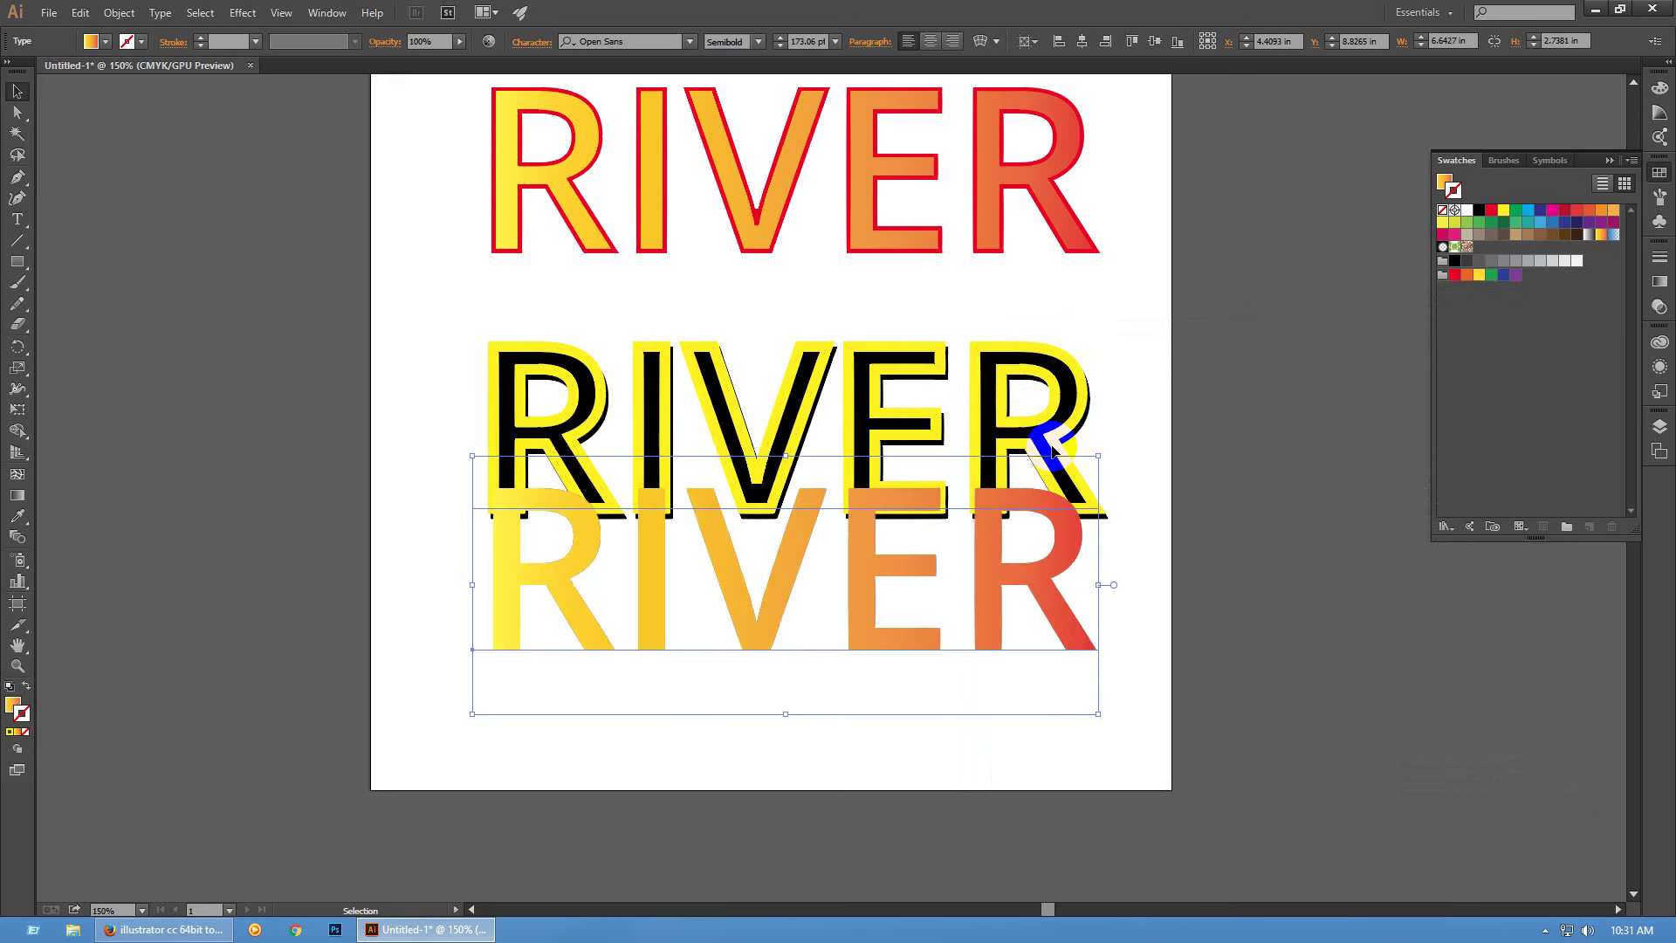
# Set both the stroke and the fill of the middle RIVER copy to red, and deselect it
pyautogui.click(1126, 389)
pyautogui.click(1068, 392)
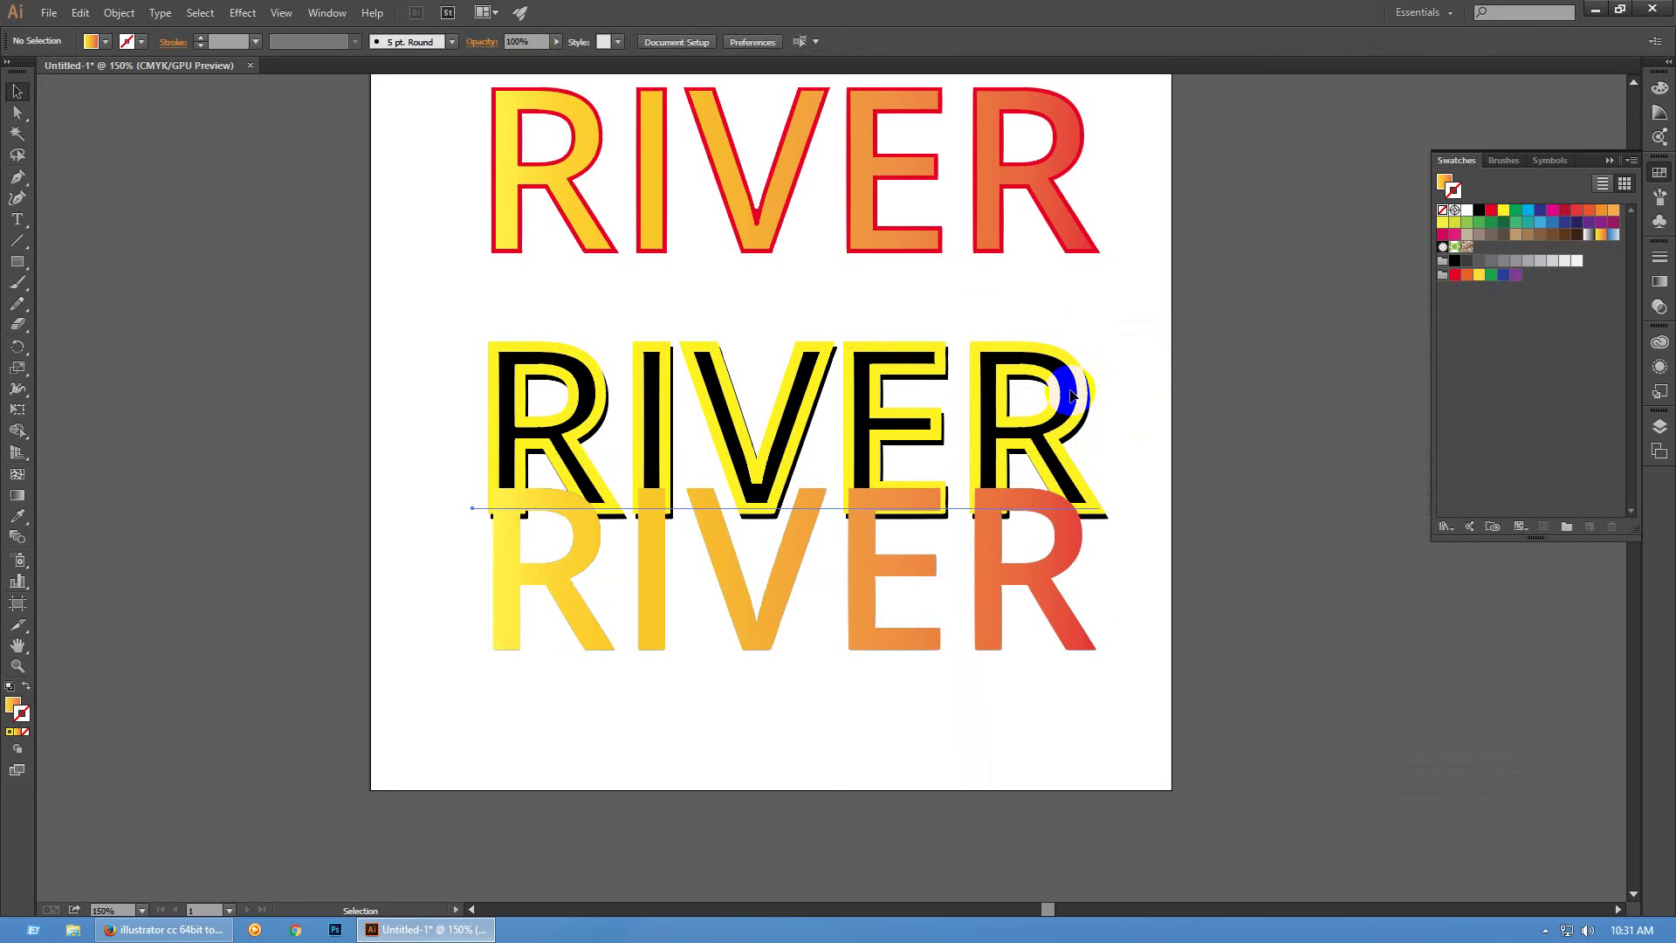
pyautogui.click(1492, 212)
pyautogui.press('x')
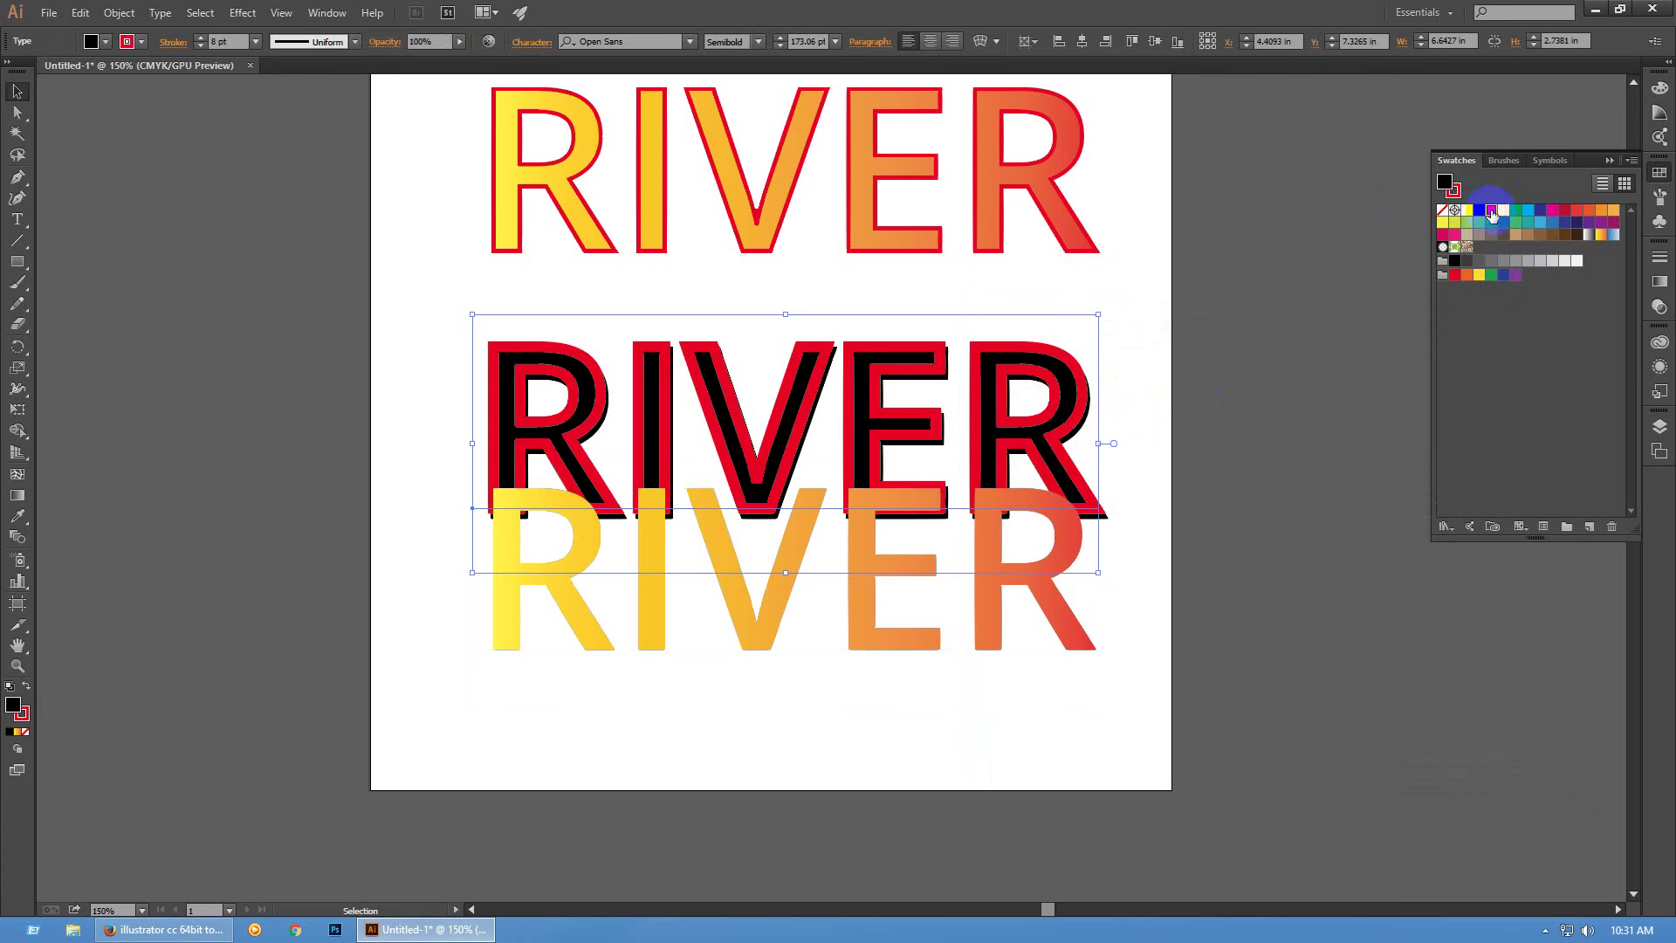
pyautogui.click(1492, 212)
pyautogui.press('x')
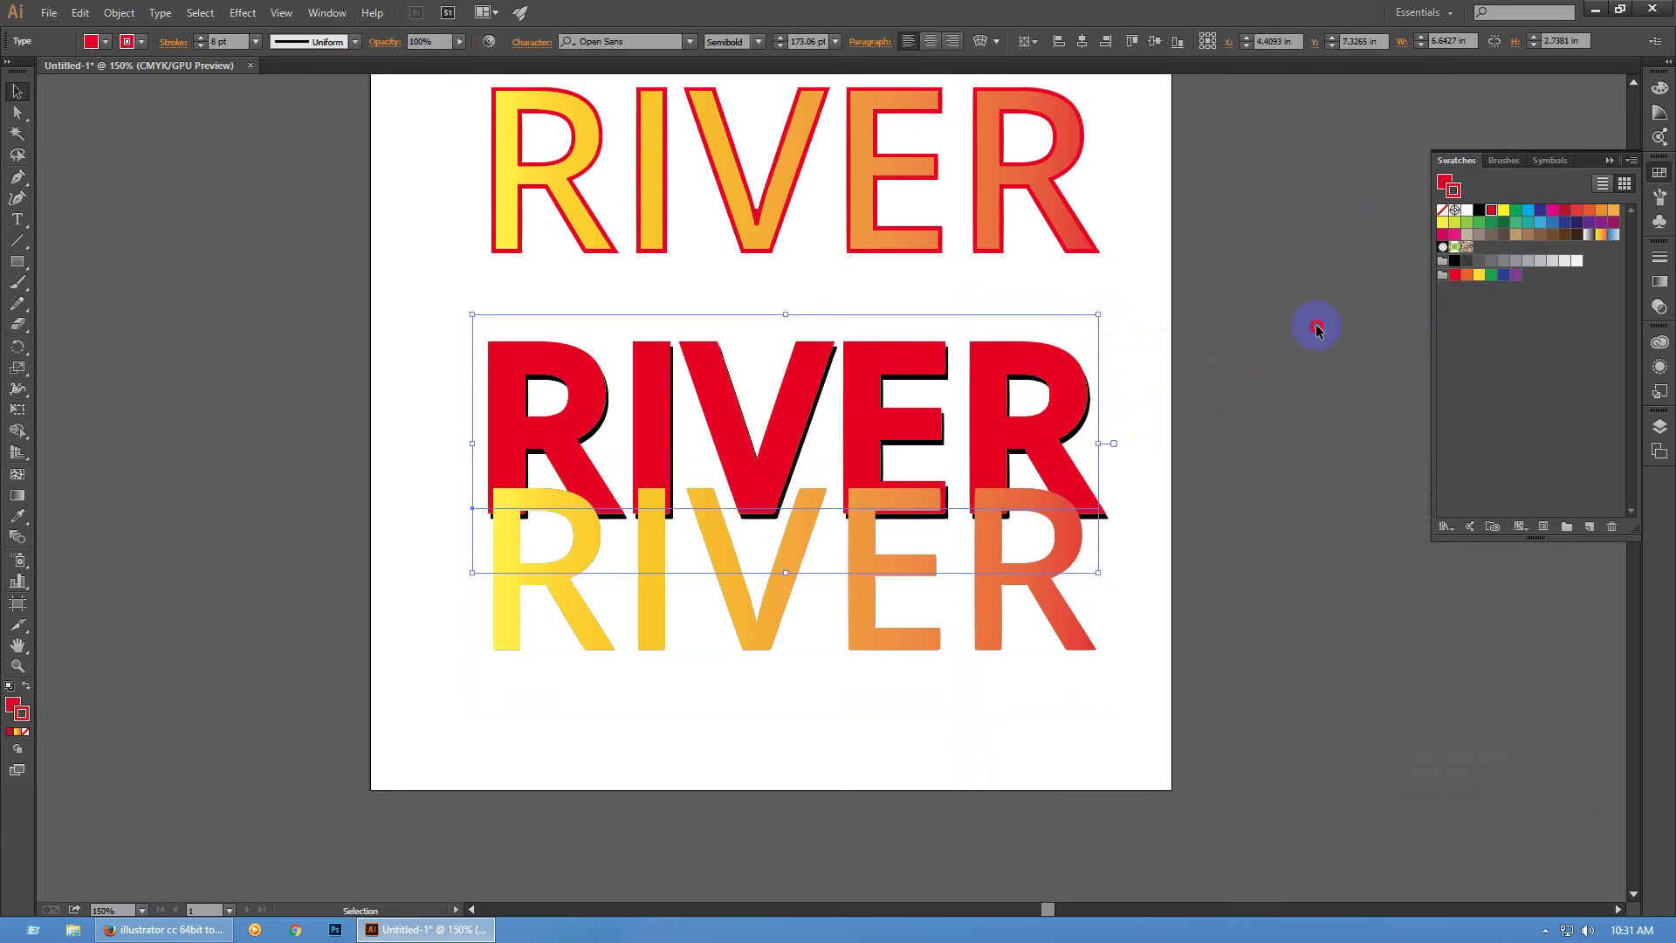
pyautogui.click(1317, 328)
# Move the gradient-filled RIVER text 1.5 in up, exactly over the red copy, and deselect it
pyautogui.click(1064, 636)
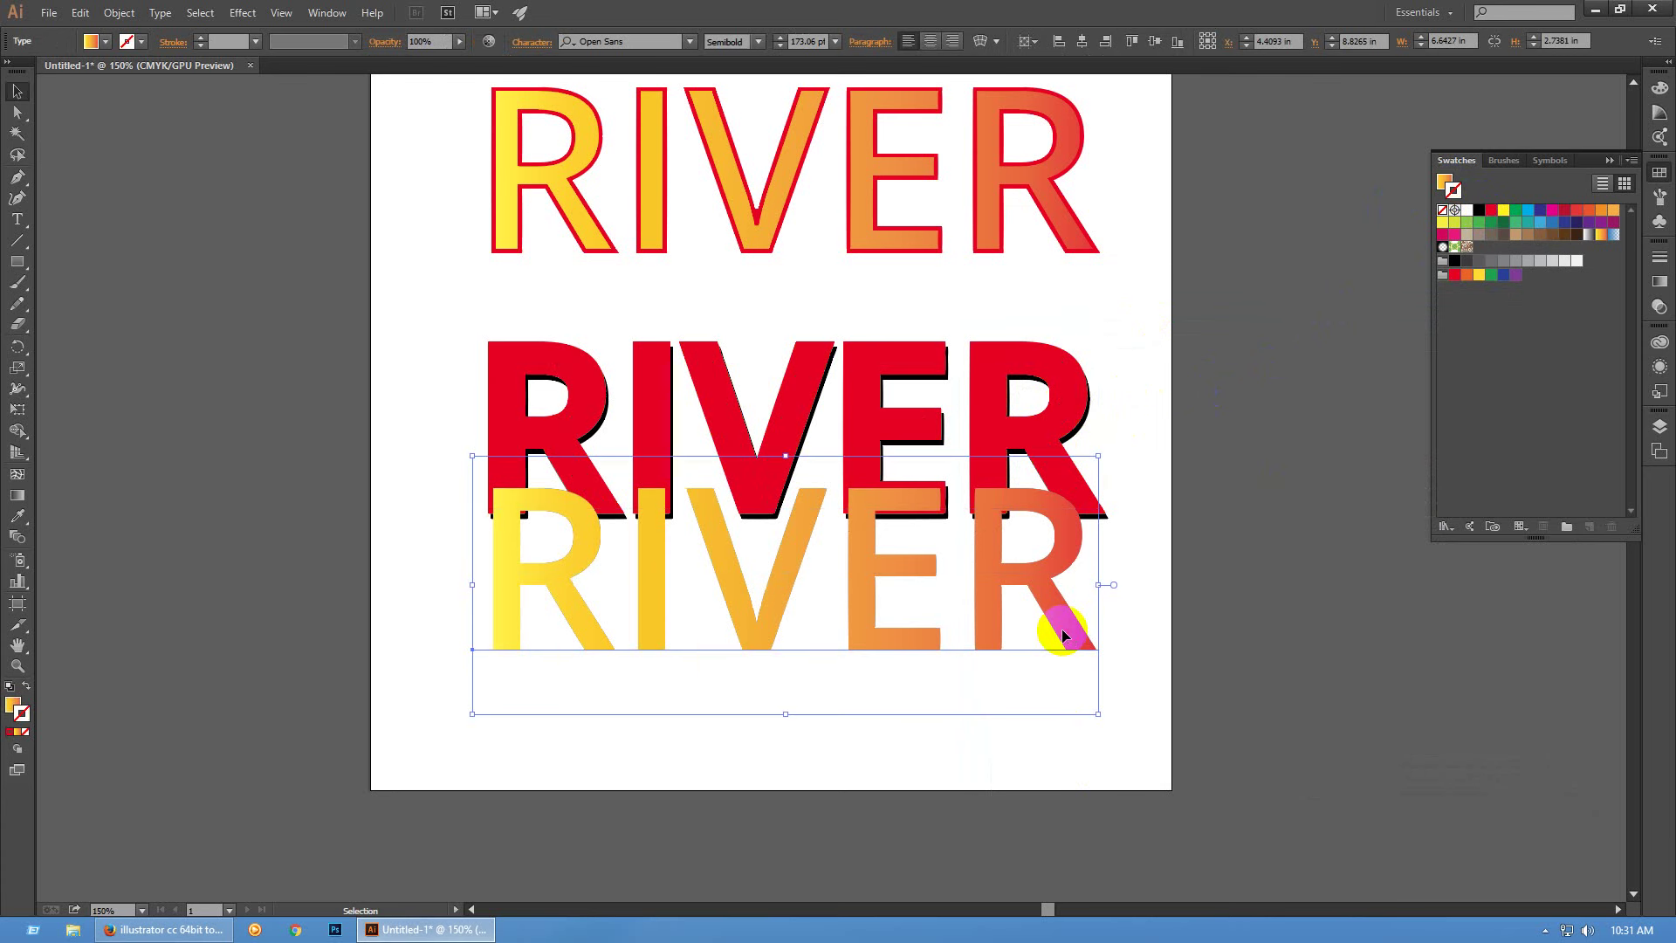
pyautogui.moveTo(1063, 636); pyautogui.dragTo(1064, 494)
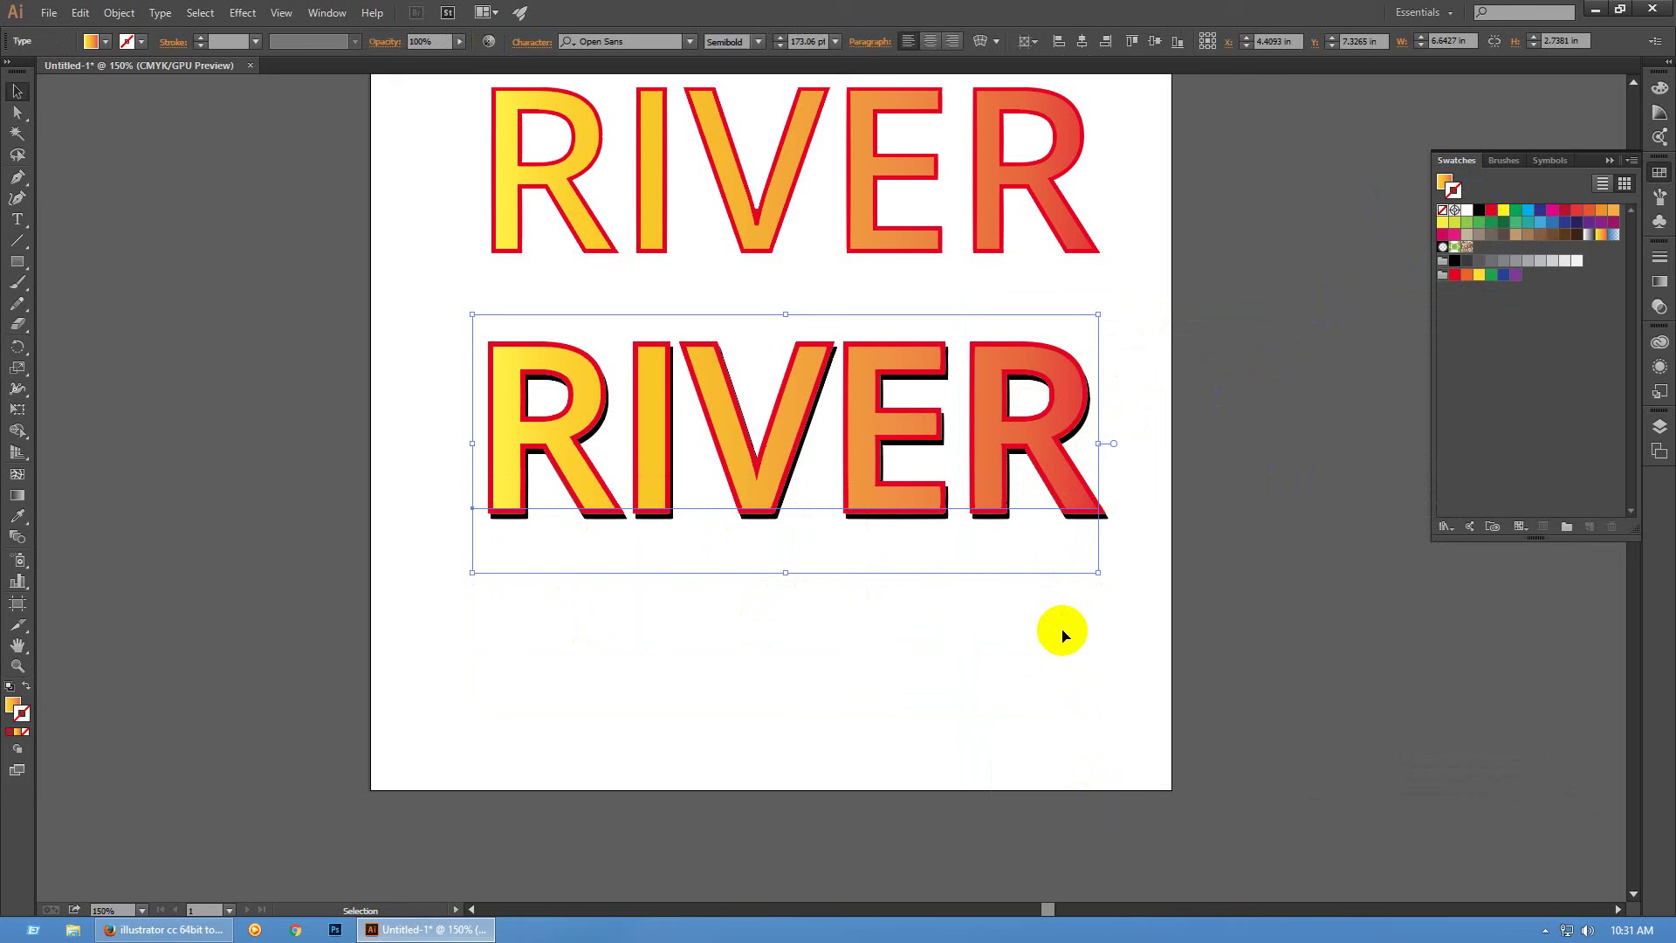
pyautogui.click(1064, 635)
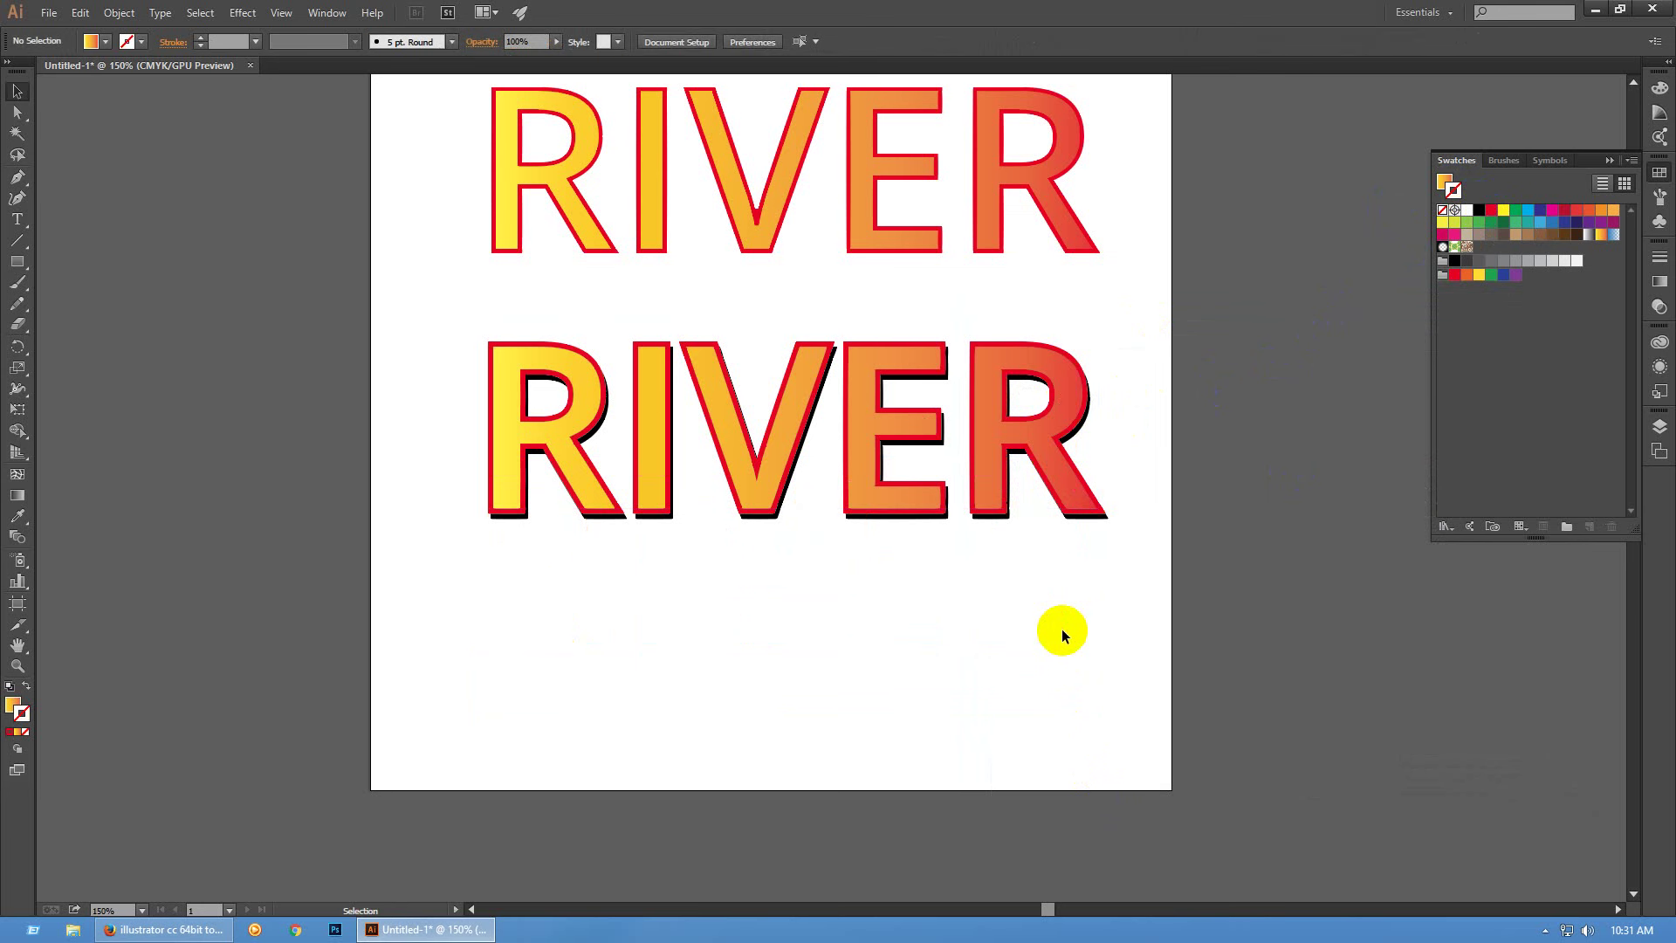
# Select all layers of the lower RIVER text and set the keyboard increment in the general preferences to 10 in
pyautogui.moveTo(375, 604); pyautogui.dragTo(1195, 330)
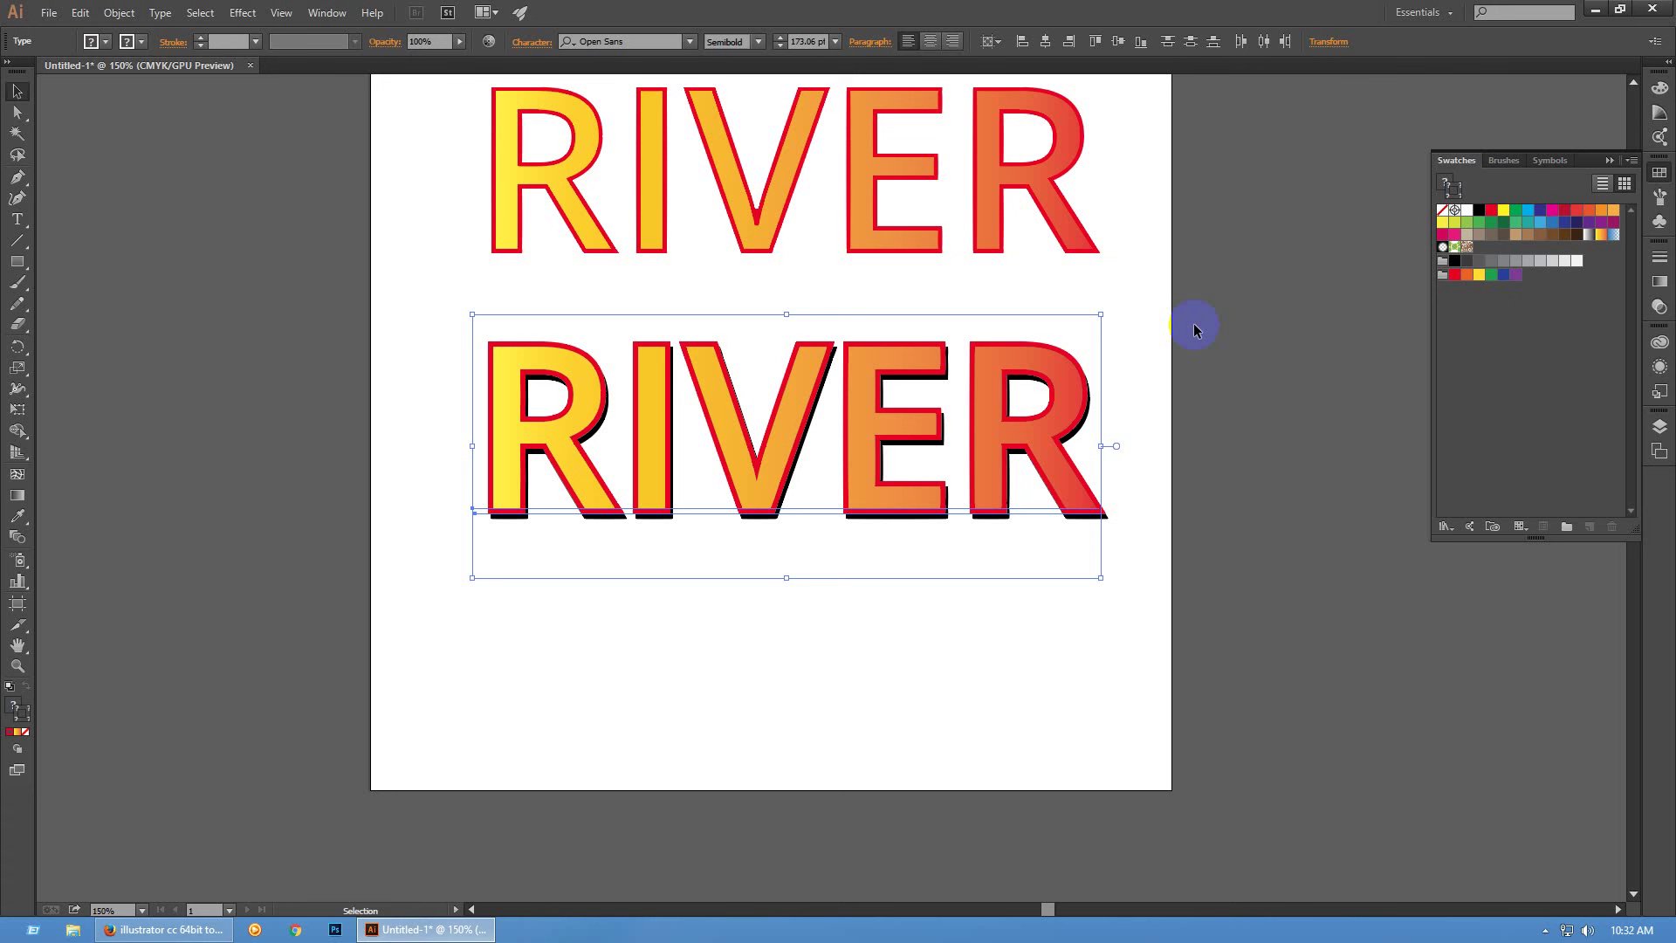
pyautogui.hotkey('ctrl', 'k')
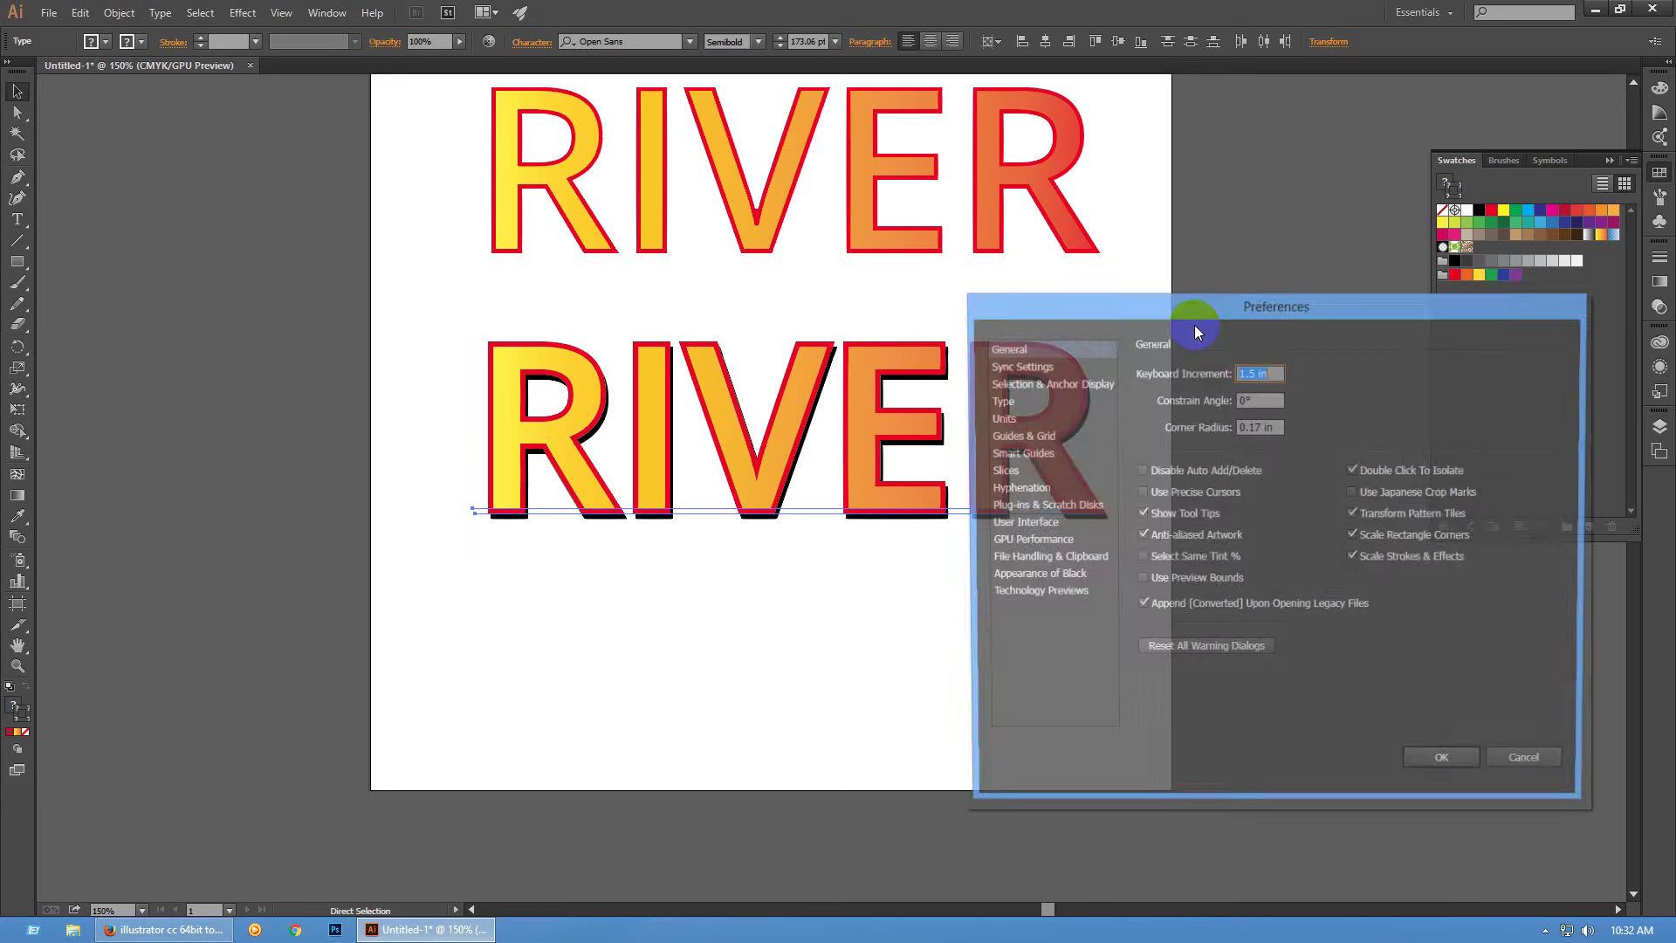
pyautogui.write('10')
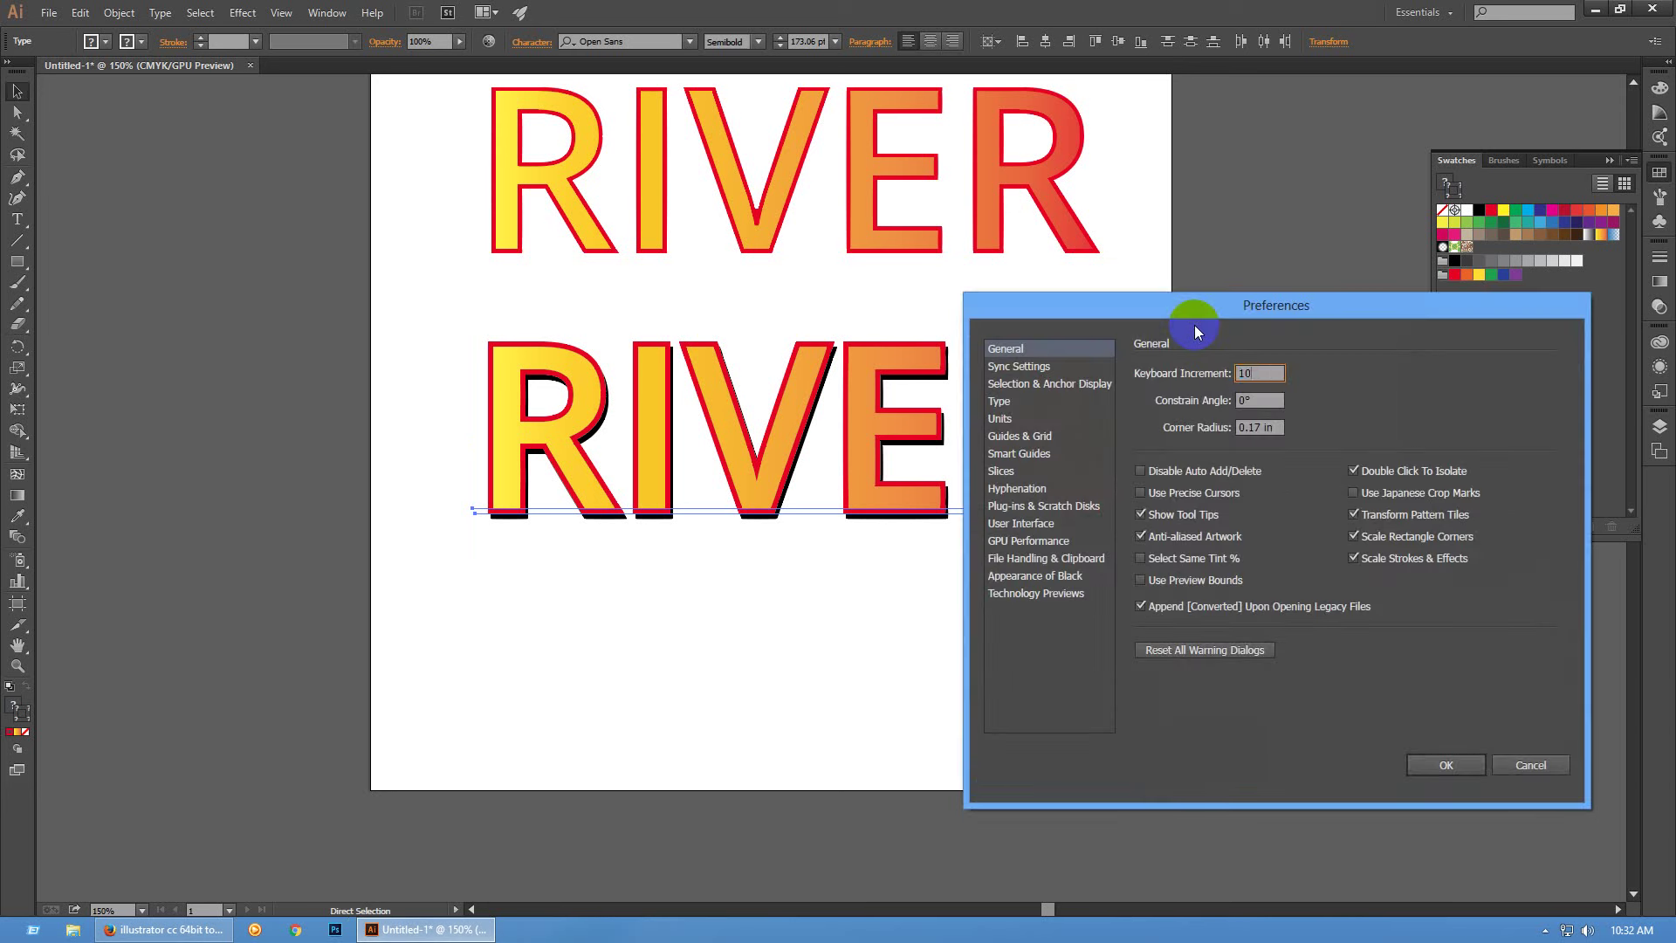
pyautogui.press('Return')
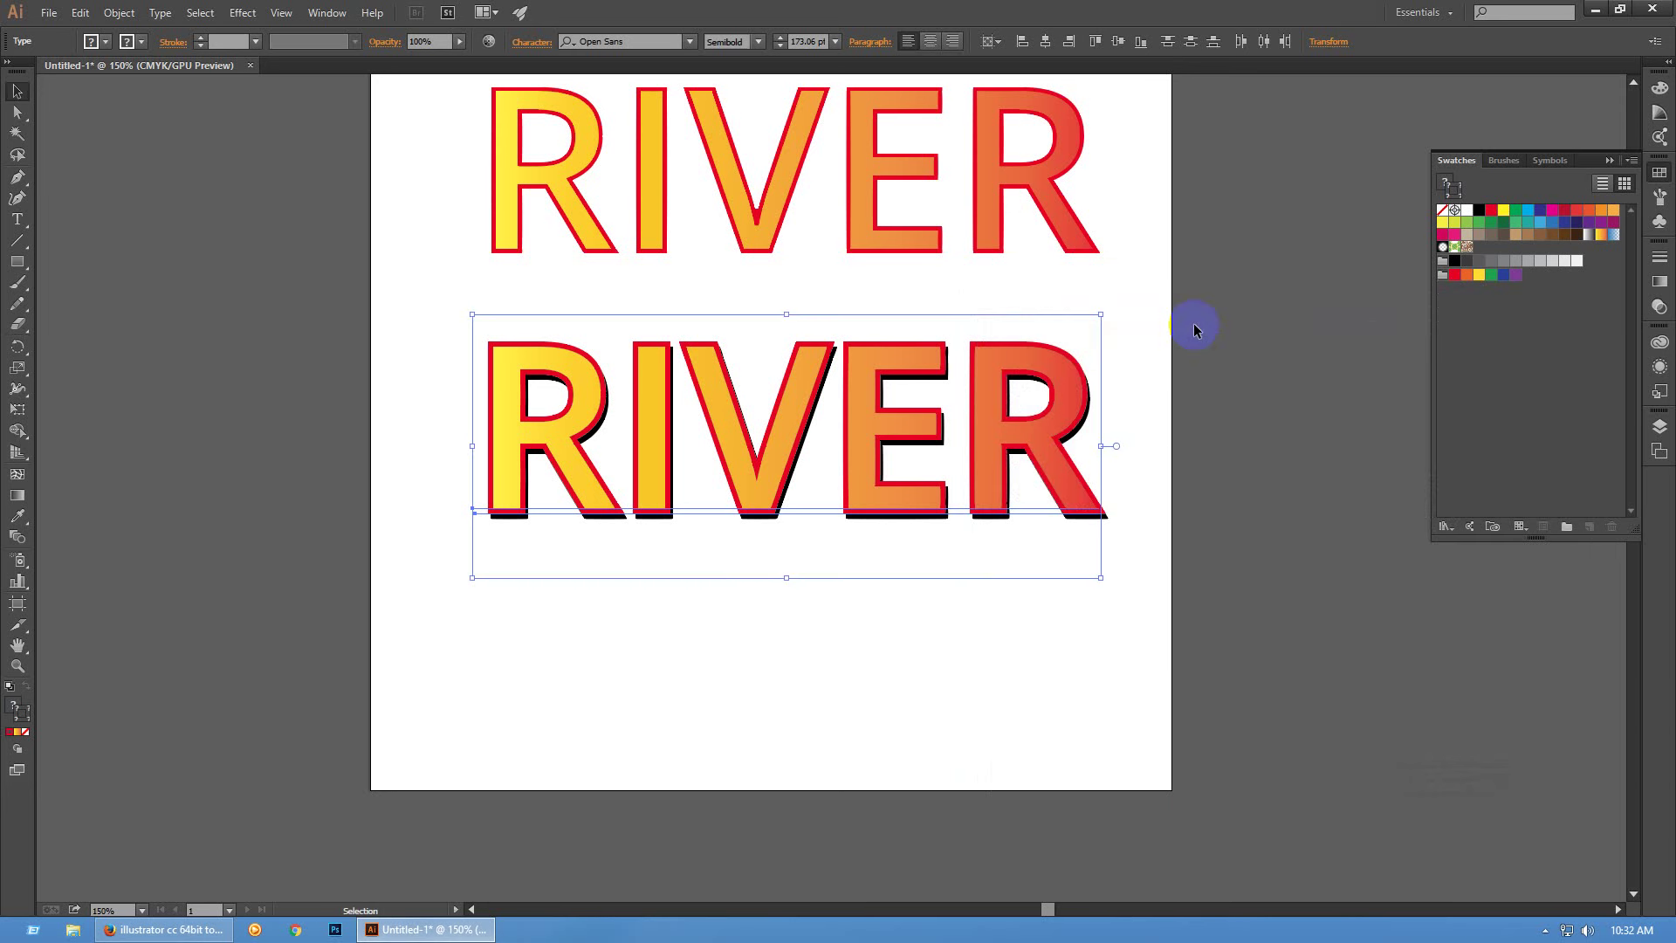
# Try moving the layered RIVER text 10 in to the left, return it to its place, and deselect it
pyautogui.hotkey('shift', 'Left')
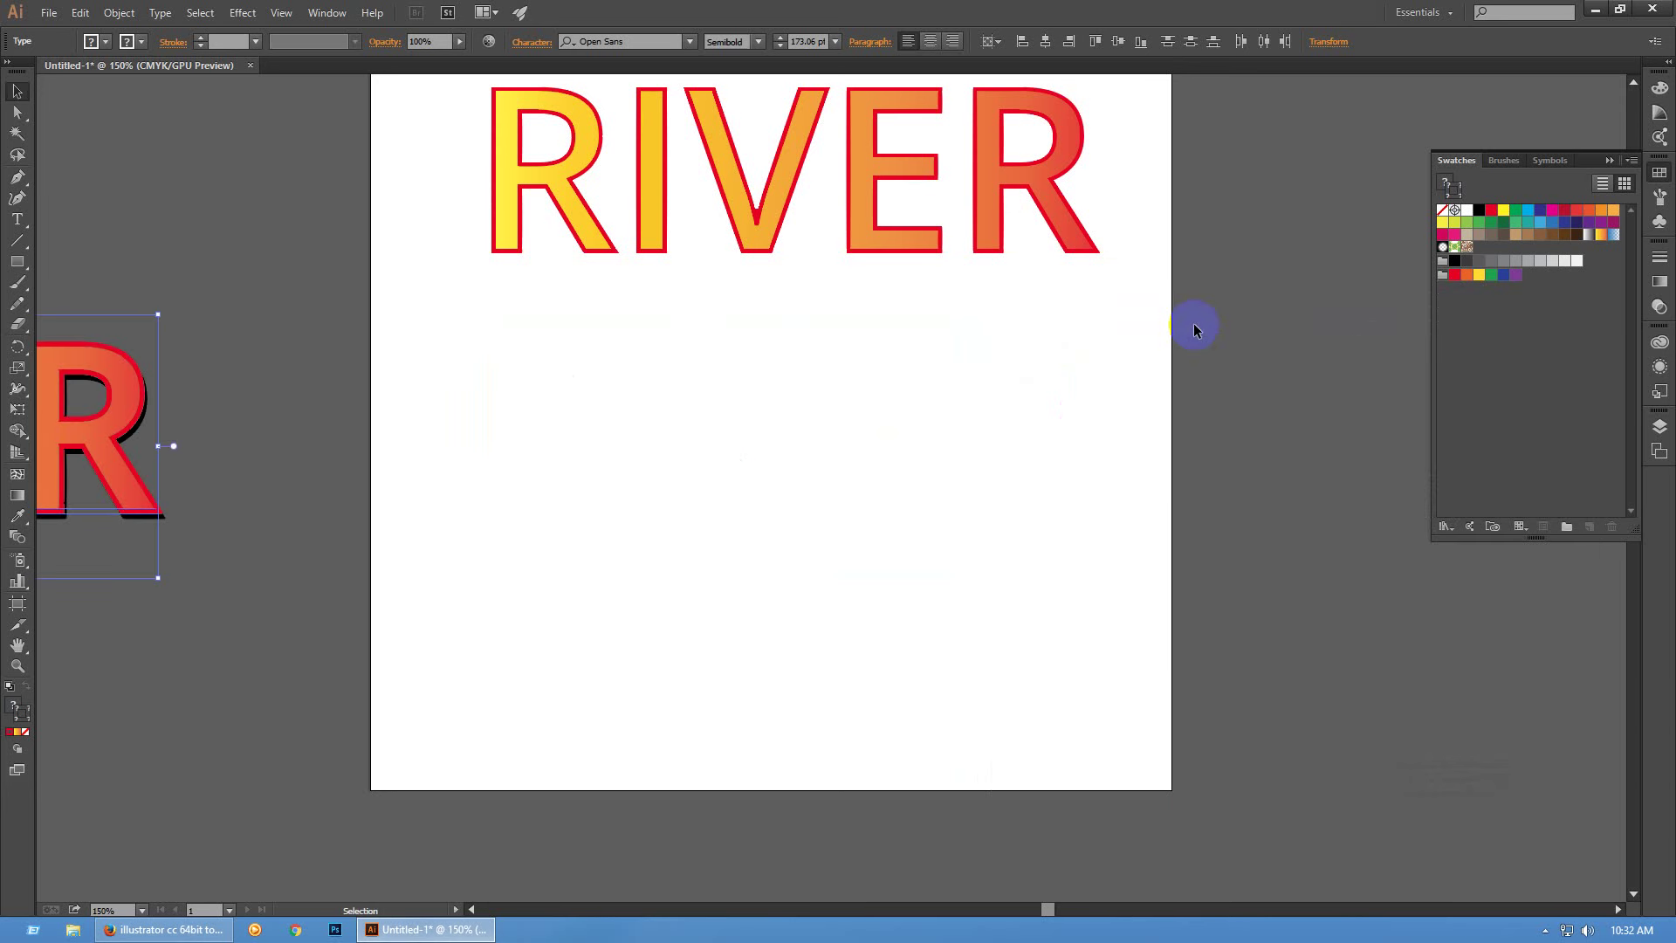
pyautogui.hotkey('shift', 'Right')
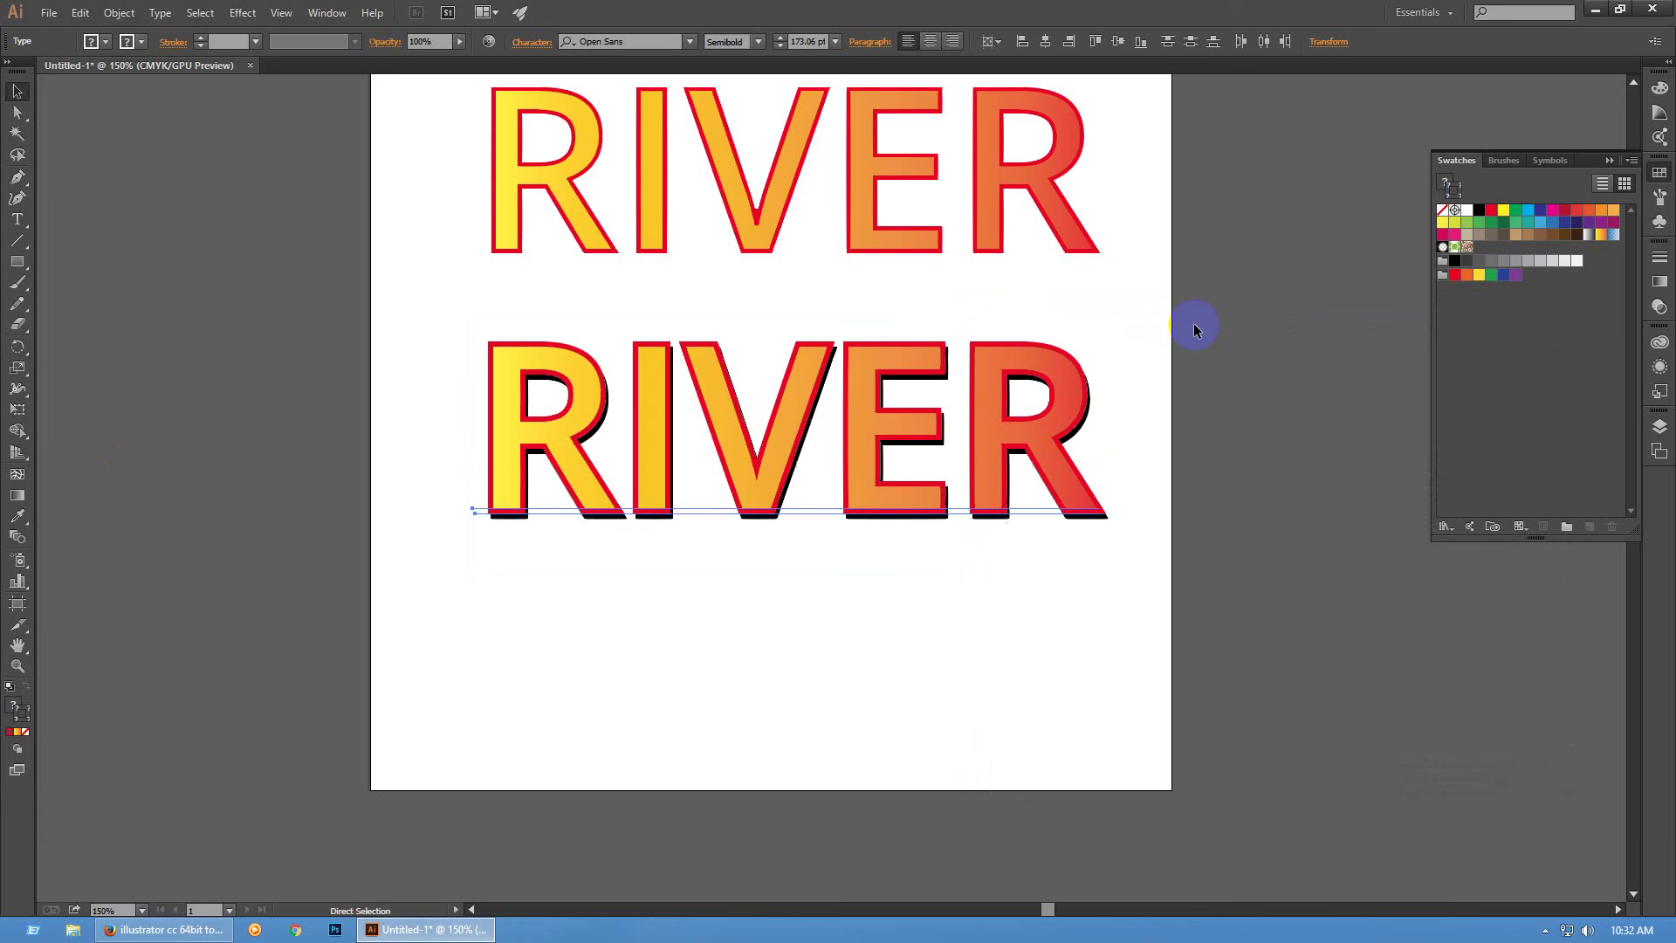
pyautogui.click(1197, 328)
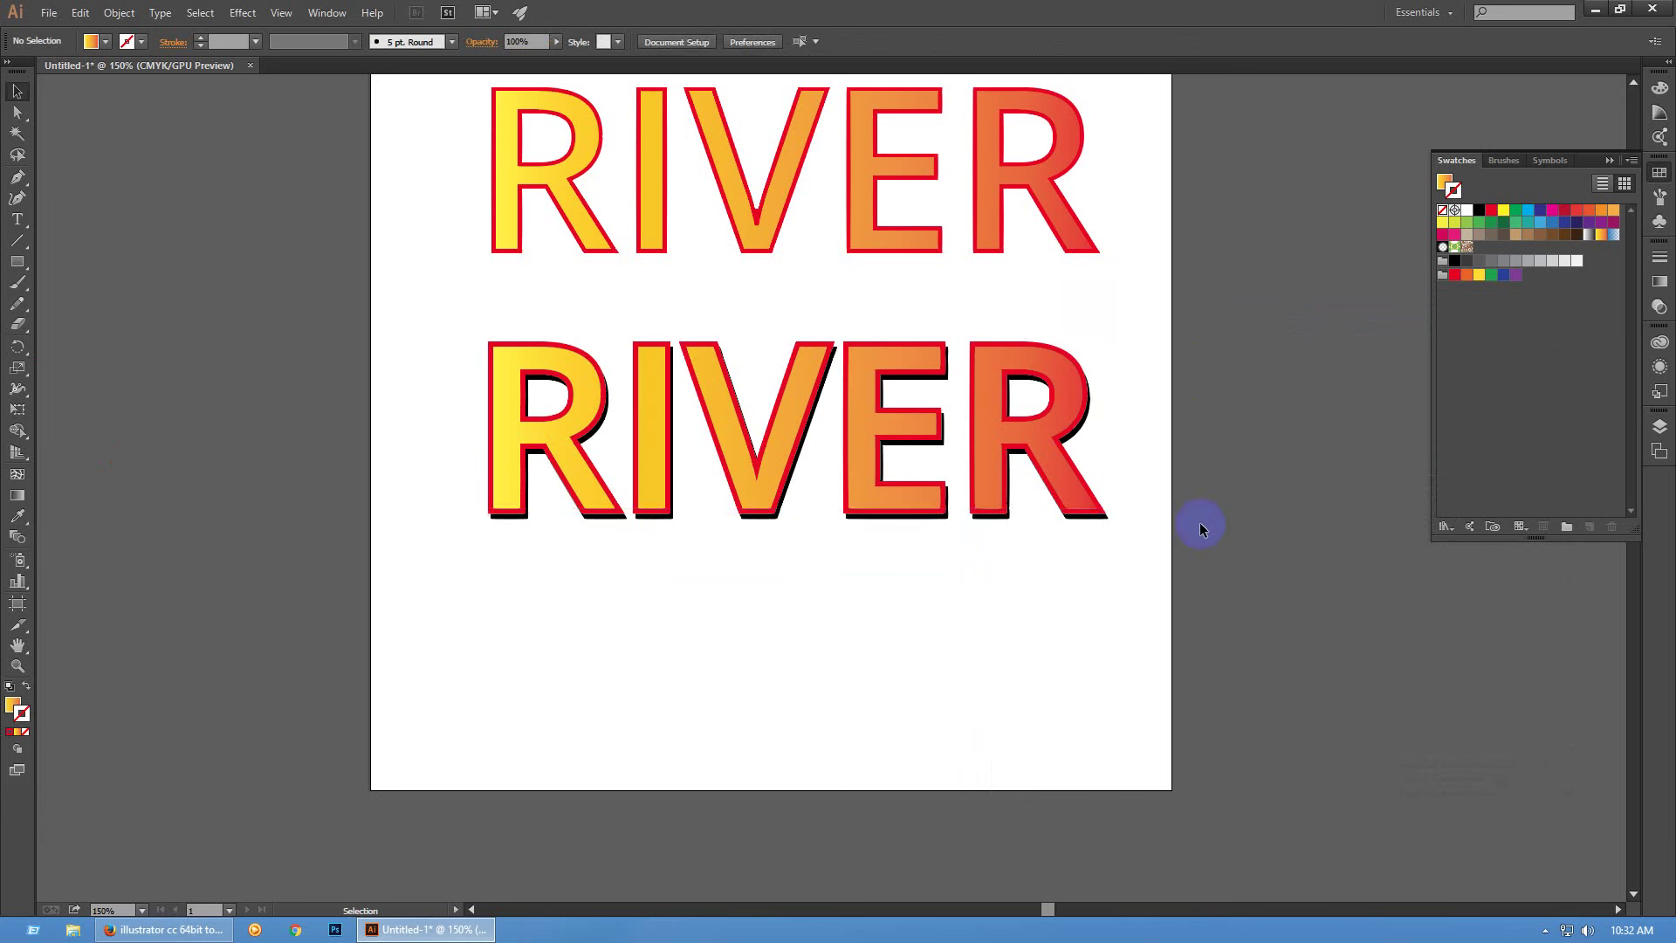
# Draw a gradient-filled circle about 5.41 in across with the Ellipse tool on the empty area left of the artboard
pyautogui.scroll(-1, 1199, 522)
pyautogui.moveTo(1209, 479); pyautogui.dragTo(1091, 618)
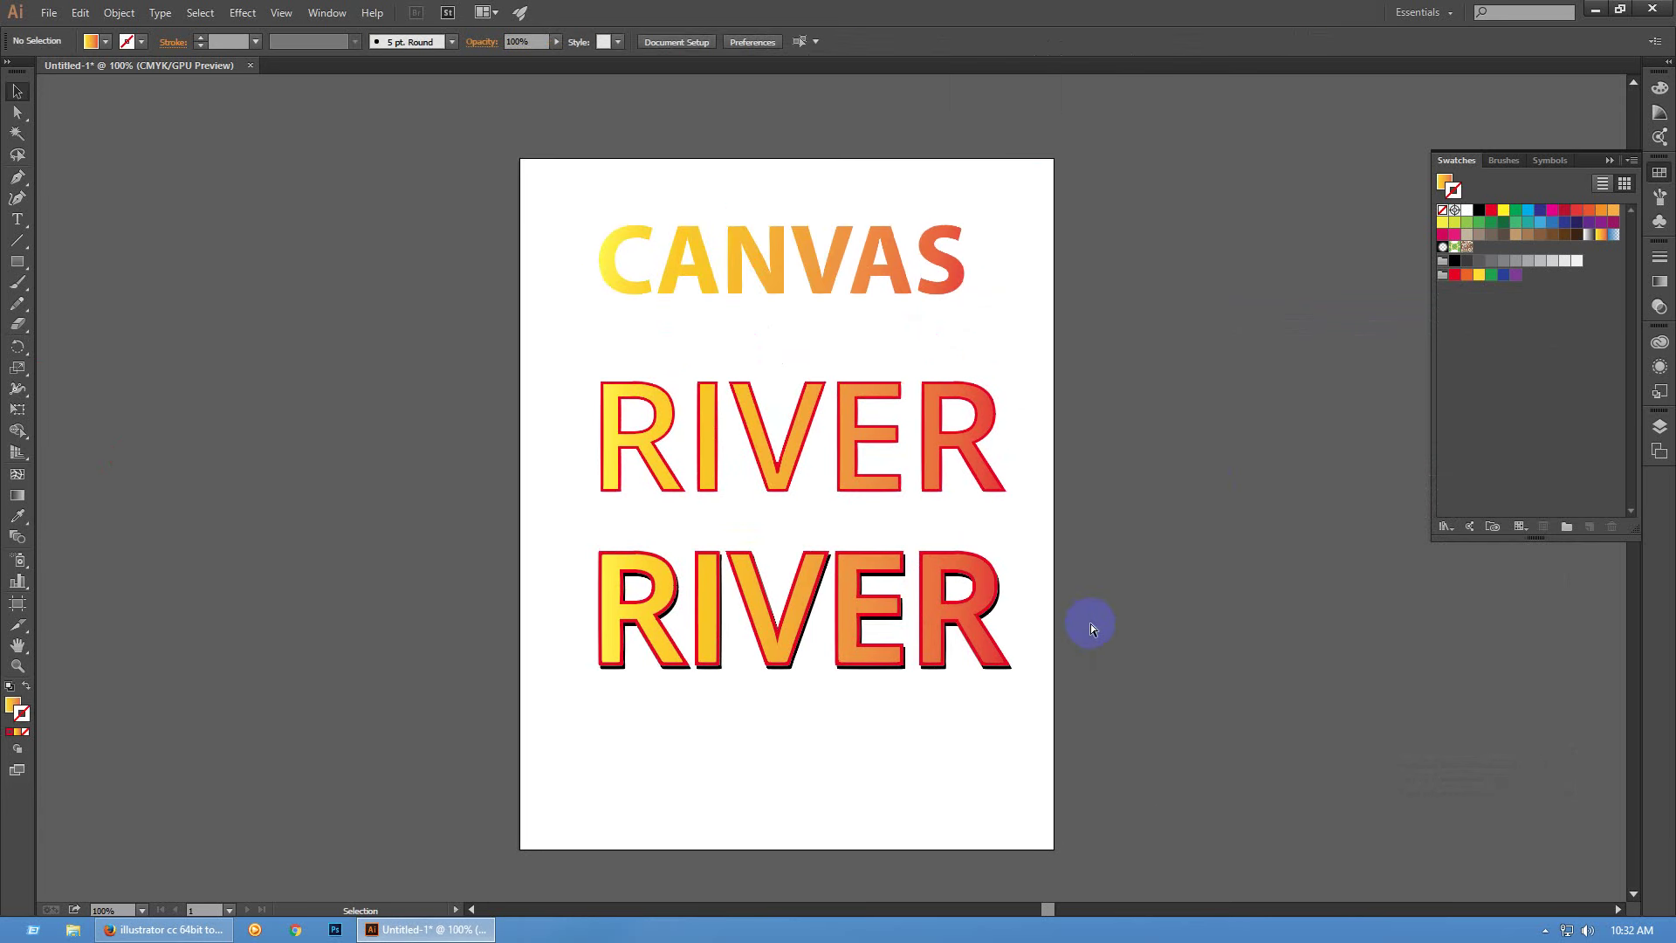
pyautogui.scroll(1, 1091, 623)
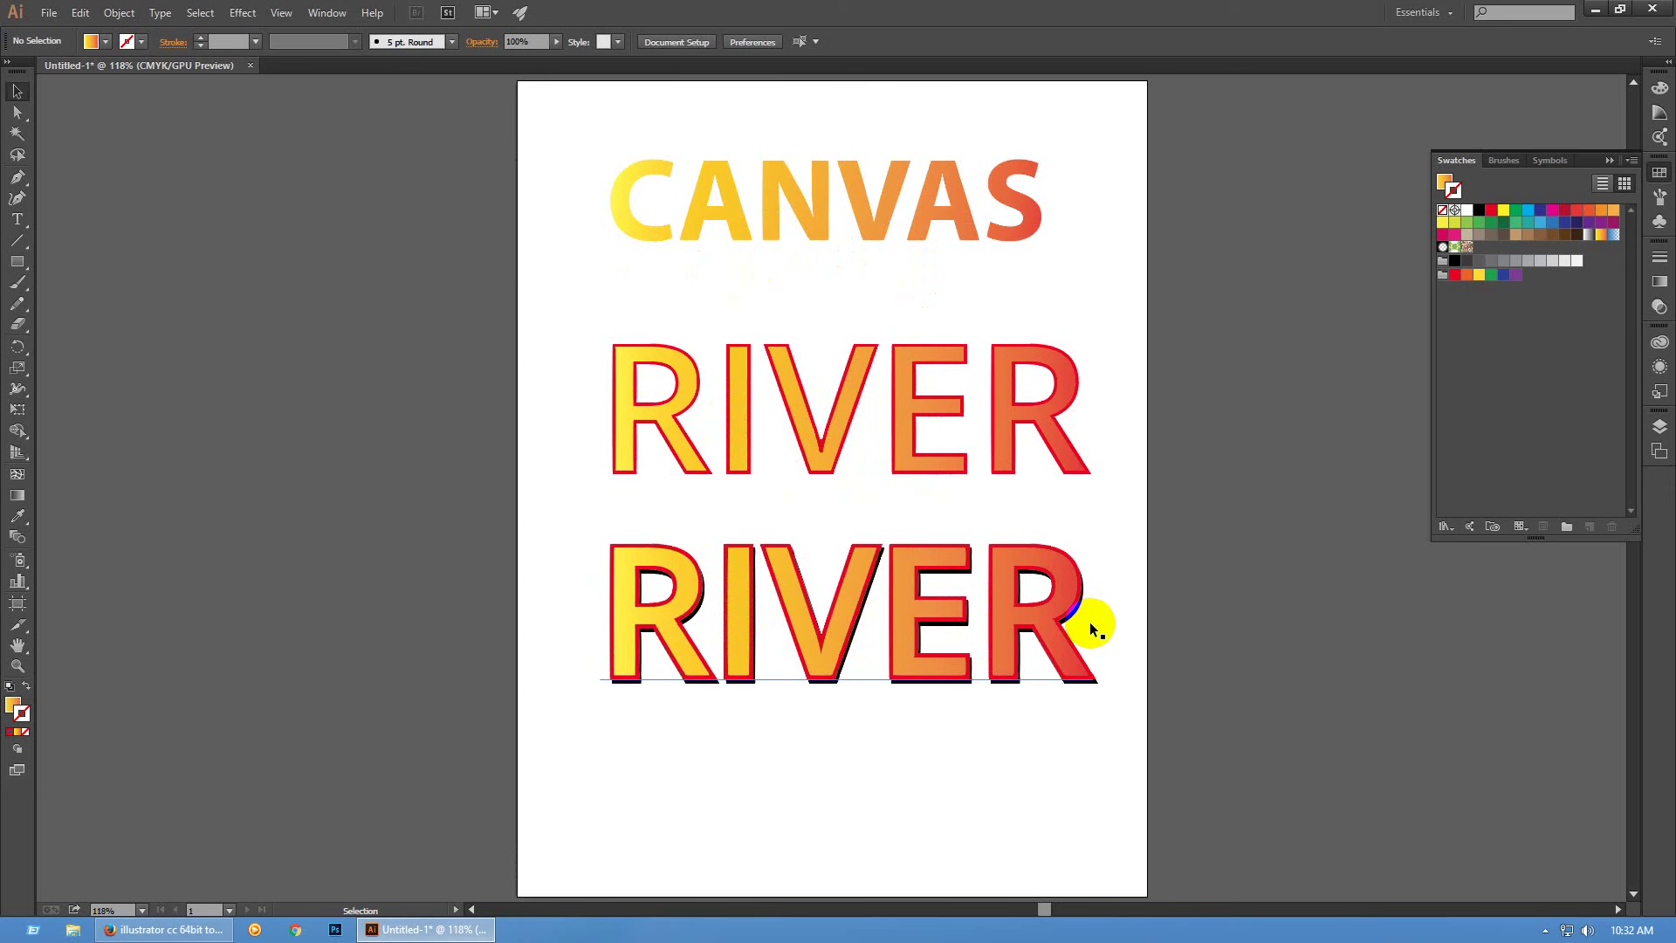
pyautogui.click(1280, 542)
pyautogui.click(19, 272)
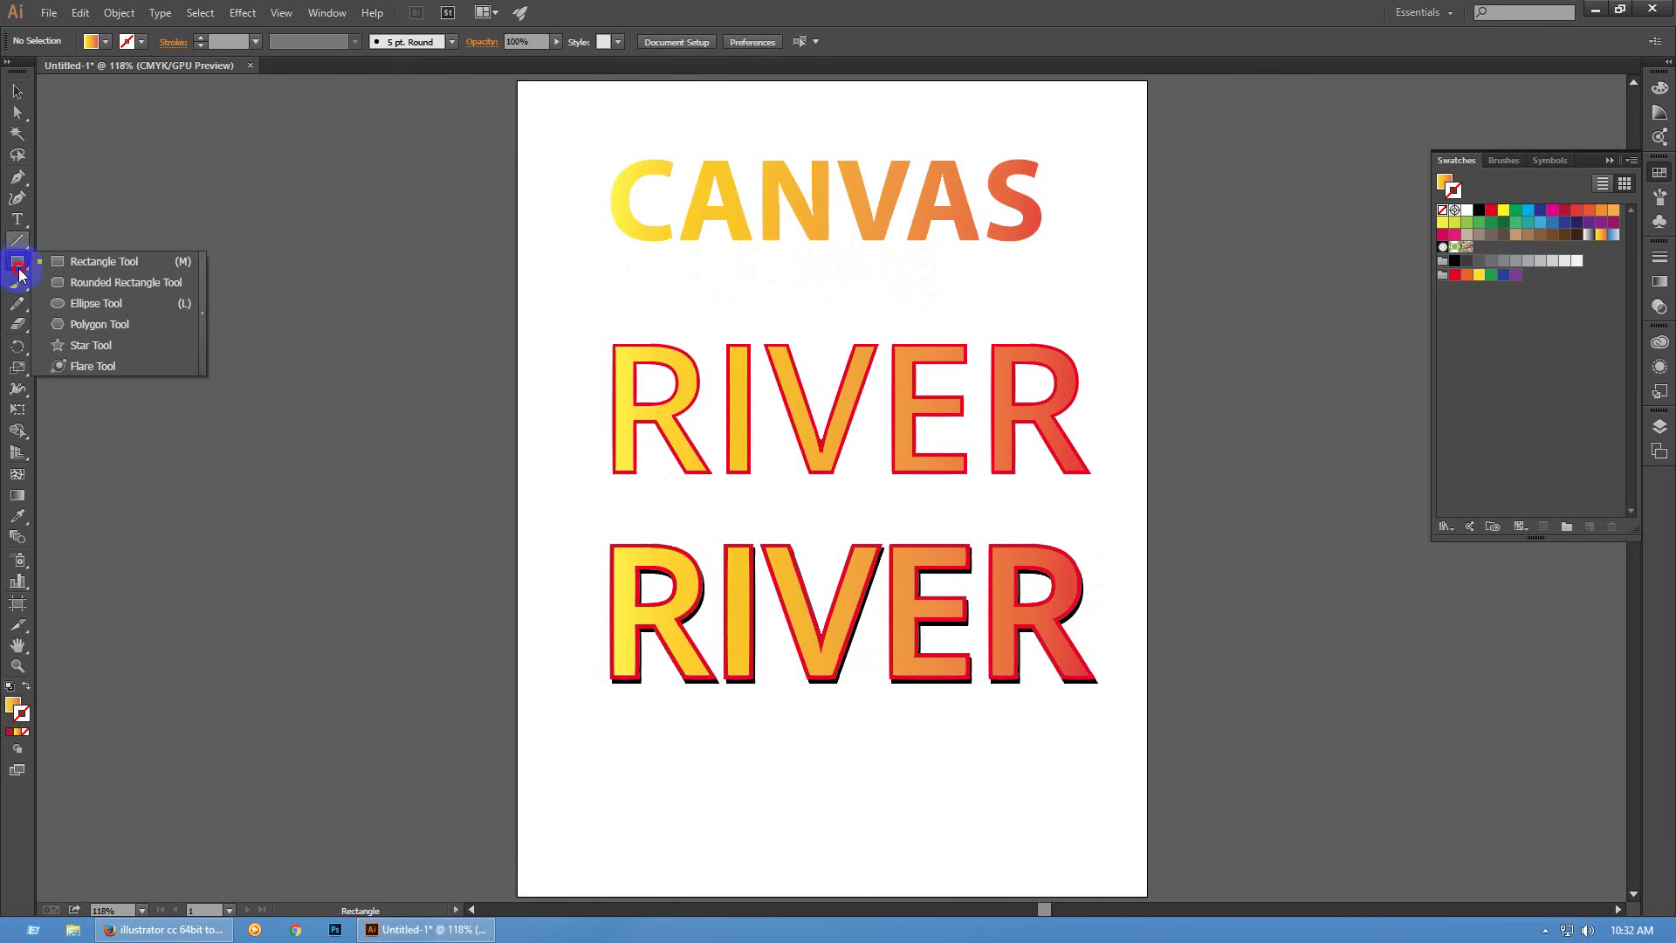
pyautogui.moveTo(19, 273); pyautogui.dragTo(96, 303)
pyautogui.moveTo(183, 374); pyautogui.dragTo(296, 575)
pyautogui.click(18, 91)
pyautogui.click(185, 285)
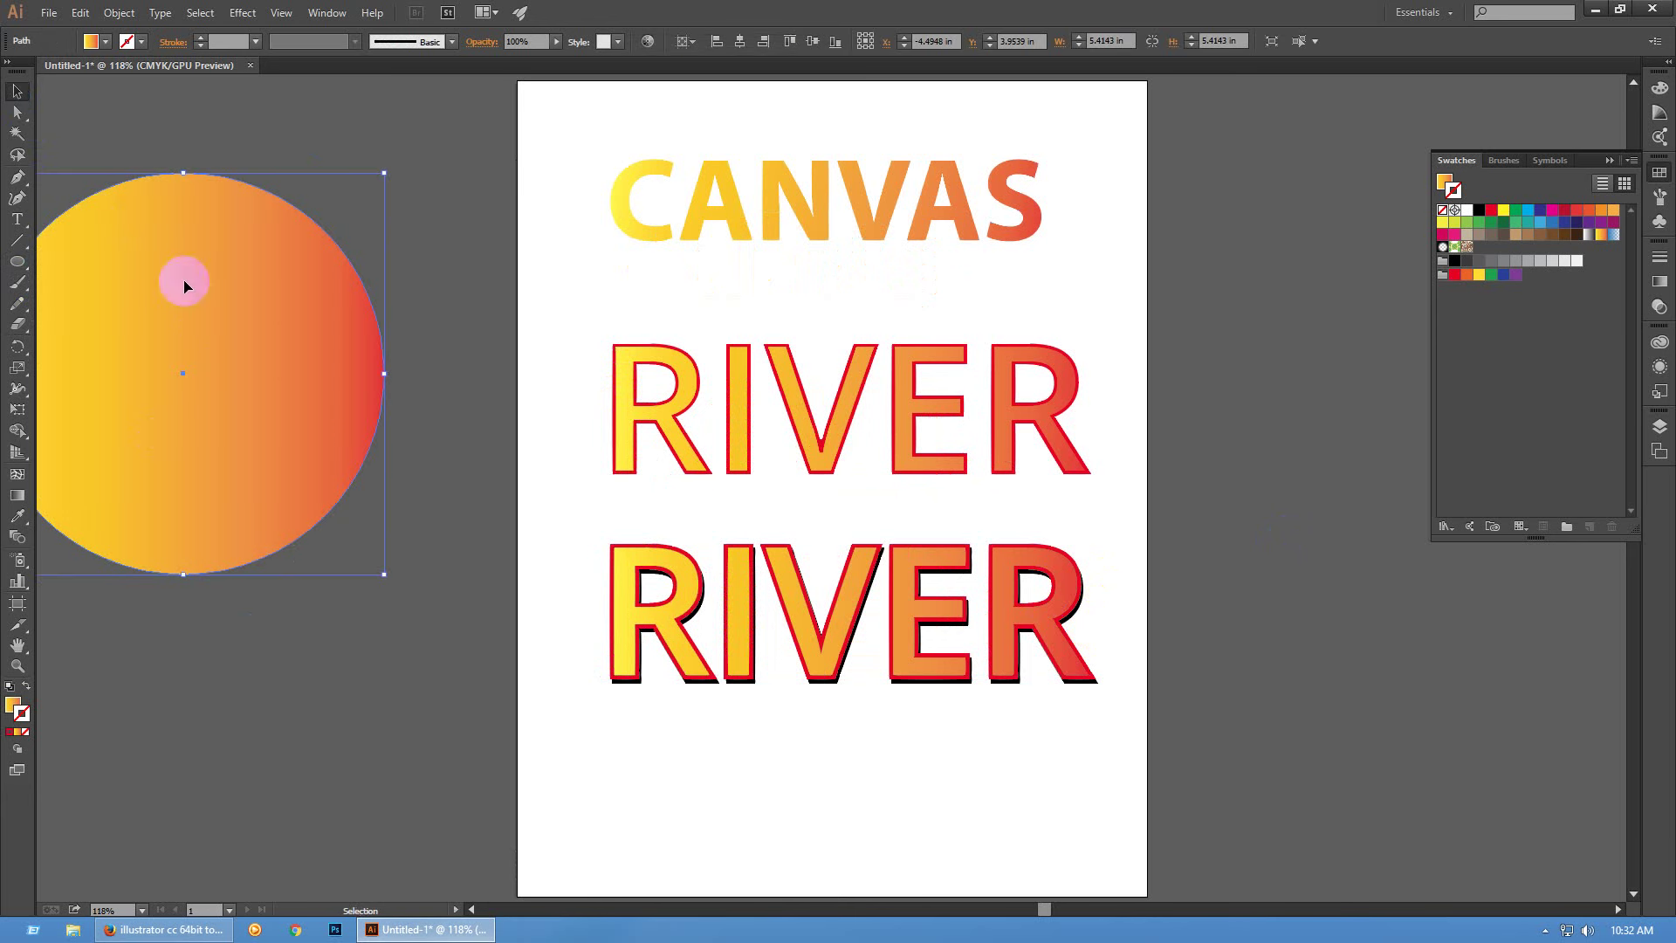
pyautogui.moveTo(212, 345); pyautogui.dragTo(271, 352)
# Swap the circle's gradient fill onto its stroke, set the stroke weight to 5 pt, and deselect it
pyautogui.hotkey('shift', 'x')
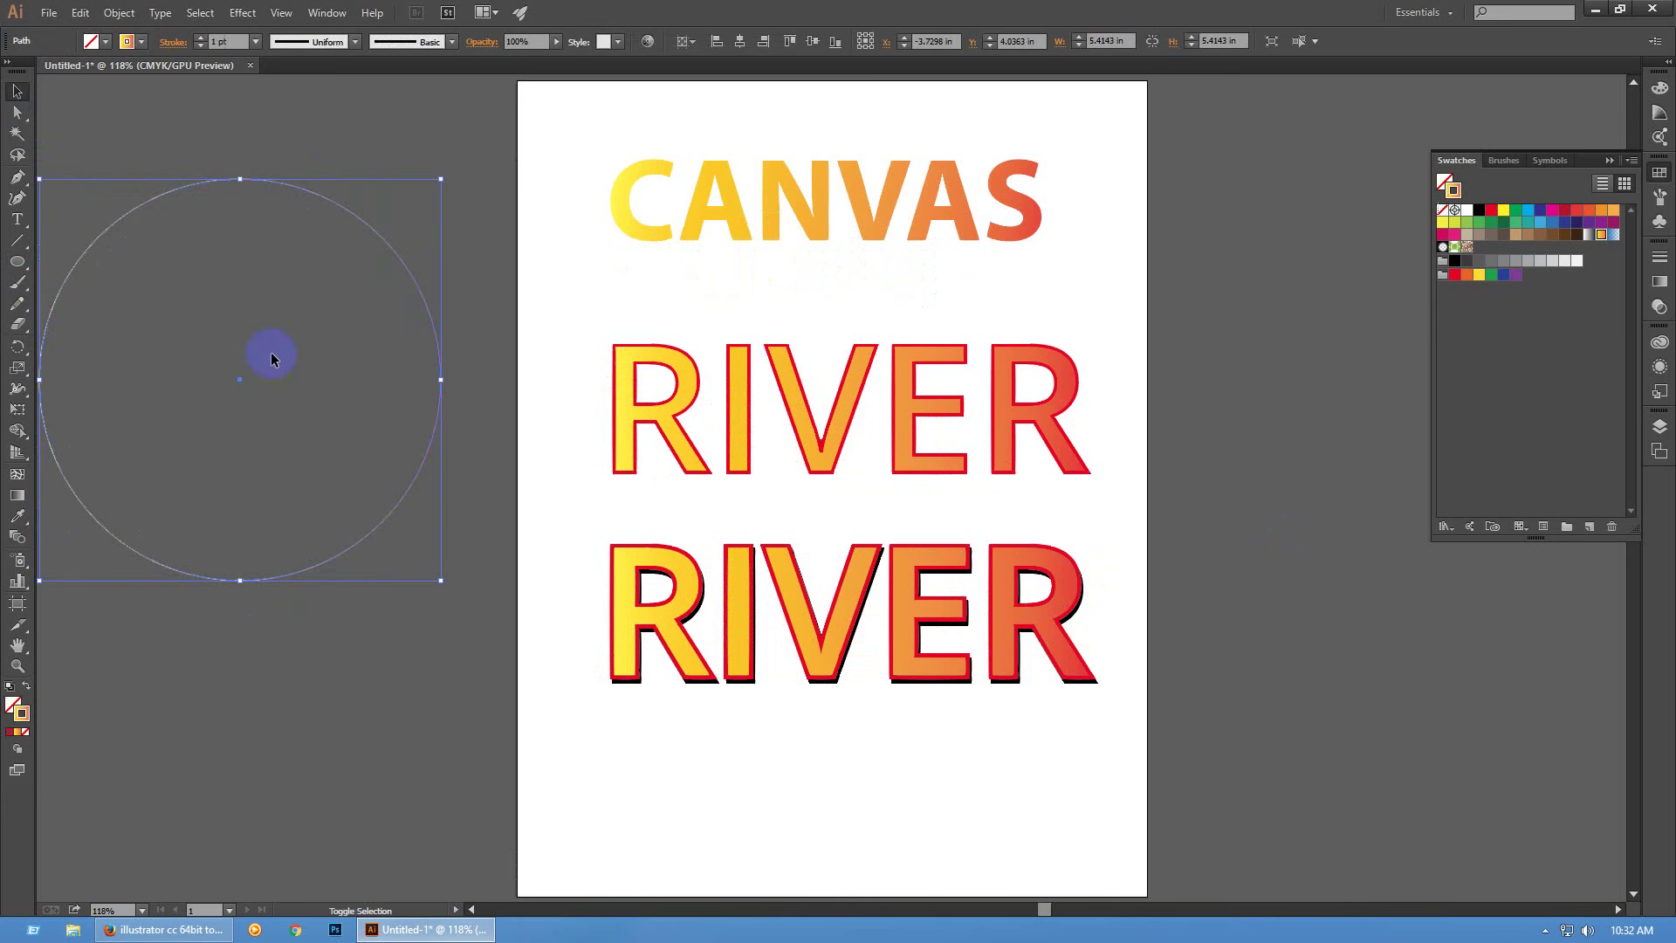
pyautogui.click(1650, 259)
pyautogui.click(1486, 265)
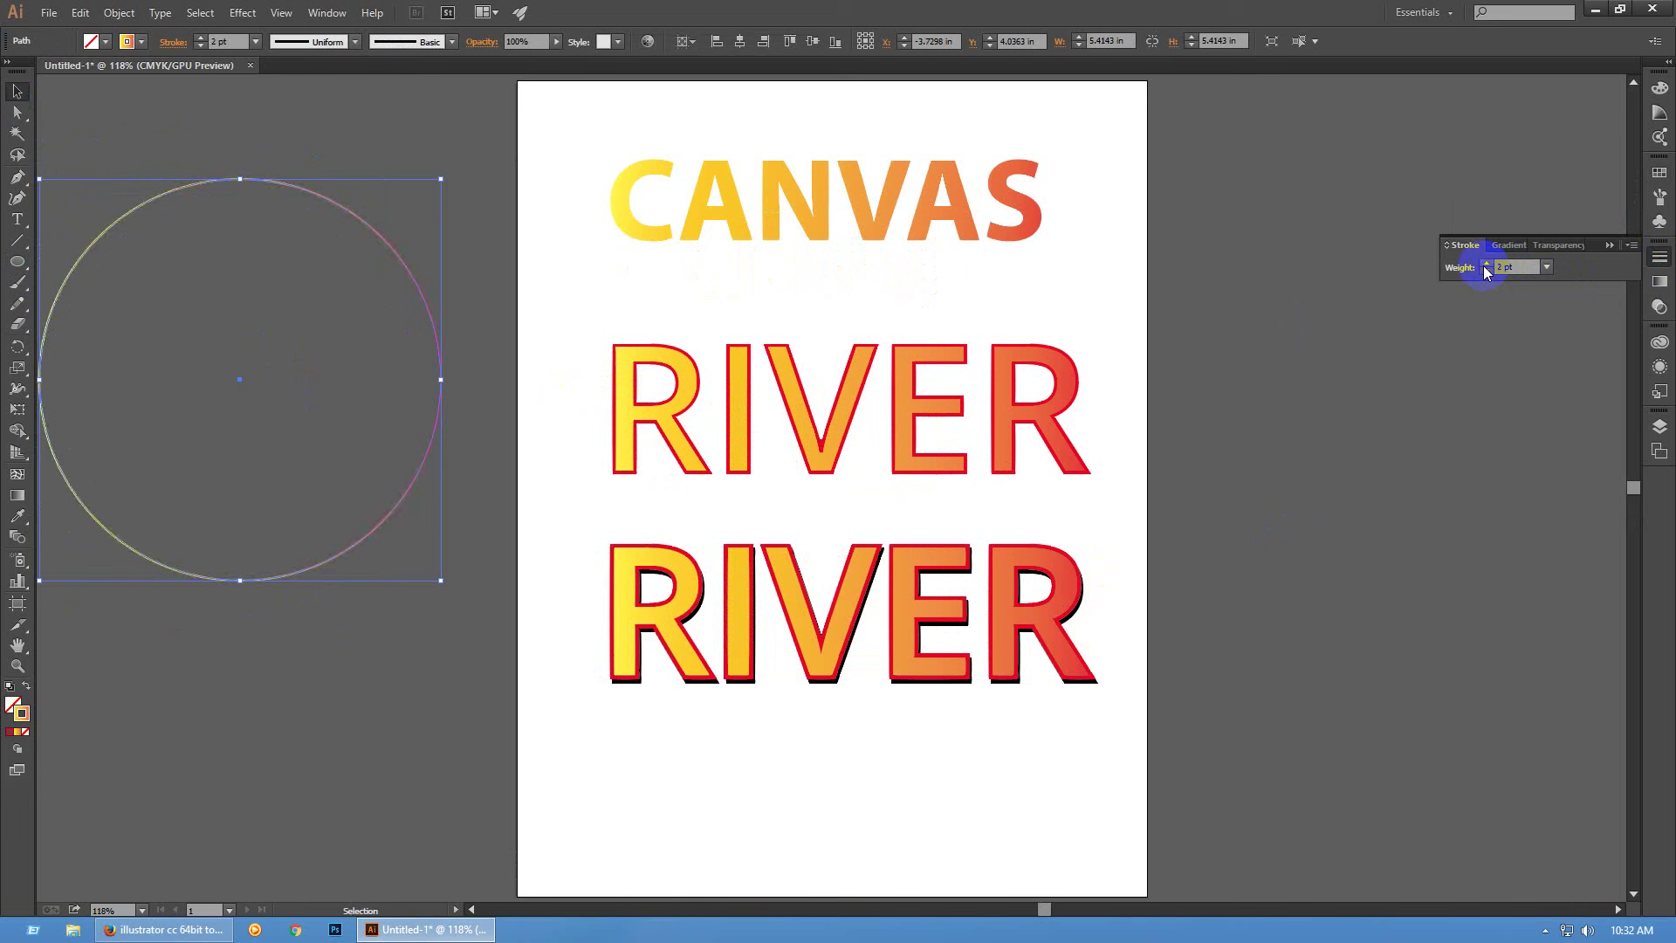
pyautogui.click(1486, 264)
pyautogui.click(1486, 264)
pyautogui.click(1486, 265)
pyautogui.click(356, 731)
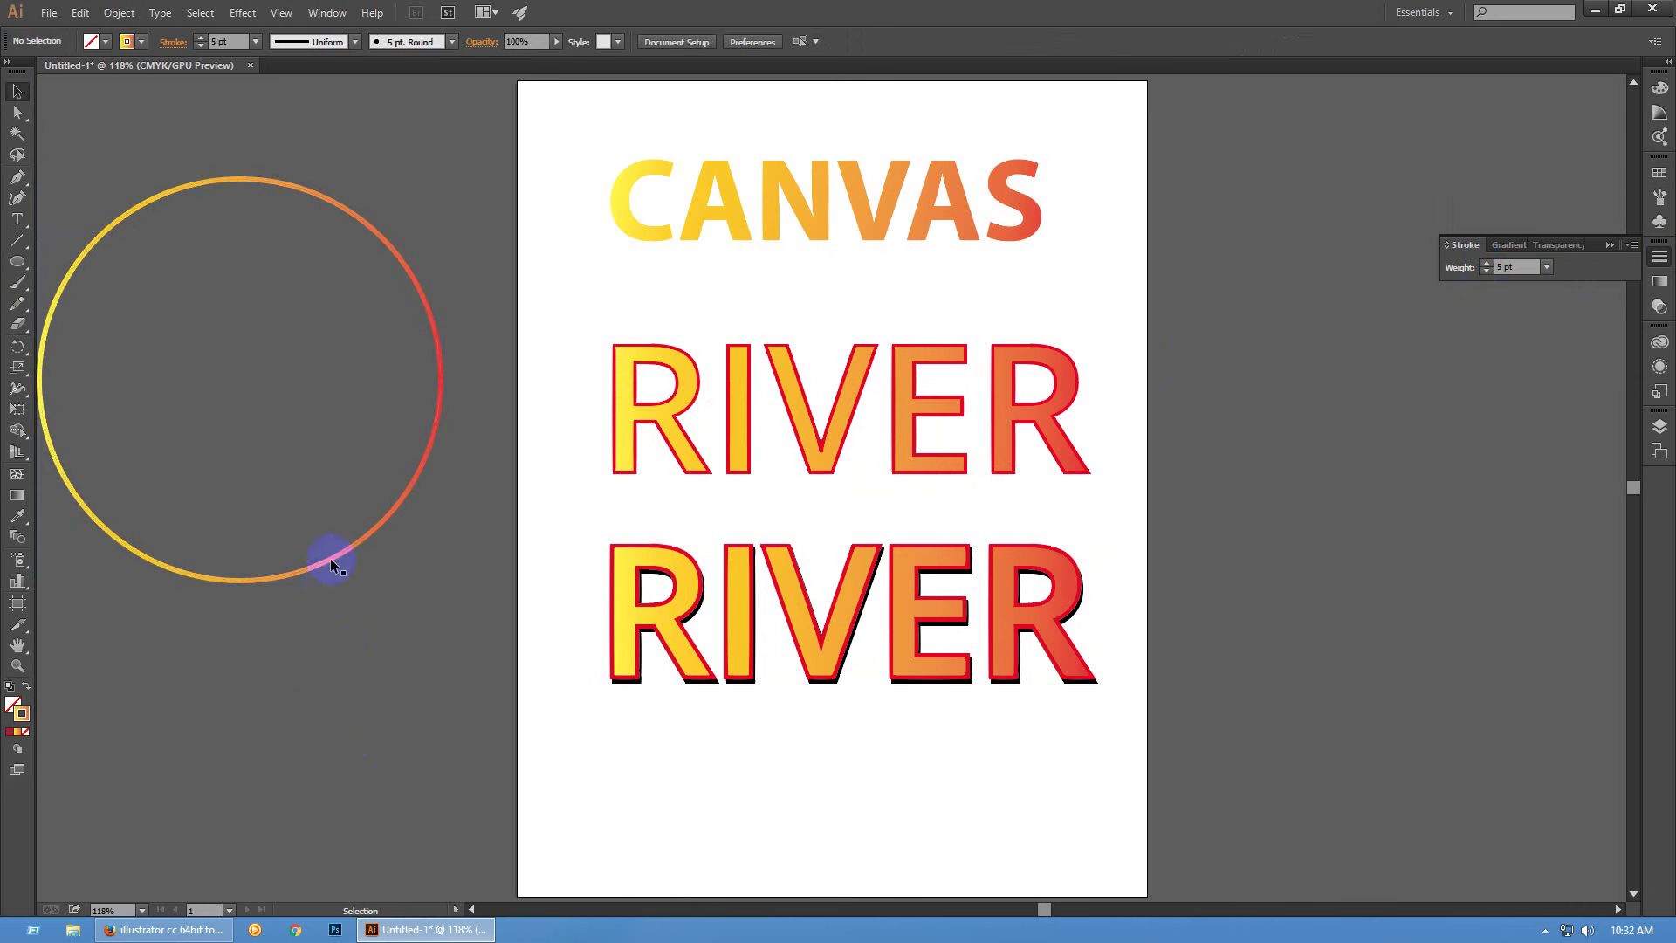
# Move the gradient-stroked circle below the lower RIVER text and scale it proportionally to about 1.73 in across
pyautogui.click(342, 550)
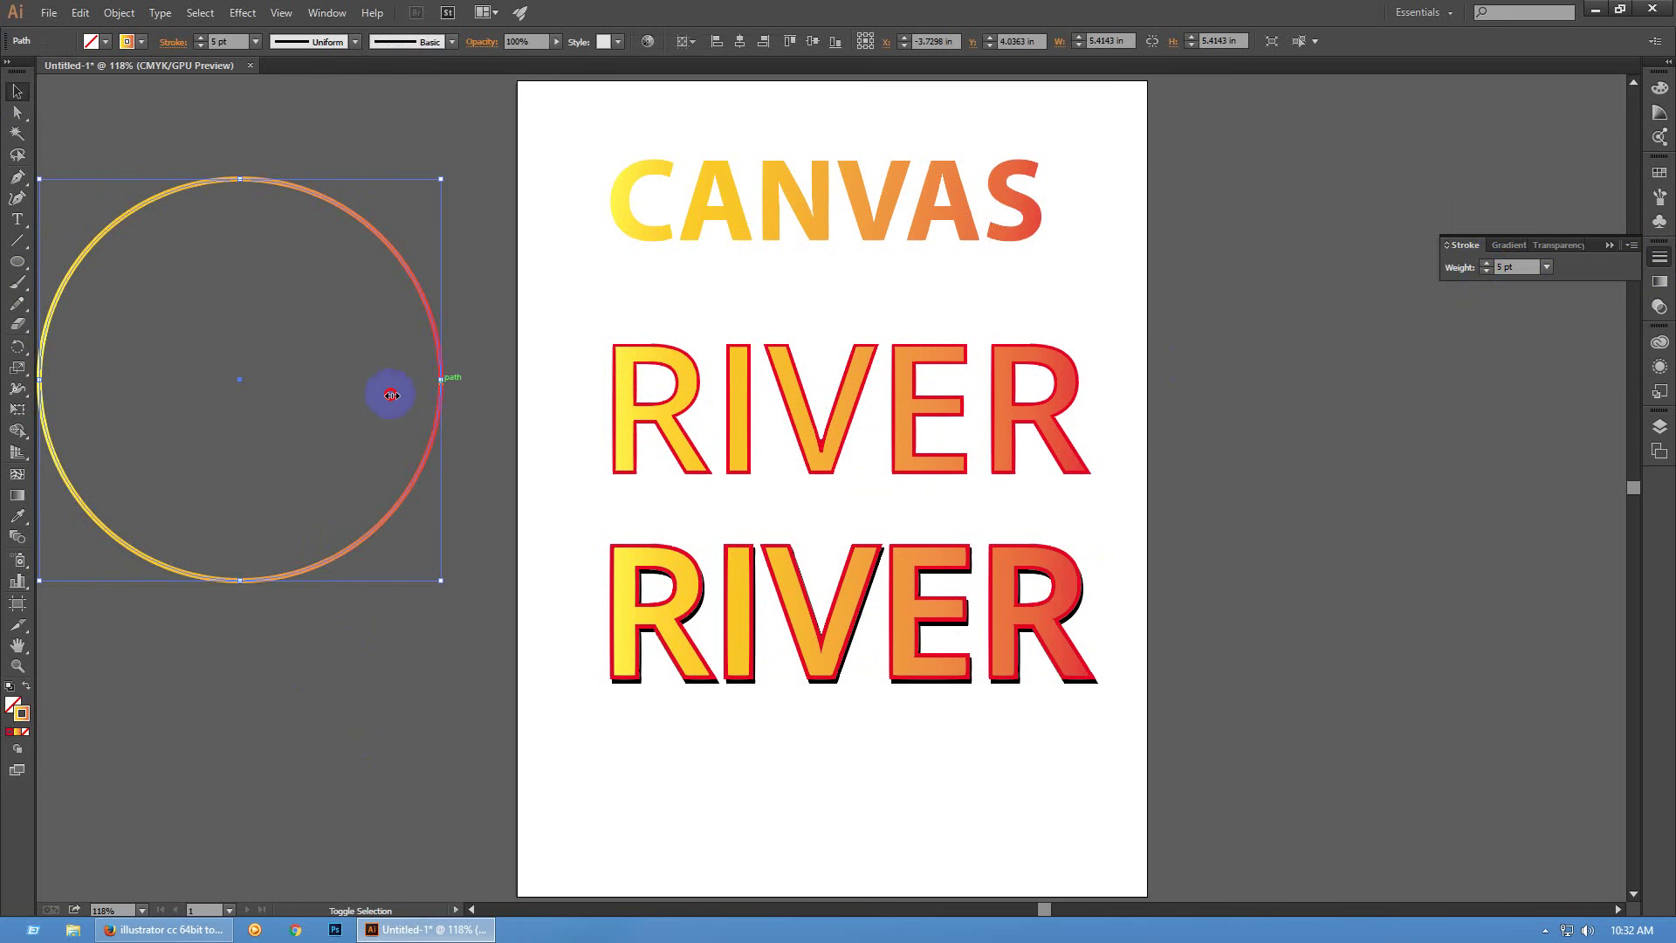
pyautogui.moveTo(391, 396)
pyautogui.mouseDown()
pyautogui.moveTo(232, 419)
pyautogui.moveTo(217, 437)
pyautogui.moveTo(662, 703)
pyautogui.moveTo(790, 834)
pyautogui.mouseUp()
pyautogui.scroll(-3, 781, 611)
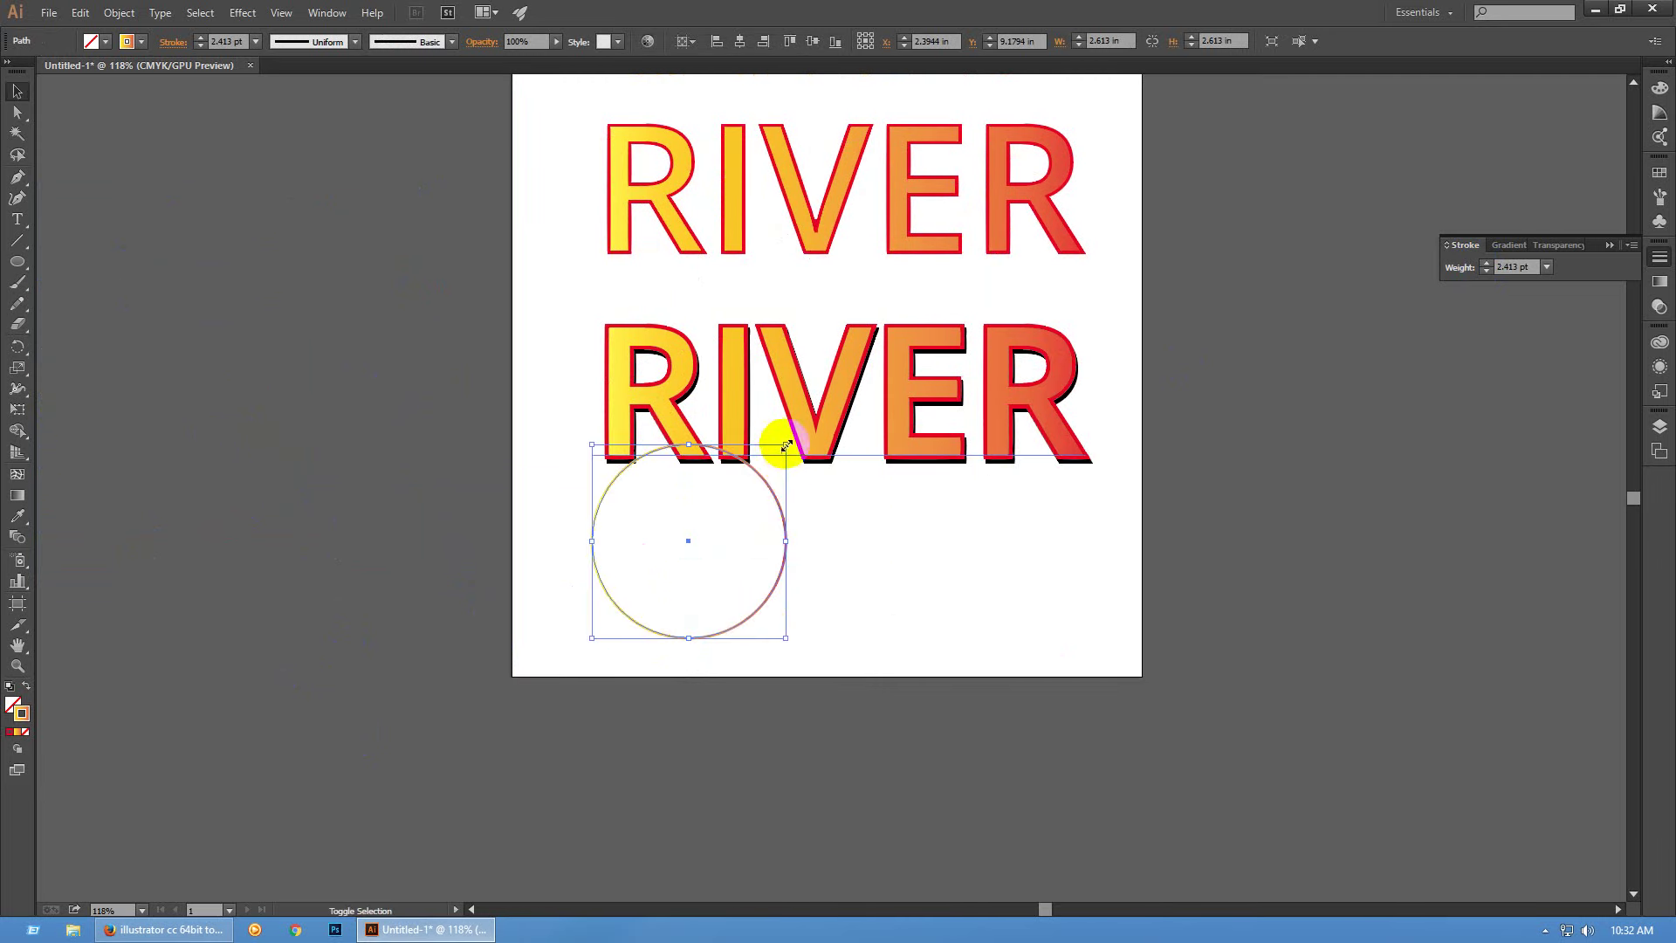
pyautogui.moveTo(786, 446); pyautogui.dragTo(741, 520)
pyautogui.click(902, 580)
# Inspect the circle's gradient stroke up close, and delete the CANVAS text and both RIVER texts from the artboard
pyautogui.moveTo(1096, 587); pyautogui.dragTo(1075, 733)
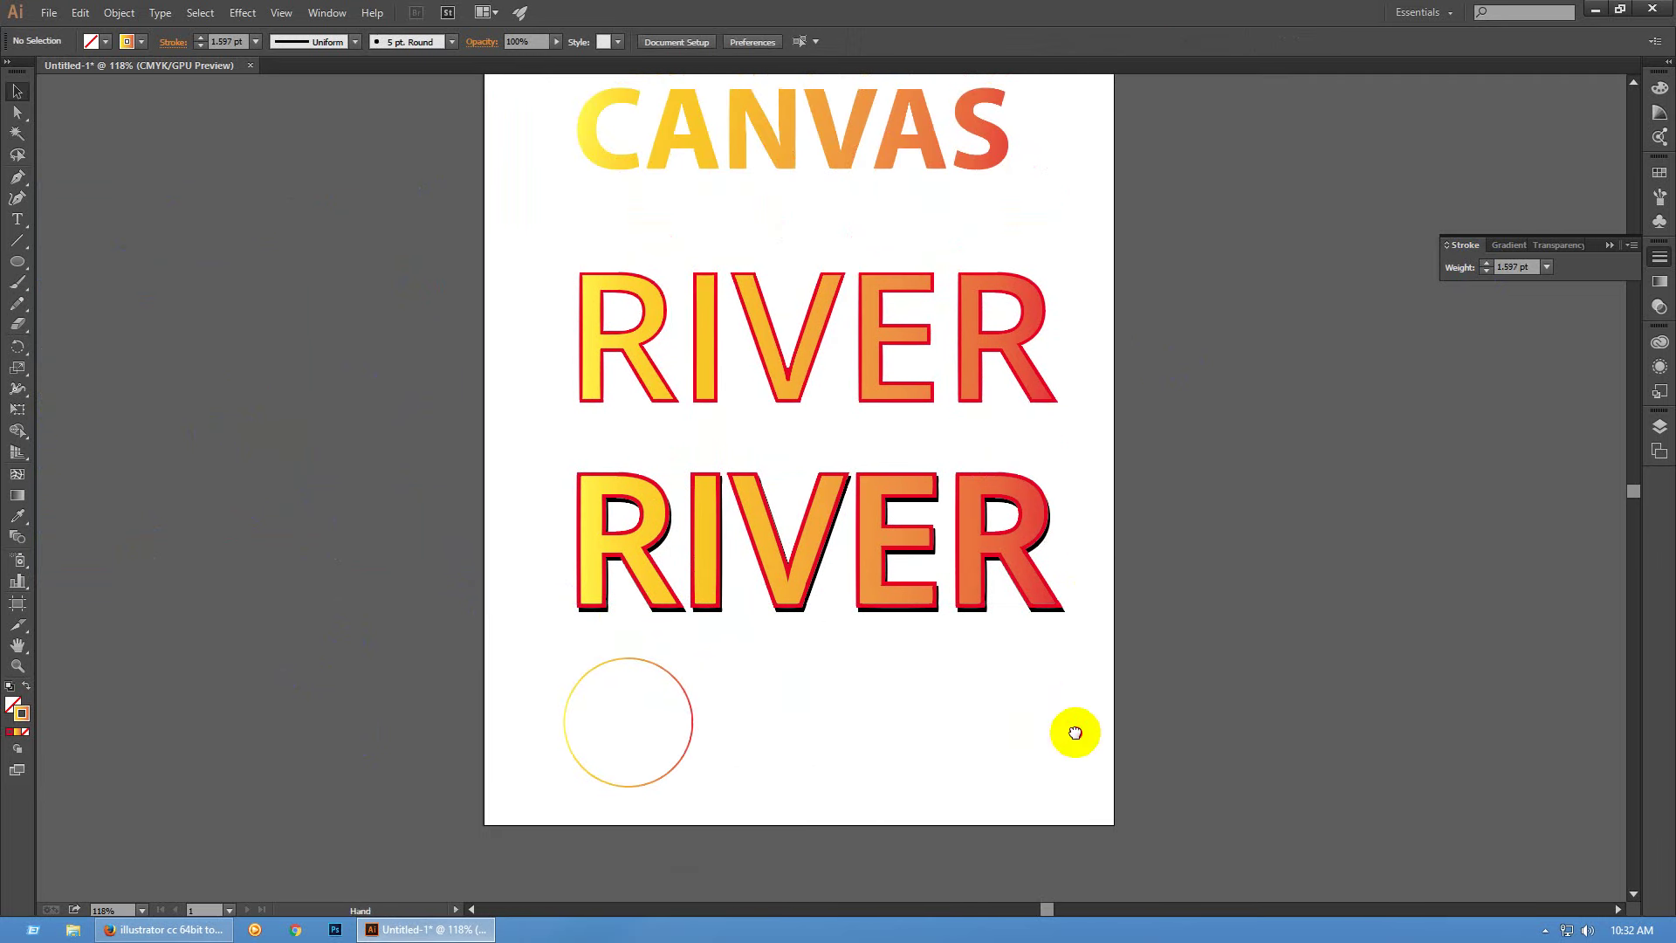
pyautogui.scroll(5, 626, 818)
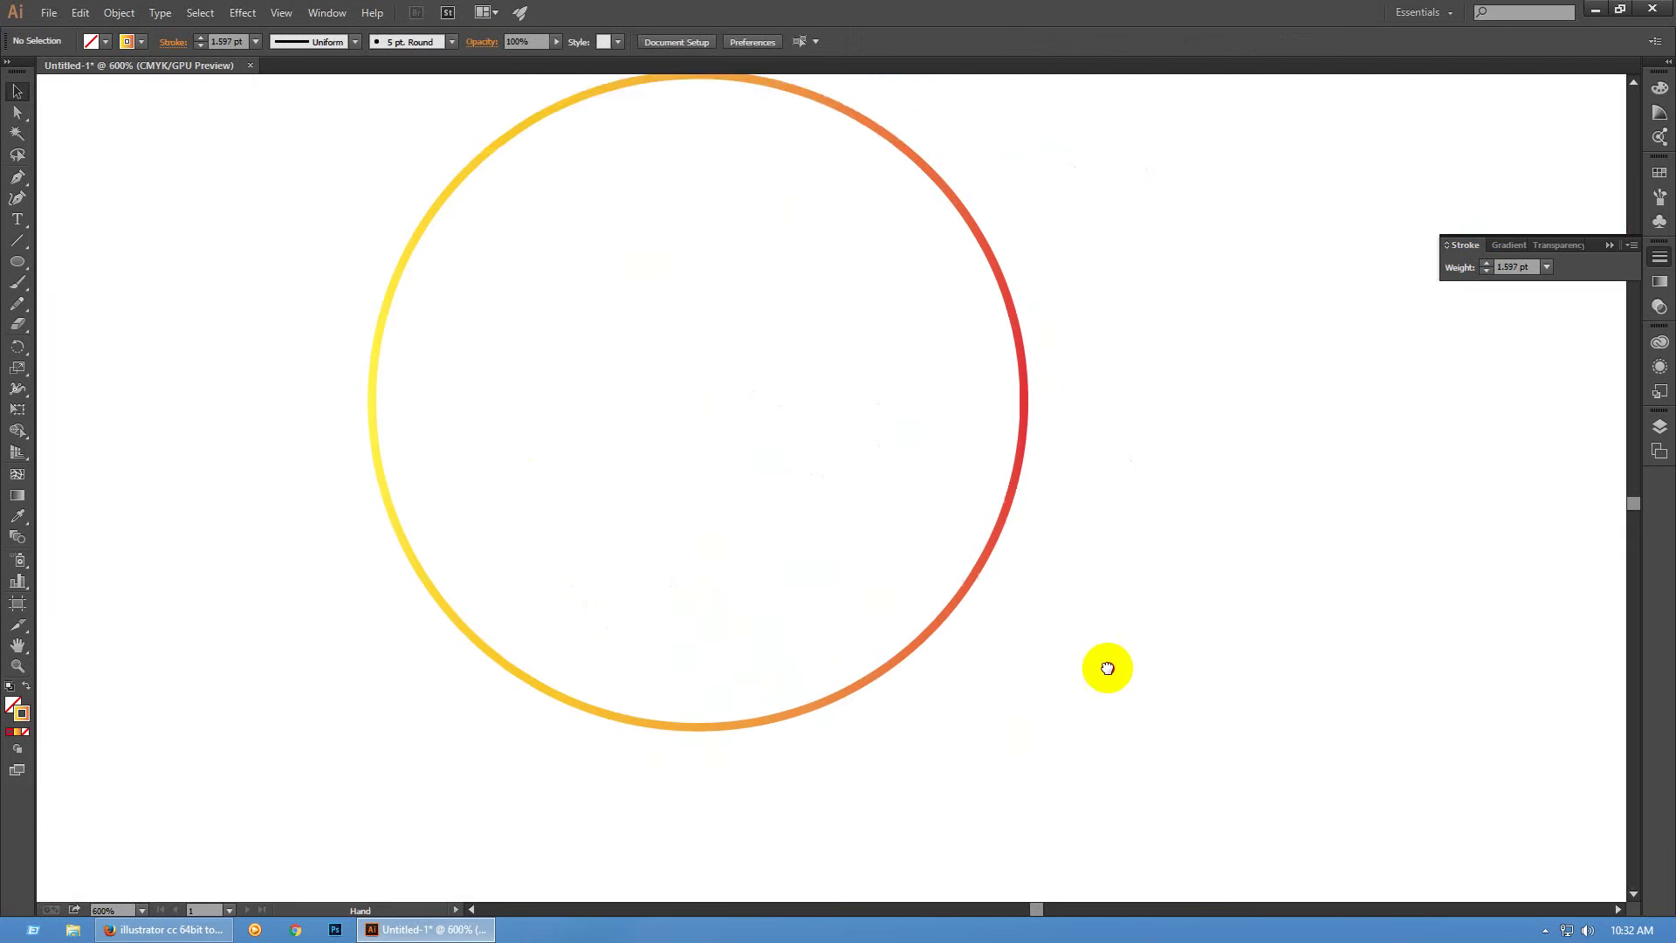
pyautogui.moveTo(1107, 668)
pyautogui.mouseDown()
pyautogui.moveTo(1231, 696)
pyautogui.moveTo(1123, 693)
pyautogui.mouseUp()
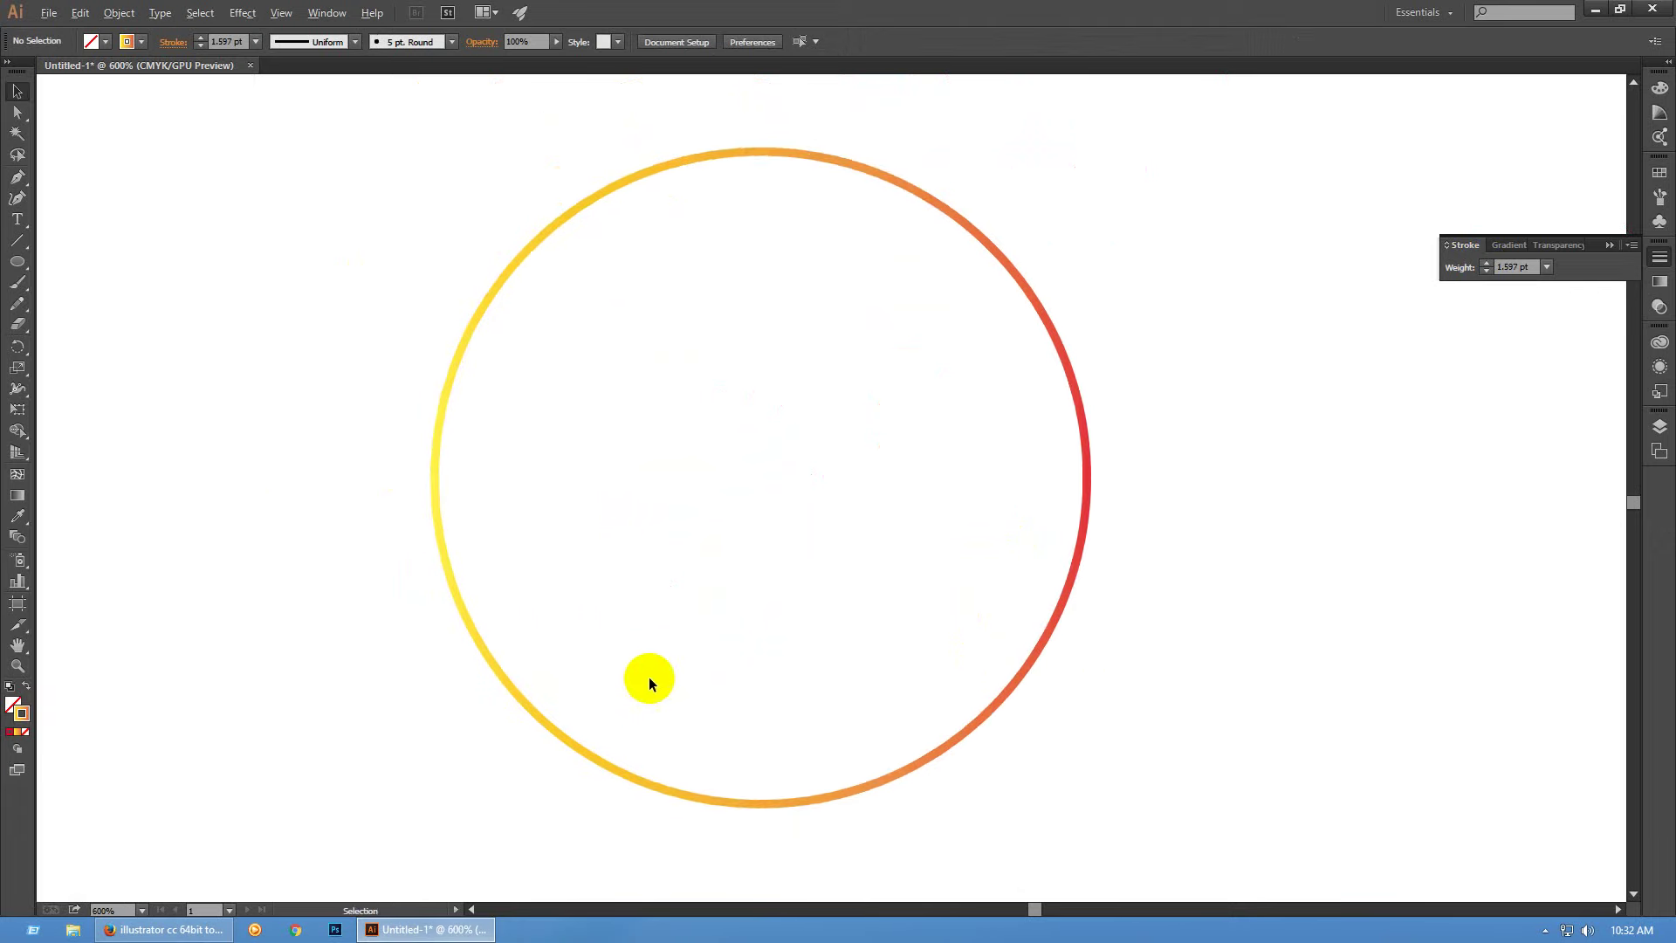
pyautogui.hotkey('ctrl', '1')
pyautogui.moveTo(752, 689); pyautogui.dragTo(807, 662)
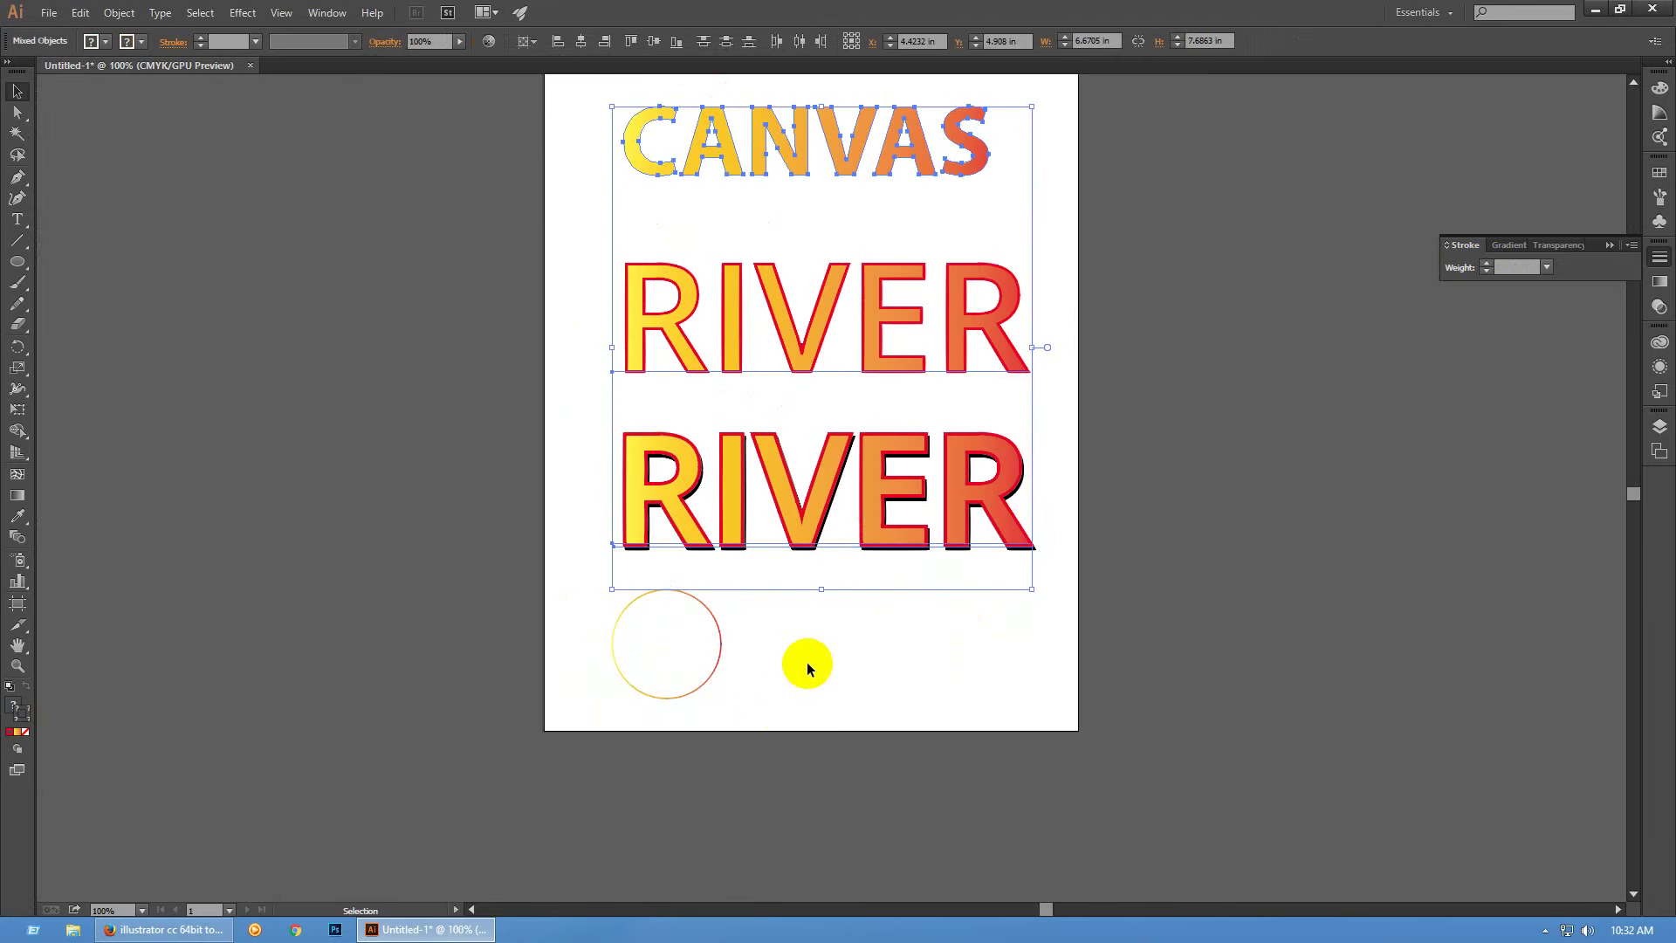
pyautogui.press('Delete')
# Select the gradient-stroked circle and center it horizontally and vertically on the artboard
pyautogui.press('a')
pyautogui.moveTo(790, 554); pyautogui.dragTo(526, 706)
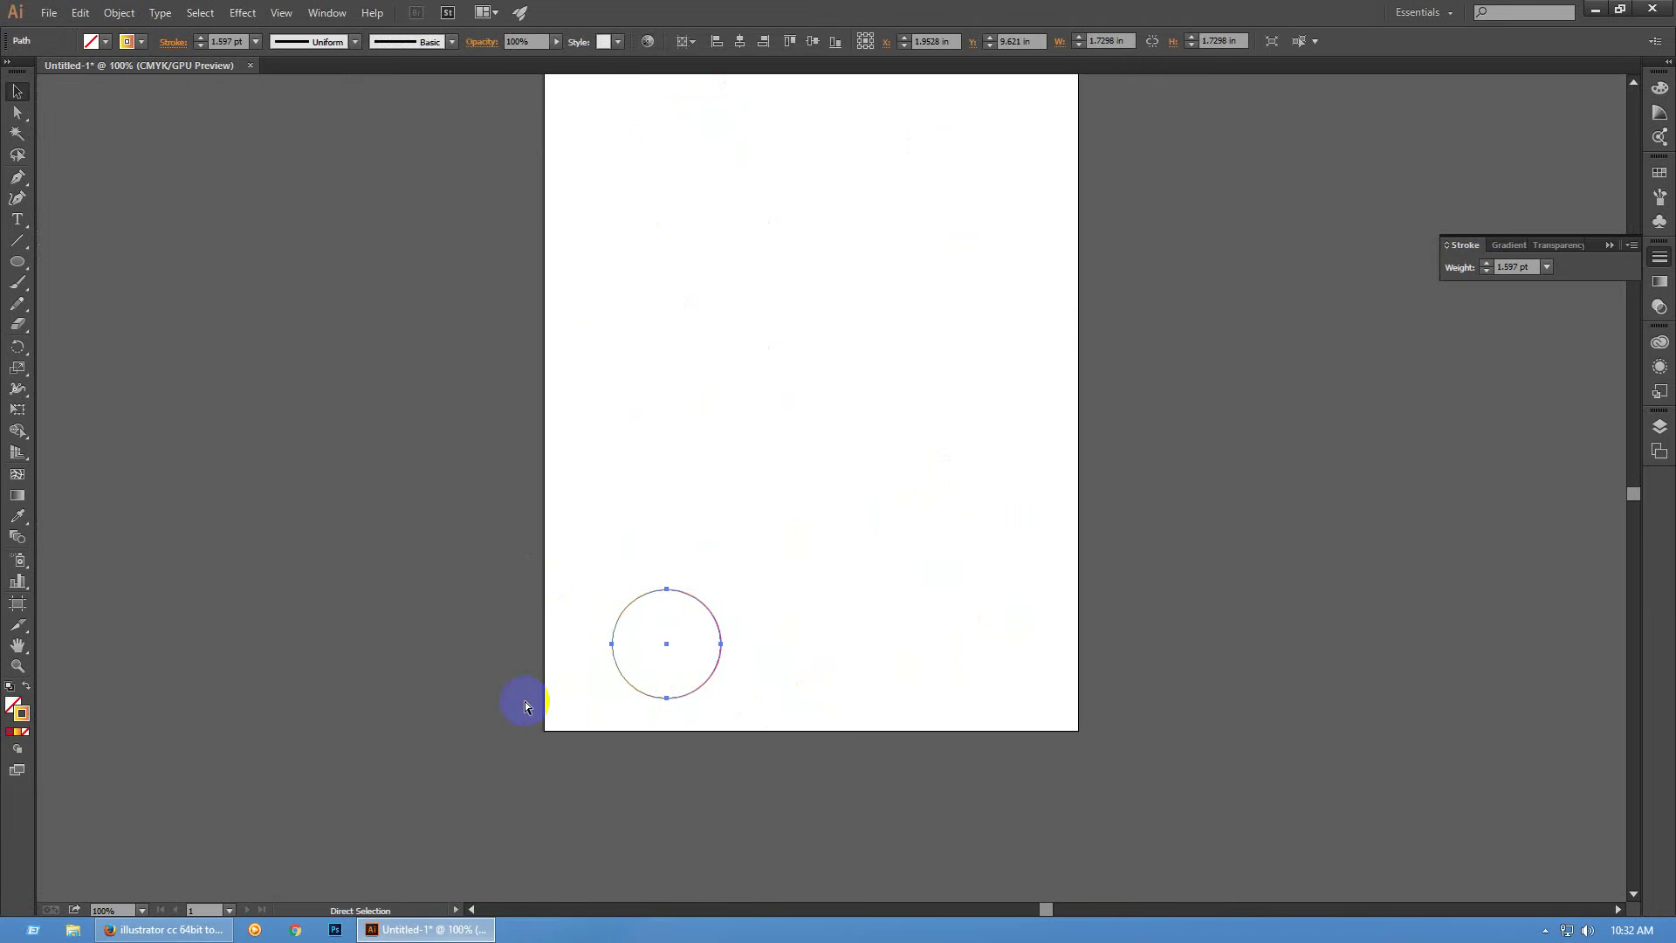
pyautogui.press('v')
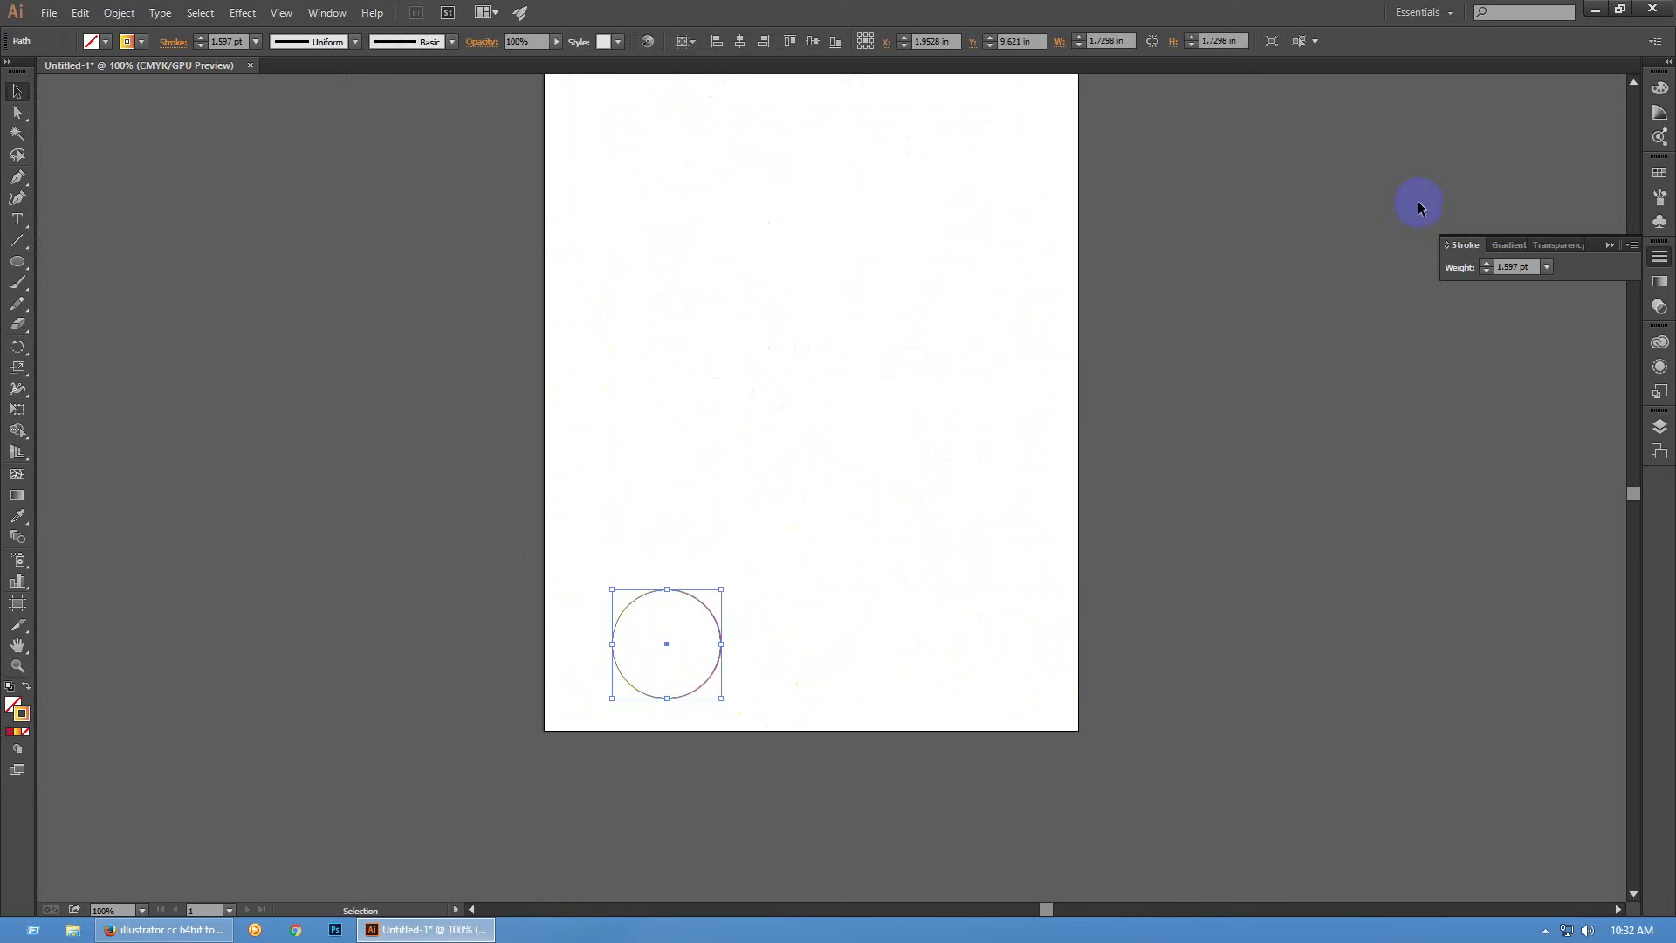
pyautogui.click(740, 41)
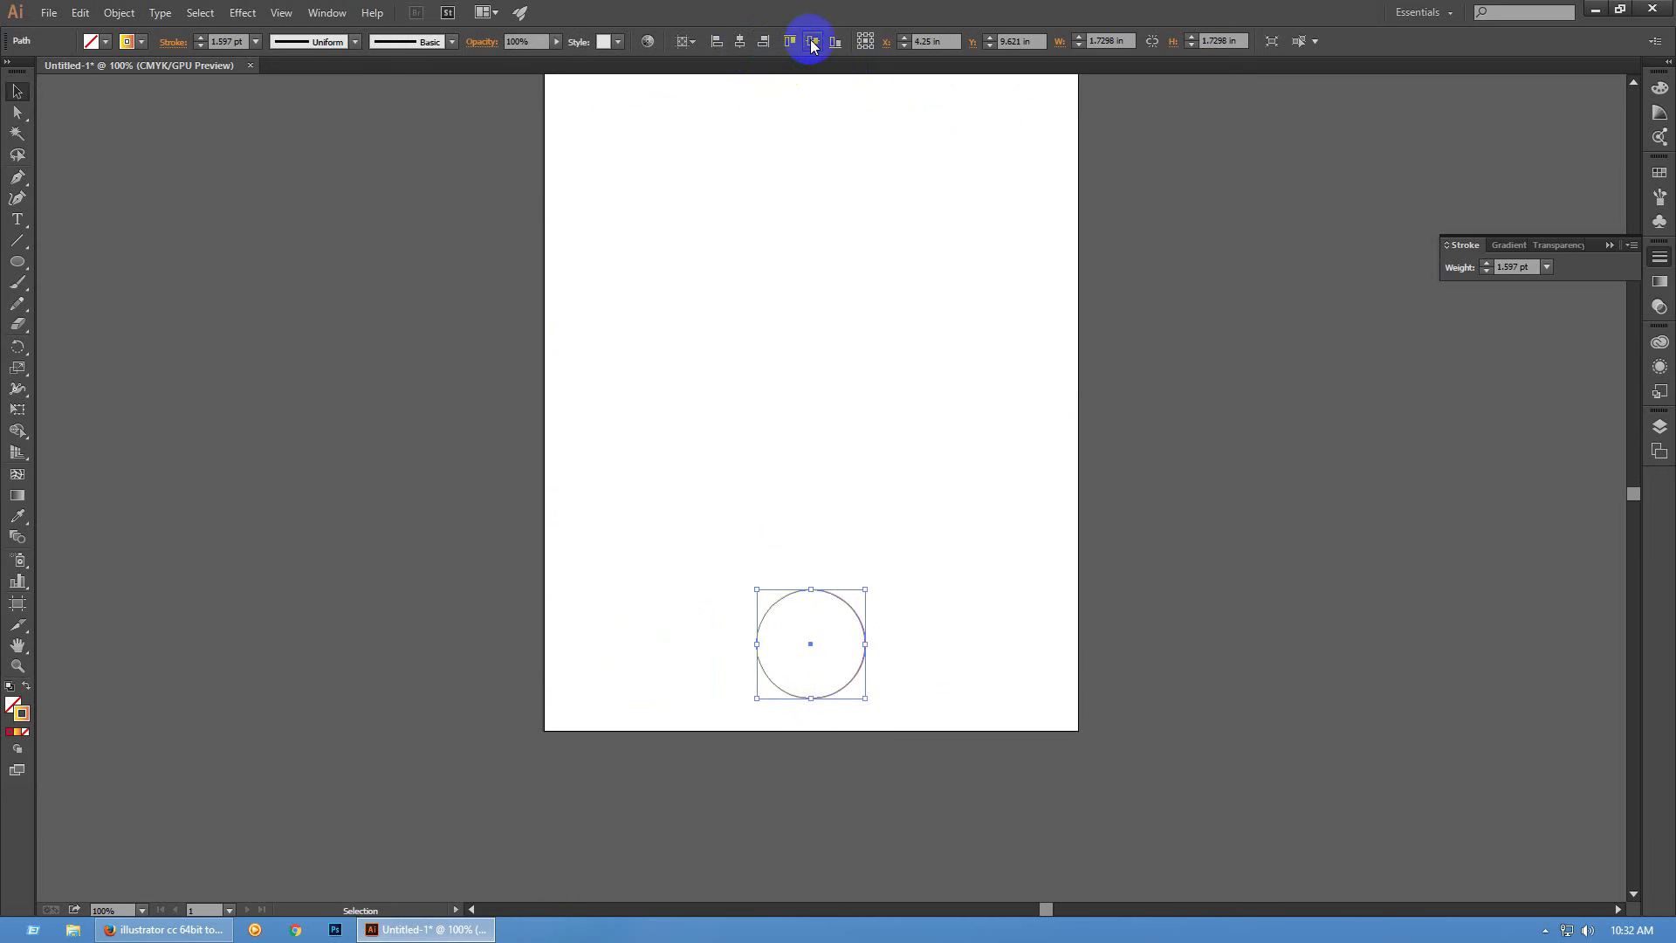
pyautogui.click(813, 41)
# Apply the White, Black preset gradient to the centered circle's stroke
pyautogui.hotkey('ctrl', '+')
pyautogui.hotkey('ctrl', '+')
pyautogui.hotkey('ctrl', '+')
pyautogui.press('v')
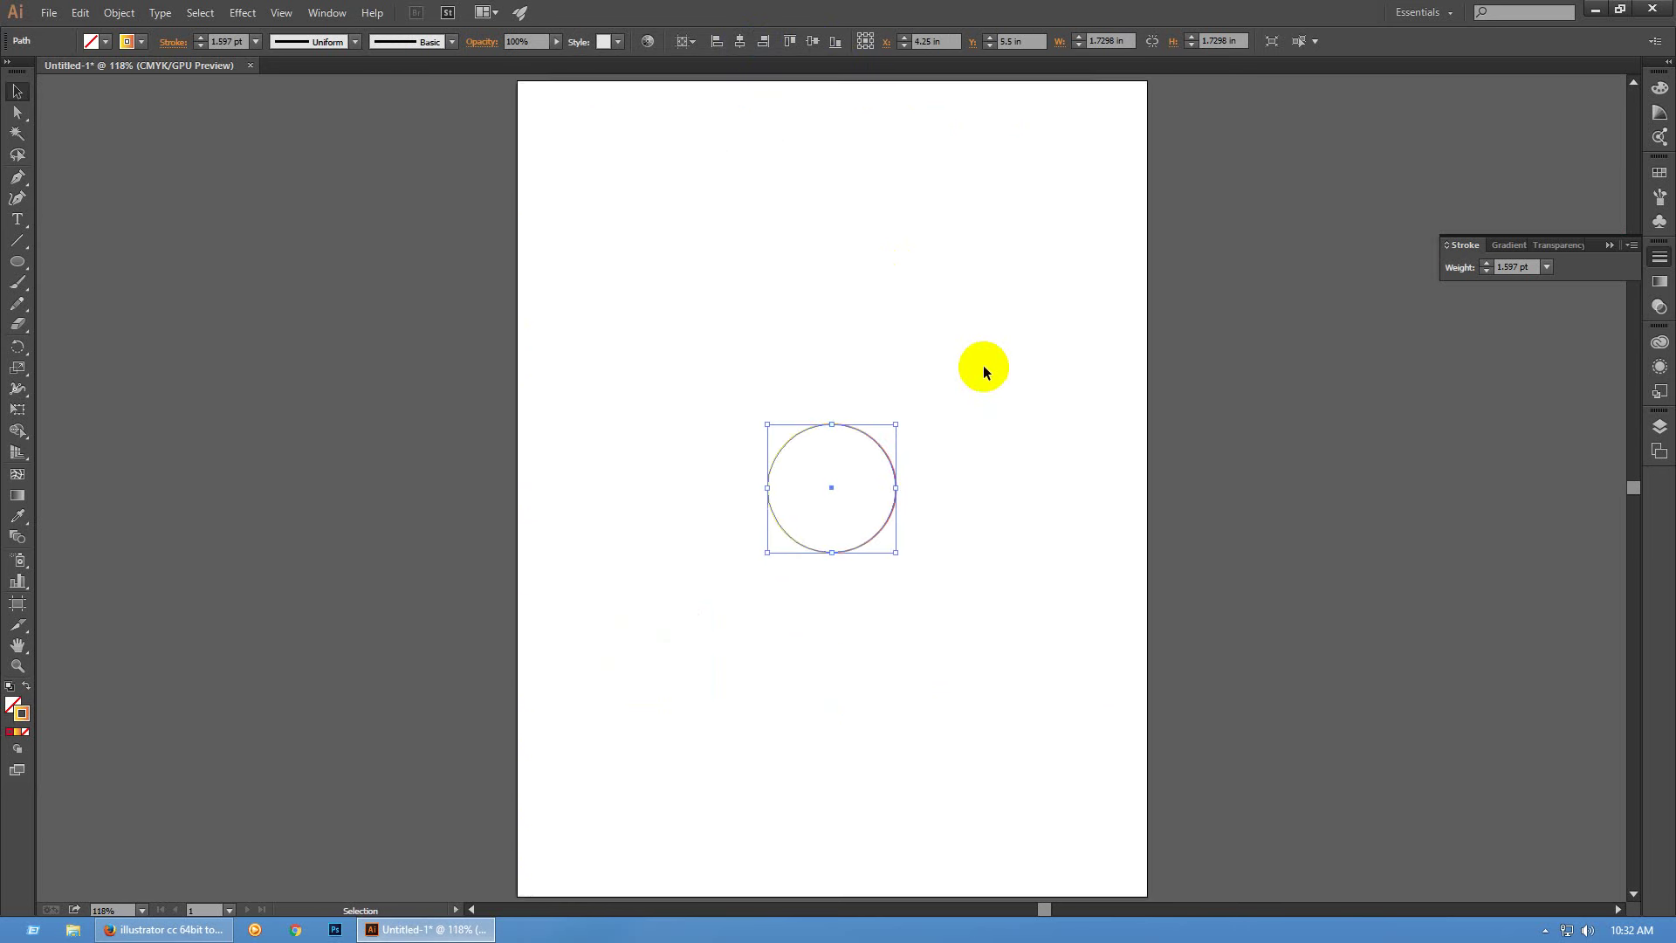
pyautogui.hotkey('ctrl', '+')
pyautogui.hotkey('ctrl', '+')
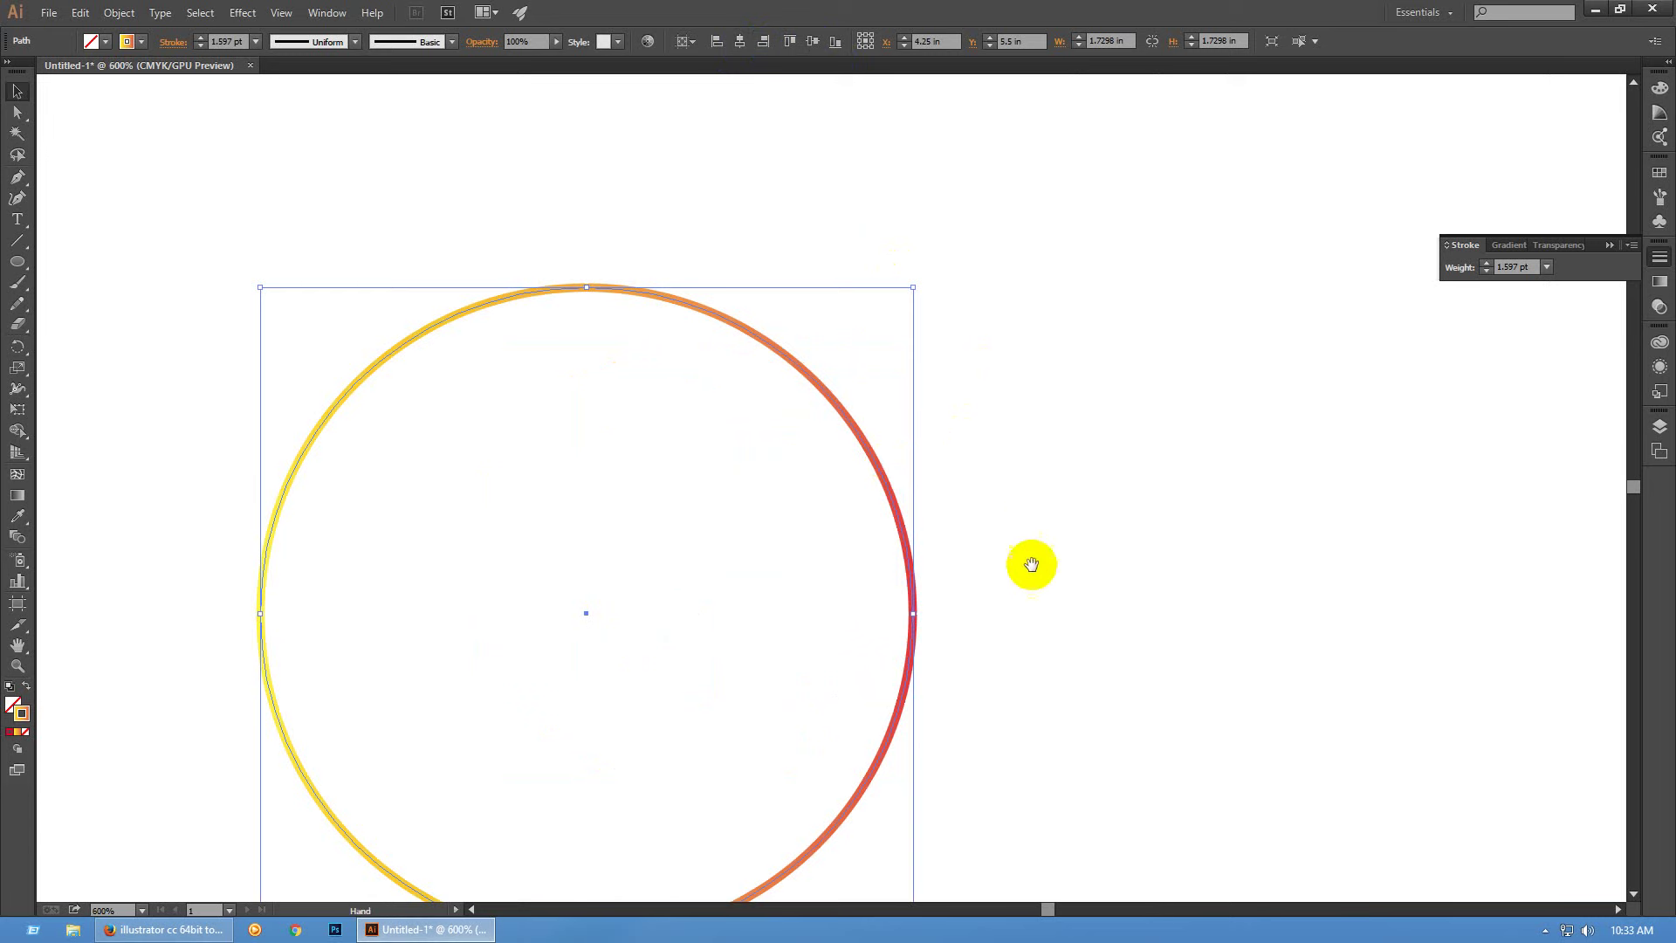
pyautogui.moveTo(1030, 562); pyautogui.dragTo(1253, 446)
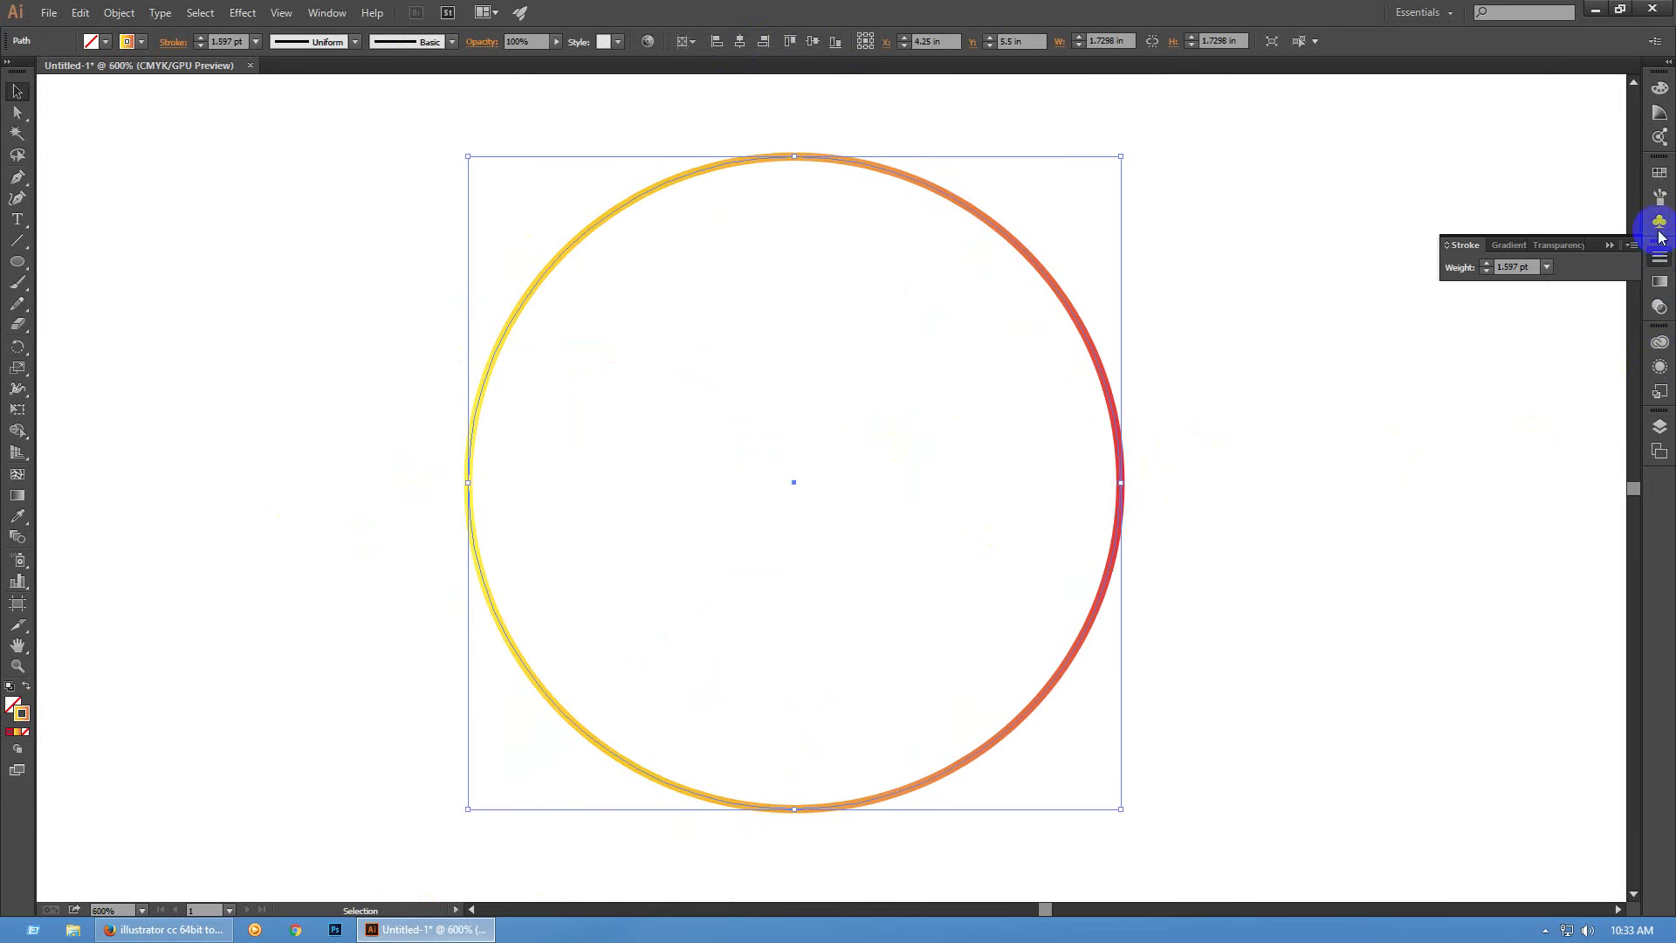
pyautogui.click(1660, 175)
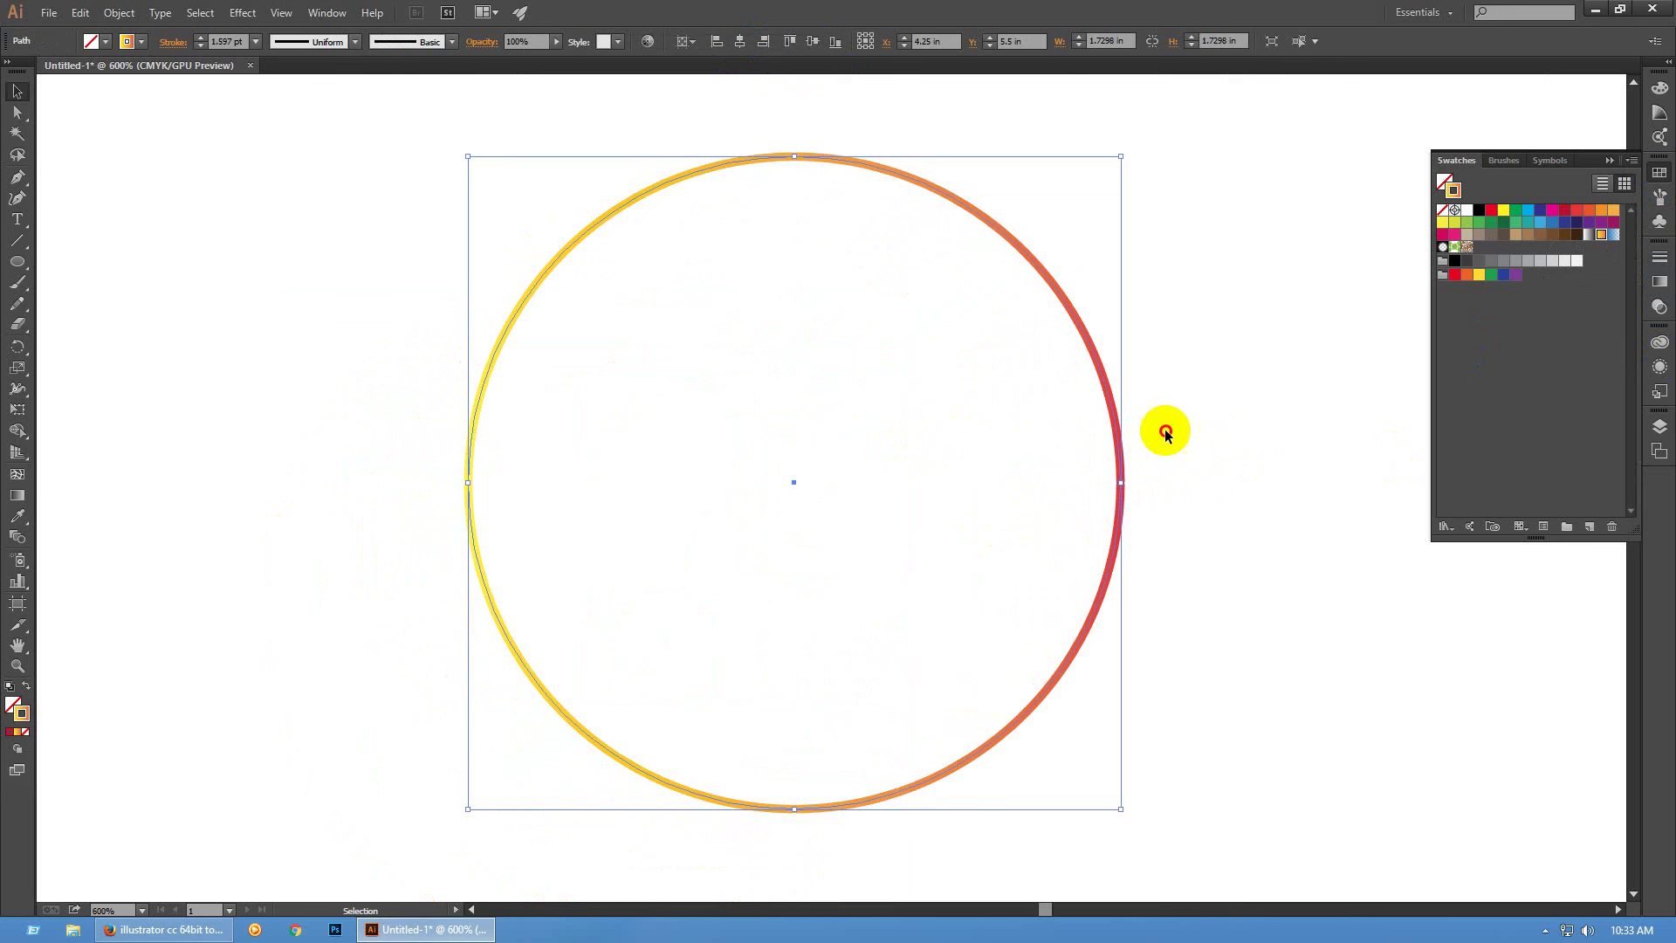
pyautogui.click(1660, 281)
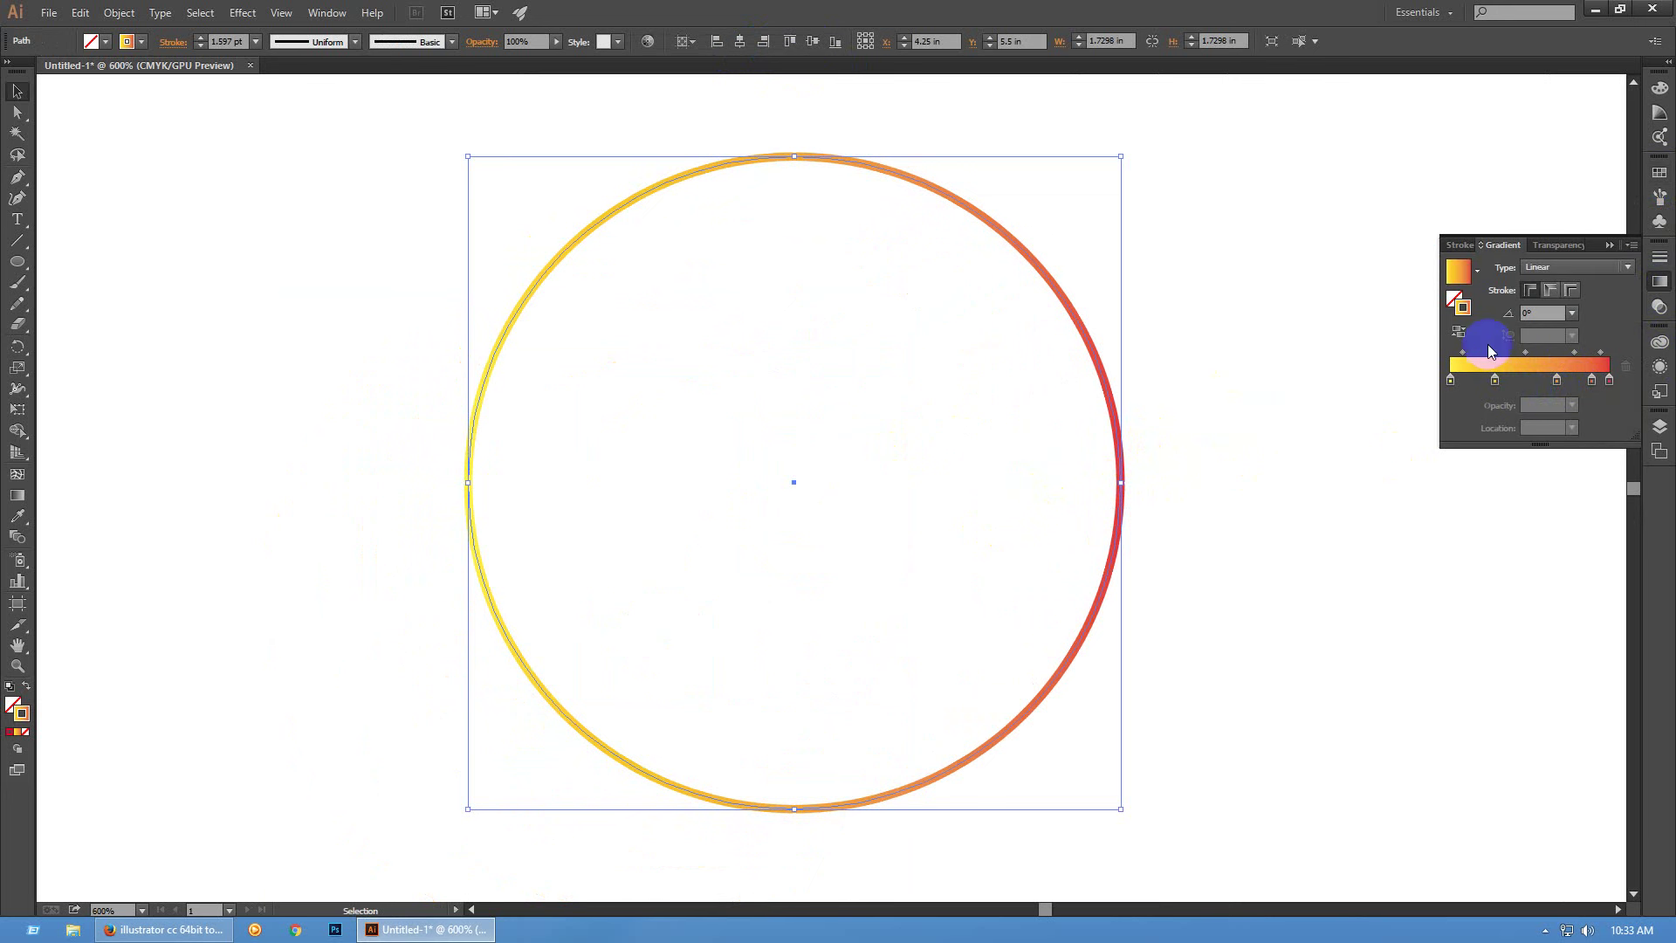
pyautogui.moveTo(1482, 278); pyautogui.dragTo(1479, 273)
pyautogui.click(1479, 274)
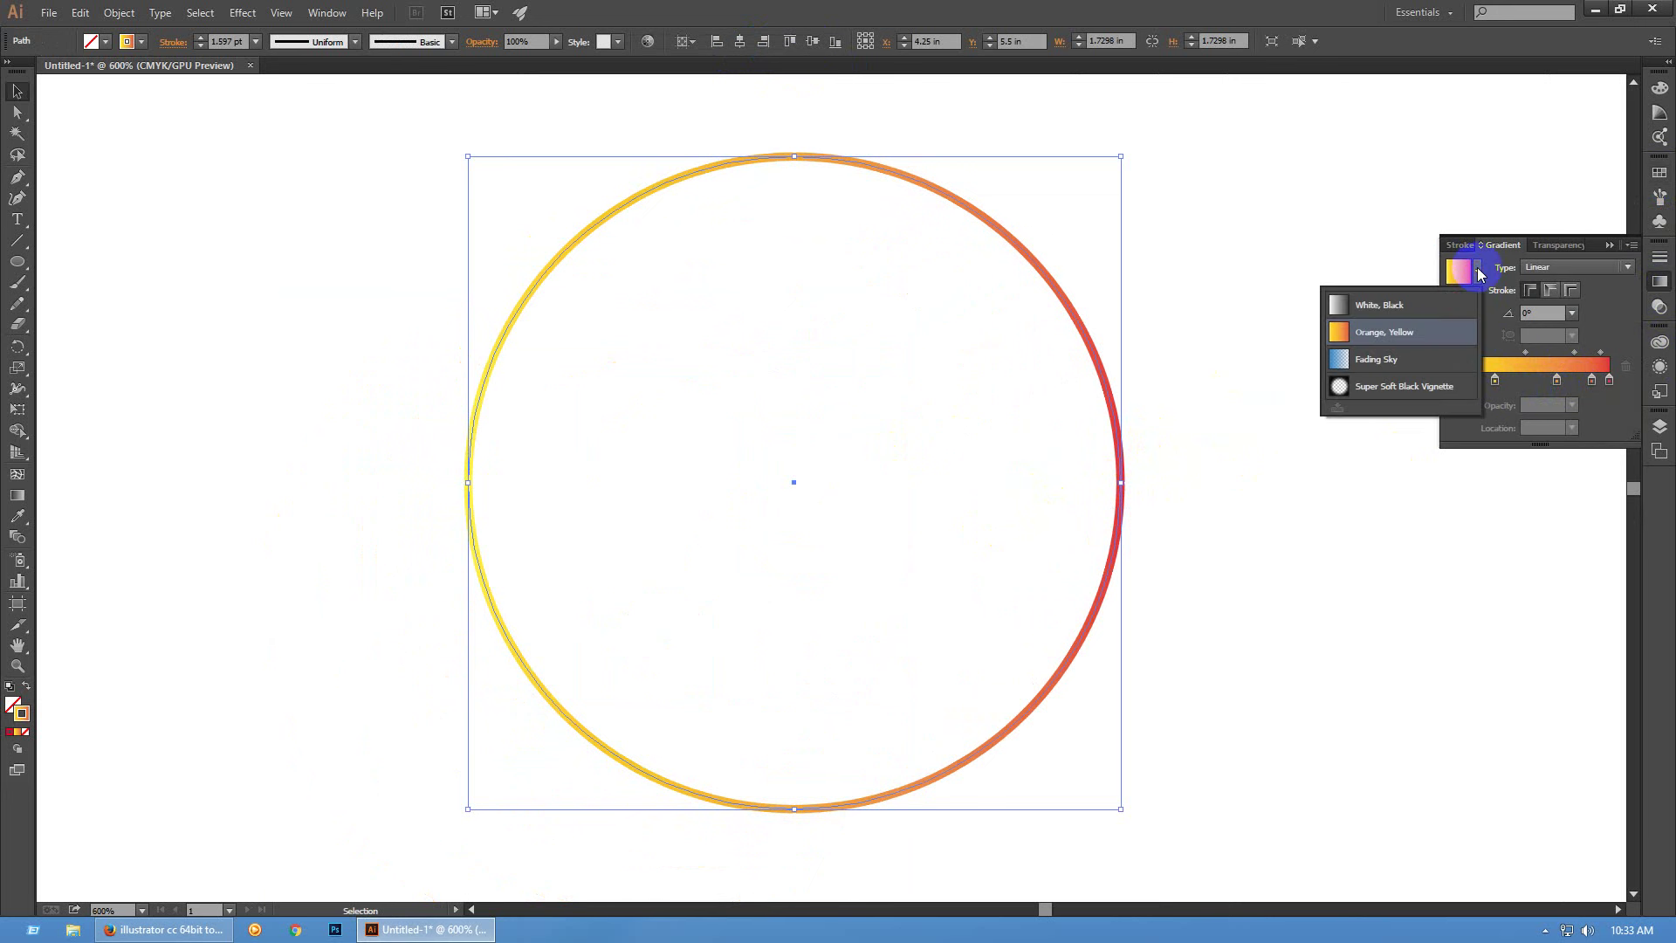
pyautogui.click(1432, 304)
# Recolor the black end stop of the circle's stroke gradient with the cyan swatch
pyautogui.click(1609, 380)
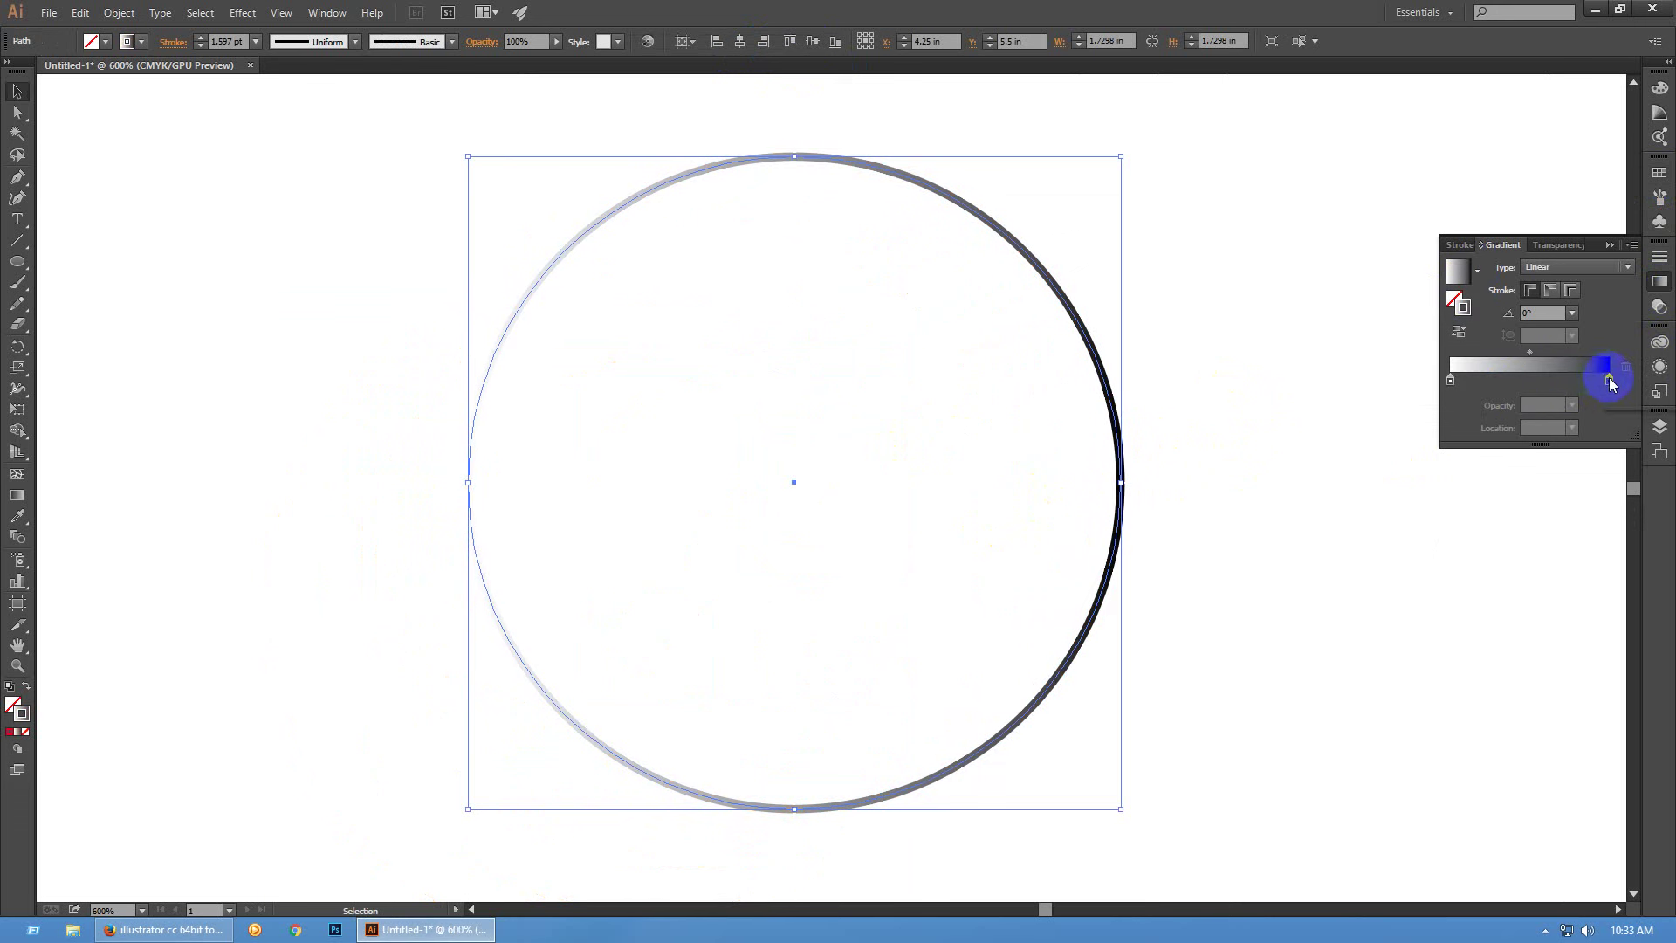
pyautogui.doubleClick(1610, 381)
pyautogui.click(1468, 440)
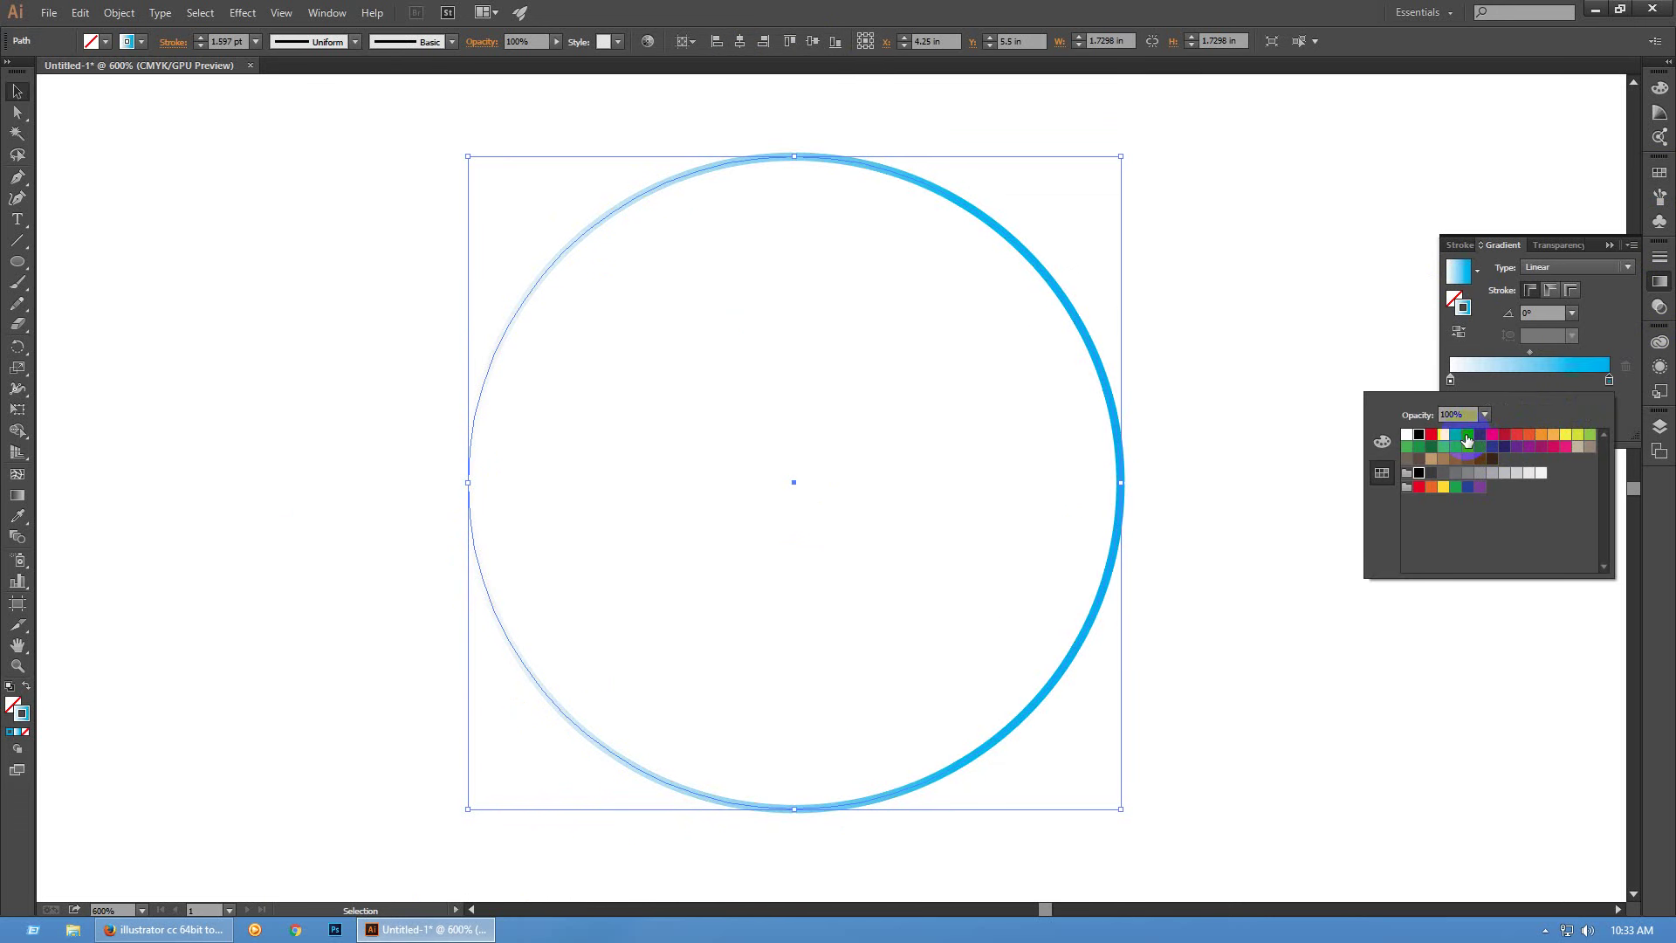
# Try several blue swatches on the white starting stop of the stroke gradient, and settle on dark blue
pyautogui.click(1451, 381)
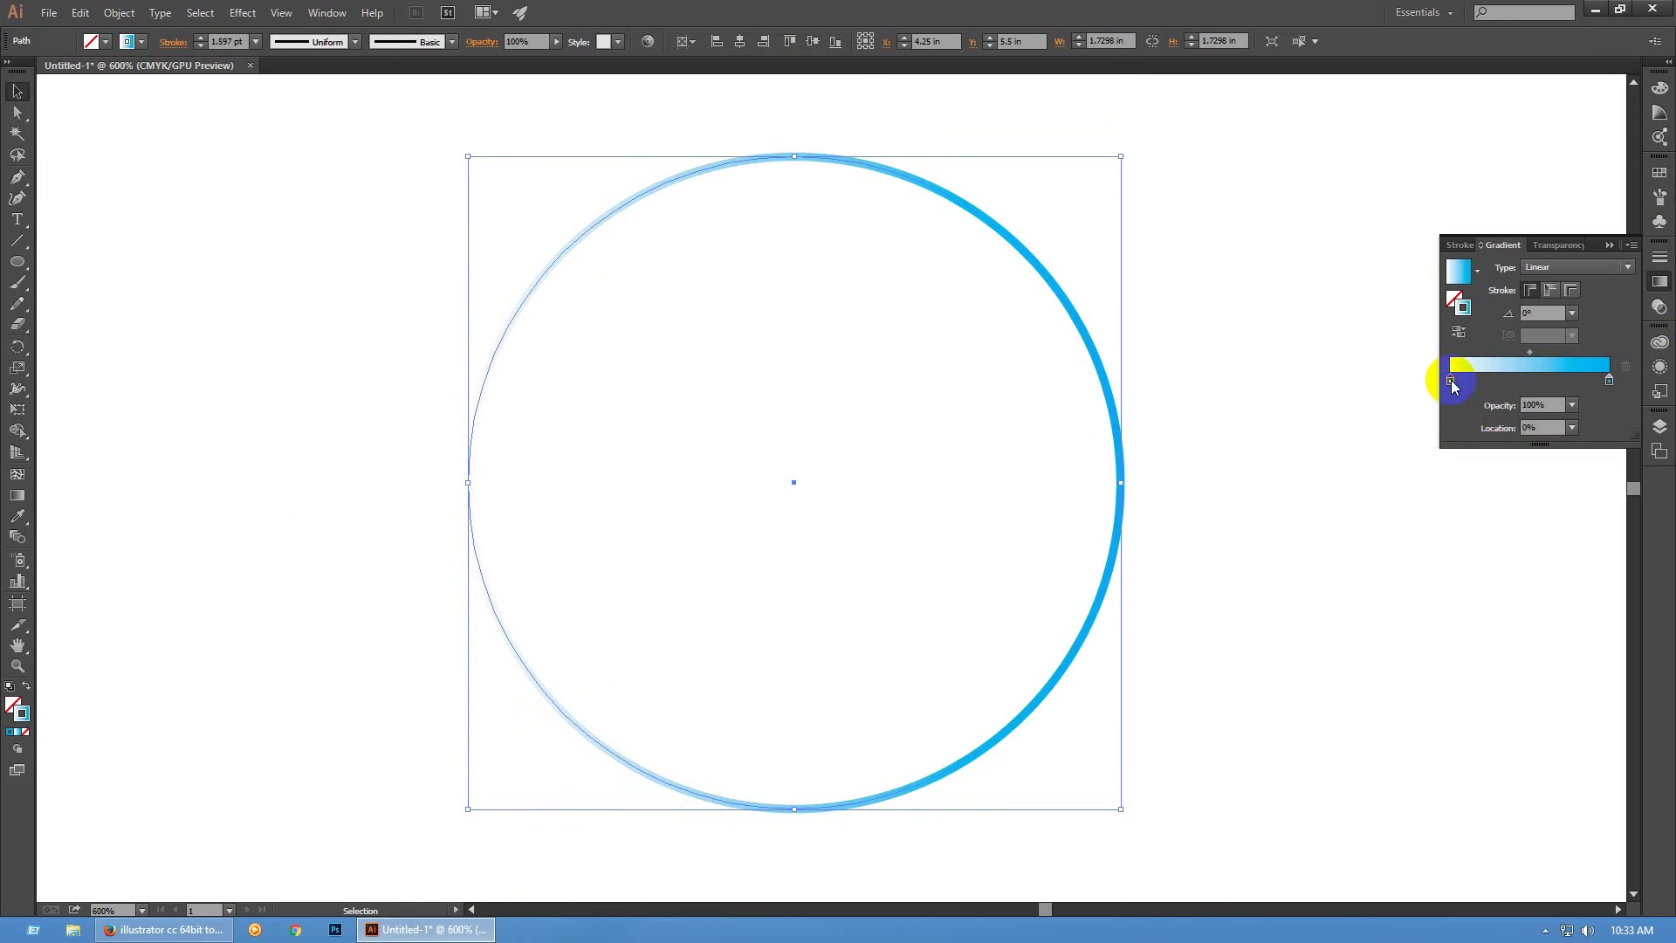
pyautogui.doubleClick(1451, 382)
pyautogui.click(1480, 448)
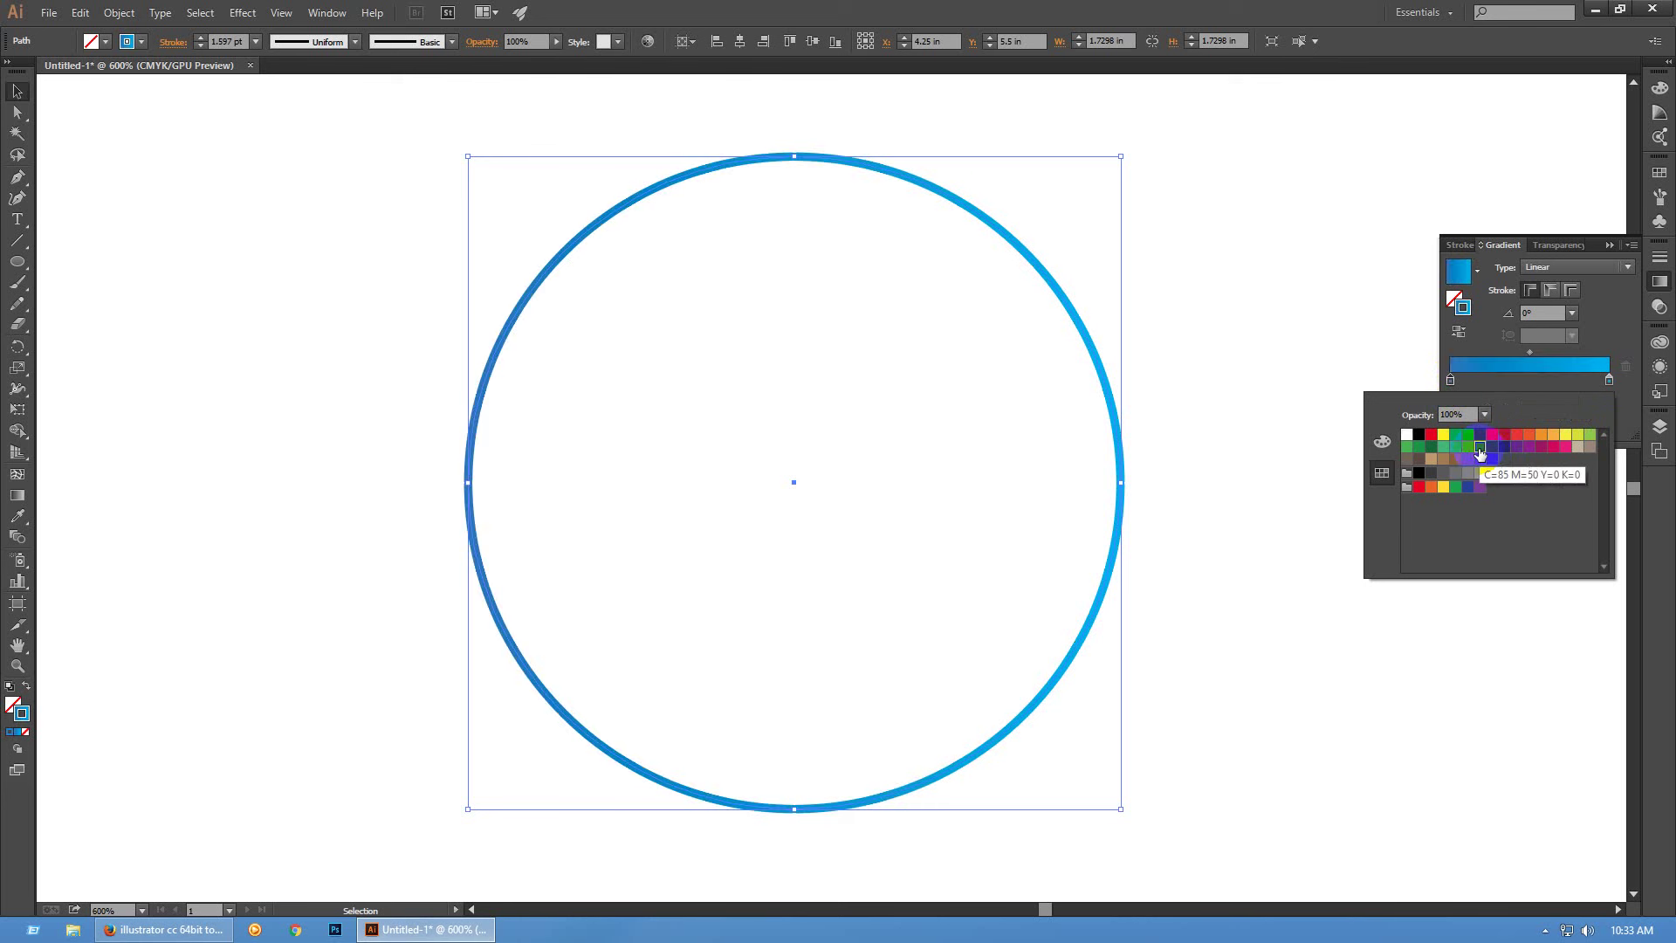
pyautogui.click(1468, 447)
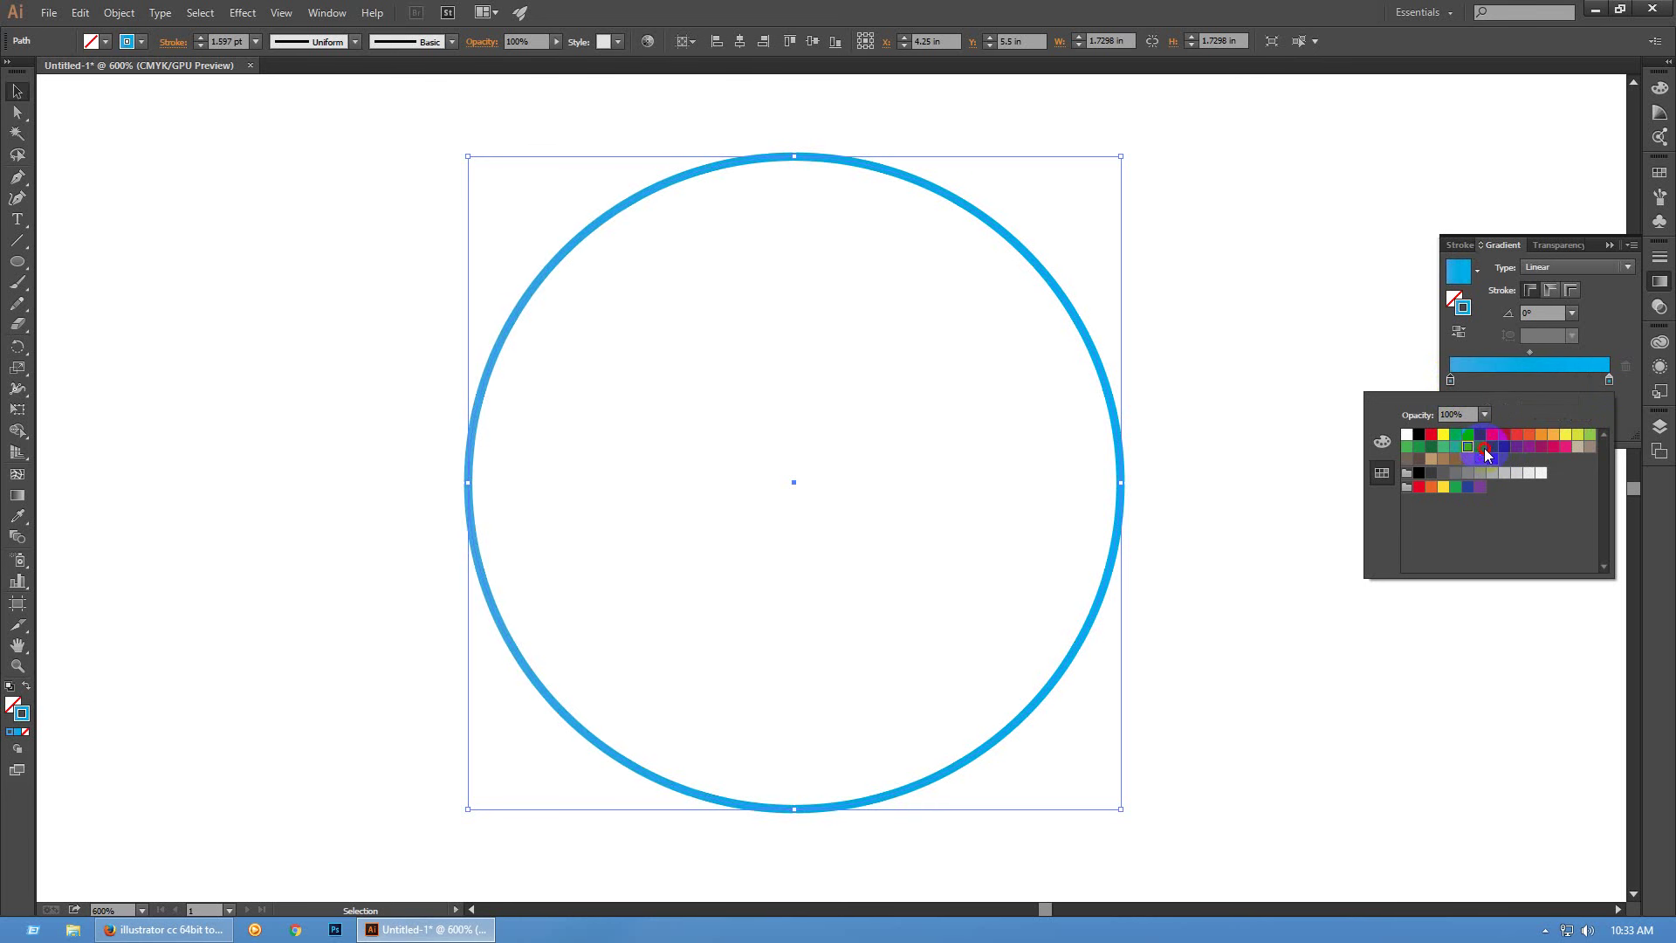
pyautogui.click(1482, 447)
pyautogui.click(1492, 447)
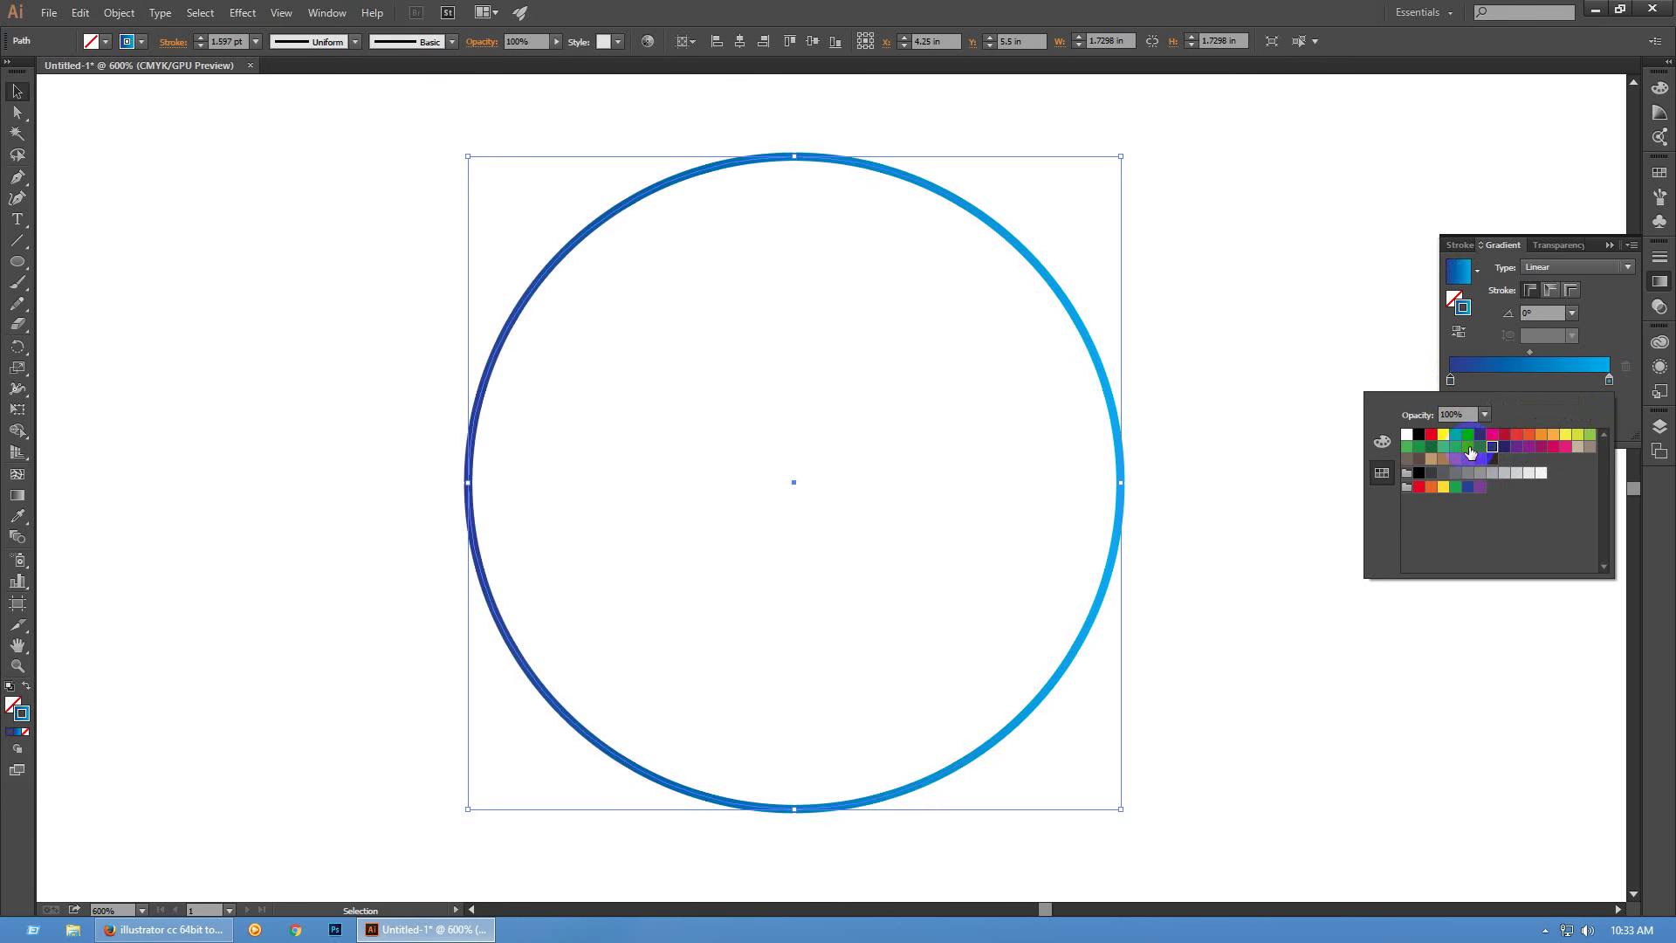
# Set the first colour stop of the circle's stroke gradient to light blue and reduce its cyan for a pale lavender-blue
pyautogui.click(1471, 449)
pyautogui.click(1289, 444)
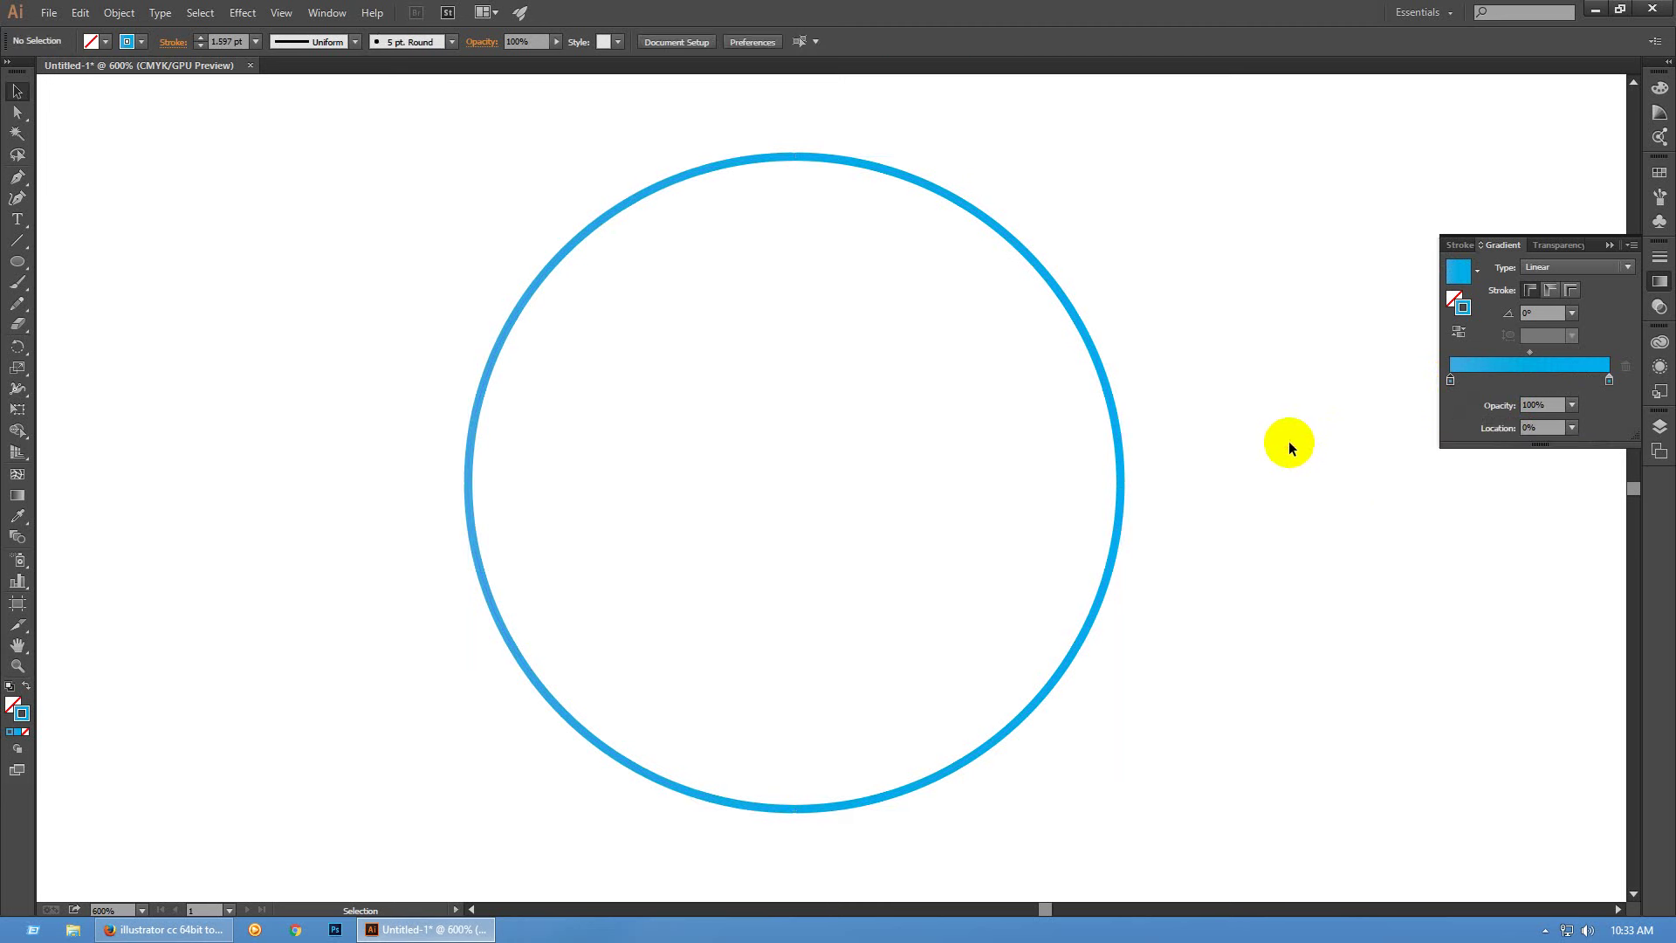
pyautogui.click(1116, 482)
pyautogui.click(1450, 381)
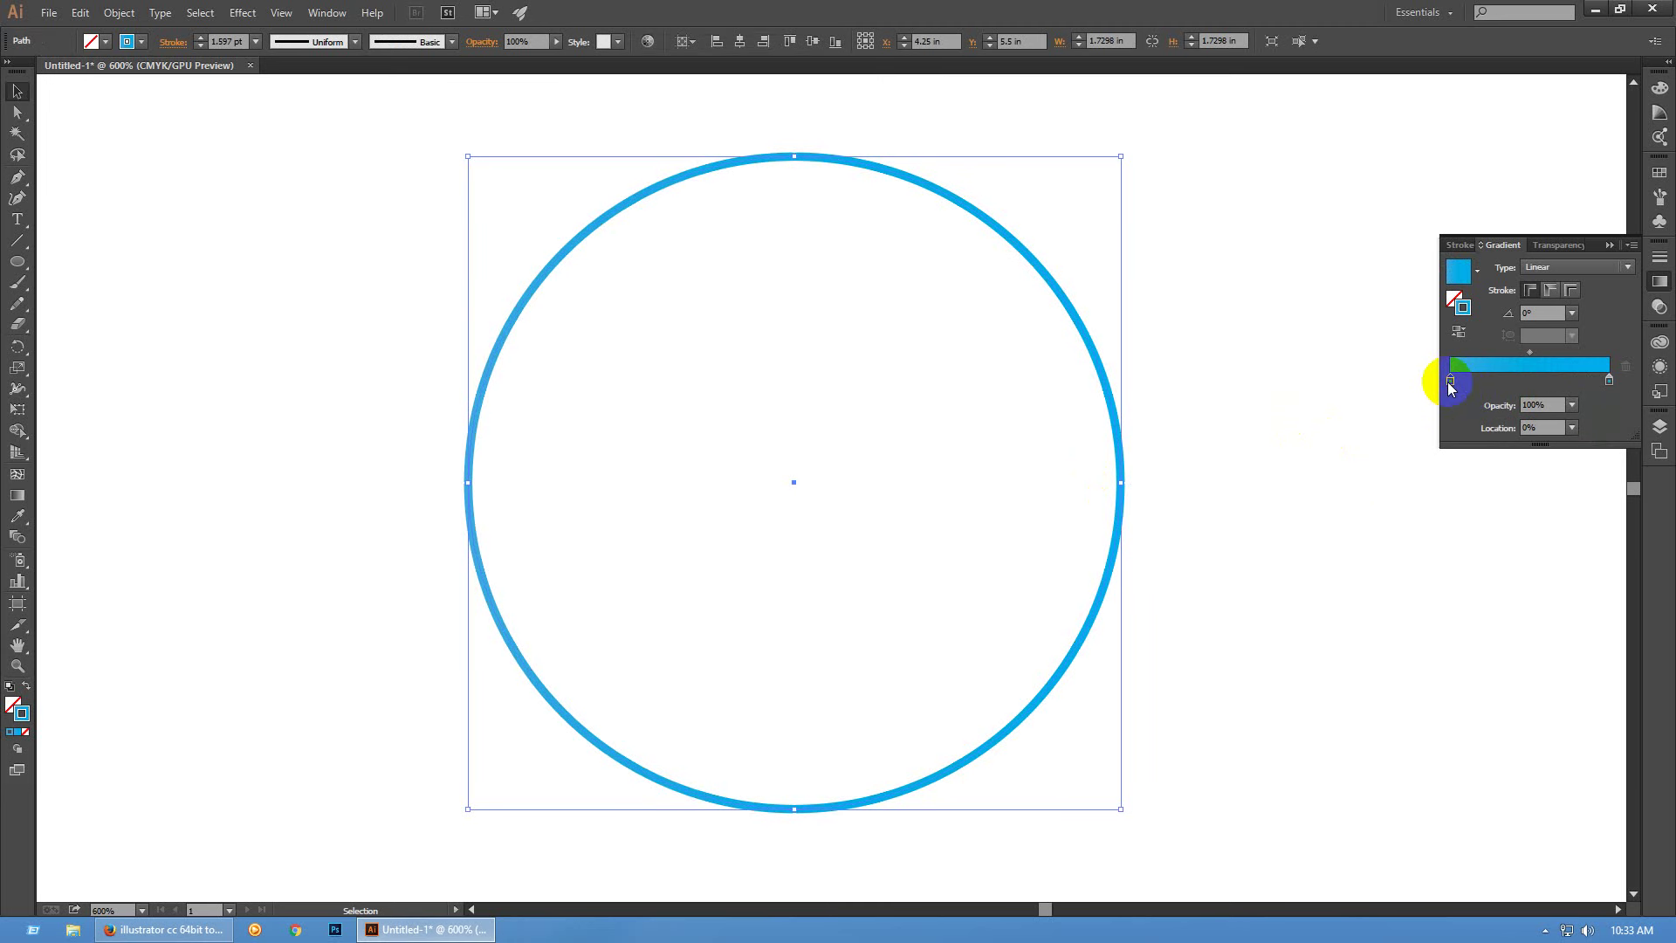
pyautogui.click(1450, 380)
pyautogui.click(1383, 440)
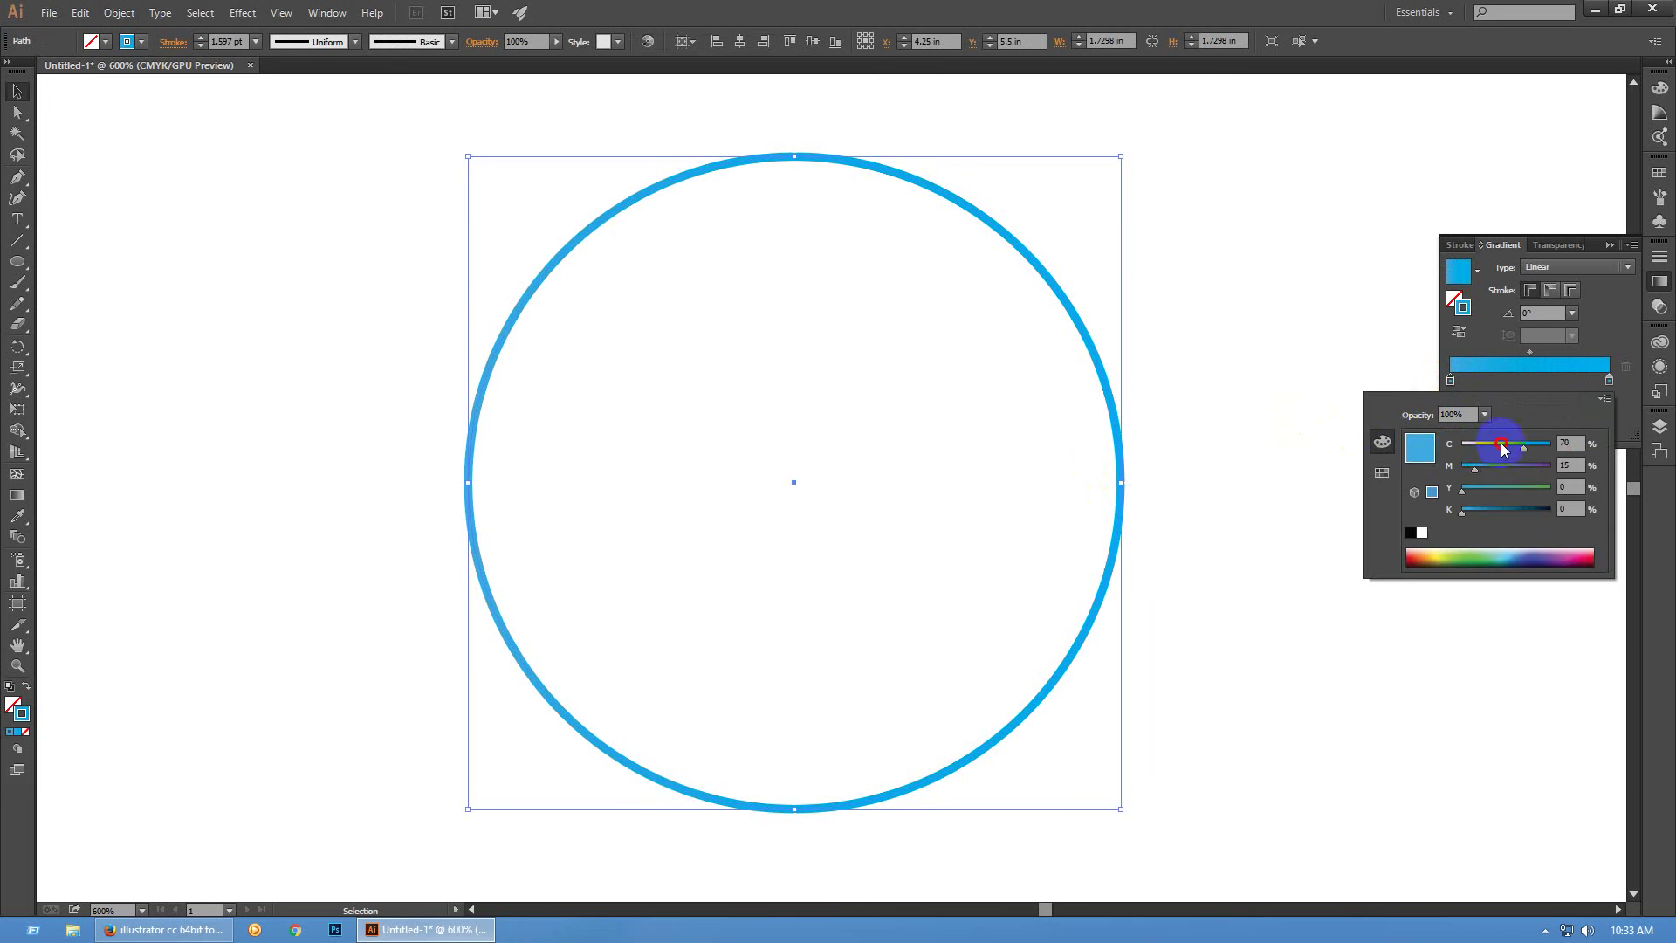
pyautogui.moveTo(1503, 449); pyautogui.dragTo(1482, 454)
pyautogui.click(1234, 446)
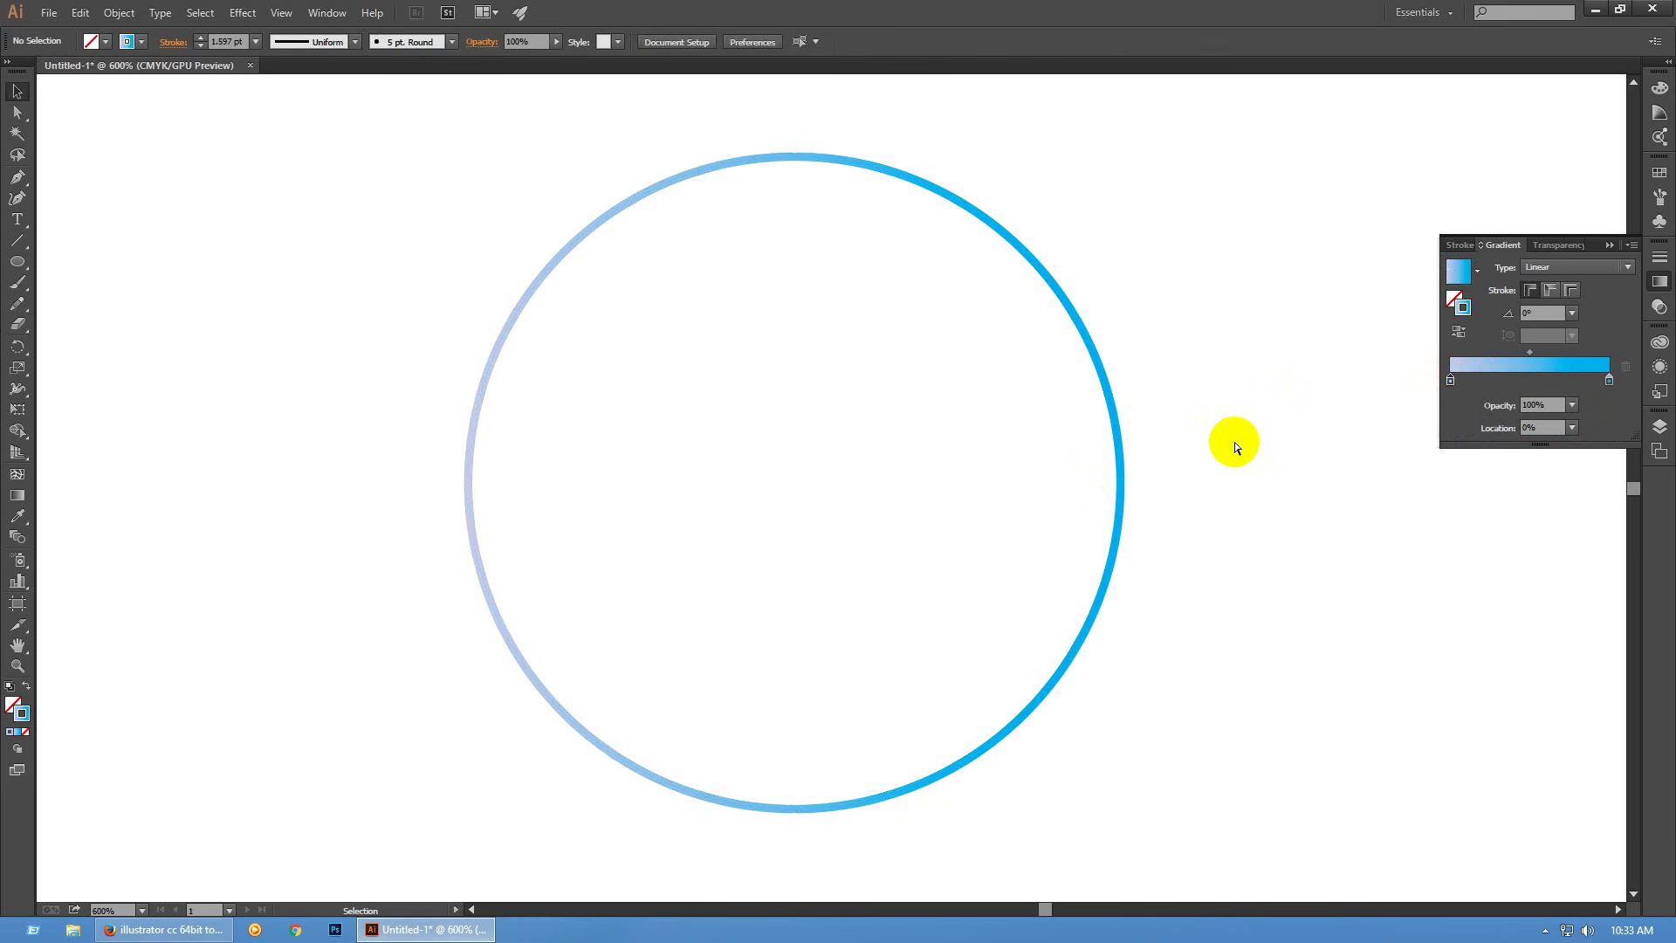
# In a blank document, show the rulers and place a horizontal guide at about 6 in and a vertical guide at about 4.6 in
pyautogui.press('a')
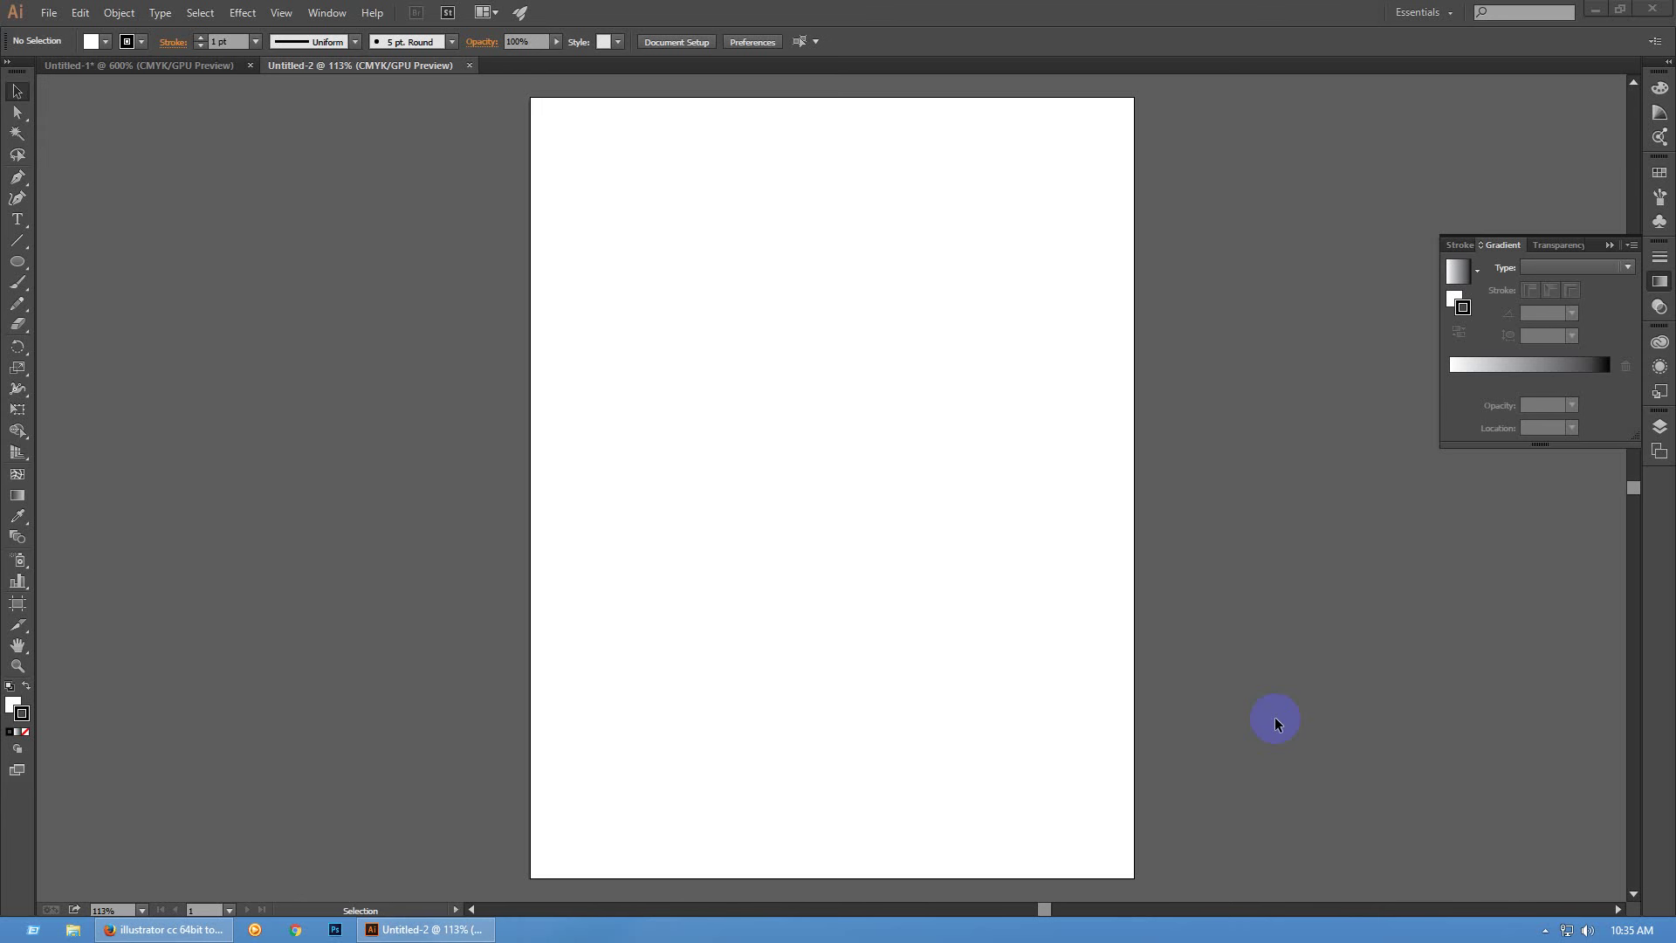
pyautogui.press('a')
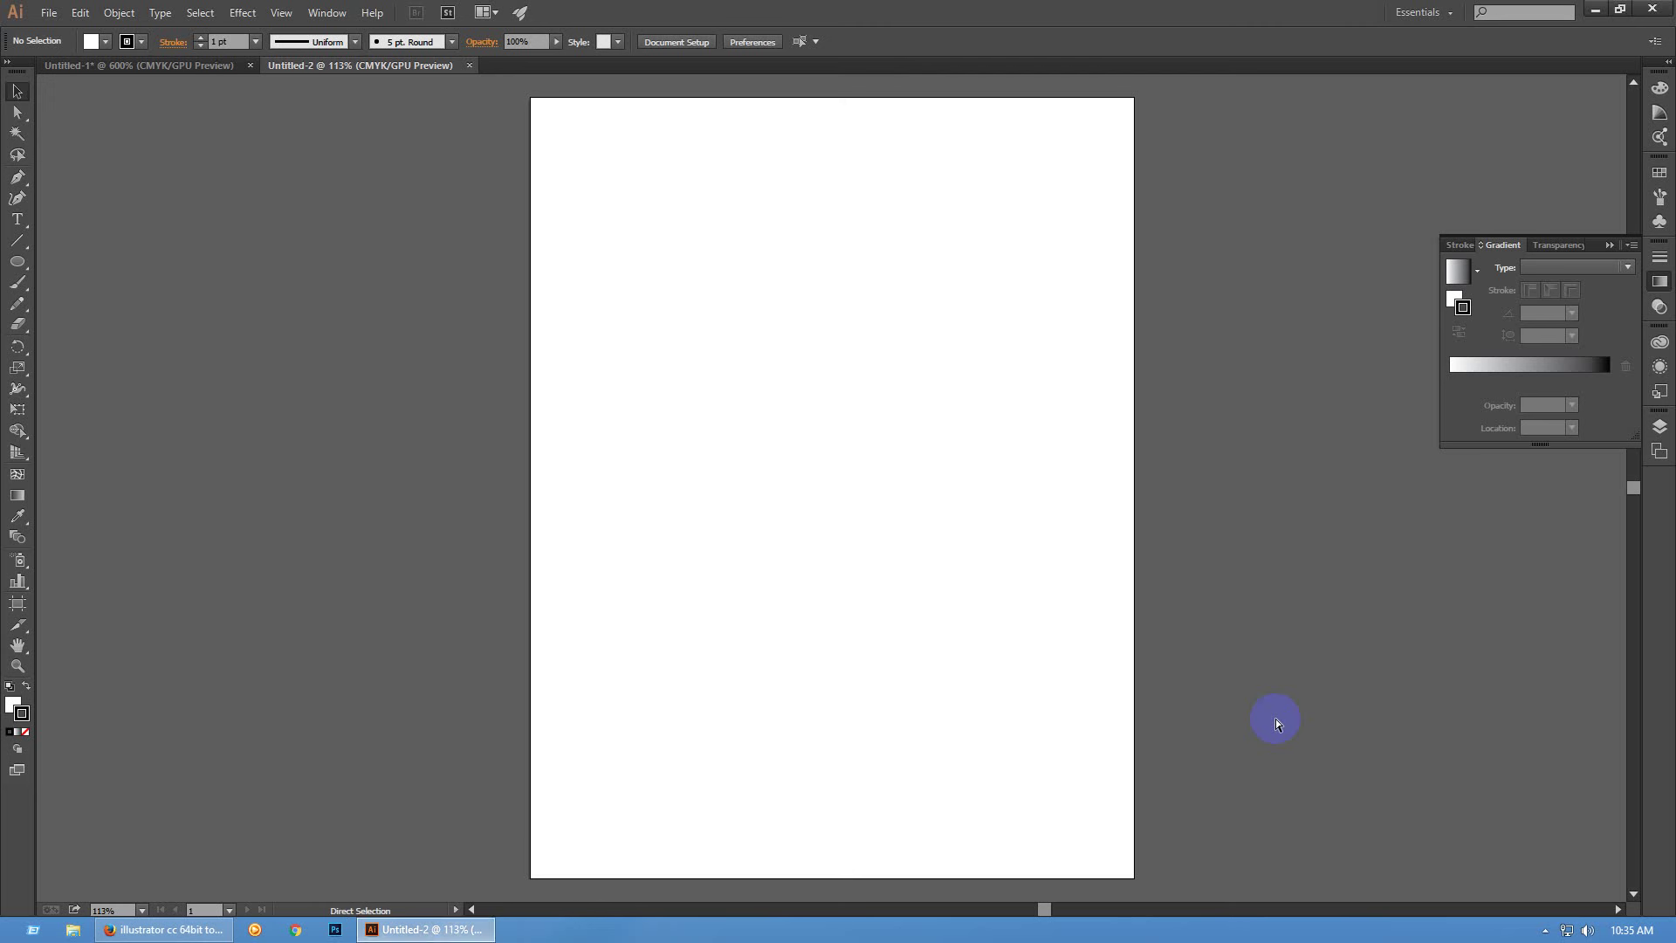
pyautogui.hotkey('ctrl', 'r')
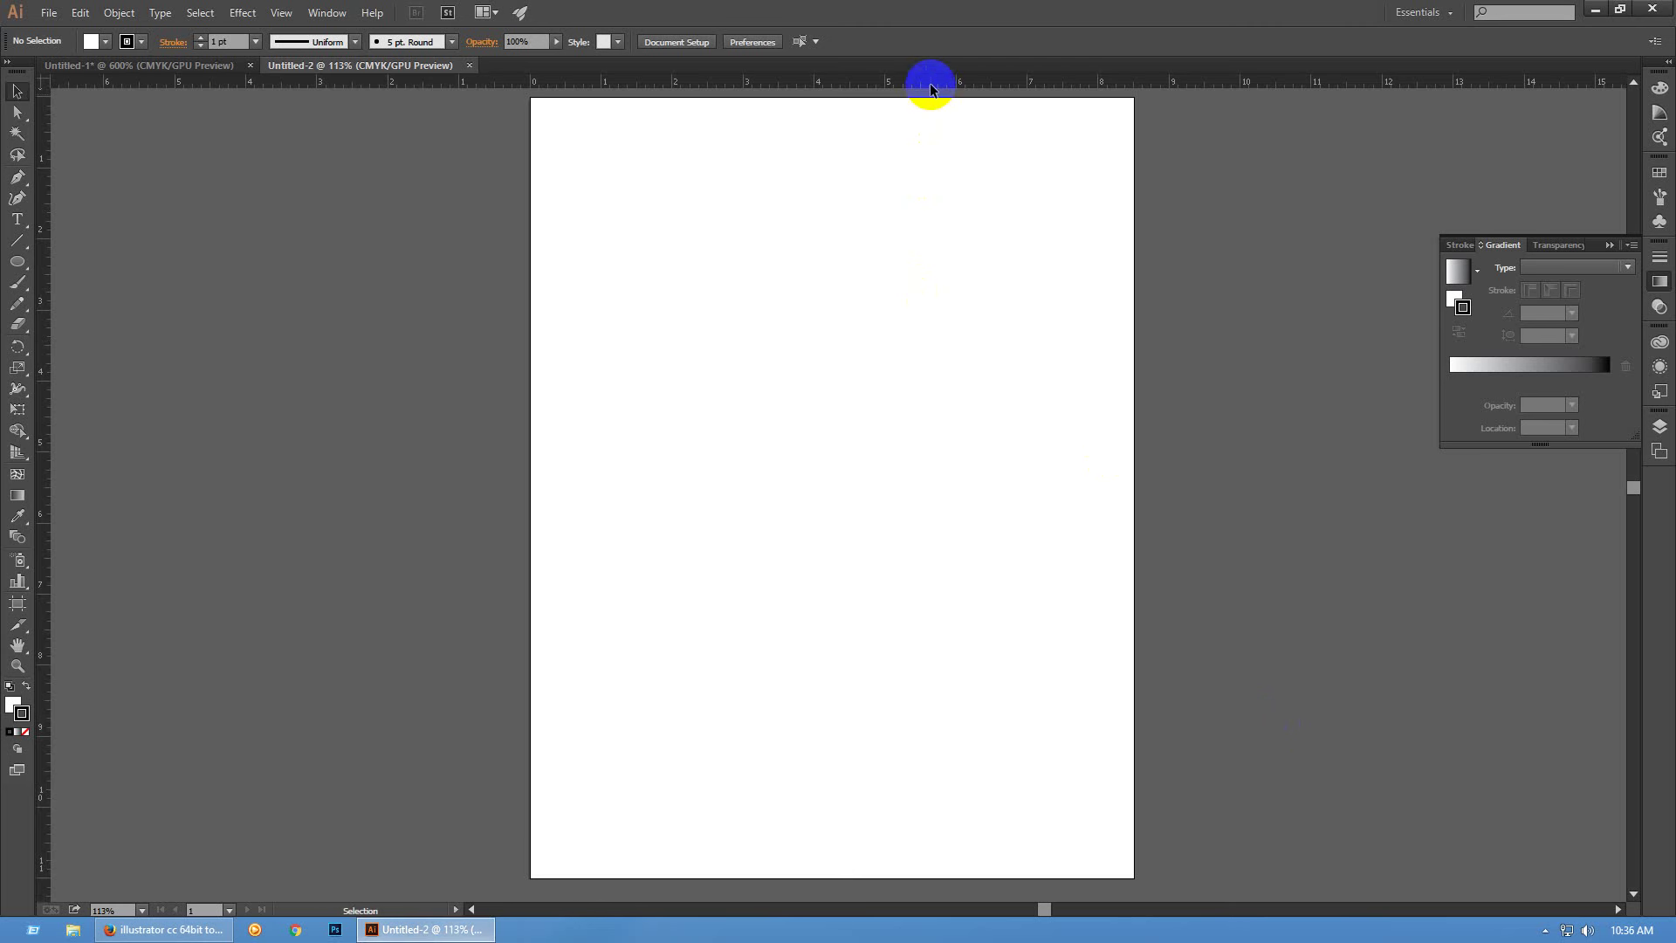
pyautogui.moveTo(928, 75); pyautogui.dragTo(1122, 528)
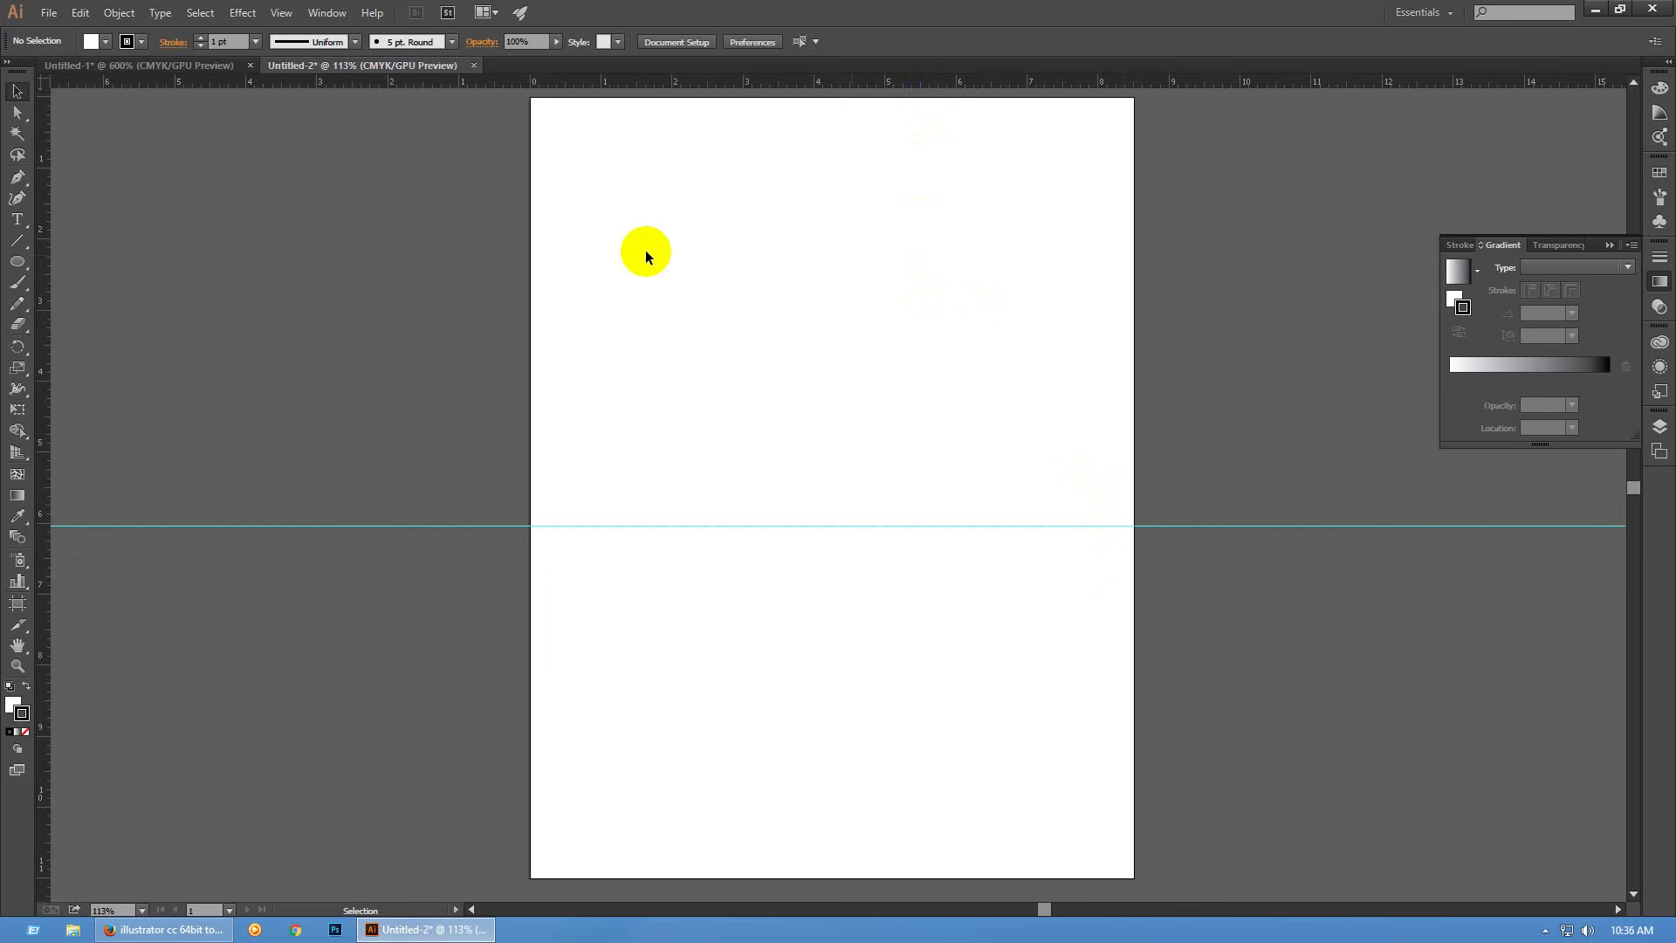
pyautogui.moveTo(44, 299); pyautogui.dragTo(859, 434)
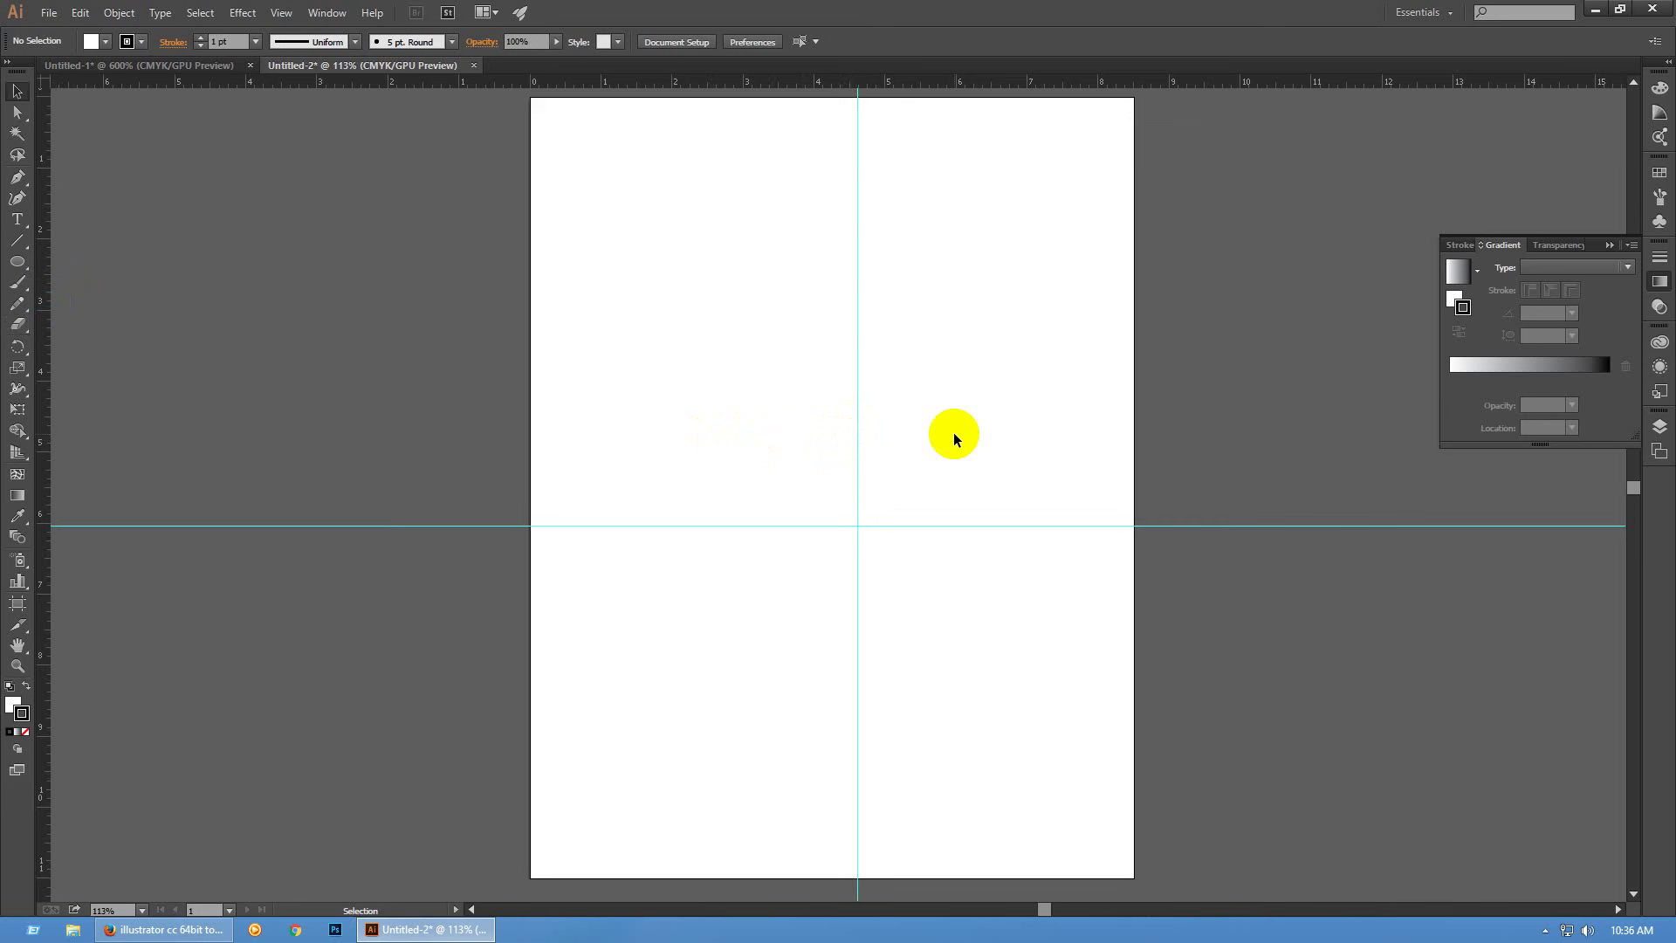
# Unlock the guides so that they can be selected and moved
pyautogui.press('ctrl')
pyautogui.moveTo(969, 475); pyautogui.dragTo(1126, 667)
pyautogui.rightClick(988, 360)
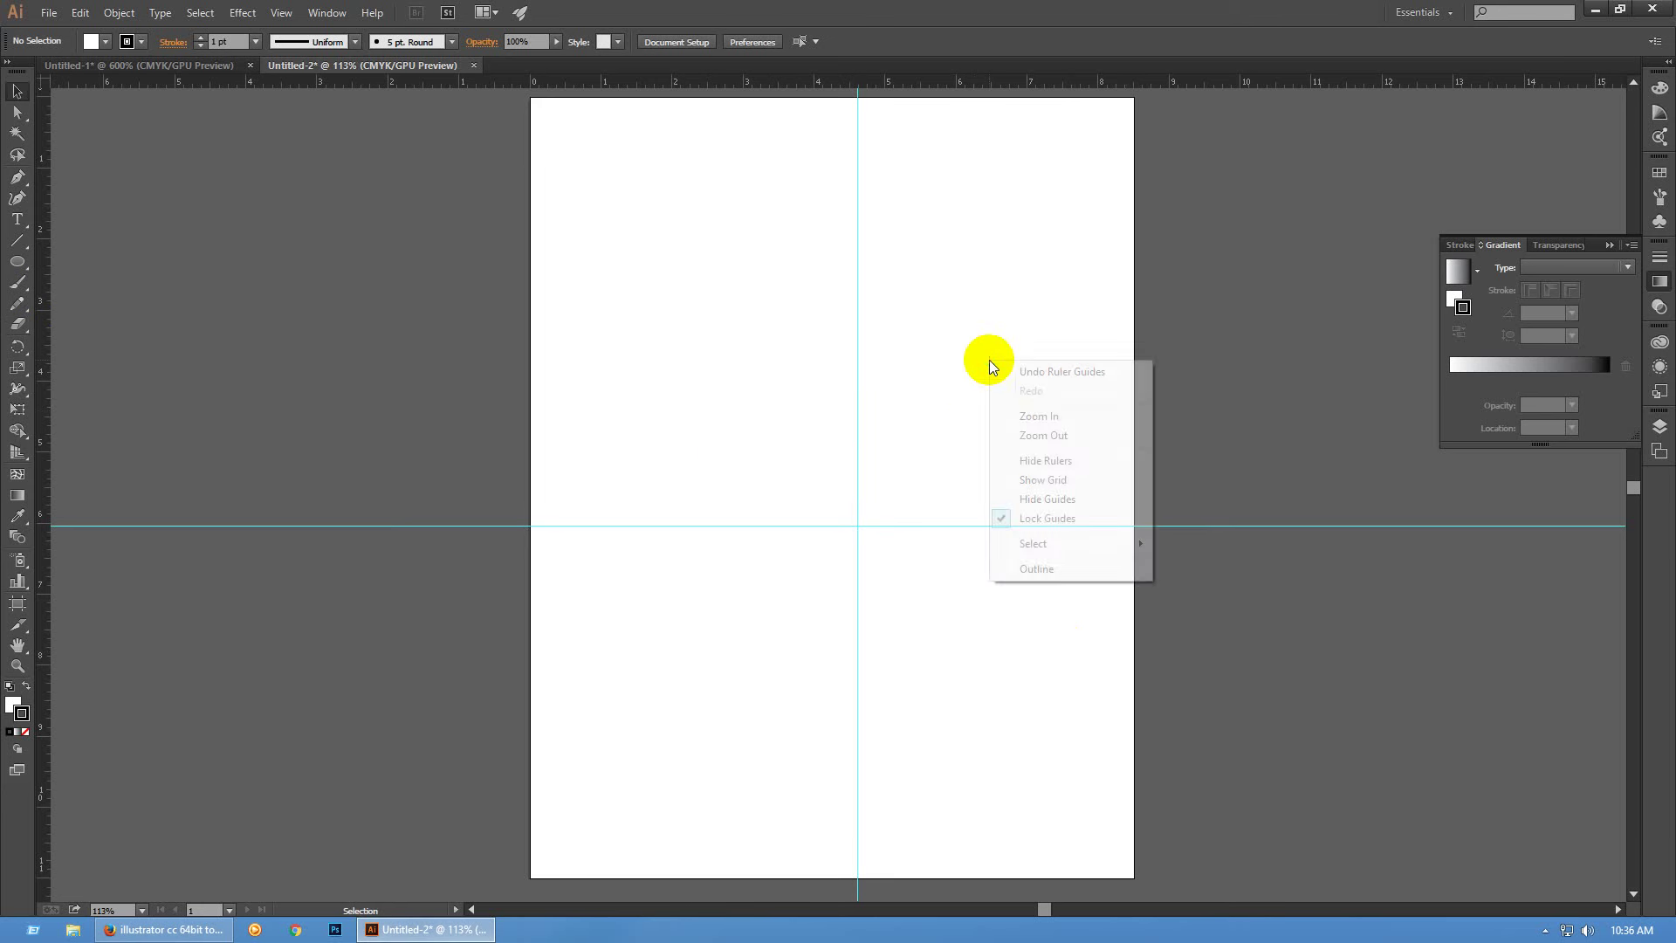
pyautogui.click(1076, 519)
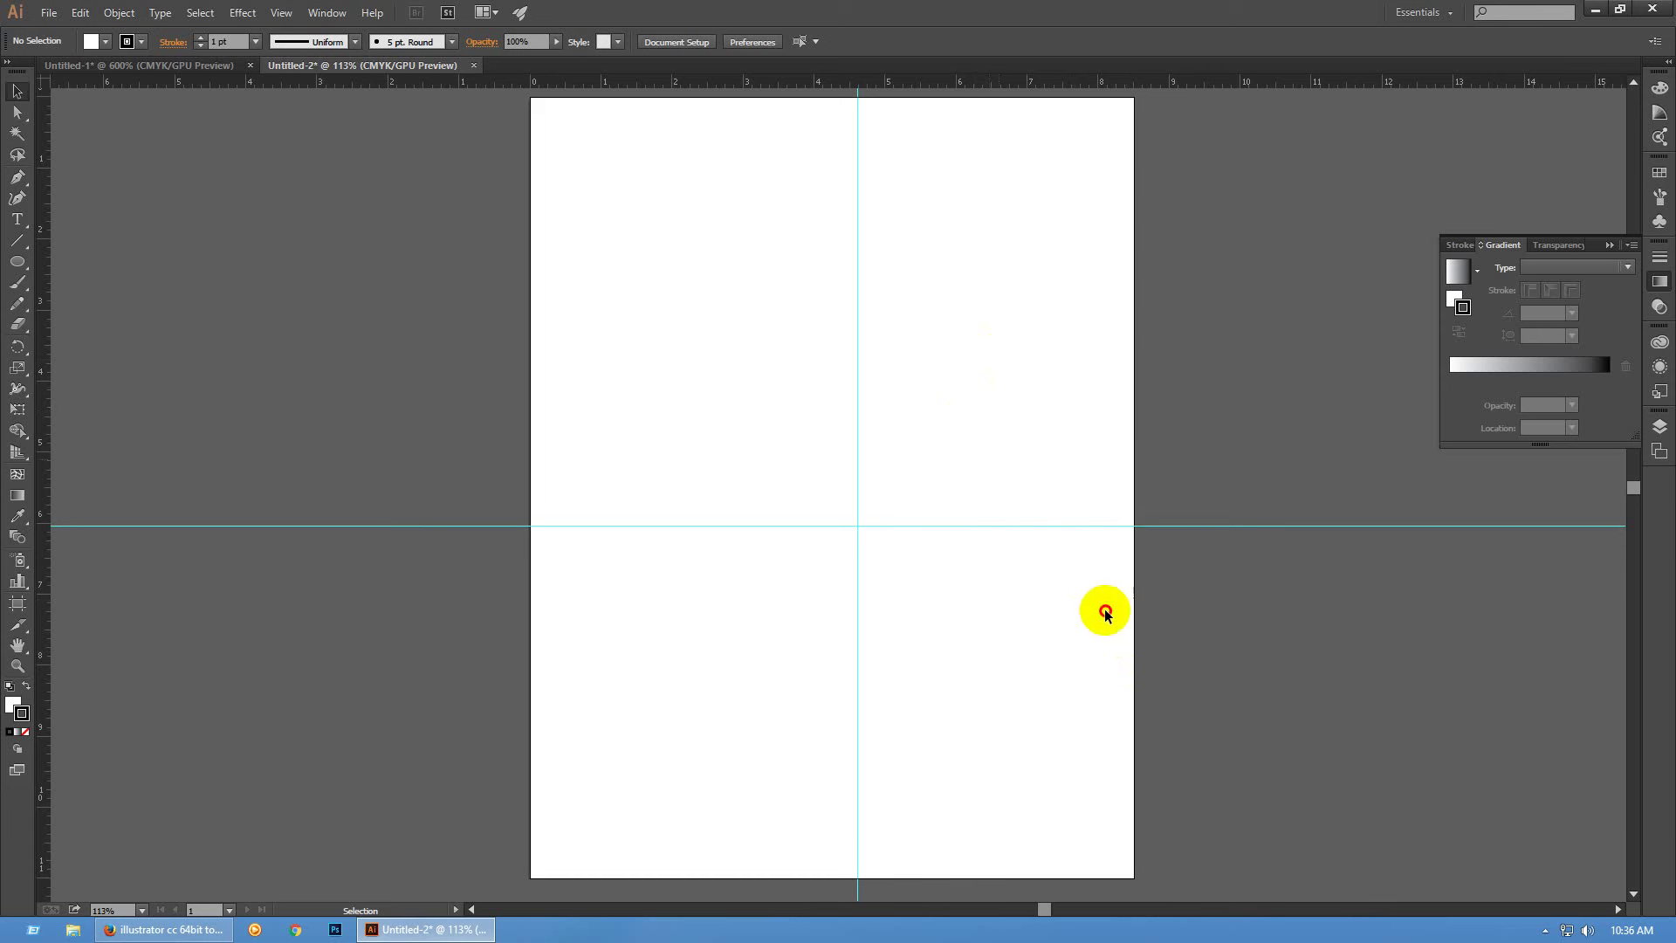
# Align the horizontal guide to the artboard's vertical centre and the vertical guide to its horizontal centre
pyautogui.moveTo(1026, 505); pyautogui.dragTo(1134, 629)
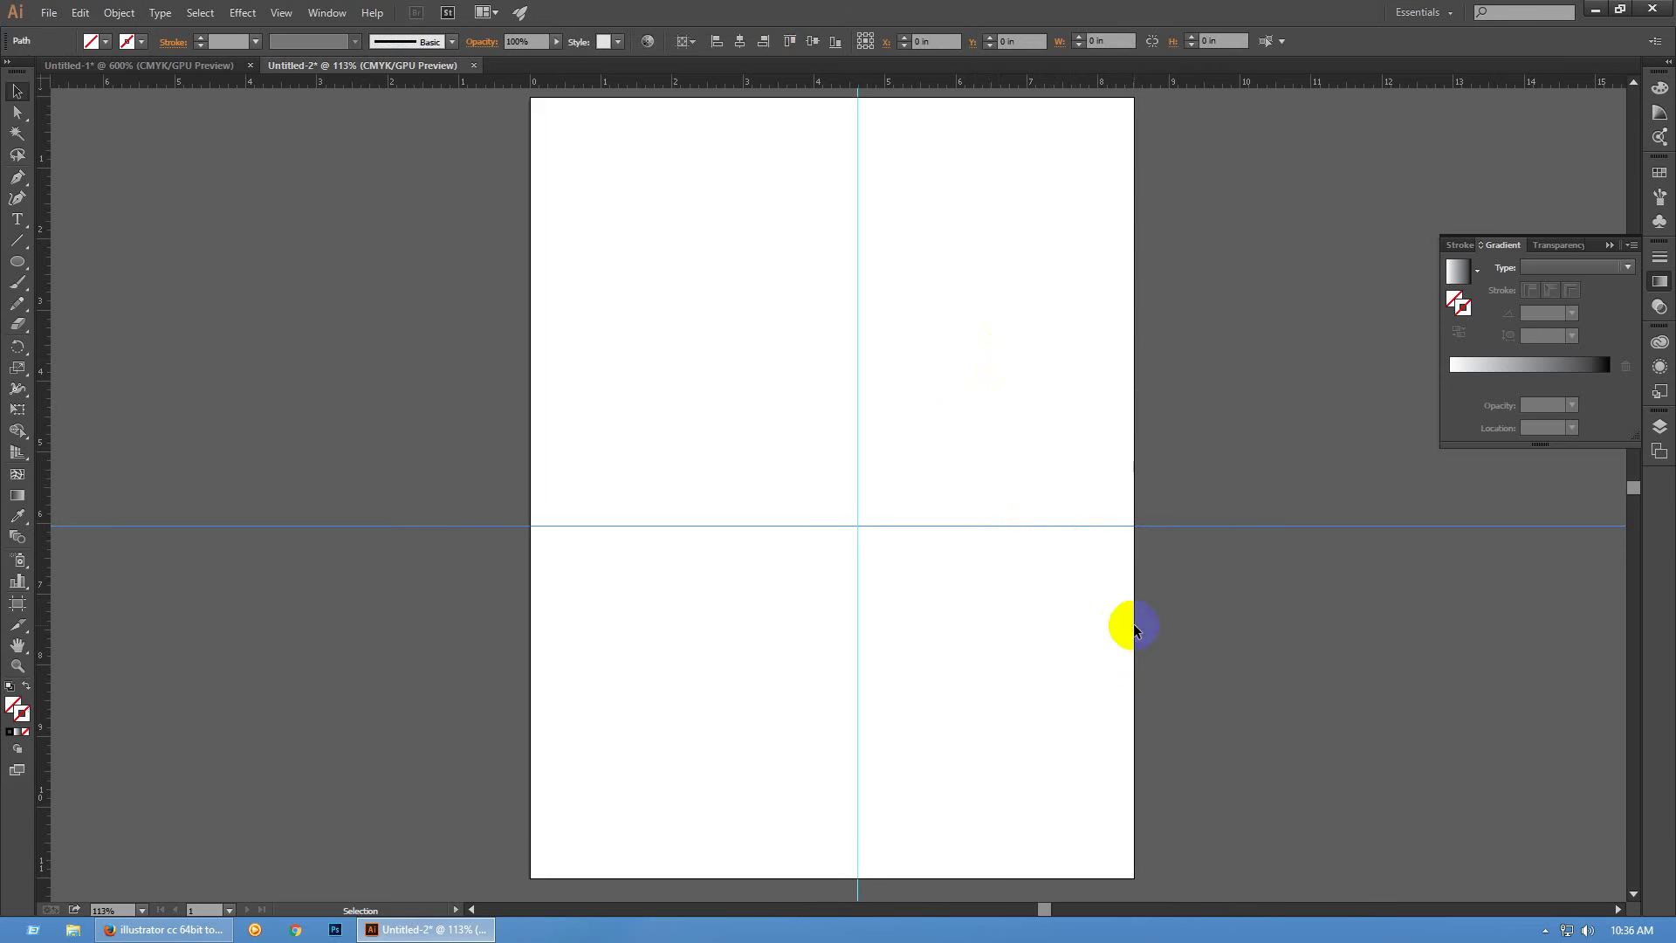
pyautogui.click(790, 41)
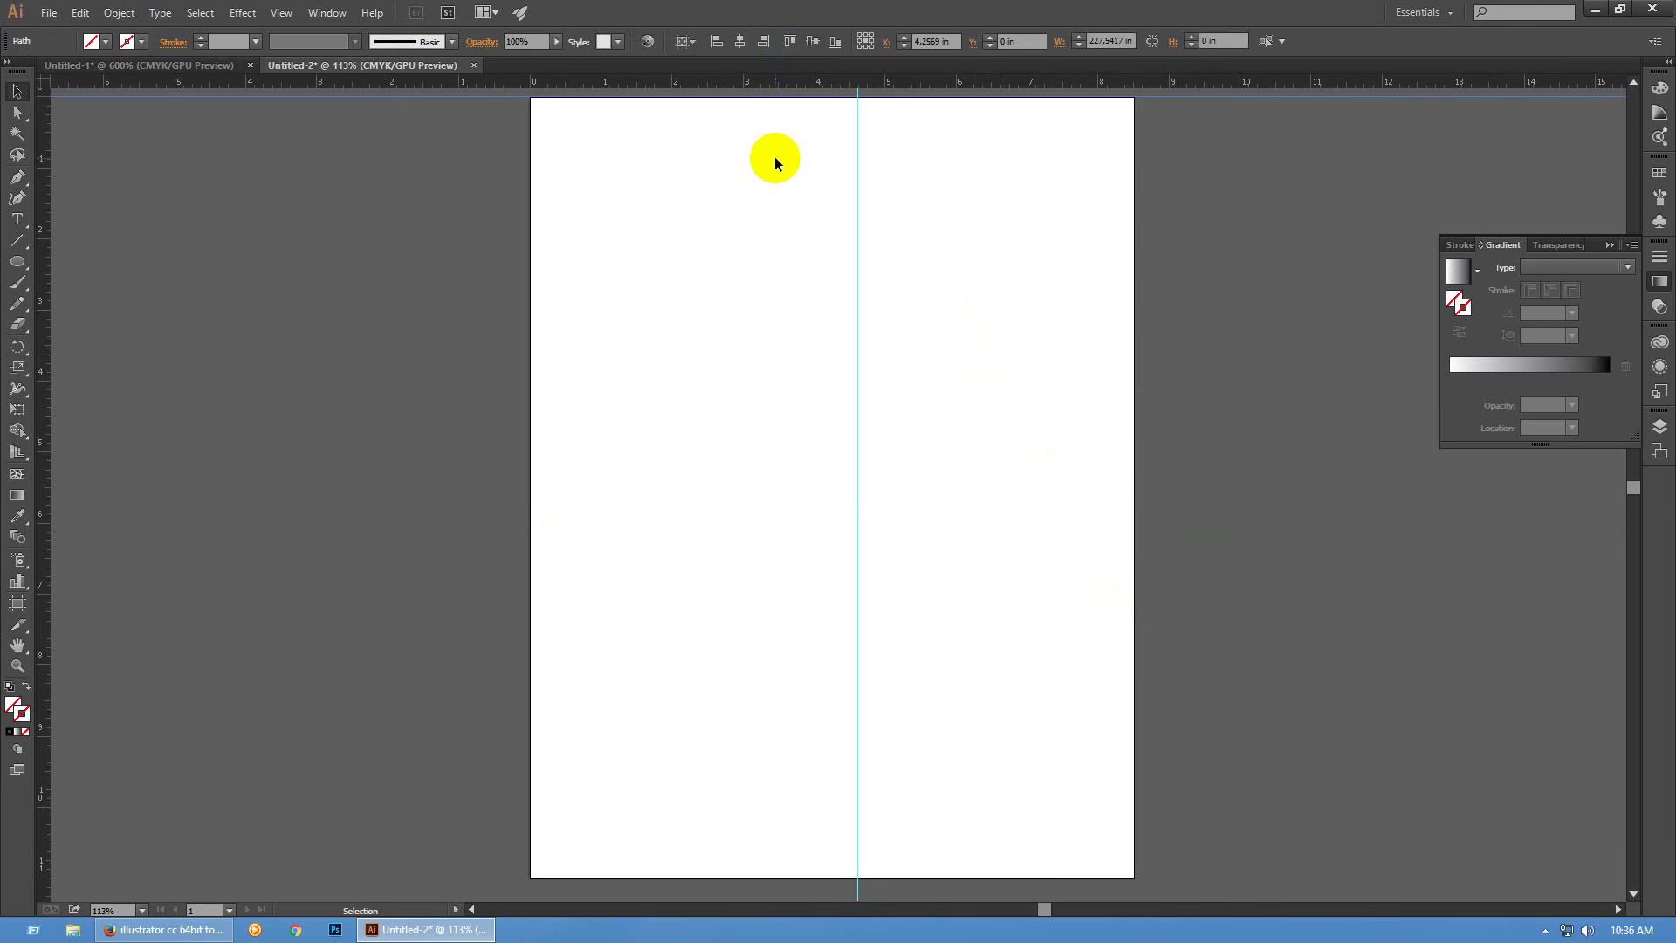
pyautogui.click(812, 41)
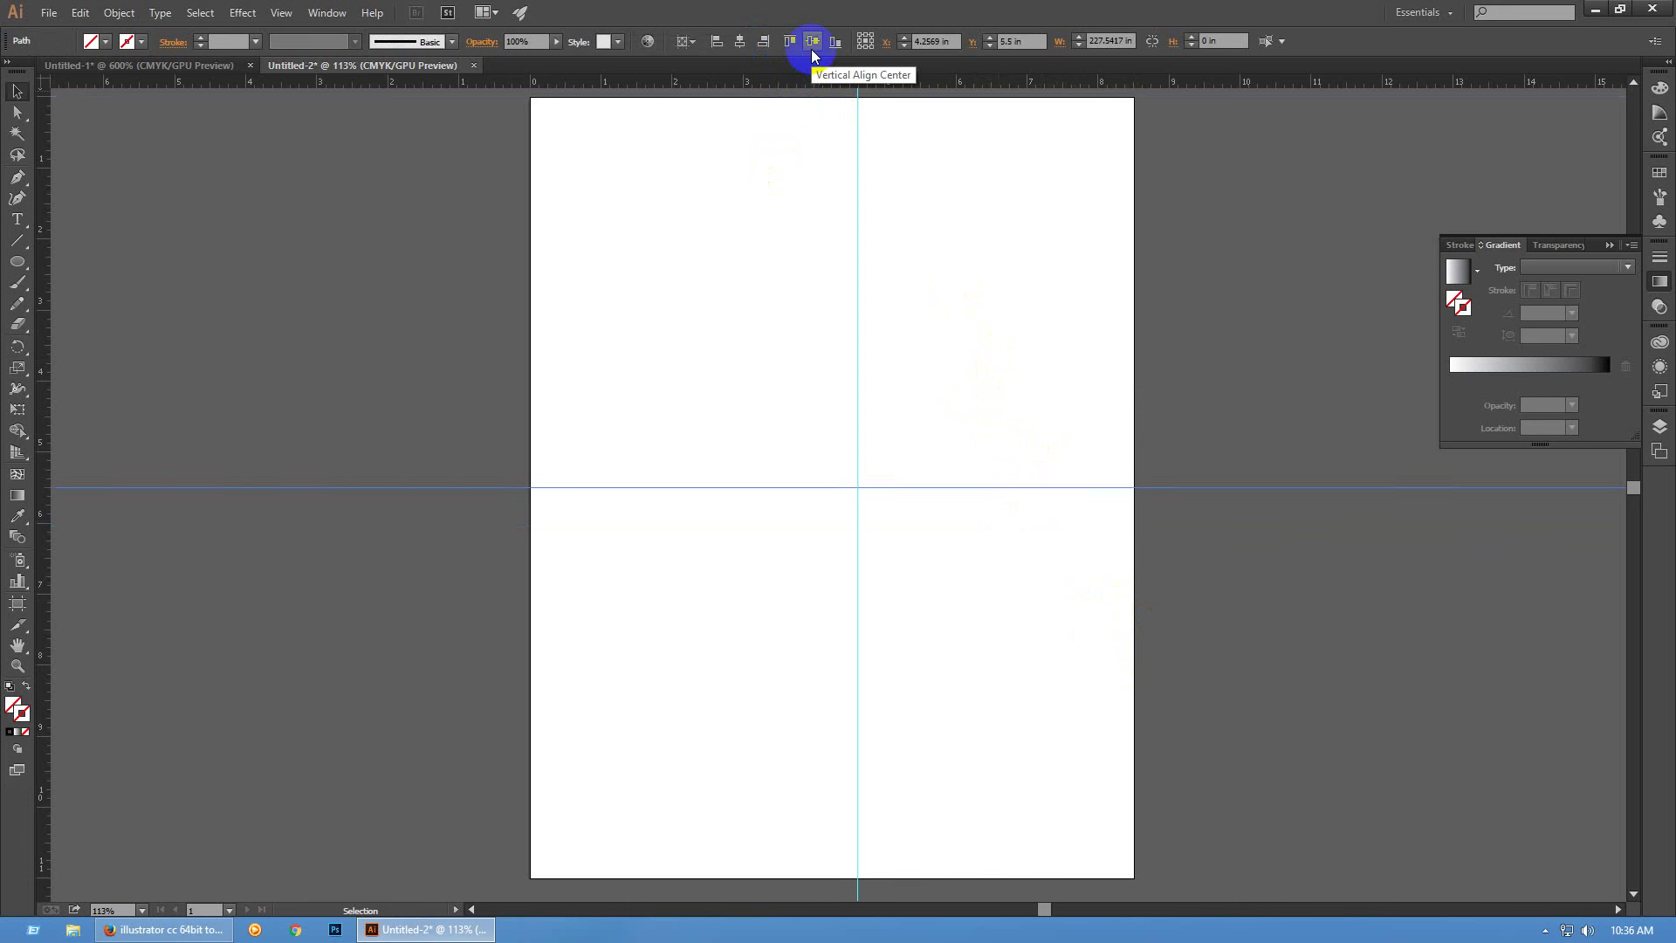
pyautogui.moveTo(939, 175); pyautogui.dragTo(719, 295)
pyautogui.click(741, 41)
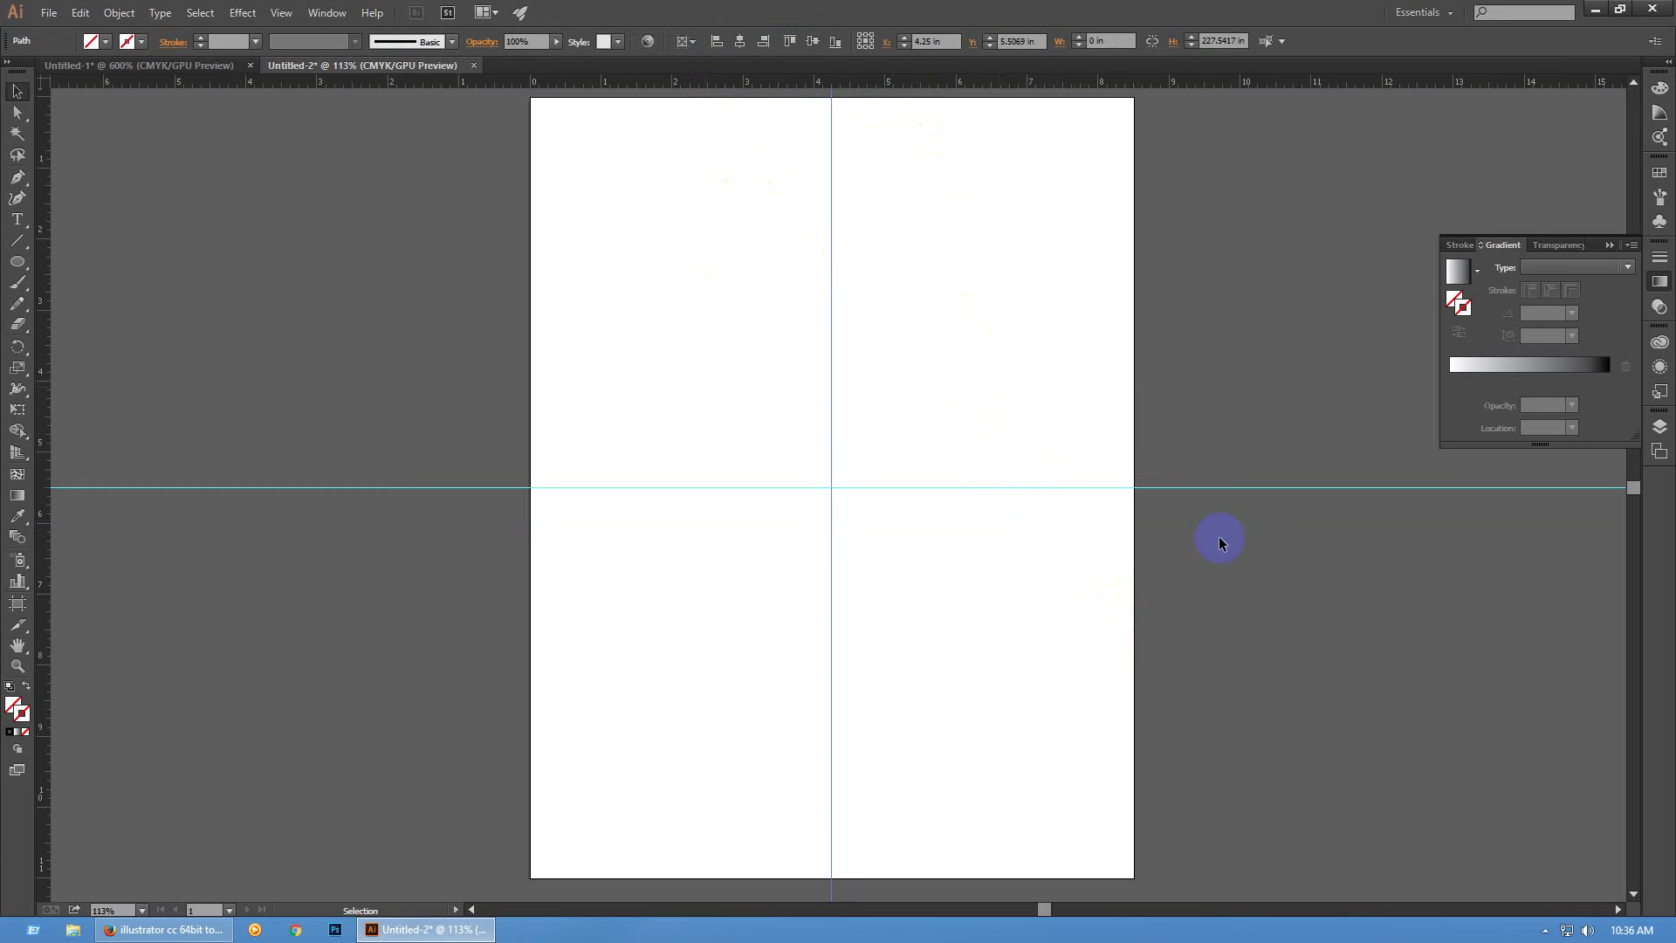
pyautogui.moveTo(1200, 607); pyautogui.dragTo(1269, 391)
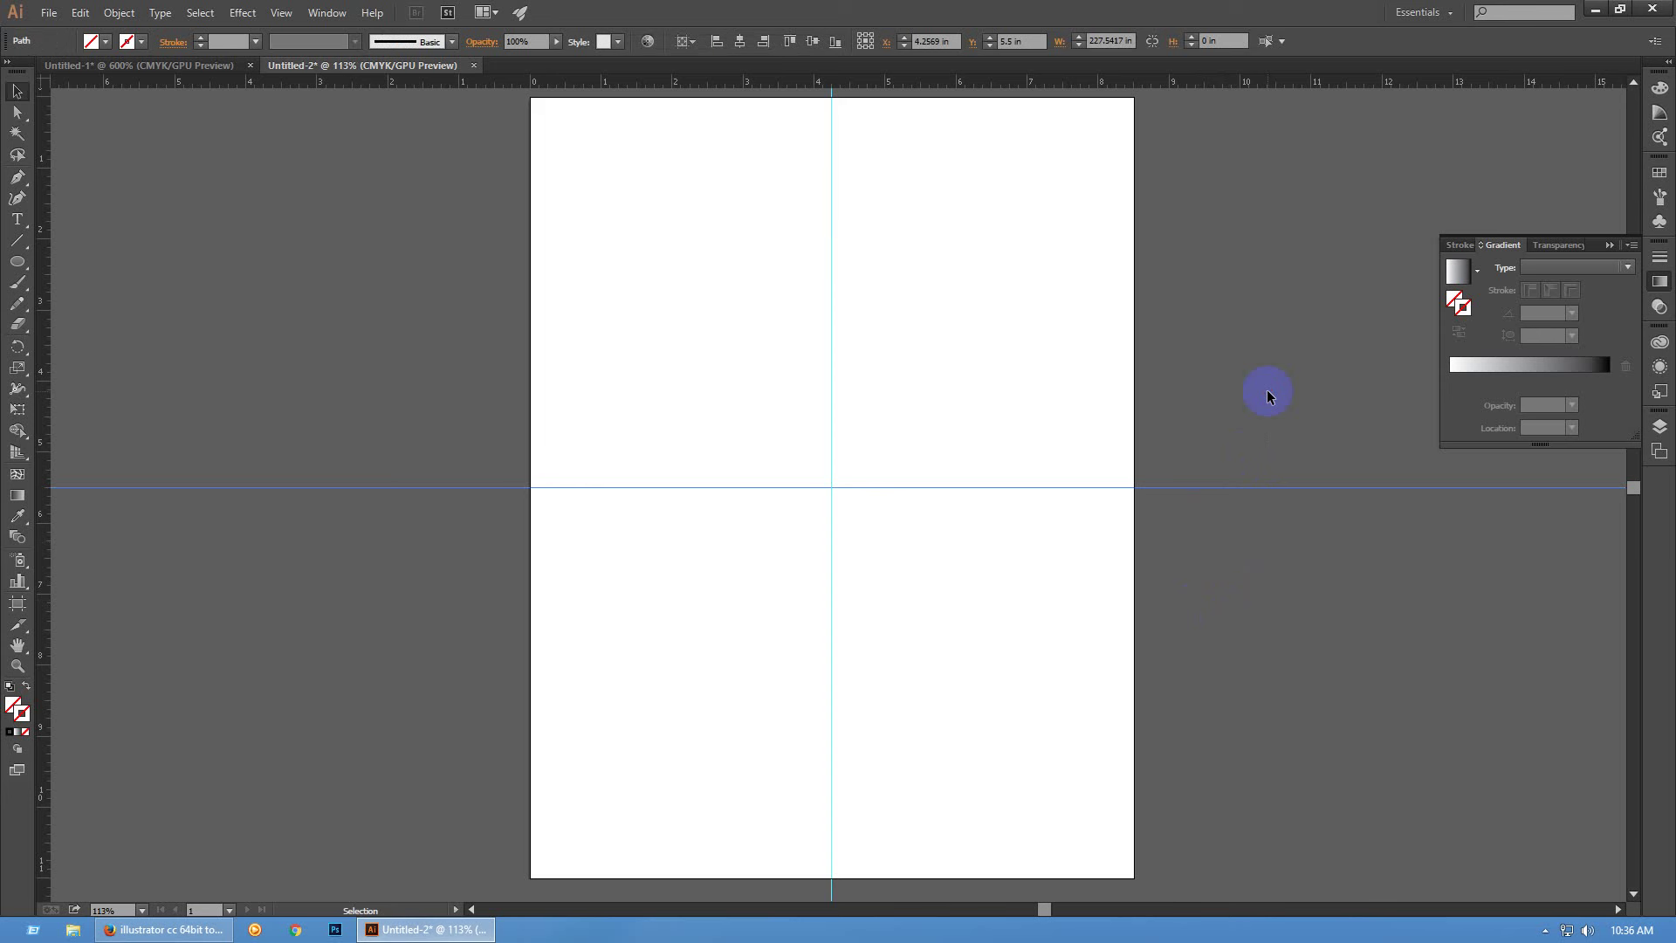
pyautogui.click(1268, 395)
# Draw a circle about 2.58 in in diameter in the artboard's upper-left quarter and fill it red with no stroke
pyautogui.moveTo(16, 262); pyautogui.dragTo(93, 310)
pyautogui.moveTo(680, 366)
pyautogui.mouseDown()
pyautogui.moveTo(733, 404)
pyautogui.moveTo(760, 459)
pyautogui.moveTo(738, 445)
pyautogui.mouseUp()
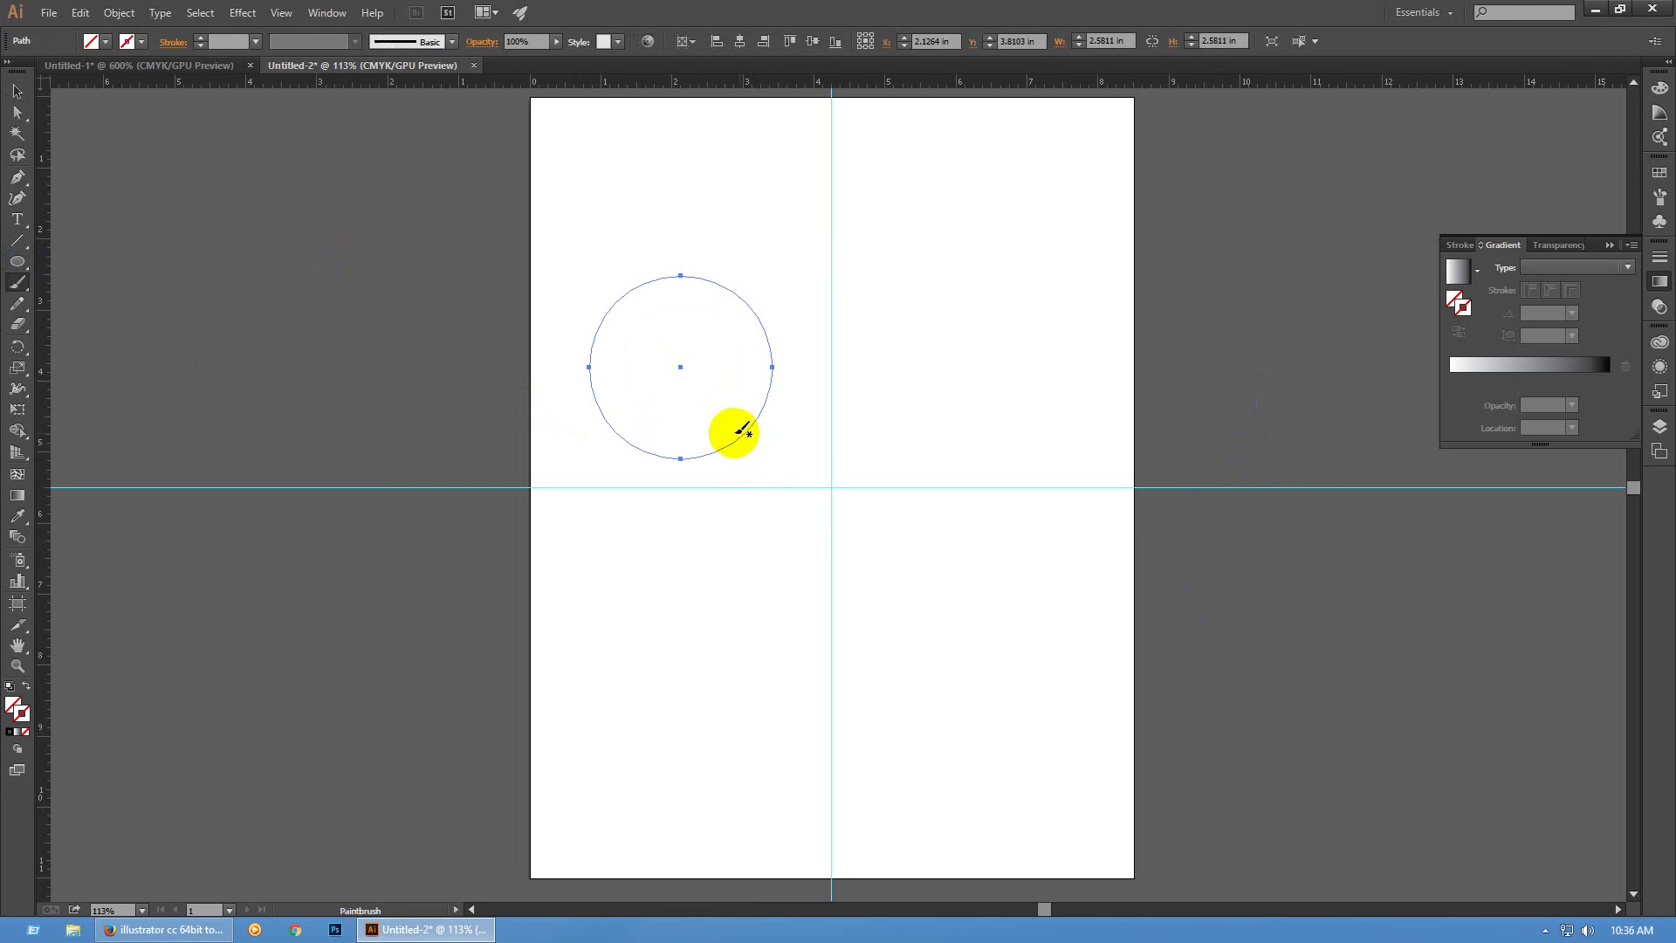
pyautogui.press('v')
pyautogui.click(1659, 174)
pyautogui.click(1491, 210)
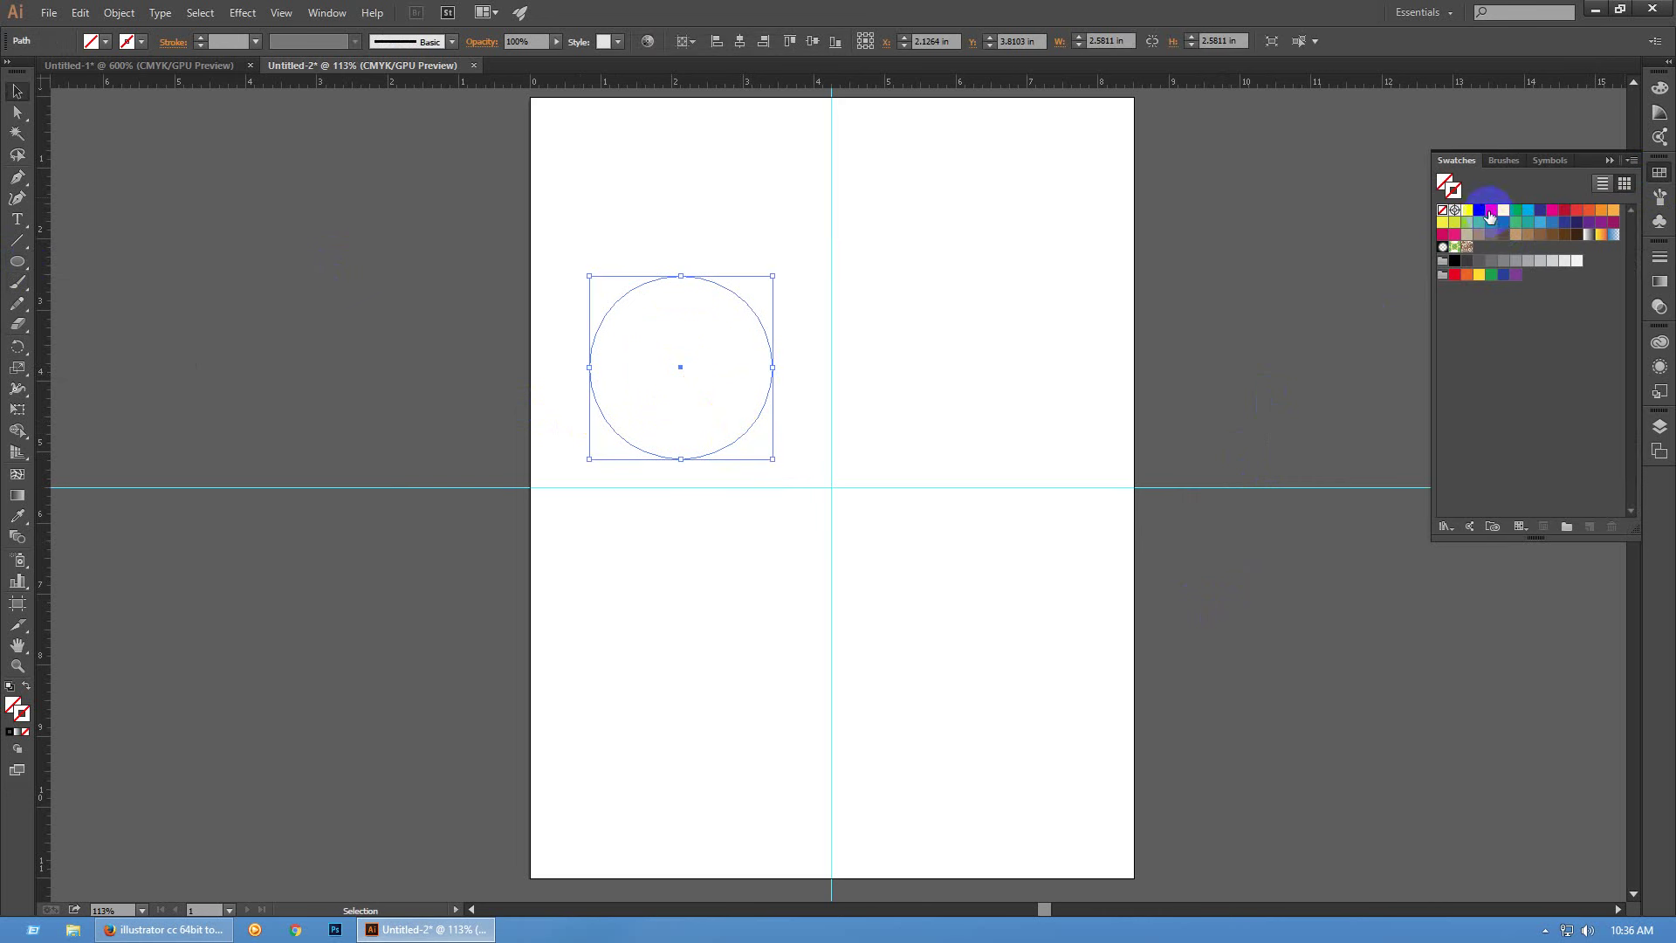
pyautogui.hotkey('shift', 'x')
# Move the red circle to the guide crossing and align it with both guides to the artboard's horizontal and vertical centre
pyautogui.moveTo(696, 383)
pyautogui.mouseDown()
pyautogui.moveTo(710, 370)
pyautogui.moveTo(863, 510)
pyautogui.moveTo(835, 502)
pyautogui.mouseUp()
pyautogui.click(984, 621)
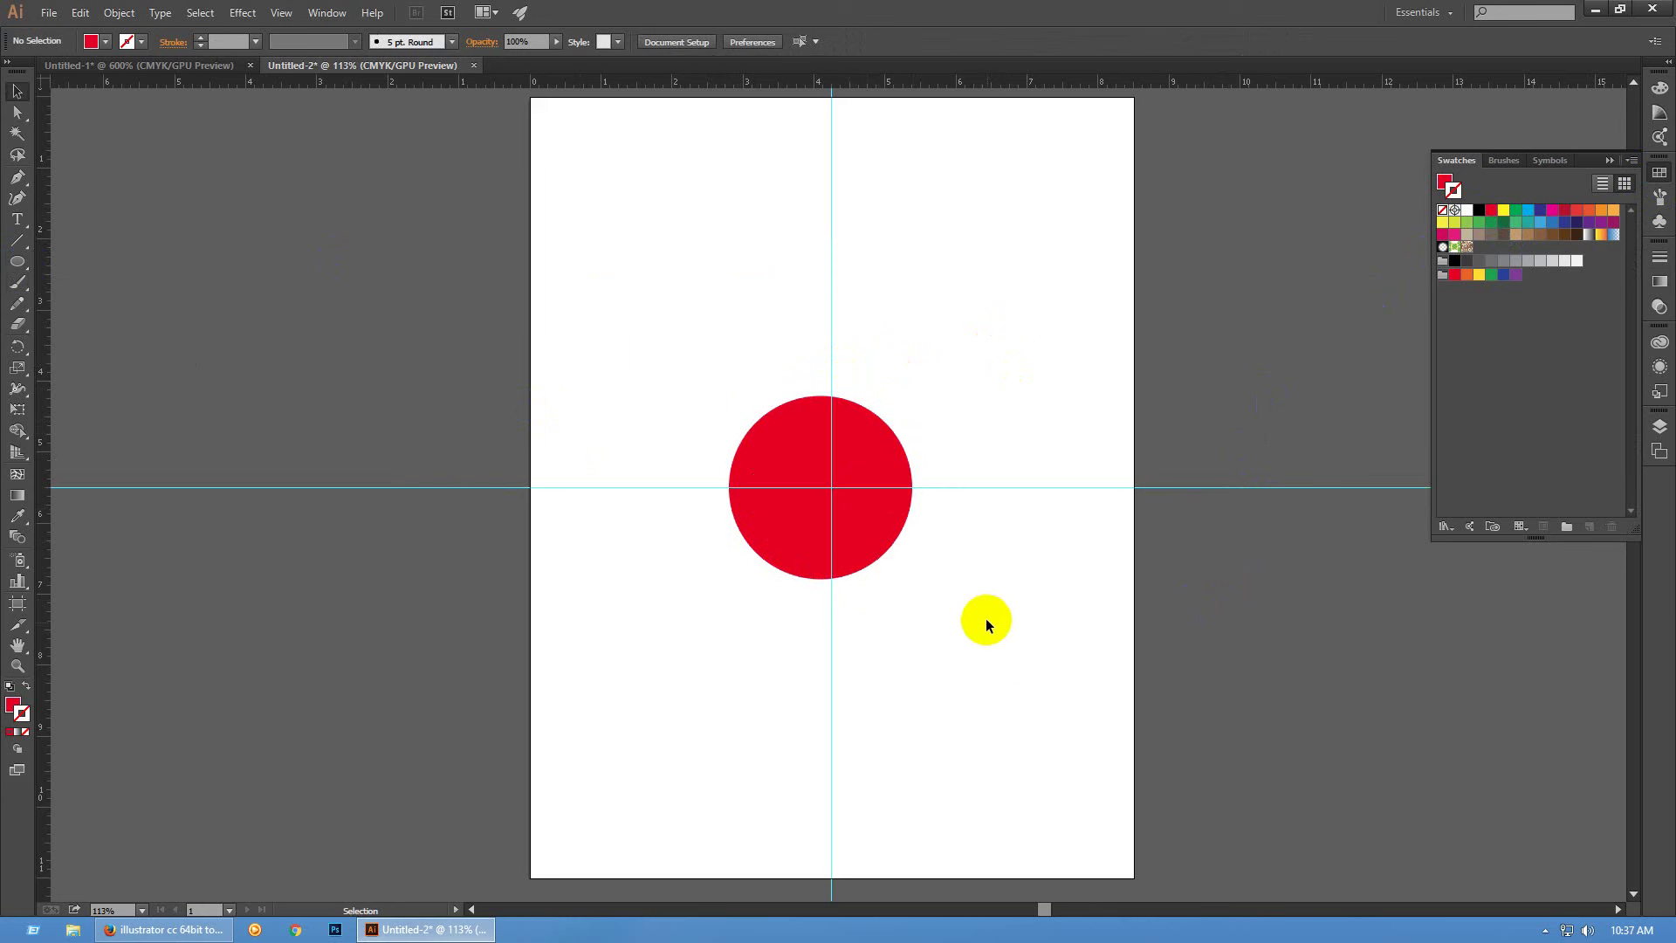
pyautogui.moveTo(649, 326); pyautogui.dragTo(1013, 644)
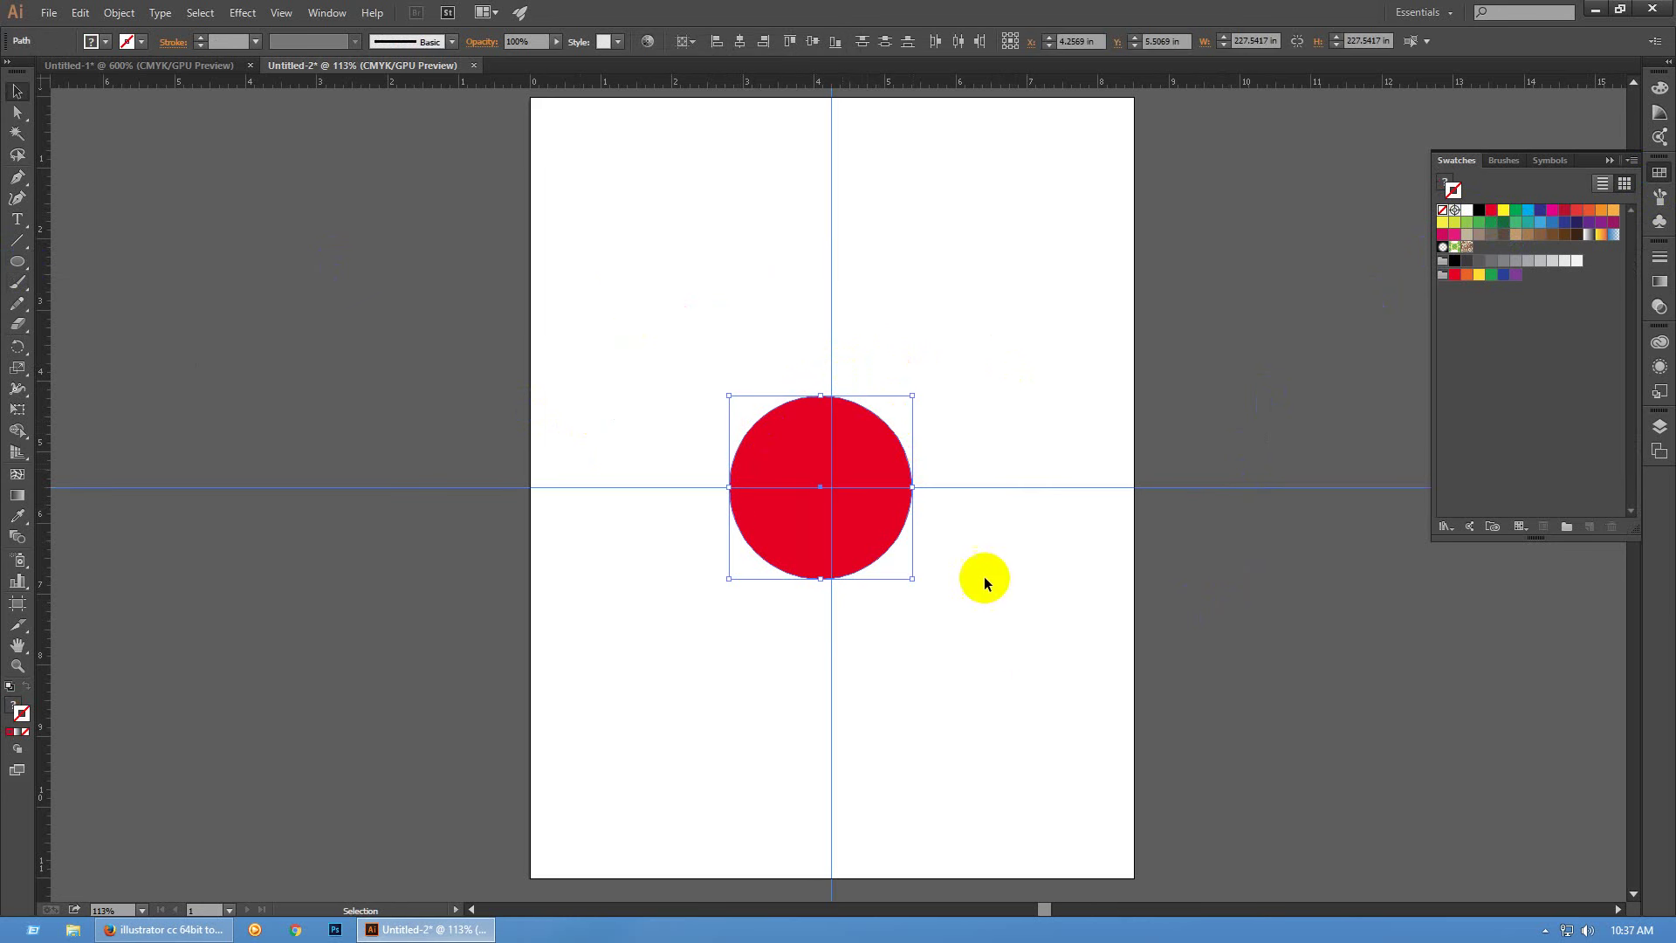
pyautogui.click(741, 43)
pyautogui.click(811, 42)
pyautogui.click(1039, 523)
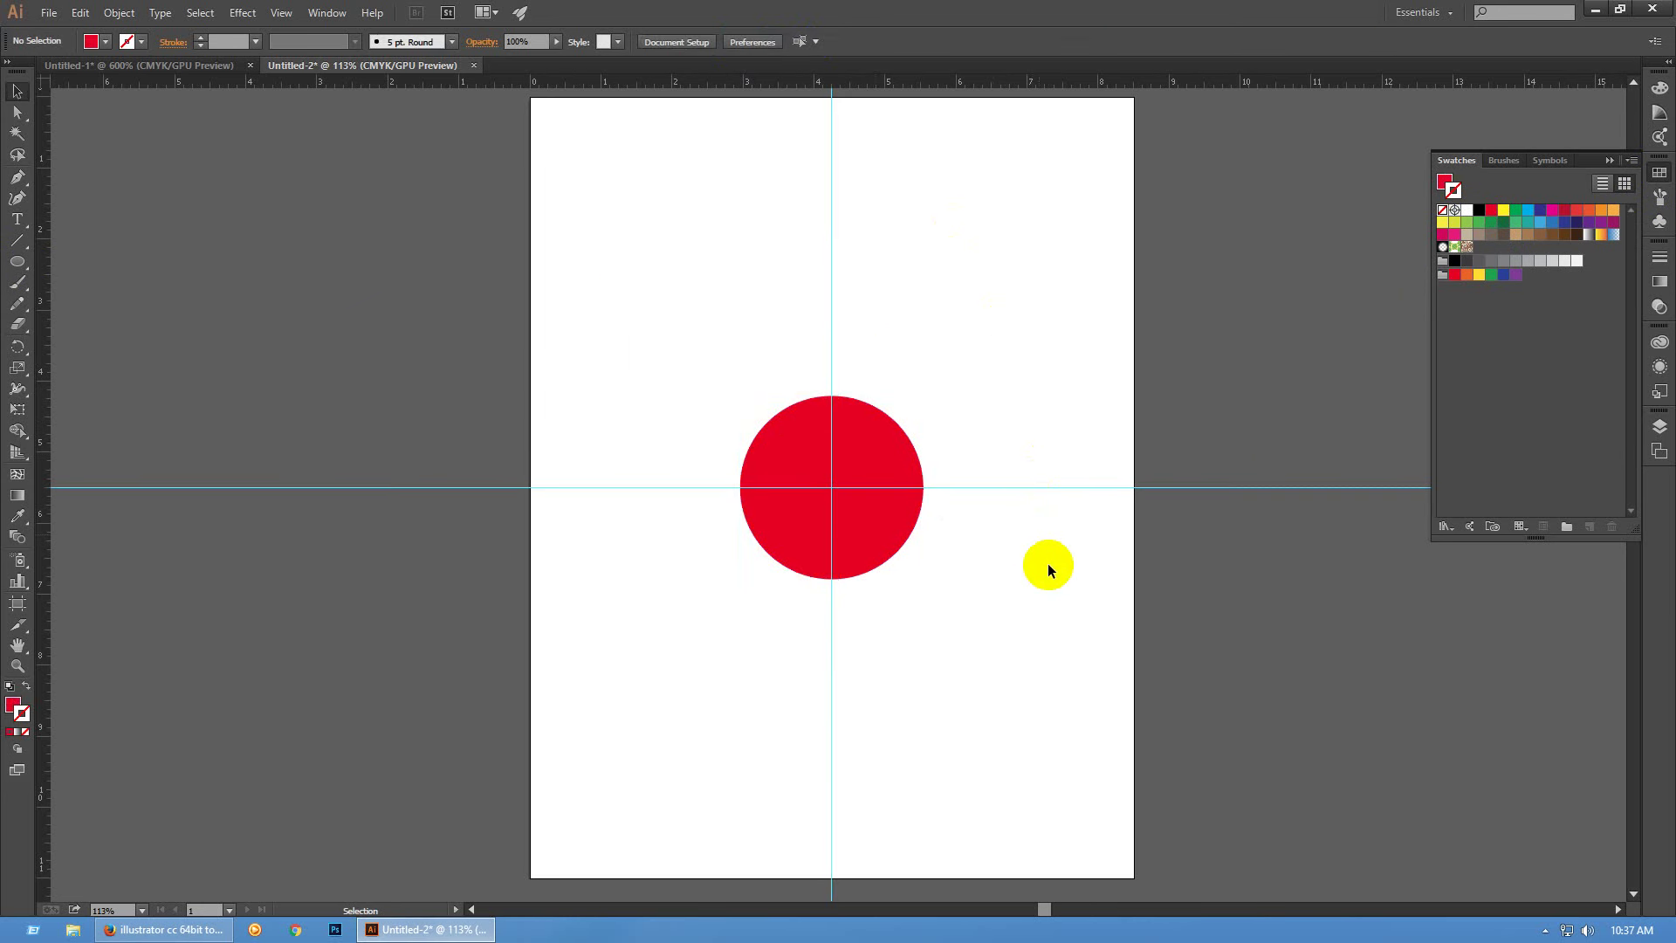
# Group the red circle with both guides
pyautogui.moveTo(1046, 568); pyautogui.dragTo(586, 290)
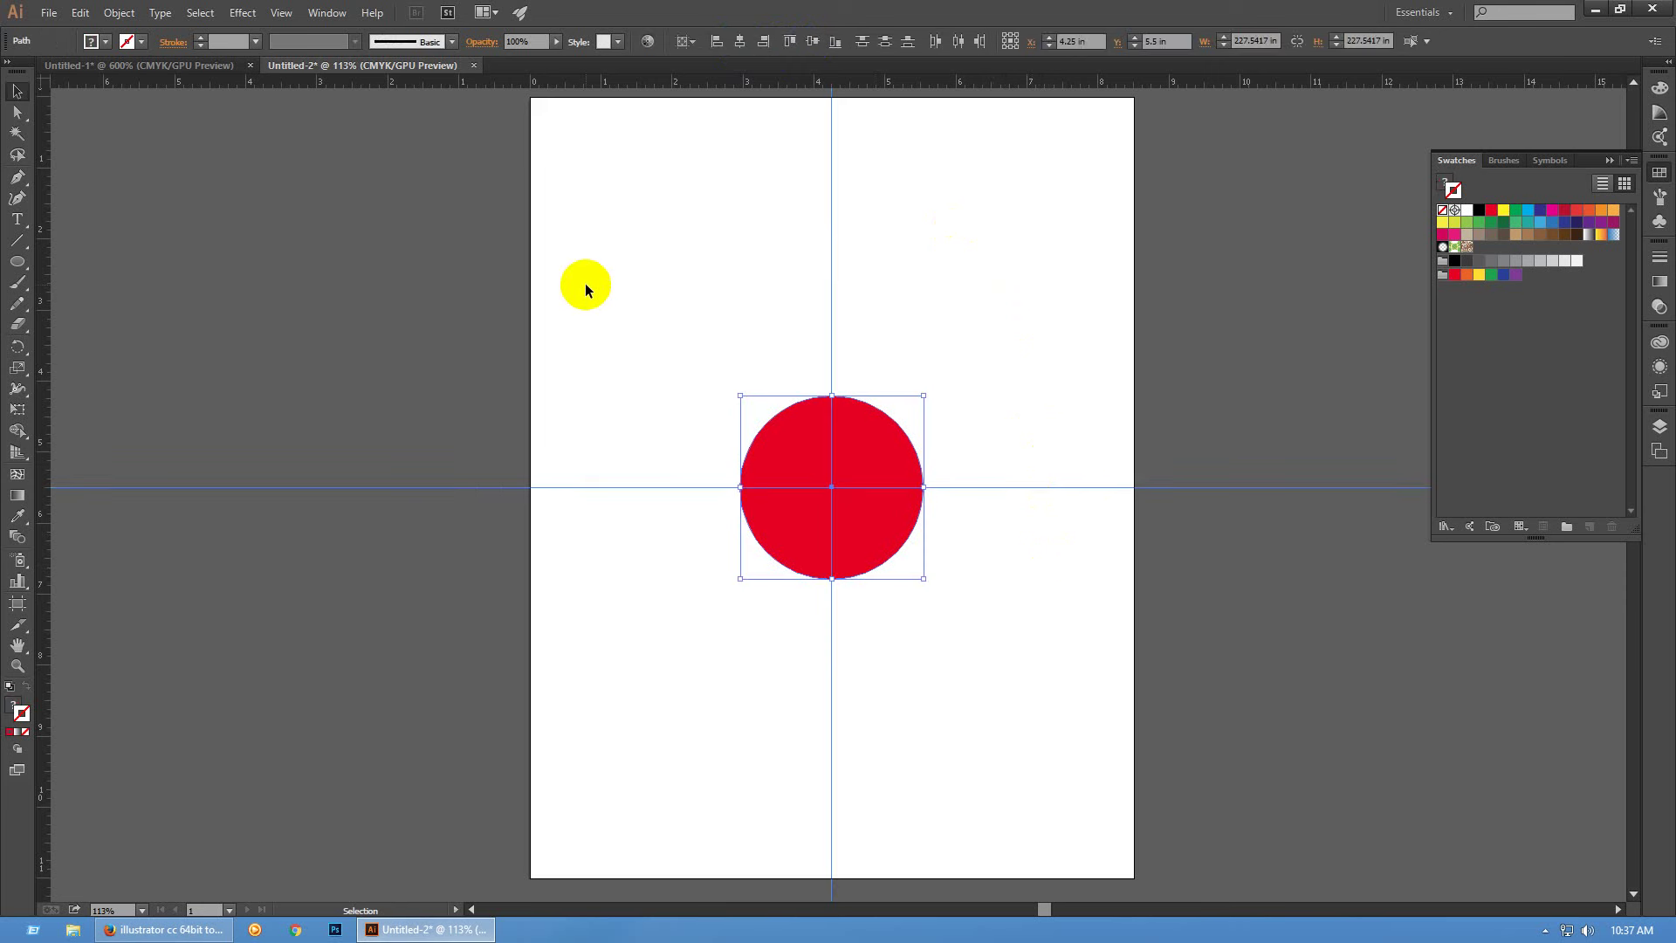
pyautogui.click(679, 317)
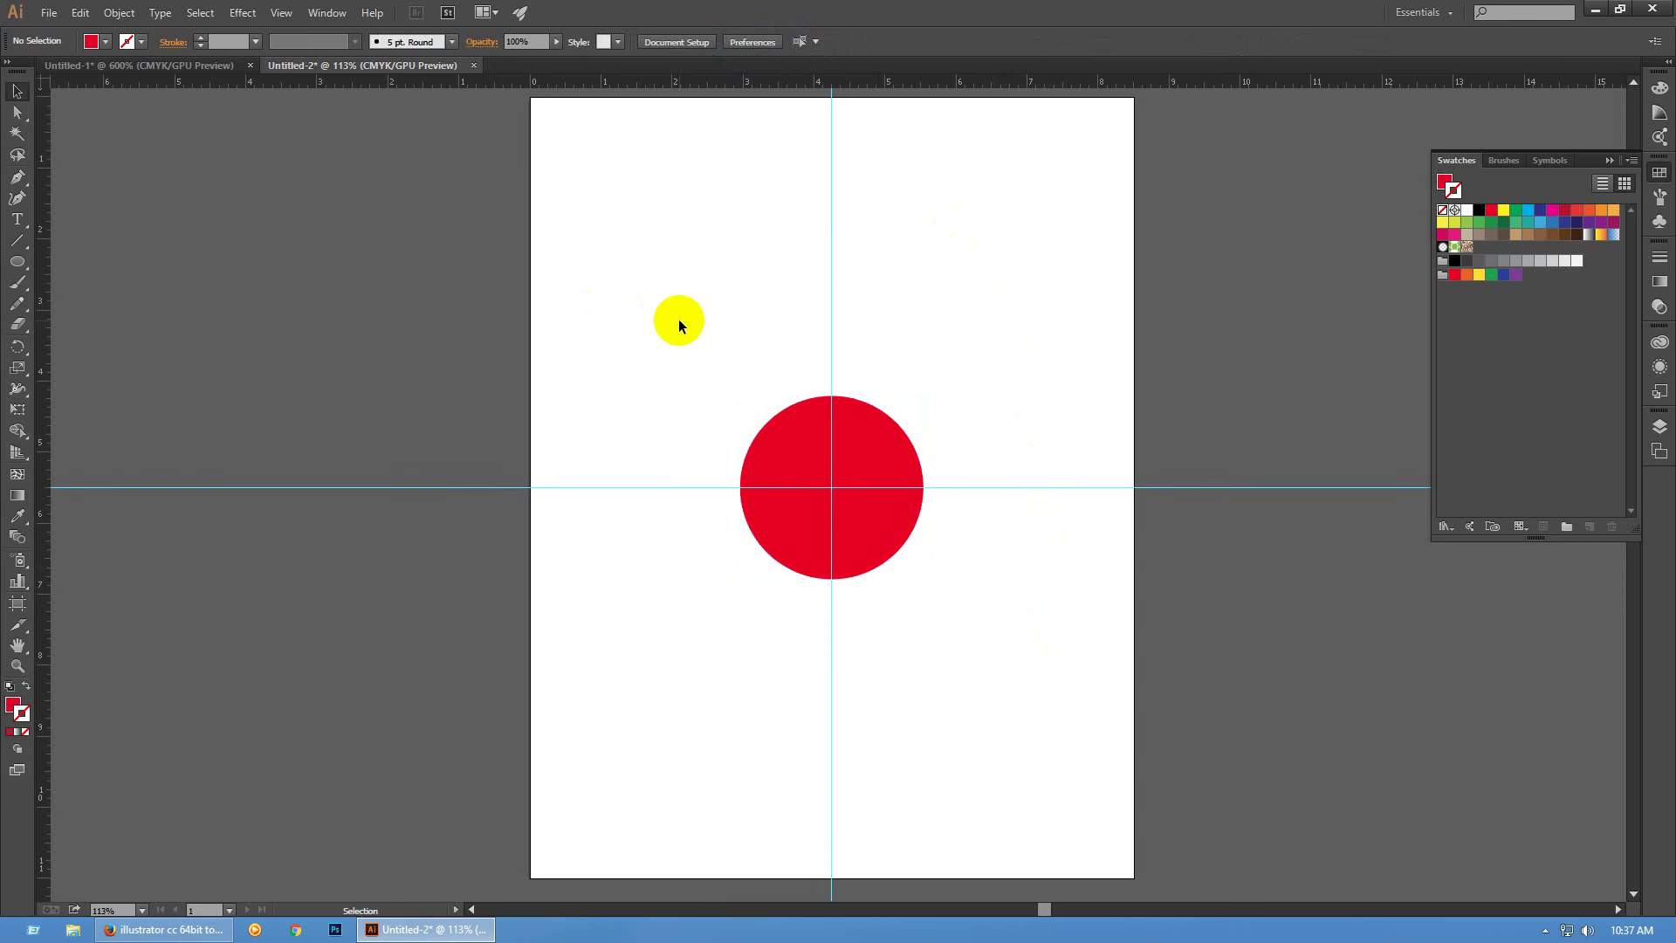
# With the guides hidden, move the grouped circle off the artboard's left side, redisplay the guides, and undo the move
pyautogui.hotkey('ctrl', ';')
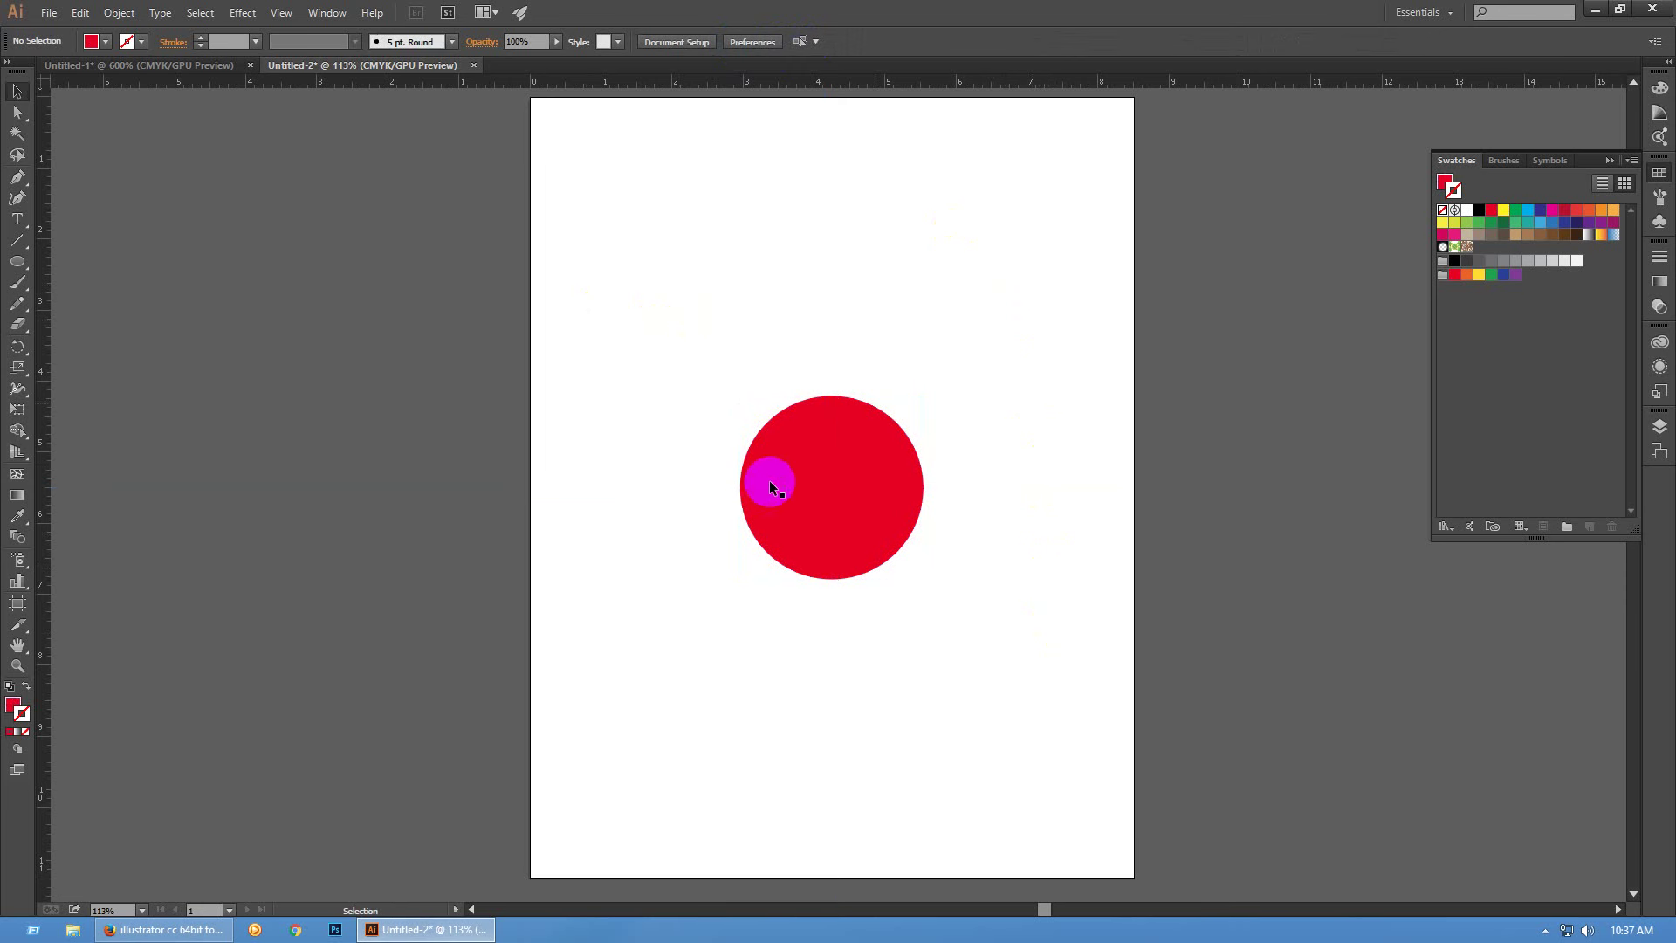
pyautogui.moveTo(865, 427); pyautogui.dragTo(253, 330)
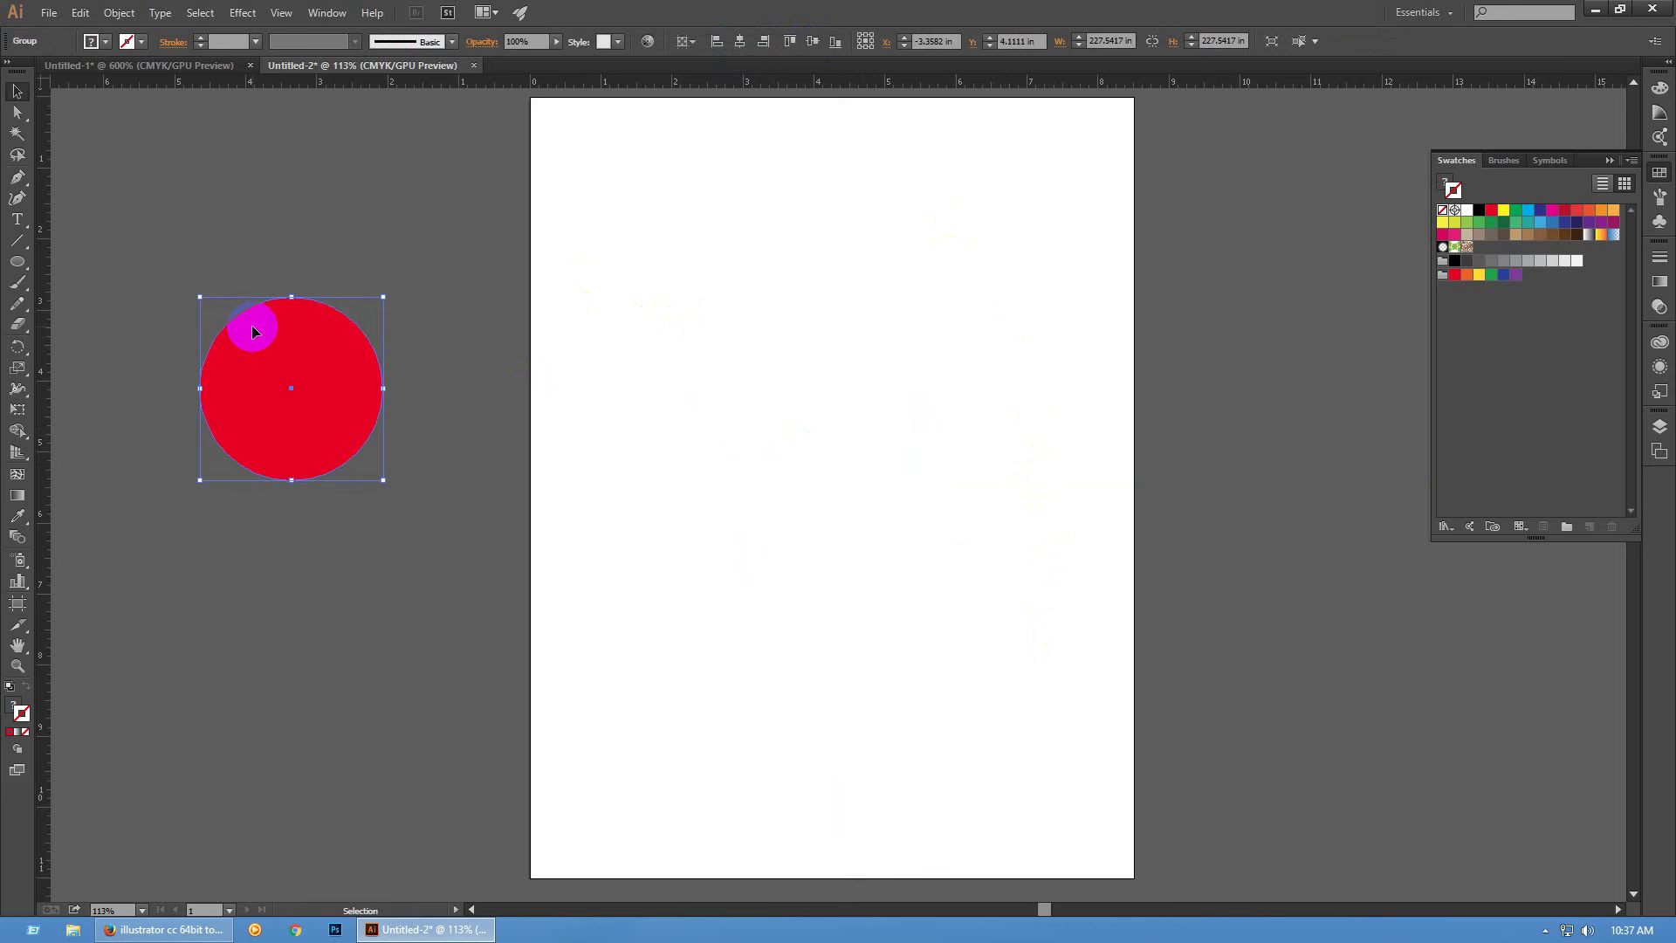
pyautogui.click(412, 349)
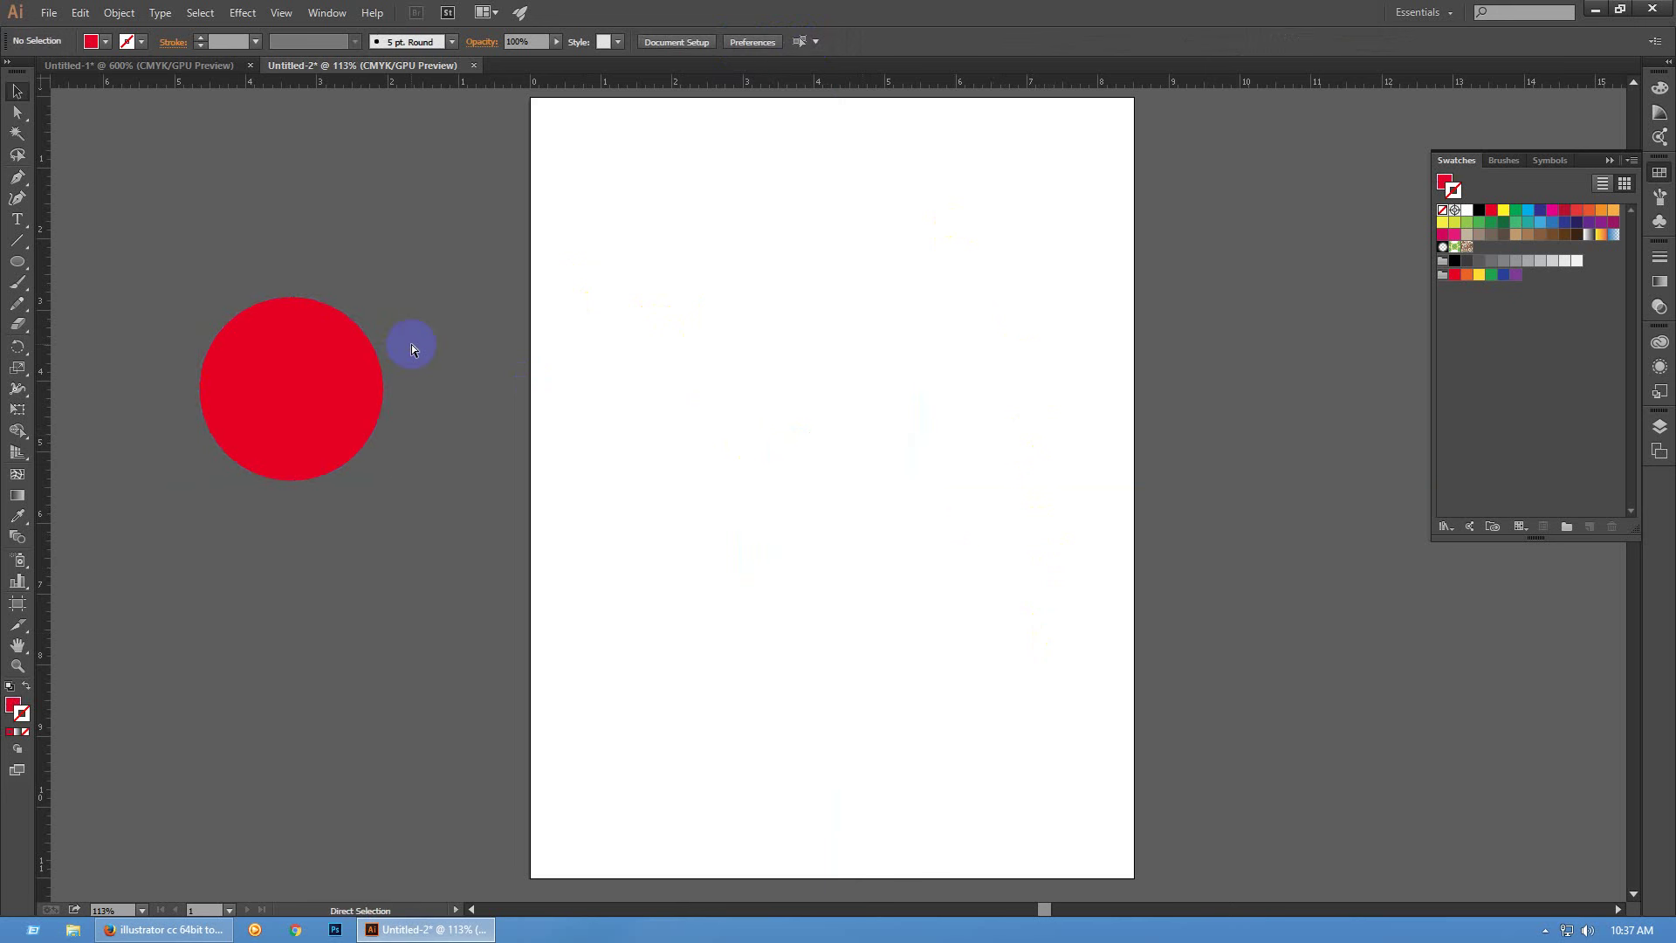
pyautogui.hotkey('ctrl', ';')
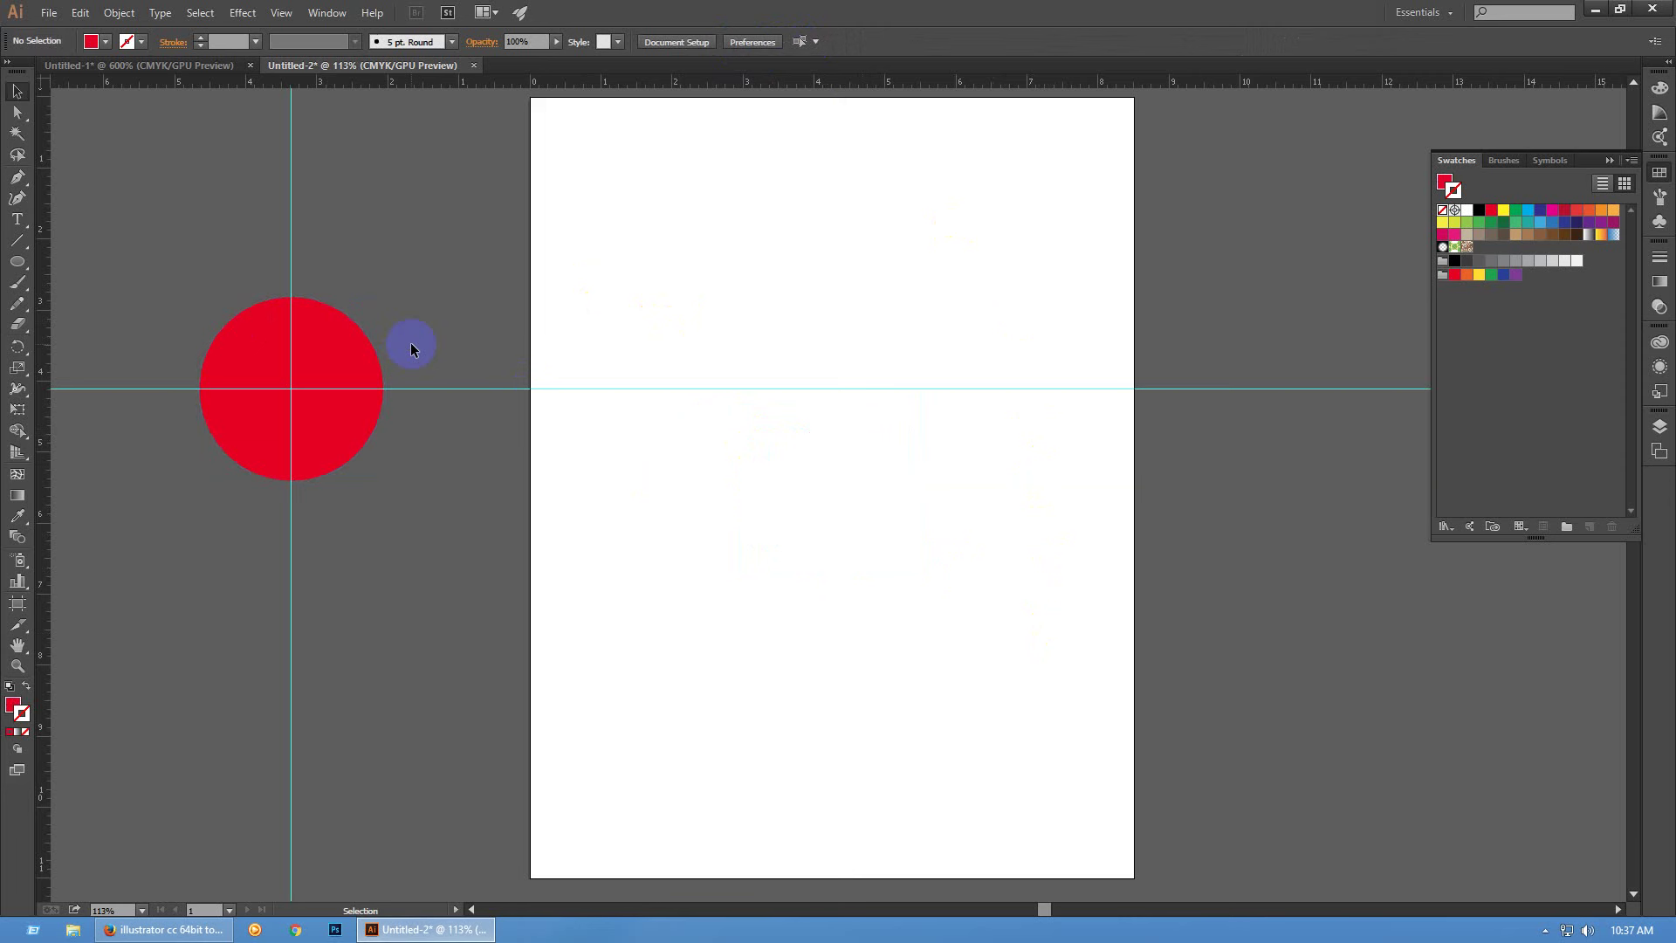
pyautogui.hotkey('ctrl', 'z')
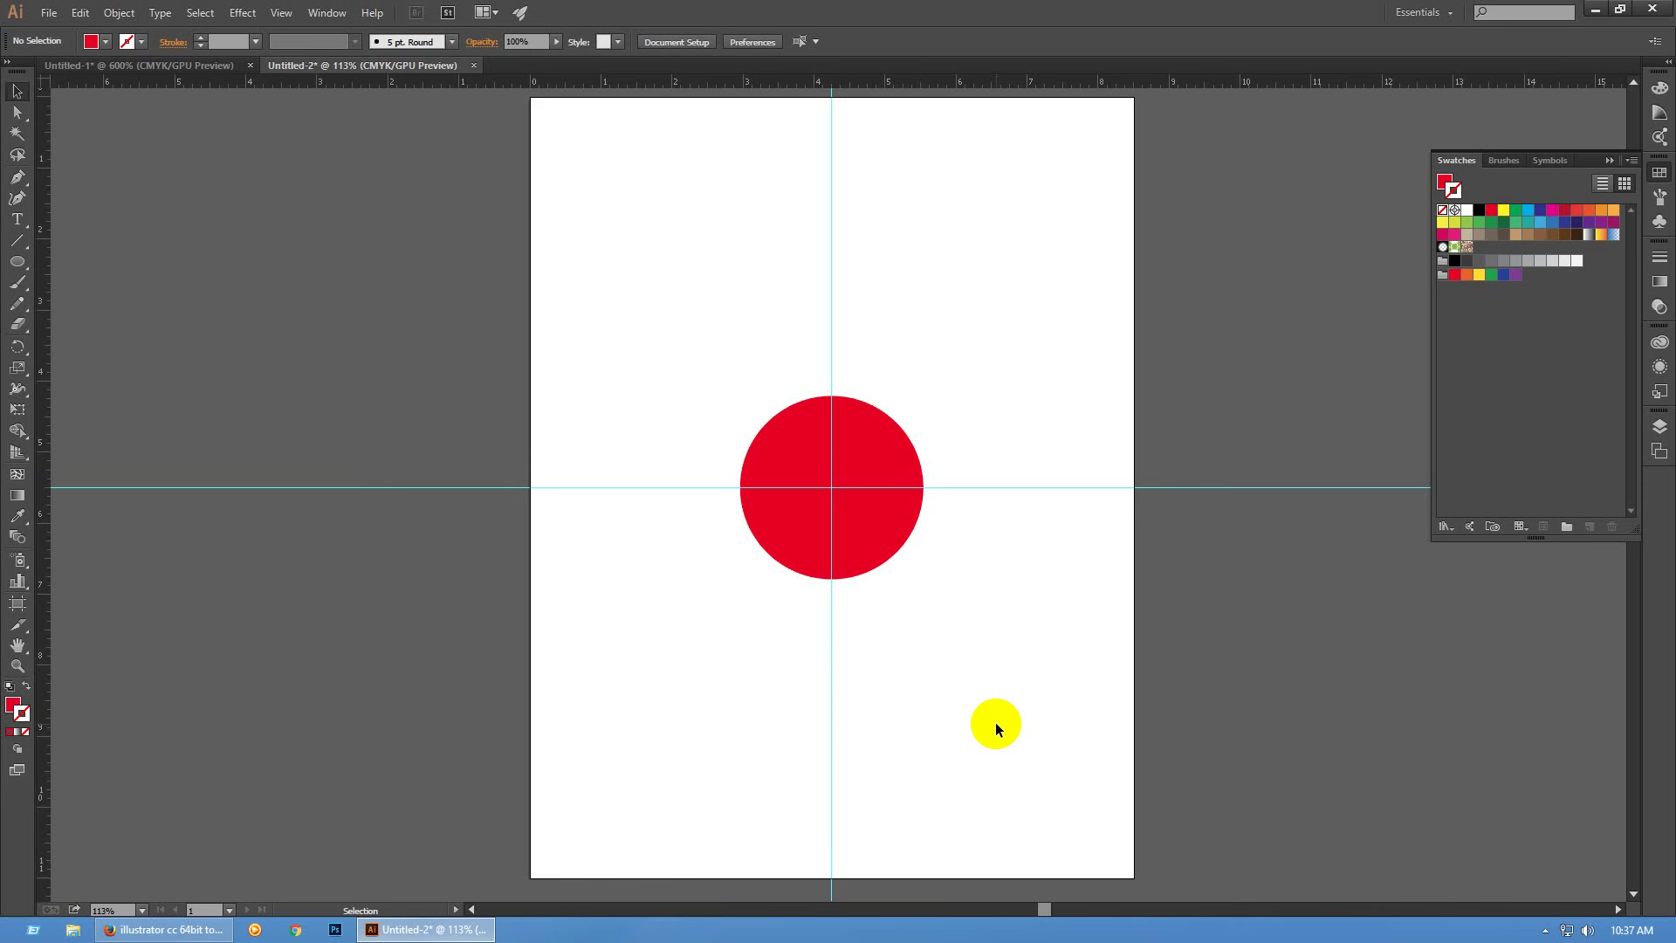
# Select only the horizontal guide with Direct Selection and display its Align and Transform settings
pyautogui.click(900, 543)
pyautogui.press('a')
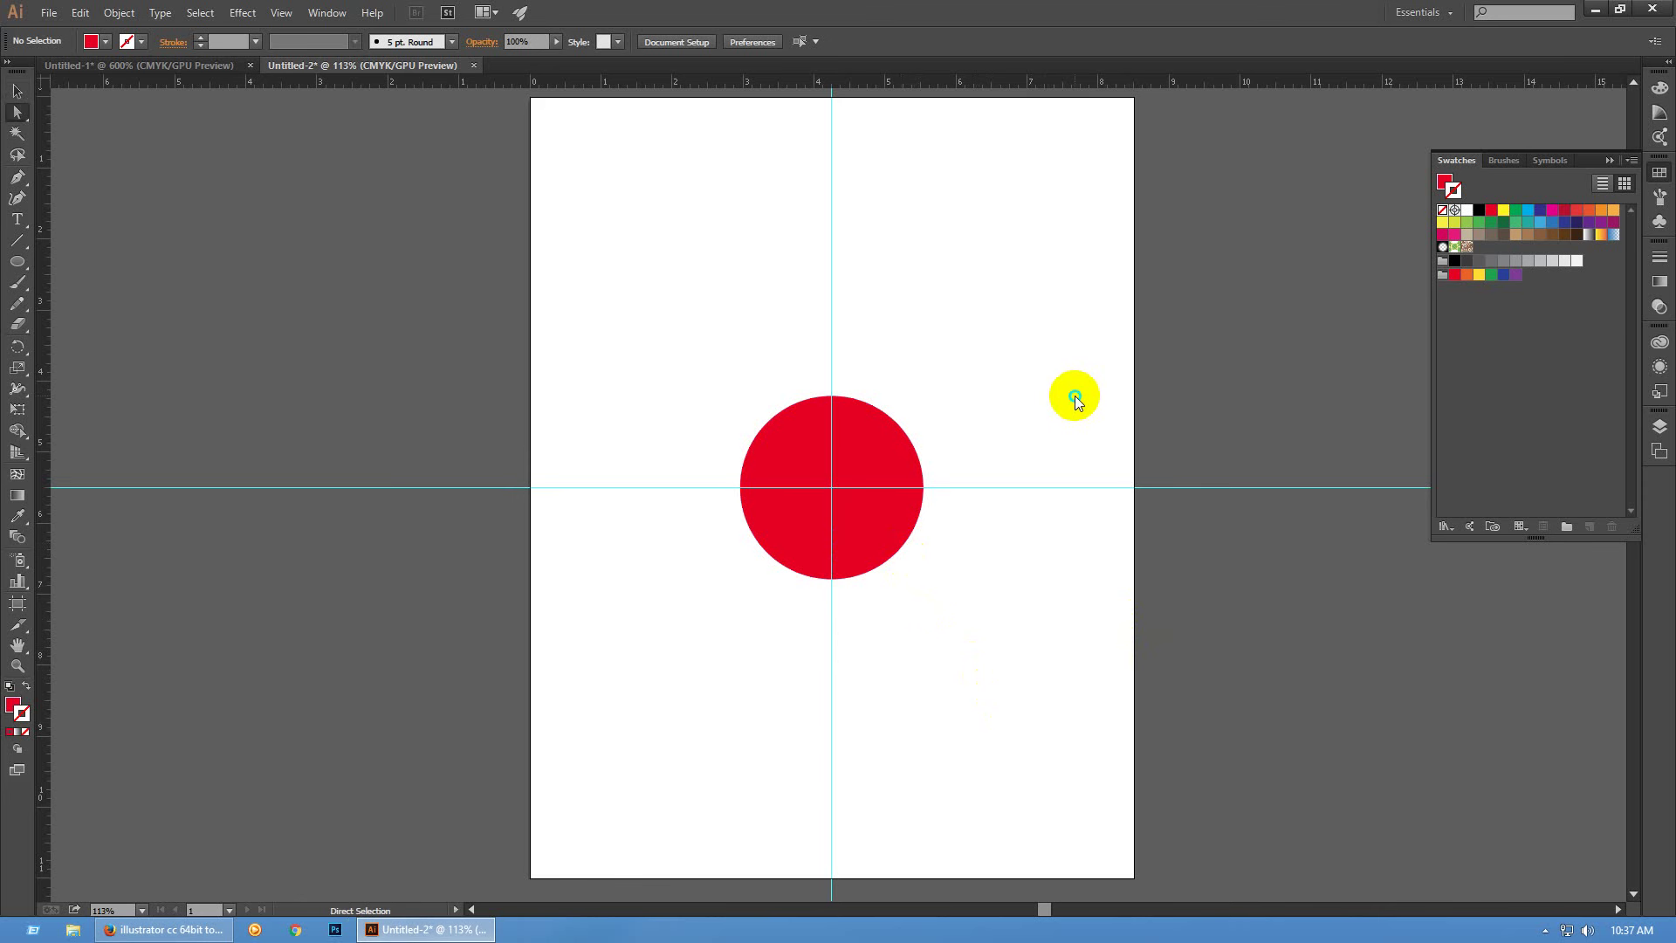
pyautogui.rightClick(1077, 398)
pyautogui.click(1092, 547)
pyautogui.hotkey('ctrl', 'a')
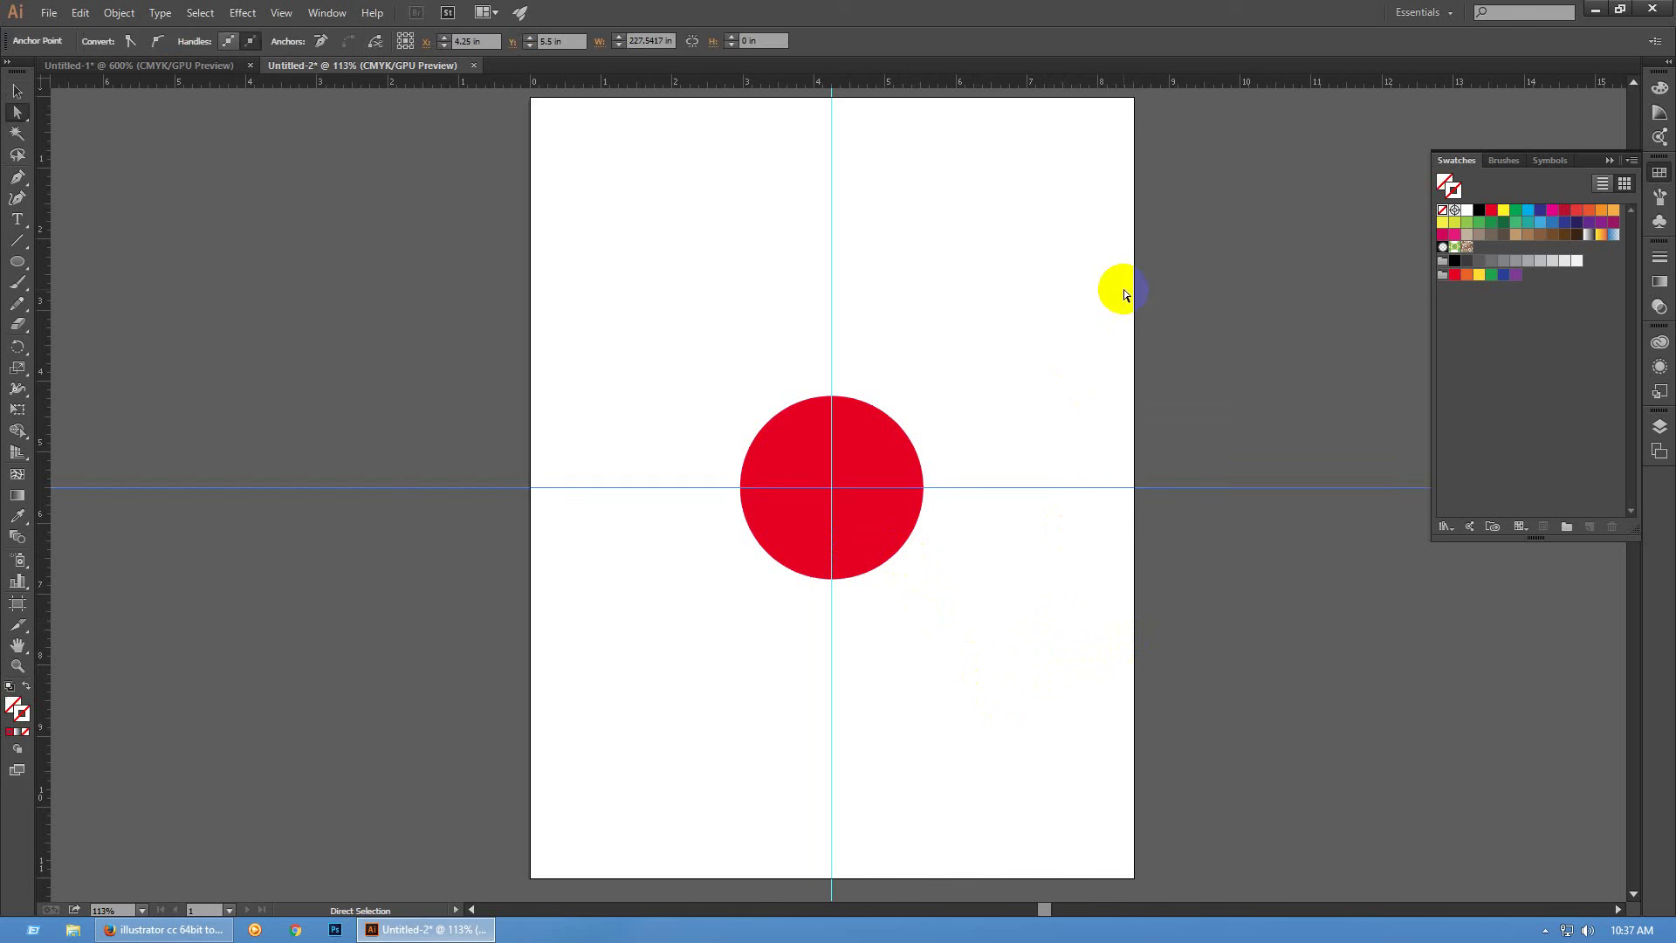
pyautogui.press('ctrl')
pyautogui.hotkey('shift', 'F7')
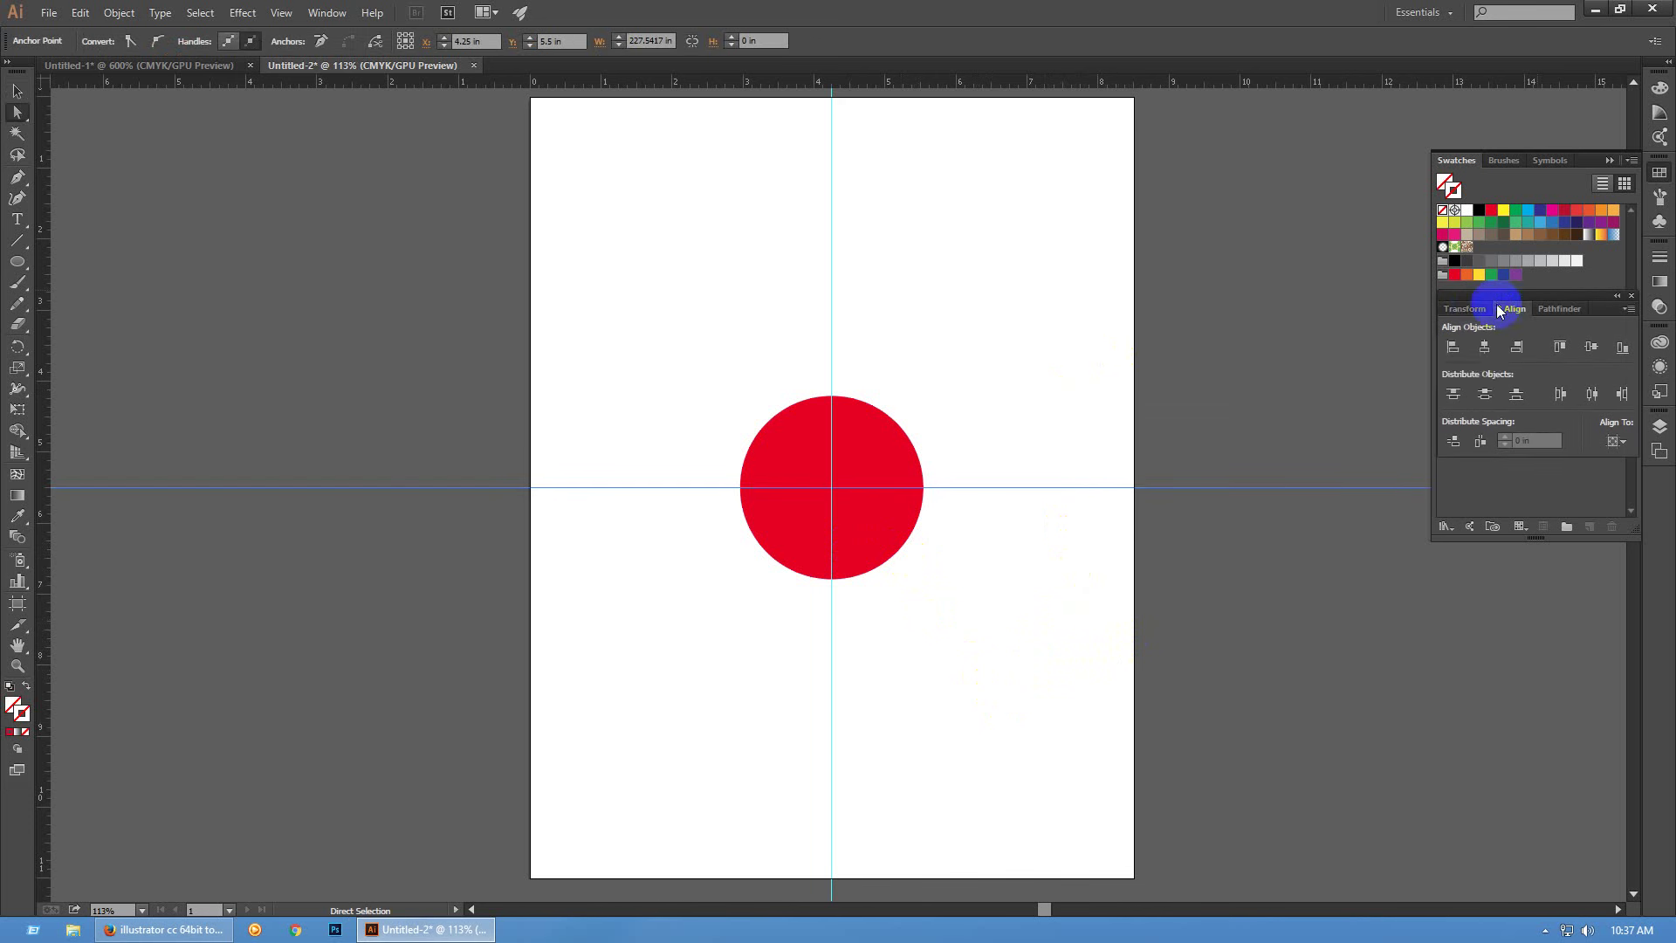
pyautogui.hotkey('shift', 'F8')
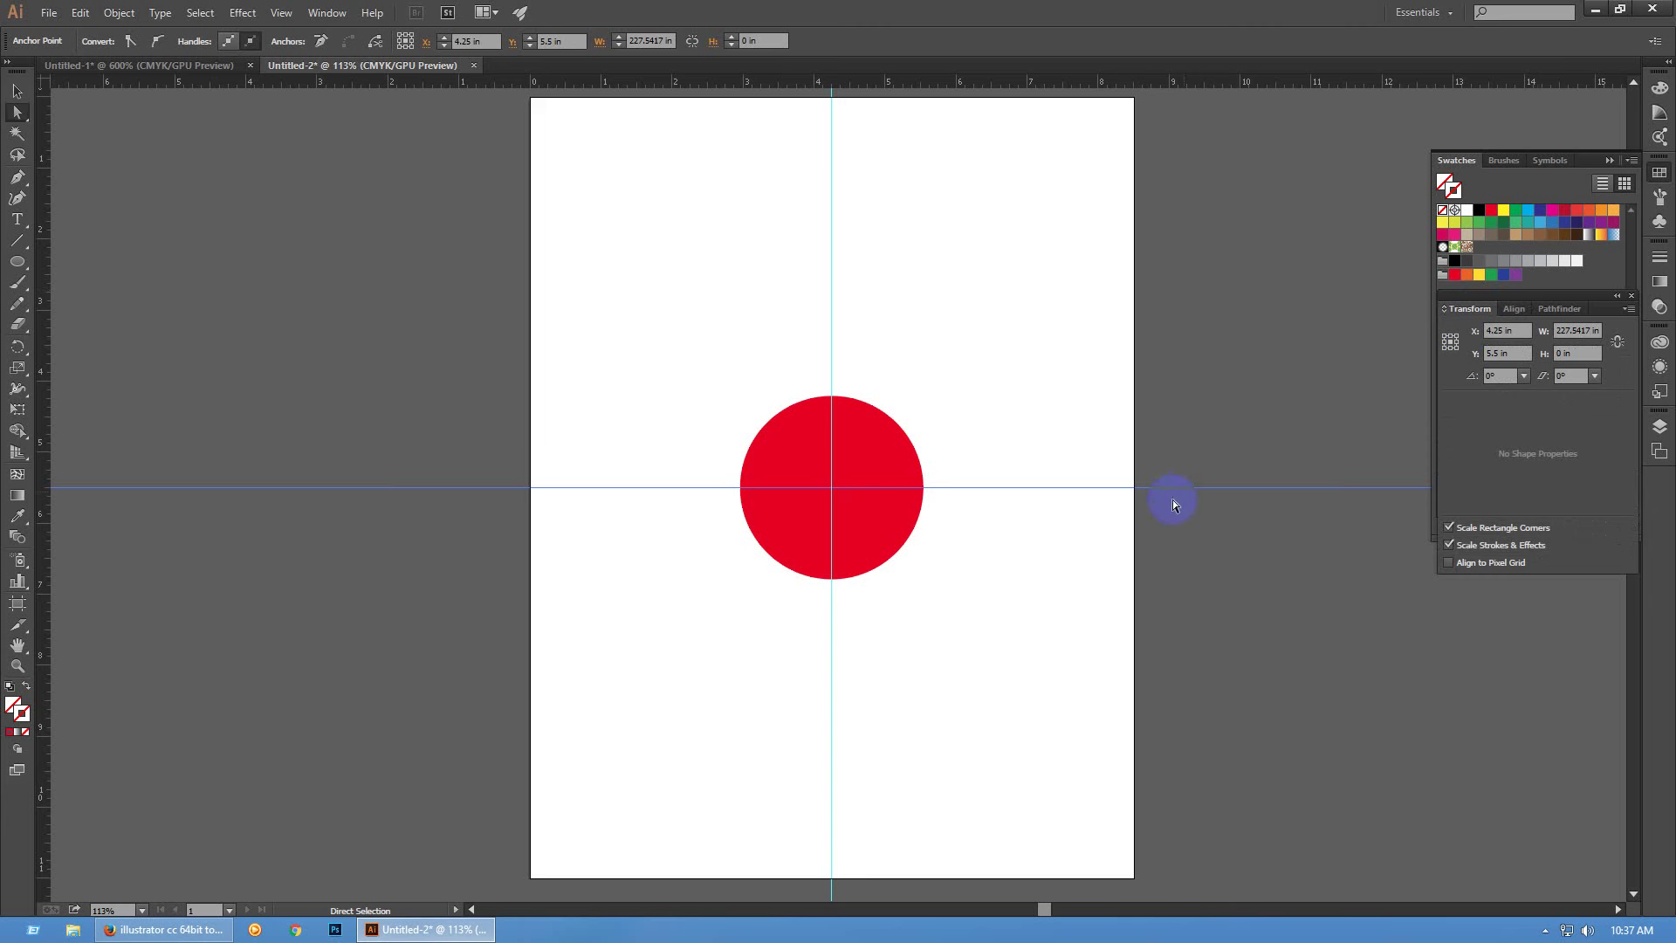
# Select all objects and ungroup the red circle from the two guides
pyautogui.click(1139, 584)
pyautogui.press('v')
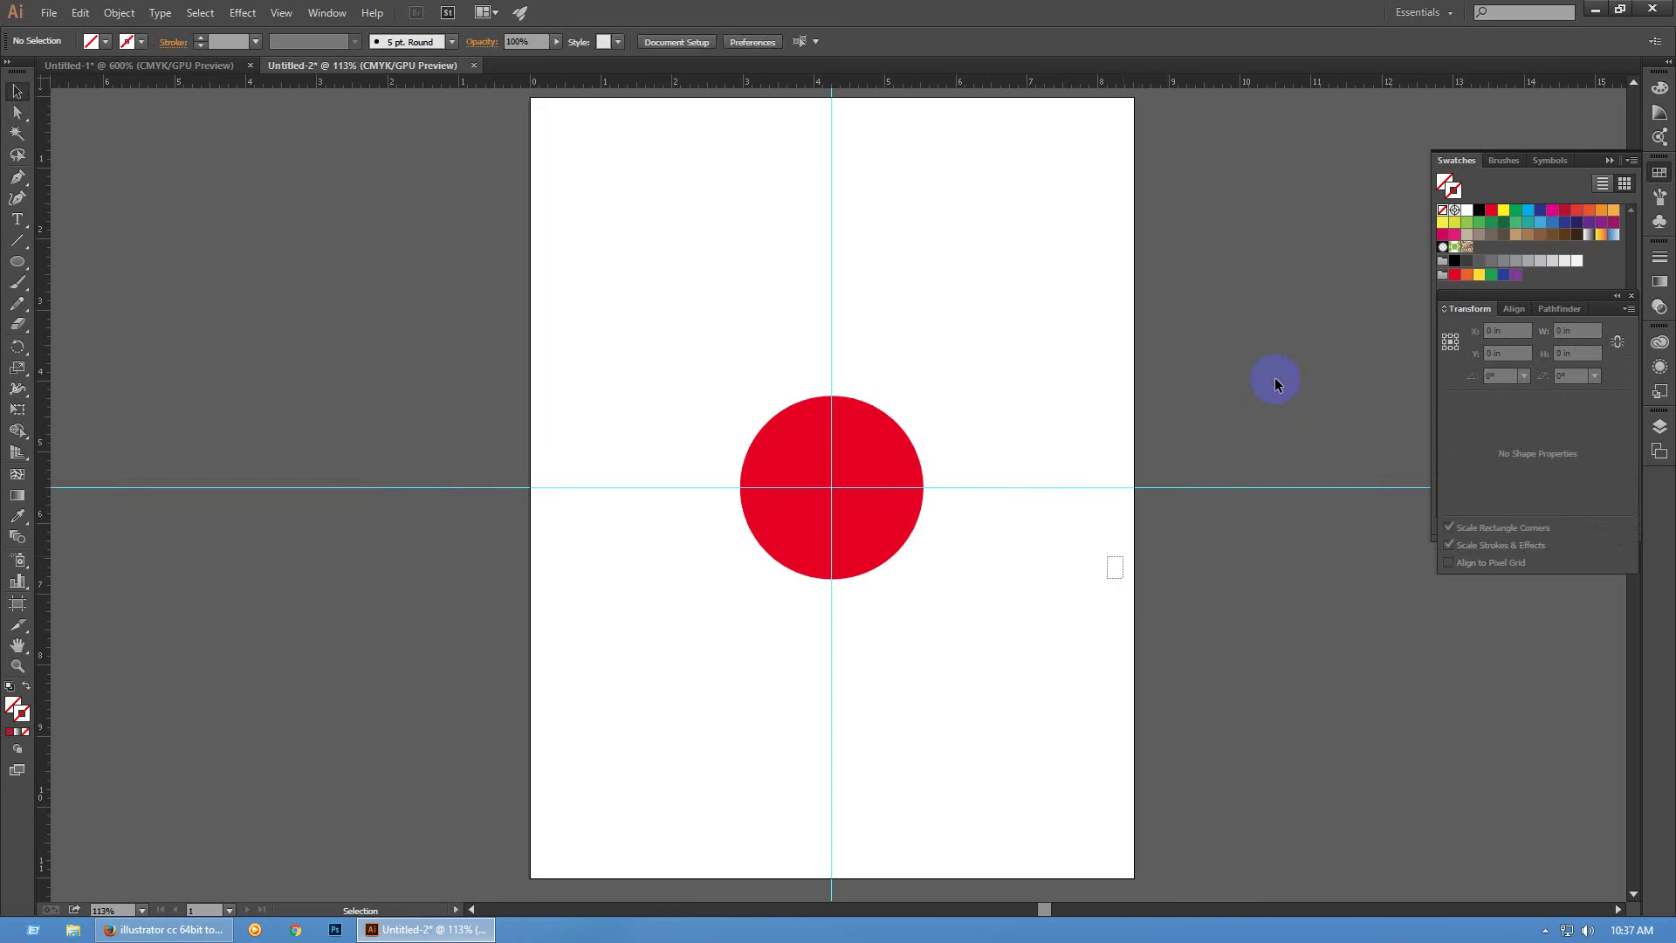
pyautogui.hotkey('ctrl', 'a')
pyautogui.click(1118, 569)
pyautogui.hotkey('ctrl', 'a')
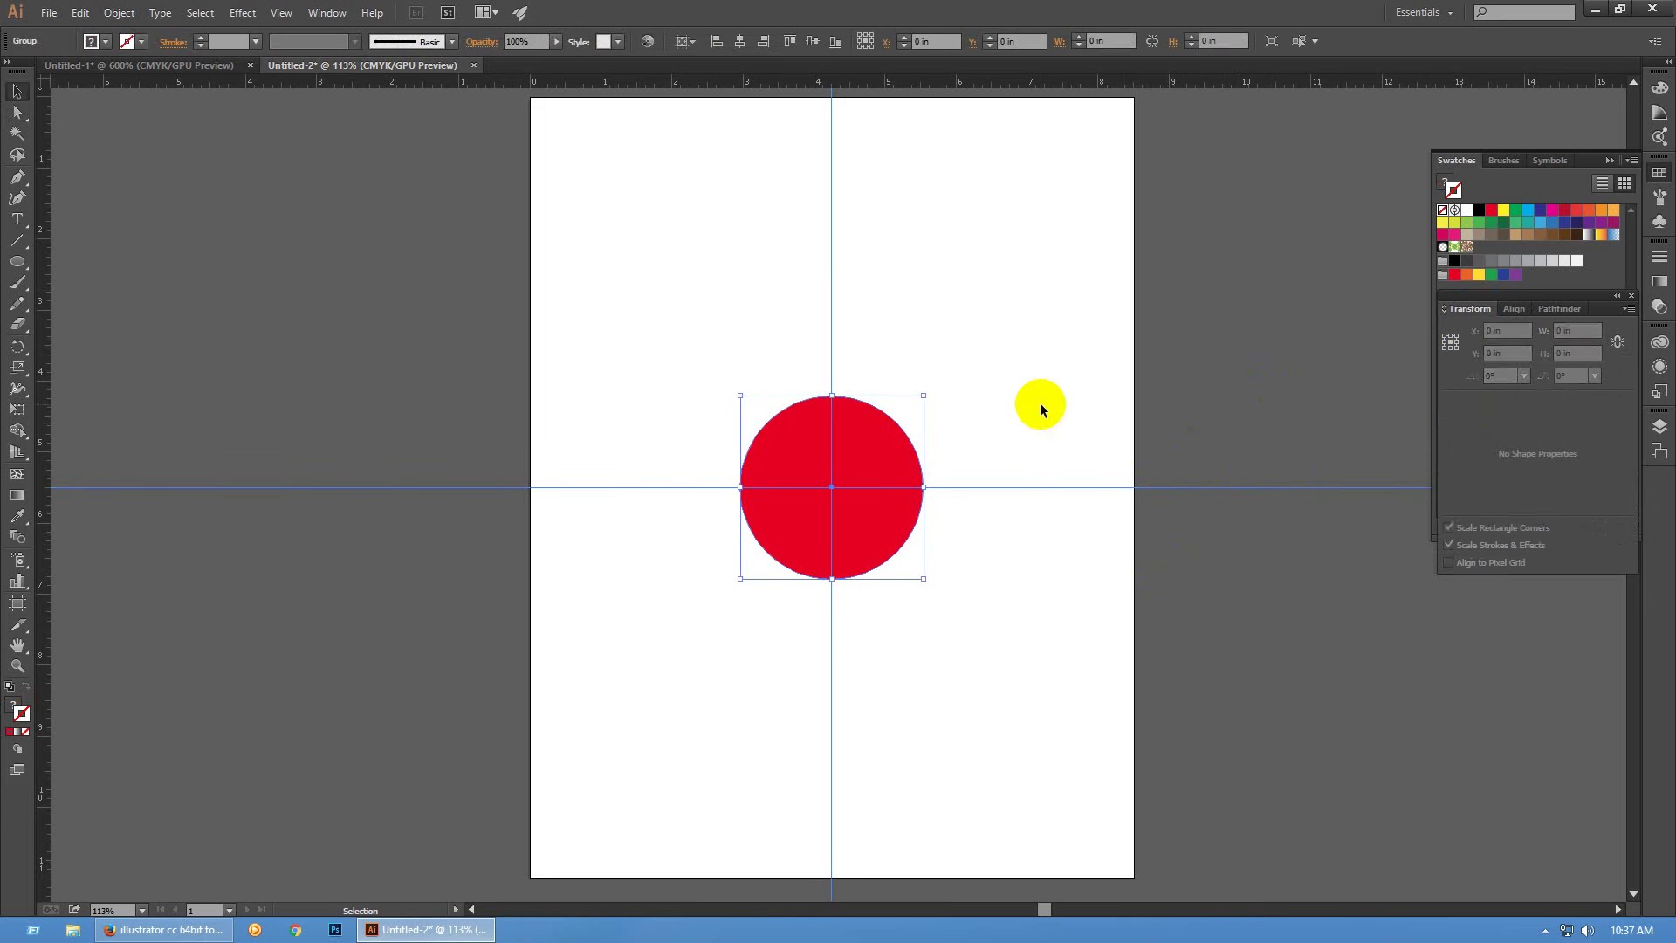
pyautogui.rightClick(1040, 402)
pyautogui.click(1098, 507)
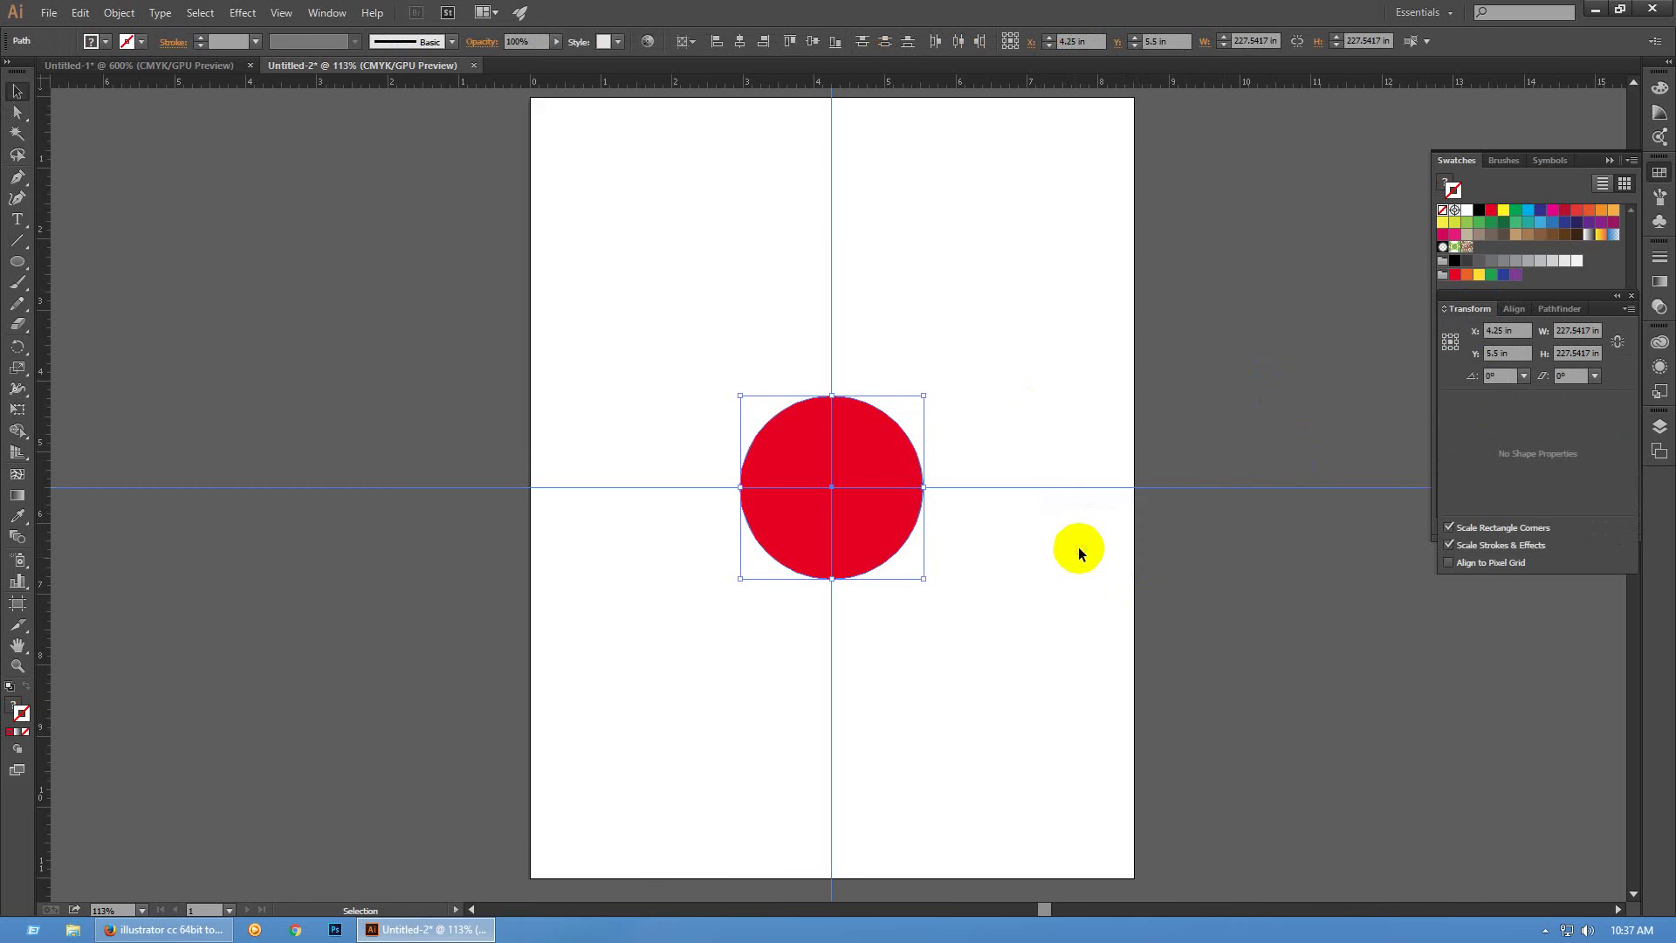
# Select the horizontal guide alone, the vertical guide alone and all objects together to compare their Transform values, and deselect everything
pyautogui.moveTo(1059, 580); pyautogui.dragTo(1130, 423)
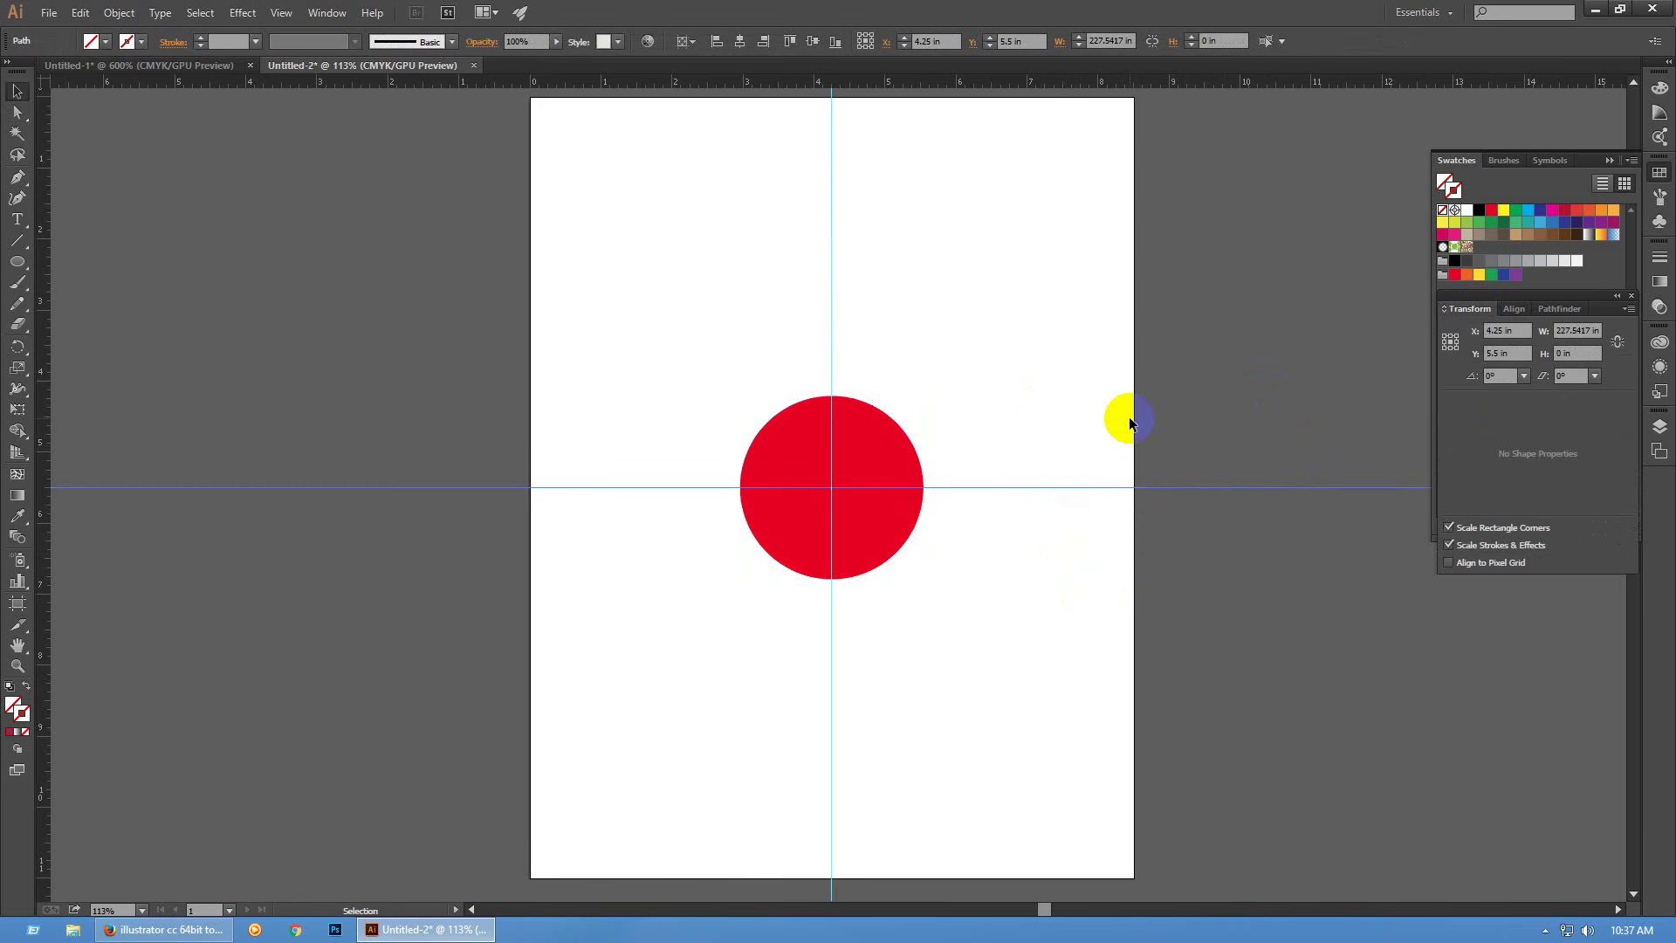
pyautogui.moveTo(966, 223); pyautogui.dragTo(721, 332)
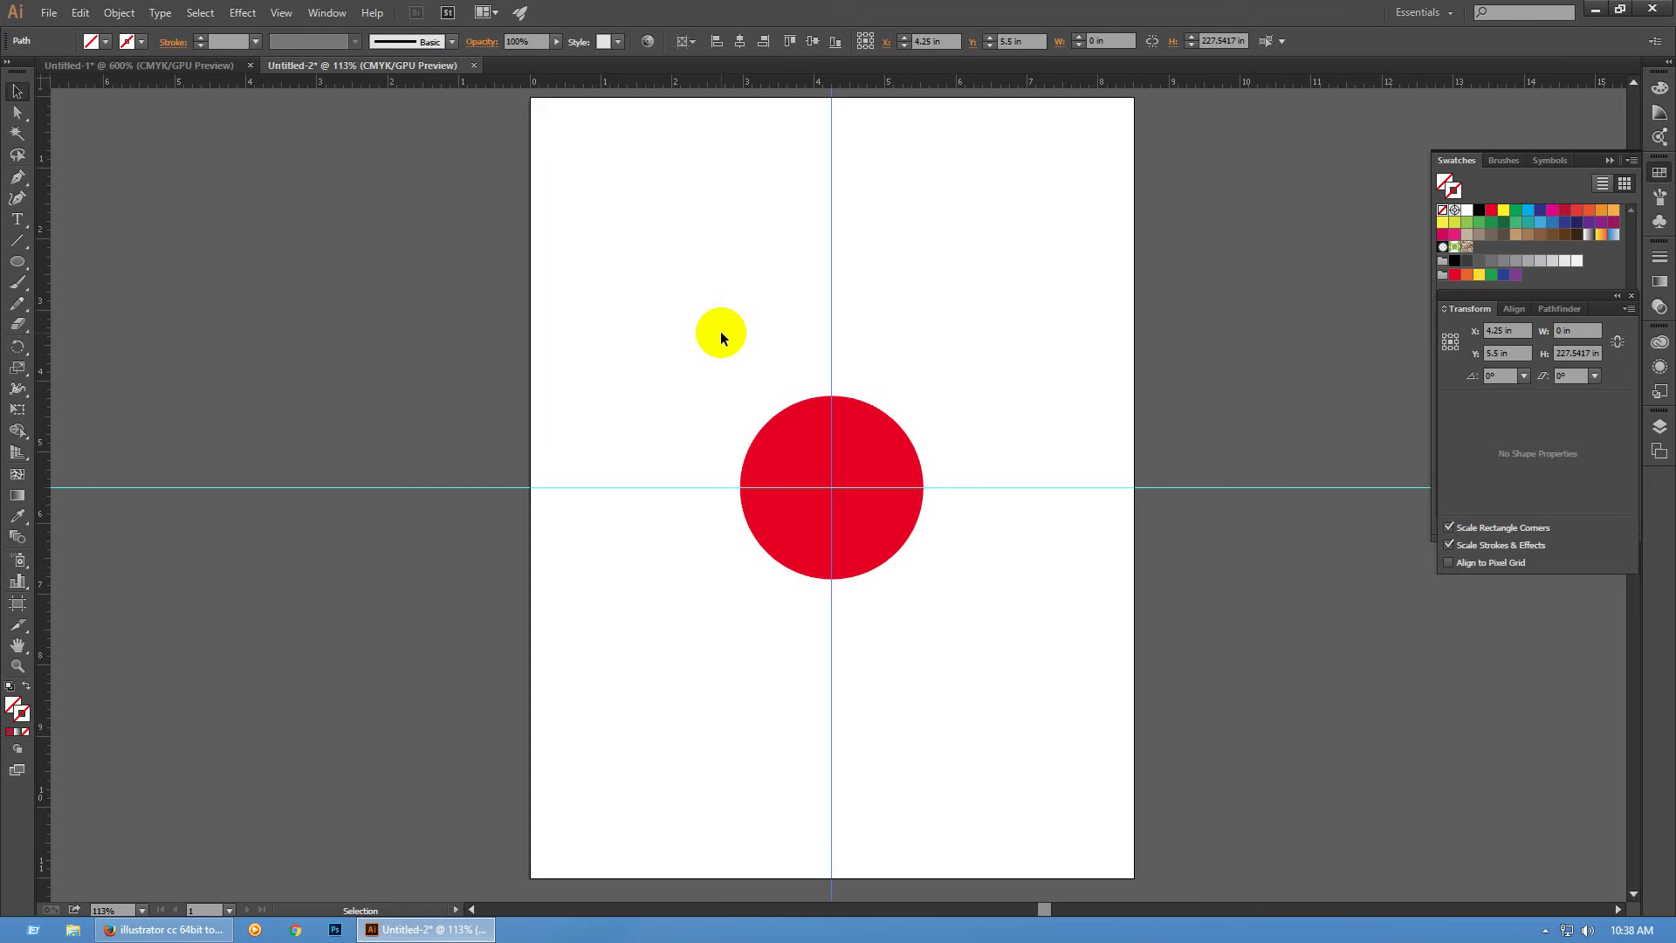
pyautogui.moveTo(679, 340); pyautogui.dragTo(1095, 690)
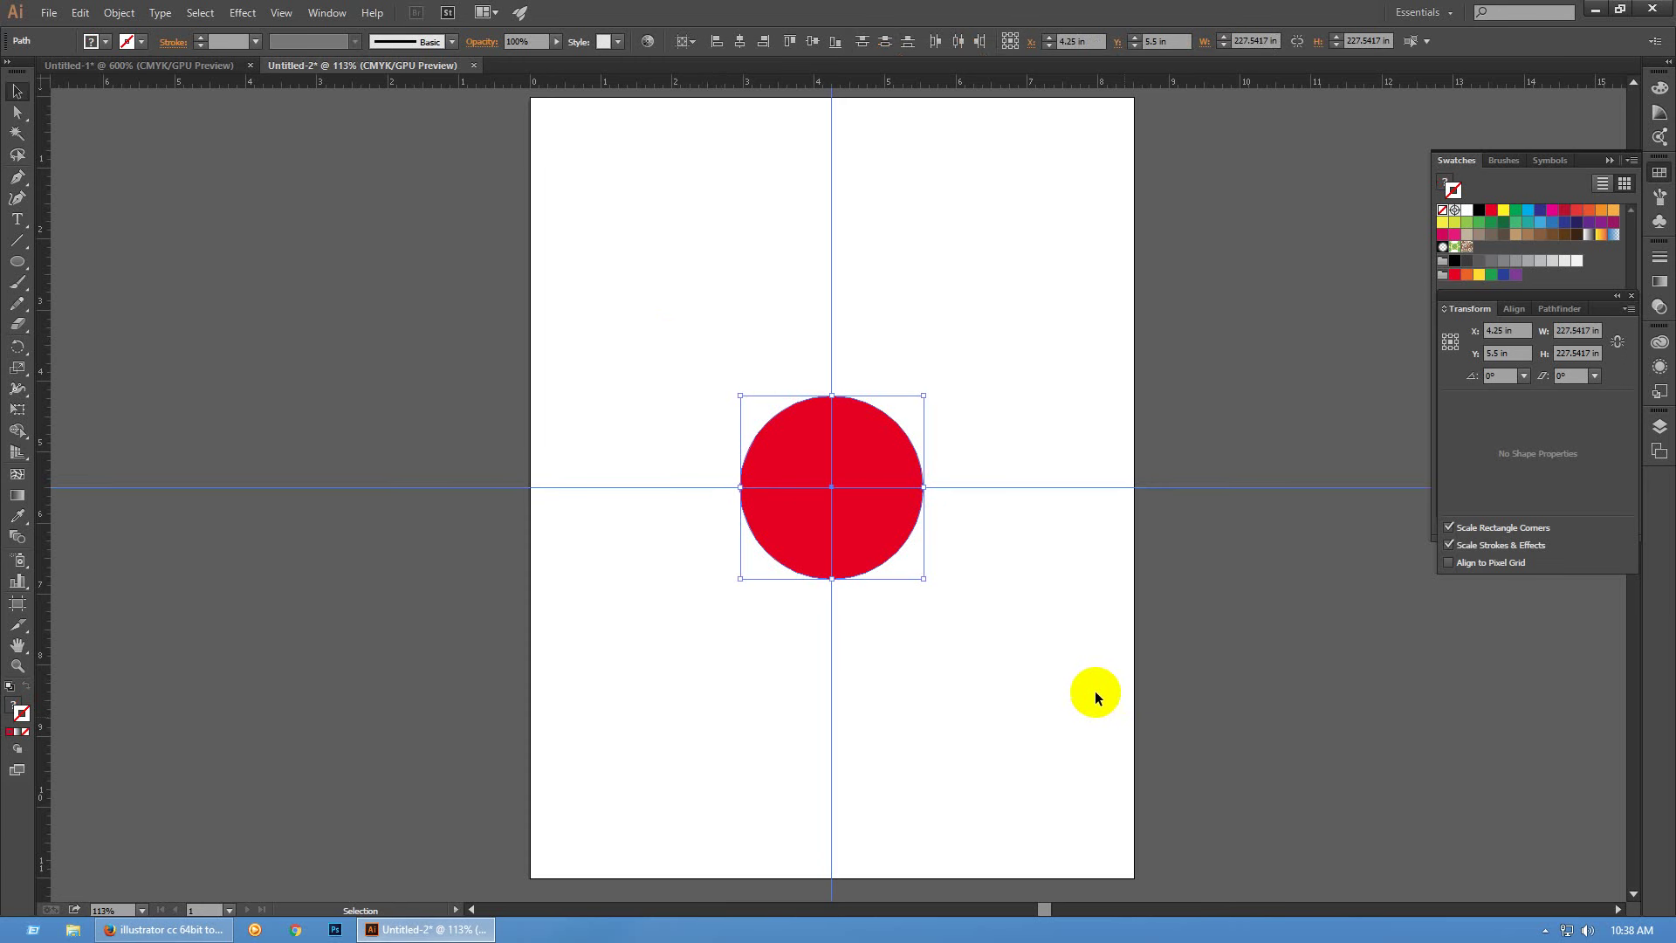
pyautogui.click(1035, 647)
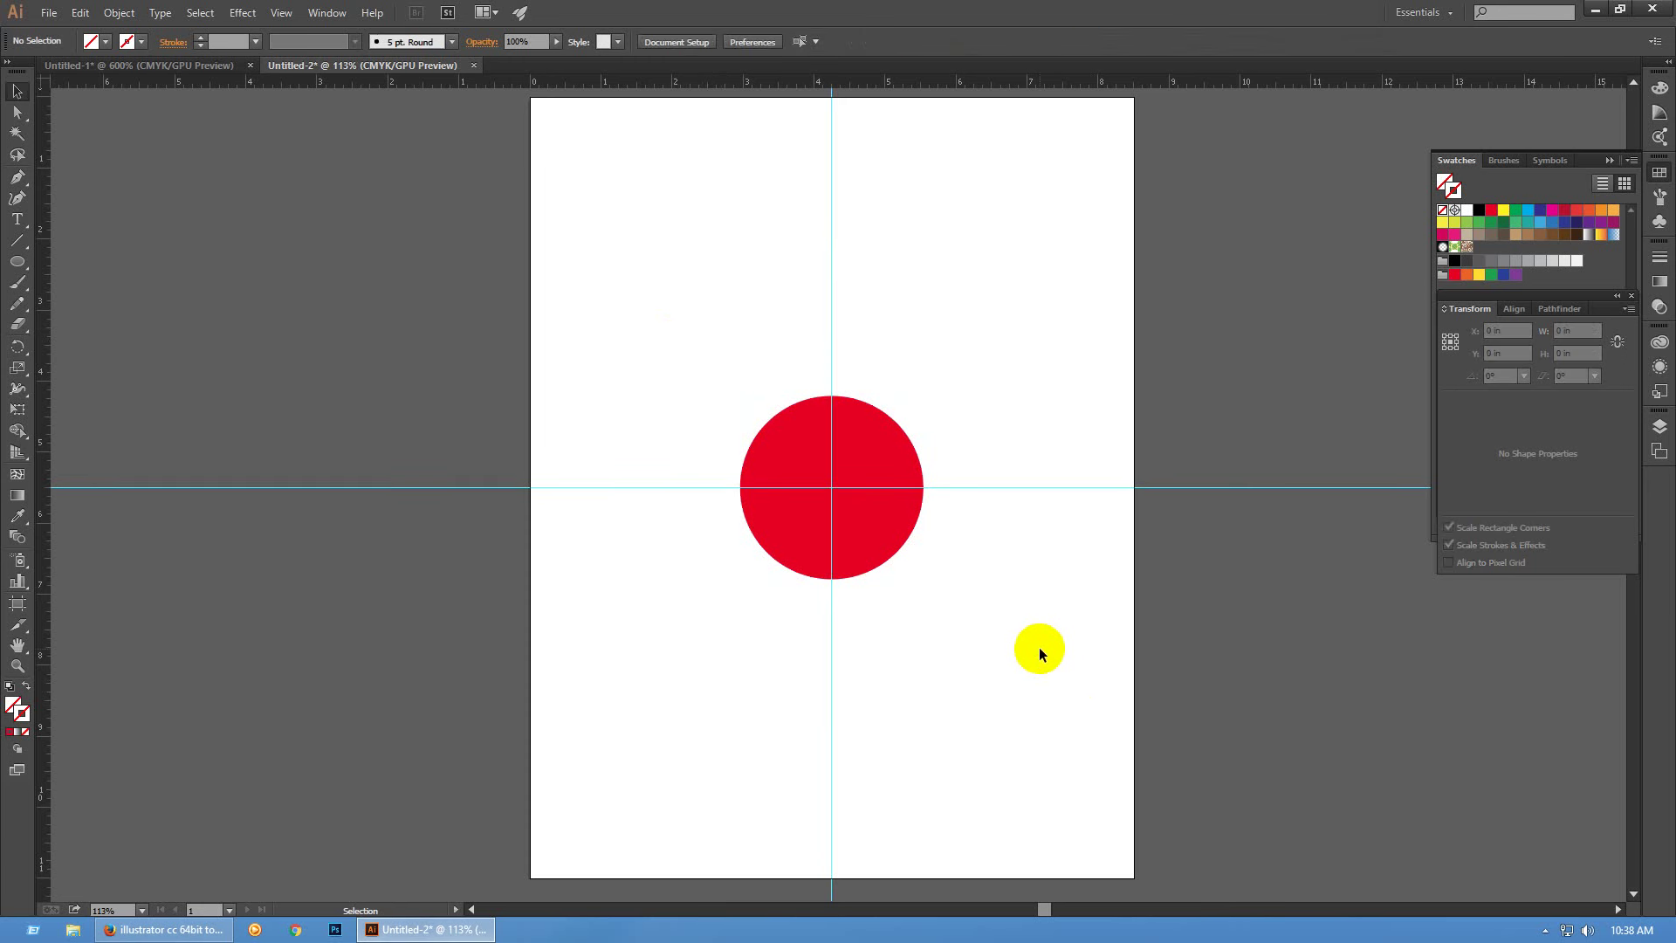
# Select the horizontal guide and shorten its width to 2 in, ending with a width of 4 in
pyautogui.moveTo(1026, 625); pyautogui.dragTo(1091, 206)
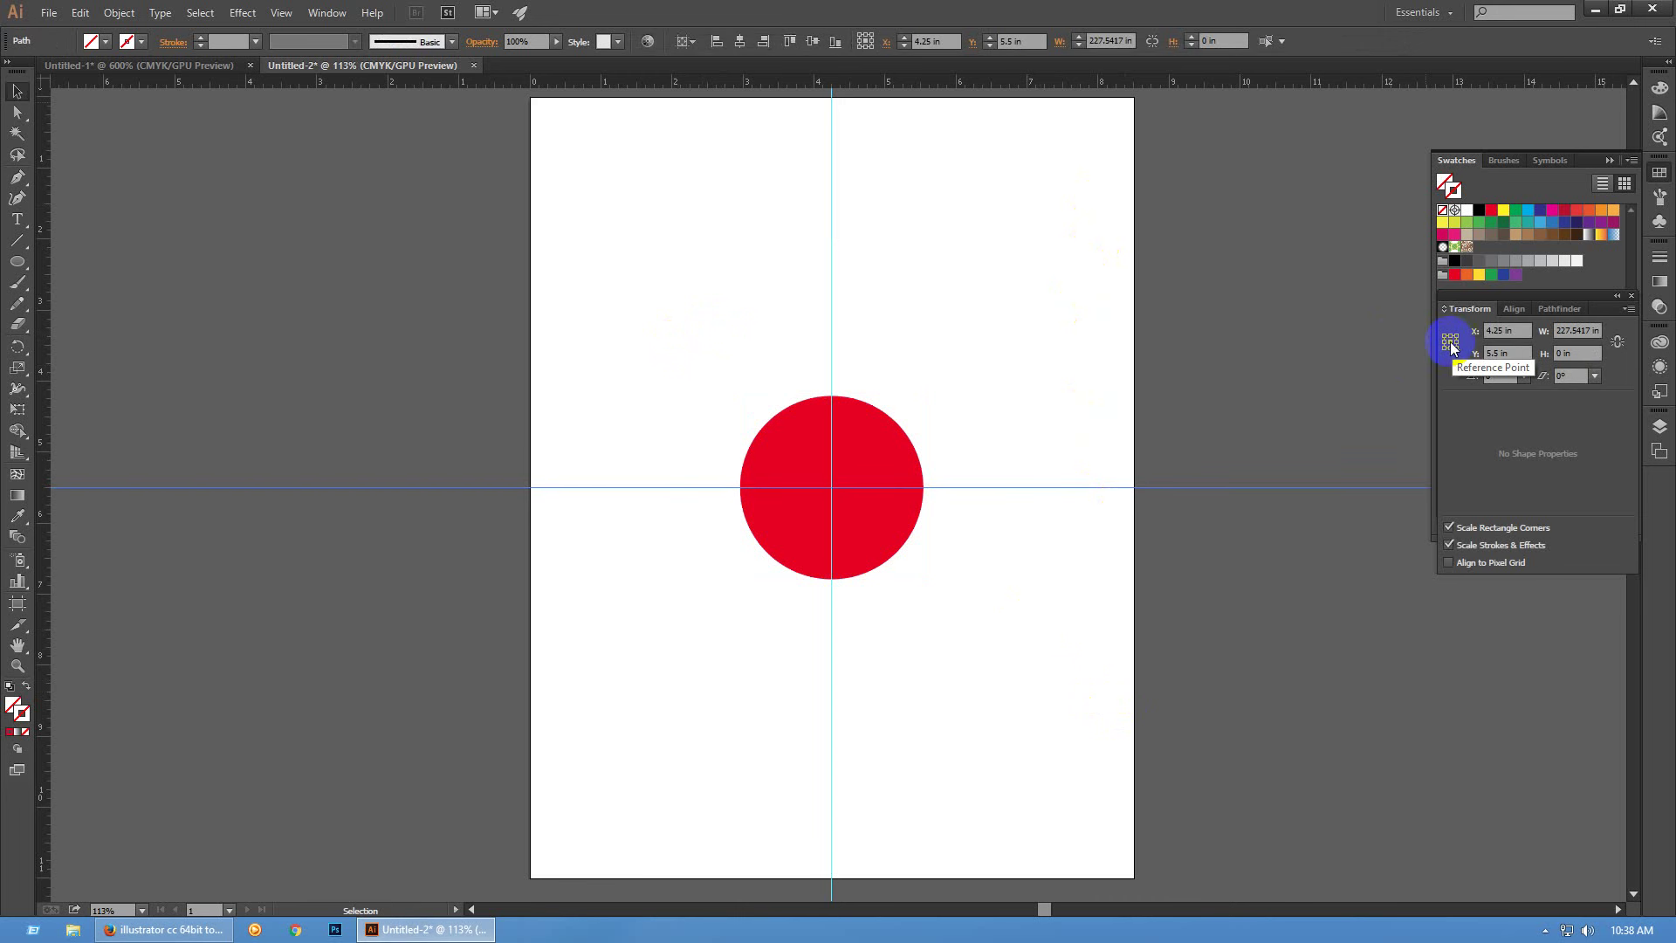
pyautogui.click(1571, 331)
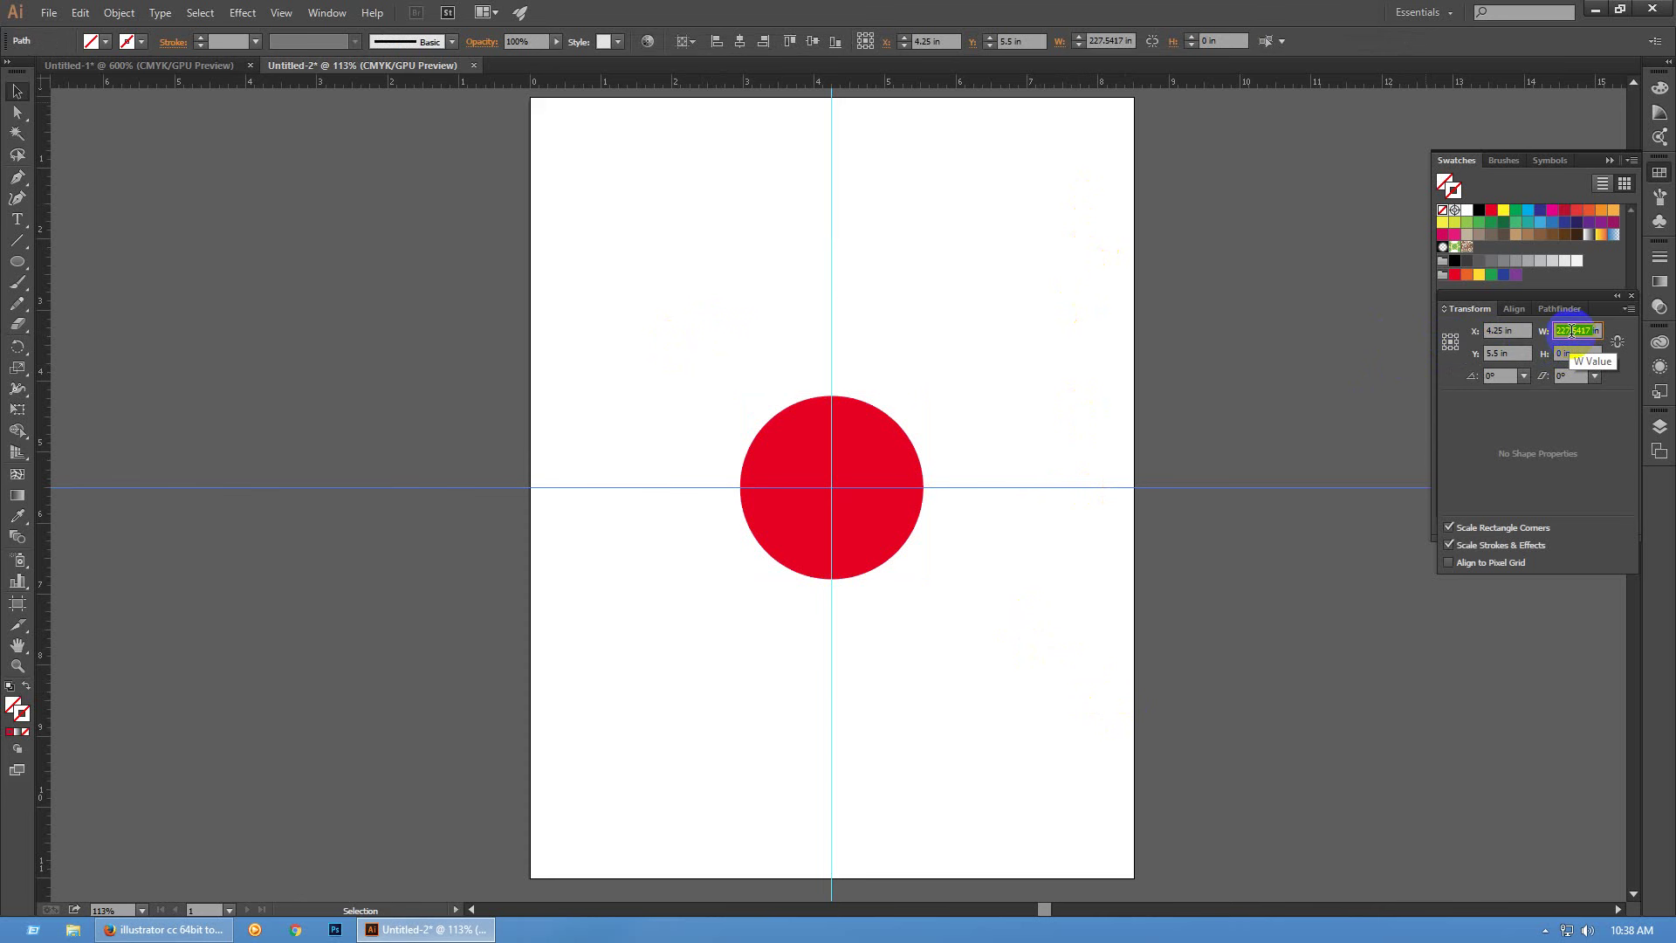
pyautogui.write('2')
pyautogui.press('Return')
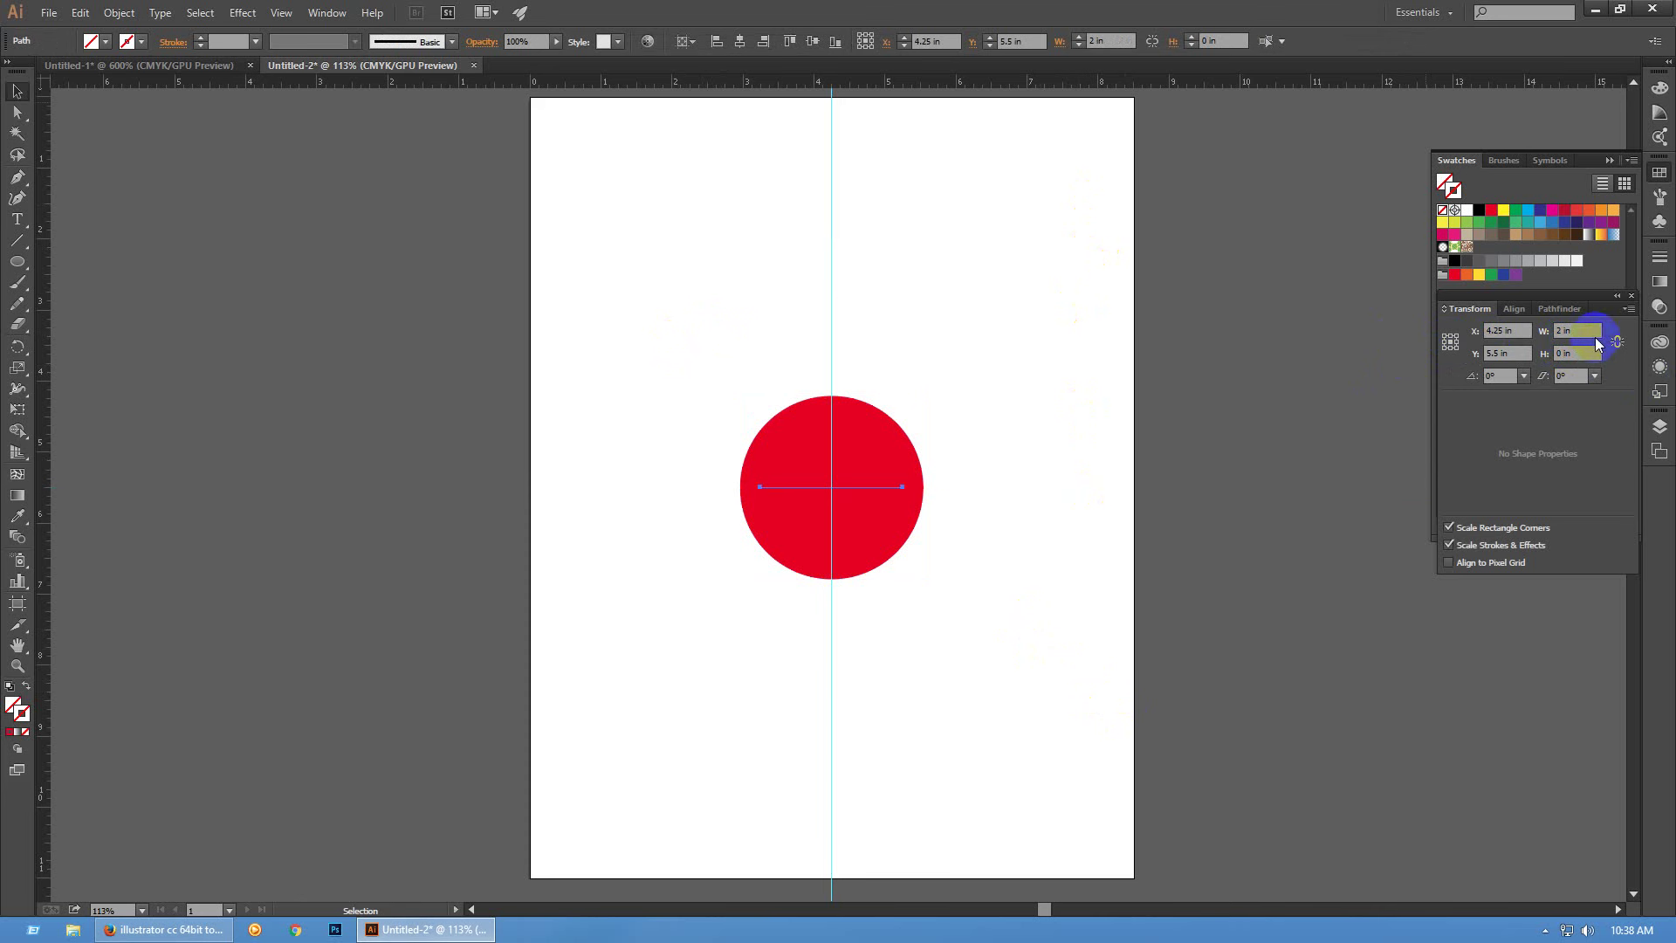
pyautogui.write('4')
pyautogui.press('Return')
# Select only the vertical guide and set its height to 4 in
pyautogui.moveTo(1012, 337); pyautogui.dragTo(714, 252)
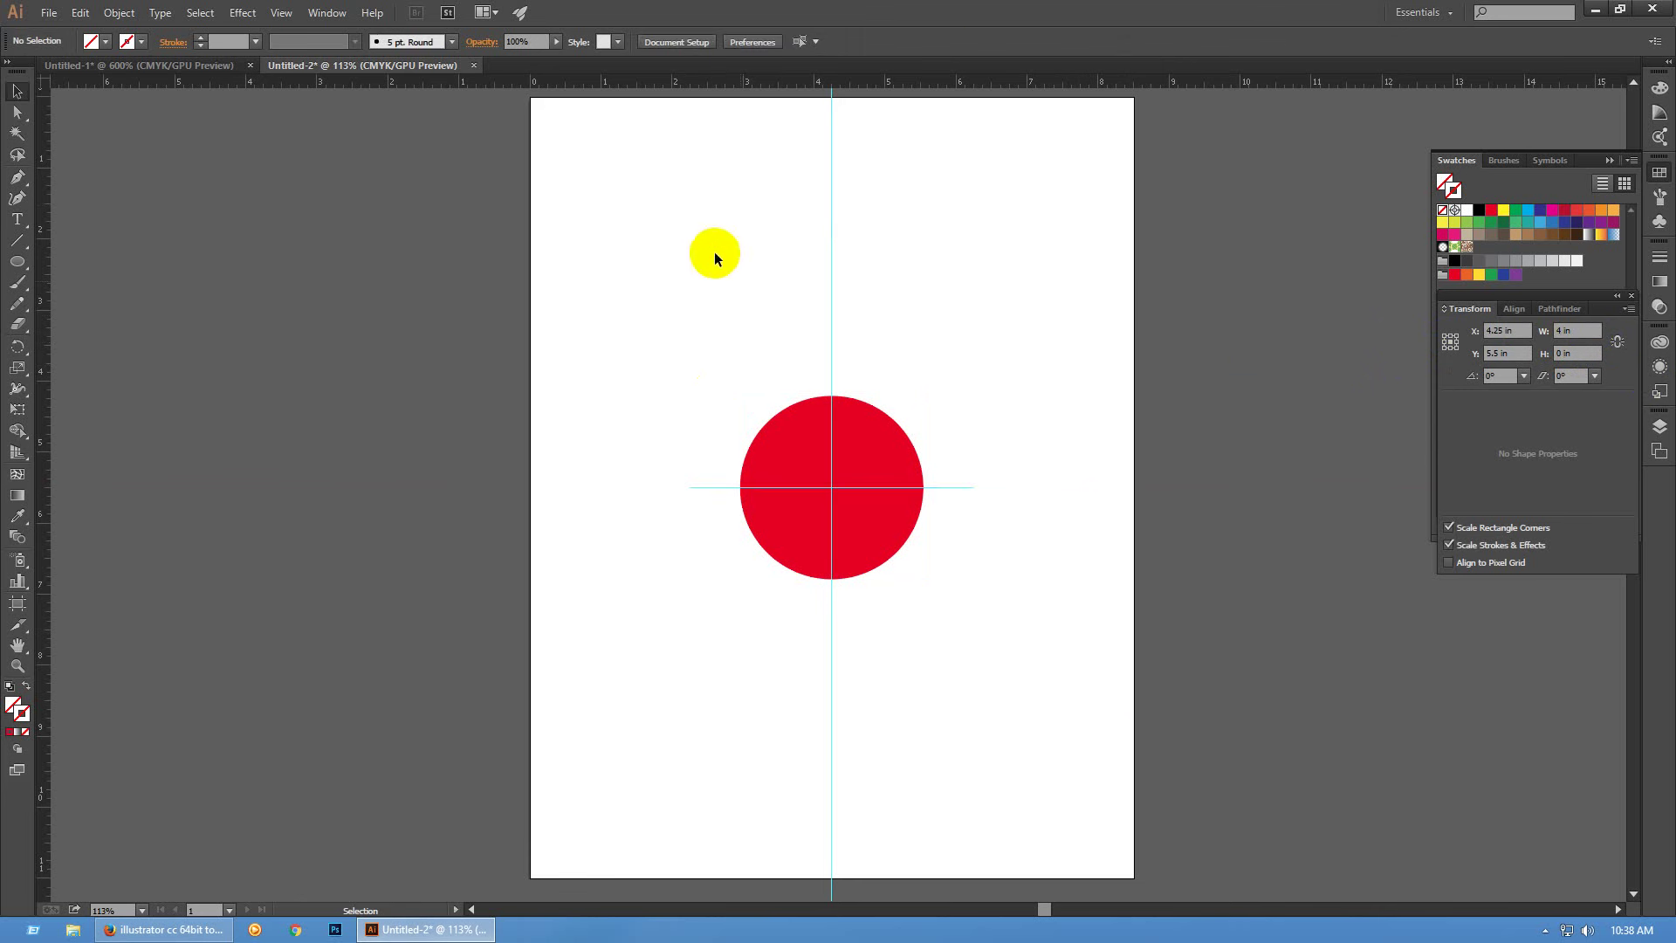
pyautogui.doubleClick(1585, 351)
pyautogui.write('4')
pyautogui.press('Return')
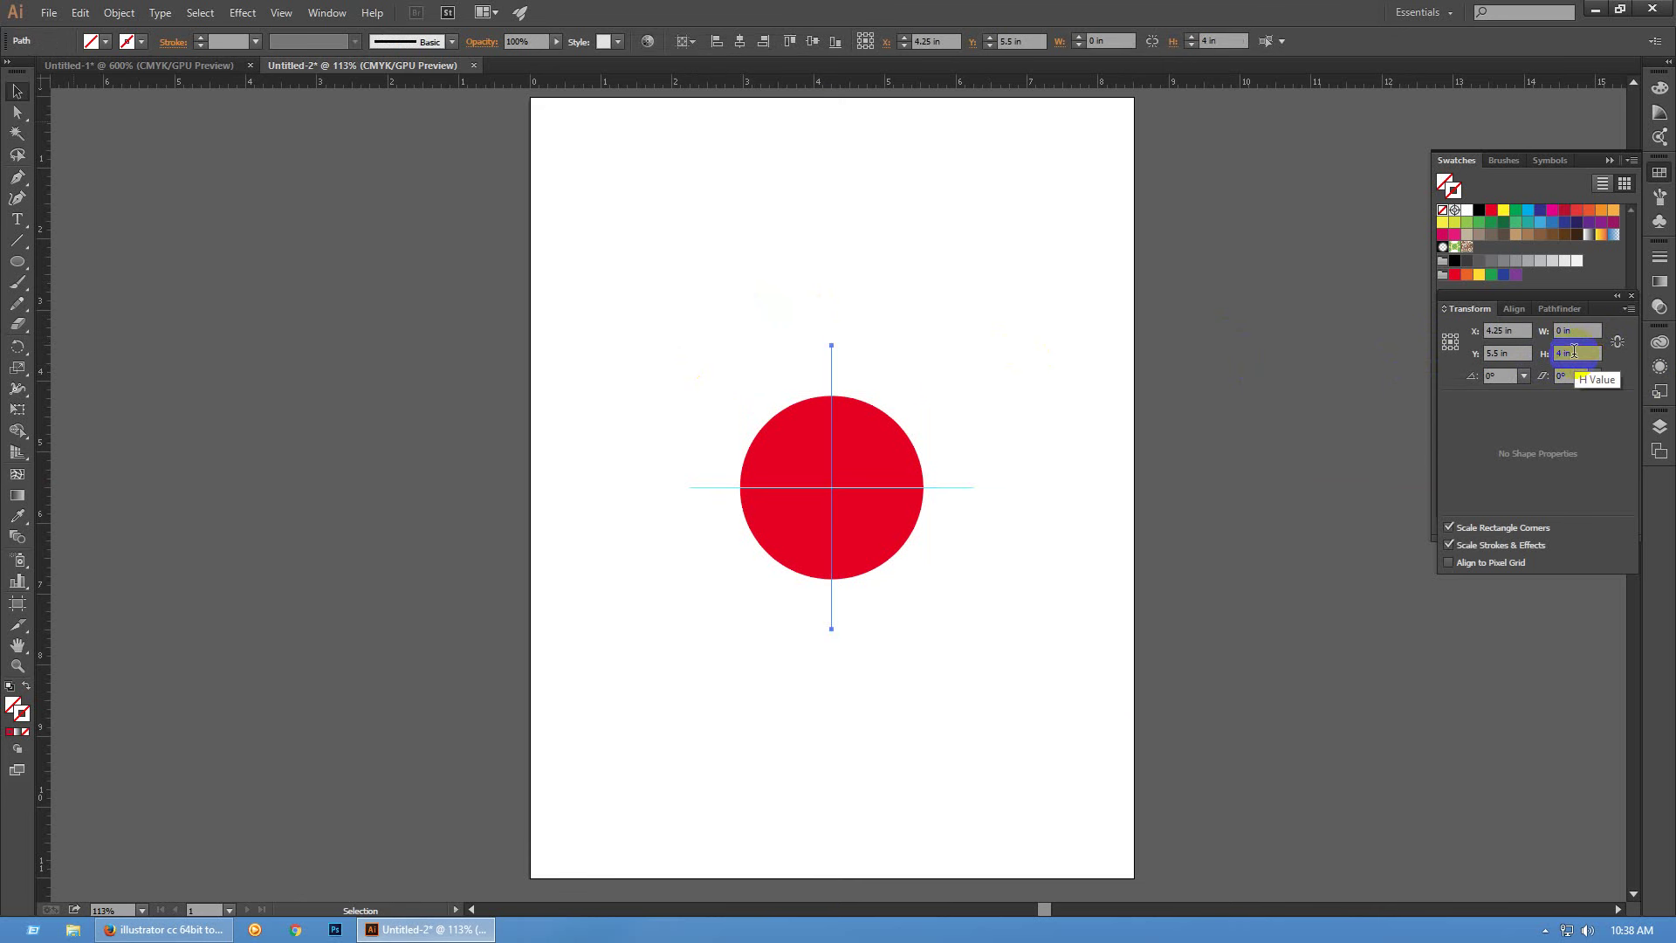
# Select the red circle with both shortened guides, group them, and select the resulting group
pyautogui.moveTo(1116, 721); pyautogui.dragTo(637, 353)
pyautogui.press('a')
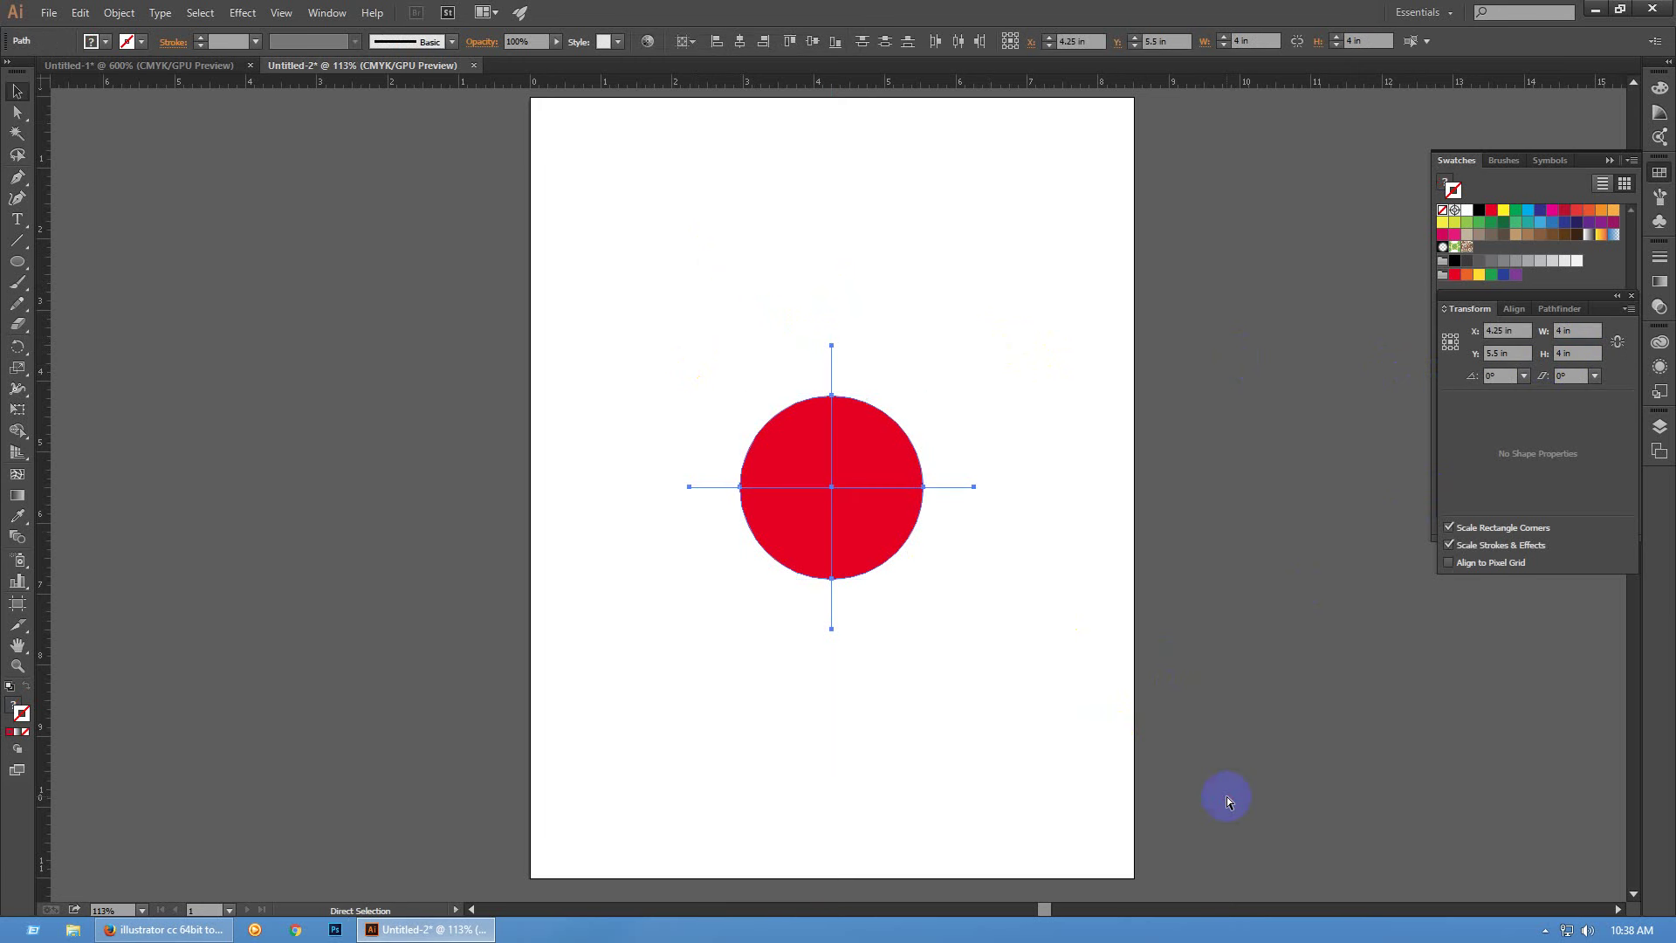
pyautogui.press('v')
pyautogui.click(857, 430)
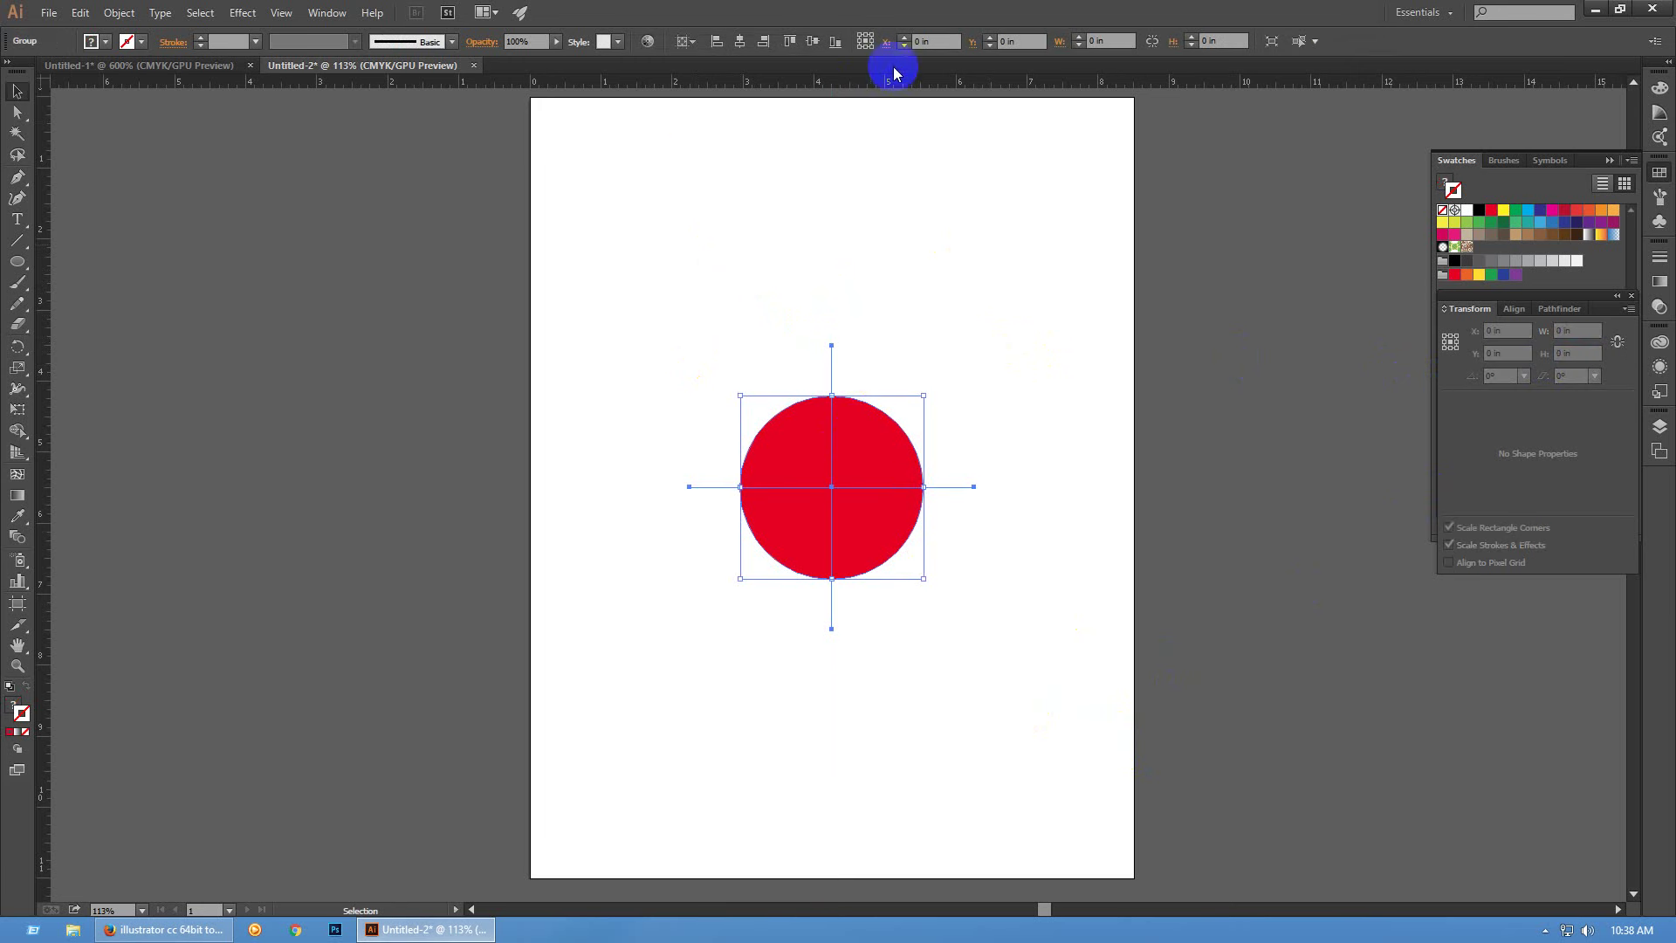
# Align the circle-and-guides group to the artboard's top and left edges, and deselect it
pyautogui.click(790, 41)
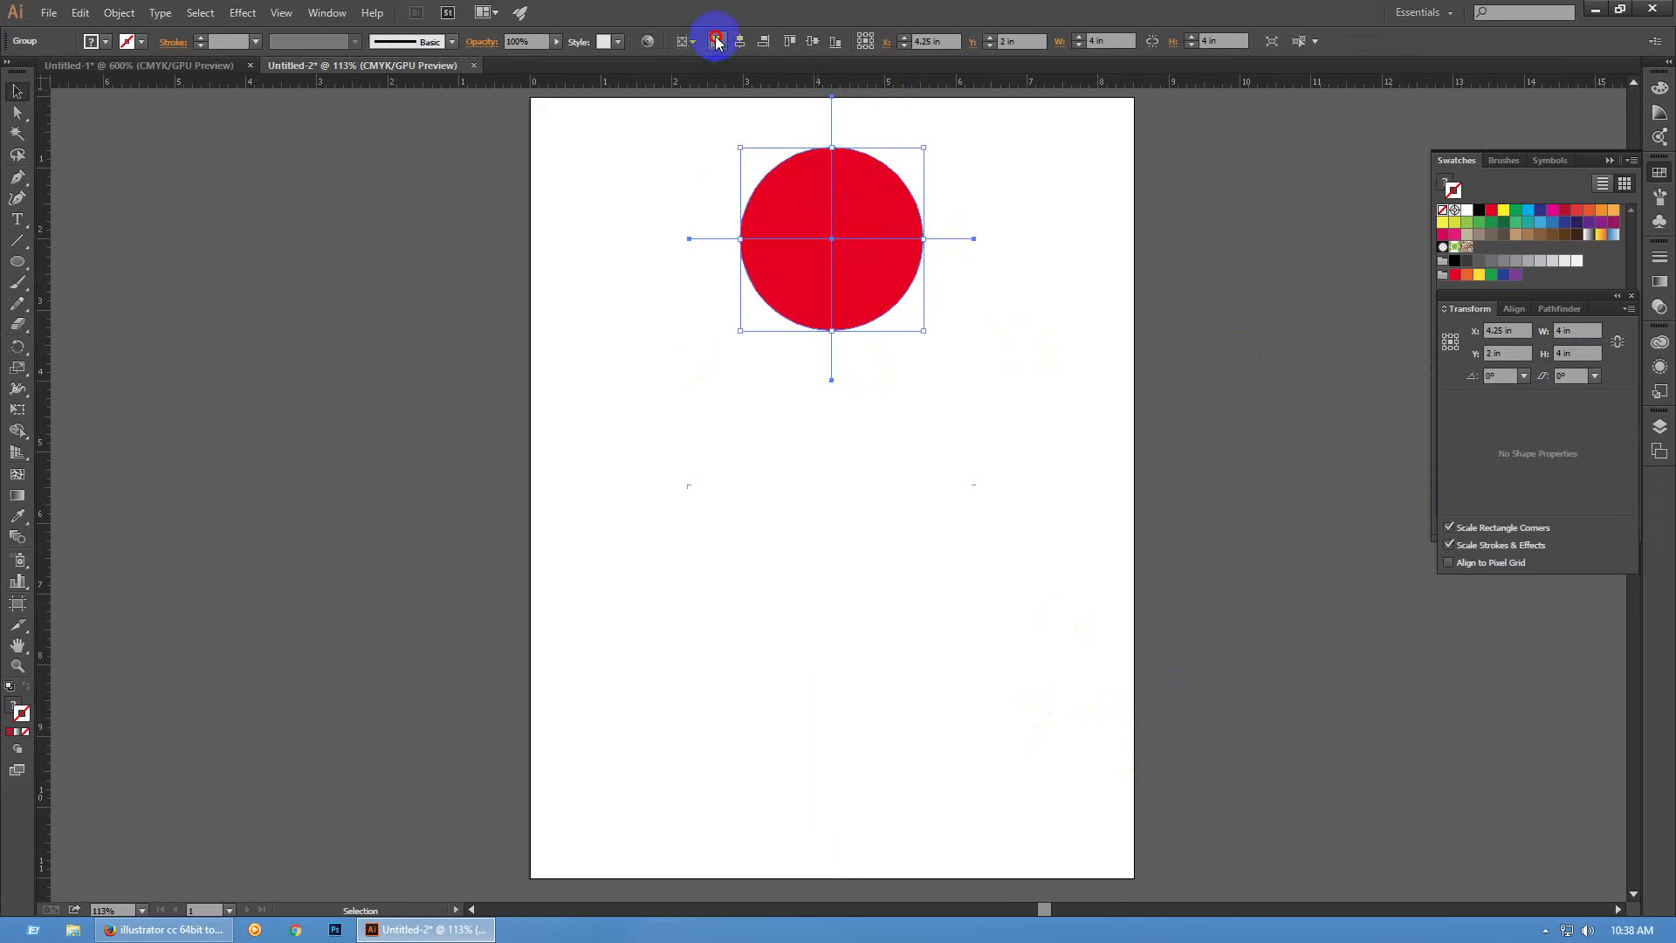
pyautogui.click(716, 41)
pyautogui.scroll(2, 966, 423)
pyautogui.click(966, 423)
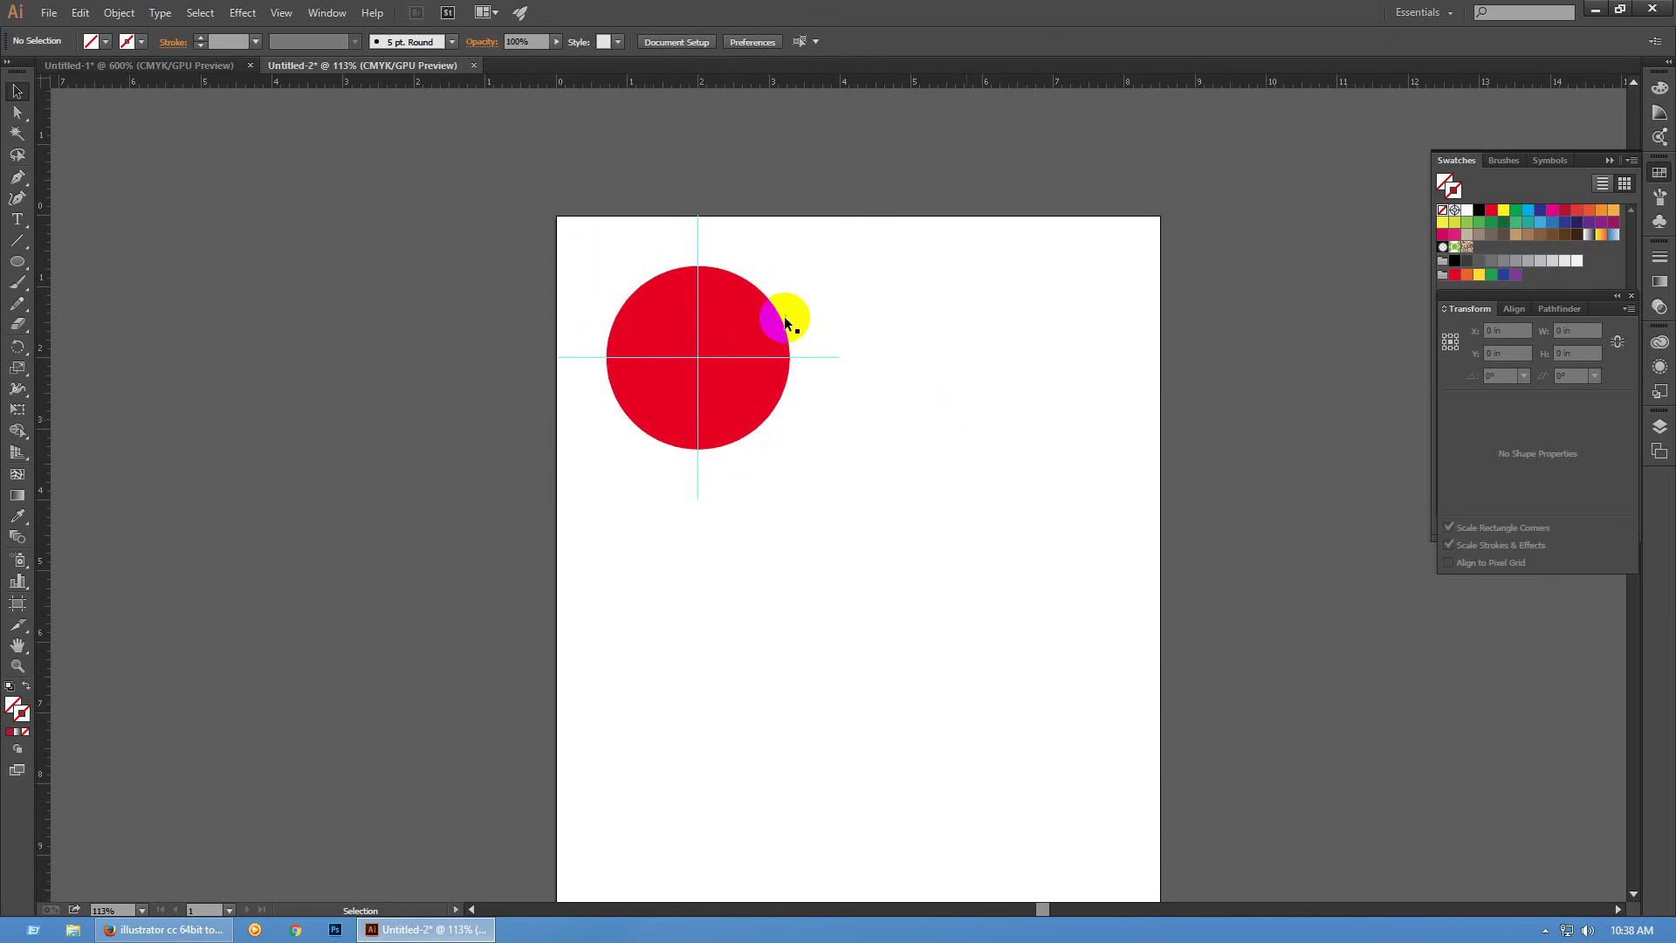
# Select the aligned group by its guides to check their ends against the artboard edges, and hide the guides
pyautogui.click(698, 225)
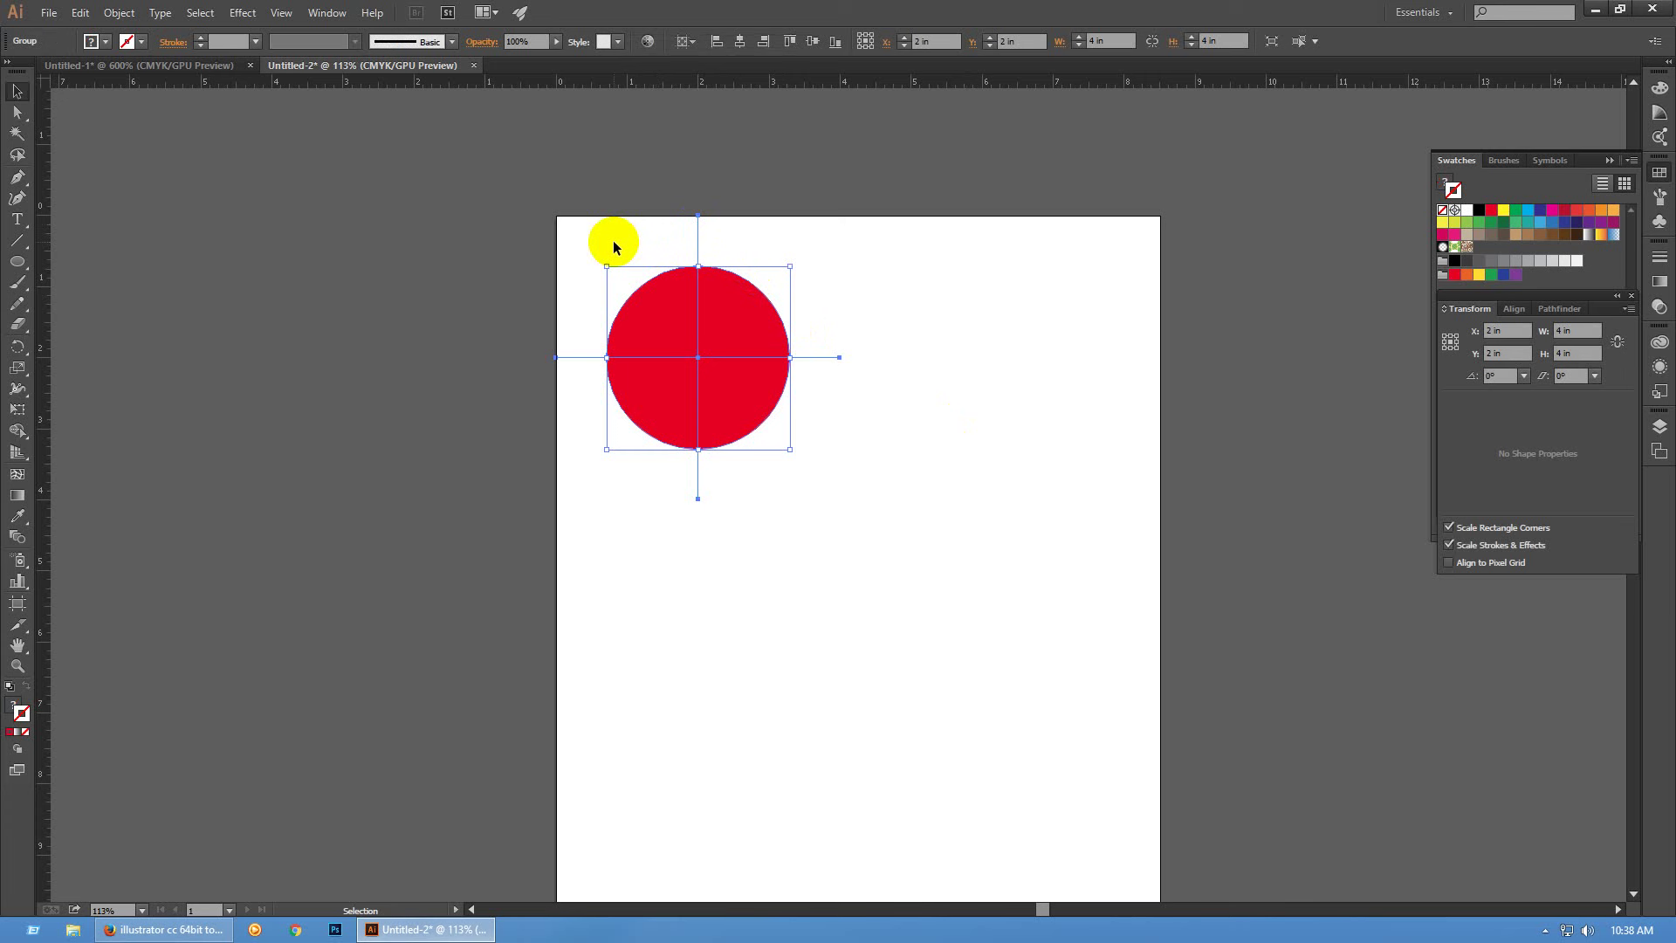
pyautogui.click(768, 358)
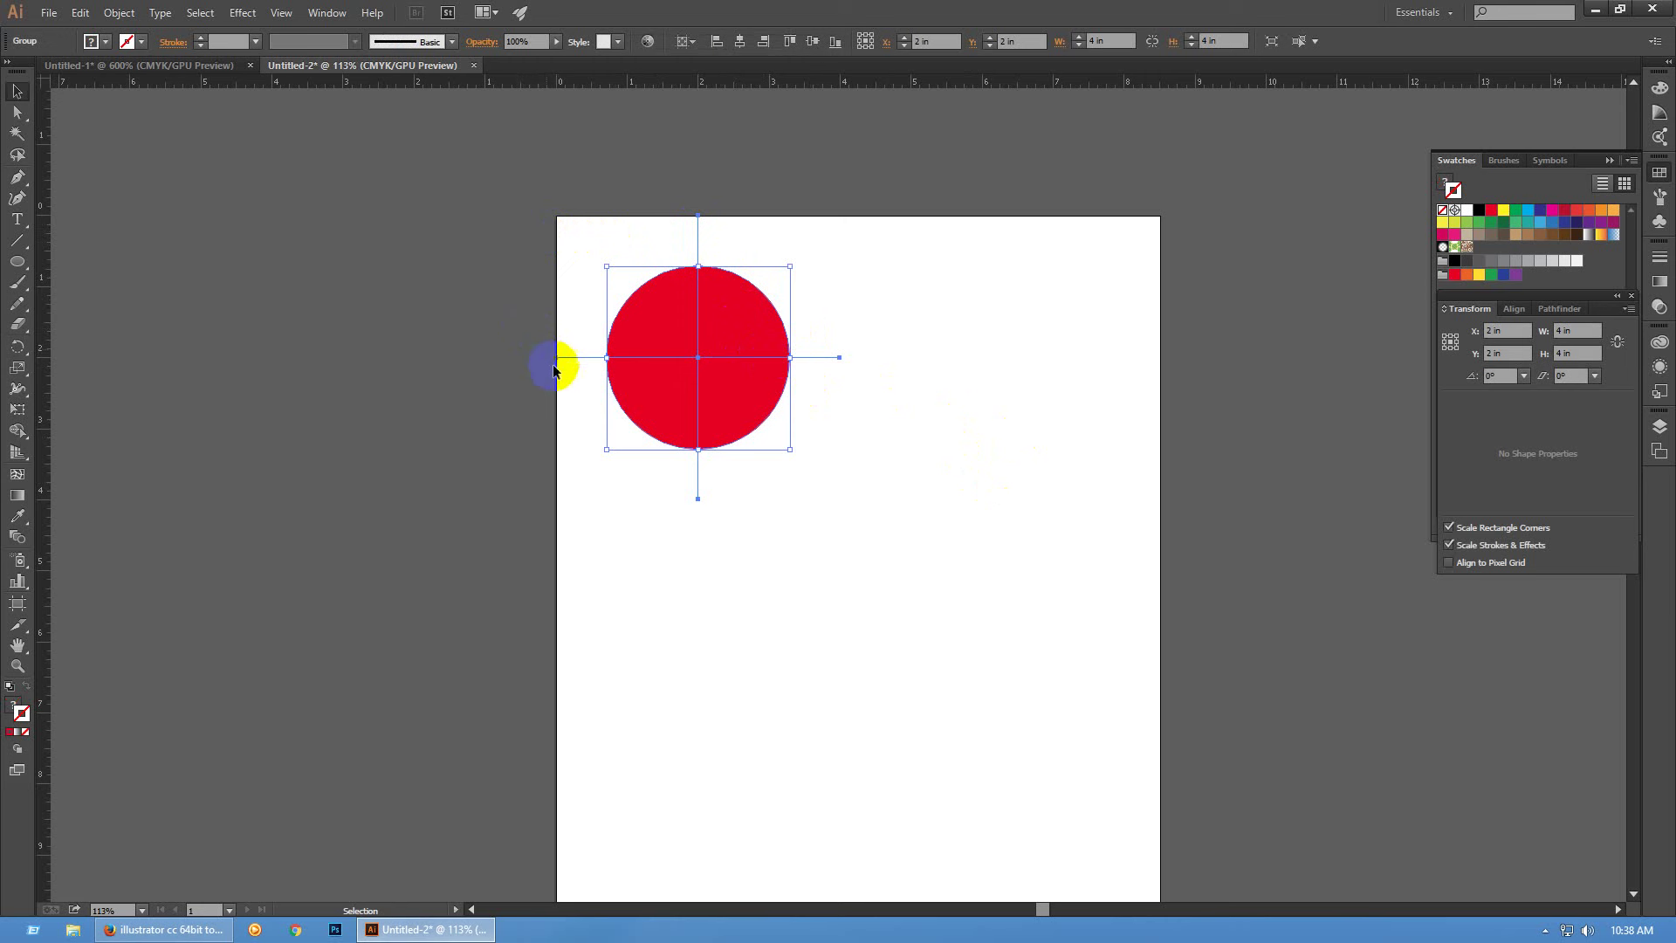
pyautogui.click(659, 278)
pyautogui.click(974, 367)
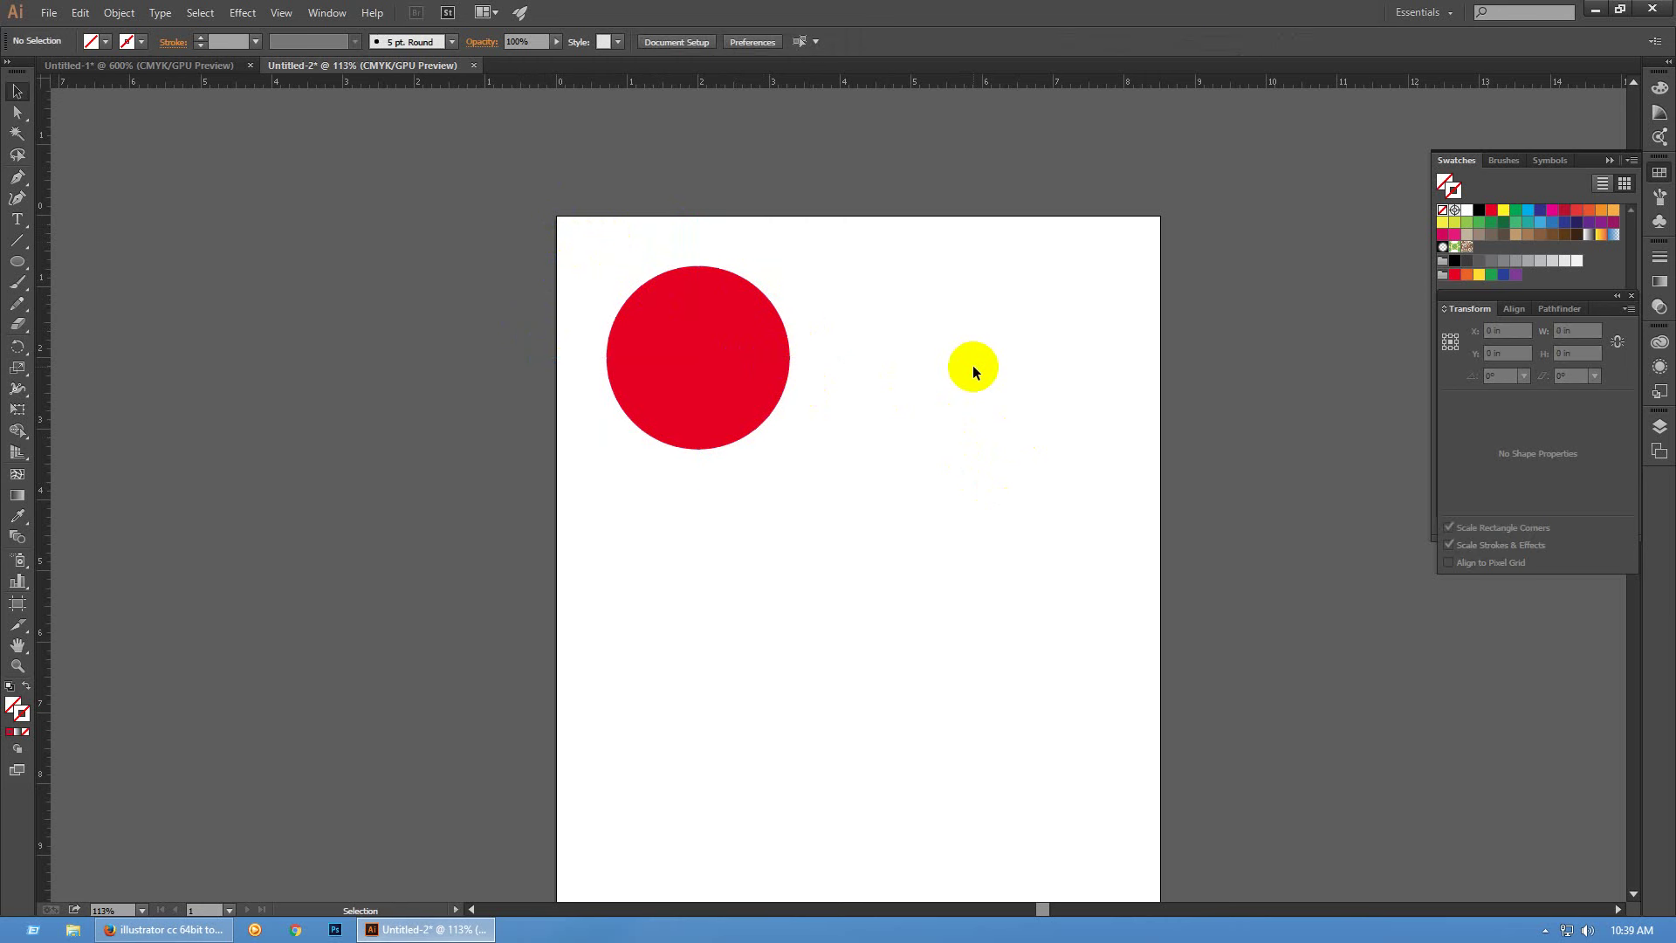
# With the guides hidden, enlarge the circle proportionally from its lower-right corner, and undo the scaling
pyautogui.click(768, 402)
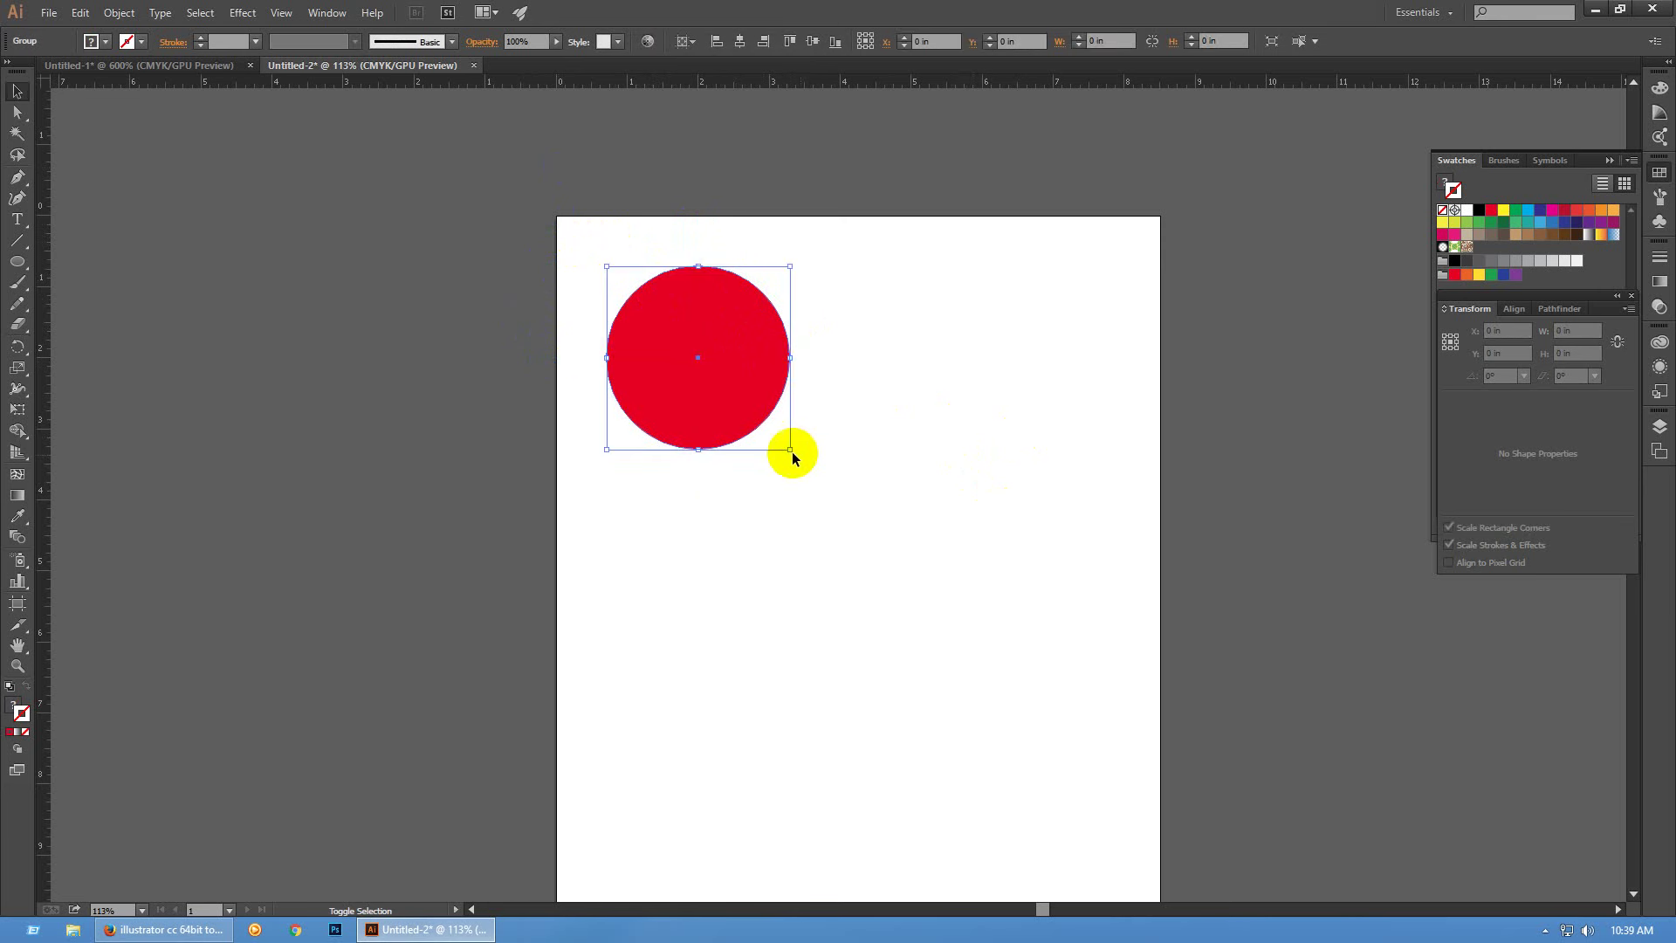
pyautogui.moveTo(795, 452); pyautogui.dragTo(1124, 782)
pyautogui.click(1165, 643)
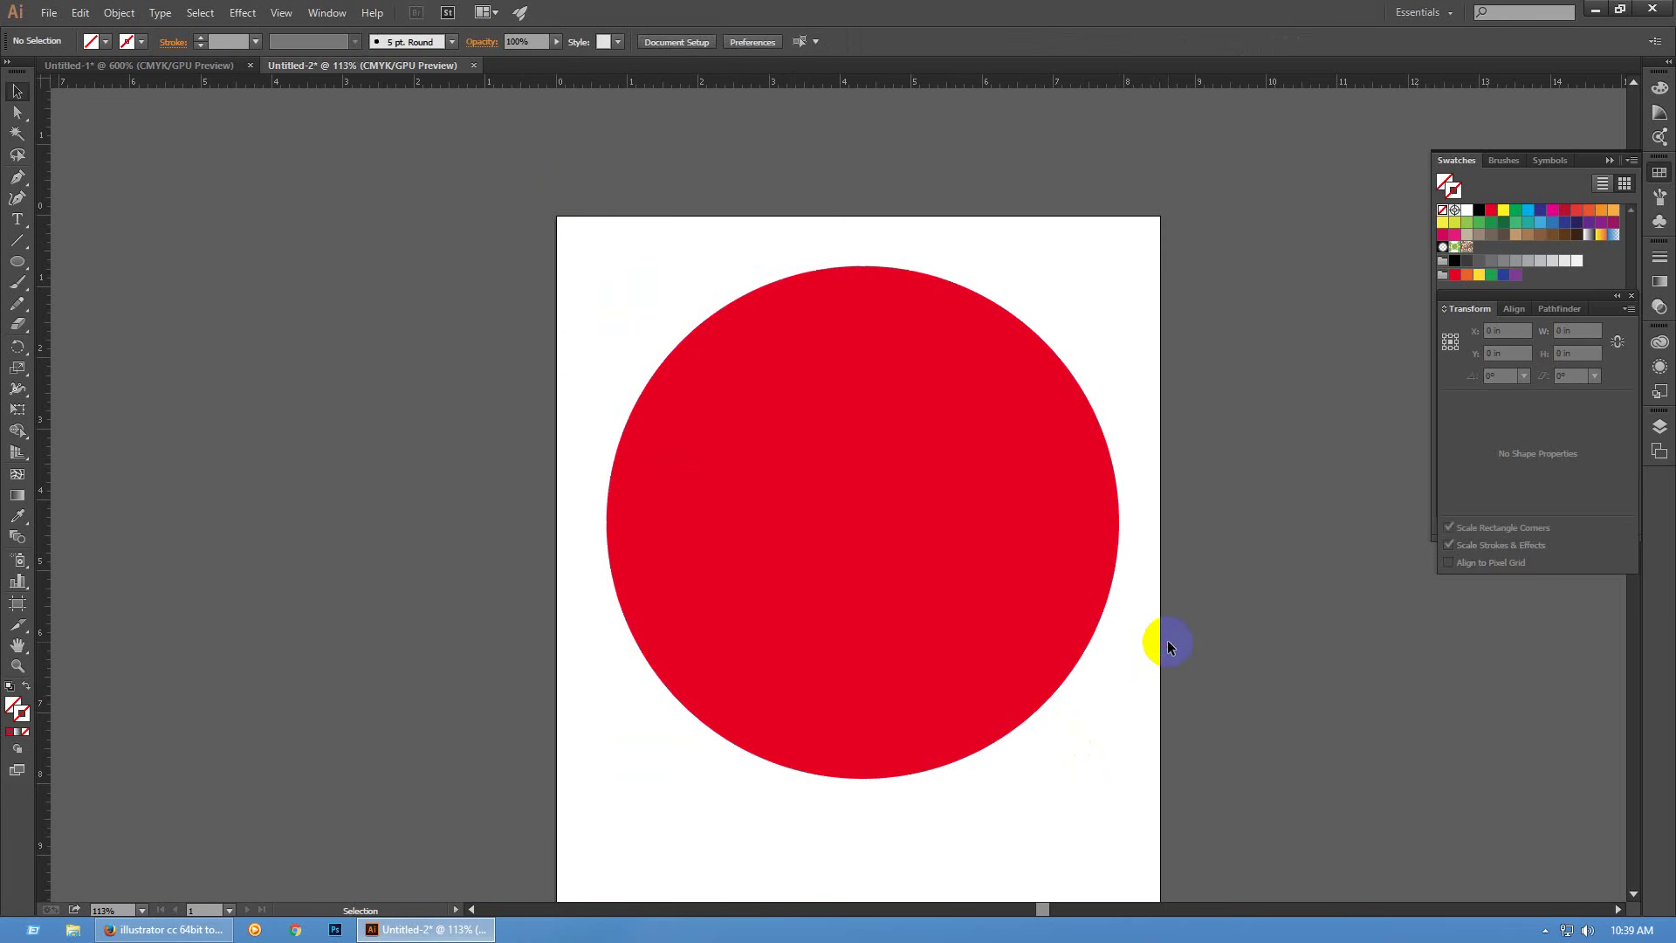
pyautogui.hotkey('ctrl', 'z')
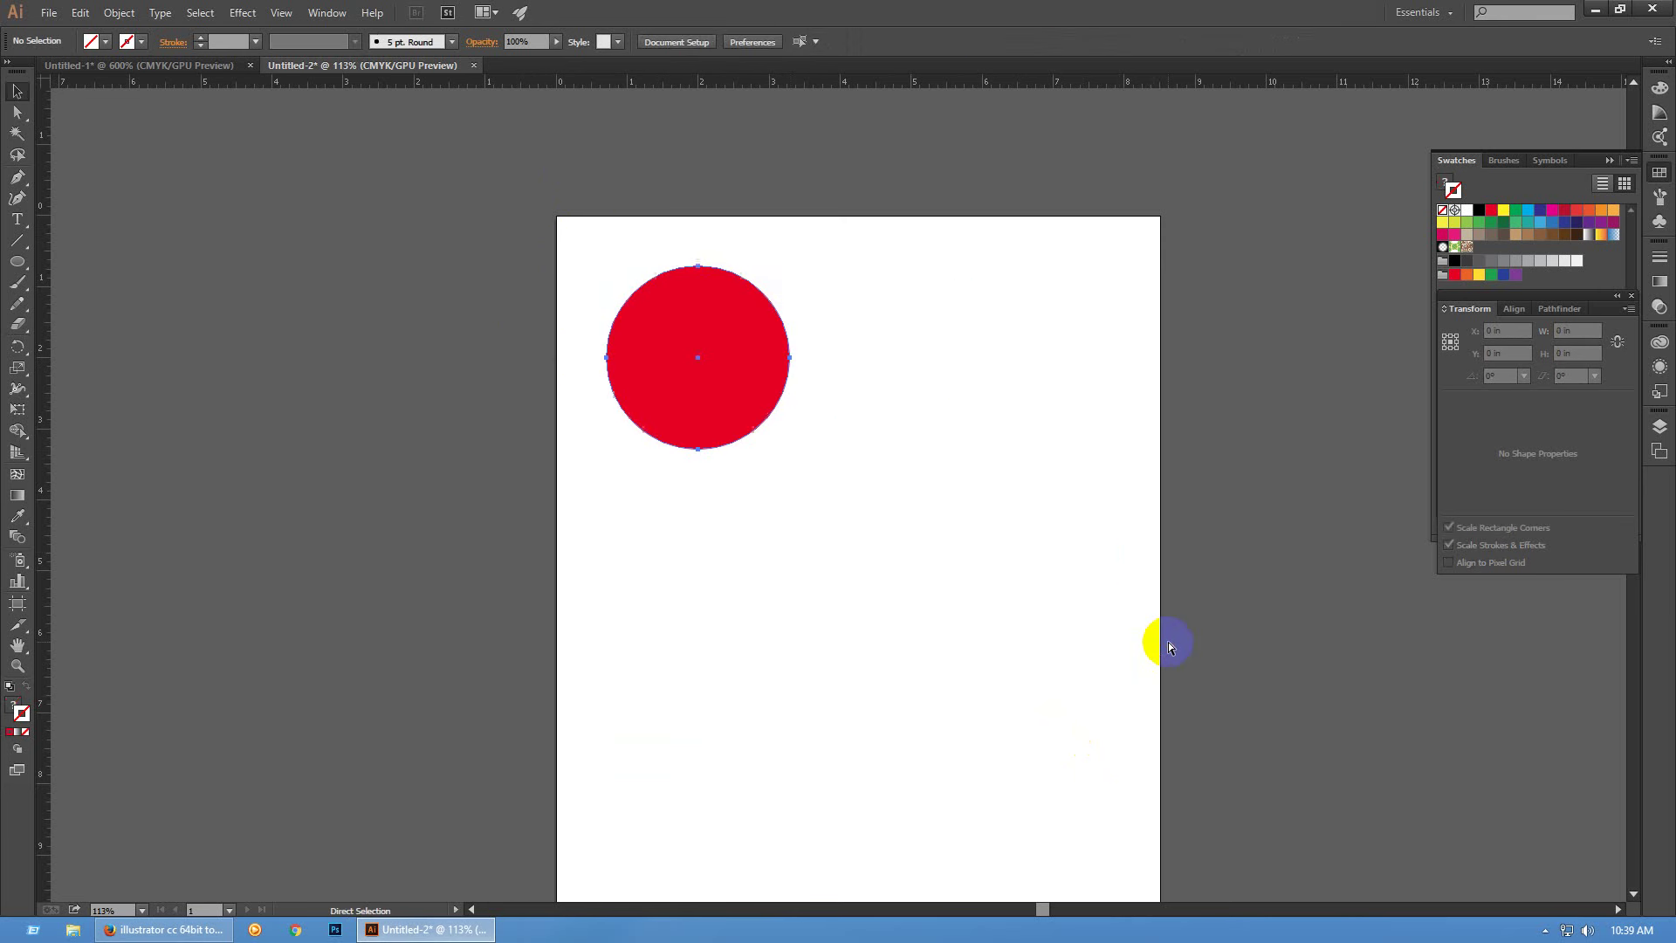
# Turn off Lock Guides and select the grouped circle together with its guides
pyautogui.rightClick(879, 421)
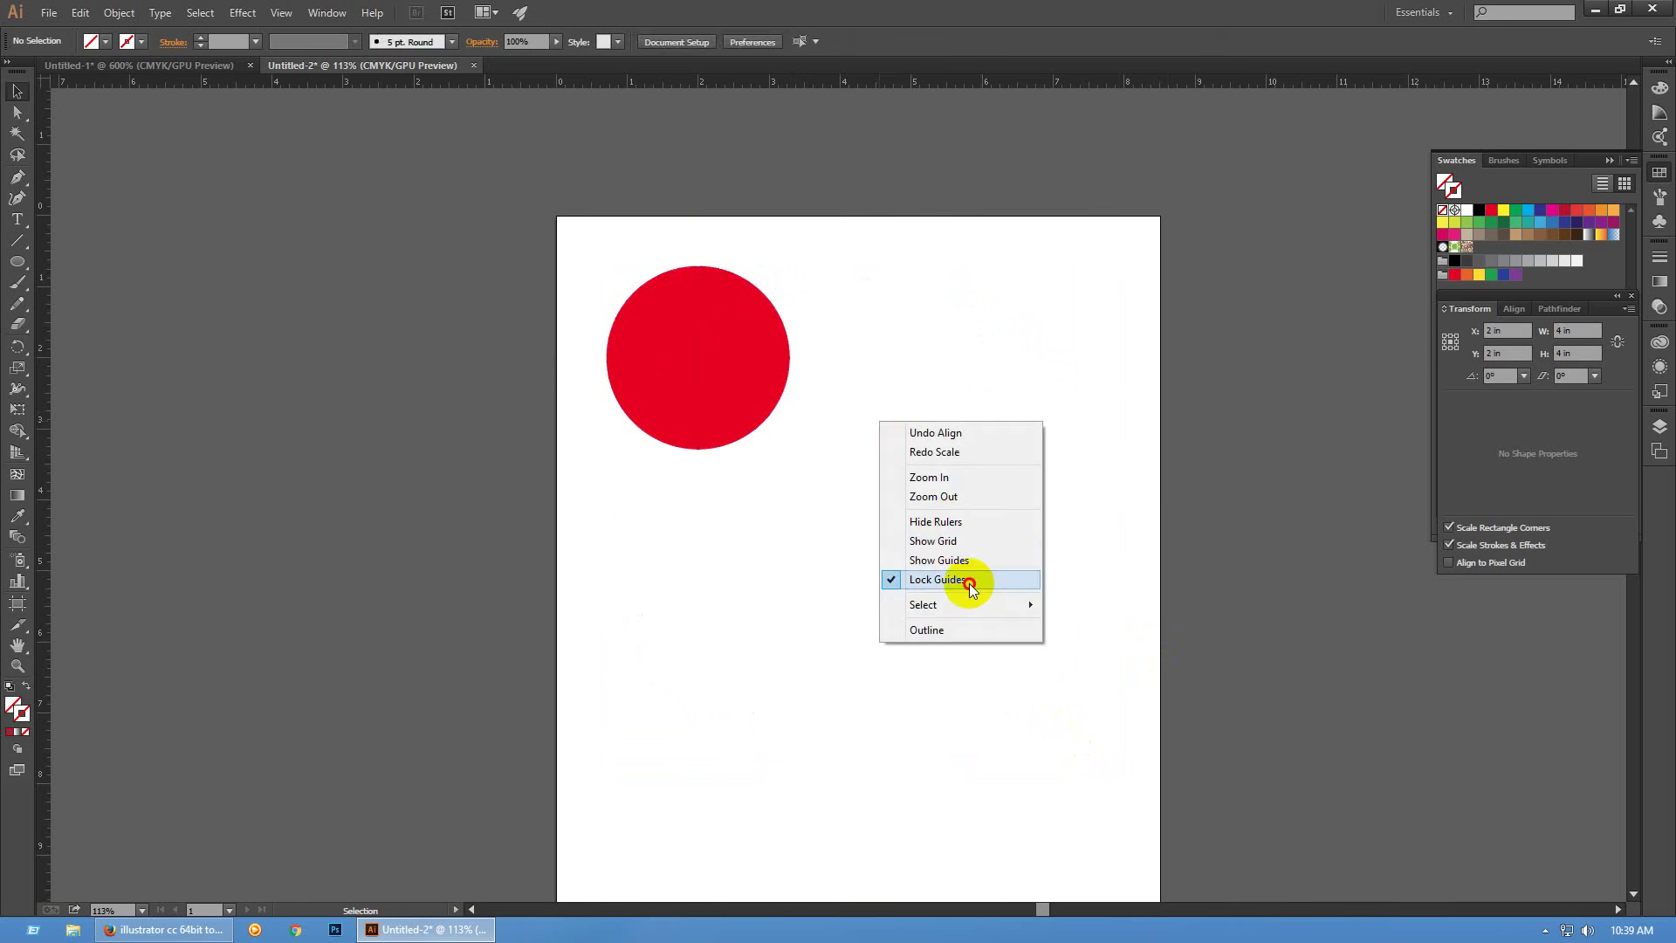
pyautogui.click(941, 579)
pyautogui.click(749, 395)
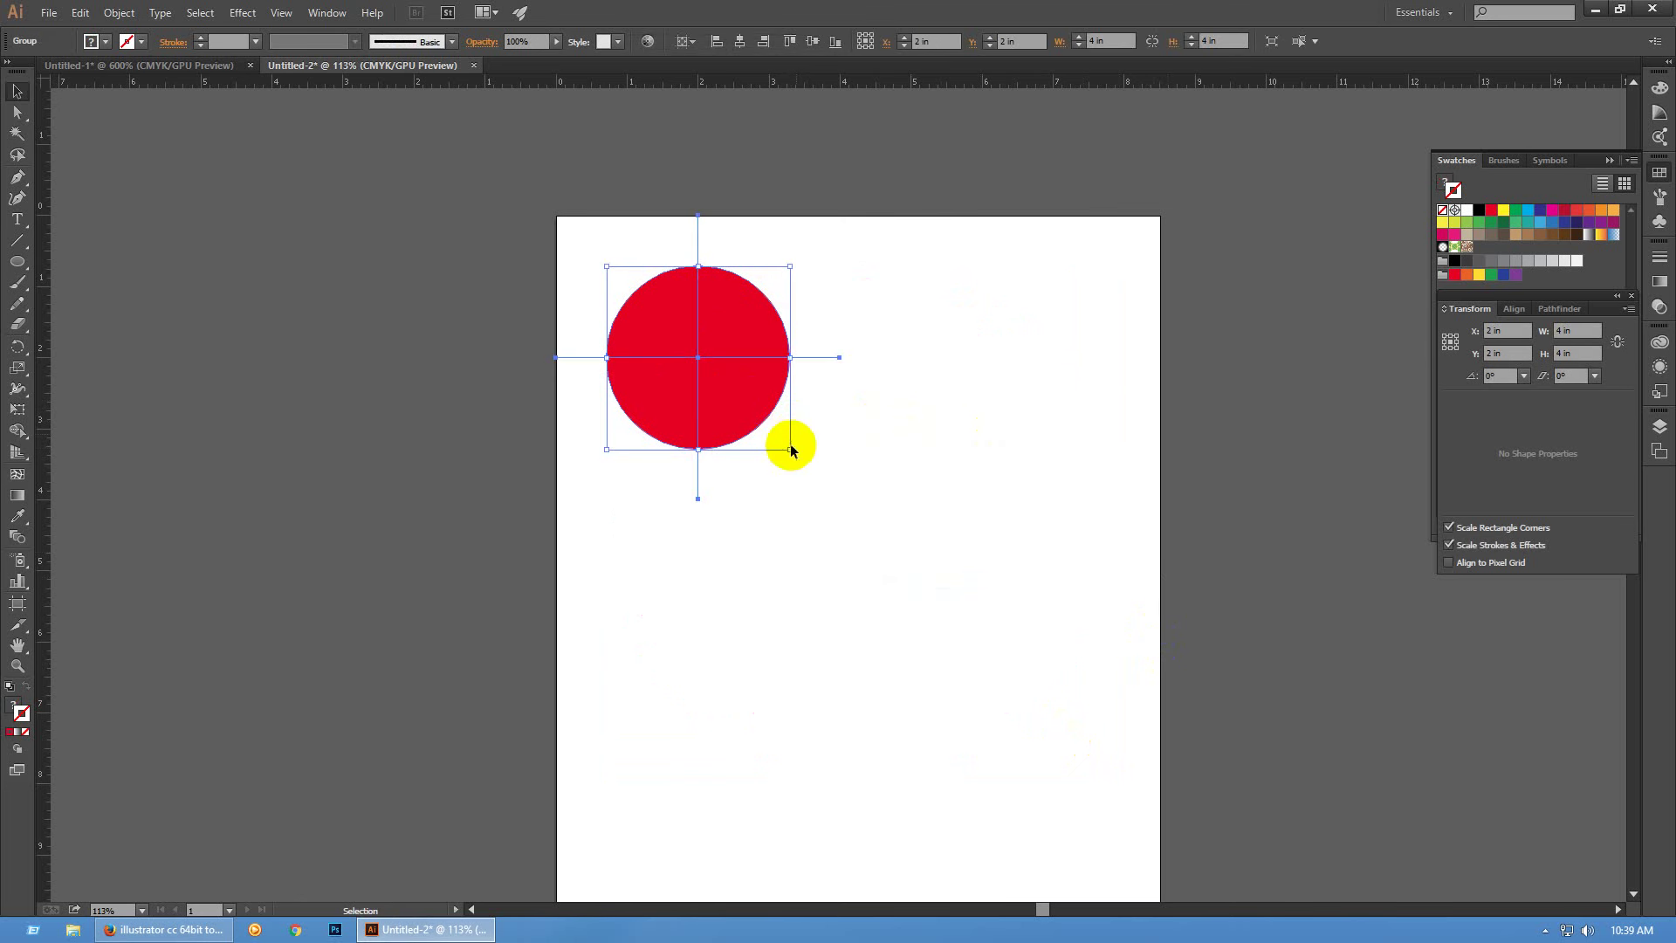
# Try enlarging the grouped circle and guides from the lower-right corner to about 7 in, undoing each attempt
pyautogui.moveTo(790, 449); pyautogui.dragTo(1152, 683)
pyautogui.click(760, 381)
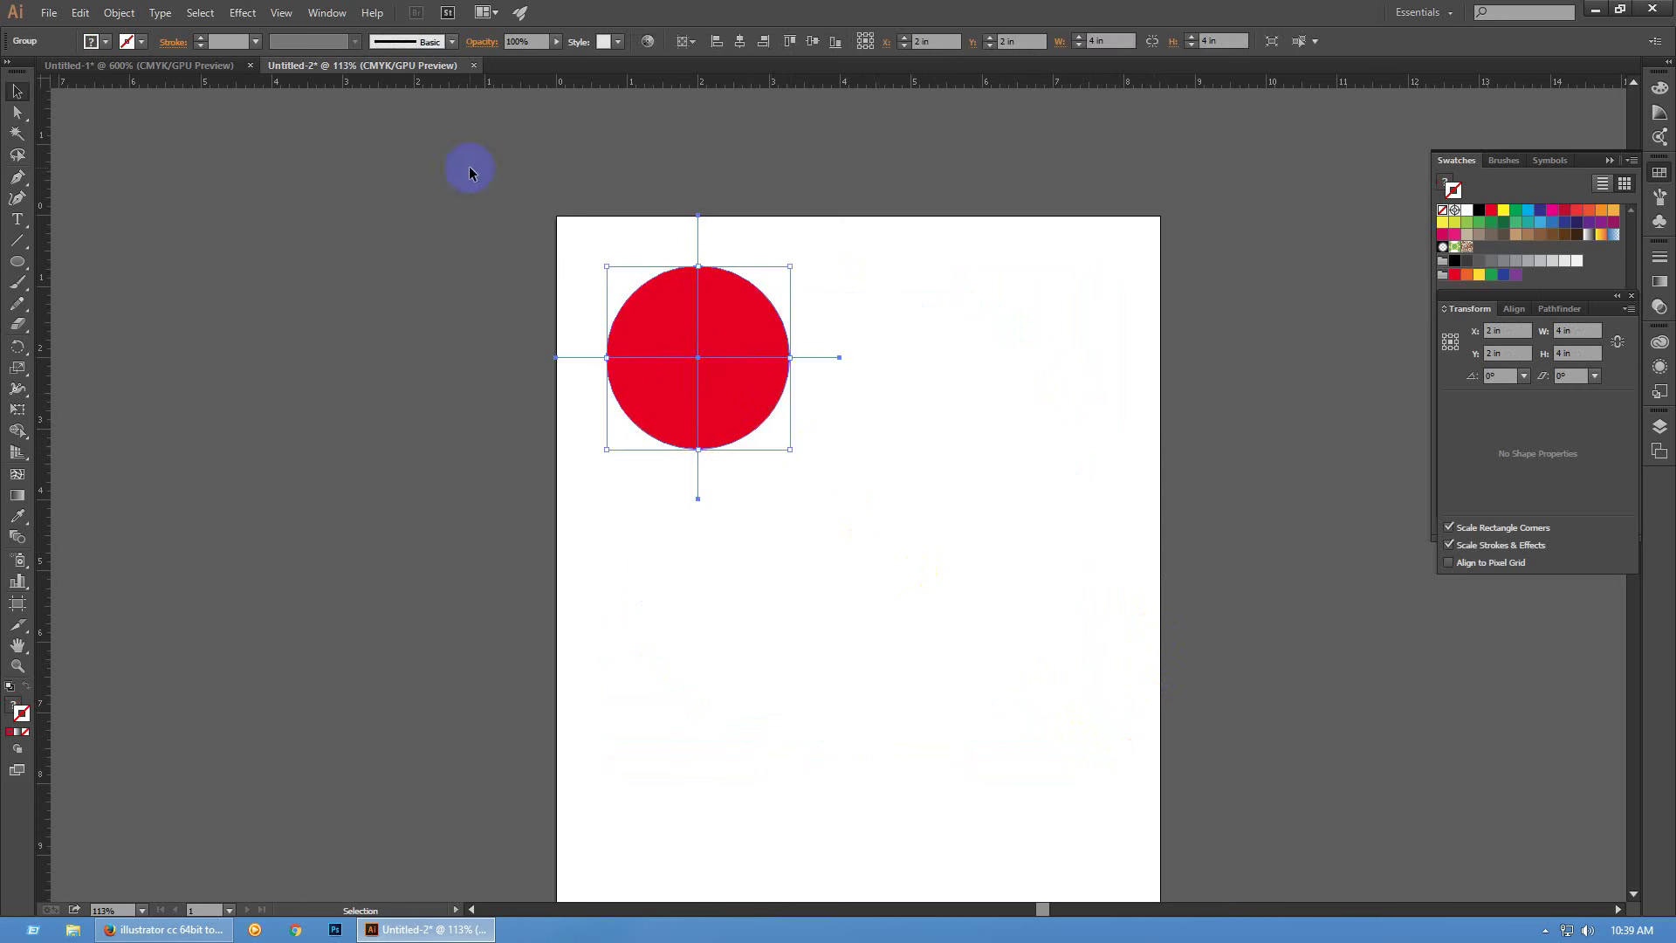
pyautogui.moveTo(683, 309); pyautogui.dragTo(644, 388)
pyautogui.hotkey('ctrl', 'z')
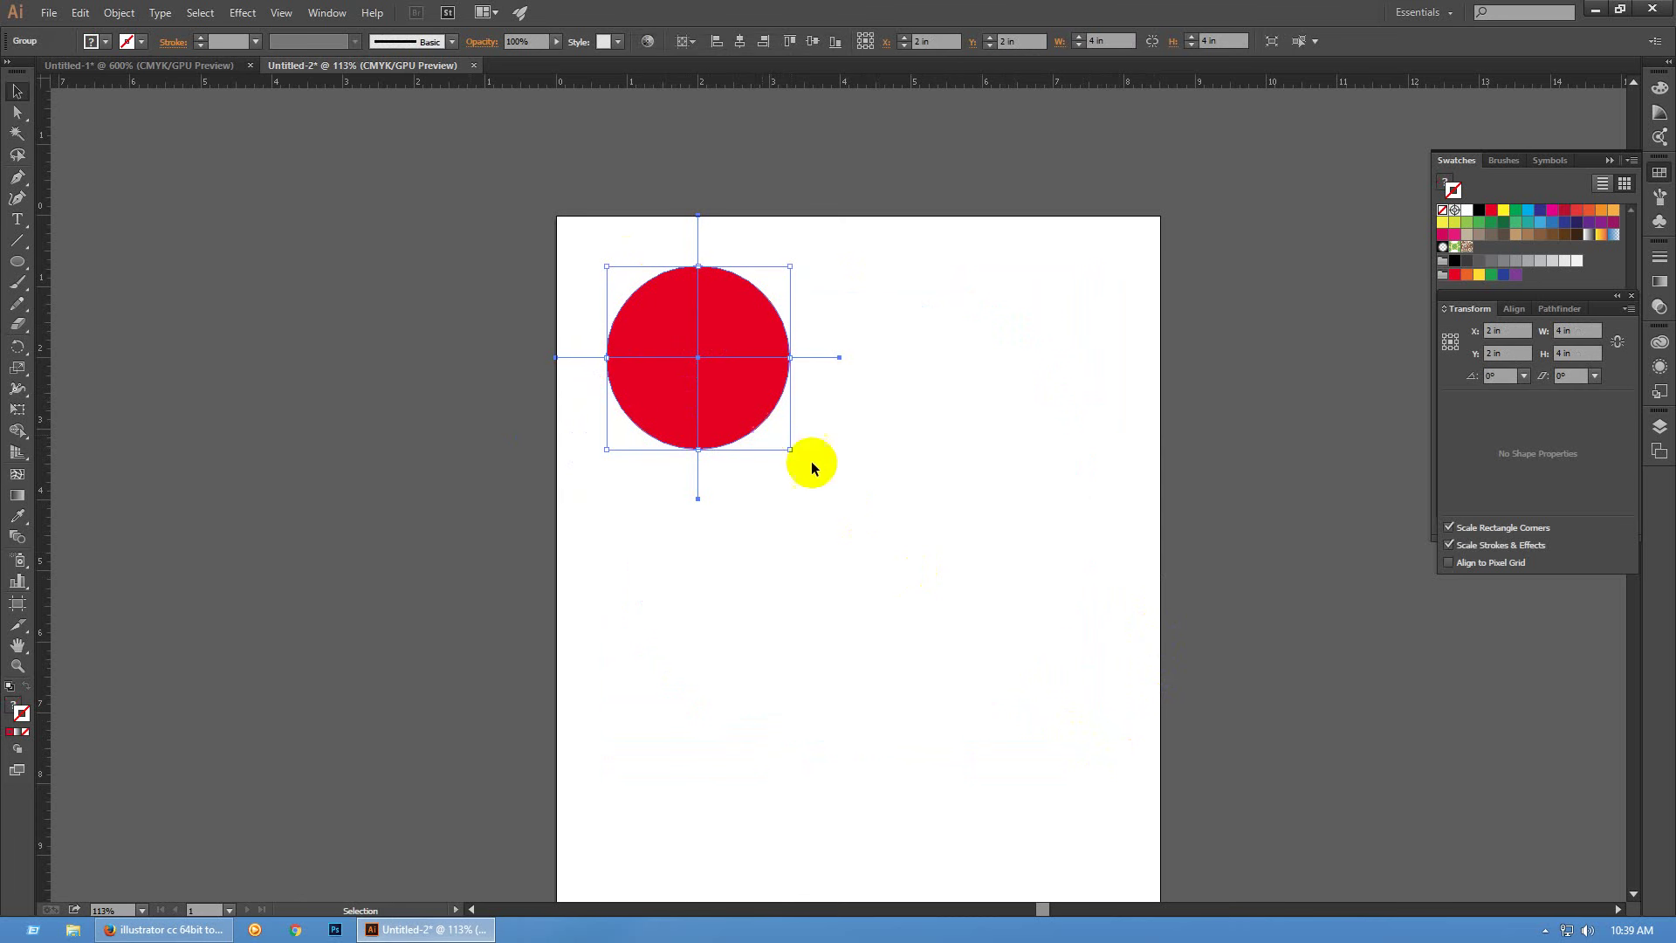
pyautogui.moveTo(791, 451); pyautogui.dragTo(1091, 710)
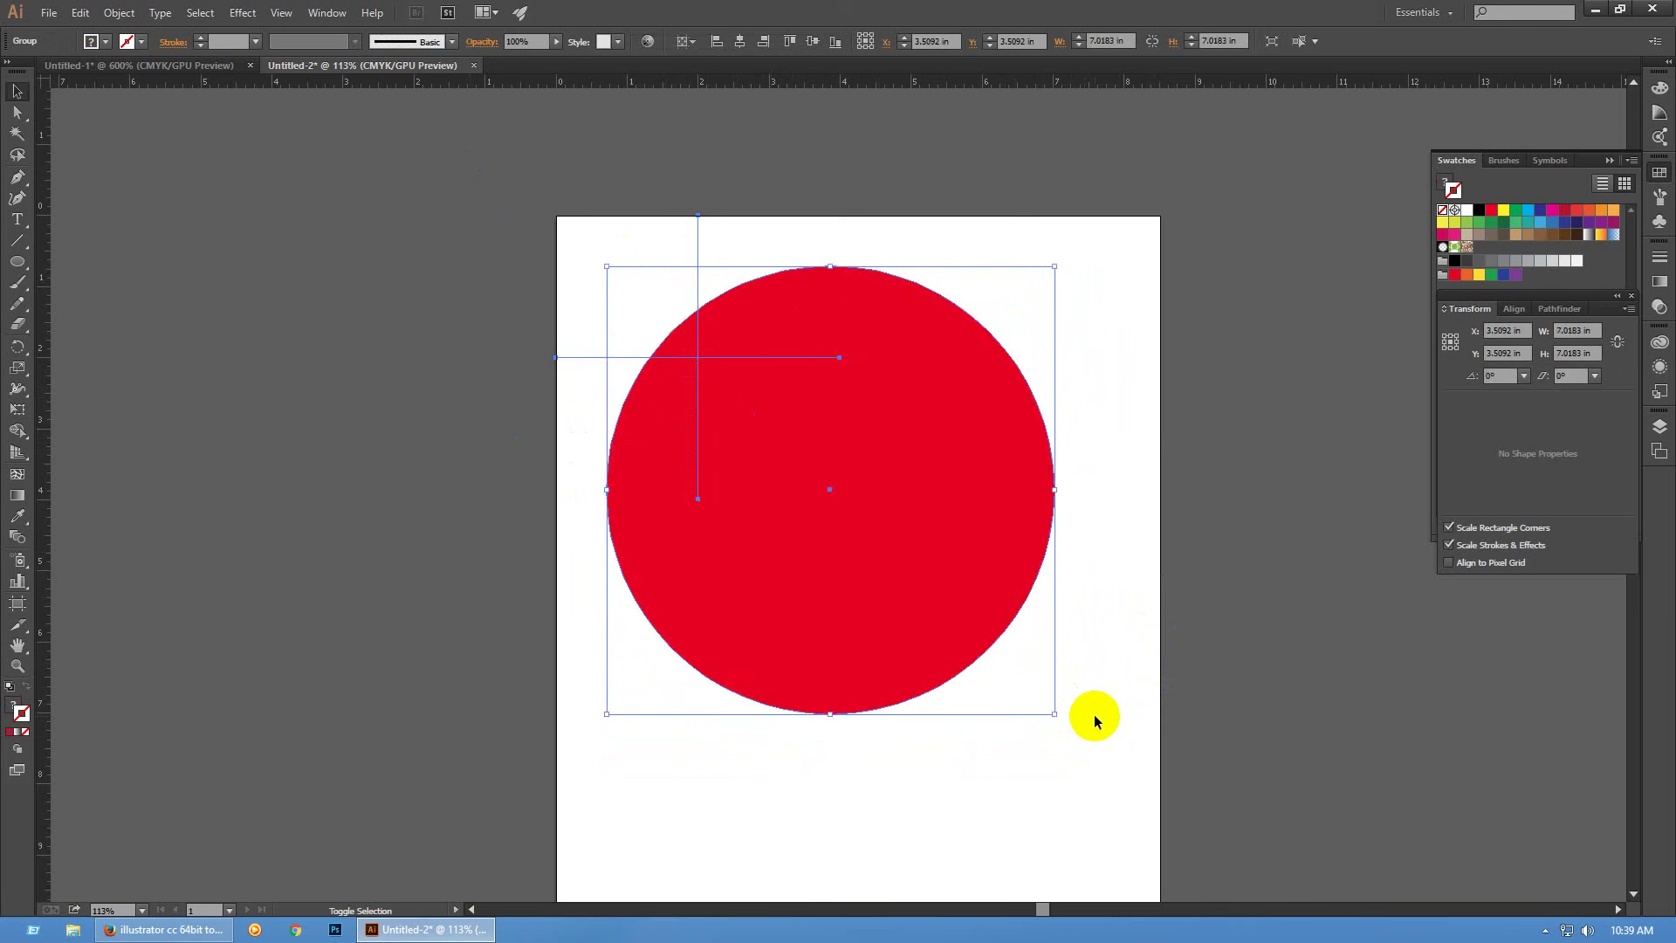
pyautogui.click(1044, 512)
pyautogui.rightClick(998, 463)
pyautogui.click(1021, 588)
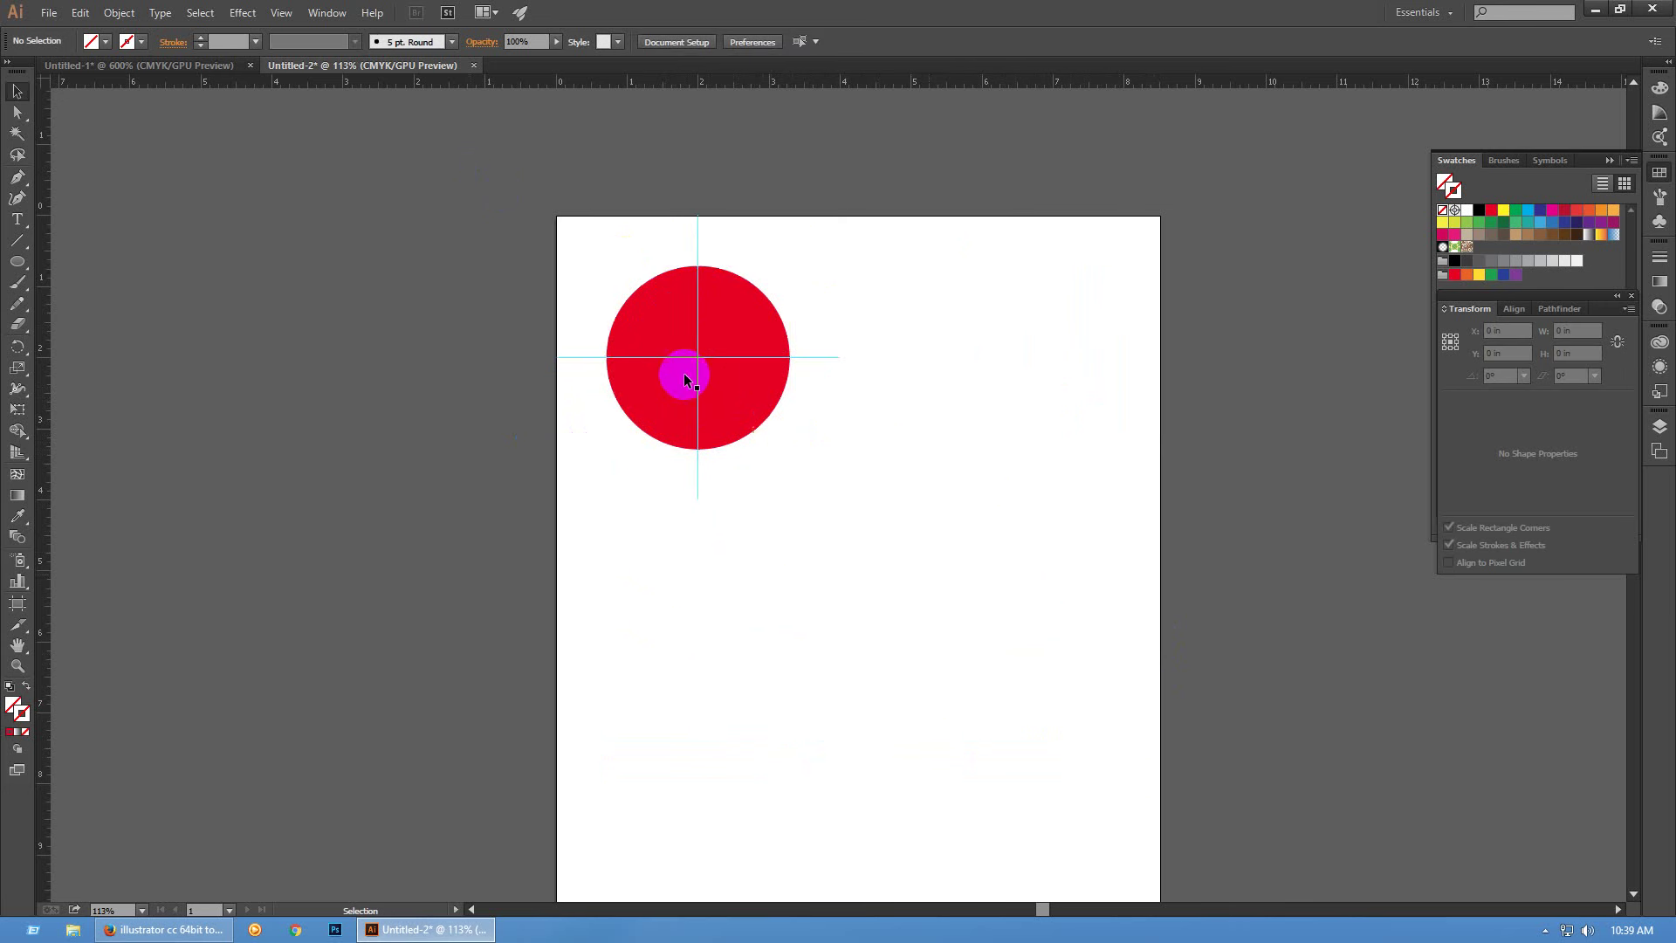
# Scale the circle-and-guides group uniformly to 150% with the Scale tool's options, and return to the Selection tool
pyautogui.click(700, 365)
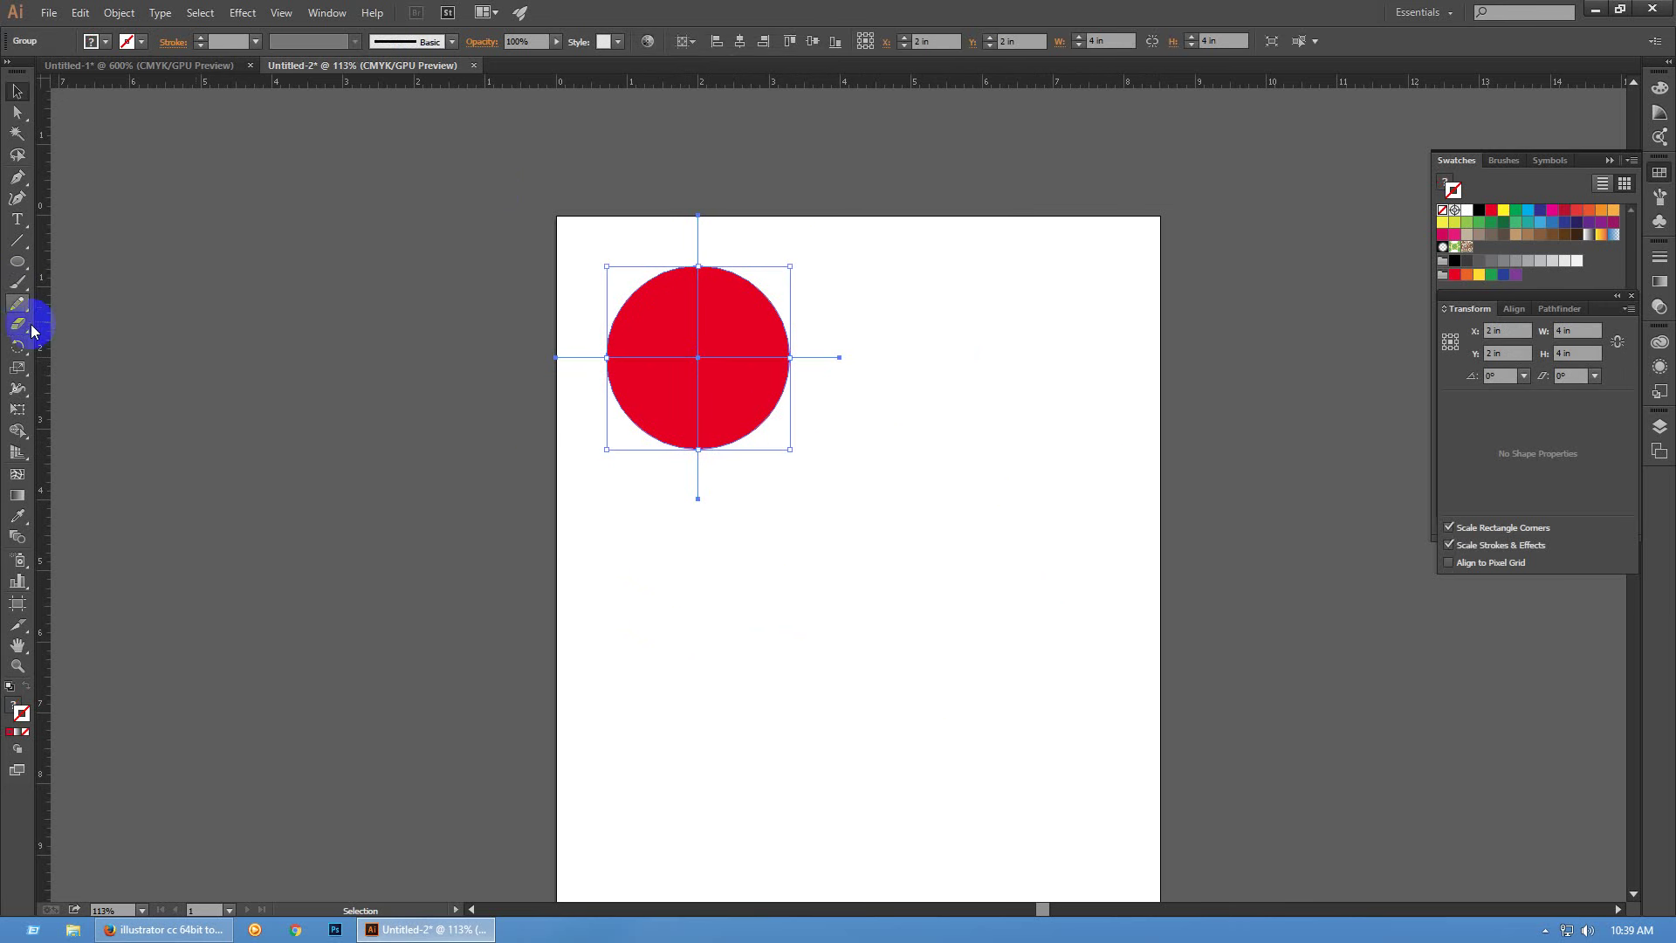
pyautogui.doubleClick(18, 367)
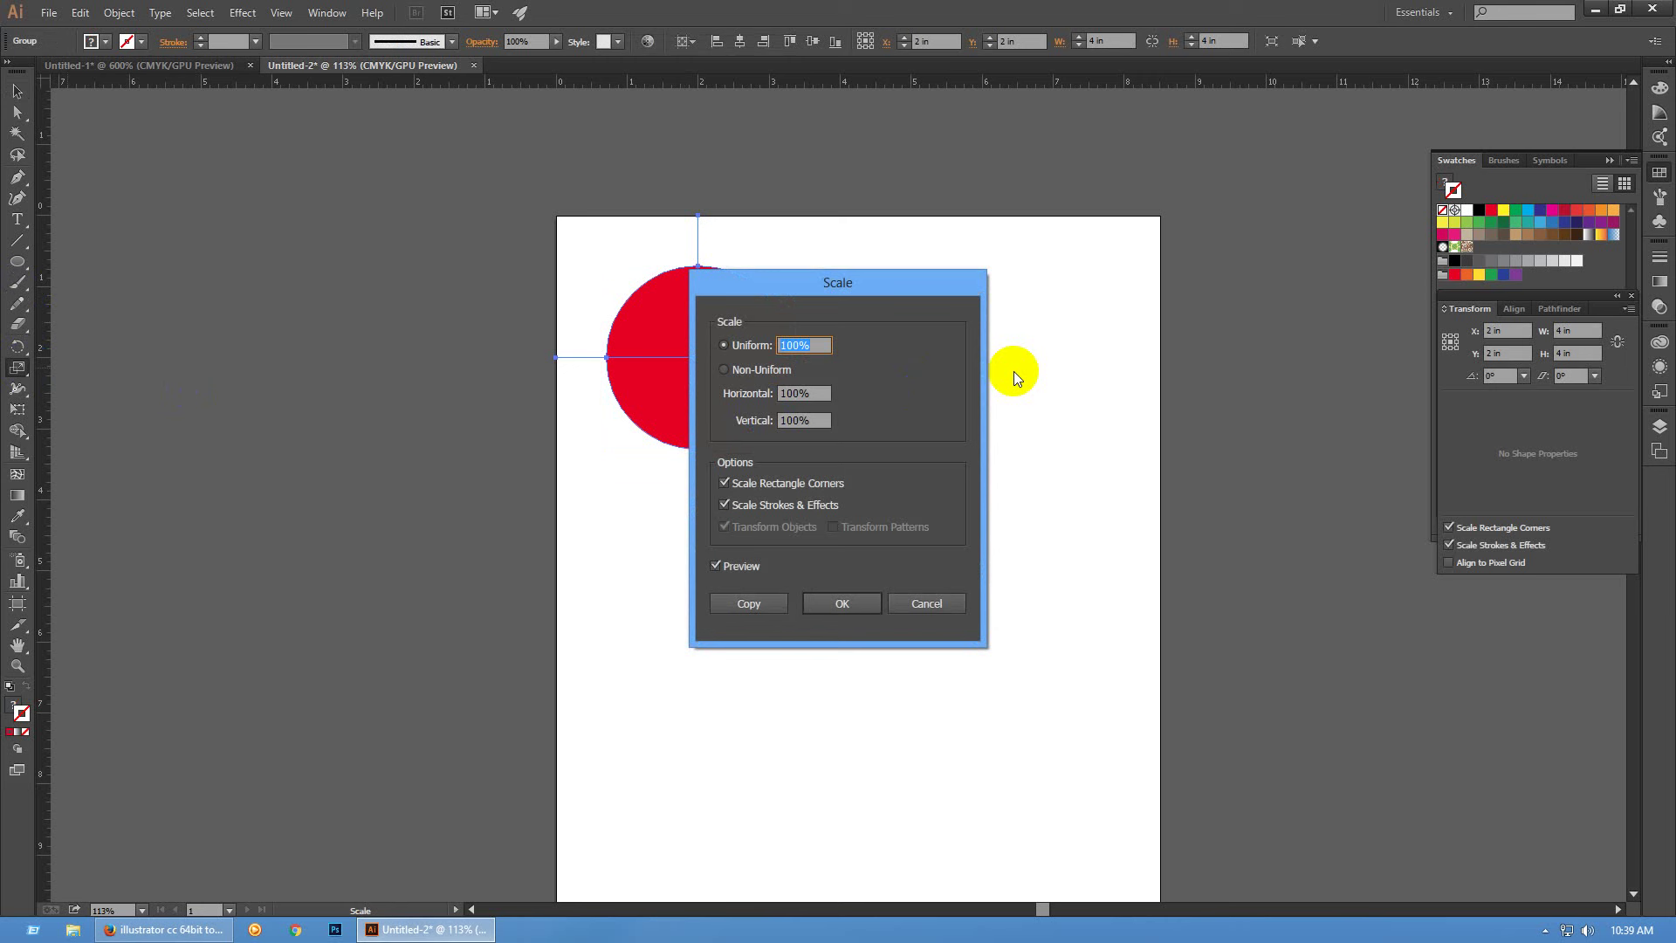
pyautogui.write('150')
pyautogui.press('Return')
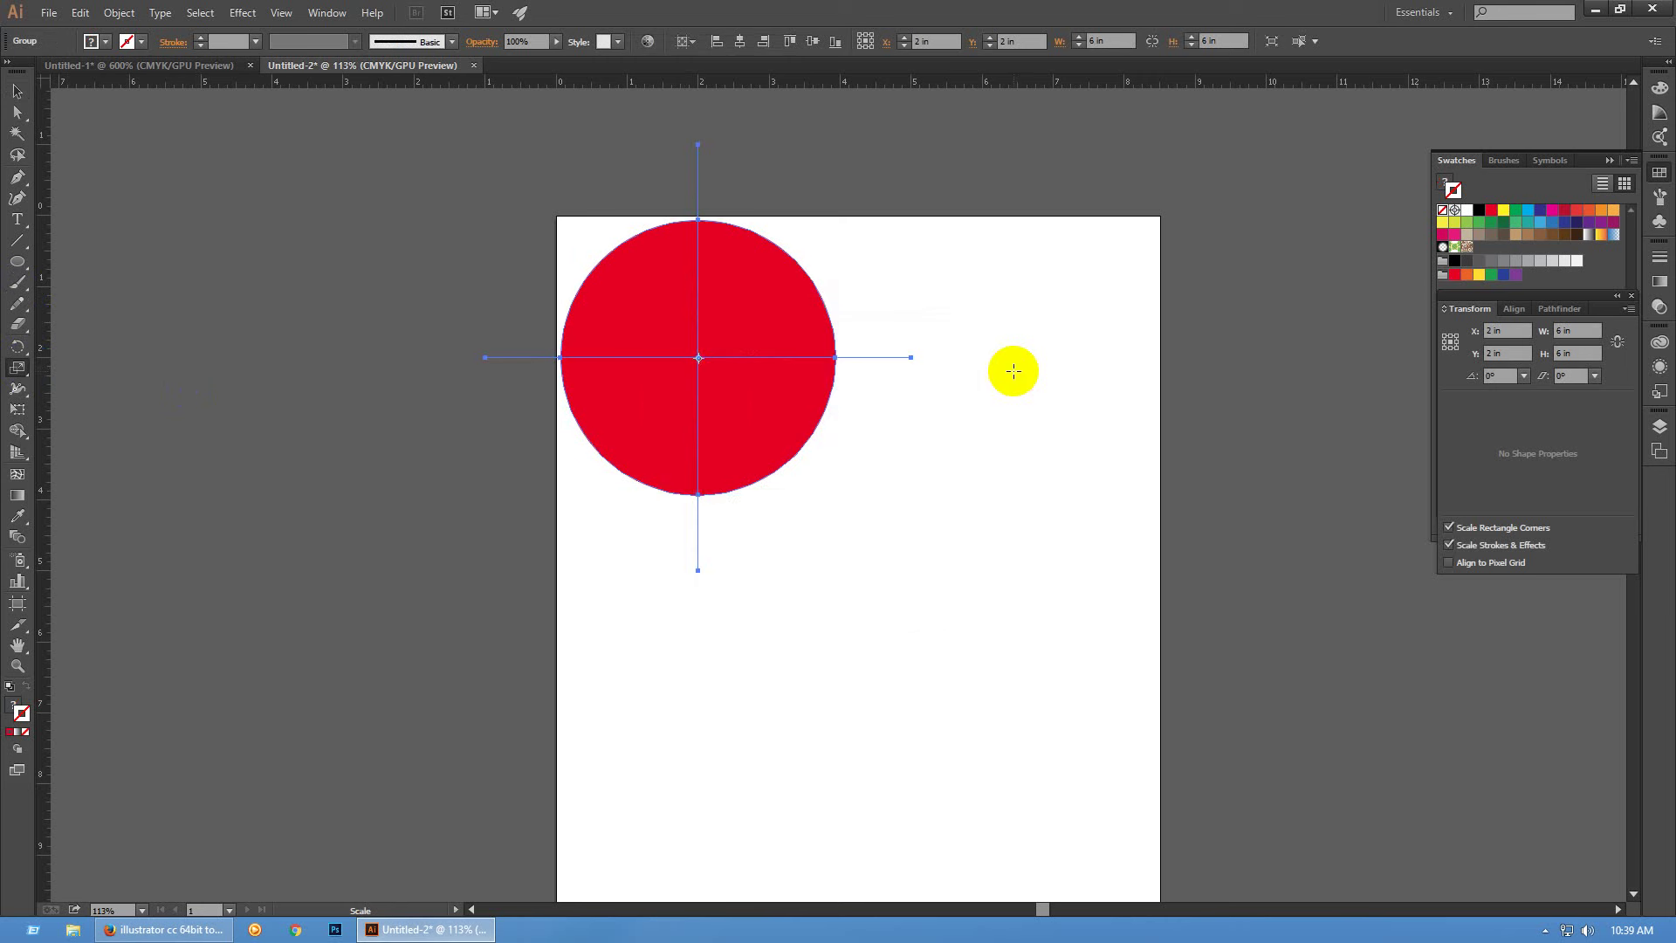
pyautogui.press('v')
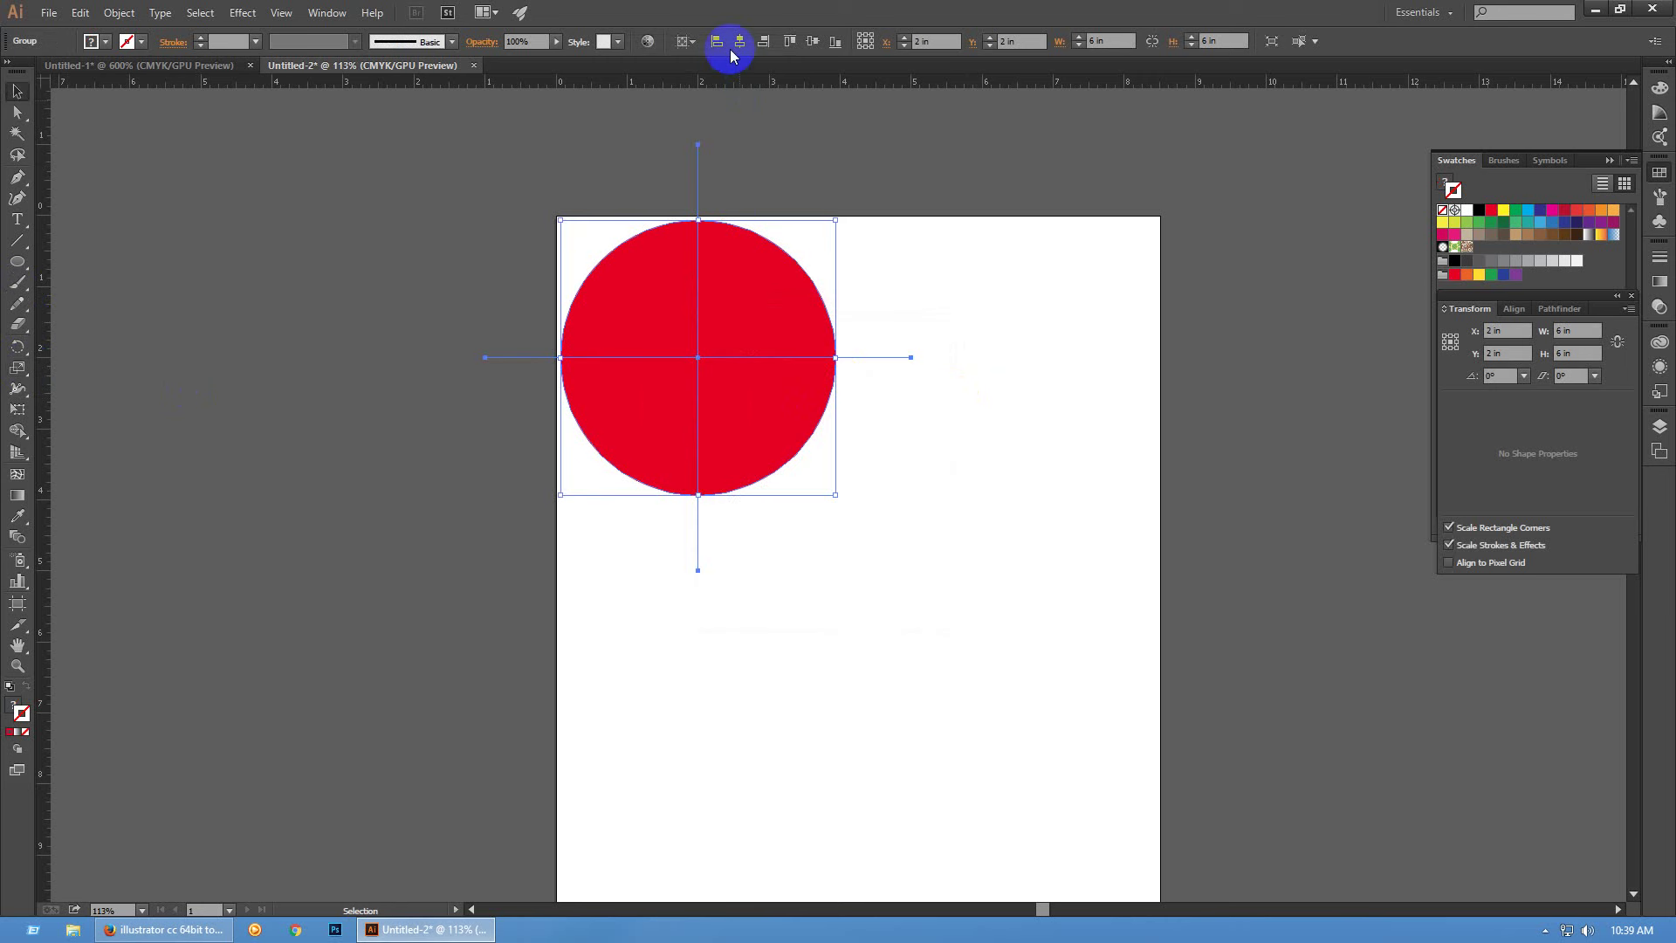
# Align the enlarged group to the artboard's left and top edges, and deselect it
pyautogui.click(763, 42)
pyautogui.click(790, 42)
pyautogui.click(1025, 400)
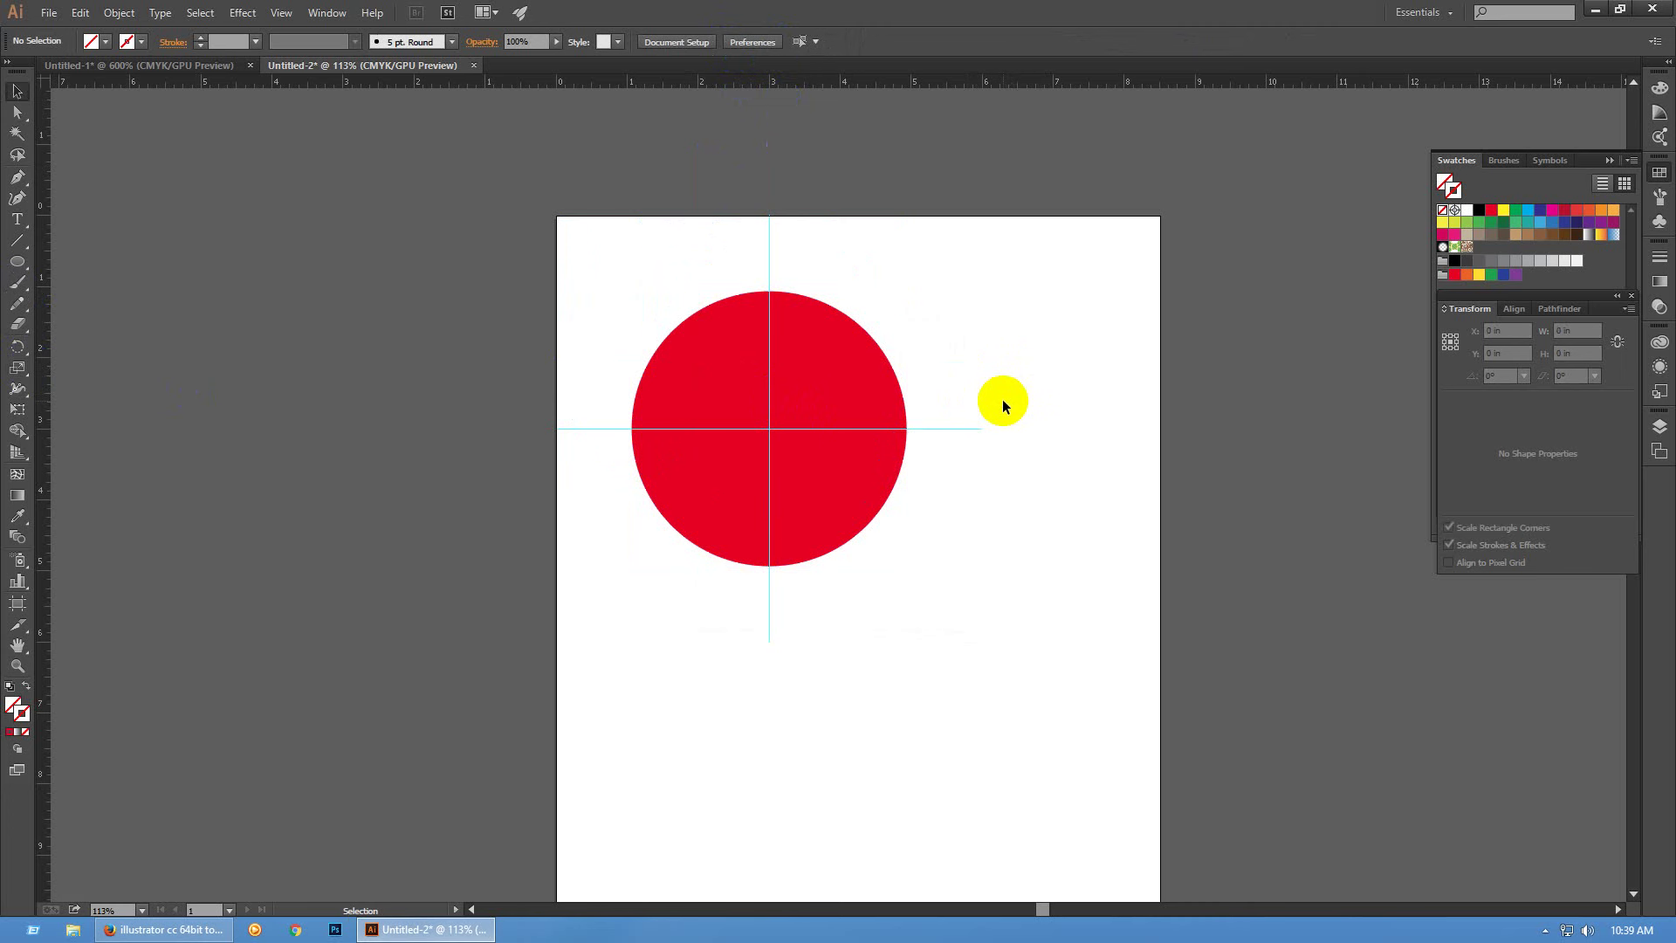
# Clear all guides from the document and delete the remaining red circle
pyautogui.click(280, 12)
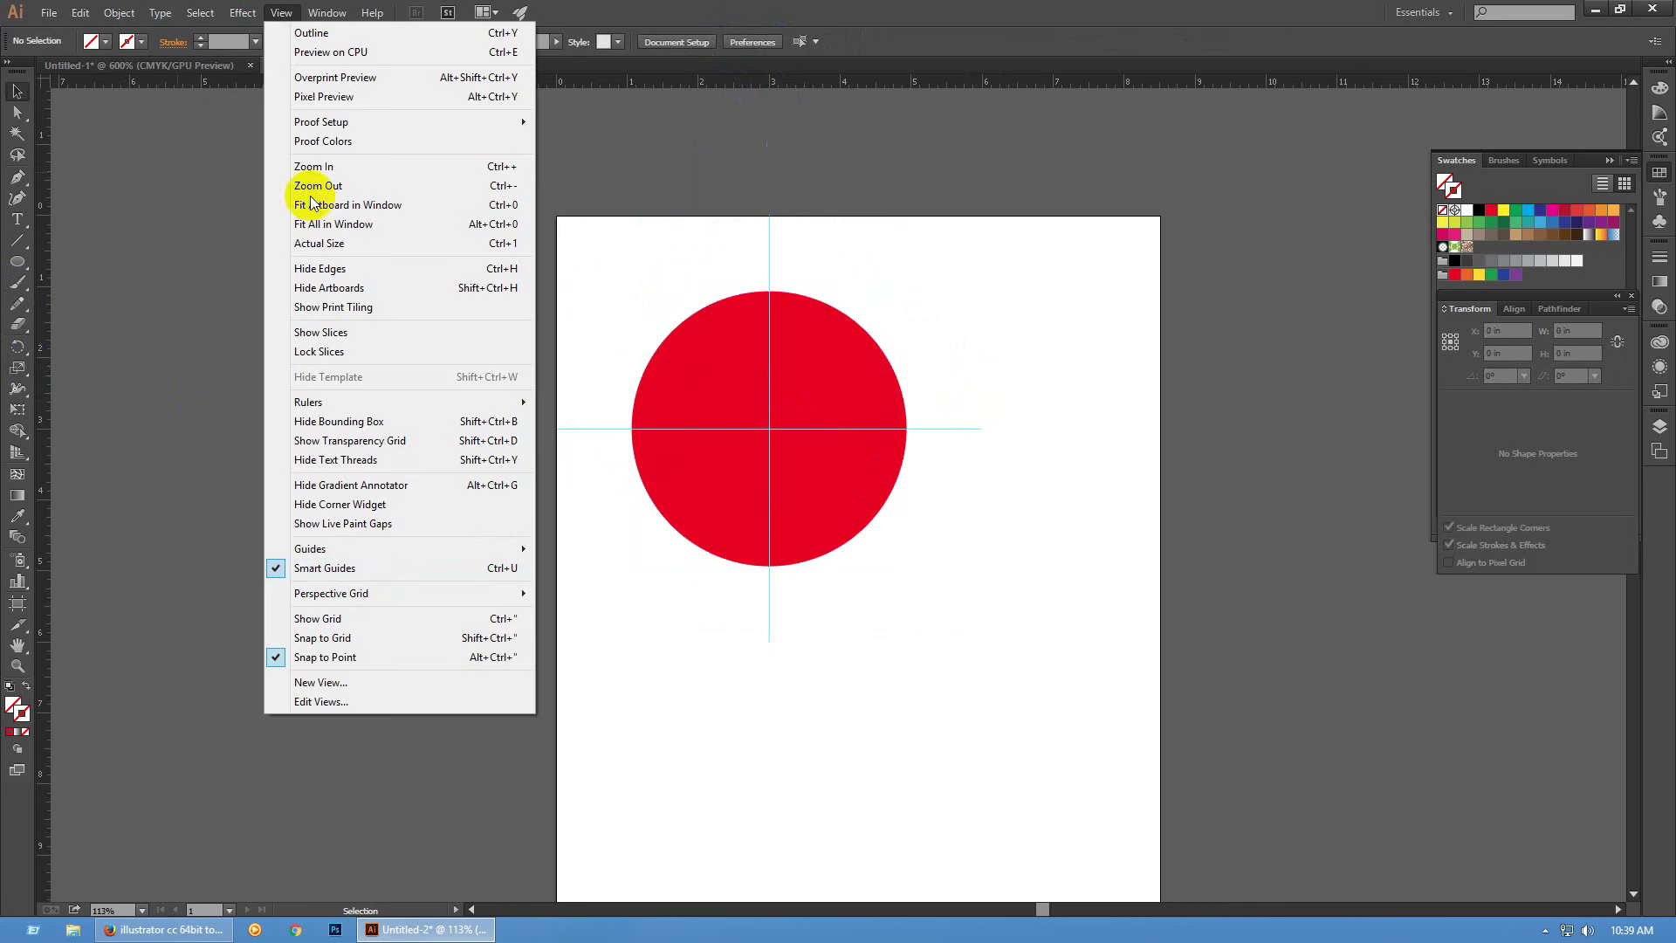
pyautogui.moveTo(378, 550)
pyautogui.click(590, 625)
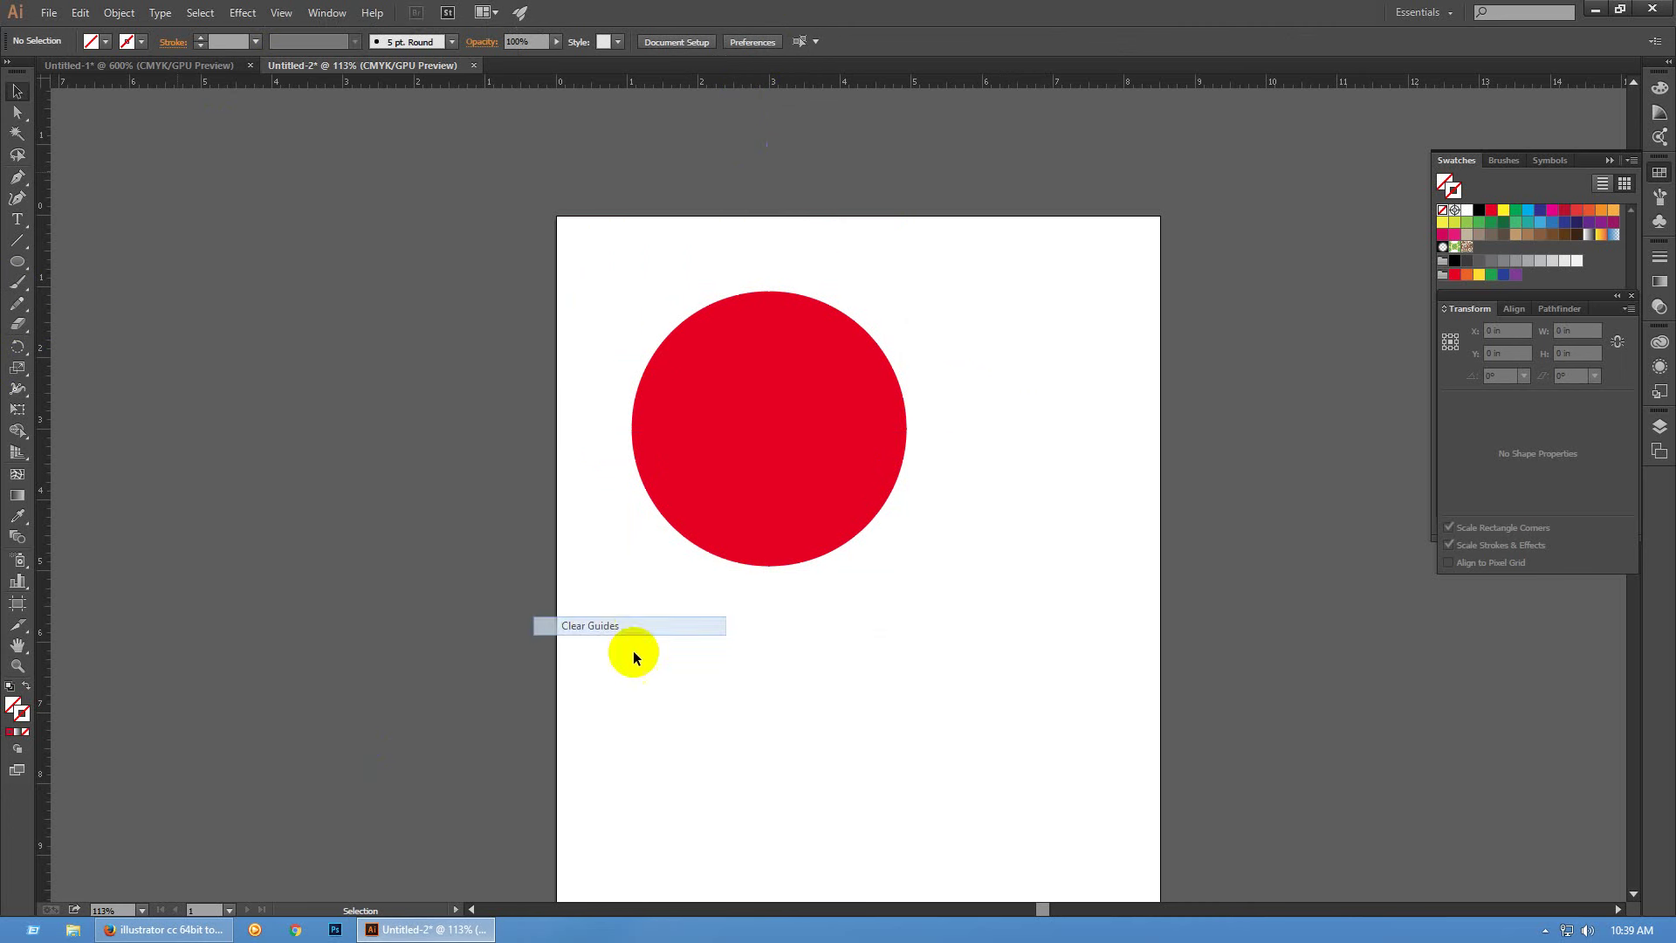
pyautogui.click(841, 539)
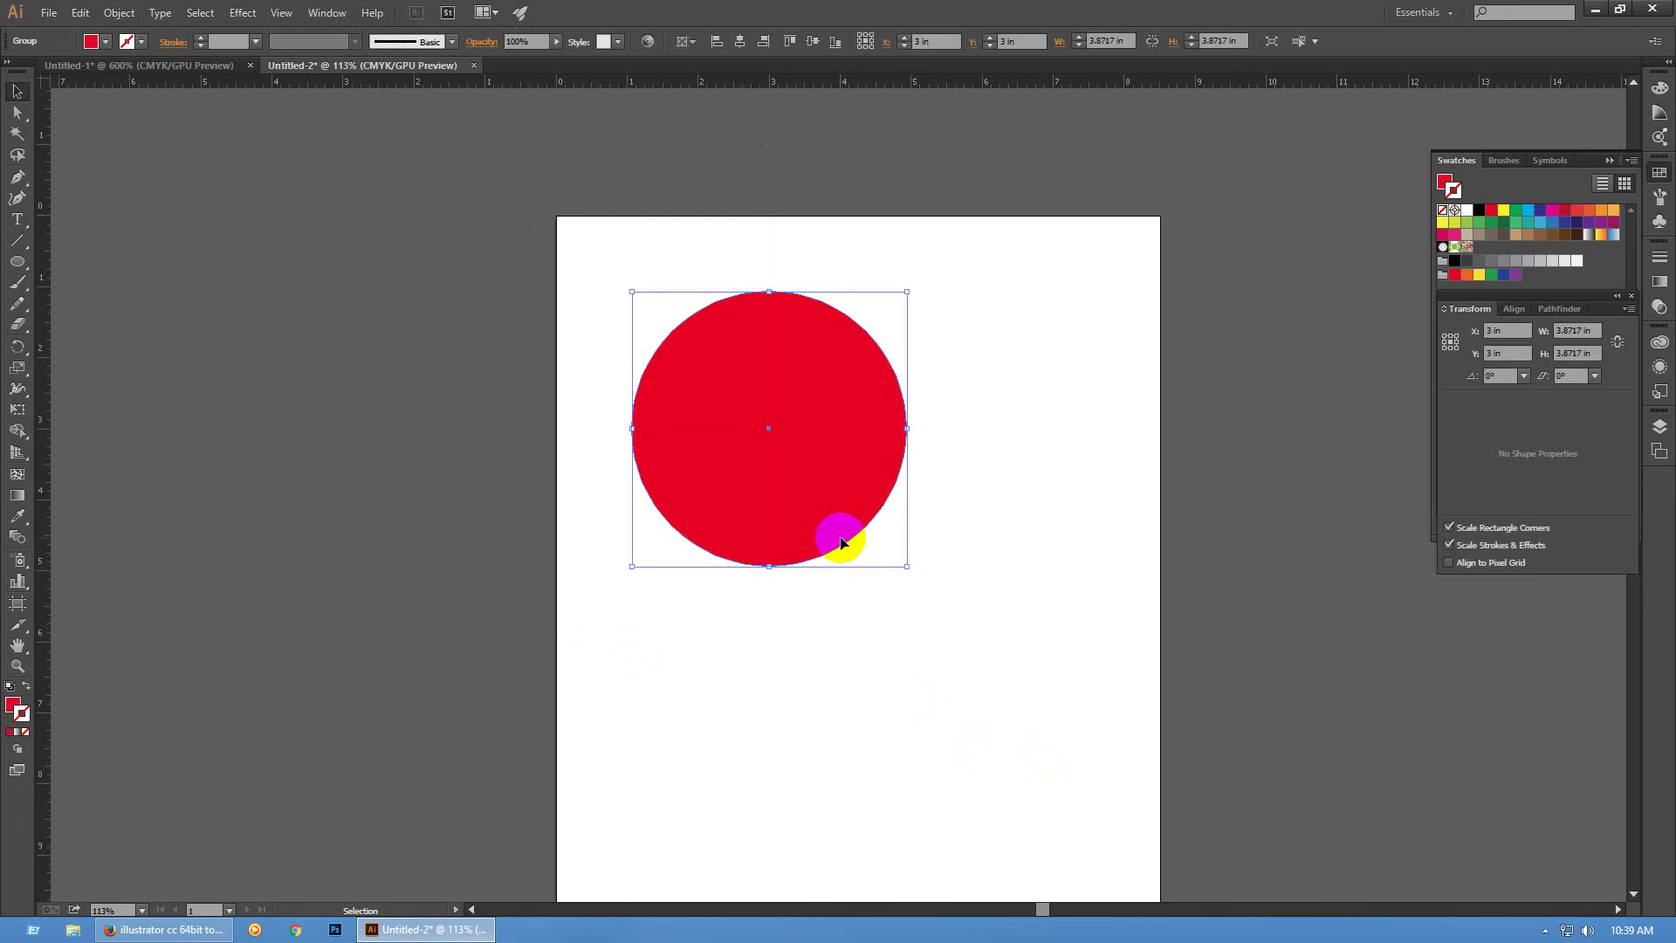
pyautogui.press('Delete')
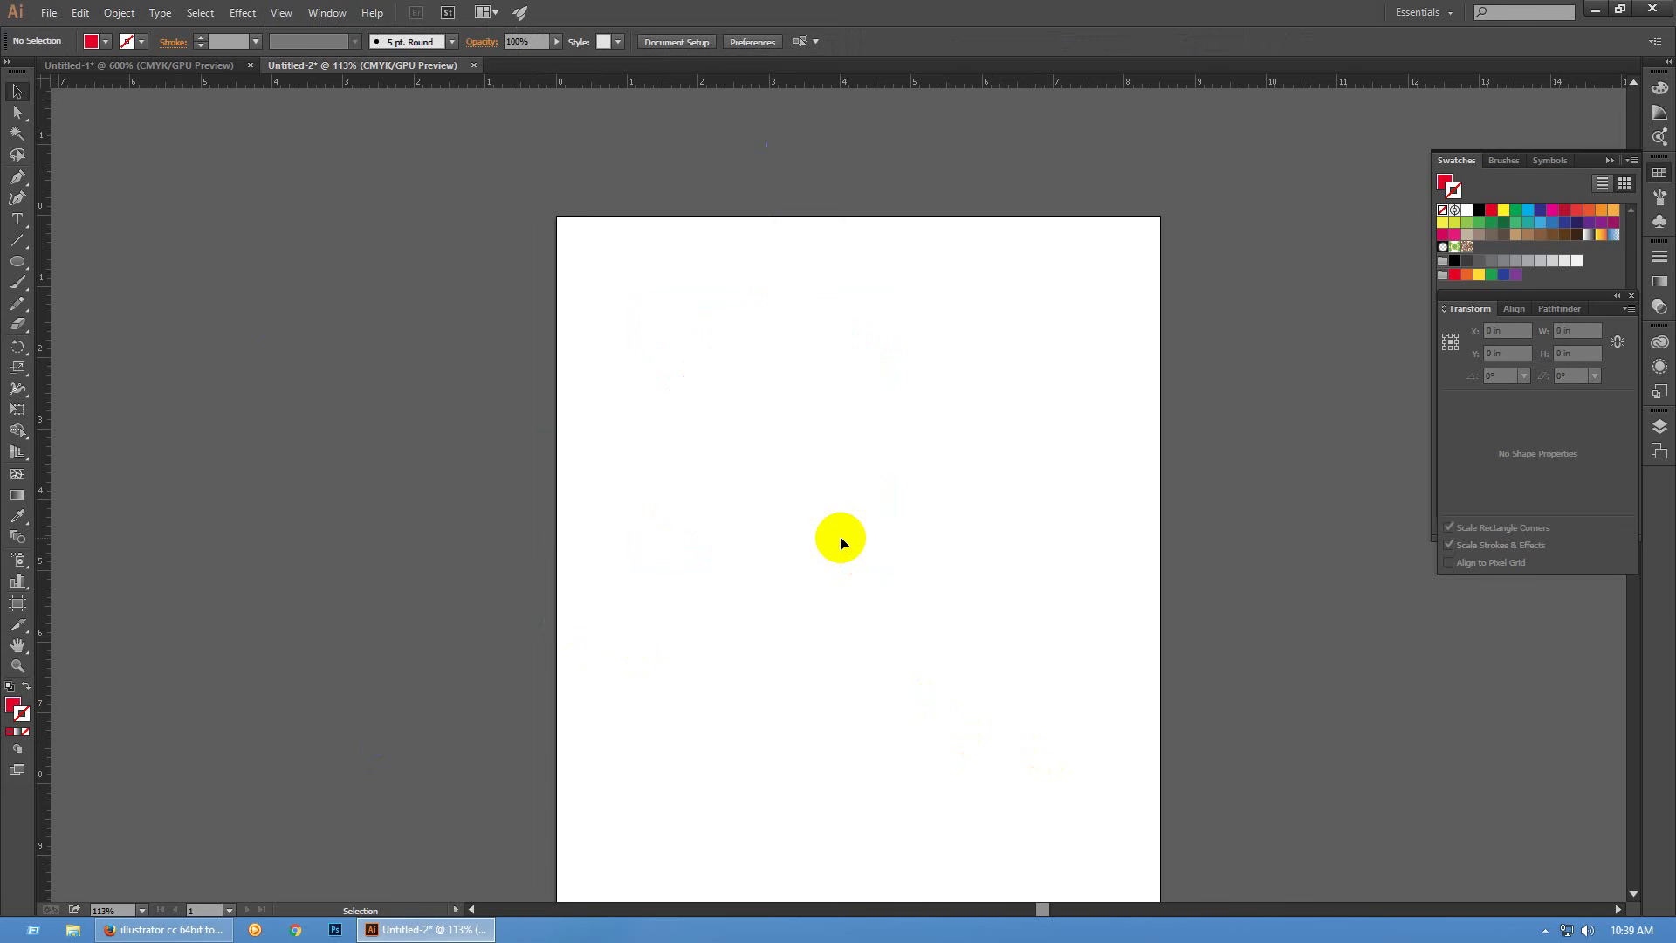
# Draw a straight vertical line in the artboard's left half with the Line Segment tool, and deselect it
pyautogui.click(17, 240)
pyautogui.moveTo(723, 330); pyautogui.dragTo(721, 774)
pyautogui.press('v')
pyautogui.click(930, 481)
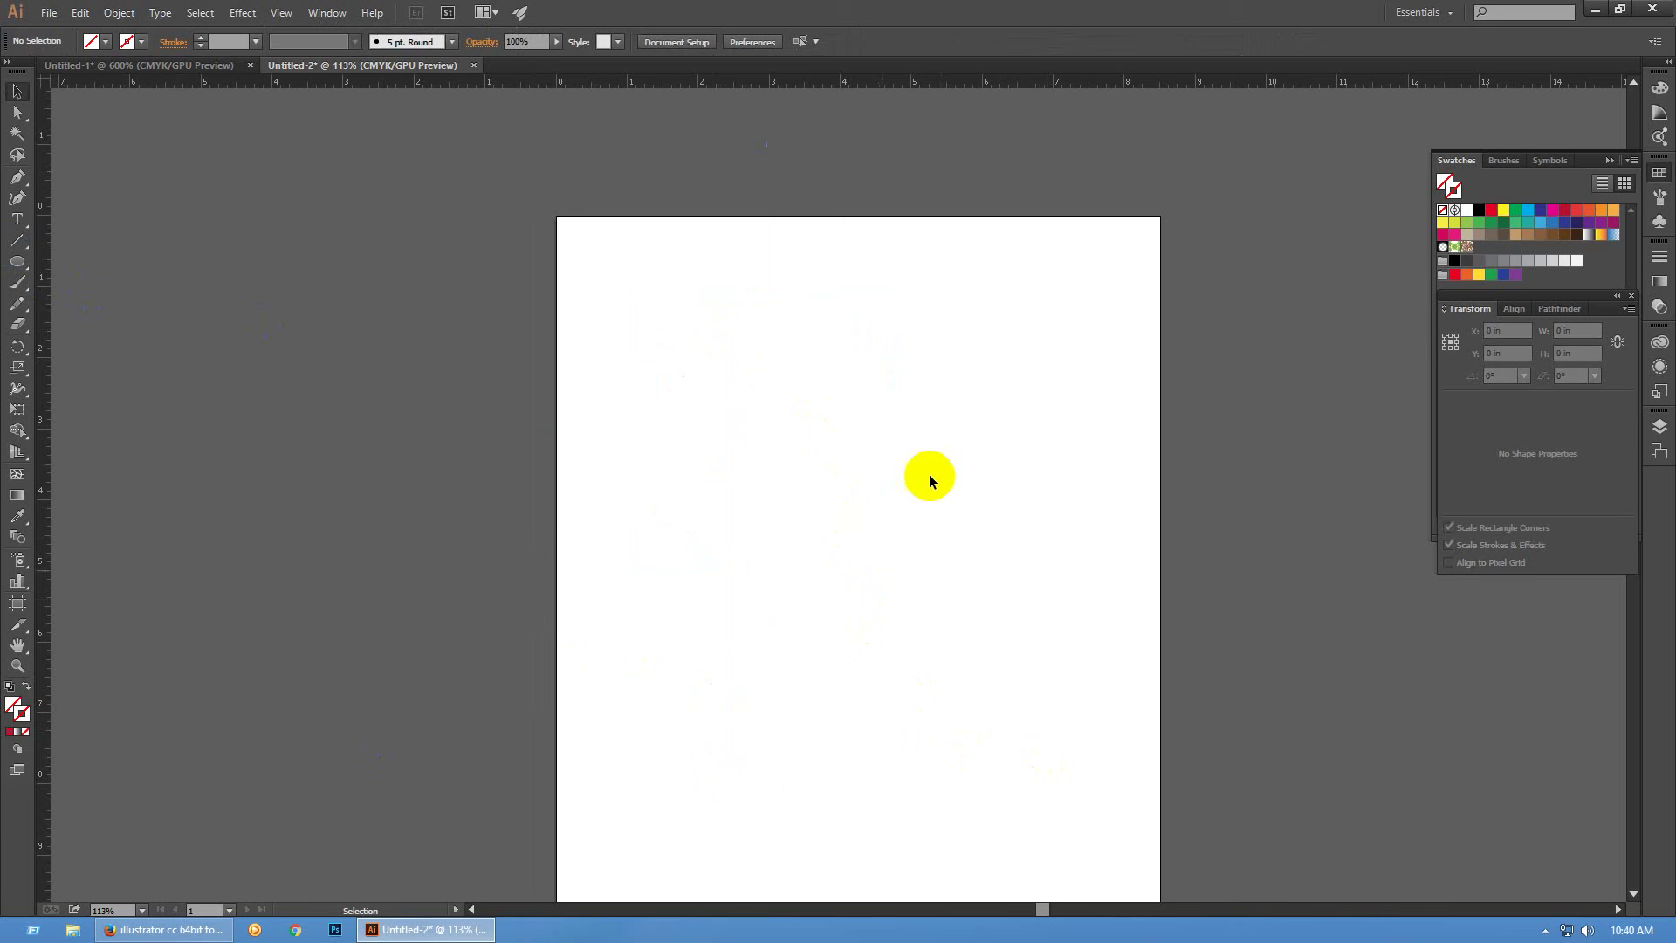
# Apply the default white fill and 1 pt black stroke to the vertical line, hide its bounding box, and convert it into a guide
pyautogui.moveTo(930, 481); pyautogui.dragTo(205, 650)
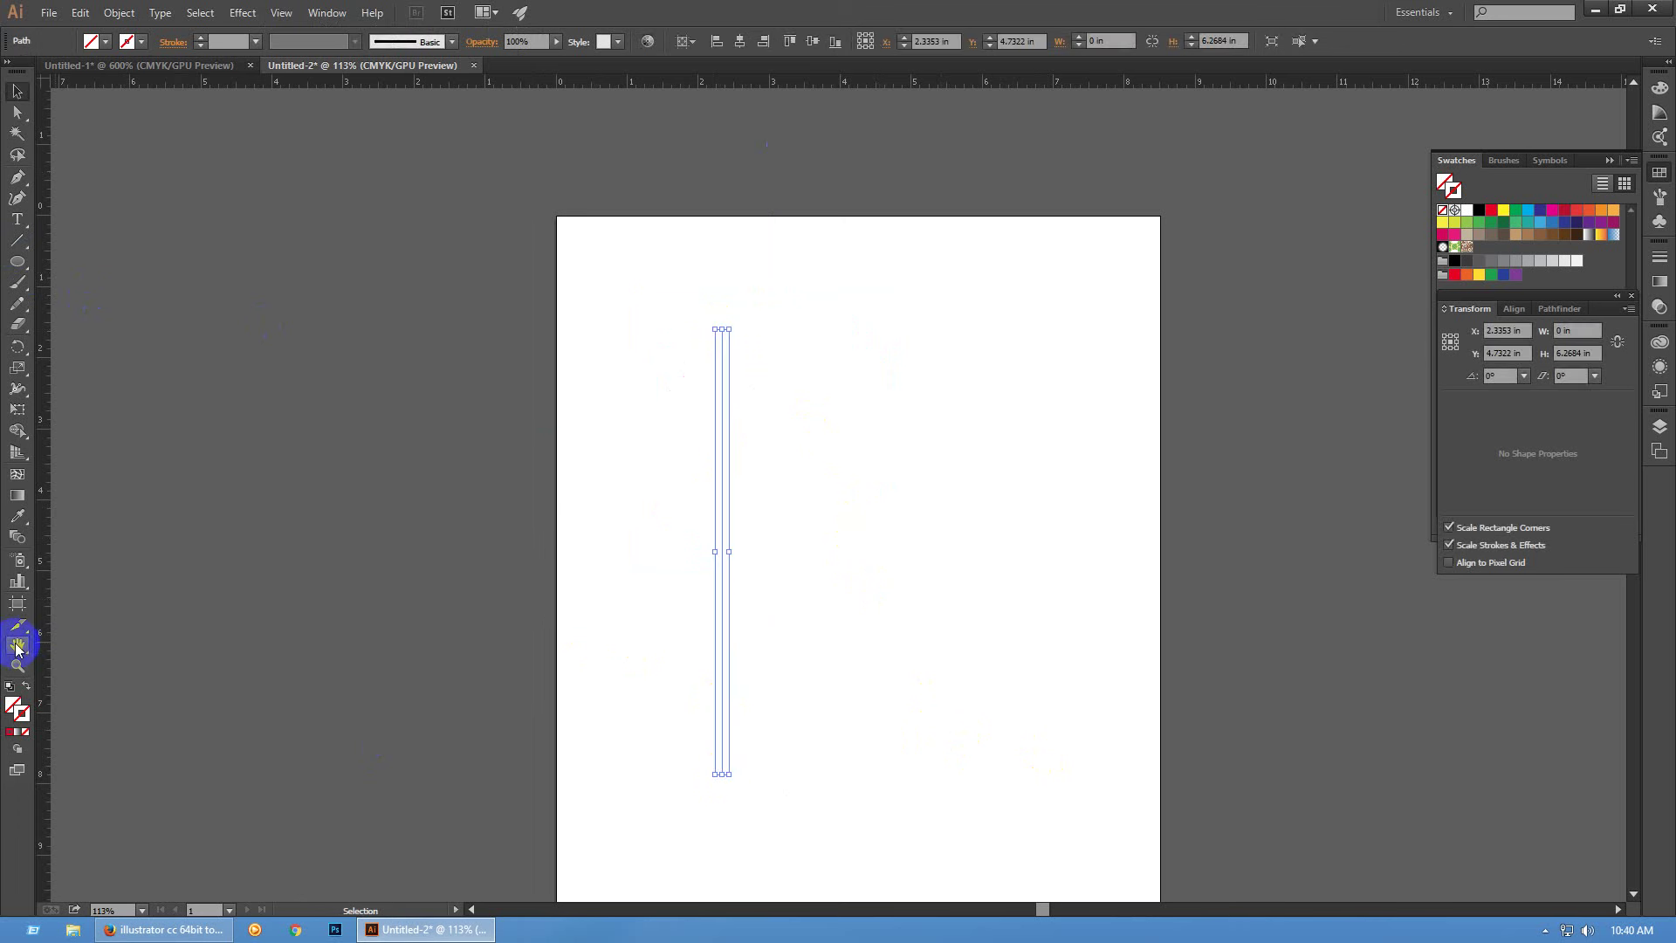
pyautogui.click(9, 686)
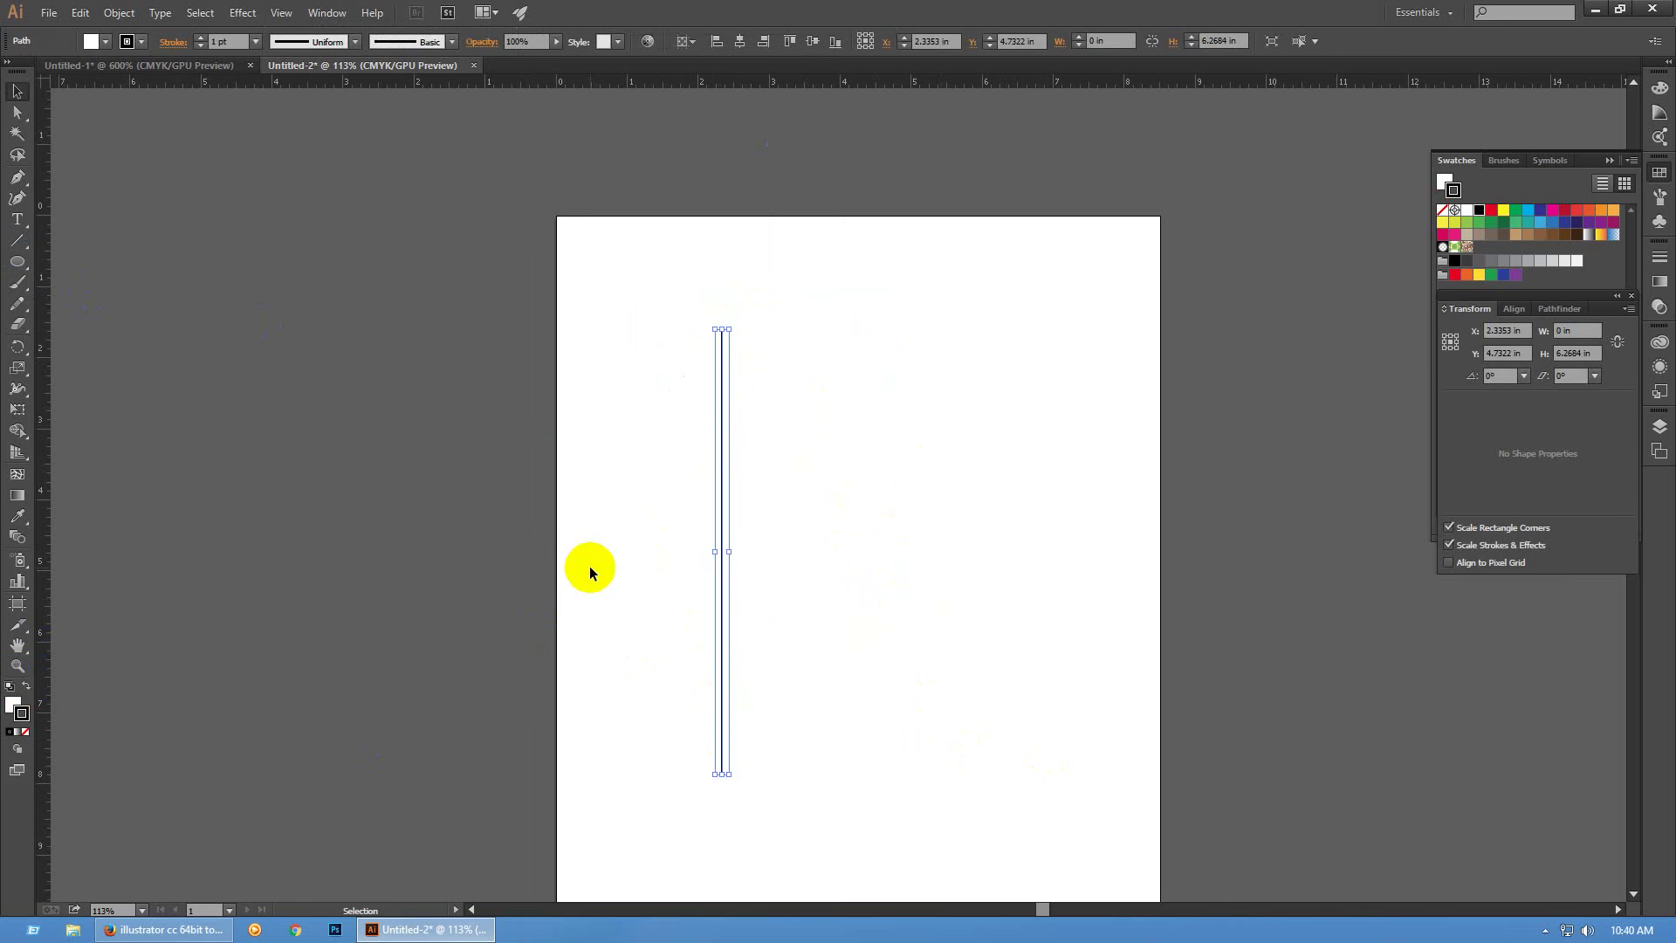
pyautogui.hotkey('ctrl', 'shift', 'b')
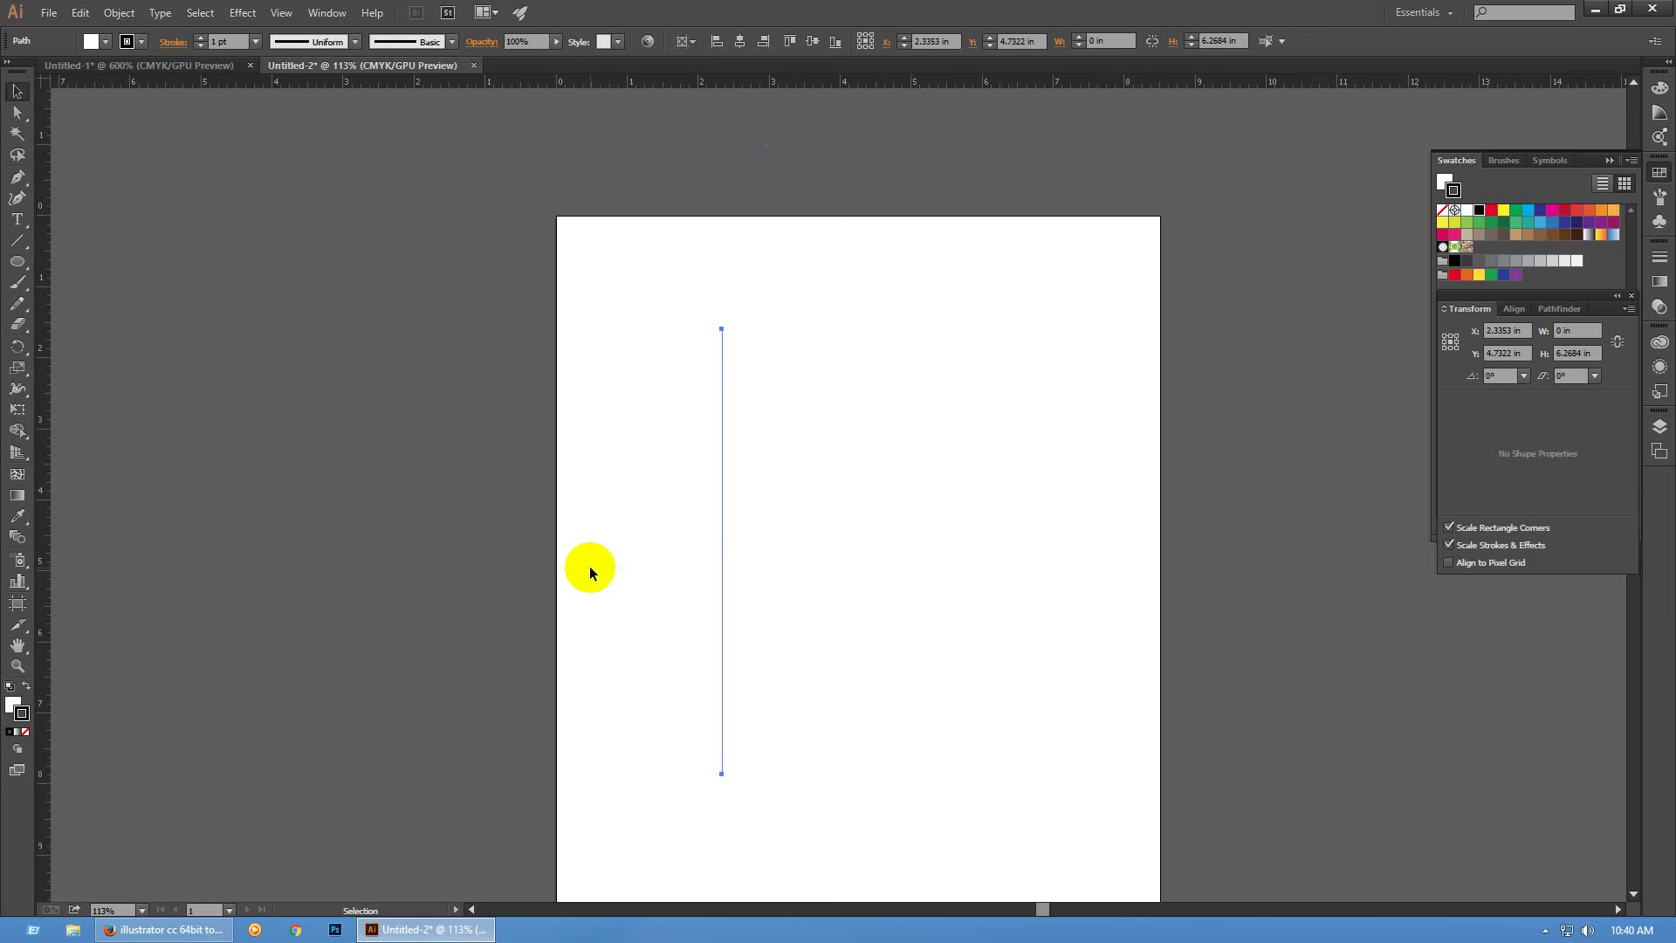
pyautogui.hotkey('ctrl', '5')
# Draw a square about 4.13 in wide in the artboard's right half with the Rectangle tool, and return to the Selection tool
pyautogui.moveTo(18, 262); pyautogui.dragTo(65, 254)
pyautogui.moveTo(857, 406); pyautogui.dragTo(979, 696)
pyautogui.press('v')
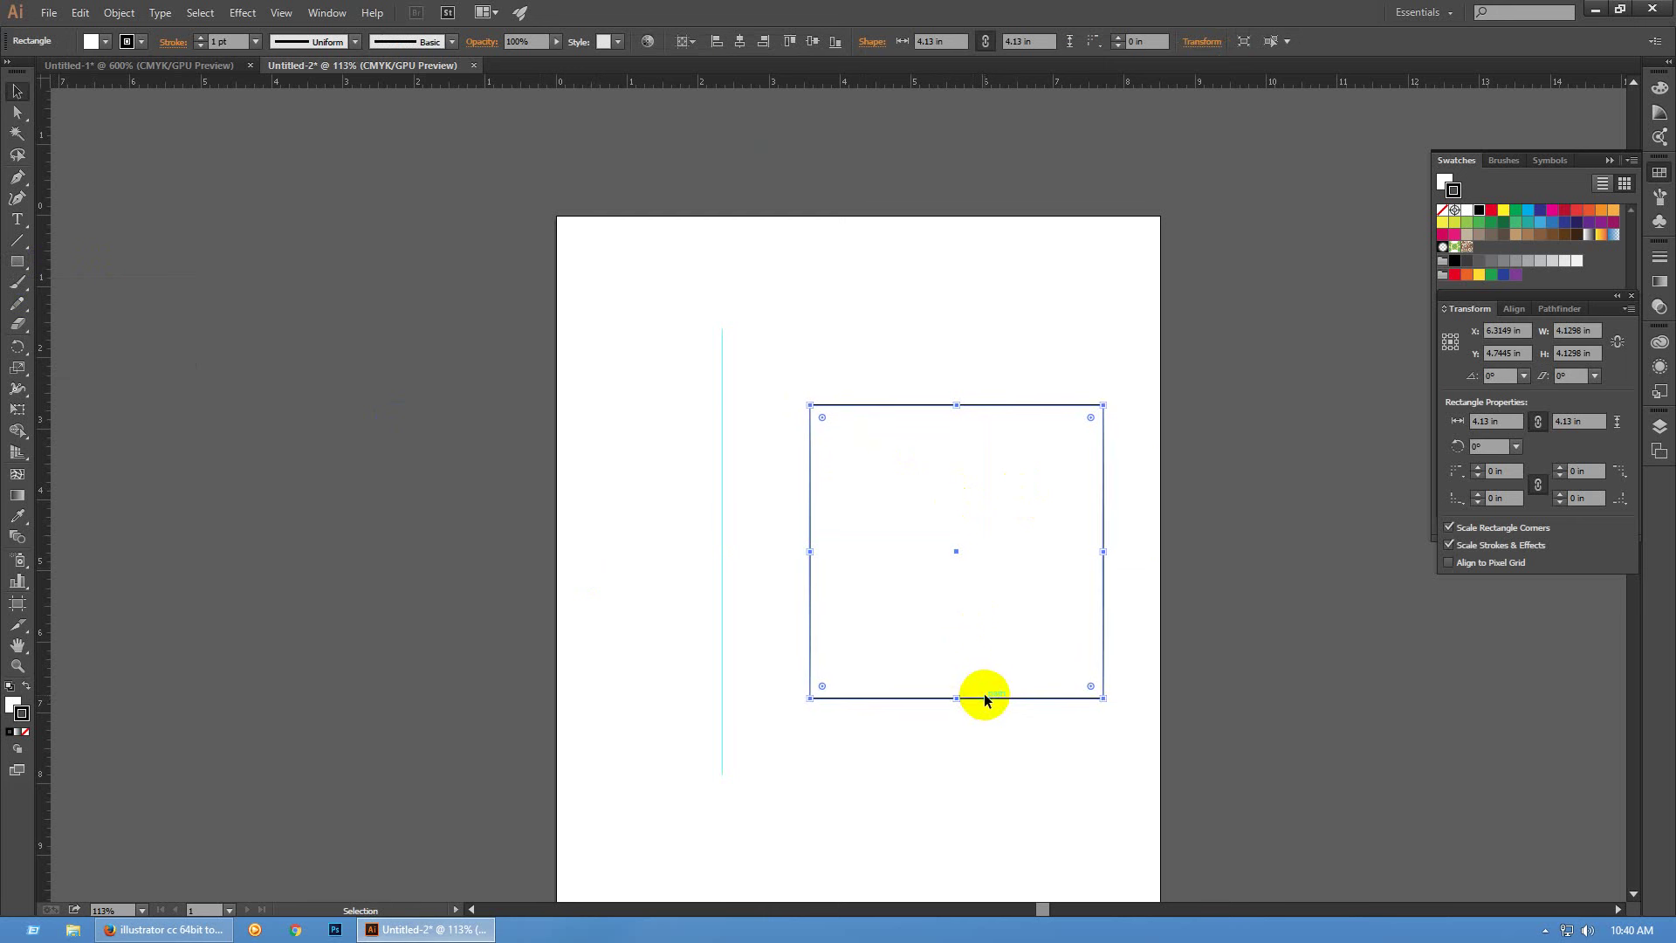
# Resize the square to a rectangle 3.5 in wide and 2 in high, and deselect it
pyautogui.click(1582, 331)
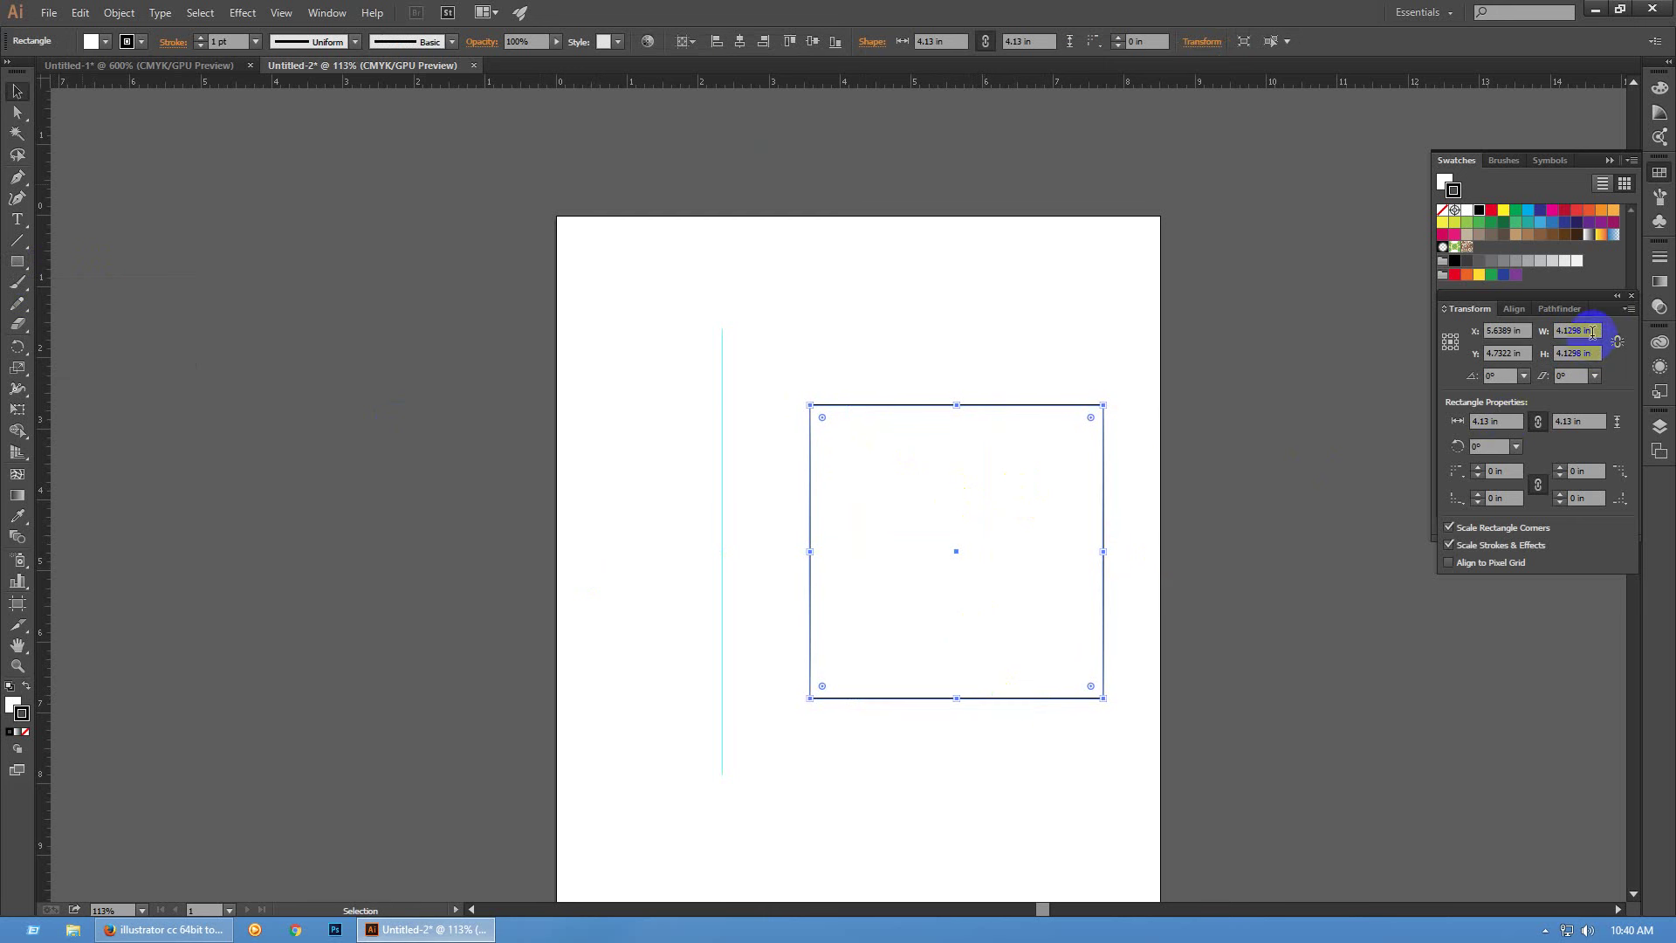
pyautogui.write('3.5')
pyautogui.press('Tab')
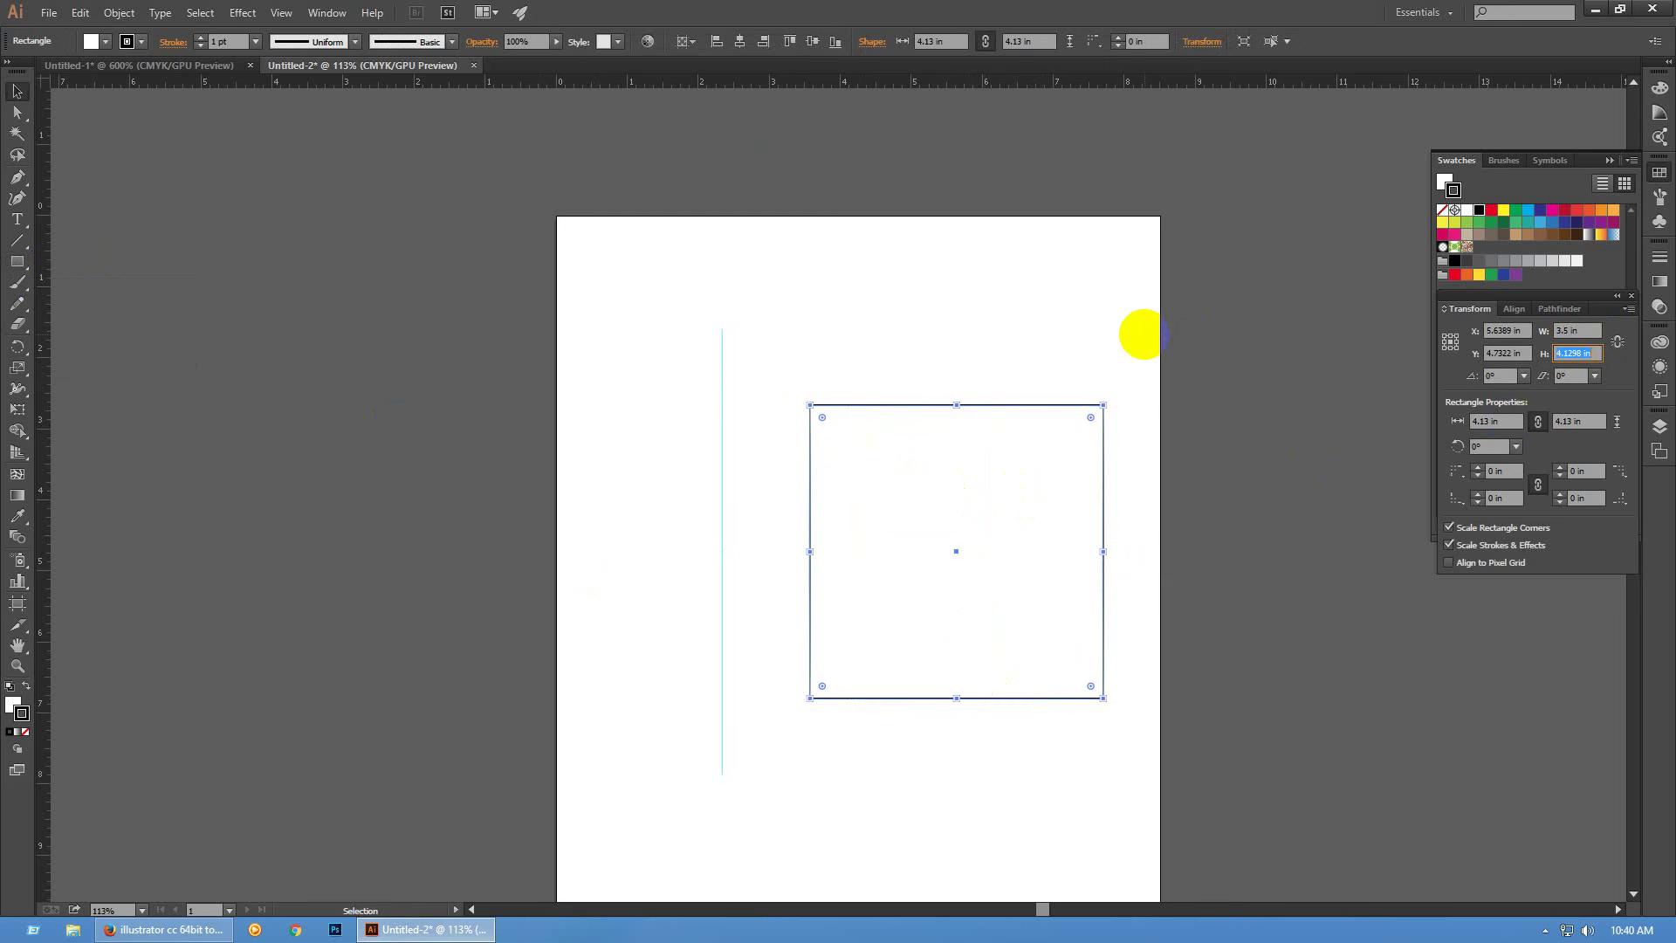
pyautogui.write('2')
pyautogui.press('Tab')
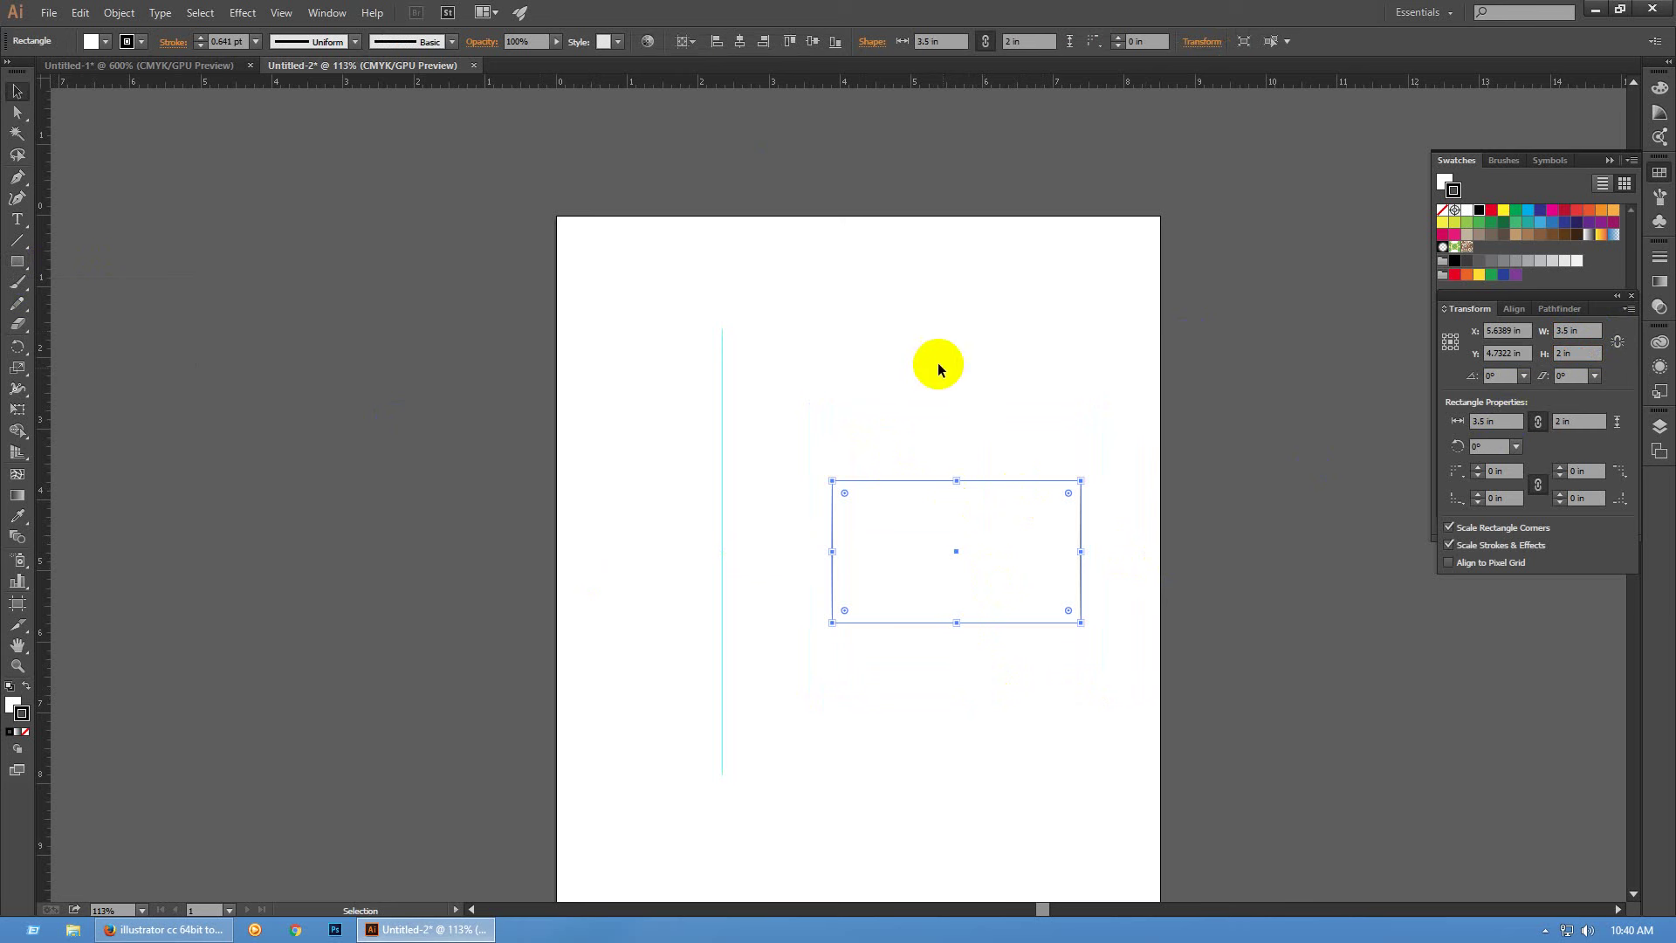
pyautogui.click(931, 356)
# Delete the vertical guide, and centre the rectangle horizontally and vertically on the artboard
pyautogui.click(719, 434)
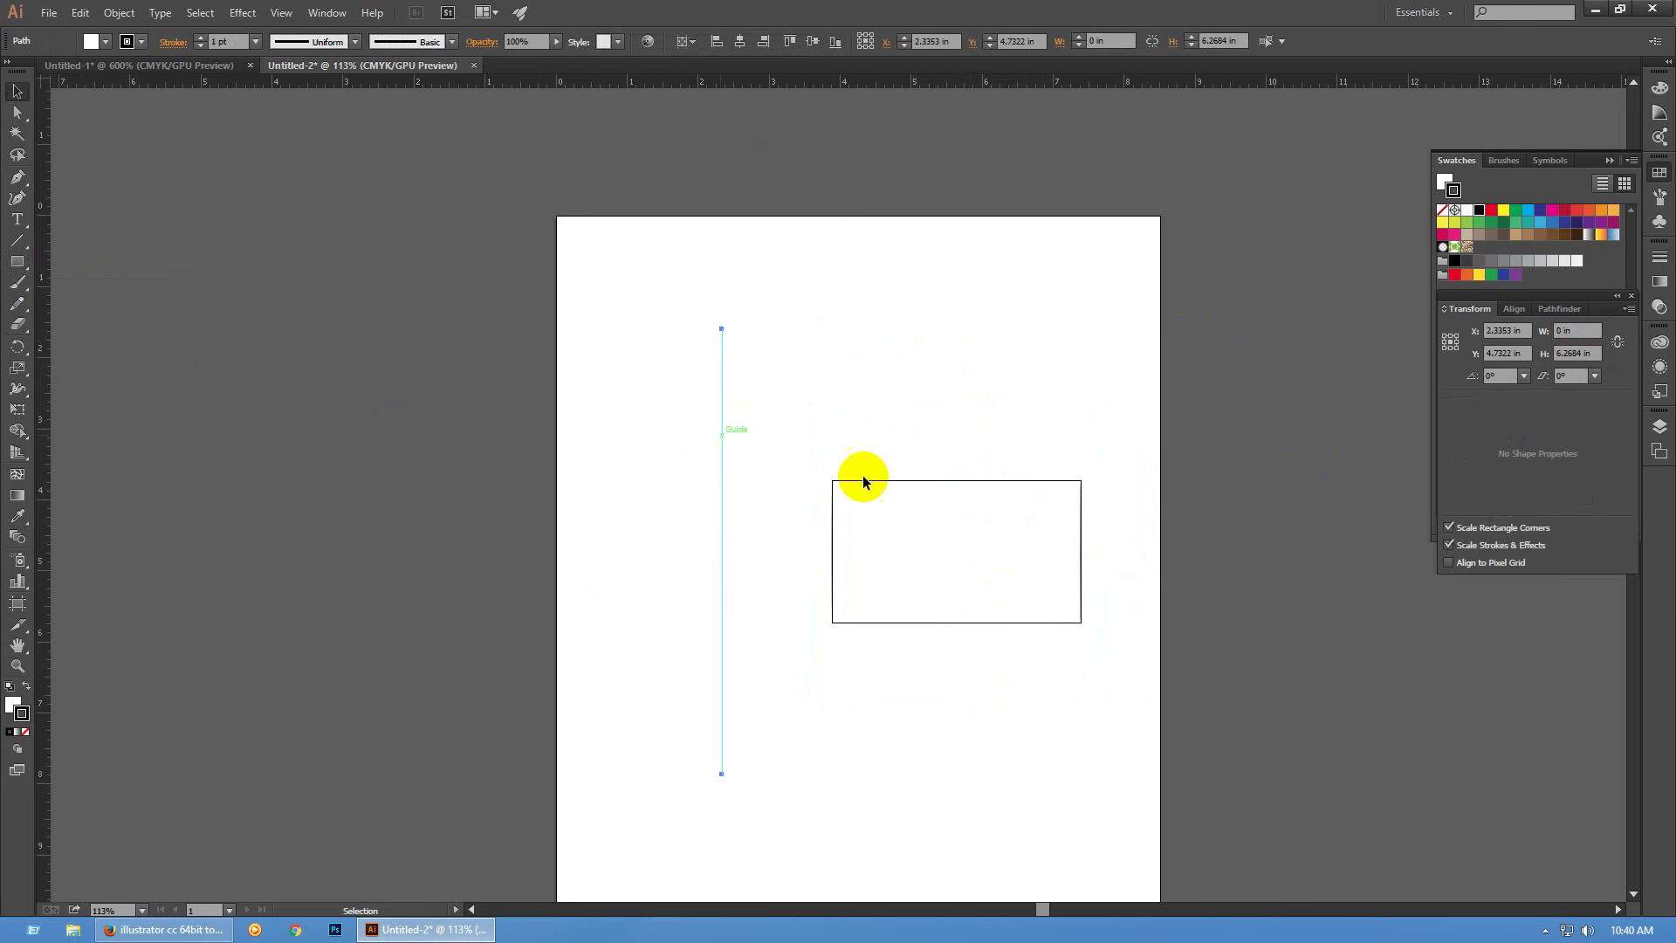
pyautogui.moveTo(928, 596); pyautogui.dragTo(795, 525)
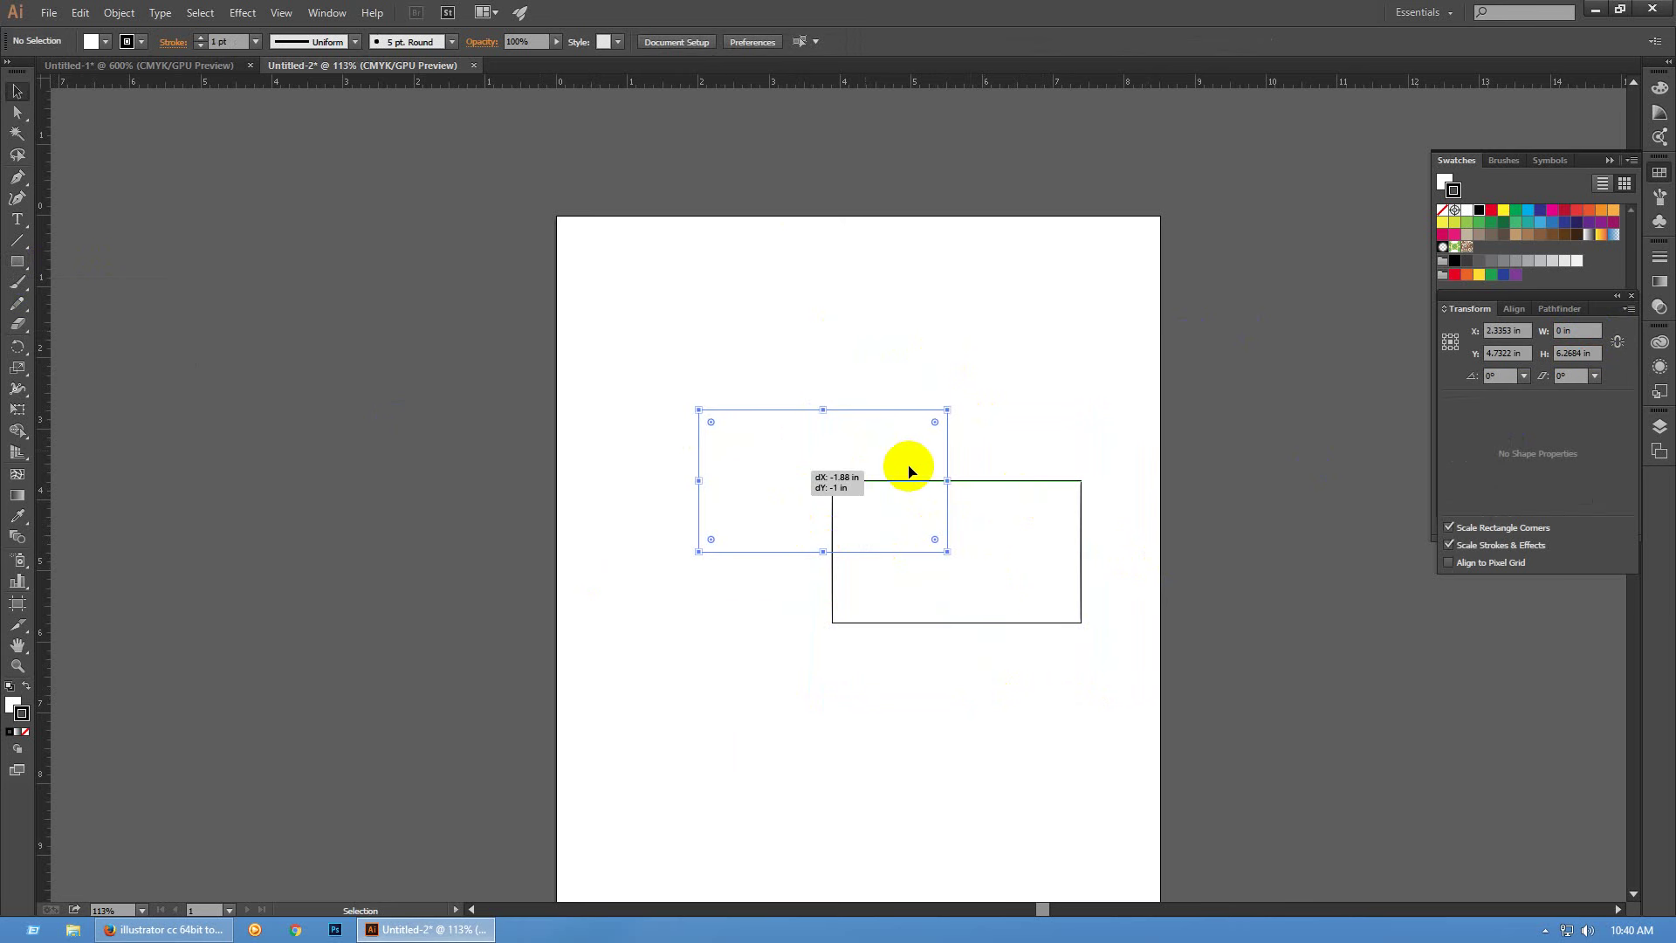
pyautogui.moveTo(1015, 420); pyautogui.dragTo(870, 535)
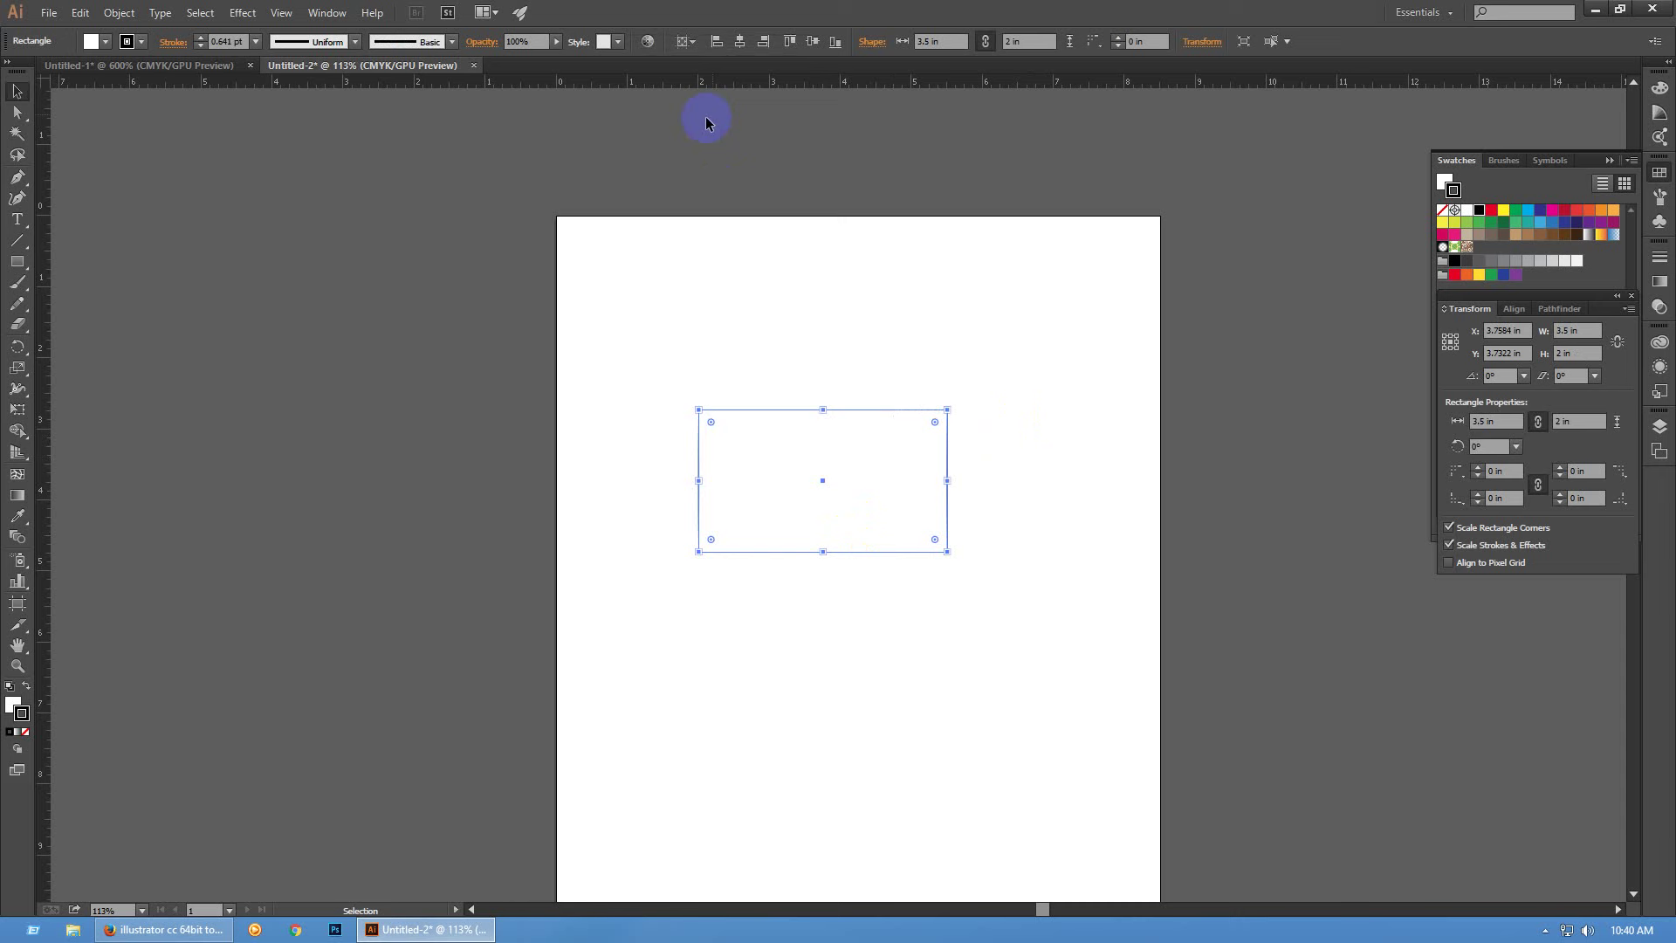
pyautogui.click(740, 41)
pyautogui.click(813, 41)
pyautogui.click(934, 311)
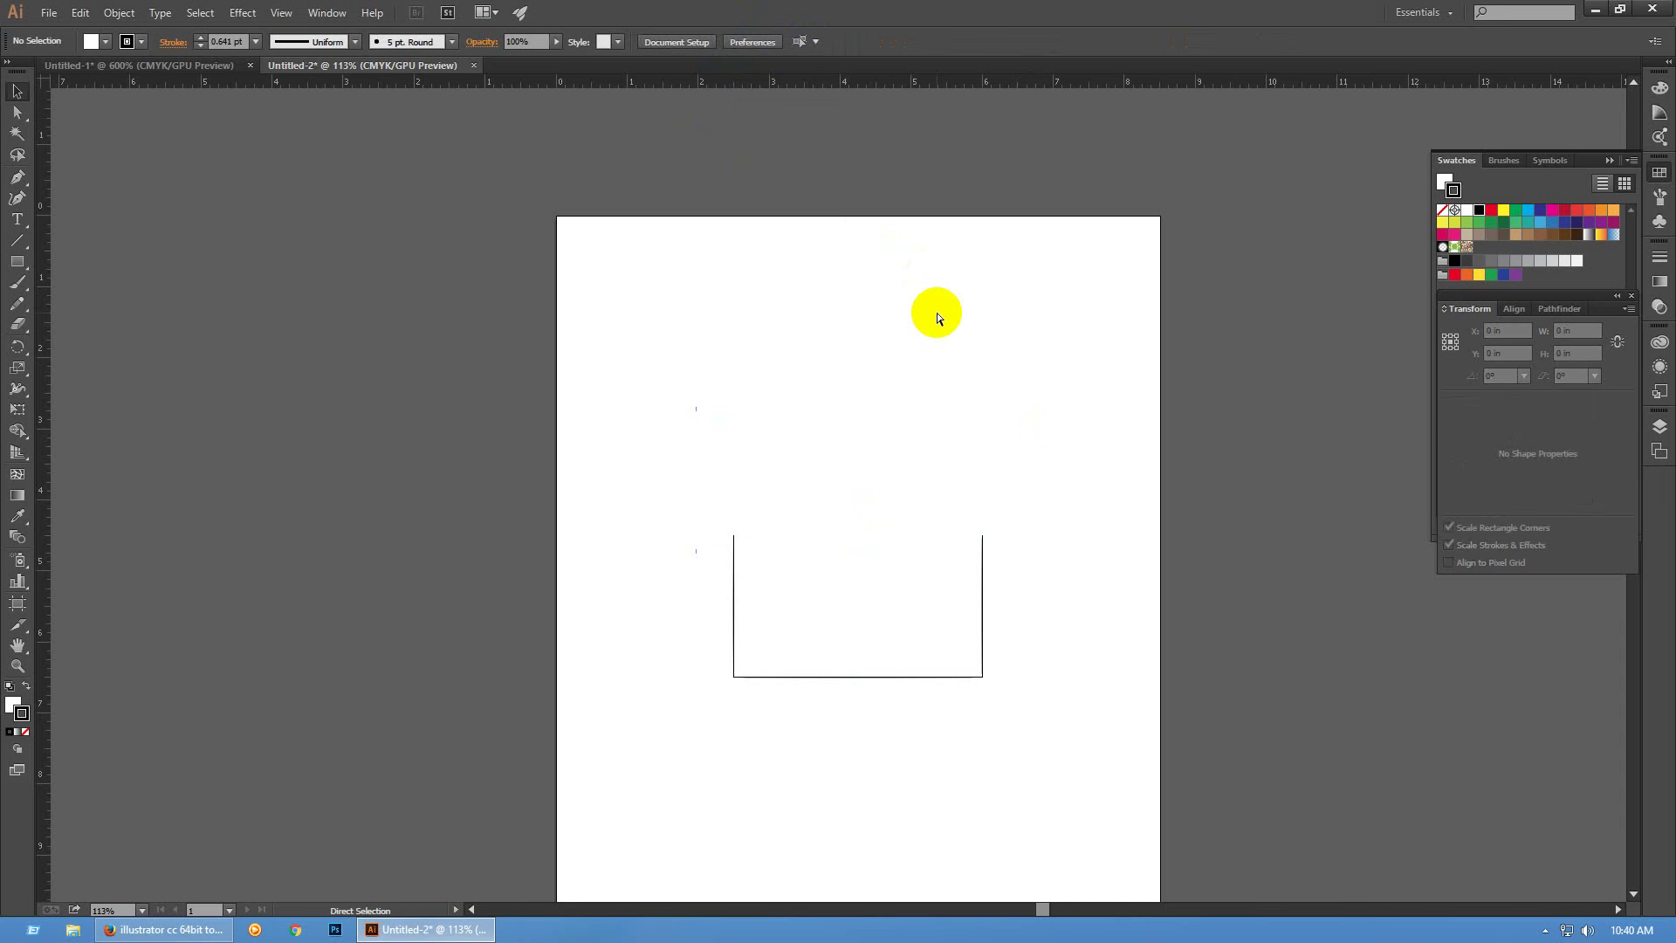
# Select the centred rectangle and paste a copy of it directly in front
pyautogui.hotkey('ctrl', '0')
pyautogui.scroll(3, 879, 568)
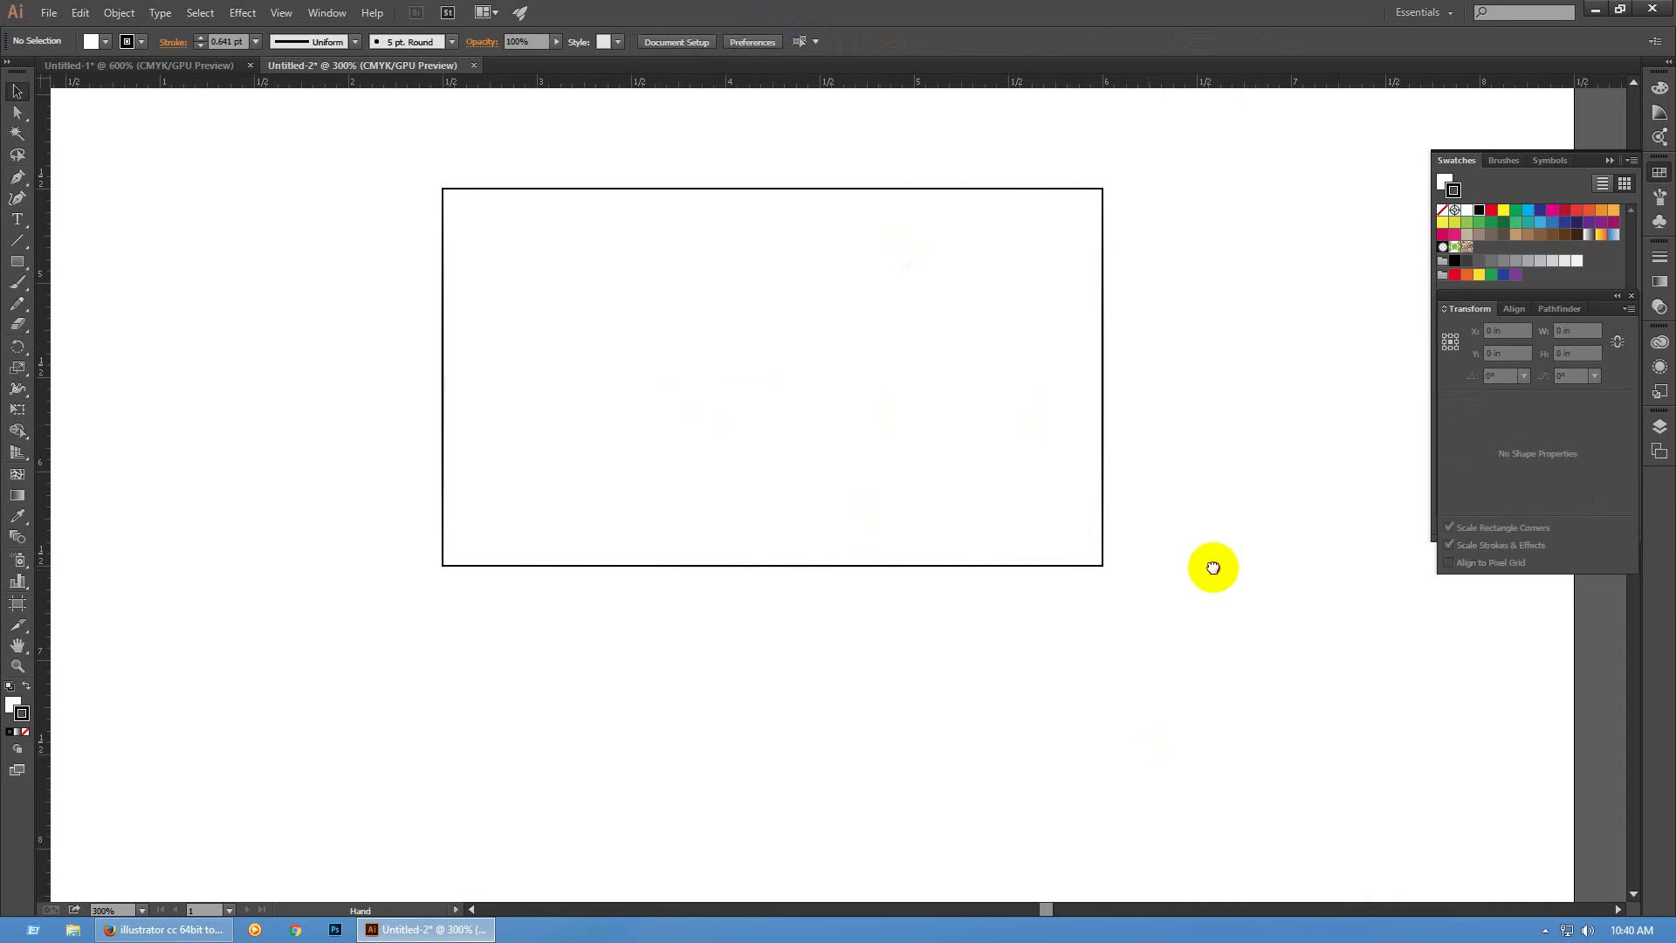
pyautogui.scroll(2, 1196, 472)
pyautogui.moveTo(1179, 382); pyautogui.dragTo(984, 506)
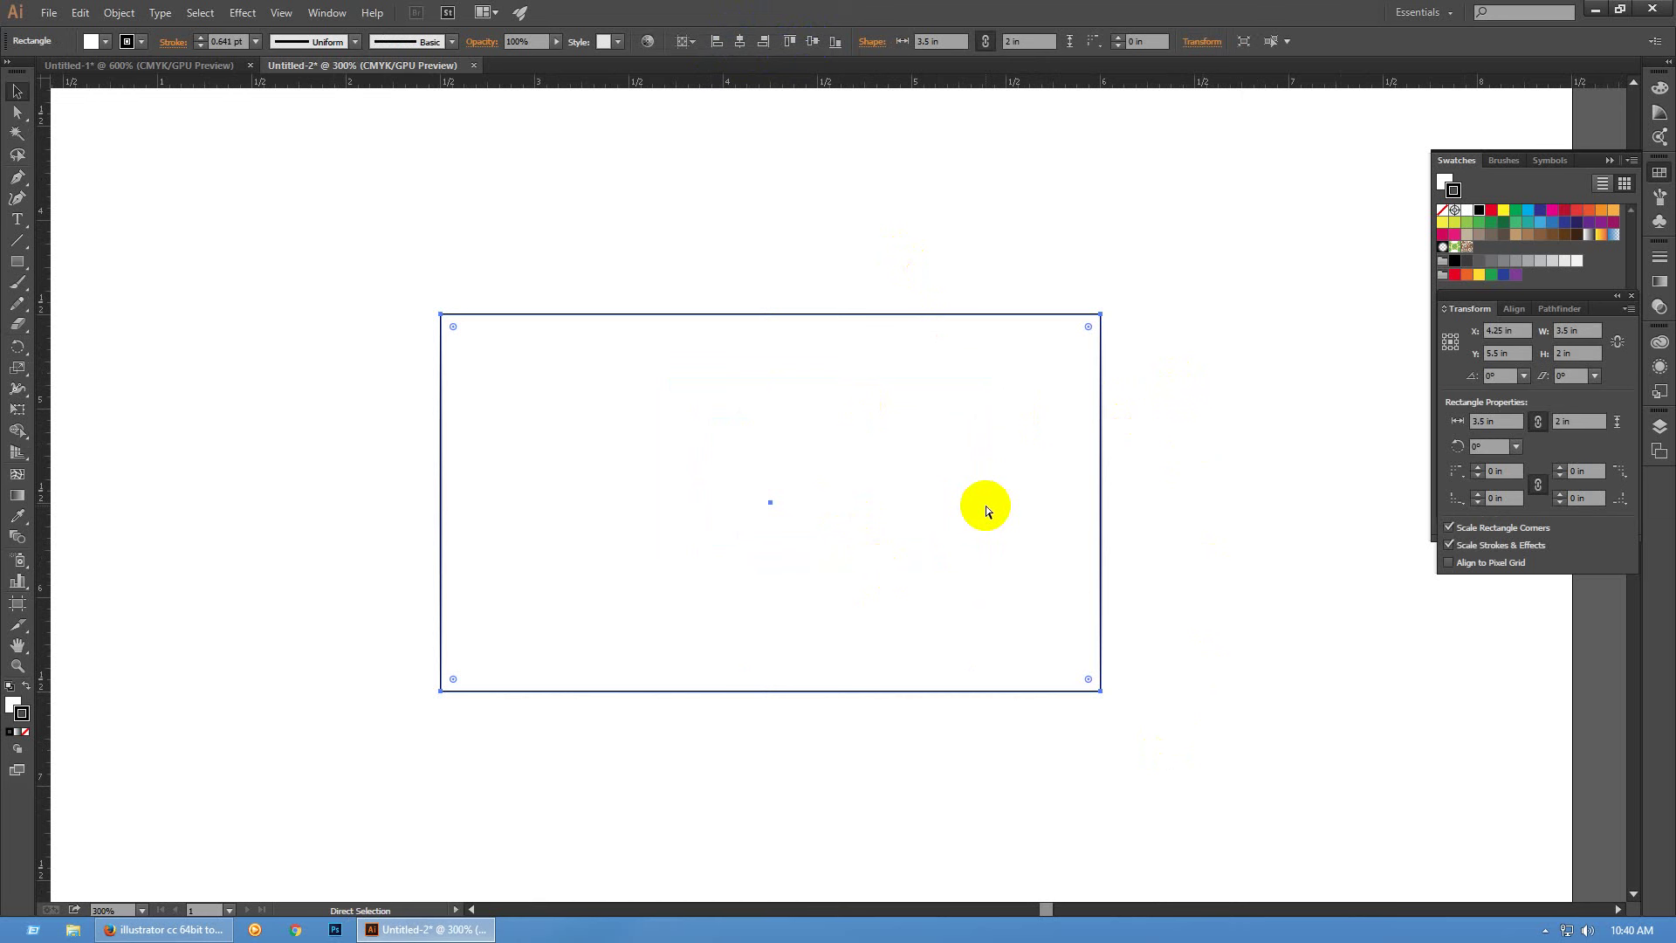
# Try subtracting 0.5 in from the front rectangle's width and height, and undo both changes
pyautogui.click(1581, 329)
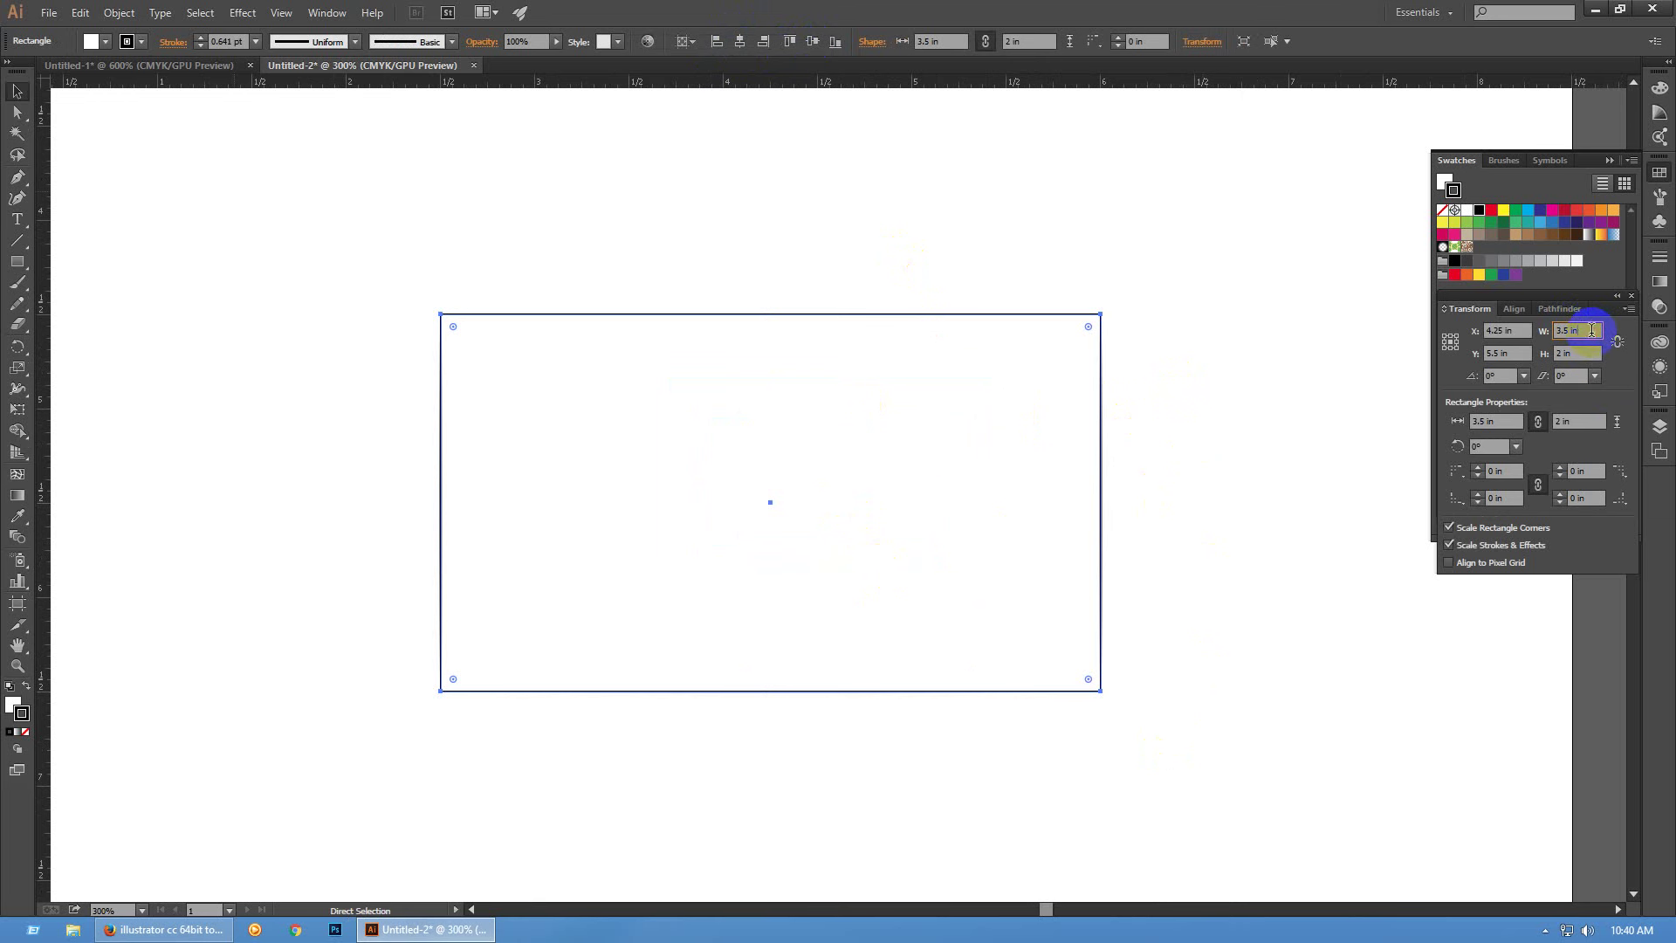
pyautogui.click(1591, 328)
pyautogui.write('-.5')
pyautogui.press('Return')
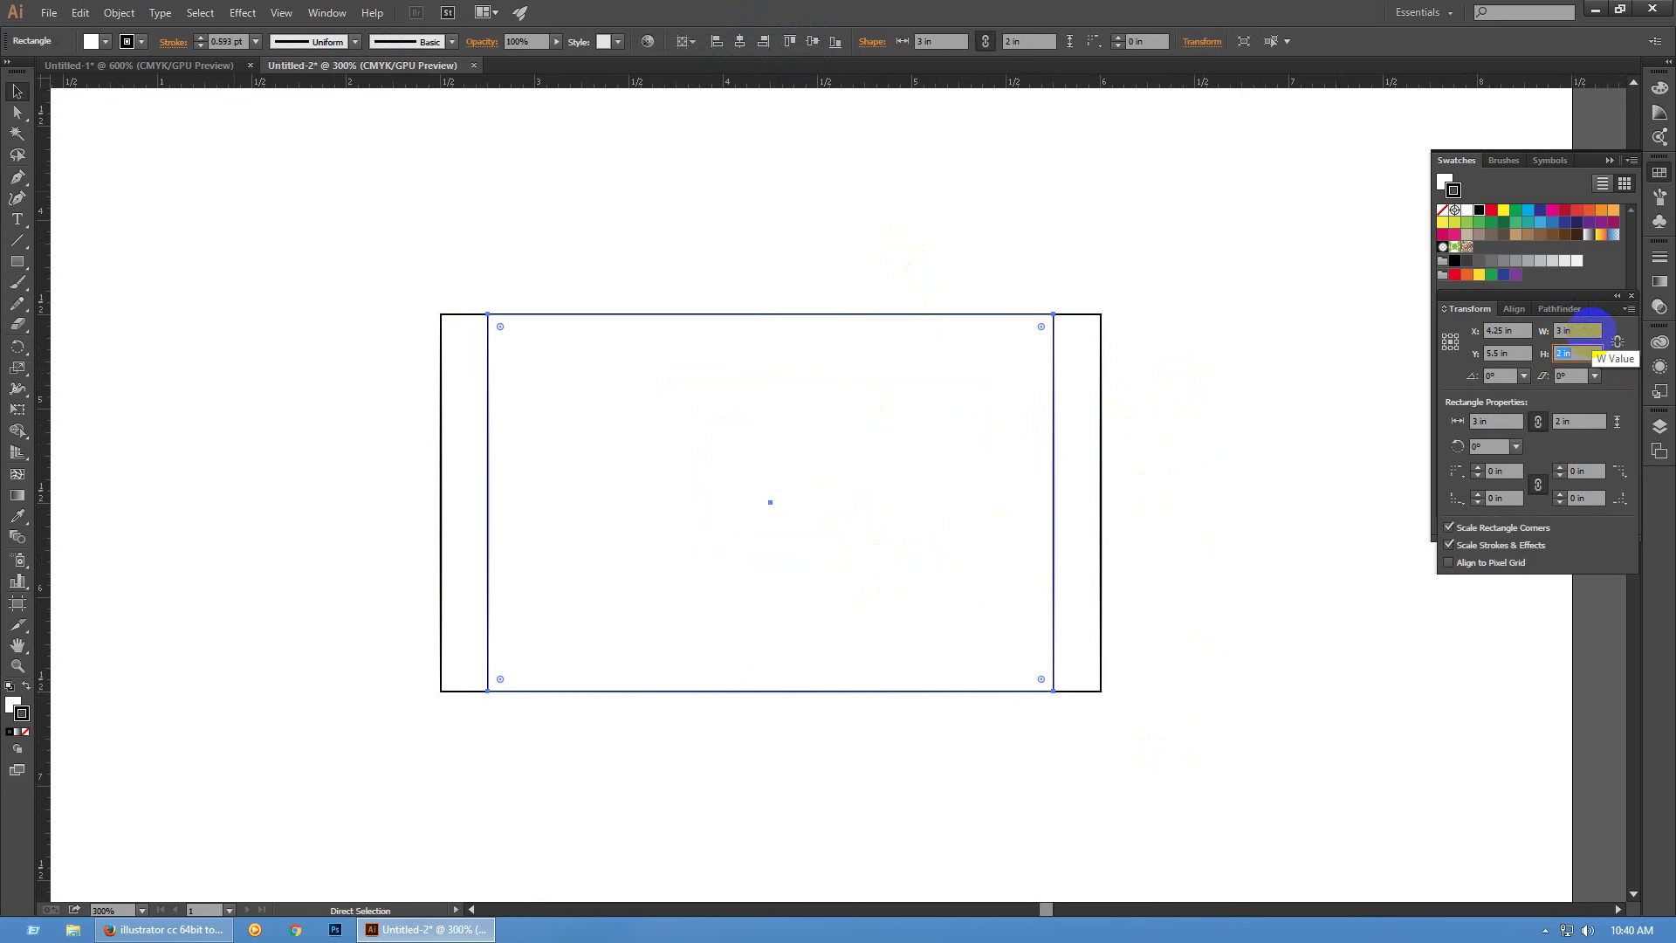
pyautogui.click(1577, 354)
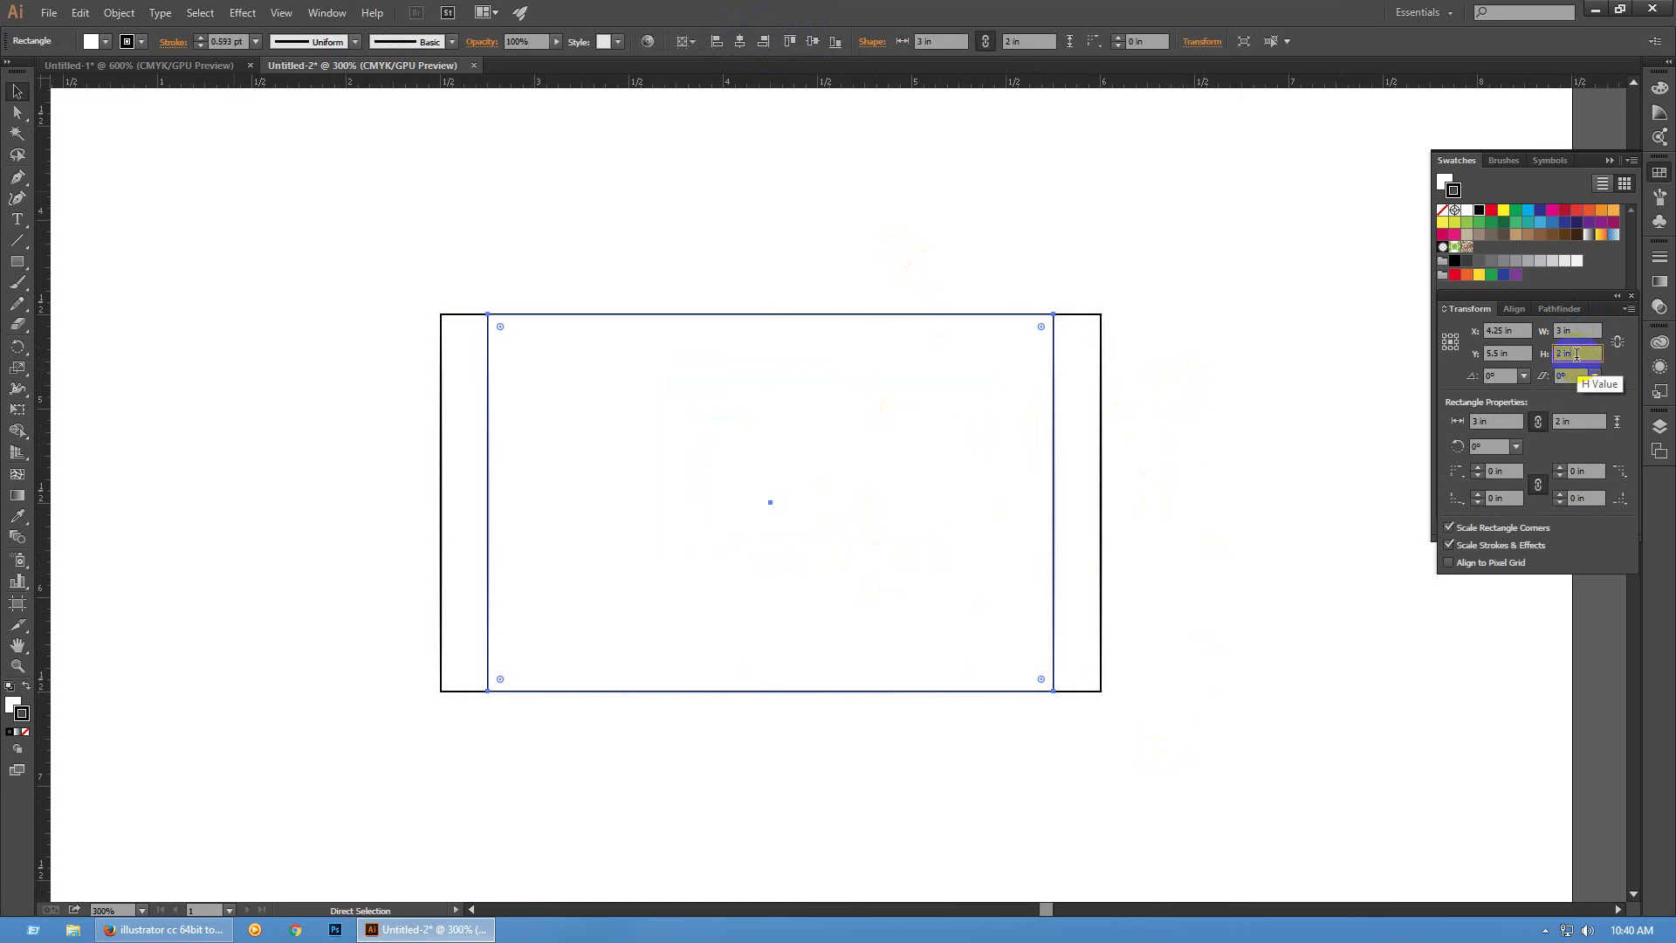
pyautogui.write('-.5')
pyautogui.click(1270, 613)
pyautogui.hotkey('ctrl', 'z')
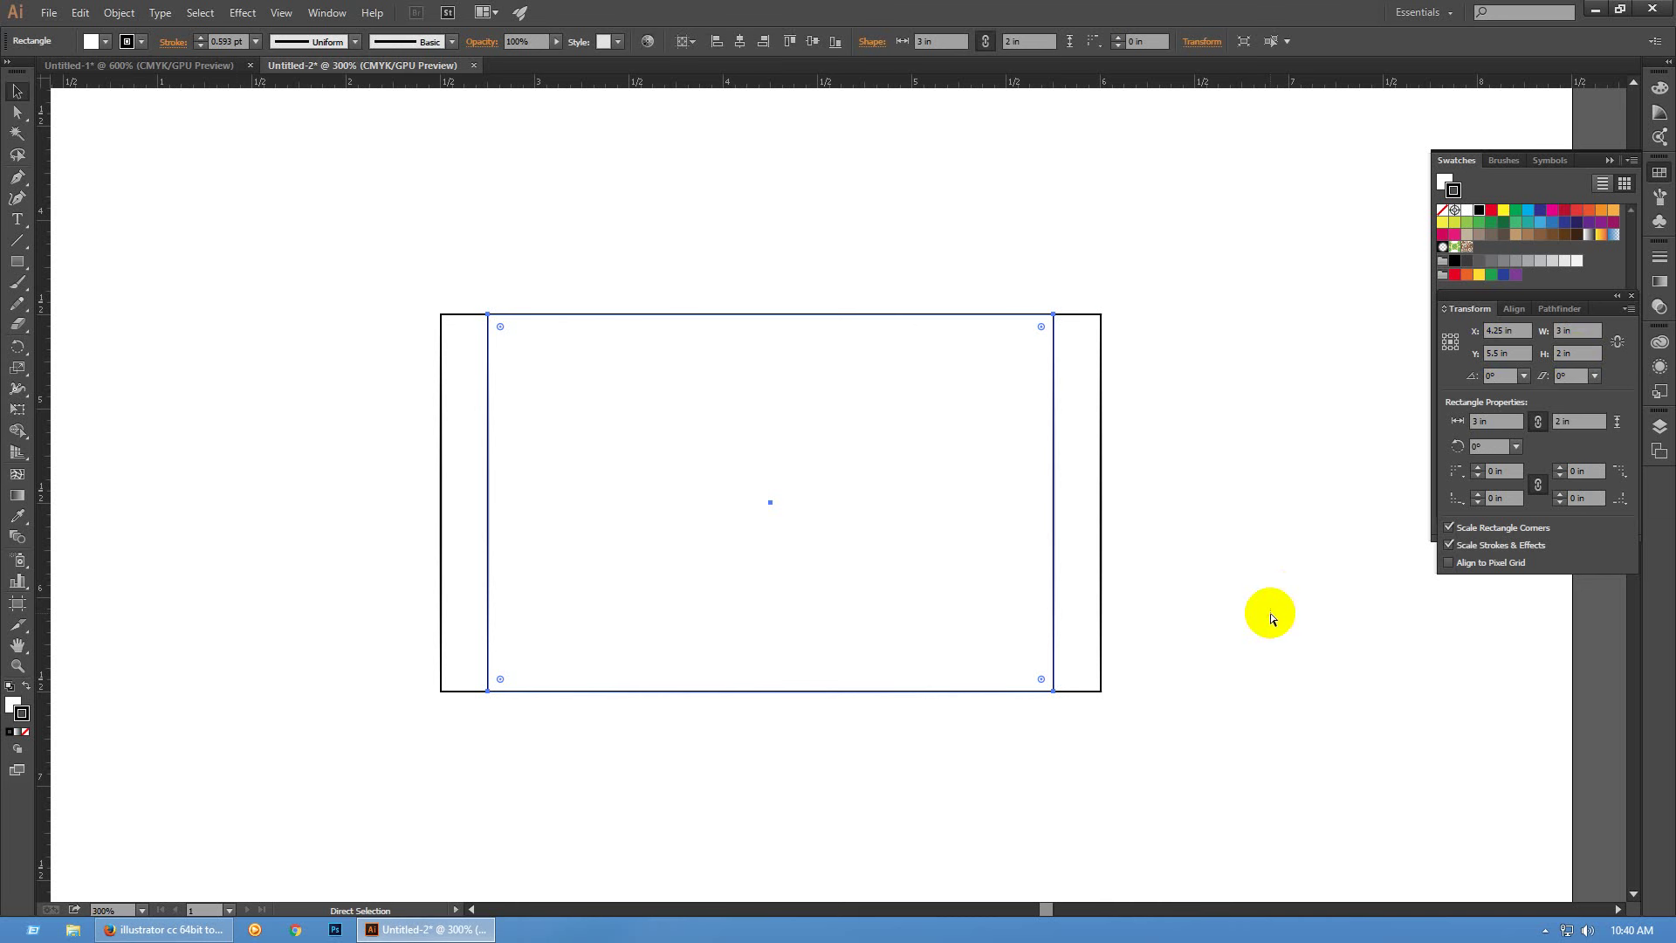
pyautogui.hotkey('ctrl', 'z')
pyautogui.click(1270, 613)
# Try moving the front rectangle slightly downward twice, undoing each move
pyautogui.moveTo(908, 419); pyautogui.dragTo(870, 585)
pyautogui.hotkey('ctrl', 'z')
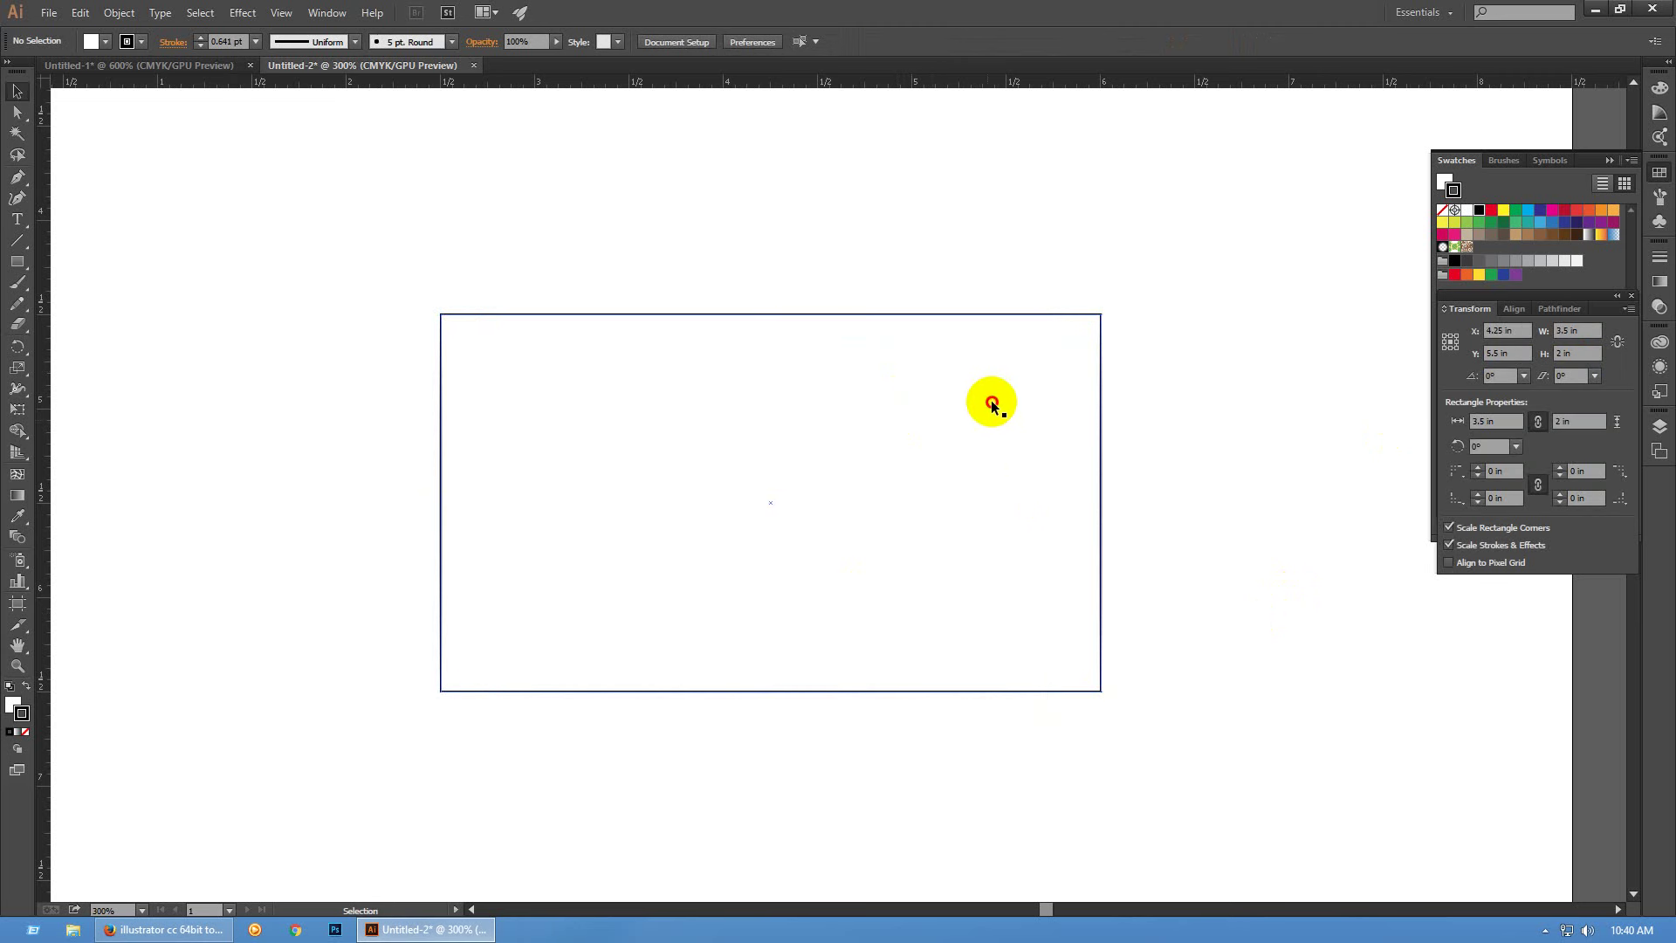
pyautogui.moveTo(992, 401); pyautogui.dragTo(924, 561)
pyautogui.hotkey('ctrl', 'z')
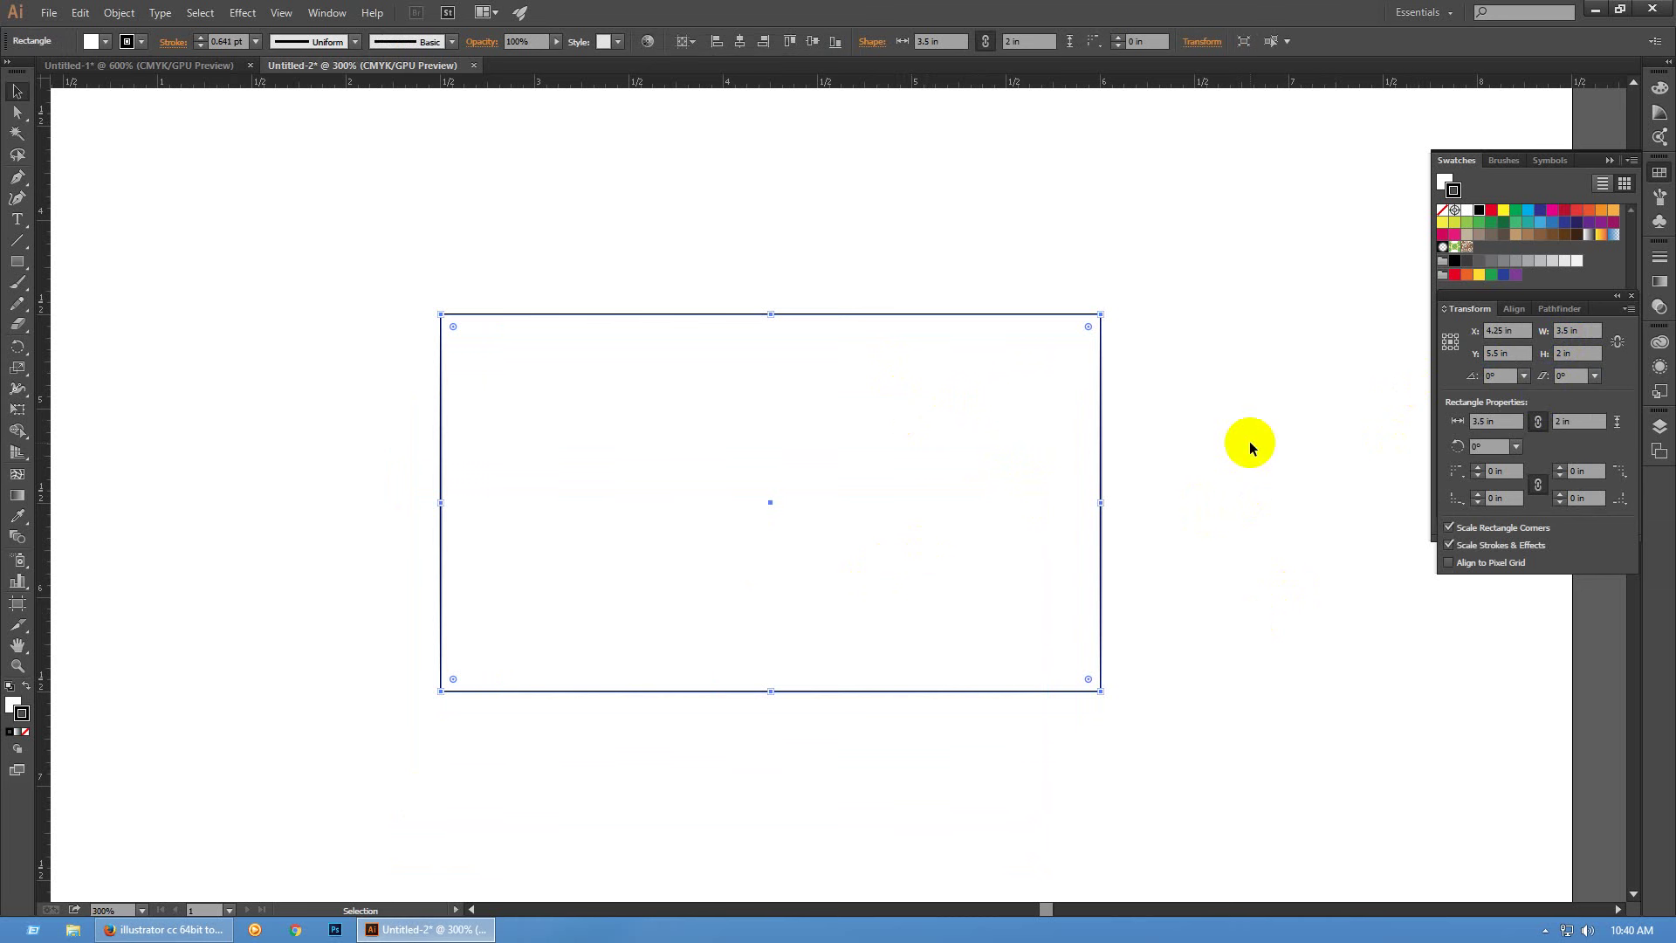
# Set the front rectangle's width to 3 in, subtract 0.5 in from its height to make it 1.5 in, and deselect it
pyautogui.press('a')
pyautogui.press('v')
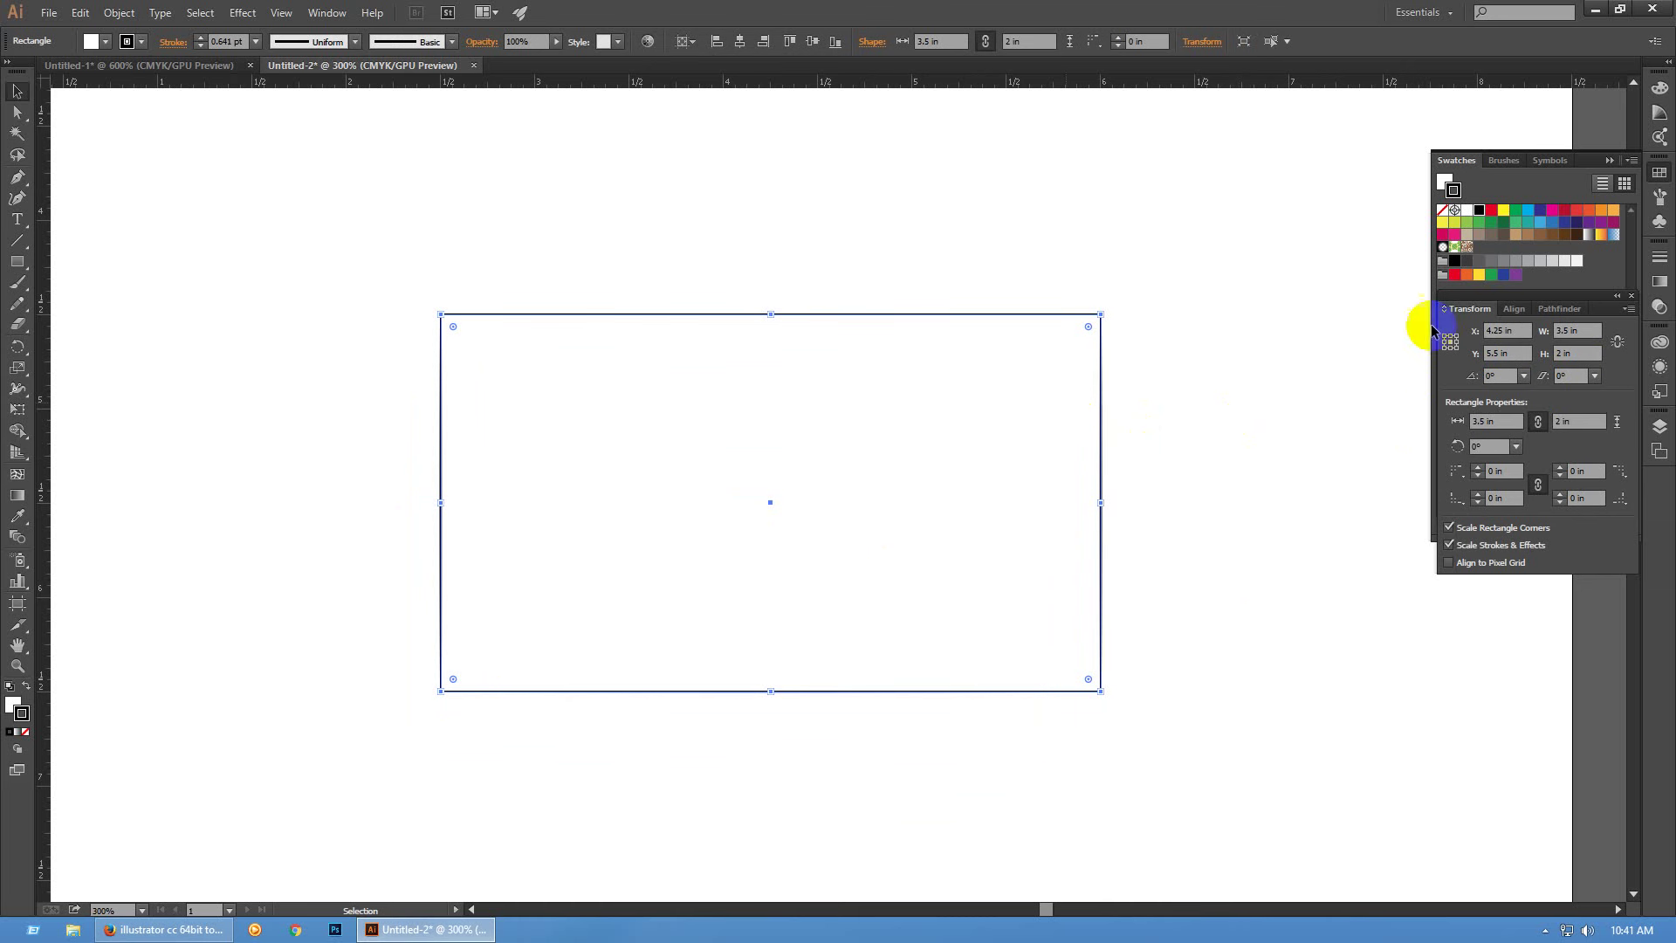
pyautogui.click(1590, 330)
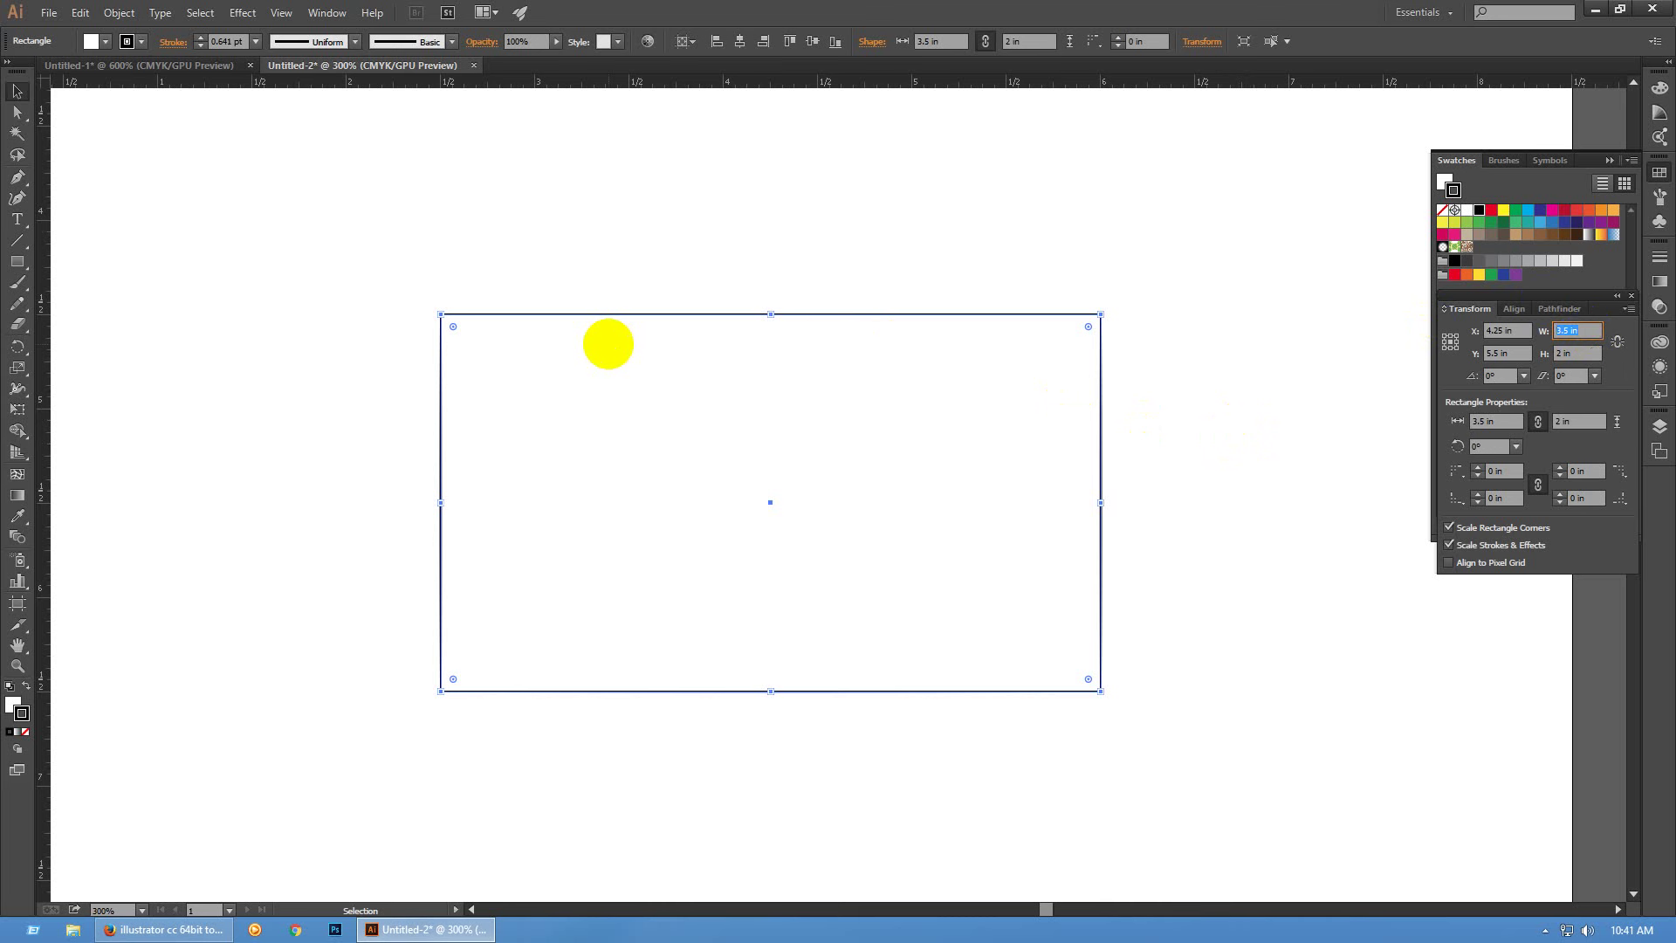
pyautogui.write('3')
pyautogui.press('Return')
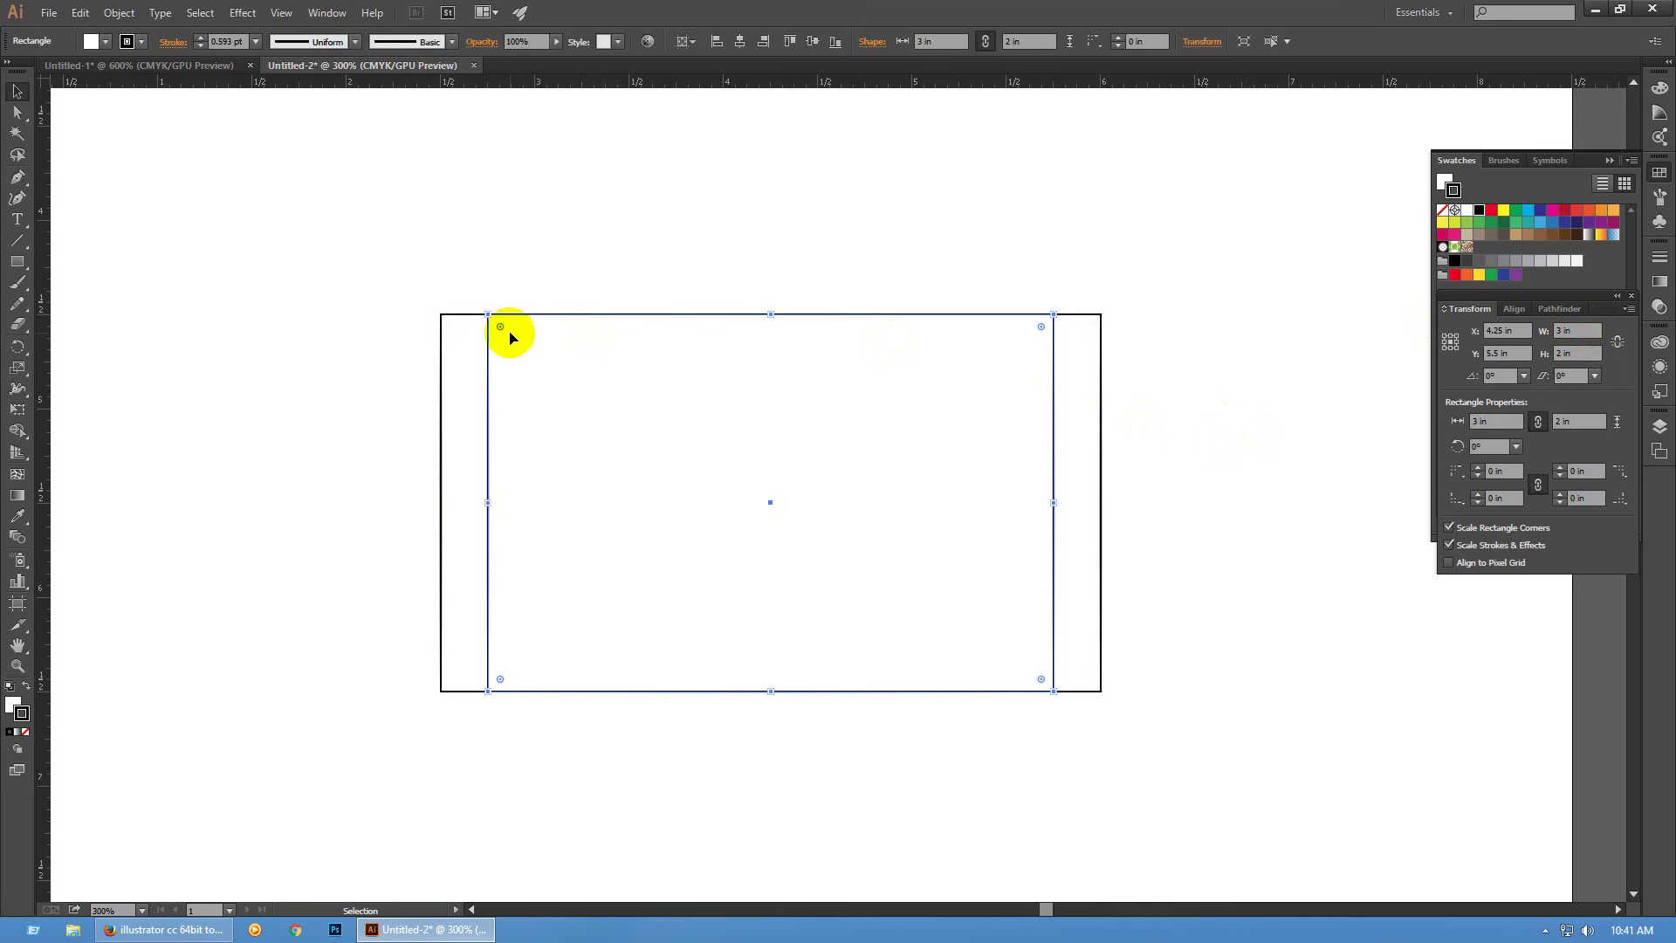
pyautogui.click(1591, 352)
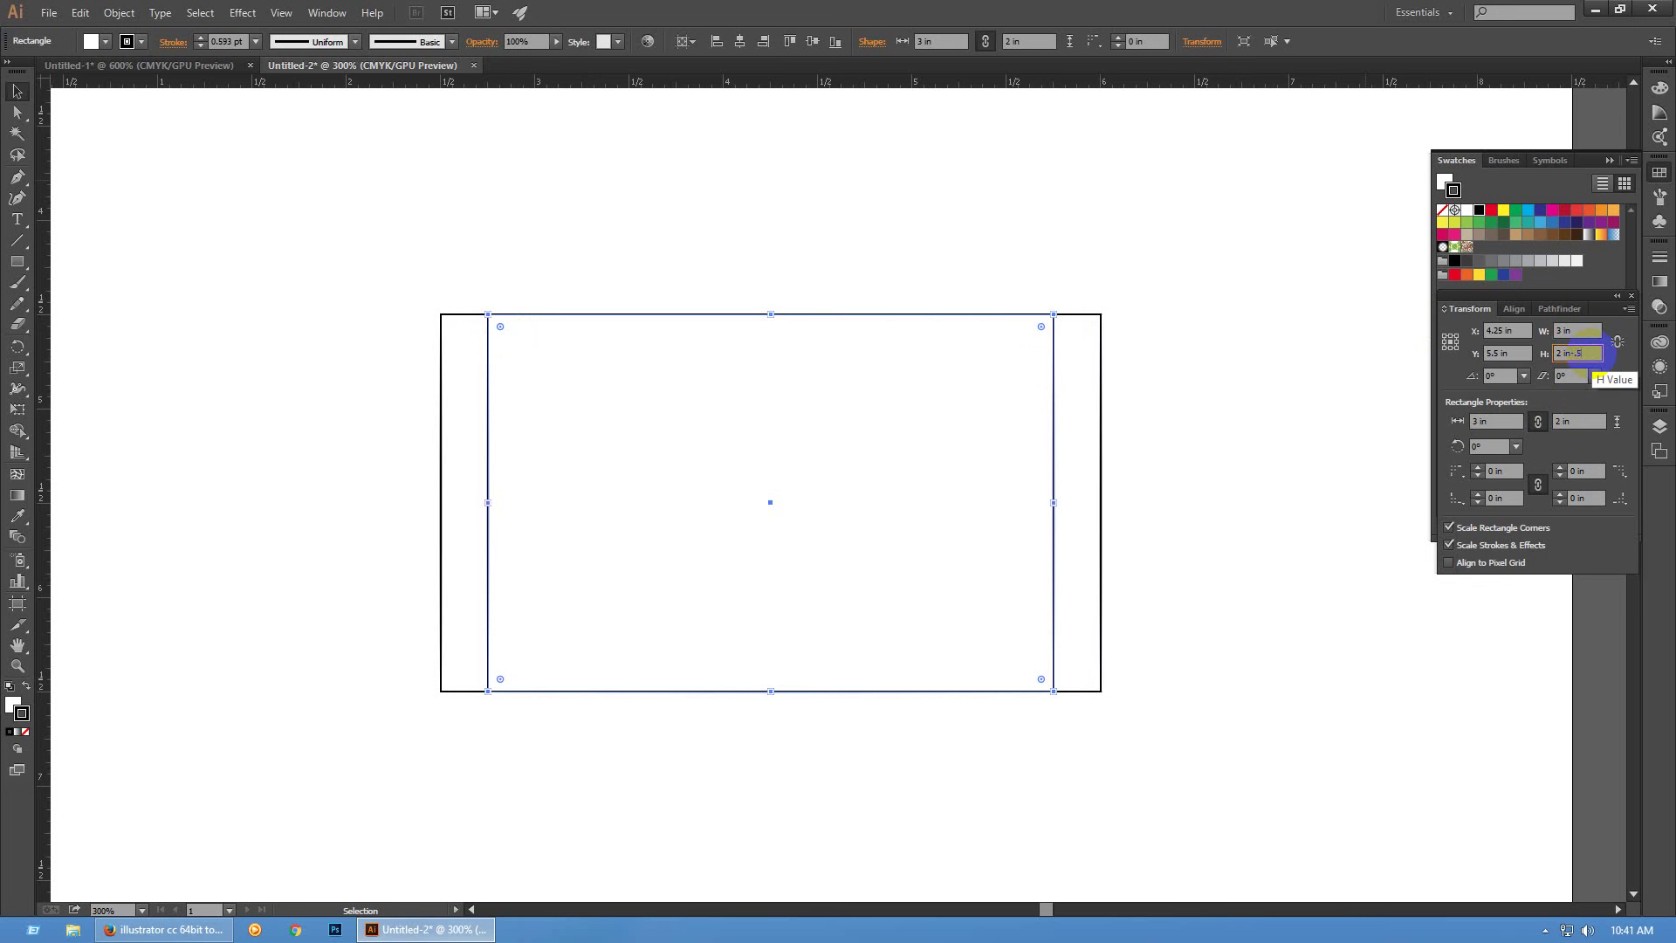
pyautogui.write('-.5')
pyautogui.press('Return')
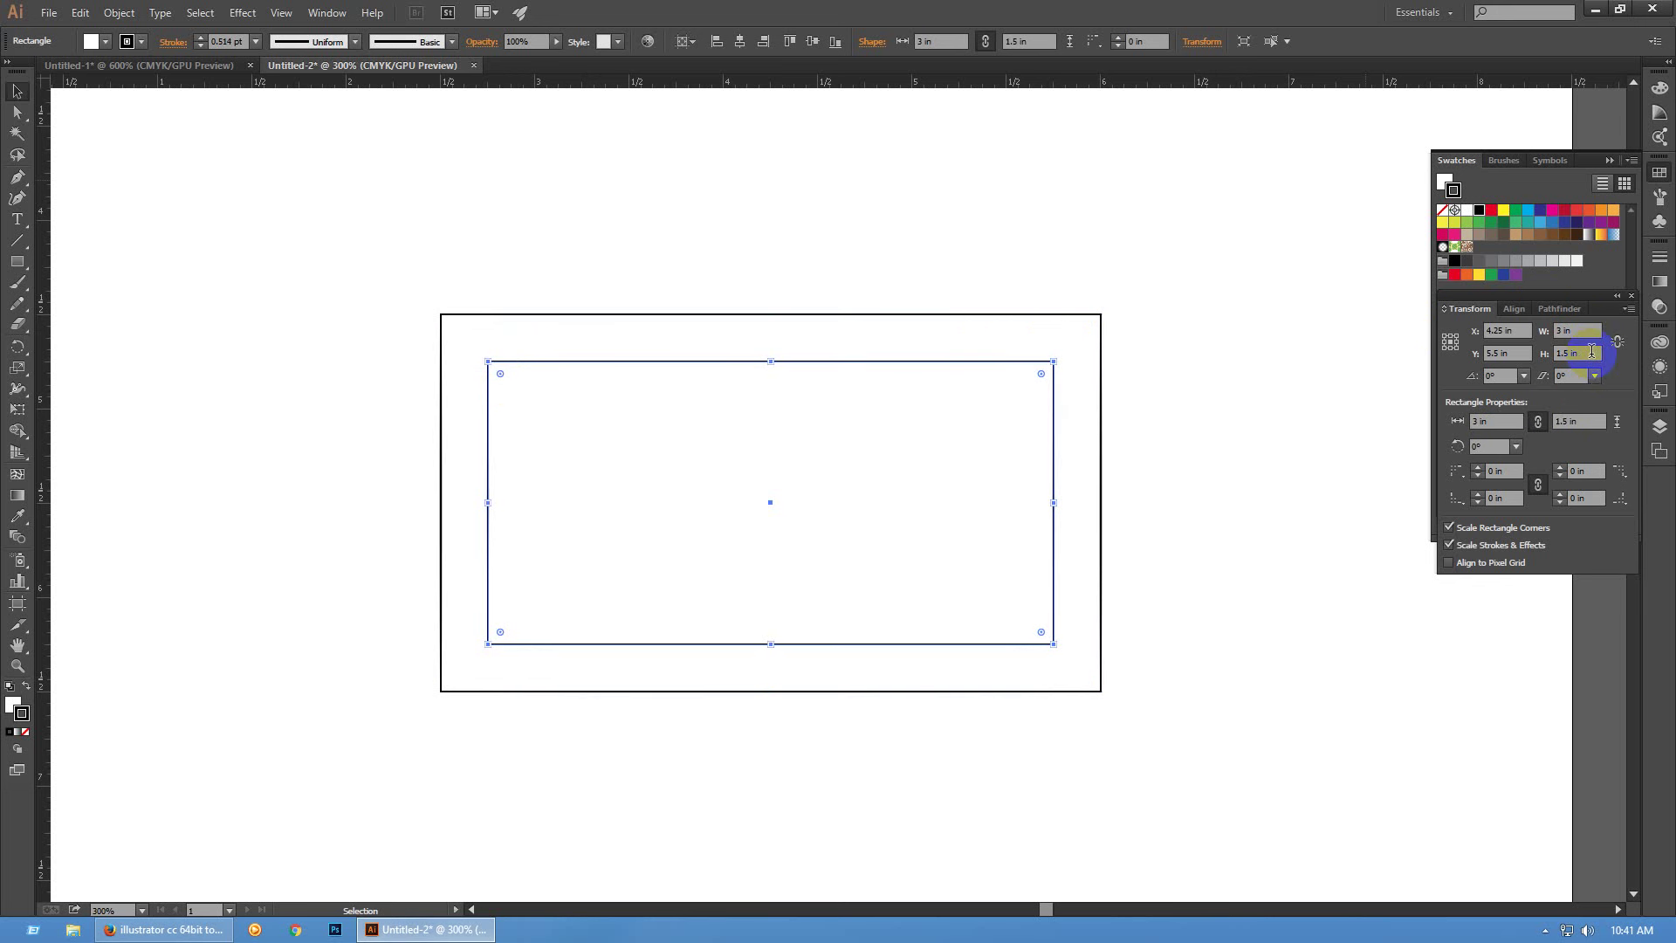
pyautogui.click(1135, 397)
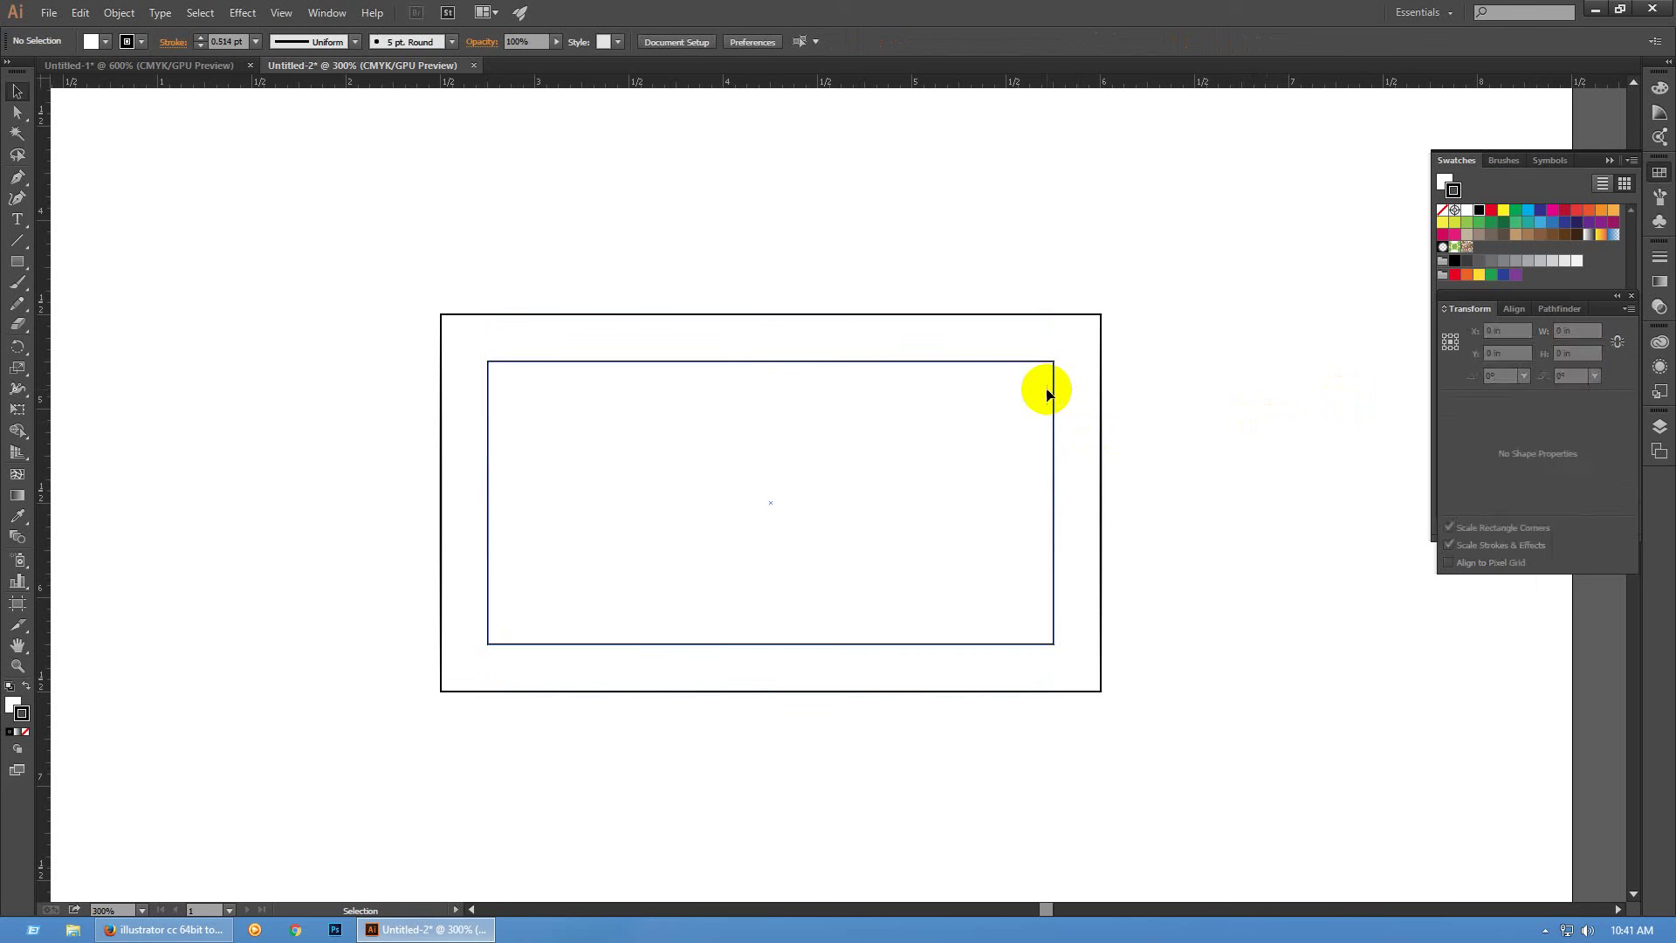
# Convert the inner rectangle into a guide and deselect it
pyautogui.click(1050, 393)
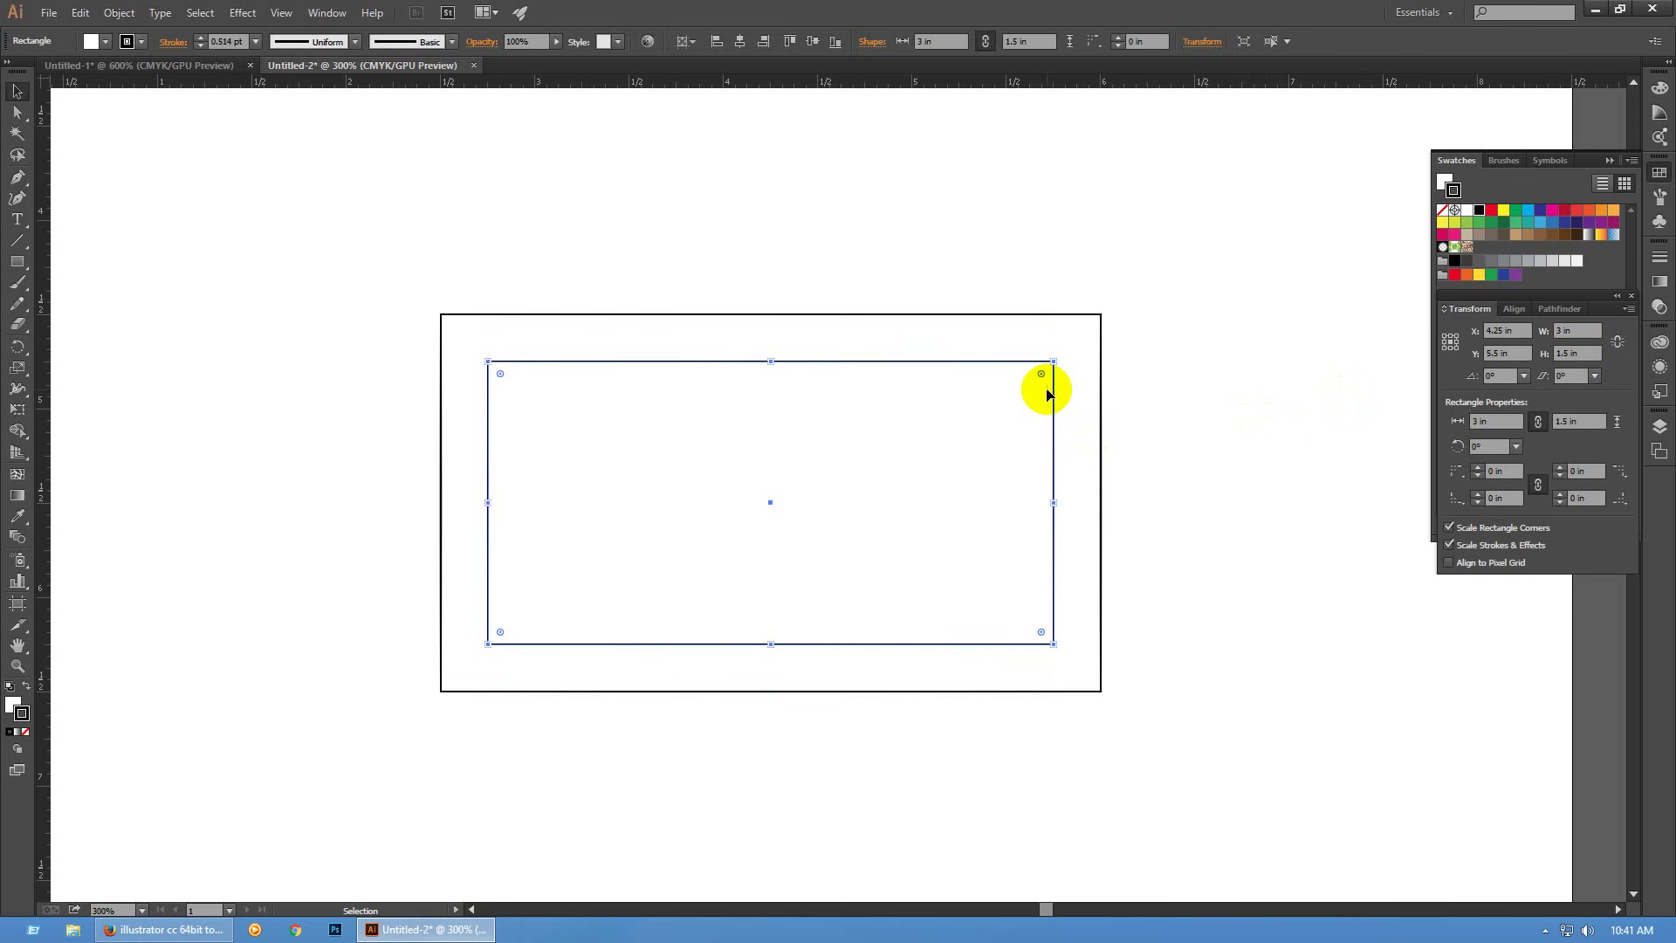
pyautogui.press('a')
pyautogui.press('v')
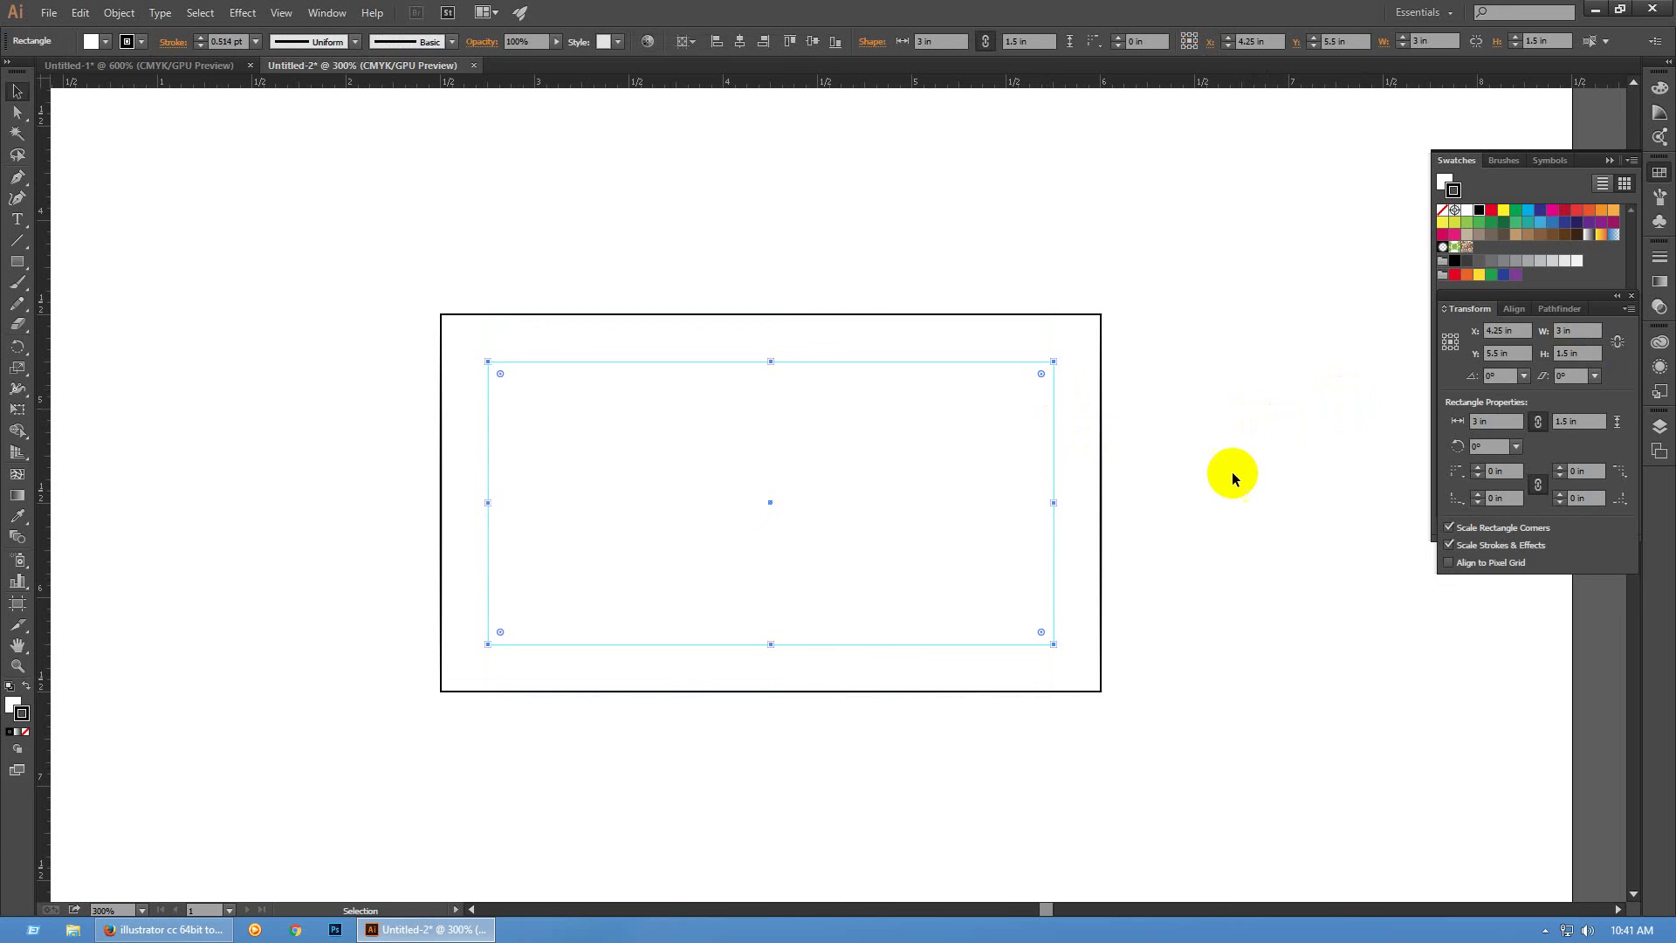
pyautogui.click(1232, 473)
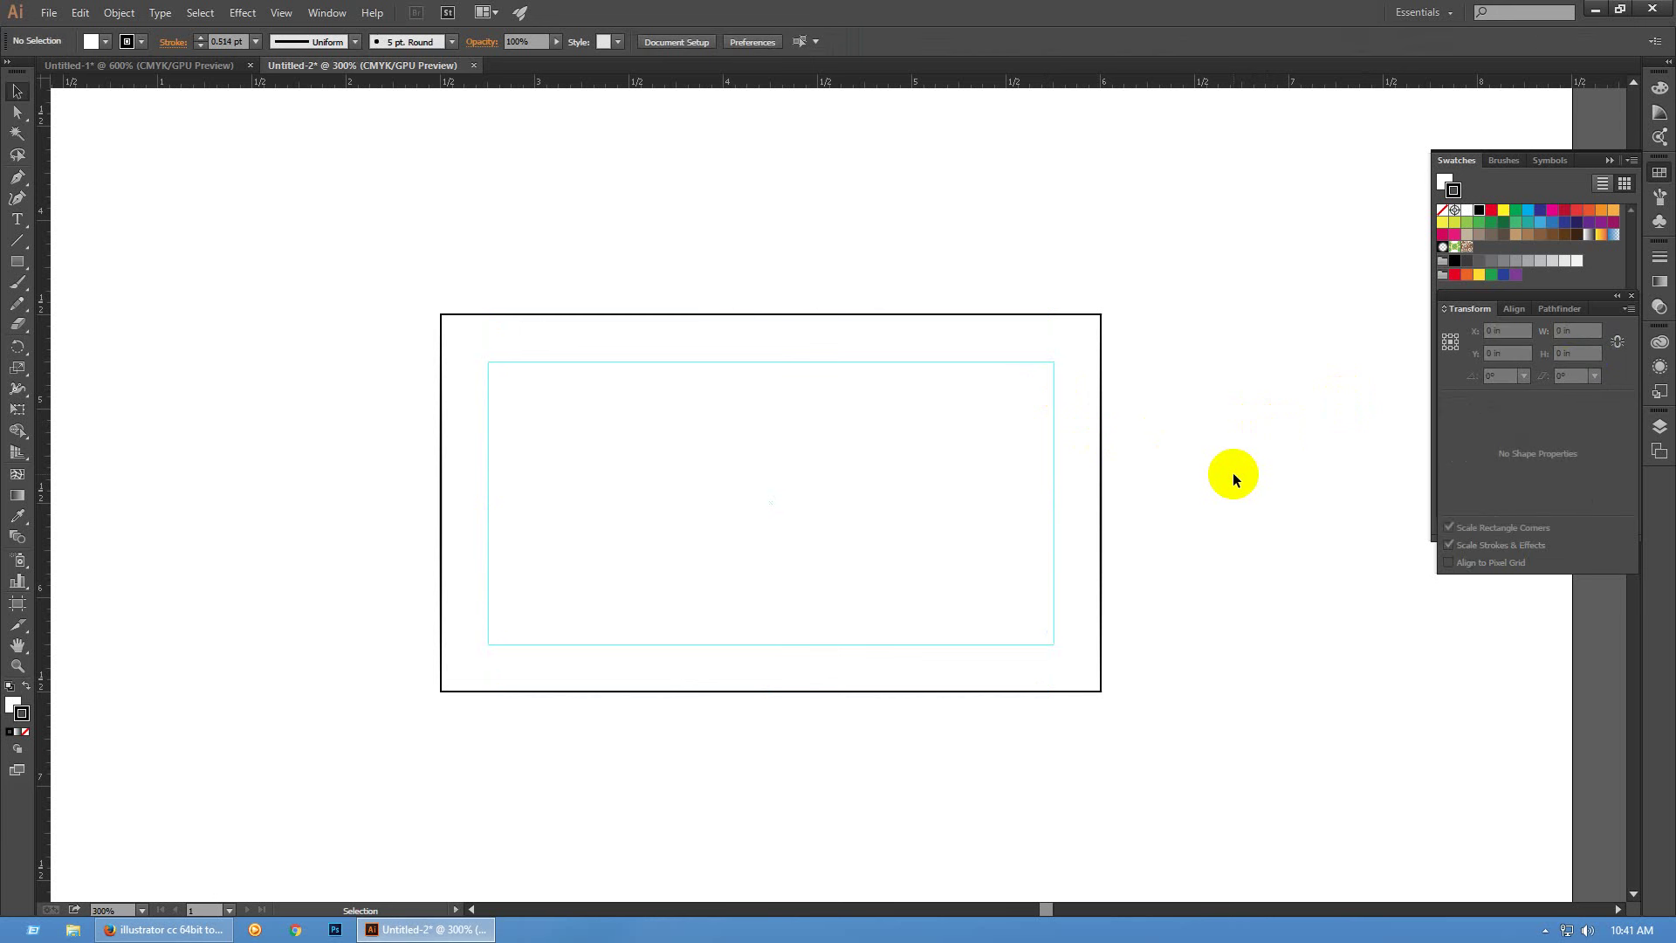
# Select the inner rectangular guide, release it back into an ordinary rectangle, and deselect it
pyautogui.hotkey('ctrl', 'alt')
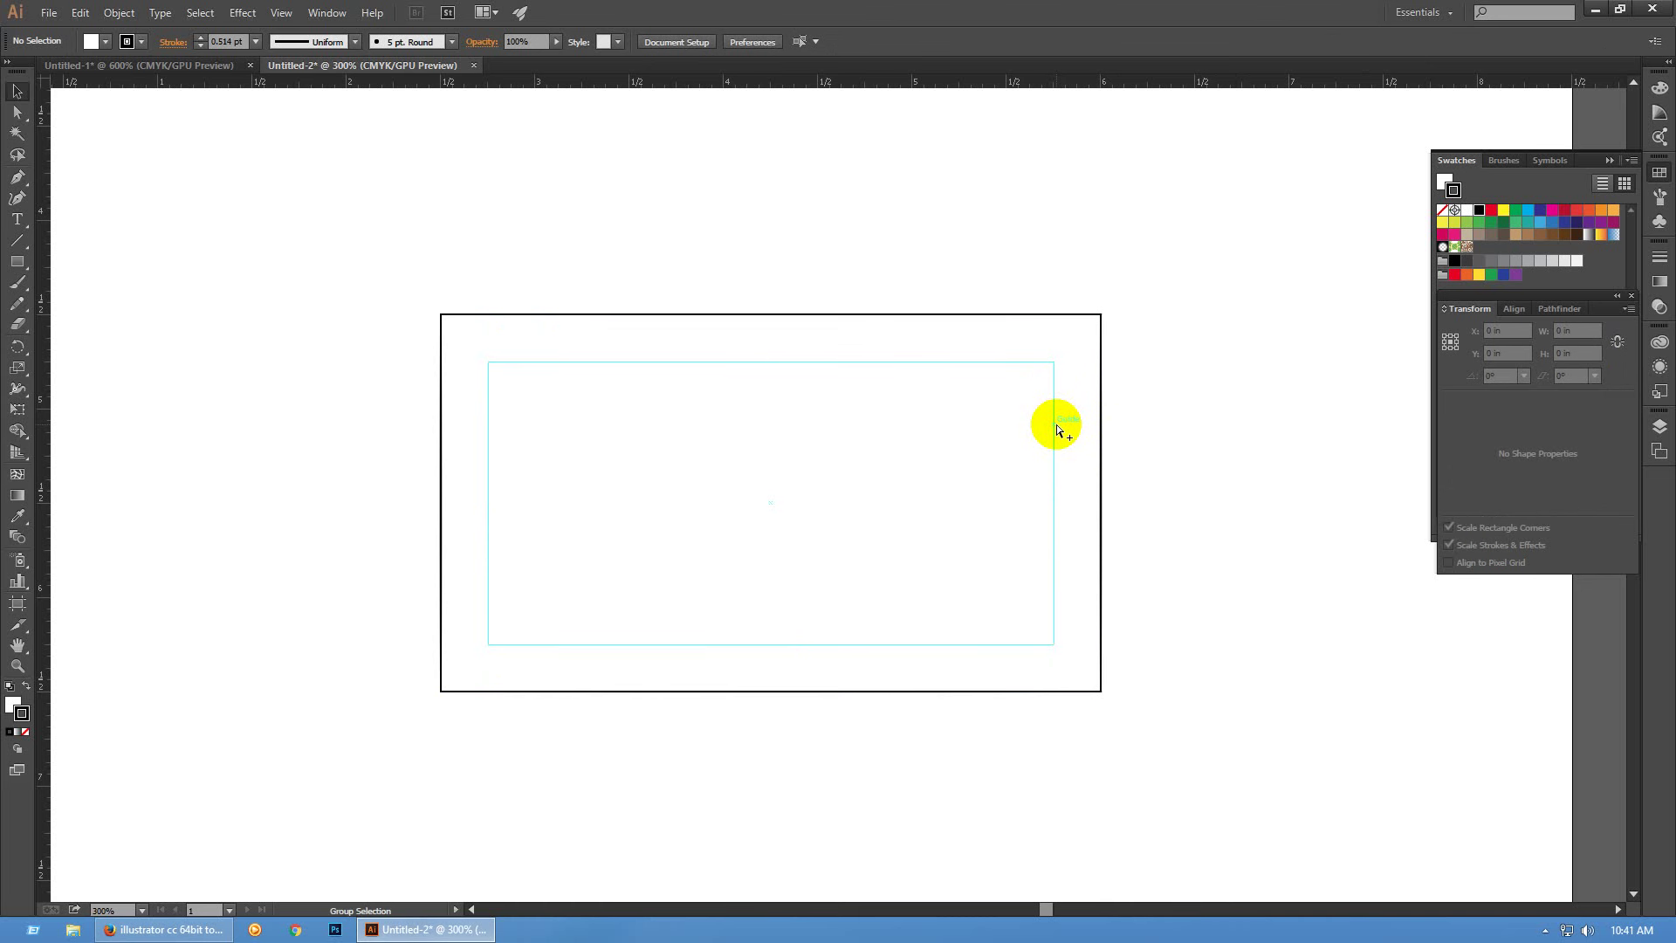
pyautogui.click(1057, 428)
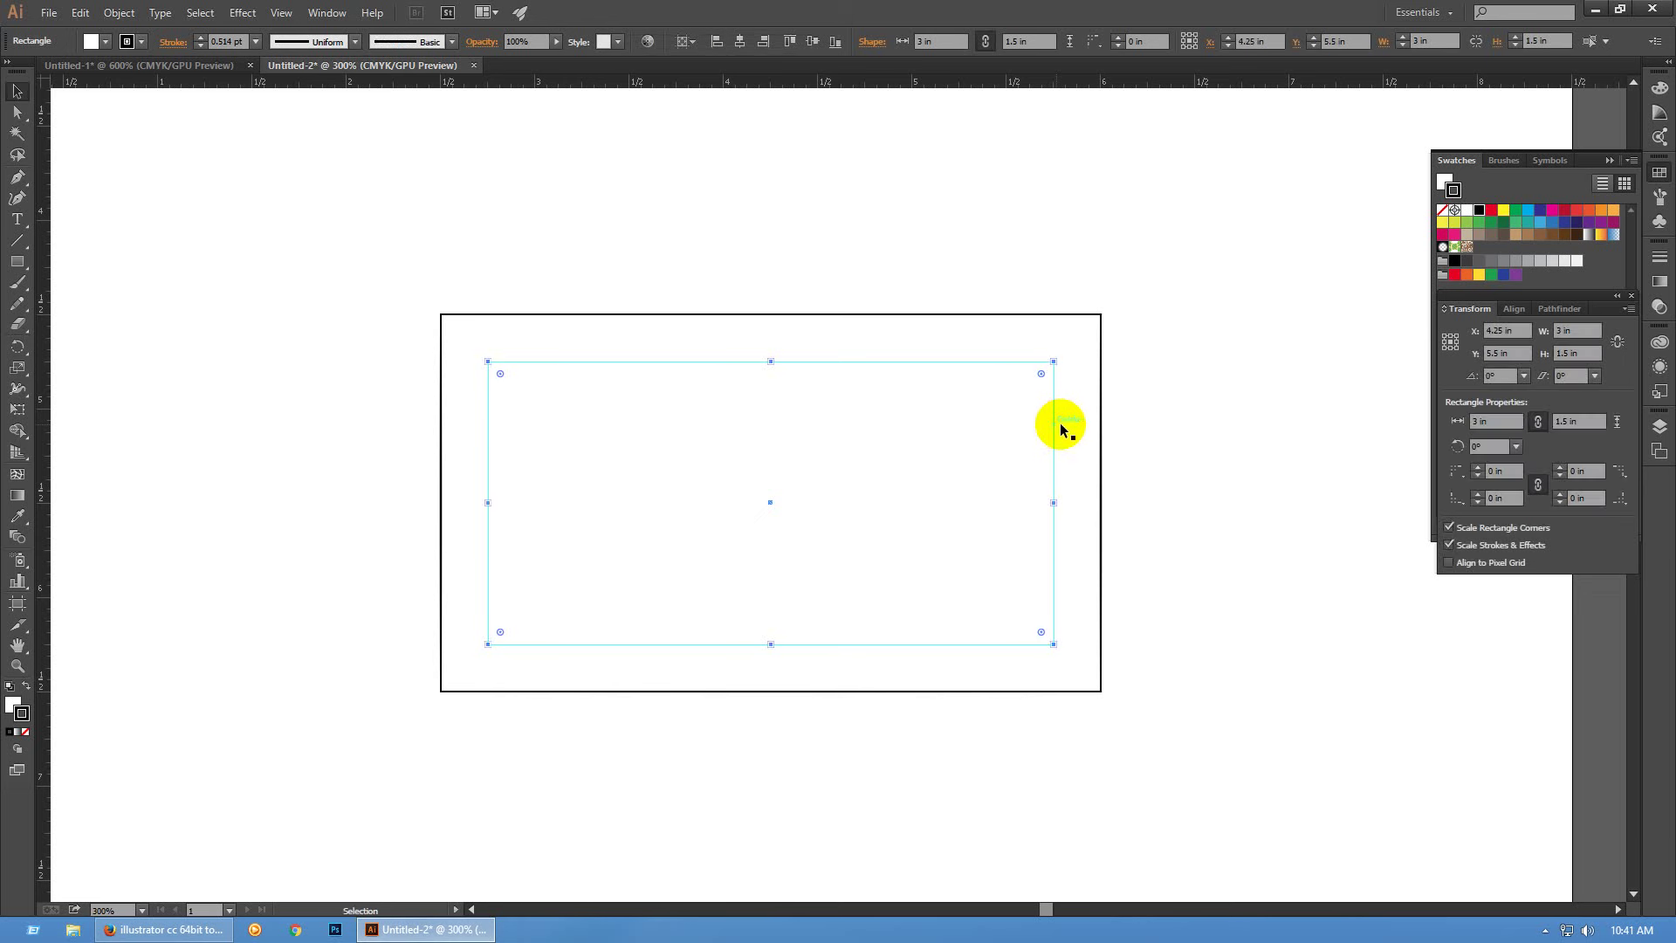
pyautogui.click(1213, 431)
pyautogui.moveTo(1056, 430)
pyautogui.mouseDown()
pyautogui.moveTo(1019, 493)
pyautogui.moveTo(1048, 436)
pyautogui.mouseUp()
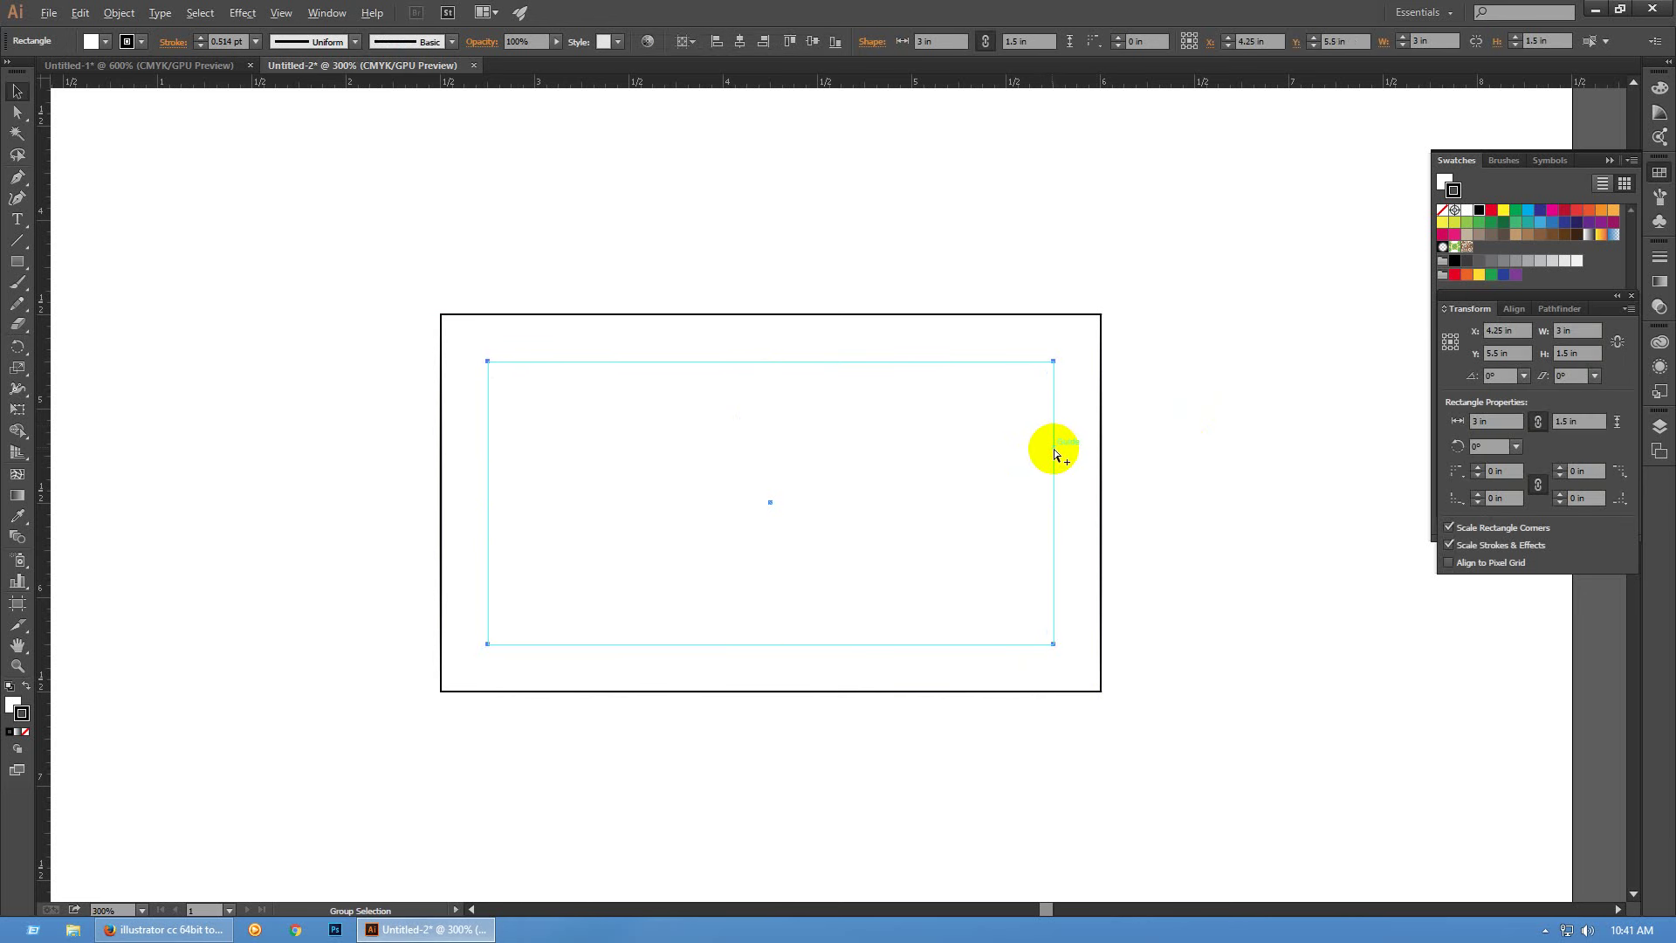
pyautogui.press('v')
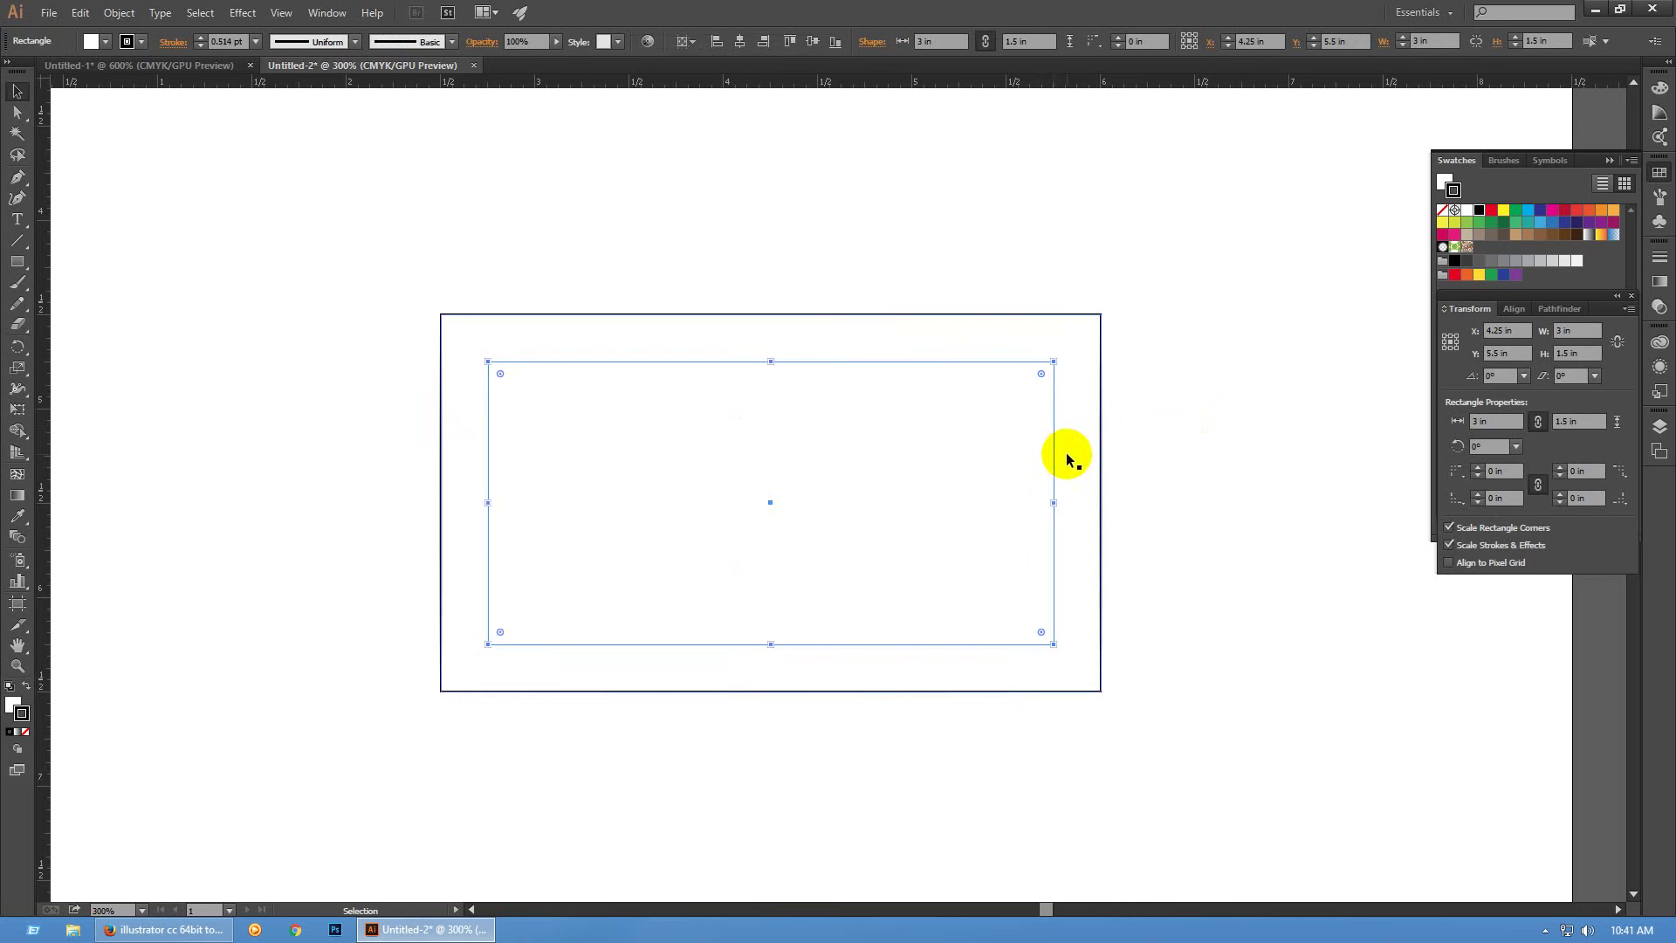
pyautogui.rightClick(1069, 461)
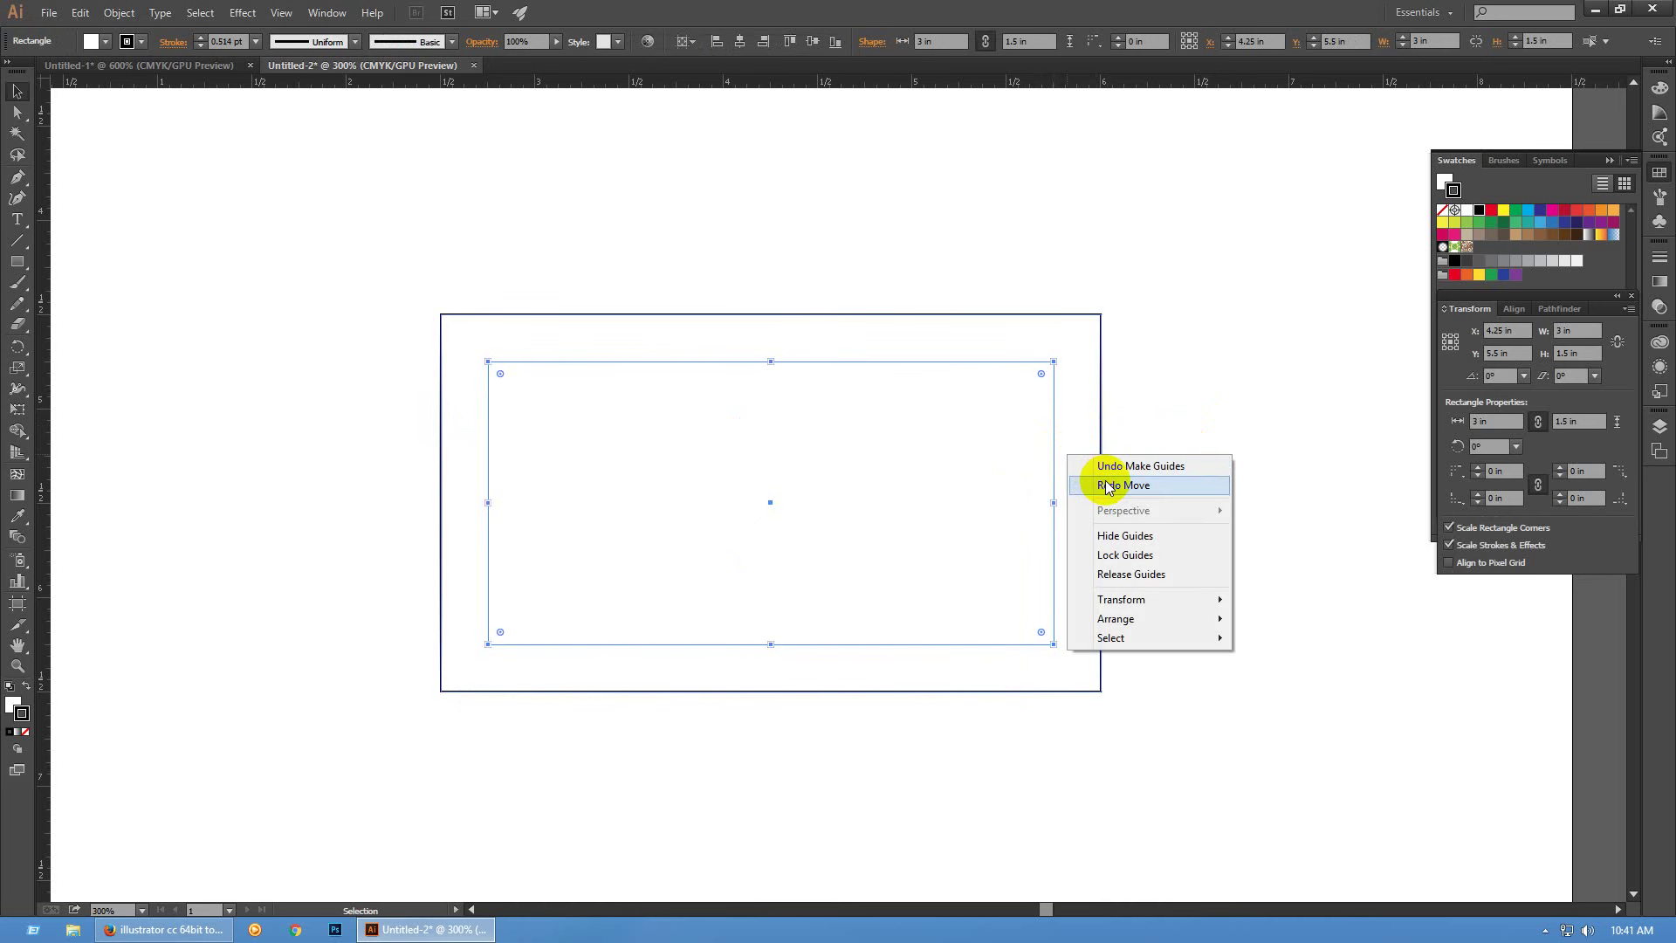
pyautogui.click(1148, 582)
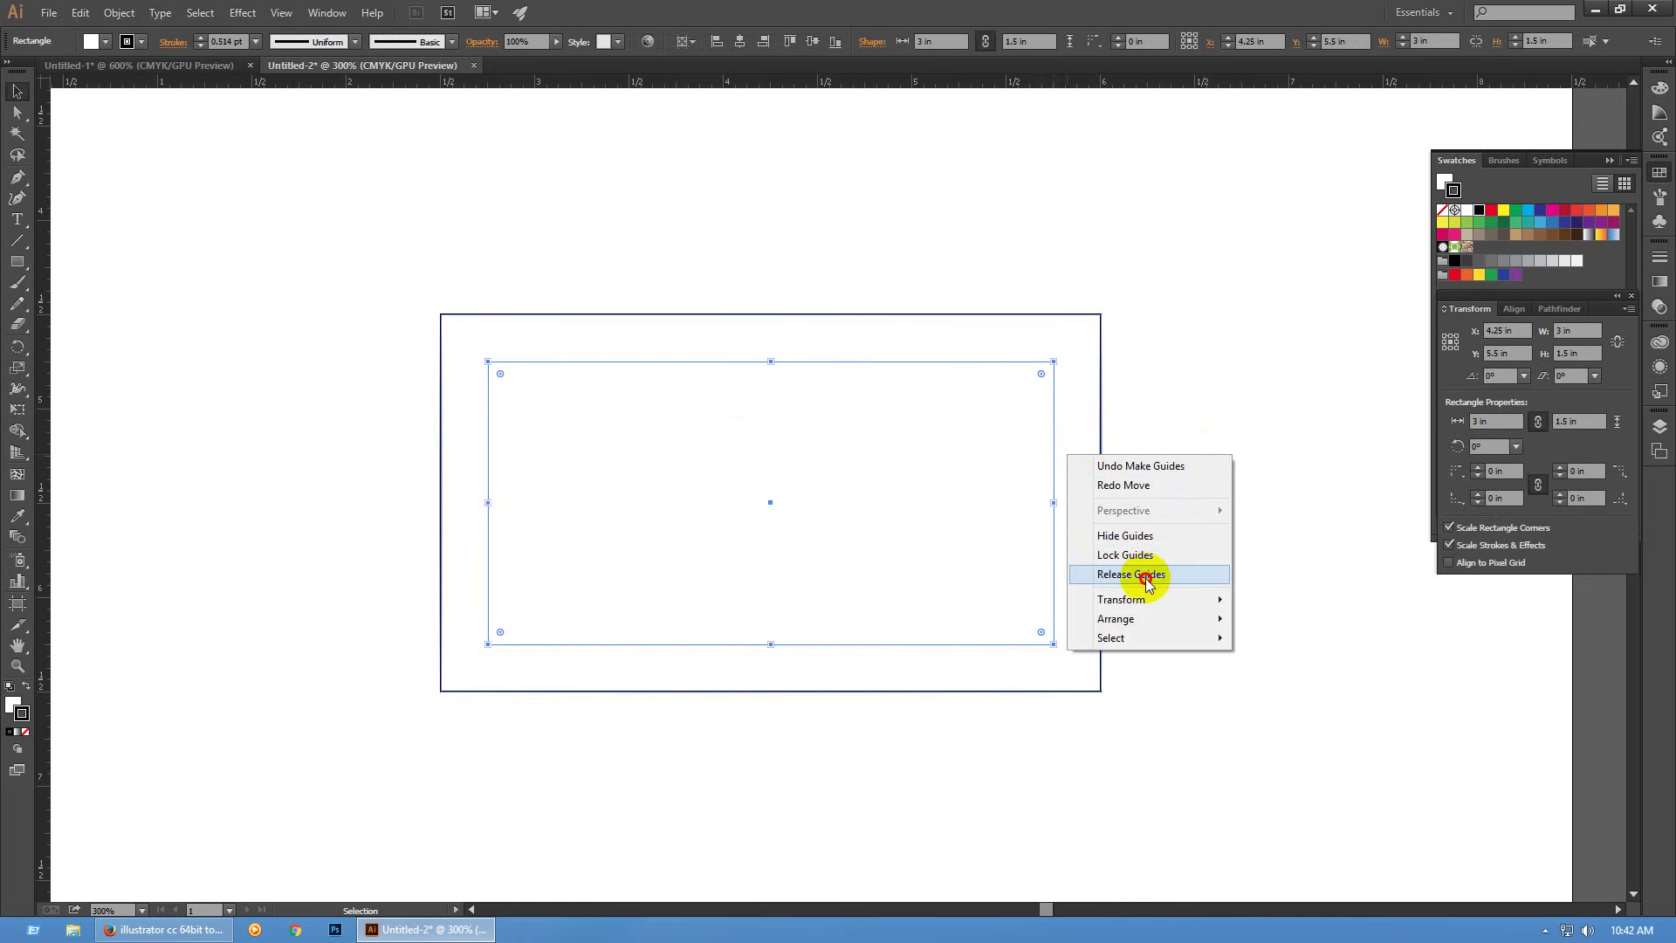
pyautogui.click(1255, 538)
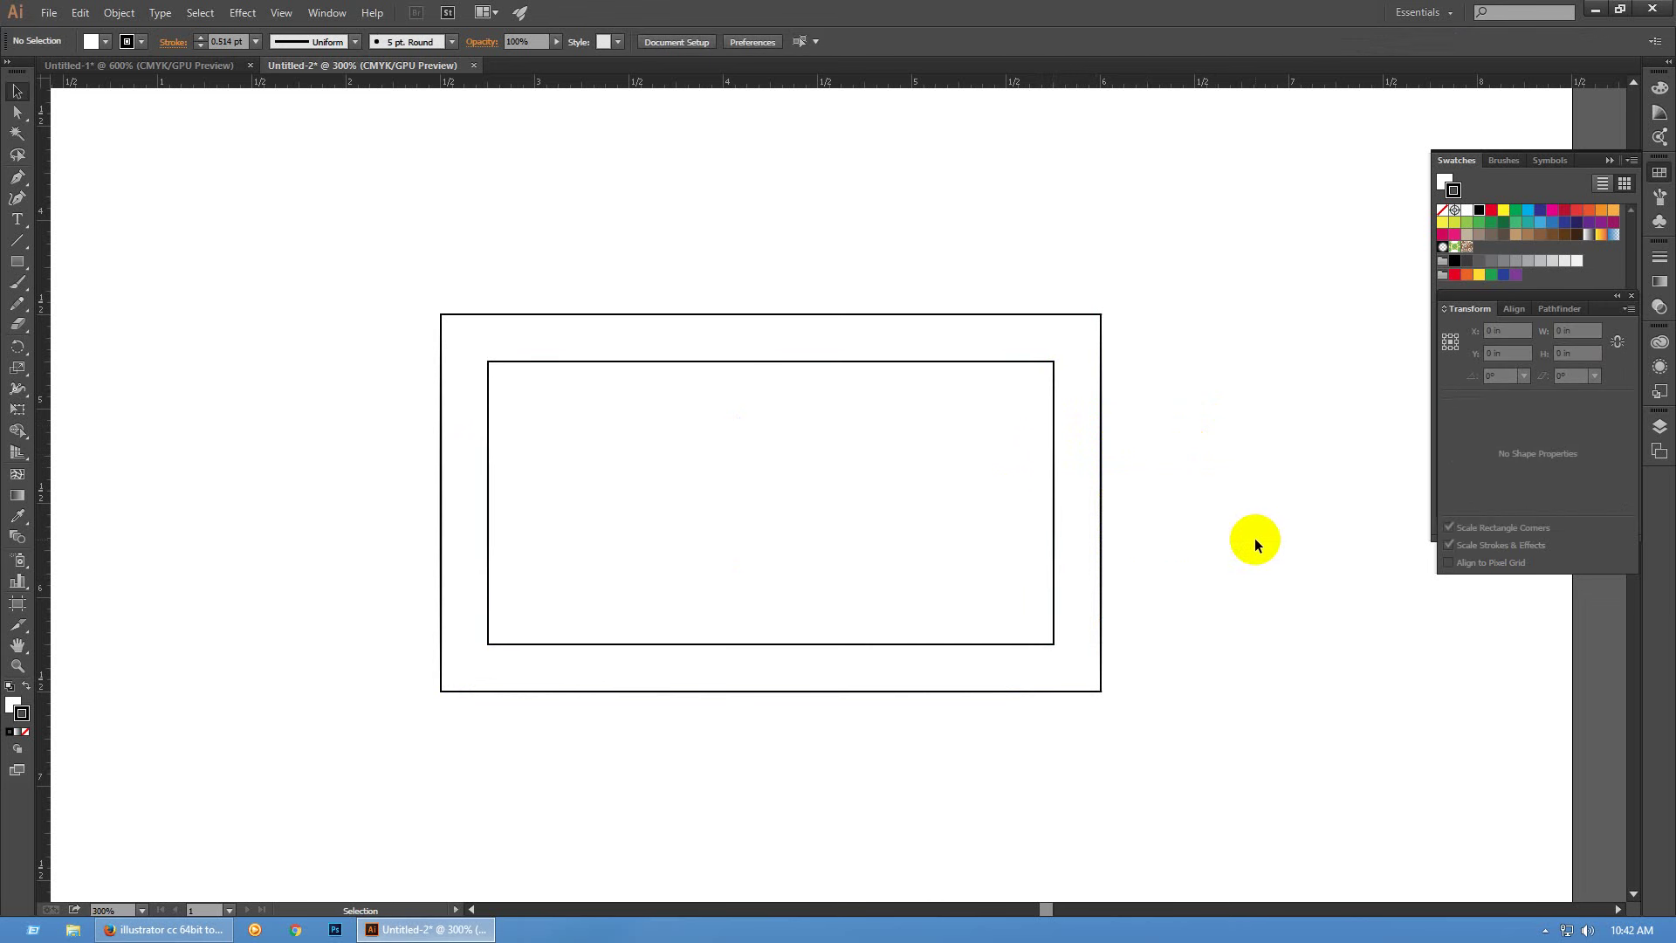
# Convert the inner rectangle into a guide again, release it back into an ordinary rectangle, and clear the selection
pyautogui.click(1057, 455)
pyautogui.rightClick(1056, 456)
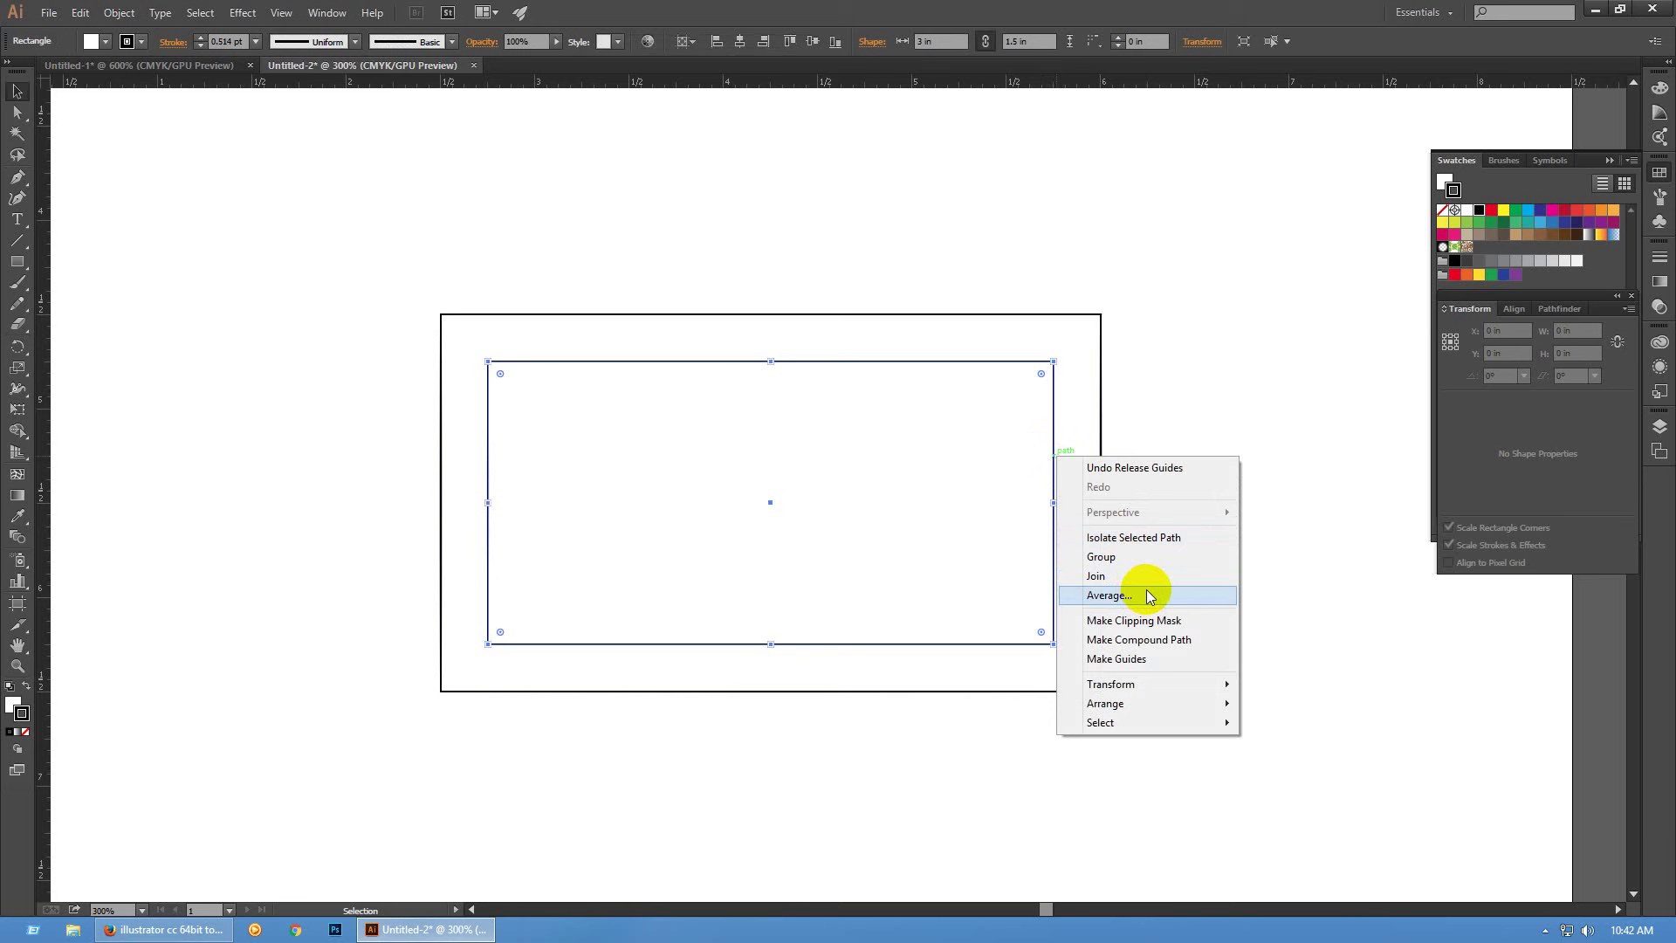
pyautogui.click(1246, 374)
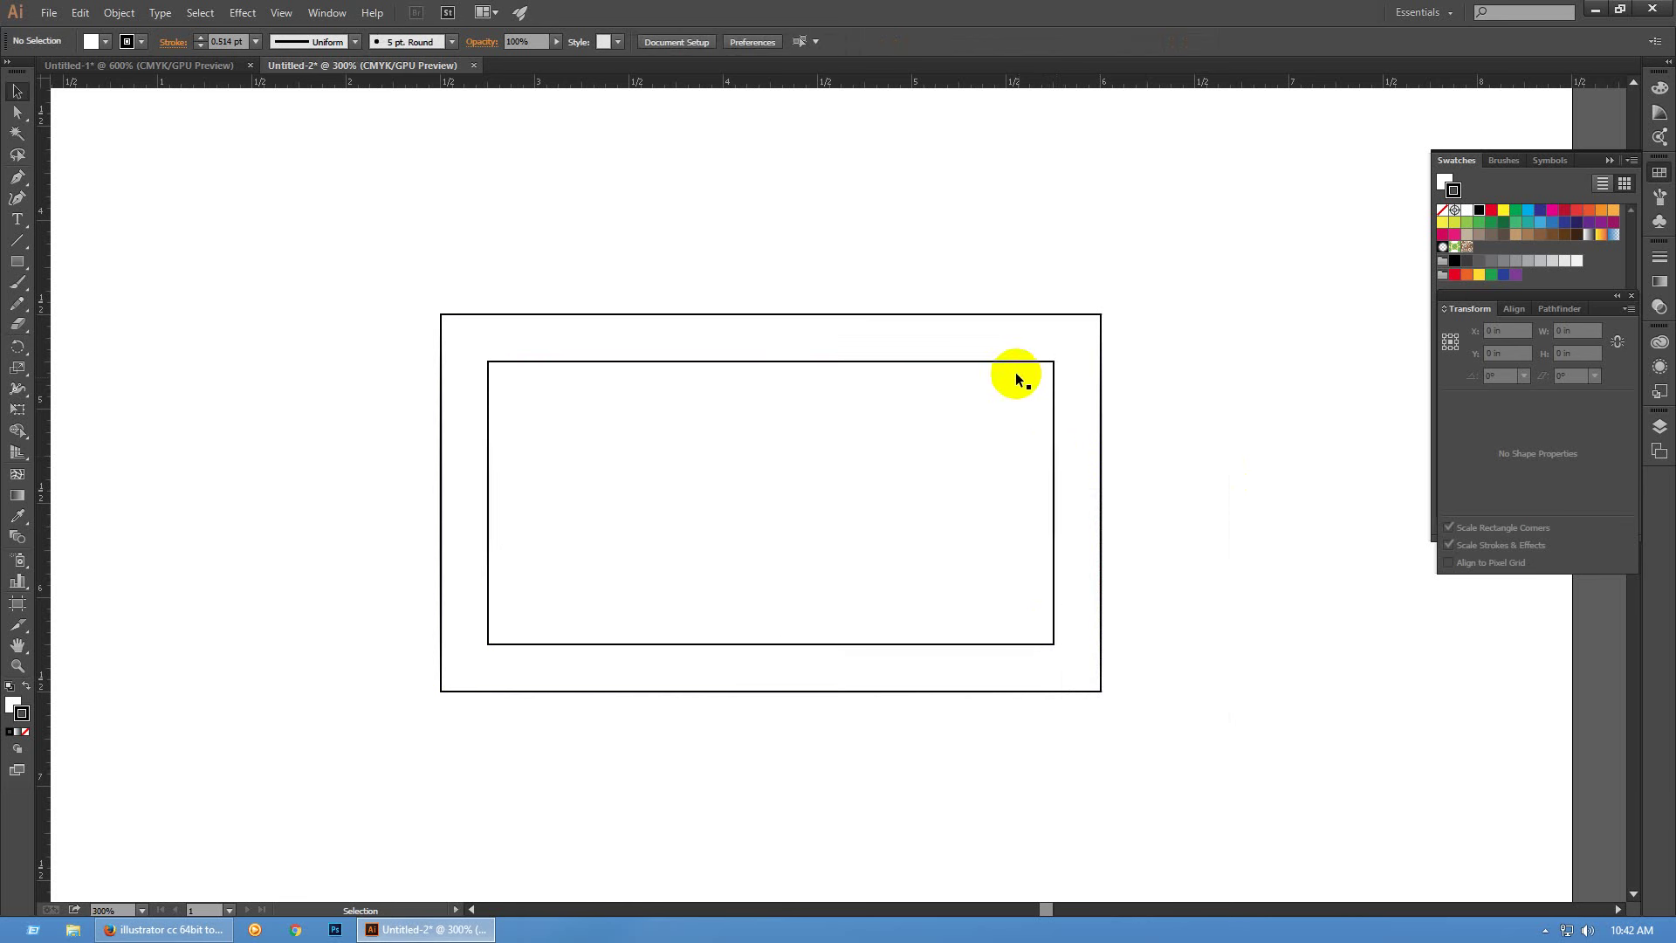
pyautogui.click(1018, 362)
pyautogui.rightClick(1017, 367)
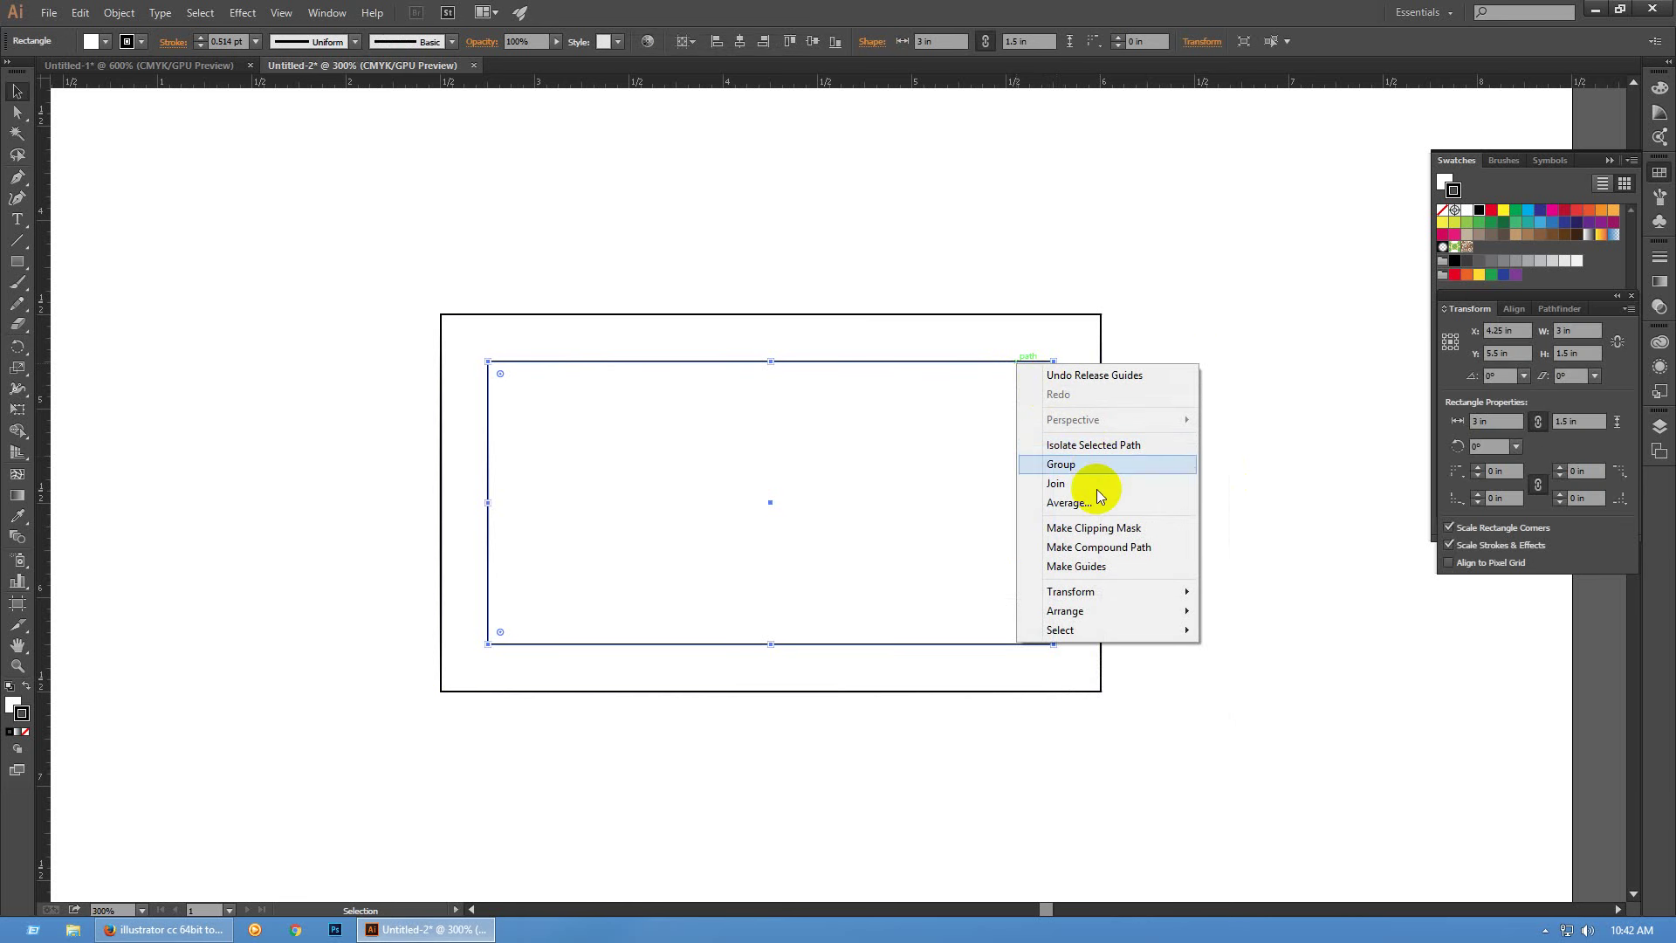
pyautogui.click(1105, 568)
pyautogui.rightClick(1054, 560)
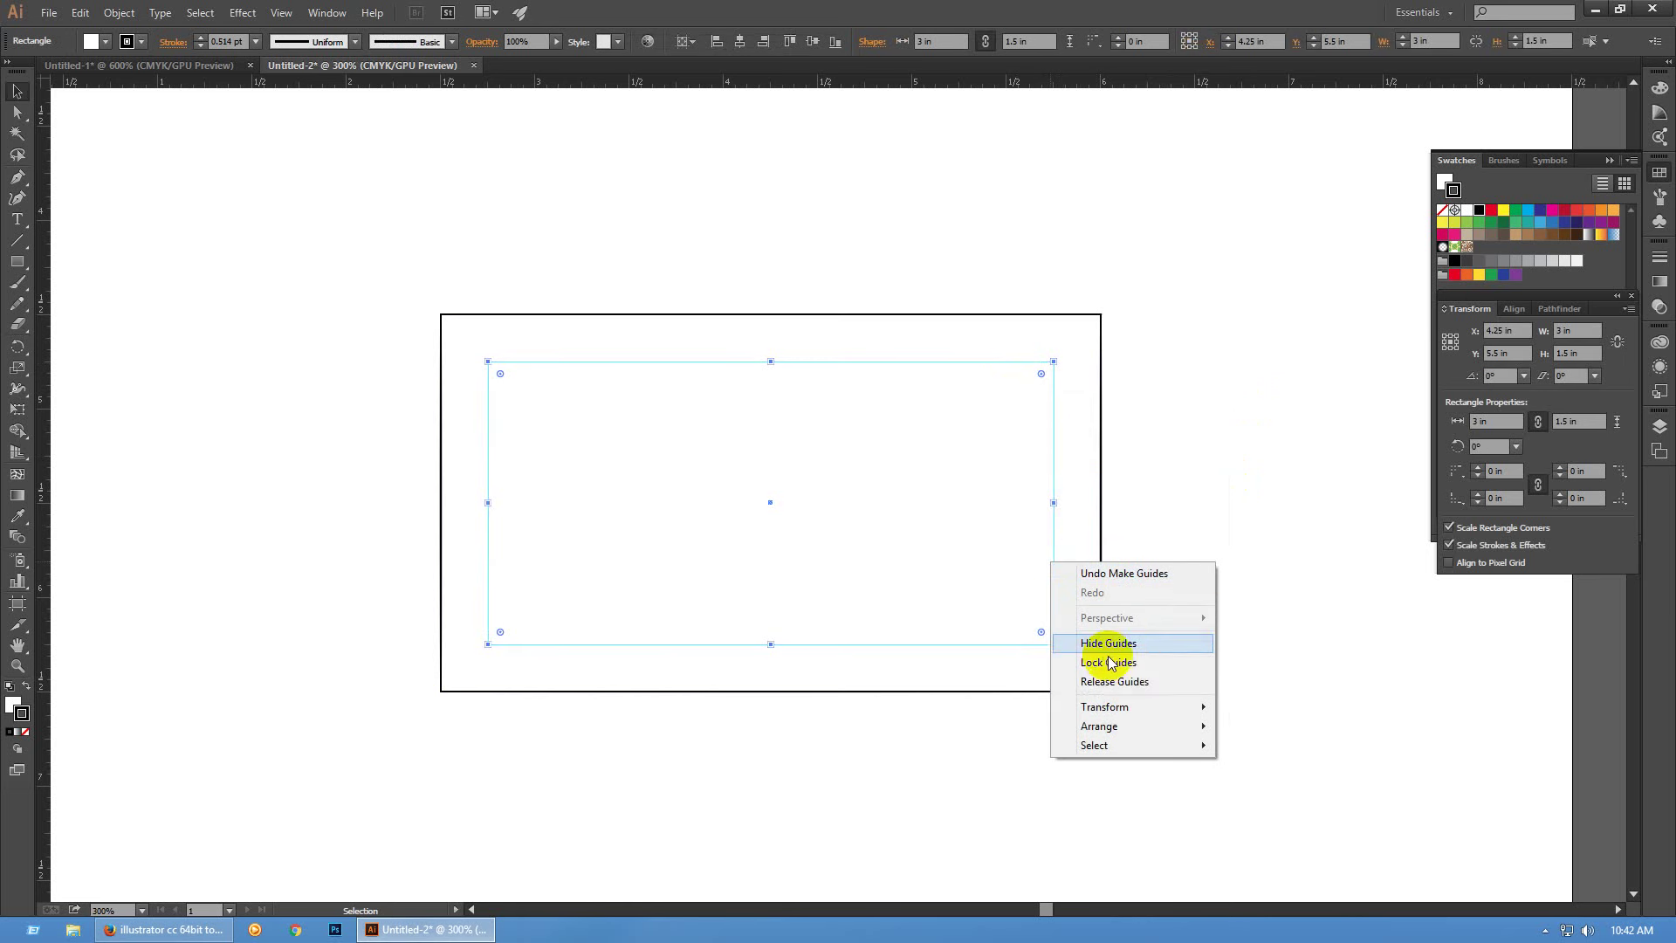
pyautogui.click(1238, 655)
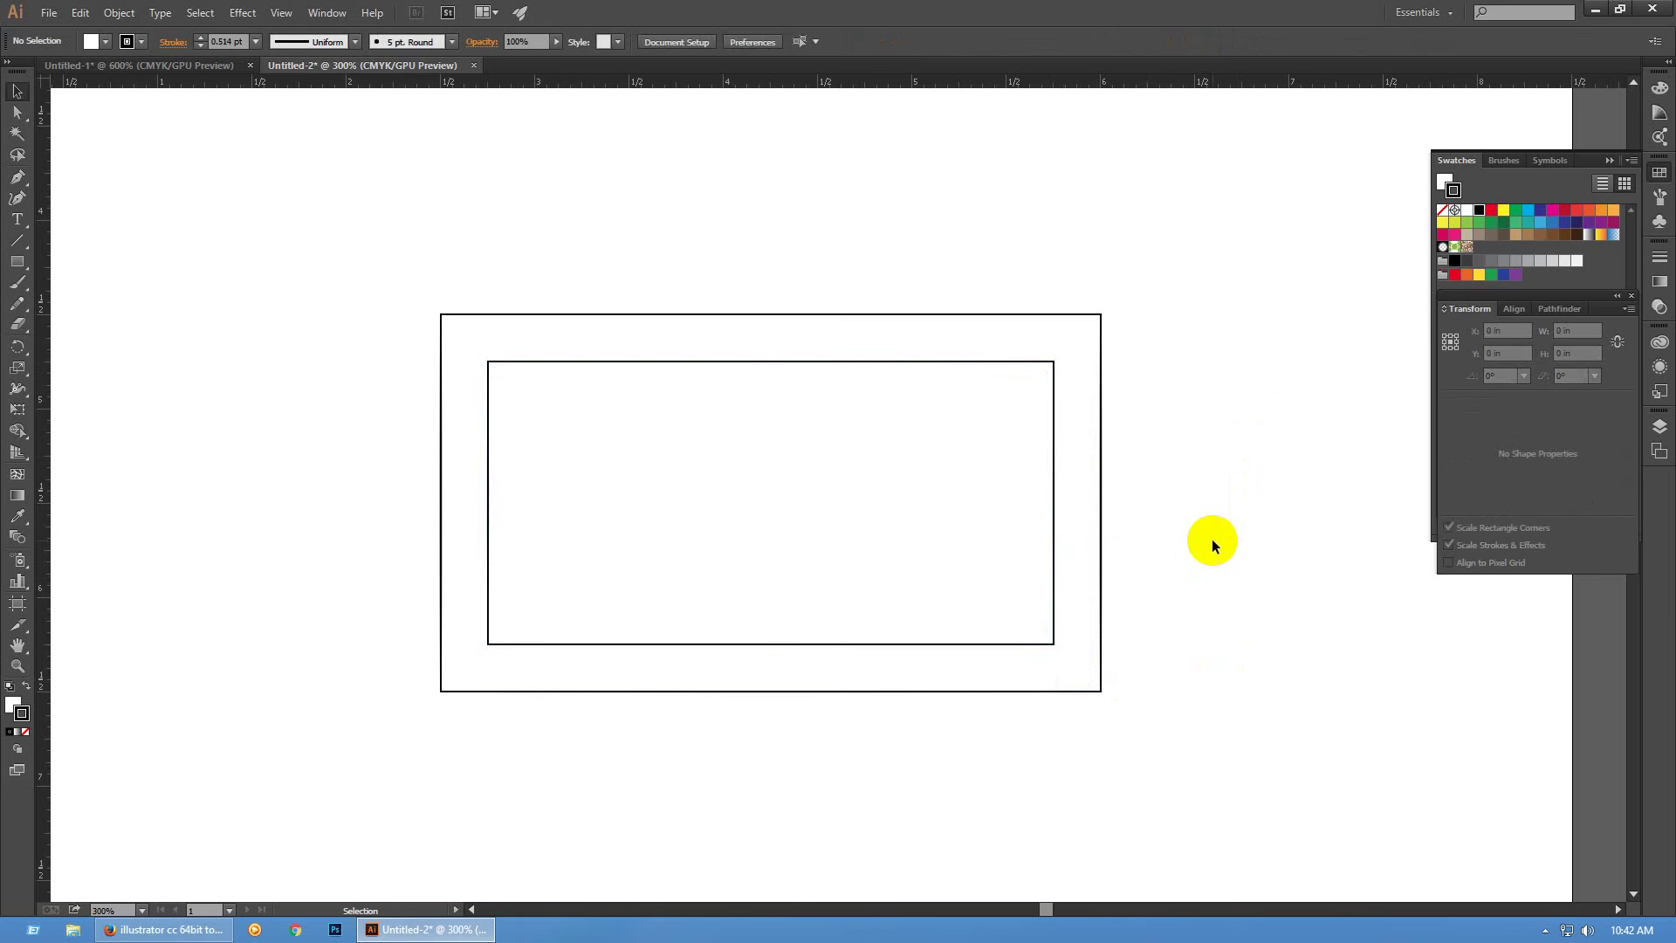
pyautogui.press('a')
pyautogui.press('v')
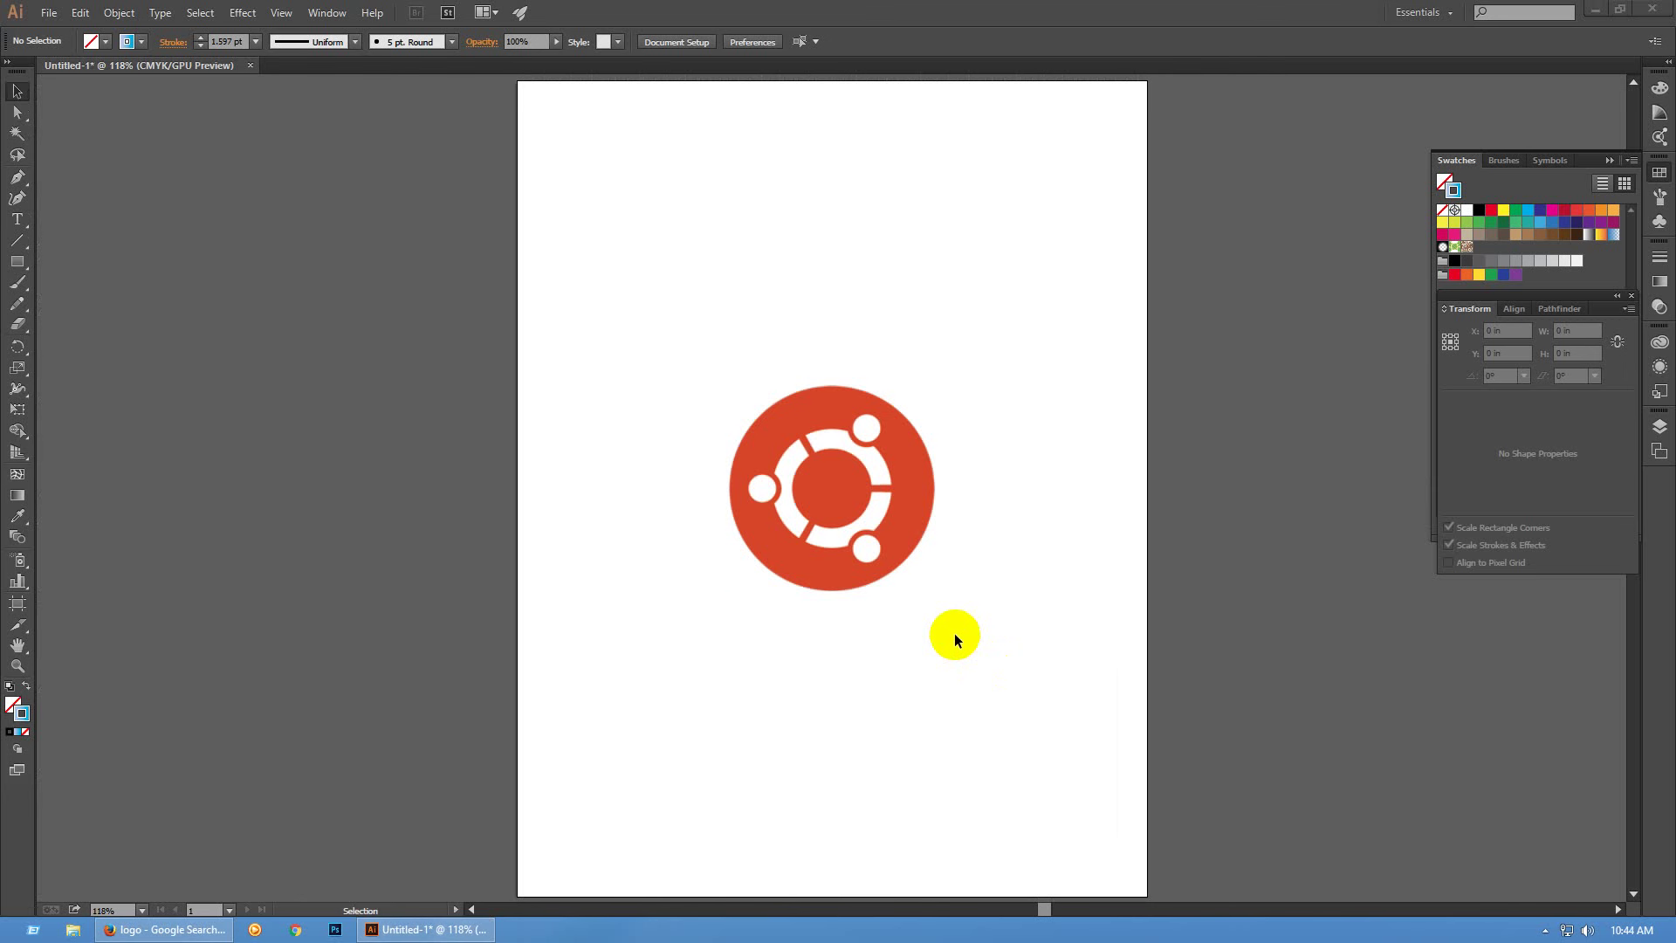
# Lock the placed Ubuntu logo image and test the lock with a selection marquee around it
pyautogui.click(892, 549)
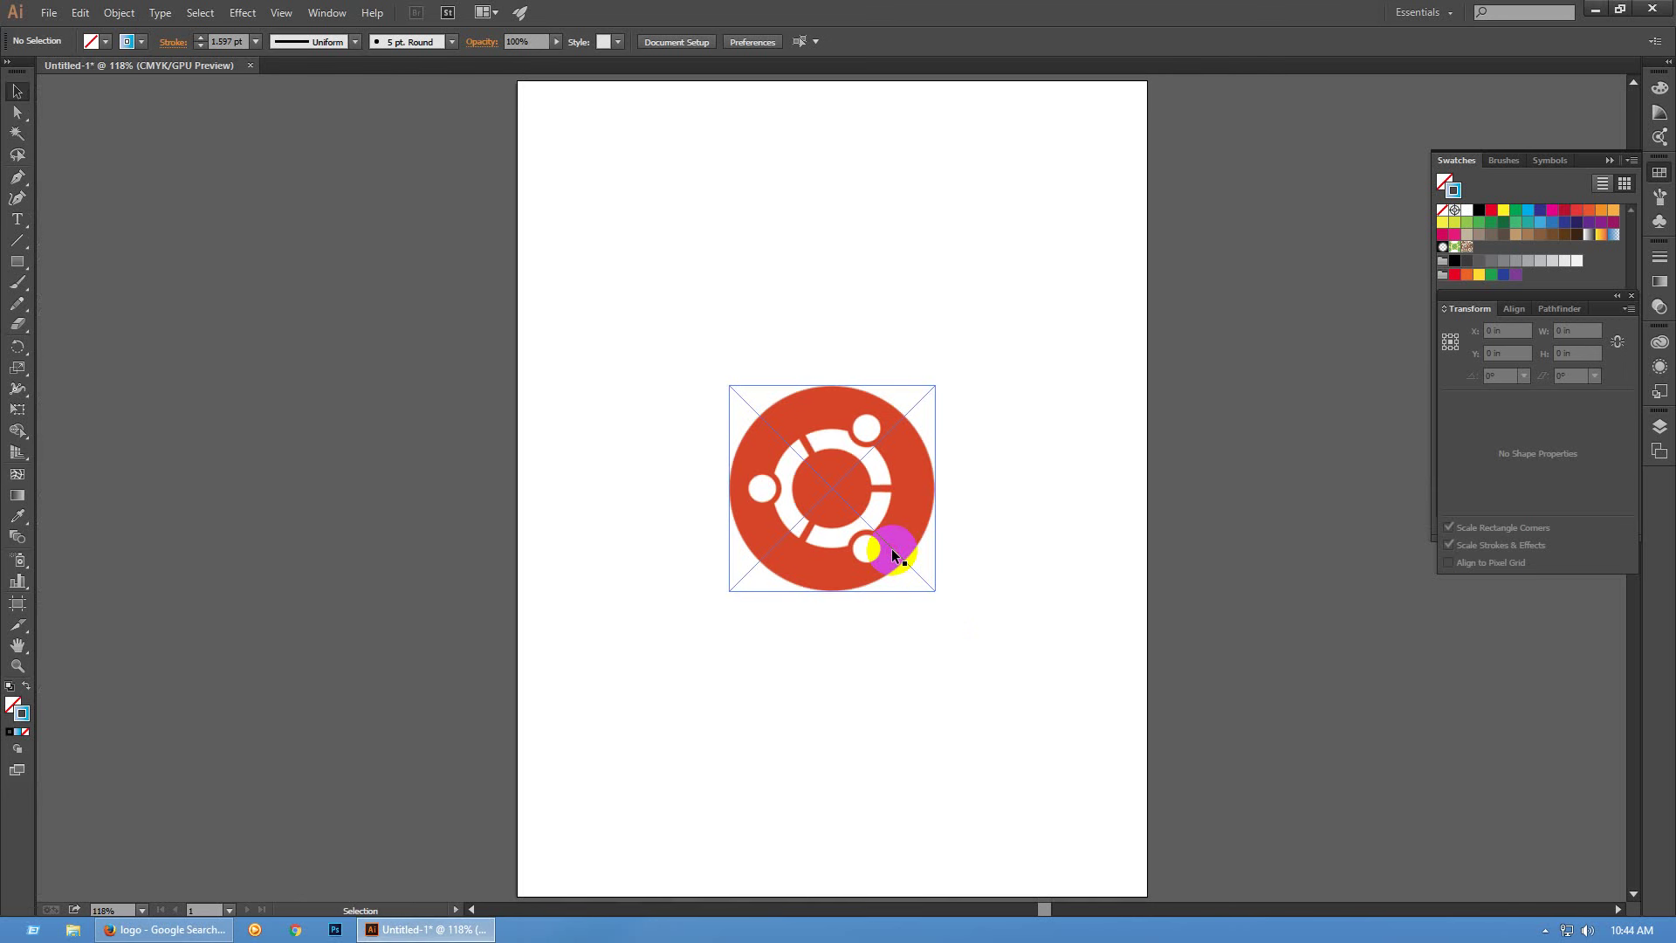
pyautogui.press('a')
pyautogui.press('v')
pyautogui.click(826, 454)
pyautogui.press('a')
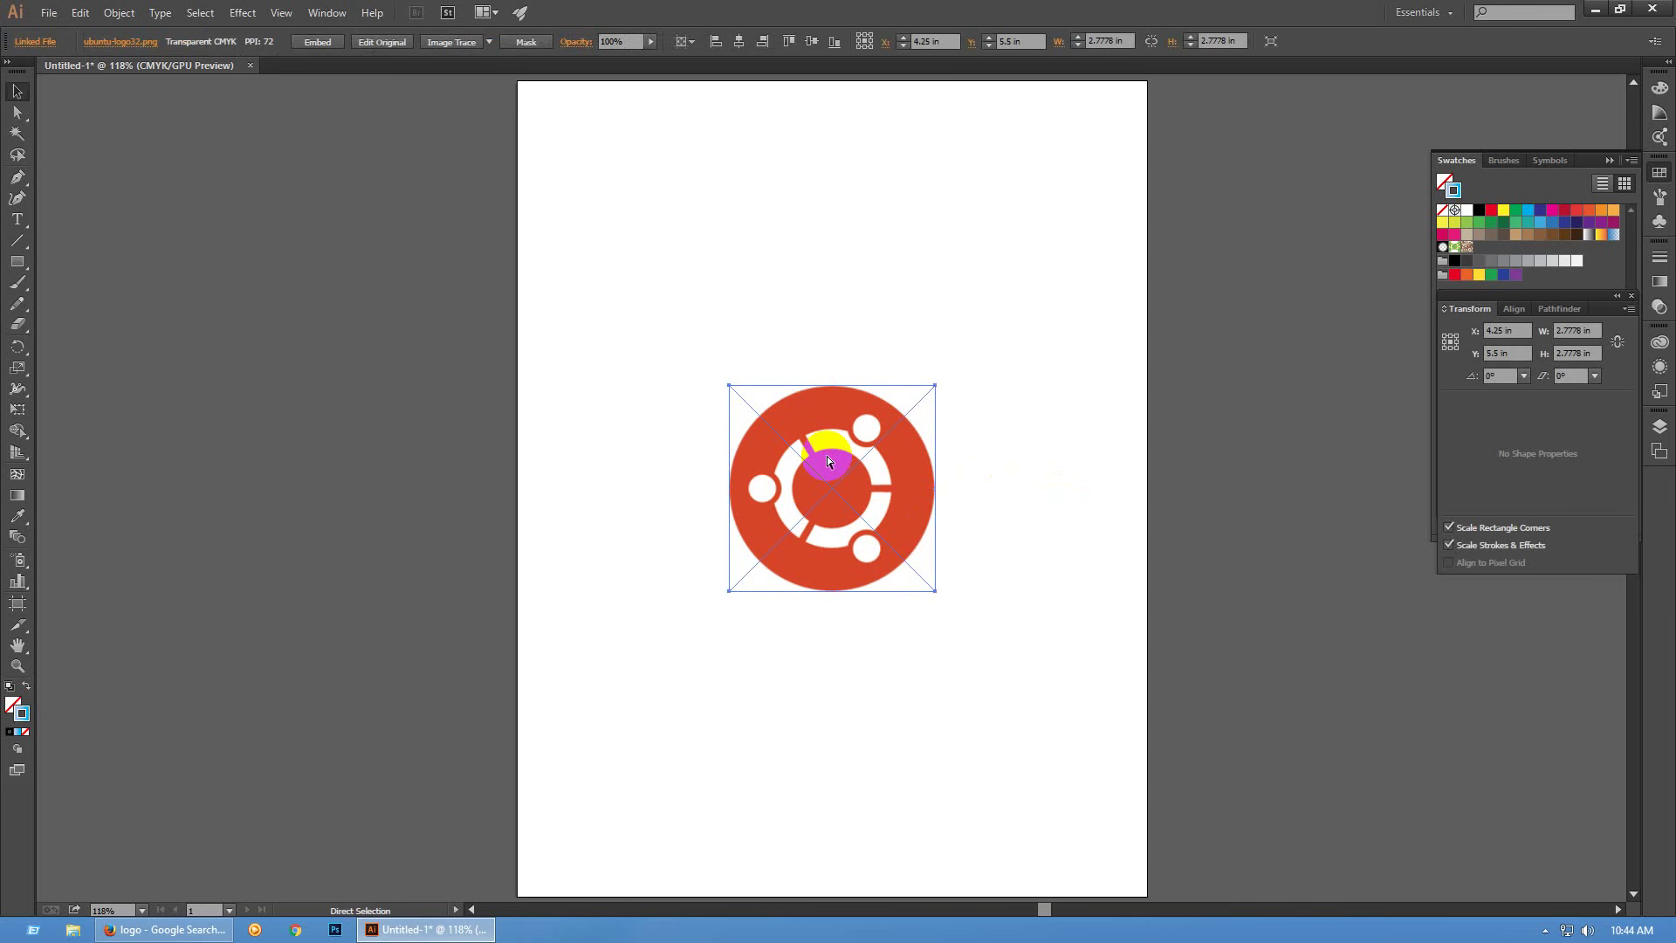
pyautogui.hotkey('ctrl', 'shift', 'a')
pyautogui.press('v')
pyautogui.moveTo(561, 335); pyautogui.dragTo(1158, 811)
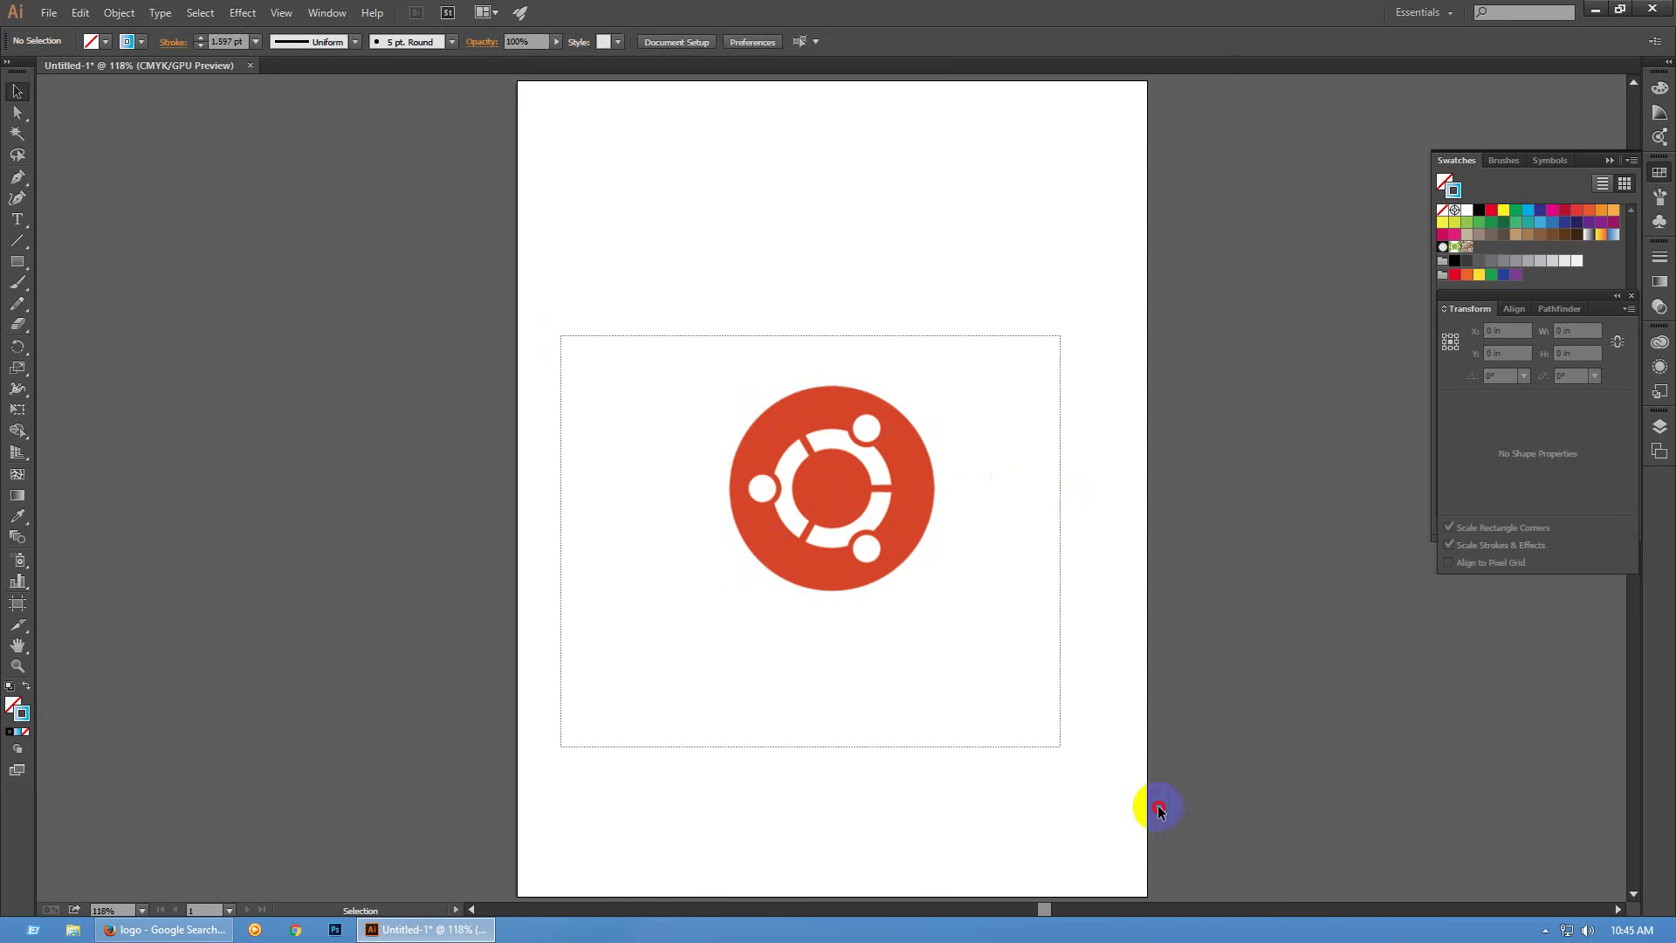
# Draw an unfilled circle about 2.76 in across outward from the logo's centre, over its outer edge
pyautogui.scroll(4, 830, 481)
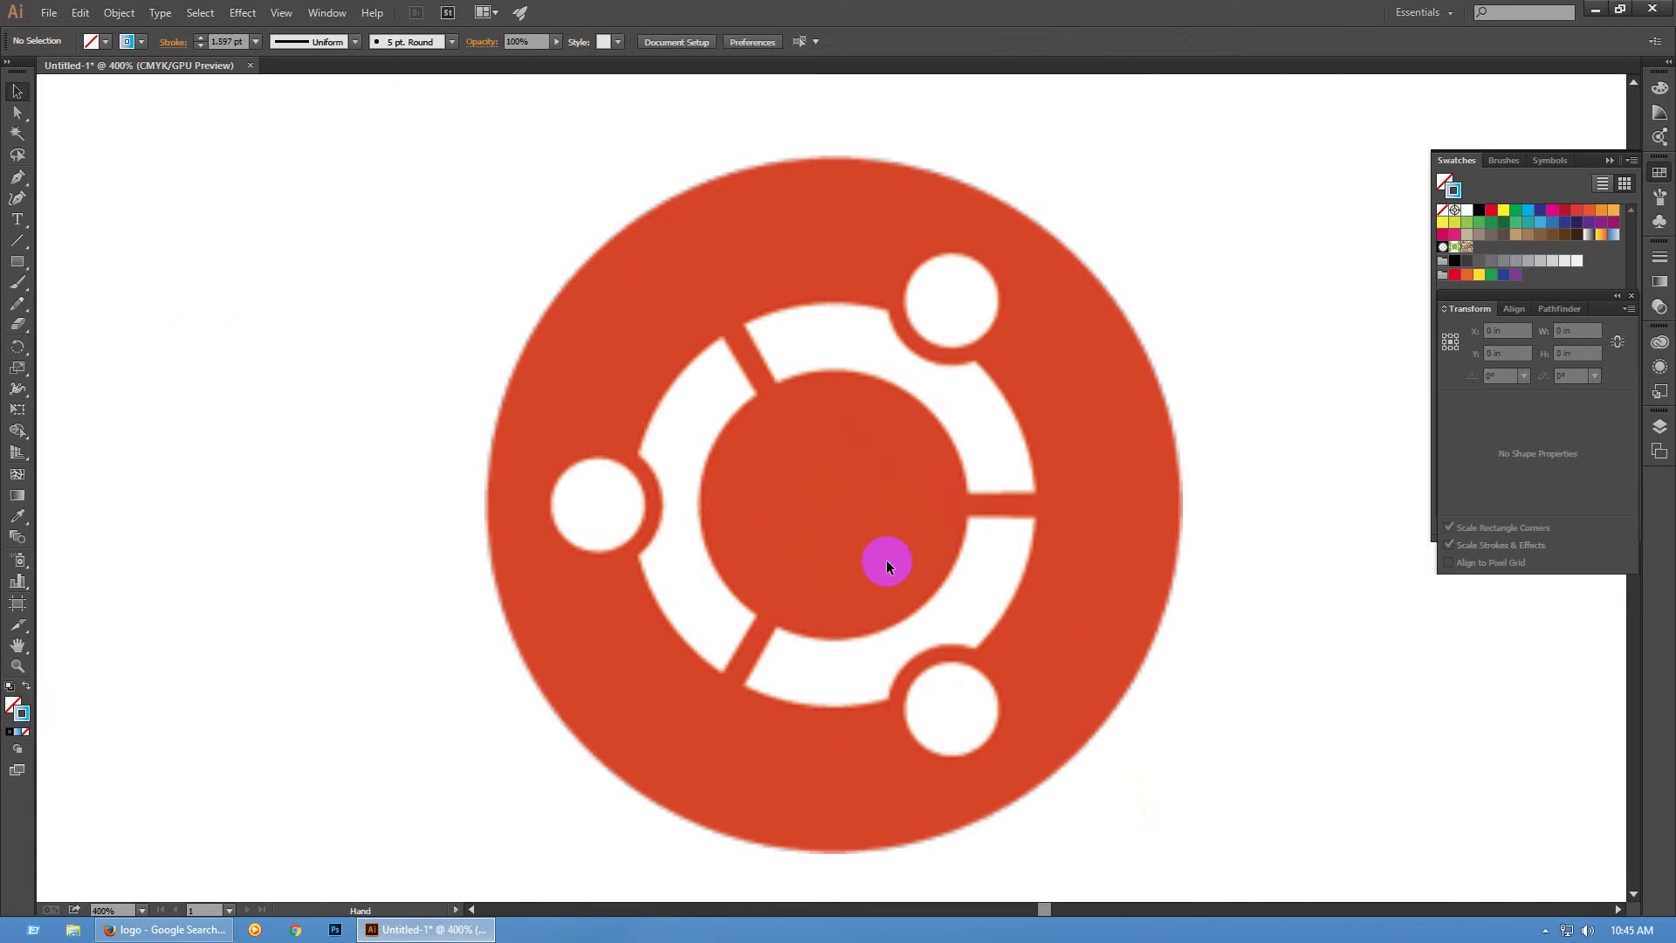
pyautogui.scroll(-2, 841, 550)
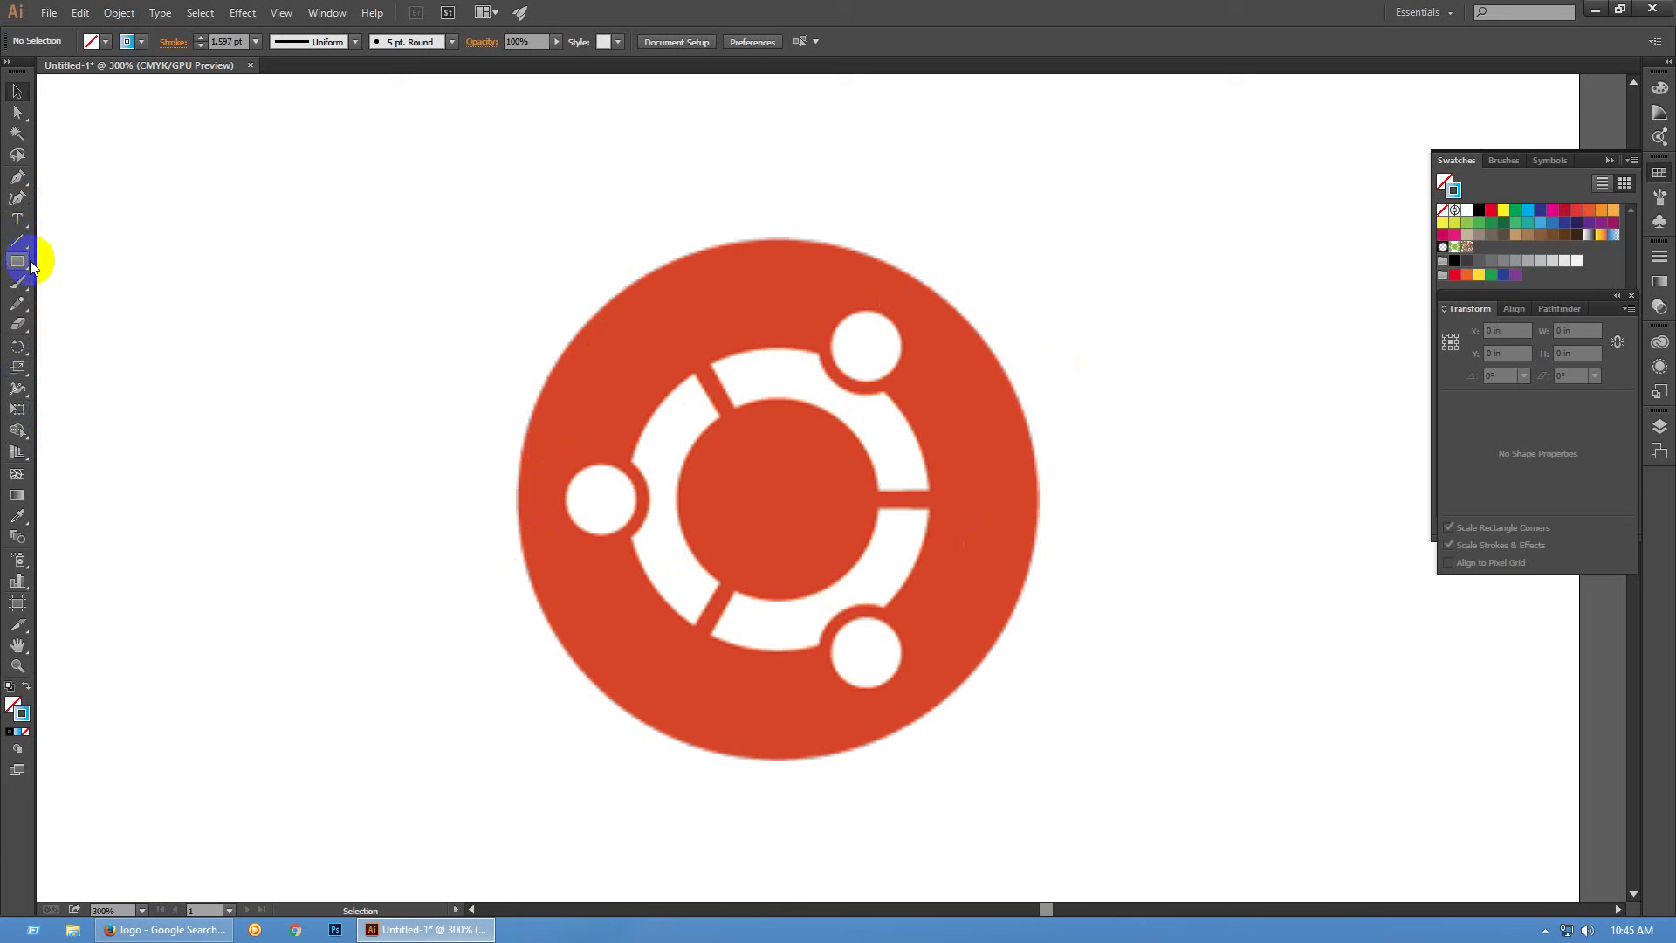
pyautogui.moveTo(16, 260); pyautogui.dragTo(81, 303)
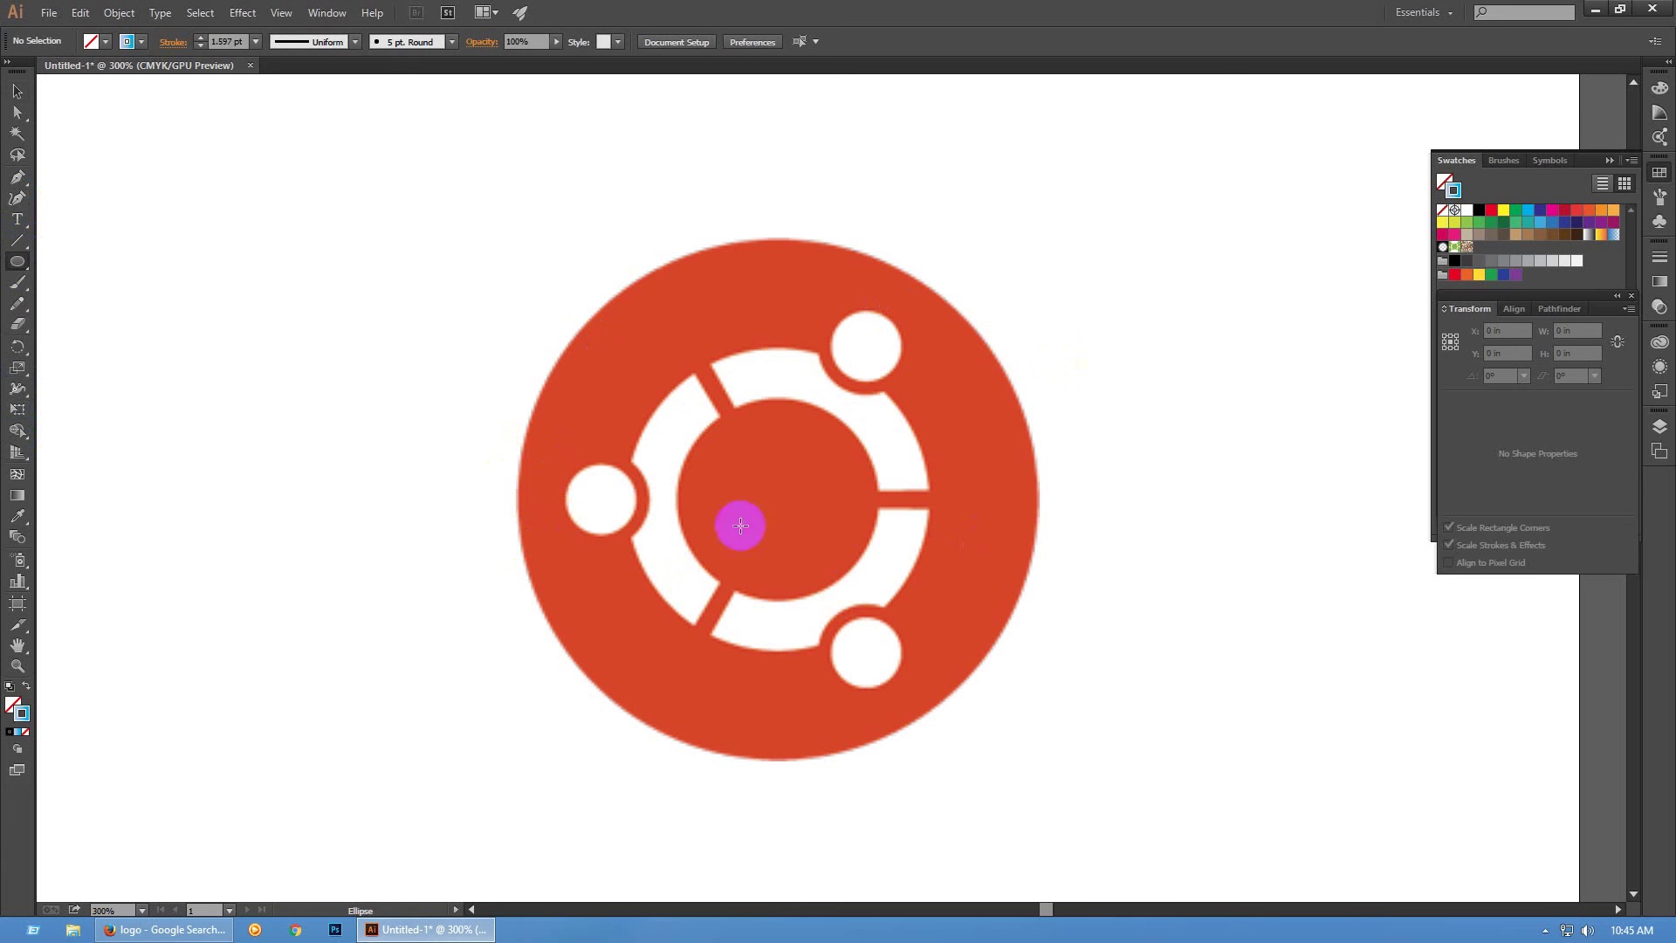
pyautogui.moveTo(777, 494); pyautogui.dragTo(1037, 760)
pyautogui.press('v')
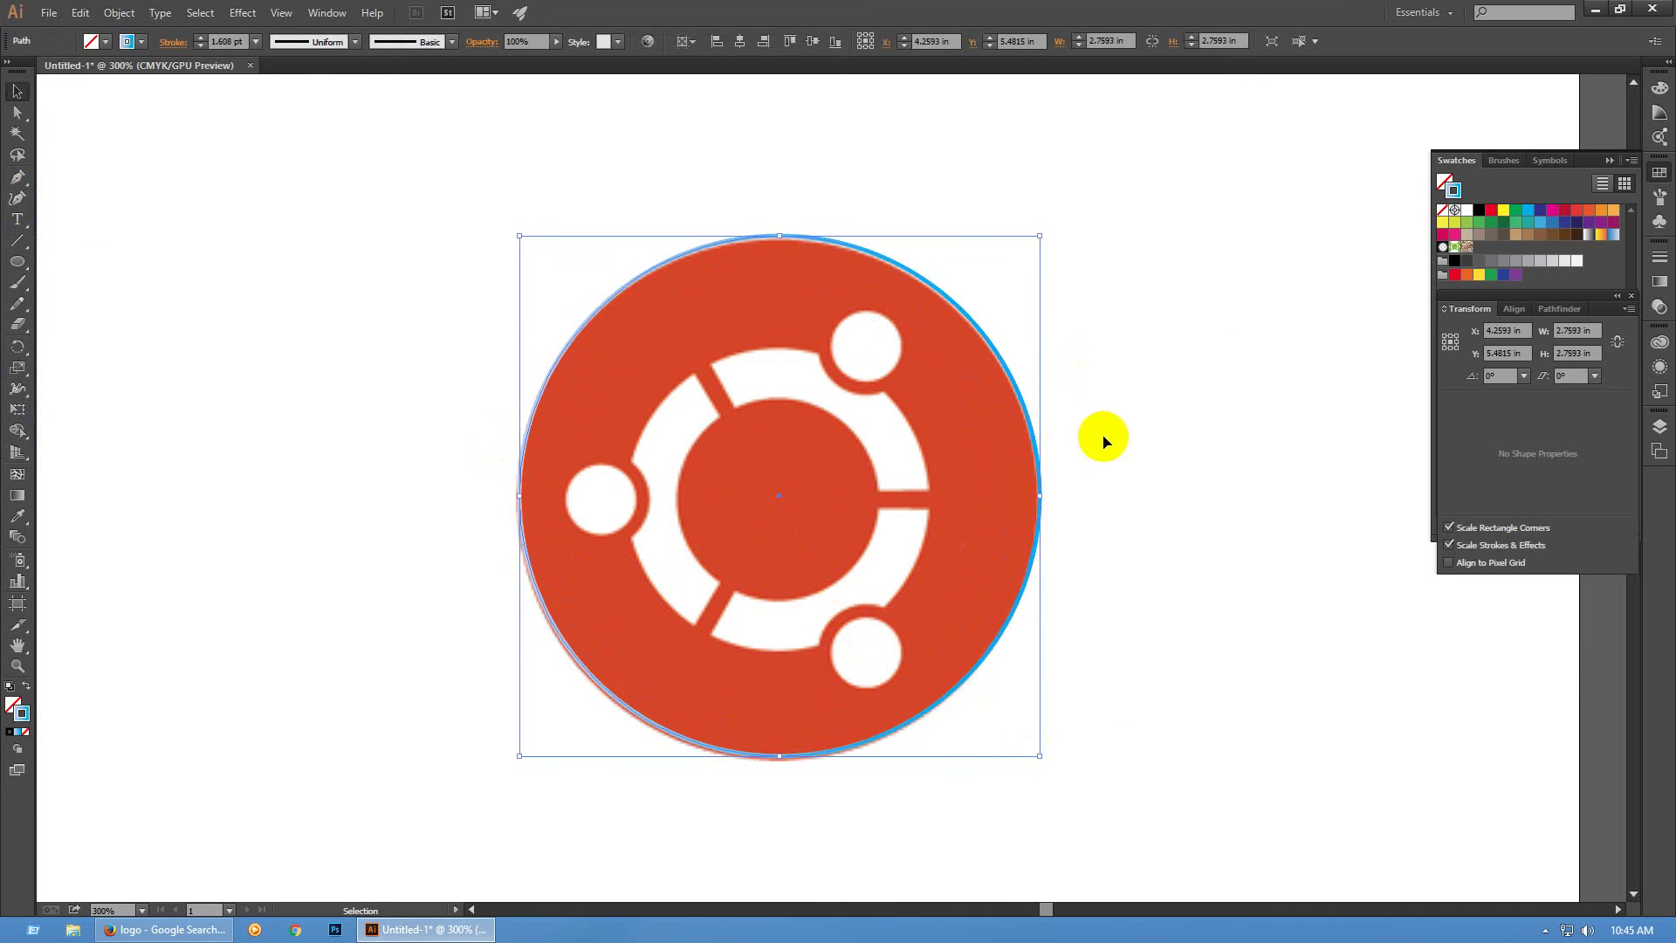
# Set the new circle's stroke weight to 0.25 pt and deselect it
pyautogui.click(1661, 267)
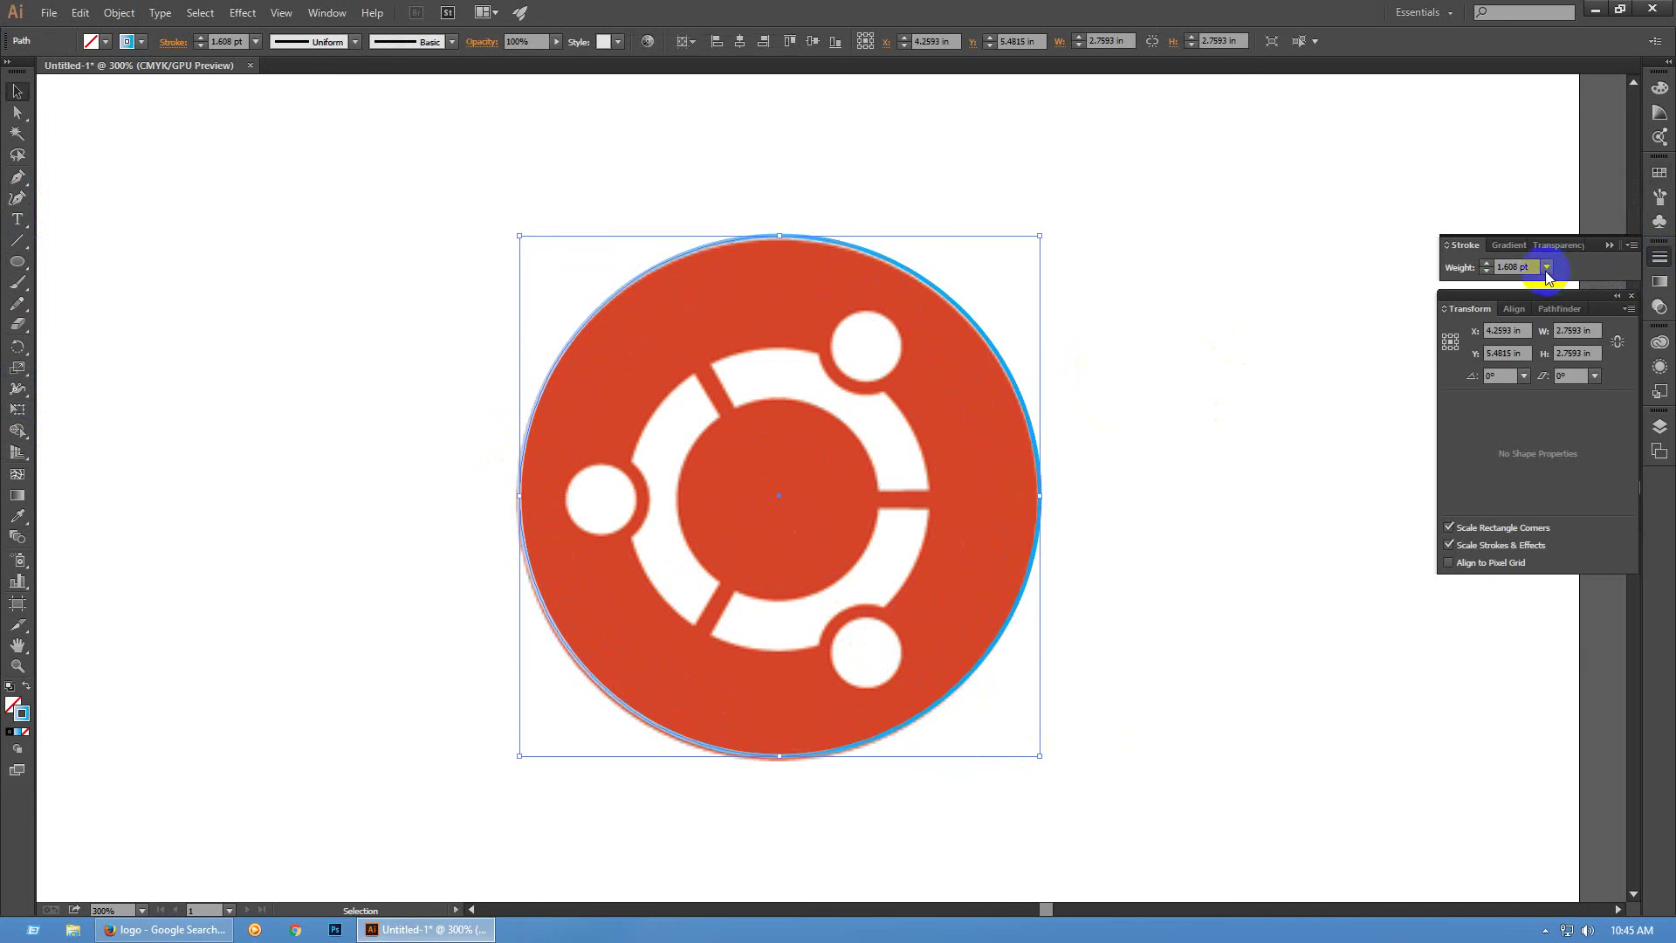
pyautogui.click(1546, 267)
pyautogui.click(1564, 287)
pyautogui.click(1179, 464)
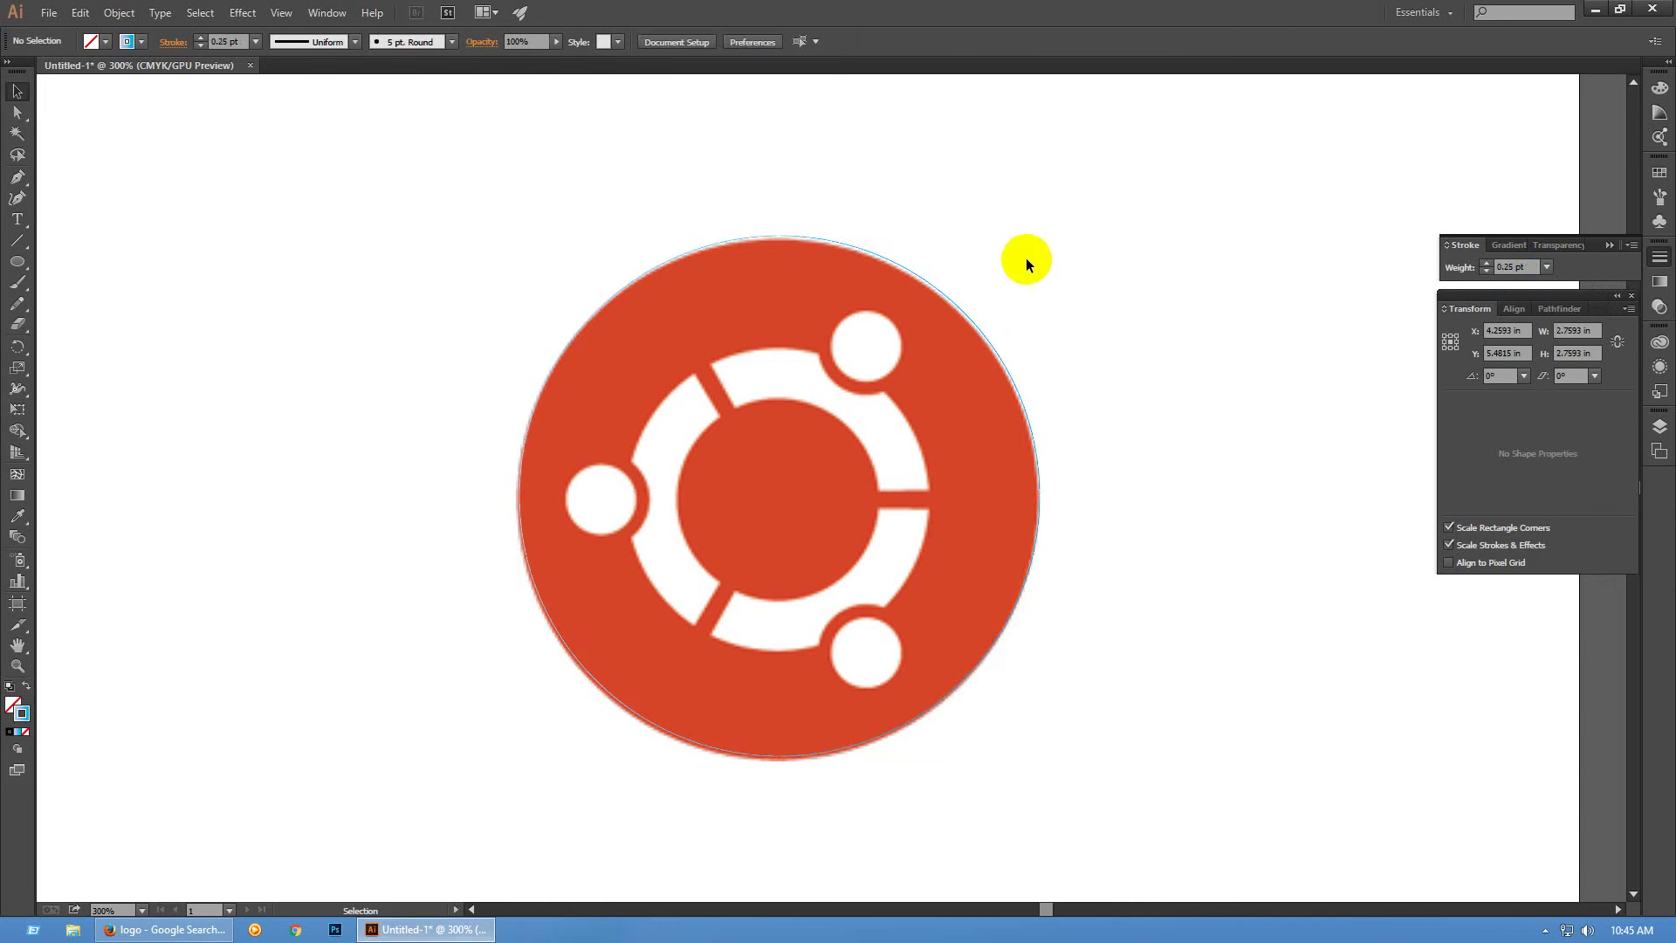
# Resize the circle from opposite corners to fit the logo's outer edge at about 2.76 in, and deselect it
pyautogui.moveTo(1035, 252)
pyautogui.mouseDown()
pyautogui.moveTo(955, 322)
pyautogui.moveTo(1037, 238)
pyautogui.mouseUp()
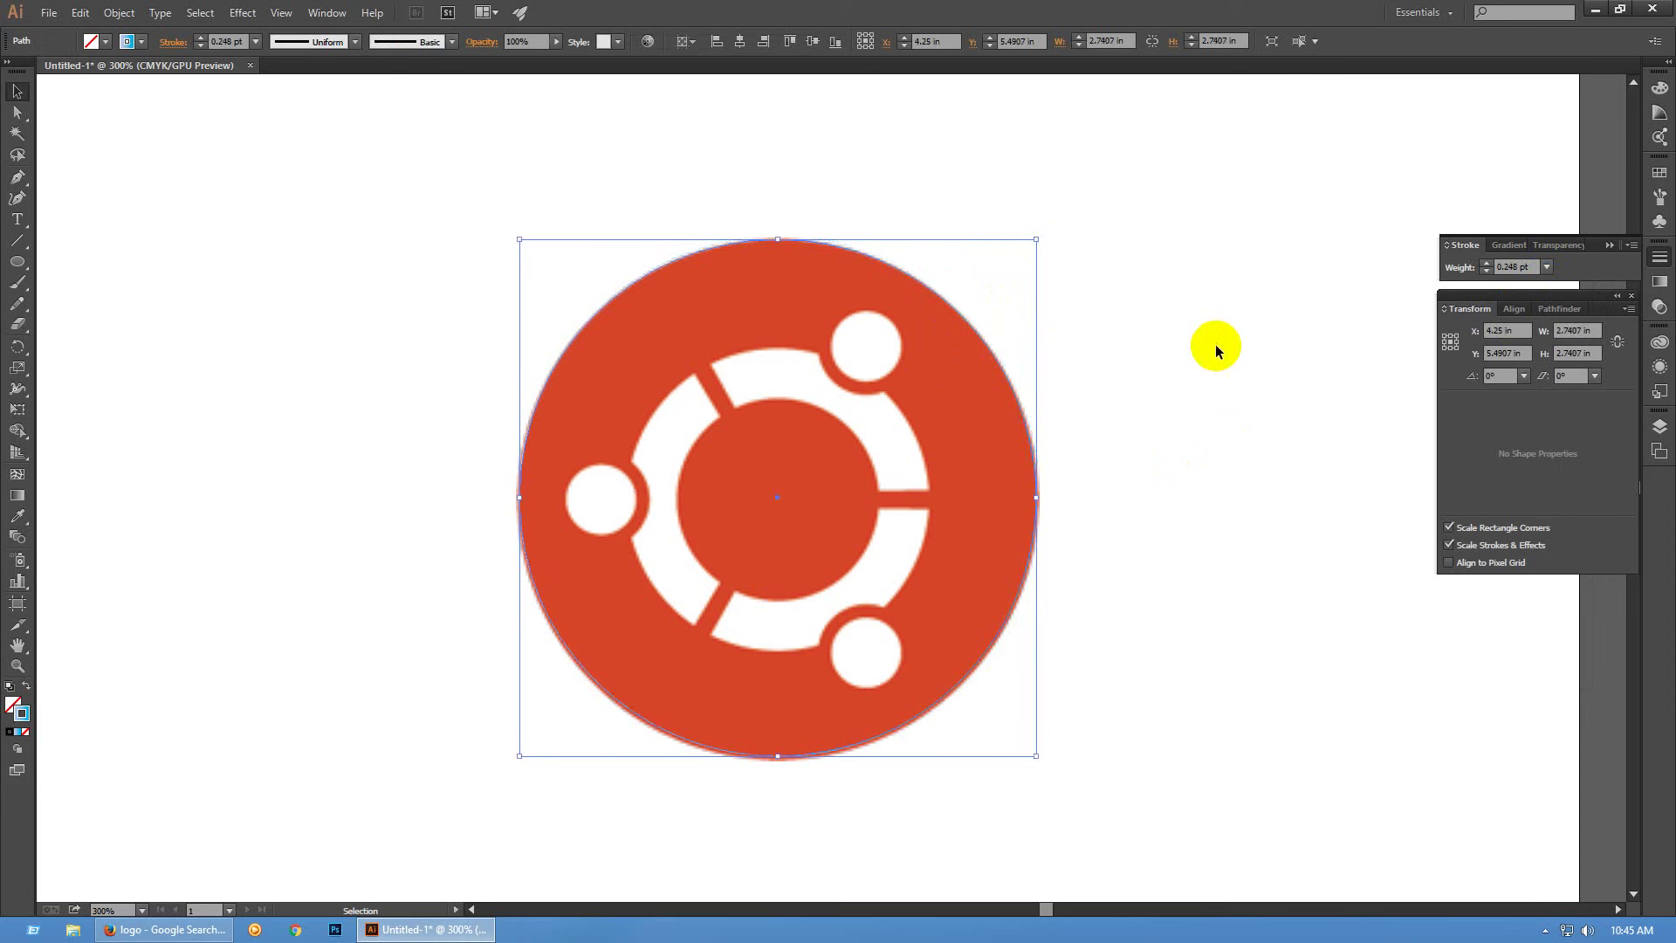
pyautogui.click(1216, 347)
pyautogui.moveTo(568, 797); pyautogui.dragTo(690, 690)
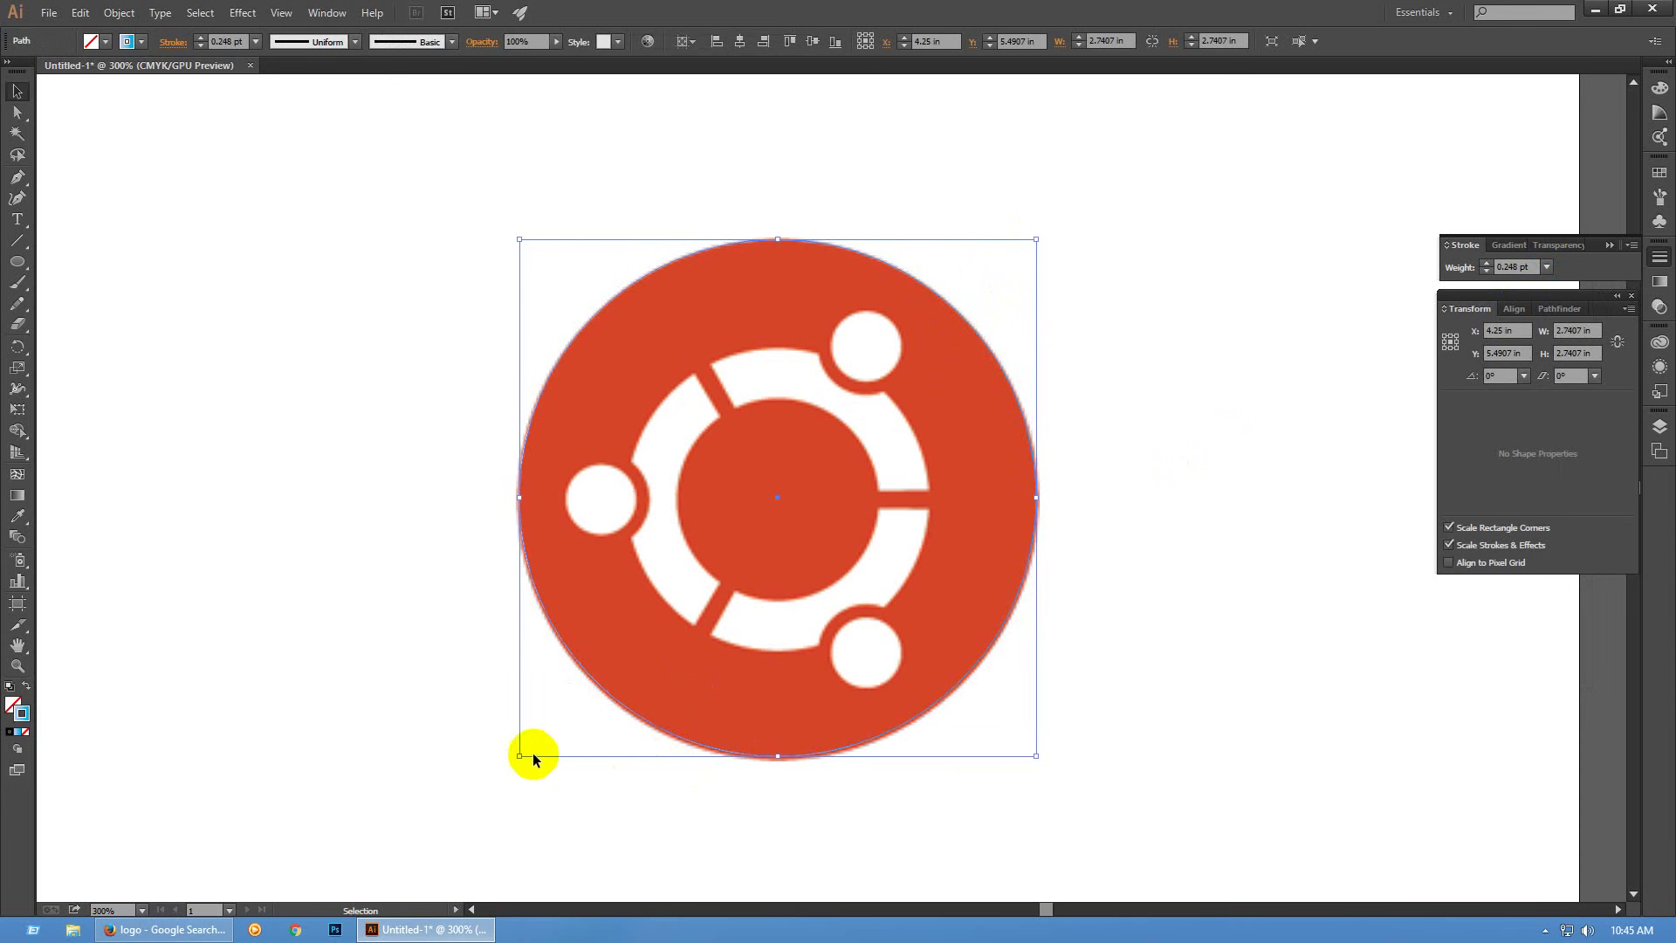
pyautogui.moveTo(519, 756)
pyautogui.mouseDown()
pyautogui.moveTo(501, 774)
pyautogui.moveTo(514, 769)
pyautogui.mouseUp()
pyautogui.click(356, 678)
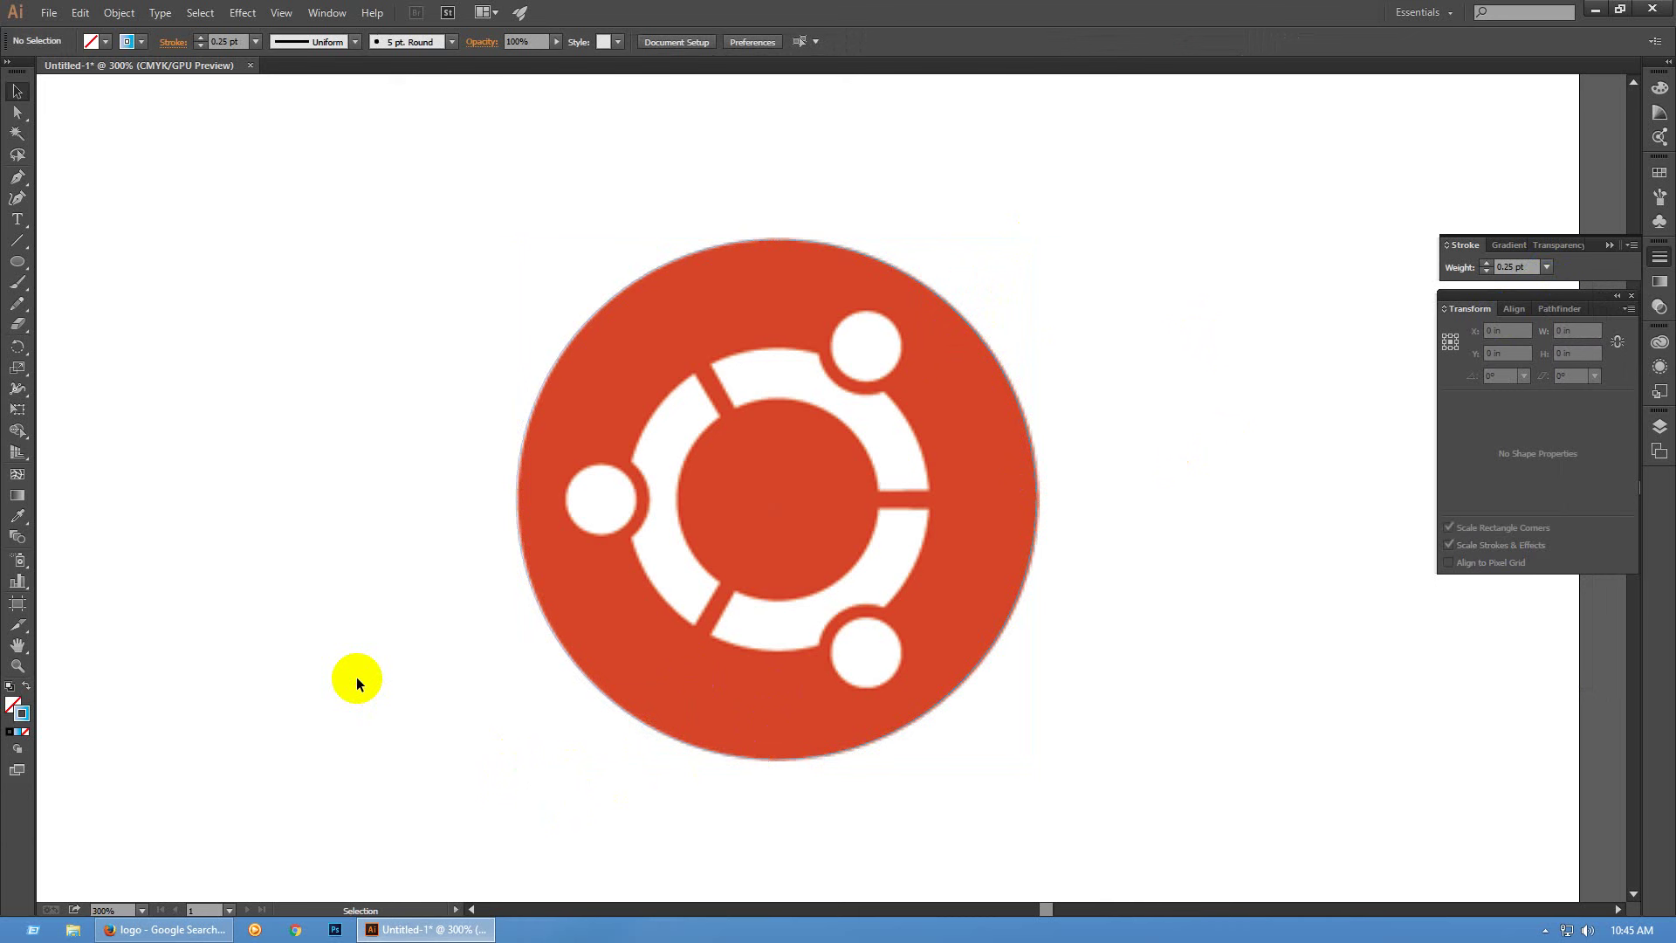
# Duplicate the outer circle in place and scale the copy about its centre to about 1.59 in, matching the white ring's outer edge
pyautogui.moveTo(1184, 404); pyautogui.dragTo(1032, 546)
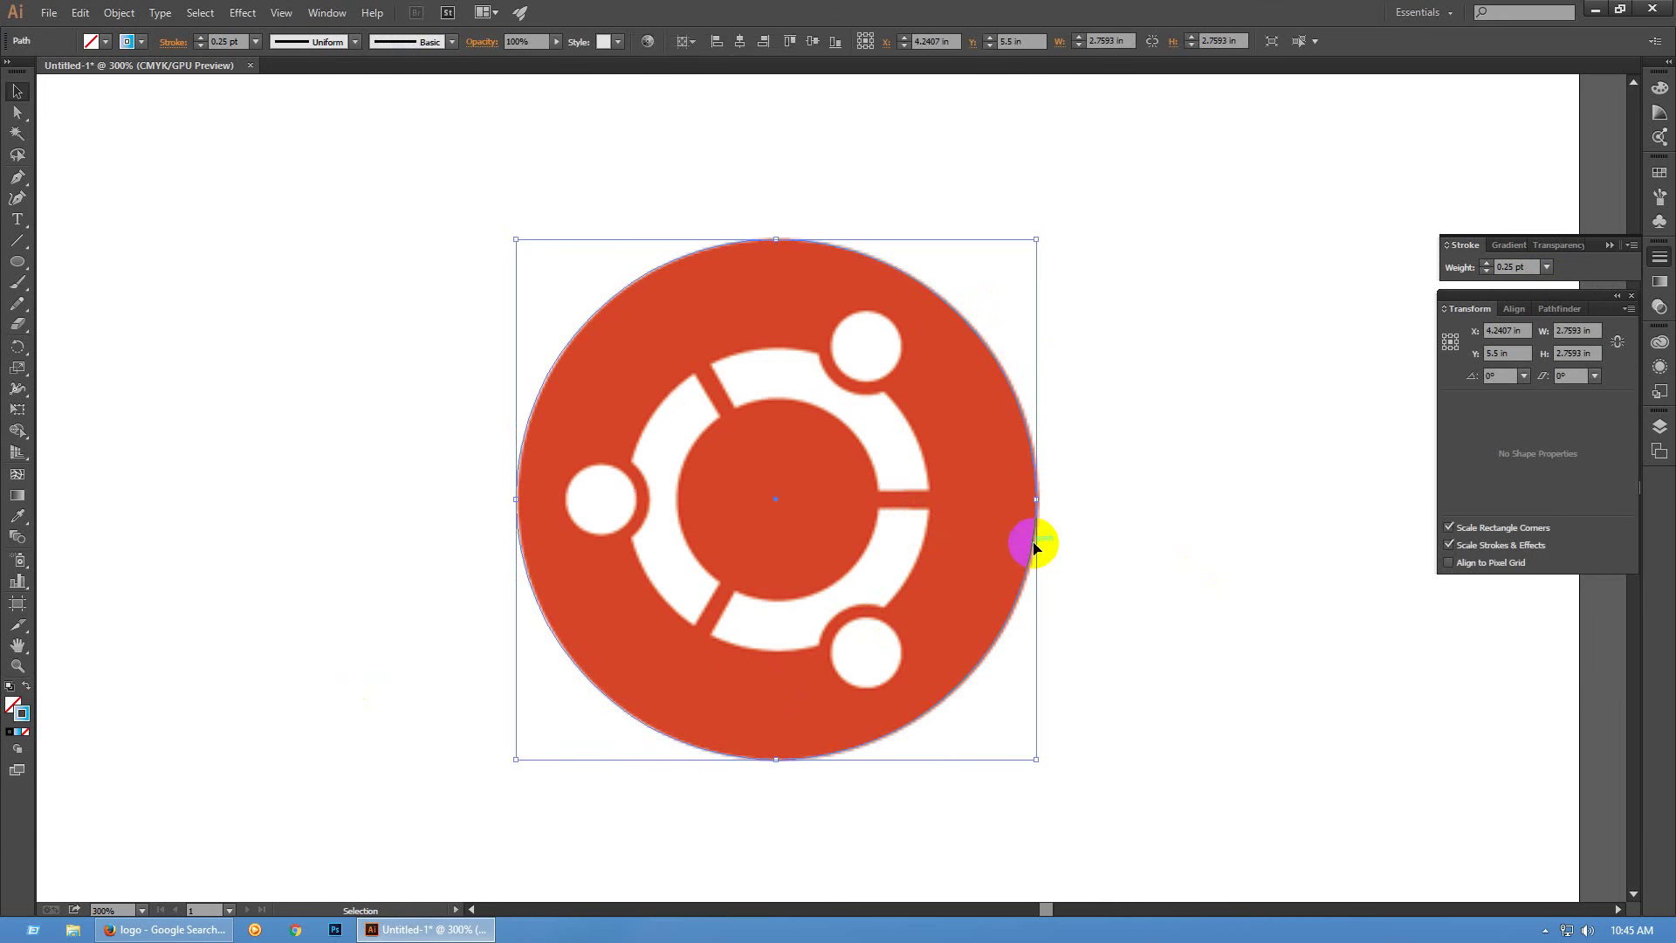
pyautogui.click(1658, 172)
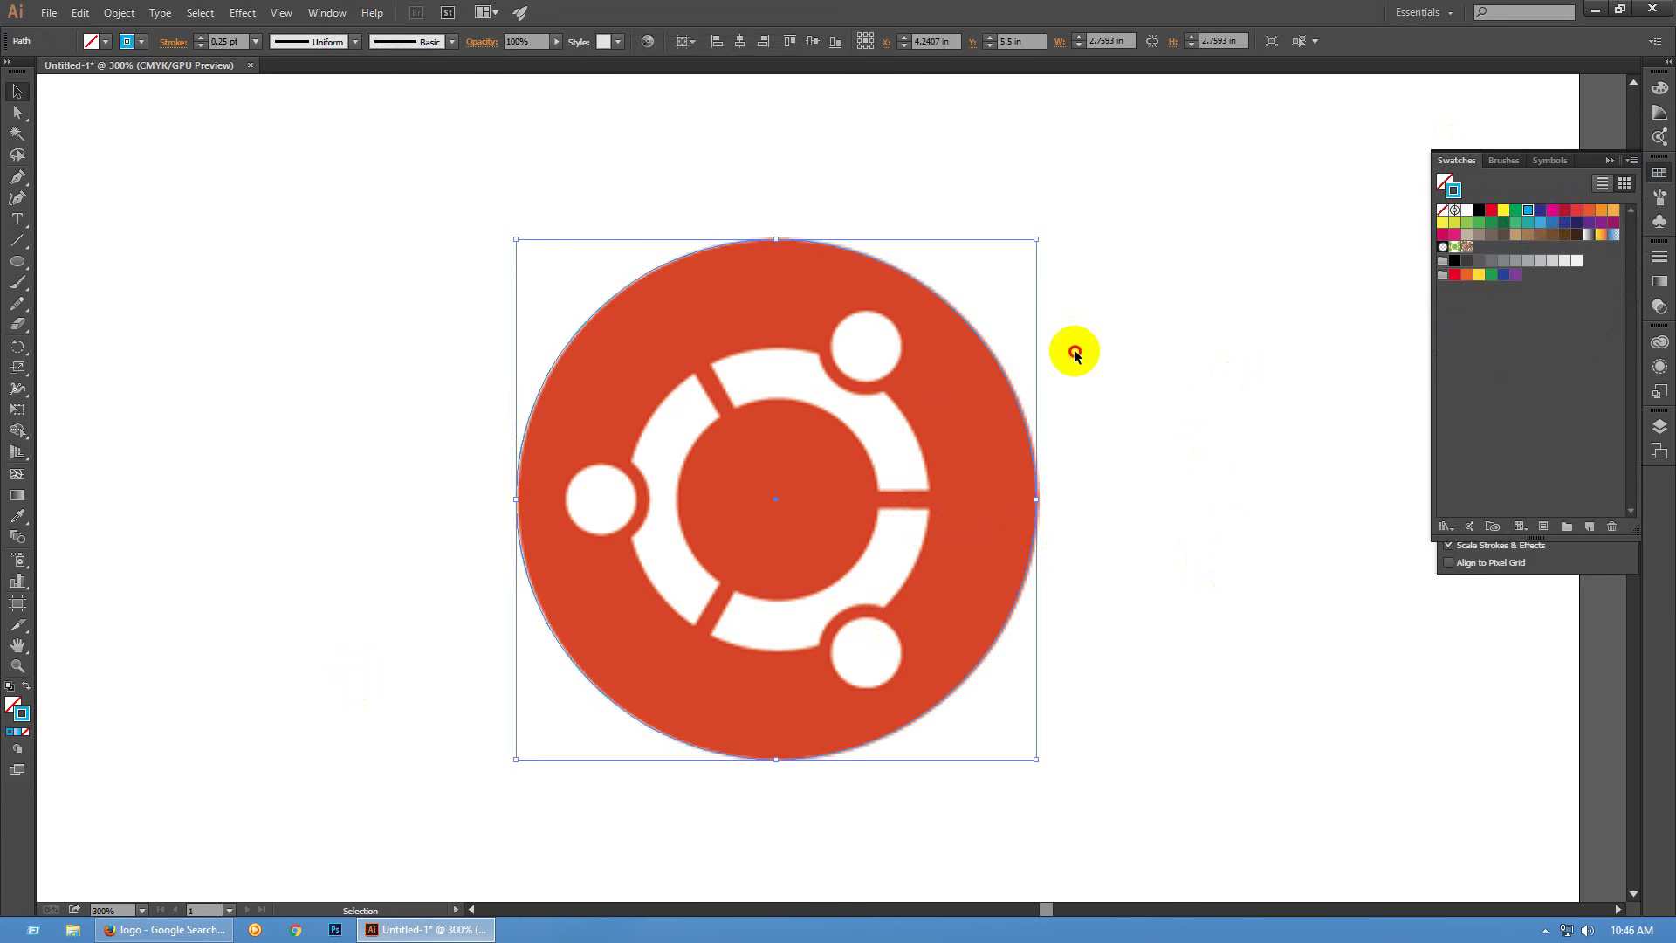
pyautogui.click(1102, 349)
pyautogui.moveTo(1130, 265); pyautogui.dragTo(840, 396)
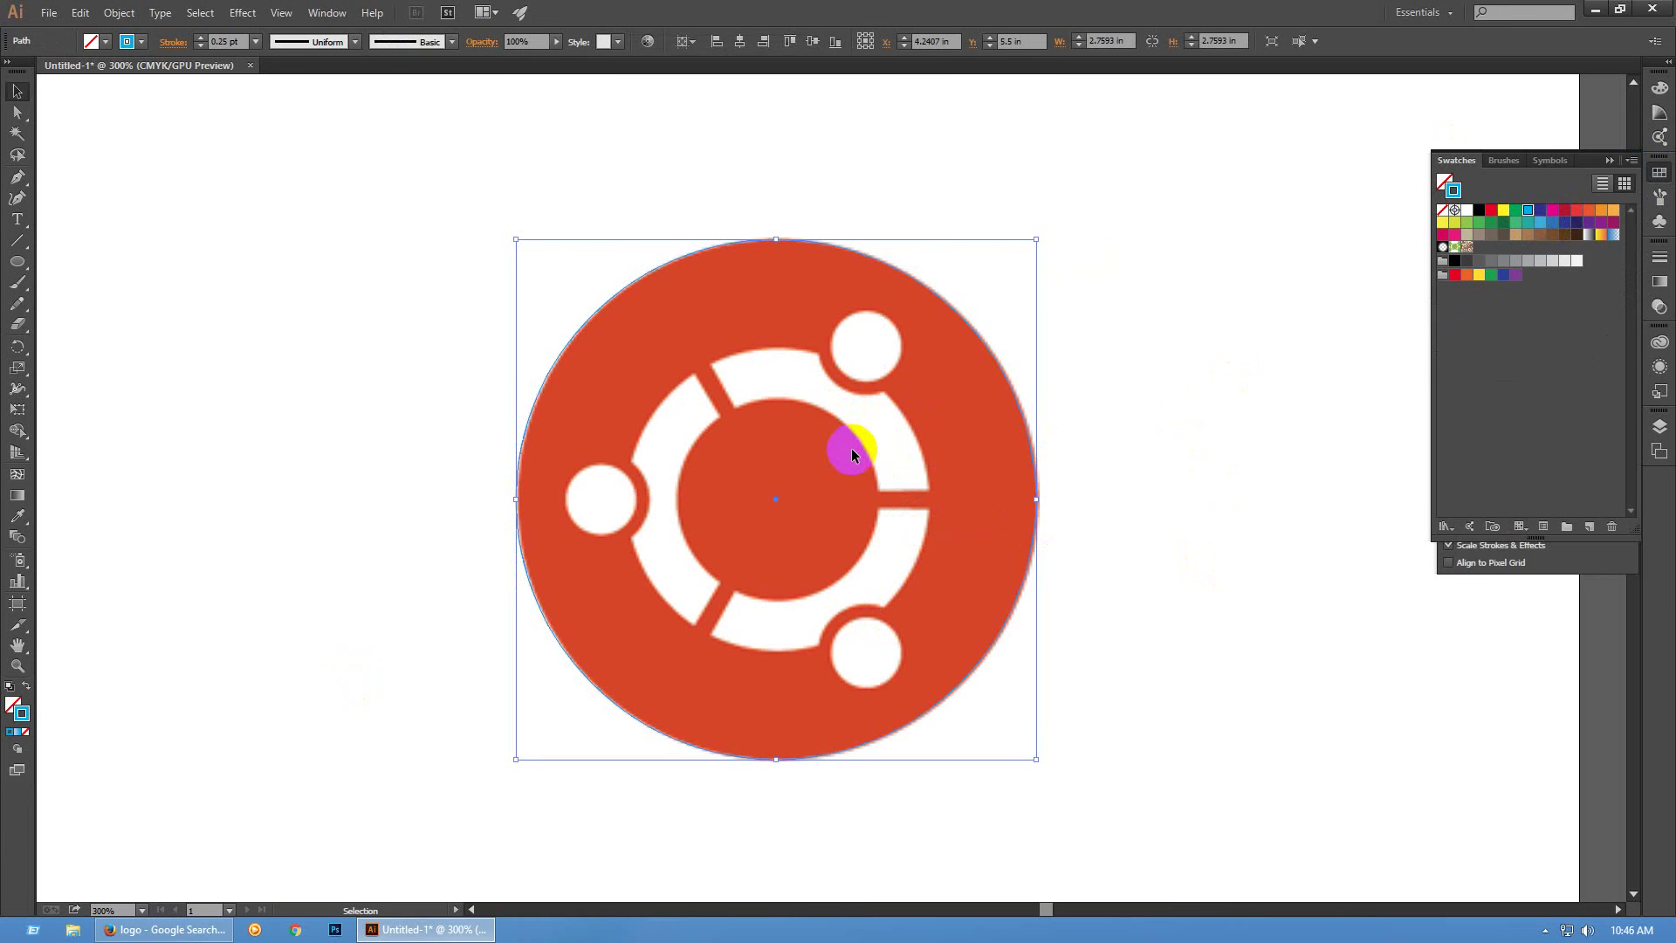
pyautogui.press('a')
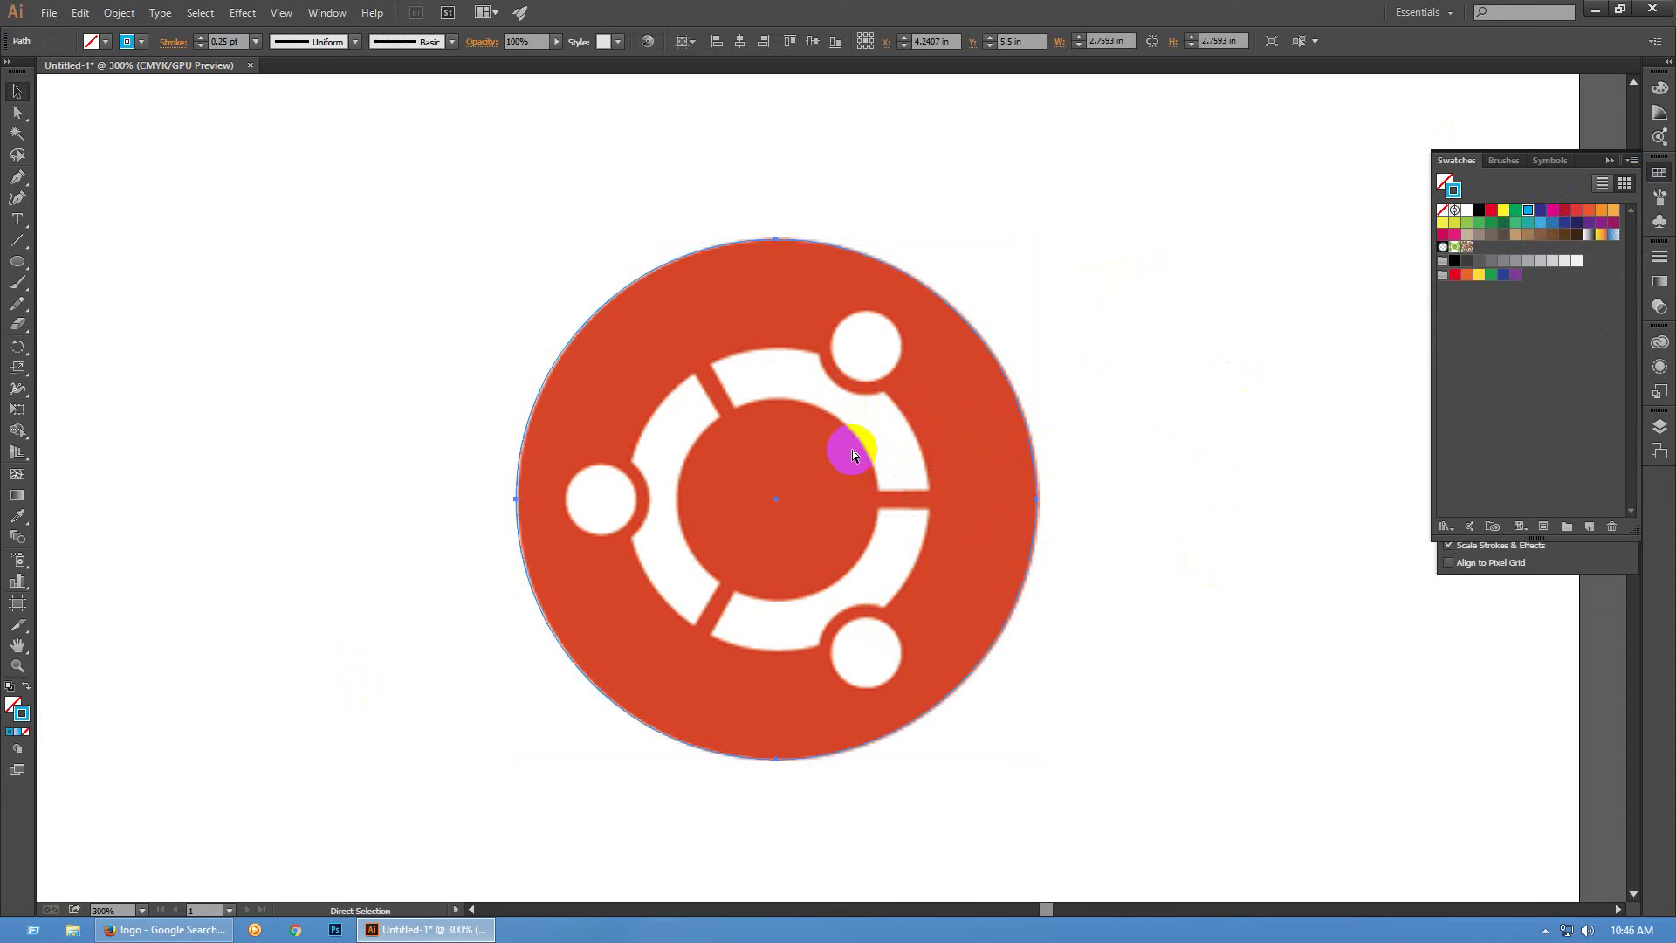
pyautogui.press('v')
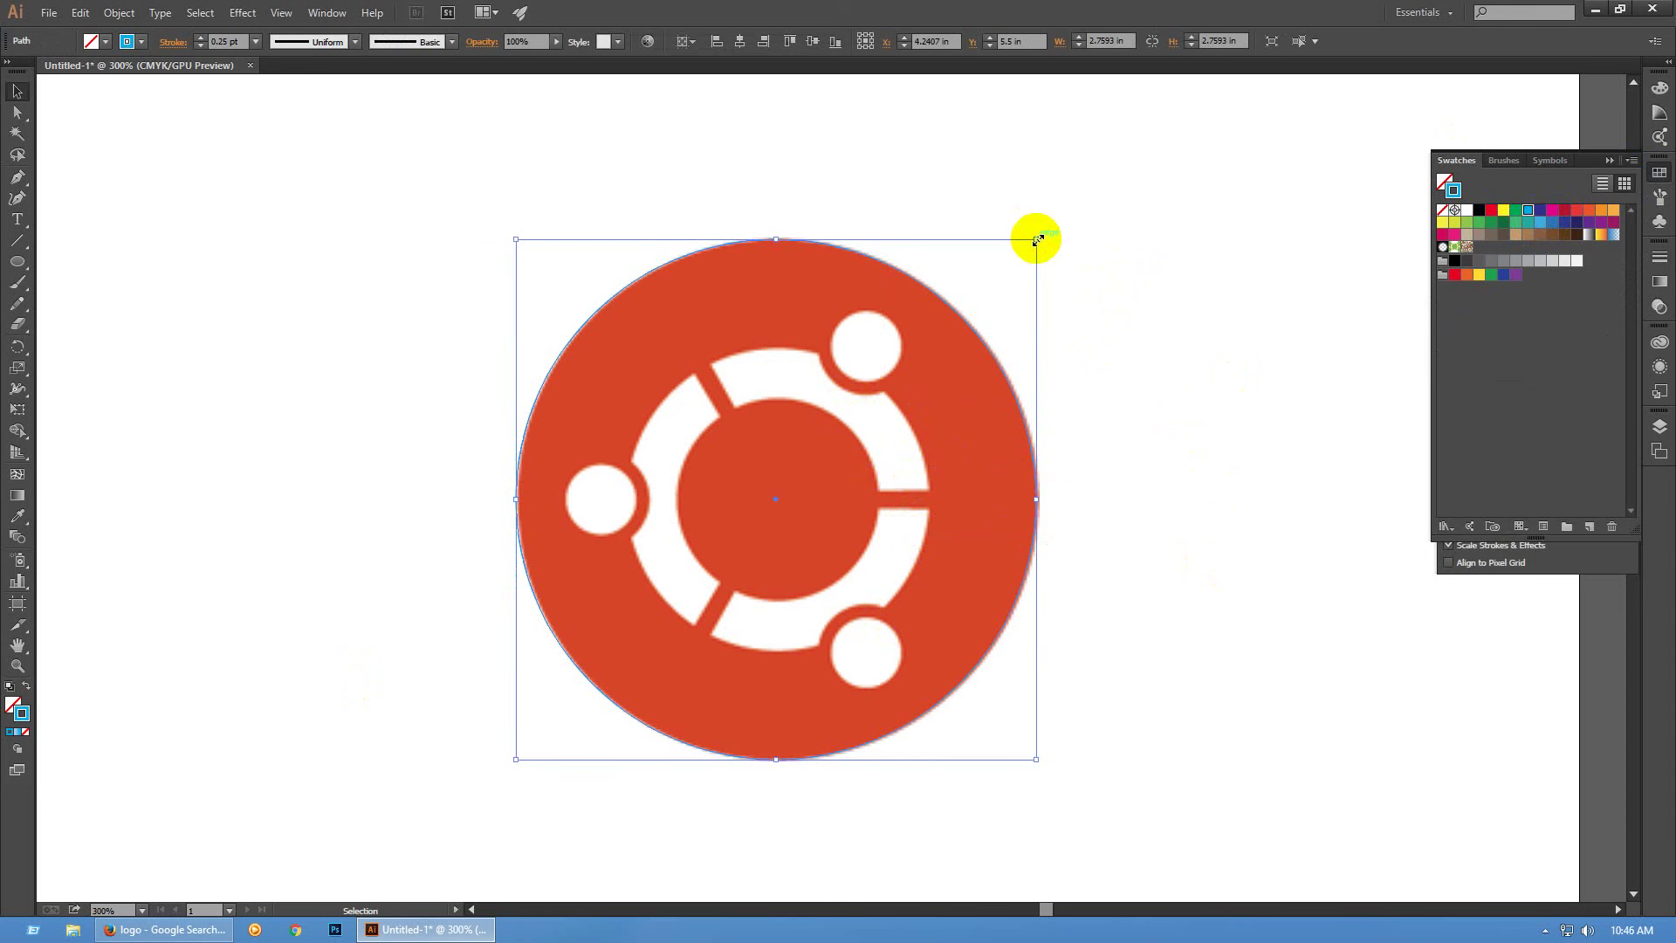
pyautogui.moveTo(1036, 239); pyautogui.dragTo(981, 349)
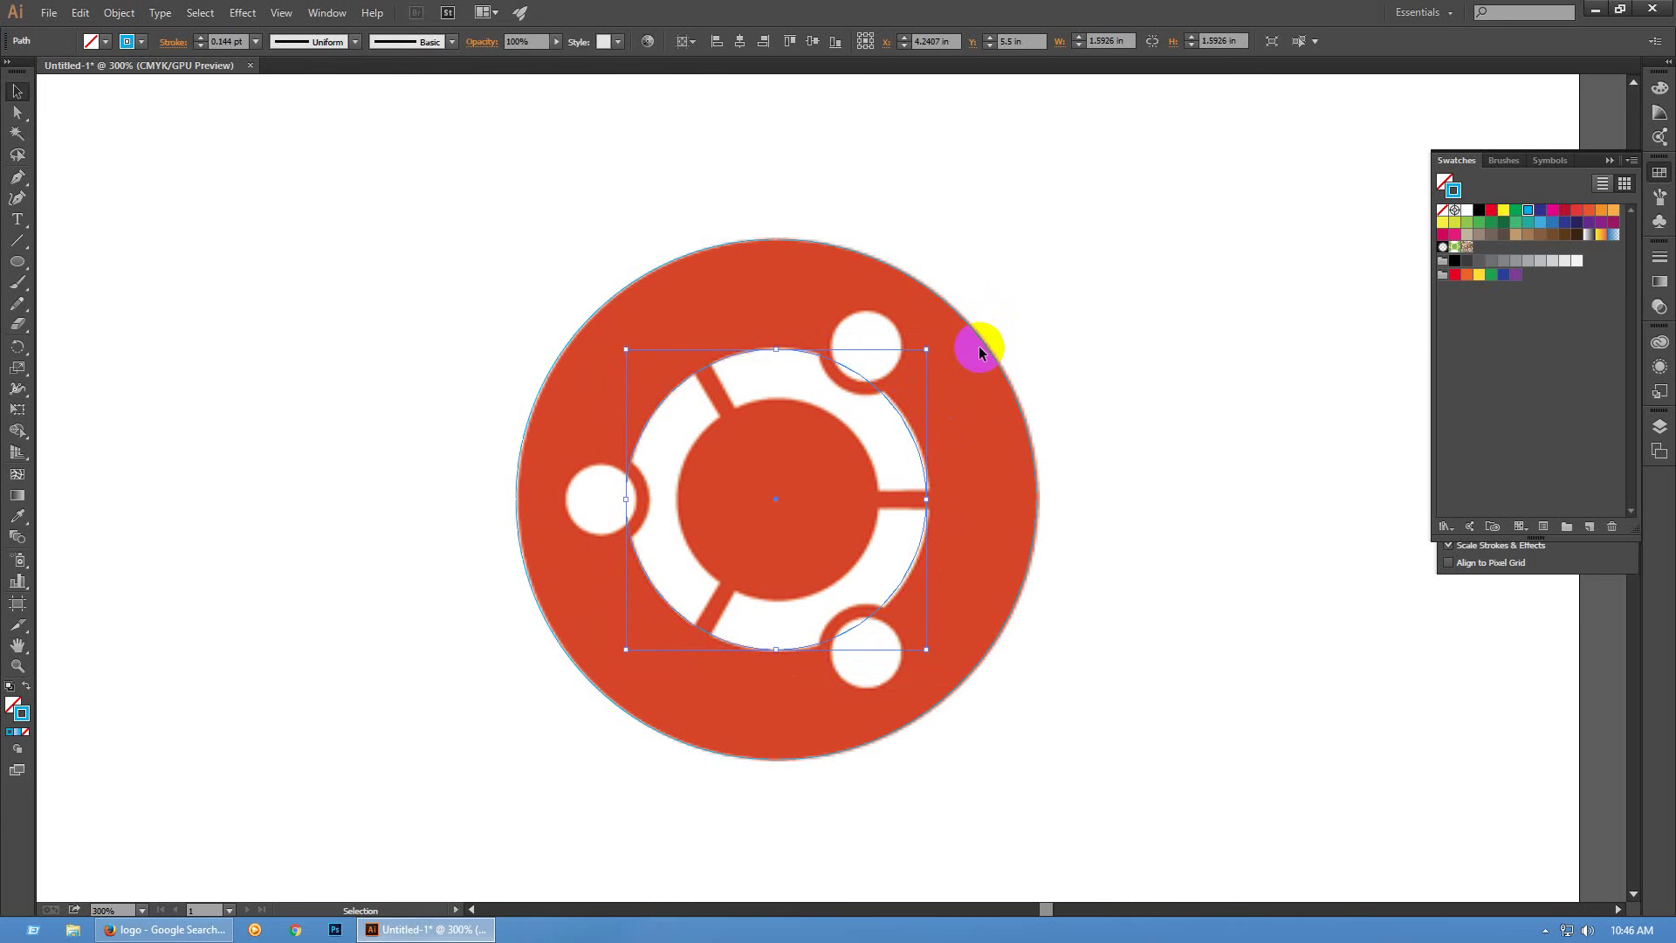
# Duplicate the ring circle in place, scale the copy to about 1.08 in to match the ring's inner edge, and deselect it
pyautogui.press('a')
pyautogui.moveTo(925, 345); pyautogui.dragTo(903, 399)
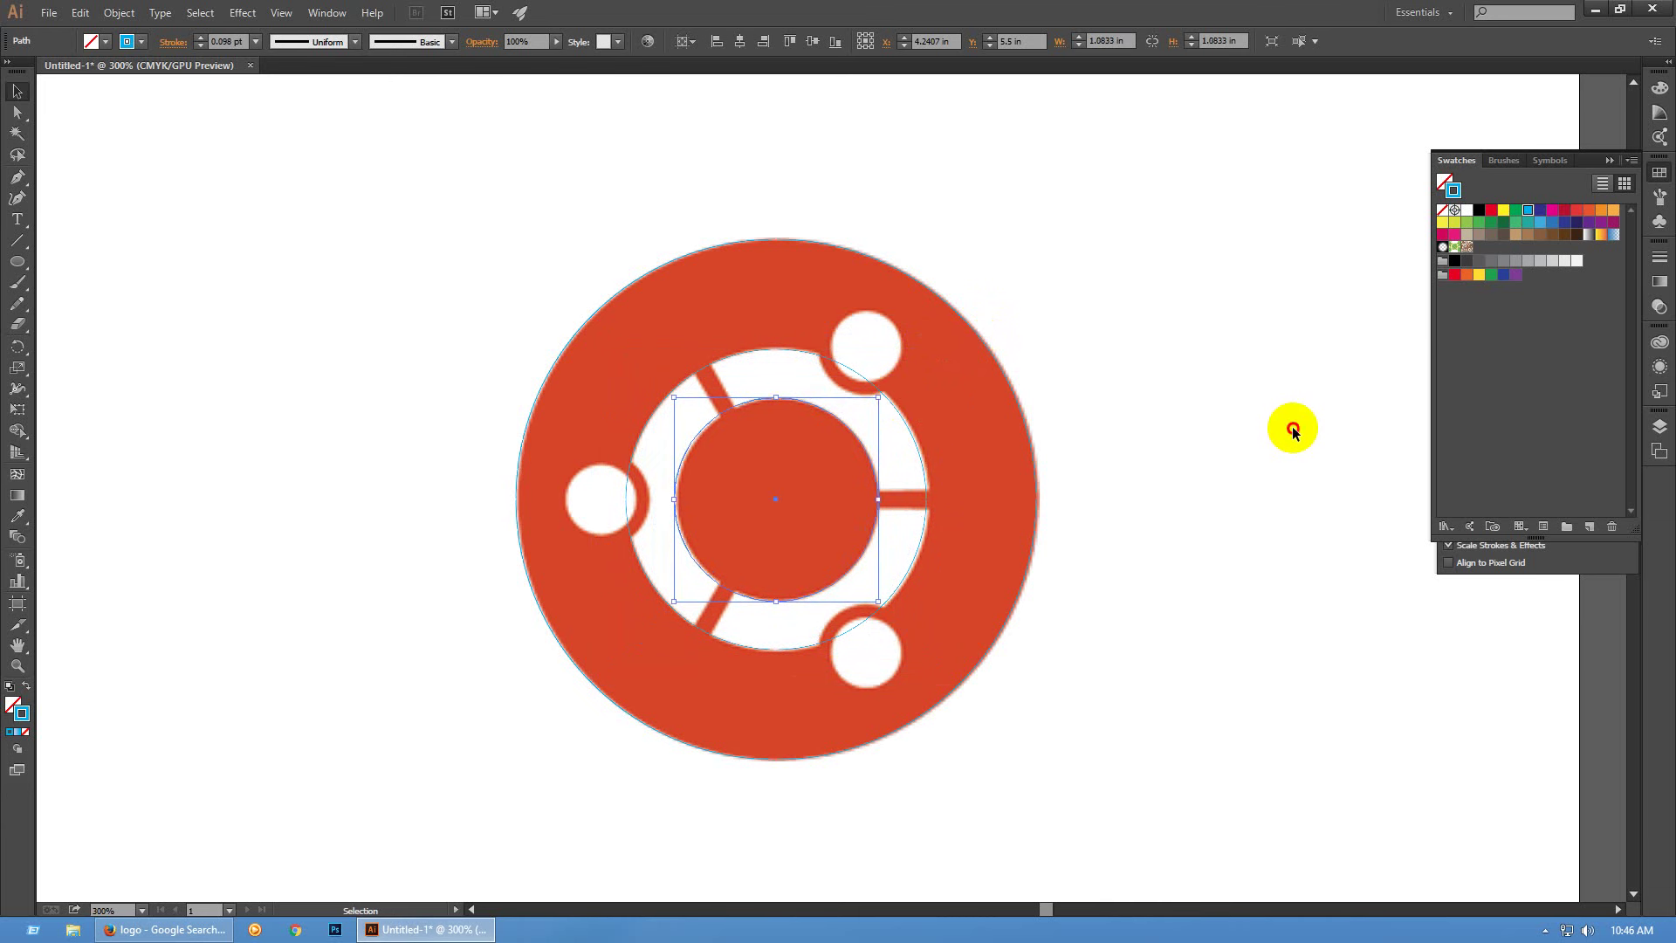
pyautogui.click(1292, 430)
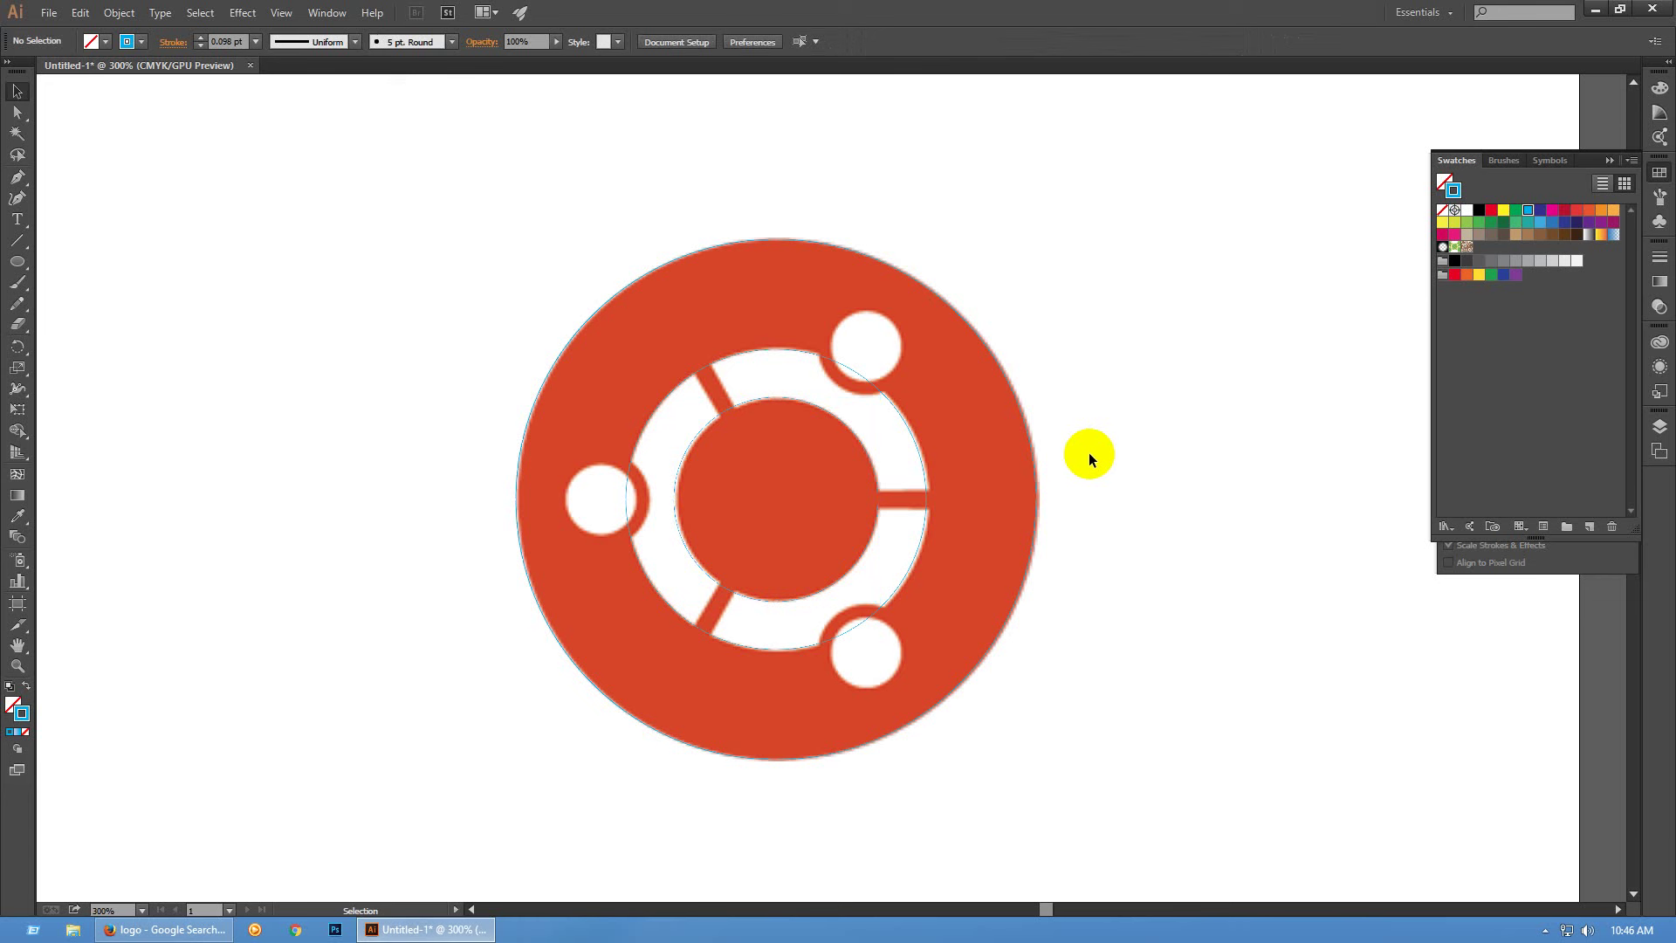
# Make a concentric copy of the innermost circle about 0.35 in across, swap its fill and stroke for a solid blue fill, and deselect it
pyautogui.click(852, 428)
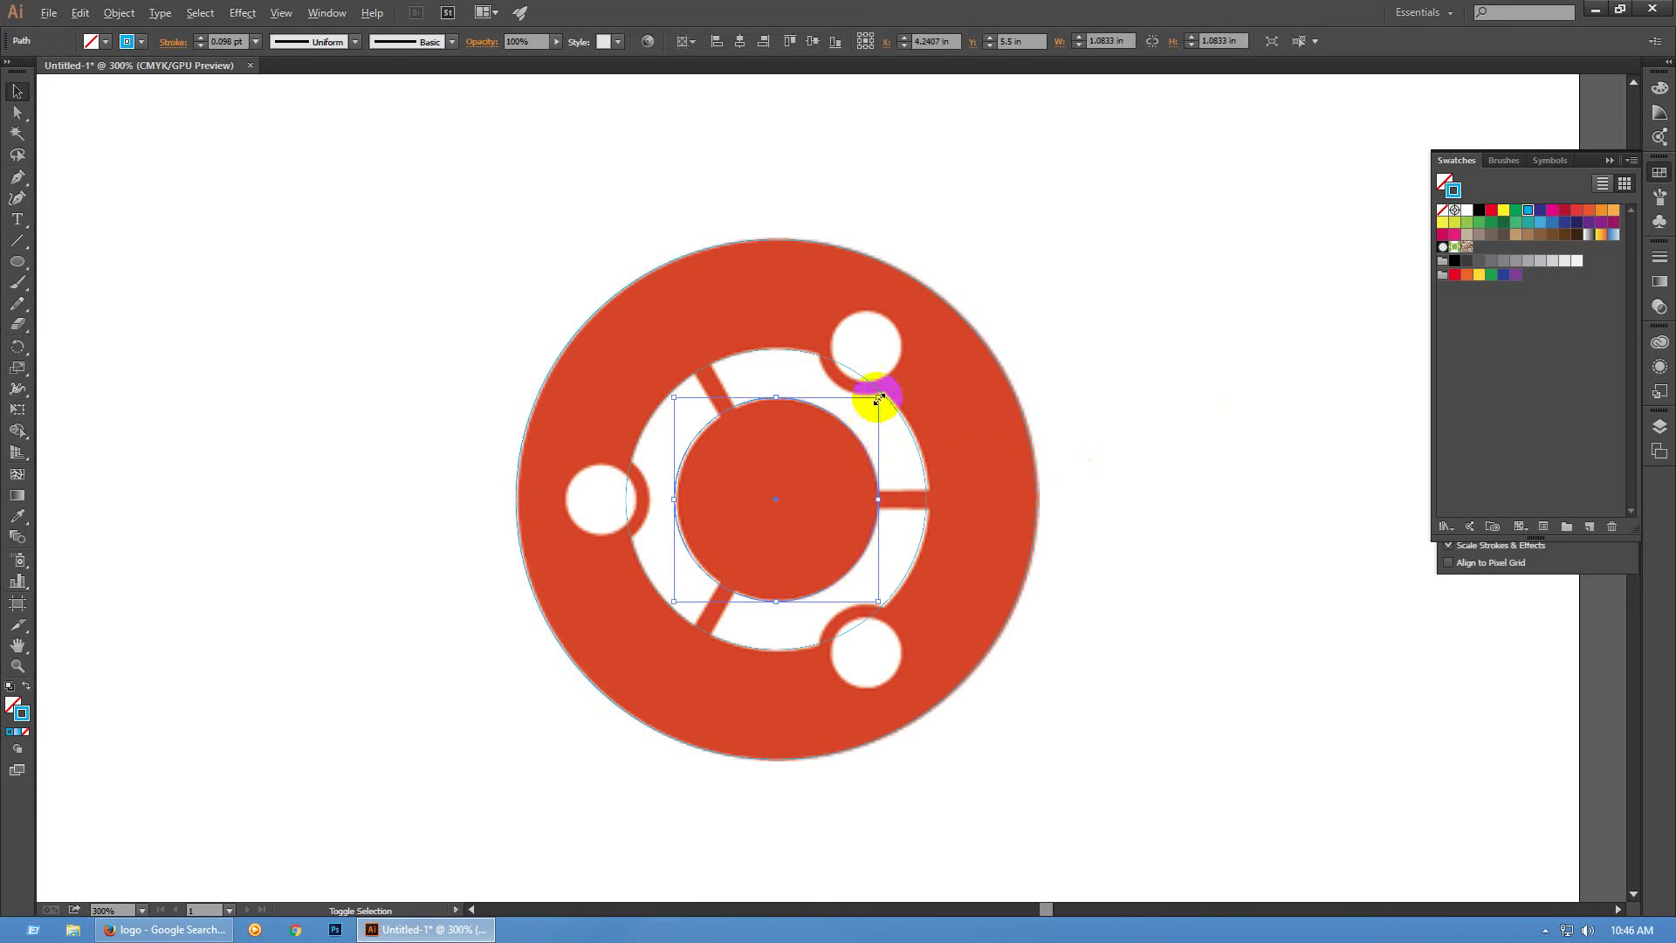
pyautogui.moveTo(878, 398); pyautogui.dragTo(841, 465)
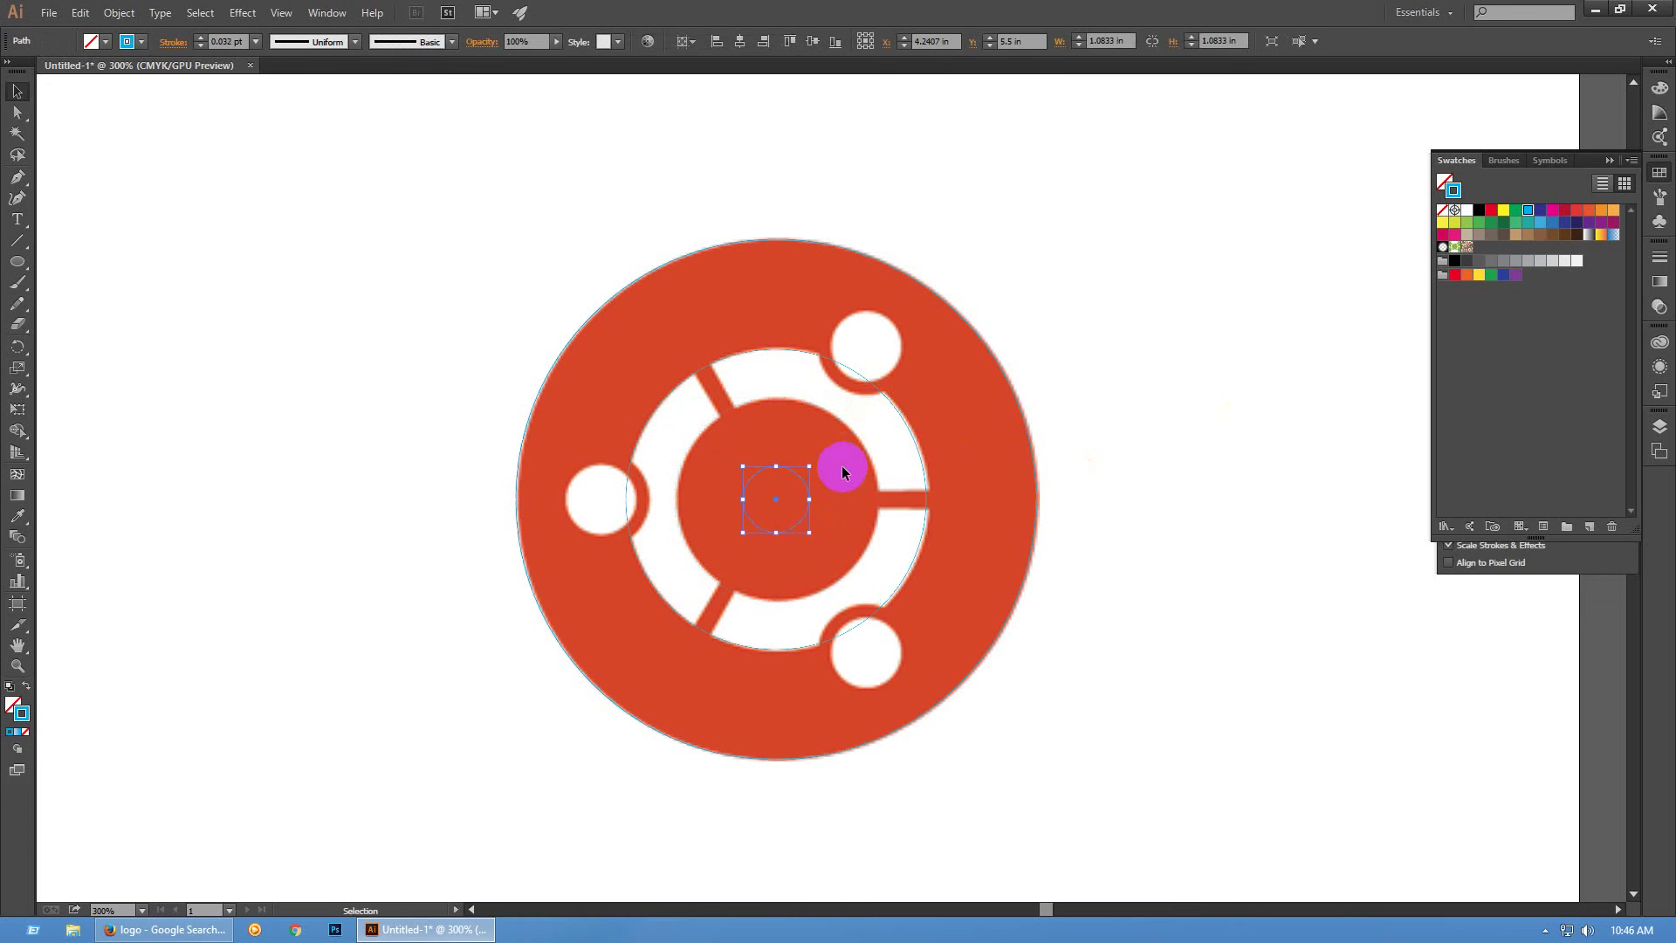
pyautogui.hotkey('shift', 'x')
pyautogui.click(1090, 500)
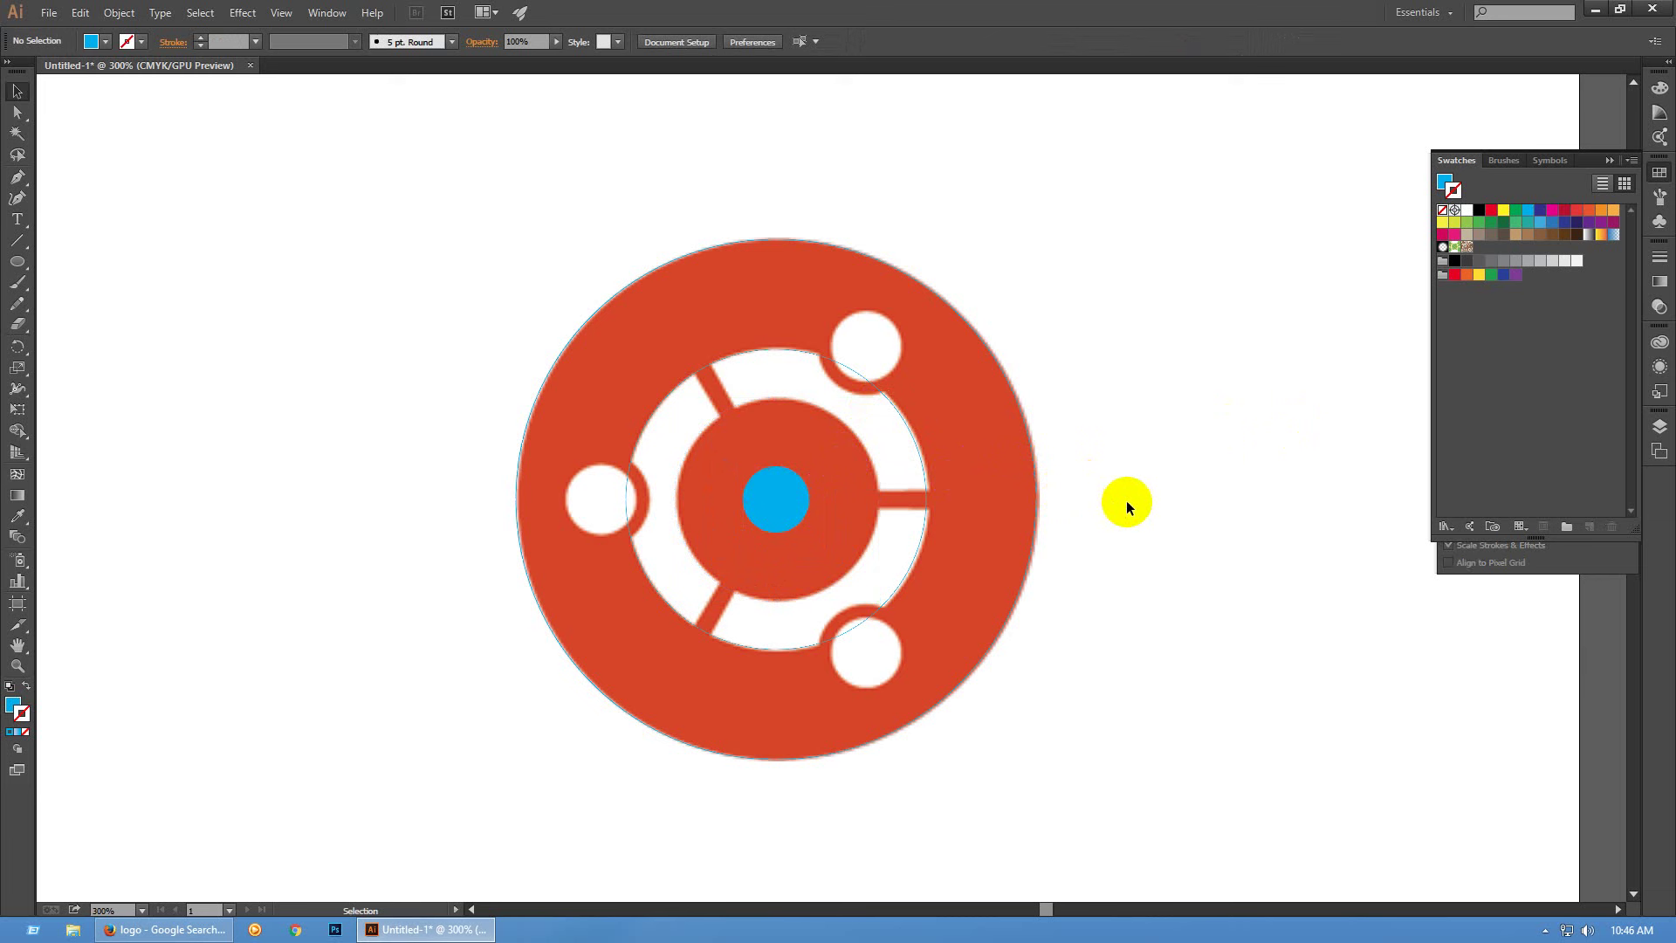
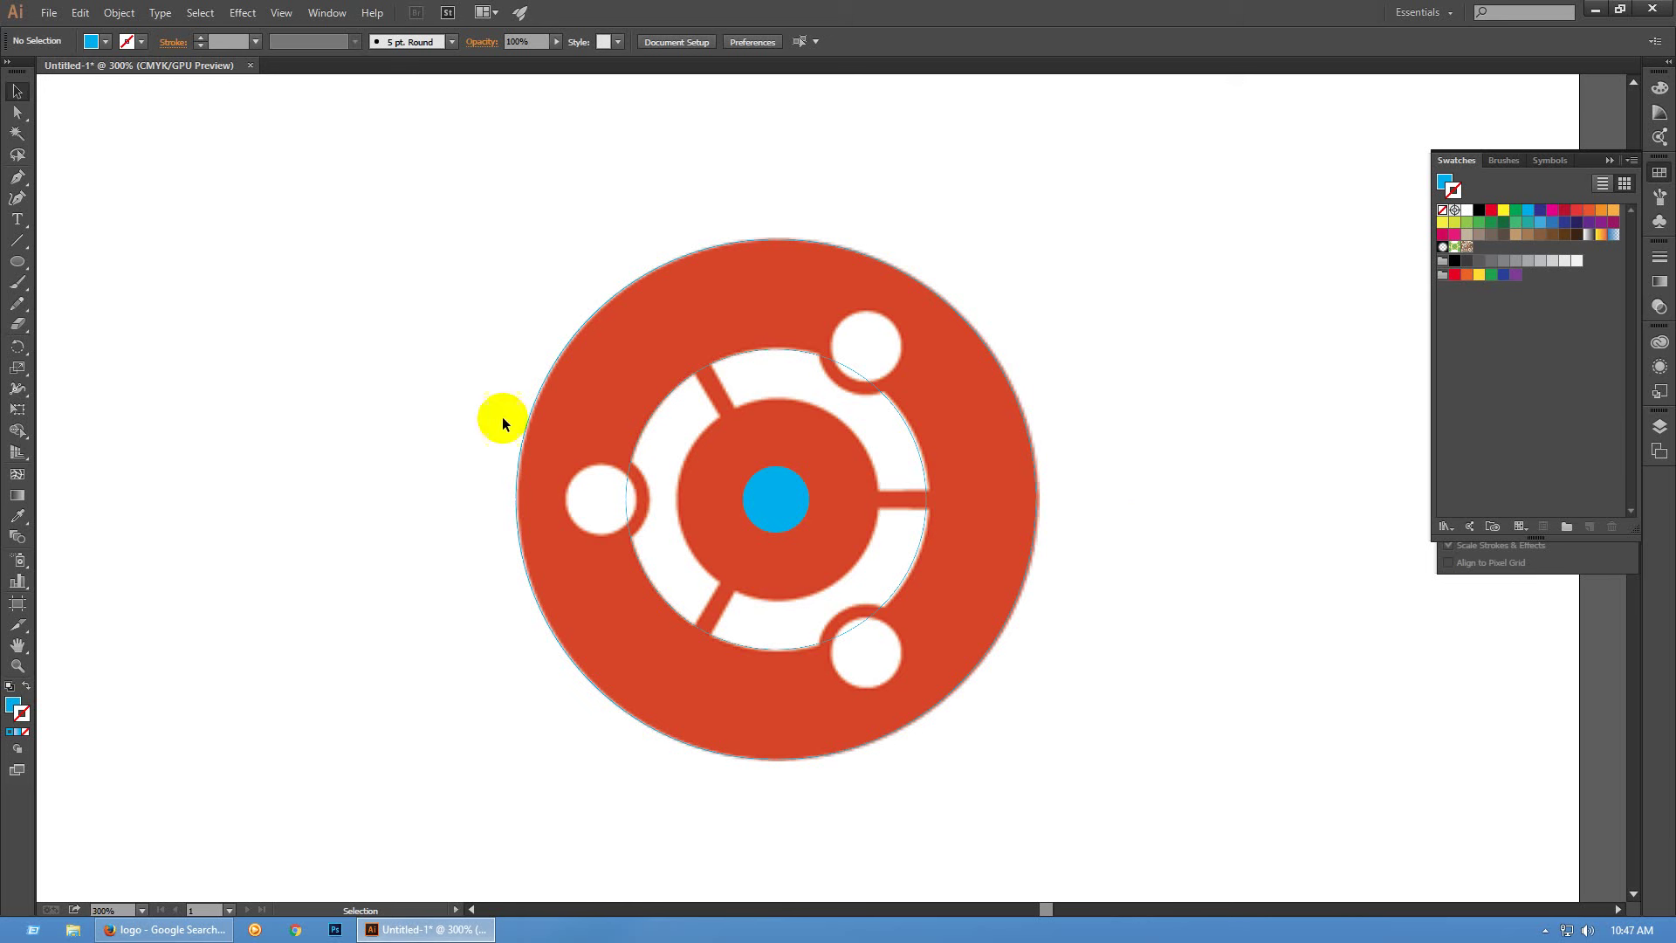
# Draw a vertical line about 3.62 in long through the logo, near its centre
pyautogui.click(18, 240)
pyautogui.moveTo(791, 188); pyautogui.dragTo(834, 871)
pyautogui.press('v')
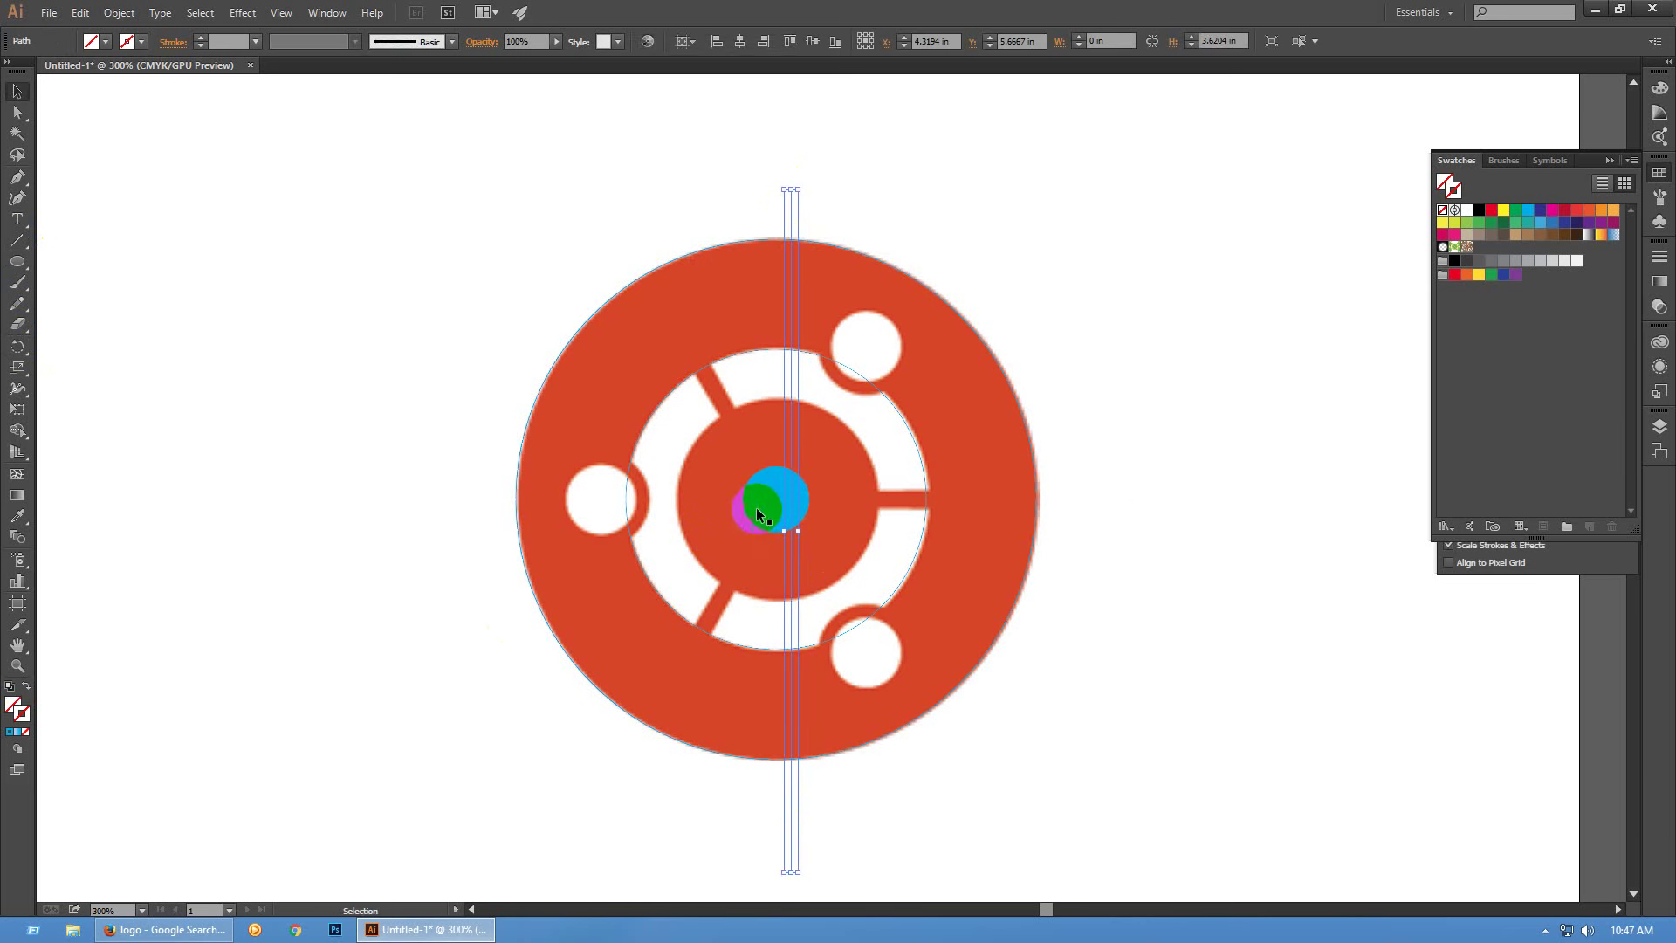
# Align the line's centre to the blue circle horizontally and vertically, using the circle as key object, and select only the line
pyautogui.keyDown('shift'); pyautogui.click(760, 502); pyautogui.keyUp('shift')
pyautogui.moveTo(762, 499)
pyautogui.mouseDown()
pyautogui.moveTo(802, 515)
pyautogui.moveTo(783, 495)
pyautogui.mouseUp()
pyautogui.click(756, 489)
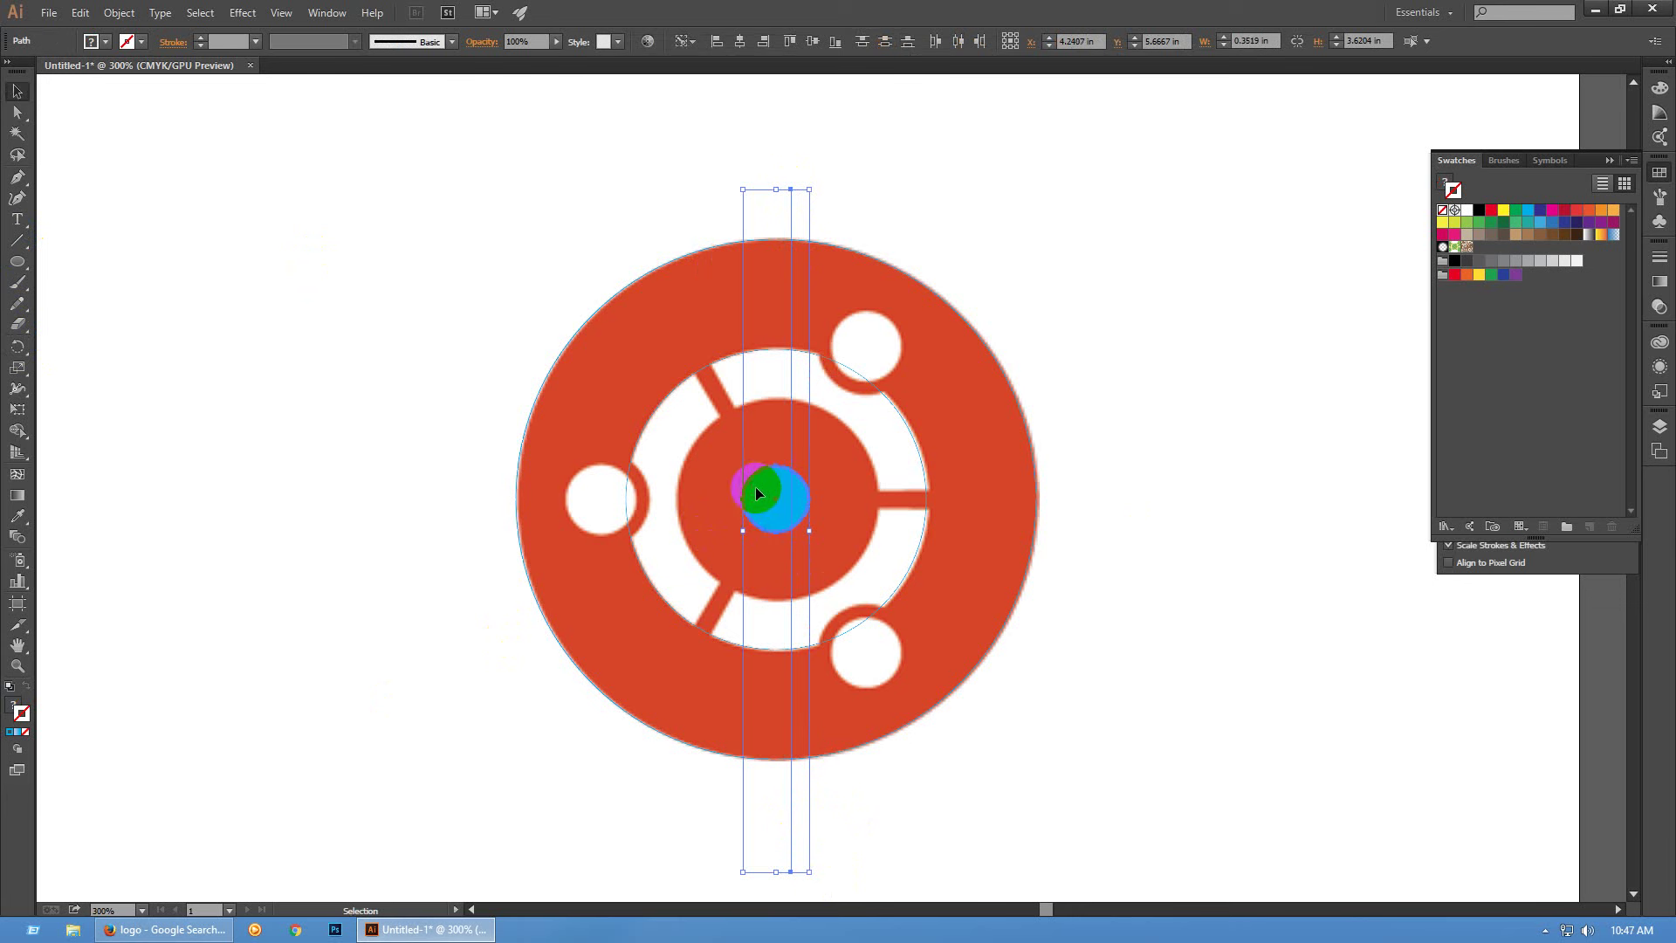
pyautogui.click(740, 41)
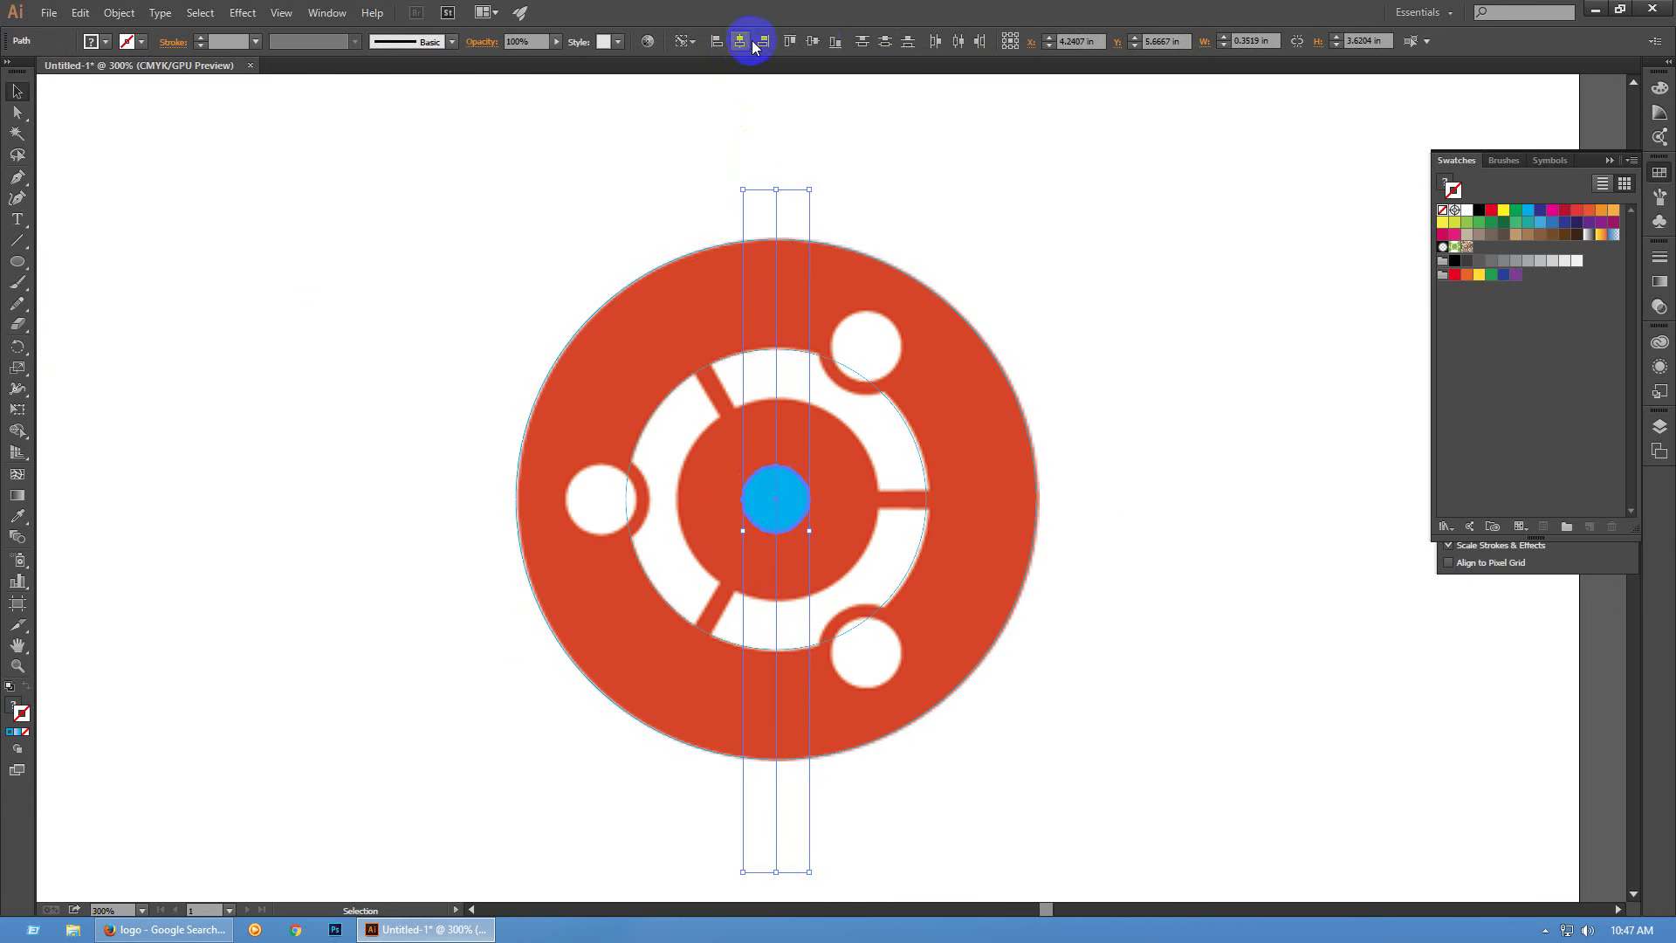
pyautogui.click(813, 41)
pyautogui.click(815, 43)
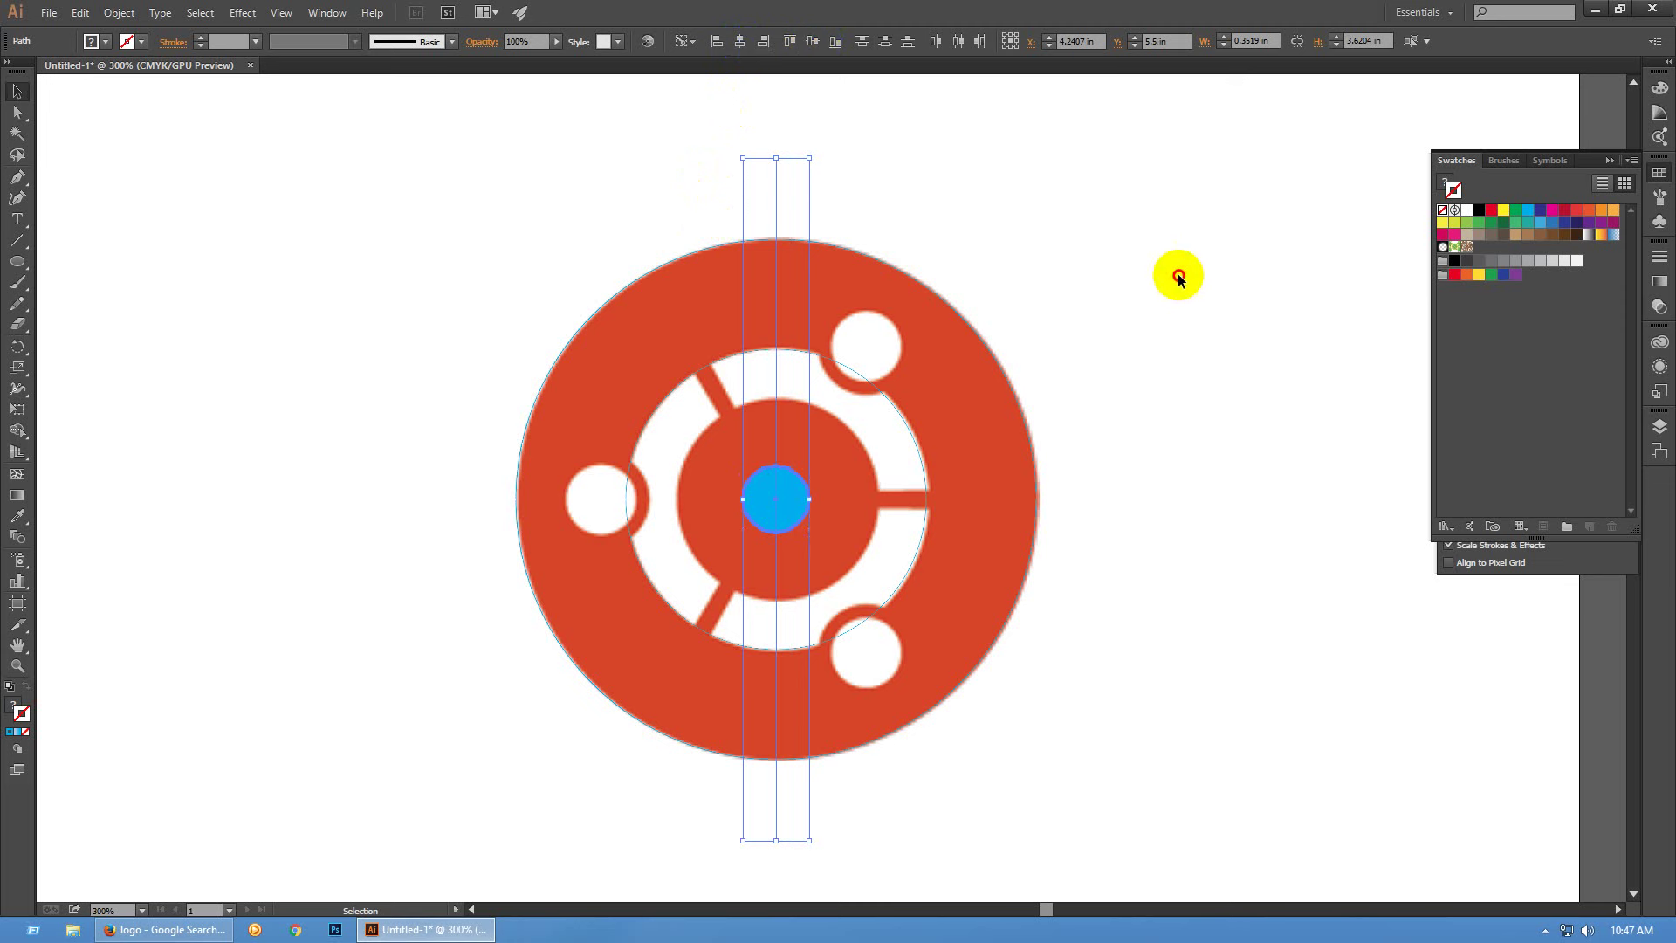
pyautogui.click(628, 224)
pyautogui.click(764, 449)
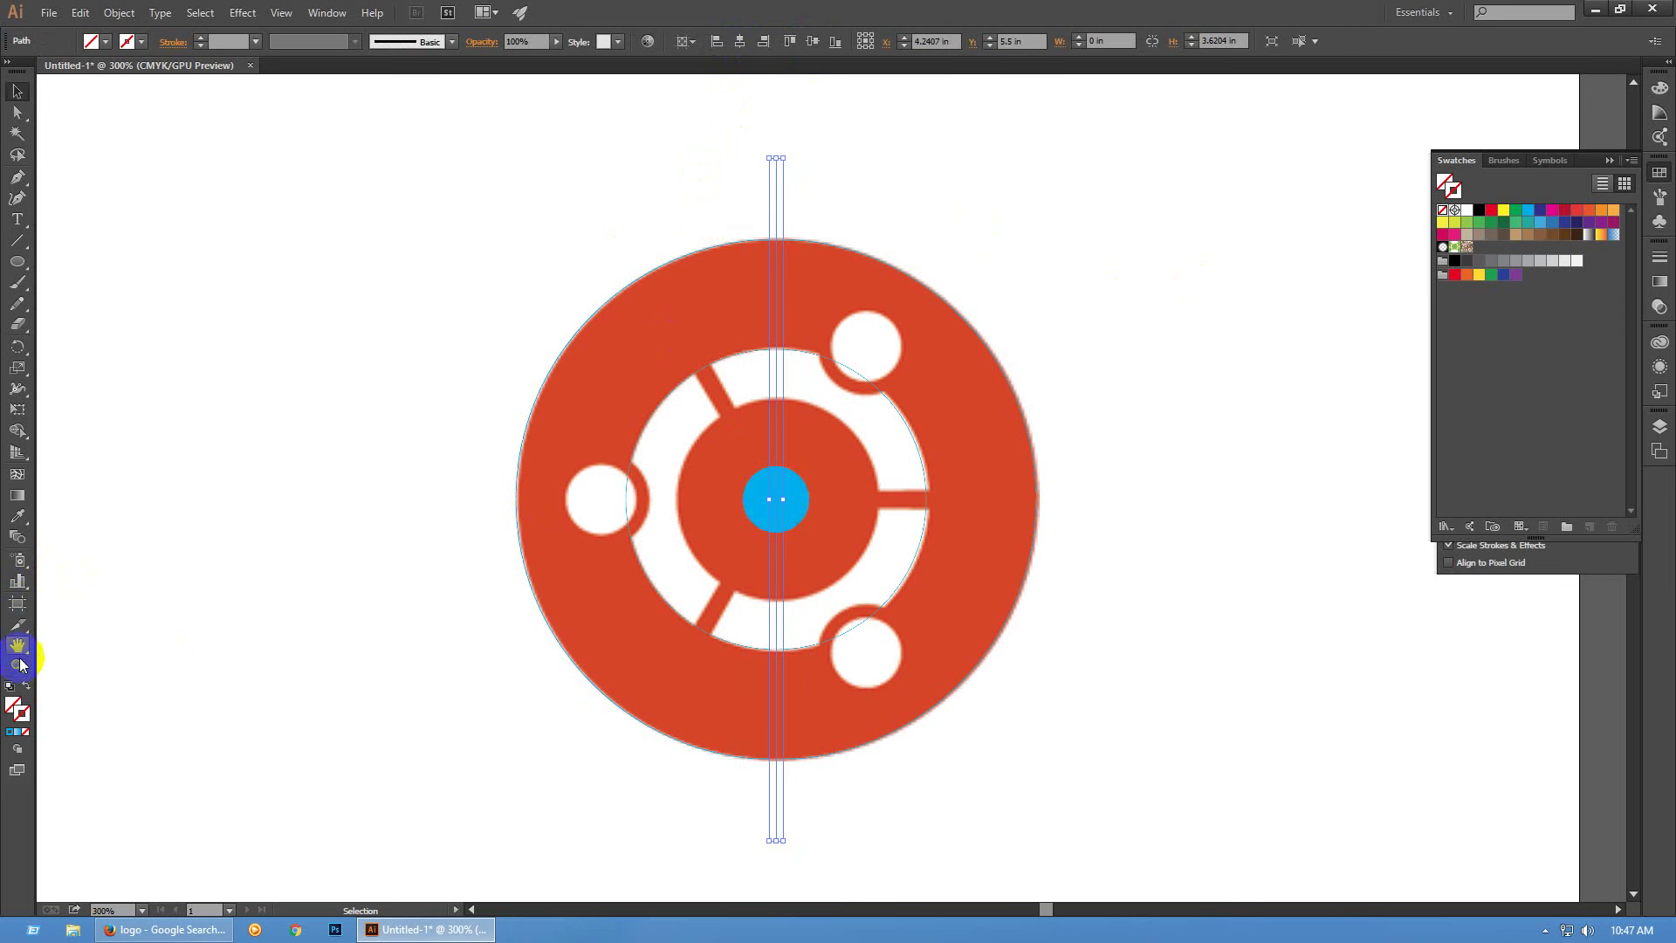
# Give the vertical line the default white fill and black 1 pt stroke, checking it deselected before selecting it again
pyautogui.click(9, 686)
pyautogui.click(556, 599)
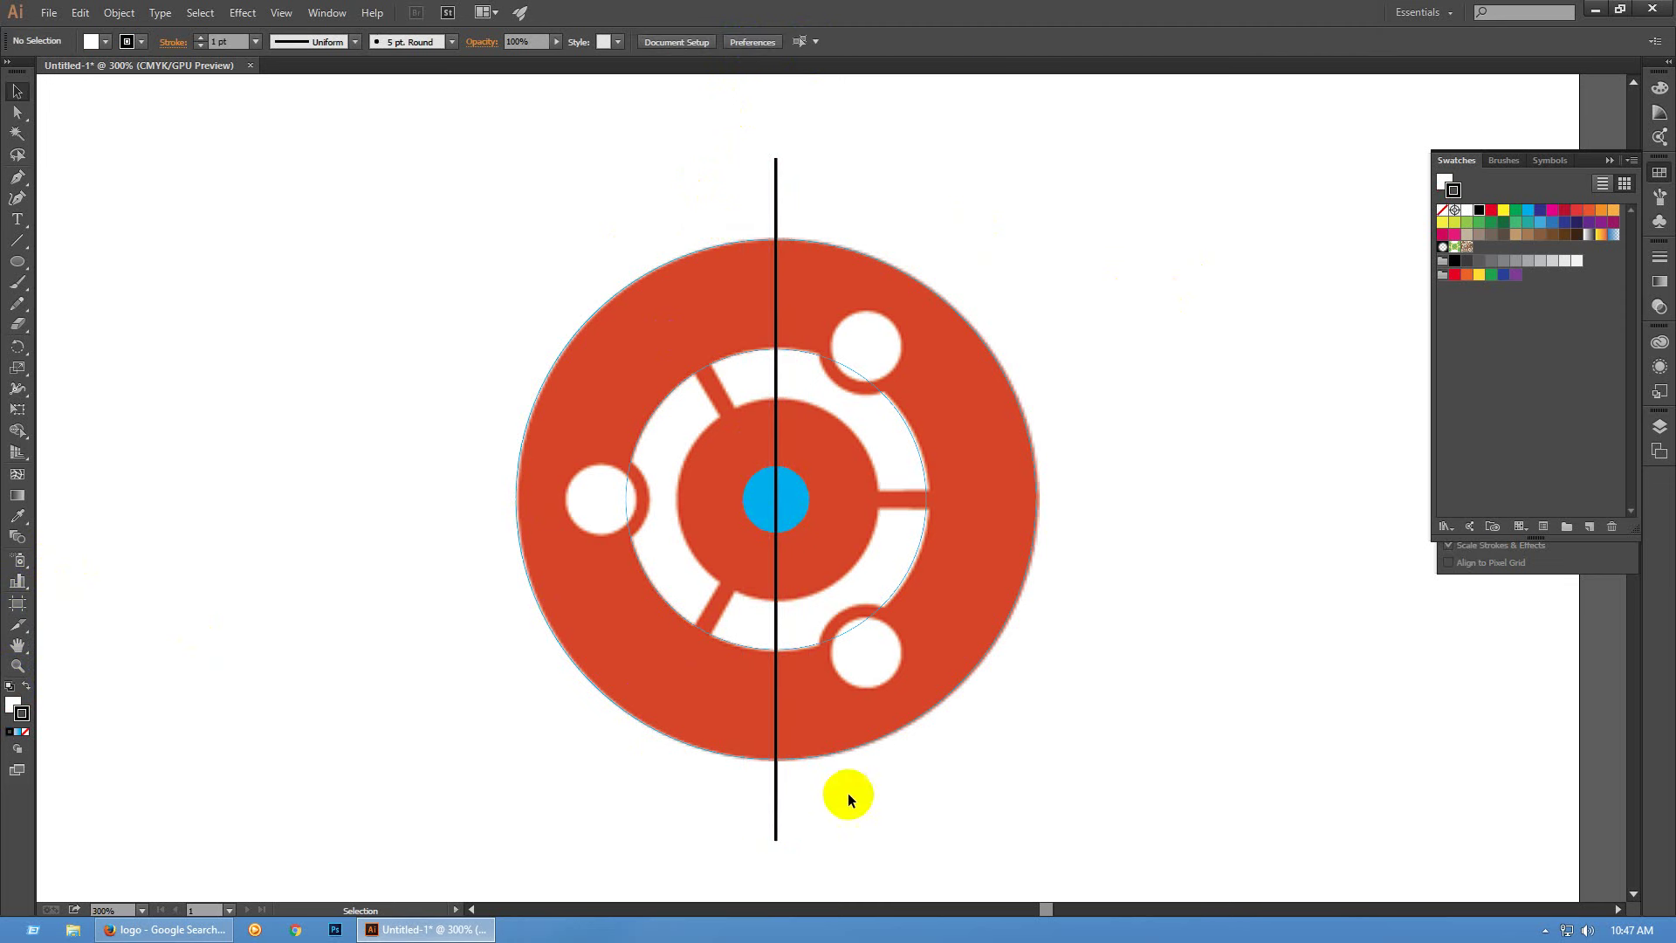
pyautogui.click(775, 786)
# Preview rotating the vertical line by 120°, -120° and -100° without keeping any of these rotations
pyautogui.doubleClick(18, 347)
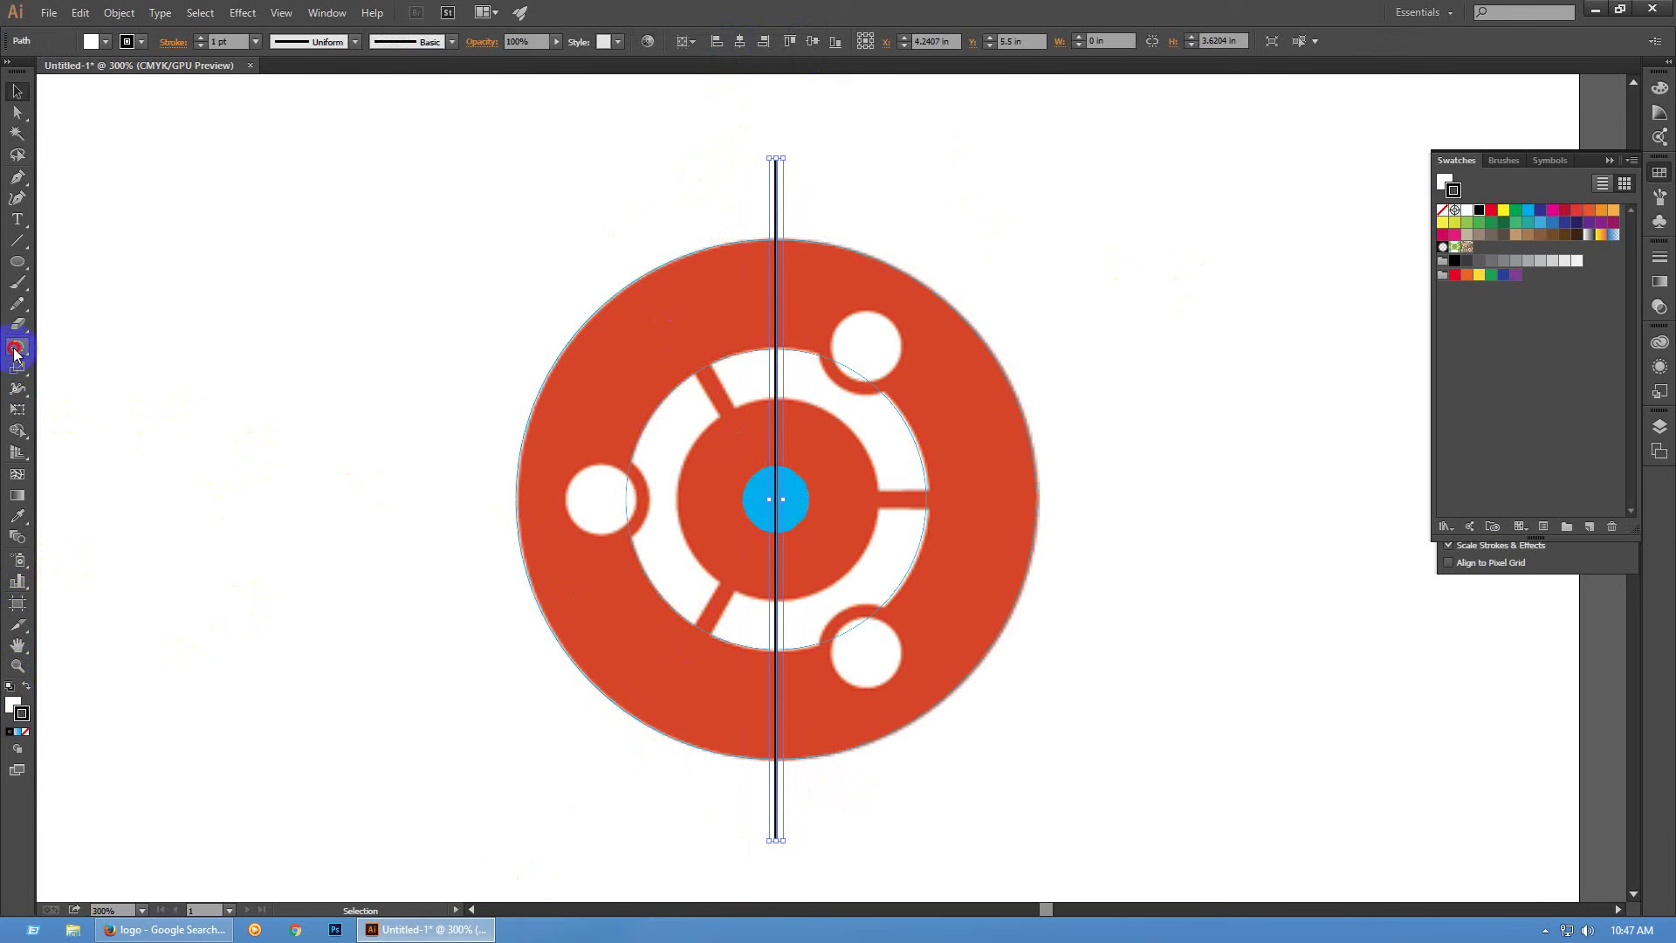
pyautogui.click(886, 531)
pyautogui.moveTo(840, 360); pyautogui.dragTo(1359, 514)
pyautogui.write('120')
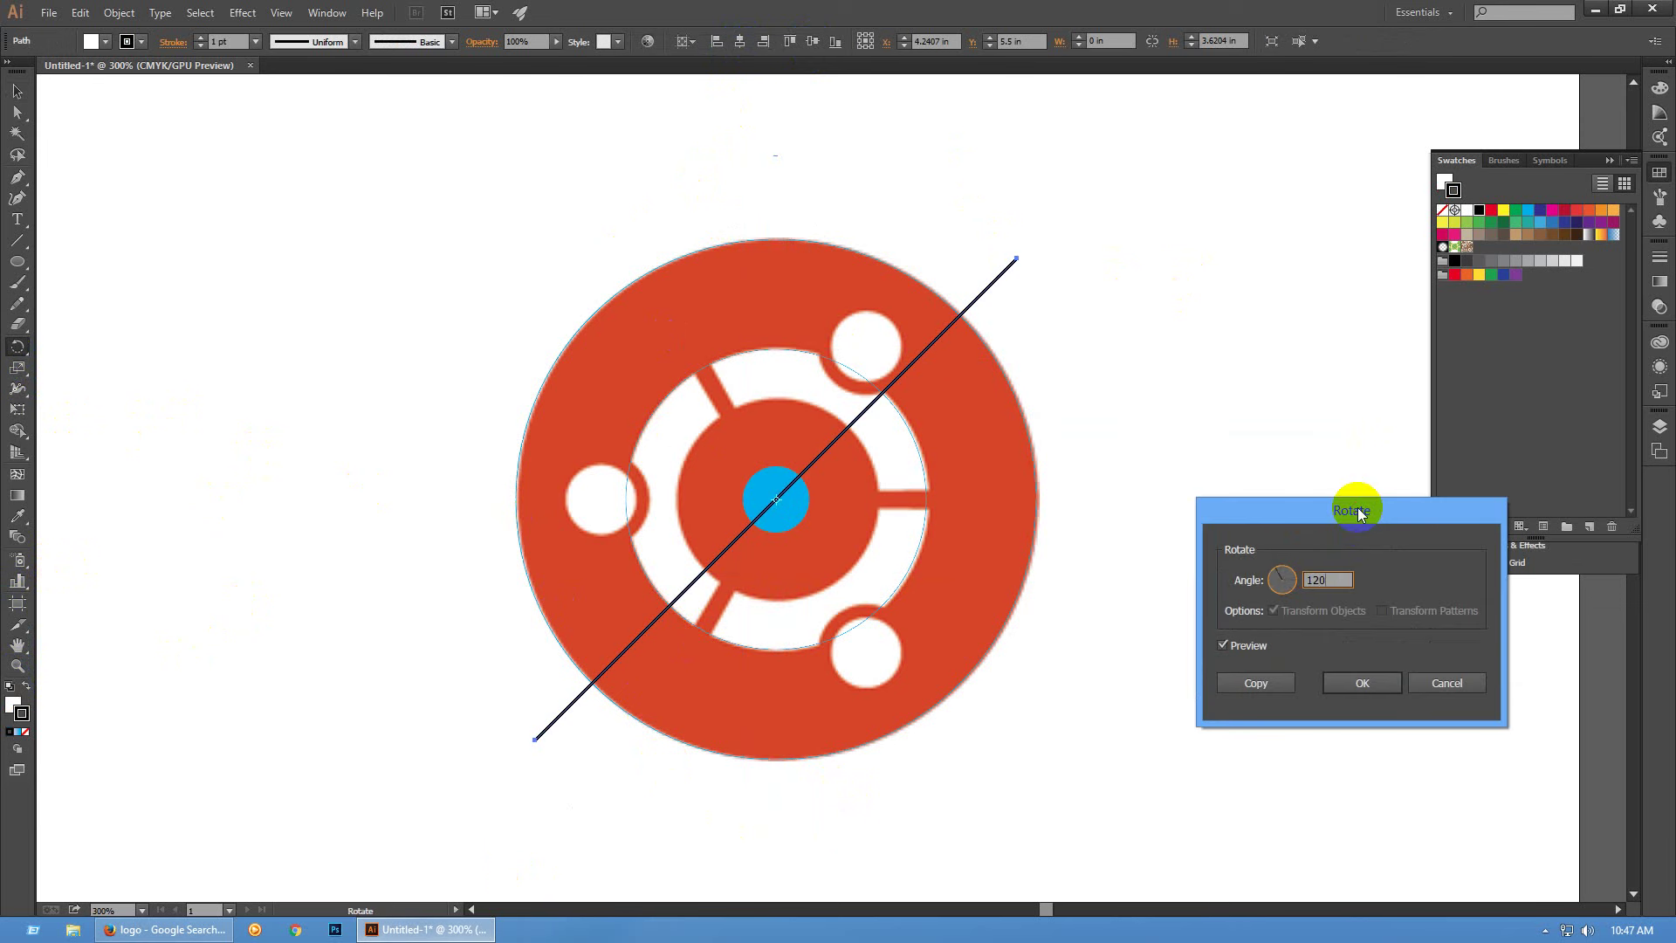
pyautogui.press('Tab')
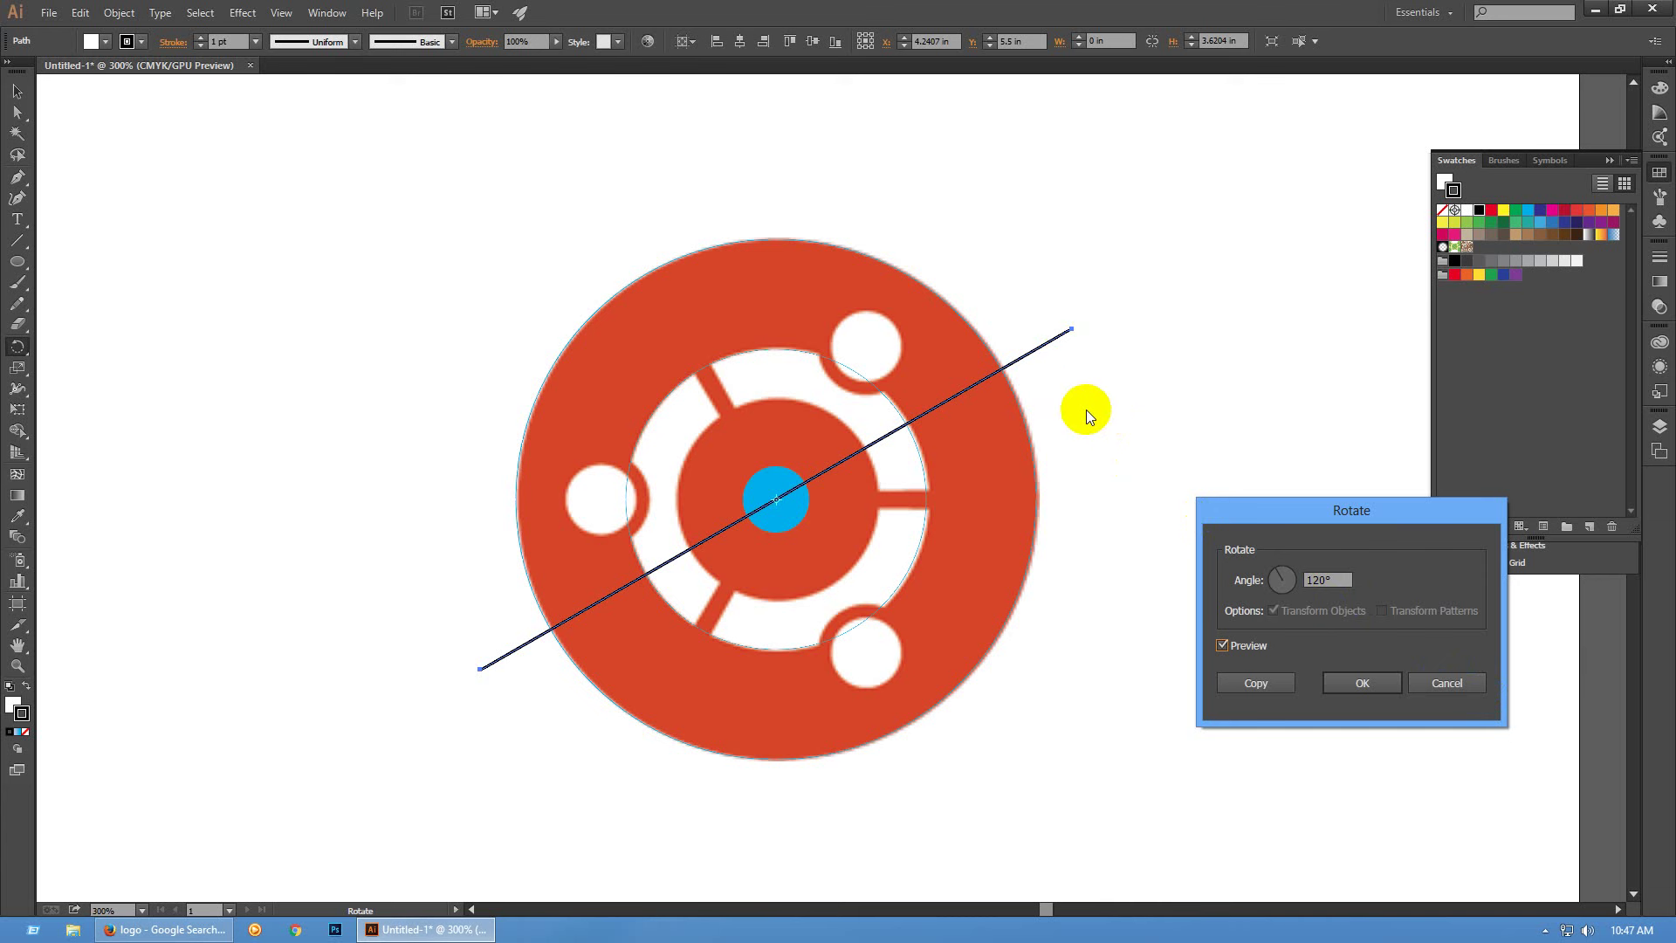
pyautogui.doubleClick(1342, 580)
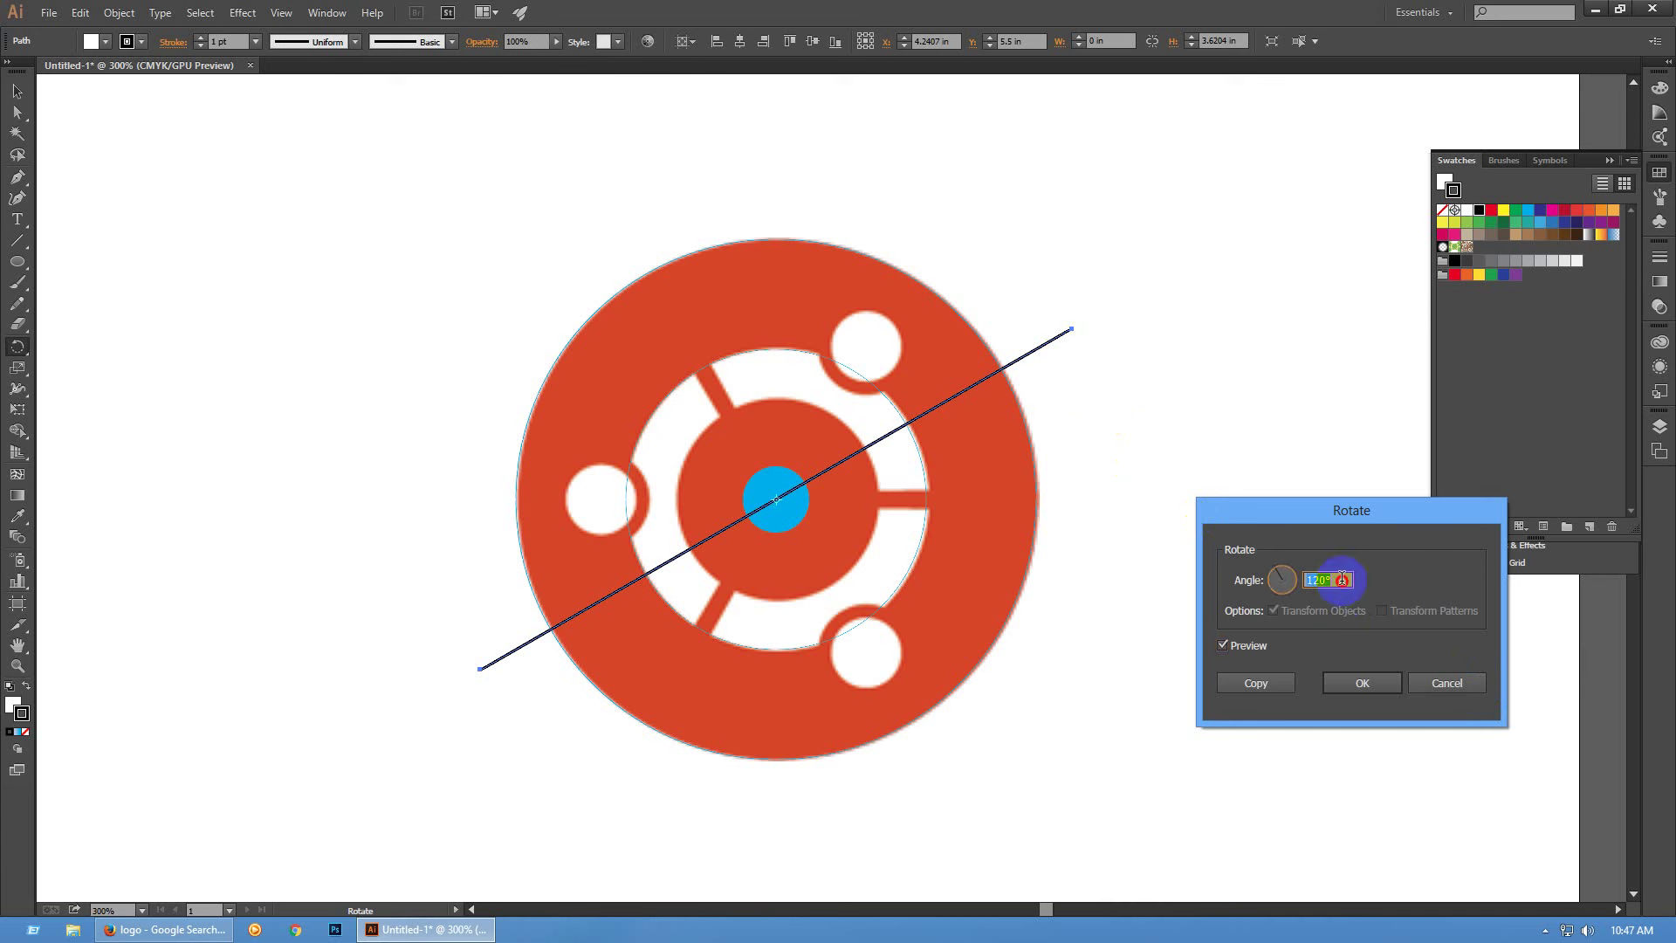
pyautogui.write('-120')
pyautogui.doubleClick(1342, 580)
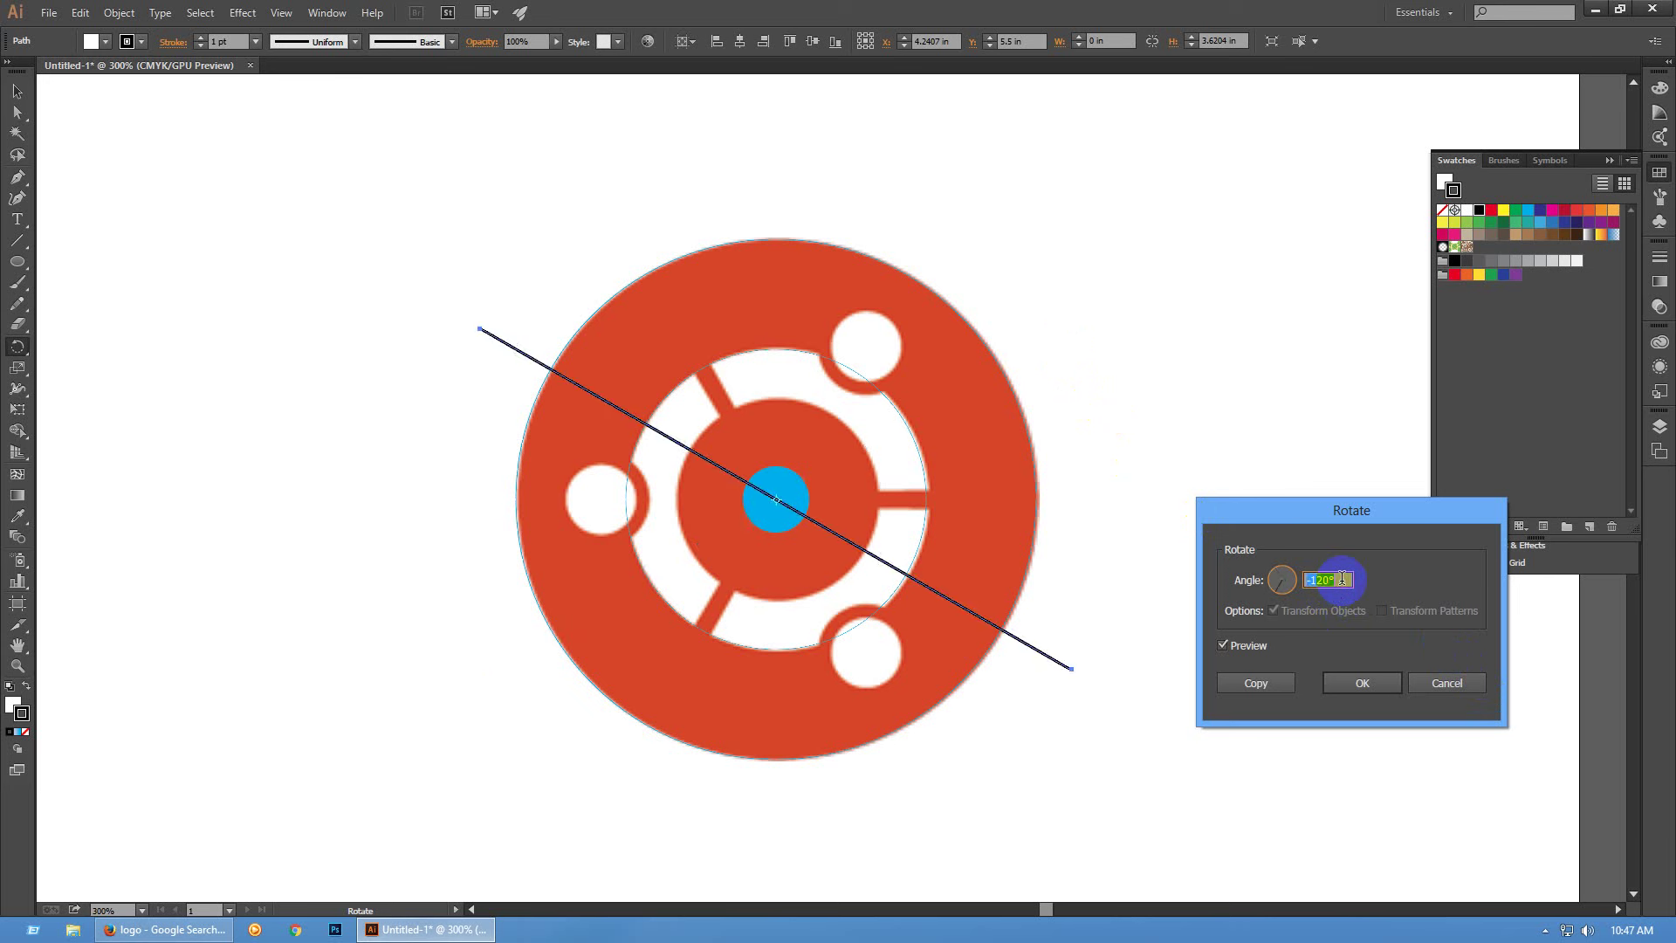
pyautogui.write('-')
pyautogui.write('00')
pyautogui.press('Tab')
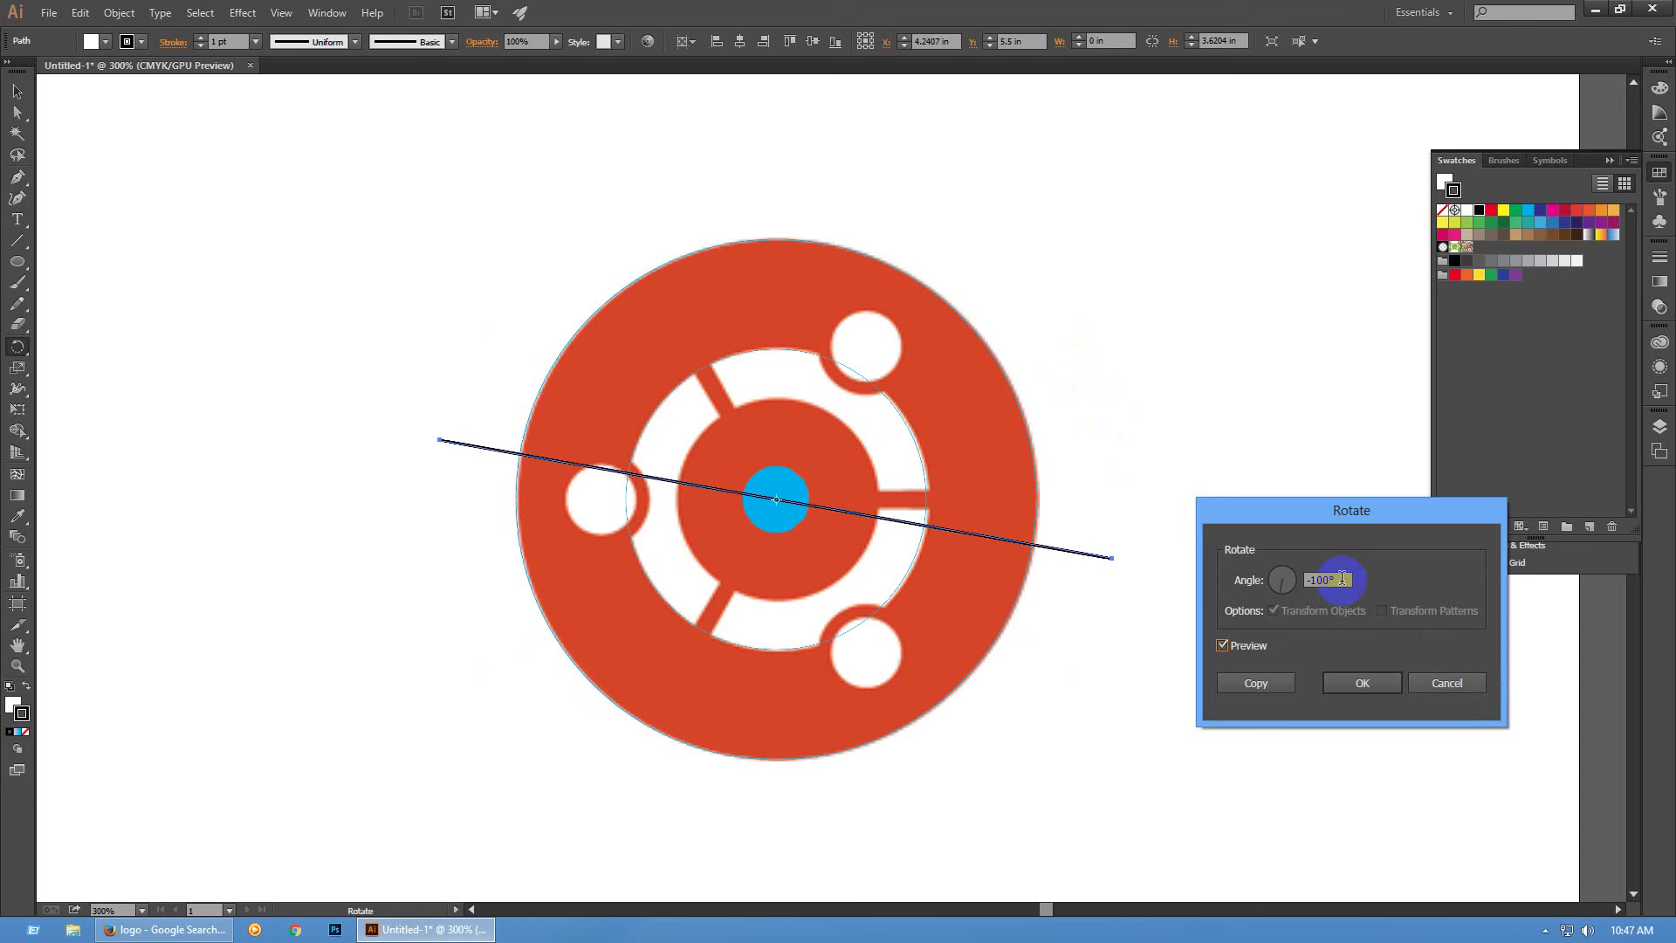
pyautogui.click(1358, 683)
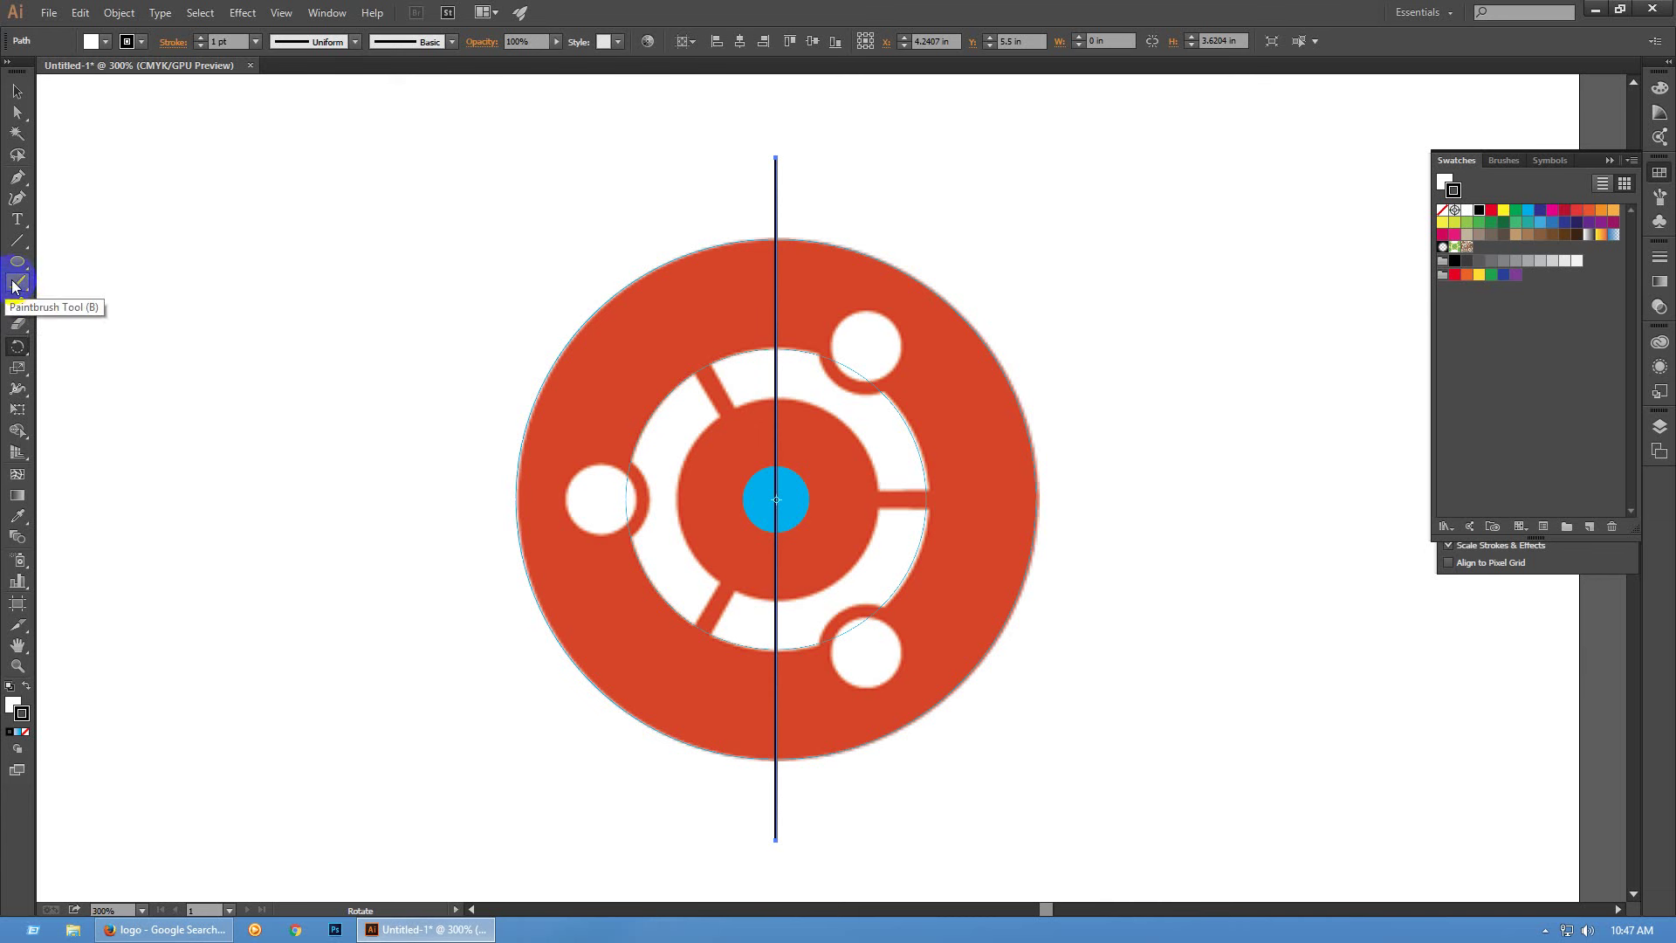
# Make a copy of the vertical line rotated 120° about its centre, and repeat the transformation once for a third line
pyautogui.click(20, 349)
pyautogui.doubleClick(19, 349)
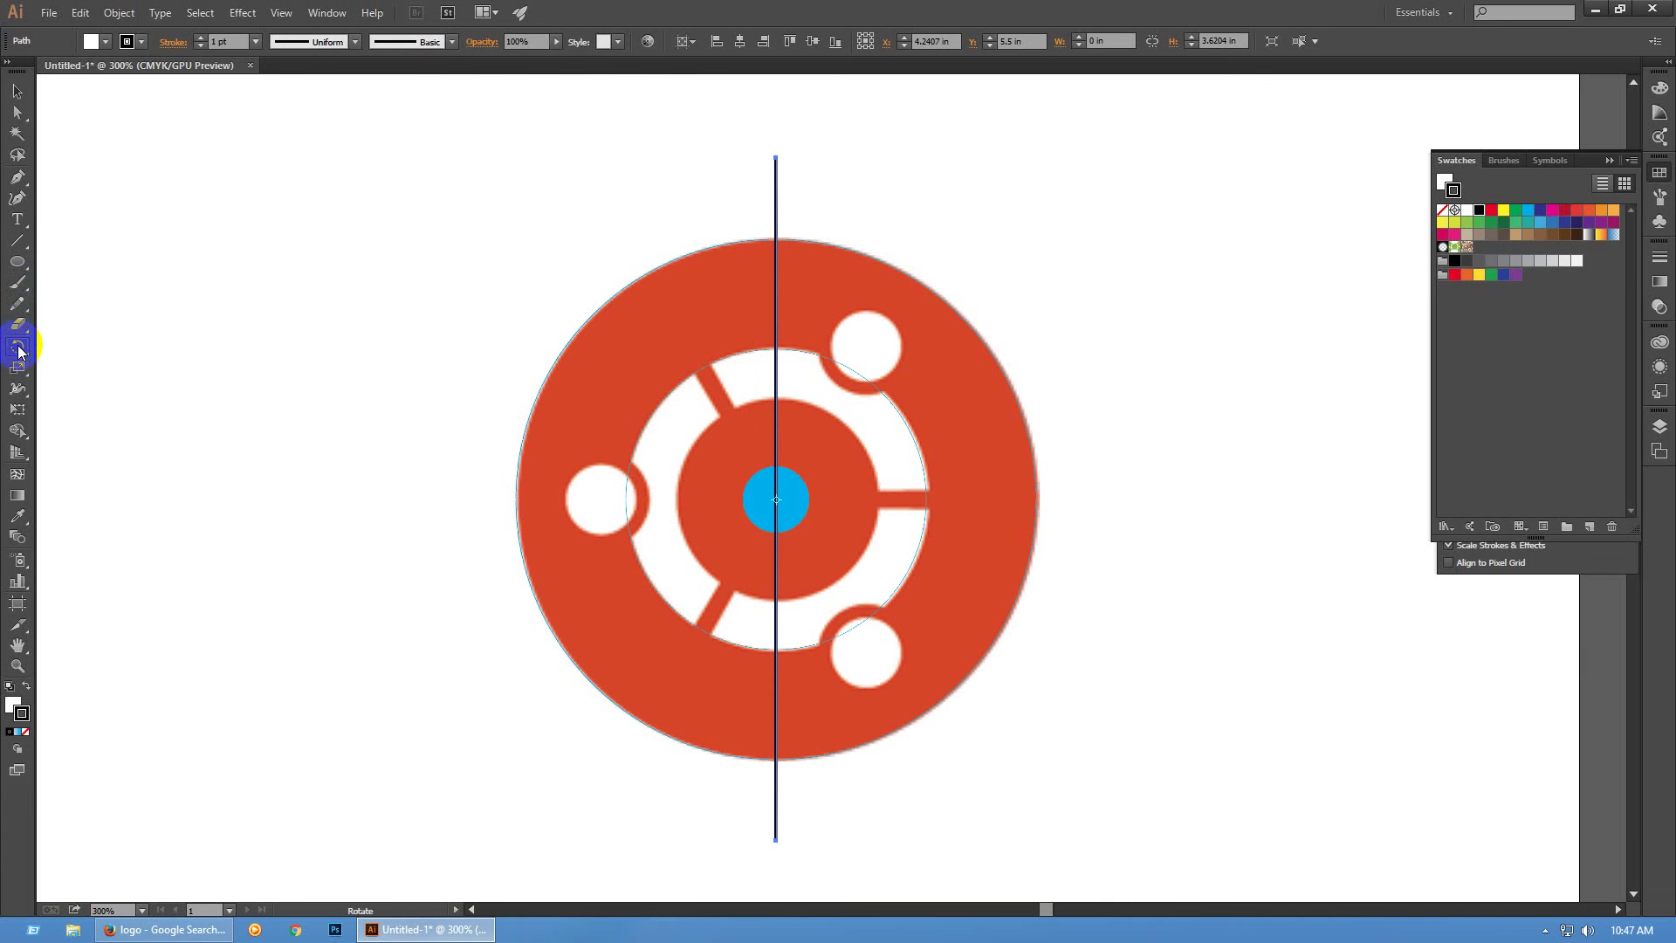
pyautogui.write('120')
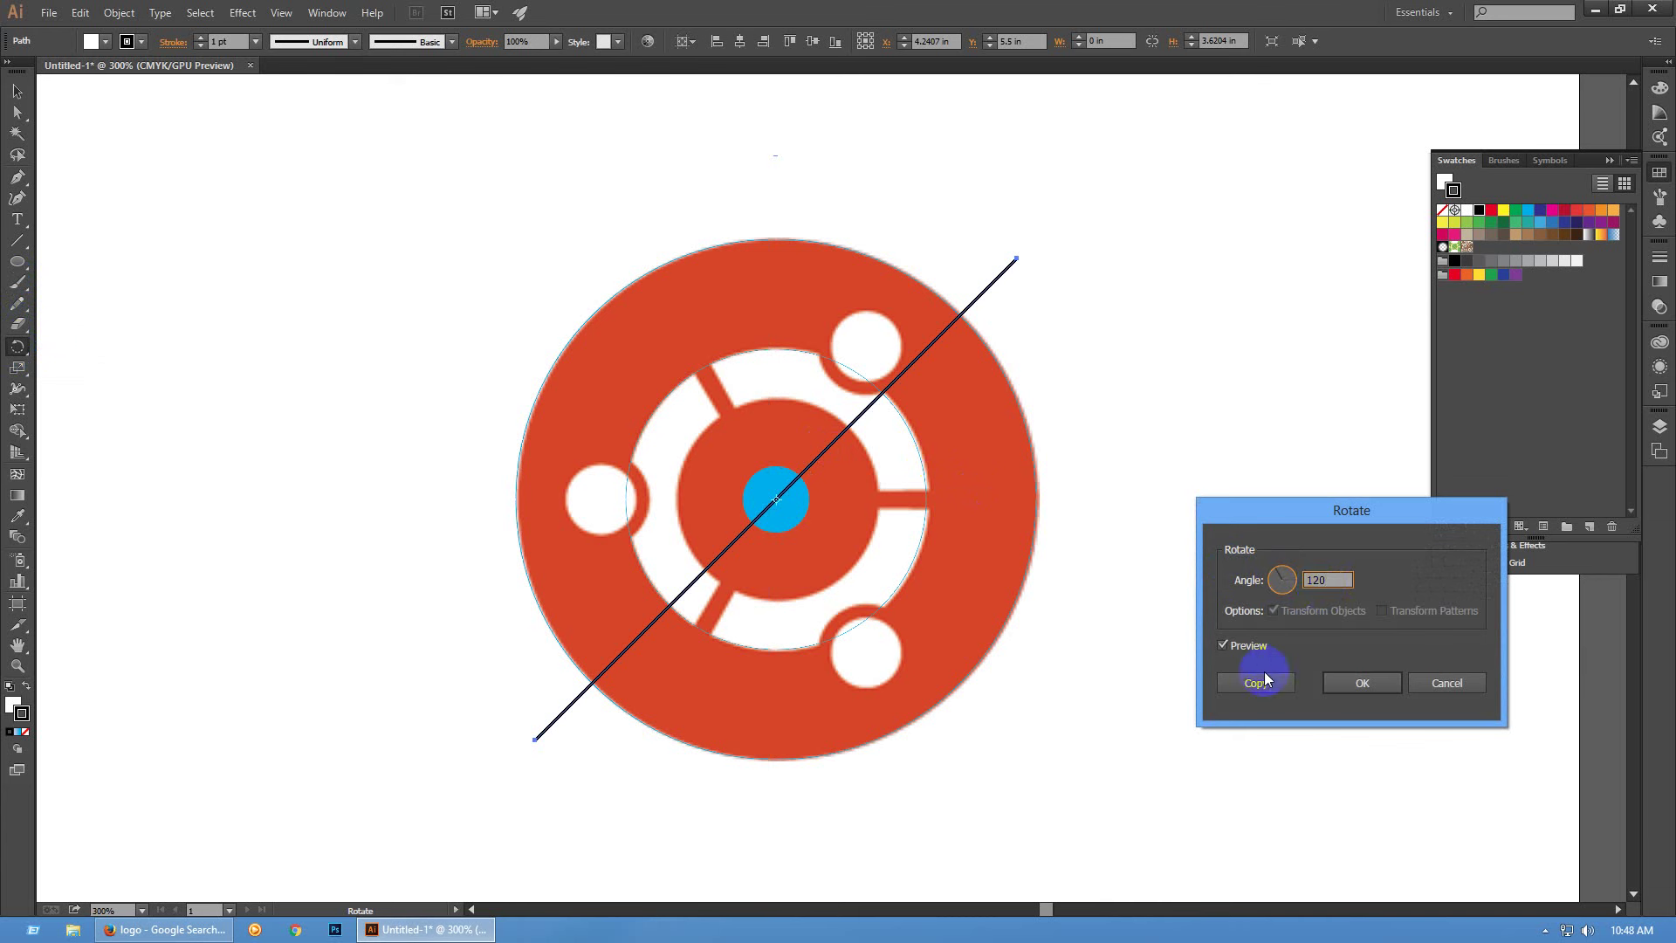
pyautogui.click(1244, 653)
pyautogui.click(1244, 651)
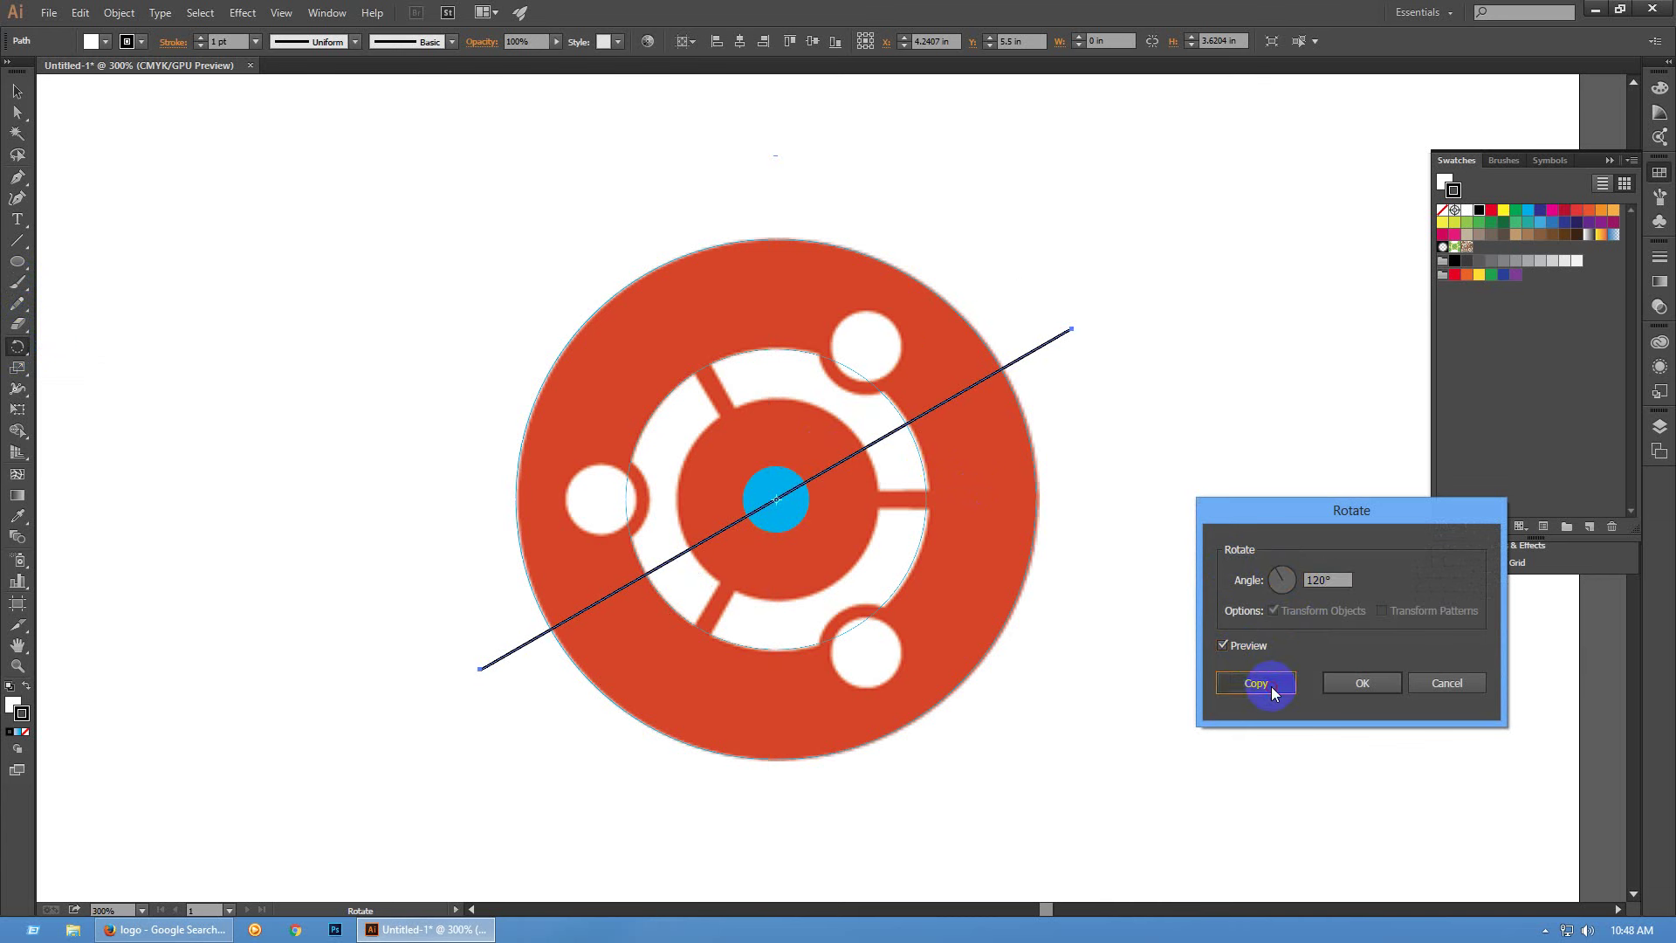
pyautogui.click(1271, 686)
pyautogui.hotkey('ctrl', 'd')
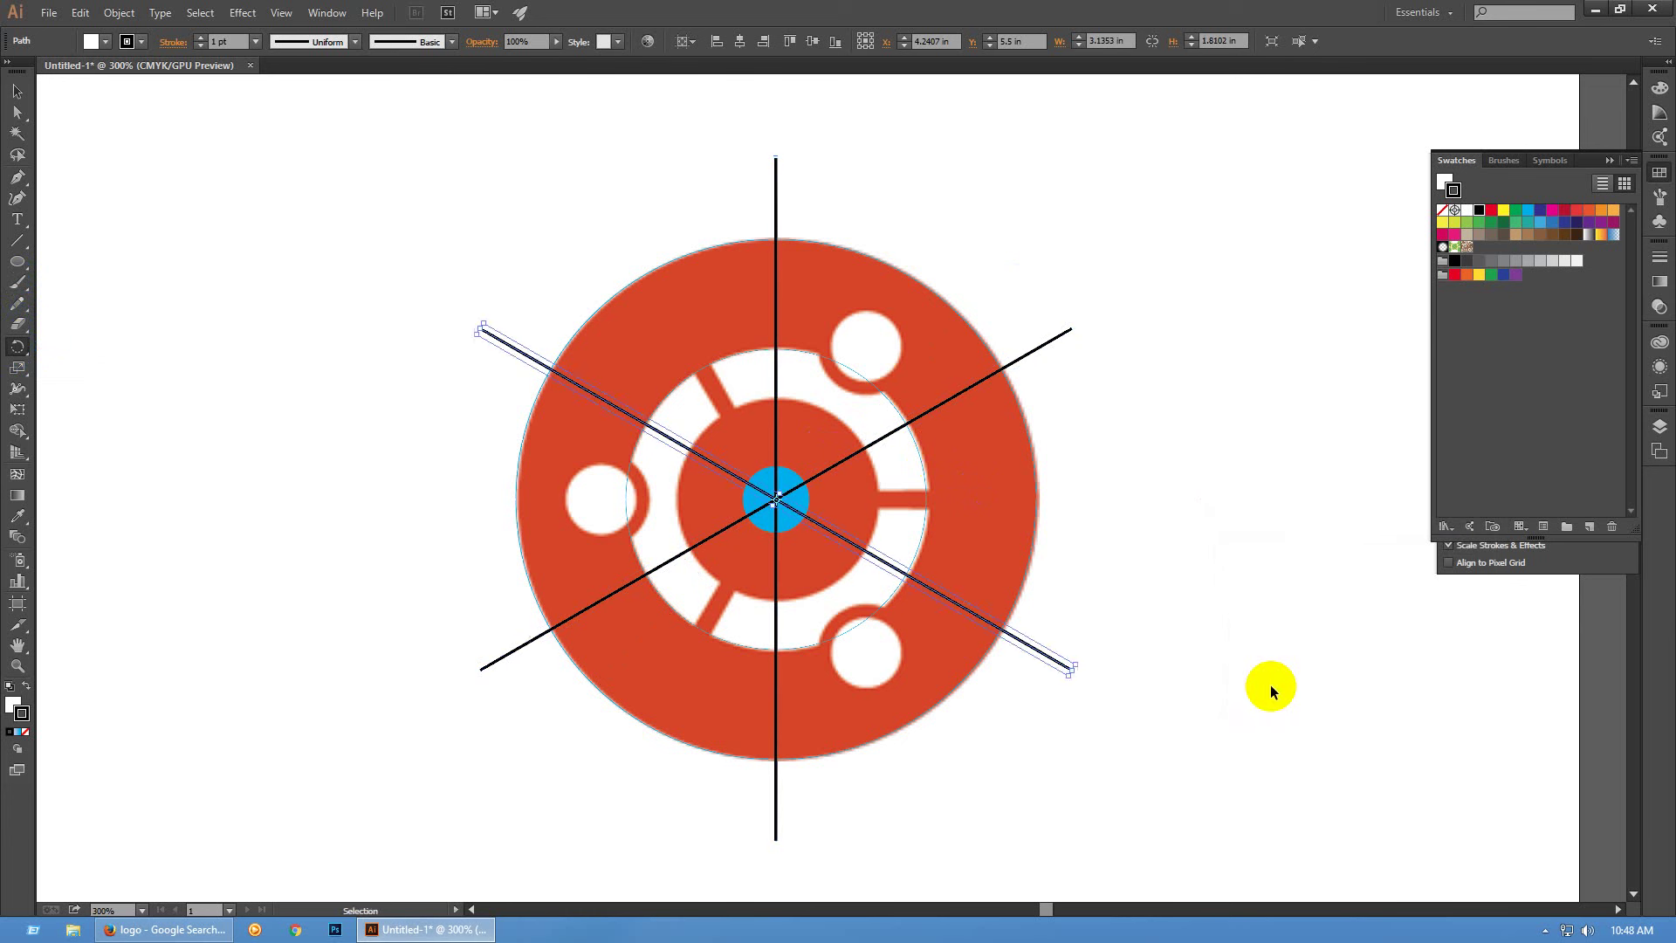
# Pull one endpoint of each line in to the blue circle's centre, leaving three spokes pointing up, lower left and lower right
pyautogui.press('a')
pyautogui.click(1312, 669)
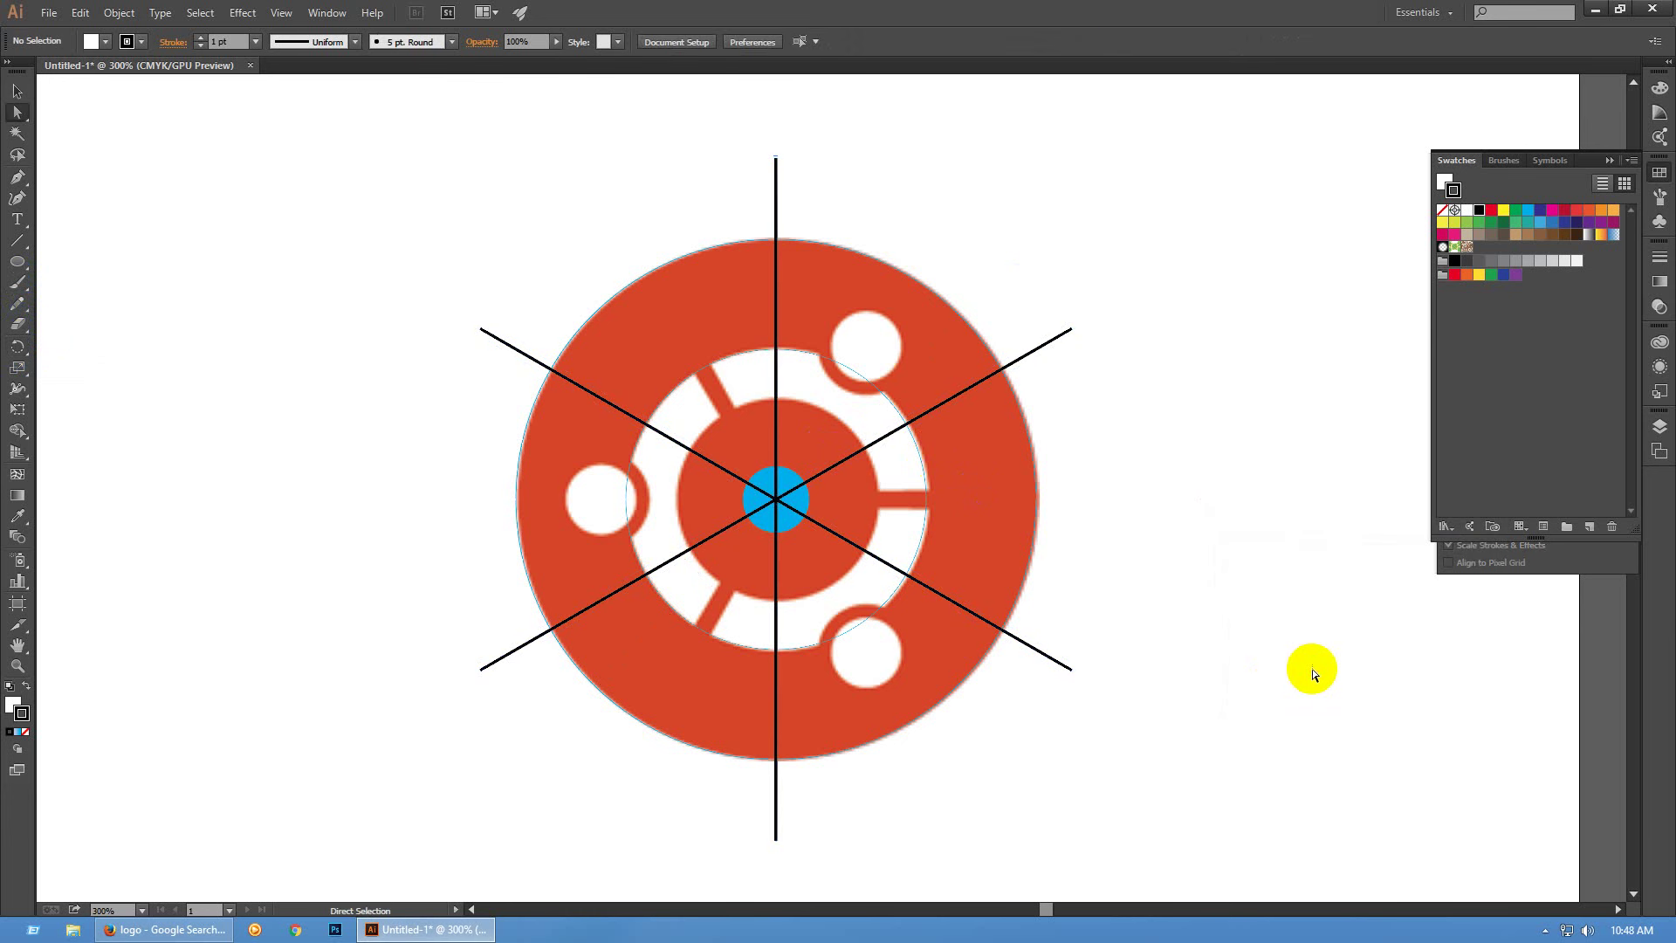
pyautogui.moveTo(481, 330); pyautogui.dragTo(774, 514)
pyautogui.click(1199, 533)
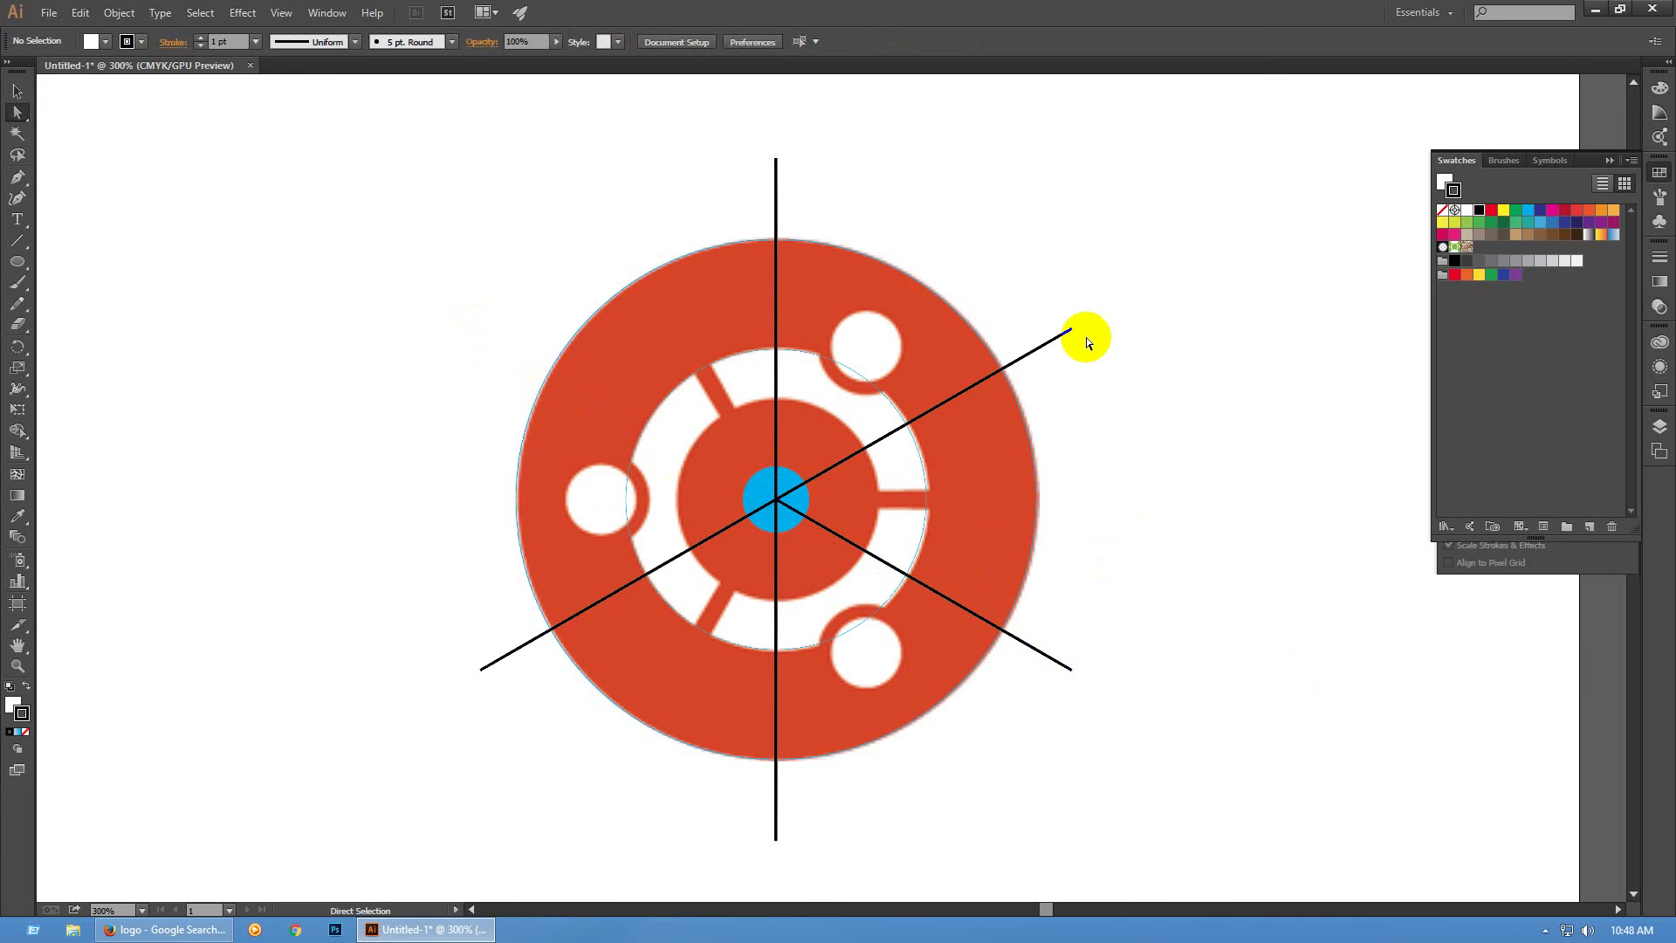
pyautogui.moveTo(1076, 332); pyautogui.dragTo(779, 501)
pyautogui.click(1265, 594)
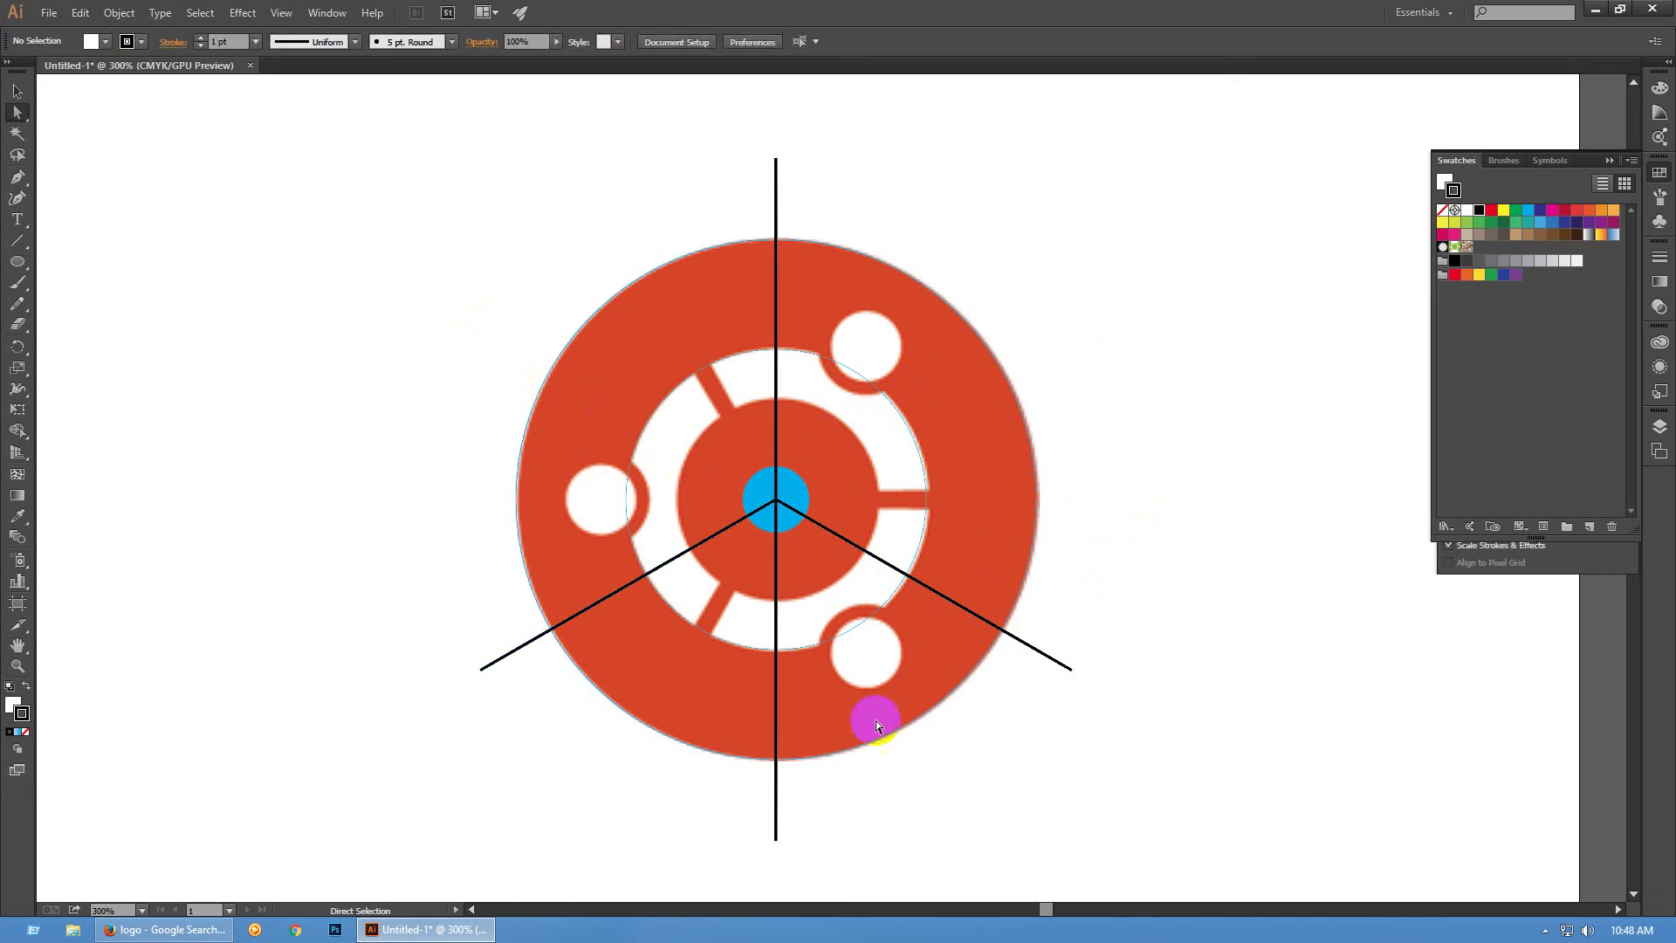
pyautogui.moveTo(776, 840); pyautogui.dragTo(777, 502)
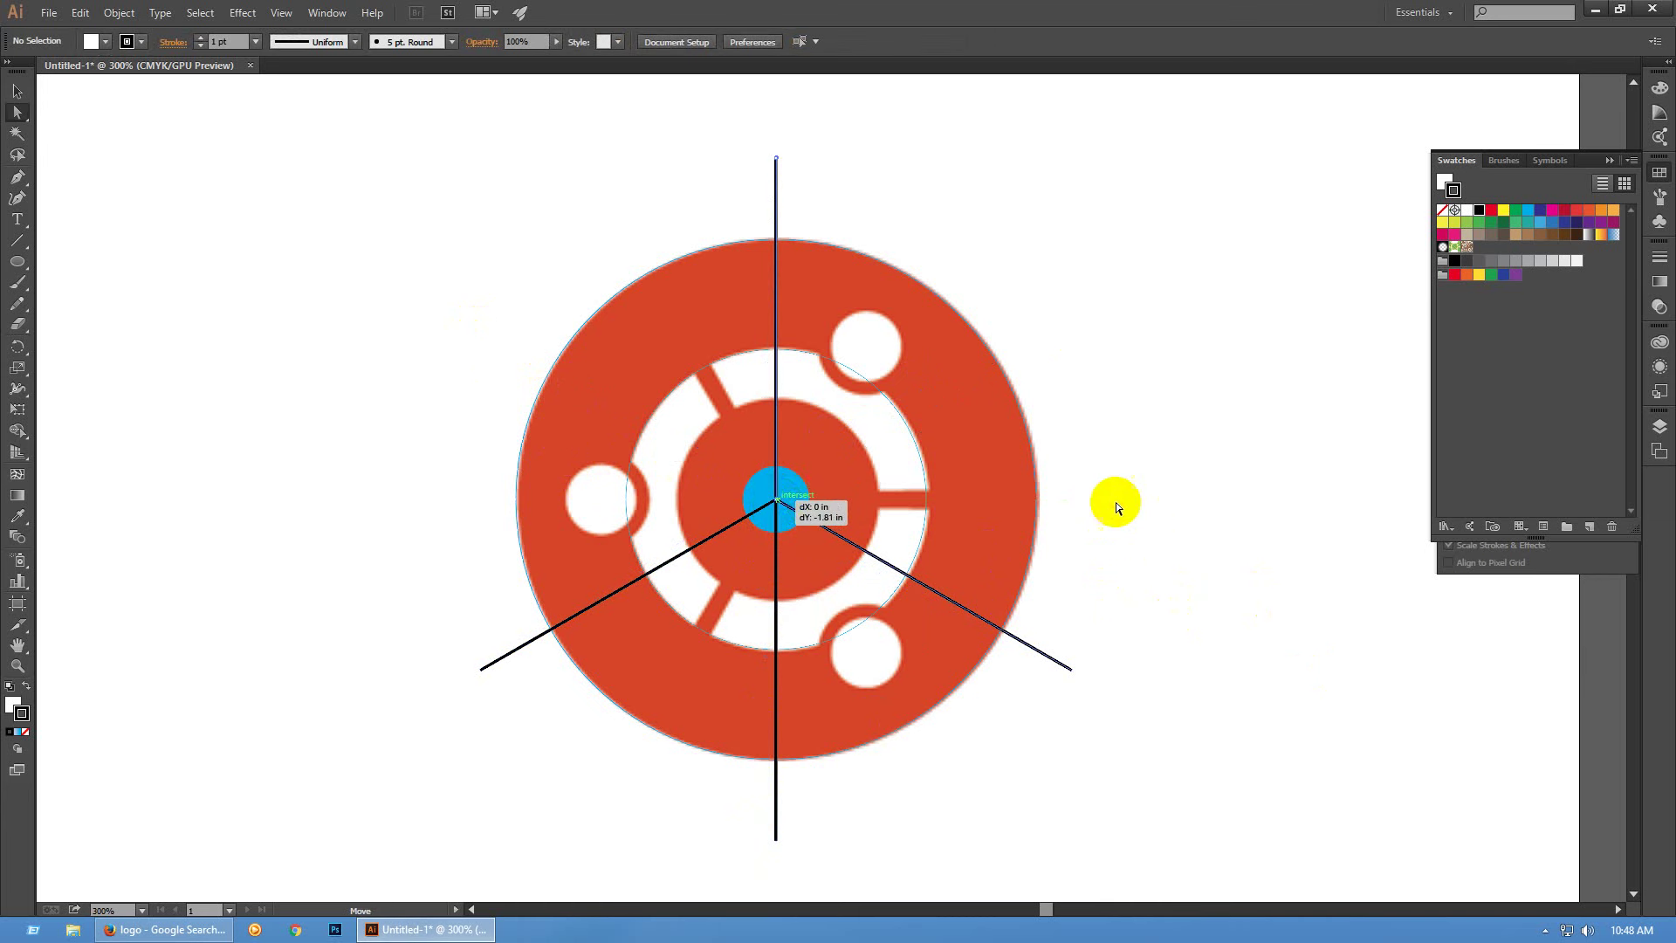
pyautogui.click(1130, 502)
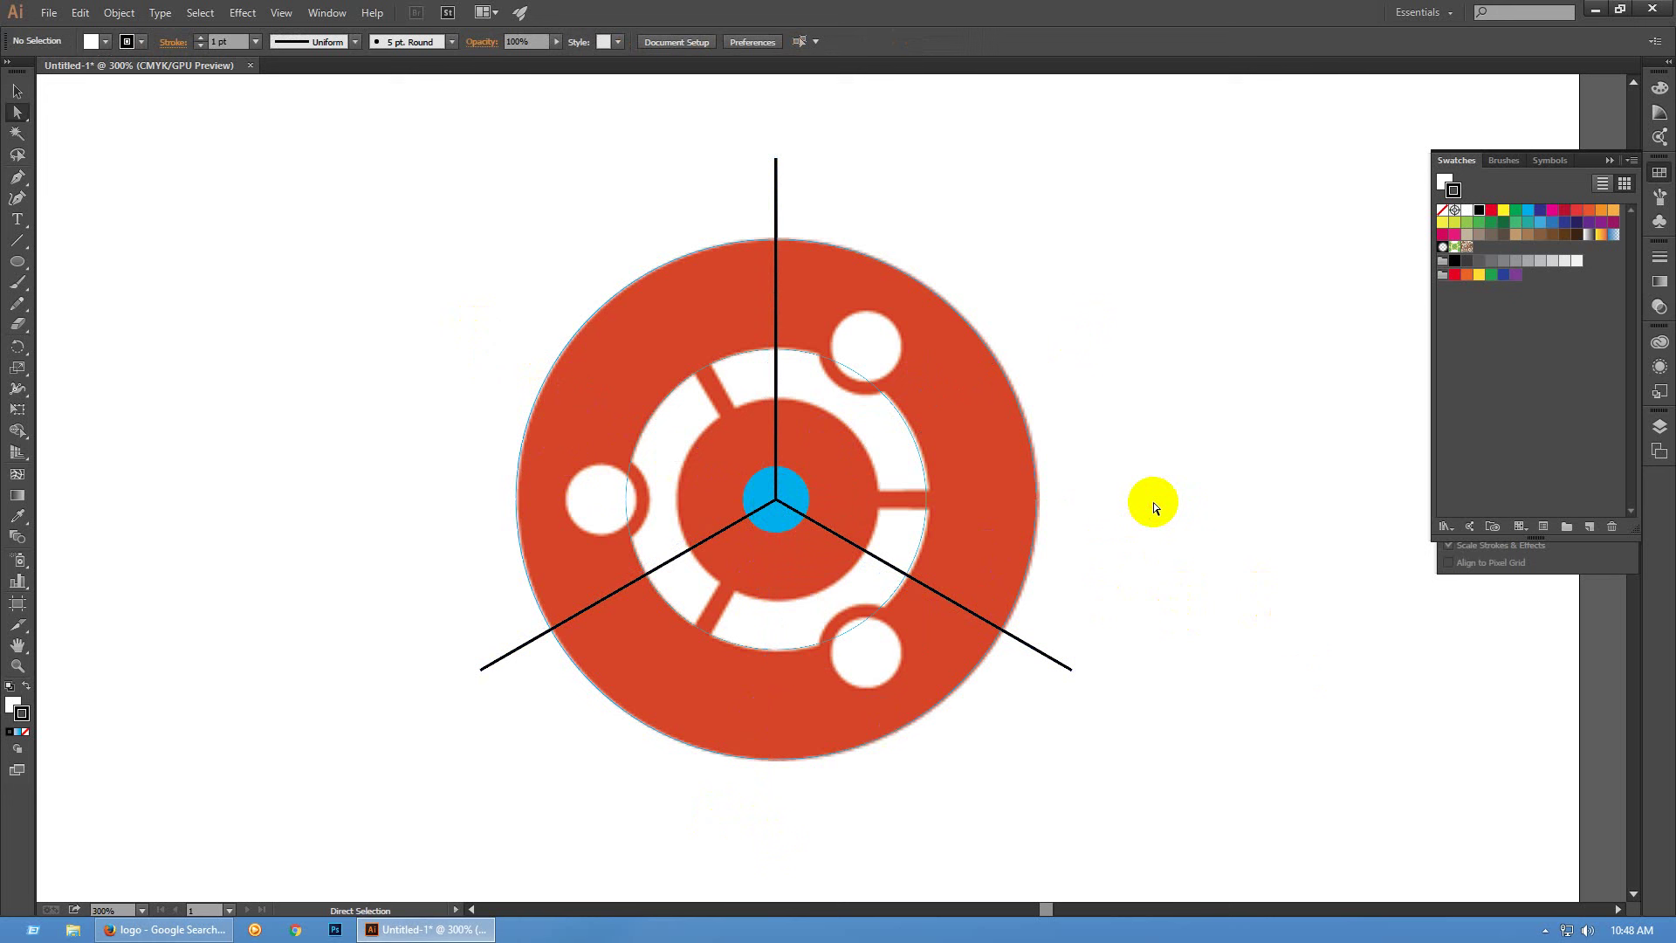
# Select the three spokes together and try rotating them by their bounding box, then undo the rotation
pyautogui.press('v')
pyautogui.moveTo(673, 140); pyautogui.dragTo(1000, 241)
pyautogui.moveTo(1121, 646); pyautogui.dragTo(1044, 742)
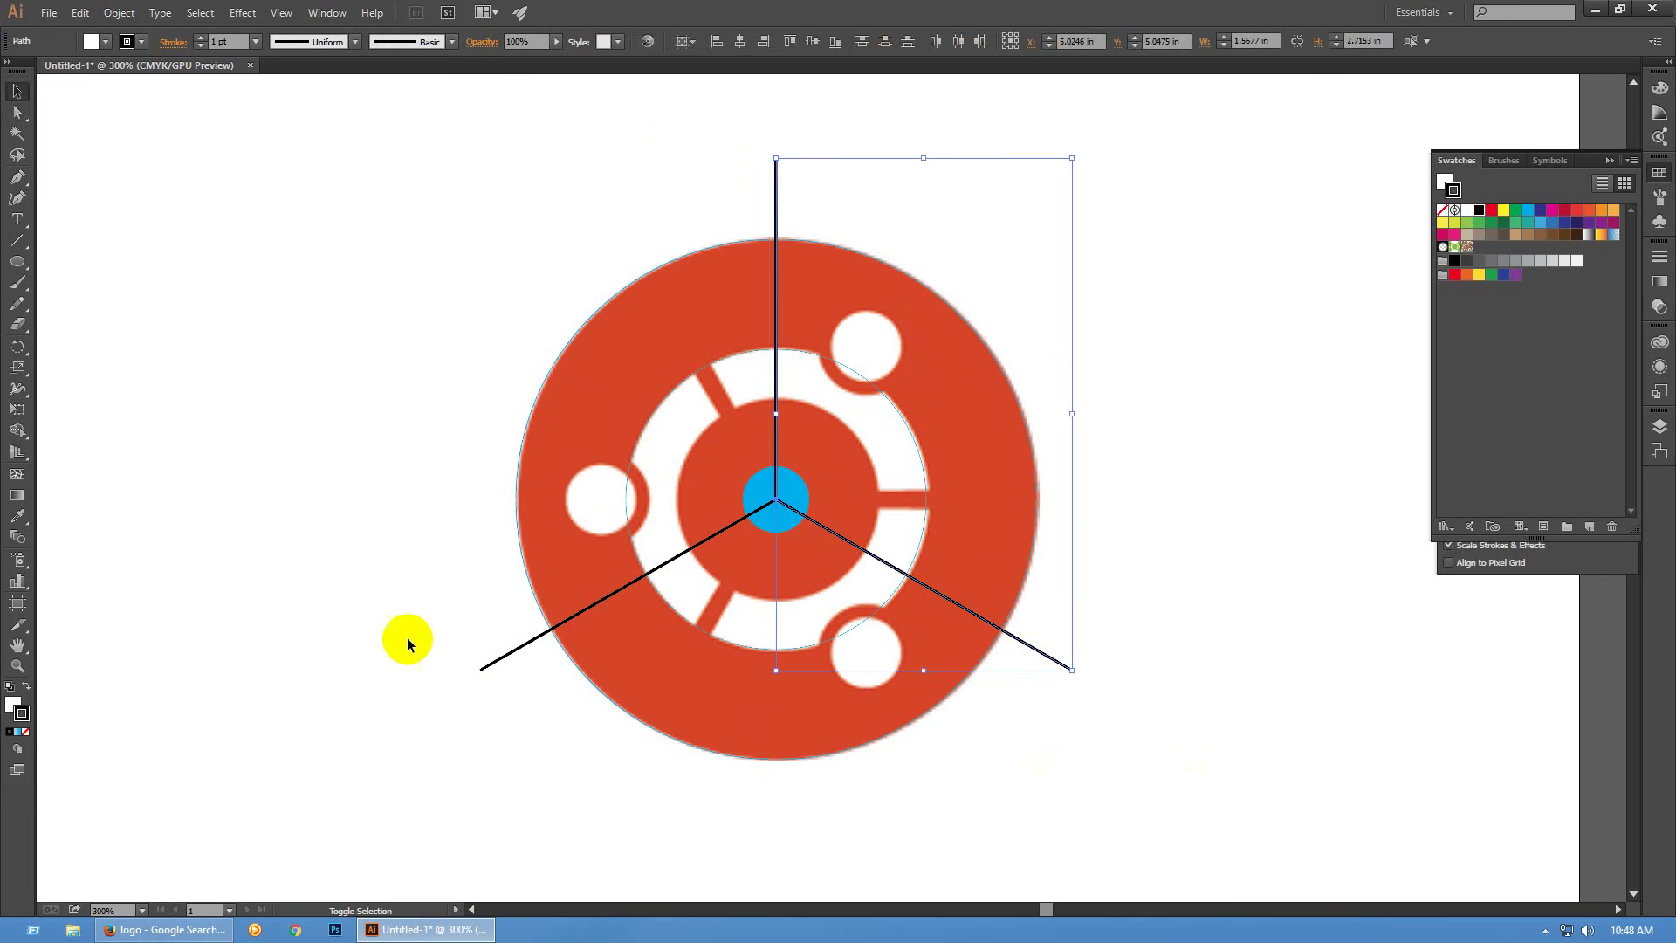
pyautogui.moveTo(408, 633); pyautogui.dragTo(505, 742)
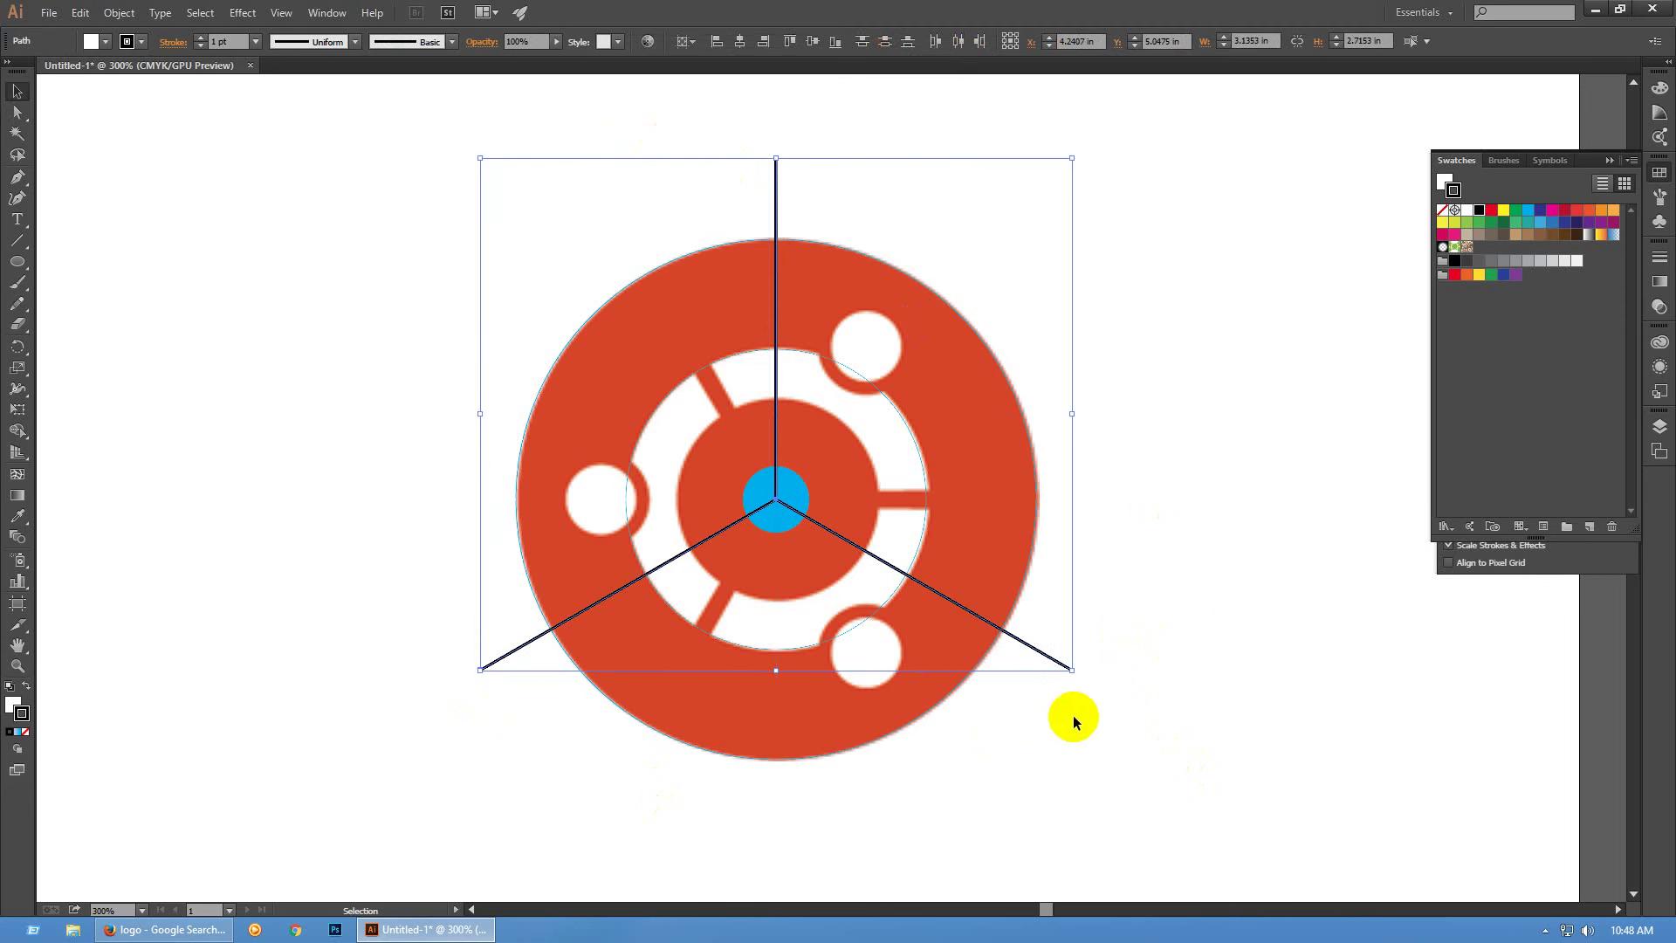
pyautogui.moveTo(1086, 670); pyautogui.dragTo(1205, 460)
pyautogui.hotkey('ctrl', 'z')
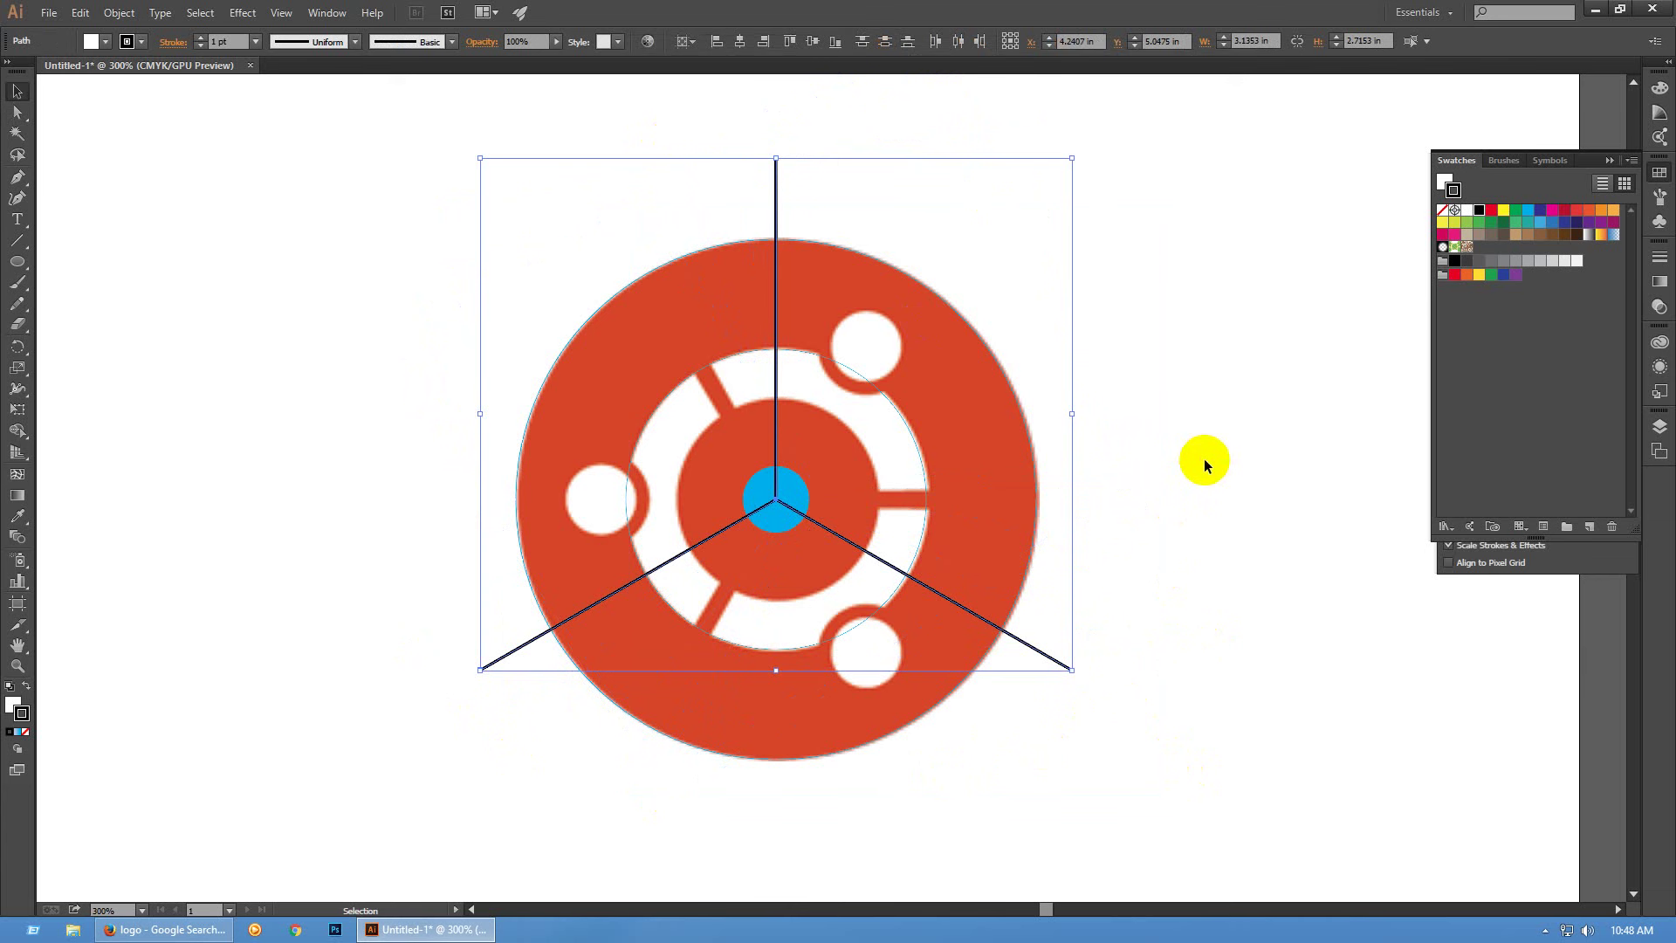
# Rotate the three spokes about the blue circle's centre until they run through the three gaps in the logo's ring
pyautogui.click(20, 347)
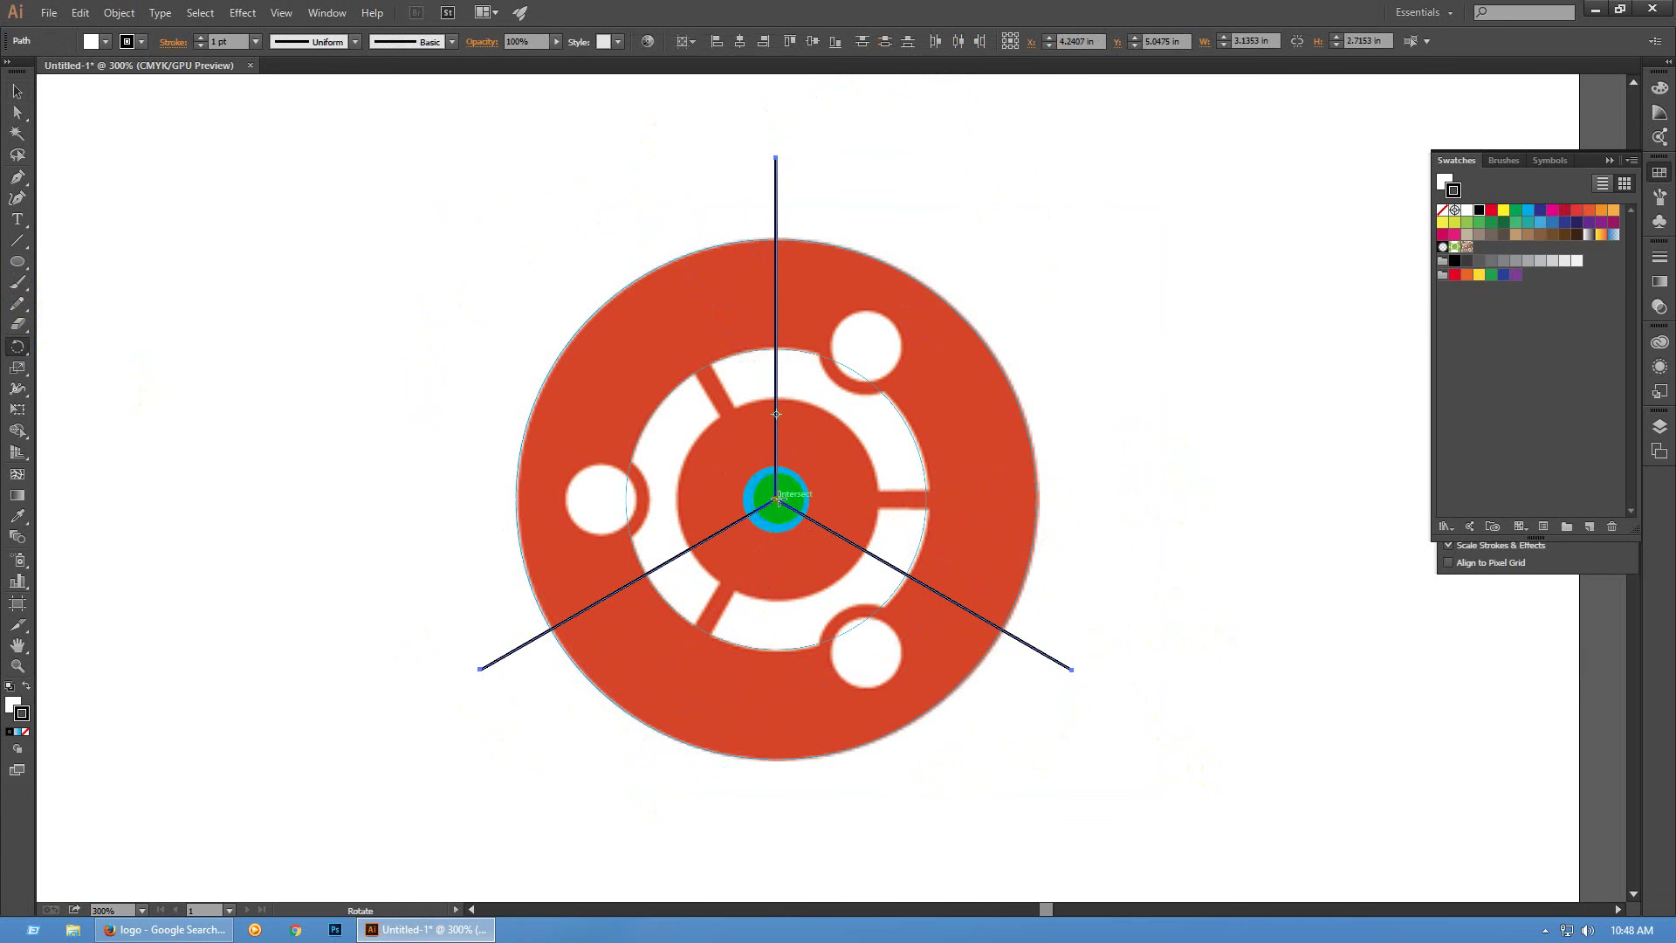
pyautogui.click(778, 499)
pyautogui.moveTo(1026, 670)
pyautogui.mouseDown()
pyautogui.moveTo(1056, 658)
pyautogui.moveTo(1139, 494)
pyautogui.mouseUp()
pyautogui.hotkey('ctrl', 'z')
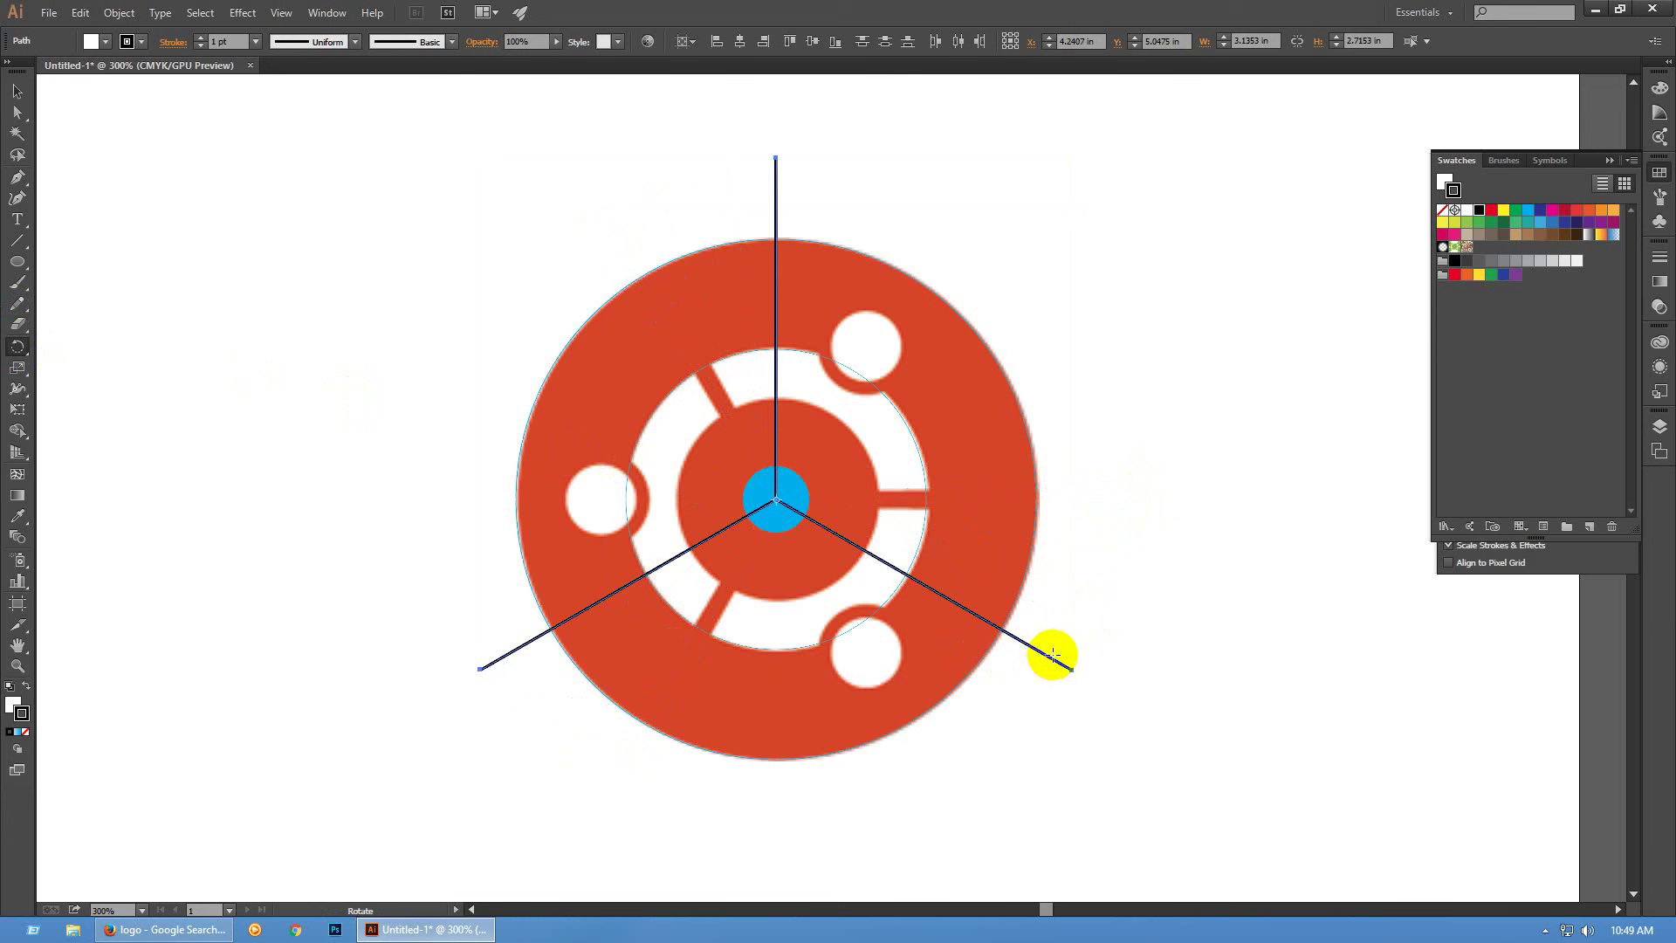
pyautogui.moveTo(1096, 617); pyautogui.dragTo(1161, 499)
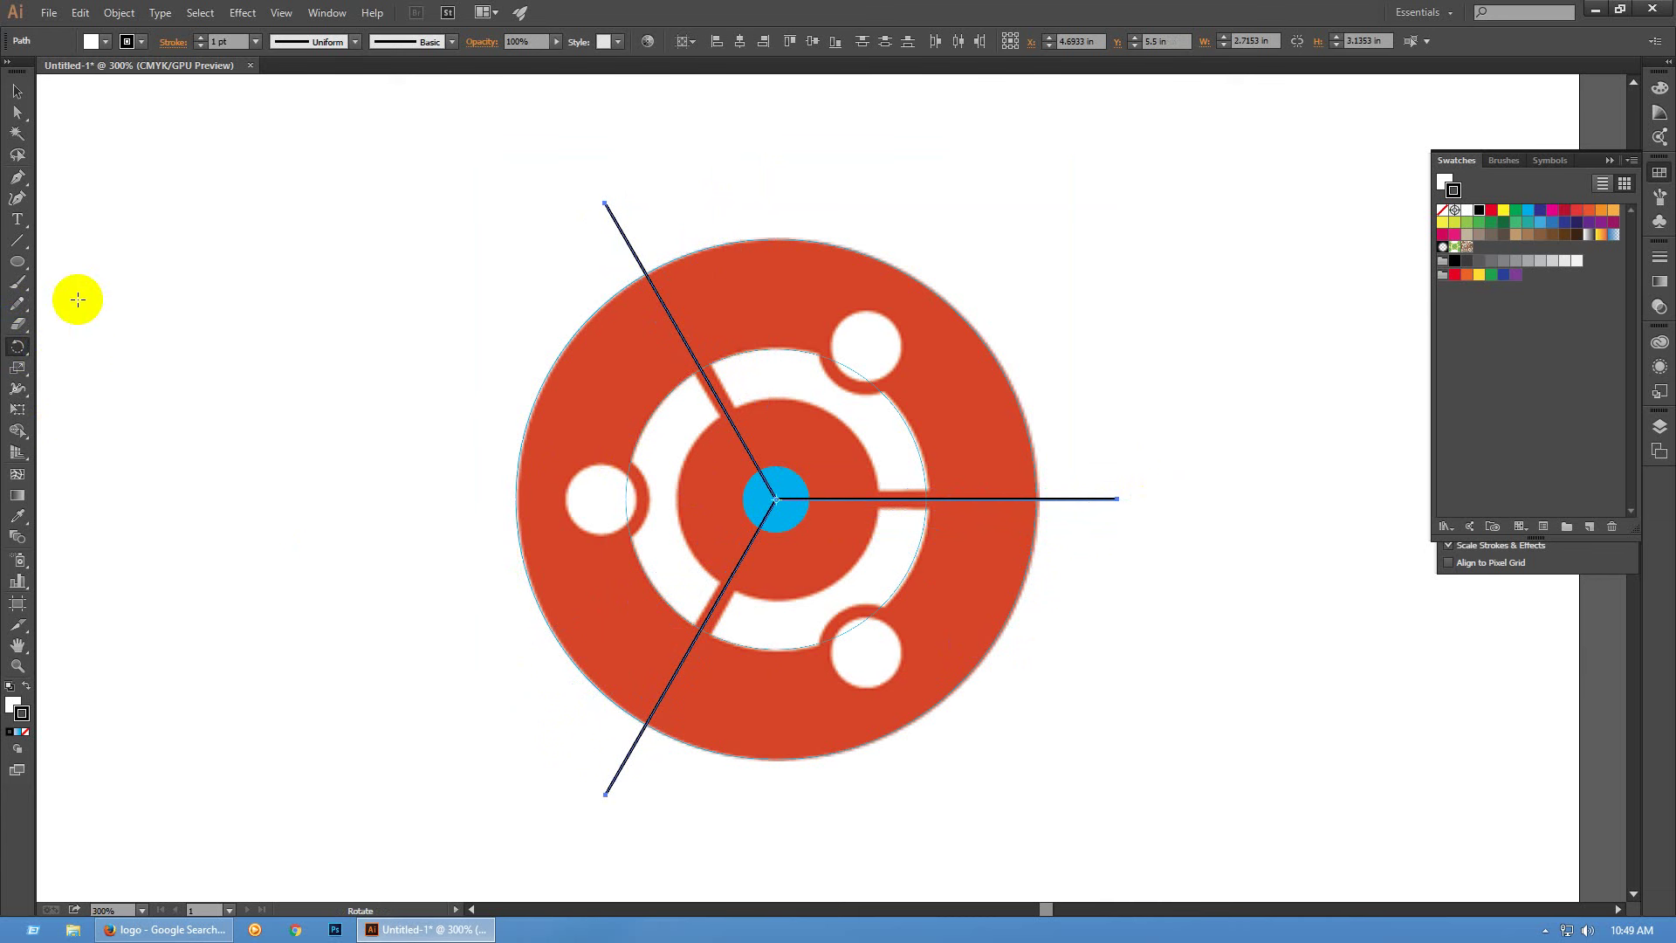
pyautogui.click(12, 92)
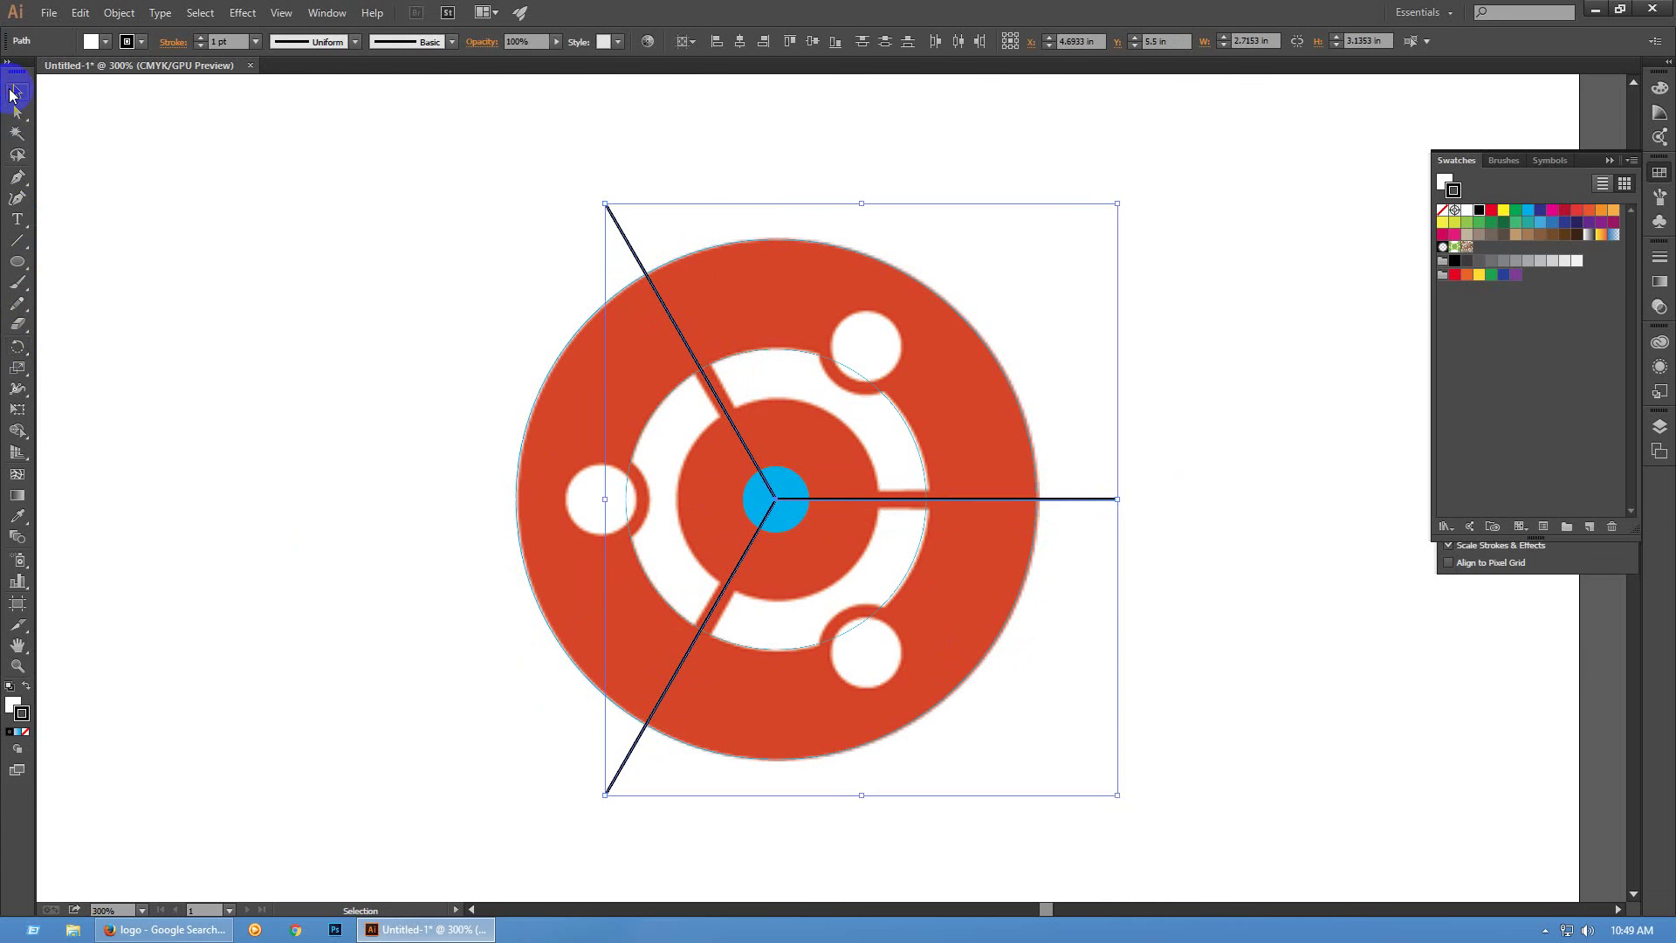
# Undo the spoke rotation, endpoint edits and rotated copies, back to the single full-length vertical line
pyautogui.hotkey('ctrl', 'z')
pyautogui.hotkey('ctrl', 'z')
pyautogui.hotkey('ctrl', 'z')
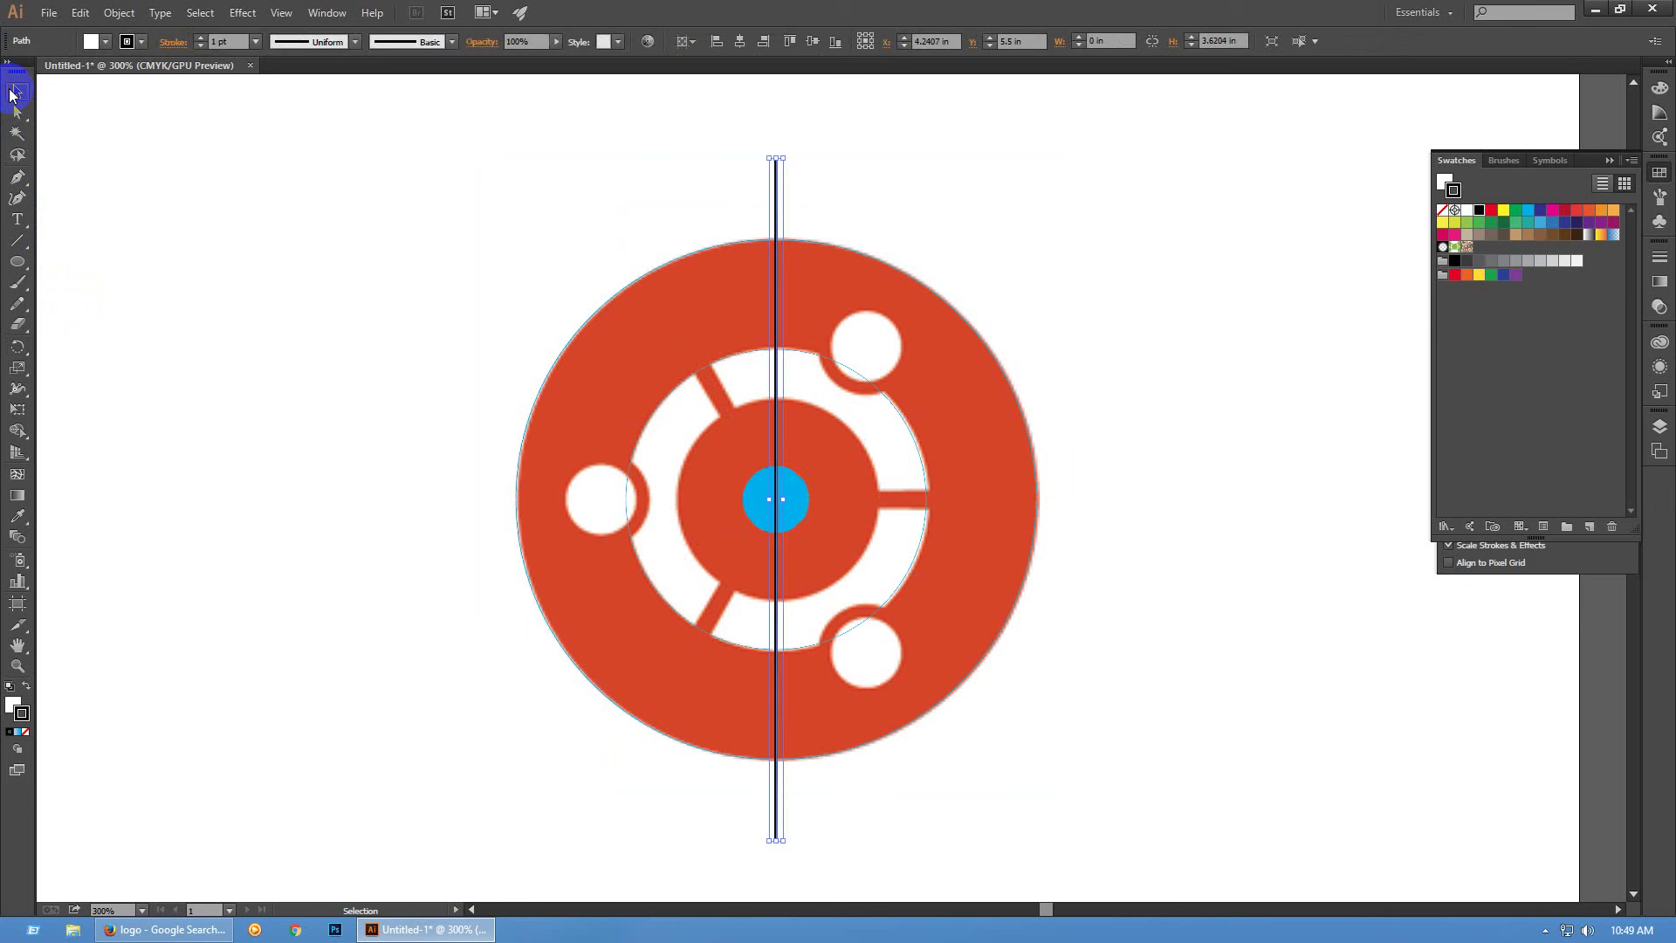
# Make a copy of the vertical line rotated -30° about its centre
pyautogui.doubleClick(17, 347)
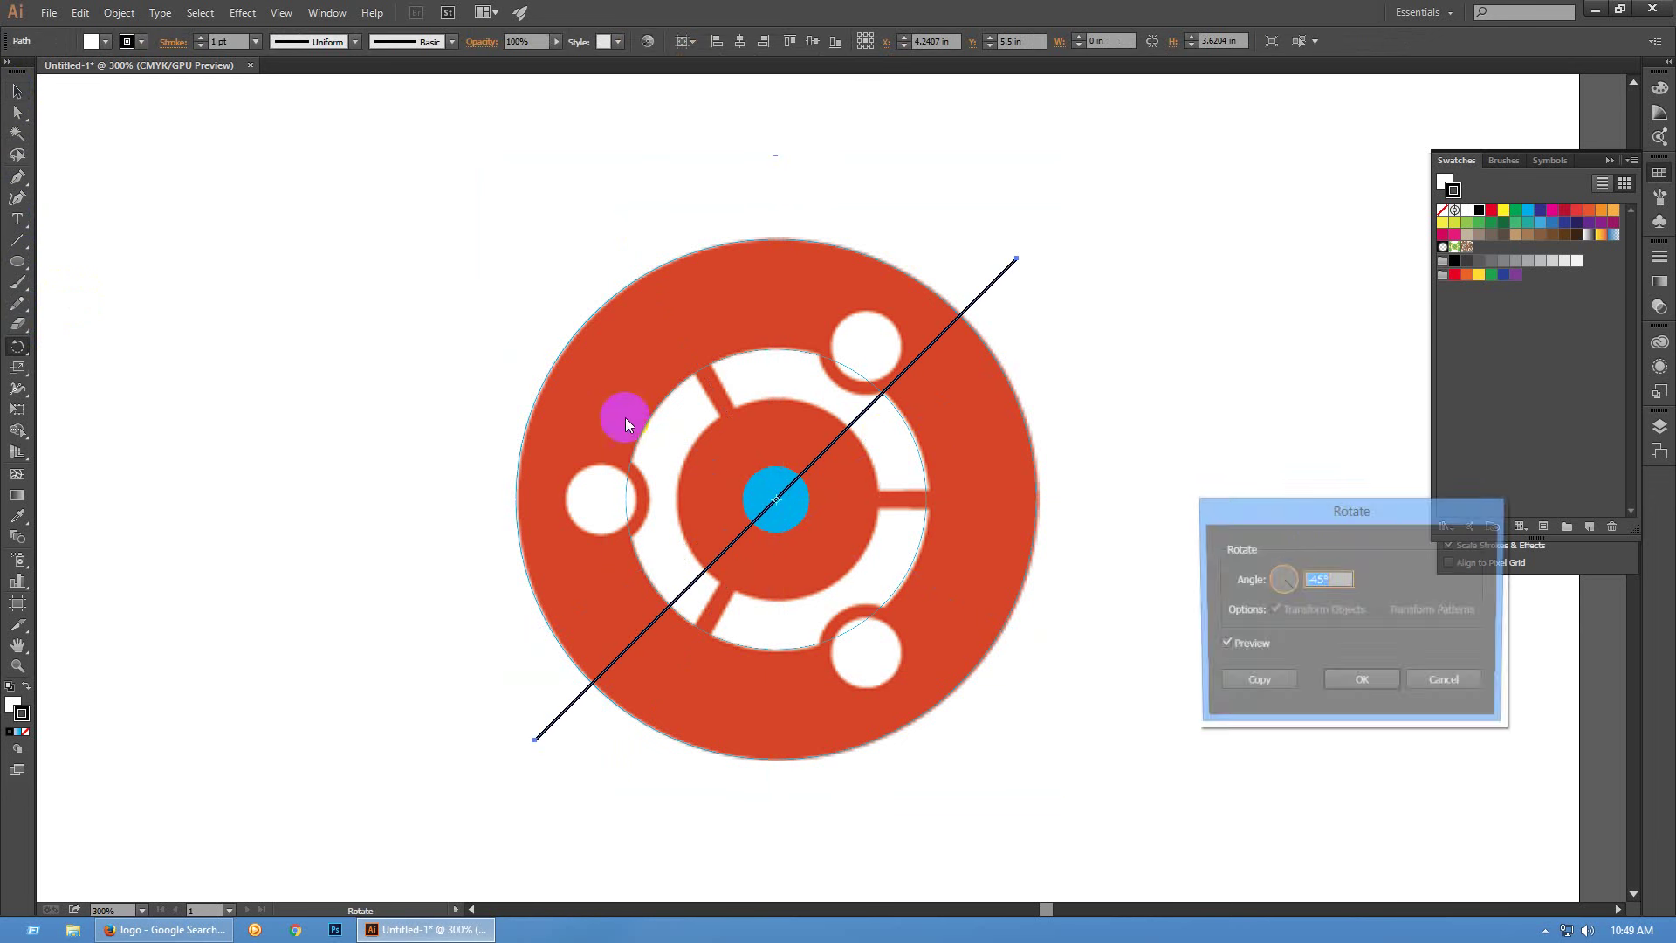
pyautogui.write('-30')
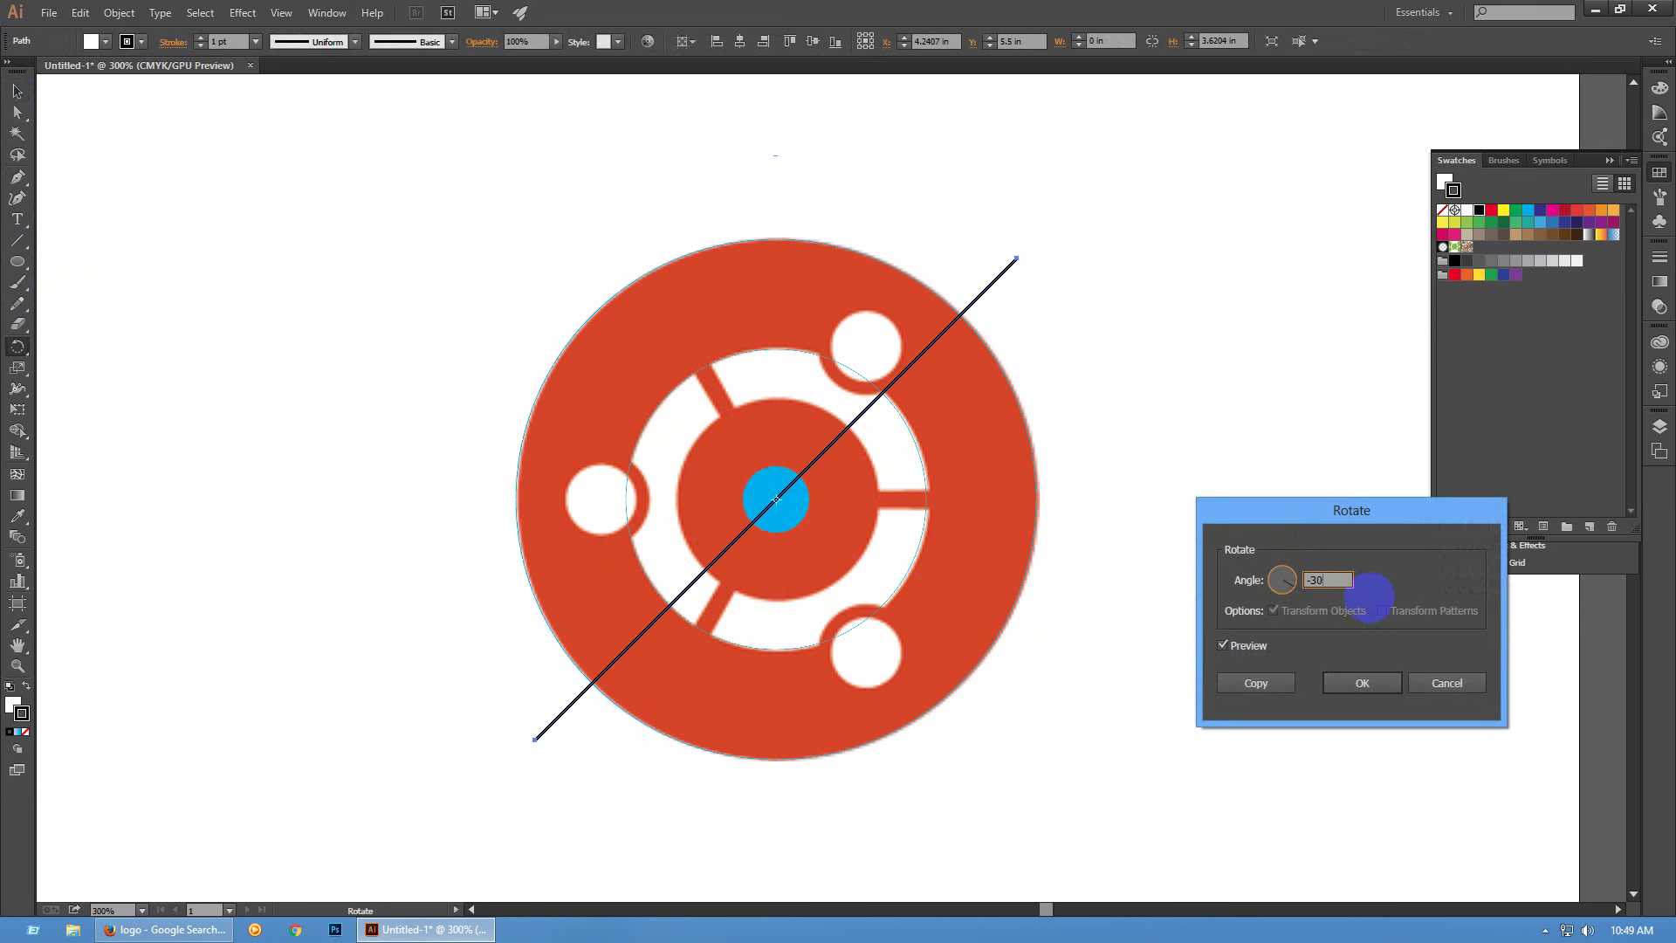
pyautogui.press('Tab')
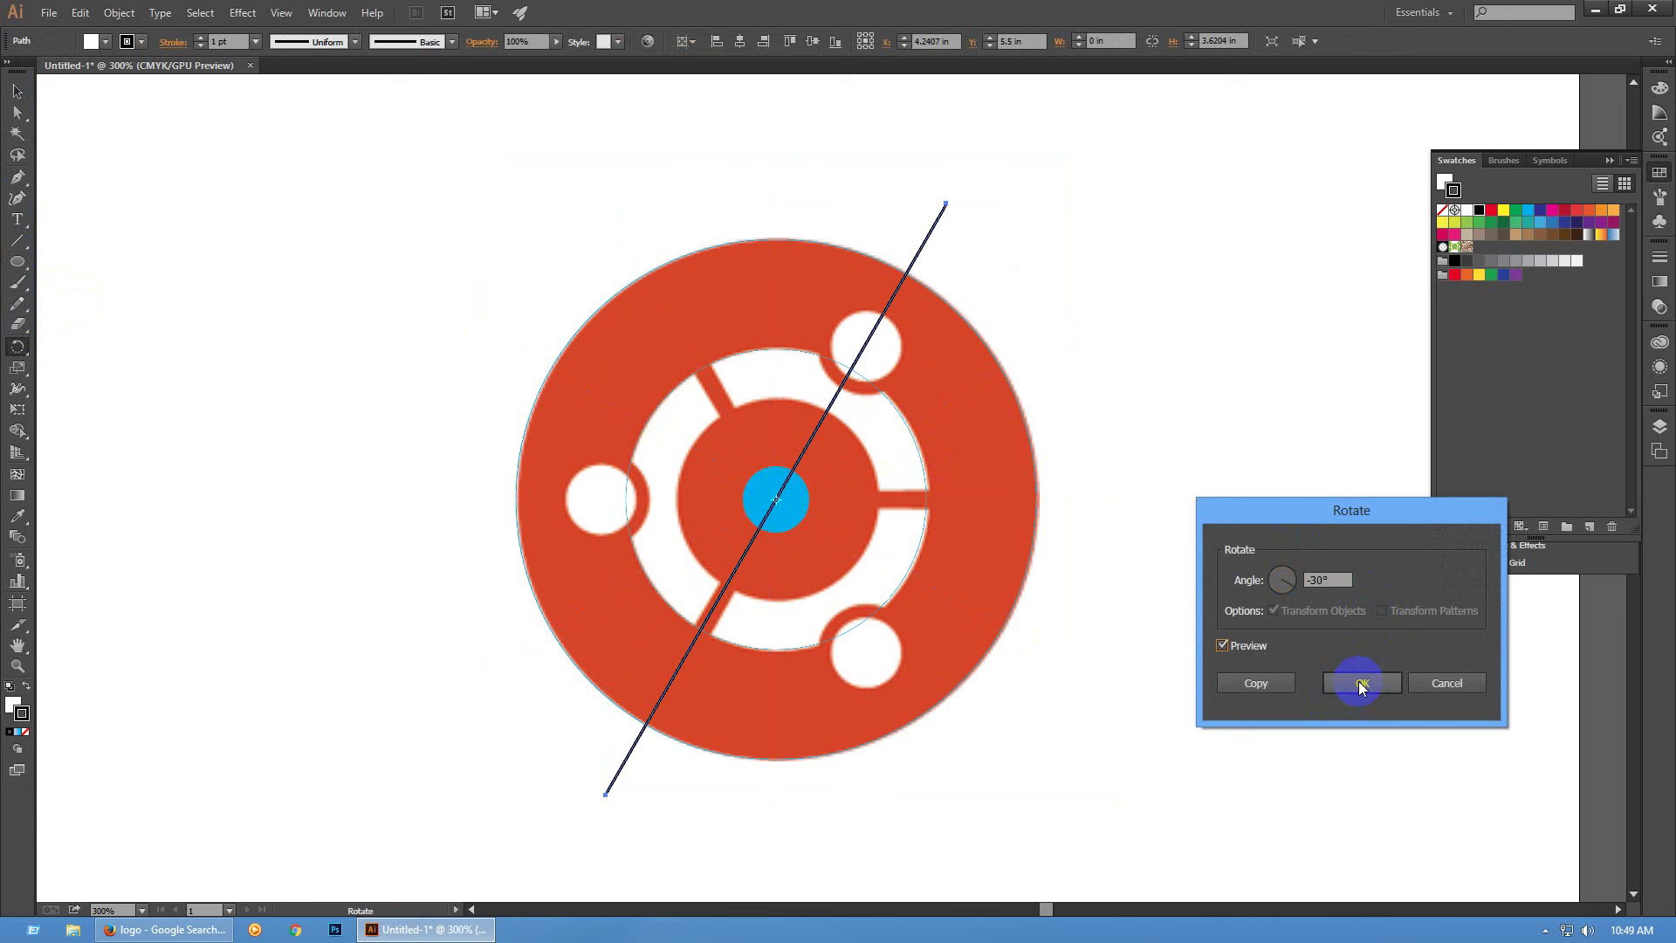
pyautogui.click(1281, 687)
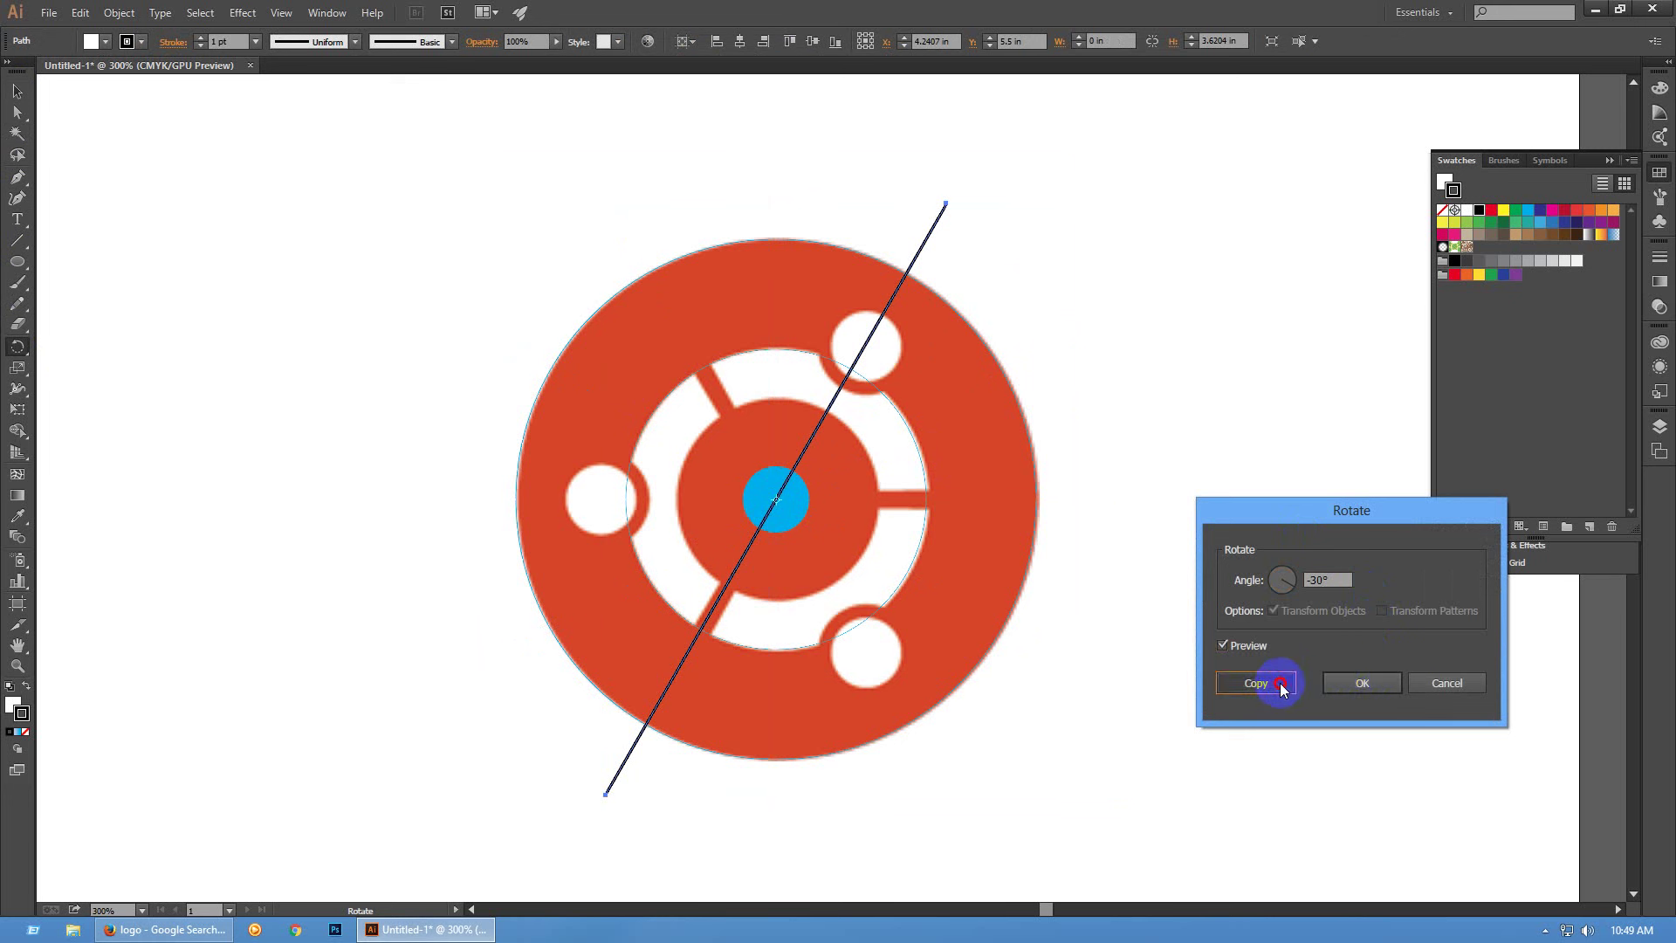
# Repeat the rotated copy until lines spaced 30° apart cover the whole logo, and deselect the last one
pyautogui.hotkey('ctrl', 'd')
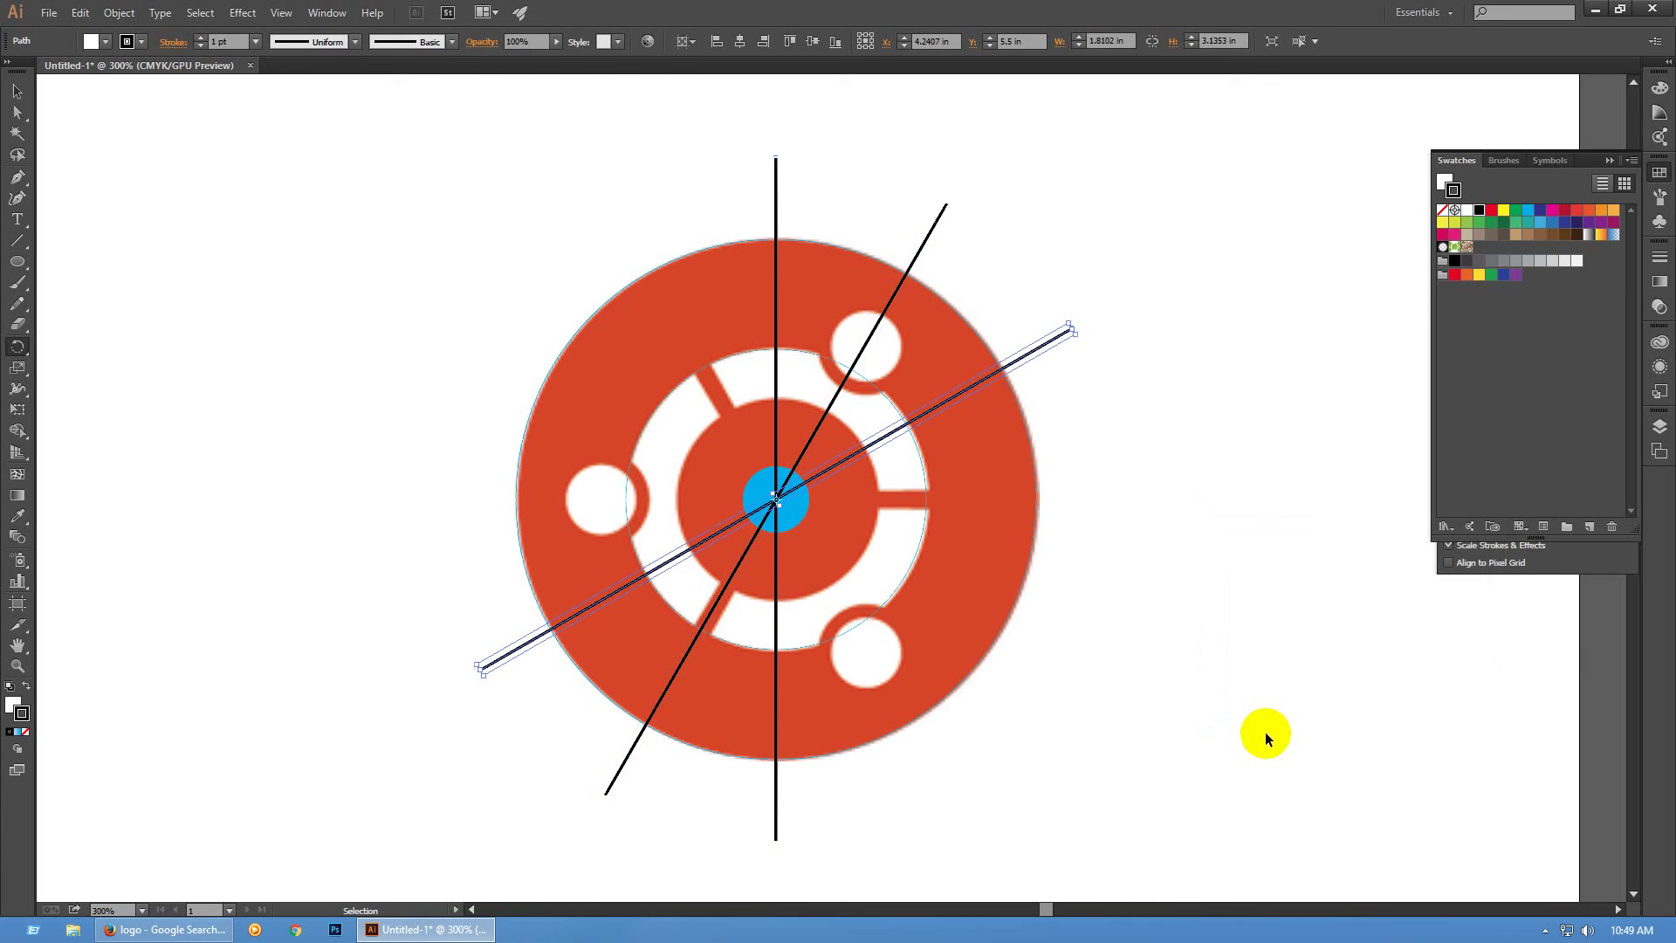
pyautogui.hotkey('ctrl', 'd')
pyautogui.hotkey('ctrl', 'd')
pyautogui.hotkey('ctrl', 'd')
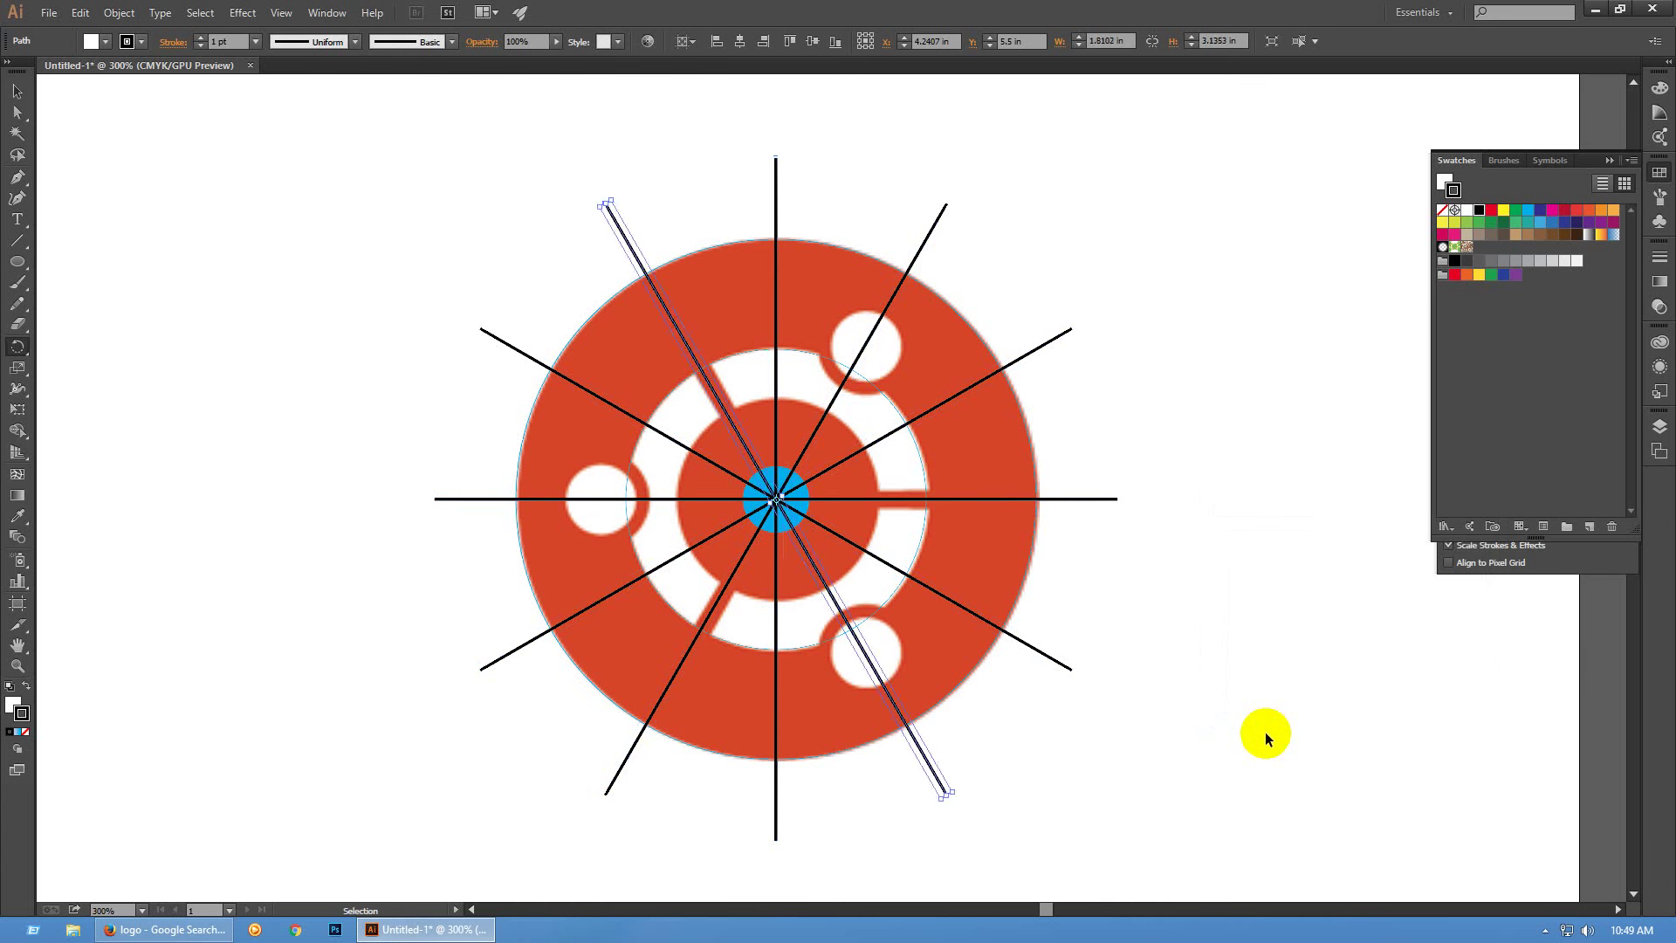
pyautogui.hotkey('ctrl', 'd')
pyautogui.hotkey('ctrl', 'd')
pyautogui.press('v')
pyautogui.click(1263, 730)
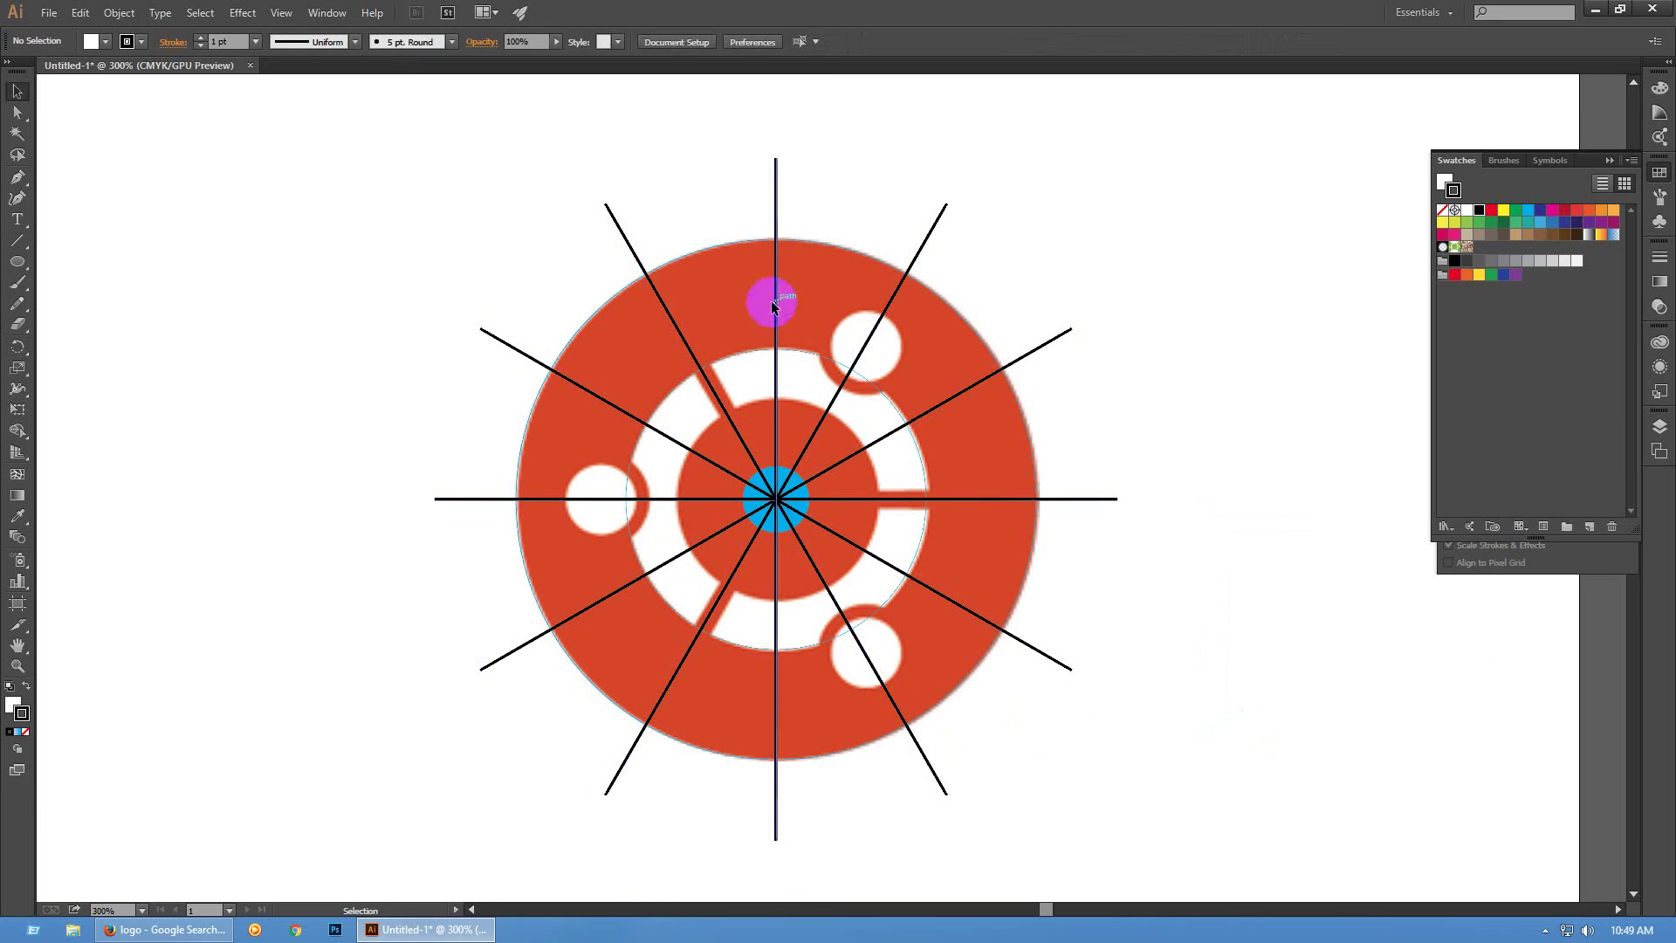
# Copy the blue circle along the horizontal line onto the logo's left white circle and enlarge it to match that circle's edge
pyautogui.moveTo(808, 510); pyautogui.dragTo(634, 520)
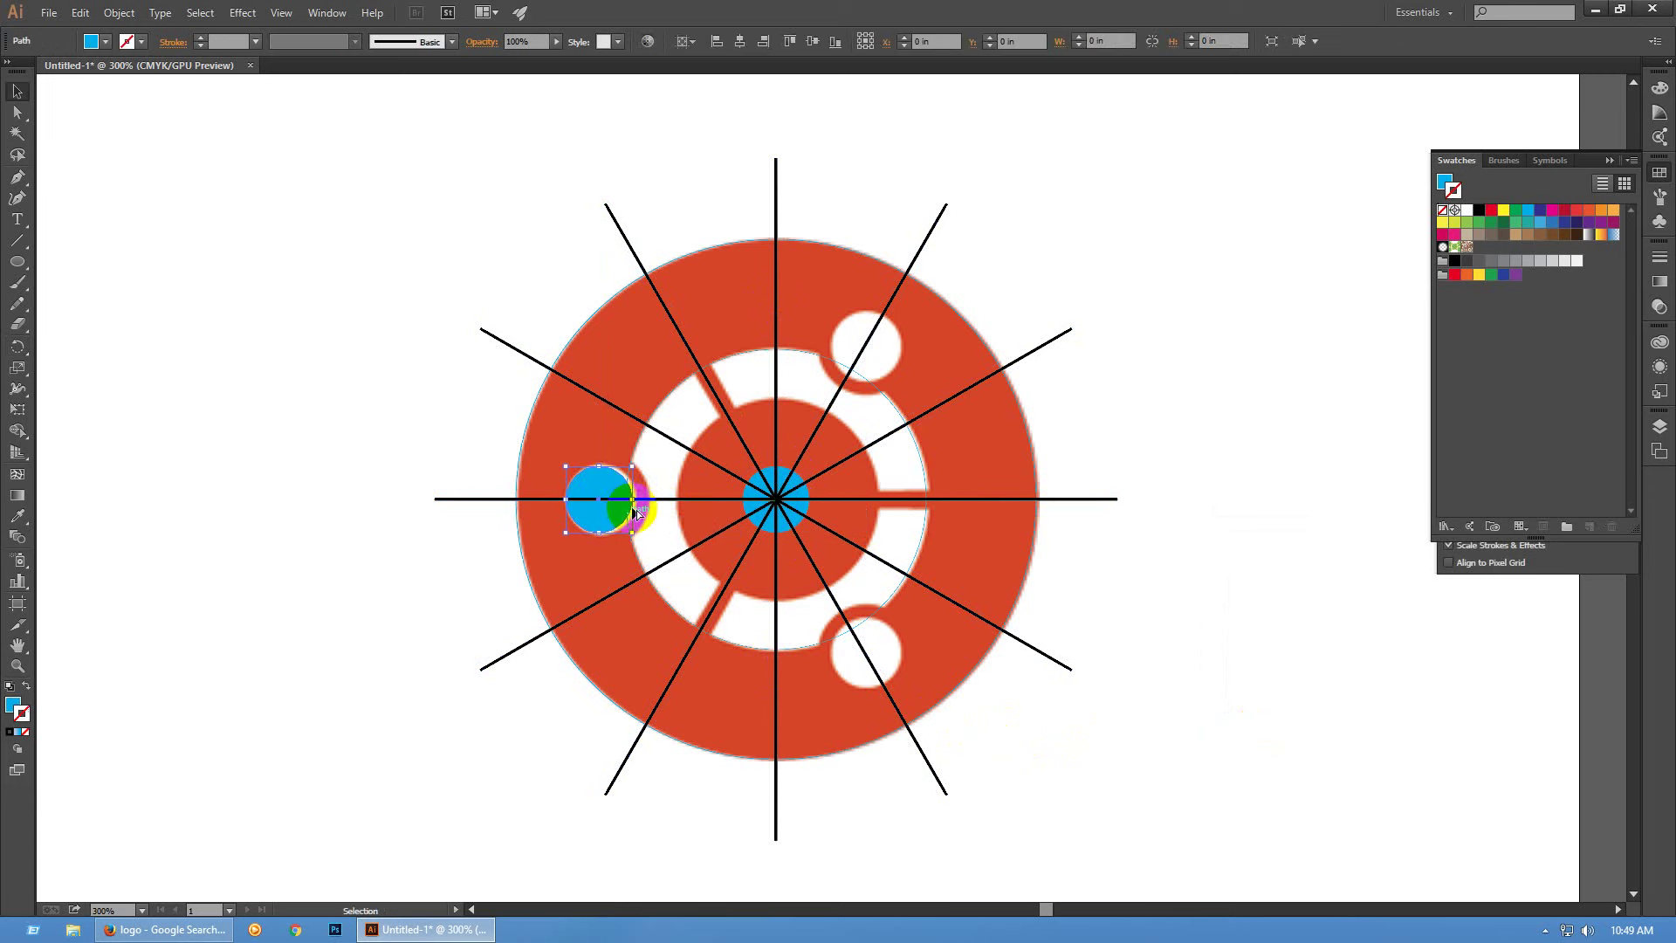
pyautogui.scroll(2, 634, 511)
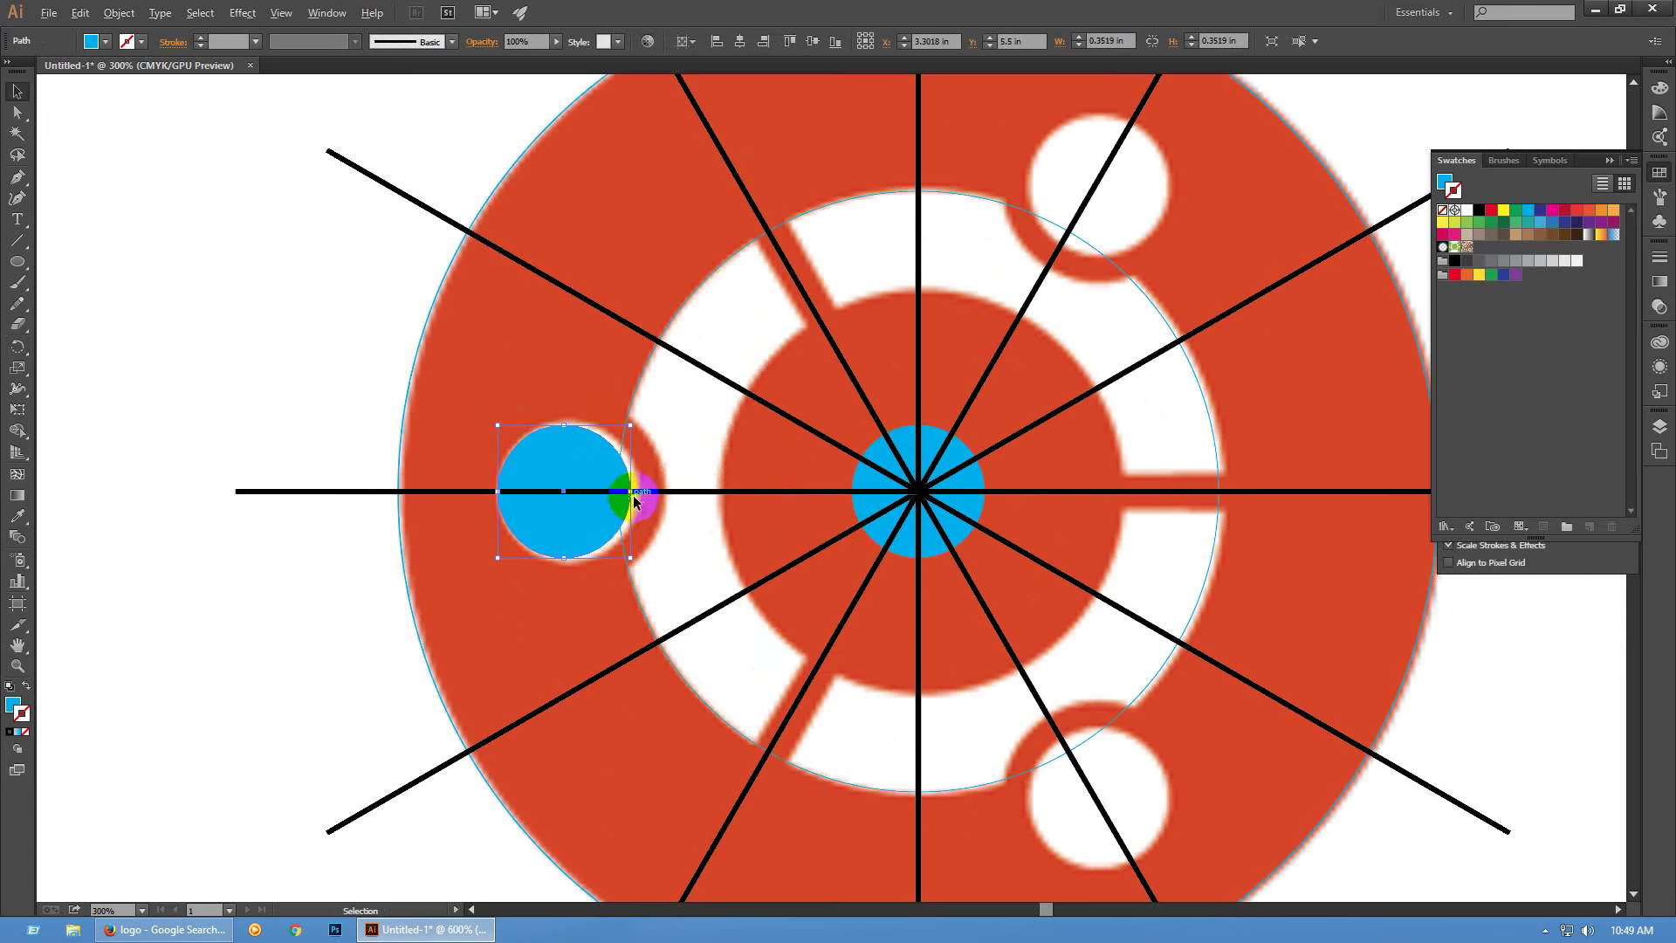
pyautogui.scroll(2, 634, 507)
pyautogui.moveTo(627, 486); pyautogui.dragTo(636, 490)
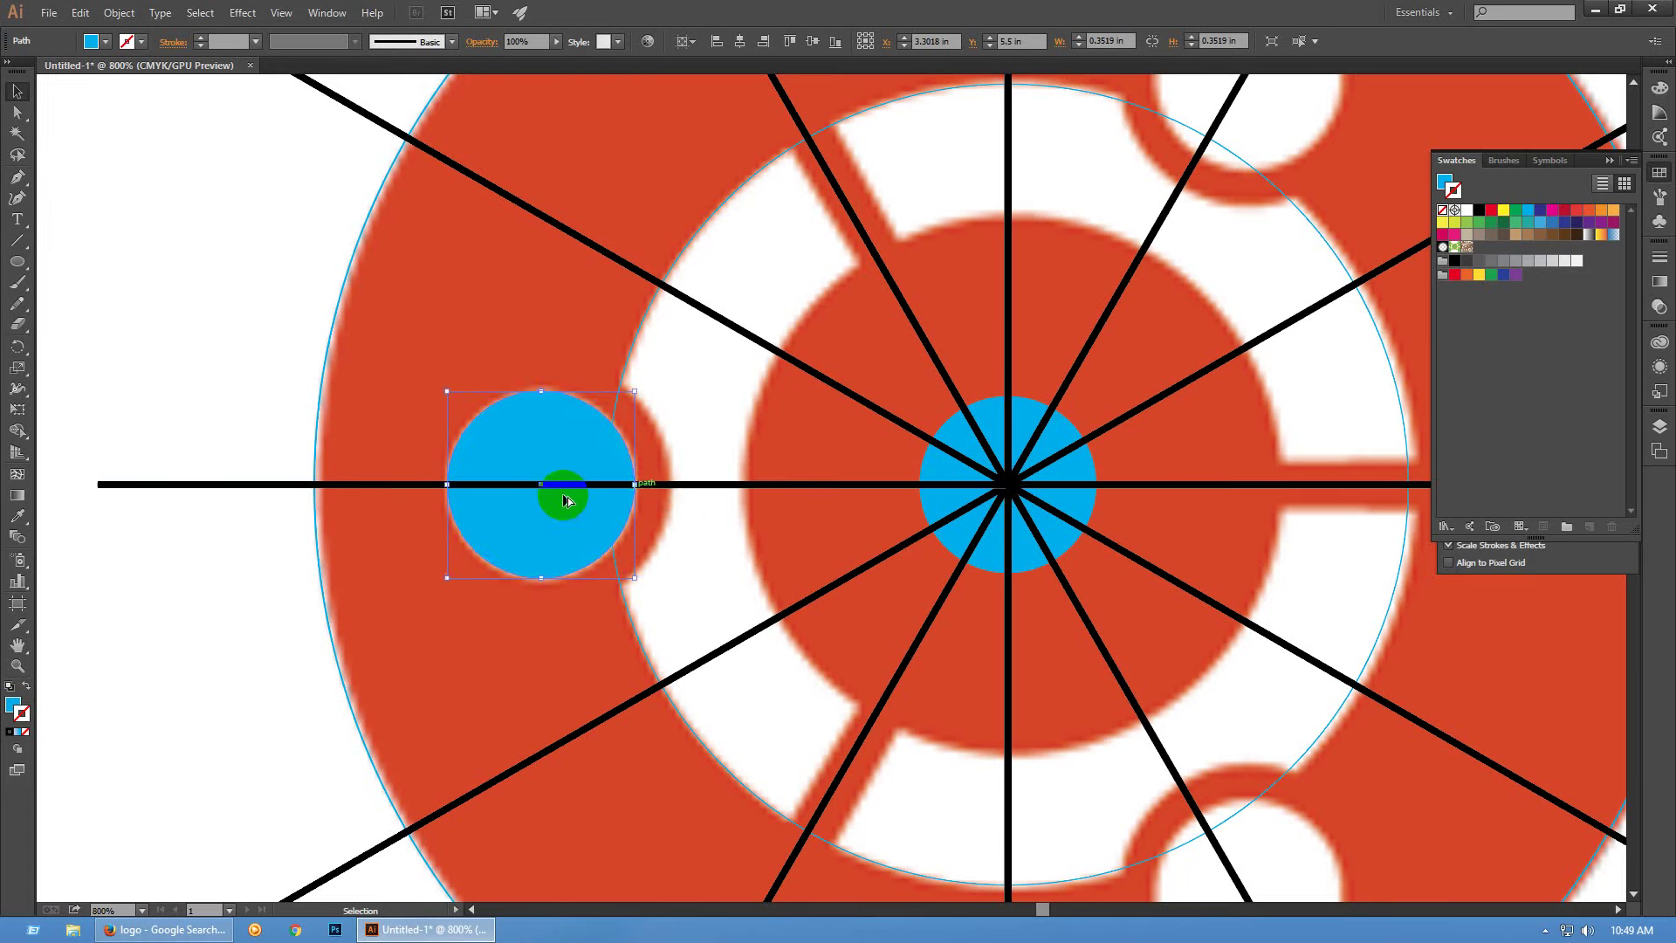
# Copy the left blue circle along the horizontal line to the logo's right side and group the two circles
pyautogui.scroll(-2, 563, 495)
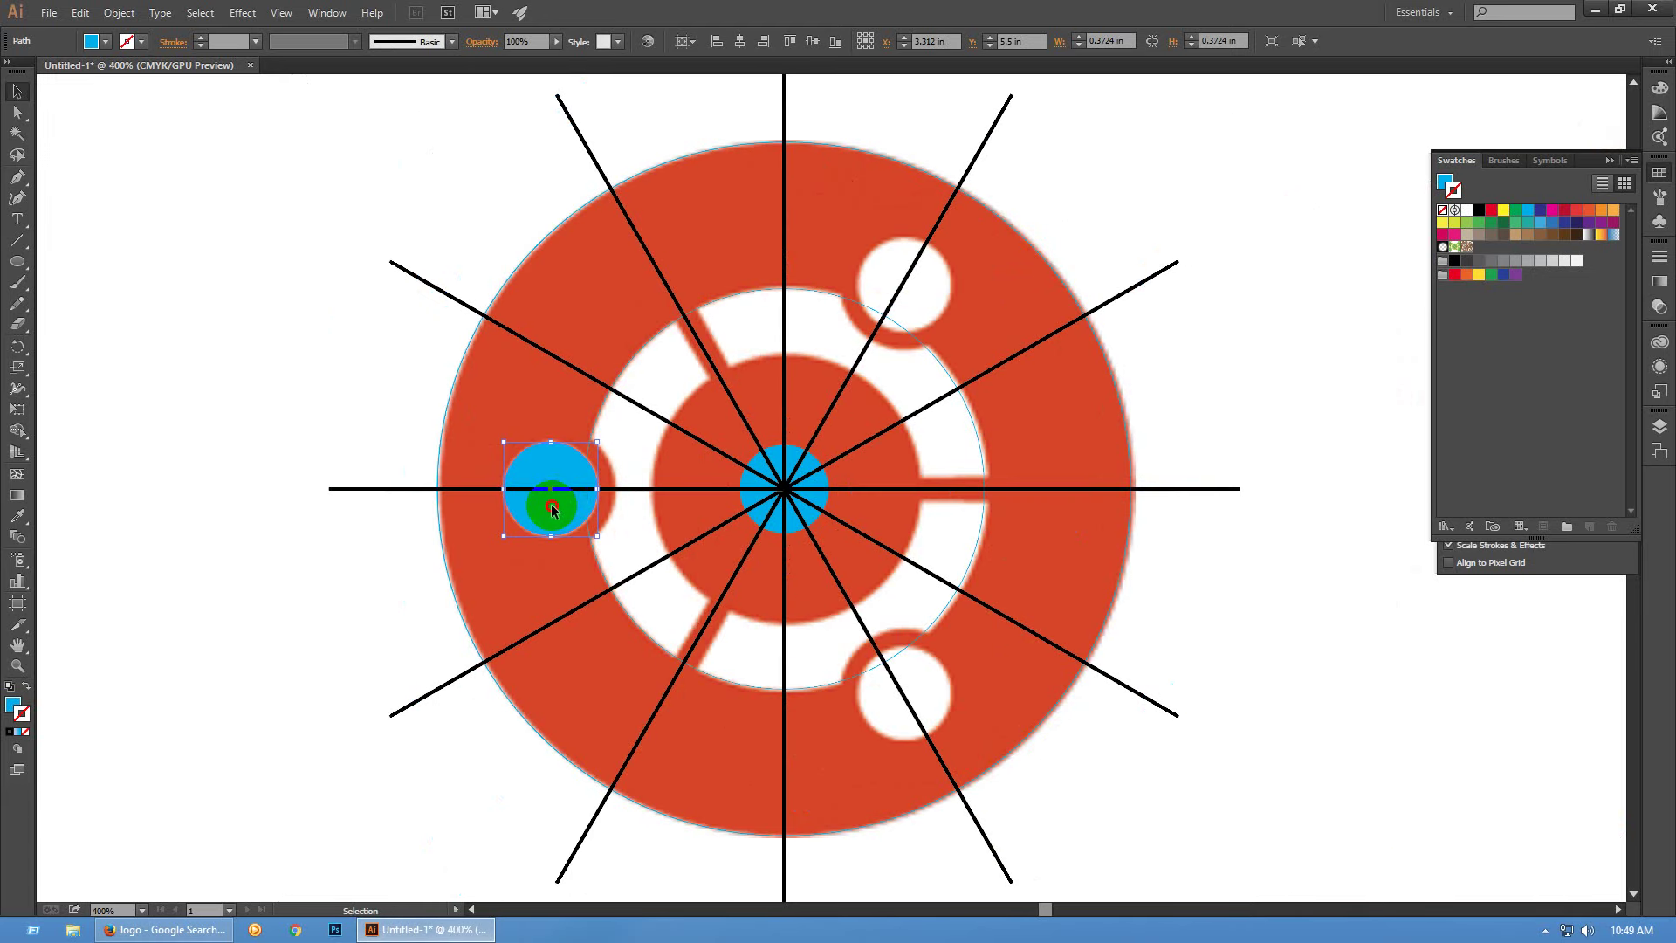
pyautogui.press('alt')
pyautogui.moveTo(552, 505); pyautogui.dragTo(1052, 541)
pyautogui.keyDown('shift'); pyautogui.click(532, 511); pyautogui.keyUp('shift')
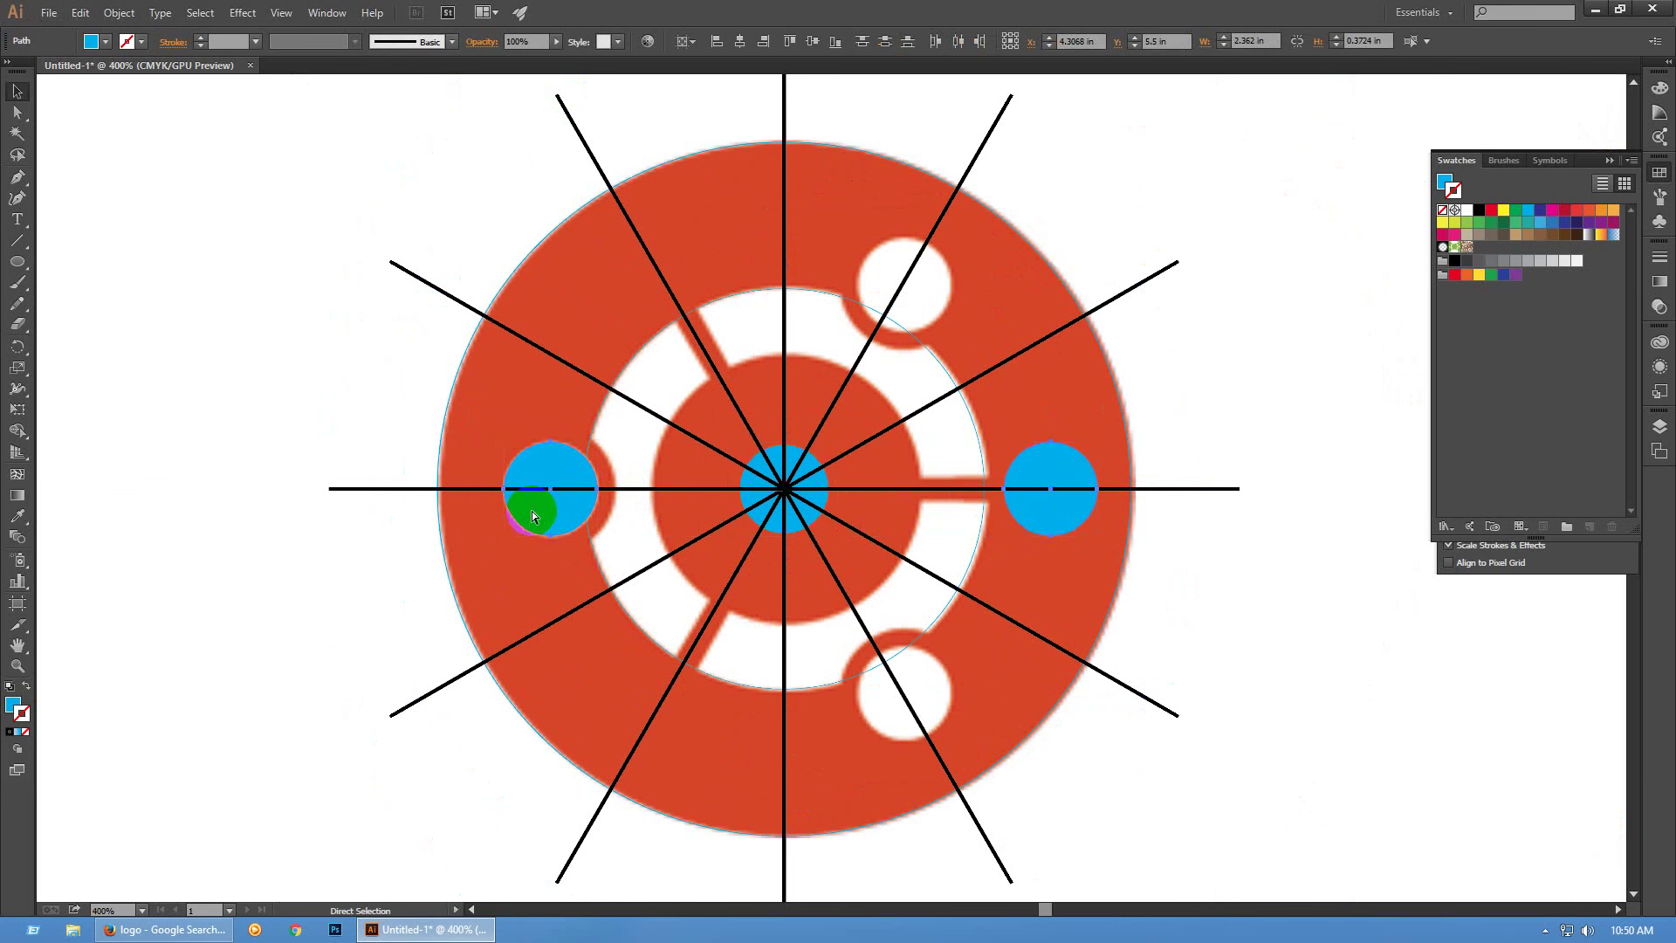
pyautogui.hotkey('ctrl', 'g')
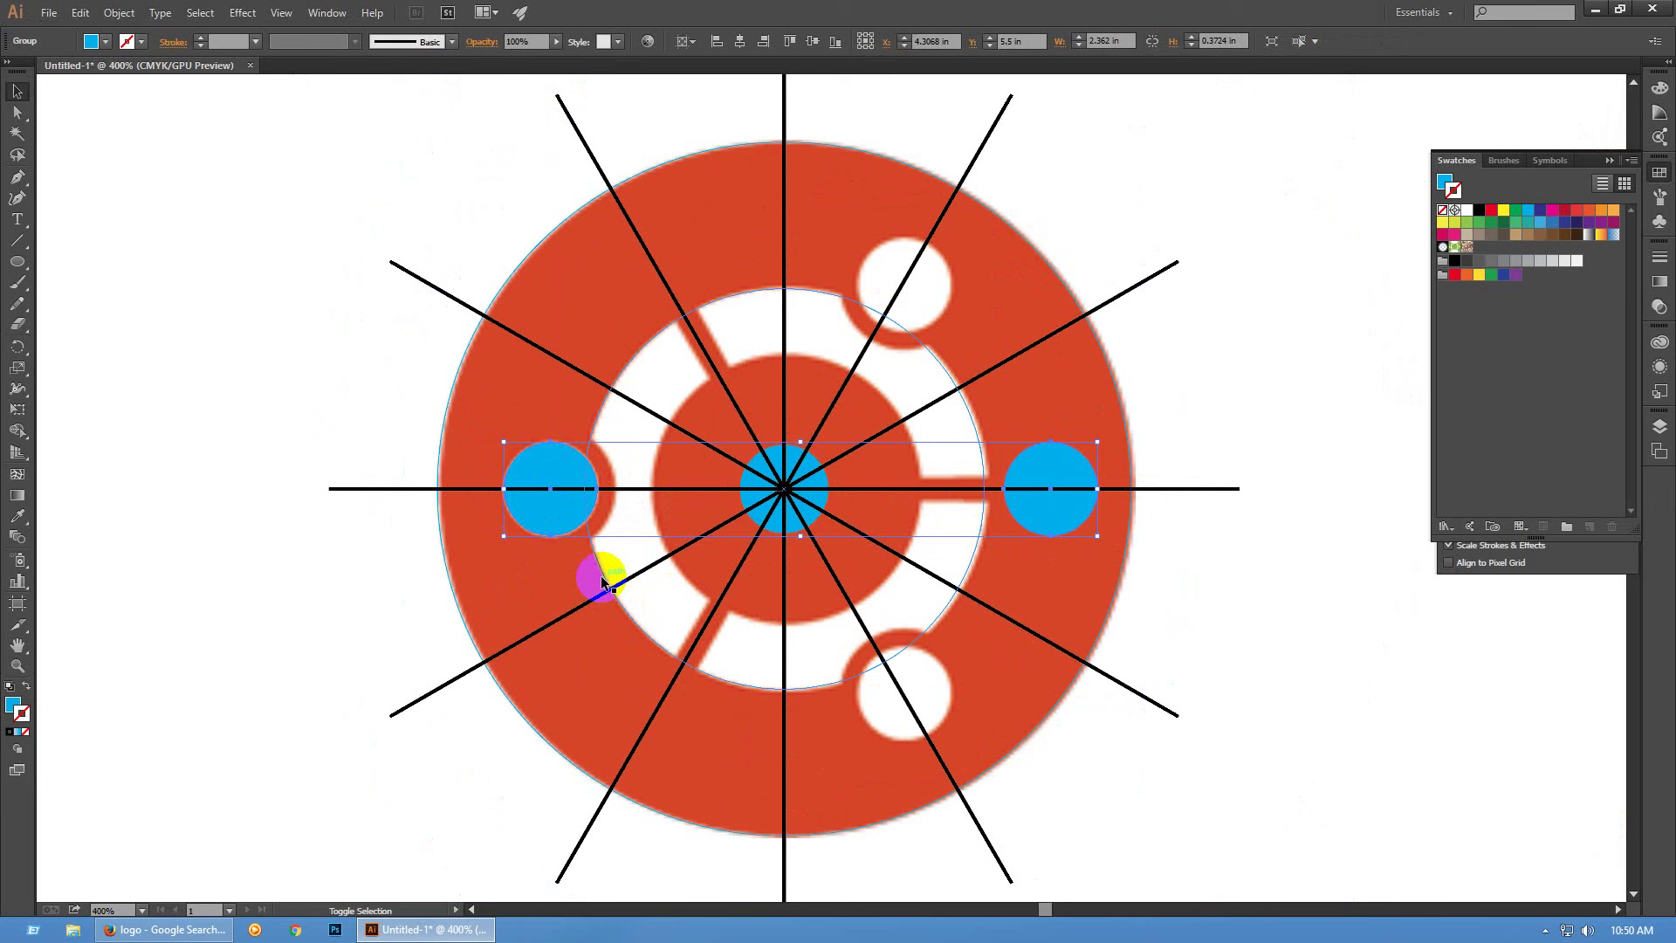
# Try to centre the circle pair horizontally on the inner ring circle, undo the alignment, and deselect everything
pyautogui.keyDown('shift'); pyautogui.click(601, 572); pyautogui.keyUp('shift')
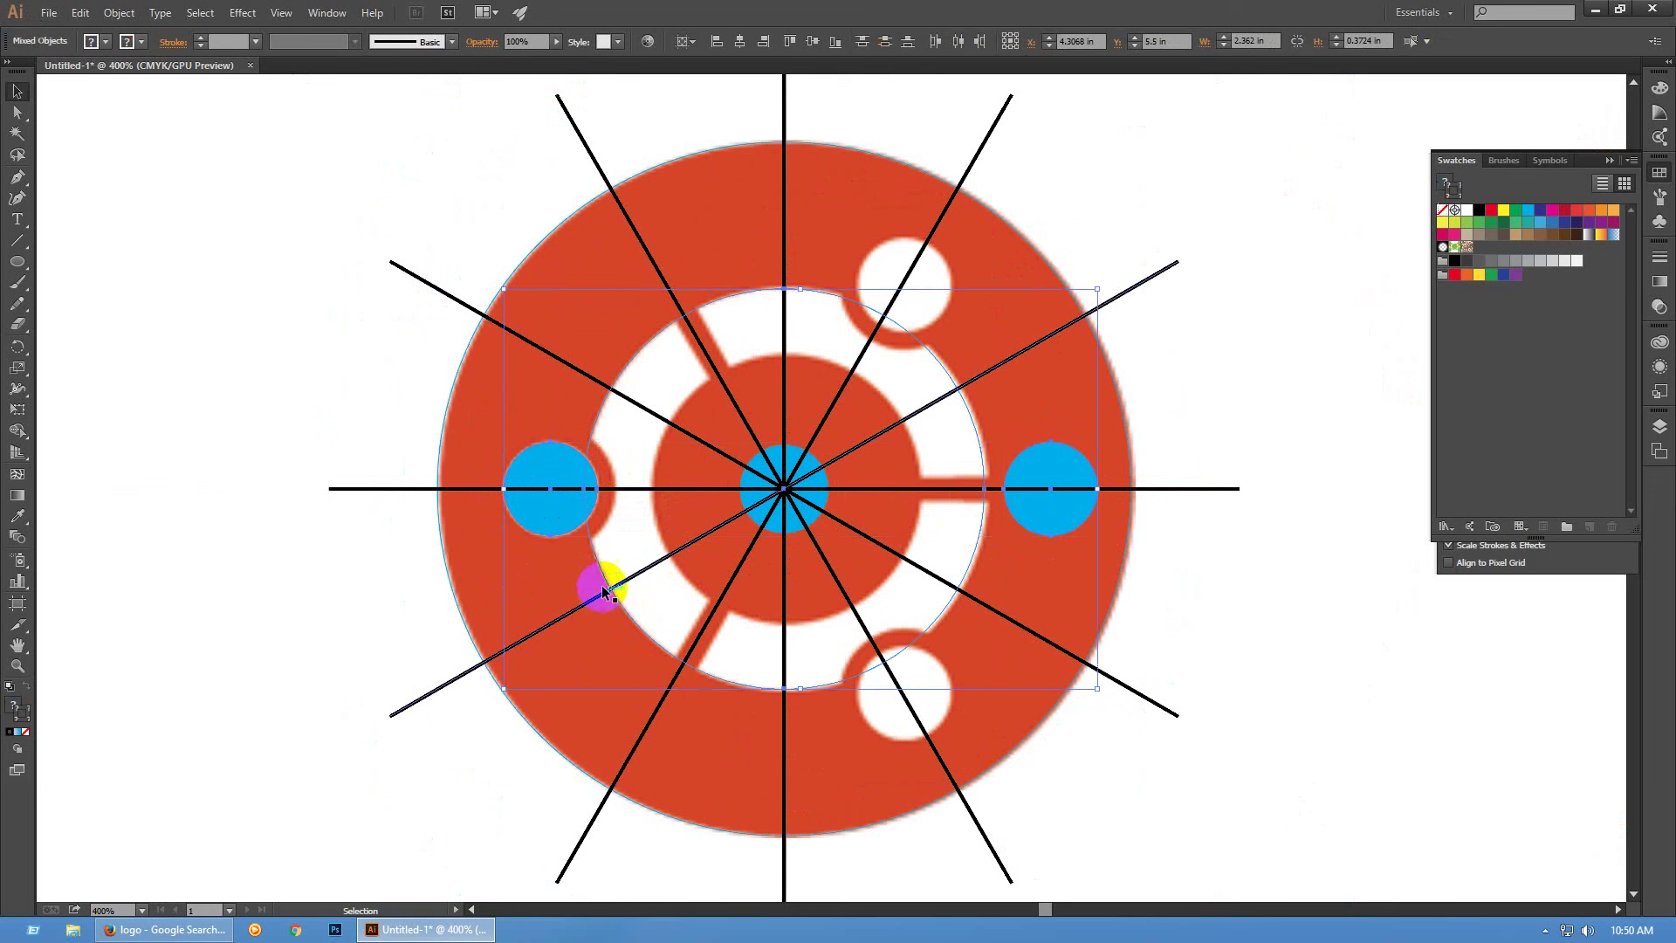
pyautogui.click(738, 40)
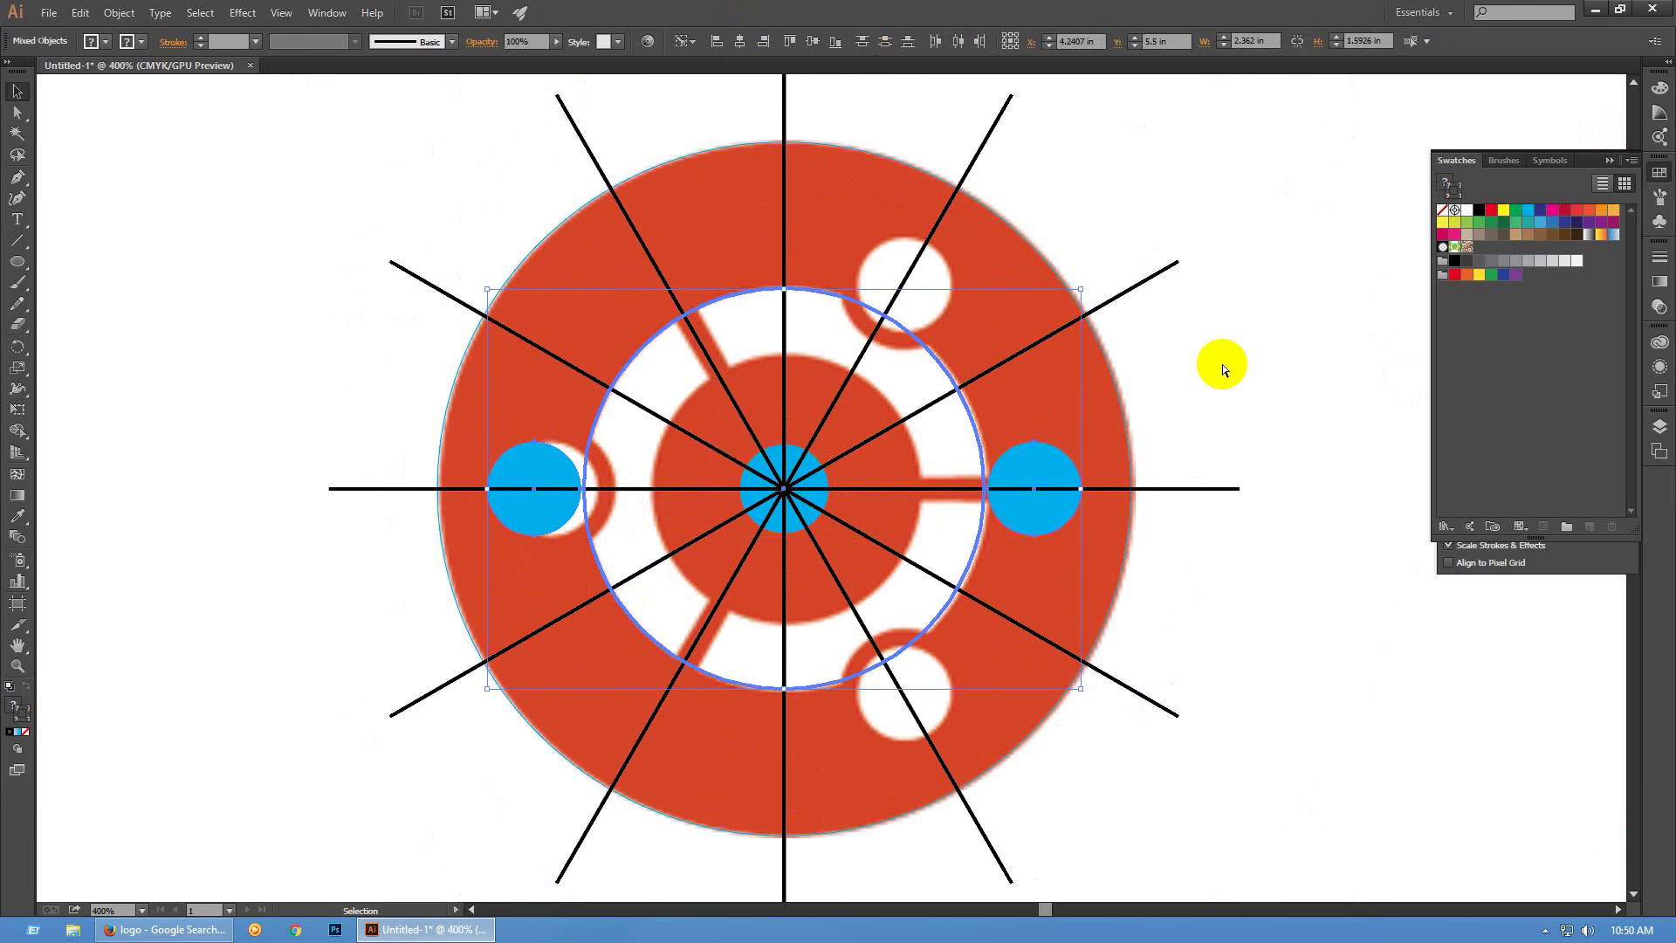
pyautogui.hotkey('ctrl', 'z')
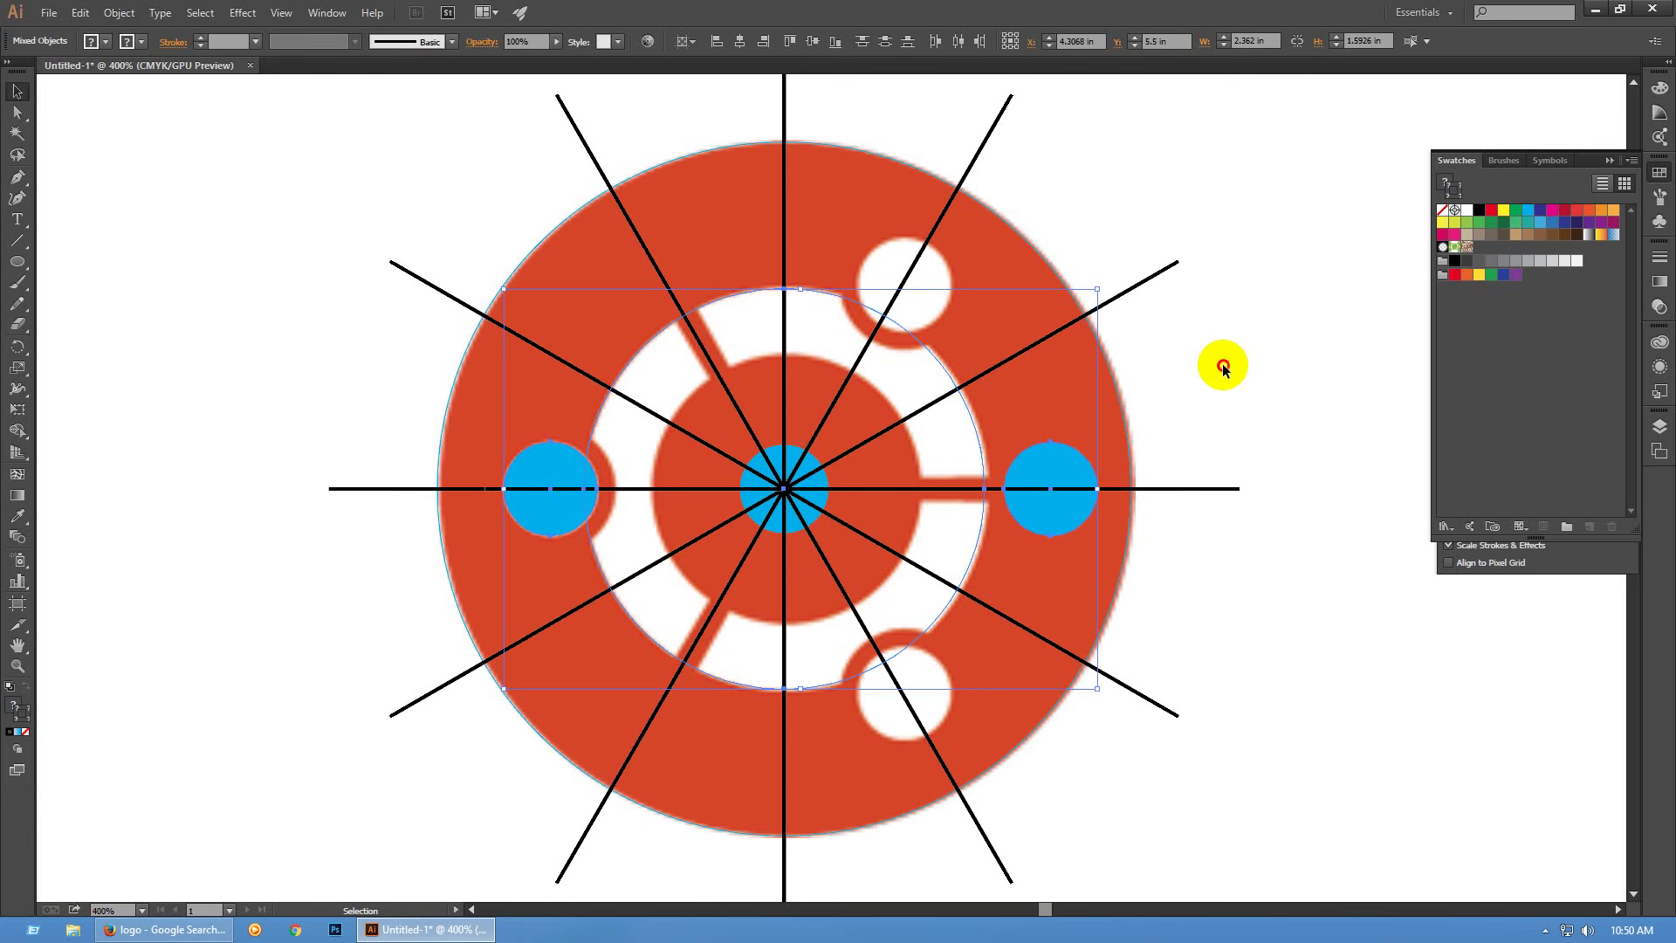
pyautogui.click(1222, 367)
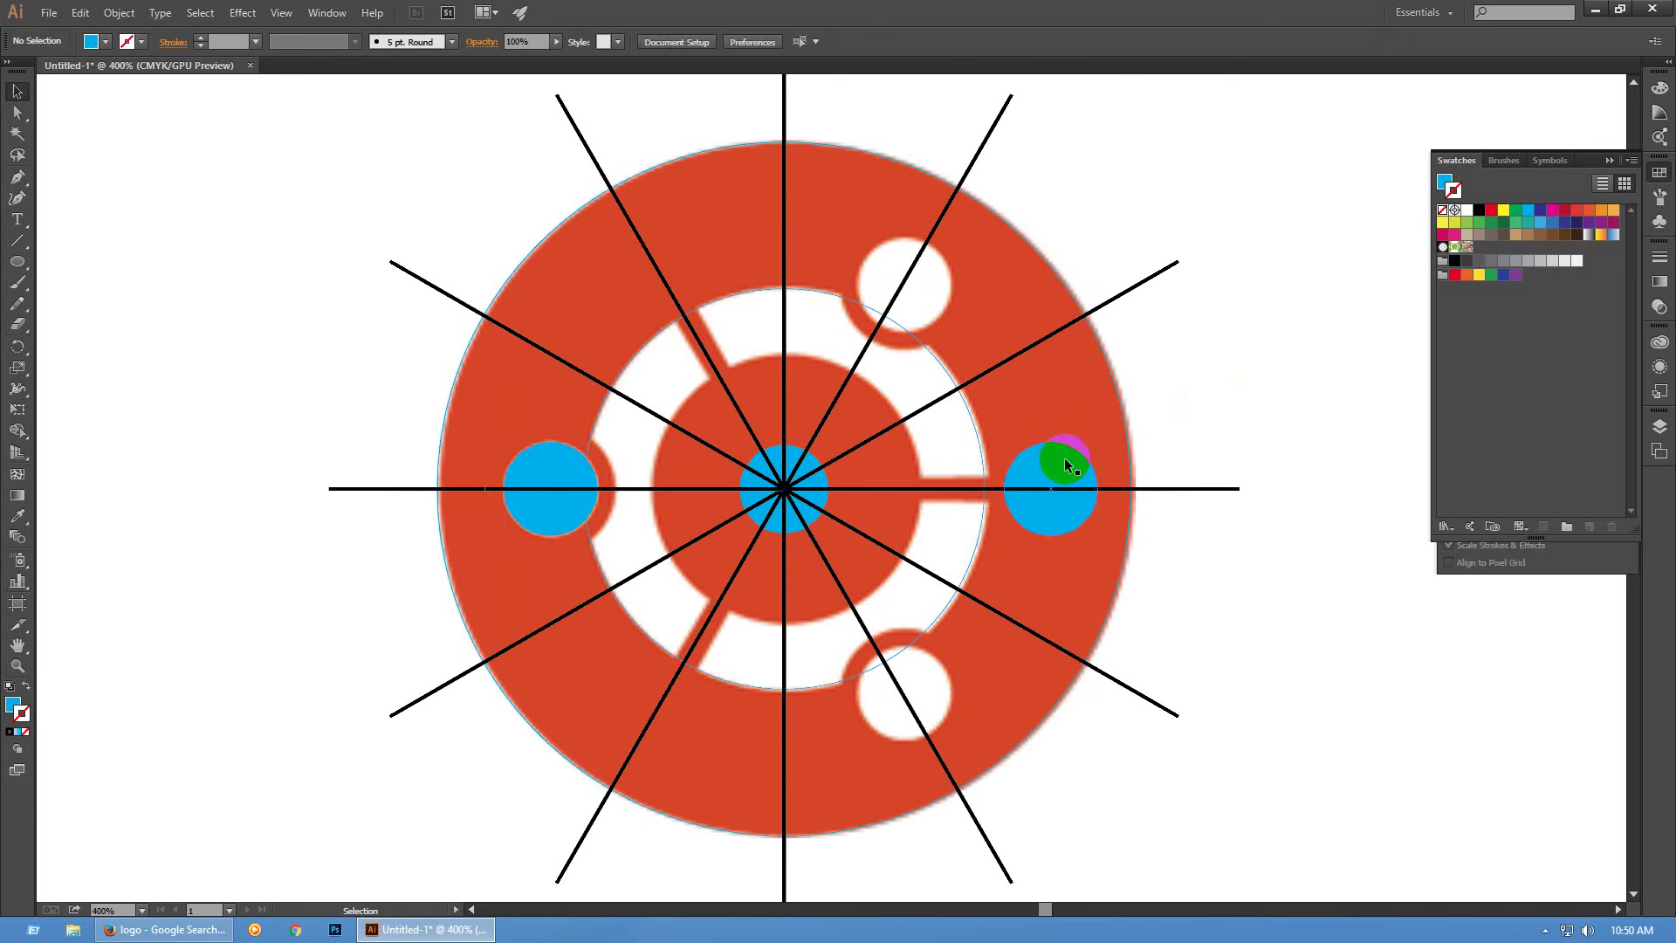
# Restore the deleted circle pair, ungroup it, and delete only the right-hand copy
pyautogui.click(1065, 457)
pyautogui.press('Delete')
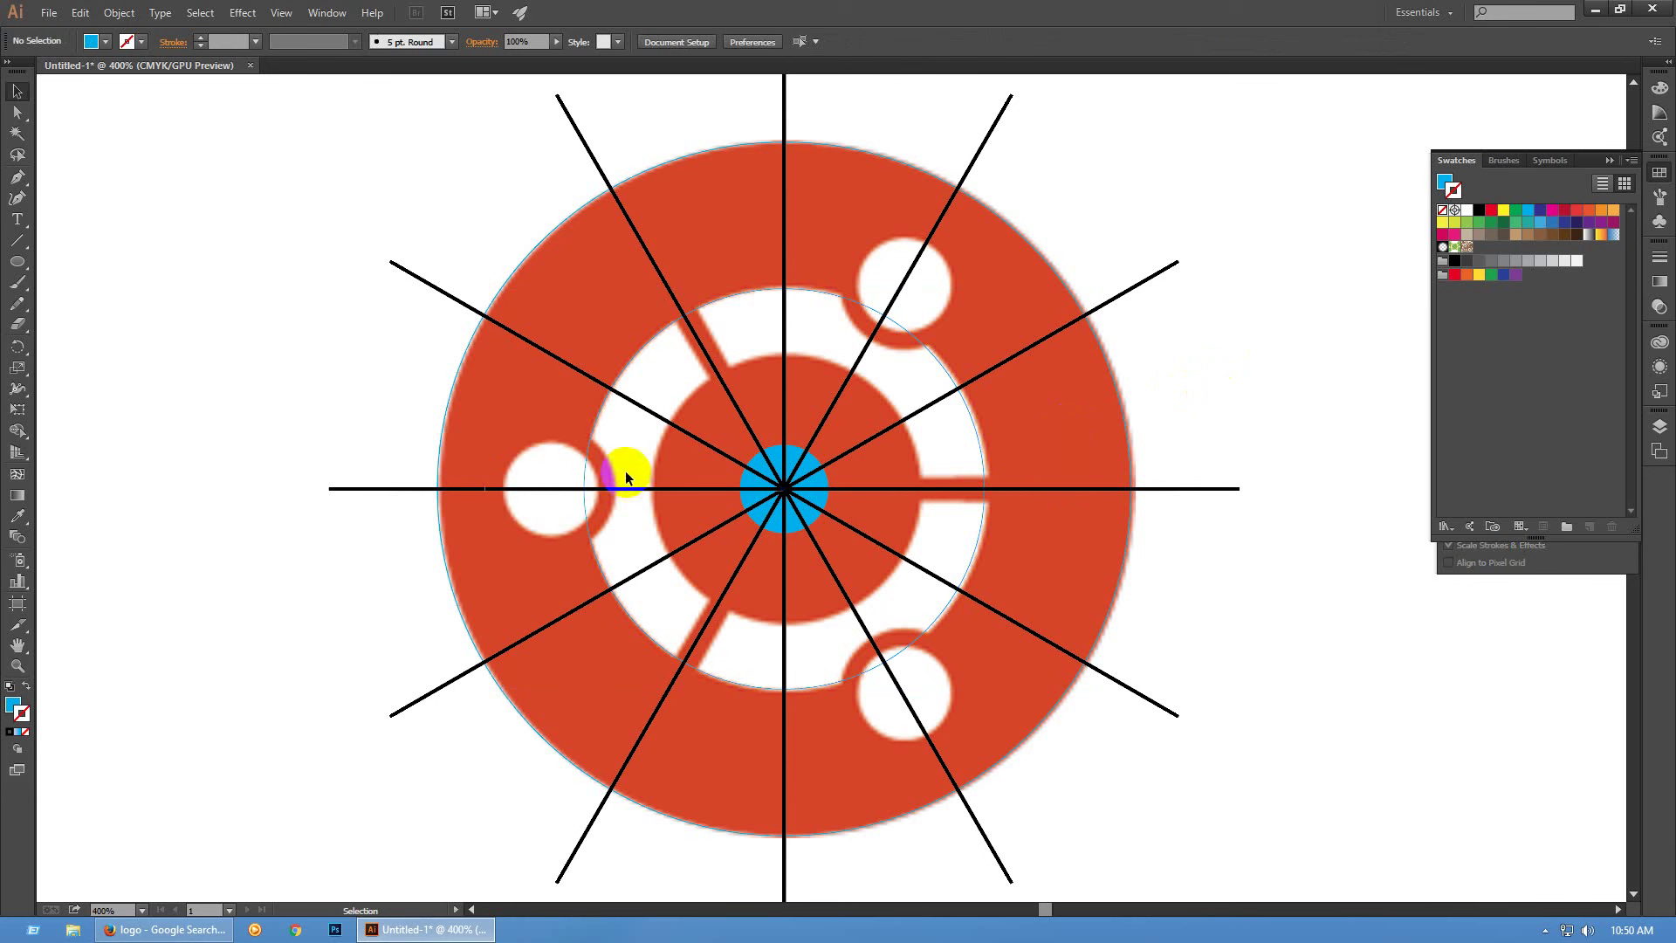
pyautogui.hotkey('ctrl', 'z')
pyautogui.click(462, 438)
pyautogui.click(538, 468)
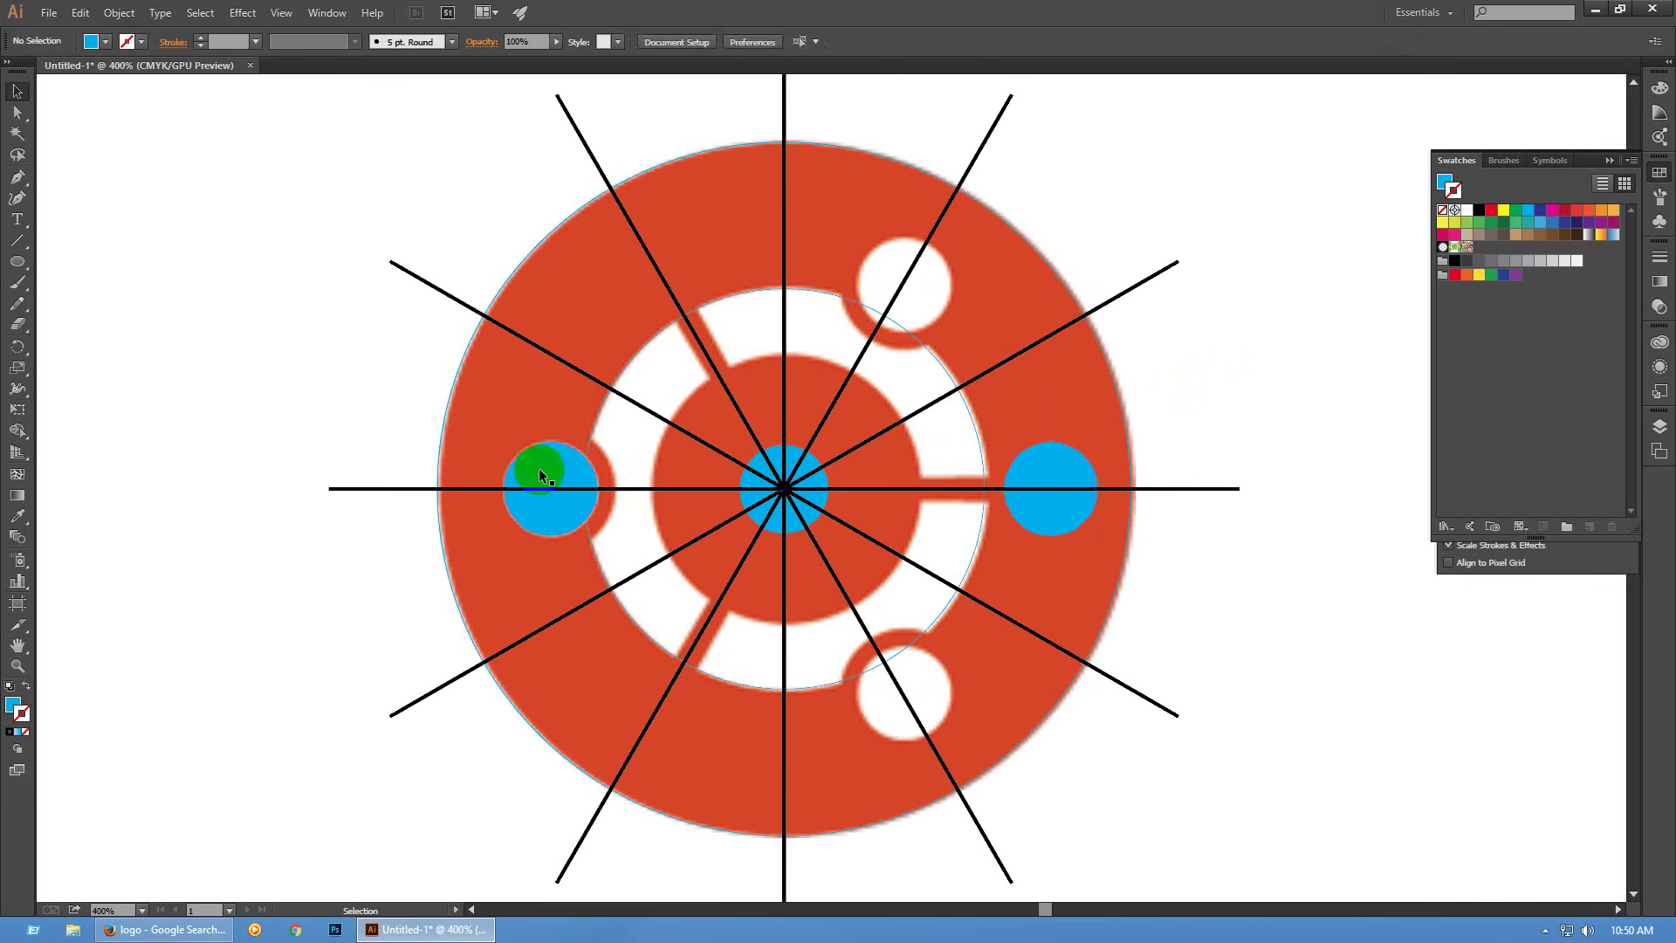
pyautogui.click(1041, 471)
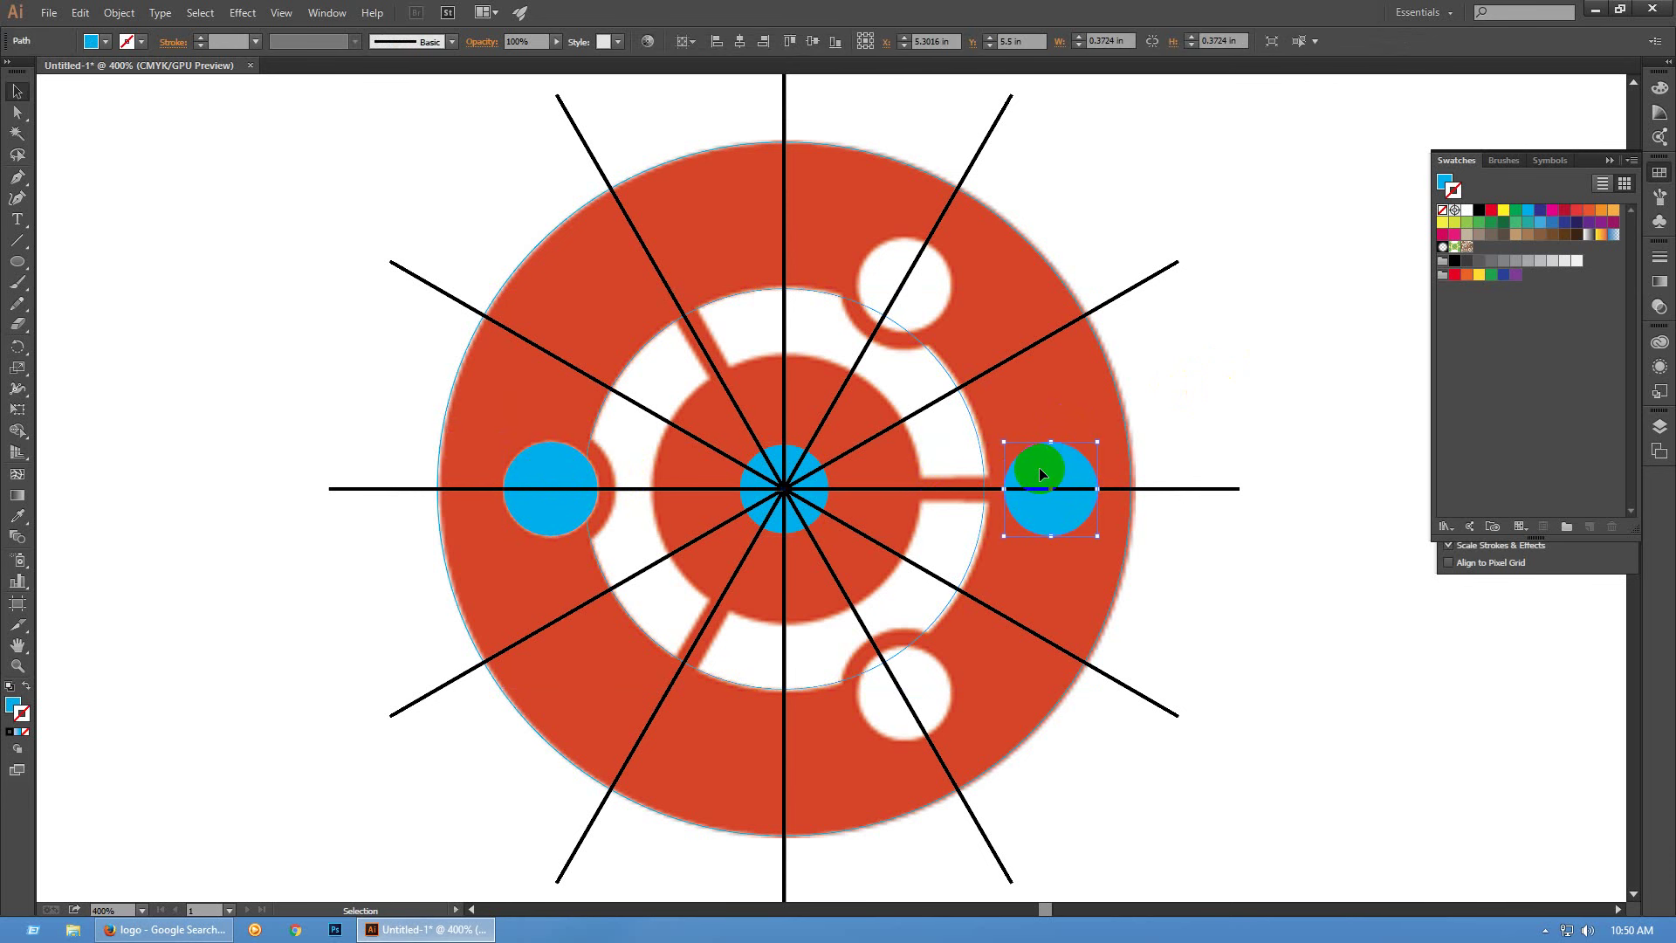
pyautogui.press('Delete')
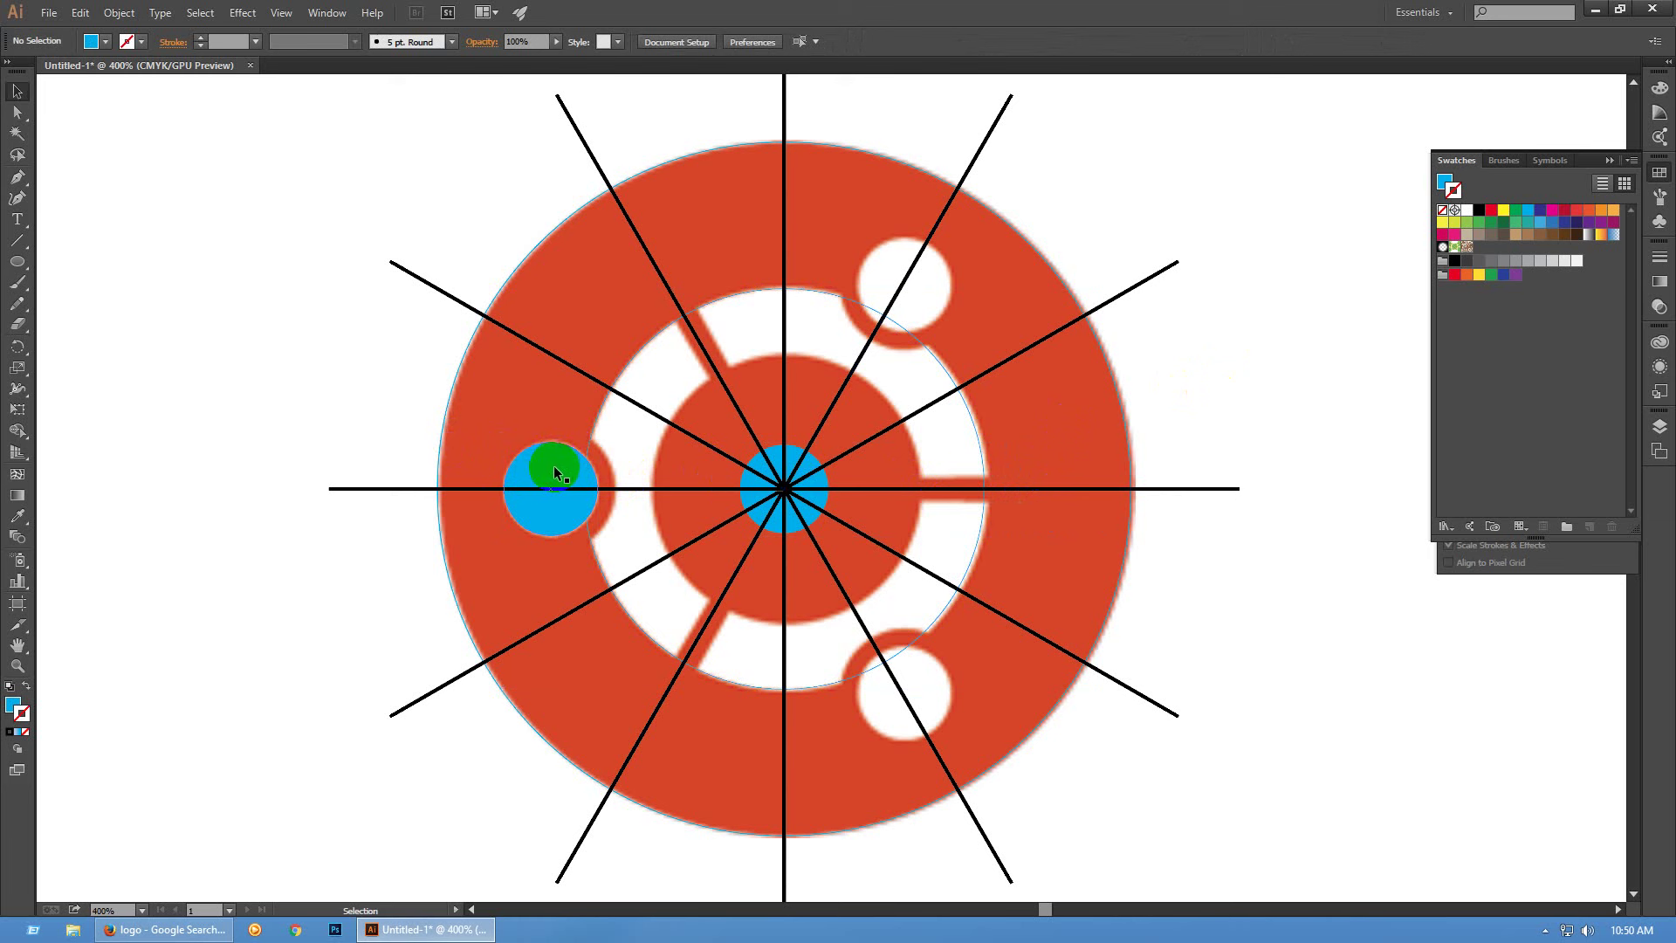
# Copy the left blue circle about 1.83 in to the right along the horizontal line and group both circles
pyautogui.click(552, 469)
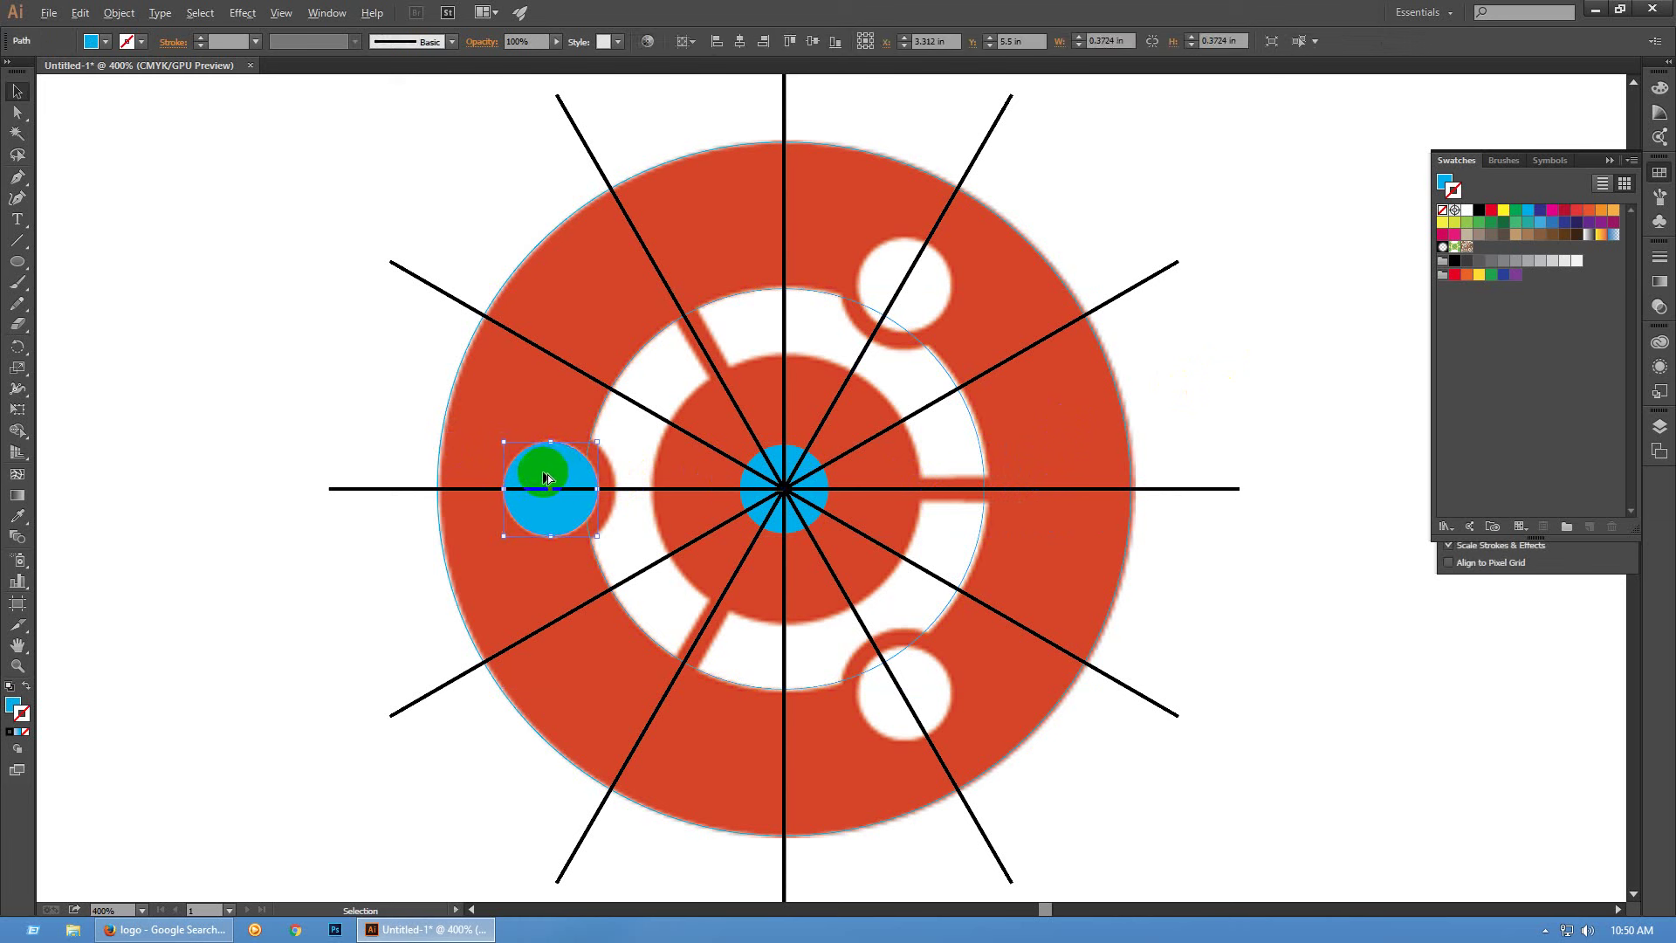
pyautogui.moveTo(546, 478); pyautogui.dragTo(1009, 543)
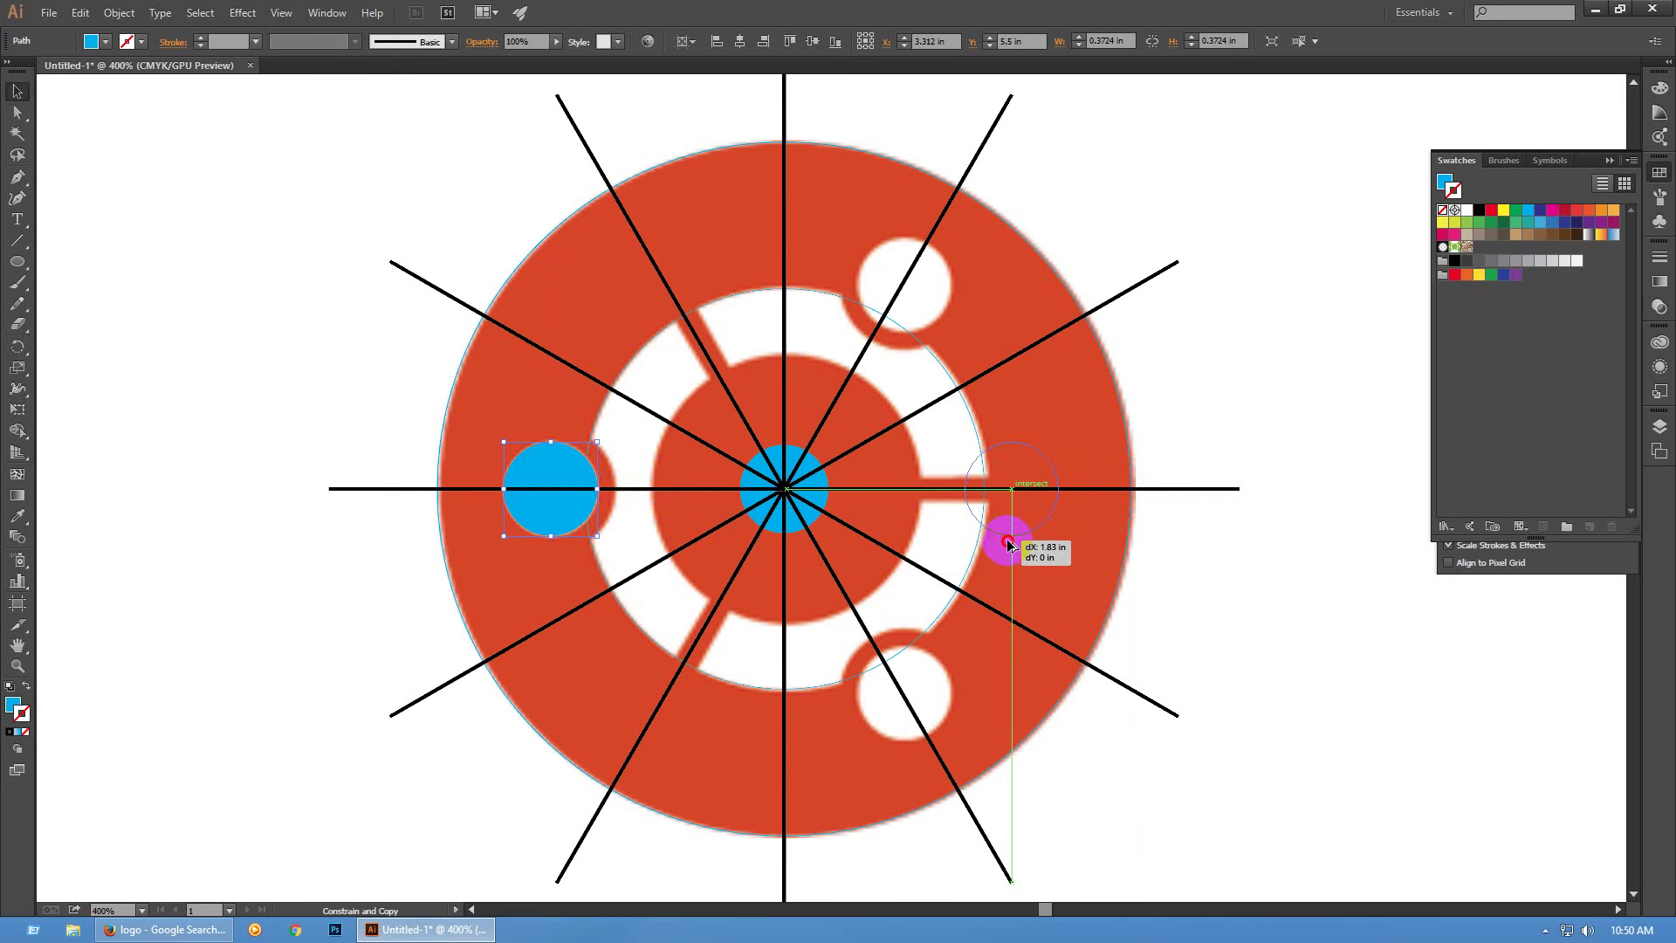
pyautogui.moveTo(1008, 543); pyautogui.dragTo(1008, 543)
pyautogui.keyDown('shift'); pyautogui.click(531, 456); pyautogui.keyUp('shift')
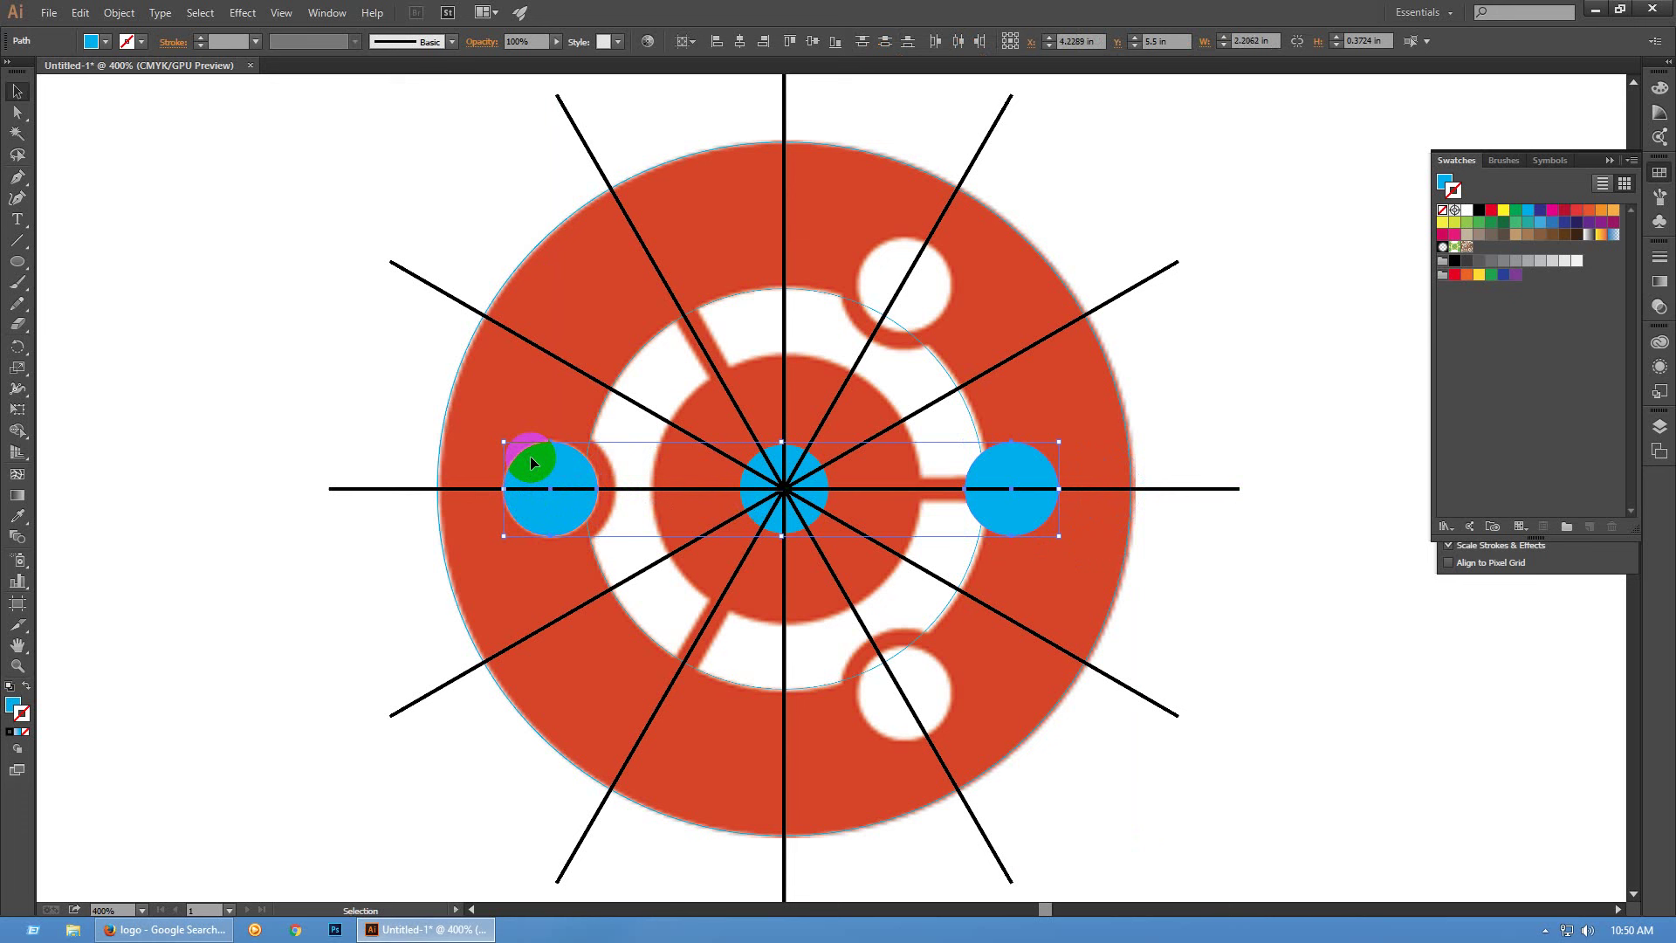
pyautogui.hotkey('ctrl', 'g')
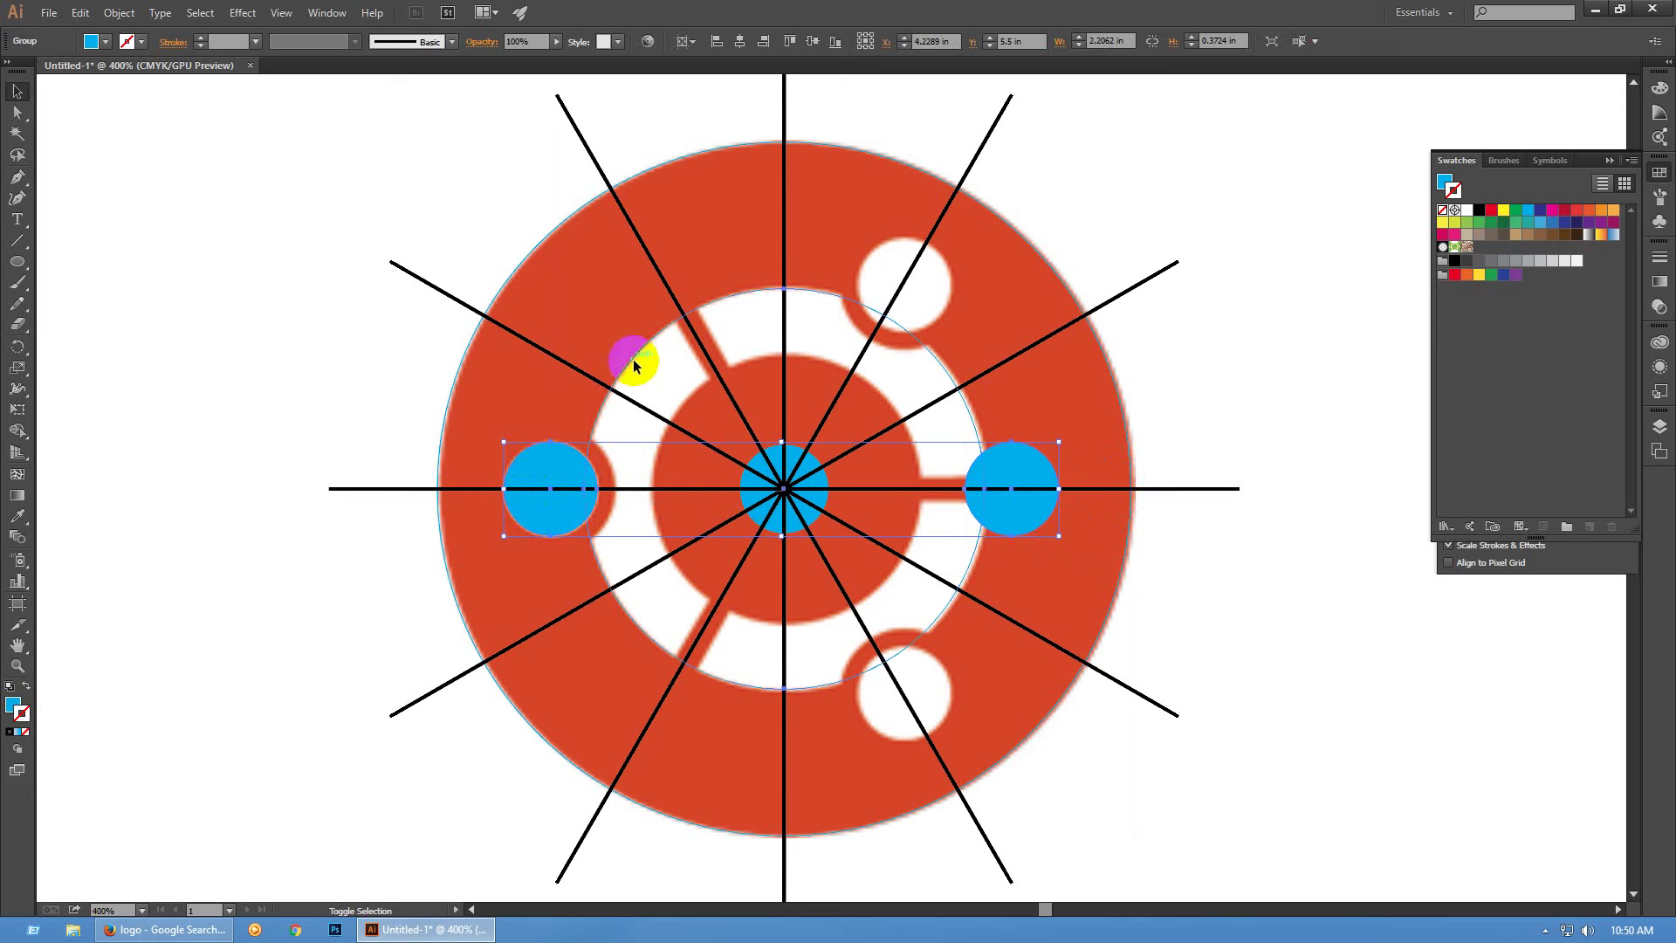
# Centre the circle pair horizontally on the inner ring circle, ungroup the pair, and deselect it
pyautogui.keyDown('shift'); pyautogui.click(633, 359); pyautogui.keyUp('shift')
pyautogui.click(740, 41)
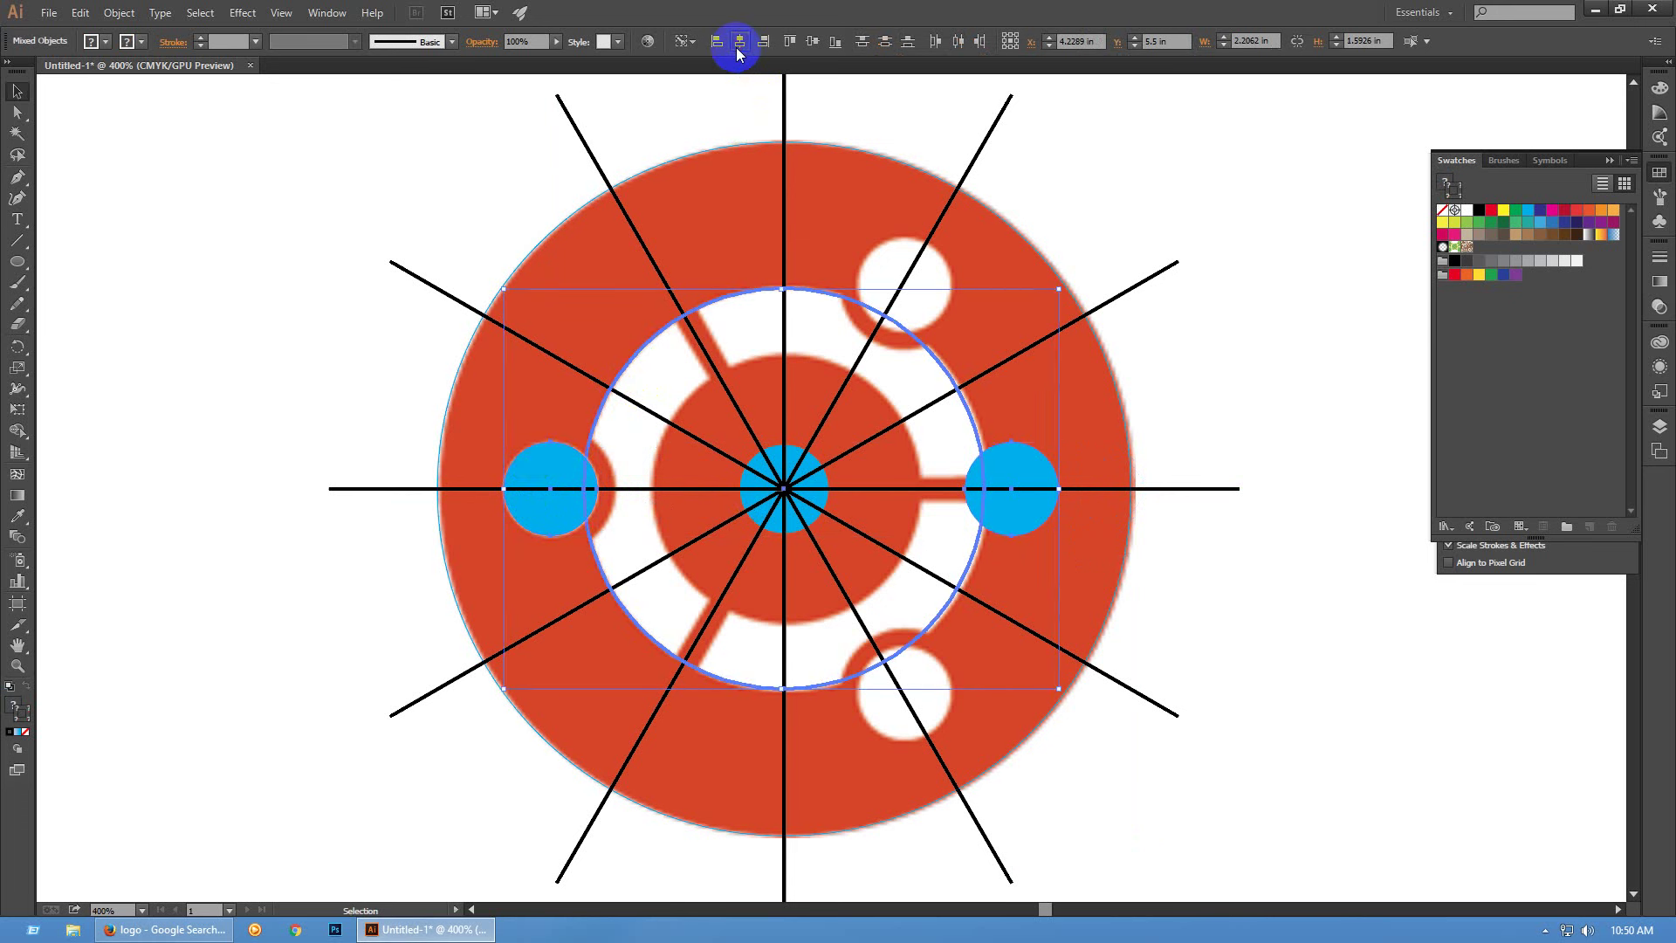
pyautogui.rightClick(1029, 513)
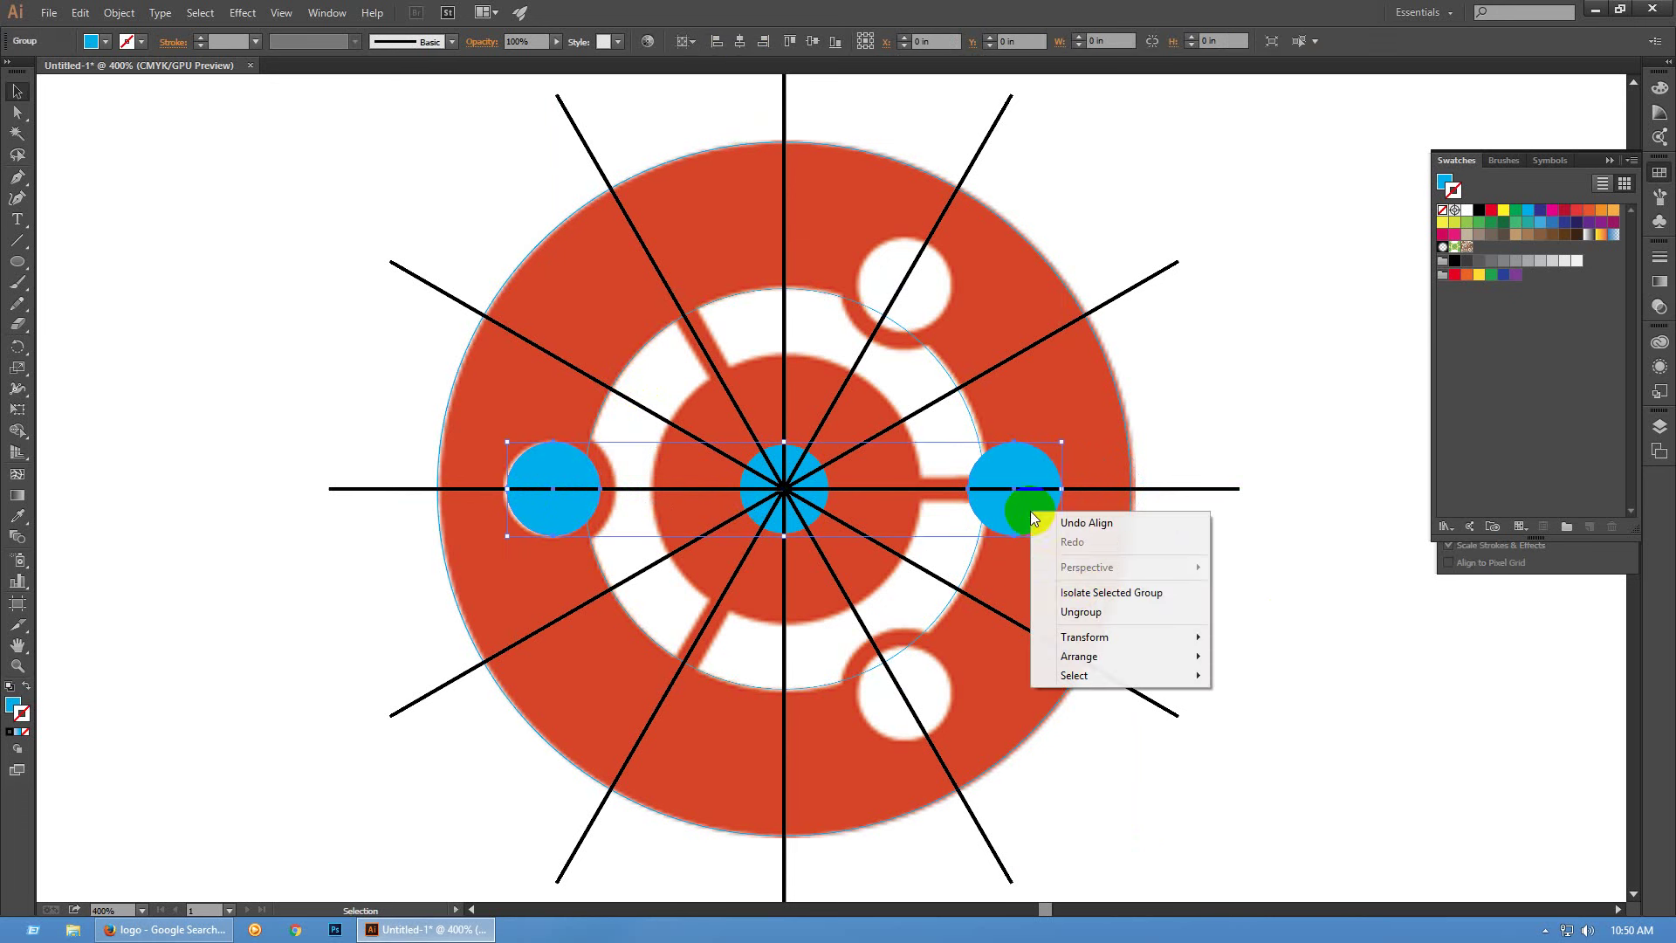
pyautogui.click(1081, 611)
pyautogui.click(1317, 625)
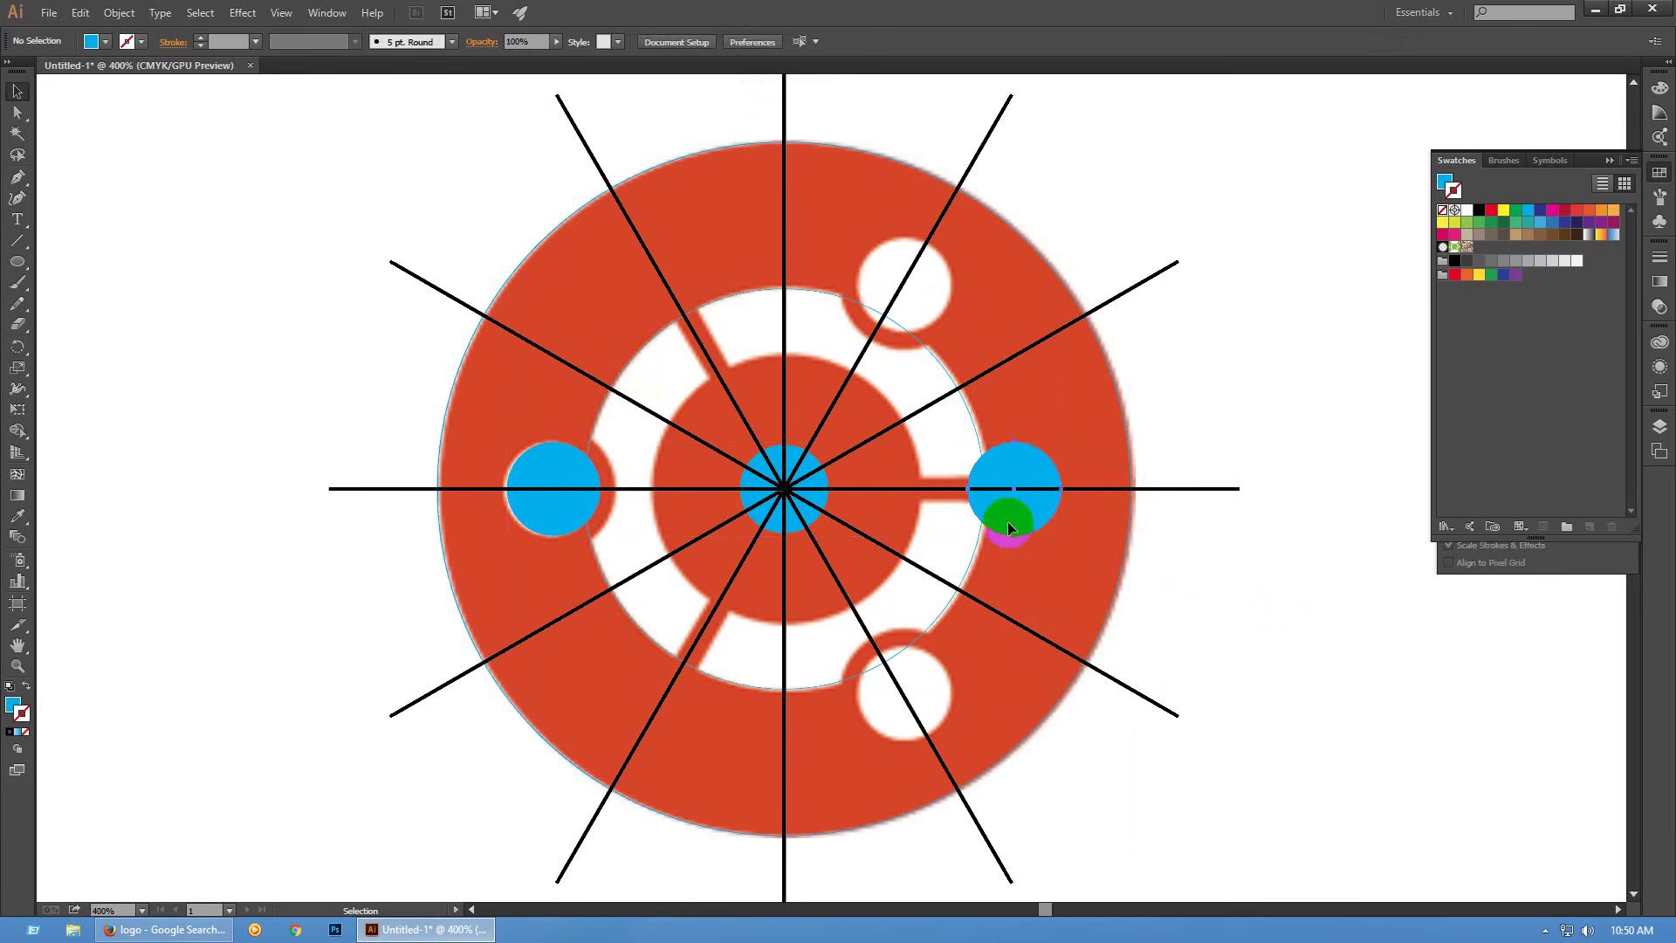
# Make a copy of the left and right blue circles rotated -60° about their common centre, and repeat the rotated copy once
pyautogui.click(1007, 521)
pyautogui.keyDown('shift'); pyautogui.click(558, 505); pyautogui.keyUp('shift')
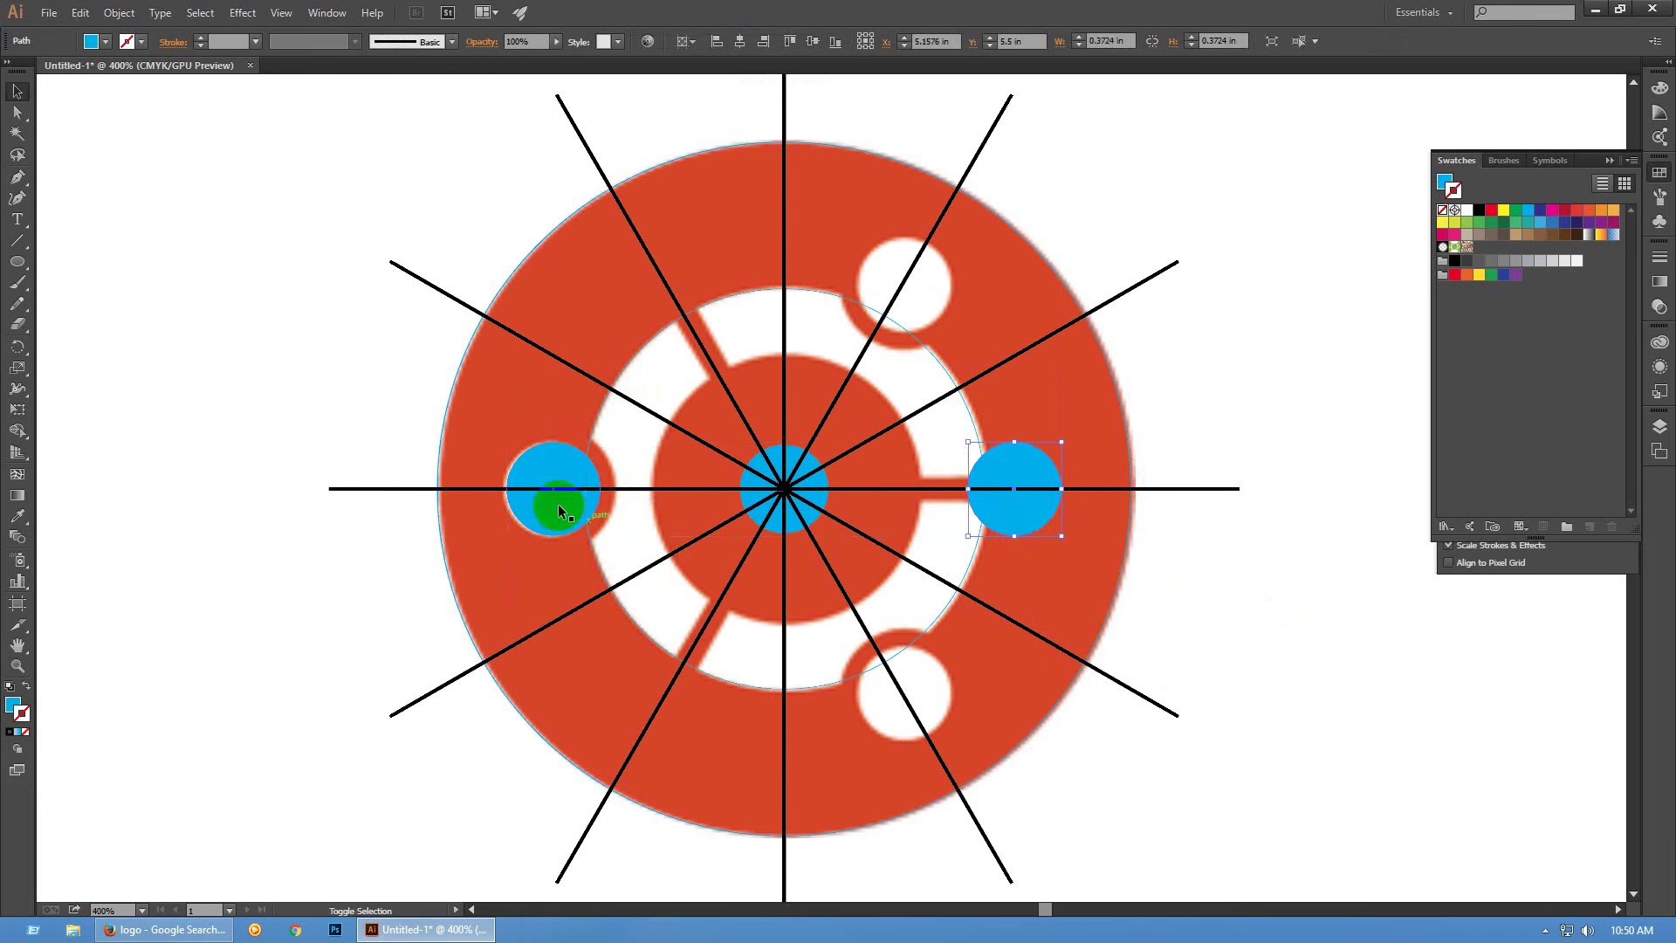
pyautogui.doubleClick(17, 348)
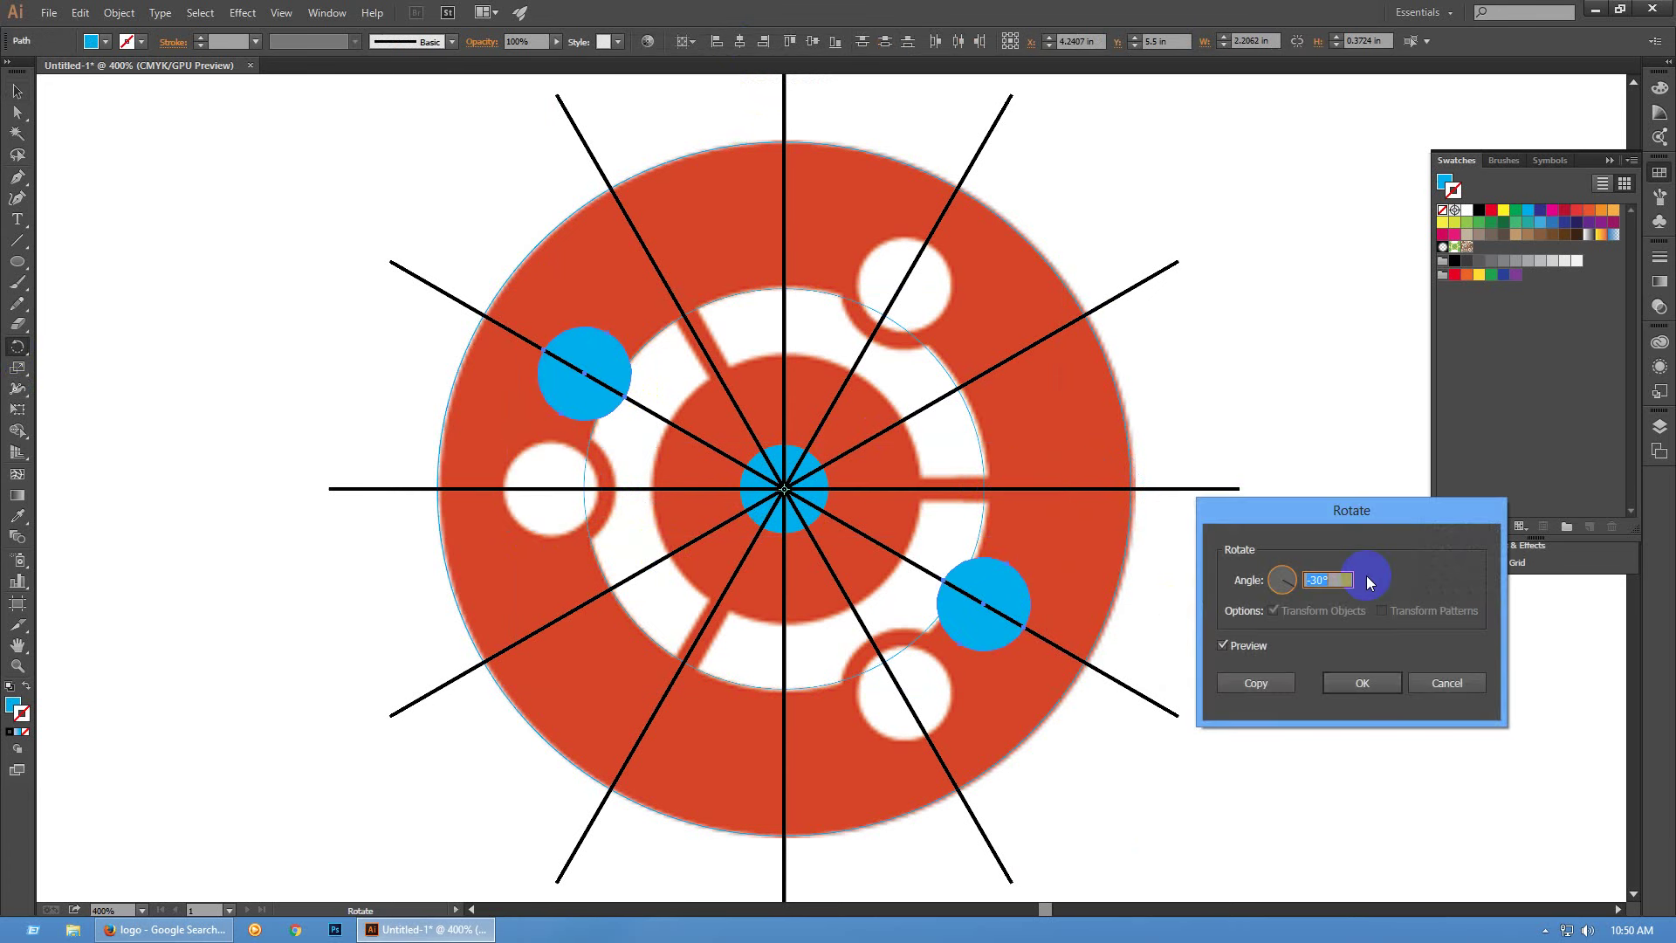
pyautogui.write('-60')
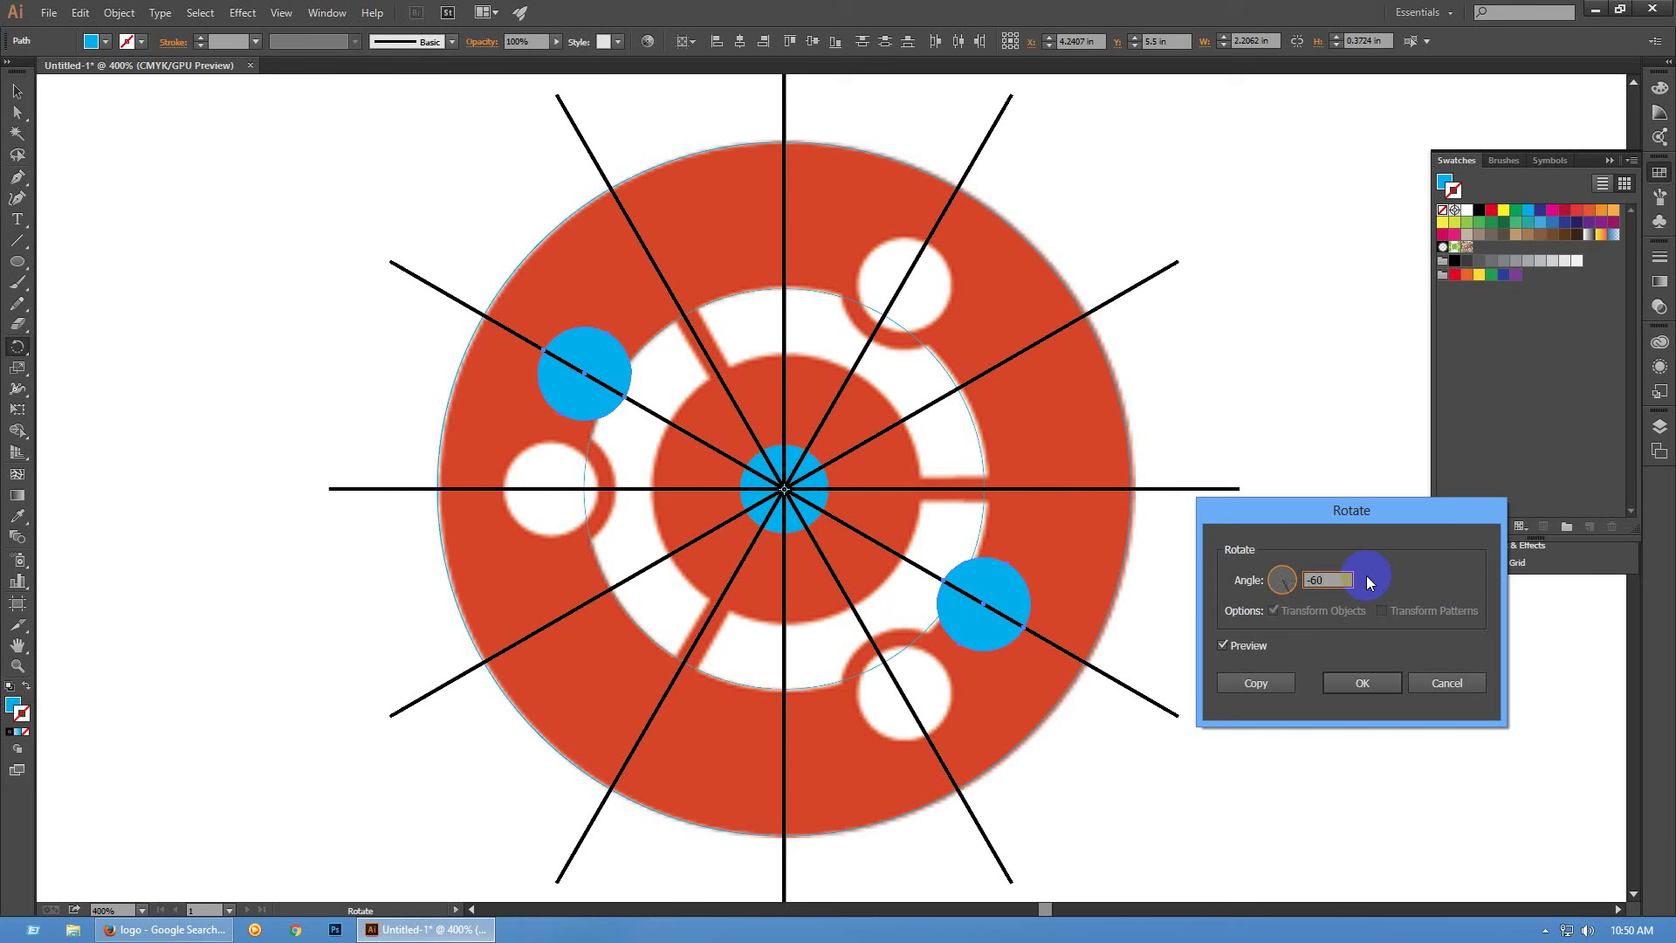
pyautogui.click(1245, 648)
pyautogui.click(1246, 651)
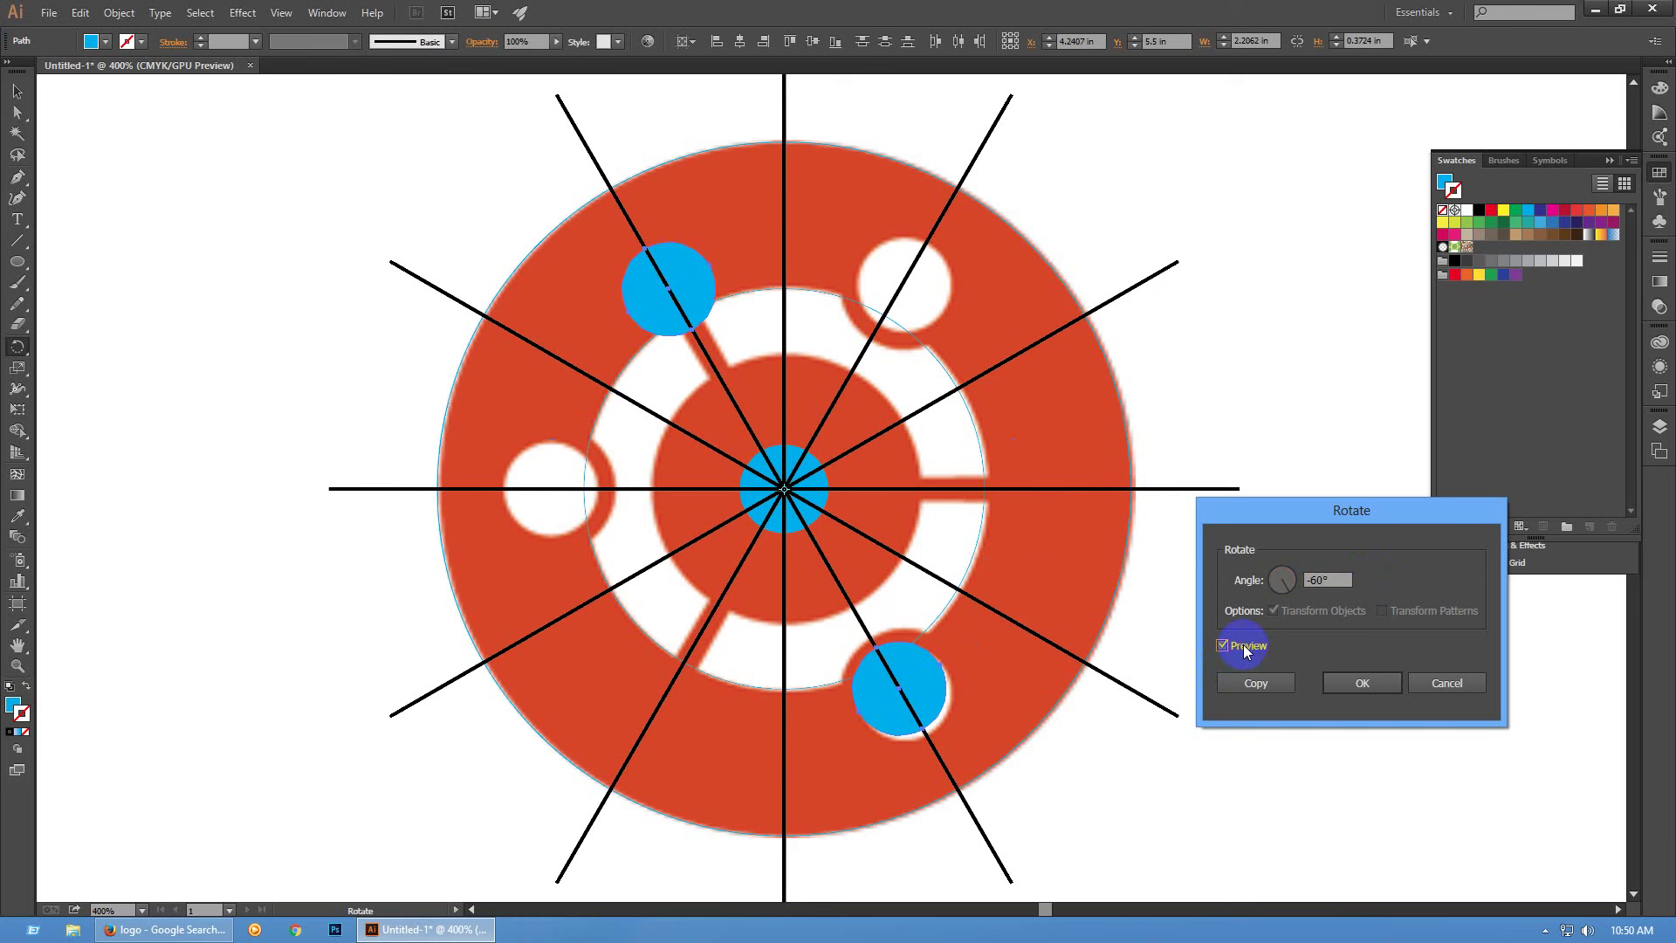
pyautogui.click(1245, 679)
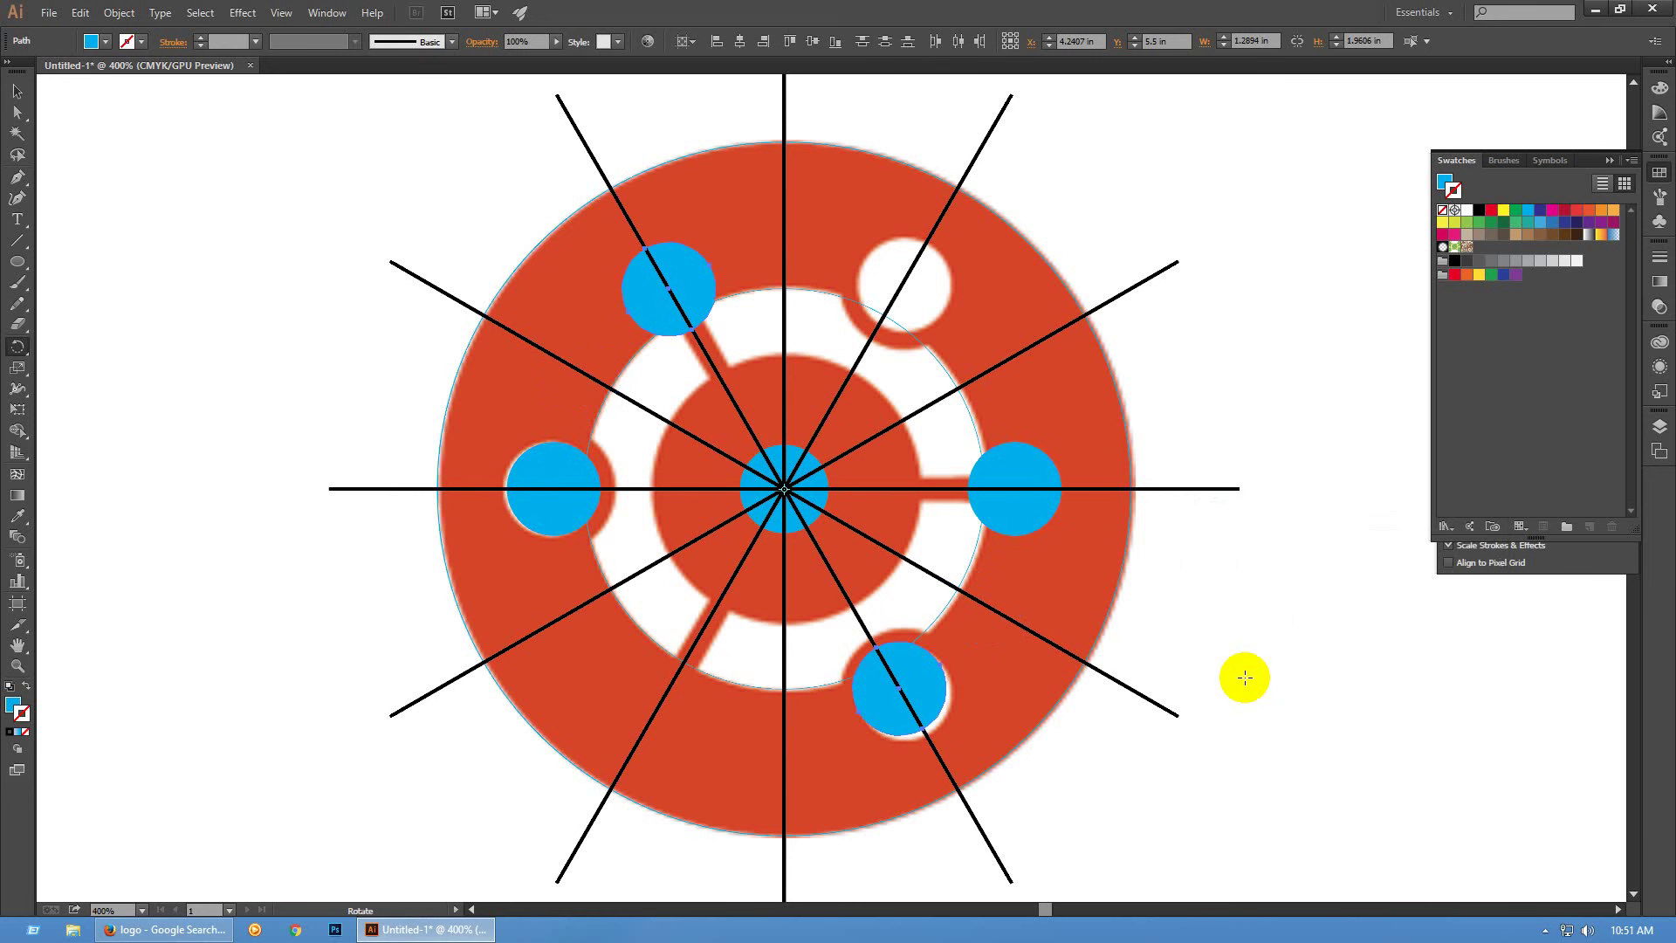
pyautogui.hotkey('ctrl', 'd')
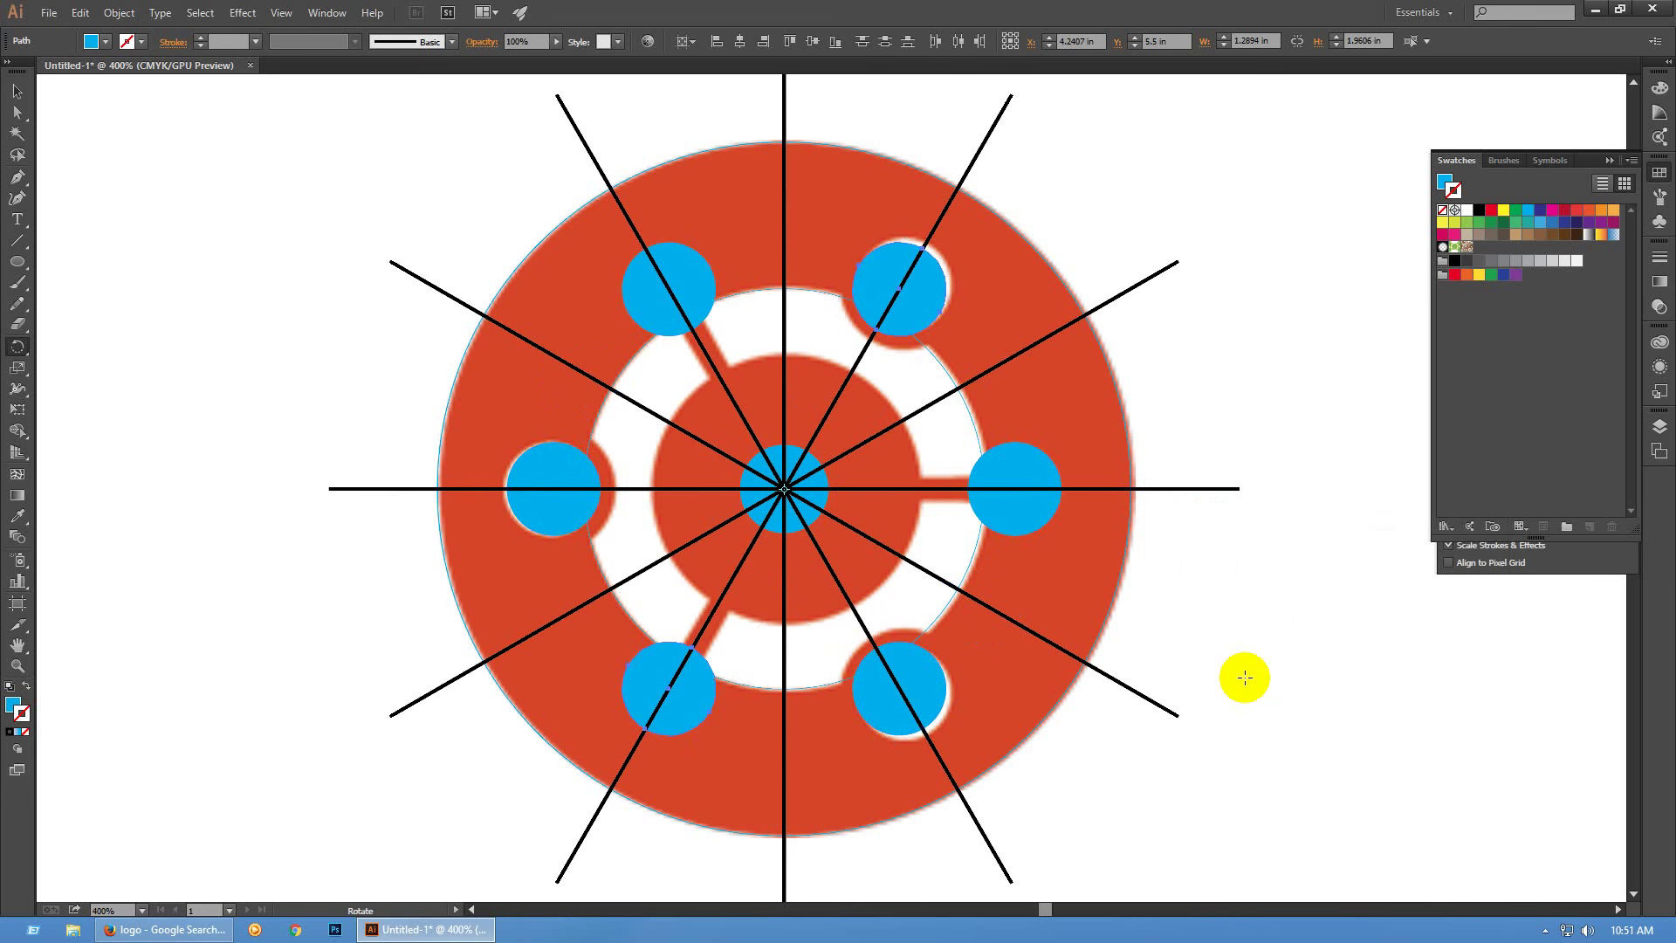
# Delete the right, lower-left and upper-left blue circles, leaving circles only on the logo's three white dots
pyautogui.press('v')
pyautogui.click(1031, 522)
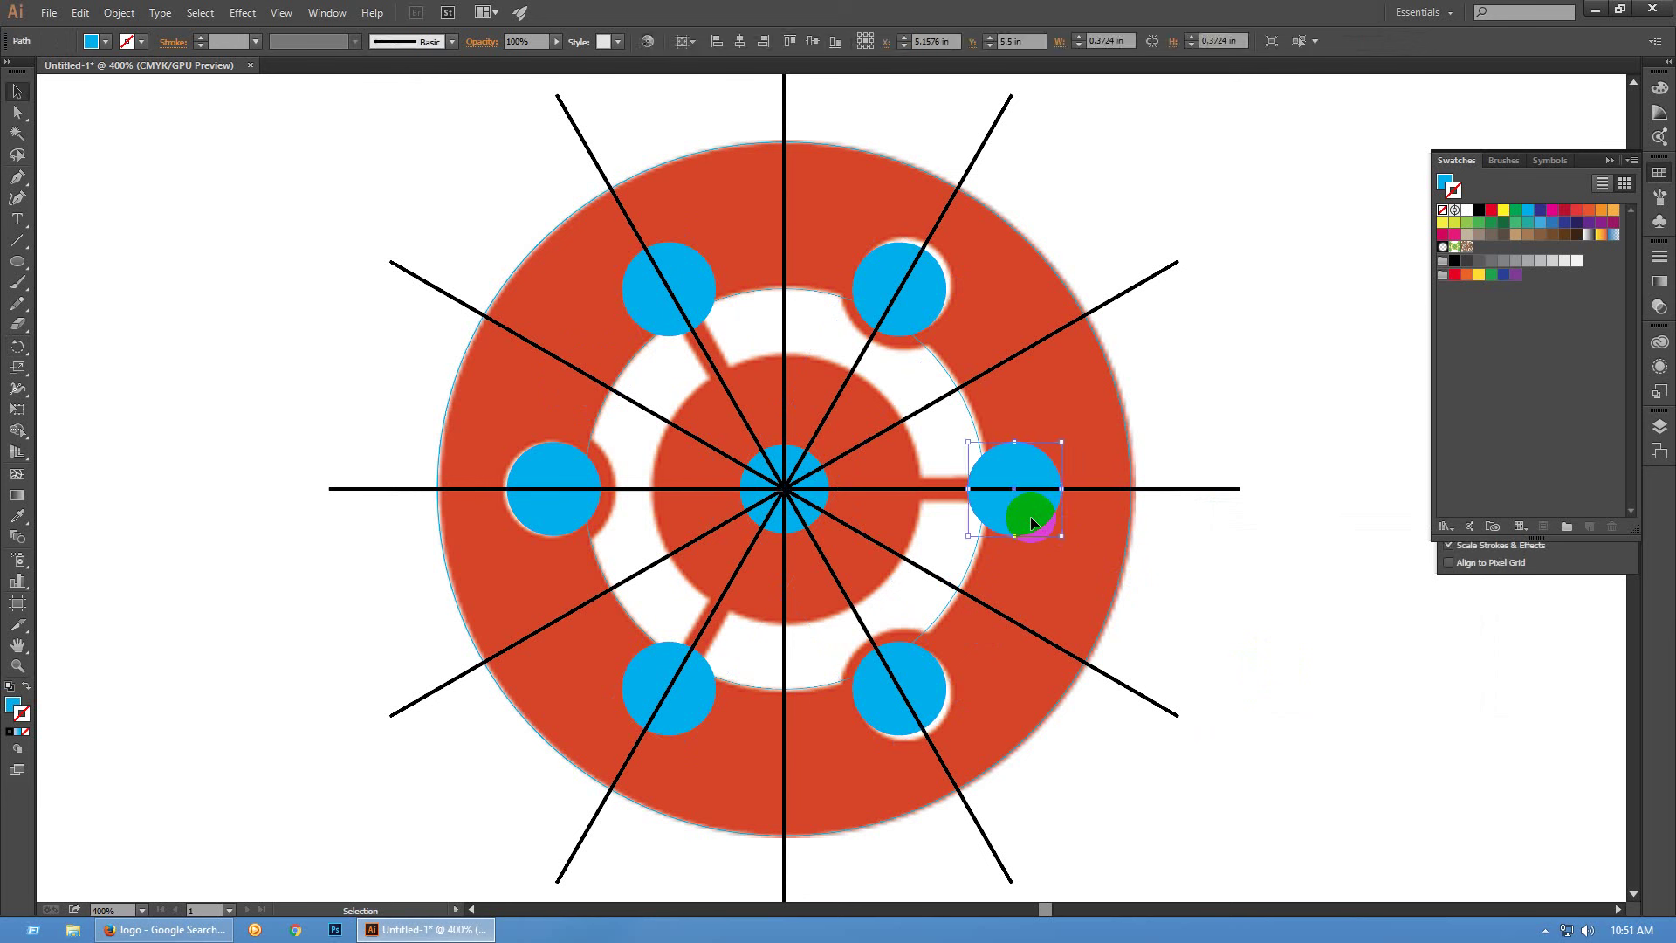
pyautogui.press('Delete')
pyautogui.click(695, 705)
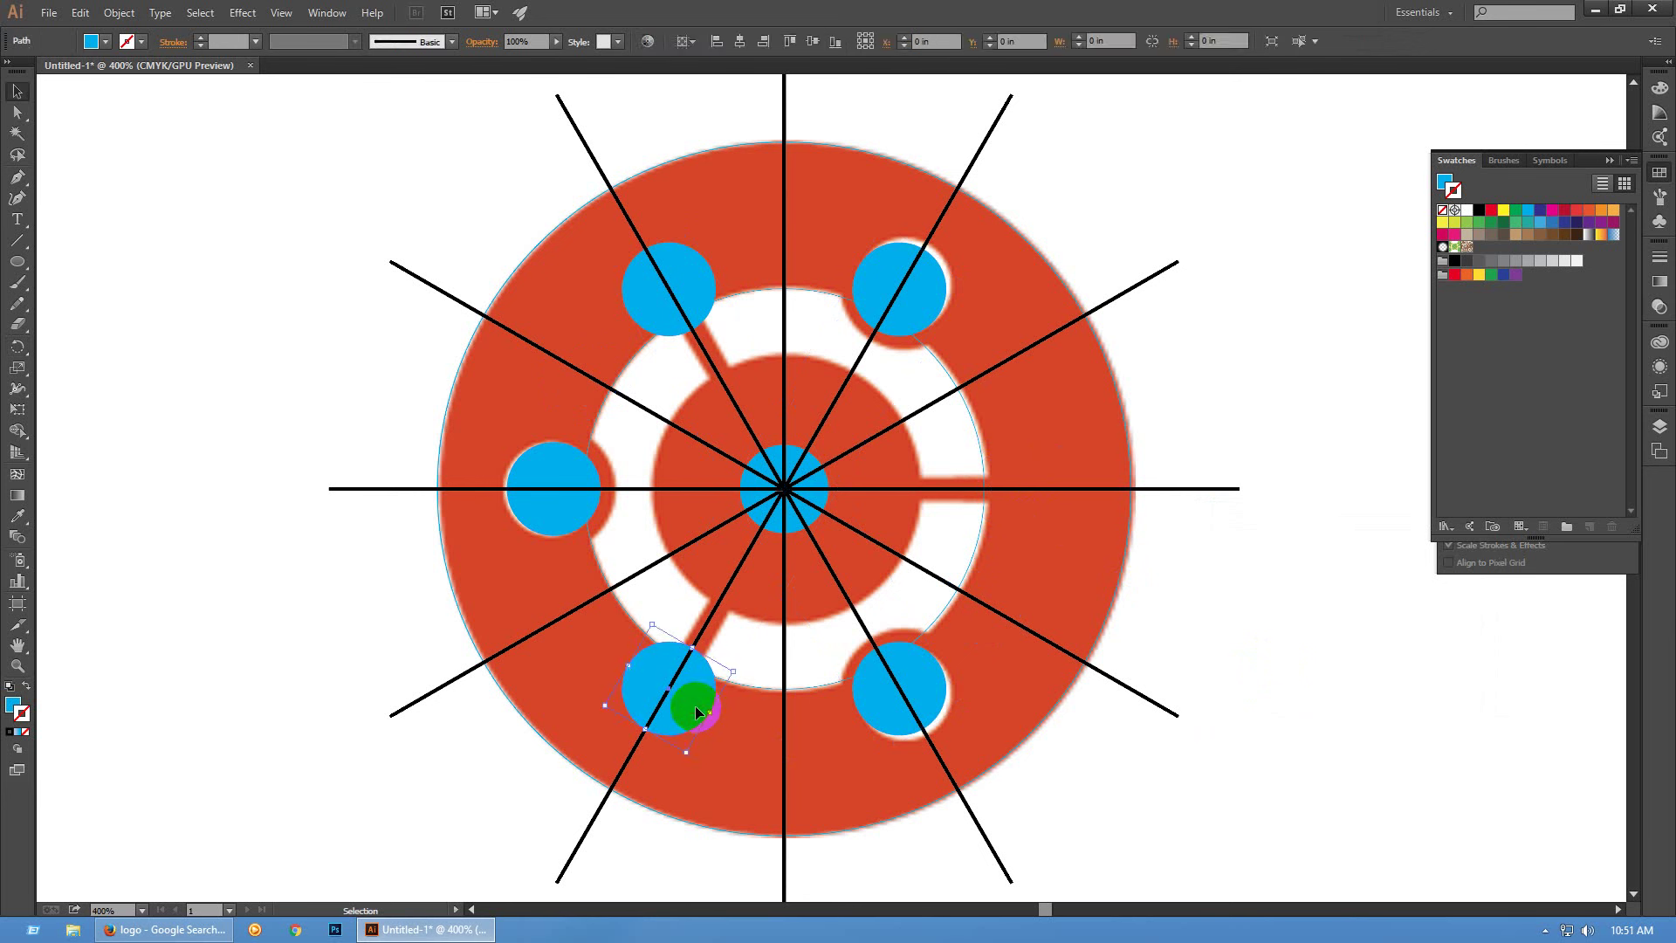
pyautogui.press('Delete')
pyautogui.click(678, 262)
pyautogui.press('Delete')
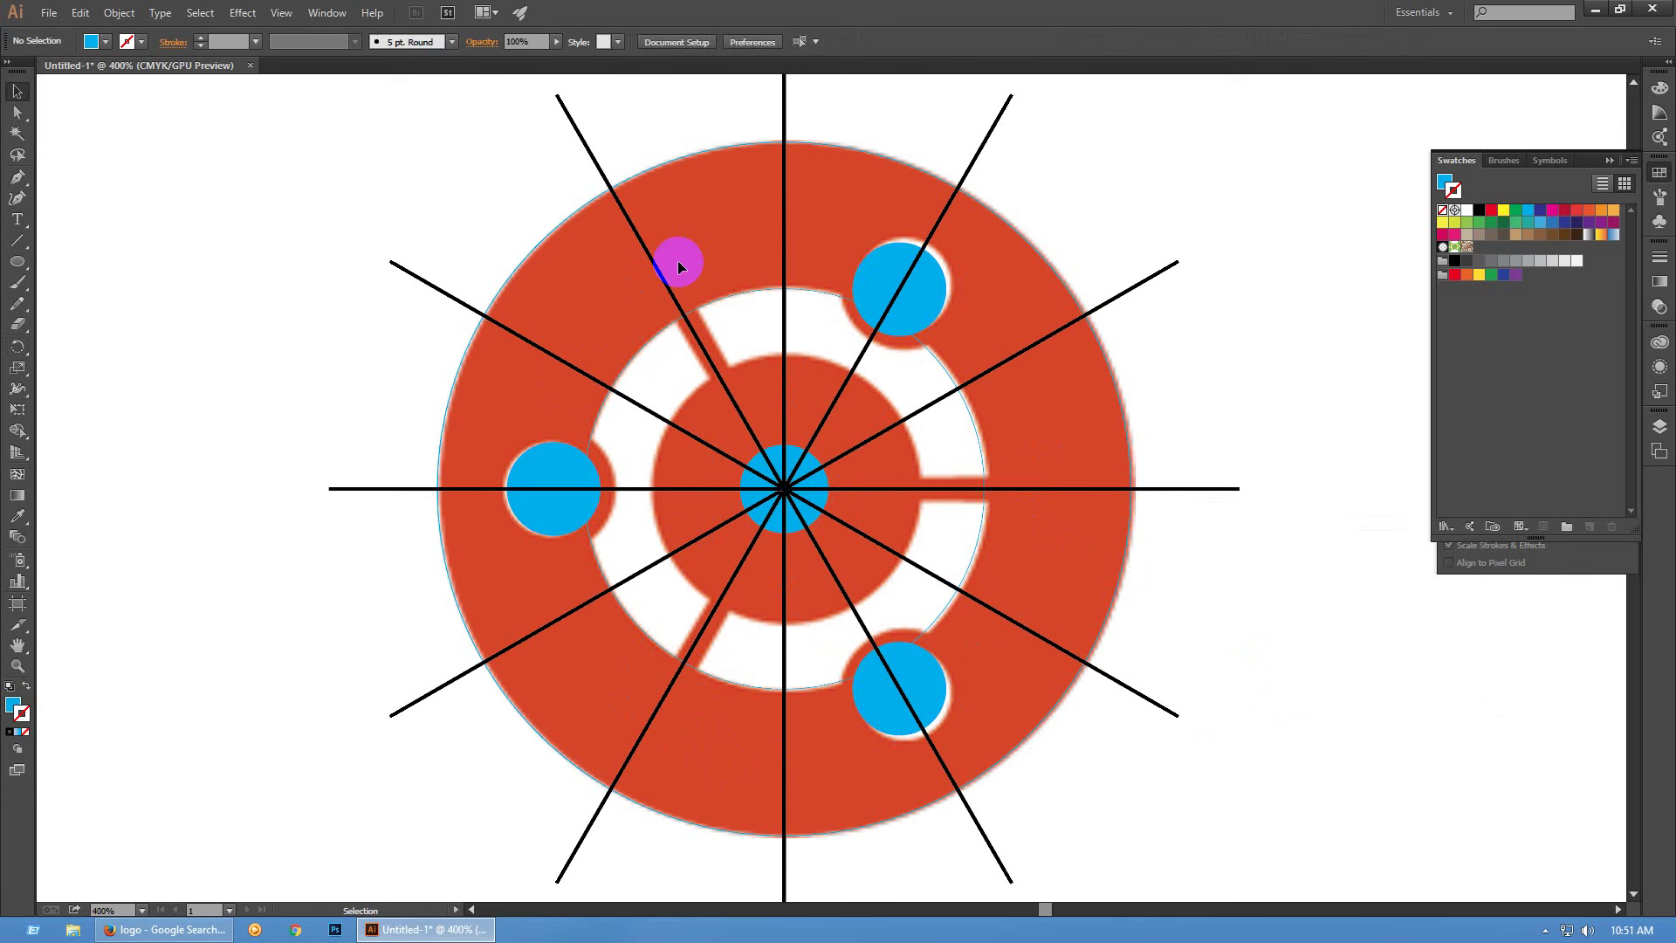
pyautogui.click(707, 336)
# Try scaling the left blue circle uniformly to 130% to match the border around its white dot
pyautogui.click(558, 457)
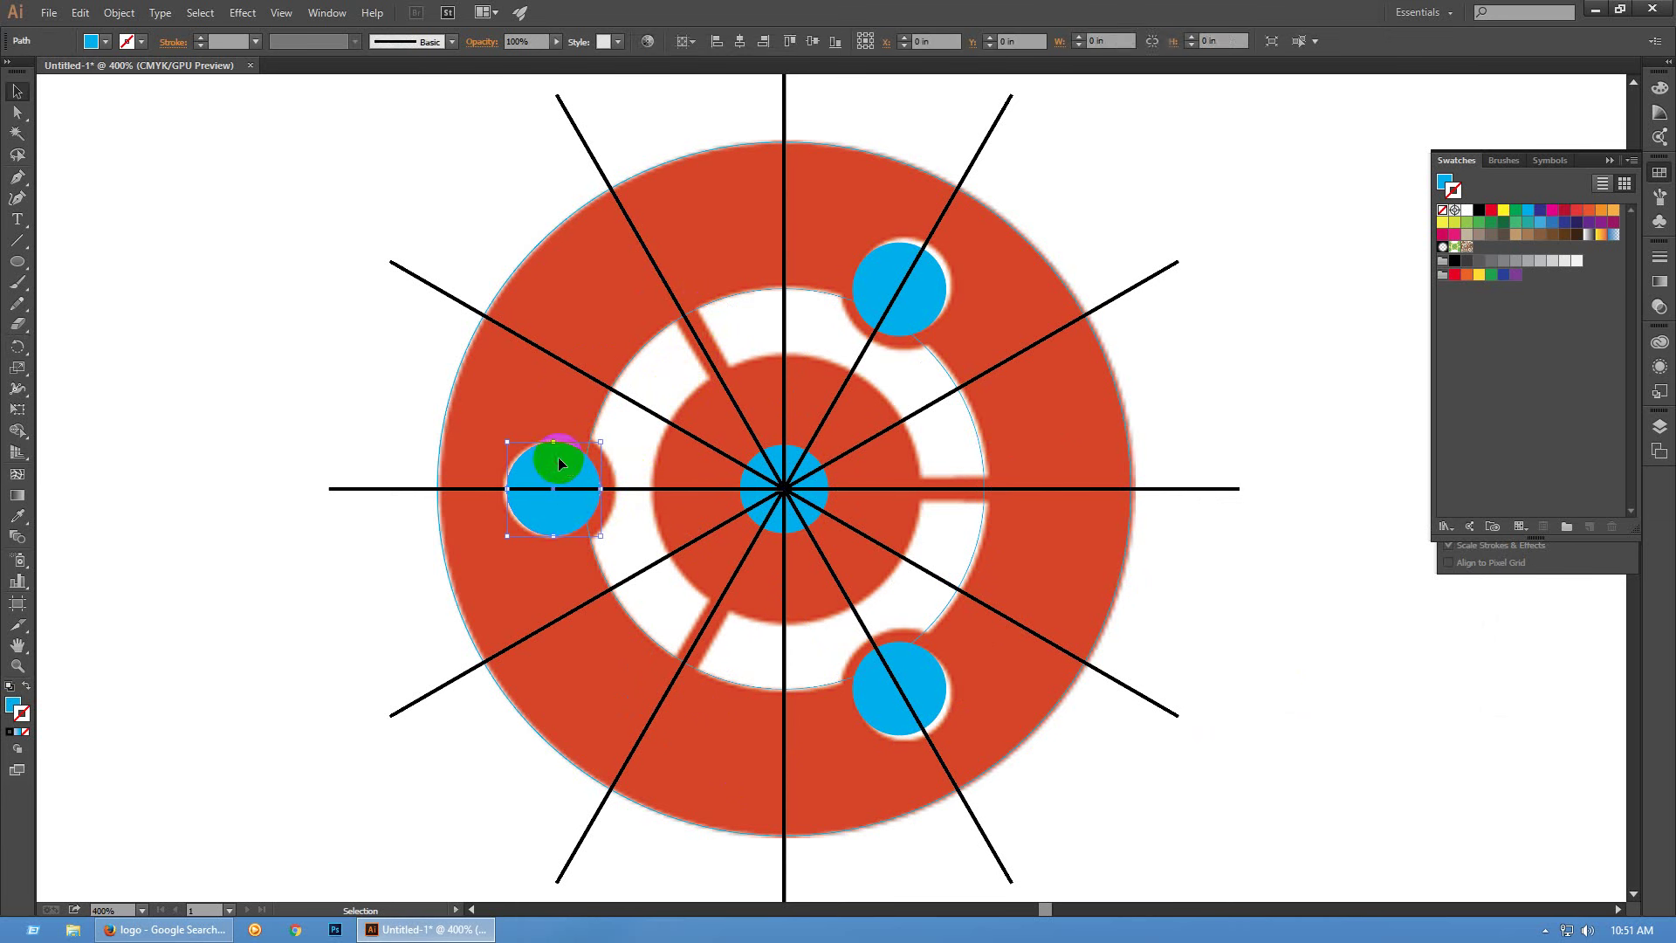
pyautogui.doubleClick(17, 368)
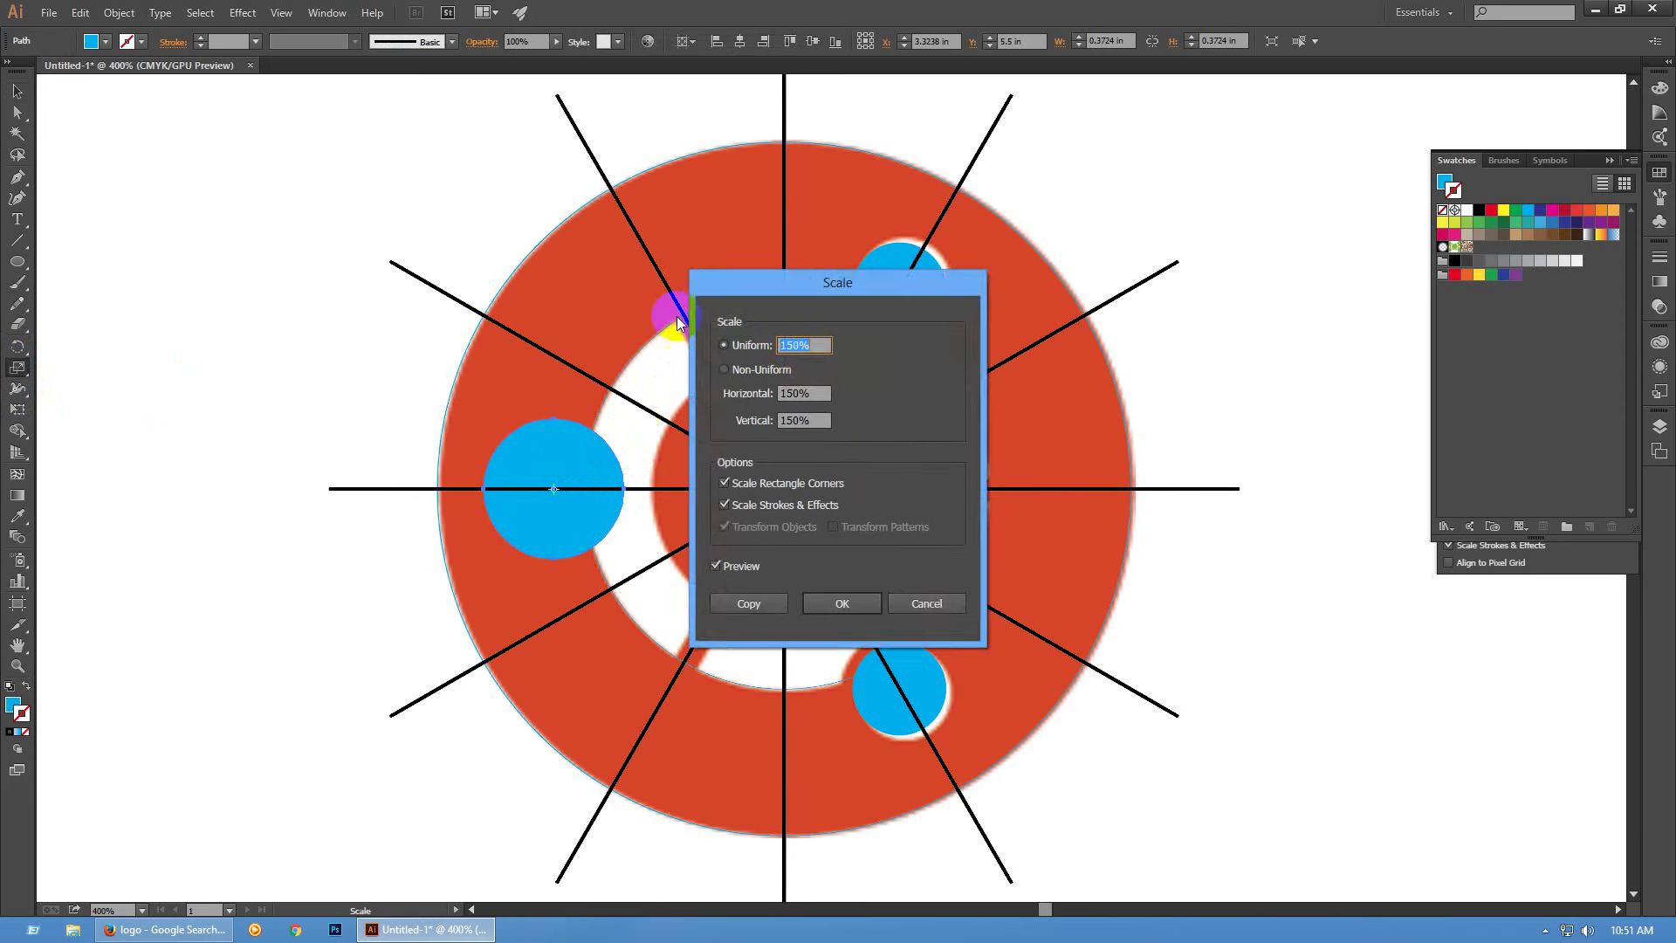
pyautogui.moveTo(831, 326); pyautogui.dragTo(1158, 390)
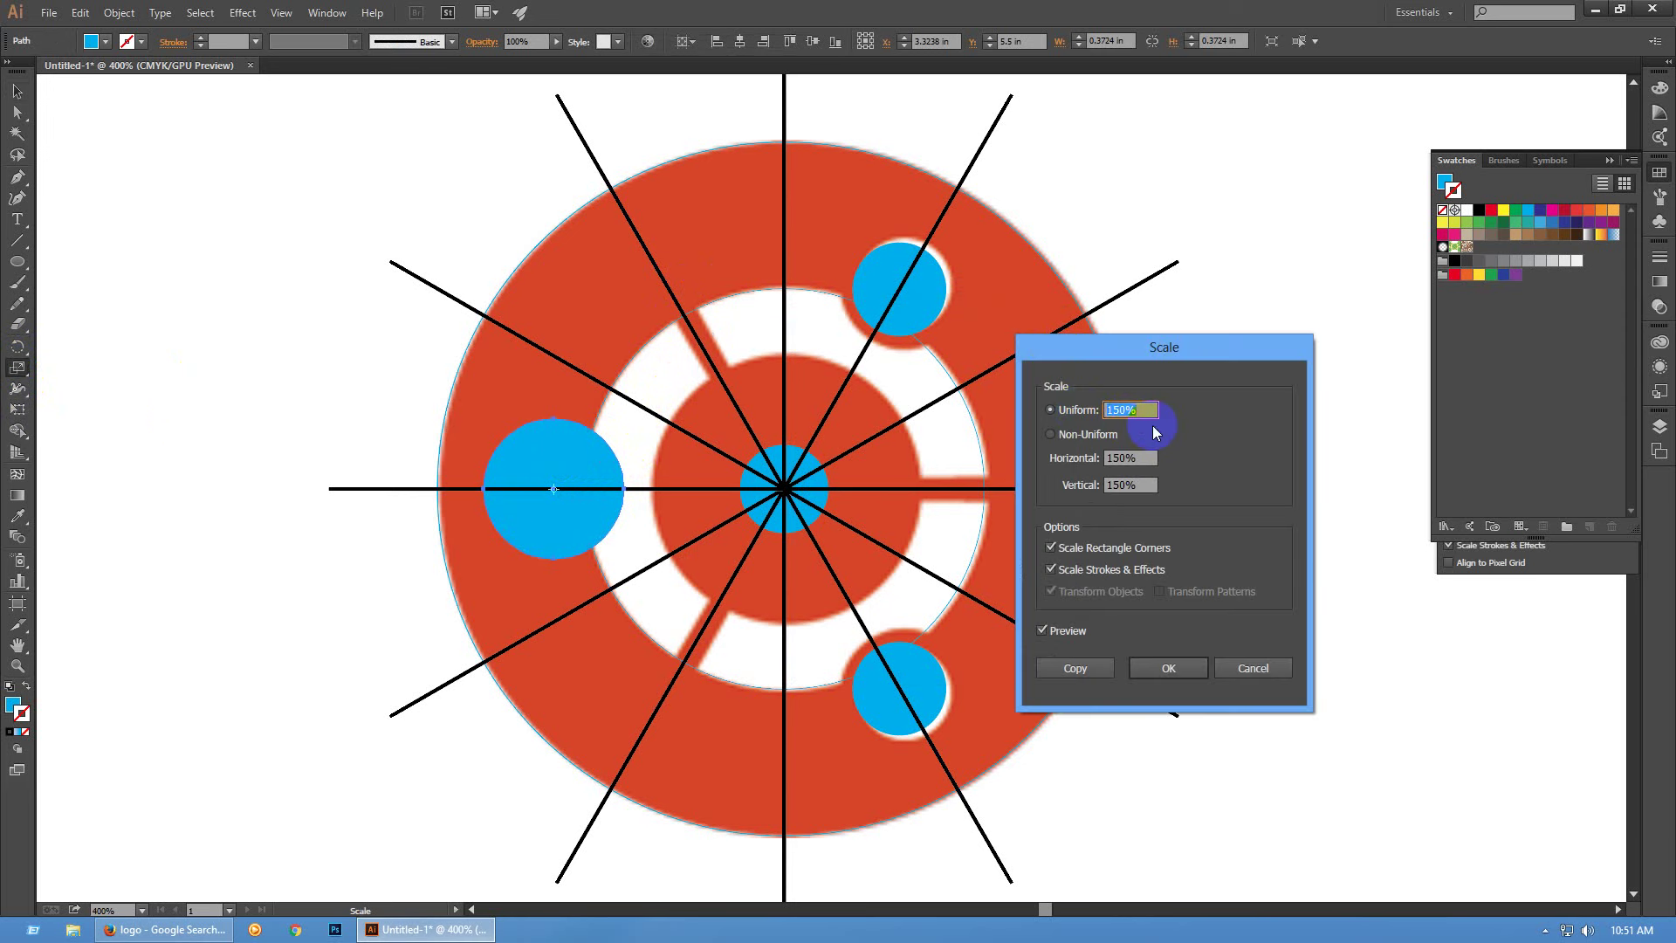
pyautogui.write('120')
pyautogui.press('Tab')
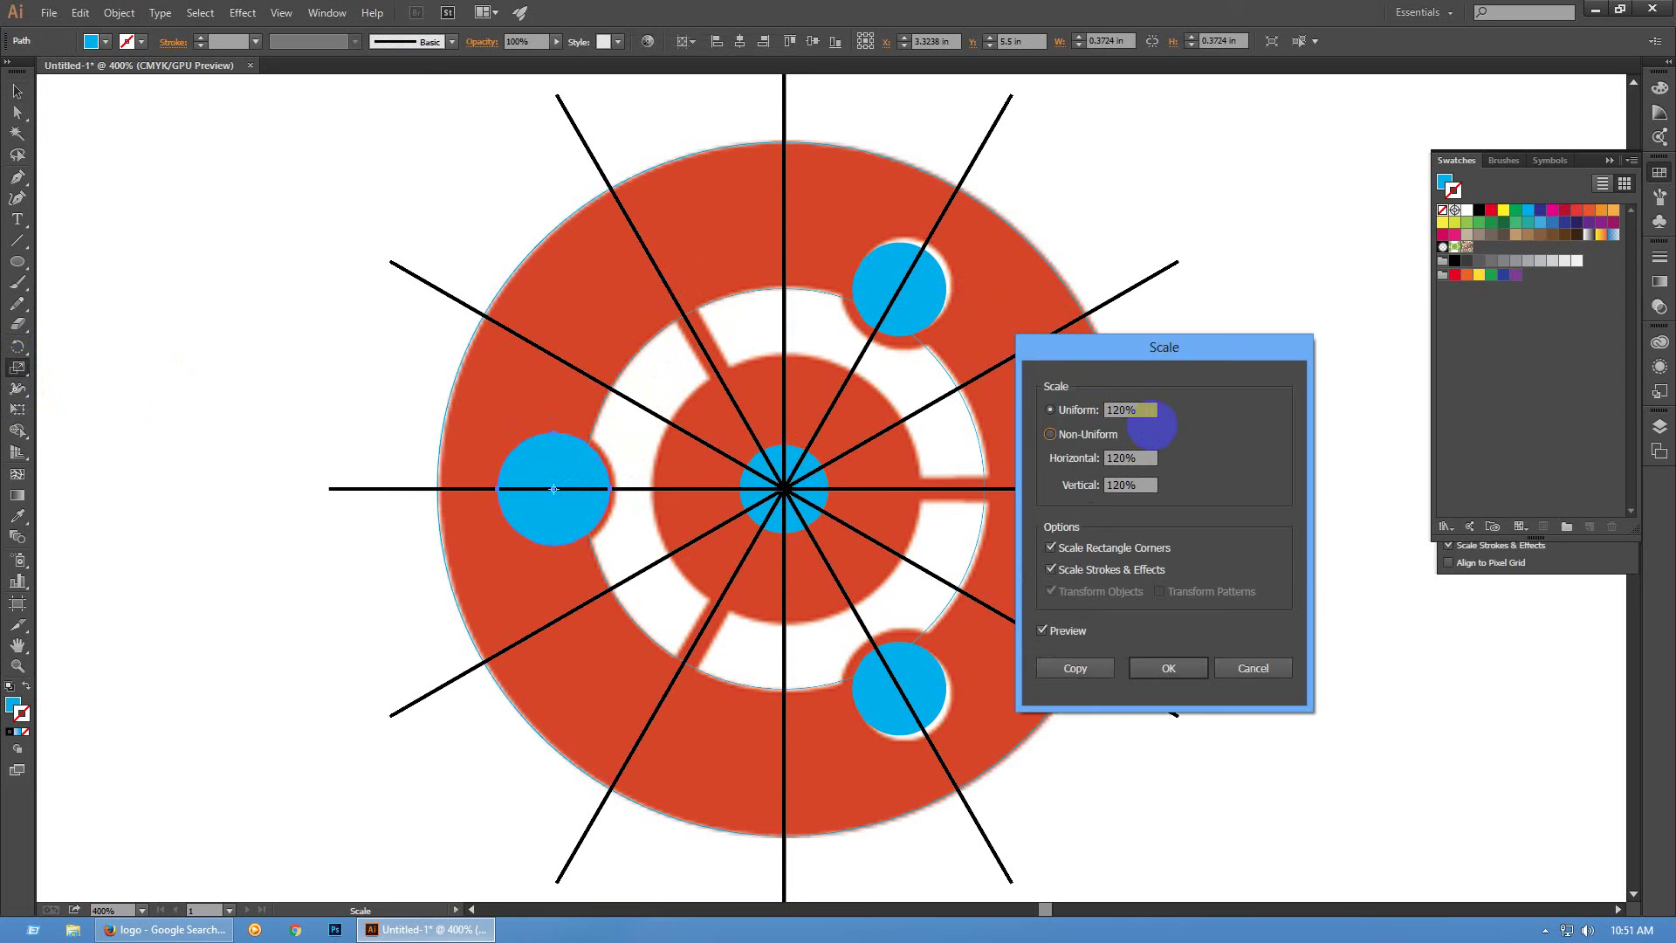
pyautogui.click(1134, 411)
pyautogui.click(982, 414)
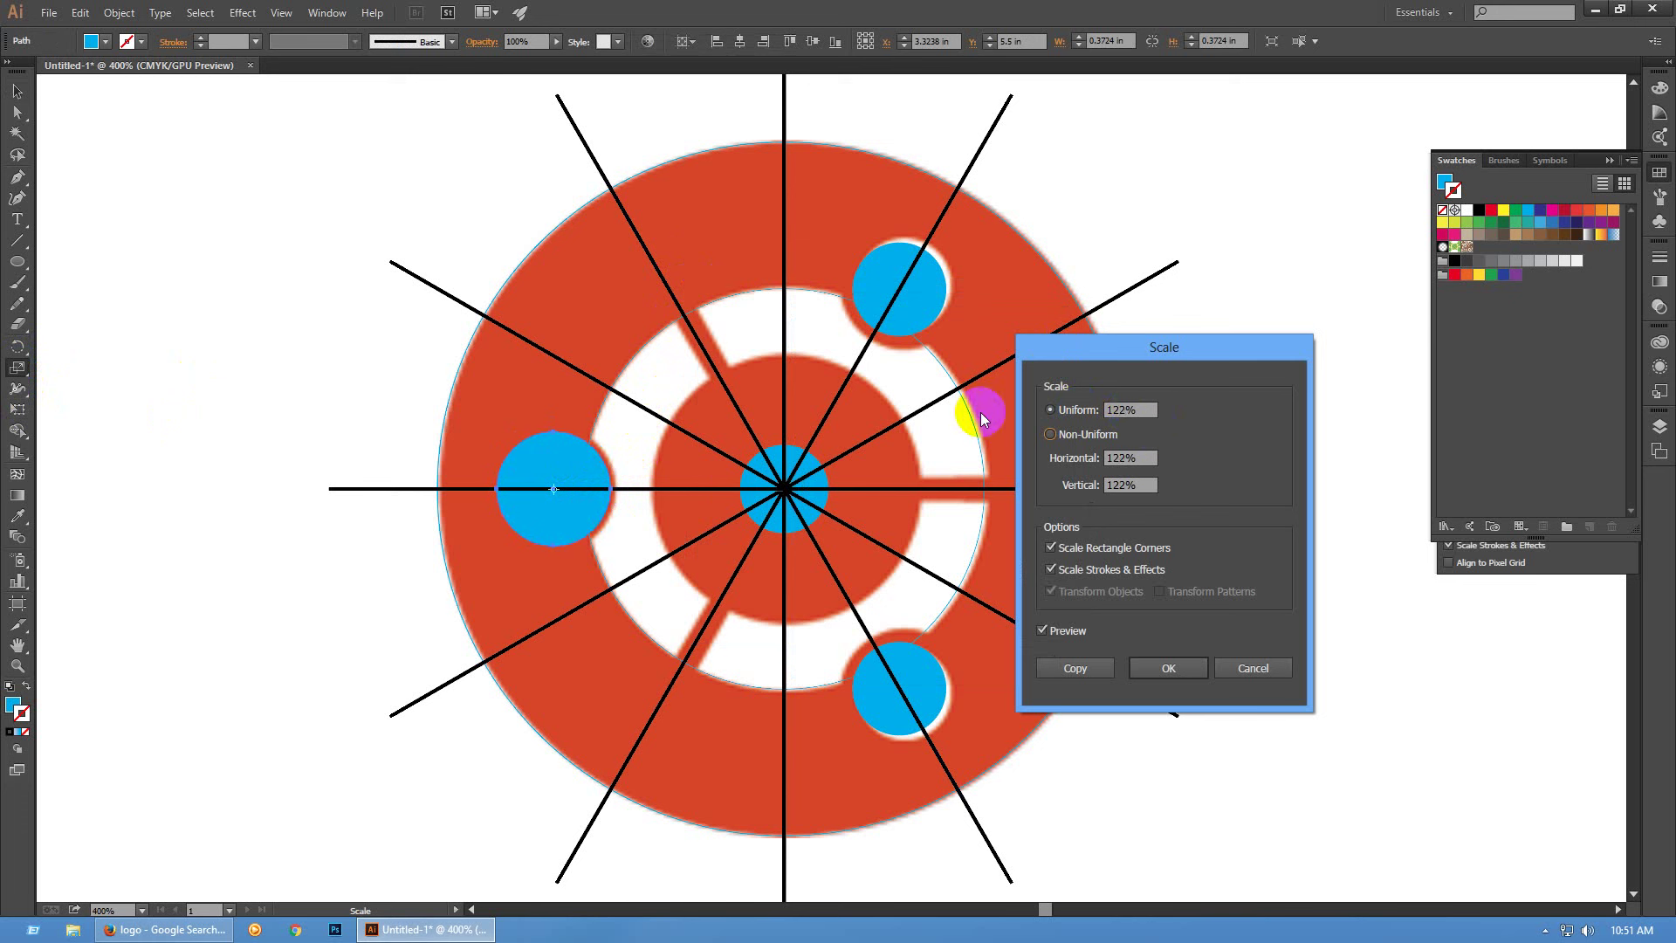
pyautogui.click(960, 406)
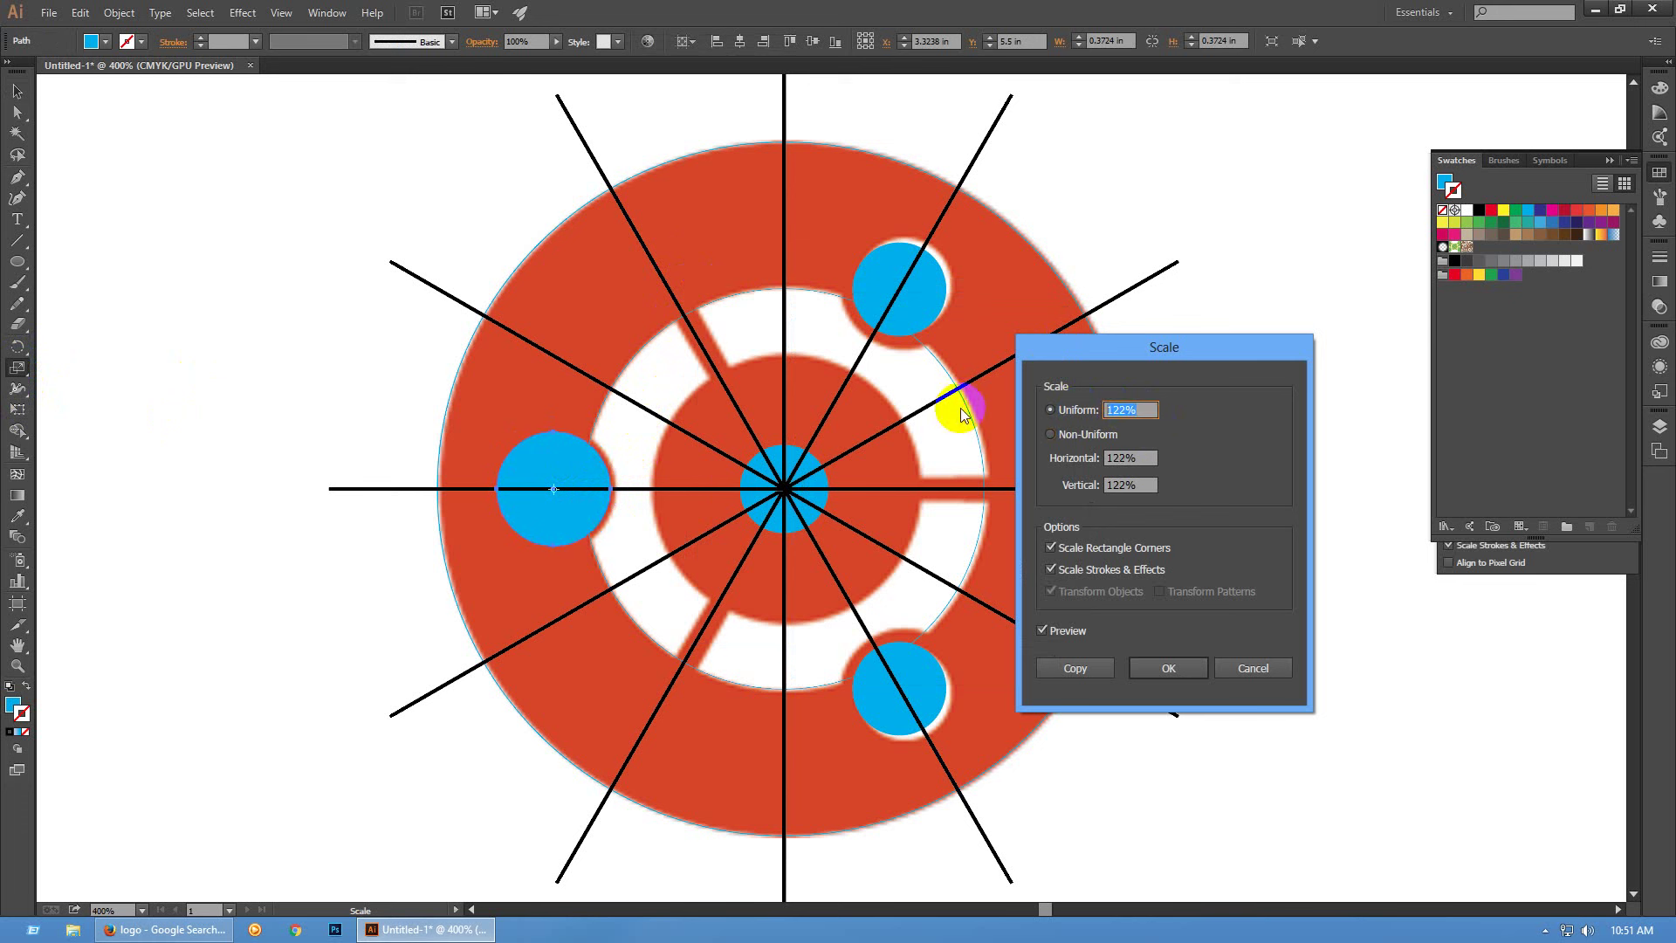
pyautogui.press('Tab')
pyautogui.click(1159, 409)
pyautogui.doubleClick(1144, 409)
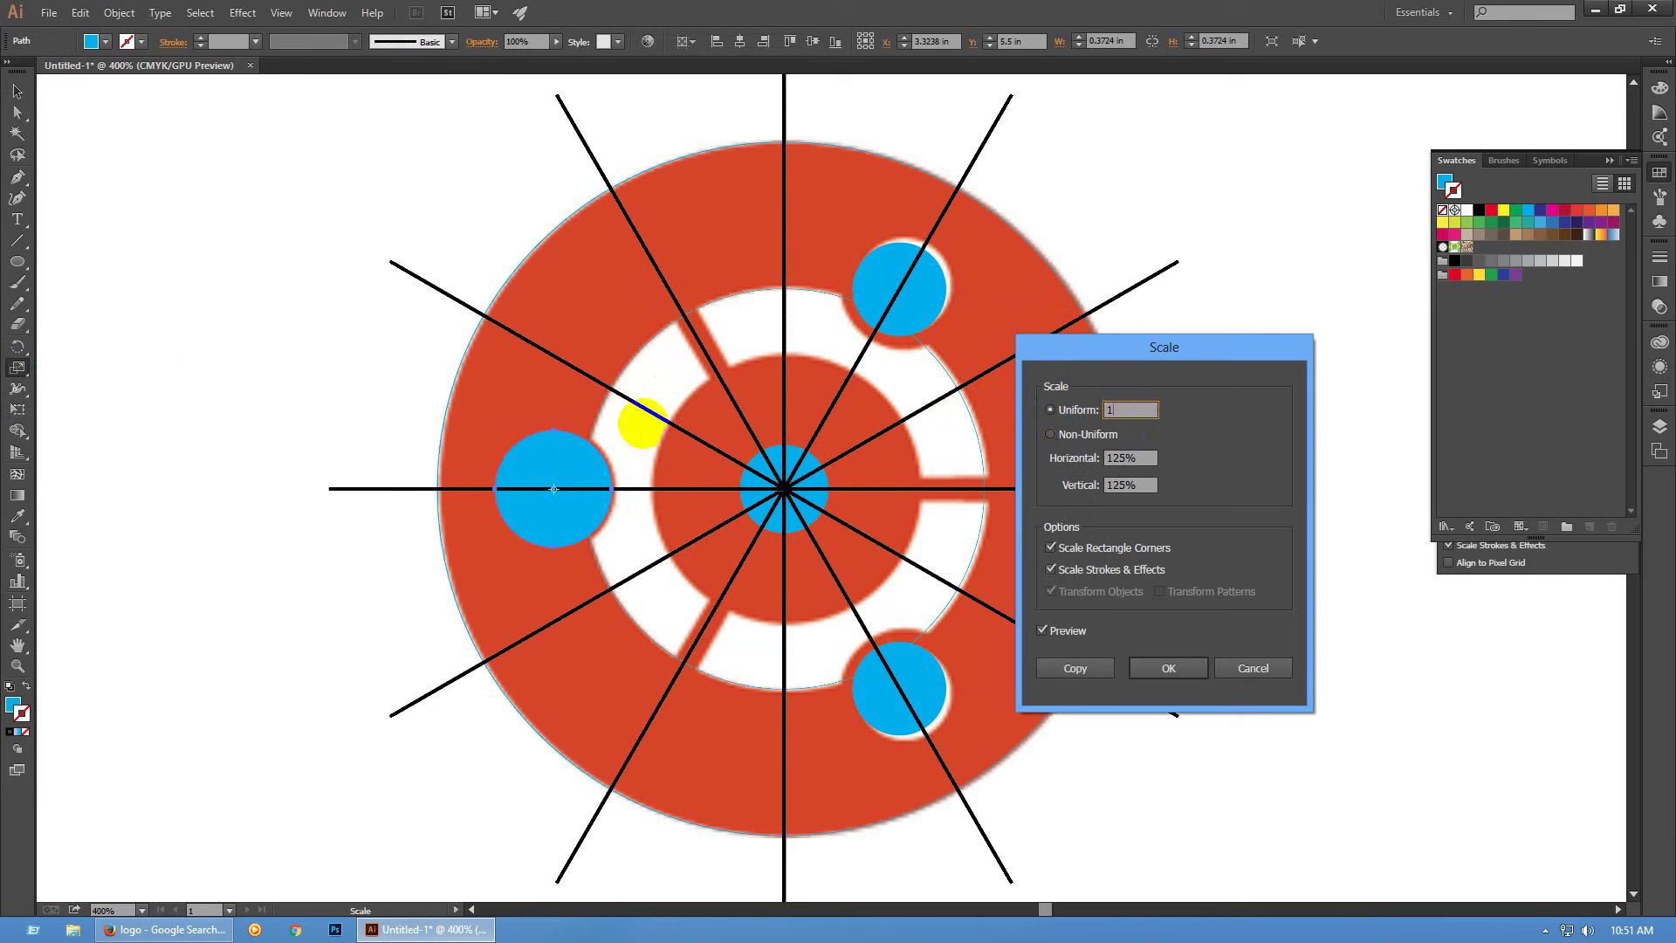
pyautogui.press('Tab')
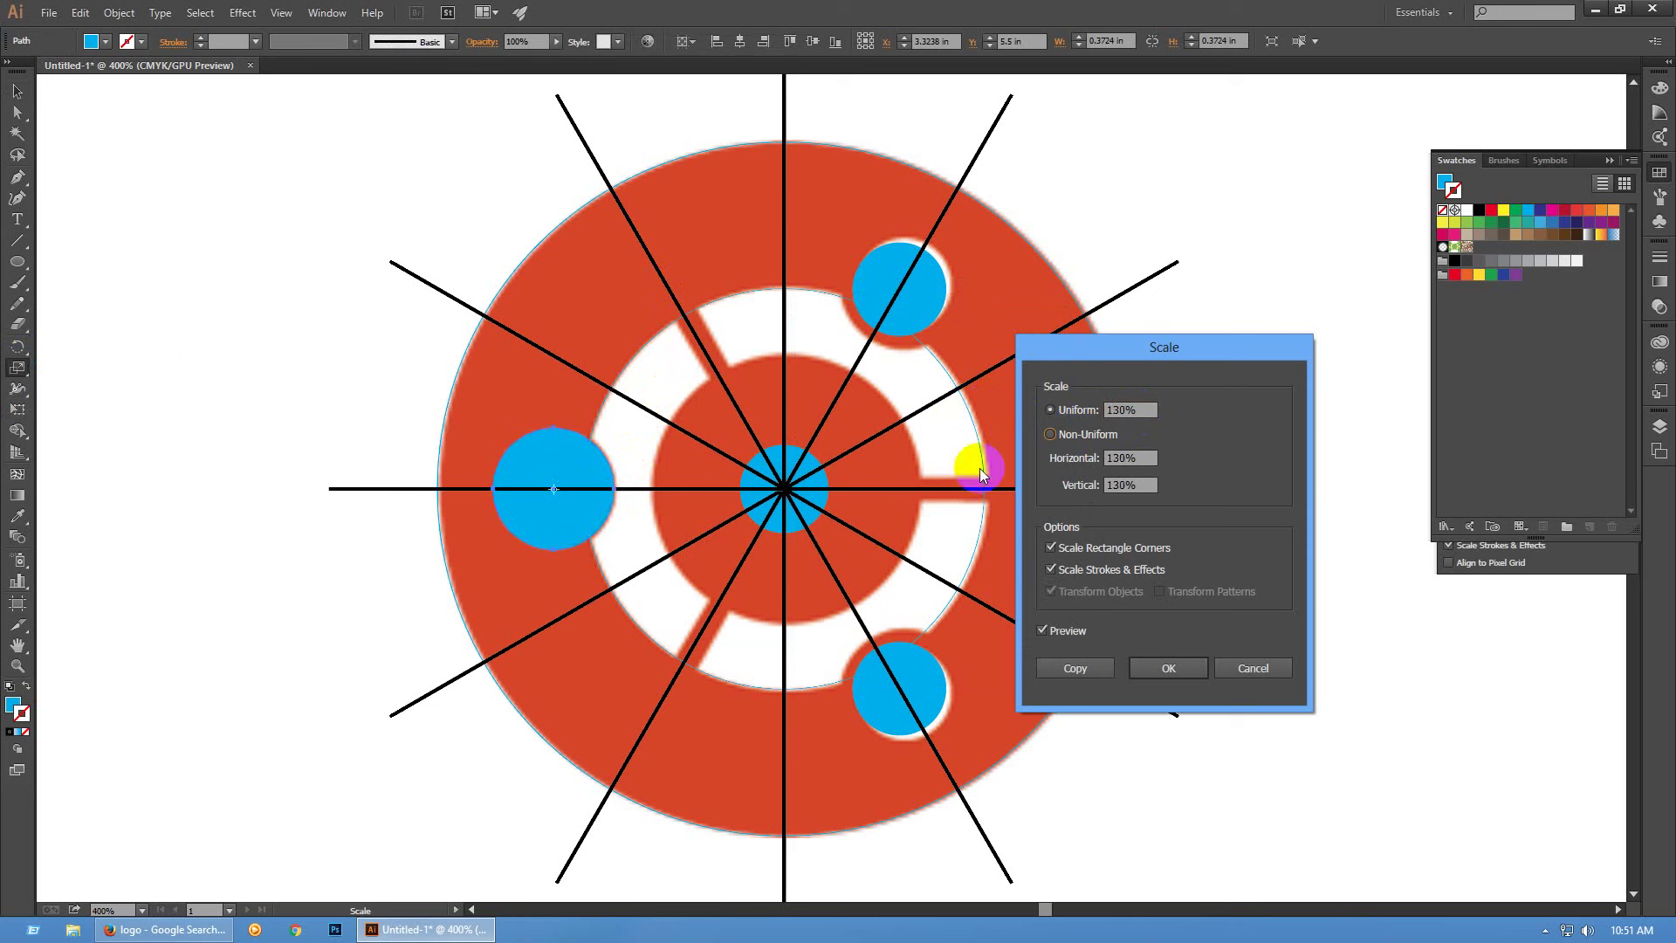
pyautogui.click(1168, 668)
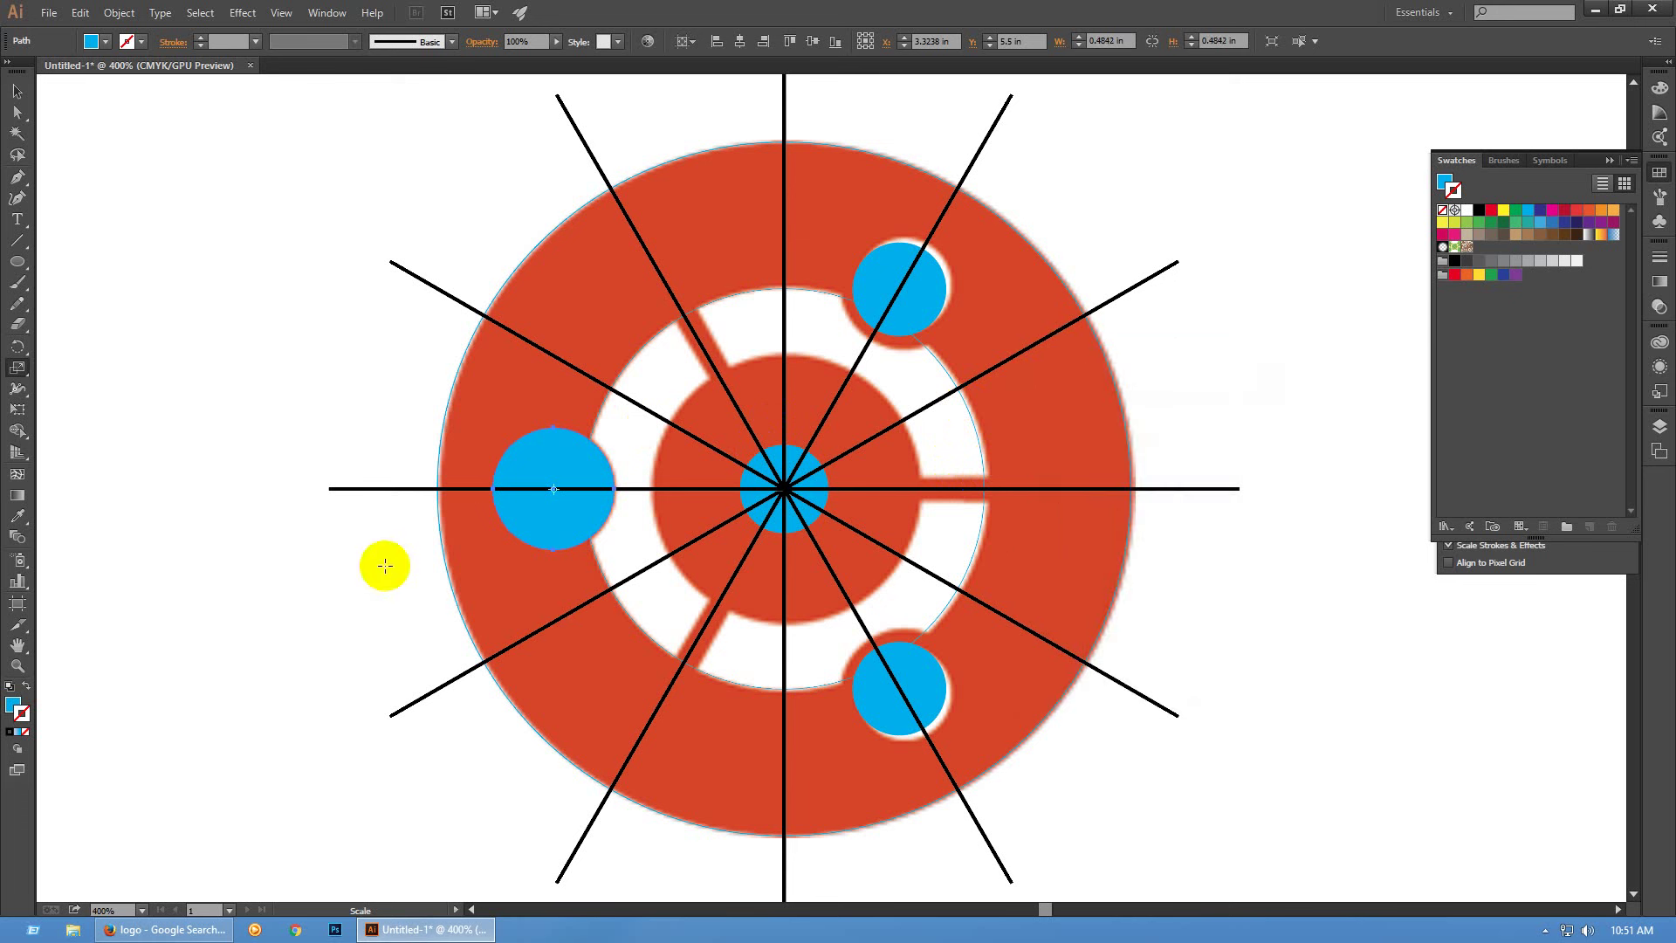
# Give the enlarged left circle a yellow fill and no stroke
pyautogui.press('v')
pyautogui.press('x')
pyautogui.click(1504, 211)
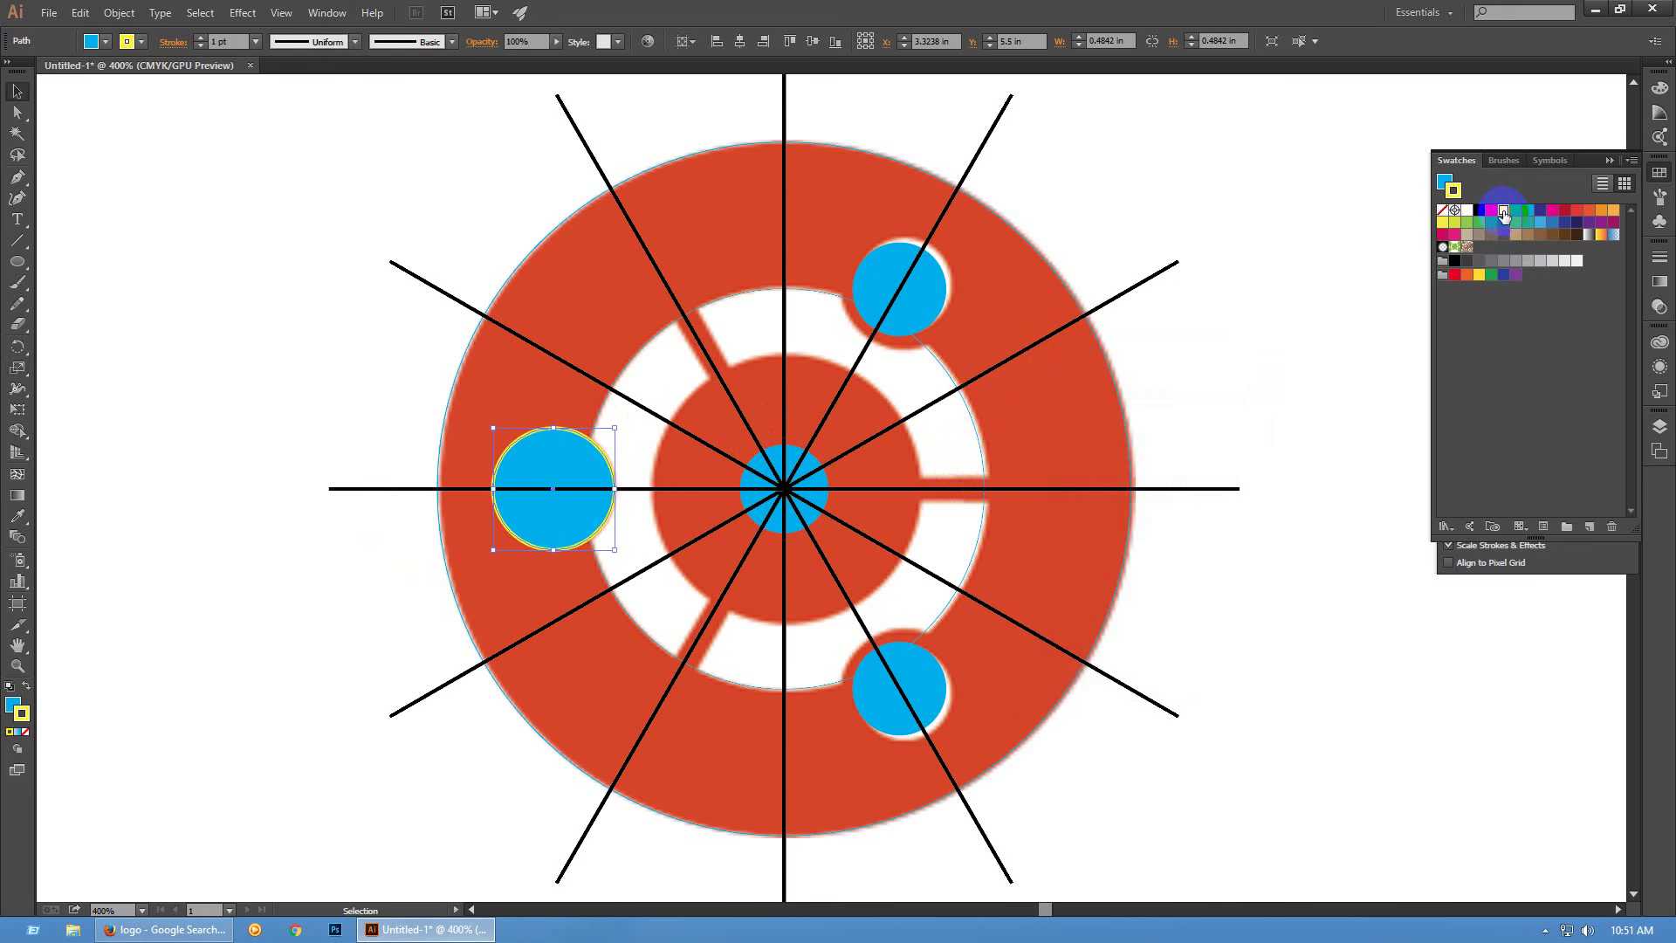
pyautogui.hotkey('shift', 'x')
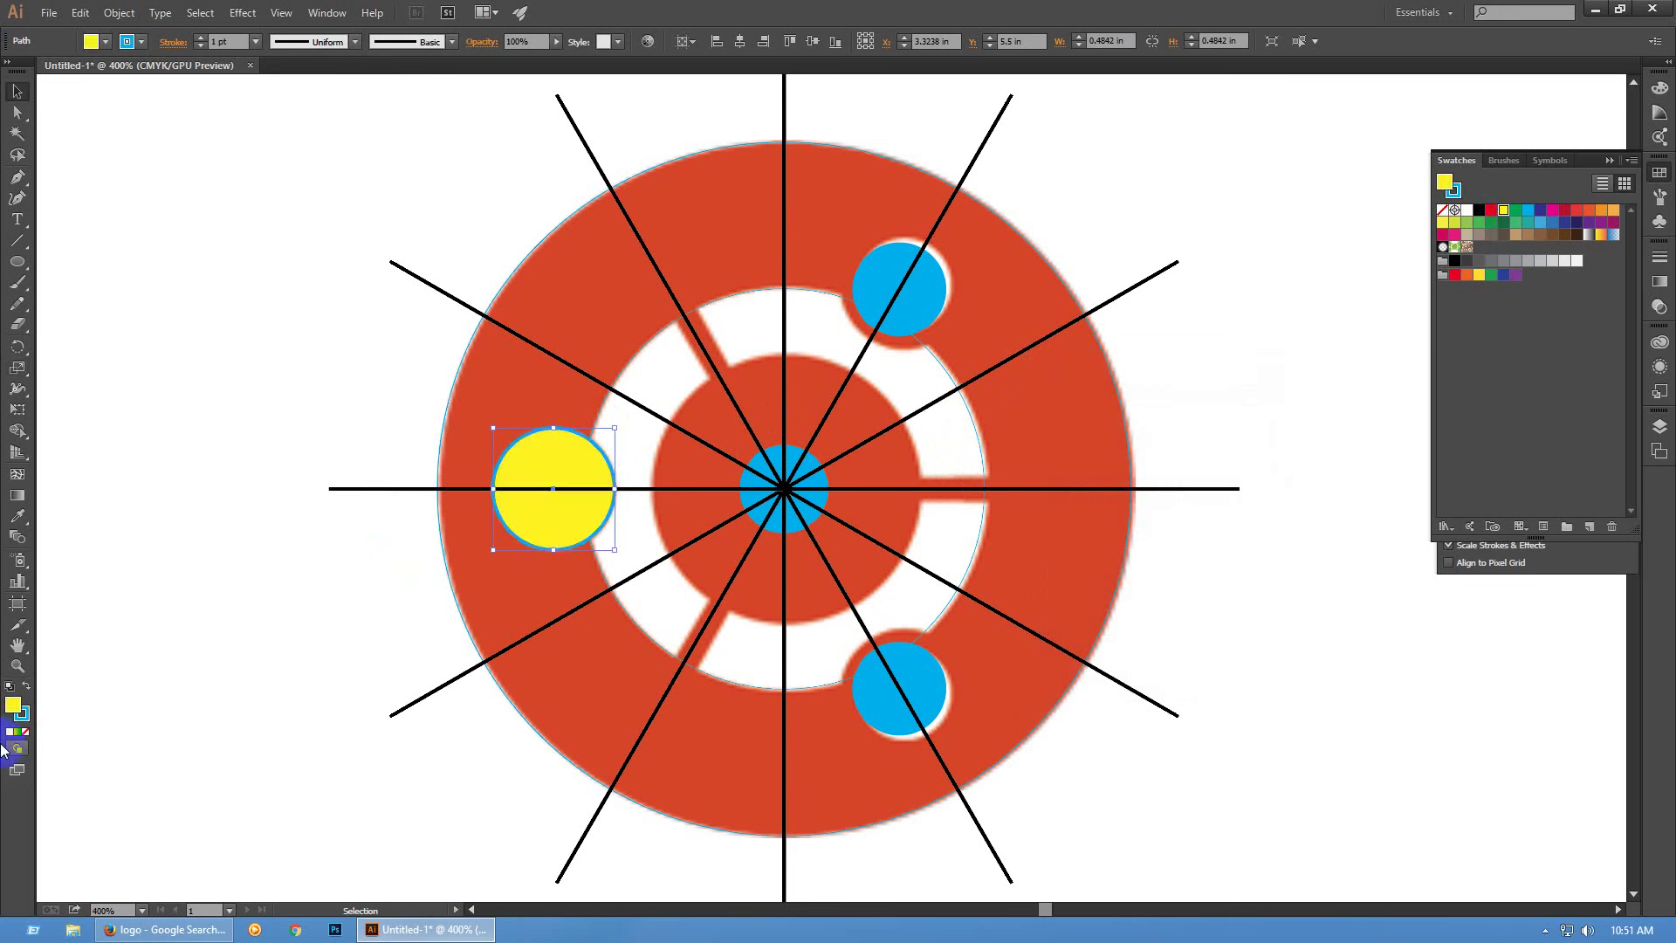
pyautogui.click(29, 734)
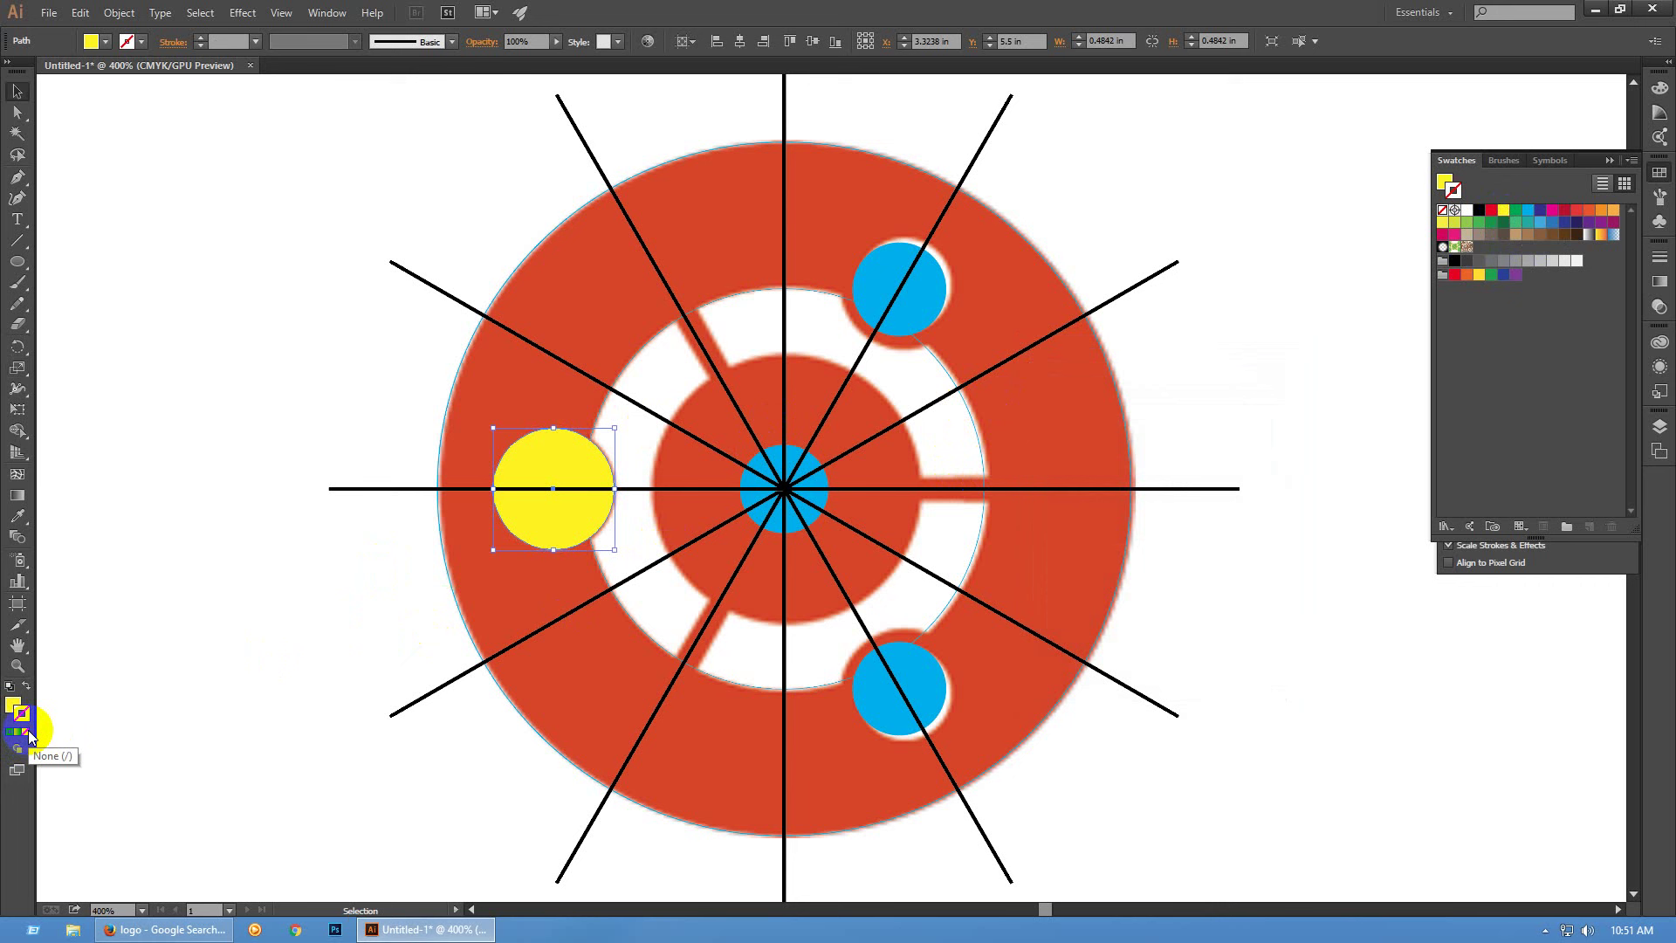
# Change the enlarged left circle to no fill with a black outline and deselect it
pyautogui.press('x')
pyautogui.click(29, 734)
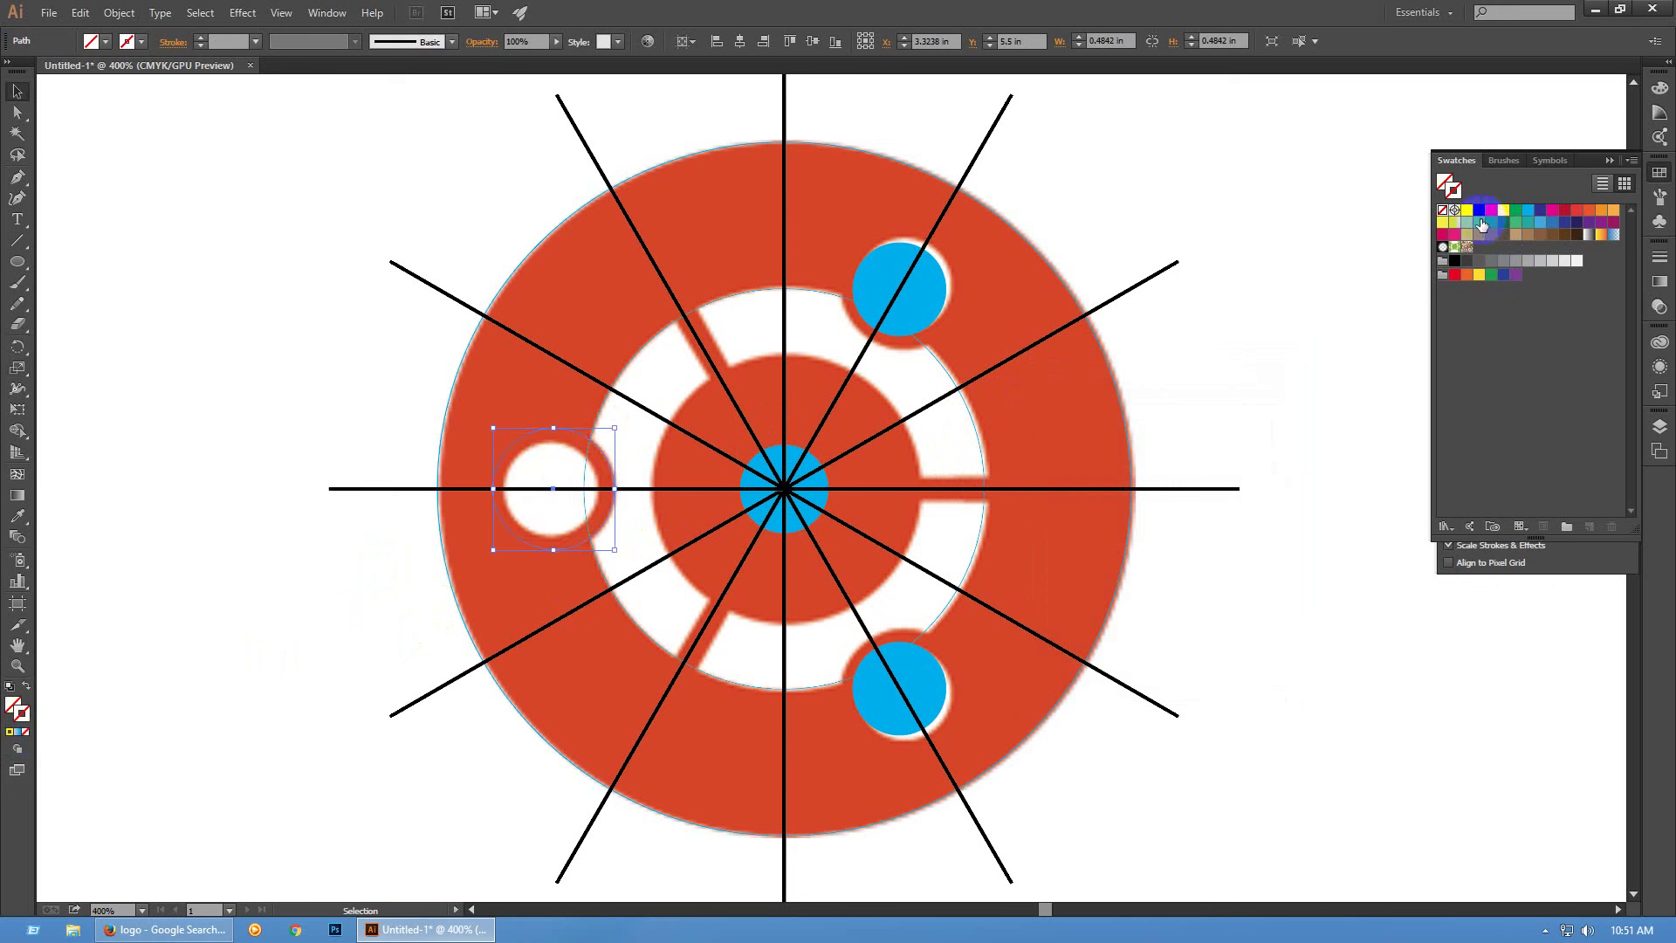
pyautogui.click(1455, 260)
pyautogui.click(1243, 379)
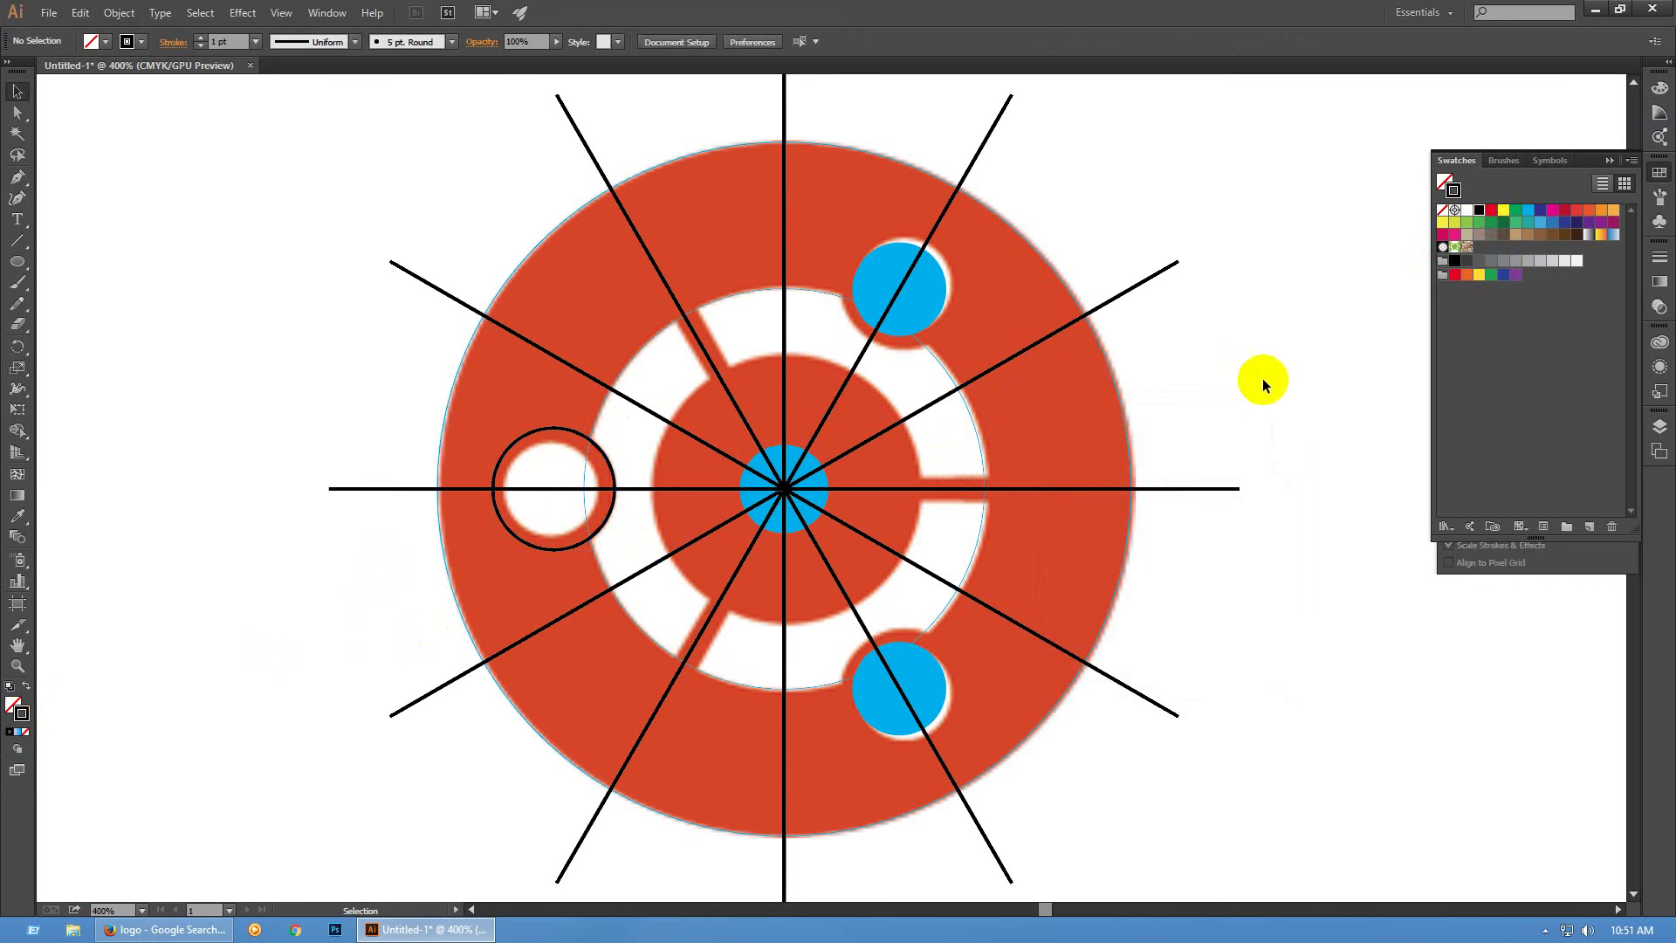
pyautogui.click(544, 454)
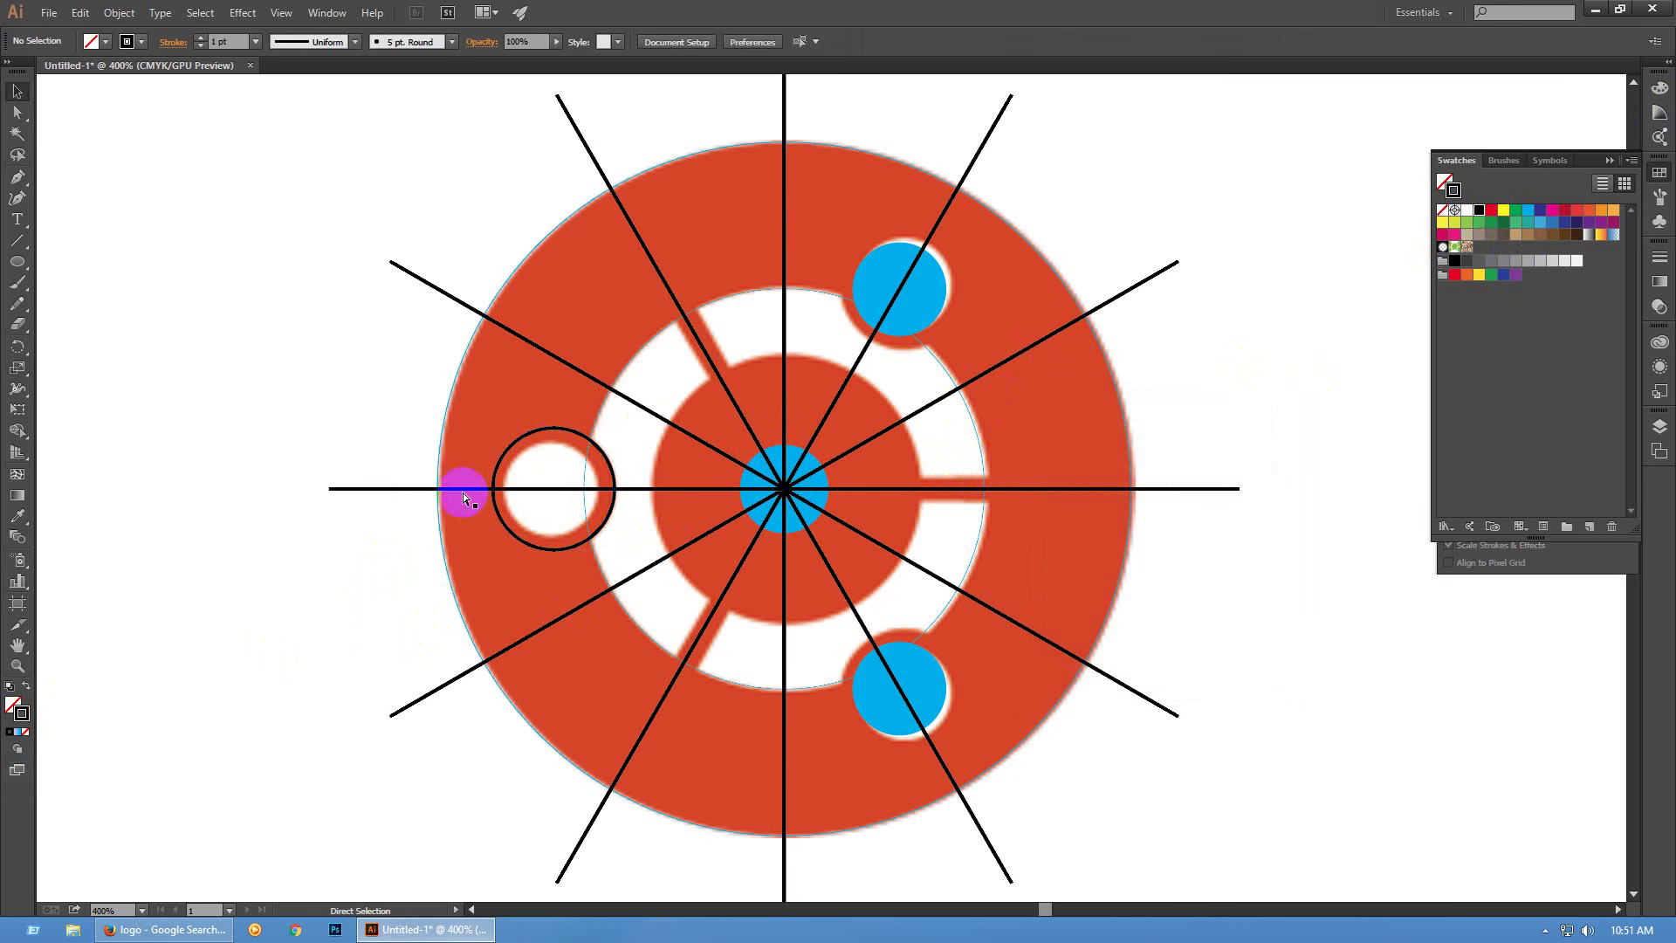
# Undo the recolouring and enlargement of the left circle
pyautogui.hotkey('ctrl', 'z')
pyautogui.hotkey('ctrl', 'z')
pyautogui.hotkey('ctrl', 'z')
pyautogui.hotkey('ctrl', 'z')
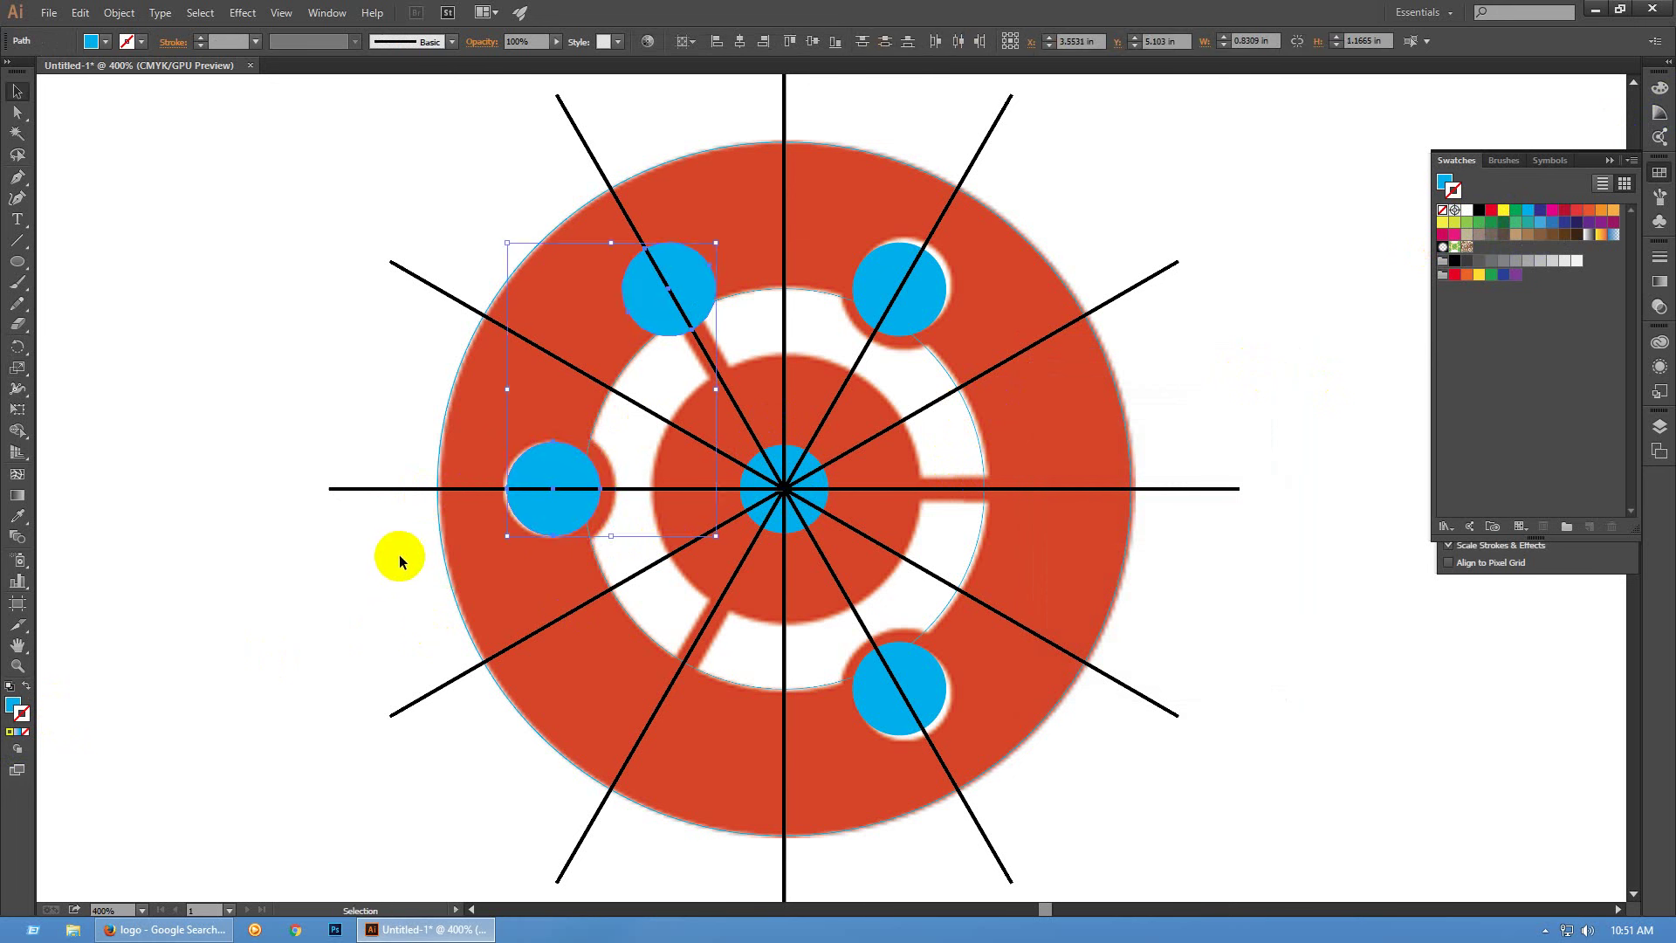
pyautogui.hotkey('ctrl', 'z')
pyautogui.hotkey('ctrl', 'z')
pyautogui.hotkey('ctrl', 'z')
pyautogui.hotkey('ctrl', 'z')
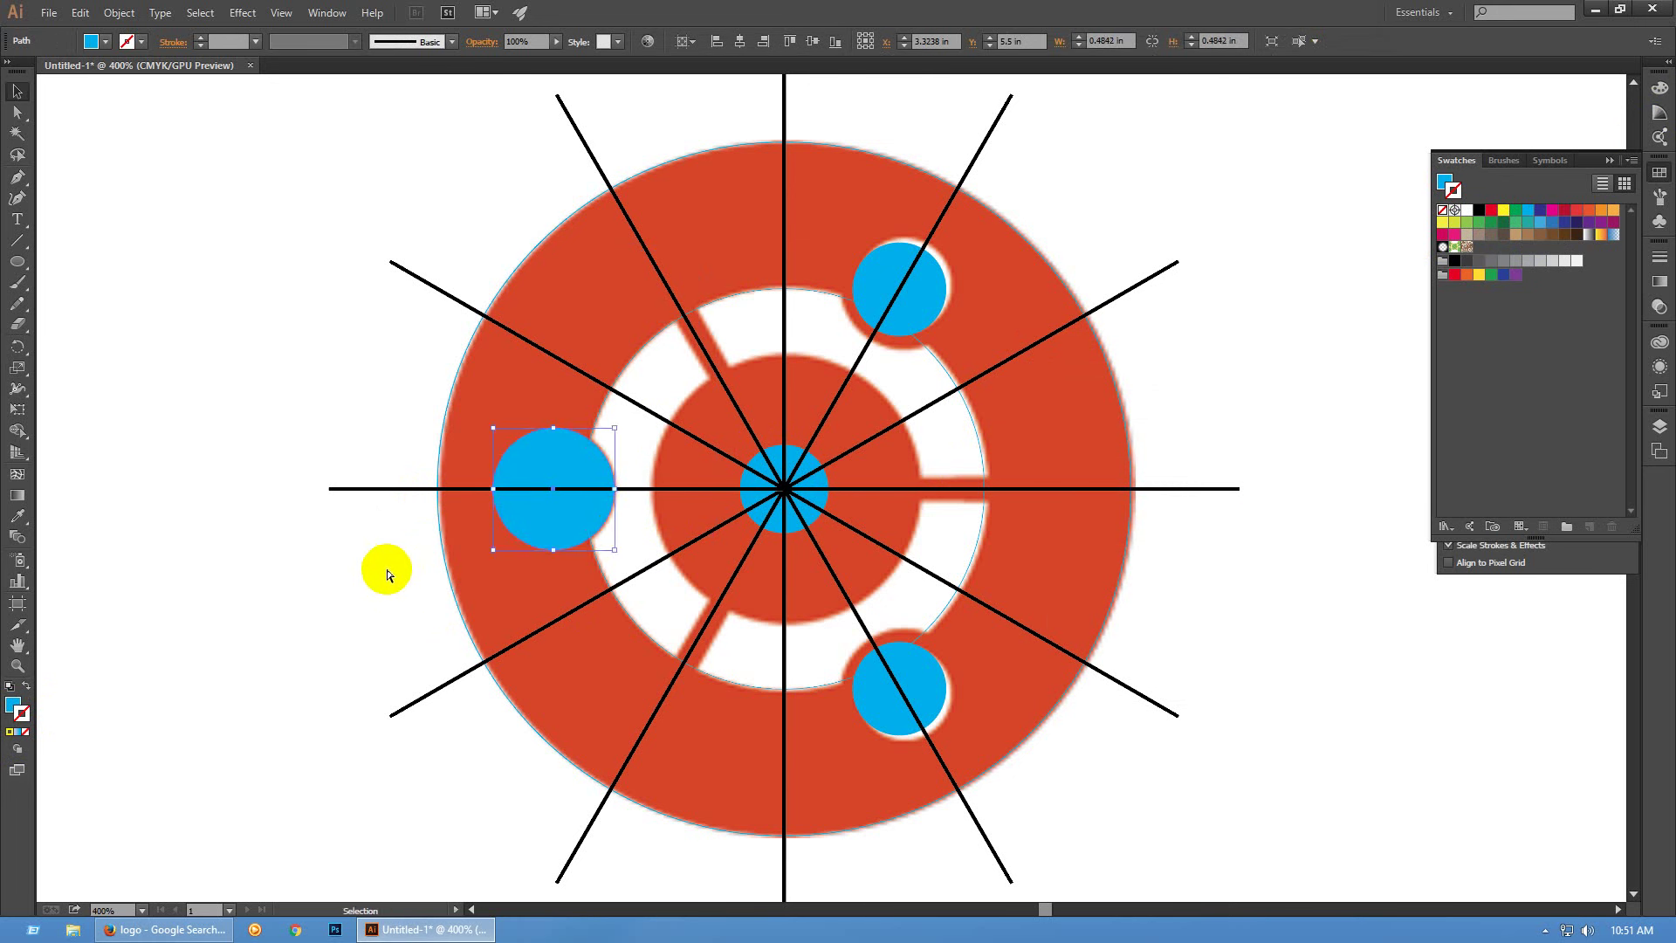
pyautogui.click(490, 535)
# Duplicate the left blue circle in place, turn the copy into an unfilled blue outline, and scale it uniformly to 130%
pyautogui.click(538, 525)
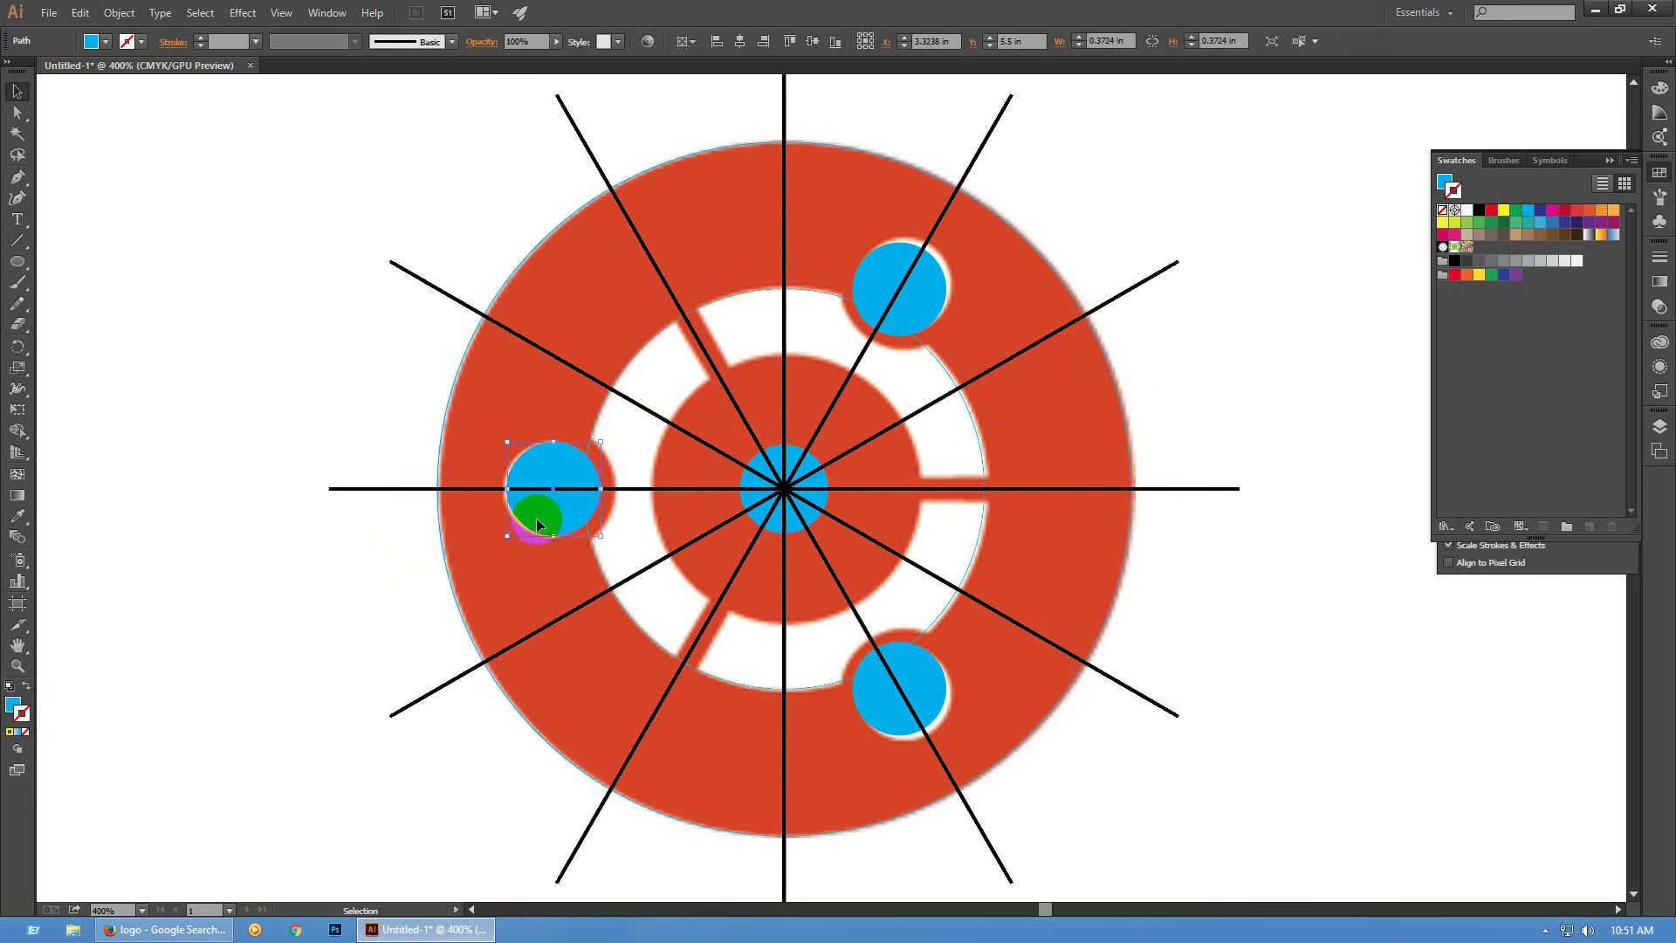
pyautogui.hotkey('shift', 'x')
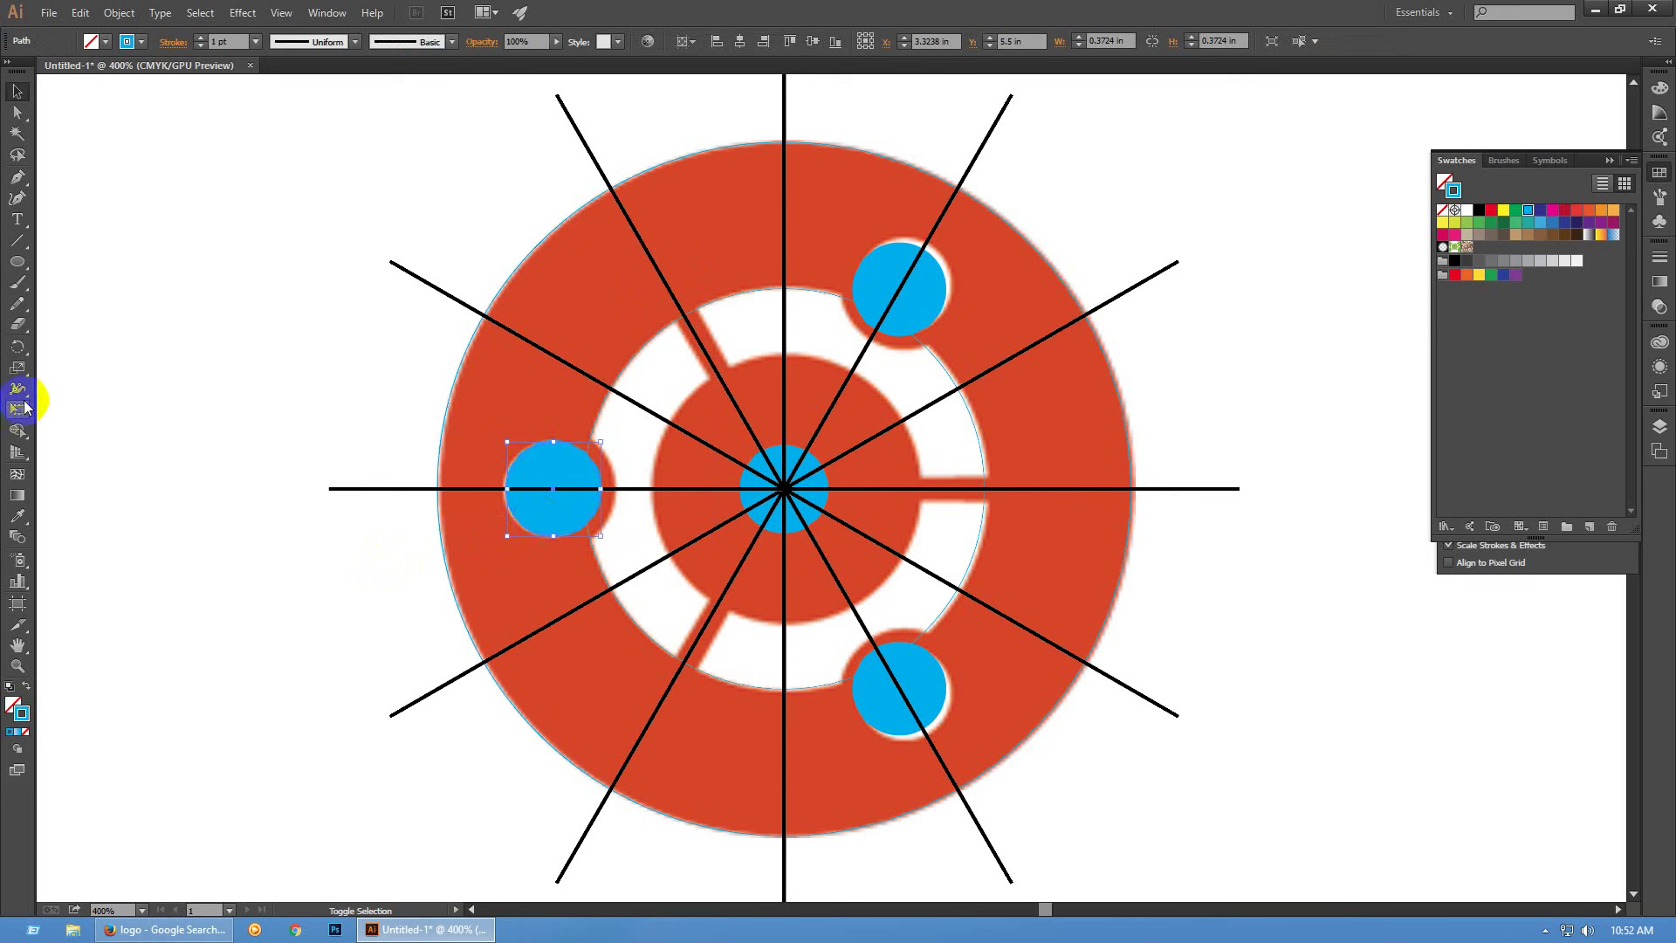
pyautogui.doubleClick(18, 368)
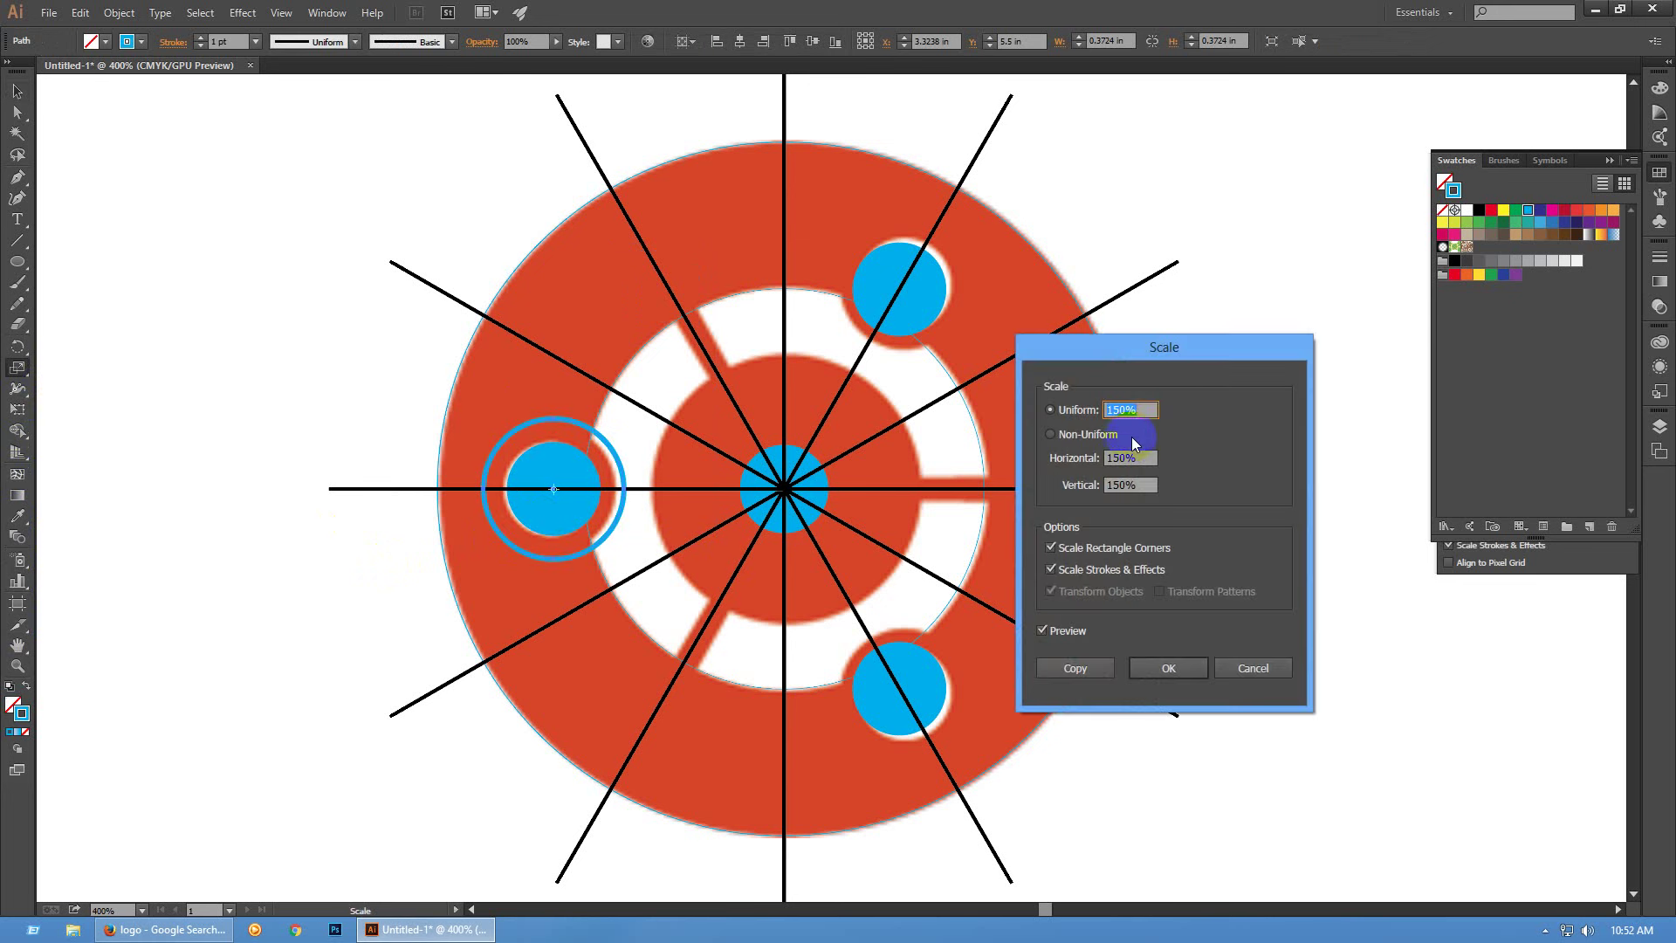
pyautogui.write('130')
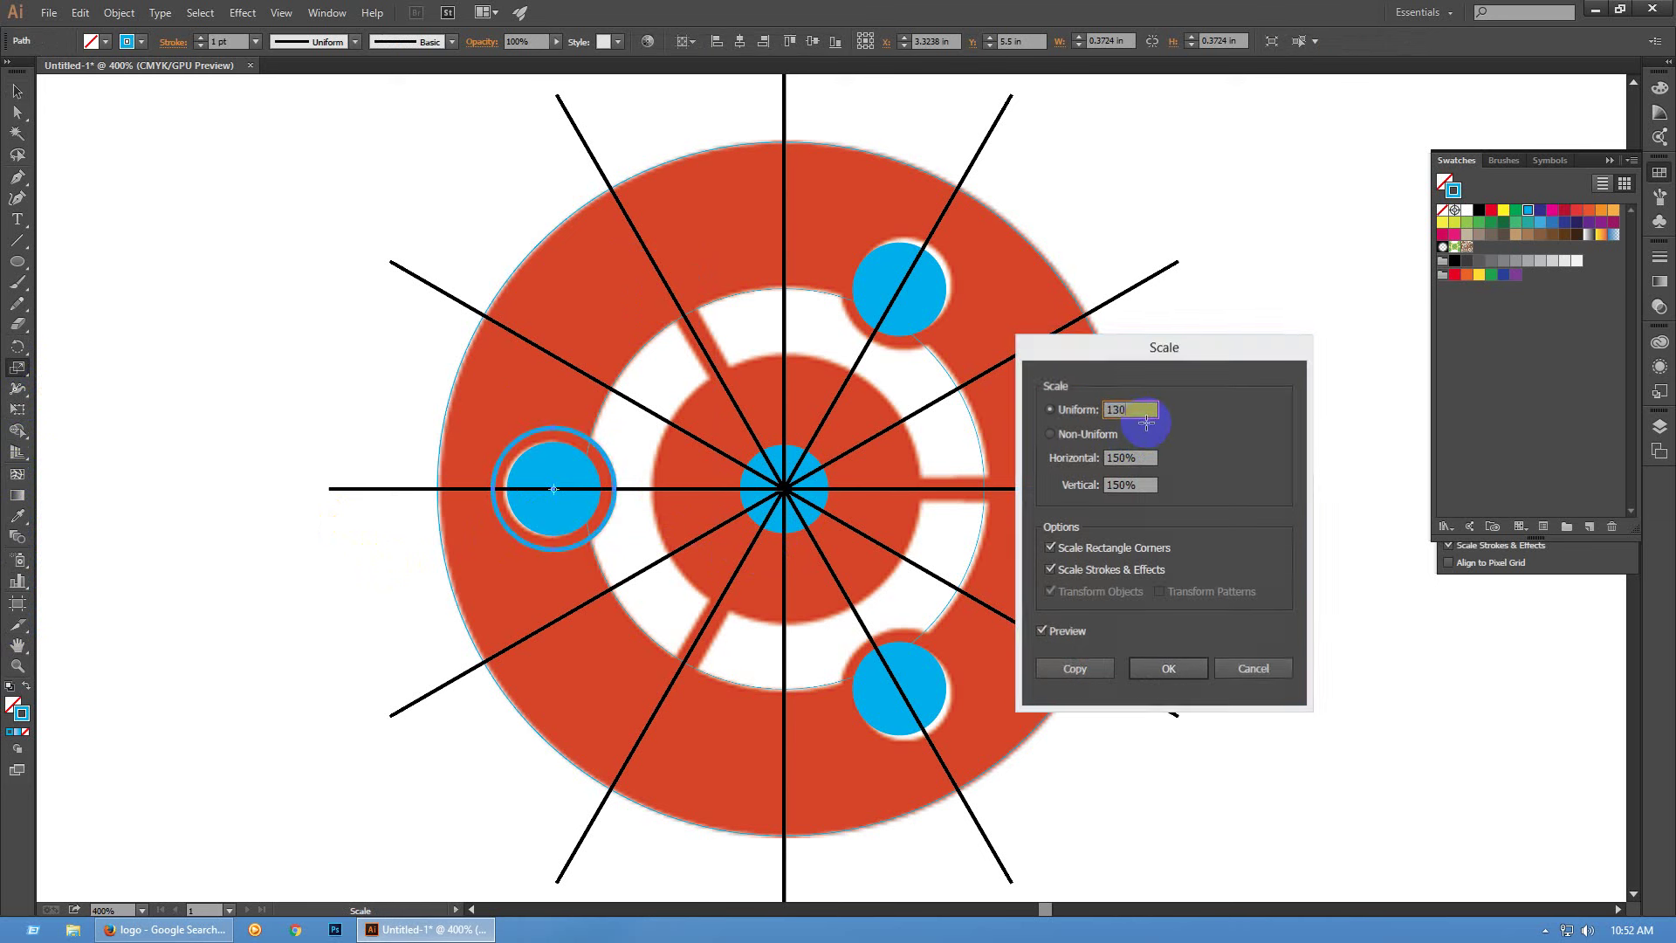
pyautogui.press('Return')
pyautogui.press('v')
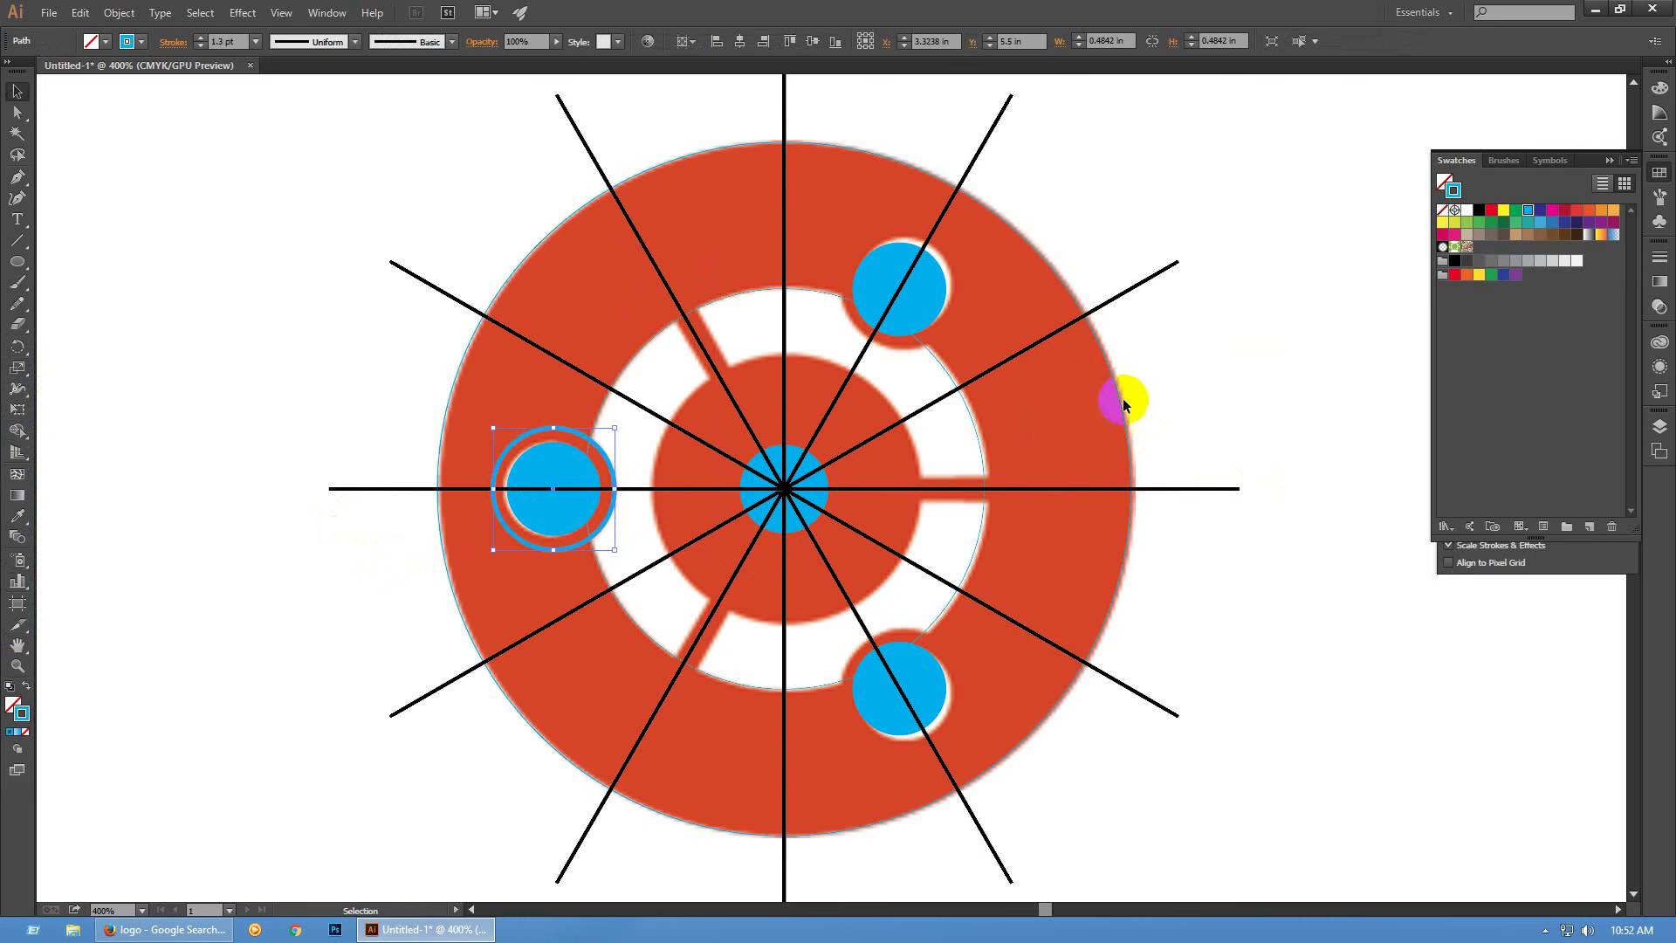
# Duplicate the upper-right blue circle in place, scale the copy to 130%, and swap its fill to a blue outline
pyautogui.click(1003, 316)
pyautogui.click(923, 310)
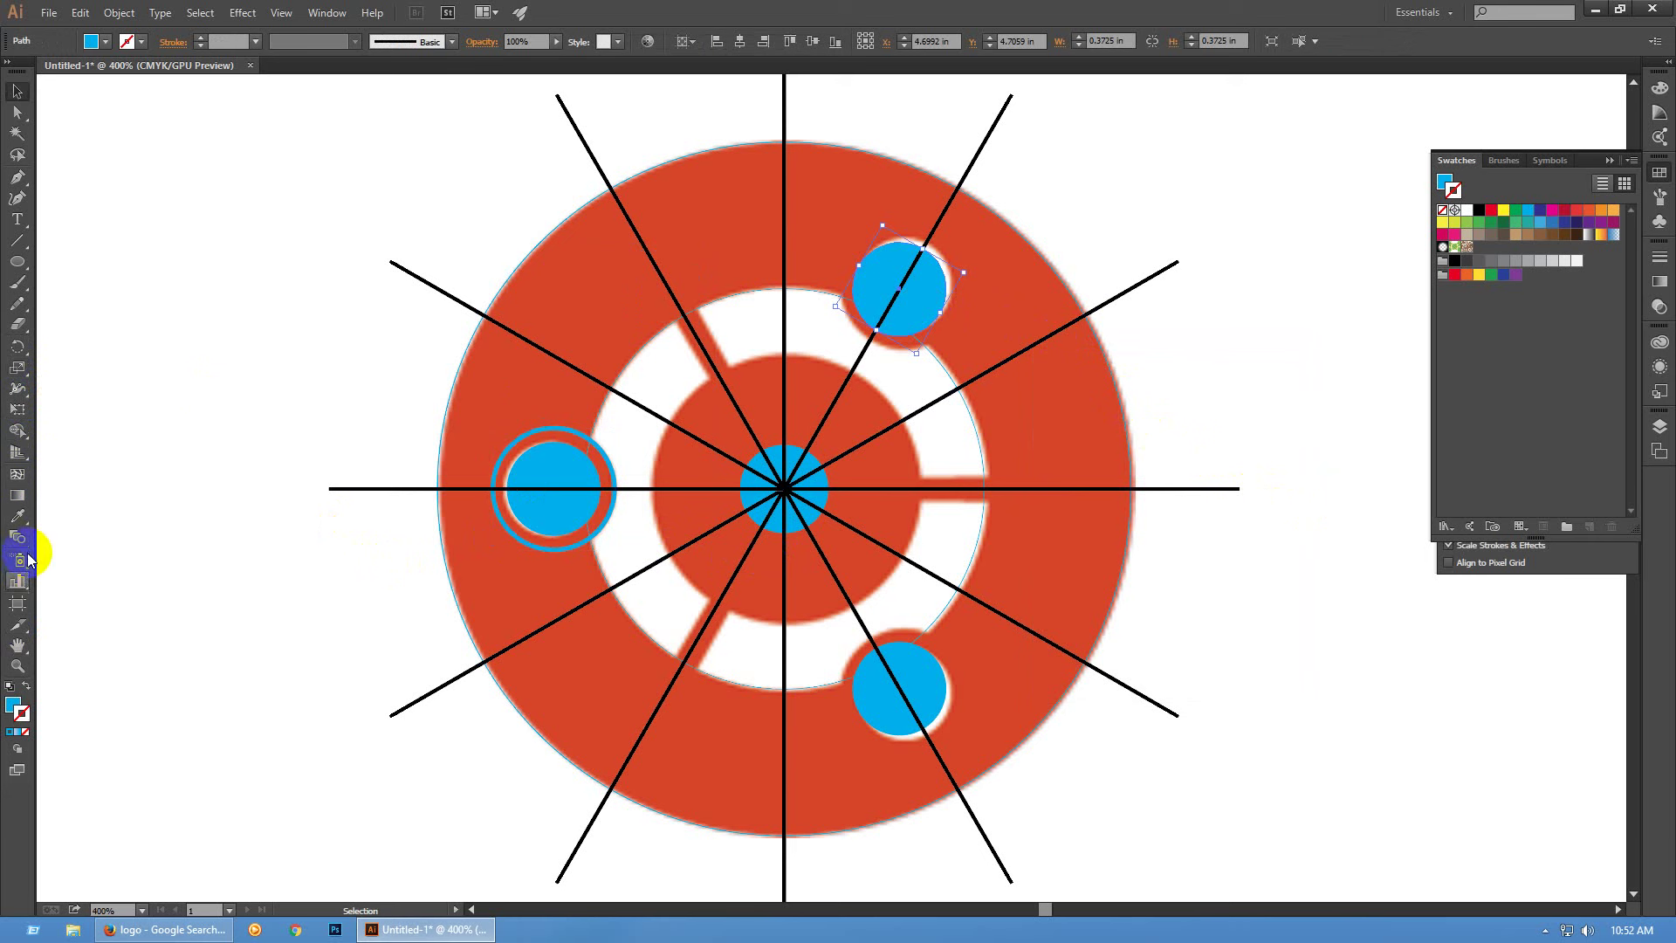
pyautogui.doubleClick(17, 367)
pyautogui.click(1189, 669)
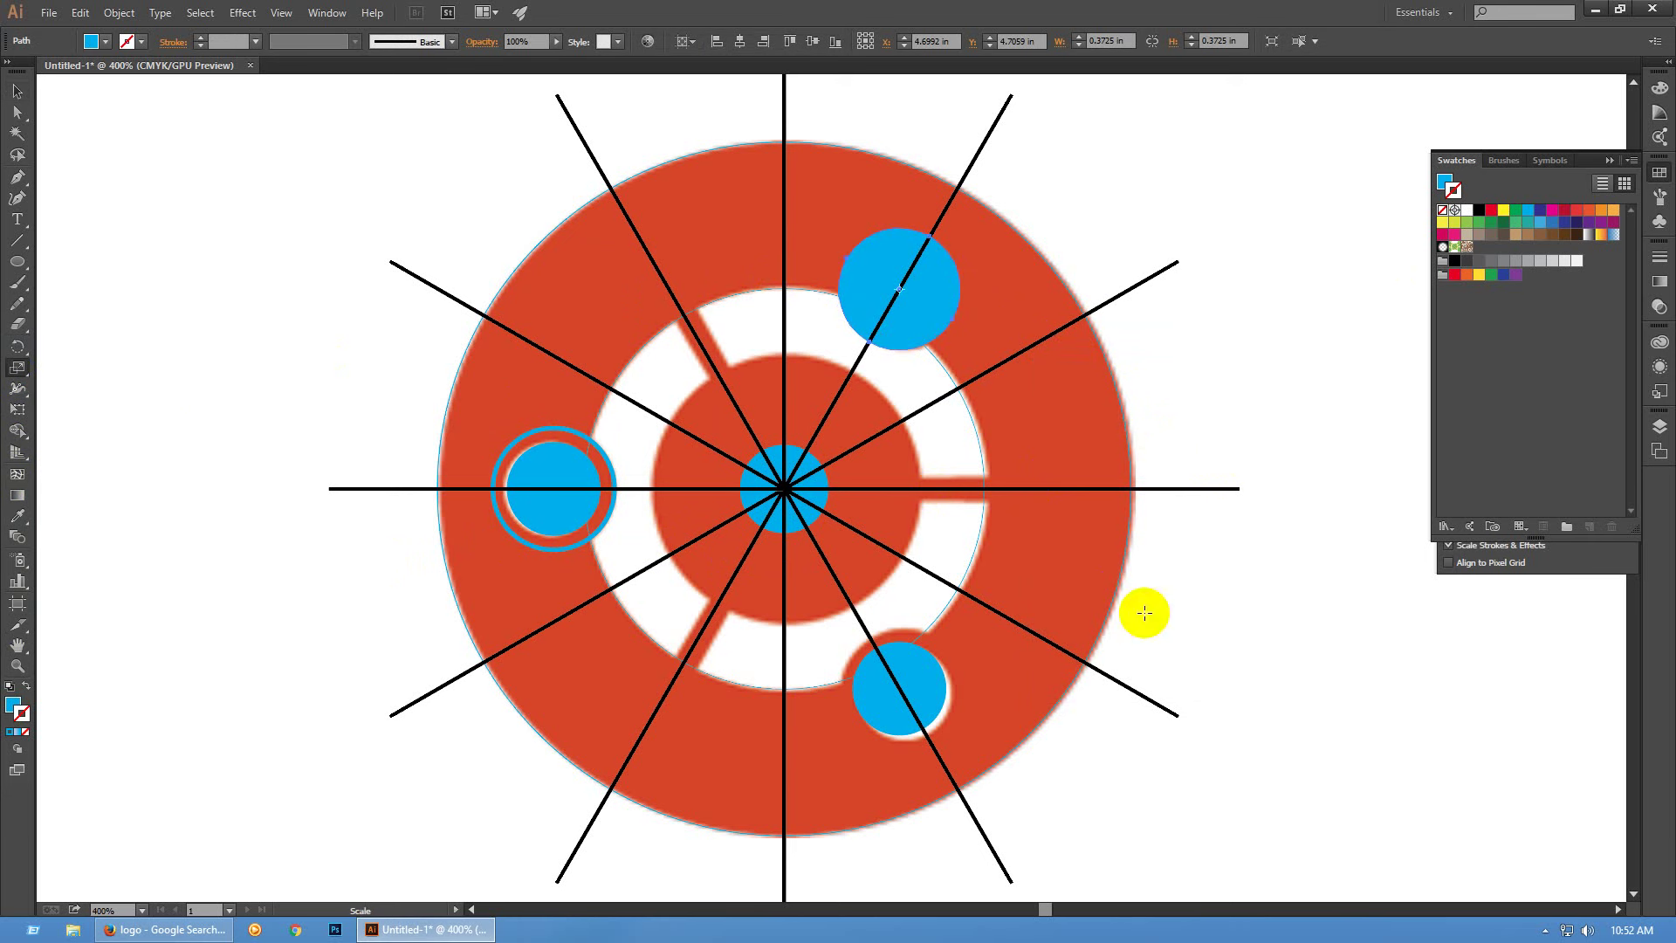
pyautogui.hotkey('shift', 'x')
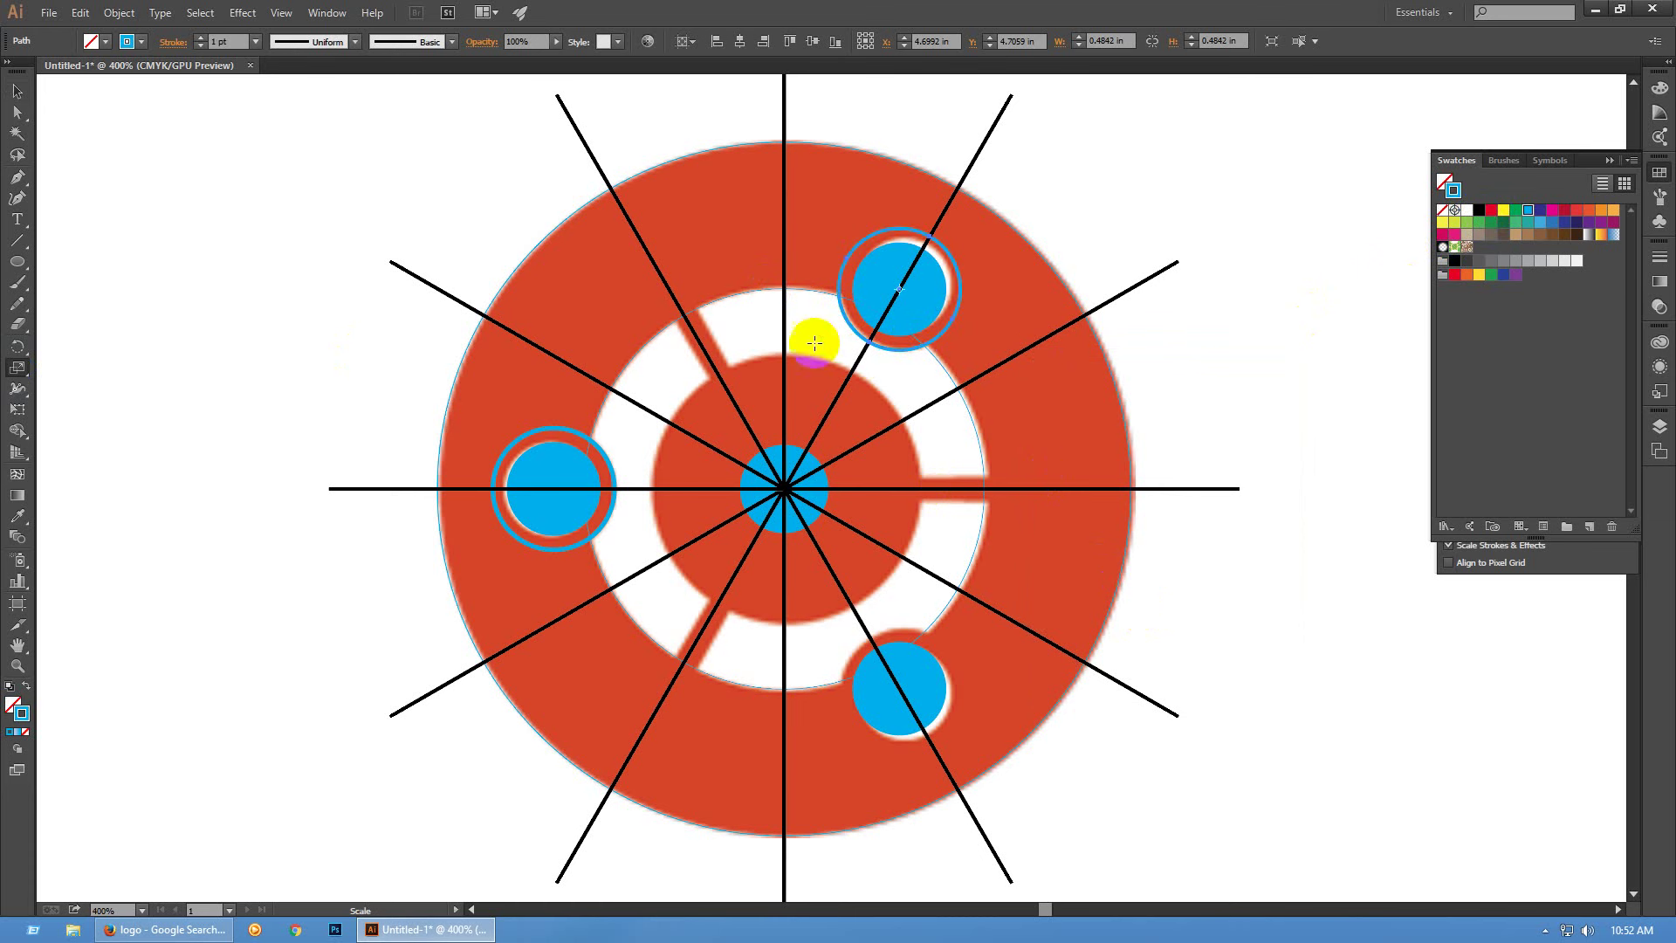
pyautogui.click(113, 149)
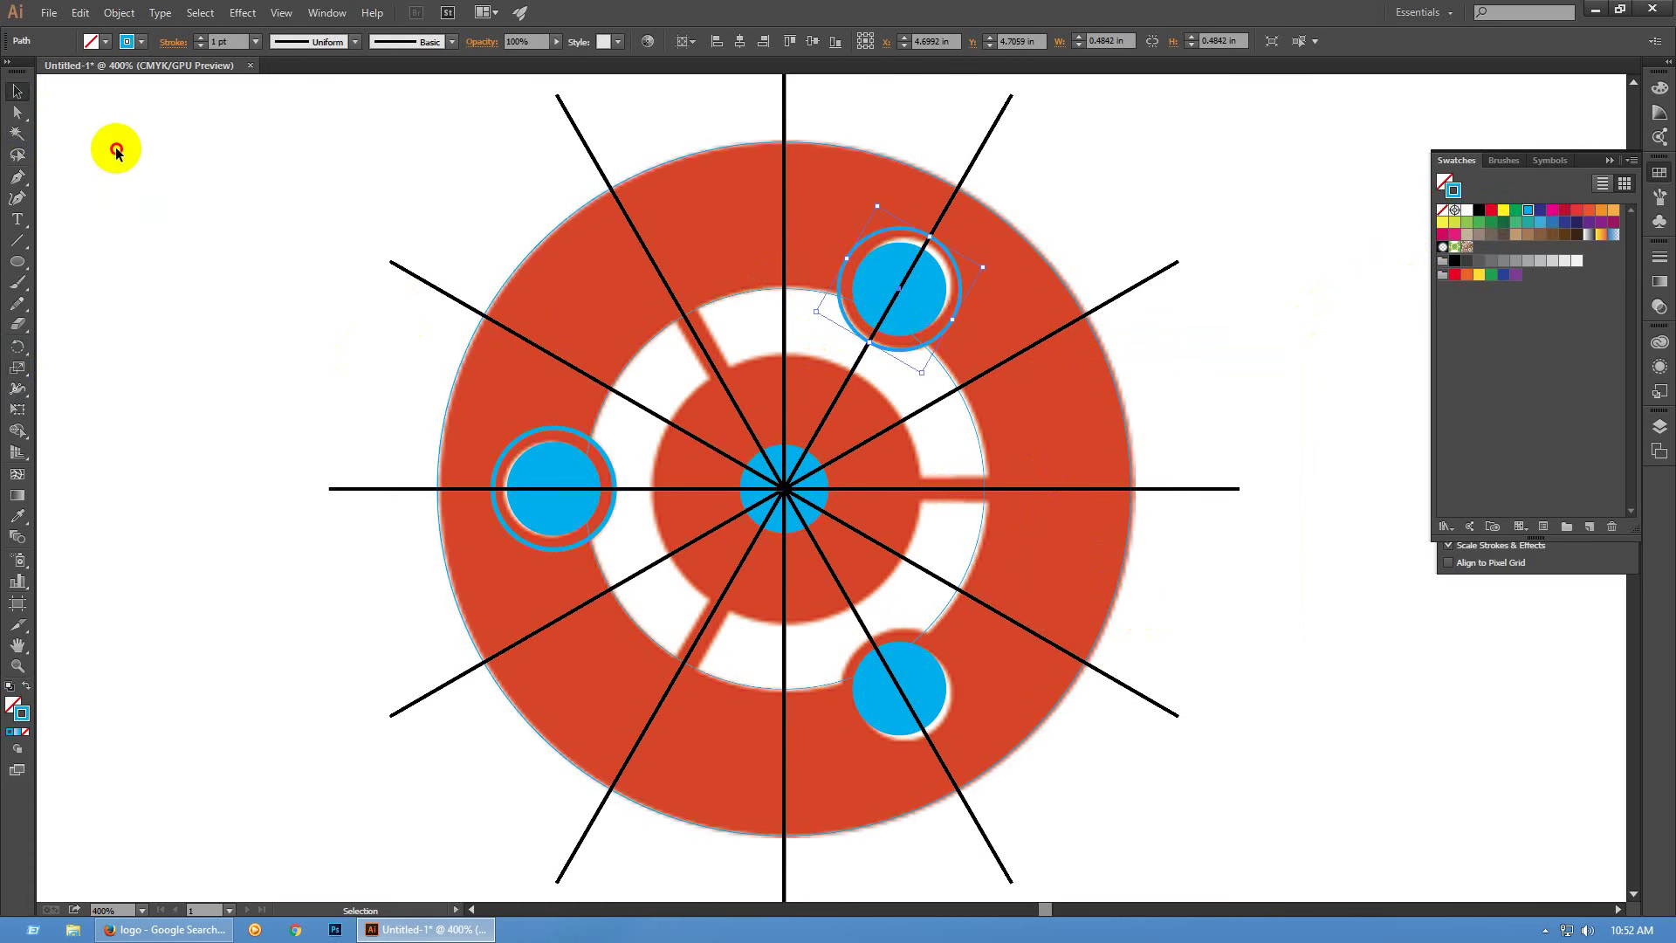
# Duplicate the lower-right blue circle in place, scale the copy to 130%, and swap its fill to a blue outline
pyautogui.click(929, 696)
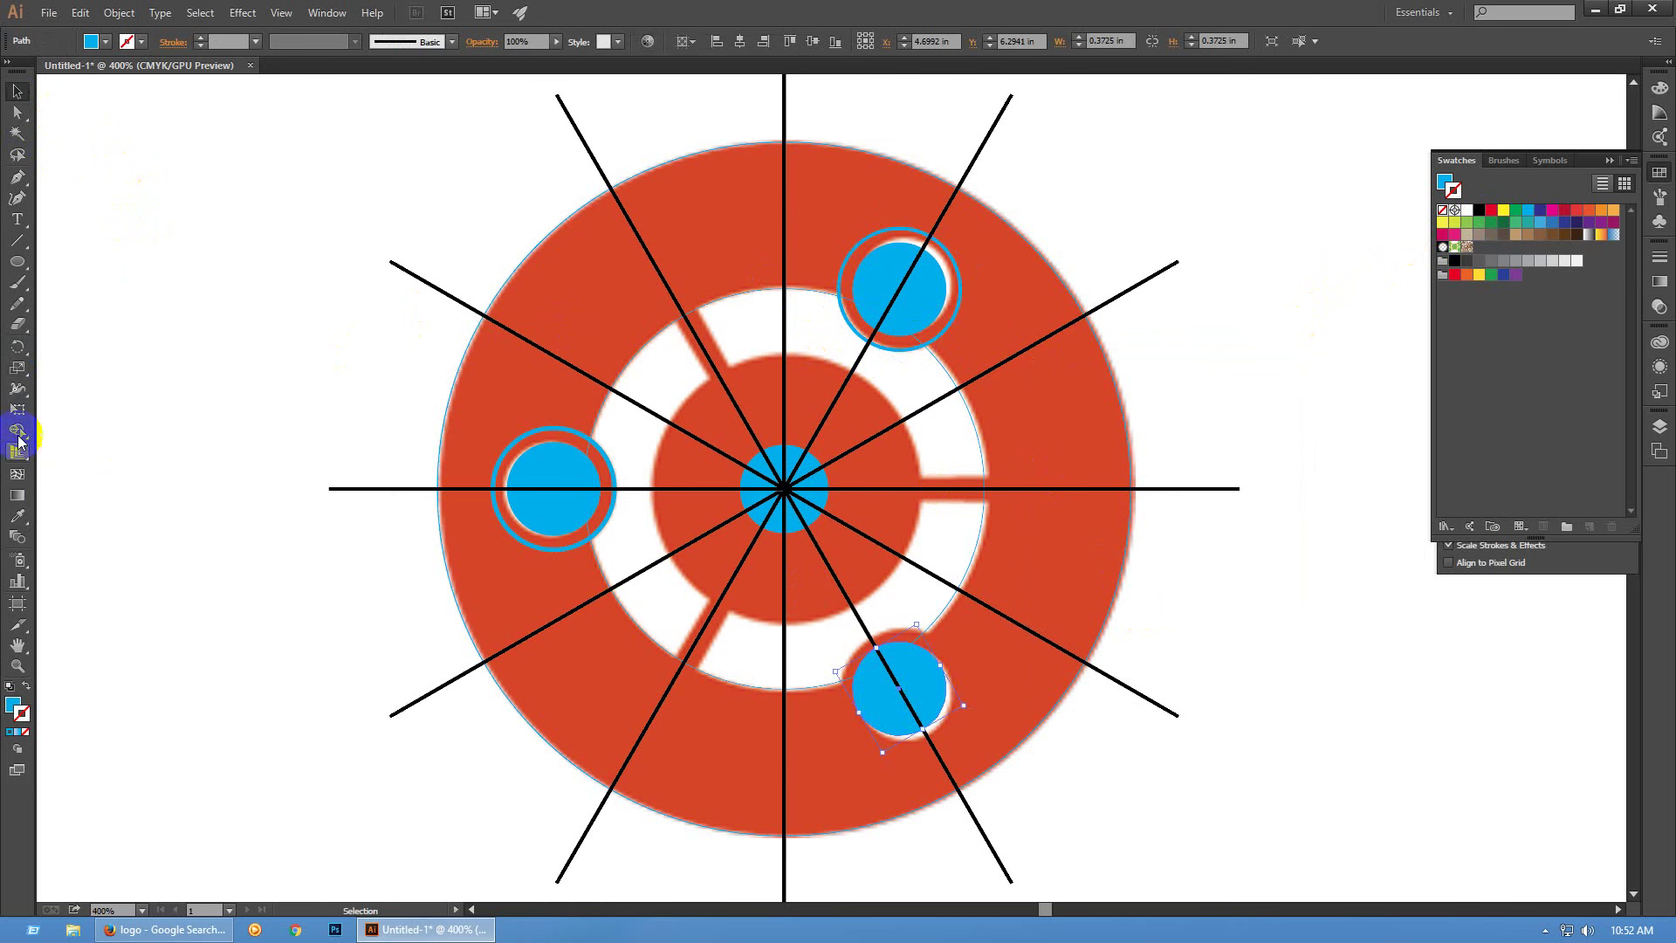
pyautogui.click(17, 368)
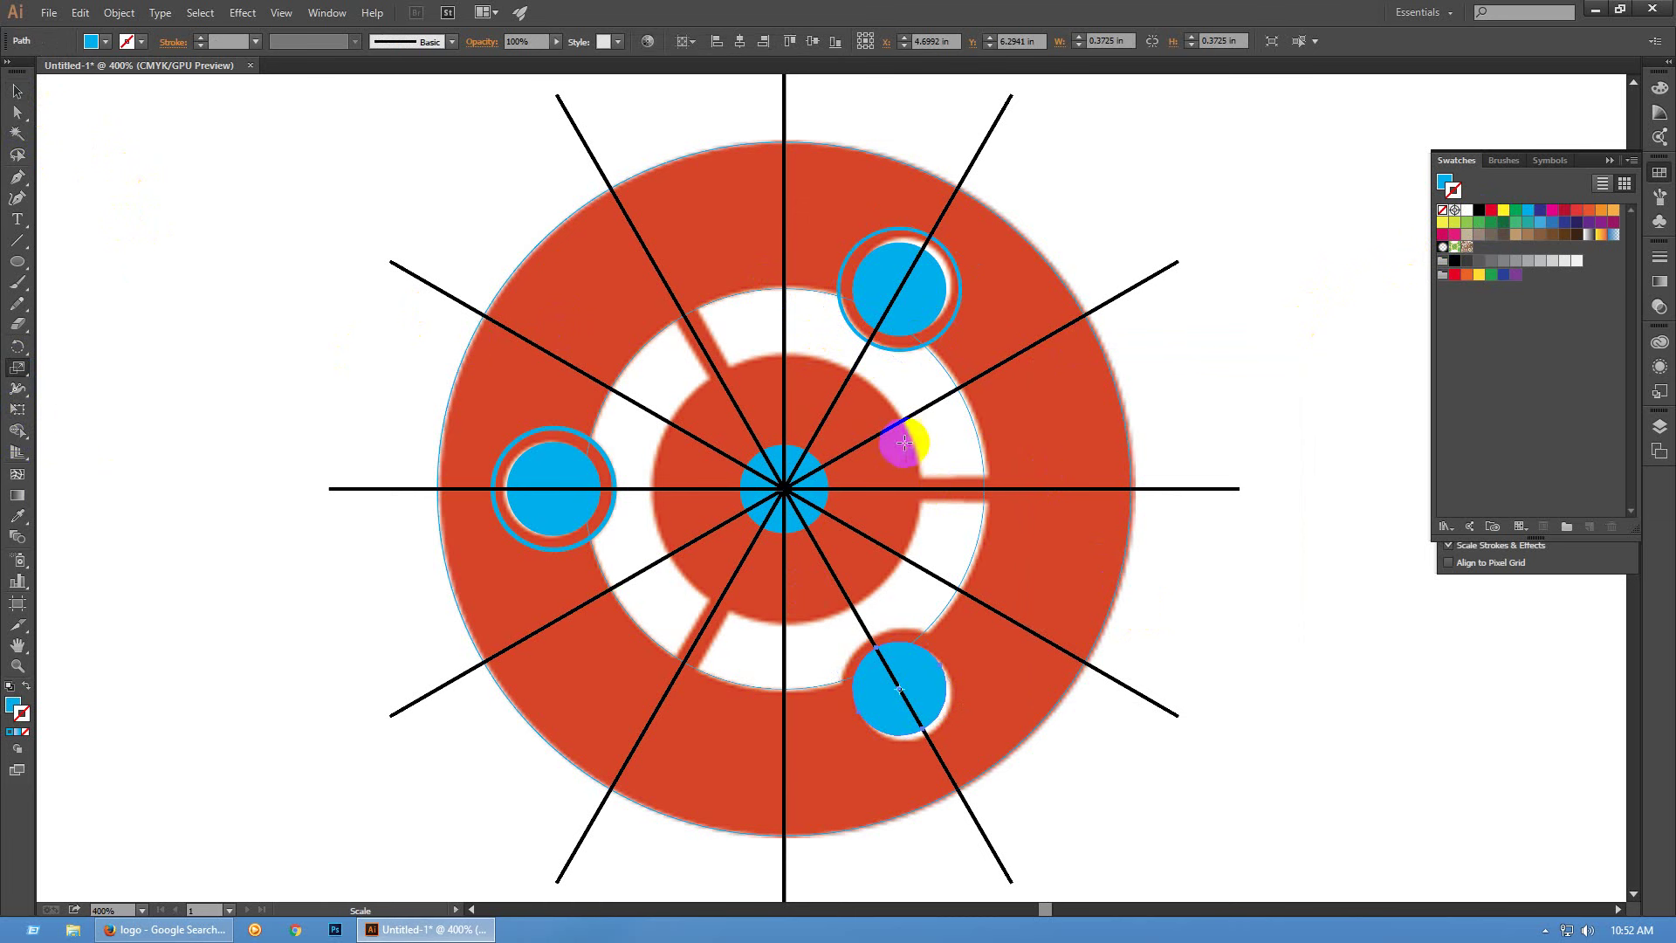
pyautogui.doubleClick(16, 367)
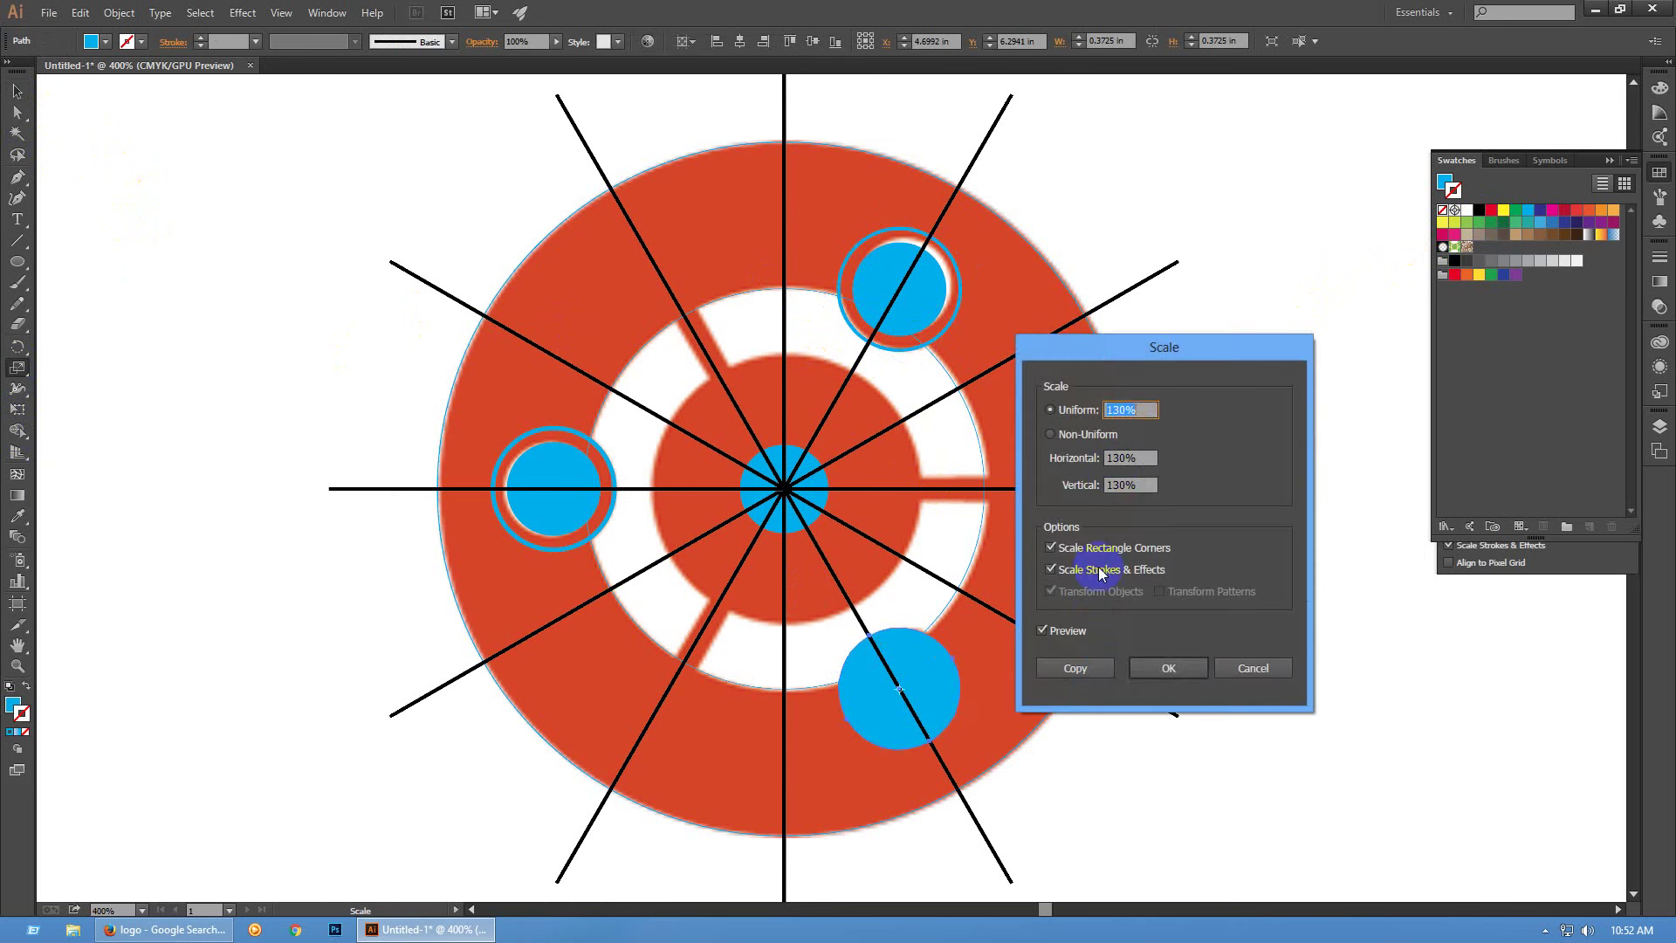
pyautogui.click(1154, 667)
pyautogui.hotkey('shift', 'x')
pyautogui.press('v')
pyautogui.click(1263, 636)
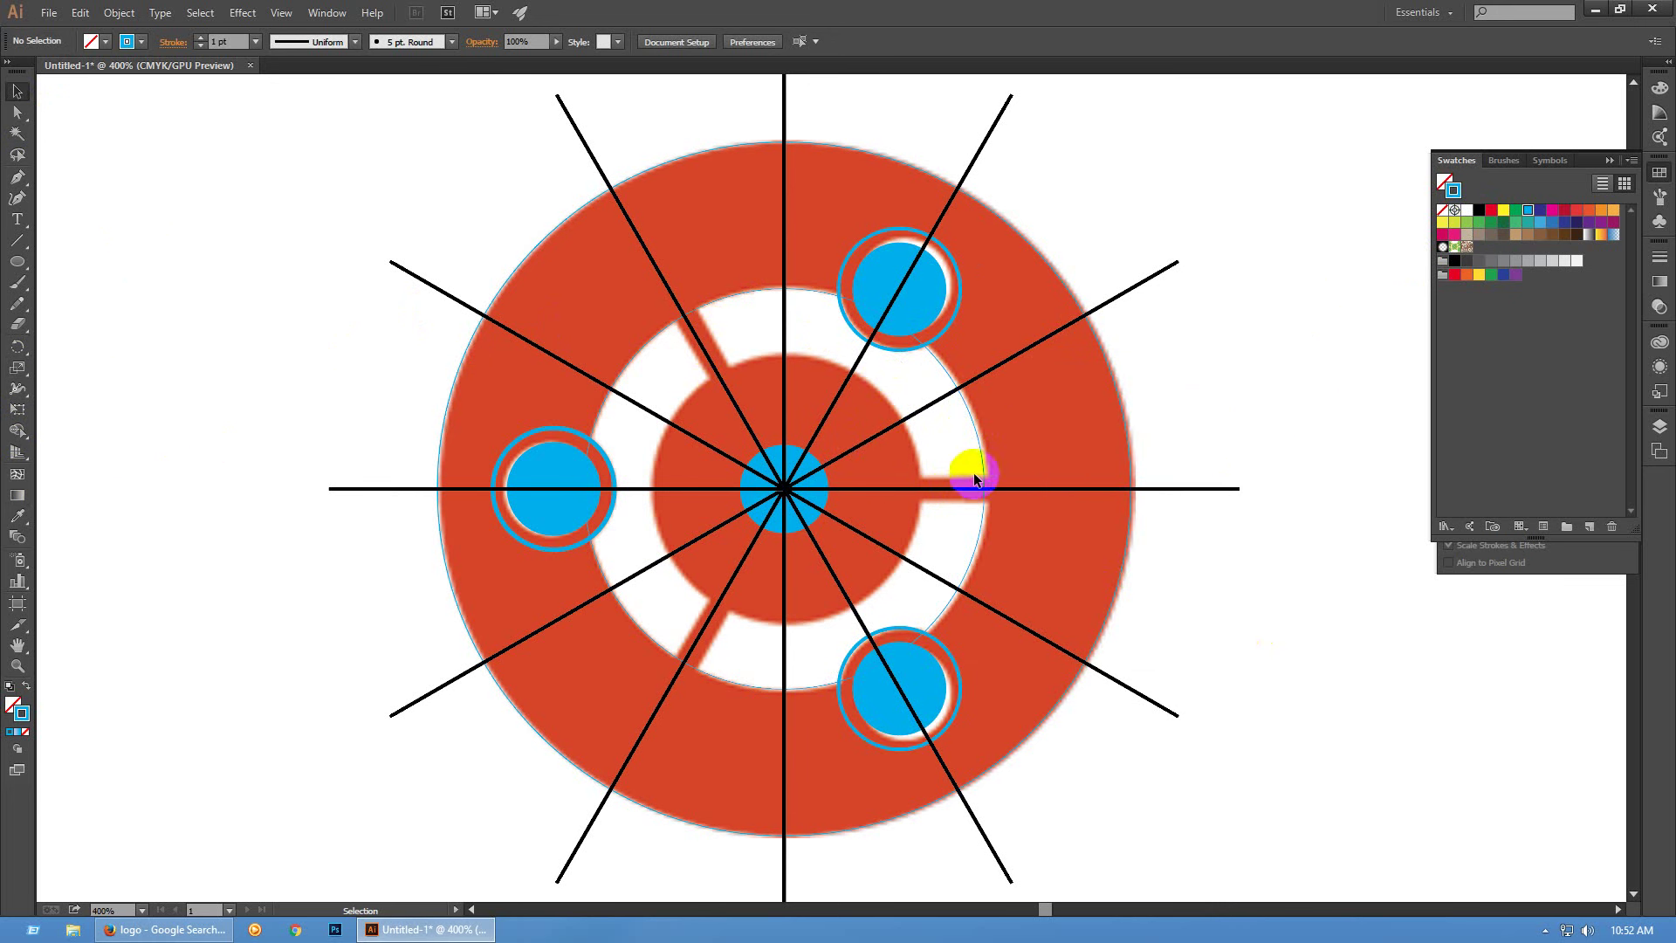
# Delete the vertical guide line and the two shallow diagonal guide lines that do not run through the ring's gaps
pyautogui.click(651, 262)
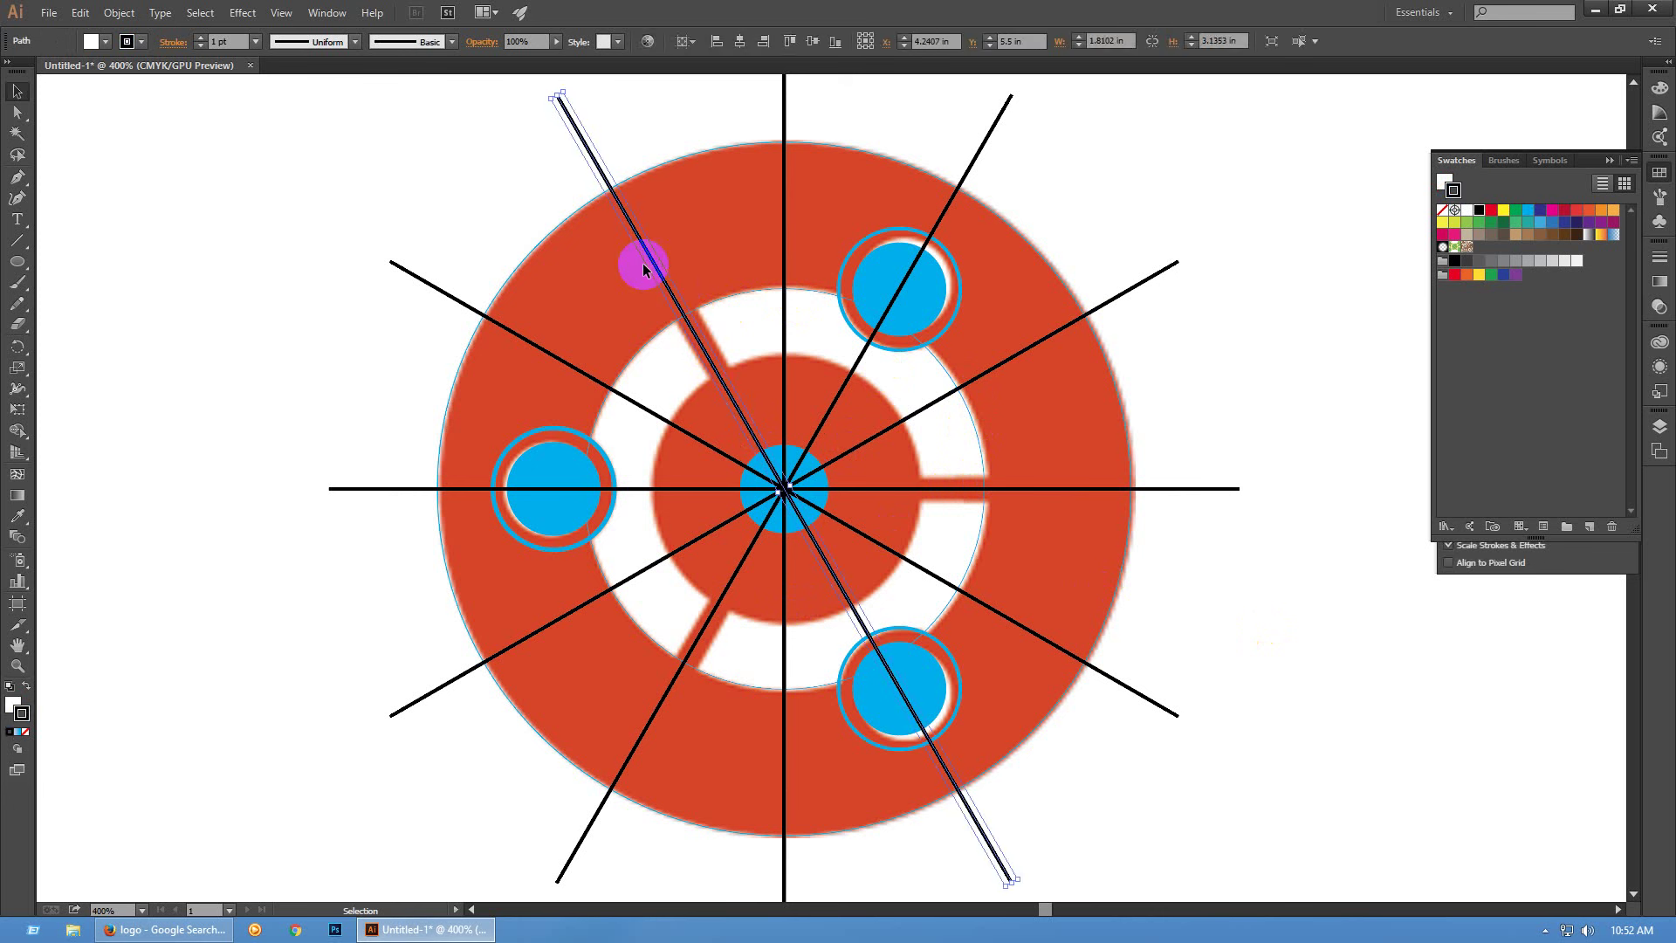
pyautogui.click(1174, 264)
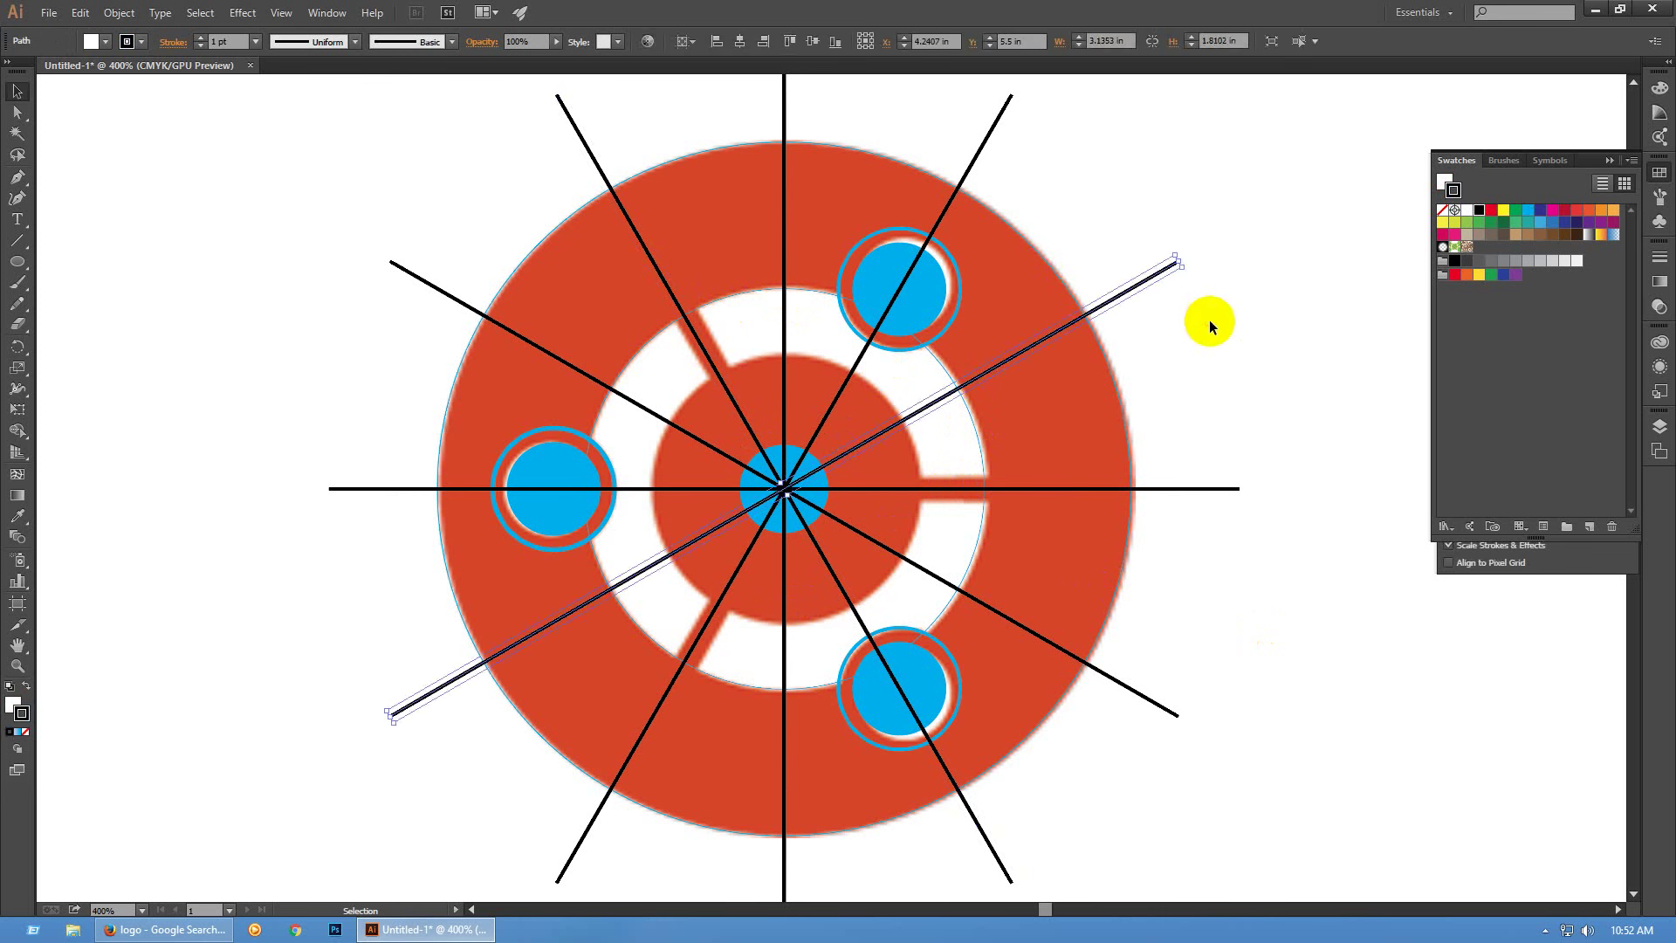
pyautogui.press('Delete')
pyautogui.click(841, 171)
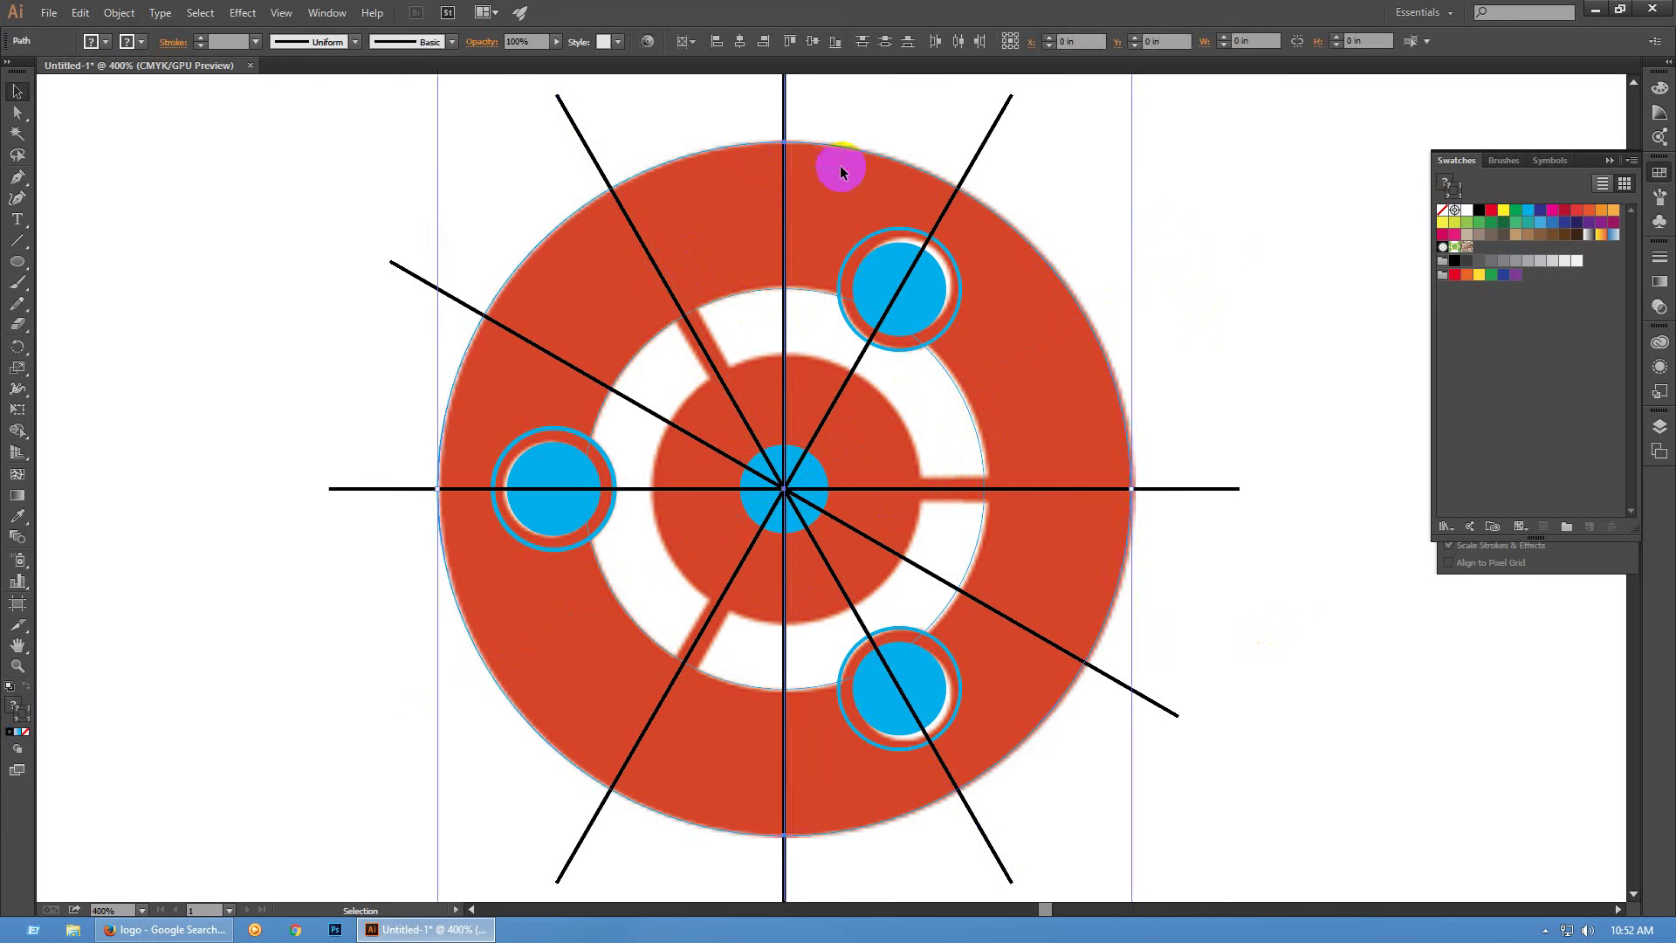
pyautogui.click(838, 120)
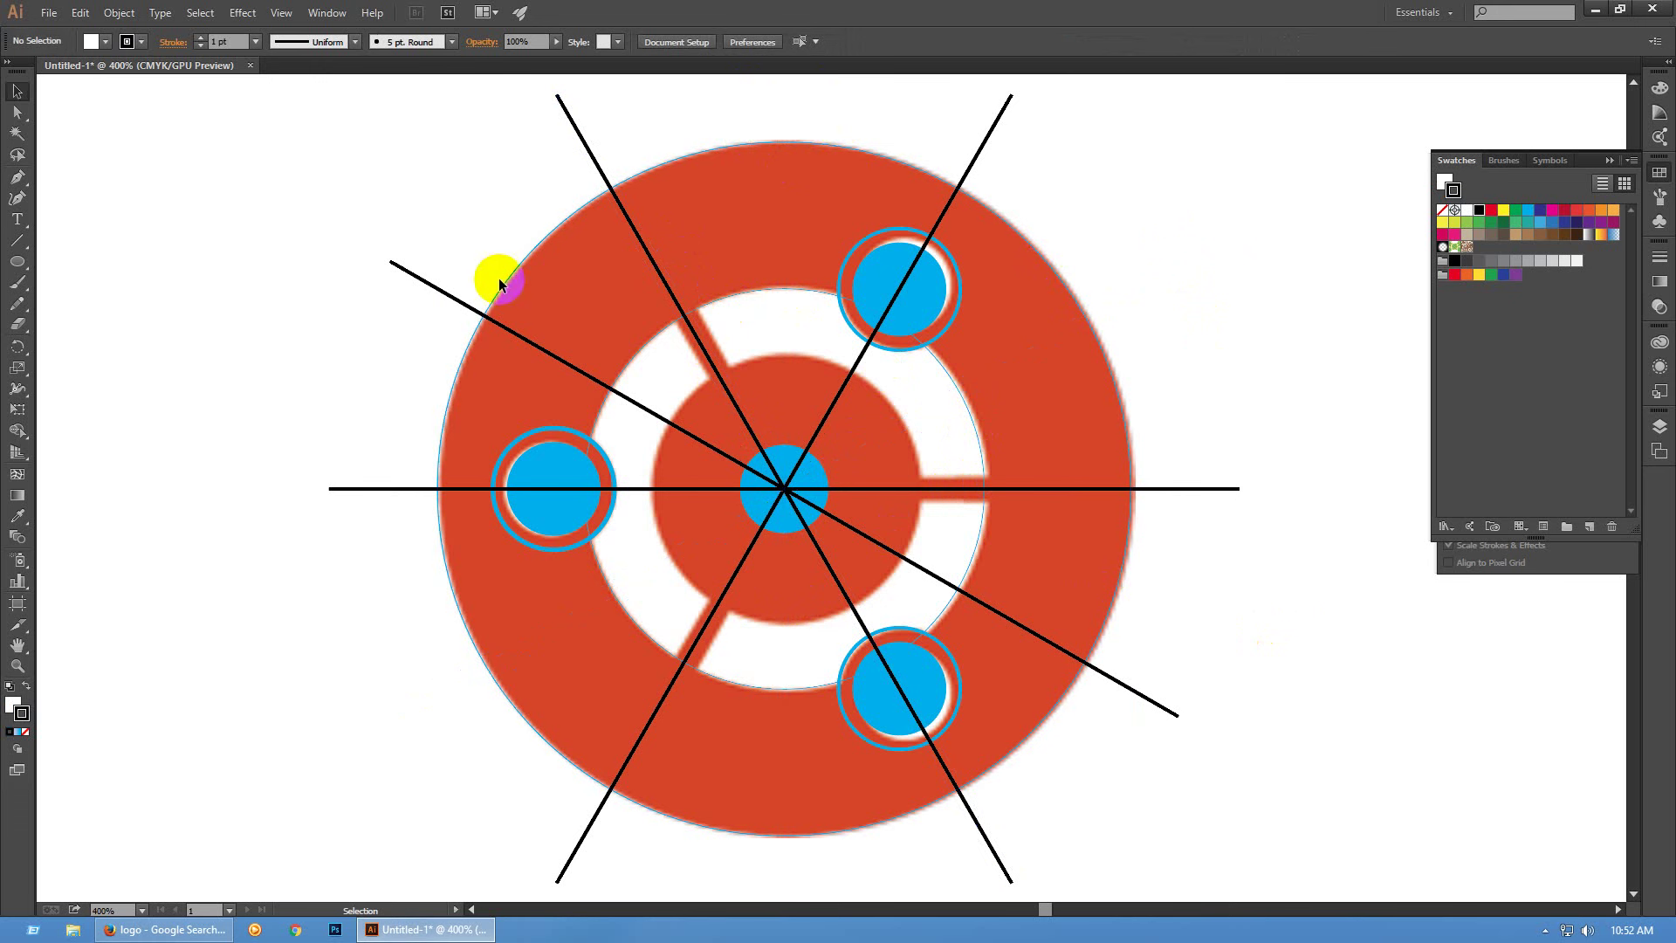
pyautogui.moveTo(404, 302); pyautogui.dragTo(406, 302)
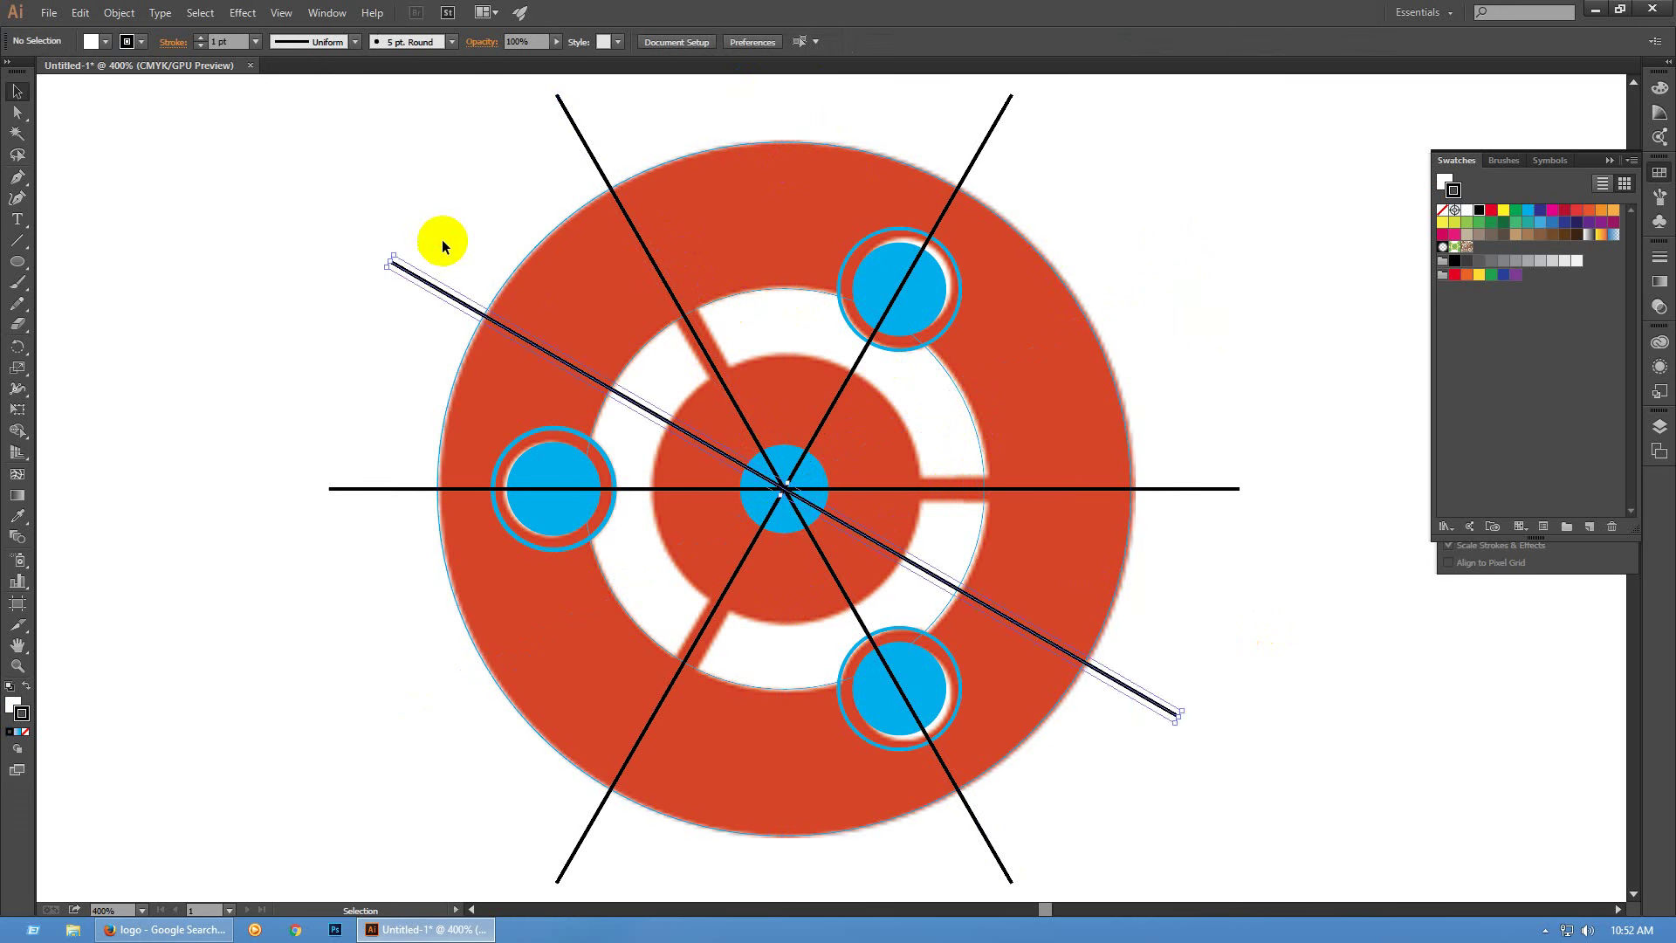
pyautogui.press('Delete')
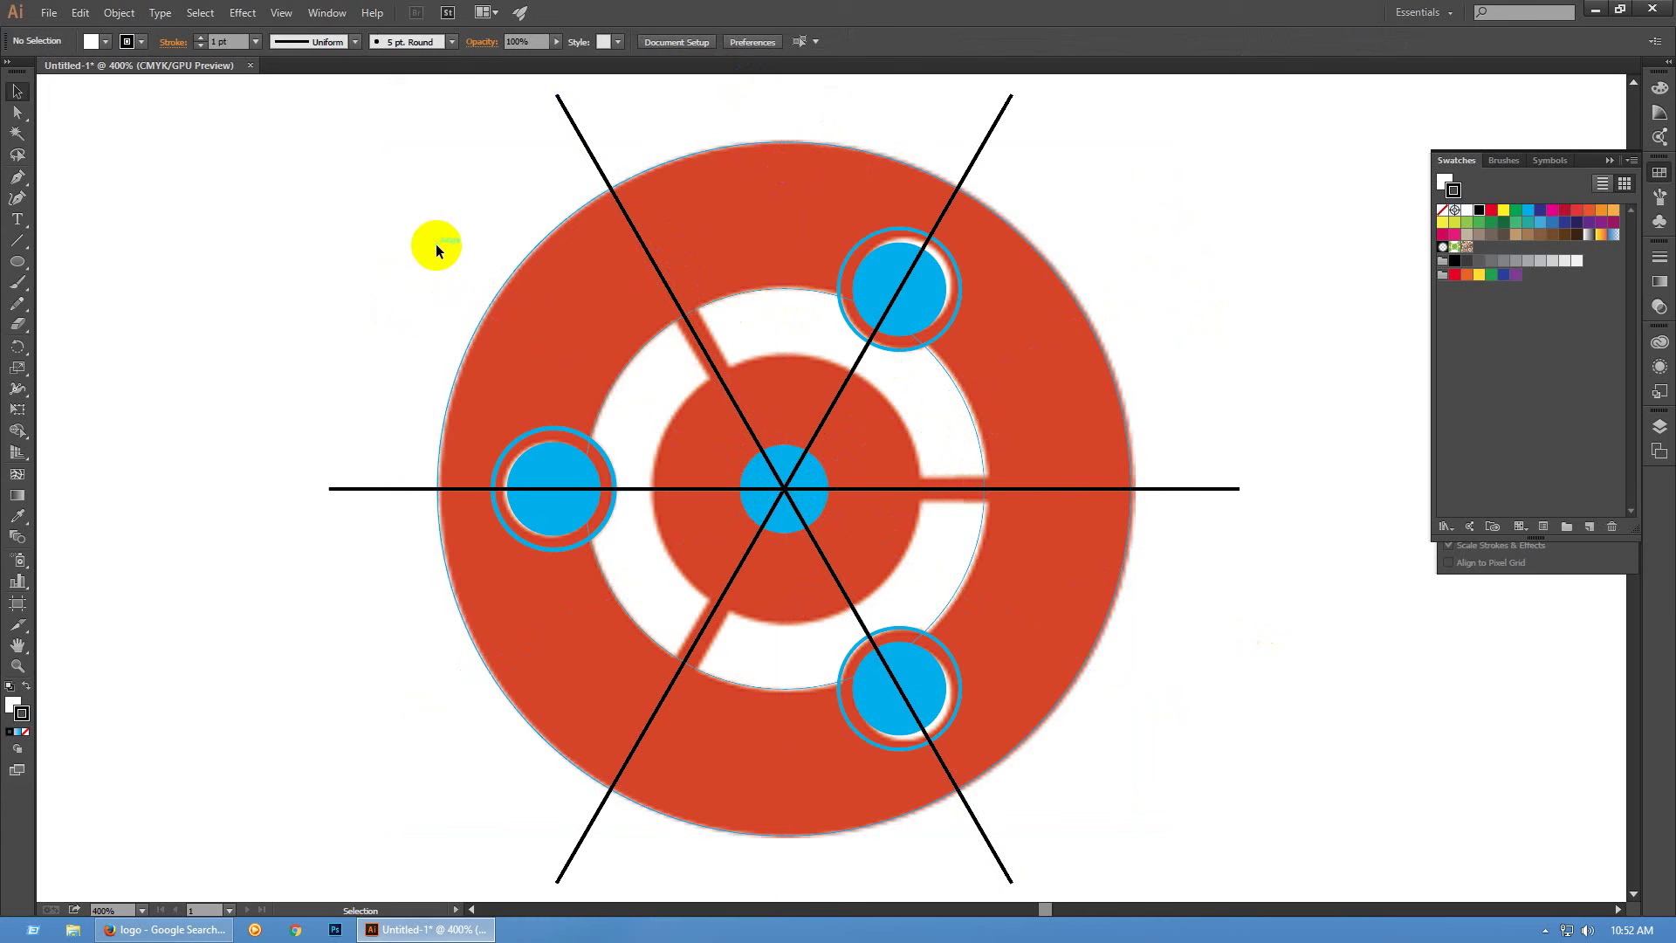
# Try to shorten the guide line through the upper-right circle by moving its outer end to the logo's centre
pyautogui.moveTo(973, 142); pyautogui.dragTo(1012, 97)
pyautogui.click(1035, 112)
pyautogui.press('a')
pyautogui.moveTo(875, 409); pyautogui.dragTo(793, 500)
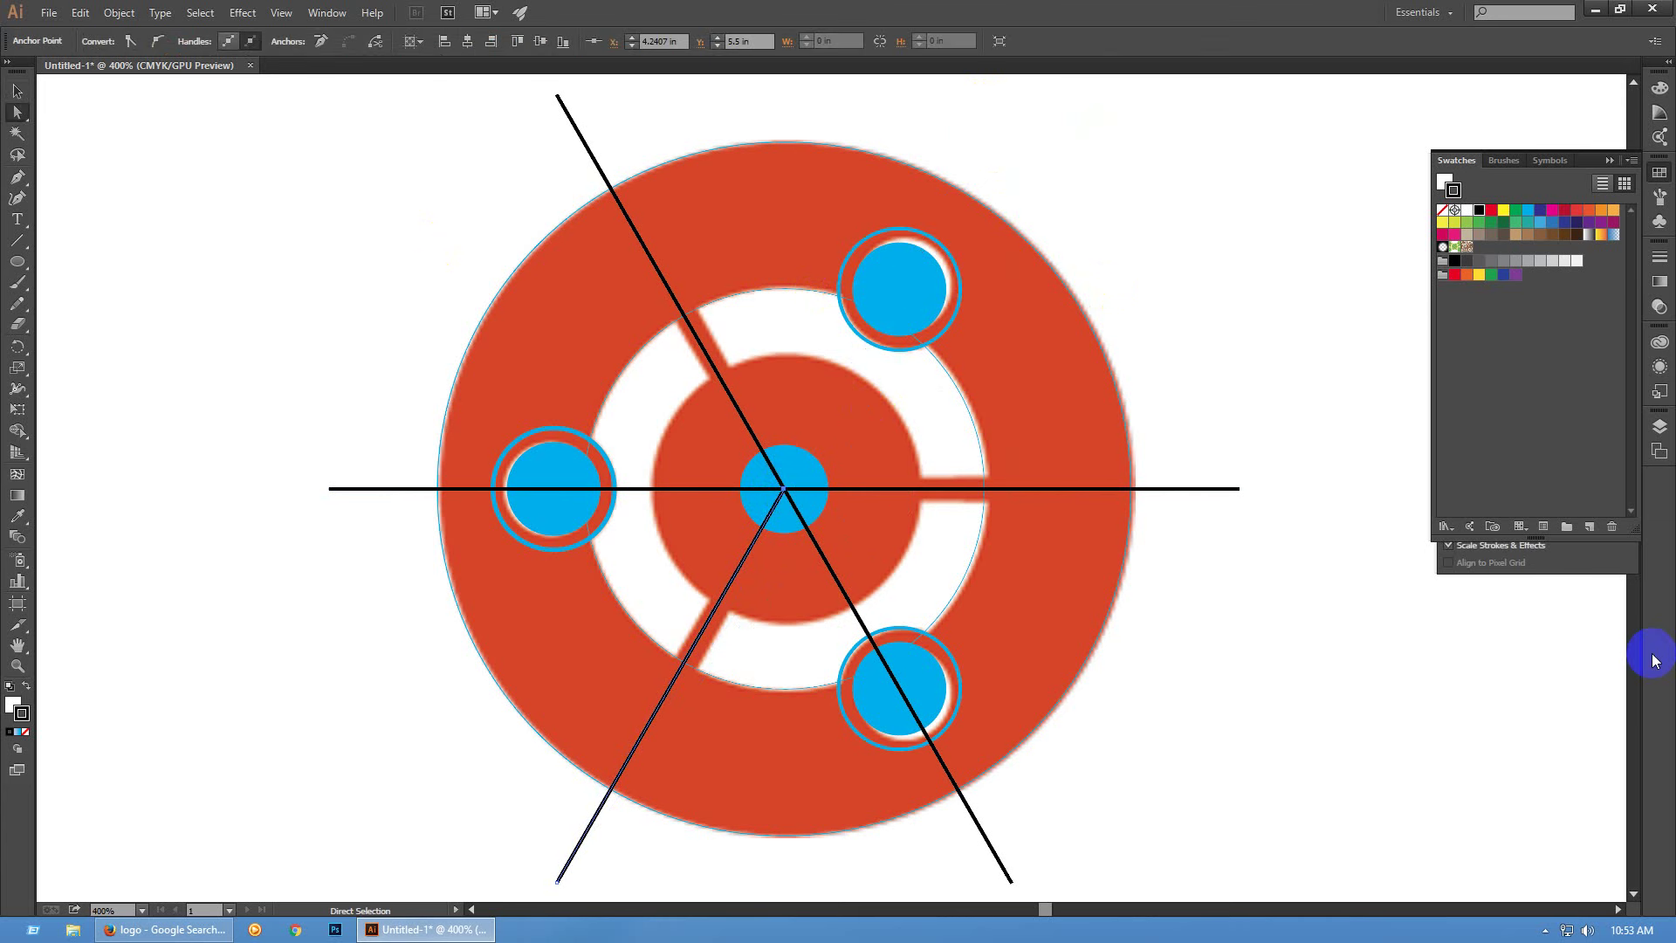
pyautogui.hotkey('ctrl', 'z')
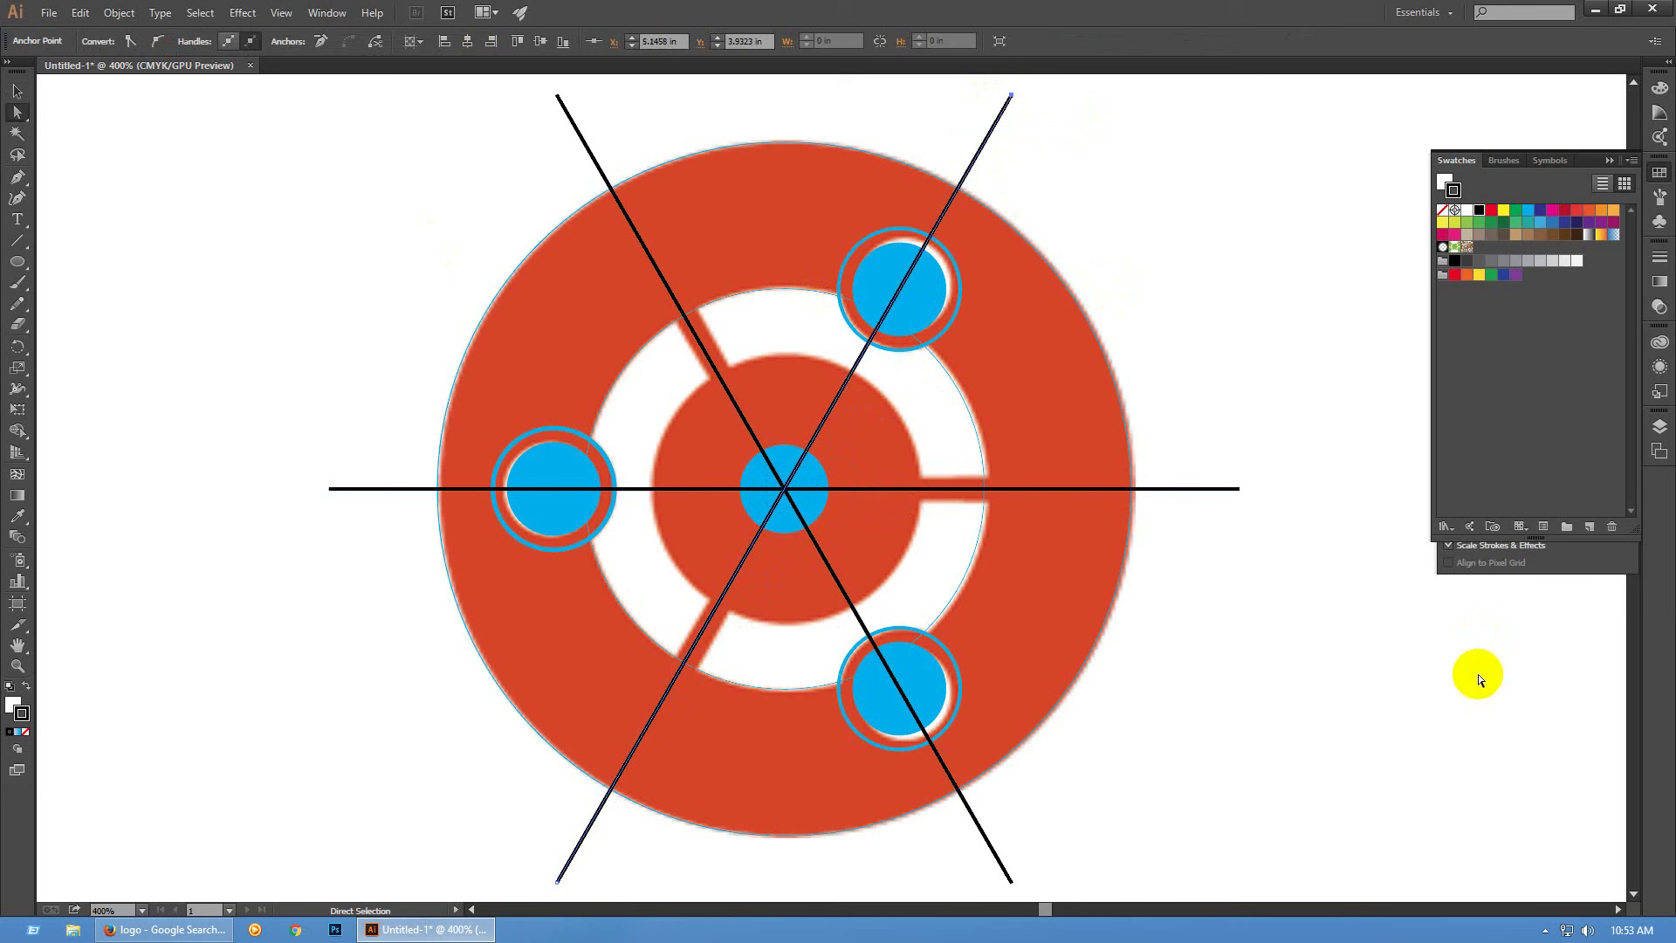
pyautogui.click(1375, 603)
# Add an anchor point on the lower-left guide line just inside the inner disc and delete the part running to the upper right
pyautogui.press('v')
pyautogui.click(996, 122)
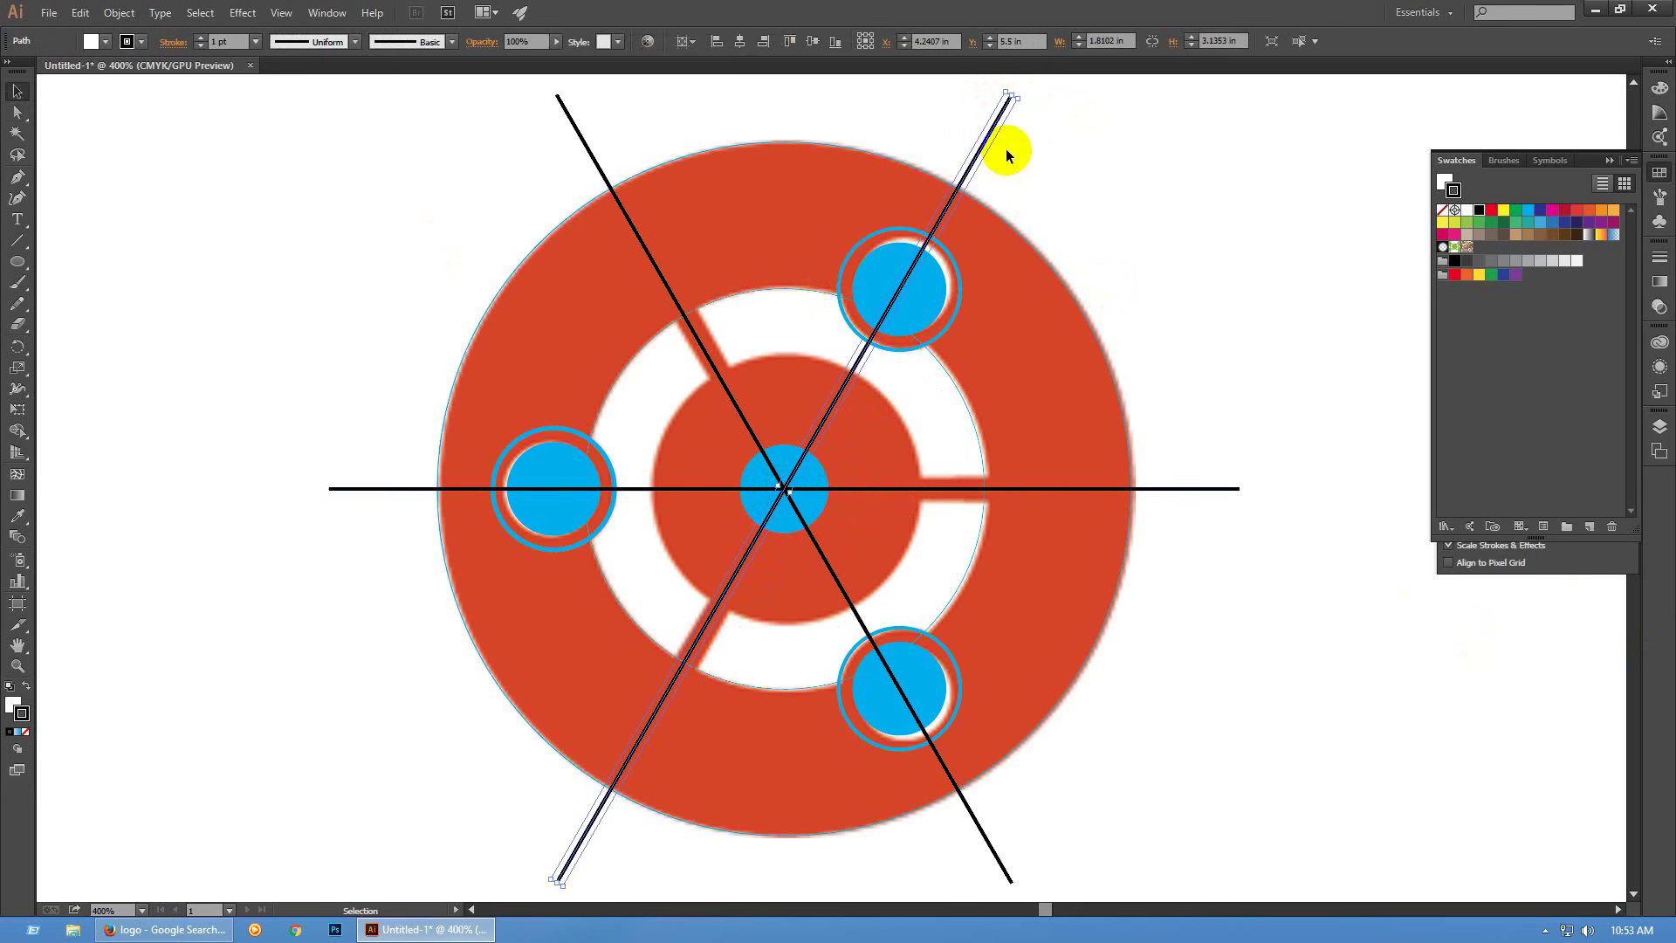
pyautogui.moveTo(17, 178); pyautogui.dragTo(60, 200)
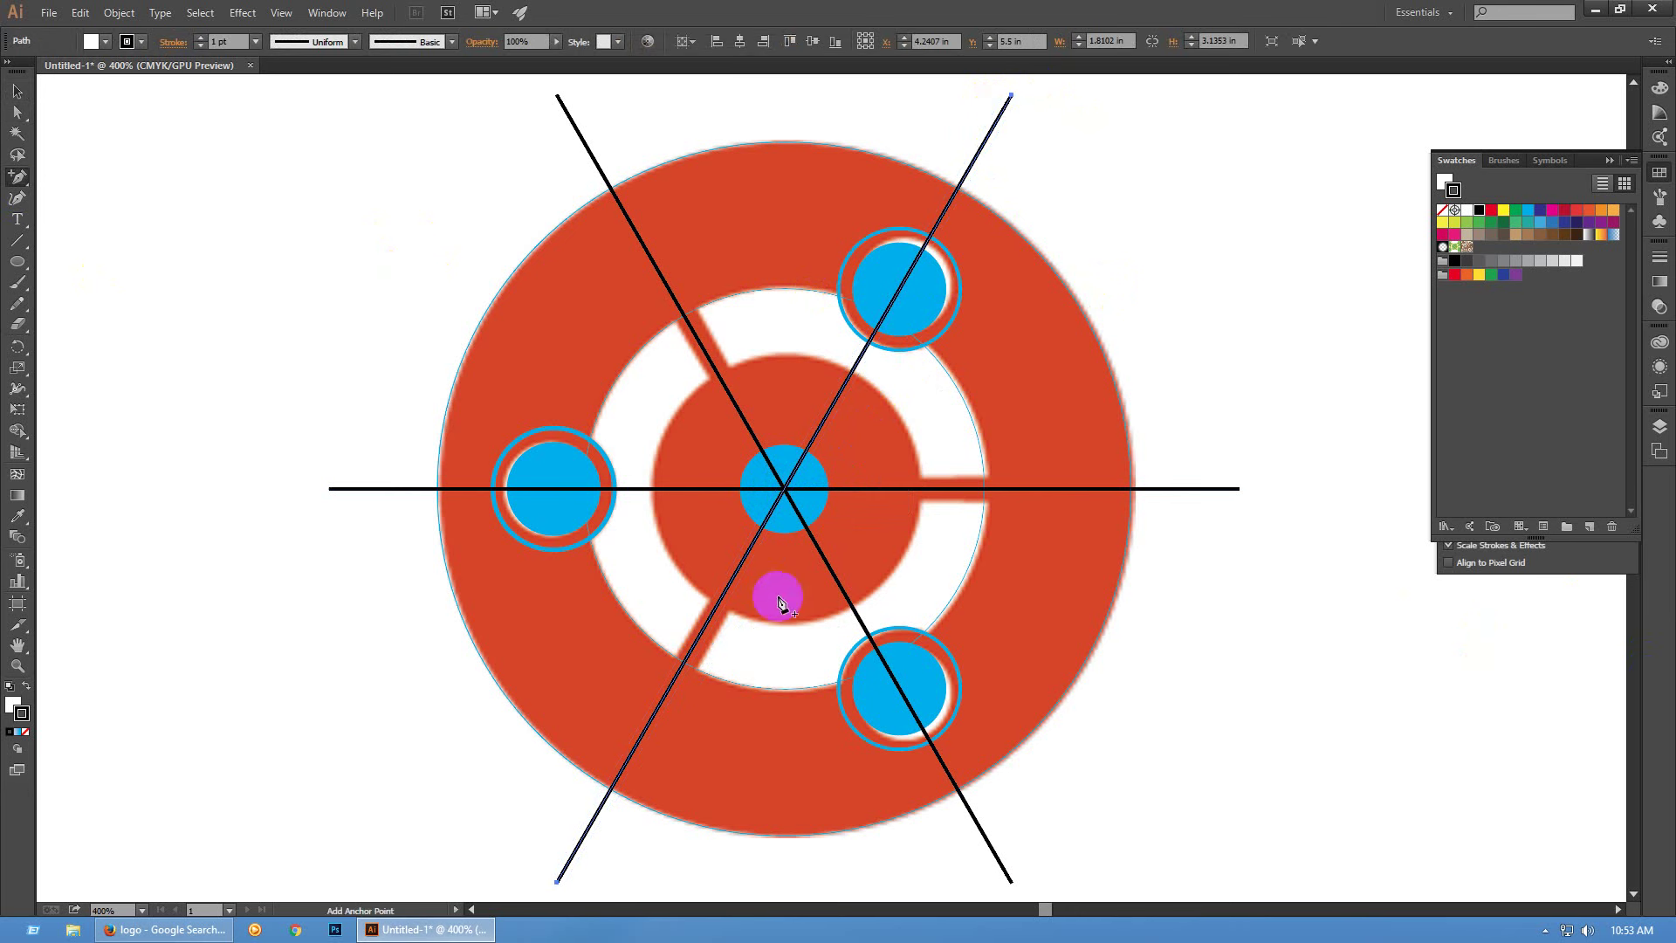
pyautogui.click(729, 581)
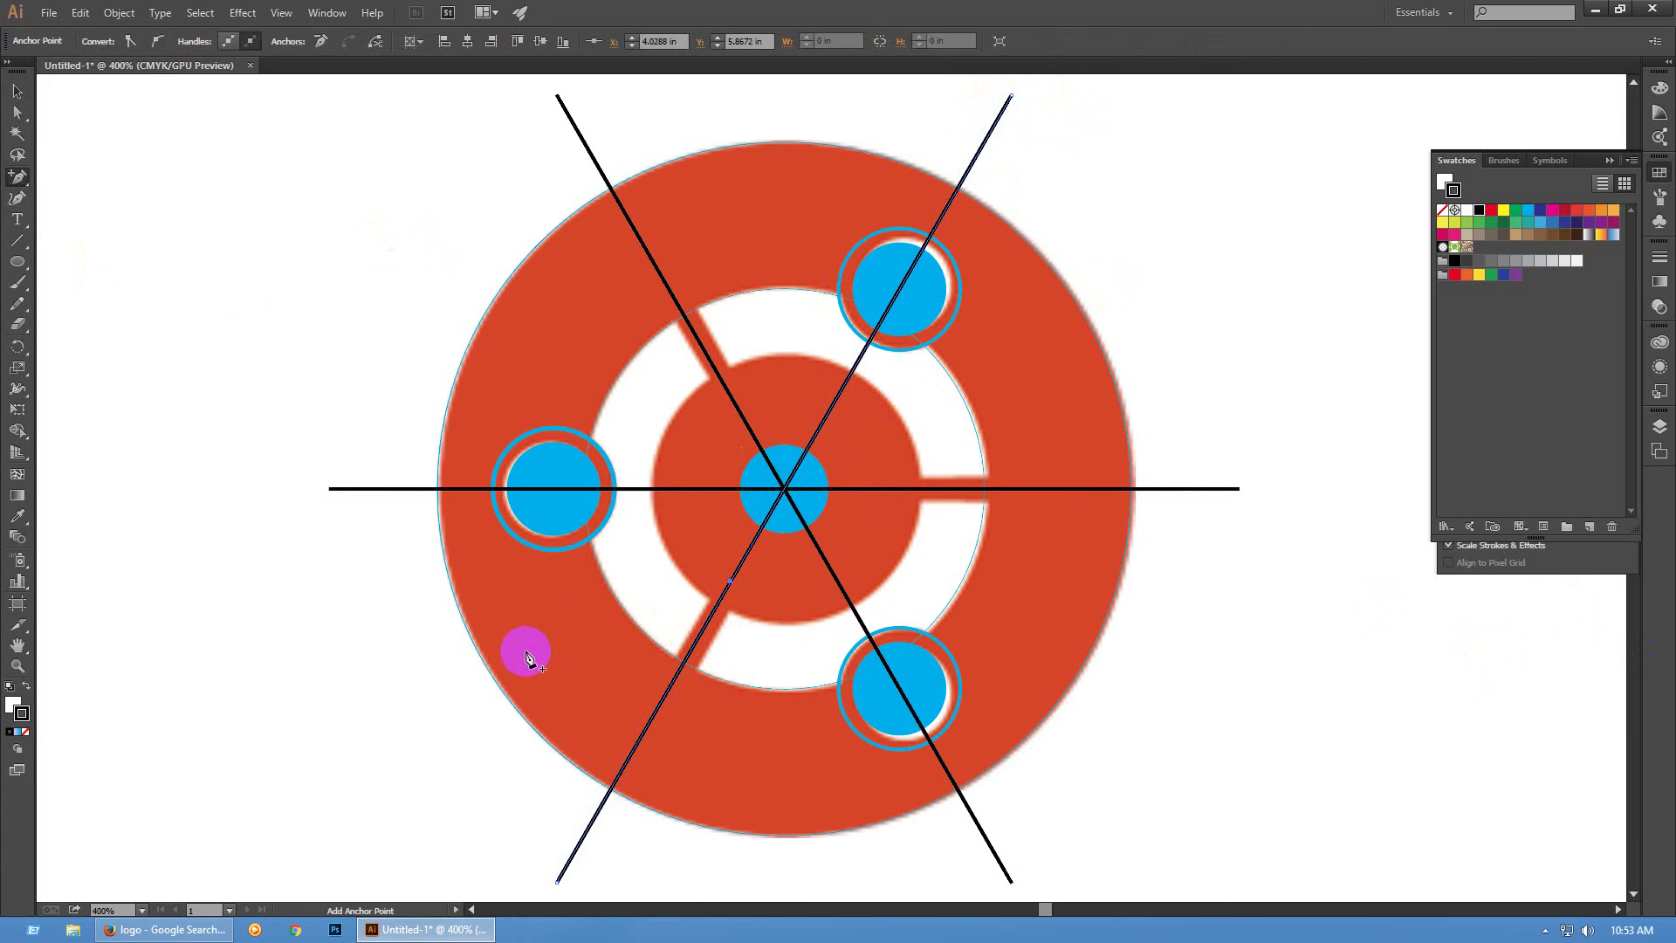
pyautogui.hotkey('ctrl', 'shift', 'a')
pyautogui.press('a')
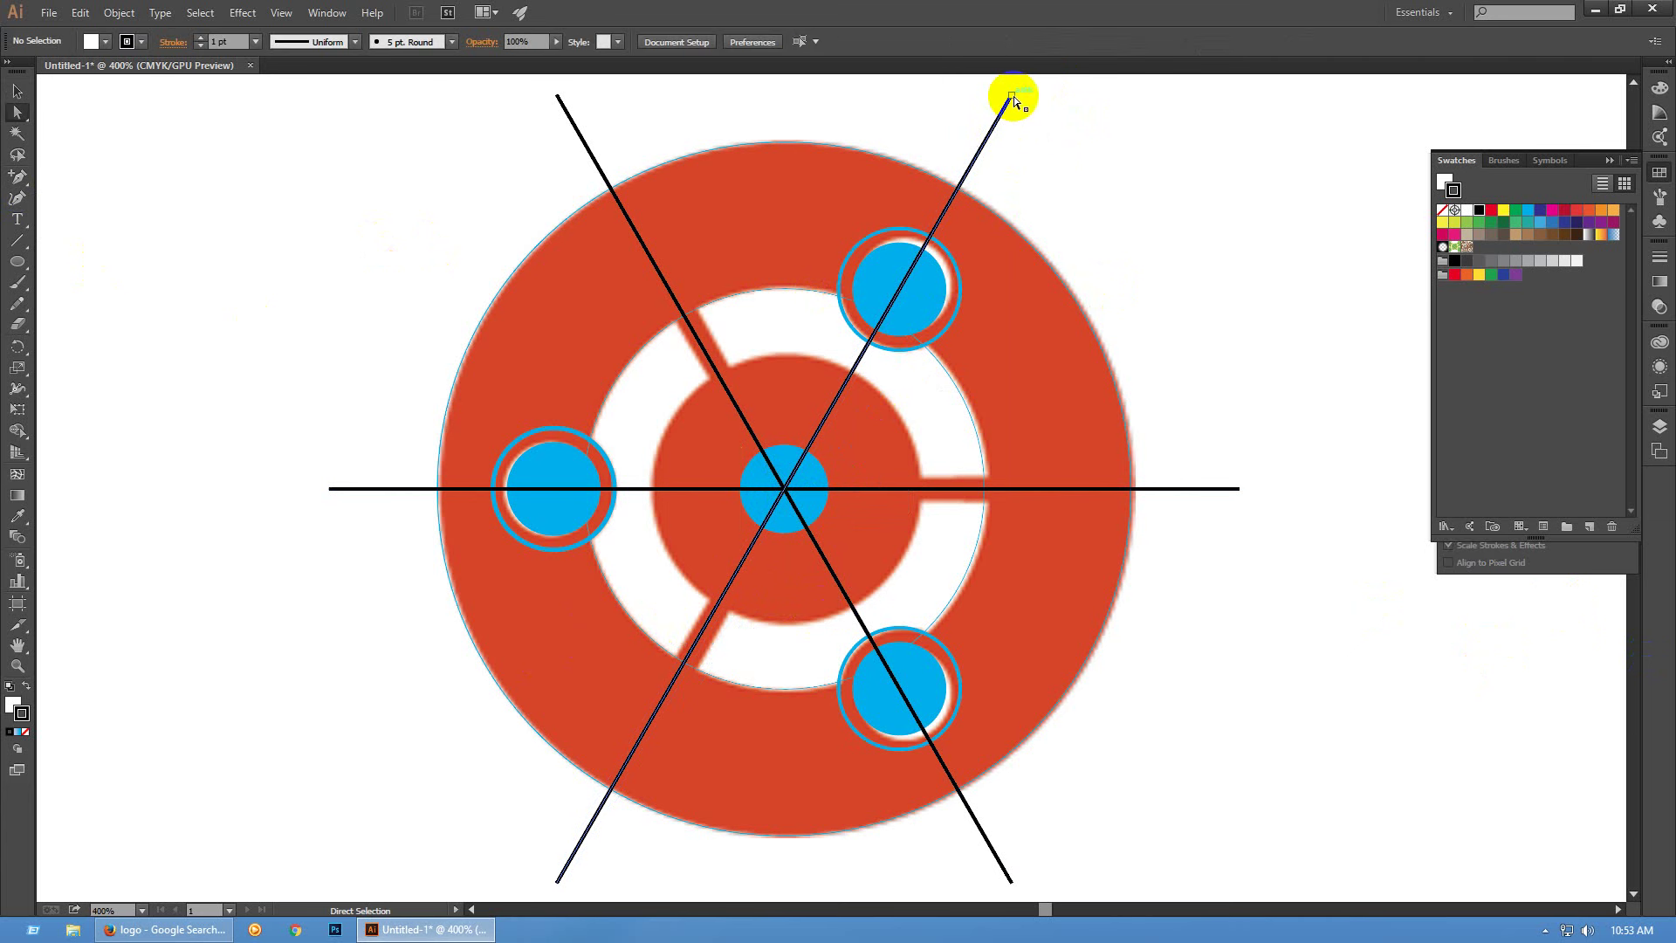
pyautogui.click(1013, 97)
pyautogui.press('Delete')
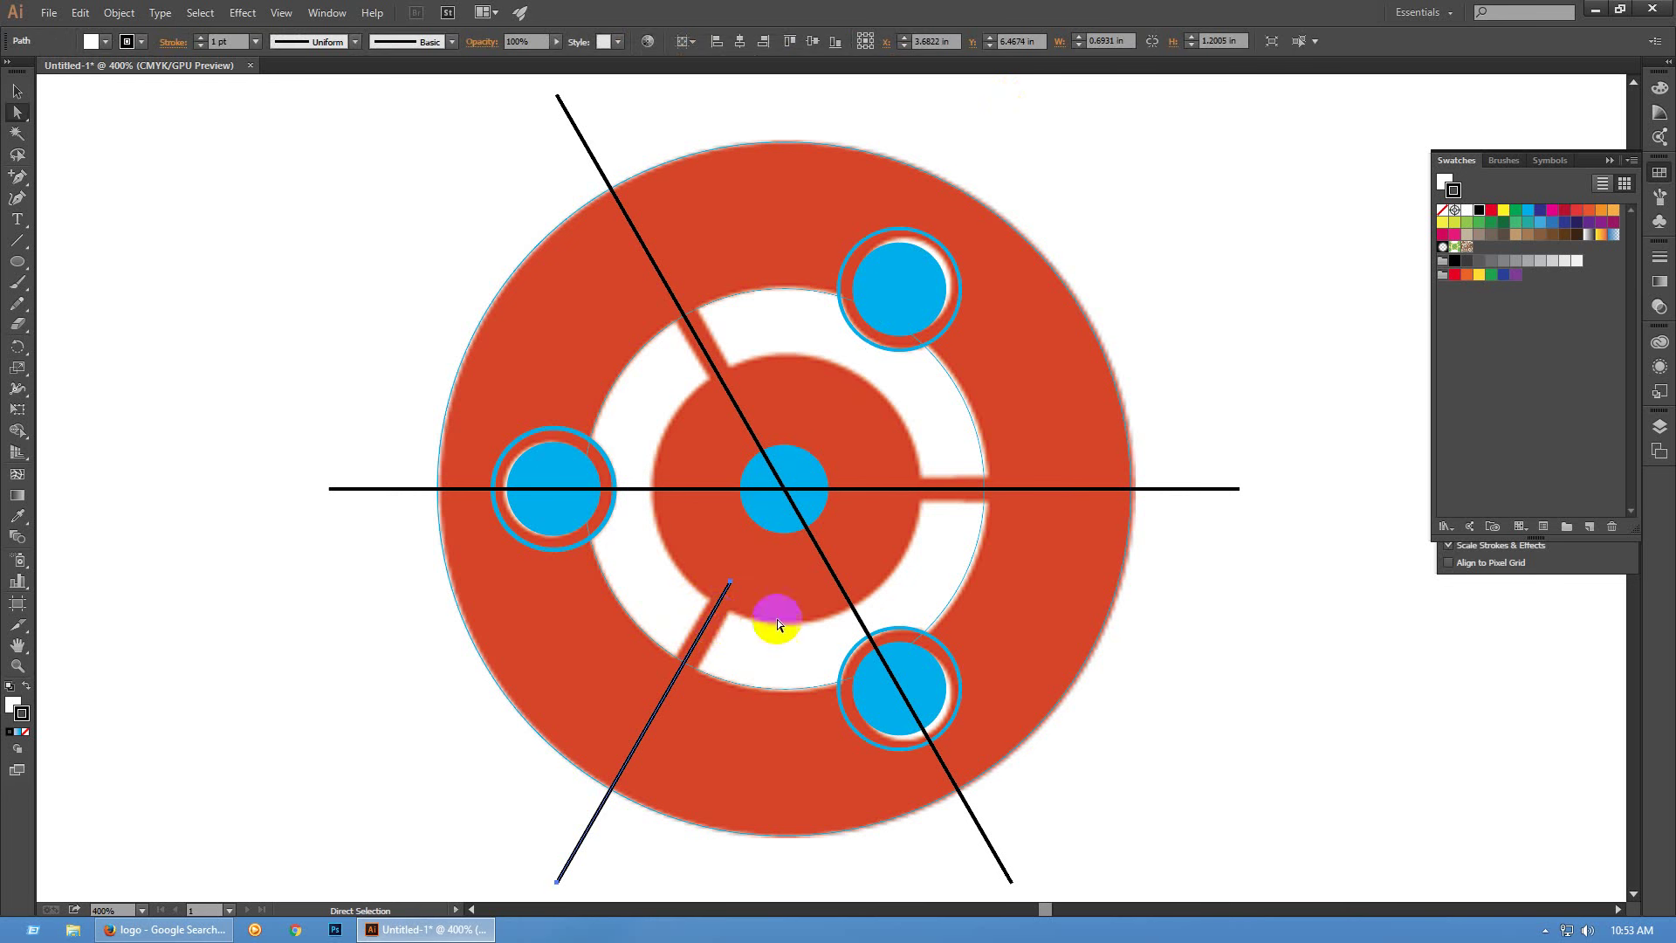
pyautogui.click(1214, 575)
pyautogui.press('v')
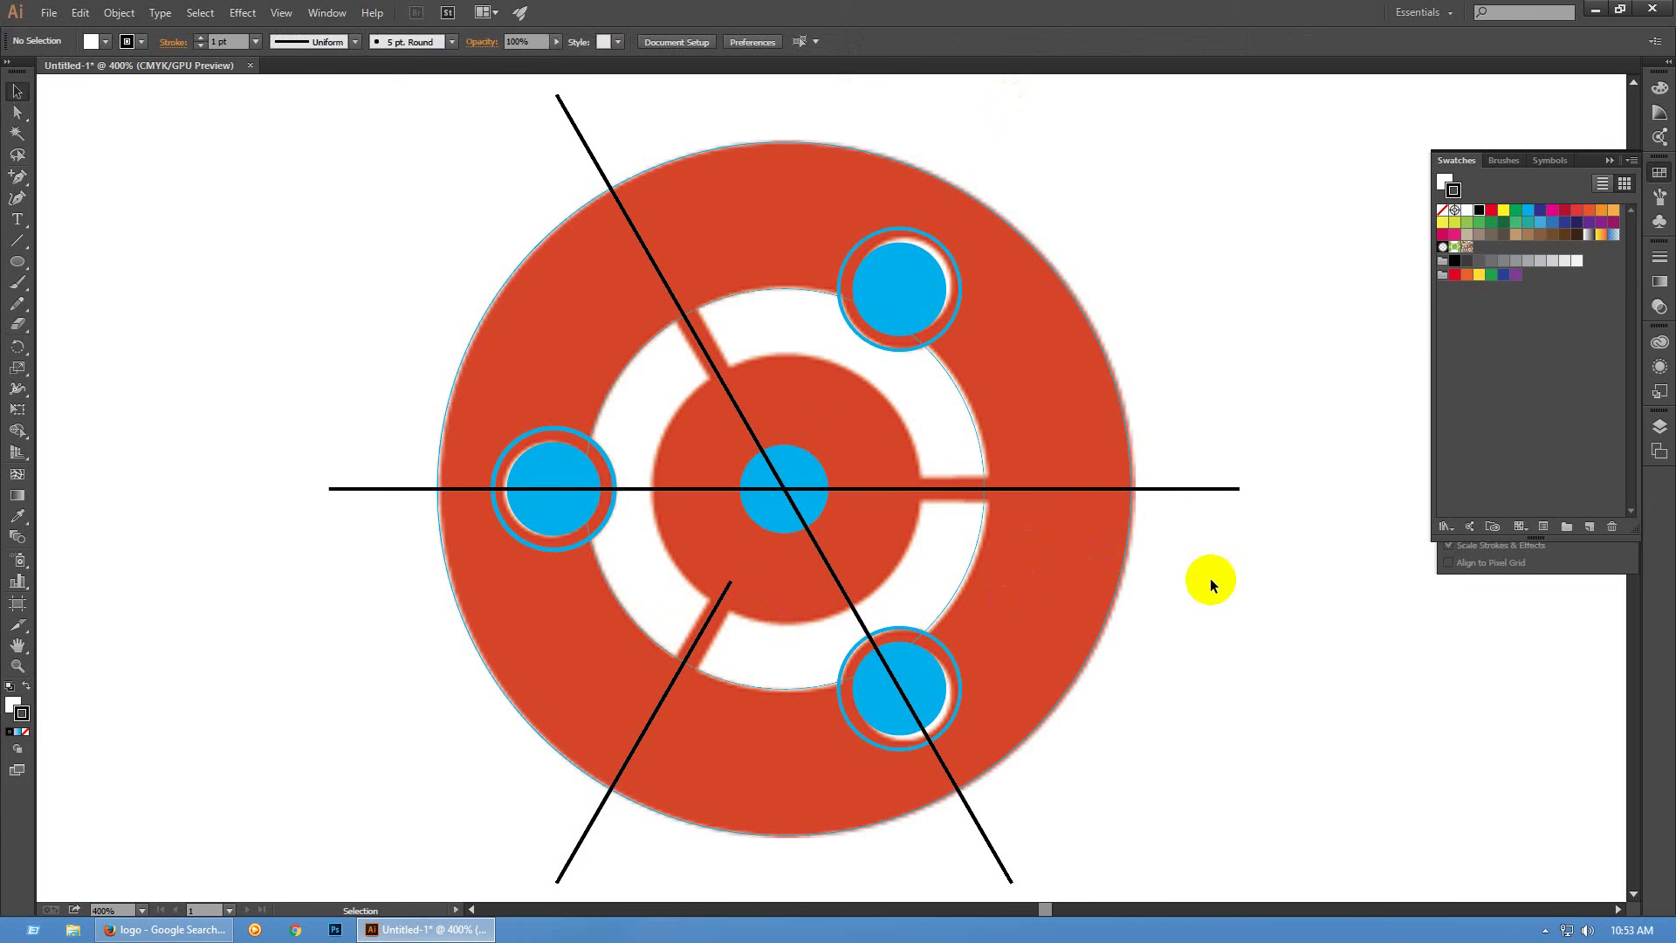
# Try to shorten the horizontal guide line by moving its left end to the logo's centre
pyautogui.moveTo(1231, 432); pyautogui.dragTo(1270, 562)
pyautogui.click(1270, 563)
pyautogui.press('a')
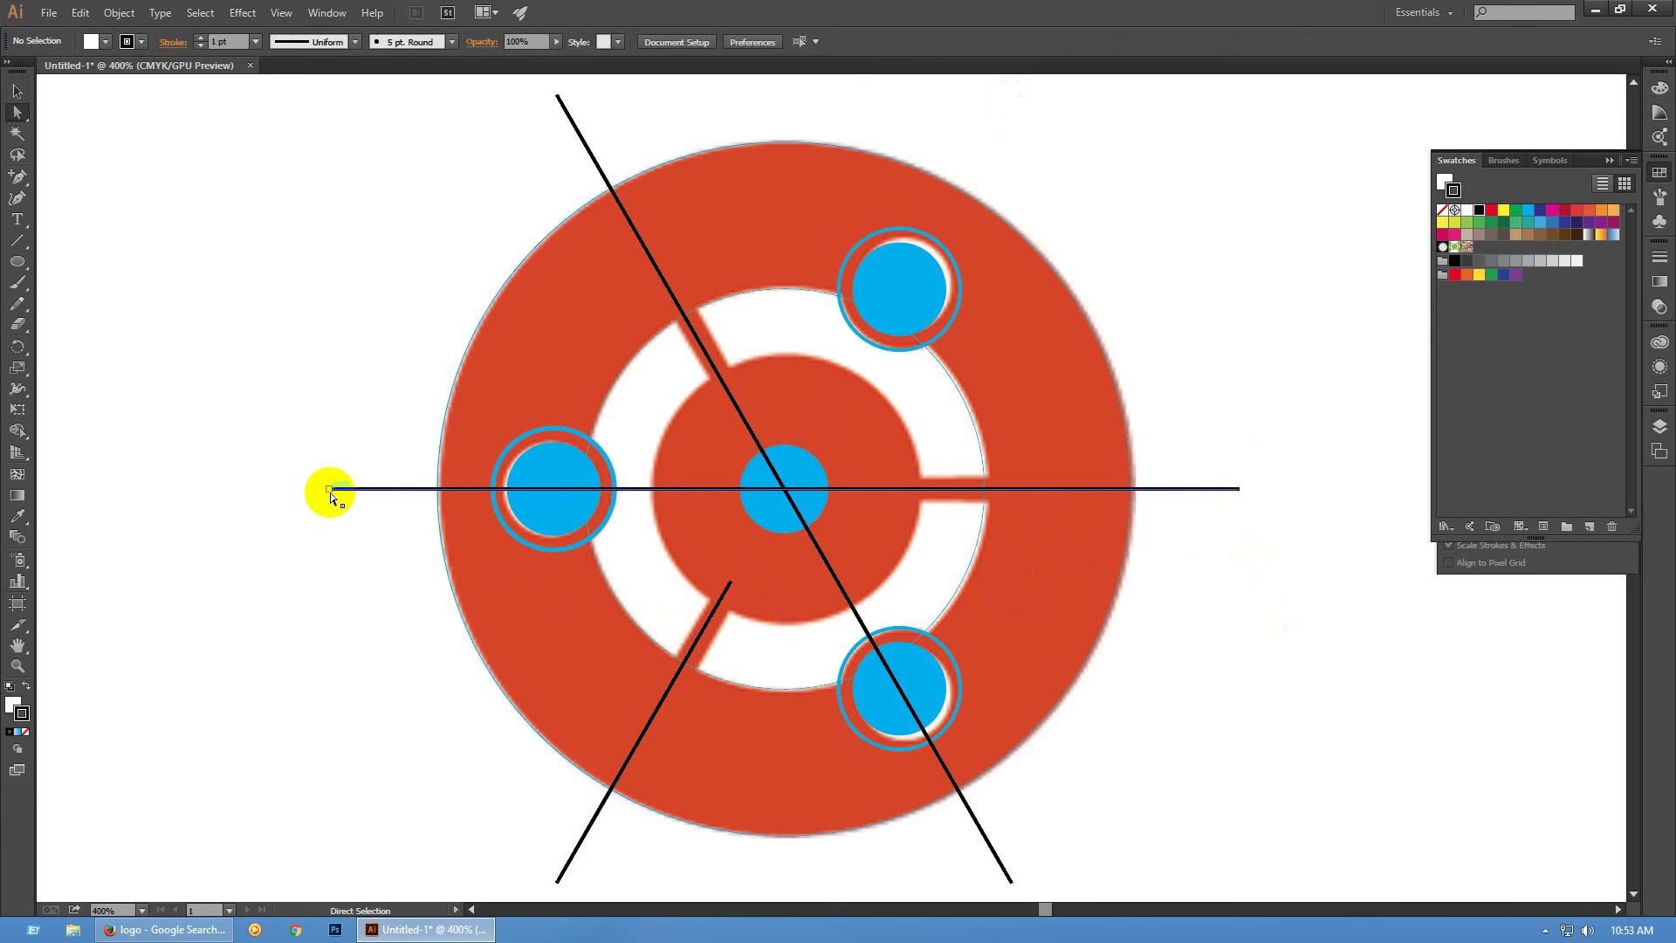
pyautogui.moveTo(331, 492); pyautogui.dragTo(787, 536)
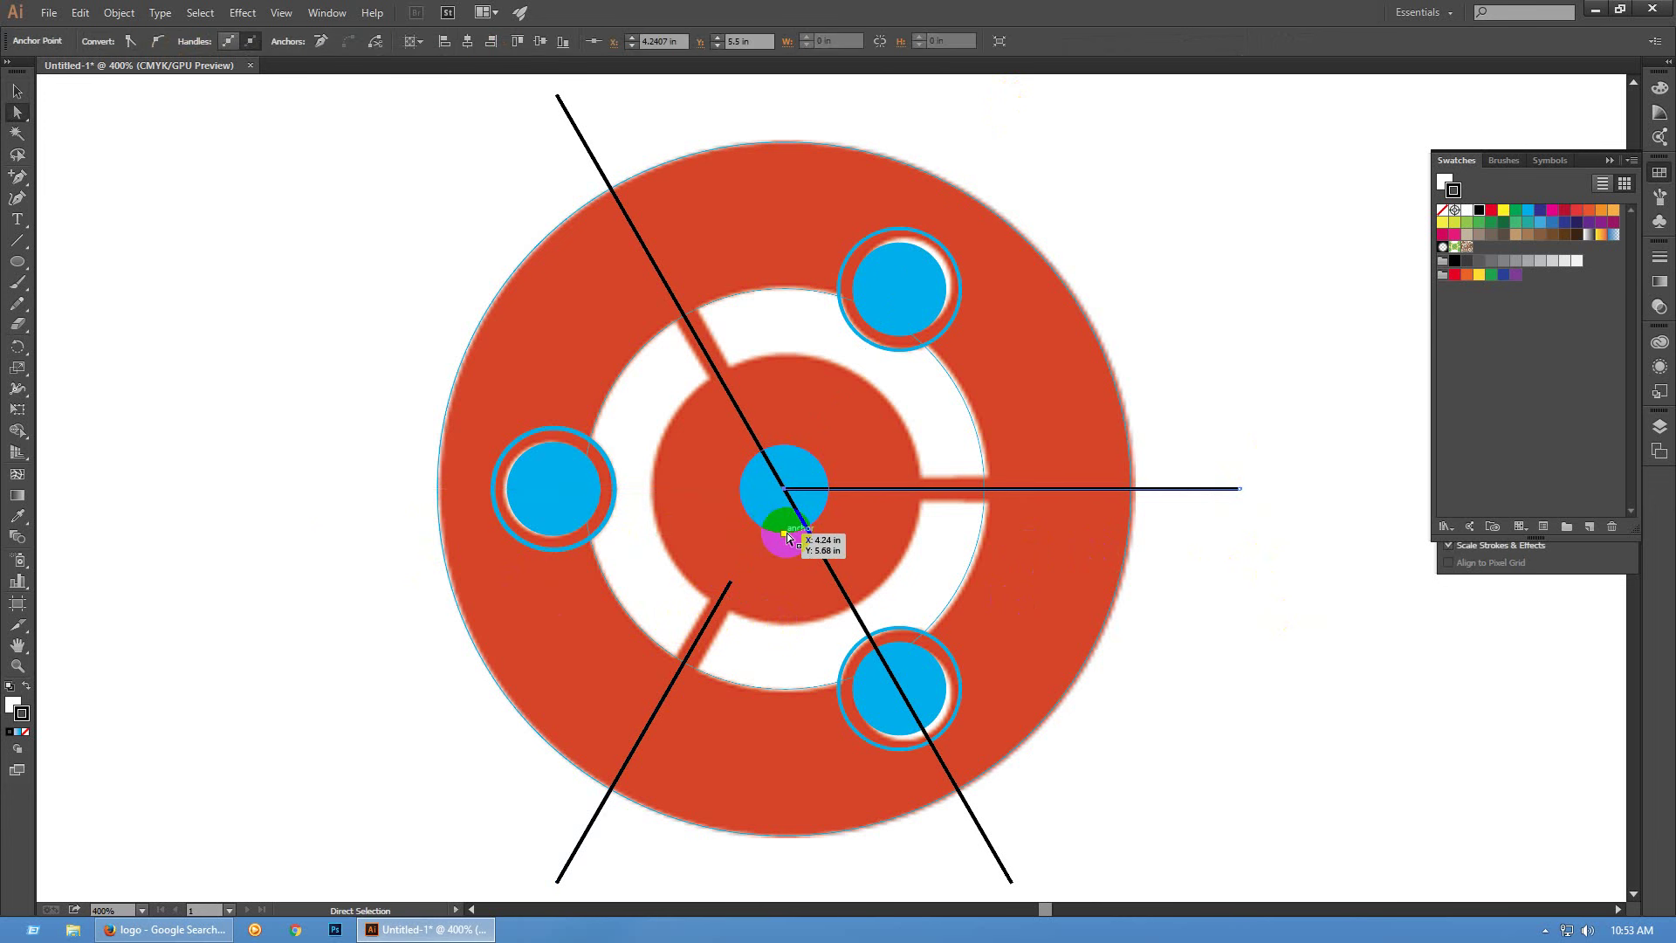
pyautogui.hotkey('ctrl', 'z')
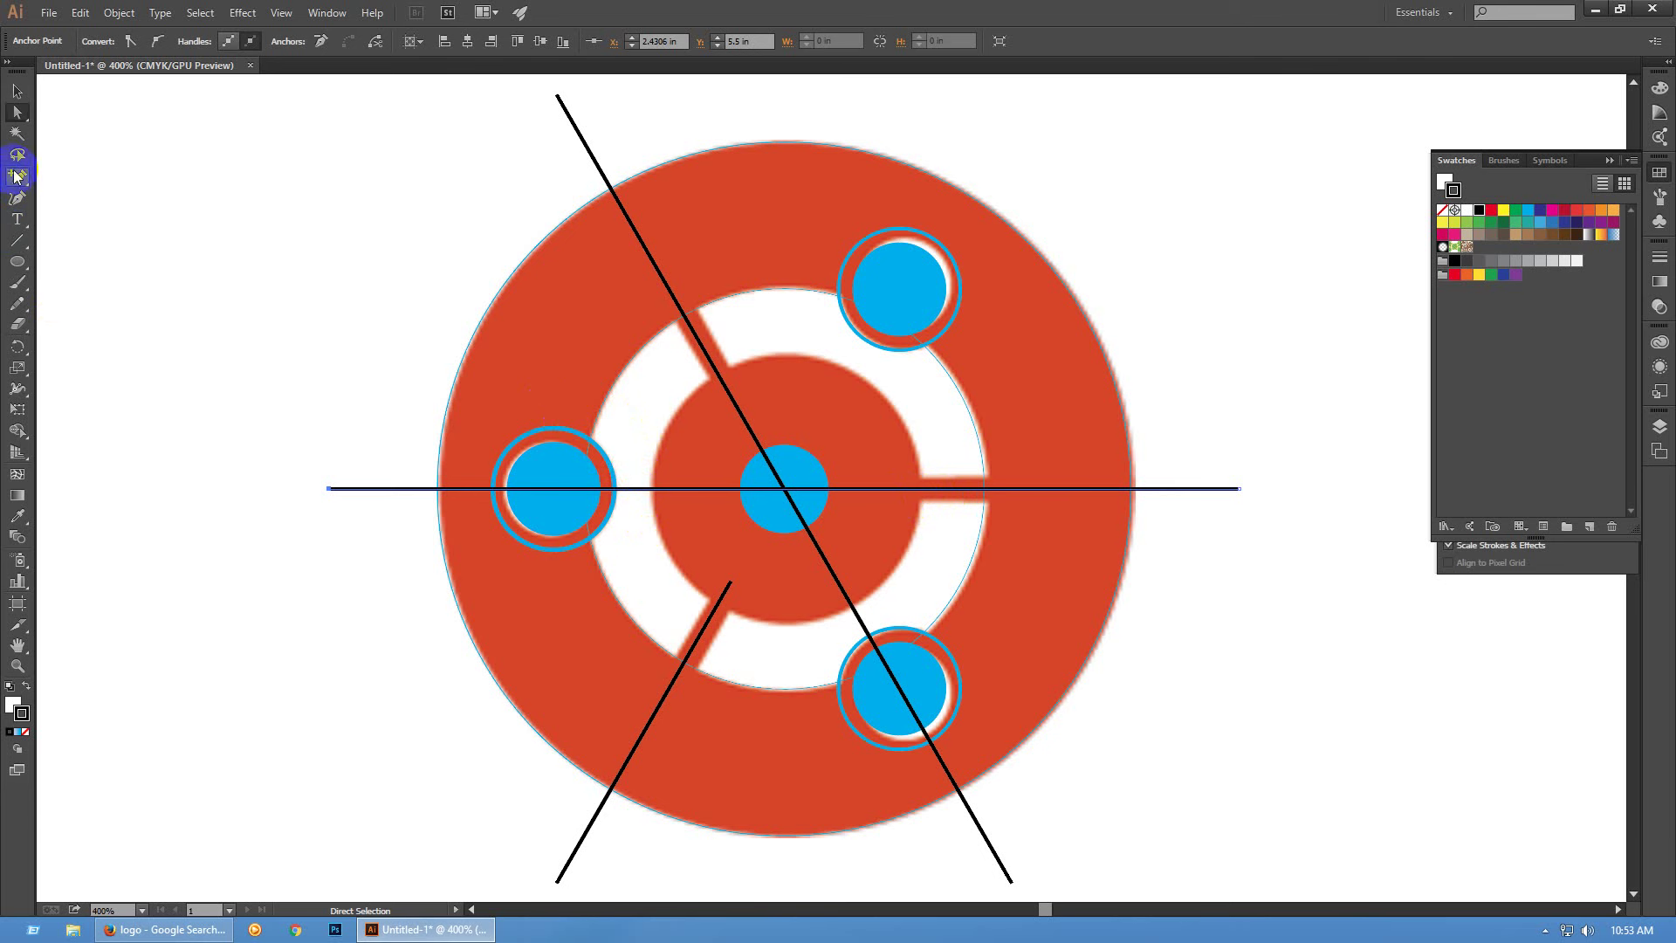
# Add an anchor point on the horizontal guide line just inside the inner disc's right edge and delete the part to its left
pyautogui.click(16, 178)
pyautogui.click(882, 489)
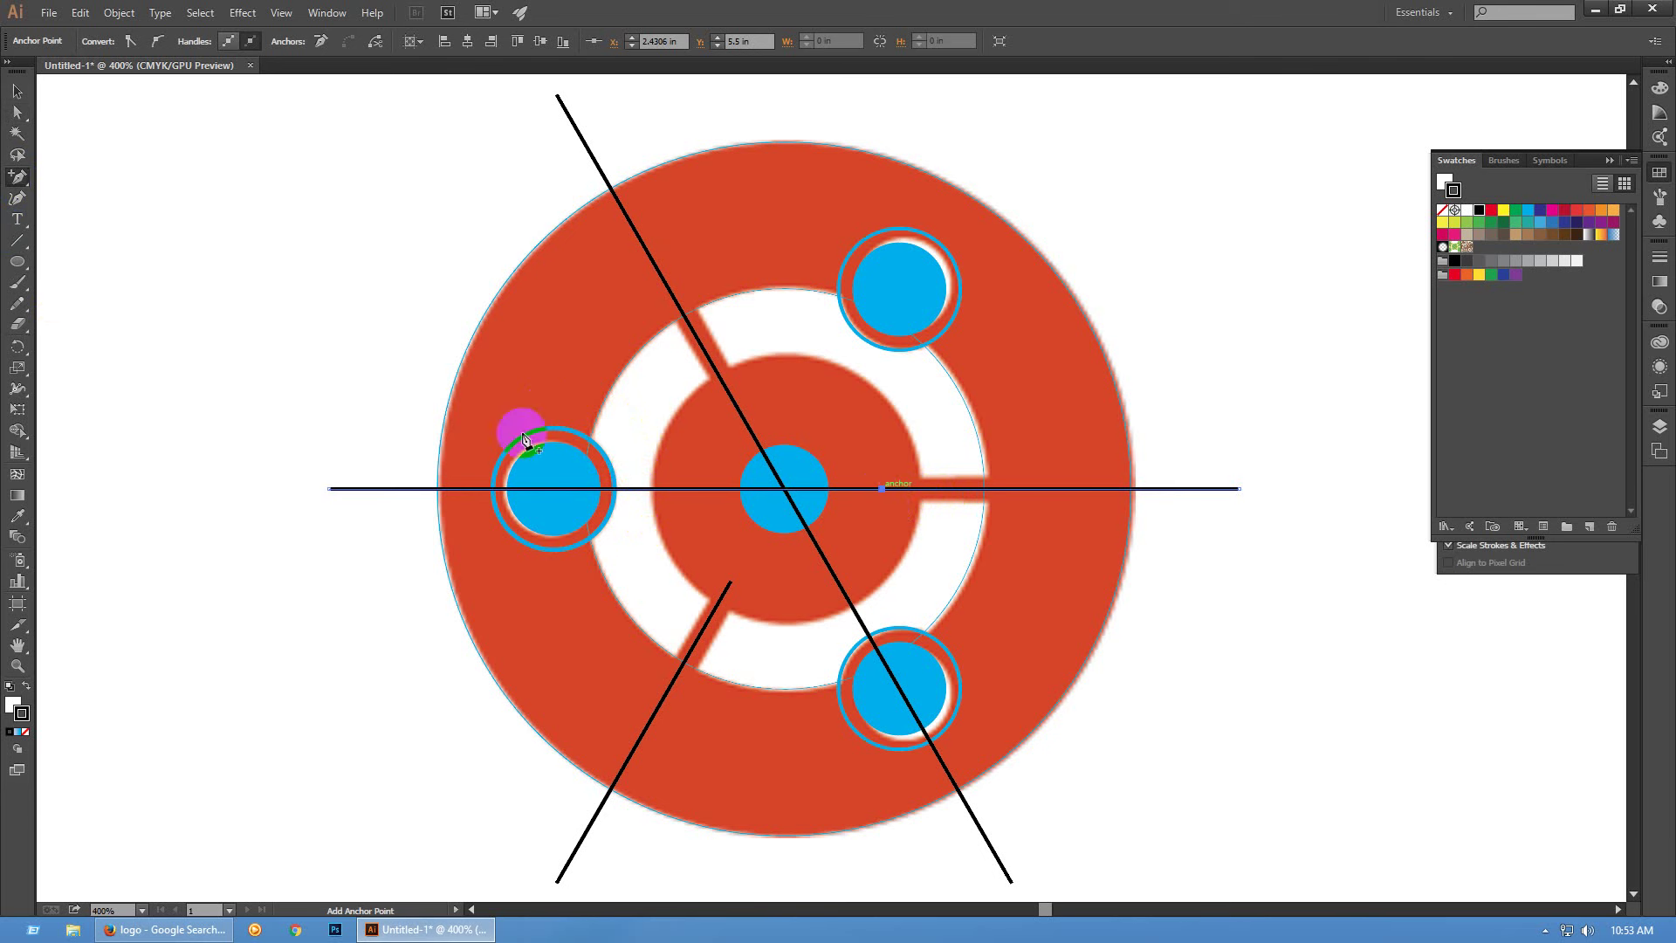
pyautogui.click(17, 112)
pyautogui.moveTo(263, 414); pyautogui.dragTo(359, 584)
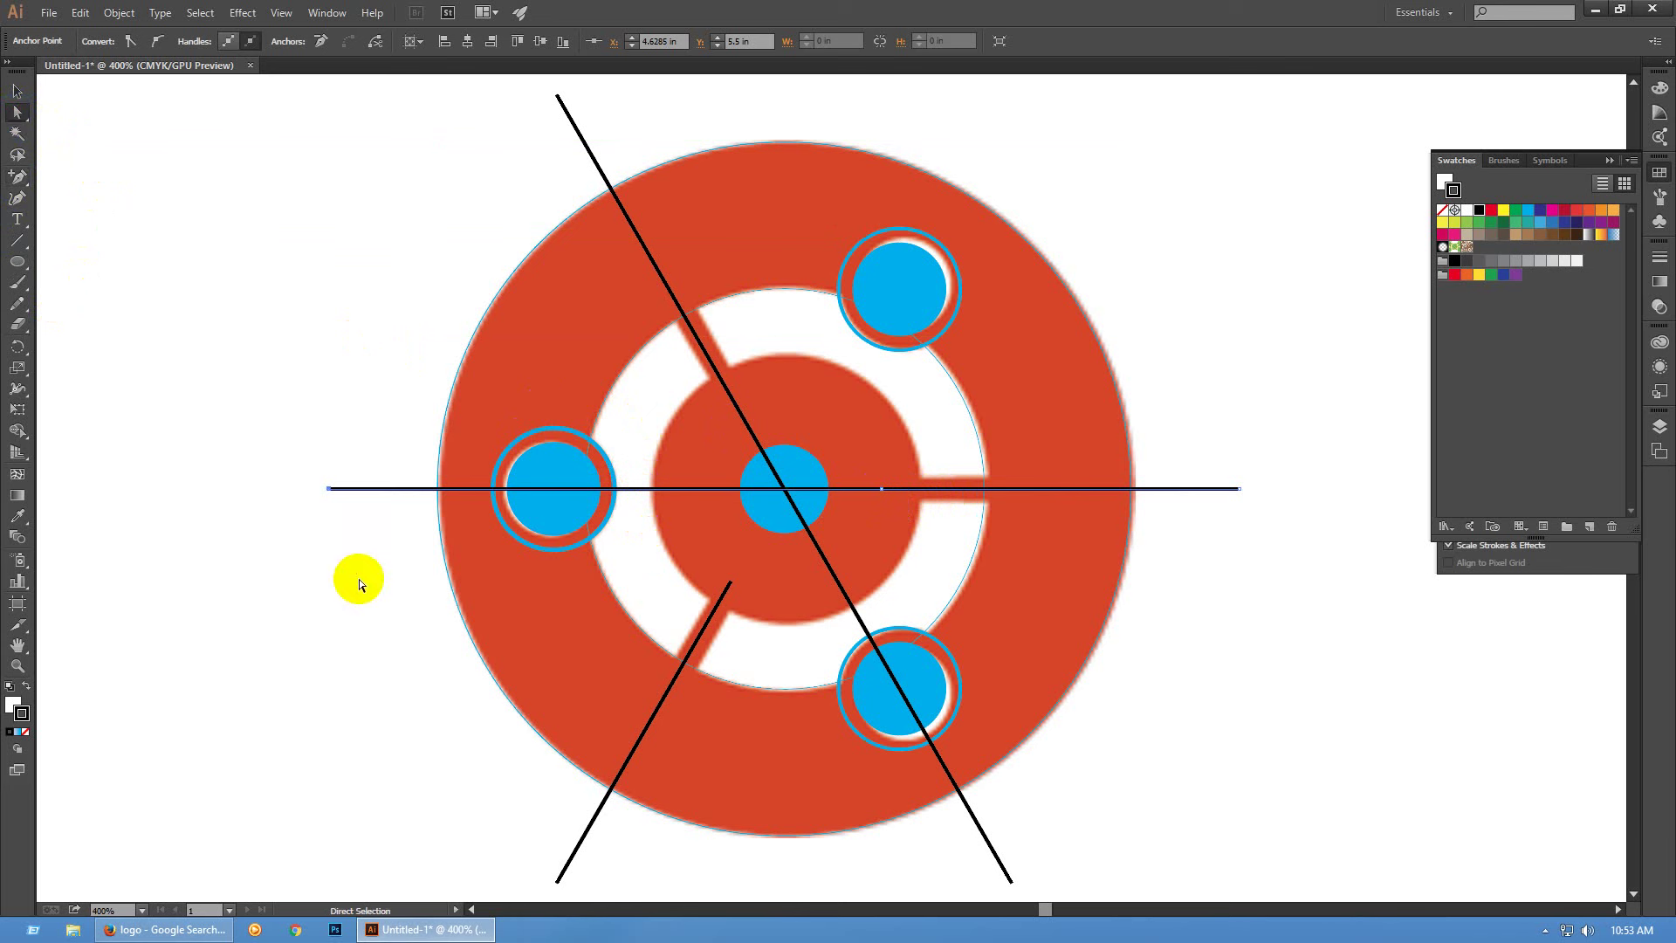
pyautogui.press('Delete')
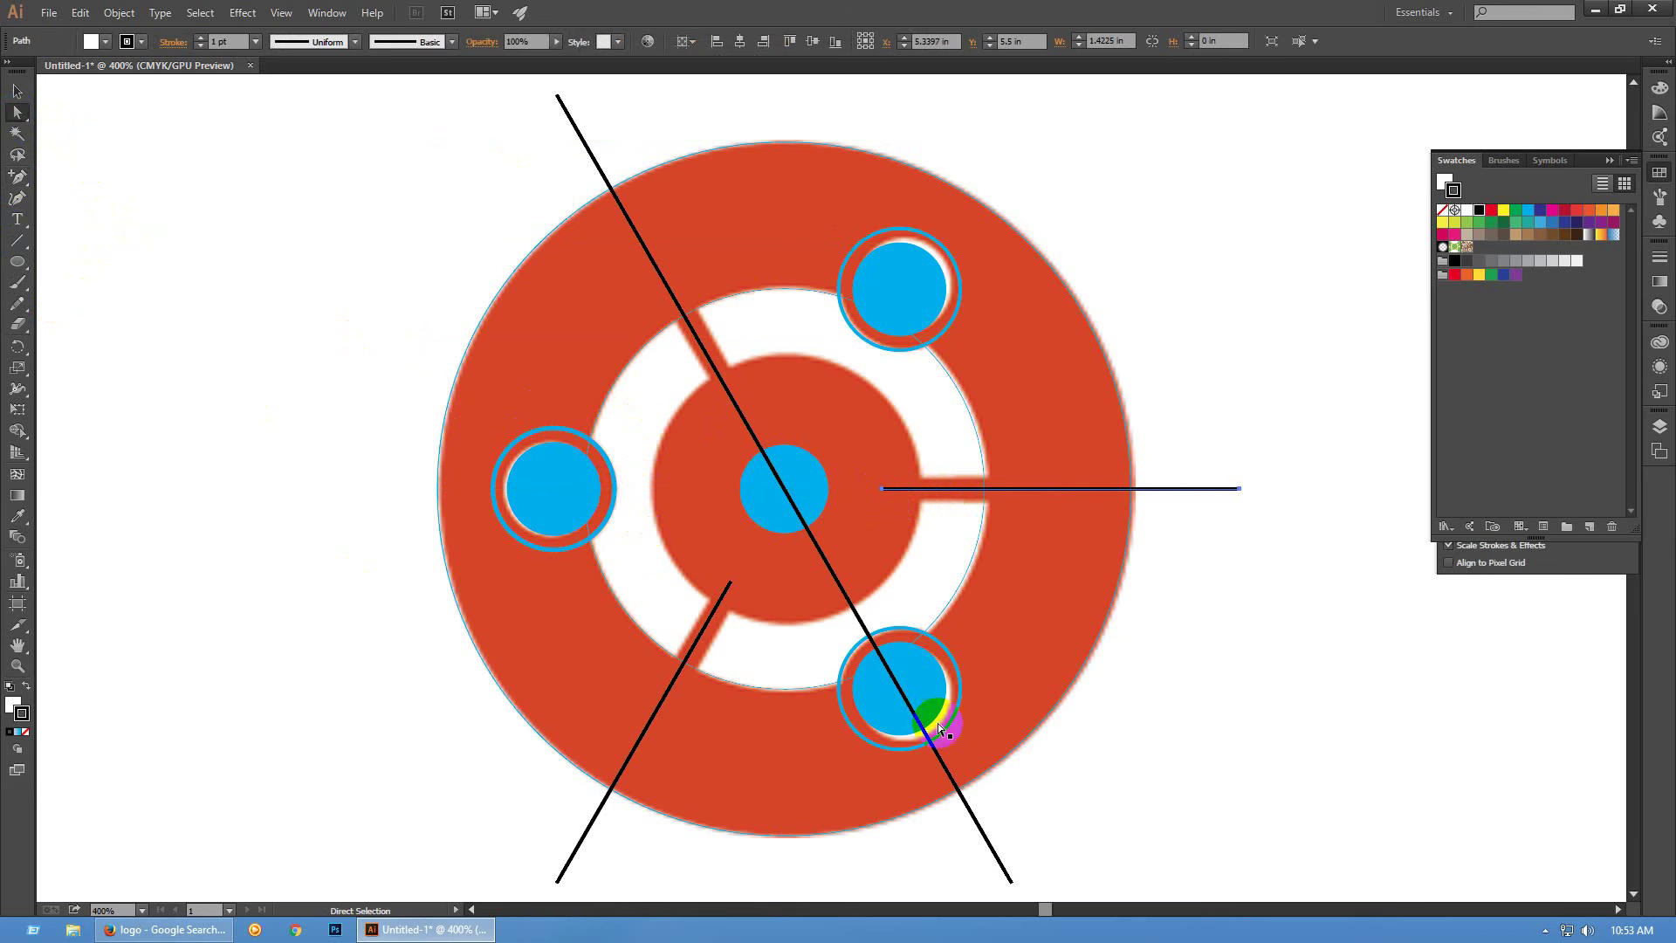
# Add an anchor point on the remaining diagonal guide line near the upper-left gap and delete the part running to the lower right
pyautogui.press('v')
pyautogui.click(1093, 833)
pyautogui.click(1004, 869)
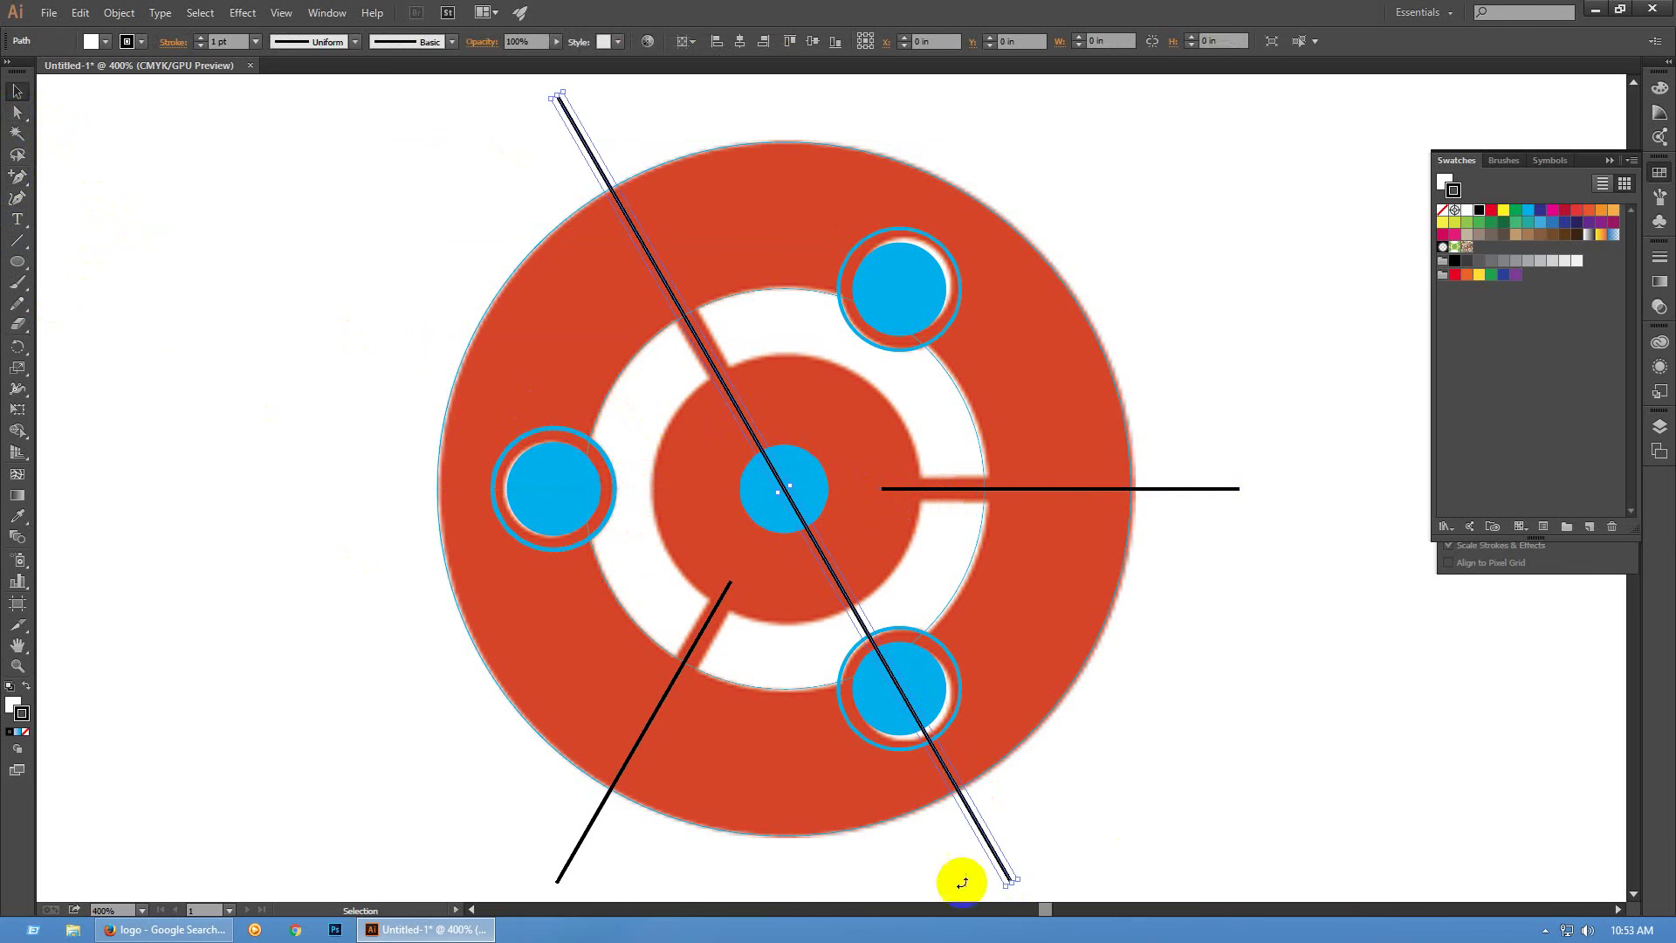
pyautogui.click(17, 176)
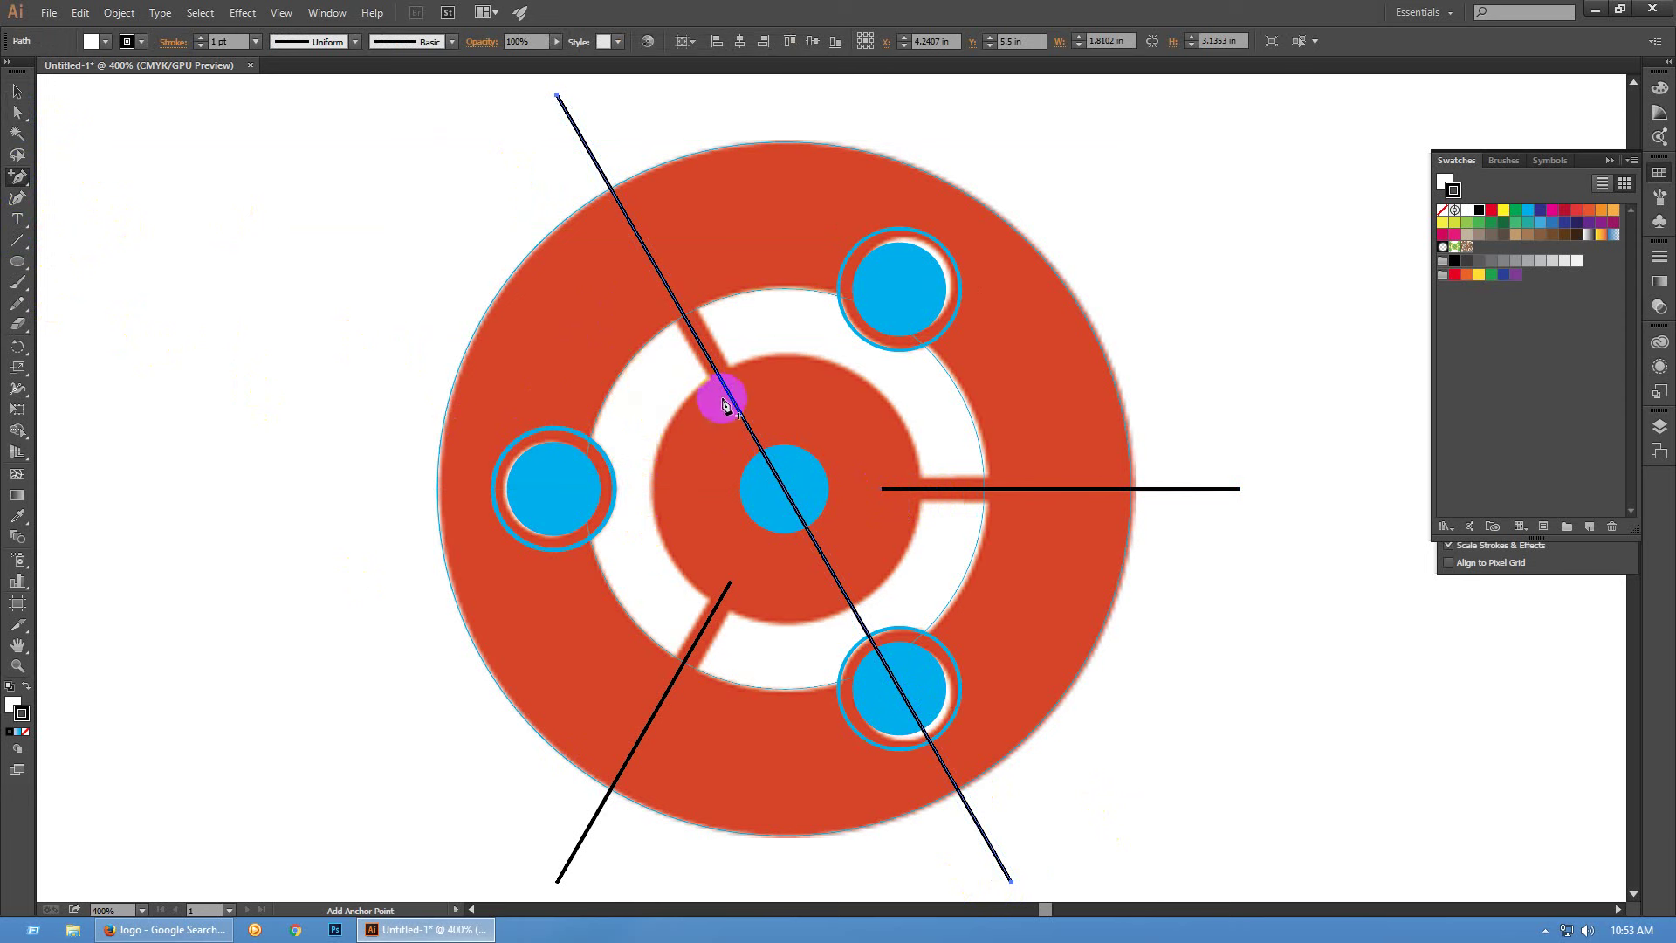
pyautogui.click(730, 395)
pyautogui.click(17, 111)
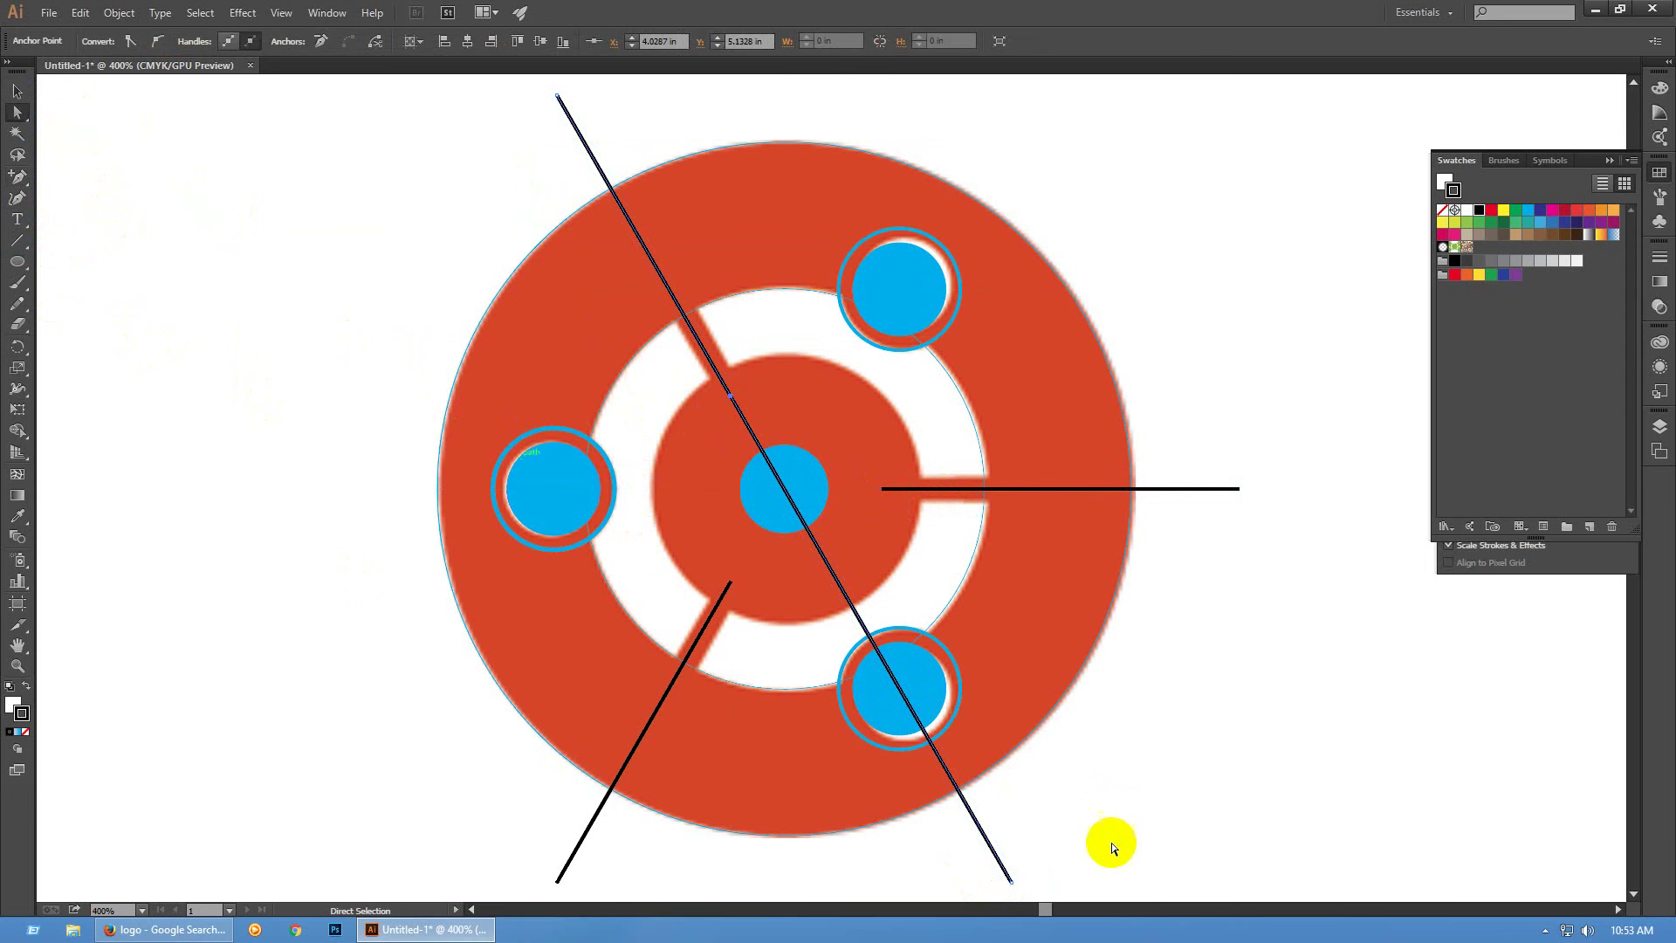
pyautogui.moveTo(1079, 833); pyautogui.dragTo(1005, 877)
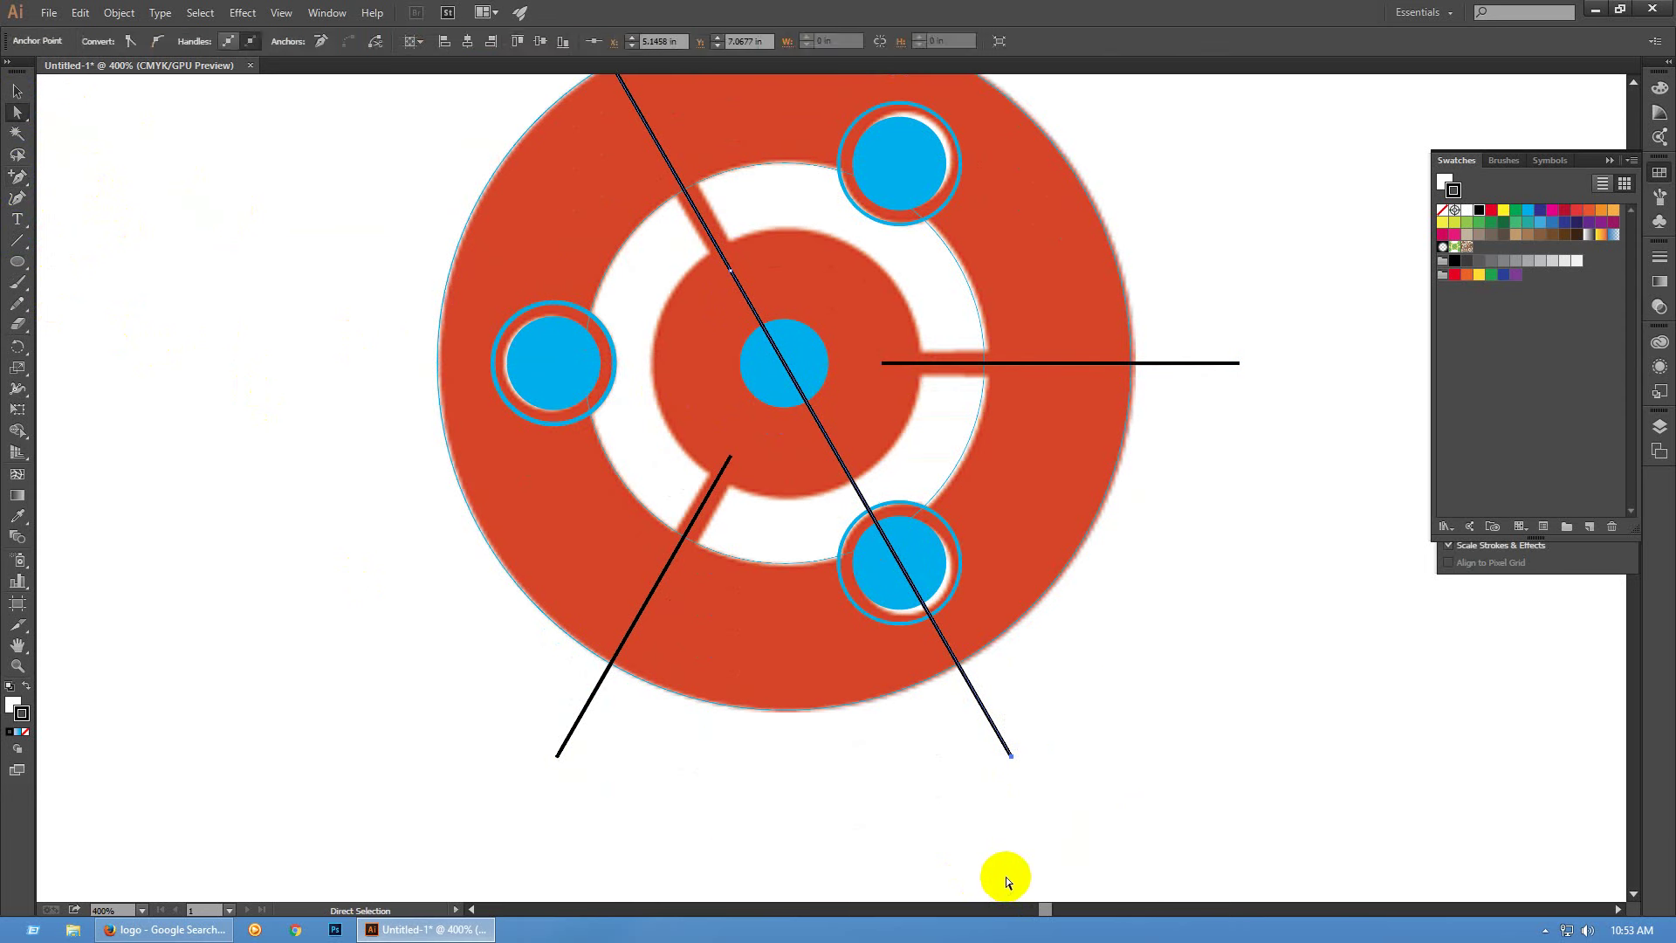
pyautogui.press('Delete')
pyautogui.scroll(2, 1114, 737)
pyautogui.scroll(1, 1114, 737)
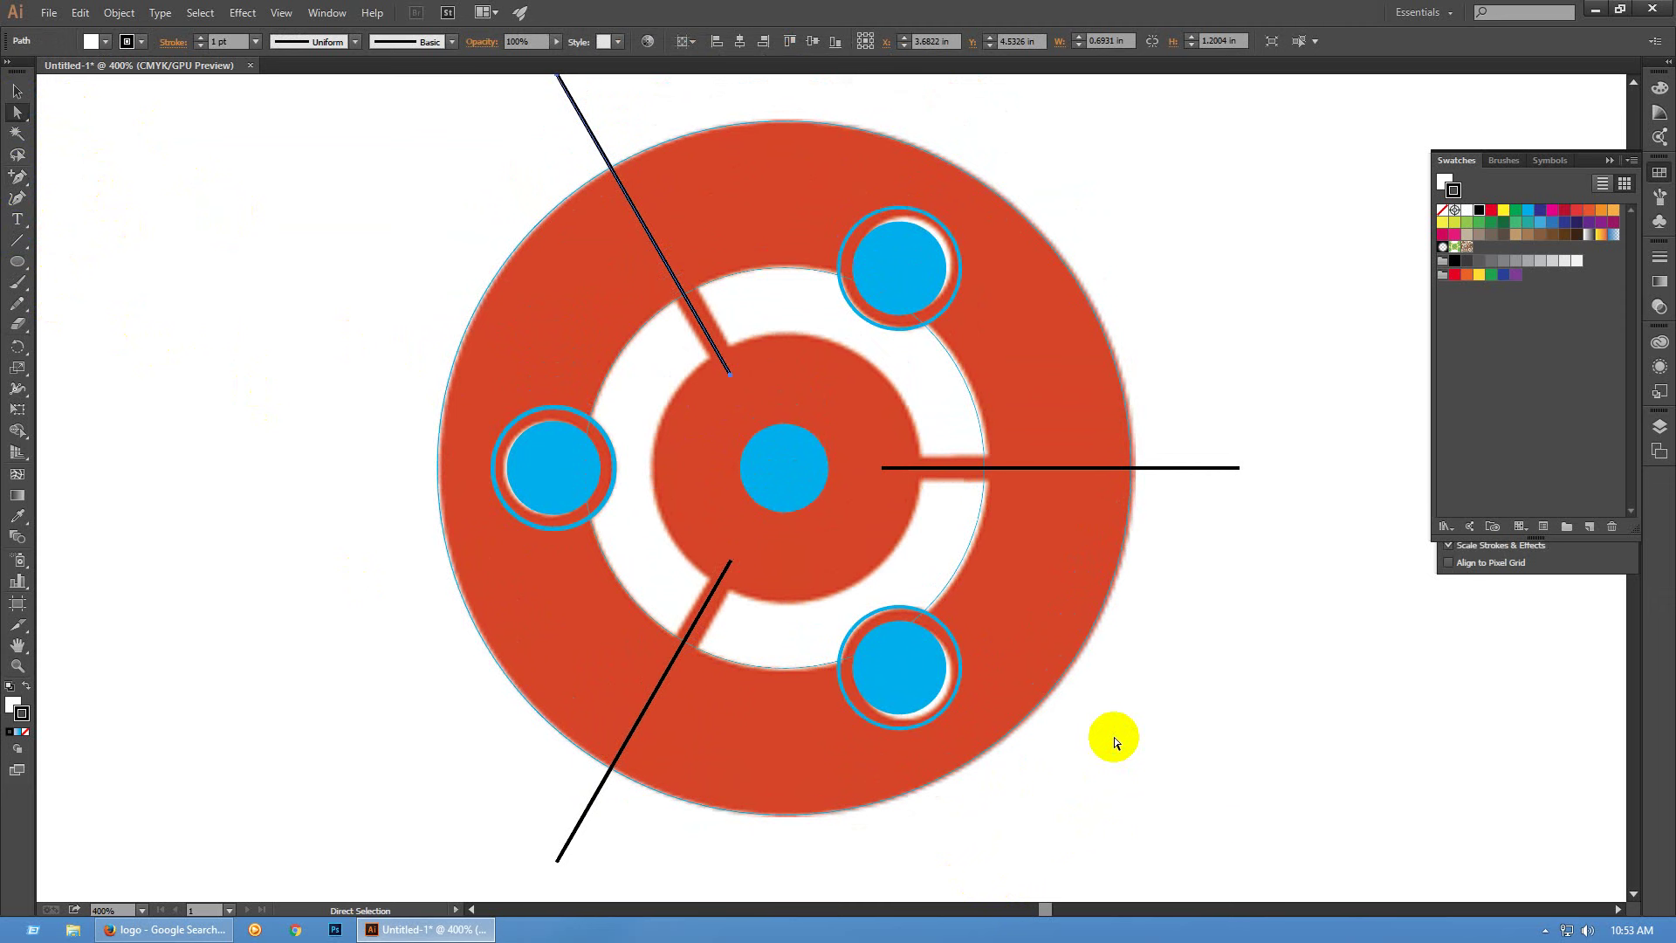
pyautogui.click(1213, 751)
pyautogui.scroll(1, 1212, 749)
pyautogui.press('v')
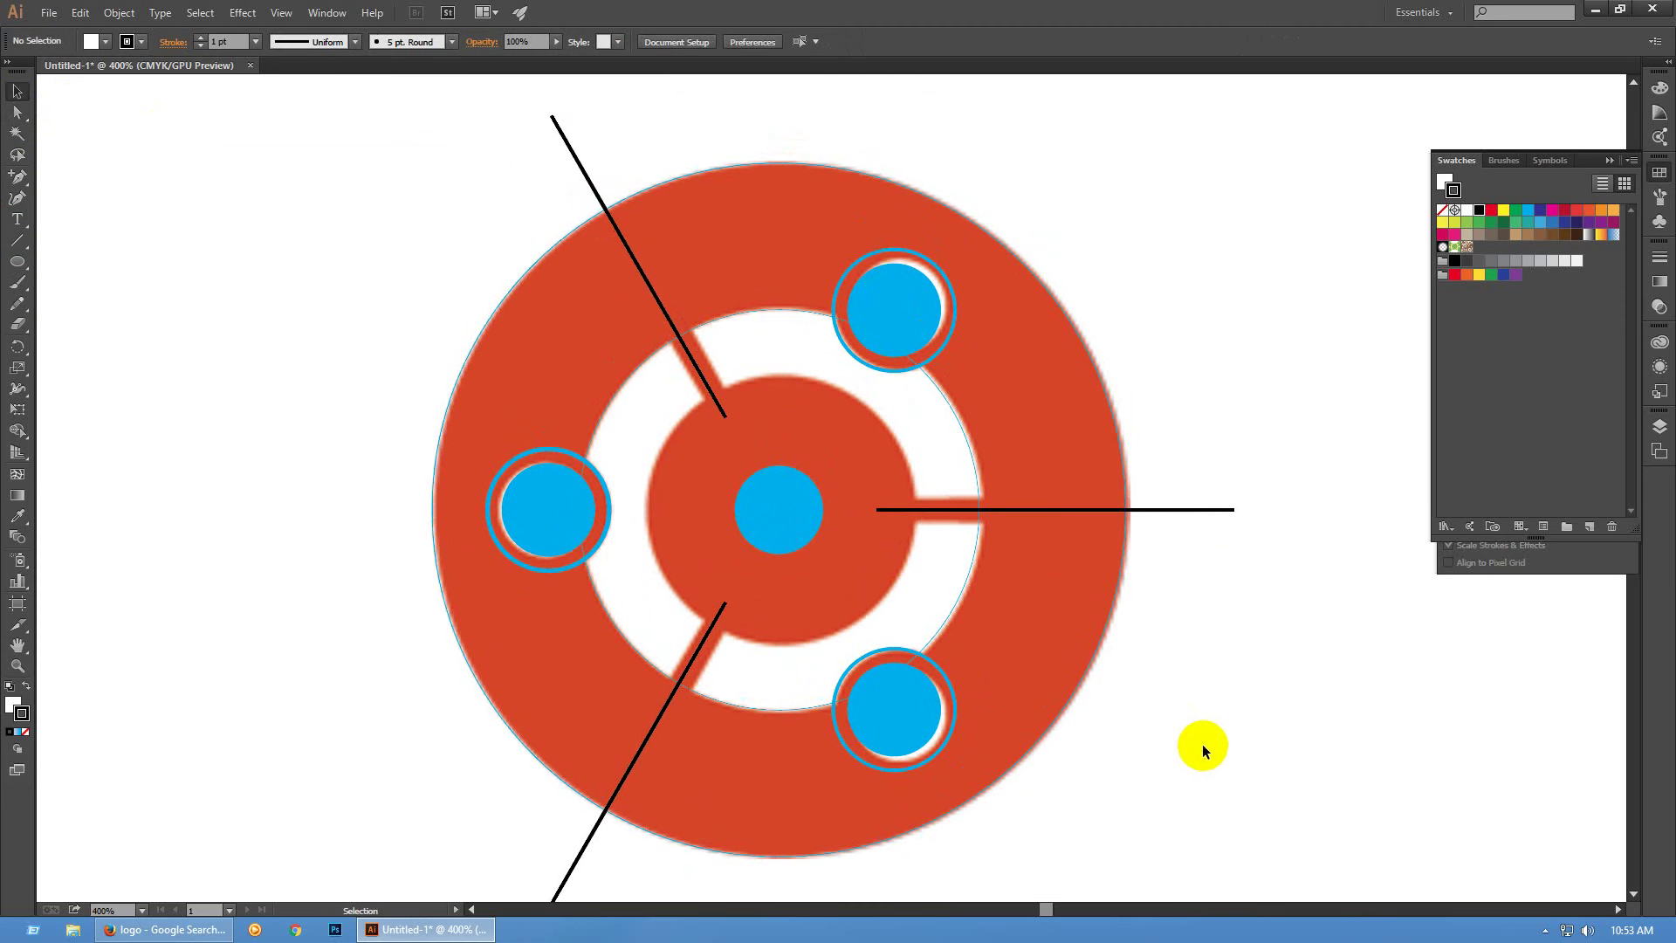
# Set the stroke weight of the horizontal guide line to 8 pt so it fills the right gap
pyautogui.moveTo(1221, 461); pyautogui.dragTo(1202, 565)
pyautogui.click(1659, 258)
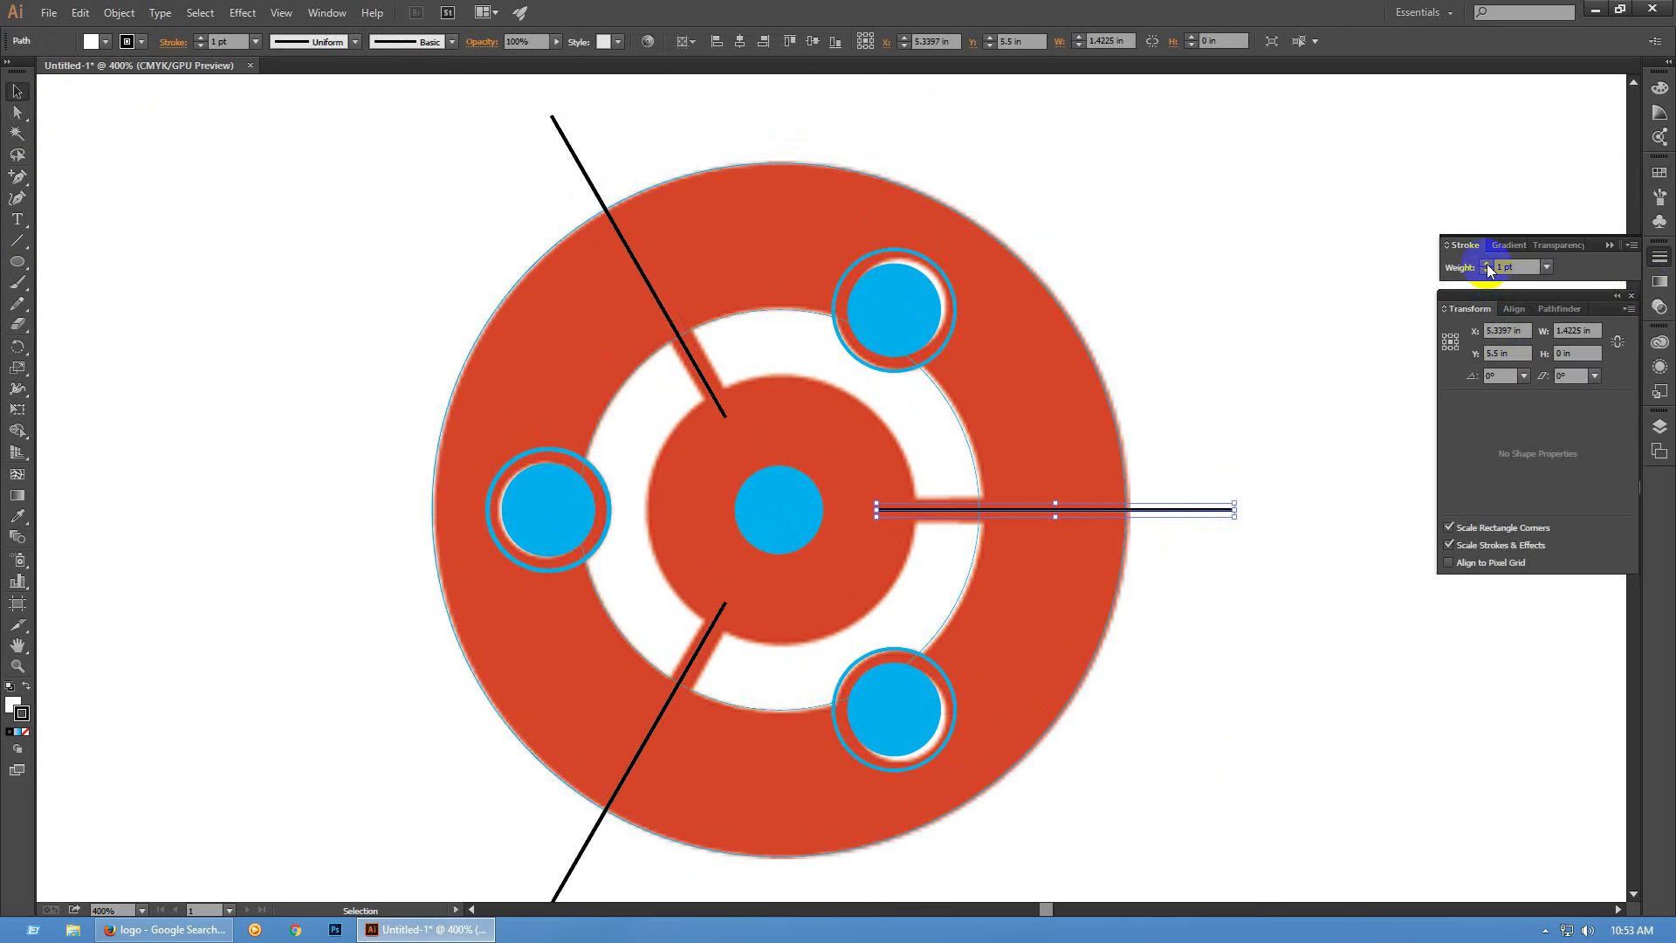
pyautogui.click(1486, 263)
pyautogui.click(1486, 263)
pyautogui.click(1486, 264)
pyautogui.click(1486, 263)
pyautogui.click(1487, 264)
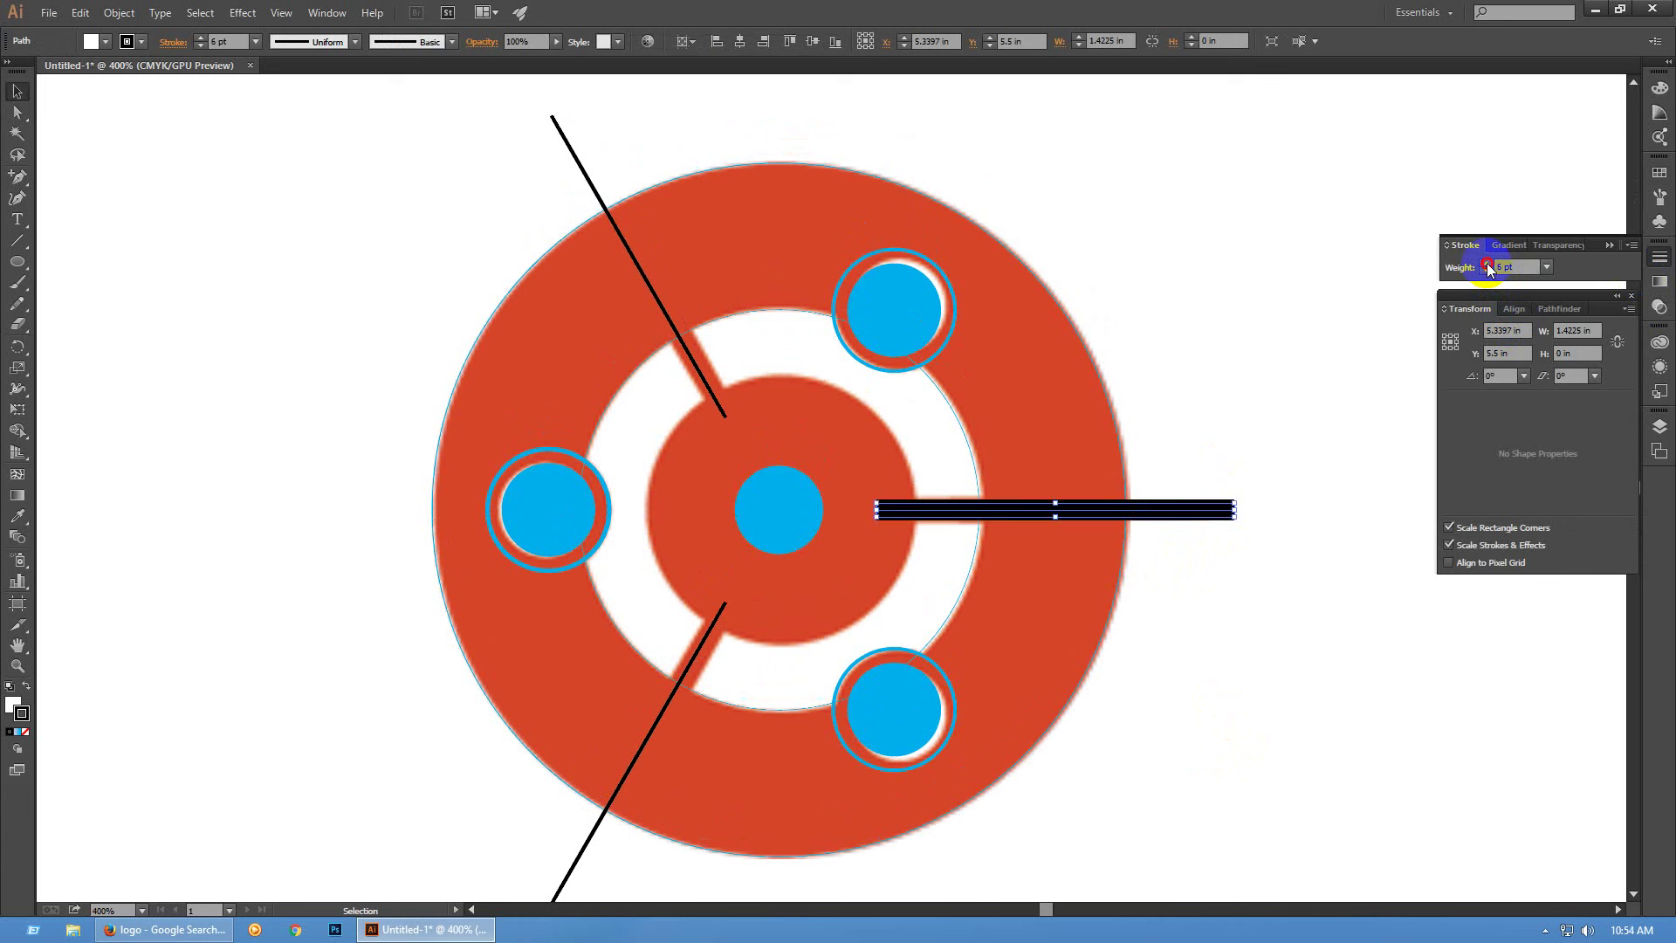
pyautogui.click(1486, 264)
pyautogui.click(1486, 263)
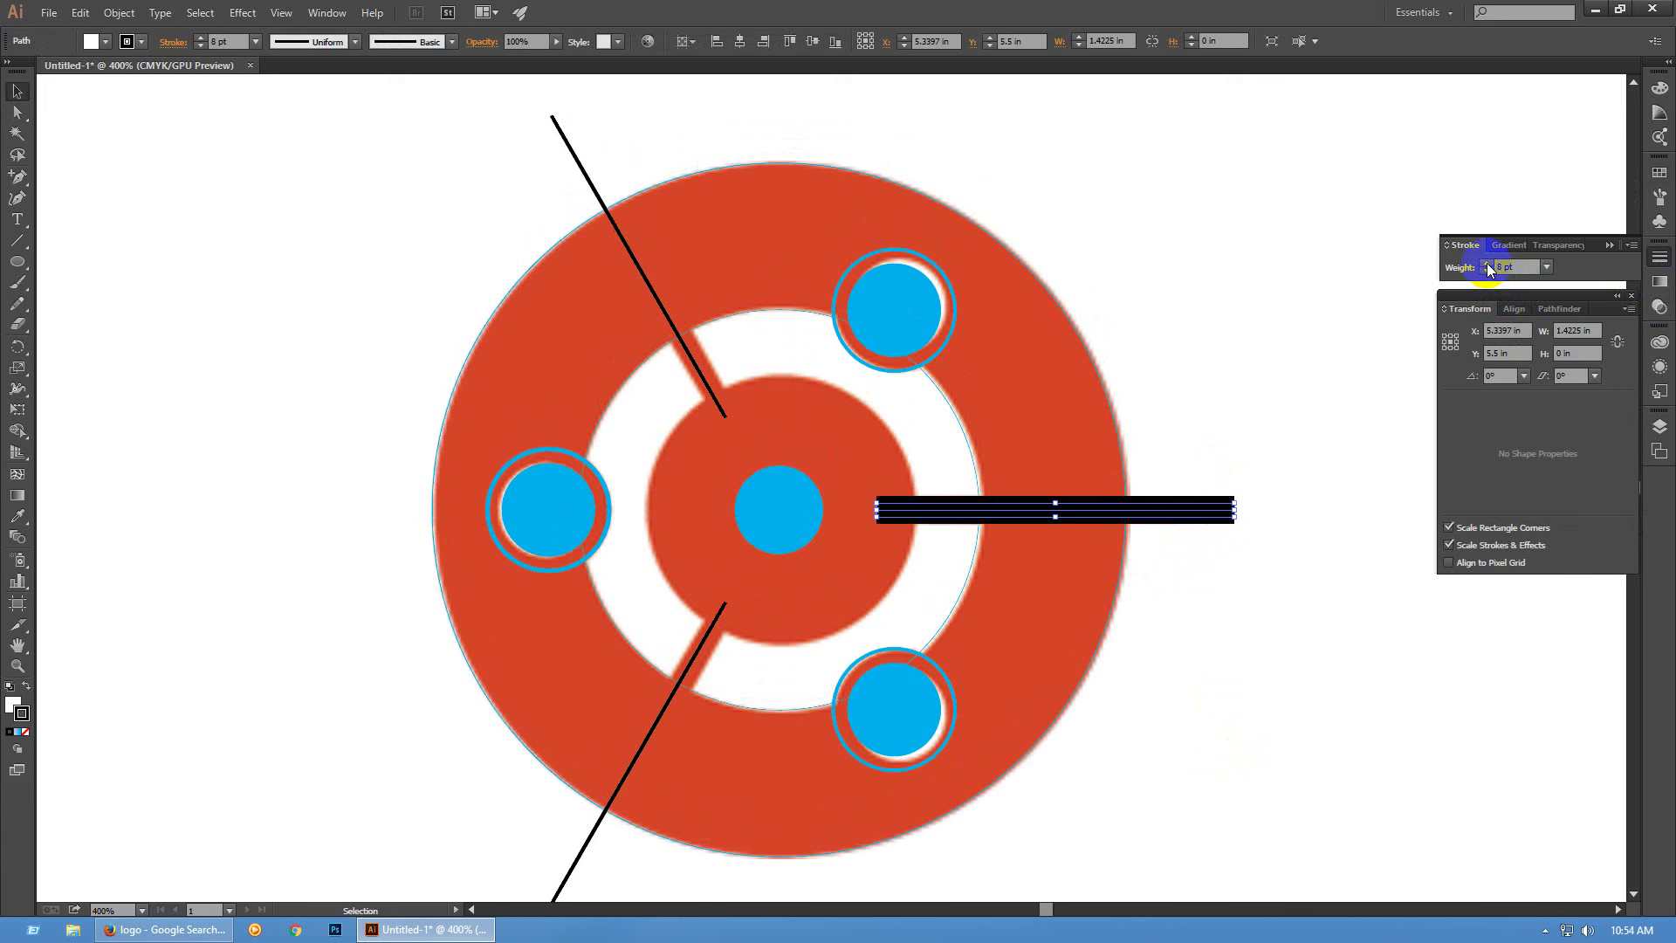
# Set the stroke weight of the upper-left and lower-left guide lines to 8 pt
pyautogui.click(562, 133)
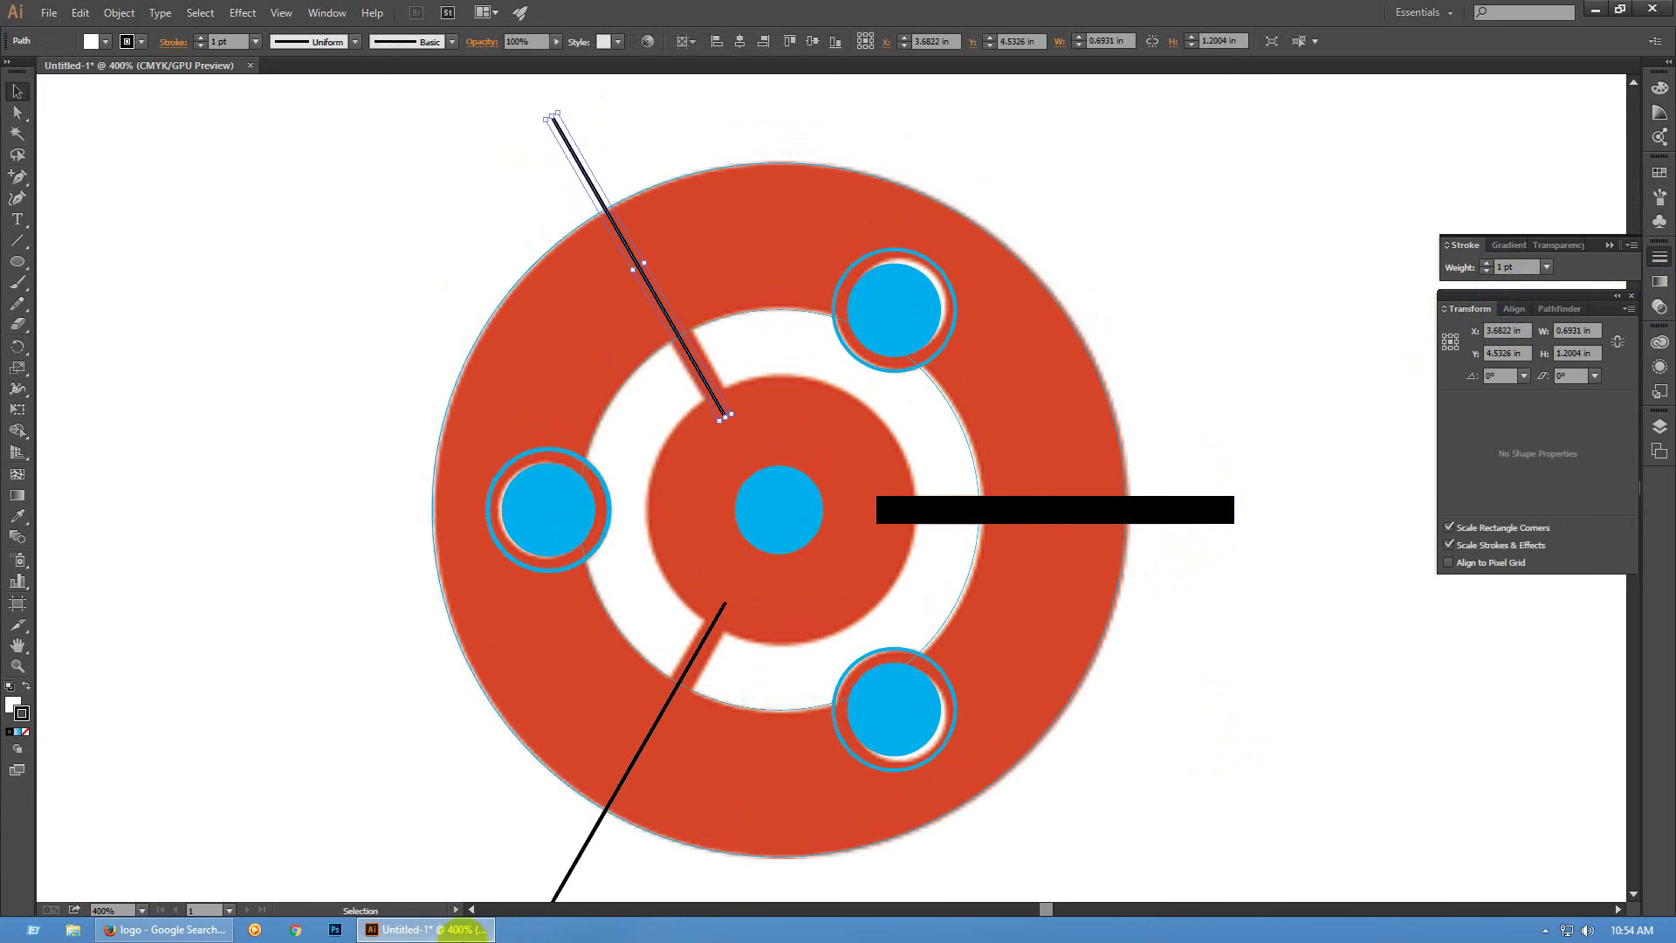
pyautogui.keyDown('shift'); pyautogui.click(563, 877); pyautogui.keyUp('shift')
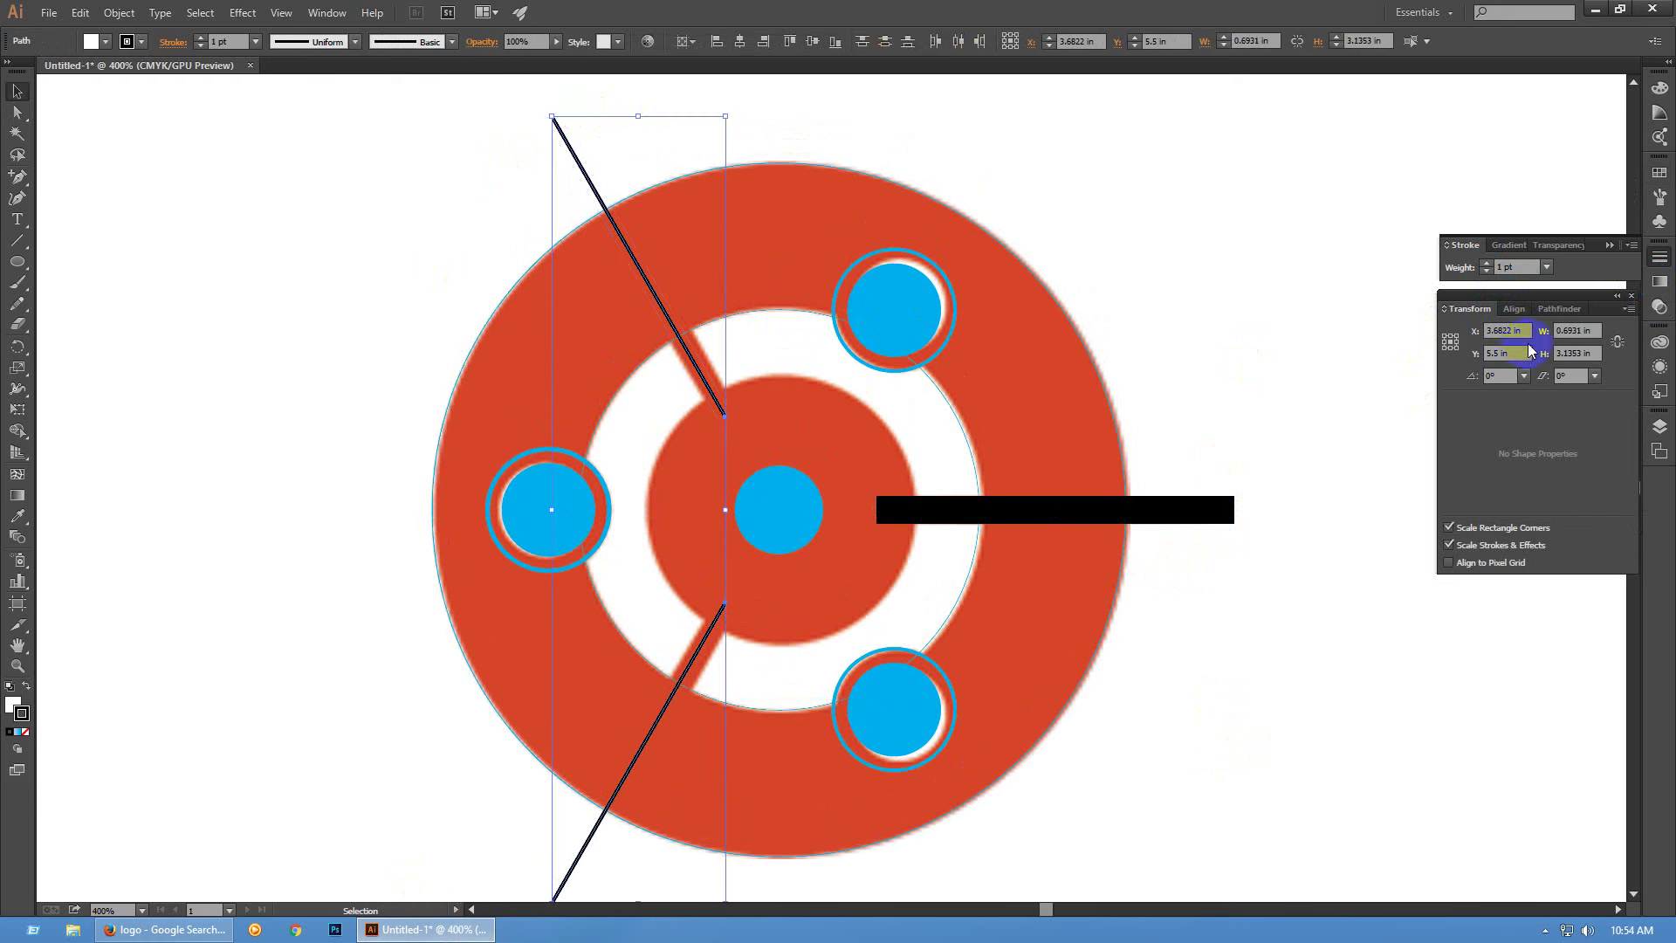
pyautogui.click(1525, 266)
pyautogui.write('8')
pyautogui.press('Return')
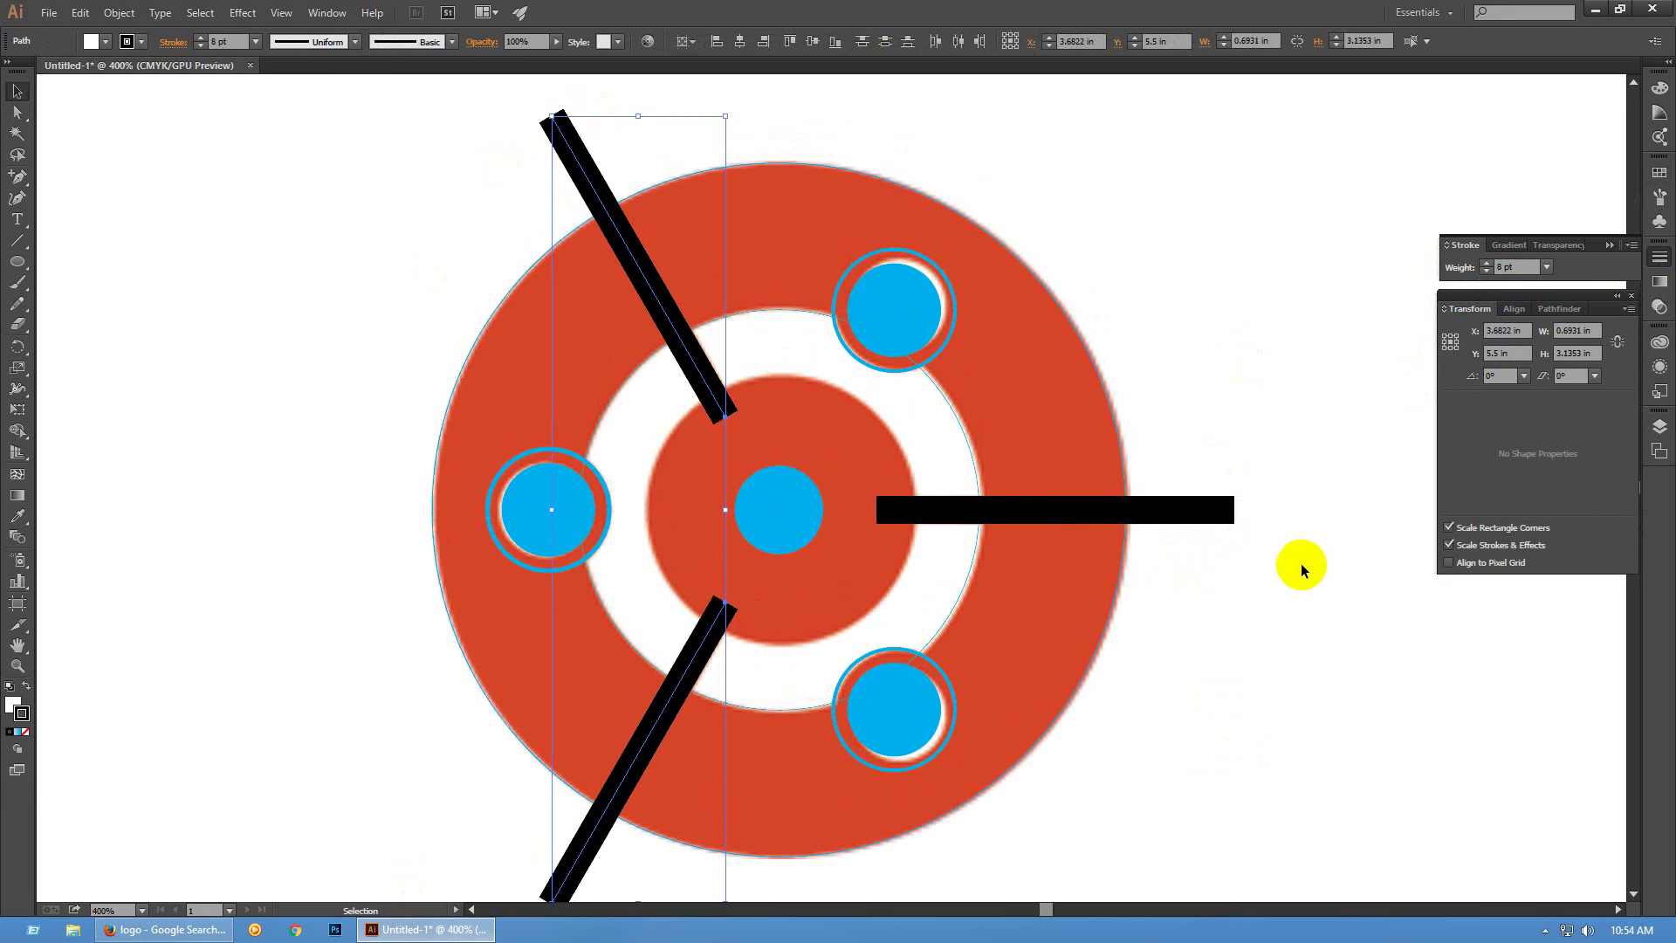
# Select the three thick guide lines and expand their fill and stroke into shapes
pyautogui.moveTo(1296, 647); pyautogui.dragTo(1266, 592)
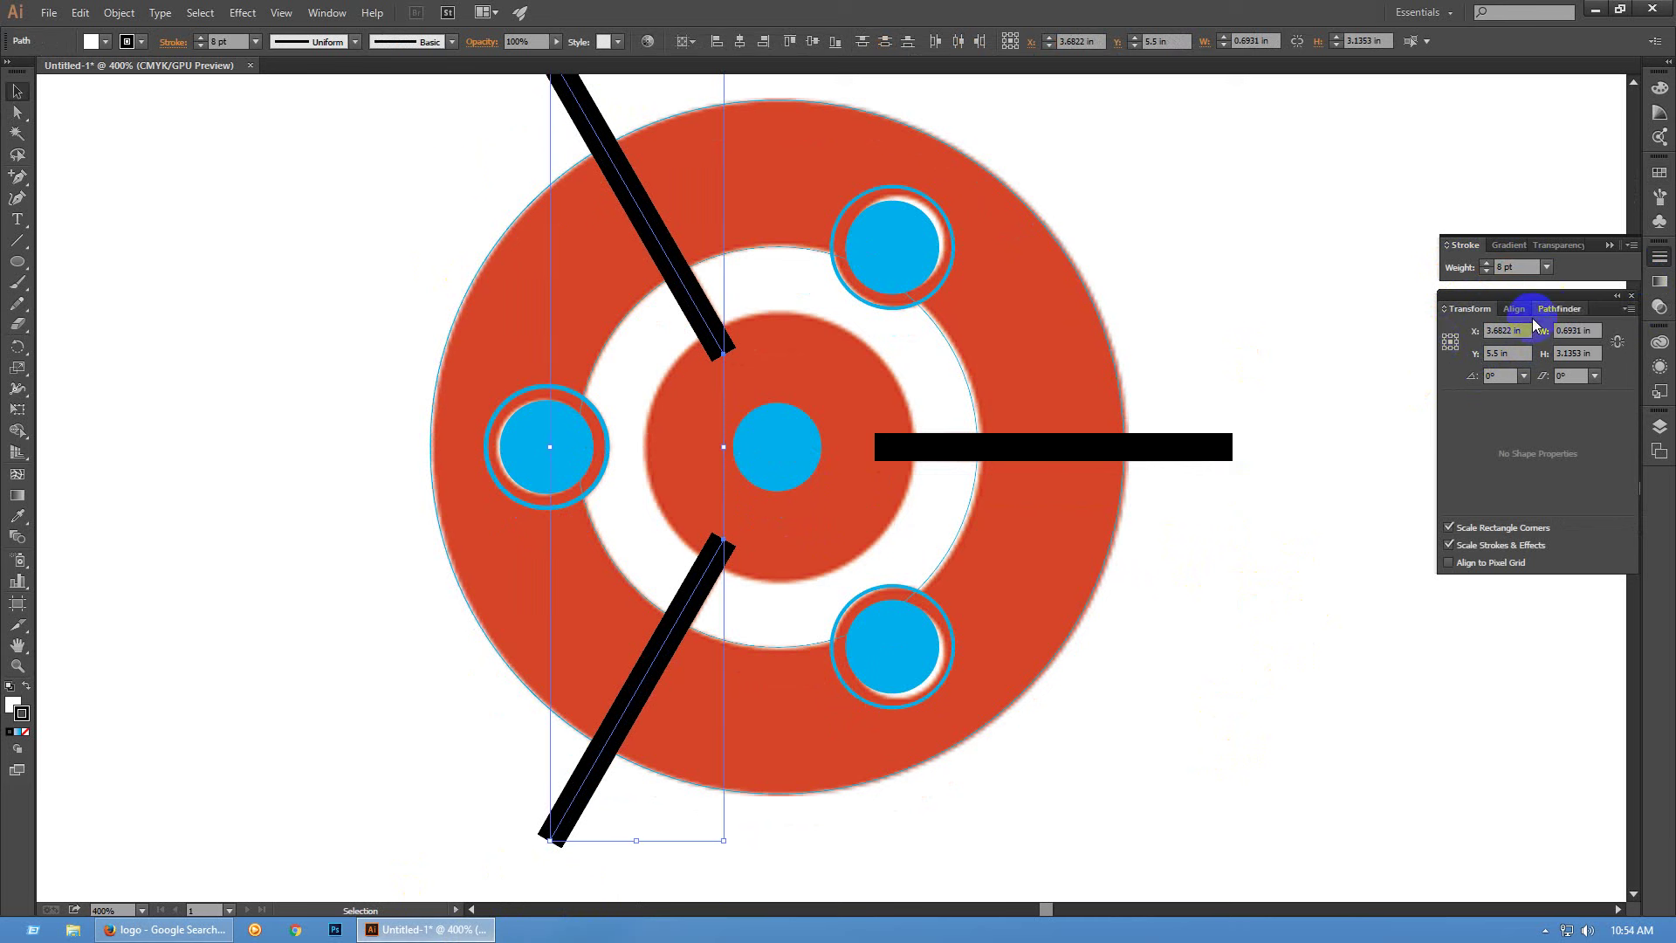
pyautogui.click(1559, 308)
pyautogui.click(1207, 556)
pyautogui.moveTo(1207, 555); pyautogui.dragTo(1236, 401)
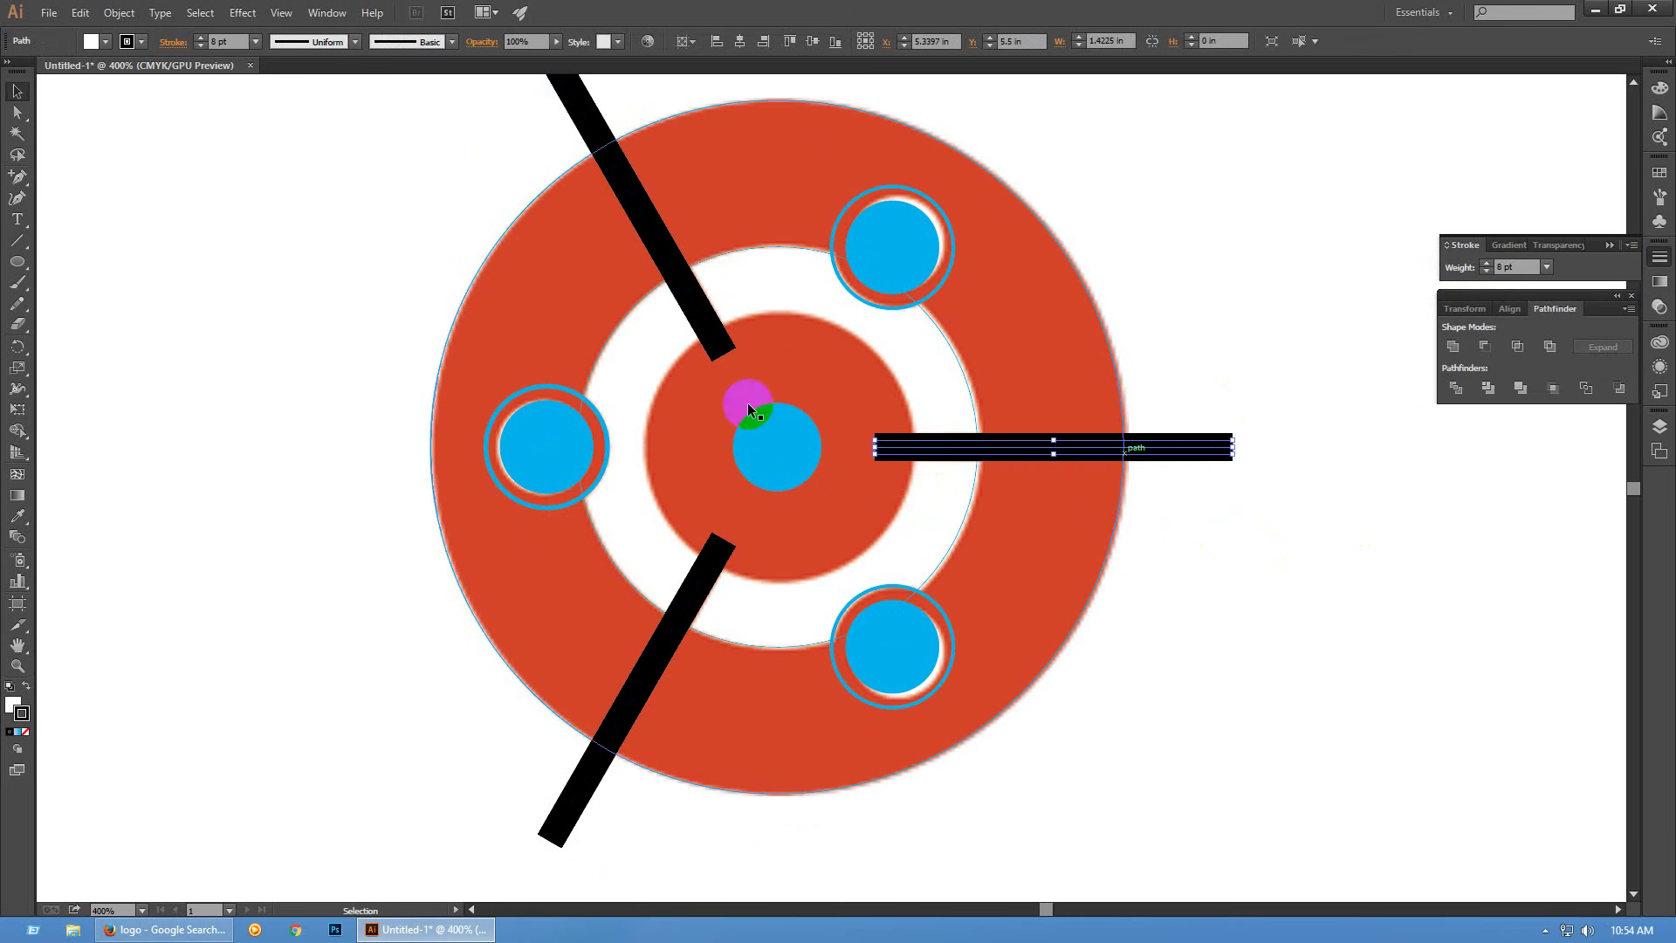
pyautogui.keyDown('shift'); pyautogui.click(584, 103); pyautogui.keyUp('shift')
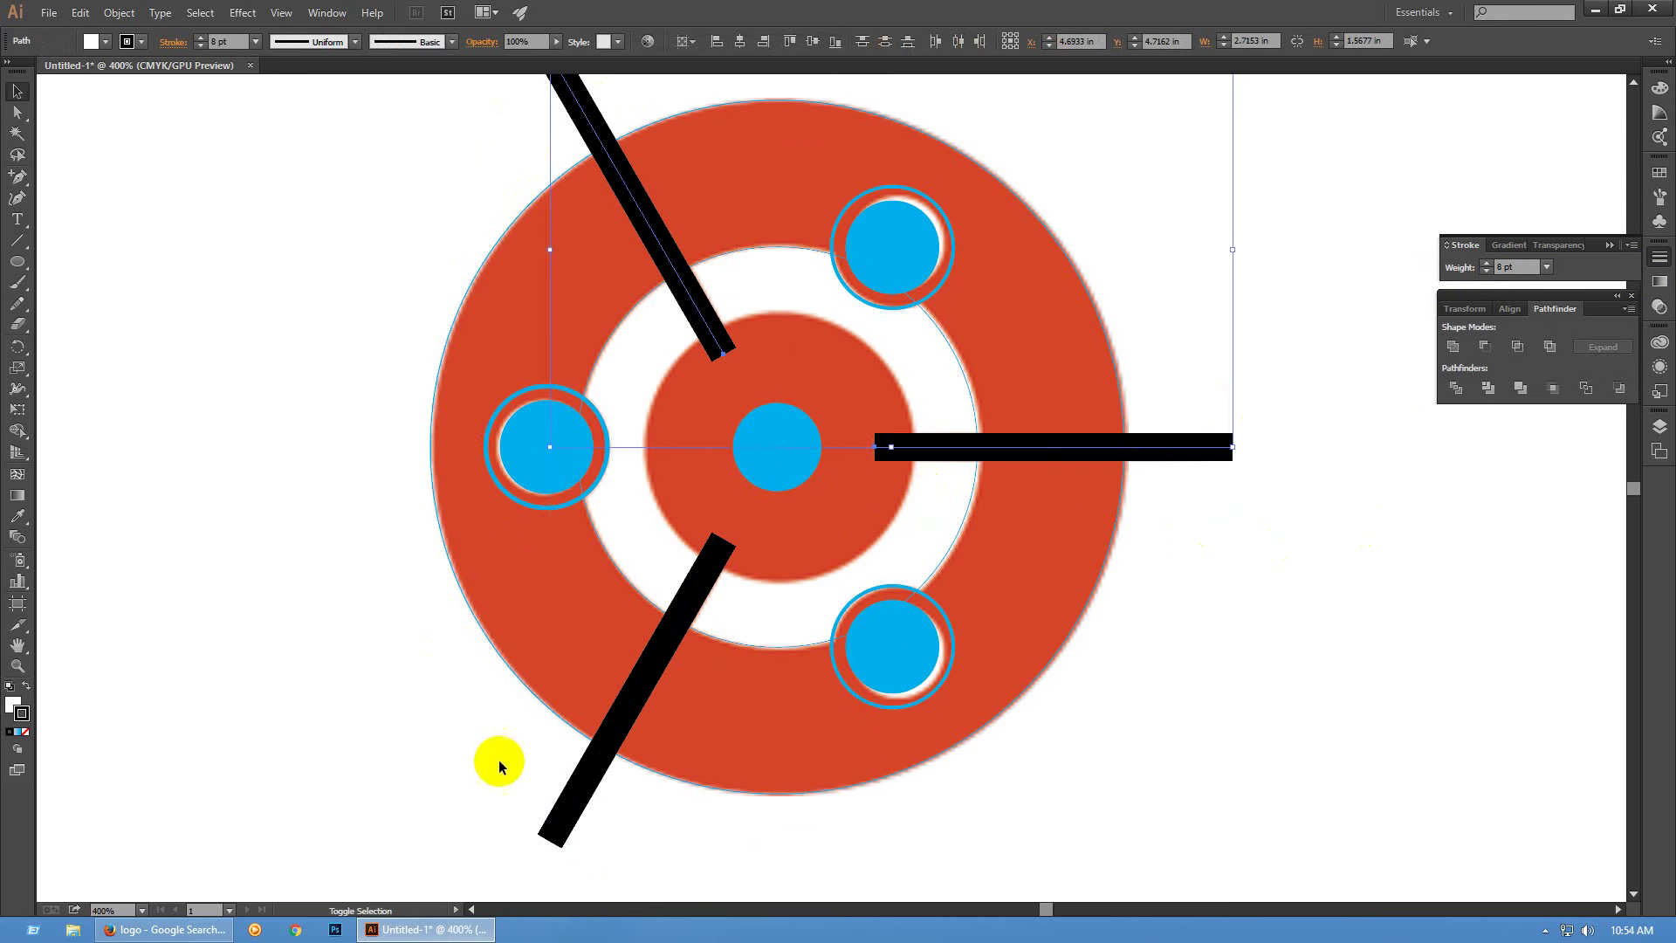
pyautogui.keyDown('shift'); pyautogui.click(558, 829); pyautogui.keyUp('shift')
pyautogui.click(119, 12)
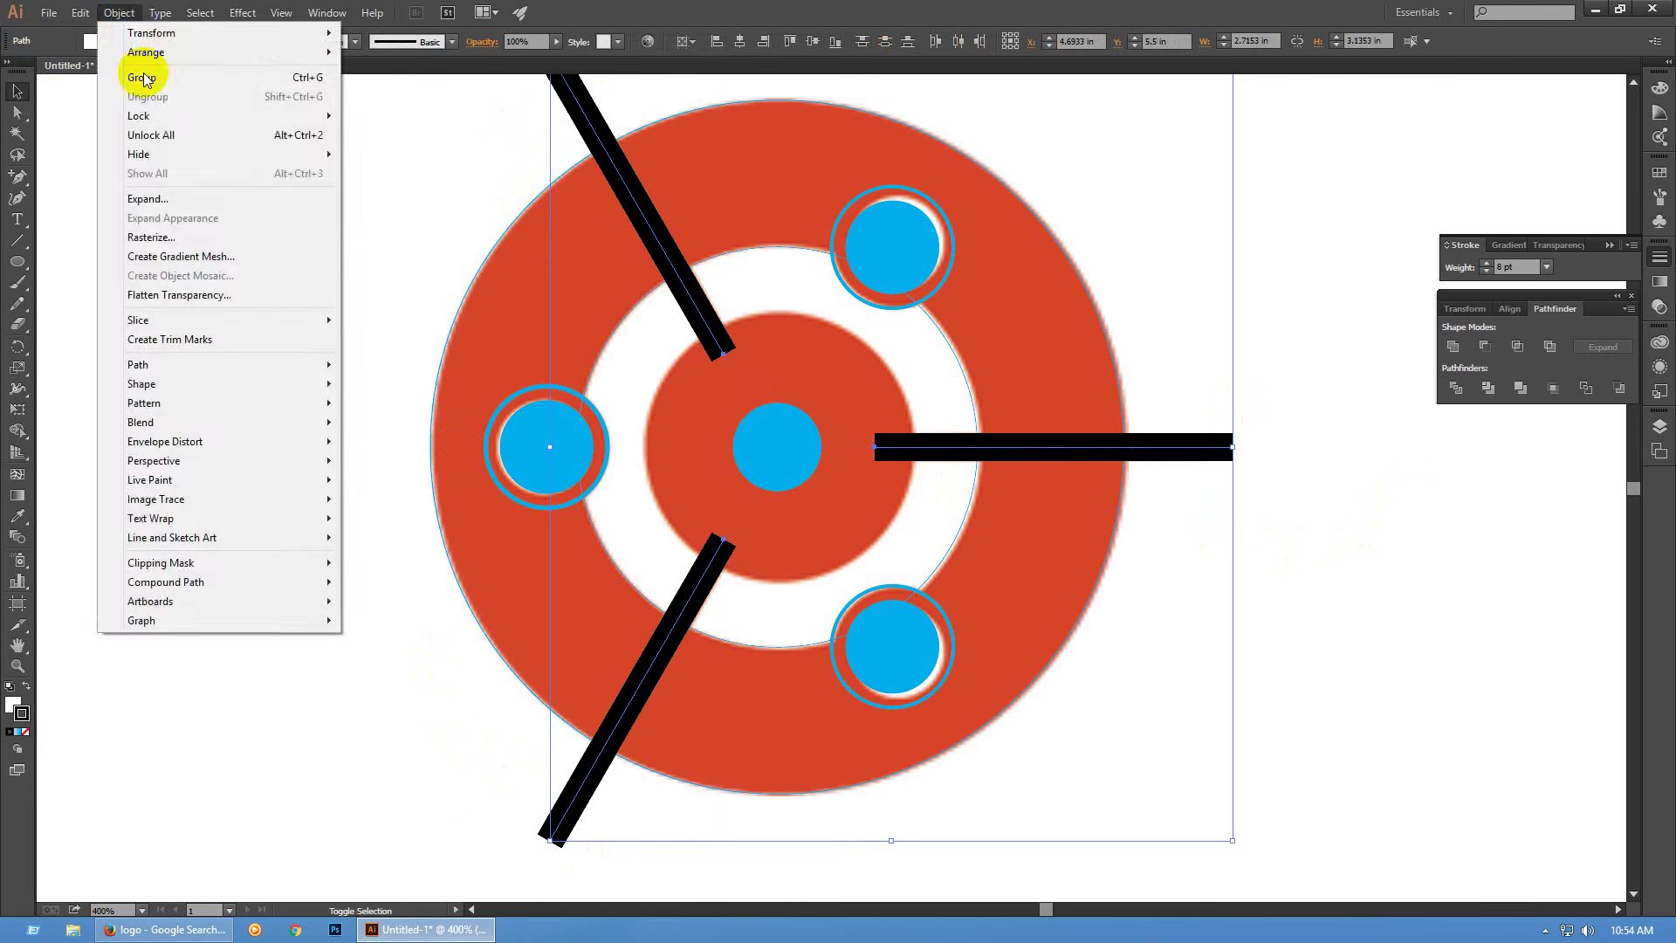
pyautogui.click(324, 194)
pyautogui.click(790, 564)
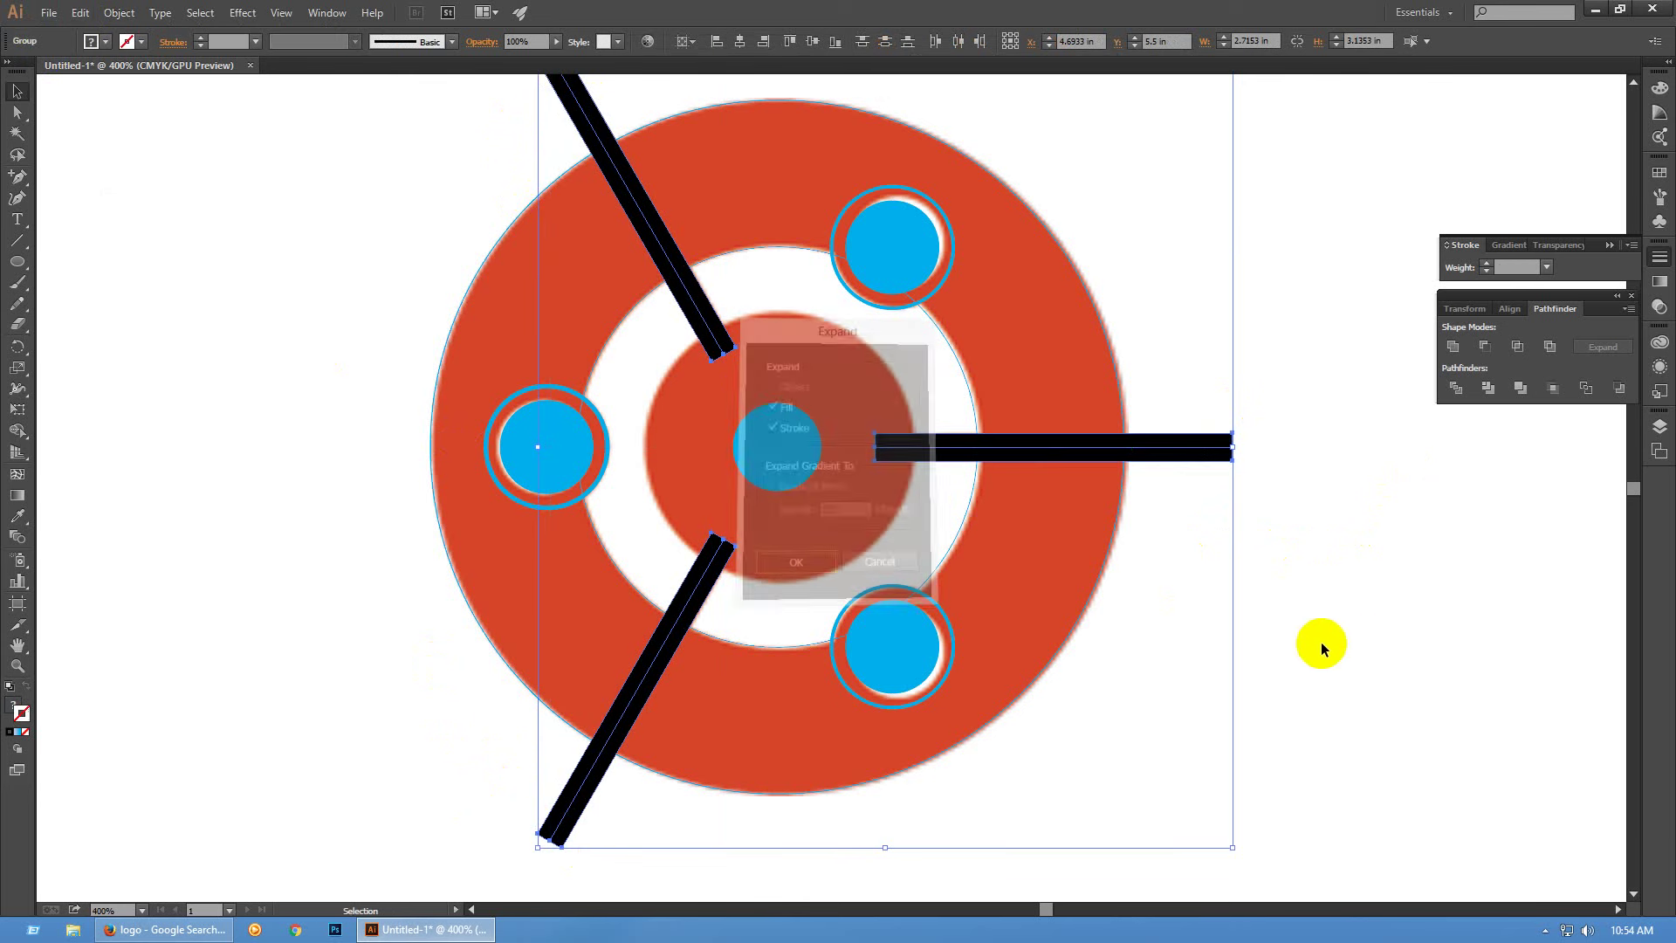
pyautogui.click(1358, 644)
pyautogui.scroll(1, 1348, 589)
pyautogui.scroll(1, 1347, 588)
pyautogui.press('a')
pyautogui.click(707, 376)
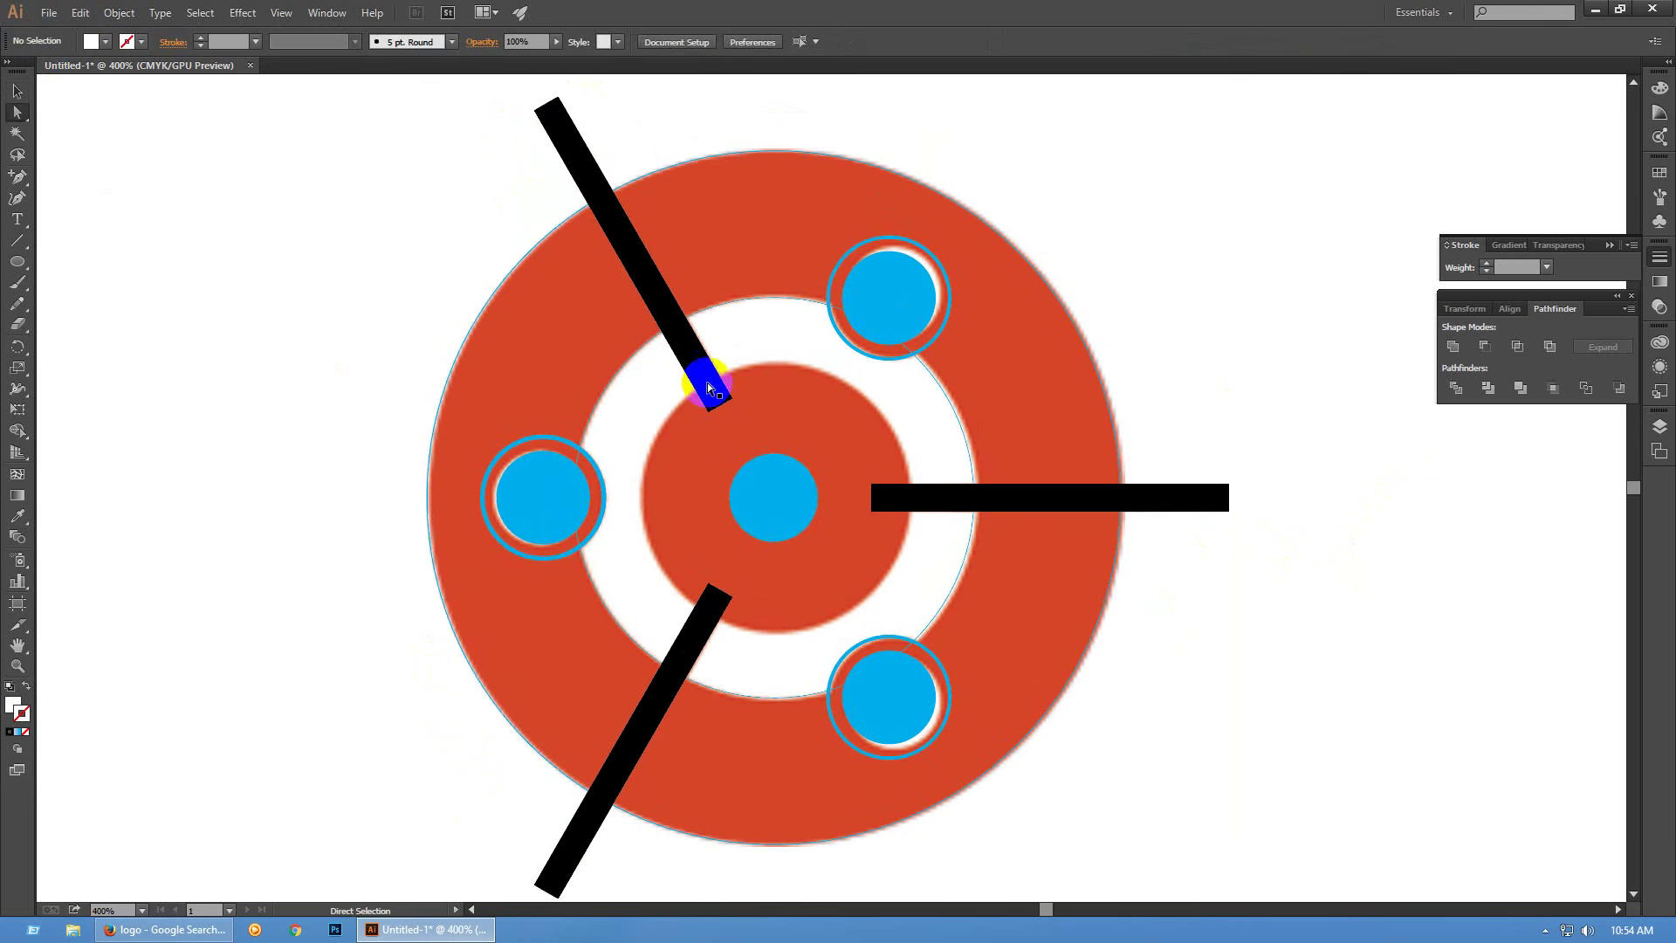
pyautogui.click(992, 481)
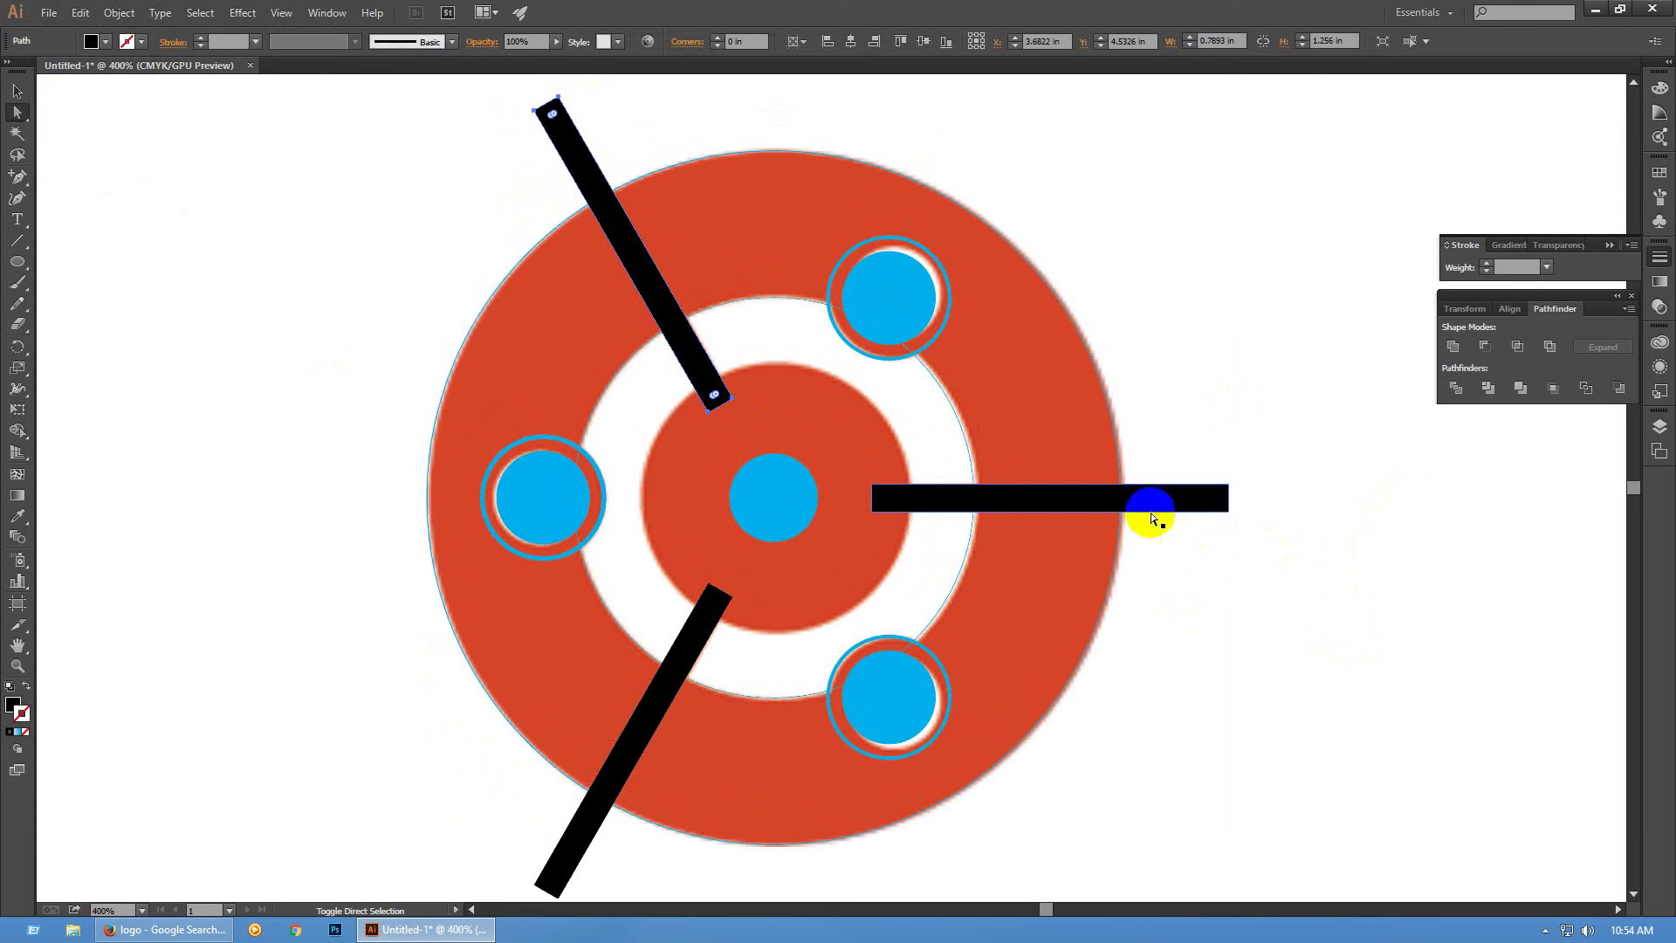
pyautogui.click(1367, 542)
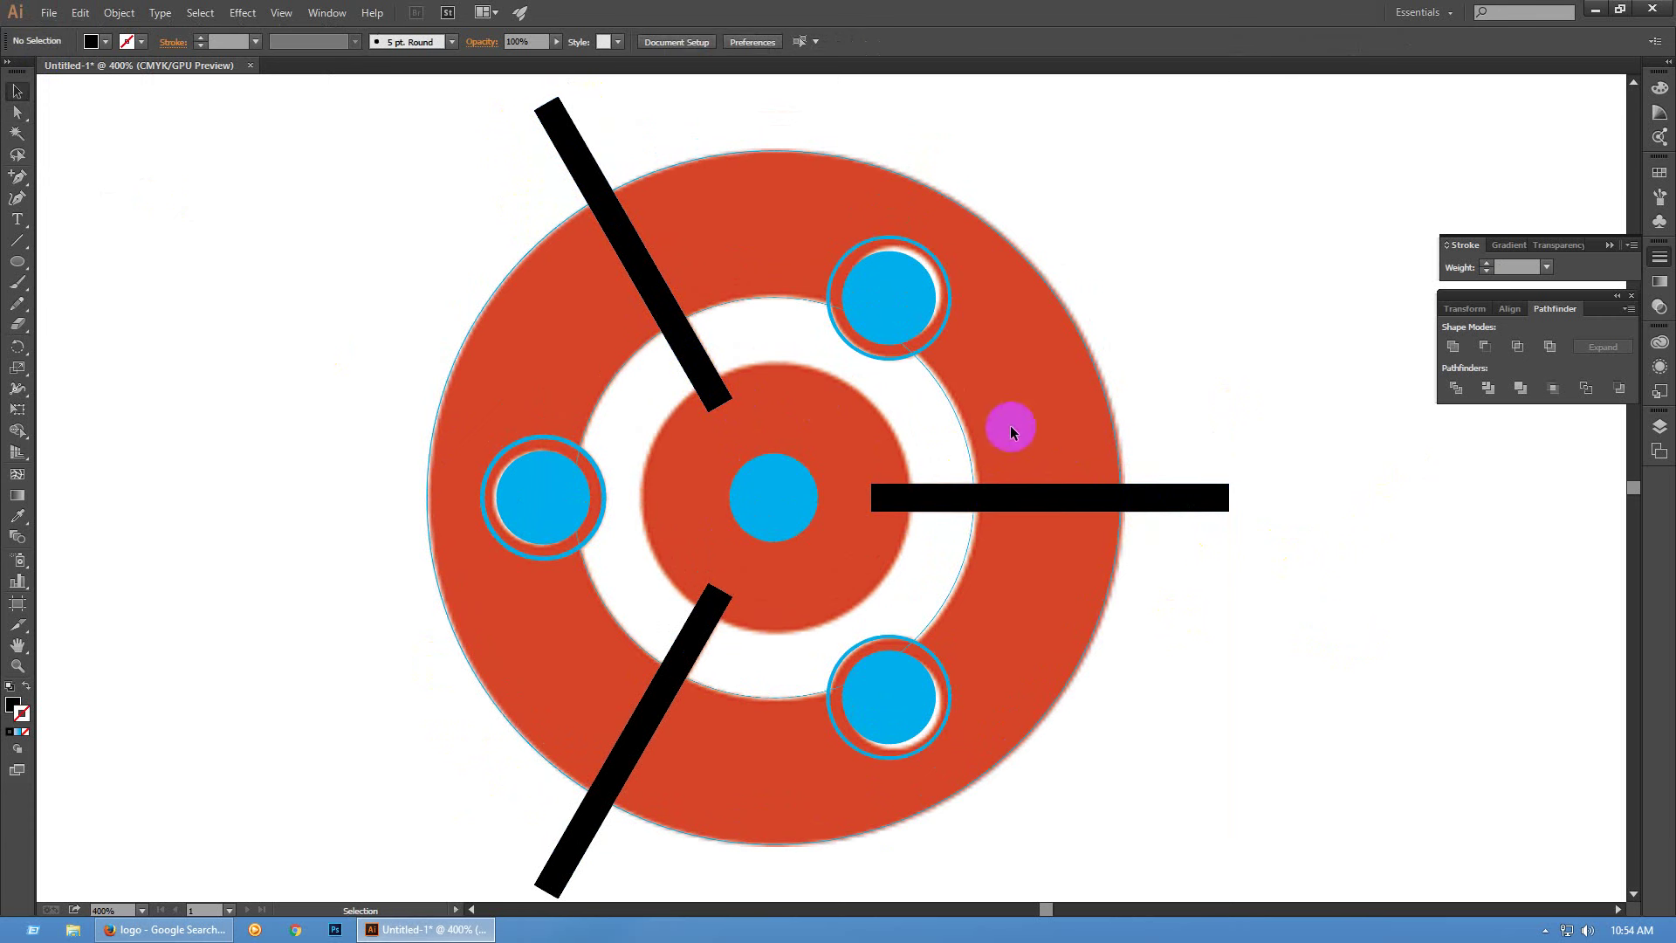
# Scale the center dot up to the inner disc's edge and swap its fill and stroke to make it a cyan outline
pyautogui.press('v')
pyautogui.click(885, 439)
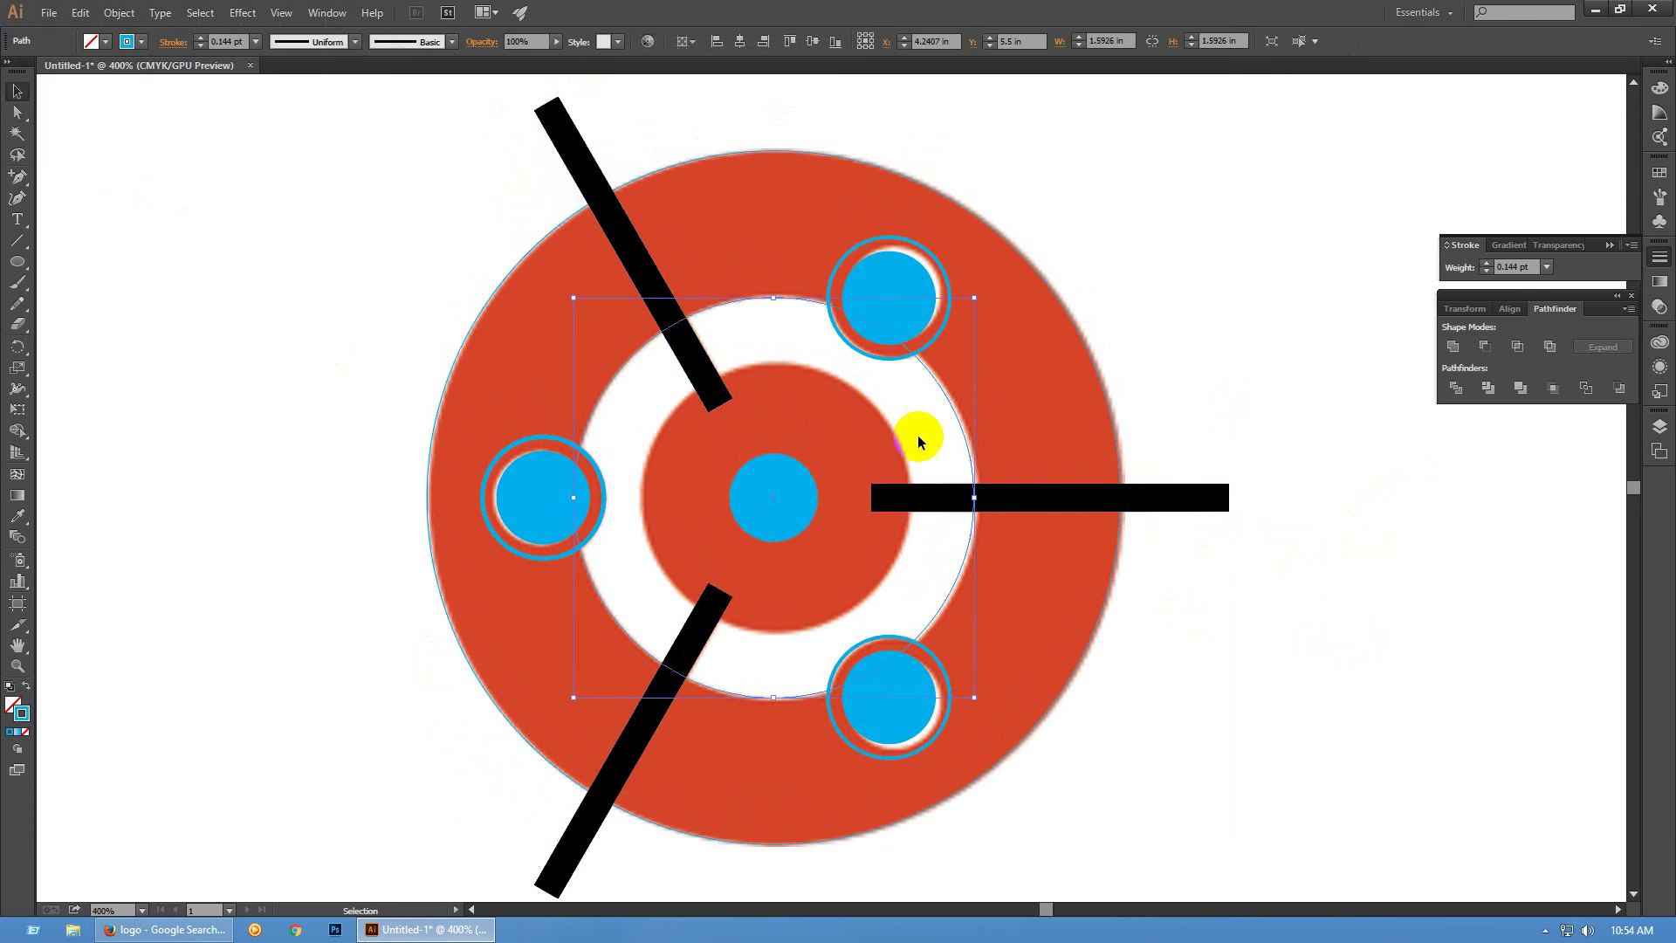
pyautogui.click(887, 428)
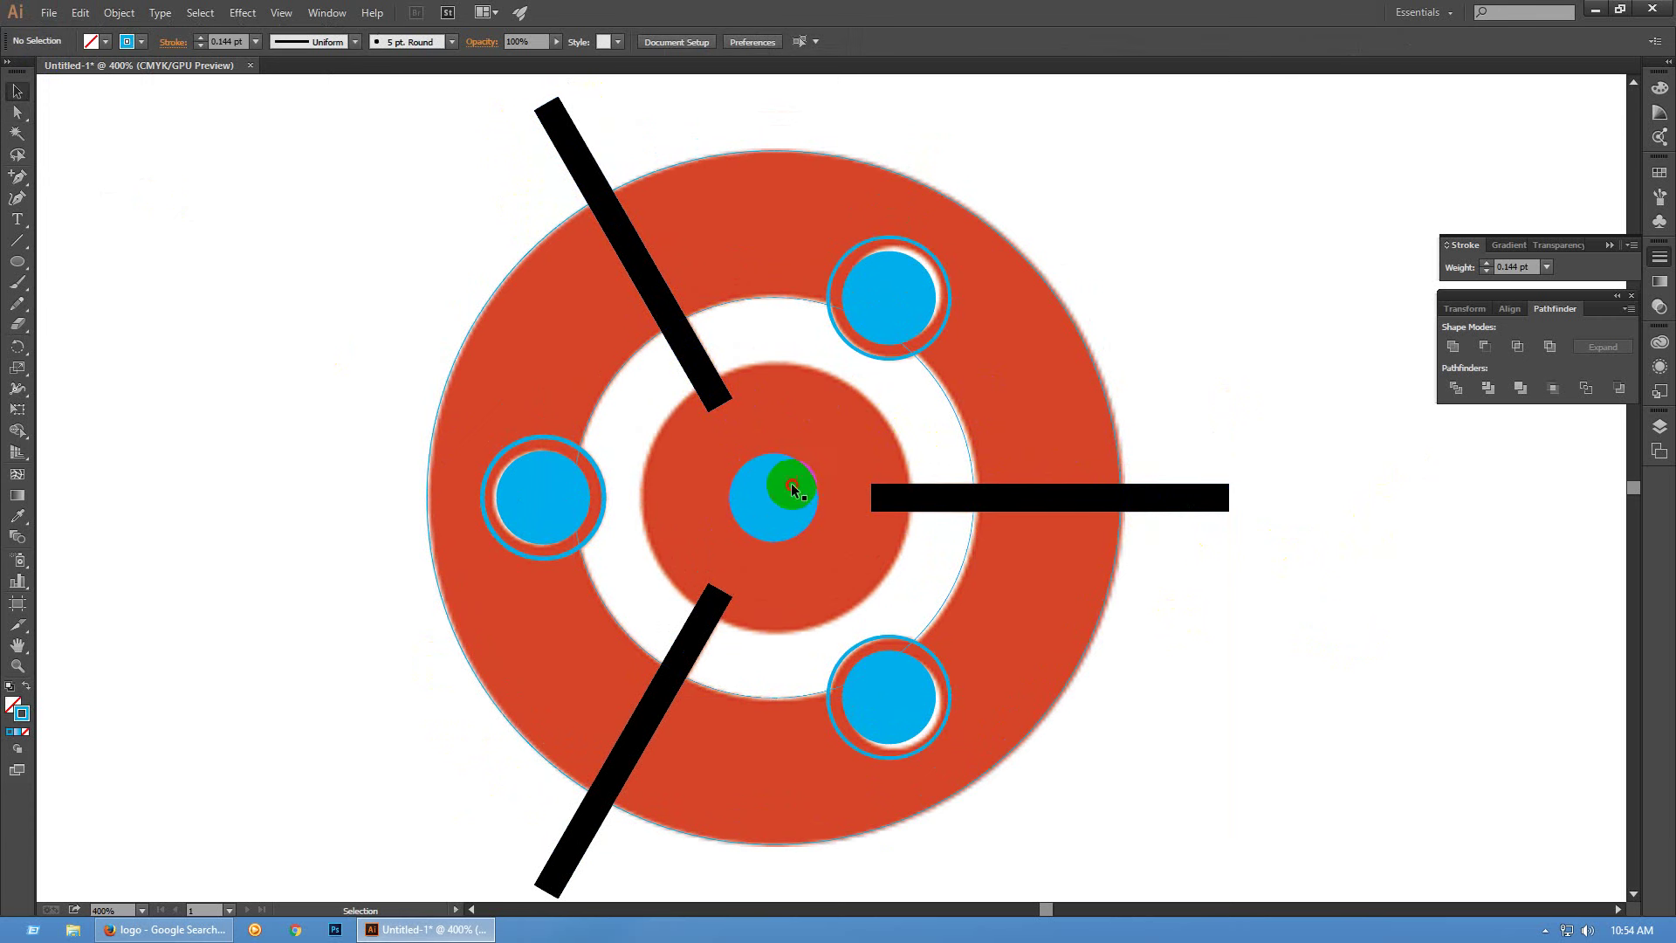
pyautogui.click(786, 479)
pyautogui.moveTo(814, 453); pyautogui.dragTo(955, 361)
pyautogui.click(988, 401)
pyautogui.click(884, 439)
pyautogui.hotkey('shift', 'x')
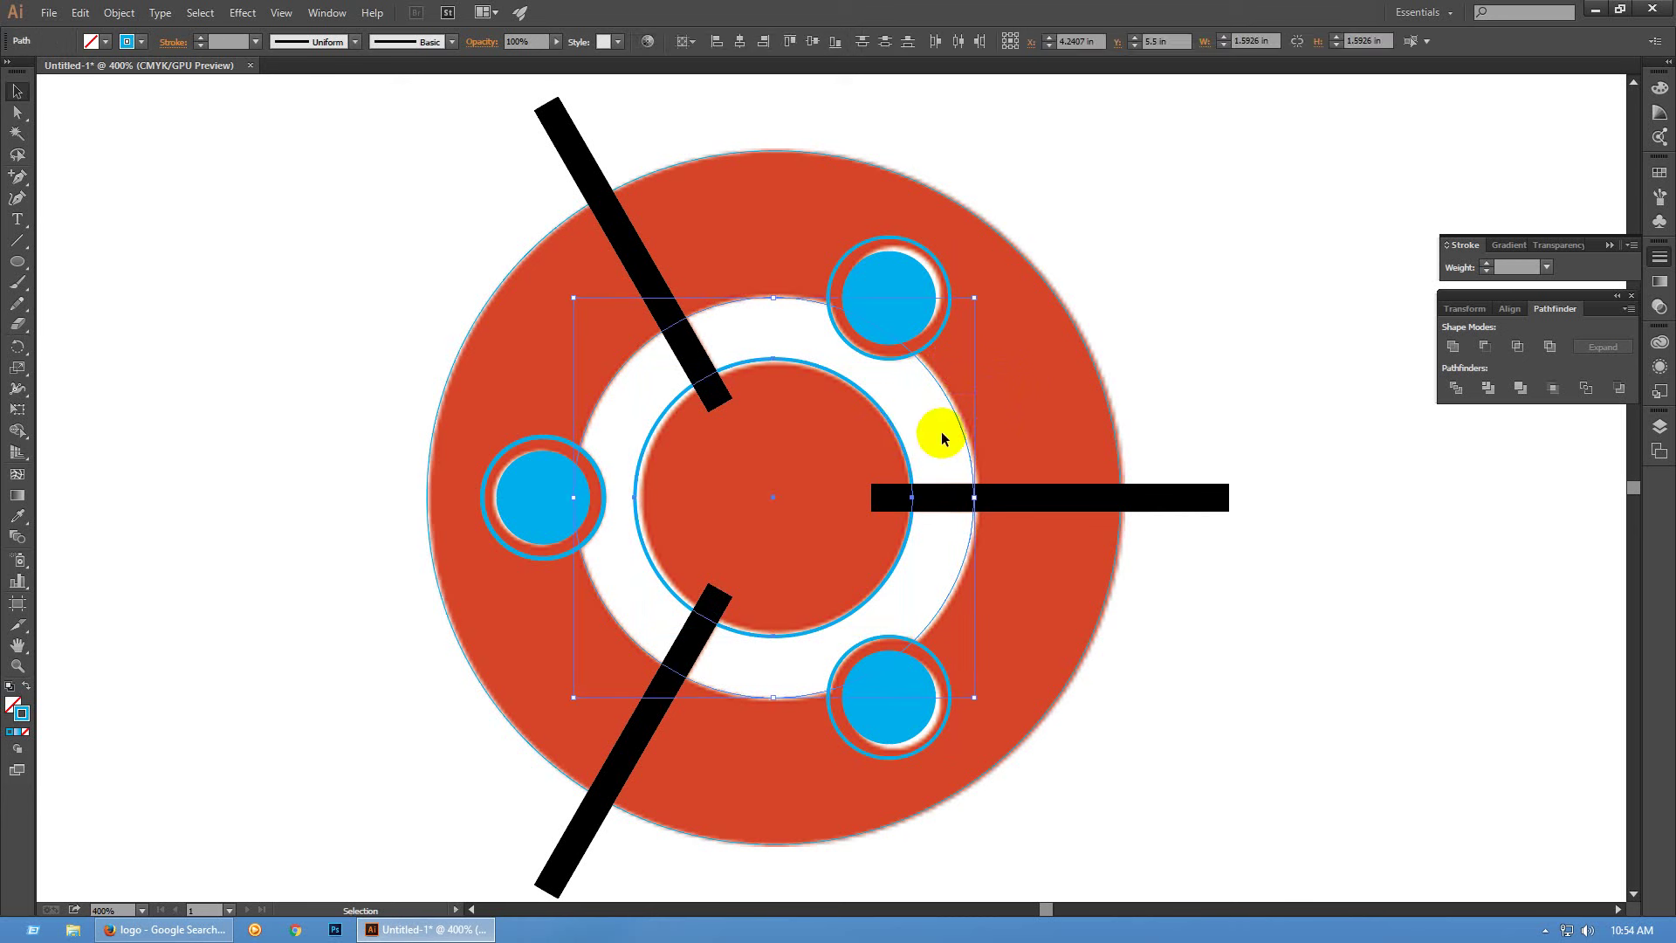
# Try to unite the two concentric circles that outline the white ring
pyautogui.click(1454, 348)
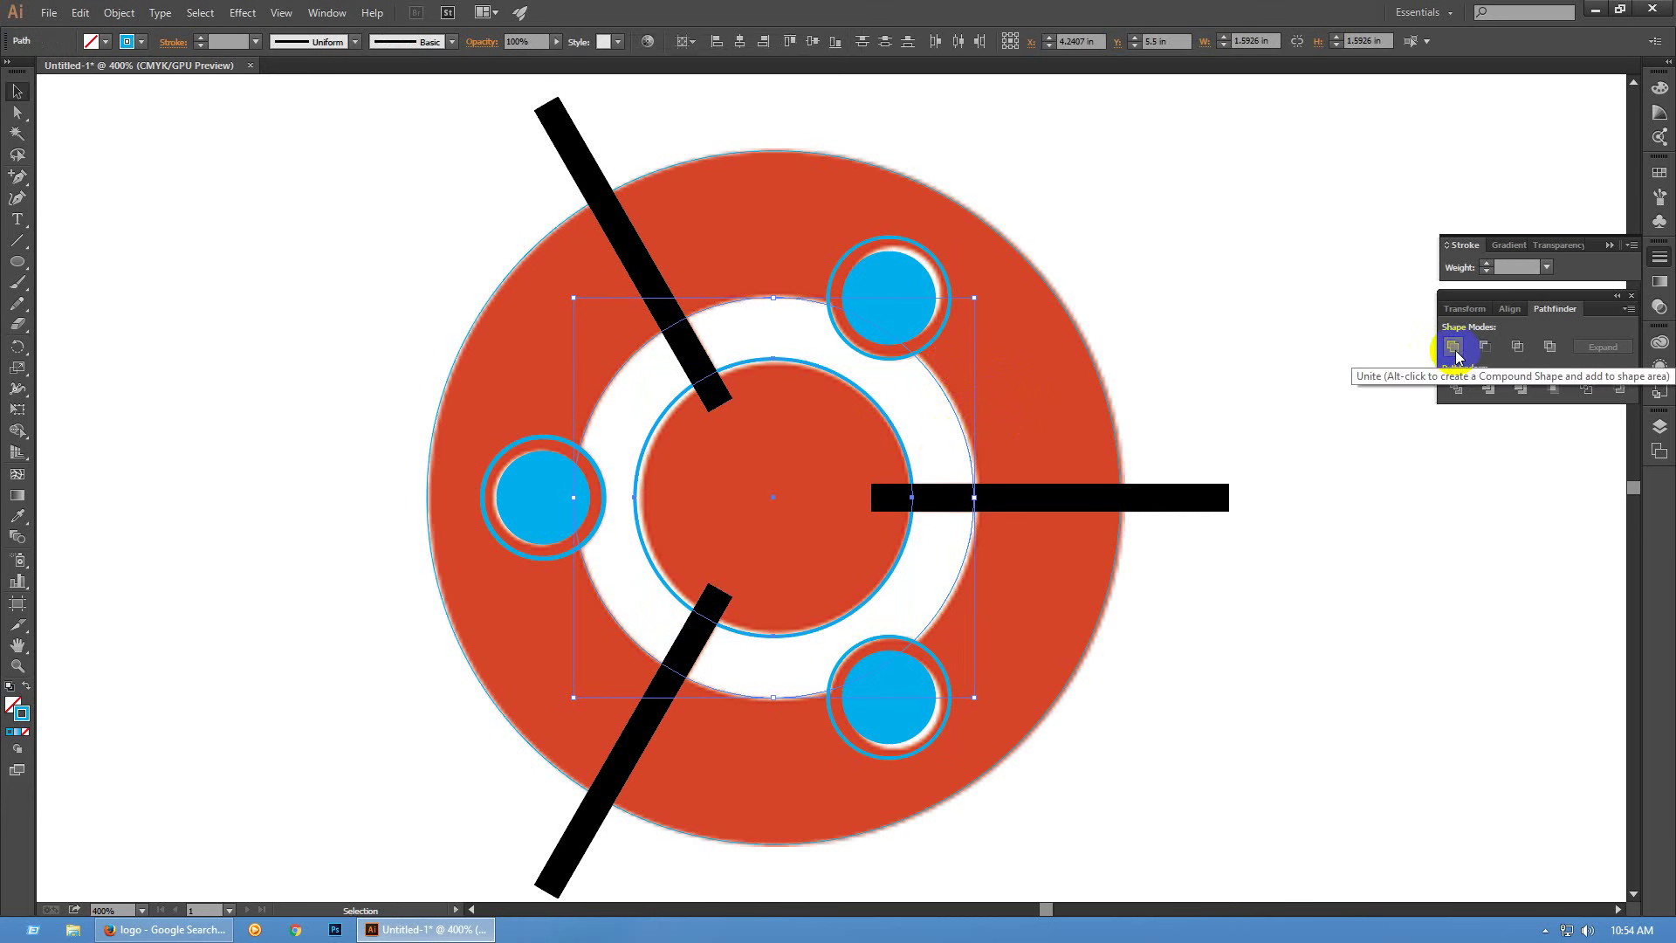
pyautogui.click(1454, 348)
pyautogui.hotkey('ctrl', 'z')
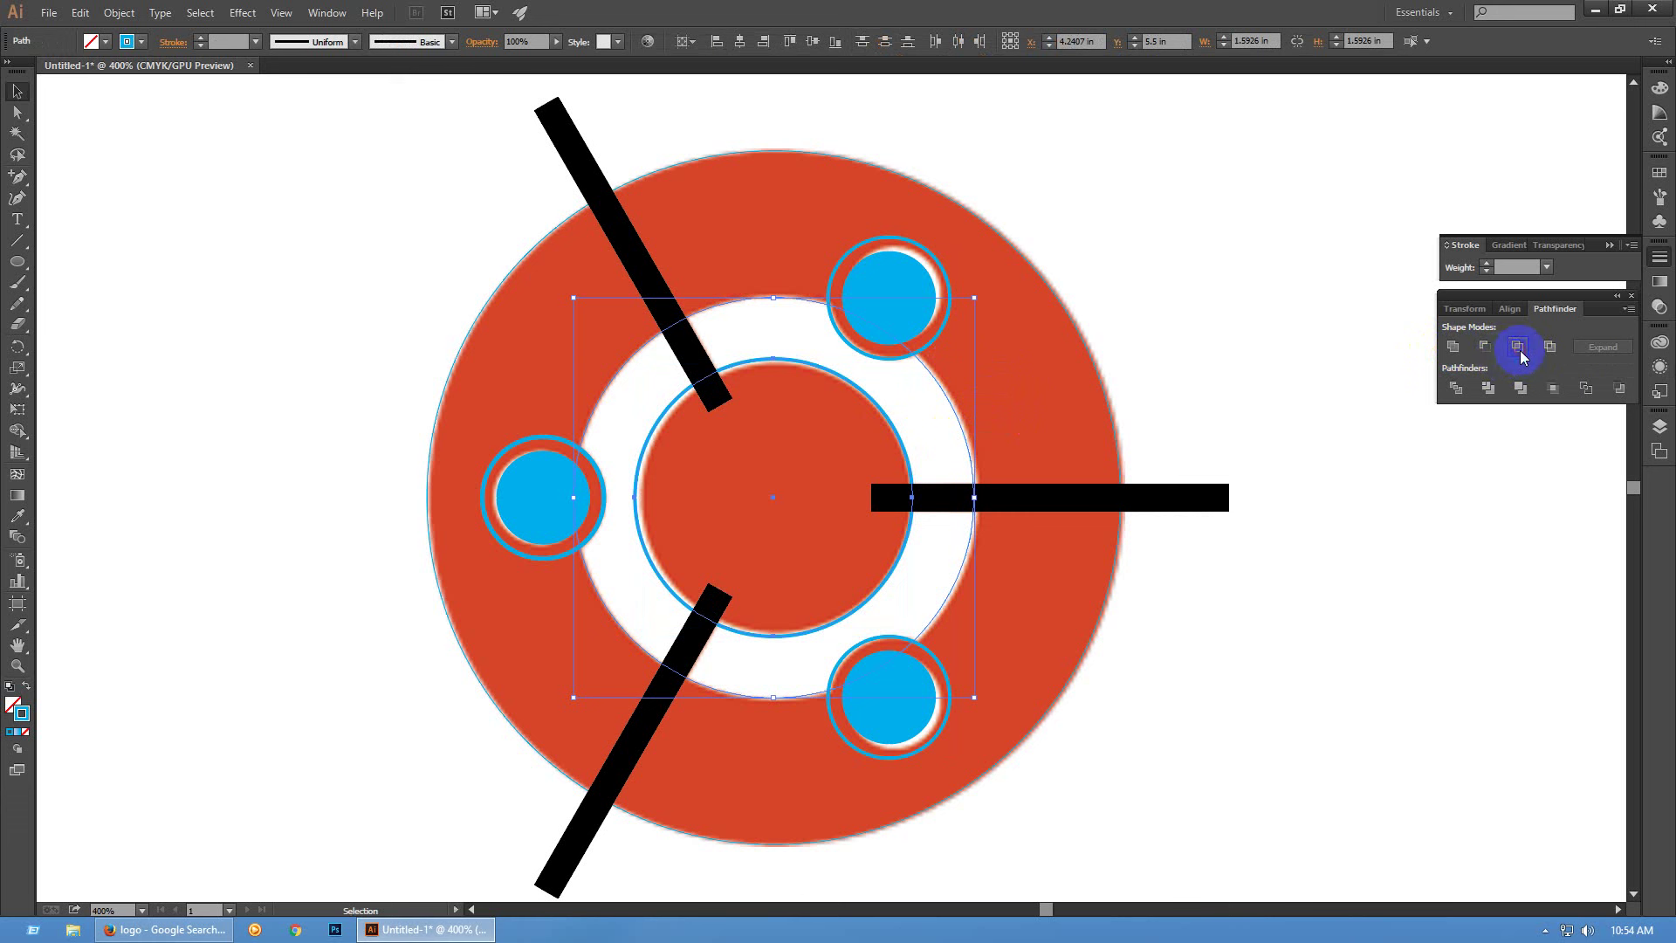
# Combine the ring's inner and outer circles with Exclude and swap the stroke color to a solid cyan fill
pyautogui.click(1545, 354)
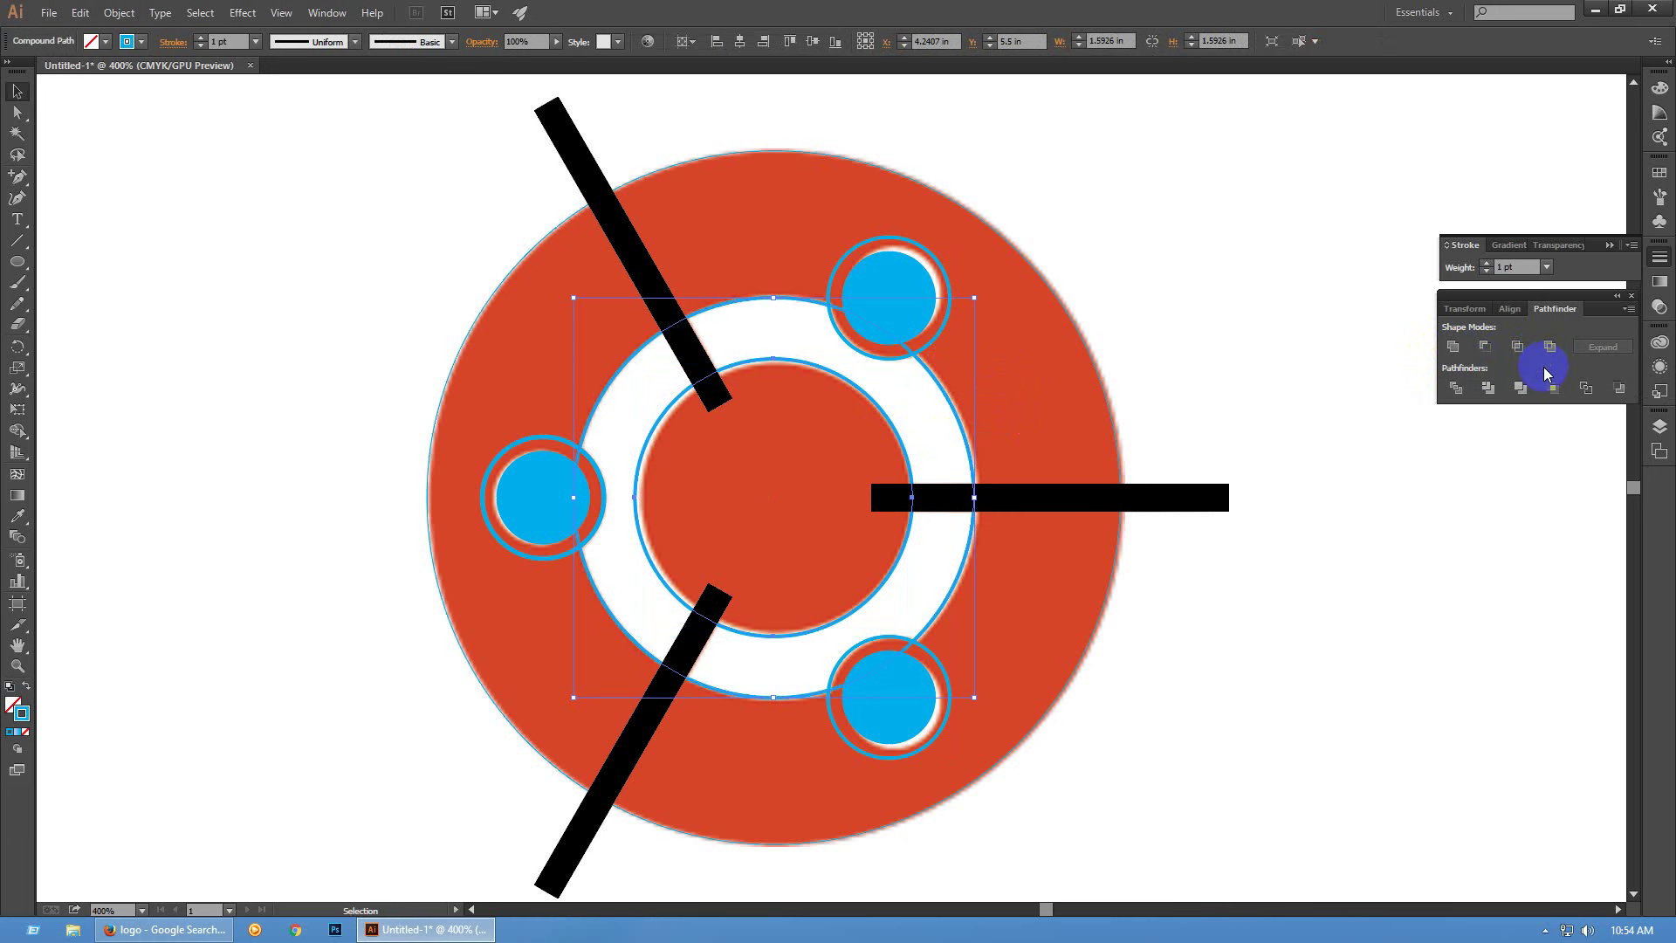
pyautogui.click(1545, 372)
pyautogui.click(1301, 414)
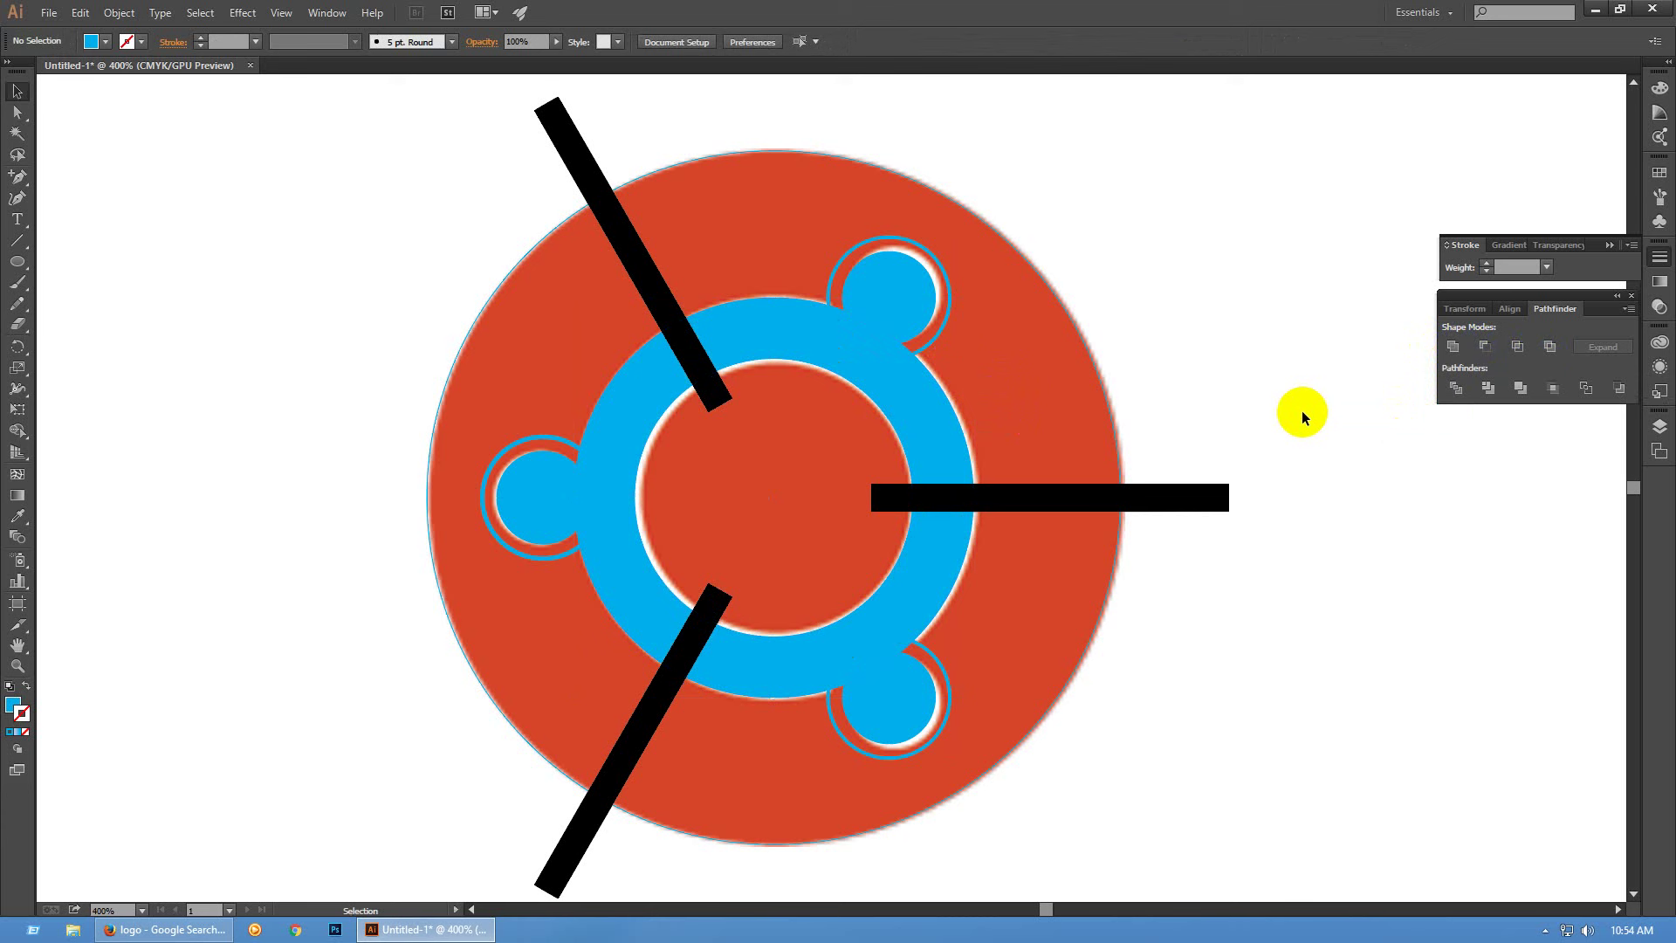
# Subtract the three black bars from the cyan ring with Minus Front
pyautogui.click(761, 335)
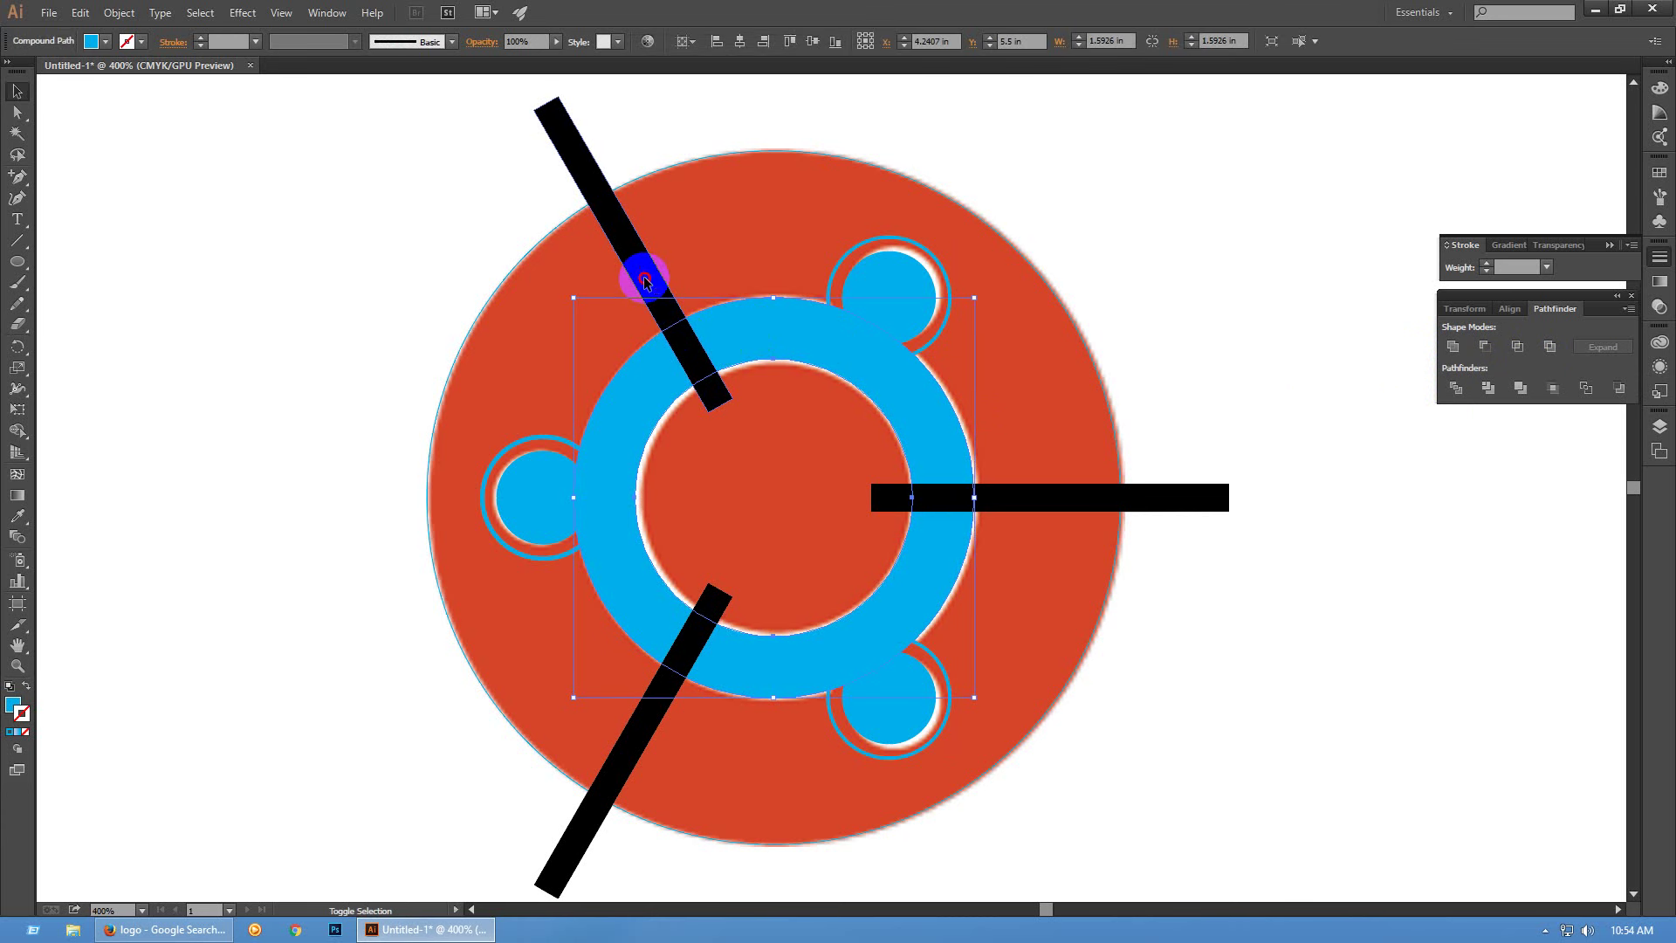
pyautogui.keyDown('shift'); pyautogui.click(644, 279); pyautogui.keyUp('shift')
pyautogui.keyDown('shift'); pyautogui.click(645, 731); pyautogui.keyUp('shift')
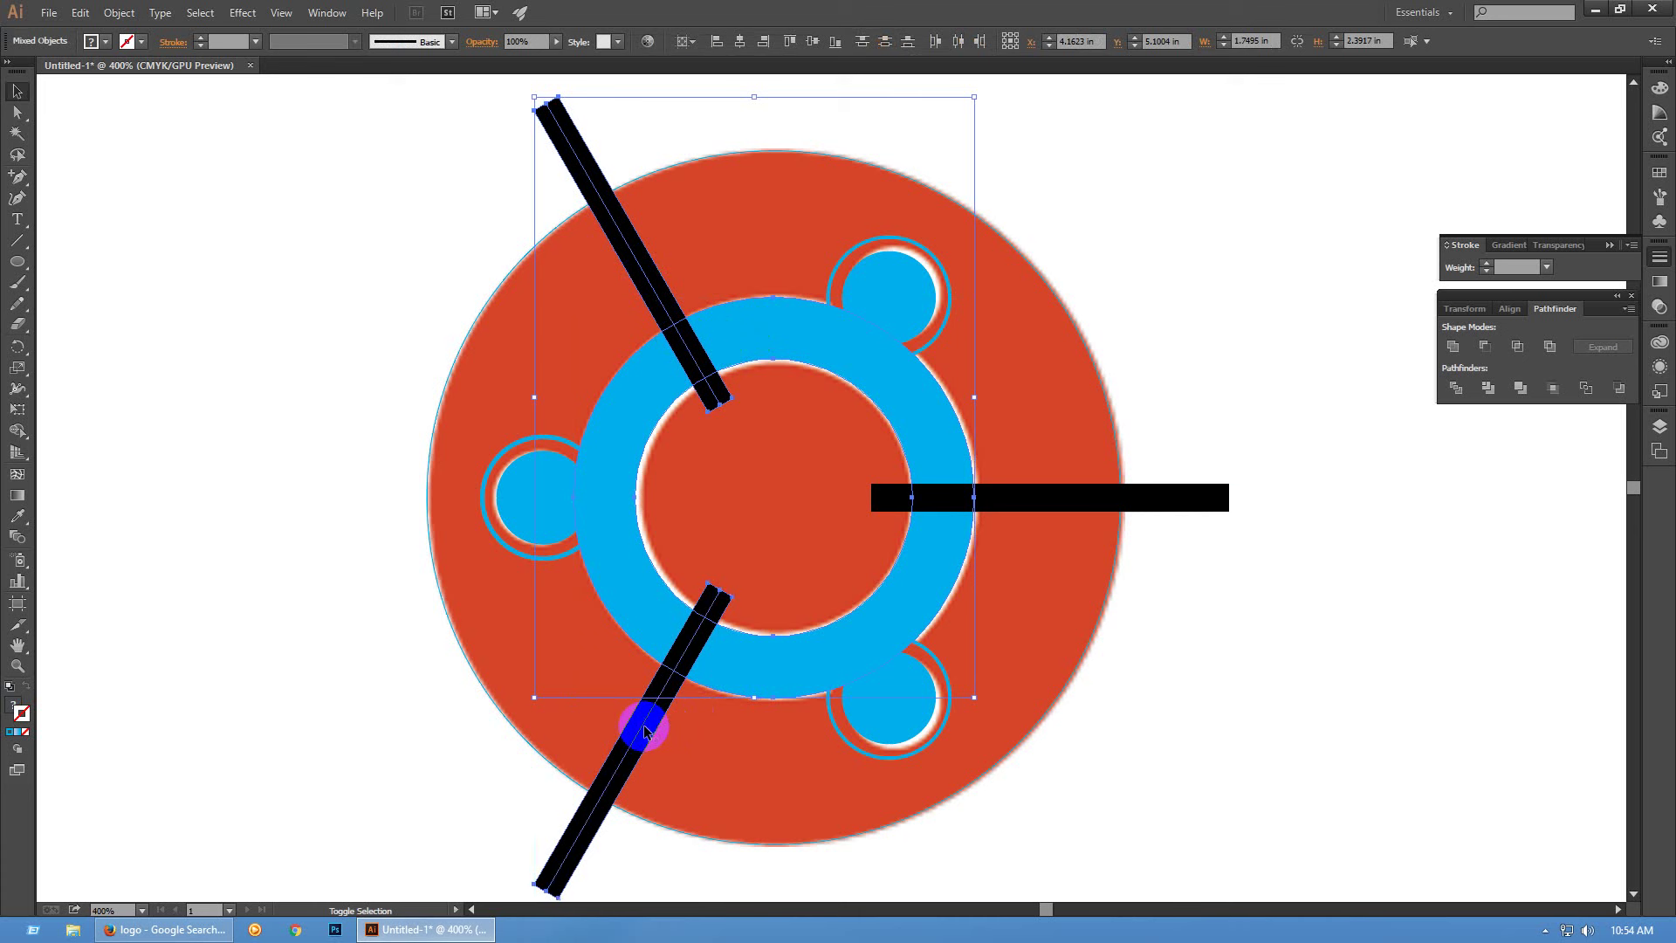
pyautogui.keyDown('shift'); pyautogui.click(1027, 496); pyautogui.keyUp('shift')
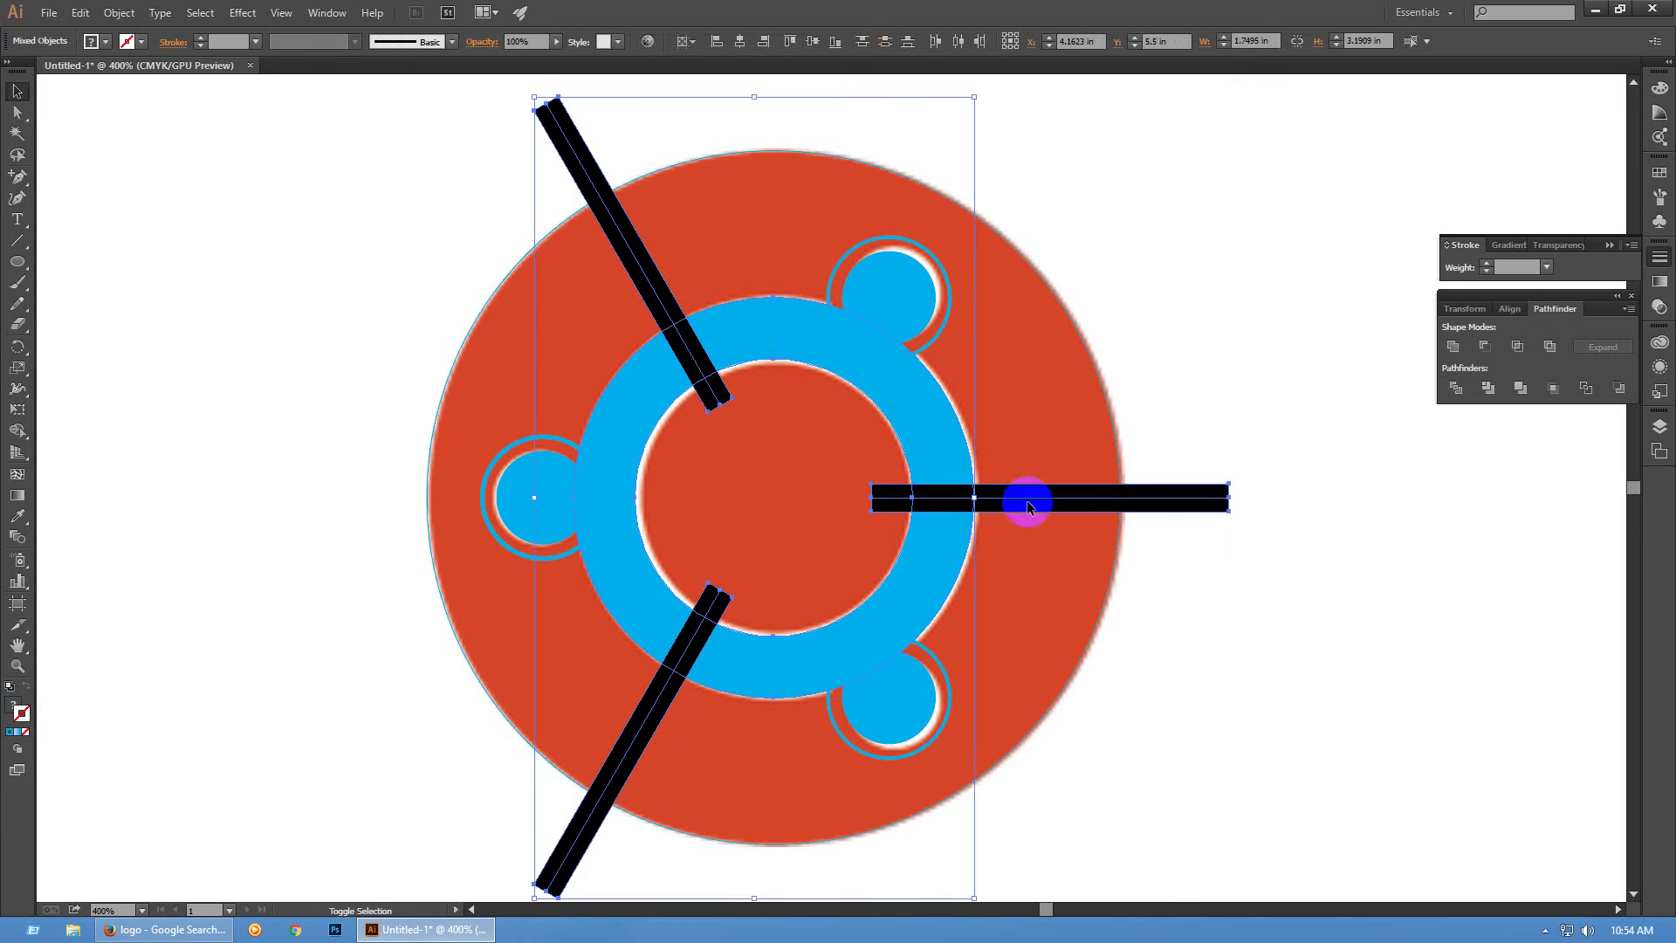
pyautogui.click(1488, 395)
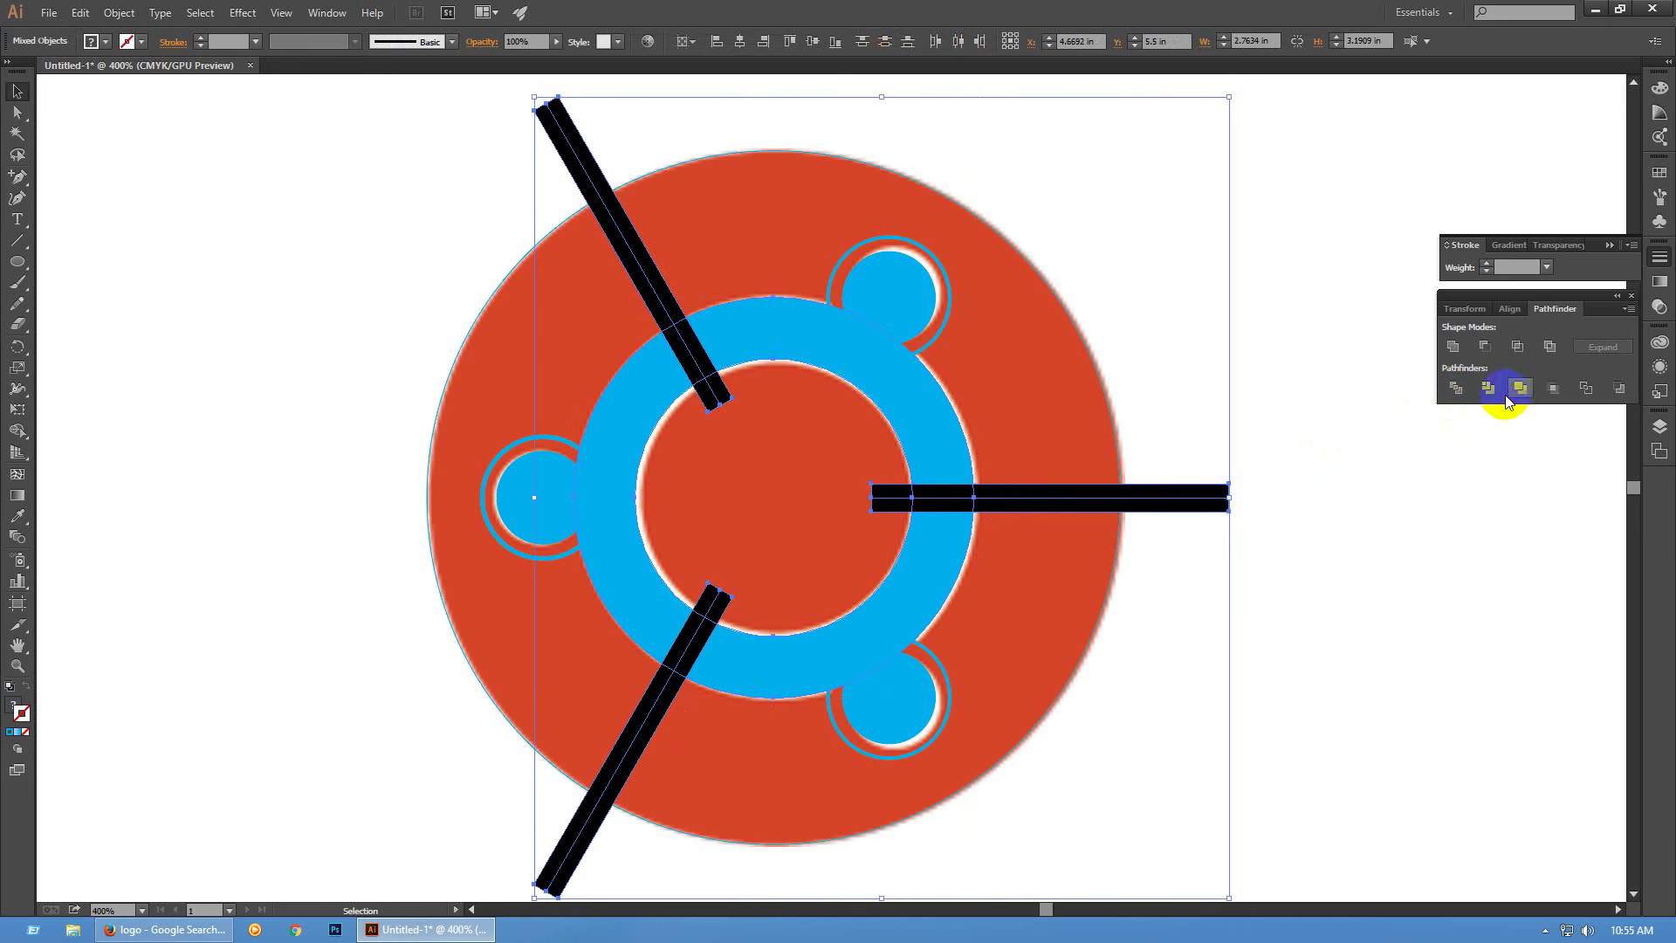
pyautogui.click(1517, 353)
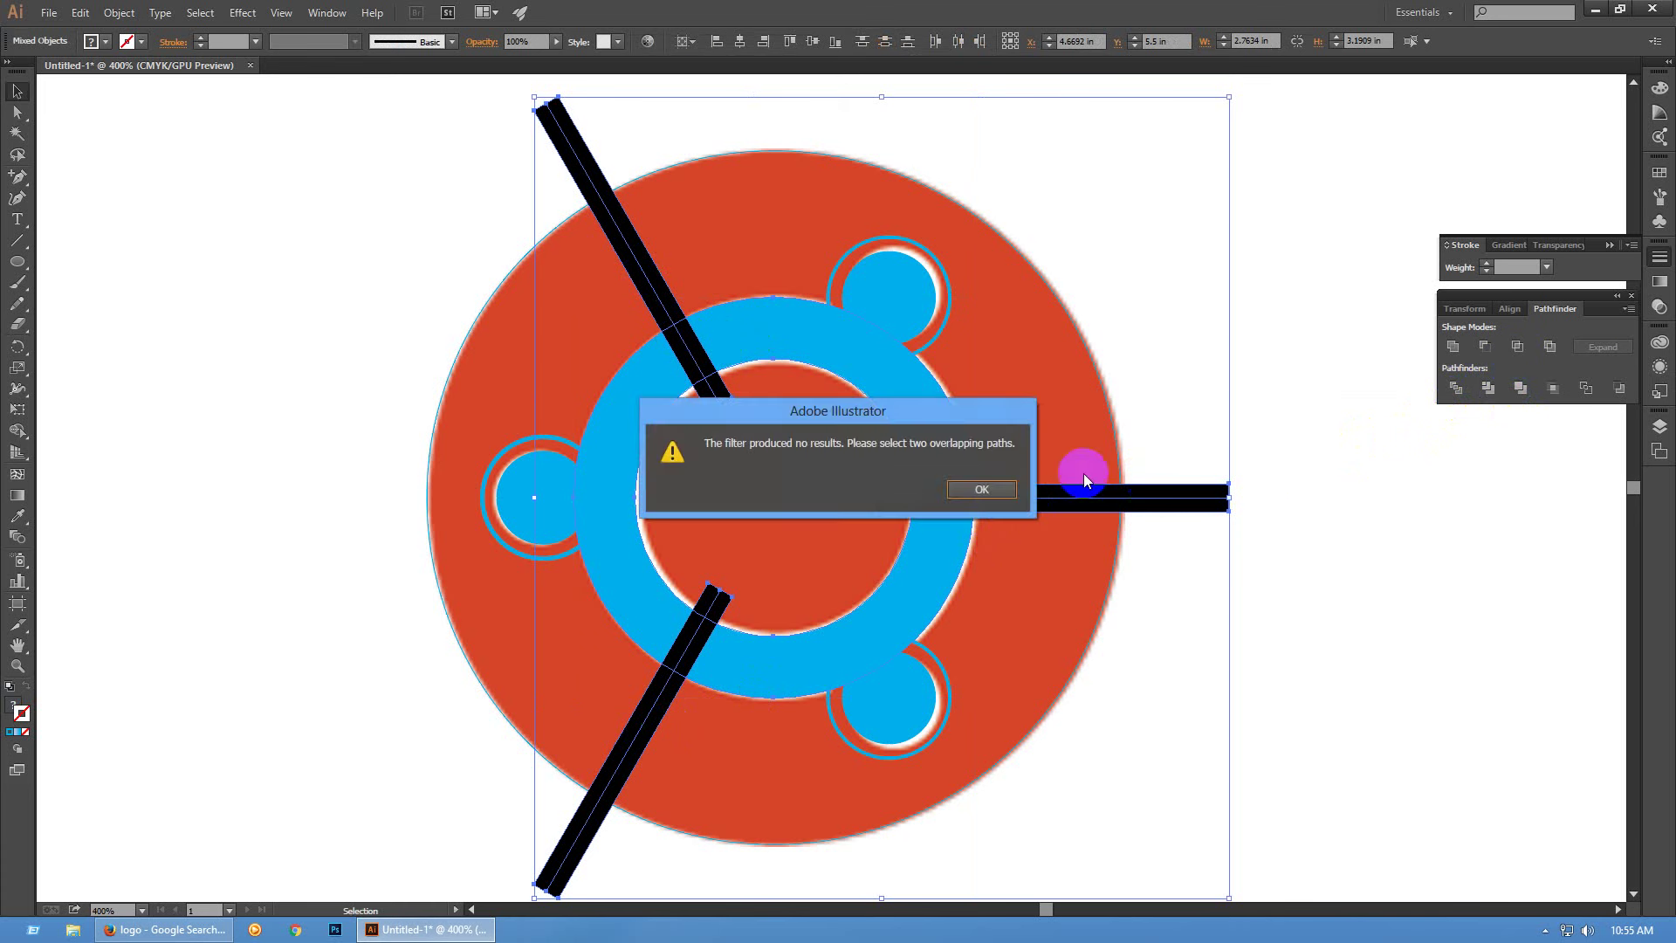
pyautogui.click(990, 492)
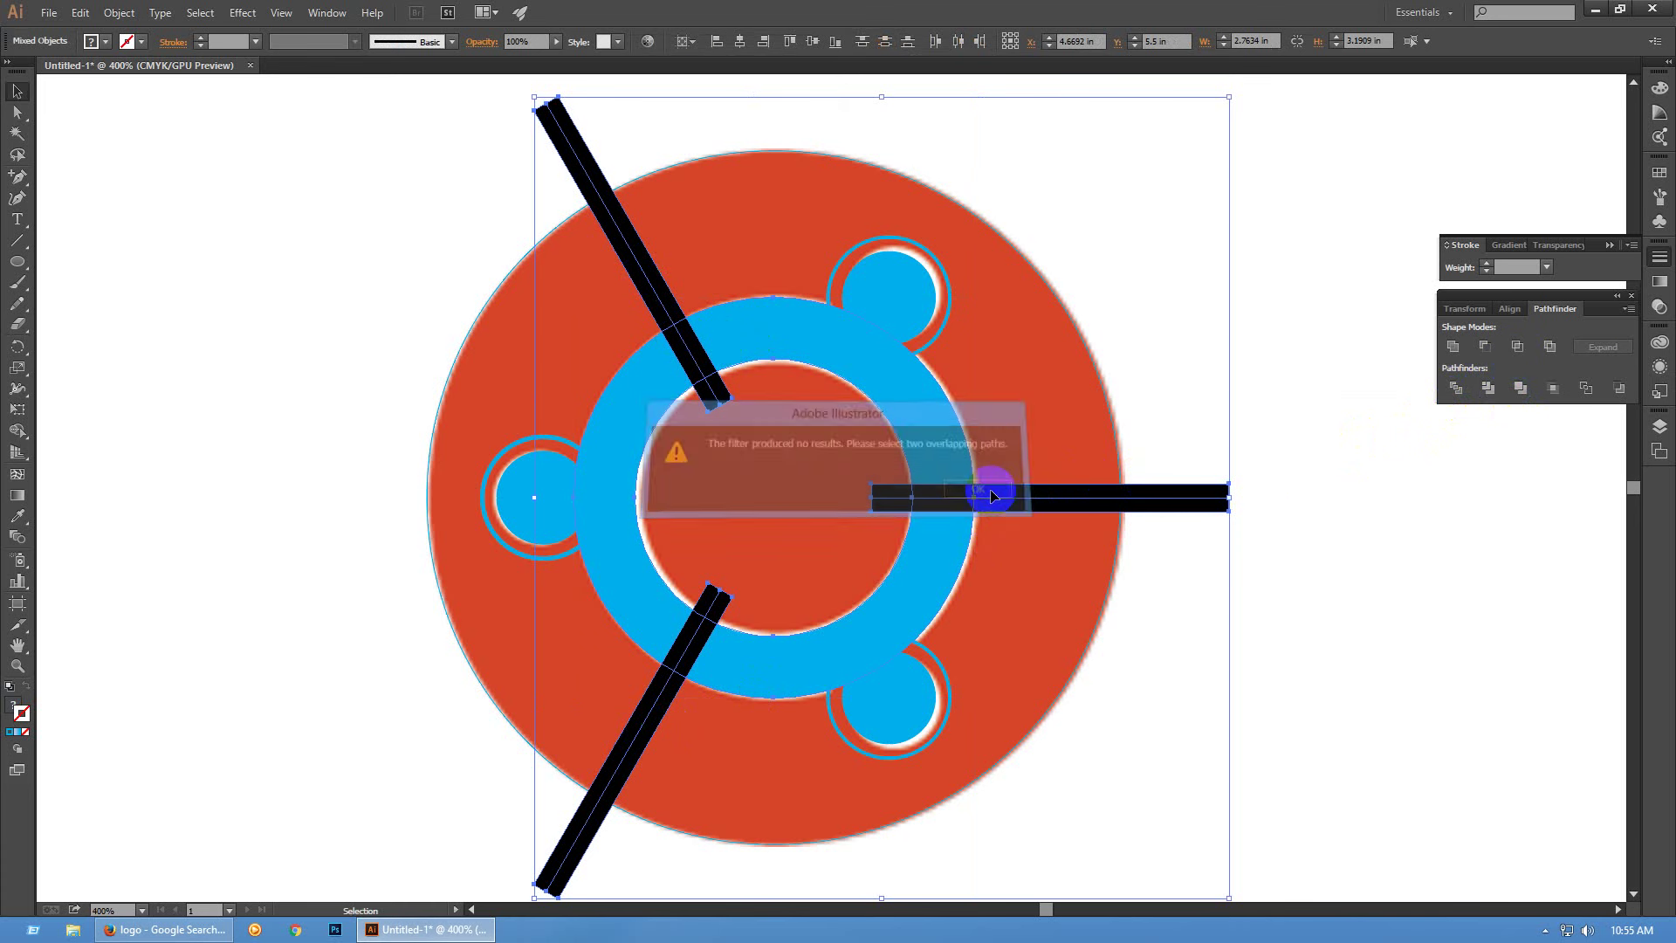
pyautogui.click(1487, 350)
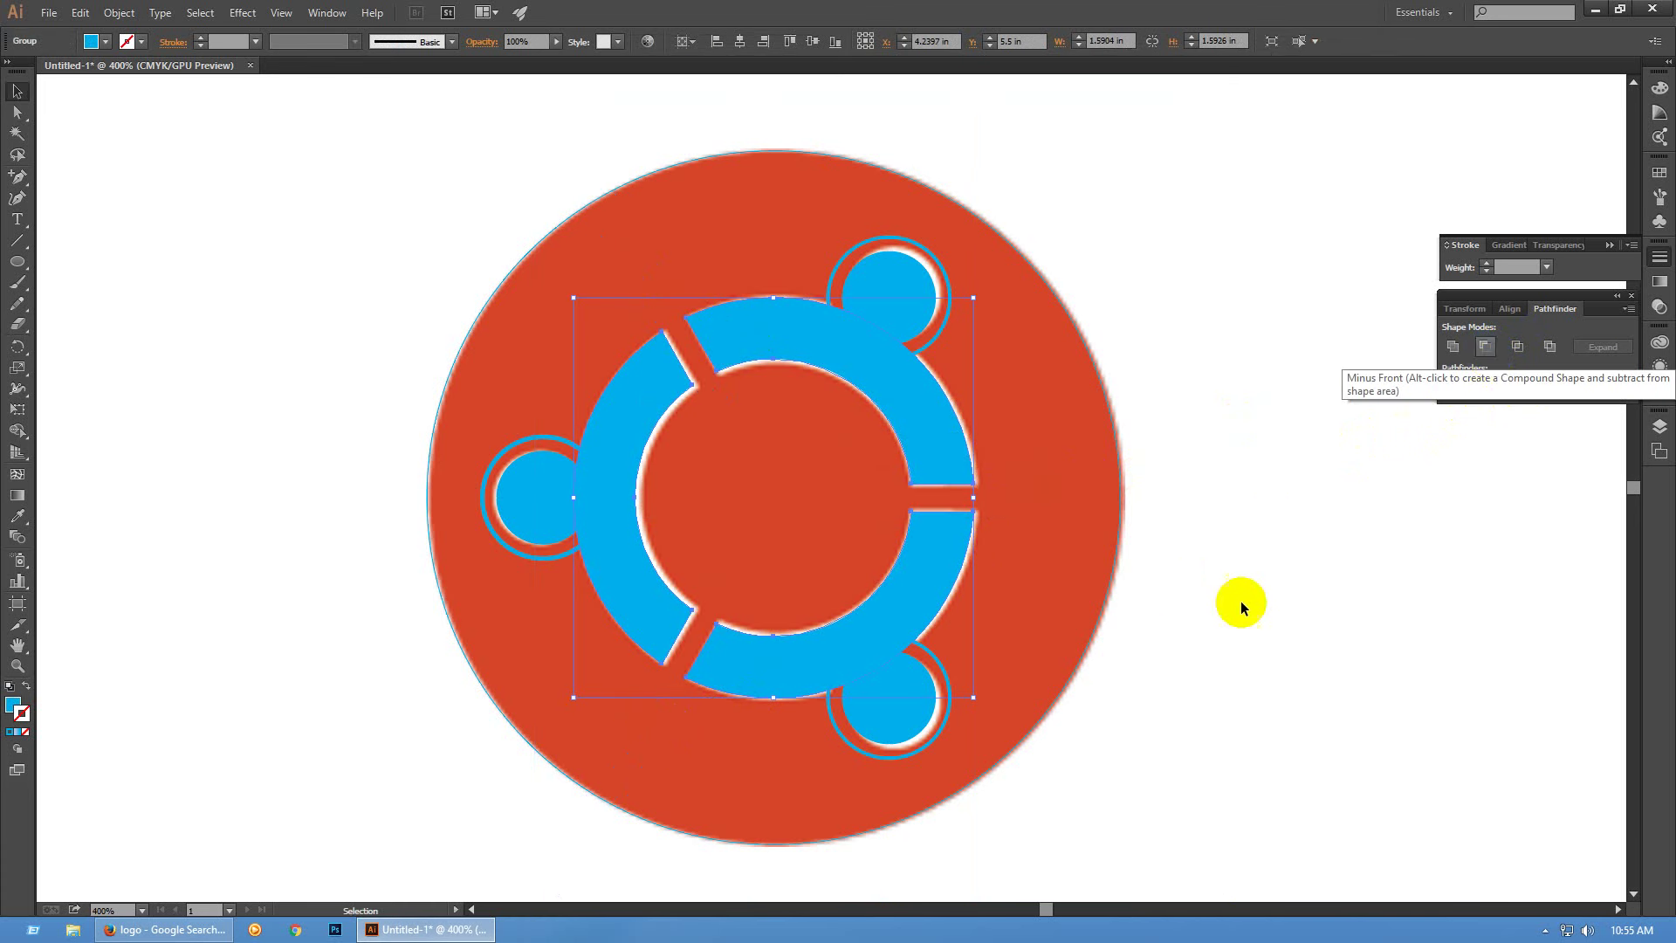
# Select the segmented cyan ring together with the circular borders around the three dots
pyautogui.click(906, 407)
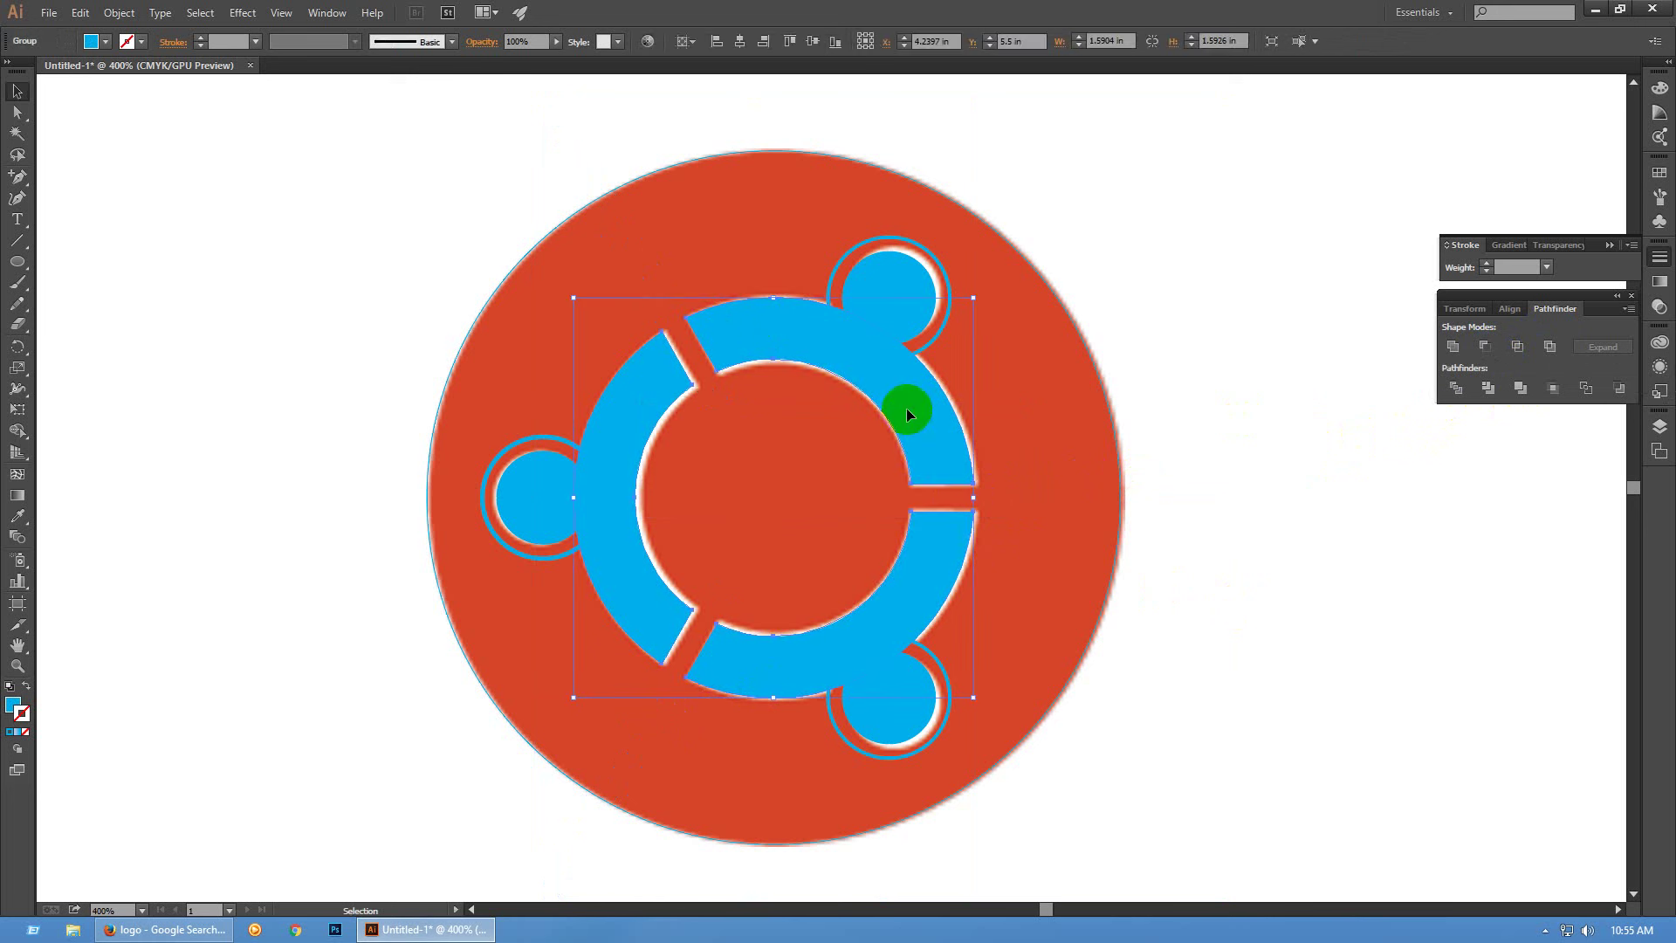
pyautogui.click(933, 345)
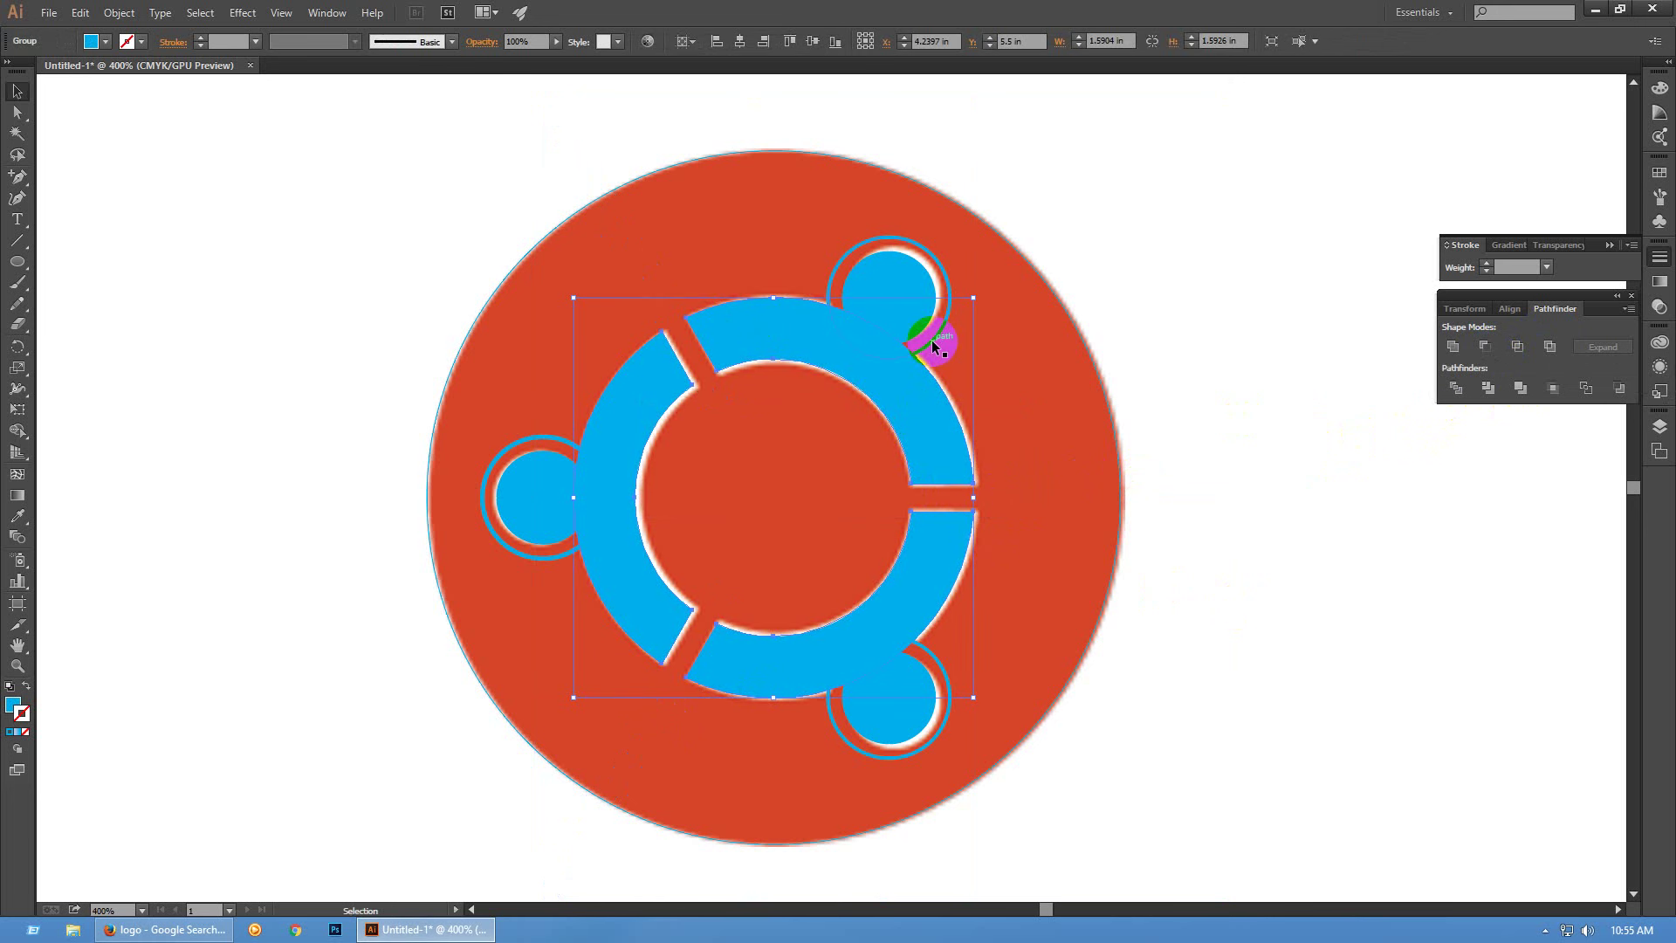
pyautogui.keyDown('shift'); pyautogui.click(948, 697); pyautogui.keyUp('shift')
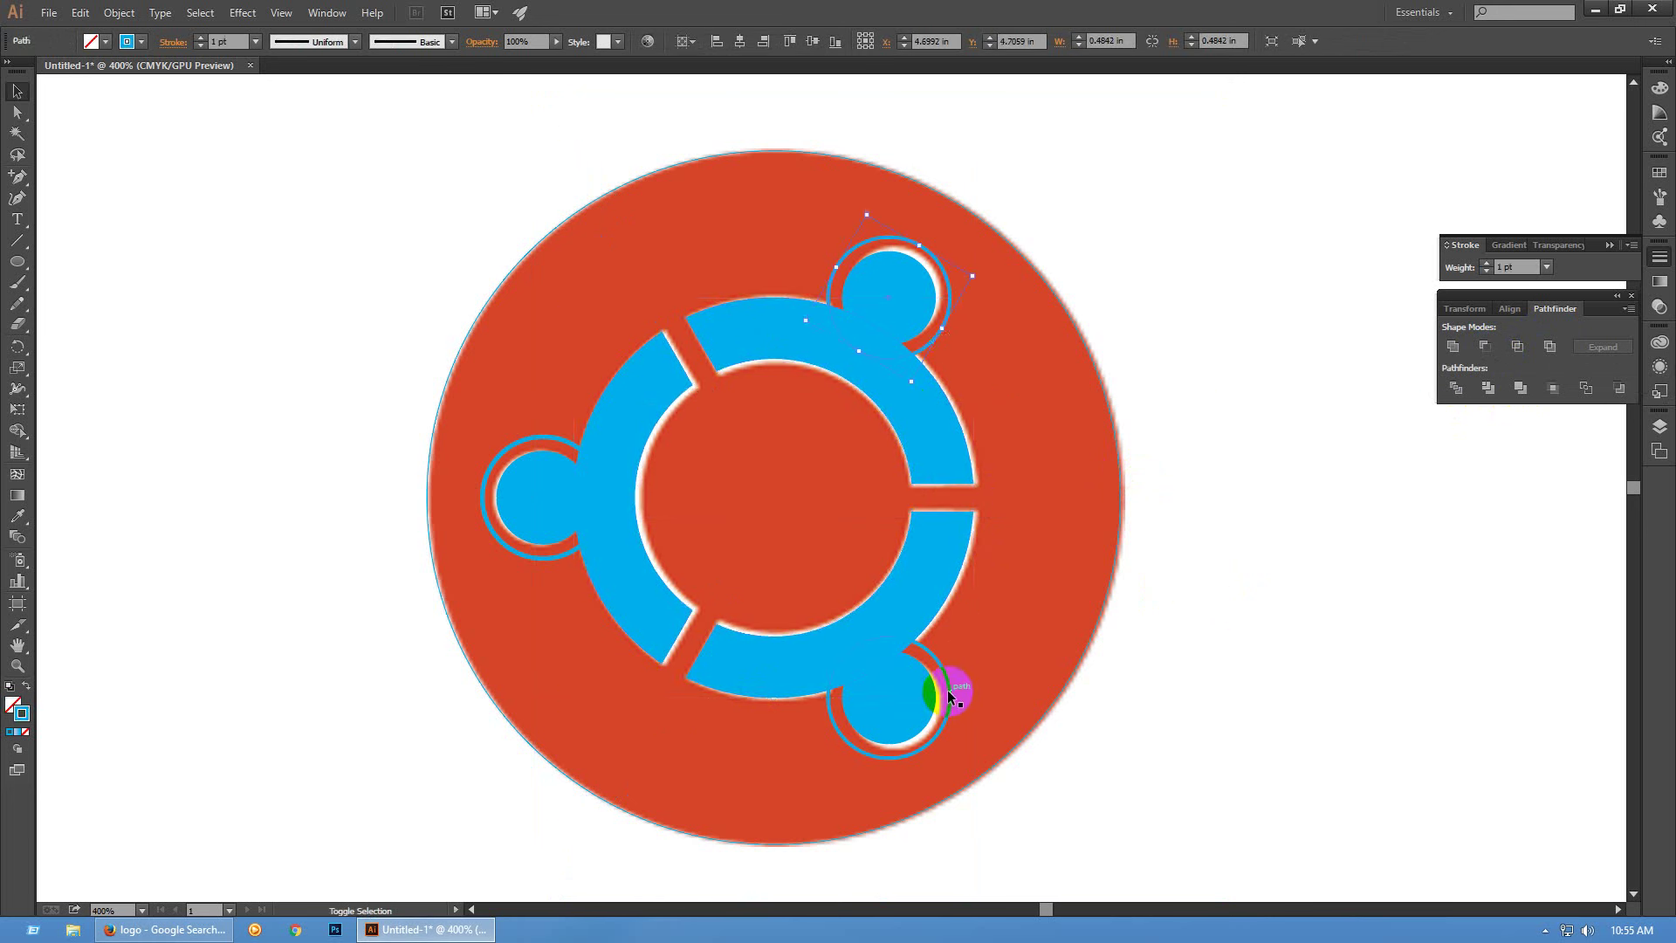
pyautogui.keyDown('shift'); pyautogui.click(564, 559); pyautogui.keyUp('shift')
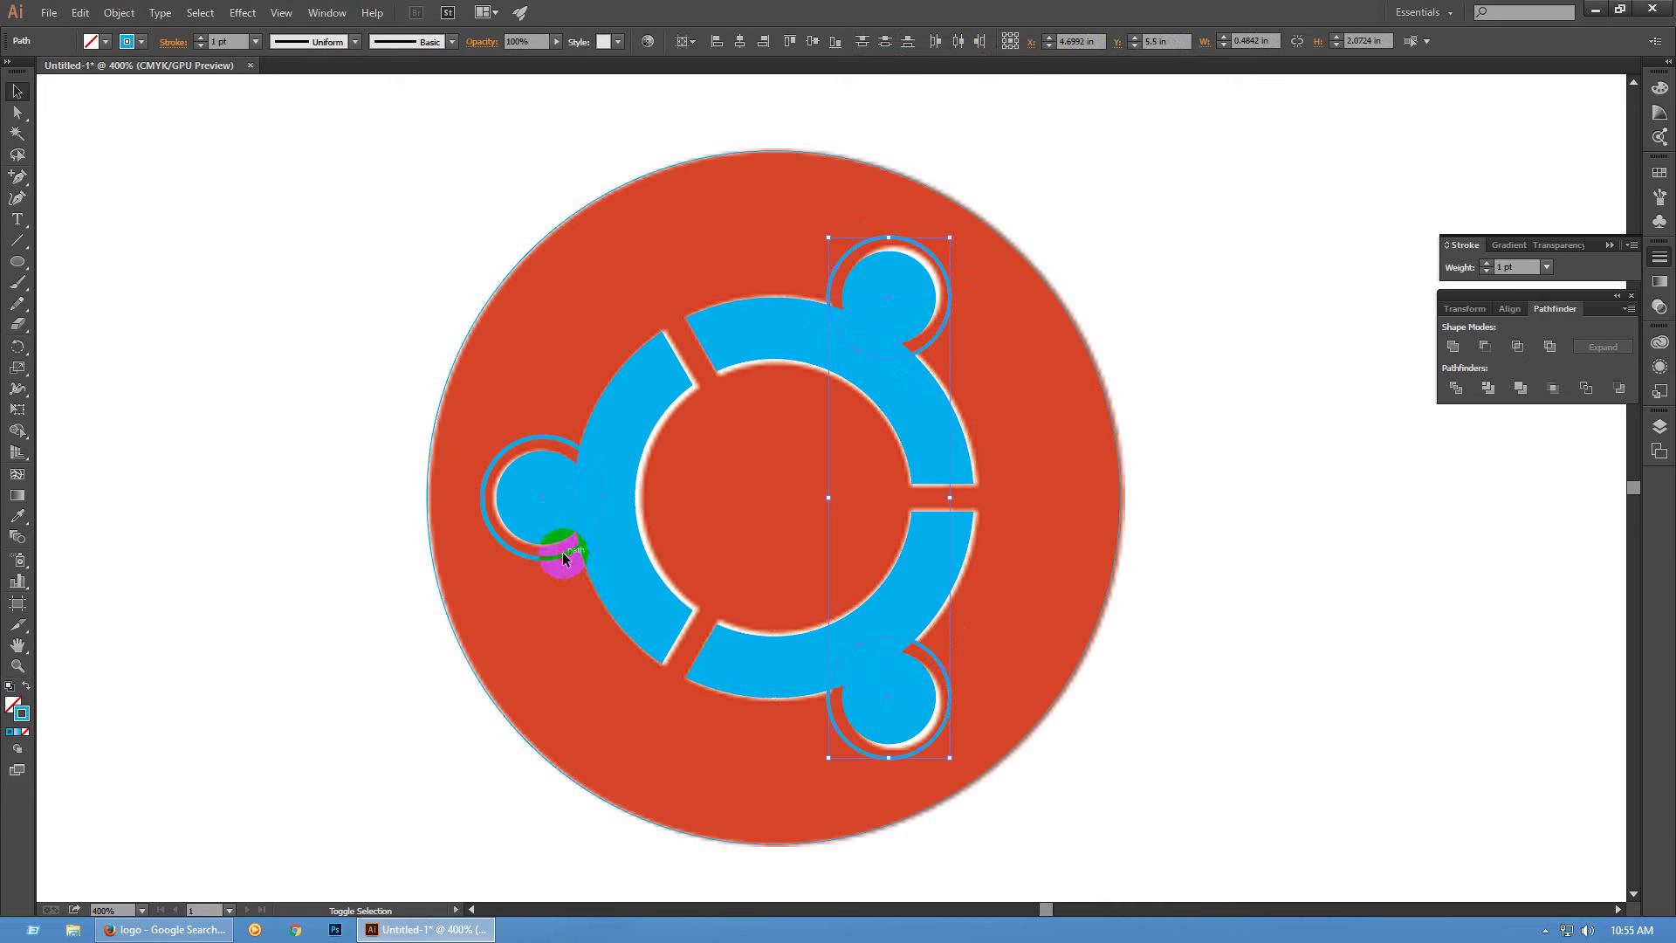
# Try combining the ring and the dot borders with other Pathfinder modes such as Intersect, Minus Front, Exclude and Unite
pyautogui.click(1518, 347)
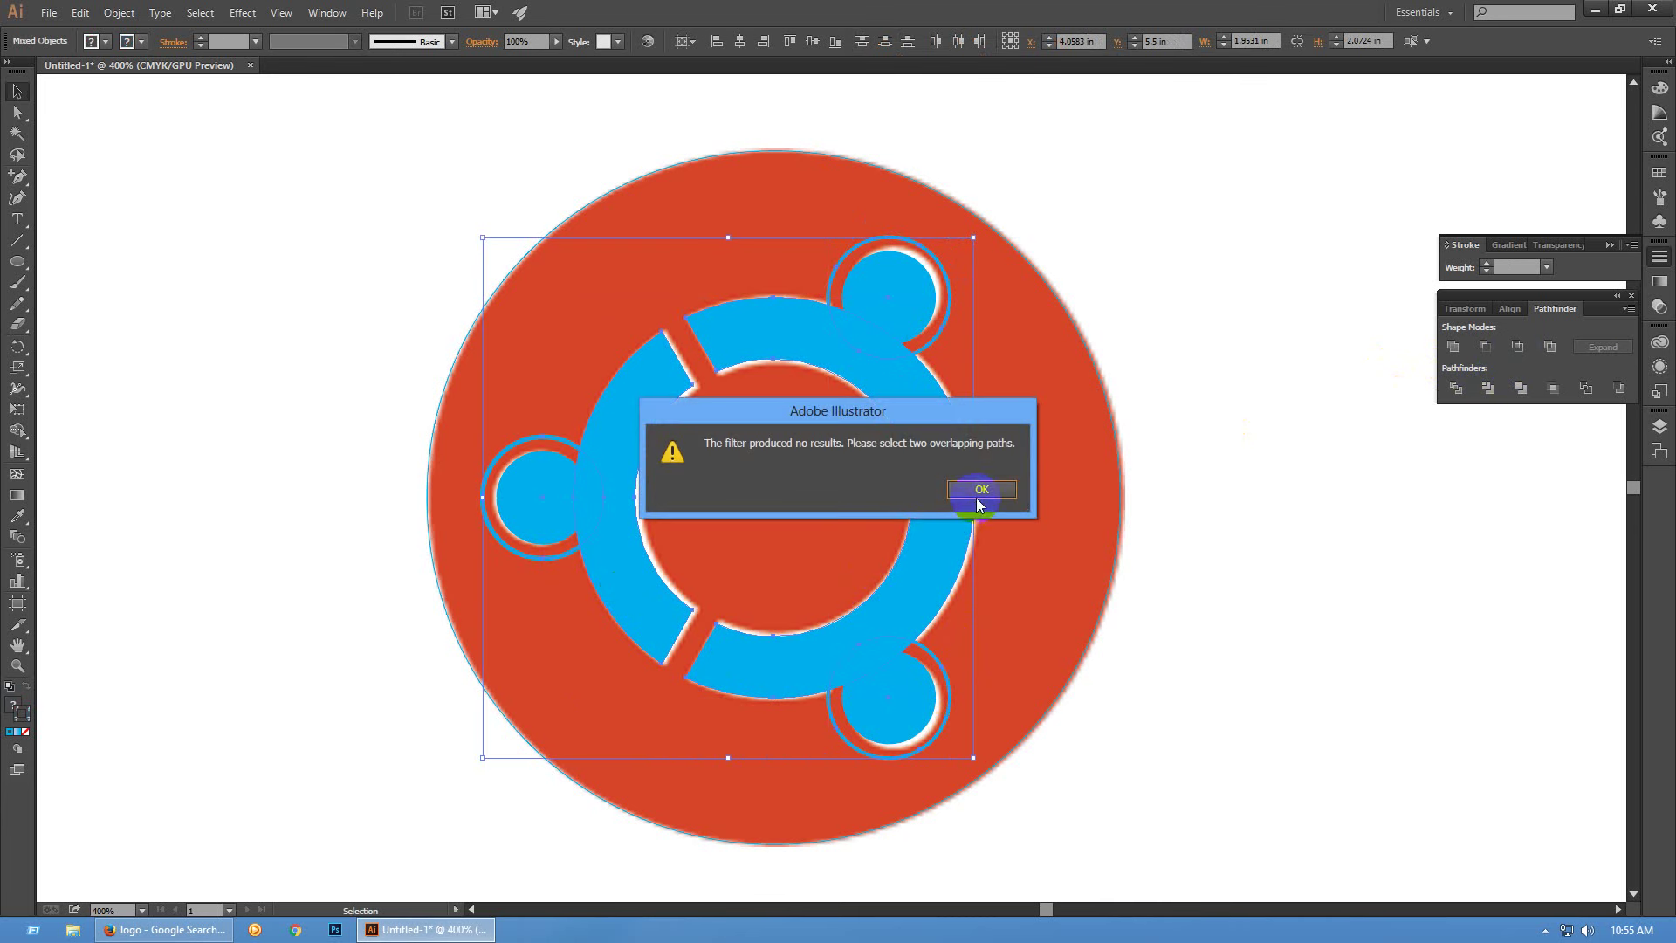
pyautogui.press('Return')
pyautogui.click(1485, 347)
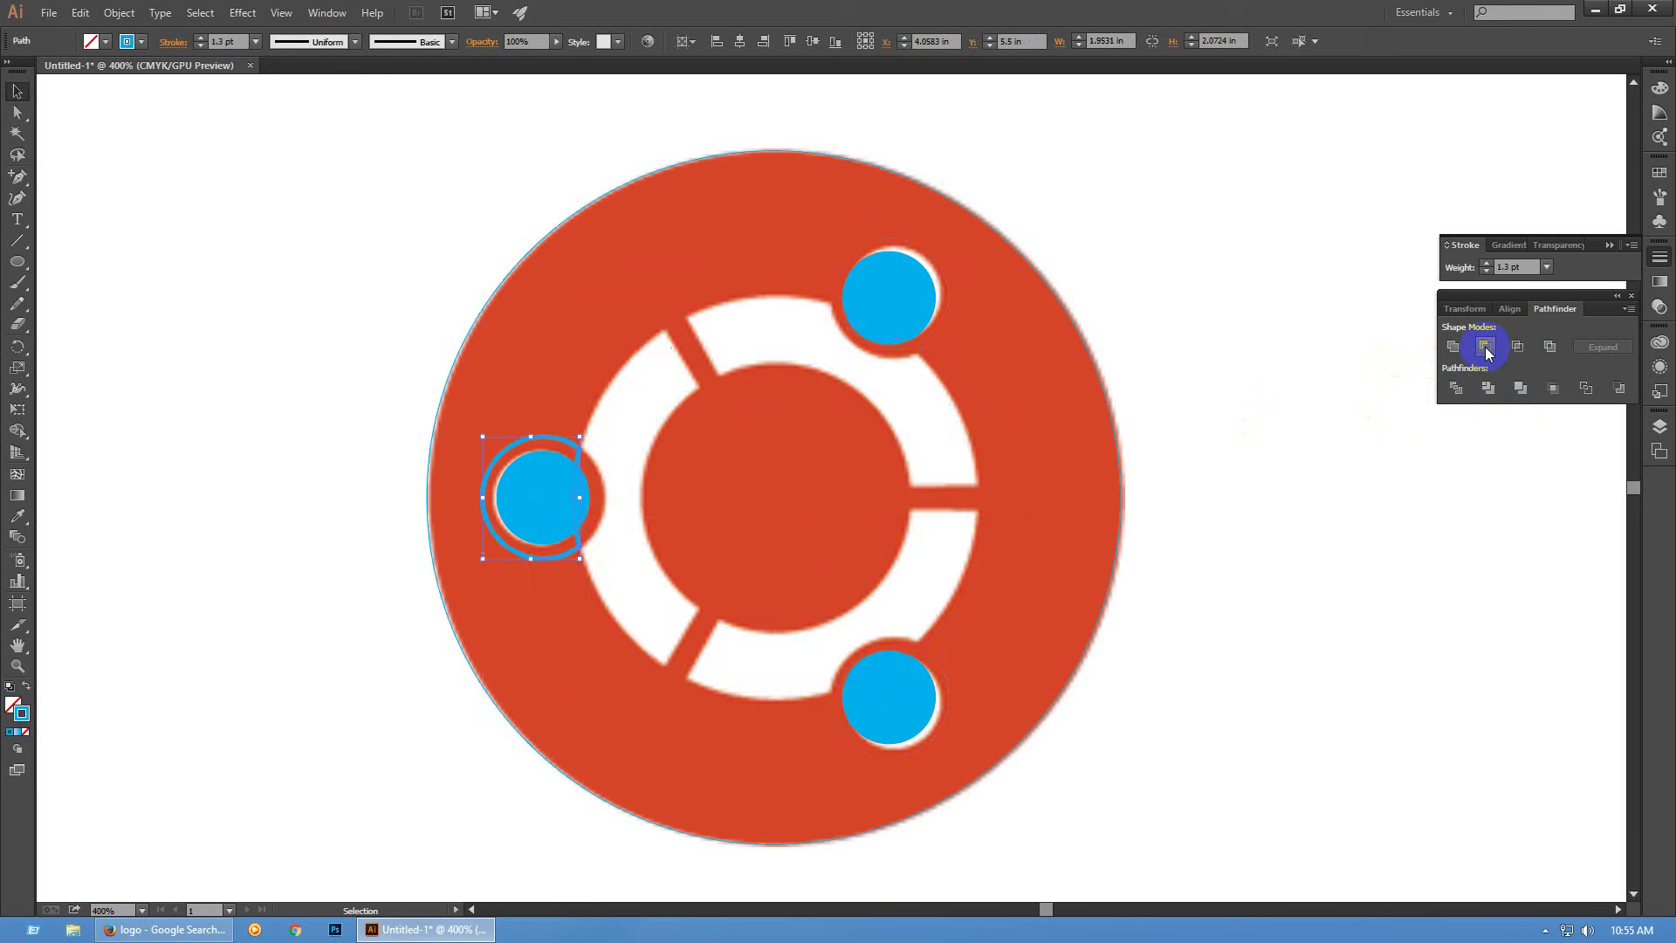
pyautogui.hotkey('ctrl', 'z')
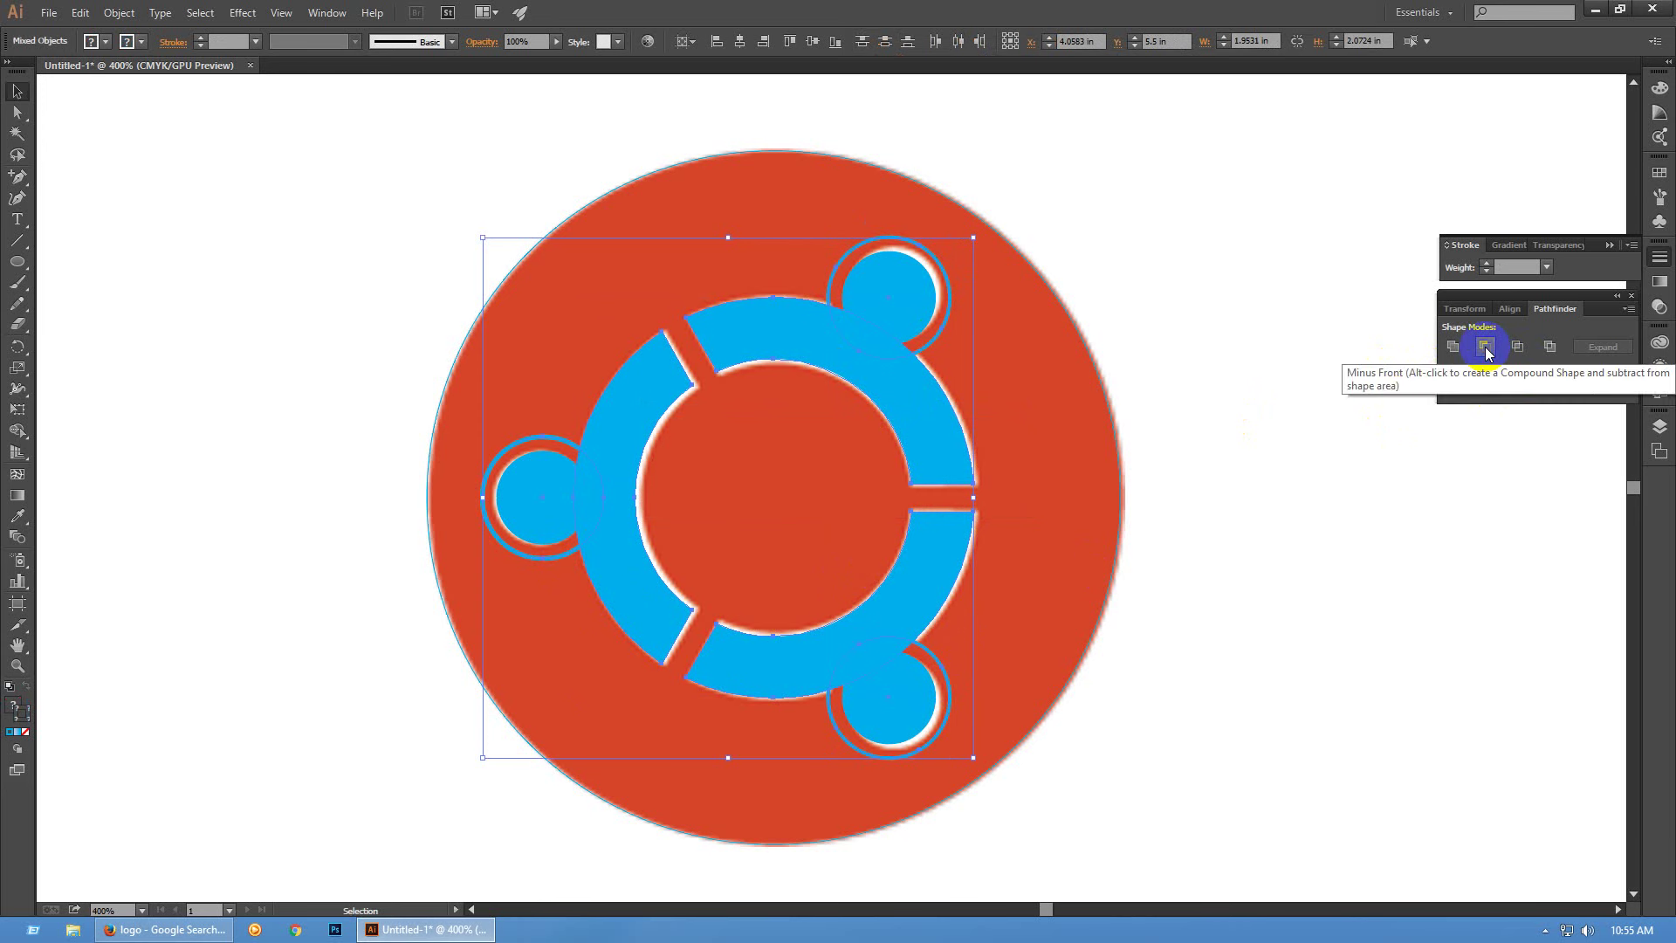
pyautogui.click(1551, 347)
pyautogui.hotkey('ctrl', 'z')
pyautogui.click(1453, 347)
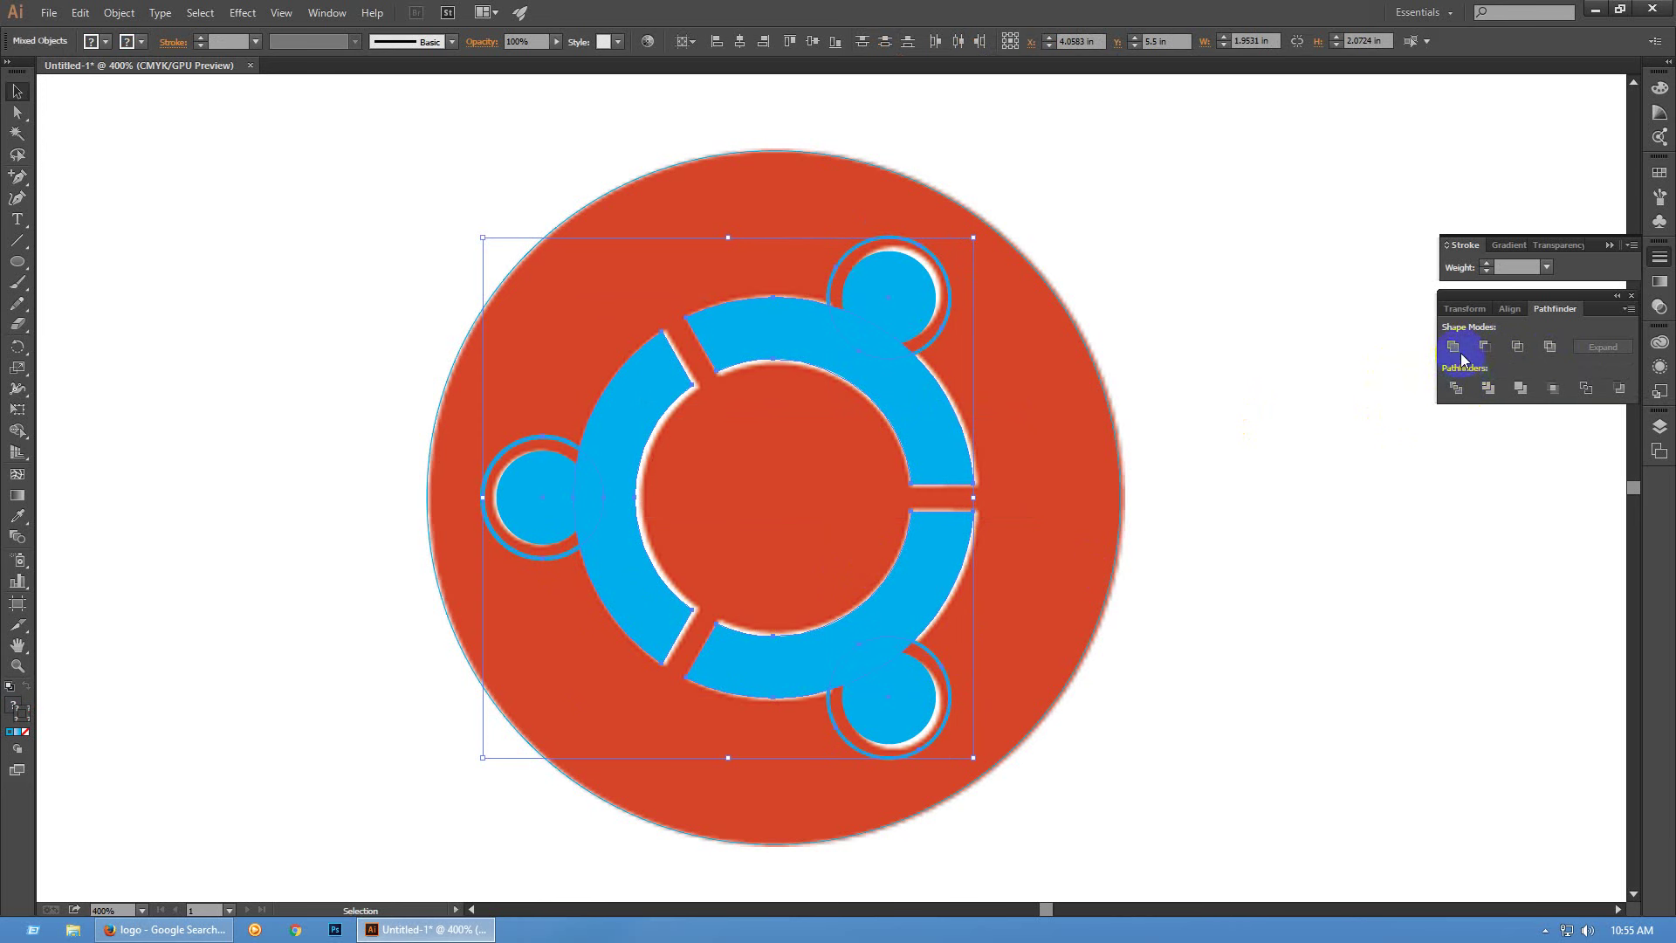
pyautogui.hotkey('ctrl', 'z')
pyautogui.click(1459, 392)
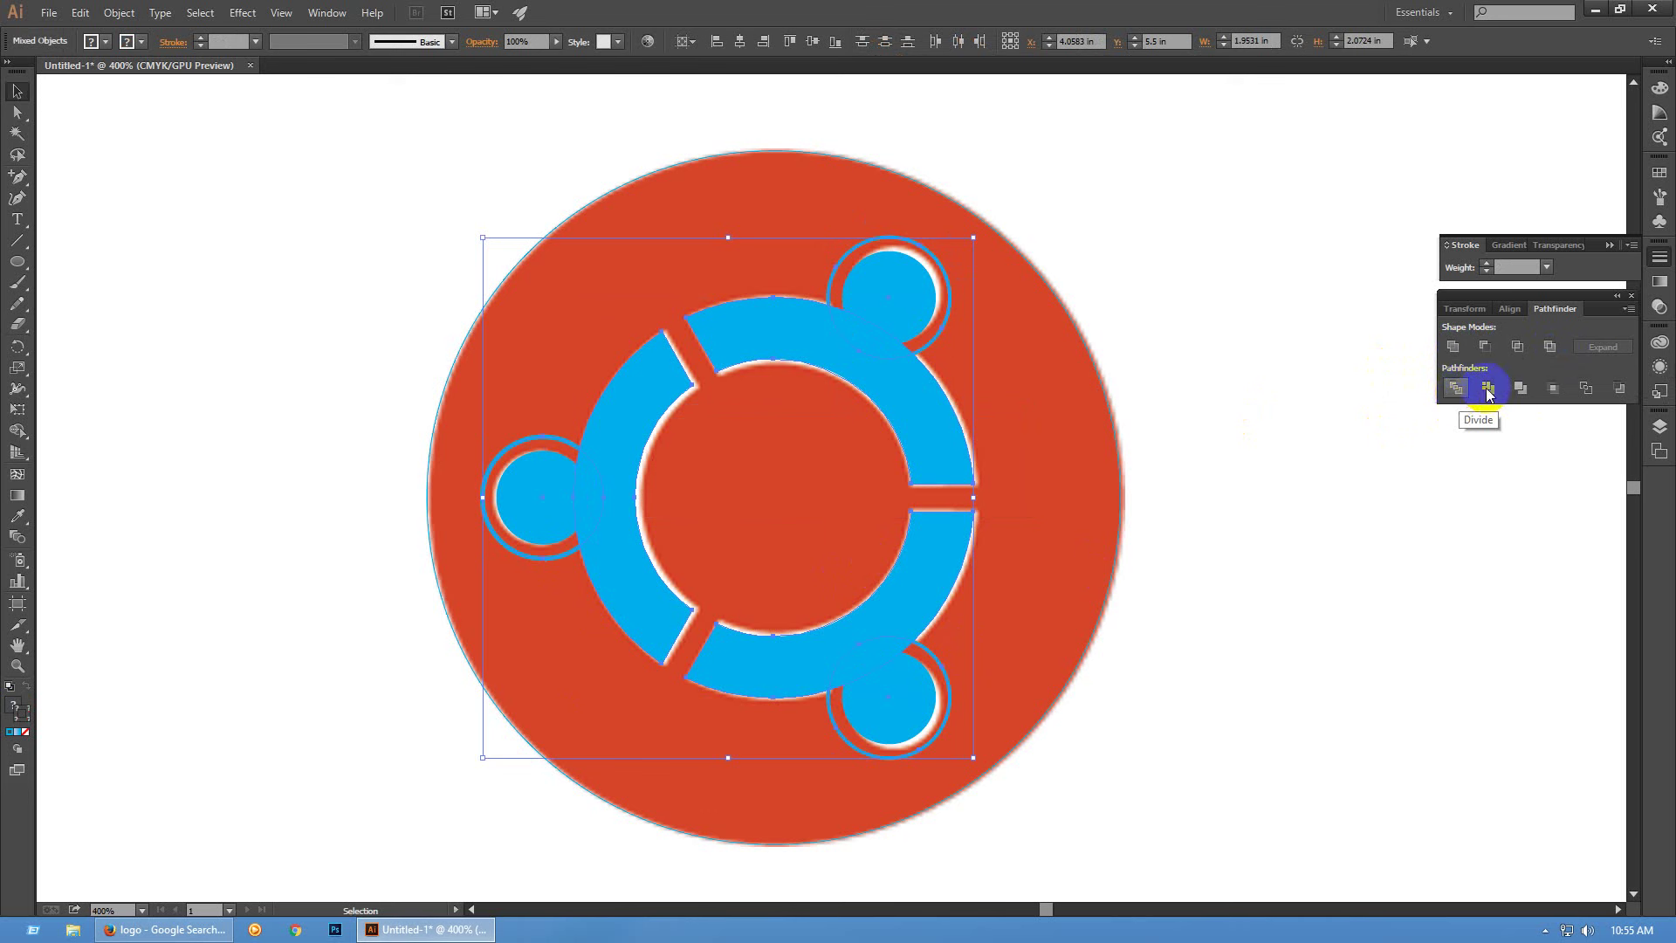
pyautogui.click(1489, 389)
pyautogui.hotkey('ctrl', 'z')
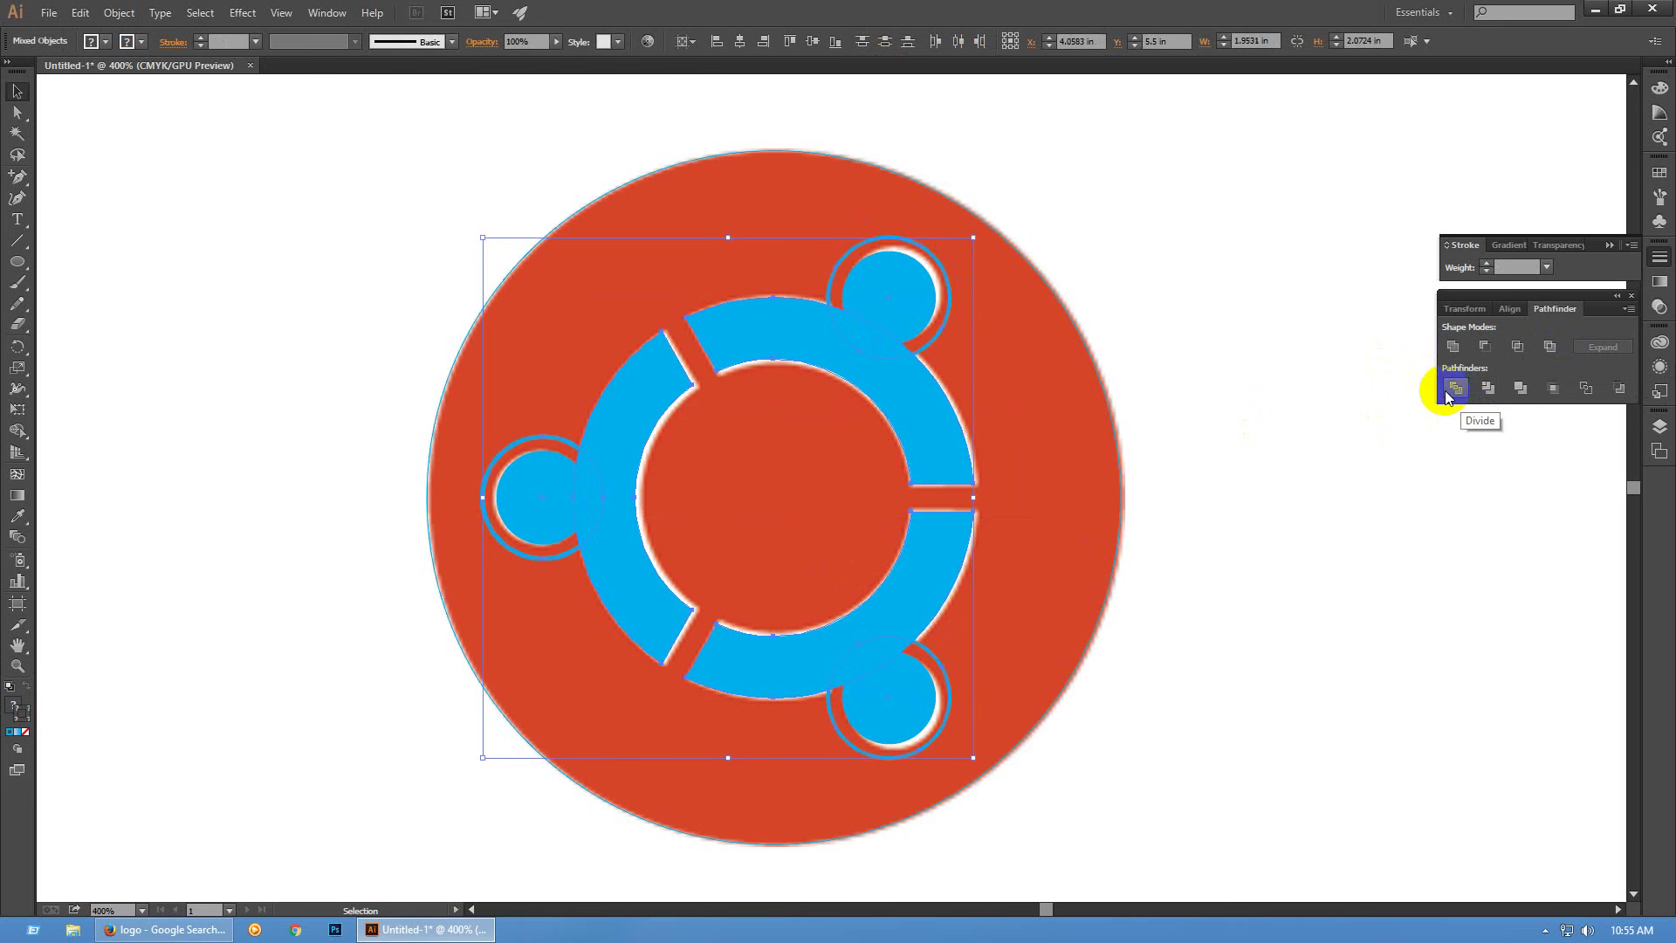
# Divide the segmented ring along the three circular dot borders with the Divide pathfinder
pyautogui.click(1454, 390)
pyautogui.click(1413, 601)
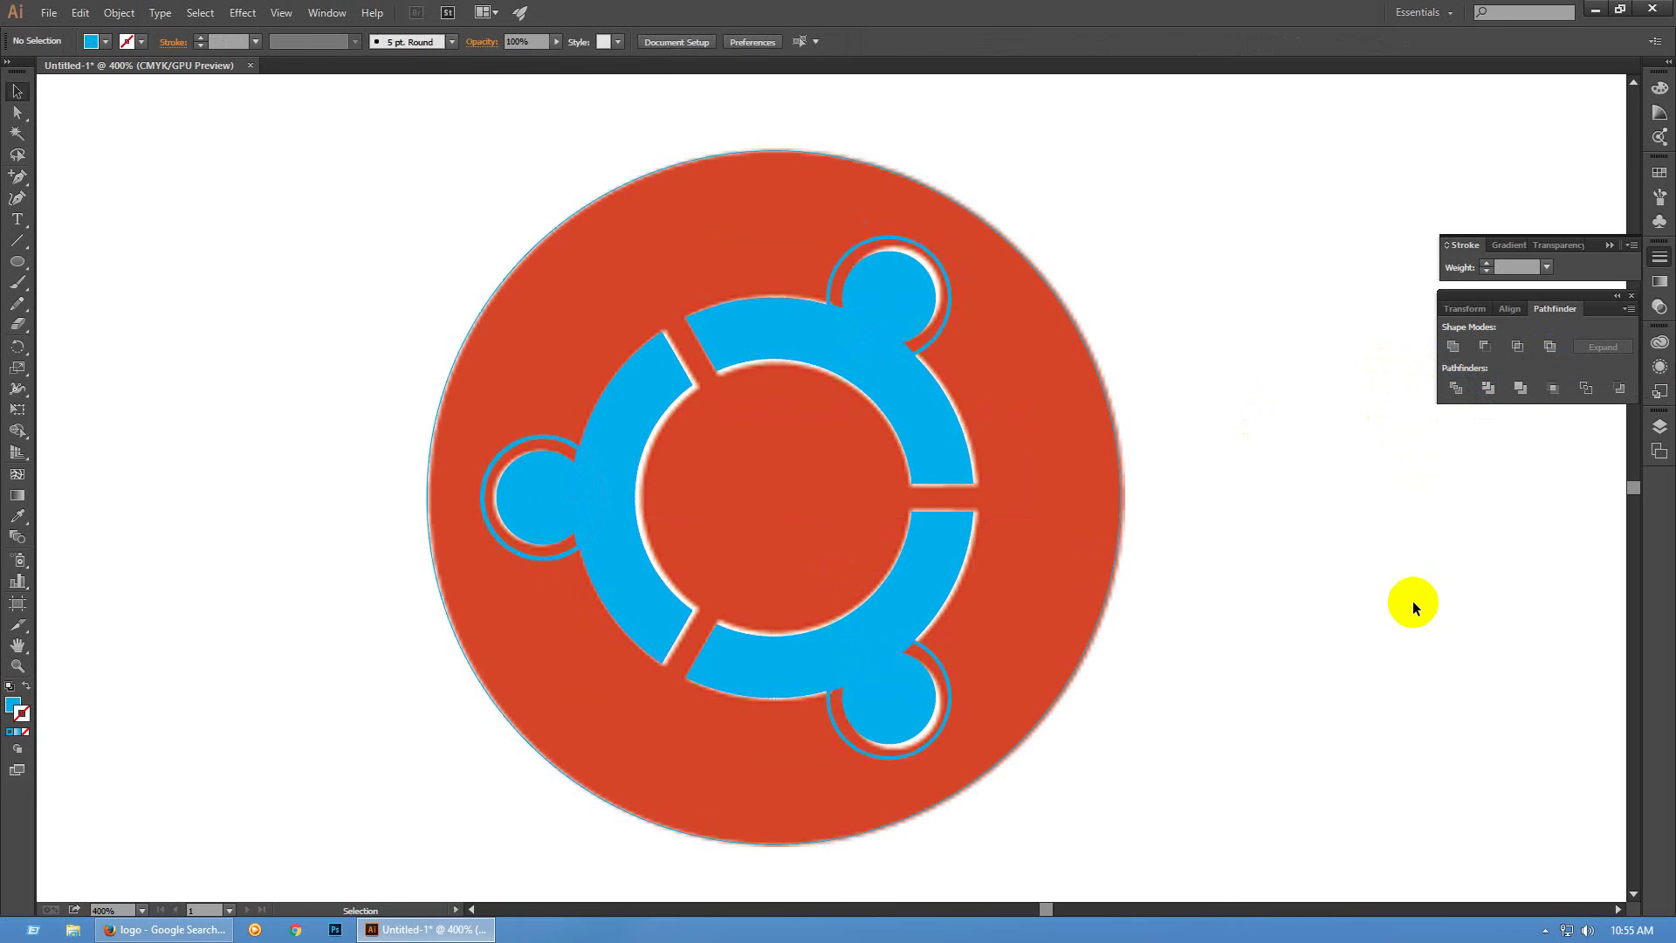
# Delete the border outline around the upper-right dot using direct selection
pyautogui.press('a')
pyautogui.click(951, 289)
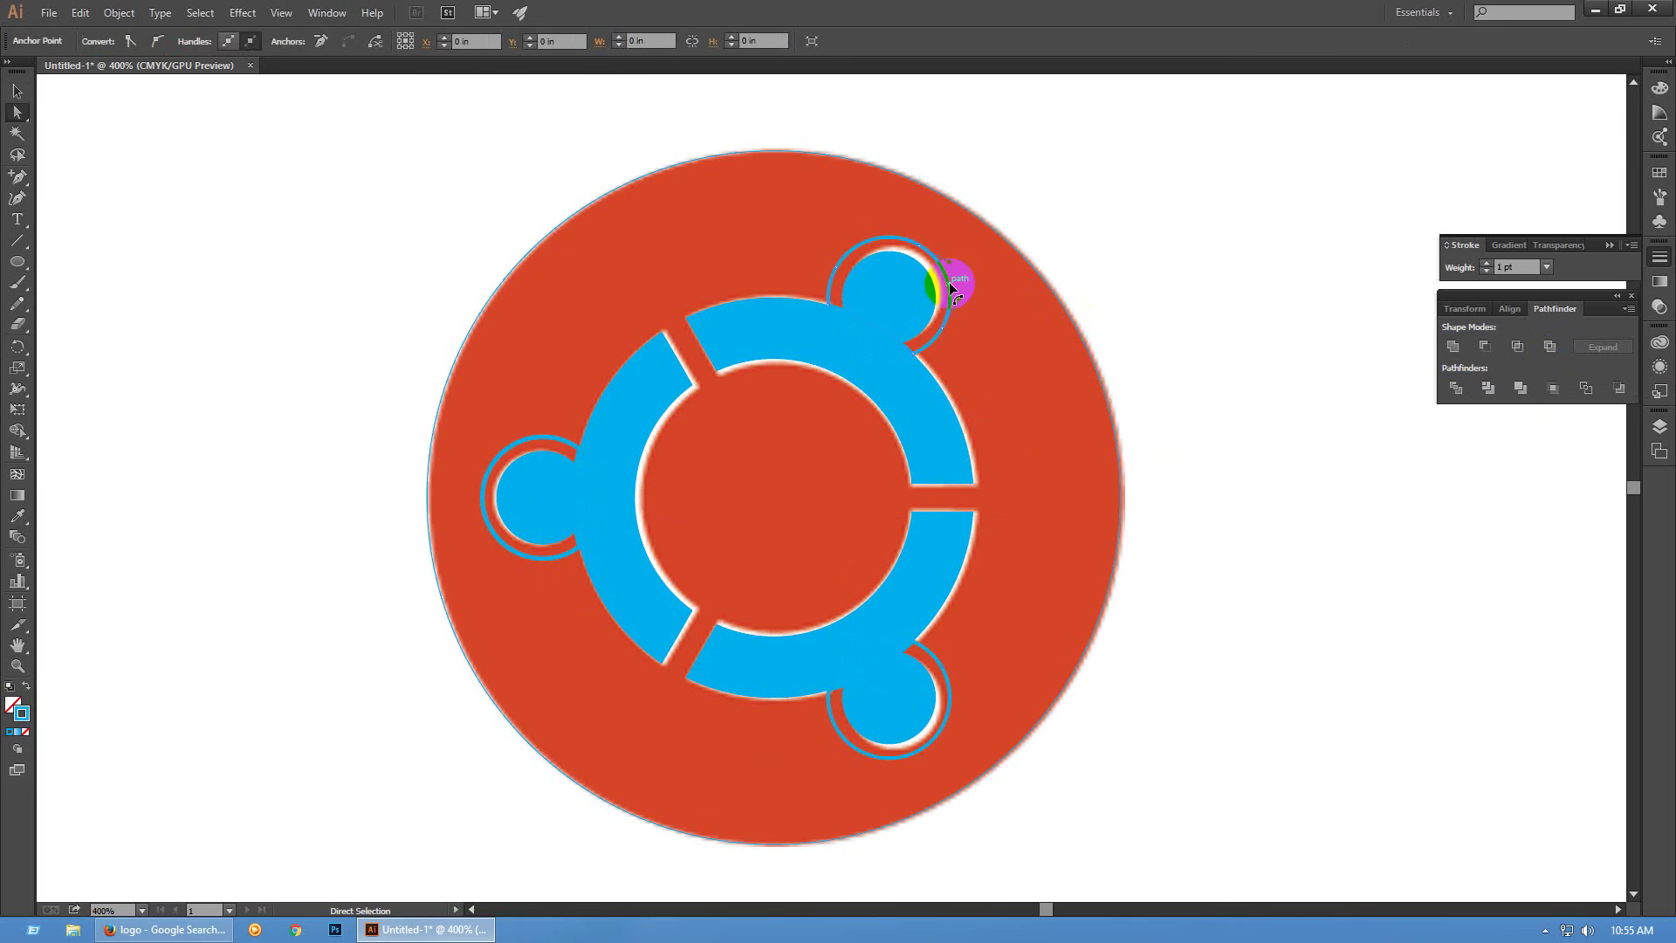
pyautogui.press('Delete')
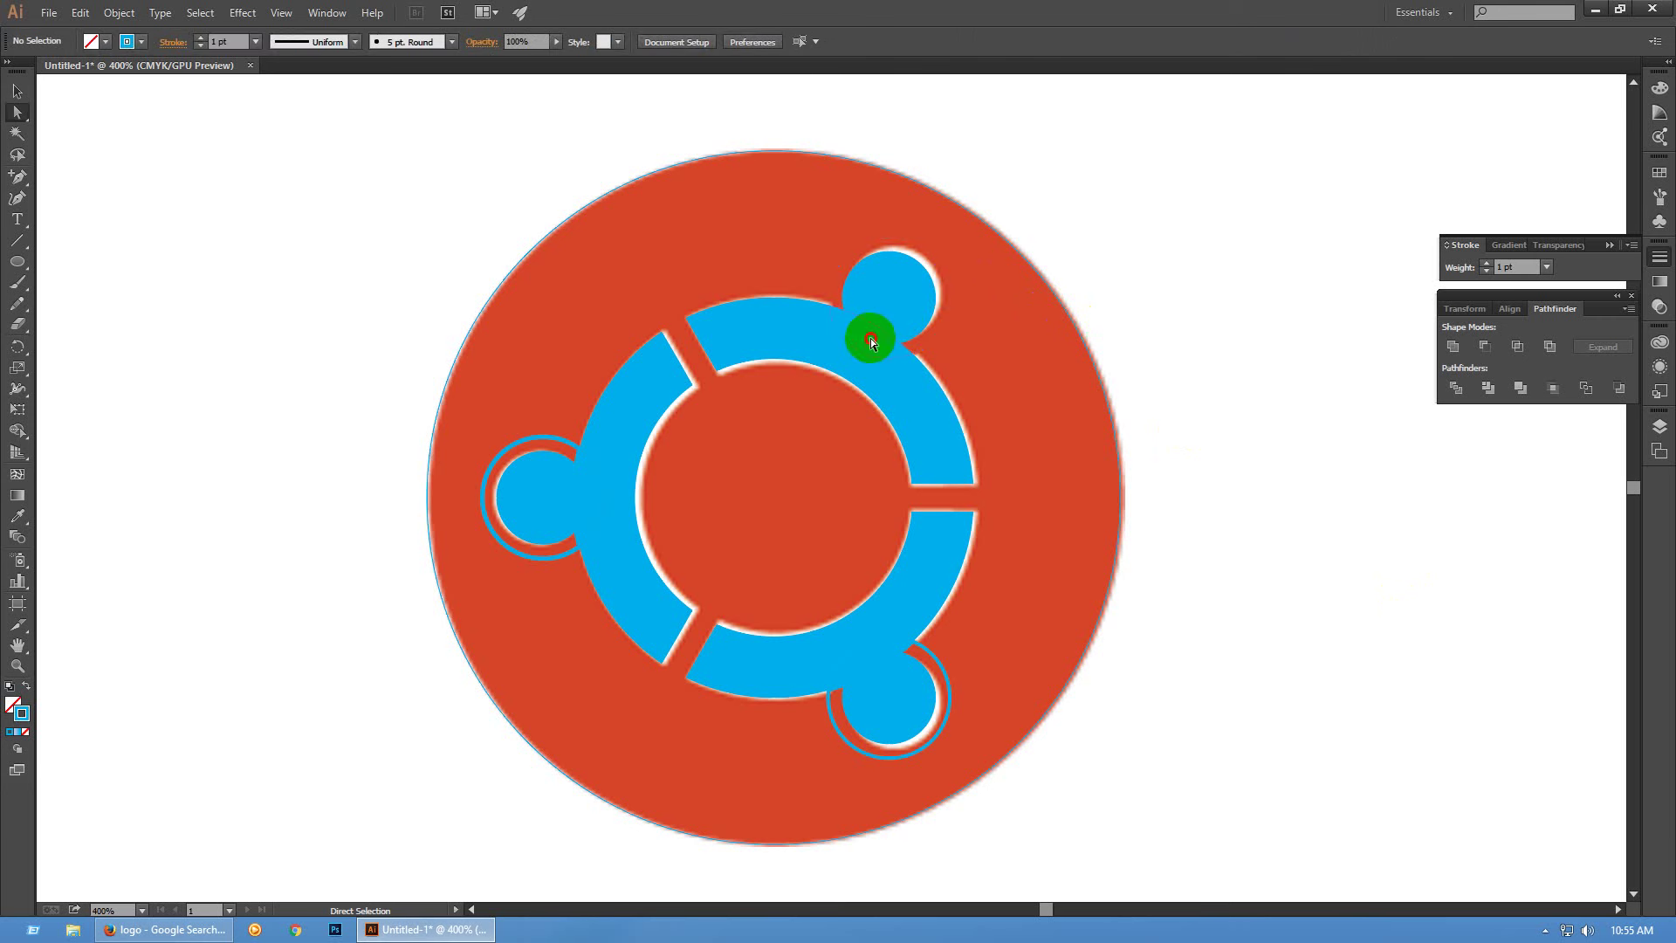
# Delete the remaining border pieces around the three dots, leaving clean gaps between each dot and the ring
pyautogui.click(871, 338)
pyautogui.press('Delete')
pyautogui.click(496, 460)
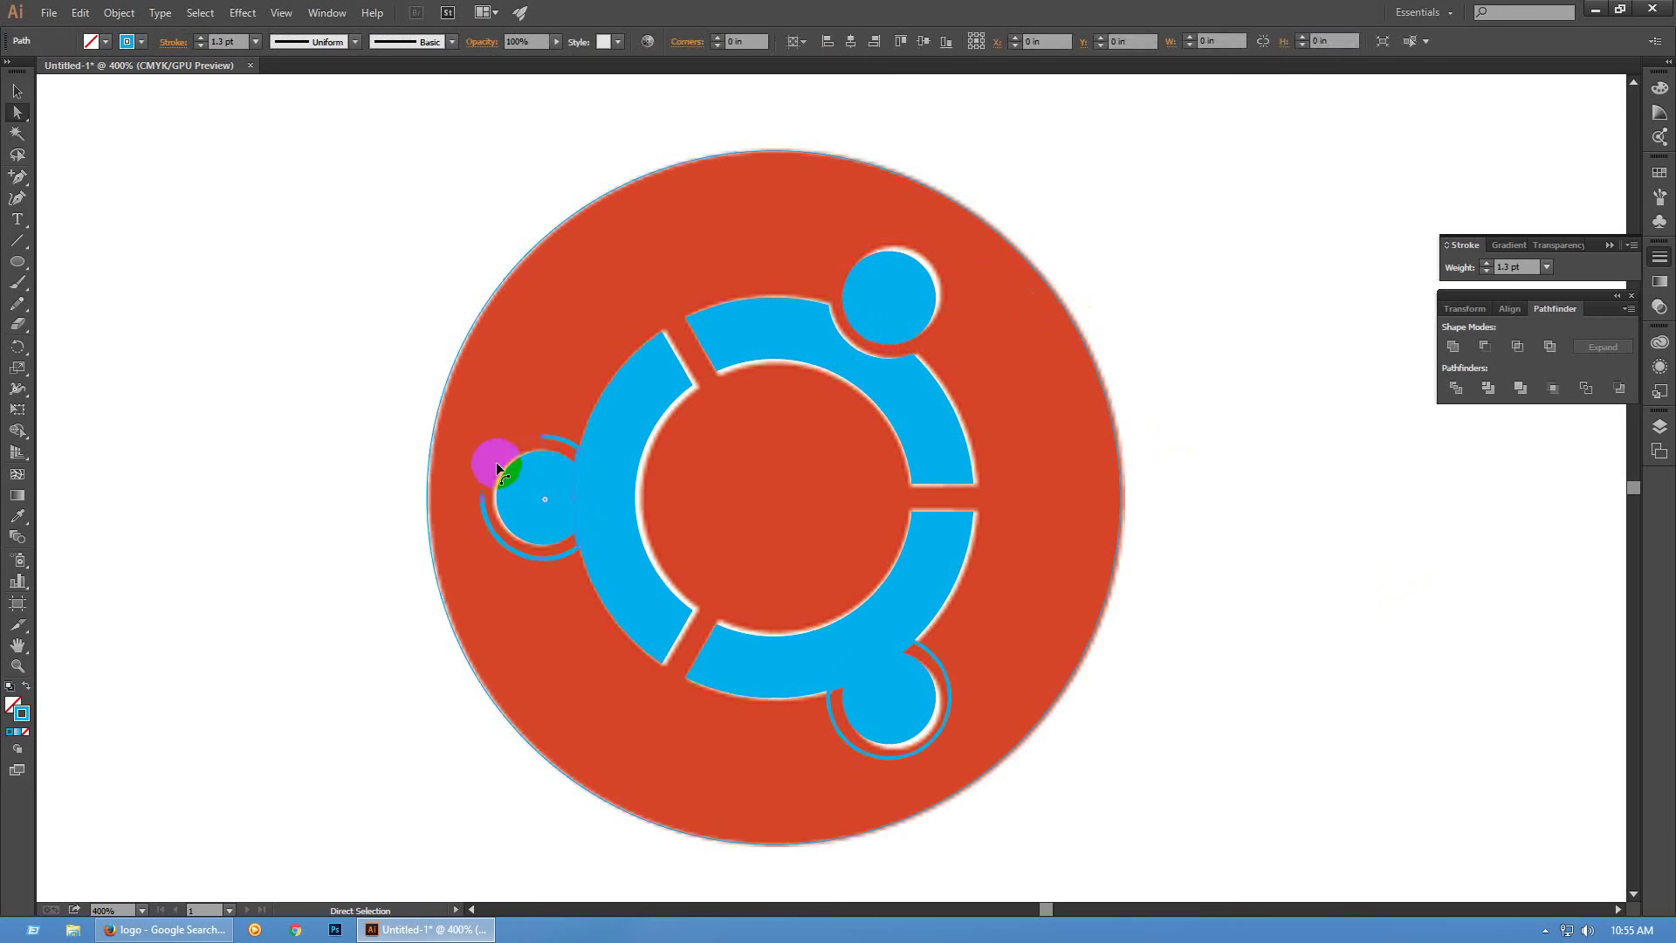
pyautogui.press('Delete')
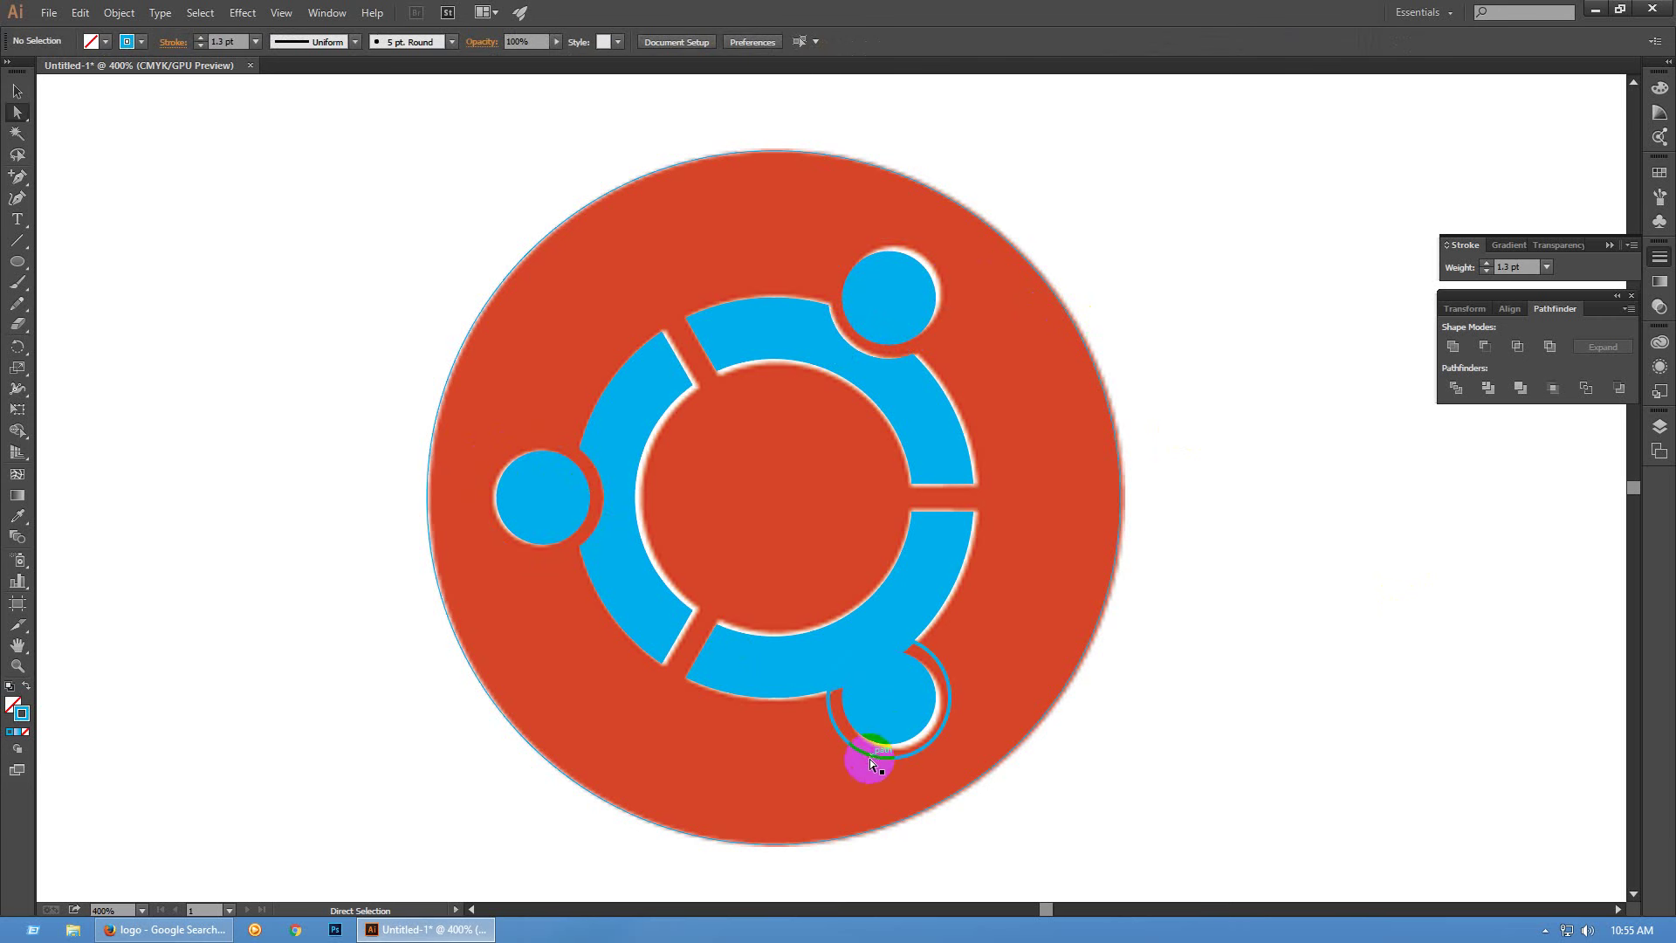
pyautogui.click(871, 758)
pyautogui.press('Delete')
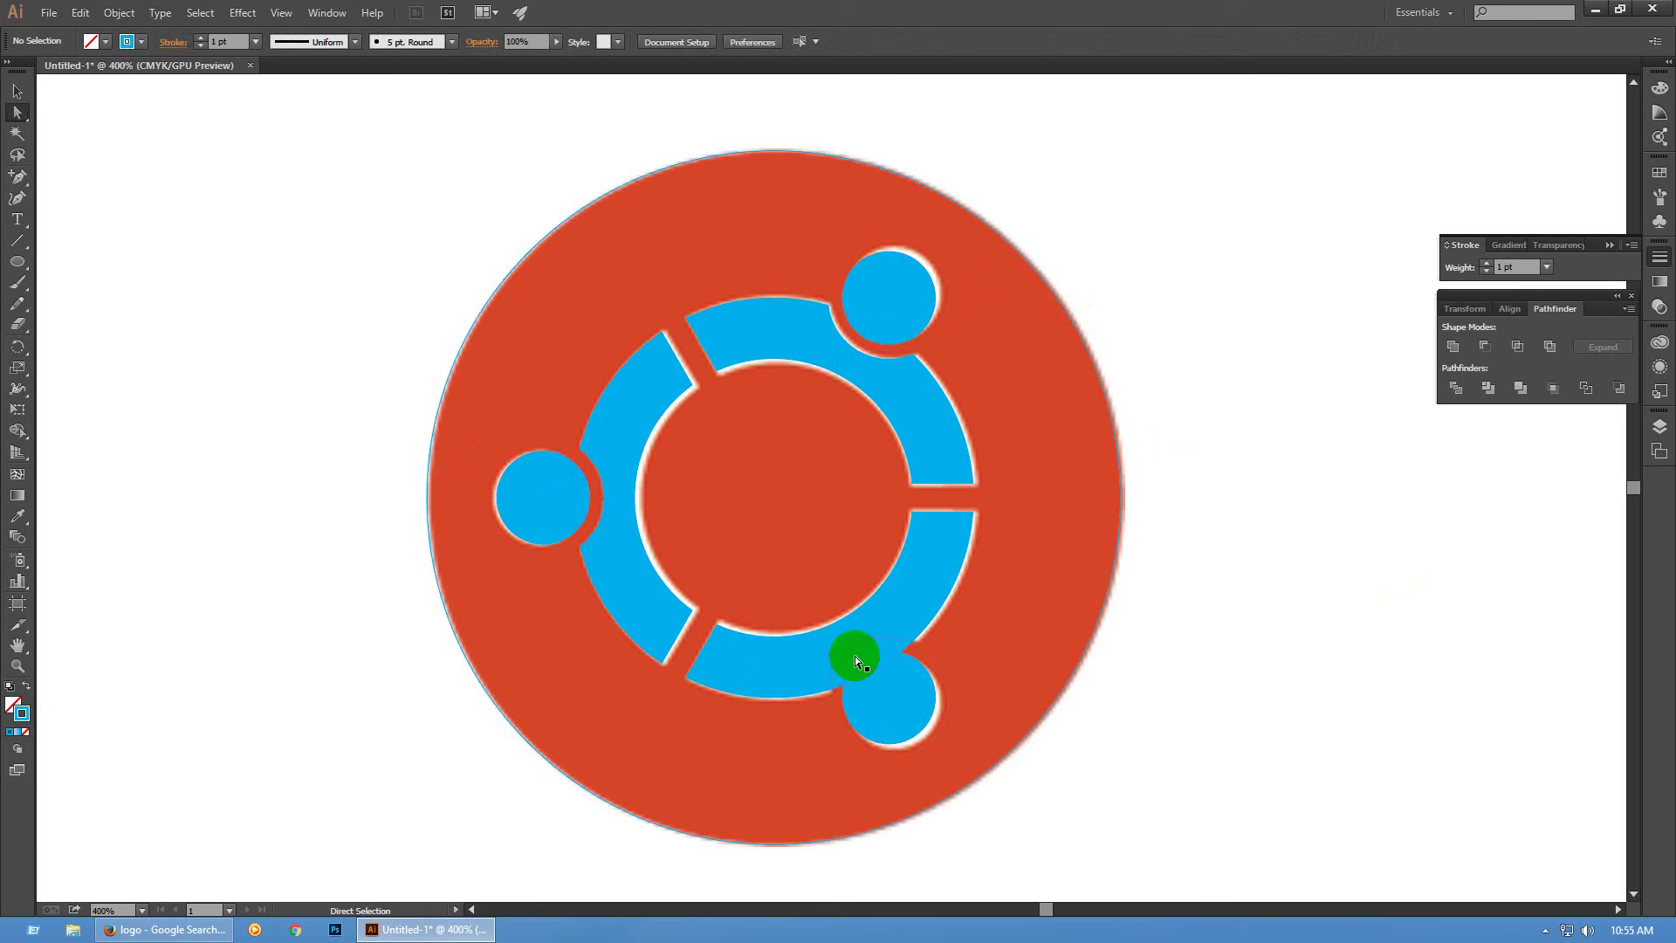
pyautogui.click(856, 657)
pyautogui.press('Delete')
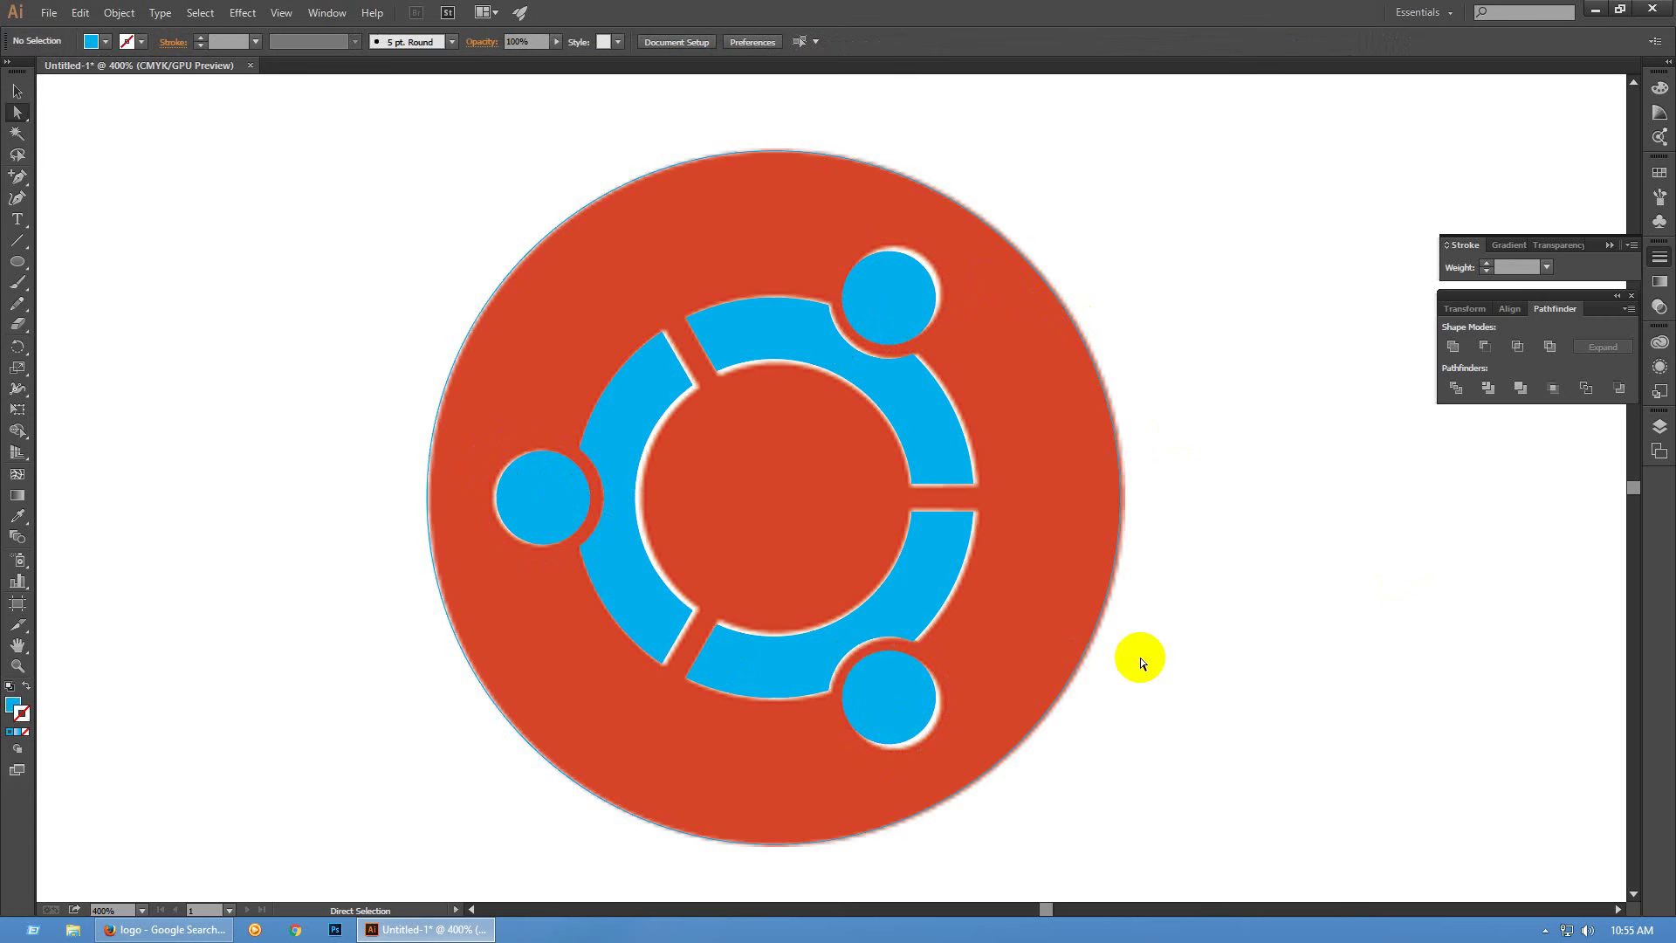
# Move the whole traced logo straight down off the original so it sits below the reference image
pyautogui.press('v')
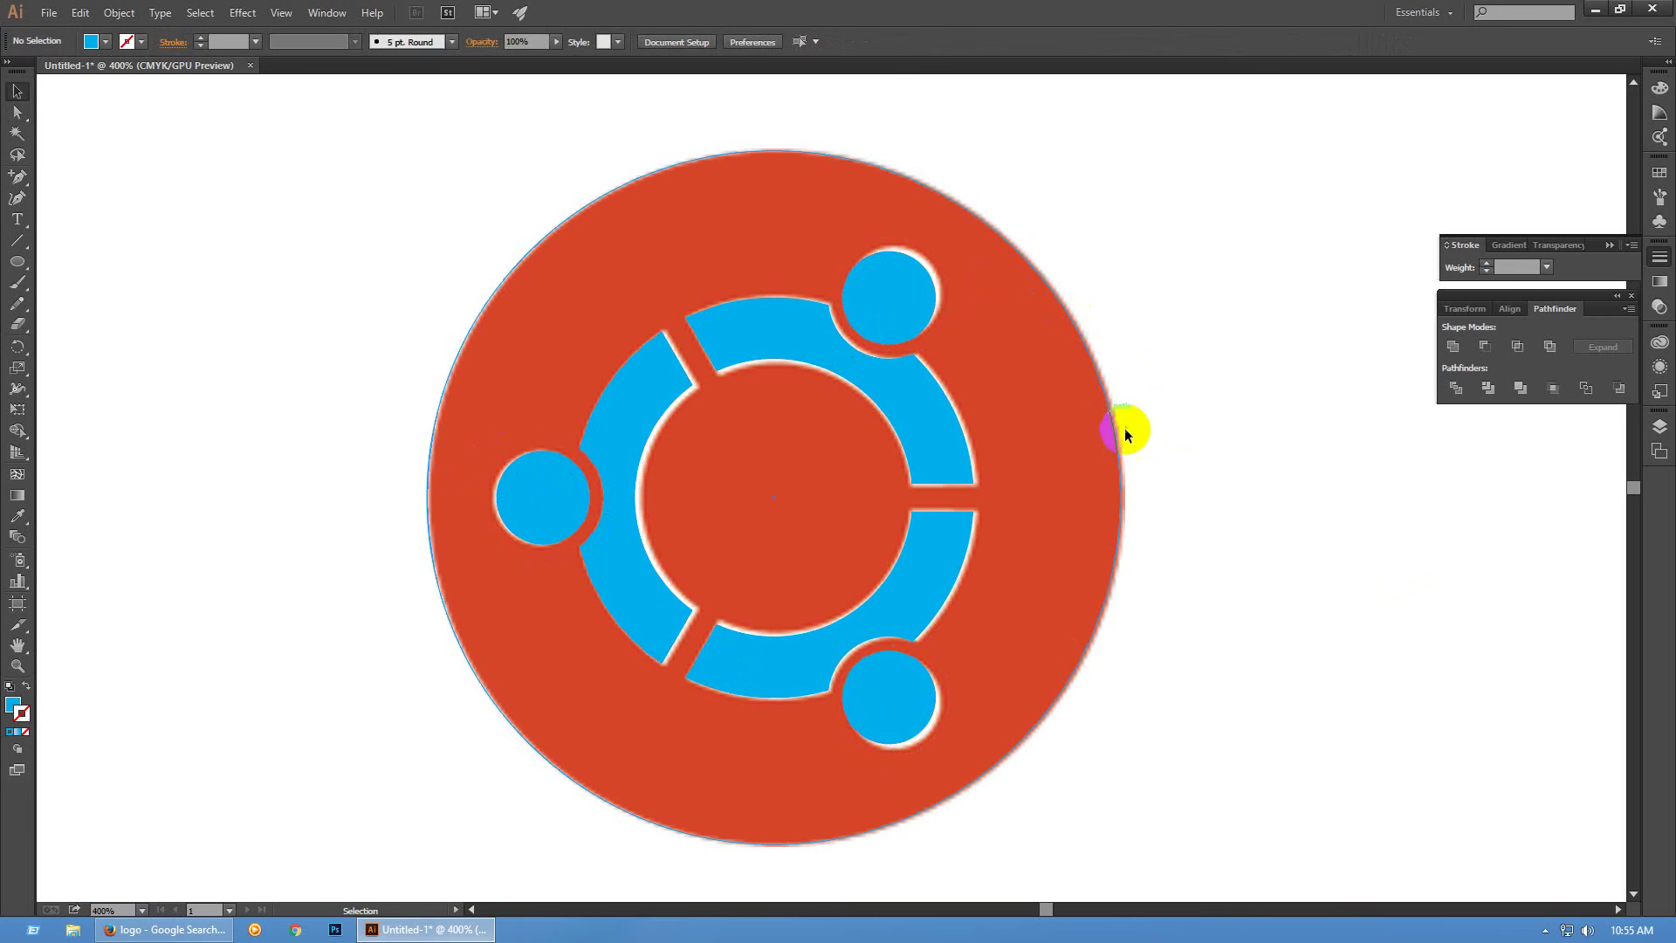
pyautogui.hotkey('ctrl', '0')
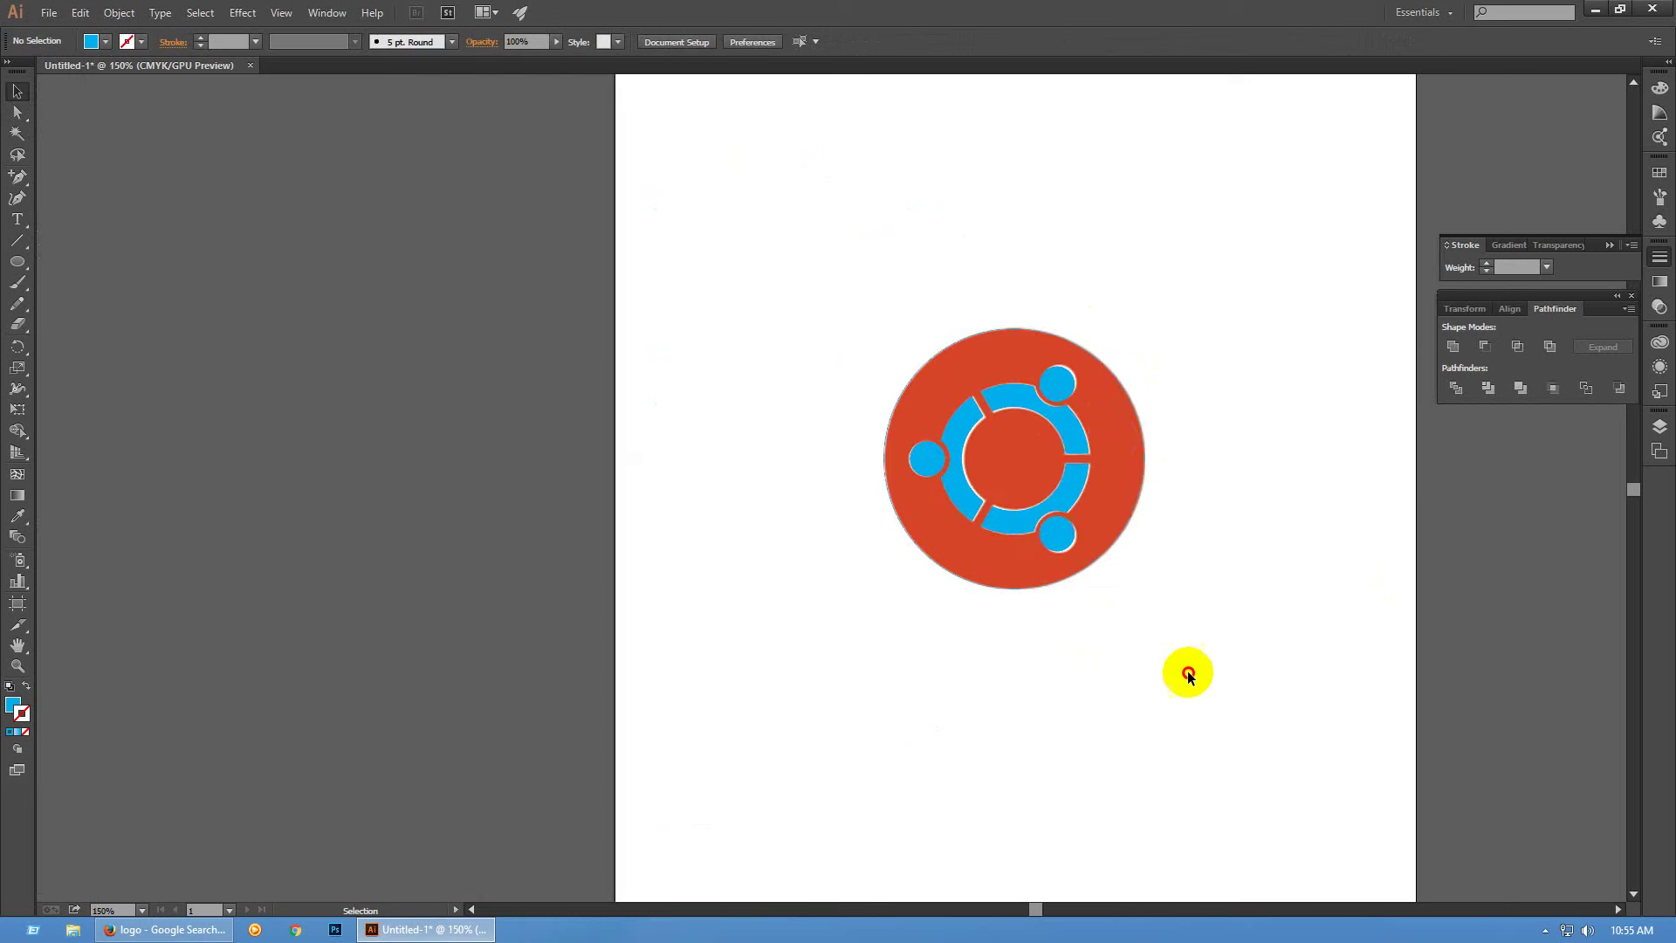
pyautogui.hotkey('ctrl', 'a')
pyautogui.moveTo(1241, 741); pyautogui.dragTo(1111, 580)
pyautogui.moveTo(949, 309); pyautogui.dragTo(949, 602)
pyautogui.click(1100, 565)
pyautogui.scroll(1, 1098, 564)
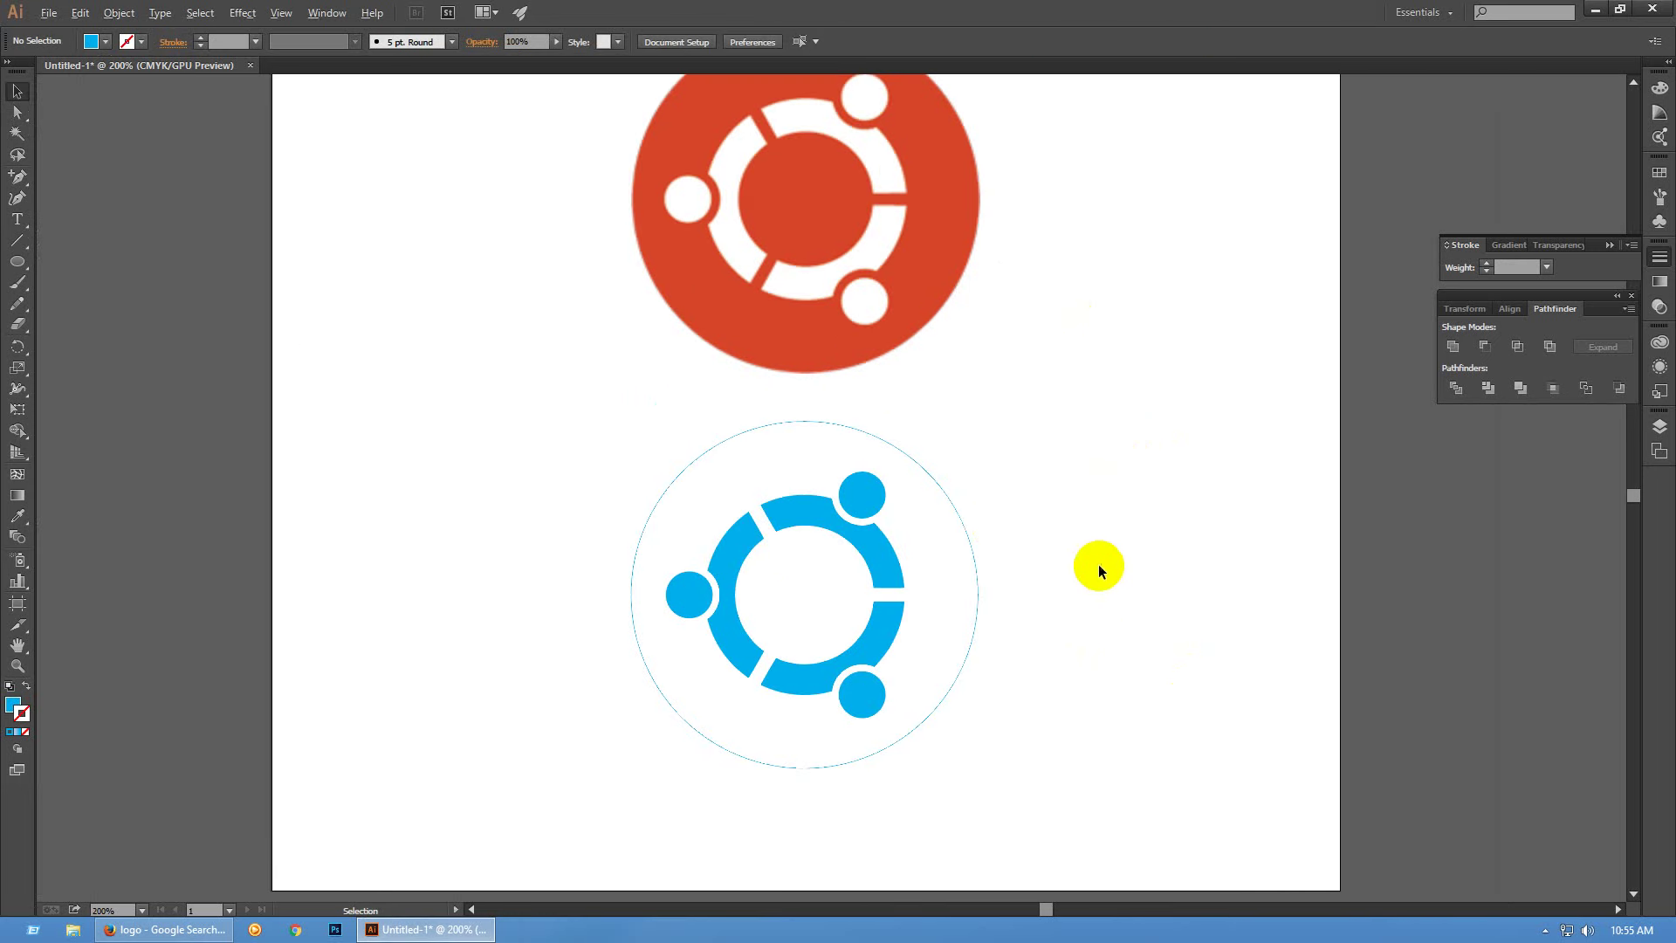
# Swap the outer circle's stroke to a fill and color it with the orange-red swatch
pyautogui.click(969, 561)
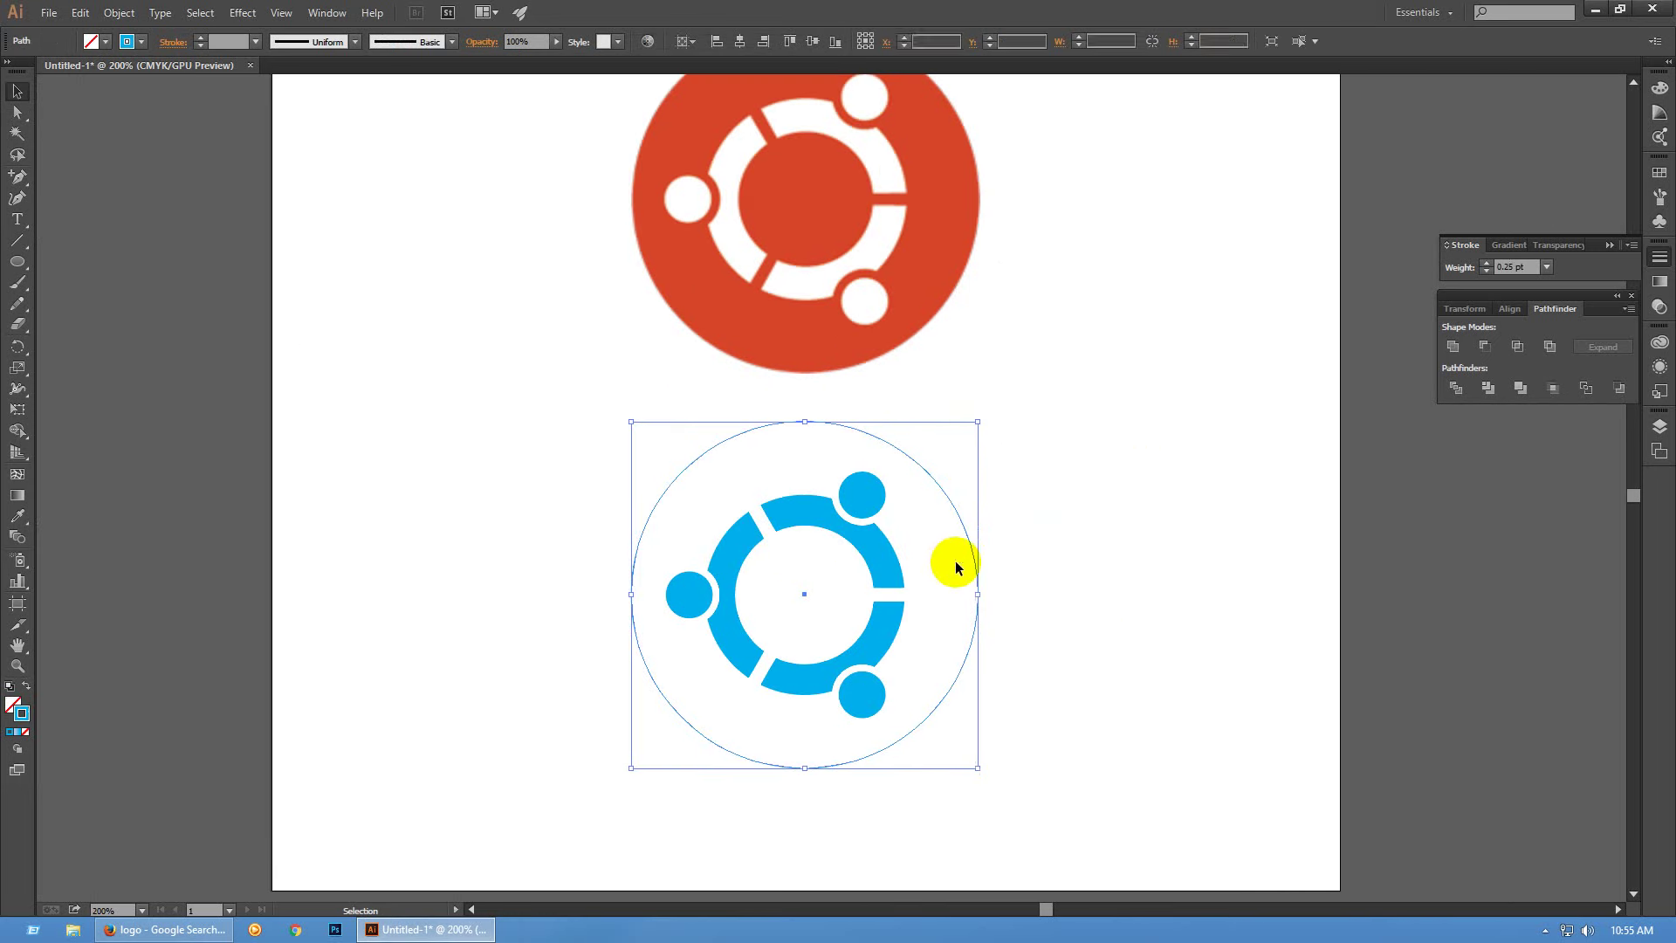
pyautogui.click(1660, 181)
pyautogui.hotkey('shift', 'x')
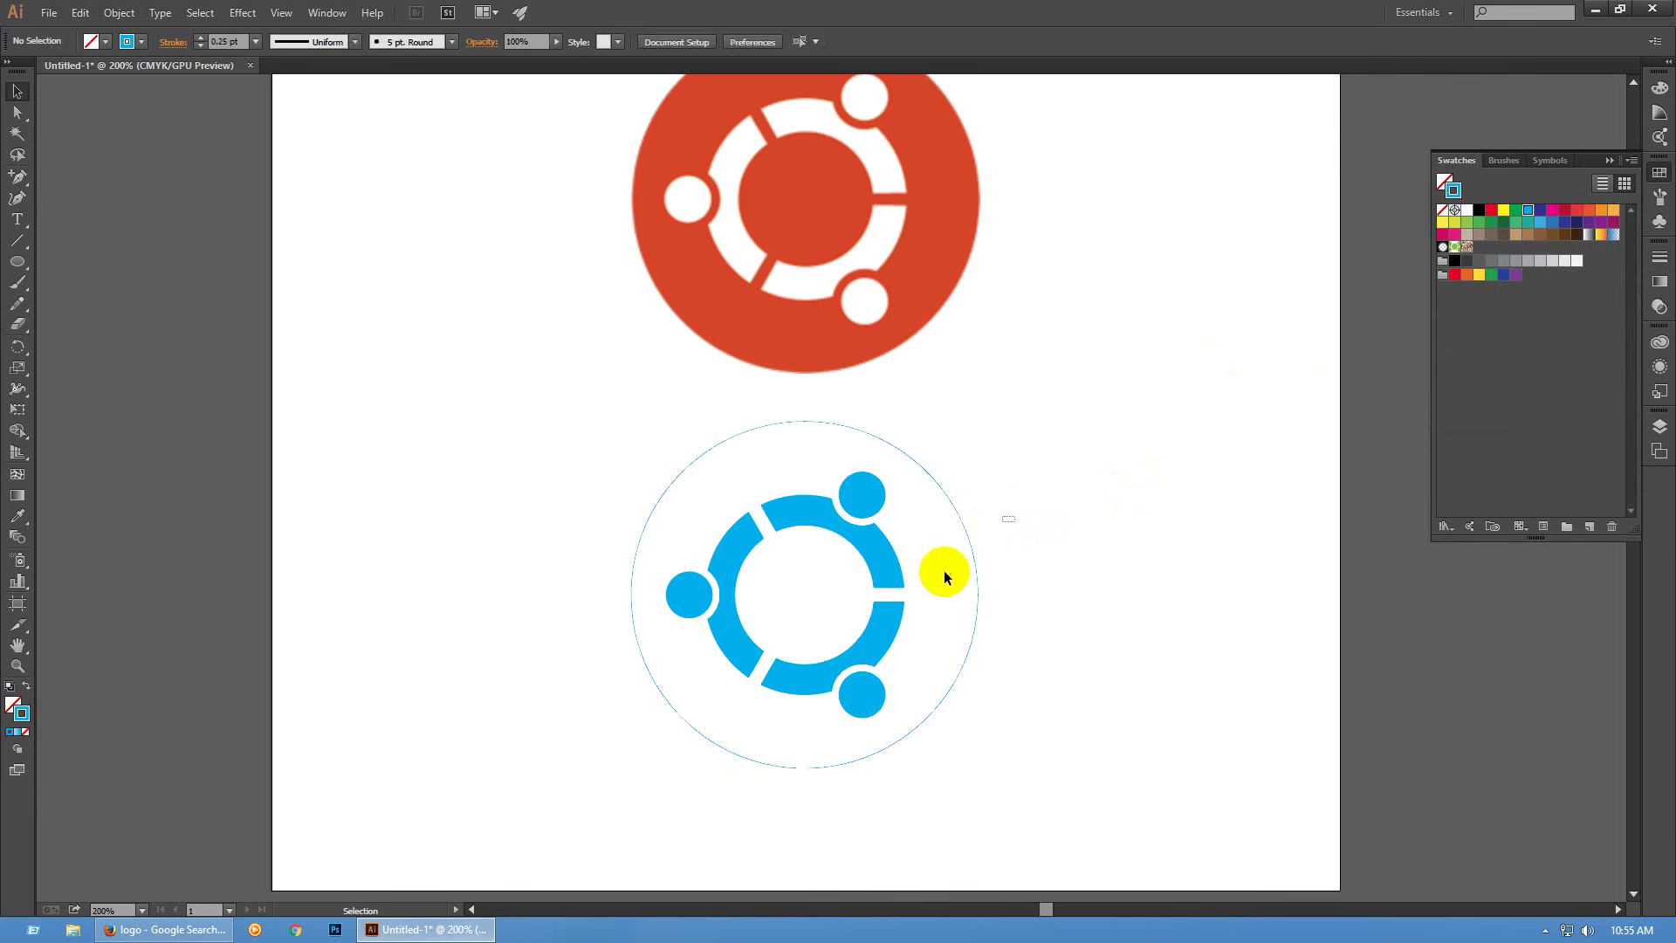
pyautogui.click(1589, 210)
# Fill the ring segments and three dots of the traced logo with white, leaving out the orange circle
pyautogui.moveTo(1040, 730); pyautogui.dragTo(616, 505)
pyautogui.keyDown('shift'); pyautogui.click(684, 491); pyautogui.keyUp('shift')
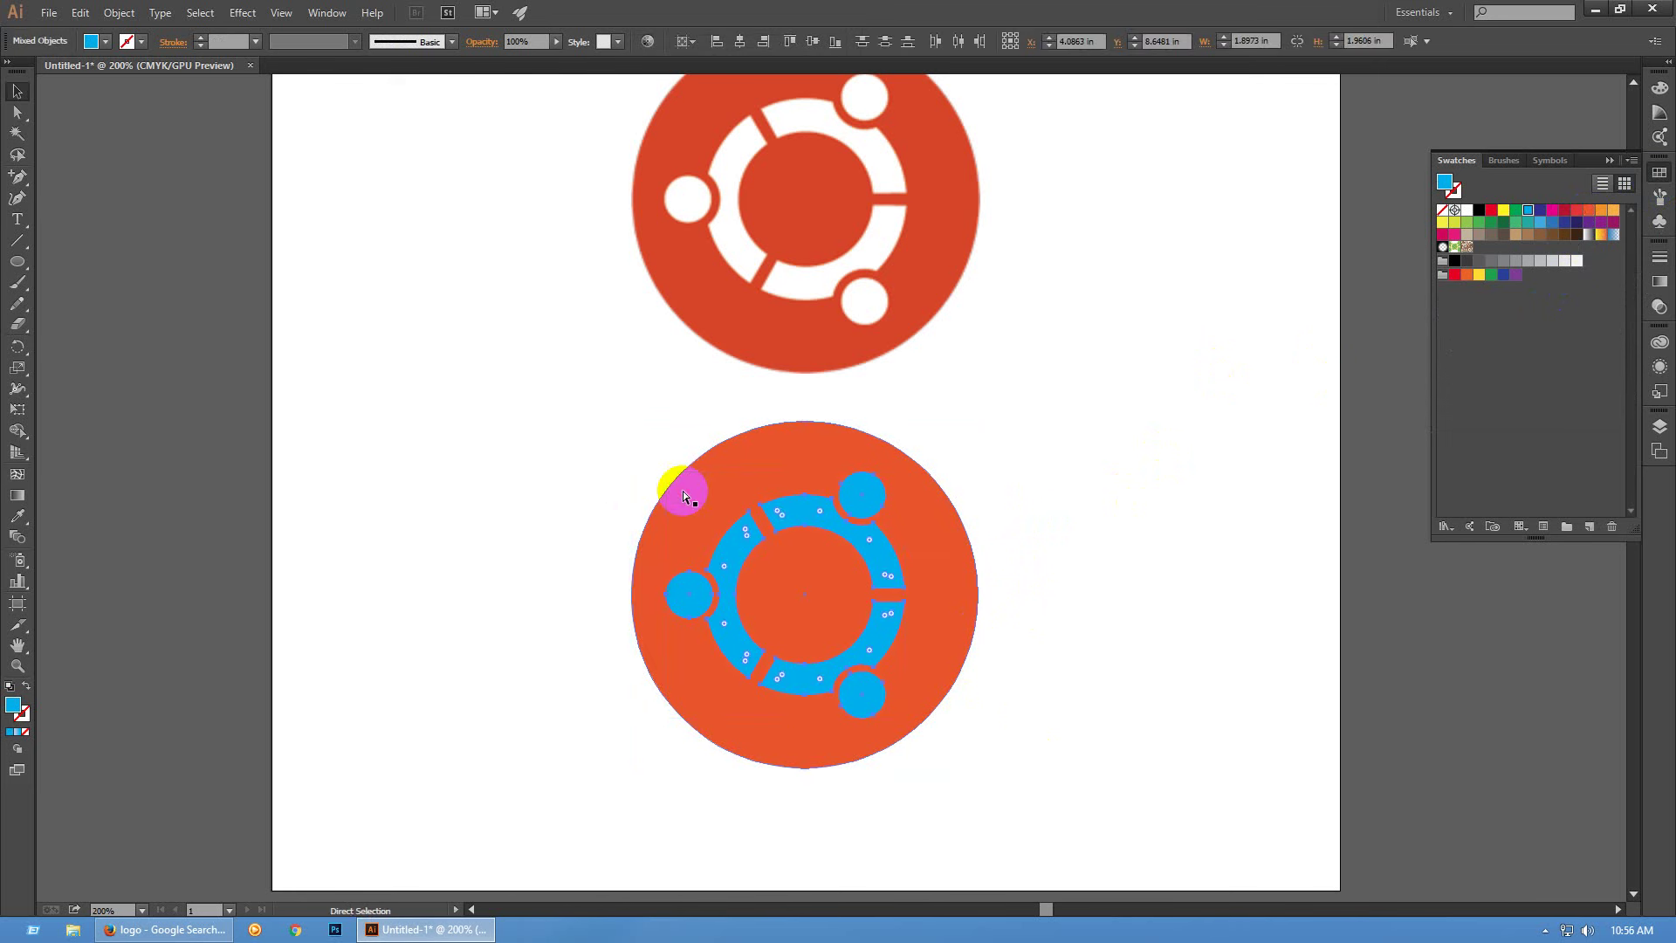
pyautogui.press('v')
pyautogui.click(1474, 214)
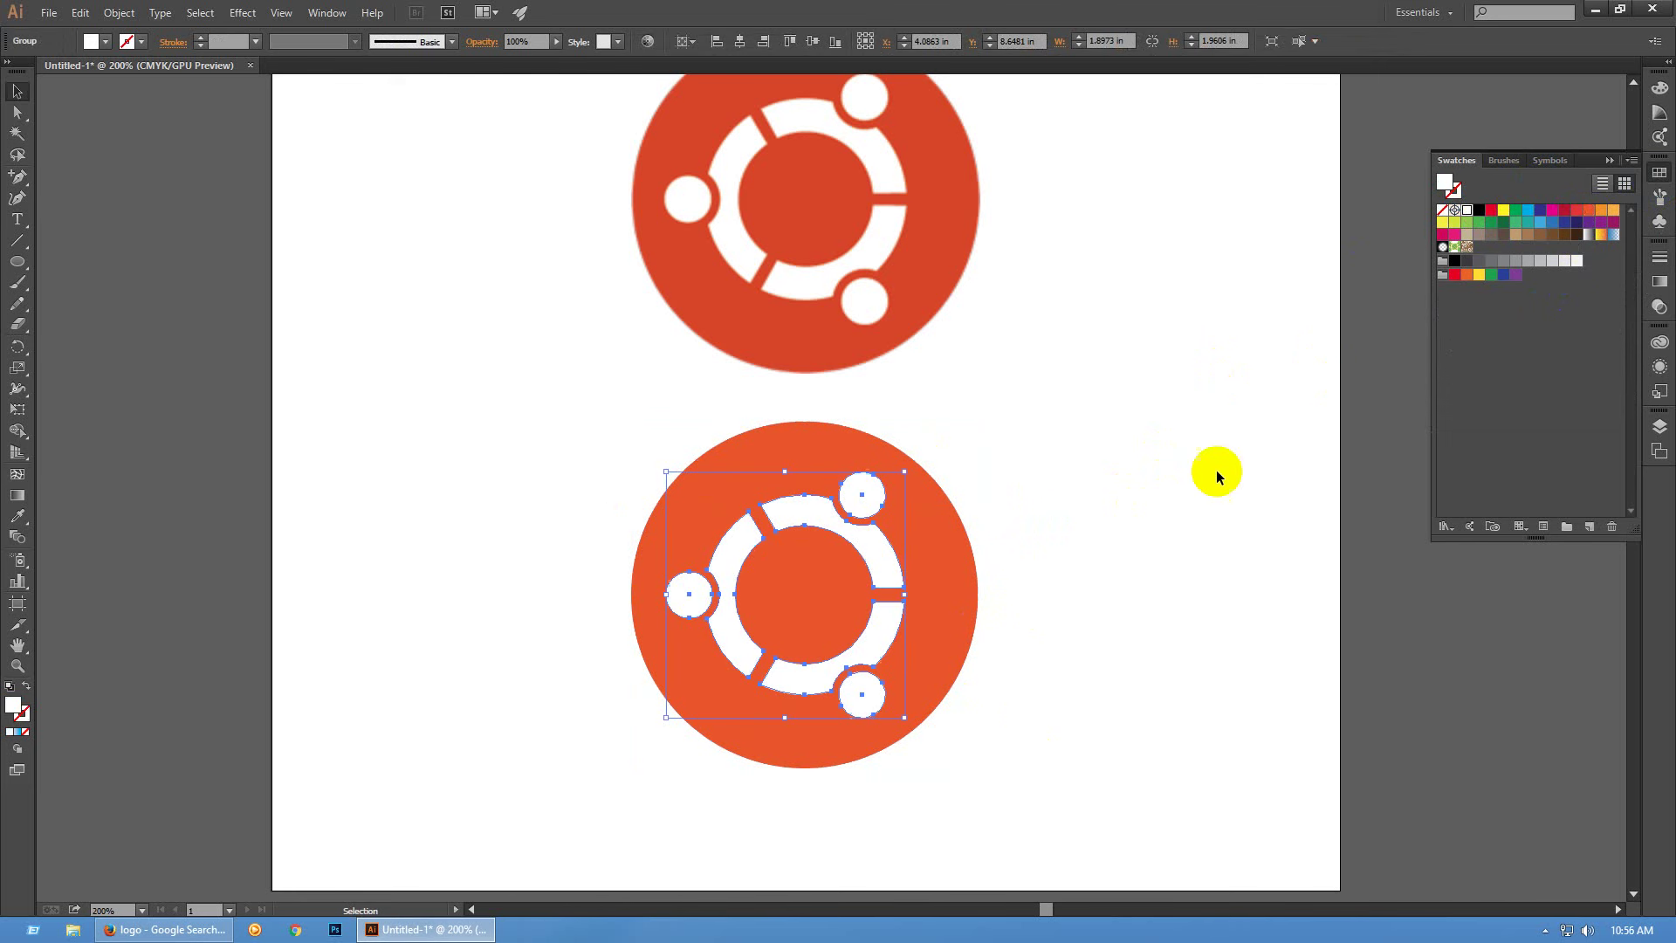
pyautogui.click(1216, 470)
# Try to center the white ring and dots on the orange circle horizontally and vertically
pyautogui.press('space')
pyautogui.moveTo(1164, 617); pyautogui.dragTo(1071, 664)
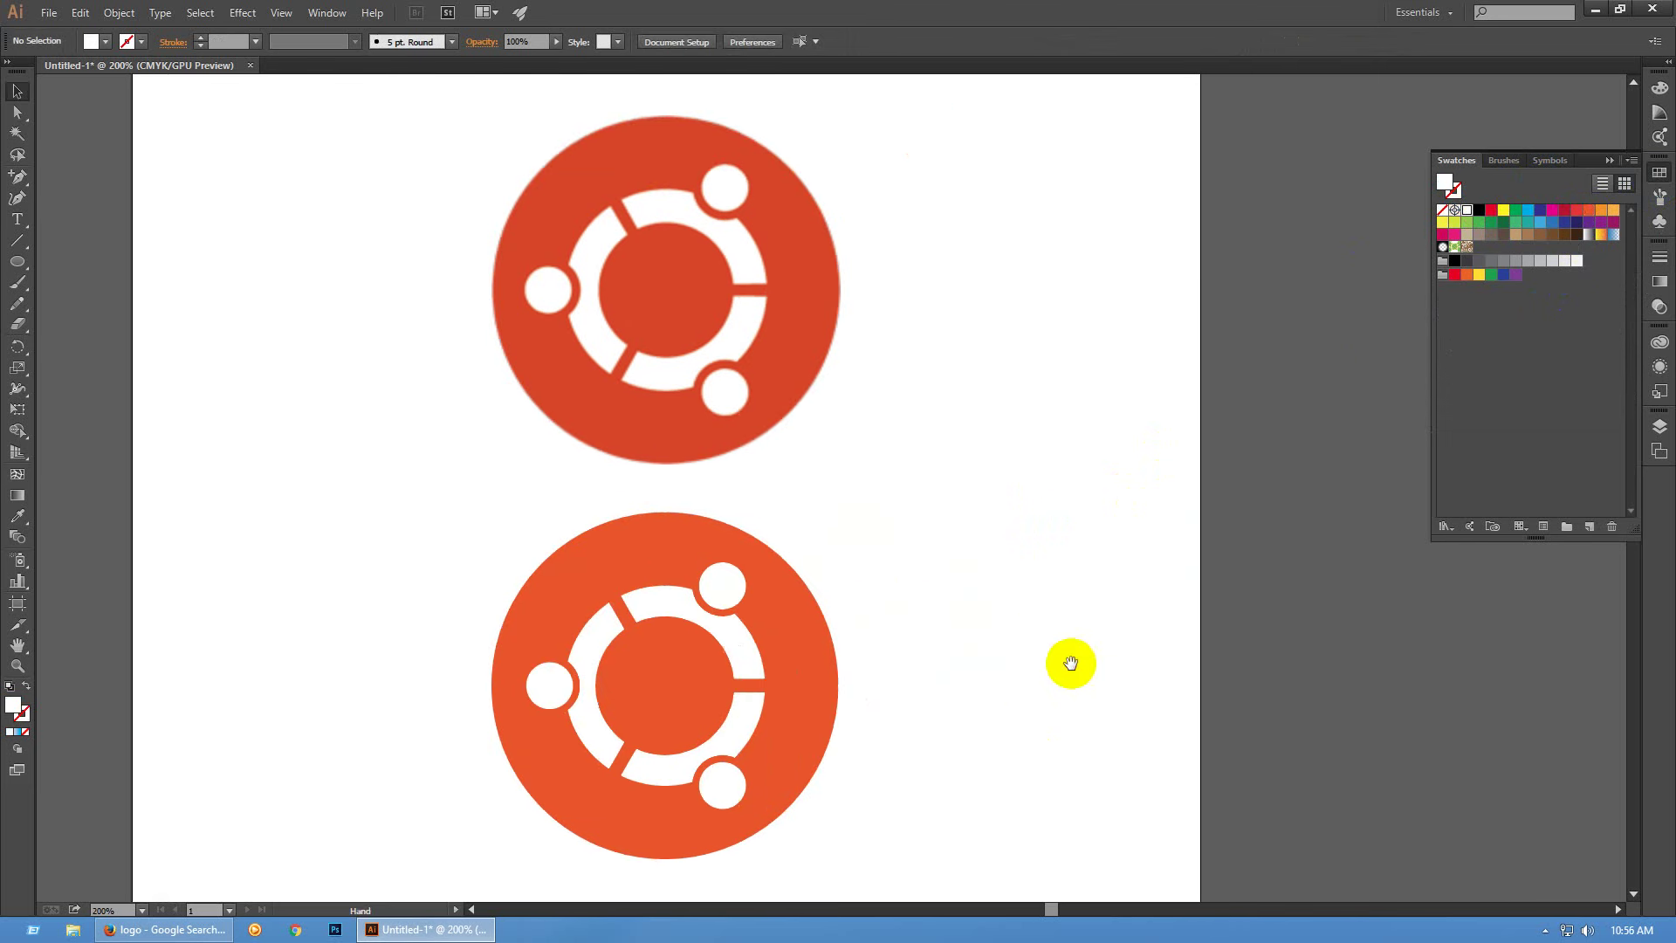
pyautogui.click(742, 657)
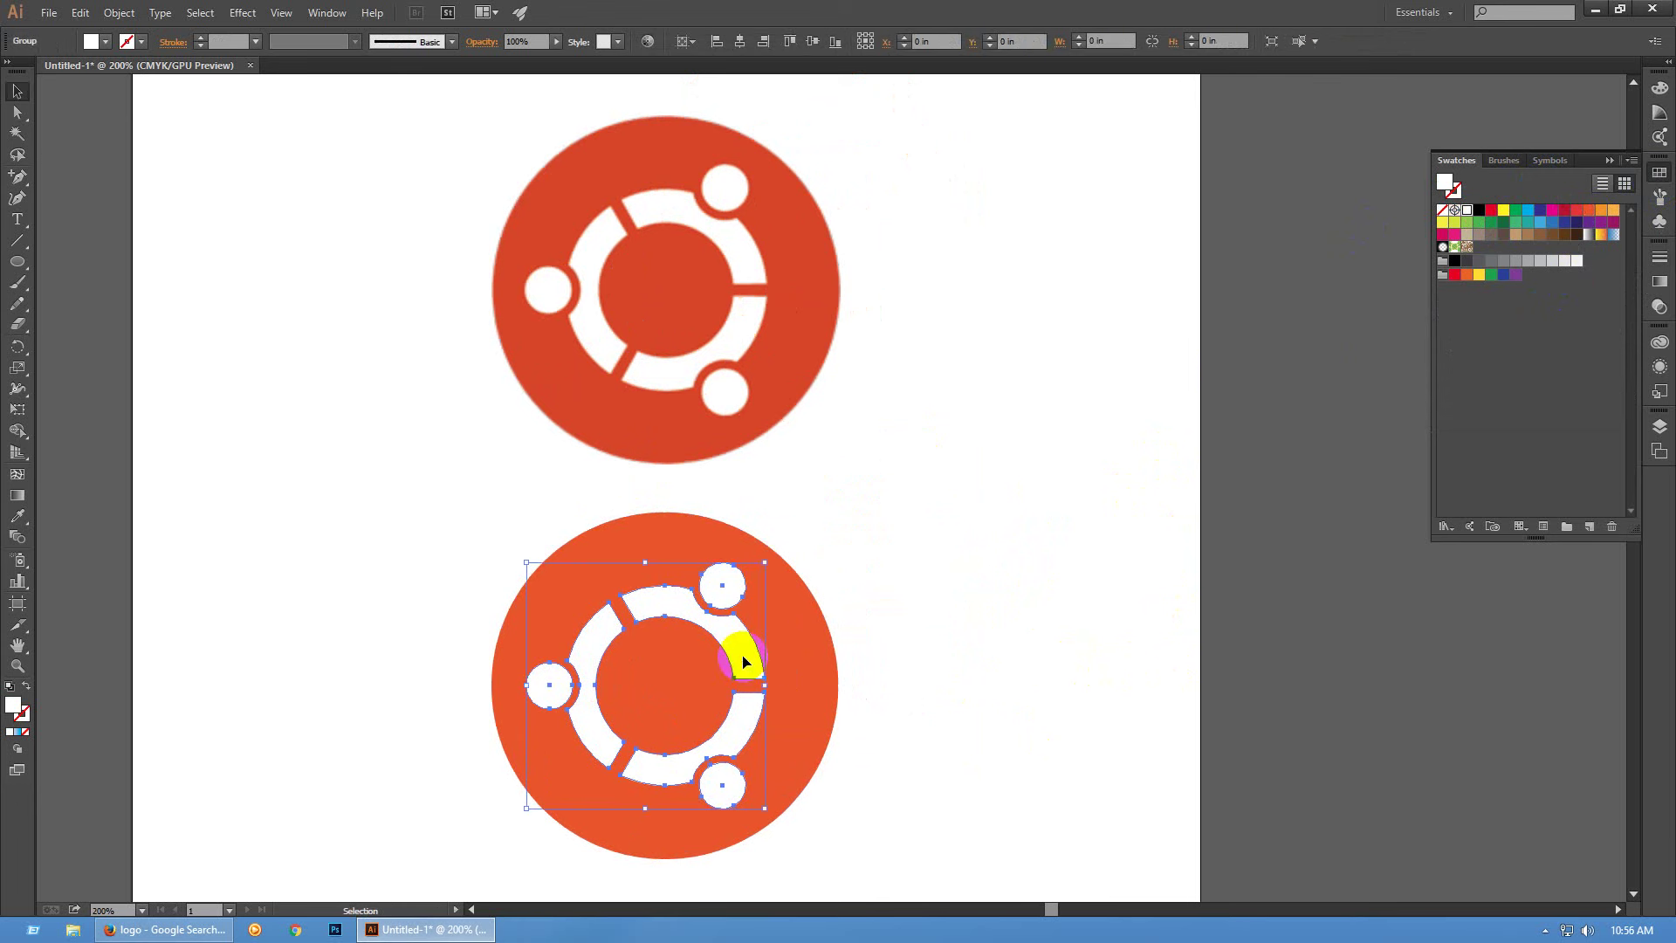
pyautogui.keyDown('shift'); pyautogui.click(779, 643); pyautogui.keyUp('shift')
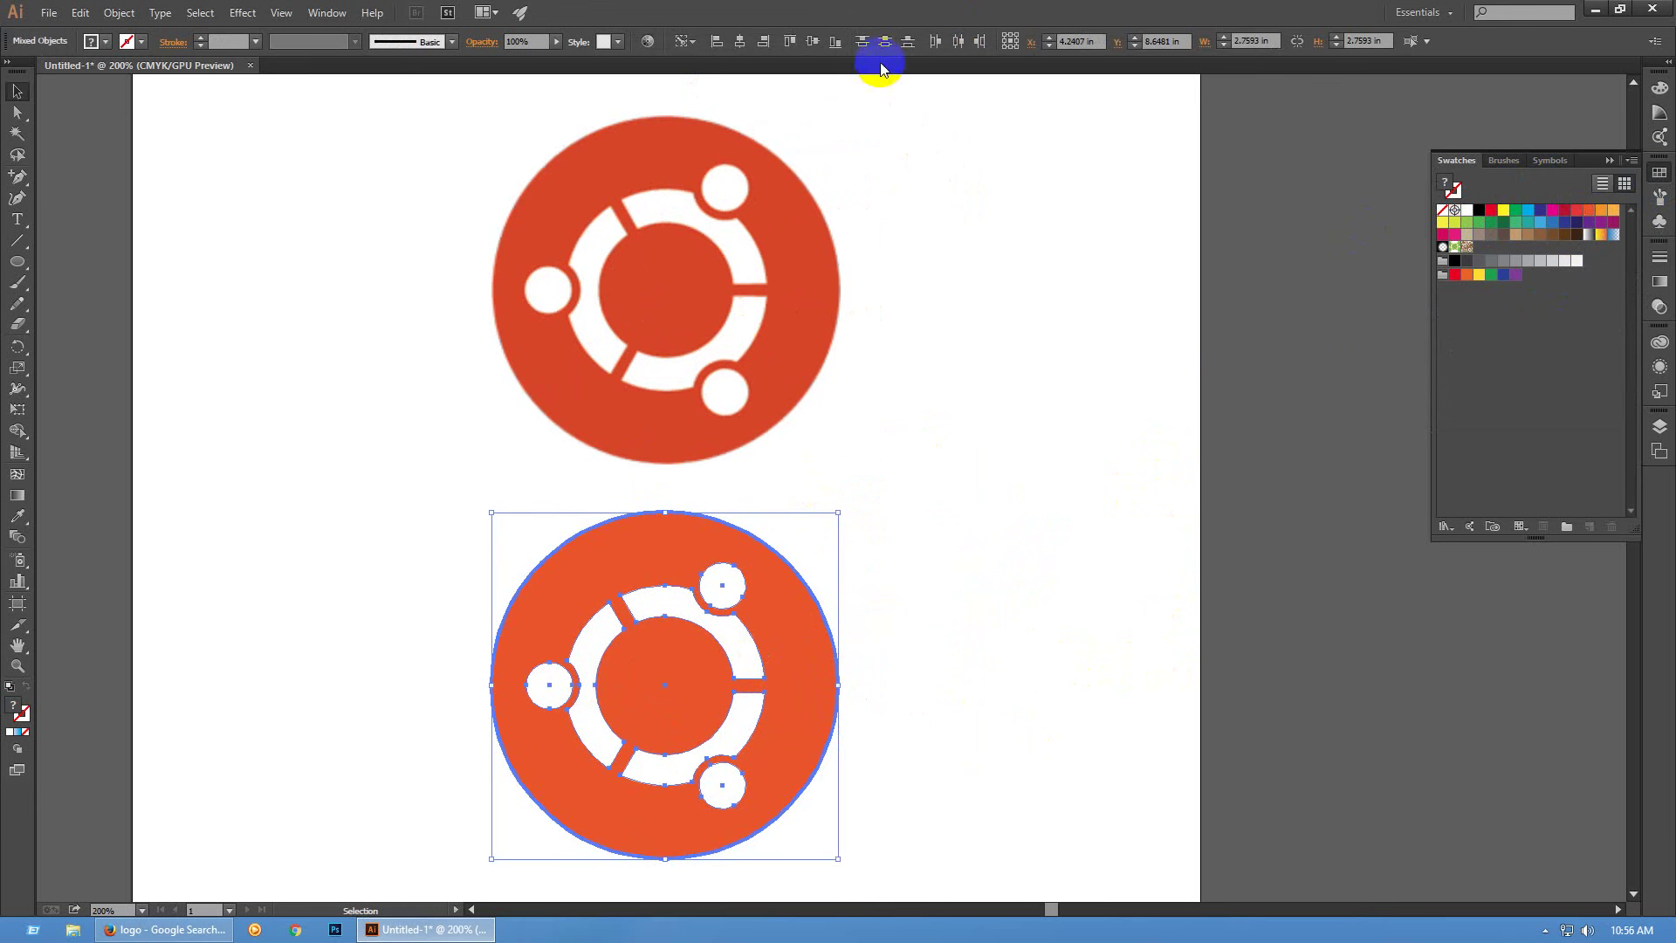
pyautogui.click(740, 41)
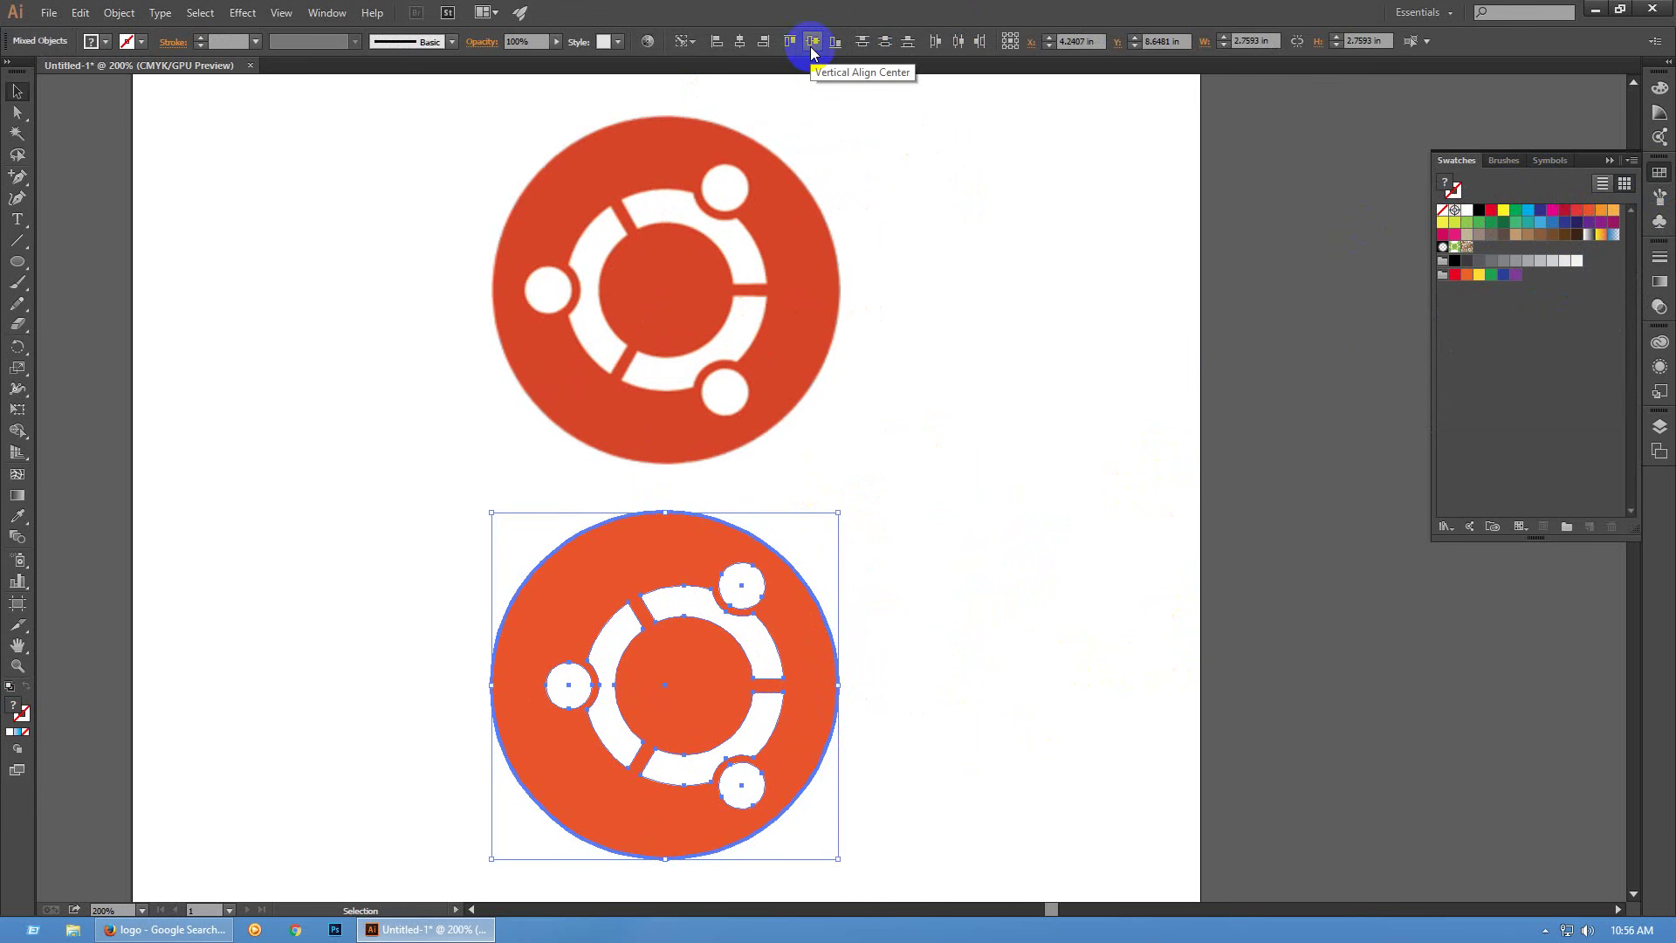
pyautogui.click(810, 51)
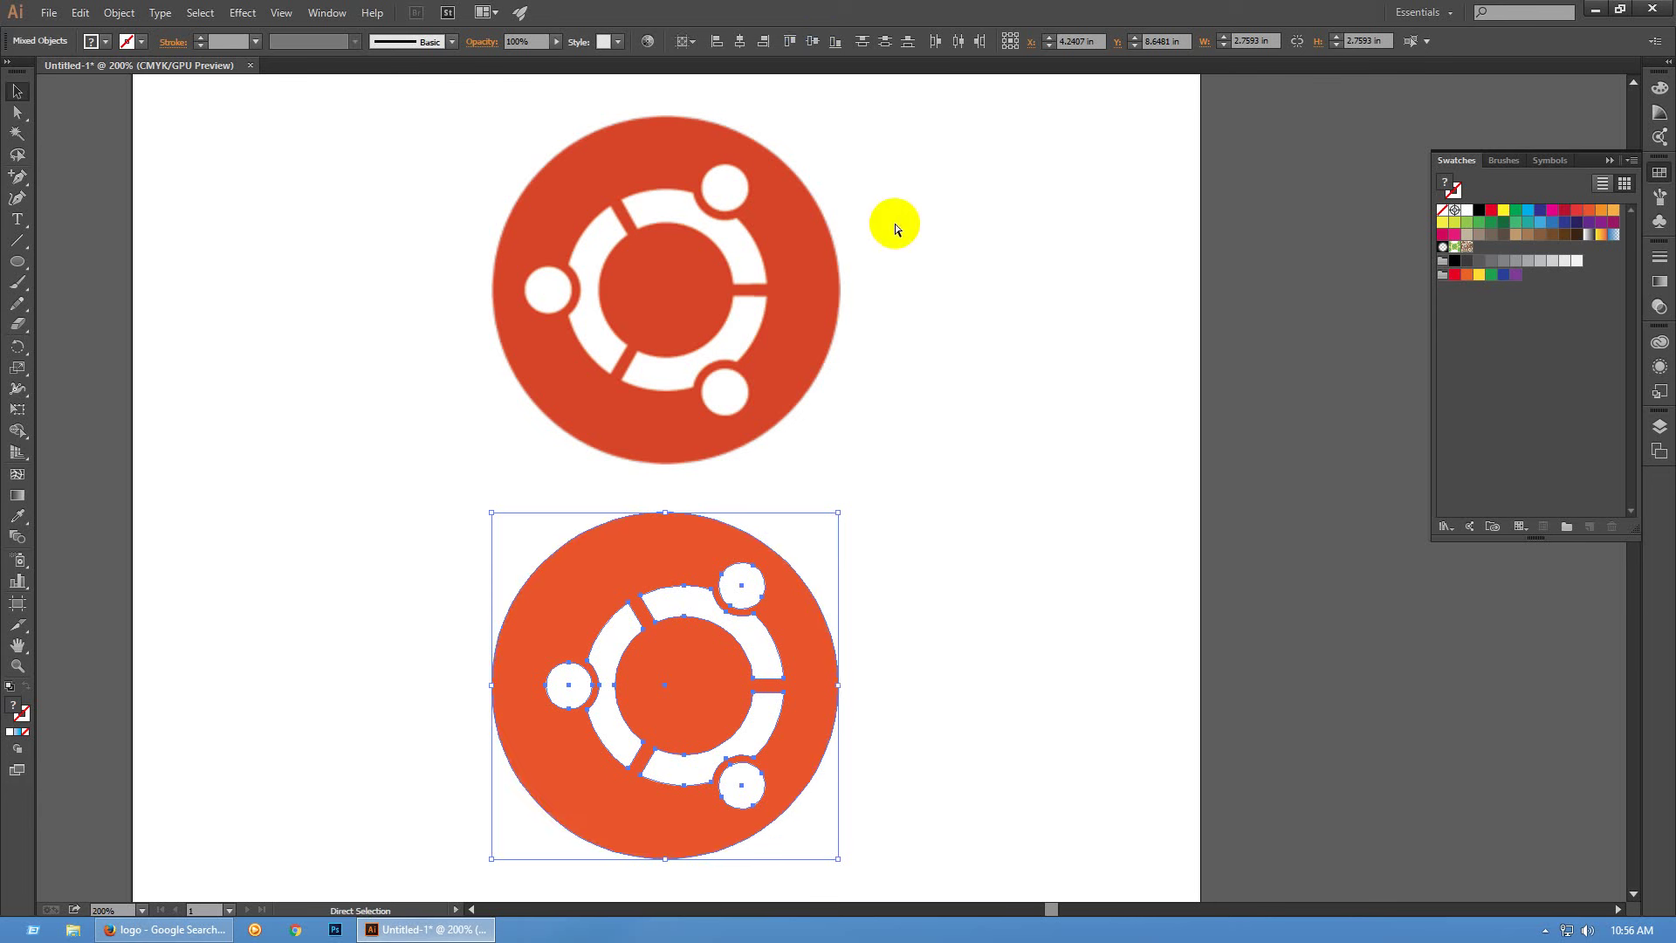
pyautogui.click(1086, 382)
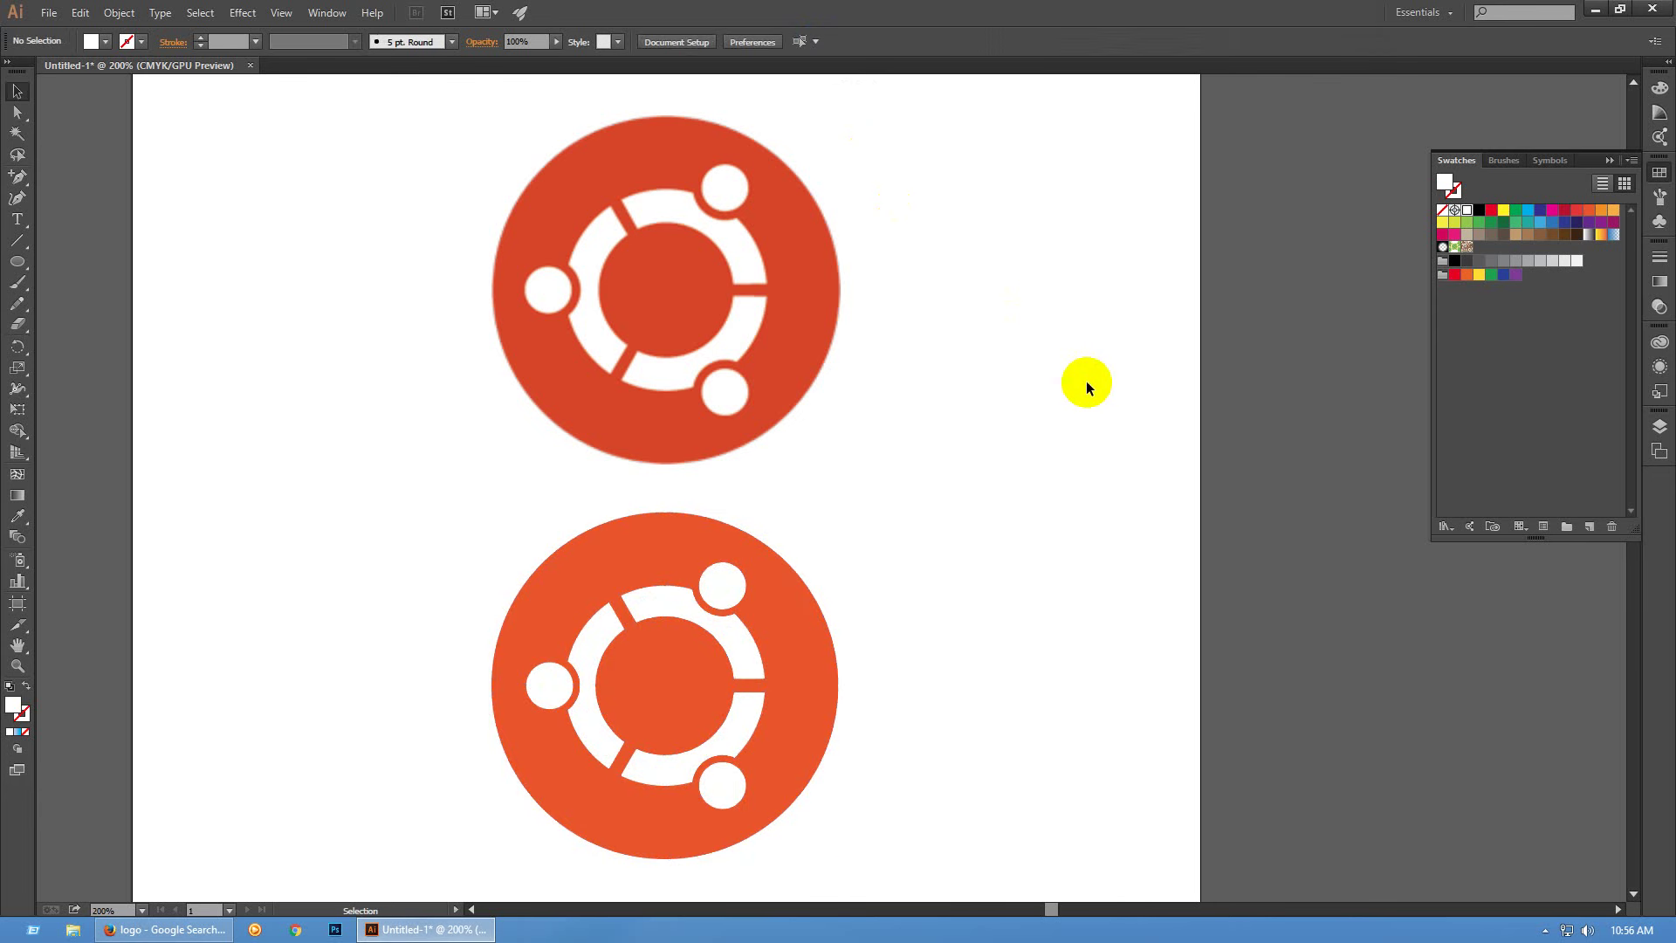
# Switch the artboard to landscape orientation, 11 by 8.5 in
pyautogui.hotkey('ctrl', '1')
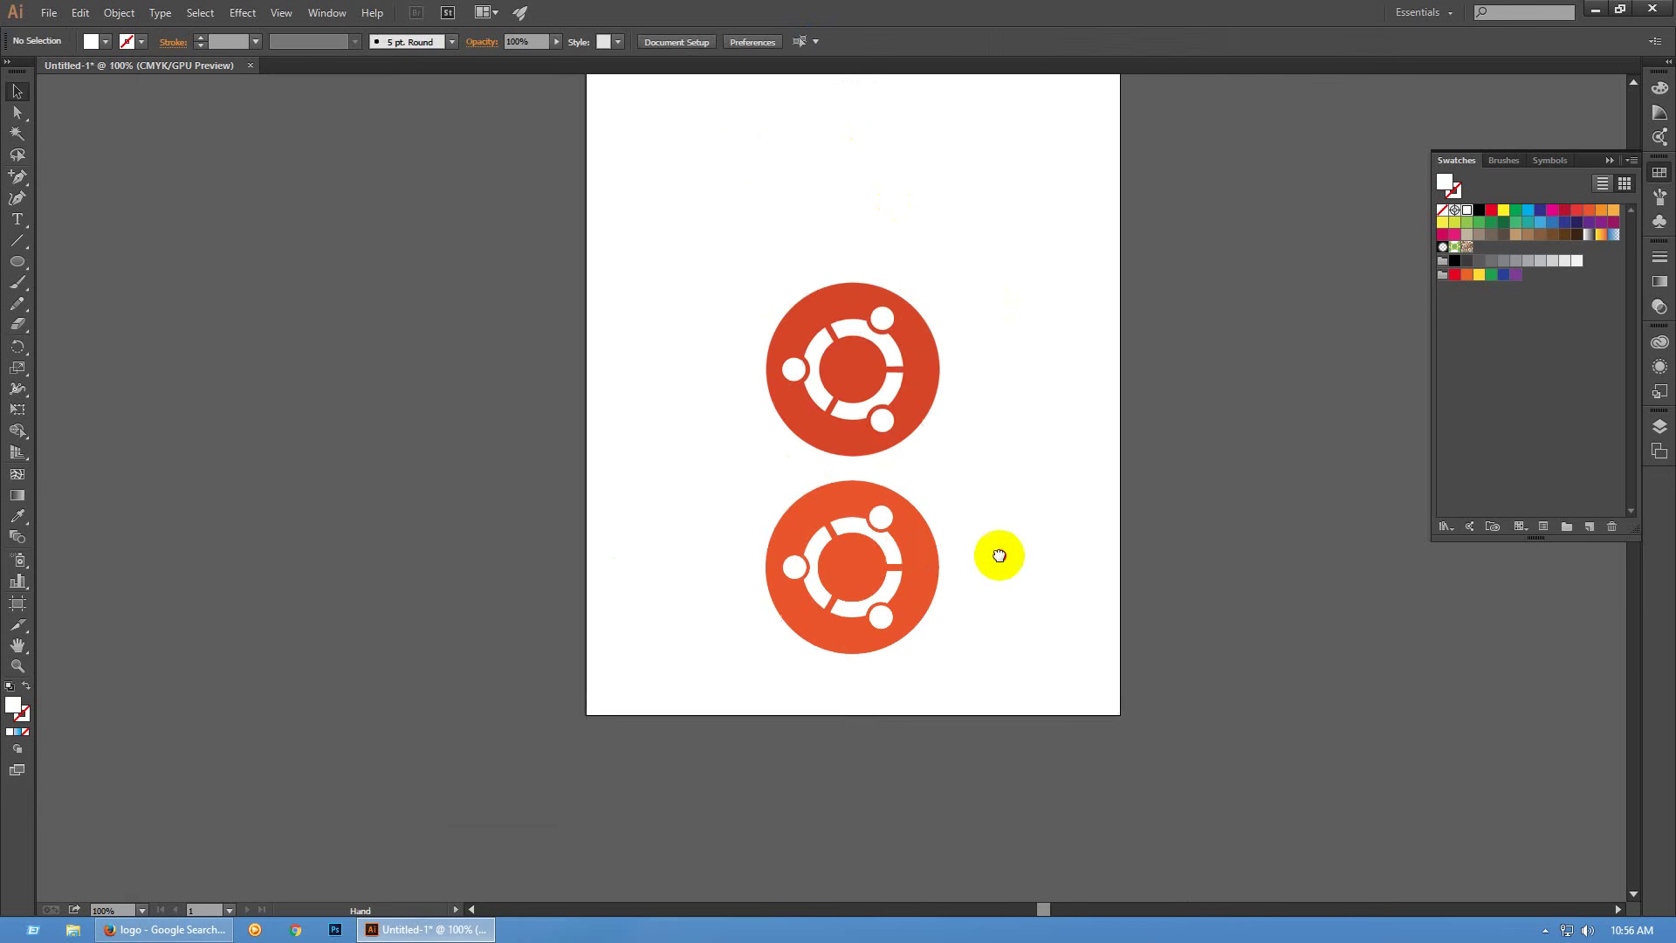
pyautogui.click(17, 604)
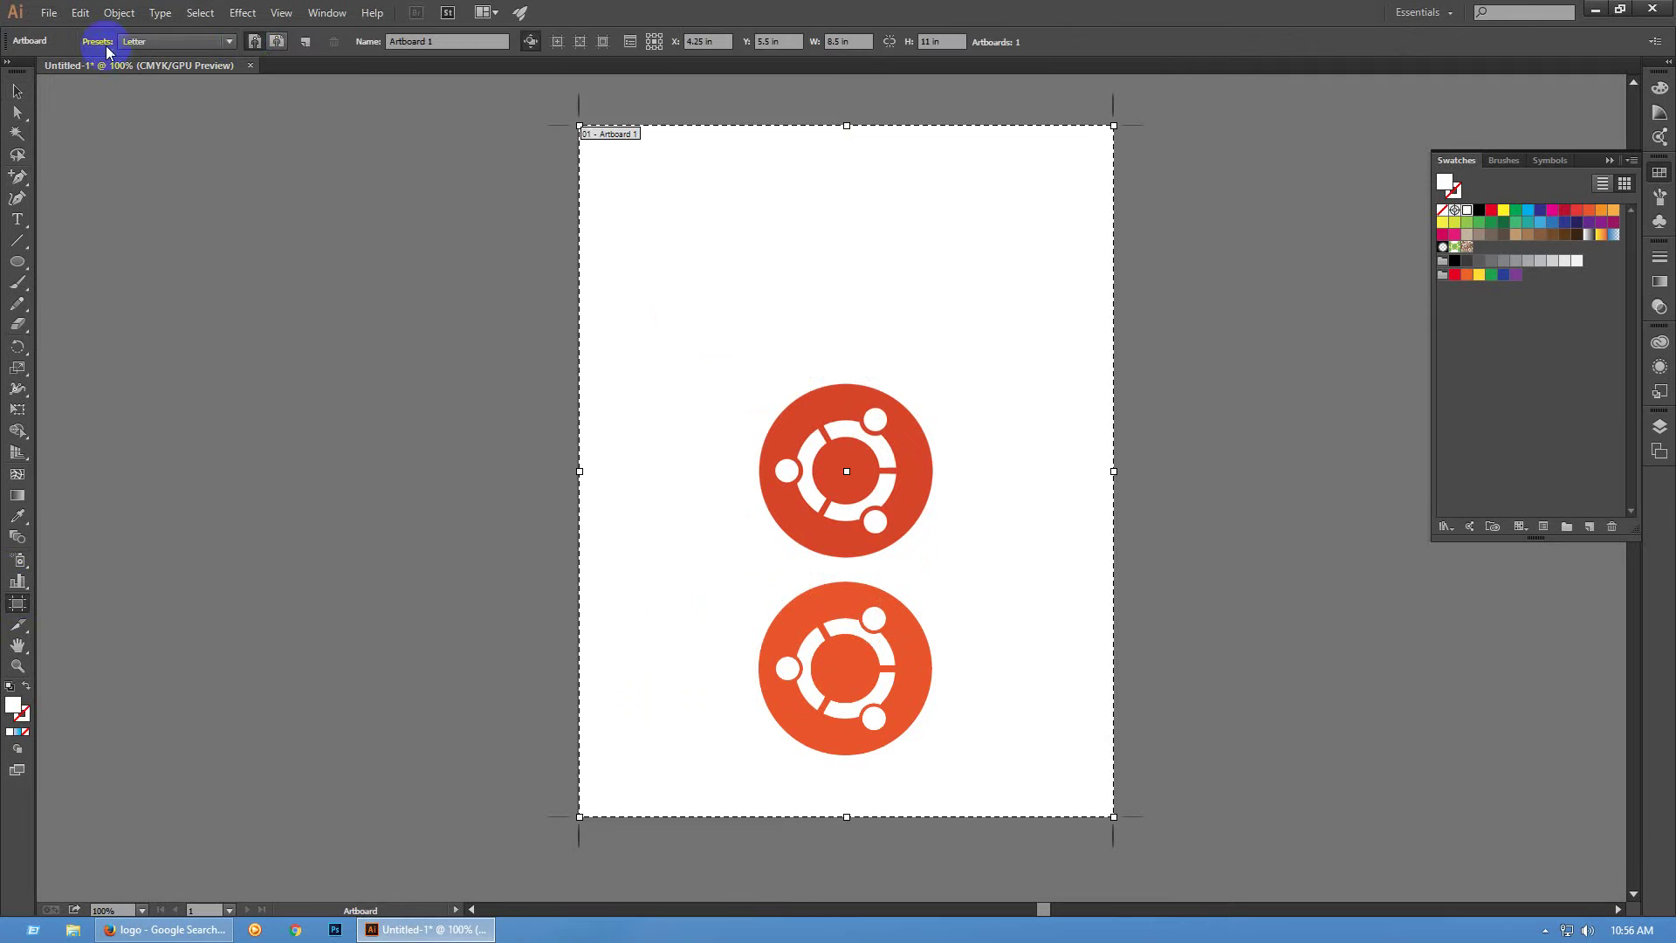
pyautogui.click(278, 42)
pyautogui.click(17, 91)
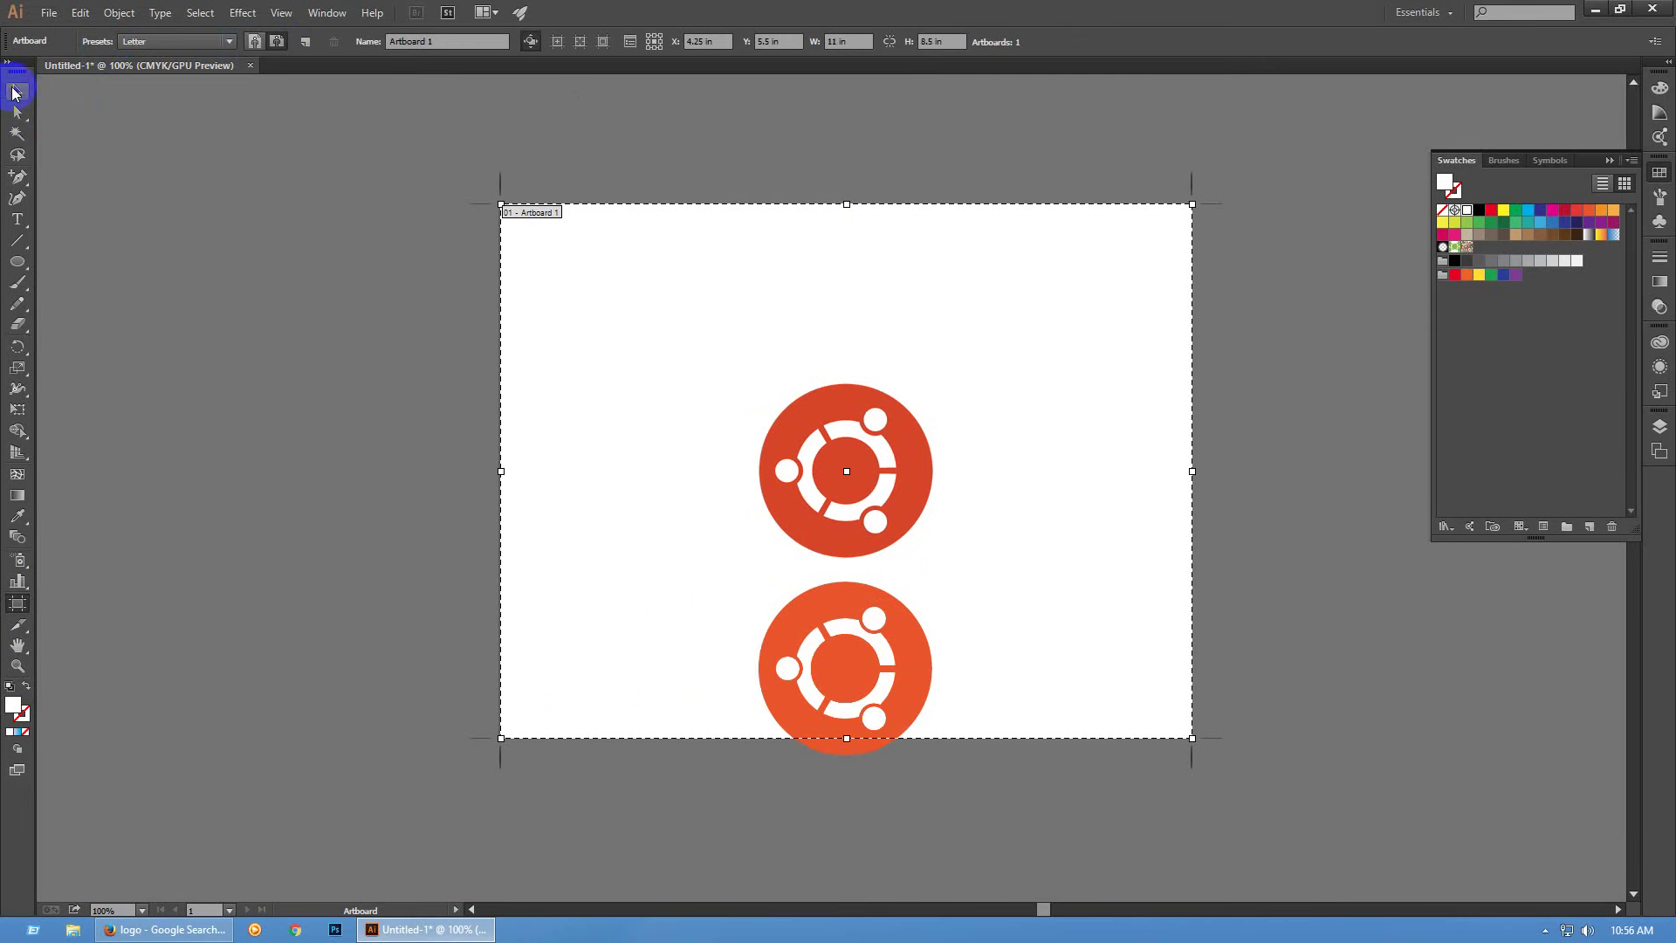
# Move the original logo image about 3.3 in to the left and place the traced logo beside it on its right
pyautogui.hotkey('ctrl', 'alt', ']')
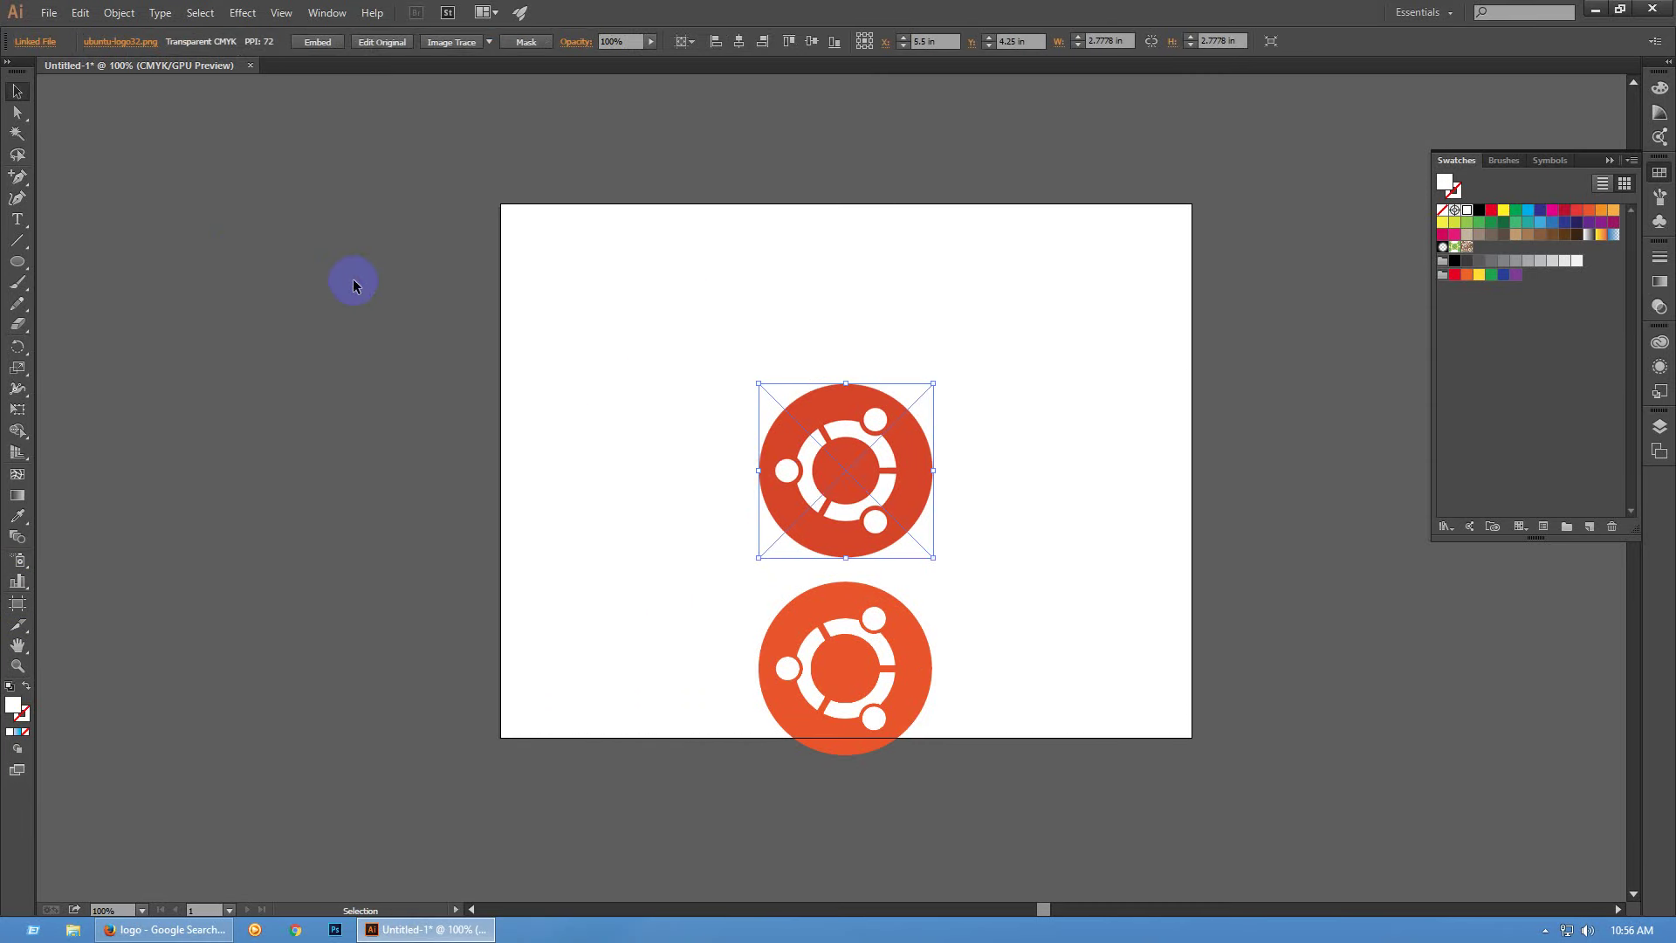
pyautogui.moveTo(822, 474); pyautogui.dragTo(681, 574)
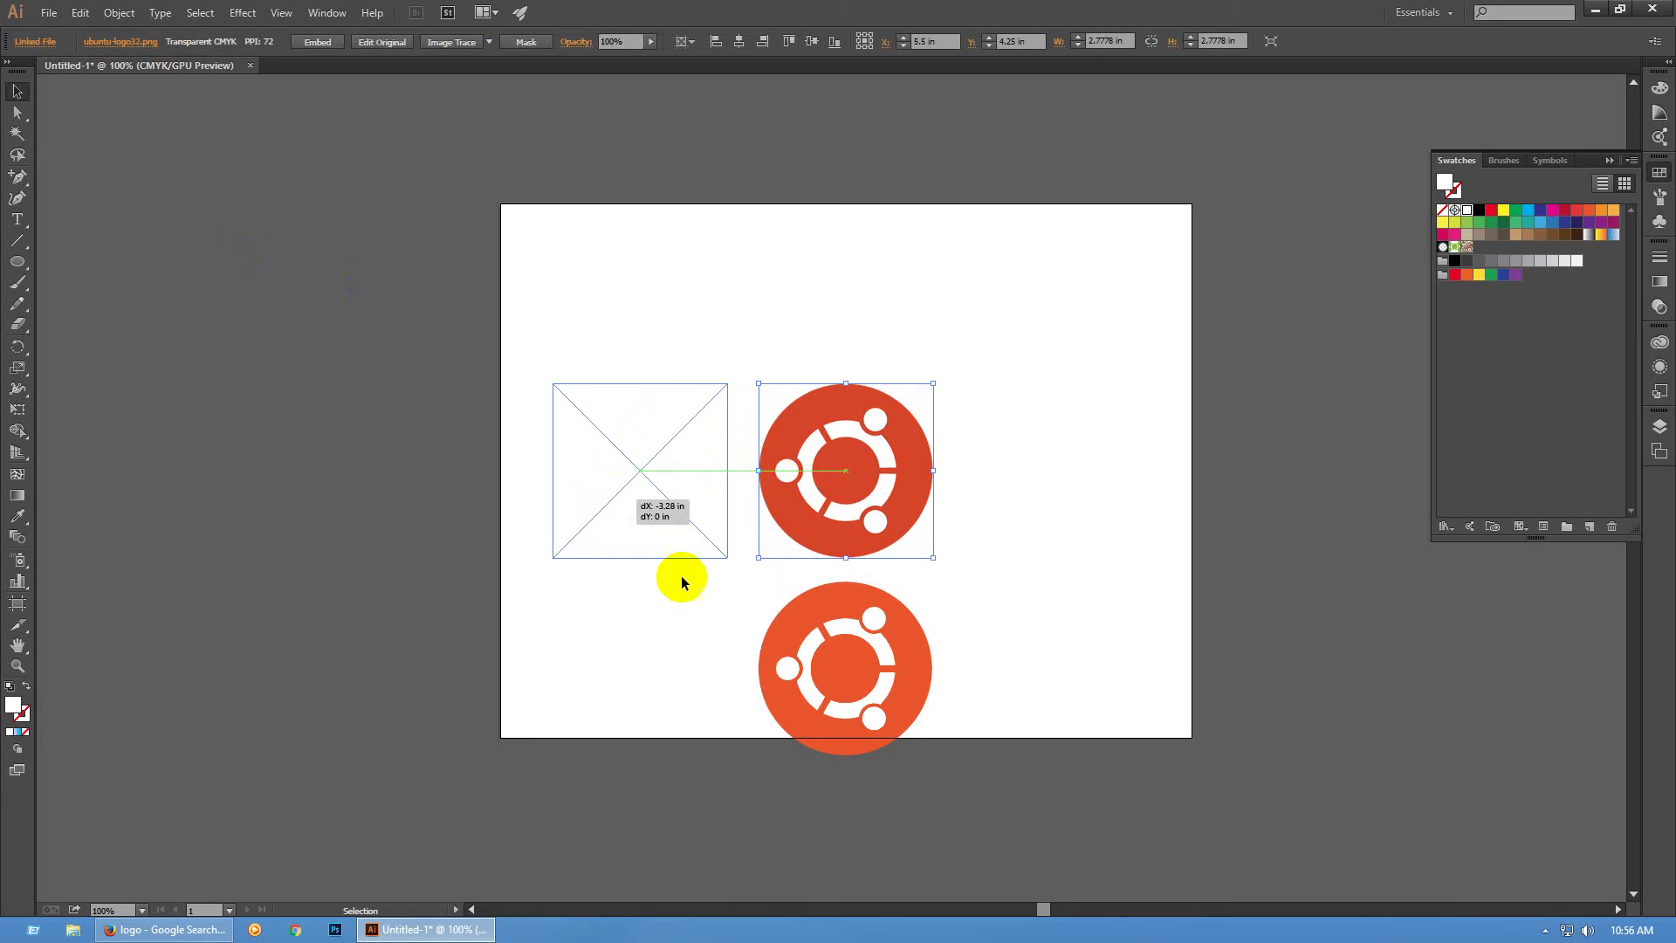
pyautogui.click(899, 703)
pyautogui.moveTo(899, 714); pyautogui.dragTo(945, 527)
# Select both logos together and shift them right toward the middle of the artboard
pyautogui.click(617, 377)
pyautogui.click(783, 554)
pyautogui.moveTo(534, 330); pyautogui.dragTo(948, 600)
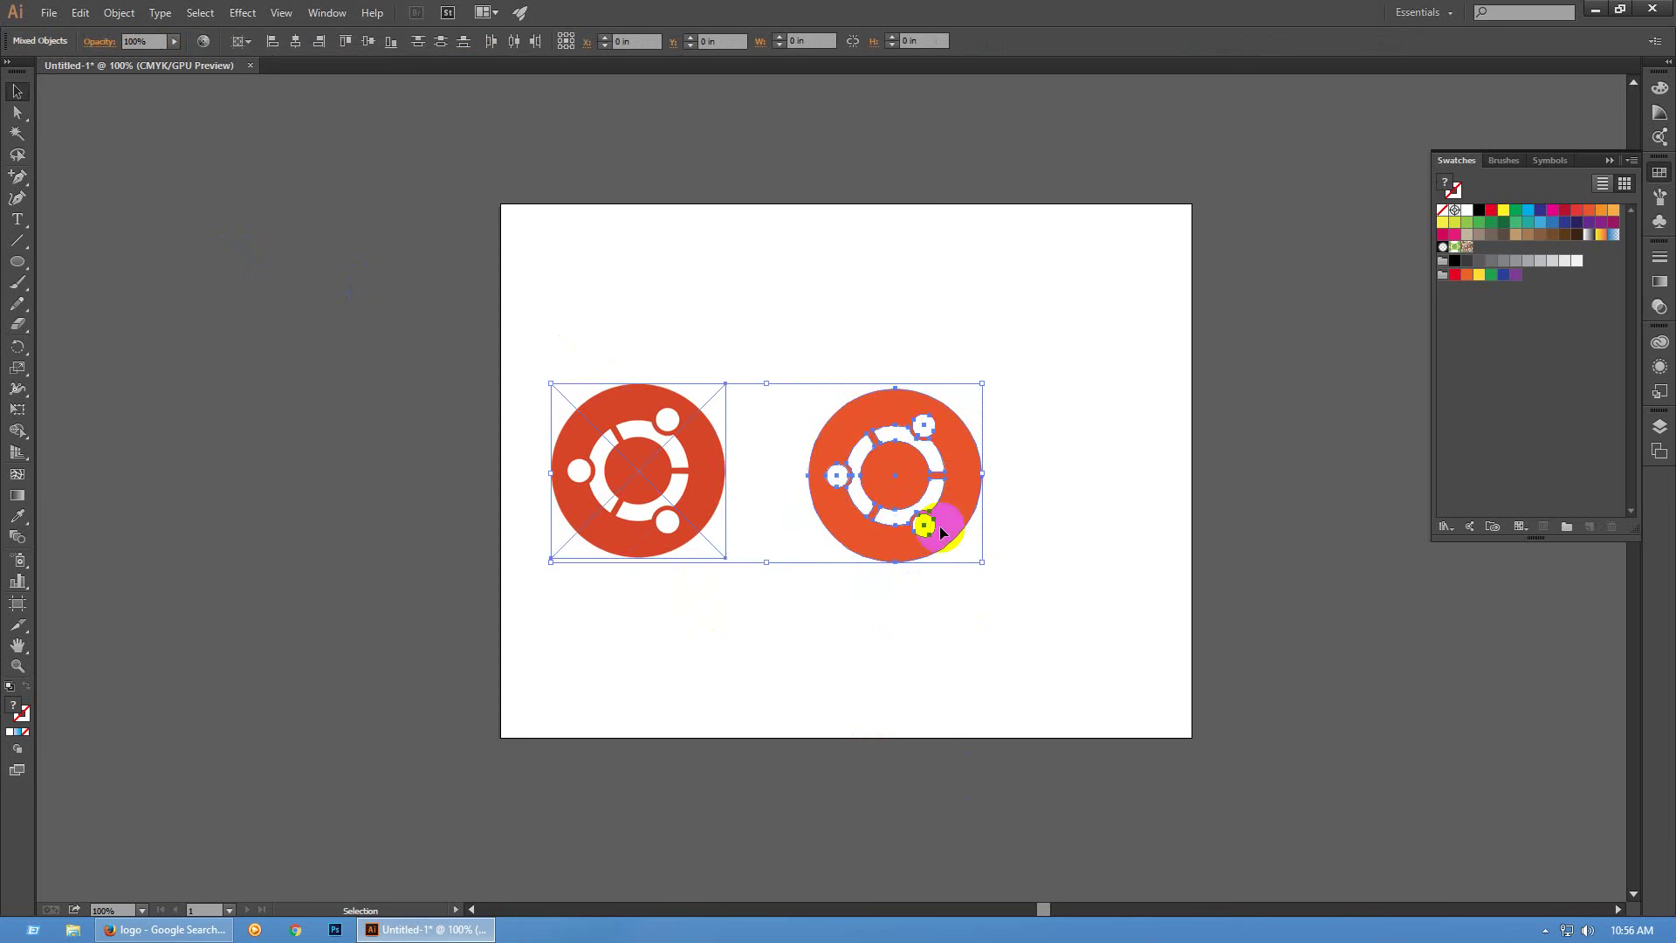
pyautogui.moveTo(970, 527); pyautogui.dragTo(1015, 527)
# Hide the panels and compare the original and traced Ubuntu logos side by side up close
pyautogui.click(1015, 623)
pyautogui.scroll(2, 1016, 623)
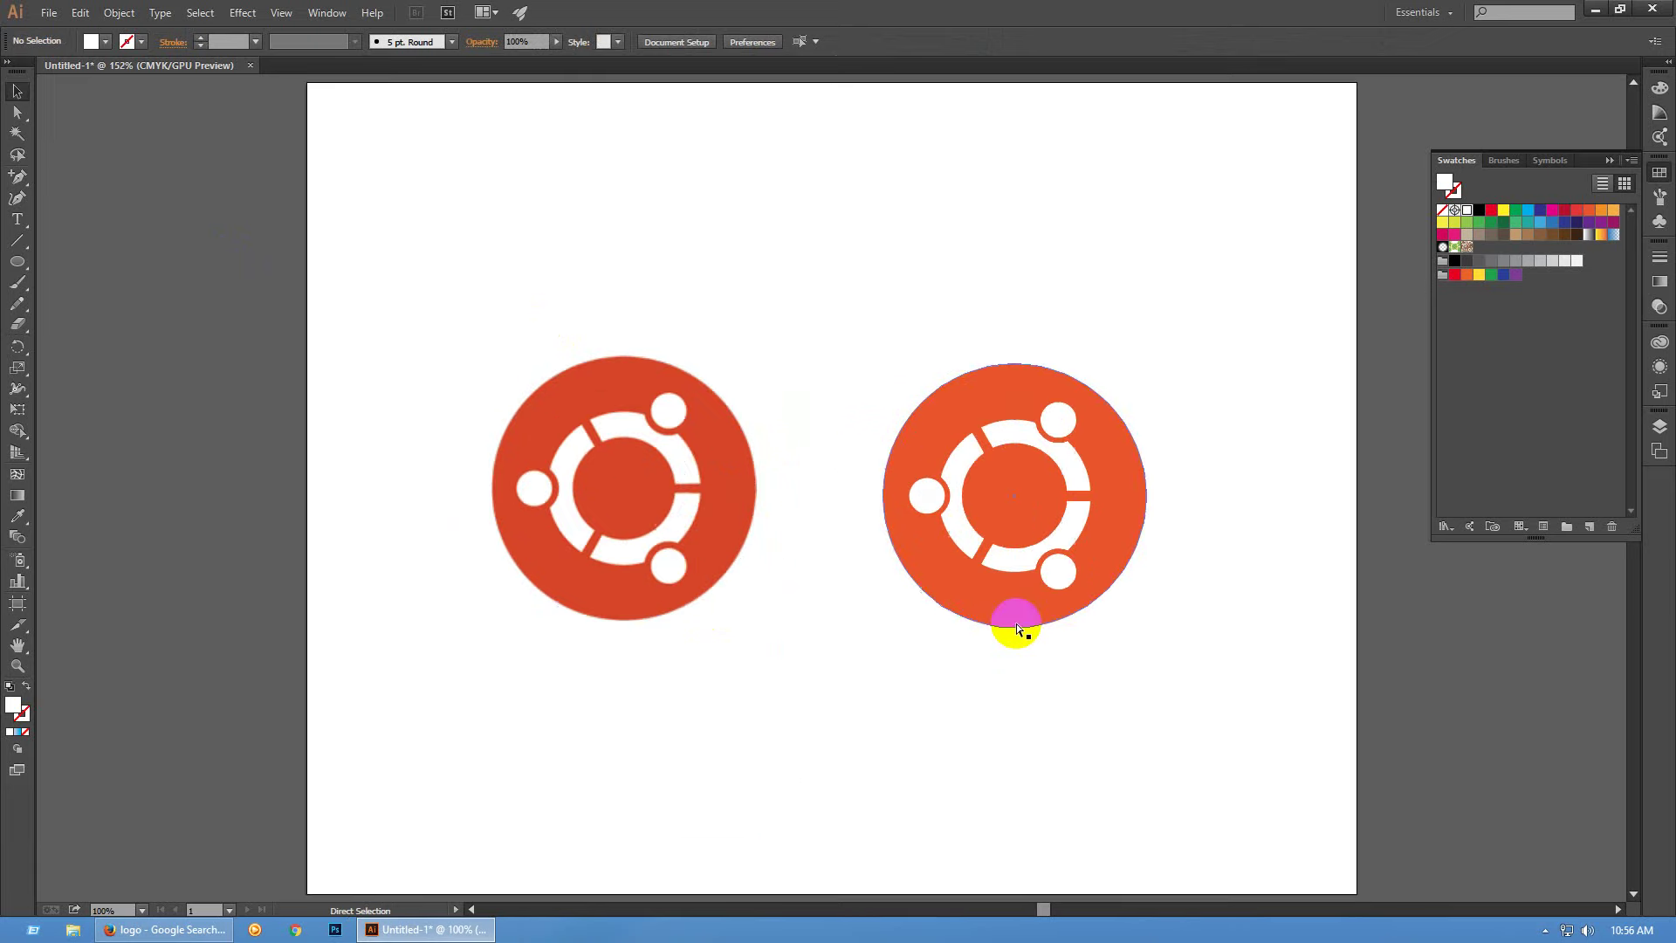
pyautogui.scroll(1, 845, 607)
pyautogui.scroll(1, 845, 608)
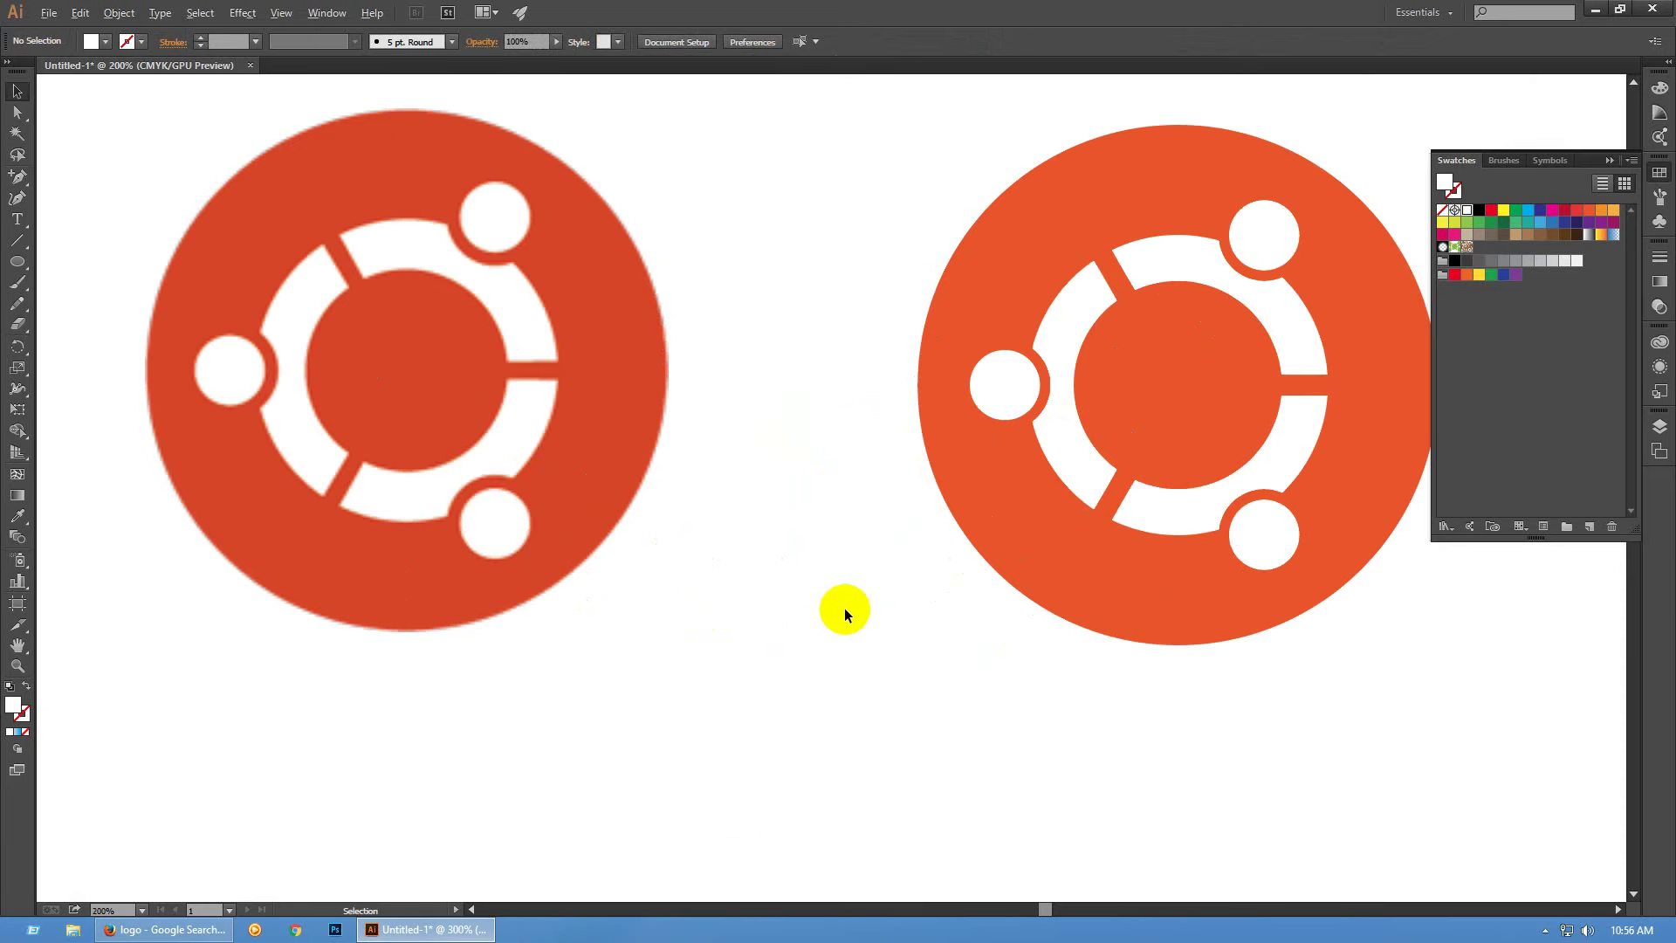
pyautogui.moveTo(846, 607); pyautogui.dragTo(838, 673)
pyautogui.press('Tab')
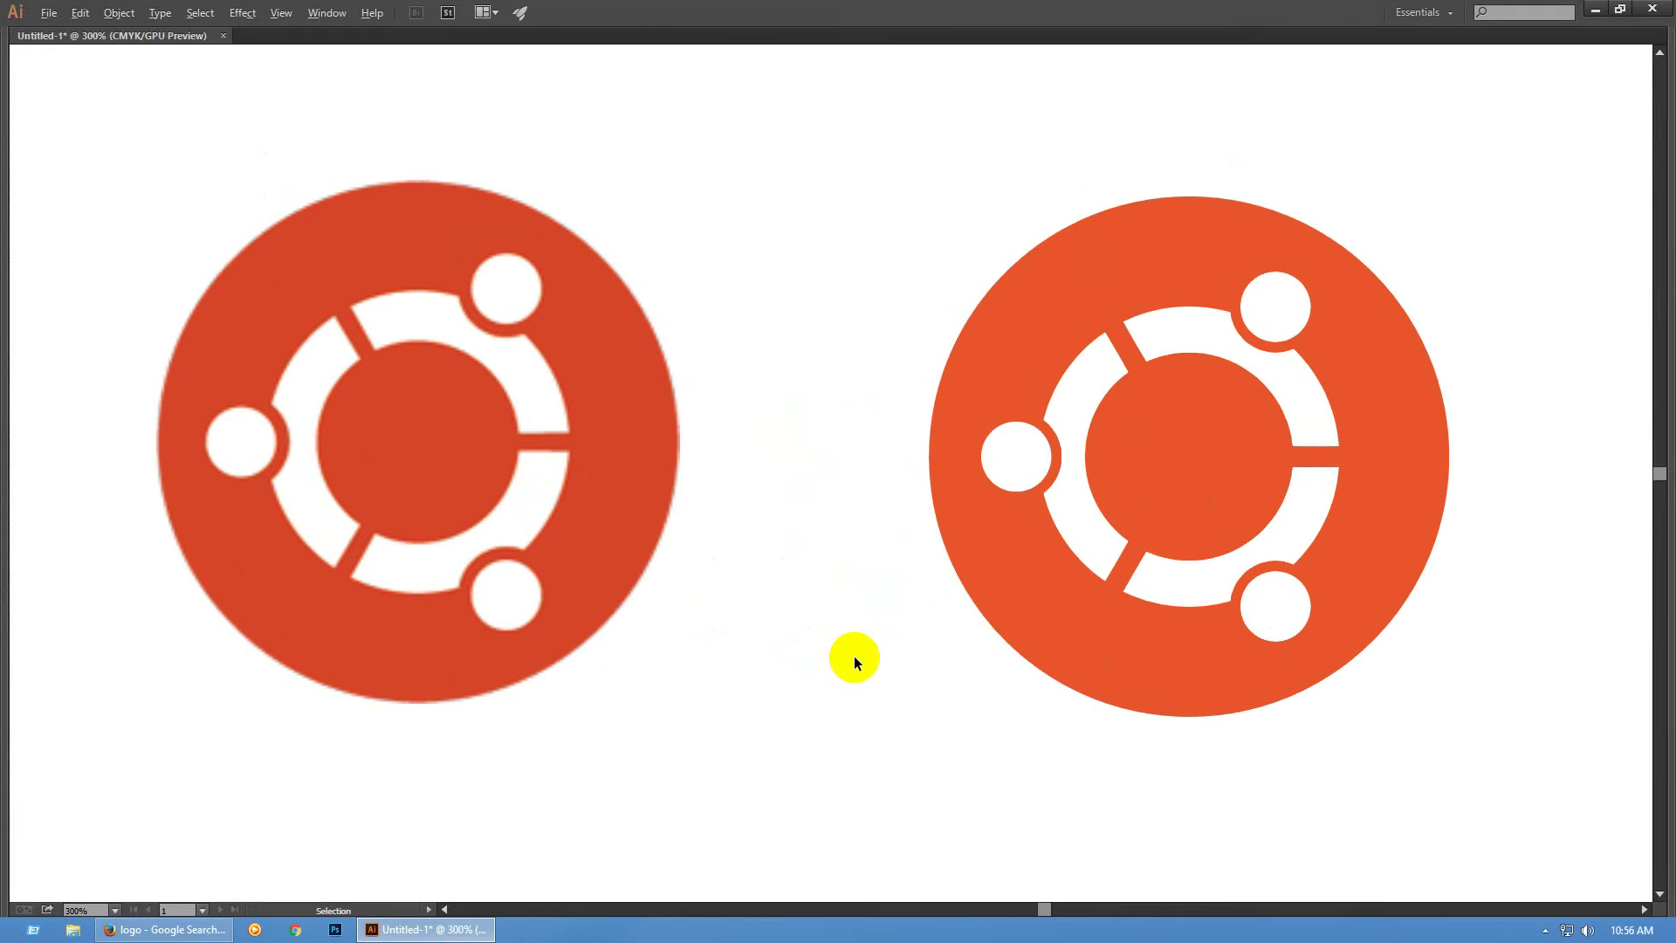
pyautogui.scroll(1, 854, 656)
pyautogui.scroll(-1, 854, 657)
pyautogui.scroll(1, 864, 647)
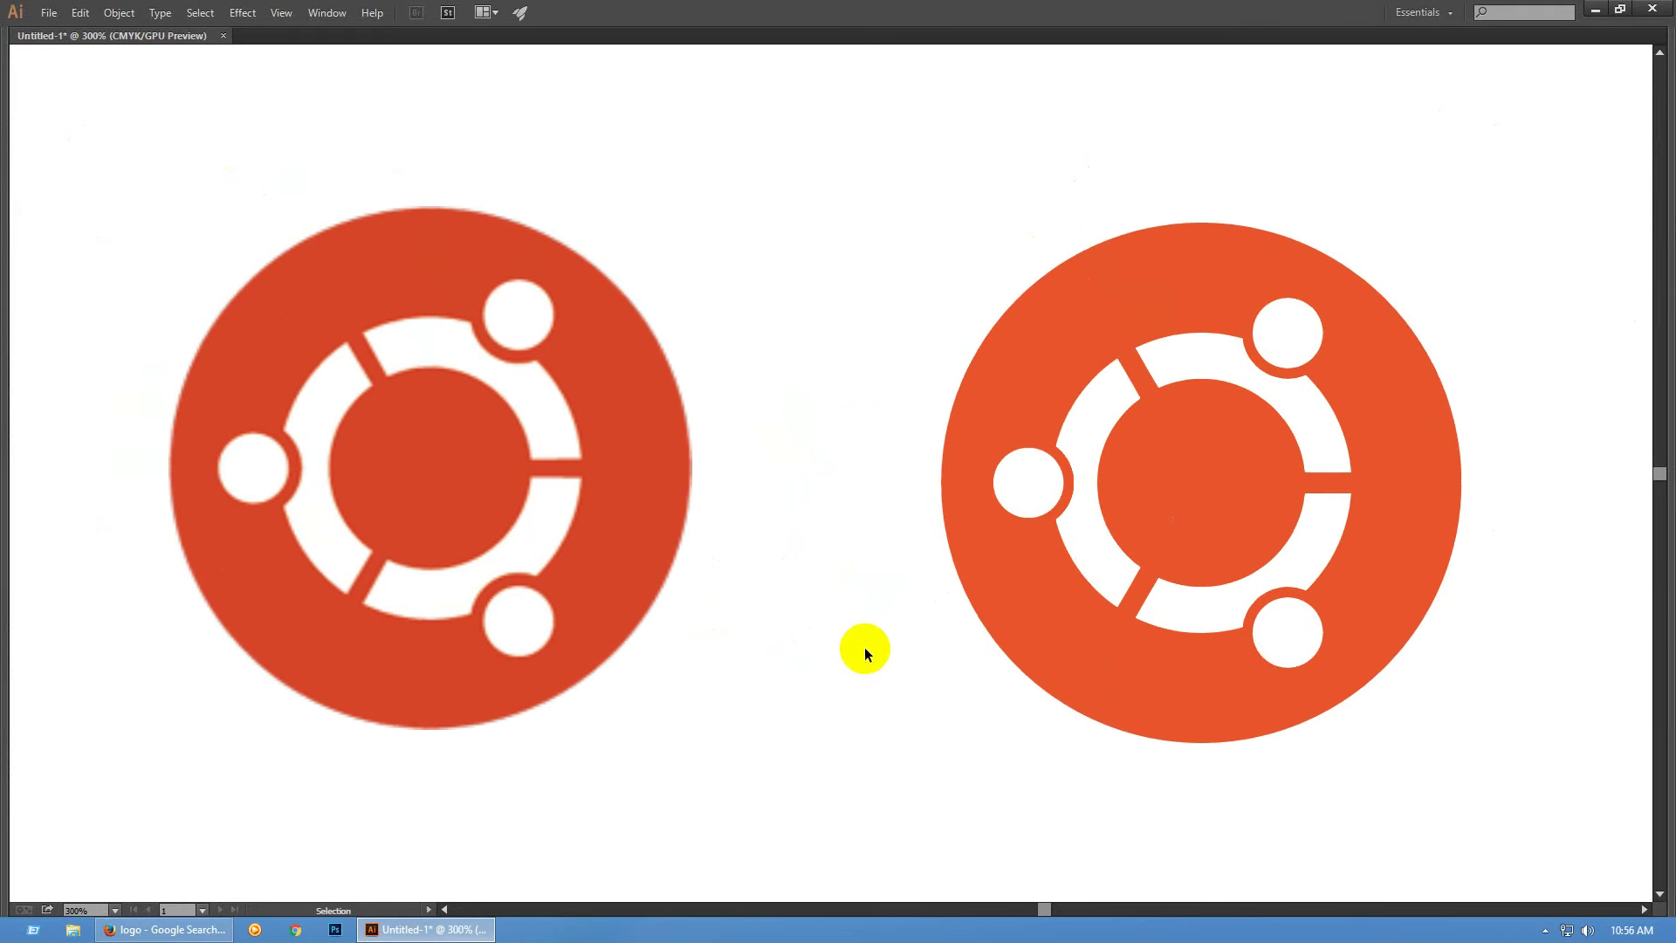